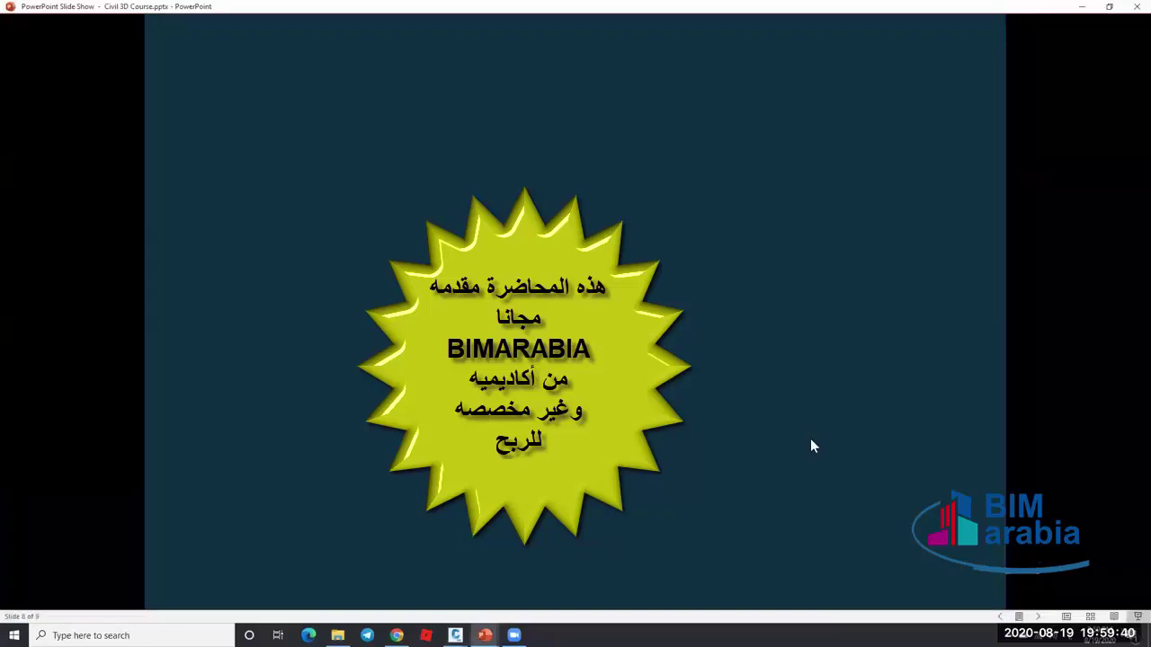
- Clear the free-lecture starburst and reveal the recap bullets from point groups through what surfaces are
key(Right)
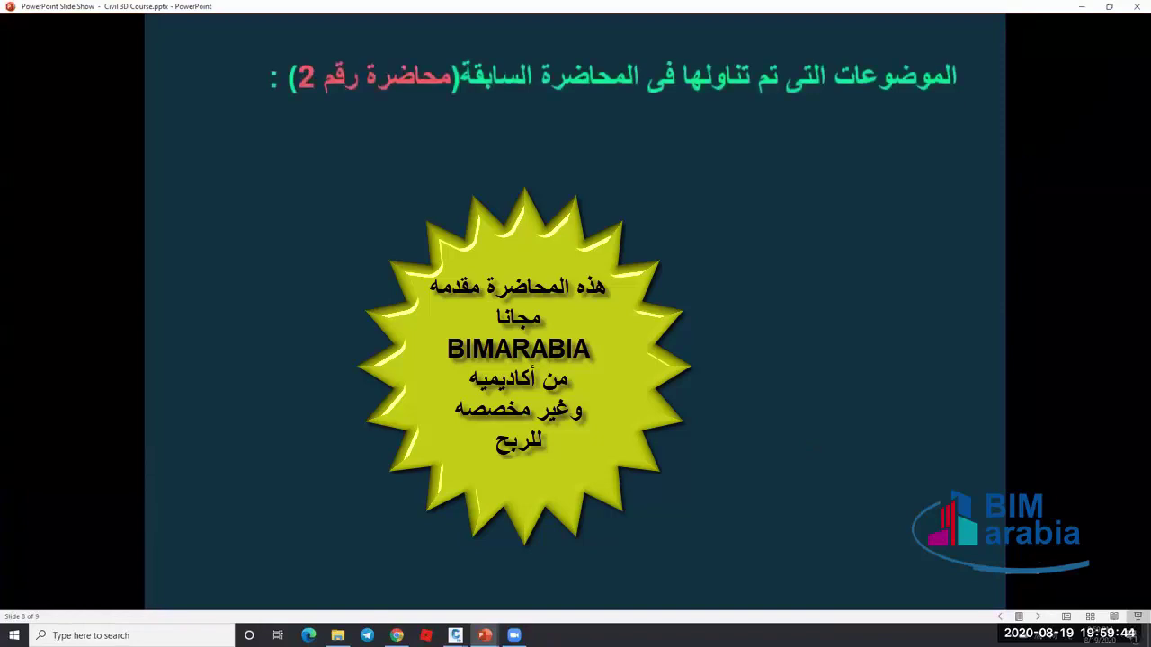
key(Right)
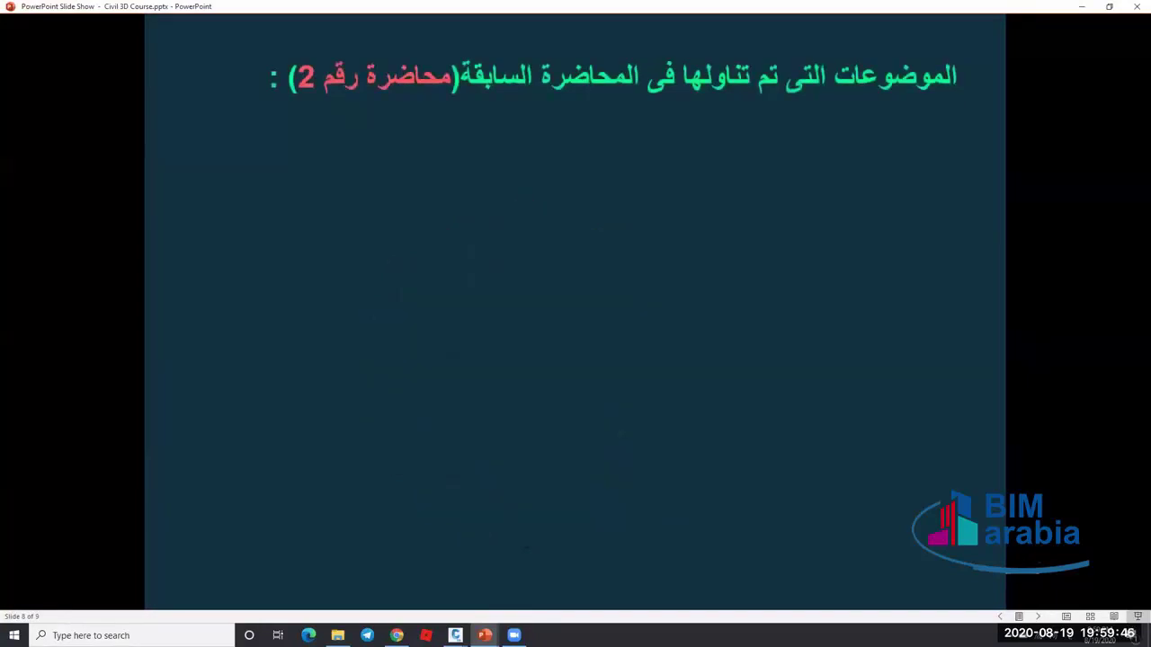
key(Right)
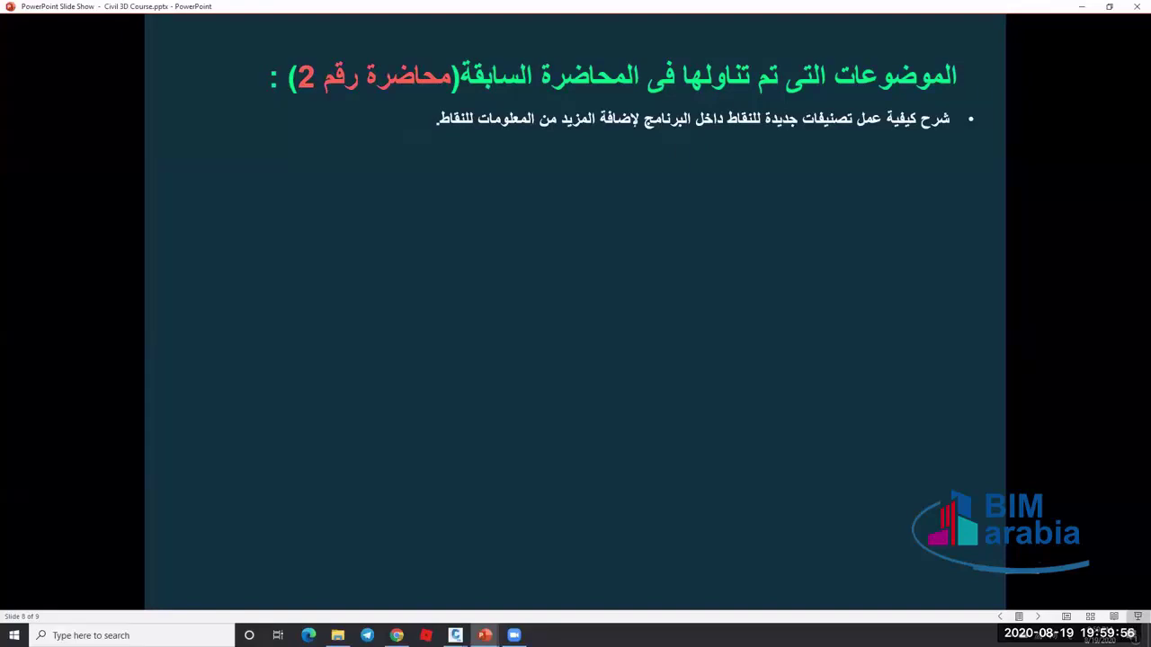
key(Right)
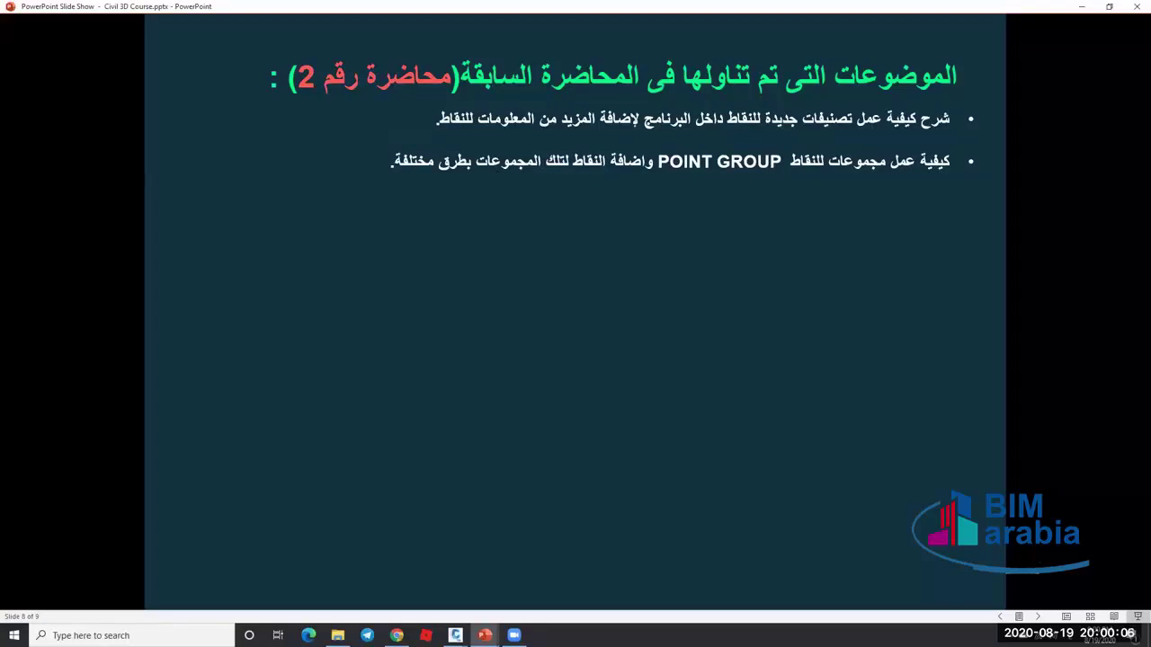
key(Right)
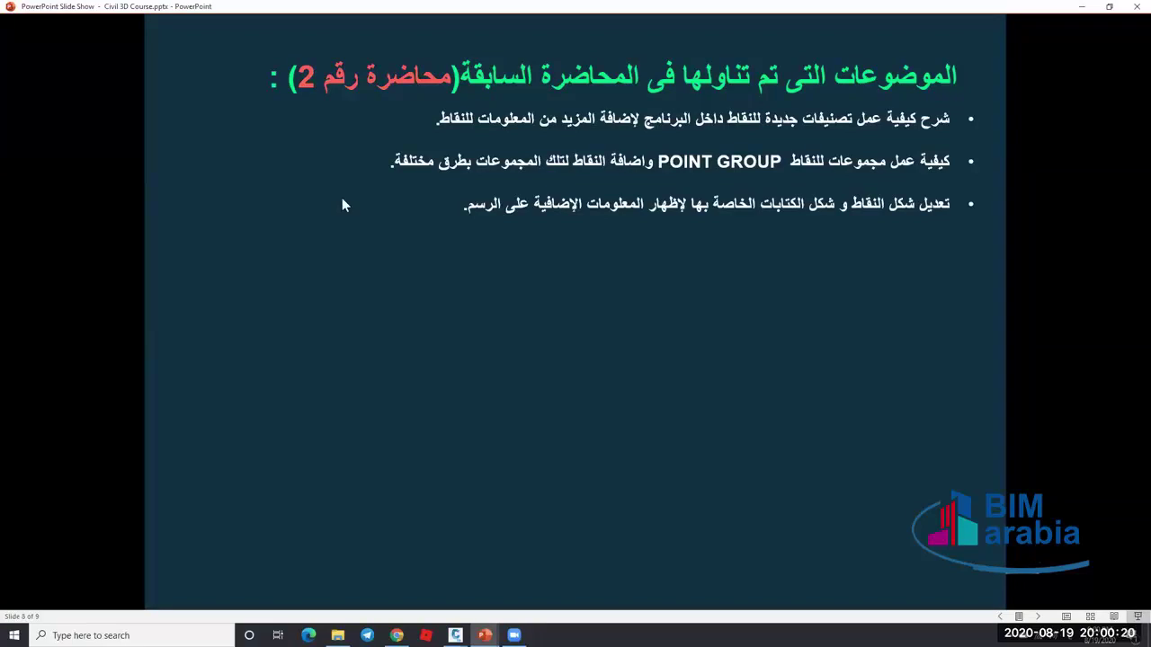
click(577, 261)
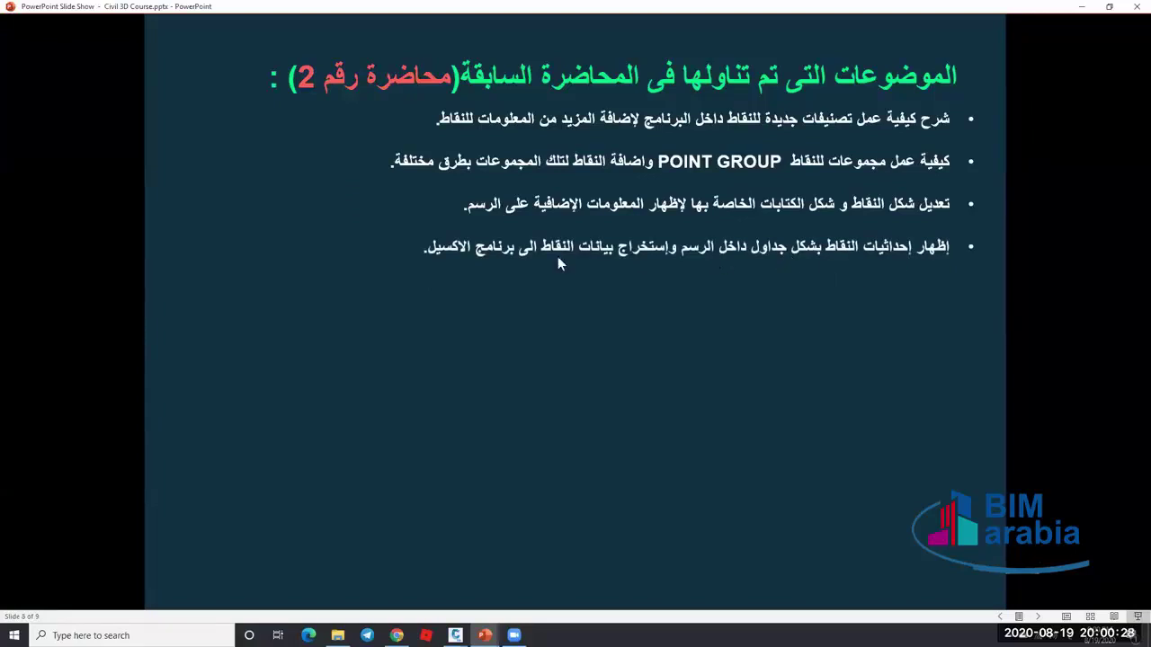
click(577, 285)
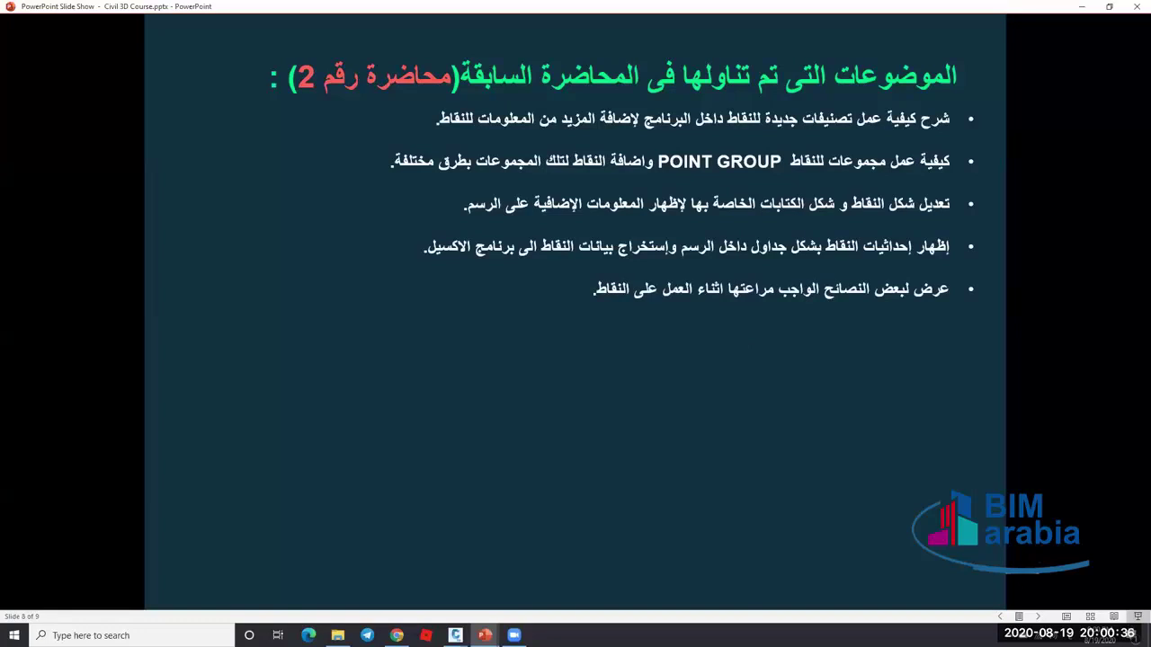
key(Right)
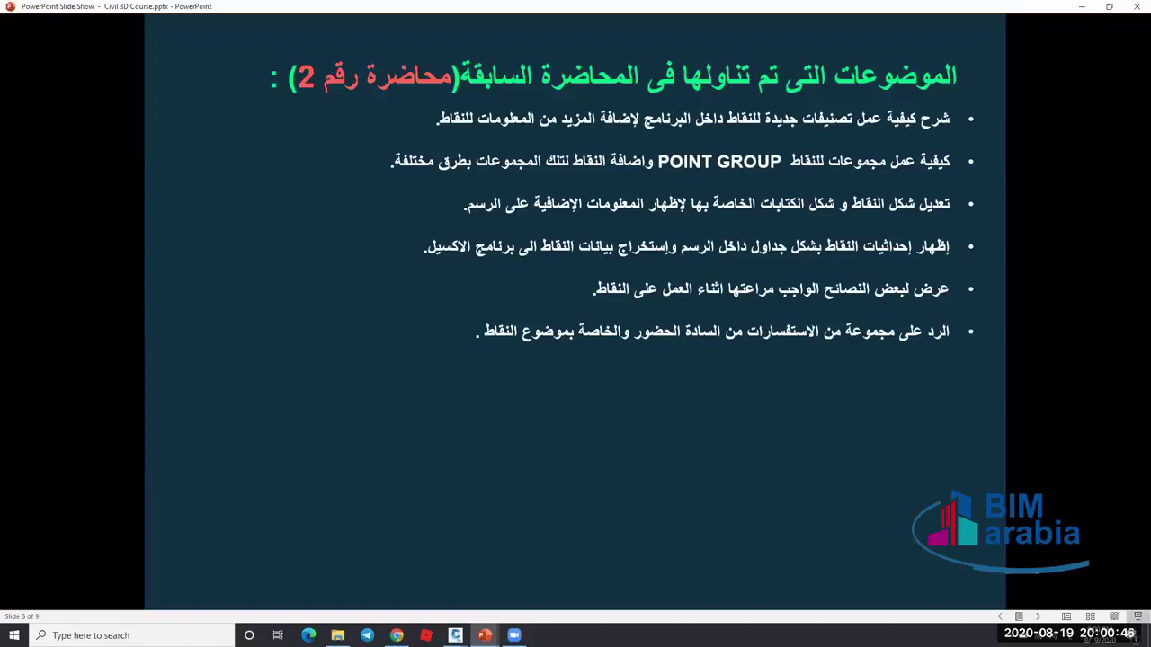
click(917, 403)
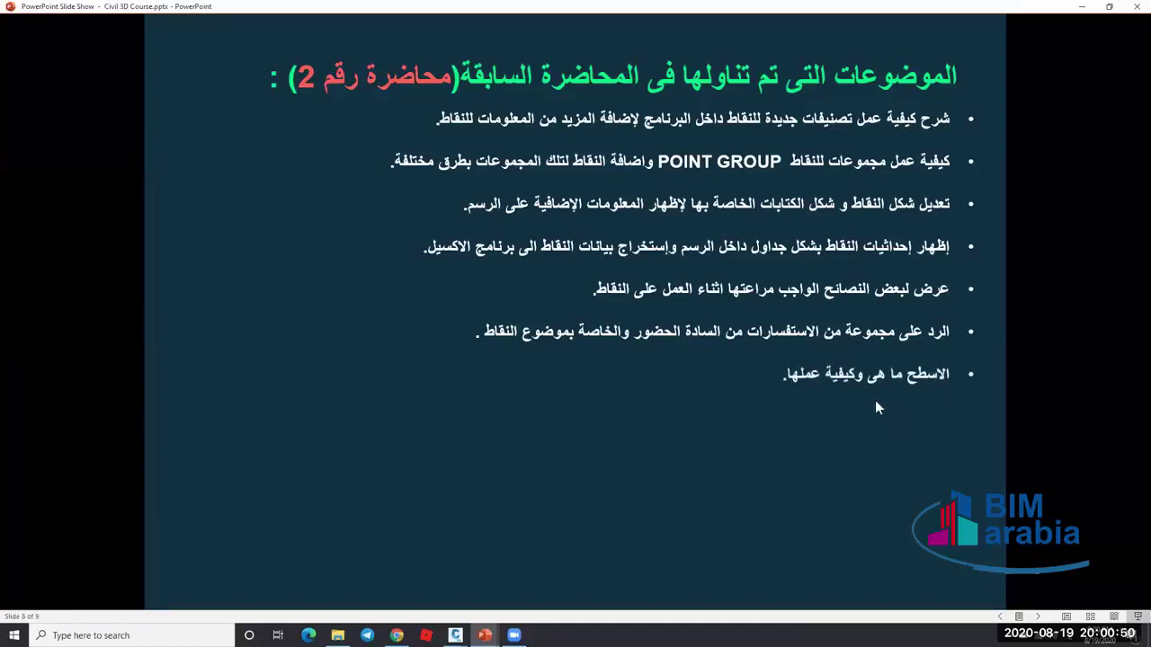
- Reveal the bullets on surfaces from points, styles, editing tools, BREAKLINES and Q&A, then minimize the show
click(832, 399)
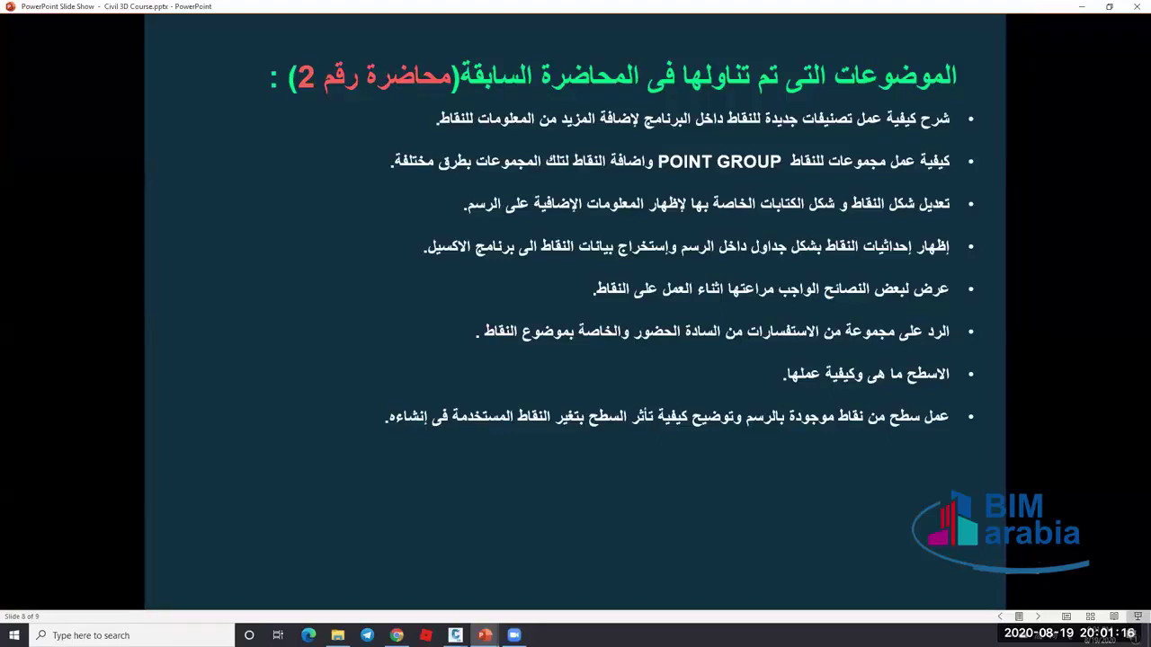
key(Right)
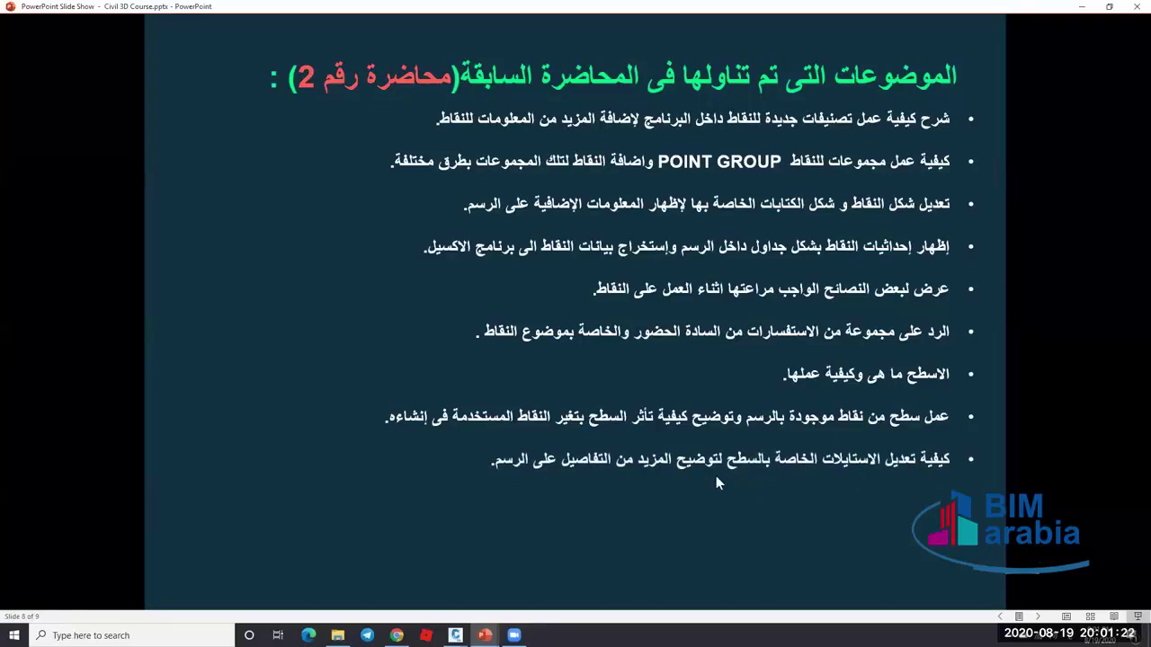
key(Right)
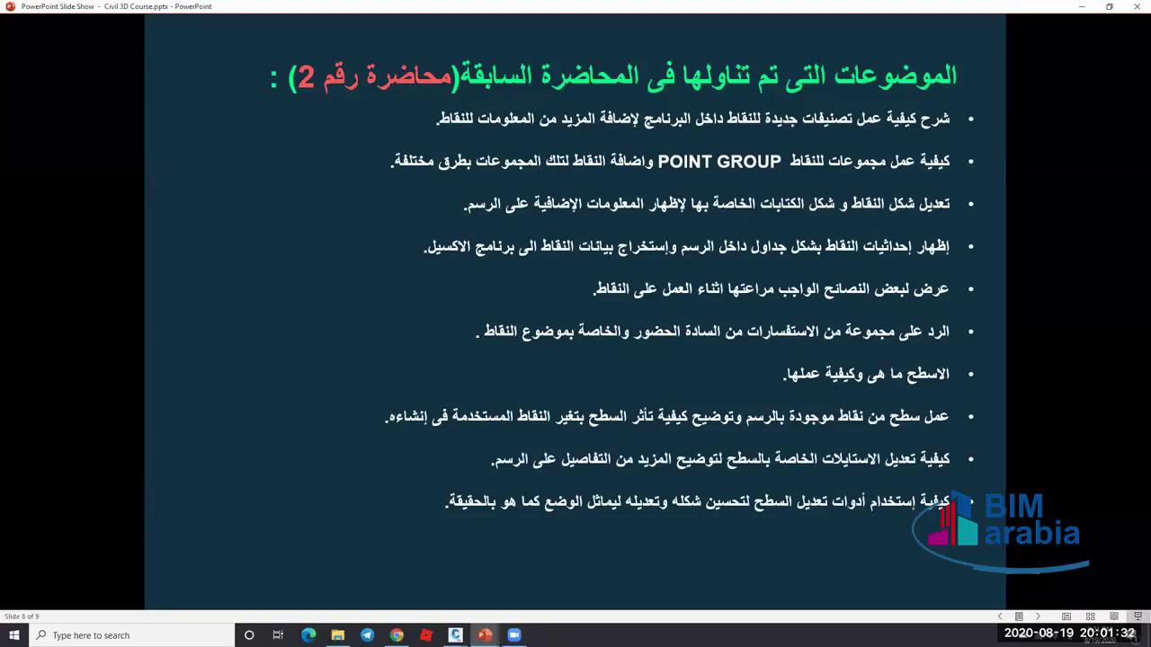
key(Right)
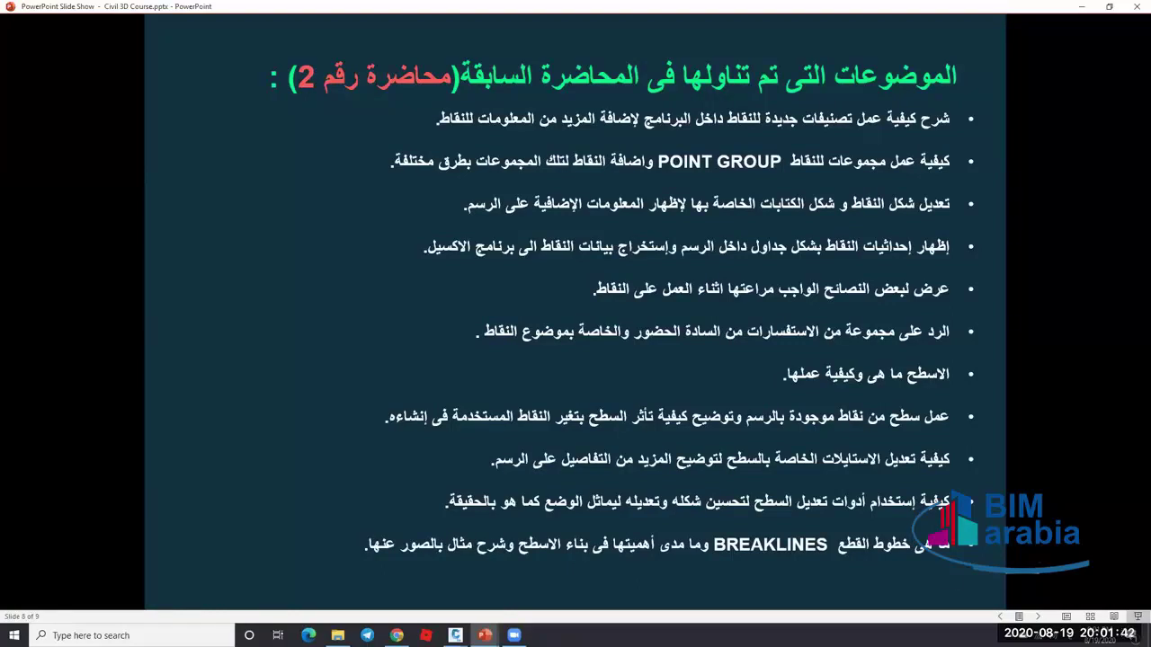
click(894, 594)
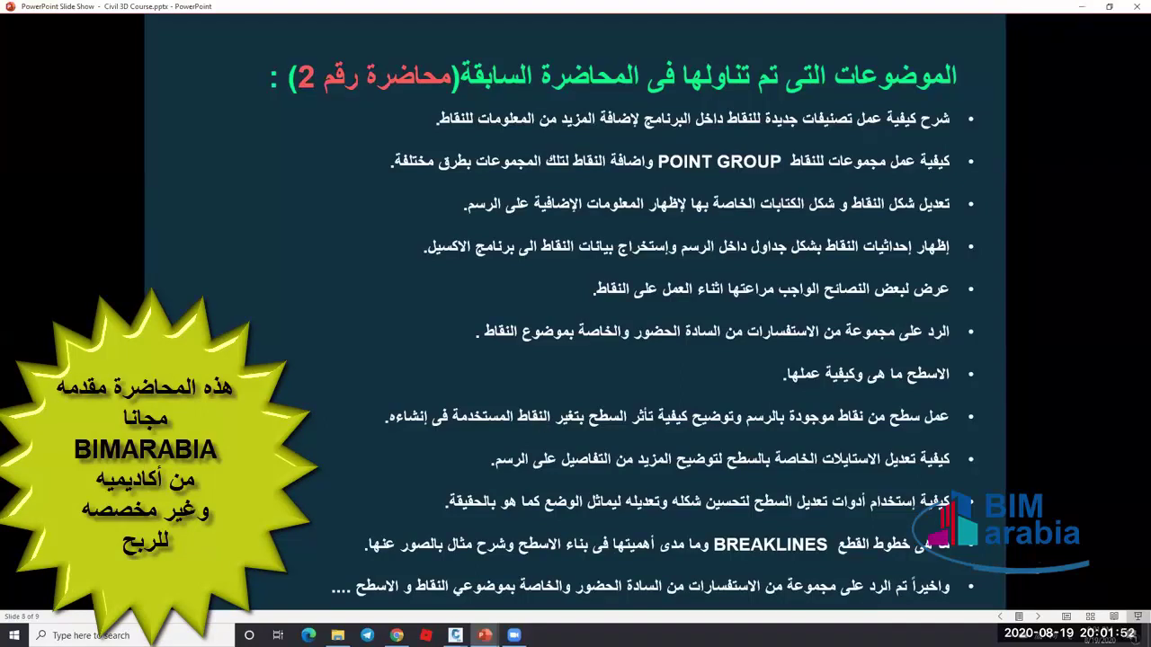
click(1077, 8)
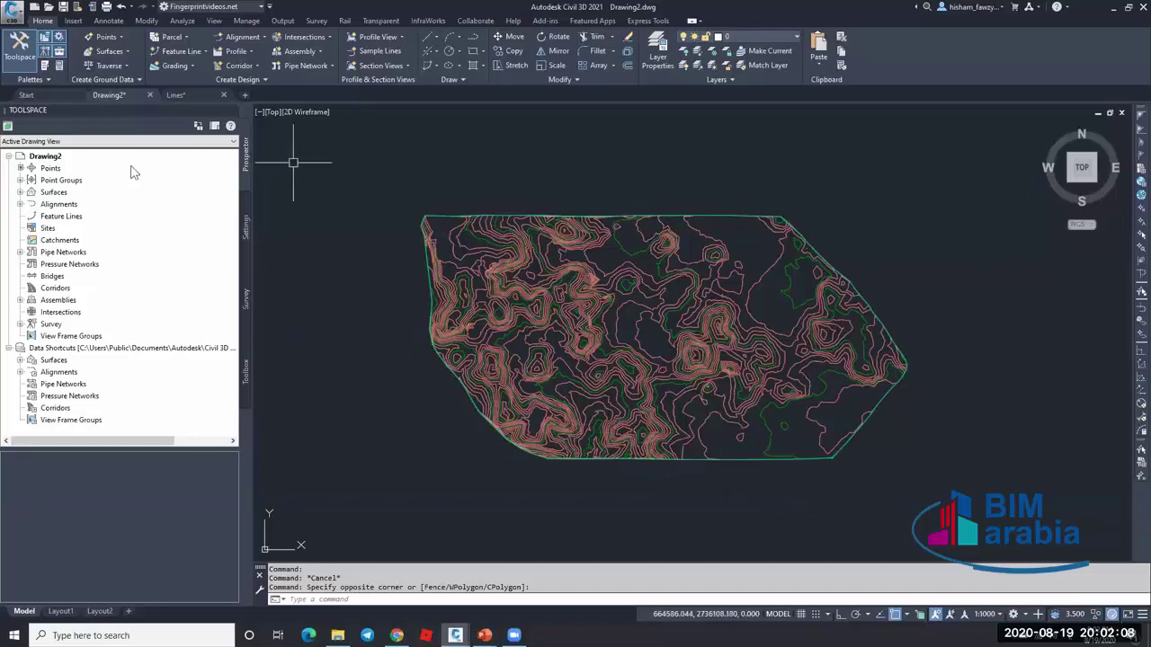
- Expand Surfaces > EG > Definition in Prospector
click(20, 193)
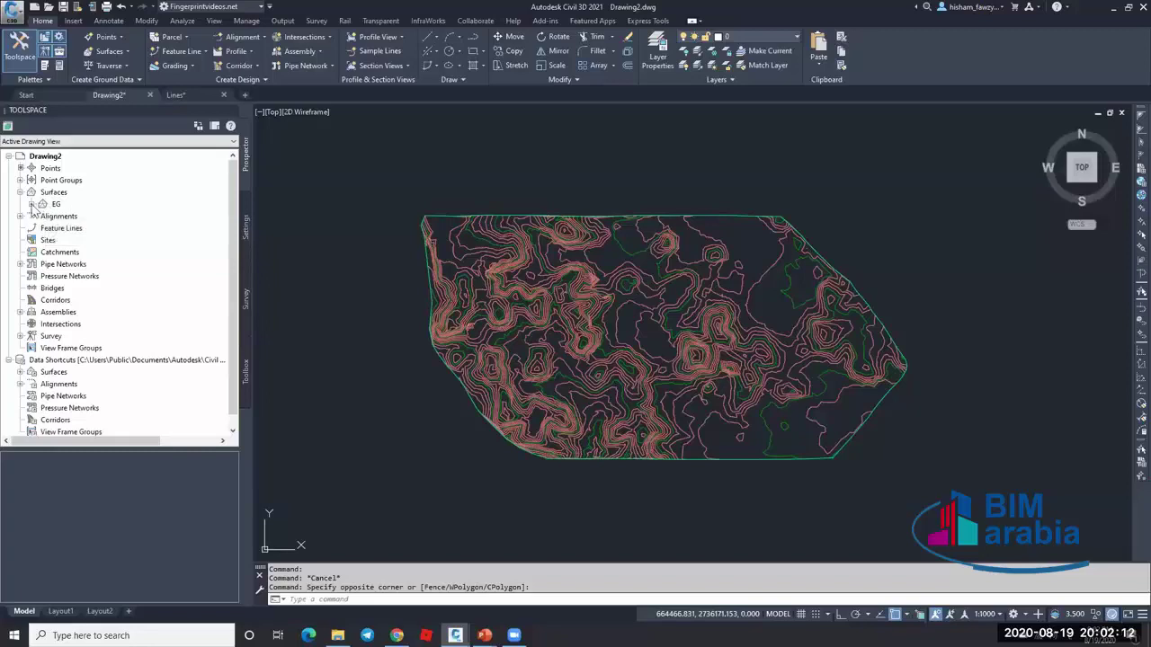
click(32, 204)
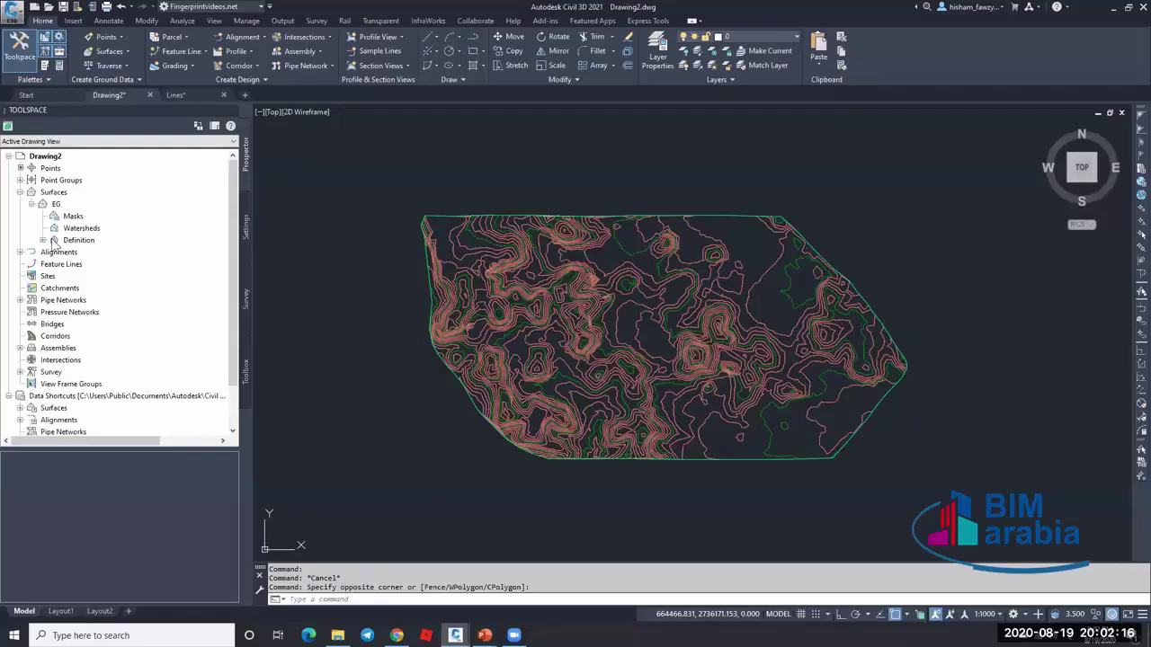
click(43, 240)
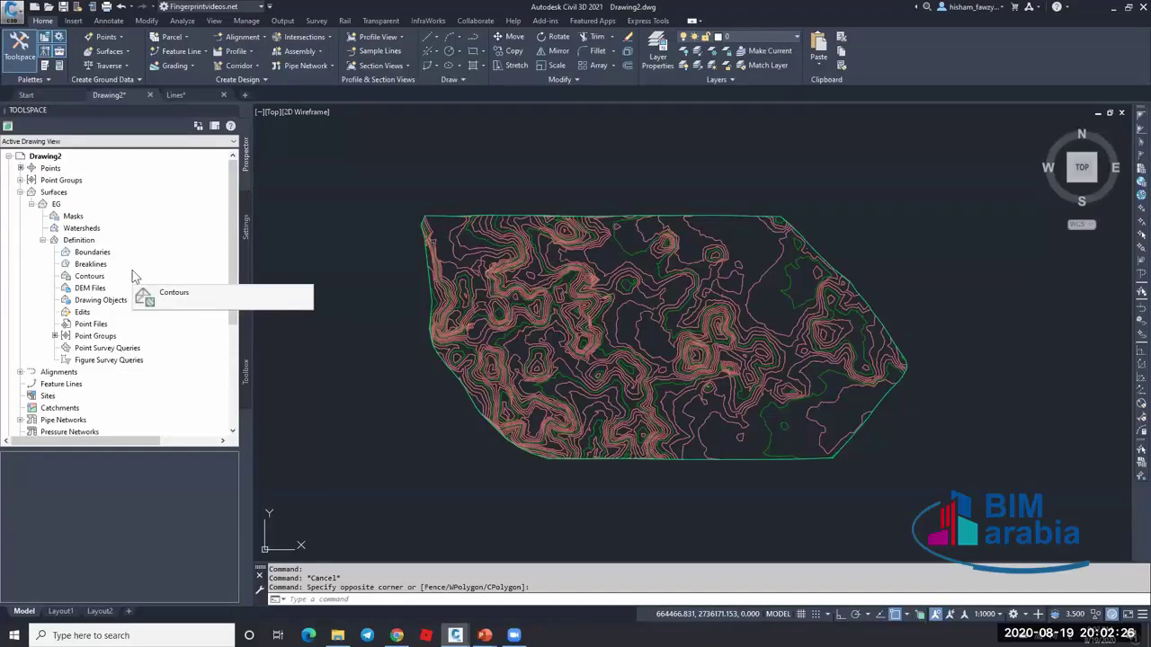
key(XF86AudioRaiseVolume)
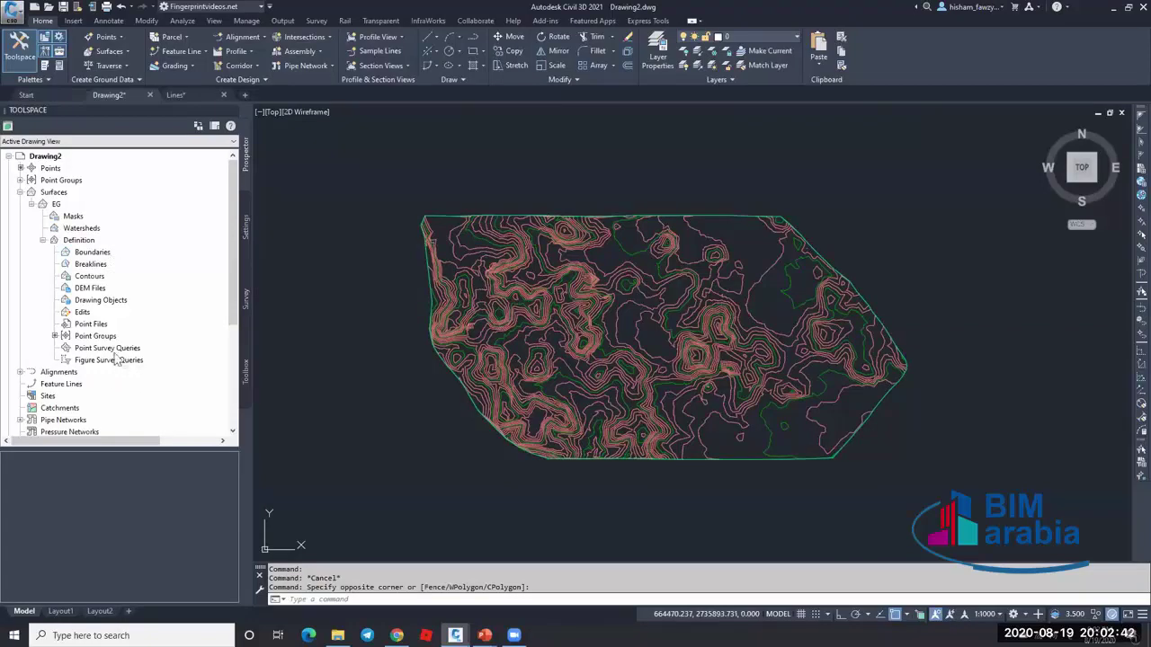
- Look at the EG surface's Breaklines and Point Groups definition items
click(96, 264)
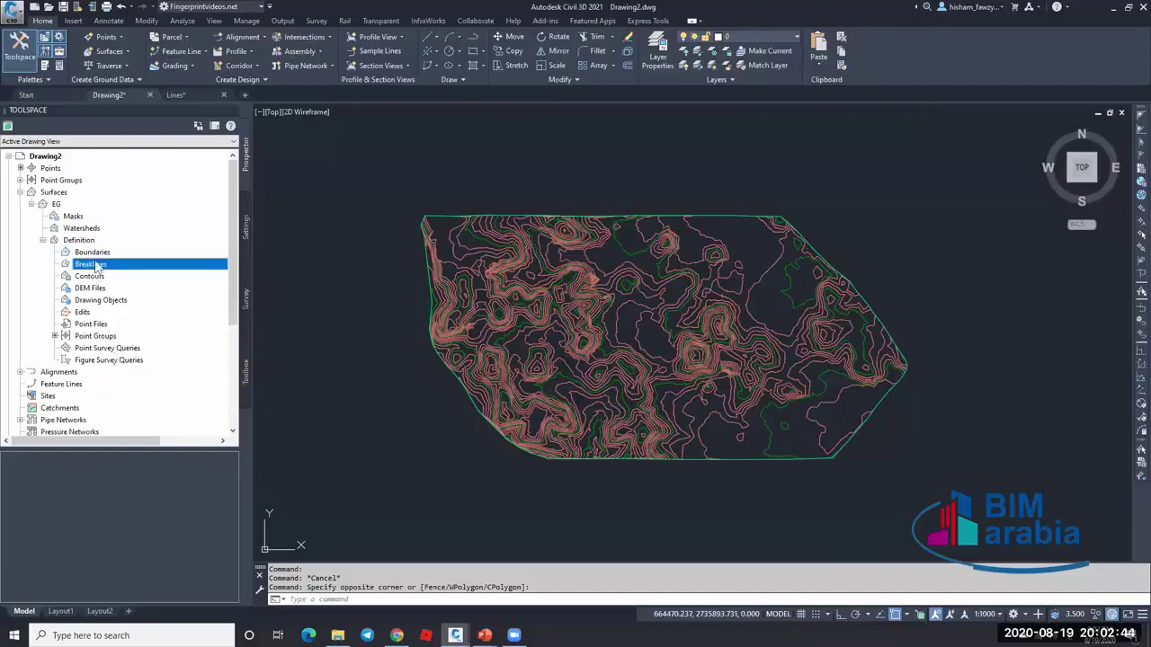
click(128, 337)
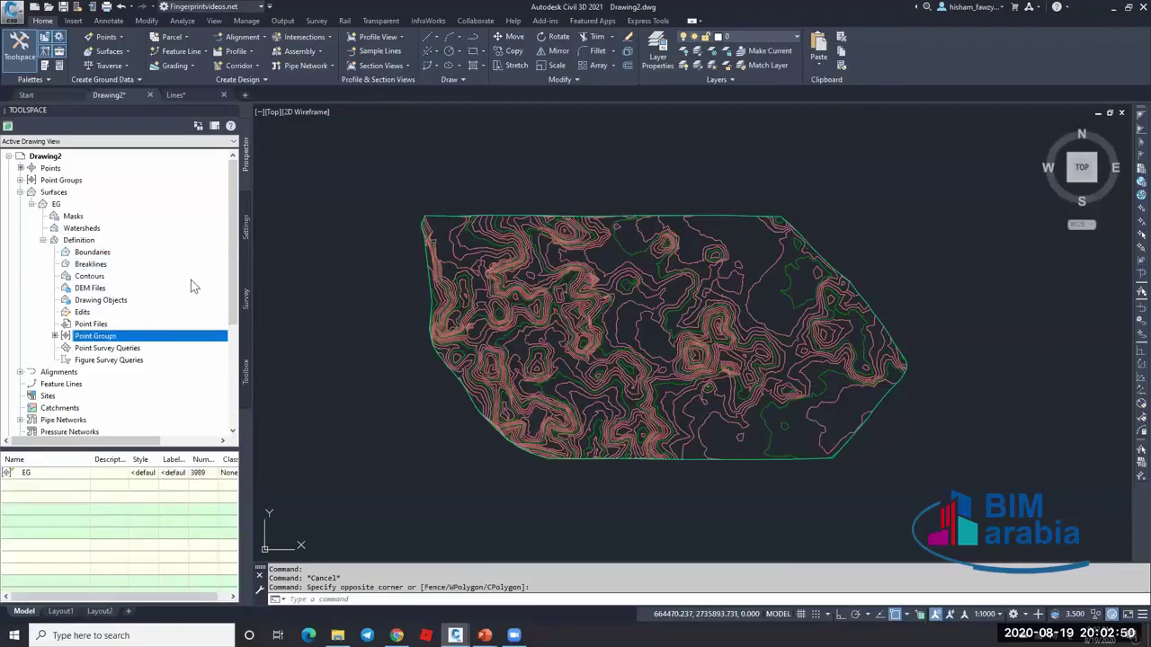
click(115, 264)
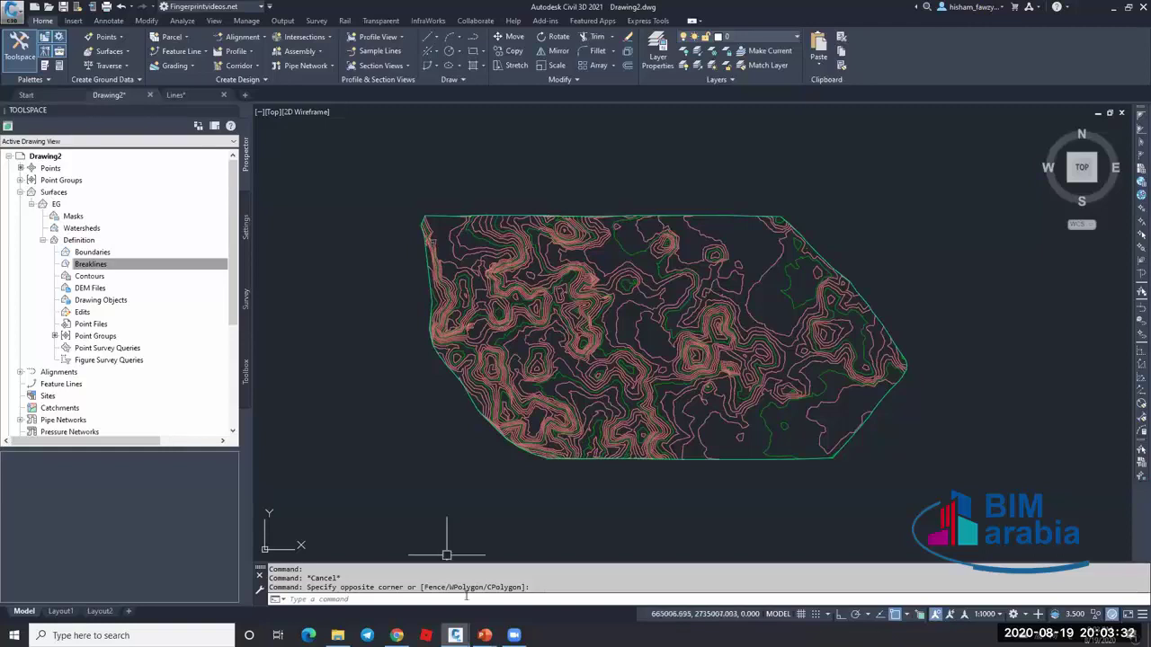
click(485, 635)
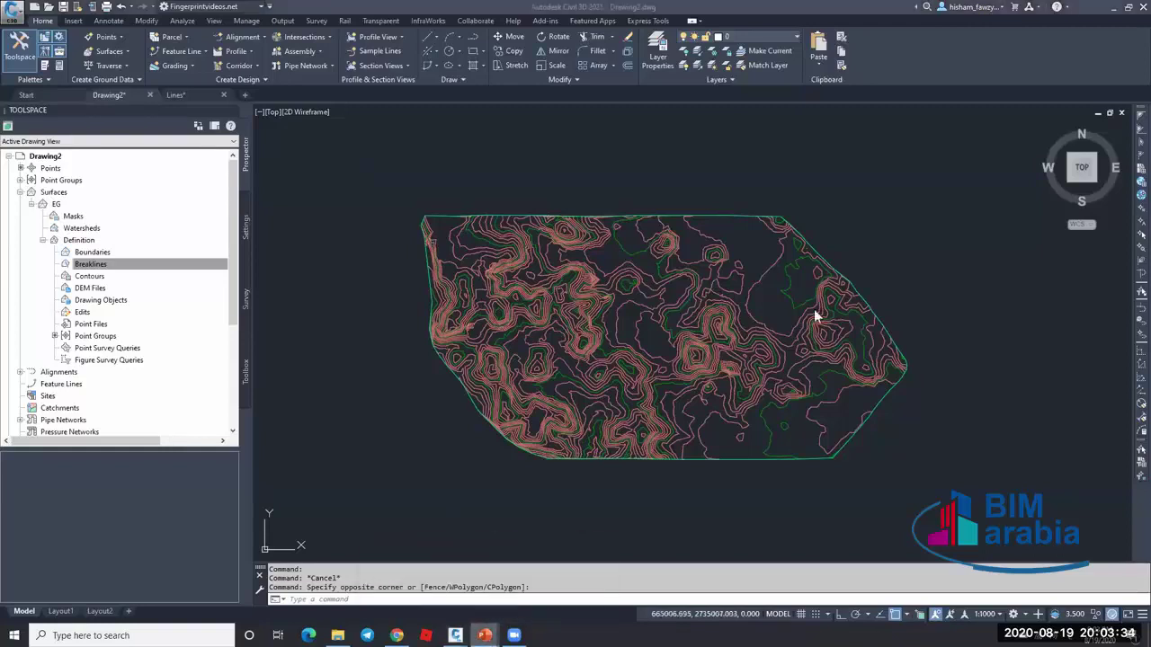
- Show the Feature Line / 3D Polyline / Polyline / Line comparison table, then switch to Lines.dwg
key(shift+F5)
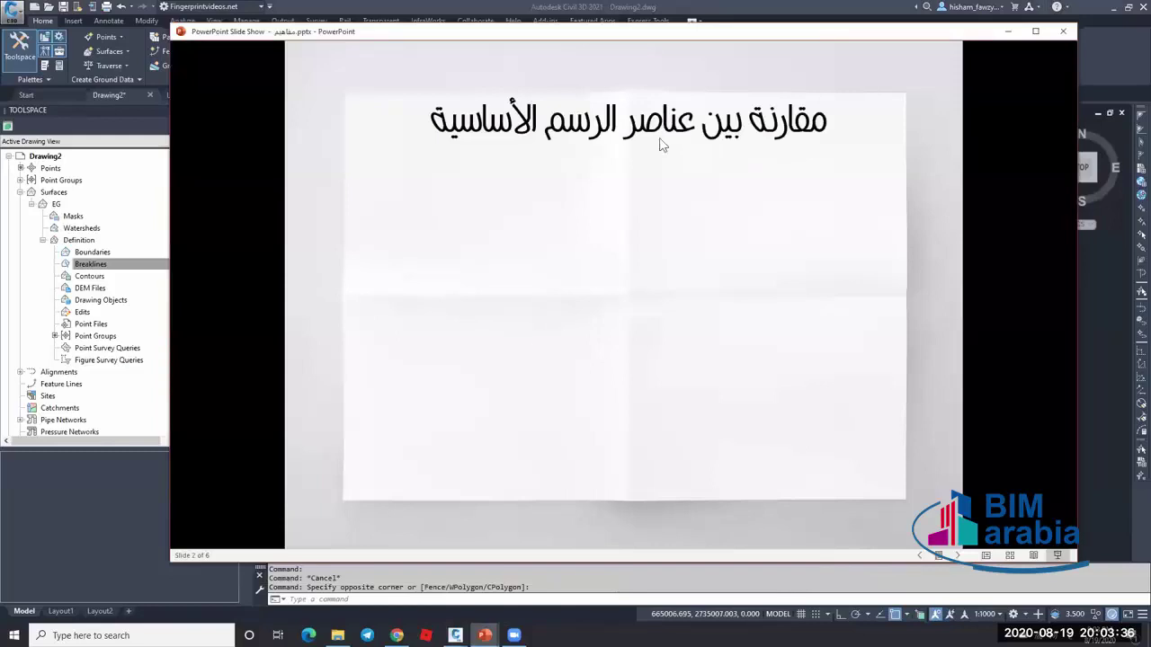
click(629, 179)
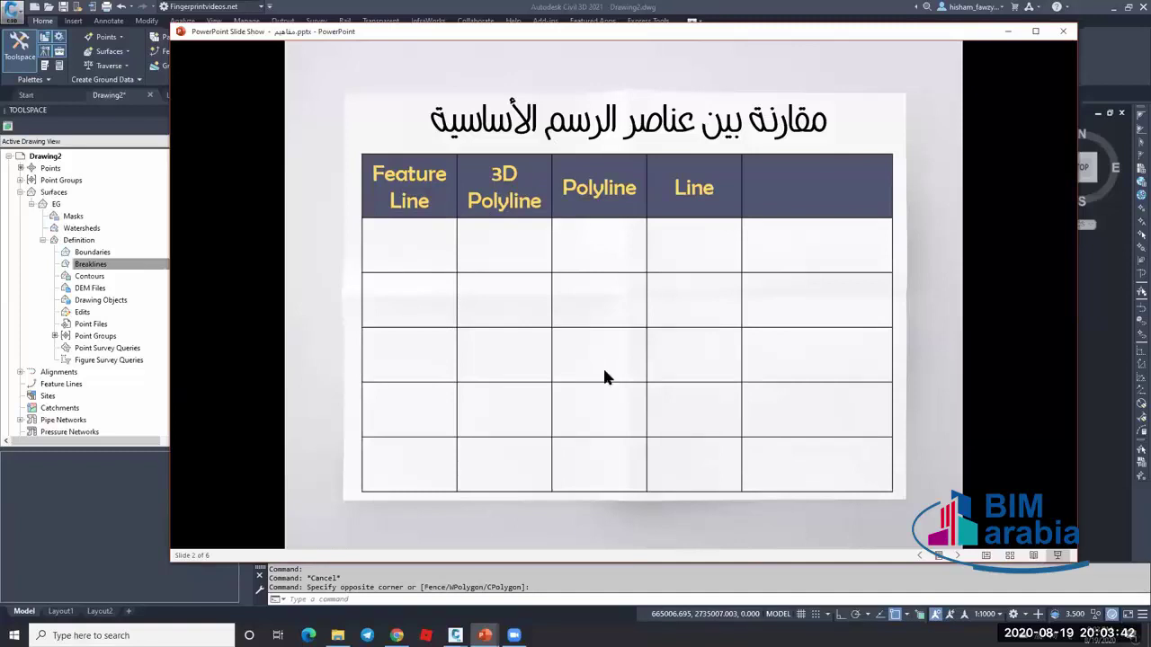
click(674, 332)
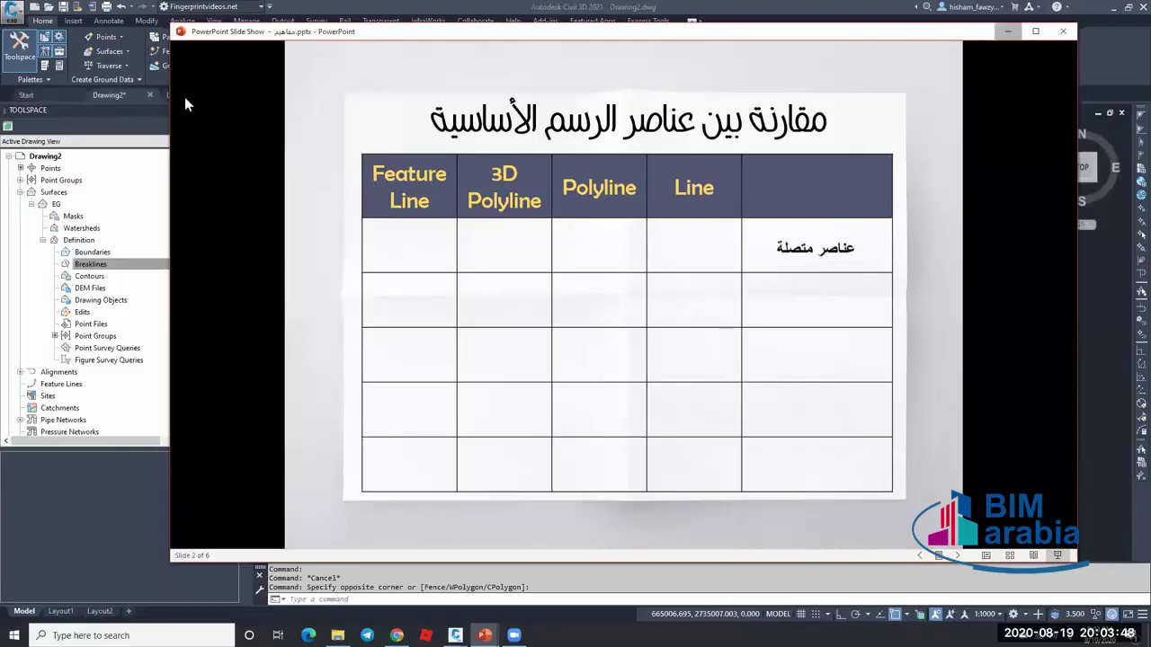
click(1007, 31)
key(ctrl+Tab)
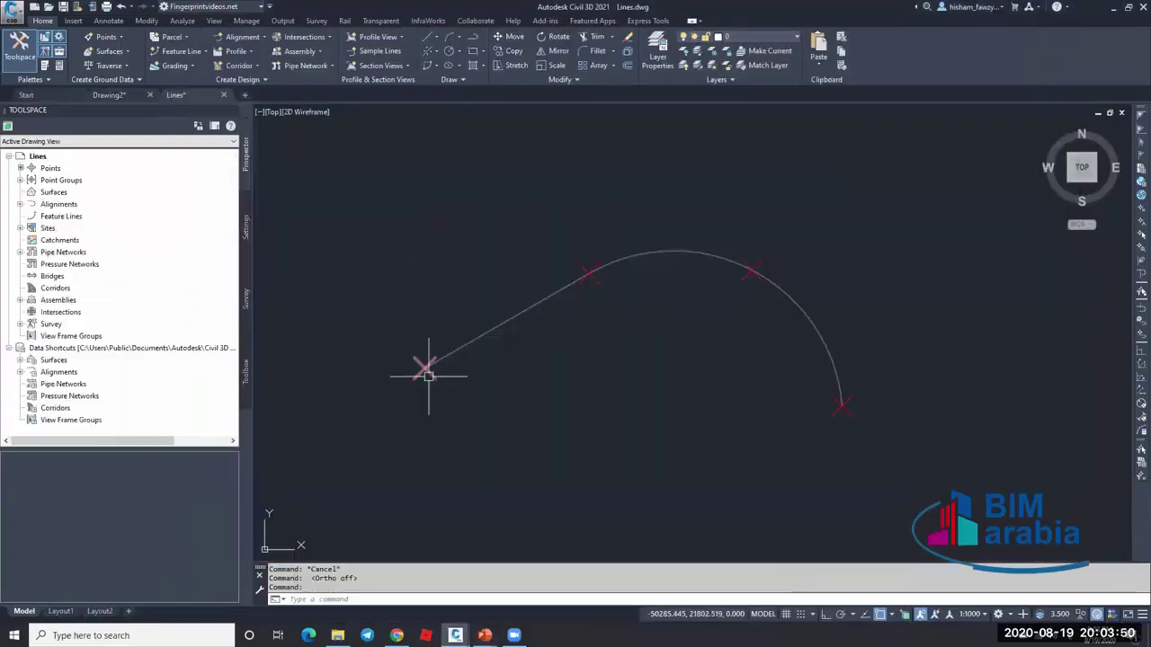
click(309, 200)
click(649, 416)
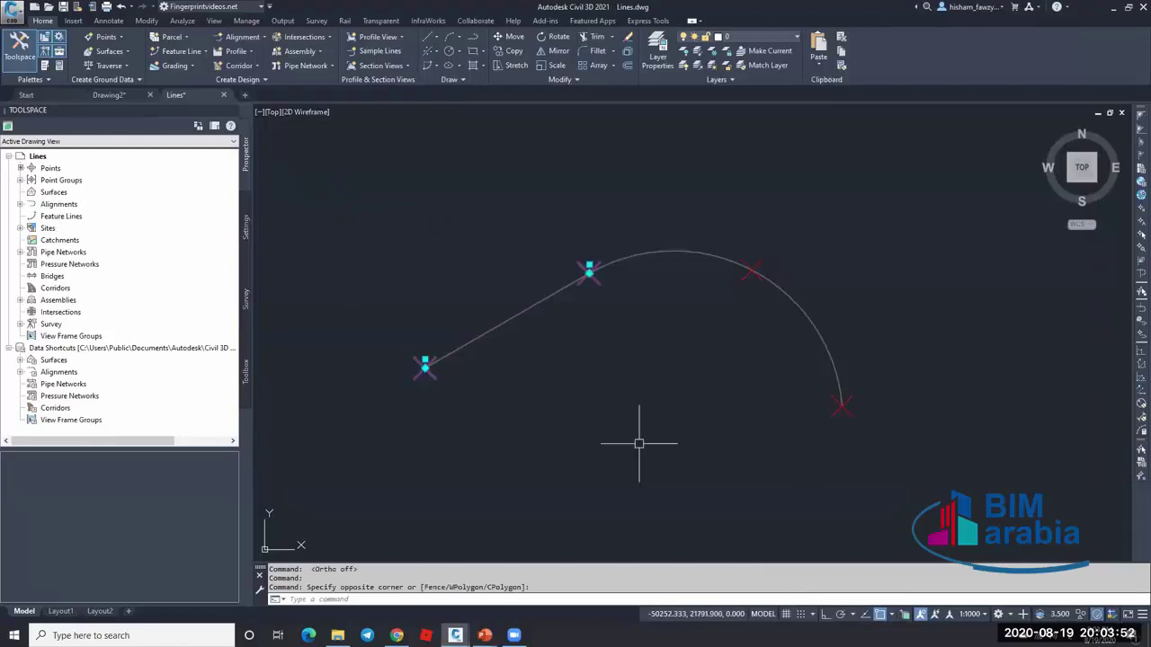
click(739, 162)
click(939, 485)
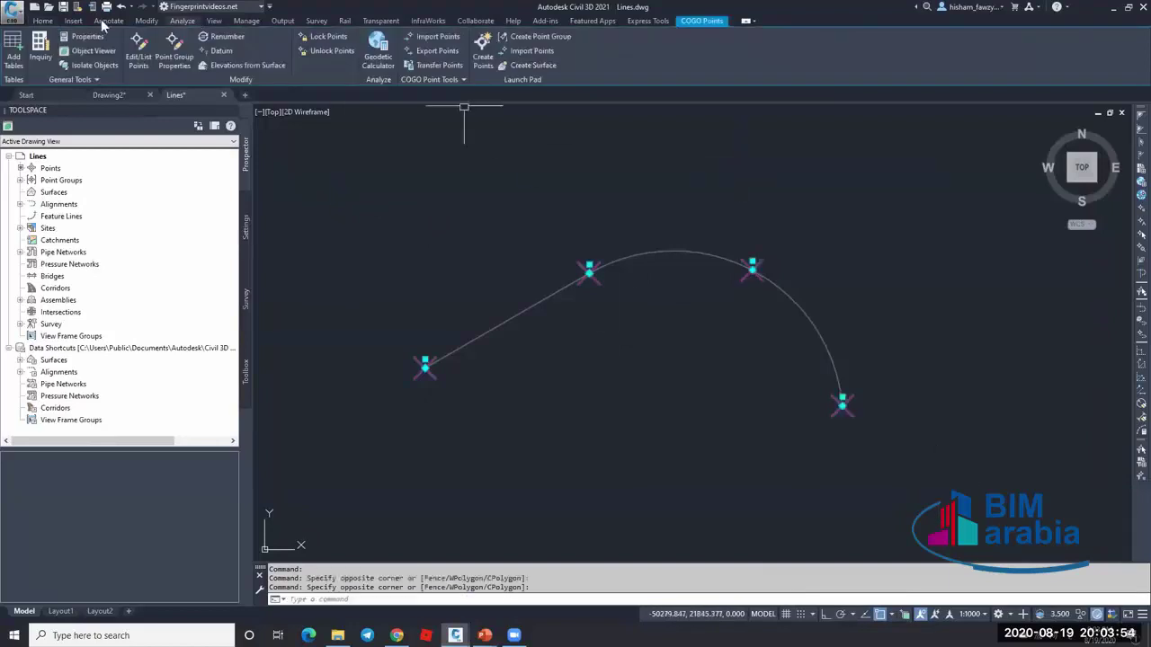
click(134, 55)
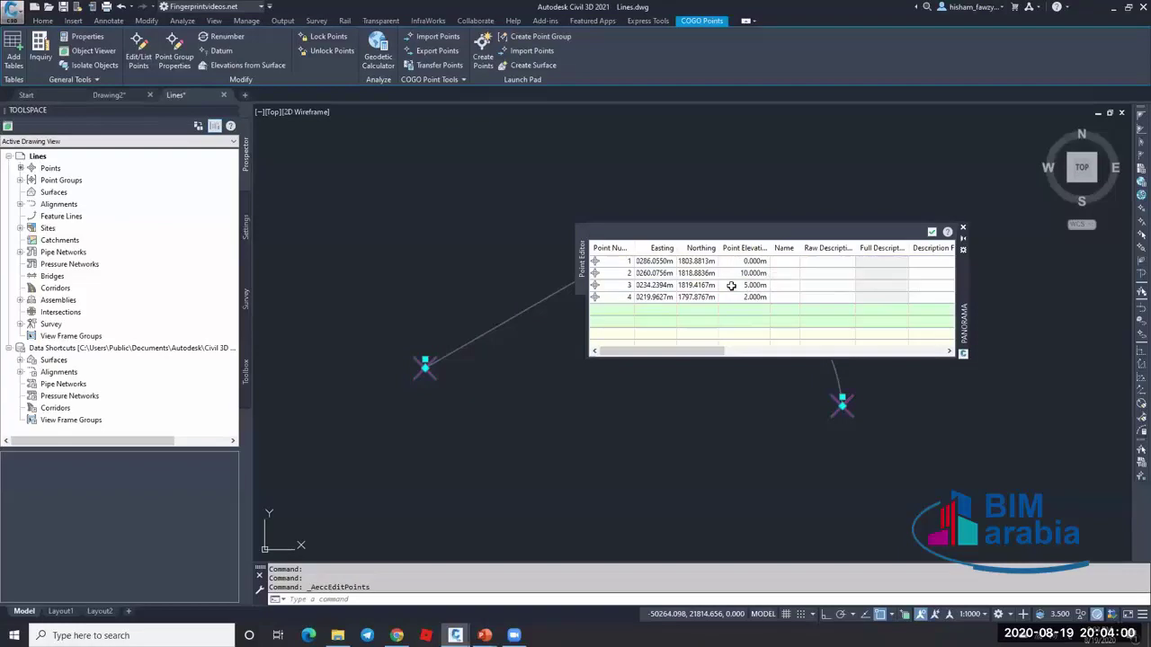
click(931, 231)
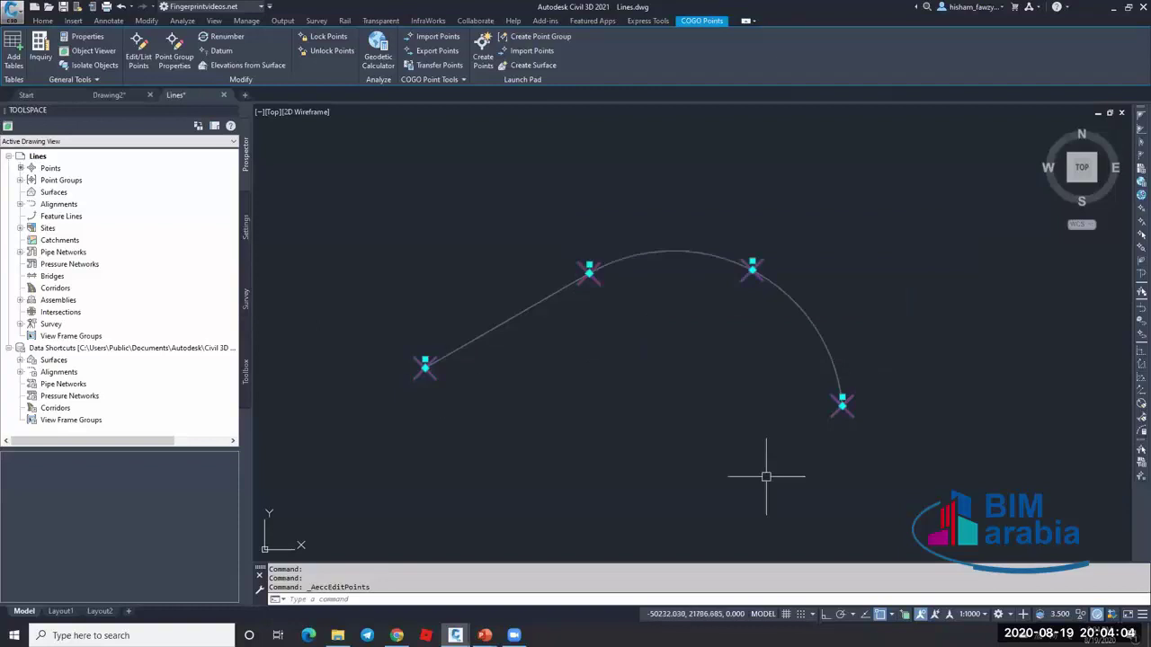
key(Escape)
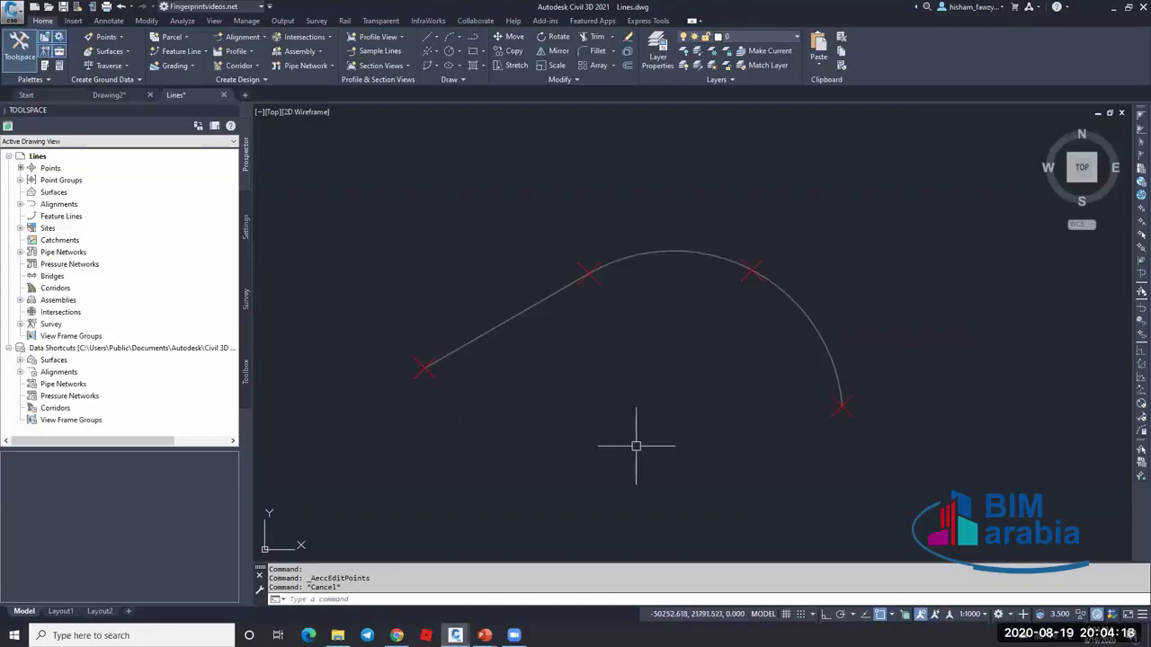
- Return from the slide show to the Lines drawing and review the object snap modes
mouse_move(484, 635)
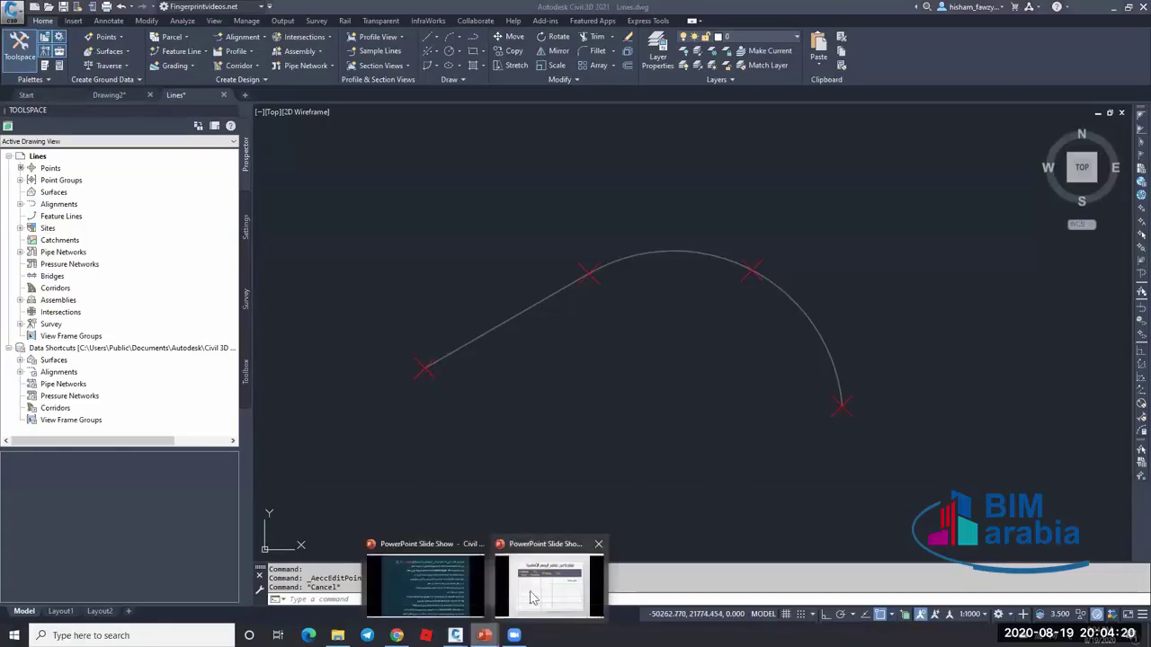
click(570, 589)
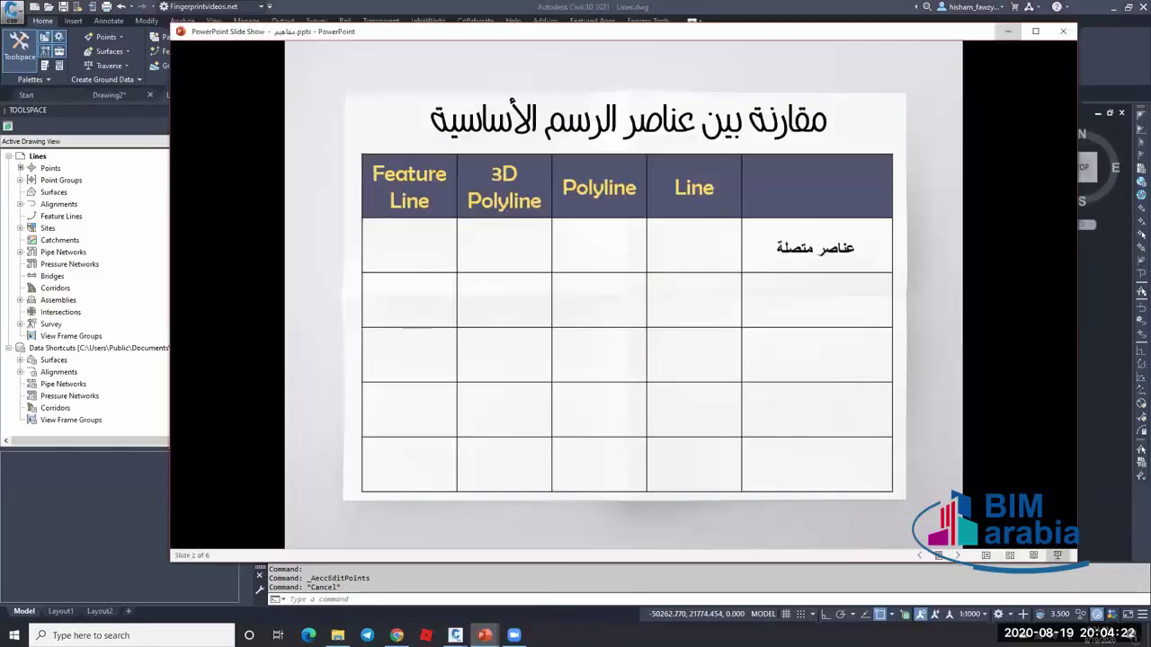
click(1007, 32)
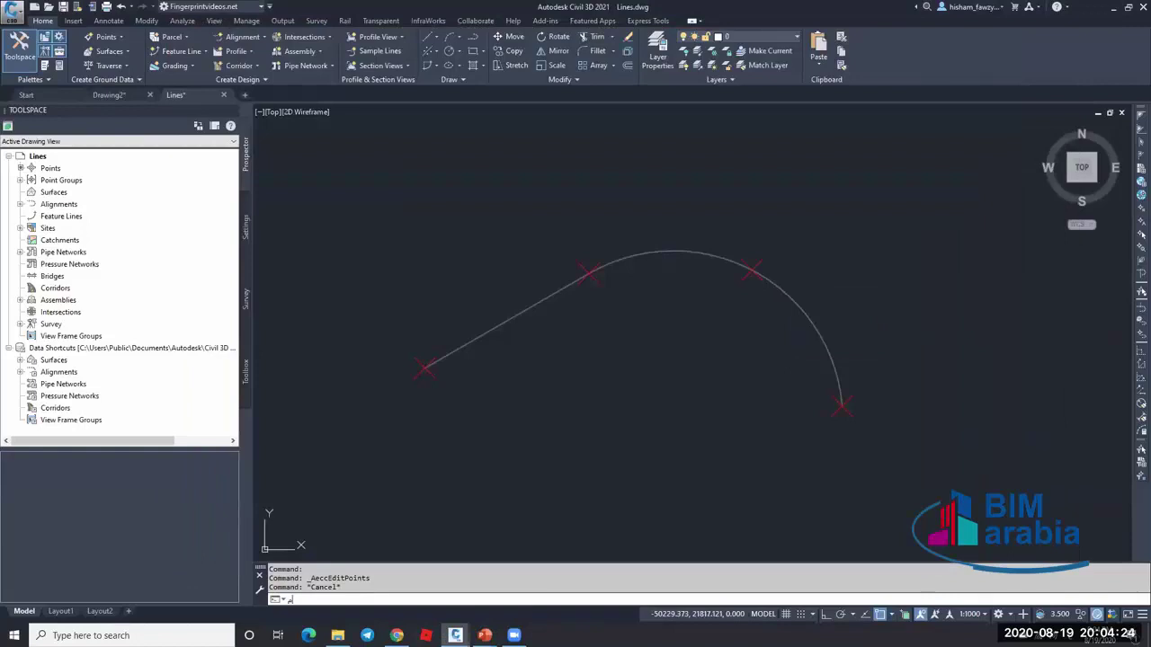
key(Return)
key(Escape)
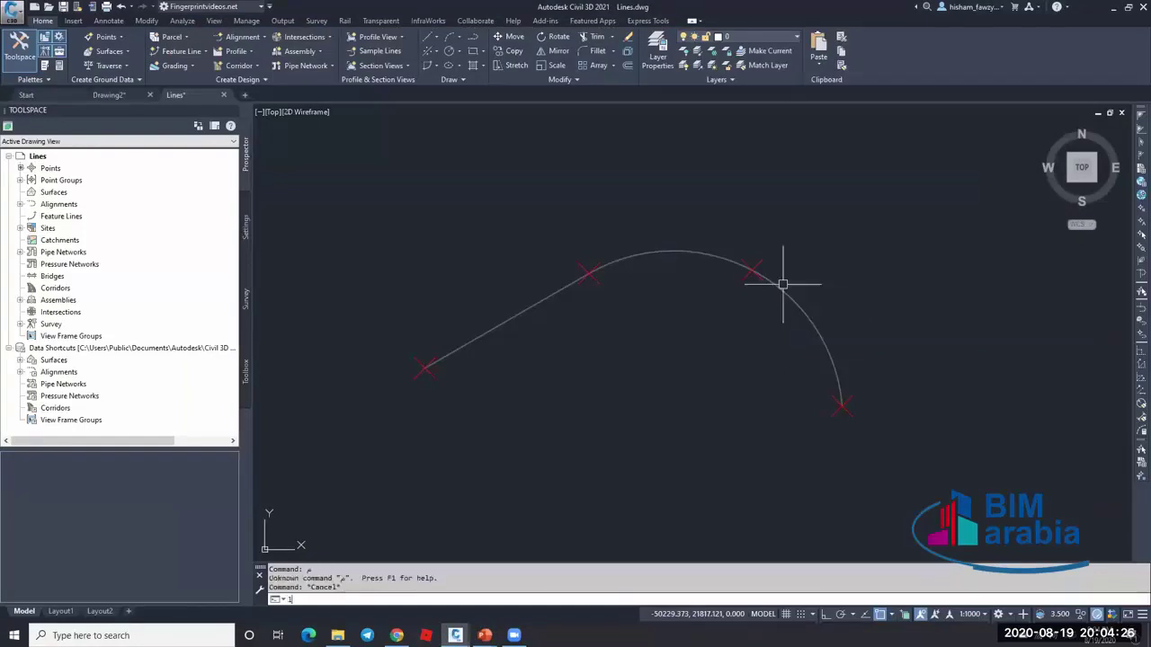
text(l)
key(Return)
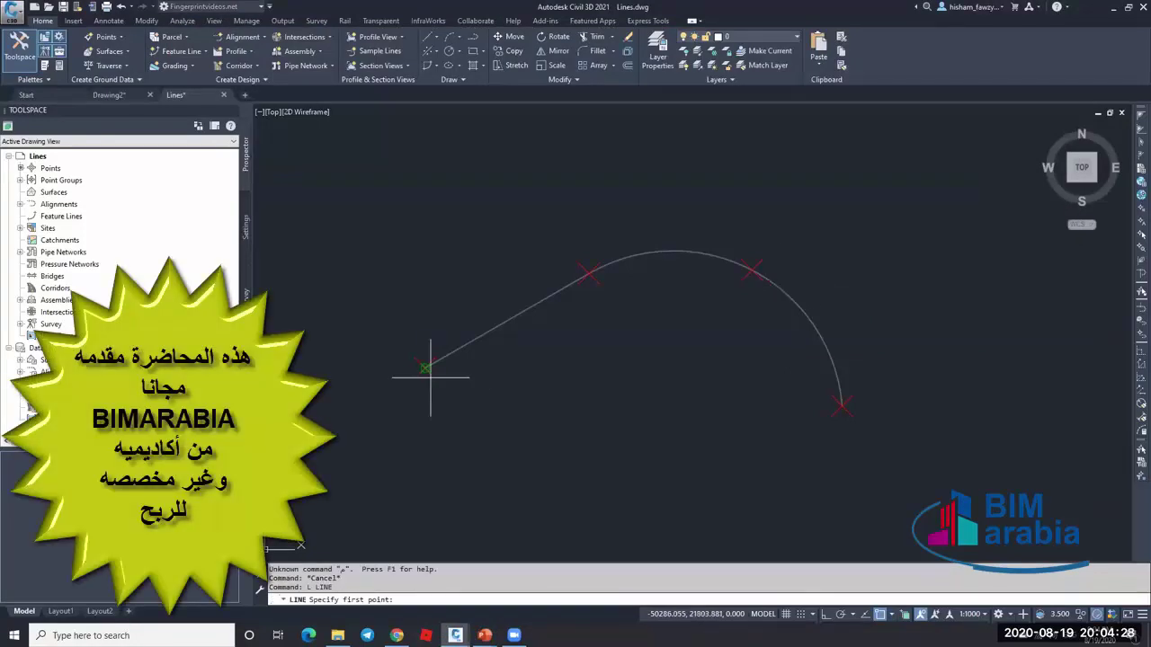
click(887, 615)
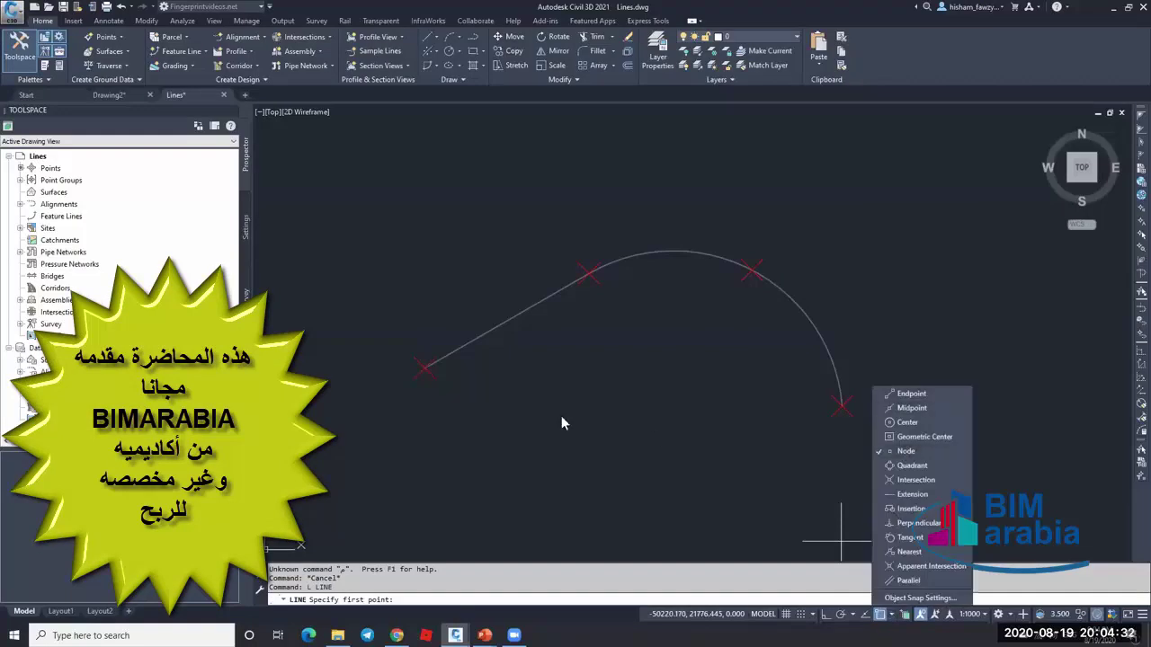
click(451, 376)
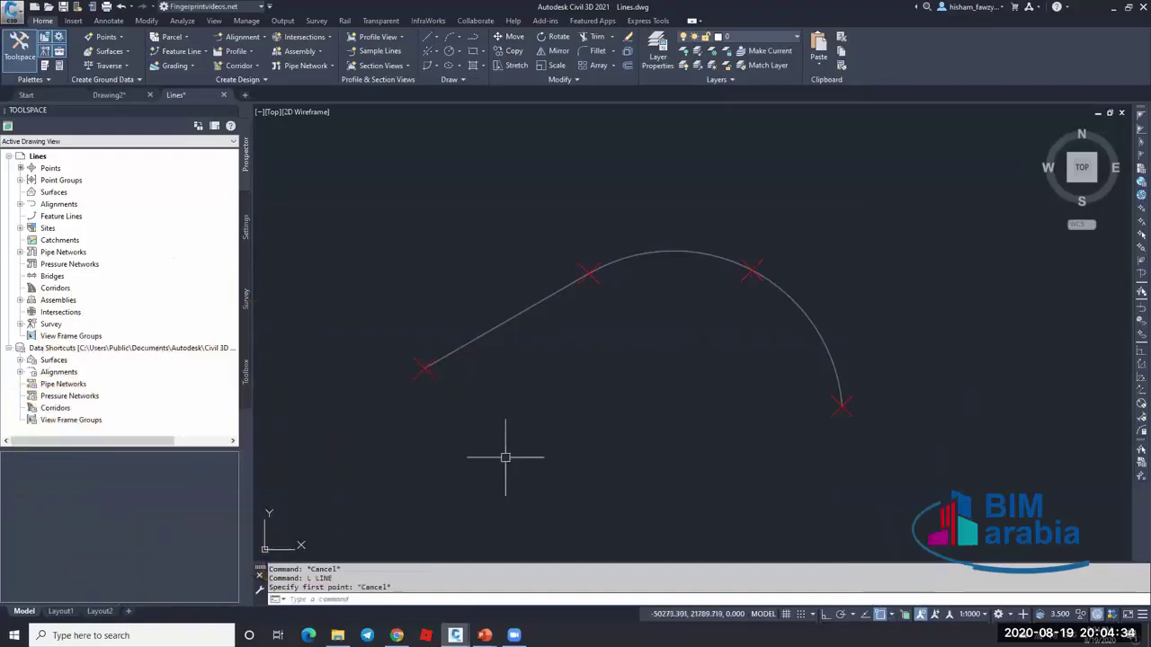
- Draw three LINE segments snapping from the lower-left point through the arc ends to the lower-right point
text(l)
key(Return)
click(425, 367)
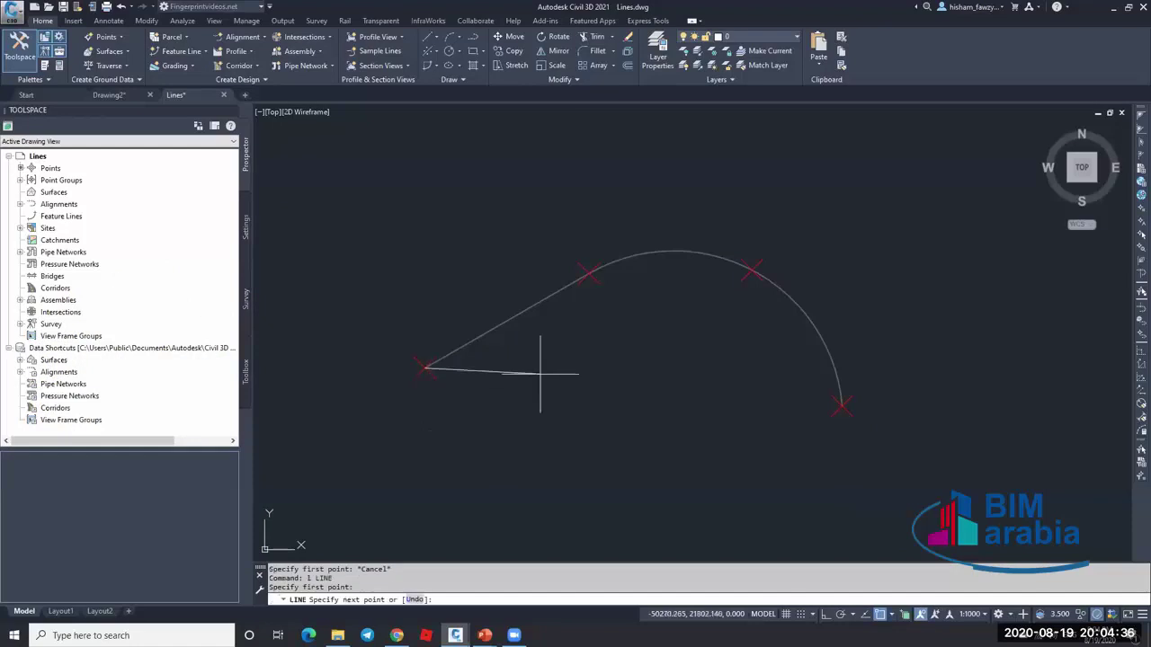
click(600, 288)
click(752, 272)
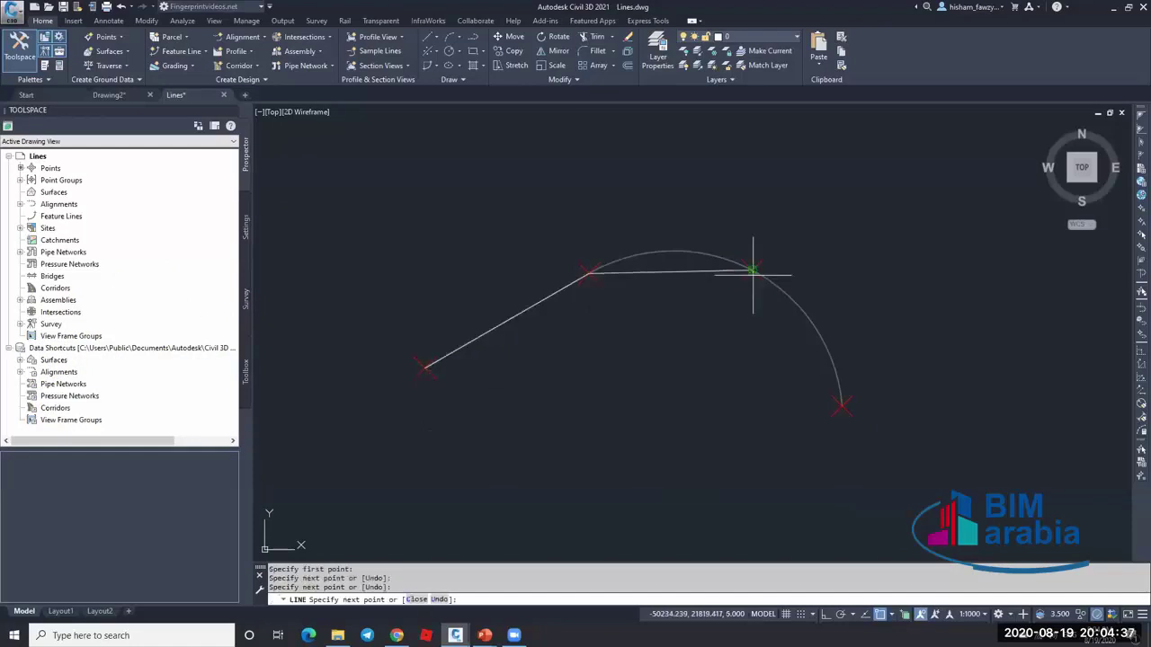
click(839, 404)
key(Return)
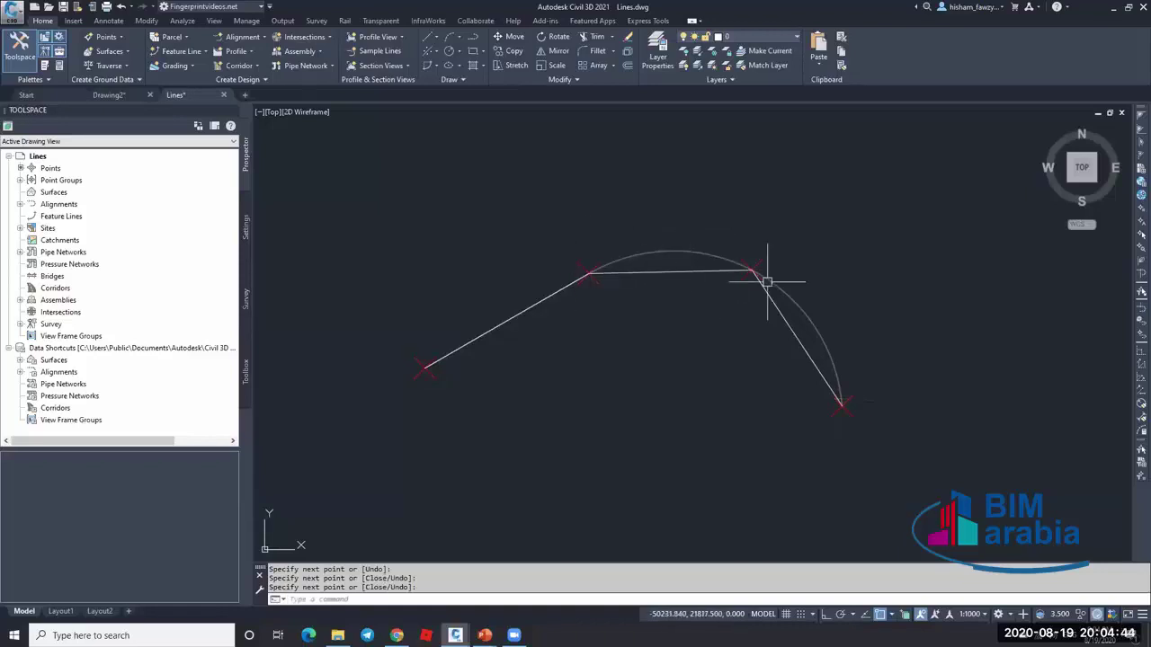
- Select the top, right and left line segments to inspect them
click(674, 270)
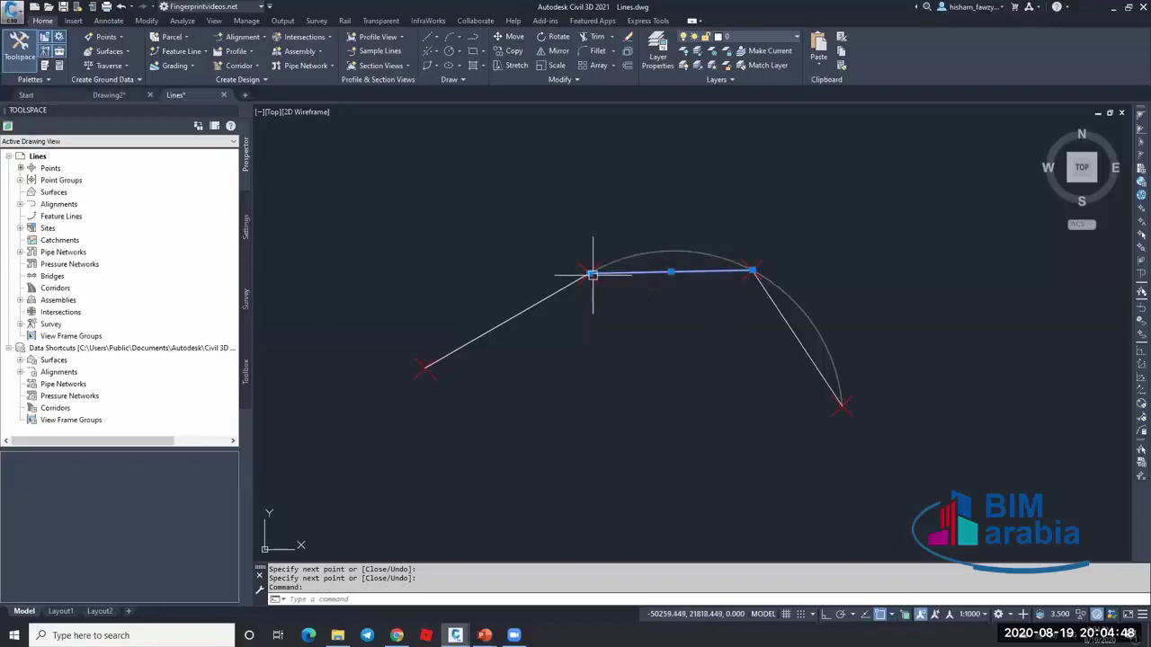
key(Escape)
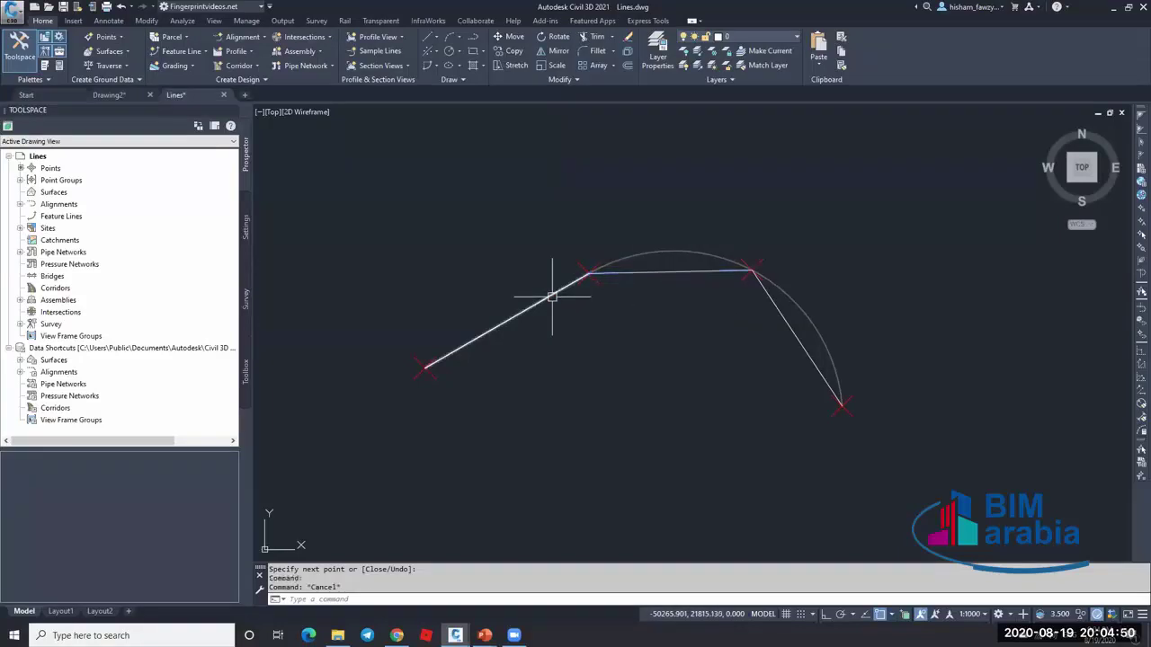
click(619, 271)
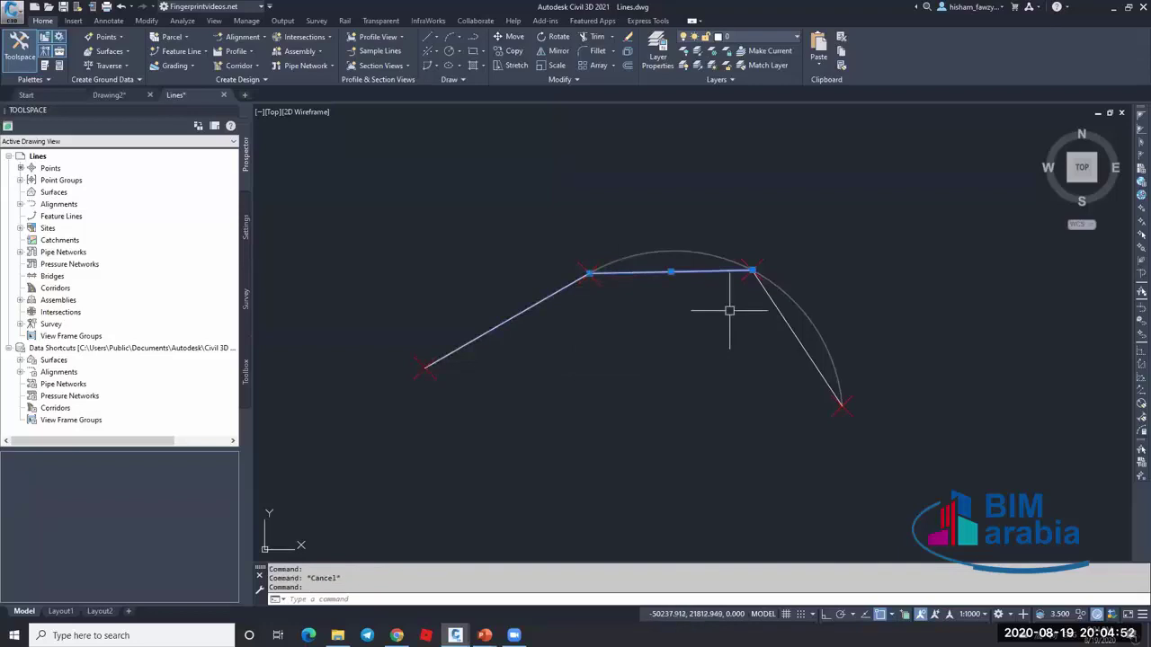
click(779, 311)
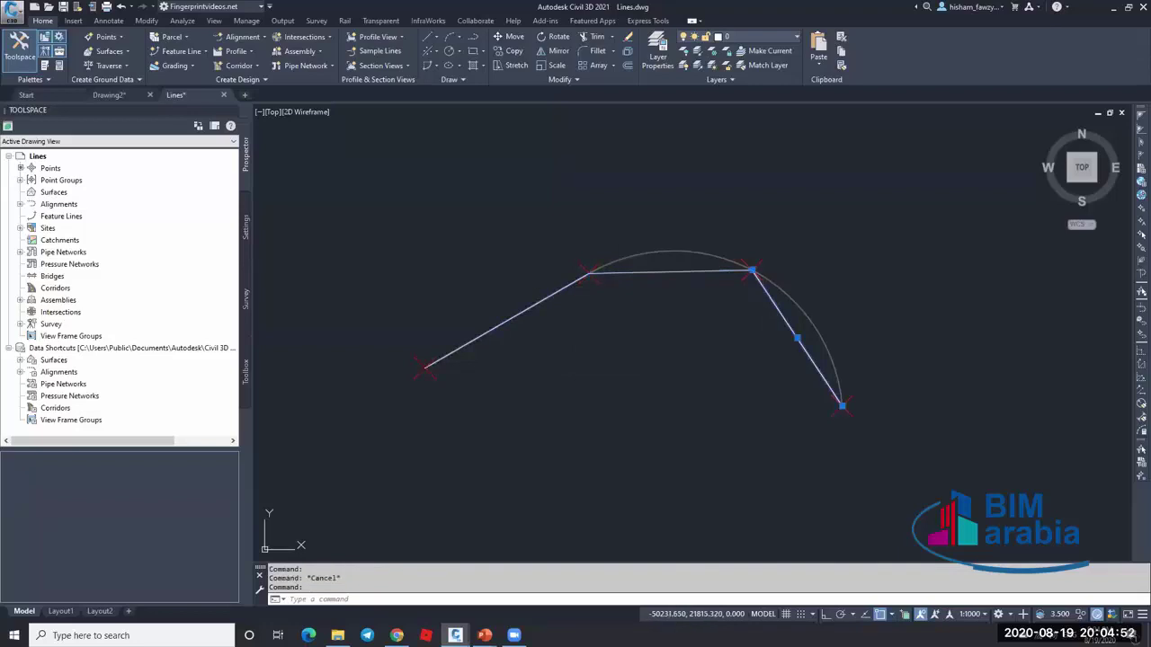
click(539, 300)
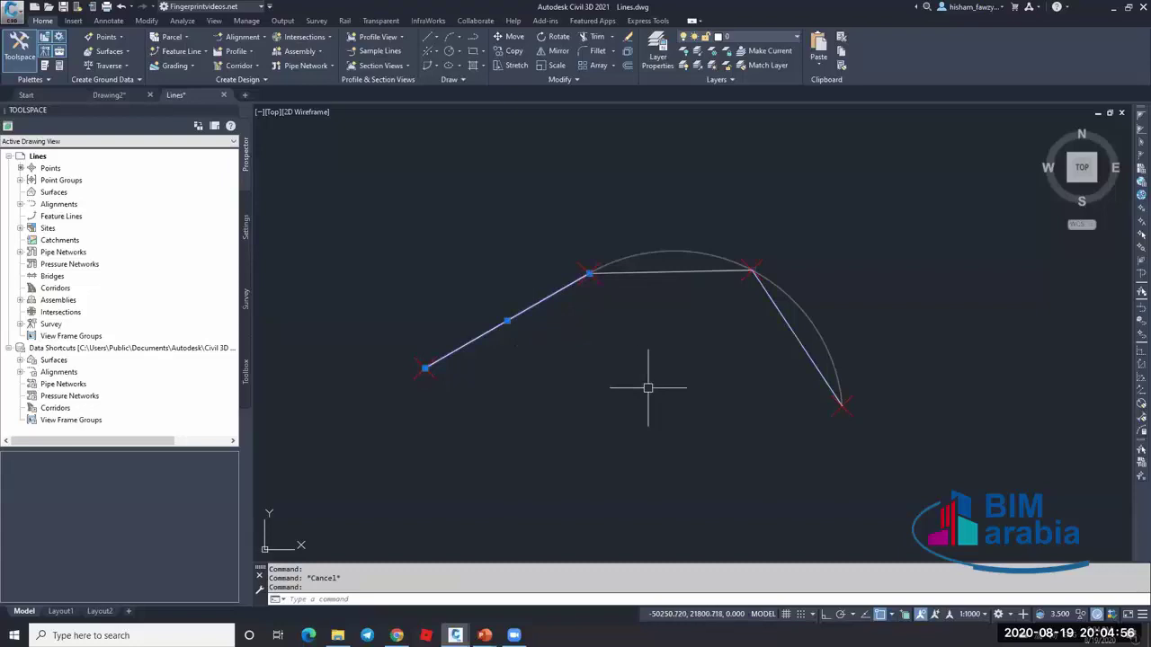
- Check in Properties that the left line rises from Start Z 0 to End Z 10
key(ctrl+1)
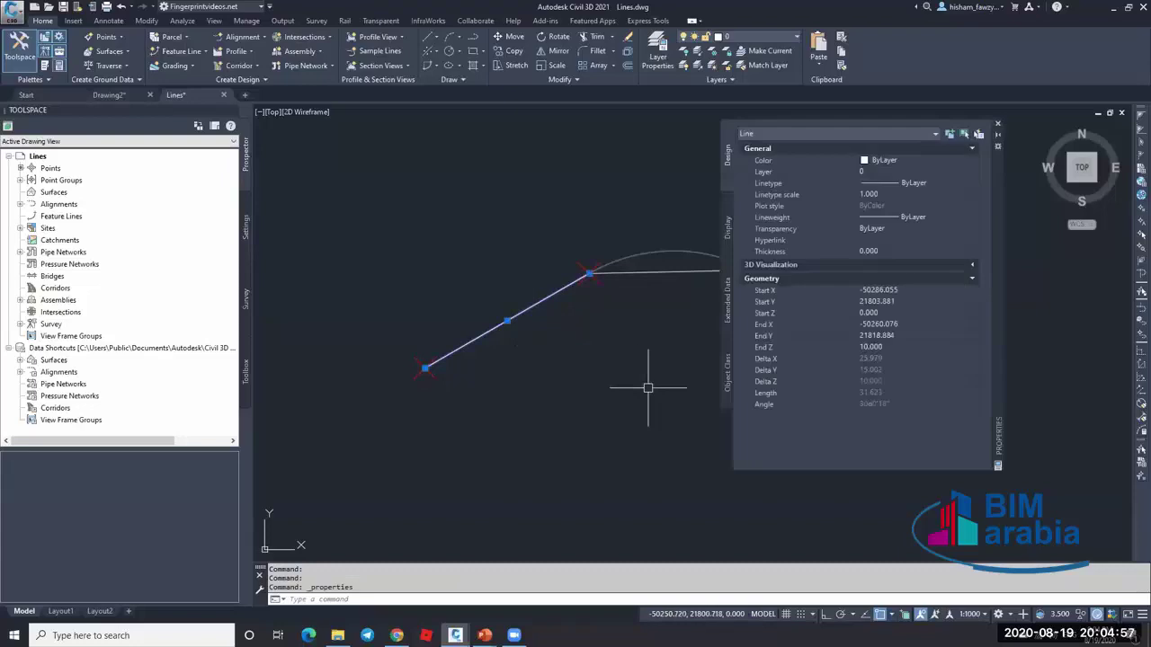
click(889, 313)
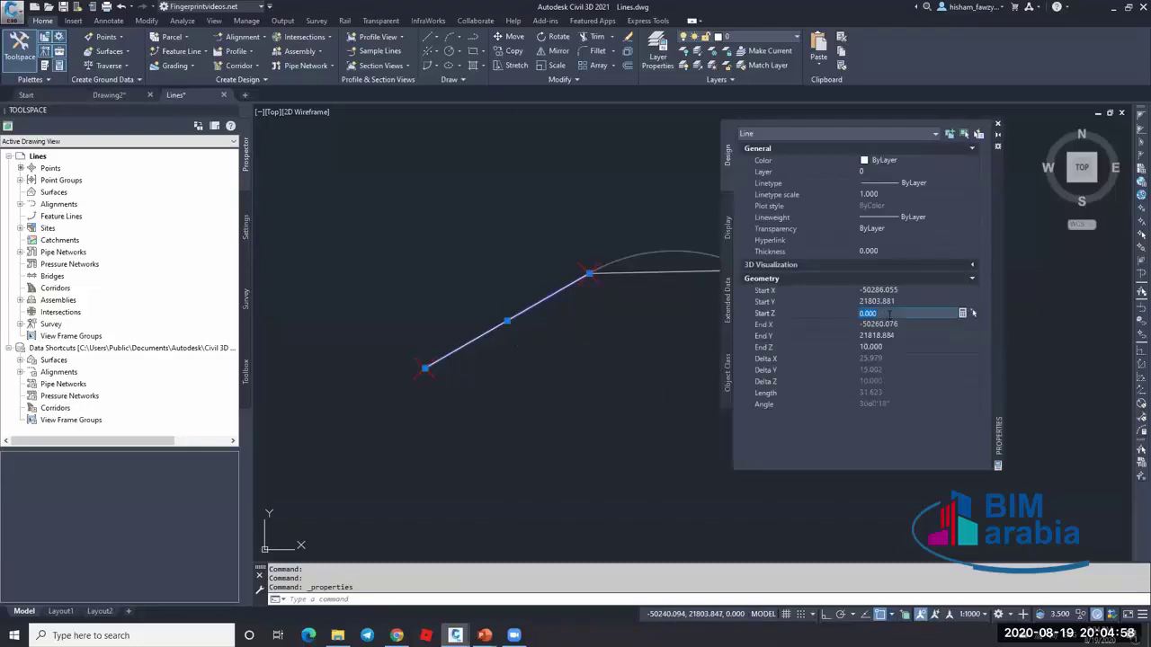
click(879, 347)
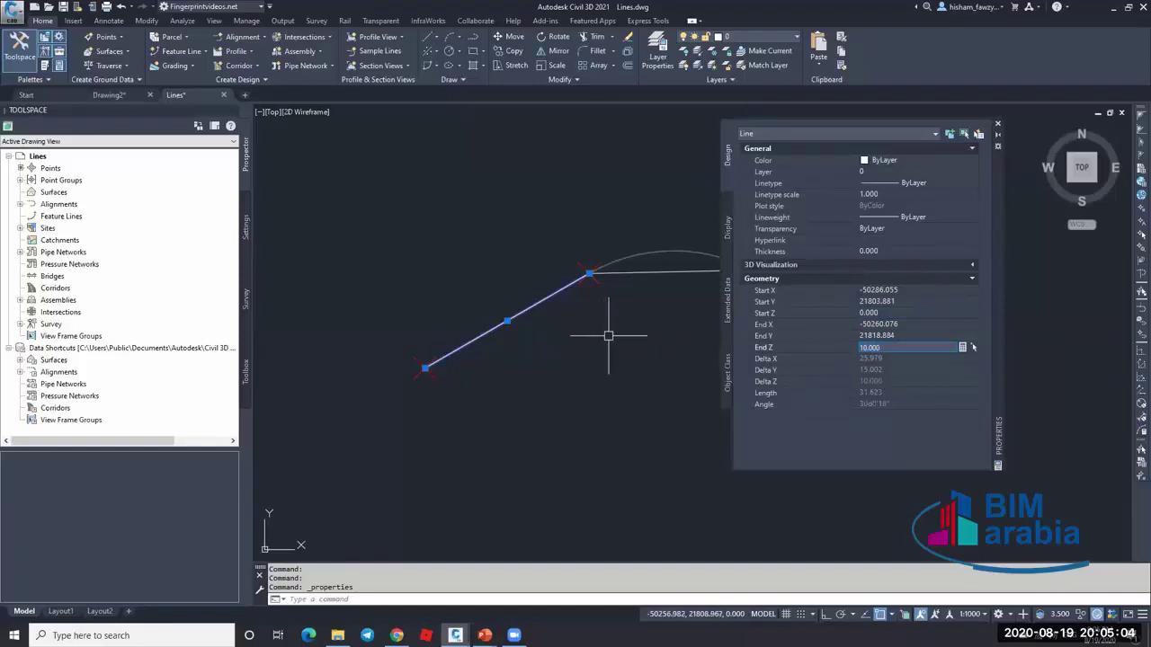
click(997, 123)
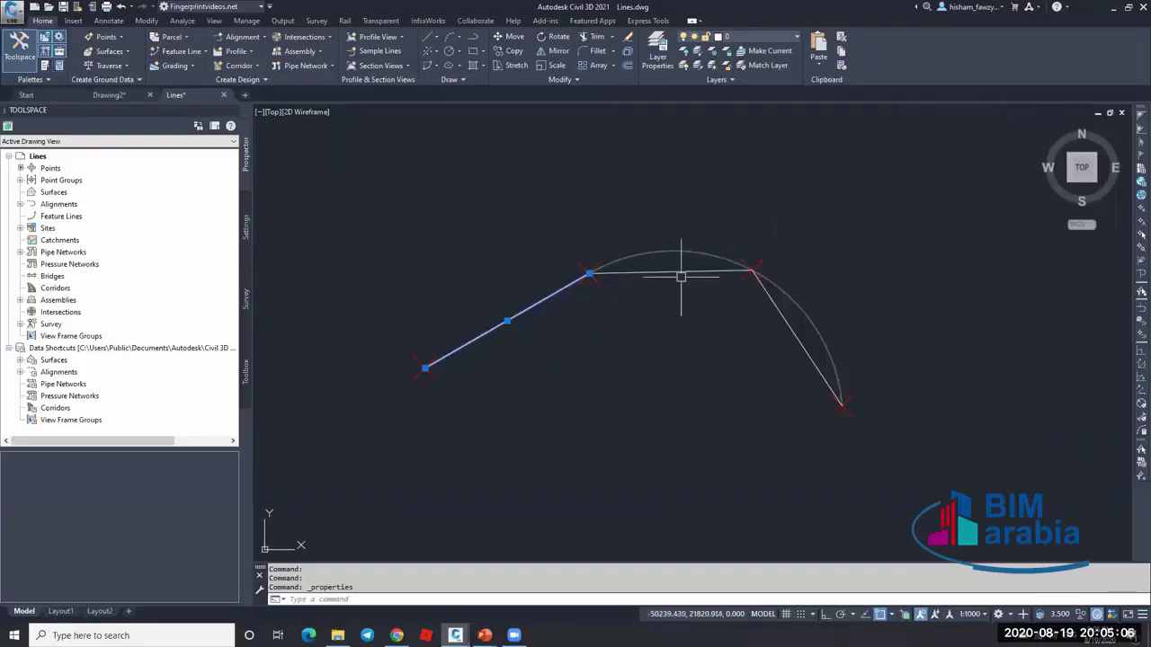
key(Escape)
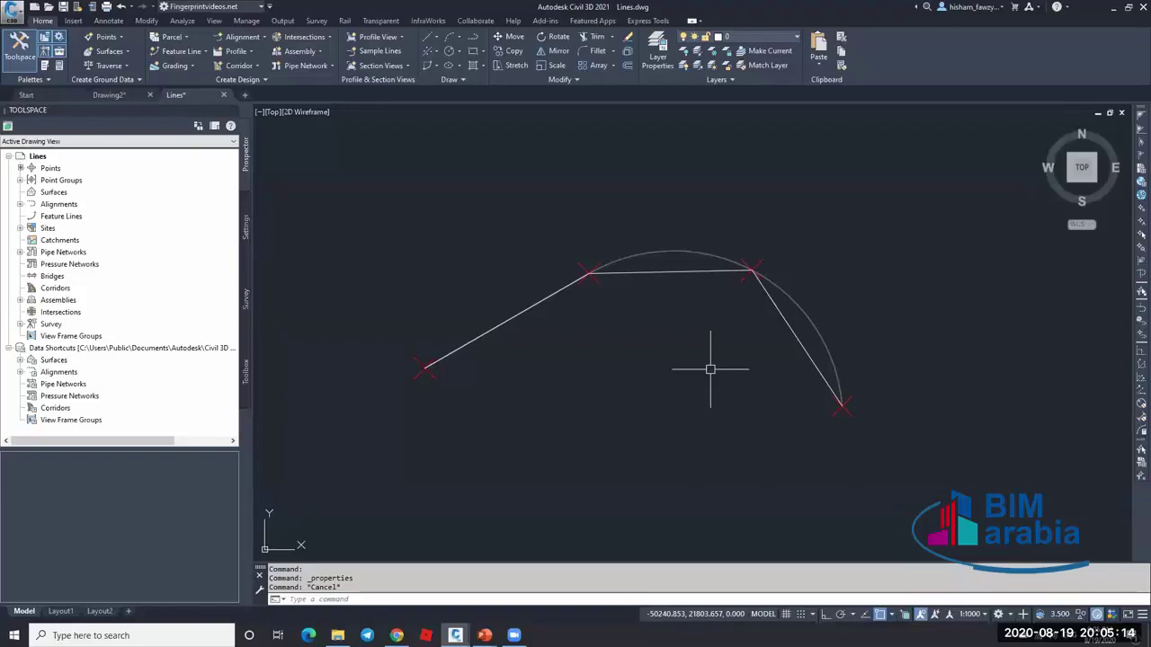
- Erase the lower-left, top and right-hand lines
click(565, 284)
click(665, 271)
click(772, 309)
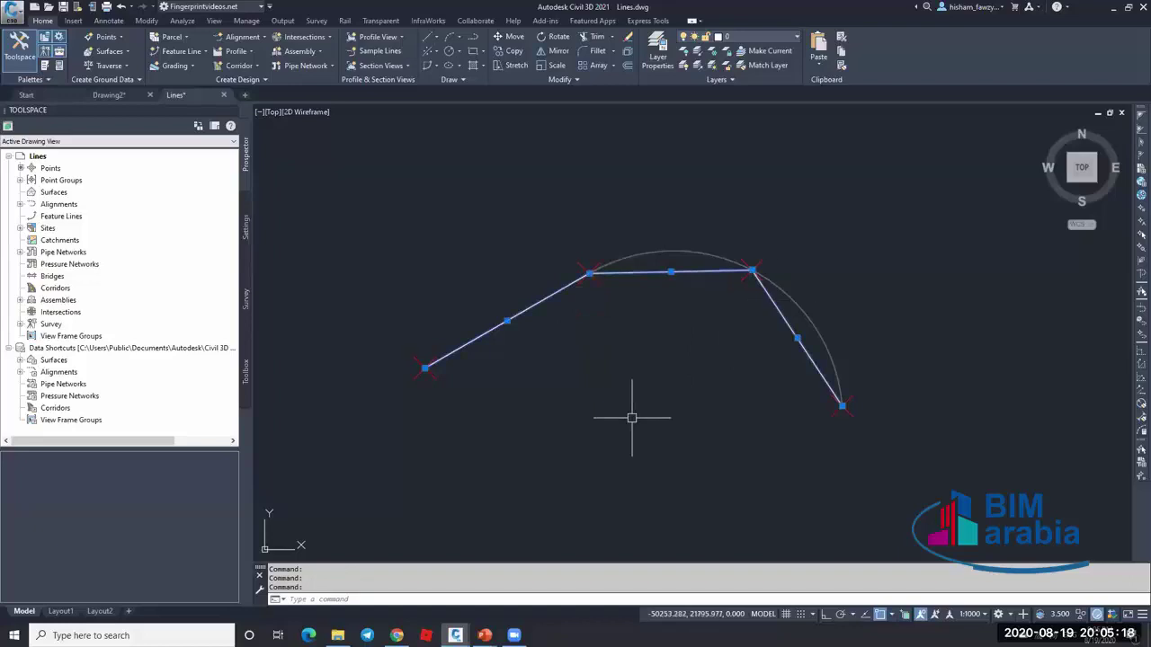
key(Delete)
- Draw a PLINE straight from the lower-left point, then arcing through the top-right to the lower-right marker
text(pl)
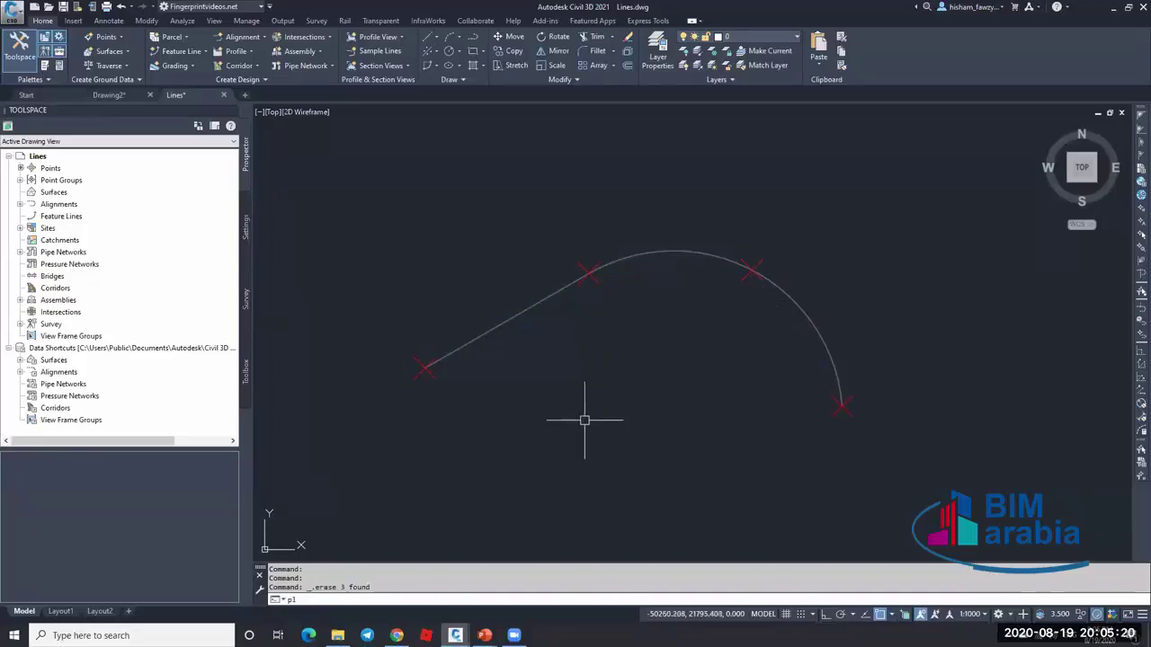
key(Return)
click(426, 365)
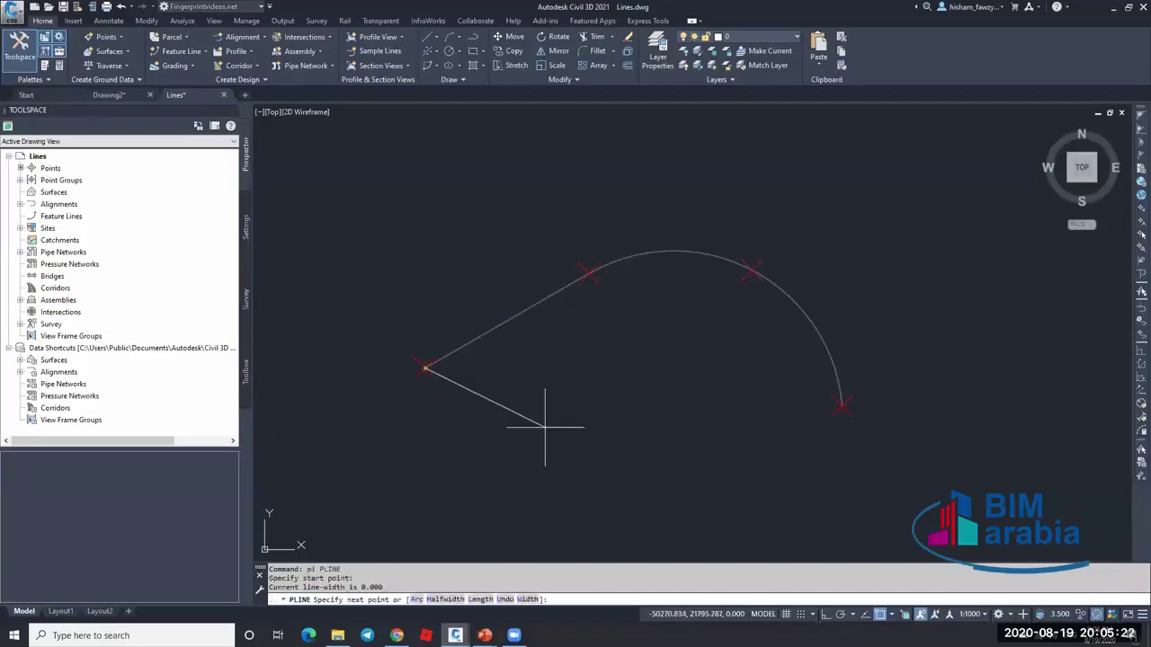
click(588, 271)
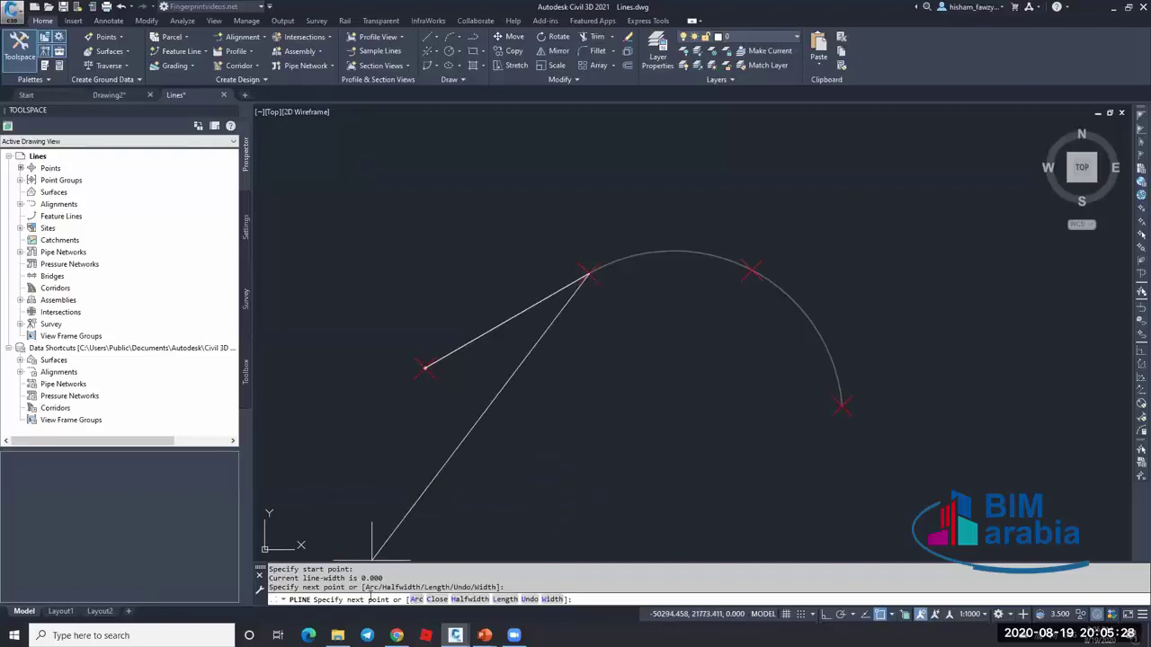
click(416, 599)
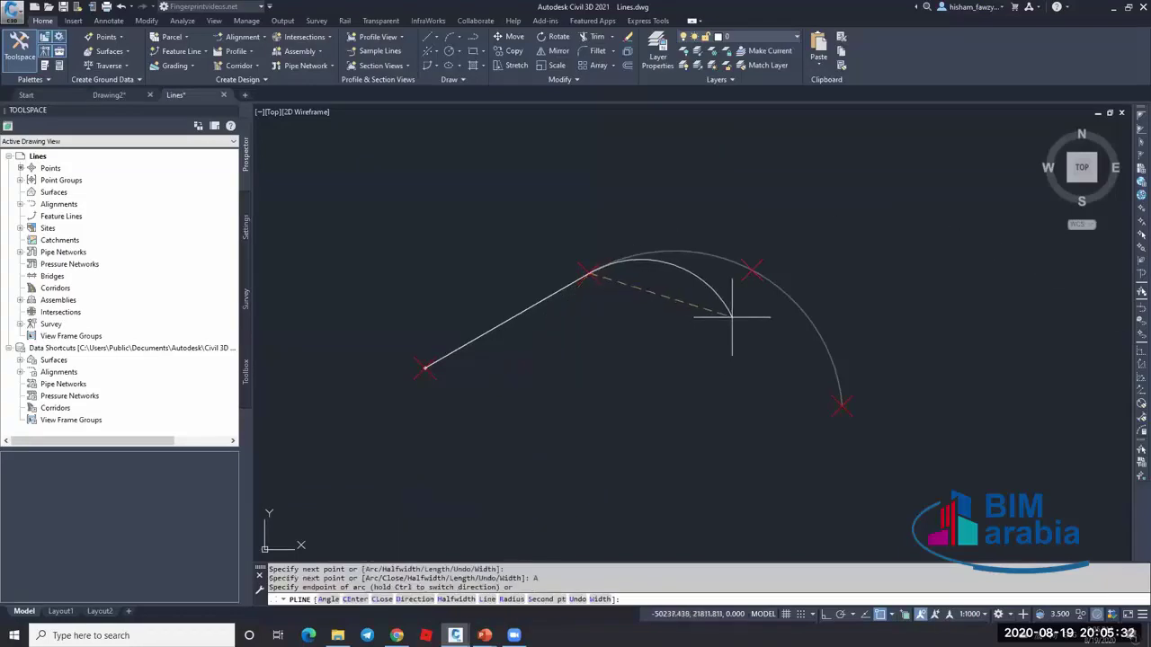
click(751, 264)
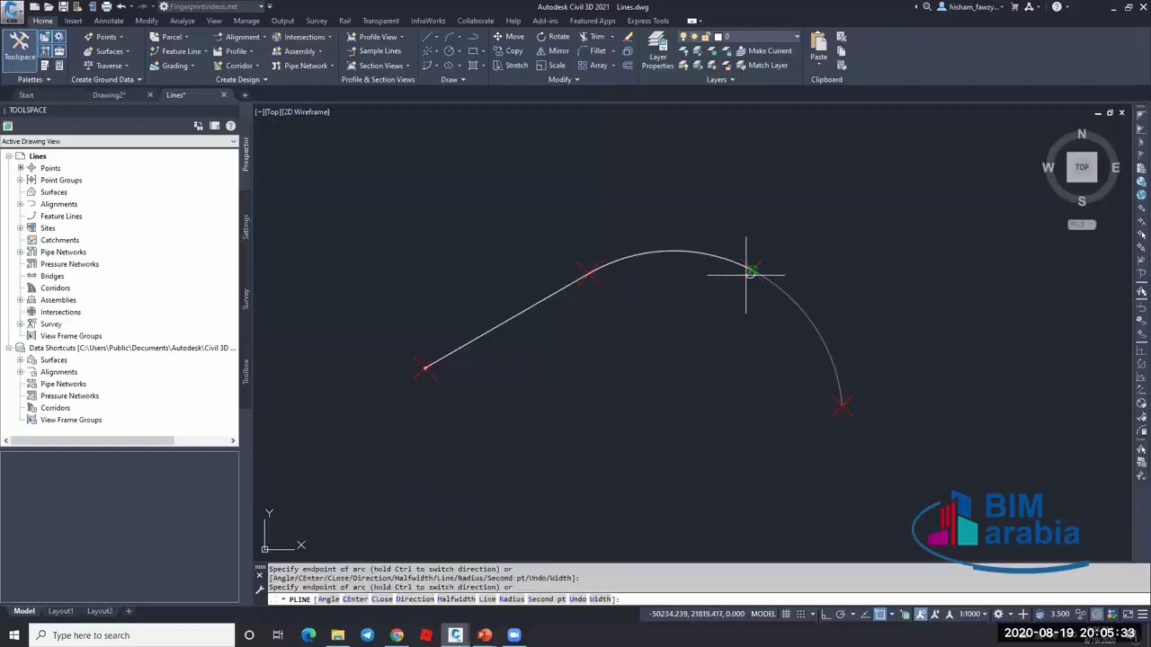
click(836, 396)
key(Return)
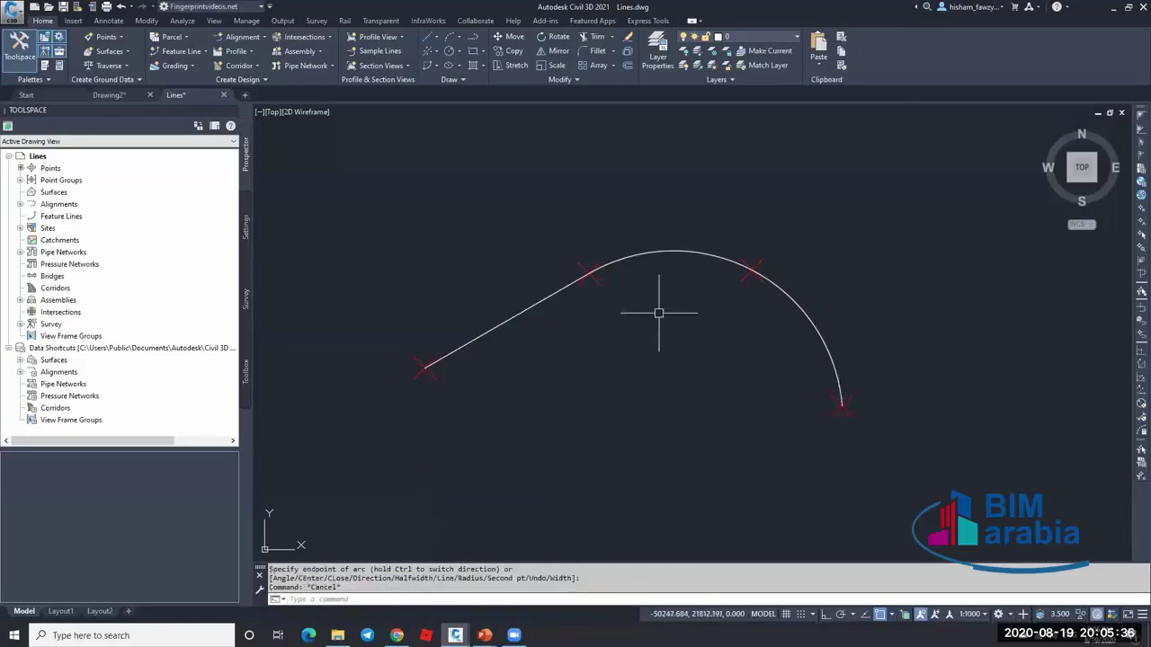
click(629, 258)
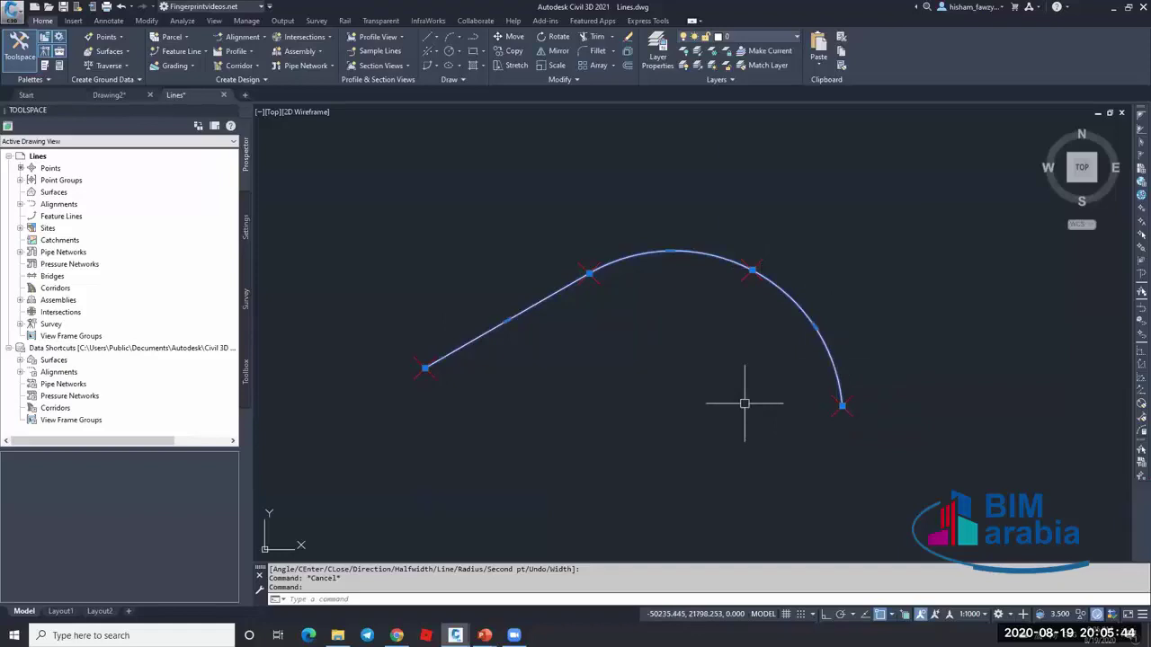
- Confirm in Properties the polyline's elevation is 0.000 while stepping through its vertices
key(ctrl+1)
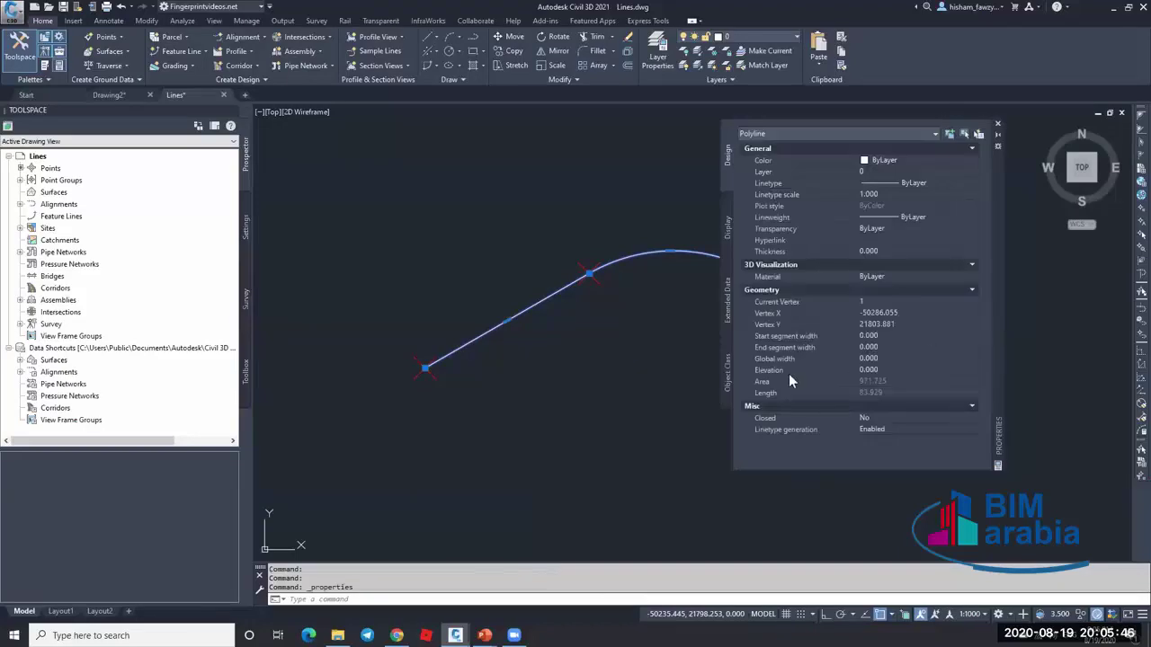
click(897, 369)
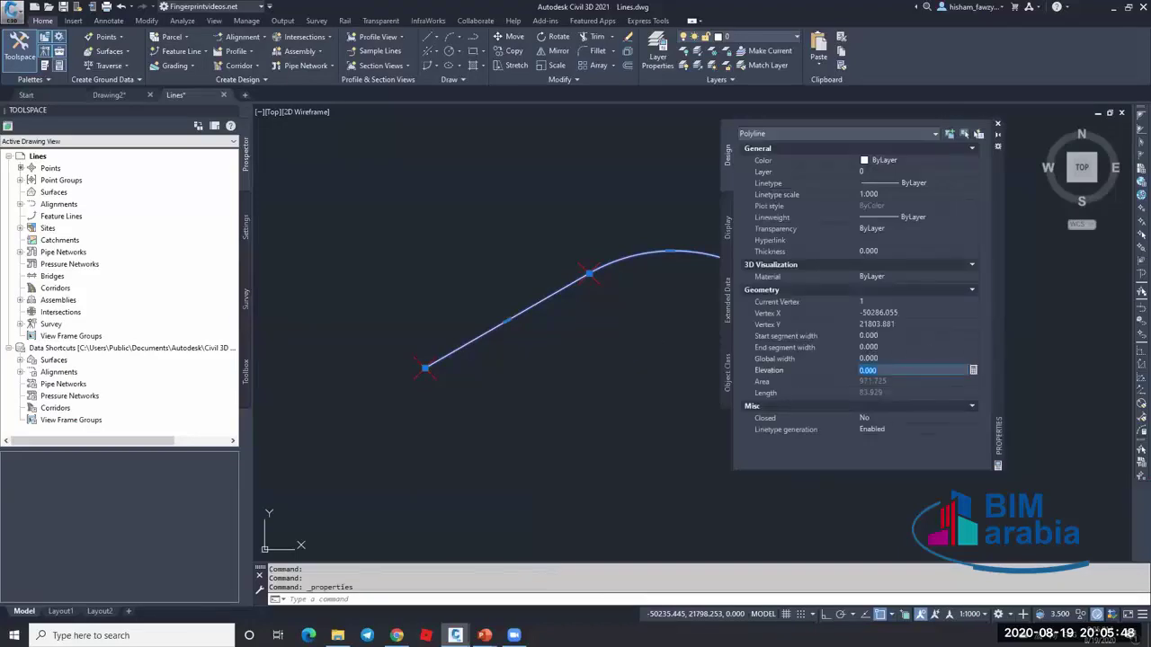
click(906, 301)
click(973, 299)
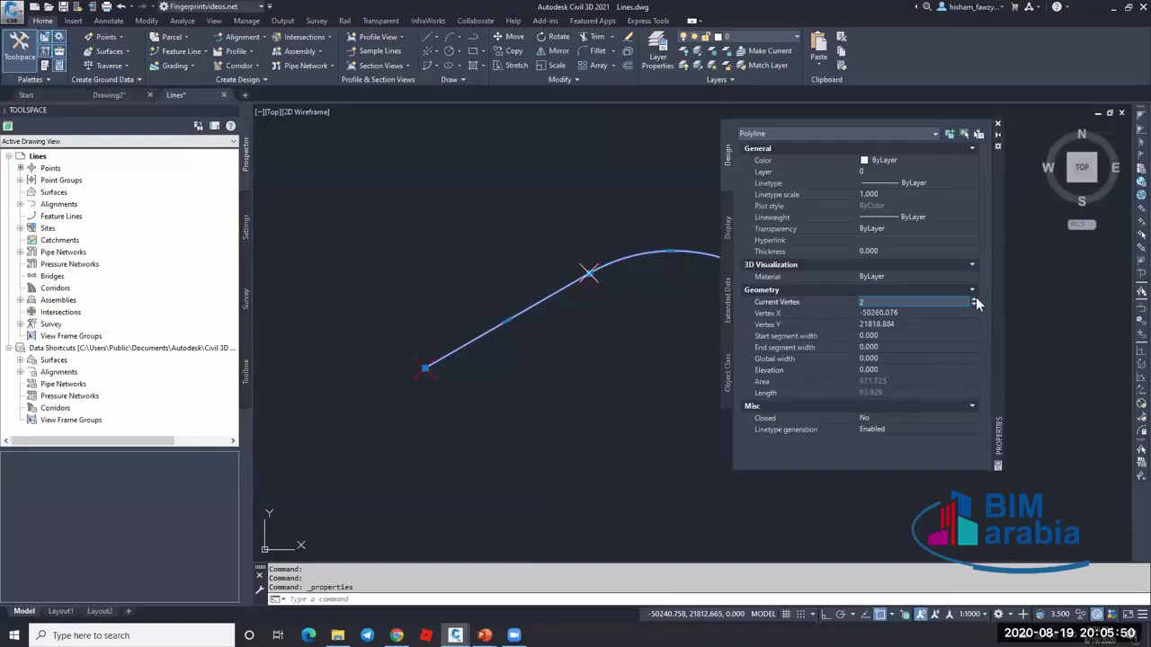
click(974, 301)
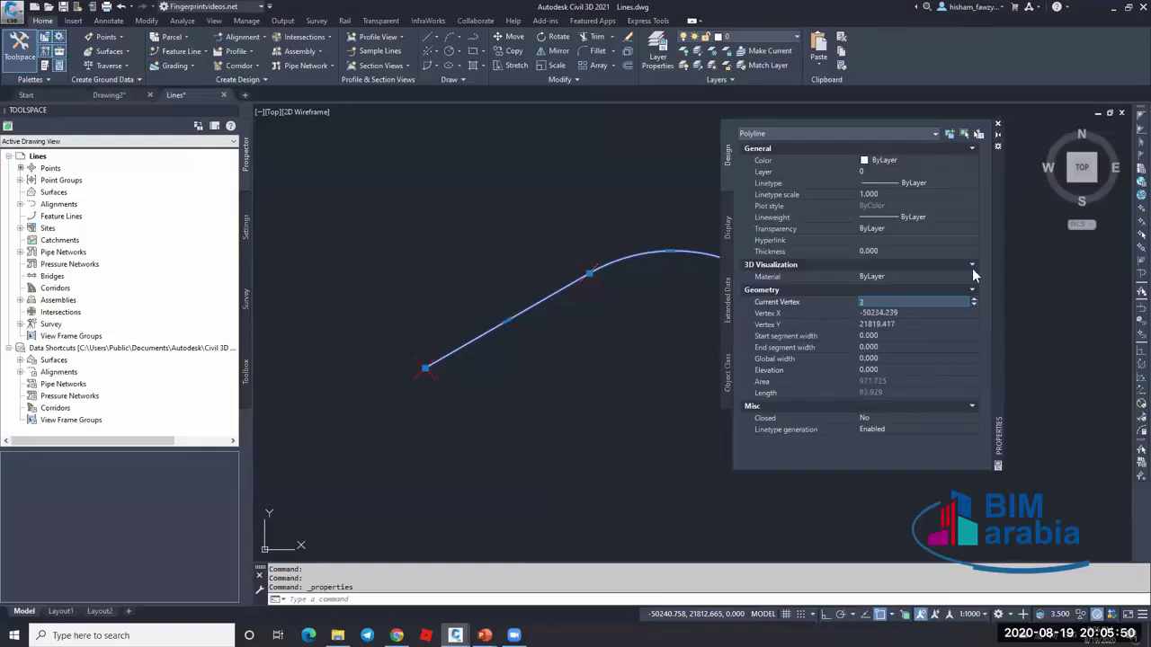
- Close the Properties palette and delete the polyline
click(998, 127)
key(Escape)
click(629, 259)
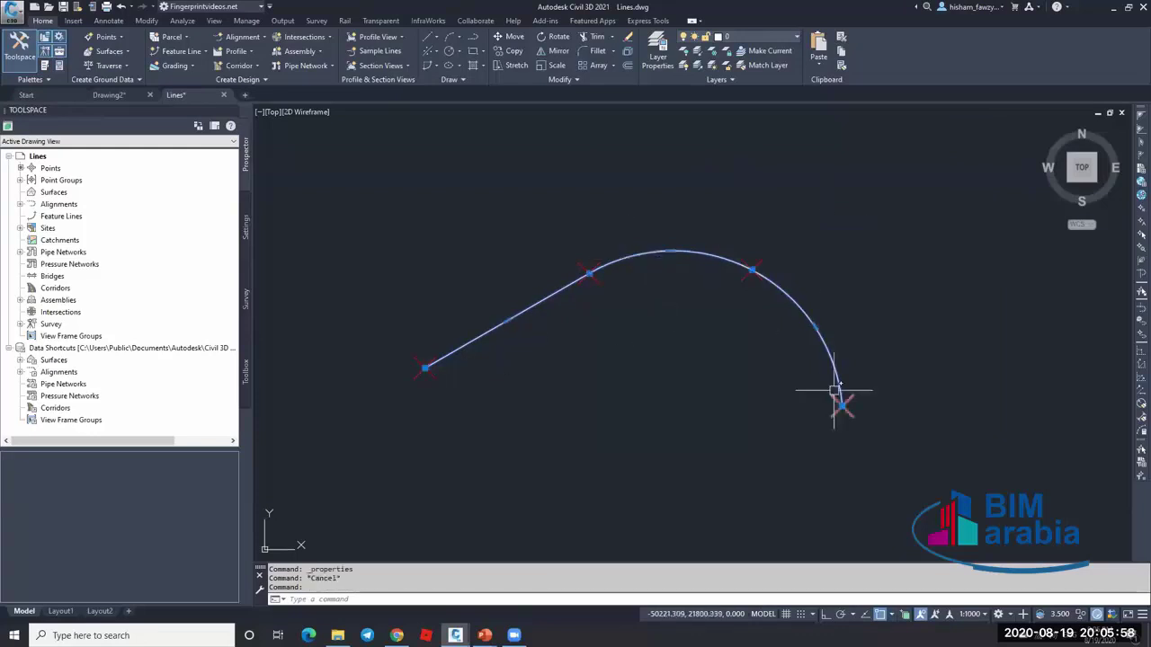
mouse_move(834, 390)
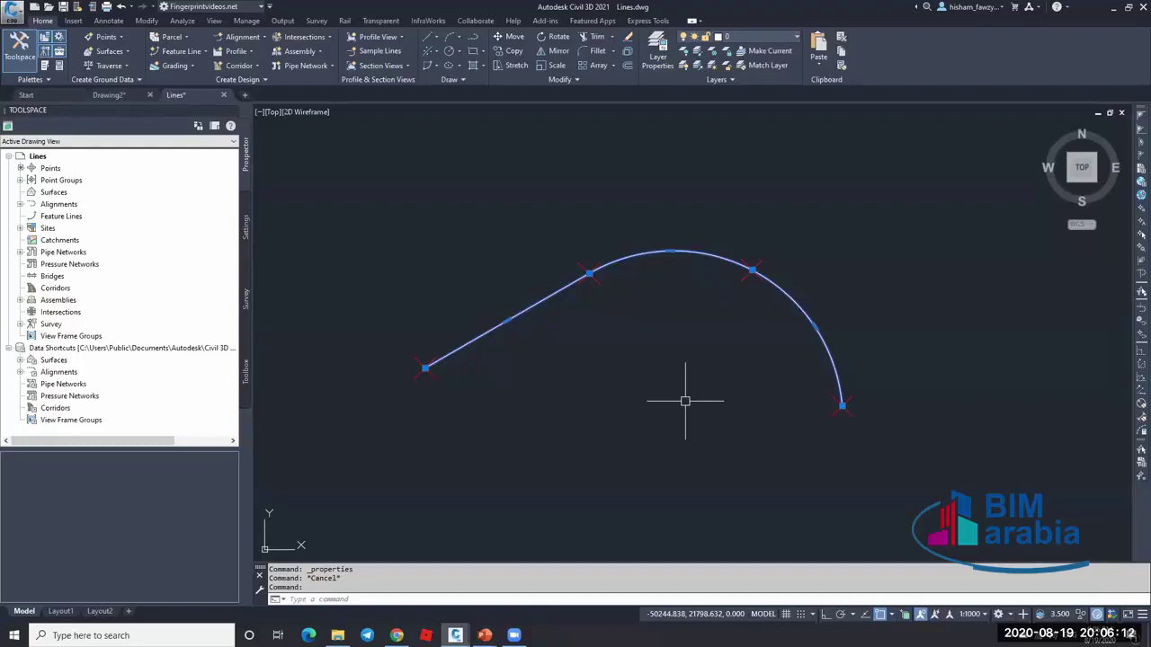
key(Delete)
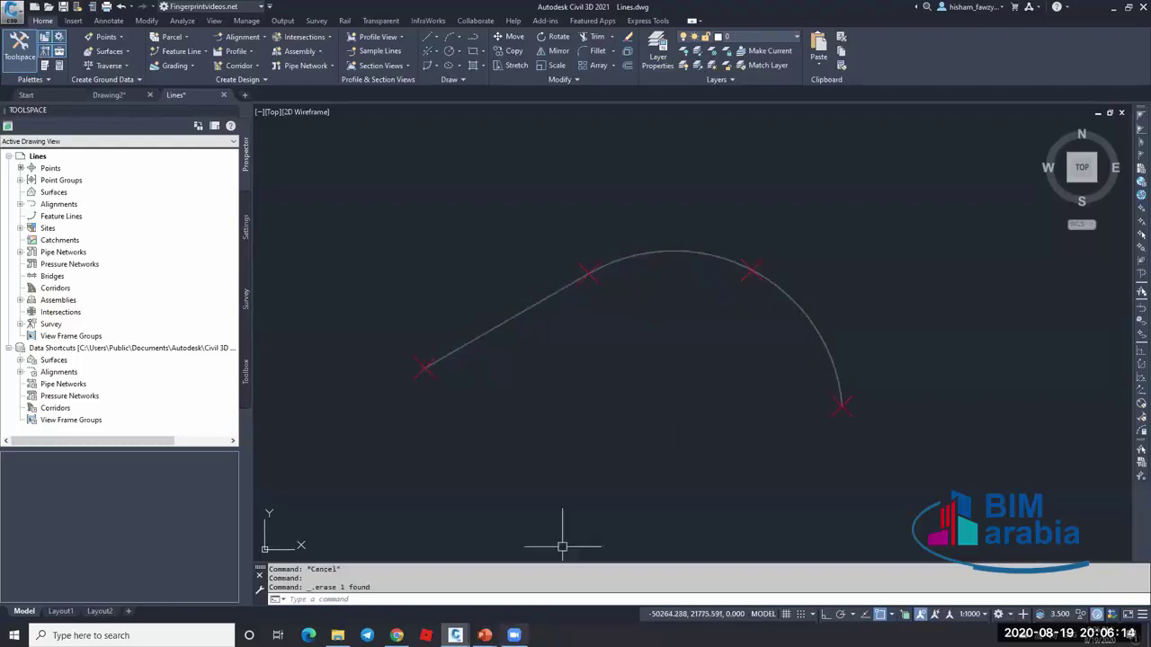
- Glance at the comparison-table slide show and return to the drawing
mouse_move(485, 635)
click(544, 586)
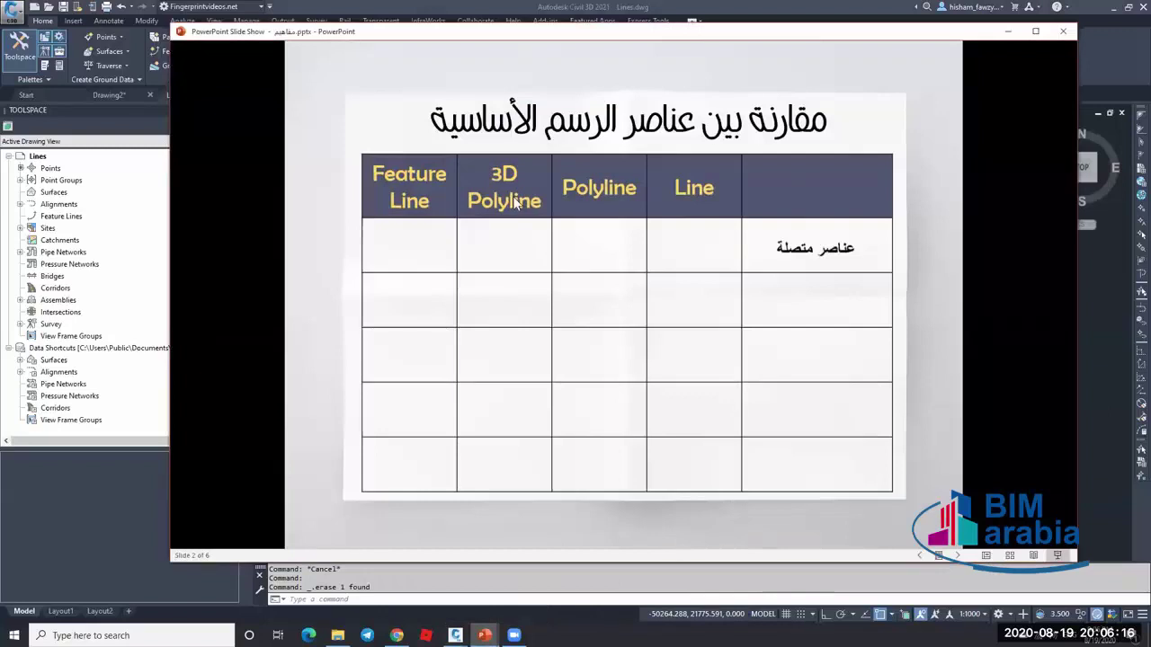
click(1007, 32)
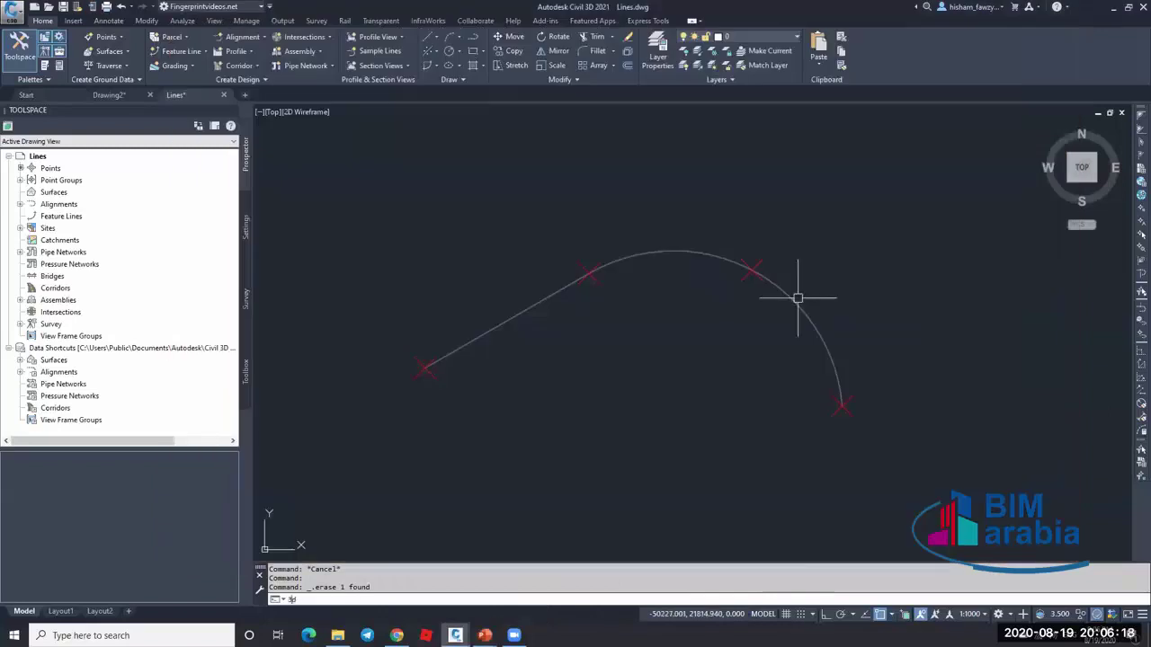
- Draw a 3DPOLY through the four point markers from left to lower-right, then select it
text(3dpoly)
key(Return)
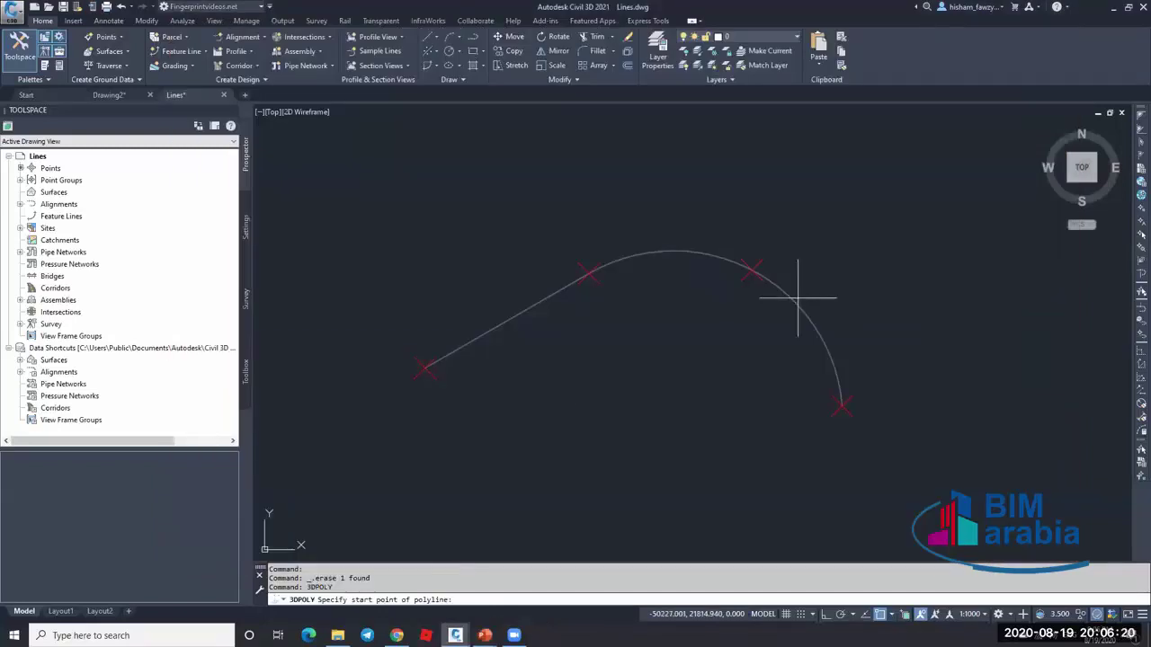
click(424, 368)
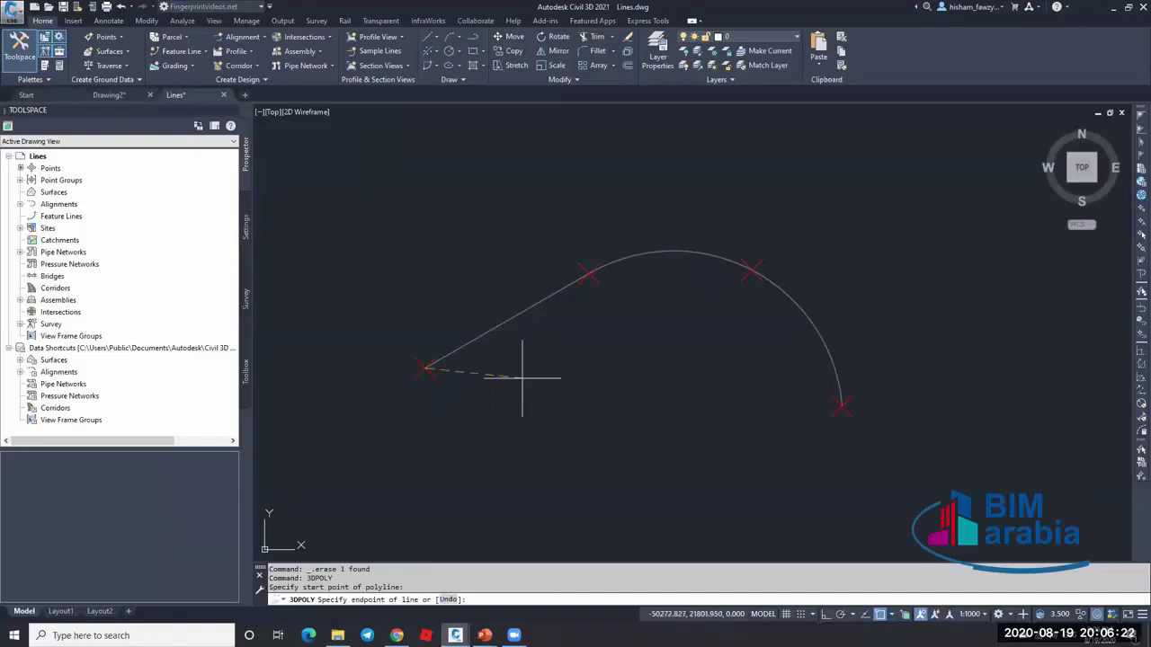
click(589, 275)
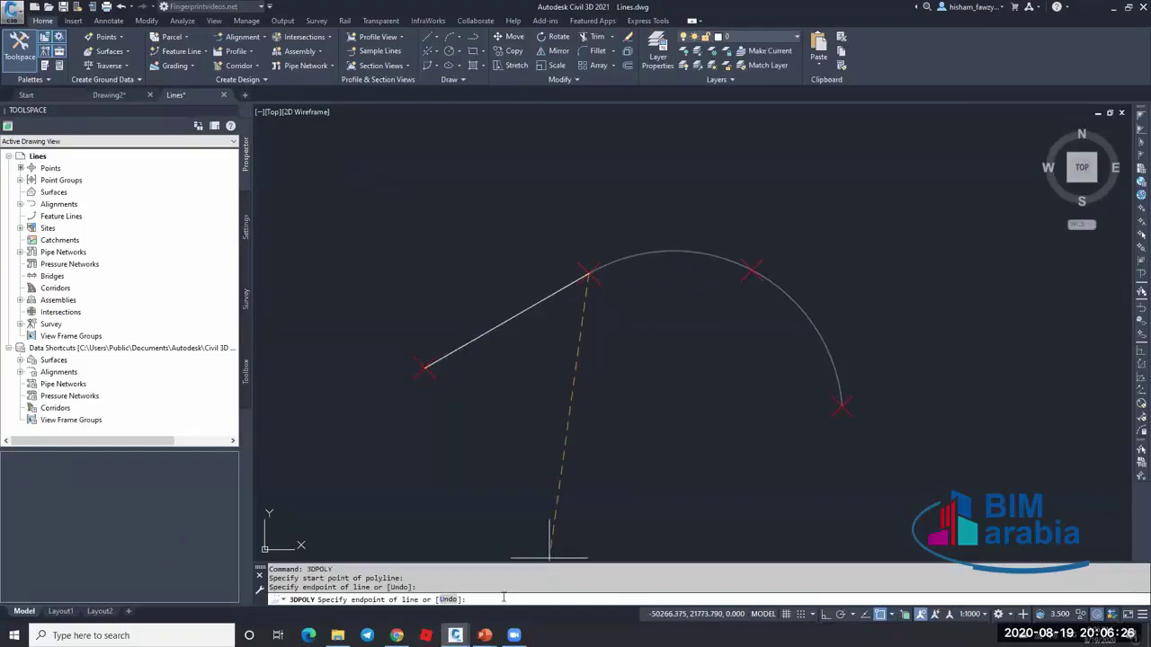
click(750, 271)
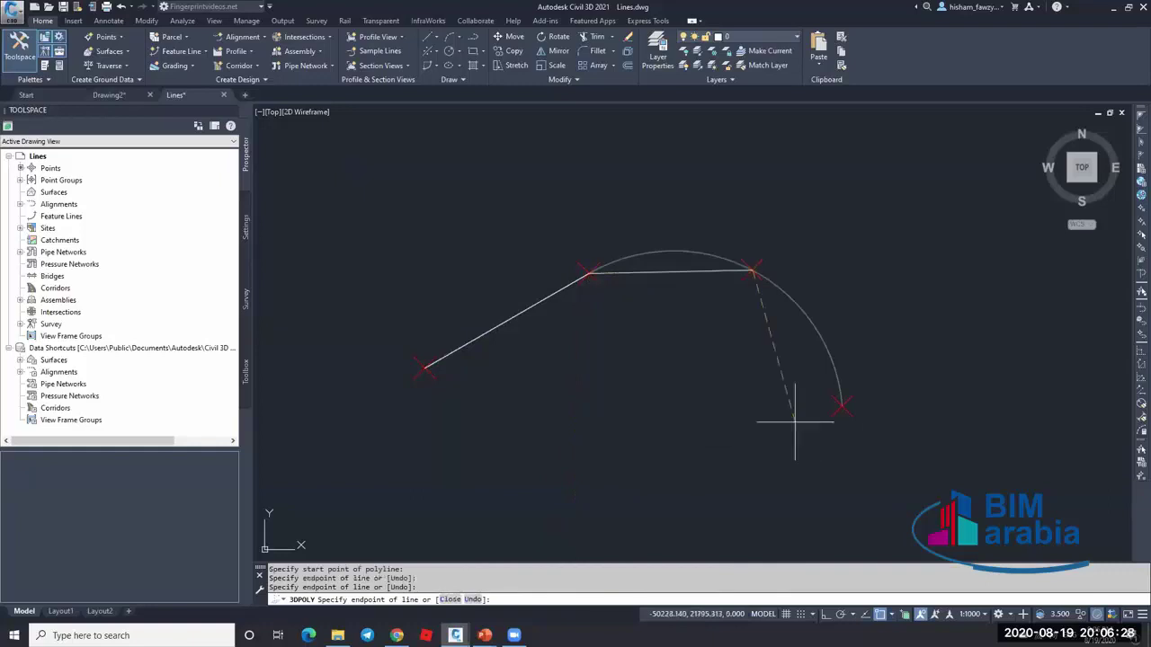
click(840, 404)
key(Return)
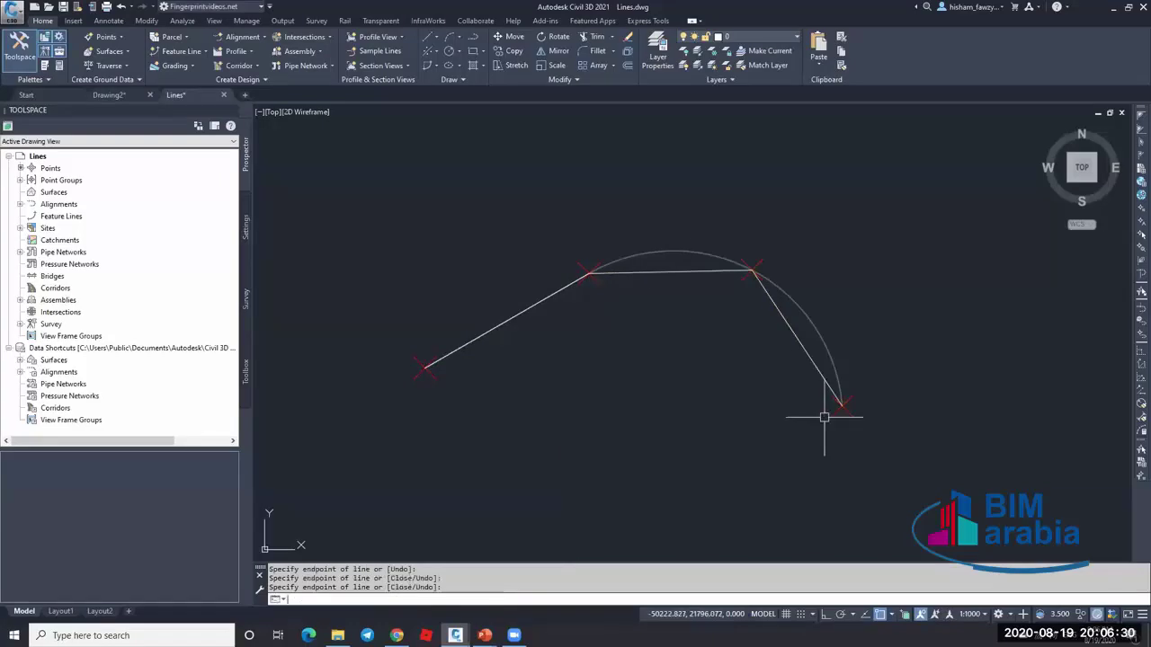
click(691, 270)
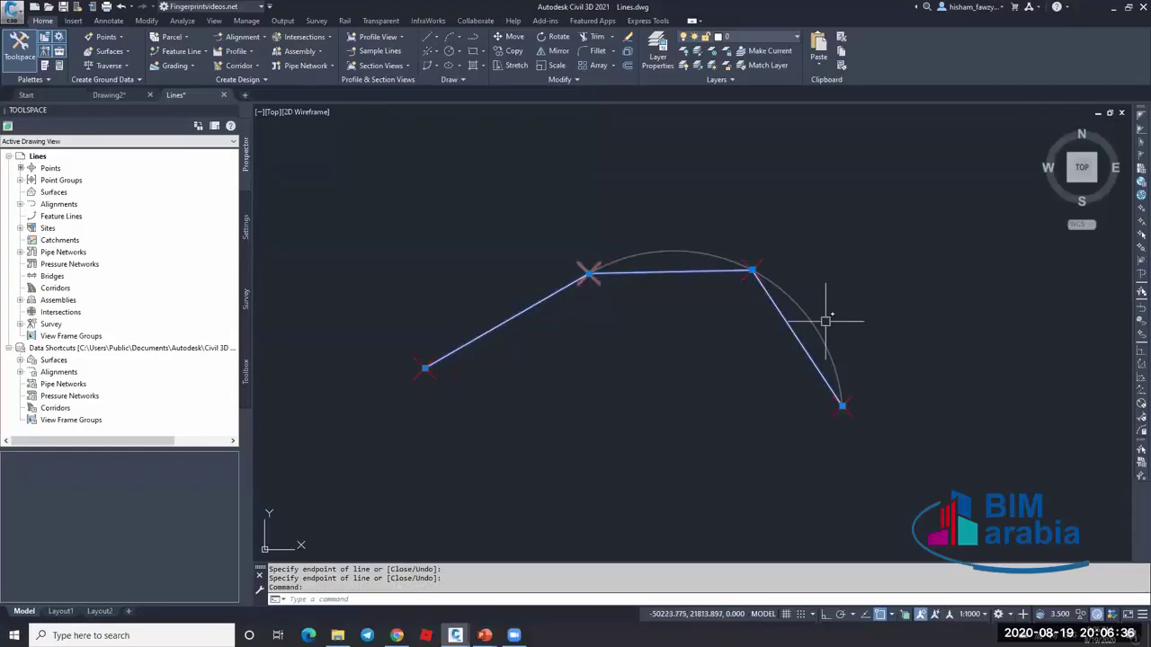
- Read the 3D polyline's vertex elevations in Properties: 0, 10, 5 and 2
key(ctrl+1)
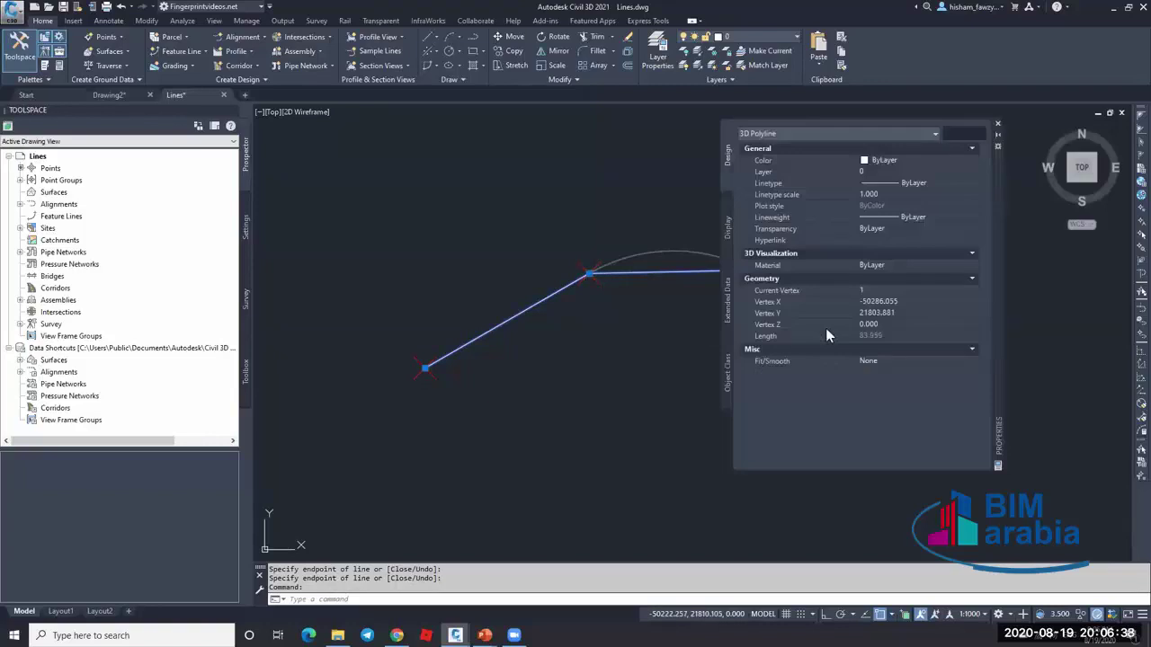
click(949, 290)
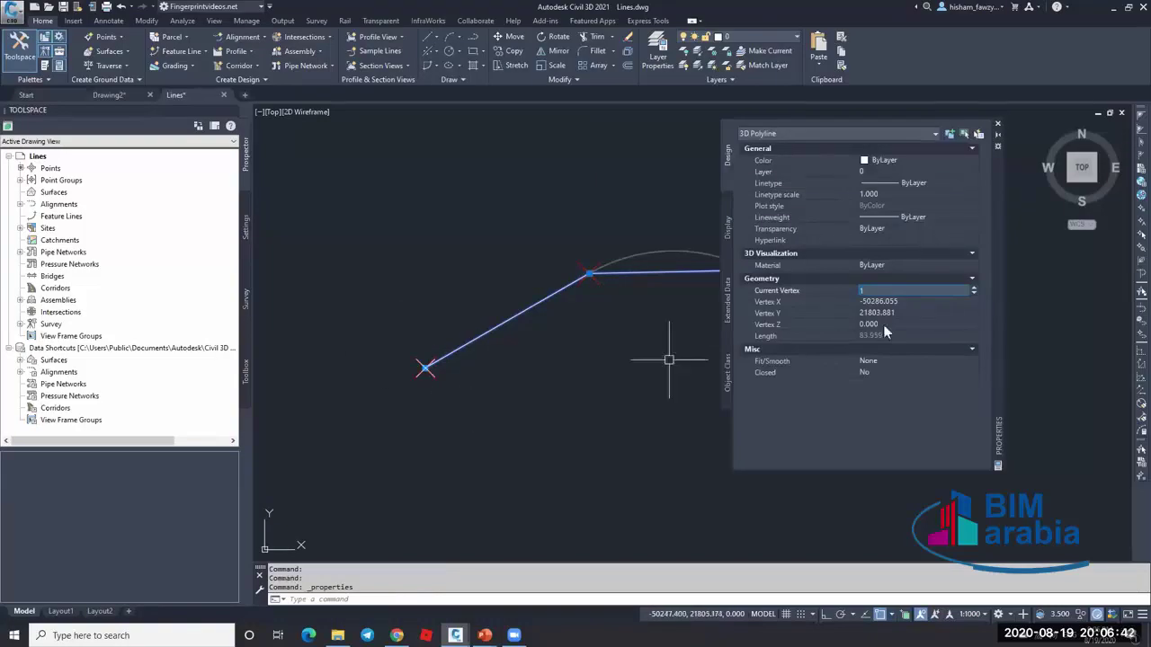
click(973, 288)
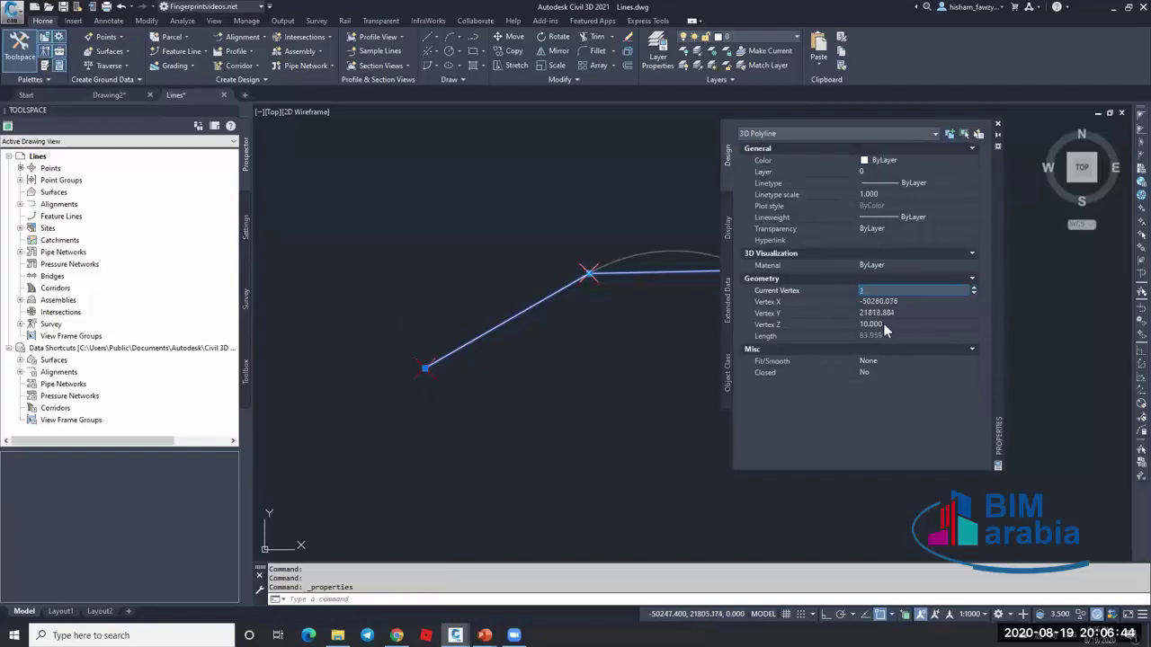
click(974, 287)
click(975, 287)
- Close the Properties palette and delete the 3D polyline
click(998, 128)
key(Escape)
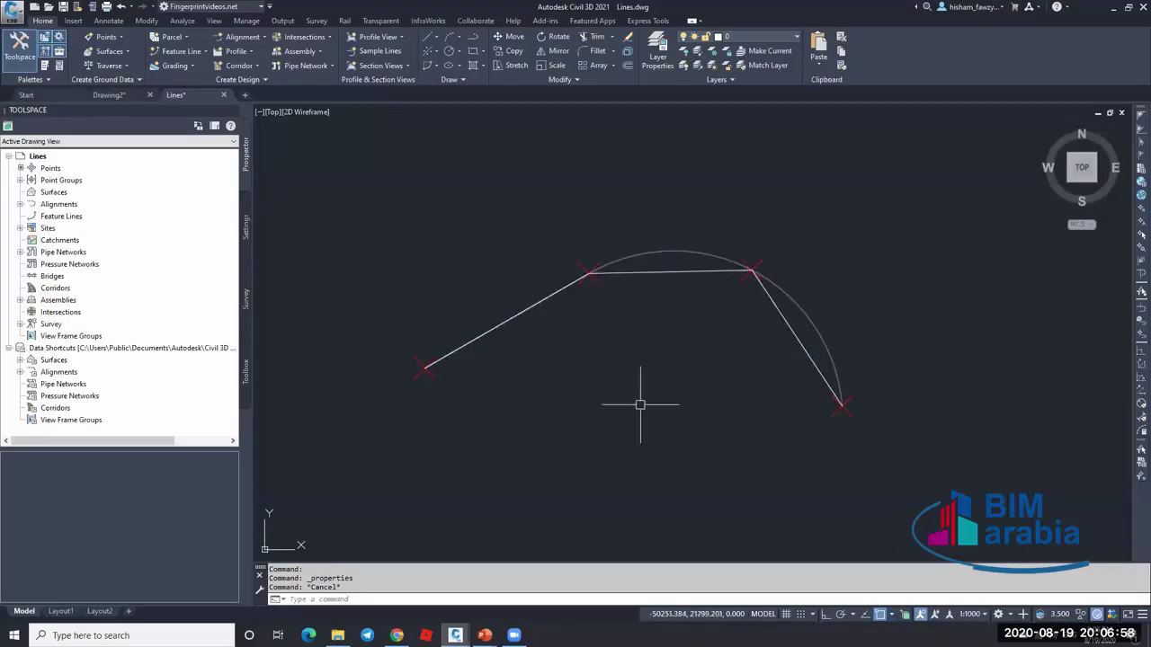
click(633, 270)
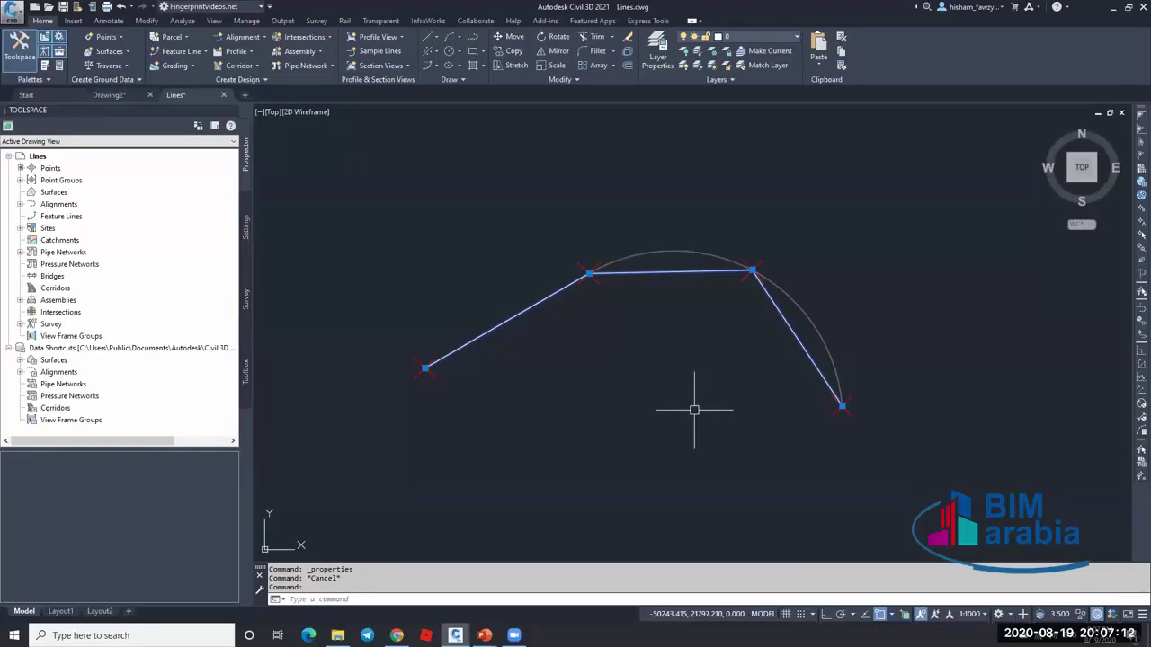
key(Delete)
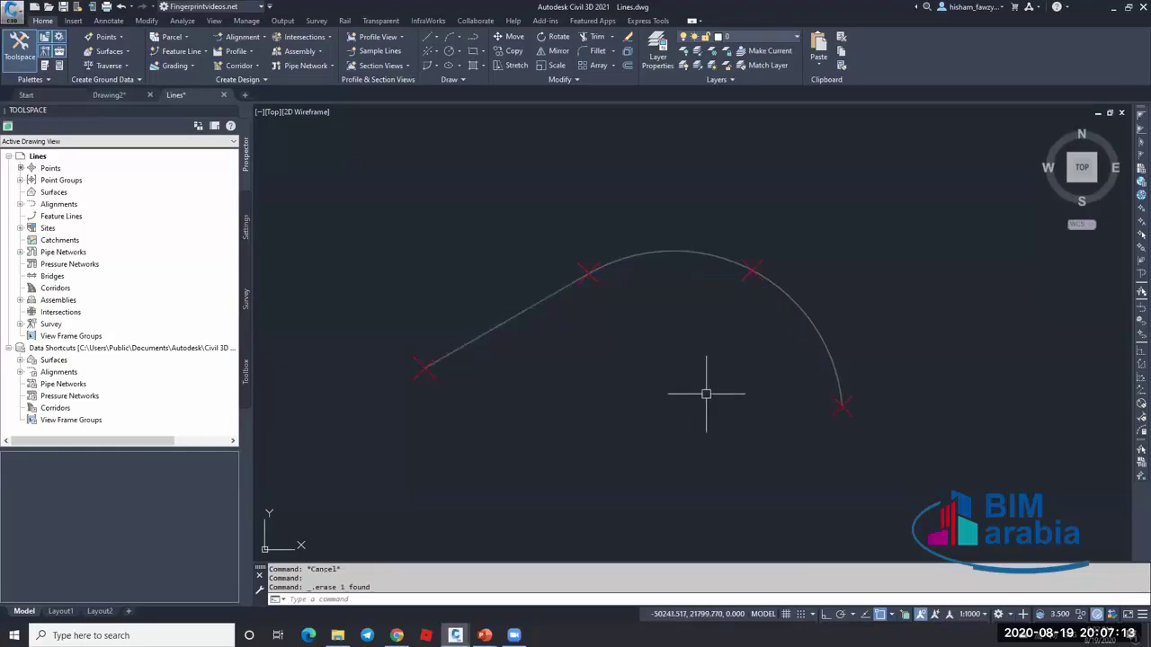
- Start a new feature line at the left marker with start elevation 0.000
click(199, 52)
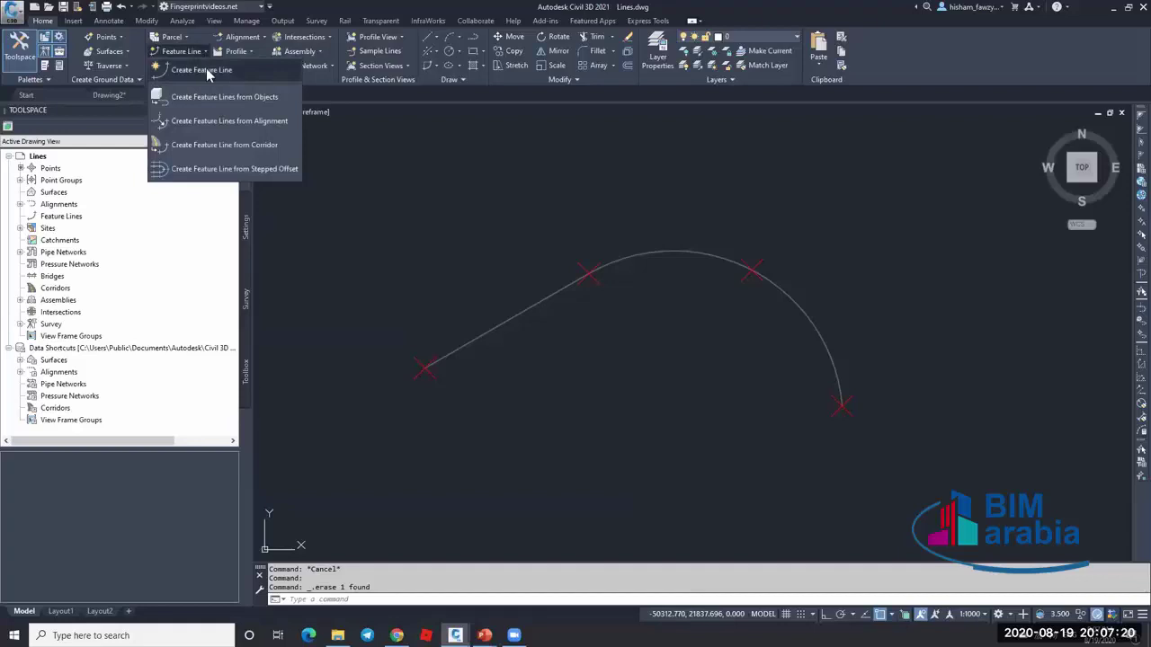
click(220, 69)
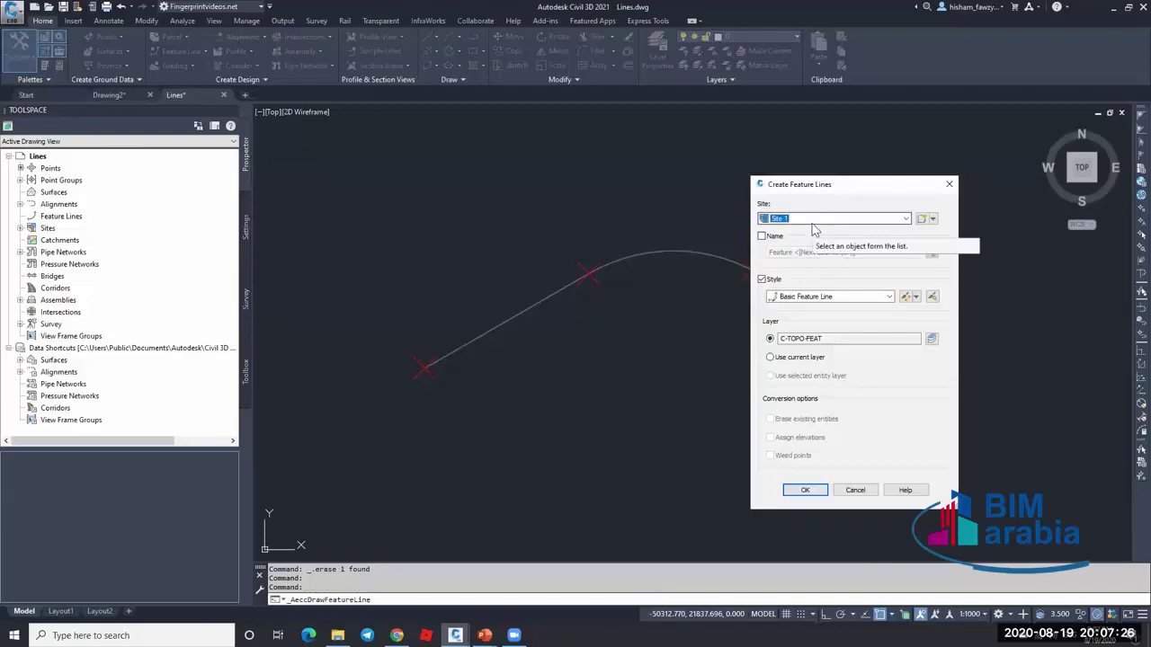
click(798, 491)
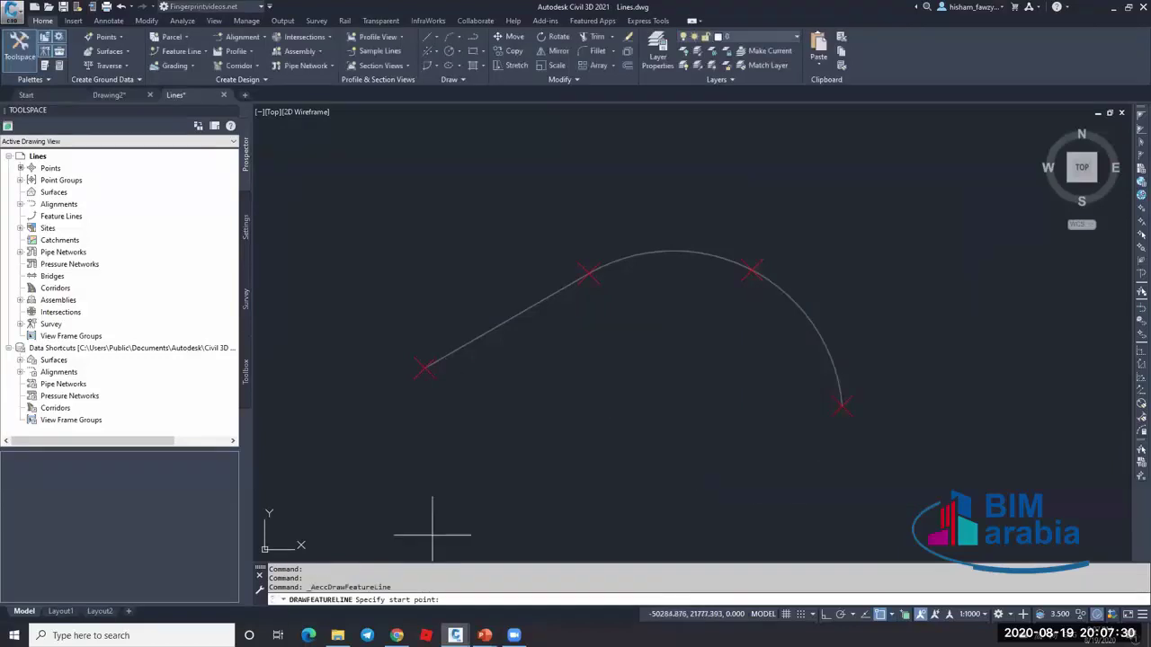
click(434, 376)
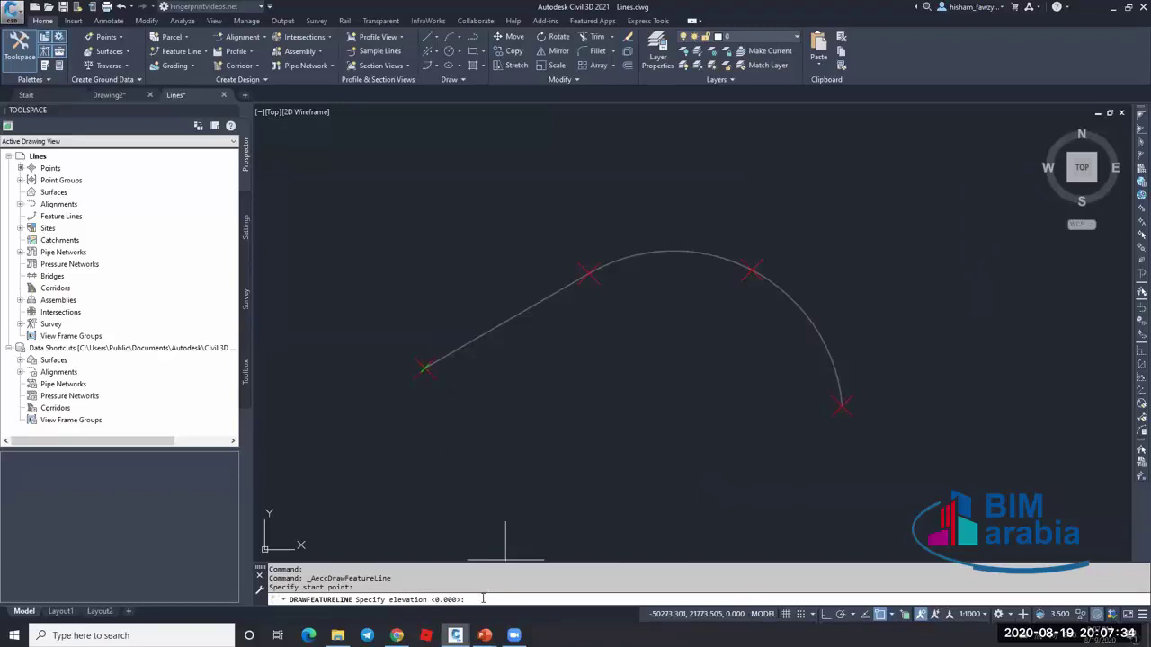
key(Return)
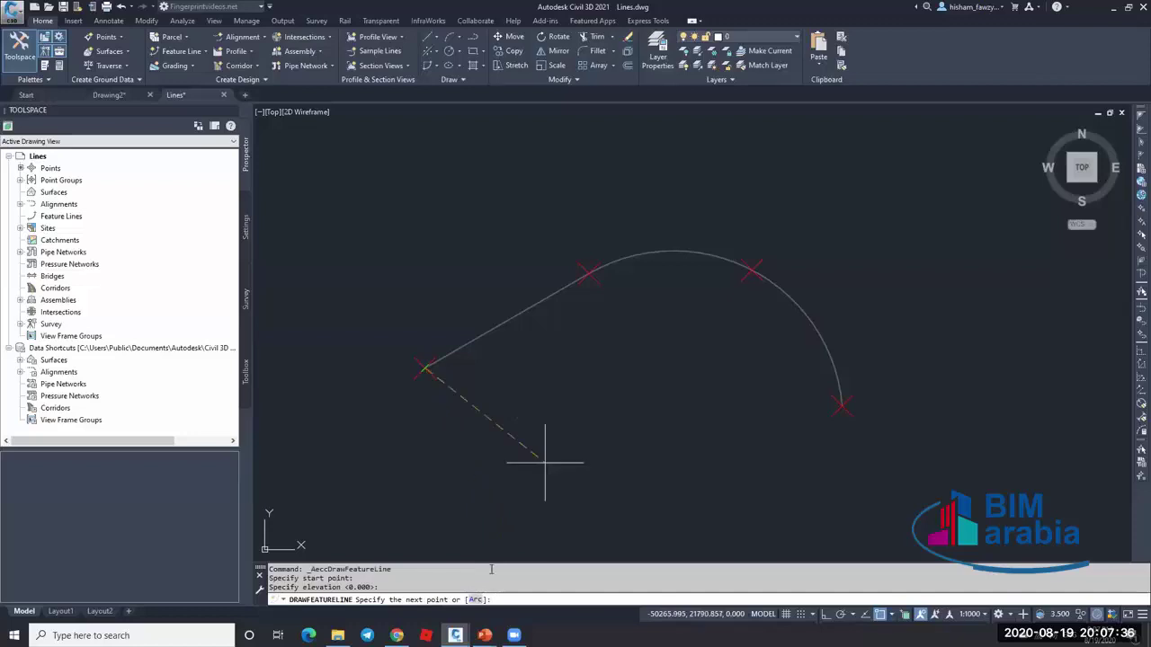
- Draw a straight segment at 33.33 grade, then two arcs ending at the last marker
click(596, 286)
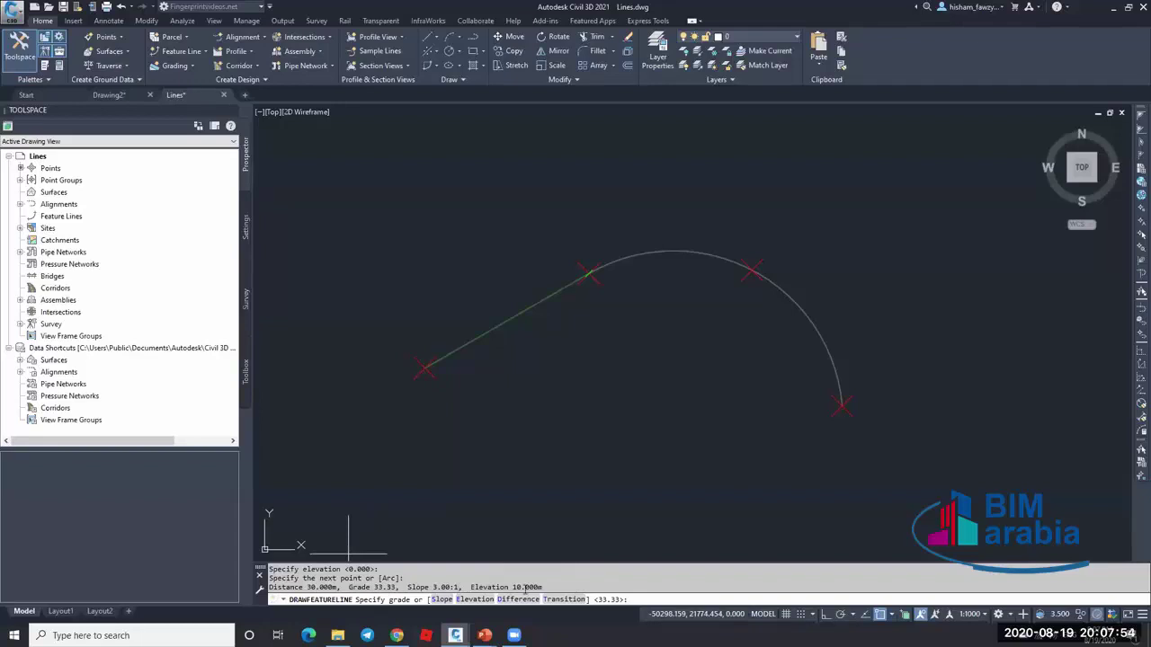
key(Return)
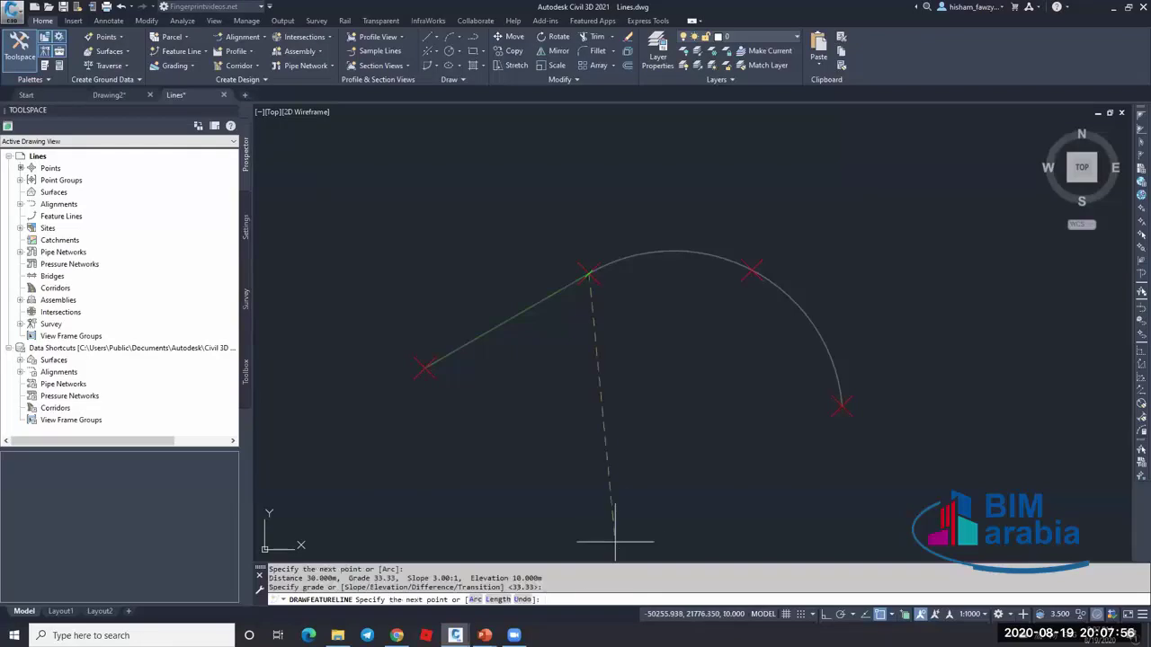
click(473, 600)
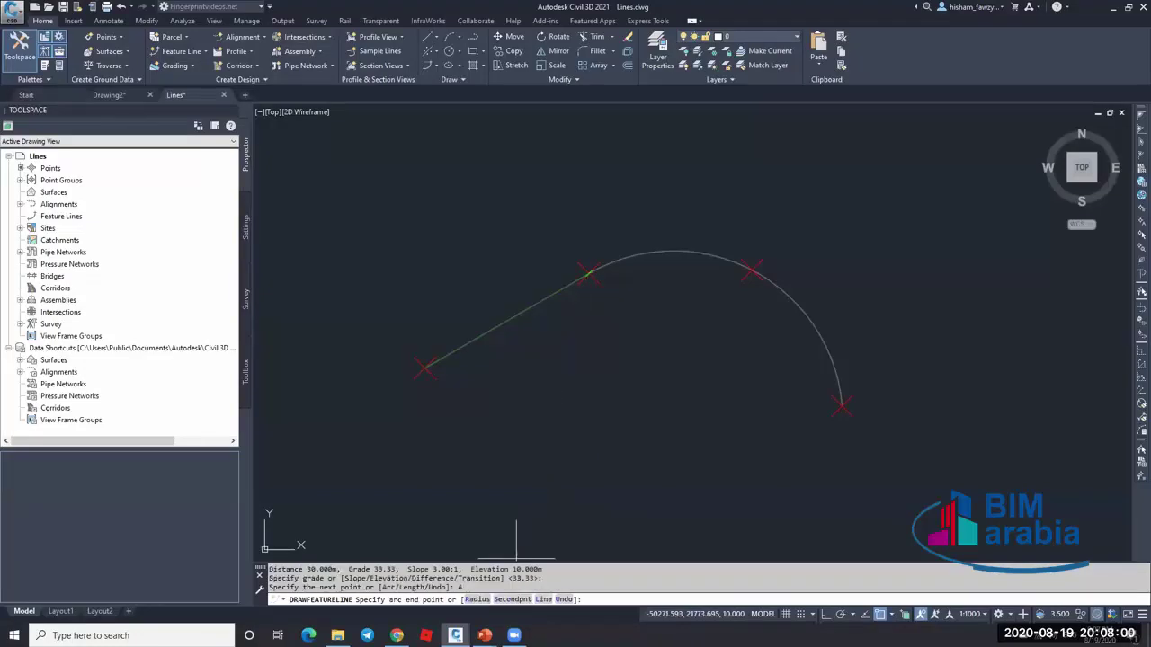
click(753, 268)
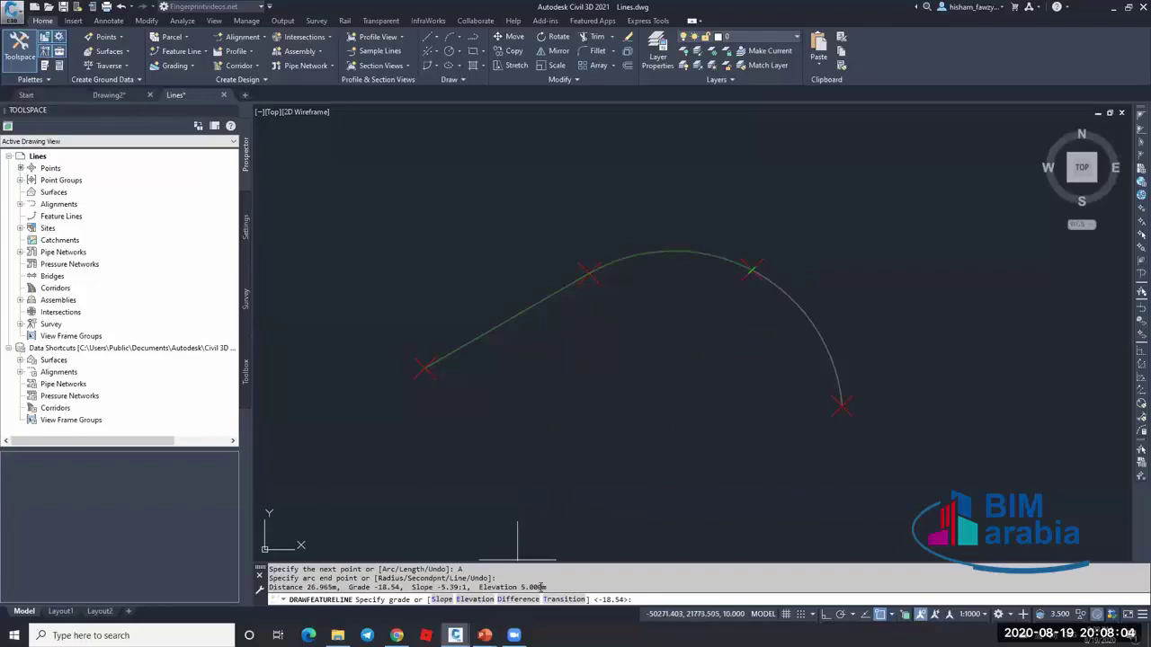
key(Return)
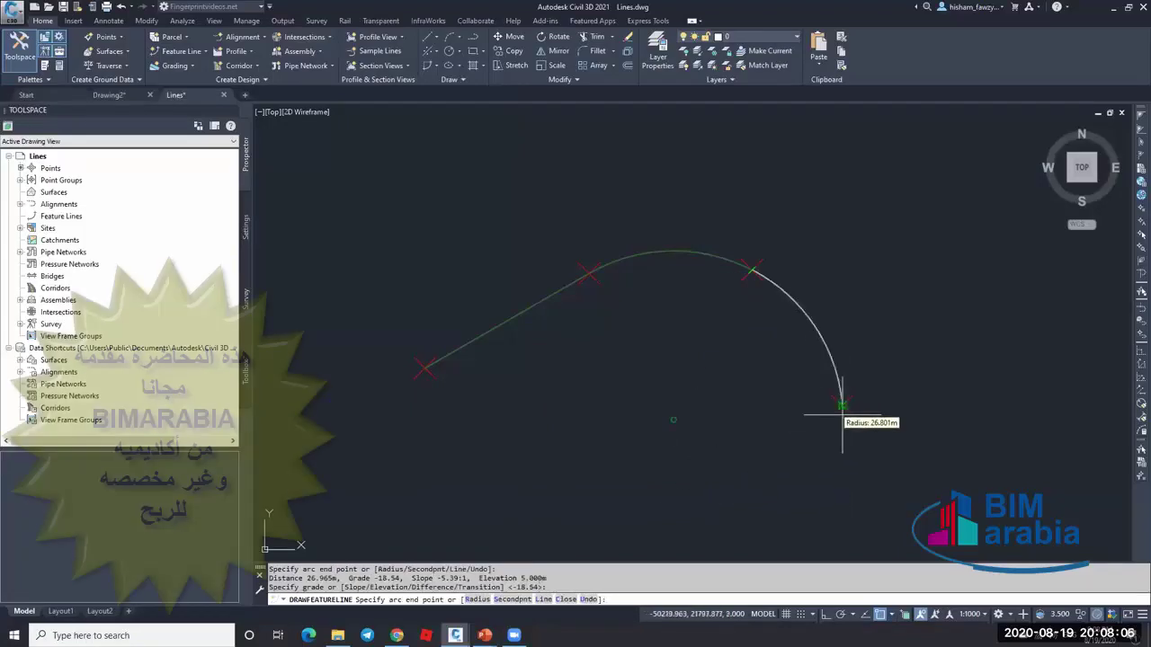
click(841, 407)
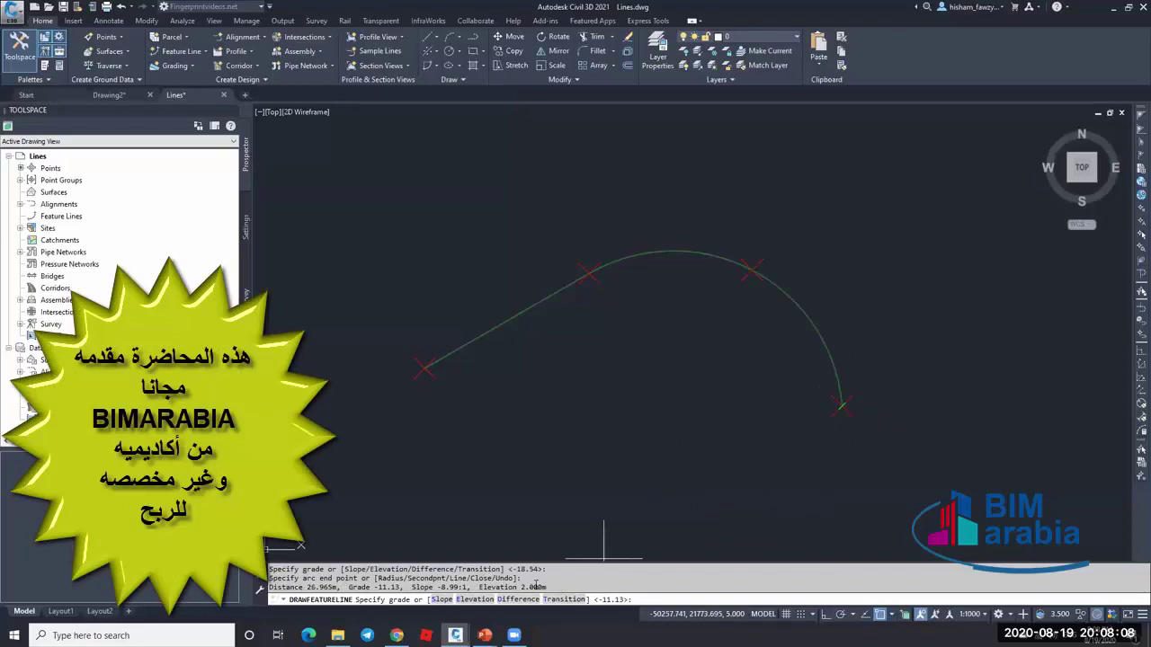
key(Return)
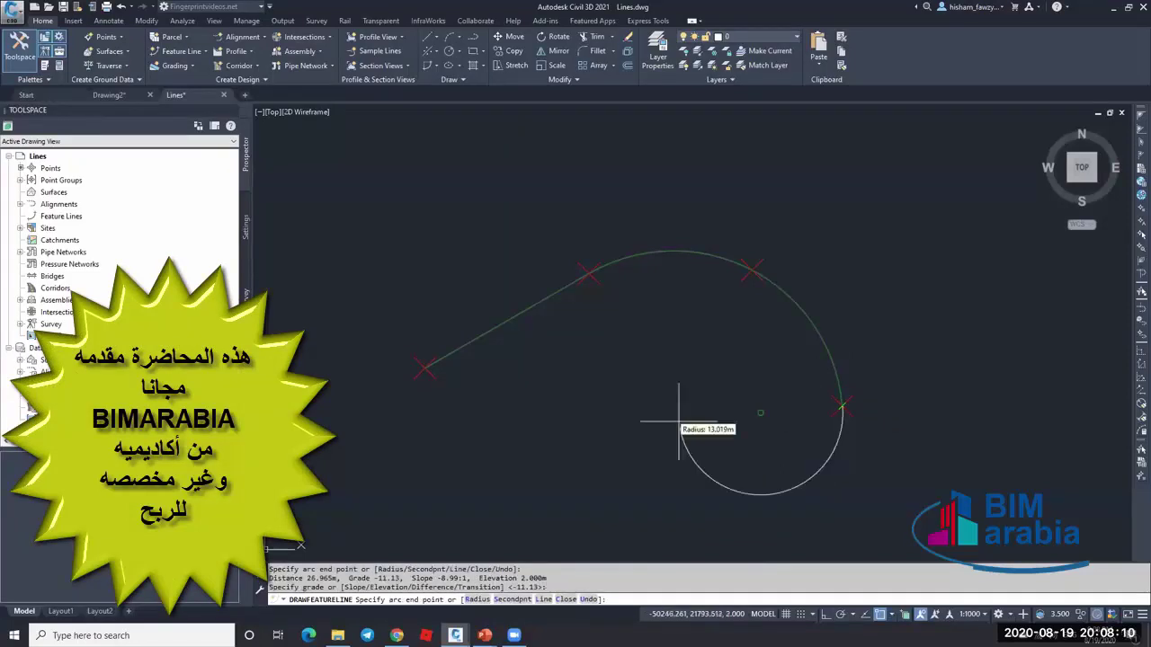
key(Escape)
- Select the finished feature line to inspect it
click(796, 300)
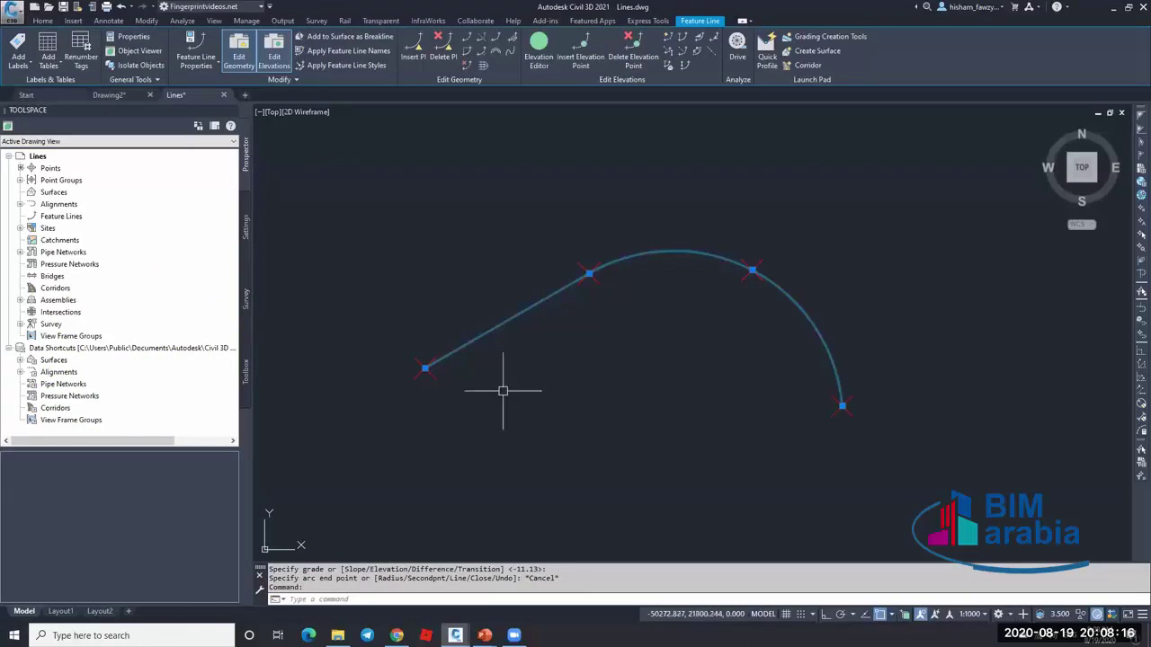
key(Escape)
click(552, 296)
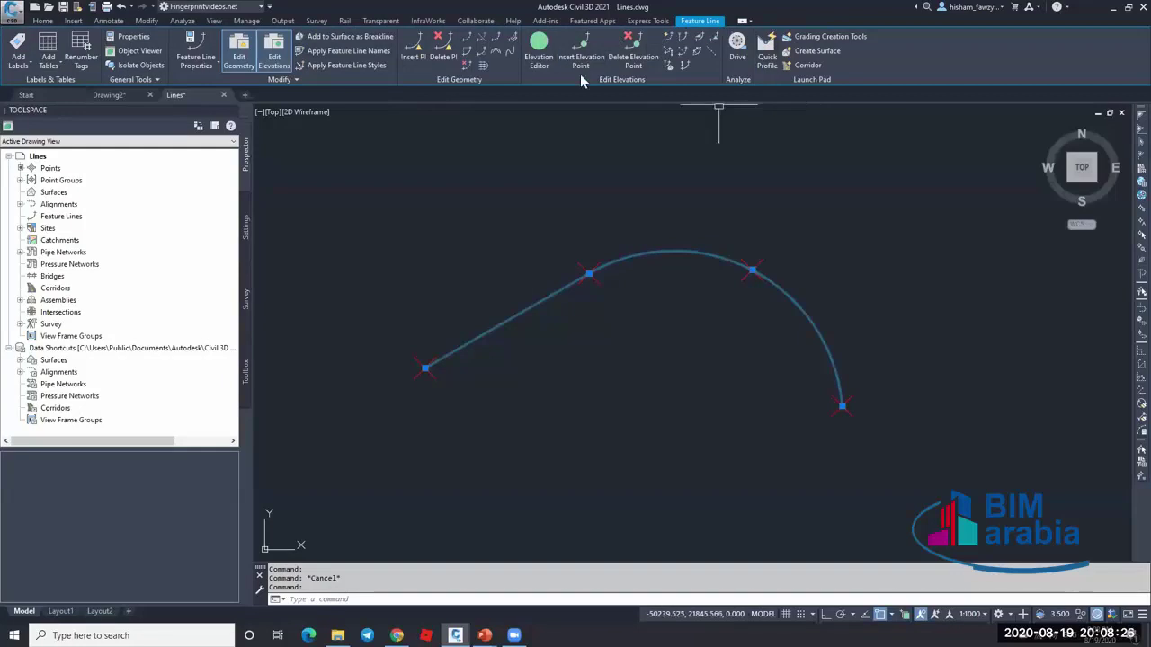
click(543, 62)
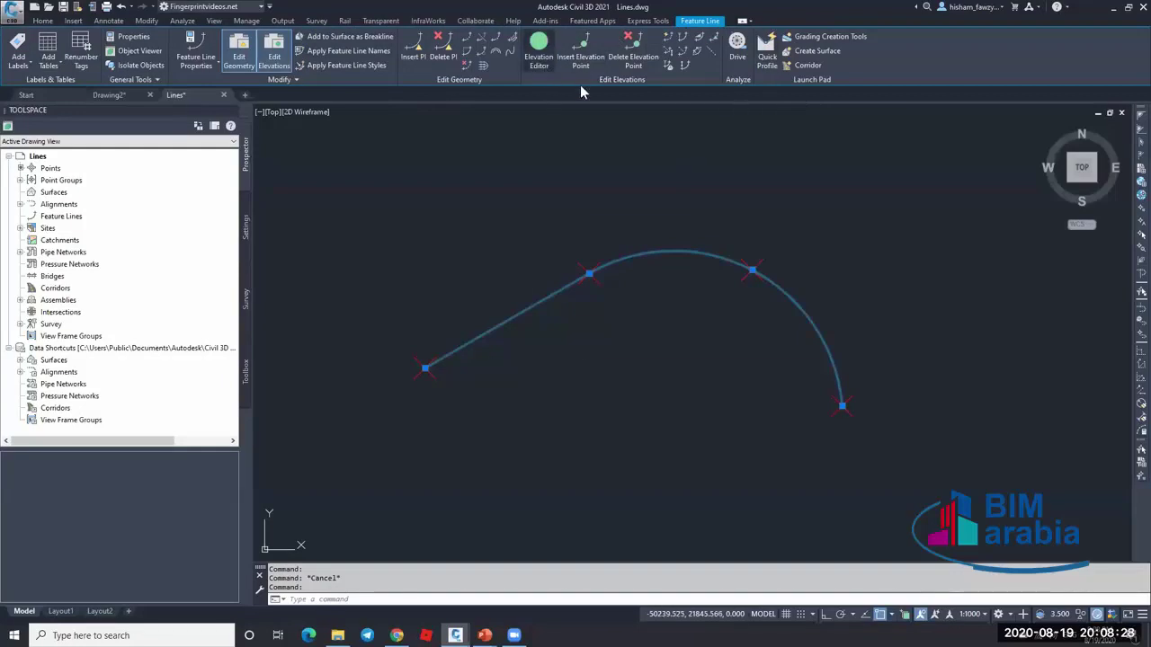
drag(941, 285, 778, 449)
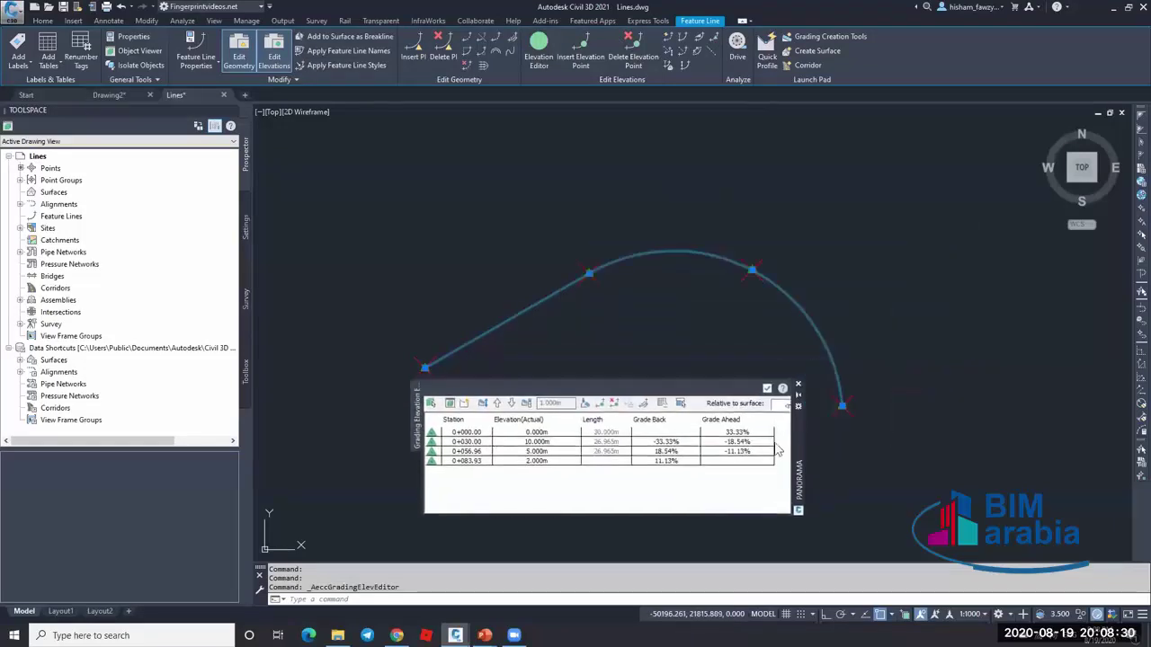
click(484, 434)
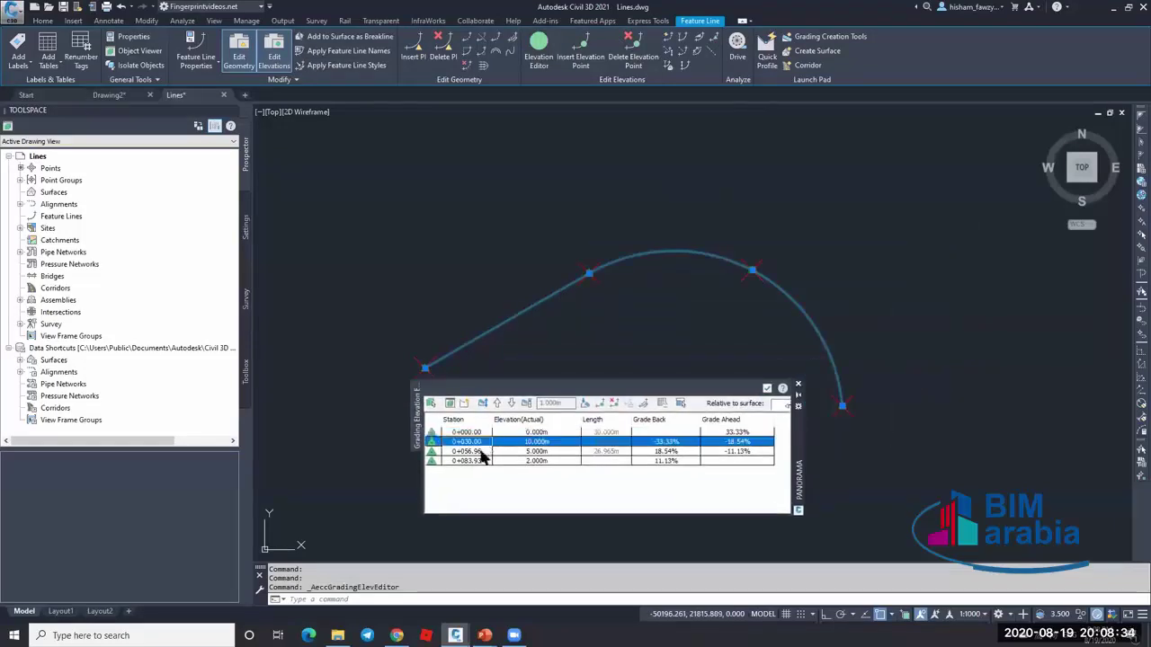
click(485, 451)
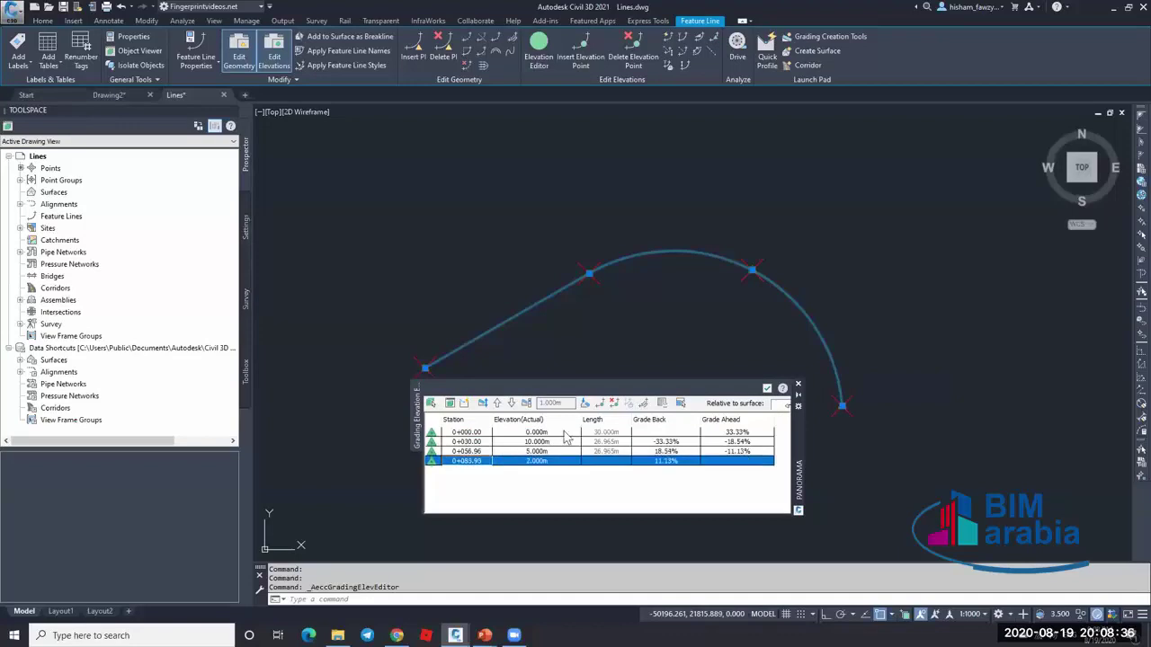
click(539, 433)
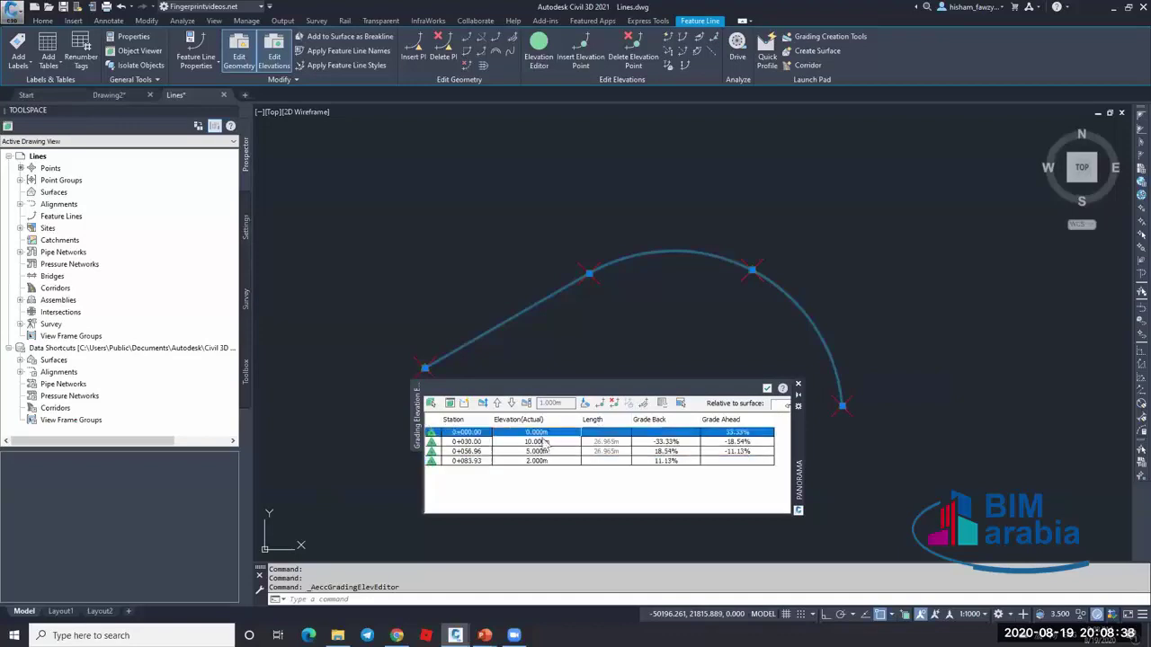
click(544, 441)
click(544, 452)
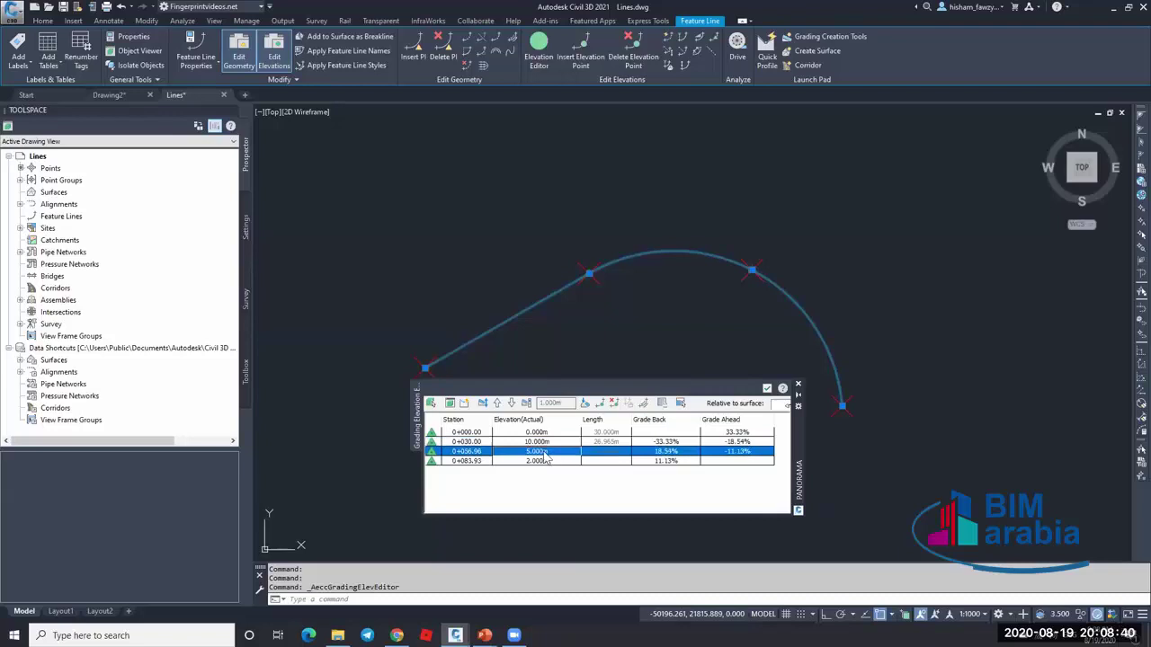
click(555, 461)
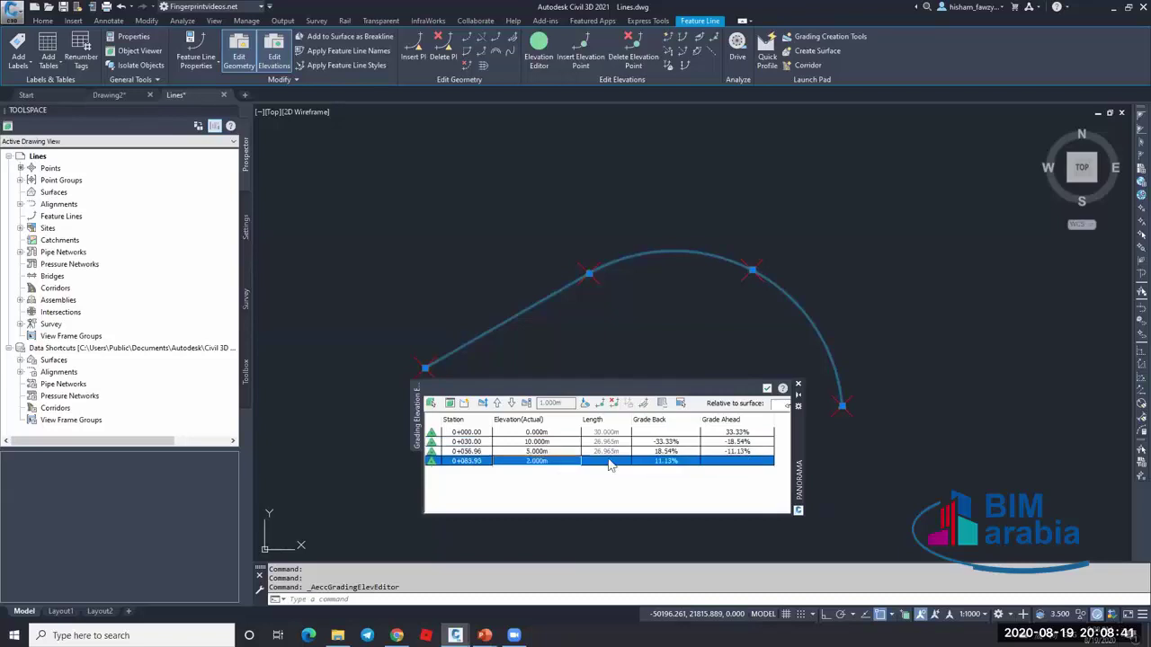
click(765, 388)
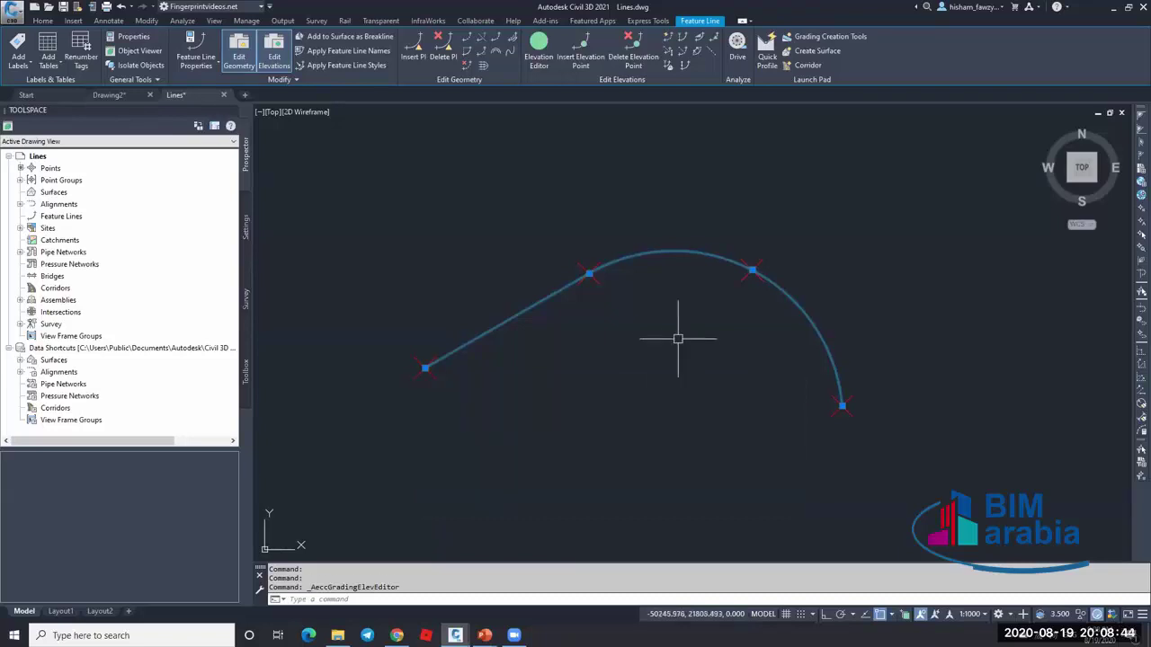
key(Escape)
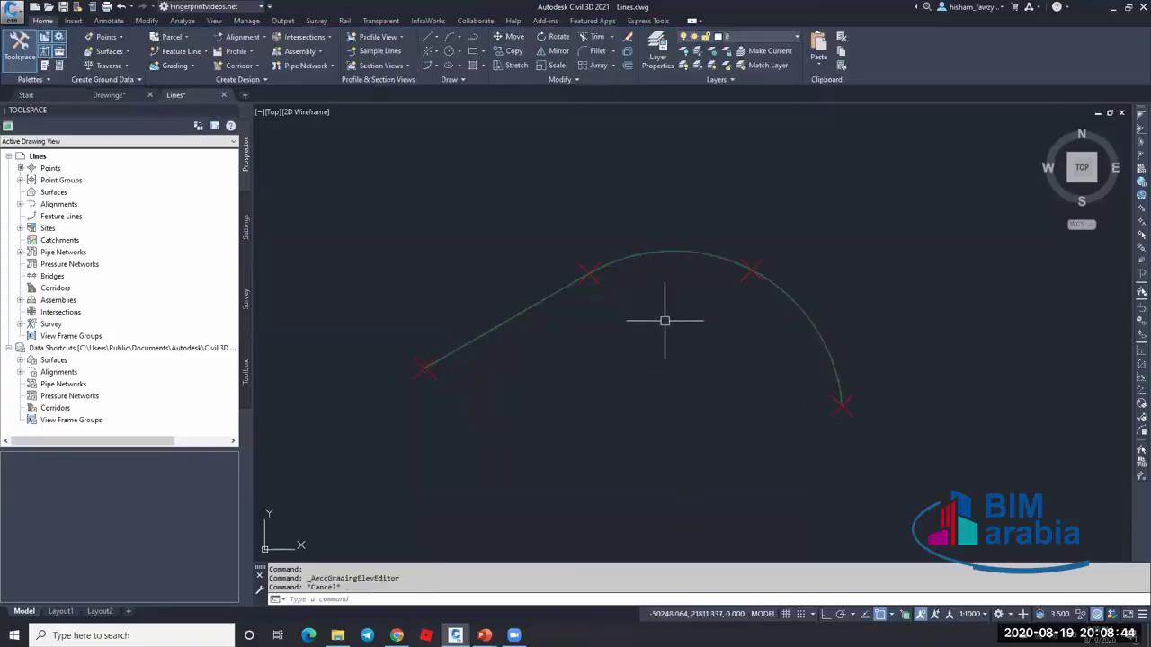
click(649, 253)
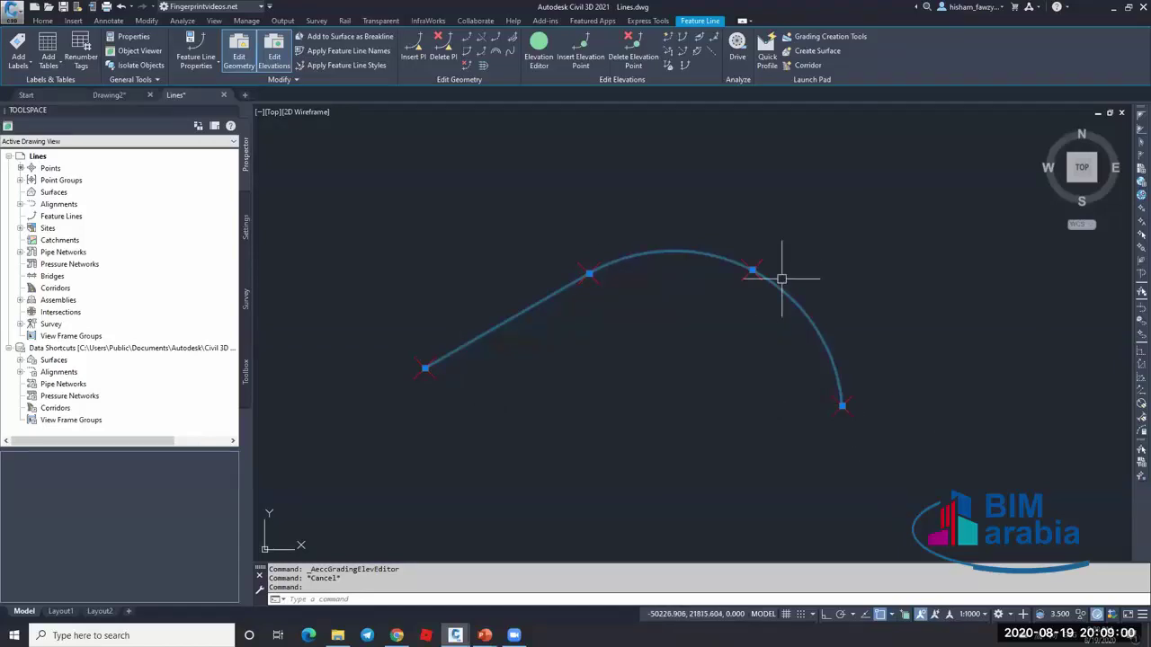
mouse_move(485, 636)
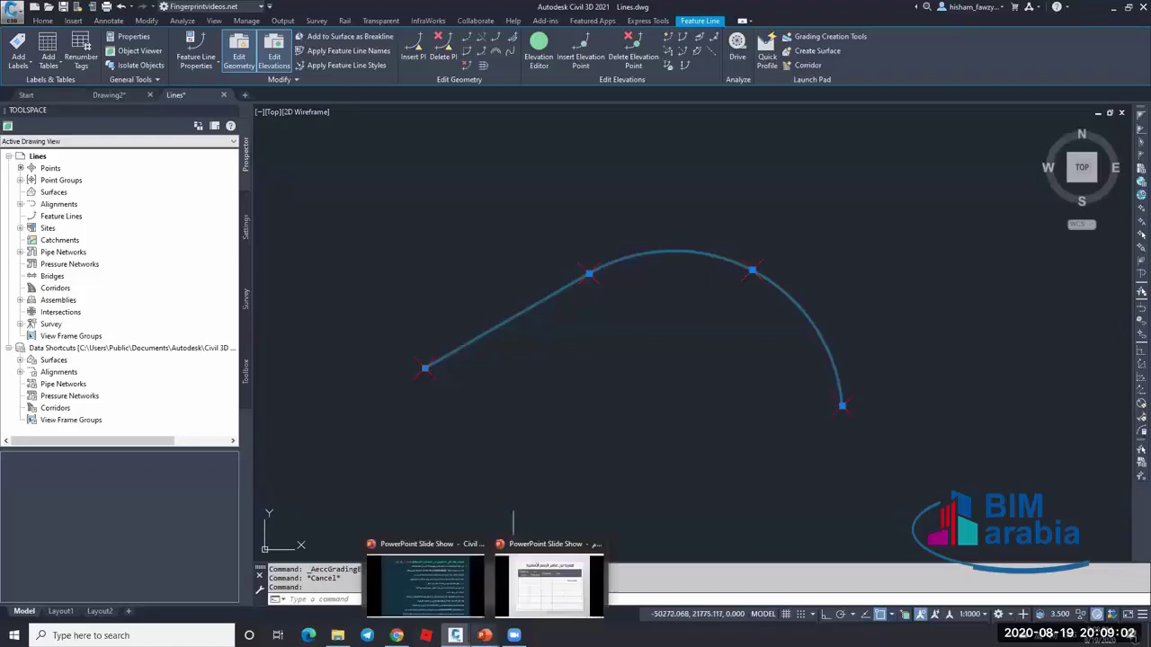
- Reveal the comparison slide's first-row, multiple-elevations, flexibility and offset-capability marks, then minimize it
click(549, 580)
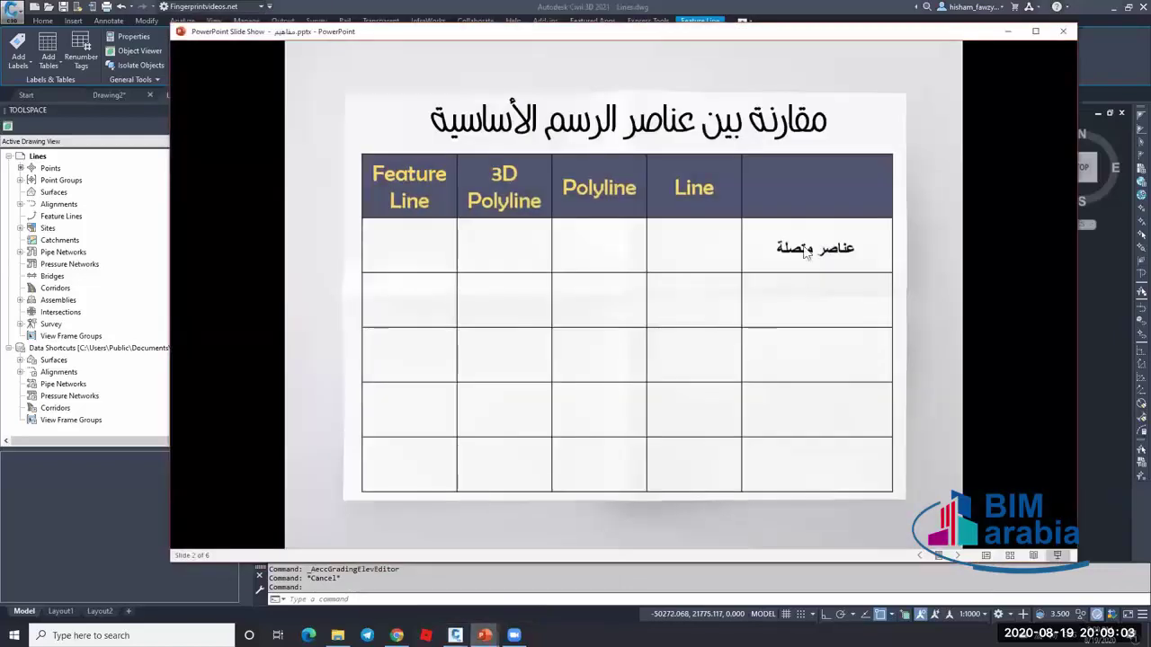
click(750, 299)
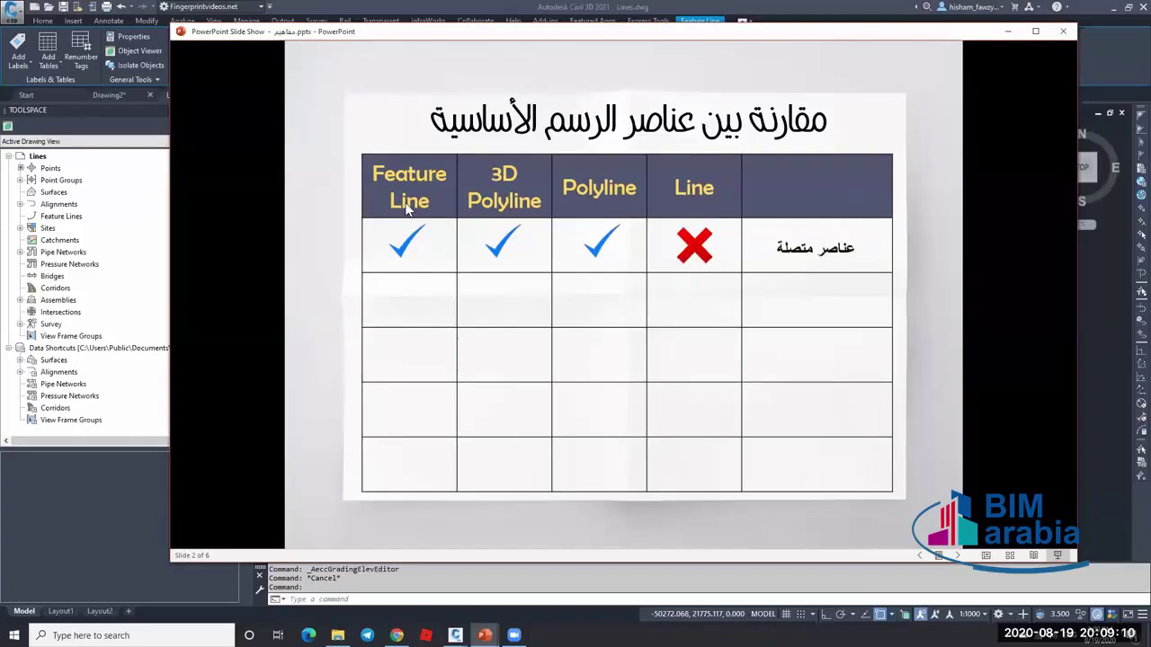
click(532, 241)
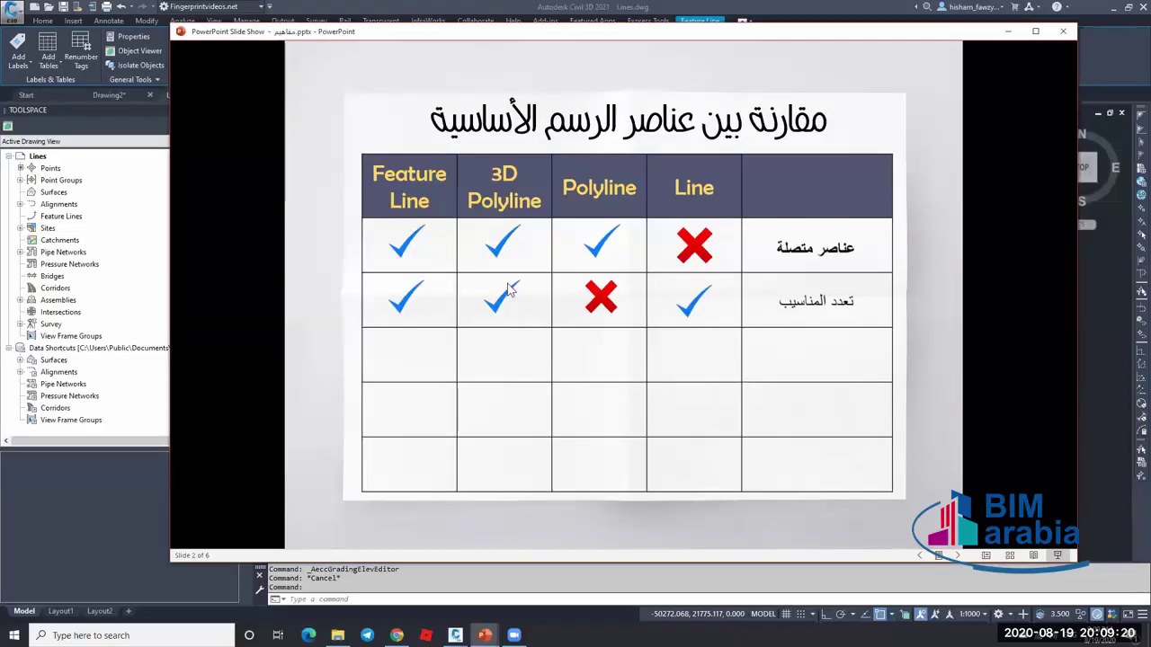
click(661, 435)
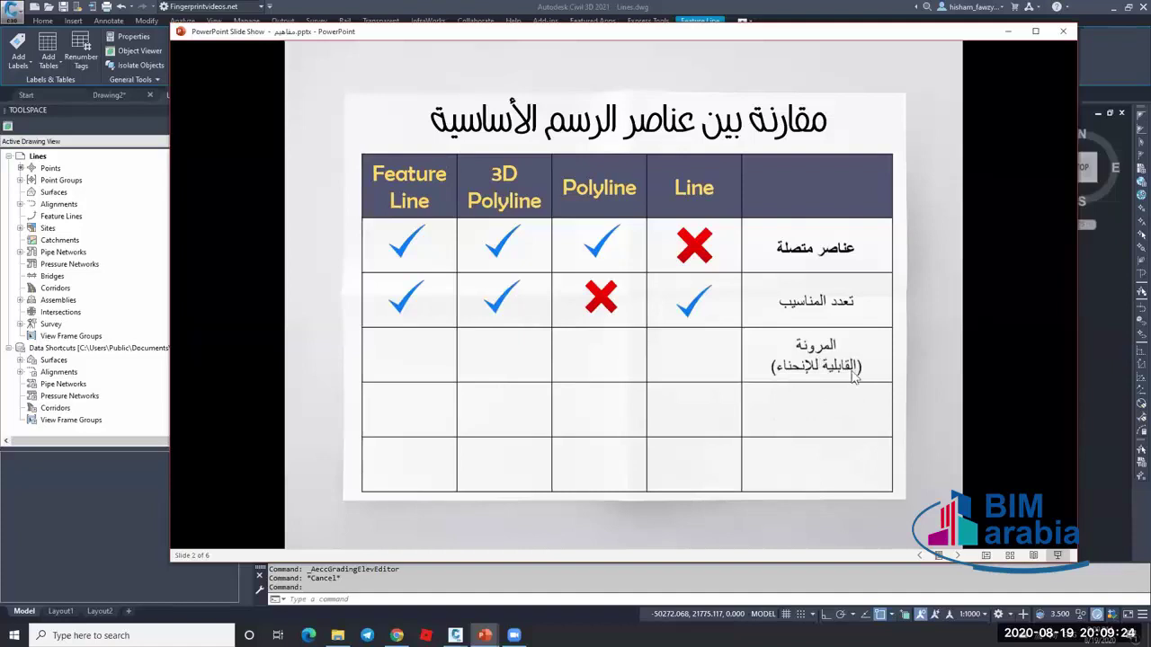
click(791, 332)
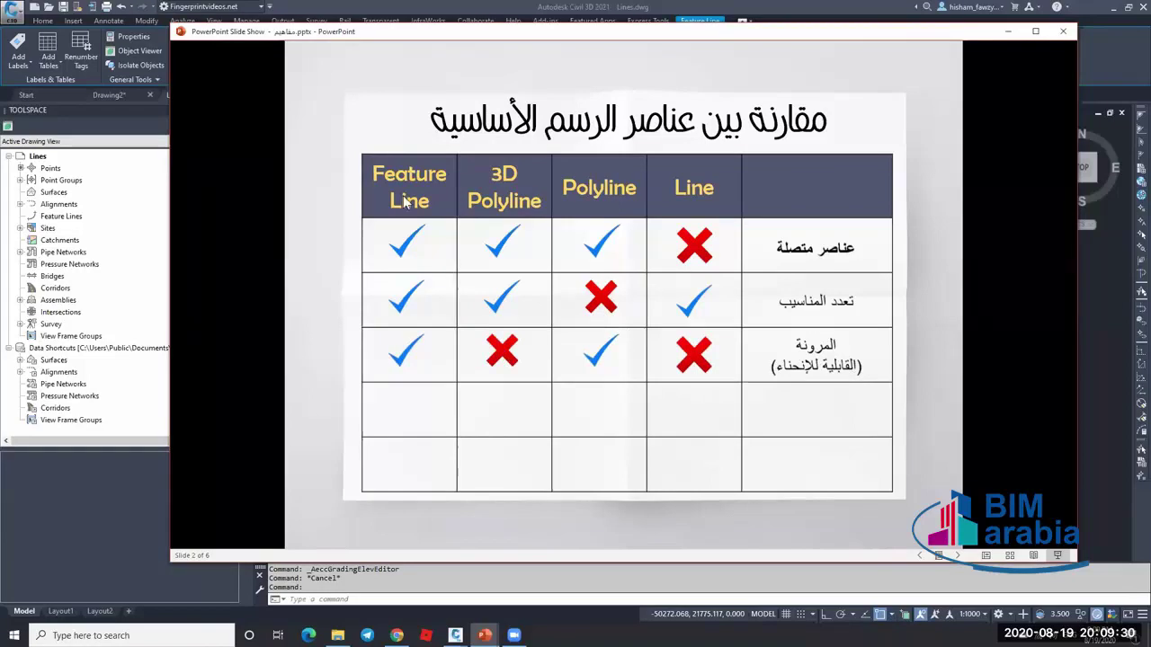
click(599, 441)
click(1010, 32)
- Draw a 3D polyline with 3DPOLY through the feature line's four vertices
key(Escape)
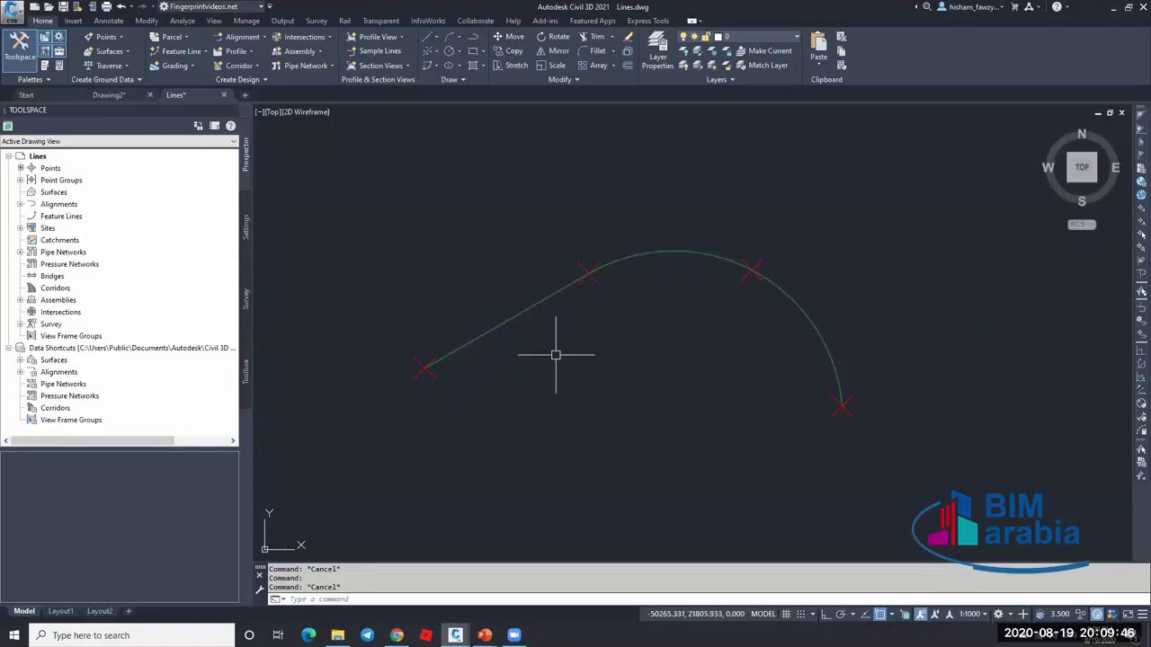
text(3d)
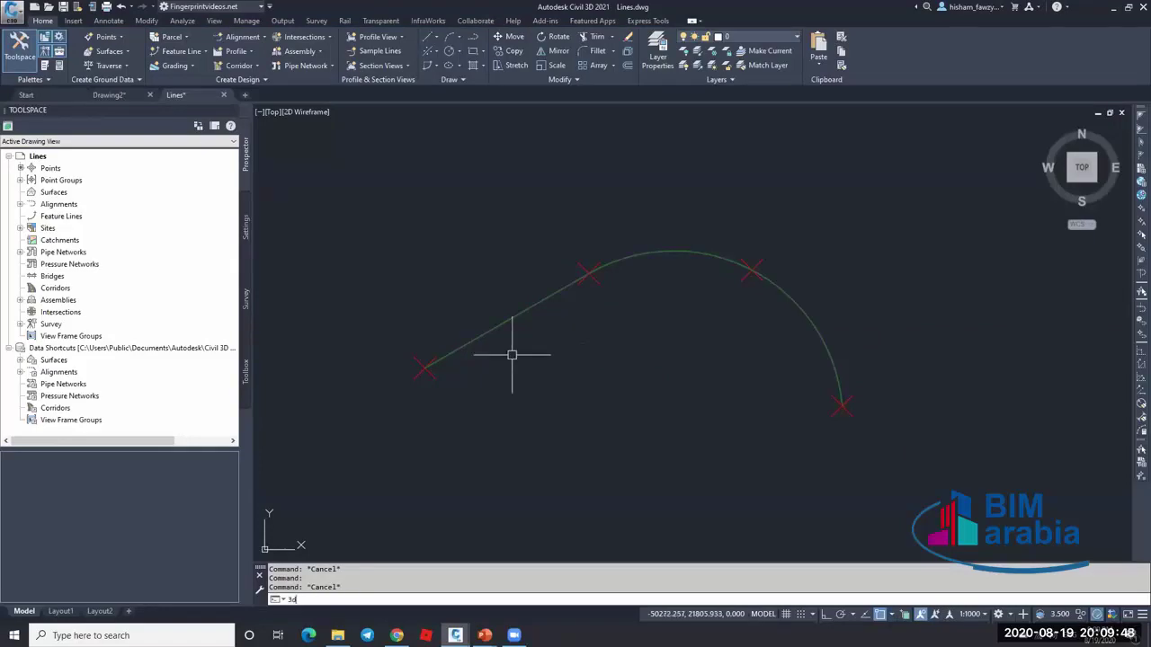
text(po)
key(Return)
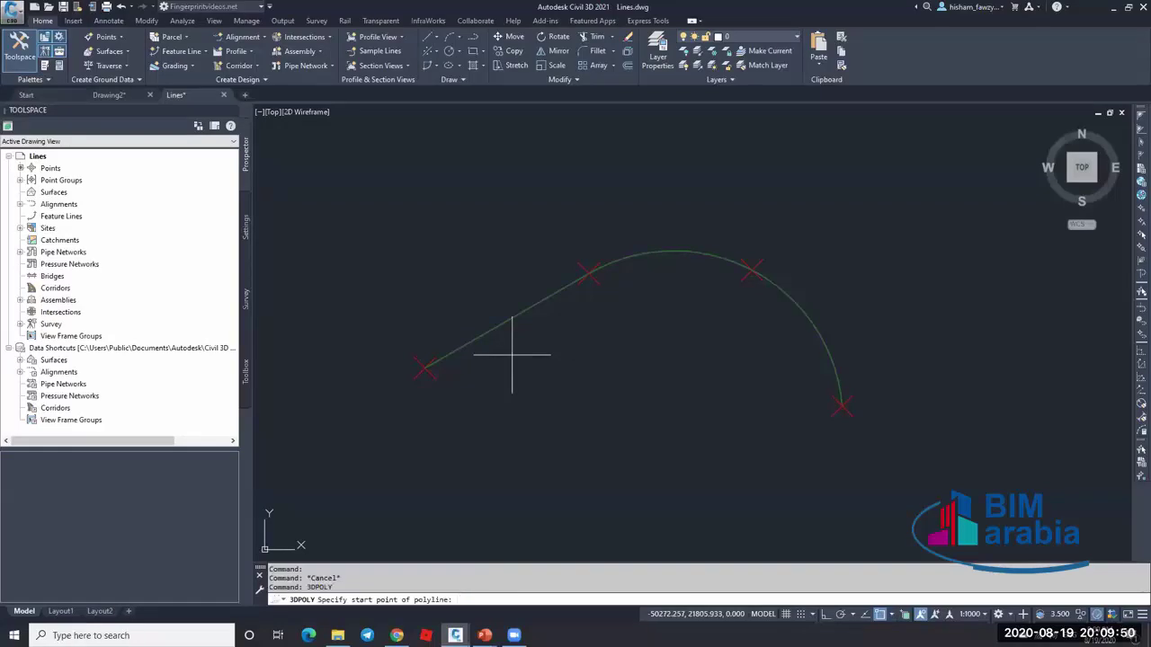
click(438, 379)
click(589, 276)
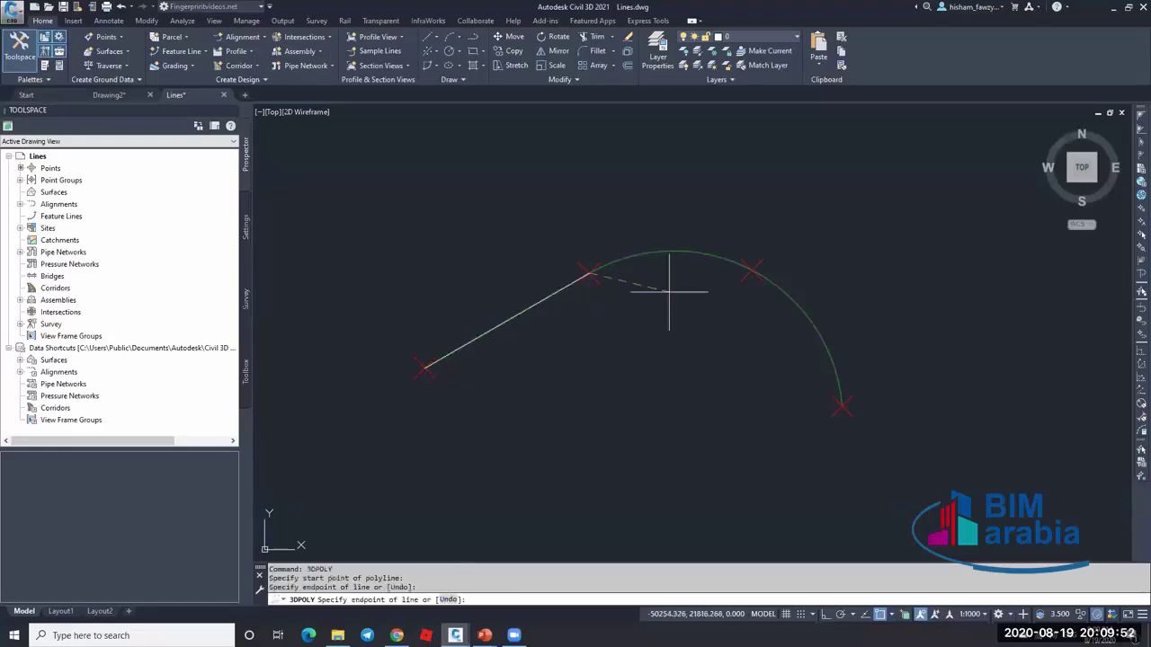
click(751, 270)
click(827, 399)
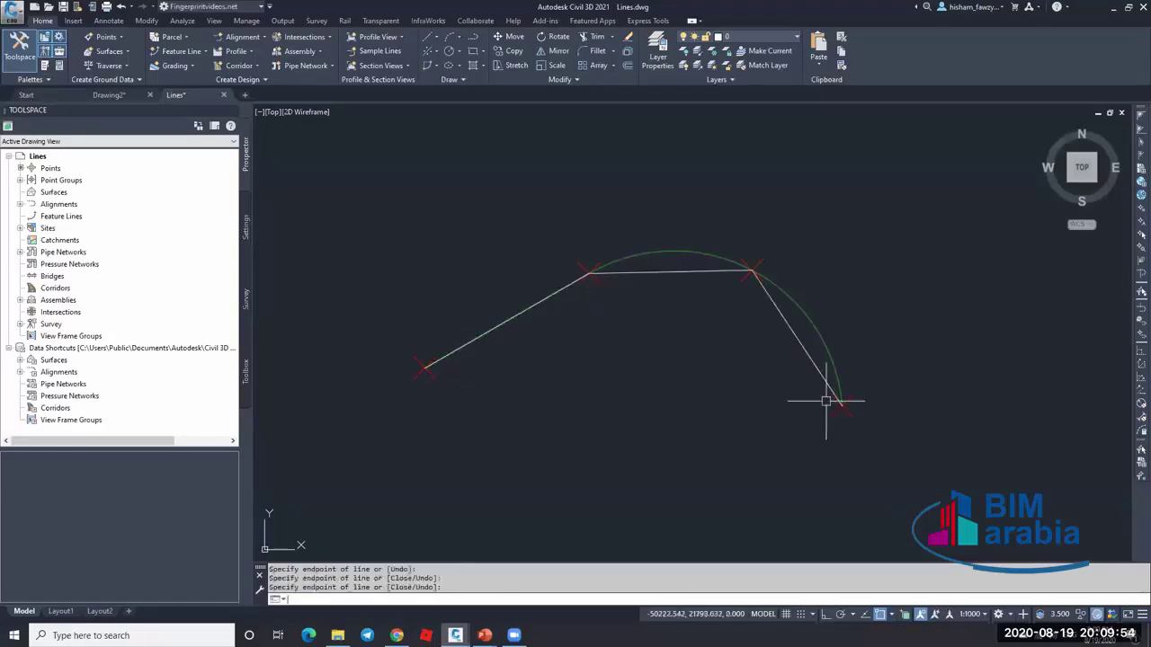
- Try offsetting the 3D polyline by 5, dismiss the not-planar warning, and reselect it
text(c)
key(Return)
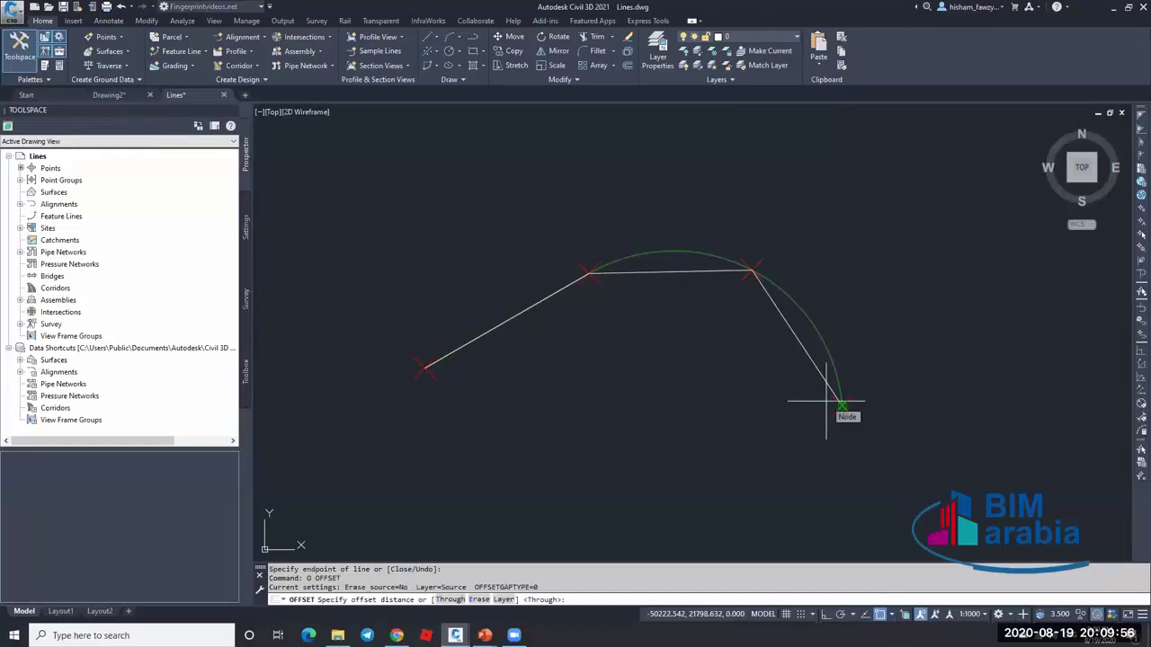
text(5)
key(Return)
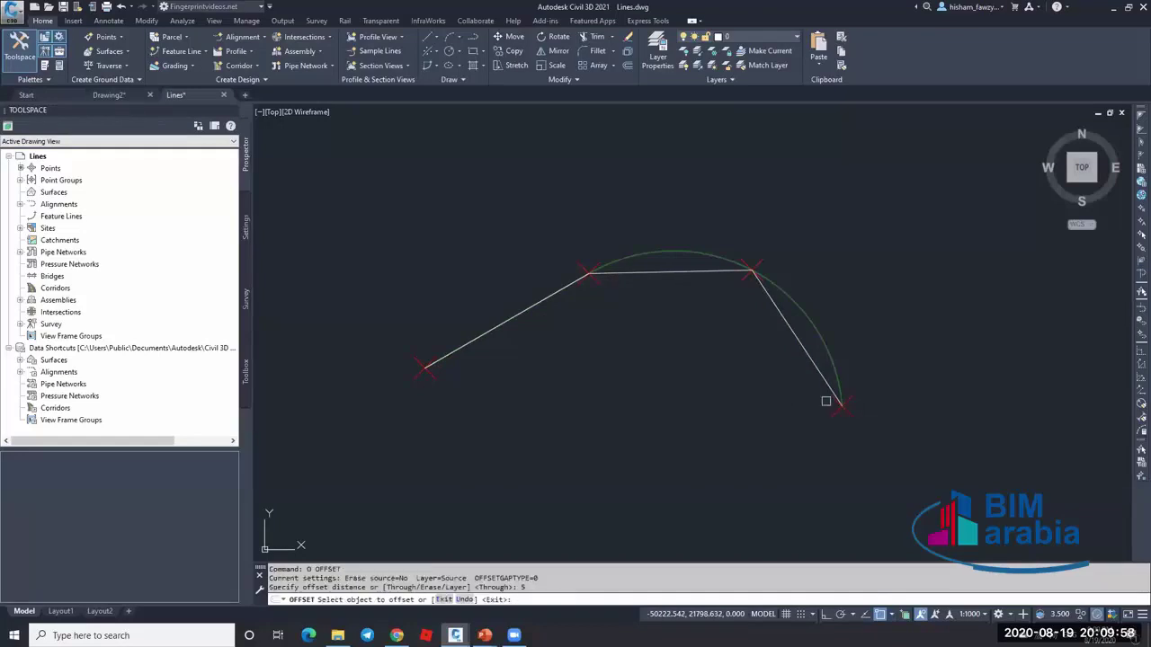
click(816, 374)
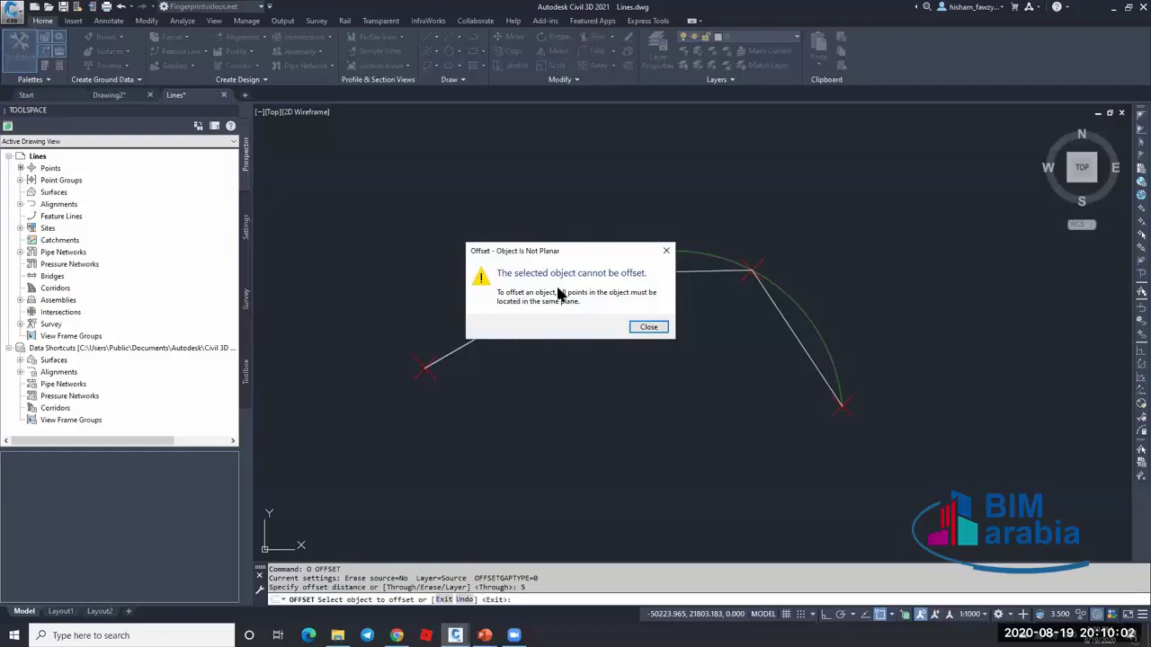
key(Escape)
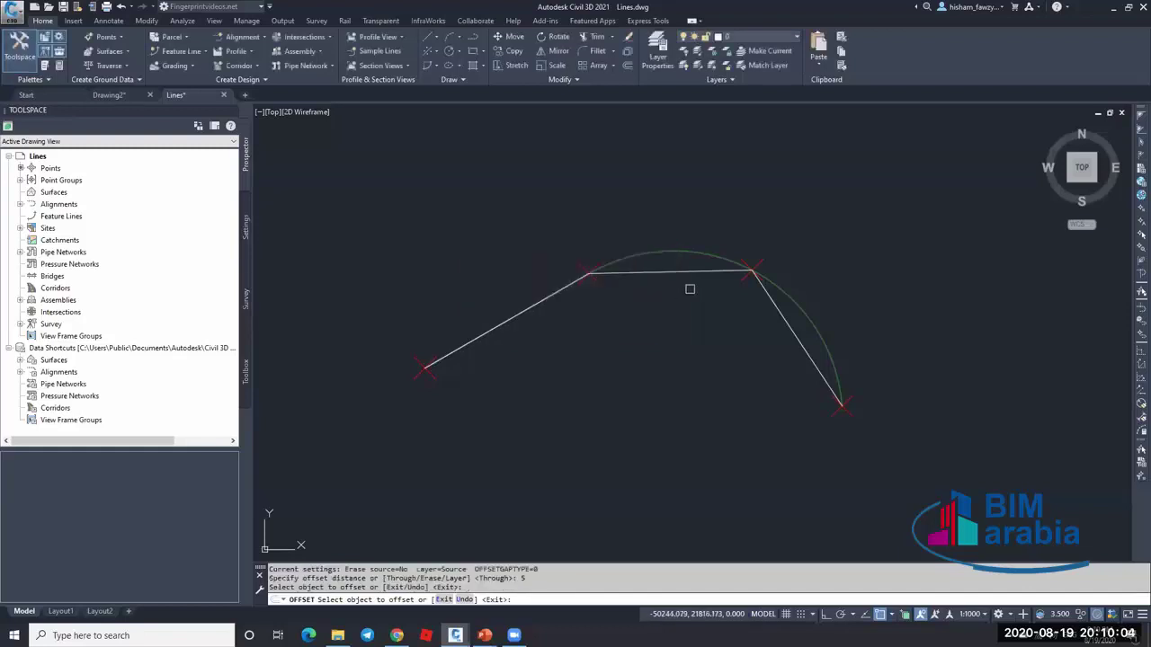
key(Escape)
click(675, 268)
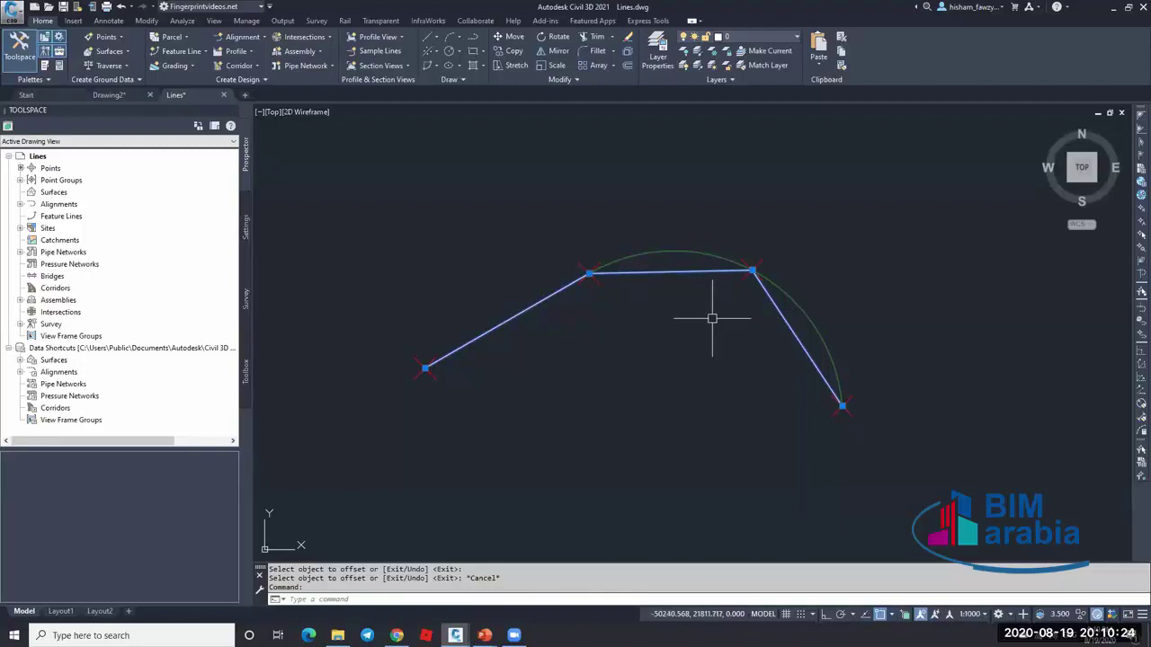
text(x)
key(Return)
key(Escape)
key(Escape)
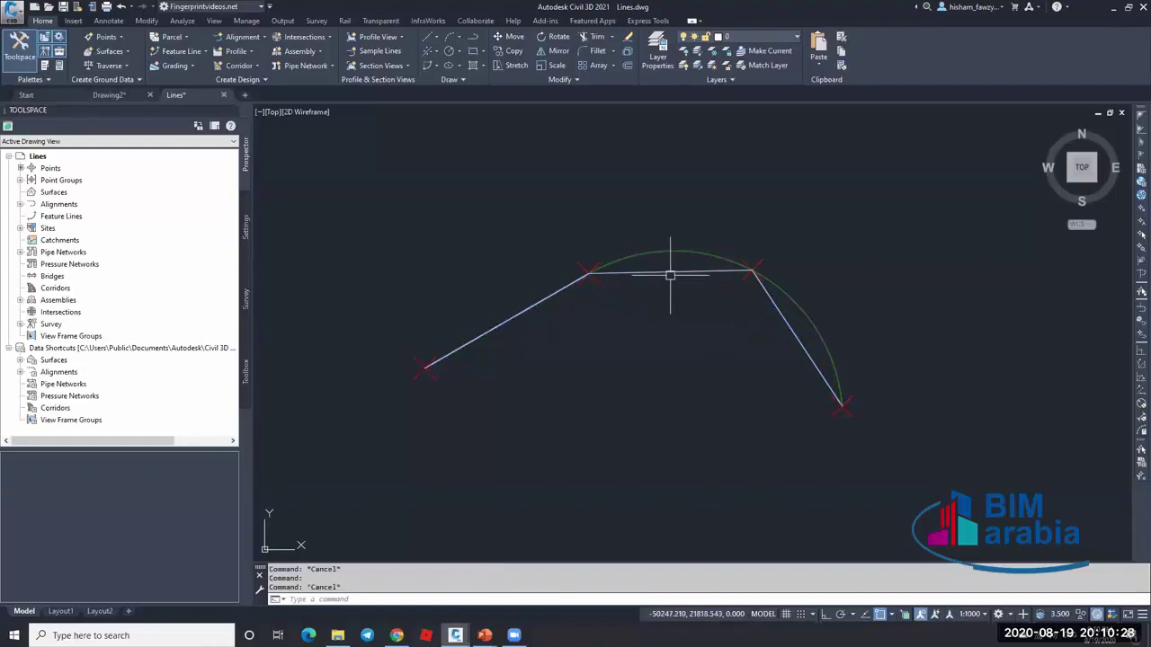
text(o)
key(Return)
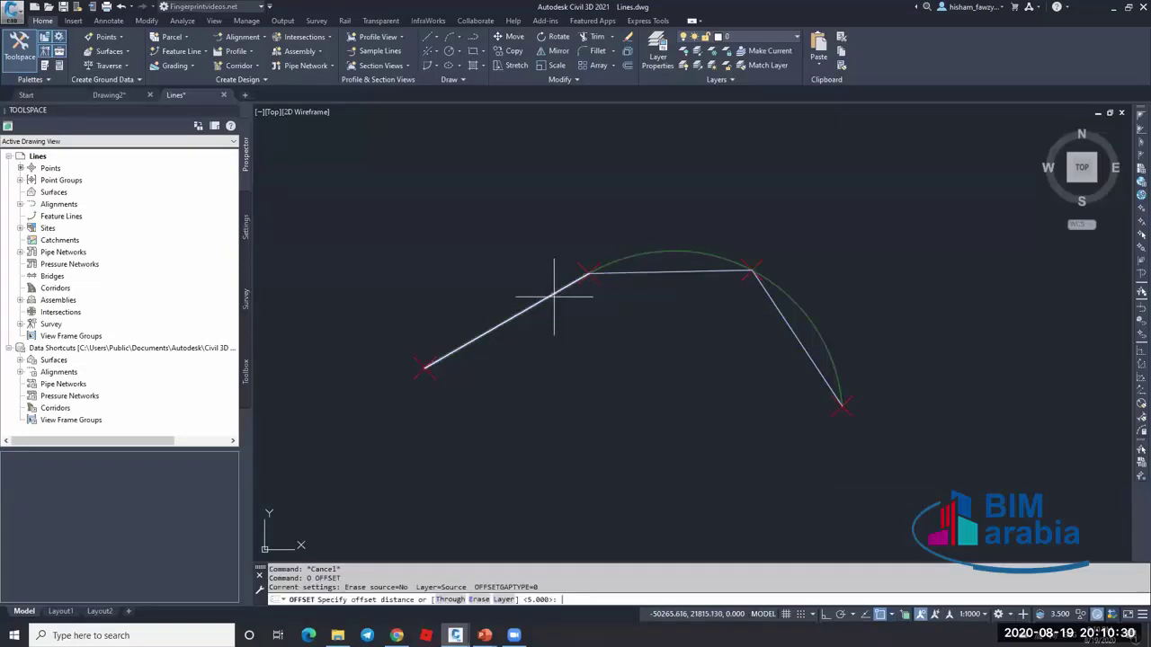
key(Return)
click(543, 300)
click(599, 364)
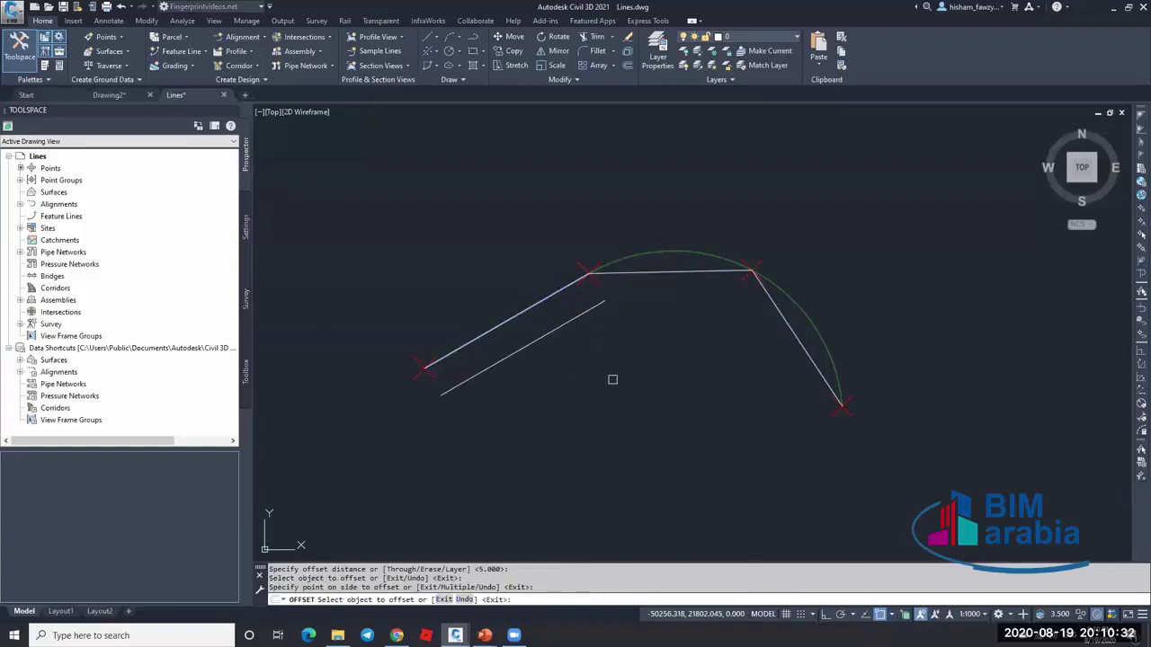
key(Escape)
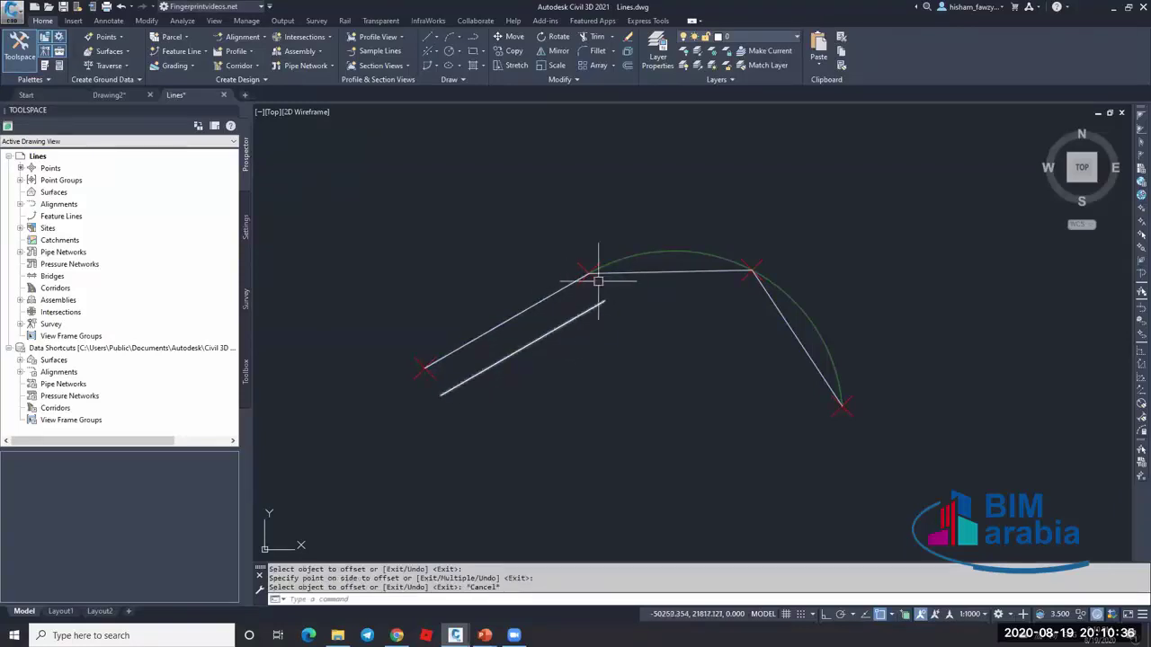
click(593, 307)
key(Delete)
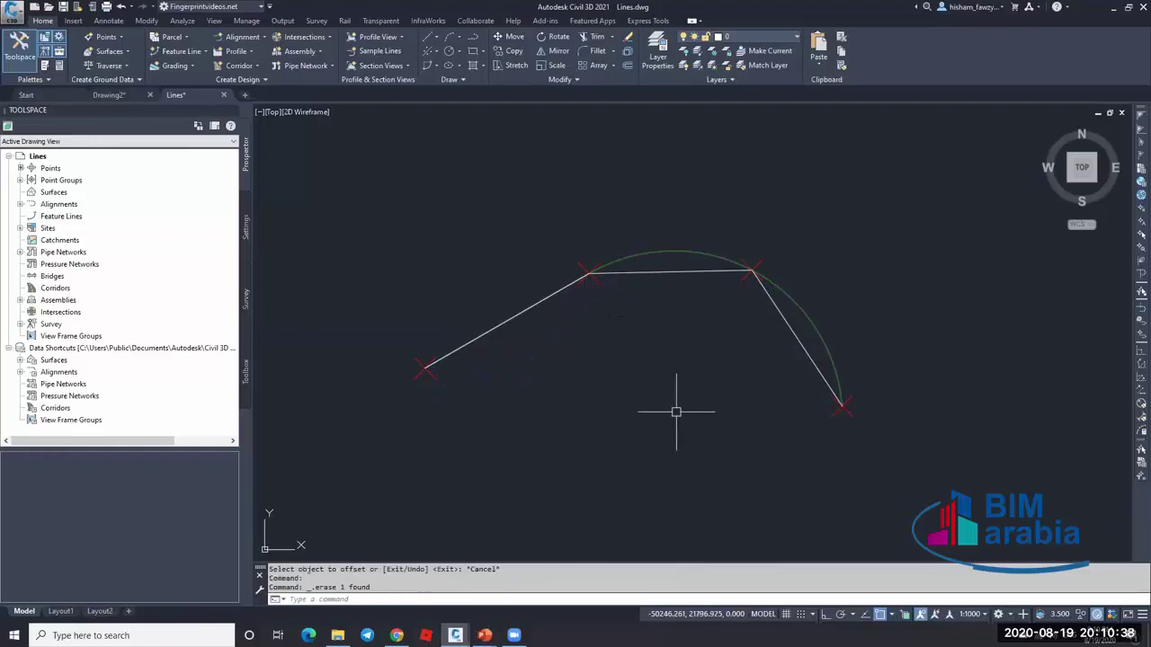
key(ctrl+z)
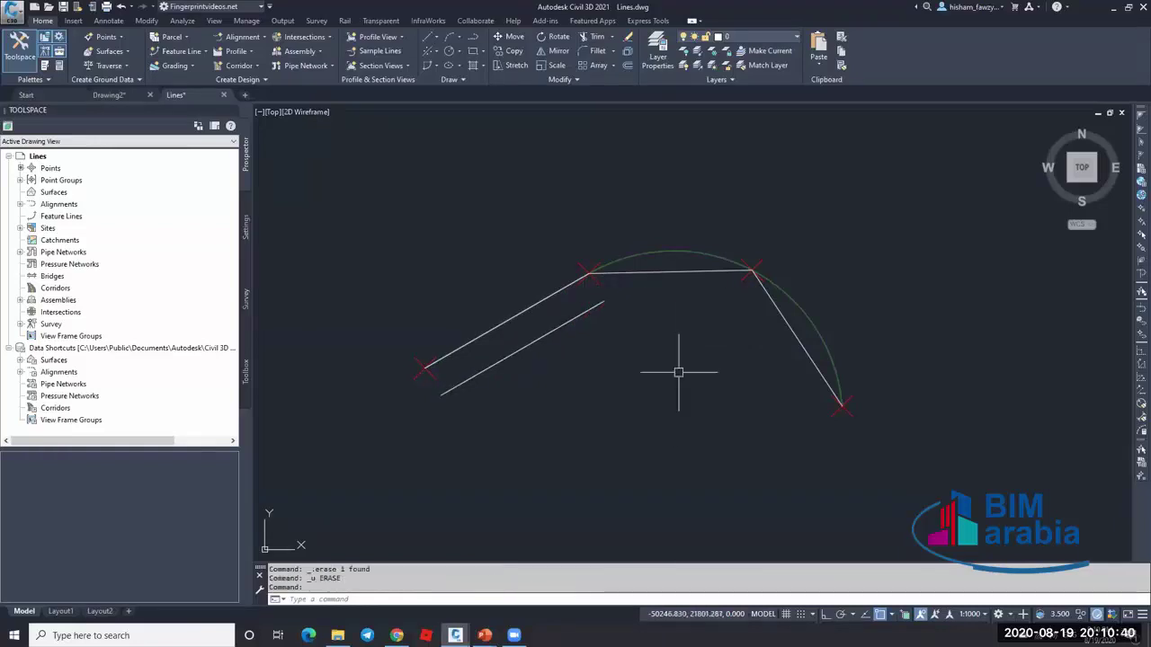
key(ctrl+z)
key(ctrl+z)
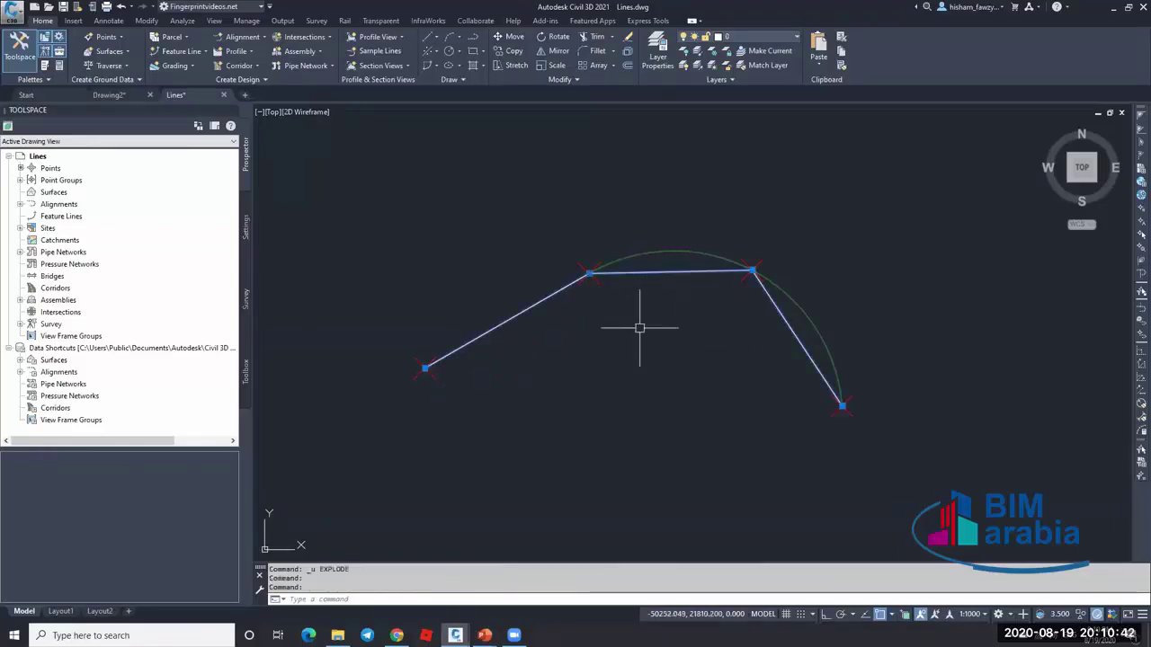
key(Escape)
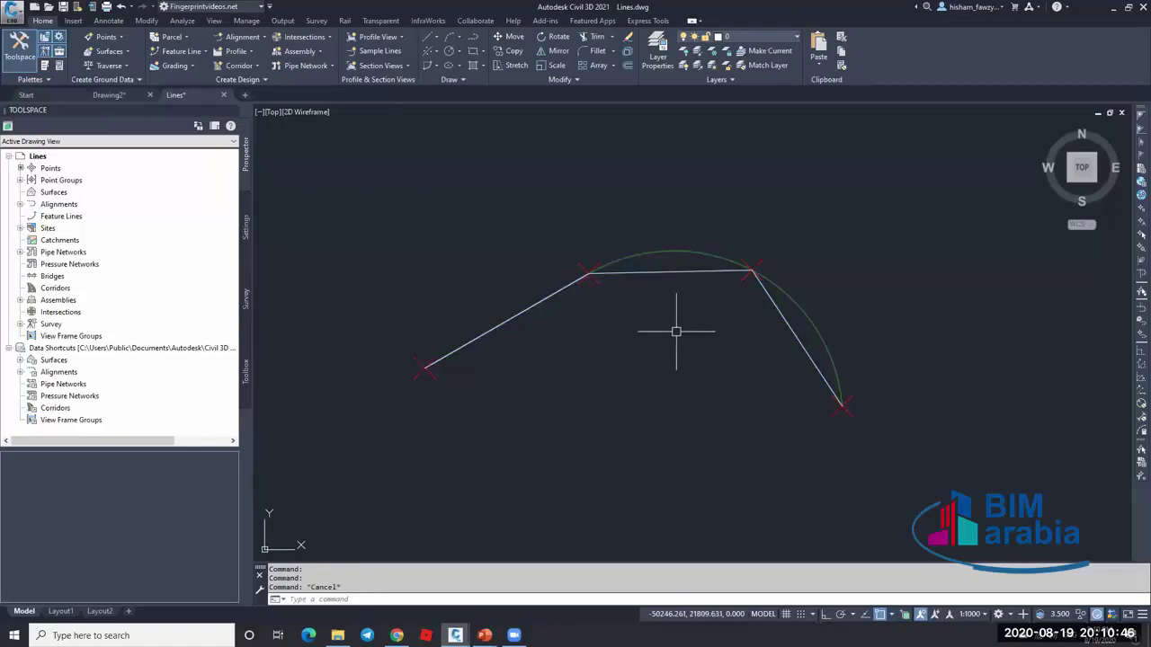
click(637, 253)
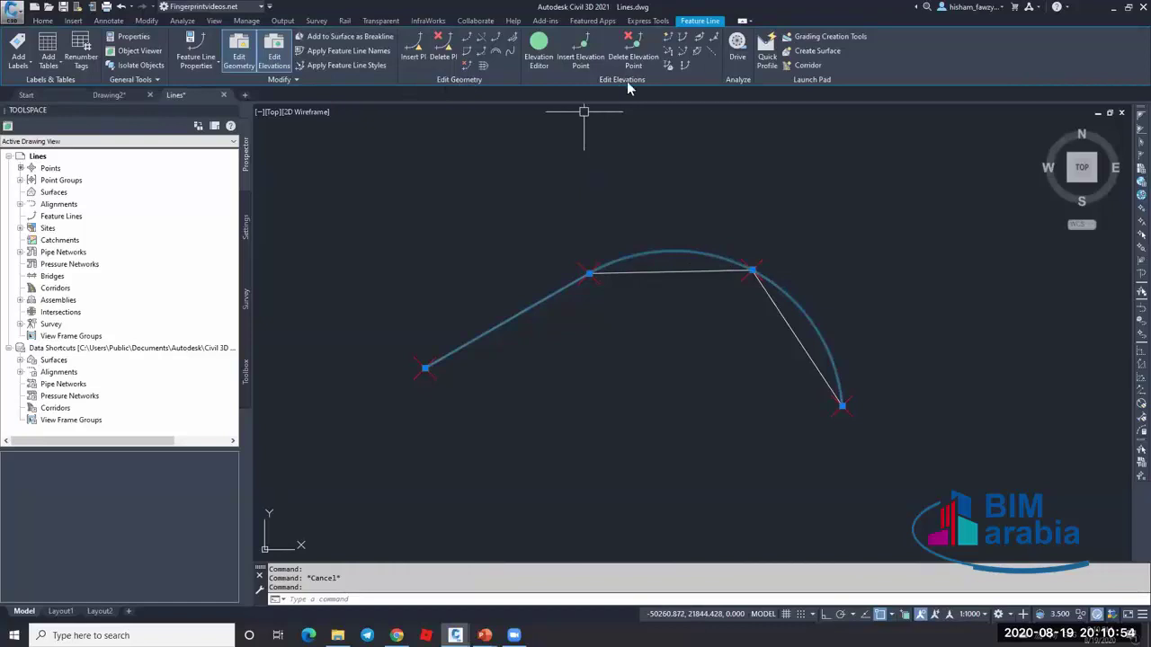
- Show the Modify ribbon's feature line tools, selecting then deselecting the arc feature line
key(Escape)
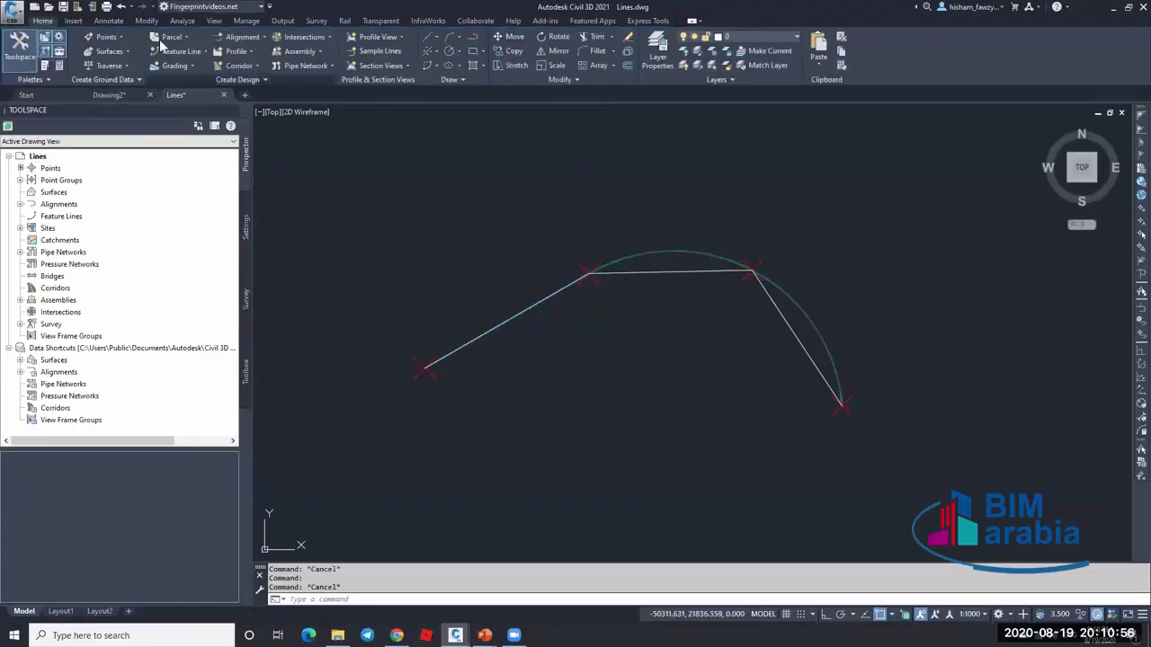
key(Escape)
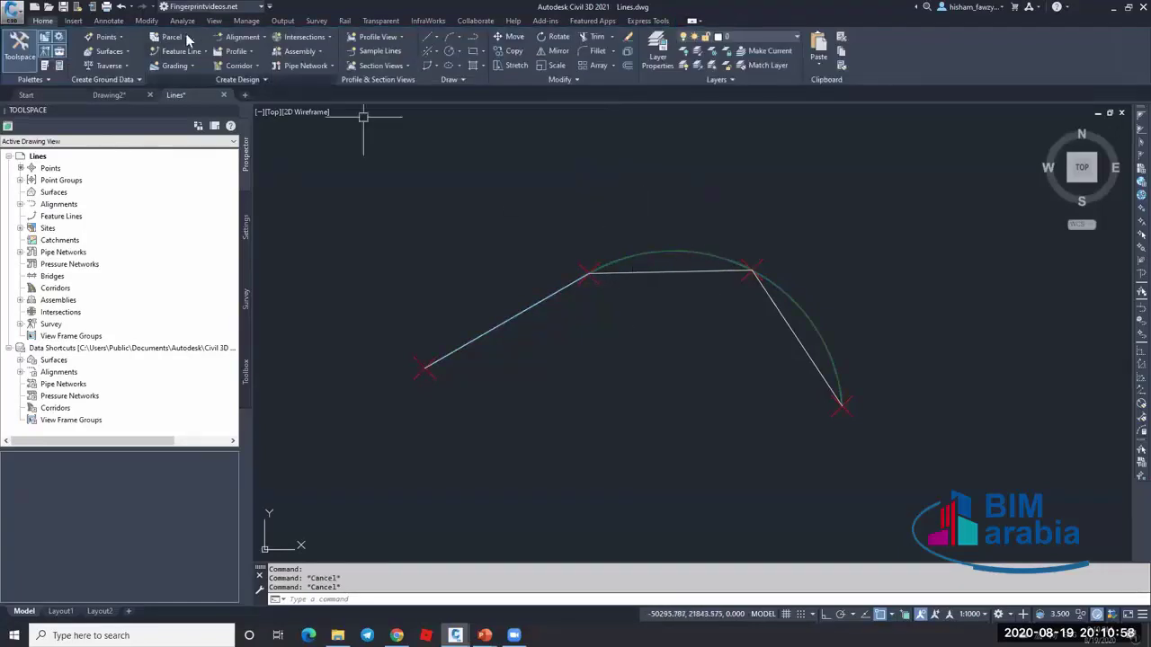
click(146, 19)
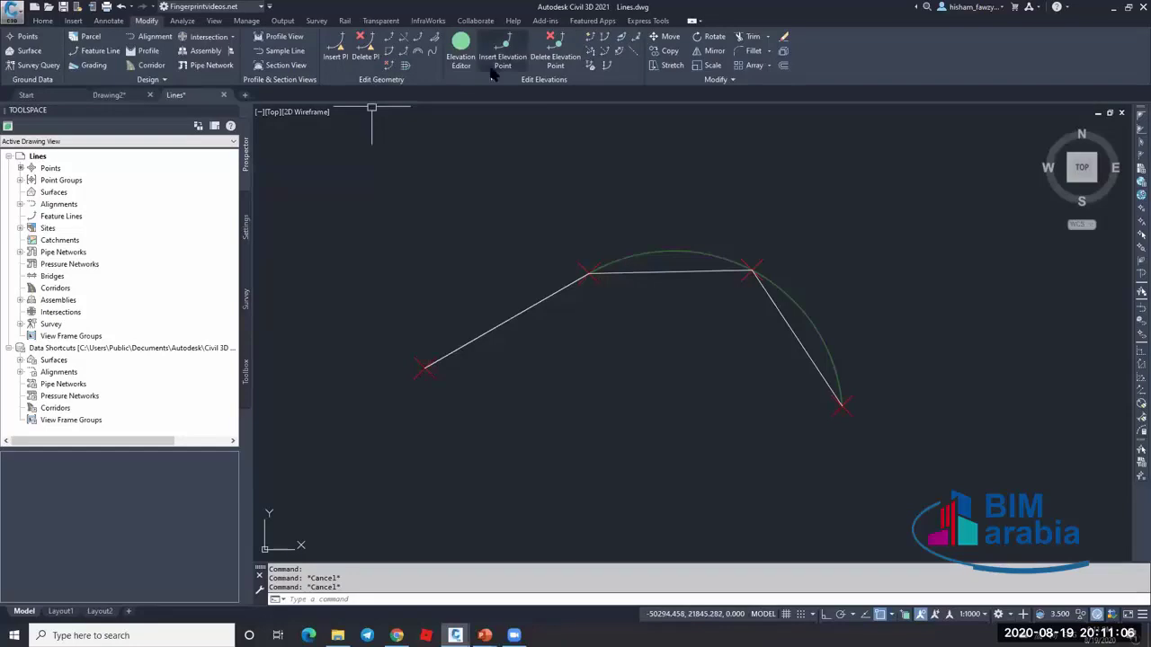
click(613, 272)
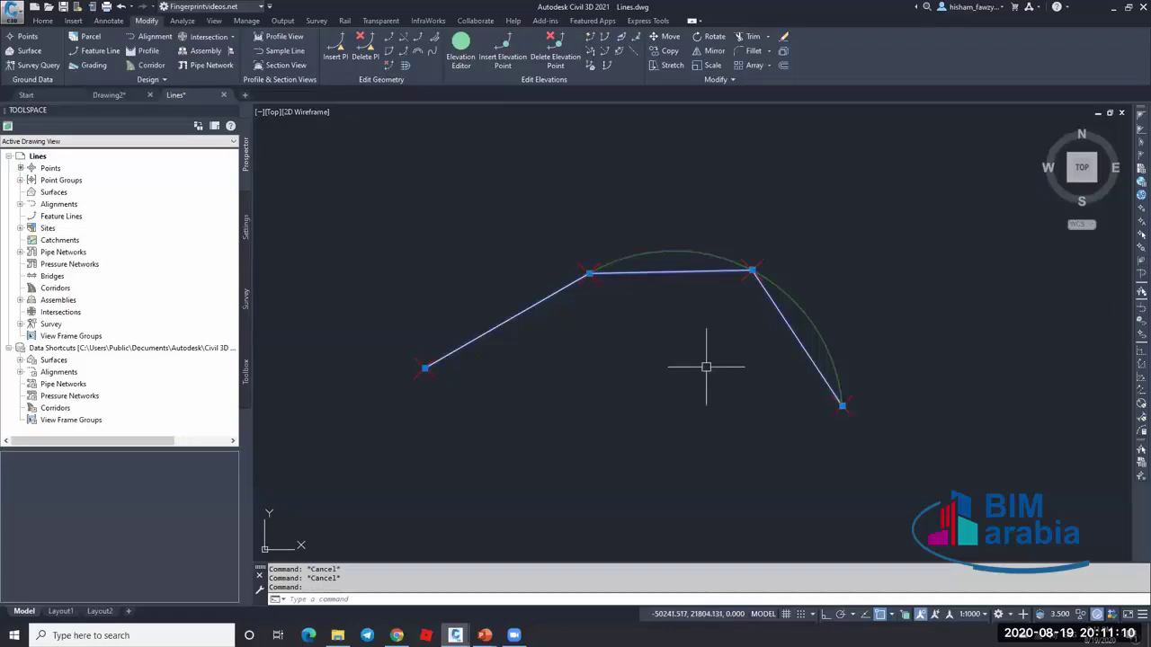
key(Escape)
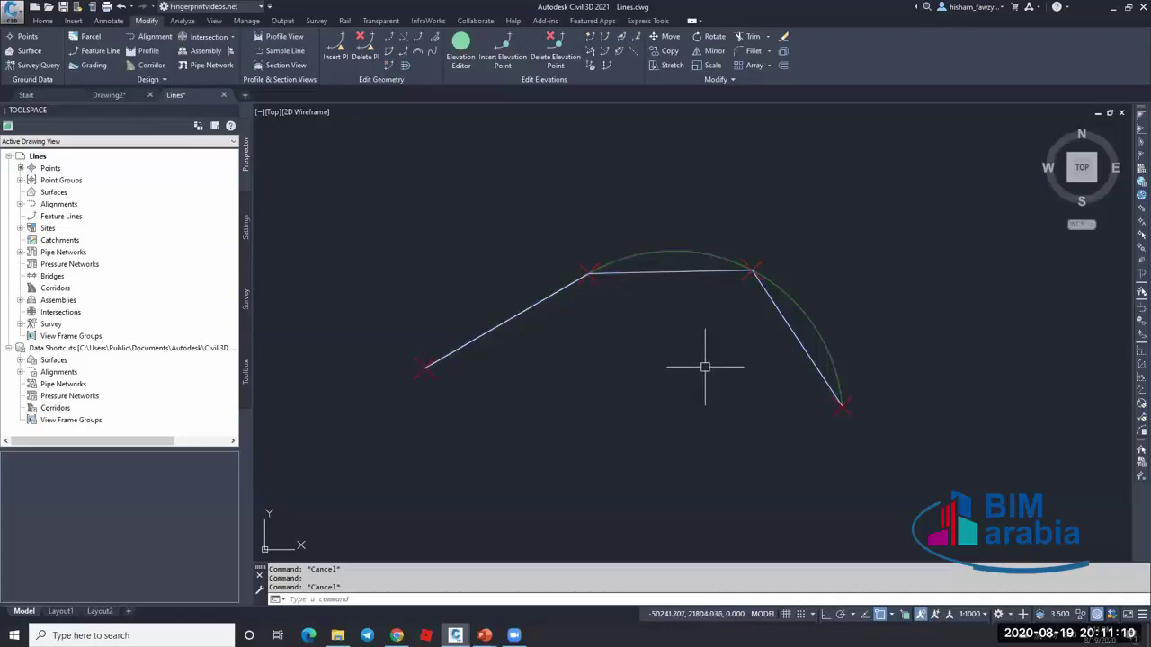
- Create a stepped offset of the 3D polyline, 5 to the inner side with 0.5 elevation difference
click(407, 70)
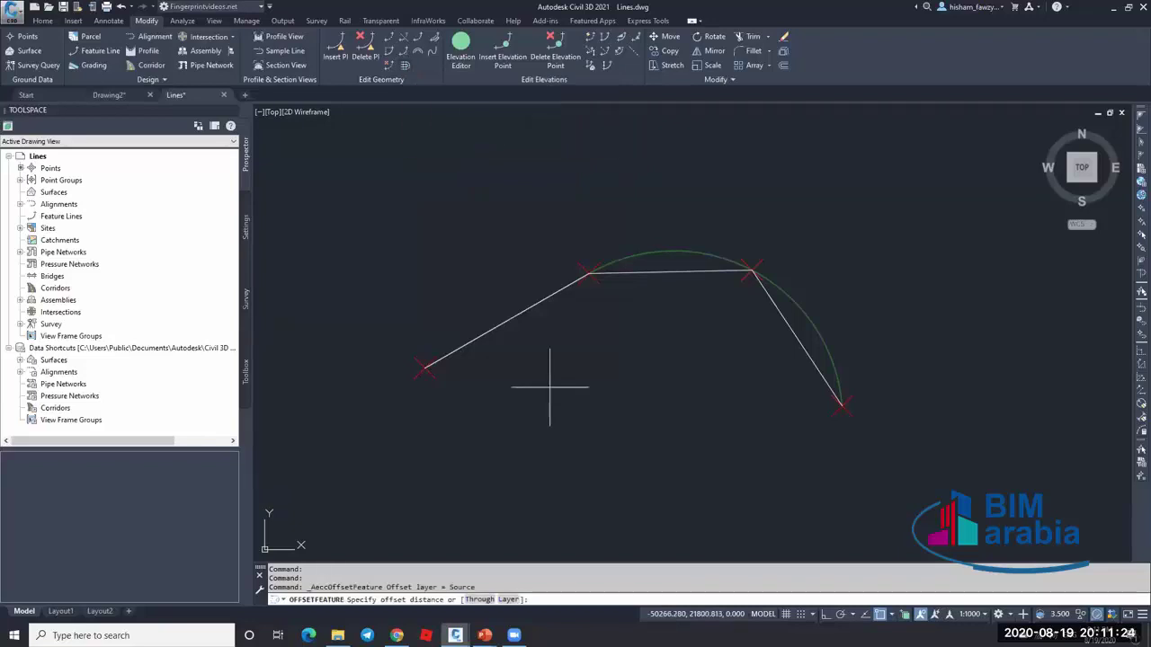
text(5)
key(Return)
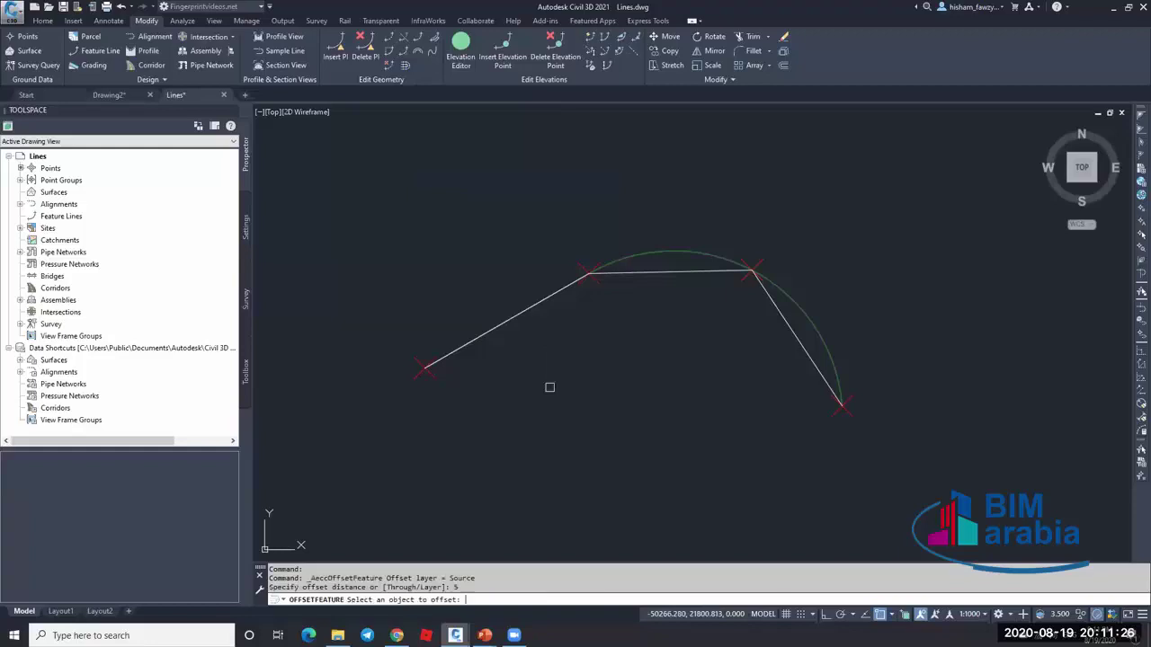
click(627, 270)
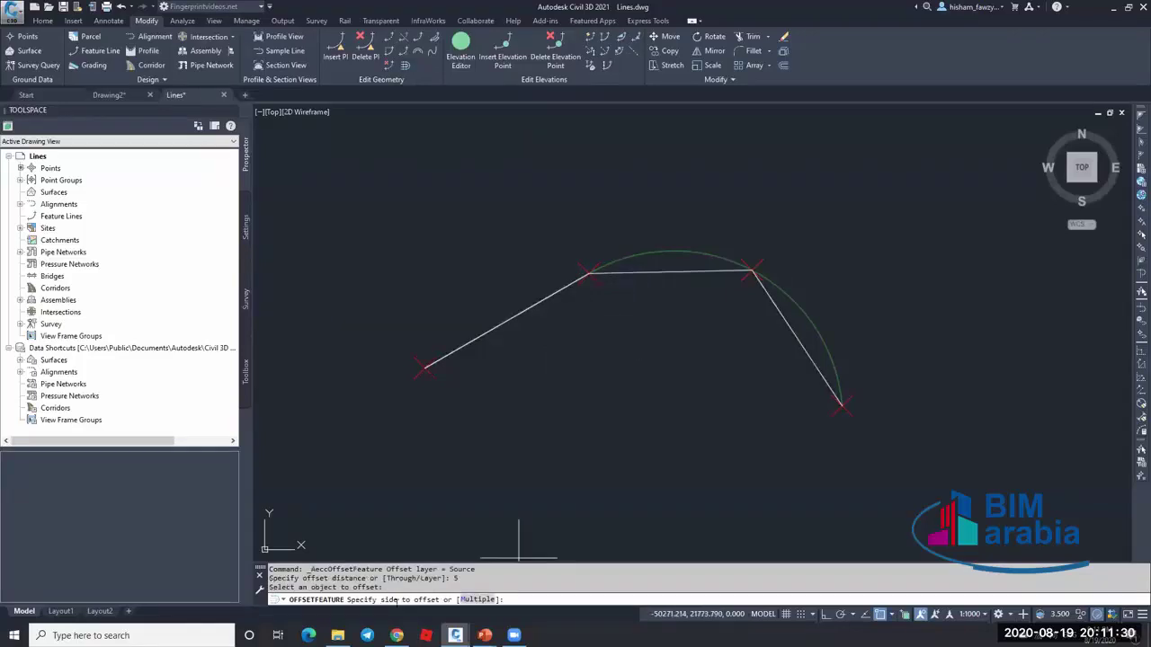
click(605, 368)
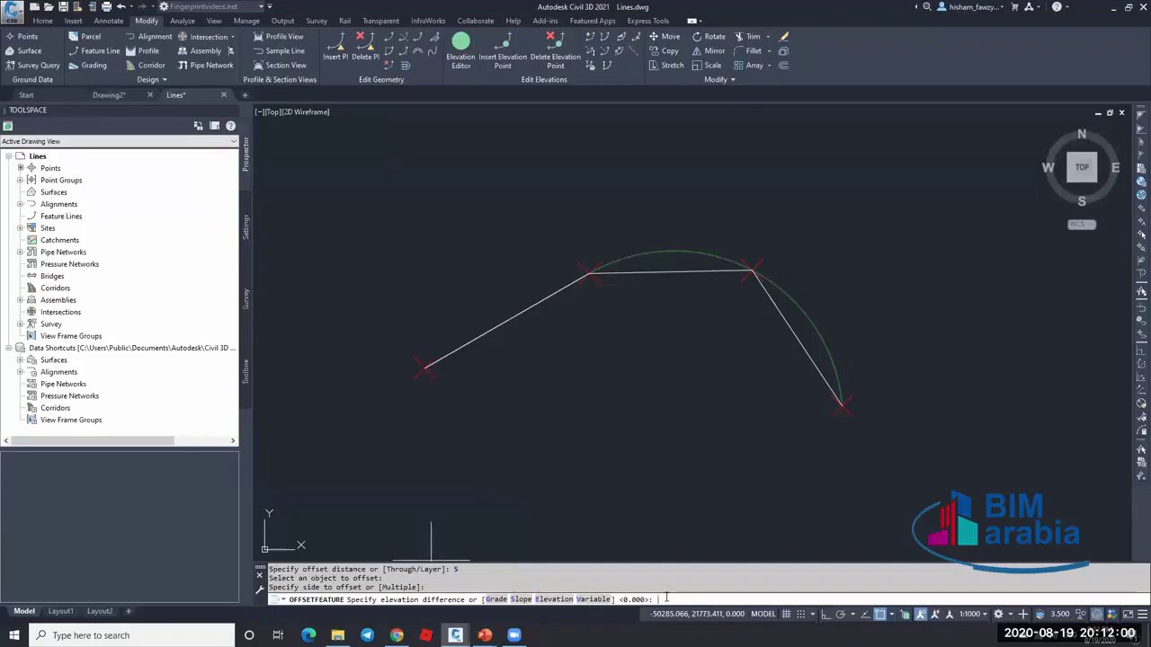
text(5)
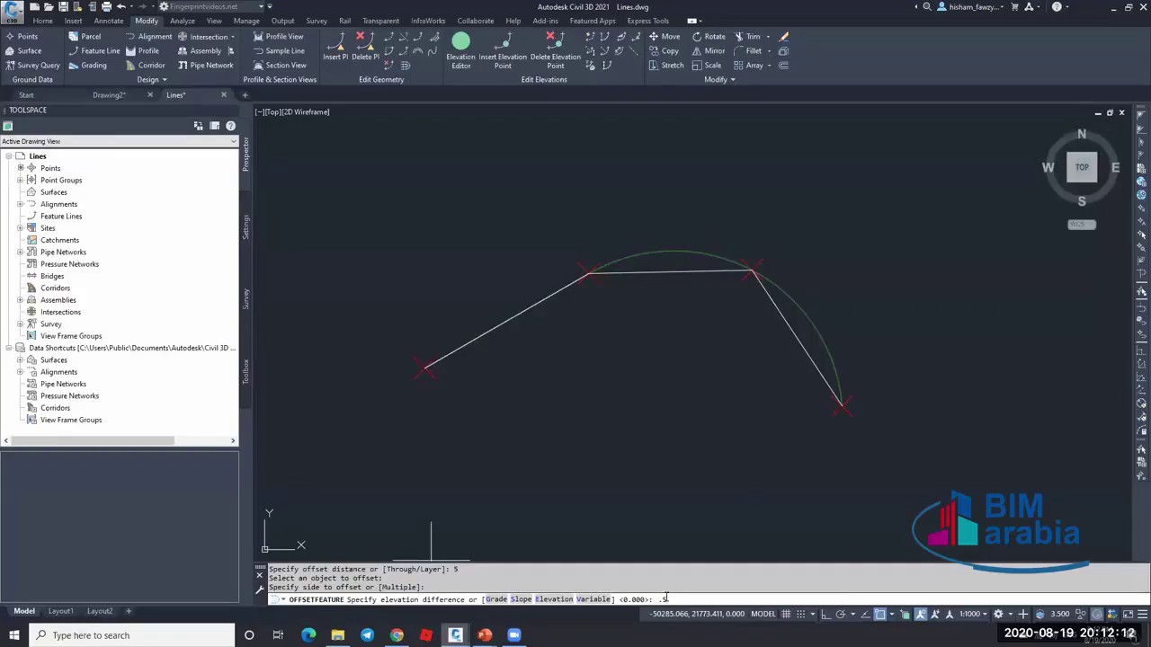
key(Return)
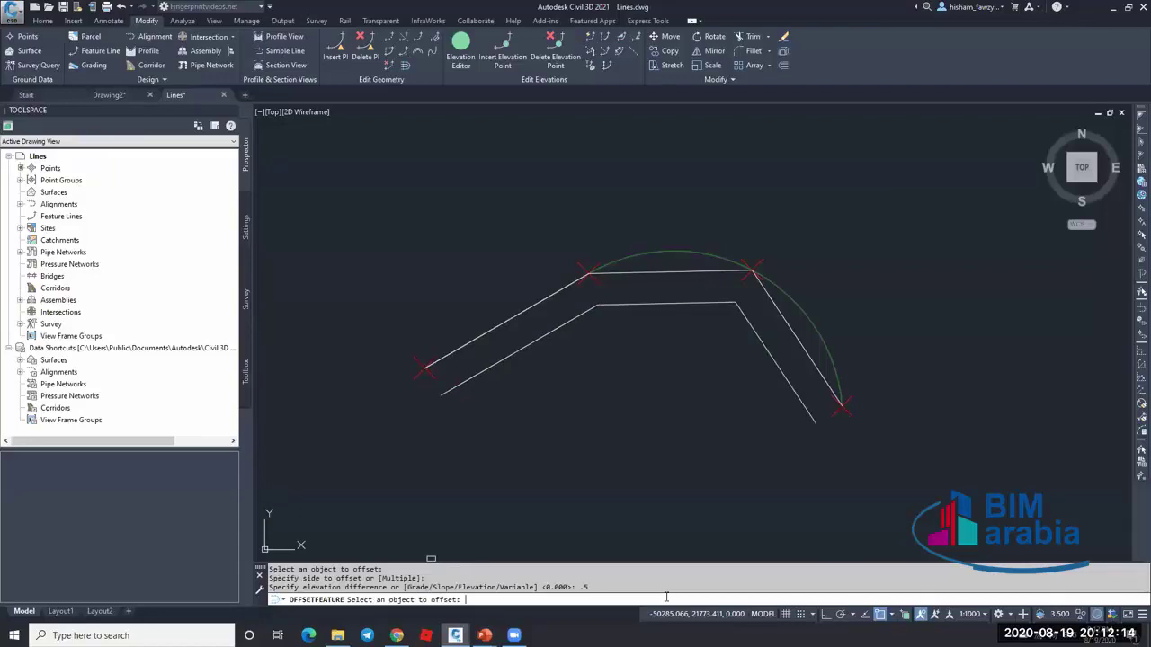
key(Escape)
- Check the offset polyline's vertex elevations (0.500) in Properties, then delete it
click(632, 304)
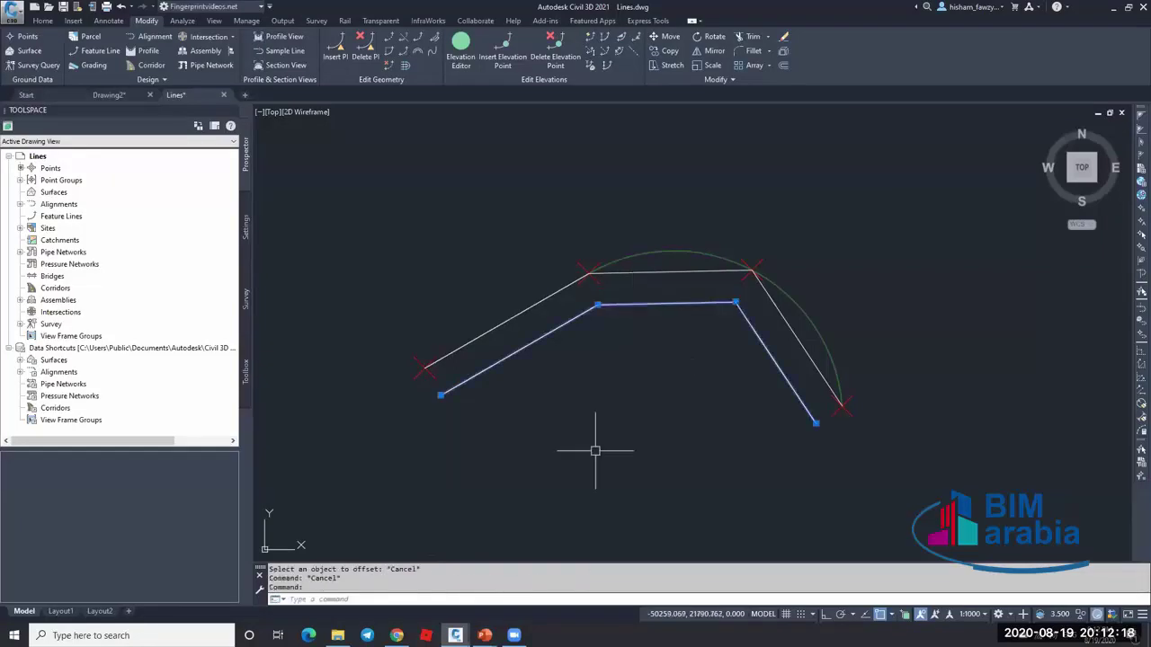
key(ctrl+1)
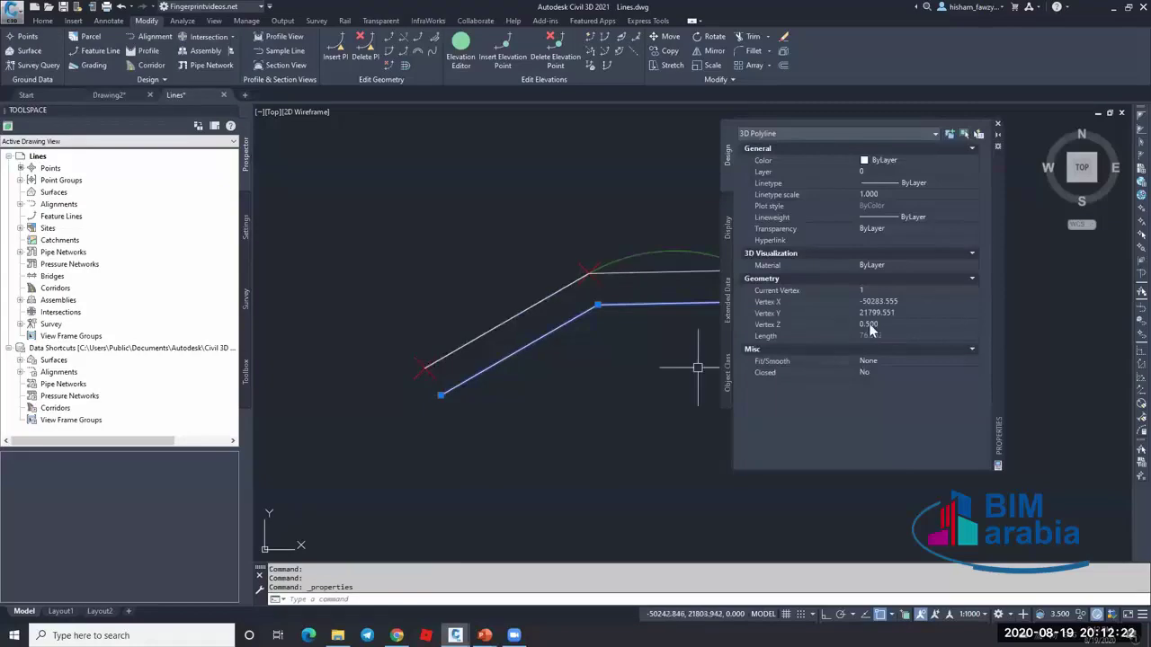
click(890, 325)
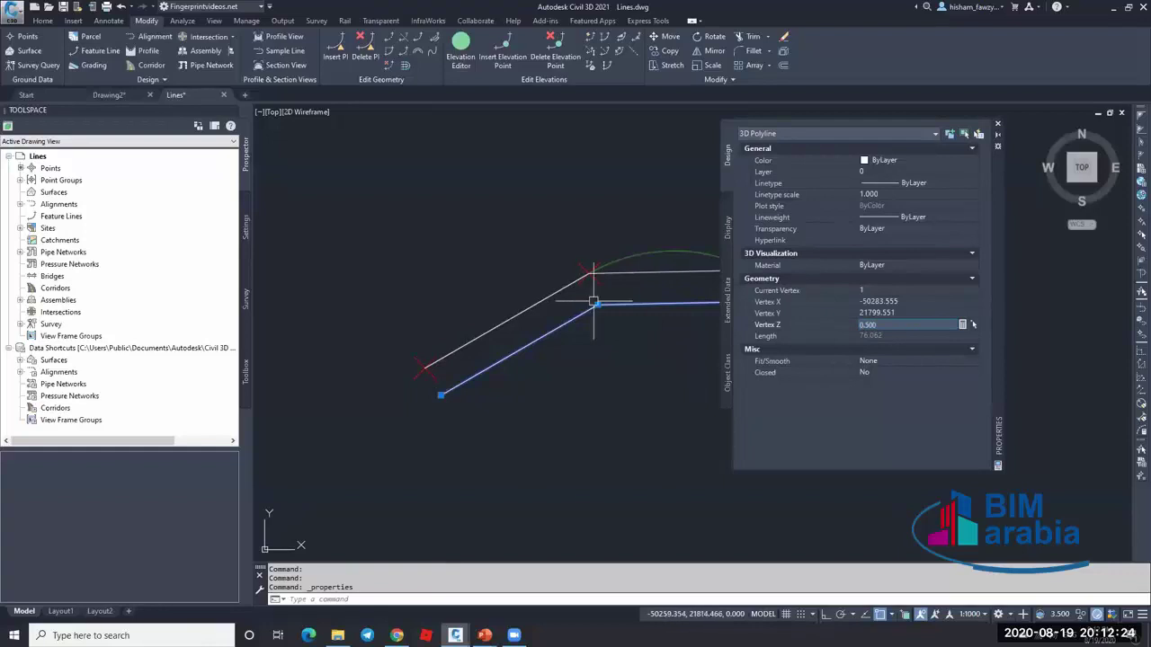
click(972, 288)
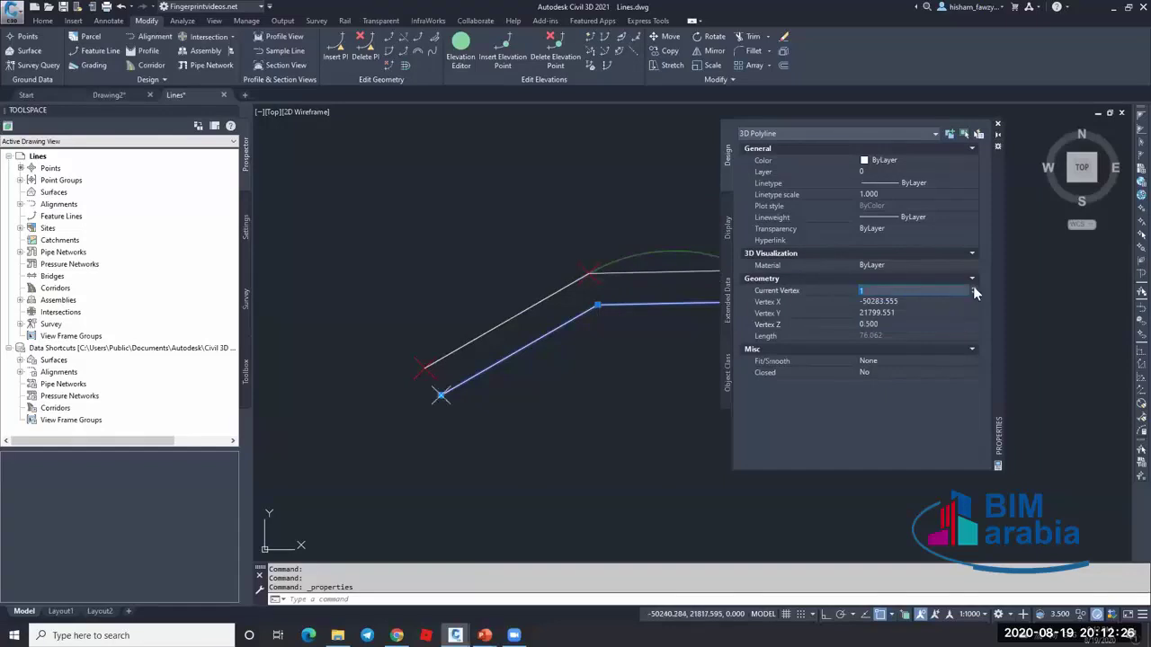
click(973, 289)
click(997, 123)
key(Escape)
key(Escape)
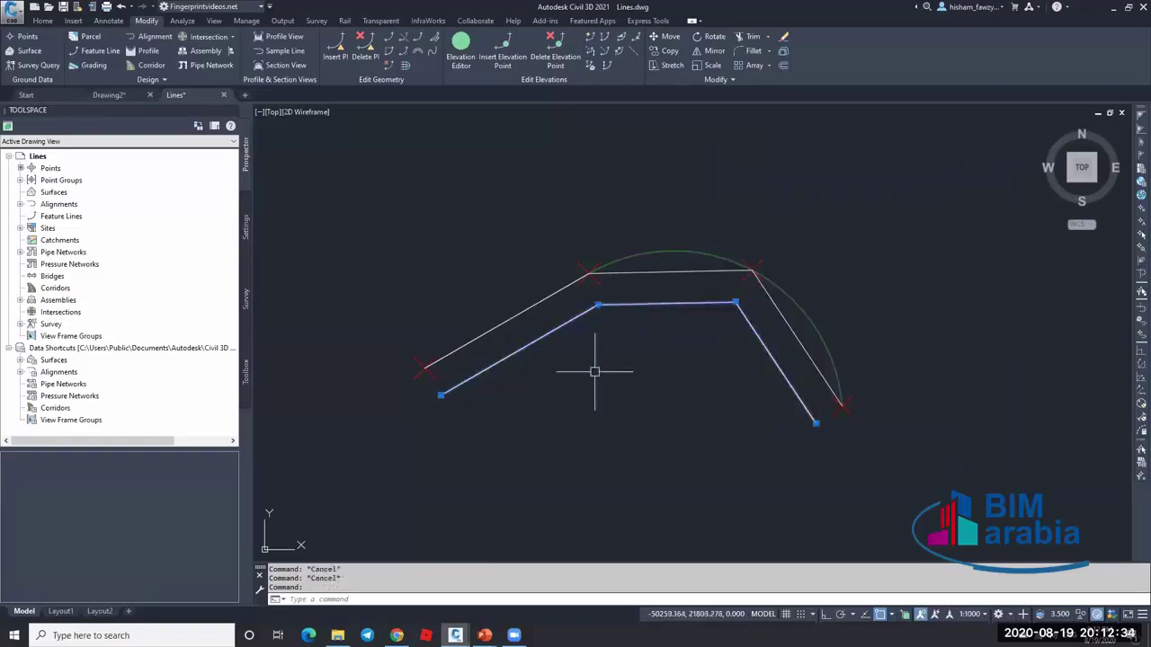
key(Delete)
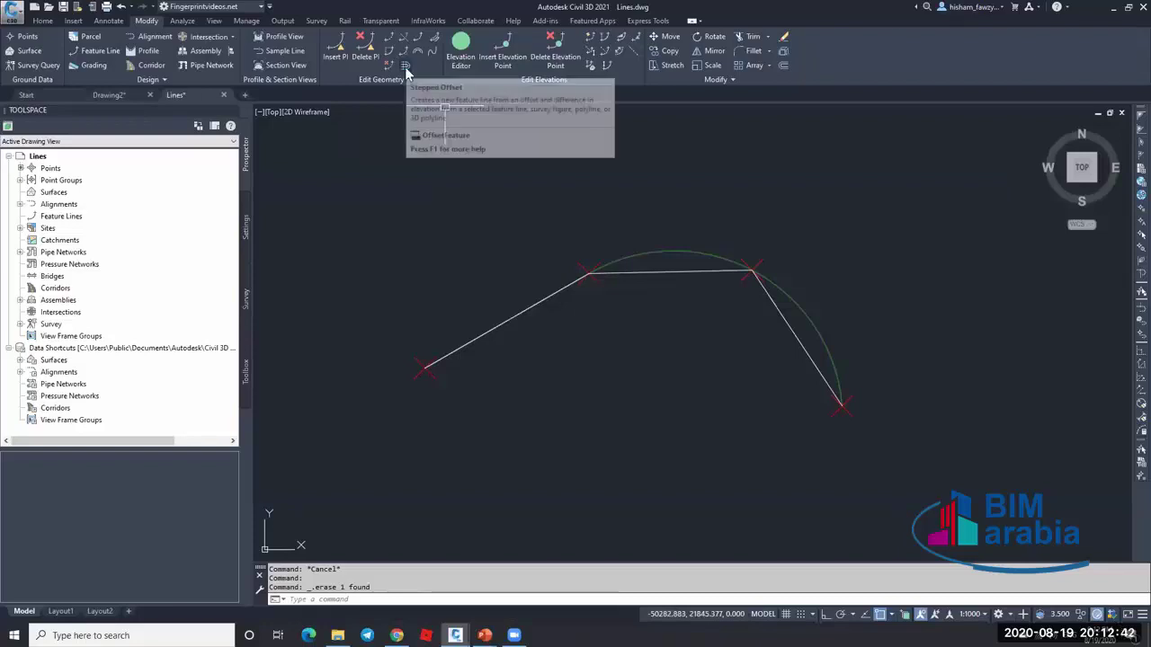
click(485, 636)
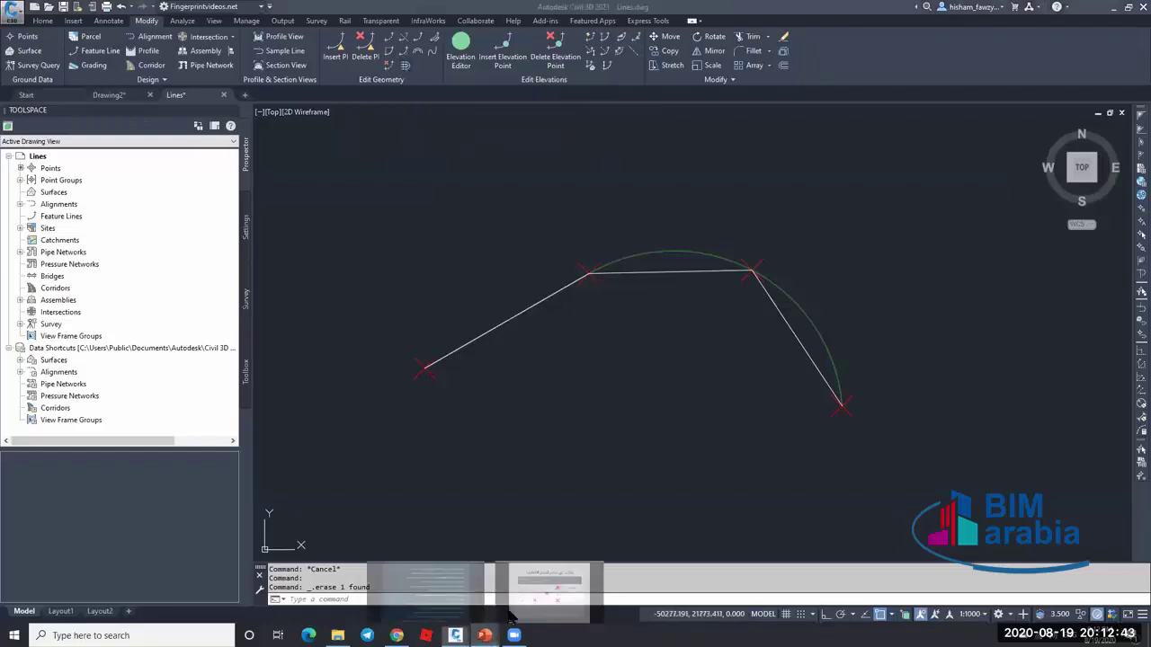
- Reveal the comparison table's last row in the slide show, then minimize it
click(548, 584)
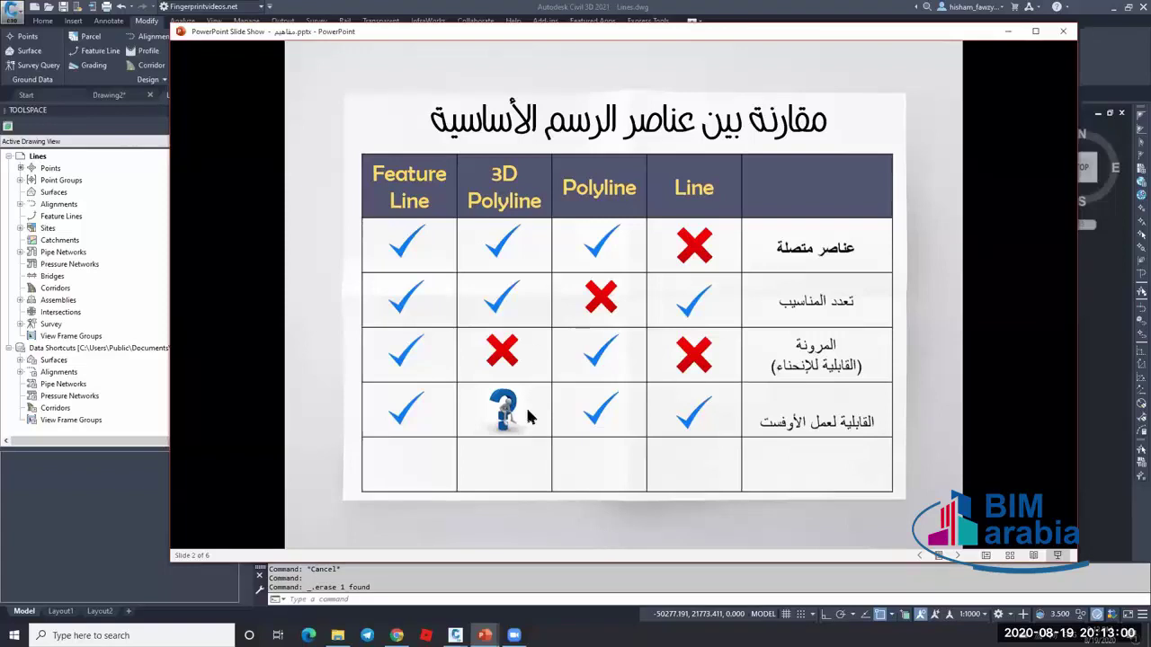
click(1009, 31)
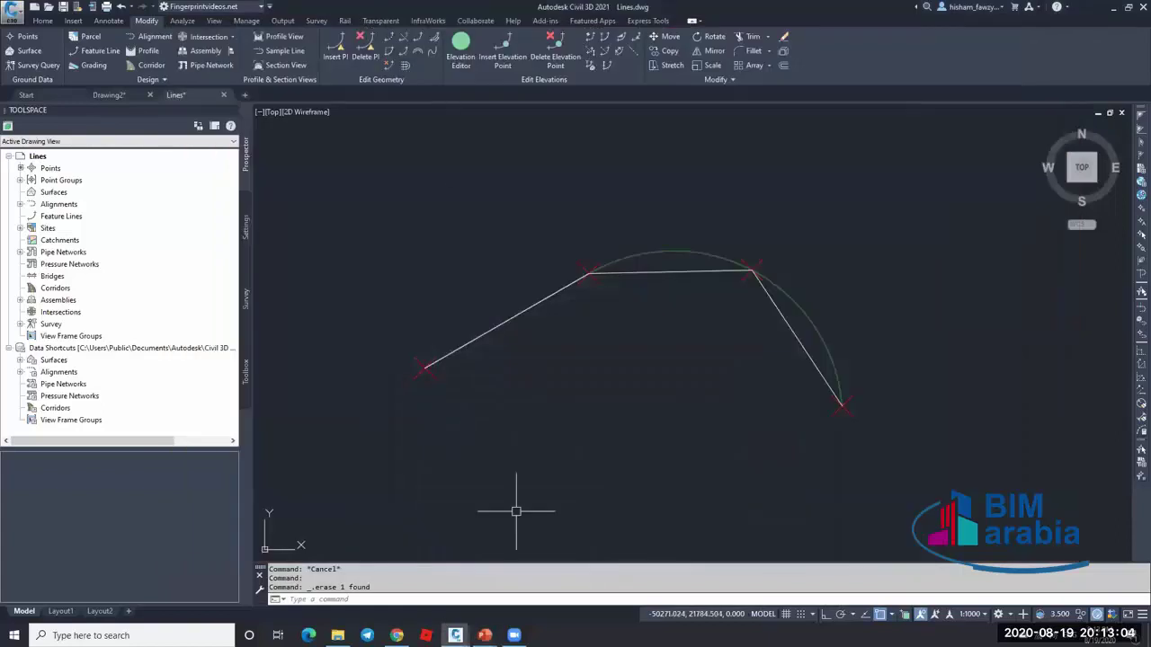
mouse_move(485, 636)
click(536, 584)
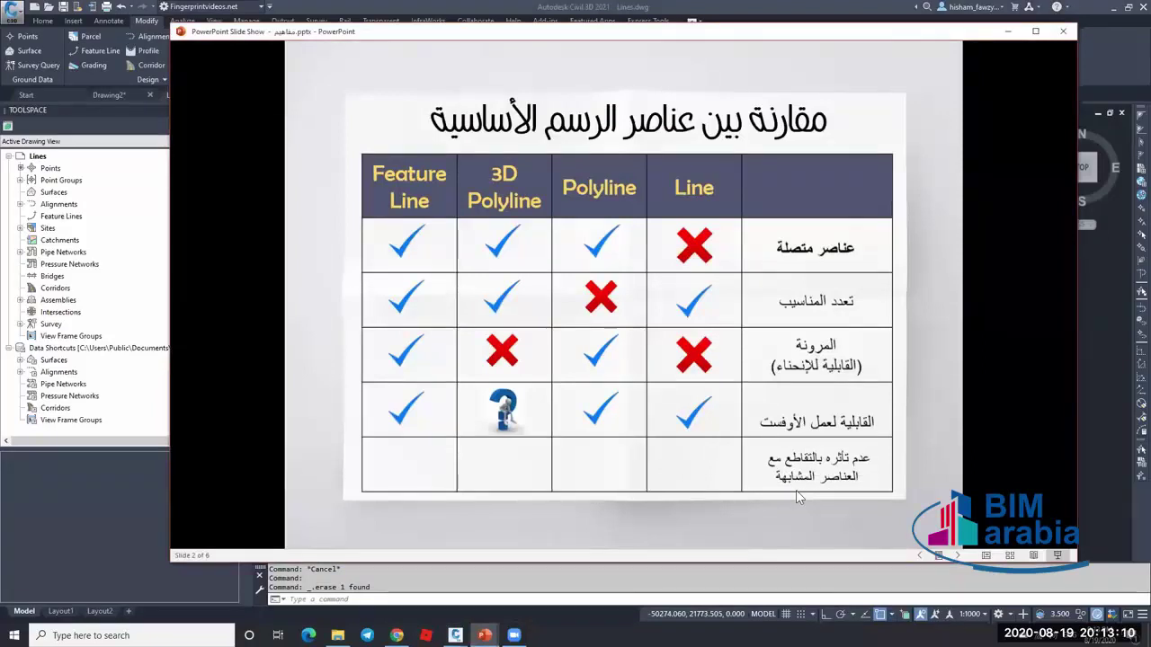
click(795, 490)
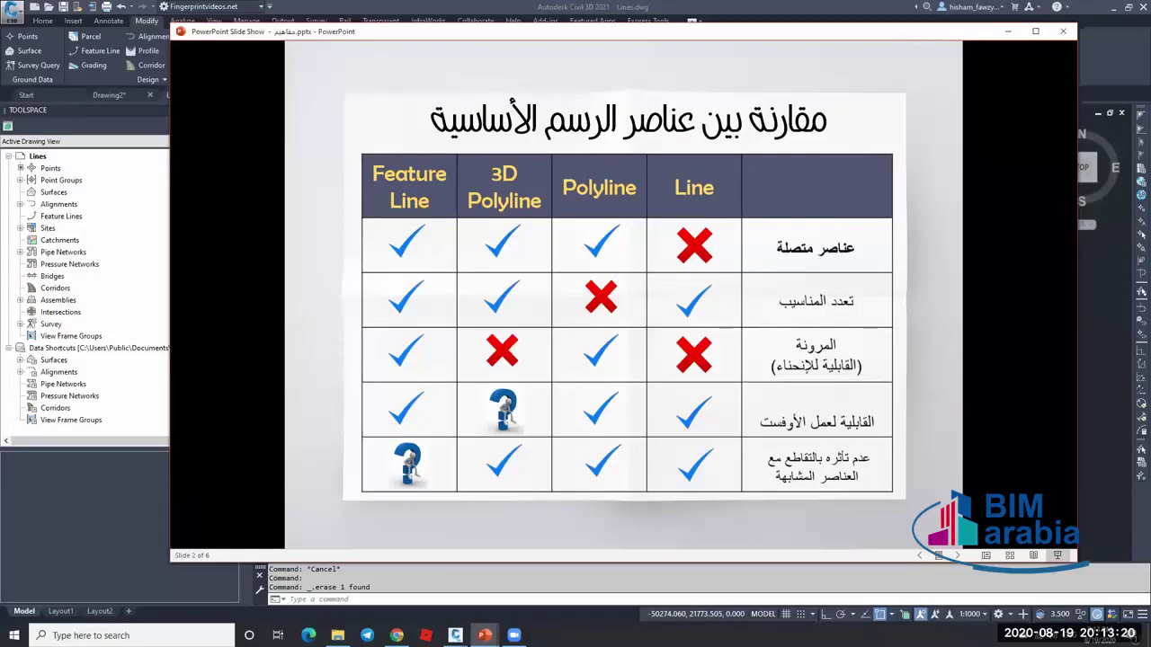
click(1007, 31)
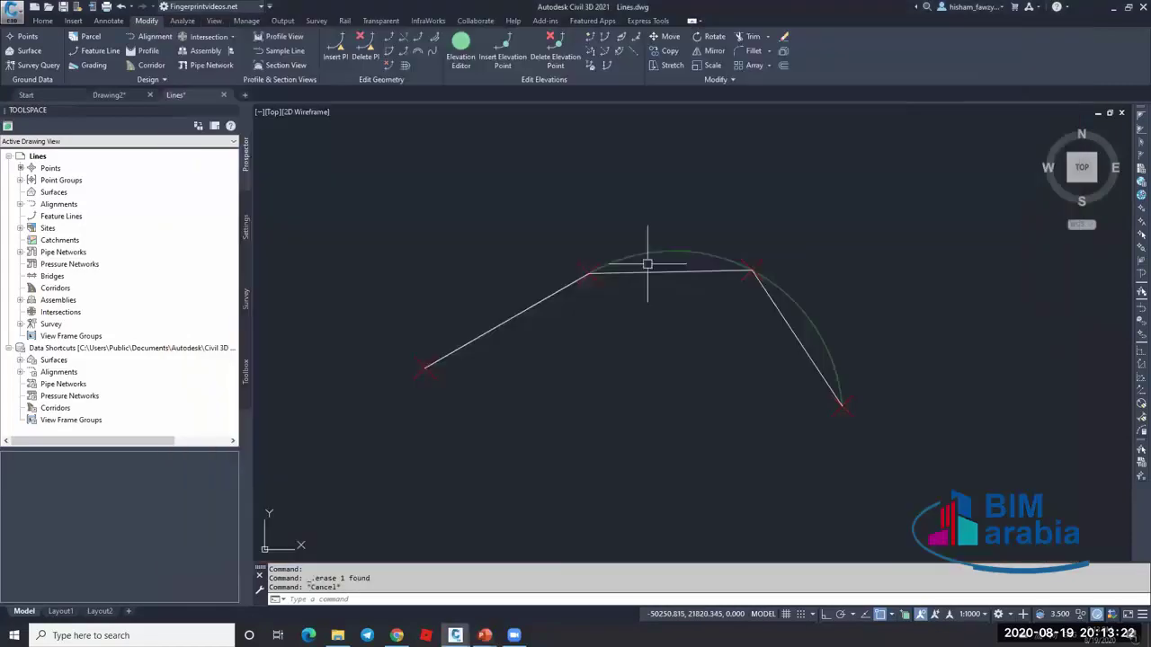
- Draw a crossing line over the path and set its End Z to 5 in Properties
text(pl)
key(Return)
click(454, 236)
click(574, 423)
key(Escape)
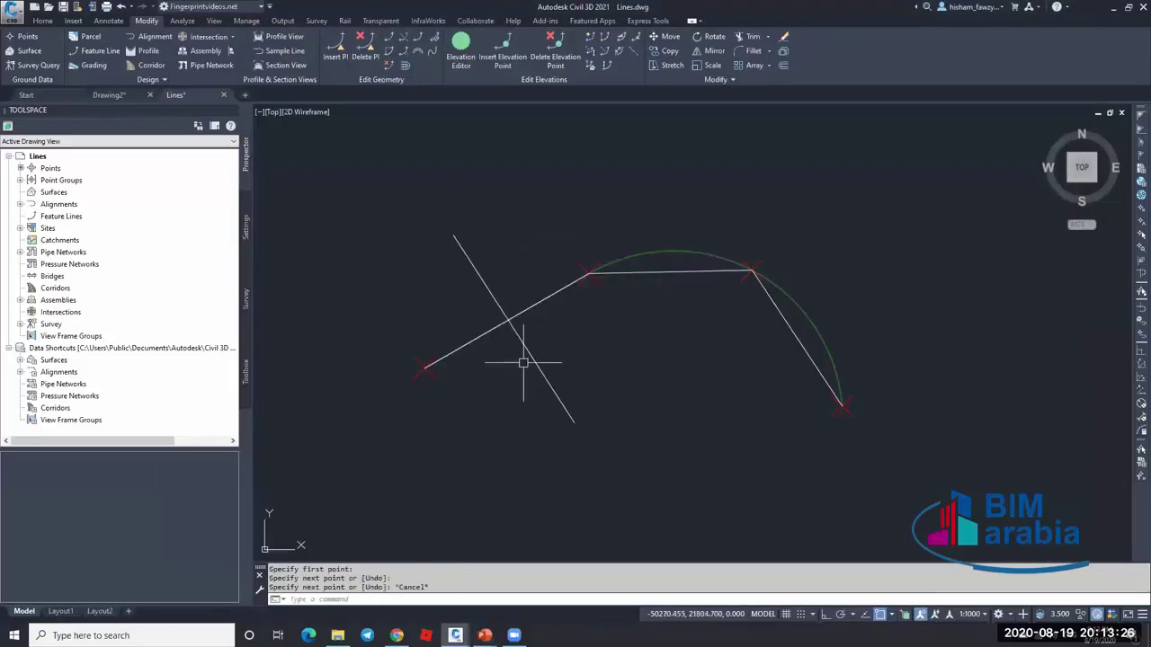
double_click(512, 328)
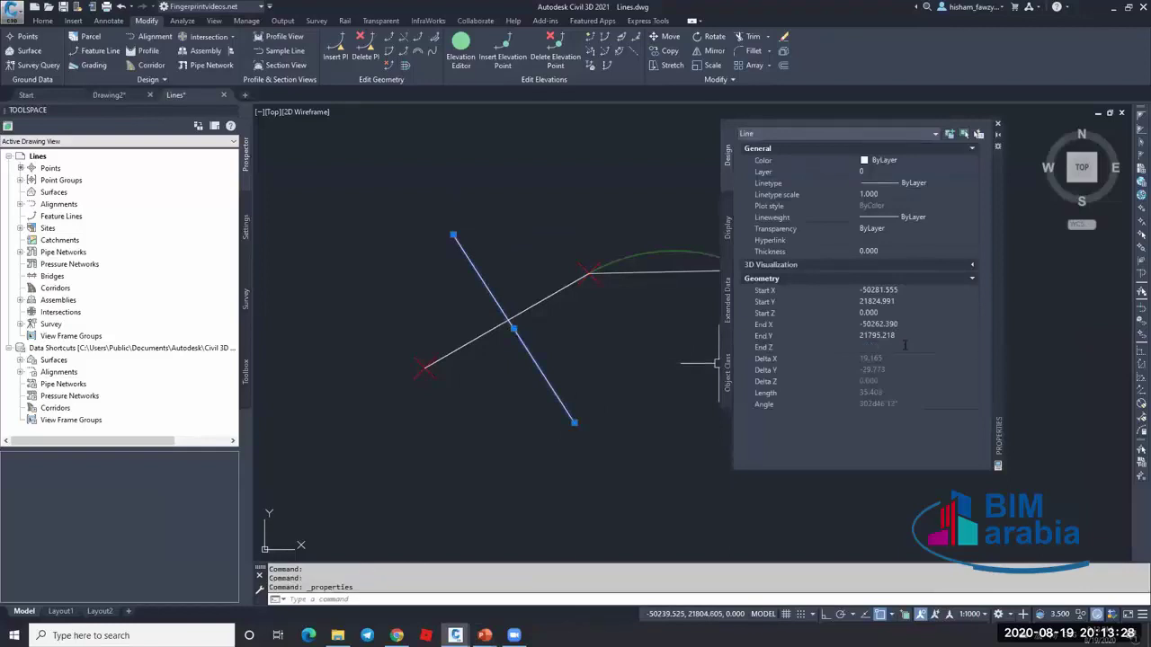
click(904, 347)
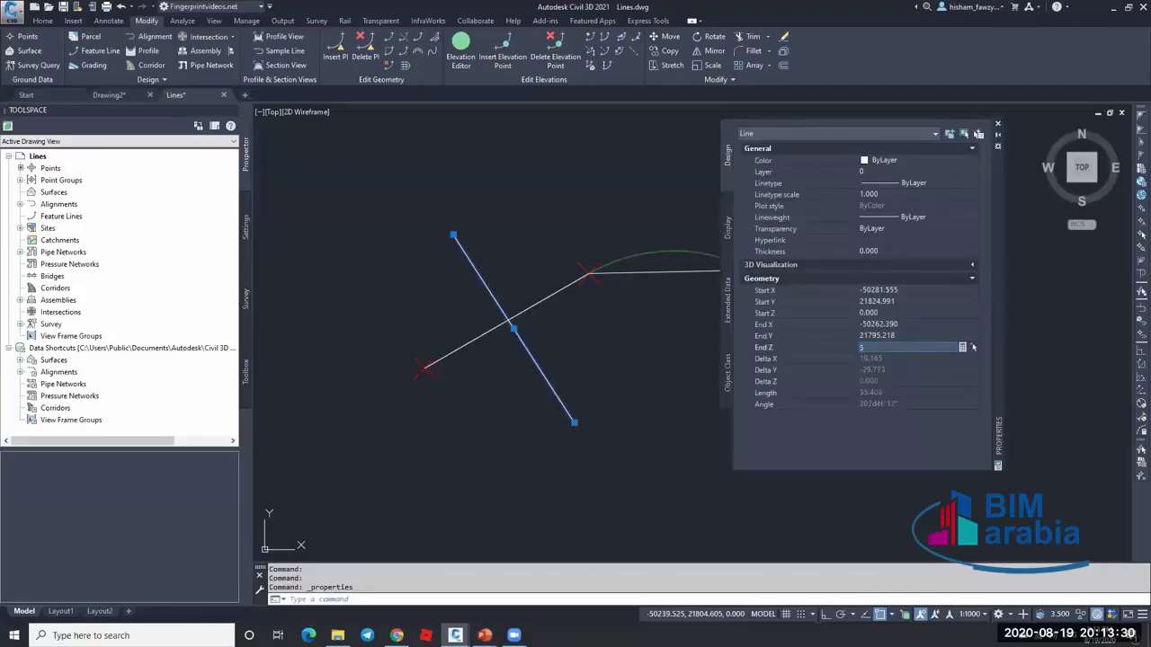
key(Return)
click(997, 124)
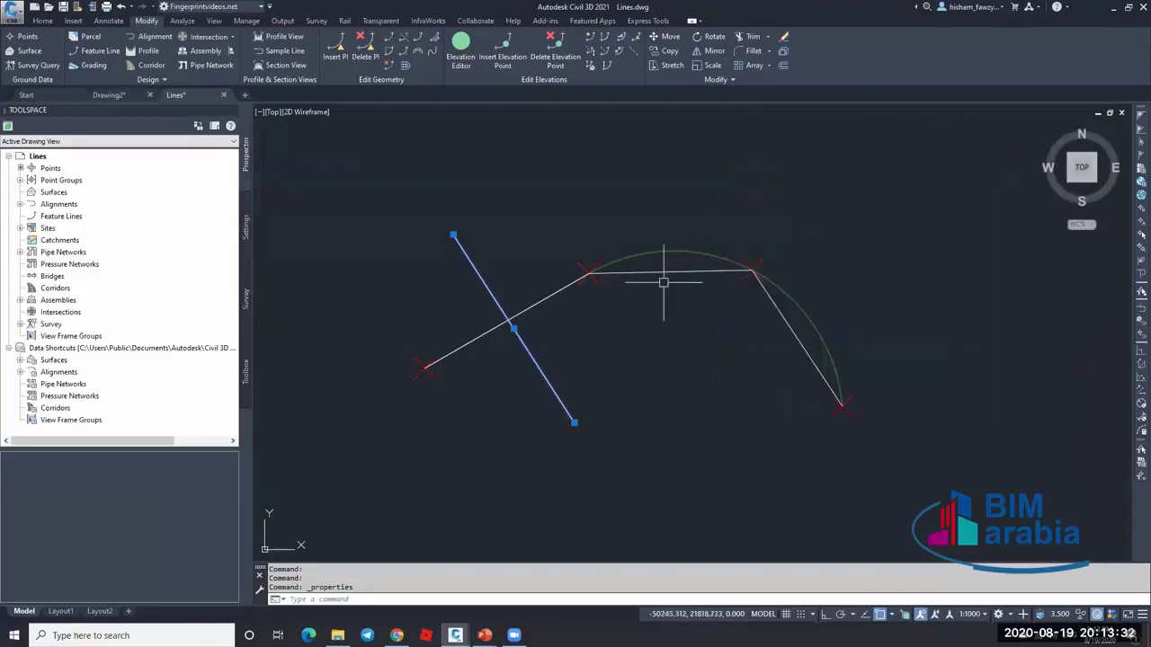
- Erase the crossing line and the 3D polyline, then select the remaining feature line
click(531, 305)
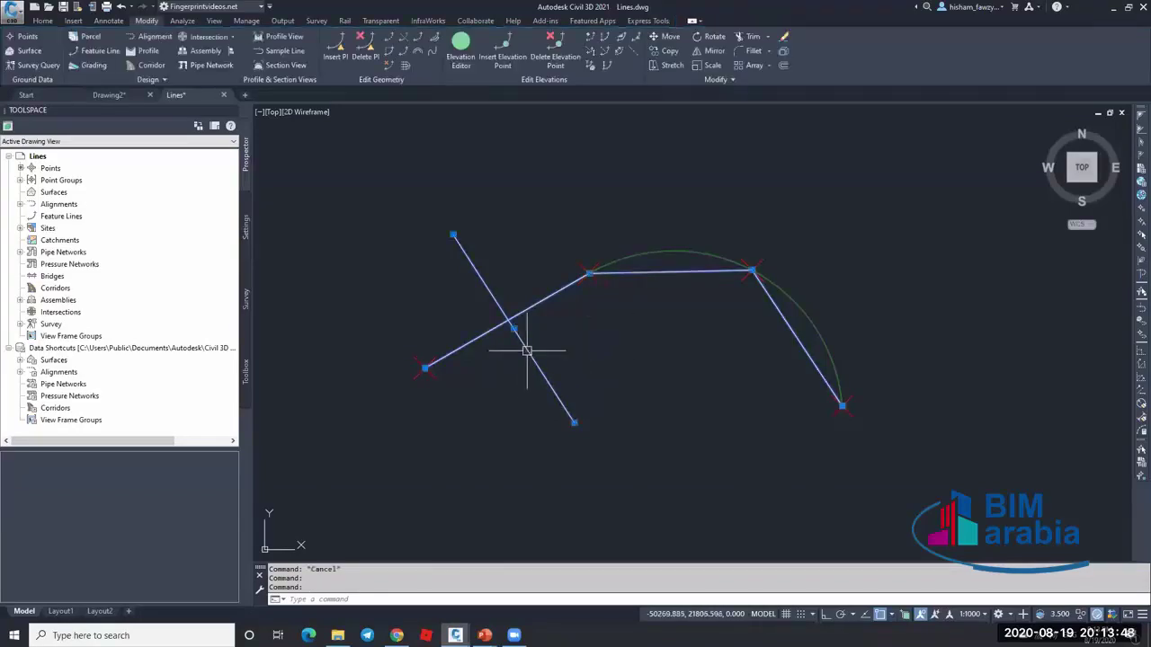
text(e)
key(Return)
click(625, 259)
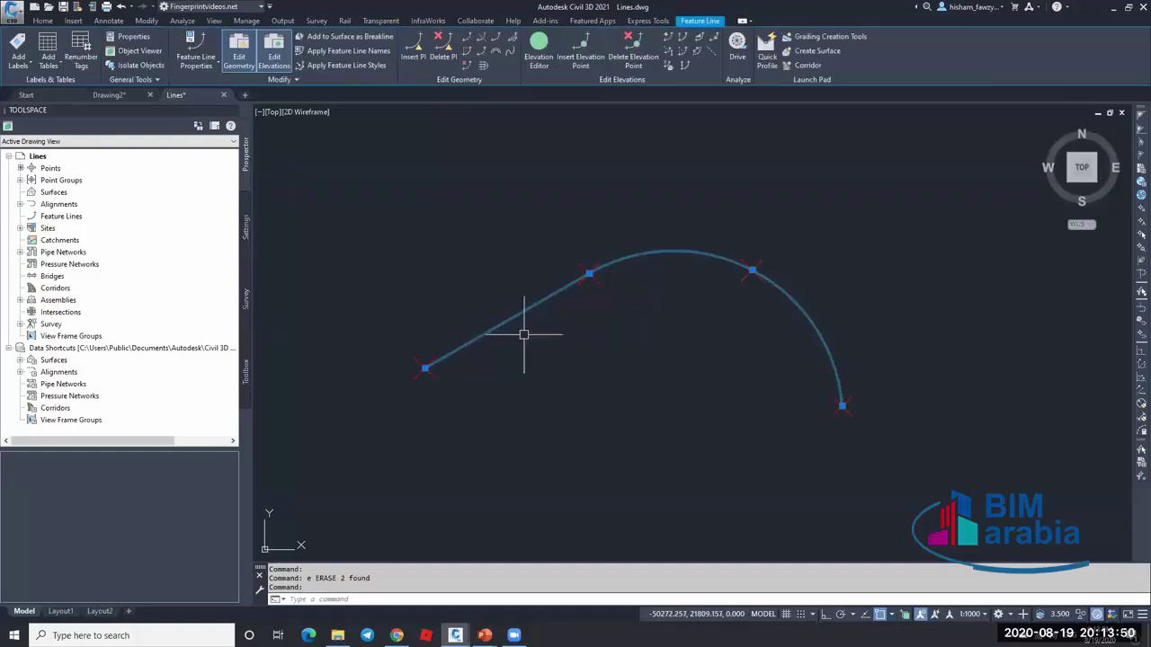
- Open Create Feature Lines and set the site to Site 1, keeping Basic Feature Line style
key(Escape)
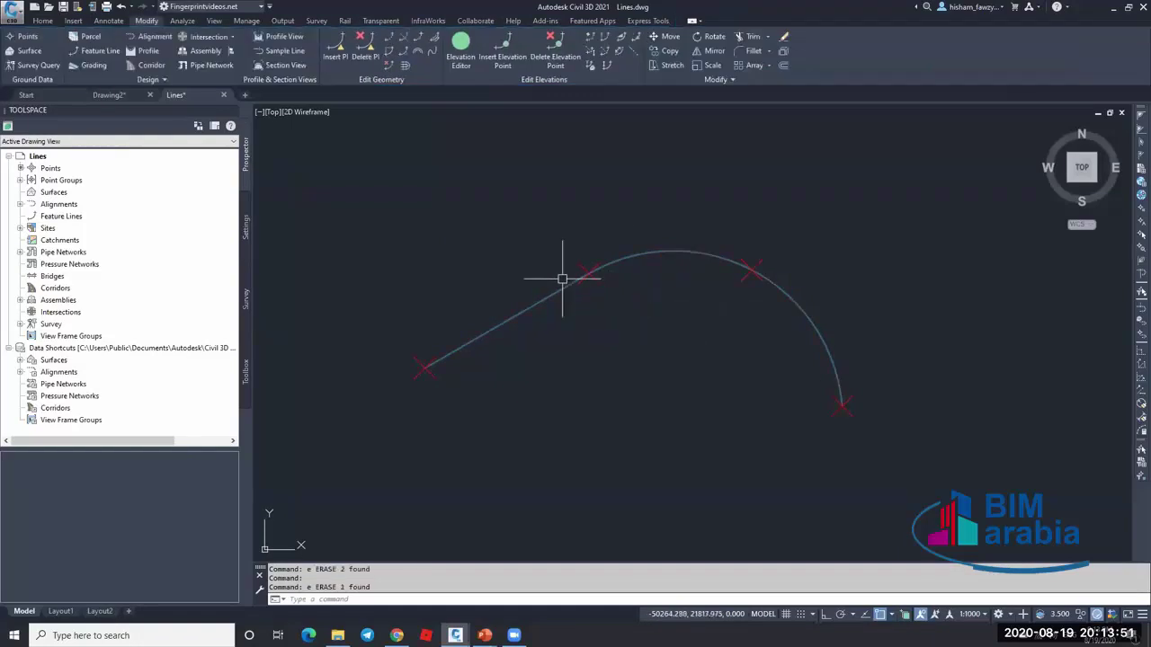
click(43, 21)
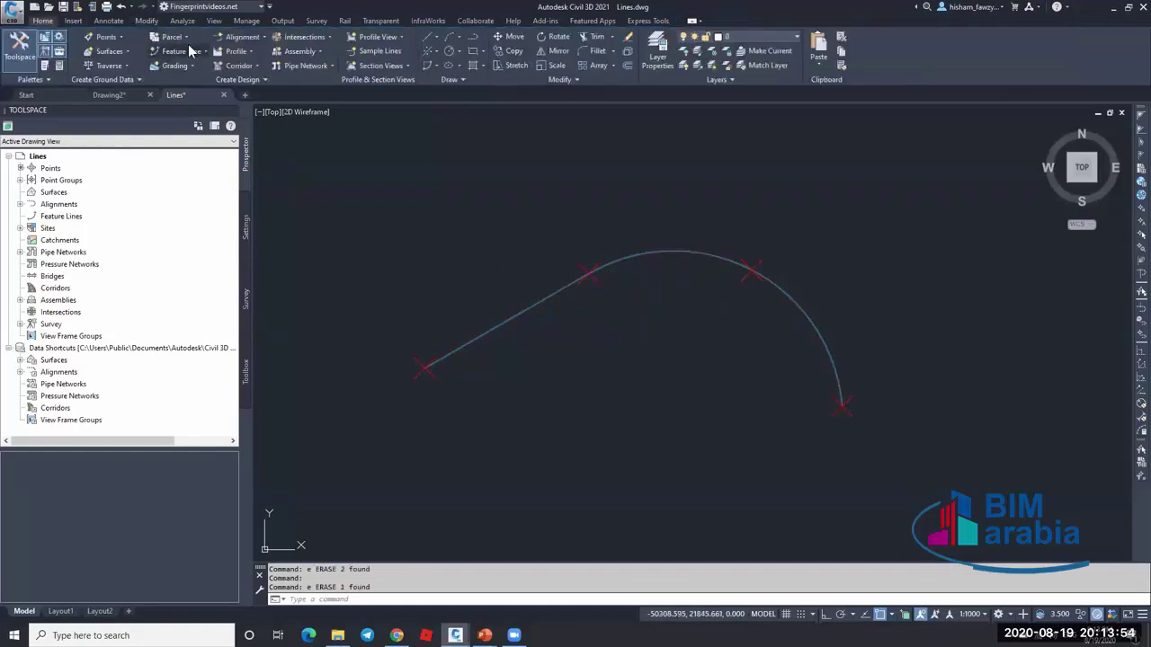
click(192, 51)
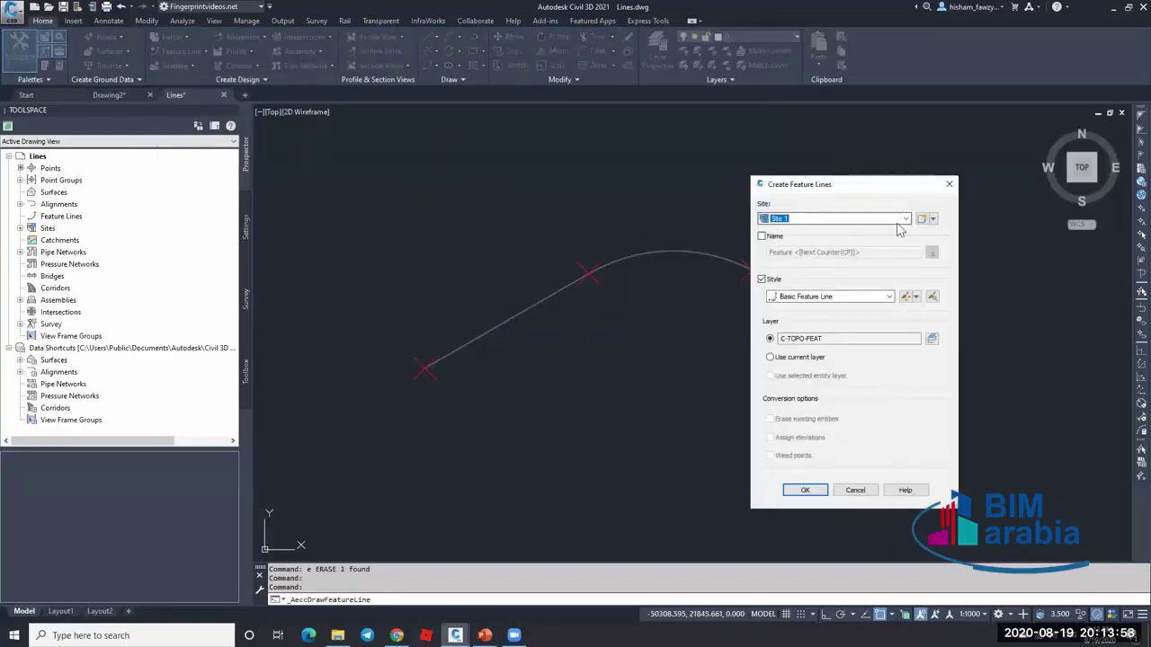
click(814, 225)
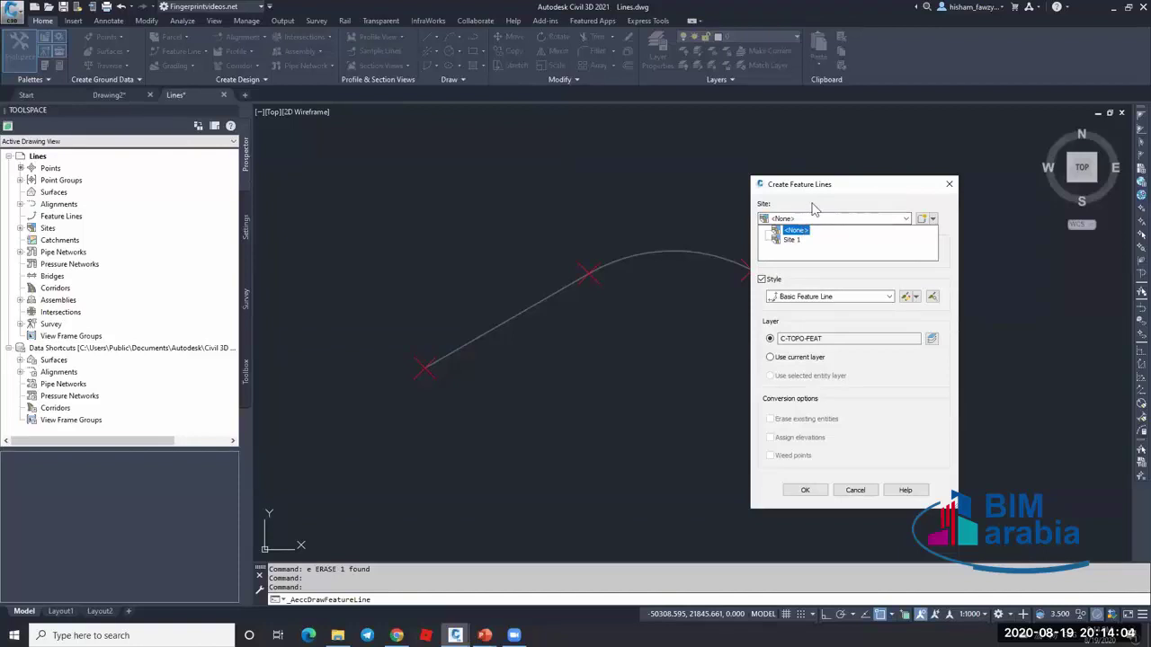
key(Down)
click(794, 220)
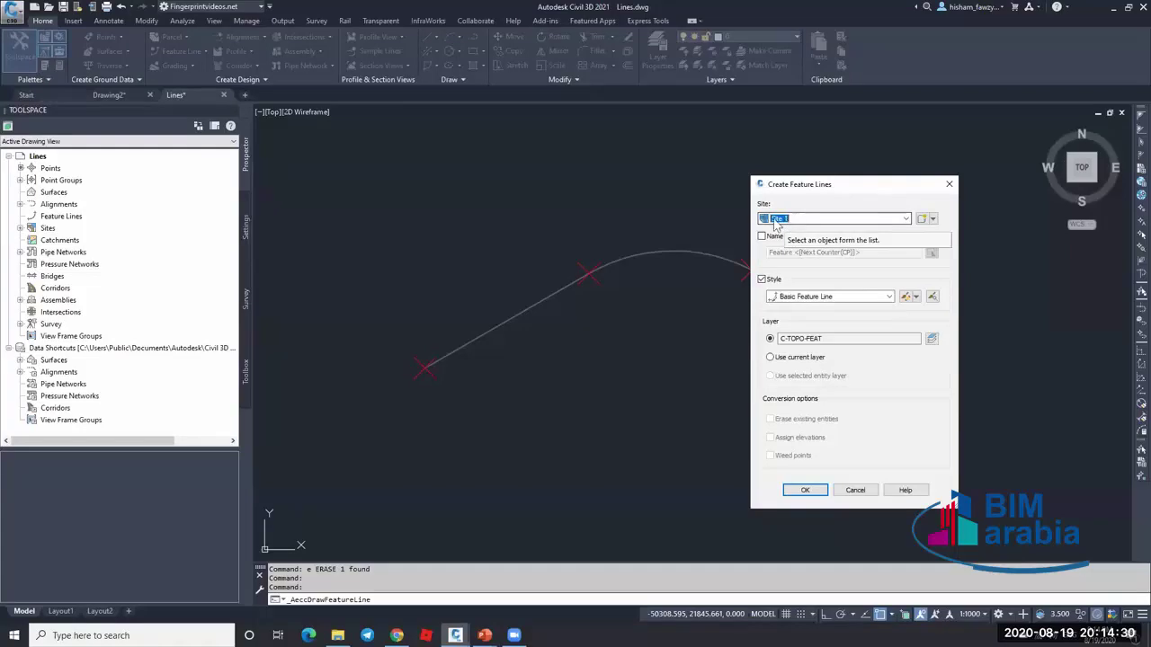
- Start a feature line at the left end, next point on the second marker at 33.33 grade
click(819, 487)
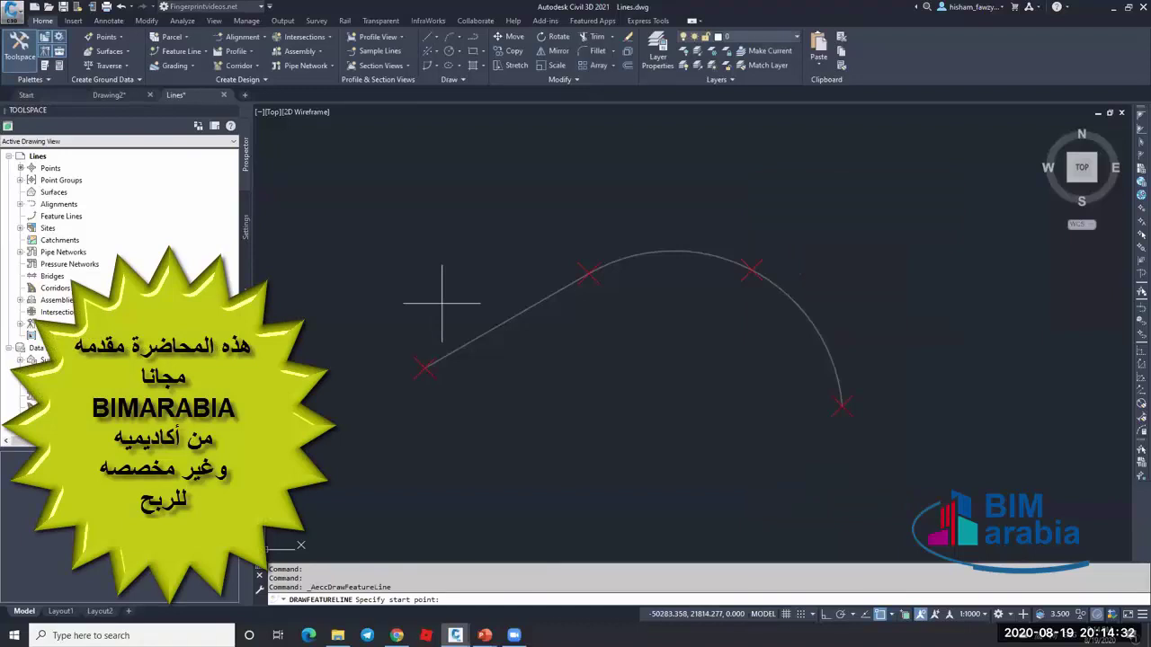
click(431, 377)
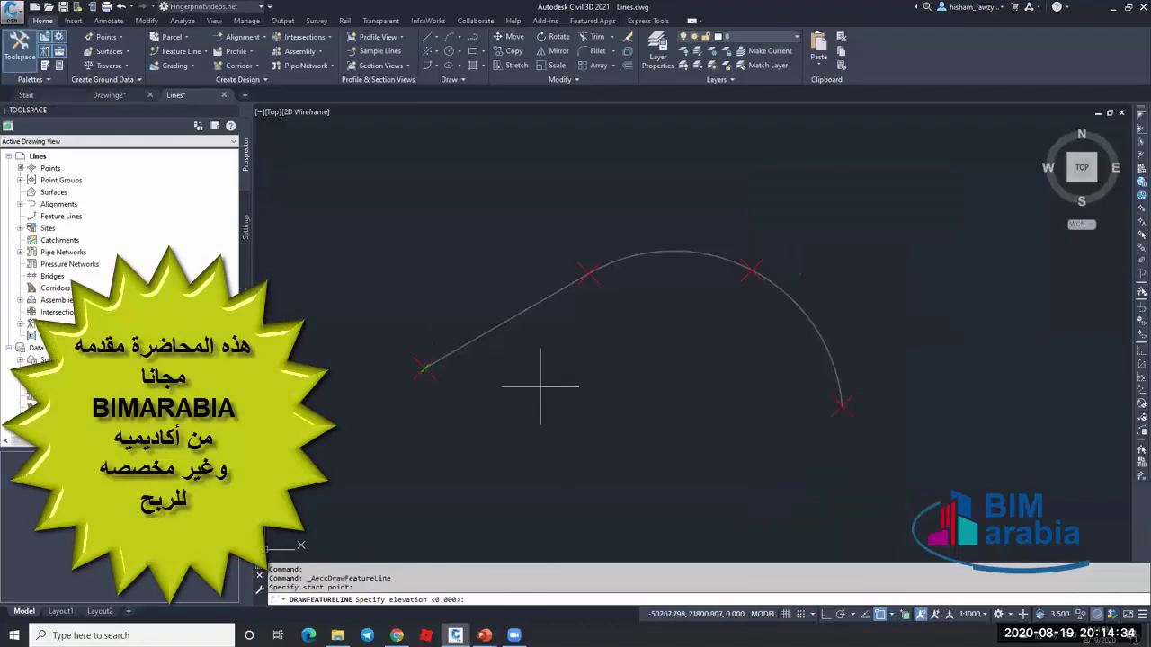
key(Return)
click(590, 274)
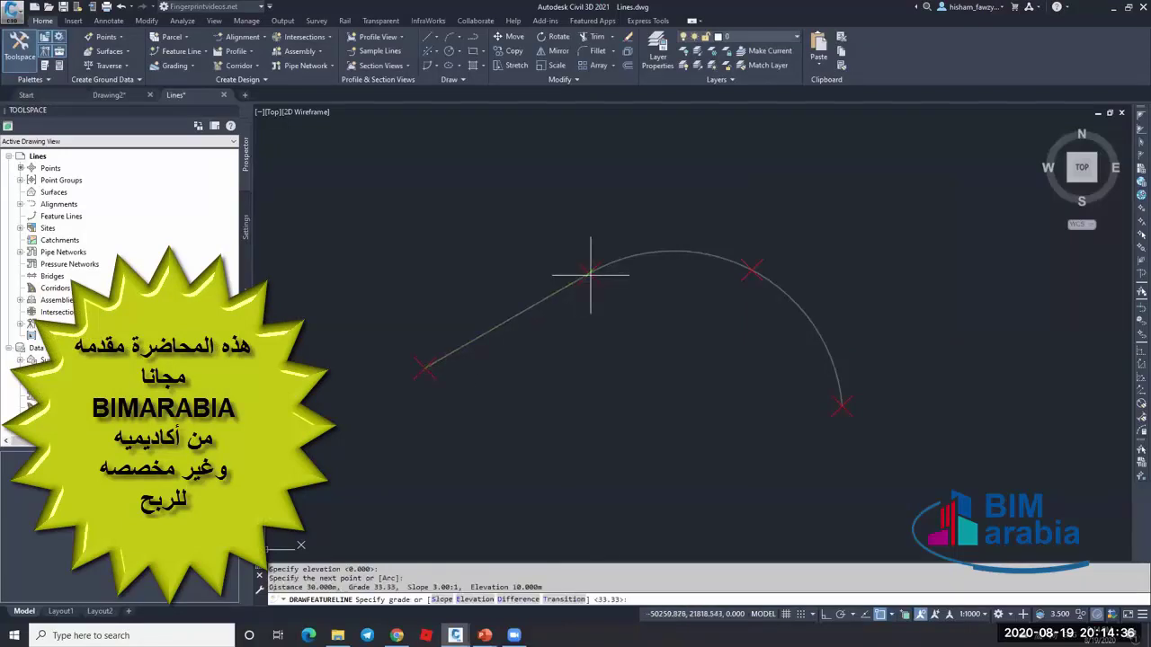
key(Return)
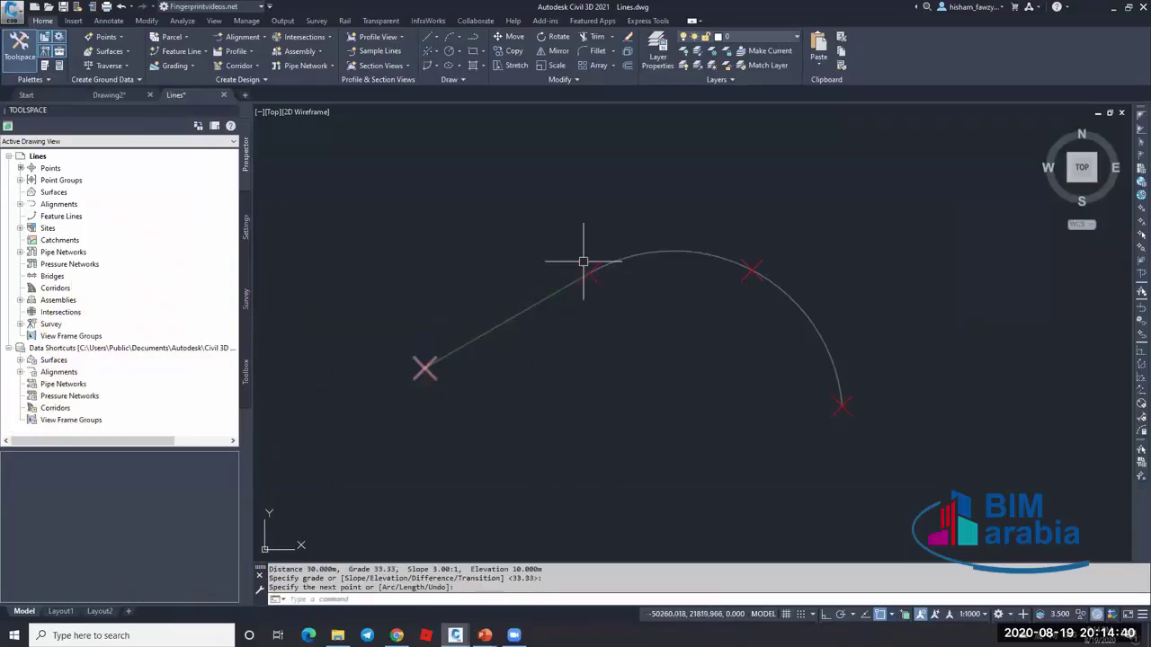
- Start another feature line on the green line with start elevation 5
click(241, 38)
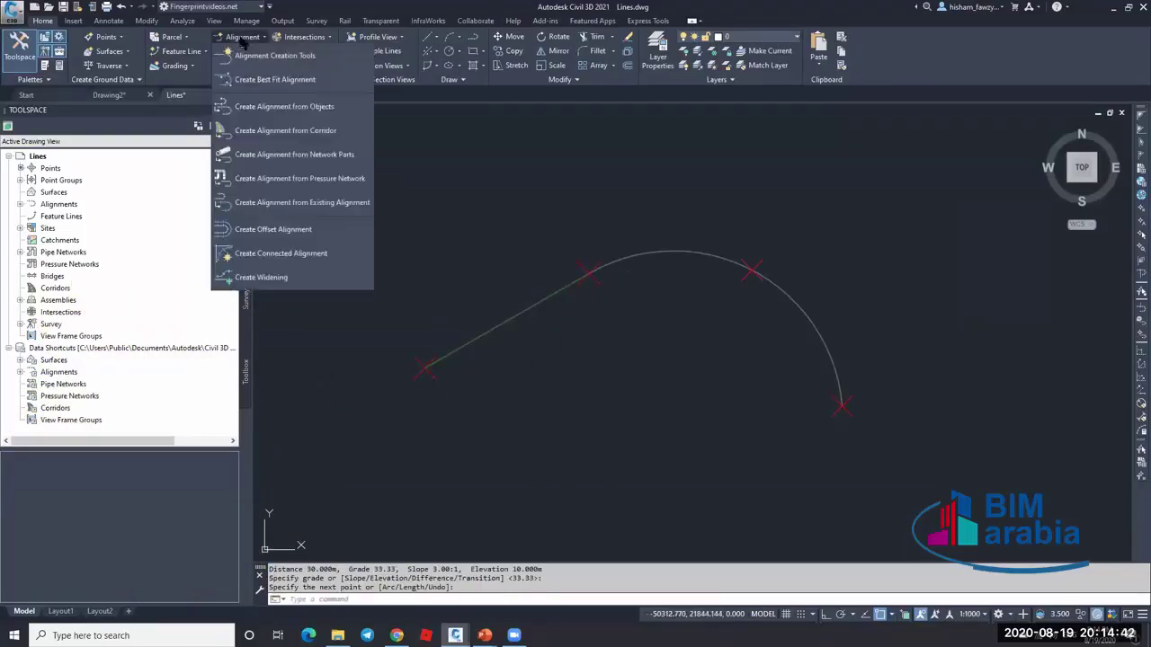
click(195, 52)
click(224, 75)
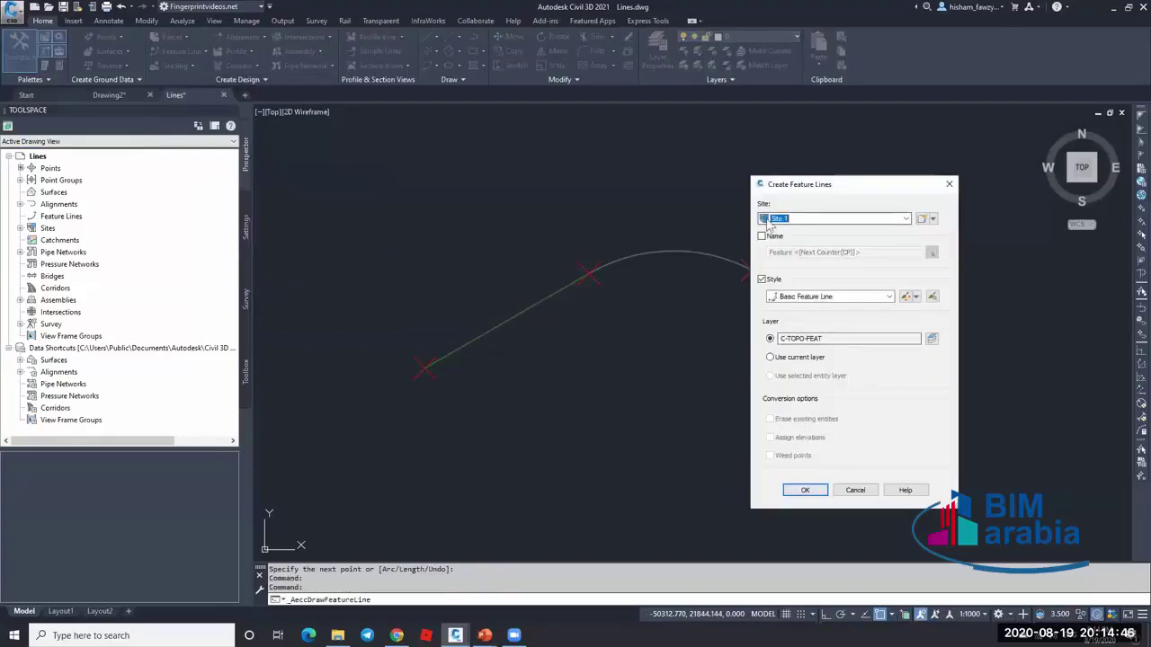
click(804, 490)
click(531, 357)
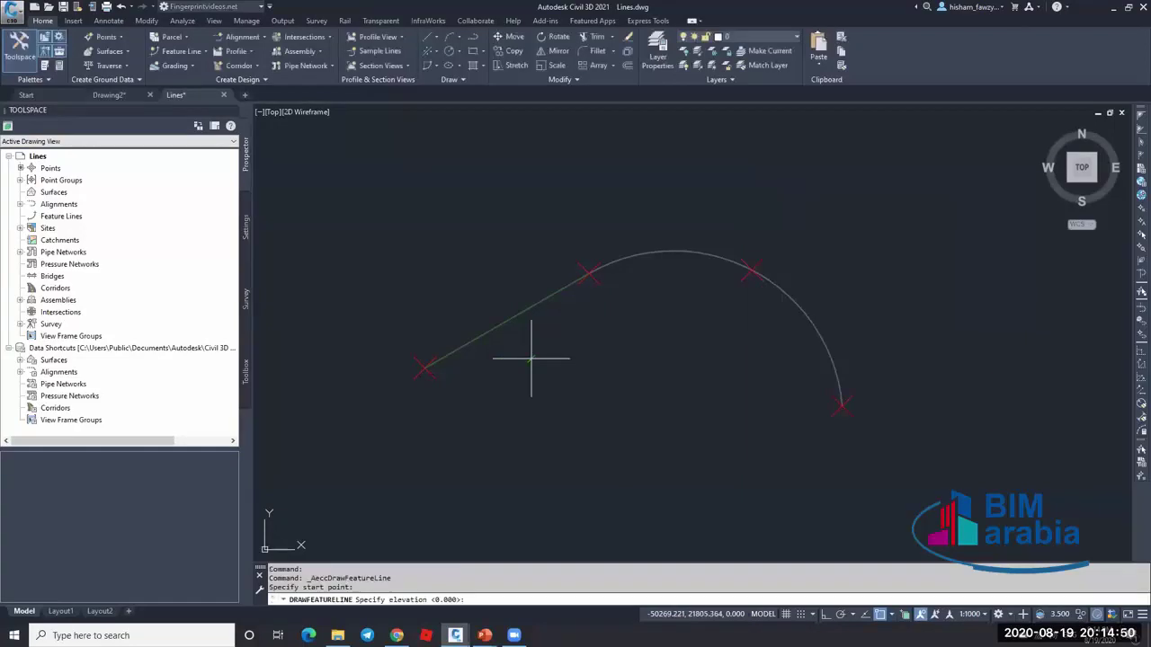
text(5)
key(Return)
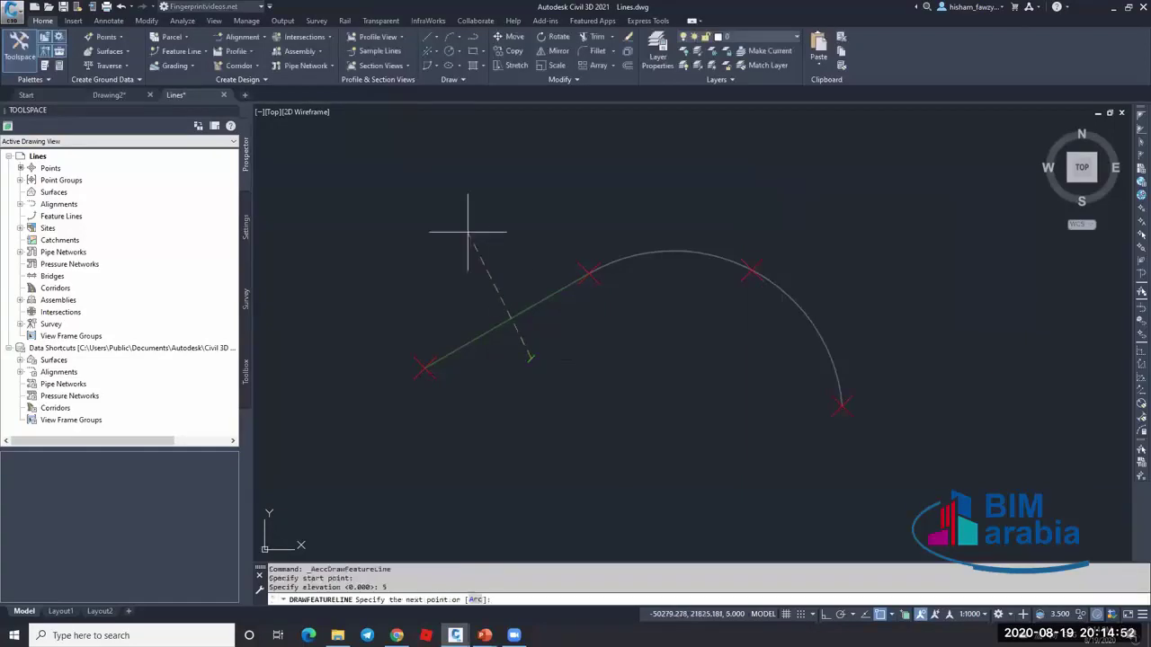
- End the crossing feature line above the path at elevation 12 and open its Elevation Editor
click(468, 230)
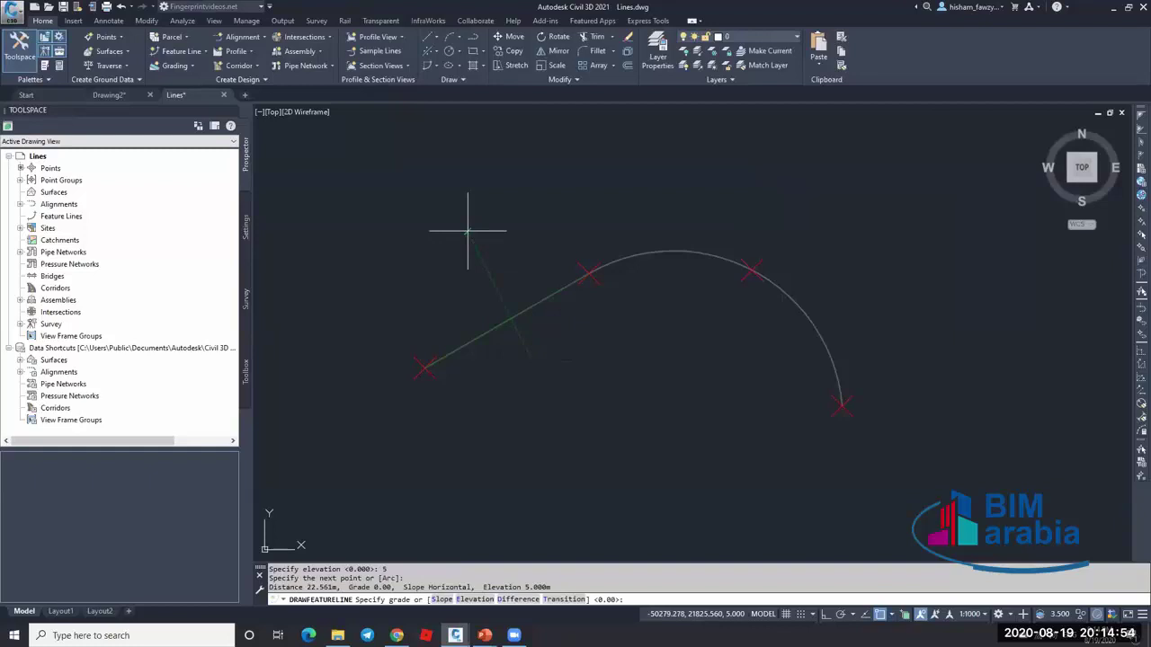
click(473, 599)
text(1)
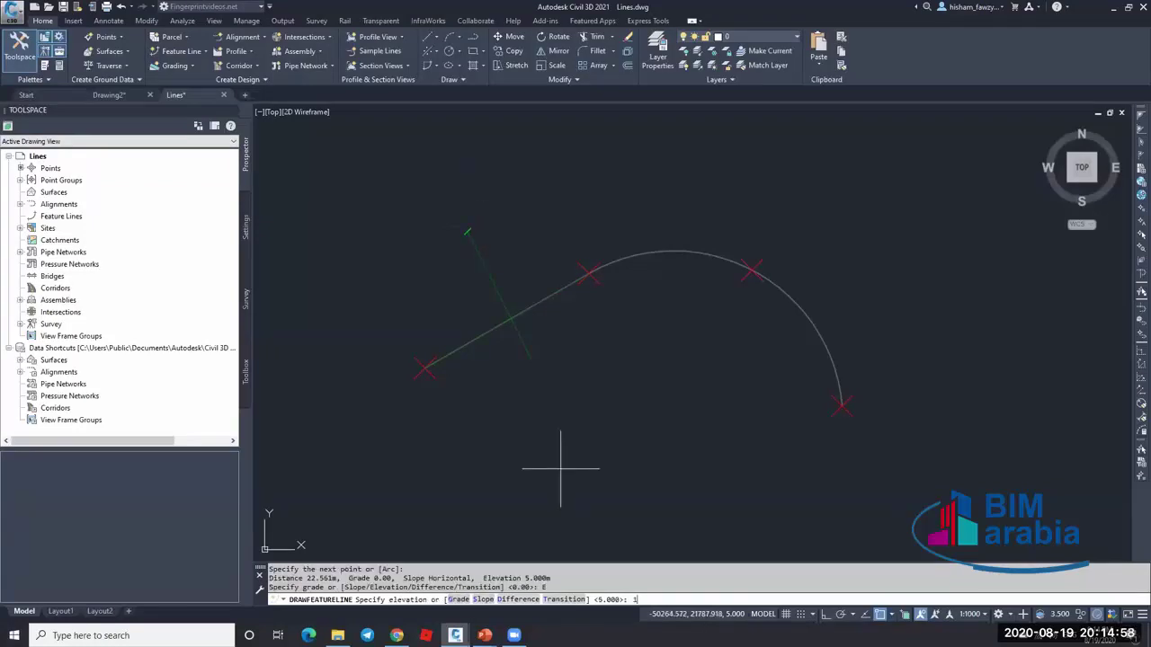
text(2)
key(Return)
key(Escape)
click(494, 299)
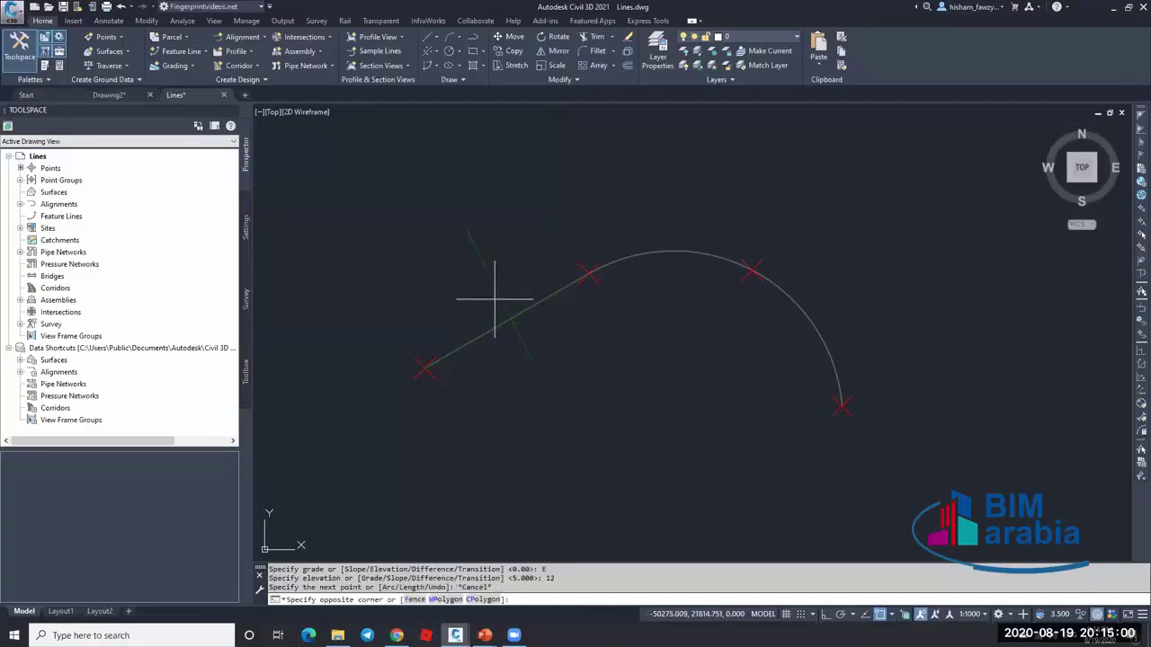
click(491, 284)
click(538, 52)
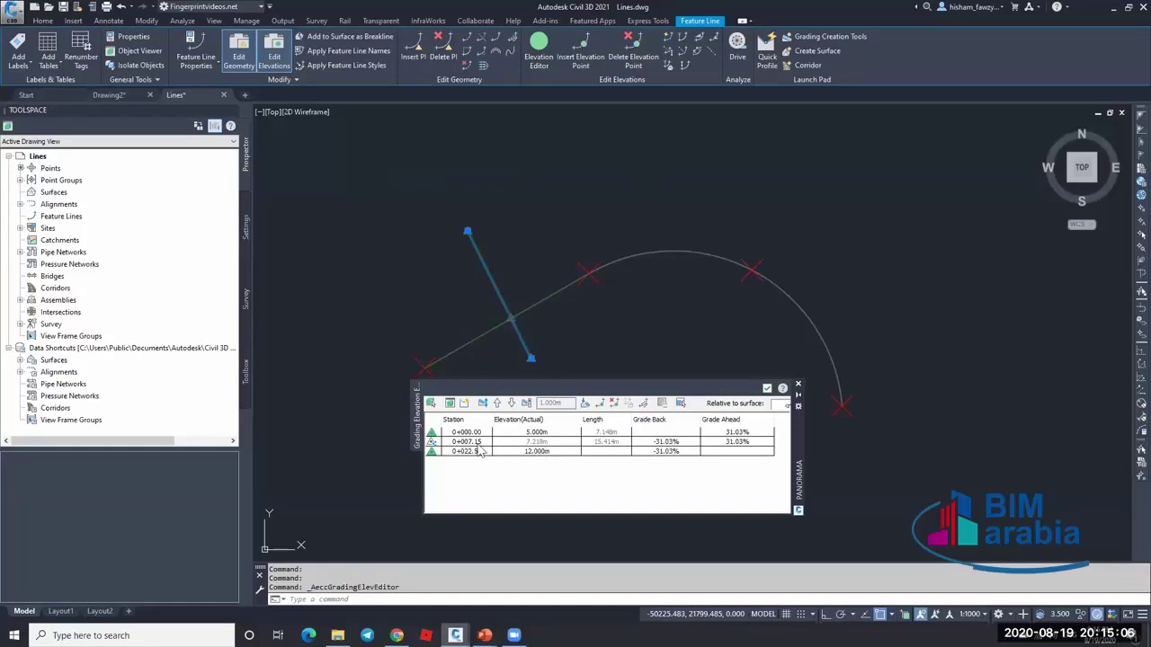
- Review the crossing line's stations 0+007.15 and 0+000.00, then close the editor
click(505, 443)
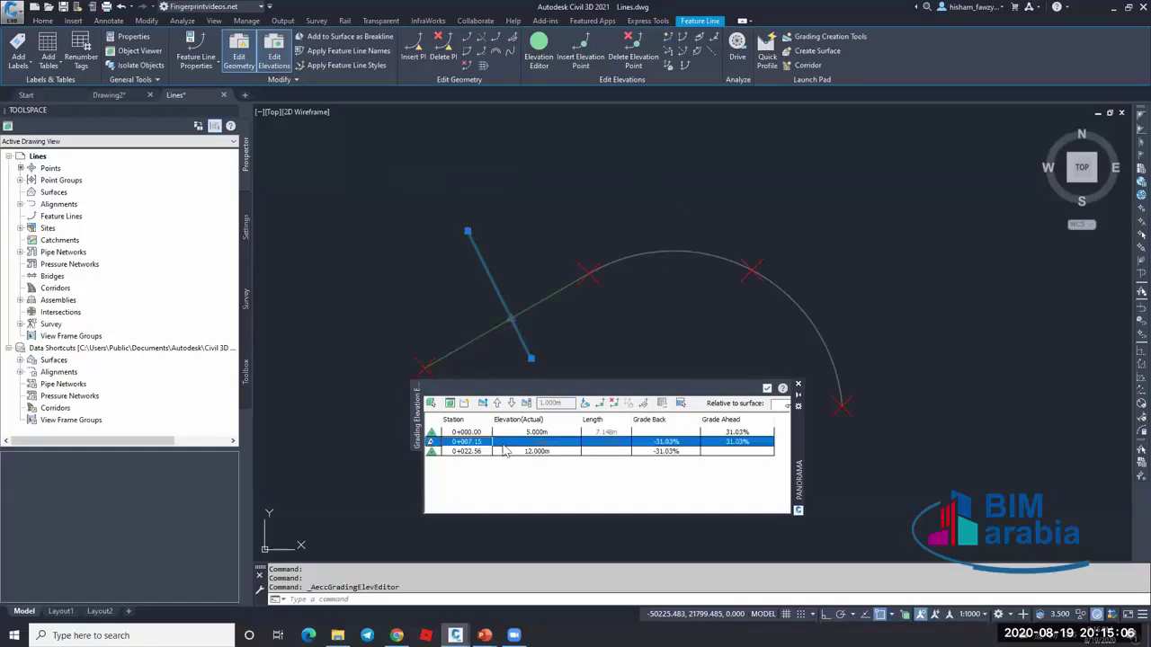
click(550, 434)
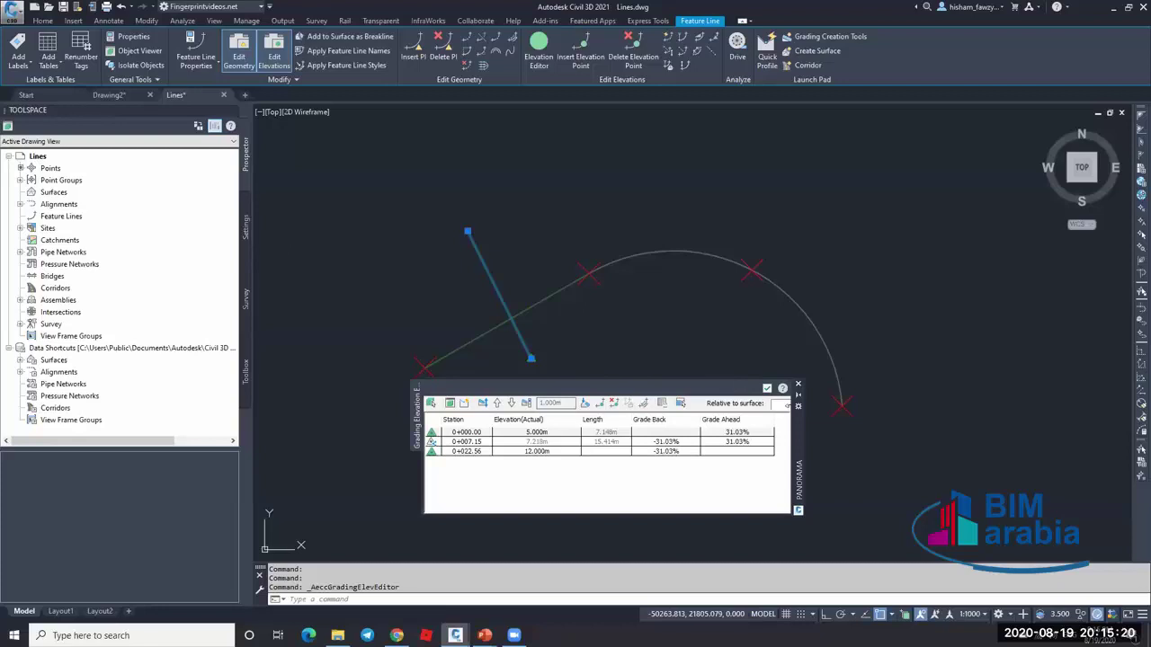
click(767, 388)
- Review the first-straight feature line's stations 0+000.00, 0+015.76 and 0+030.00 in the Elevation Editor
key(Escape)
key(Escape)
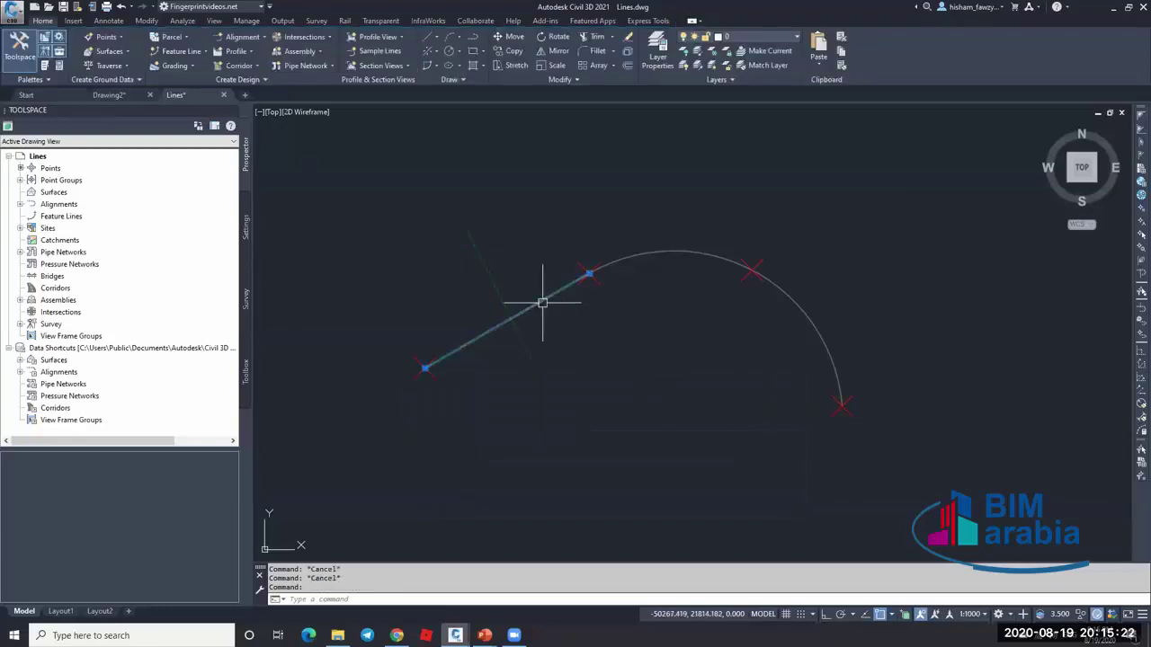
click(542, 300)
click(537, 45)
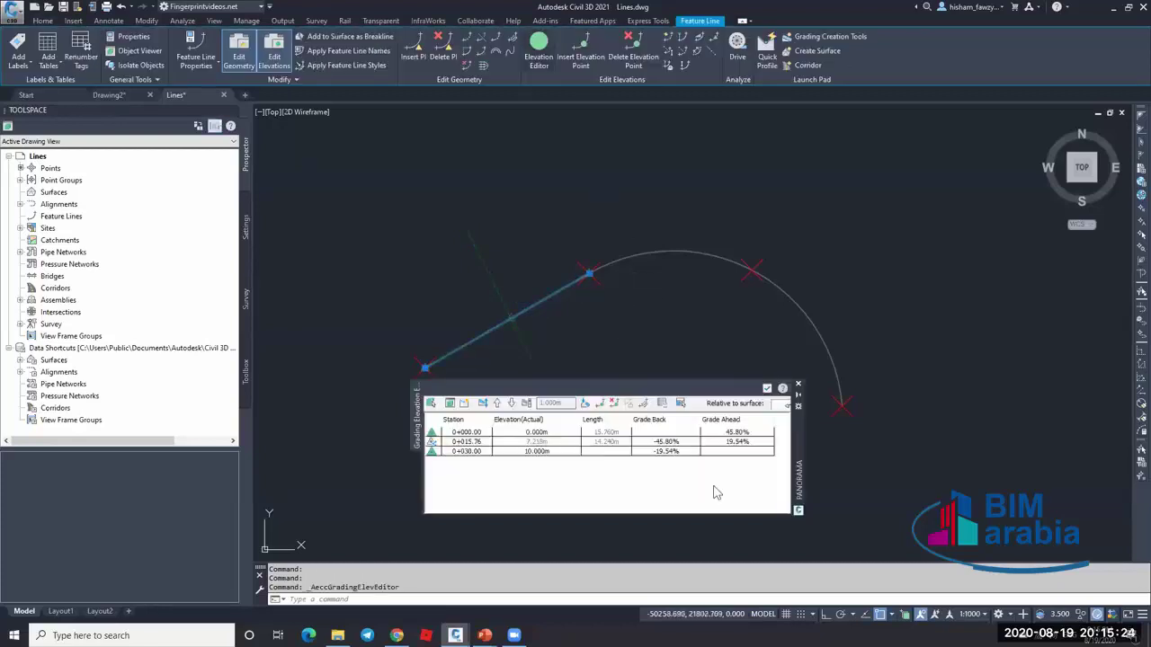
drag(913, 415, 989, 402)
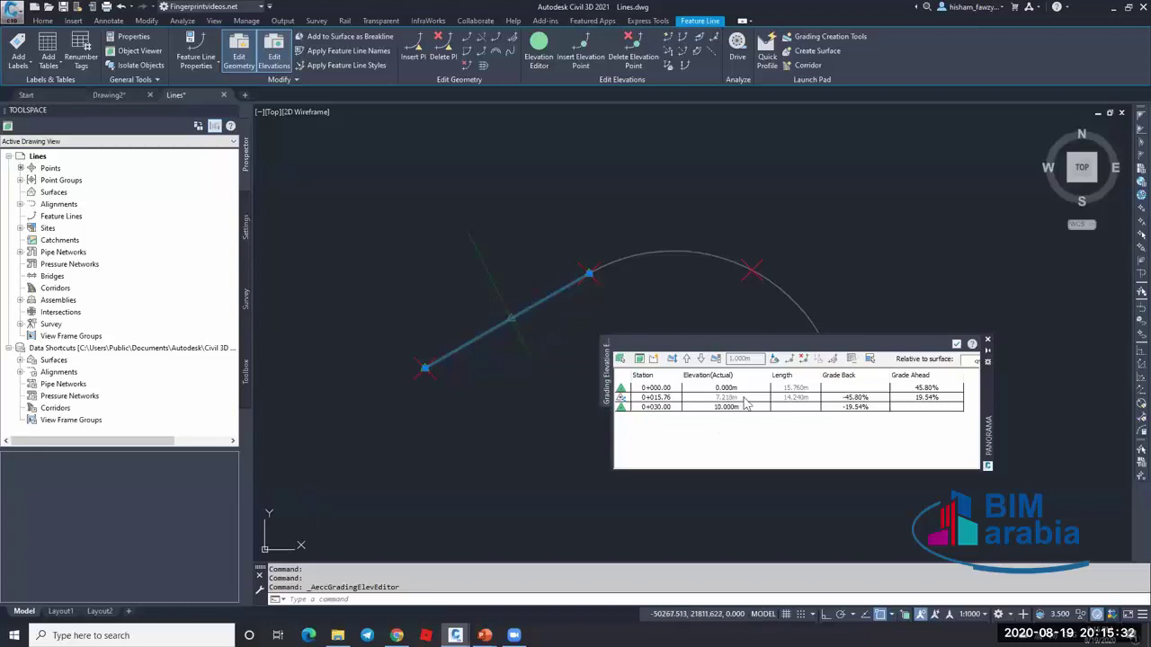
click(924, 390)
click(901, 397)
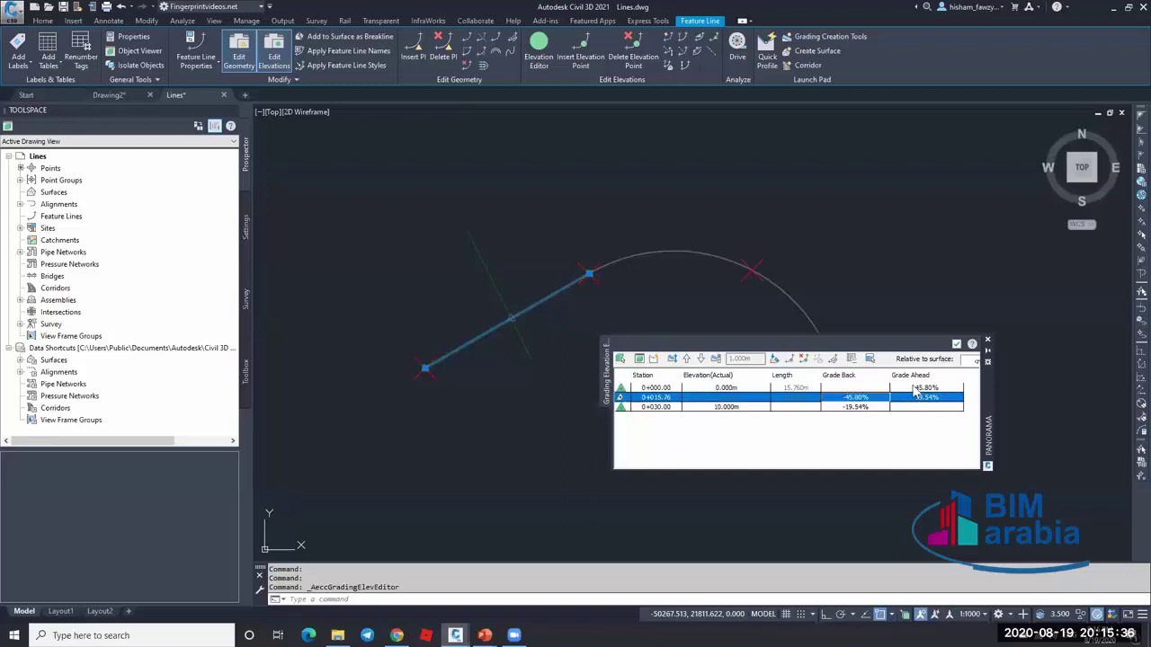
click(870, 407)
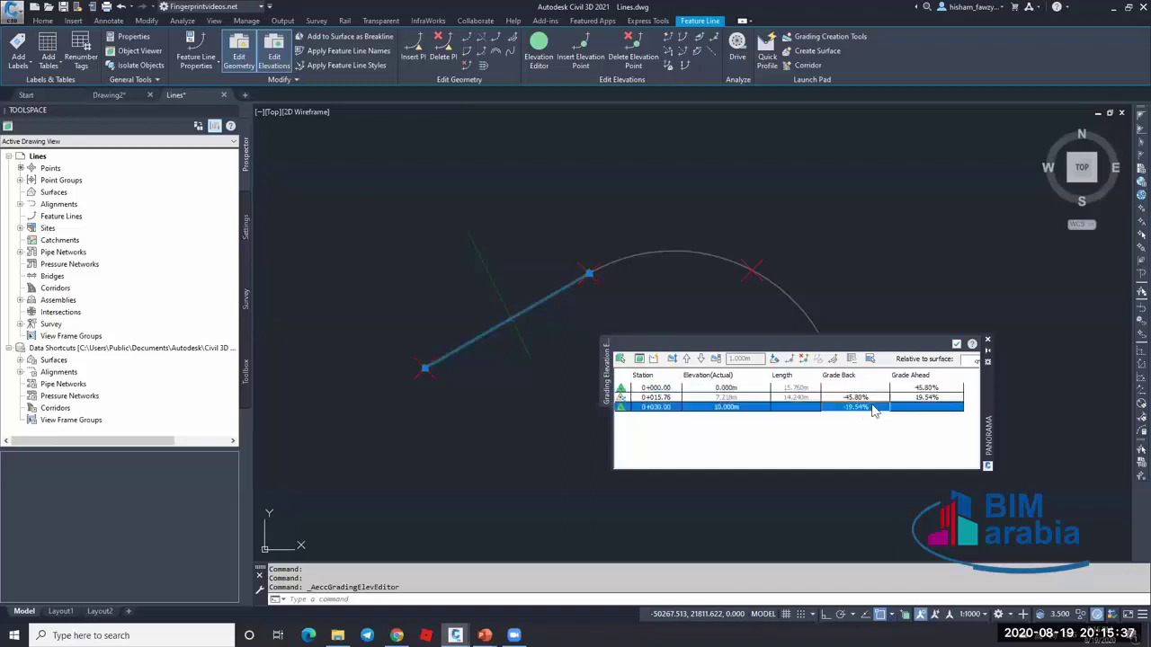
click(727, 398)
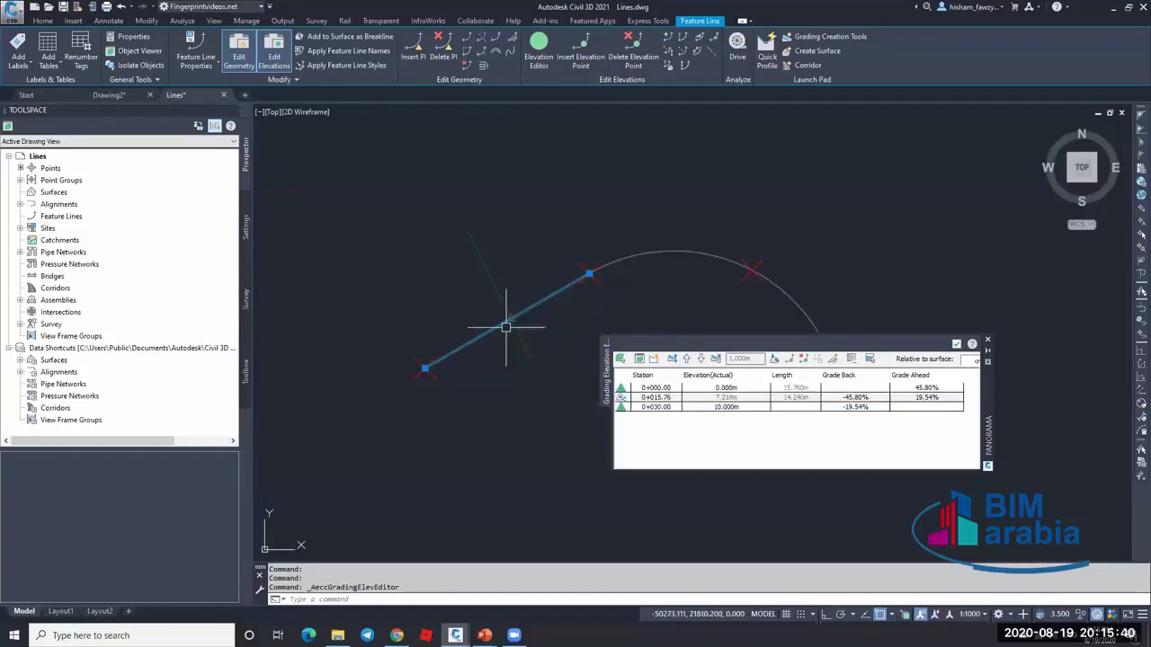
scroll(507, 327, up, 5)
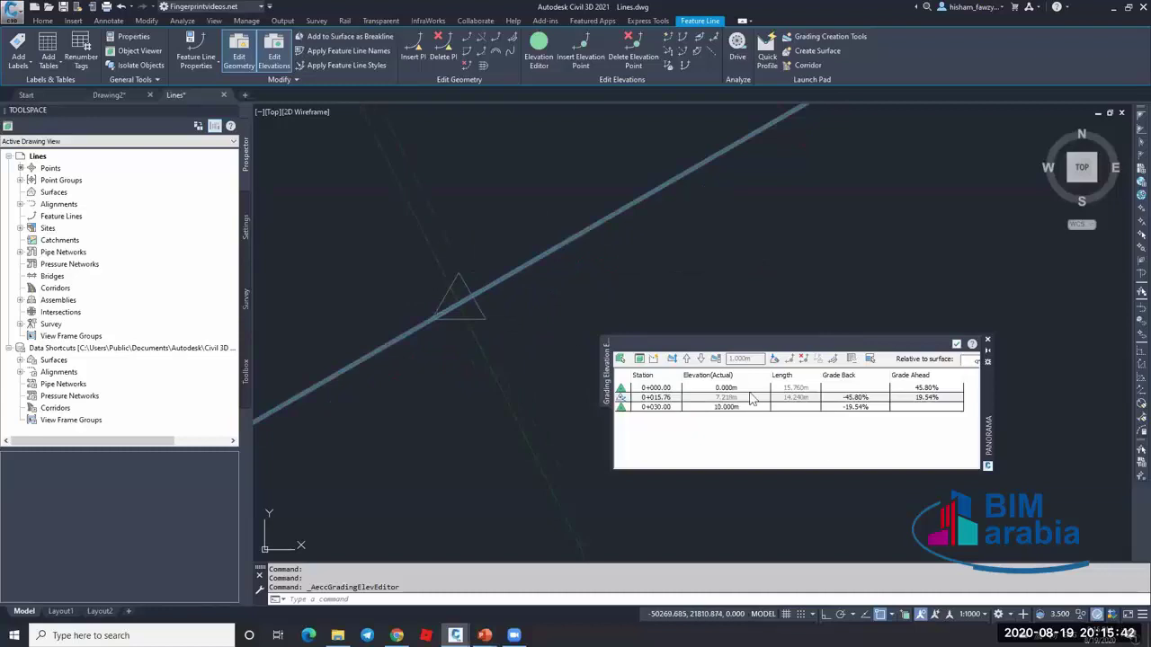
scroll(463, 310, down, 5)
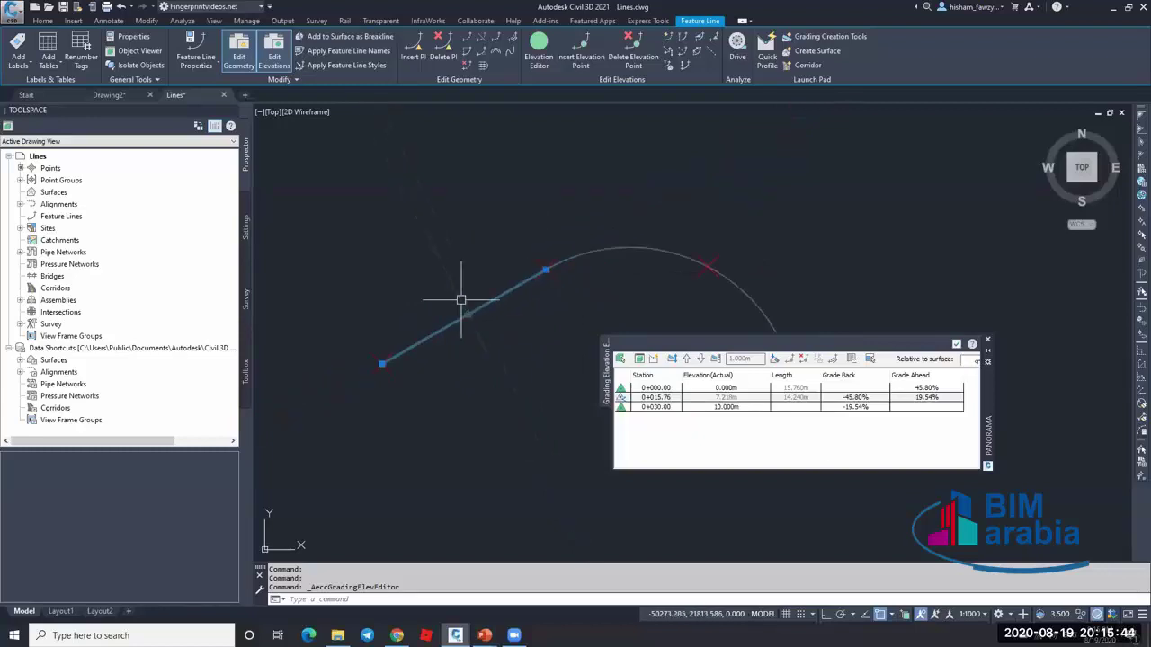
click(955, 344)
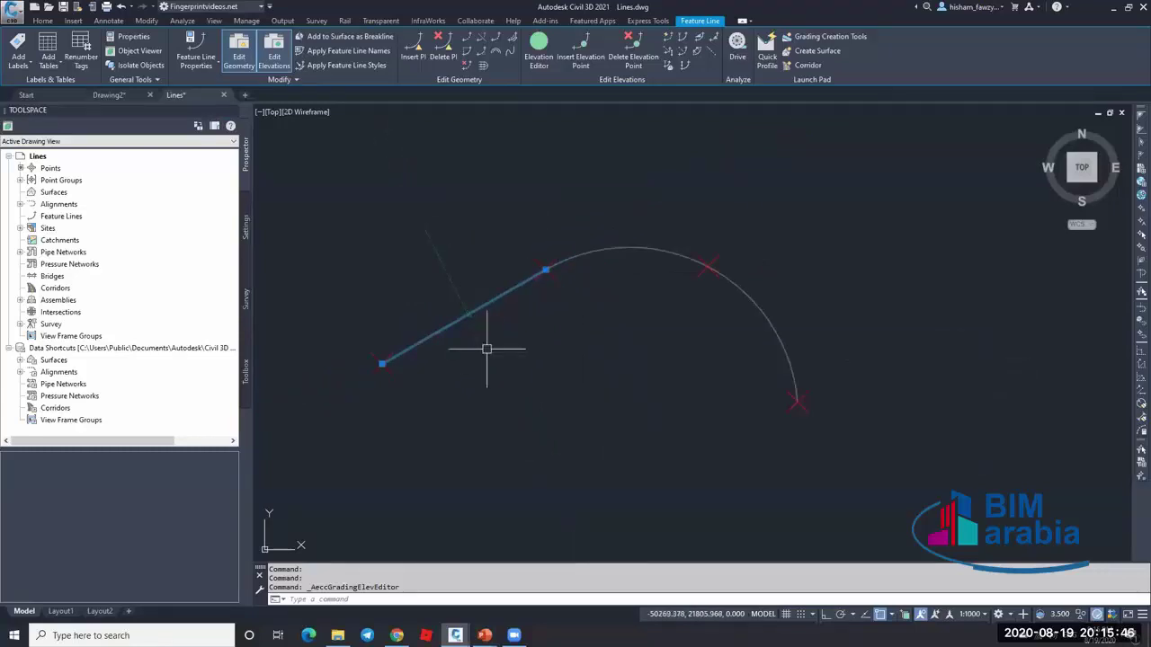
- Erase both new feature lines with E and begin creating another feature line
key(Escape)
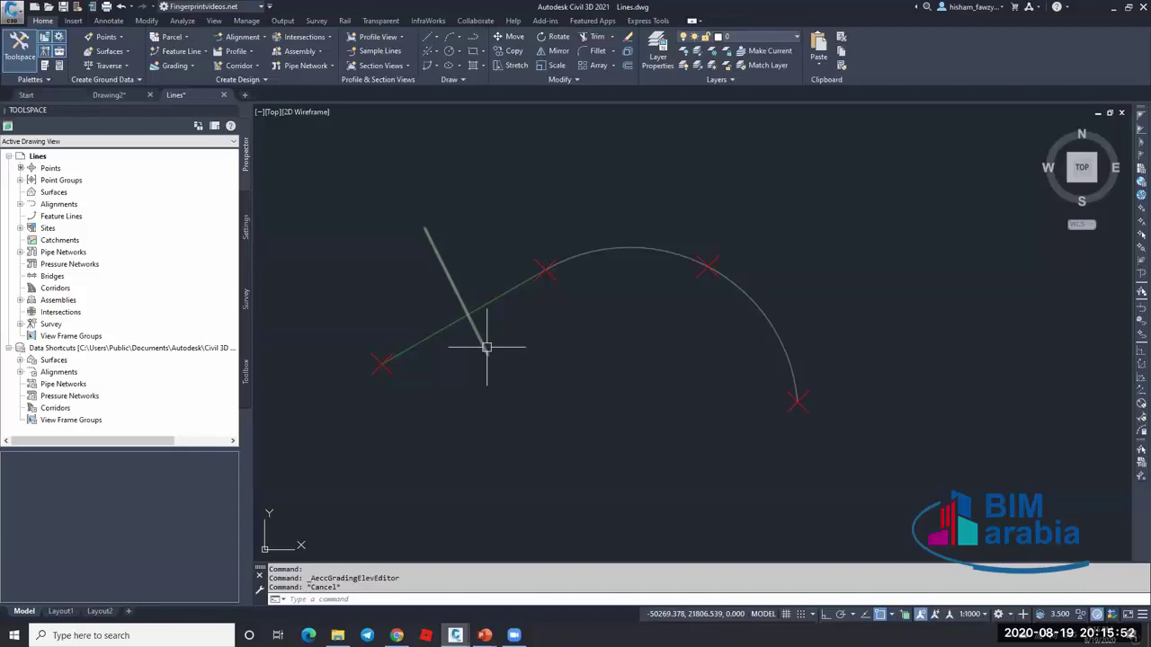
click(472, 333)
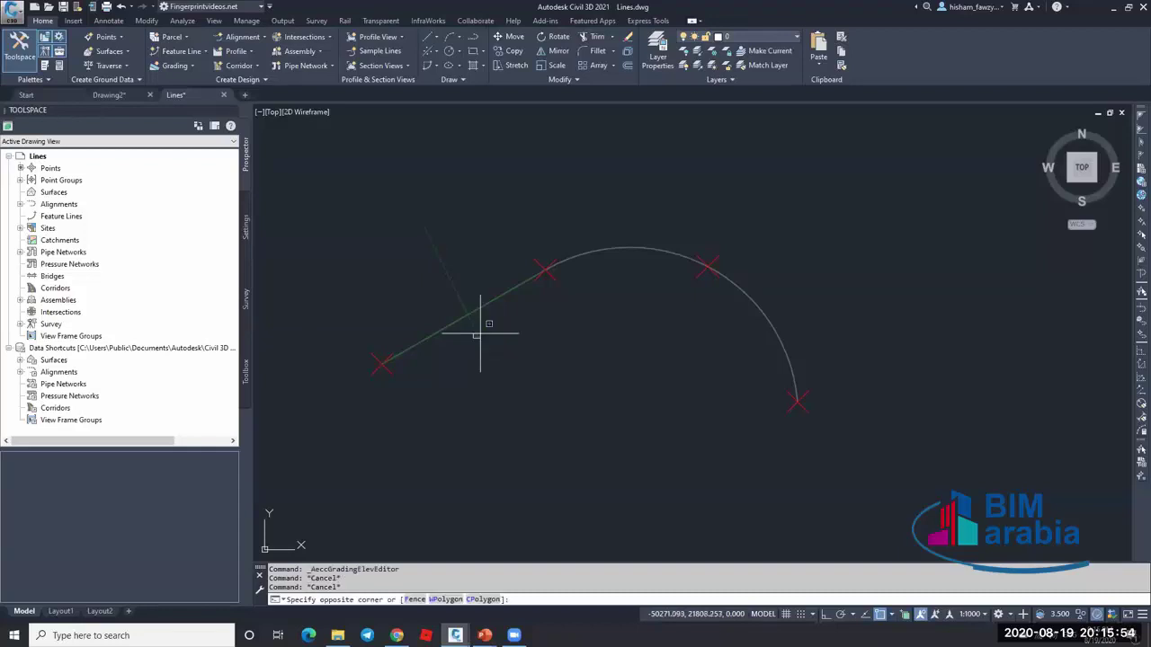
key(Escape)
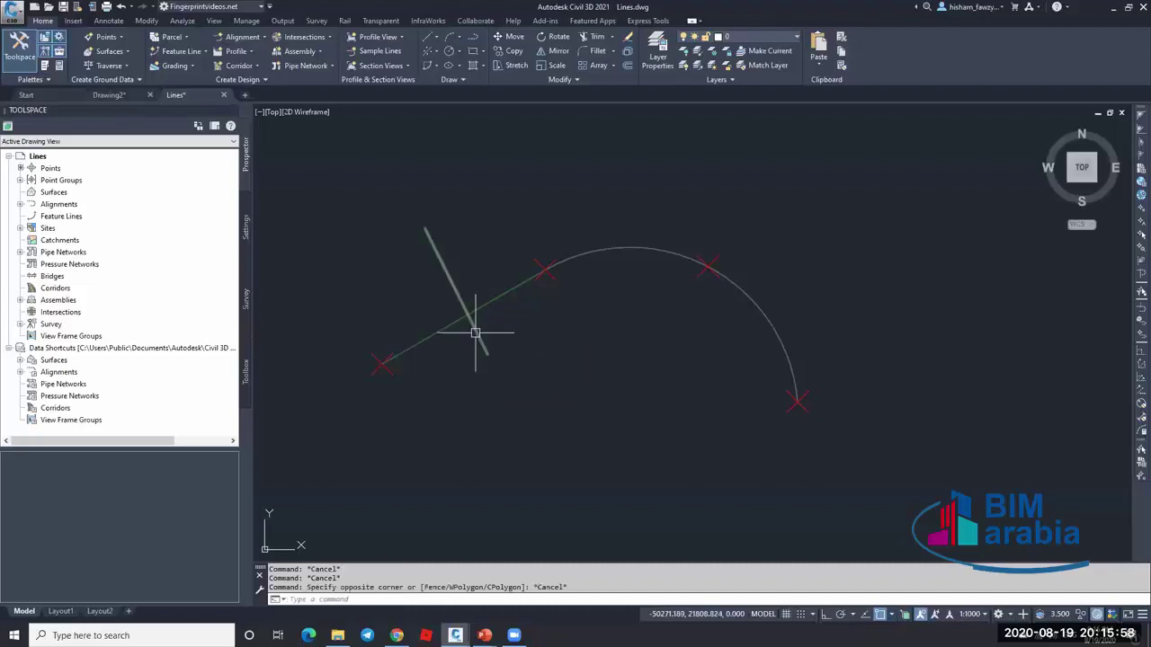
click(488, 303)
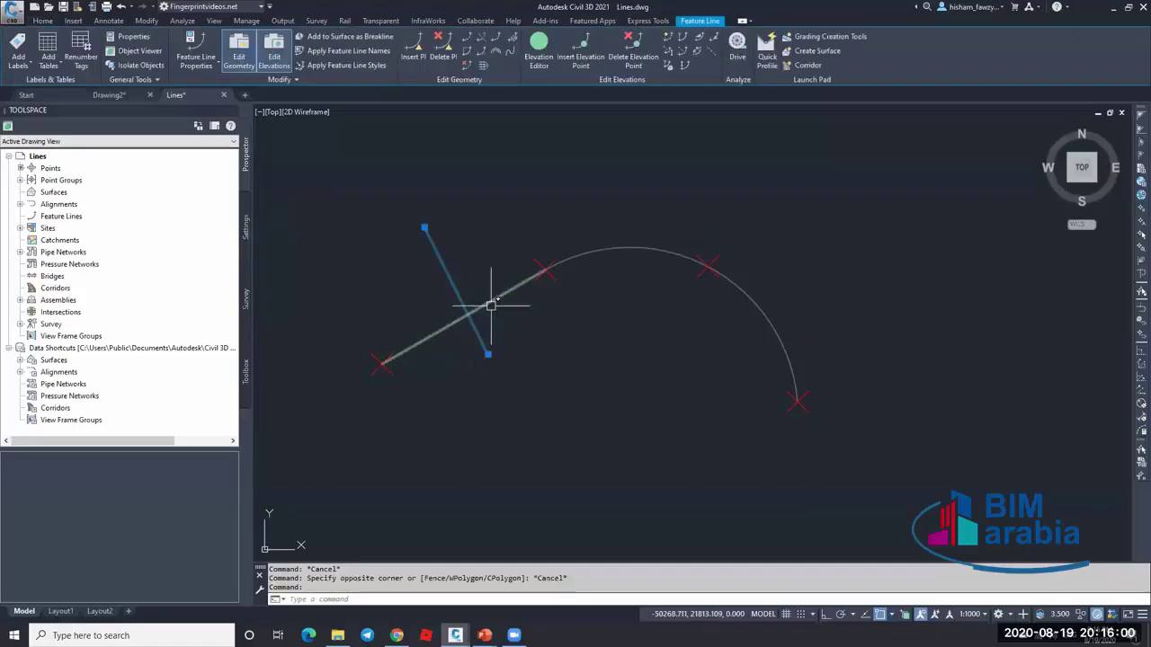
text(e)
key(Return)
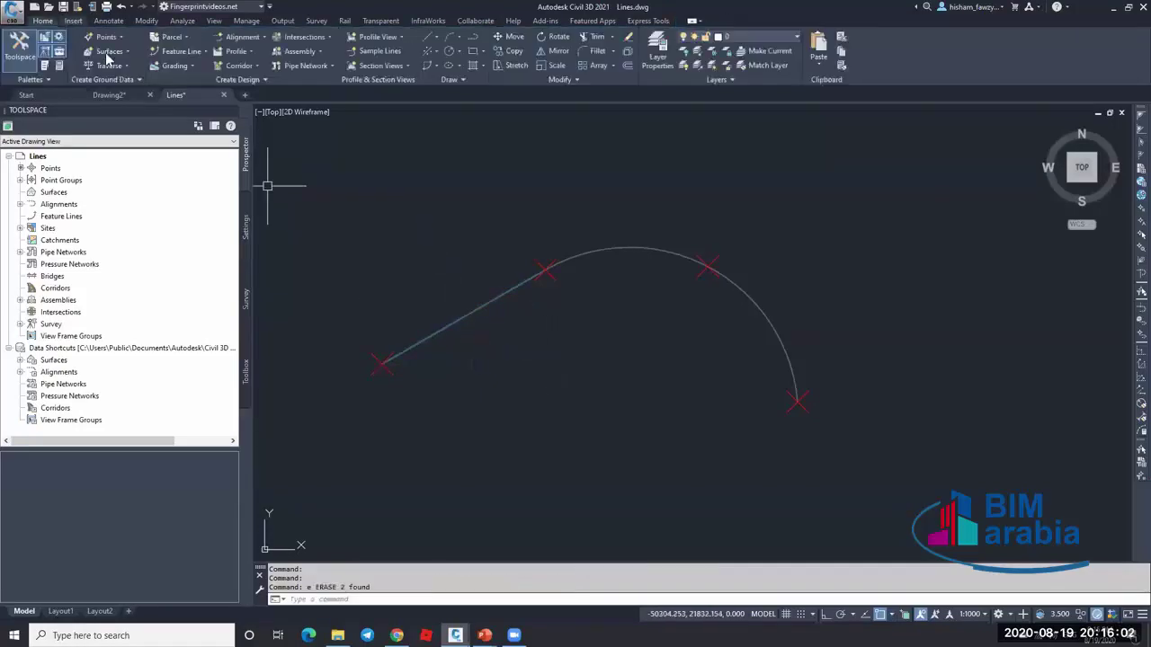
click(205, 52)
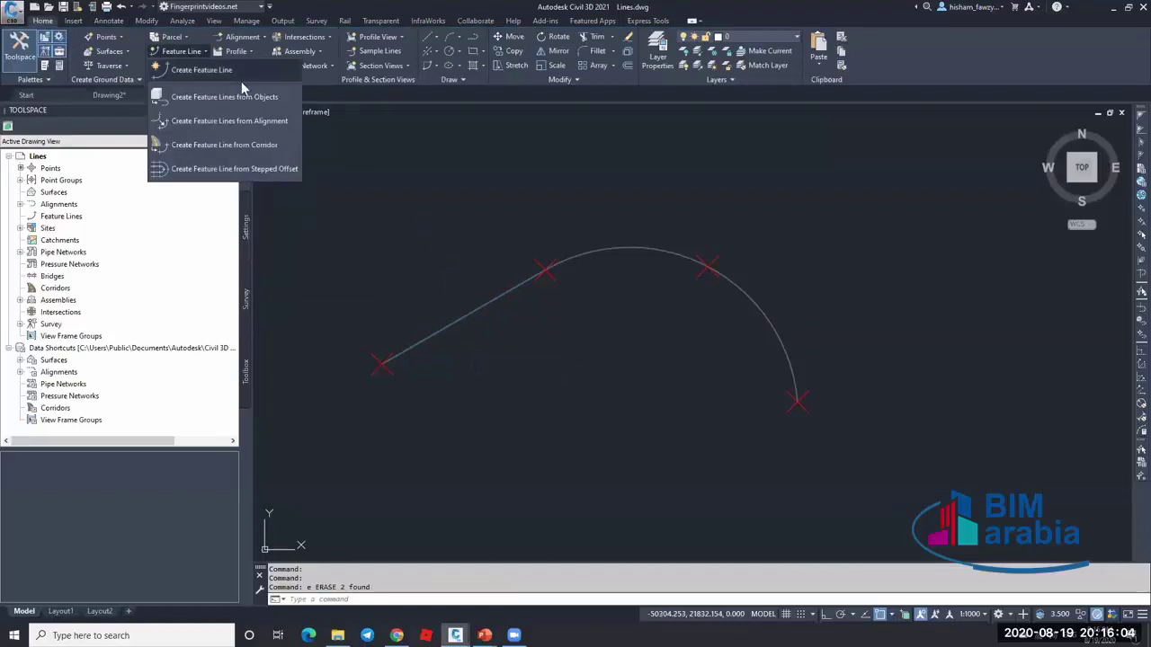
click(201, 70)
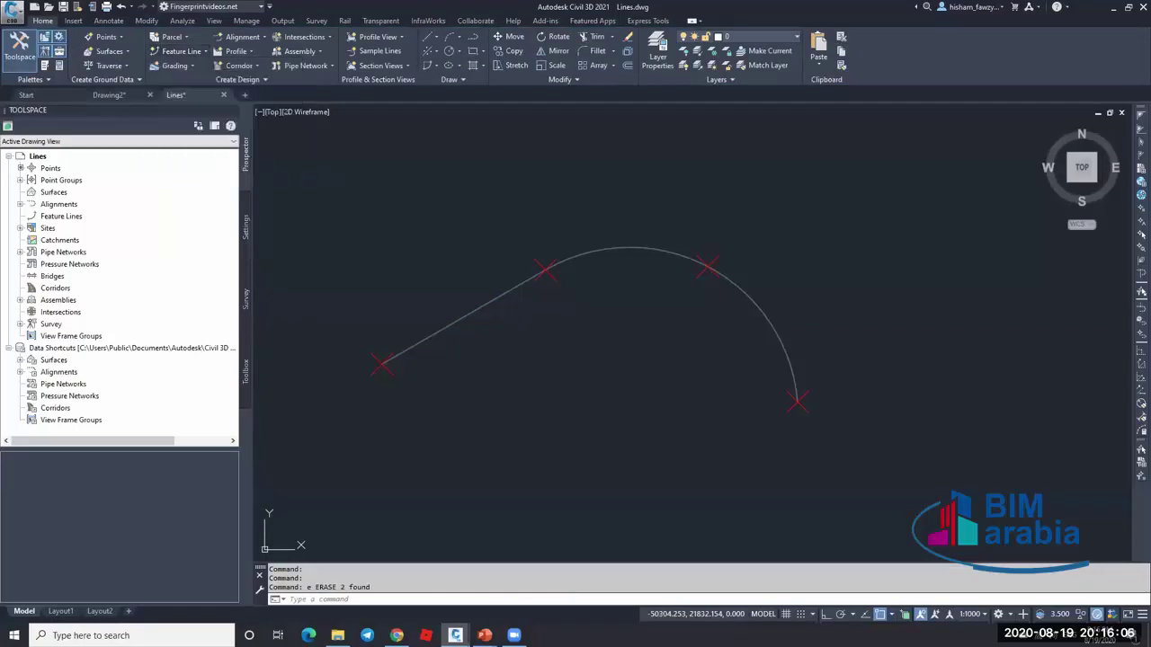
- Start a feature line with no site: left endpoint at elevation 0, upper-left vertex at 10
click(802, 223)
click(796, 232)
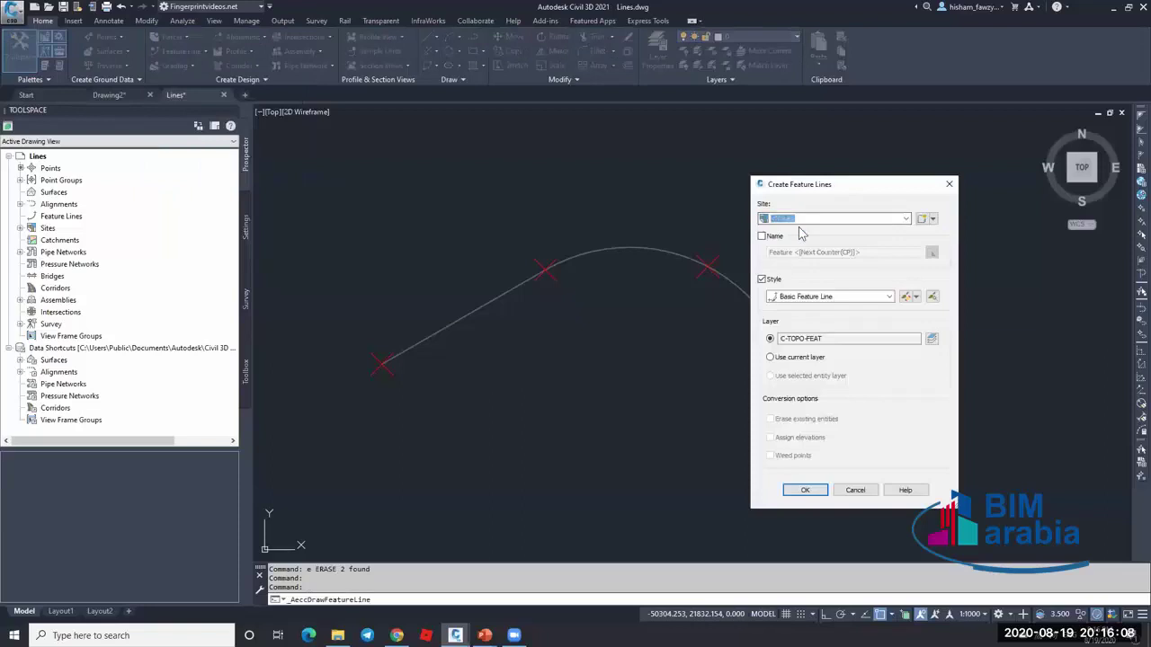
click(804, 490)
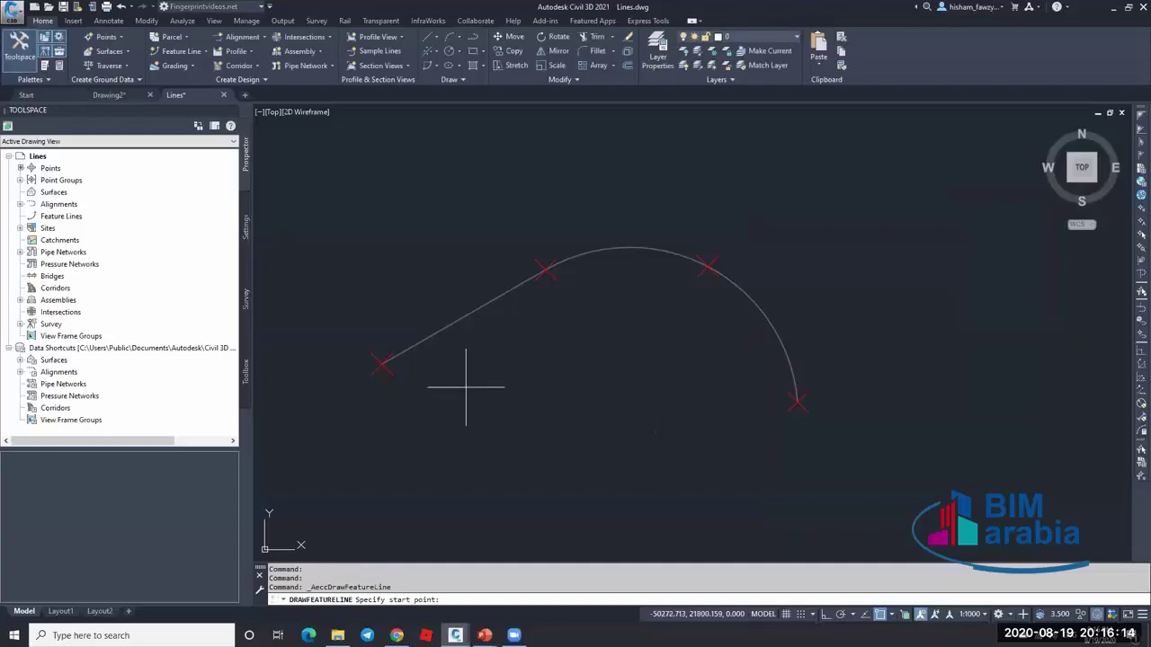
click(383, 363)
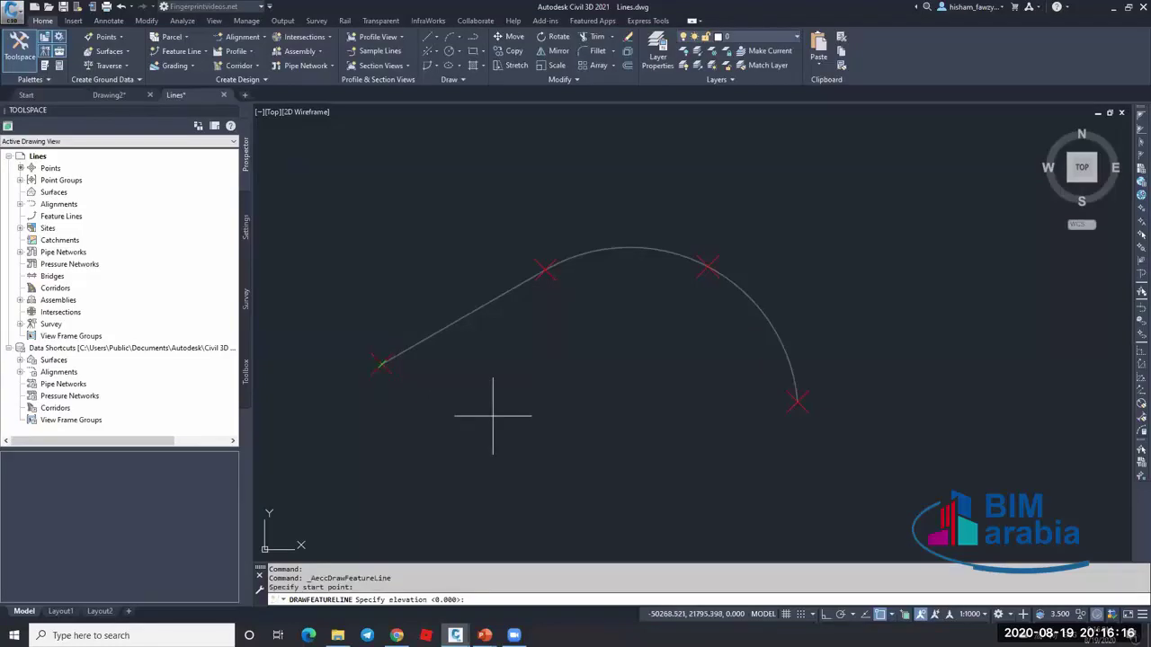
key(Return)
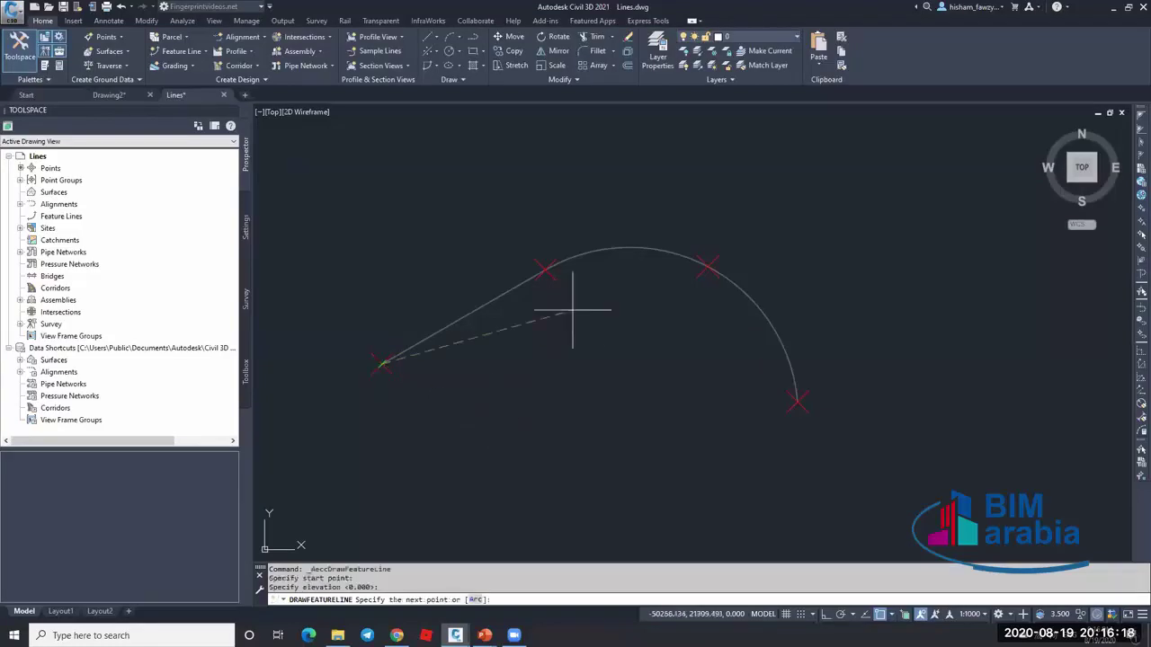
click(547, 269)
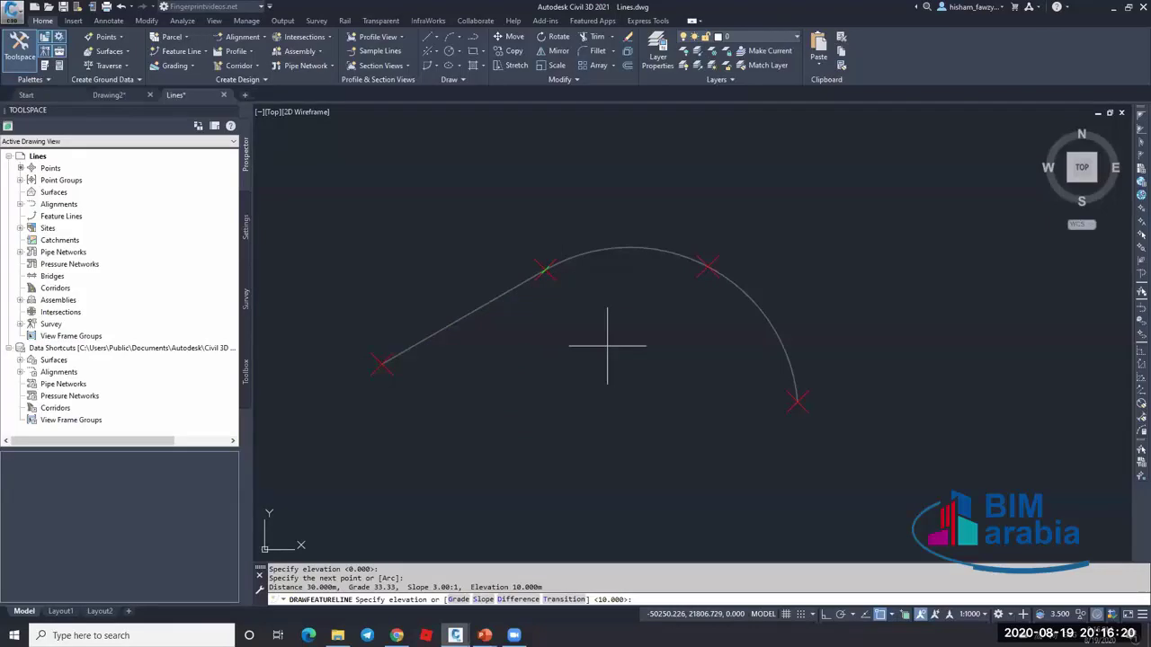
key(Return)
- Add arc segments to the upper-right point at elevation 5 and the lower point at 2
text(A)
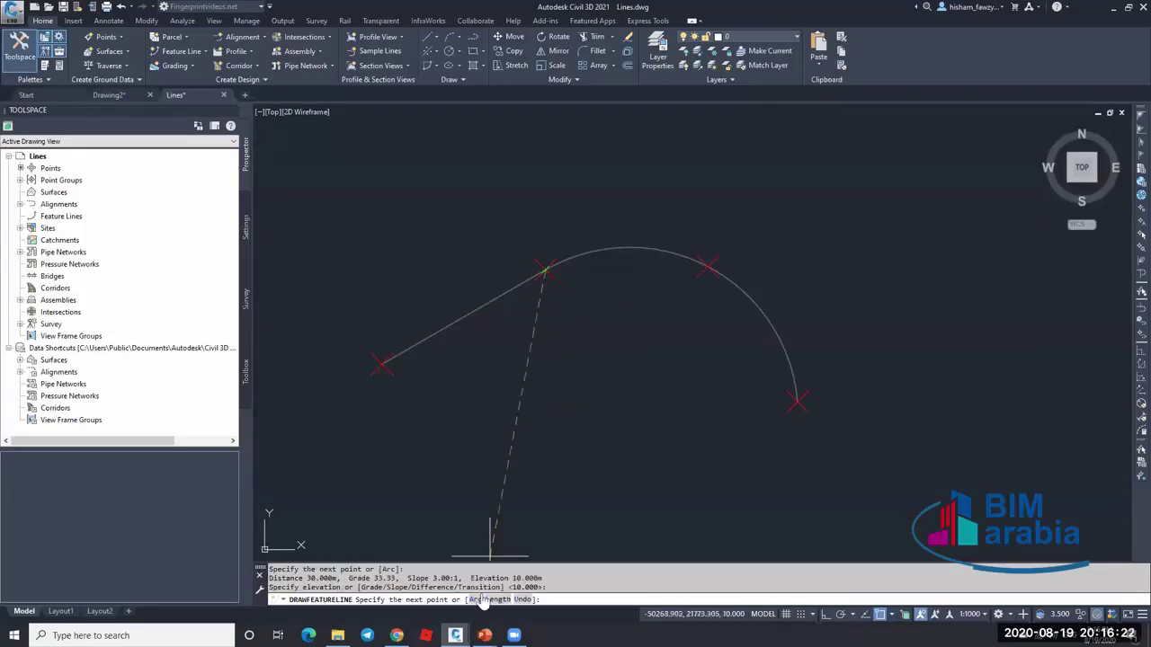
key(Return)
click(708, 267)
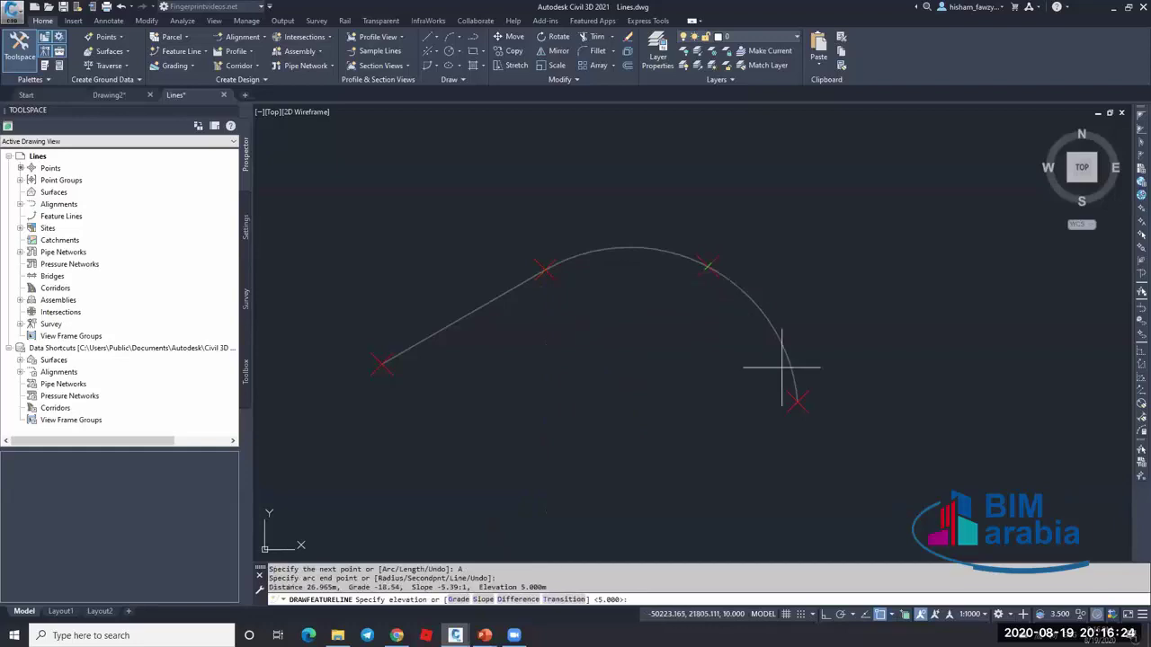
key(Return)
click(798, 400)
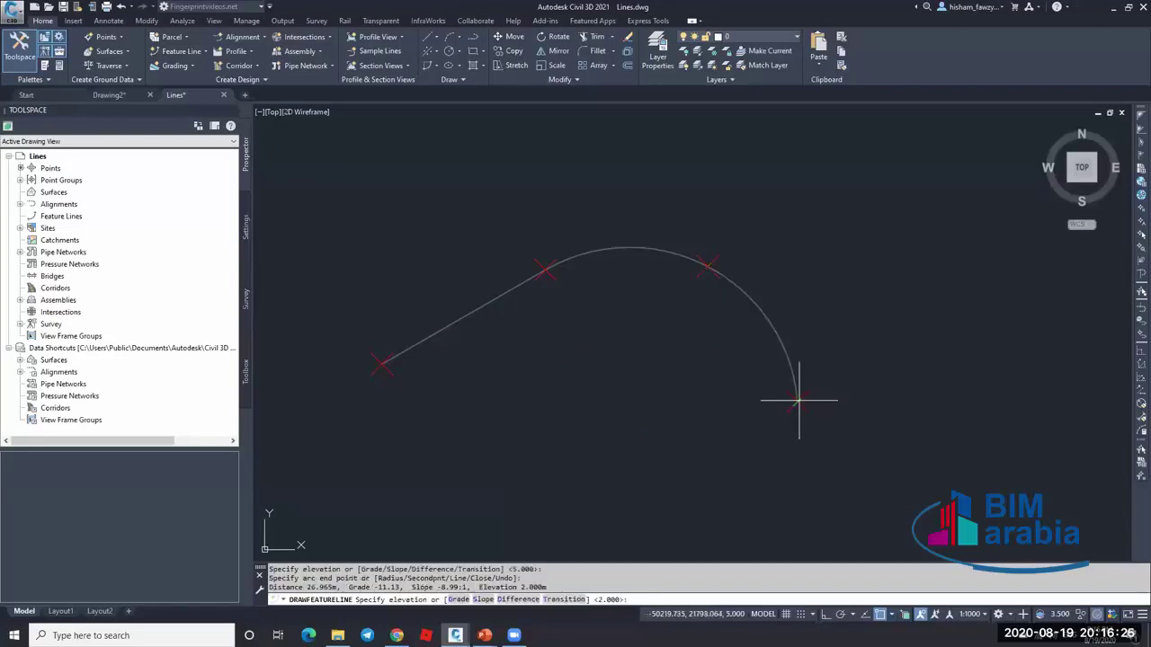
key(Return)
- Finish the curved feature line, then select it to check it and deselect it
key(Escape)
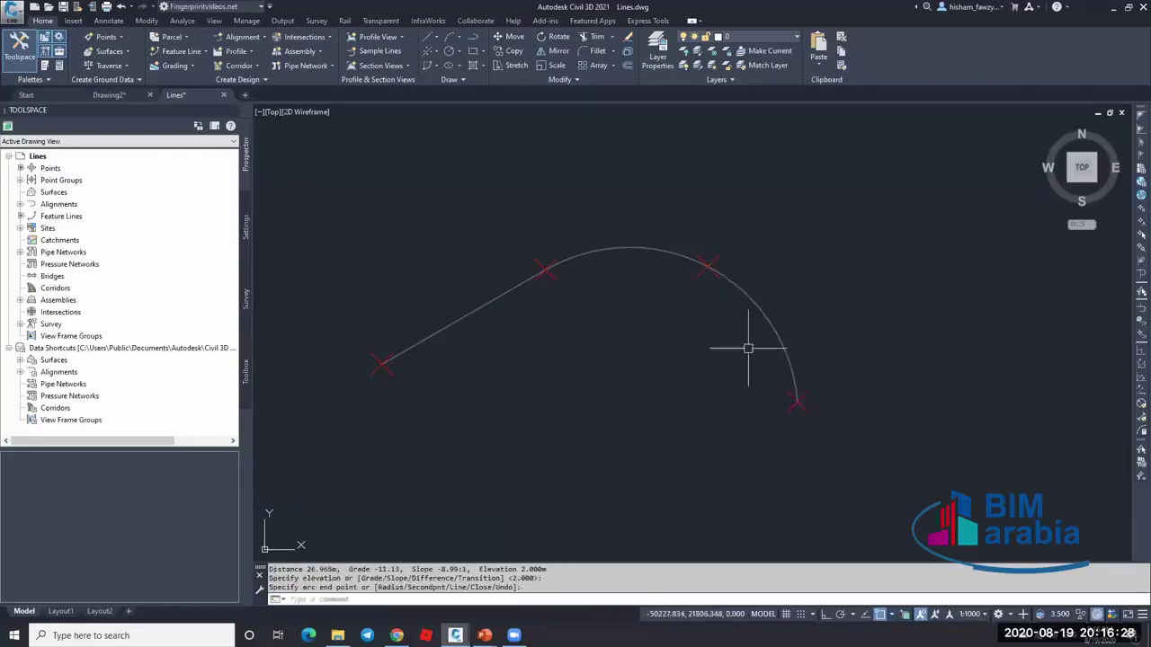
click(771, 319)
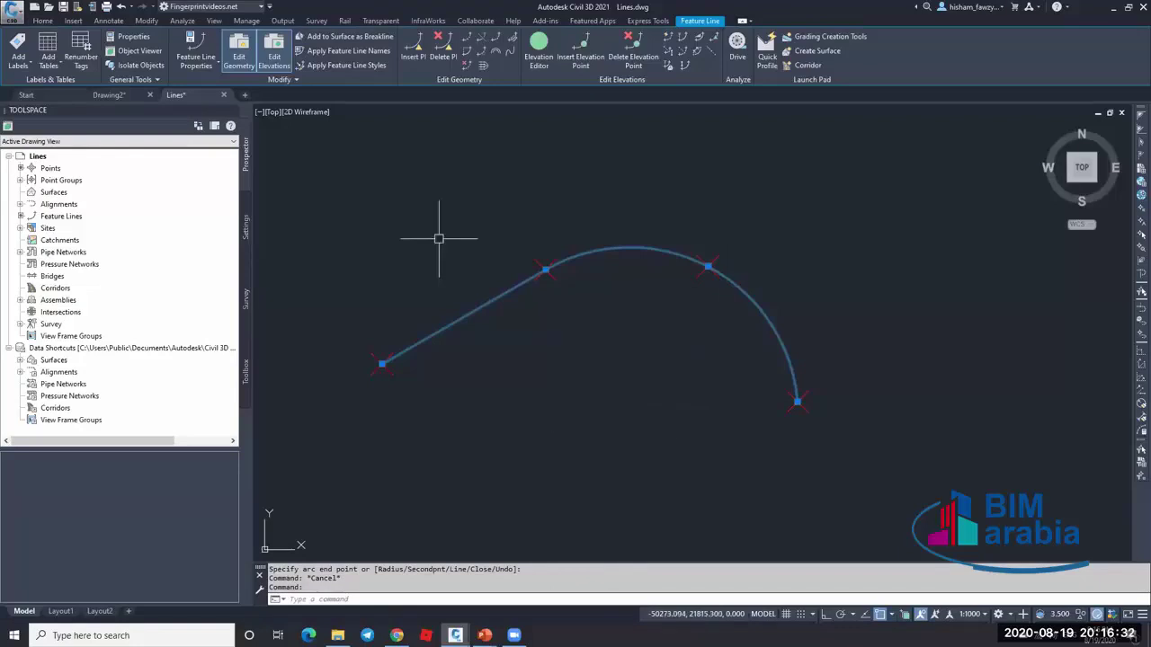
key(Escape)
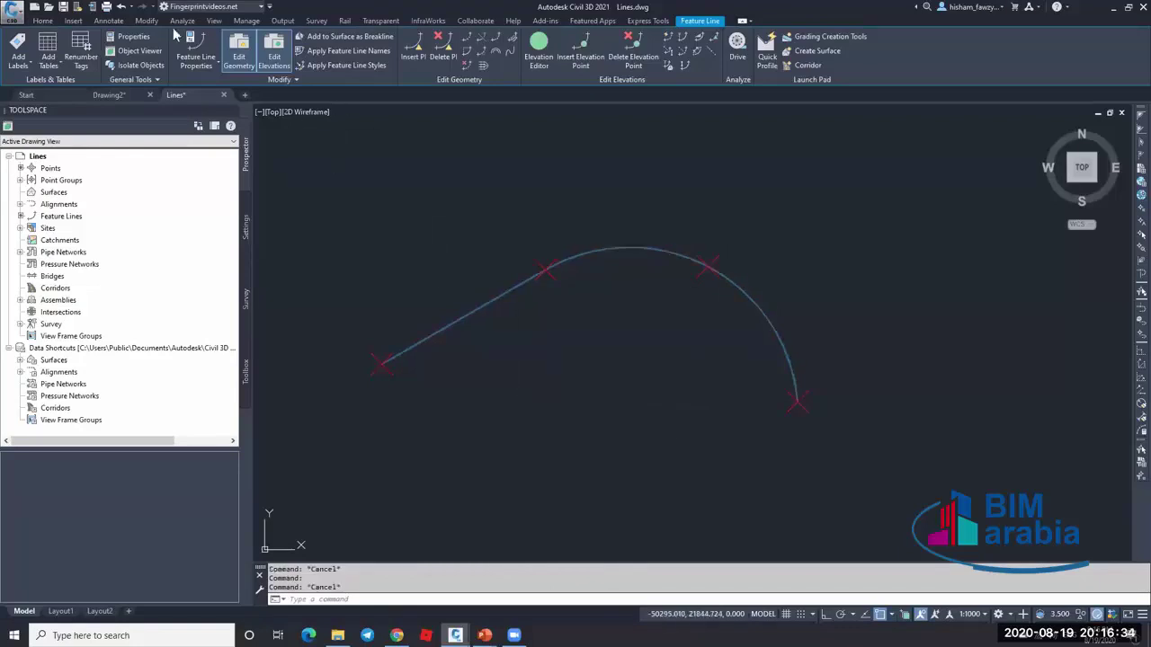
click(241, 38)
click(192, 51)
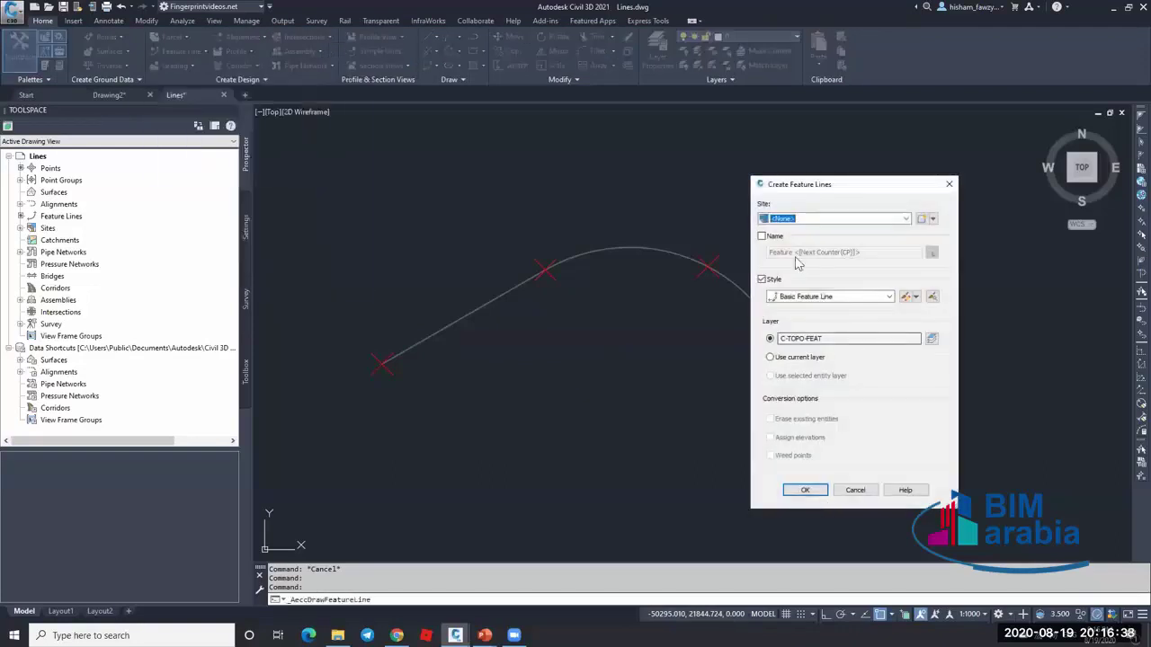
click(798, 493)
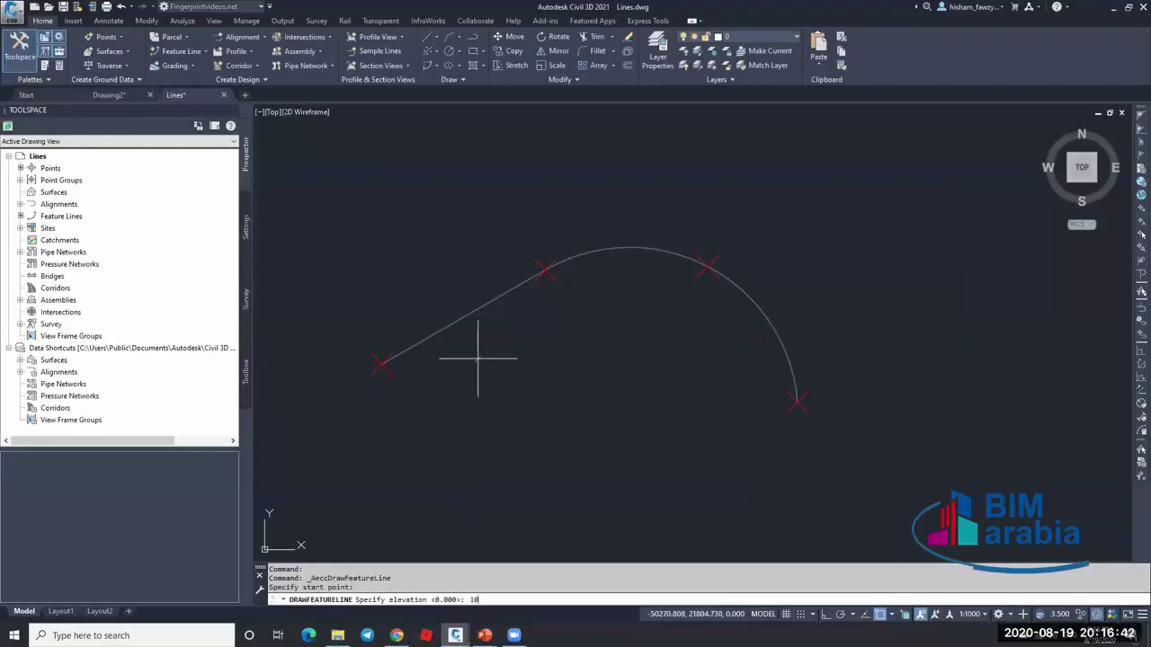
key(Return)
click(428, 233)
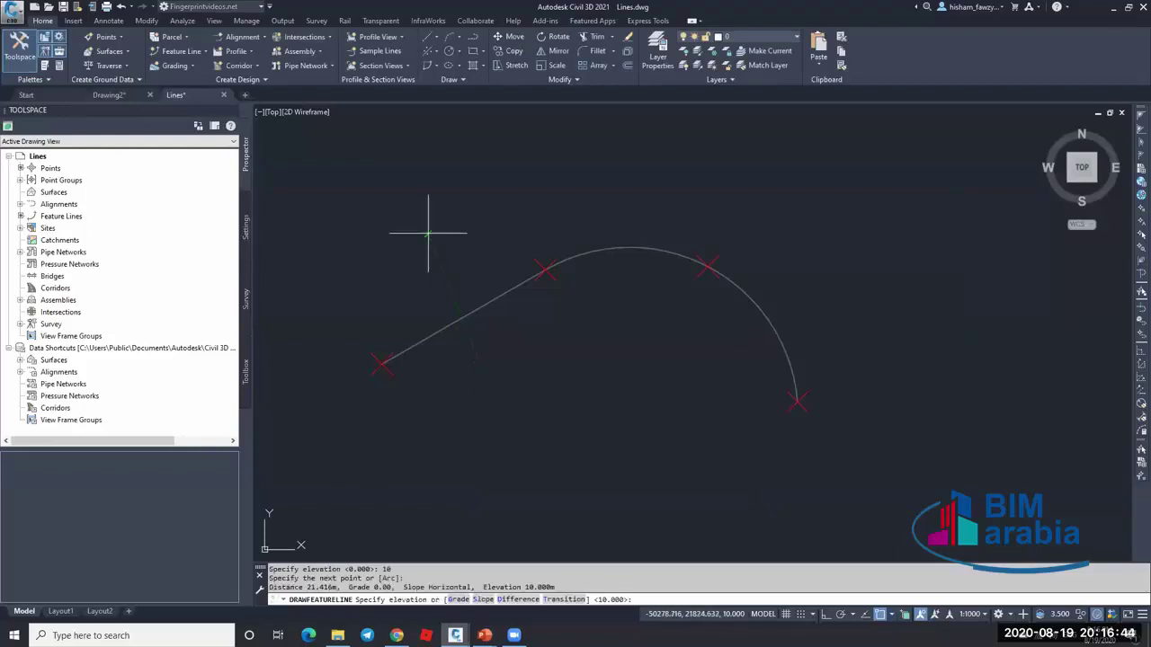
text(15)
key(Return)
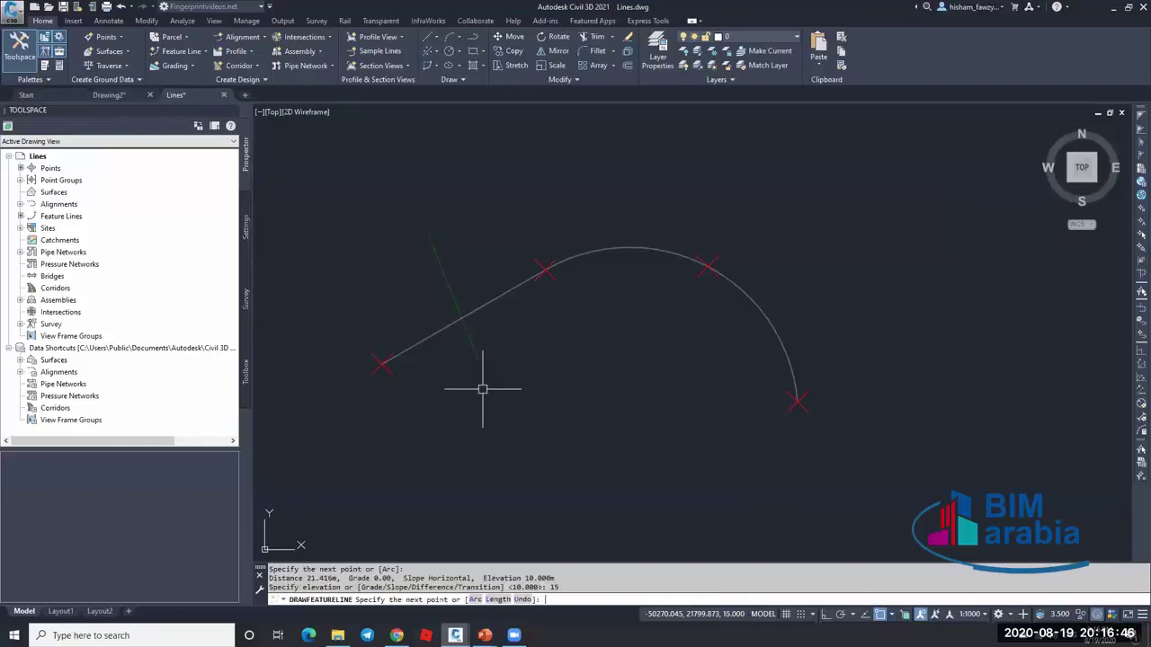
key(Escape)
key(Escape)
click(506, 296)
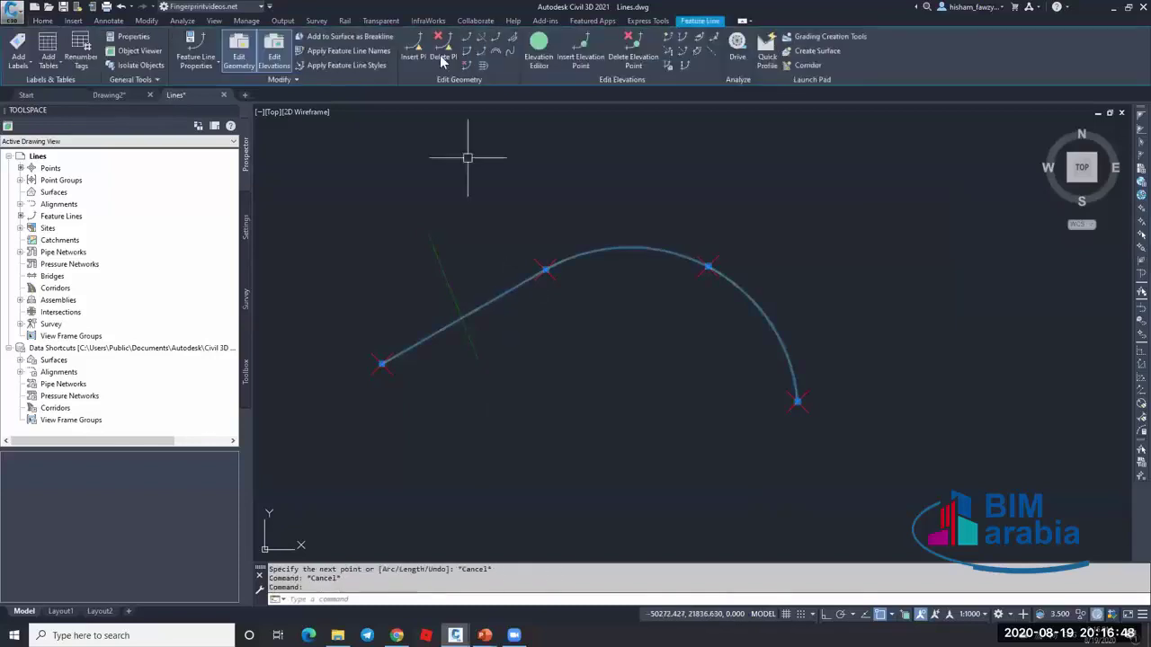
click(539, 45)
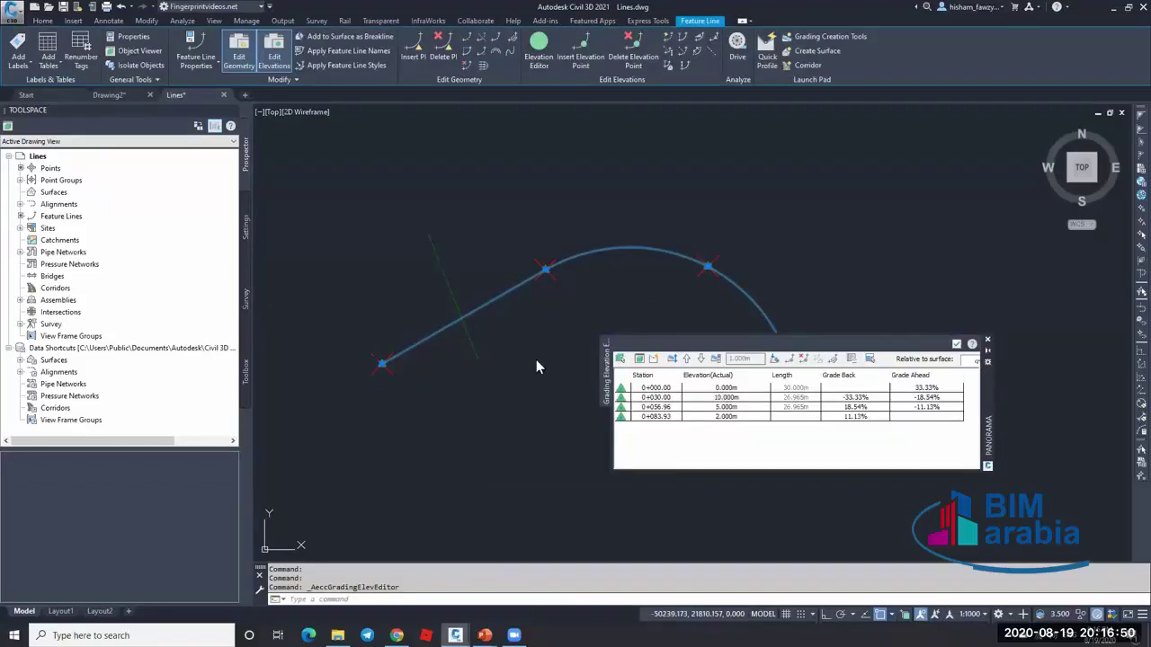
key(Escape)
key(Escape)
click(469, 335)
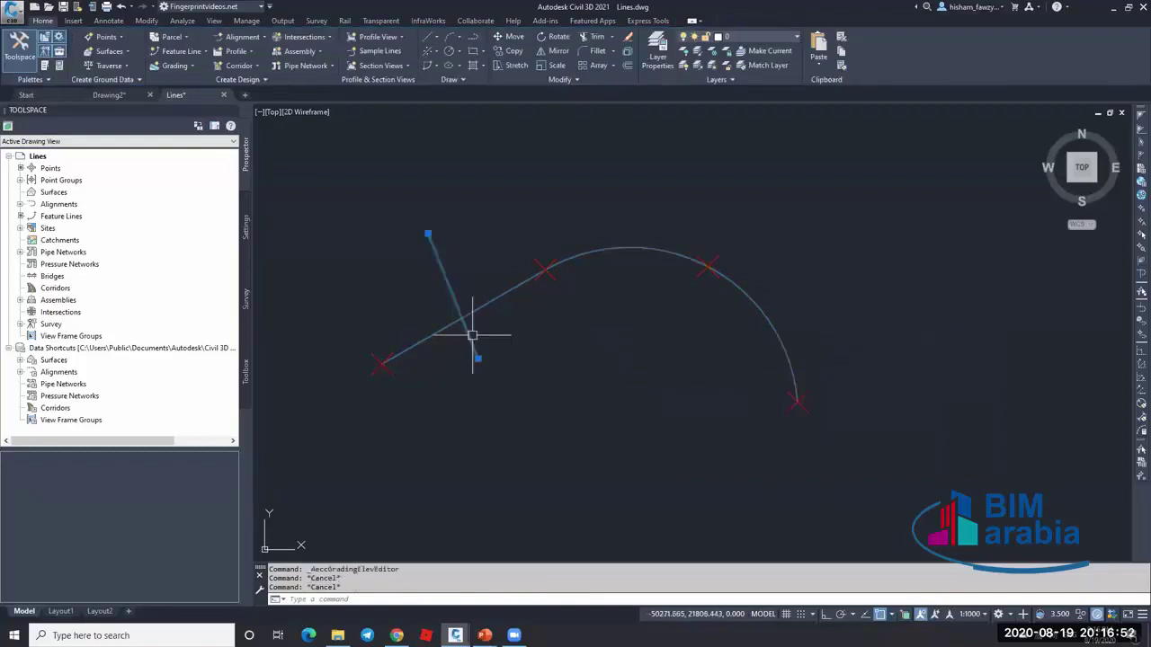
click(538, 47)
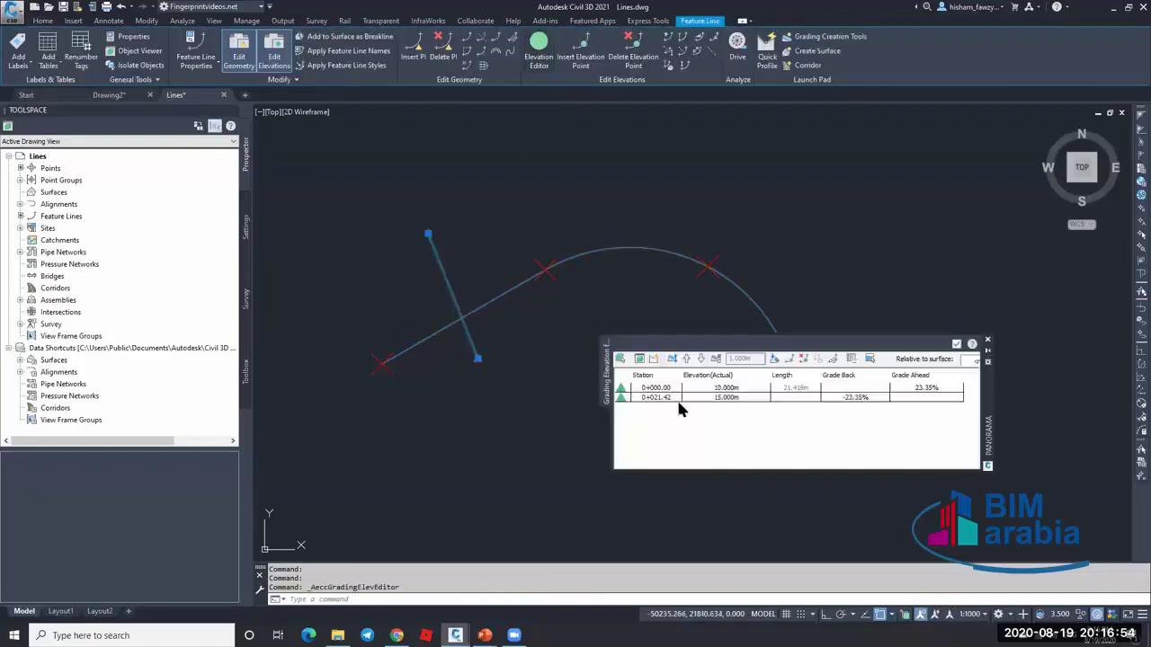
click(955, 344)
key(Escape)
key(Escape)
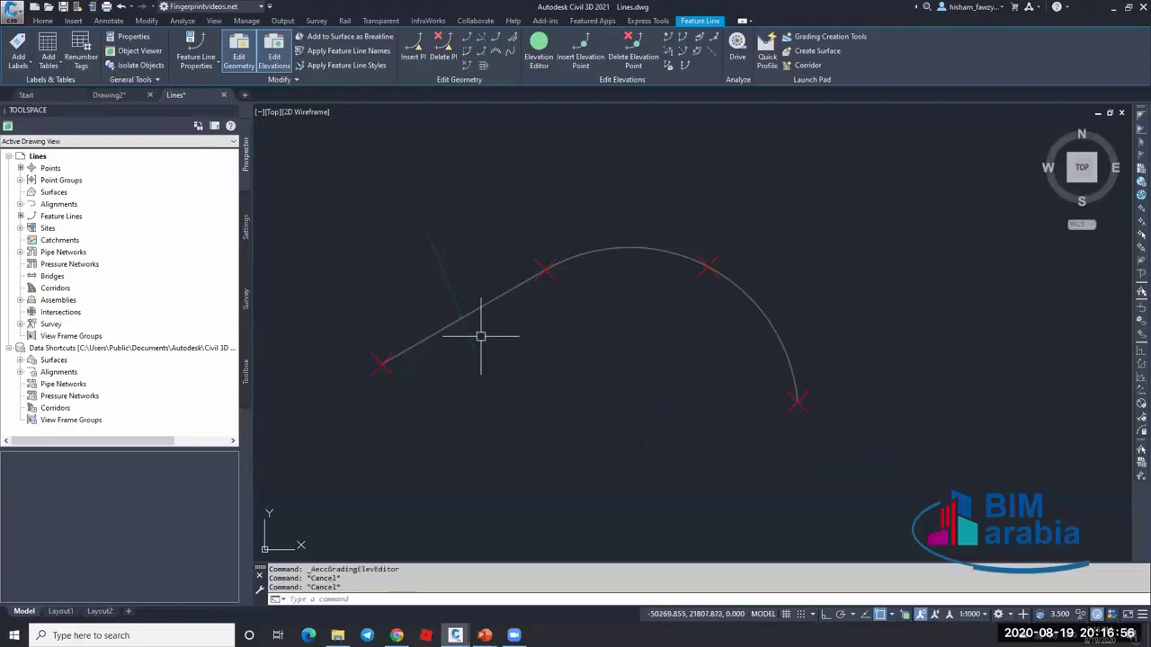
click(473, 326)
key(Delete)
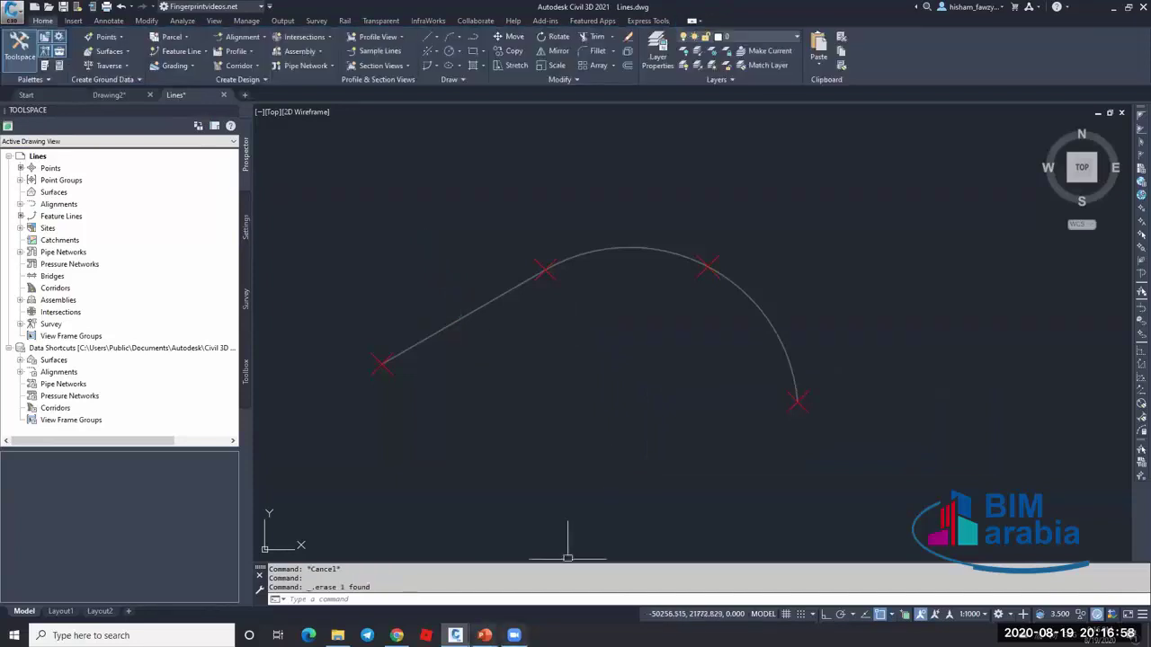
click(429, 585)
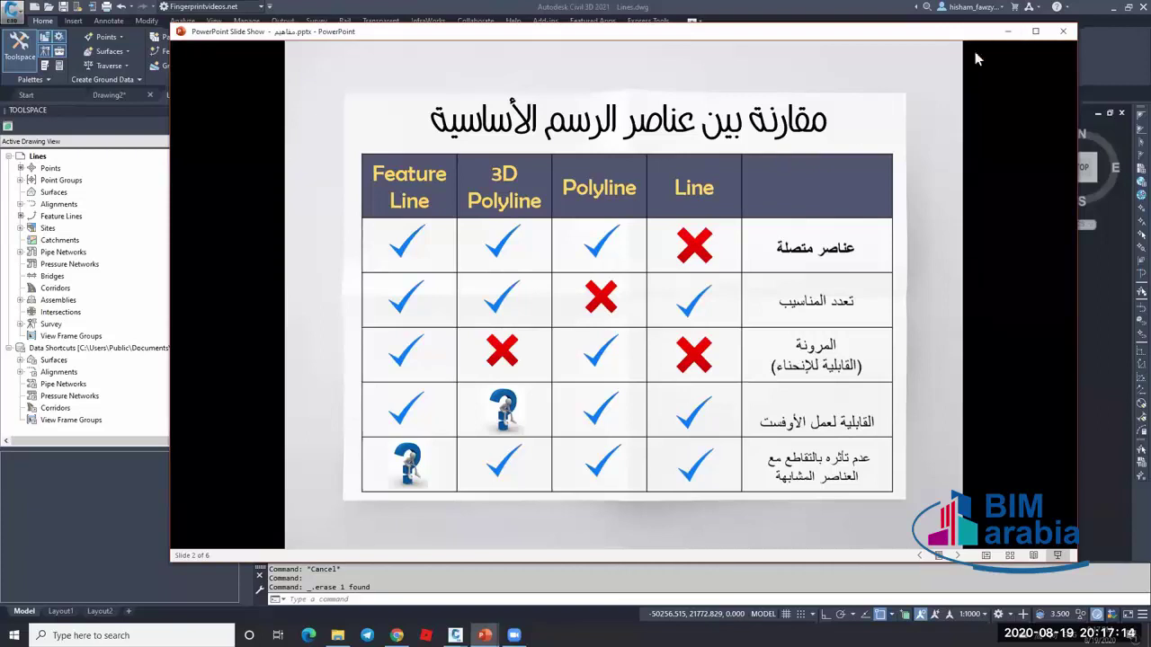
- Minimize the PowerPoint slide show to get back to Civil 3D's Drawing2
click(1008, 30)
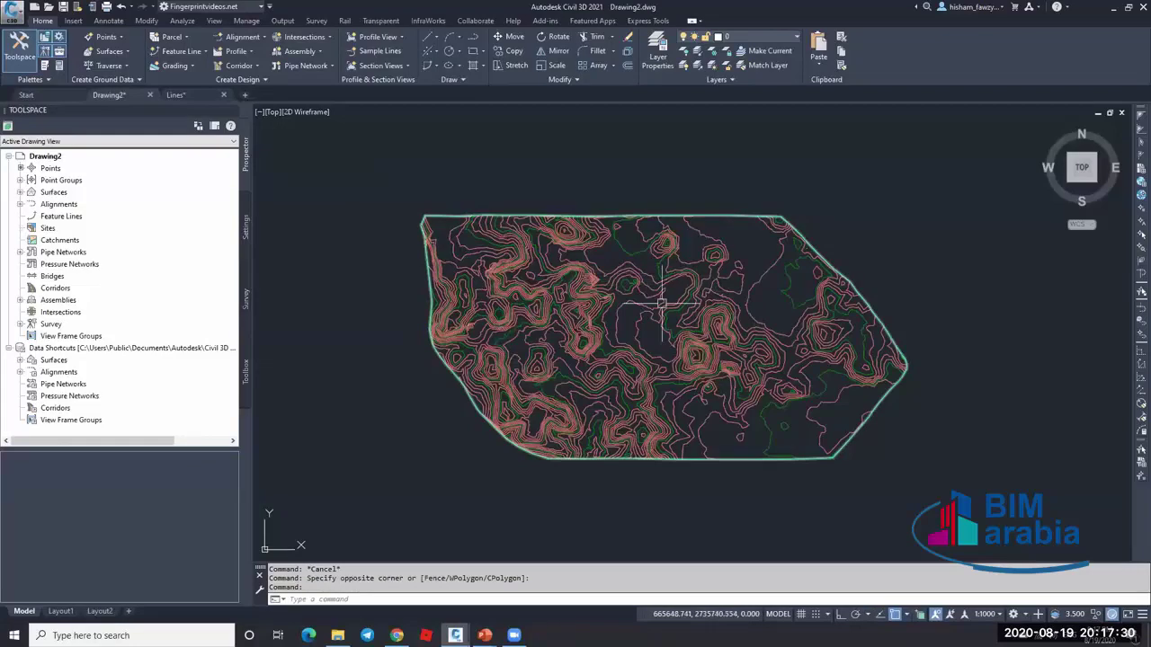
- In Toolspace, expand Surfaces > EG > Definition and select Boundaries
click(20, 192)
click(32, 204)
click(42, 240)
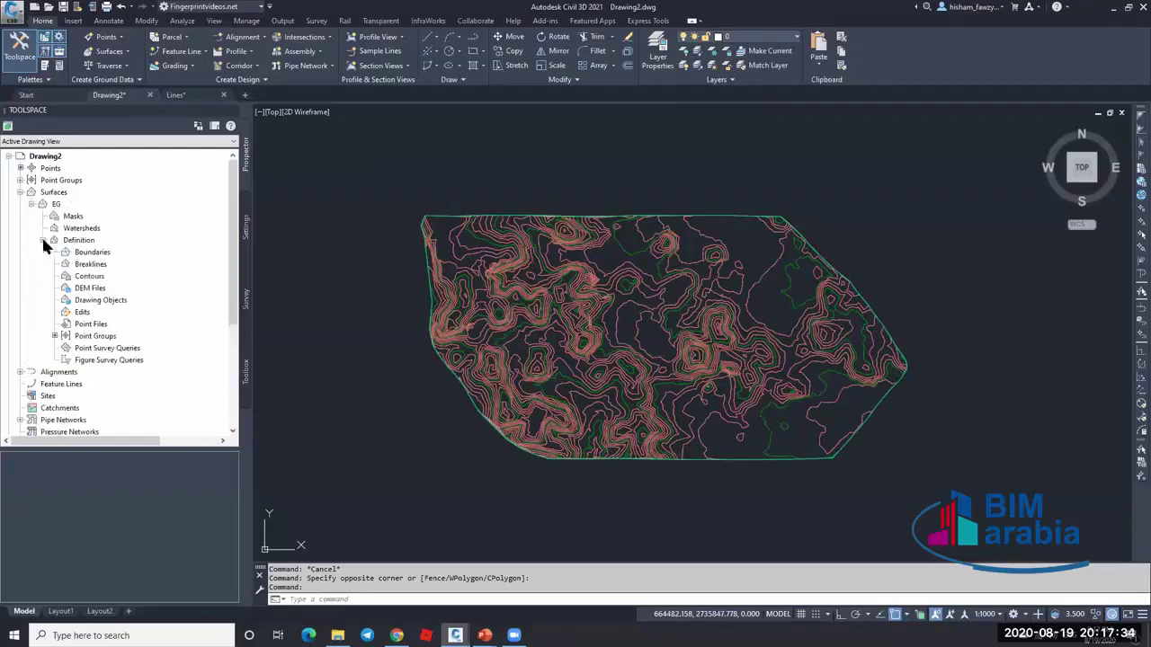
click(106, 253)
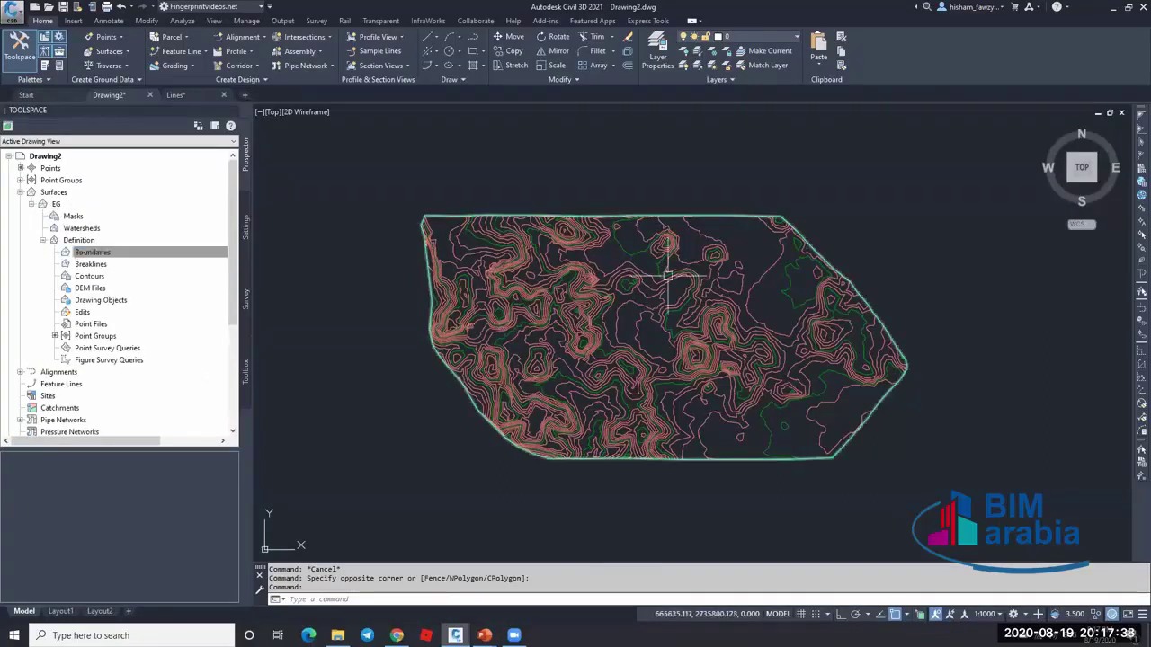
- Draw a rectangle with RECTANG across the central part of the EG contours
mouse_move(667, 275)
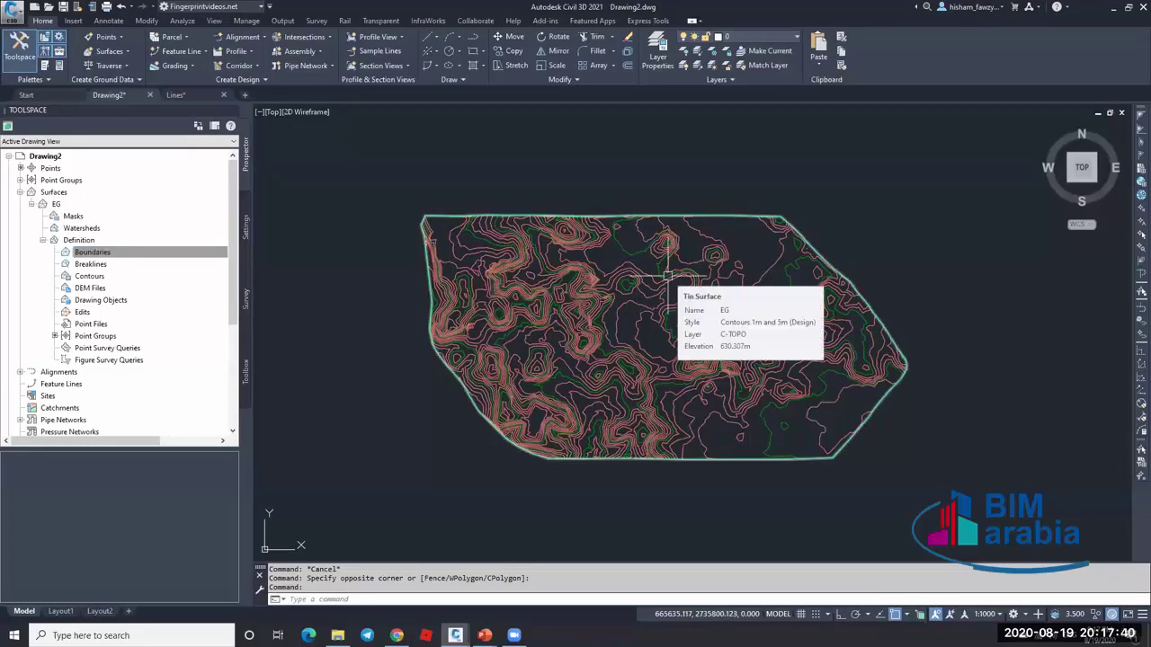
text(rec)
key(Return)
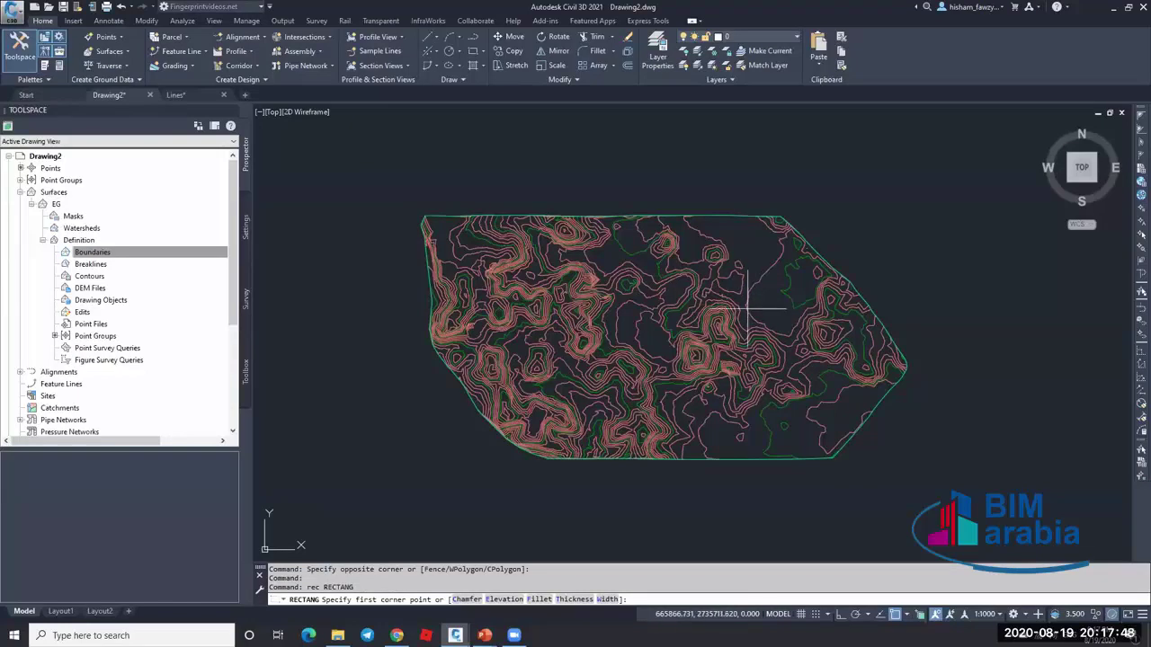
click(759, 245)
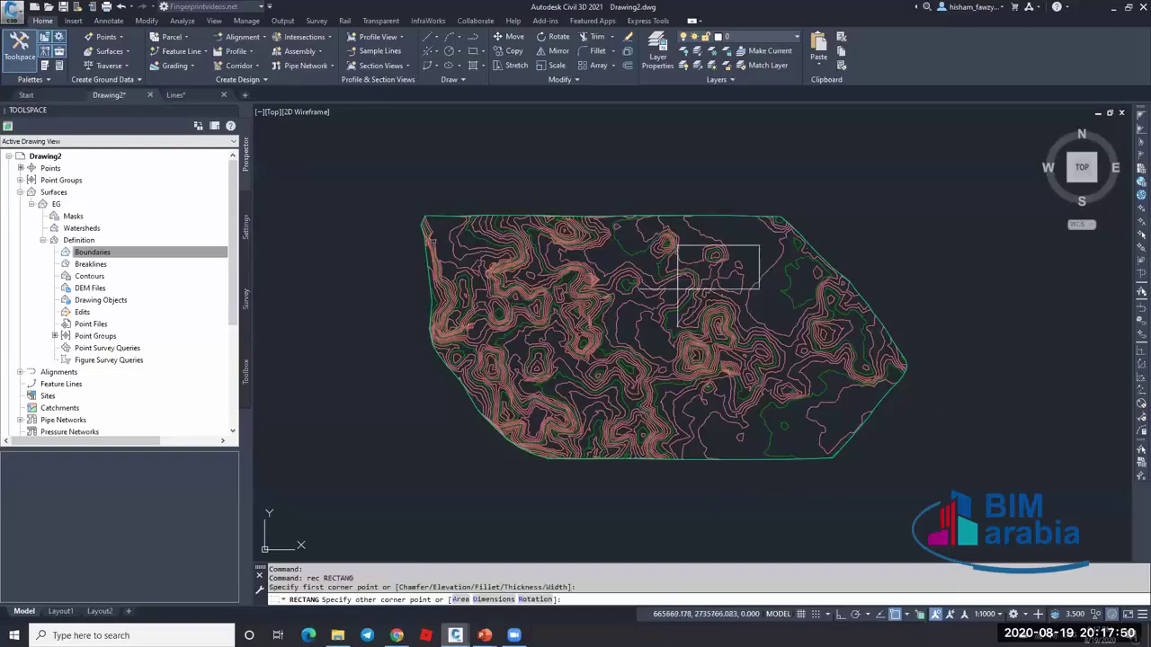
click(517, 422)
key(Escape)
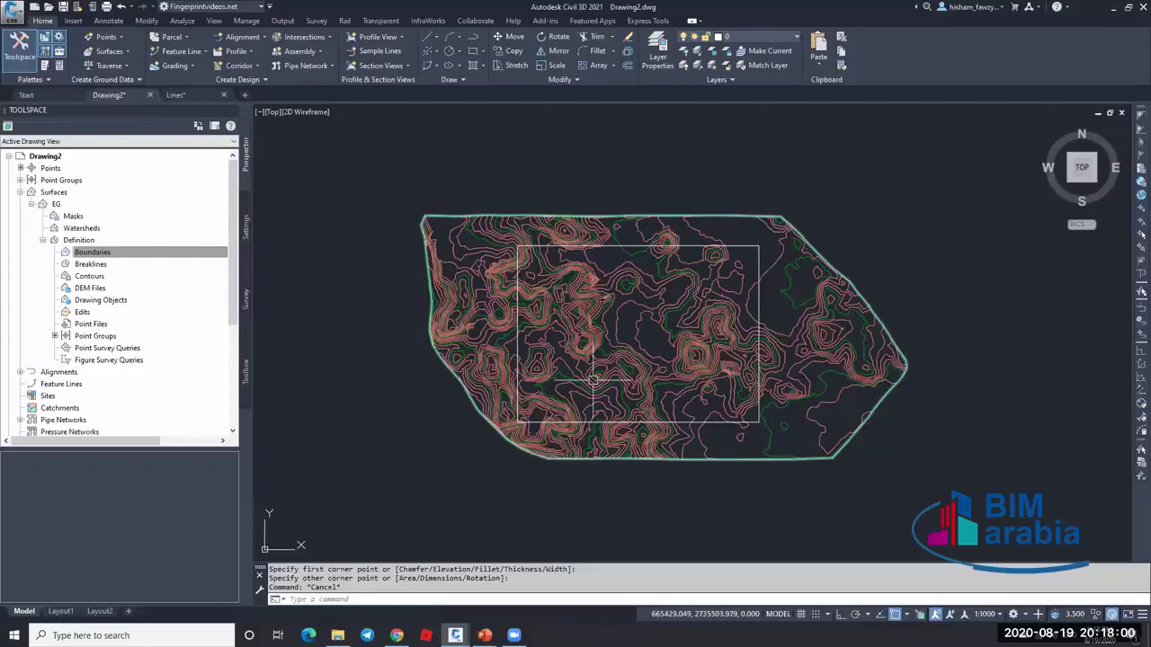
- Add the rectangle to the EG surface as an Outer boundary, then zoom in on the clipped contours
click(94, 253)
right_click(139, 257)
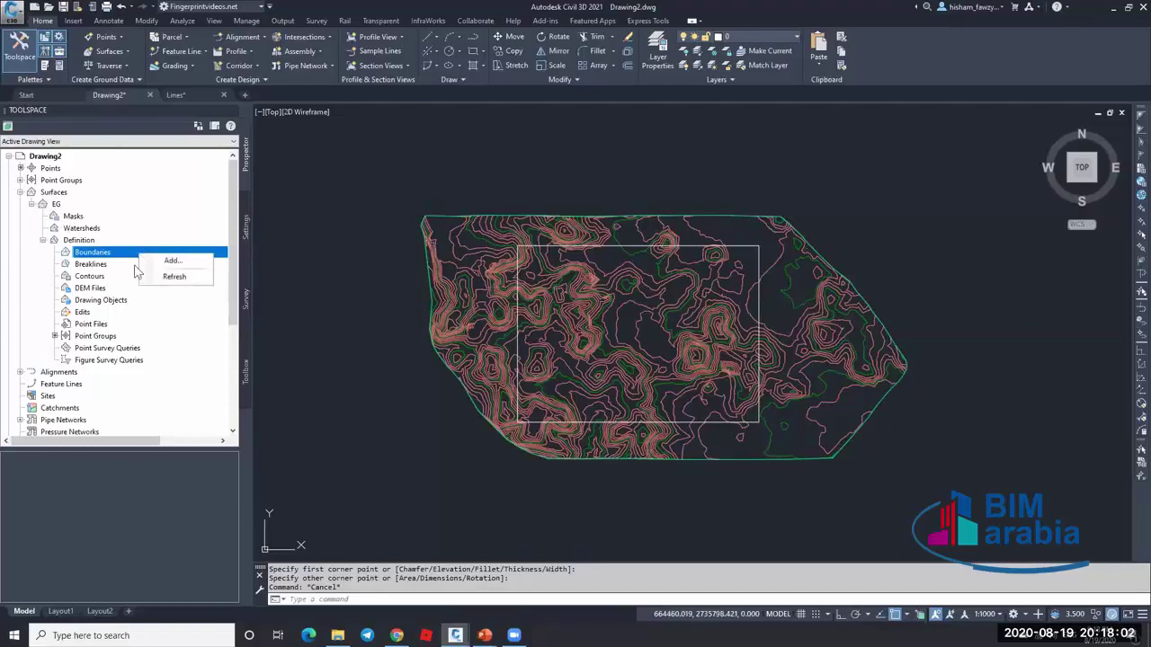
click(172, 260)
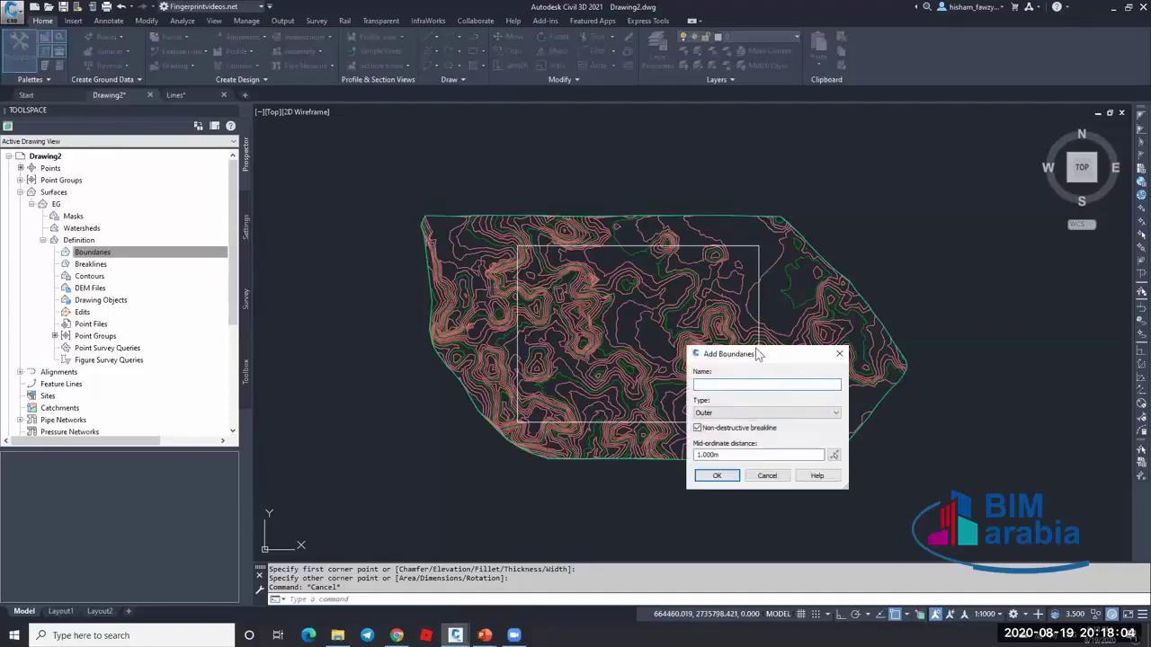
drag(897, 248, 894, 232)
click(881, 288)
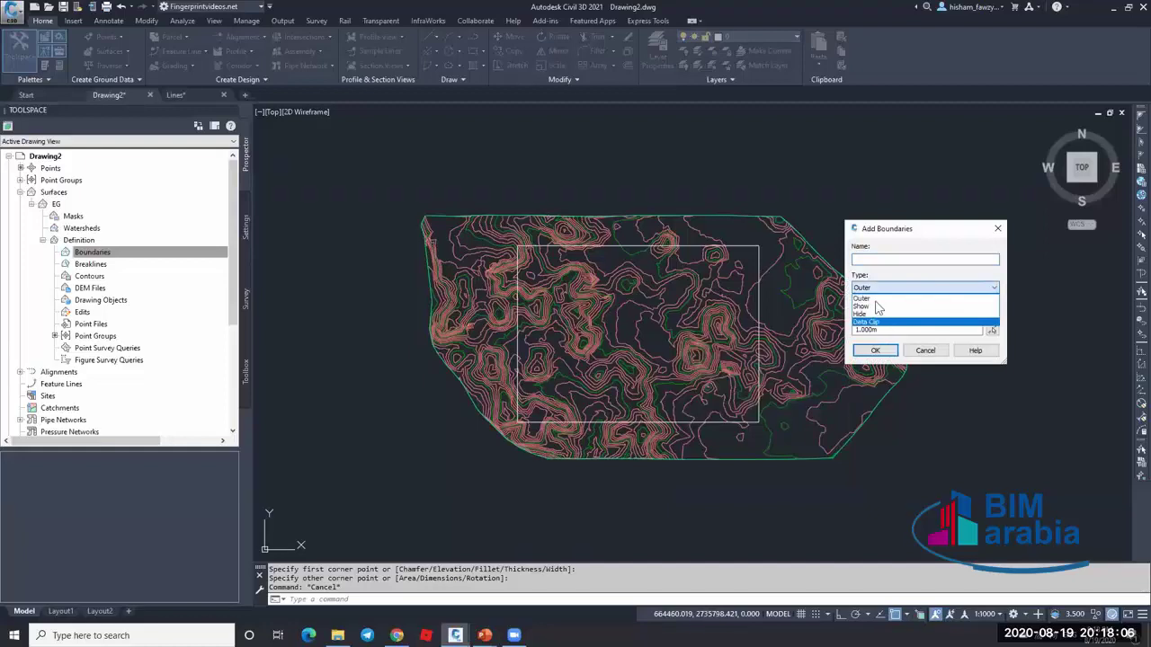
click(879, 302)
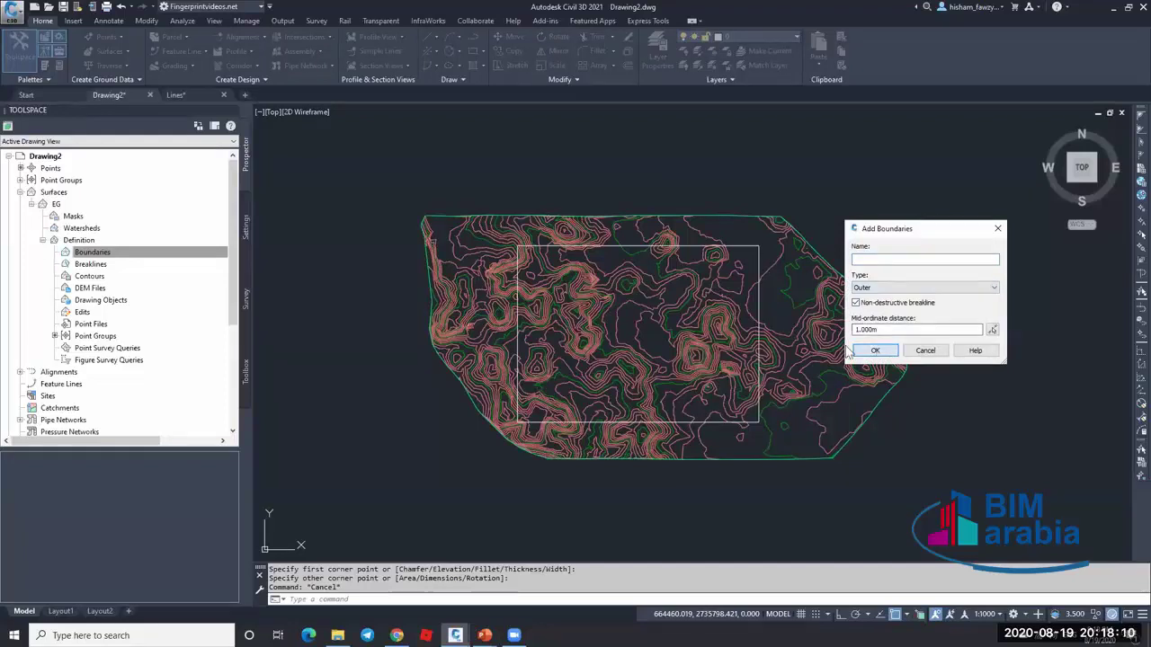
click(875, 350)
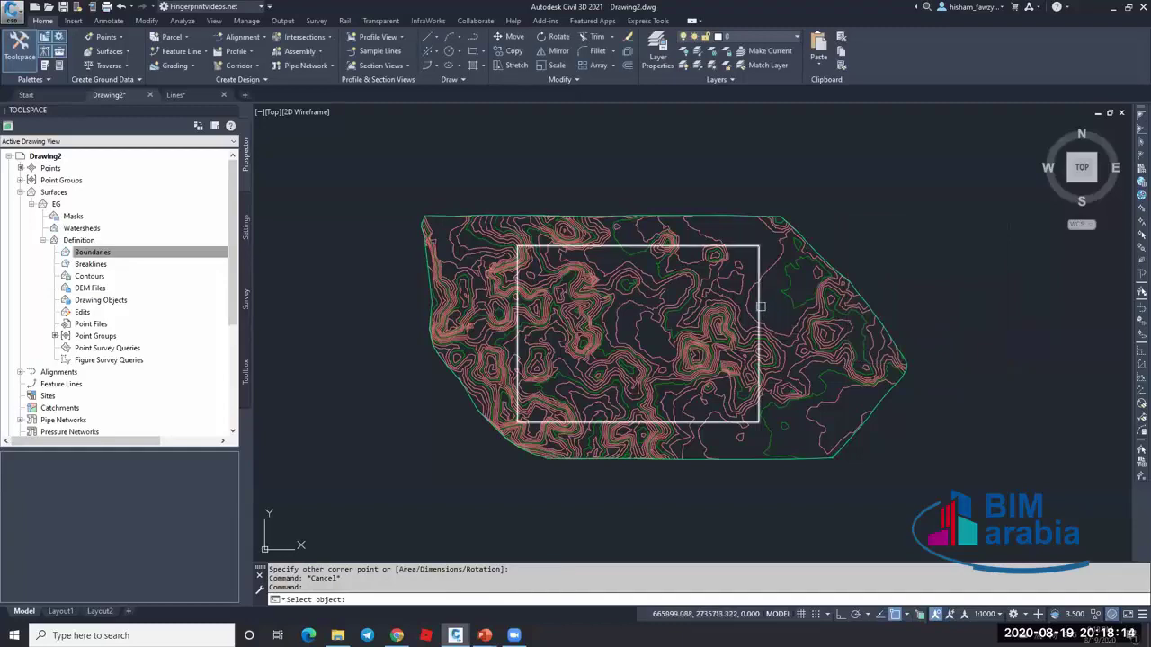
click(759, 308)
key(Escape)
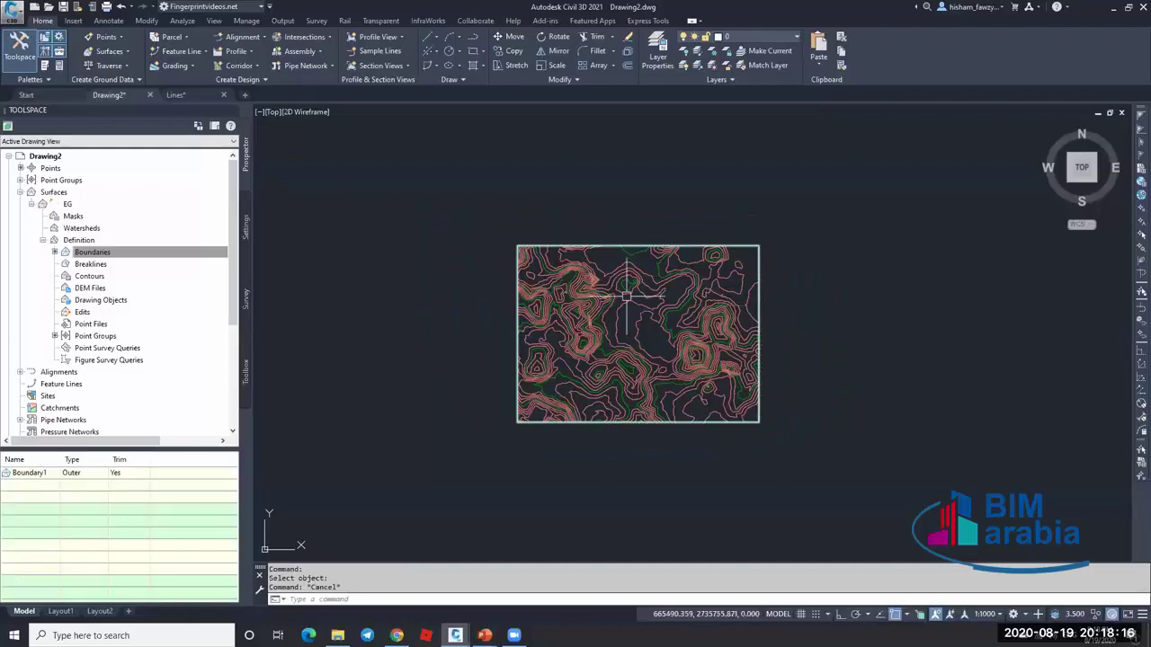
scroll(666, 314, up, 2)
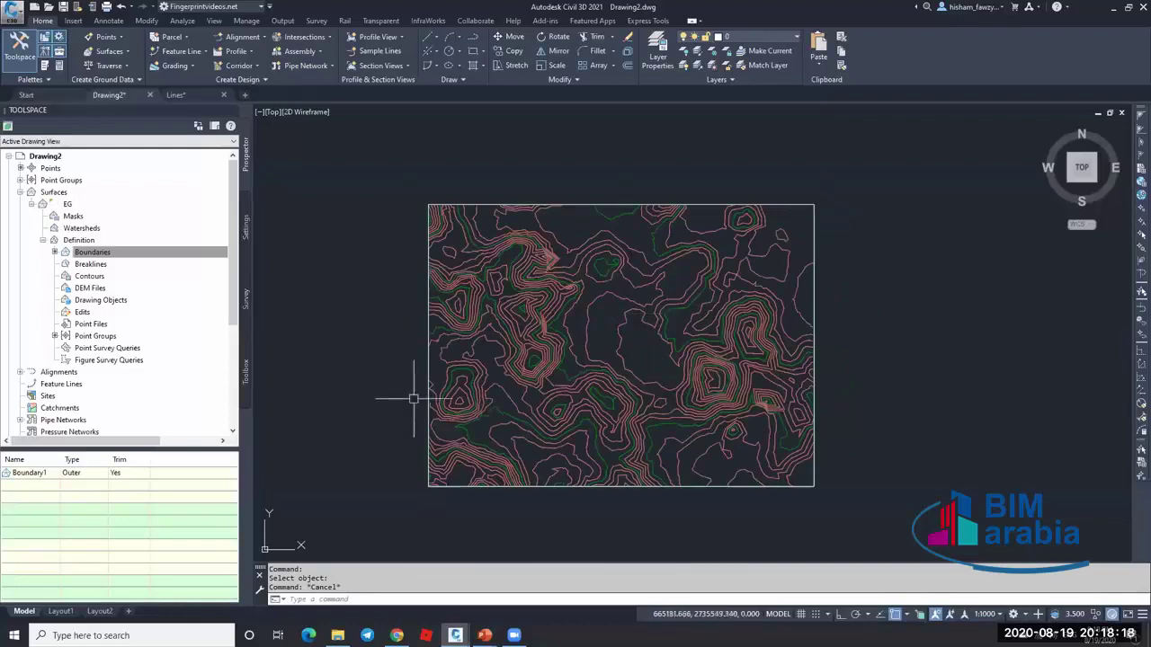
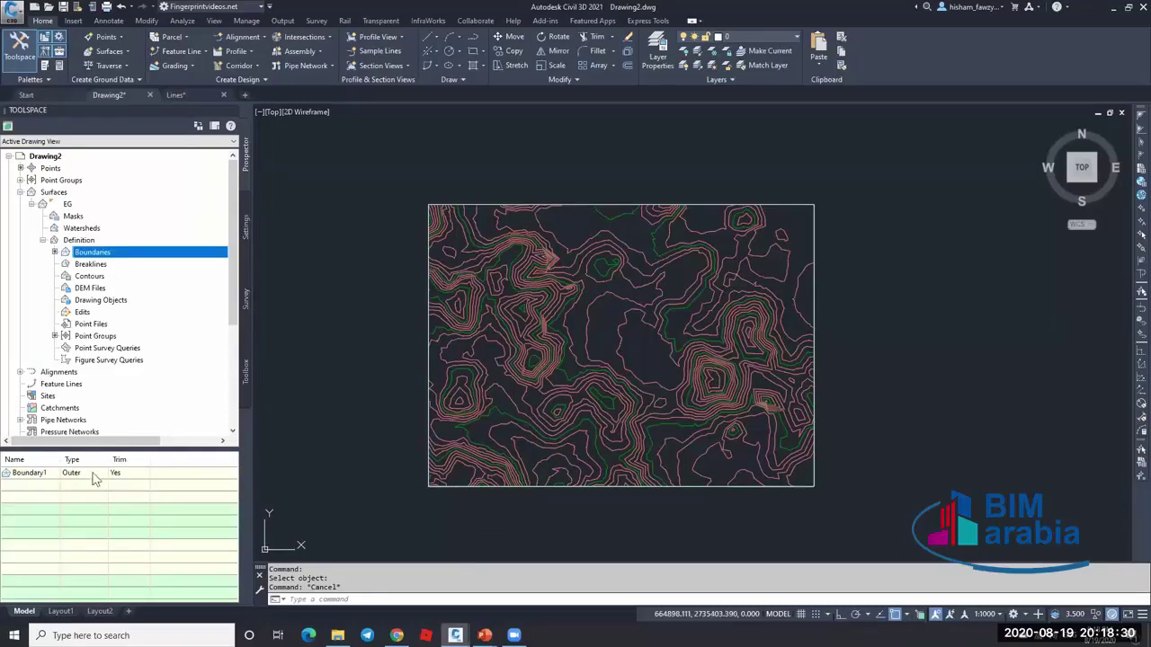
- Draw a rectangle with REC over the contours in the upper-right part of the EG surface
key(Escape)
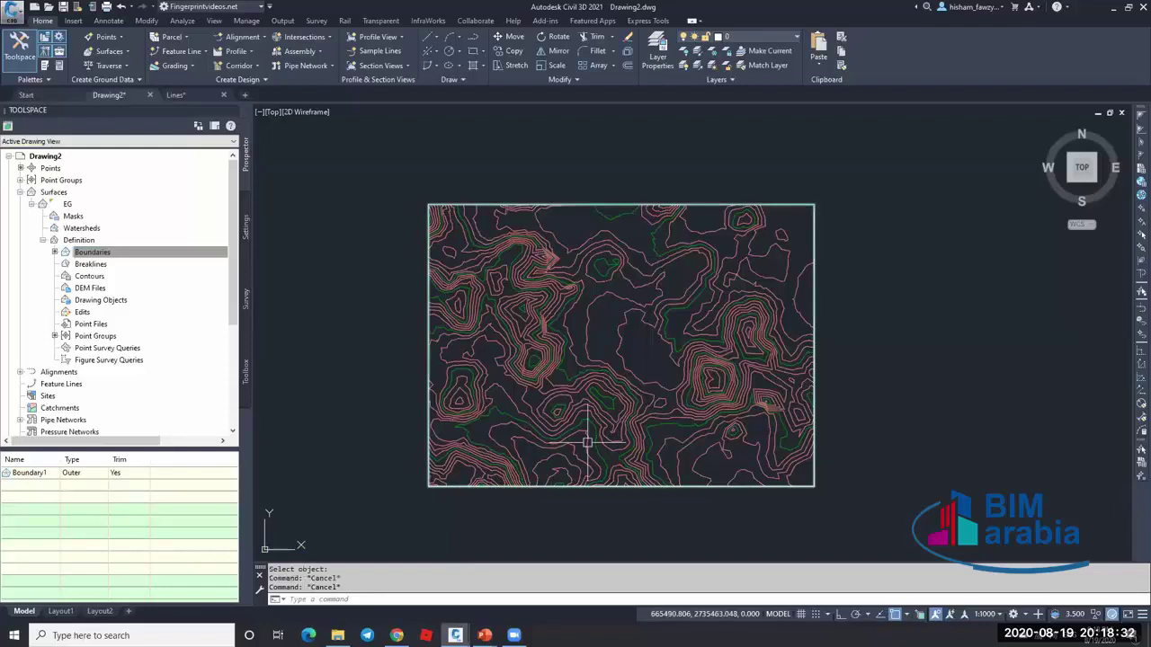
text(rec)
key(Return)
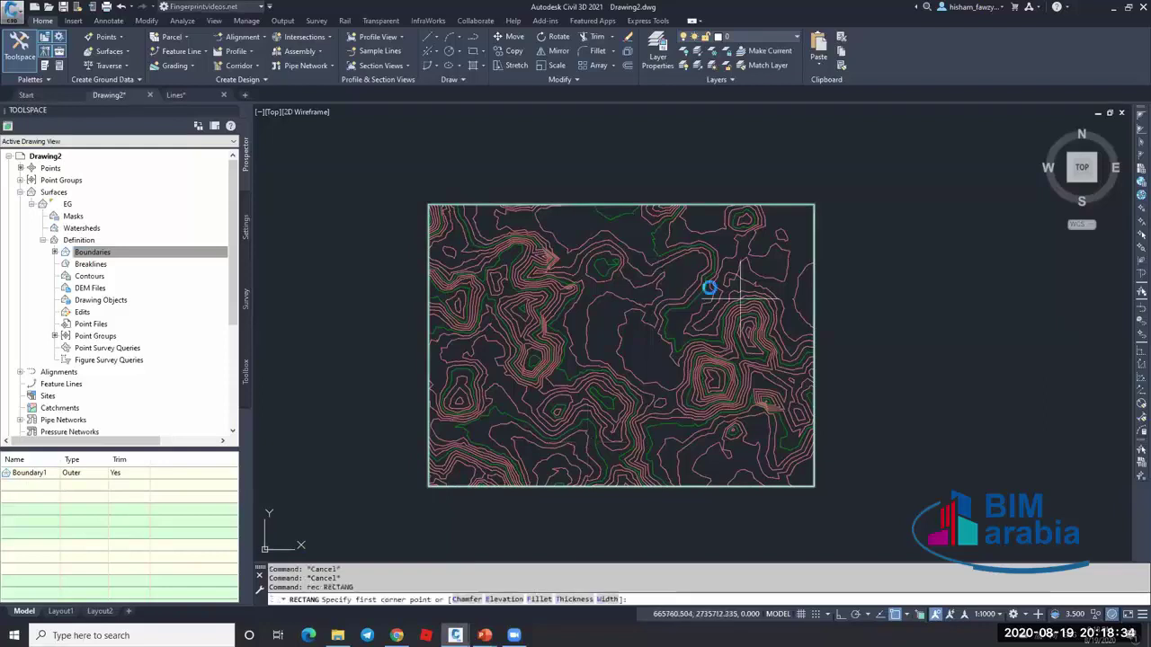
scroll(703, 290, up, 5)
click(594, 206)
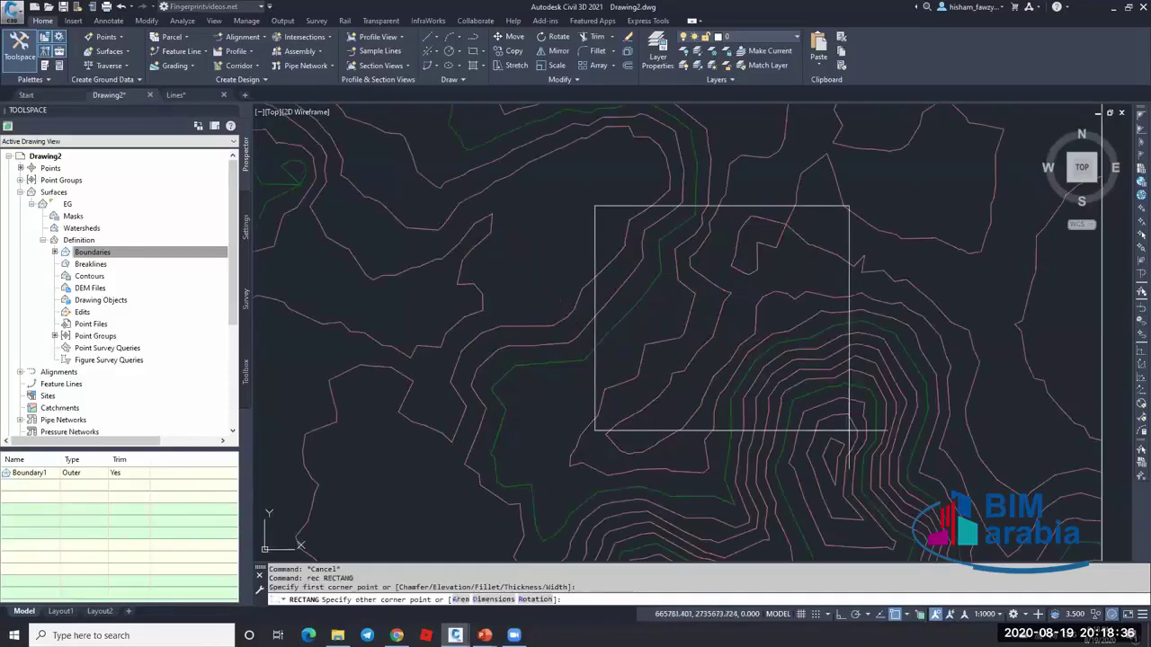
click(891, 438)
key(Escape)
scroll(756, 402, down, 2)
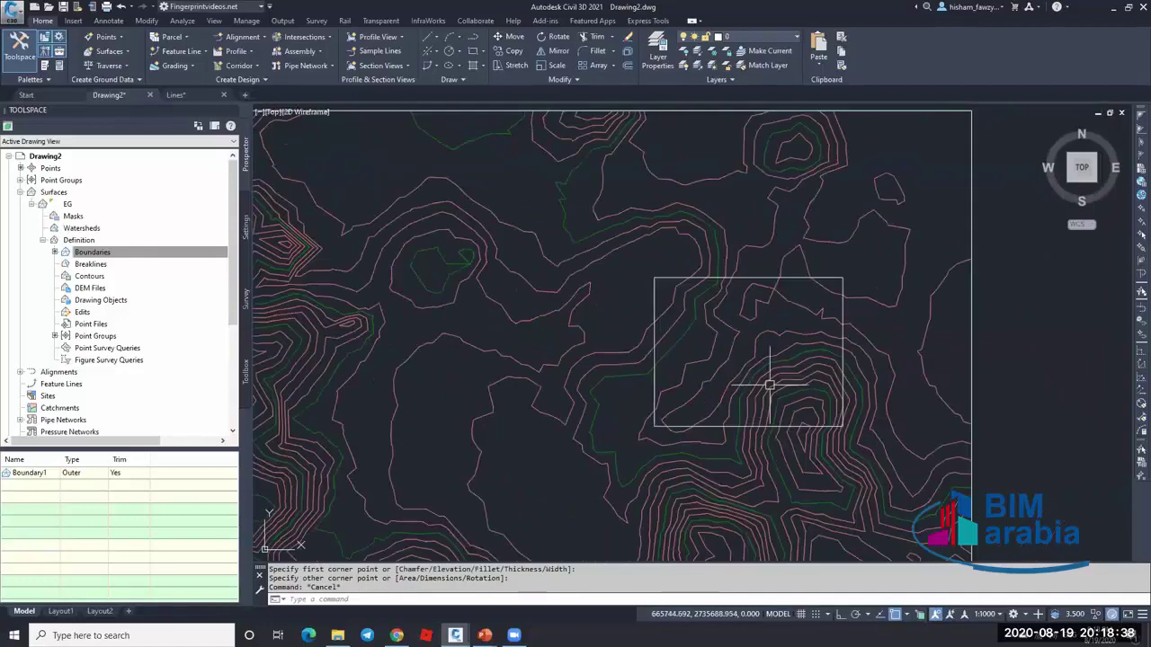
scroll(703, 289, down, 4)
key(Escape)
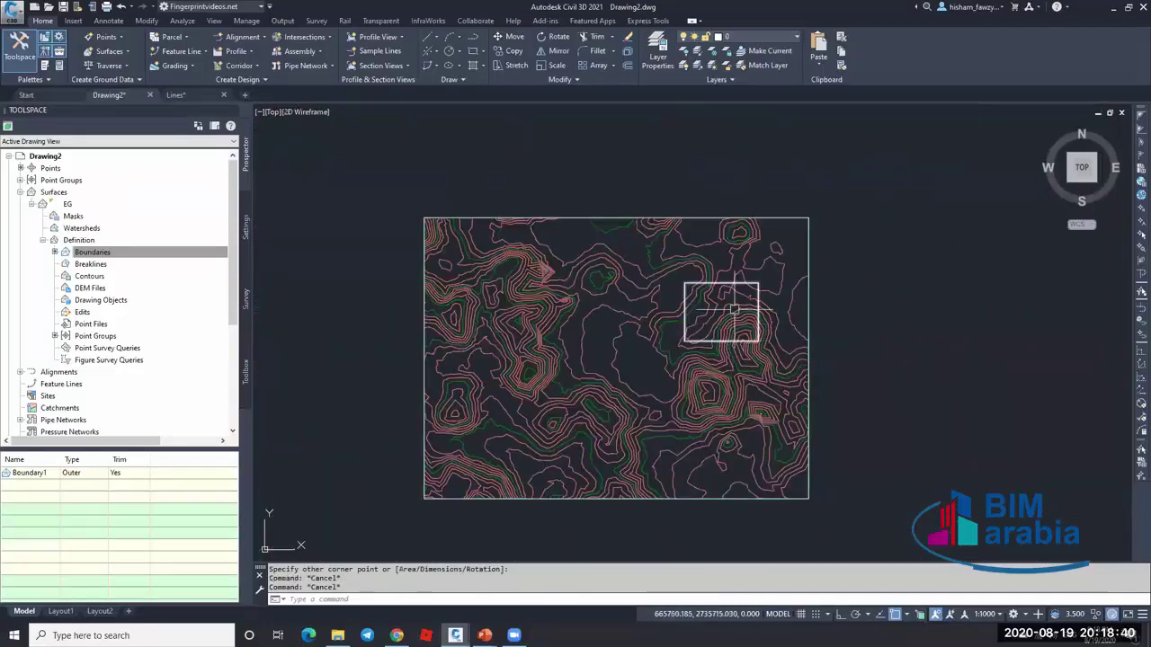
scroll(735, 310, up, 2)
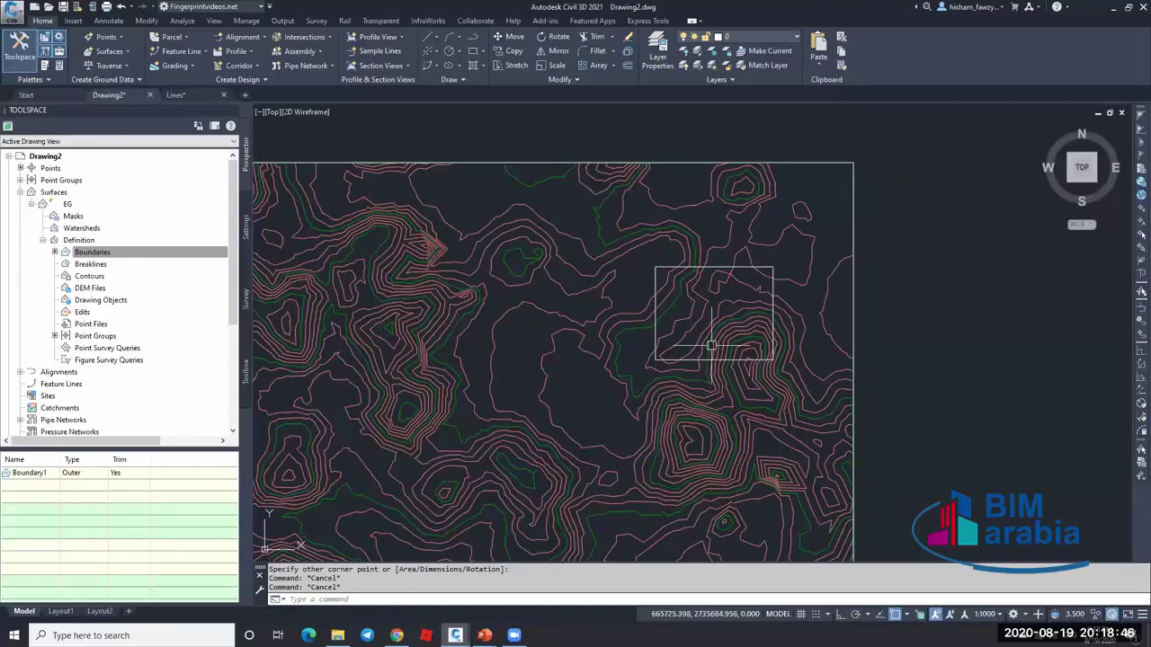
mouse_move(729, 297)
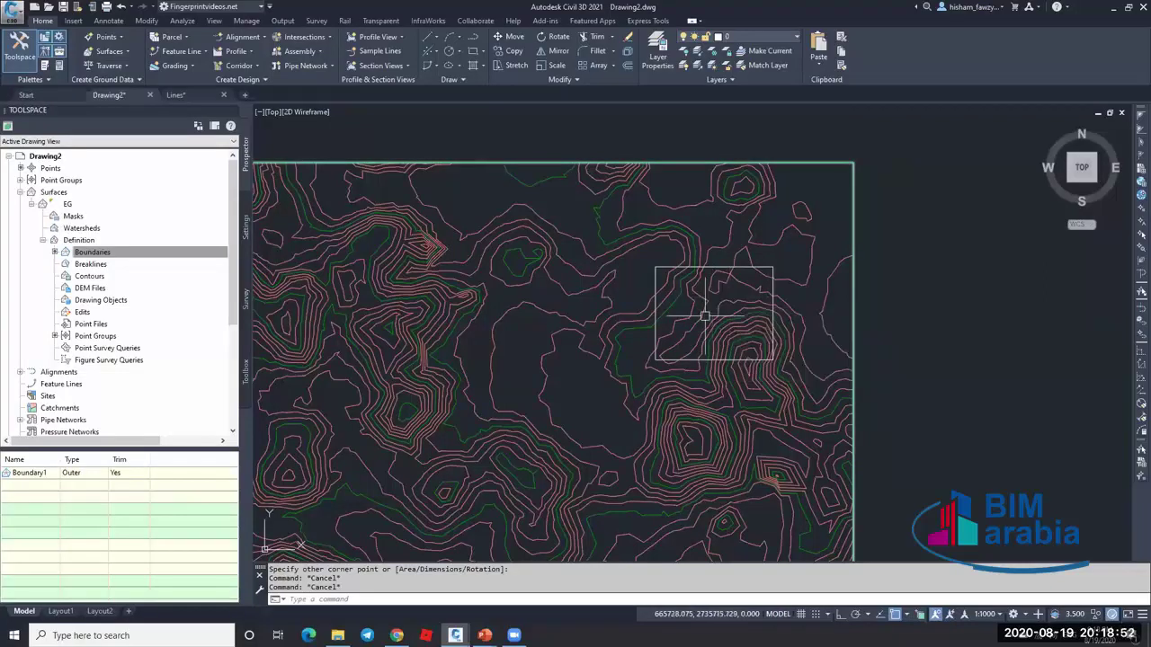
scroll(705, 316, down, 2)
scroll(693, 323, up, 2)
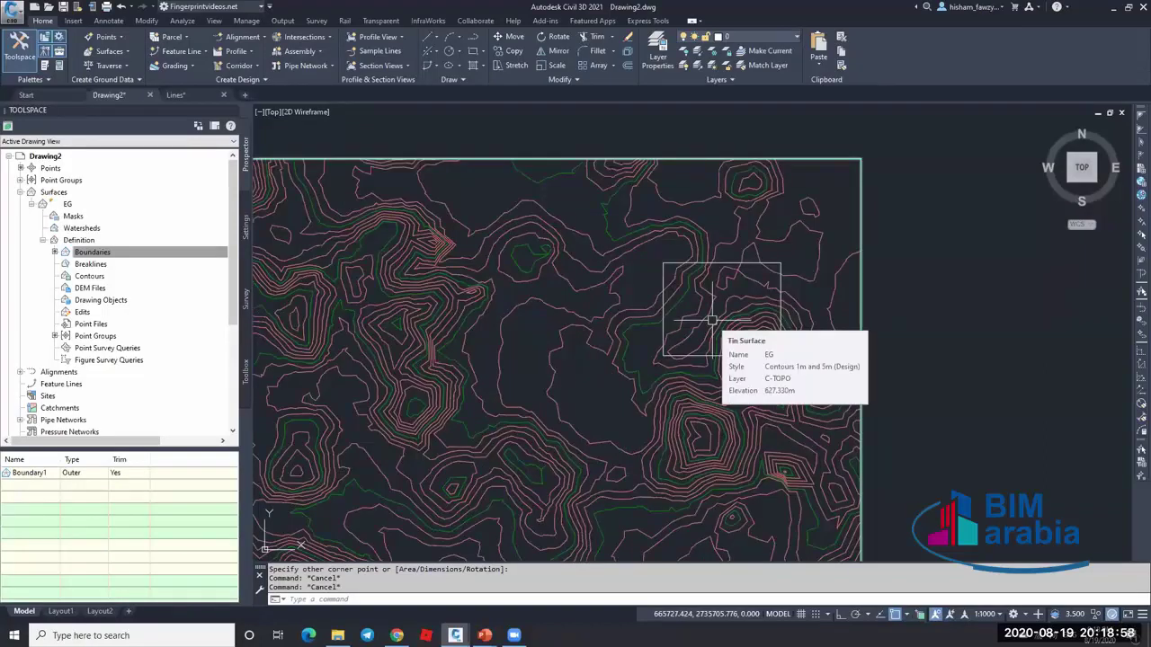
click(710, 318)
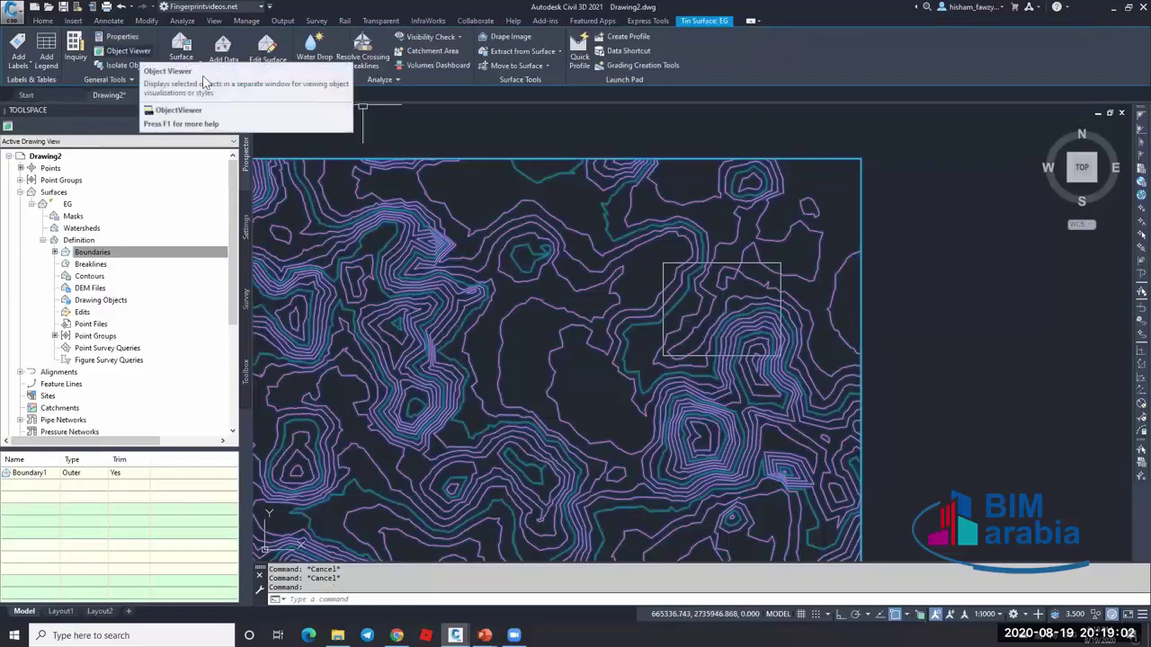
click(139, 56)
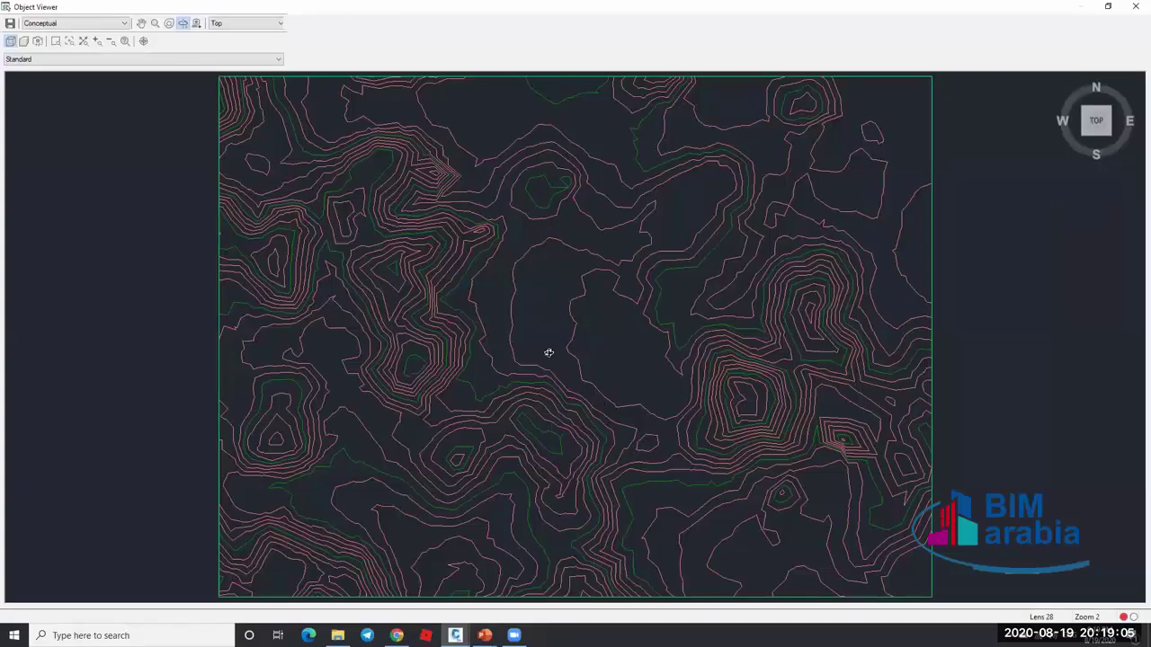
mouse_move(548, 352)
mouse_down()
mouse_move(585, 318)
mouse_move(522, 267)
mouse_move(634, 339)
mouse_move(551, 245)
mouse_up()
drag(487, 297, 490, 324)
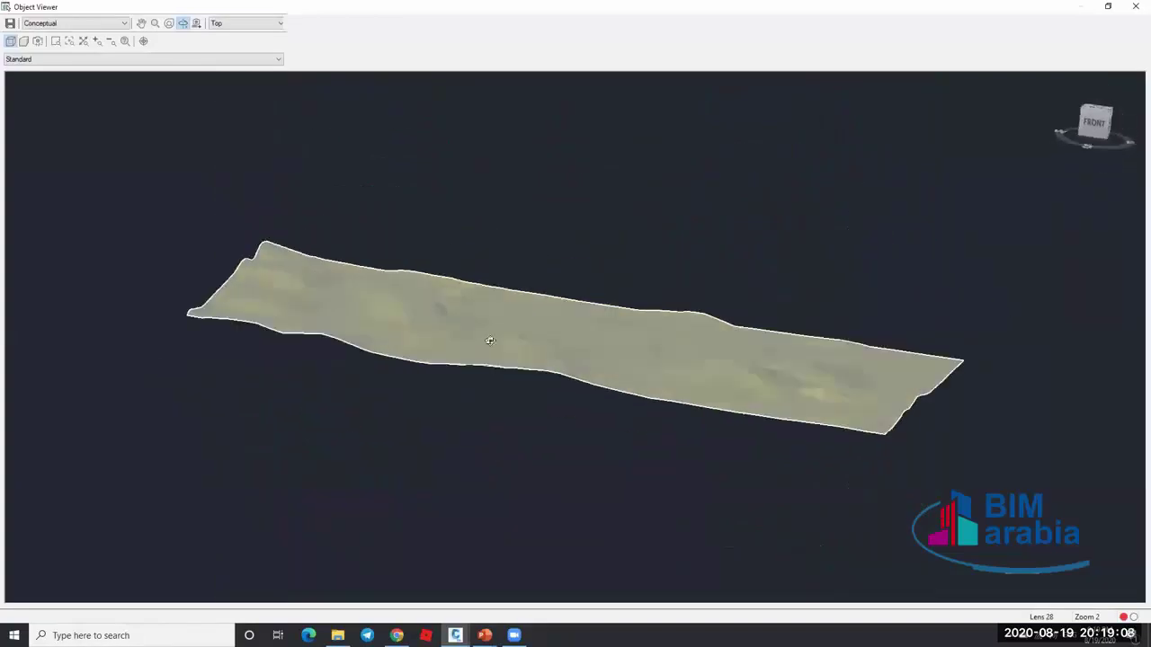
click(1094, 109)
click(1091, 113)
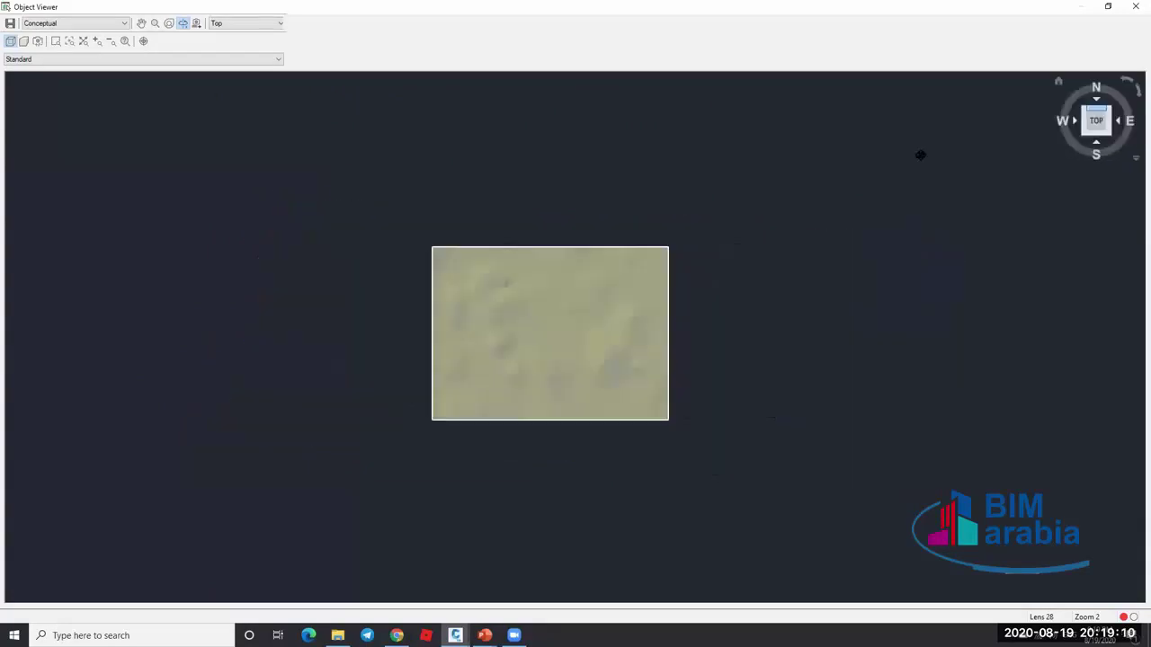
click(1136, 7)
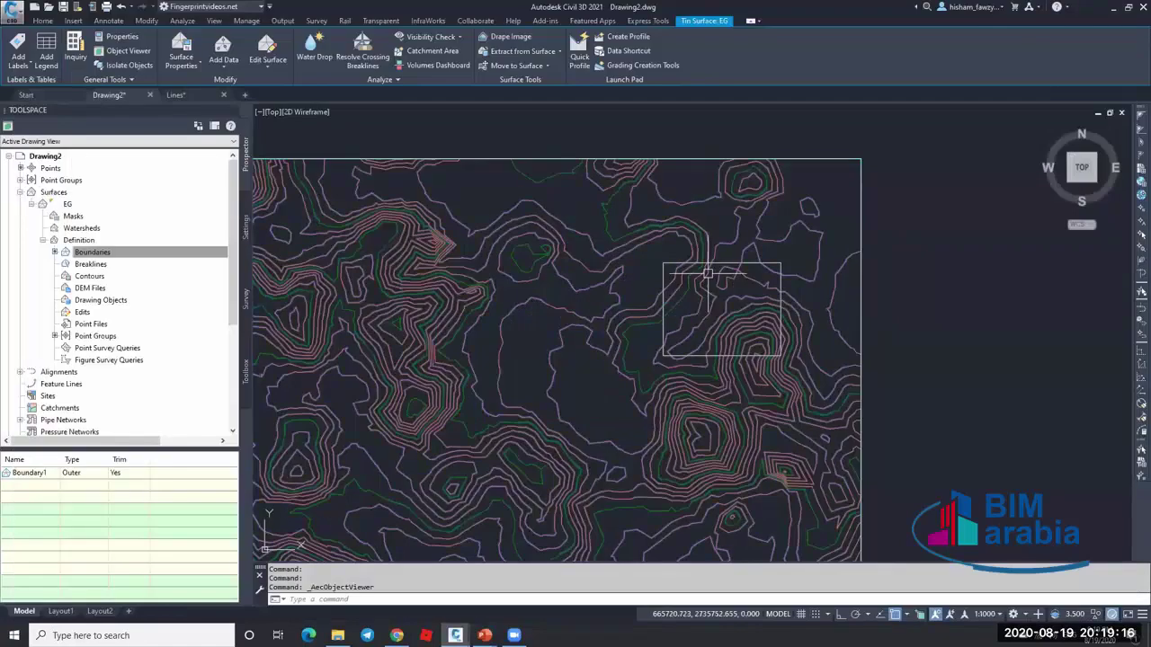
key(Escape)
click(781, 259)
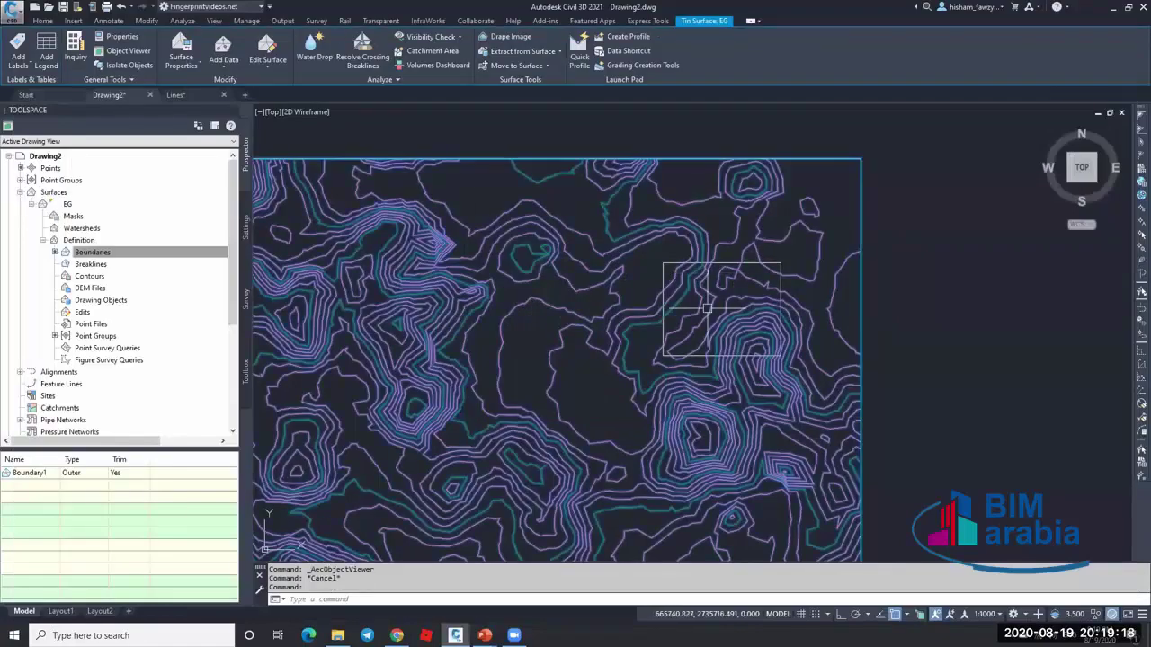
- Add the upper-right rectangle to EG as a Hide boundary, clearing its contours
key(Escape)
right_click(175, 255)
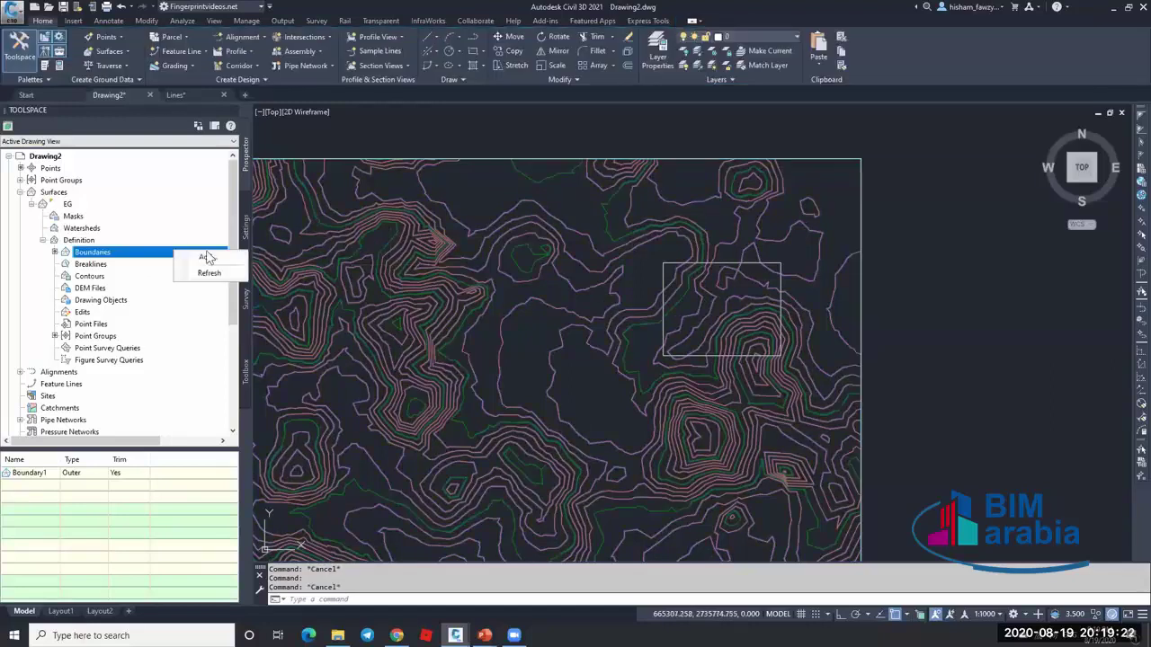
click(896, 287)
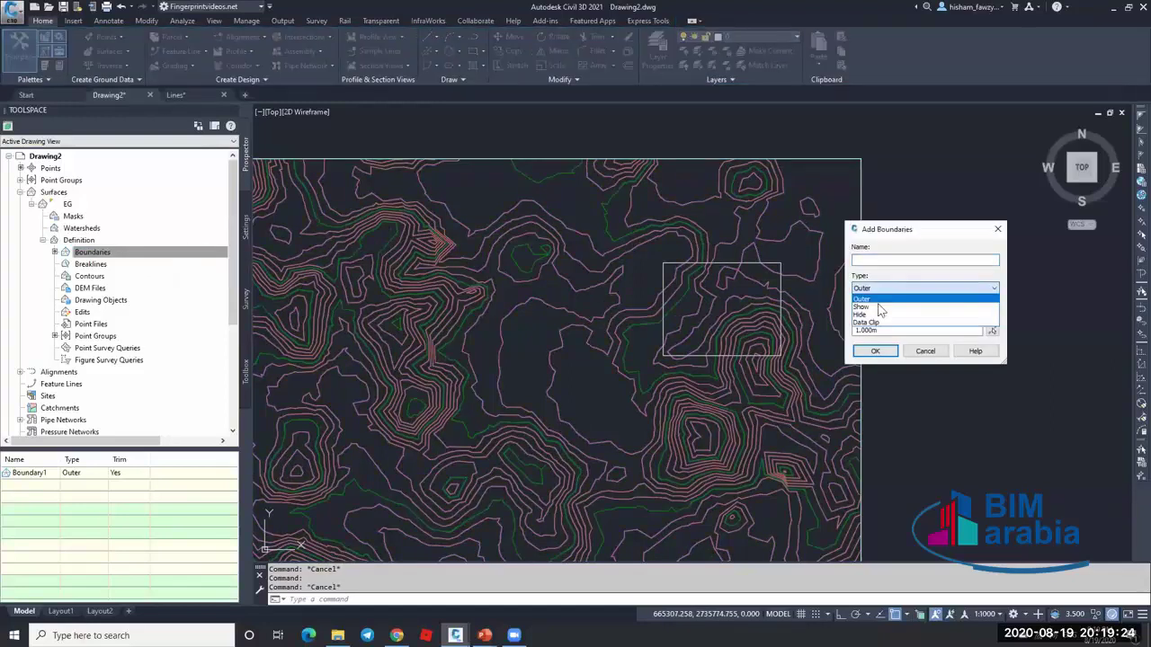
click(865, 315)
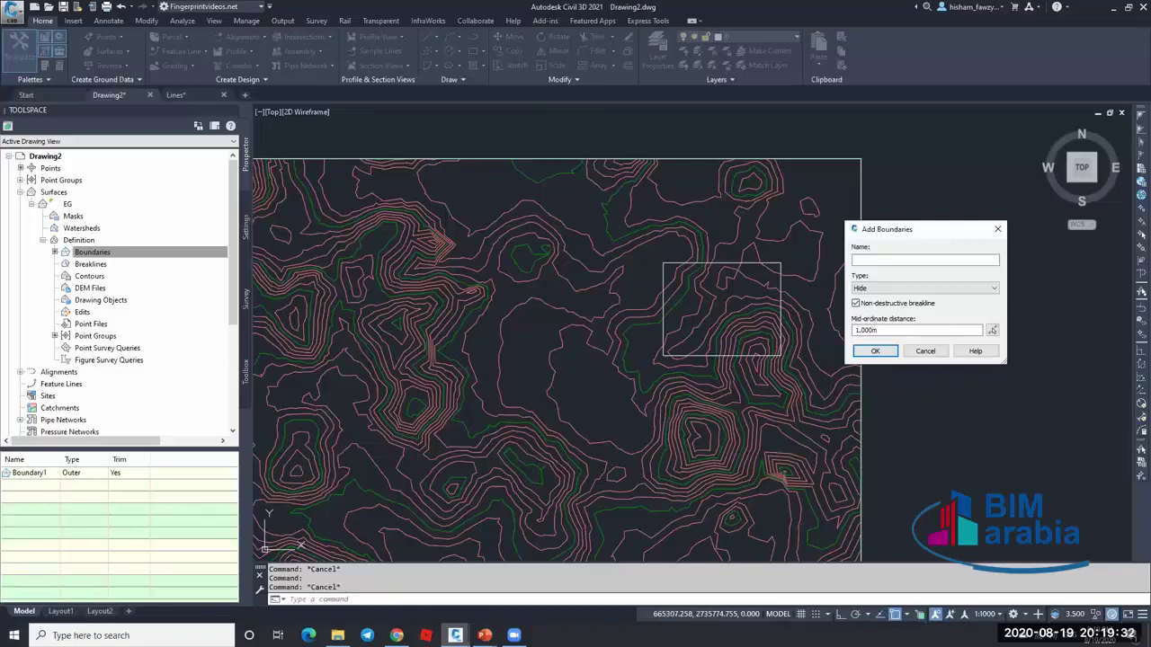
key(Return)
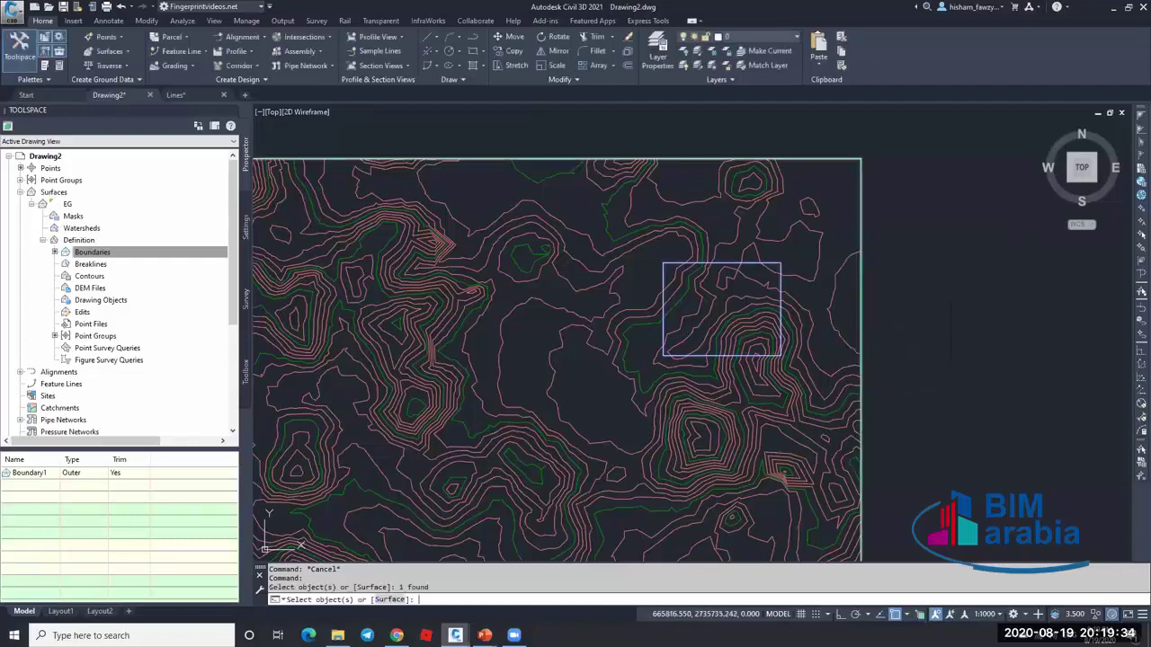
click(780, 295)
key(Escape)
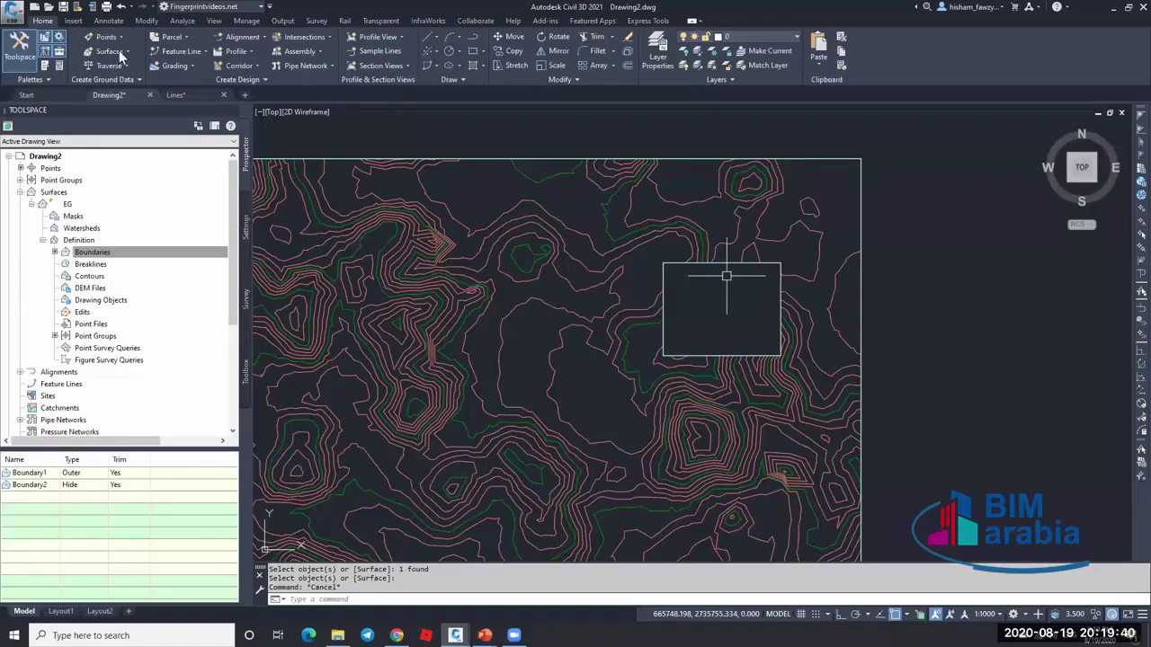
key(Escape)
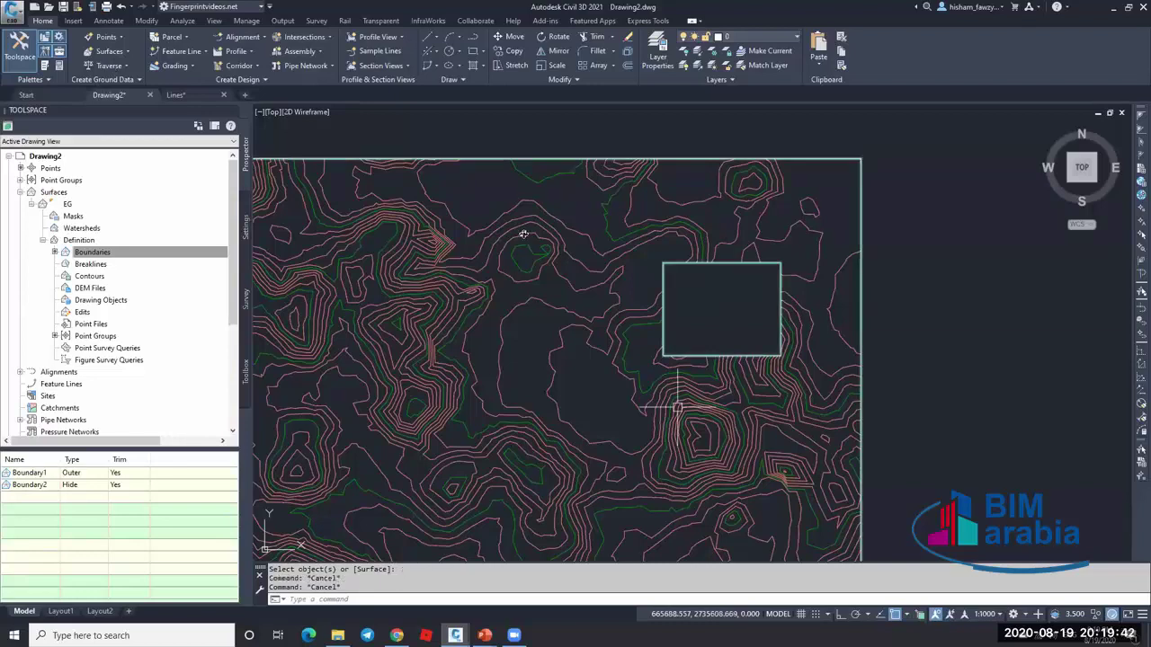
click(762, 303)
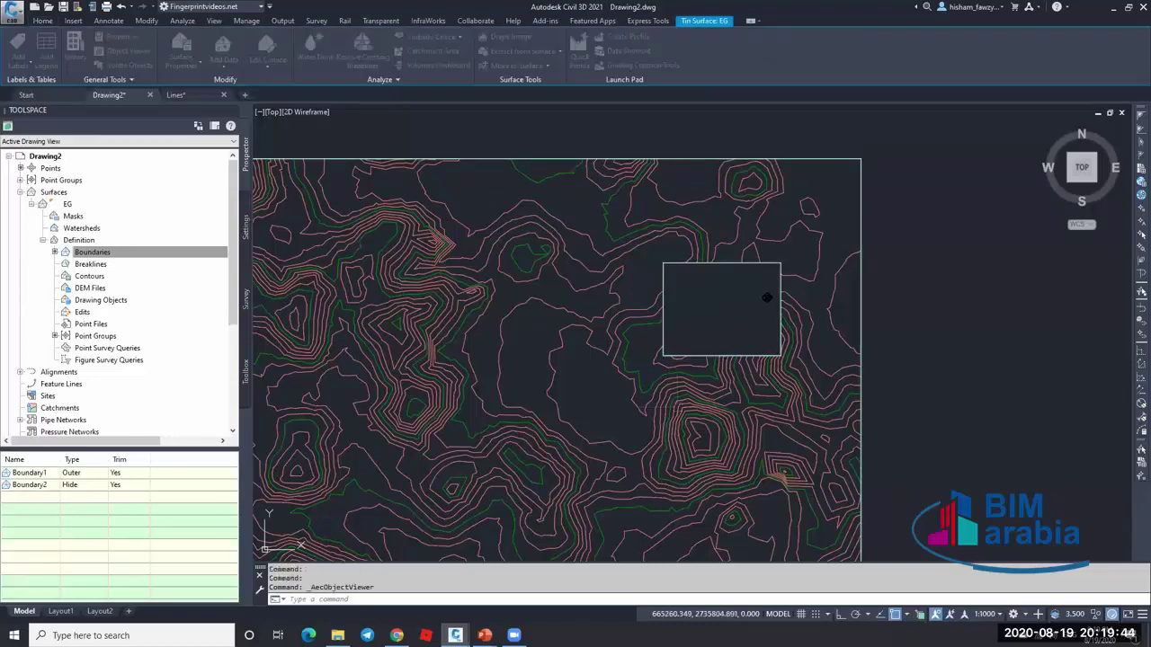
drag(478, 394, 735, 303)
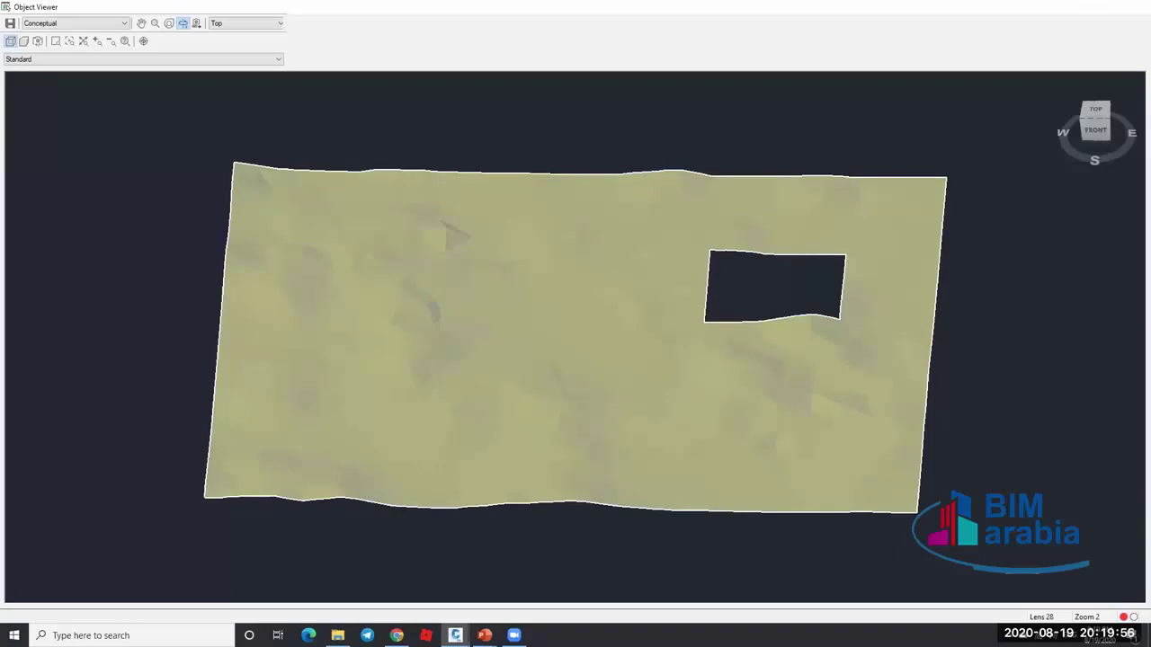
key(alt+F4)
key(Escape)
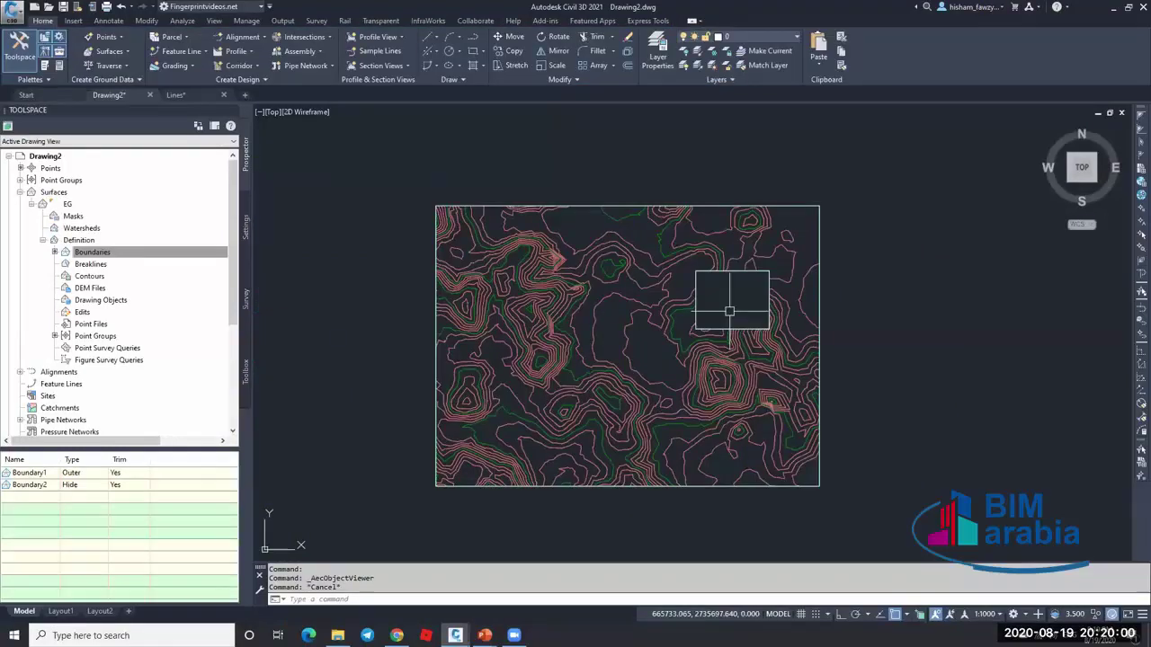
- Draw two more rectangles over the upper-left and lower-left contours
scroll(729, 311, up, 2)
scroll(738, 296, down, 2)
text(rec)
key(Return)
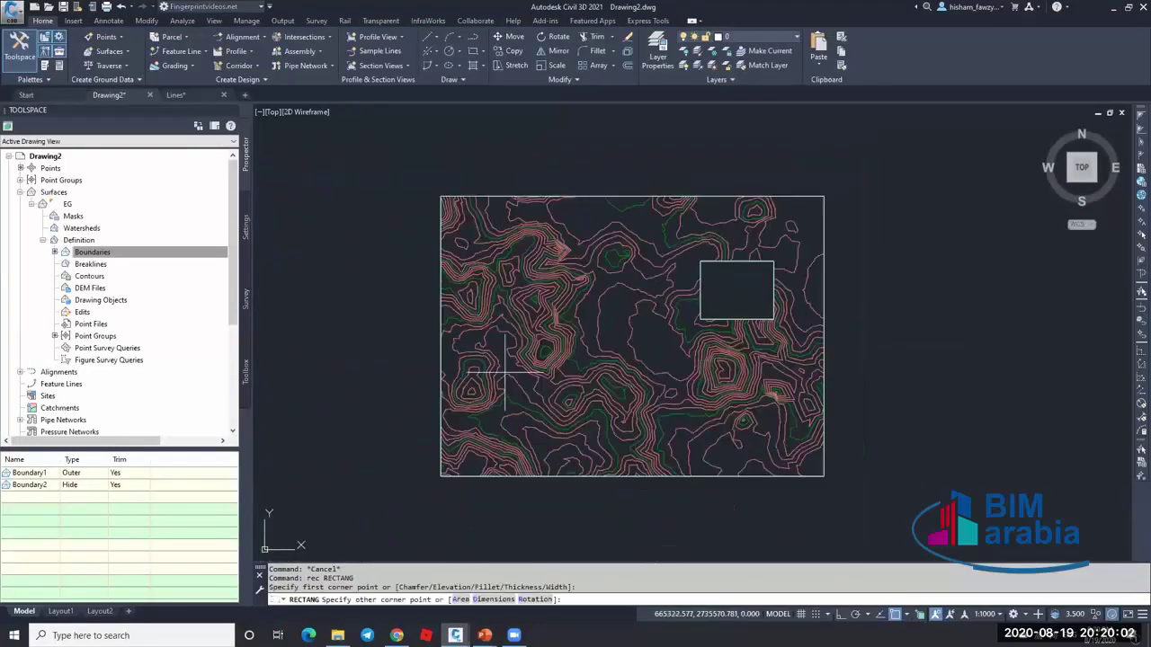
click(504, 372)
key(Return)
click(506, 227)
click(571, 286)
key(Escape)
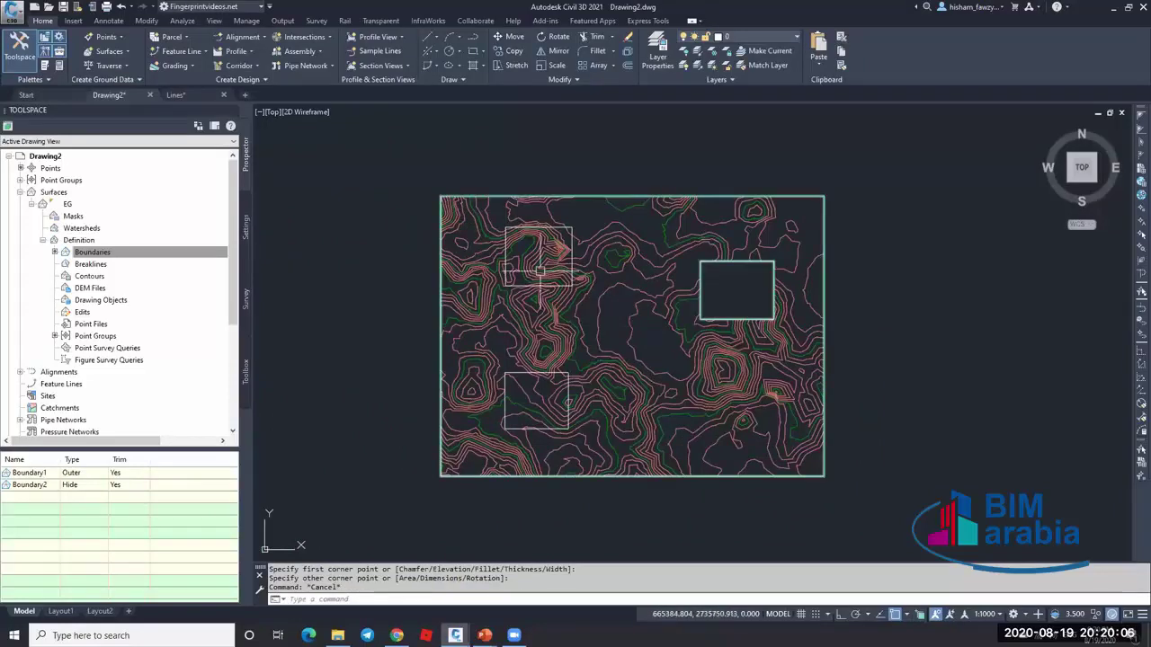
- Add a Hide boundary to EG using the upper-left and bottom-left rectangles
click(158, 254)
right_click(171, 255)
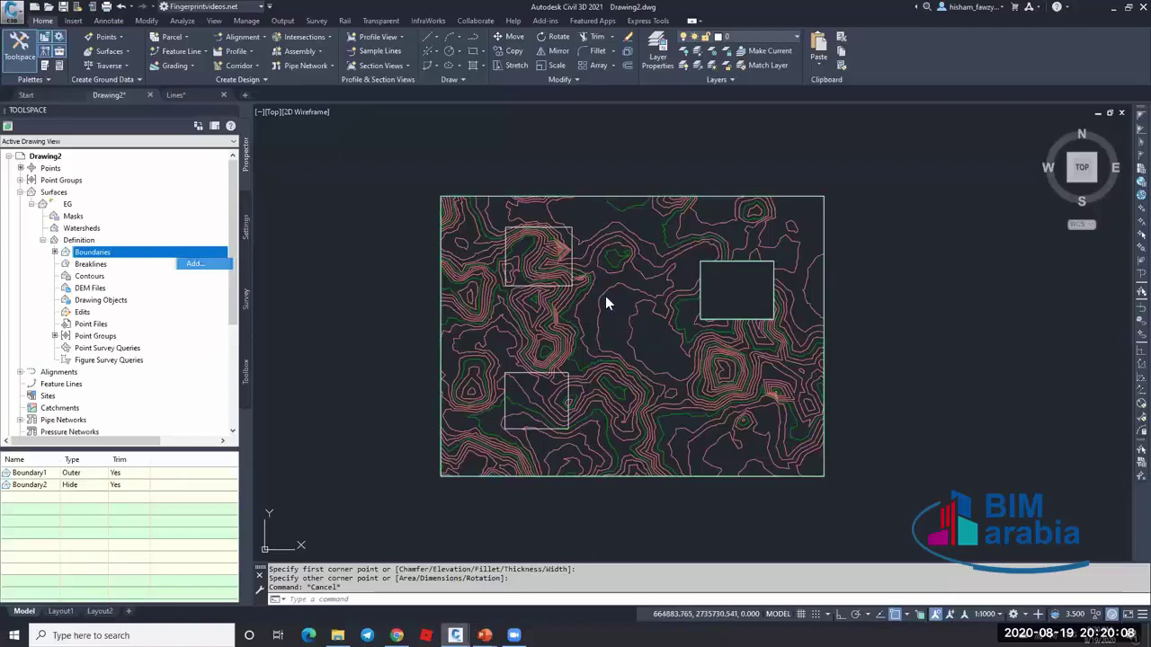
key(Return)
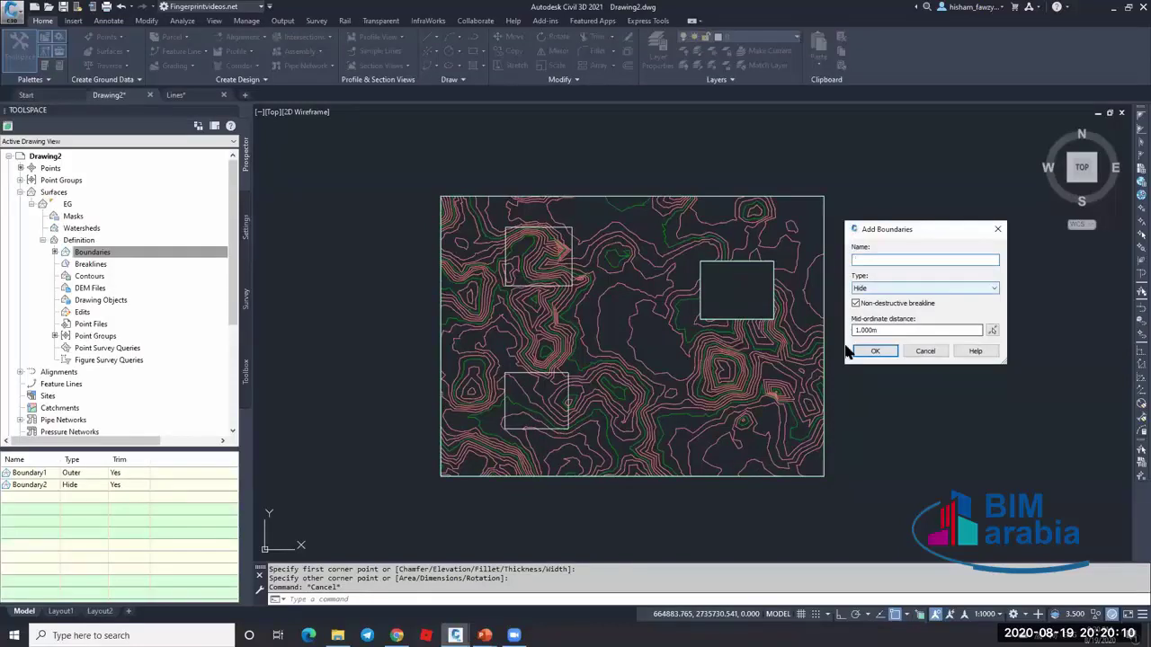
click(854, 351)
click(571, 270)
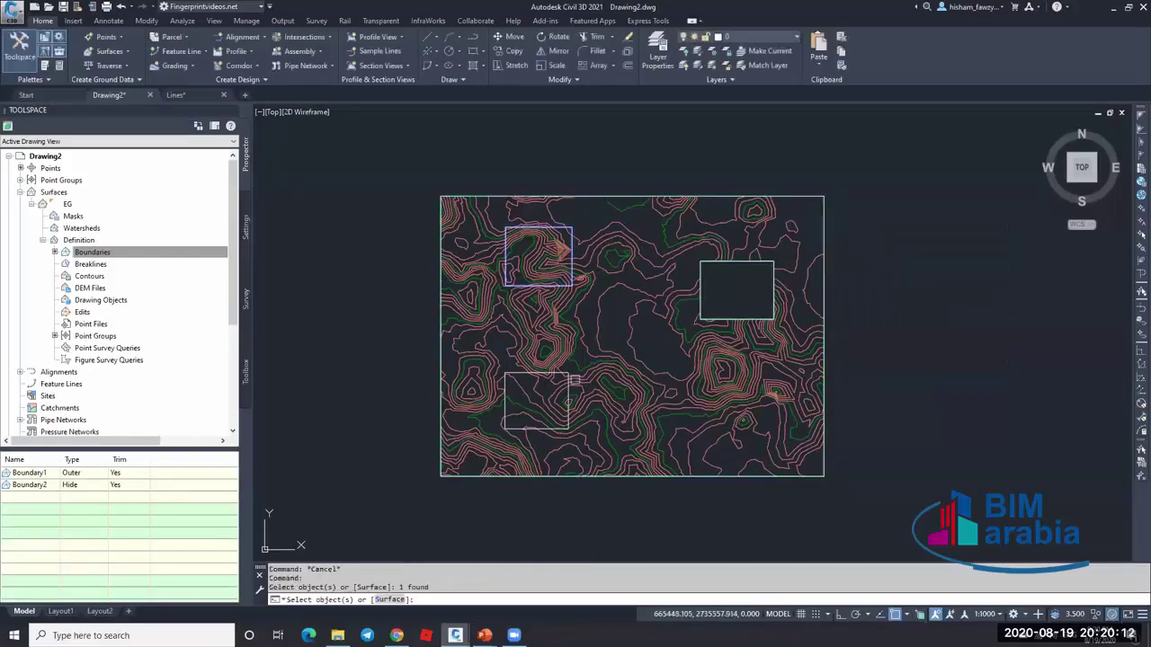
click(568, 385)
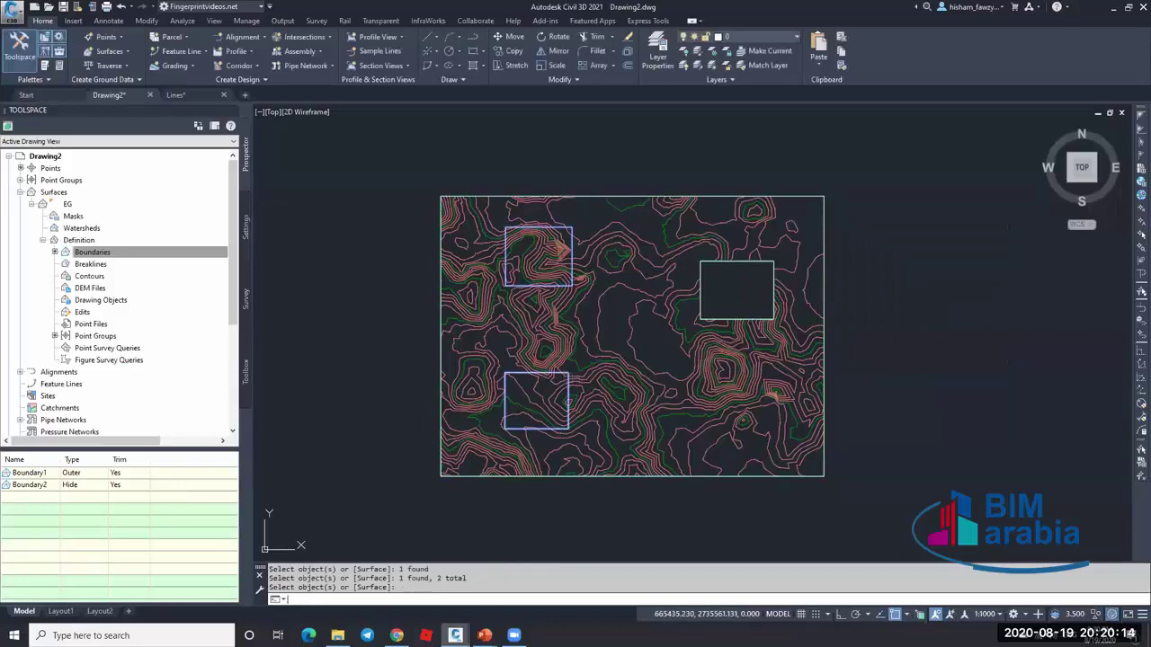
key(Return)
key(Escape)
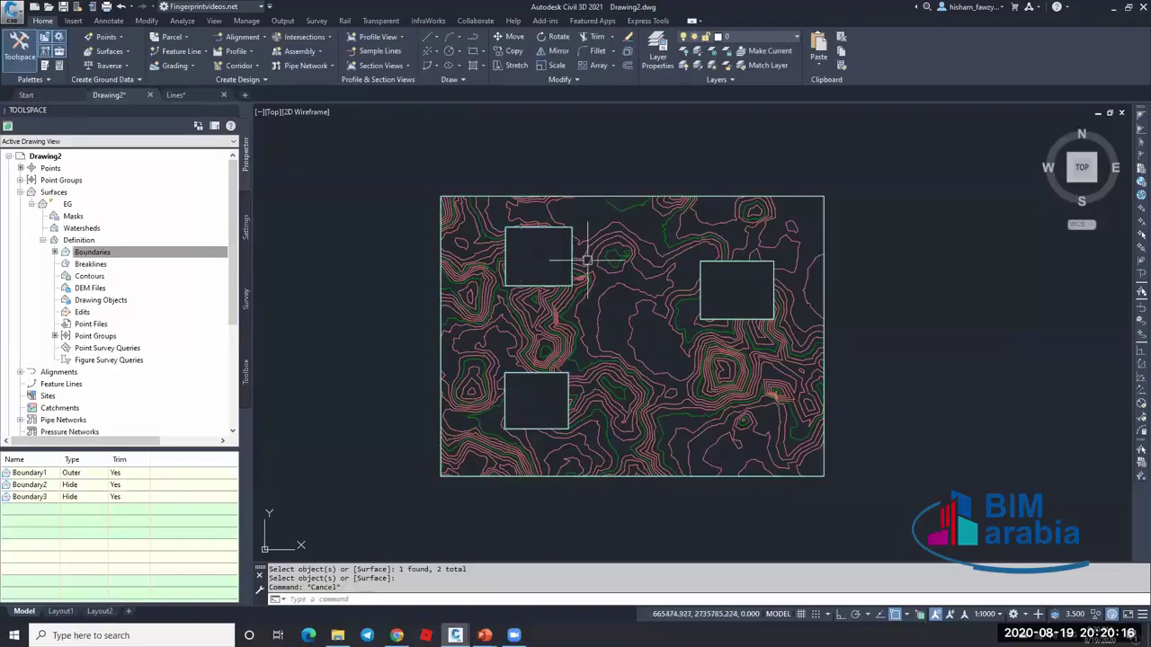
key(Escape)
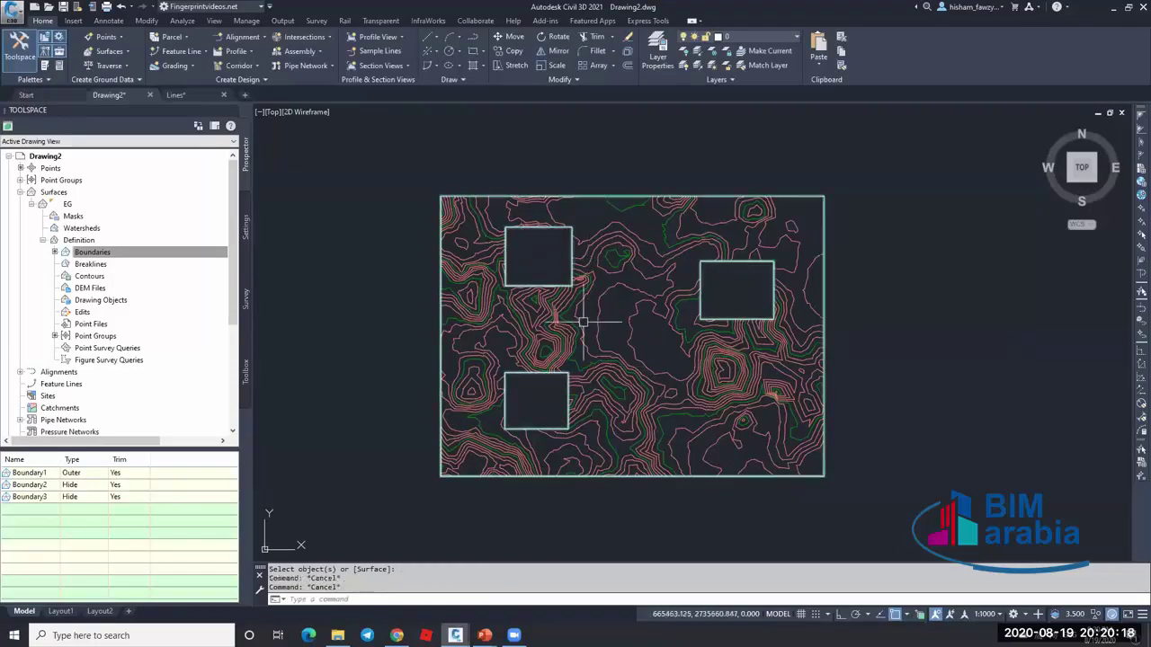
scroll(561, 286, up, 3)
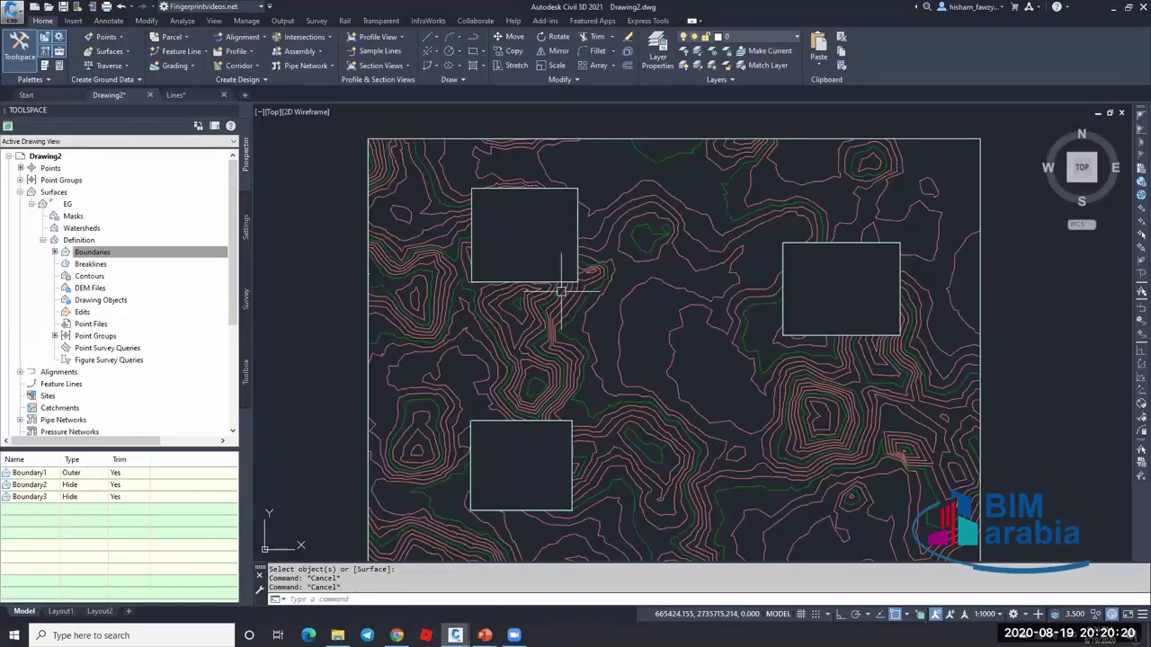
click(558, 391)
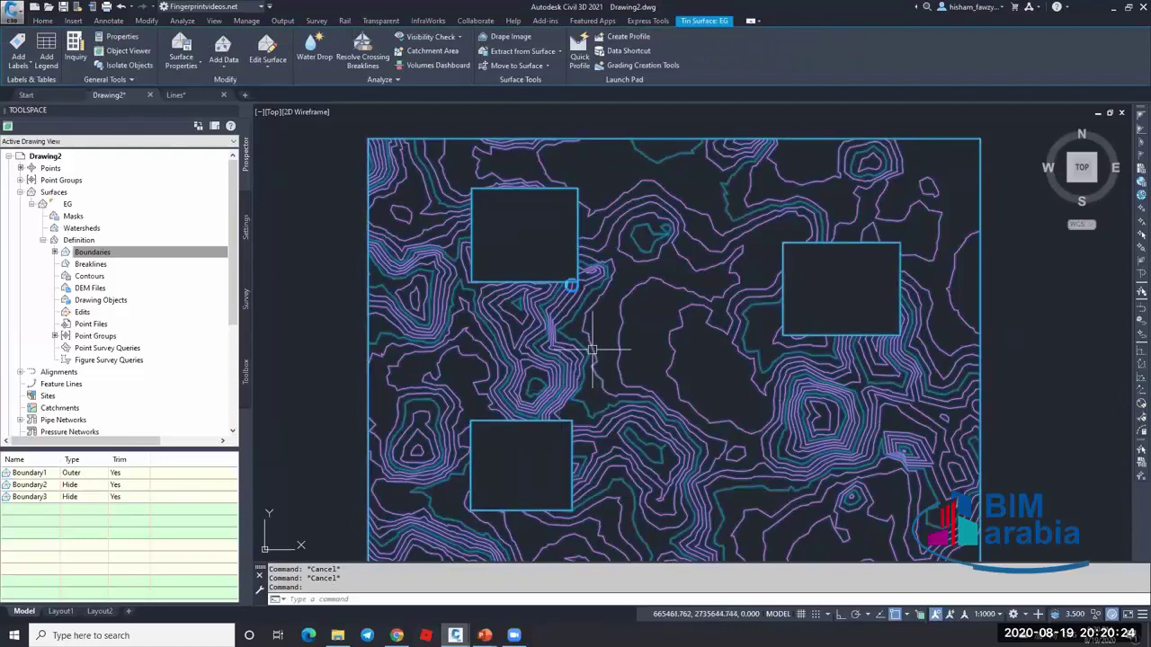
middle_drag(571, 286, 578, 230)
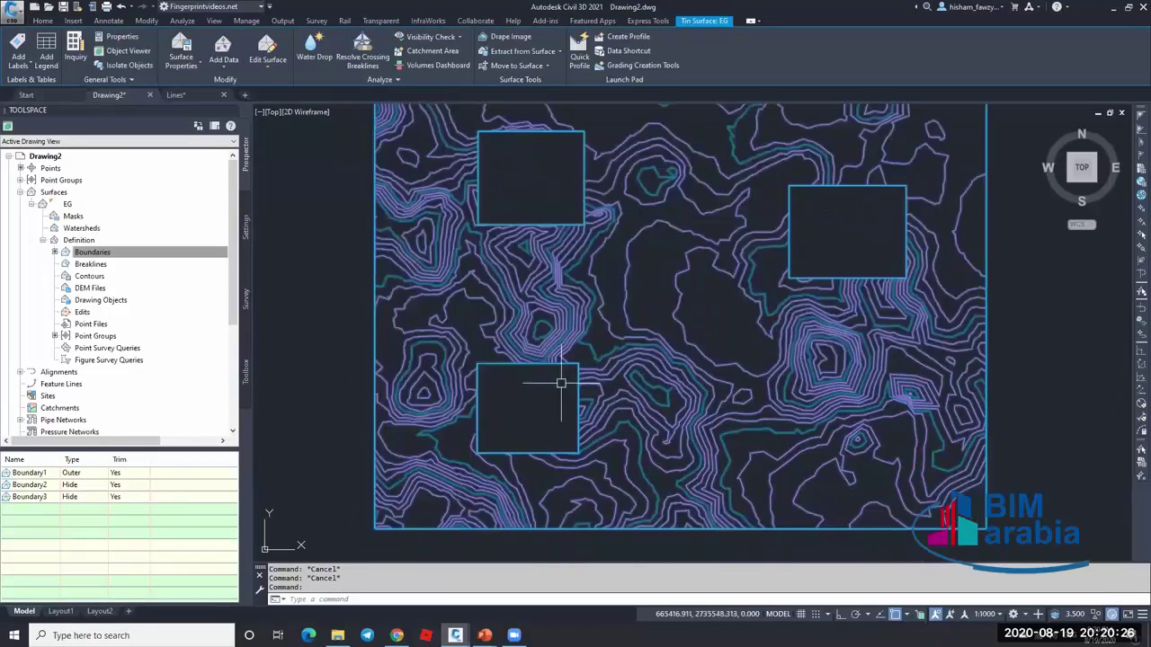
key(Escape)
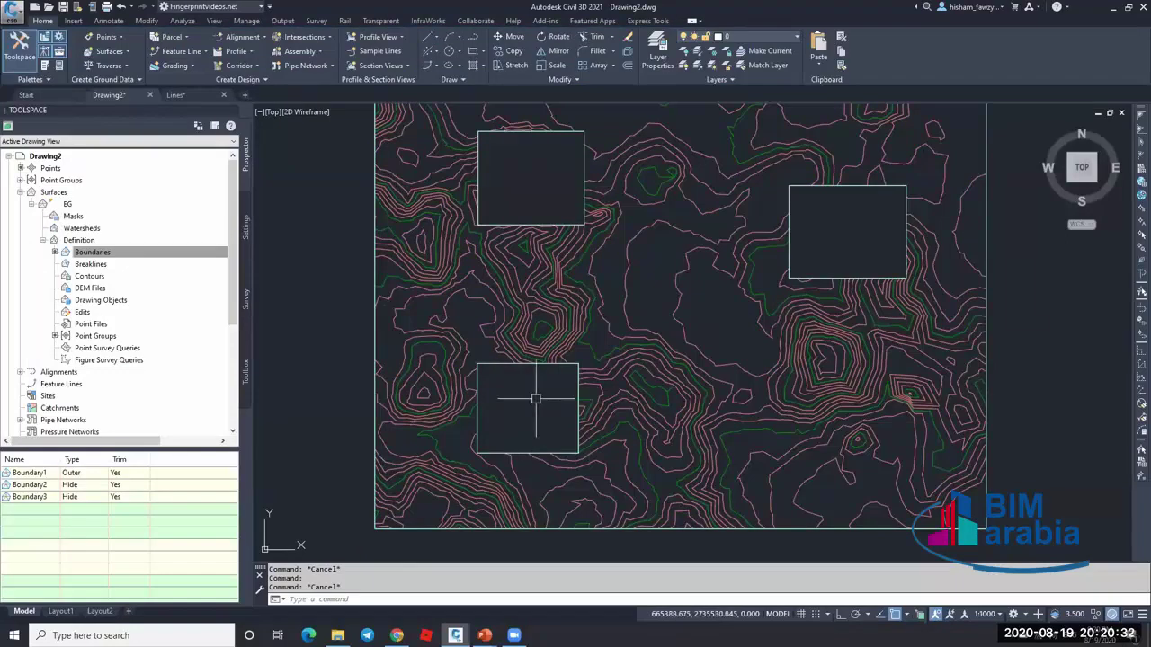
click(568, 328)
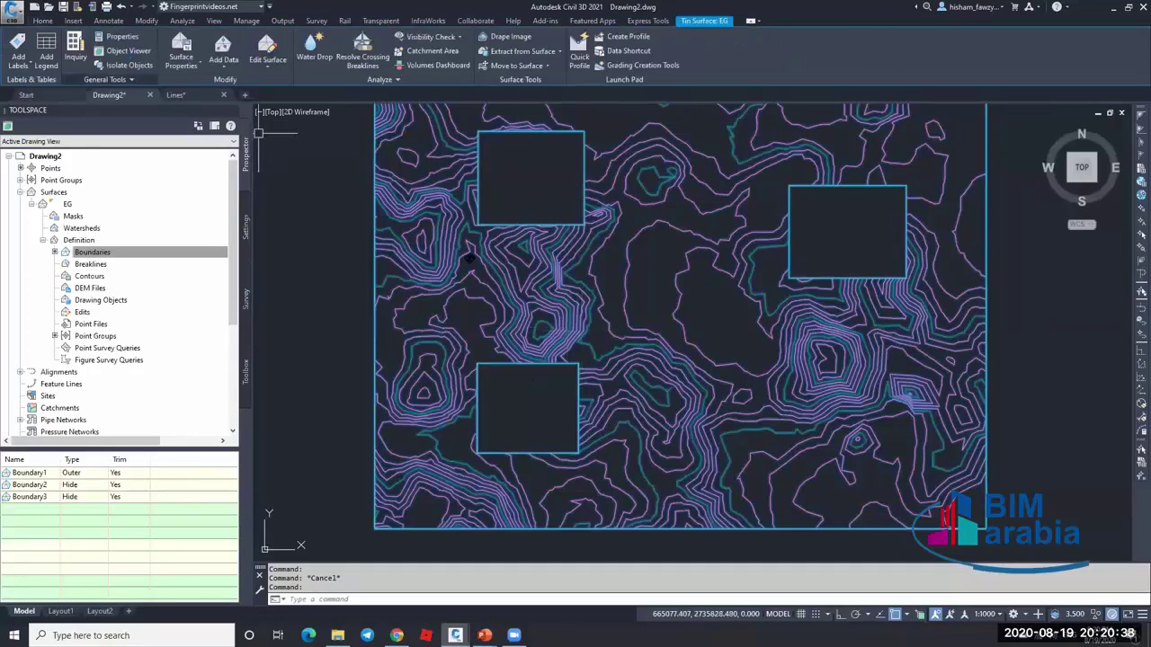
right_click(437, 329)
click(485, 422)
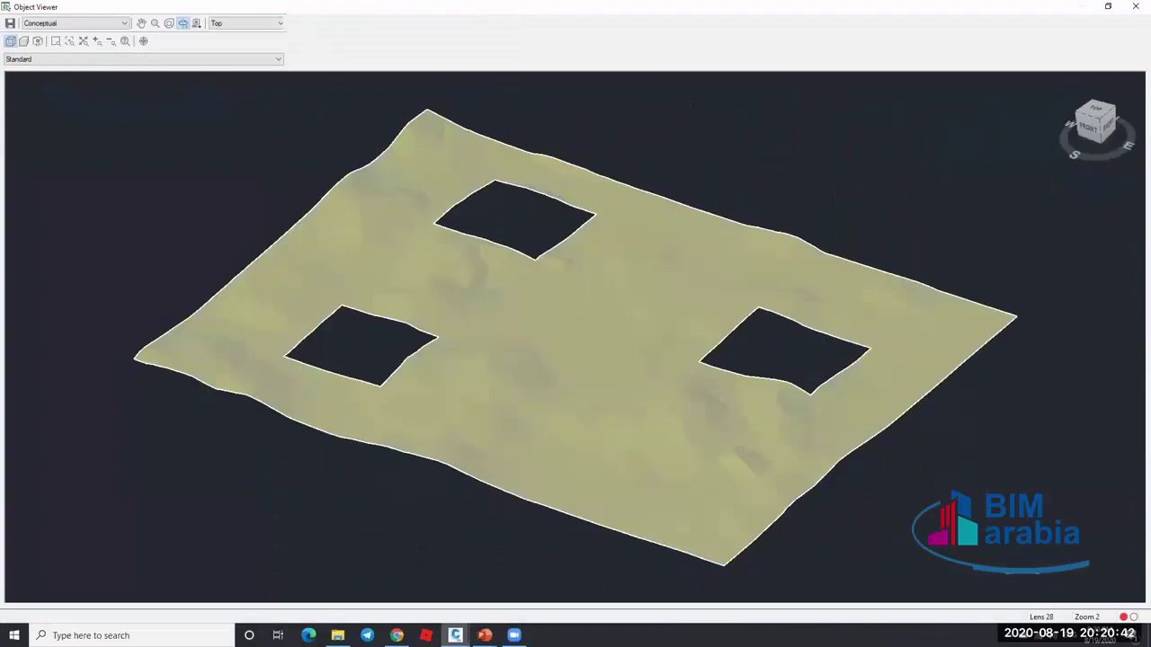
key(alt+F4)
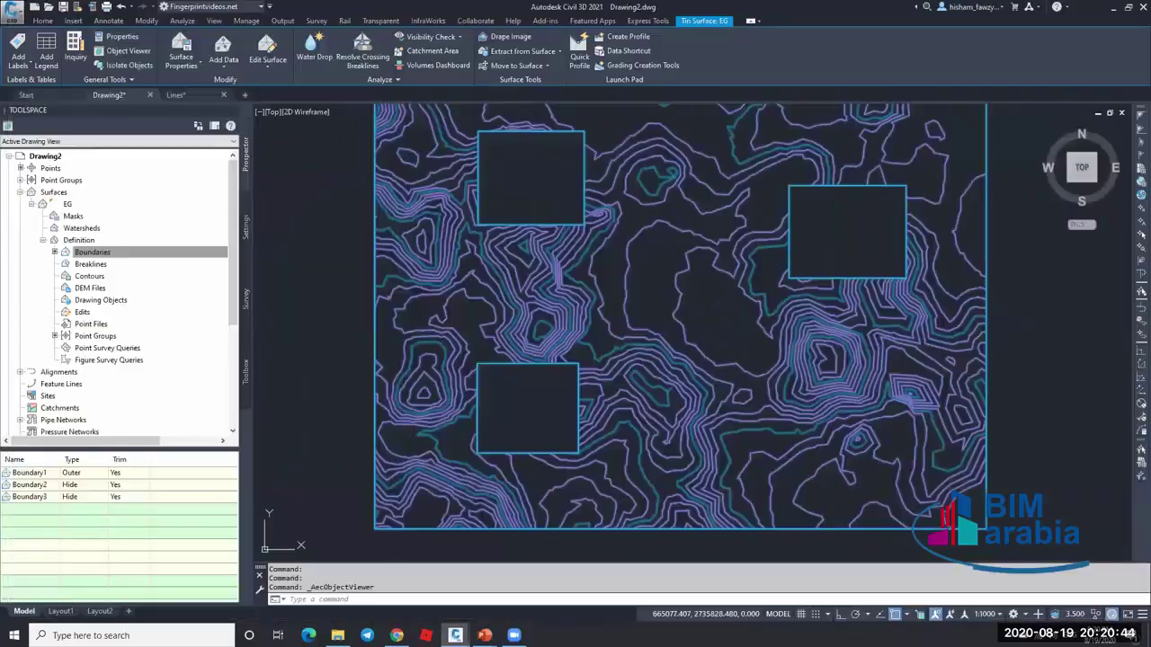
key(Escape)
scroll(618, 316, down, 2)
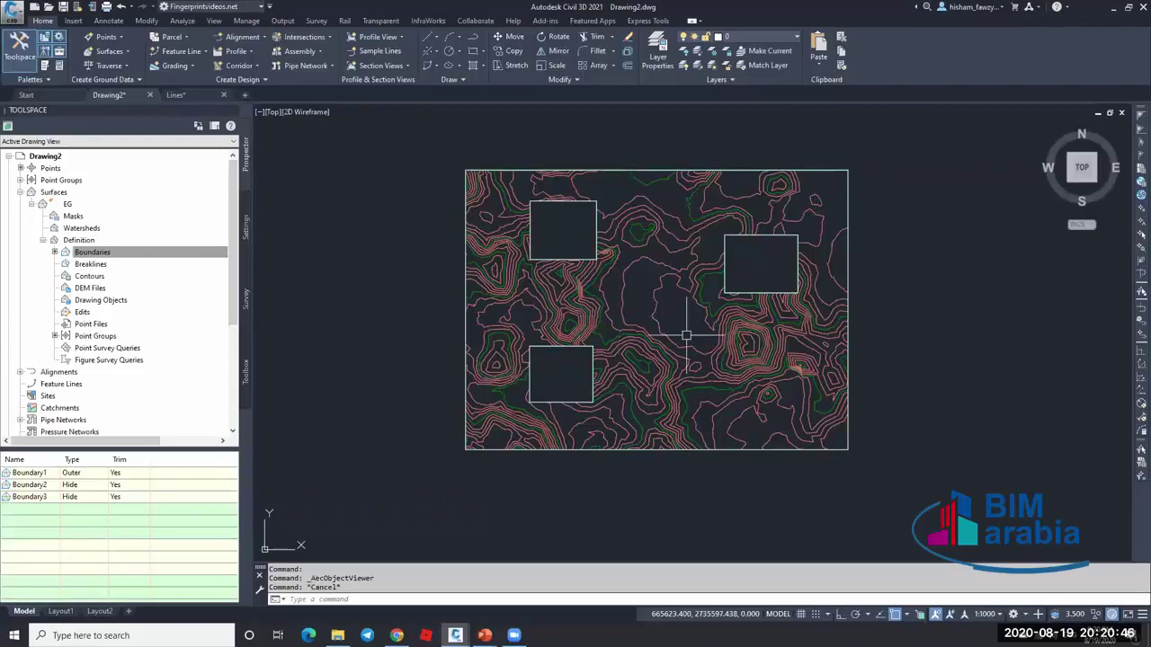
scroll(634, 339, up, 2)
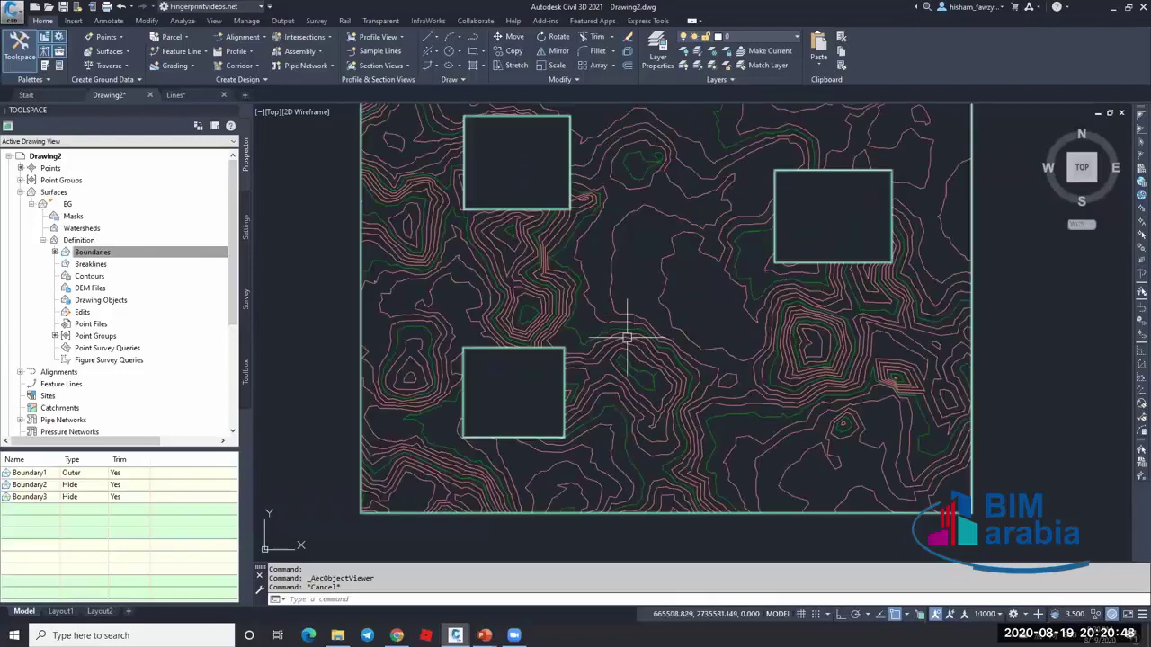
mouse_move(631, 336)
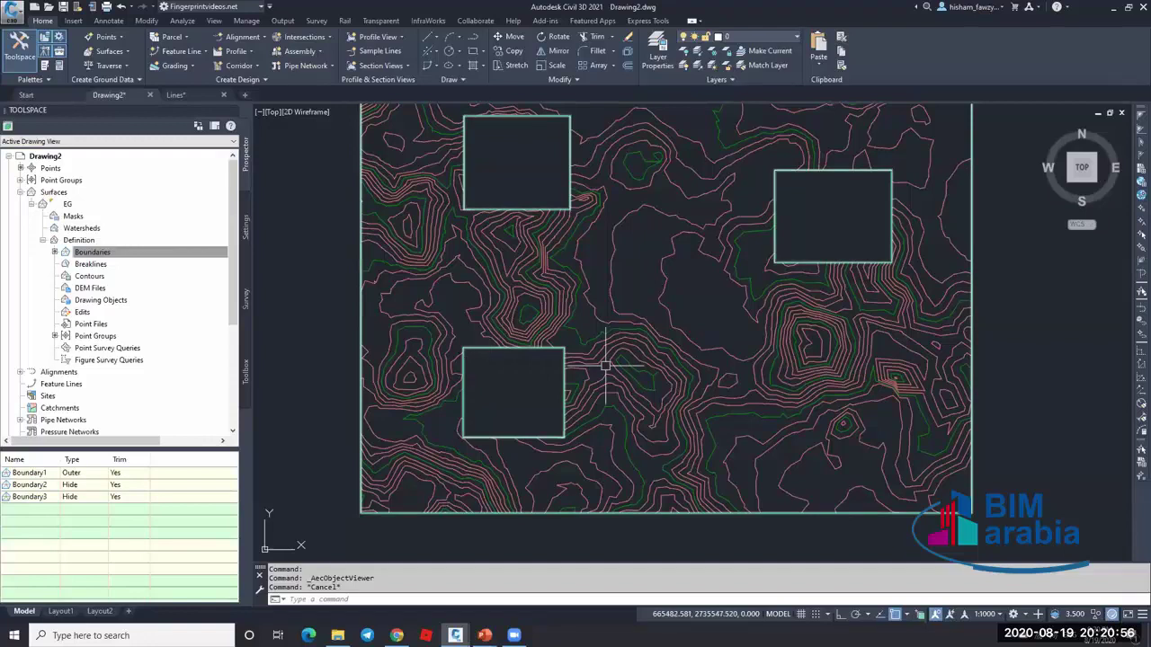
- Add a Show boundary to EG from the bottom-left and top-left rectangles, restoring their contours
right_click(126, 256)
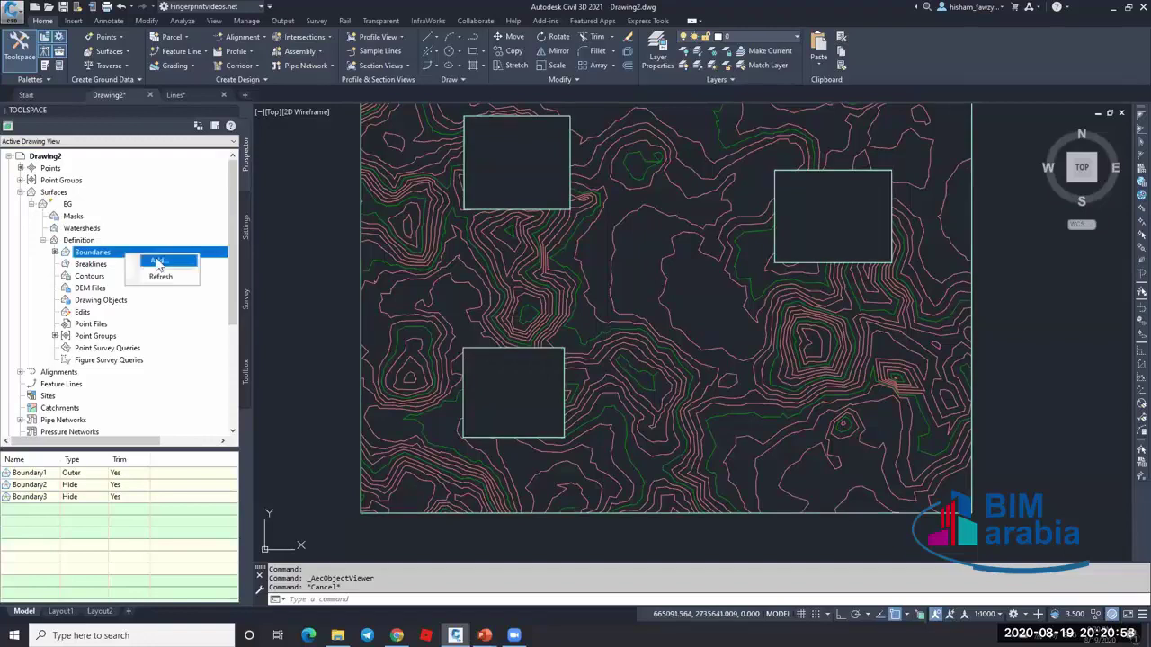
click(153, 261)
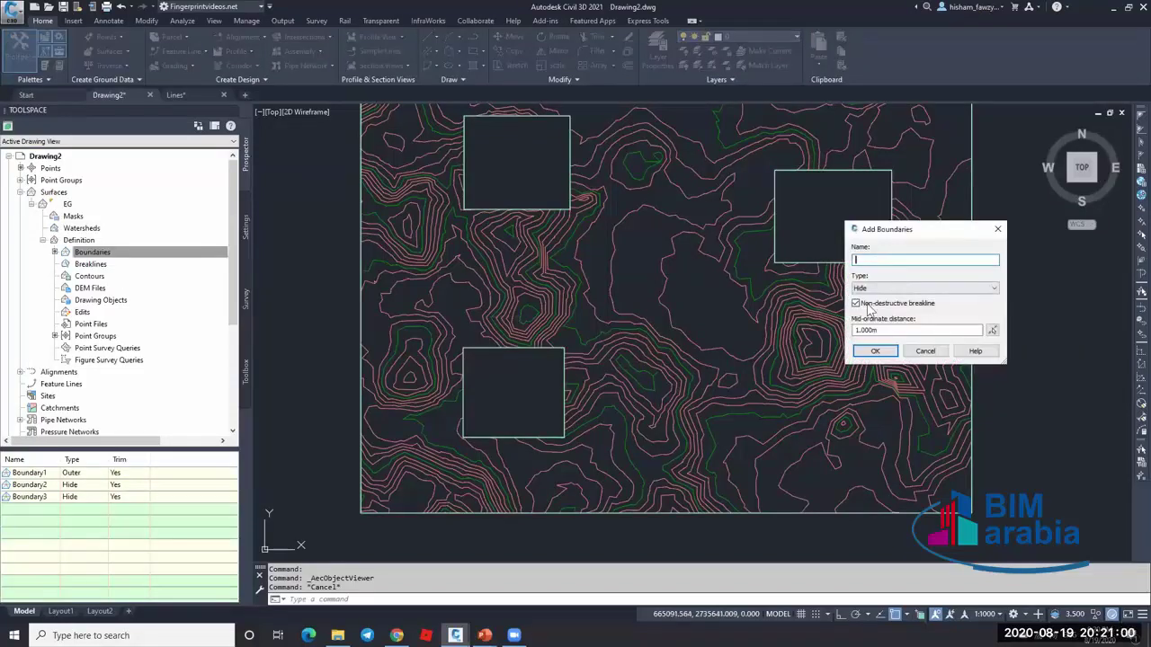
key(Tab)
key(Down)
click(872, 353)
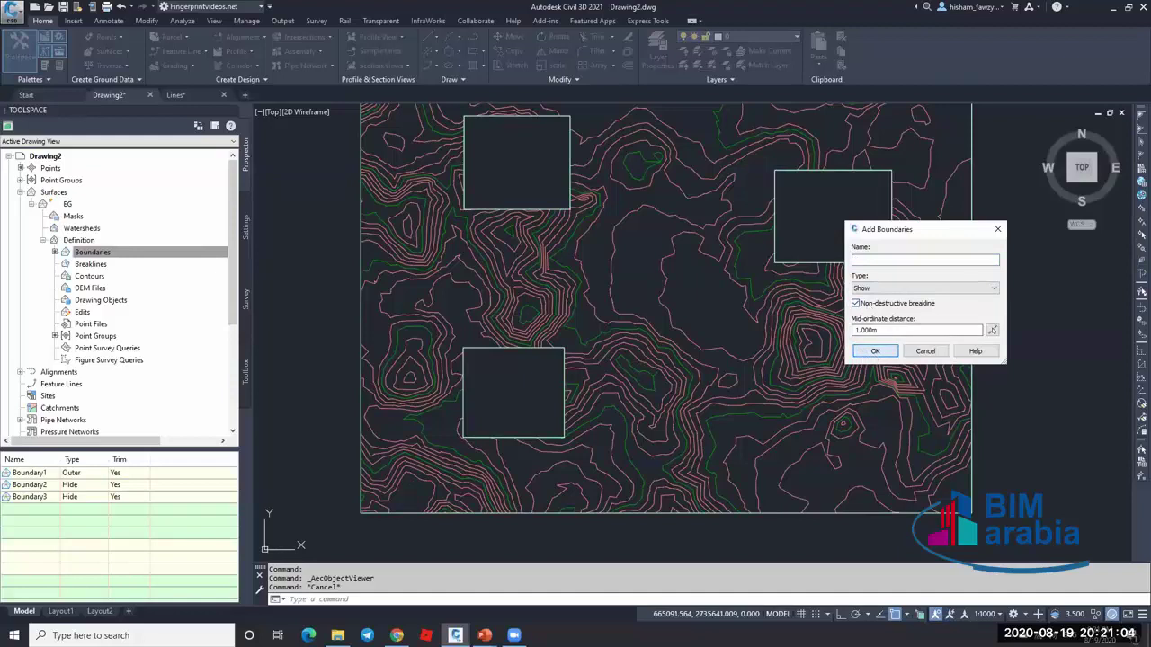
click(562, 381)
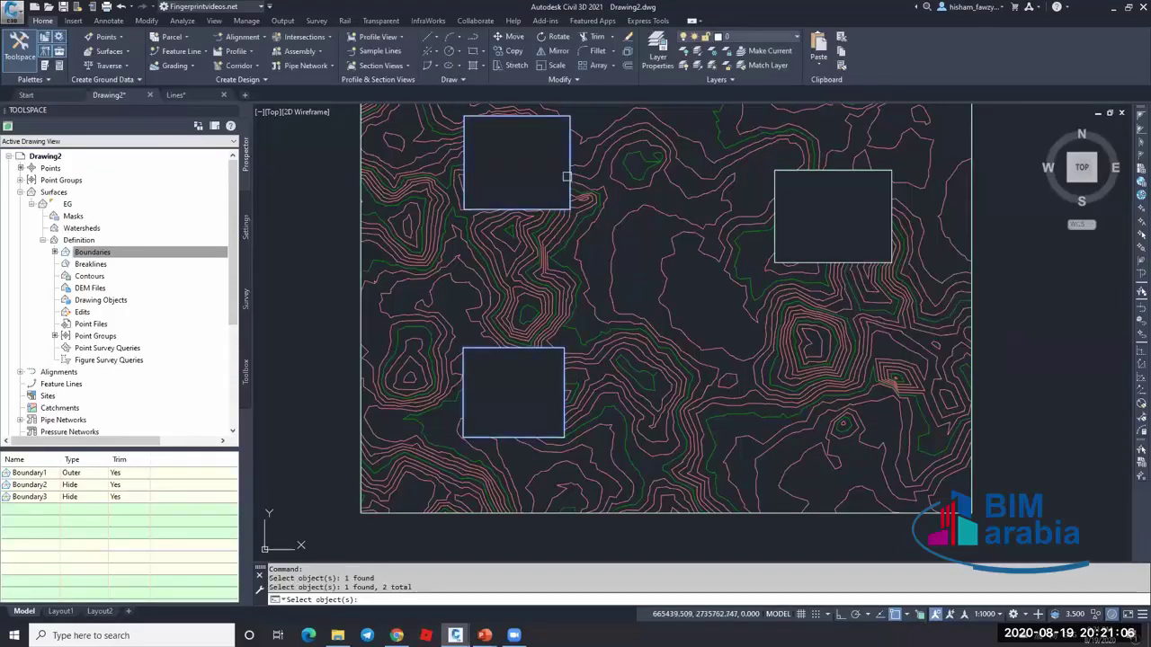
click(567, 176)
key(Return)
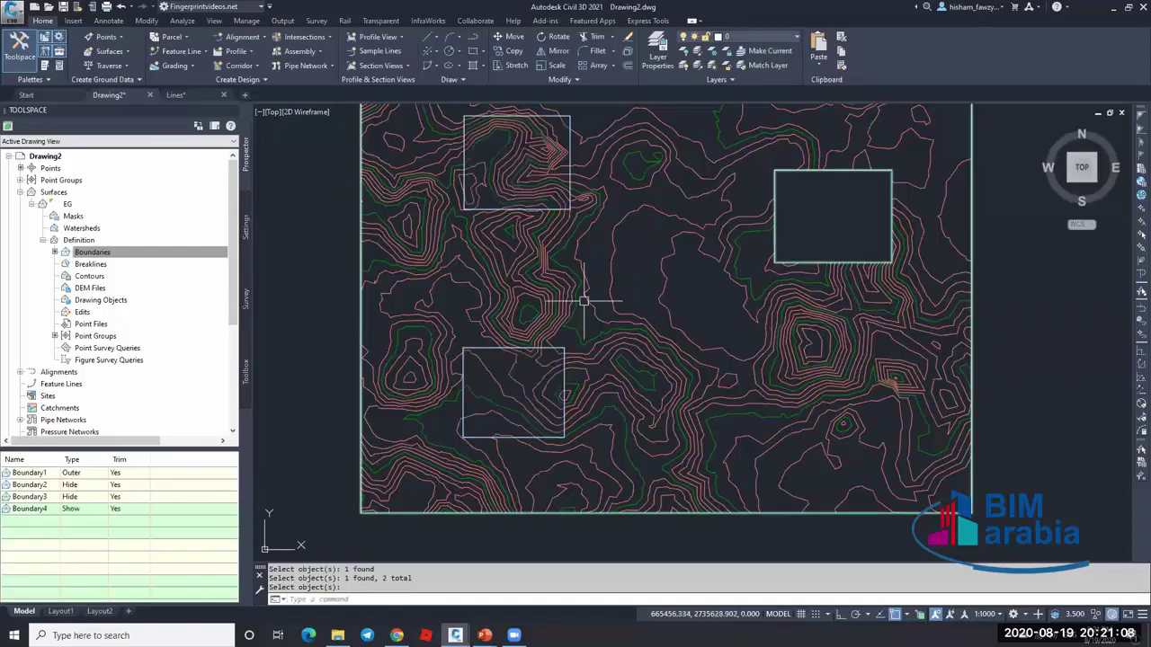
key(Escape)
key(Escape)
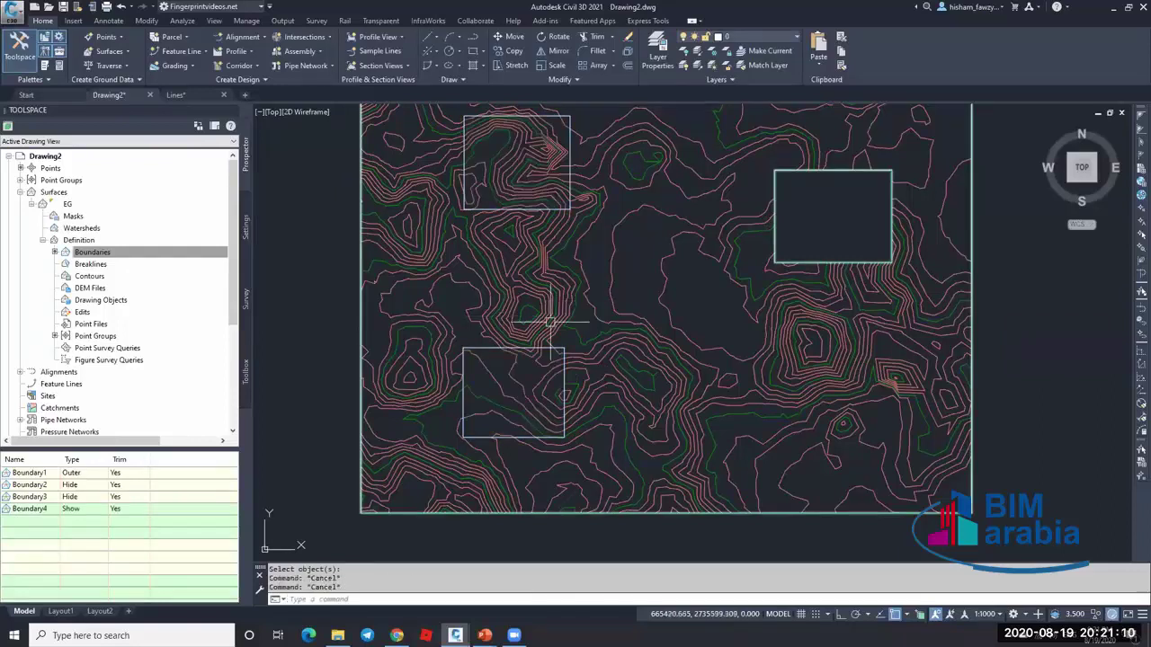
click(548, 321)
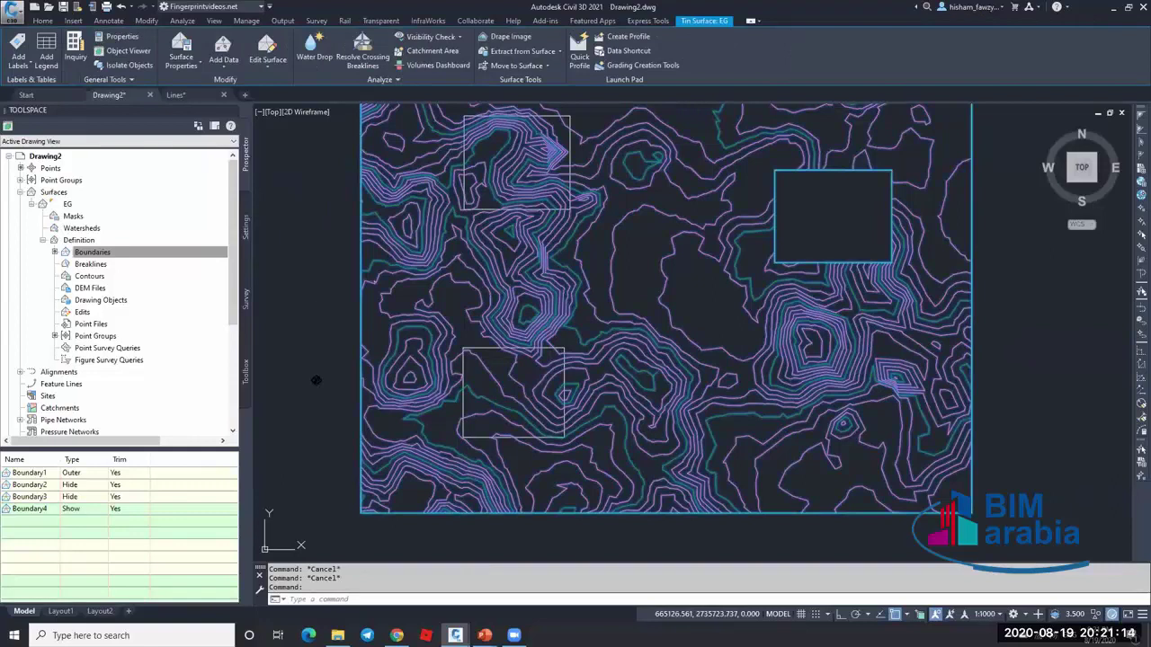
double_click(441, 383)
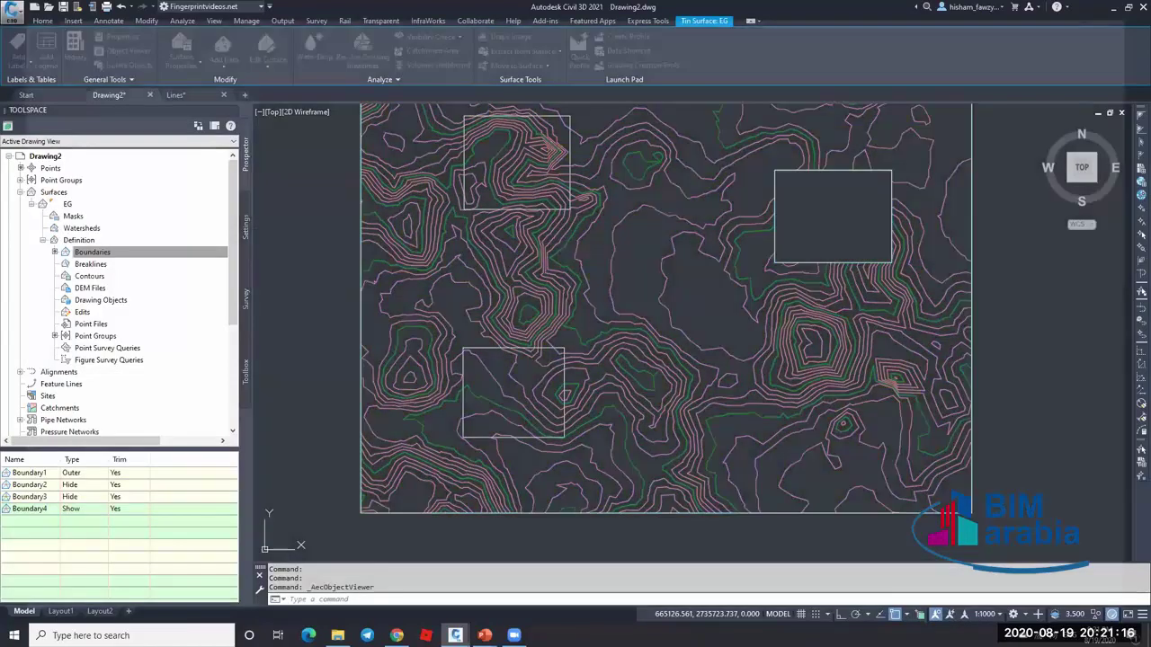
key(alt+F4)
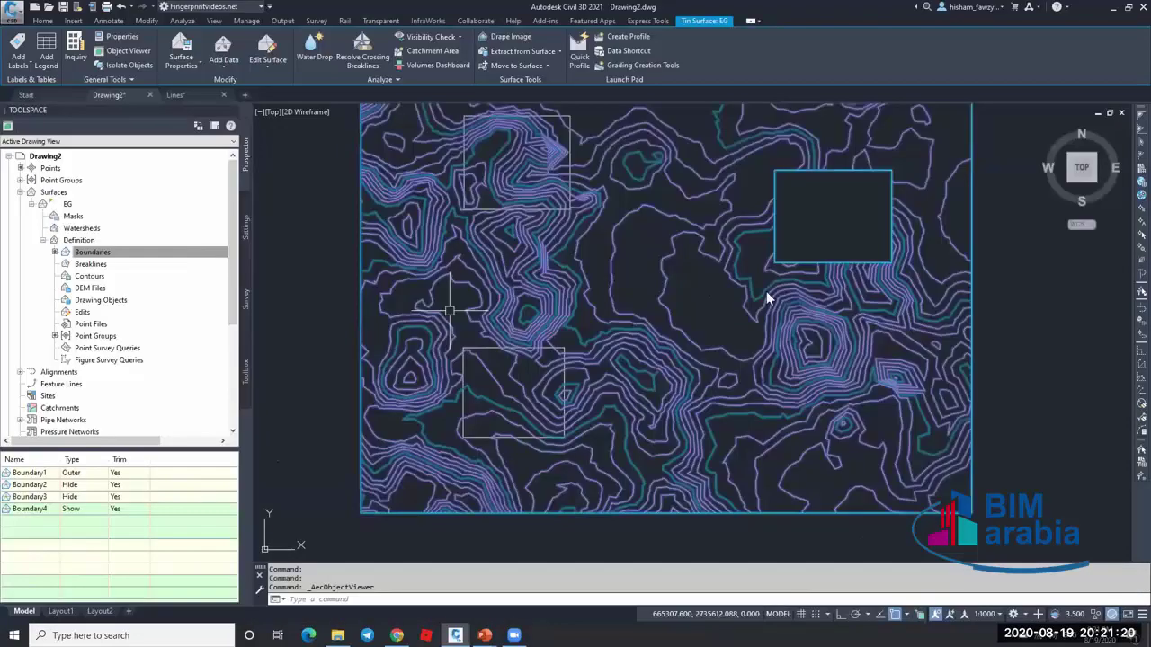
key(Escape)
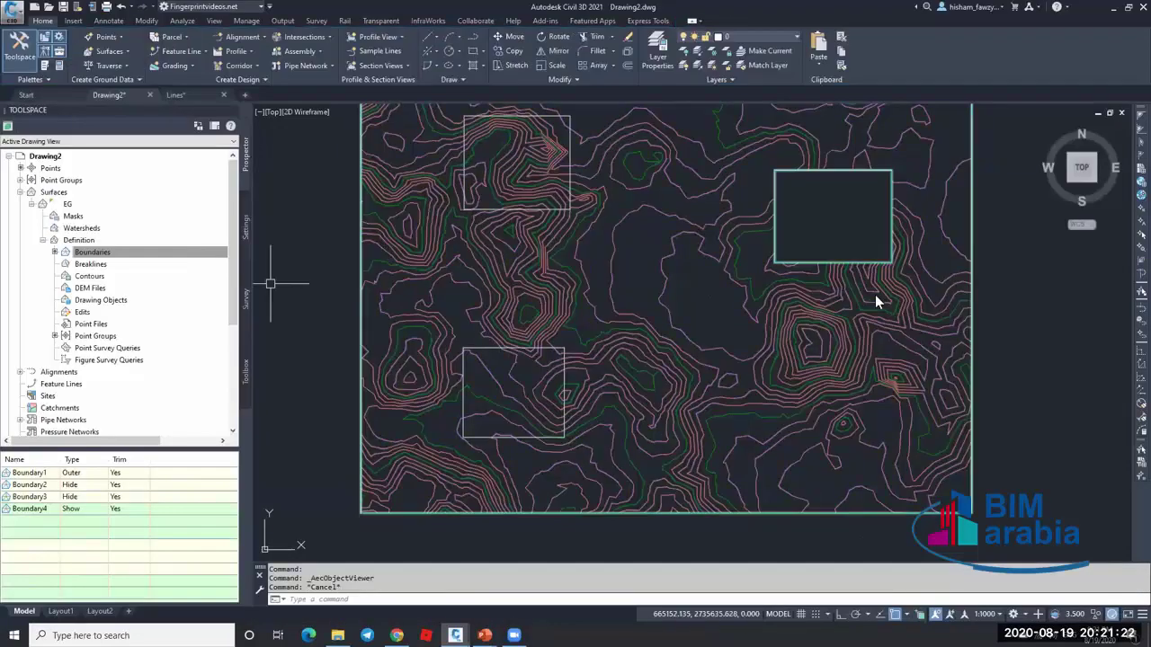
click(874, 288)
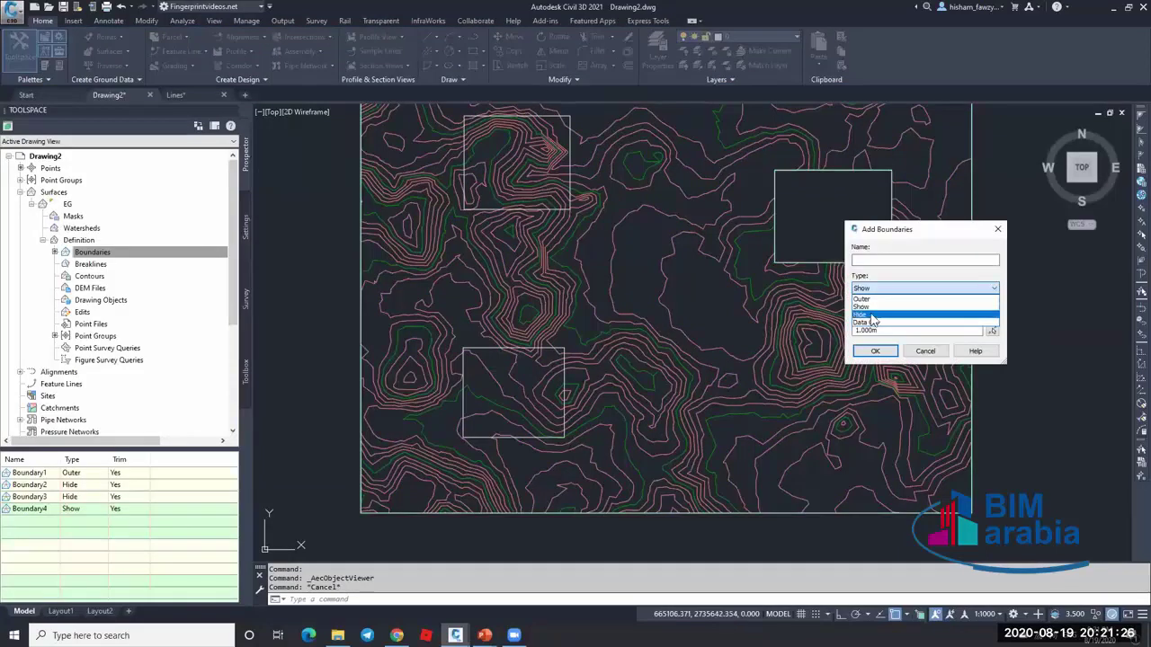
click(917, 350)
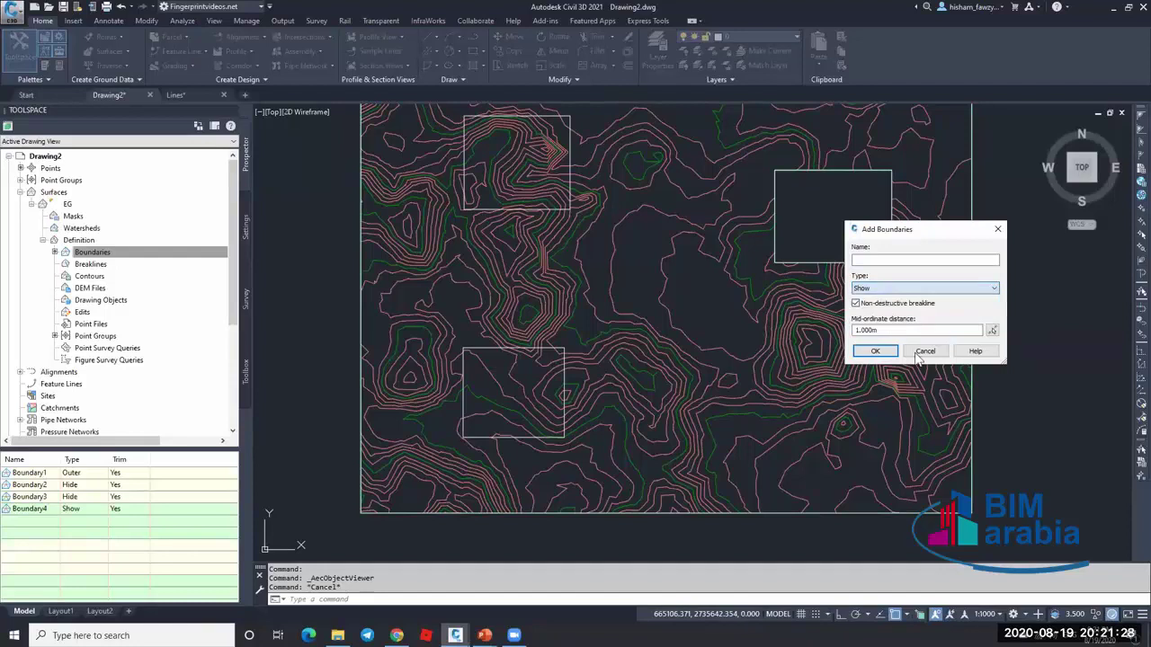
click(923, 352)
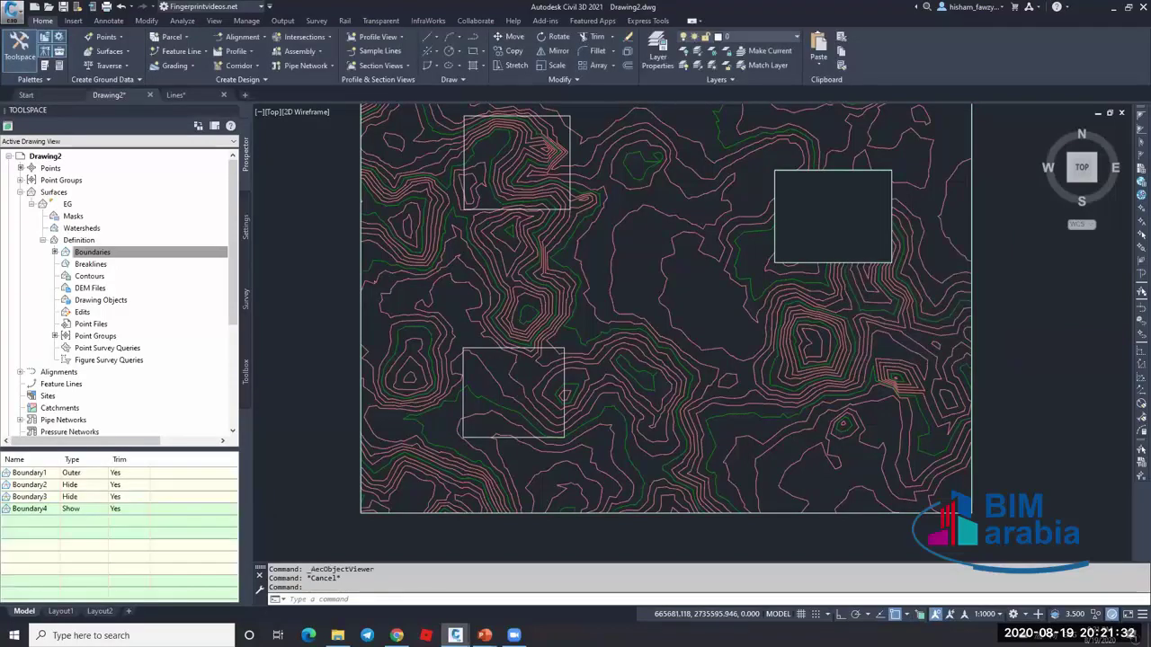
scroll(780, 265, down, 2)
key(Escape)
scroll(564, 414, up, 4)
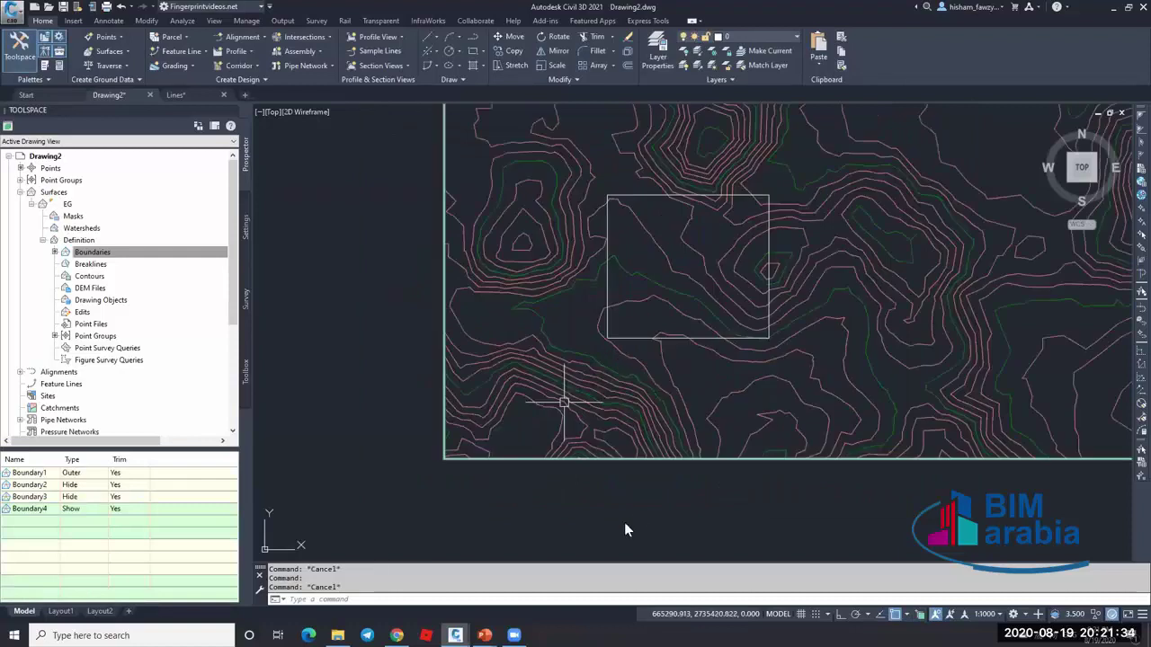
click(568, 379)
right_click(568, 379)
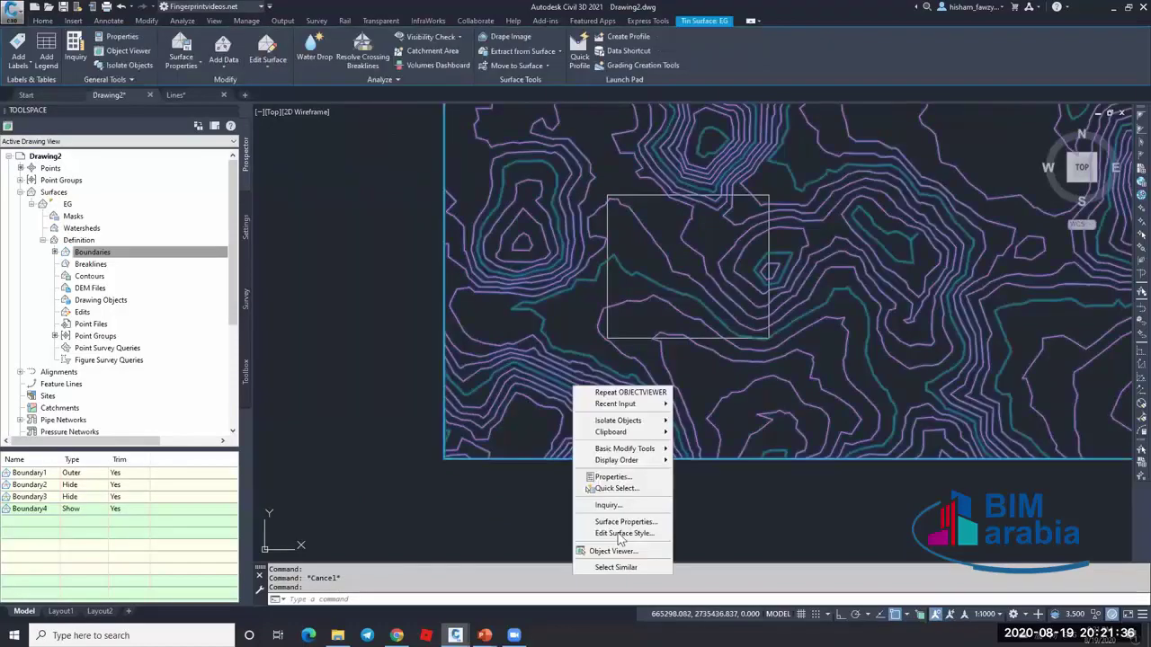
key(Escape)
double_click(594, 295)
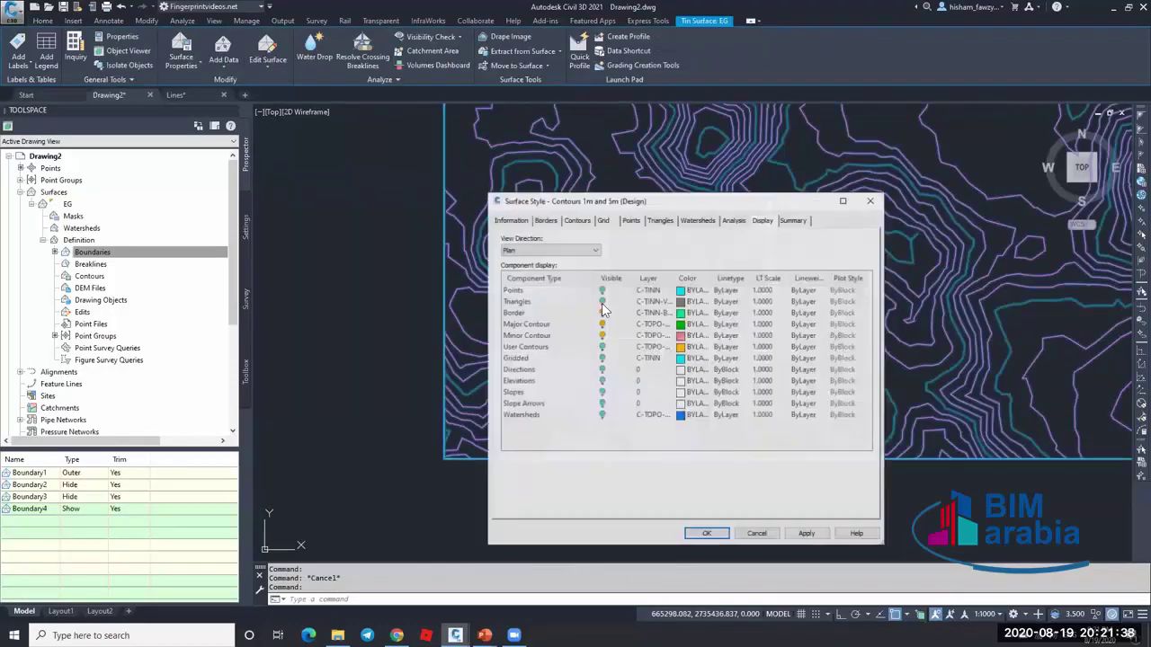
key(Return)
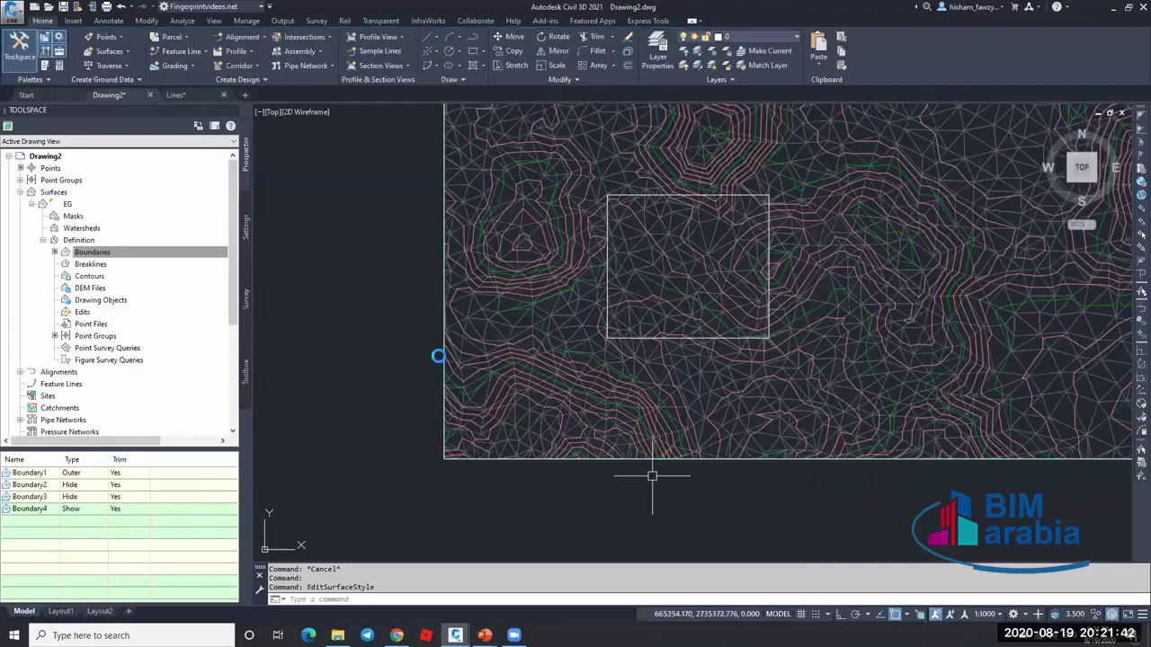
scroll(456, 365, up, 5)
scroll(456, 366, down, 4)
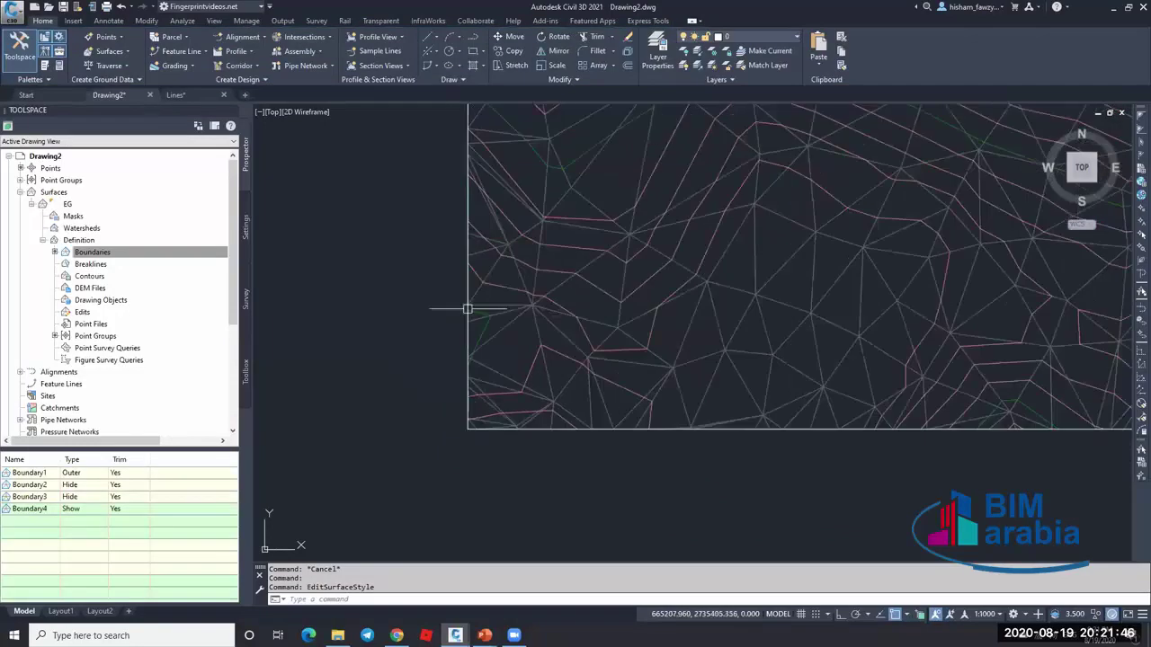
scroll(466, 308, up, 4)
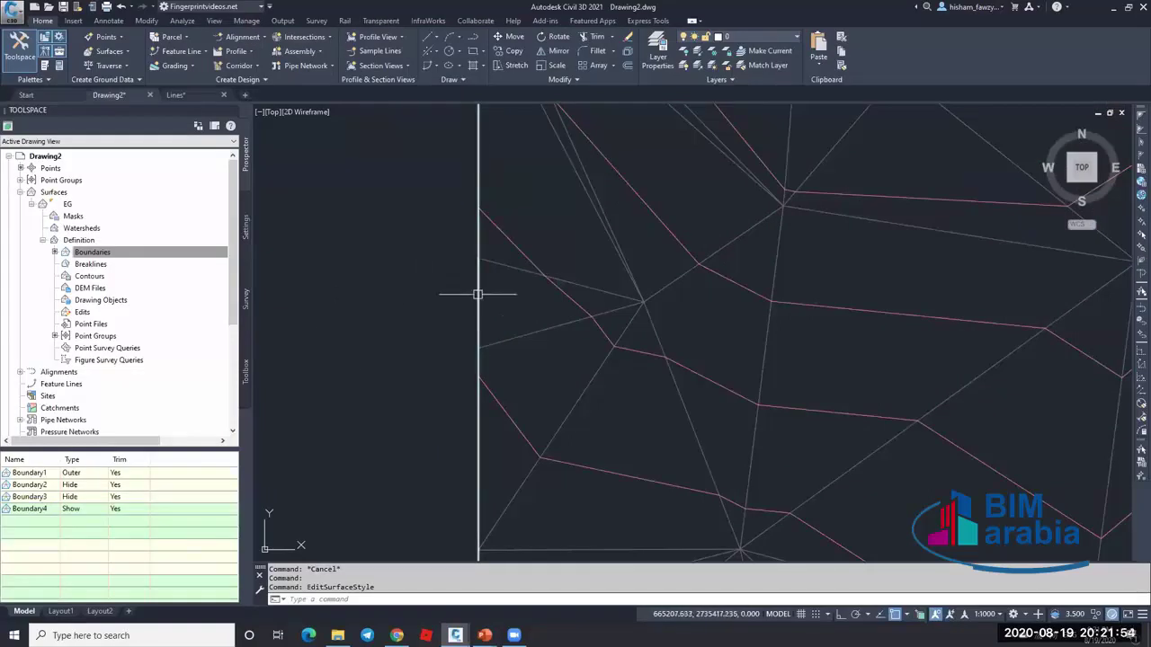
scroll(535, 321, down, 3)
scroll(542, 302, down, 2)
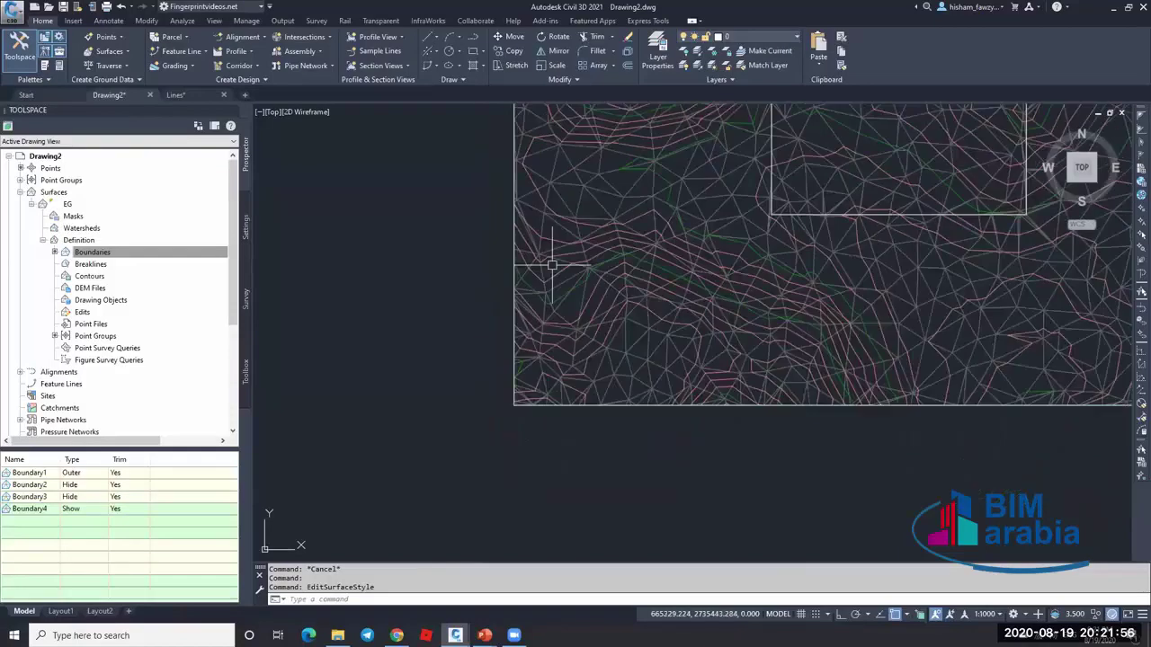
scroll(551, 266, up, 5)
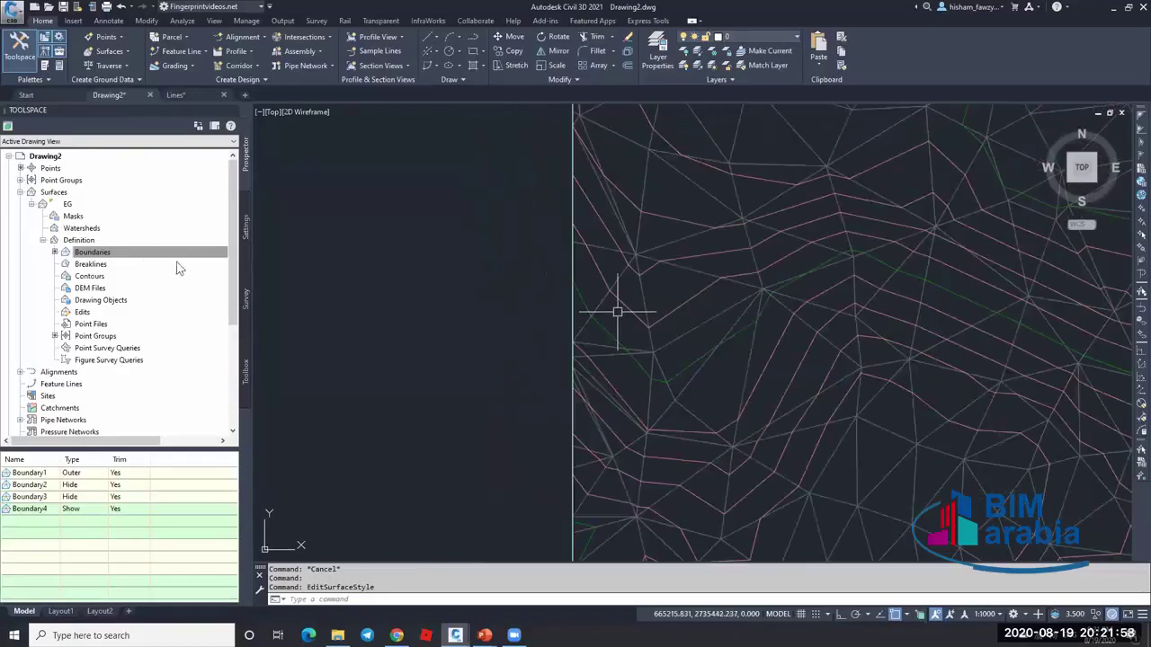
scroll(614, 312, down, 2)
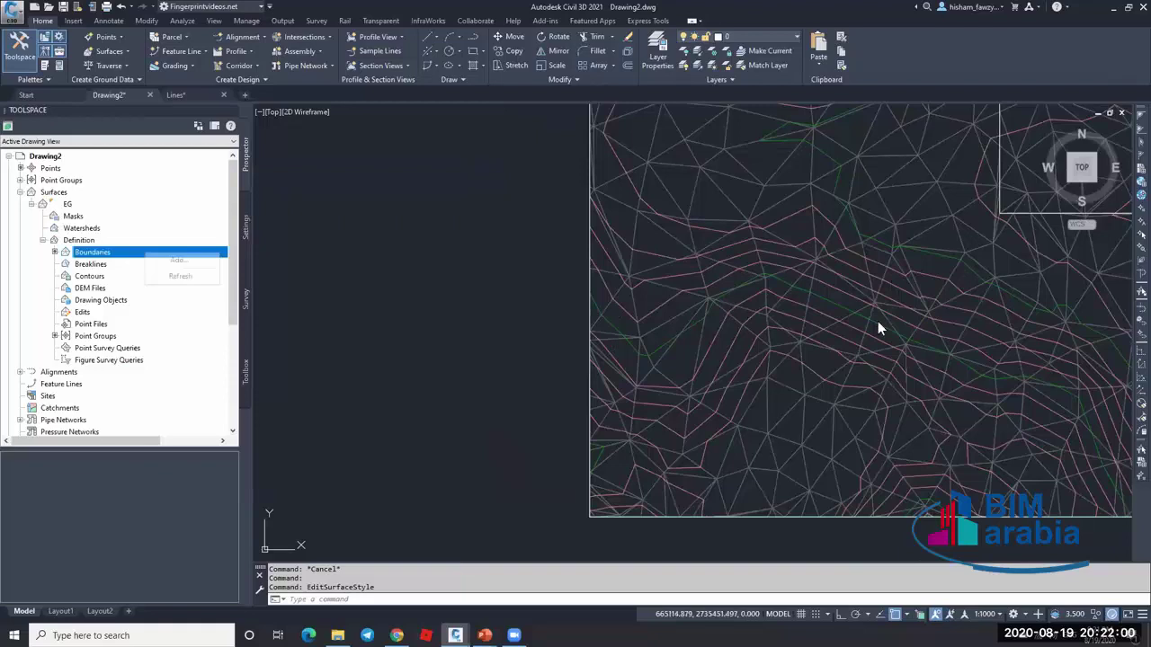
key(Escape)
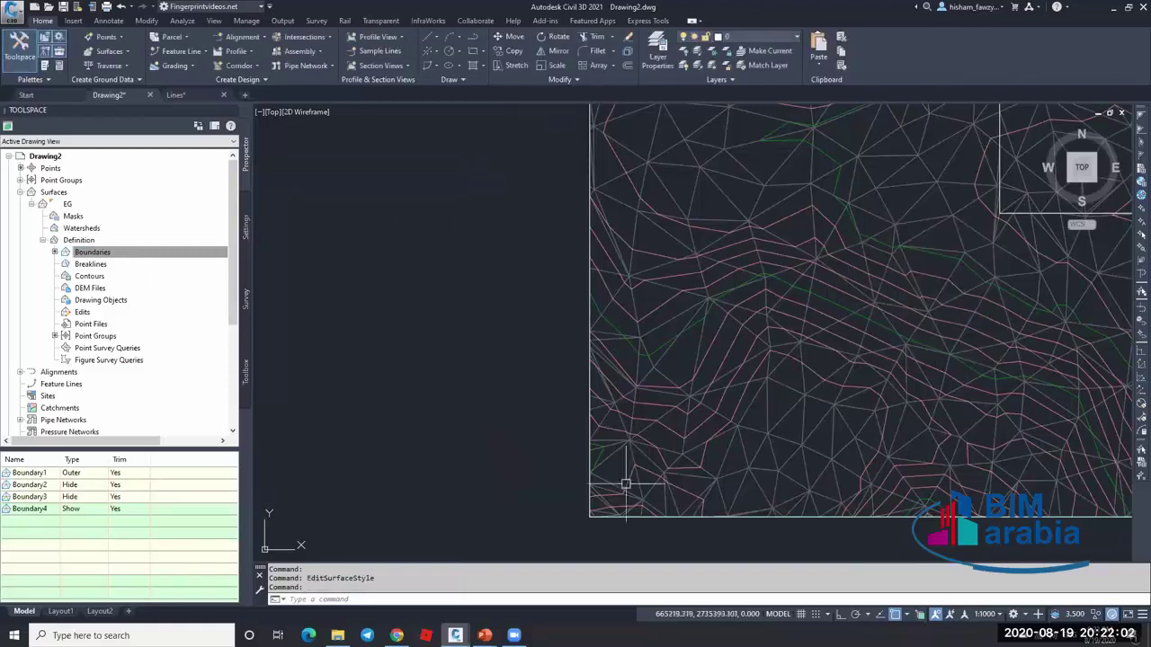
scroll(656, 465, up, 5)
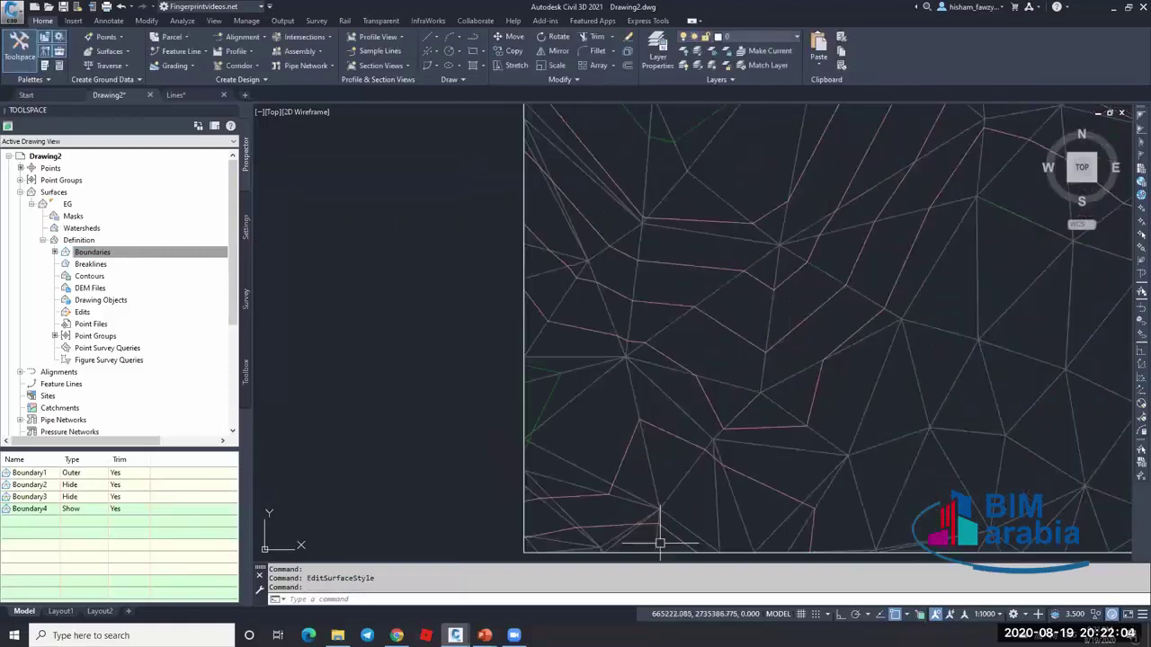
scroll(655, 465, up, 3)
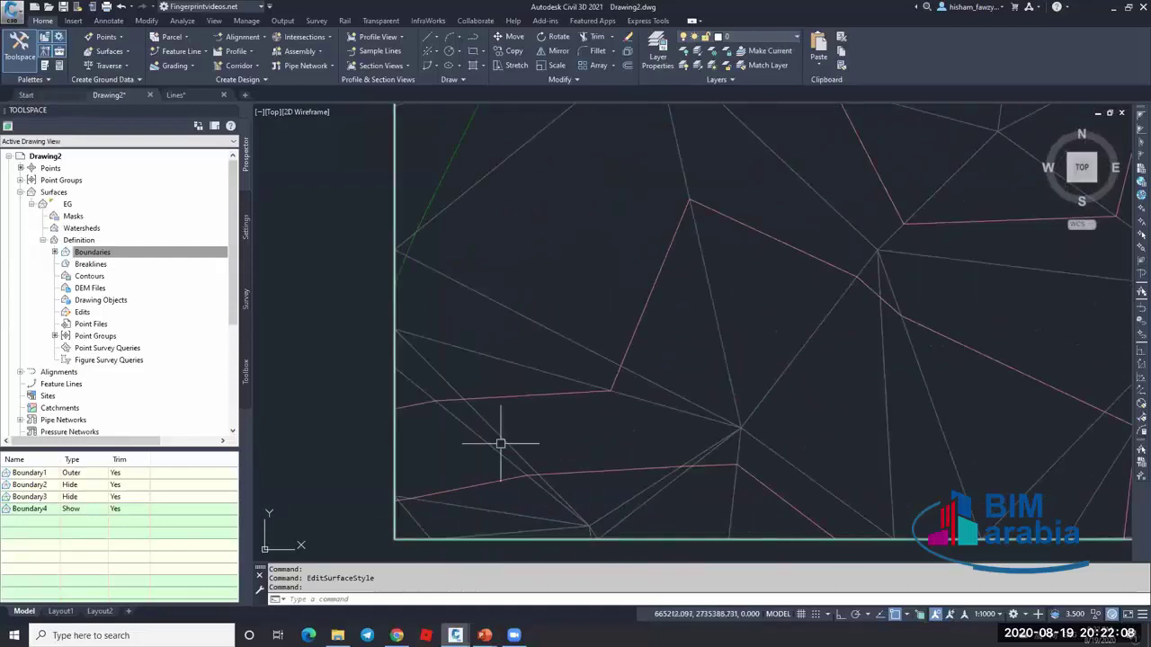
scroll(501, 441, down, 2)
scroll(650, 437, down, 1)
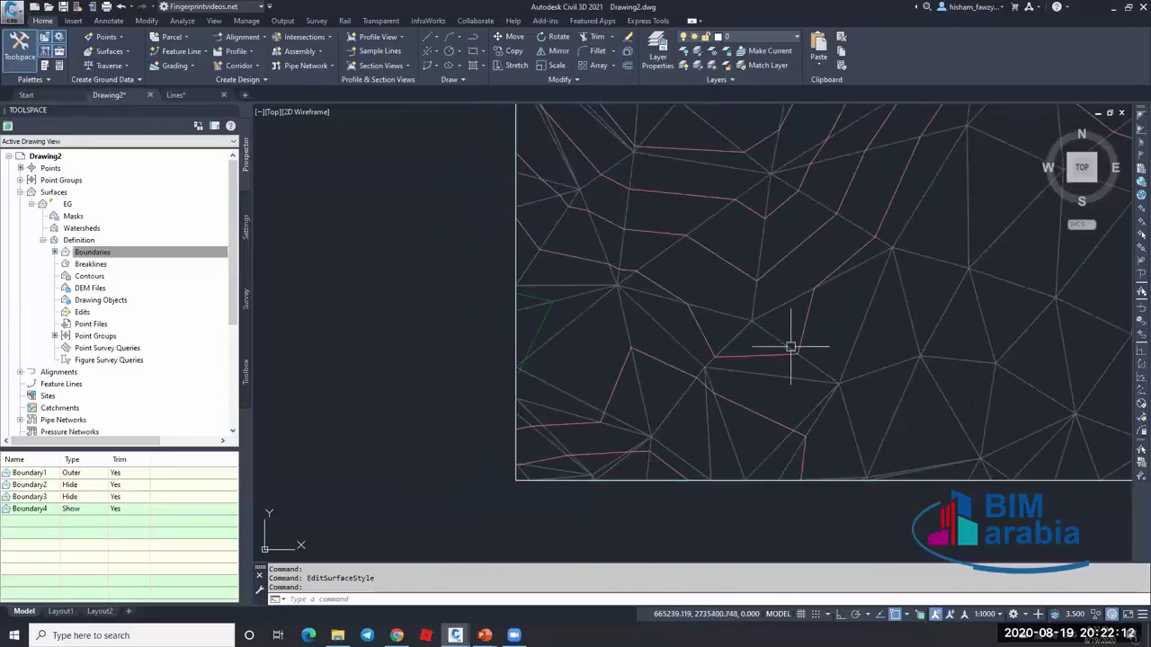
scroll(790, 347, down, 1)
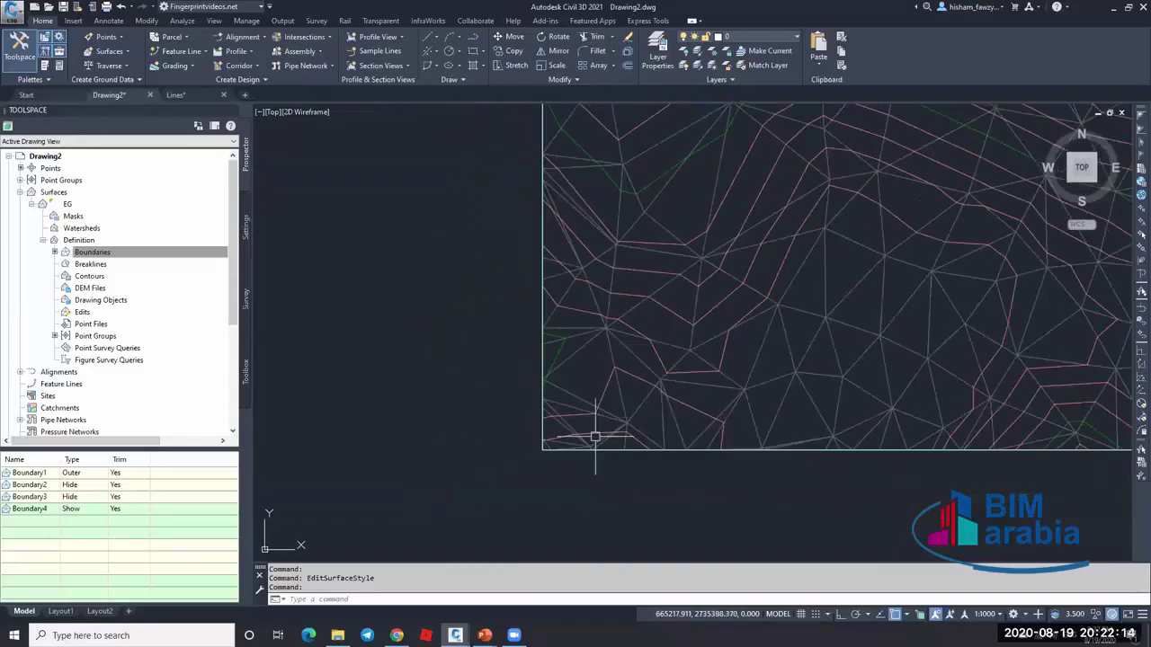
scroll(584, 429, up, 2)
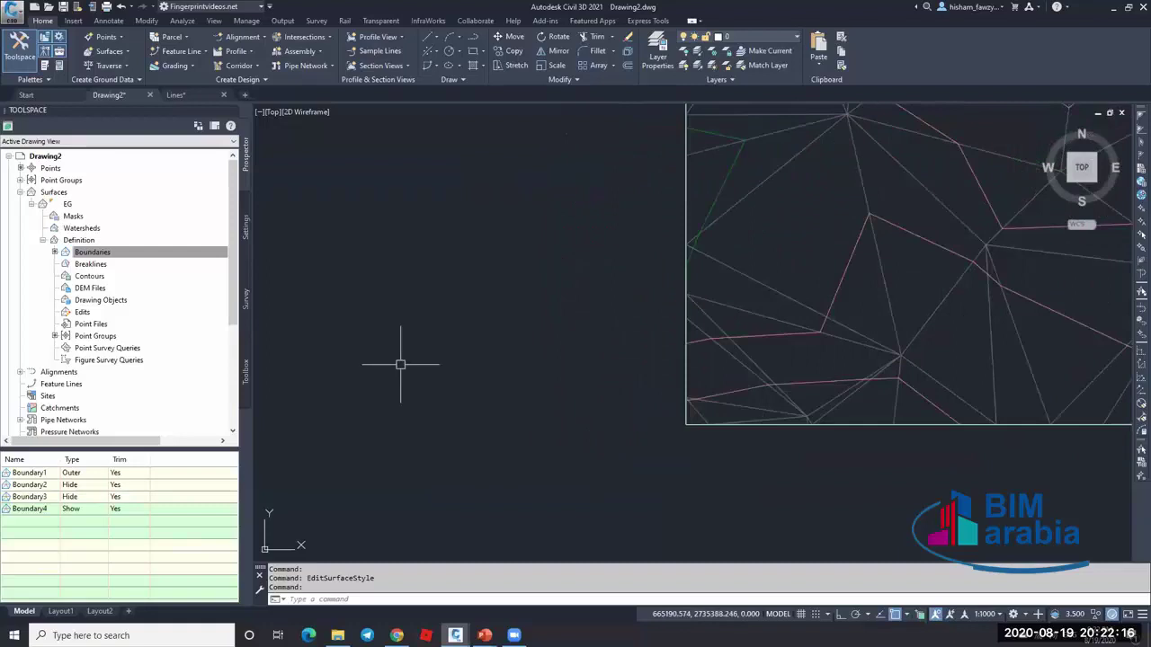
click(133, 255)
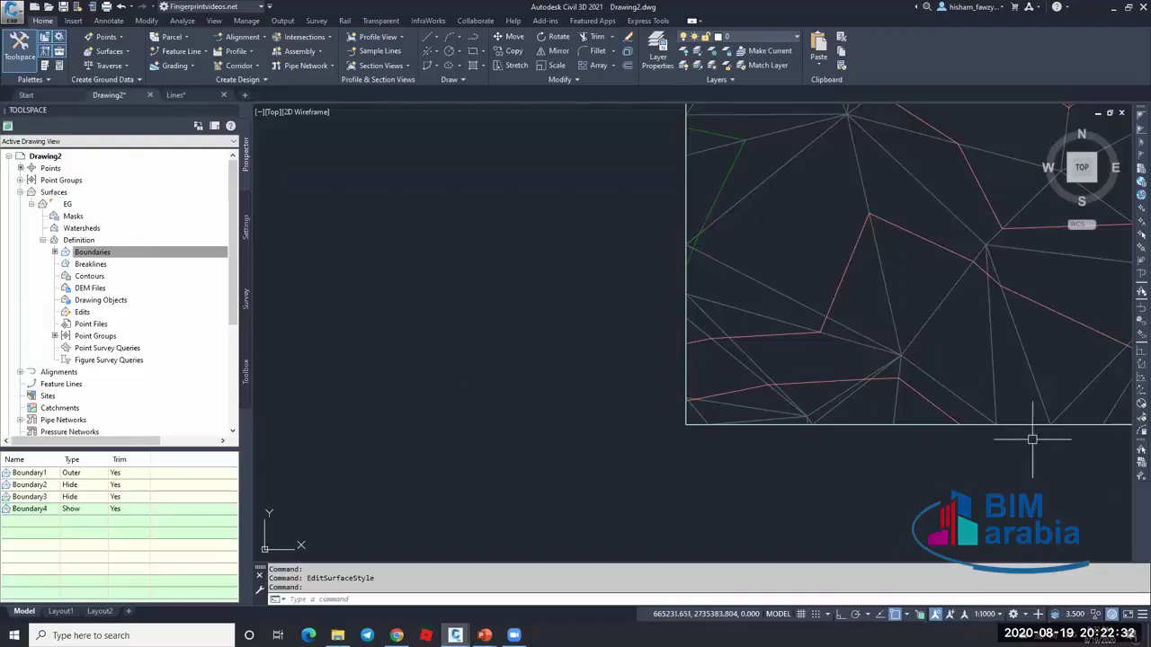
scroll(398, 239, down, 2)
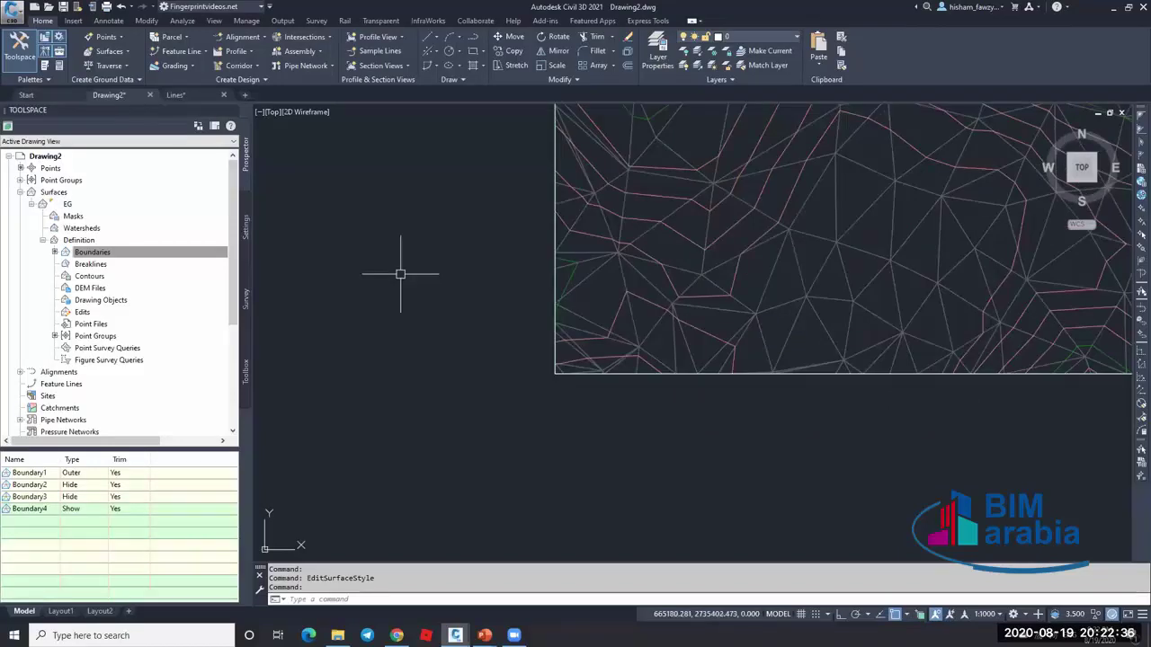
scroll(400, 275, down, 1)
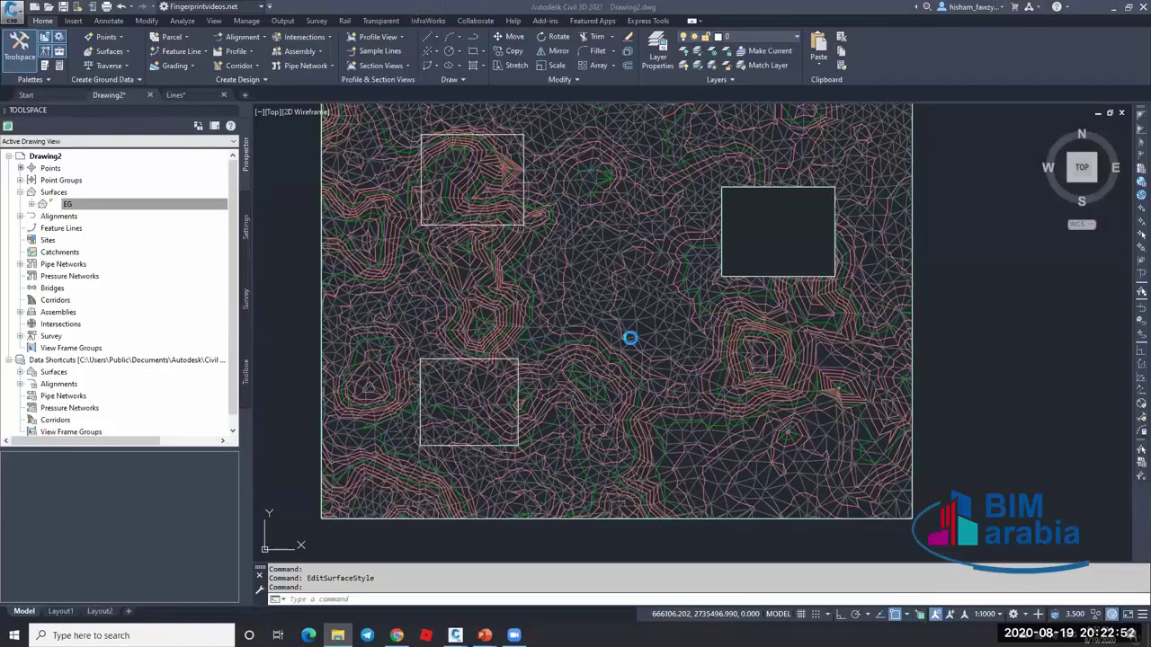
- Open Surface 02.dwg and read the river polyline's and a contour's elevations in Properties
key(Return)
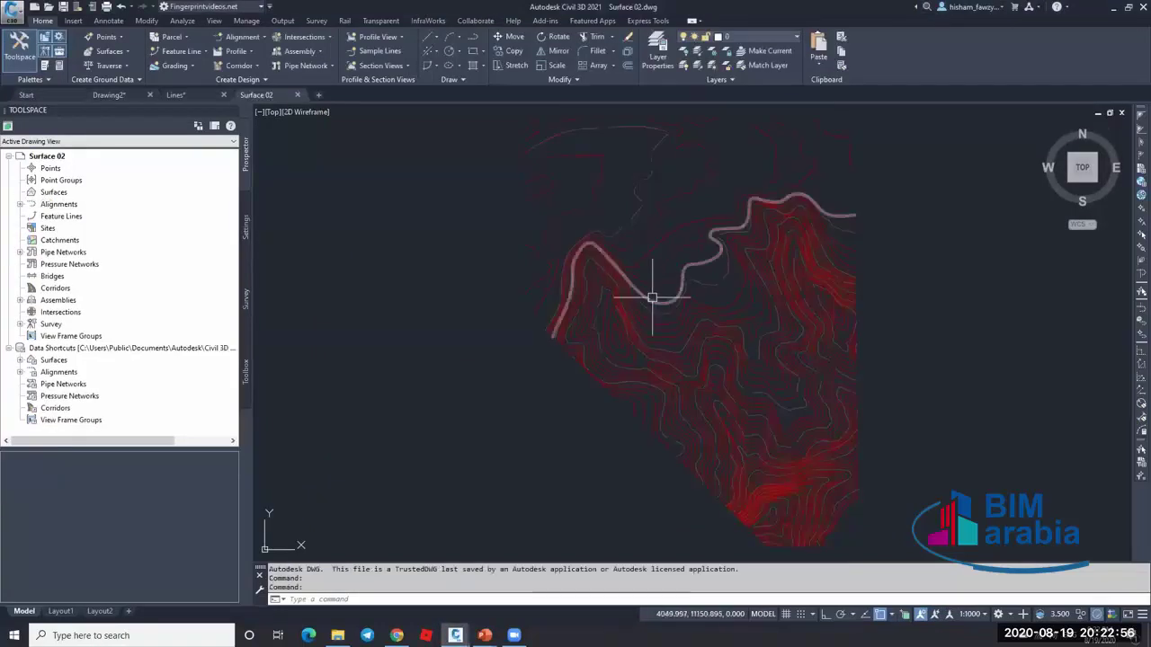
click(674, 249)
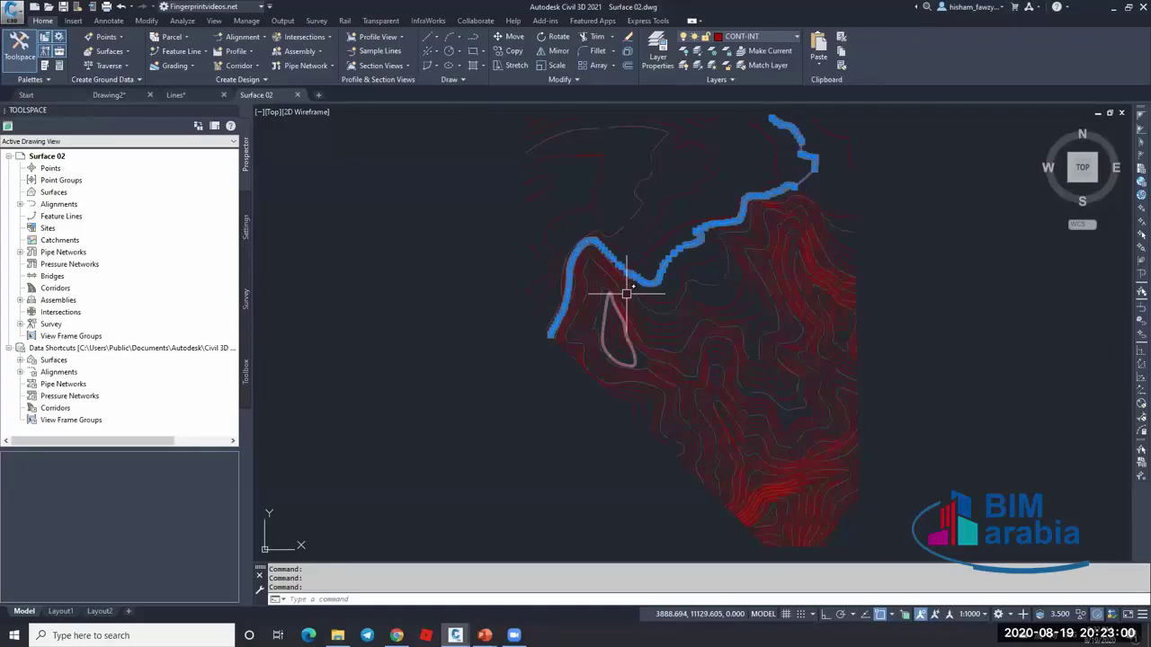
scroll(674, 305, up, 4)
key(ctrl+1)
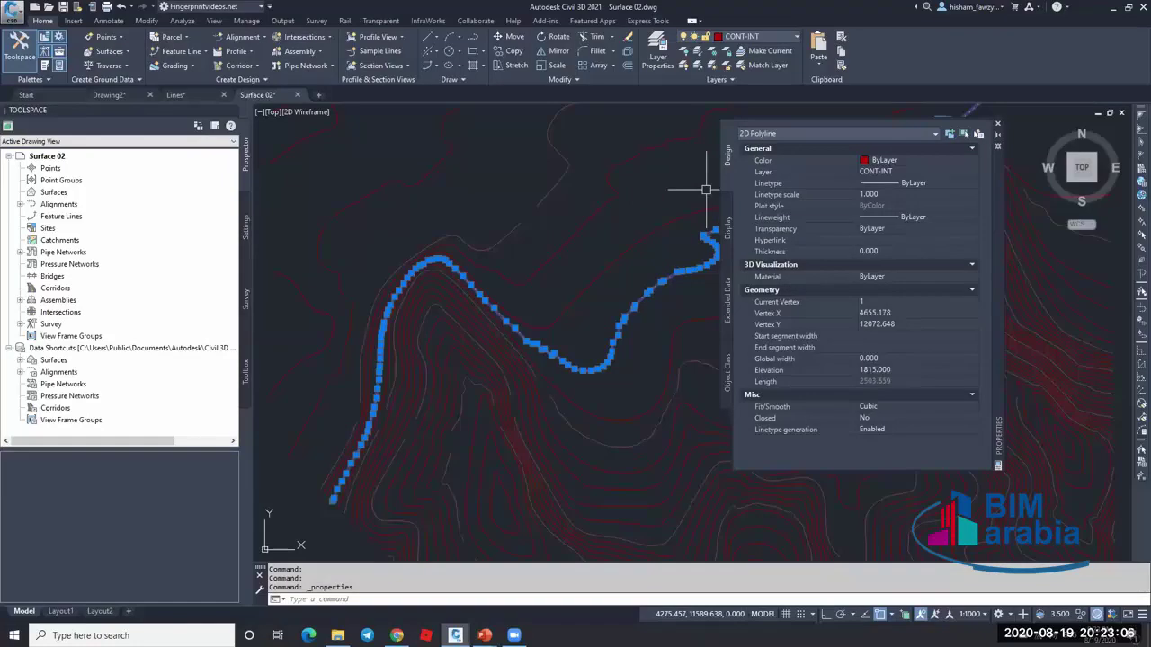
key(Escape)
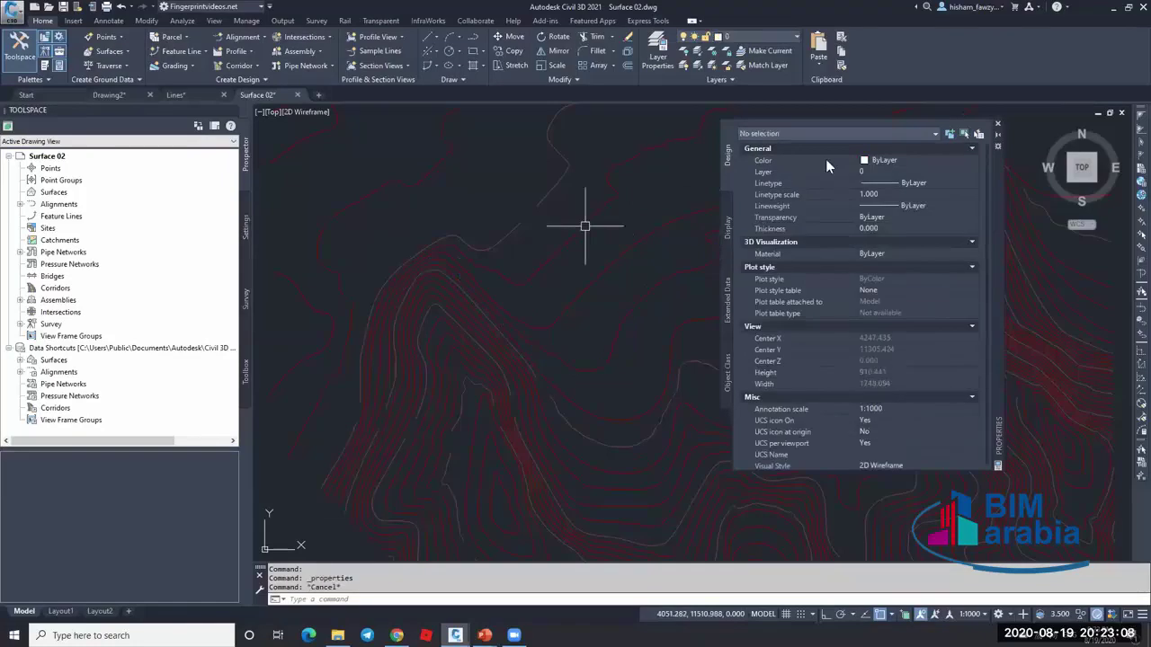
click(705, 266)
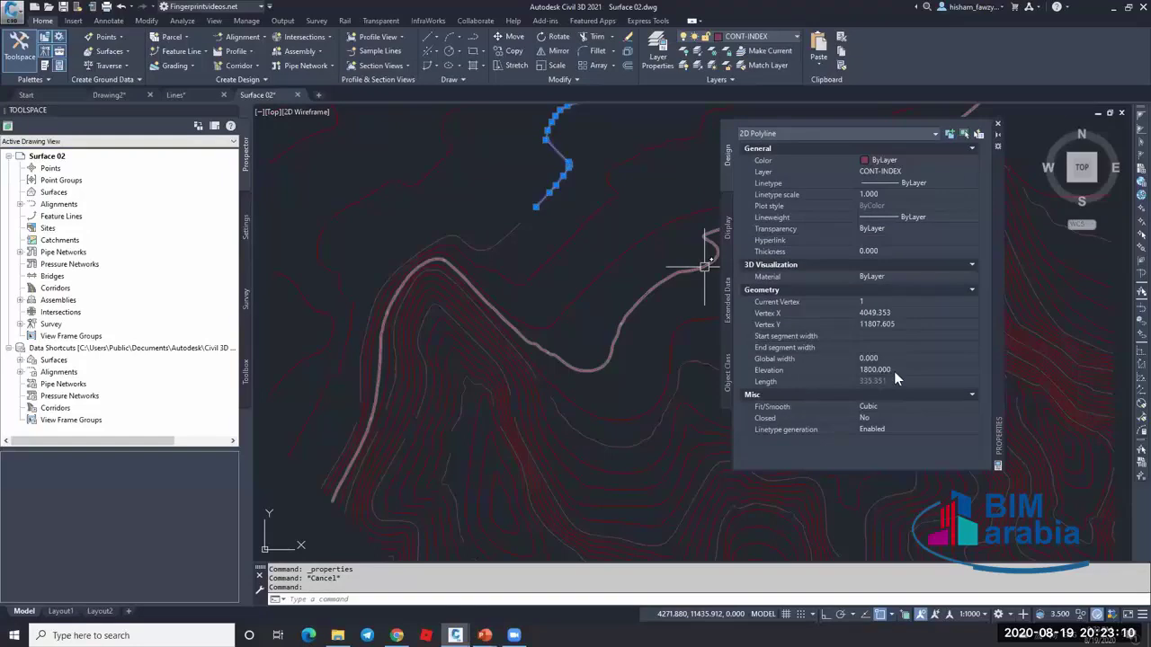
click(997, 123)
key(Escape)
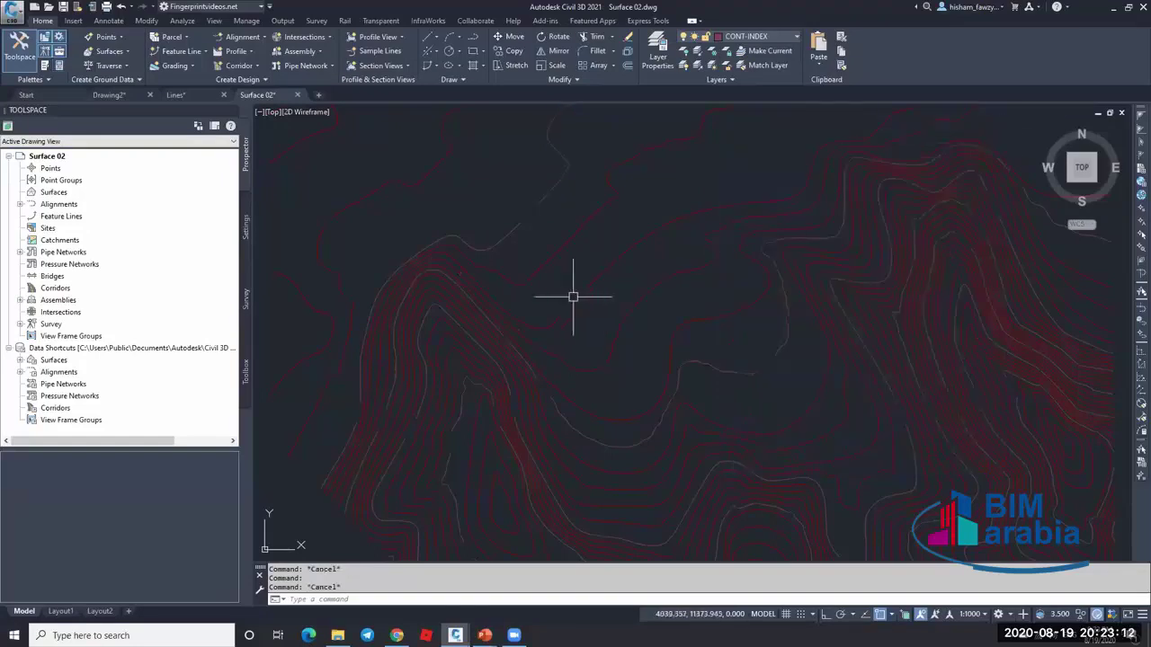
- Look over the plan and the Surfaces collection options, keeping the 1:1000 annotation scale
scroll(619, 294, down, 5)
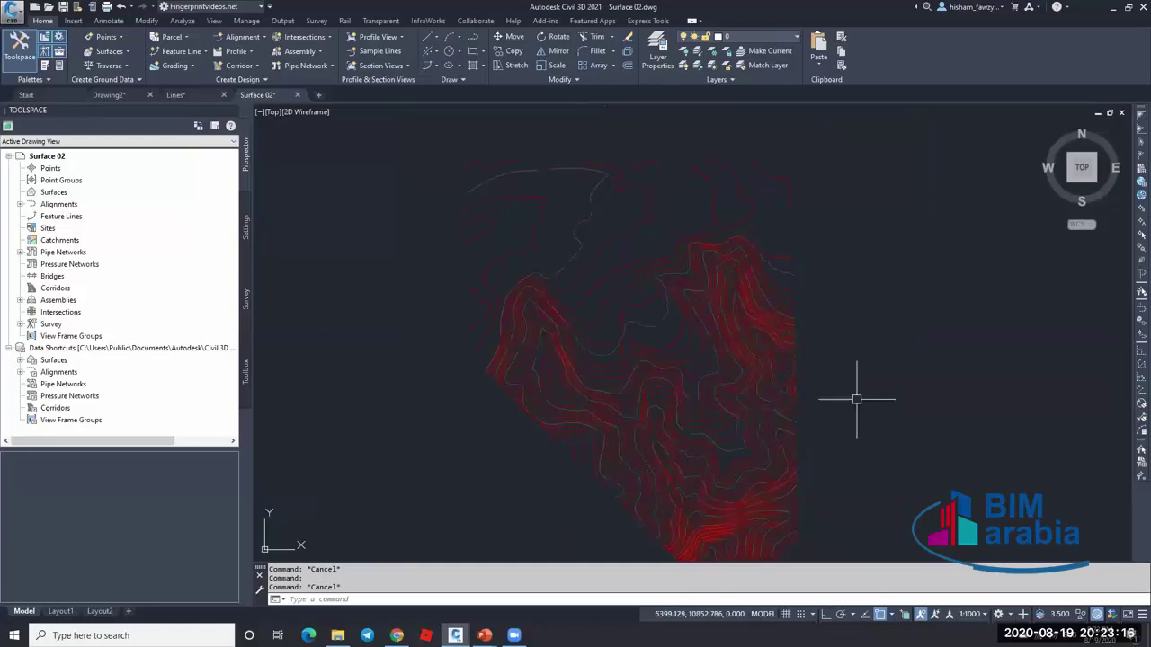
scroll(817, 385, down, 2)
scroll(812, 419, up, 2)
scroll(812, 314, down, 2)
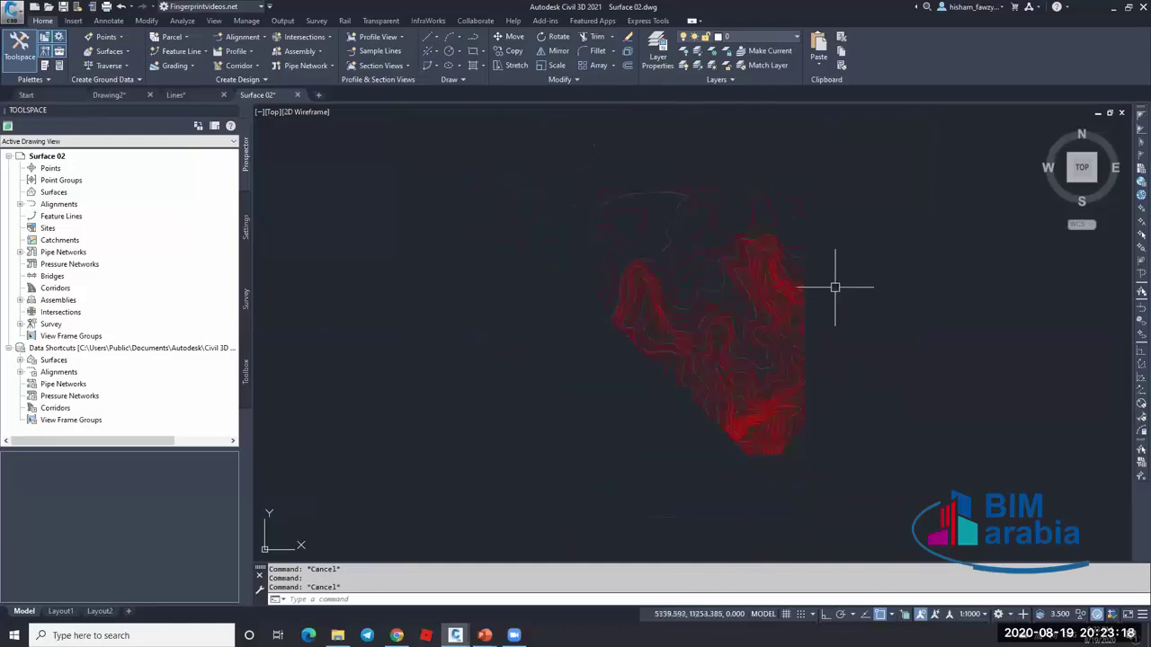
scroll(837, 288, up, 2)
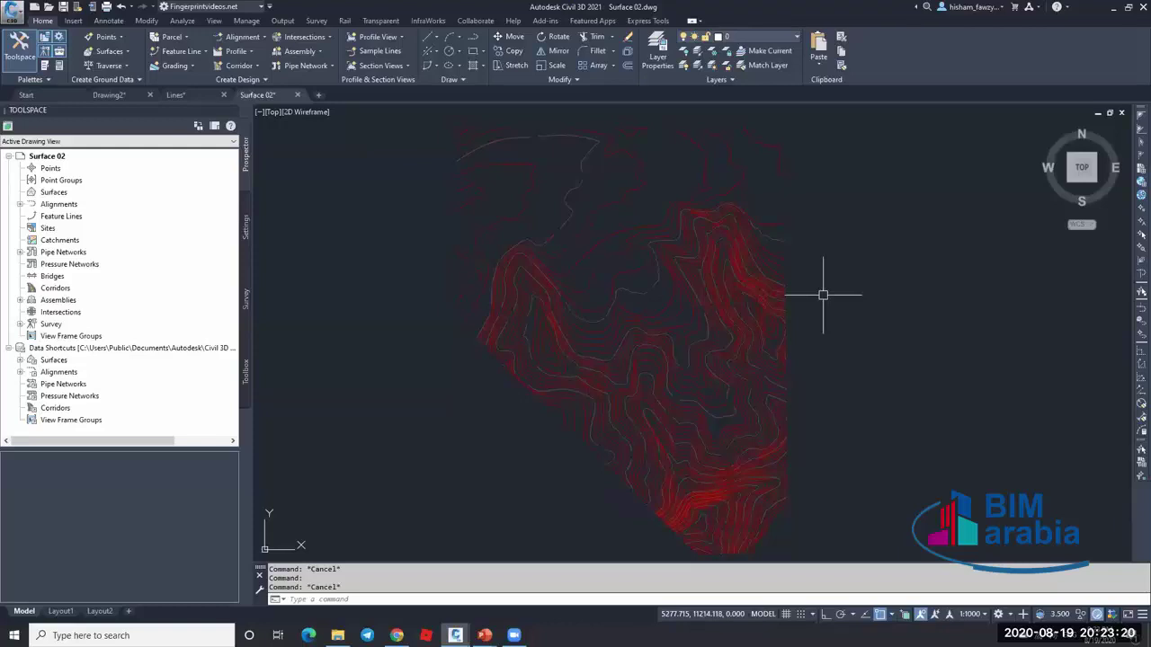
right_click(87, 191)
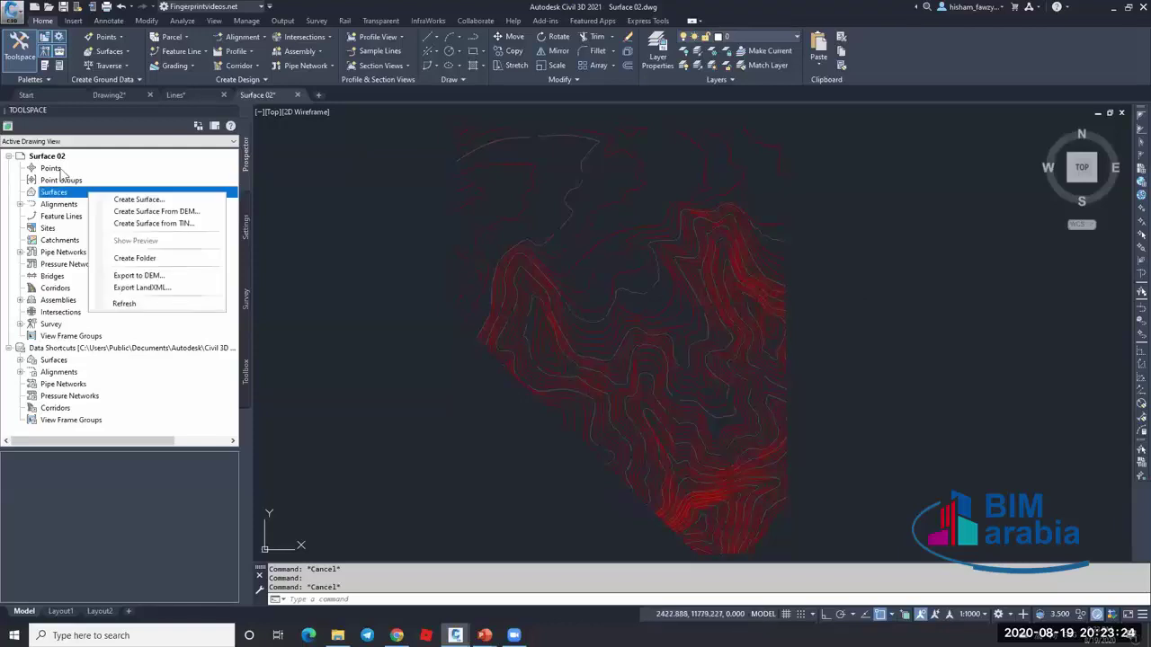
click(972, 615)
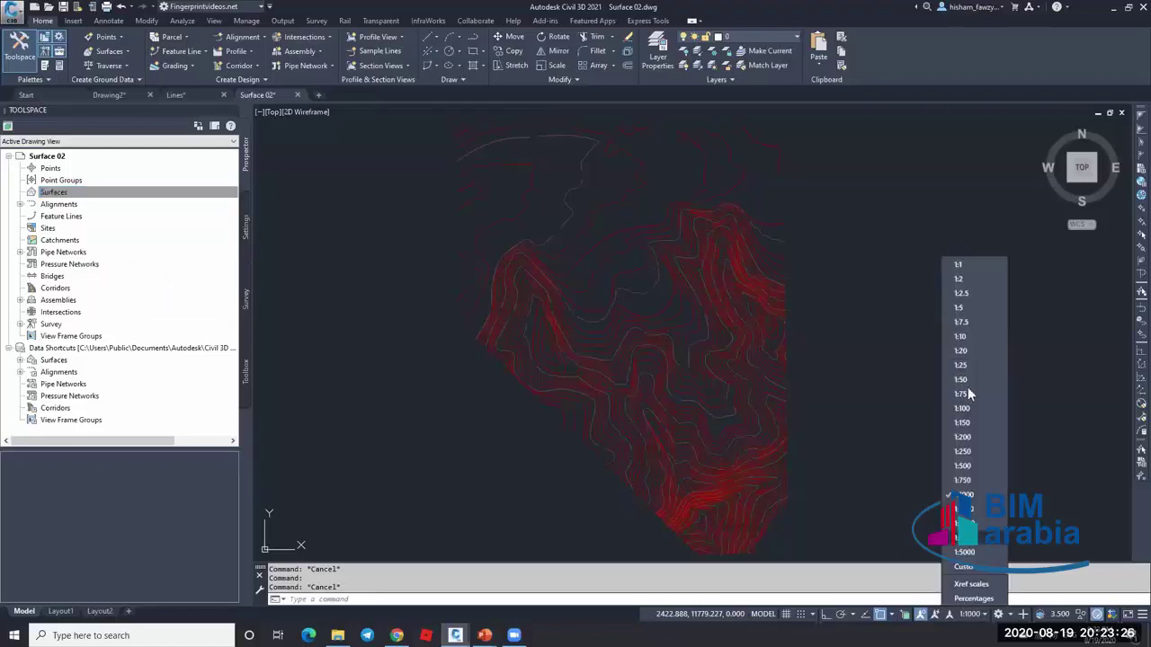
click(135, 193)
- Browse the Point settings and point styles in the Settings tree
click(246, 227)
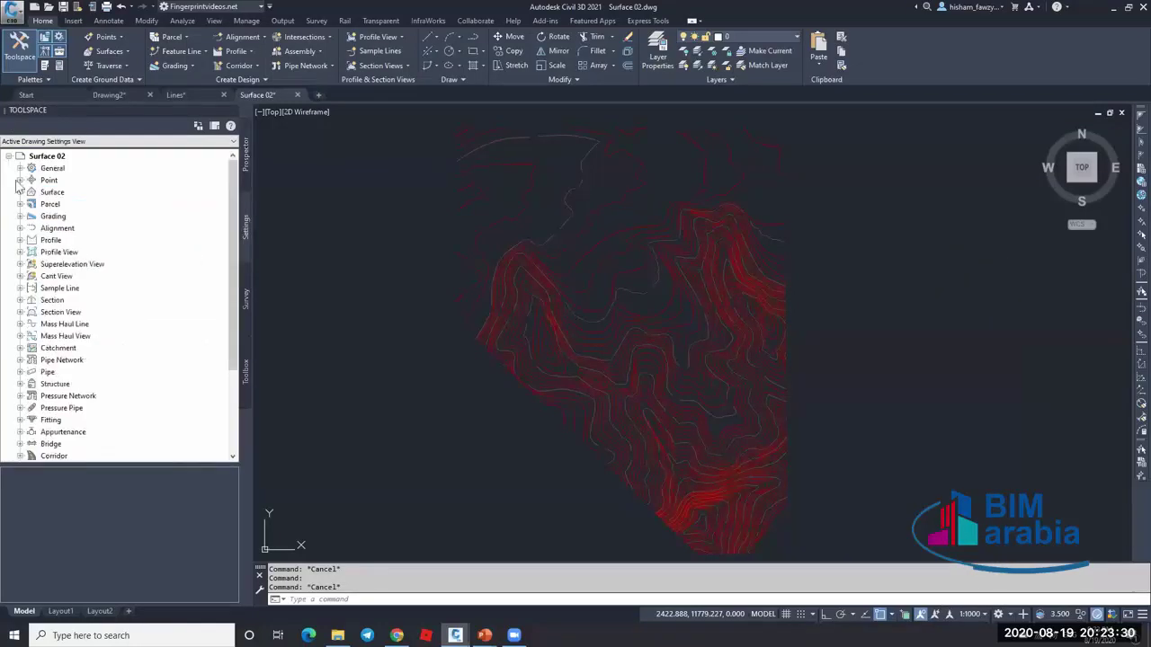
click(20, 180)
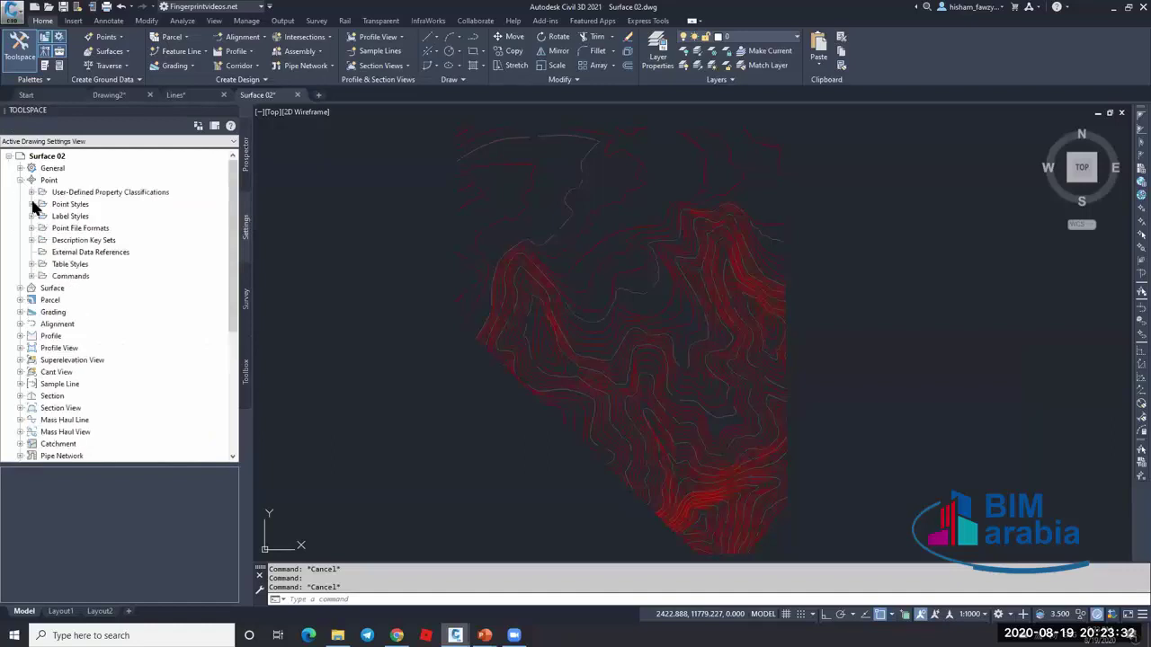
click(32, 205)
click(31, 168)
click(20, 180)
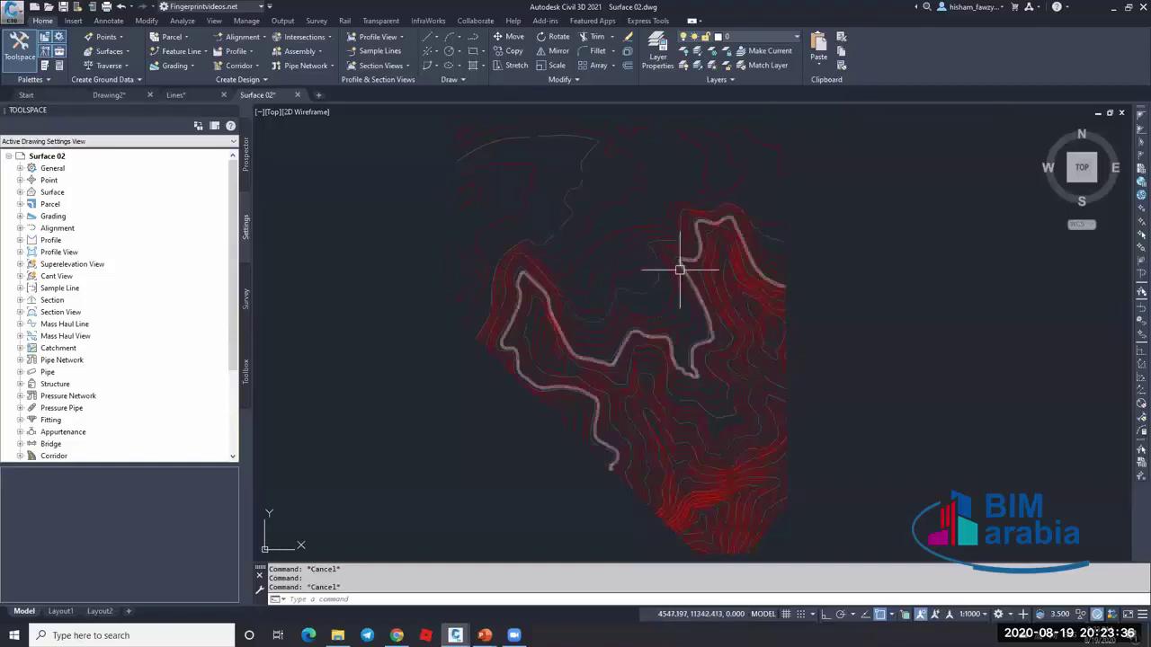
- Check the drawing's layers, then switch Toolspace to the Prospector tree
click(749, 38)
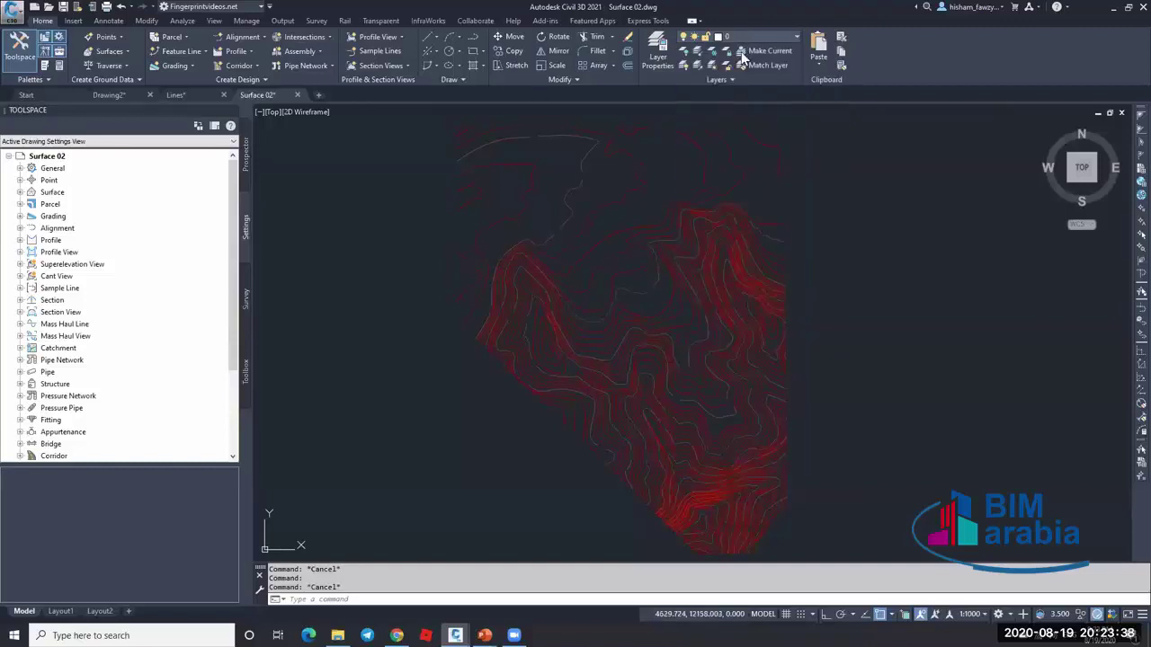
scroll(642, 284, down, 2)
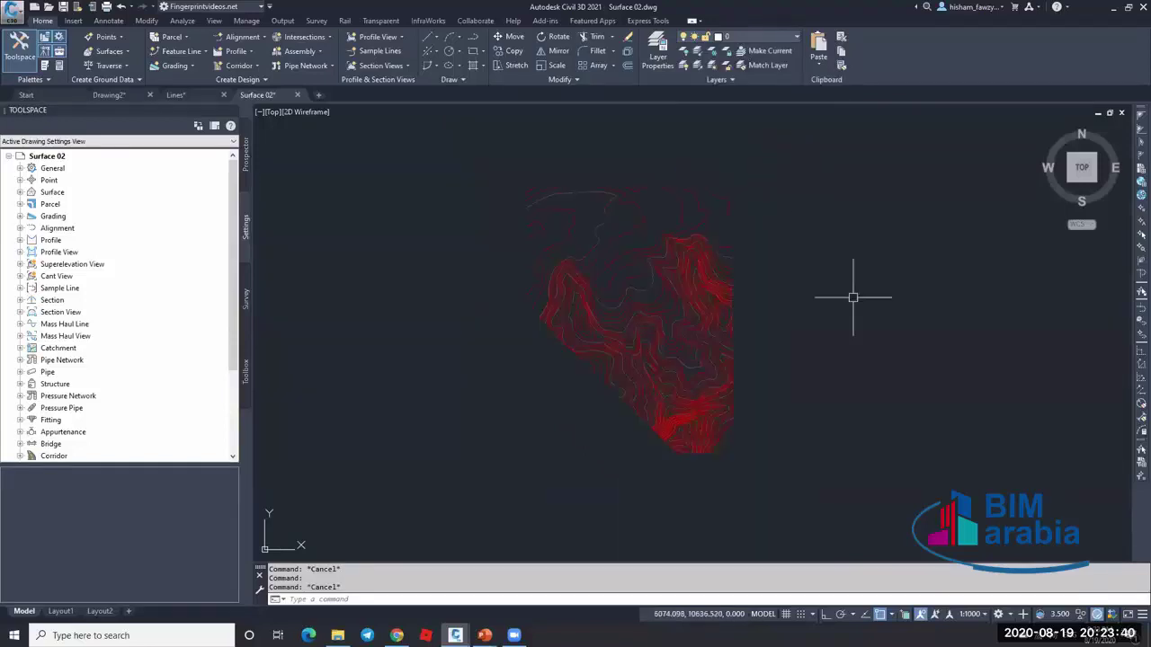
click(791, 151)
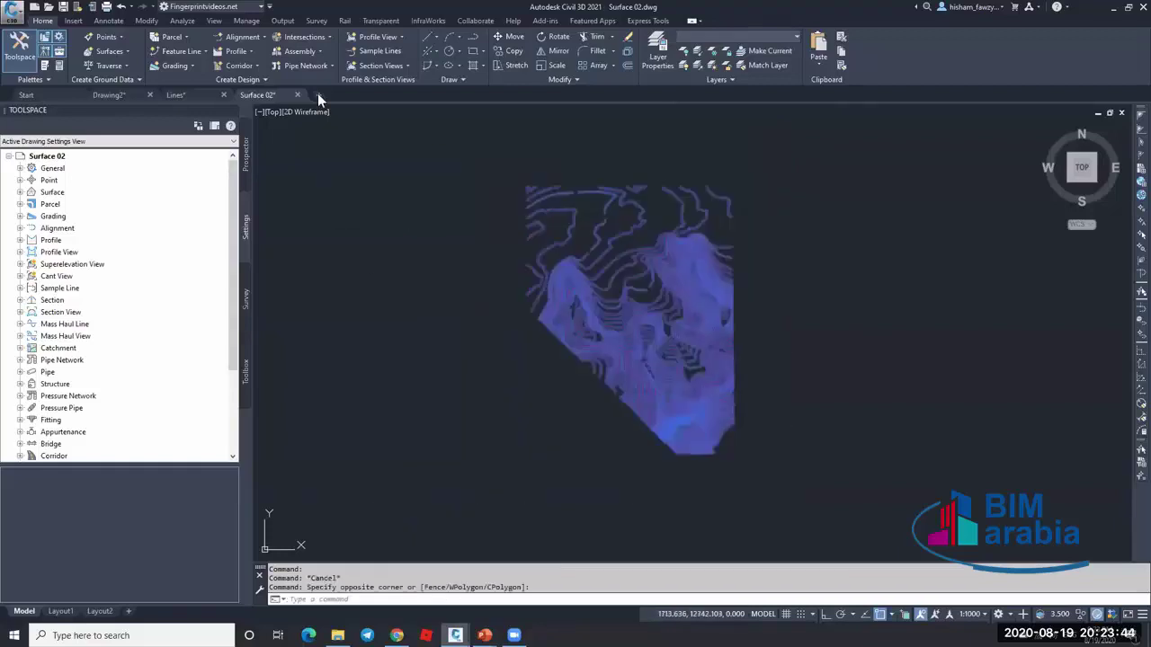
key(Escape)
scroll(617, 267, up, 2)
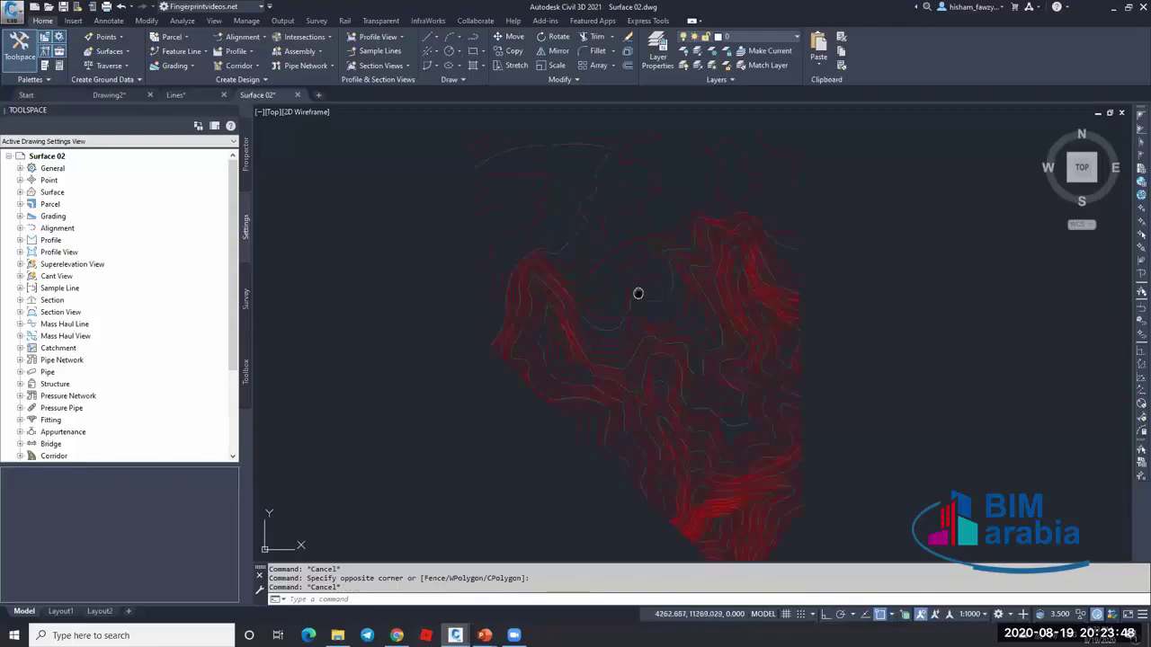
click(245, 158)
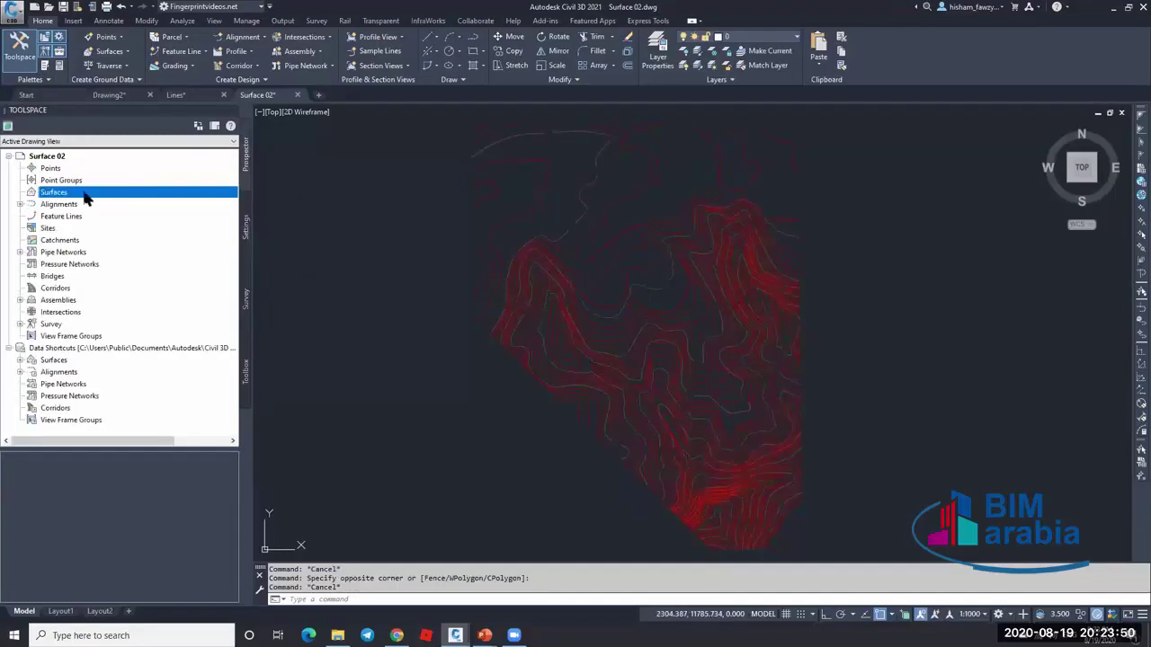
- Create TIN surface EG styled Contours 2m and 10m (Background) and expand it in Prospector
right_click(97, 193)
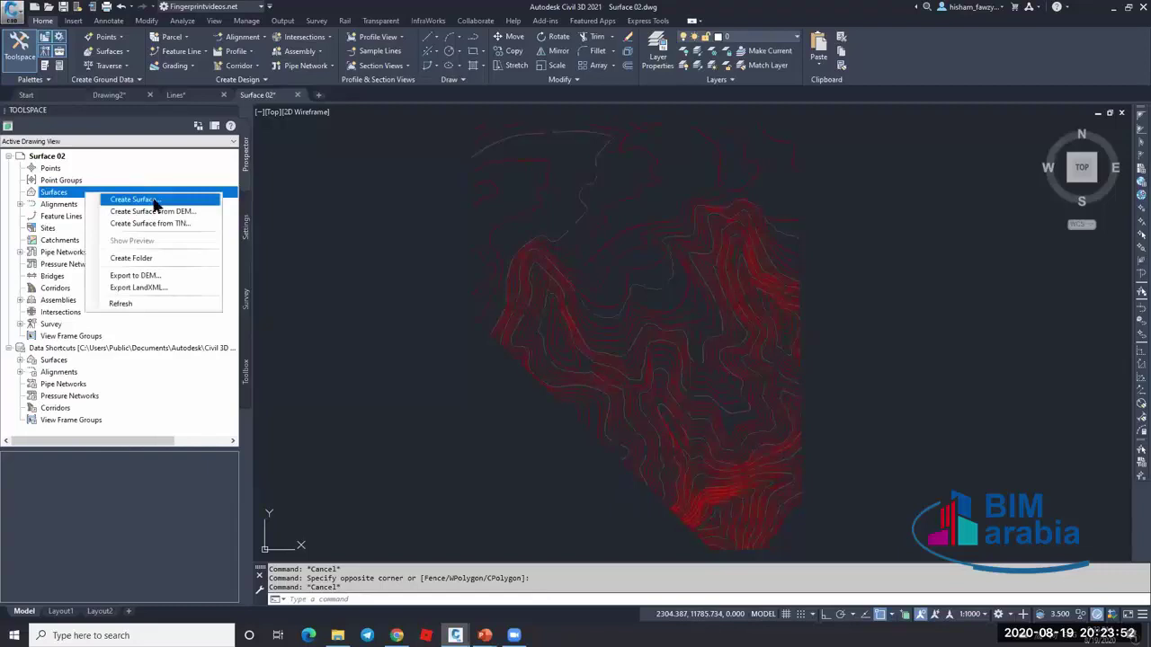
click(112, 199)
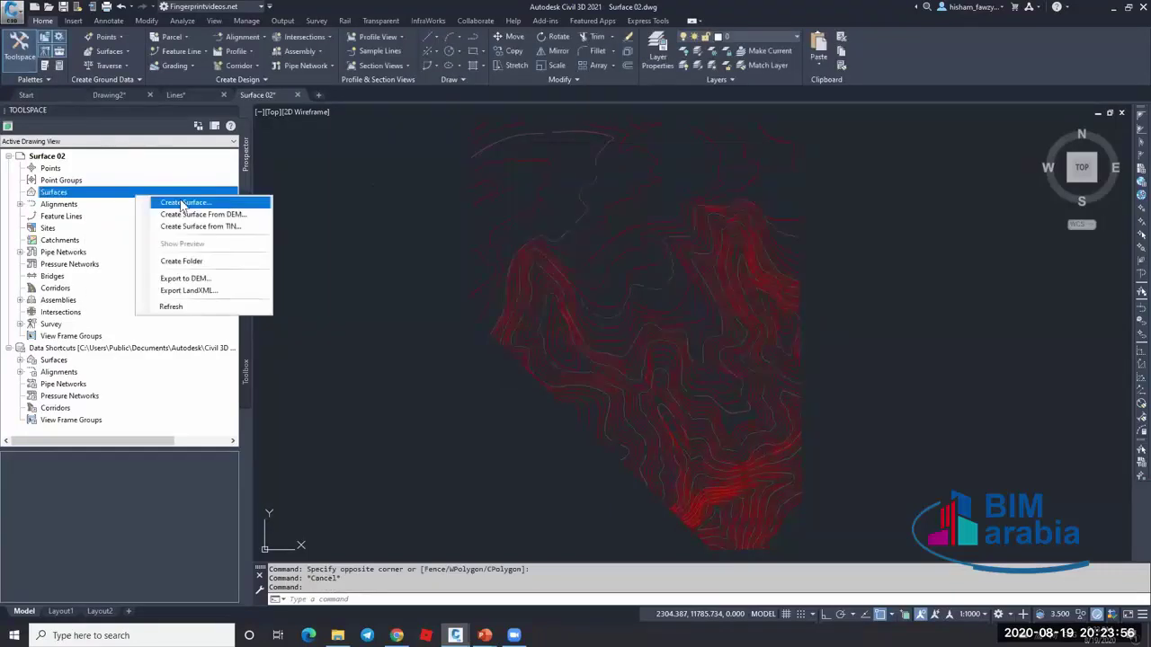
click(166, 199)
click(744, 230)
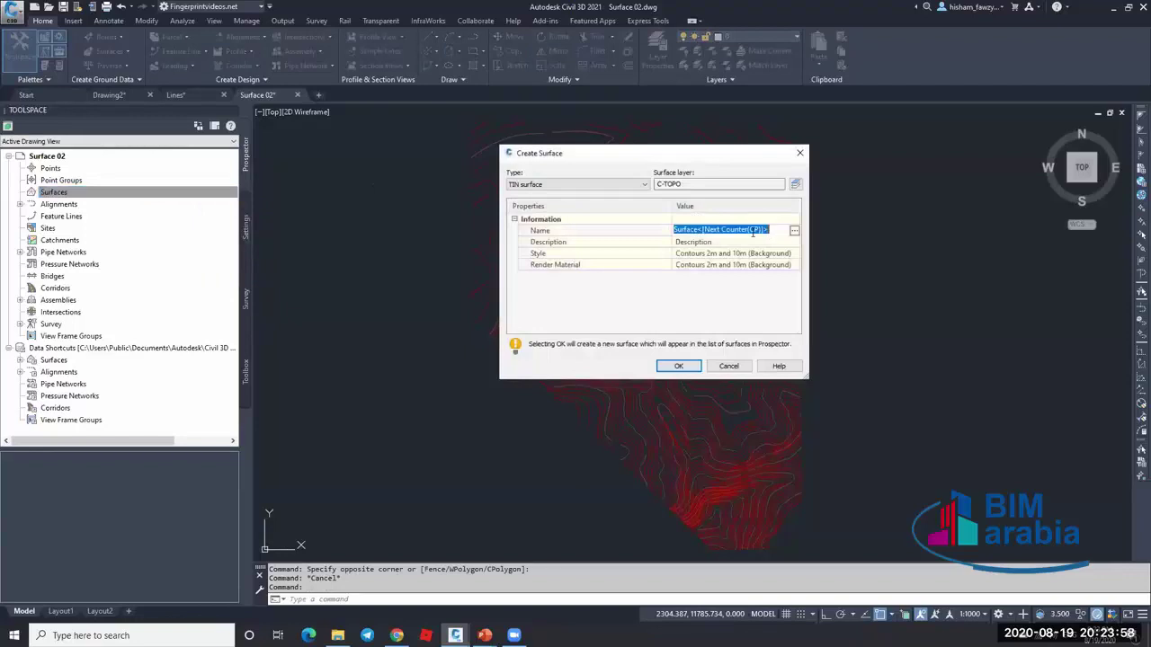
text(e)
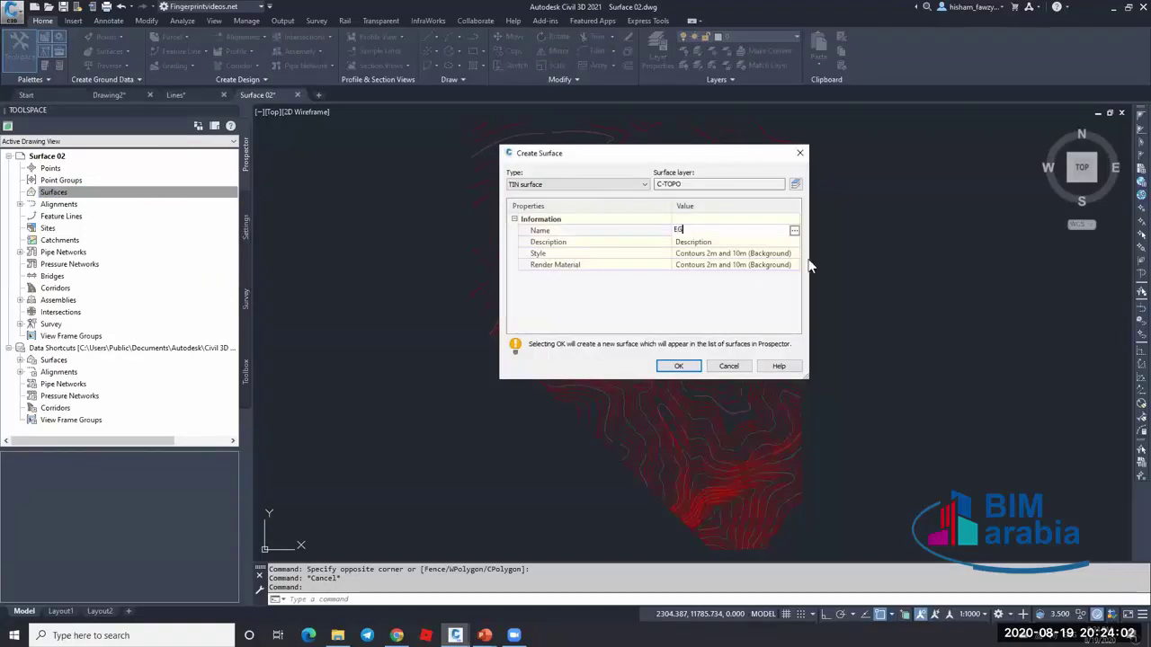
key(Return)
click(755, 253)
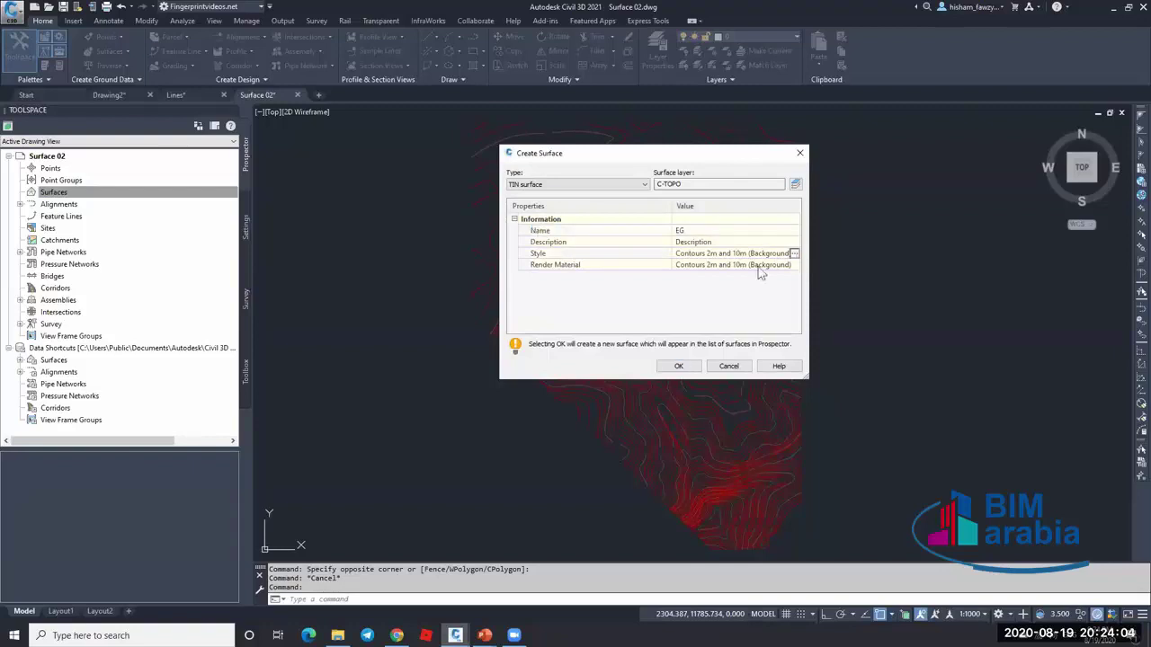
click(795, 254)
click(625, 223)
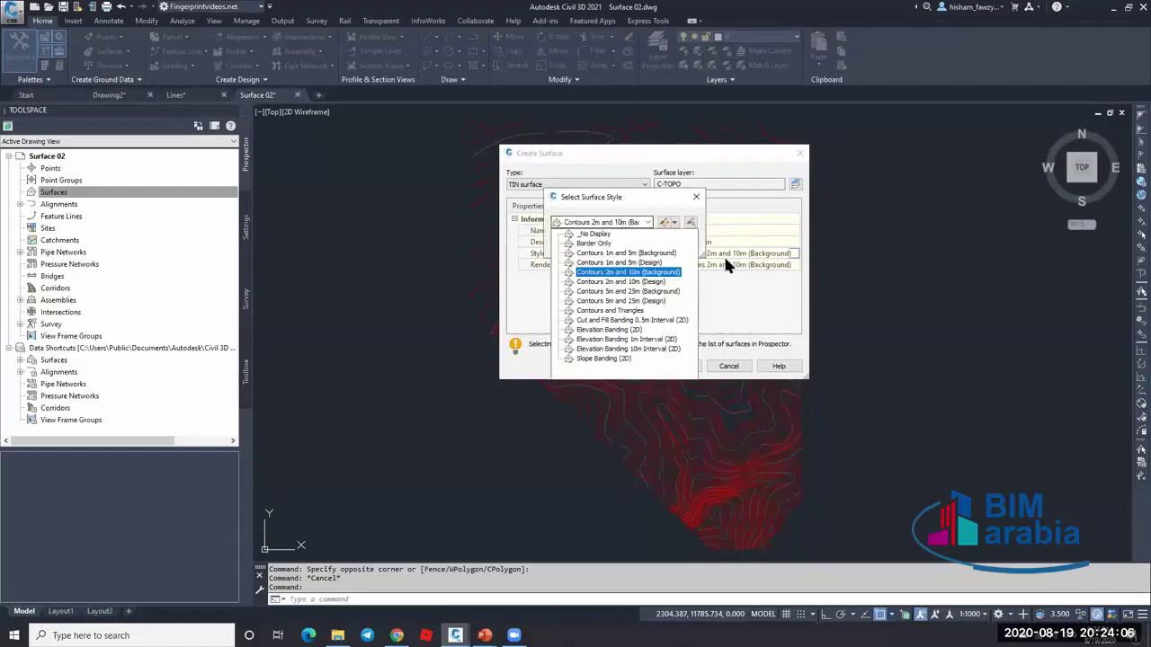
key(Return)
key(Return)
click(674, 367)
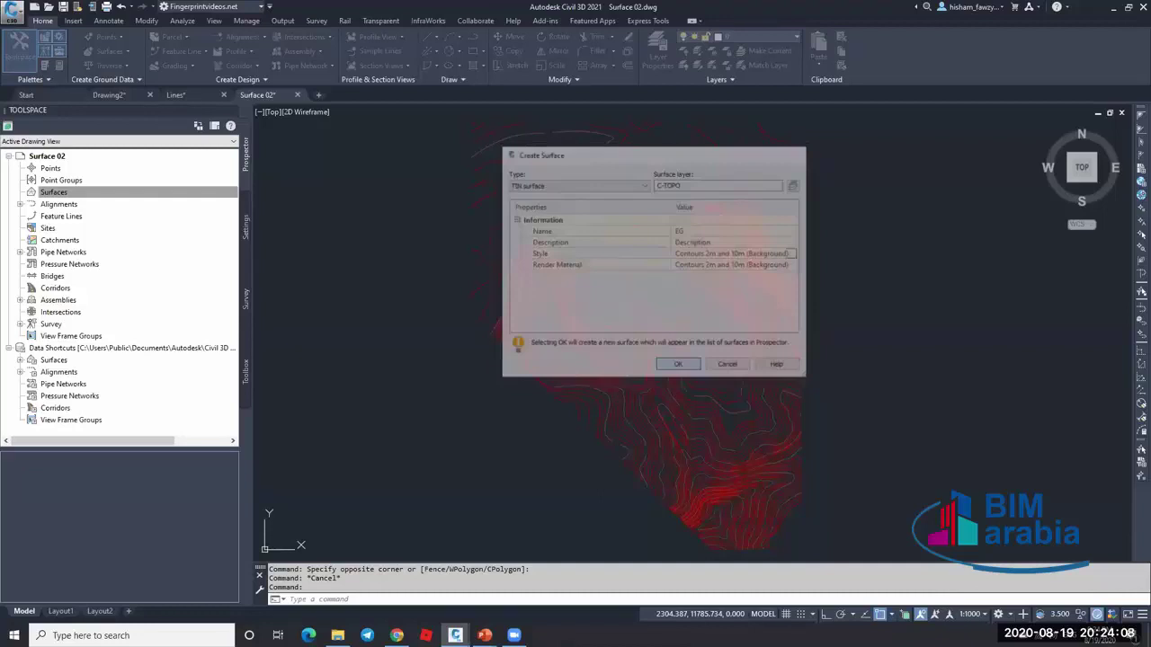
click(20, 198)
click(20, 192)
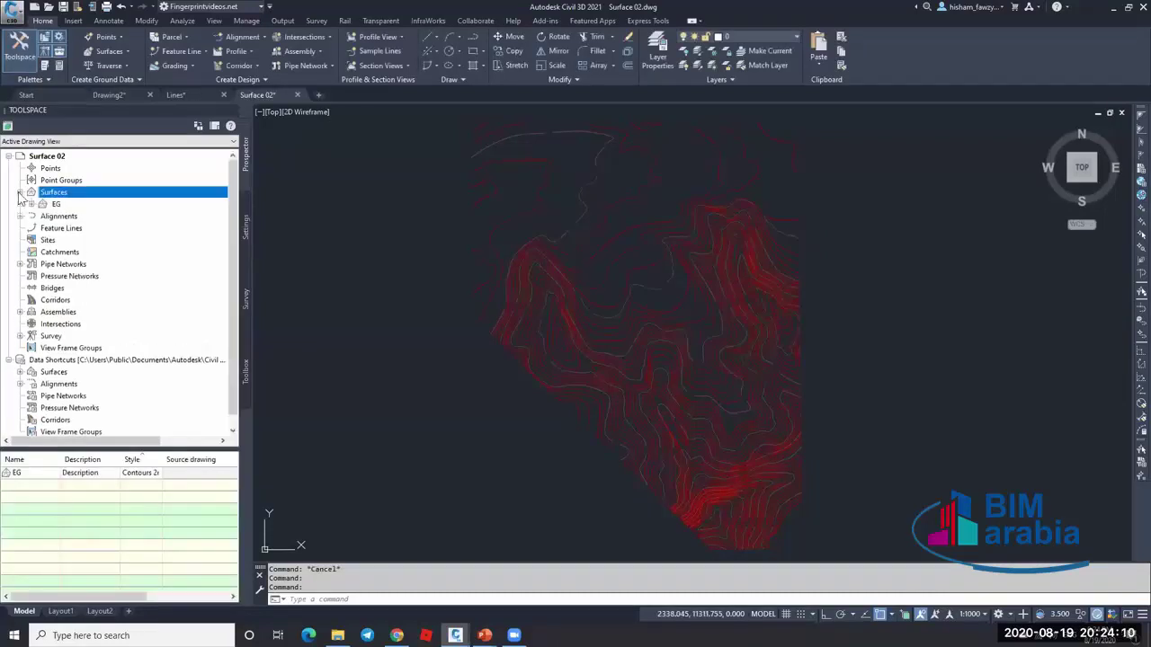
- Open Add Contour Data under EG's Definition and review the weeding and supplementing distances
click(31, 204)
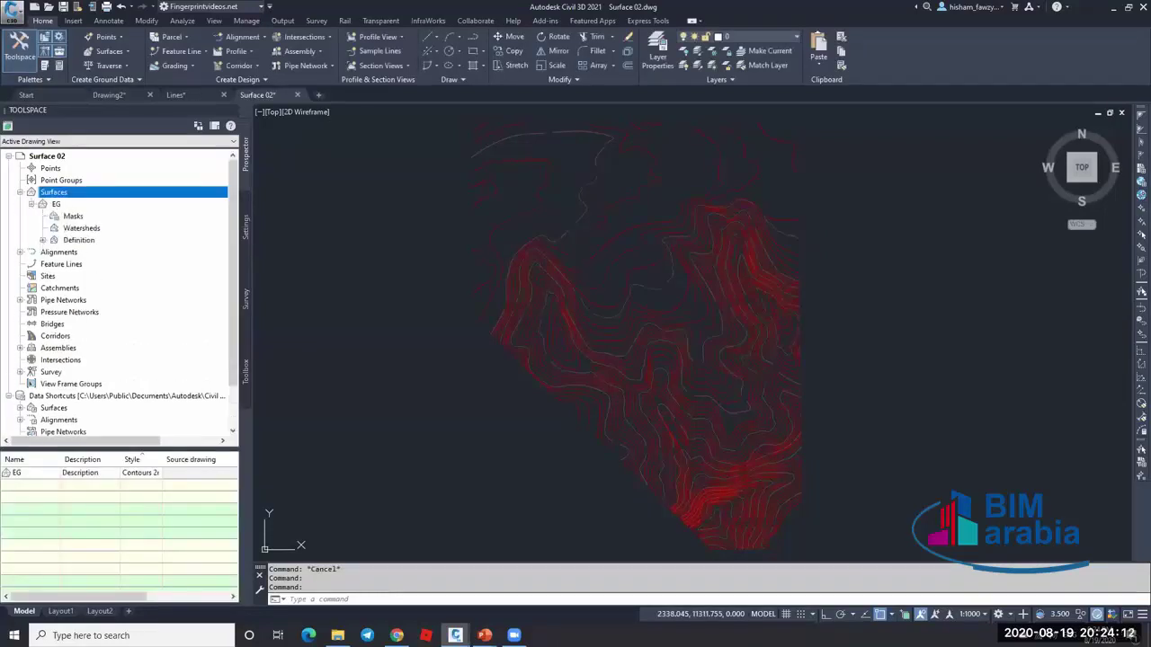
click(42, 240)
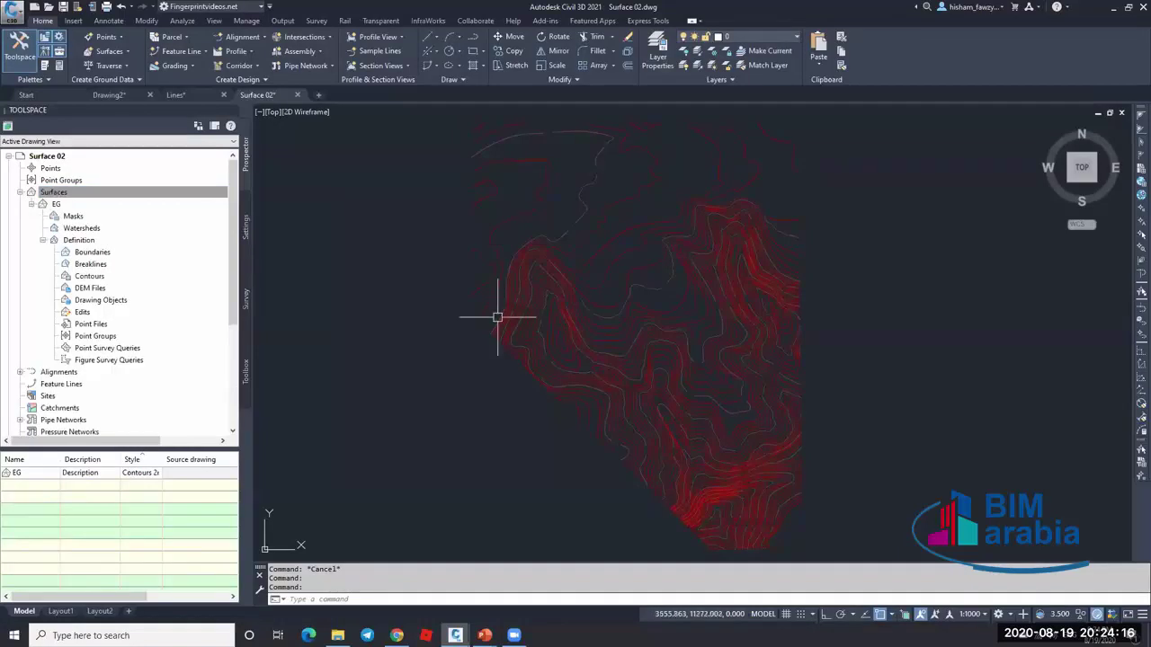
right_click(104, 277)
click(142, 284)
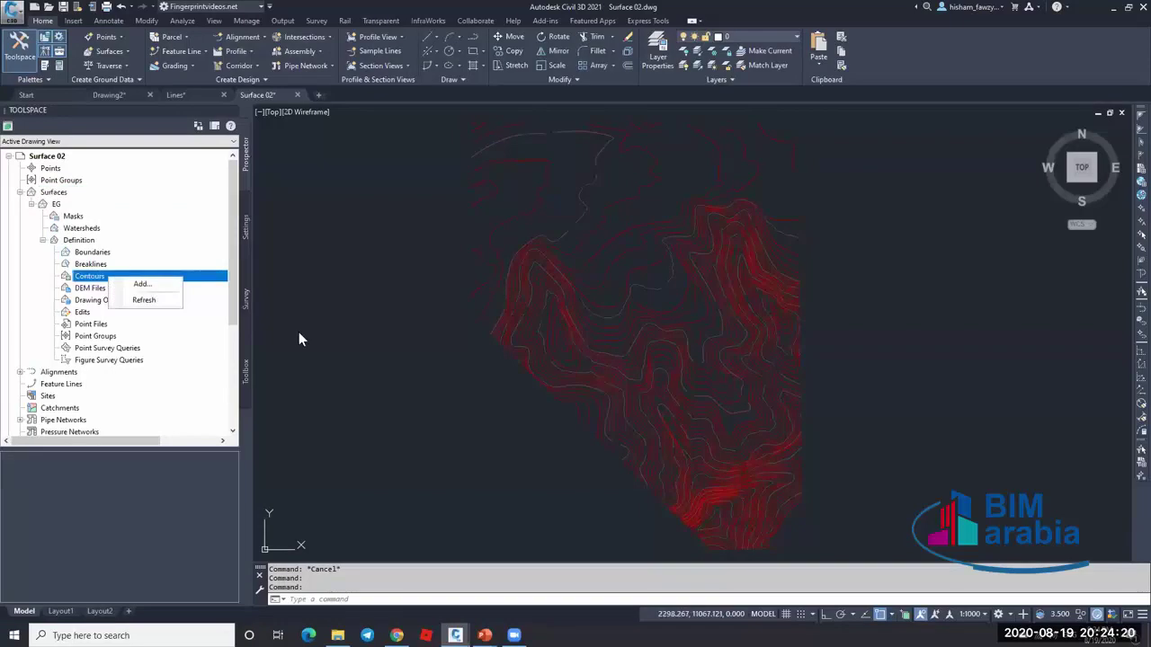
mouse_move(743, 289)
mouse_down()
mouse_move(360, 210)
mouse_move(386, 172)
mouse_up()
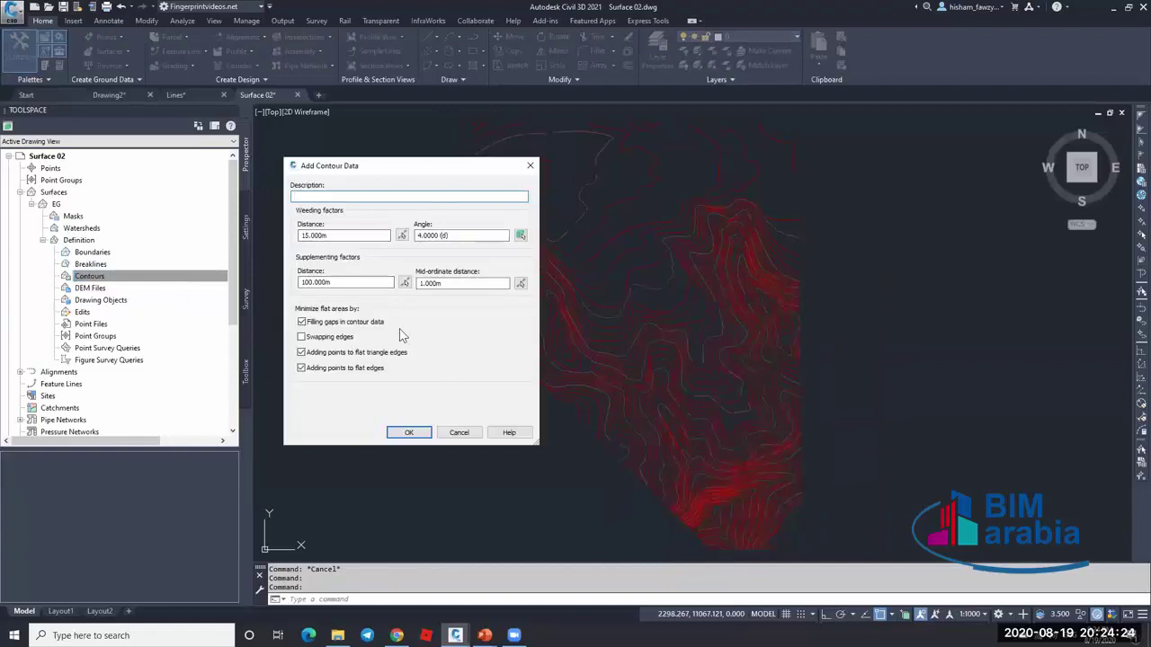
click(346, 282)
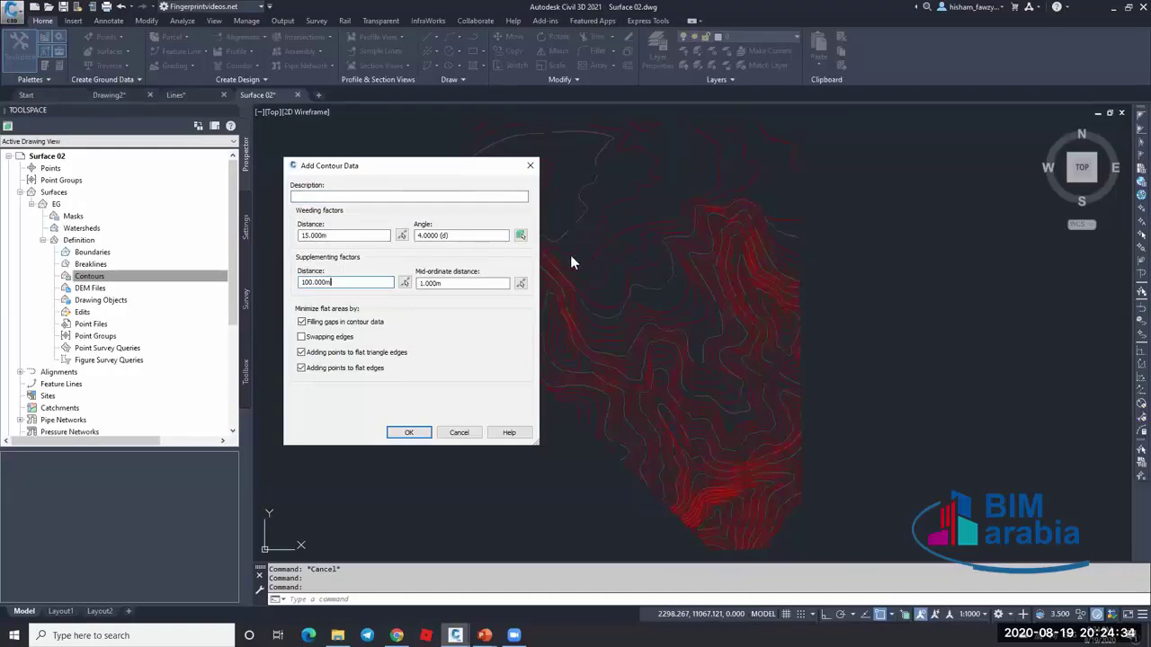
click(336, 235)
drag(344, 235, 287, 238)
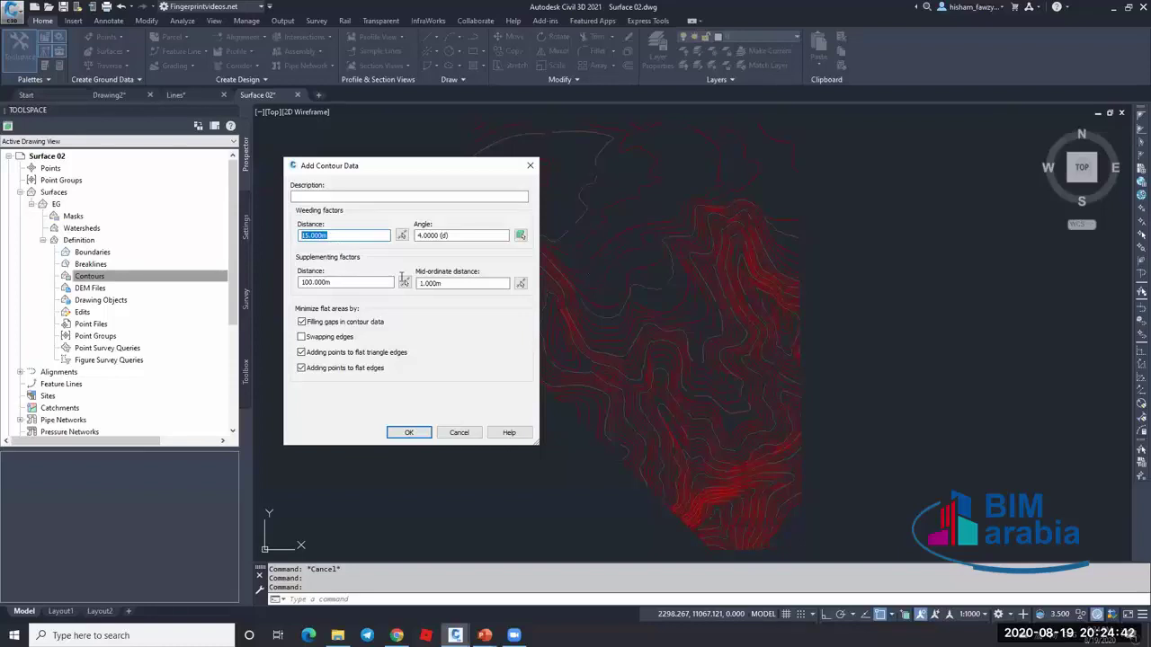
click(342, 282)
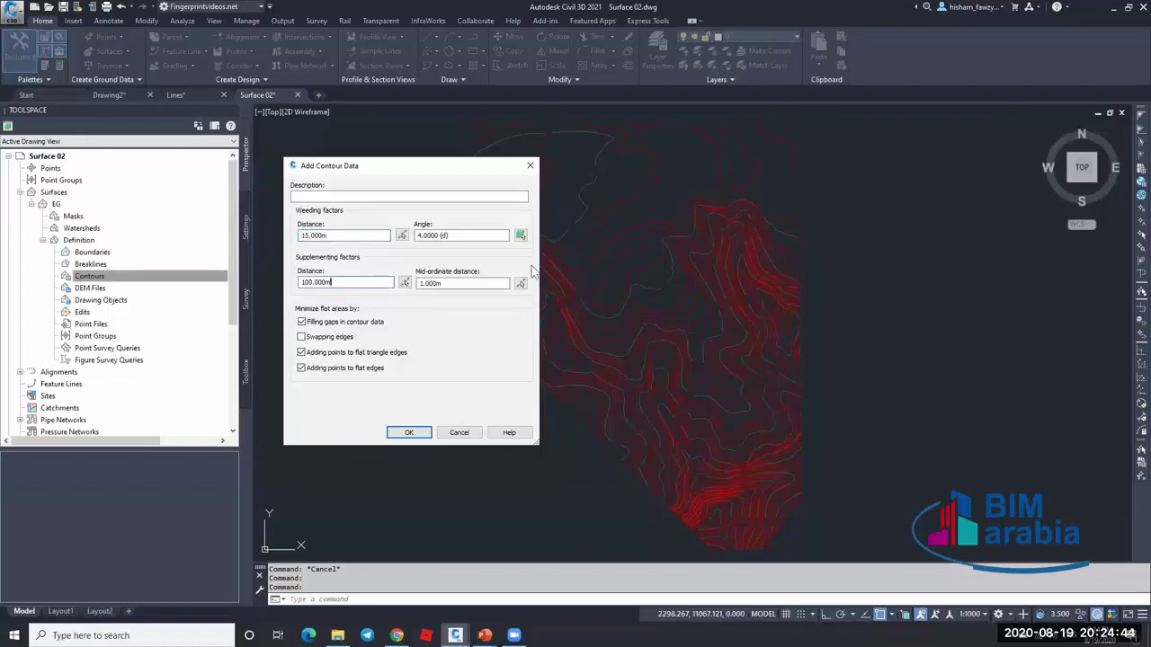
- Set the mid-ordinate distance to 0.1 m and turn on edge swapping
click(451, 284)
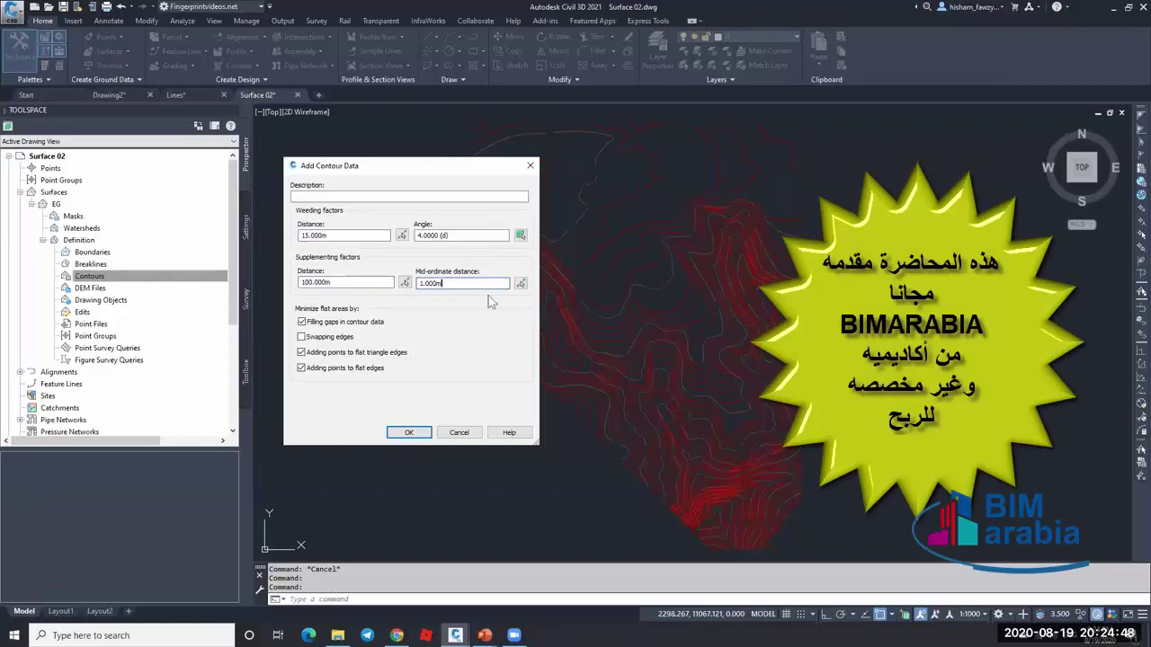
key(shift+Home)
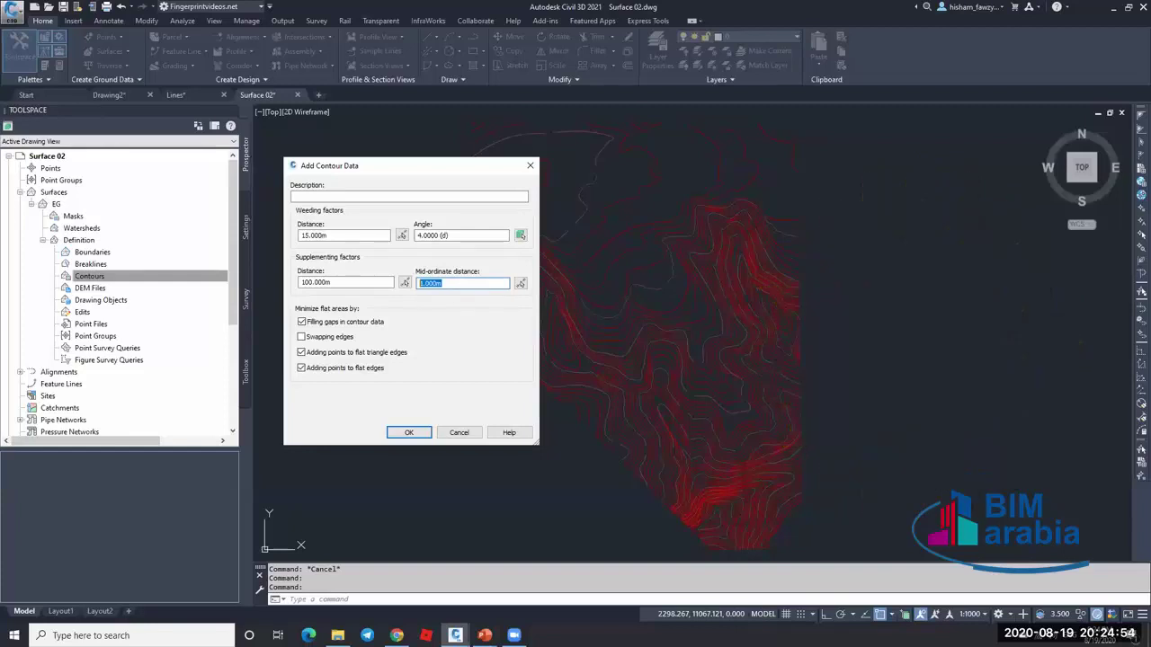
text(.1)
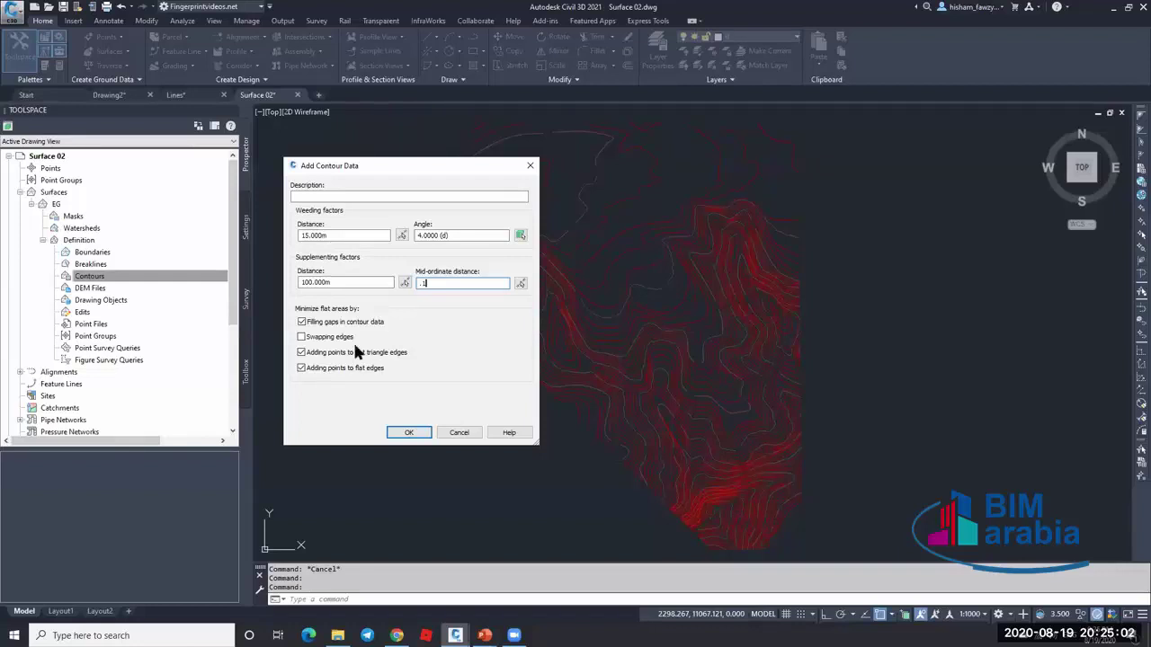
click(301, 336)
- Confirm the contour data settings and window-select all 161 contours into EG
click(408, 432)
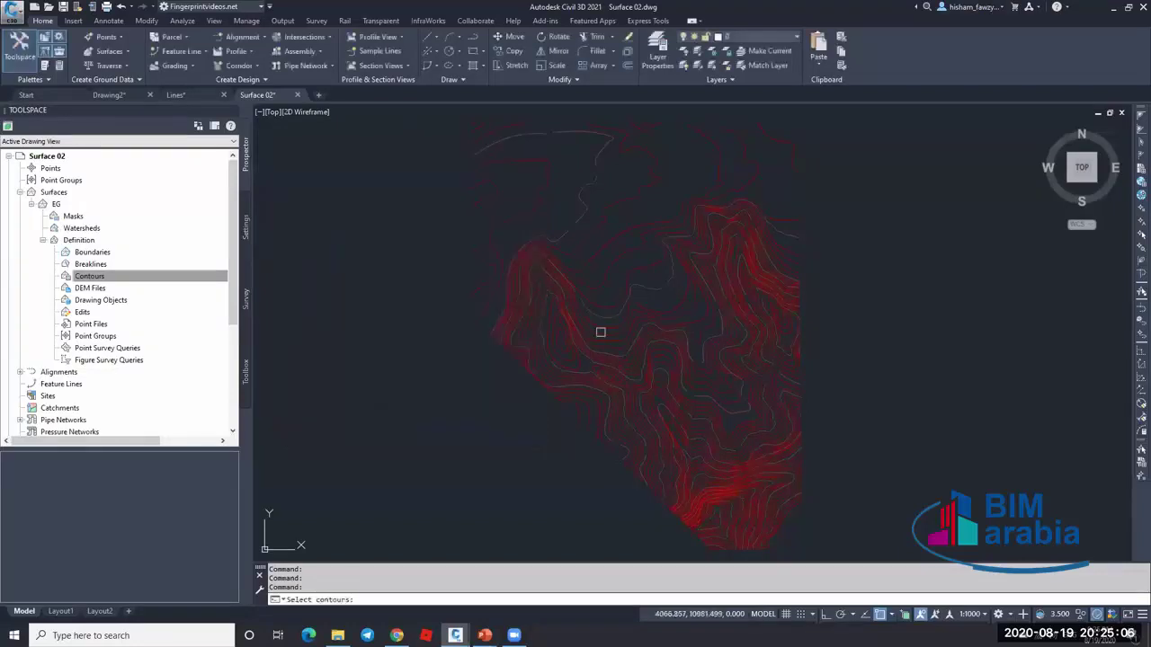
scroll(600, 332, down, 3)
click(468, 145)
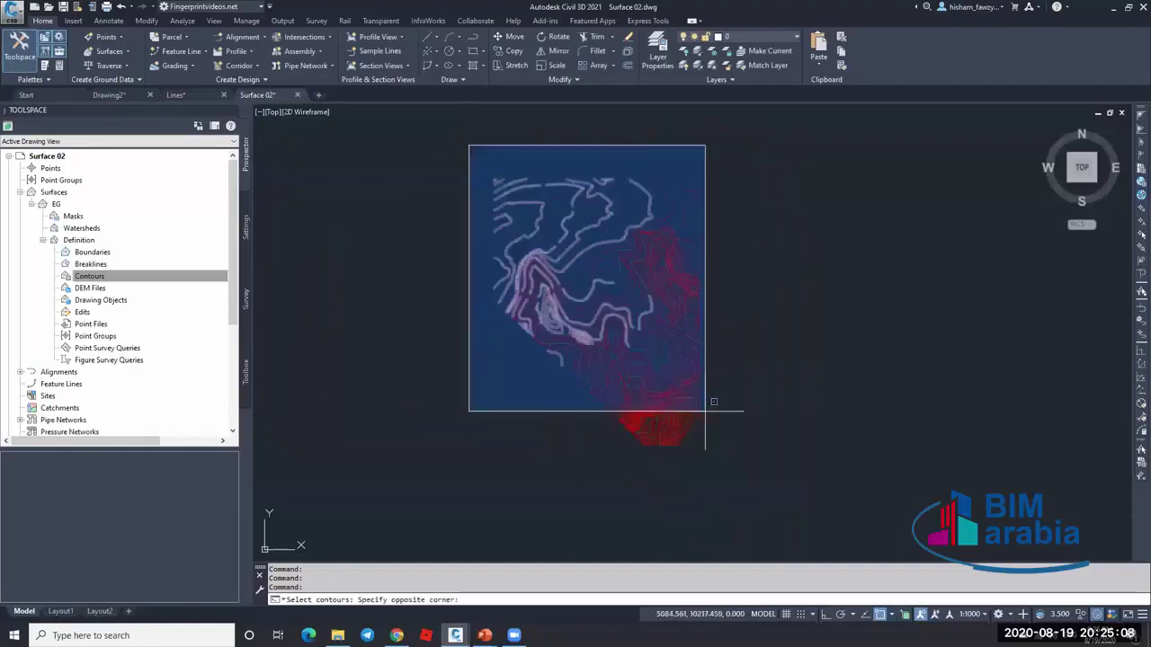
click(760, 472)
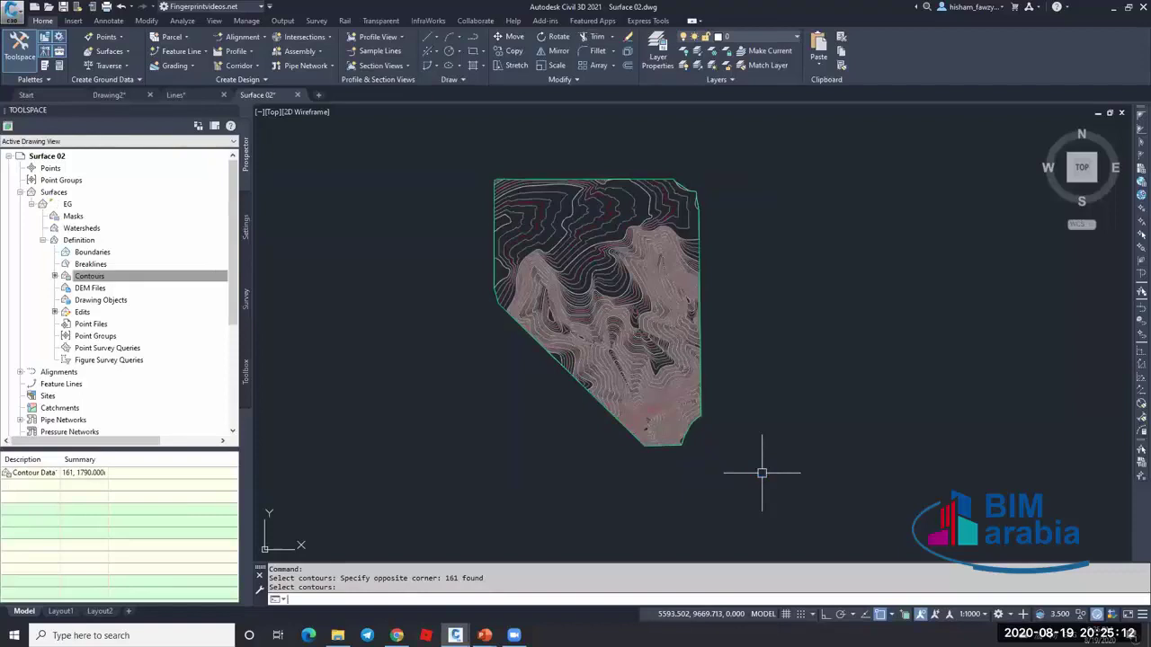
scroll(598, 267, up, 2)
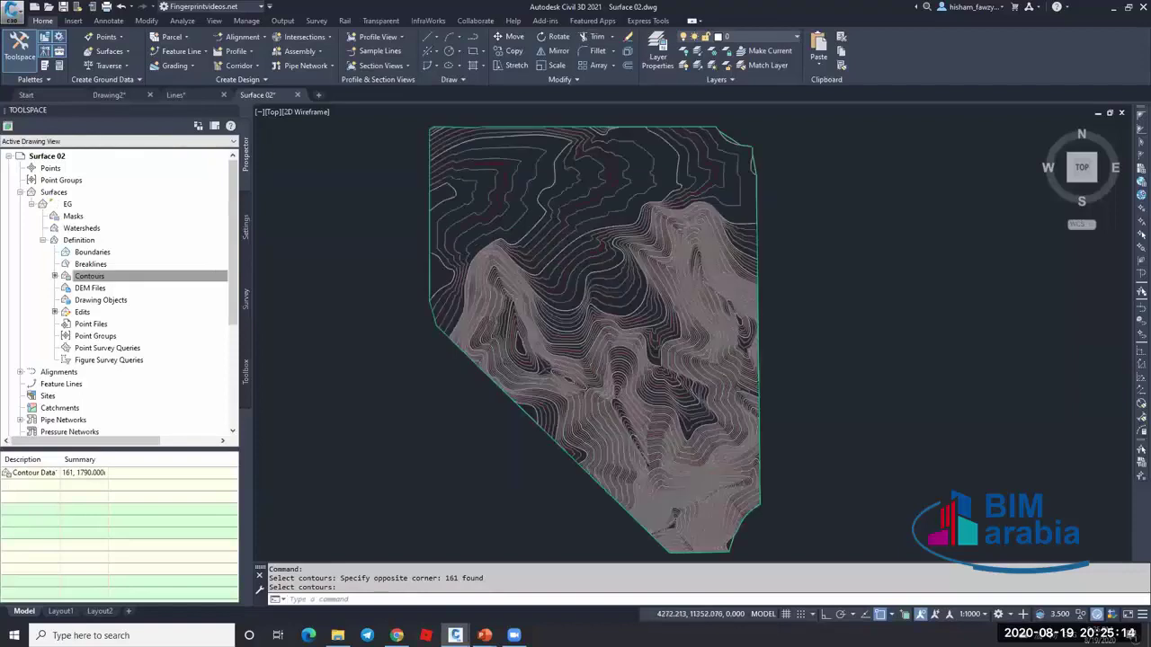
scroll(639, 312, up, 3)
key(Escape)
scroll(639, 311, up, 2)
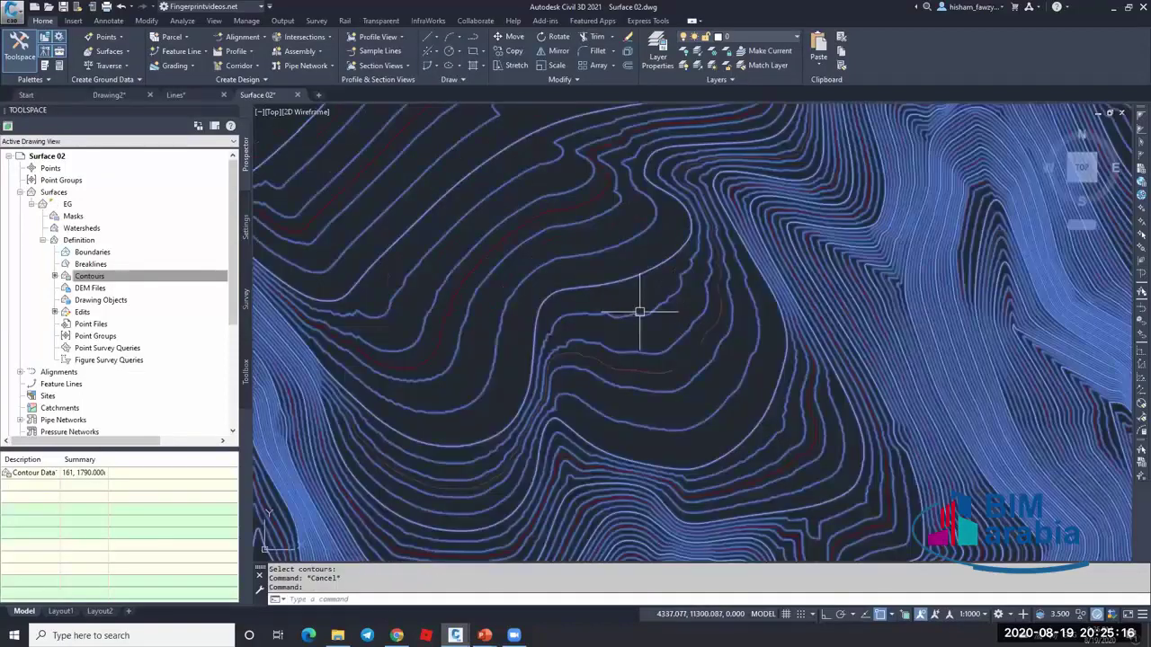
- Select the EG surface in the drawing to check its newly built contours
click(639, 312)
scroll(629, 301, down, 5)
scroll(605, 284, up, 3)
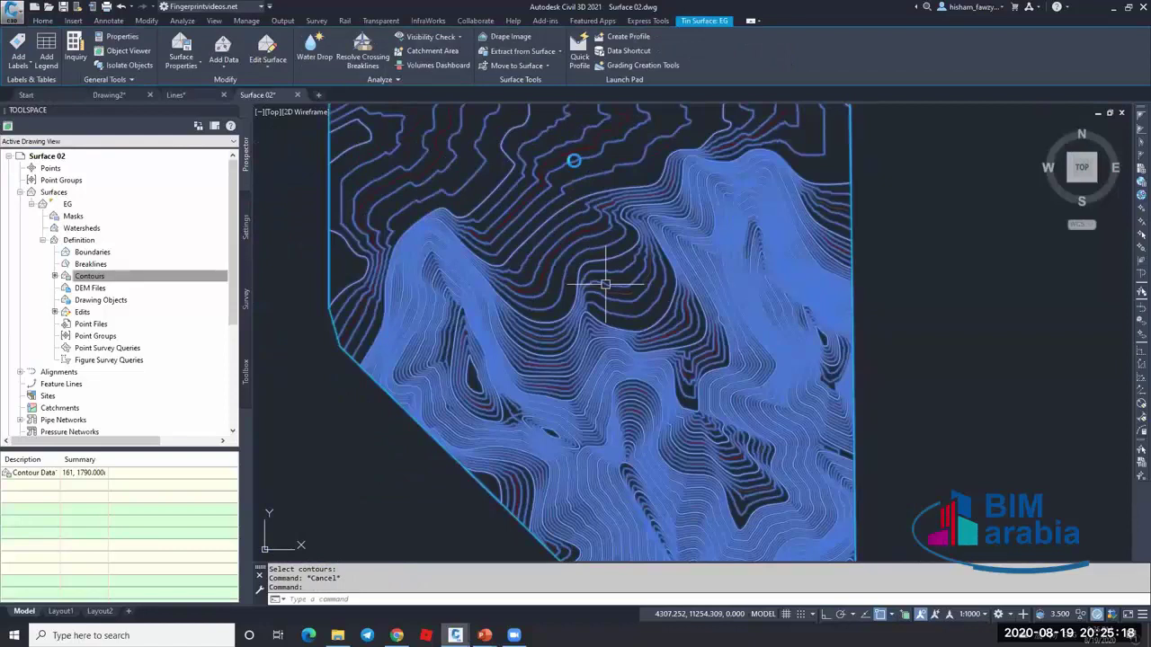
key(Escape)
scroll(605, 284, up, 3)
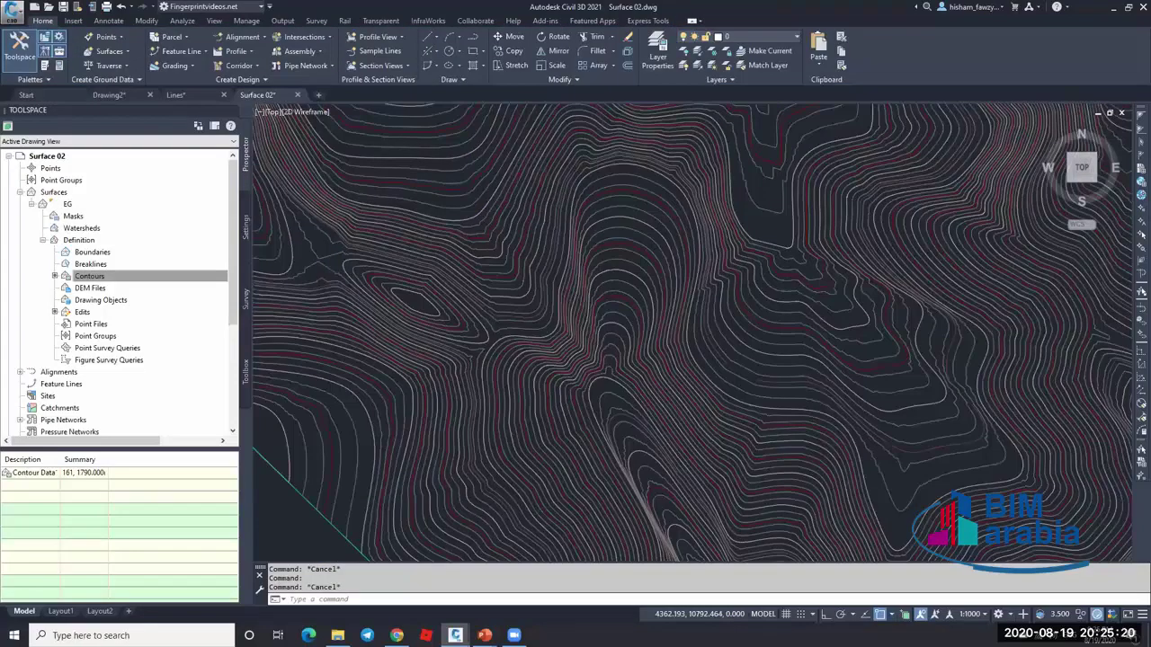
click(589, 230)
scroll(588, 230, up, 3)
key(Escape)
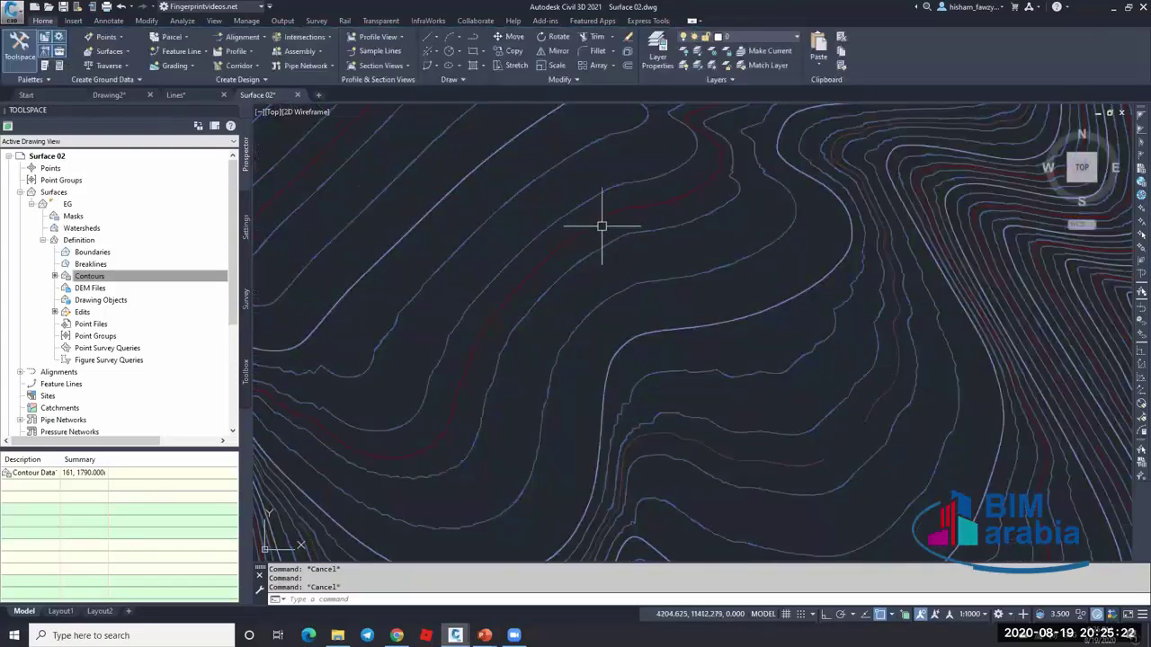
- Read the elevations of two red contour lines in the Properties palette
click(602, 226)
key(ctrl+1)
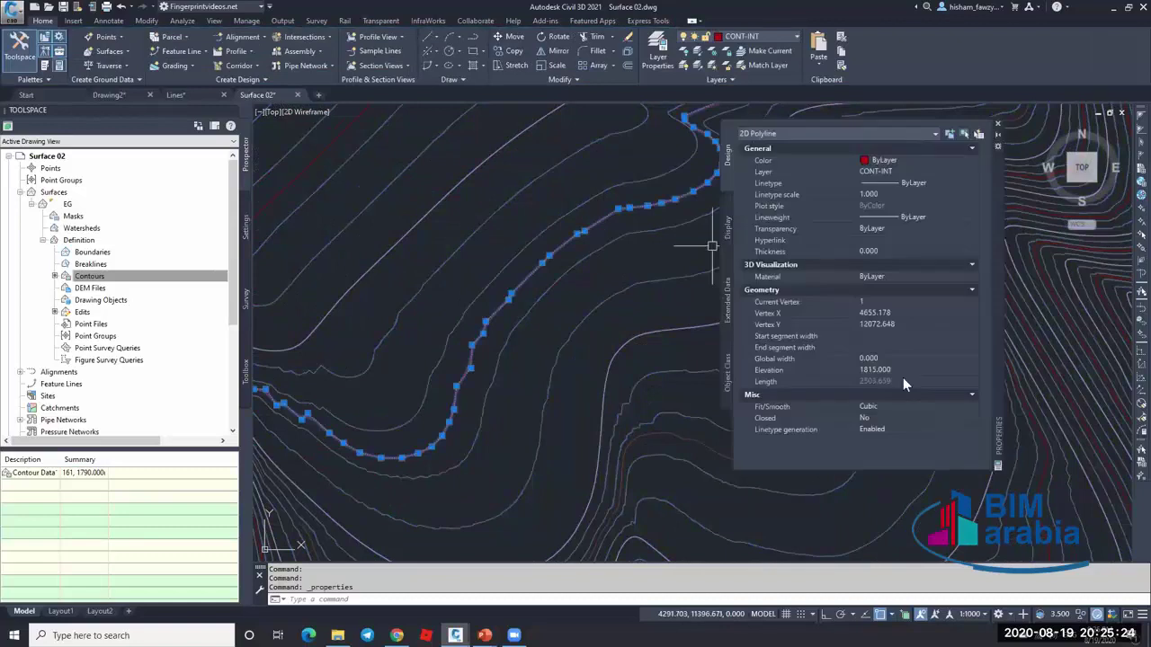
key(Escape)
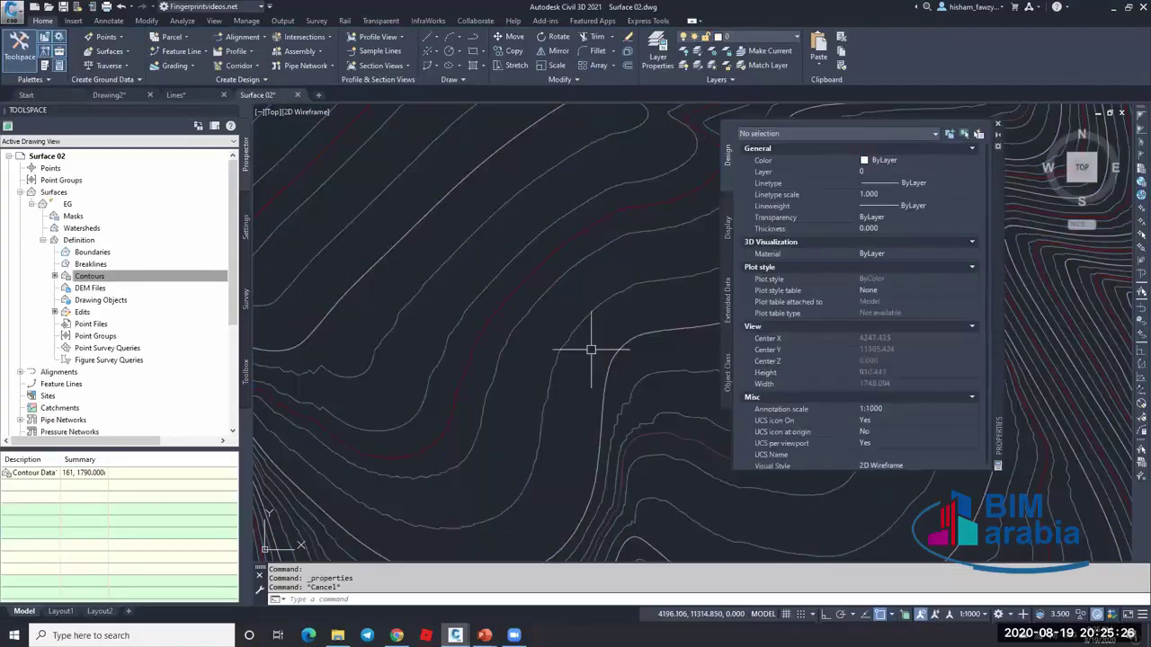
scroll(538, 295, down, 2)
click(477, 170)
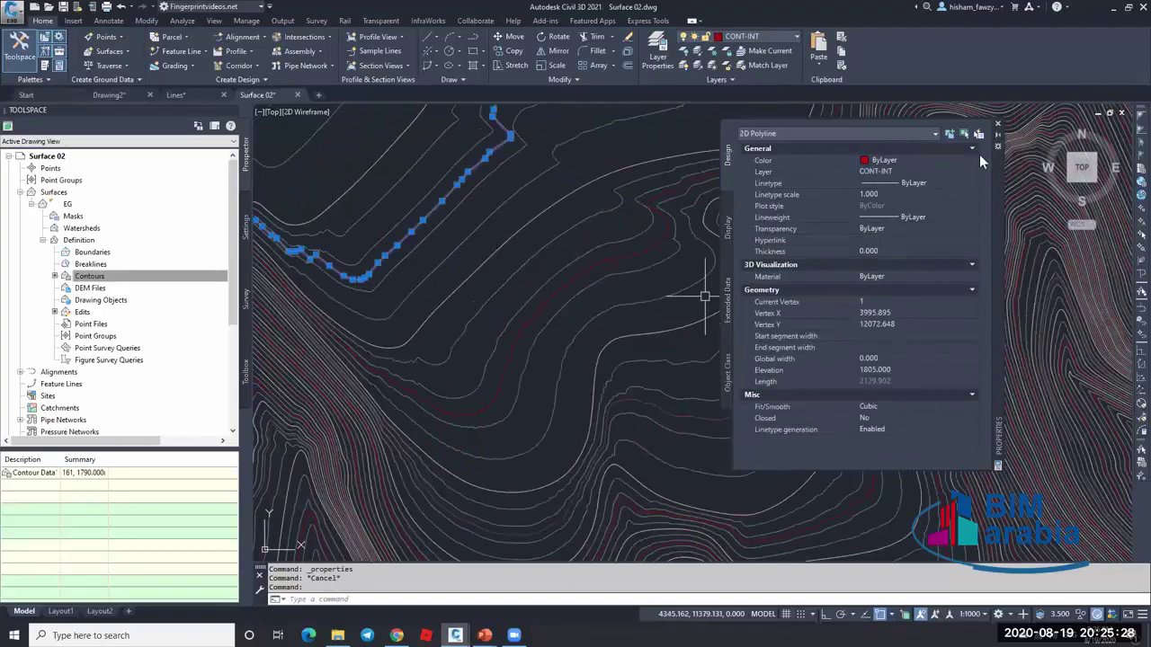
key(Escape)
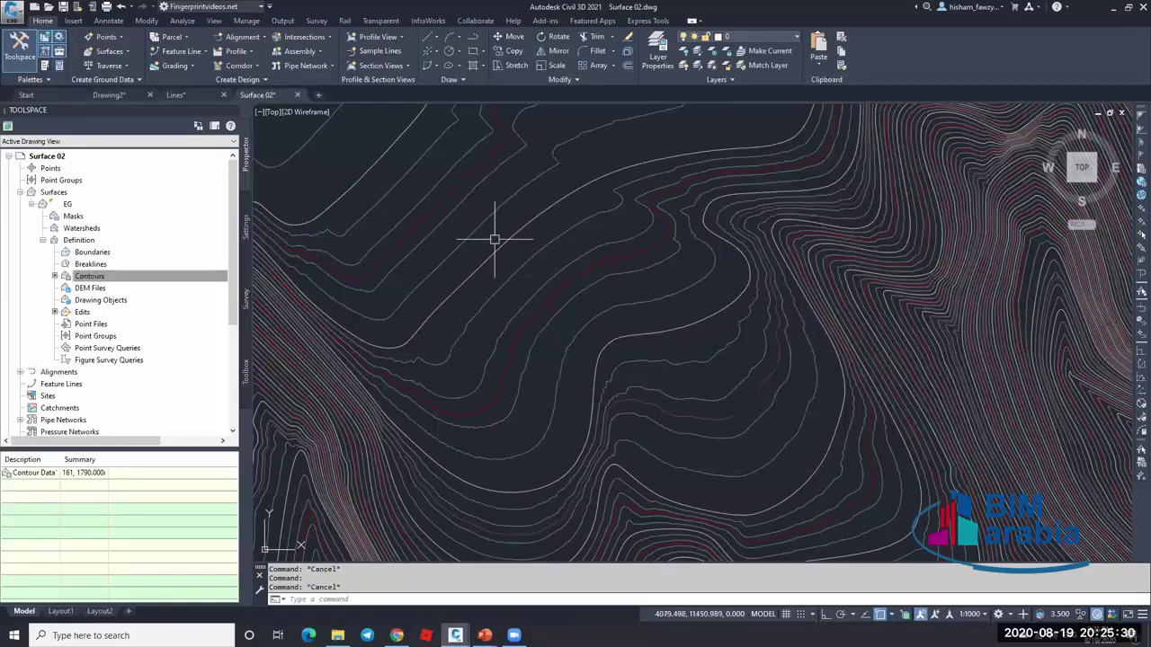
click(527, 226)
key(Escape)
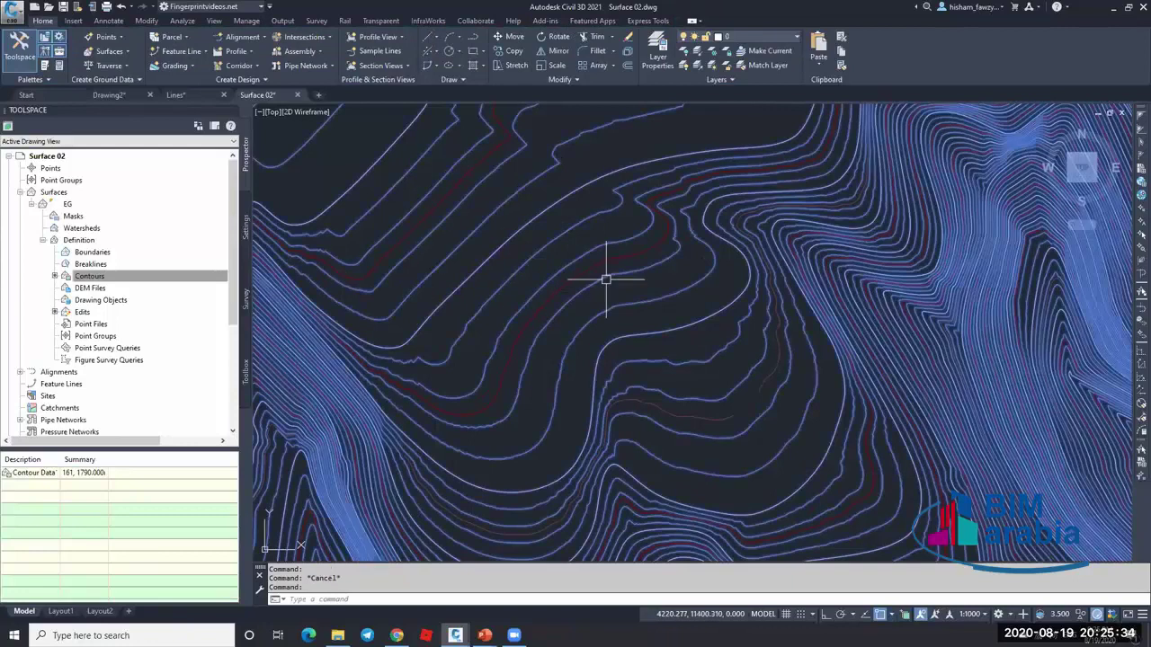
- Review EG's surface style in Surface Properties and close it with OK
click(555, 300)
click(179, 40)
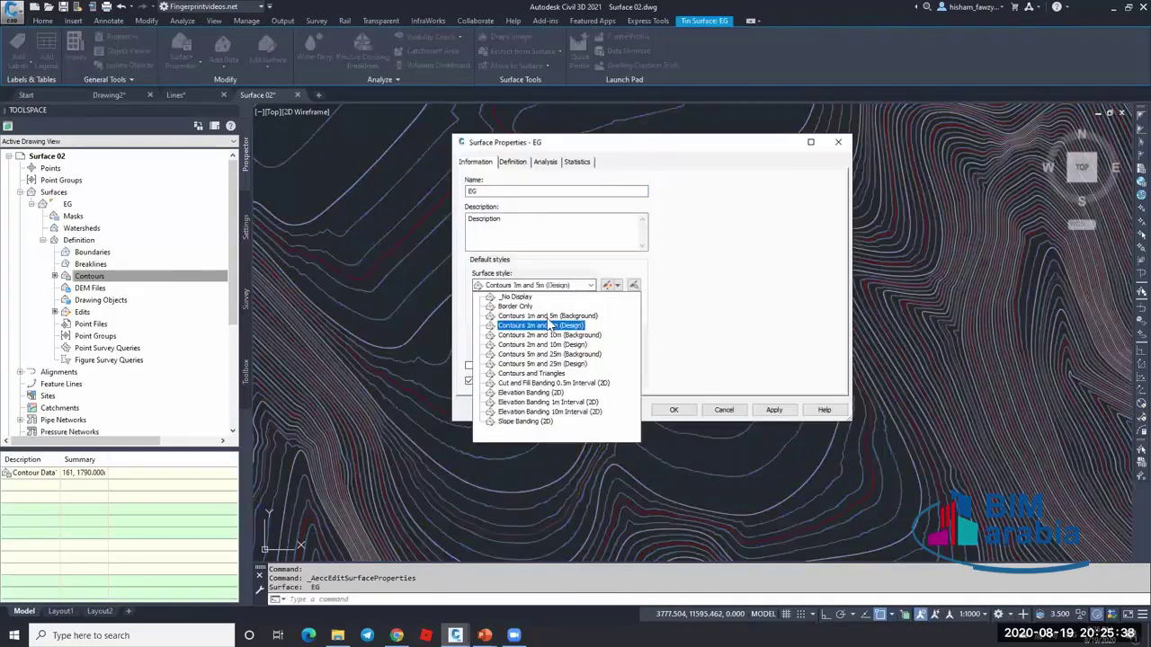
click(681, 411)
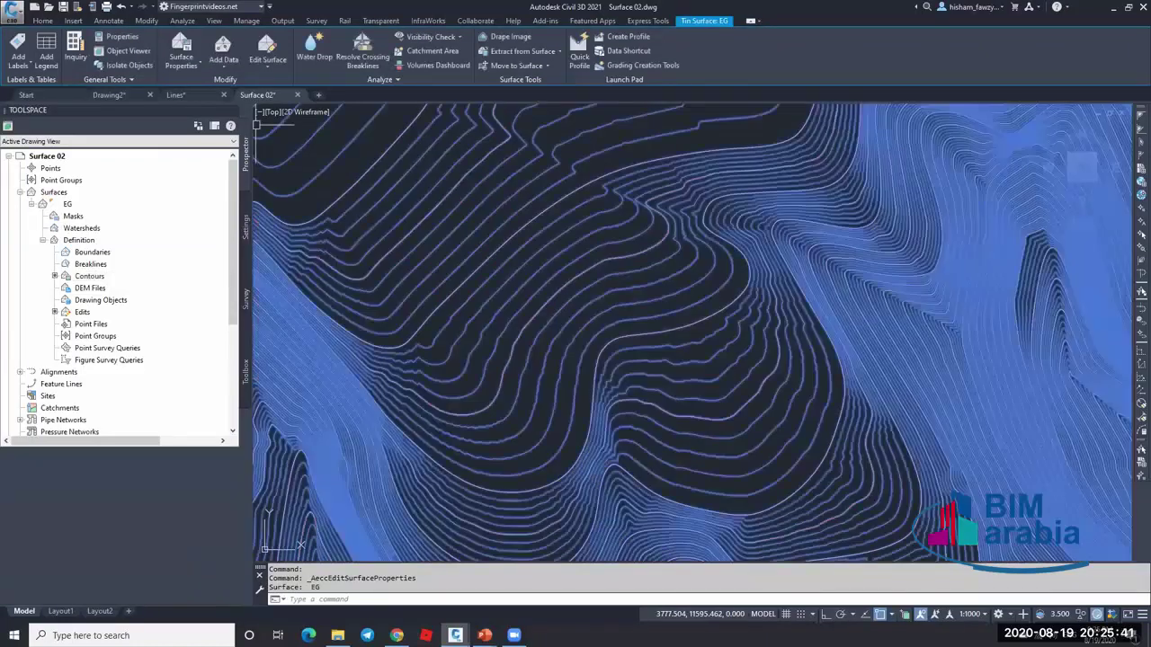
click(89, 276)
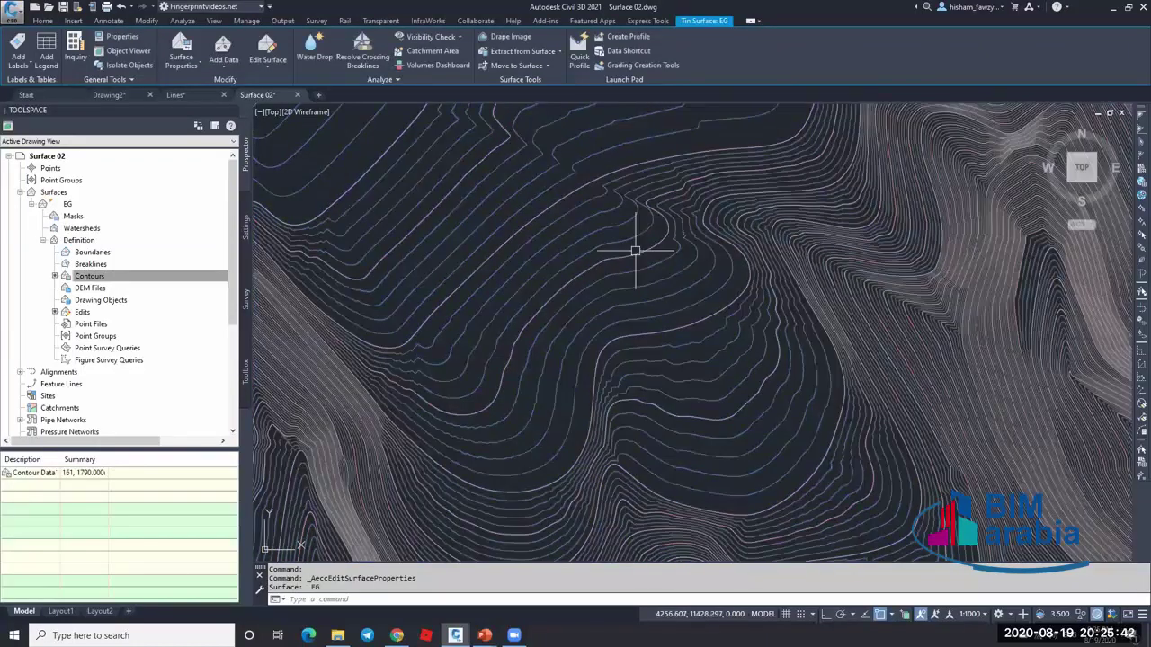
- Send the EG surface to the back with DRAWORDER so the red contour lines show on top
key(Escape)
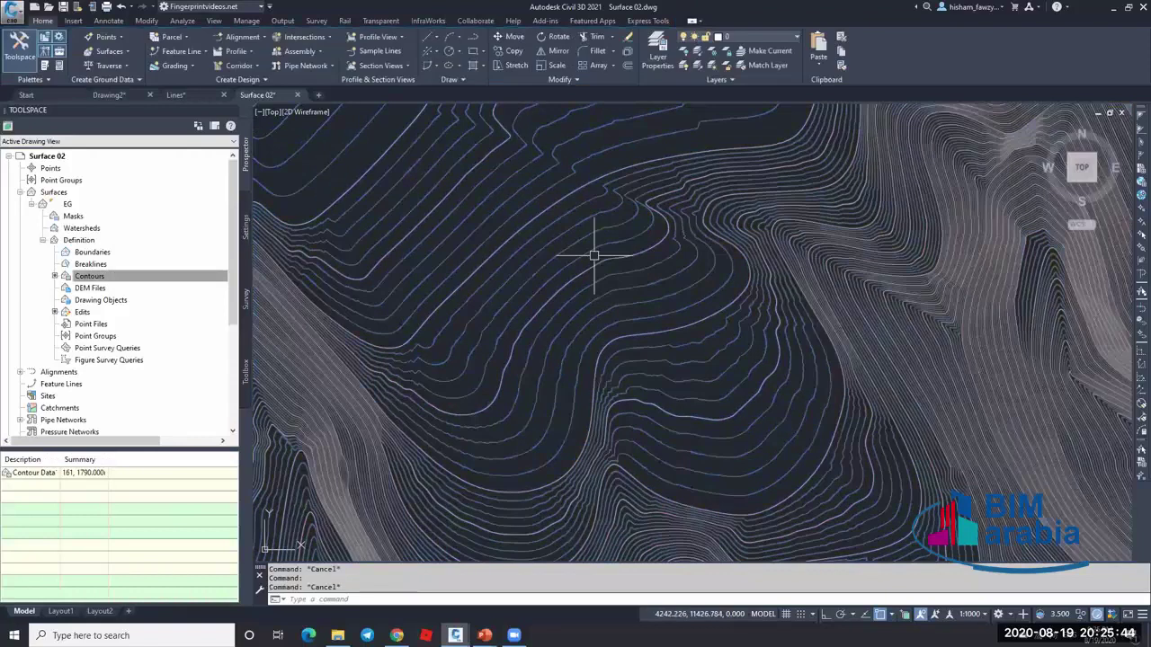
scroll(598, 252, down, 5)
scroll(604, 295, up, 4)
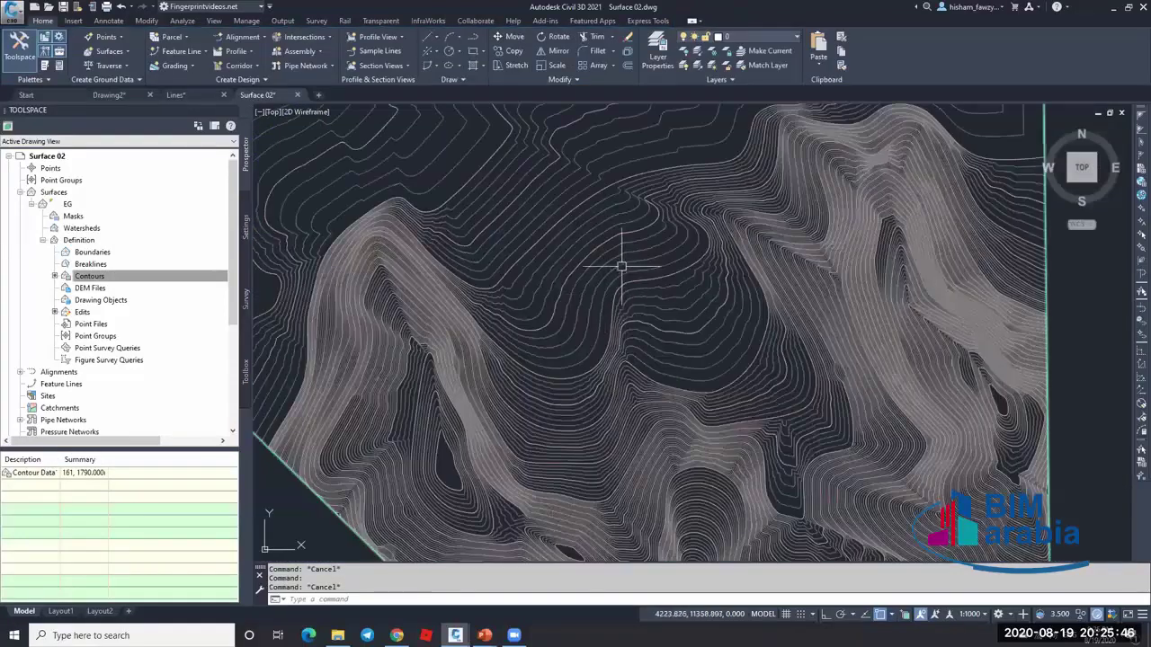
click(621, 263)
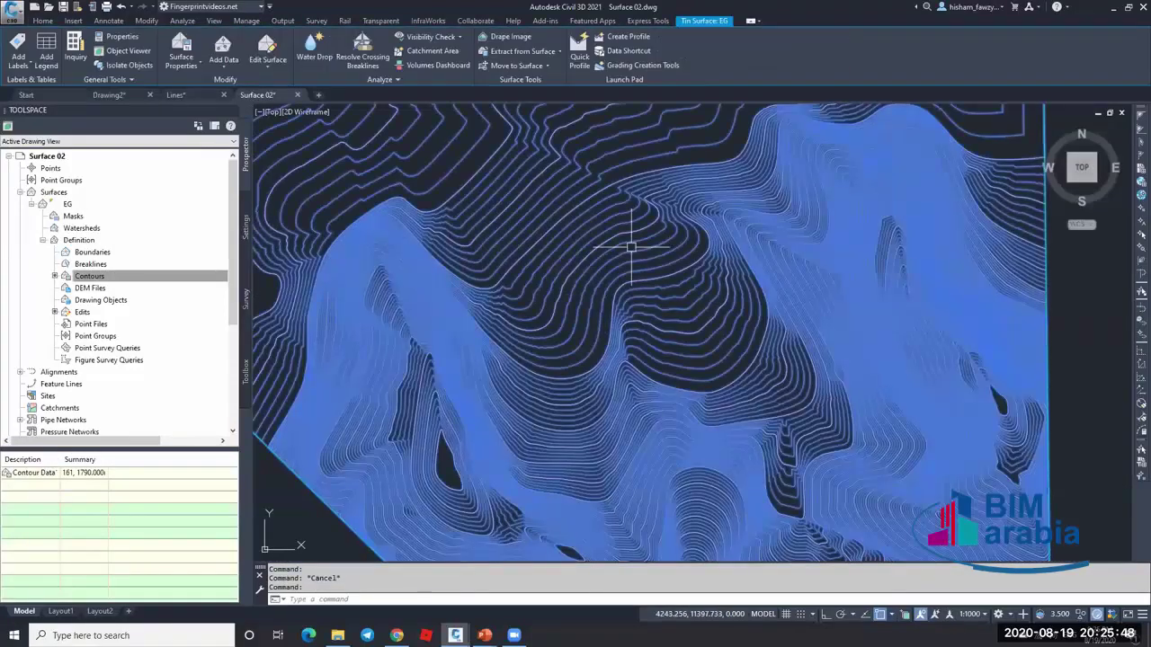
text(DR)
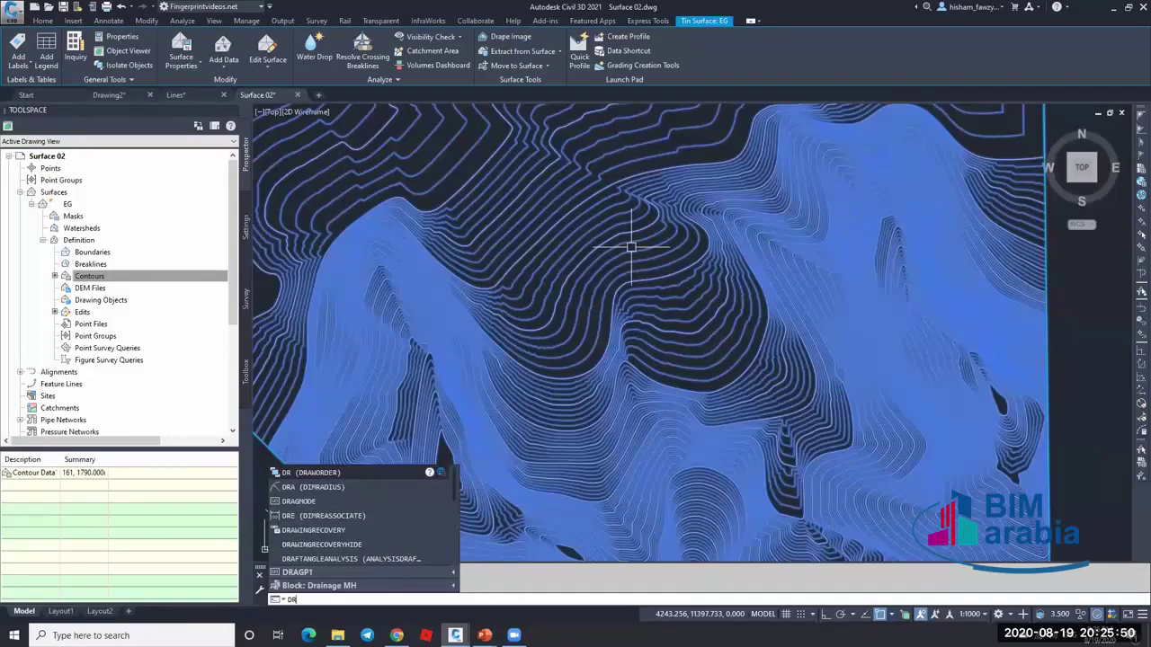
key(Return)
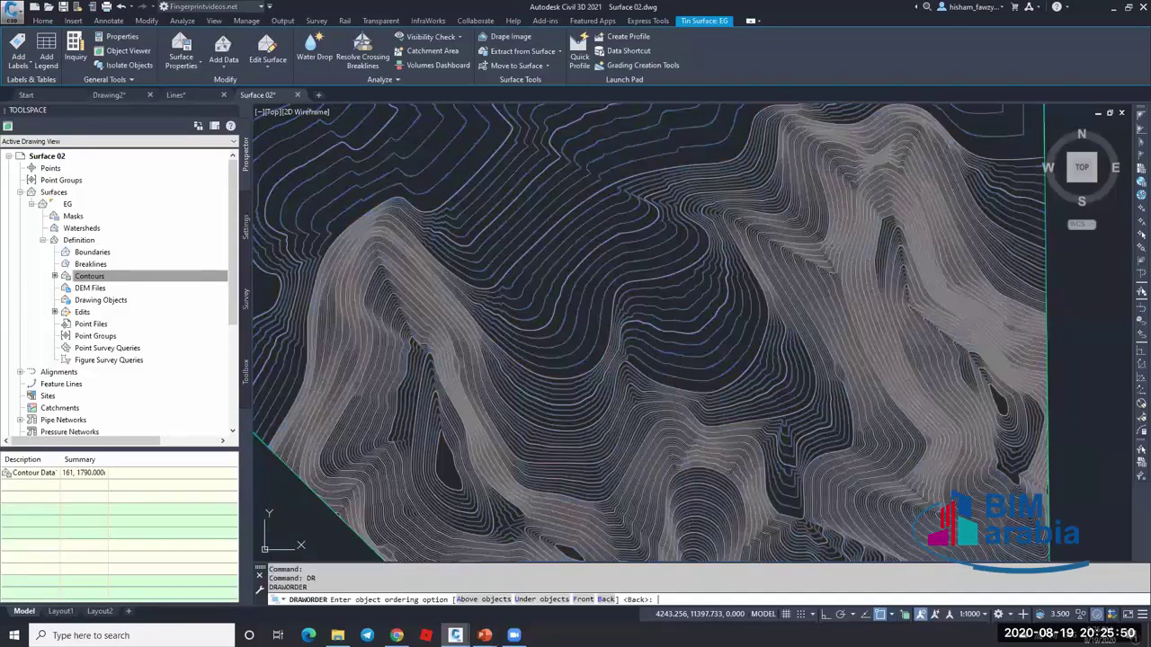
click(607, 599)
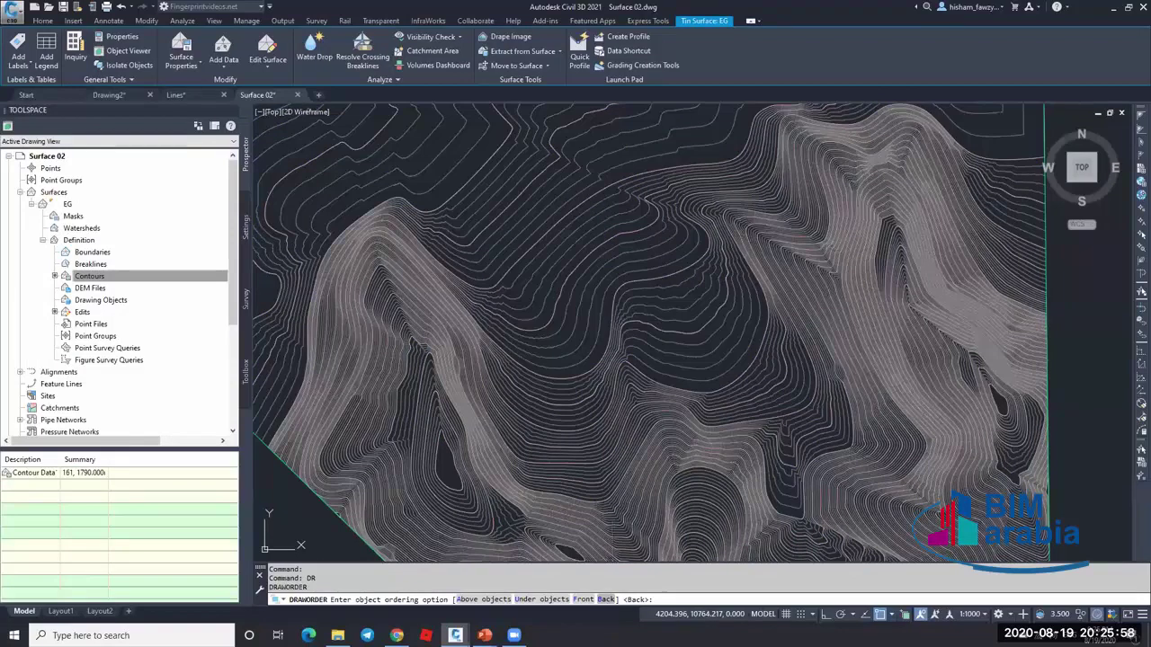
key(Escape)
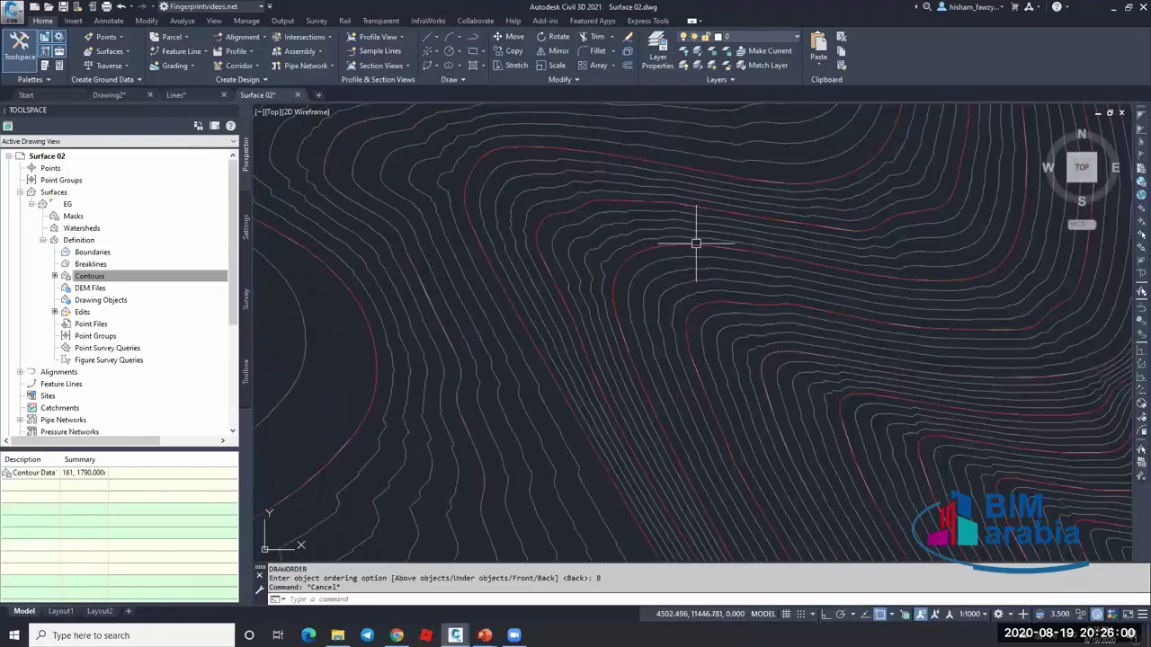
- Zoom and pan around the drawing to review both contour sets after reordering
scroll(669, 253, down, 2)
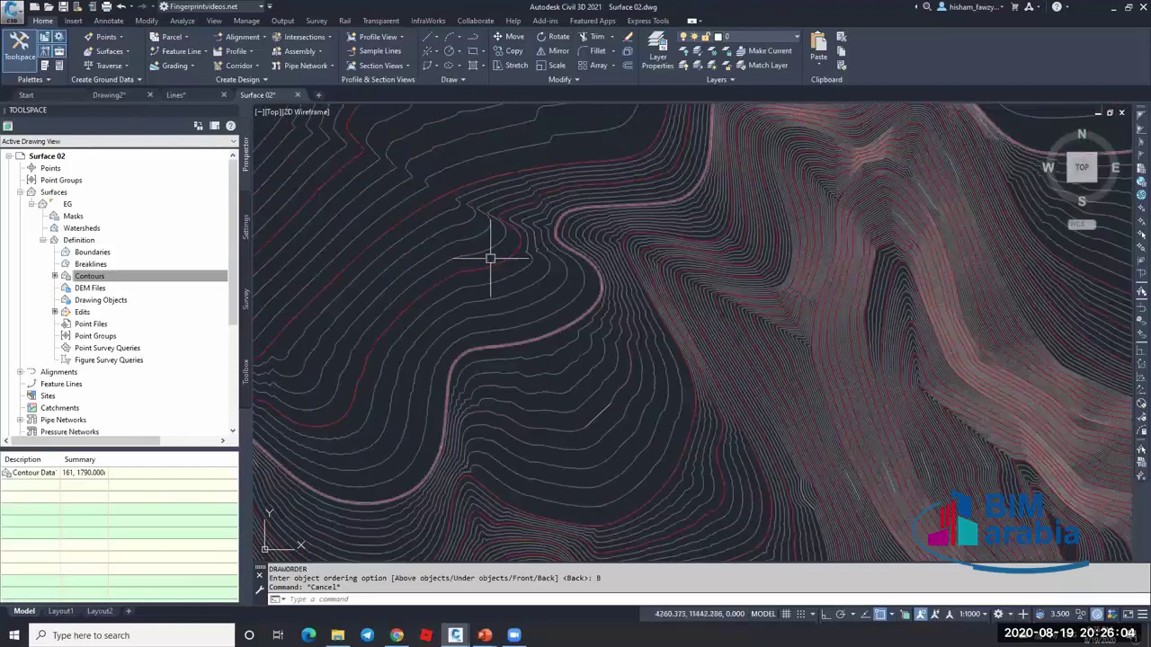
scroll(513, 275, up, 1)
click(514, 278)
key(Escape)
scroll(513, 277, down, 5)
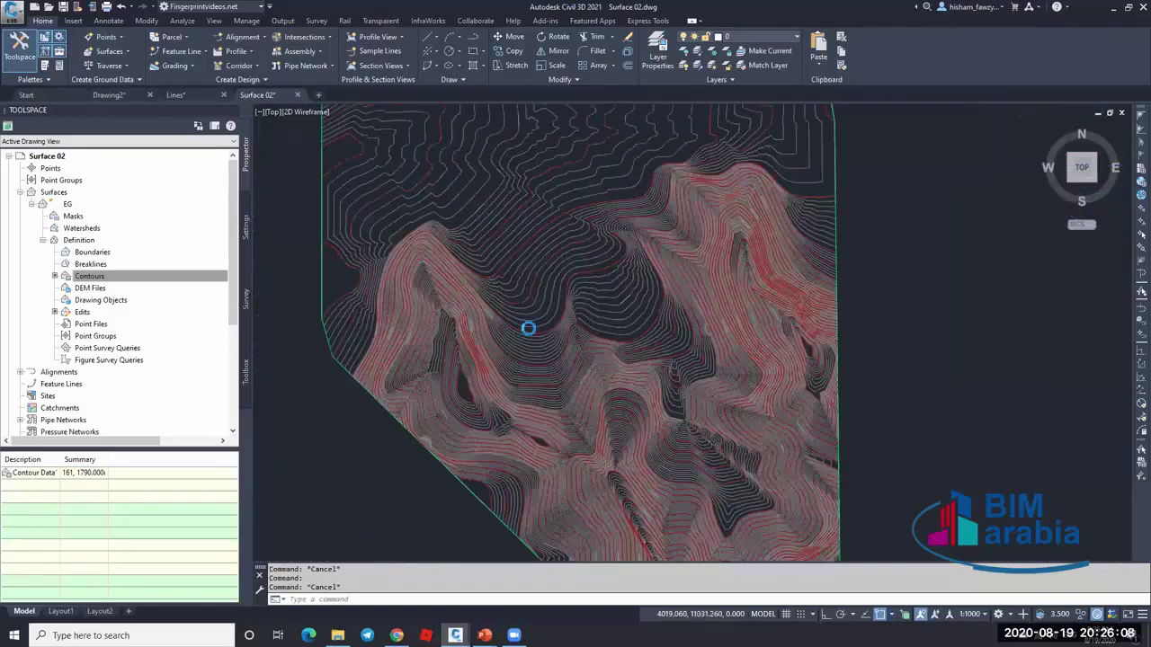
scroll(528, 329, up, 2)
scroll(524, 329, down, 2)
middle_drag(661, 532, 615, 447)
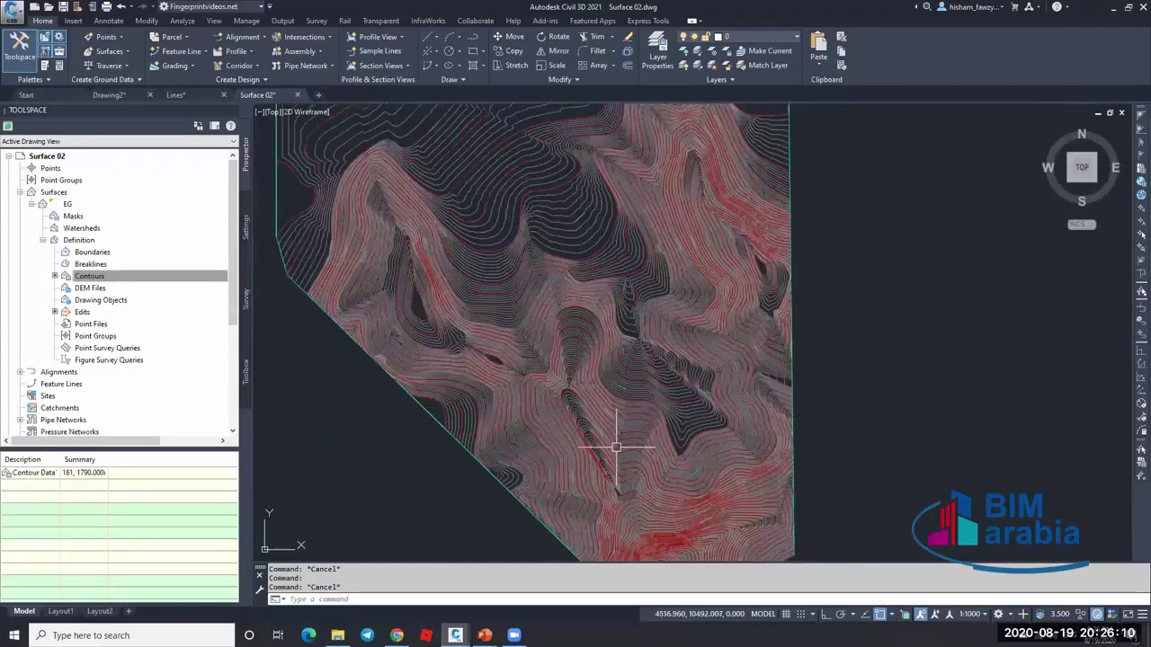
scroll(616, 450, up, 2)
scroll(645, 370, down, 2)
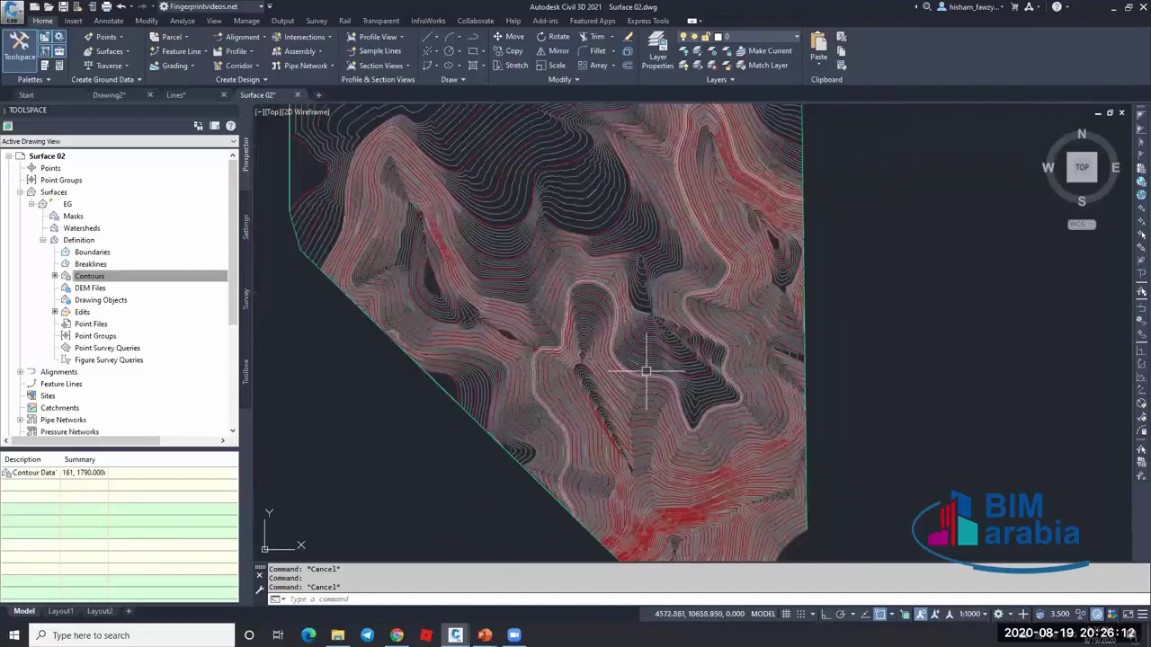
click(606, 206)
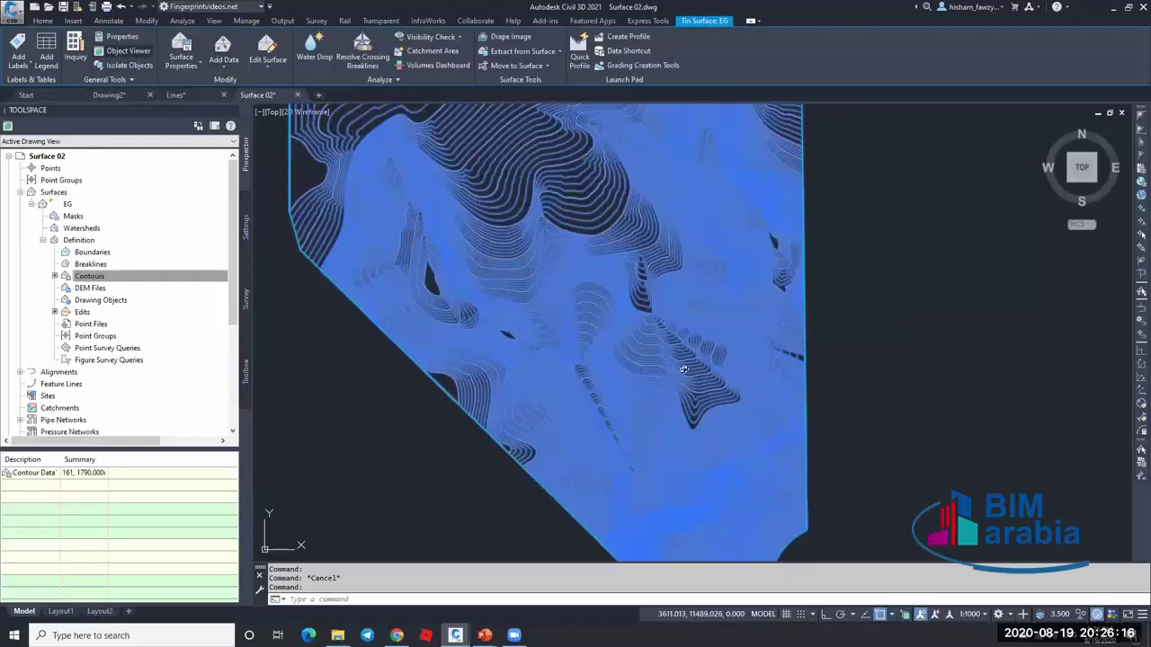
double_click(657, 401)
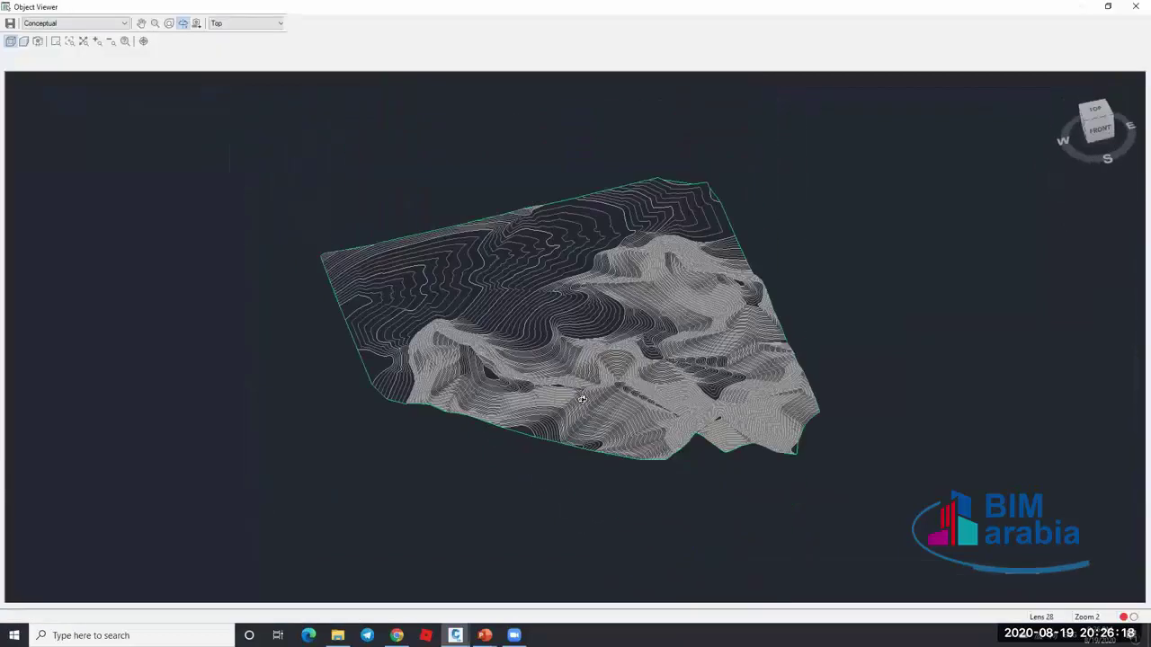
mouse_move(582, 399)
mouse_down()
mouse_move(763, 333)
mouse_move(680, 224)
mouse_move(509, 315)
mouse_move(512, 443)
mouse_move(647, 327)
mouse_up()
scroll(670, 364, up, 2)
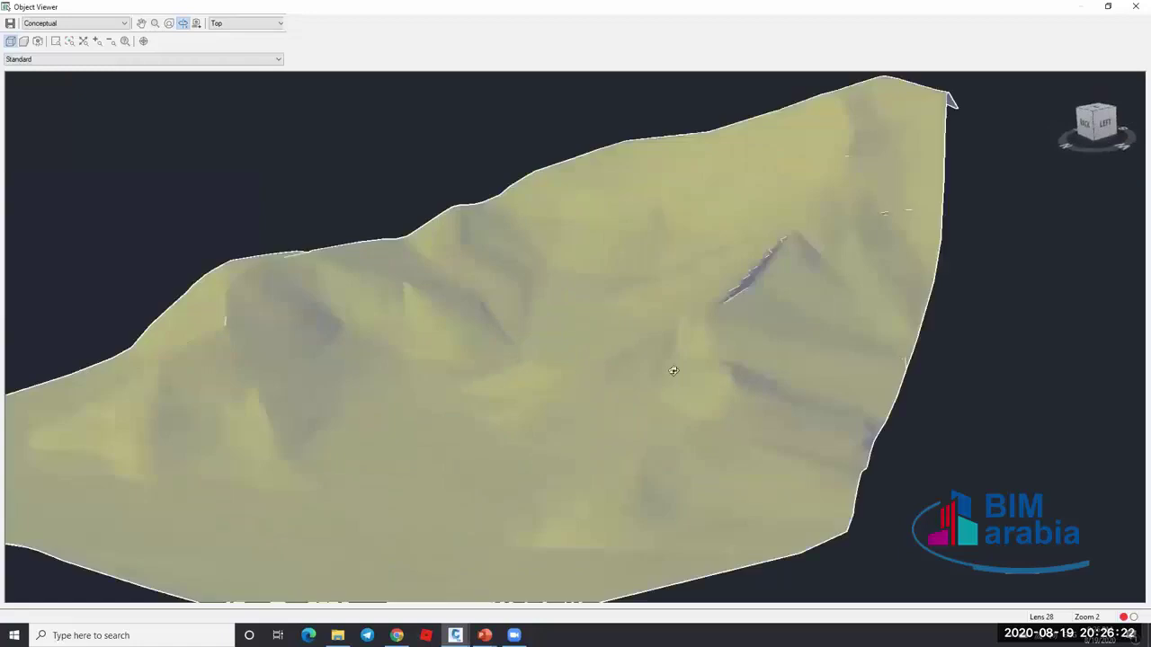
scroll(701, 304, down, 4)
key(Escape)
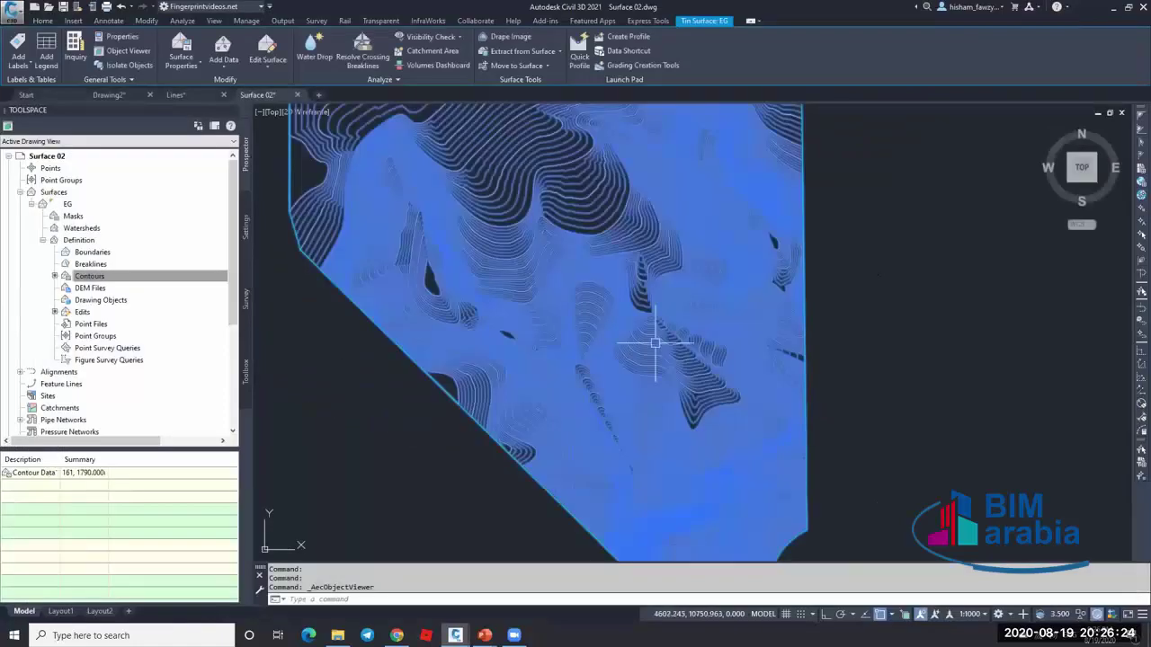
- Erase one original contour polyline, dropping EG's contour data to 160 lines
key(Escape)
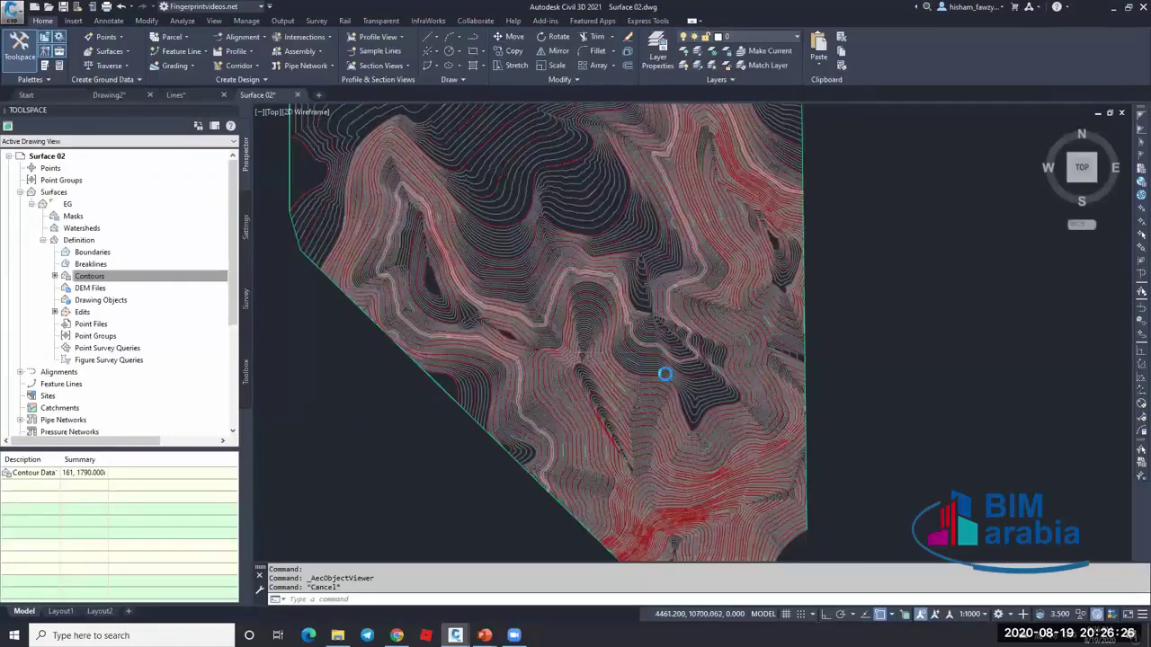
scroll(535, 237, down, 5)
scroll(557, 241, up, 10)
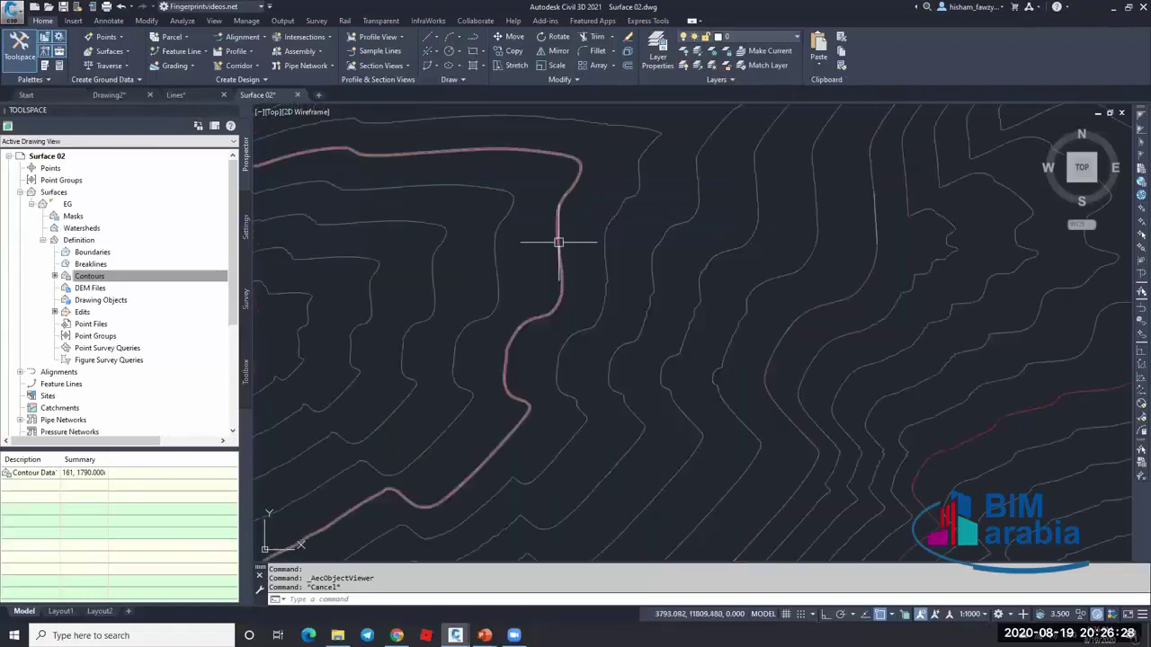
click(558, 241)
mouse_move(624, 296)
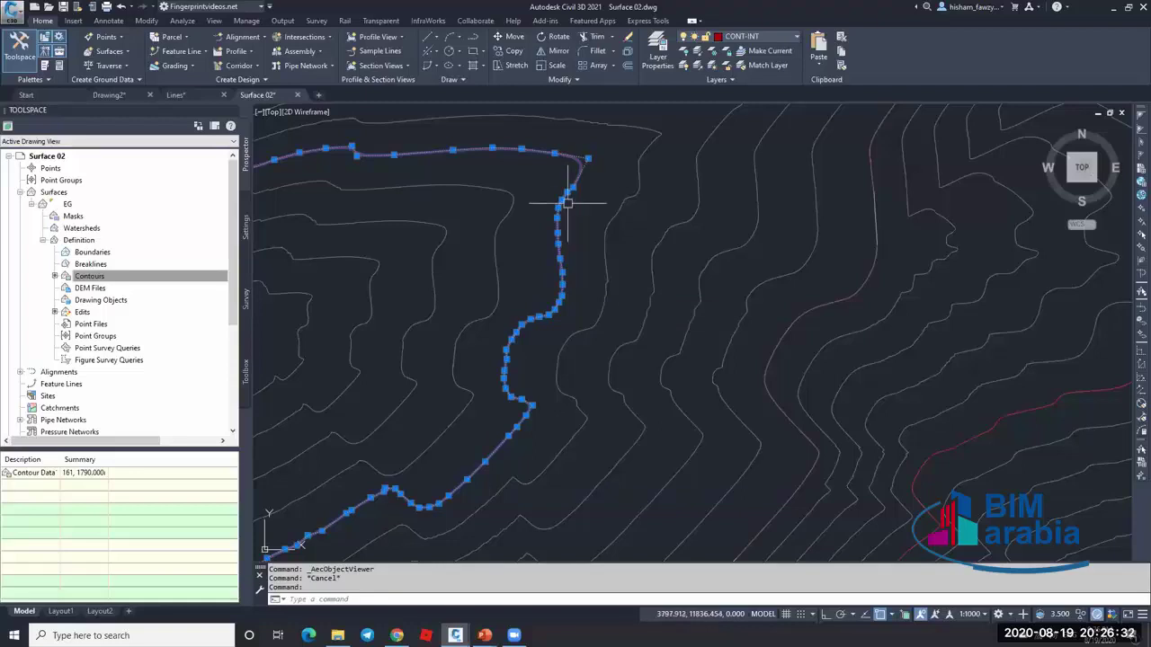
scroll(620, 202, down, 2)
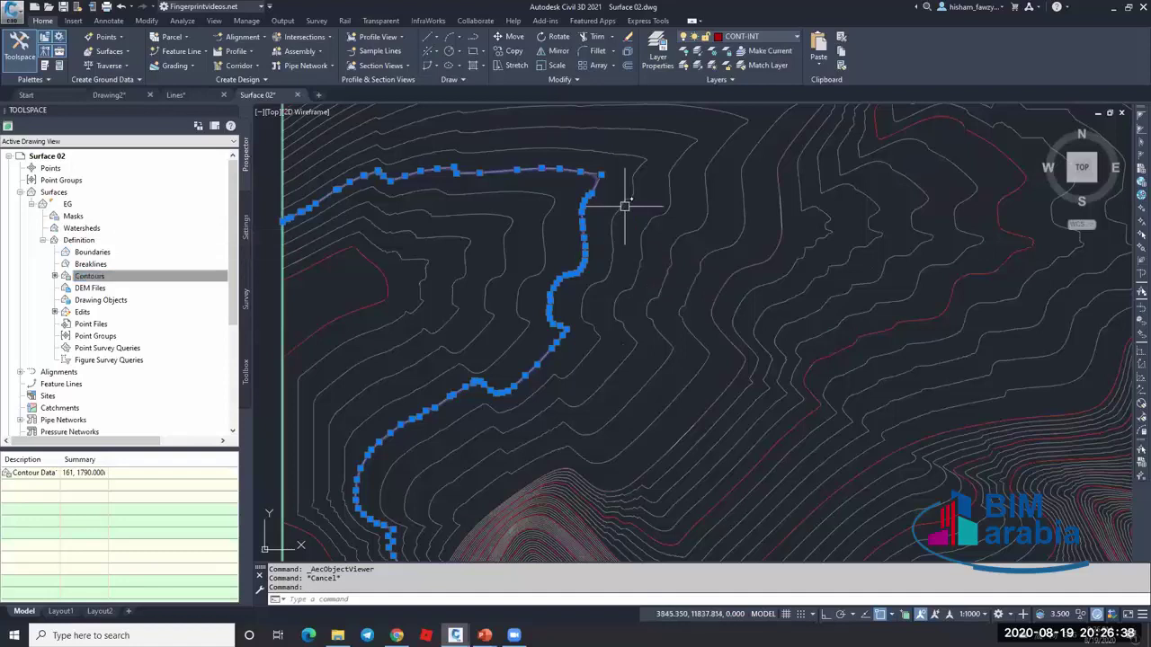
key(Delete)
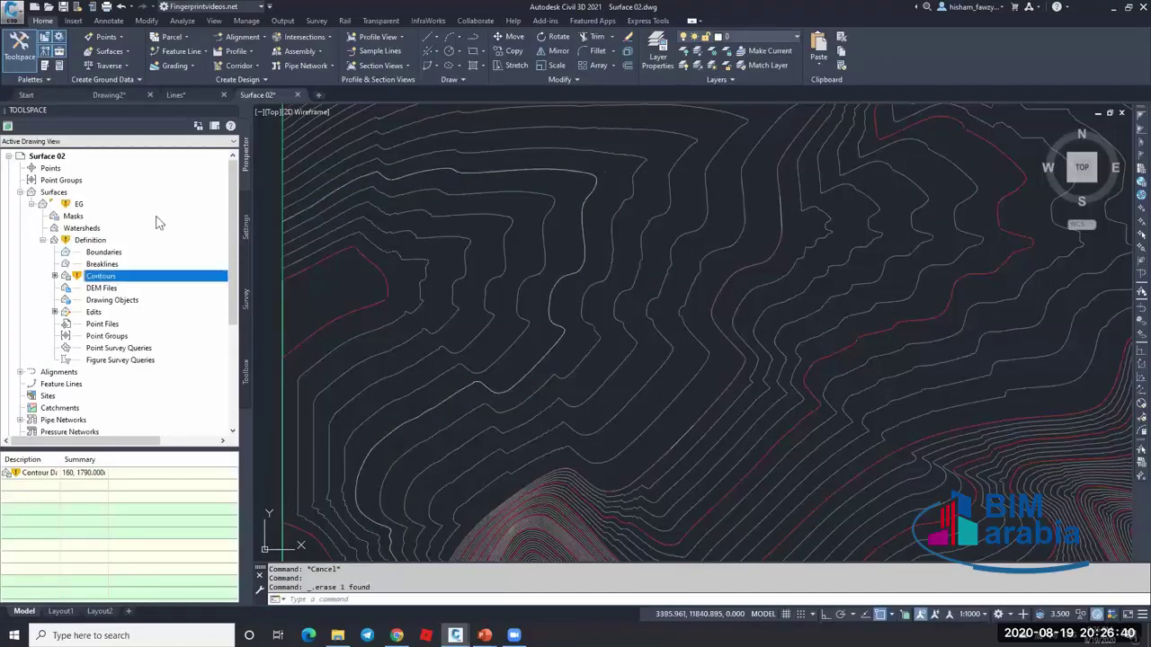
click(79, 205)
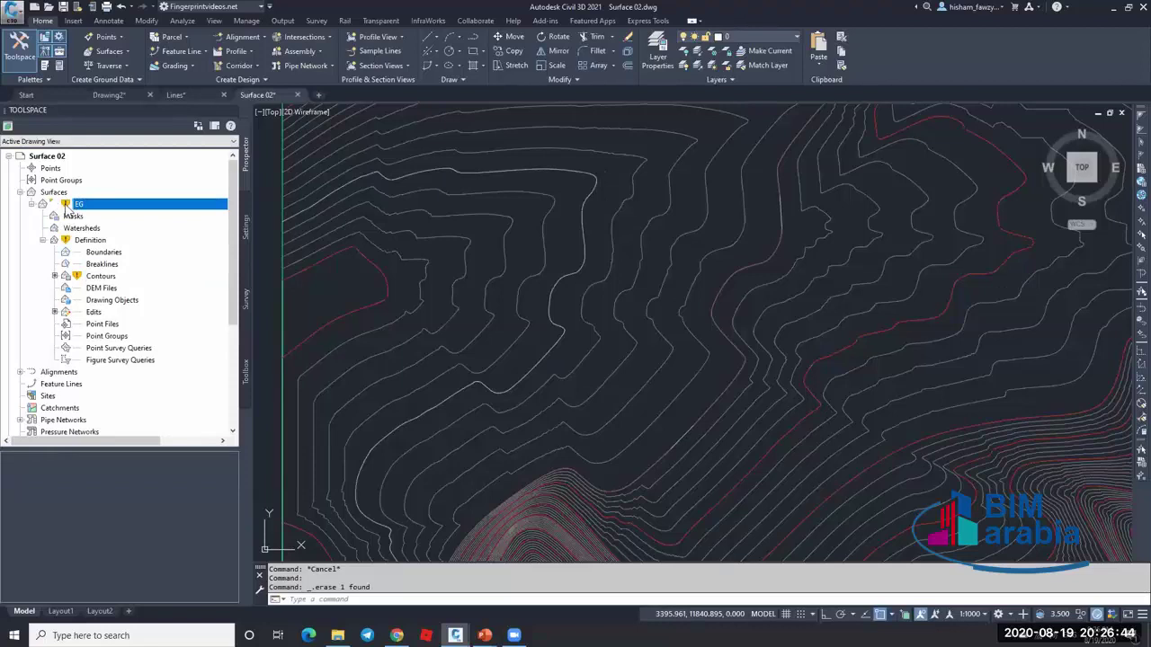
right_click(112, 205)
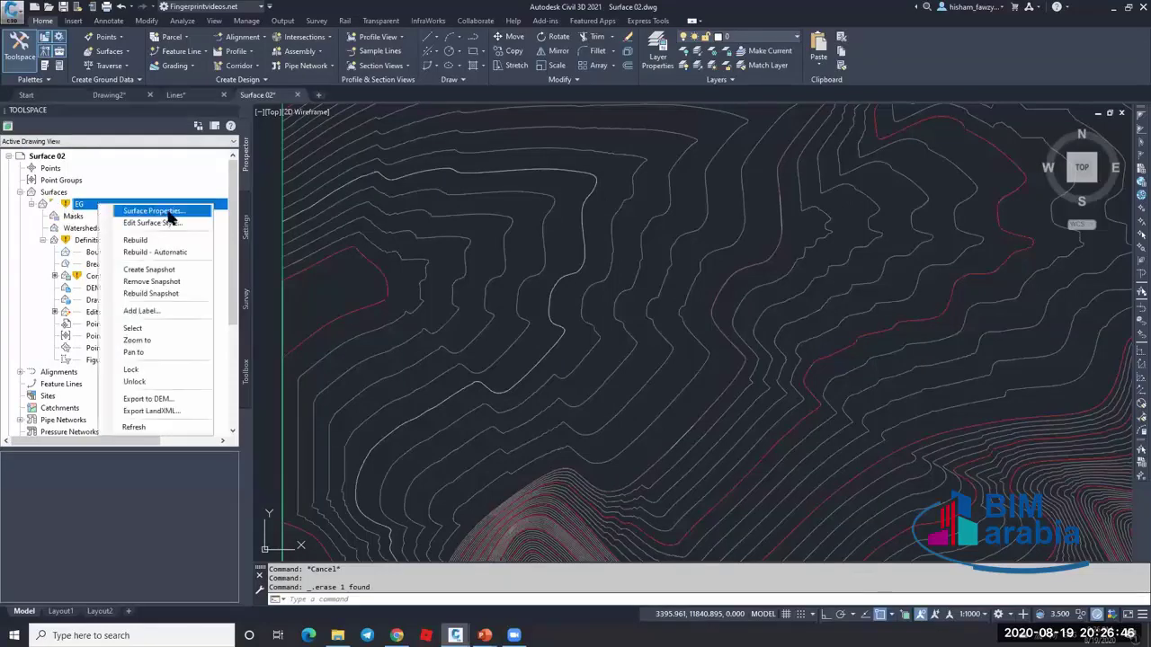
click(154, 211)
click(512, 162)
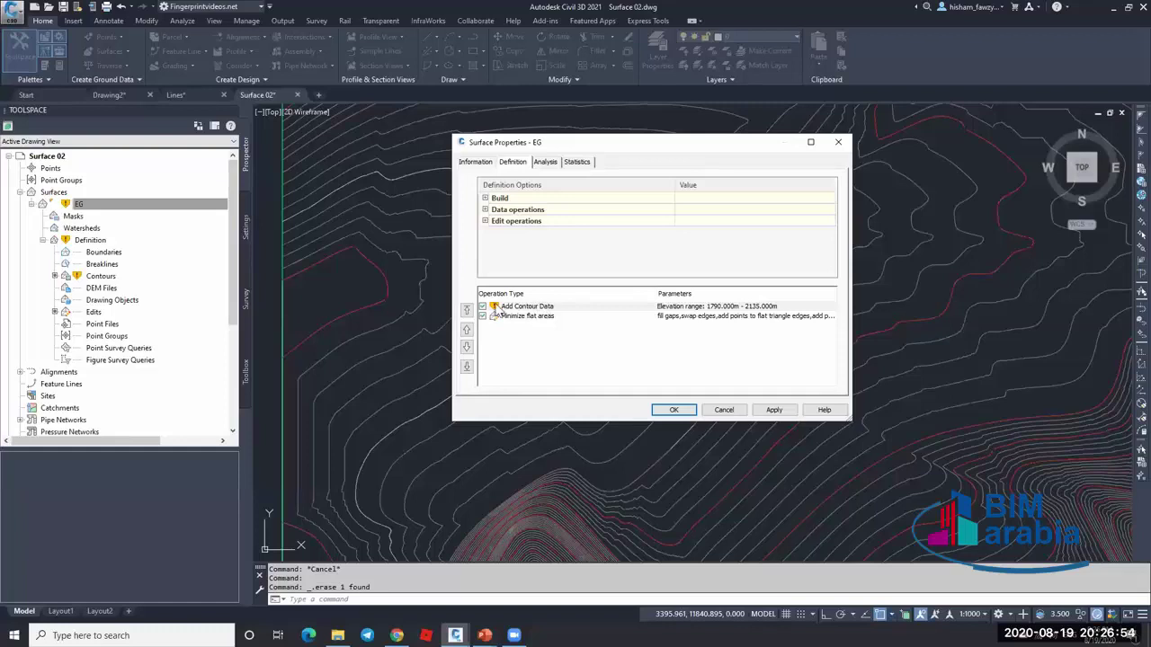
click(733, 414)
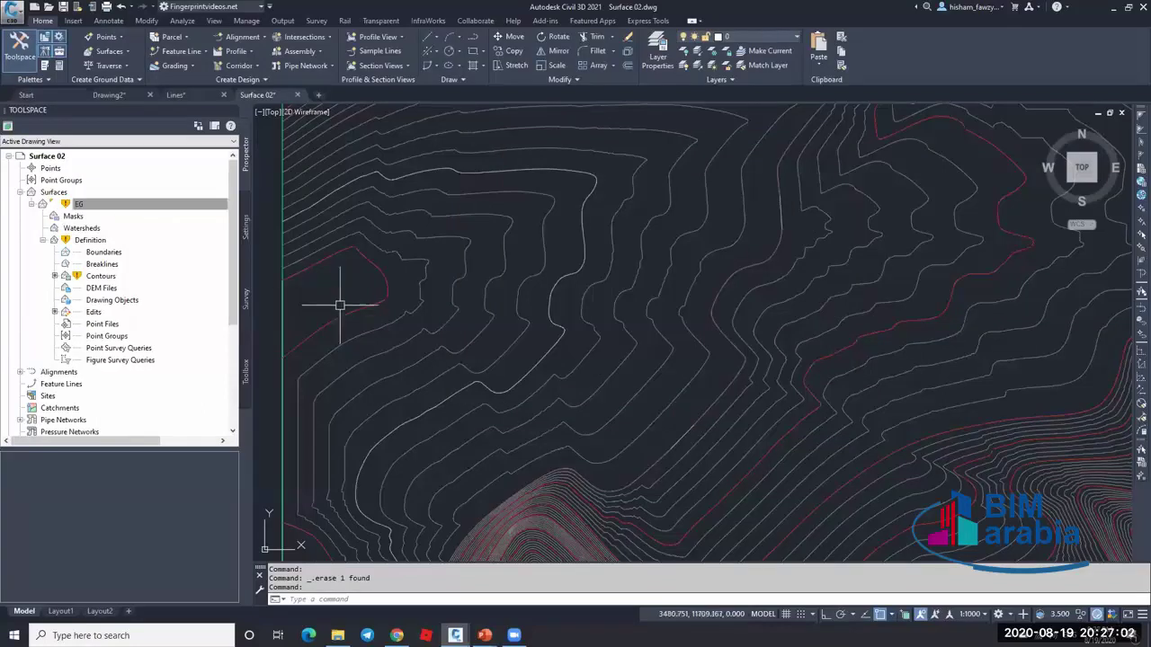
- Undo the contour deletion and set EG's surface style to Border Only
key(ctrl+z)
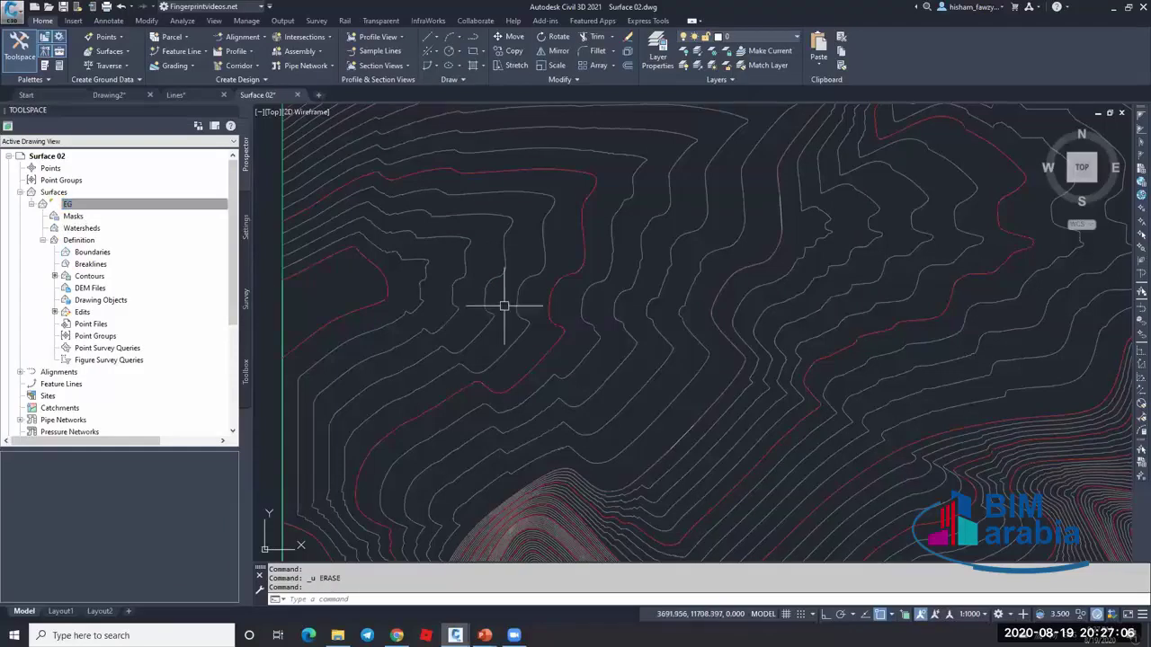
scroll(486, 287, down, 4)
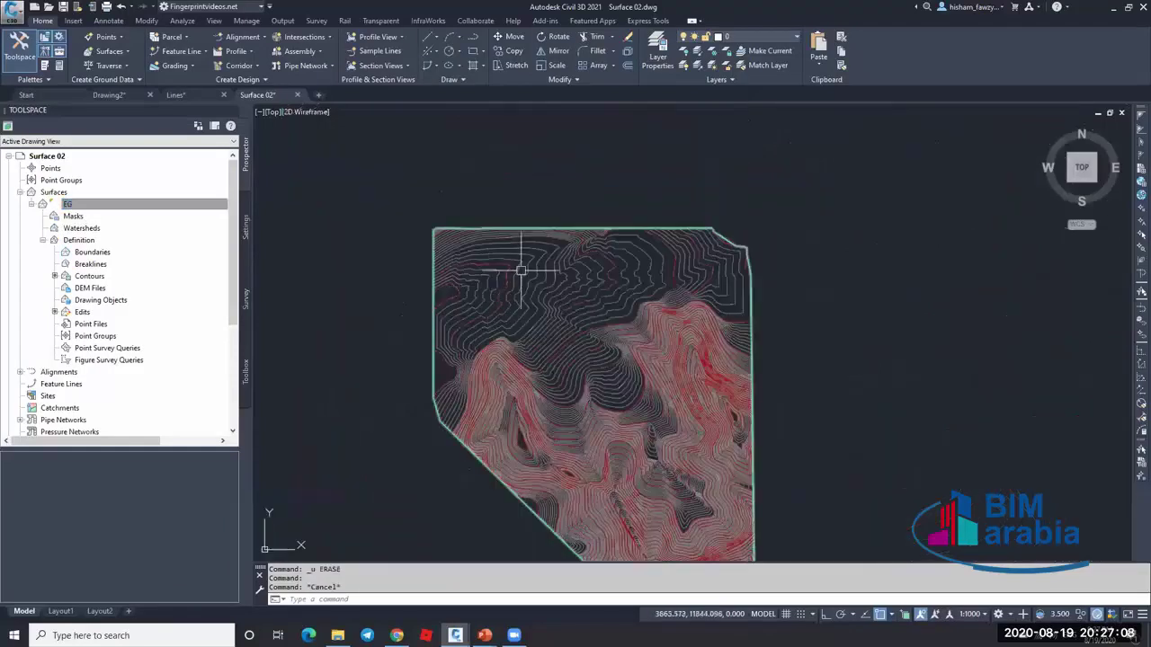
scroll(520, 270, up, 5)
click(521, 279)
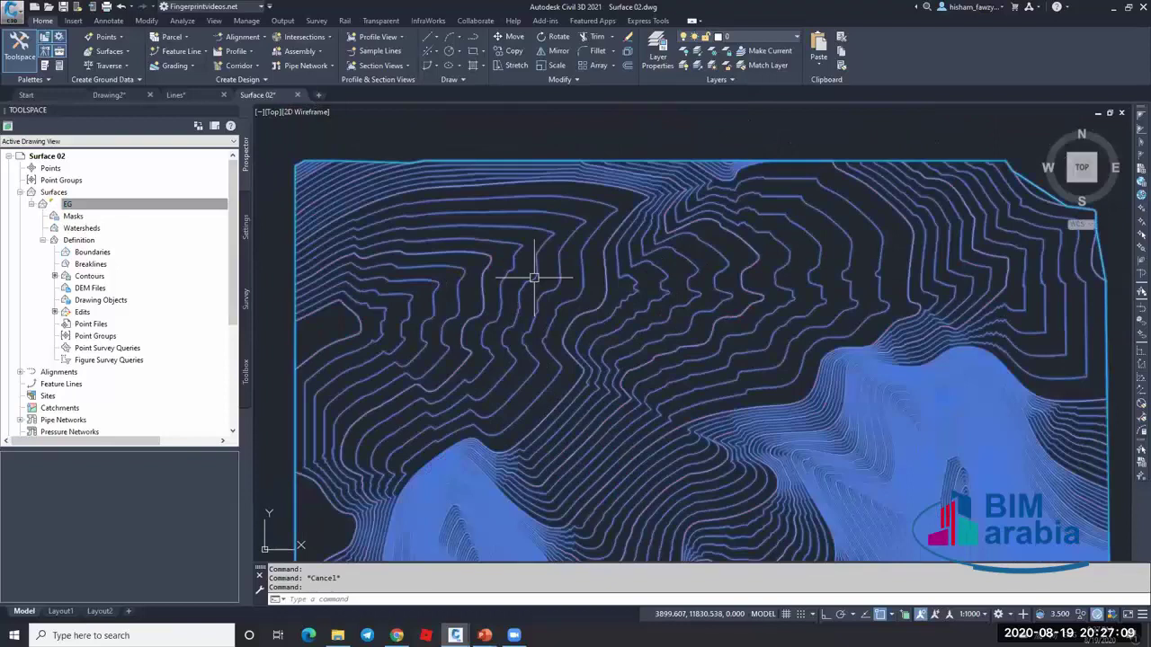
click(147, 206)
right_click(148, 206)
click(189, 209)
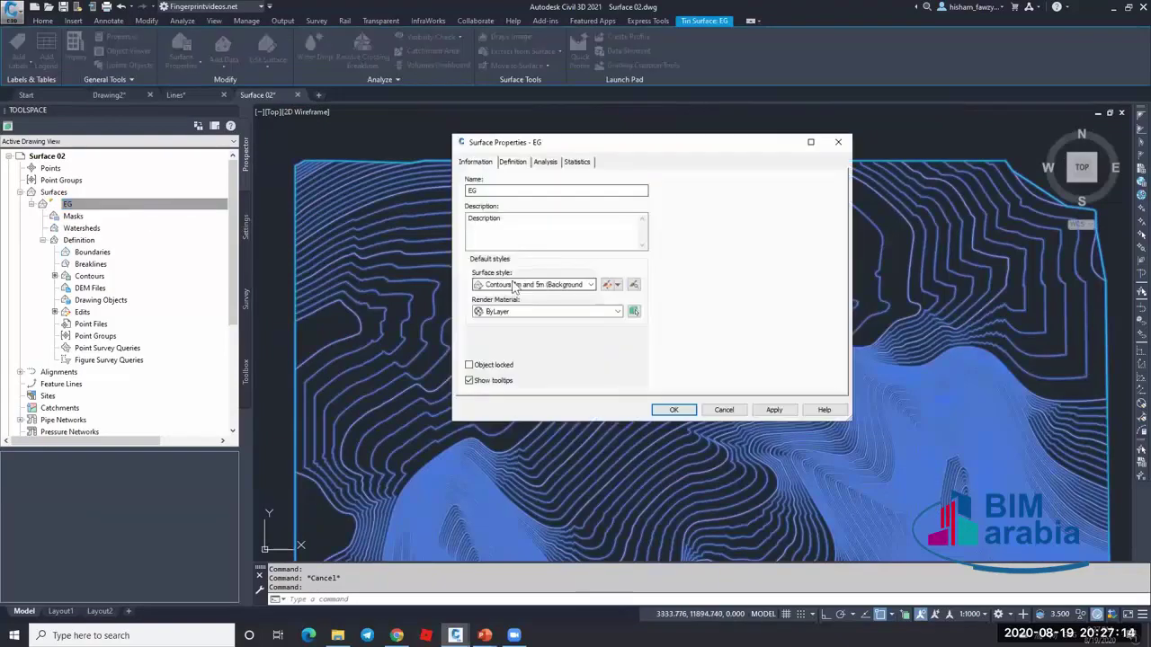
click(515, 286)
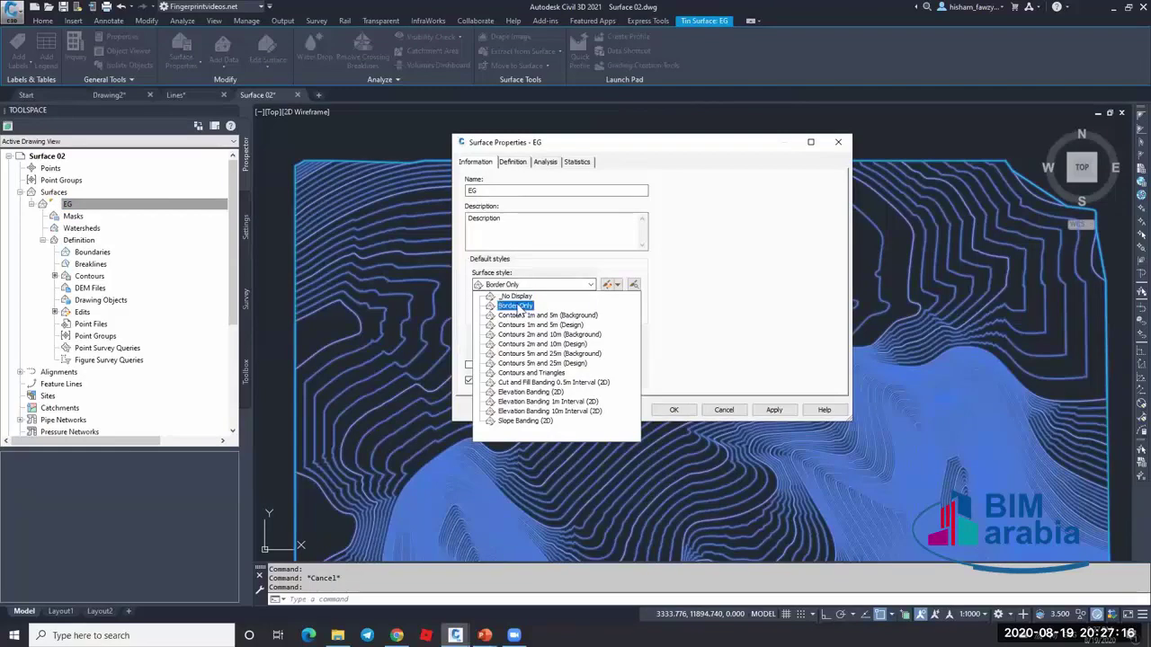
click(515, 306)
click(672, 410)
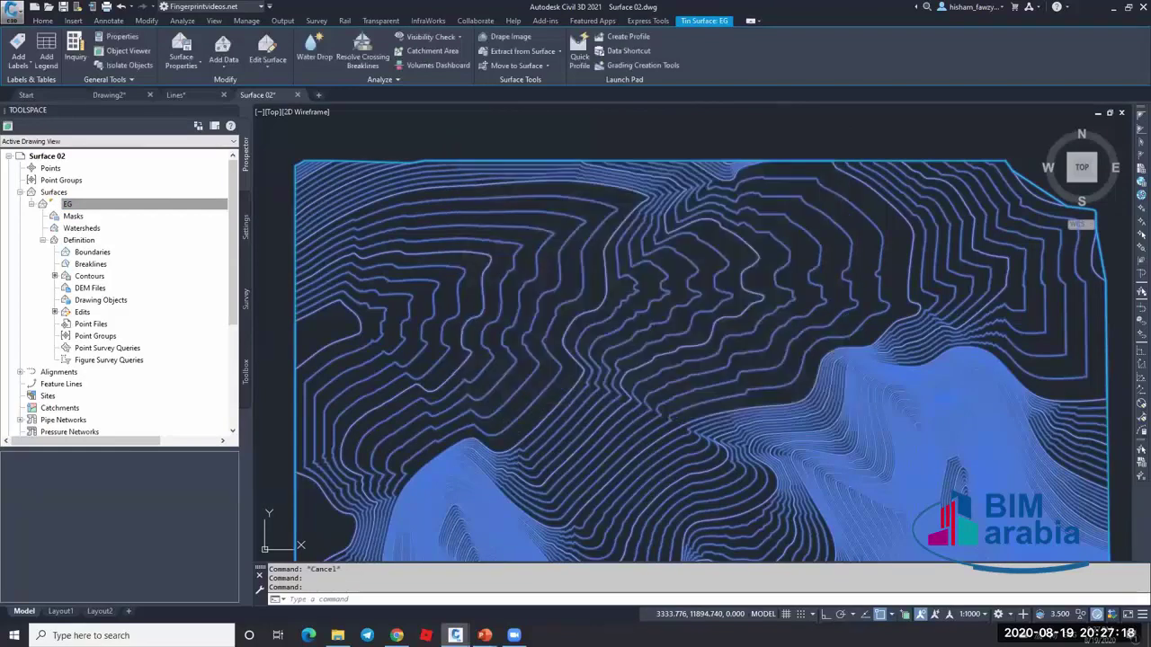
- Reopen EG's Surface Properties and expand its surface style list
click(648, 198)
key(Escape)
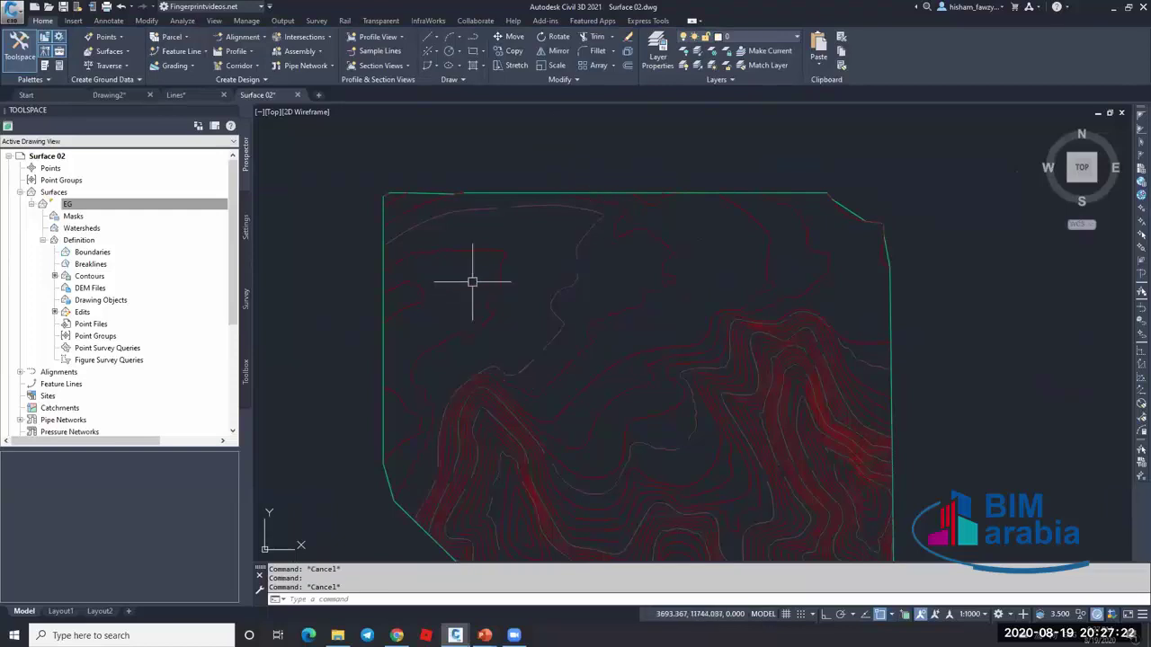
scroll(471, 282, down, 2)
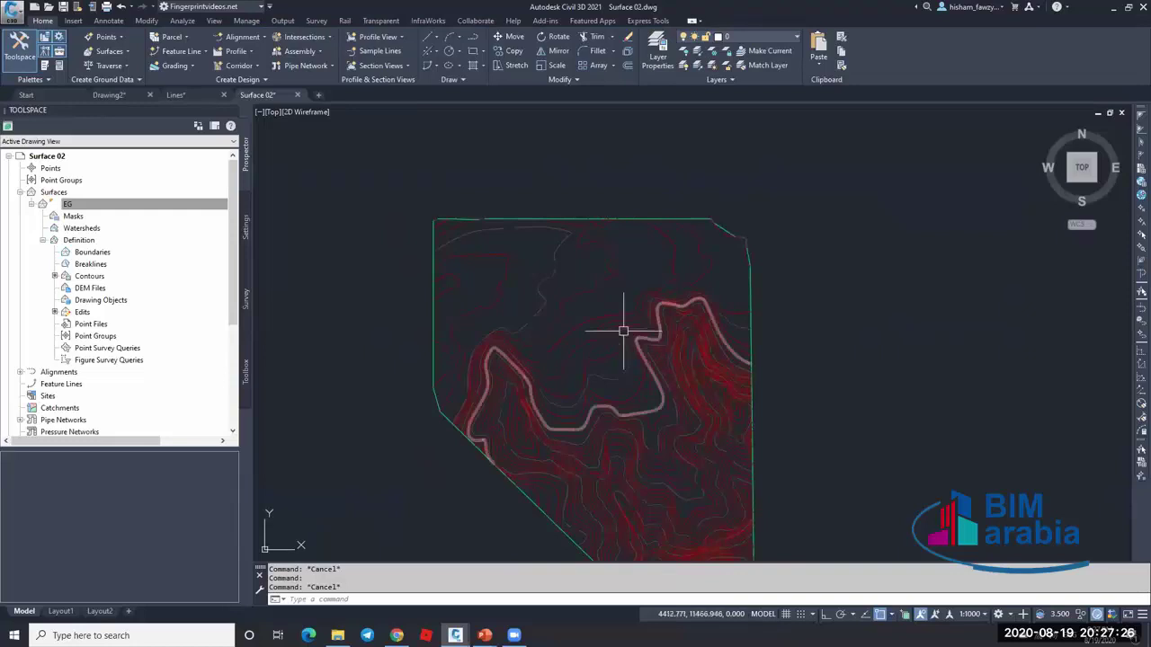
scroll(623, 328, up, 4)
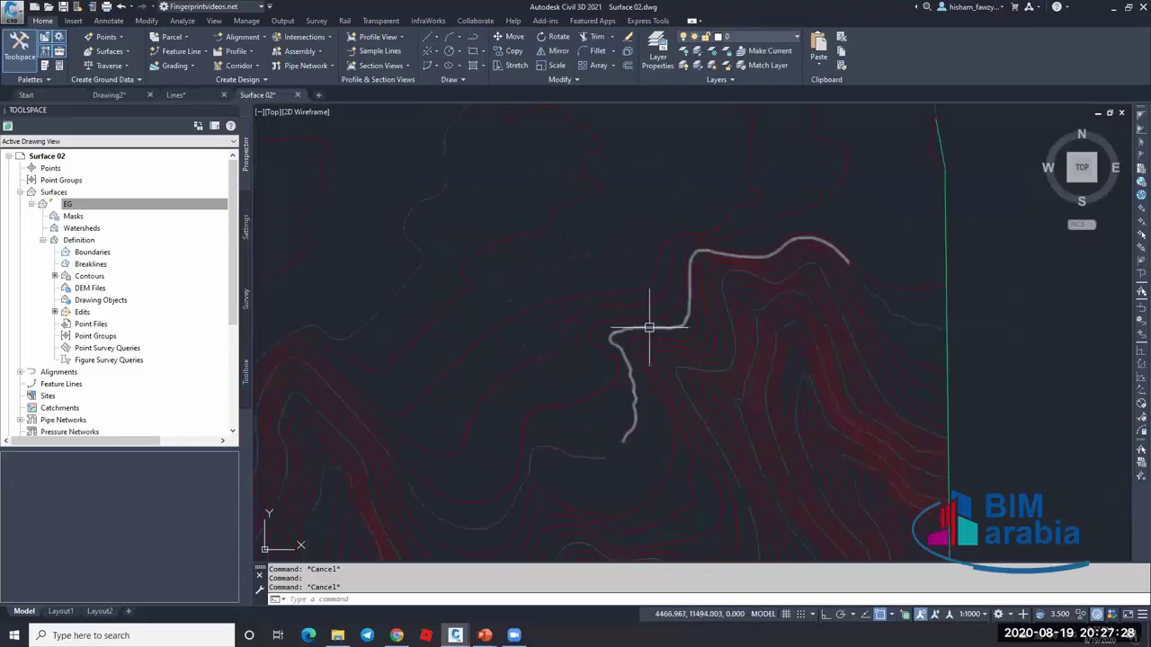
scroll(649, 327, down, 4)
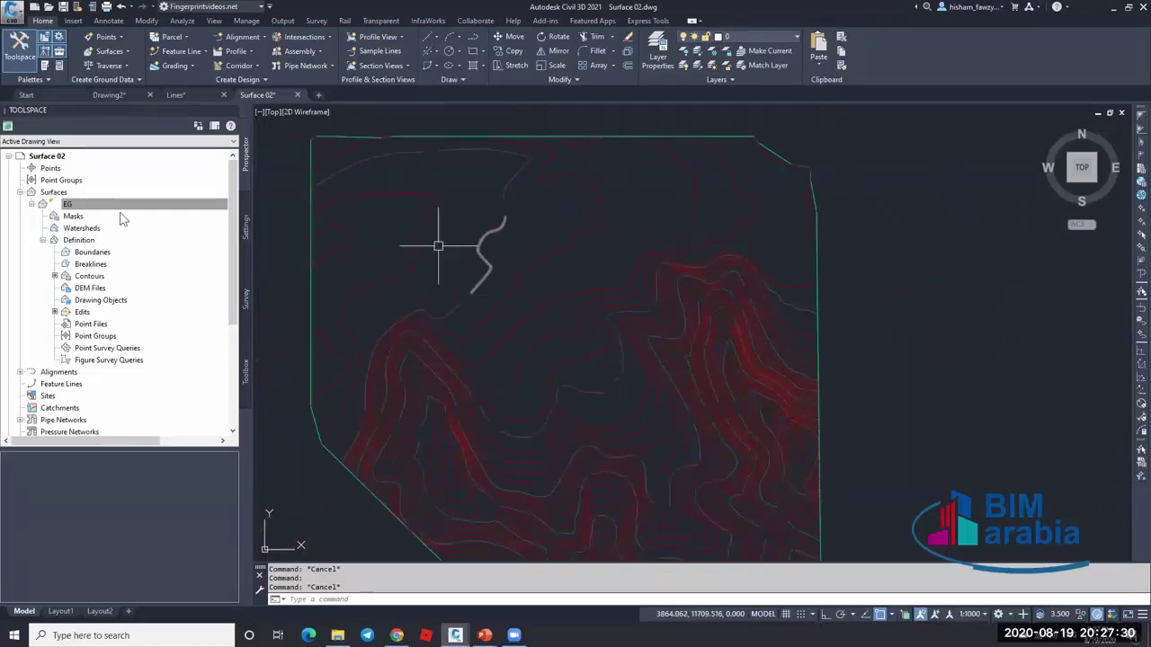
click(79, 206)
right_click(82, 208)
click(531, 257)
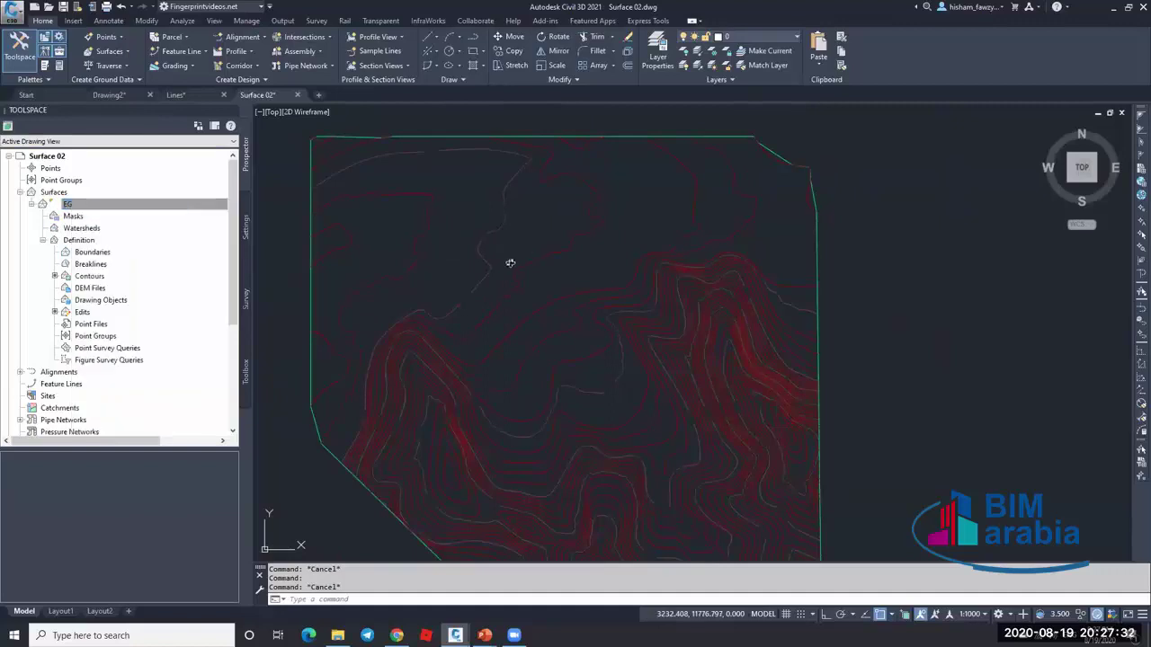
click(532, 285)
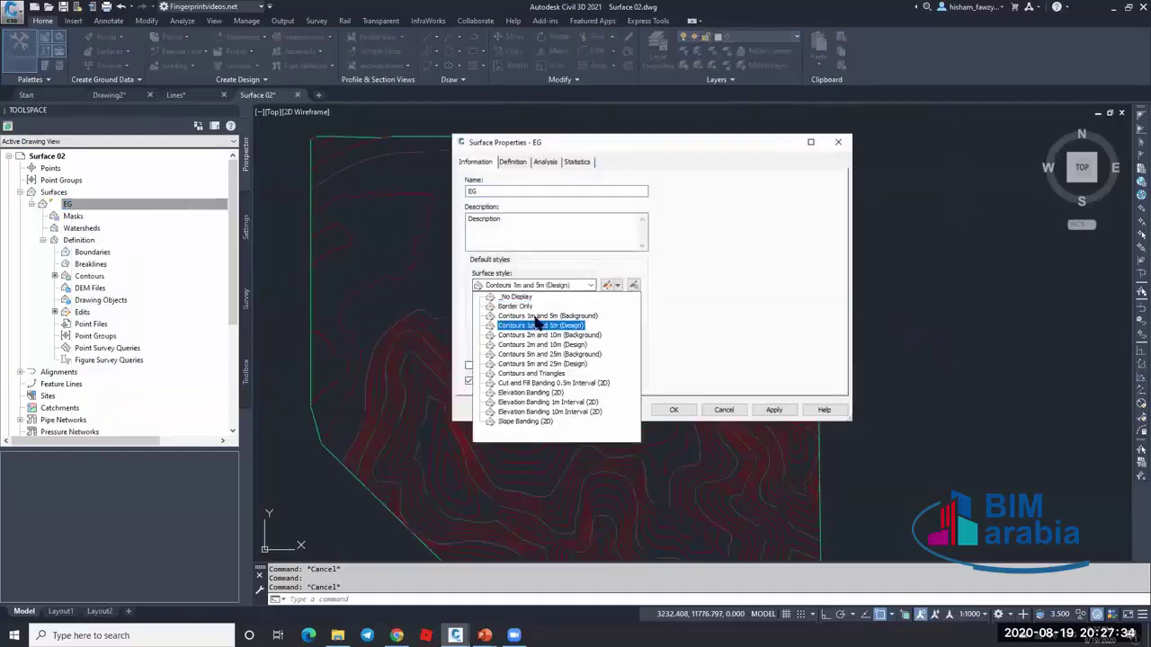
- Apply the Contours 1m and 5m (Design) style to EG and check a contour line's layer
click(544, 316)
click(673, 409)
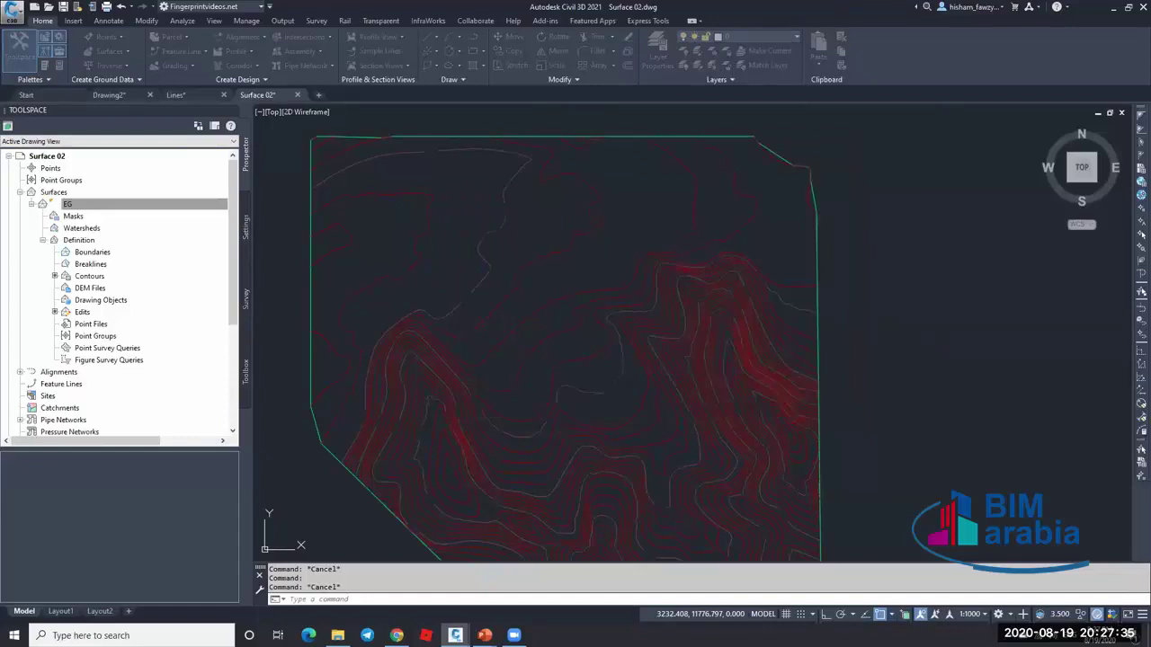
click(593, 286)
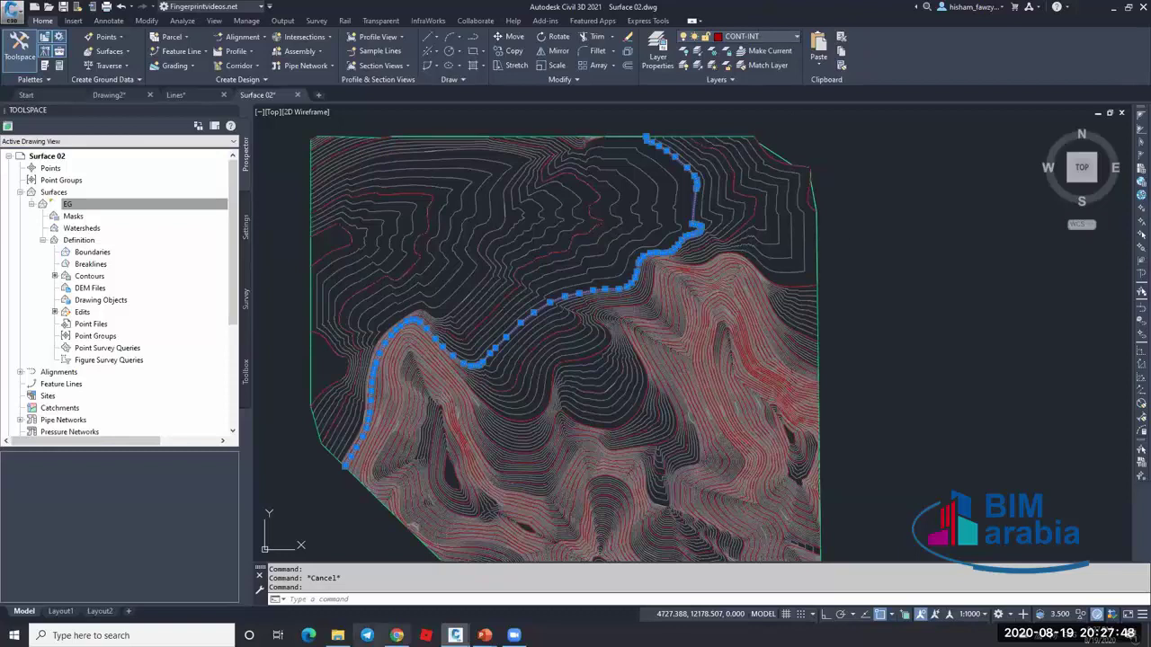
- Turn off the CONT-INT and CONT-INDEX layers in the Layer dropdown
click(528, 479)
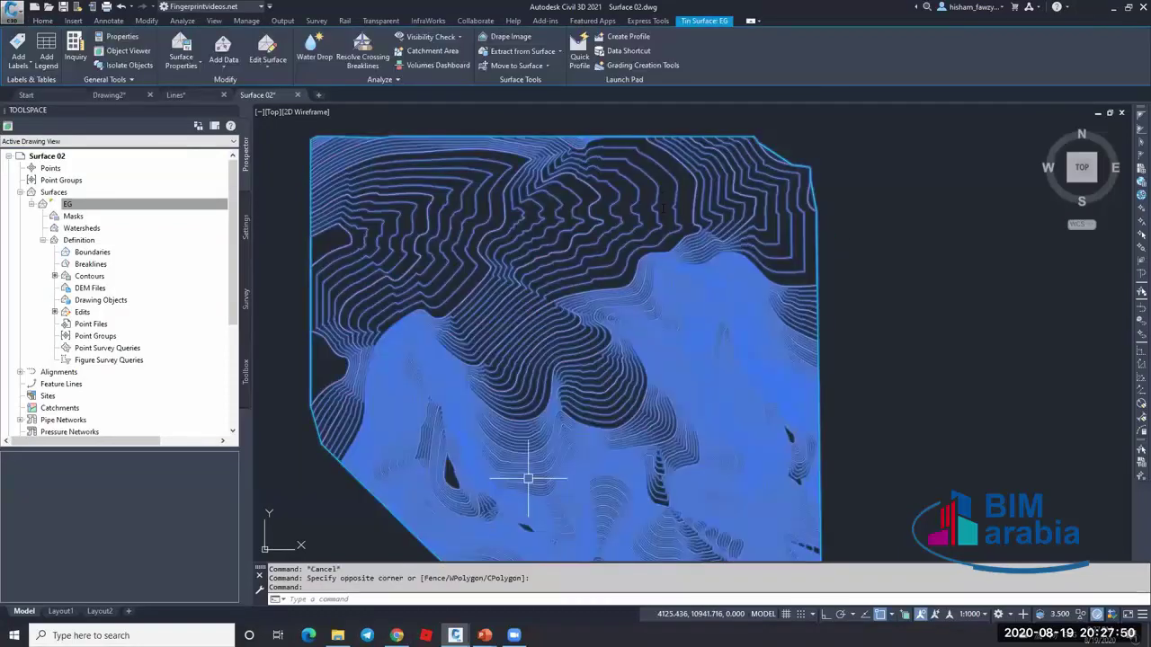
key(Escape)
key(Escape)
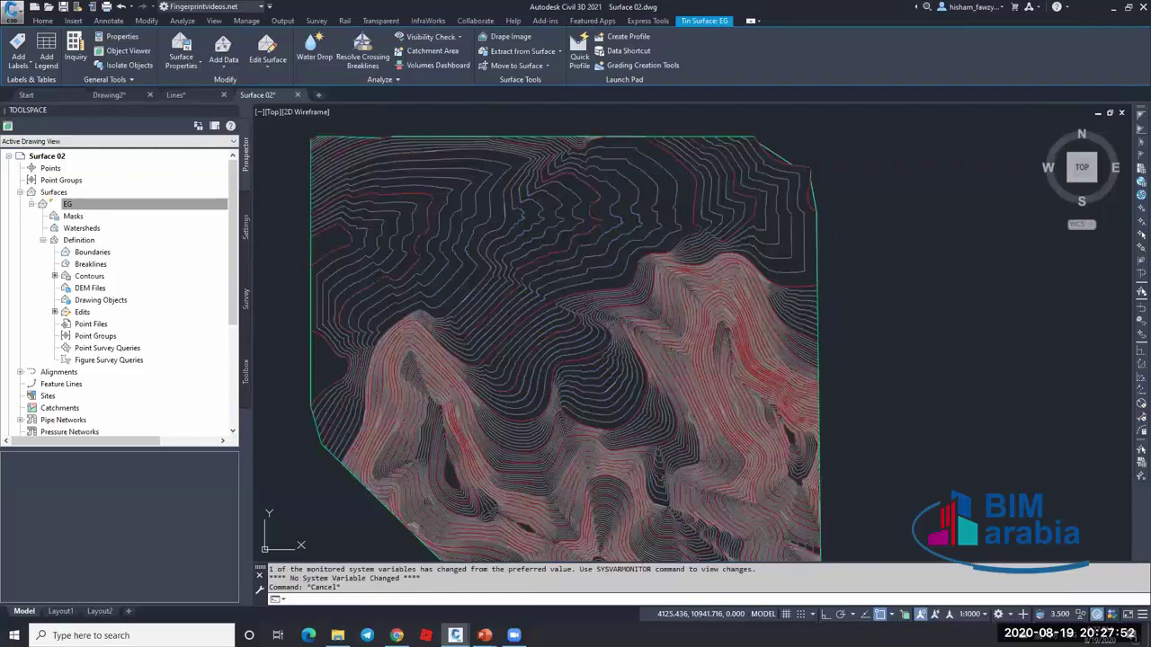
key(ctrl+z)
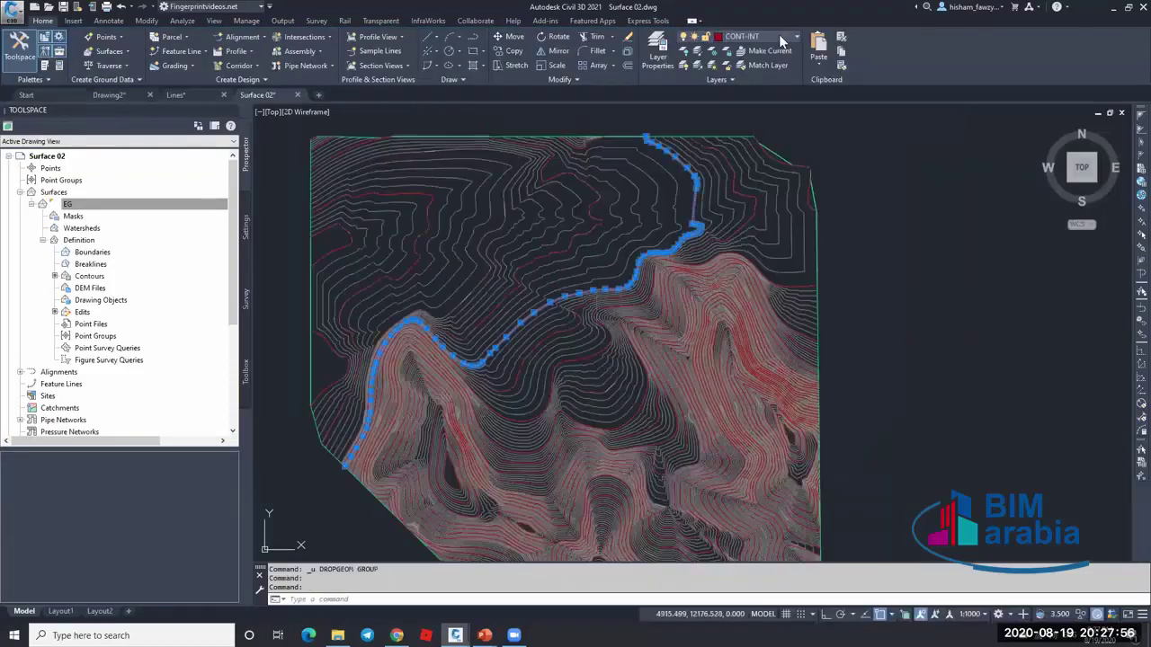
click(779, 35)
click(685, 51)
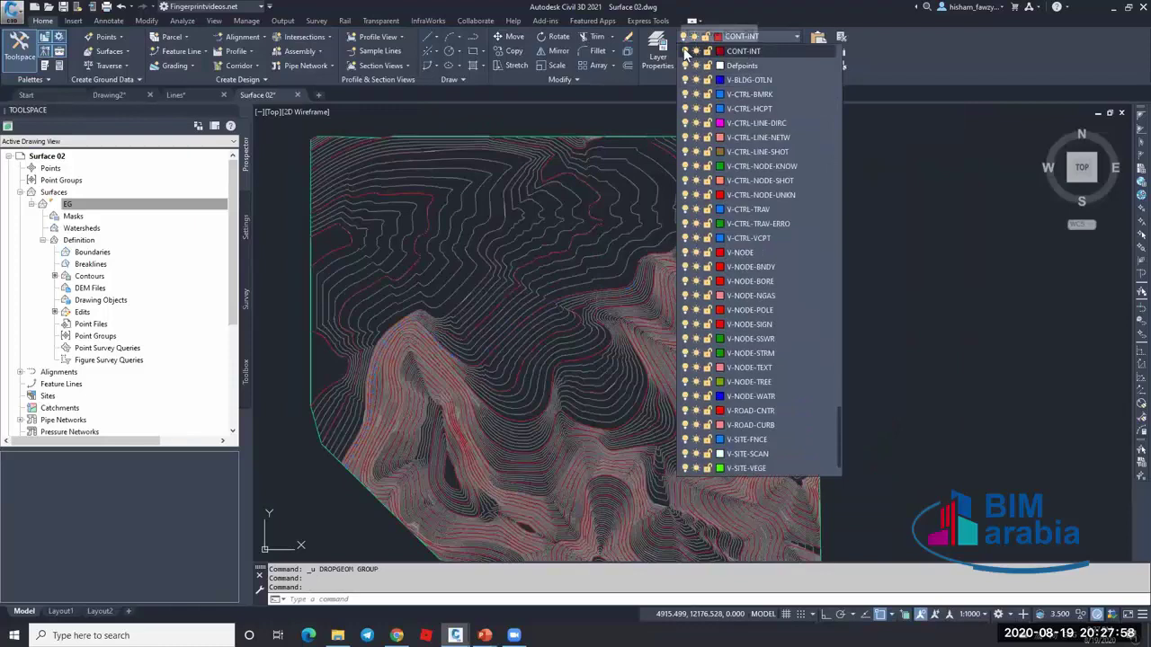
click(504, 221)
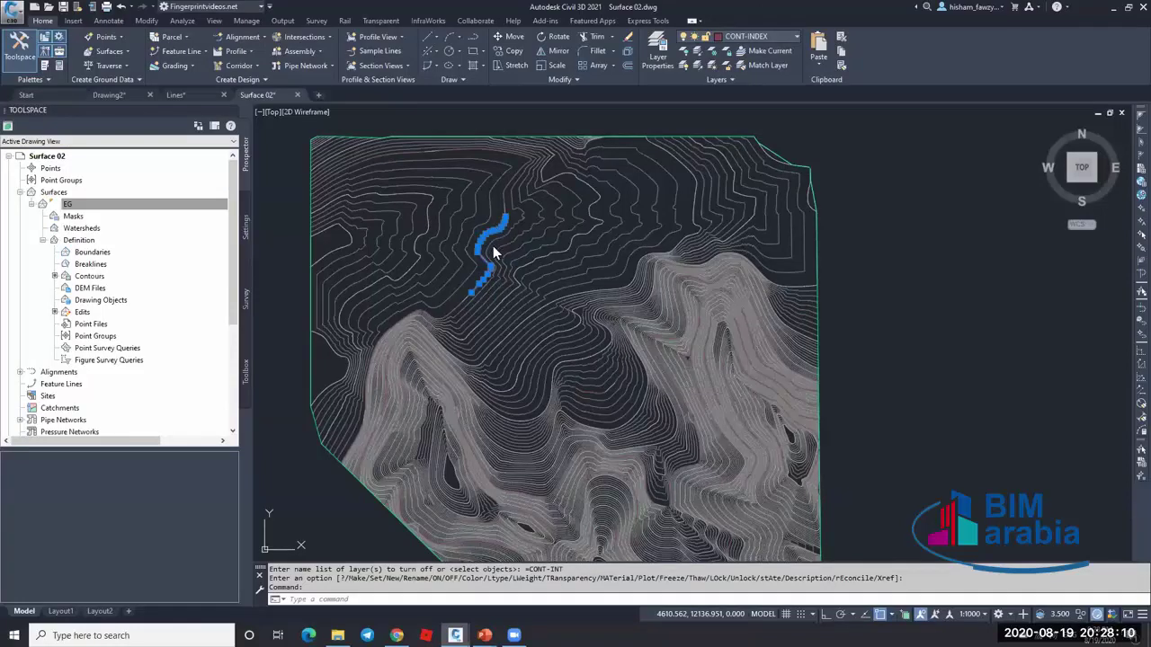
click(796, 37)
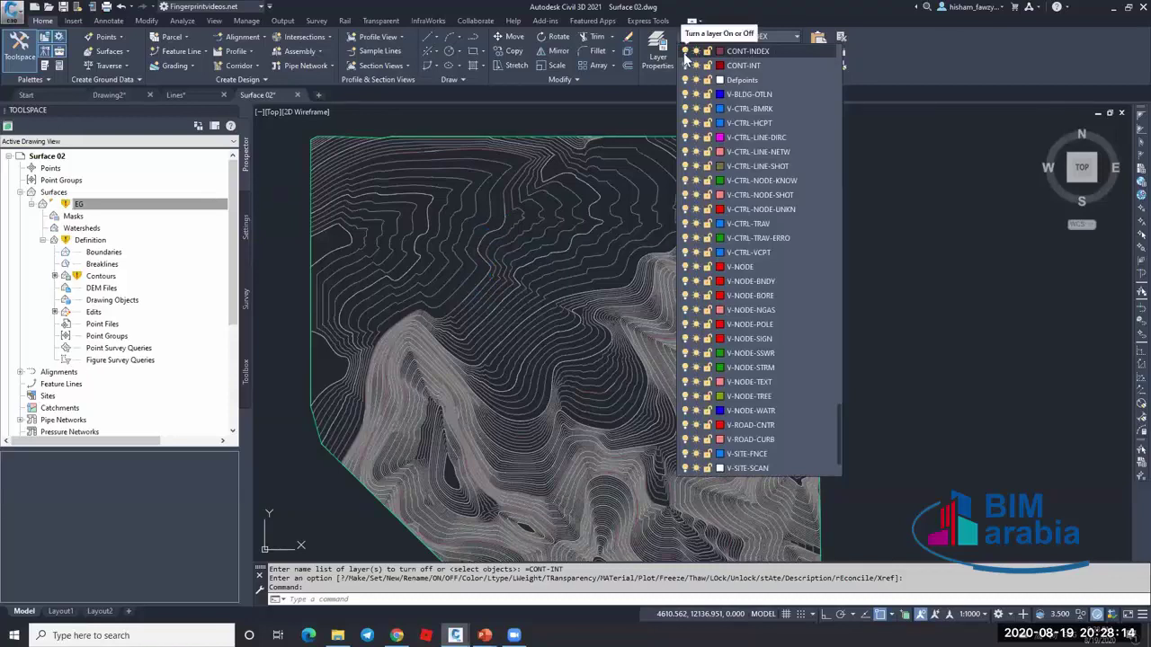
click(708, 68)
scroll(692, 55, up, 10)
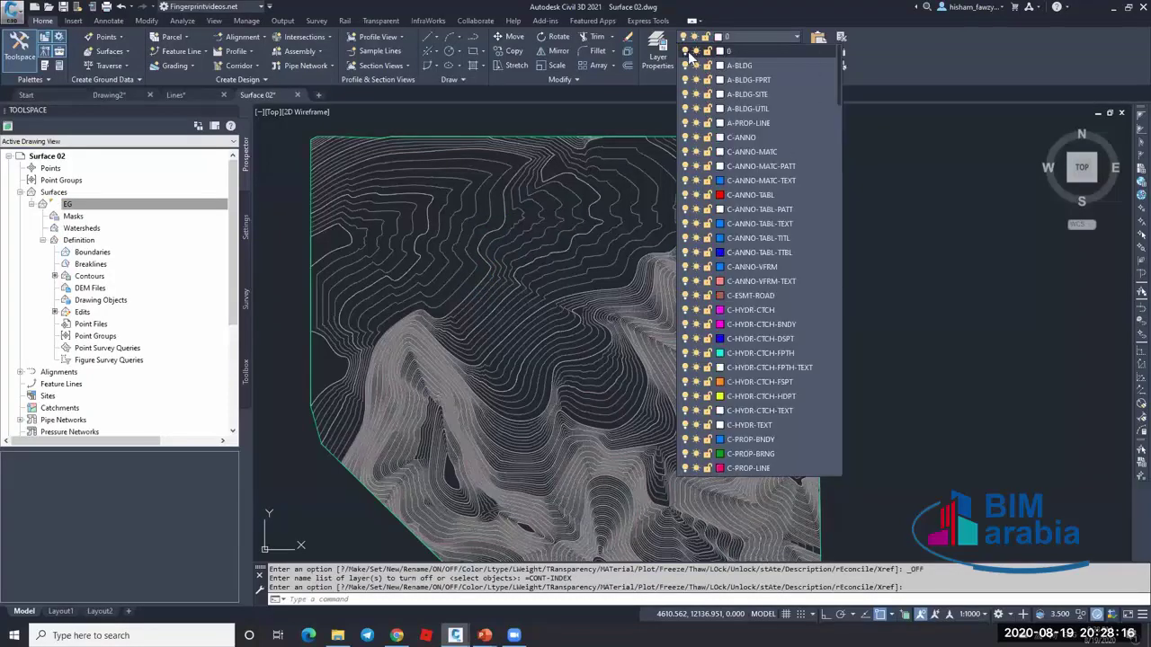
key(Escape)
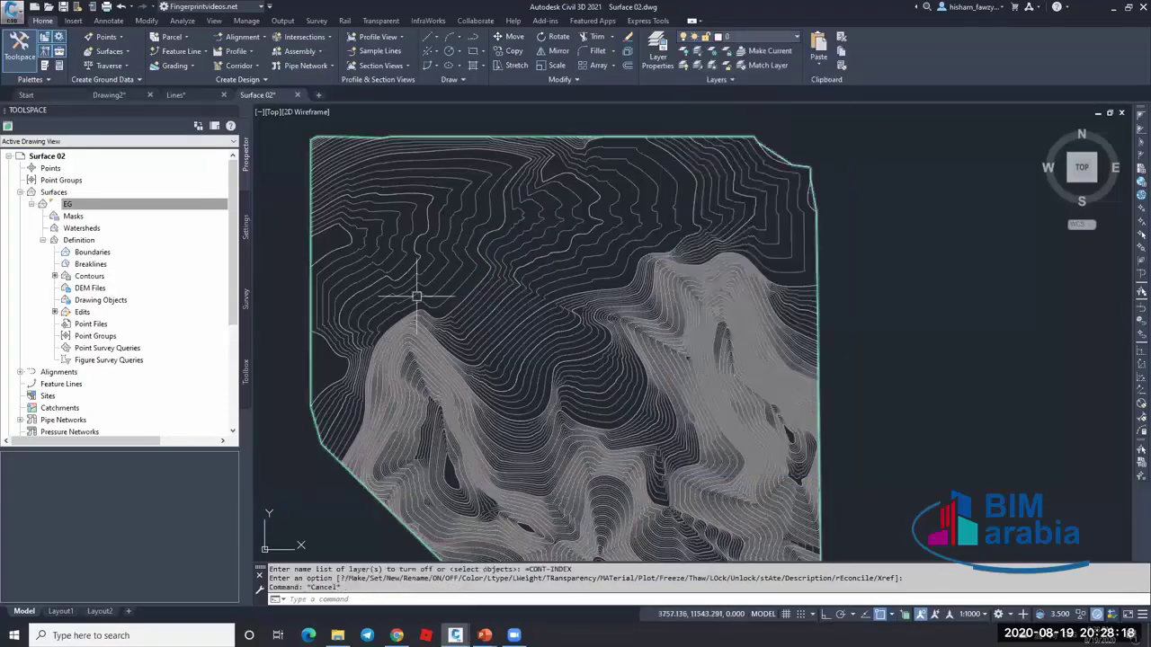
click(483, 284)
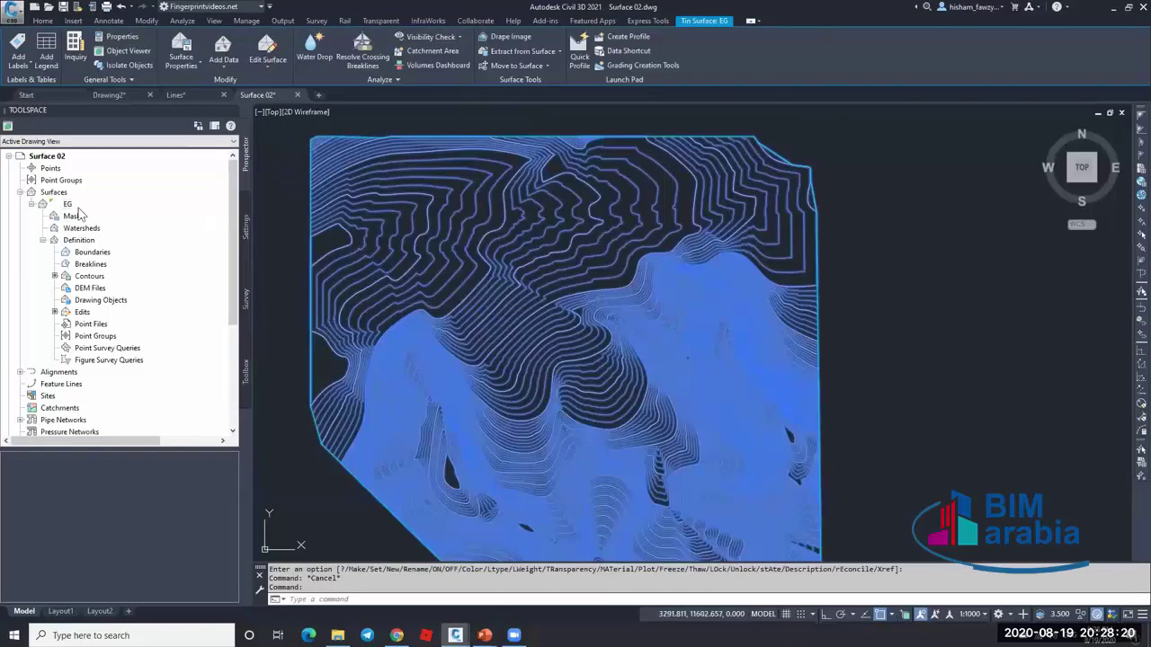
- Open Autocad Points.dwg by dragging it from File Explorer onto Civil 3D
click(67, 204)
key(Escape)
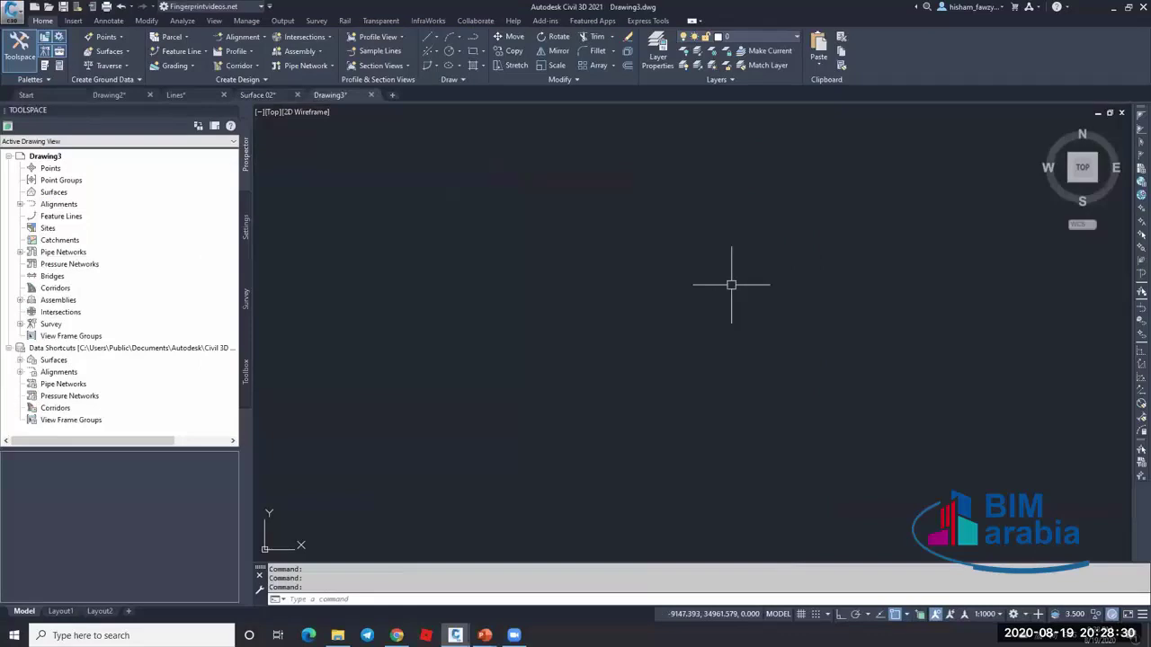
key(super+e)
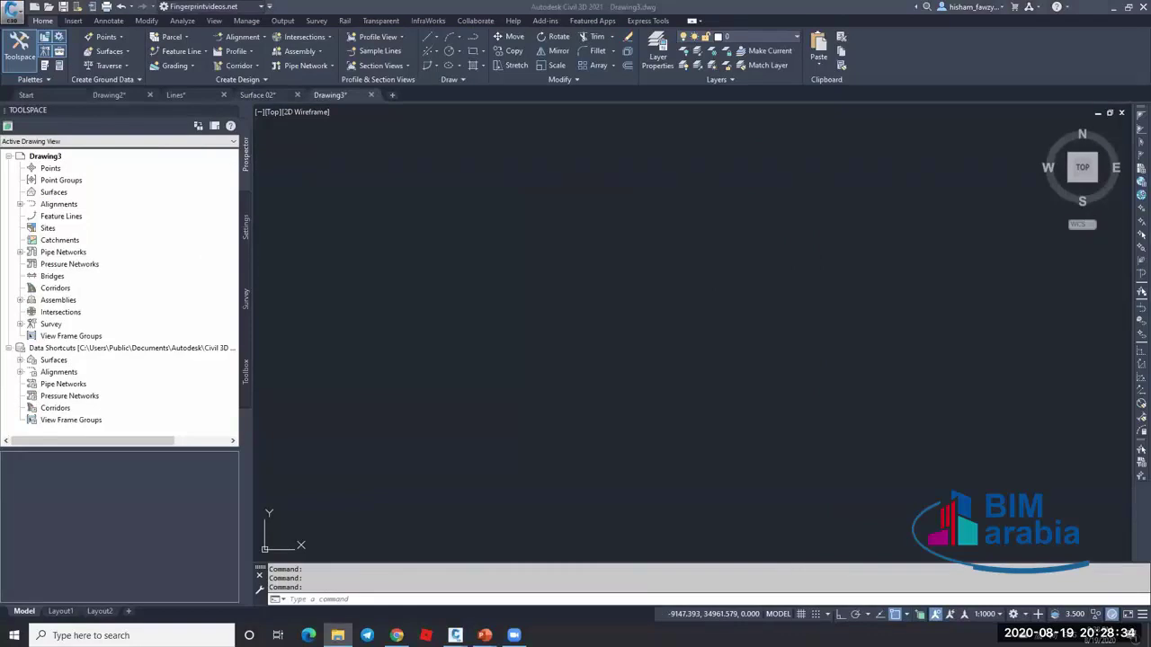
drag(486, 10, 486, 12)
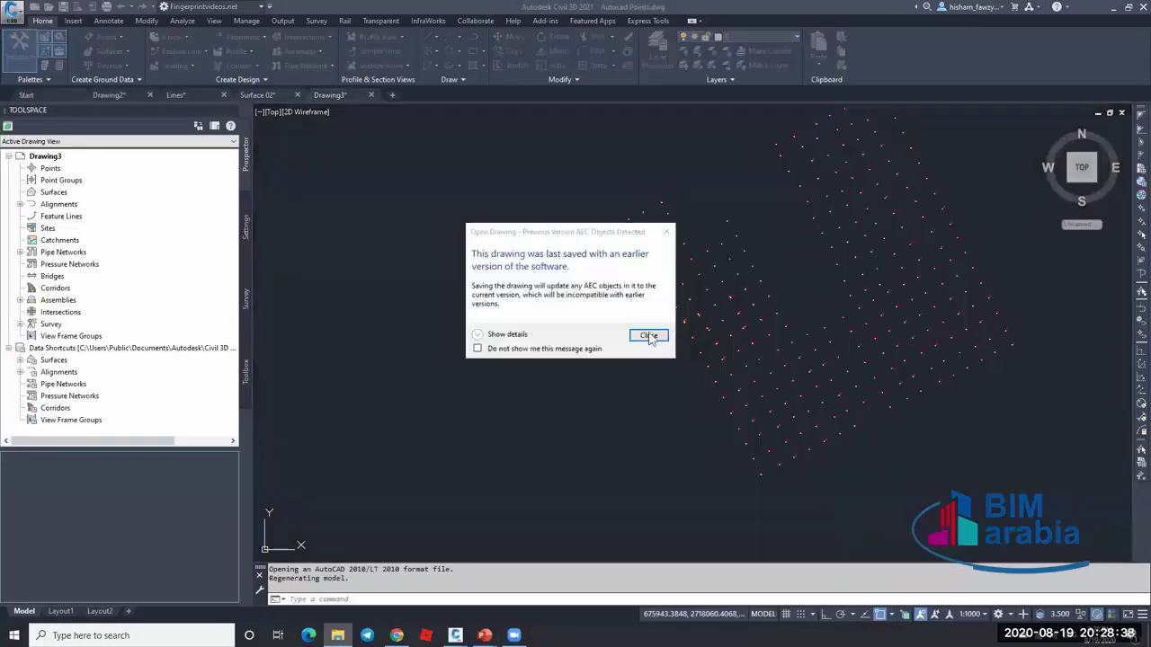
- Dismiss the older-version notice, window-select all 578 points and copy them with Ctrl+C
click(648, 335)
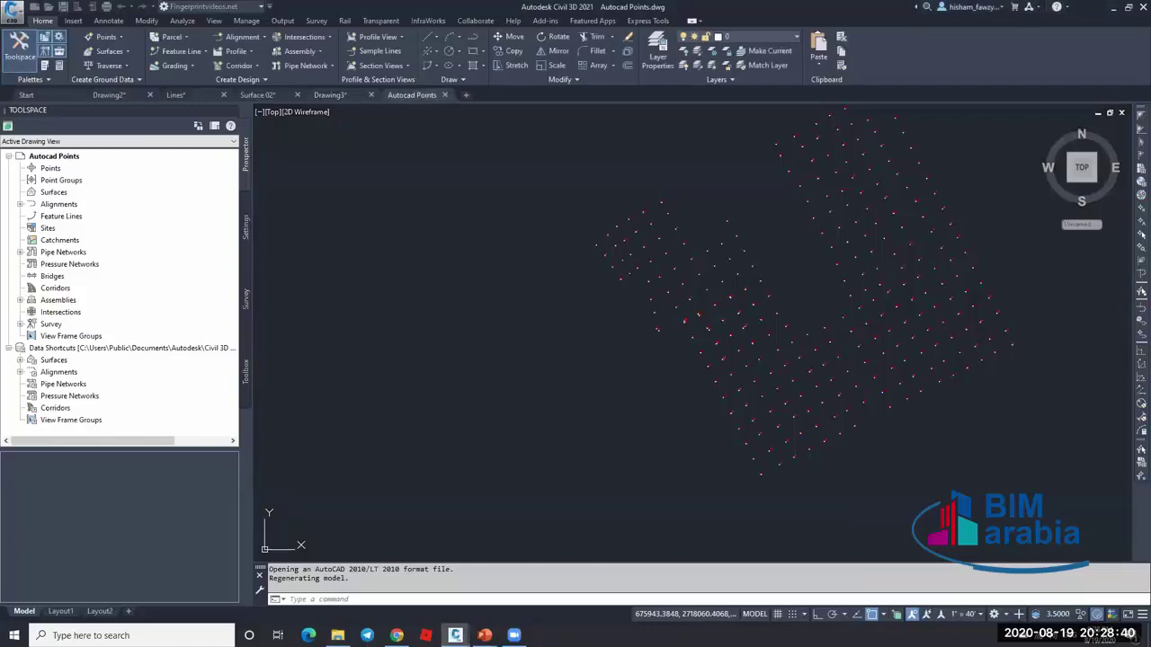
scroll(750, 277, up, 5)
scroll(749, 277, up, 5)
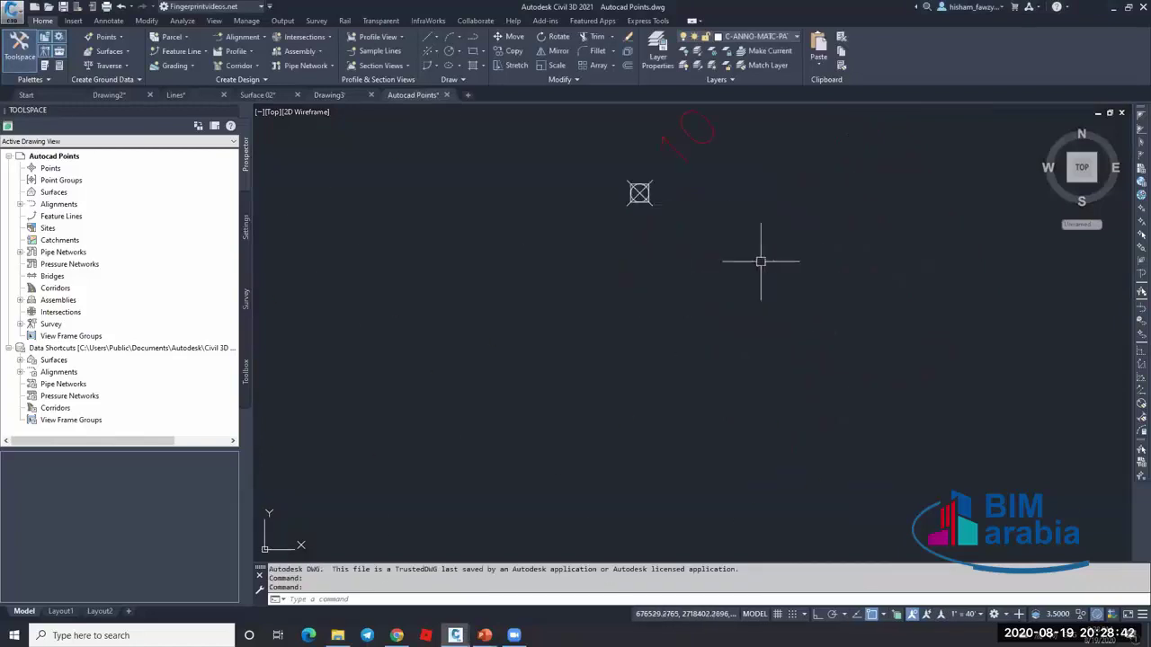
key(Escape)
key(Escape)
scroll(690, 162, down, 6)
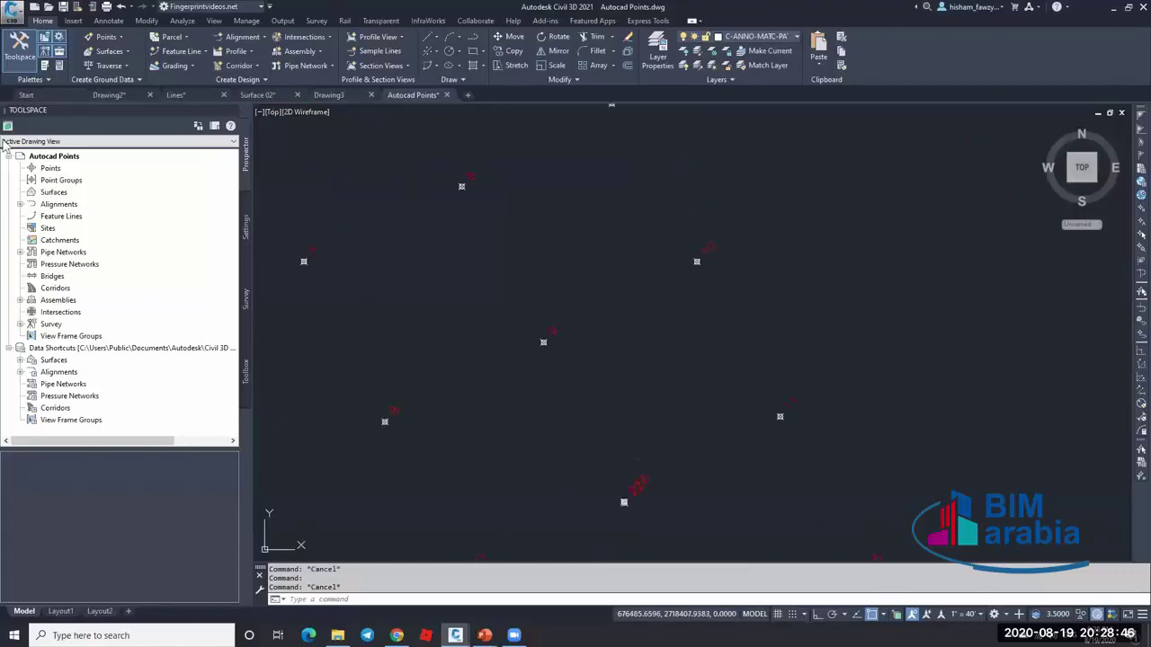
click(53, 170)
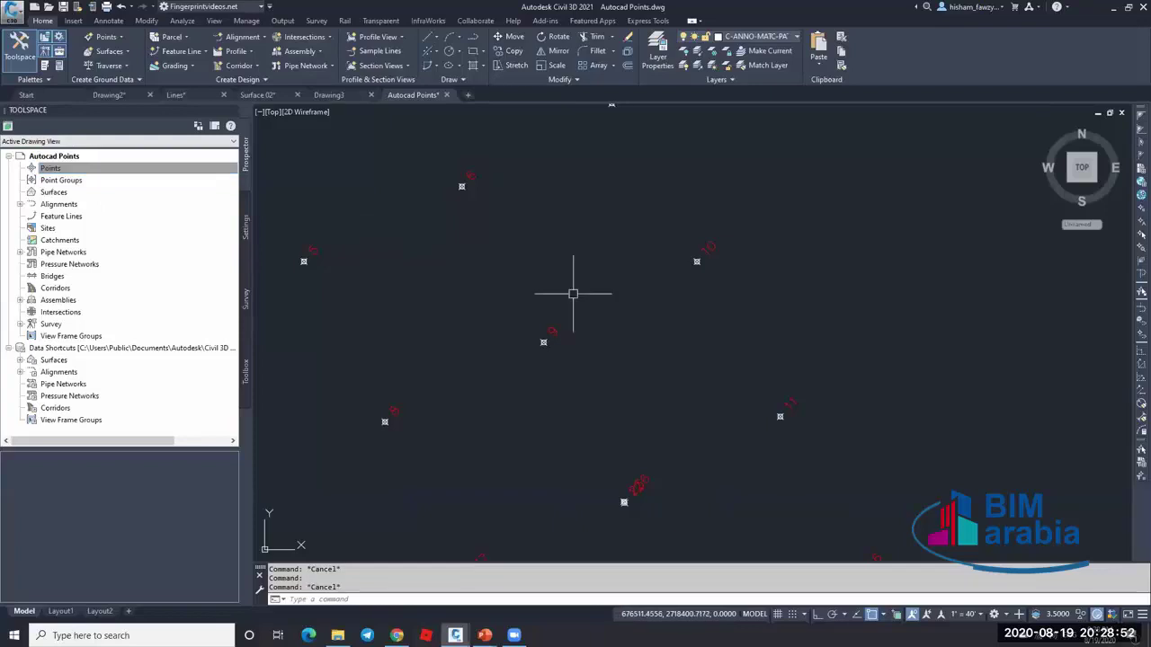
key(Escape)
click(968, 614)
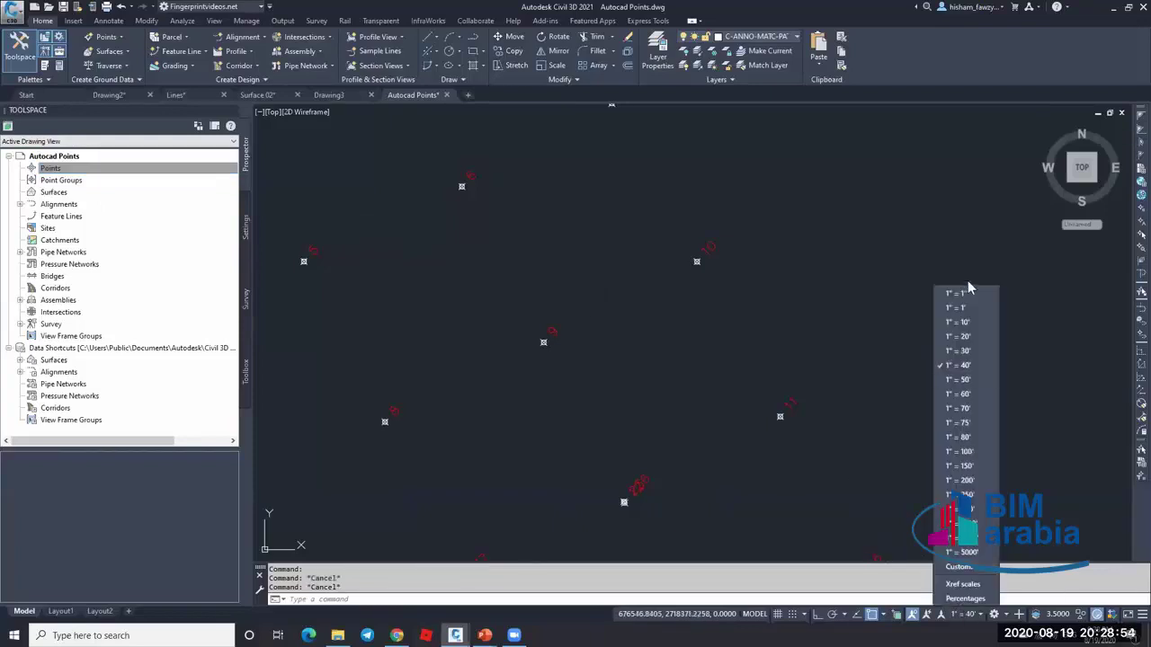
click(670, 297)
scroll(670, 297, down, 8)
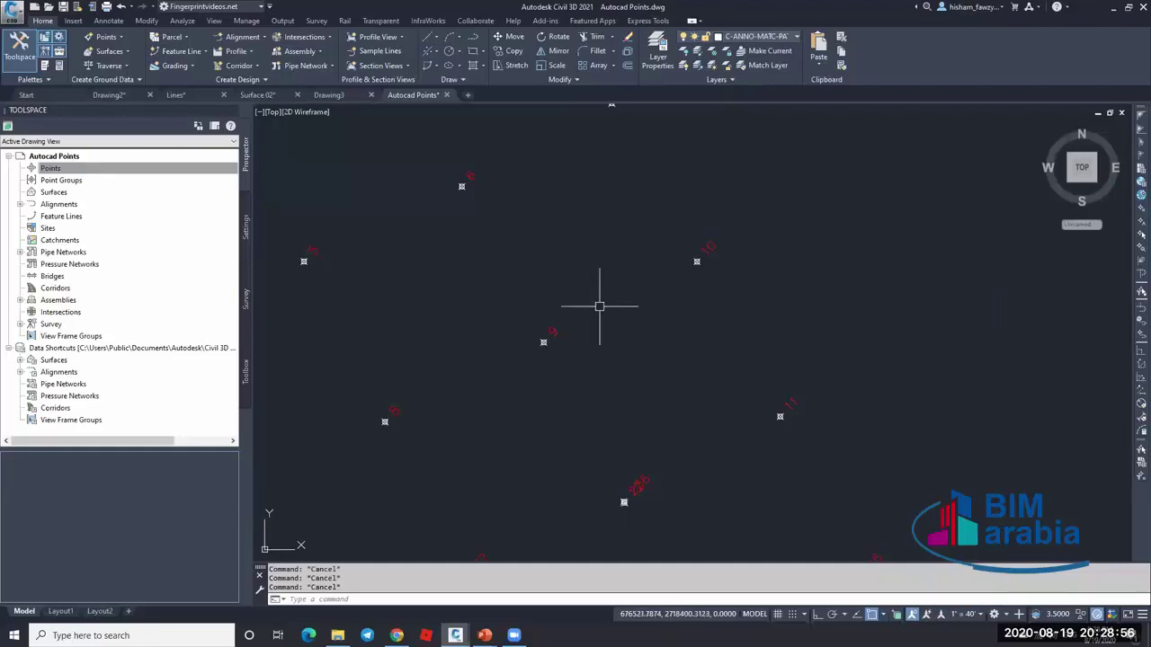
click(845, 154)
click(464, 486)
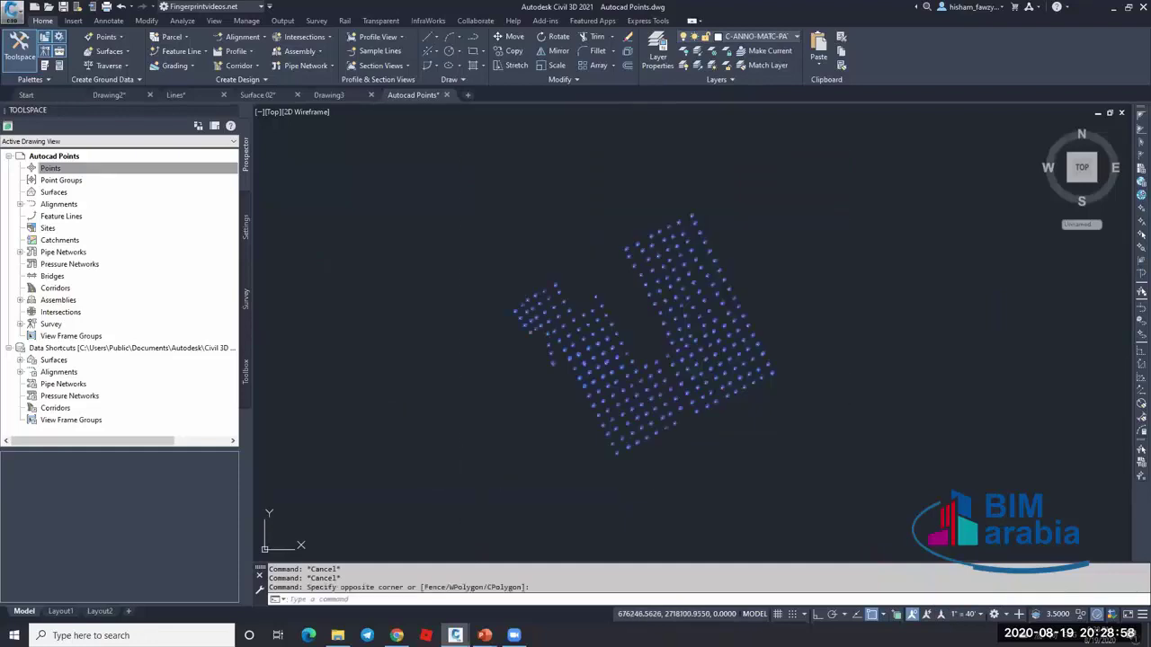
key(ctrl+c)
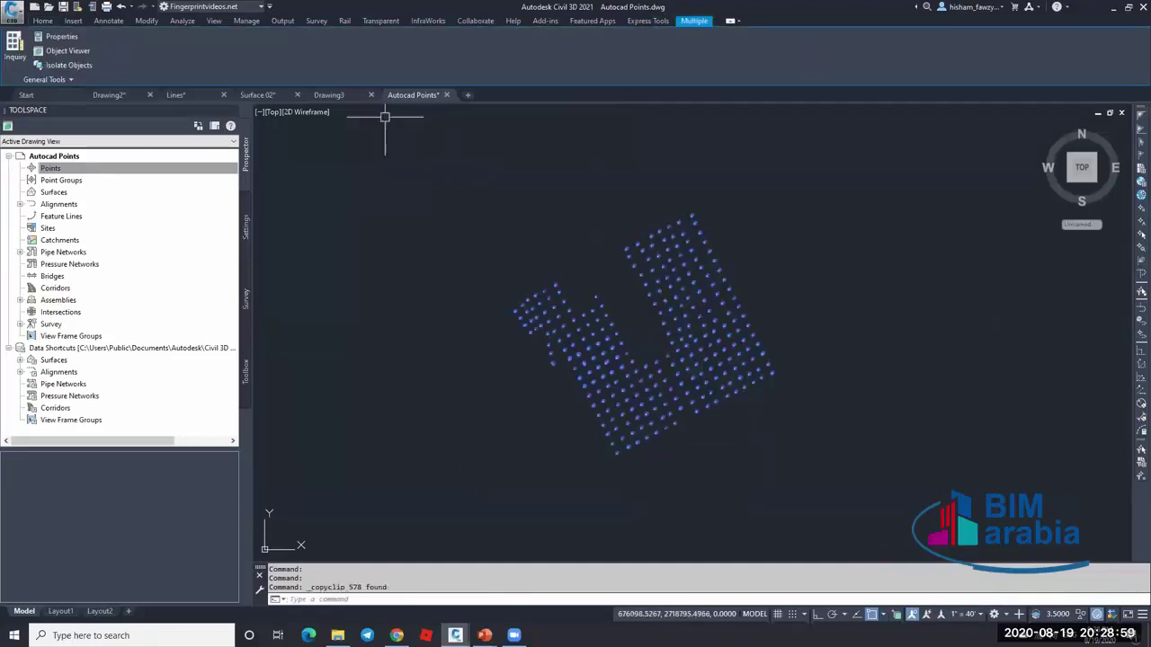
- Start Drawing4, paste the 578 points to original coordinates and zoom to extents
click(468, 95)
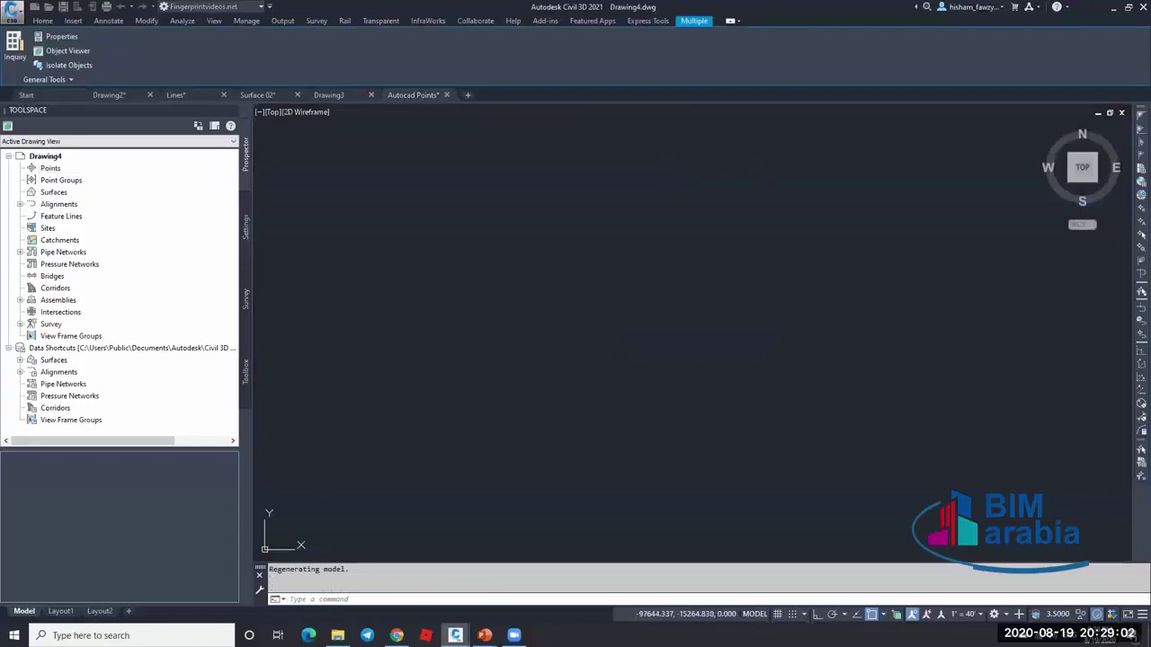
click(45, 23)
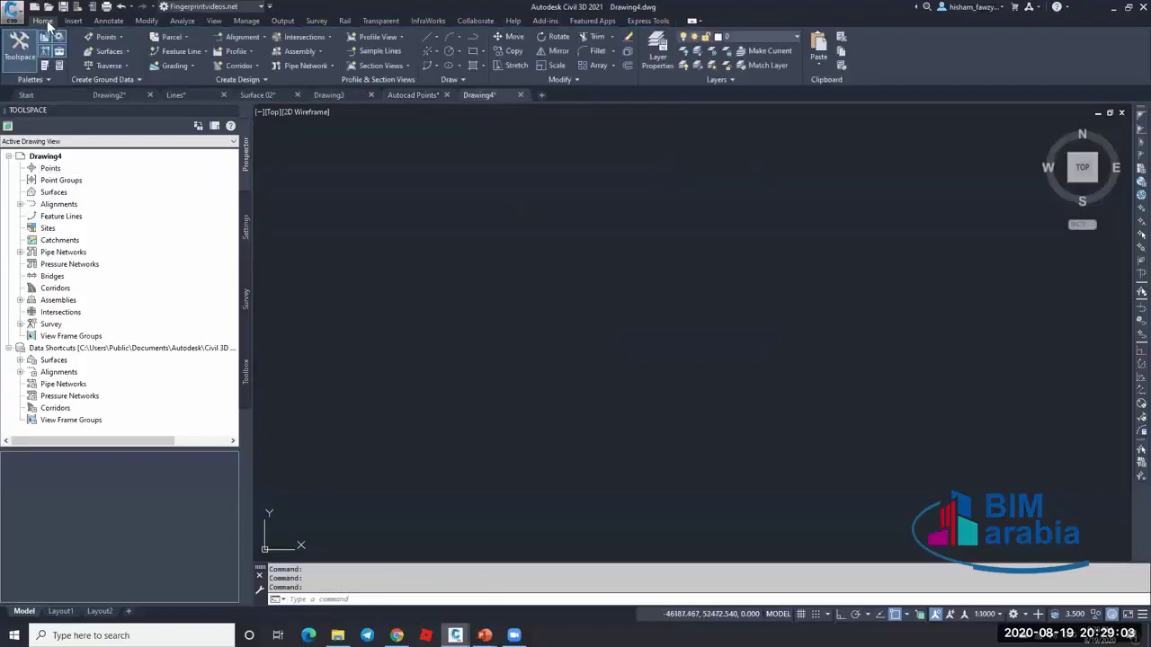
click(812, 63)
click(859, 158)
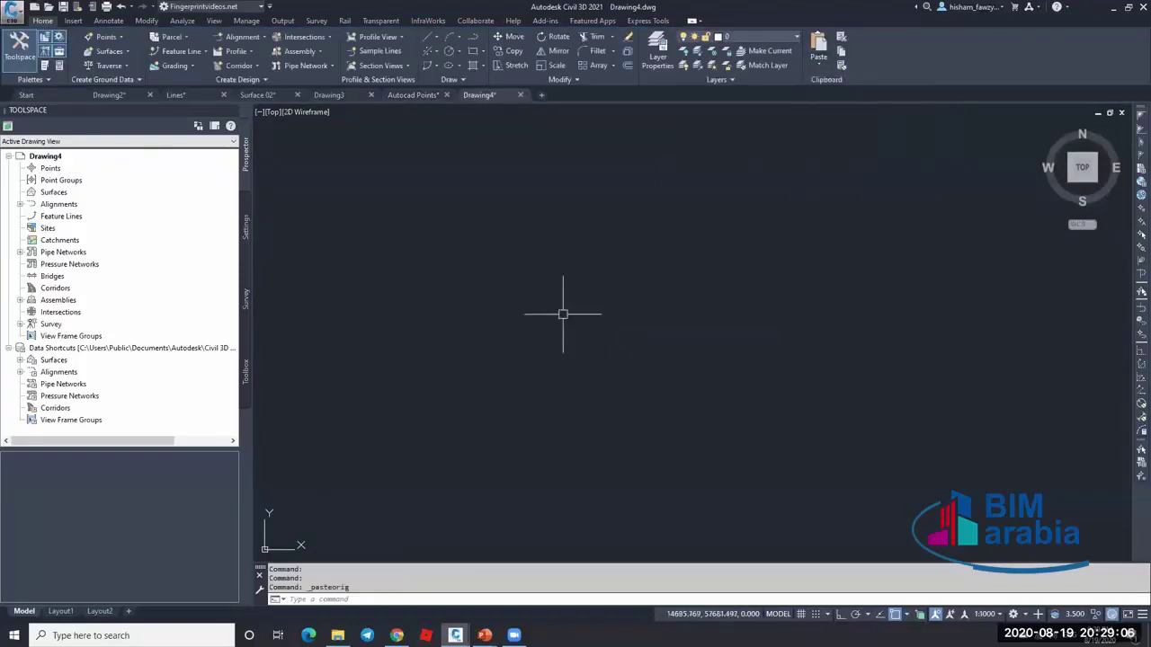
middle_click(660, 267)
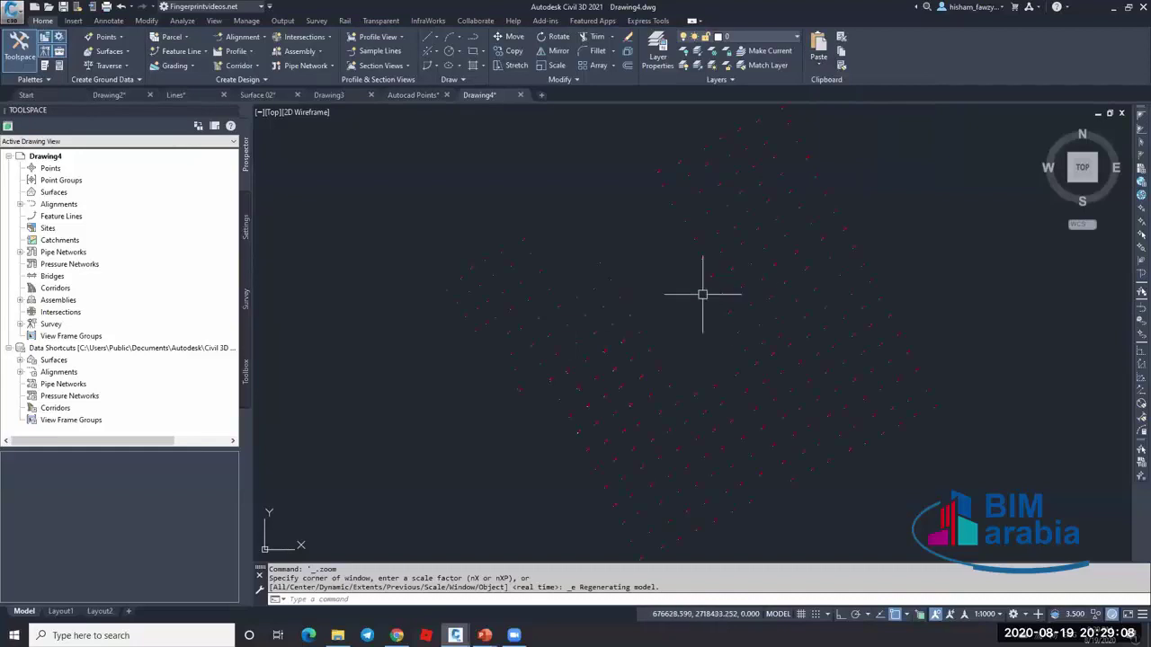
click(989, 614)
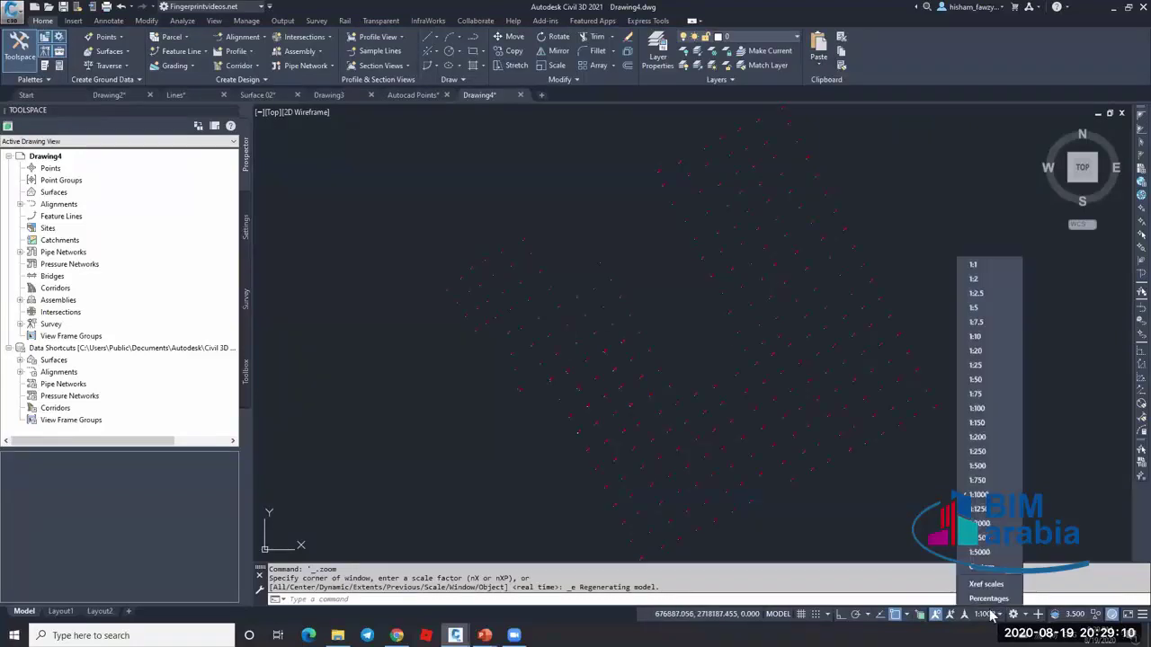
click(991, 614)
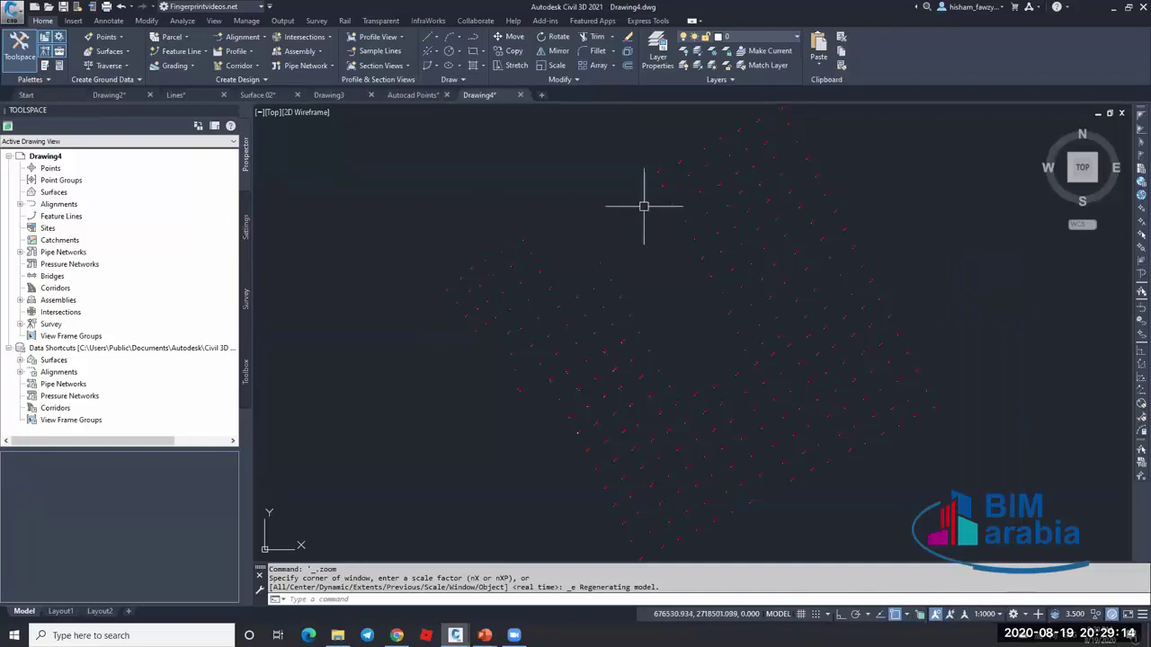
scroll(644, 207, up, 6)
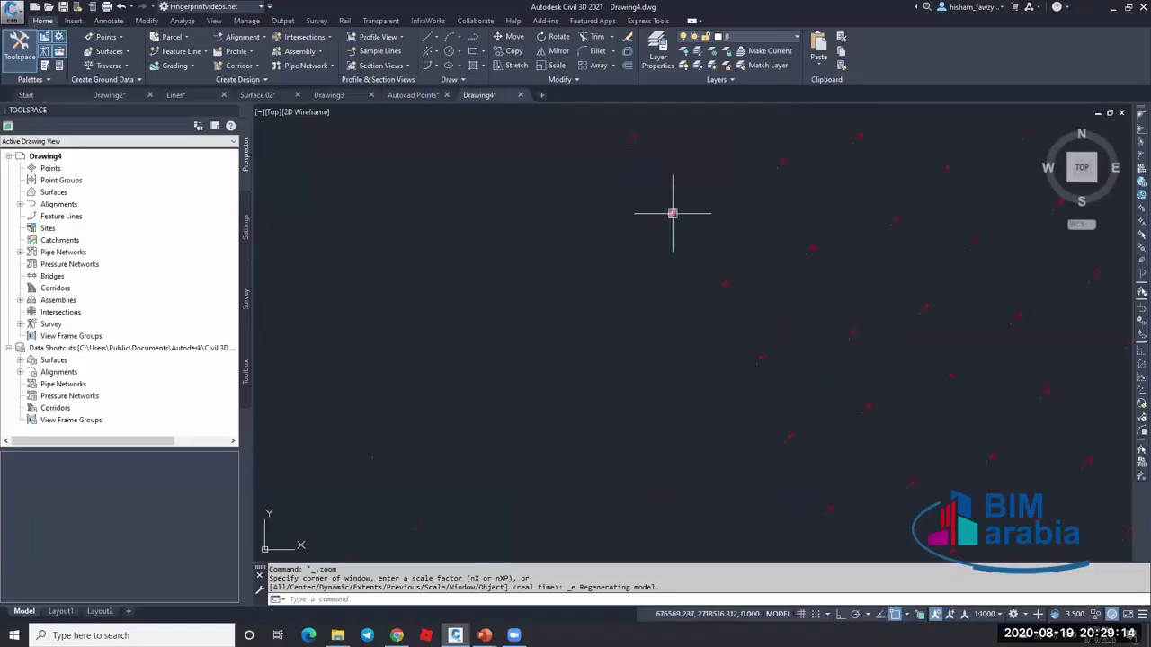
click(621, 238)
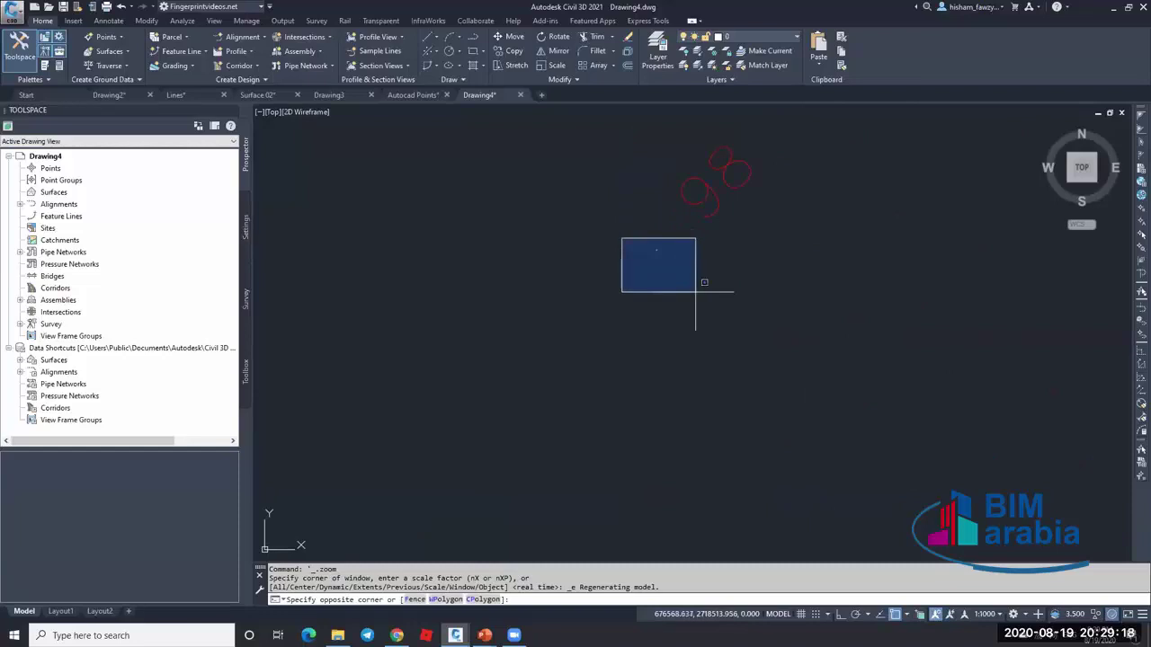
key(Escape)
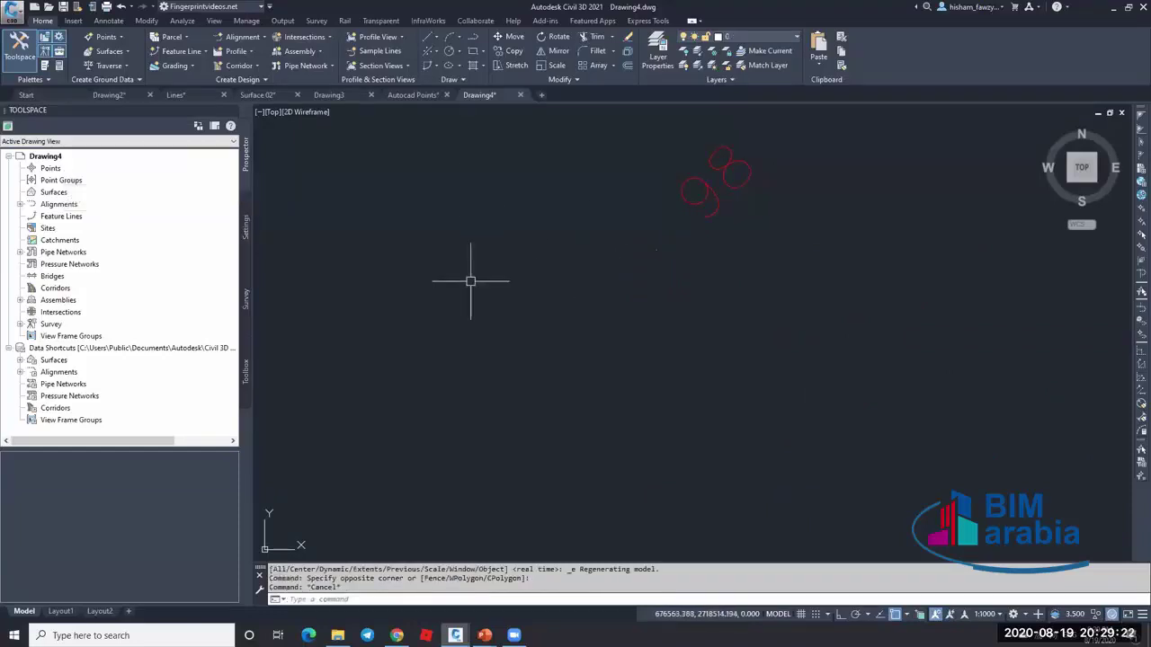
scroll(750, 167, up, 5)
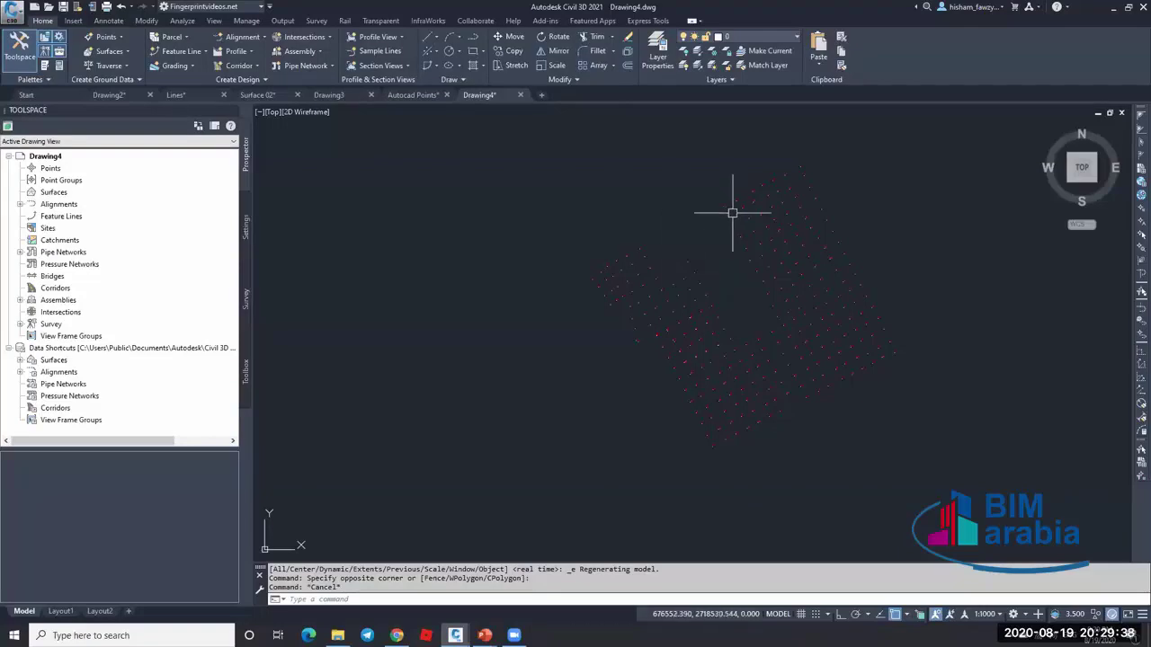
- Create a new TIN surface named EG from Prospector's Surfaces node
right_click(85, 193)
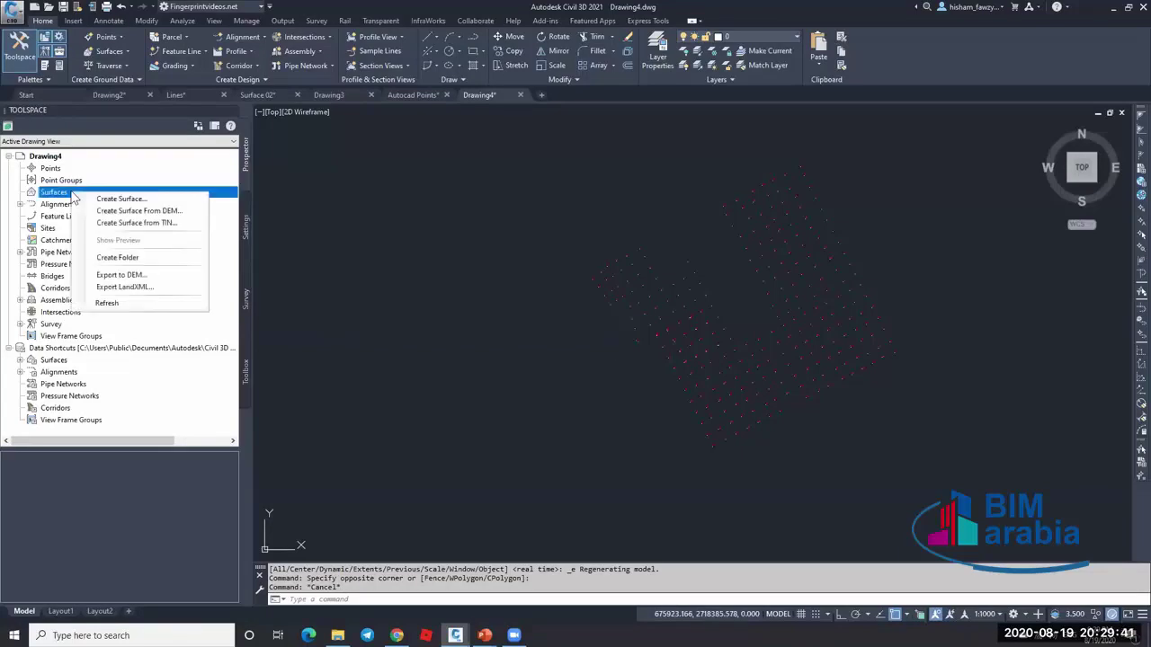
click(173, 200)
click(706, 231)
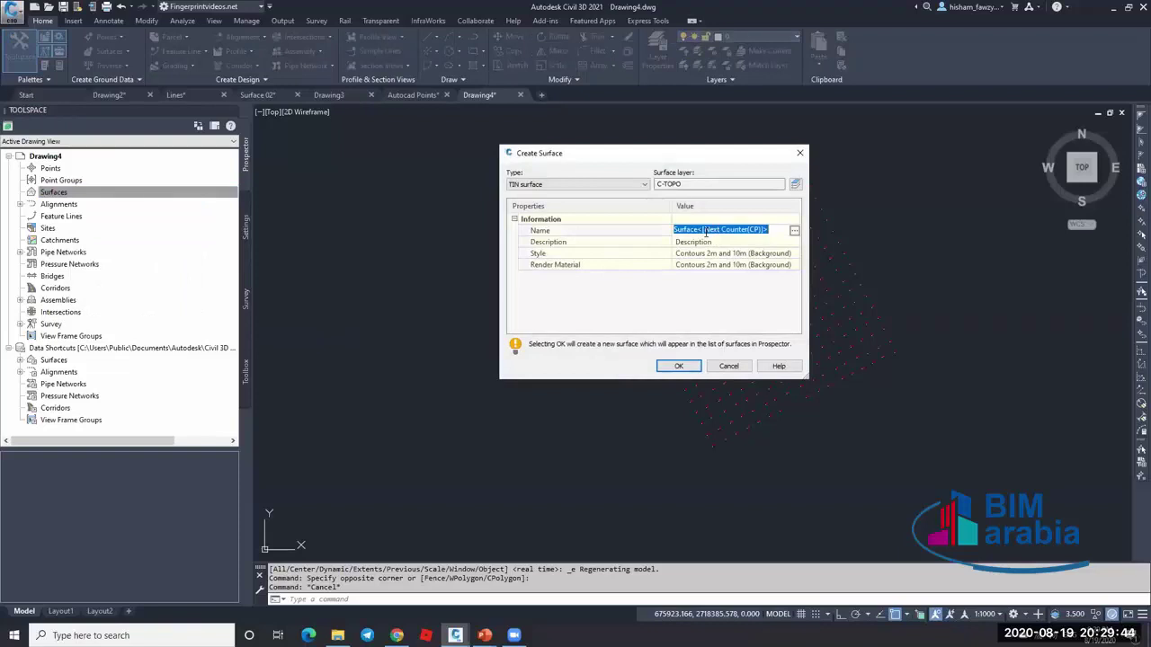
text(EG)
click(678, 365)
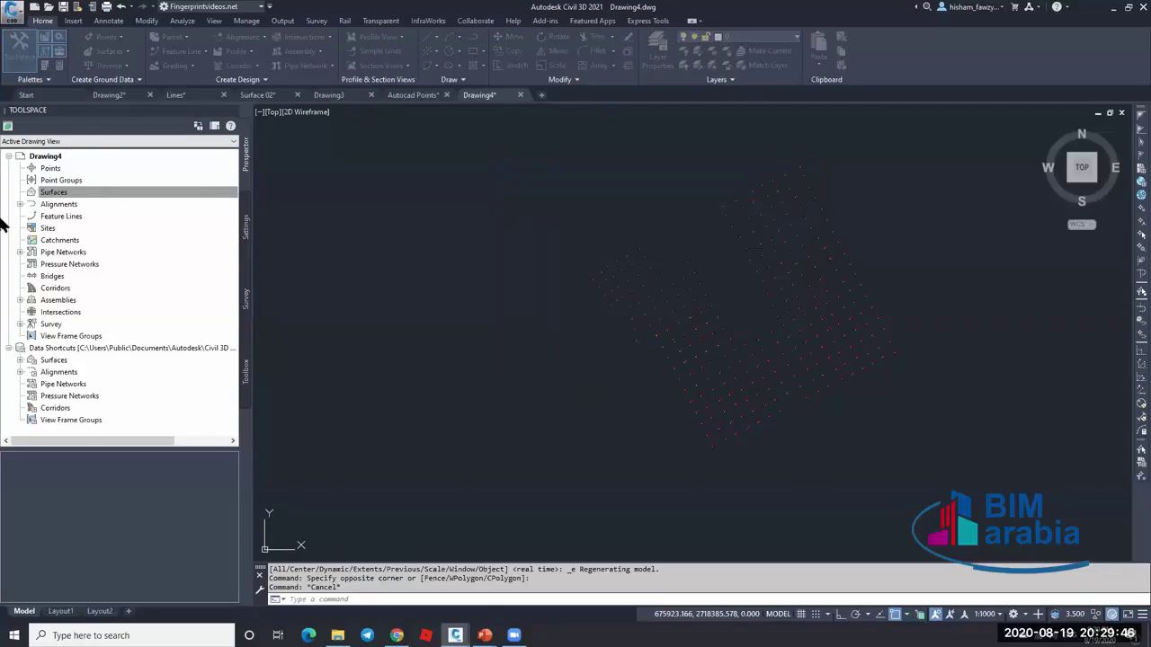
- Expand EG's Definition and choose Add on its Drawing Objects
click(31, 204)
click(43, 240)
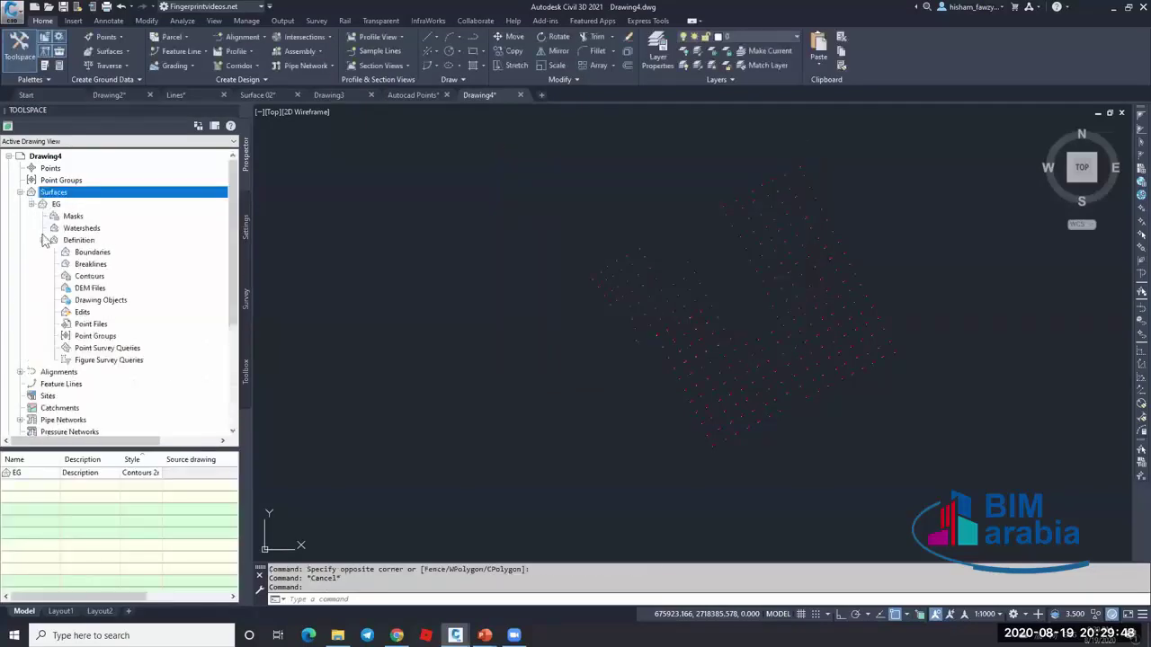
click(108, 300)
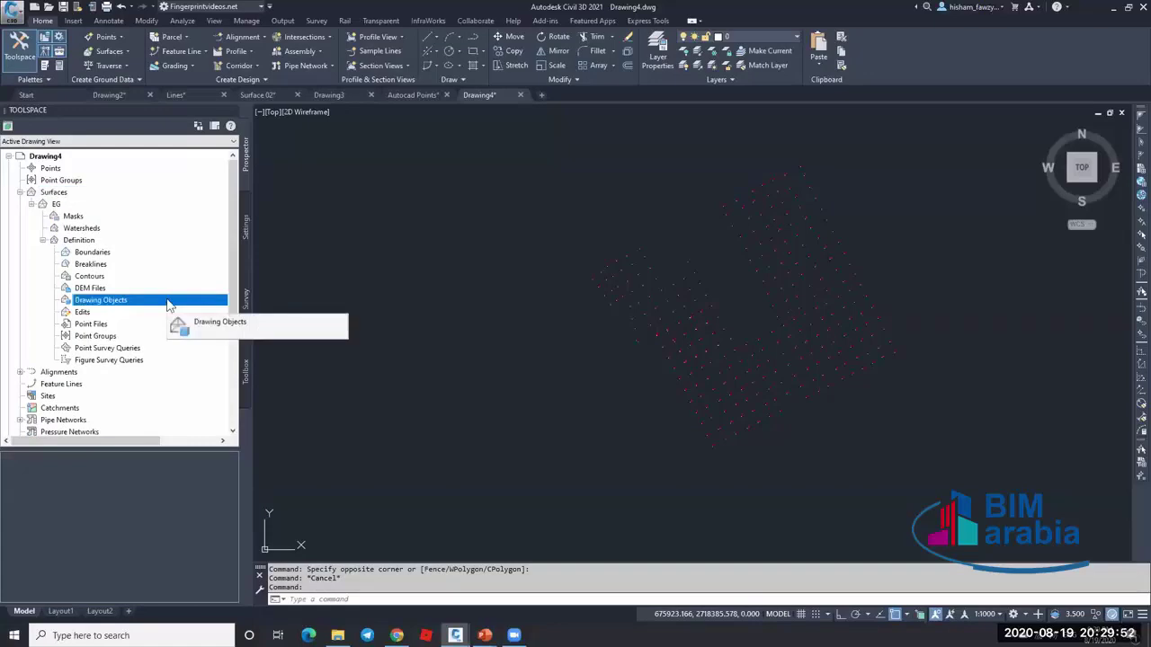
right_click(167, 302)
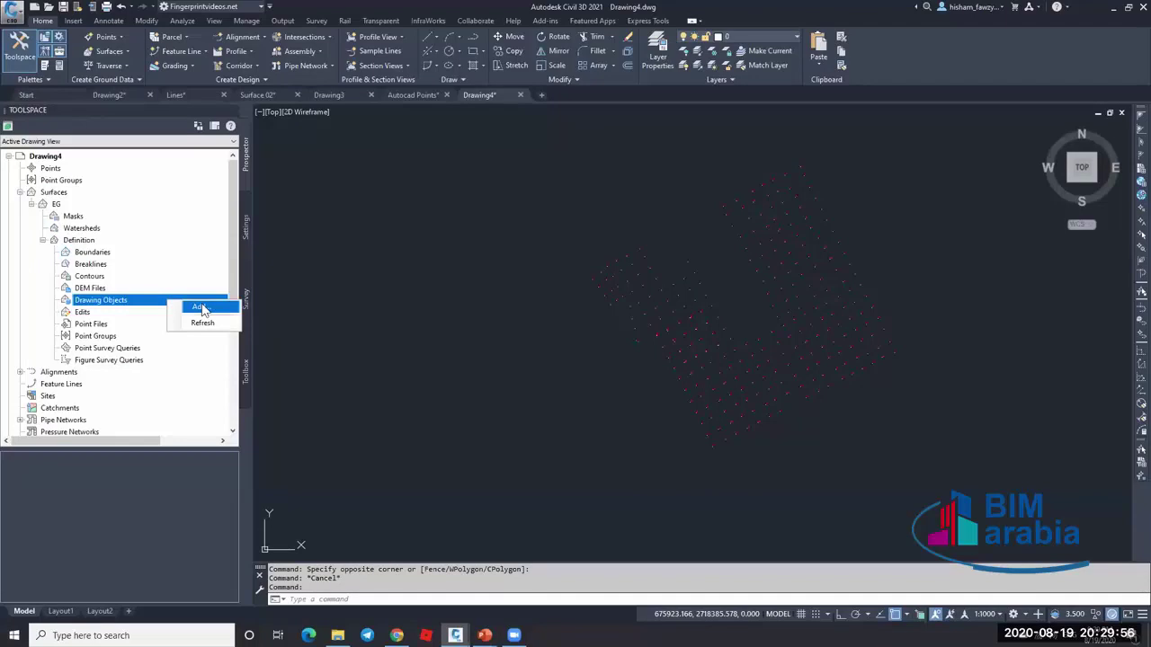
click(200, 309)
- Add the 289 window-selected survey points to EG as Points drawing objects
drag(735, 374, 666, 361)
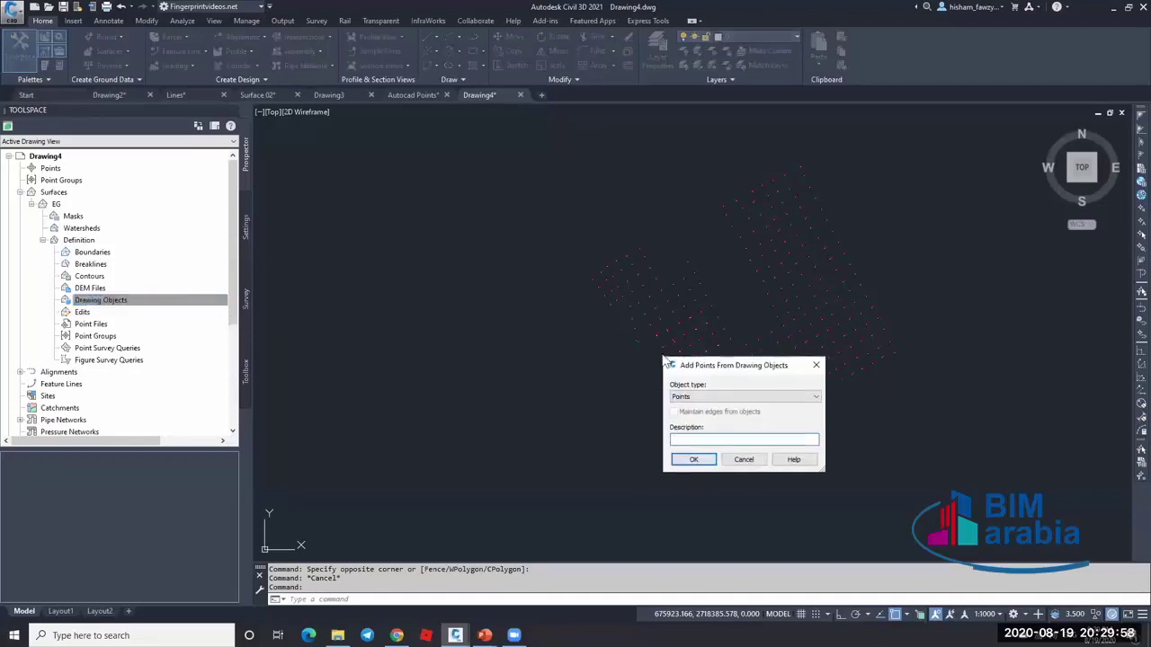
drag(436, 166, 436, 167)
click(441, 191)
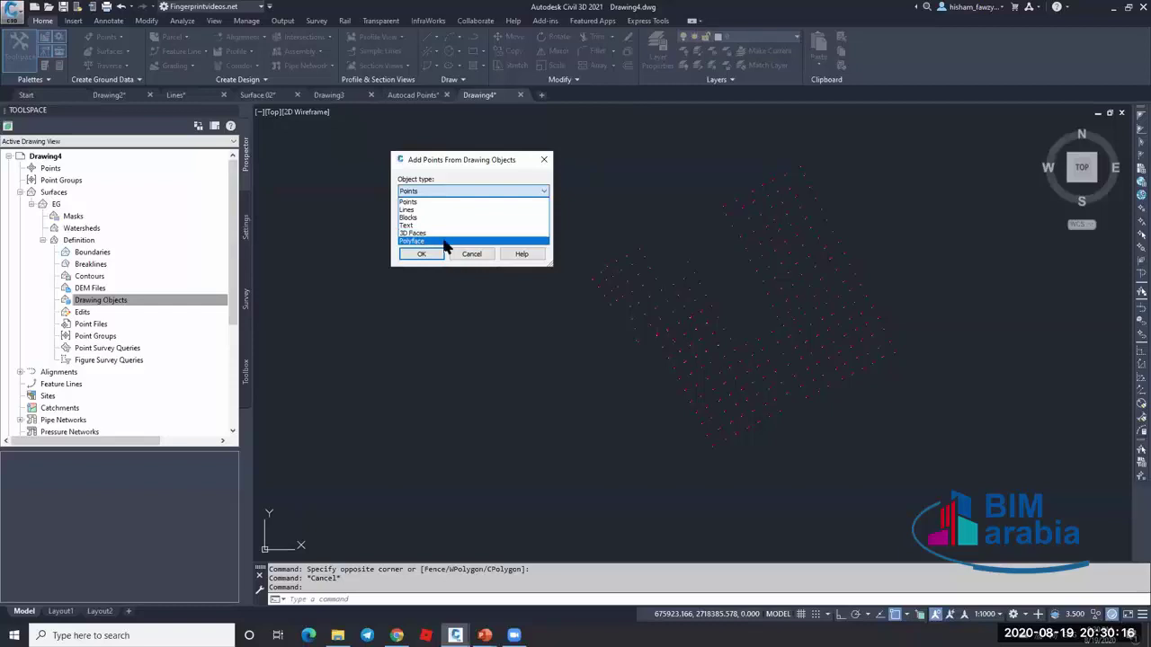
click(437, 206)
click(422, 254)
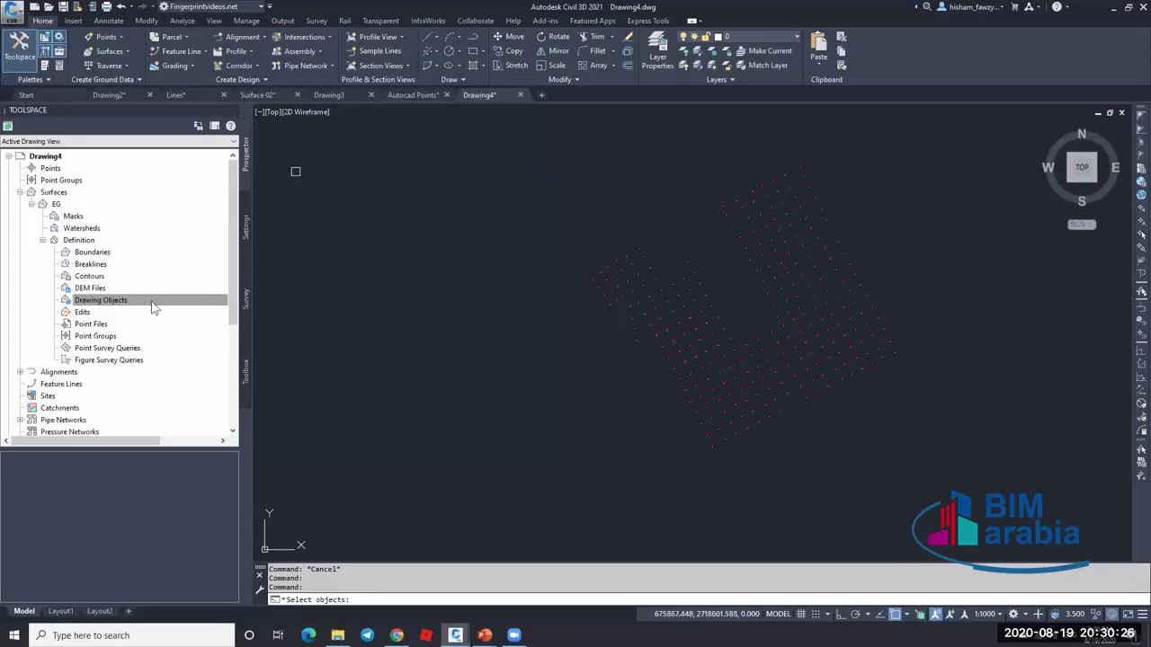
drag(516, 124, 1016, 525)
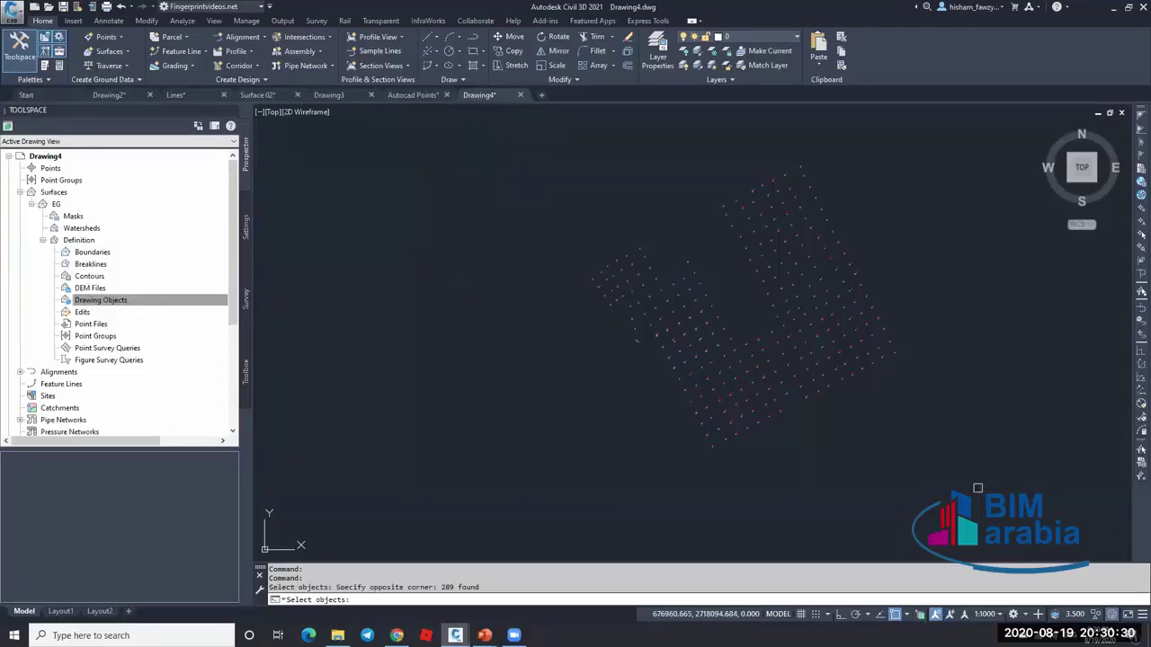
key(Return)
scroll(723, 273, up, 2)
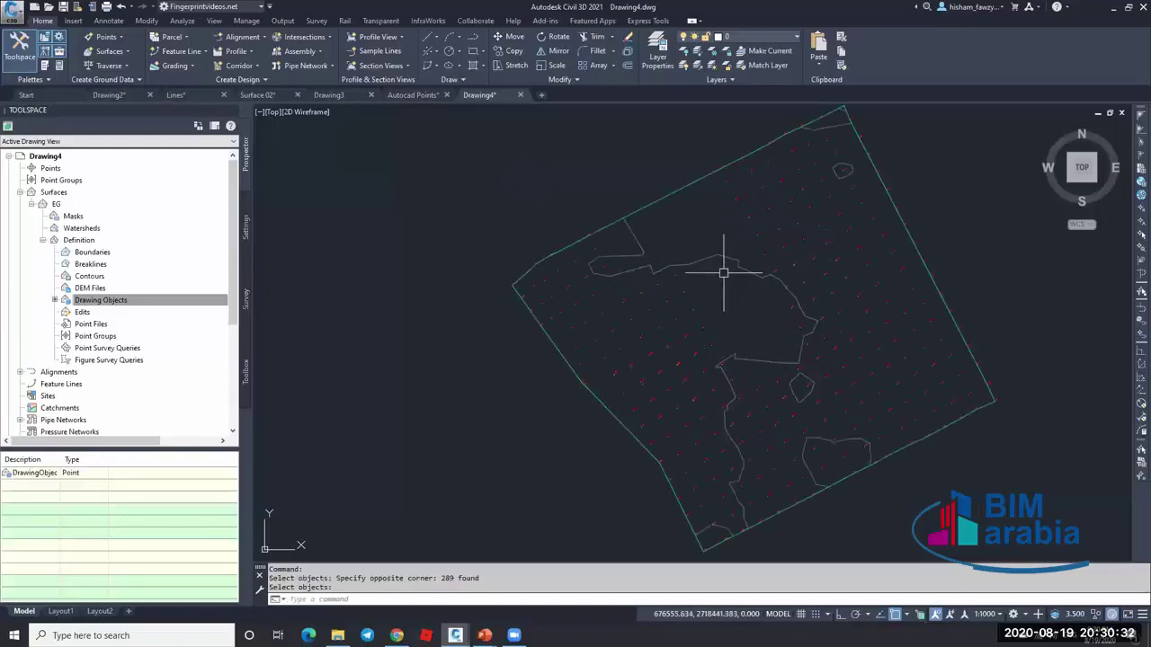
key(Escape)
- Turn on Triangles display in the EG surface style so the TIN shows instead of contours
click(734, 264)
scroll(693, 329, up, 3)
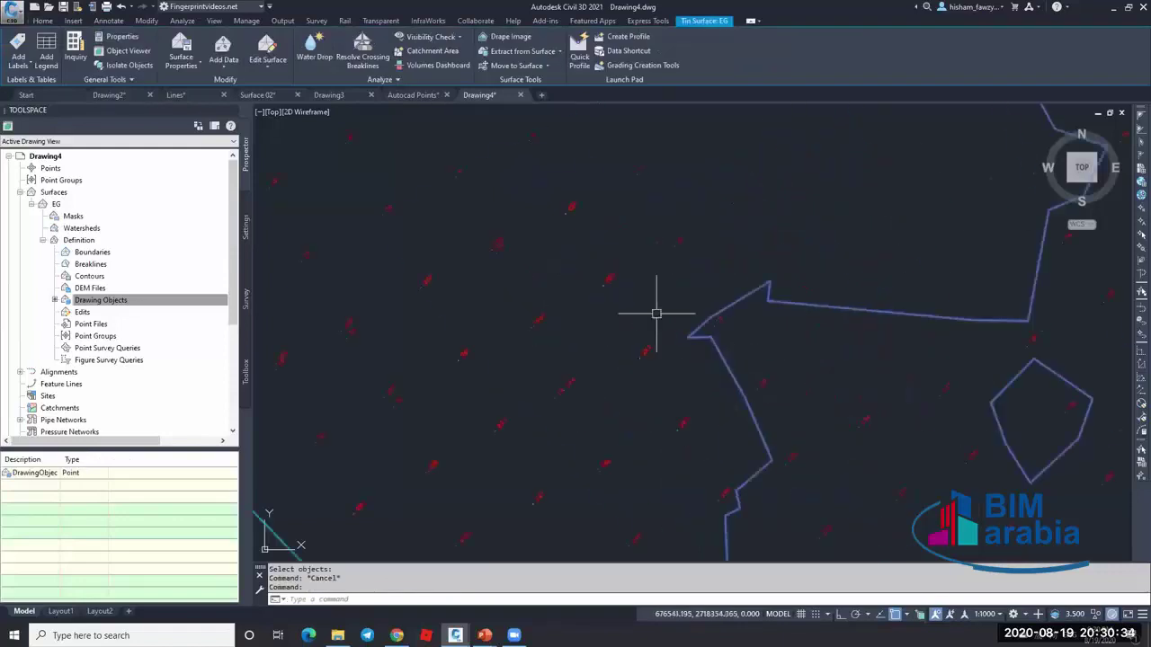
scroll(635, 285, down, 2)
scroll(601, 244, up, 5)
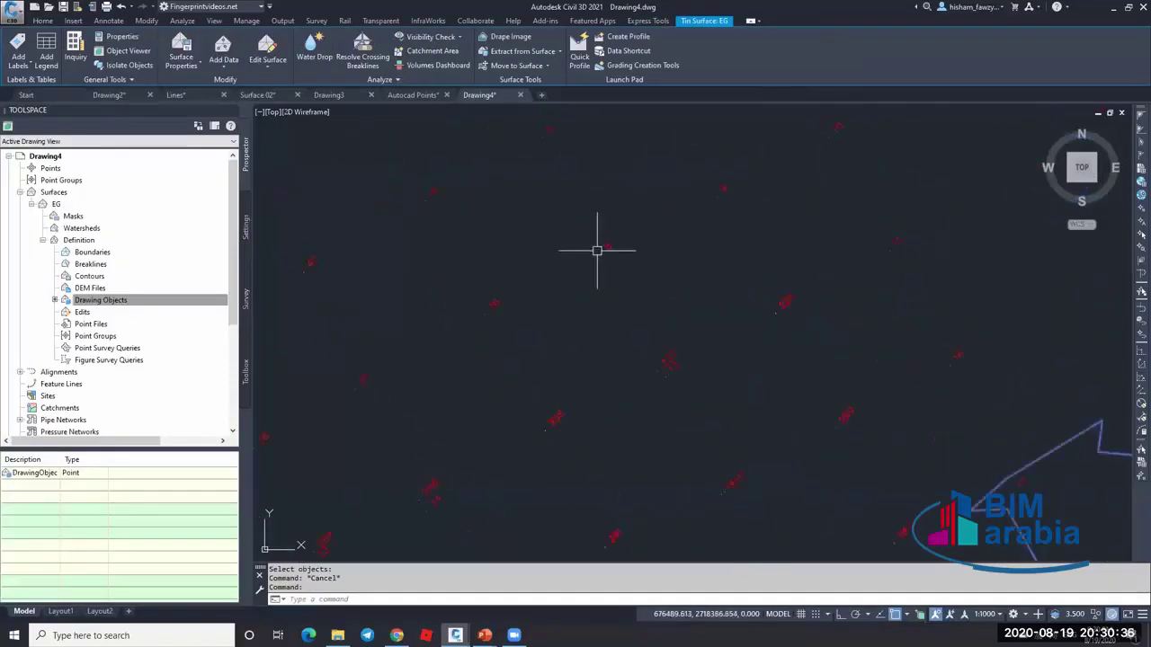
scroll(597, 251, down, 4)
right_click(645, 249)
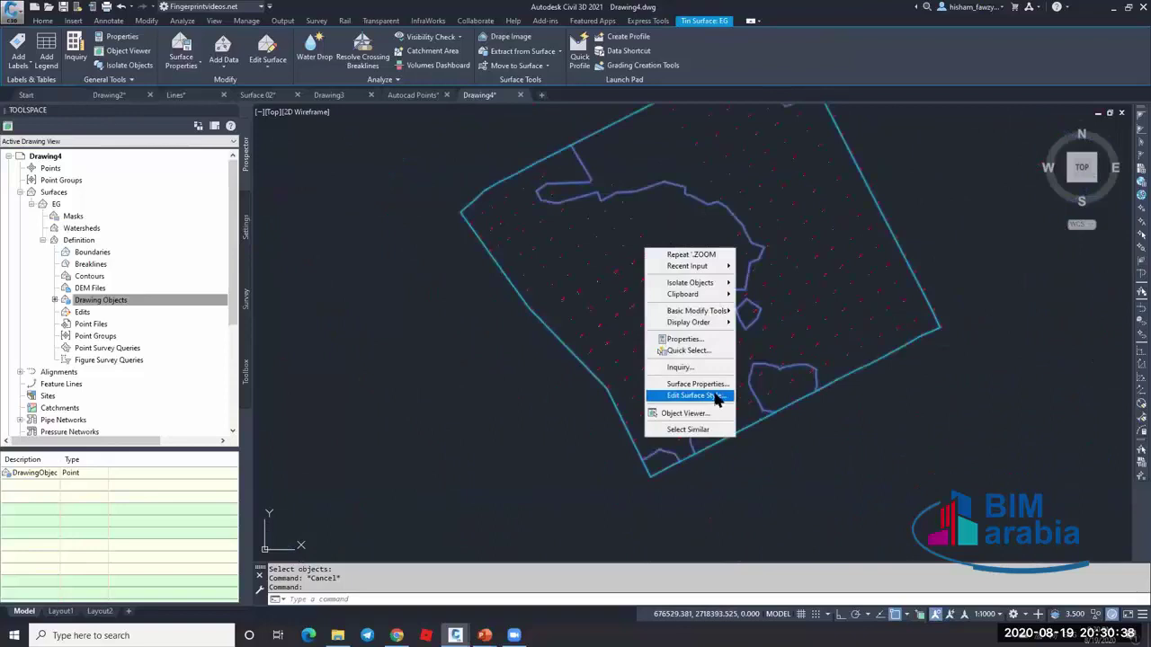
click(716, 397)
click(602, 301)
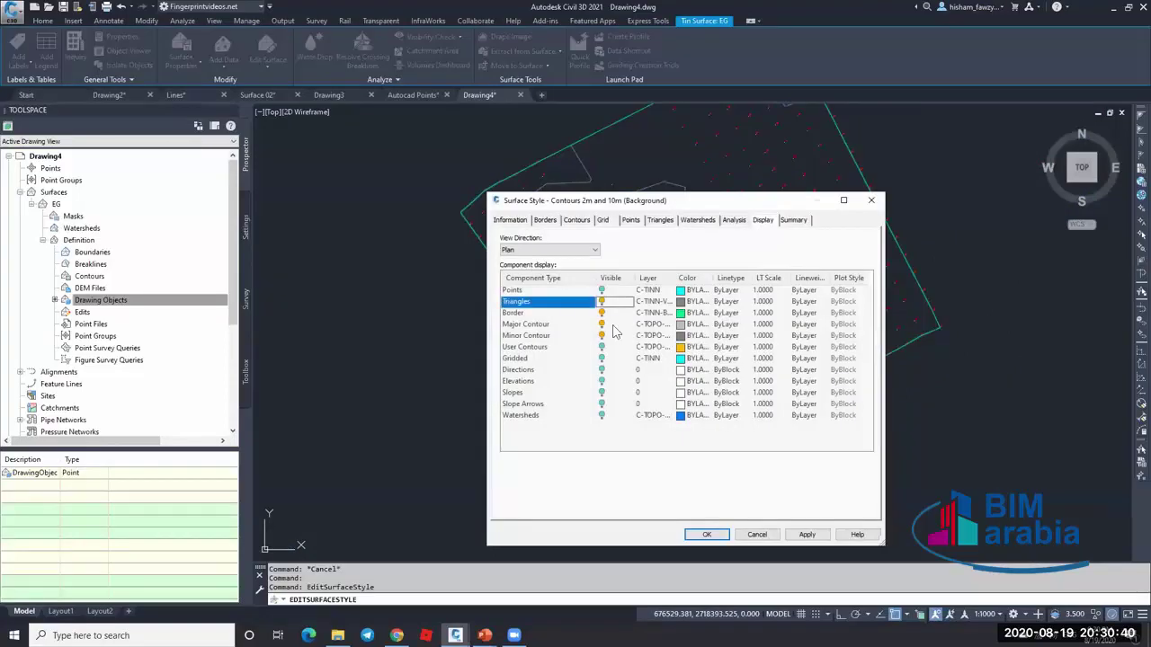
click(708, 535)
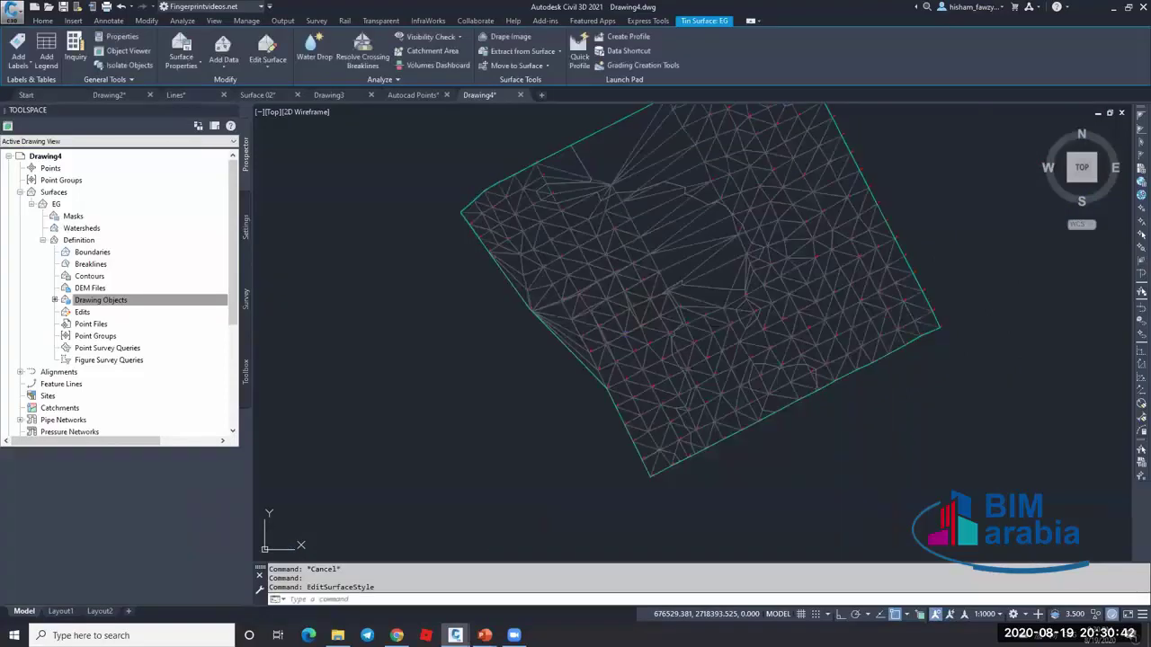
key(Escape)
scroll(696, 270, up, 5)
key(Escape)
scroll(697, 270, up, 4)
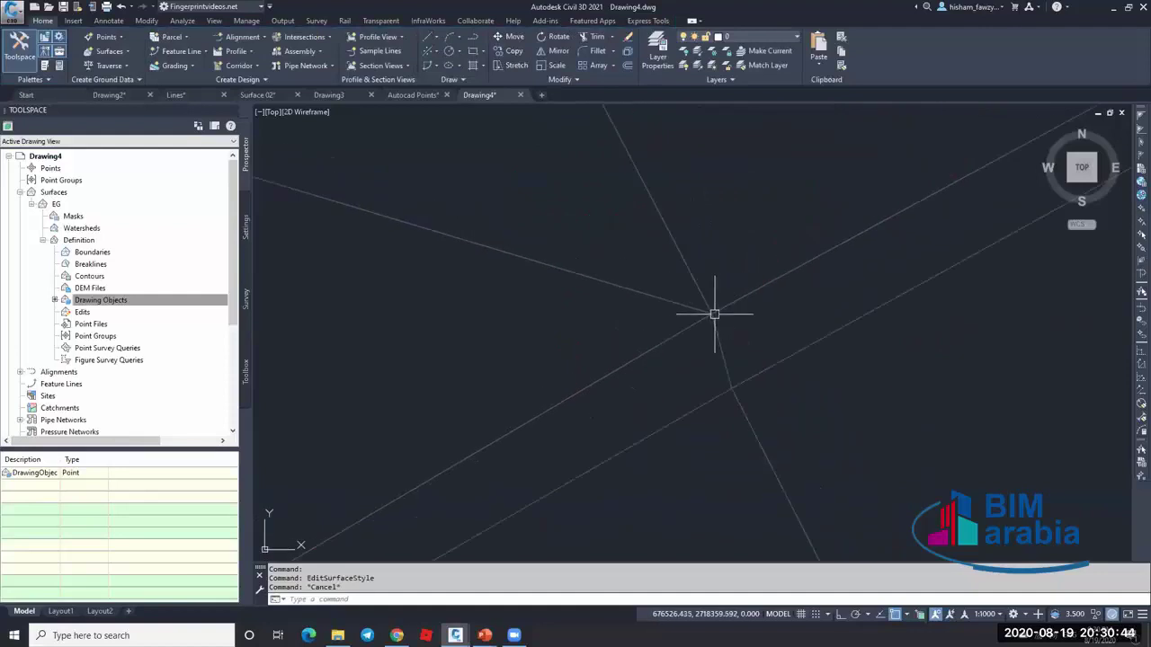
- Set point style to boxed-cross with size 1 in absolute units using PTYPE
text(P)
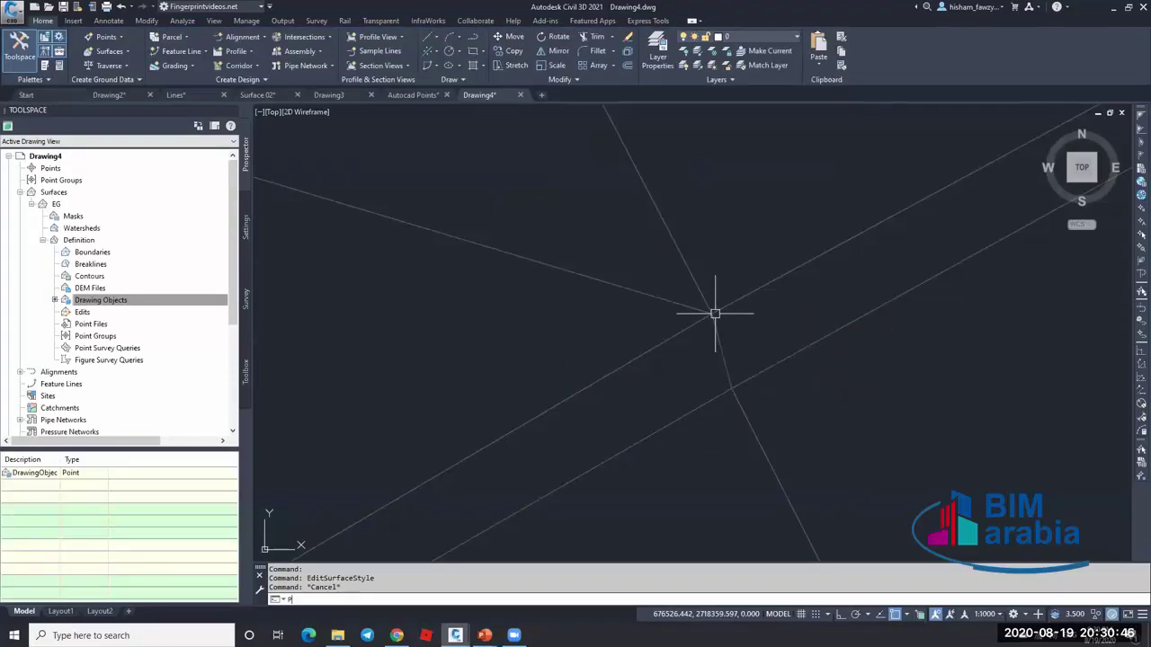
text(TYPE)
key(Return)
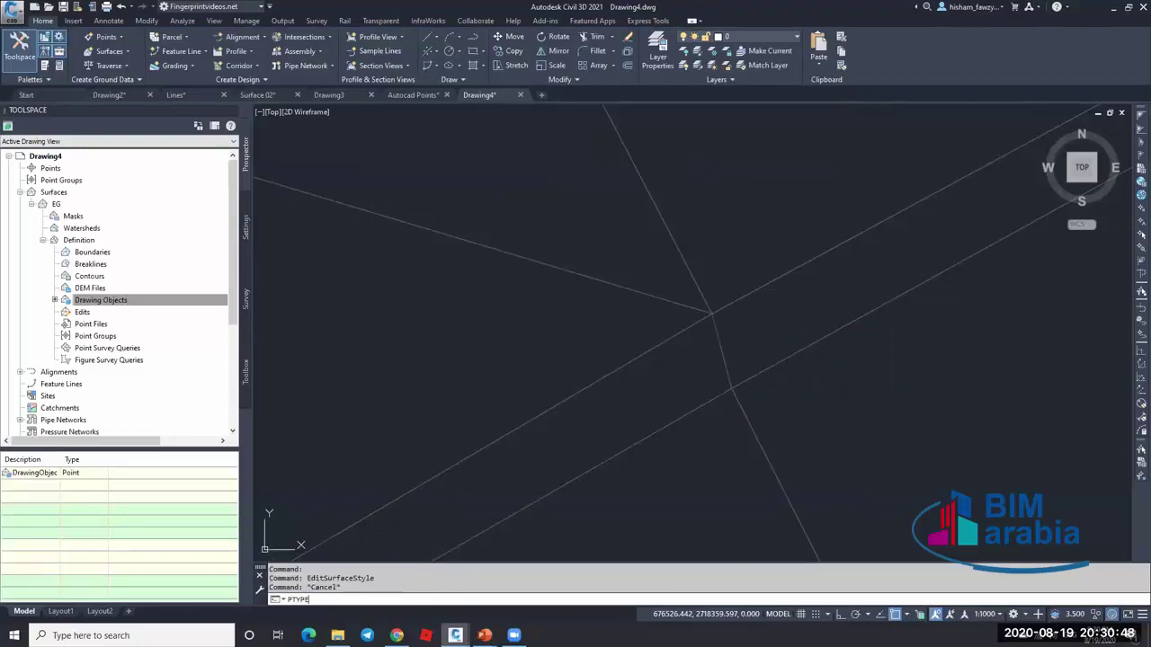
click(764, 392)
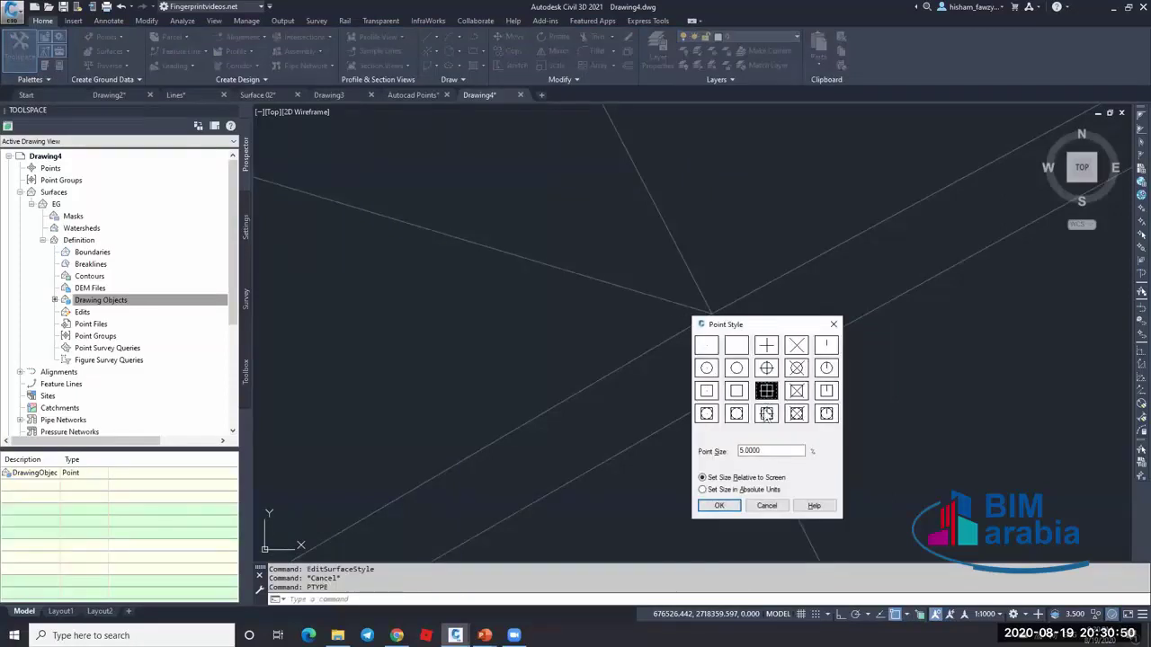
click(705, 489)
drag(766, 450, 713, 457)
text(1)
click(716, 506)
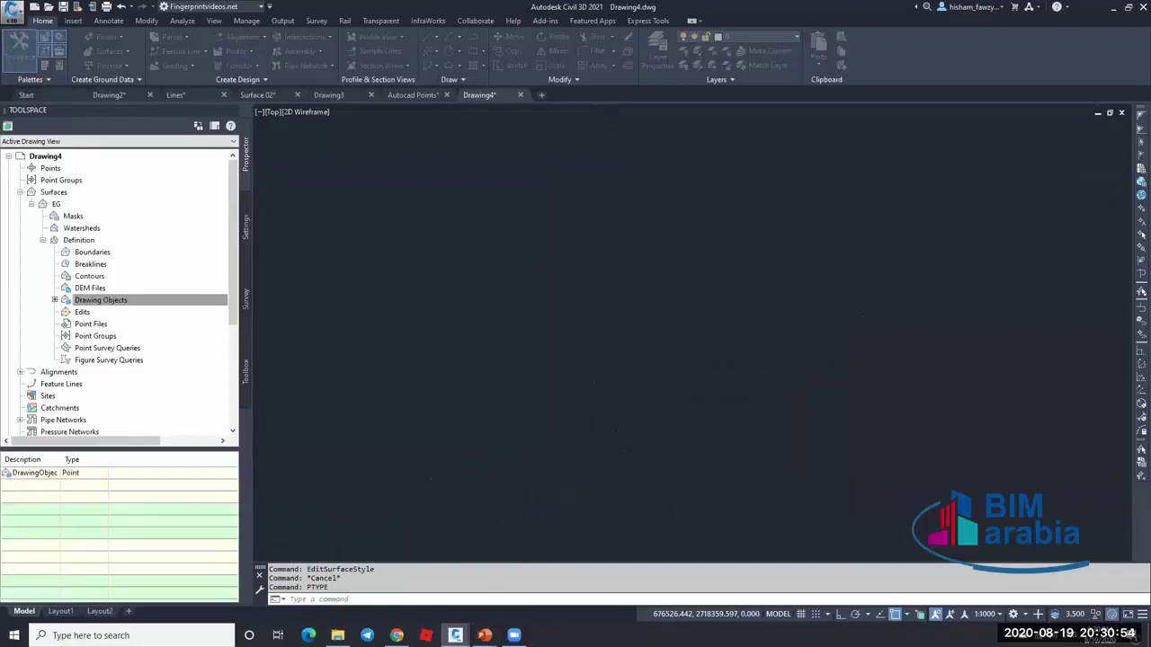
- Select a point marker and the EG surface to inspect the updated display
scroll(800, 243, up, 5)
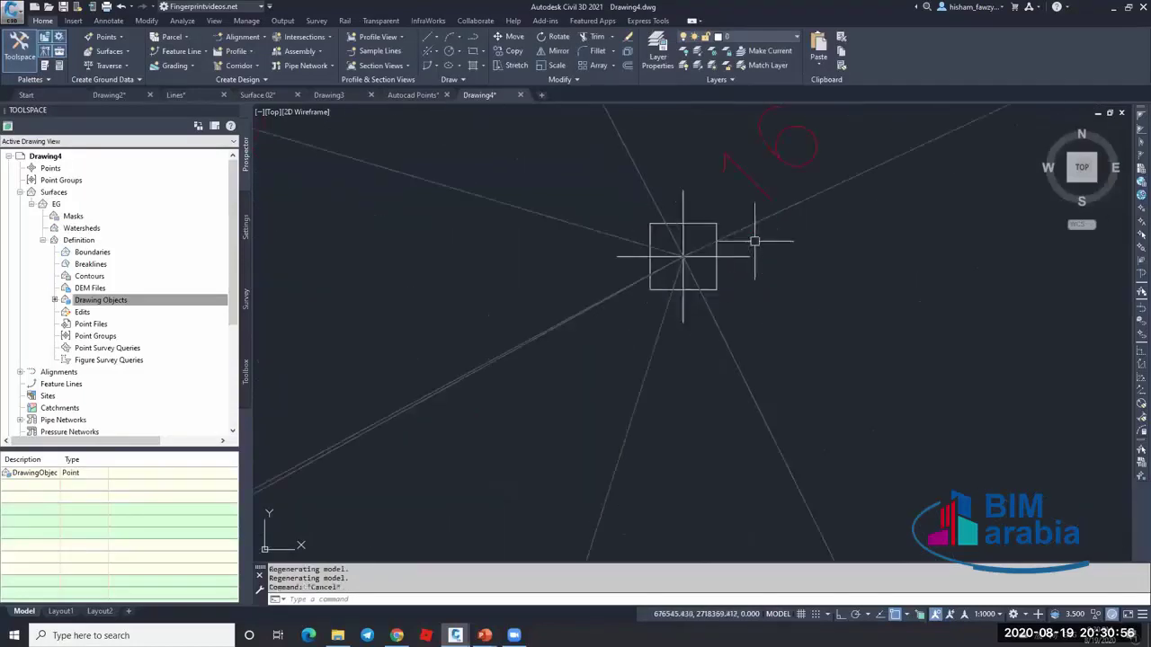
click(710, 263)
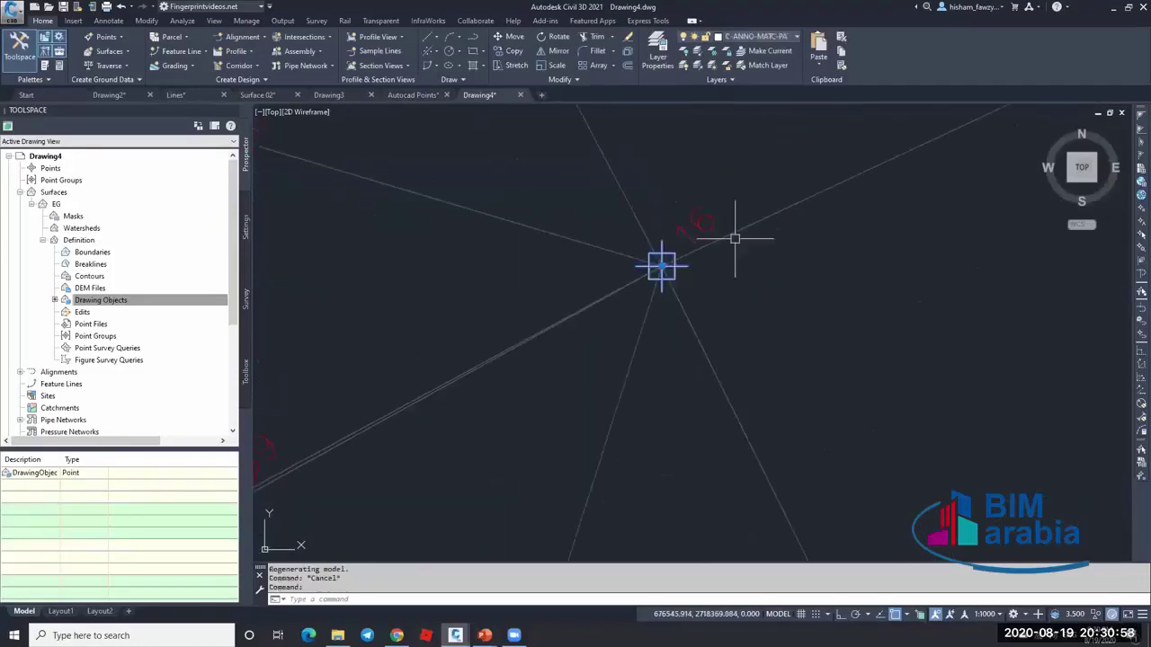
click(606, 239)
scroll(606, 239, down, 5)
scroll(626, 248, down, 8)
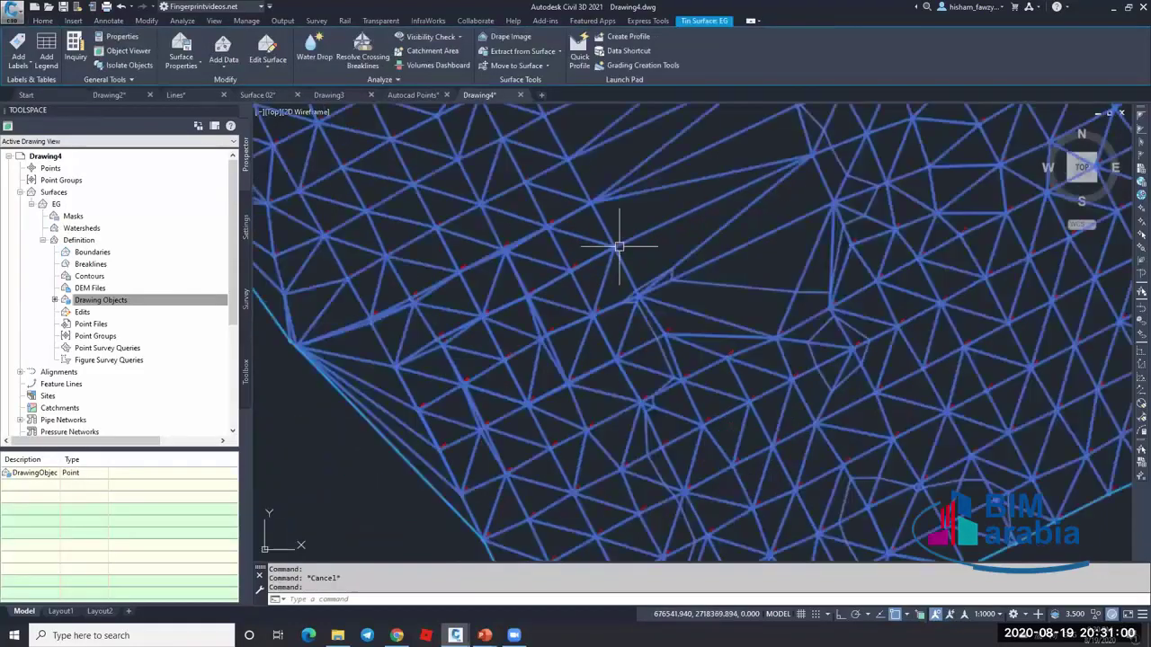
key(Escape)
scroll(752, 367, down, 3)
scroll(801, 278, up, 5)
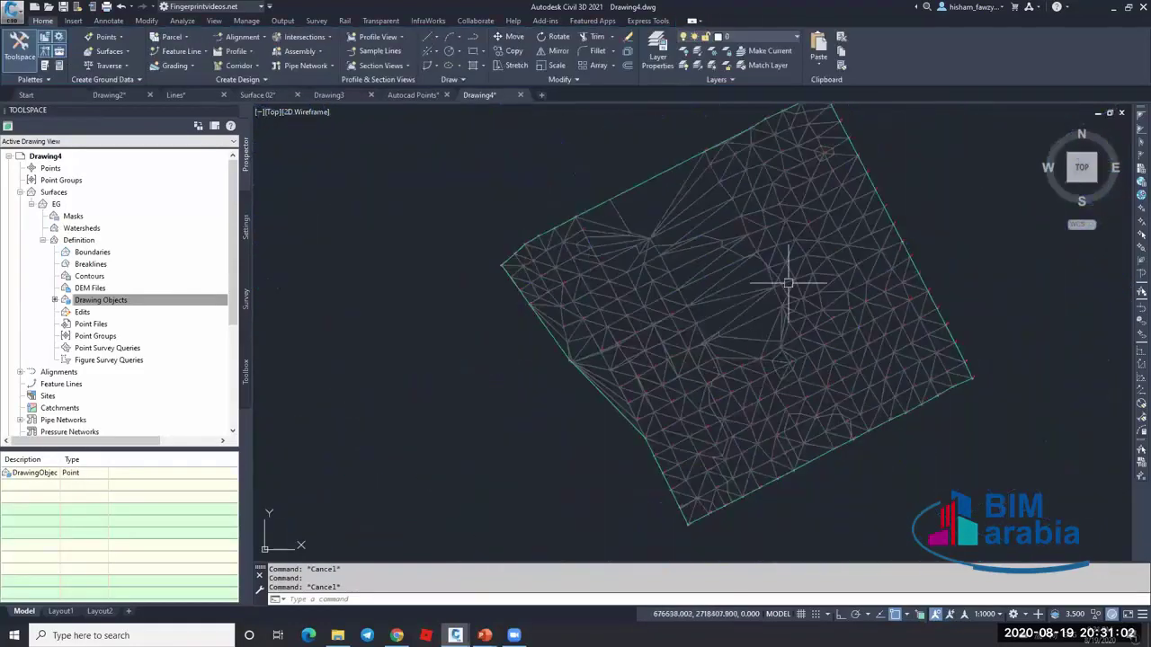
scroll(683, 287, down, 2)
scroll(683, 287, down, 2)
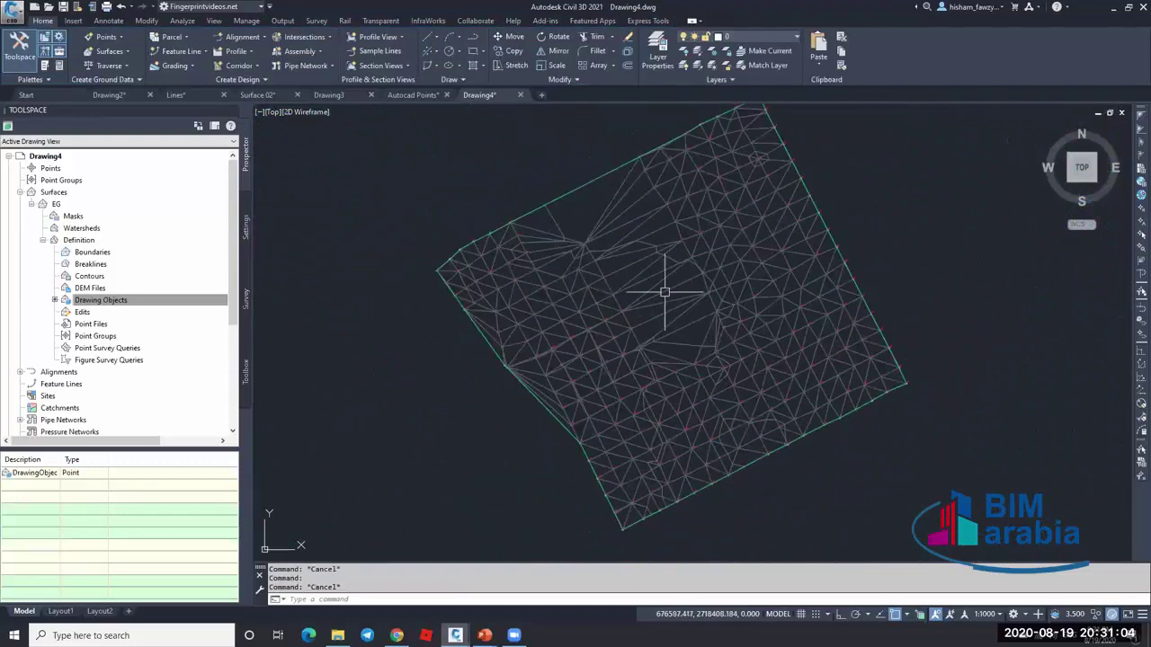
scroll(503, 355, up, 8)
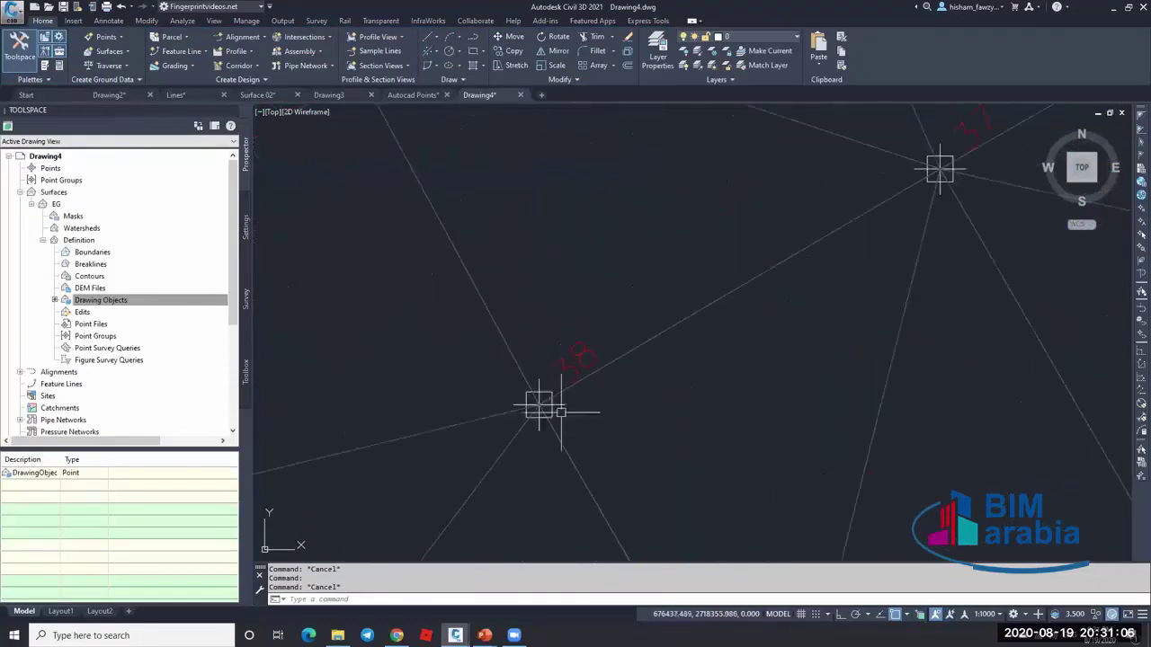
key(Escape)
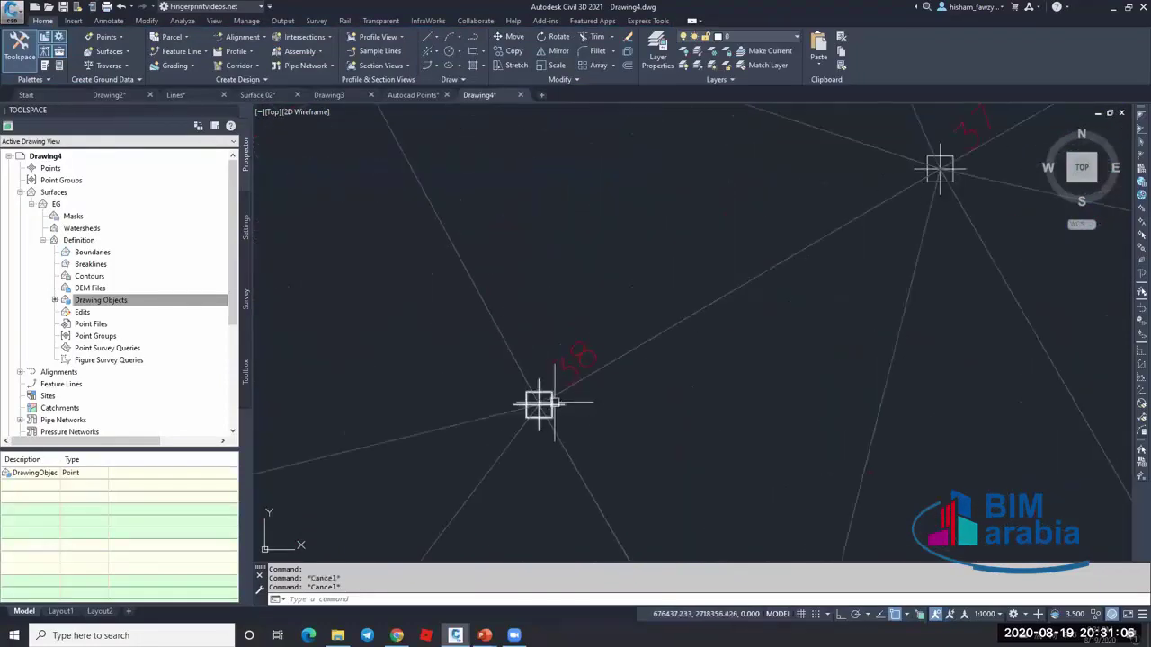
- Show the drawing's Points and Point Groups collections in Prospector
click(59, 170)
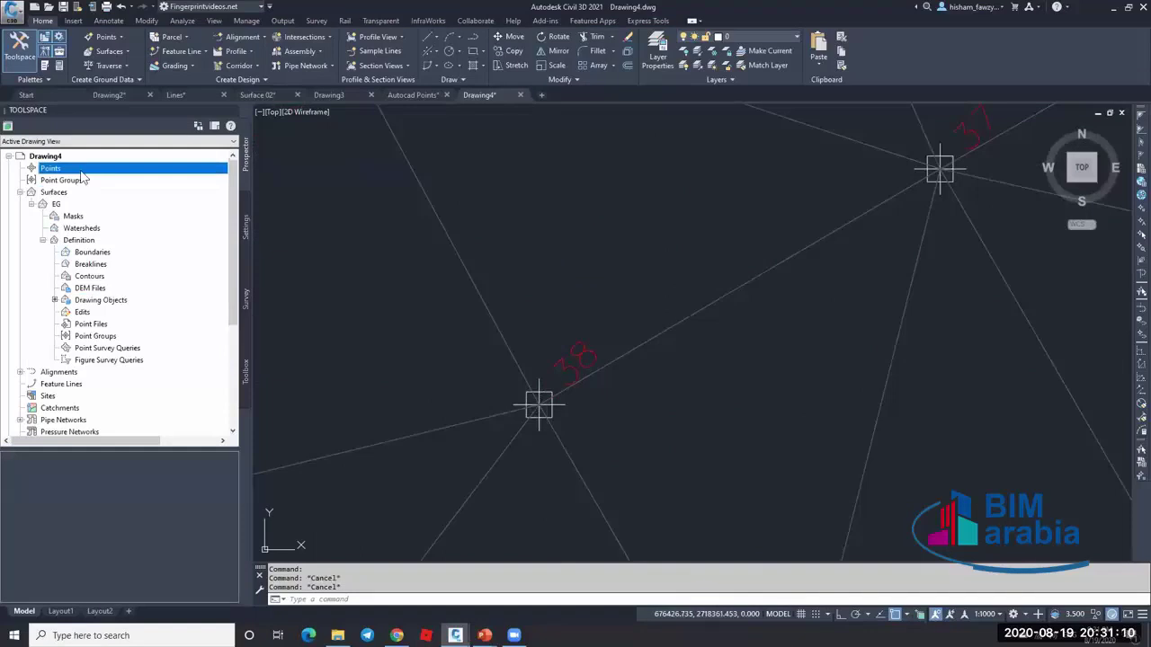
click(76, 183)
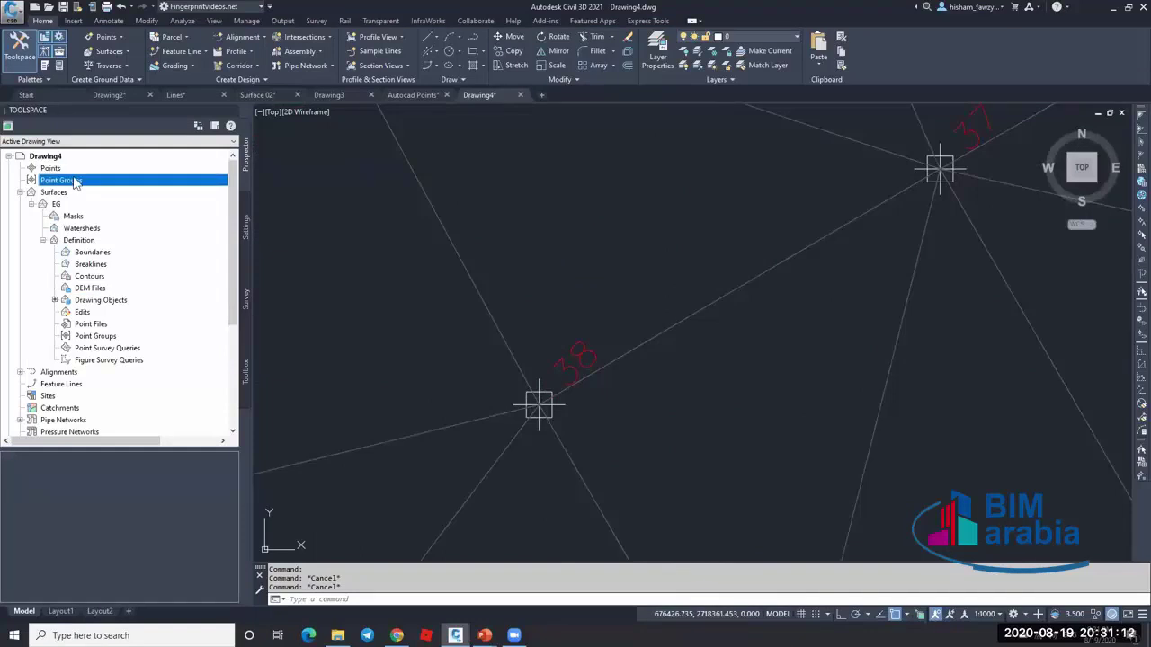
drag(76, 183, 493, 321)
scroll(494, 321, down, 3)
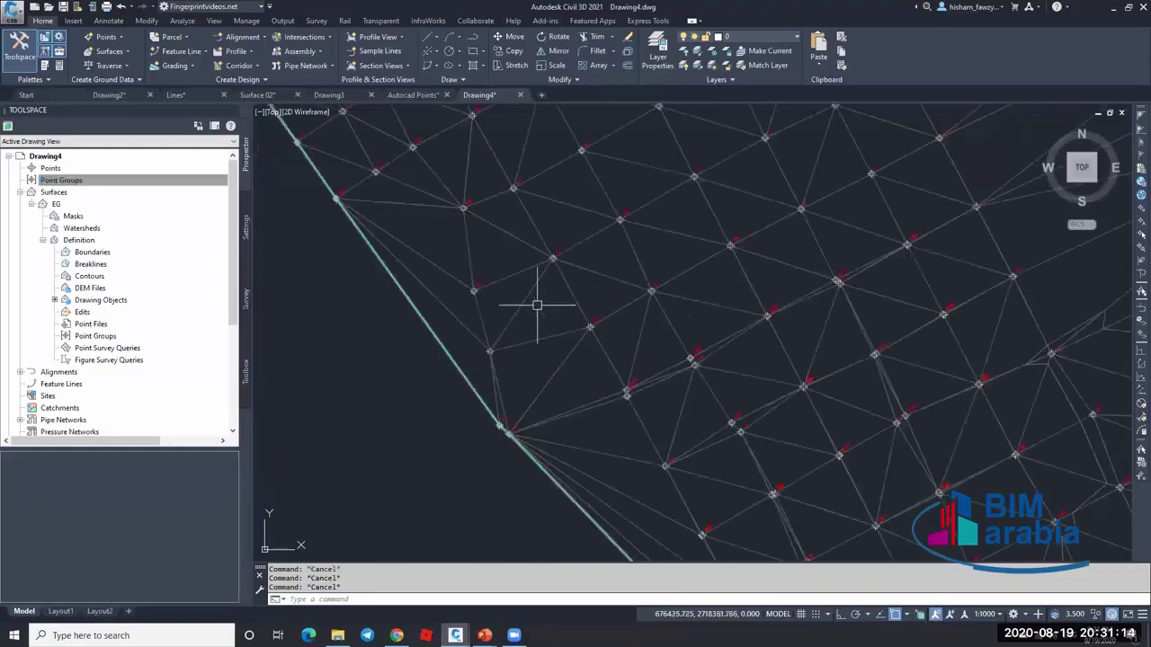
scroll(536, 306, down, 4)
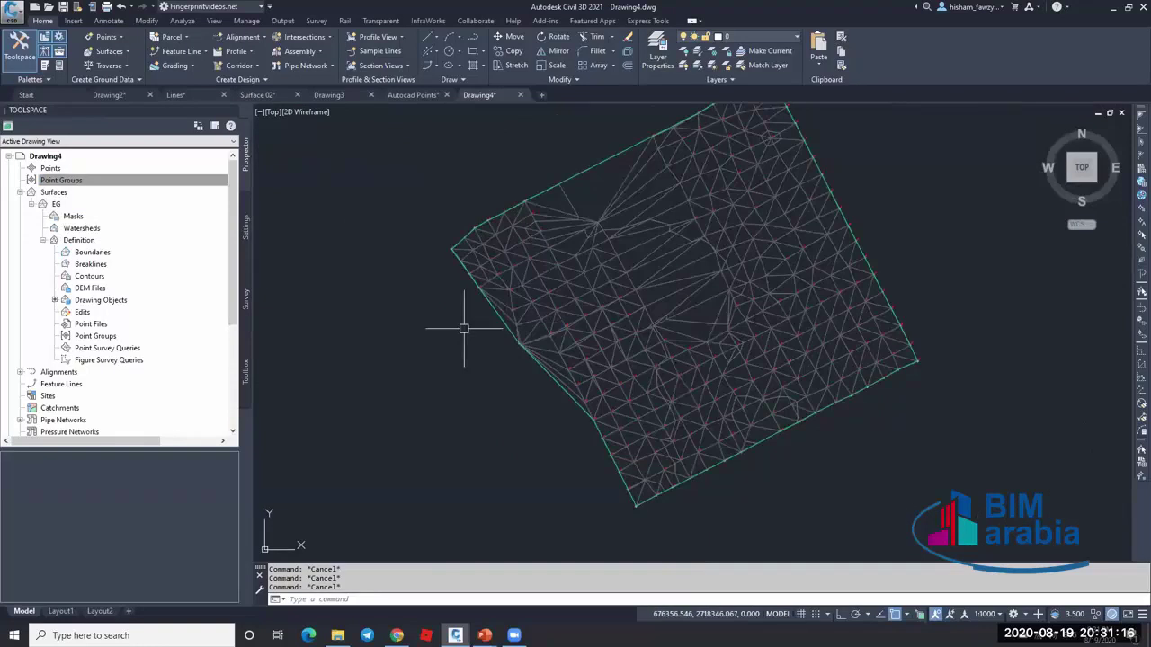
- Window-select and delete the stray upper-left and right-side points
click(419, 146)
click(782, 561)
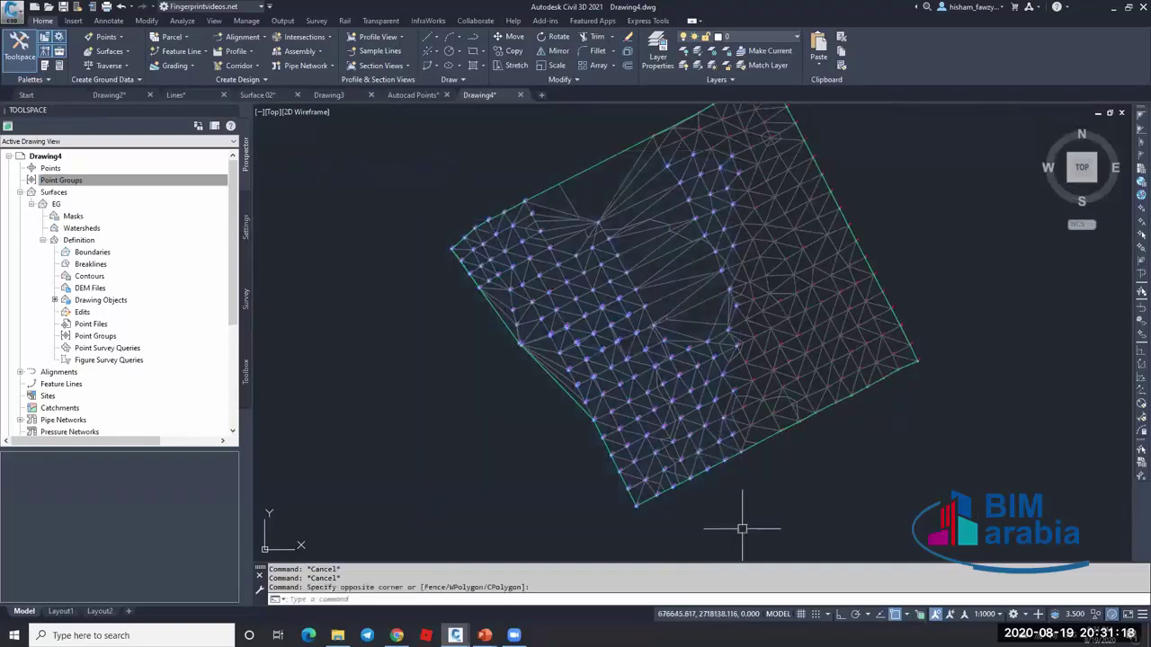
key(Delete)
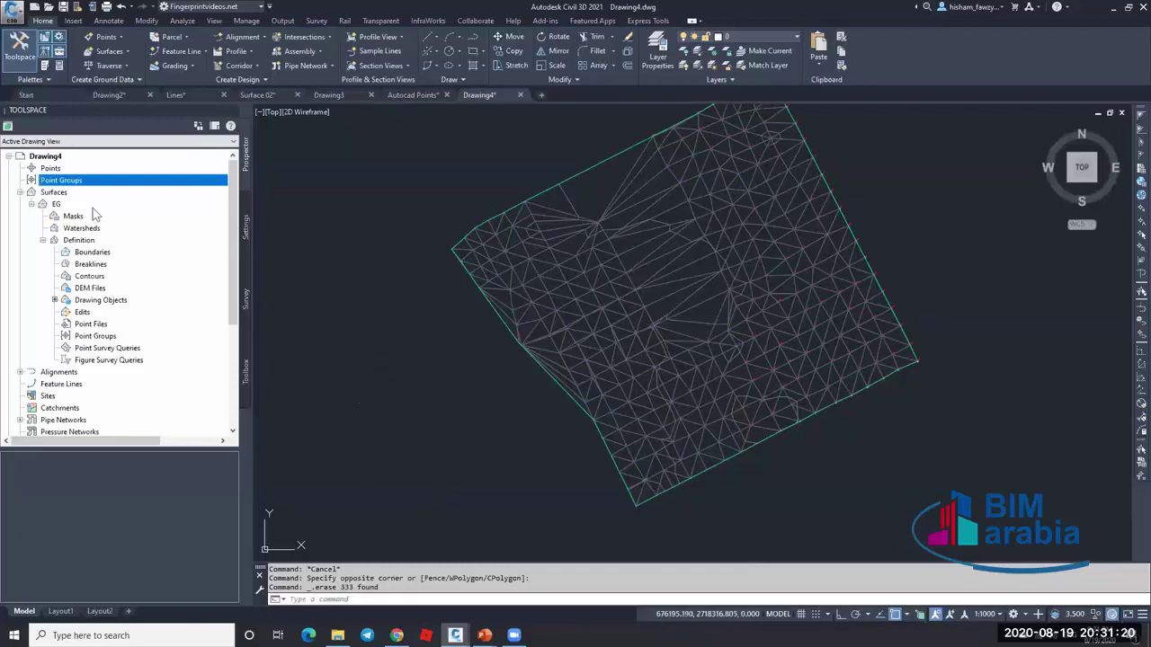
scroll(514, 154, down, 2)
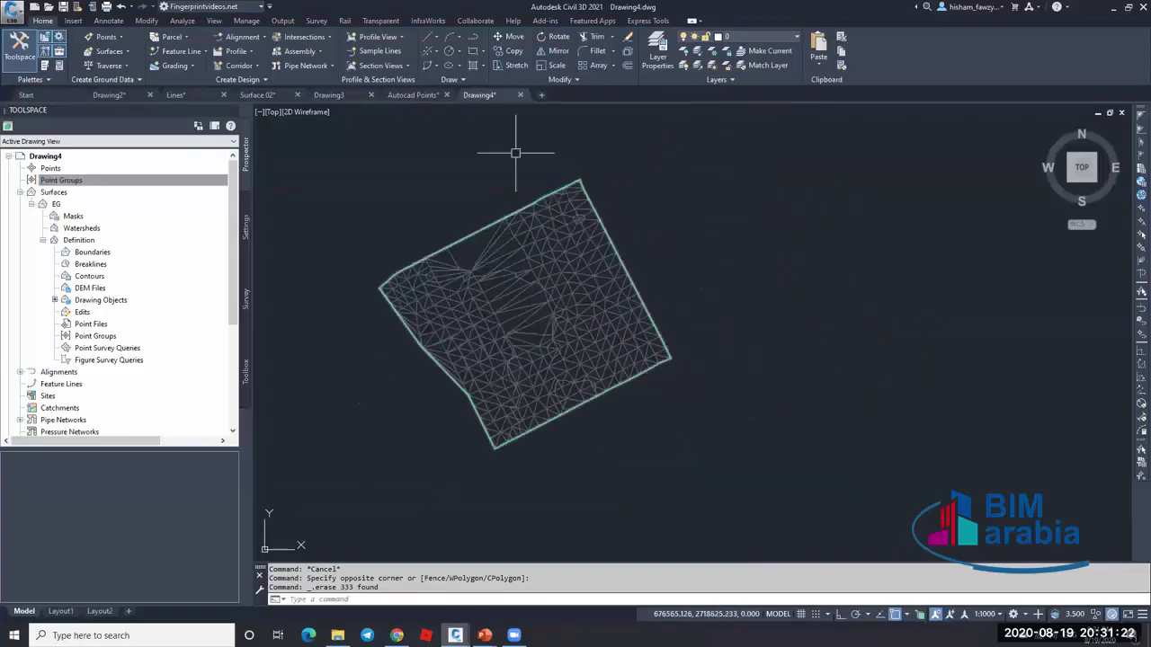
click(521, 126)
click(717, 424)
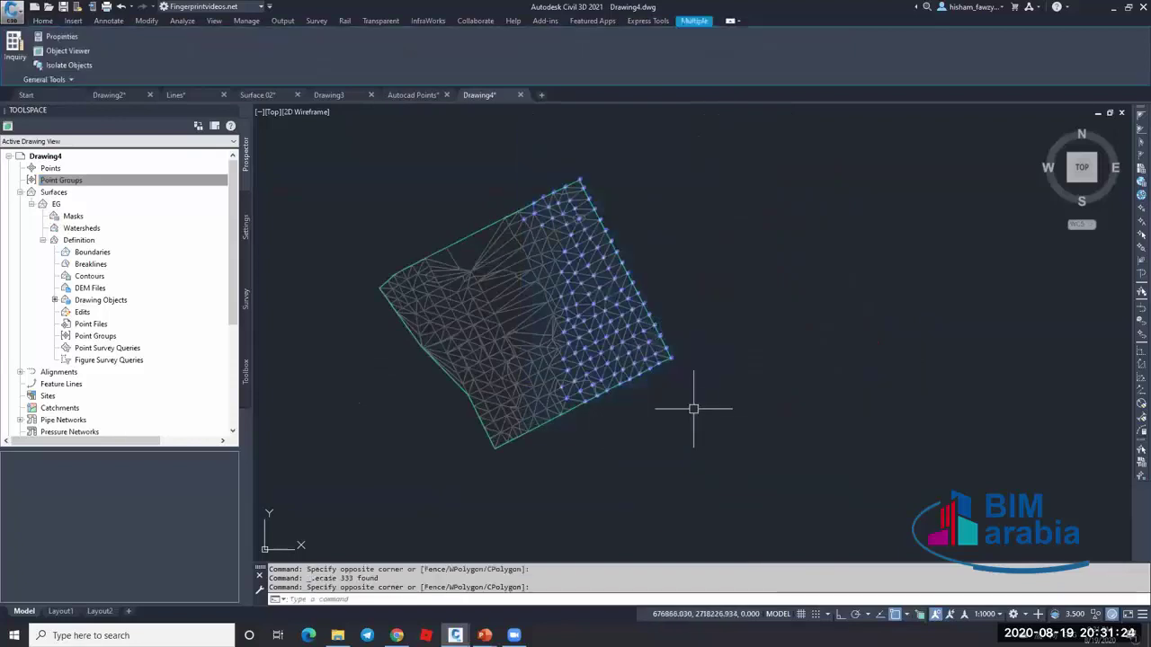
key(Delete)
- Window-select two more groups of leftover points and delete them
click(526, 254)
scroll(488, 213, up, 6)
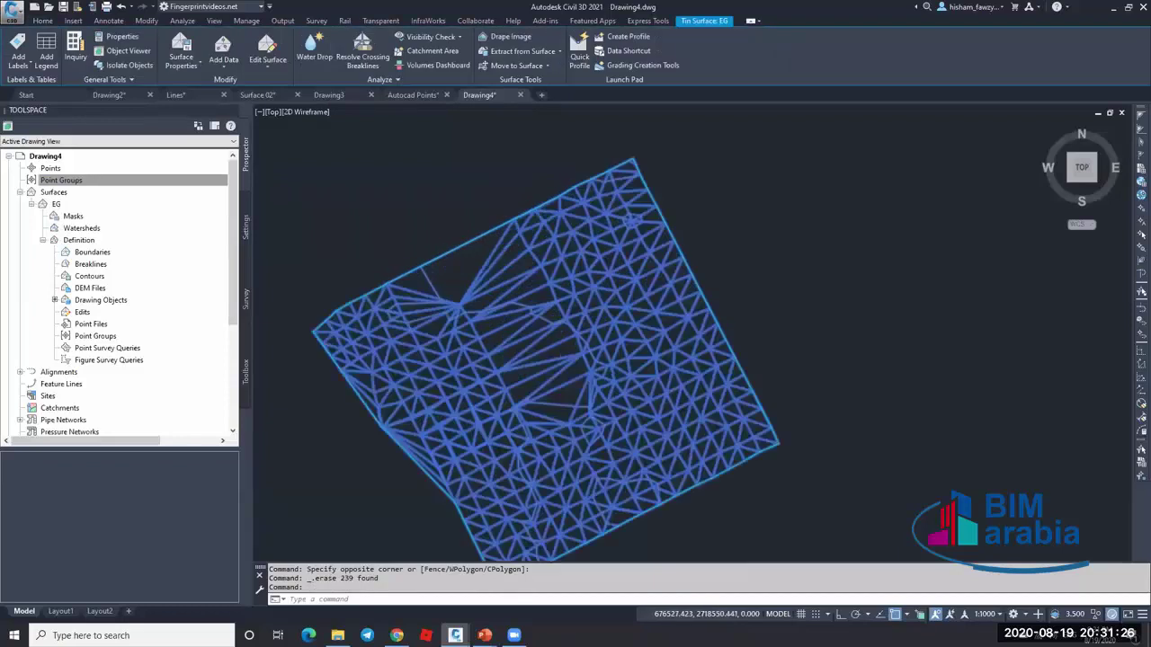
key(Escape)
click(528, 199)
click(677, 316)
click(532, 164)
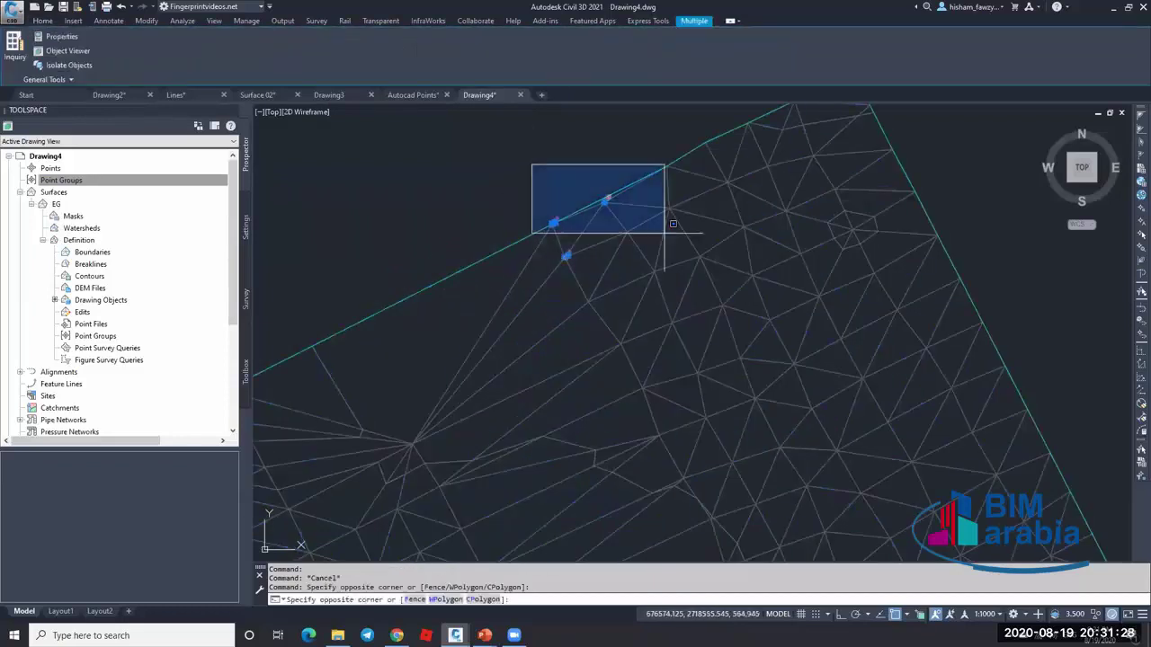
click(680, 252)
key(Return)
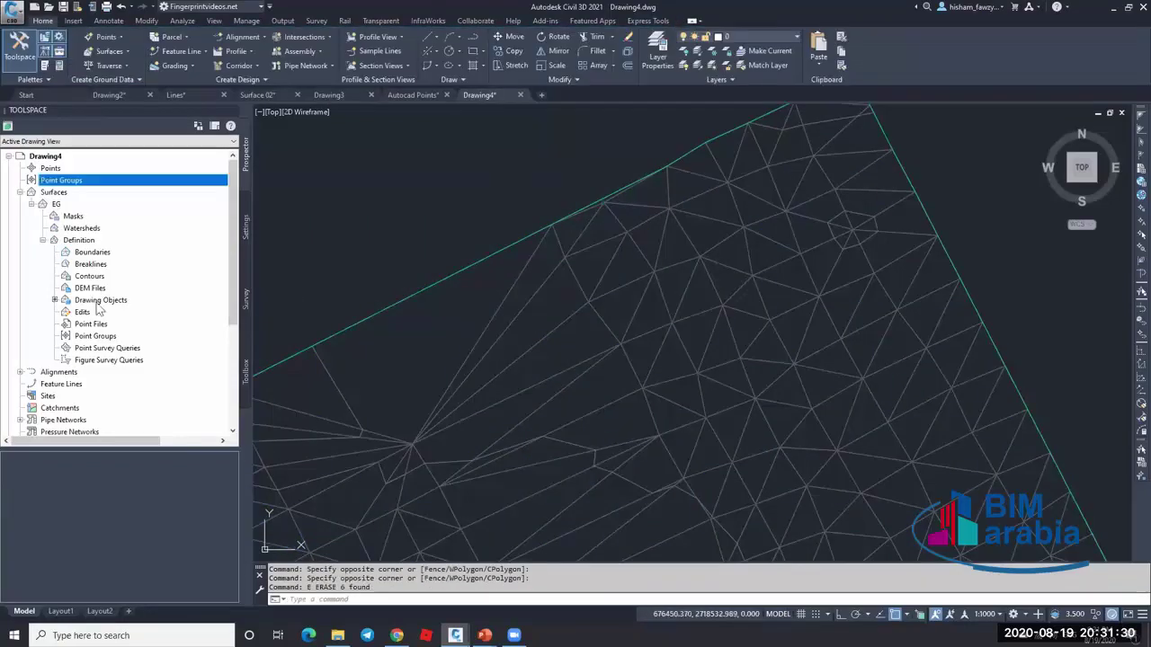
- Undo the previous zoom and zoom back in on the surface's upper edge
key(Escape)
scroll(809, 186, down, 4)
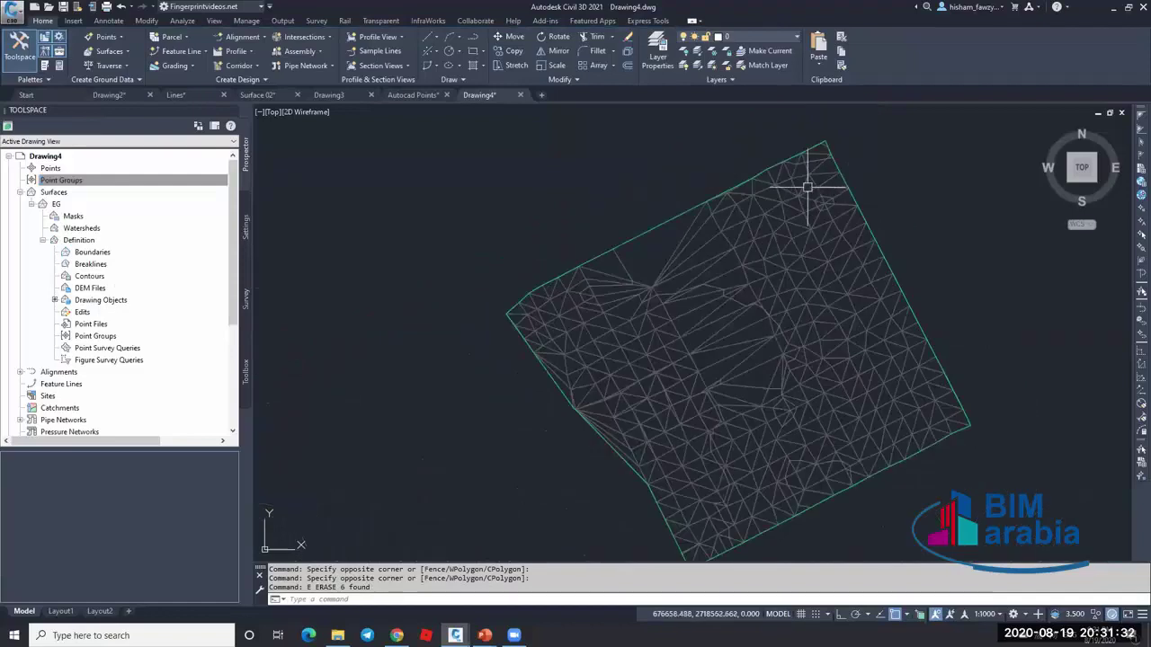
mouse_move(726, 304)
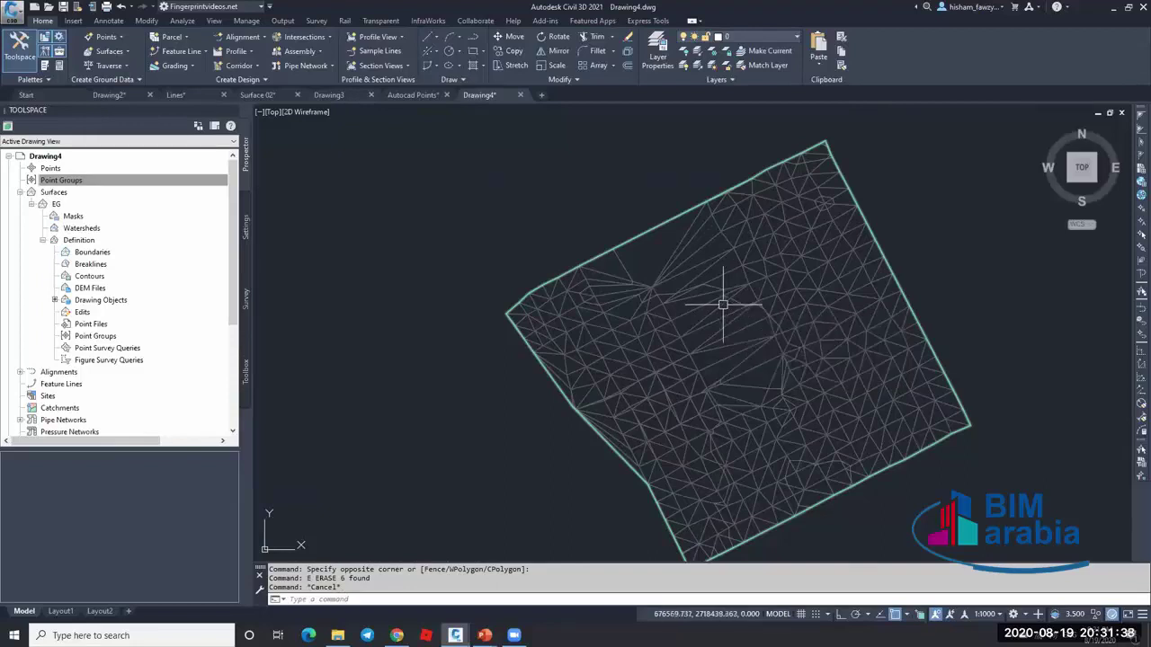
key(Escape)
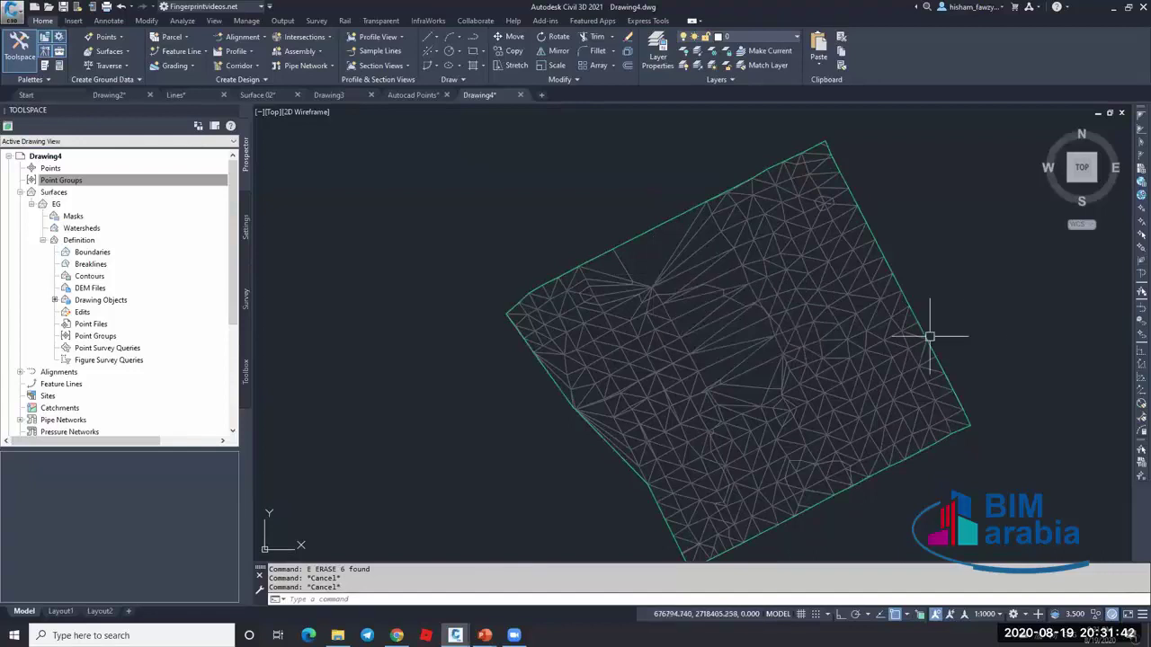
key(ctrl+z)
scroll(677, 293, up, 8)
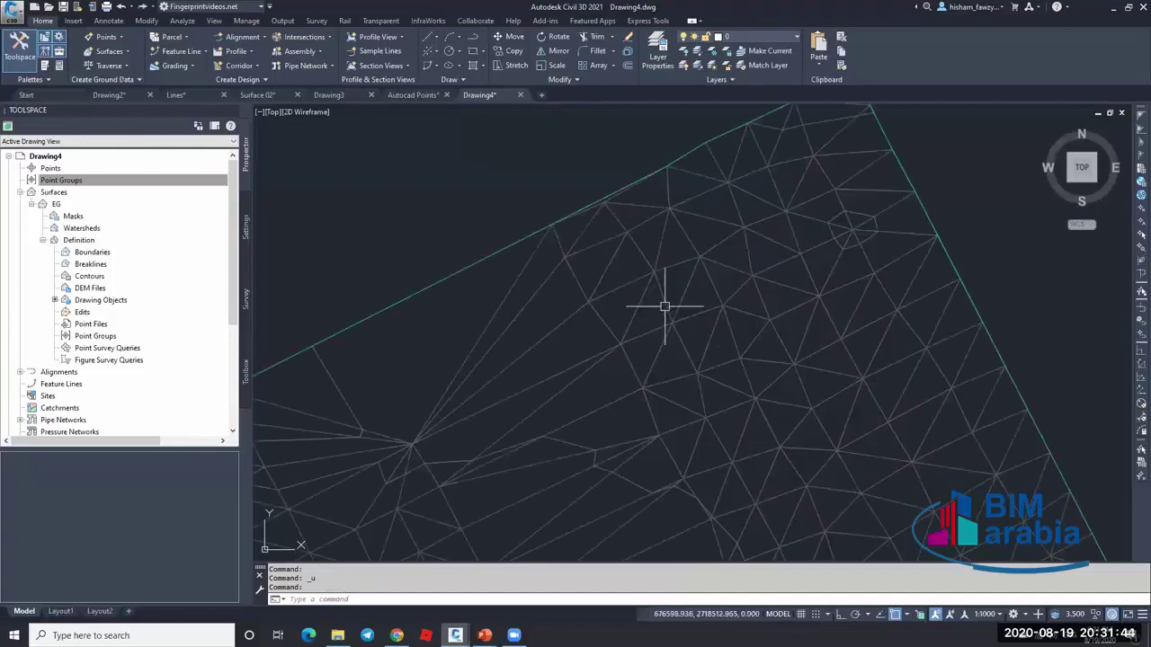
scroll(593, 284, up, 3)
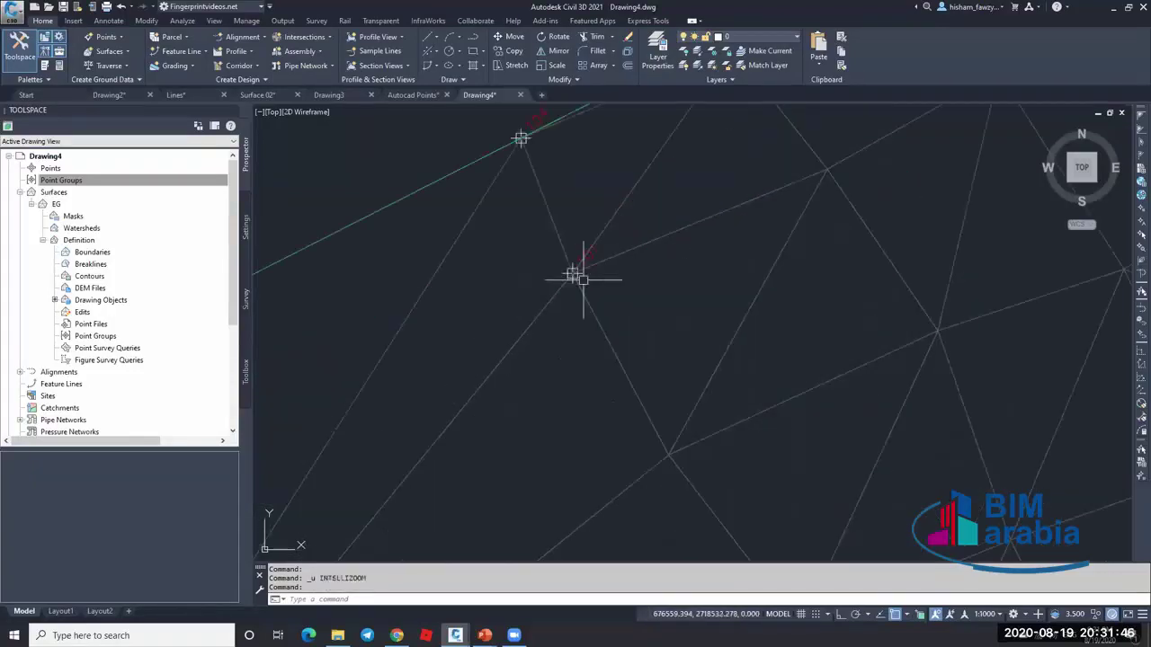
- Inspect a stray point near the edge in the Properties panel, then close it
click(586, 277)
key(Escape)
scroll(603, 277, up, 4)
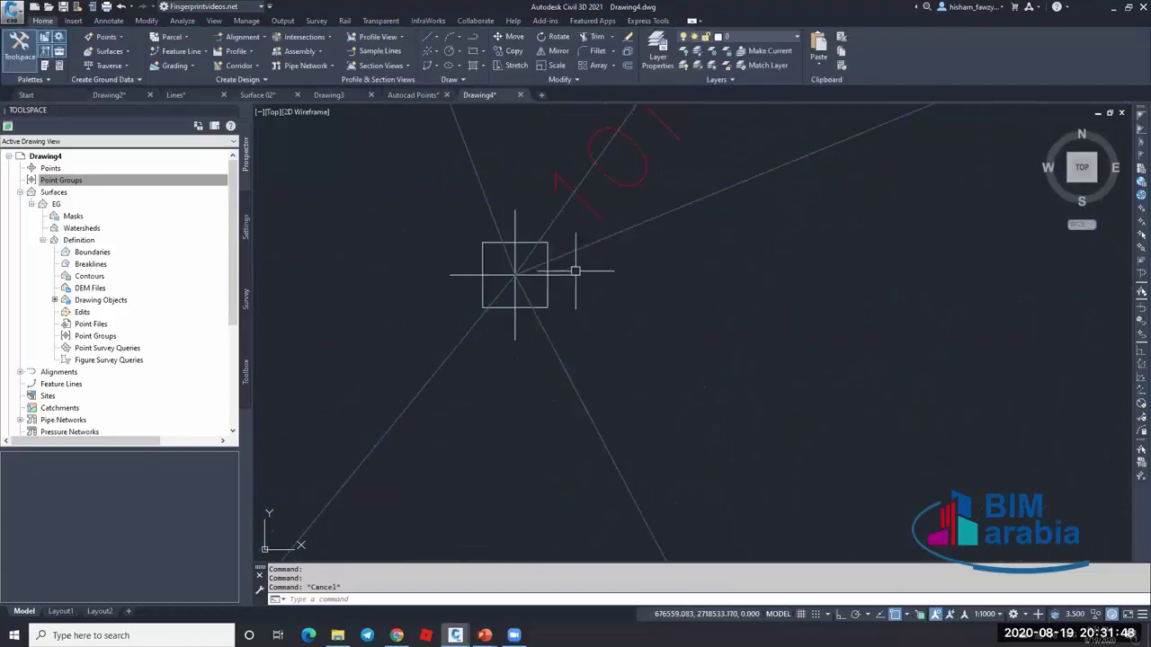
click(576, 271)
key(ctrl+1)
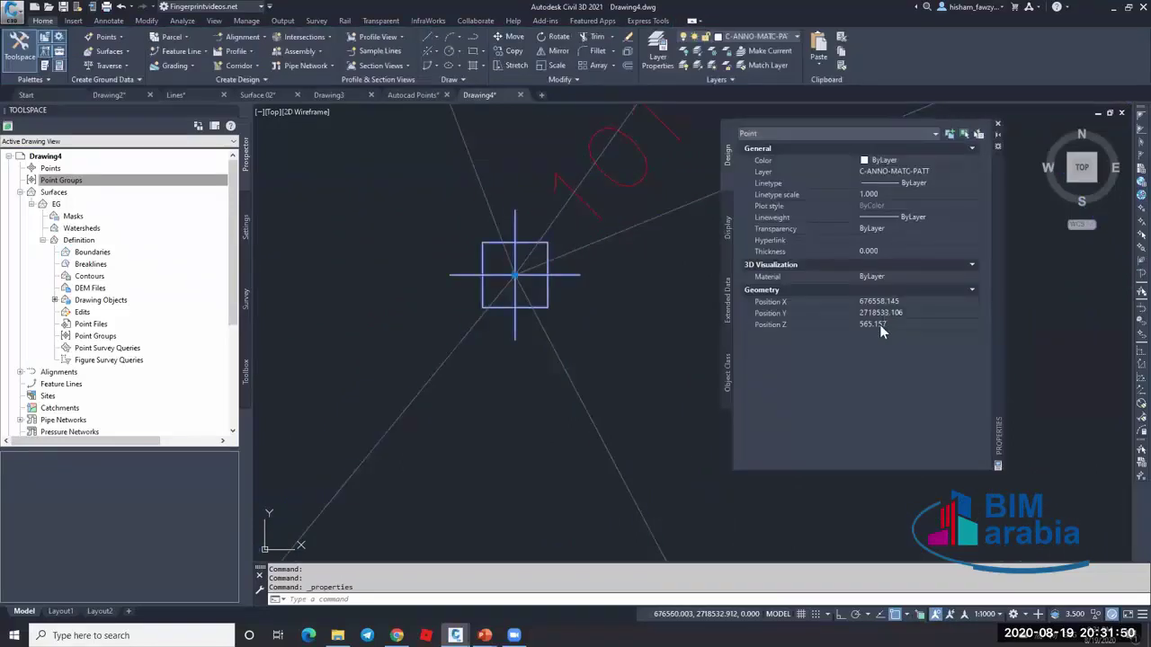
key(Escape)
scroll(516, 371, down, 3)
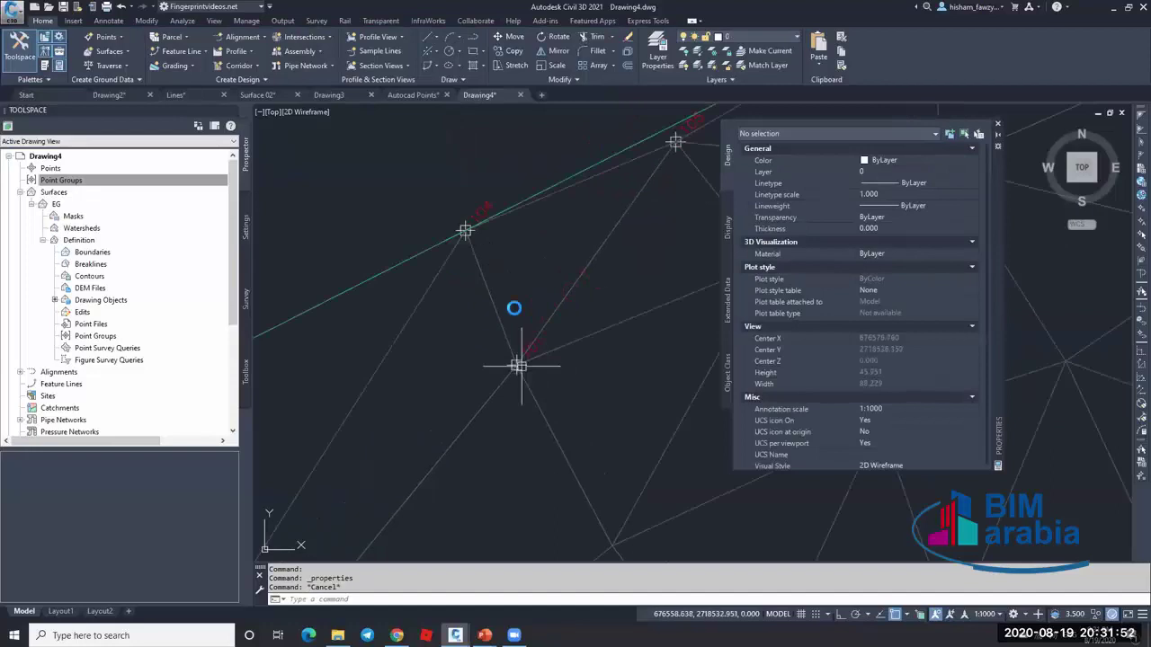
click(996, 124)
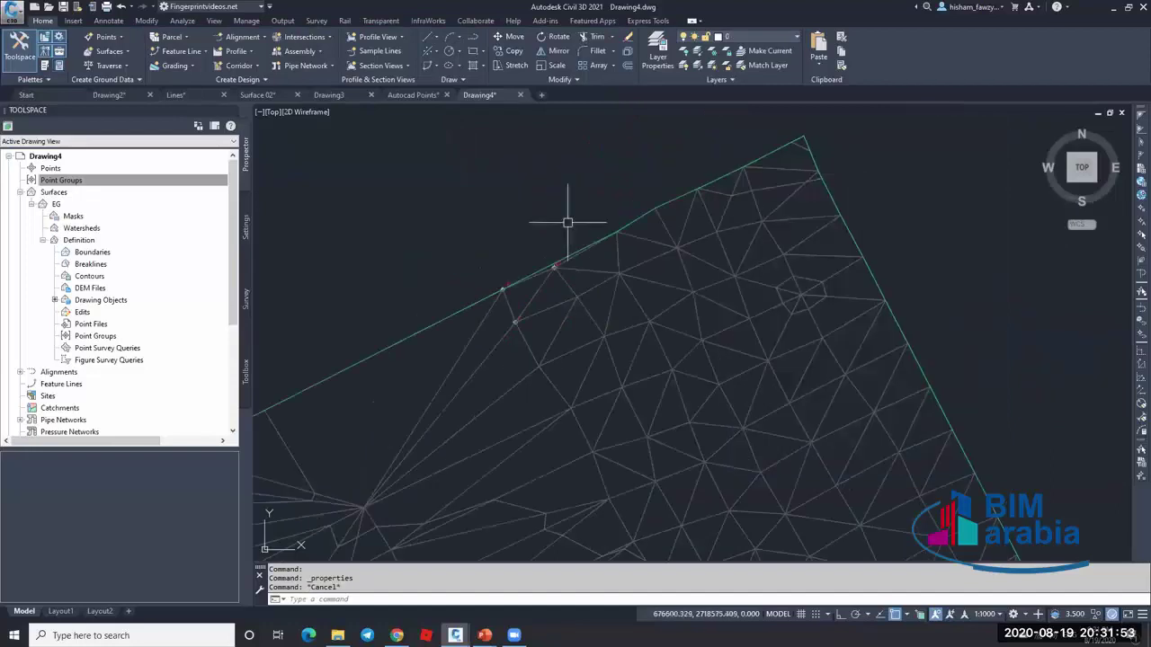
- Window-select the three remaining stray points and erase them with E
click(416, 219)
click(588, 357)
text(e)
key(Return)
scroll(584, 238, down, 4)
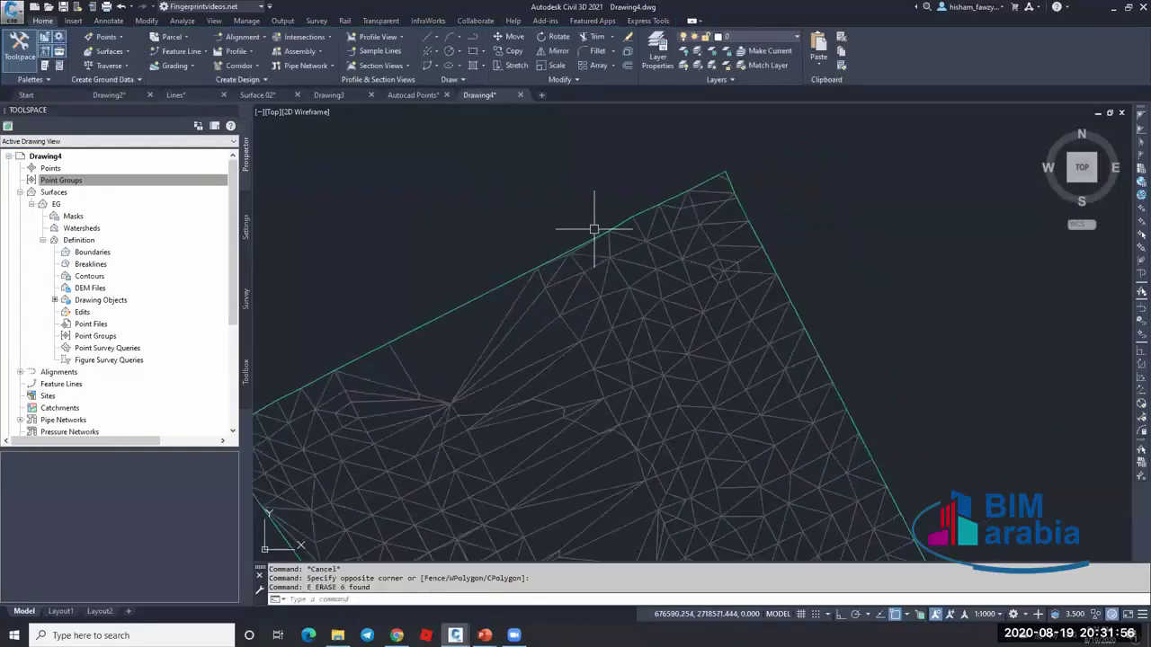
key(Escape)
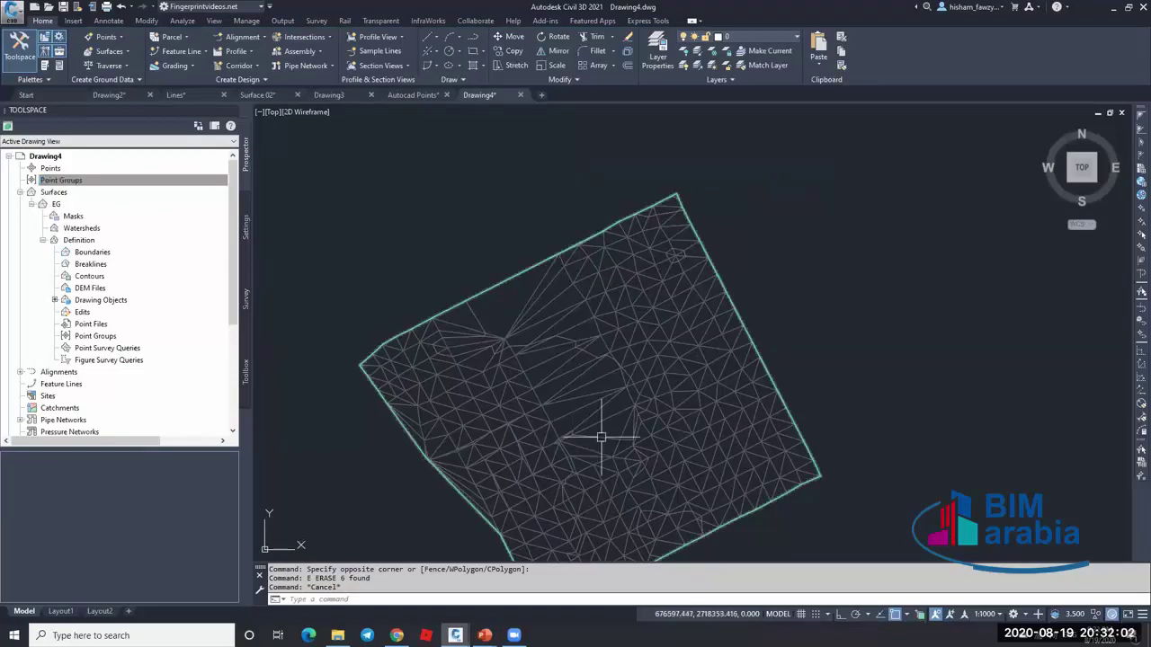
mouse_move(600, 438)
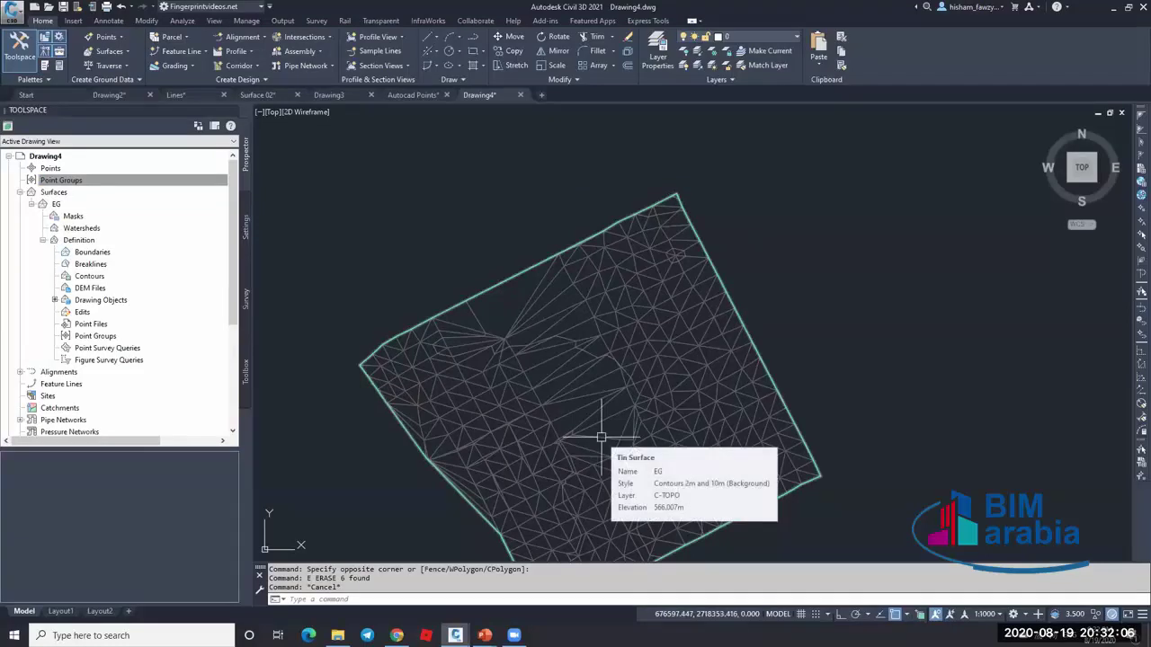
key(Escape)
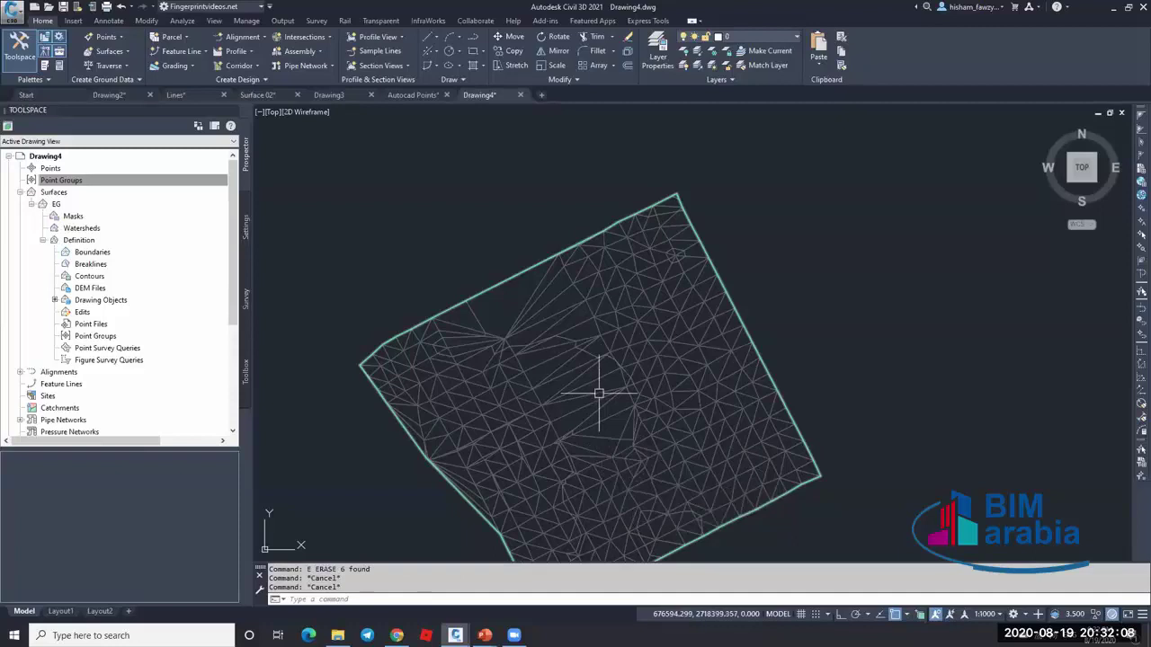
click(569, 352)
scroll(537, 379, up, 3)
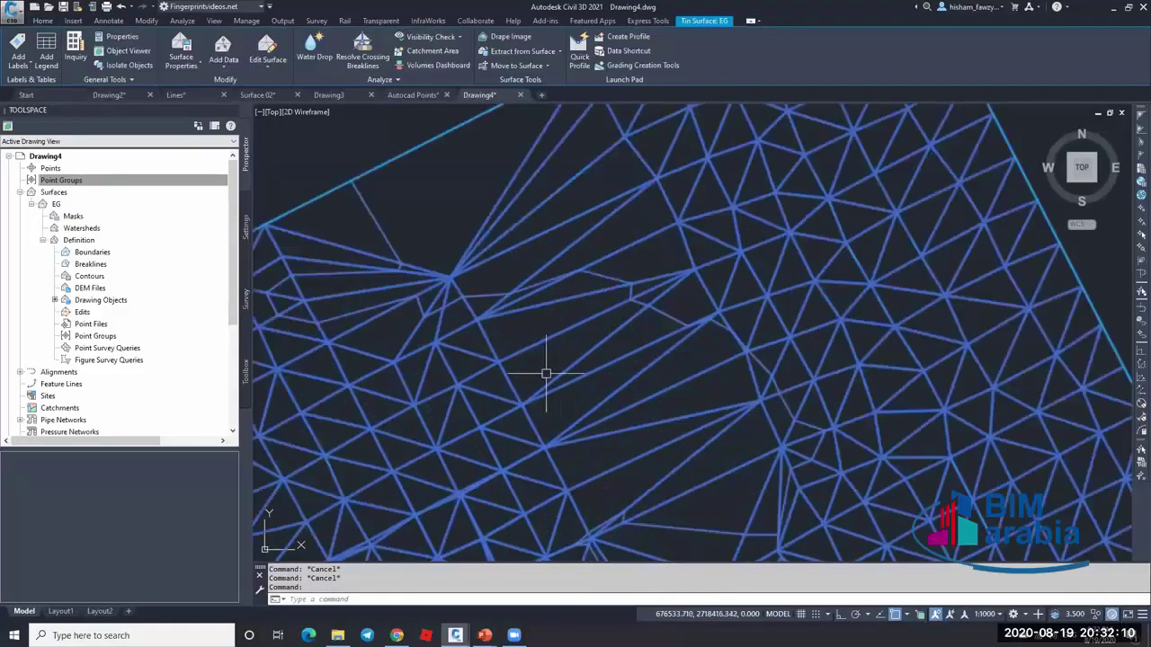
click(32, 204)
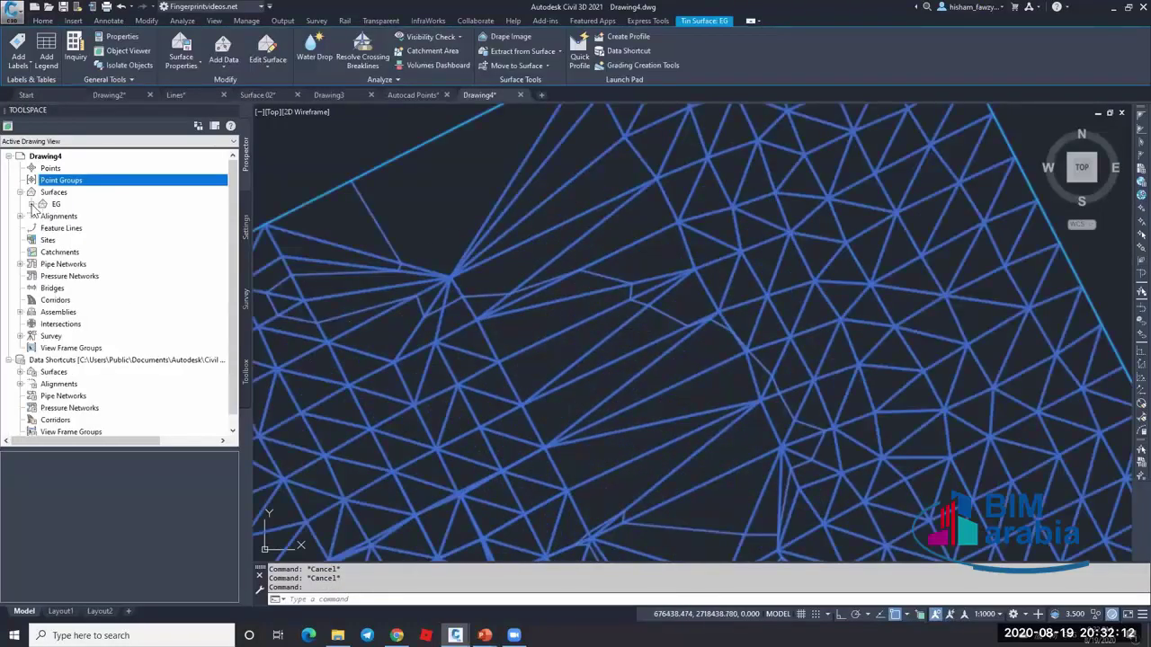
click(31, 204)
click(42, 240)
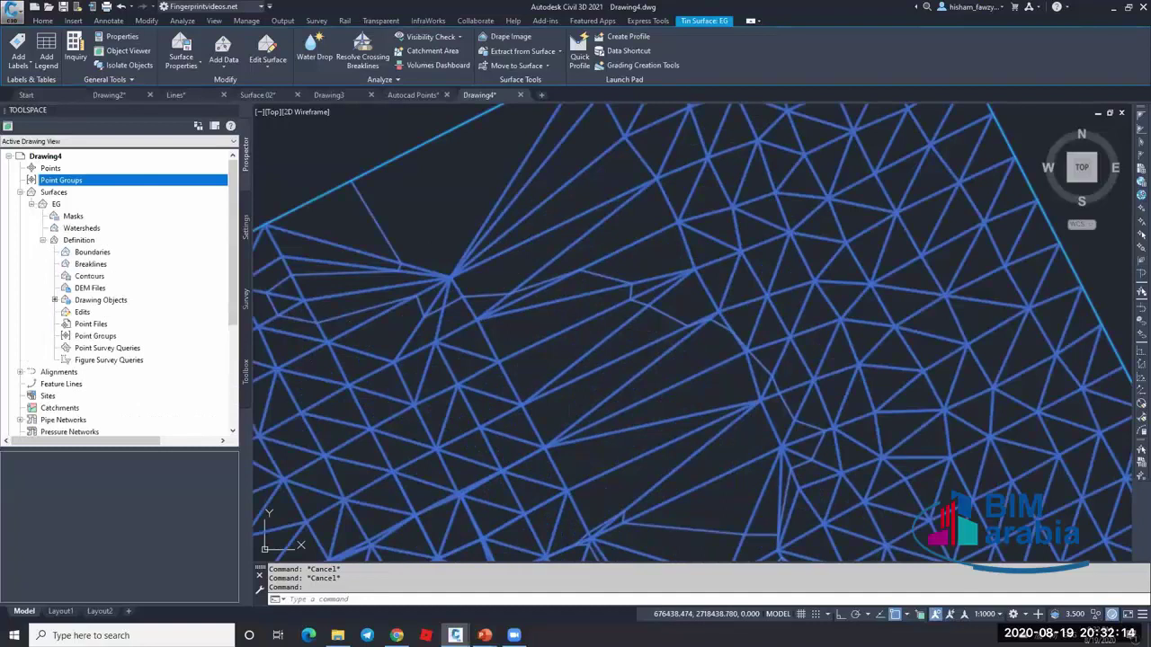
key(Escape)
scroll(544, 254, down, 3)
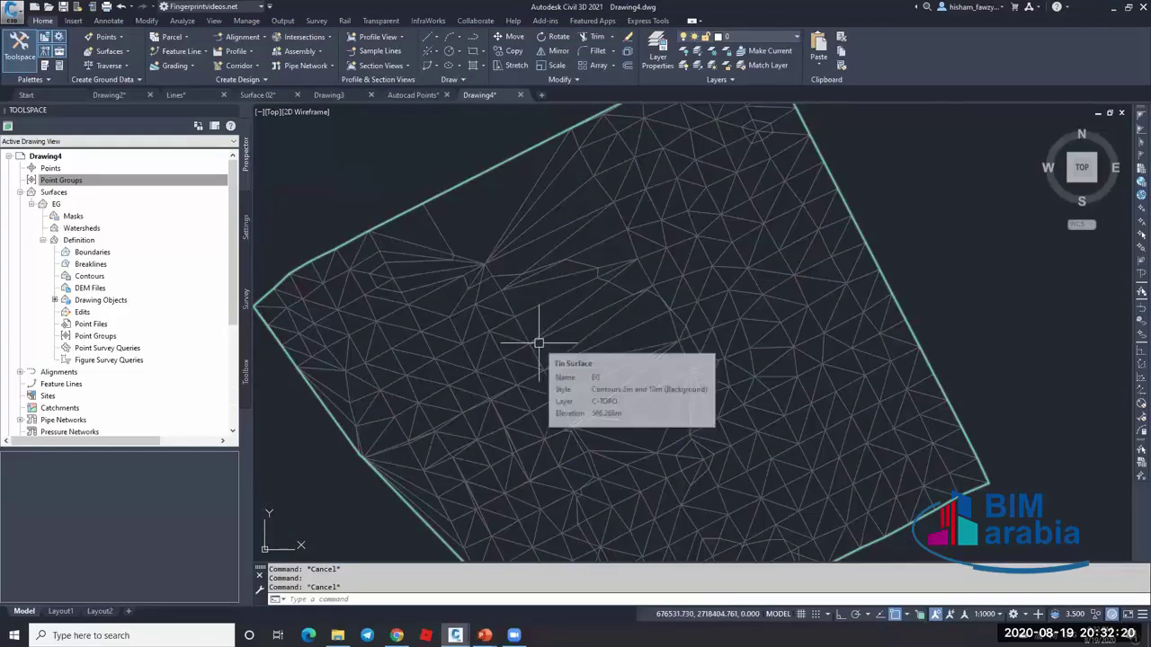
key(Escape)
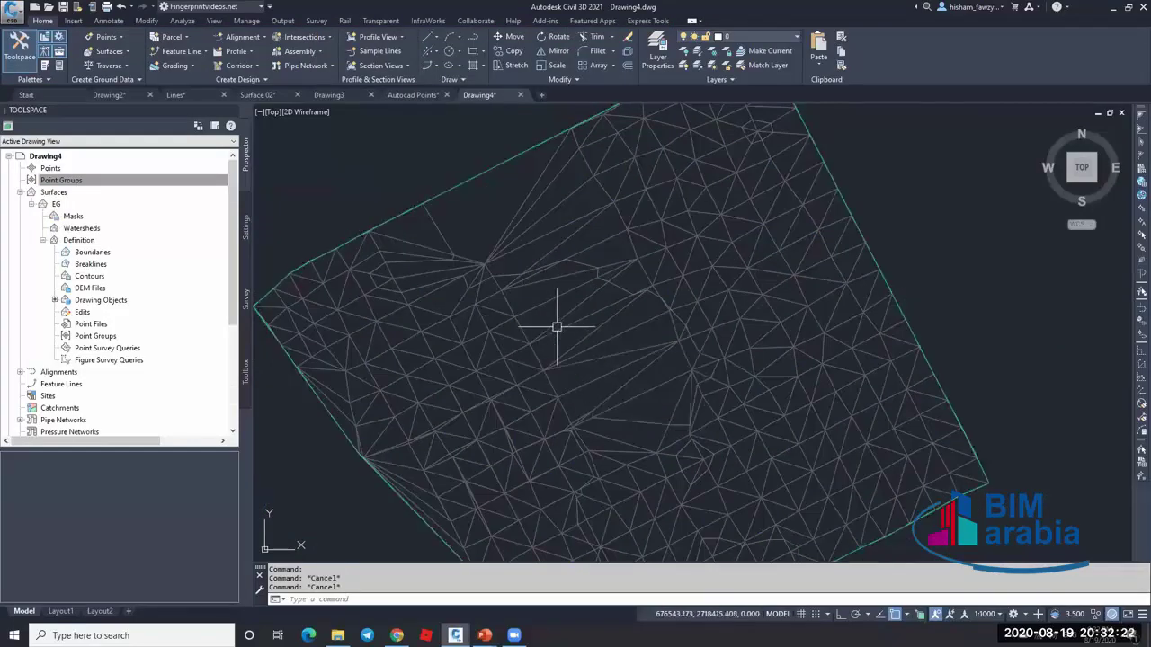
click(553, 331)
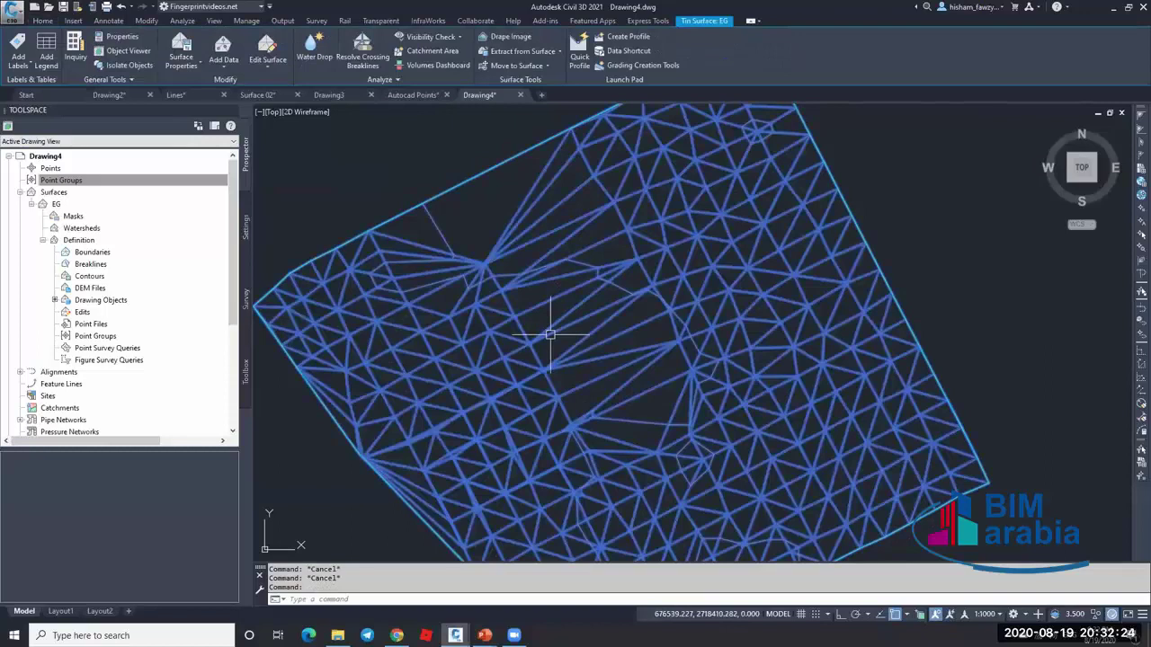
key(Escape)
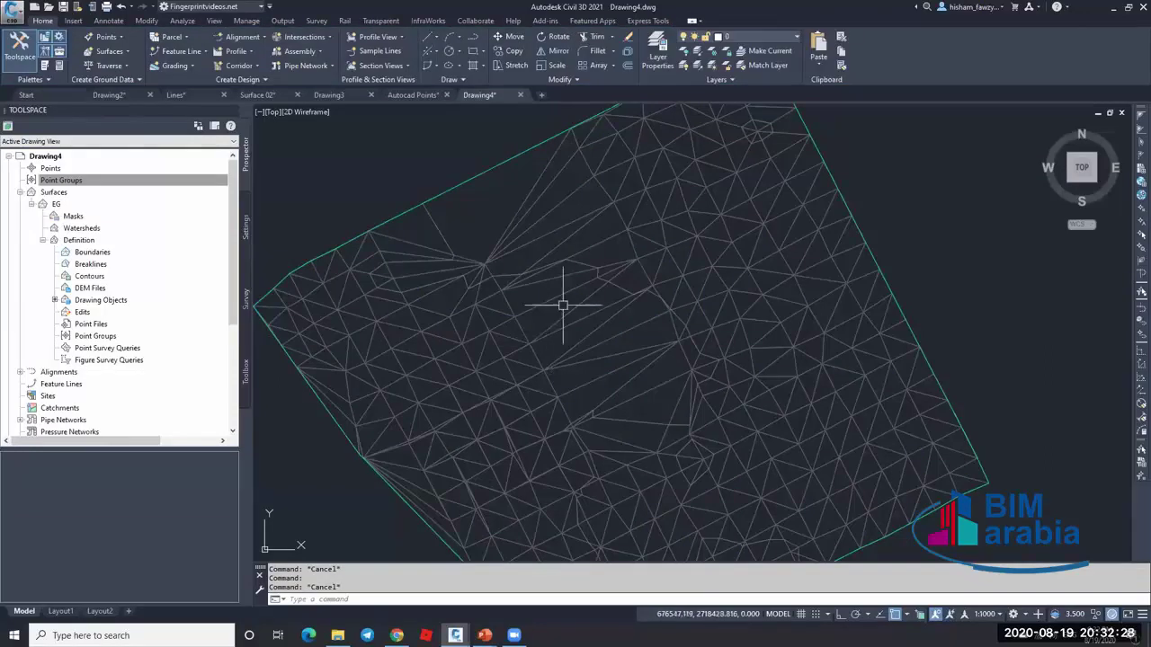
- Turn on Points visibility in the EG surface style so markers appear across the TIN
click(548, 229)
right_click(551, 230)
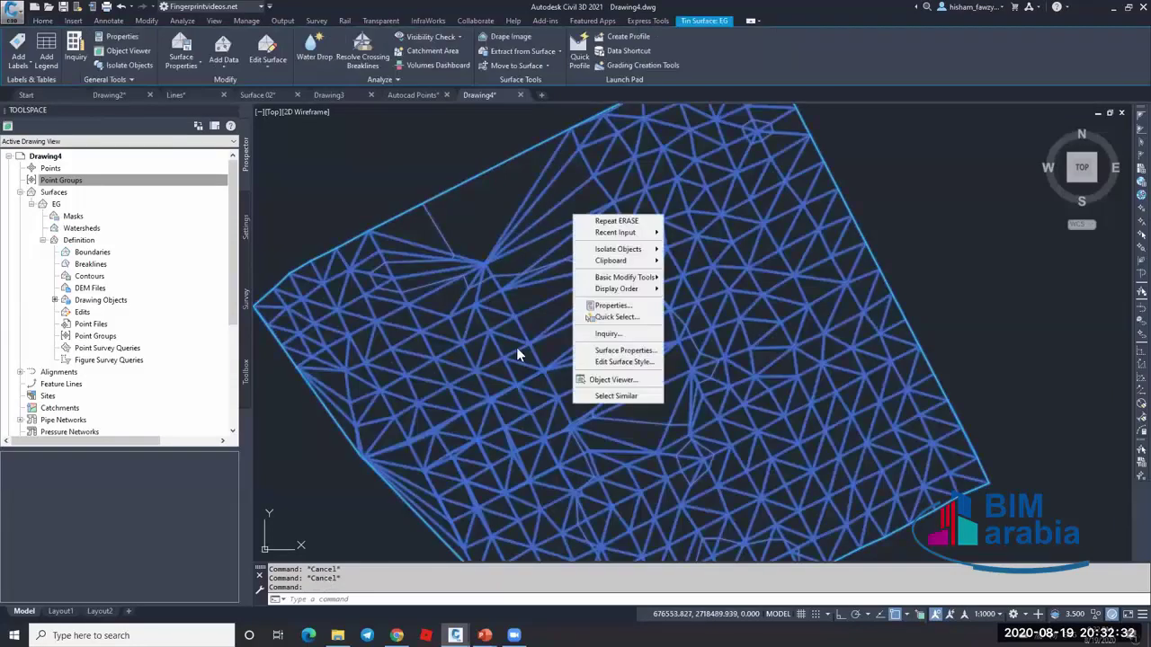
click(632, 361)
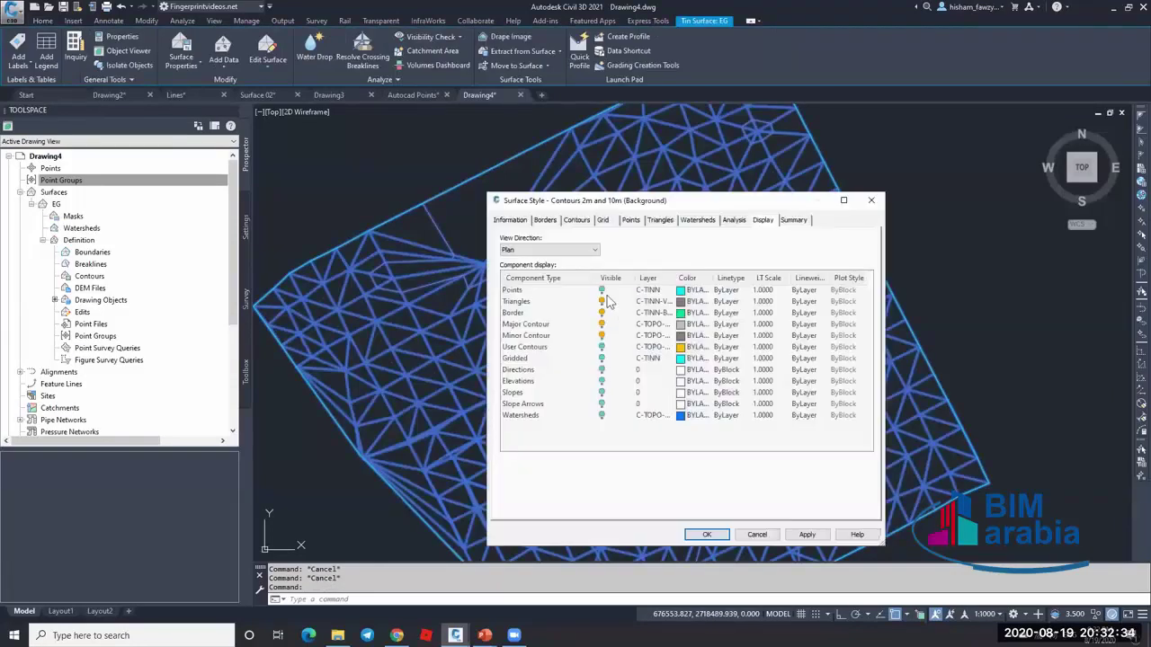
click(593, 291)
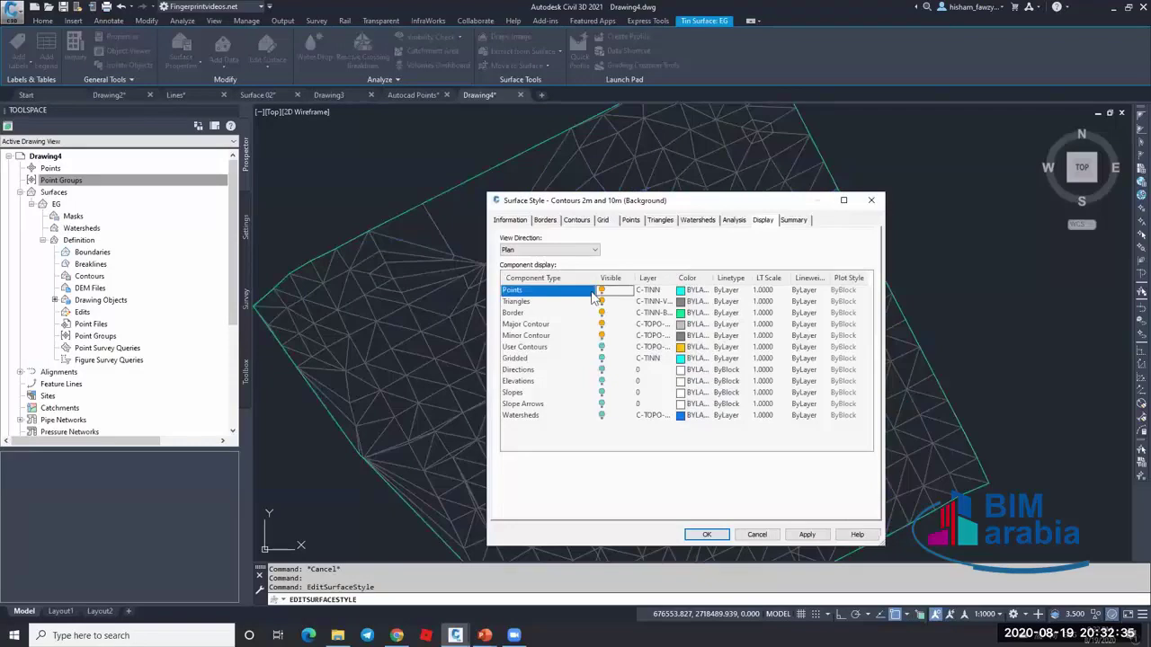
click(716, 537)
key(Escape)
scroll(719, 300, up, 5)
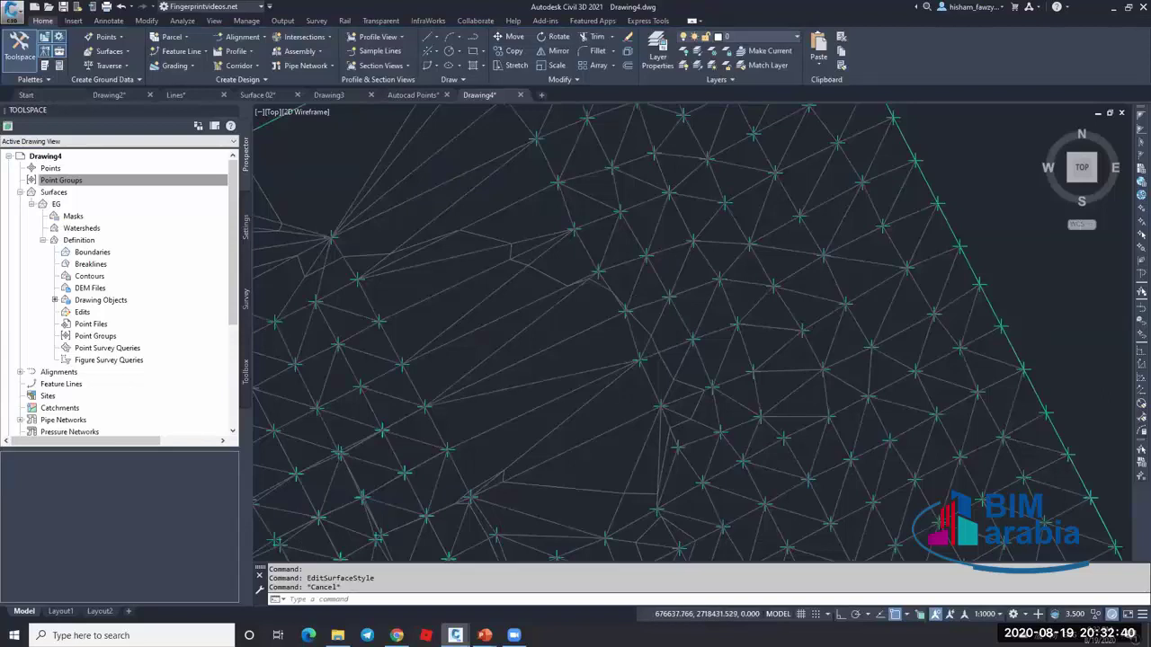
scroll(578, 380, up, 2)
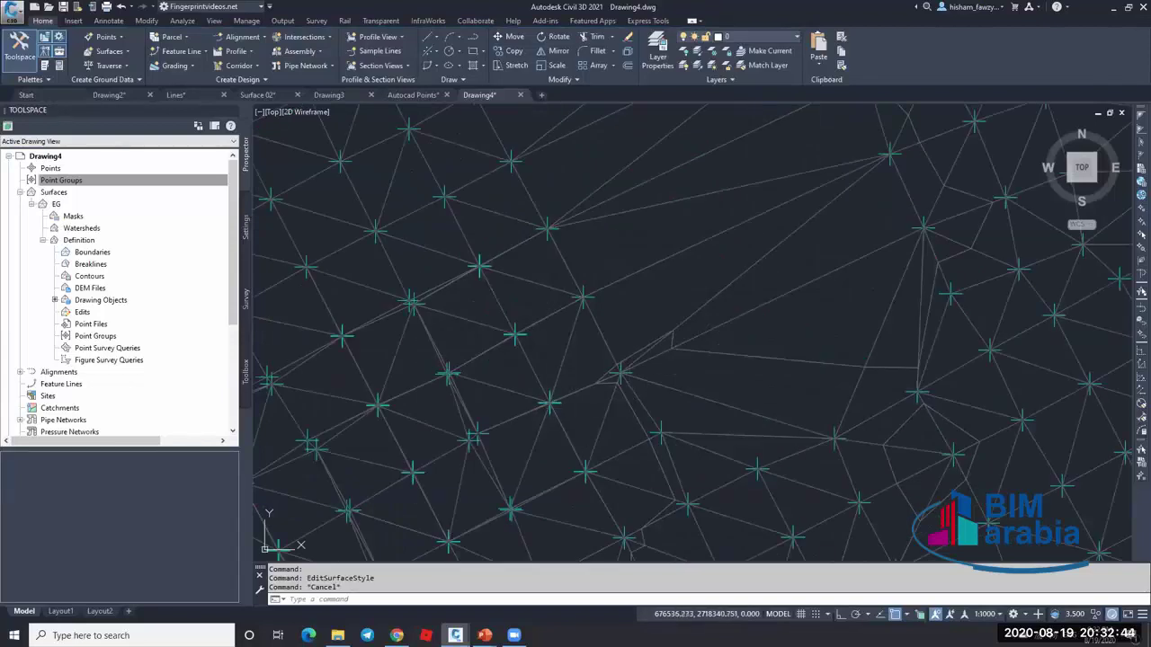
key(Escape)
key(Escape)
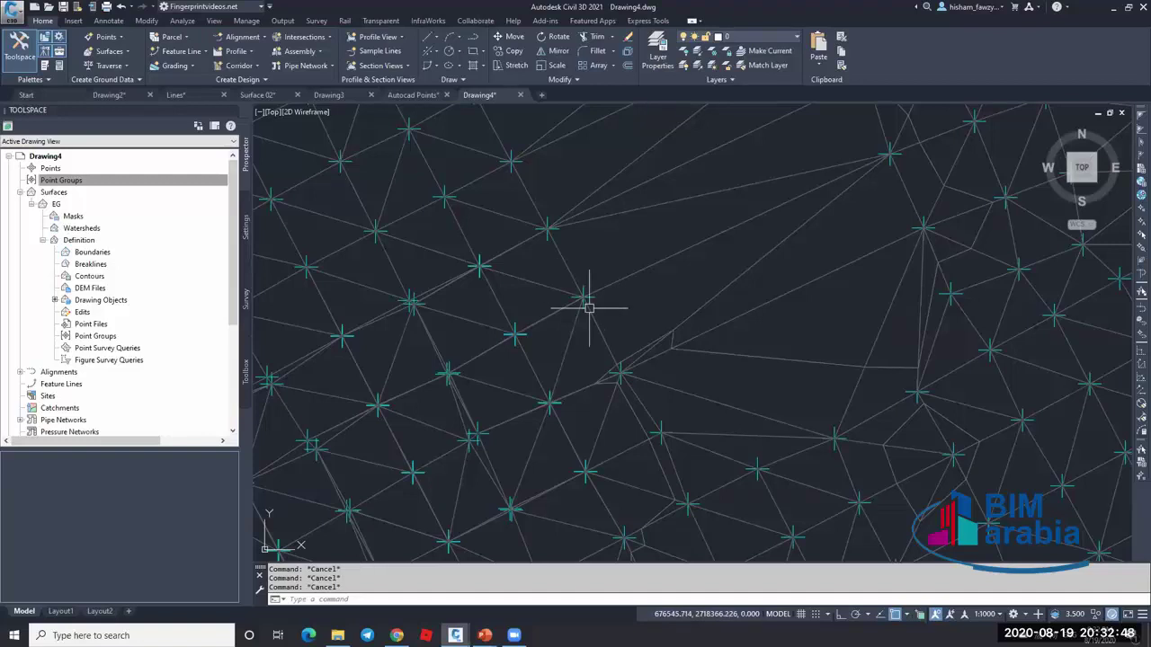
scroll(585, 285, down, 4)
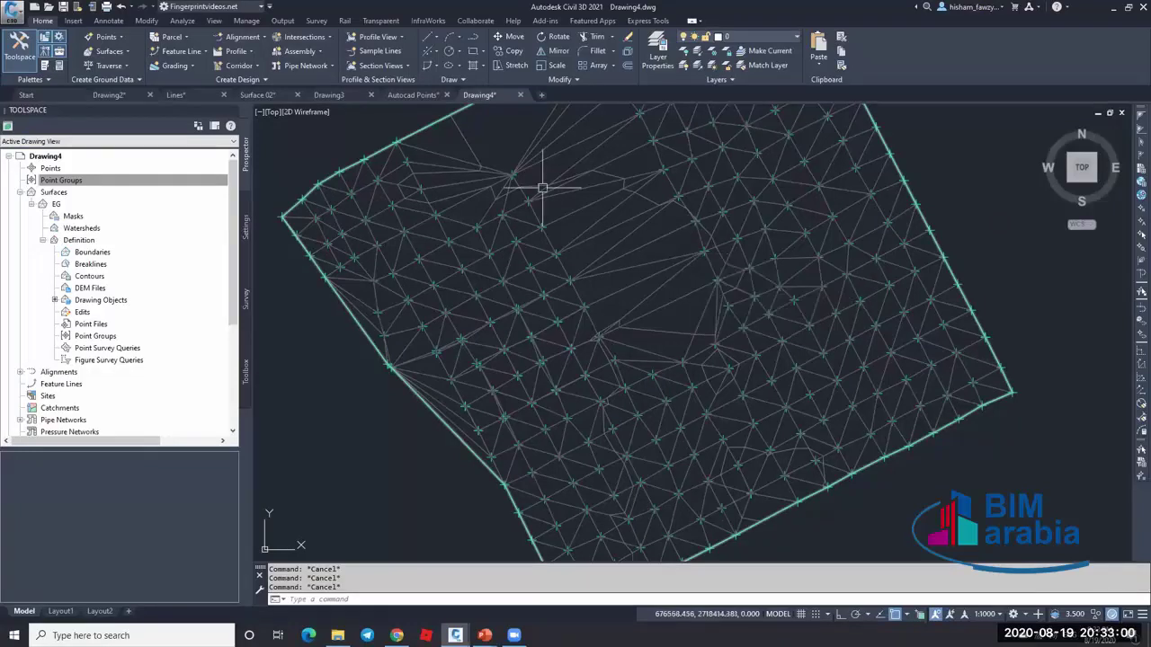
- Switch from Drawing4 to the Surface 02 drawing
click(351, 94)
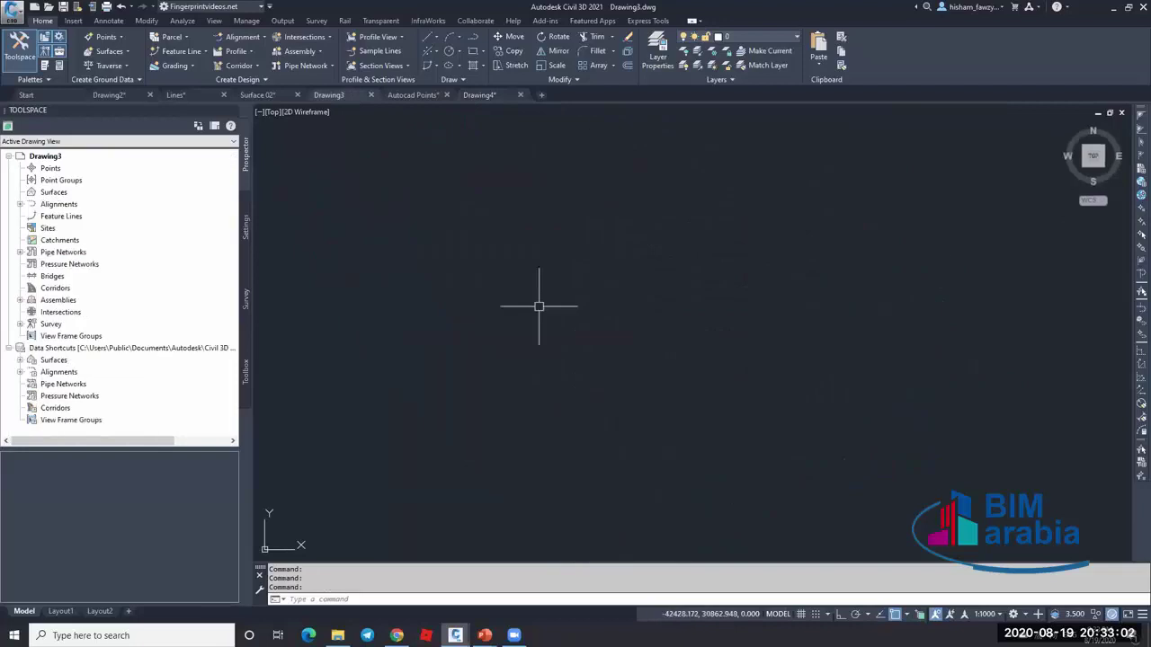
click(257, 94)
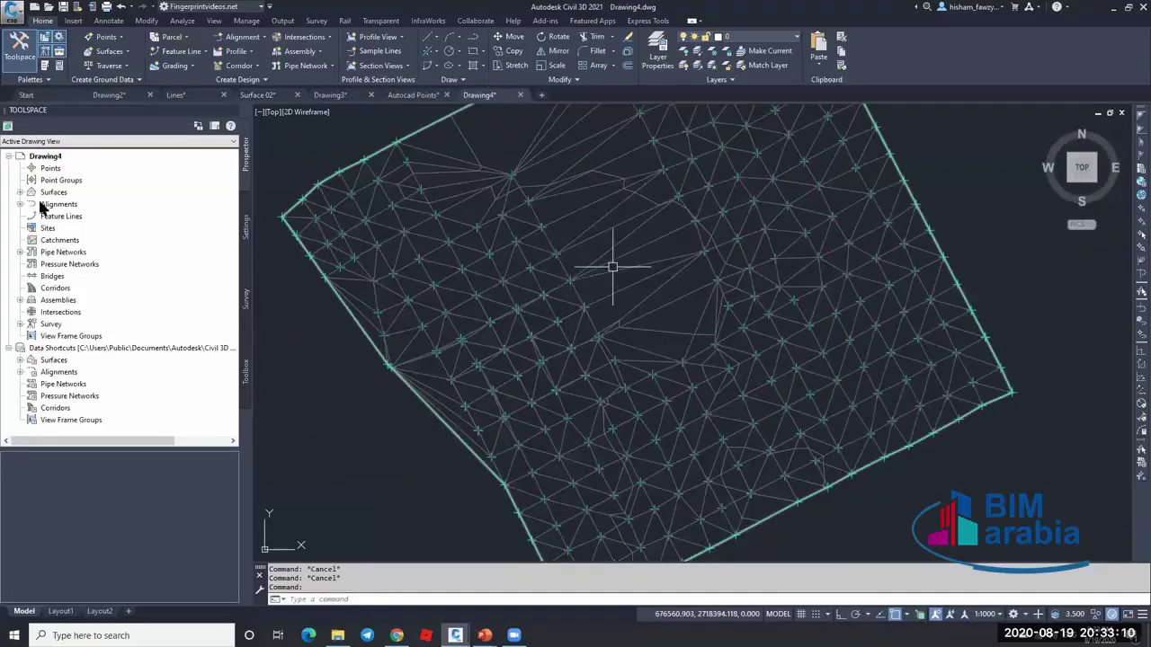
mouse_move(527, 336)
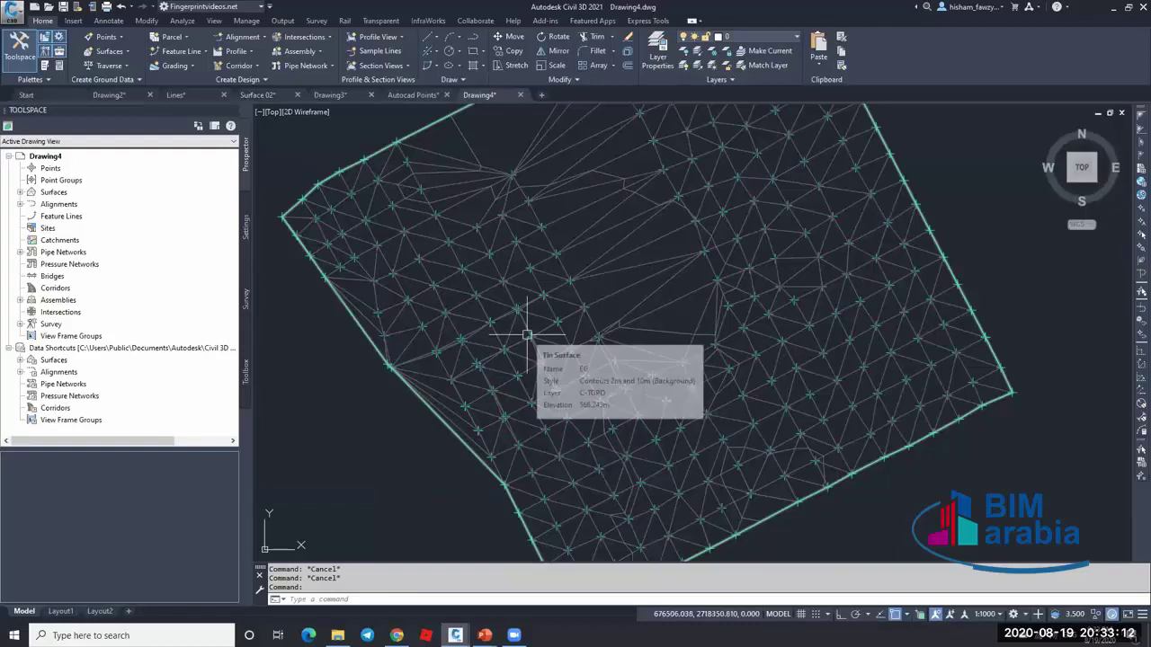
key(Escape)
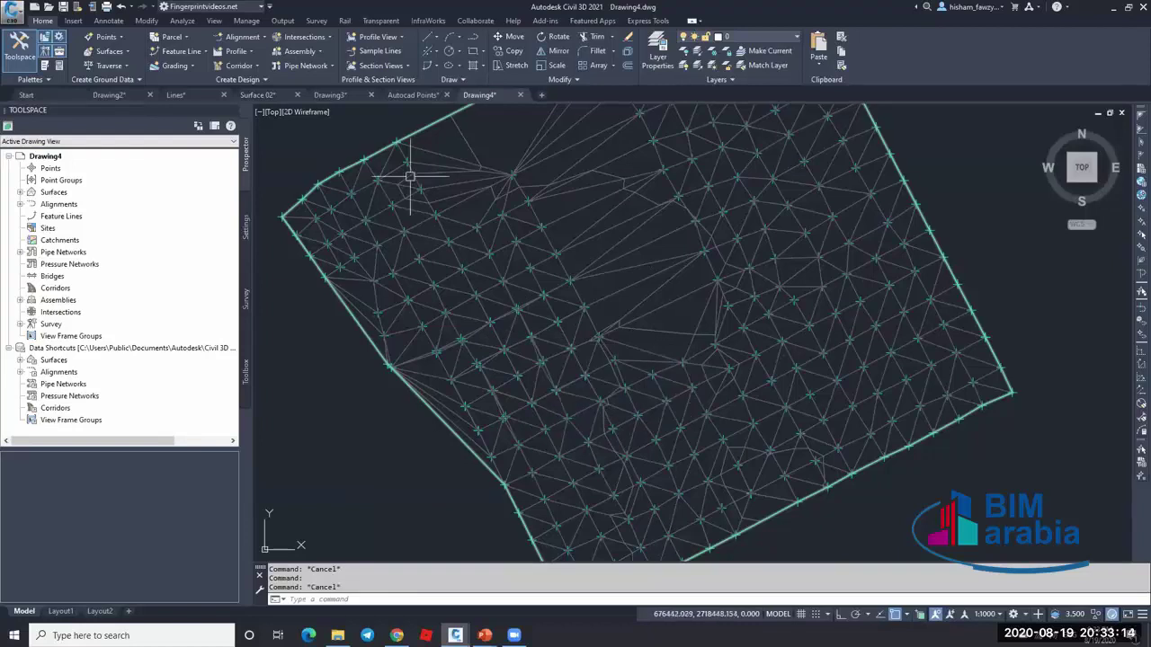
click(278, 94)
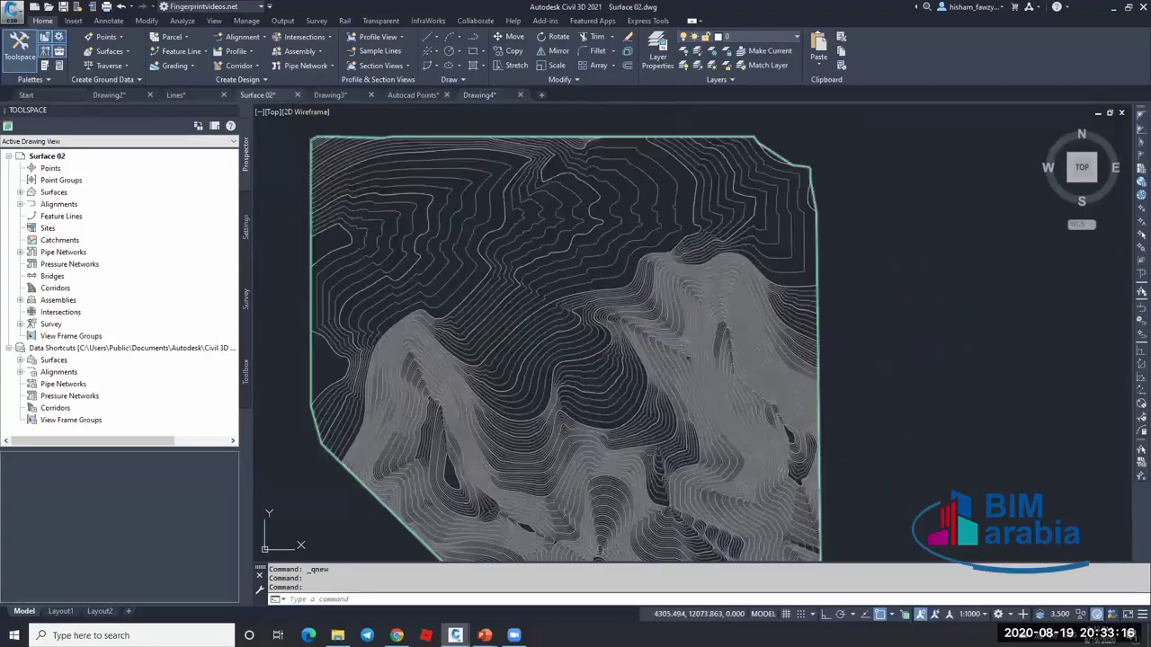
- Select EG under Prospector Surfaces and open its Surface Properties on the Statistics tab
click(20, 191)
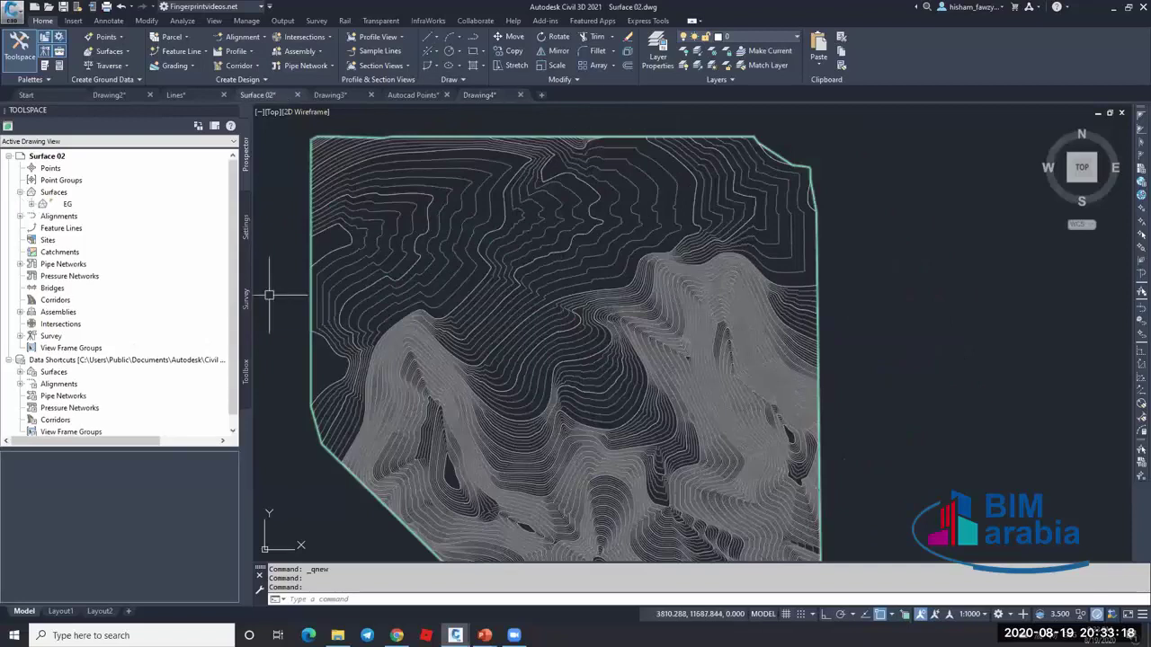
click(449, 279)
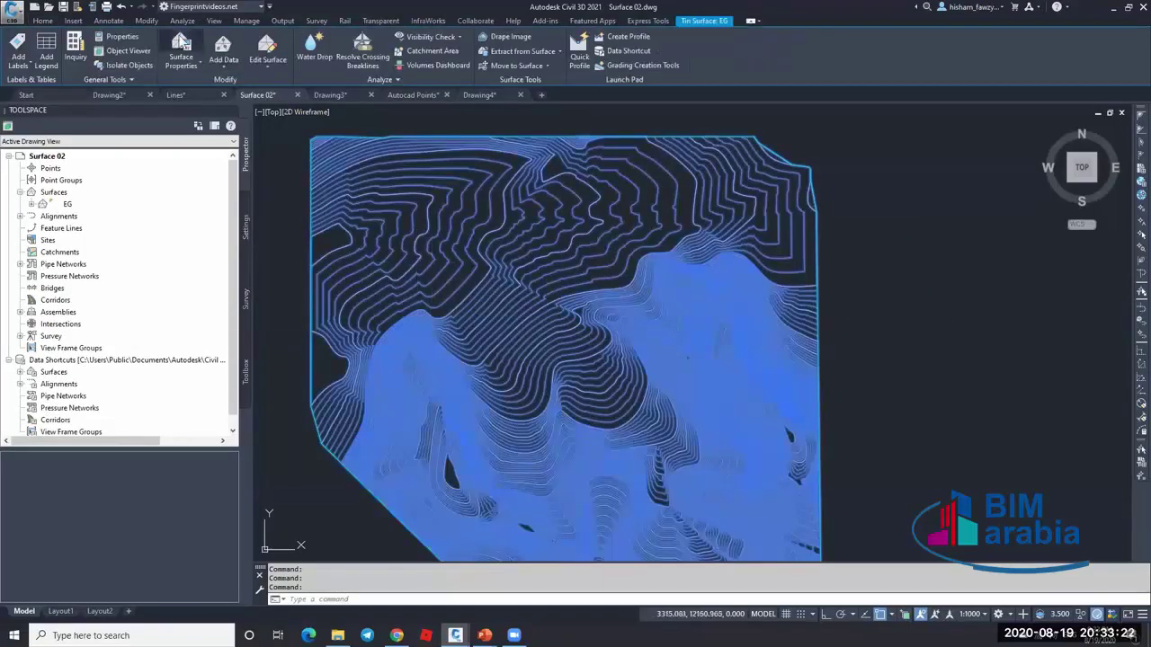
click(181, 45)
click(579, 163)
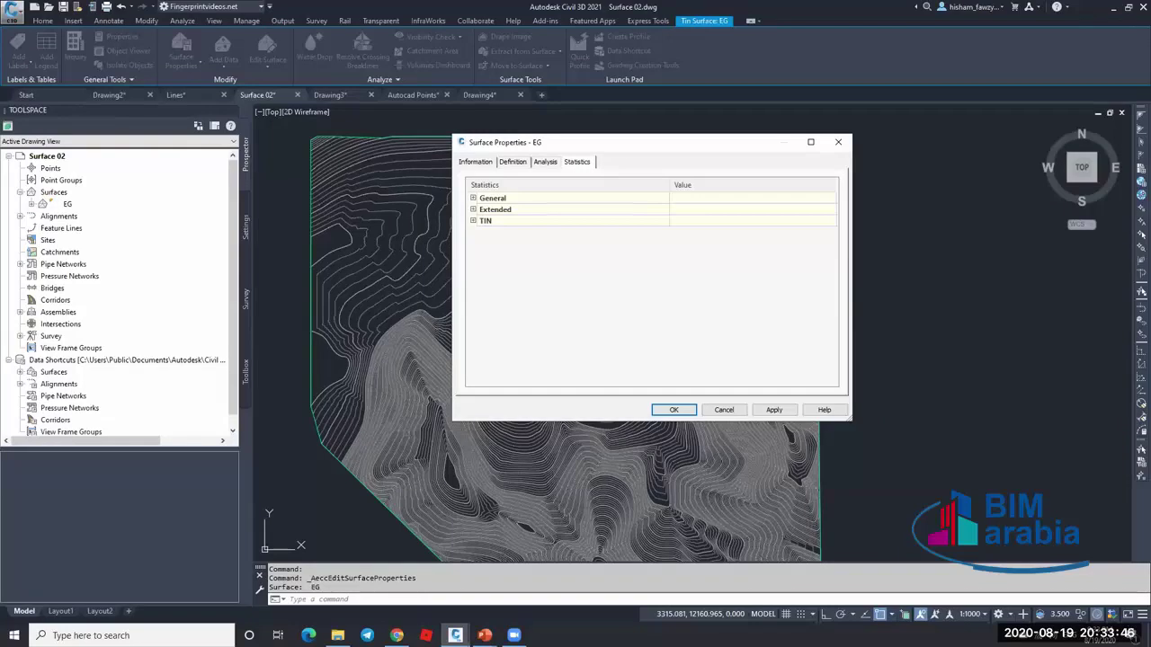
- Expand General statistics and review the point count and minimum/maximum X and Y coordinates
click(474, 198)
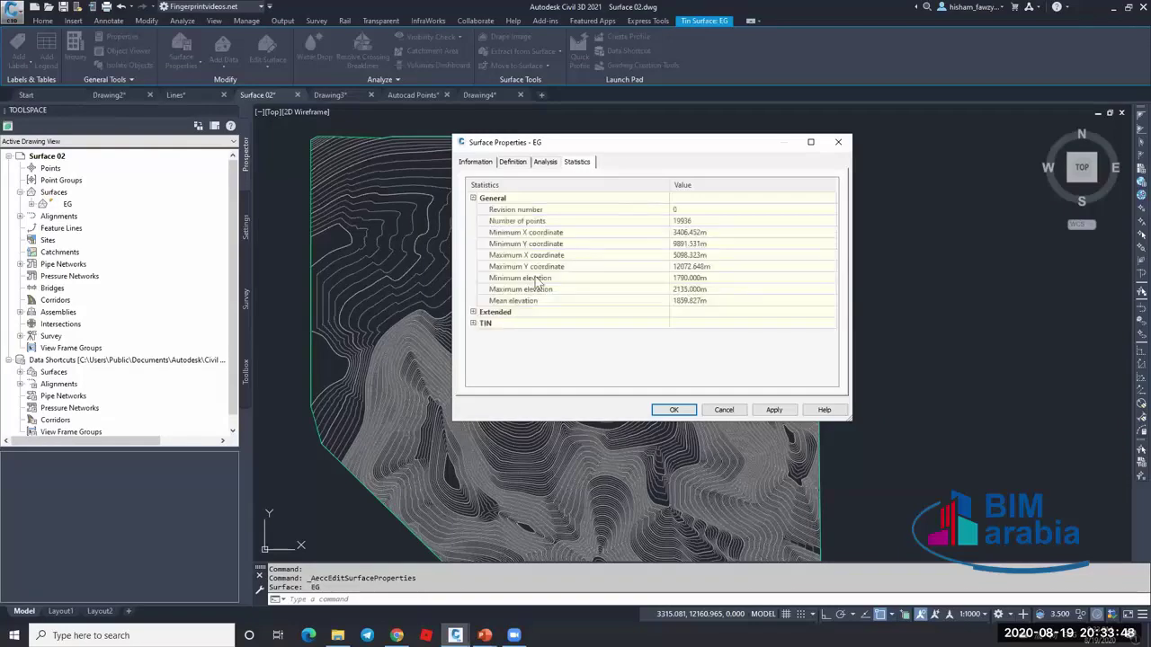
click(566, 222)
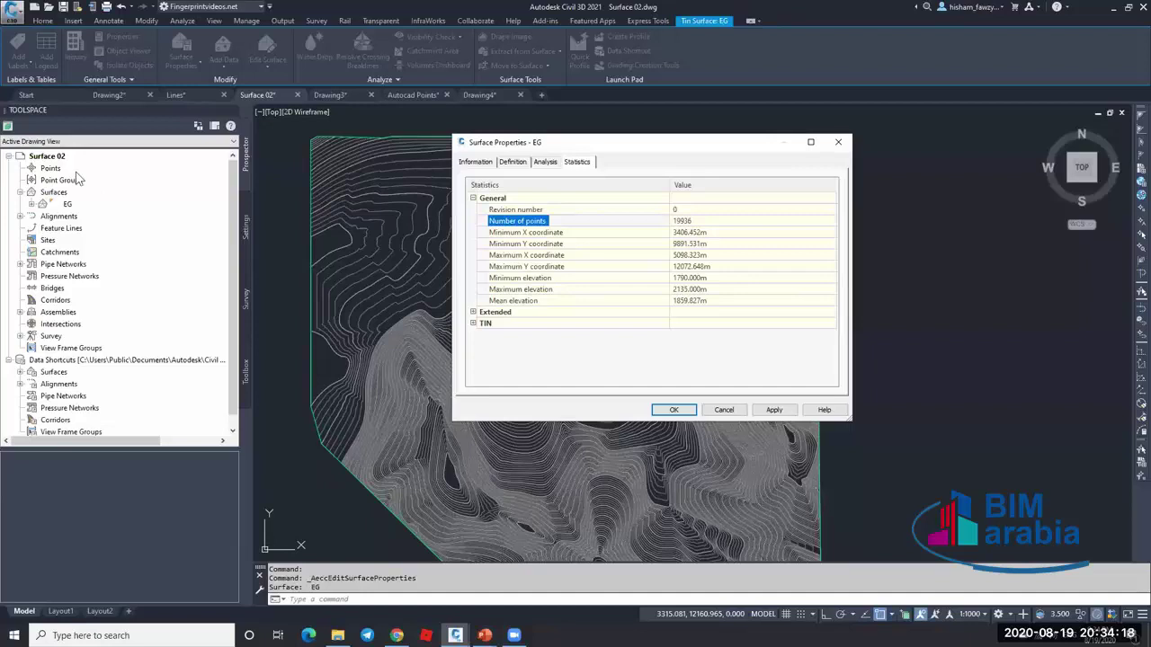
click(531, 233)
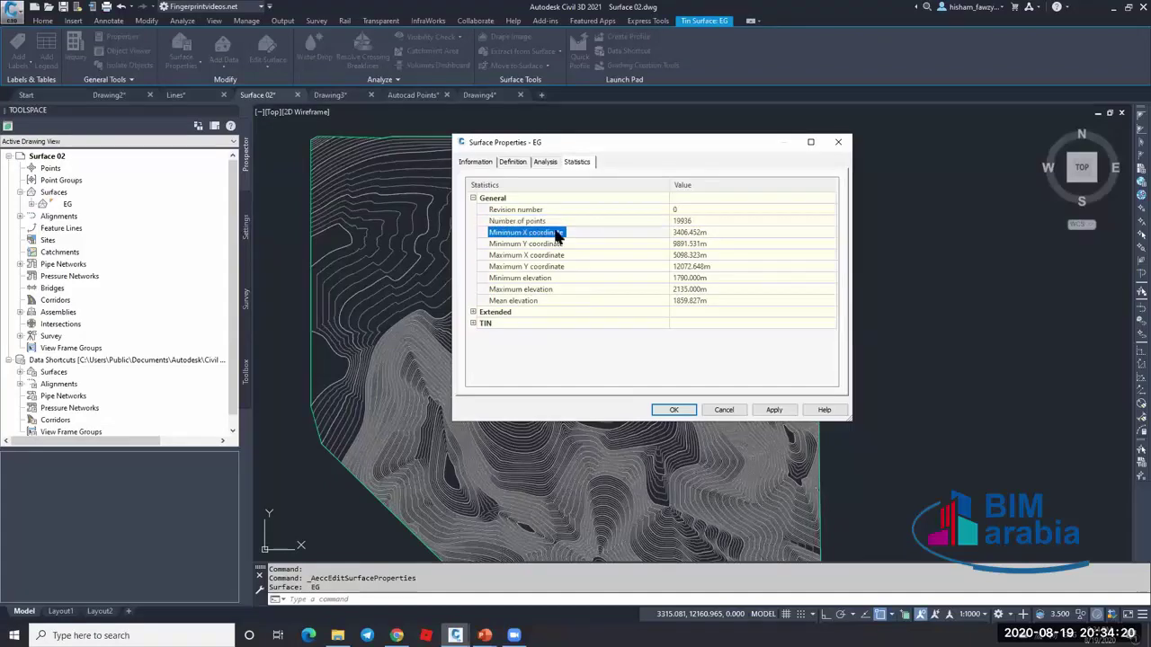
click(580, 245)
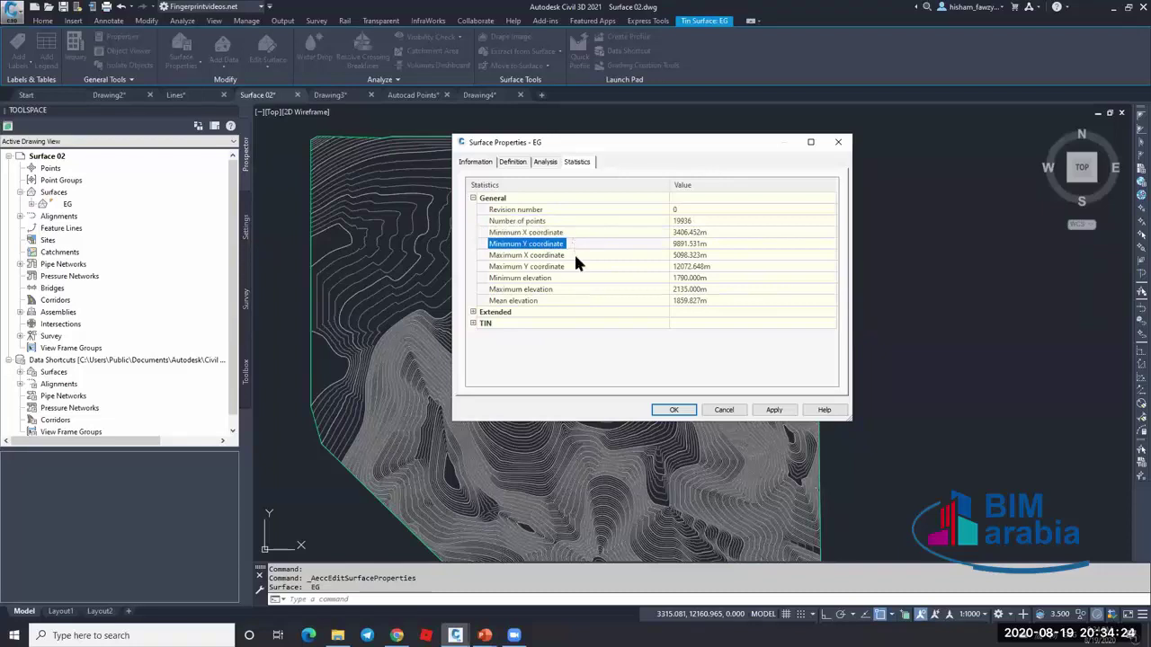
click(573, 254)
click(579, 267)
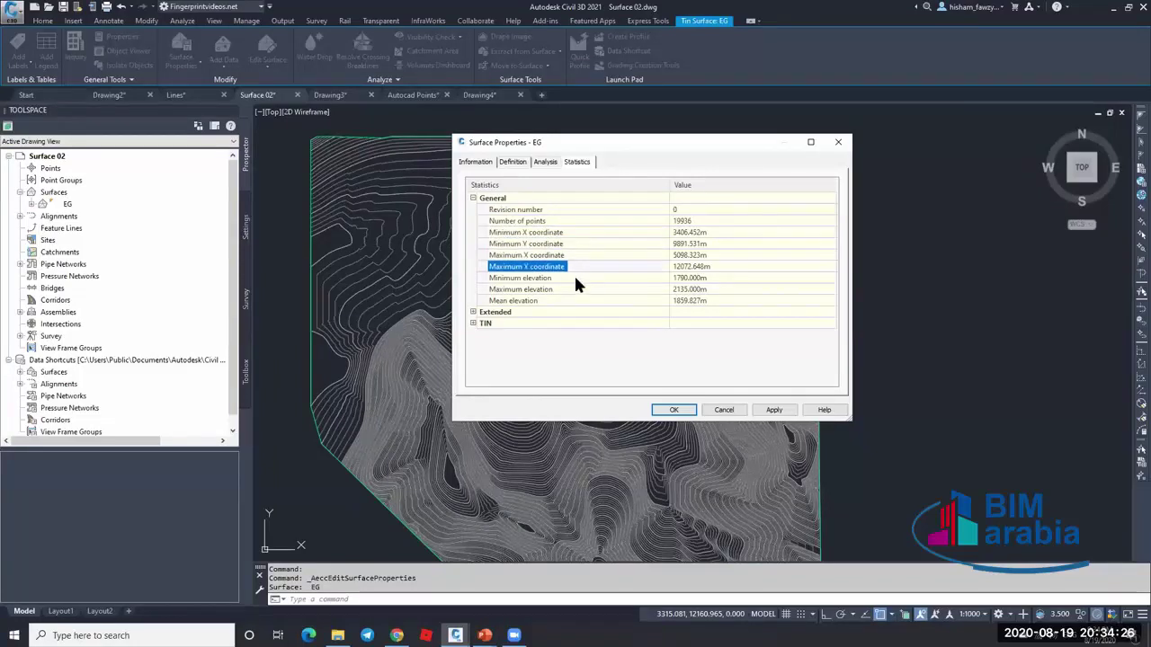
- Review elevations: minimum 1790 m, maximum 2135 m, mean 1859.827 m
click(575, 279)
click(565, 288)
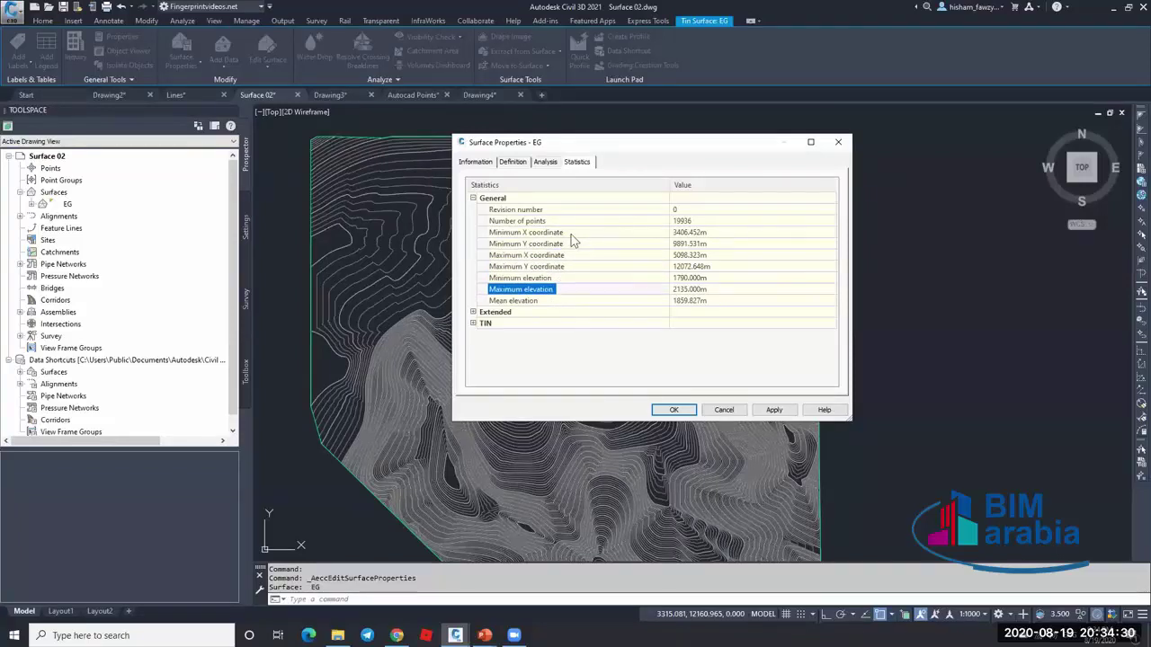
click(584, 279)
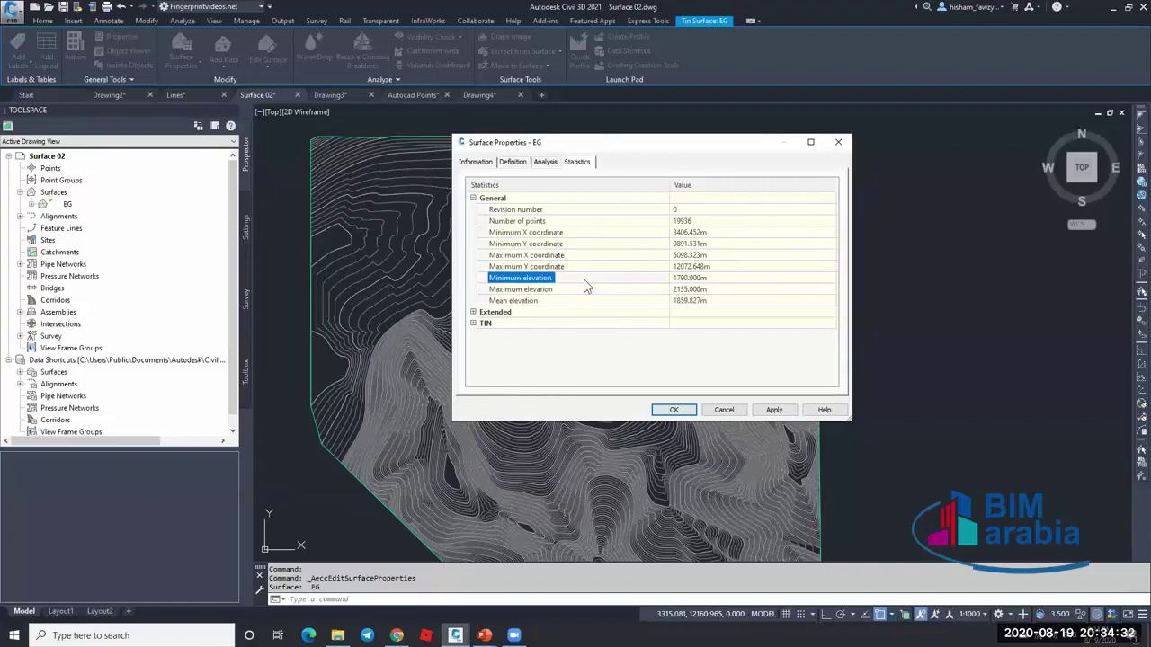
click(586, 292)
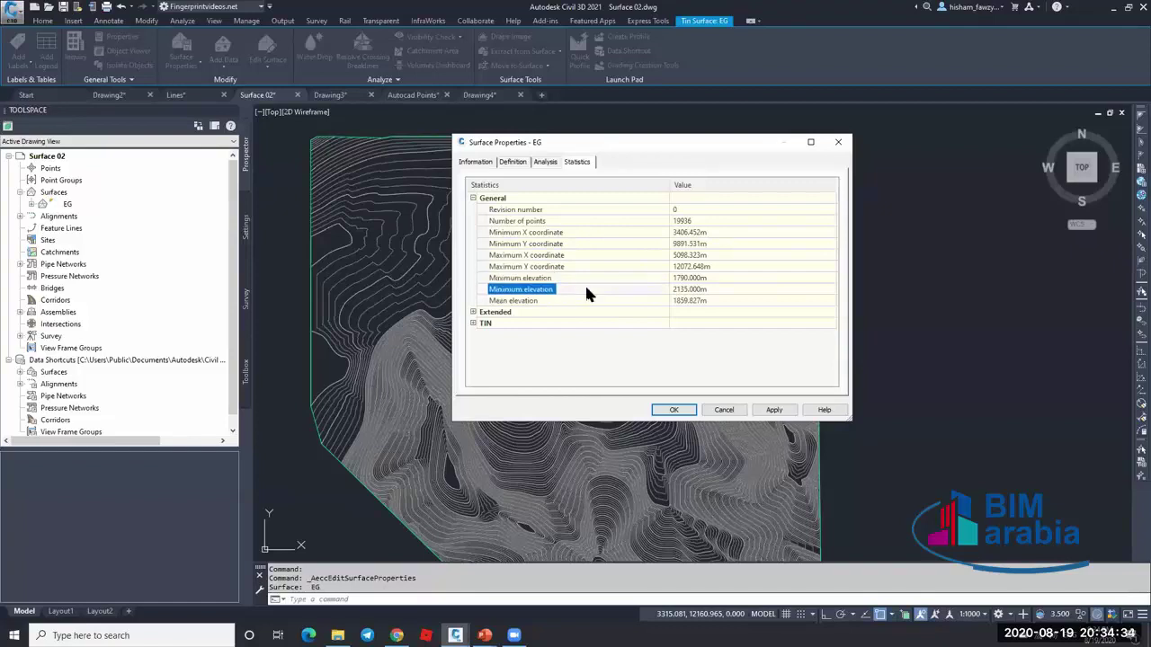
click(584, 303)
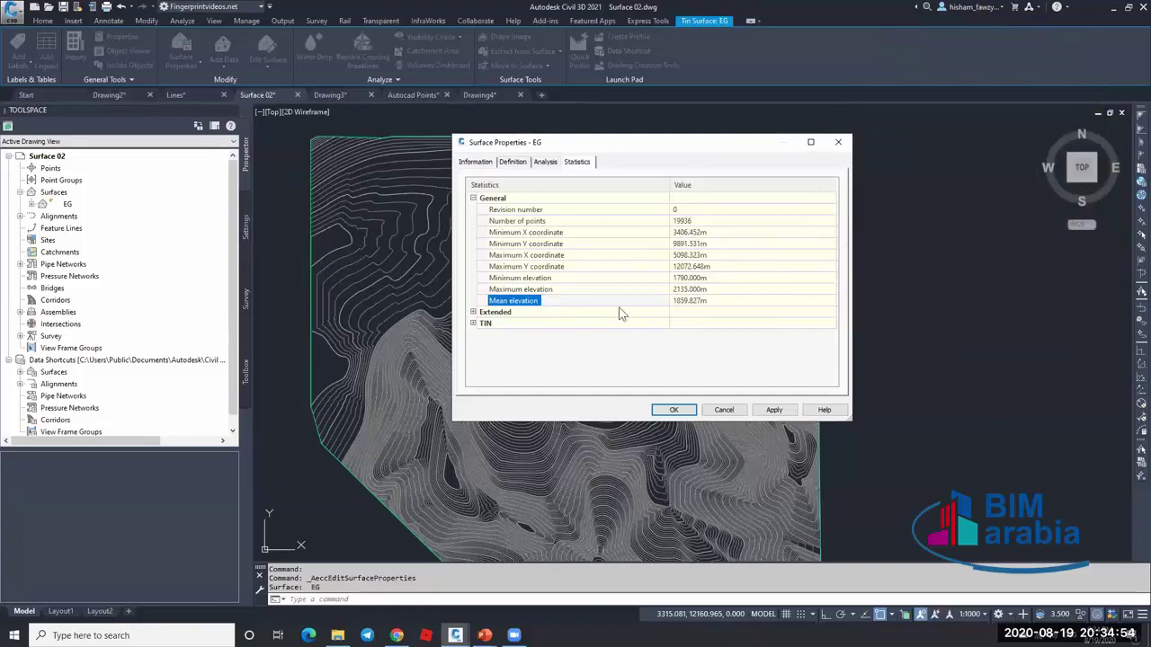
click(722, 302)
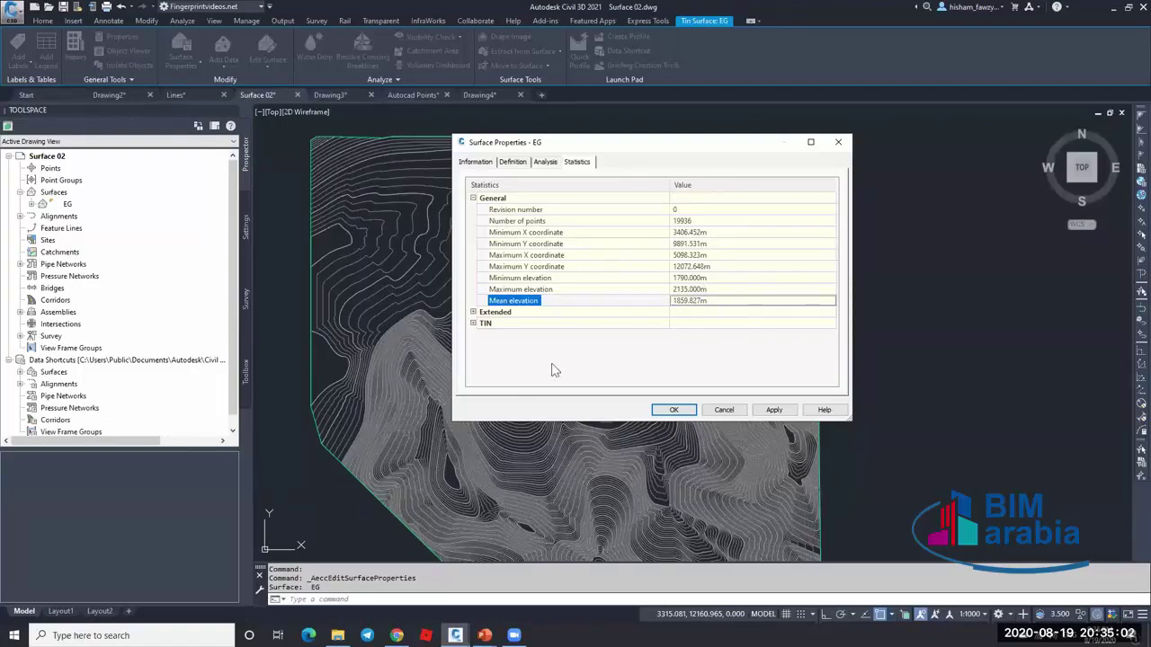
key(super)
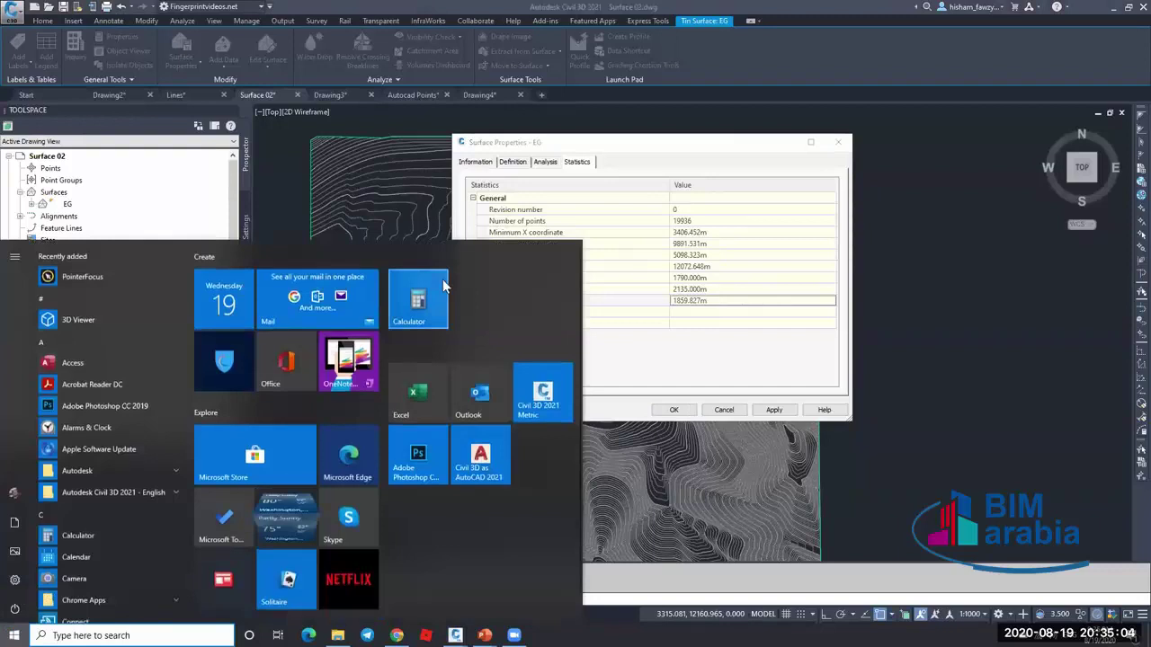
- Average elevations 1790 and 2135 in Windows Calculator to get 1962.5
click(419, 299)
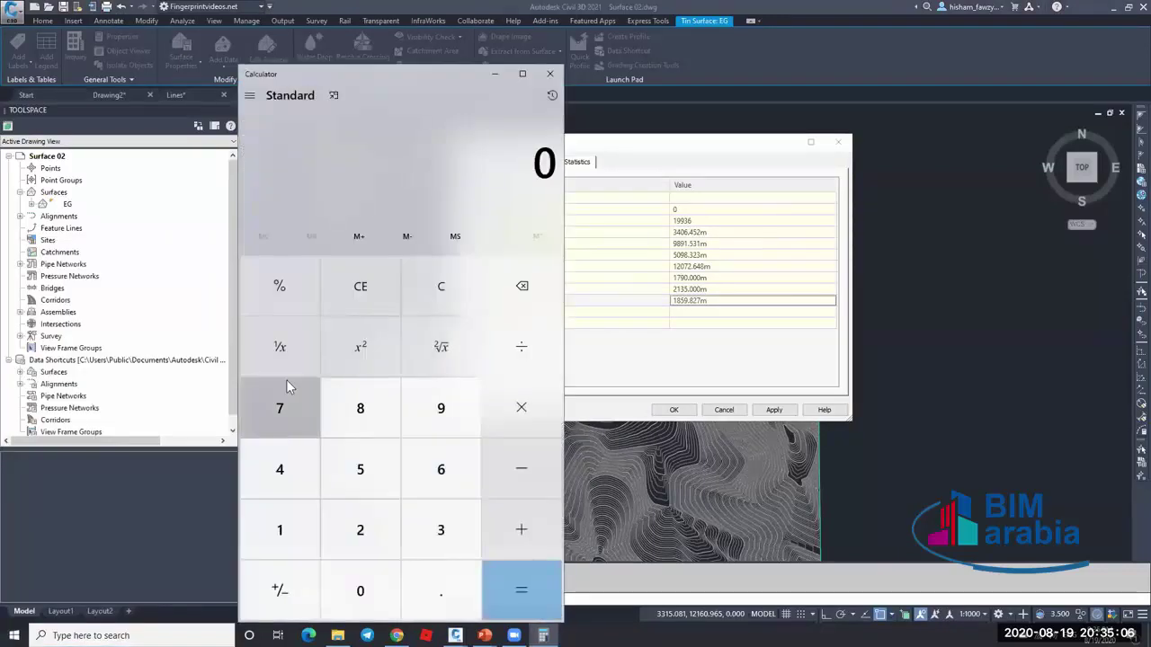
text(1790)
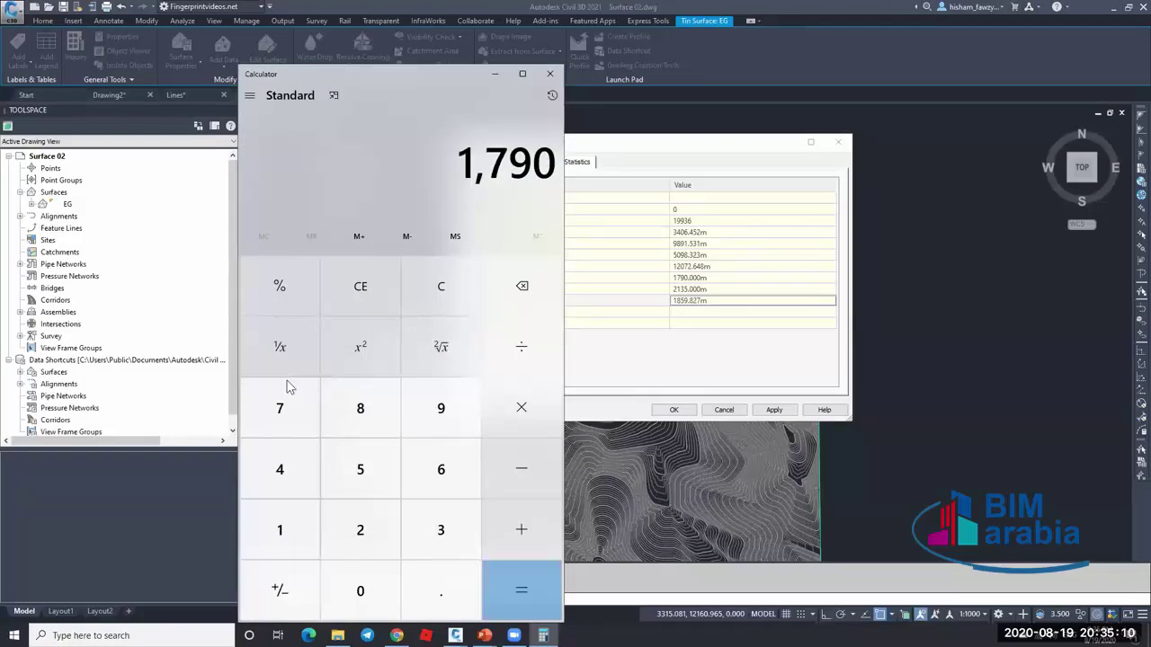
text(-2135+/2)
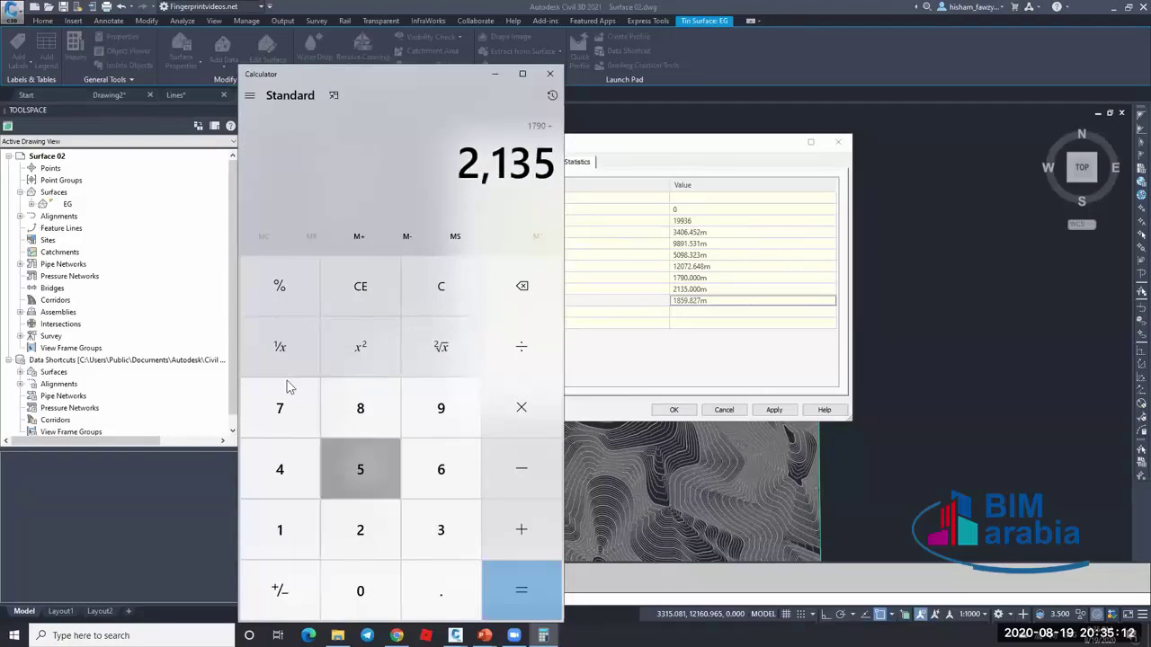
key(Return)
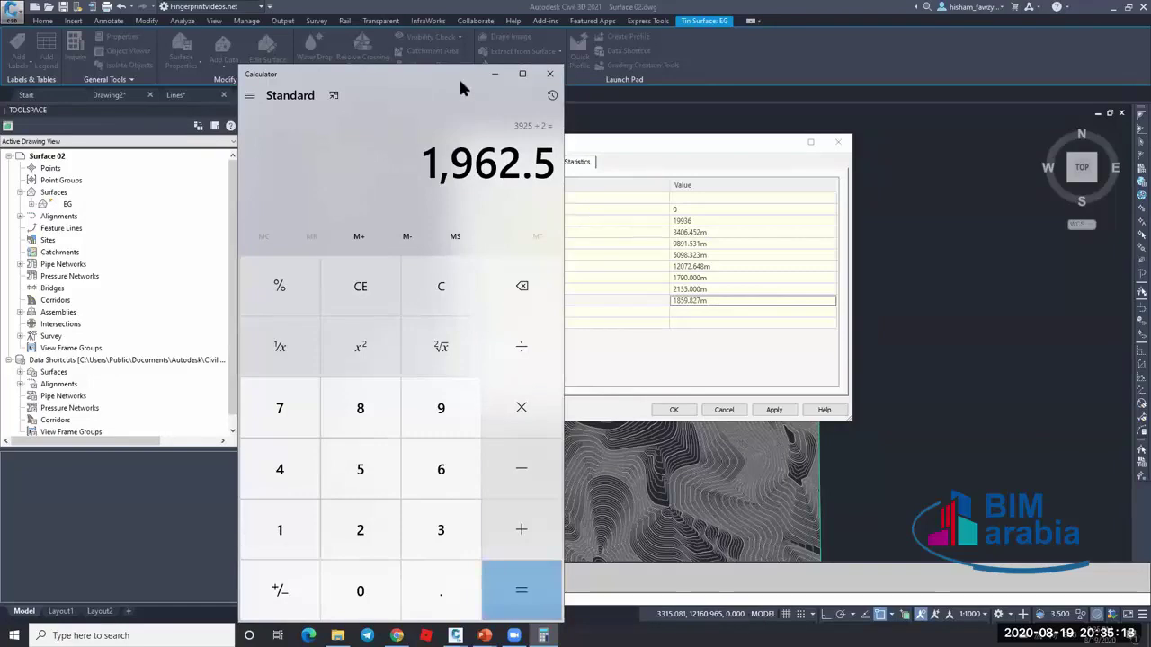
drag(459, 77, 221, 79)
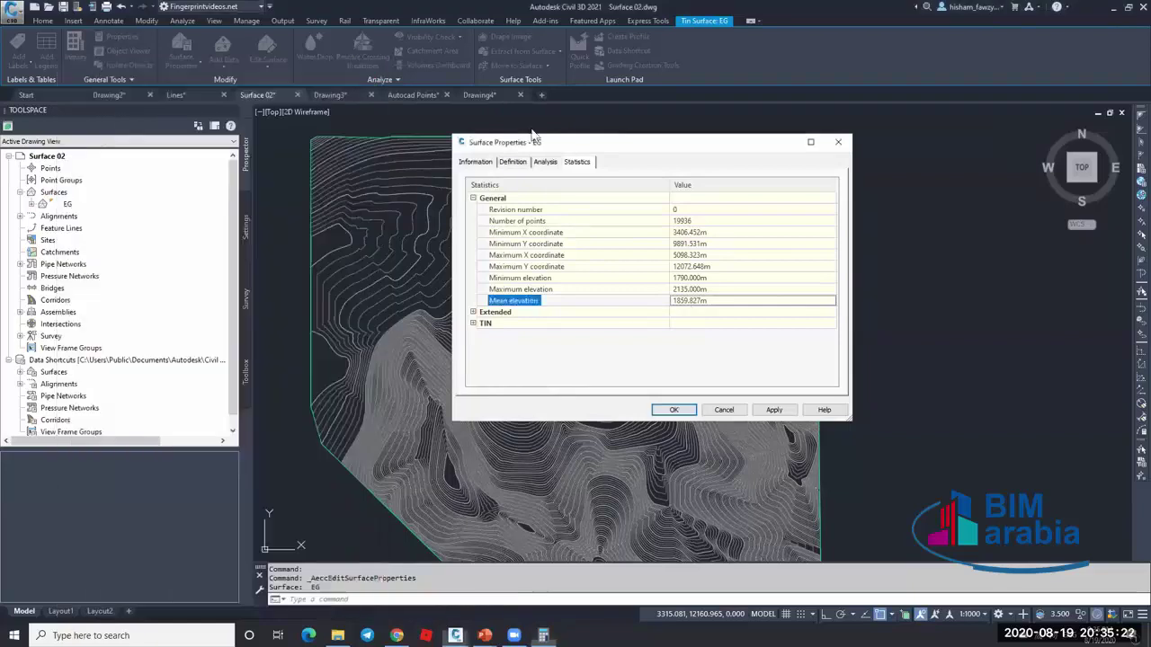
click(369, 69)
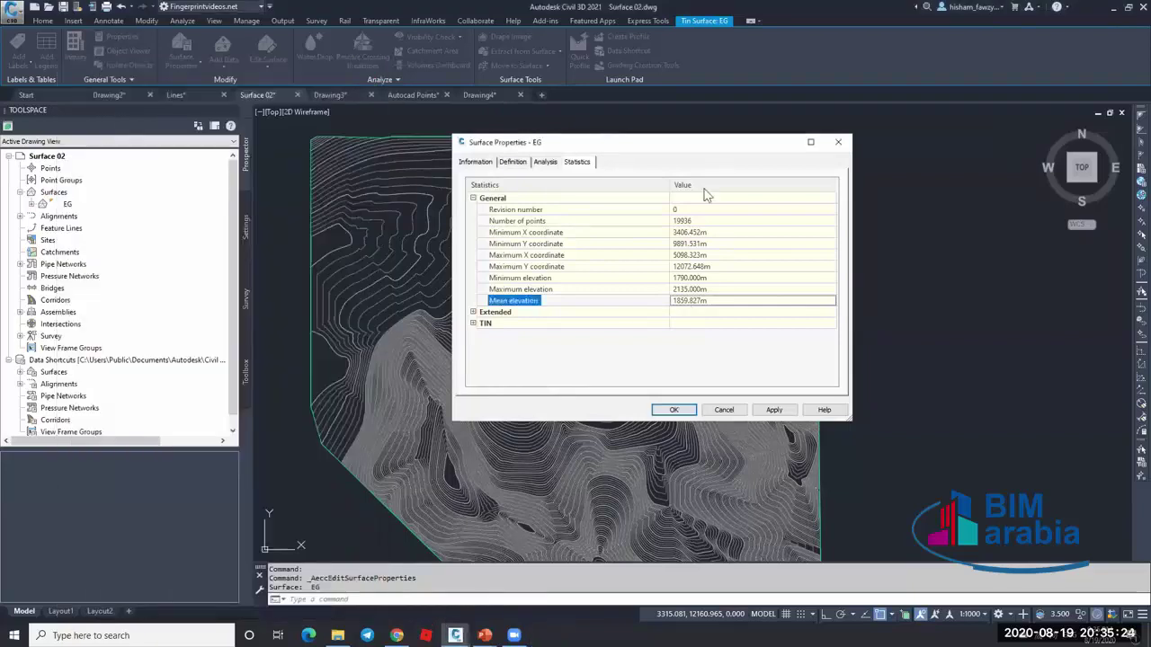
drag(683, 142, 196, 143)
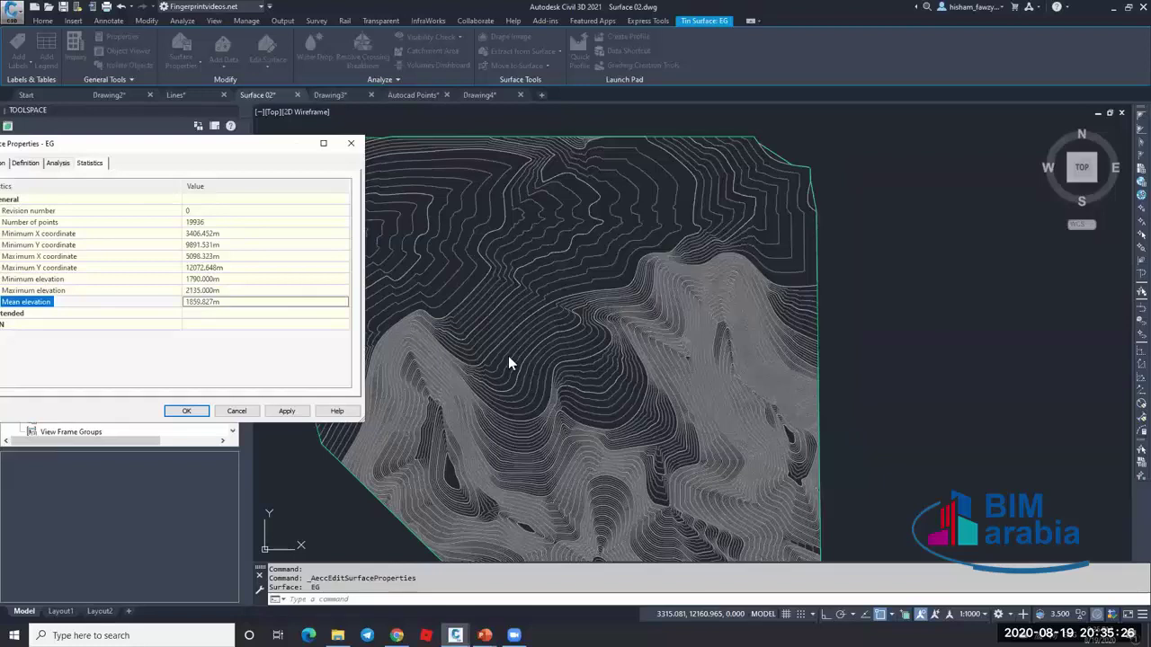
drag(225, 143, 425, 126)
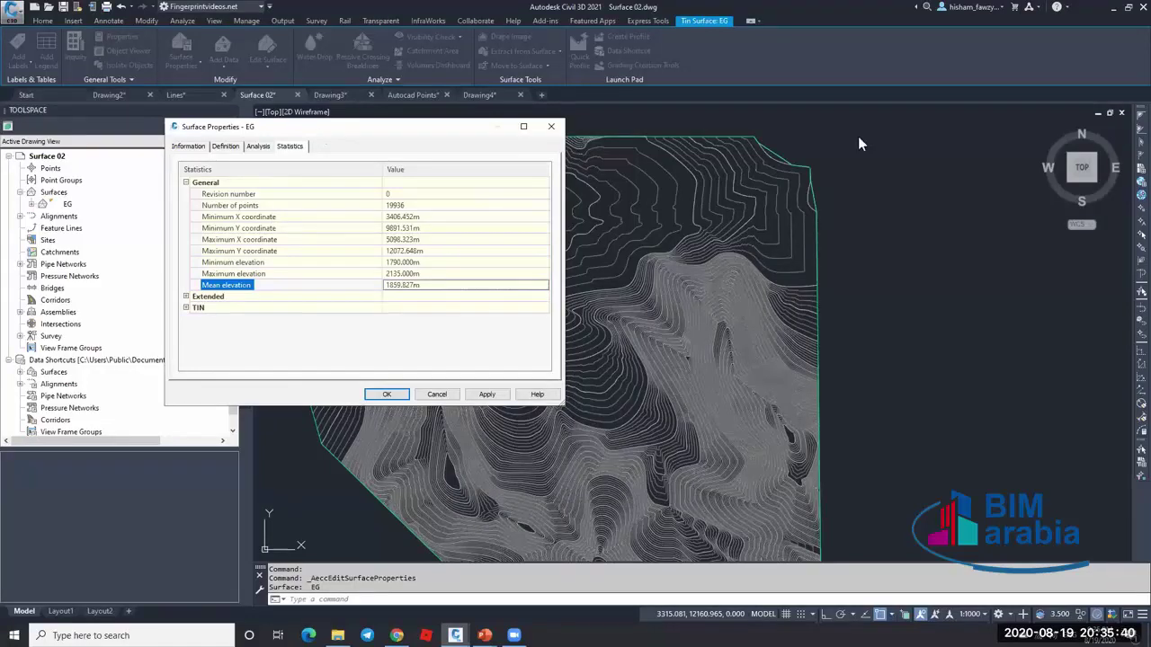
drag(858, 136, 861, 135)
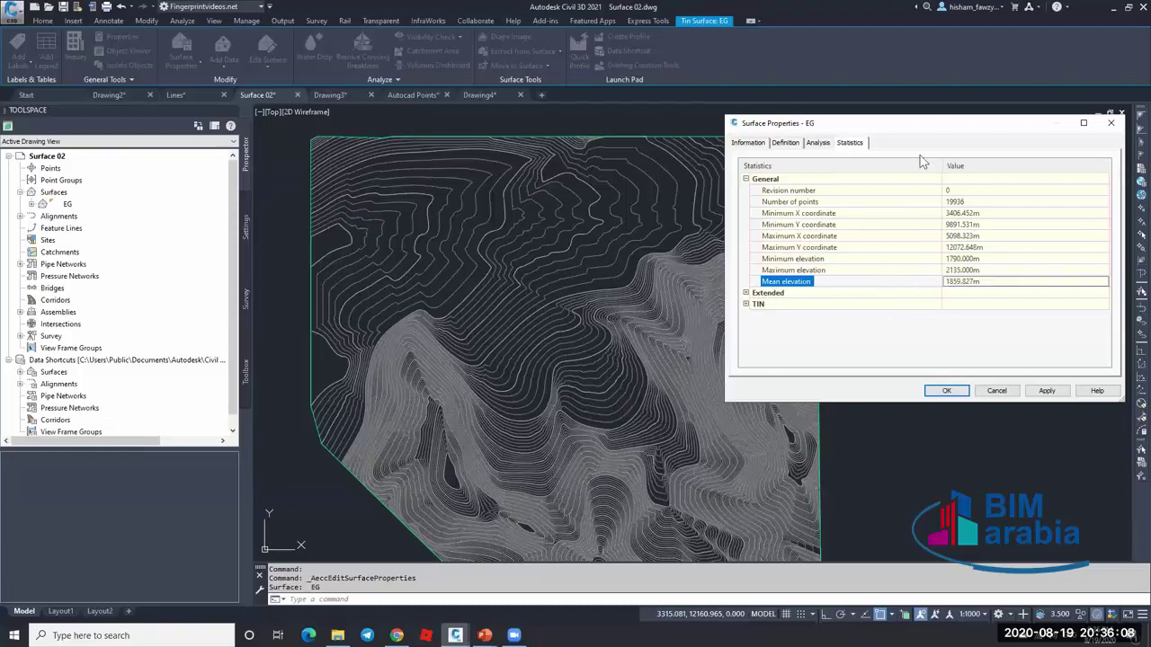
drag(925, 125, 834, 103)
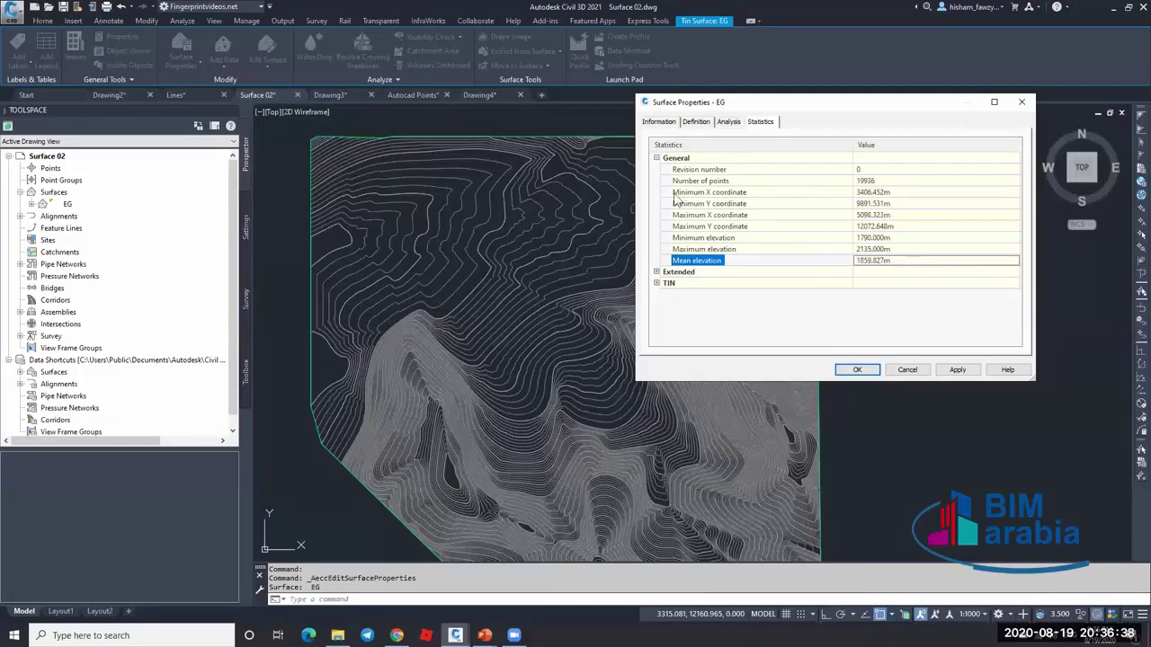
- Collapse General and expand Extended statistics to read the EG surface's 2D area
click(657, 158)
click(656, 170)
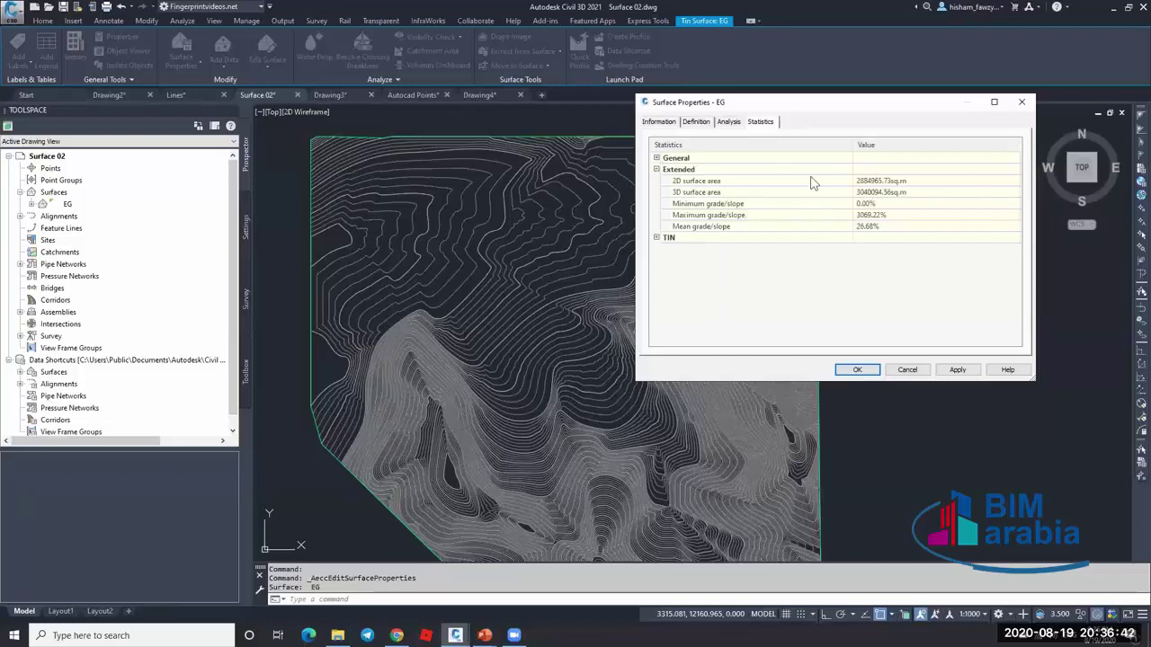
click(698, 180)
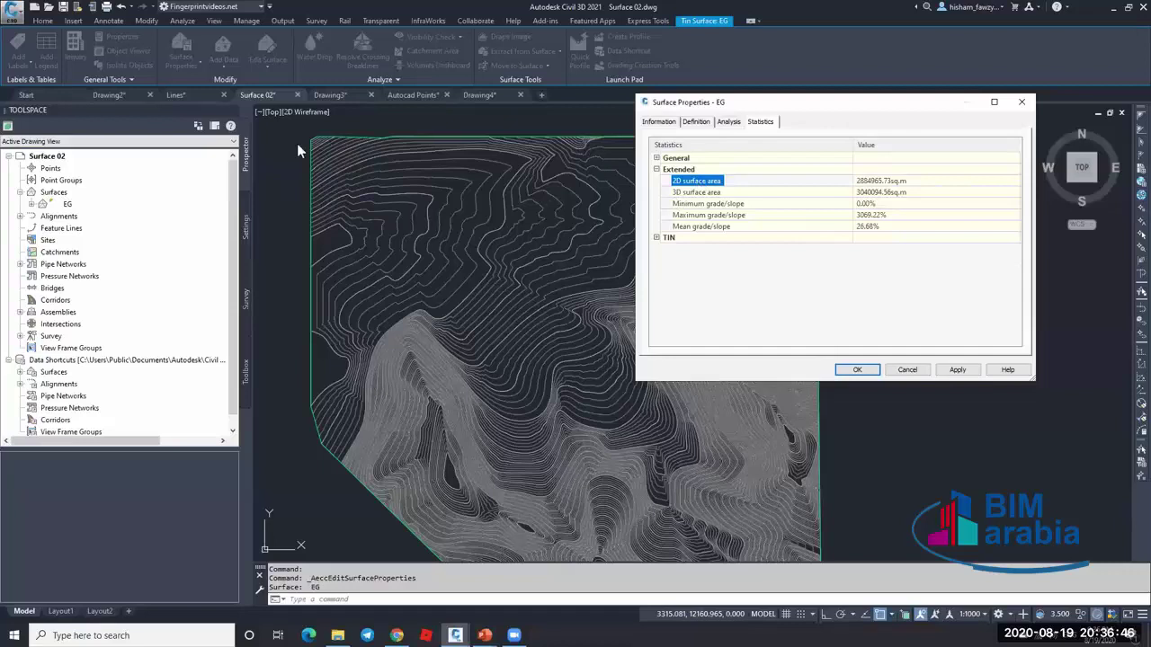
click(906, 369)
- Reopen EG Surface Properties with Extended statistics showing 2D area 2884965.73 sq.m
click(817, 309)
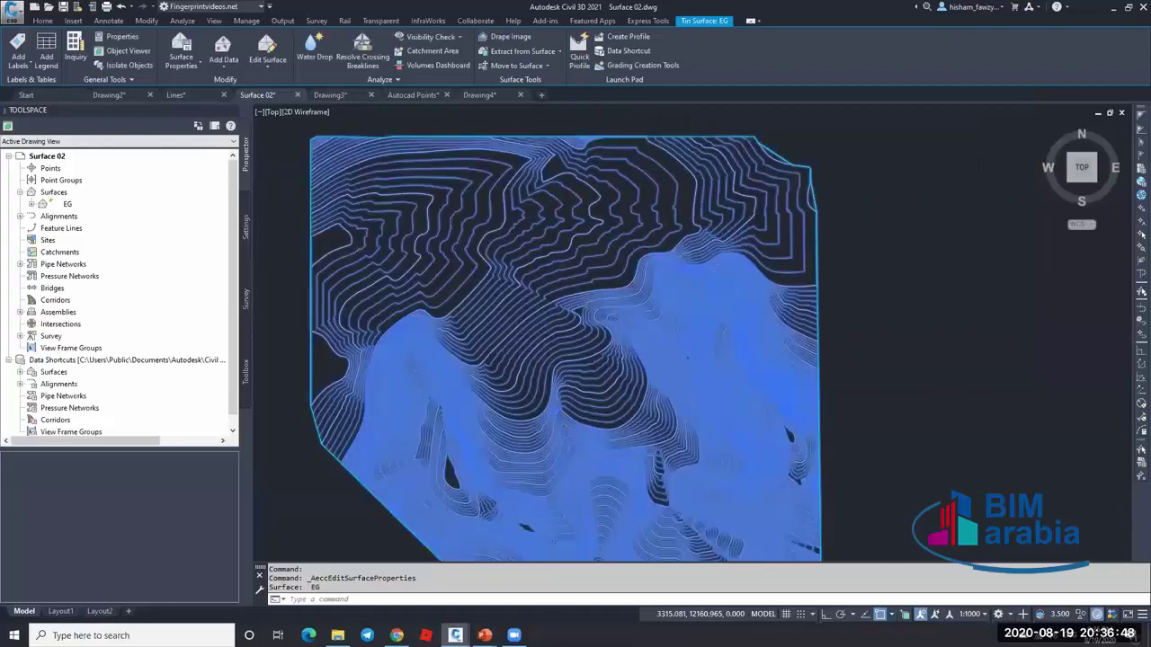
scroll(823, 309, down, 2)
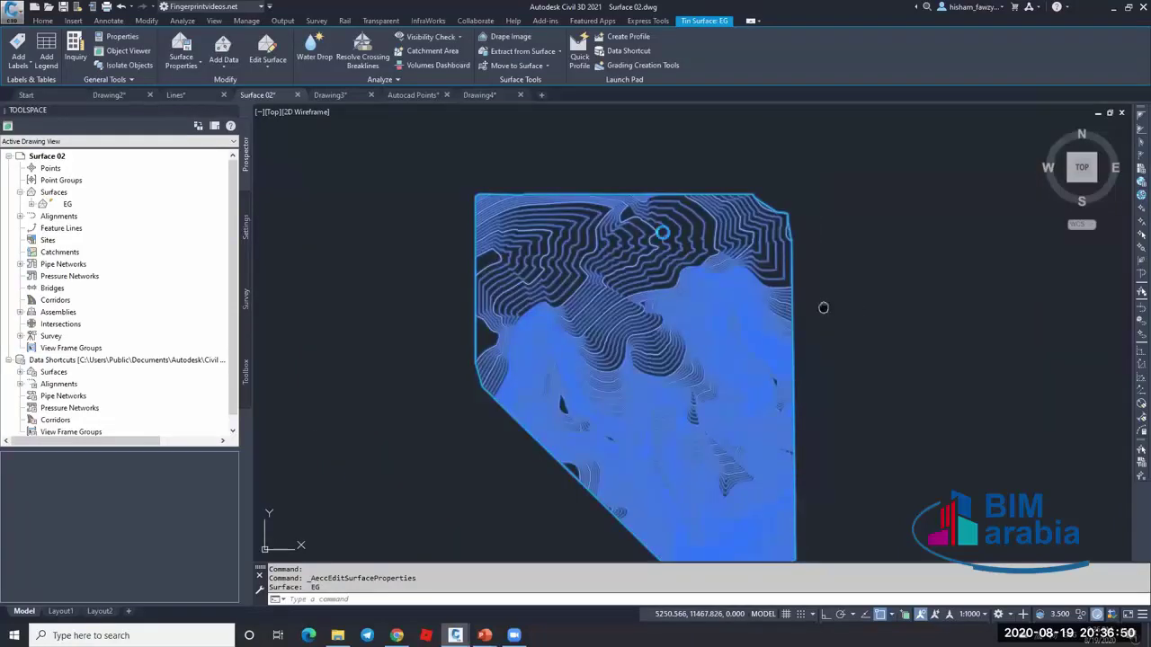
mouse_move(823, 308)
middle_down()
mouse_move(731, 233)
mouse_move(680, 244)
middle_up()
key(Escape)
key(Escape)
click(480, 173)
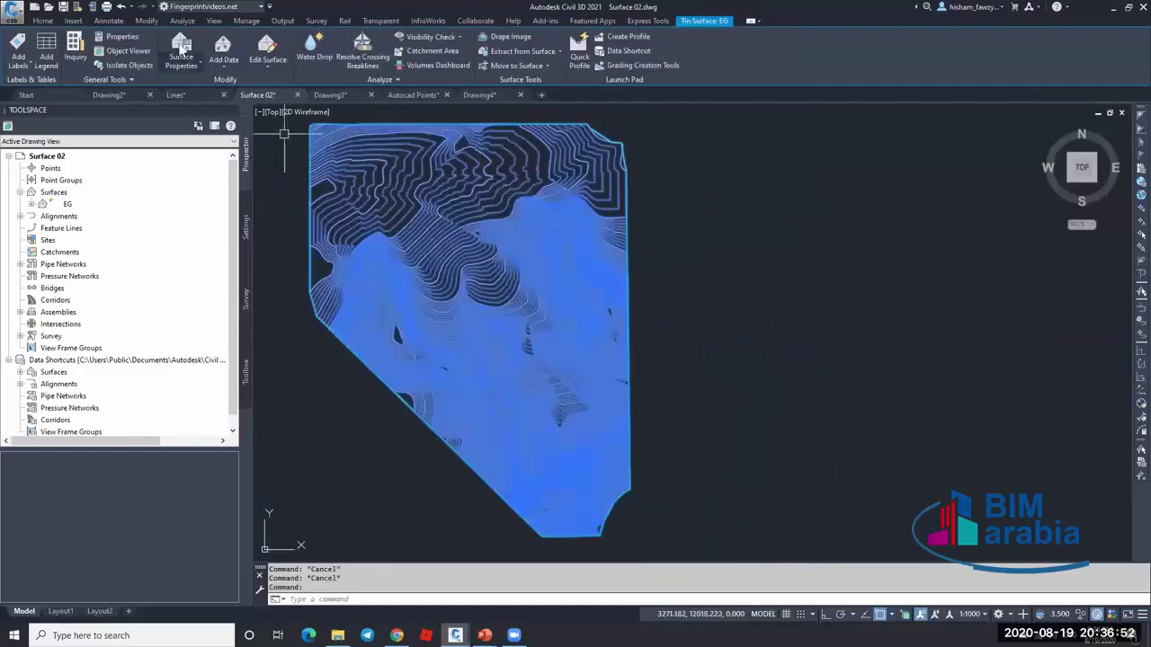
double_click(665, 280)
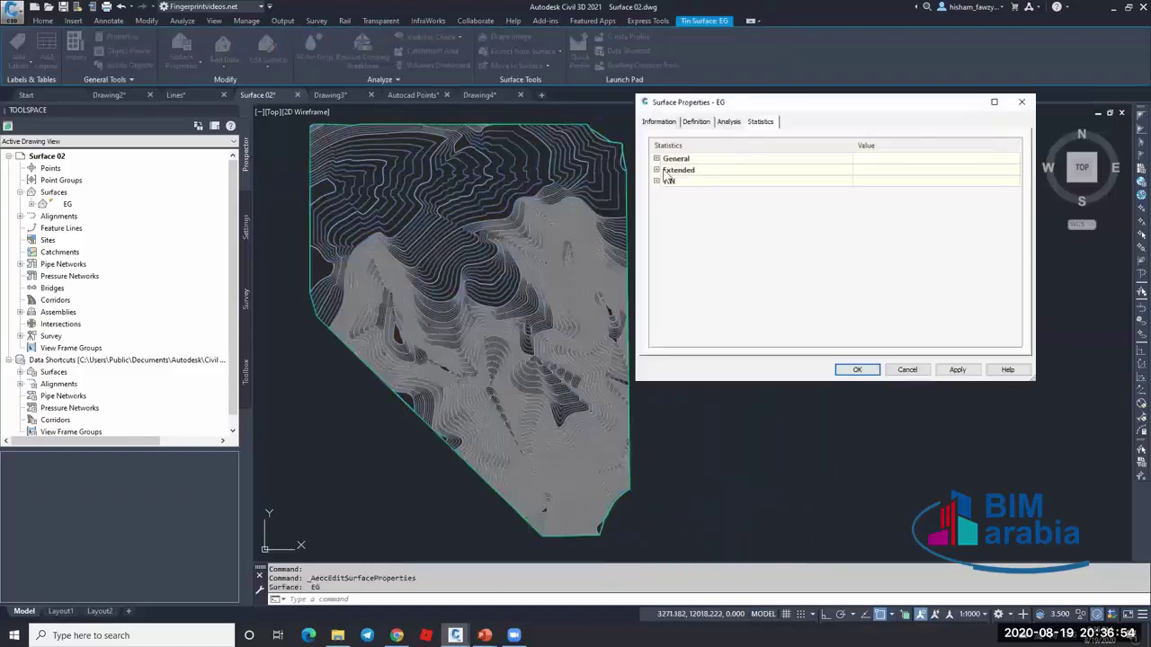
click(656, 170)
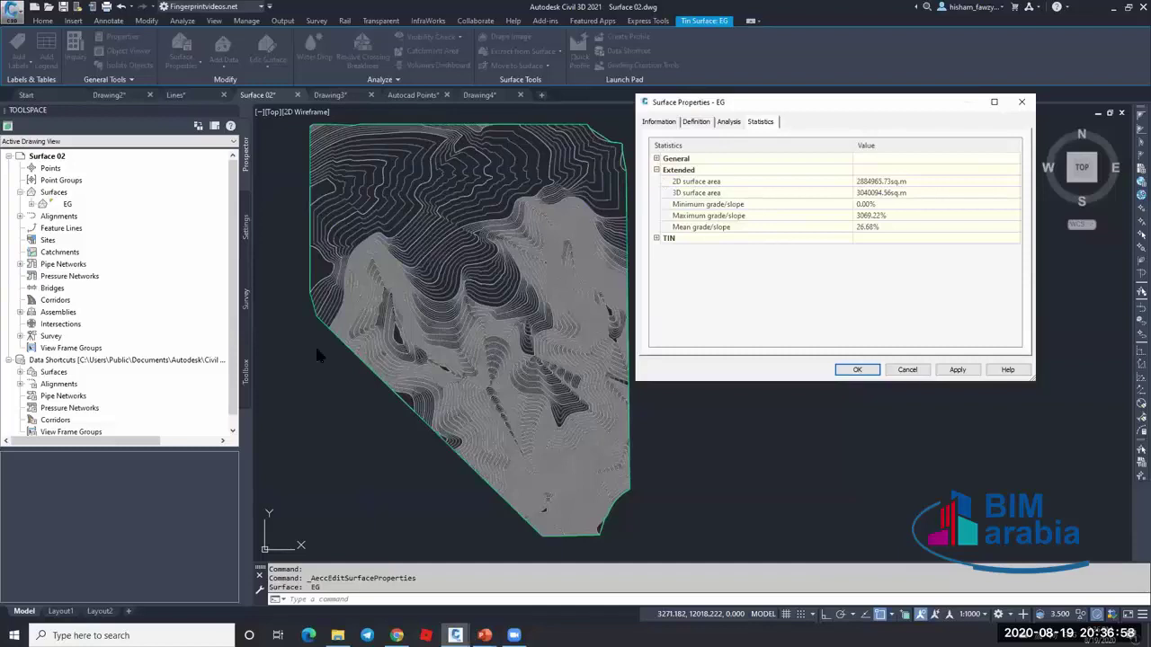
click(923, 184)
click(771, 192)
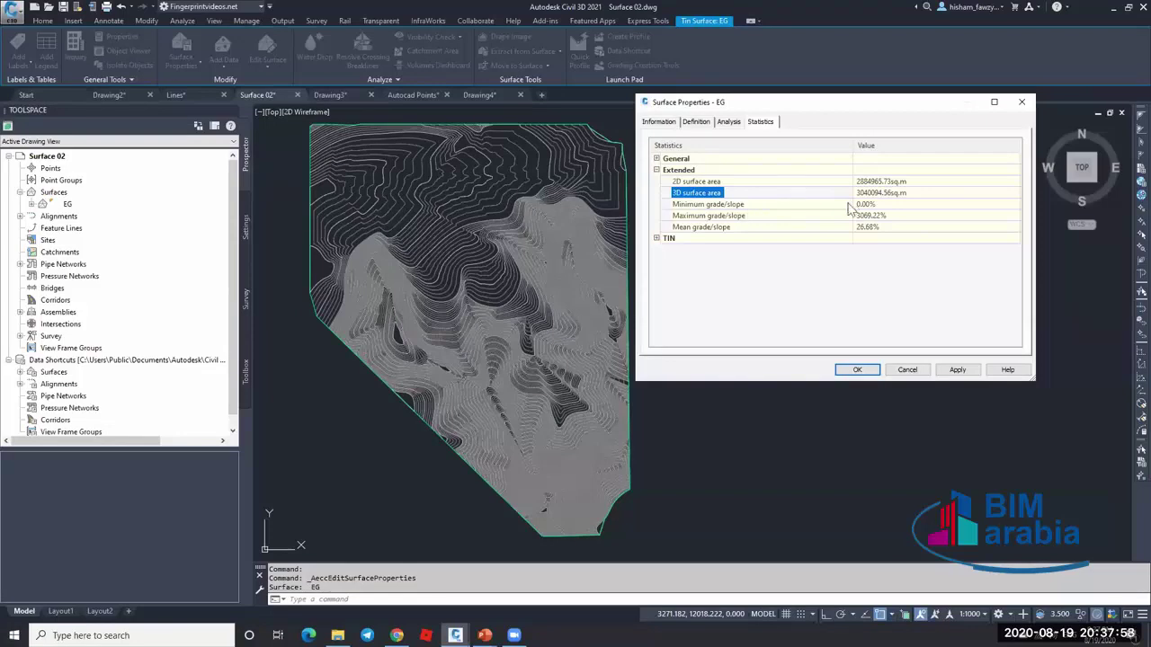
- Check minimum slope, then review TIN maximum triangle area and minimum triangle length
click(749, 205)
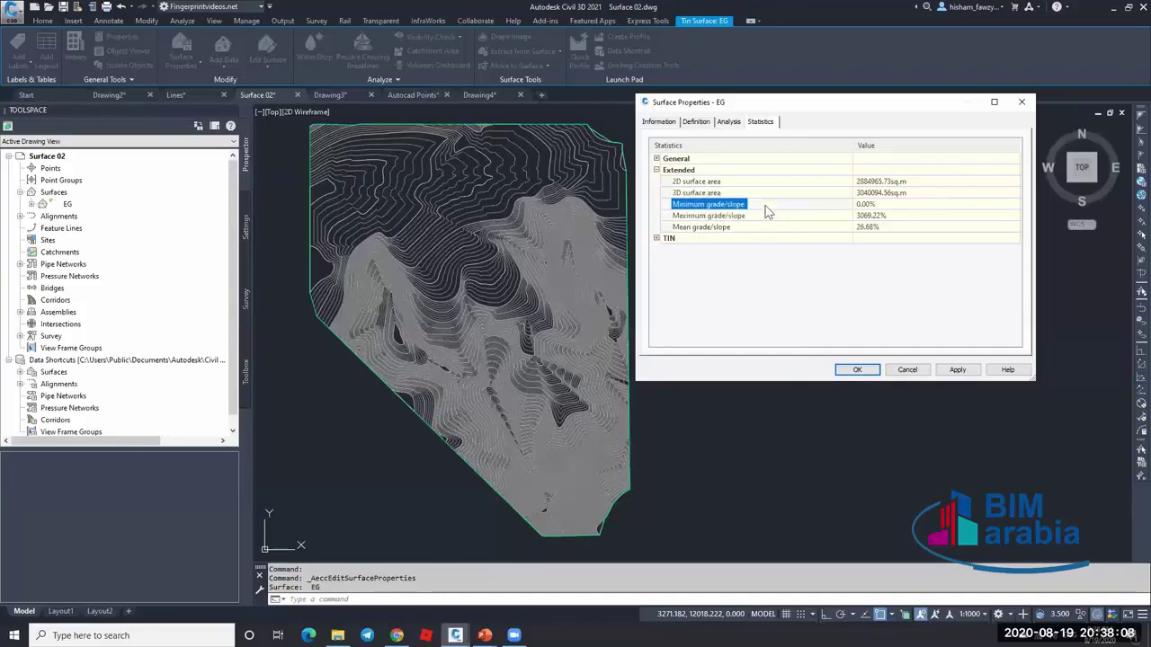
click(656, 169)
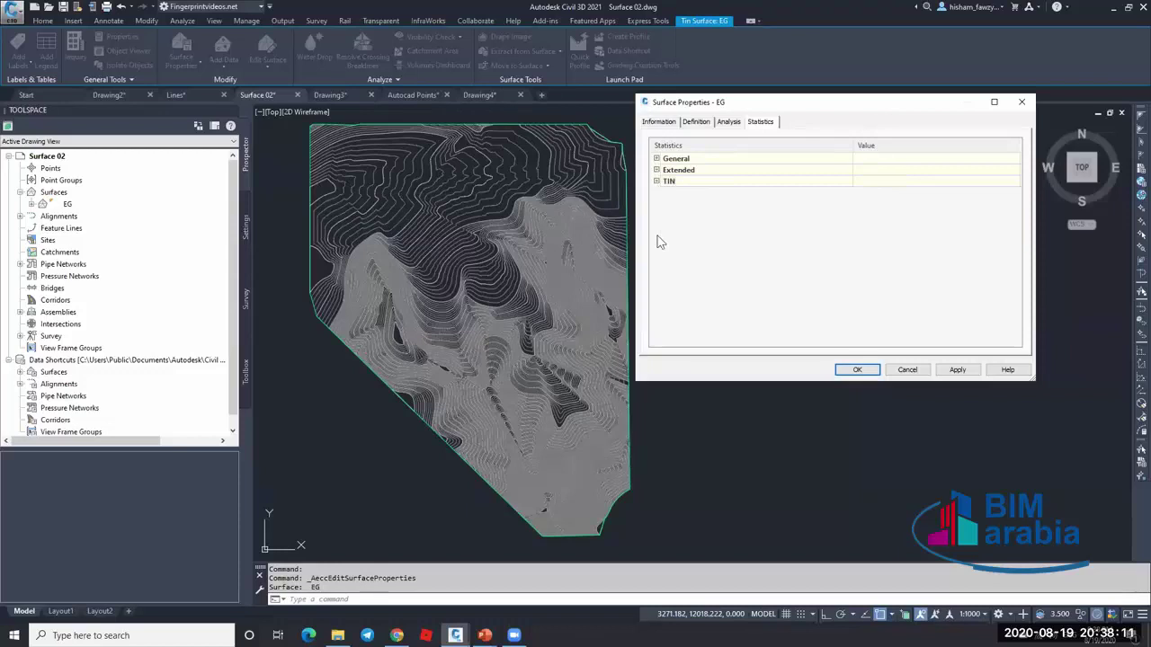
click(657, 181)
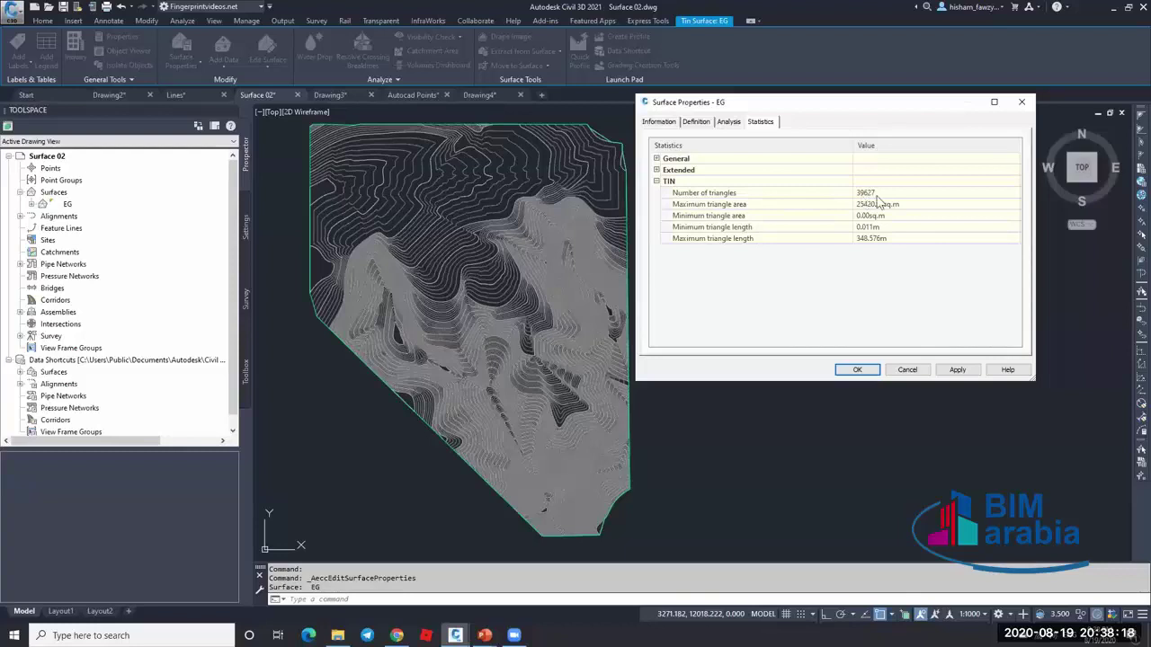
click(798, 209)
click(810, 228)
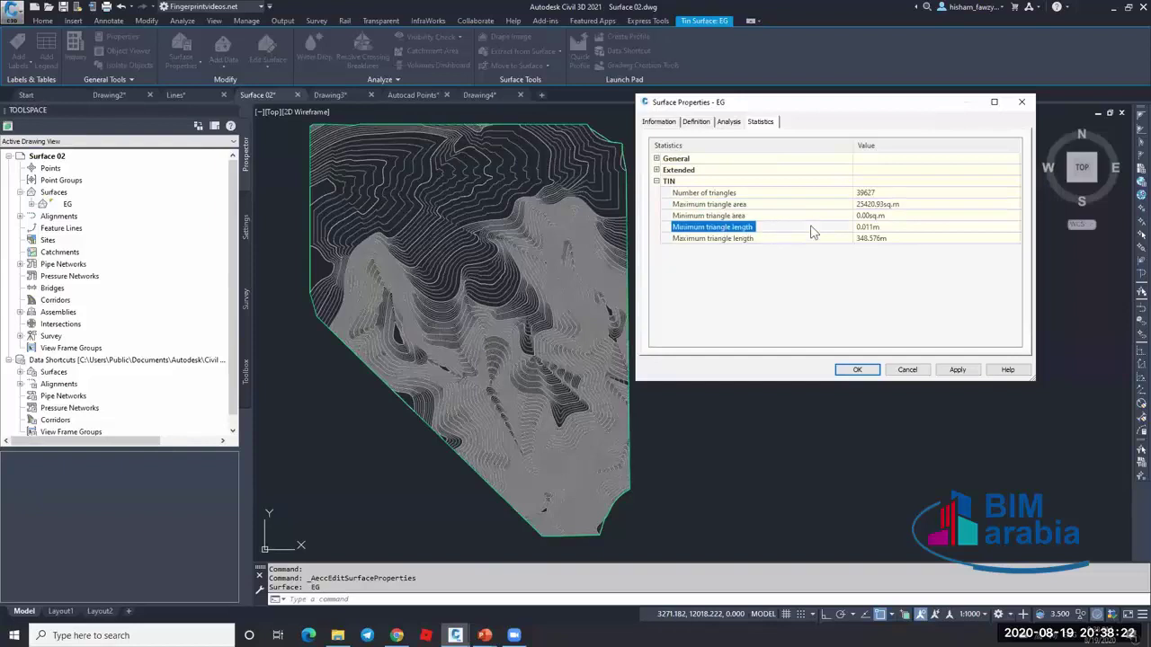
click(657, 182)
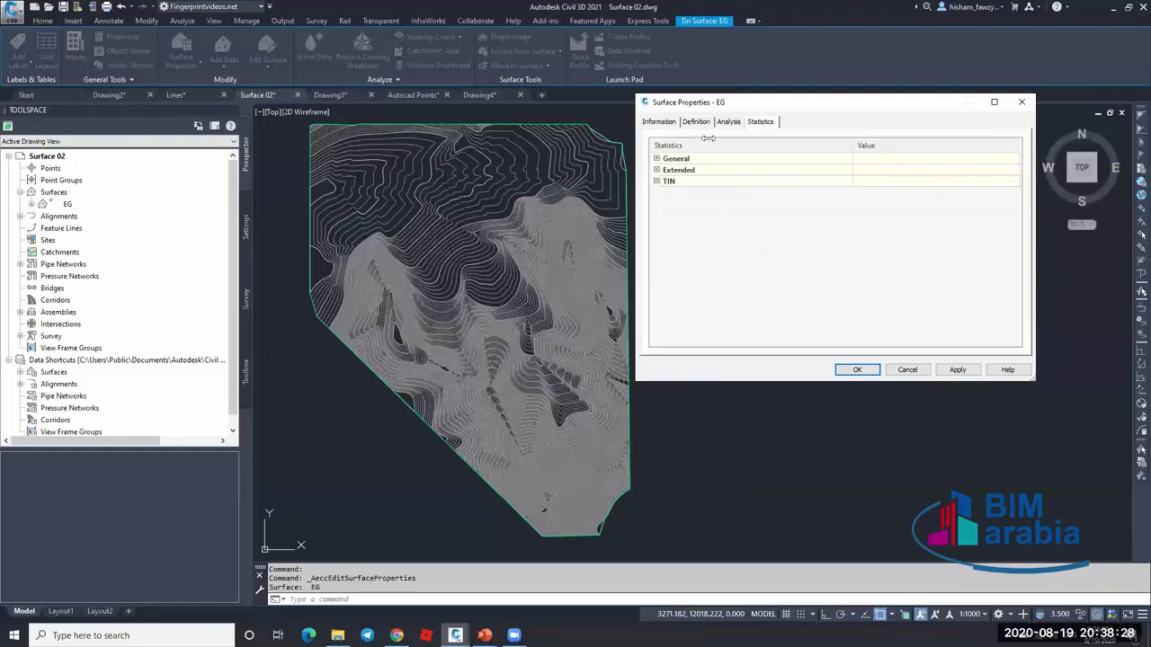
- Review the 3D surface area and mean elevation, then collapse all statistic groups
click(656, 170)
click(801, 191)
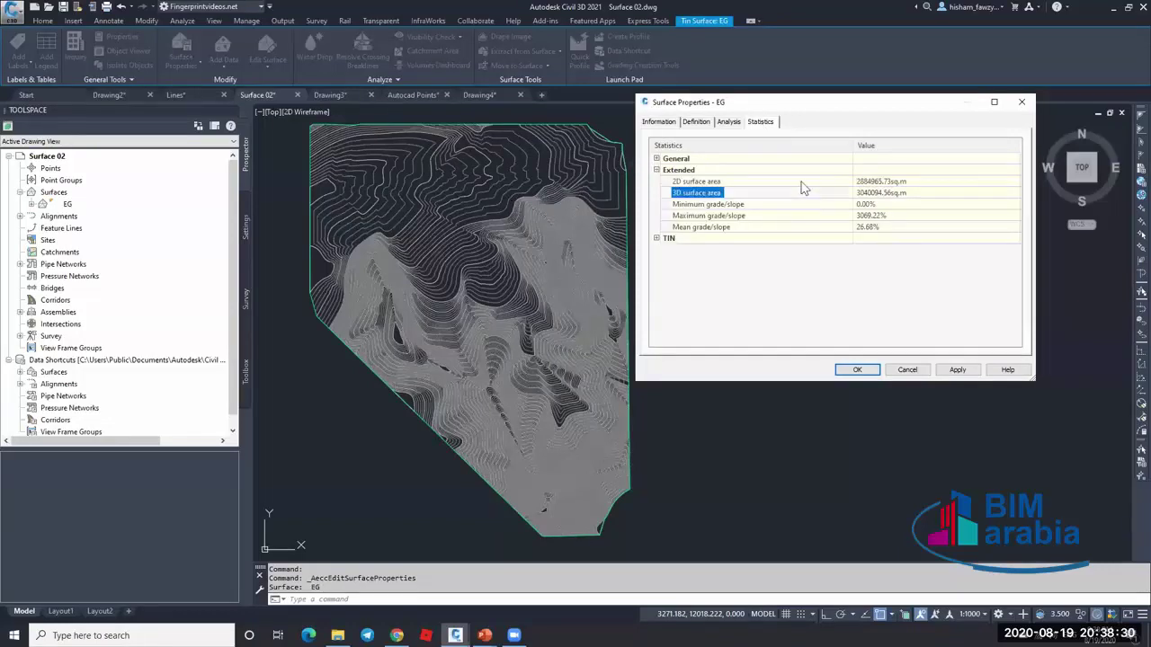
click(656, 170)
click(656, 158)
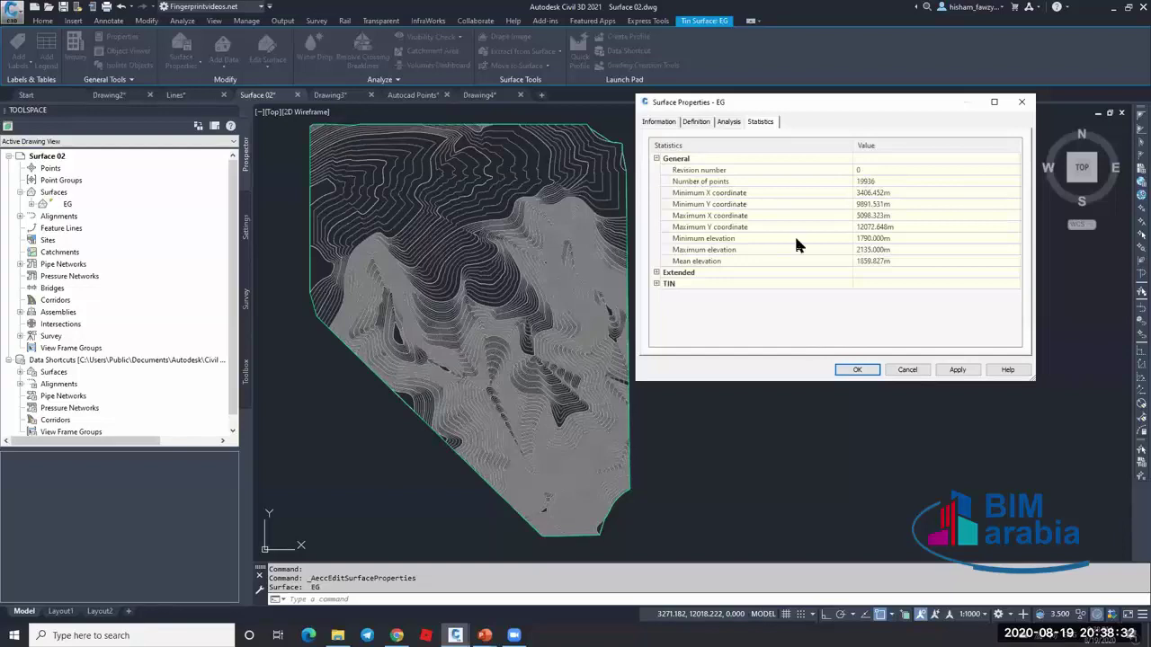
click(746, 261)
click(656, 158)
click(907, 371)
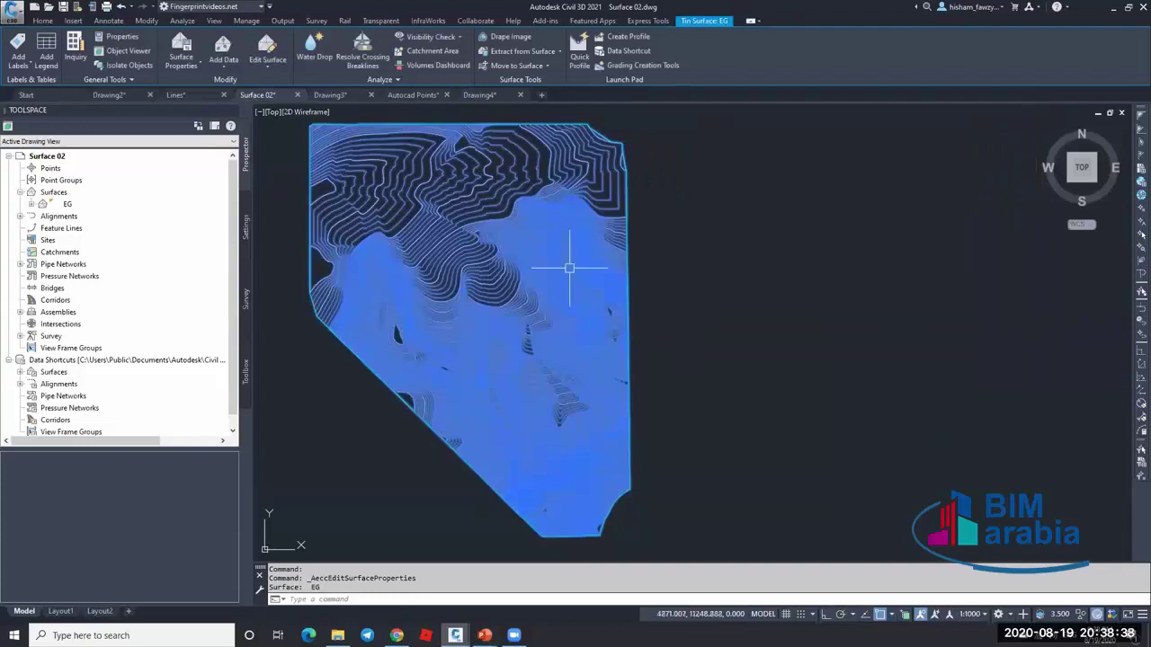
key(Escape)
click(490, 203)
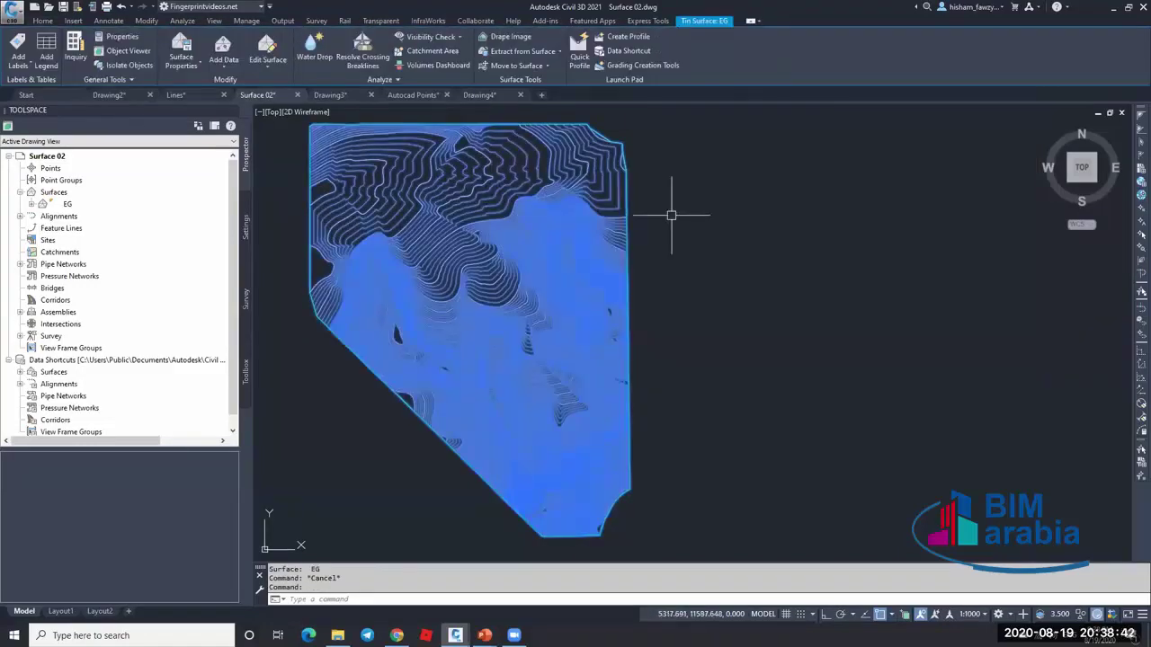
key(Escape)
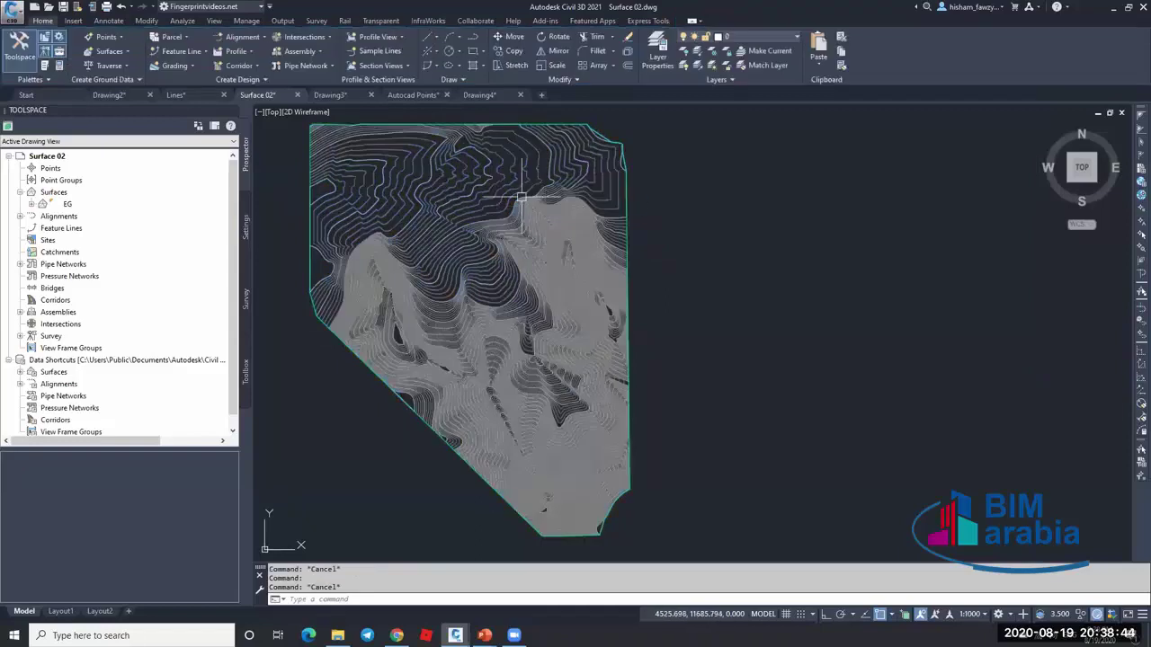
middle_drag(519, 196, 633, 207)
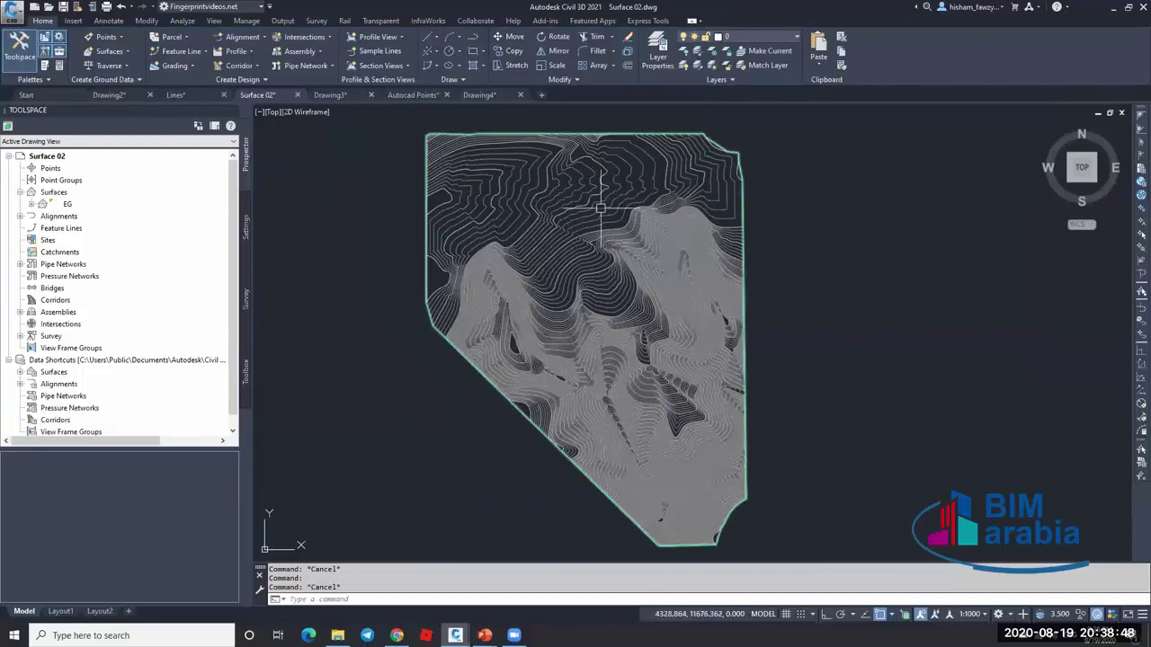
mouse_move(599, 207)
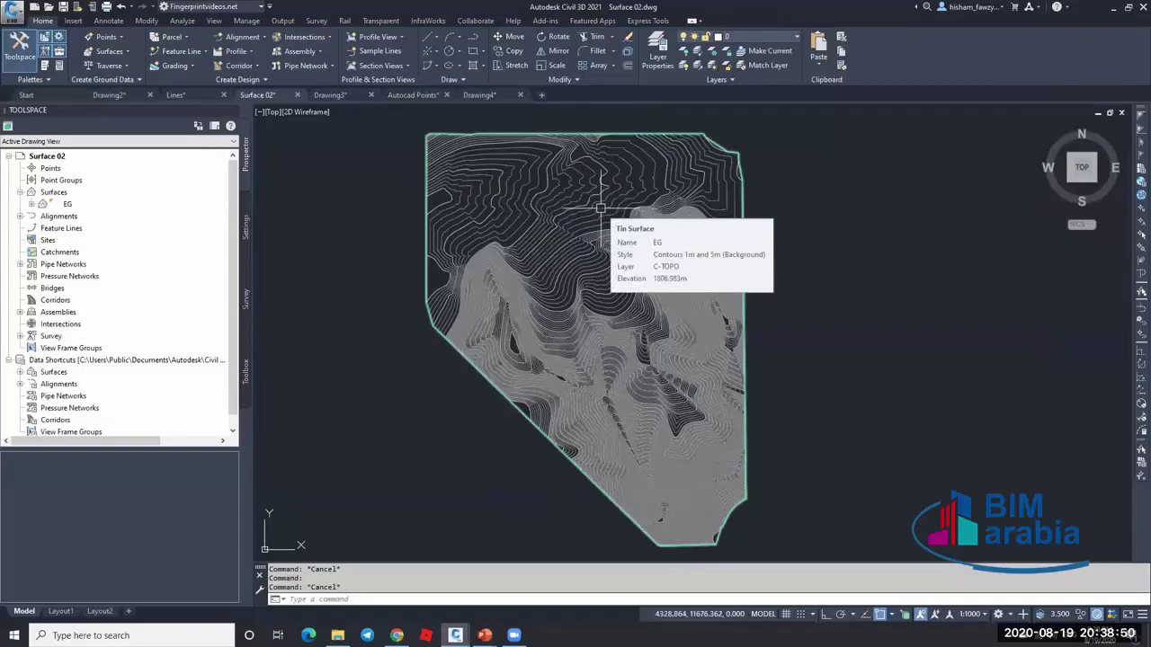
click(583, 210)
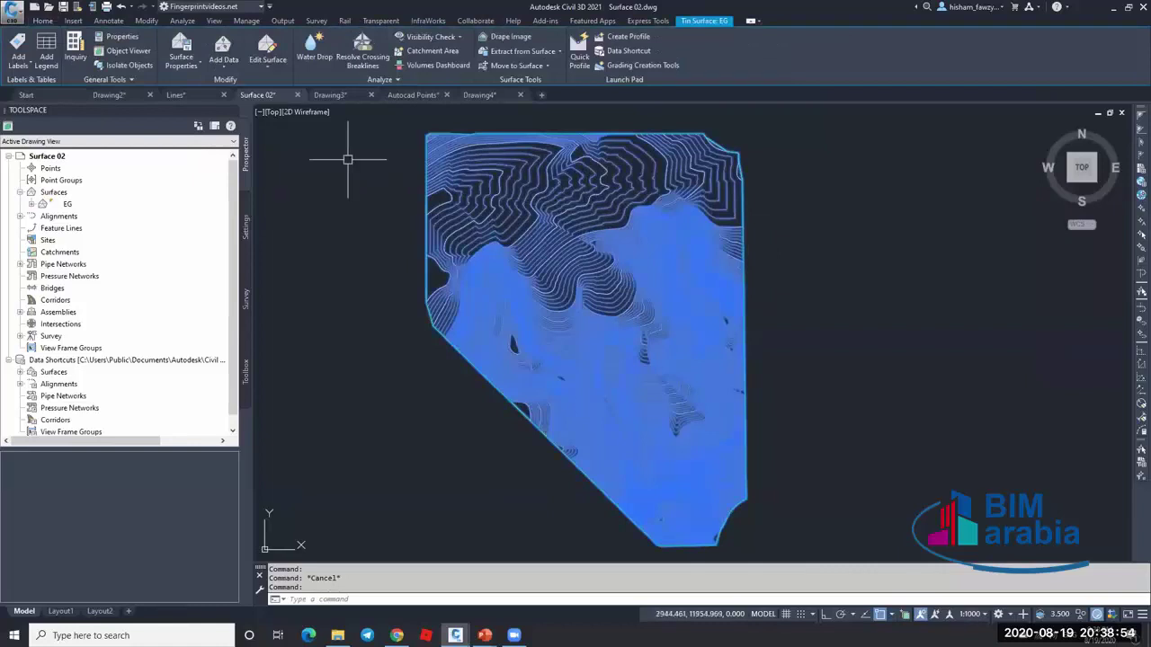
click(180, 47)
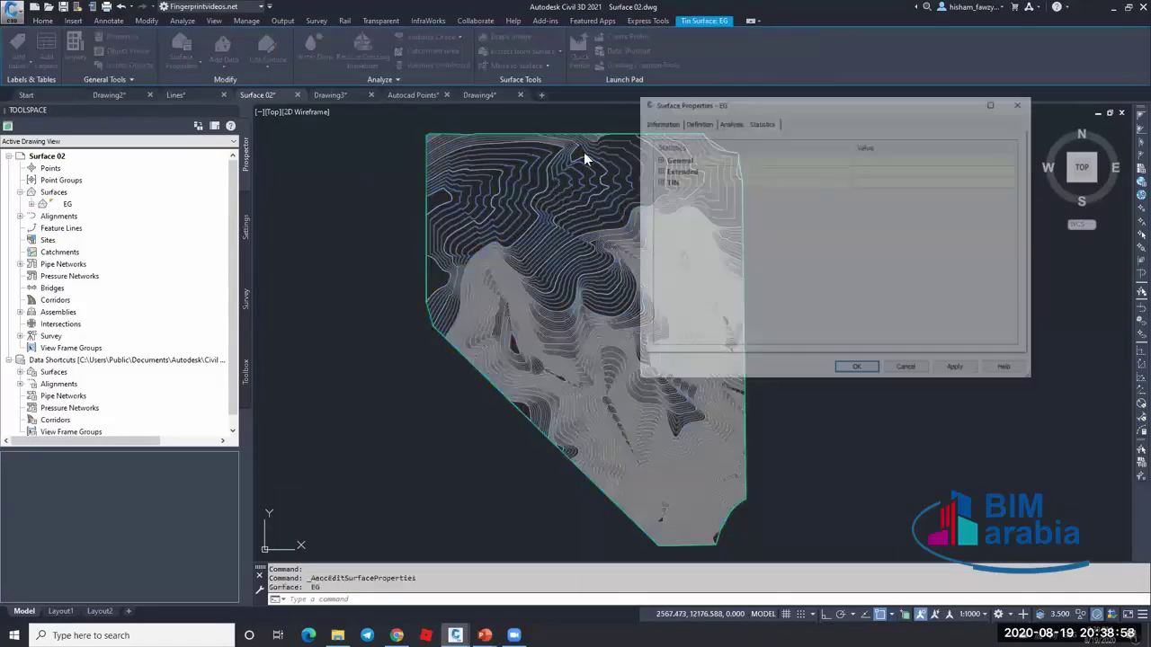
- Show the EG surface's Analysis tab and list the available analysis types
click(729, 122)
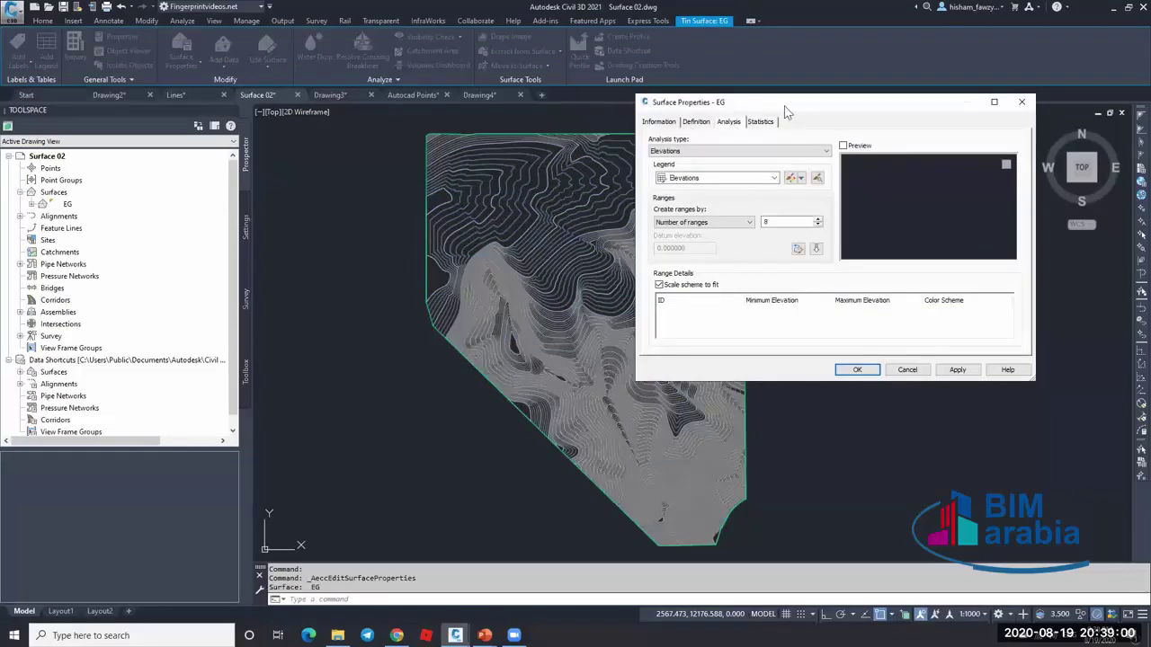
drag(779, 110, 714, 114)
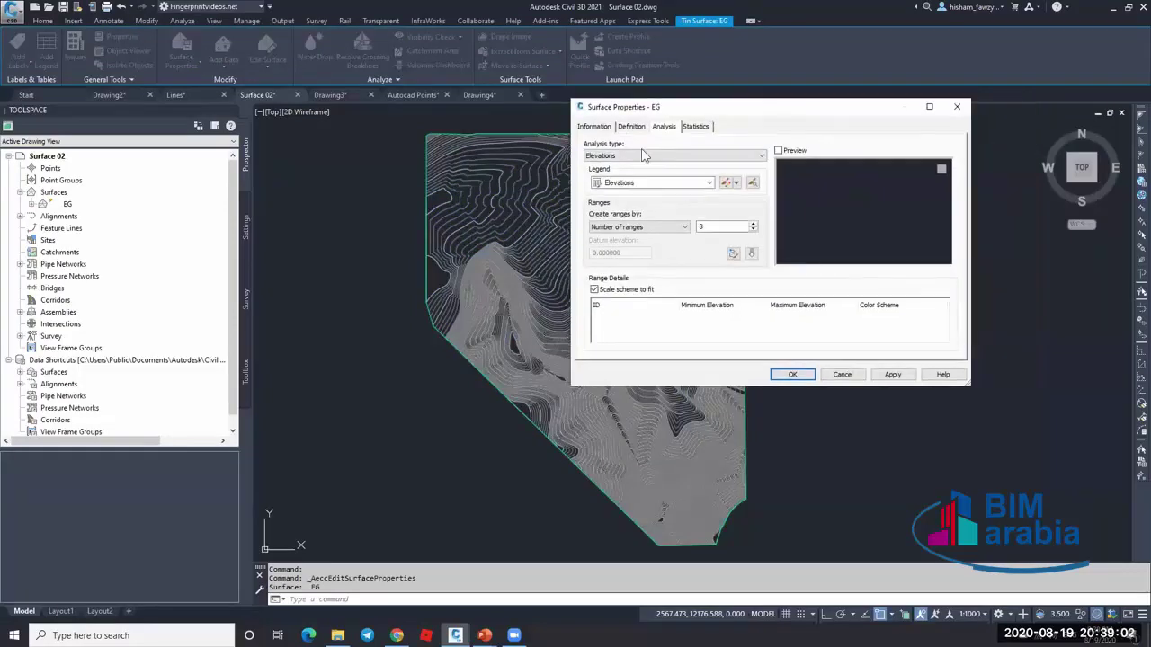
click(655, 154)
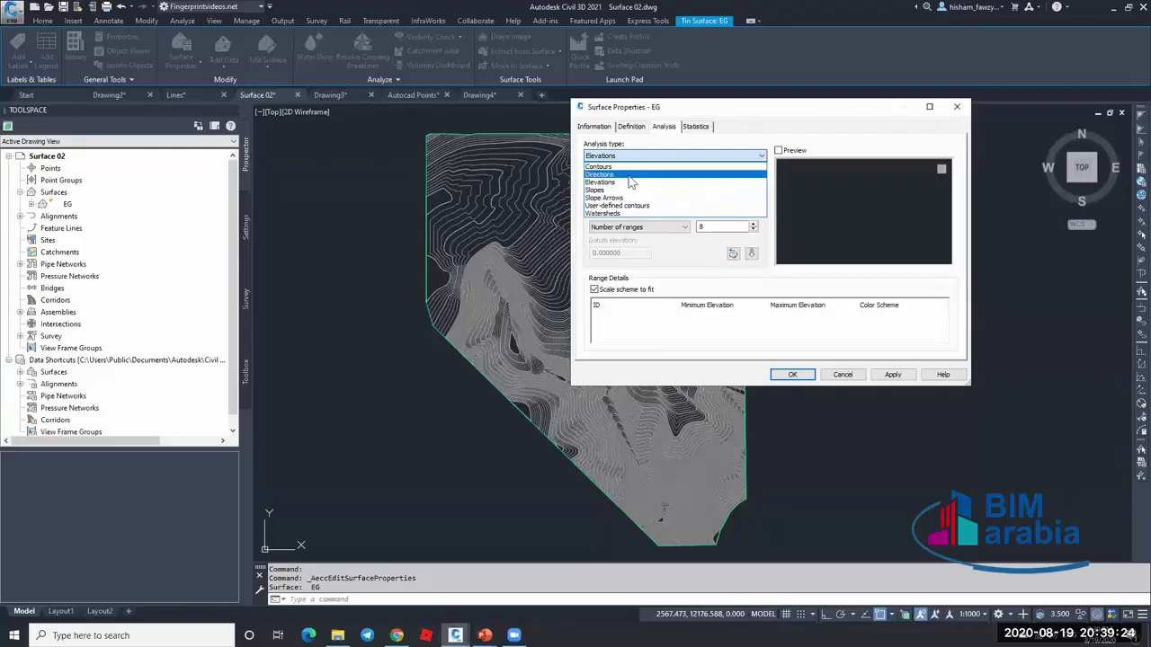
- Run an Elevations analysis with ranges by a 15 m interval from base 1790
click(623, 186)
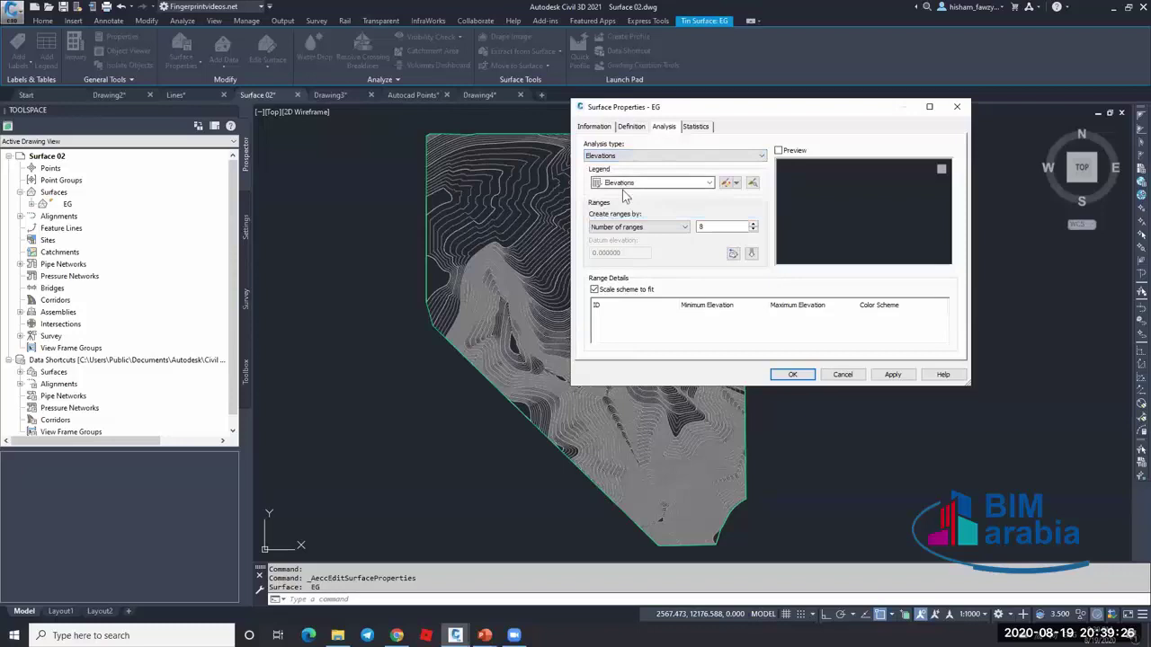
click(660, 228)
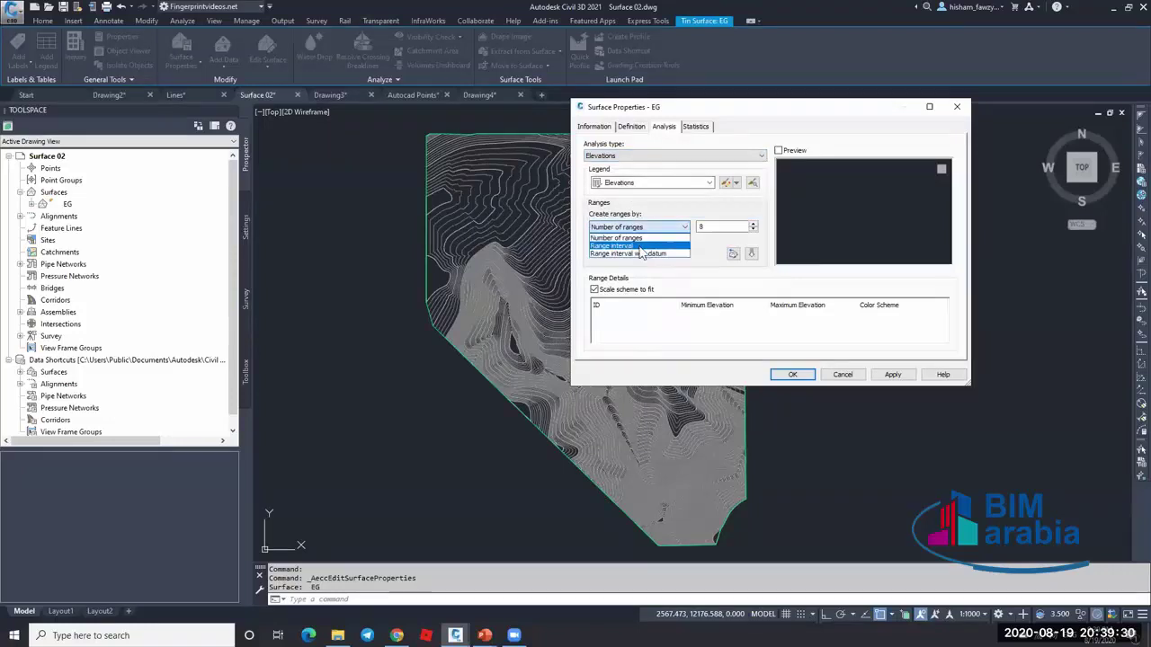
click(612, 246)
click(733, 226)
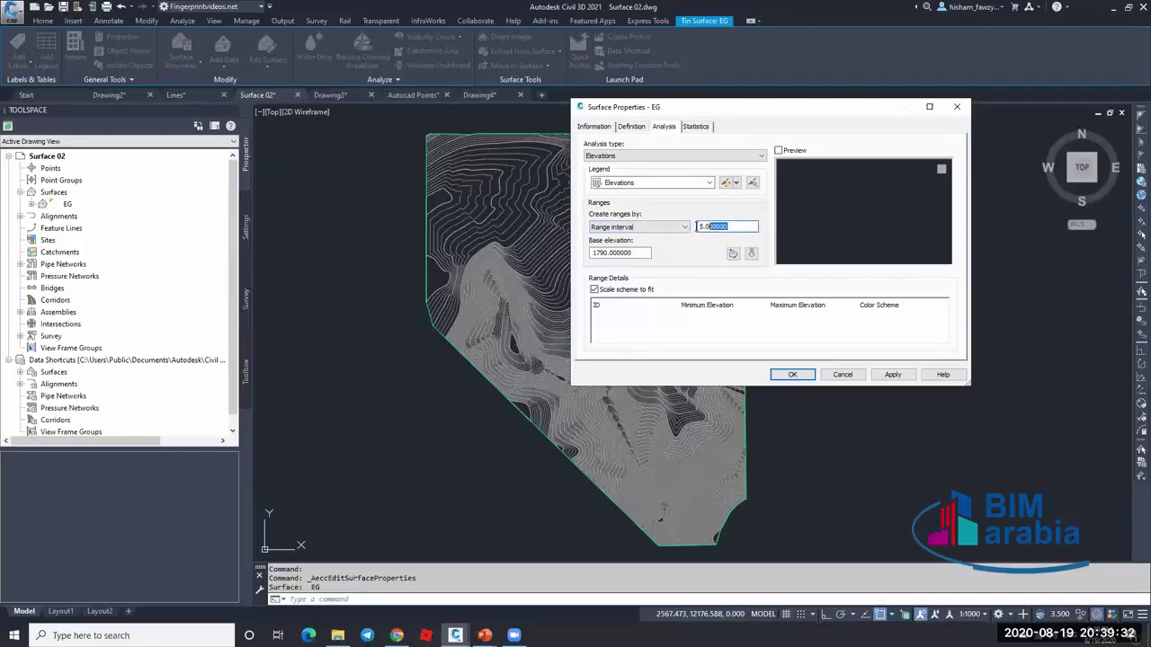
click(599, 252)
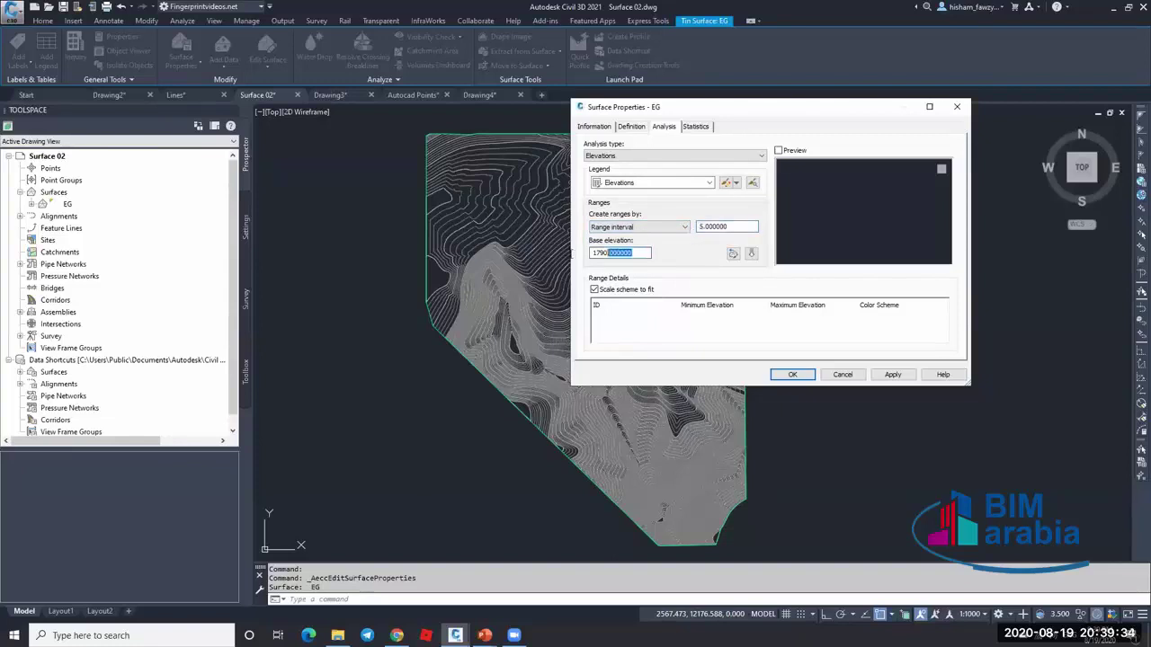
drag(737, 225, 698, 226)
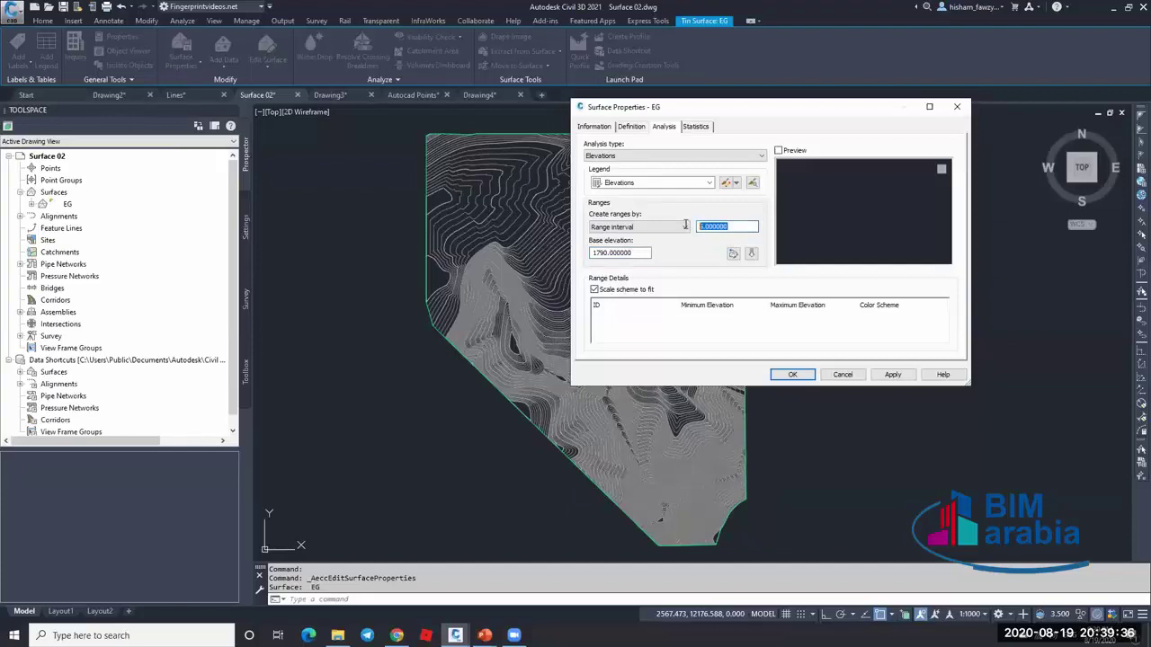
text(15)
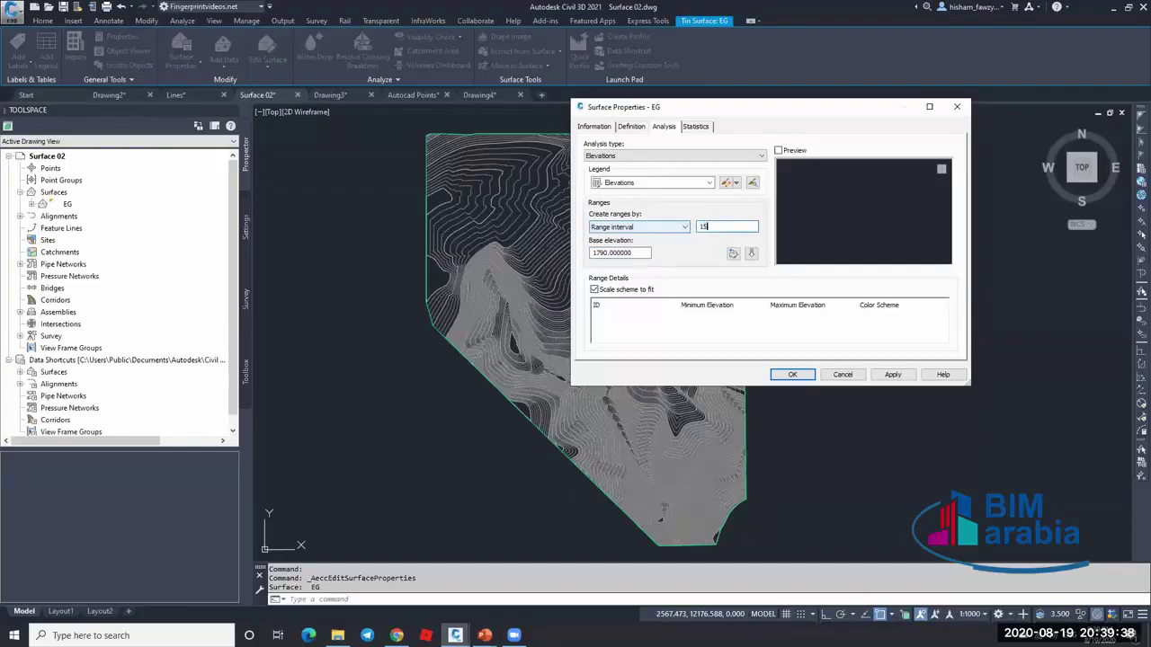
click(753, 256)
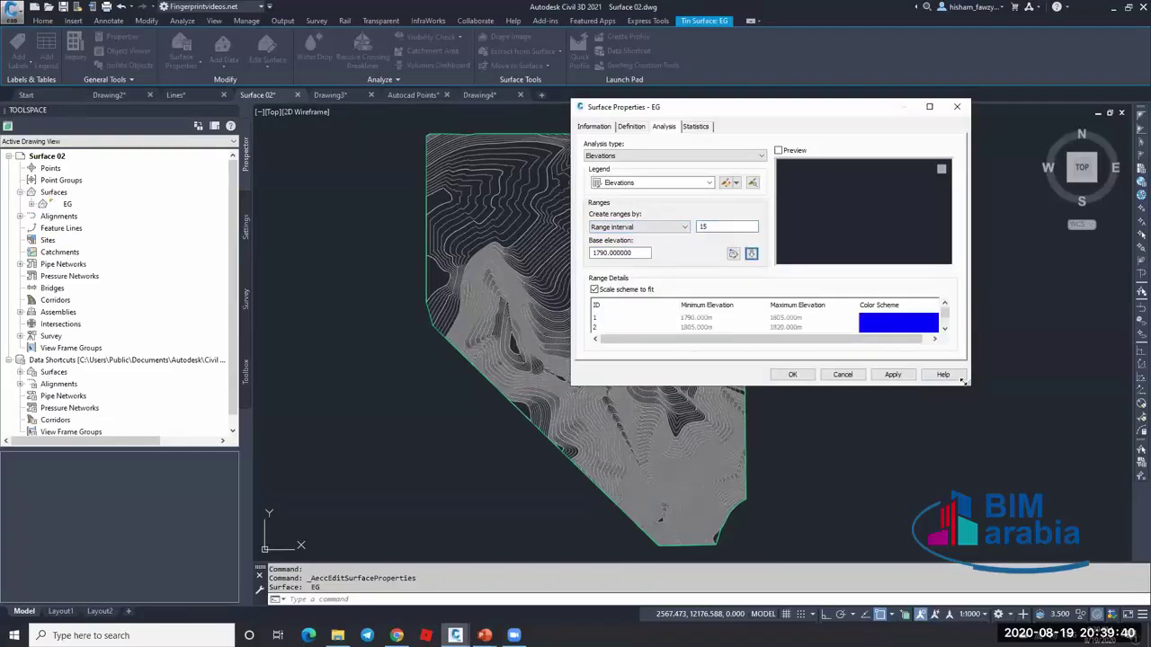
- Enlarge the dialog to review Range Details, then return to the Information tab
drag(800, 386, 800, 545)
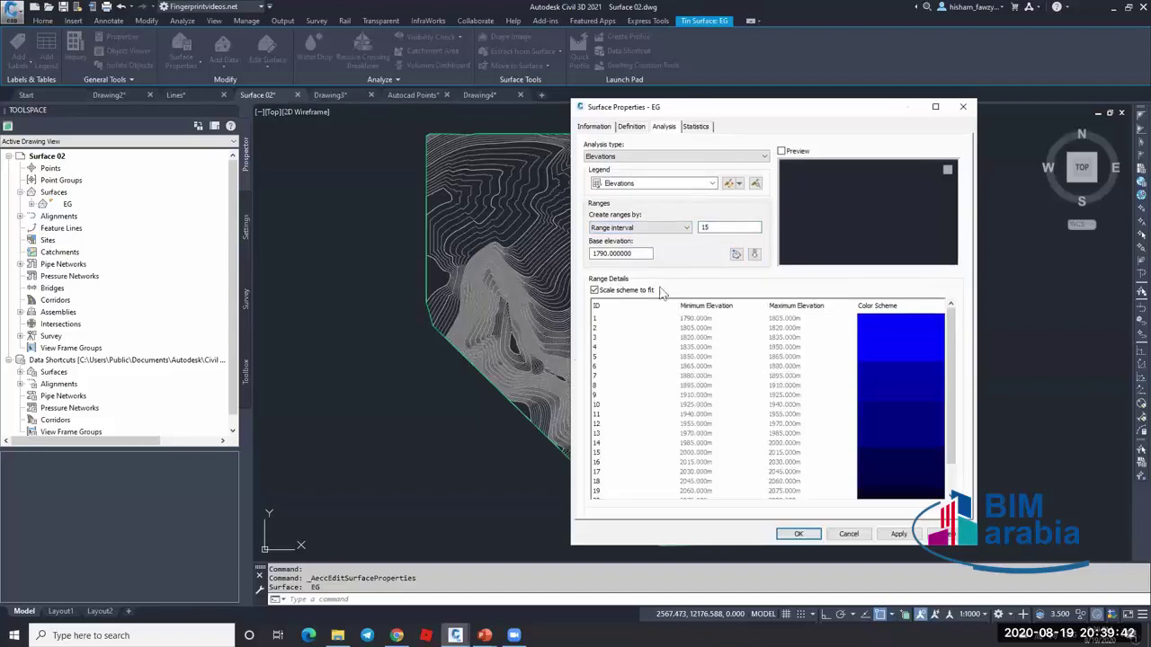
click(796, 329)
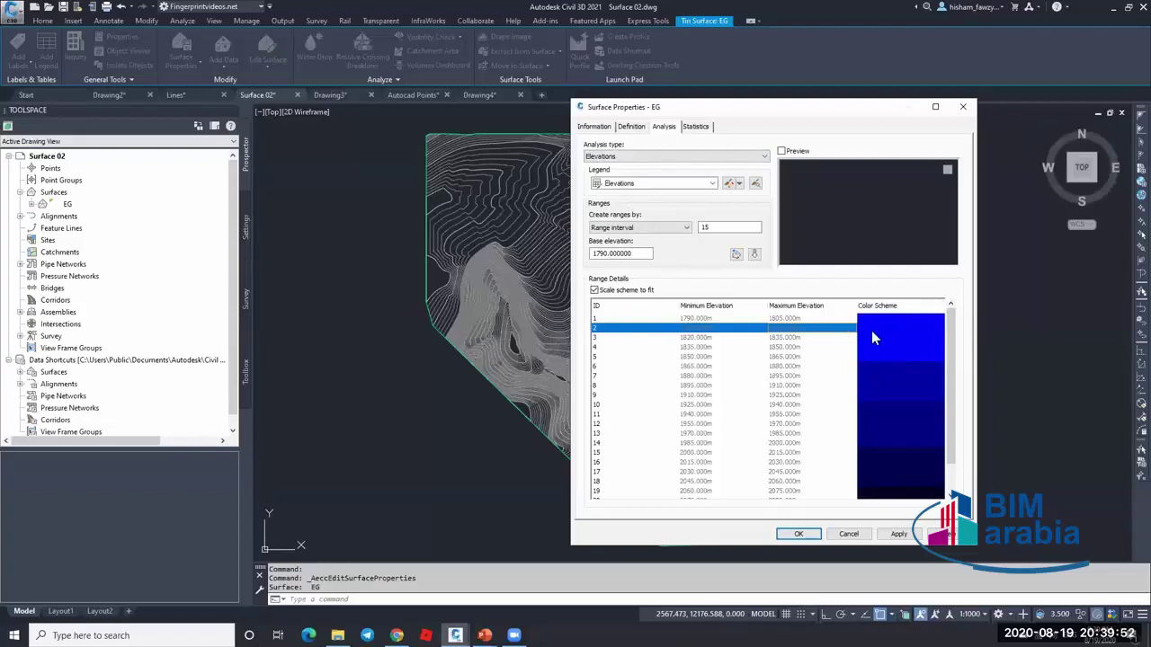
click(593, 126)
- Edit the Contours 1m and 5m (Background) style's Elevations analysis settings
click(656, 249)
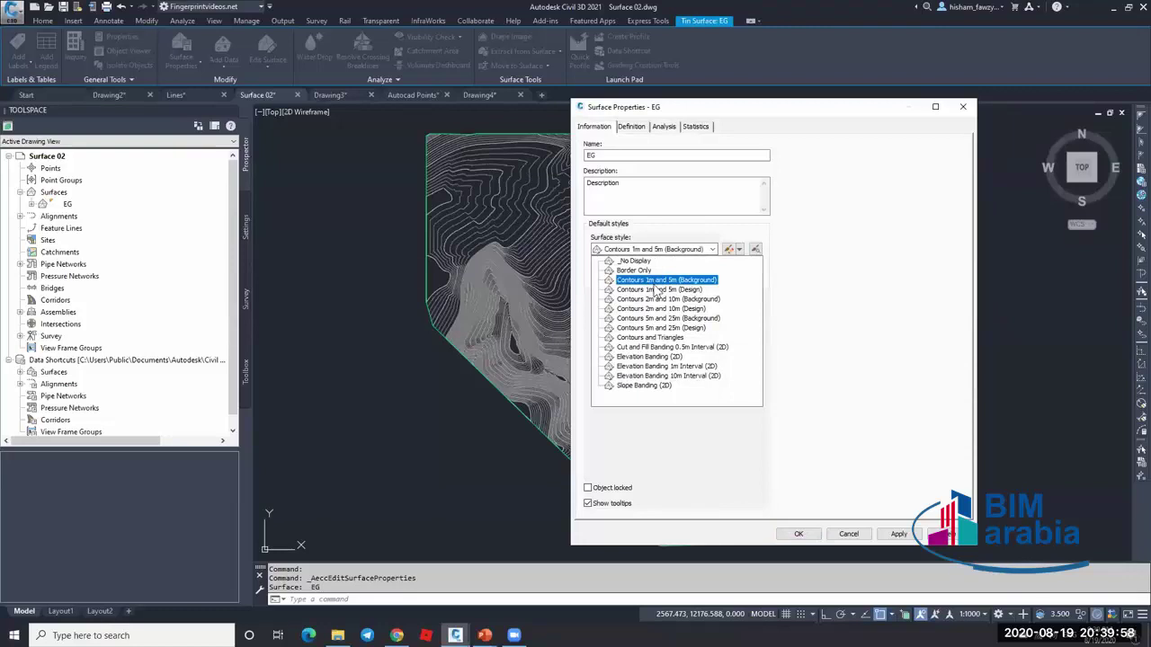
click(655, 282)
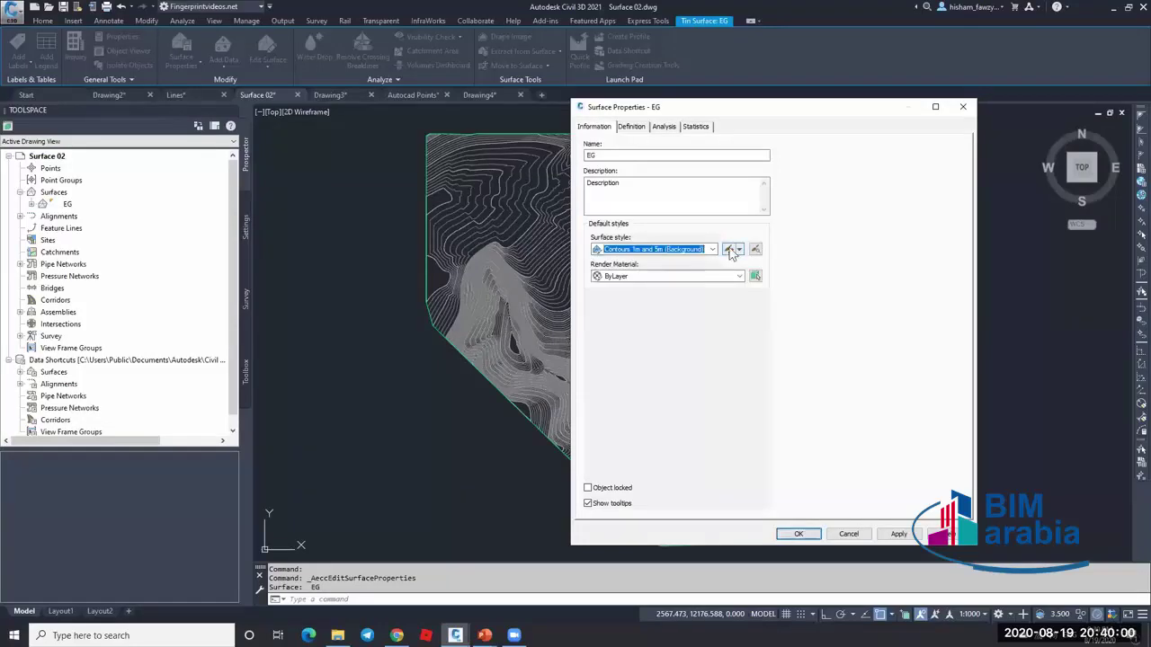
click(730, 250)
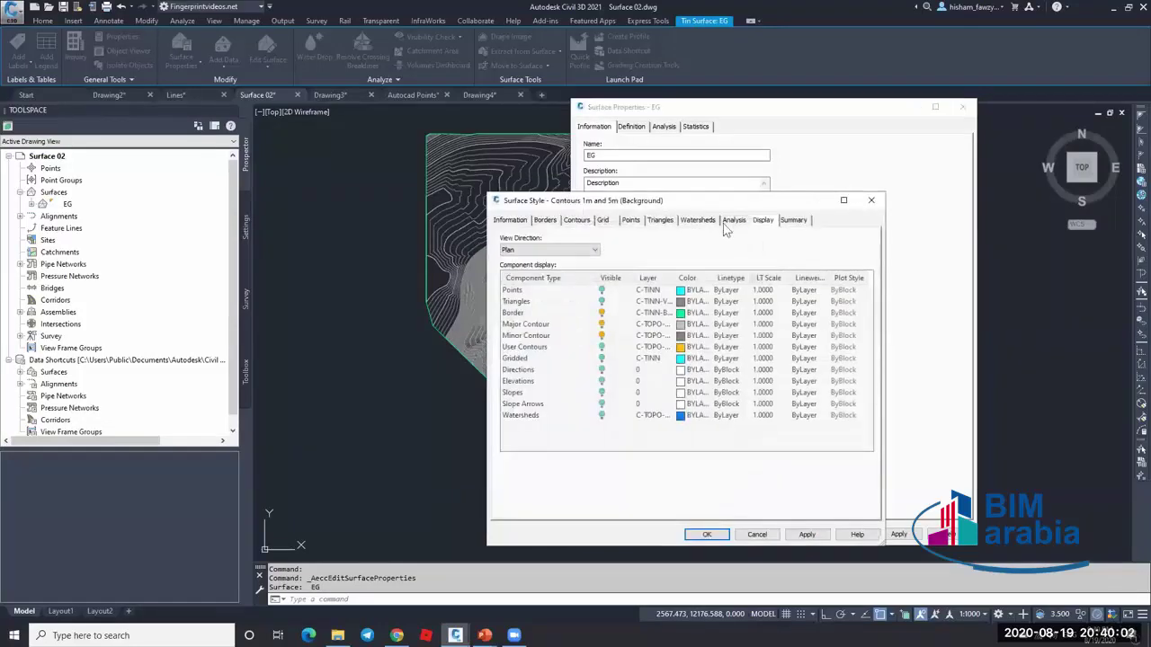
click(733, 222)
drag(726, 198, 732, 150)
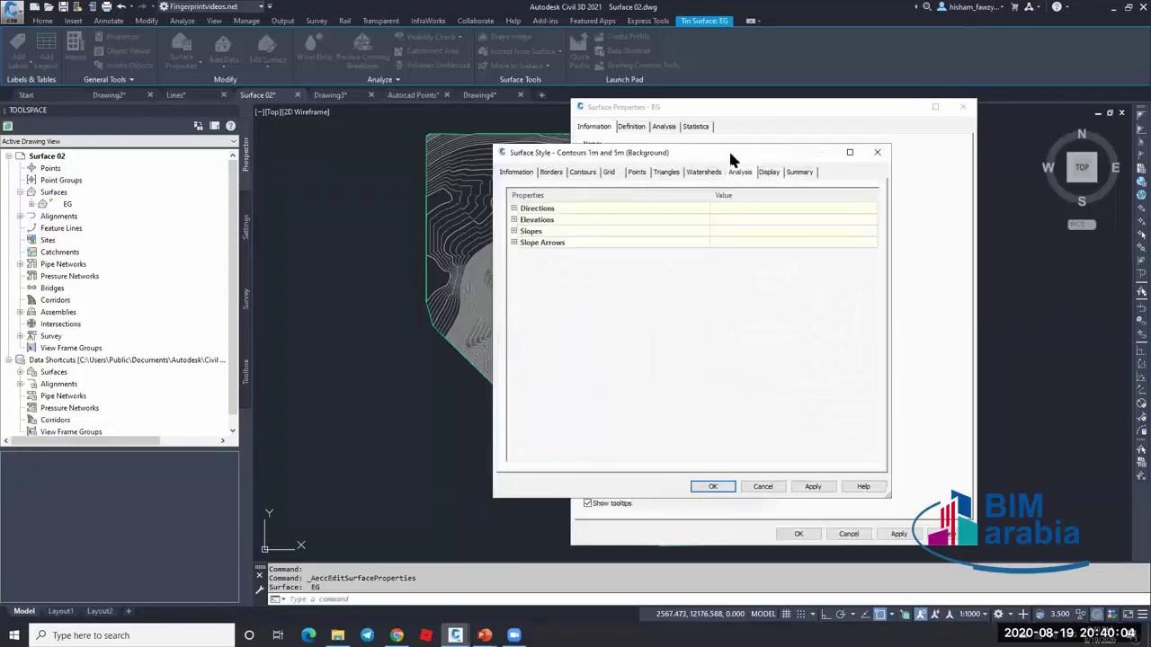
click(514, 220)
click(595, 245)
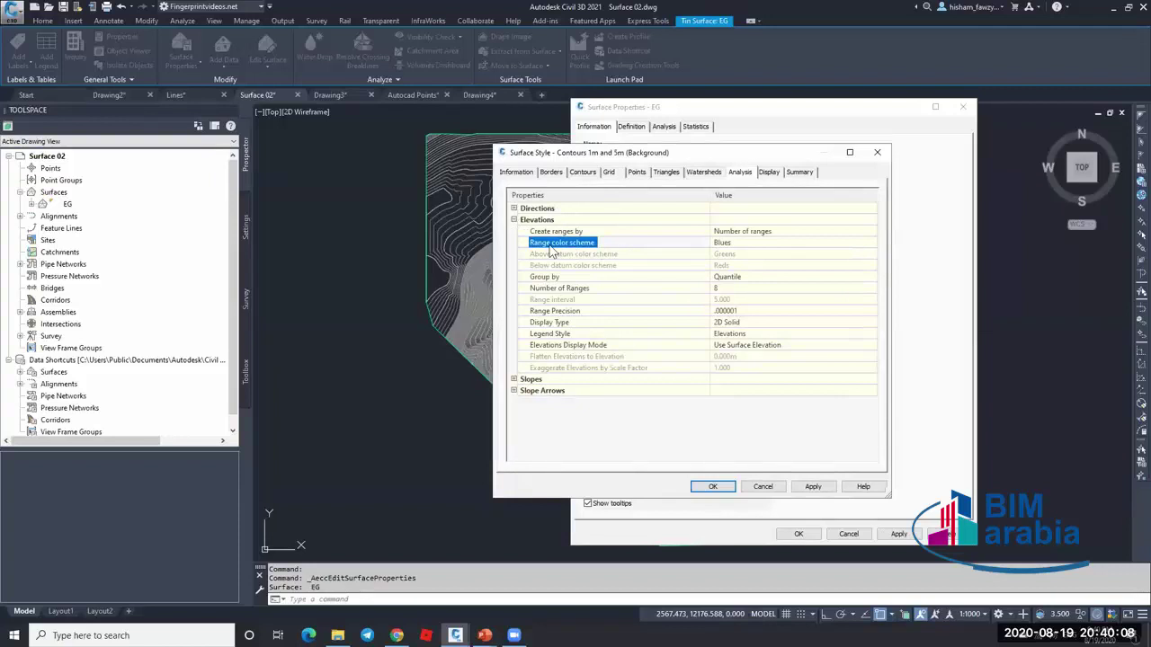
- Set the Elevations range colour scheme to Land and confirm the style
click(747, 241)
click(747, 241)
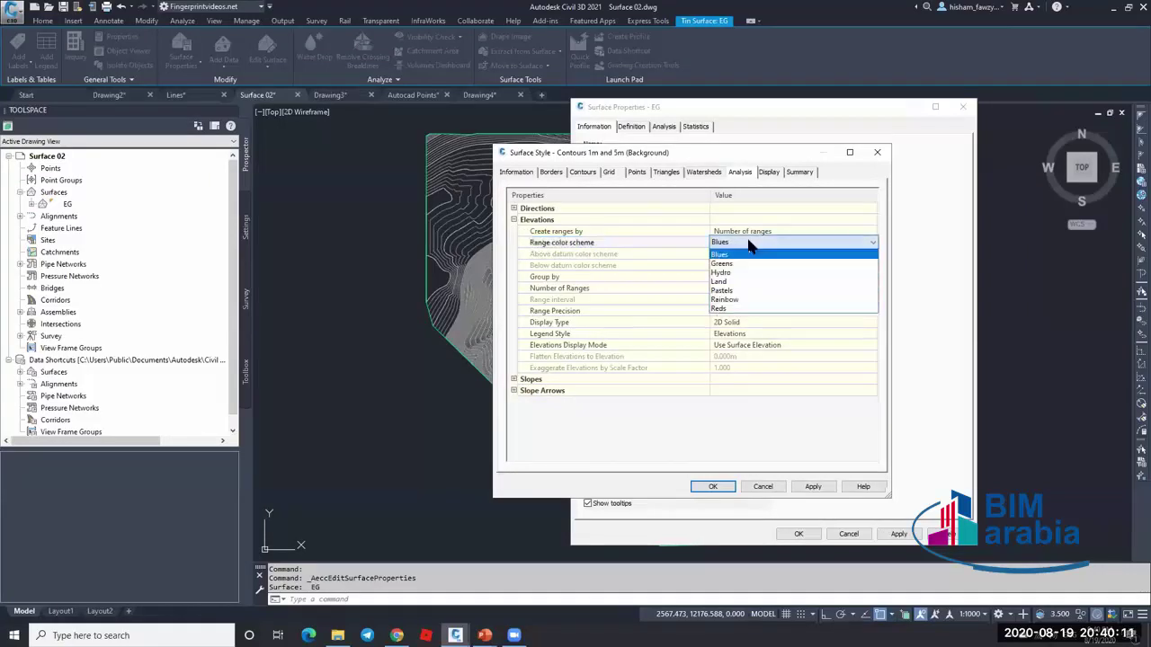
click(746, 300)
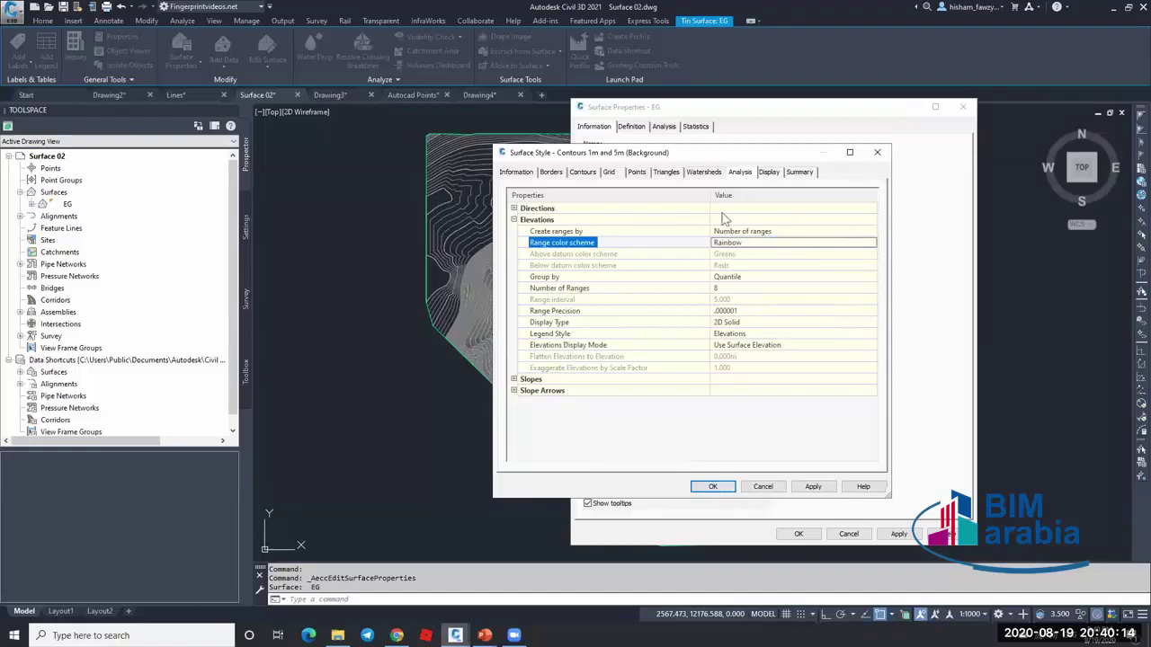
click(751, 245)
click(752, 242)
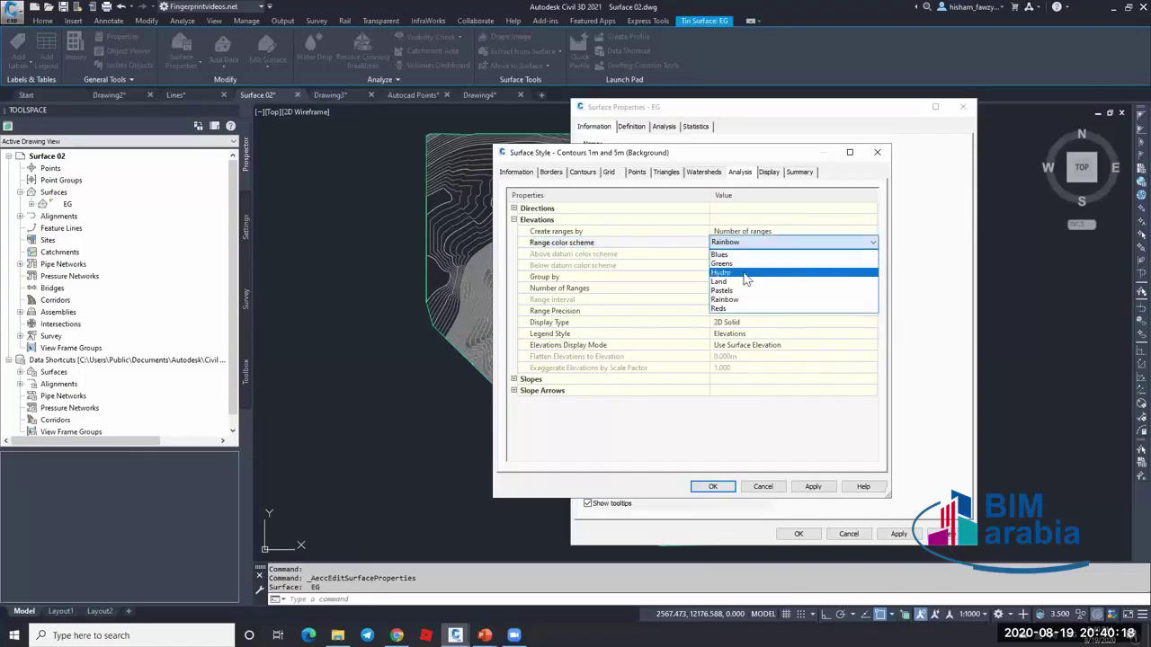
click(736, 281)
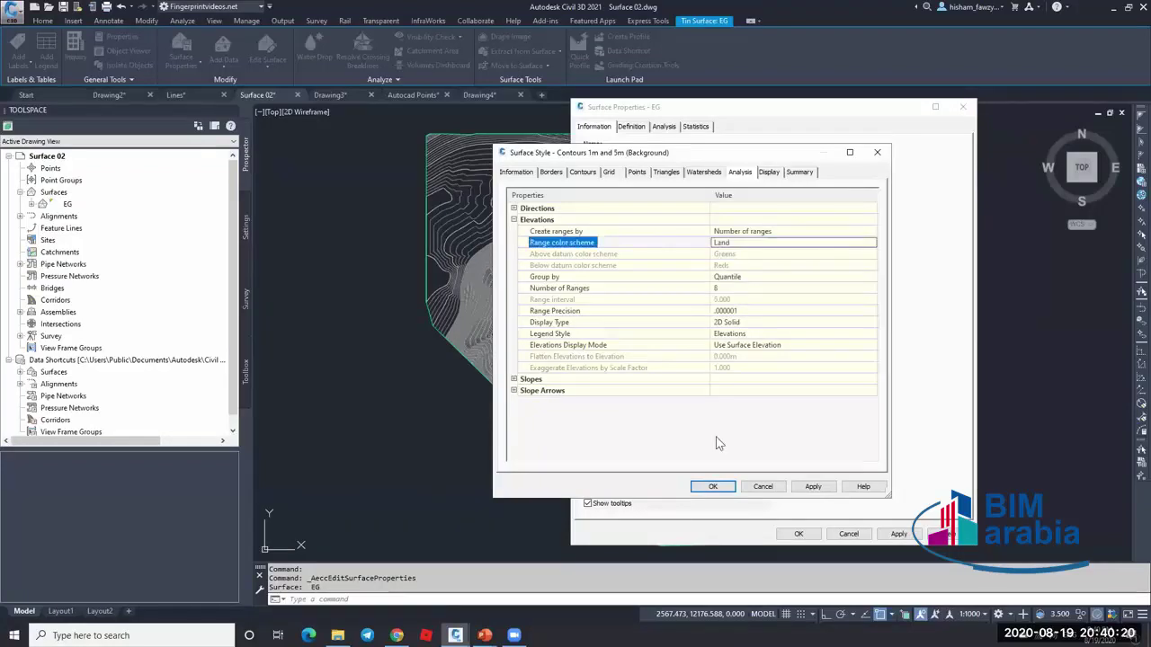
click(712, 486)
- Rerun the elevation analysis in Land colours, apply, and reselect the EG surface
click(666, 127)
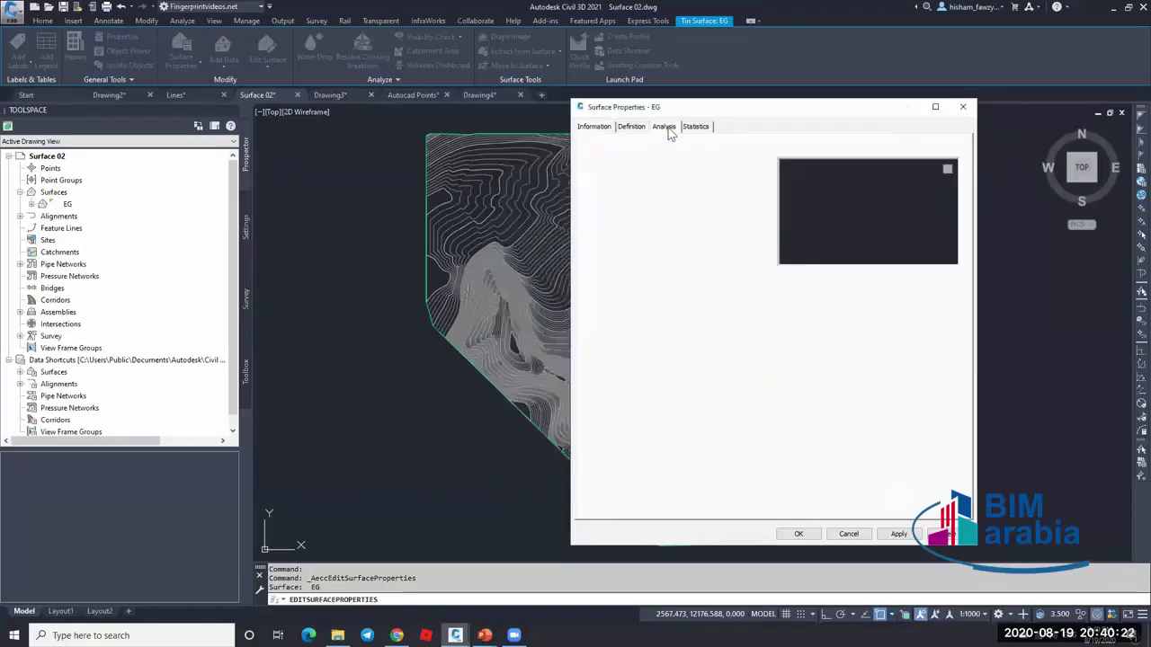
click(754, 254)
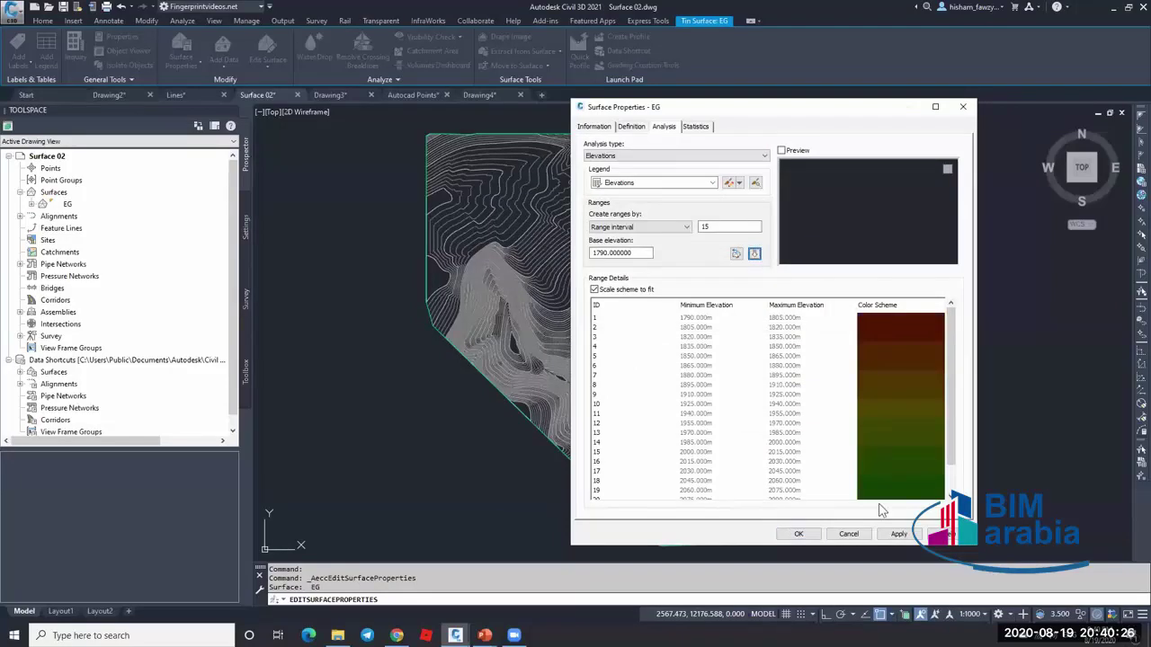
click(798, 534)
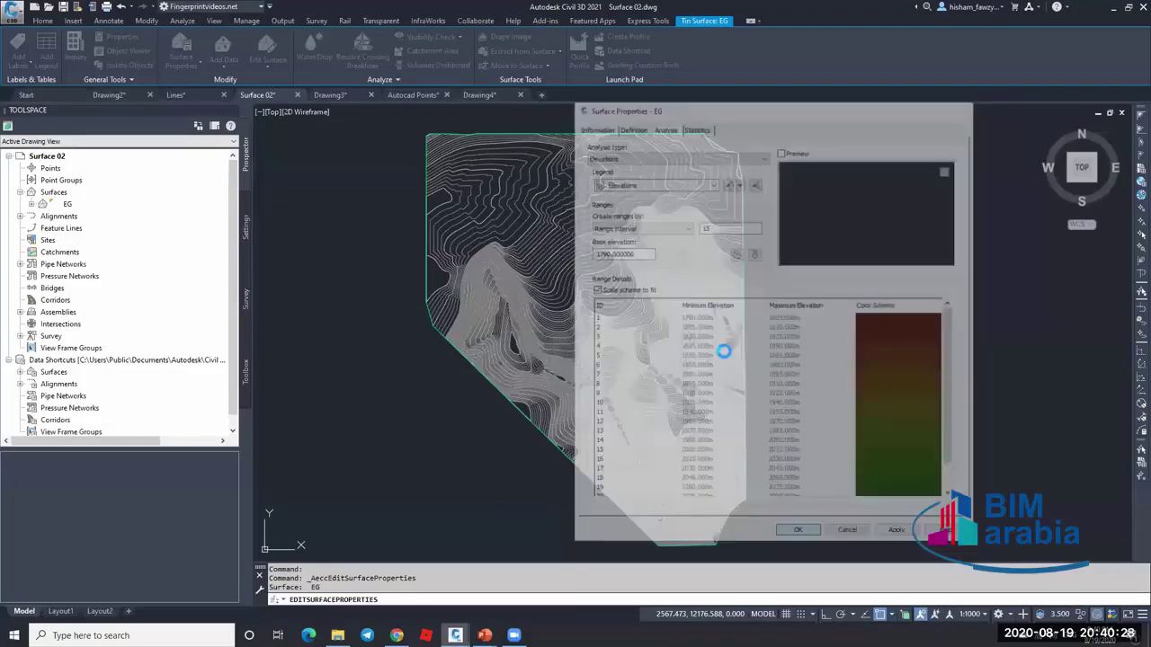
scroll(645, 212, up, 5)
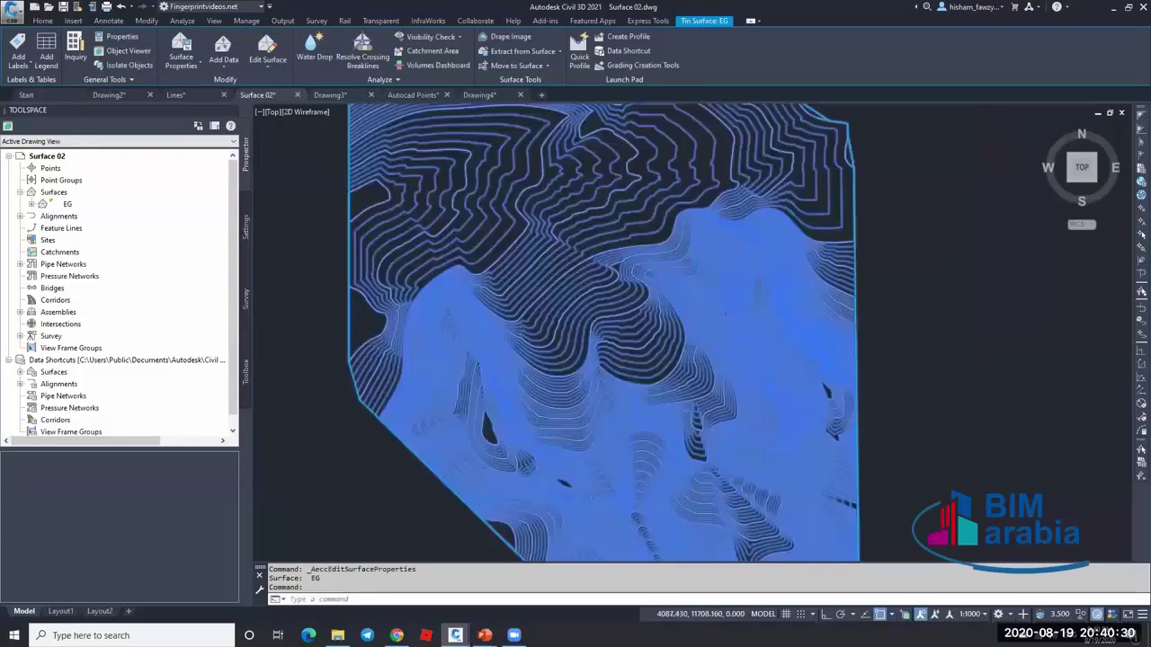
scroll(645, 212, down, 4)
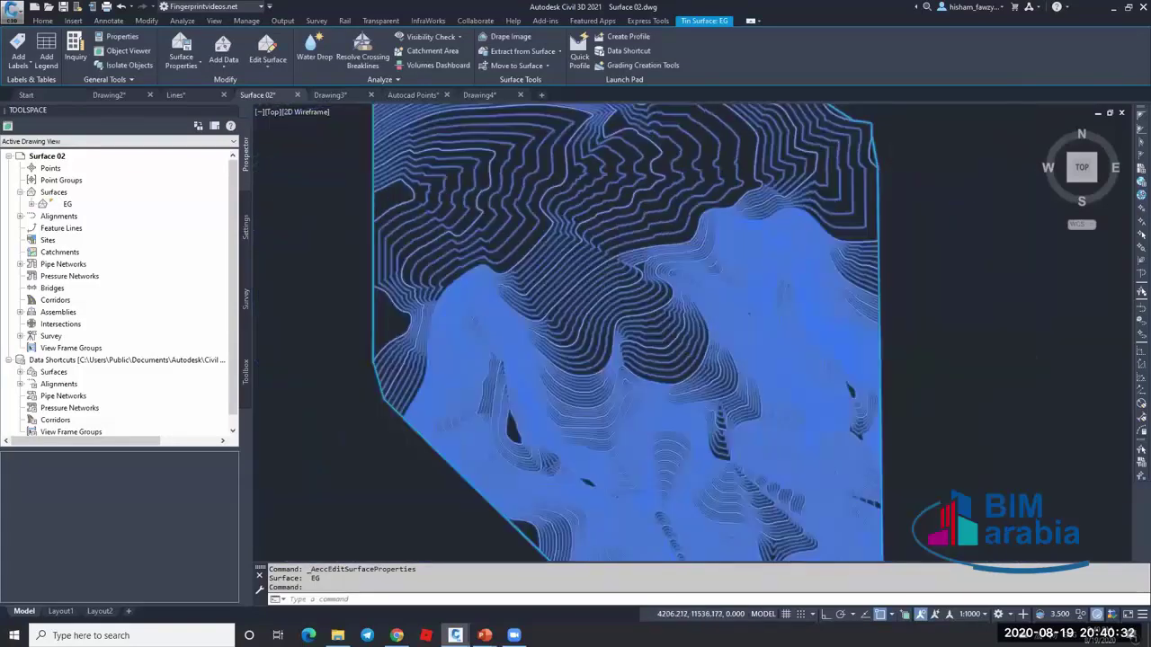
key(Escape)
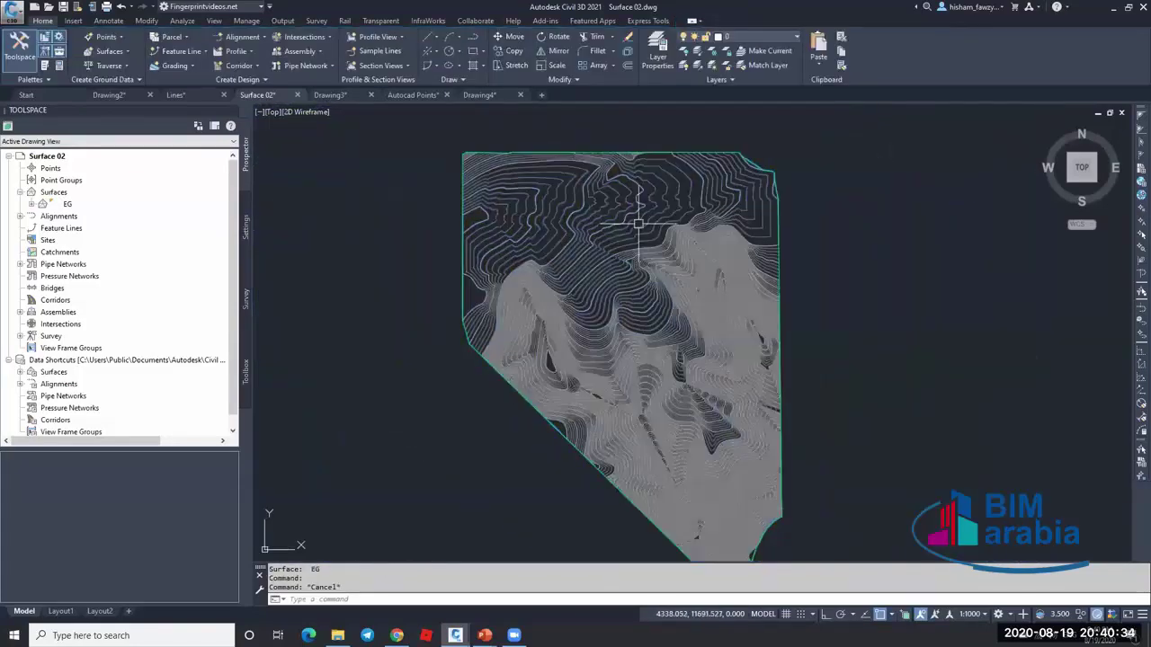
click(636, 228)
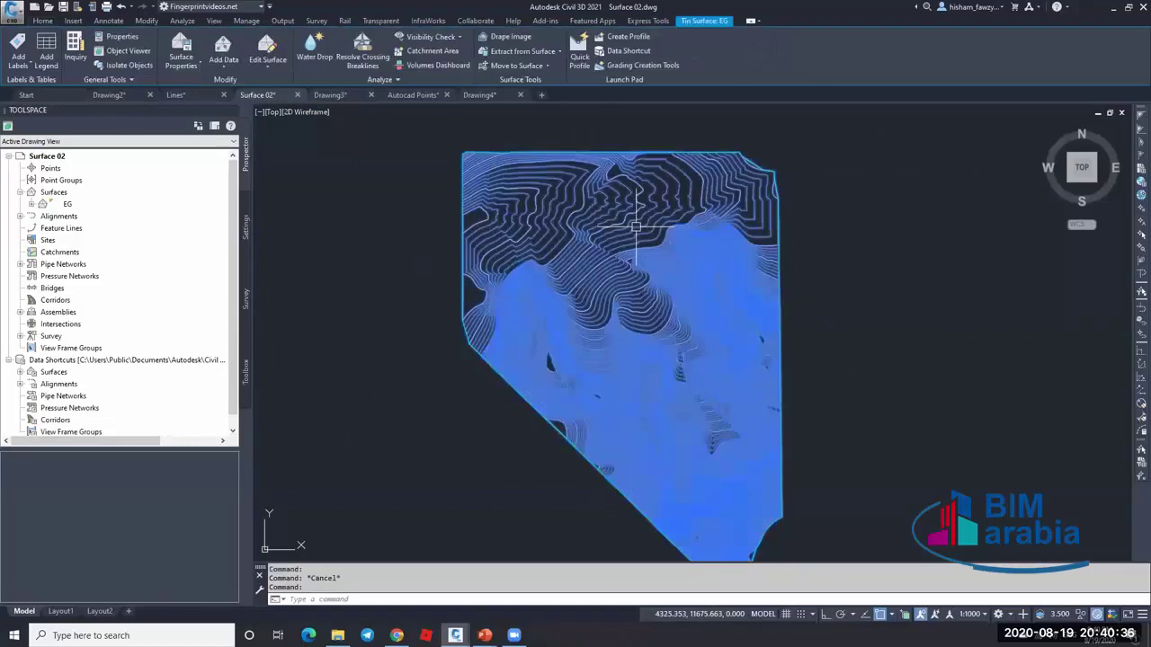
right_click(636, 227)
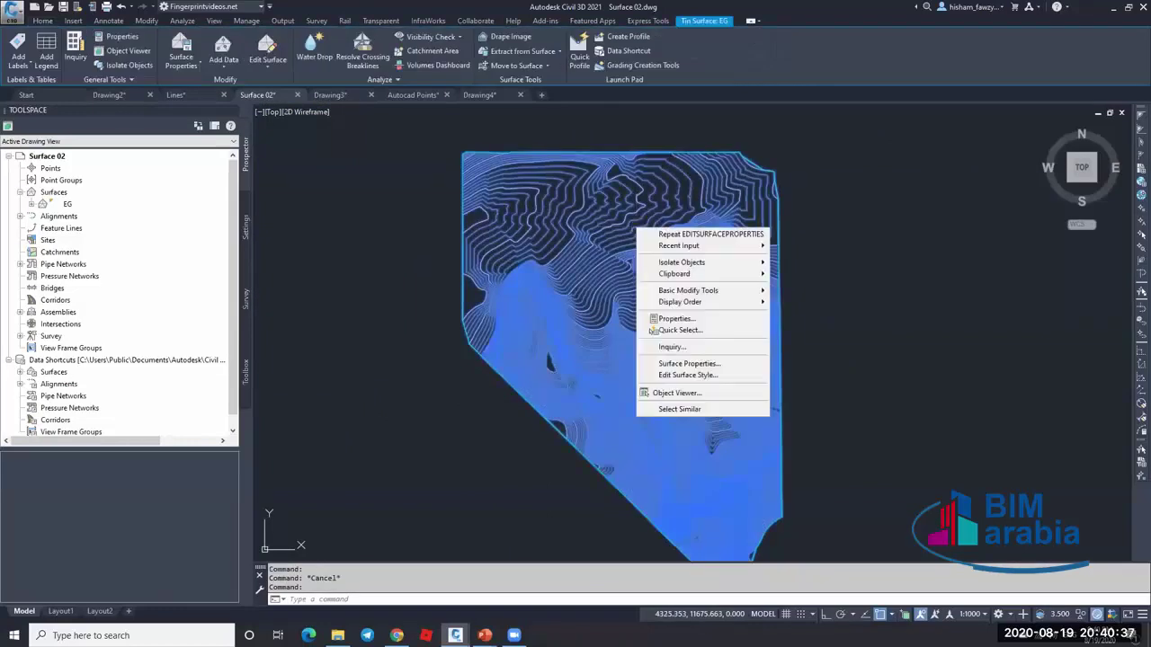
- Turn on the Elevations component display in the EG surface style
click(689, 376)
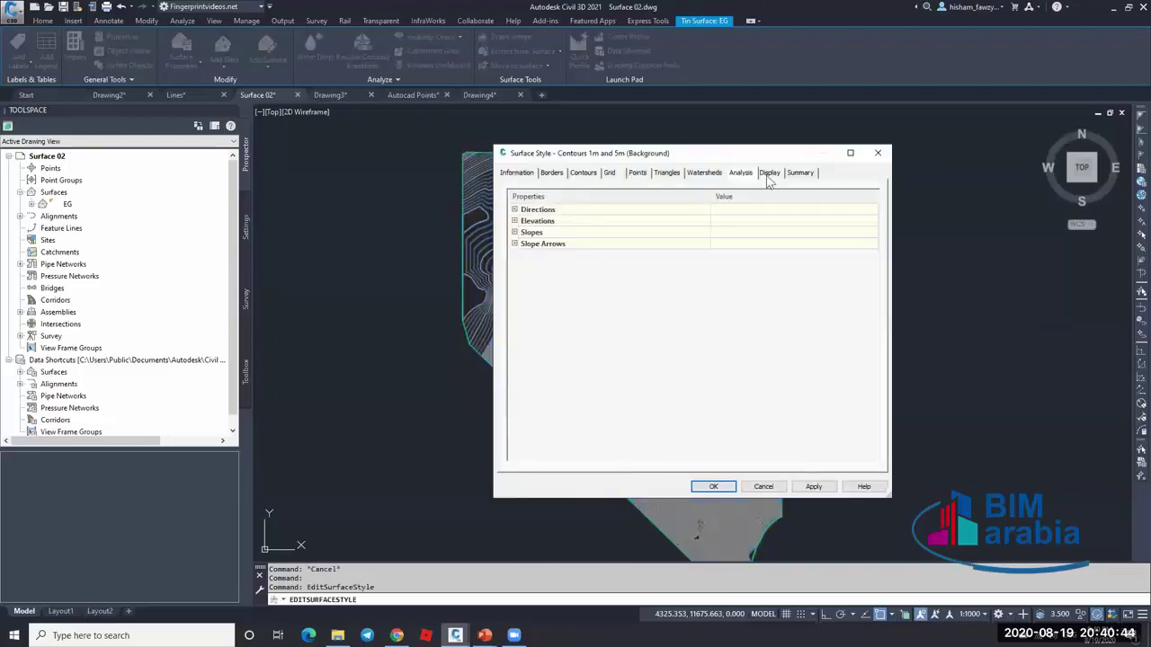
click(768, 175)
click(515, 334)
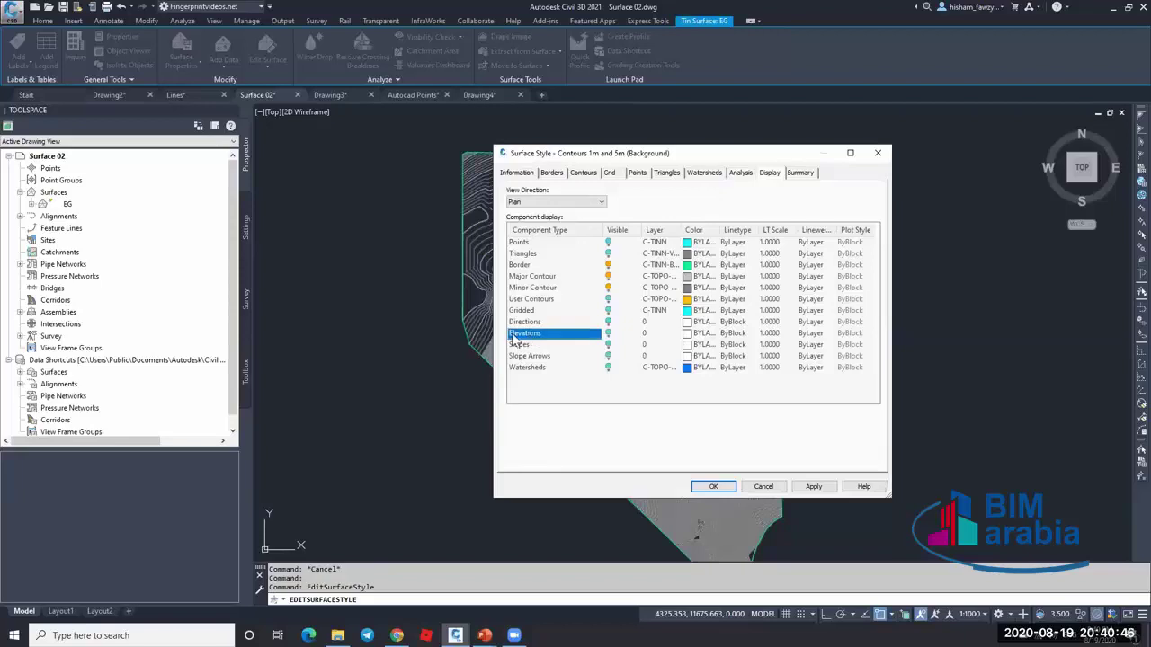
click(607, 335)
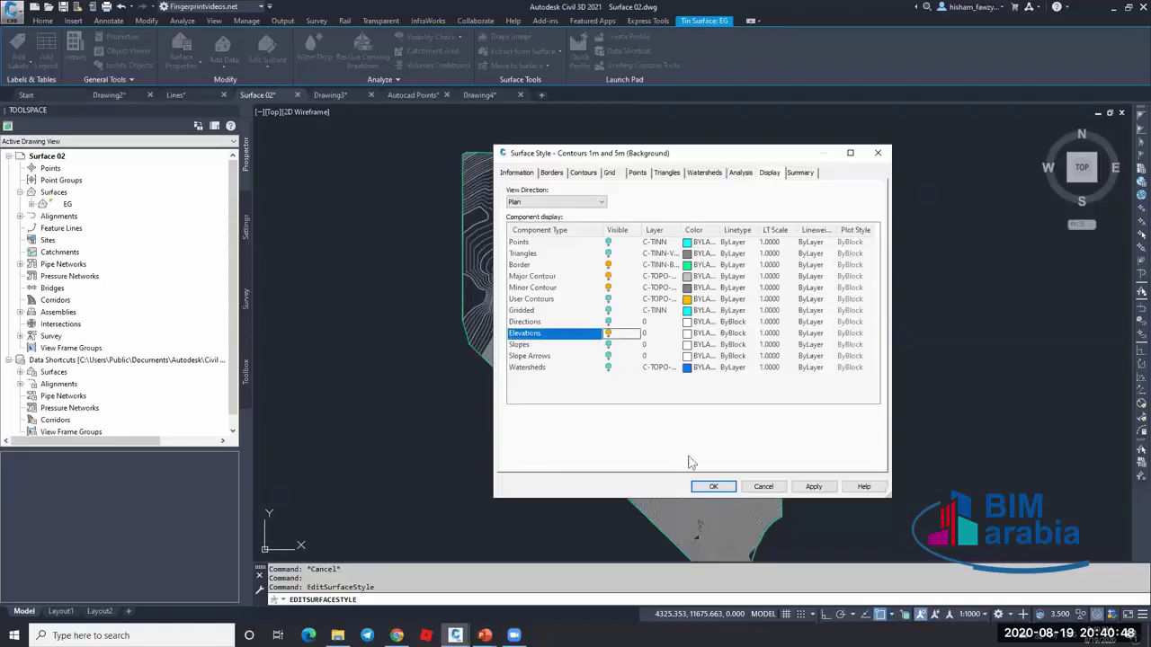
click(706, 486)
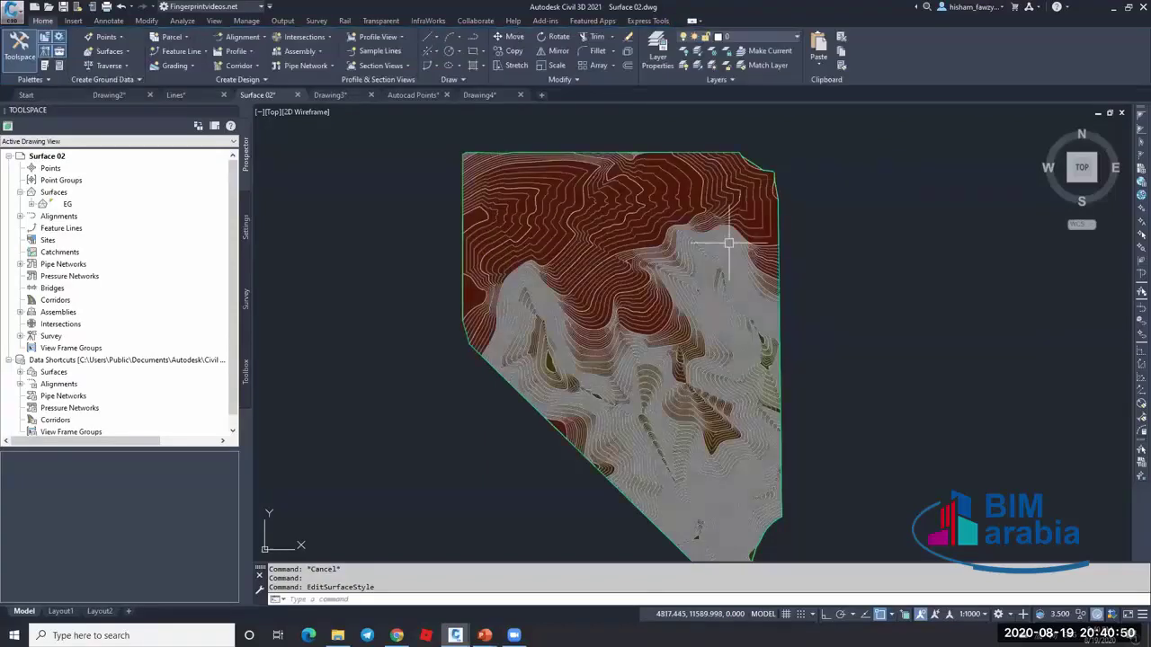
- Change the style's Elevations range colour scheme to Rainbow
key(Escape)
scroll(598, 290, up, 4)
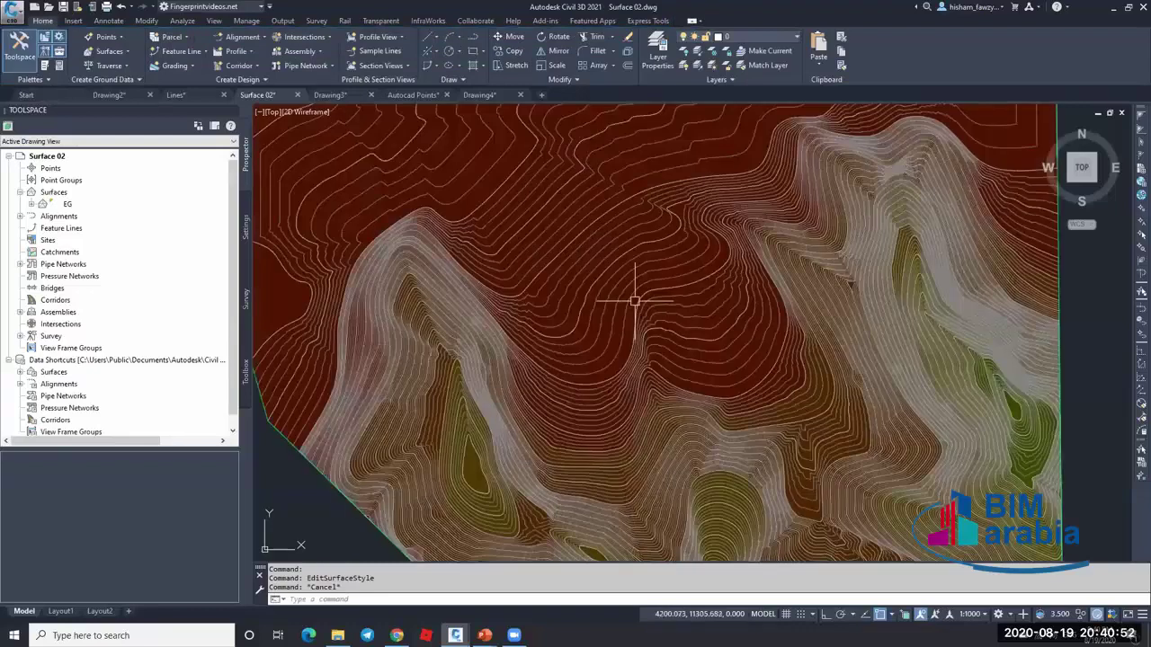
scroll(647, 284, down, 5)
scroll(698, 276, up, 5)
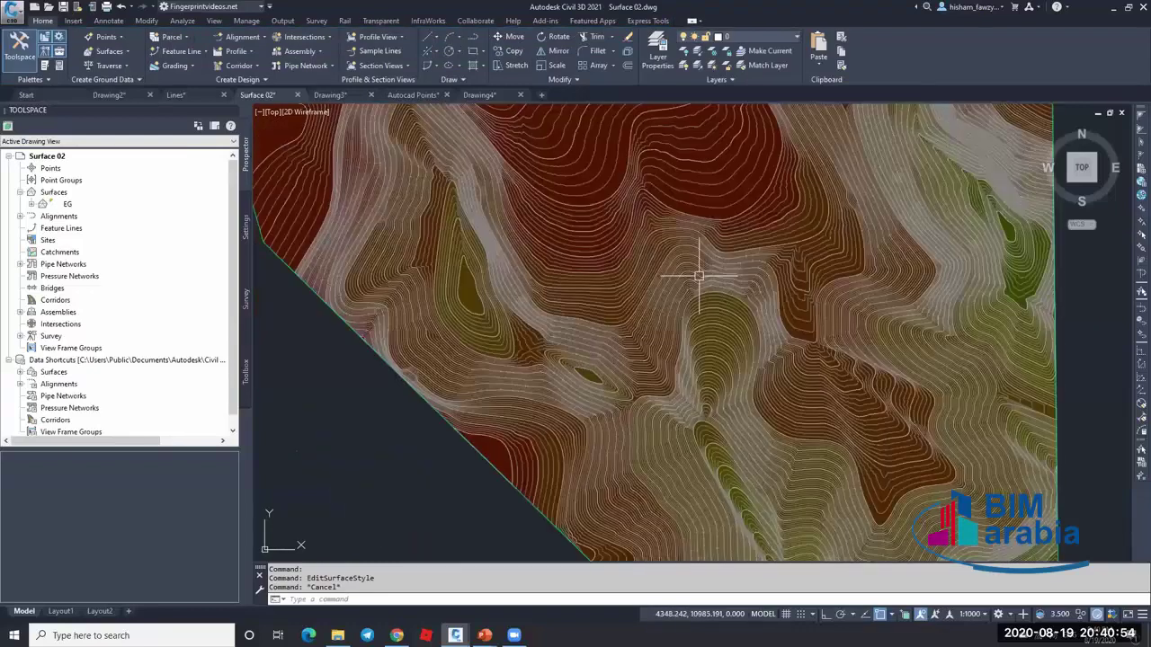
click(591, 205)
right_click(593, 213)
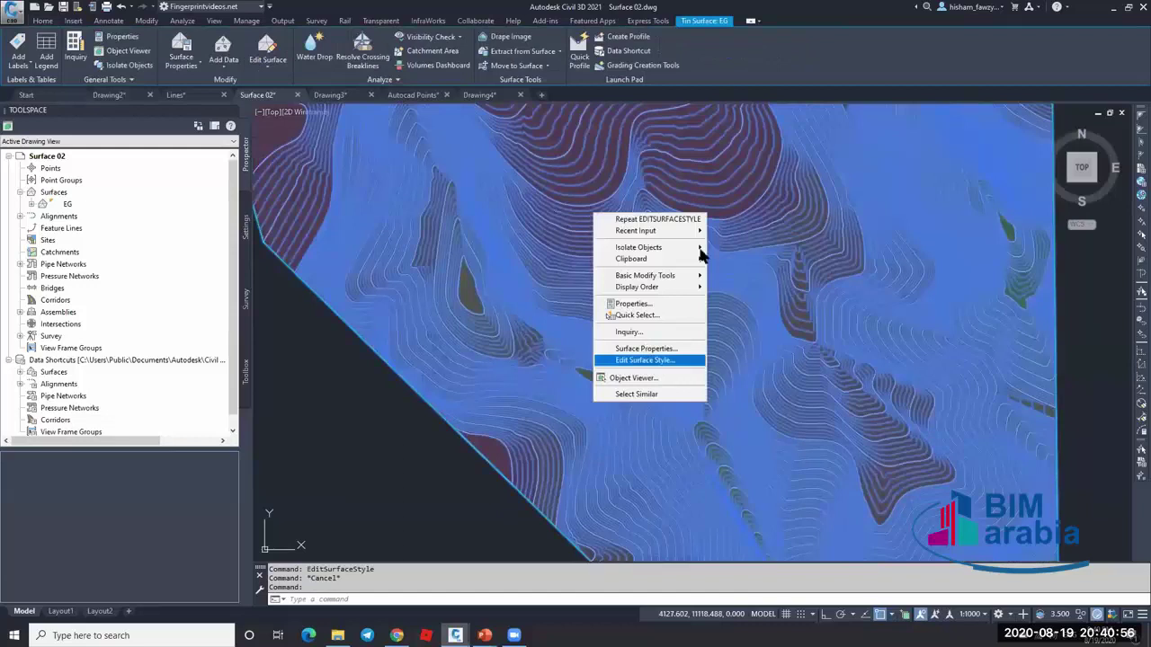
click(645, 359)
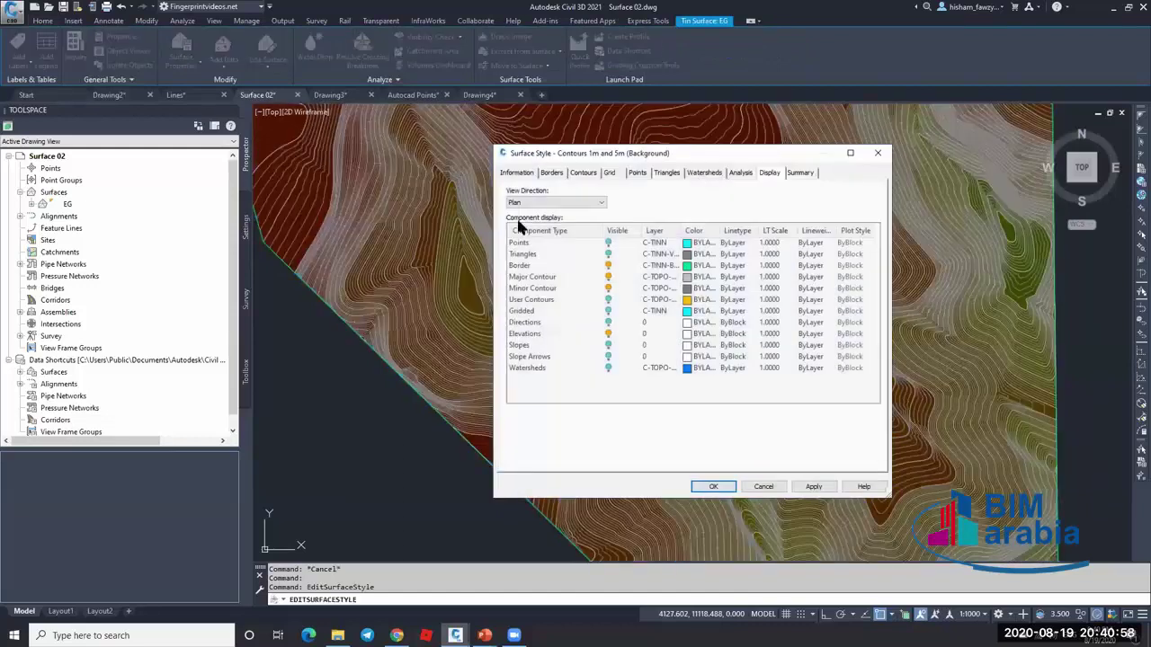
click(740, 172)
click(752, 243)
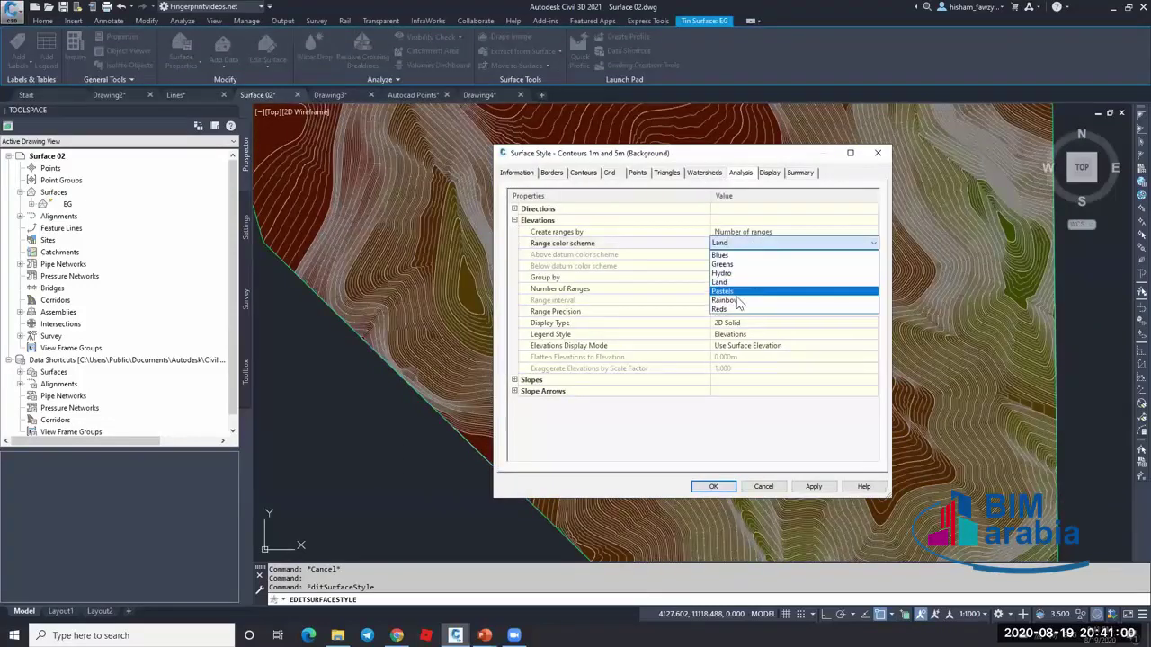
click(724, 301)
click(714, 486)
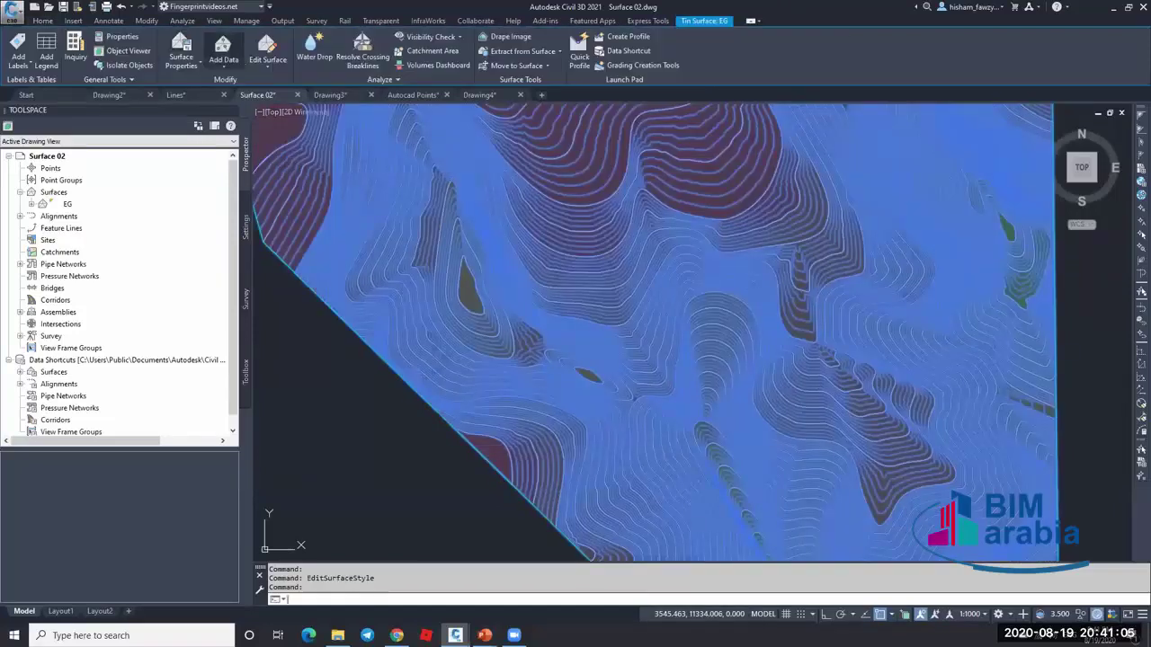
- Rerun the EG elevation analysis to apply the Rainbow colours
click(181, 50)
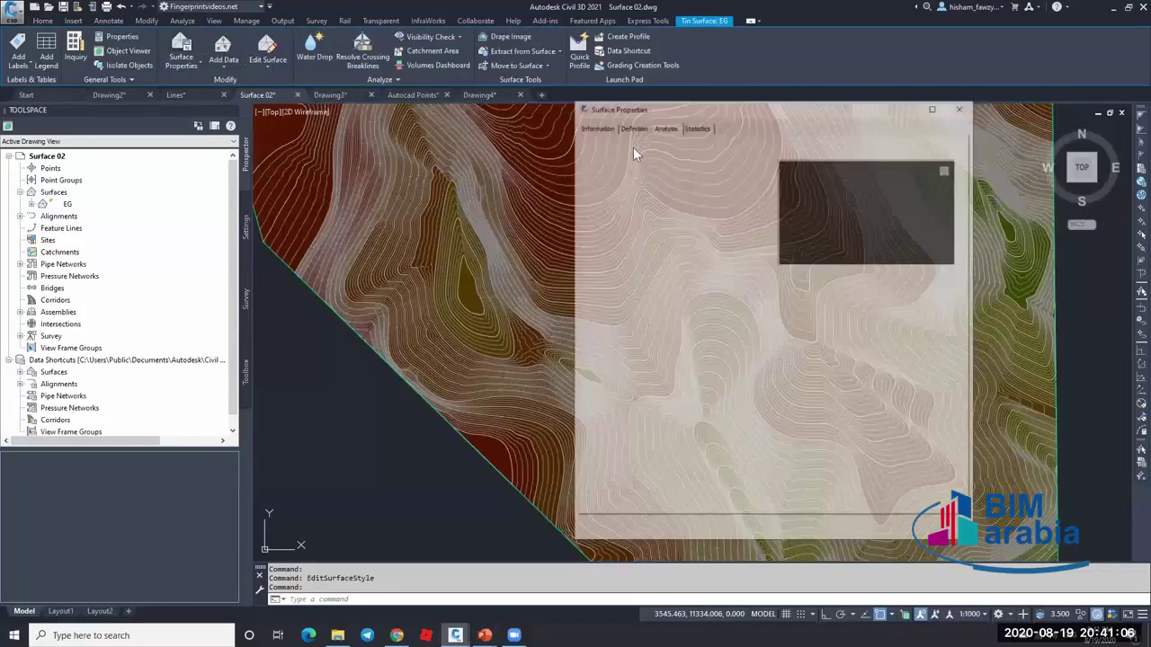
click(755, 256)
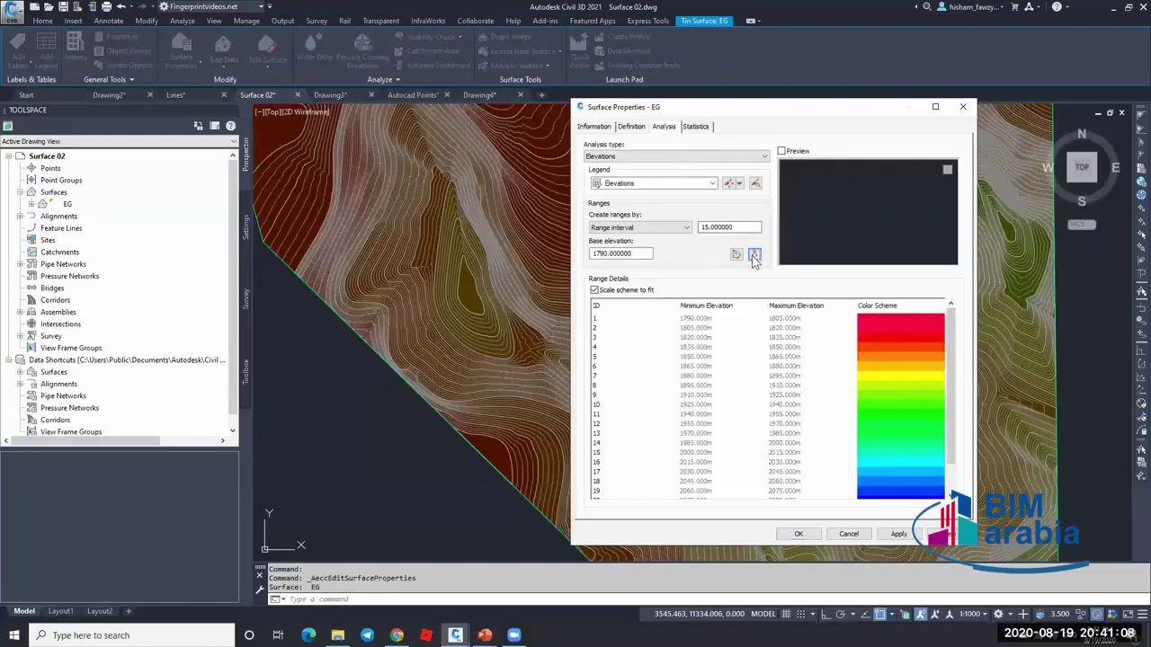
click(798, 534)
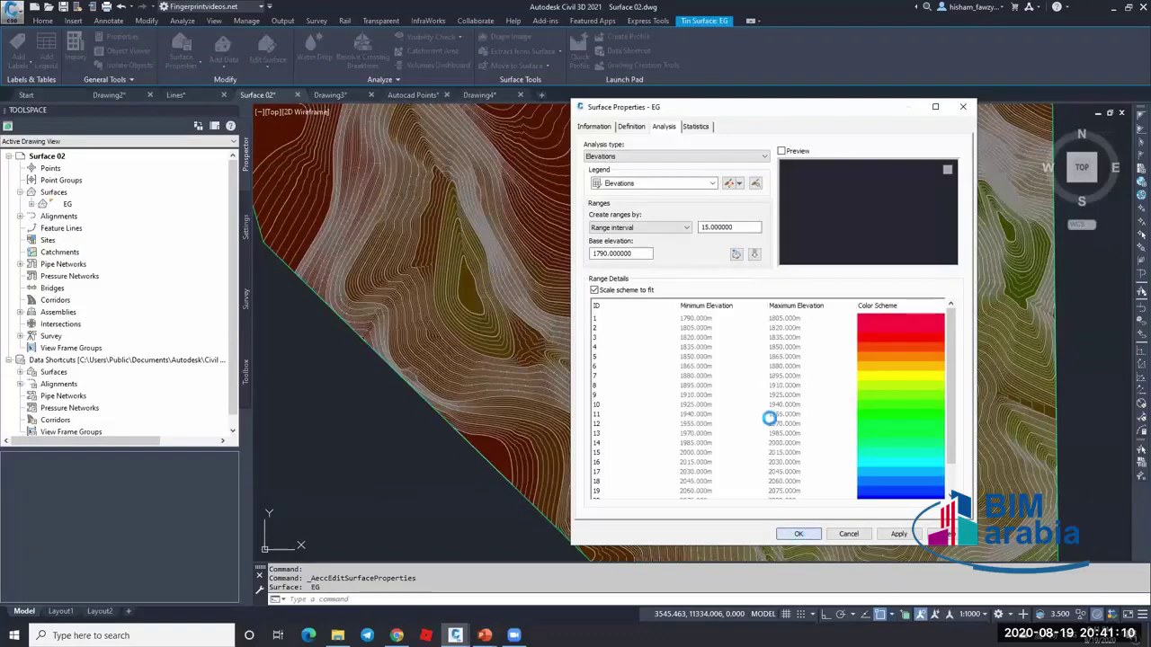
scroll(835, 308, down, 5)
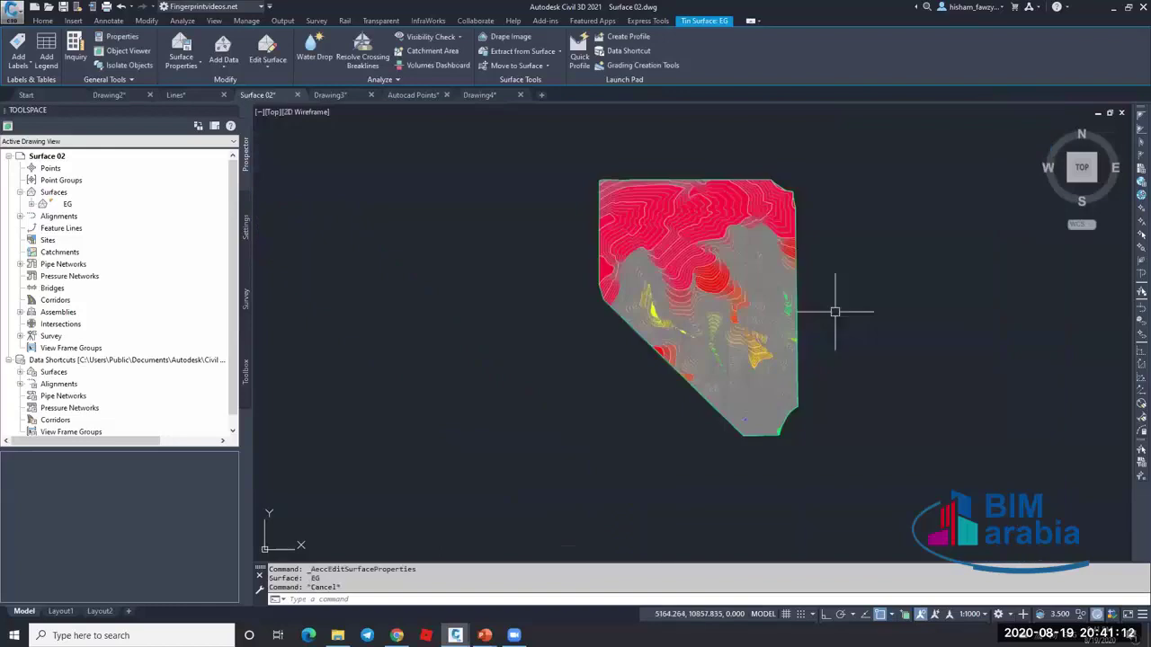
key(Escape)
key(Escape)
scroll(741, 274, up, 4)
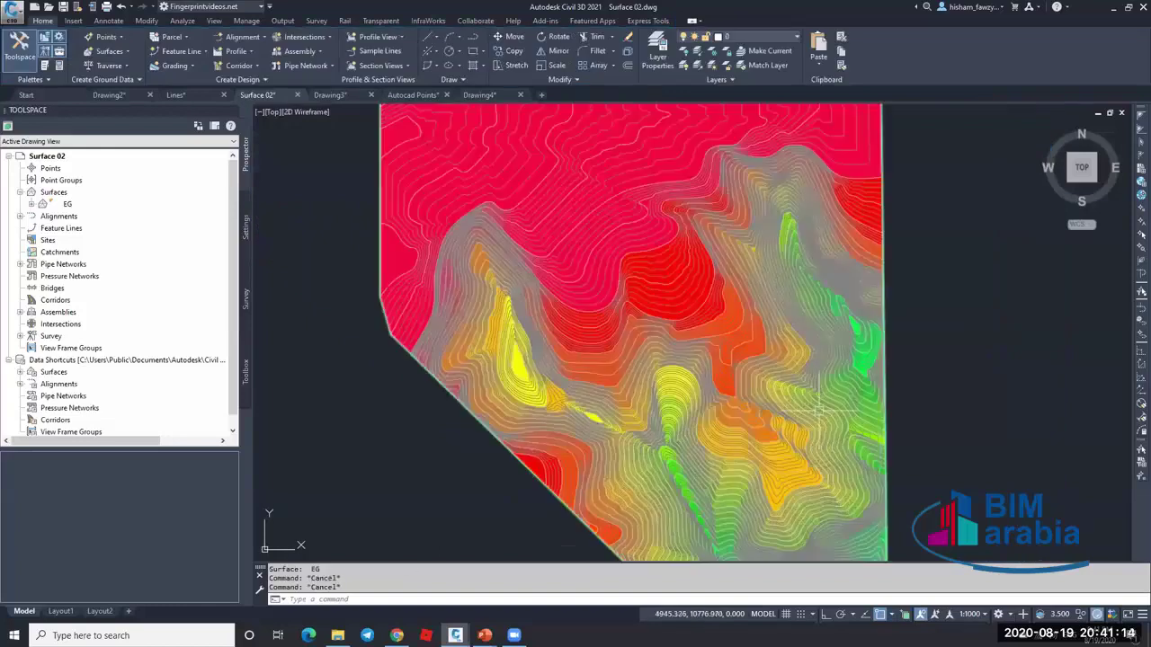
- Turn off Minor Contour display in the EG surface style and recentre the view
click(710, 322)
right_click(708, 323)
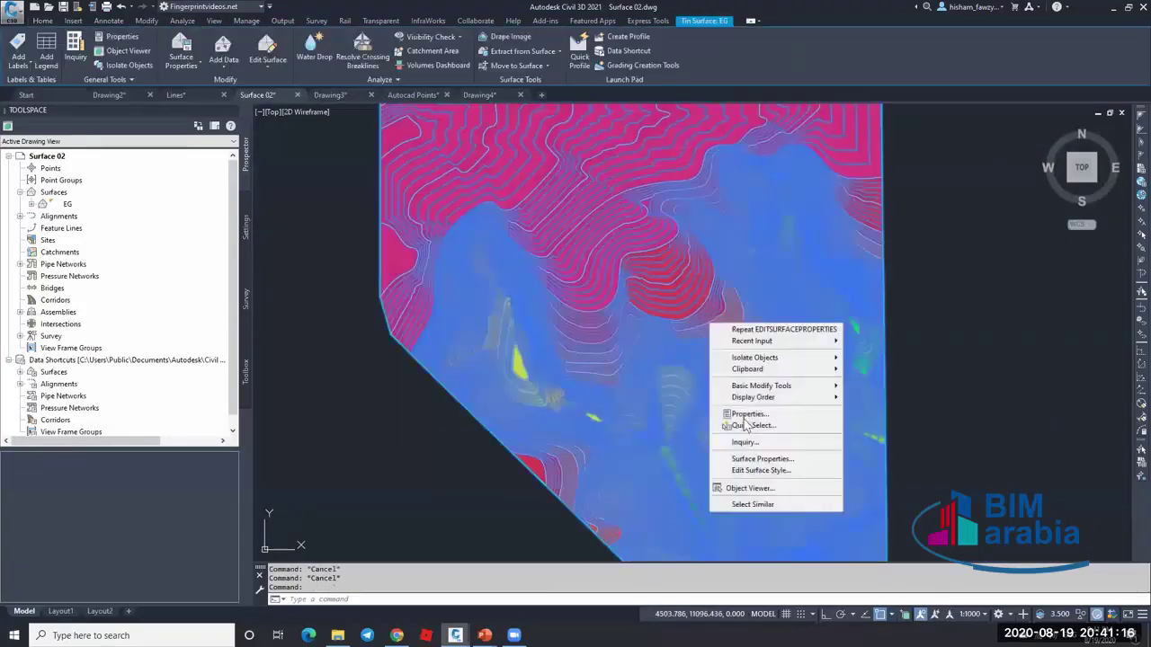
click(734, 256)
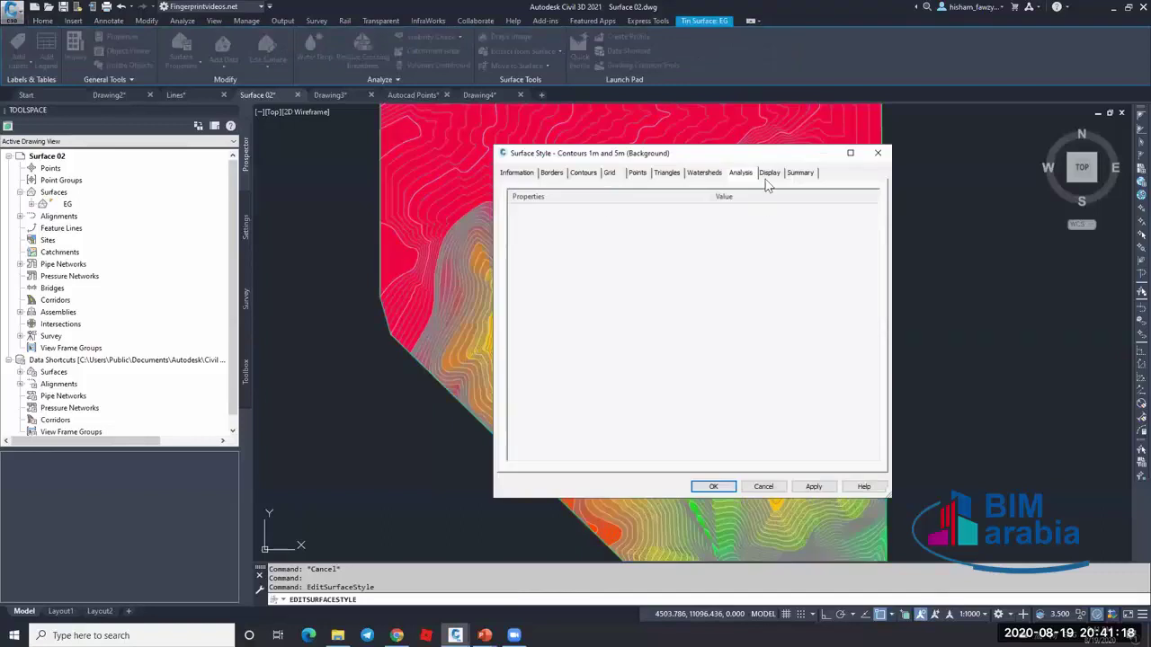
click(769, 173)
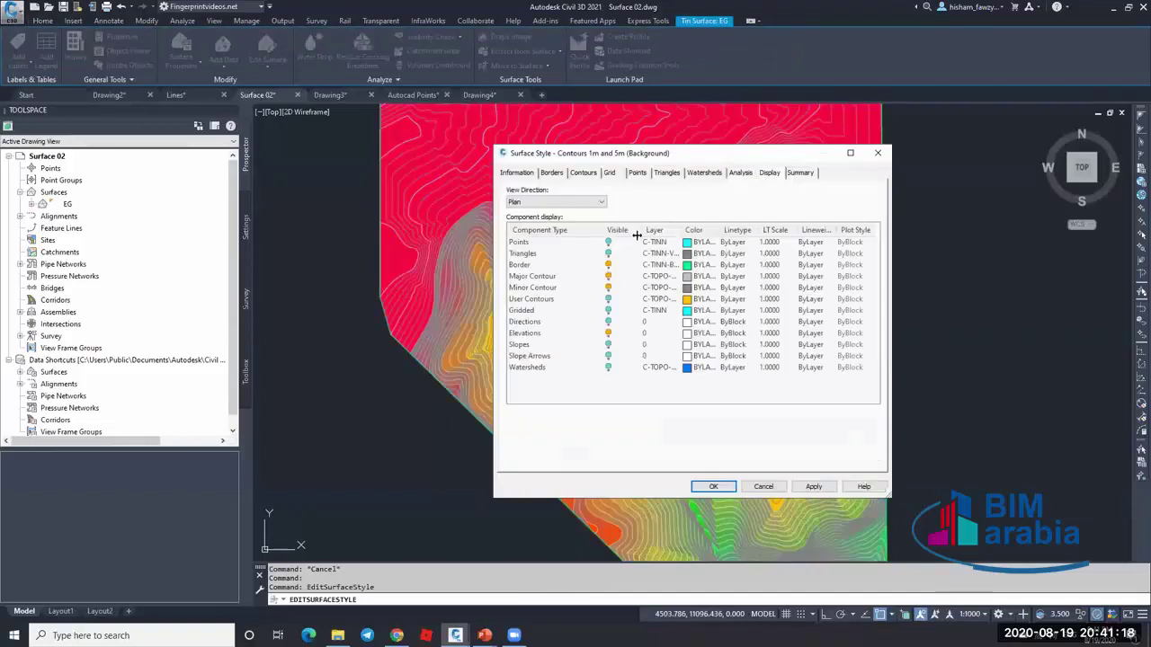
click(608, 288)
click(713, 489)
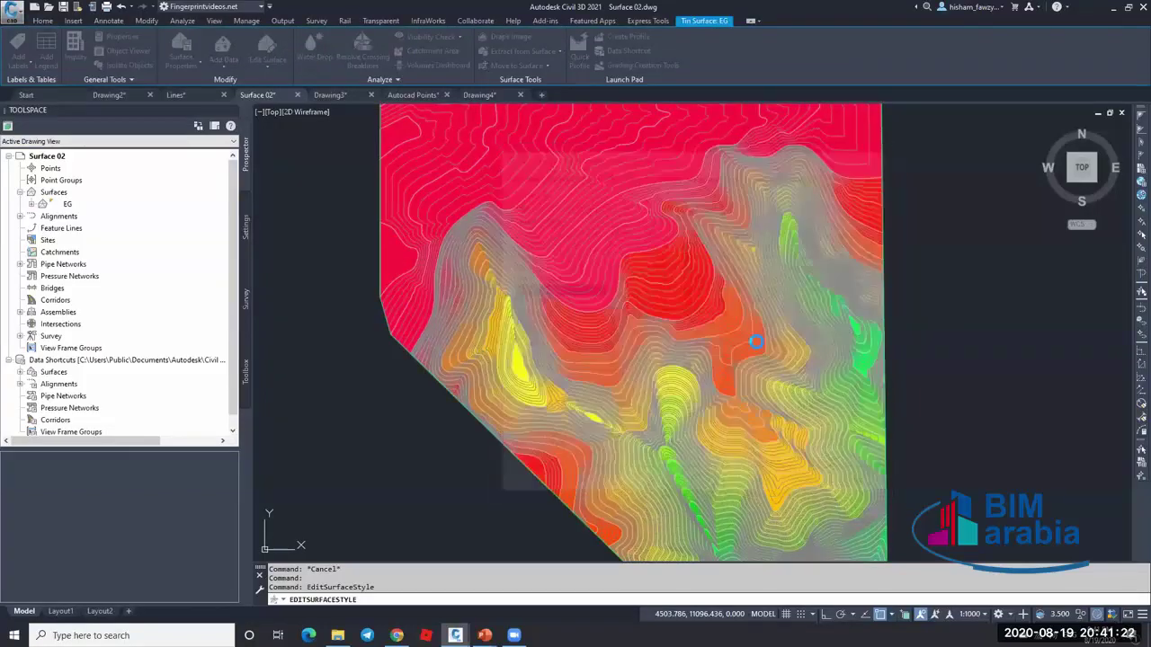
key(Escape)
scroll(837, 342, down, 3)
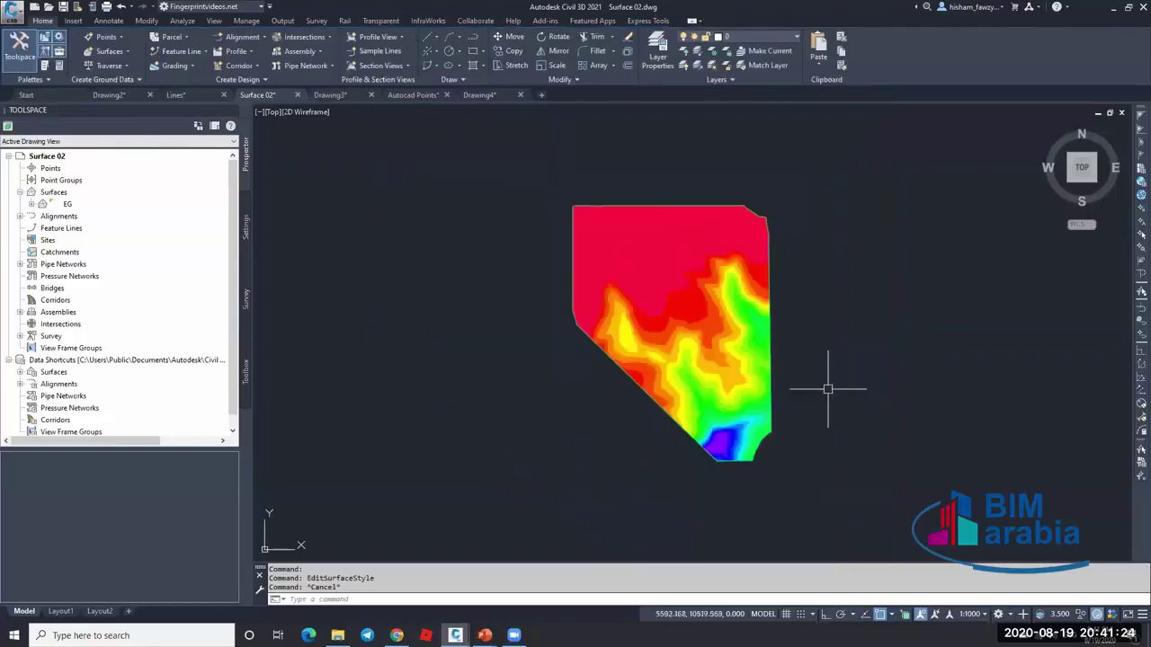
scroll(827, 391, up, 1)
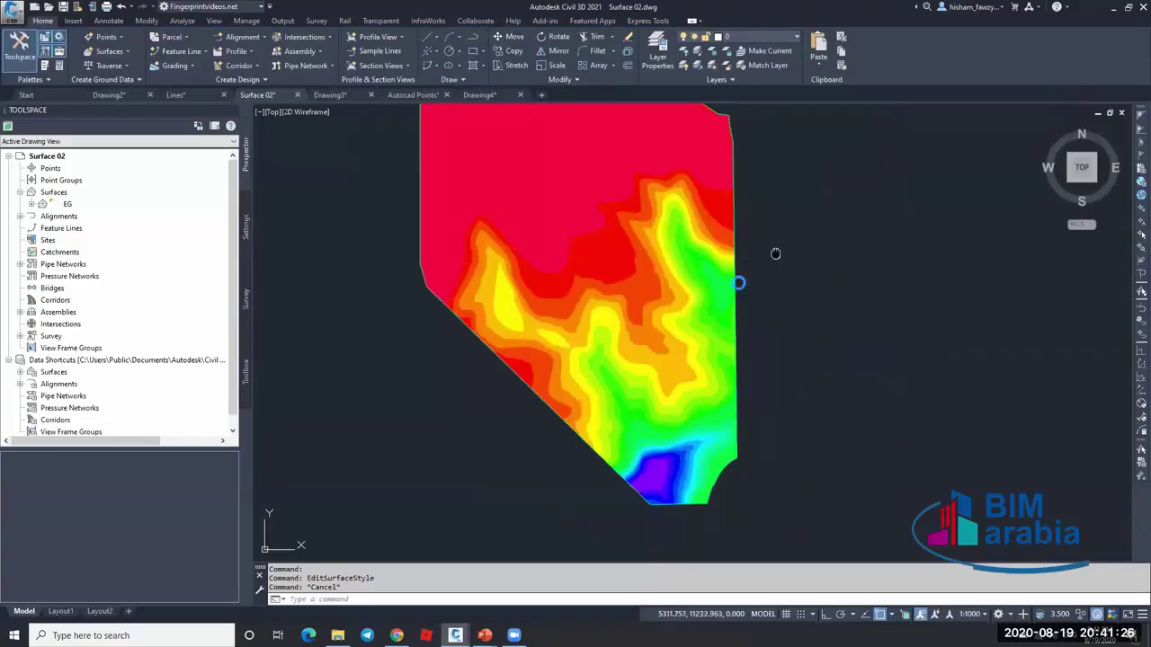
middle_drag(779, 252, 751, 279)
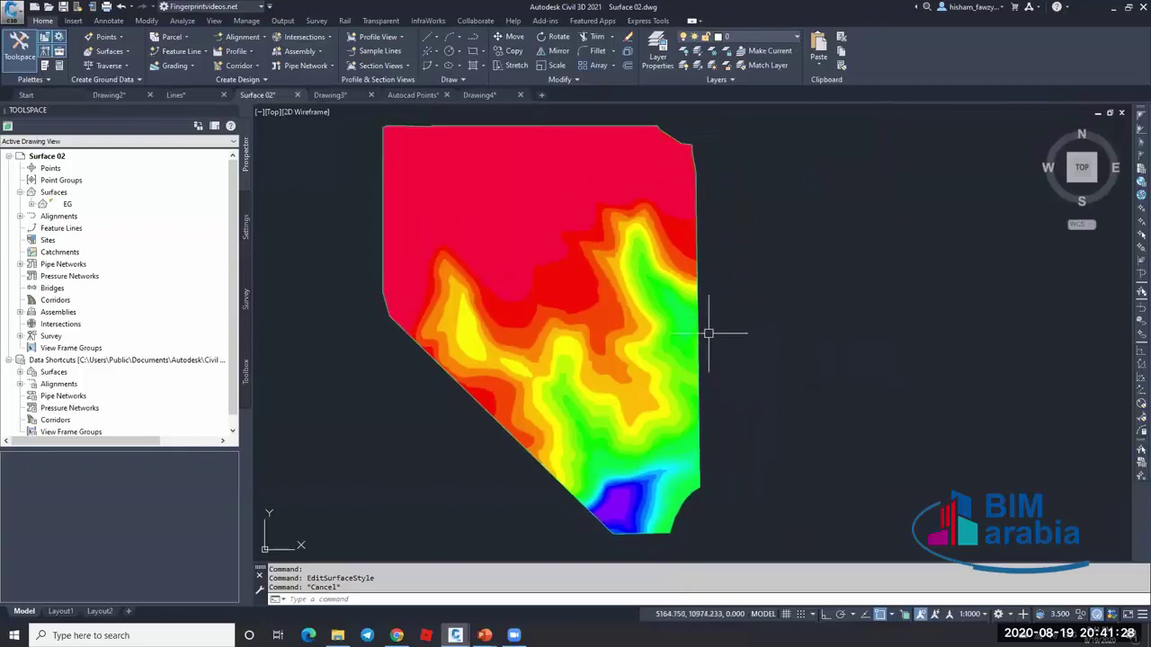
click(619, 304)
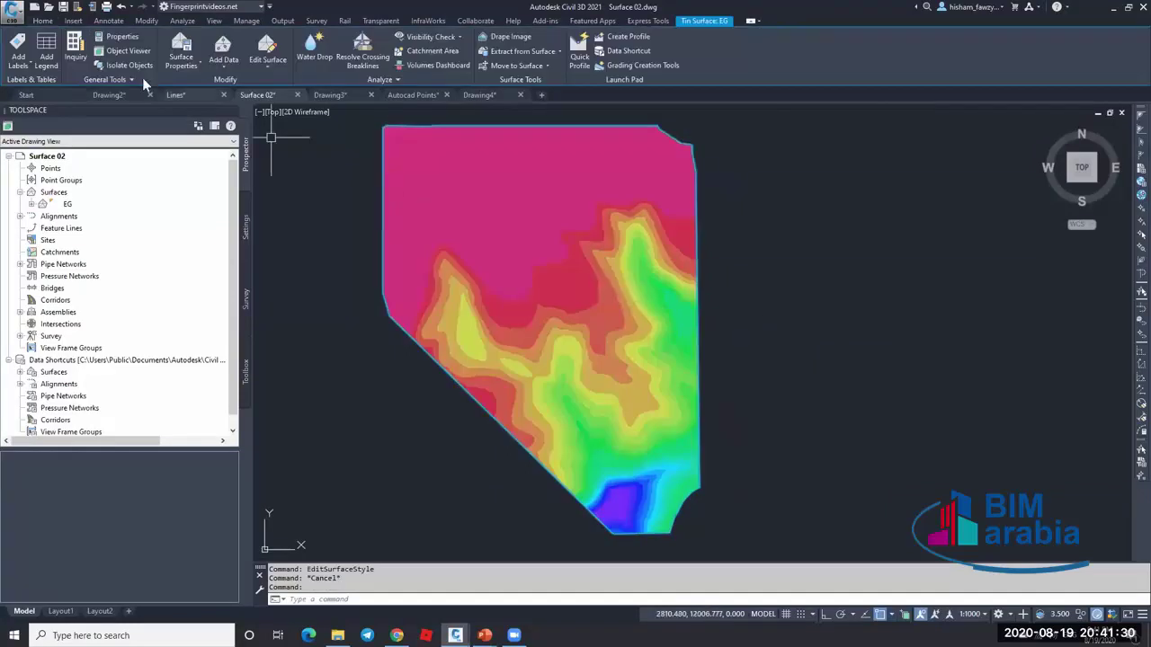
- Place a dynamic Elevations legend table for EG to the right of the surface
click(50, 45)
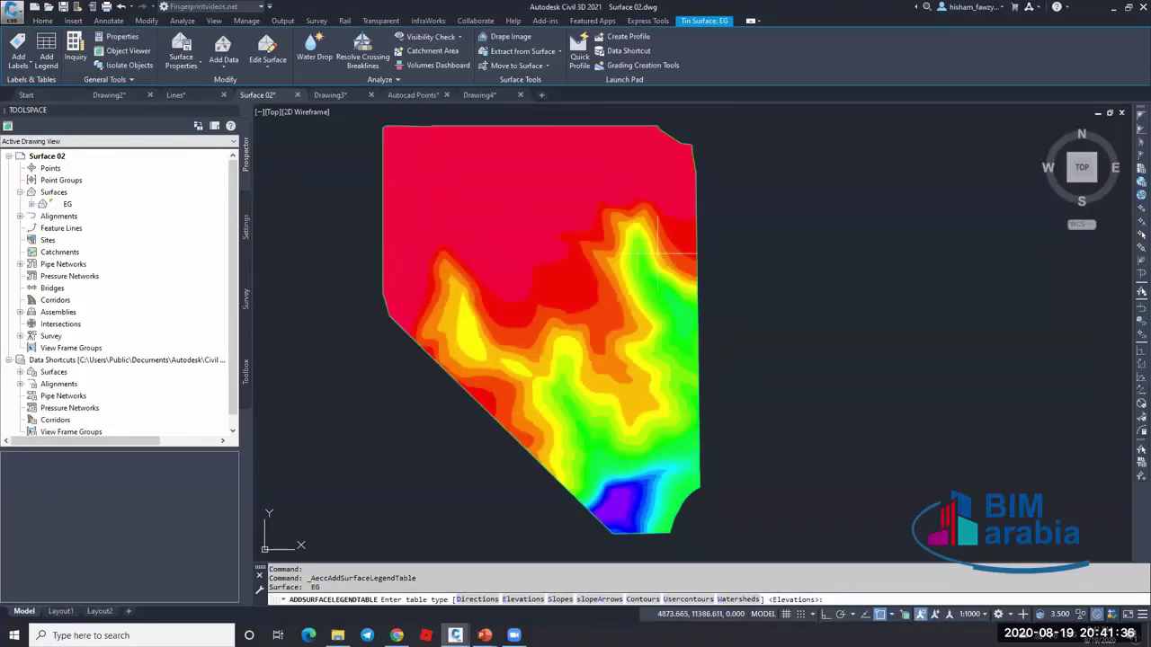
click(524, 600)
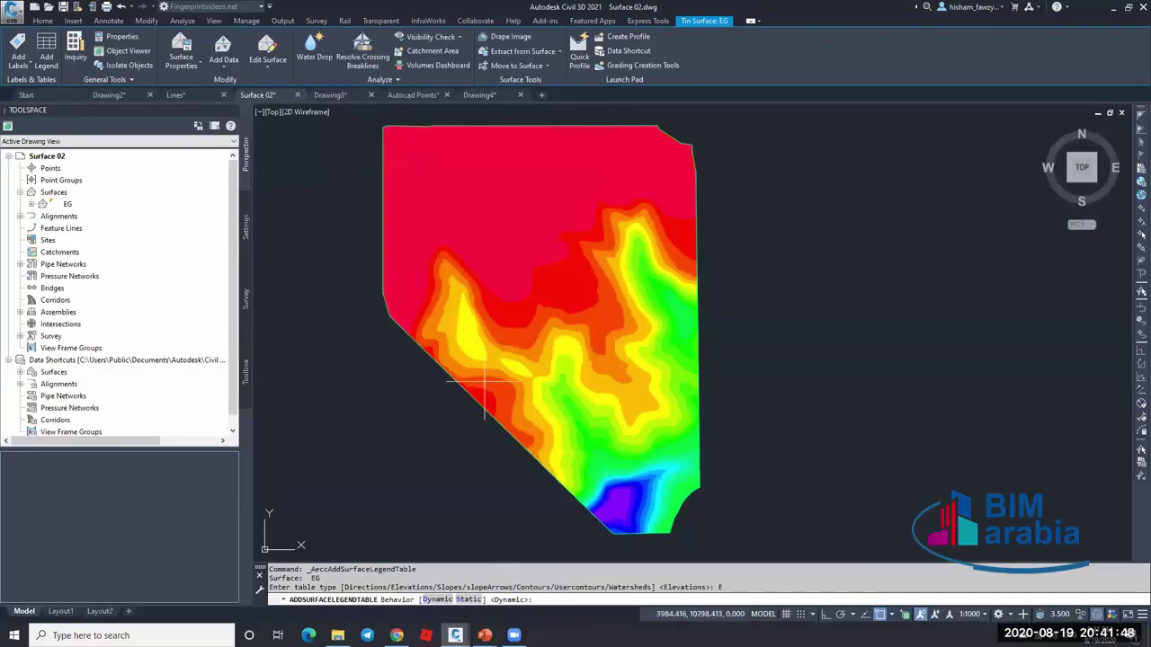
click(437, 600)
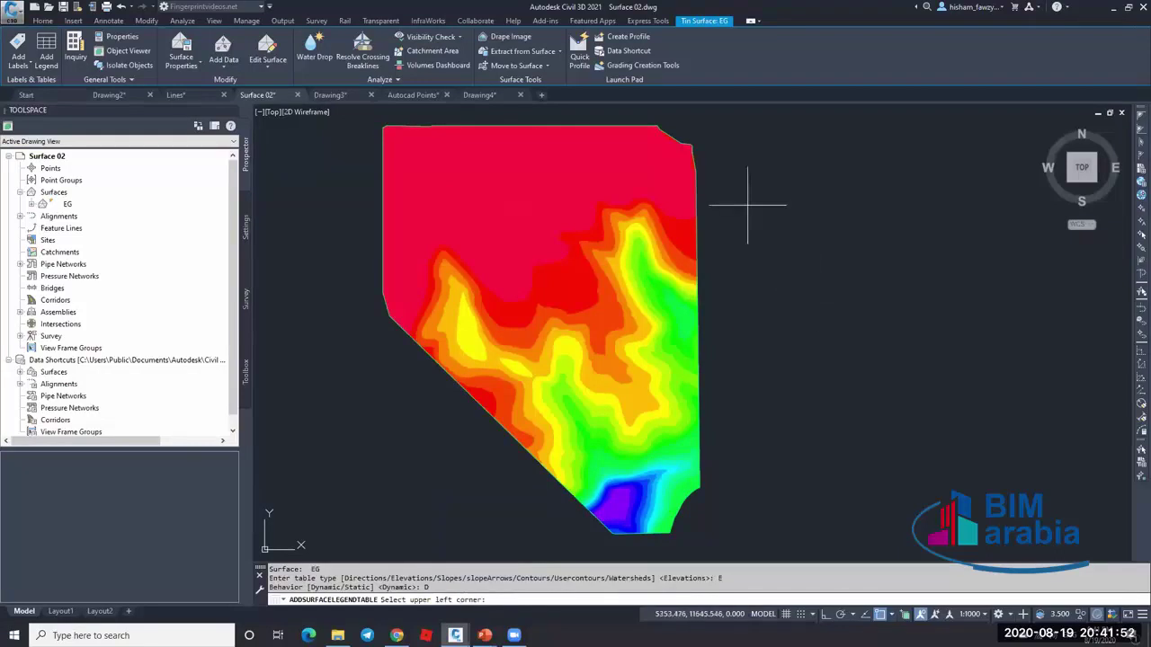
key(Escape)
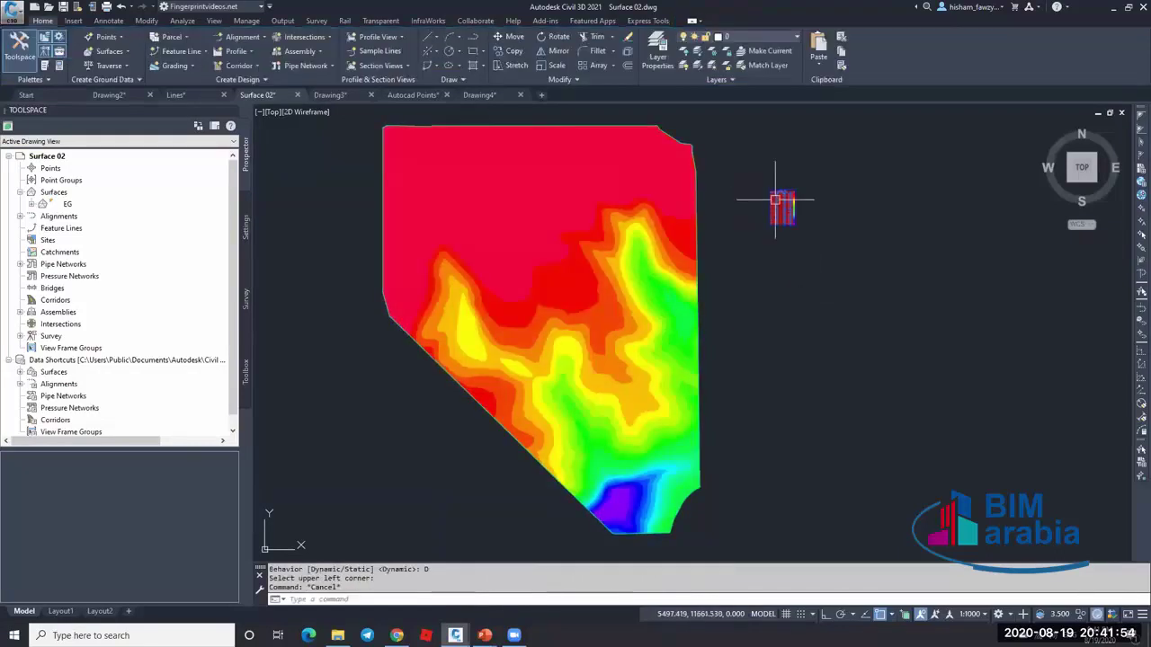
scroll(778, 199, up, 10)
middle_drag(694, 218, 571, 209)
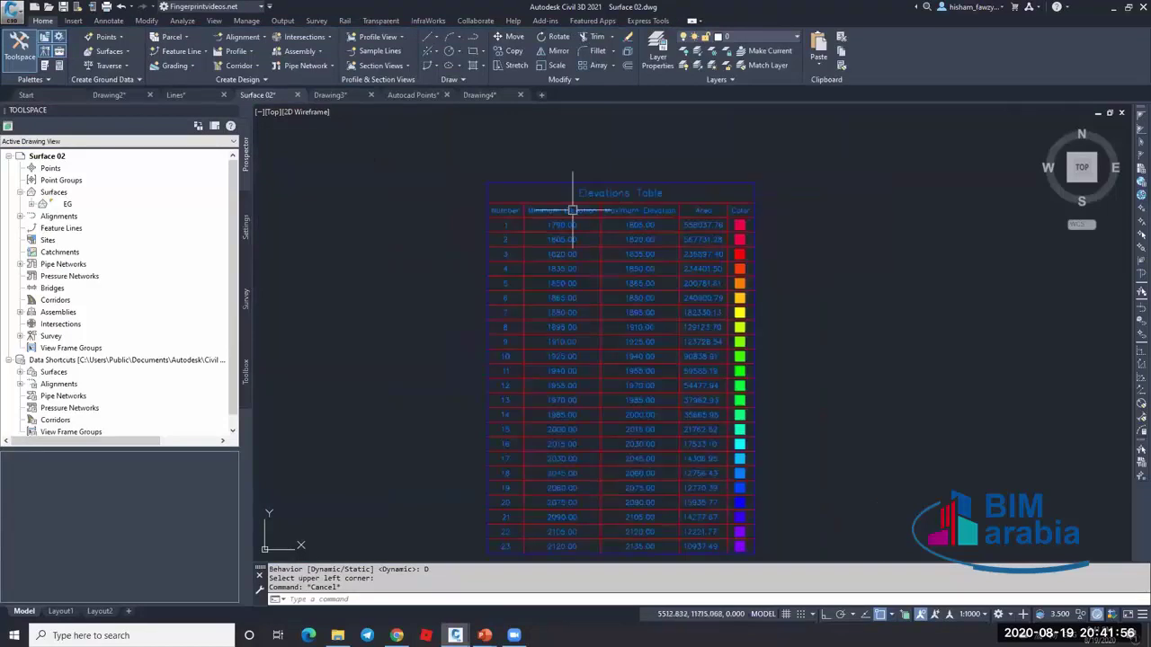
scroll(771, 226, up, 6)
scroll(770, 226, down, 5)
scroll(521, 245, up, 2)
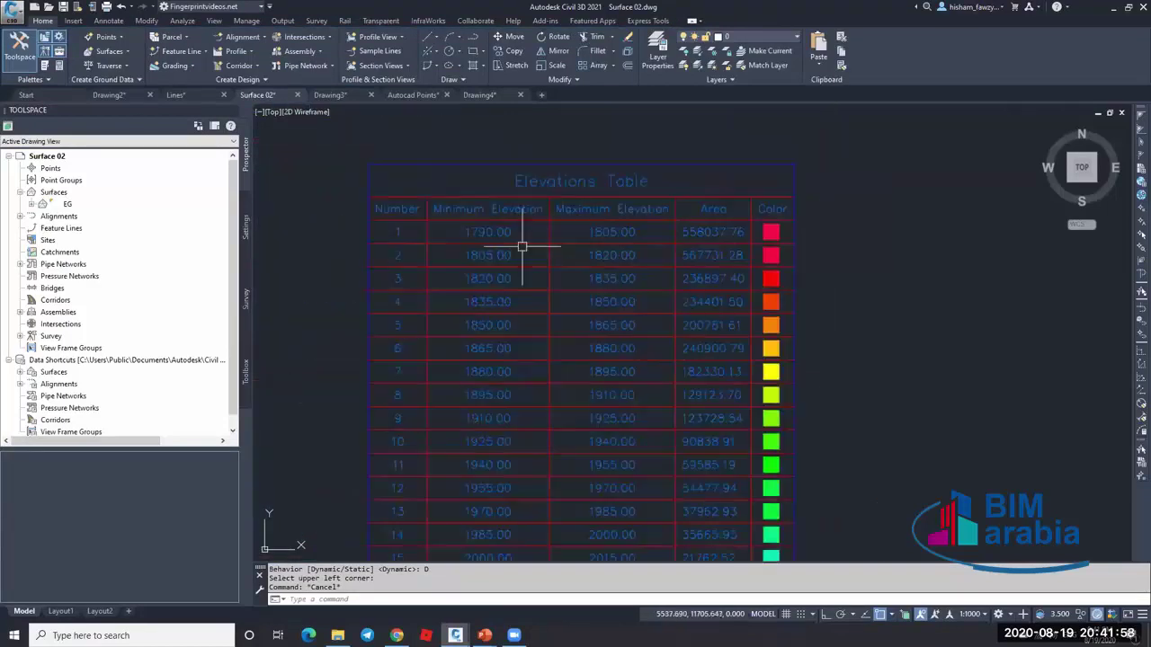
scroll(473, 233, up, 2)
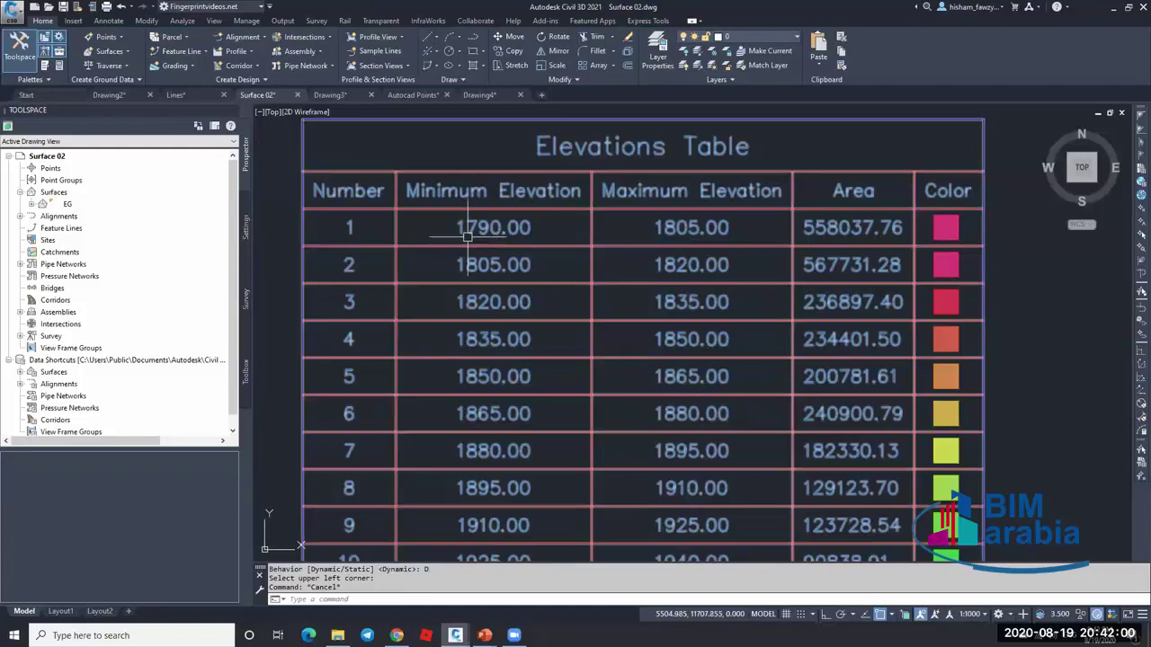
scroll(651, 219, down, 2)
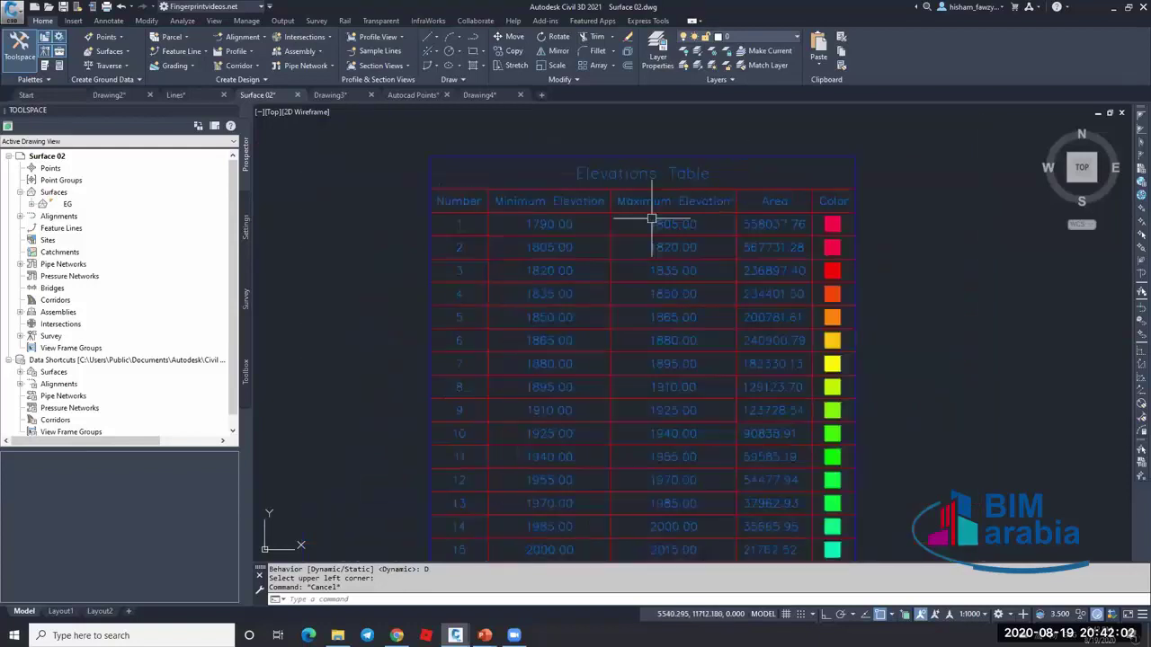
scroll(809, 219, up, 4)
scroll(789, 207, down, 6)
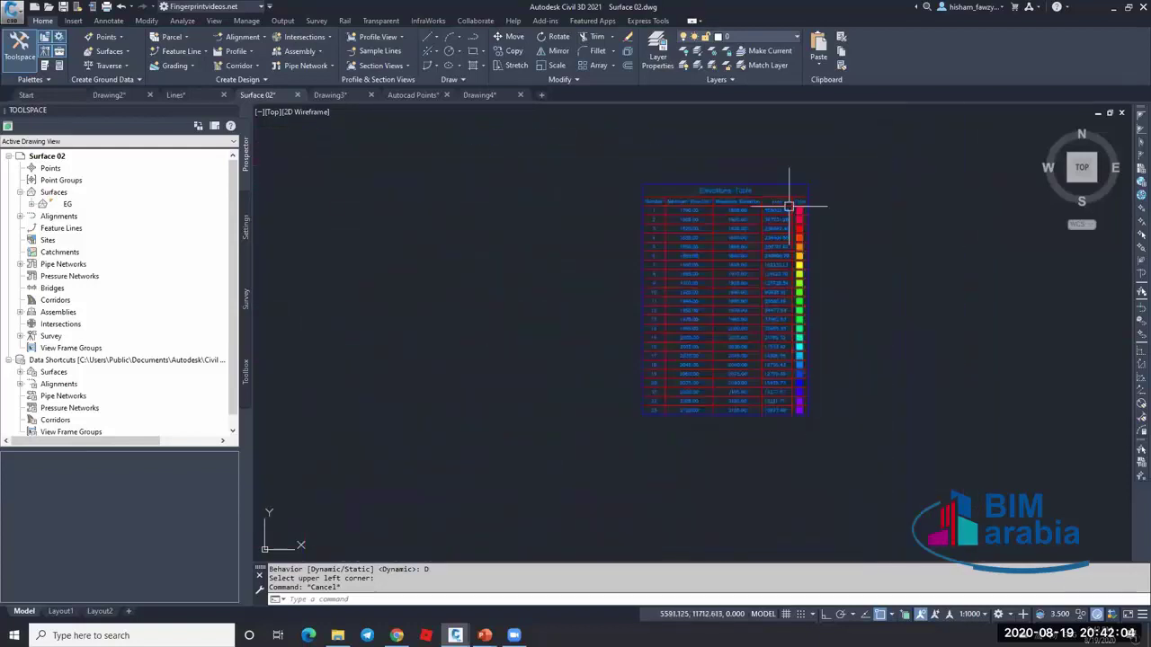
scroll(790, 208, up, 2)
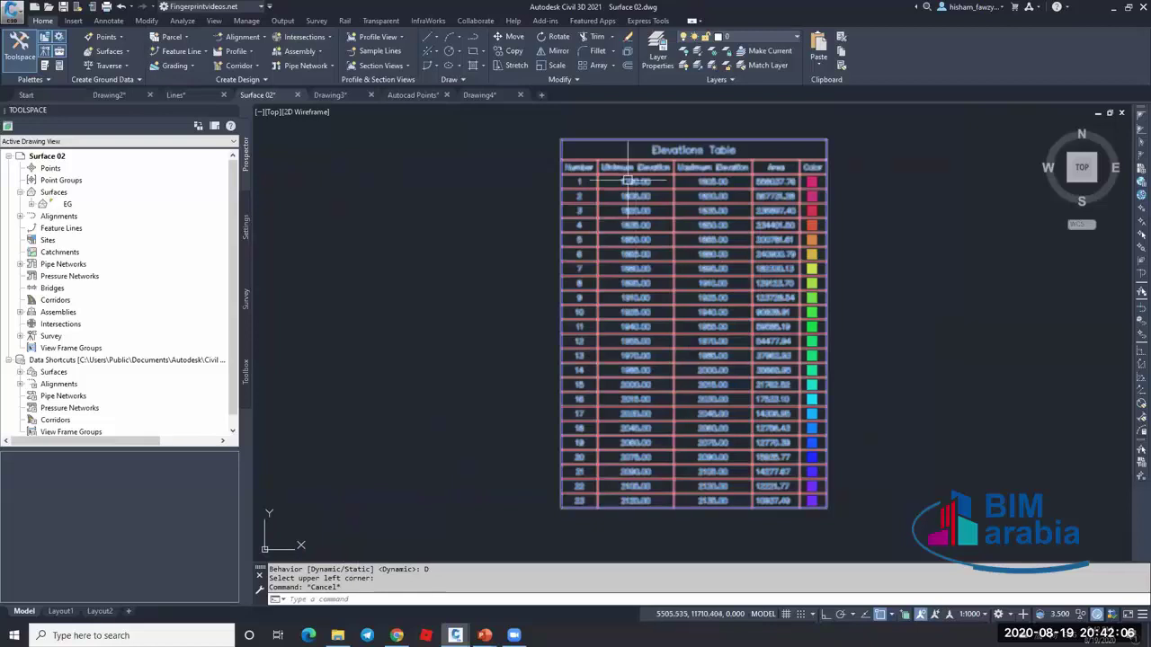
scroll(649, 183, up, 4)
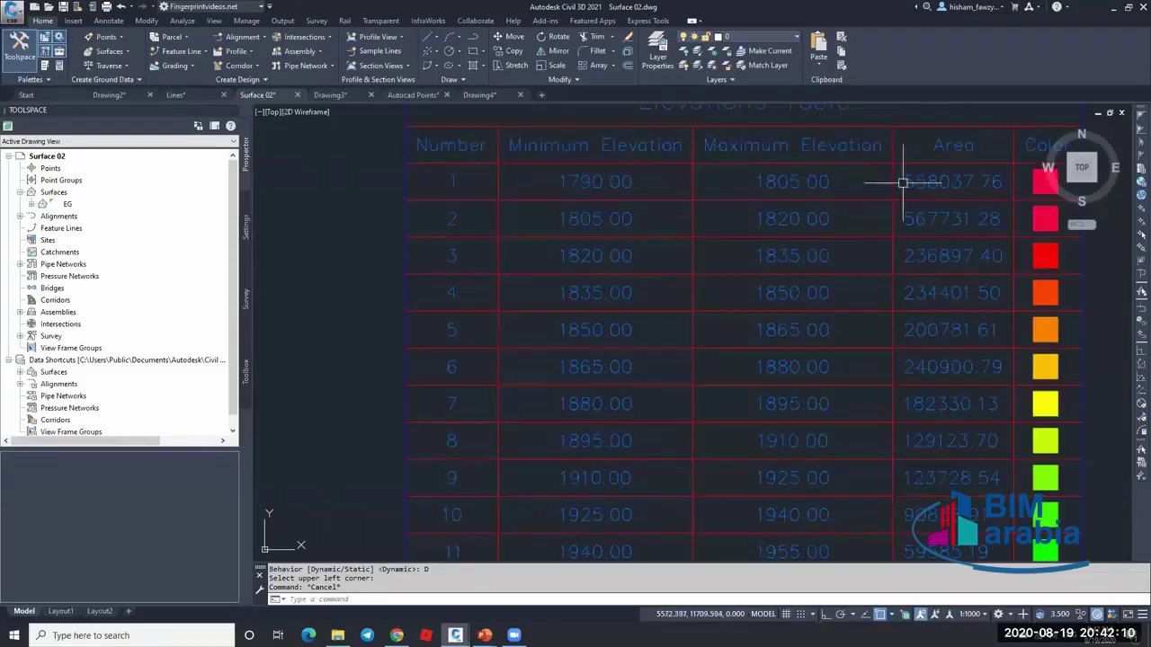
scroll(706, 171, down, 3)
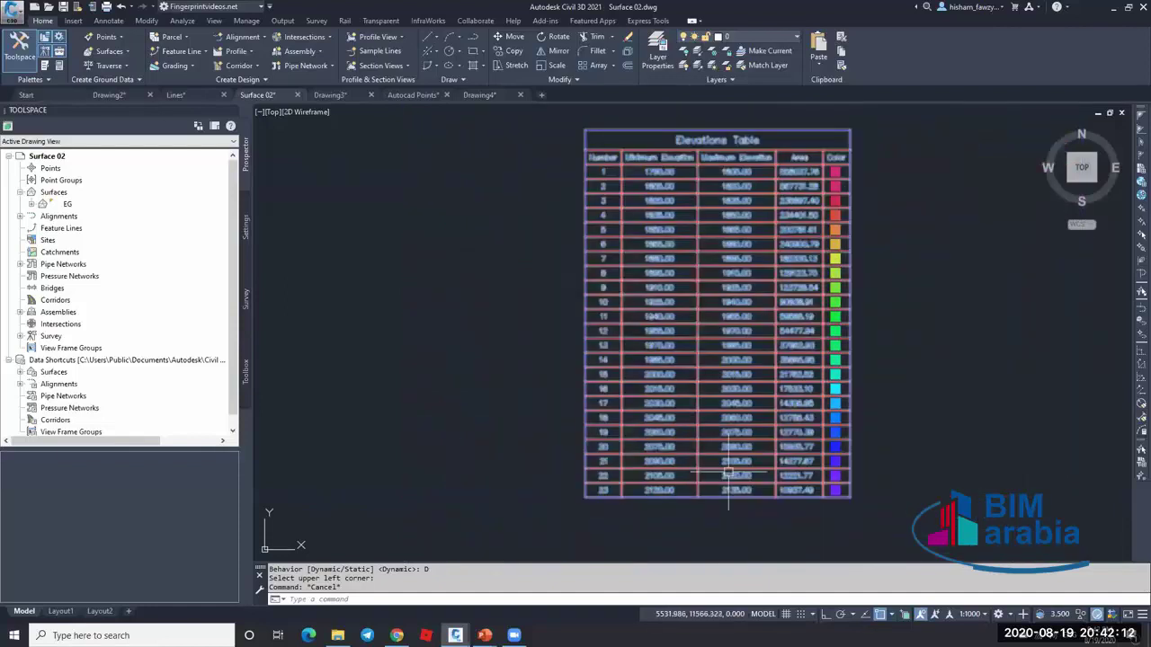
scroll(845, 481, up, 3)
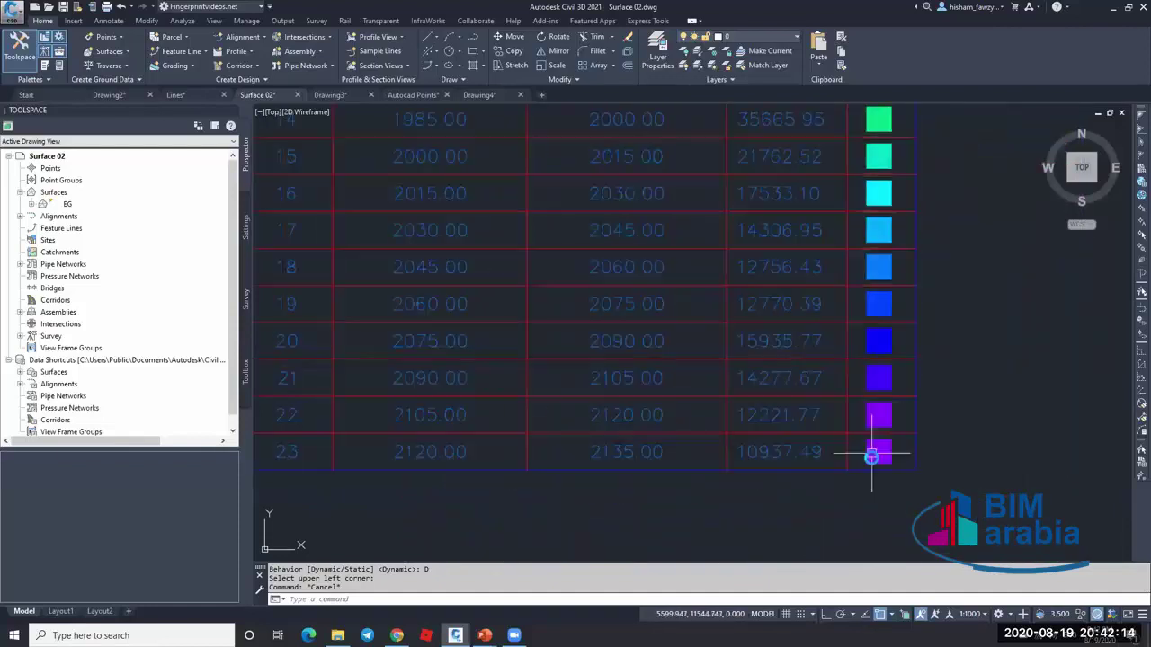
scroll(872, 457, down, 3)
scroll(876, 450, up, 4)
scroll(779, 320, down, 4)
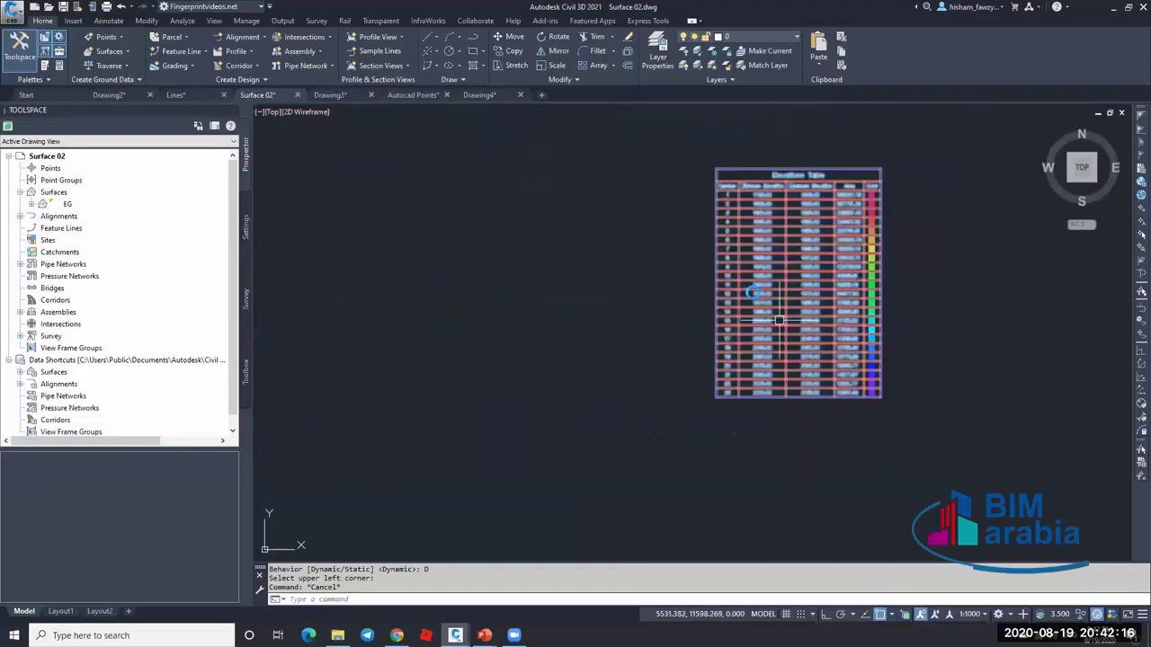
scroll(778, 320, down, 5)
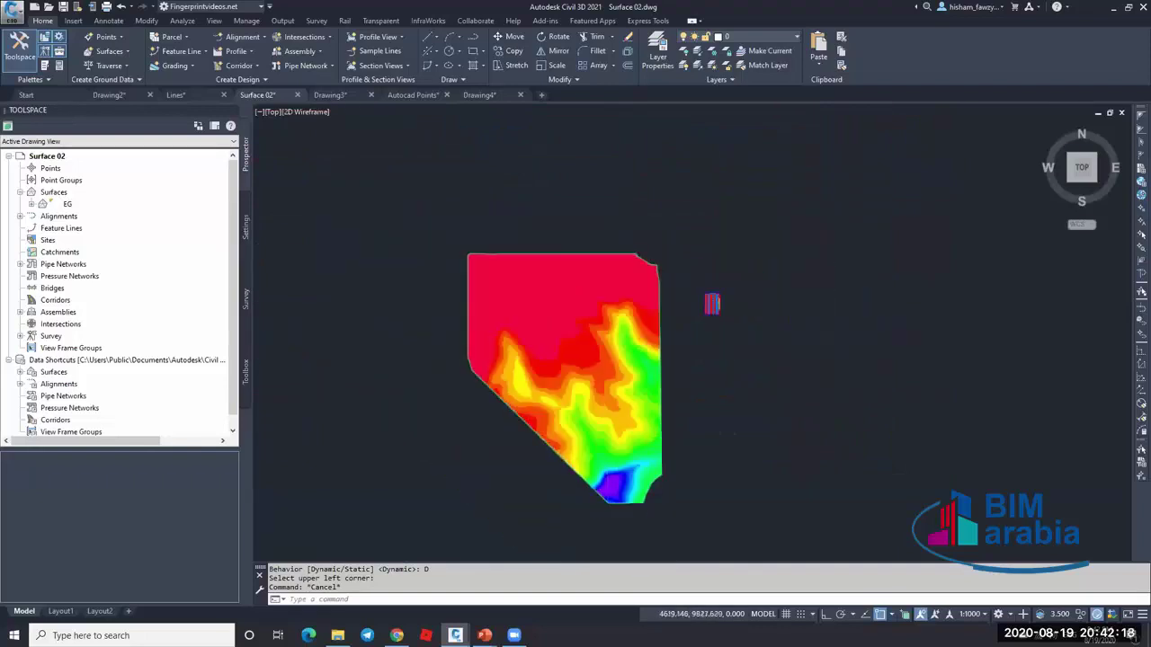
scroll(629, 399, up, 5)
scroll(638, 352, down, 1)
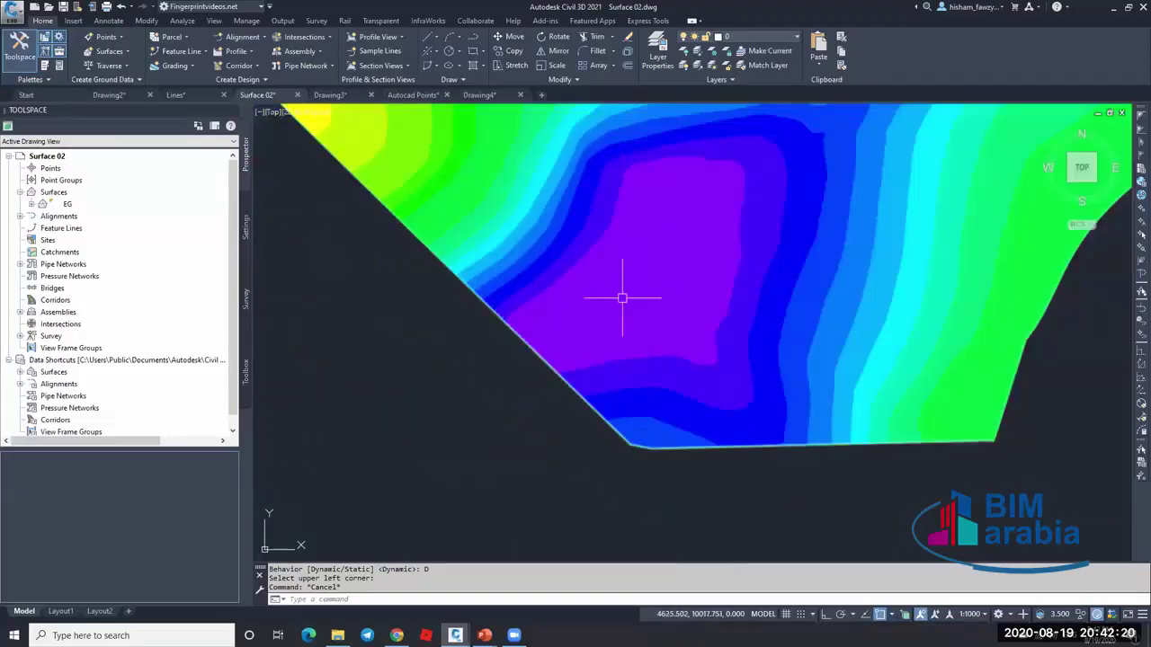
scroll(622, 297, down, 3)
scroll(688, 216, up, 8)
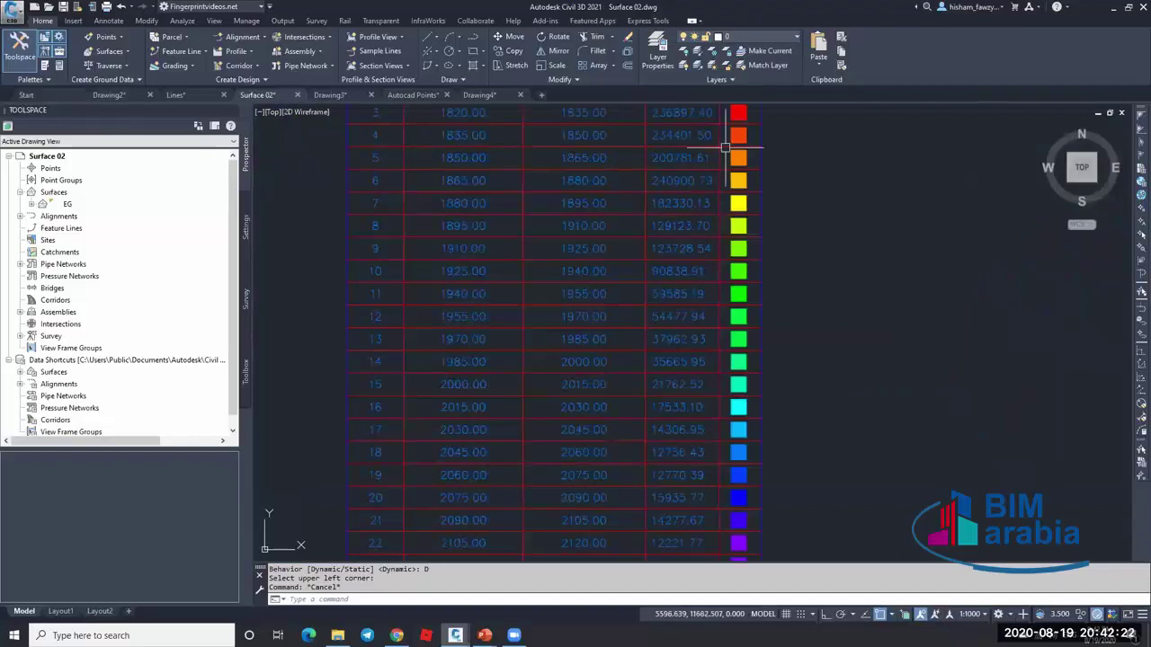
scroll(725, 145, down, 6)
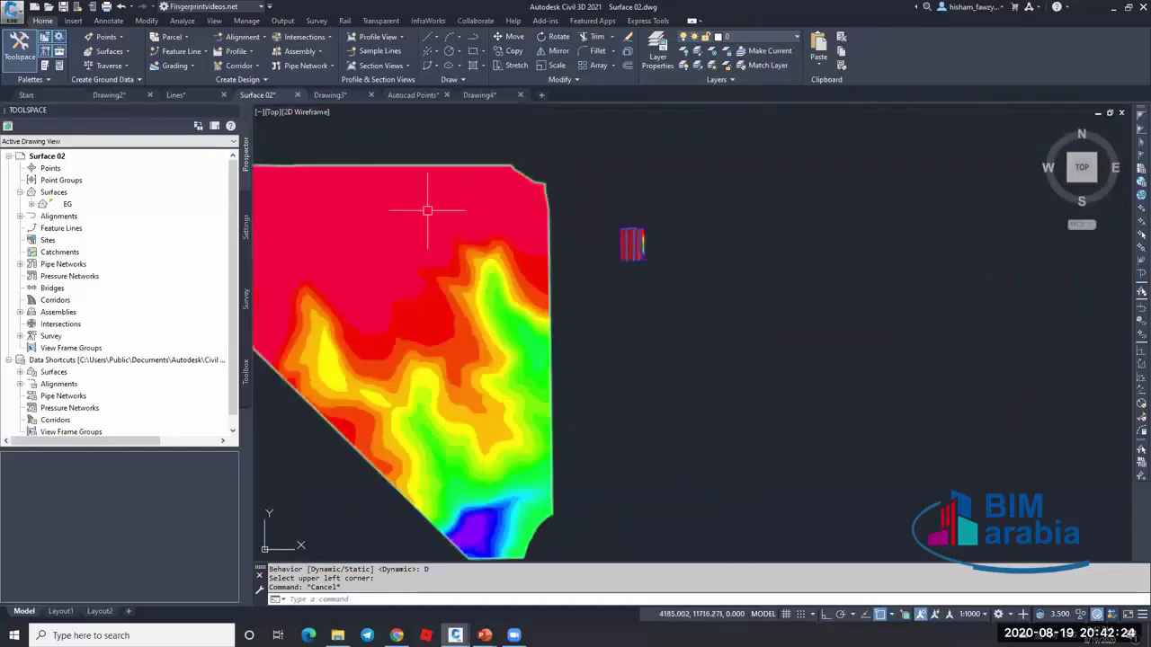
key(Escape)
scroll(638, 287, down, 2)
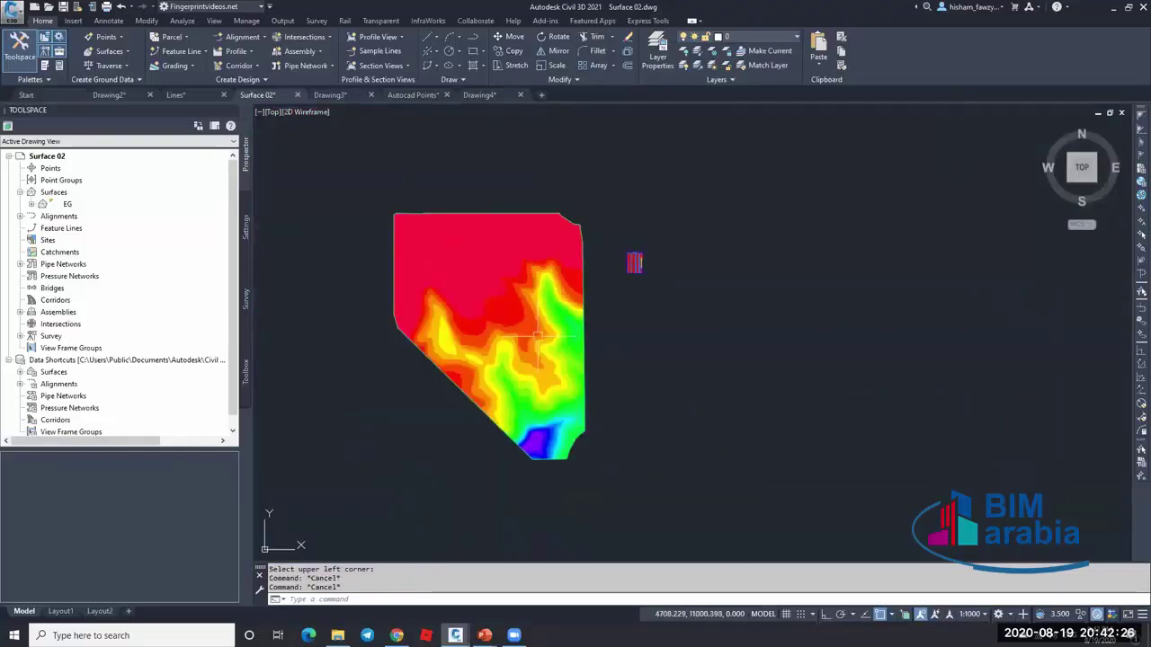
scroll(537, 336, up, 4)
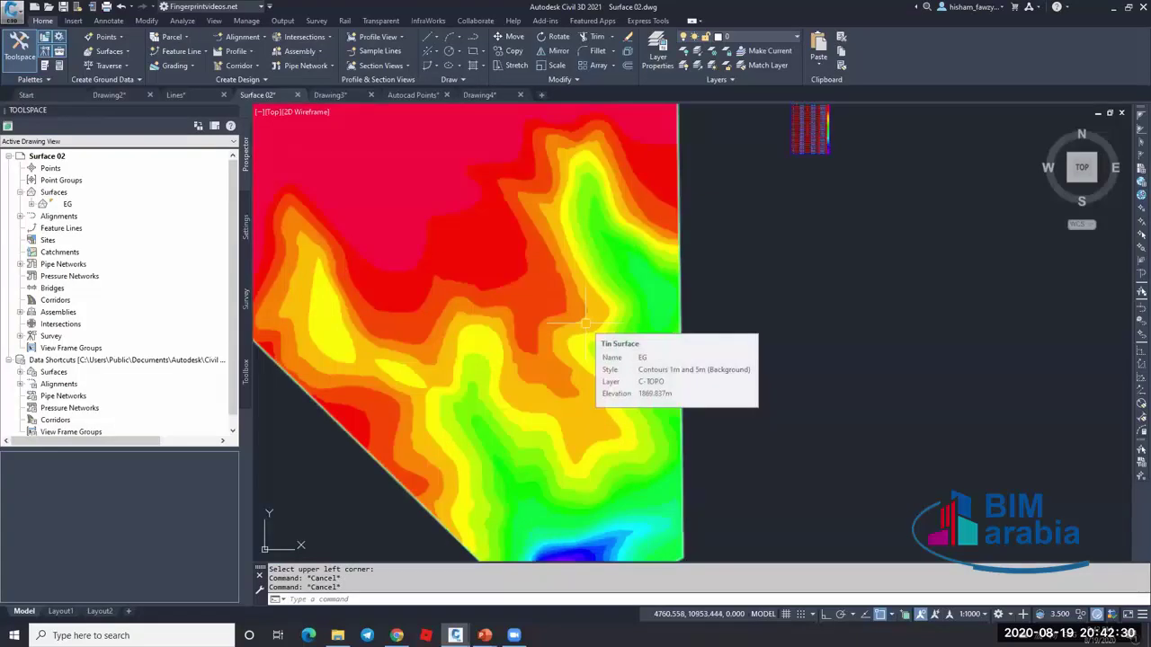
scroll(576, 216, down, 2)
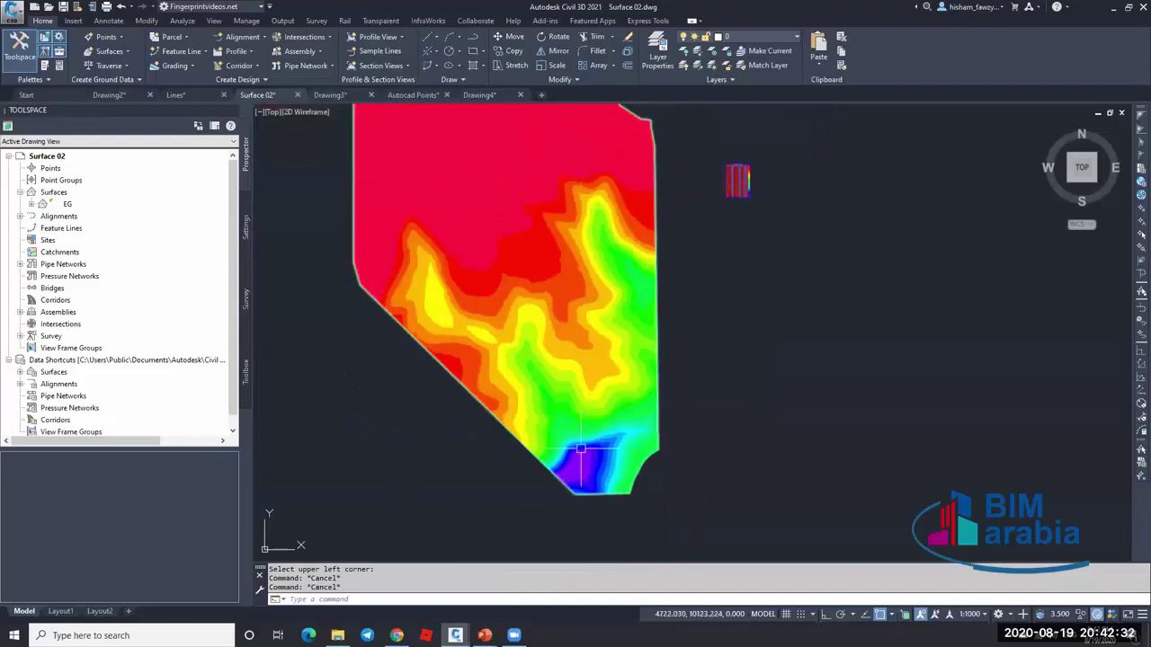
scroll(540, 248, down, 2)
scroll(550, 255, up, 2)
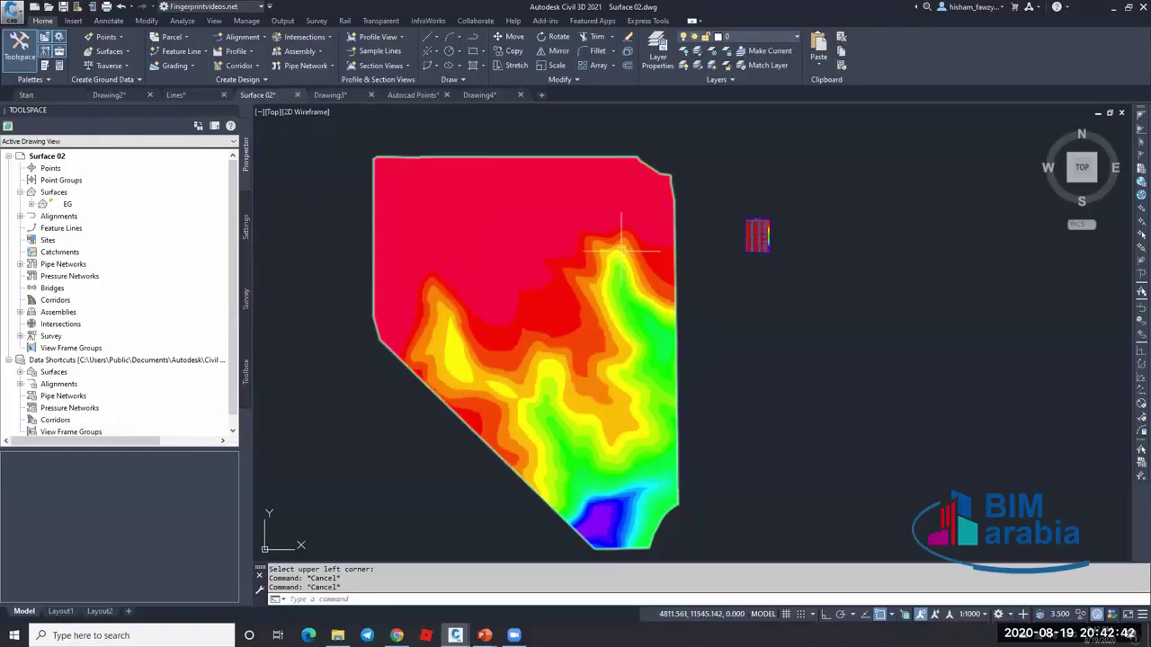
click(598, 229)
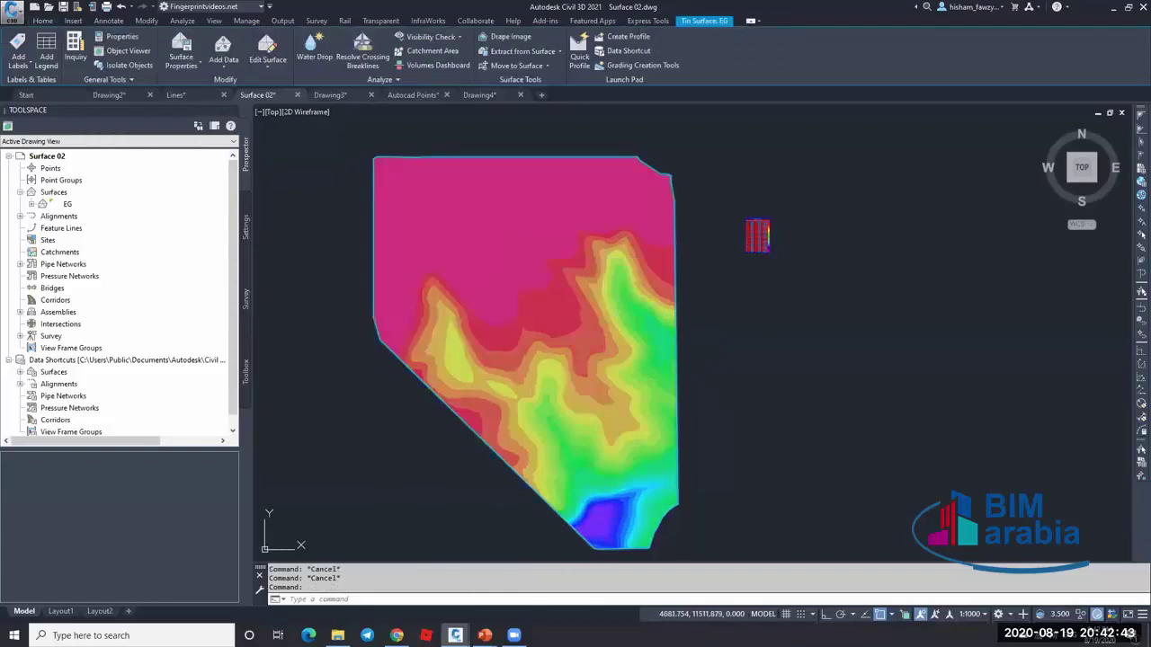
- In the EG surface style, turn off Elevations and turn on Slope Arrows
right_click(603, 260)
click(661, 405)
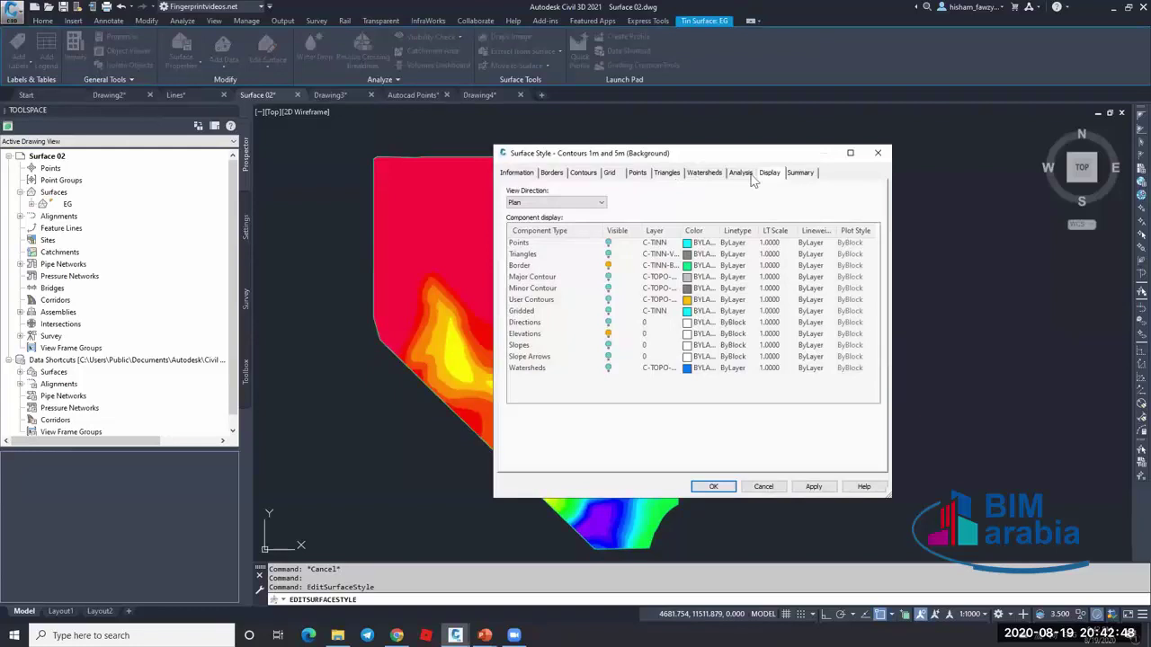
click(607, 334)
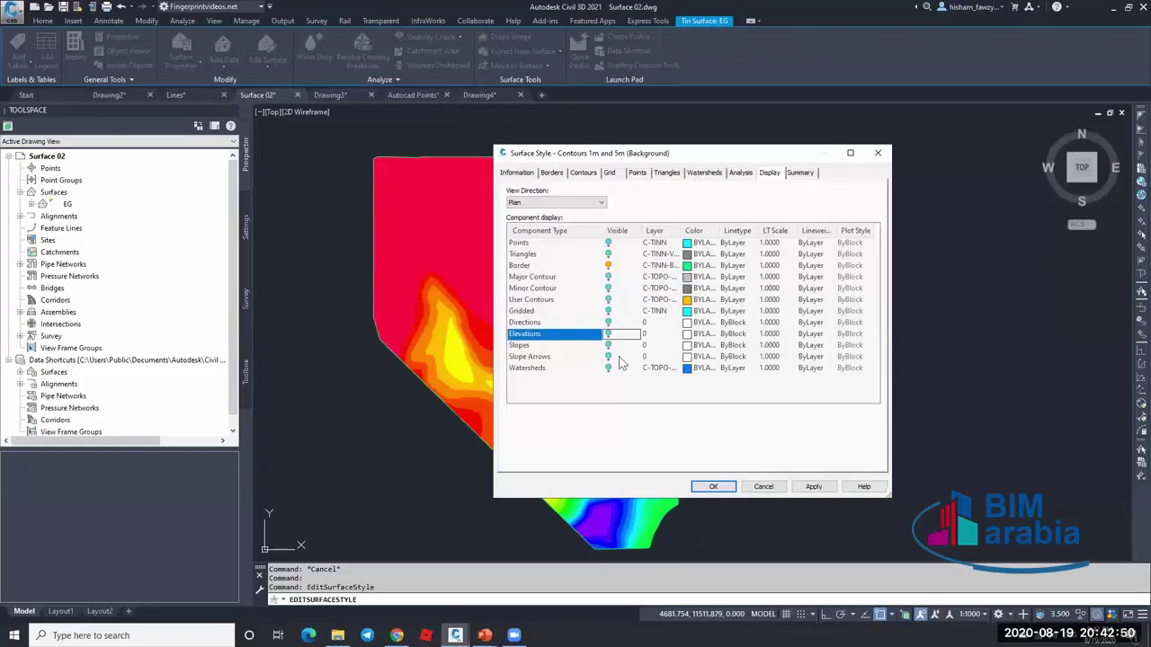
click(608, 357)
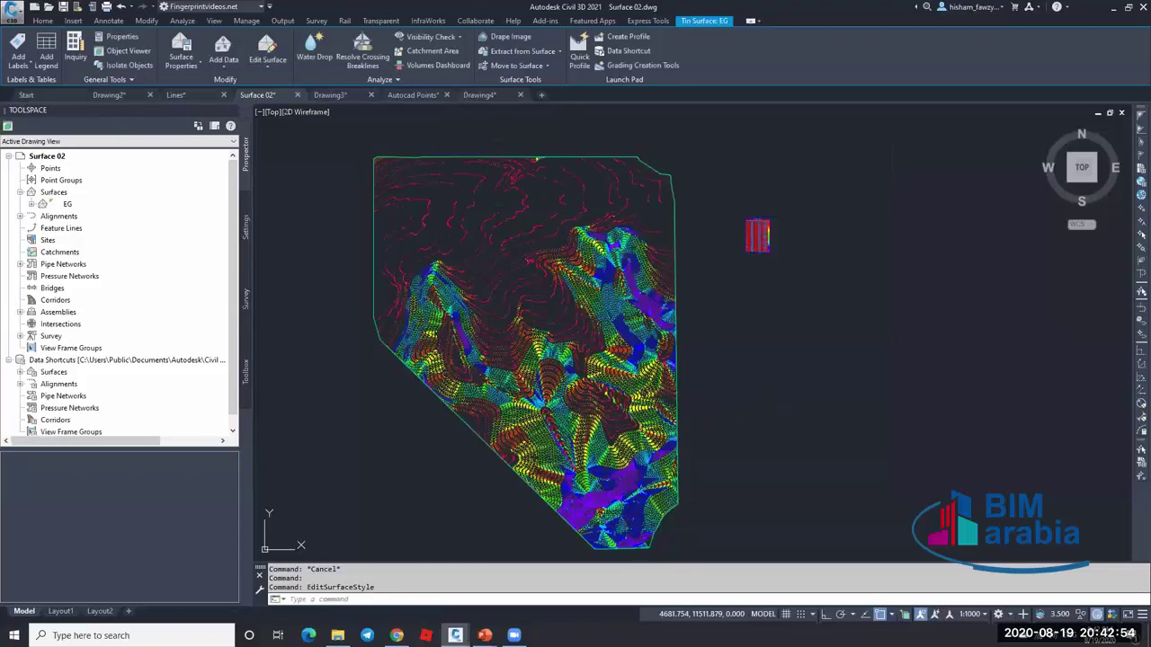
key(Escape)
scroll(602, 315, up, 10)
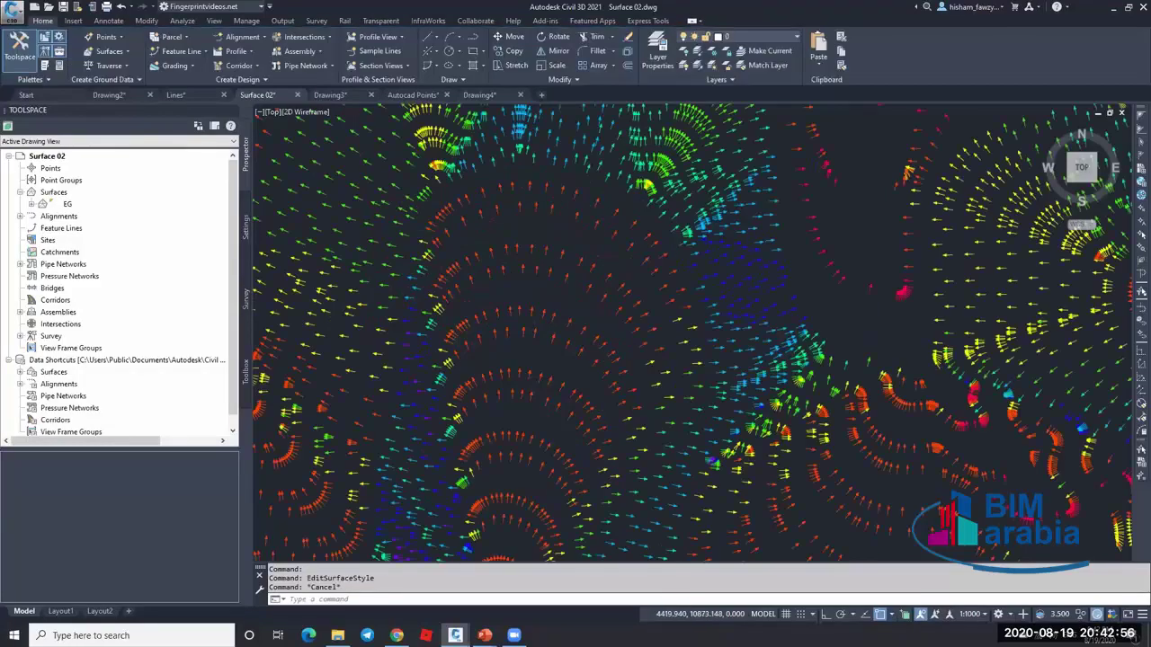
scroll(585, 312, down, 2)
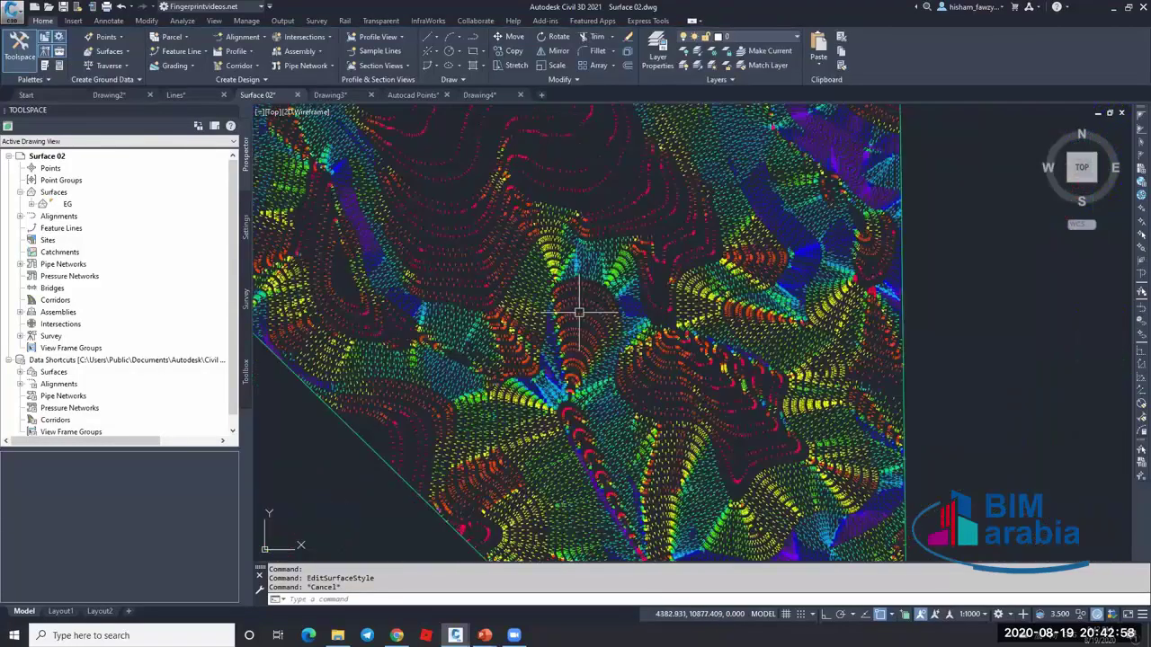
scroll(624, 372, up, 3)
scroll(629, 378, down, 5)
scroll(537, 261, up, 5)
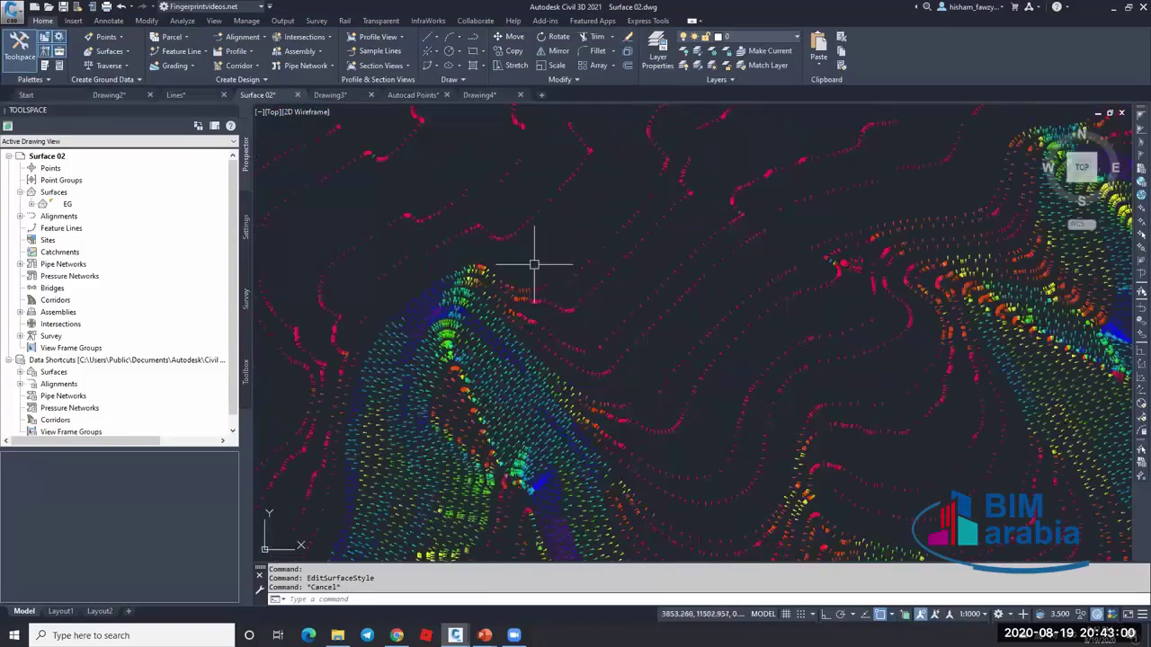
scroll(534, 264, down, 1)
scroll(491, 248, up, 3)
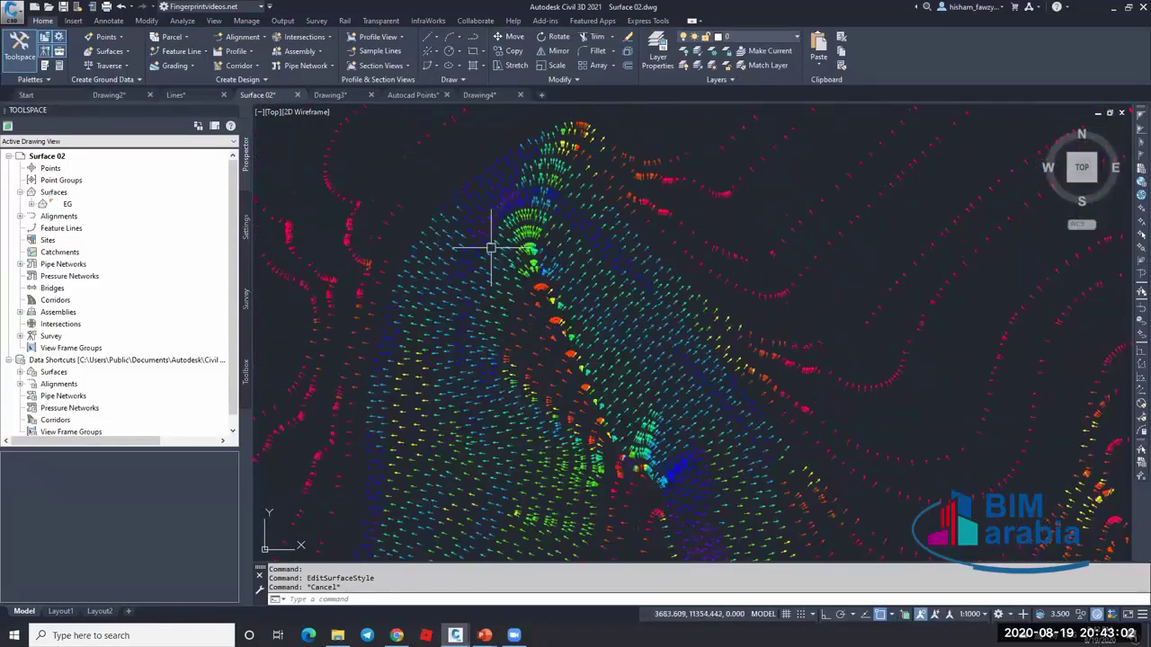
scroll(585, 334, down, 3)
scroll(585, 341, up, 5)
scroll(584, 347, down, 1)
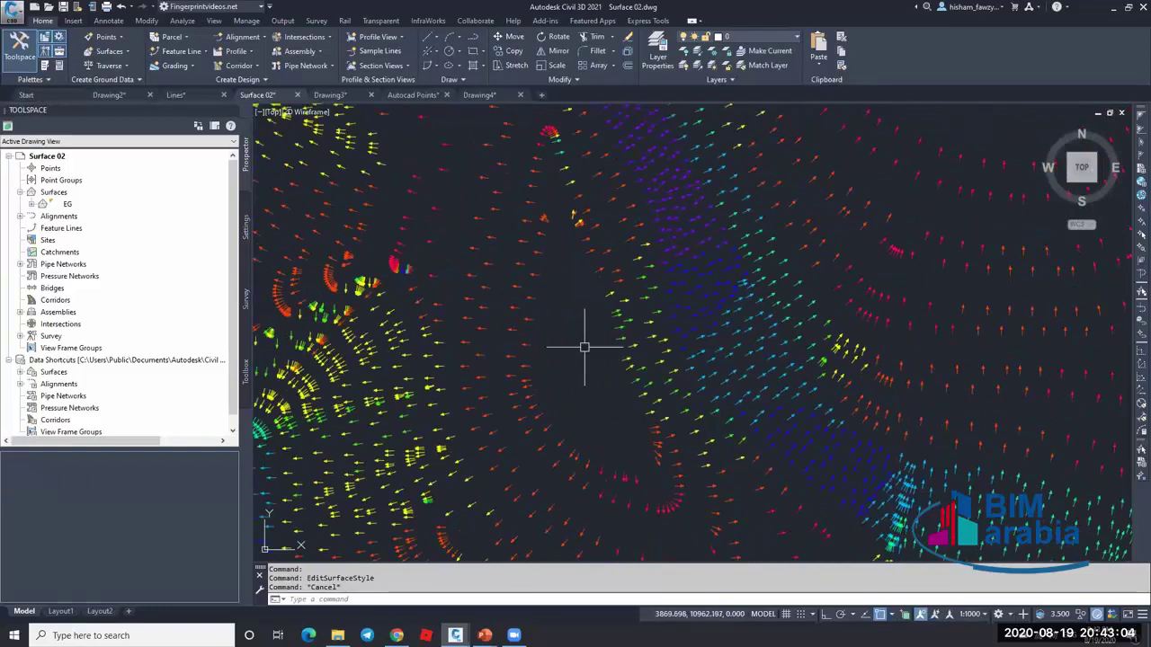
- Turn on Major and Minor Contour display in the EG style and pan to review
click(601, 331)
right_click(606, 328)
click(665, 476)
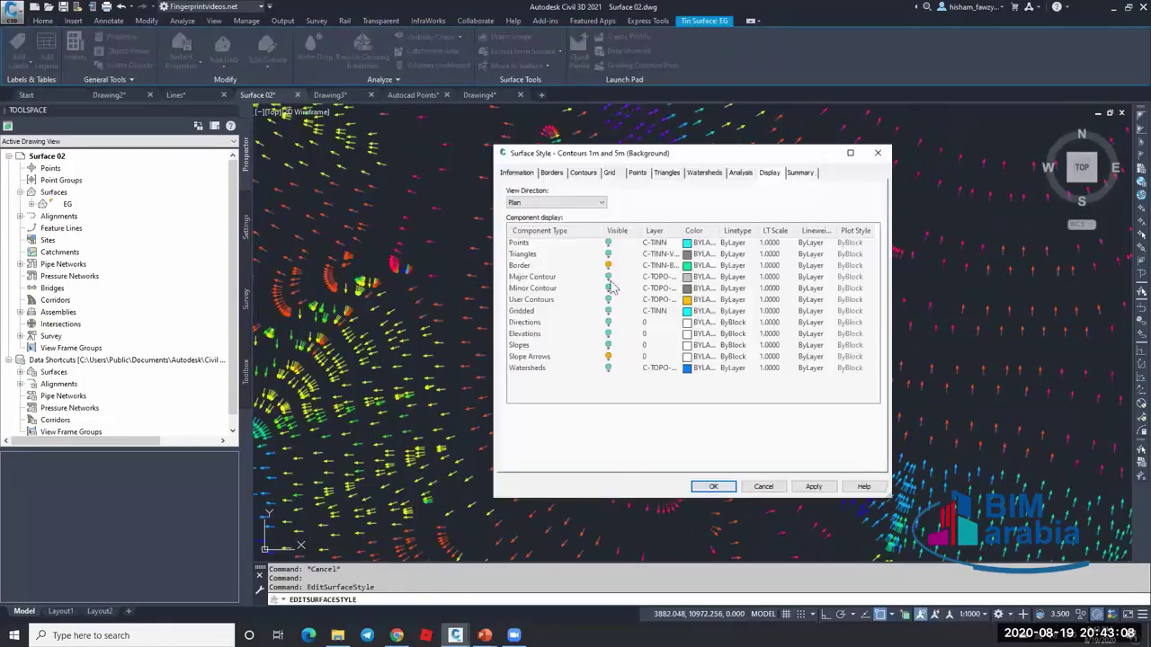
click(608, 288)
click(608, 277)
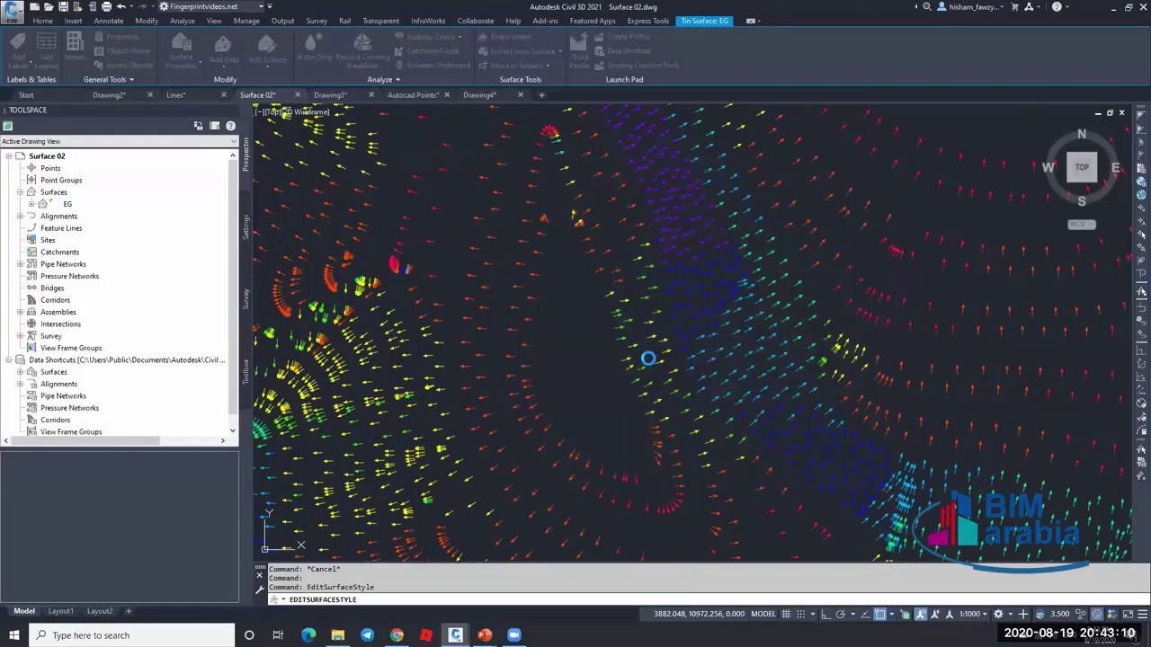
key(Escape)
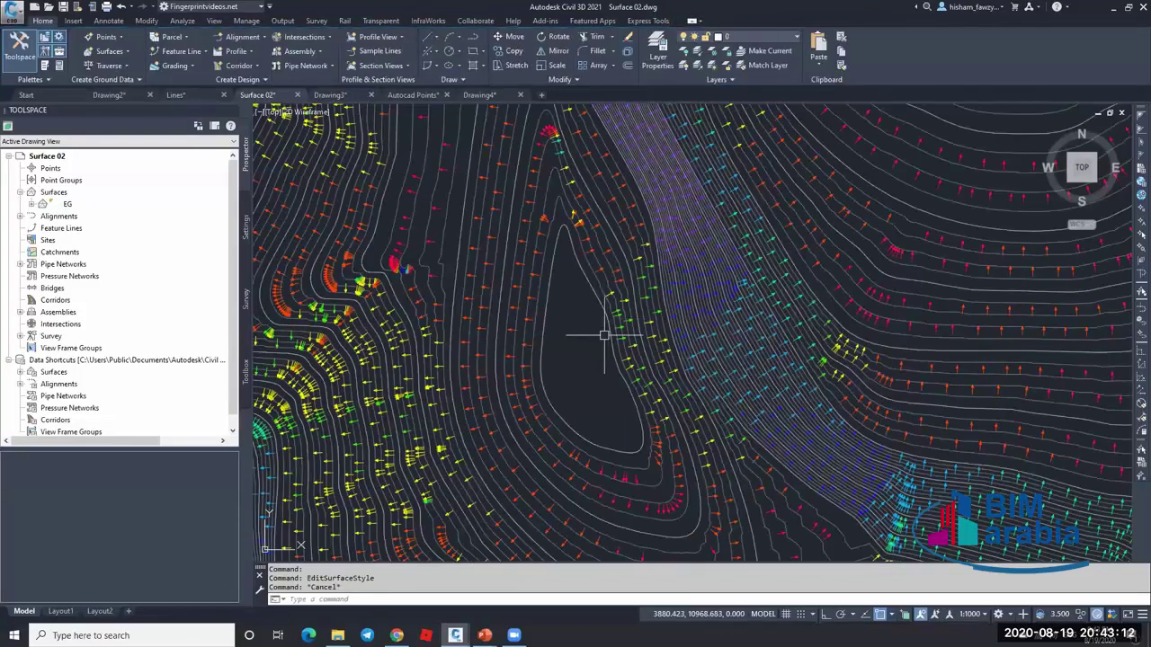
scroll(564, 310, down, 2)
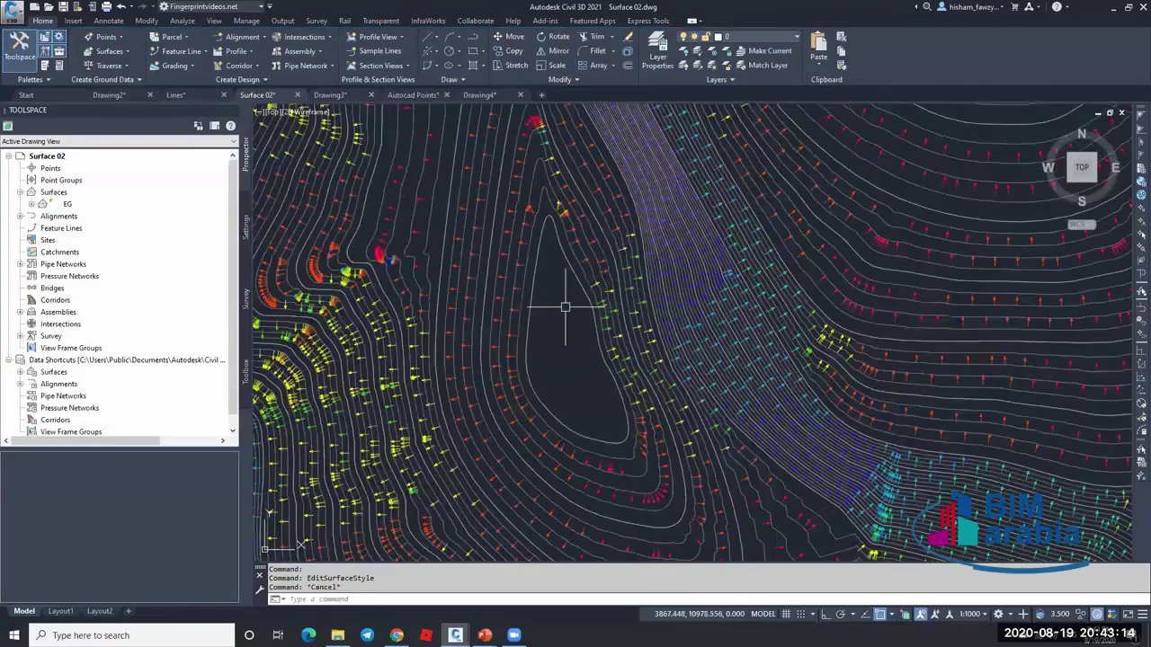
scroll(593, 315, up, 2)
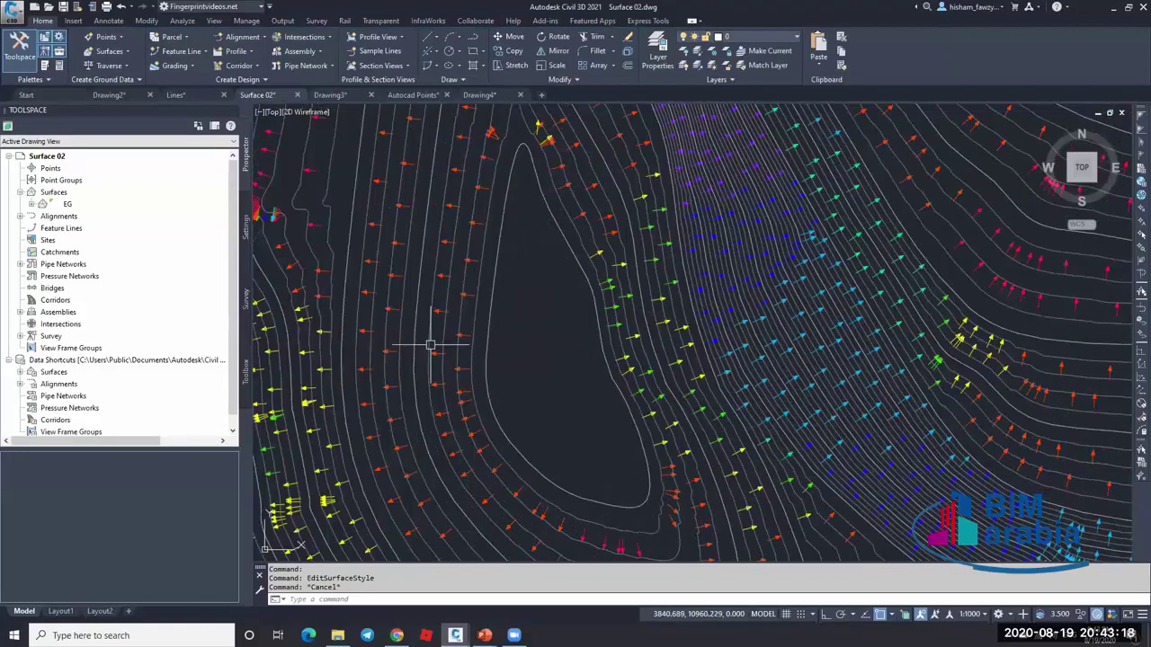
scroll(498, 335, down, 1)
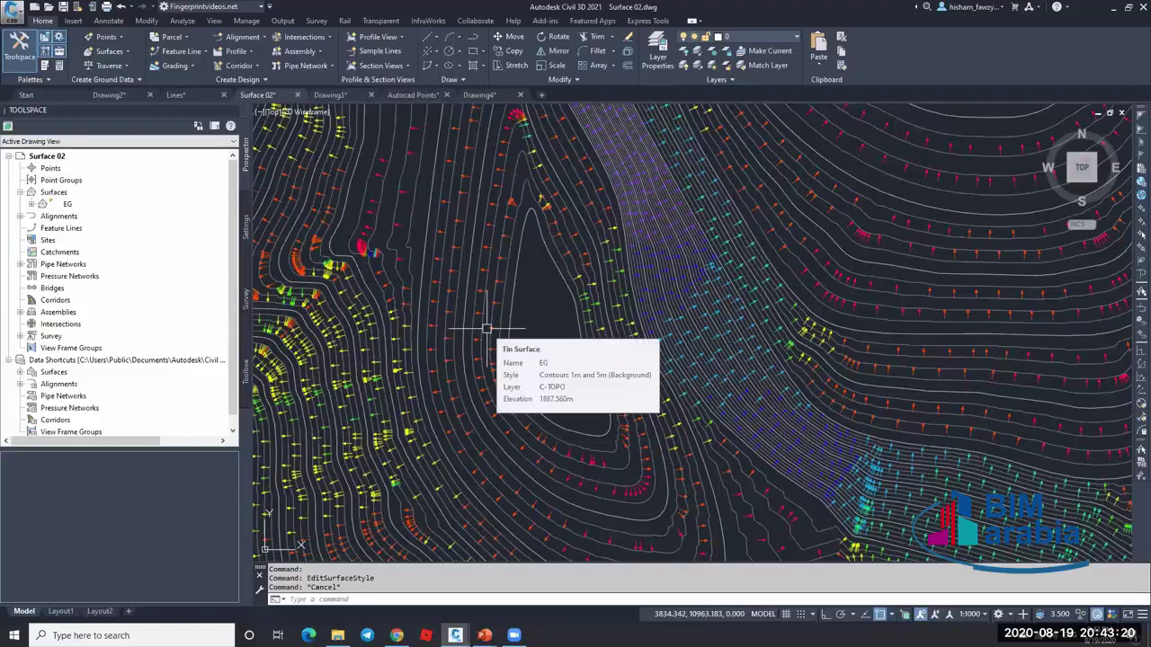
middle_drag(568, 390, 666, 266)
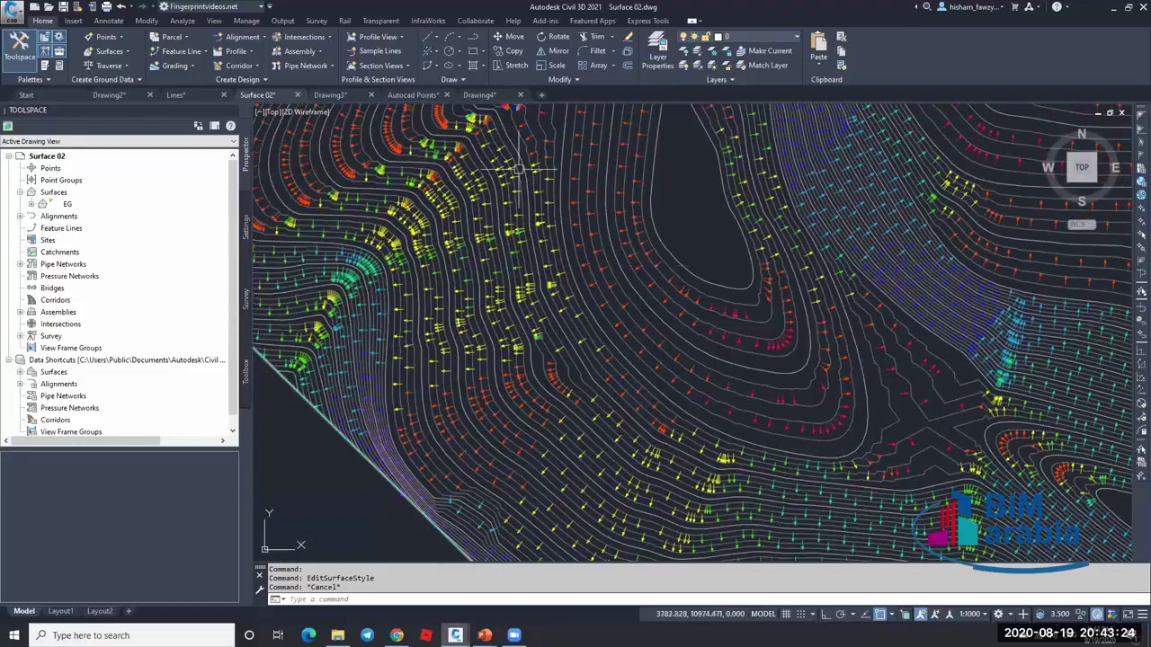
mouse_move(367, 335)
middle_down()
mouse_move(624, 386)
mouse_move(570, 334)
mouse_move(739, 292)
middle_up()
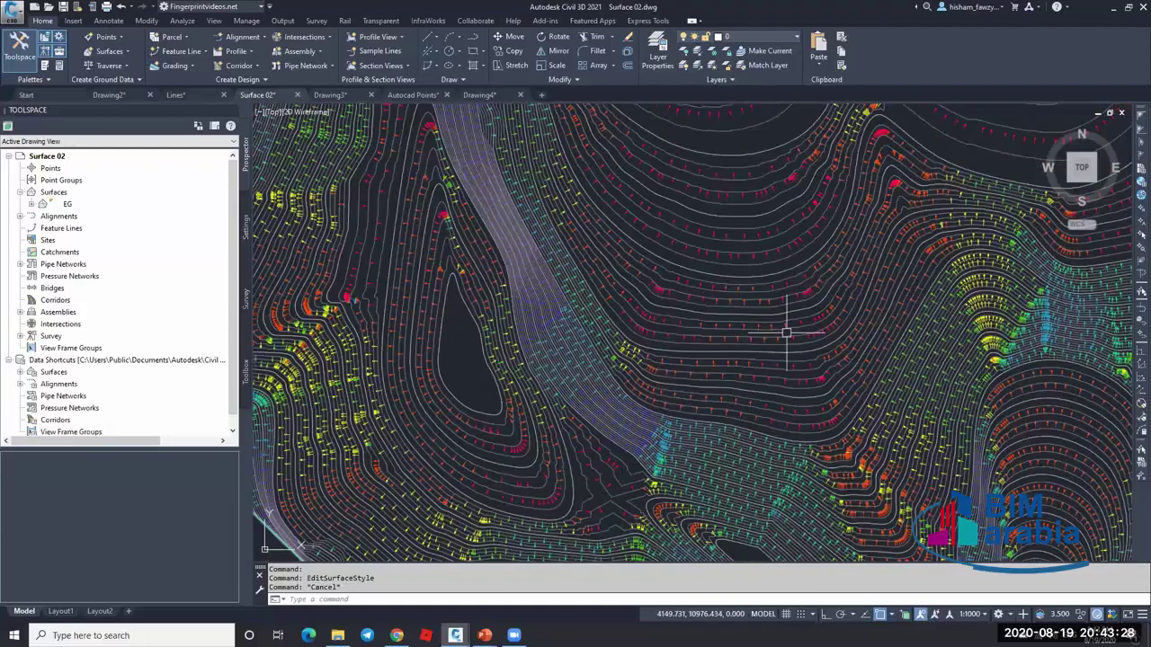
scroll(783, 329, up, 4)
- Run a Slope Arrows analysis on EG with 8 Rainbow ranges, 0.00% to 3069.22%
key(ctrl+a)
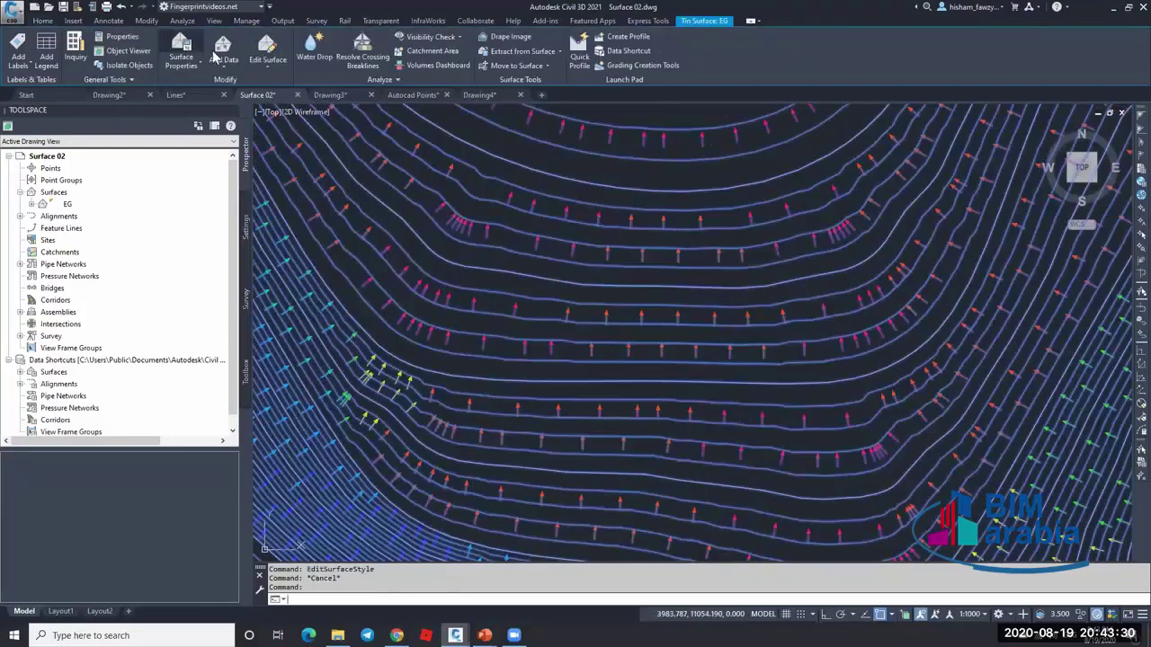
double_click(665, 228)
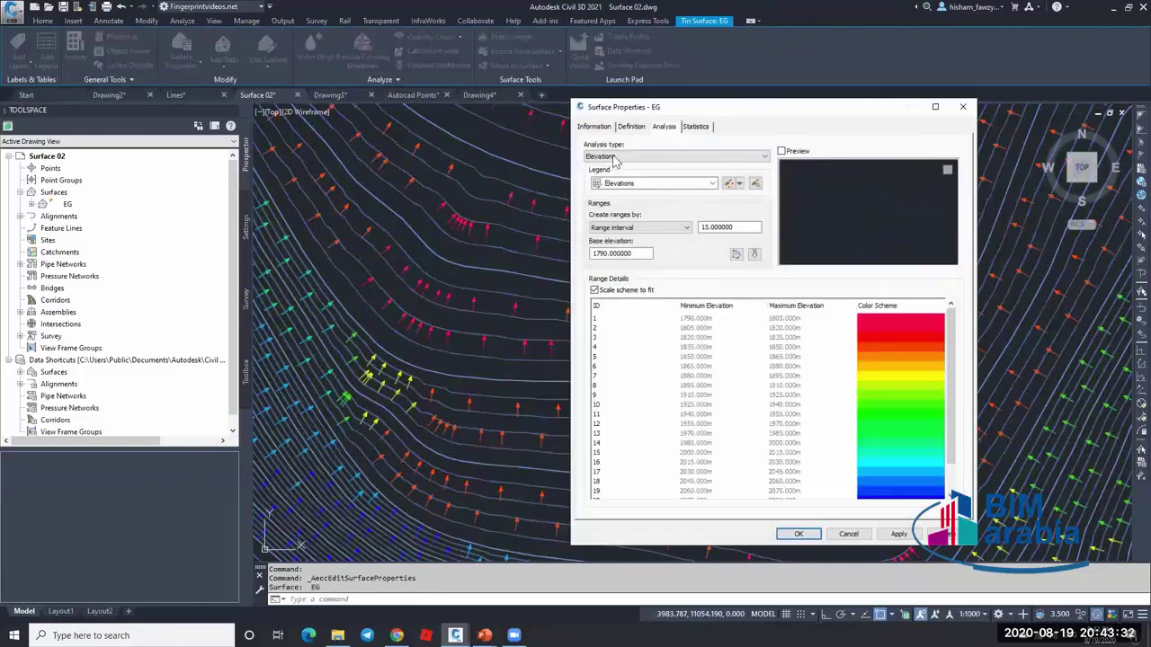
click(620, 160)
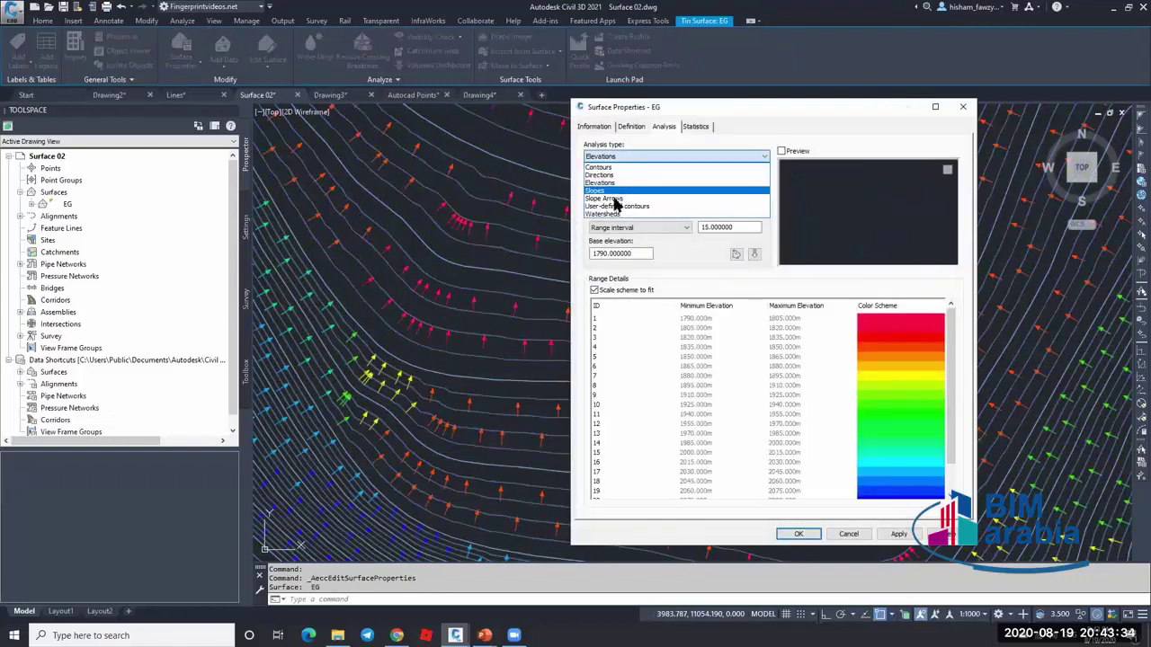
click(614, 199)
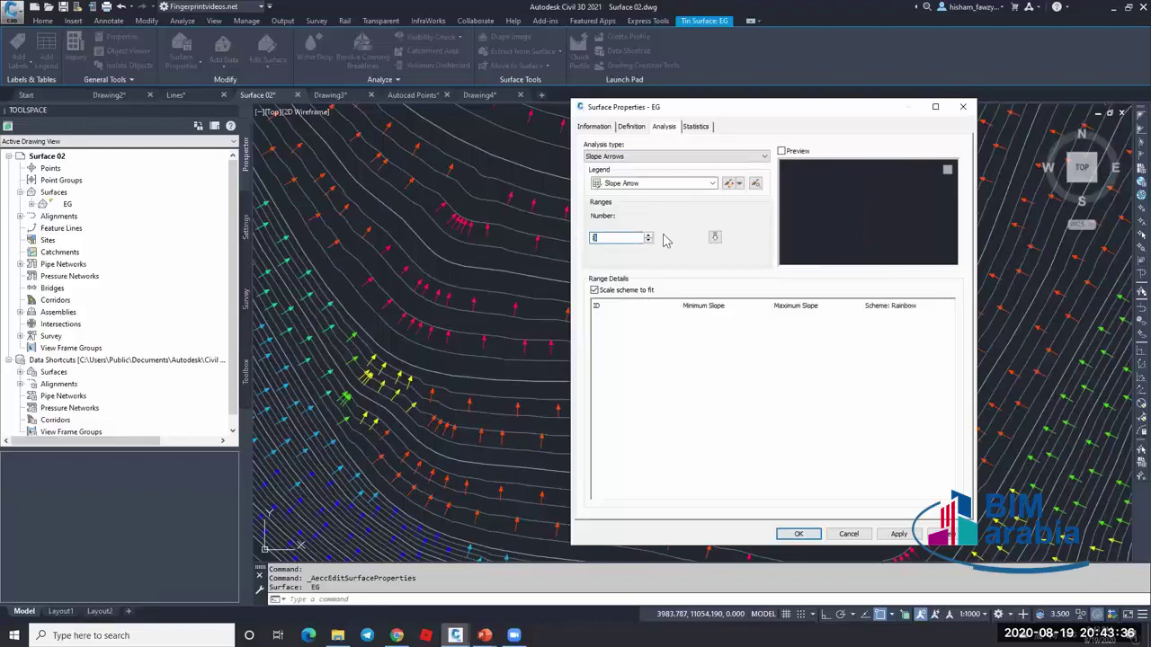
click(715, 239)
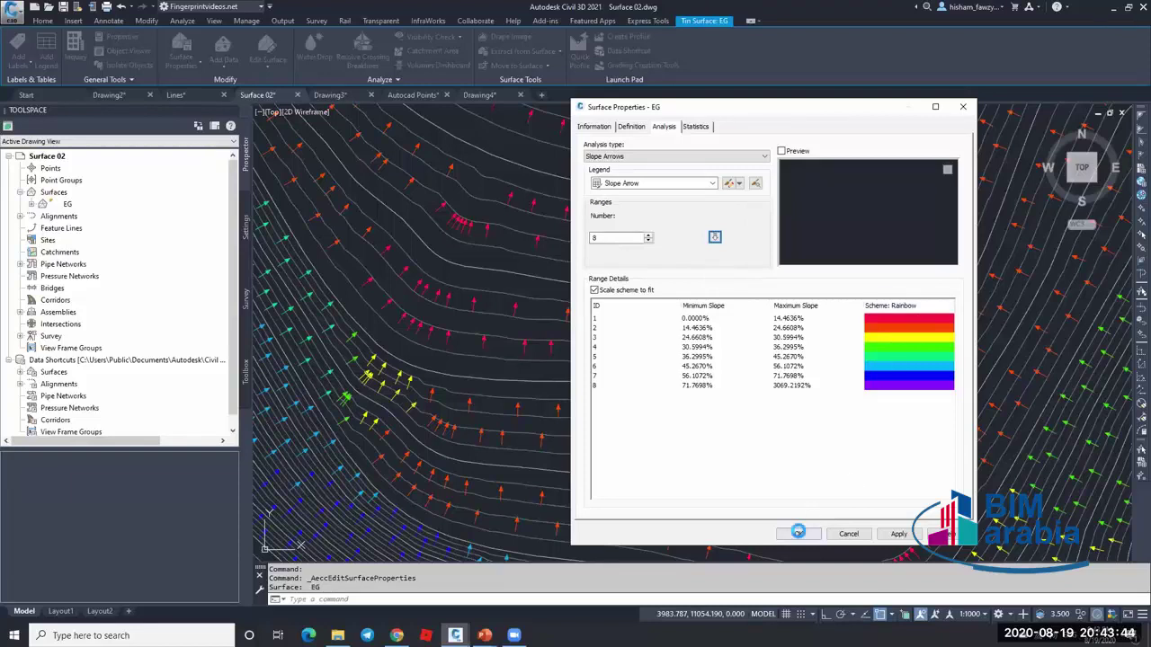
click(797, 533)
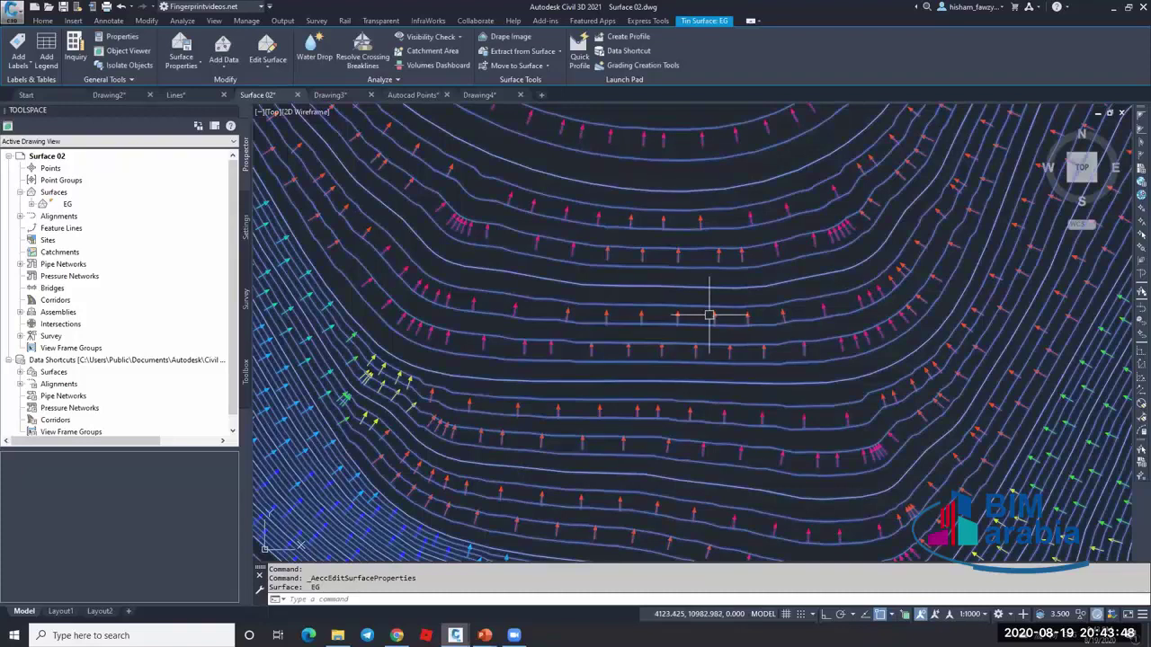
key(Escape)
scroll(709, 315, up, 3)
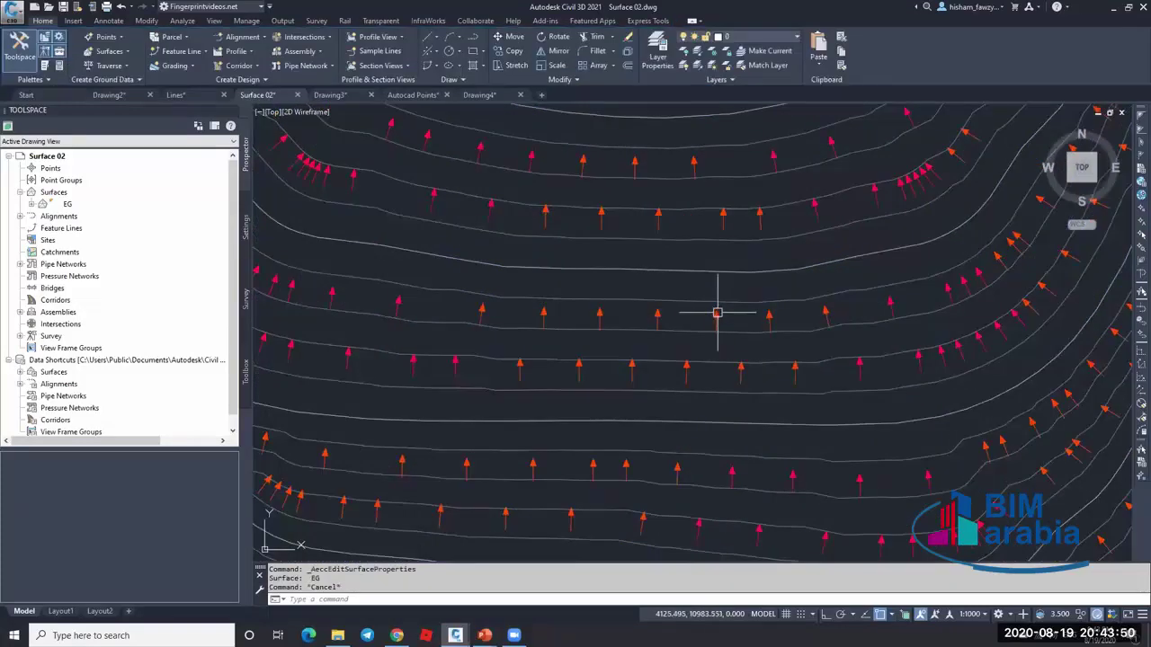
click(716, 316)
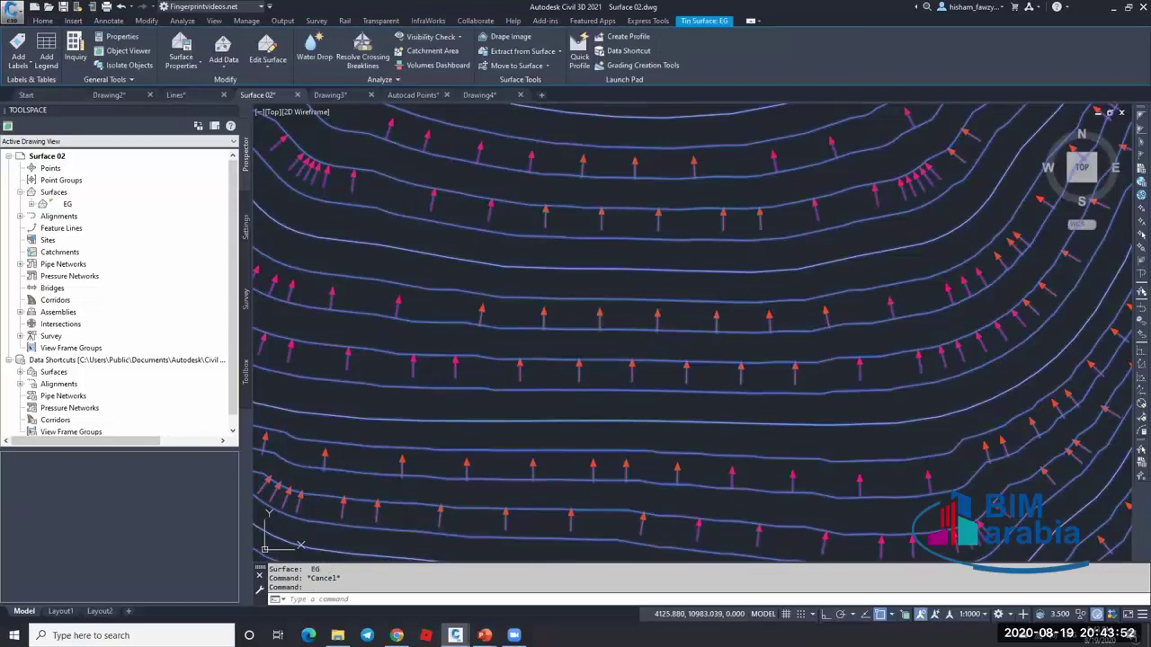
- Turn on Triangles visibility in the EG surface style's Display settings
right_click(735, 318)
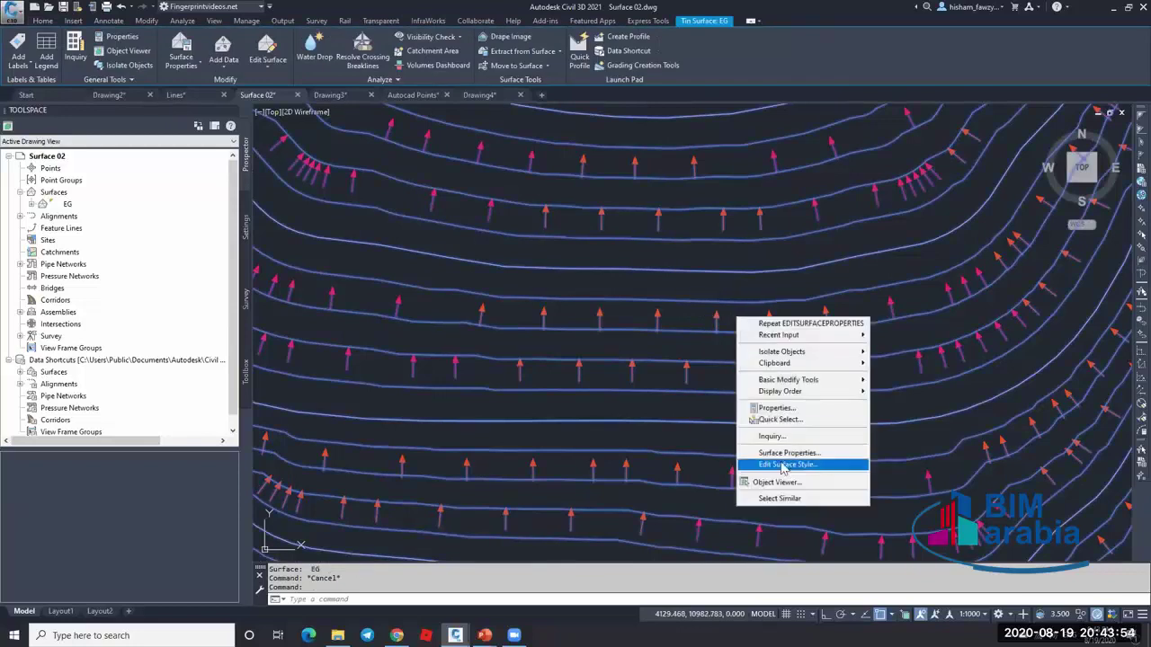
click(782, 466)
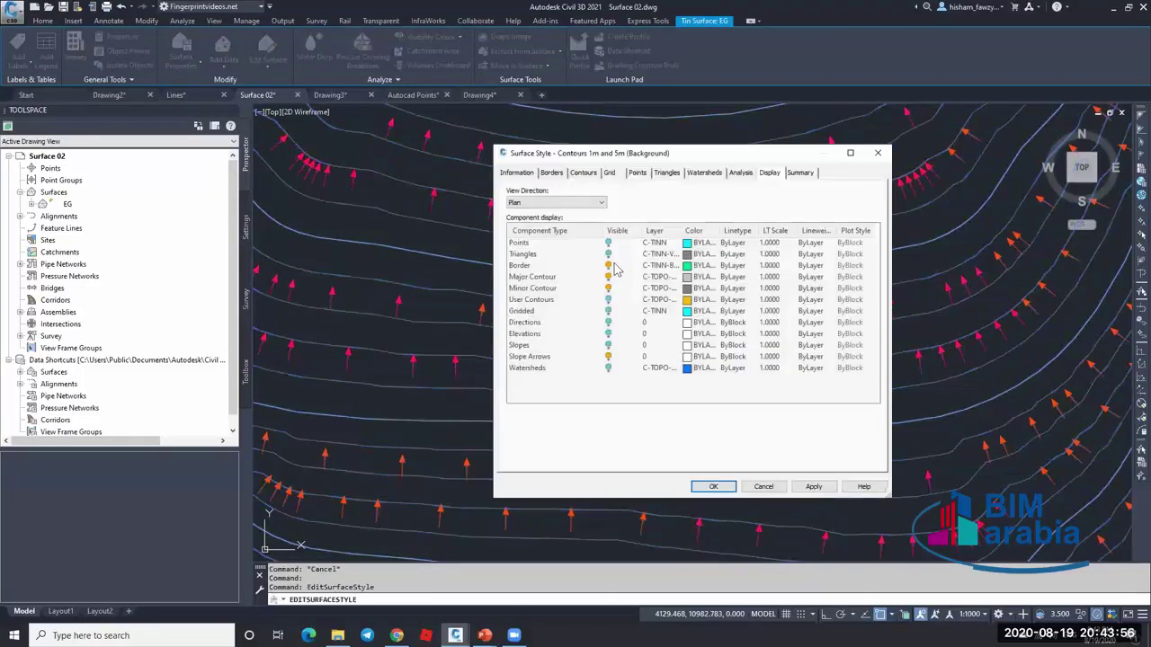
click(608, 255)
click(712, 487)
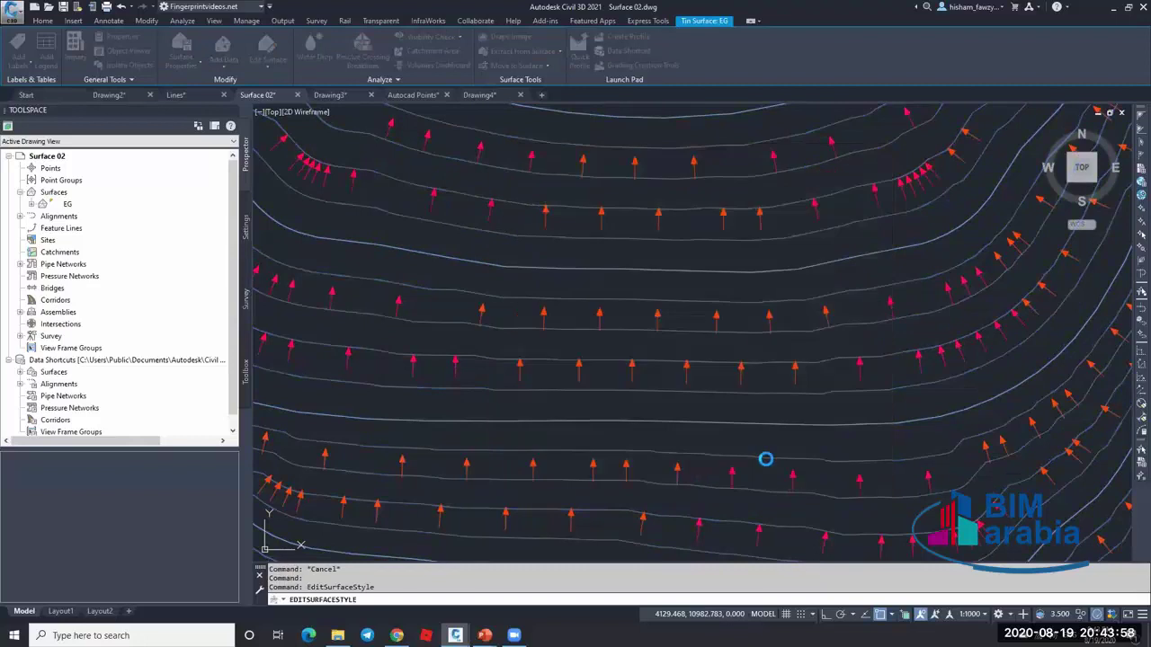
key(Escape)
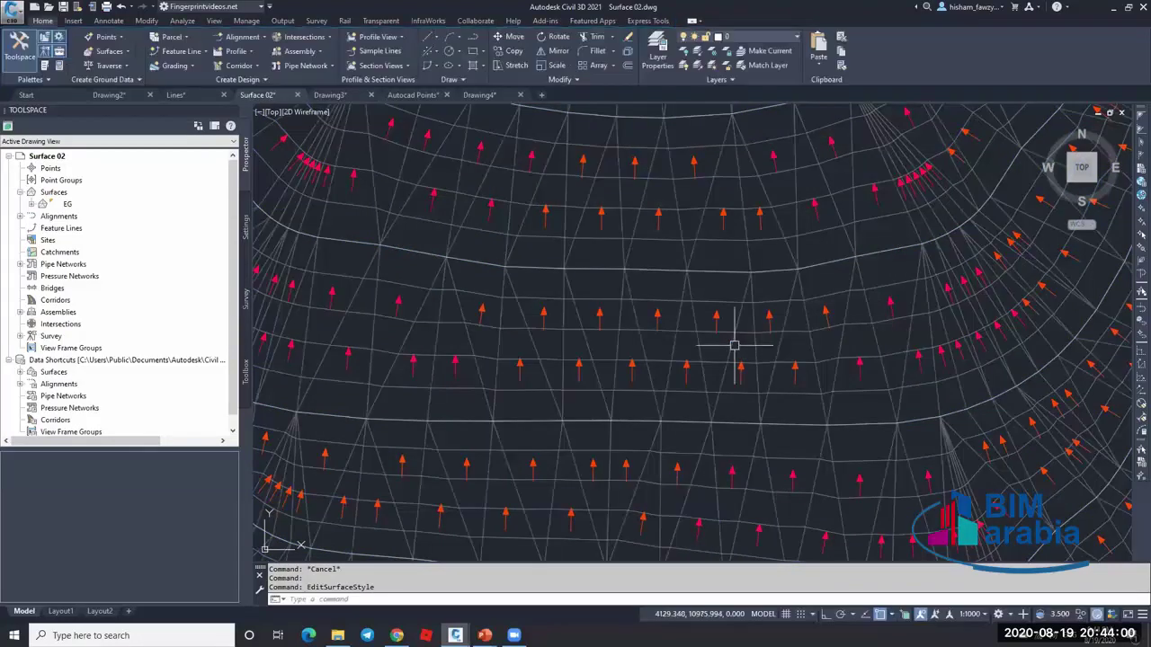
- Zoom and pan around the teardrop-shaped region to inspect triangles and rainbow slope arrows
scroll(733, 350, up, 5)
scroll(632, 306, down, 3)
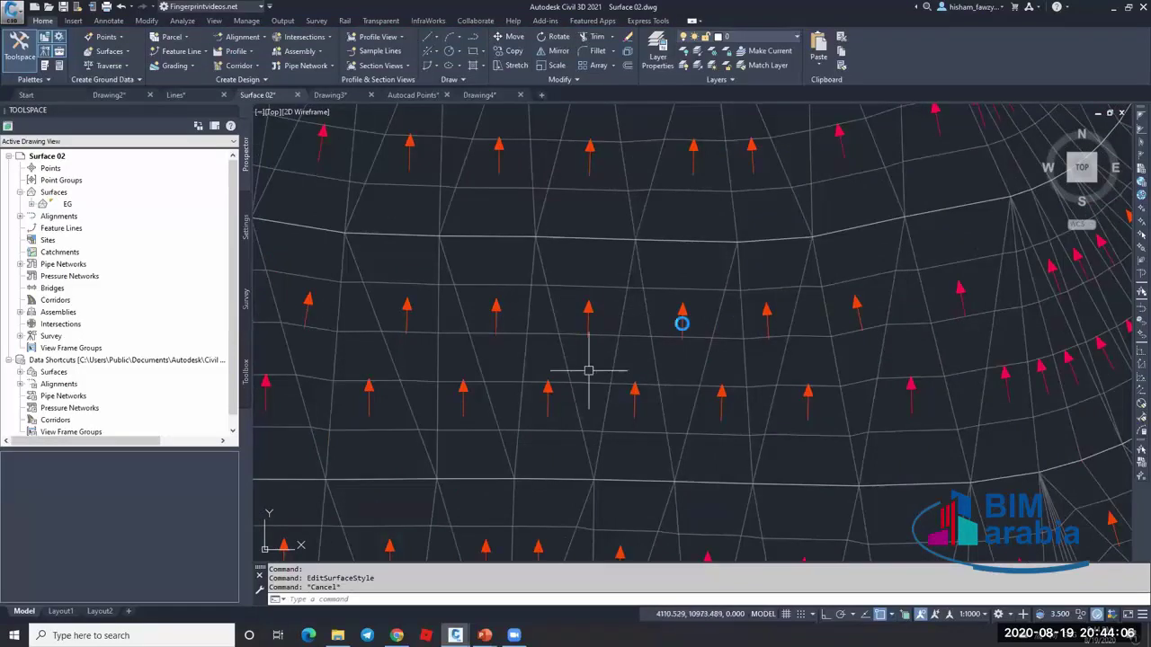
scroll(652, 335, down, 2)
scroll(734, 323, down, 3)
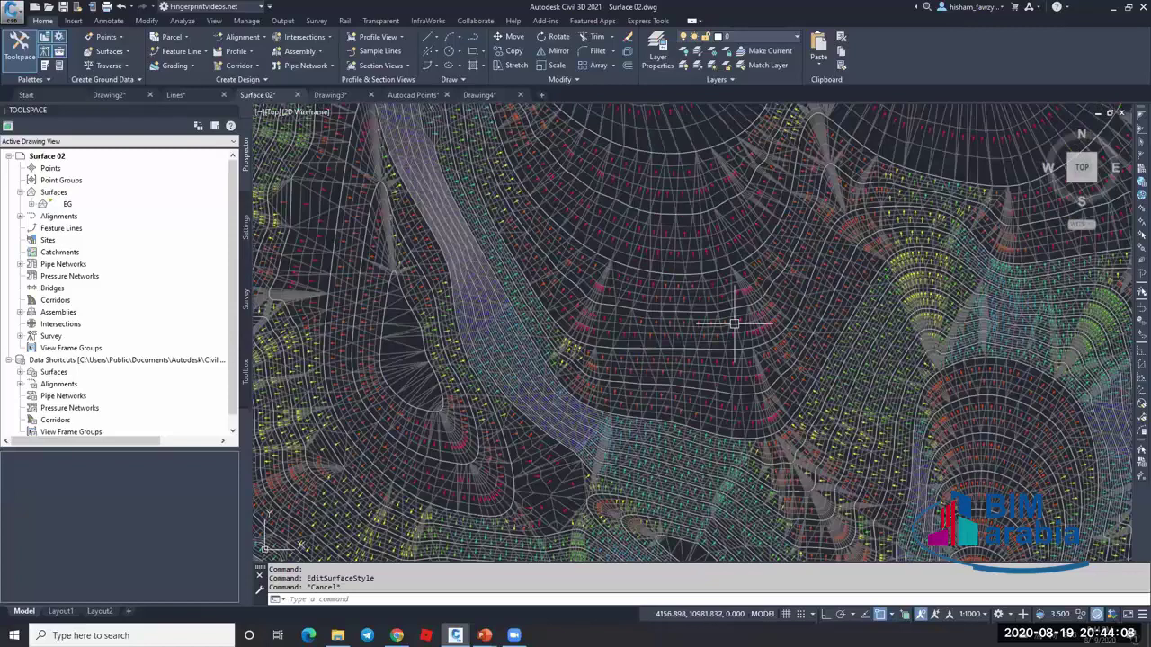
scroll(490, 349, down, 2)
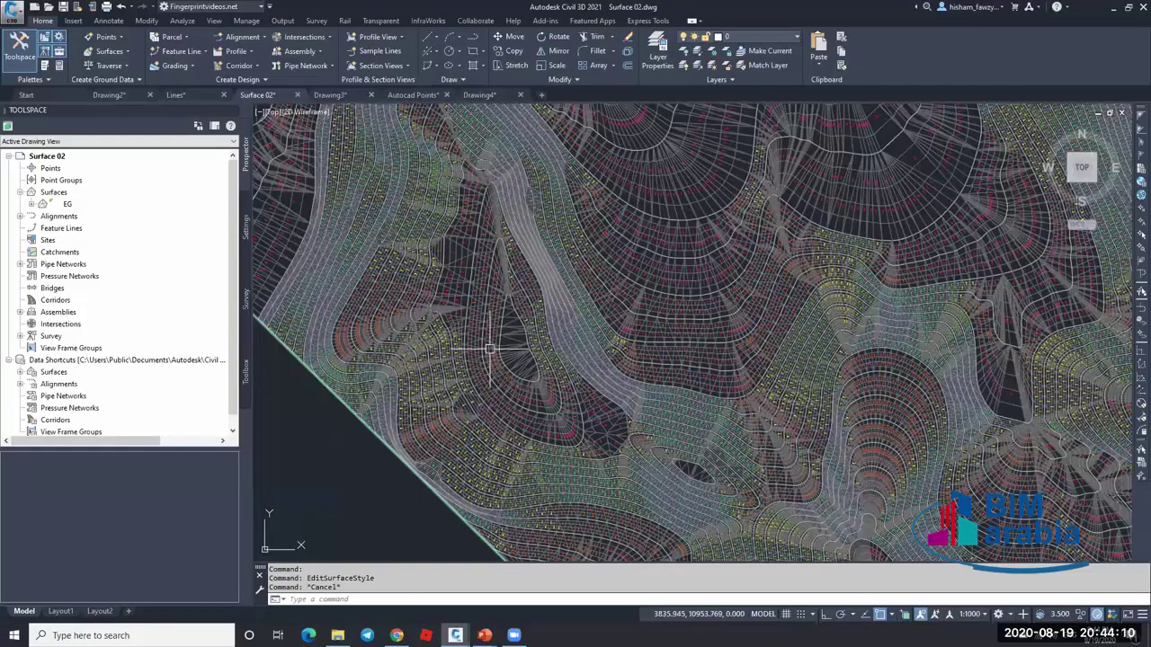
middle_drag(490, 349, 673, 288)
scroll(674, 286, up, 3)
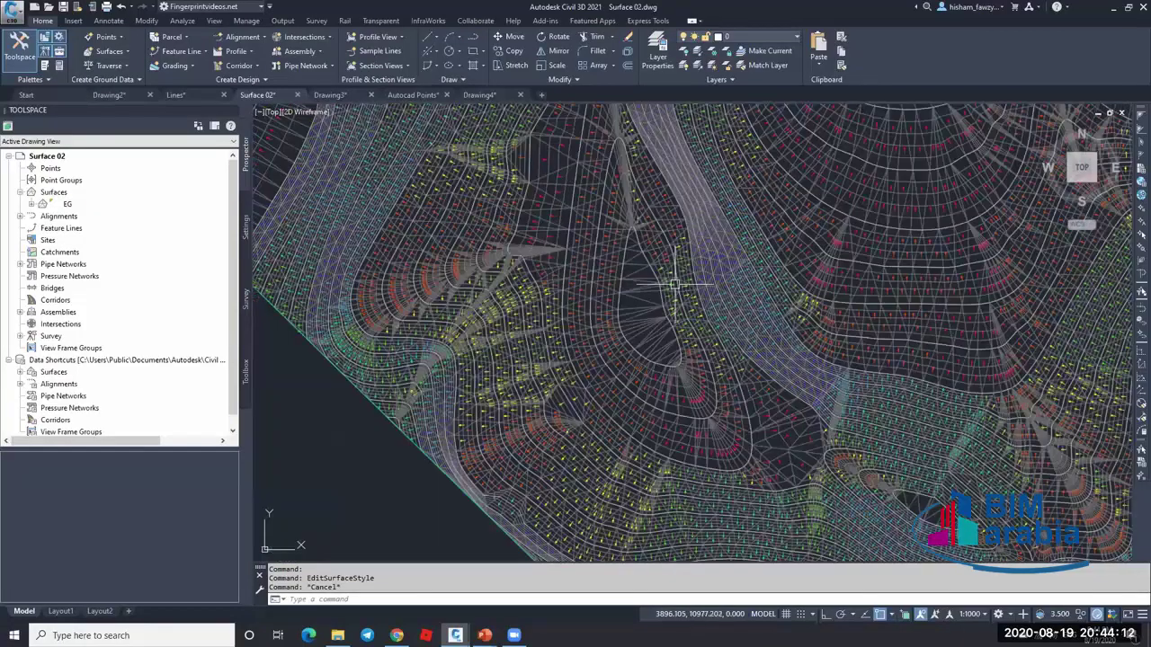
scroll(673, 286, up, 4)
scroll(623, 291, down, 2)
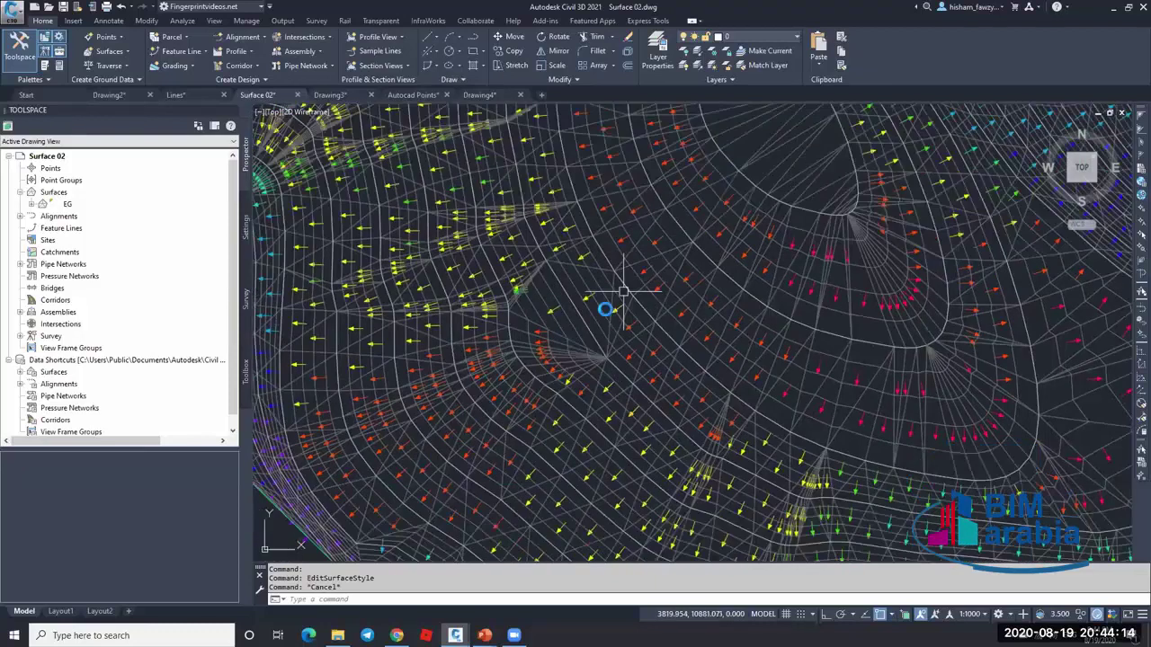
scroll(623, 291, up, 3)
scroll(539, 270, down, 5)
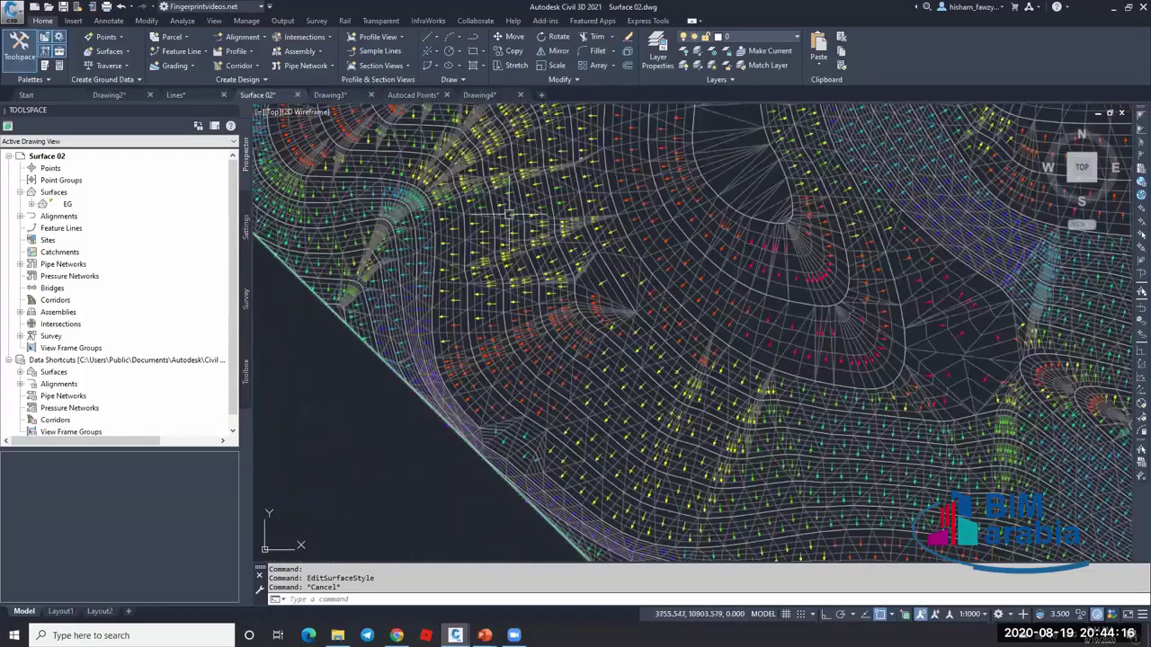
scroll(464, 190, up, 4)
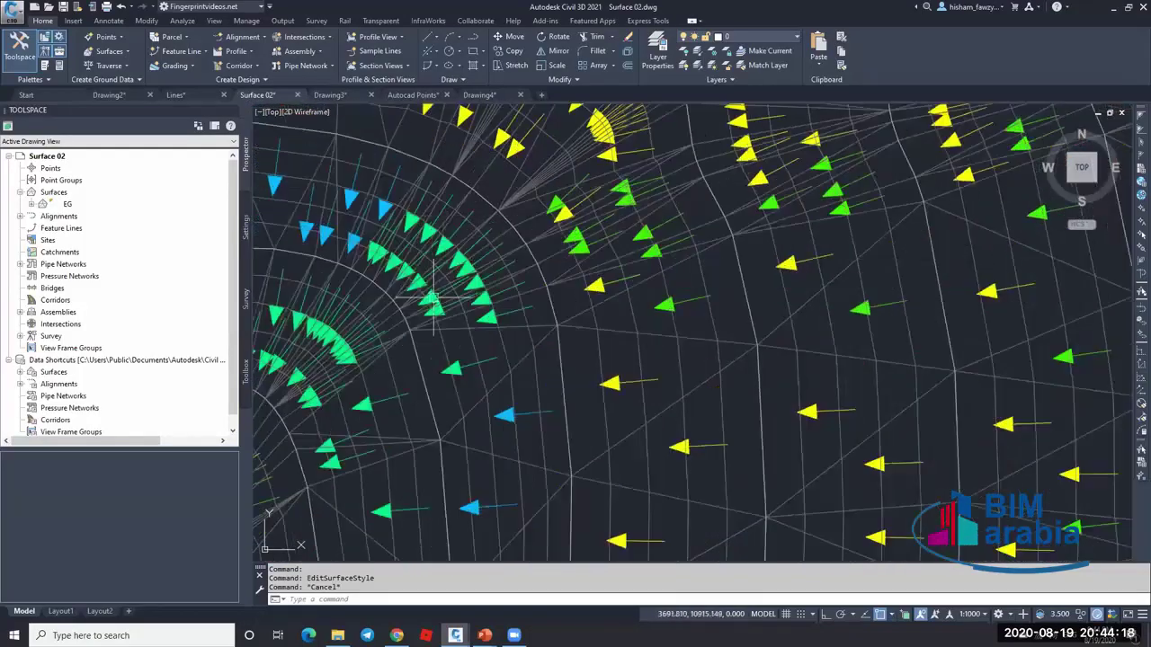
scroll(523, 329, down, 1)
scroll(597, 184, up, 4)
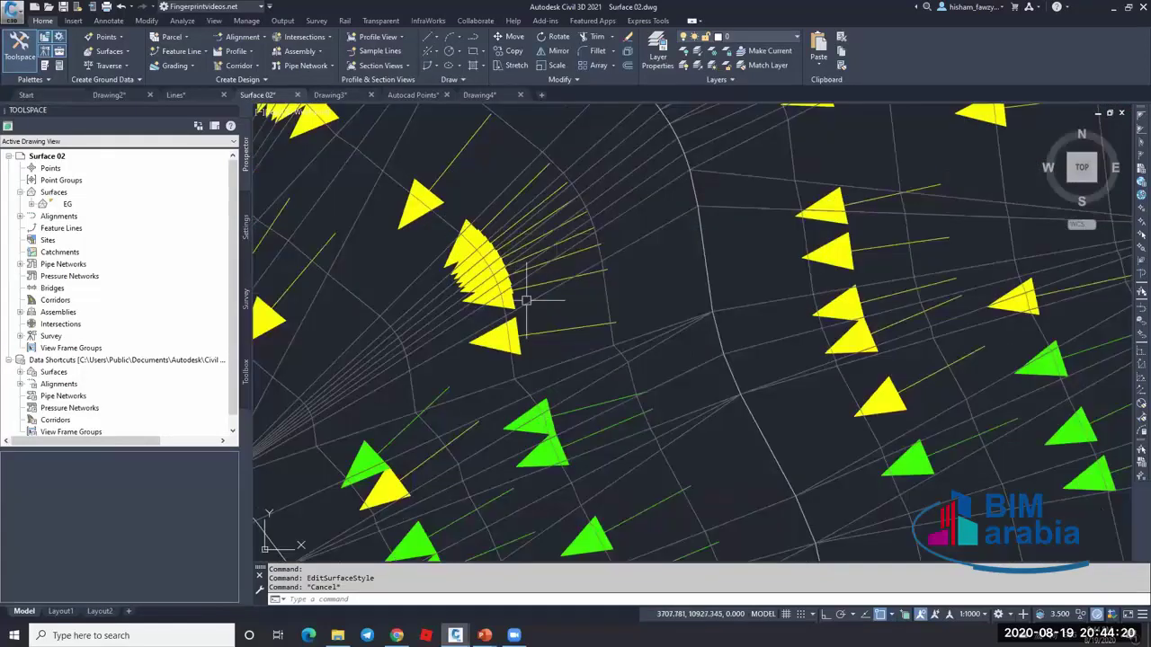
scroll(540, 279, down, 1)
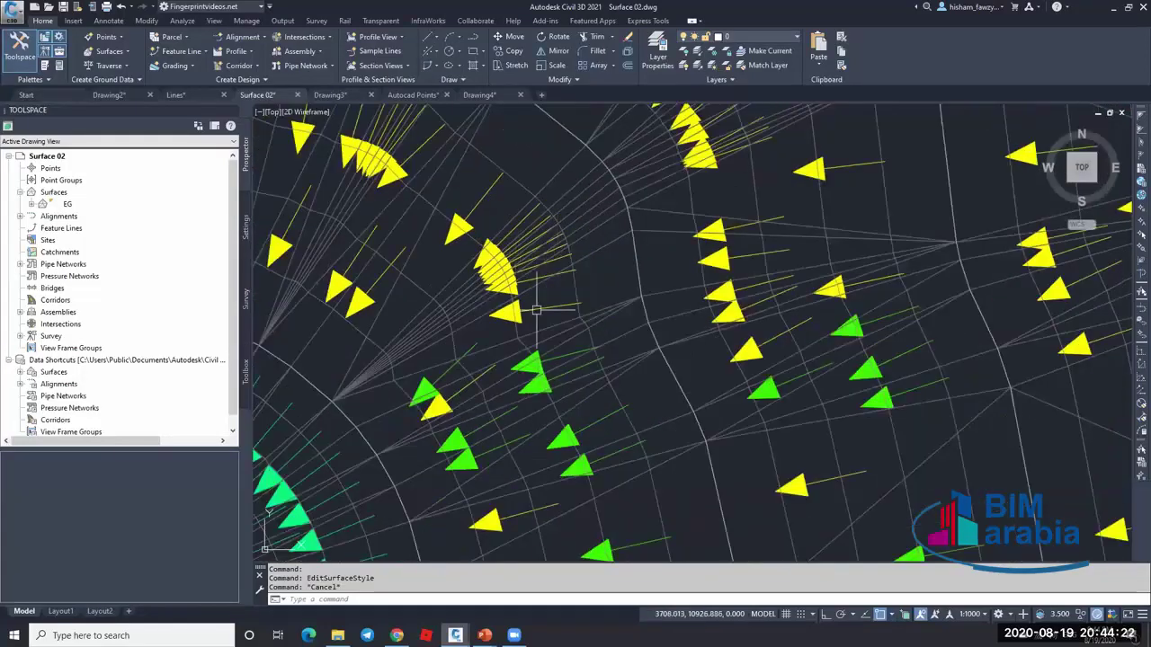
scroll(557, 269, down, 5)
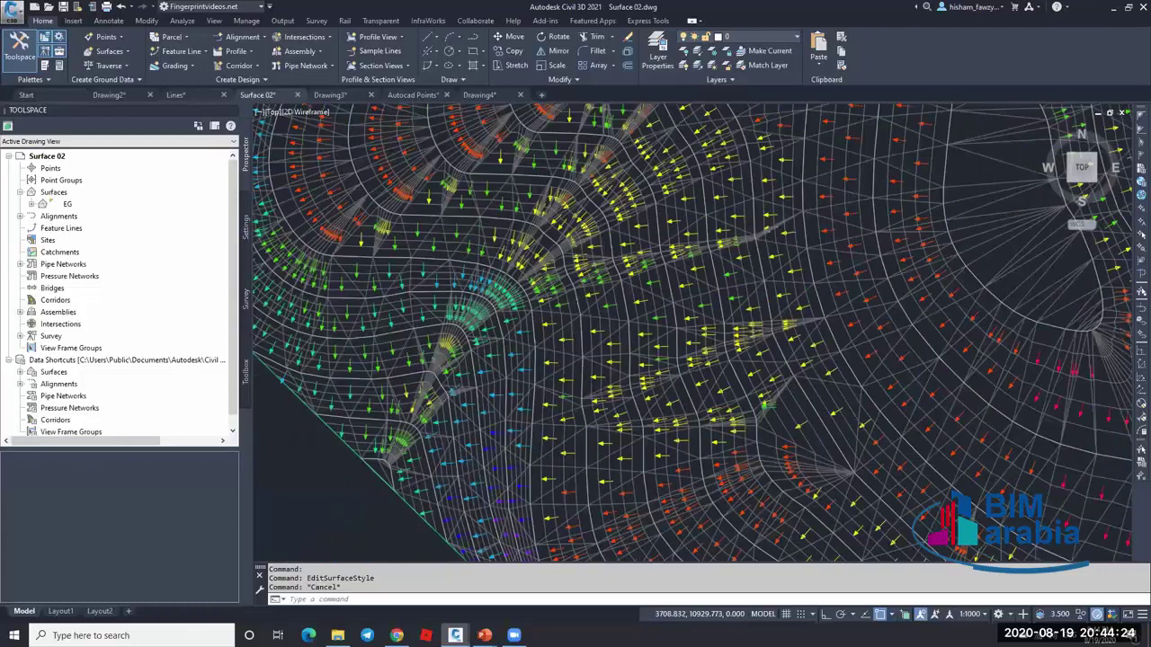
scroll(560, 270, down, 3)
scroll(702, 291, up, 6)
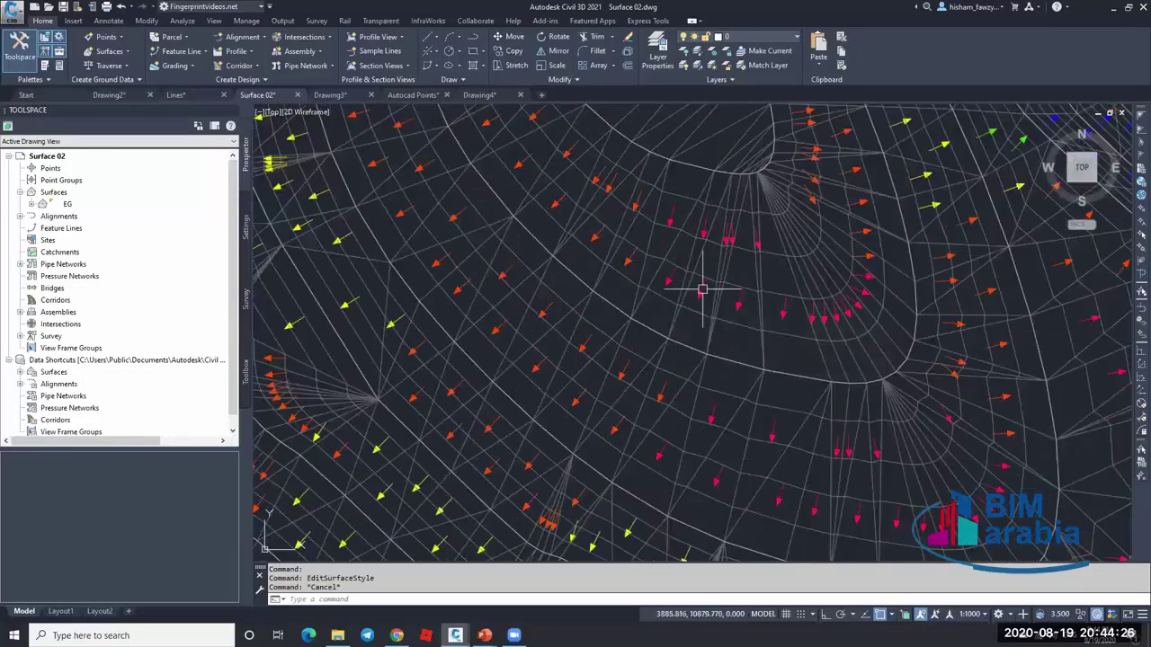
scroll(688, 297, up, 4)
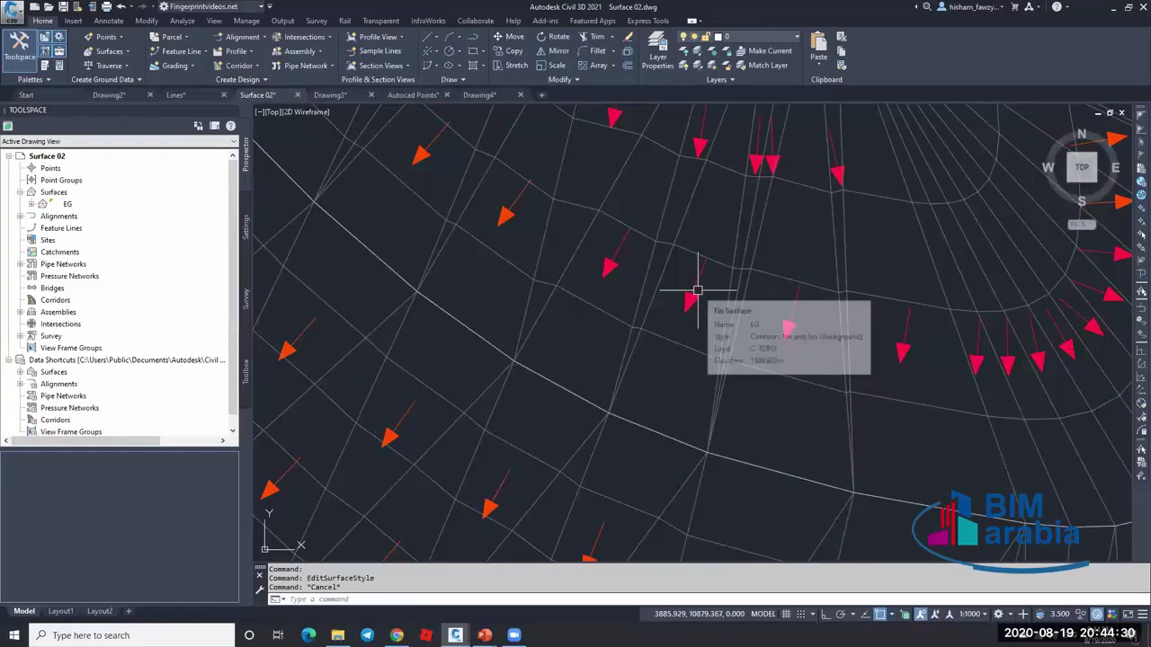
scroll(638, 270, down, 3)
scroll(637, 270, down, 2)
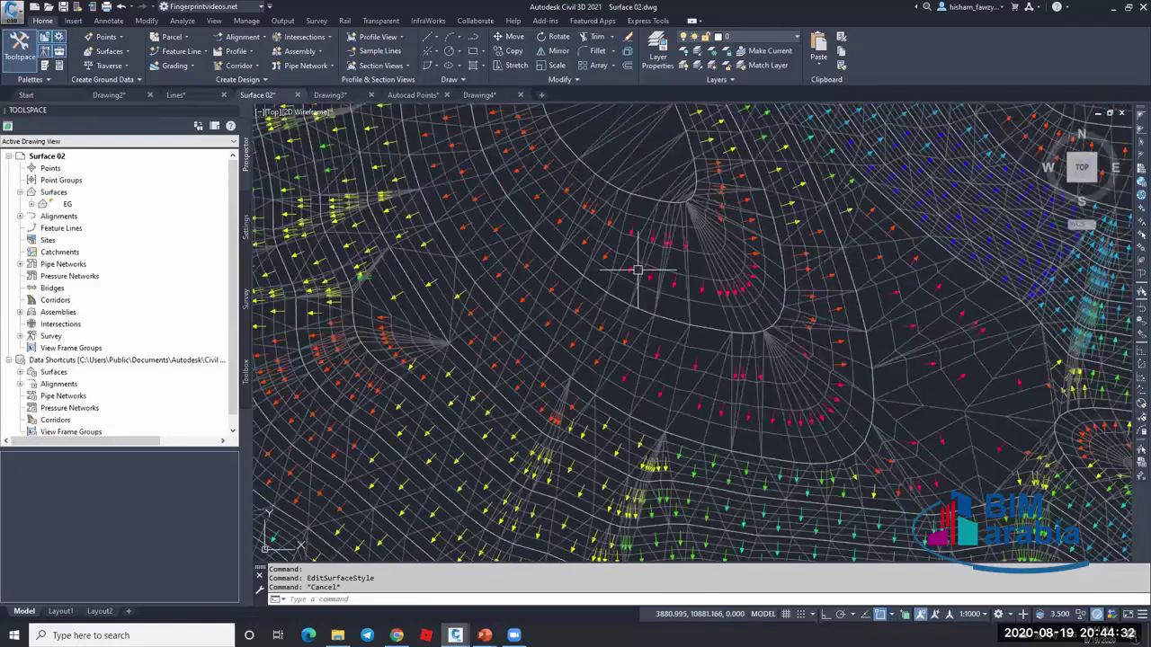
scroll(692, 322, down, 2)
scroll(692, 319, down, 3)
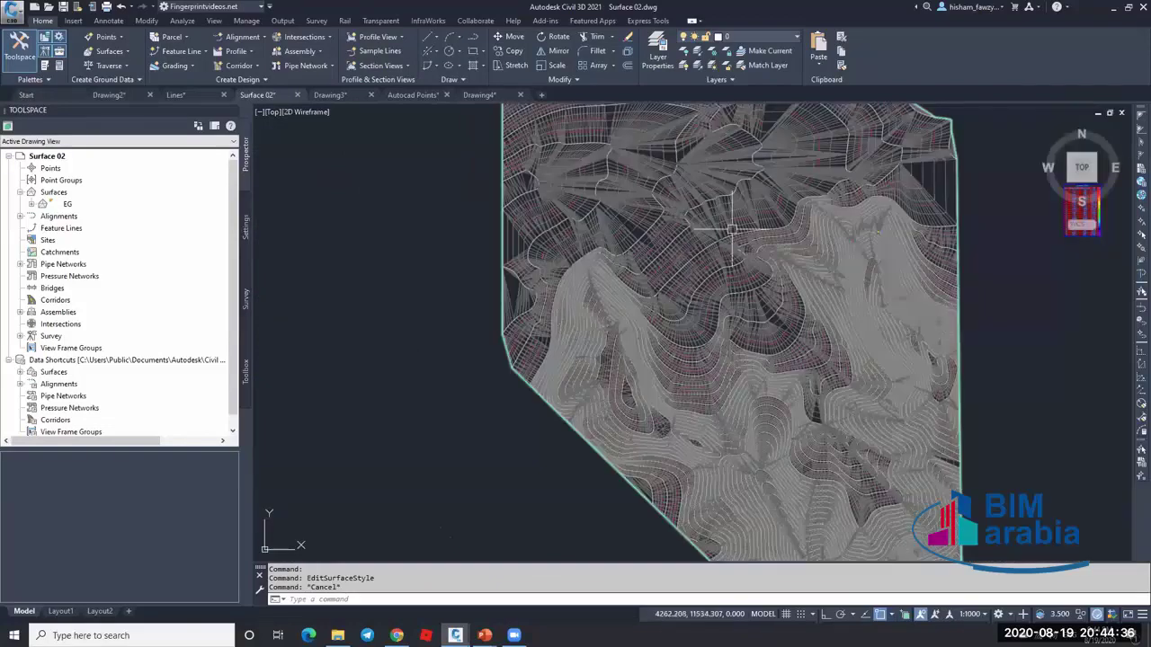
scroll(638, 288, up, 4)
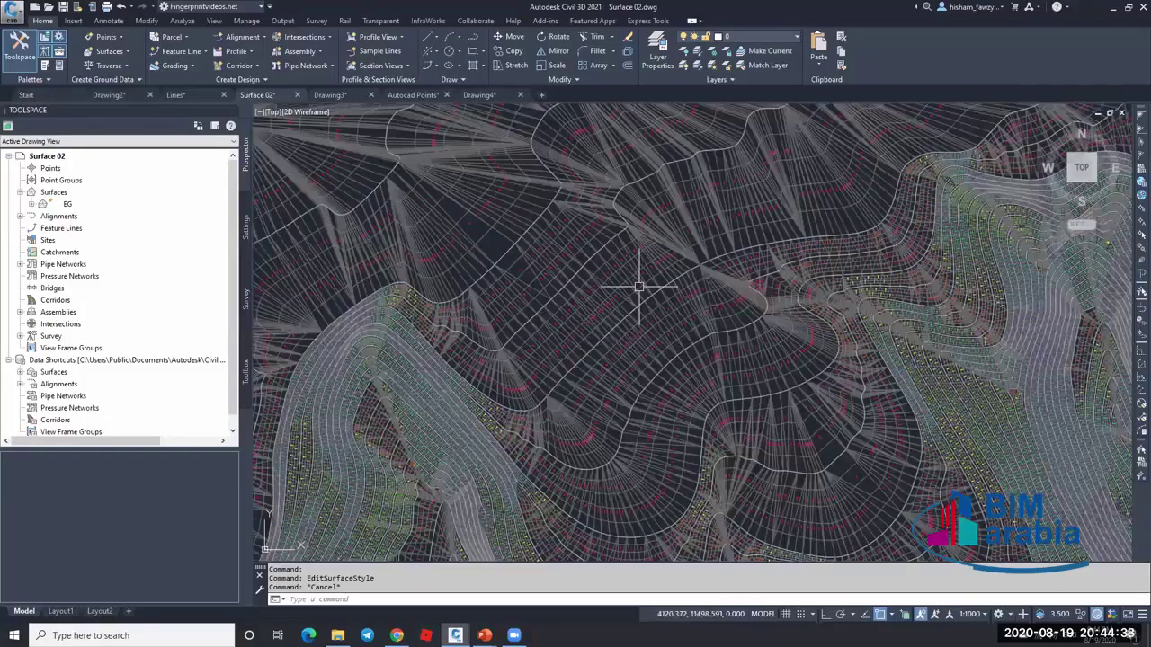
scroll(629, 334, down, 2)
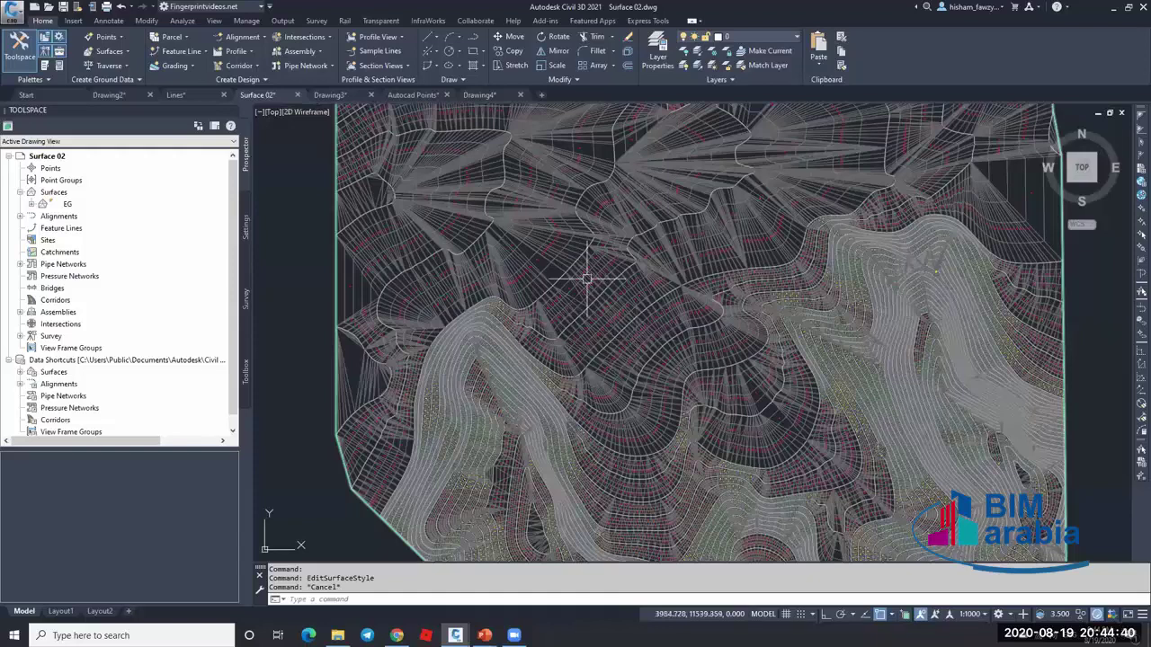
scroll(583, 235, up, 3)
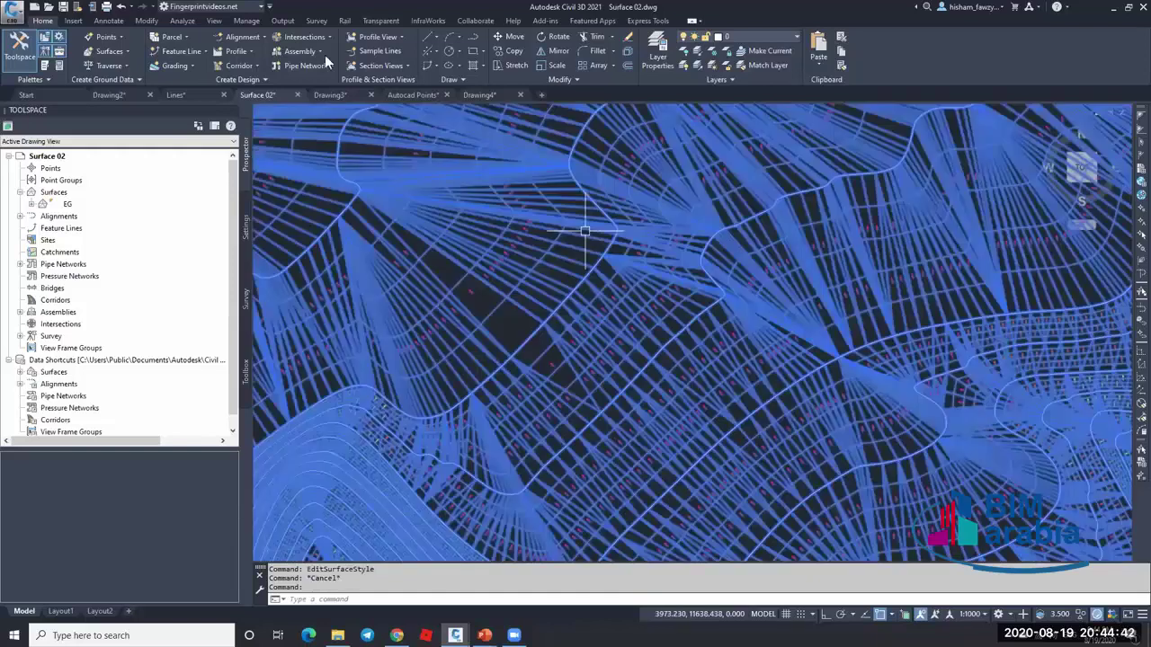
- Switch off the Triangles component in the EG surface style
right_click(590, 278)
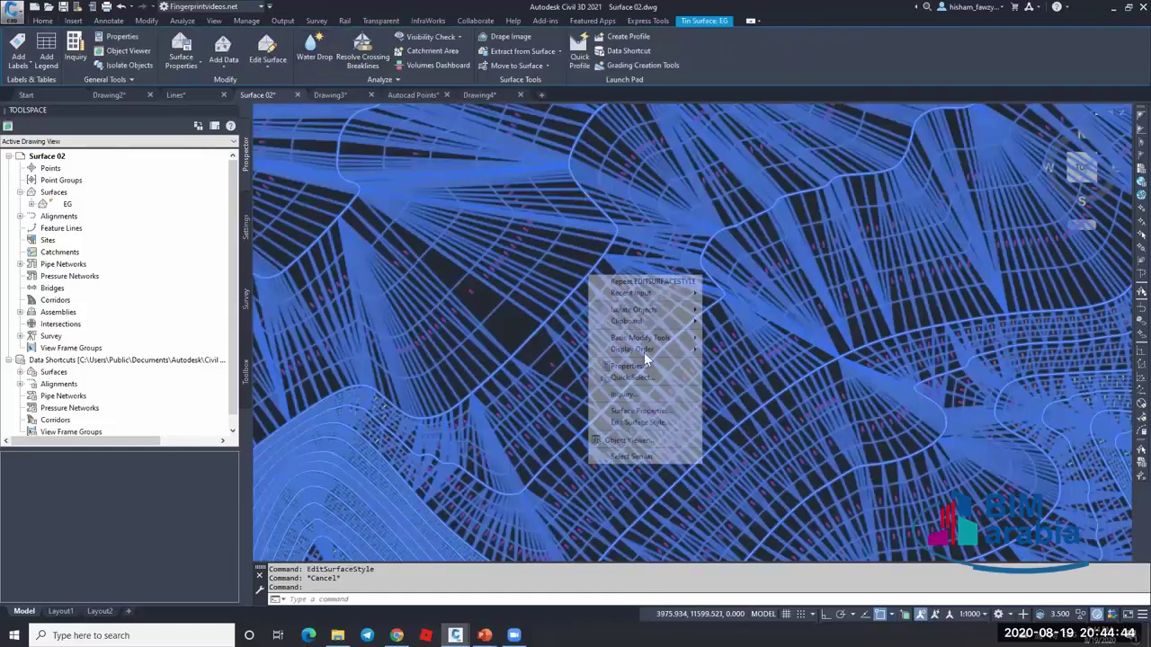
click(636, 423)
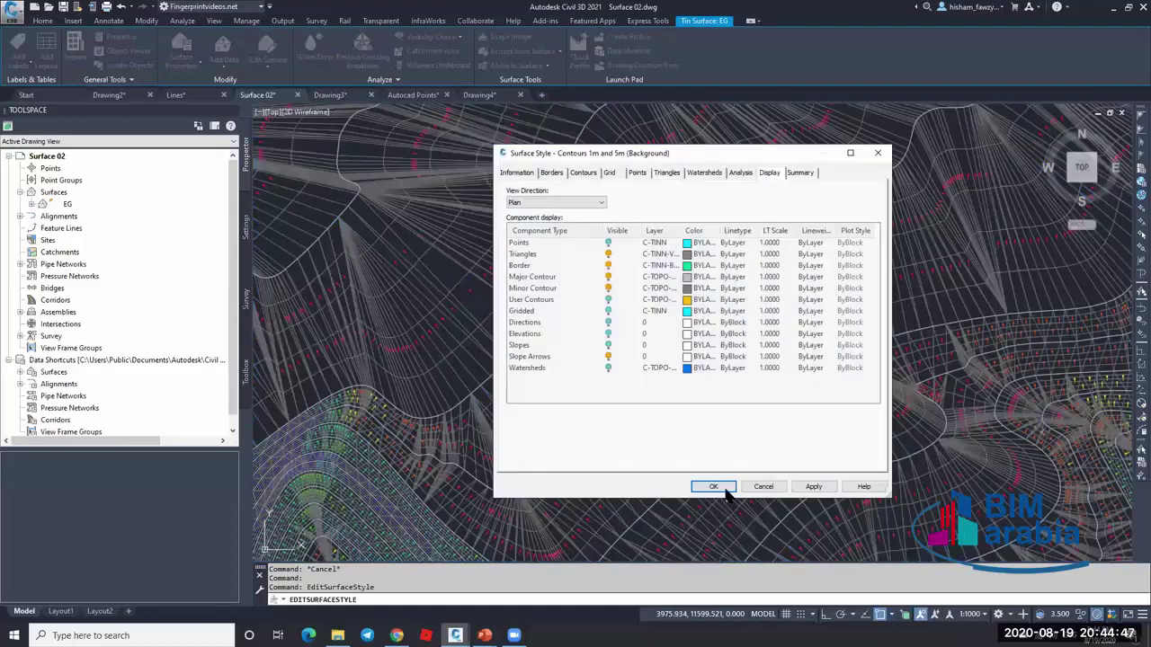
click(647, 356)
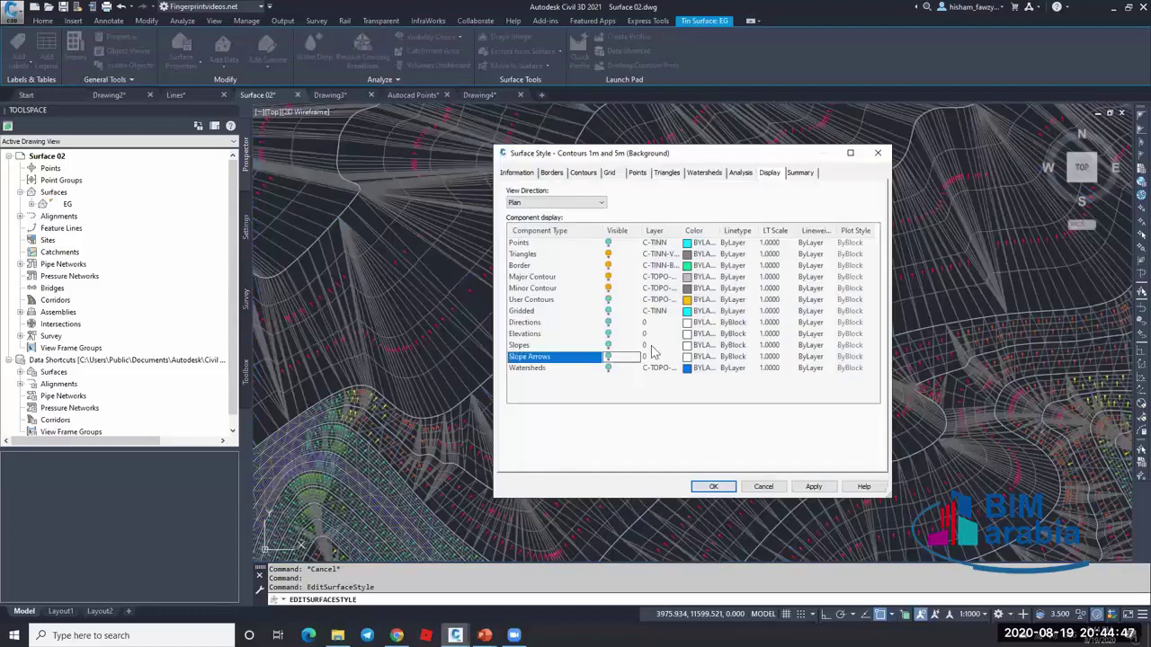
click(608, 255)
click(713, 486)
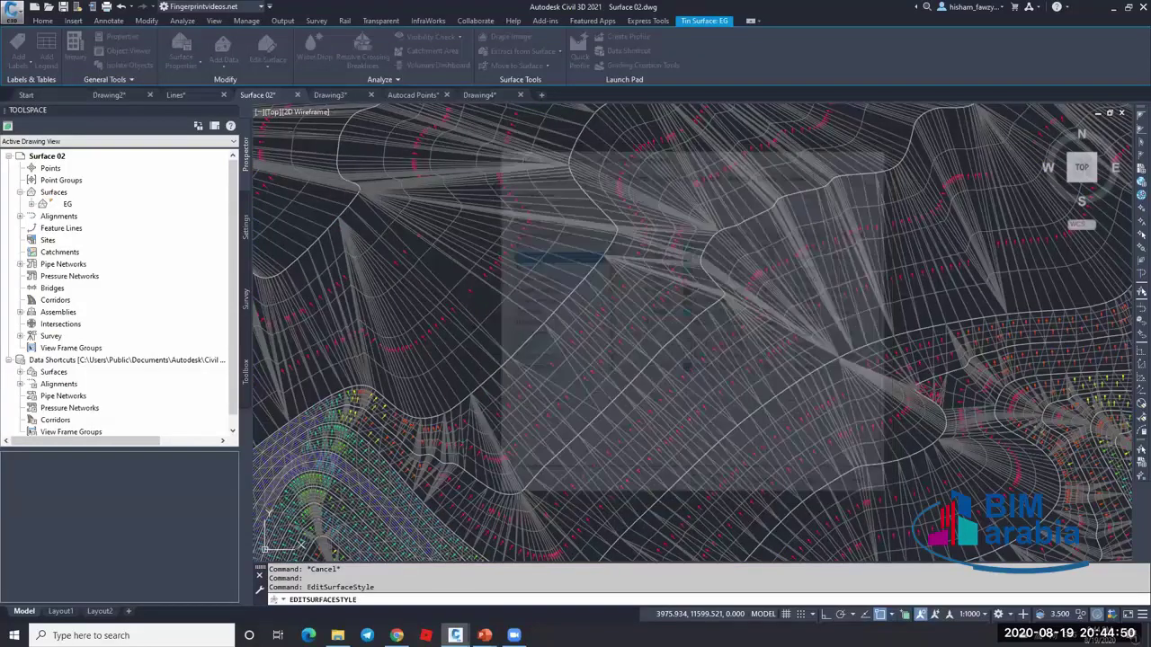
key(Escape)
click(681, 301)
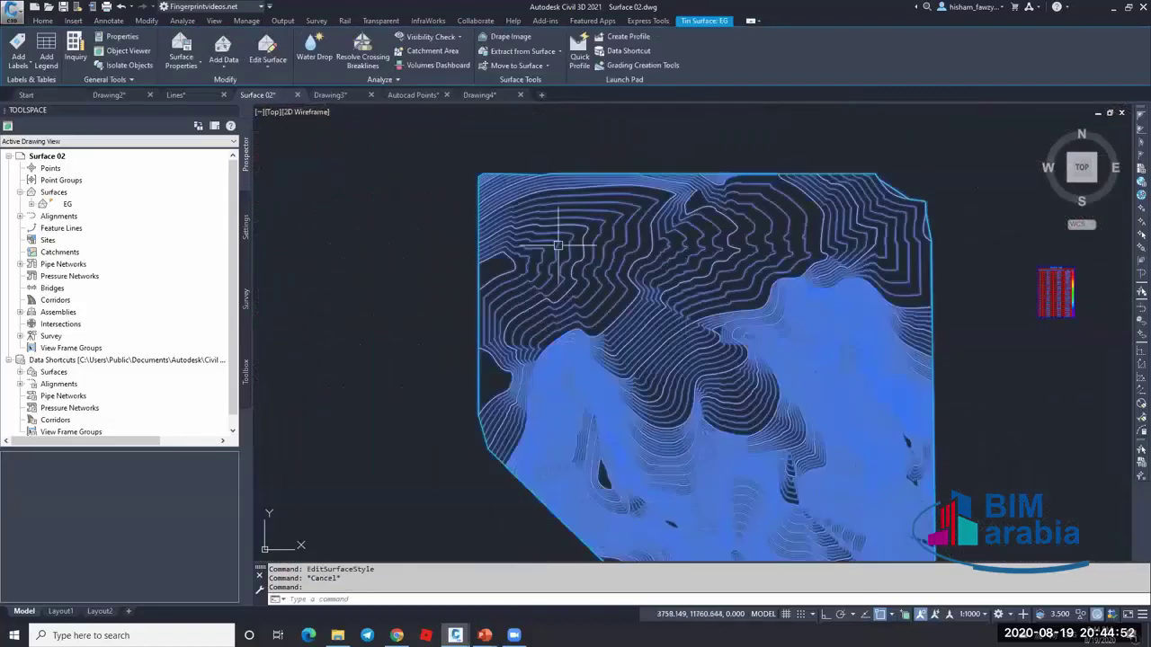
click(314, 49)
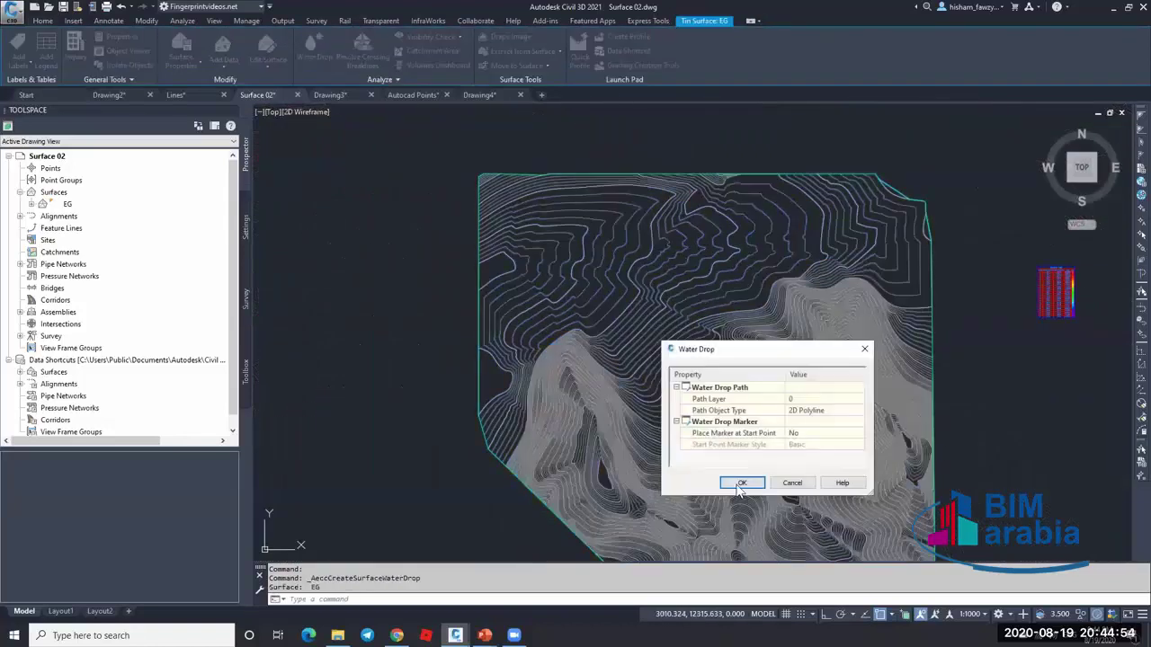
click(741, 483)
scroll(580, 450, up, 5)
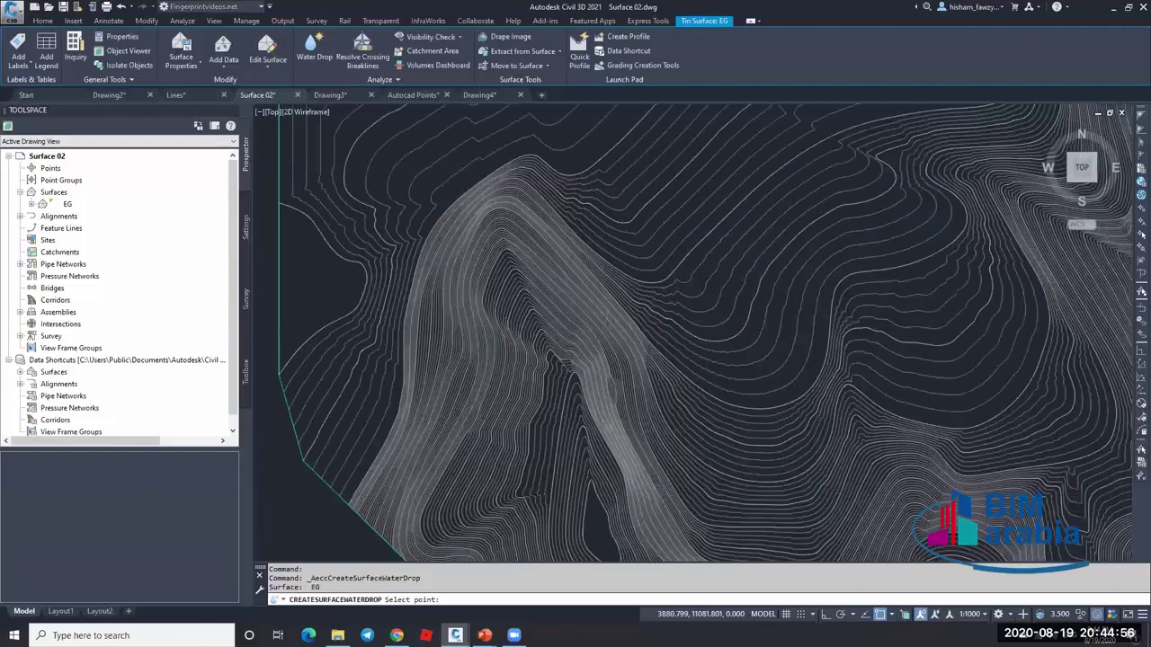
scroll(564, 438, down, 5)
scroll(566, 445, up, 5)
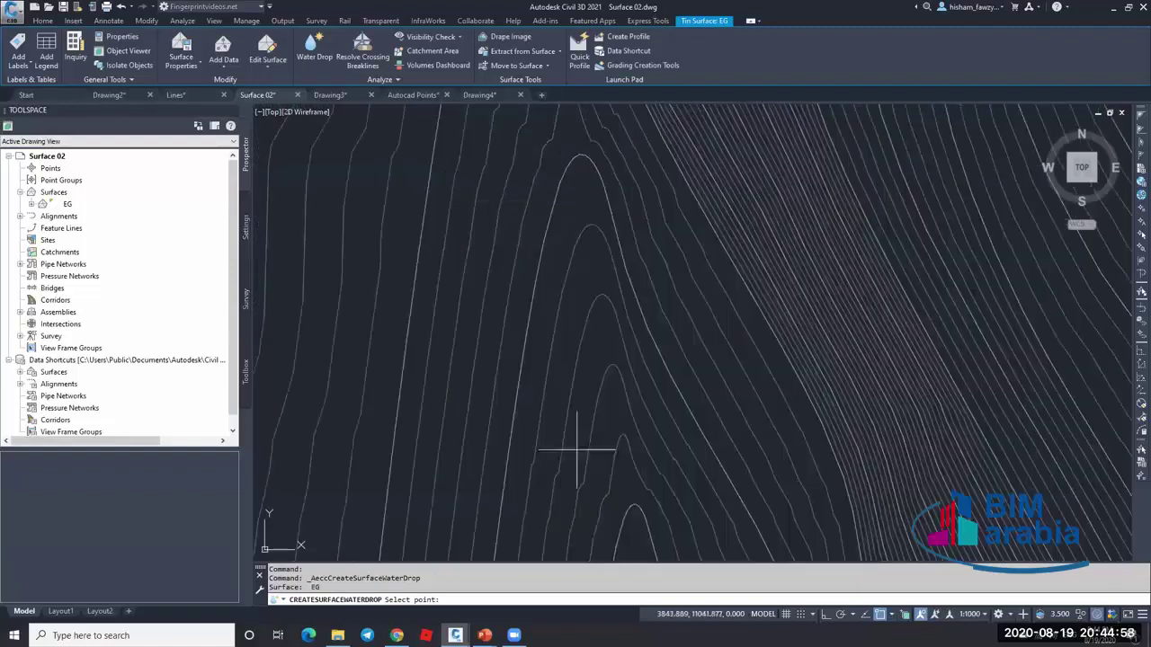
click(311, 45)
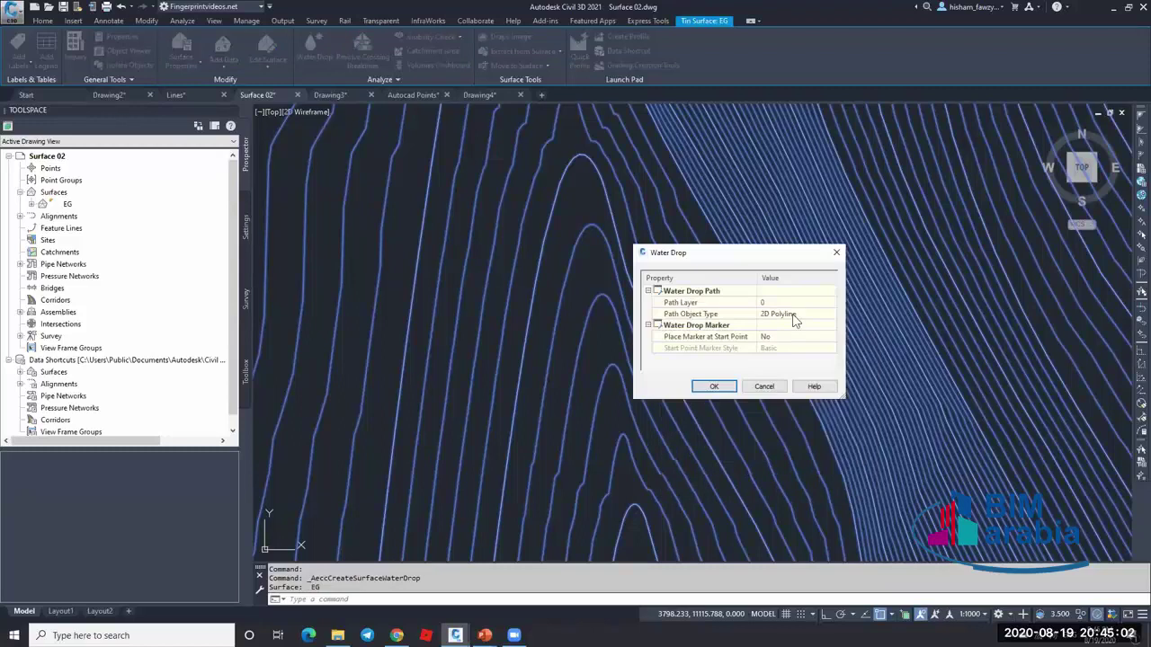
click(794, 317)
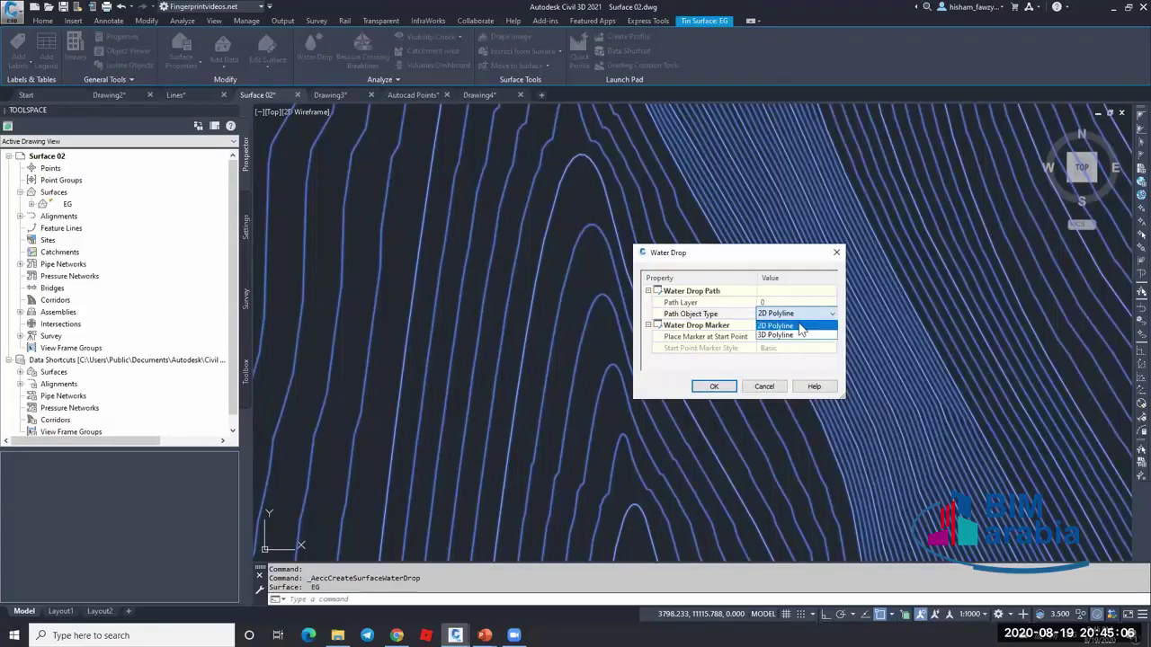
click(799, 326)
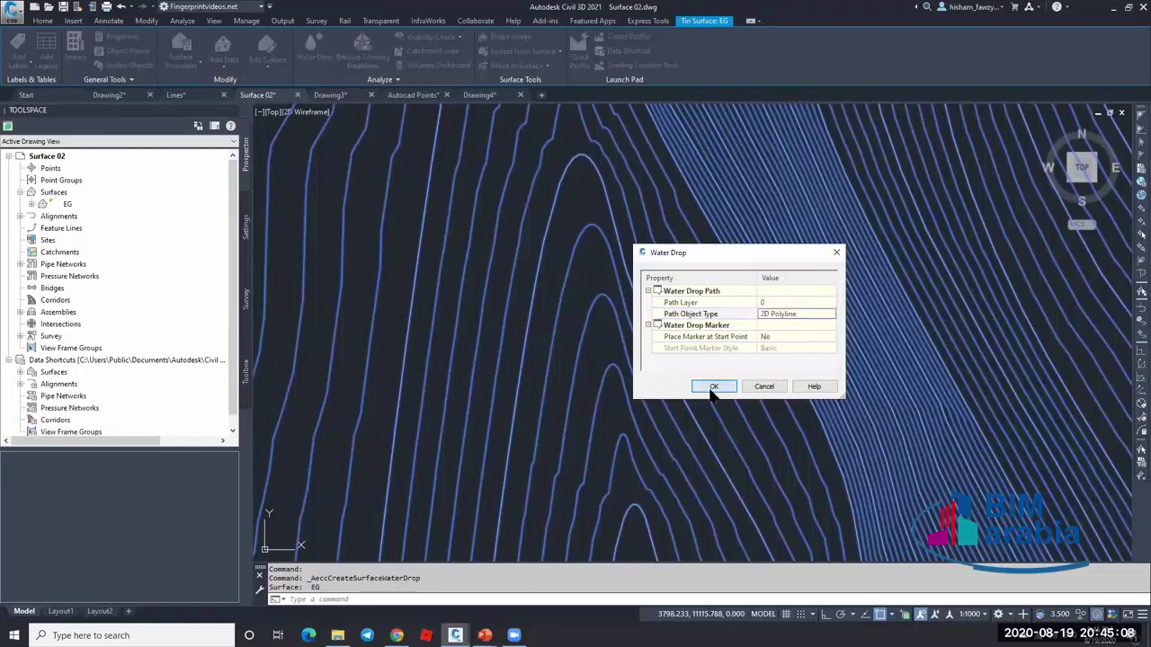
click(714, 386)
click(613, 410)
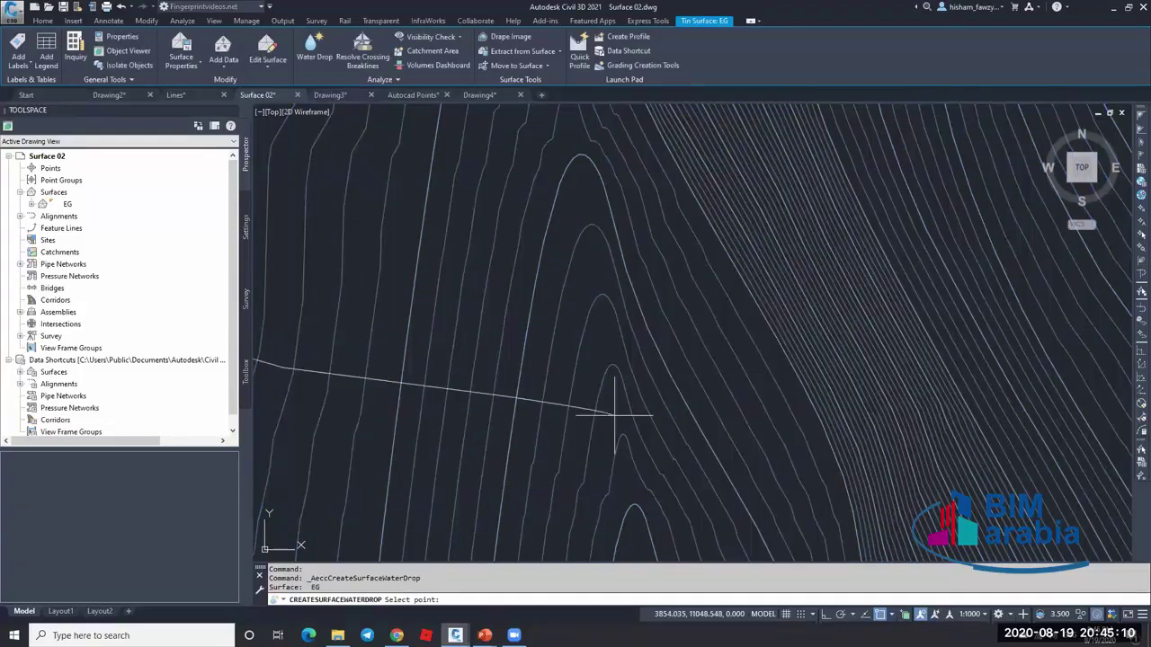
scroll(638, 368, down, 2)
scroll(629, 378, up, 2)
key(Escape)
key(Escape)
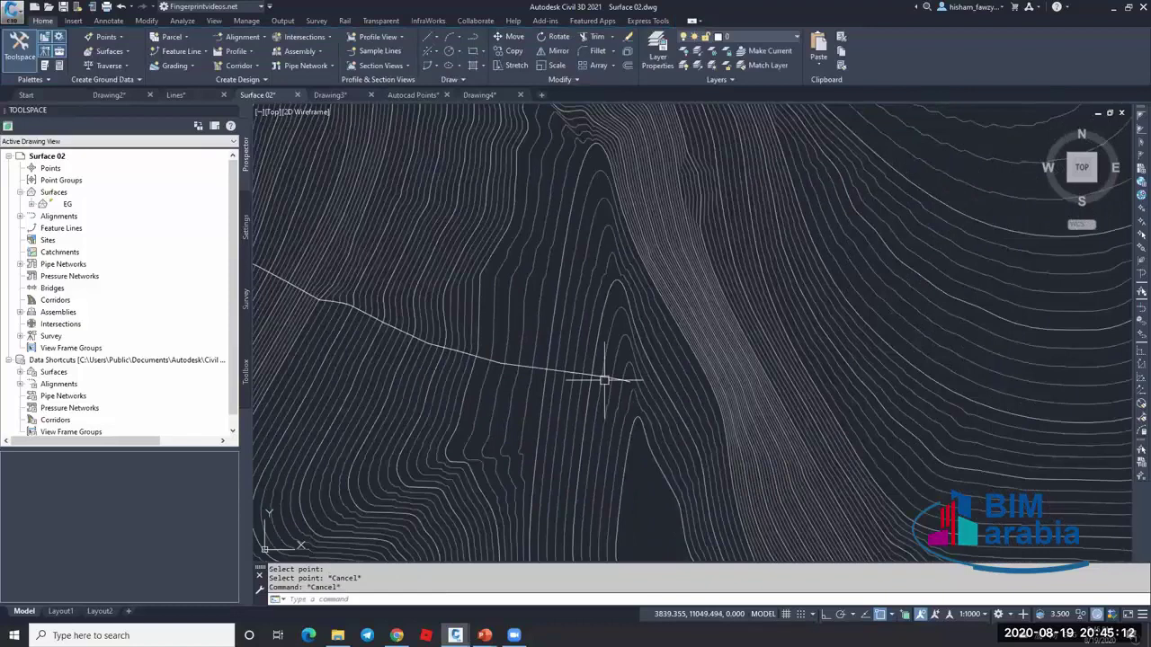
click(634, 366)
scroll(729, 368, down, 2)
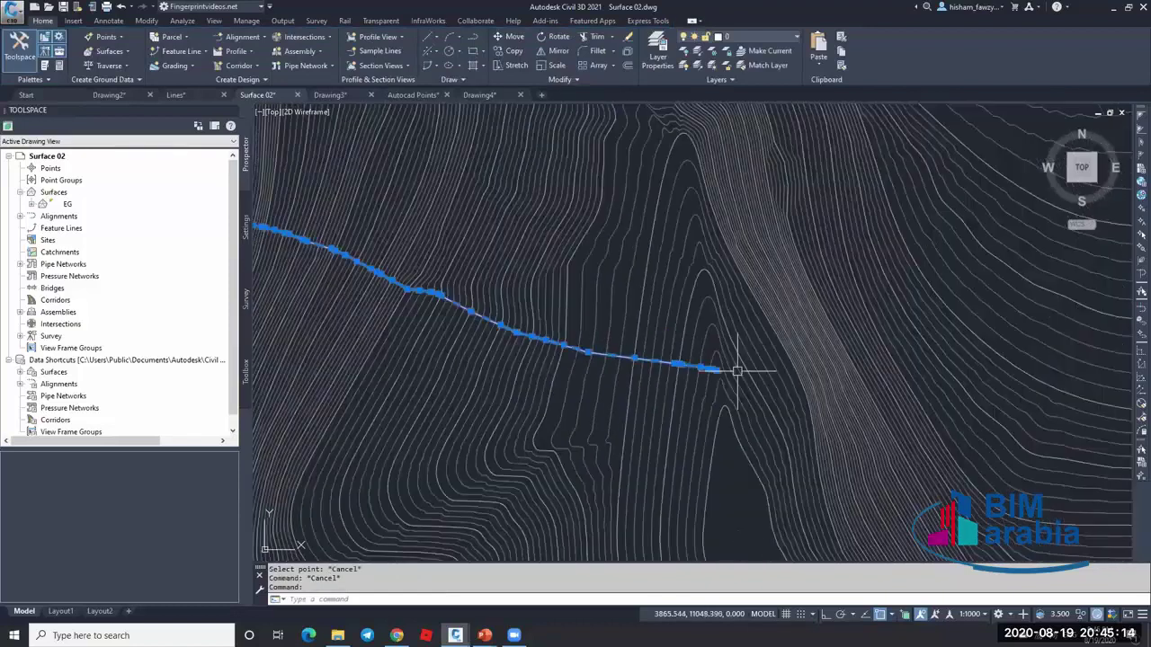
scroll(681, 365, down, 2)
scroll(506, 278, up, 4)
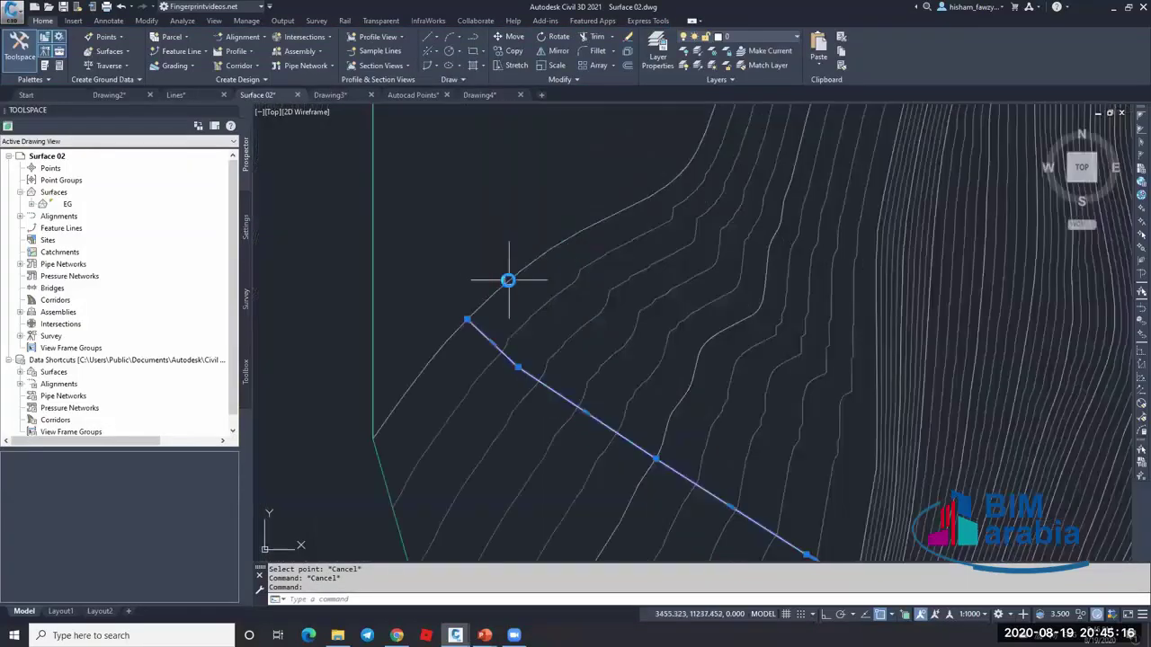
scroll(539, 305, down, 5)
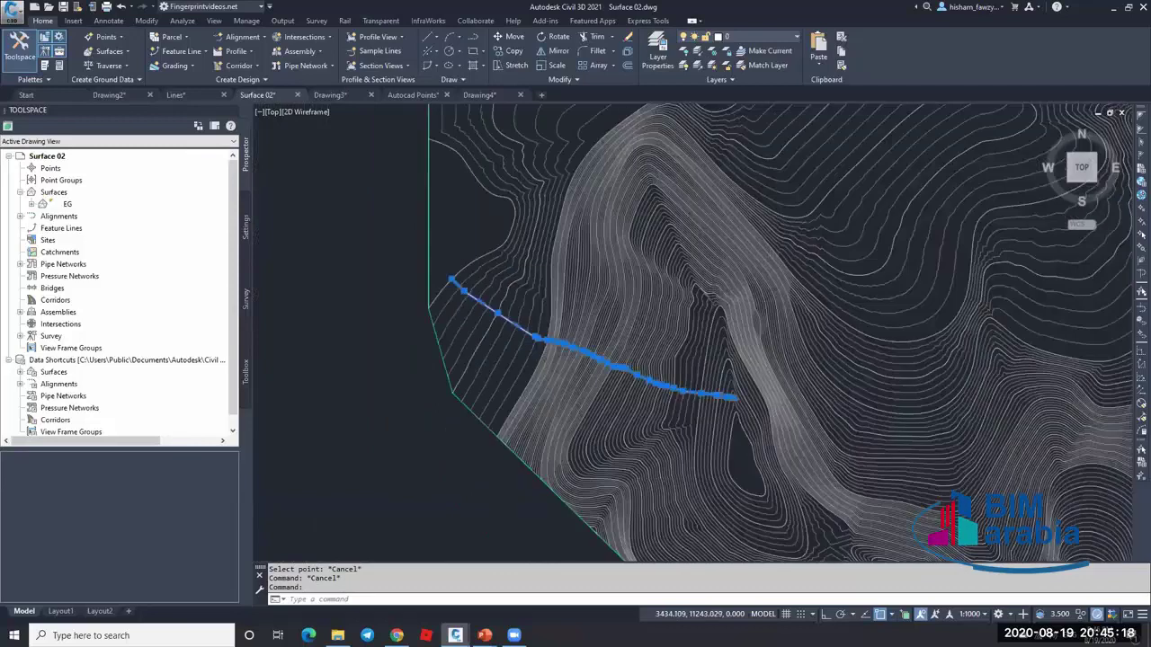
key(Escape)
scroll(647, 339, up, 3)
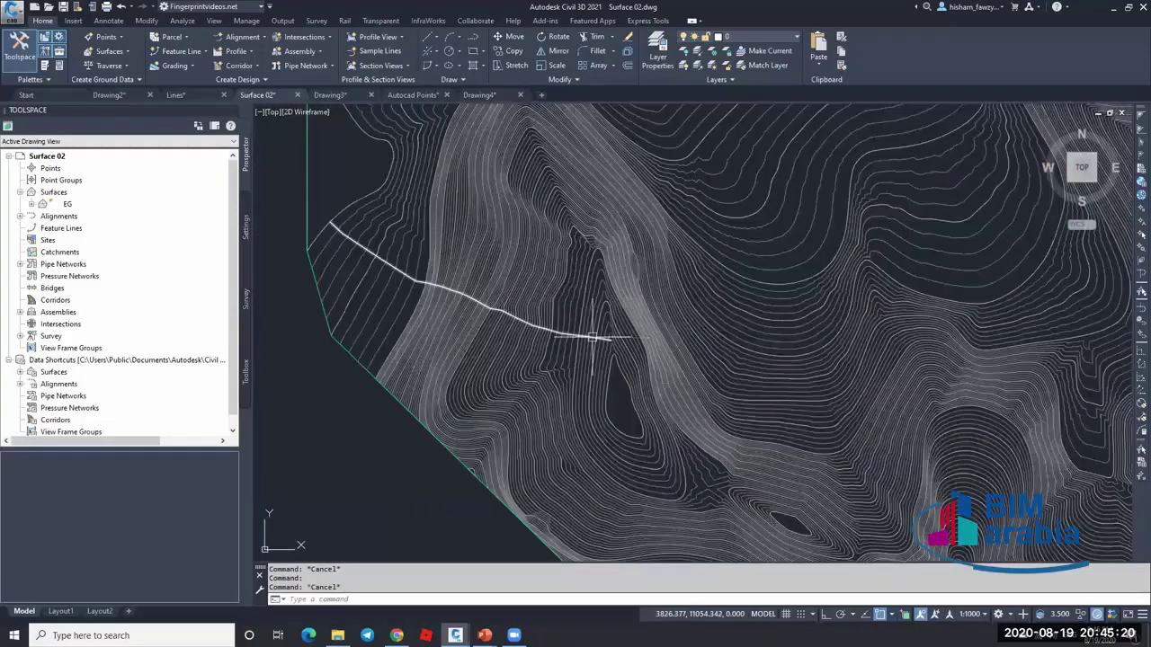
click(613, 333)
key(Delete)
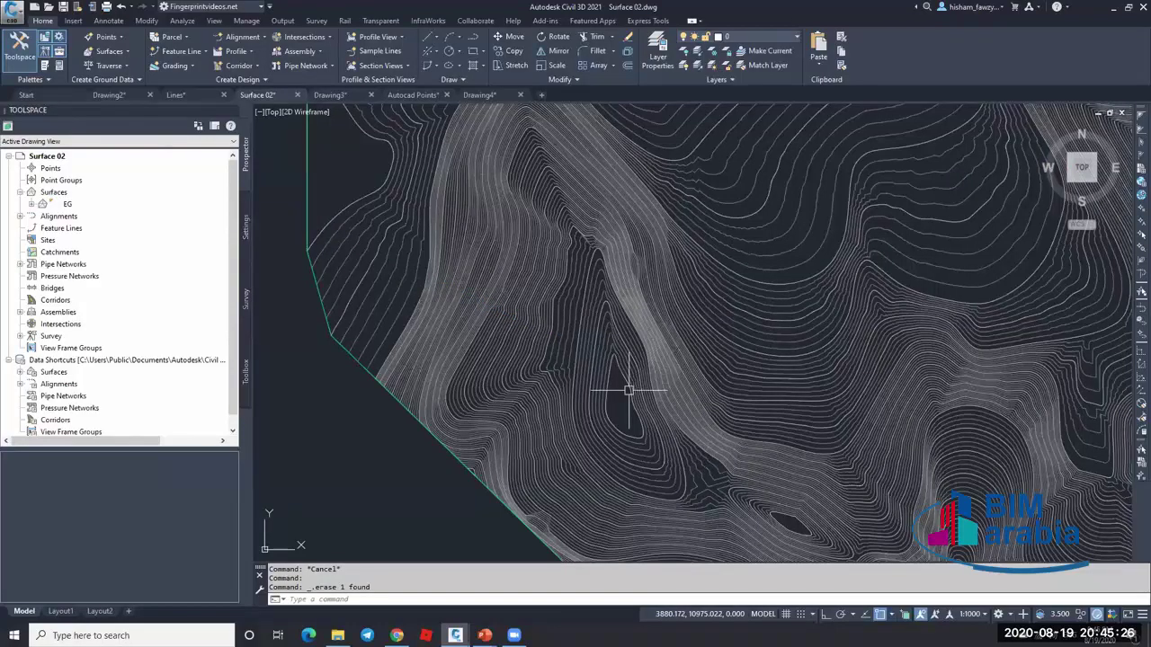
- Trace two more water drop paths on the EG surface from points on the slope
scroll(642, 270, down, 4)
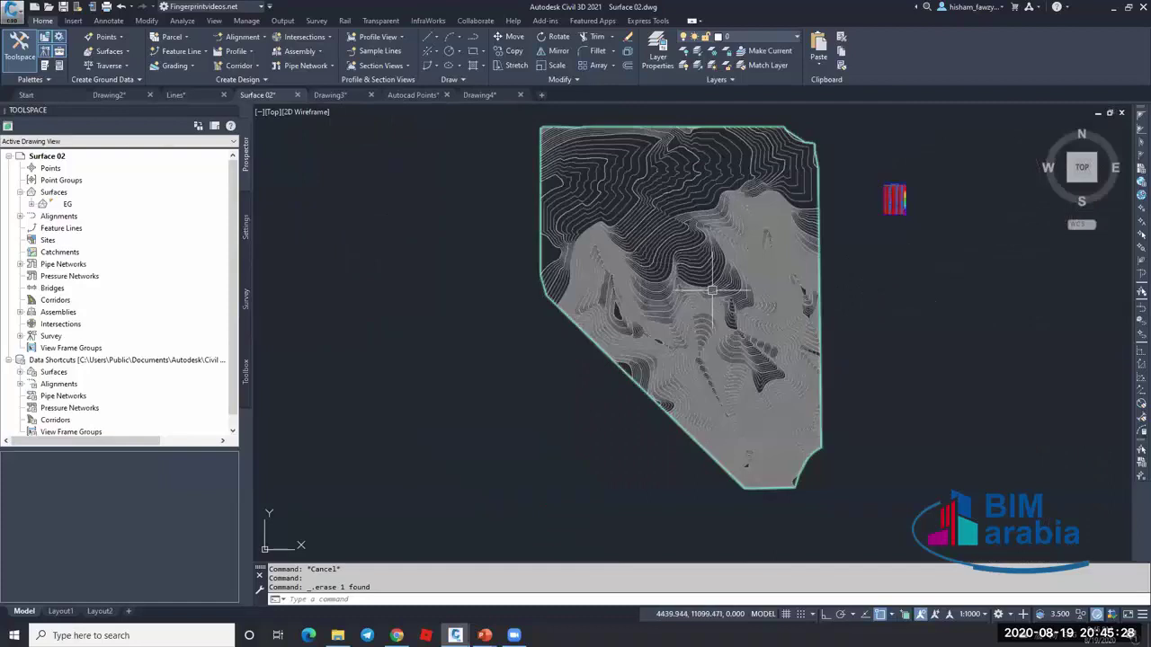
scroll(711, 290, up, 3)
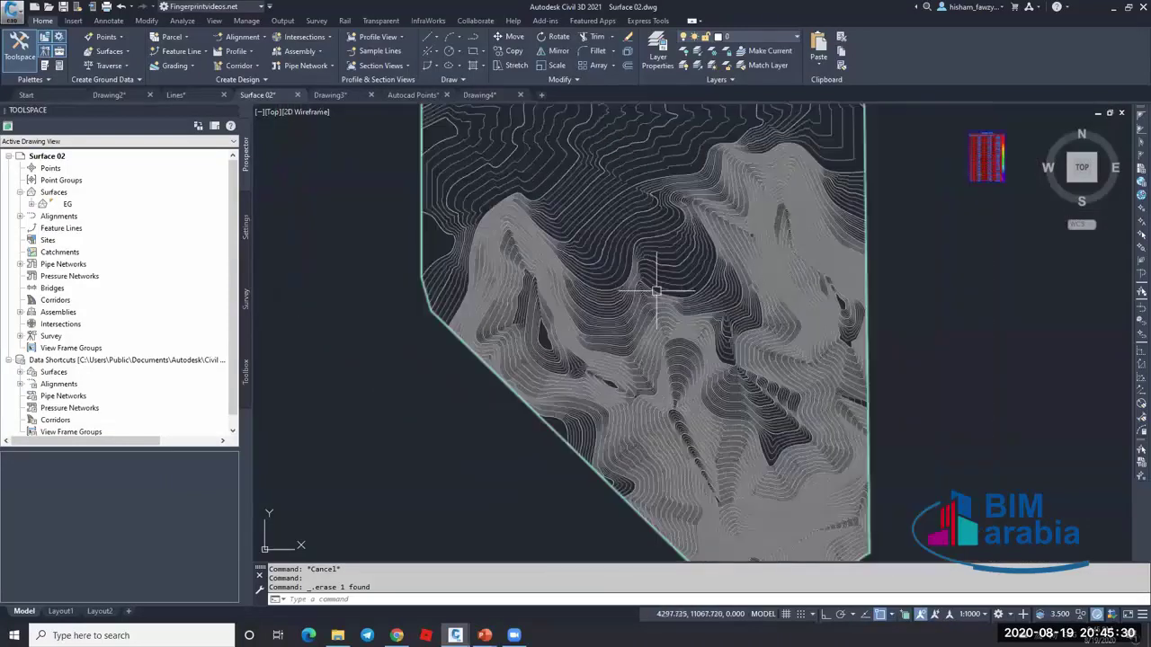
scroll(656, 290, up, 4)
click(683, 307)
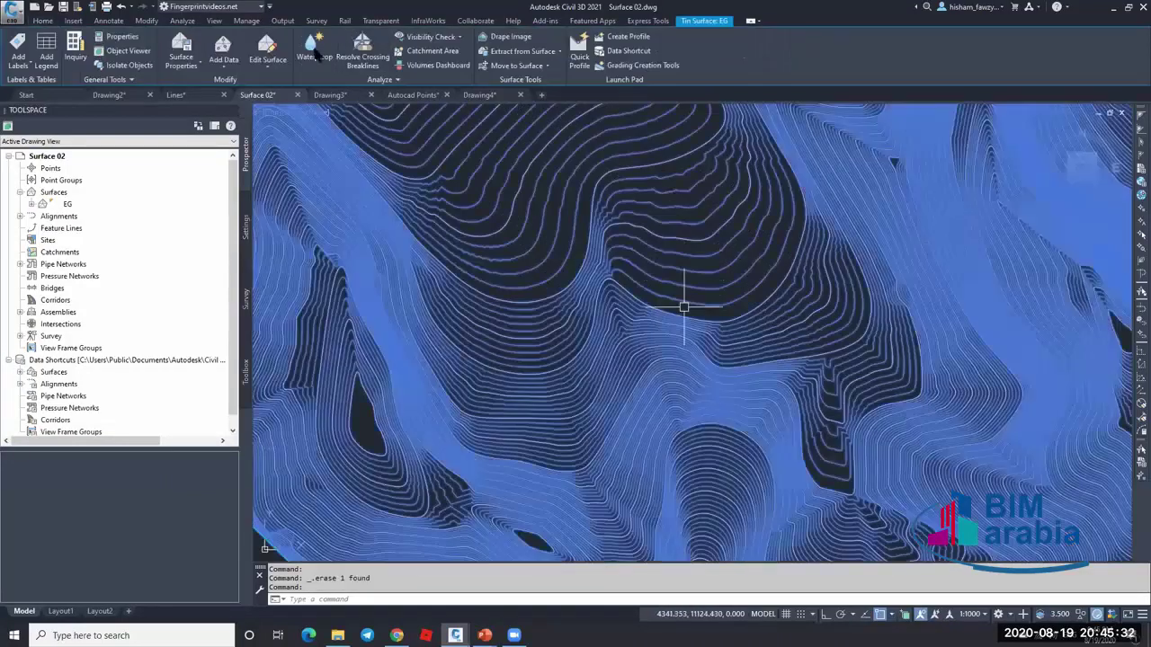
click(313, 49)
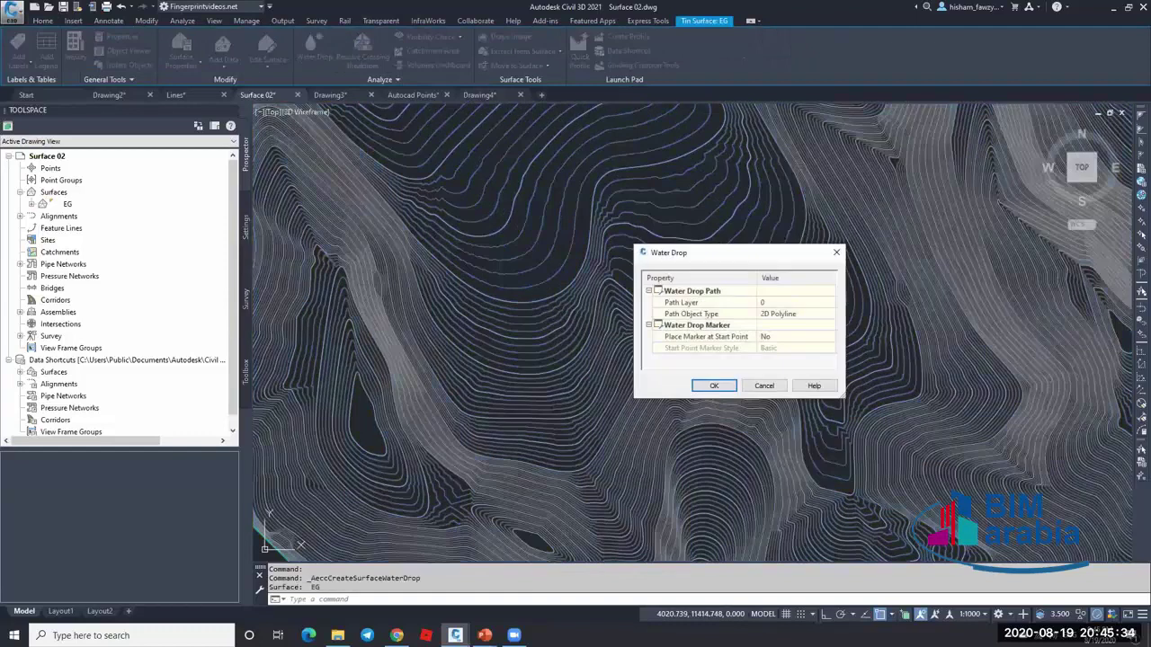
click(714, 385)
scroll(676, 356, up, 2)
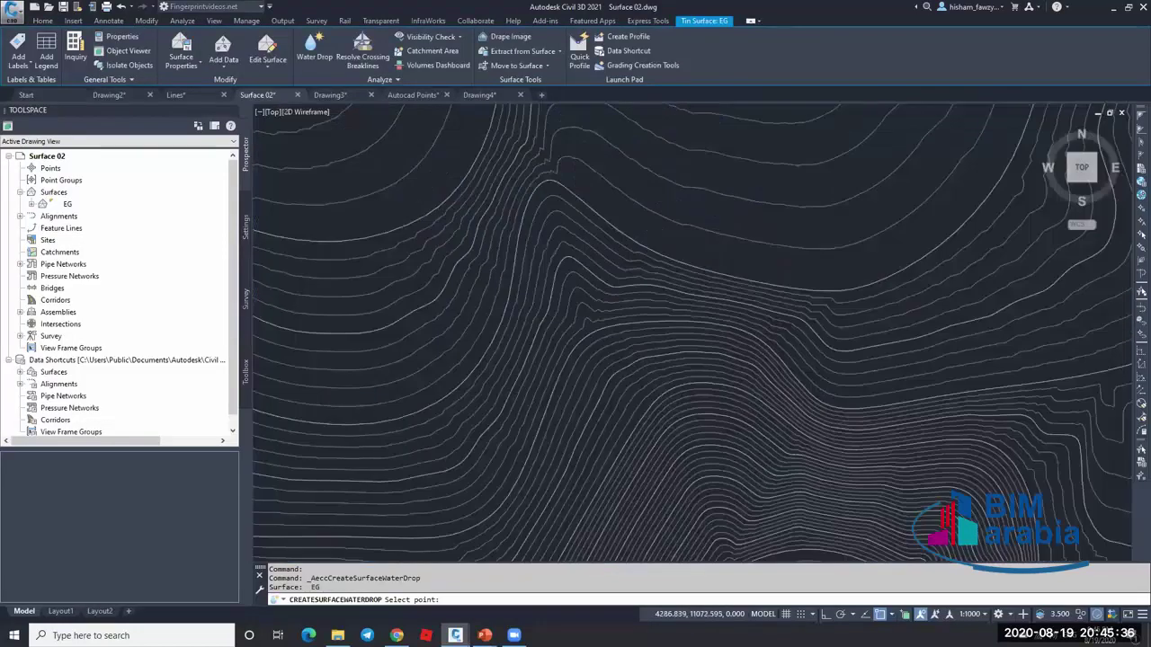
click(701, 359)
scroll(691, 393, down, 3)
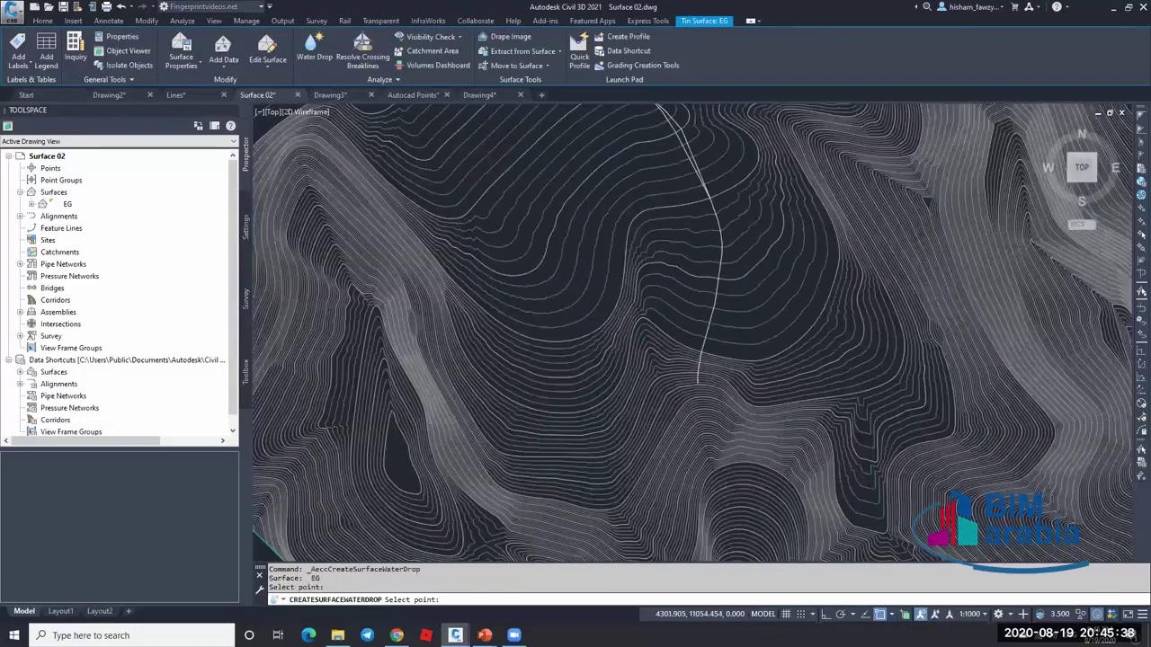
scroll(494, 184, up, 5)
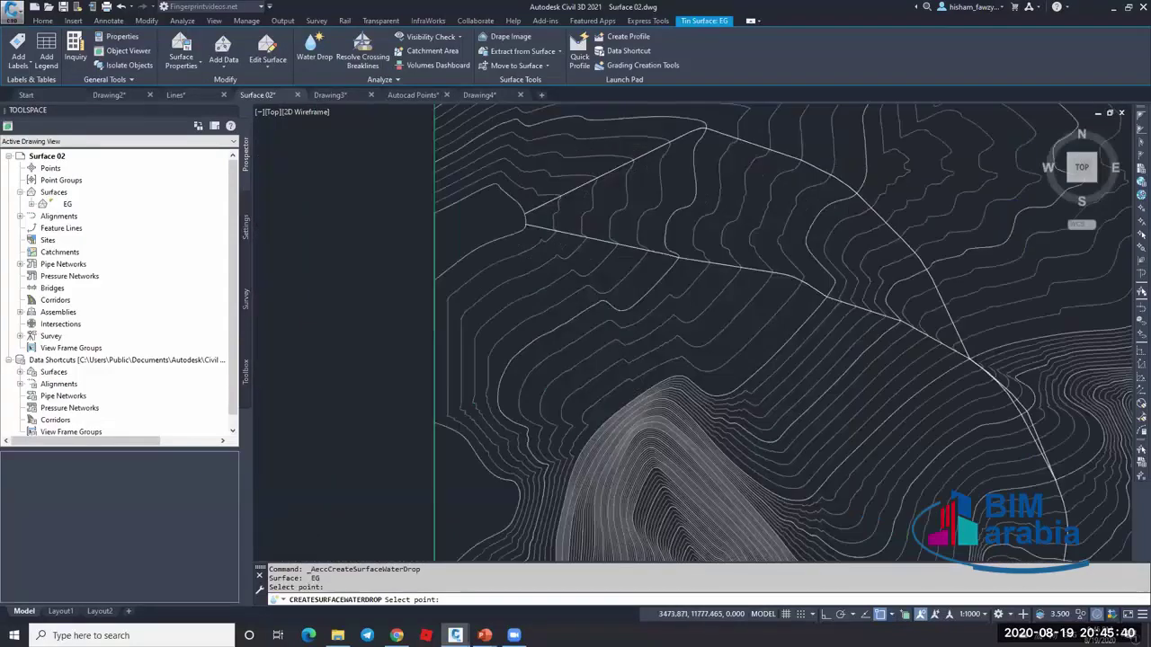
scroll(694, 245, down, 5)
scroll(683, 247, up, 2)
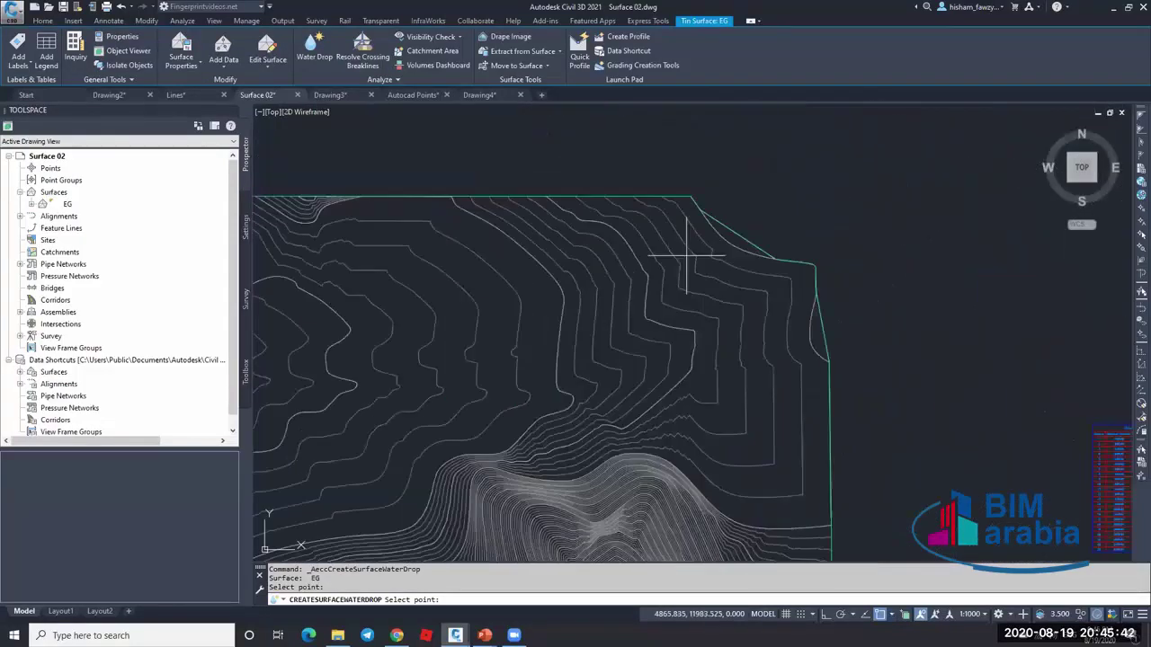
scroll(692, 256, down, 1)
scroll(685, 384, up, 3)
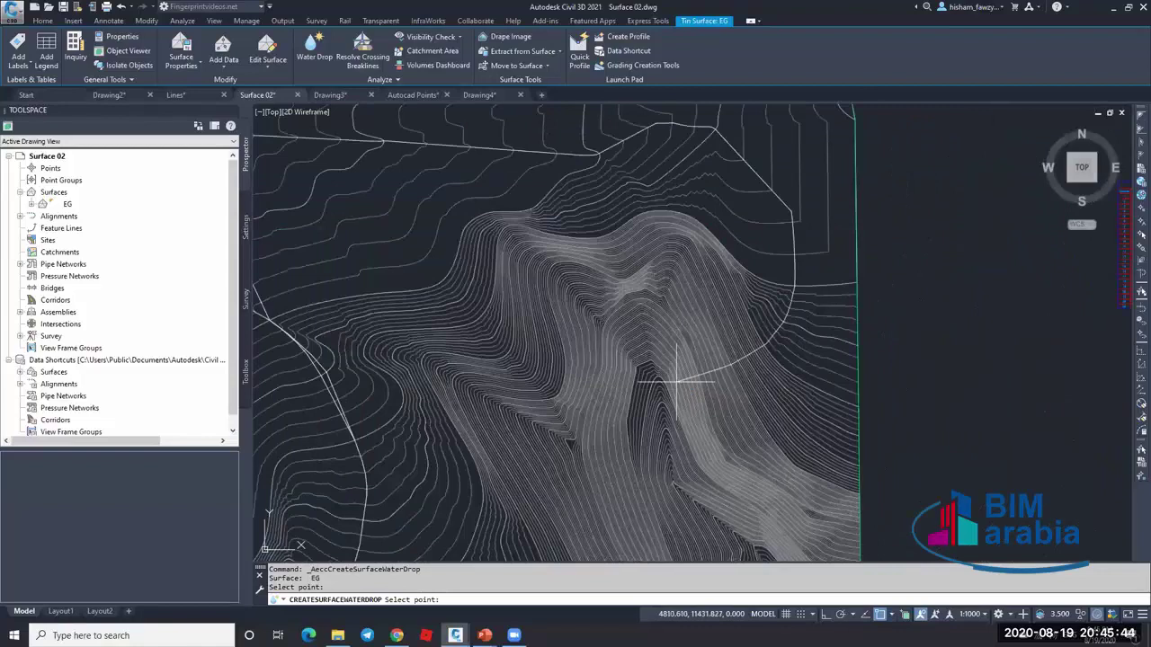
scroll(681, 364, down, 3)
click(617, 306)
key(Escape)
key(Escape)
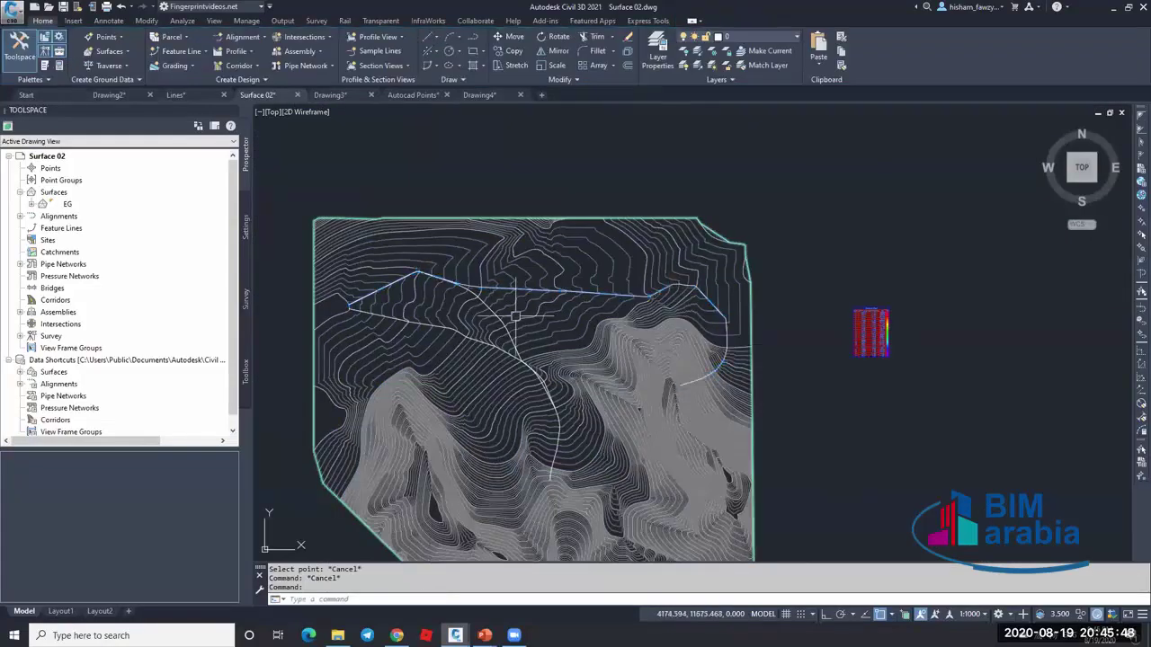
key(Escape)
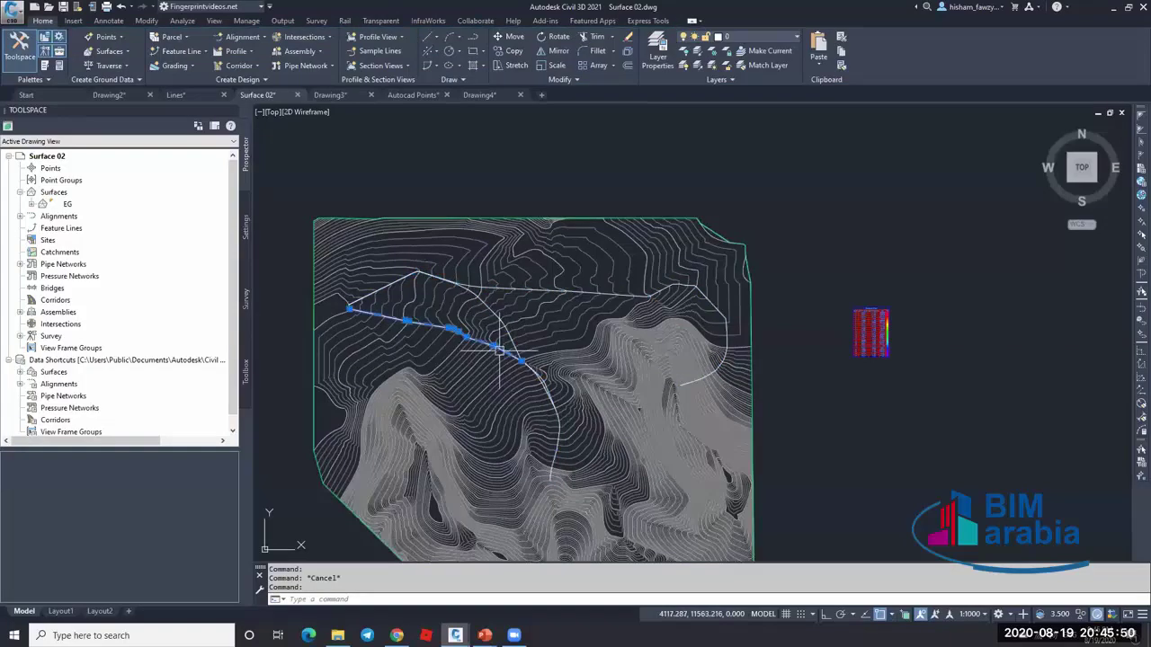
- Erase all the water drop paths with the E (ERASE) command
click(567, 316)
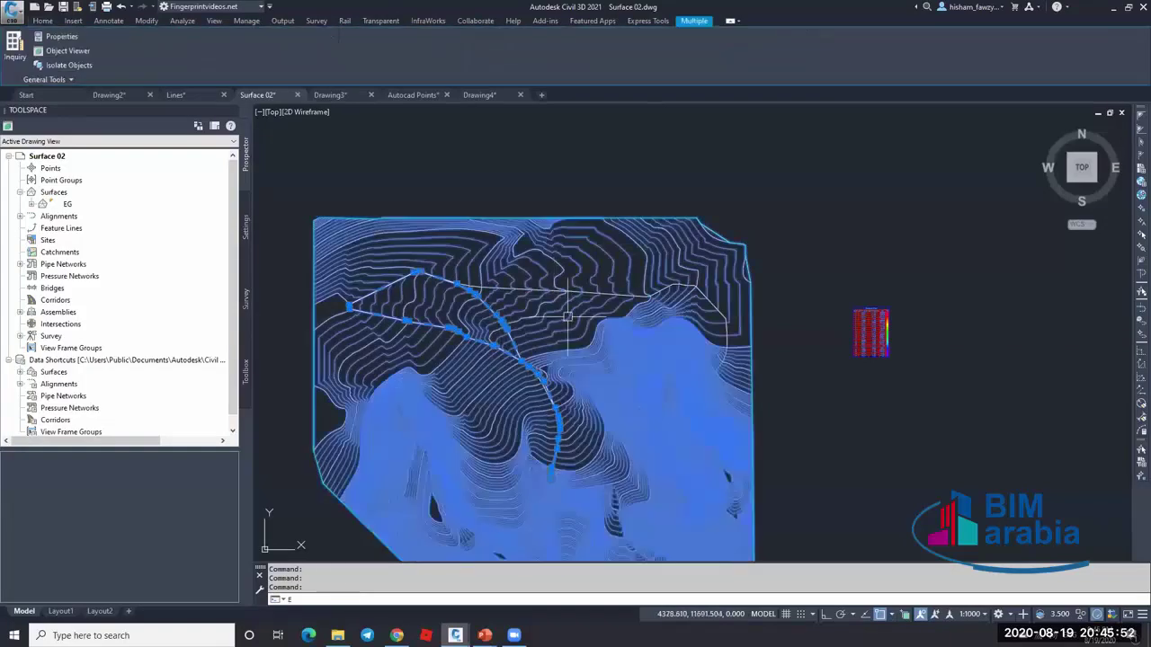
key(Escape)
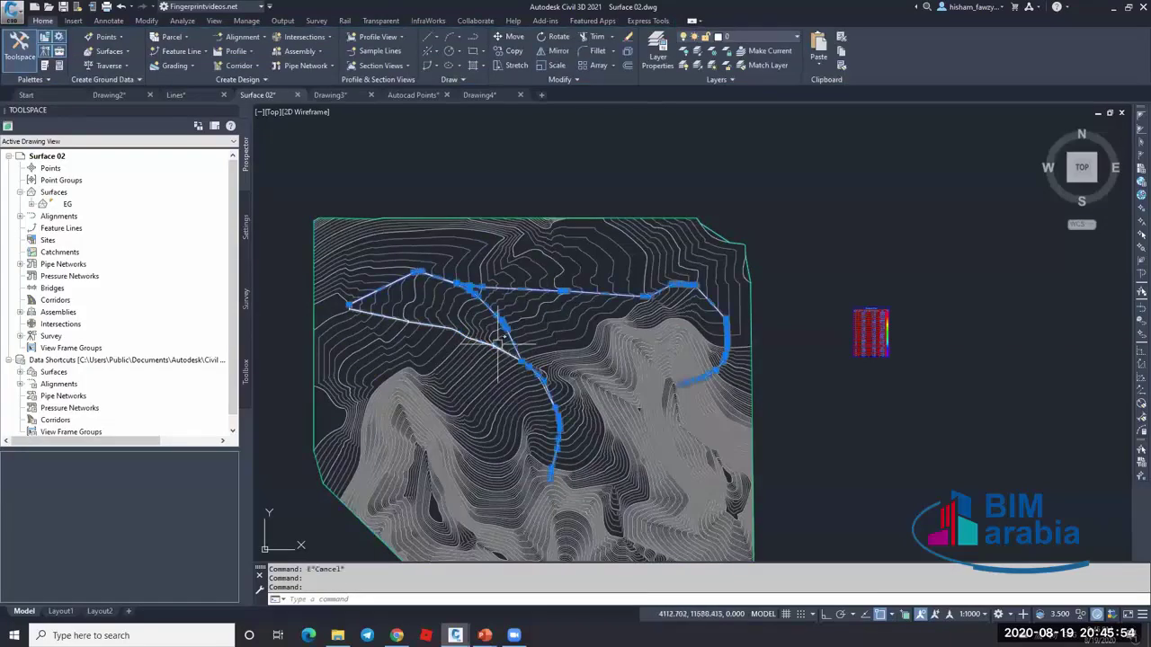
text(e)
key(Return)
text(e)
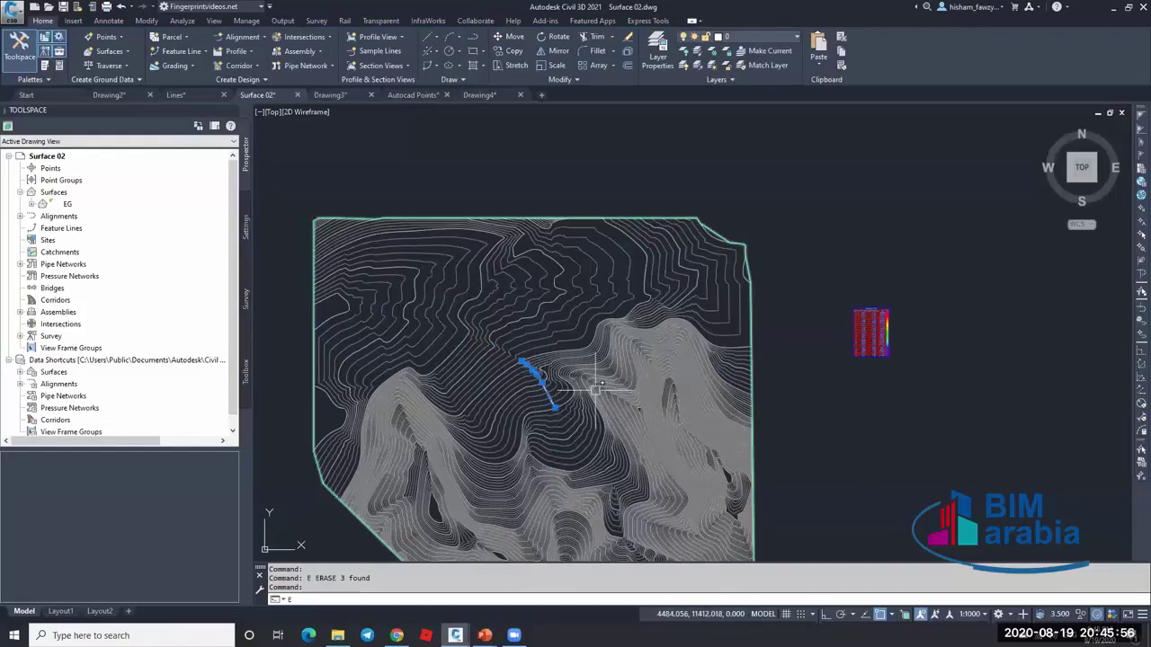
key(Return)
key(Escape)
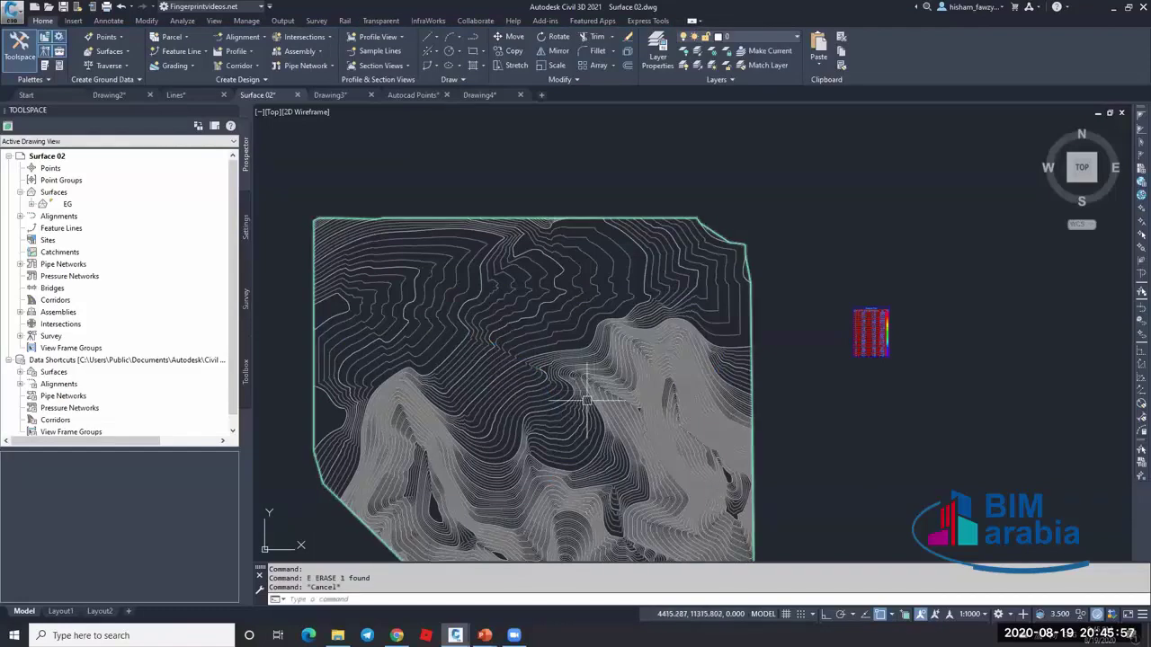
click(552, 327)
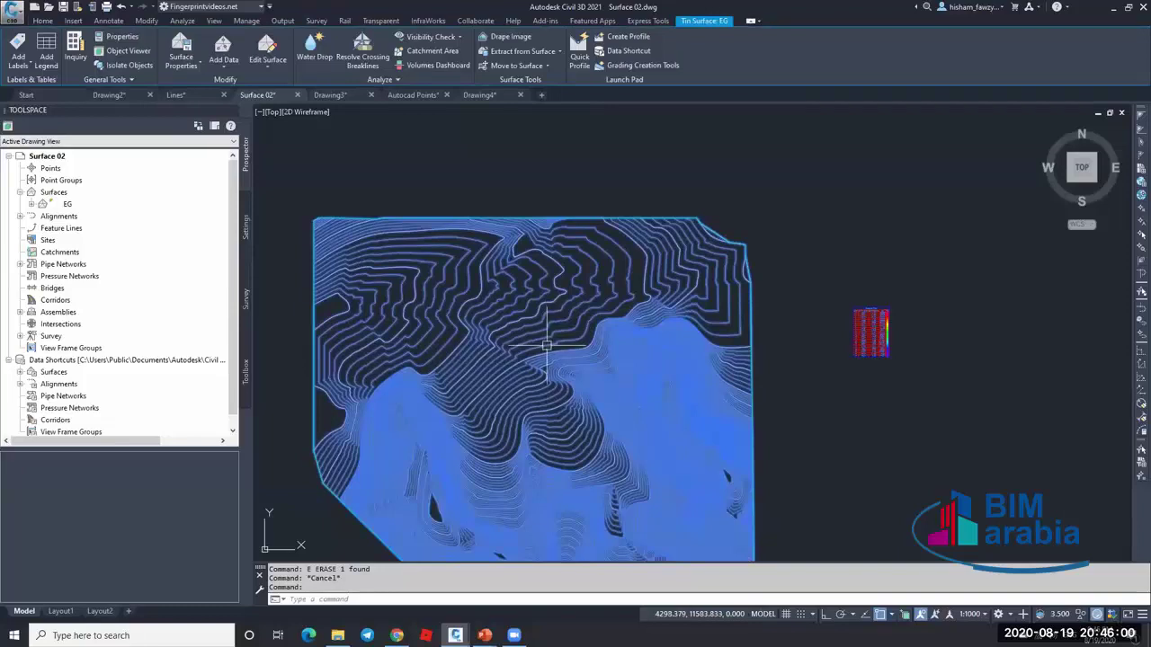
- Create a Catchment Area on EG from an upper-left discharge point (2167487.47 sq.m)
click(396, 81)
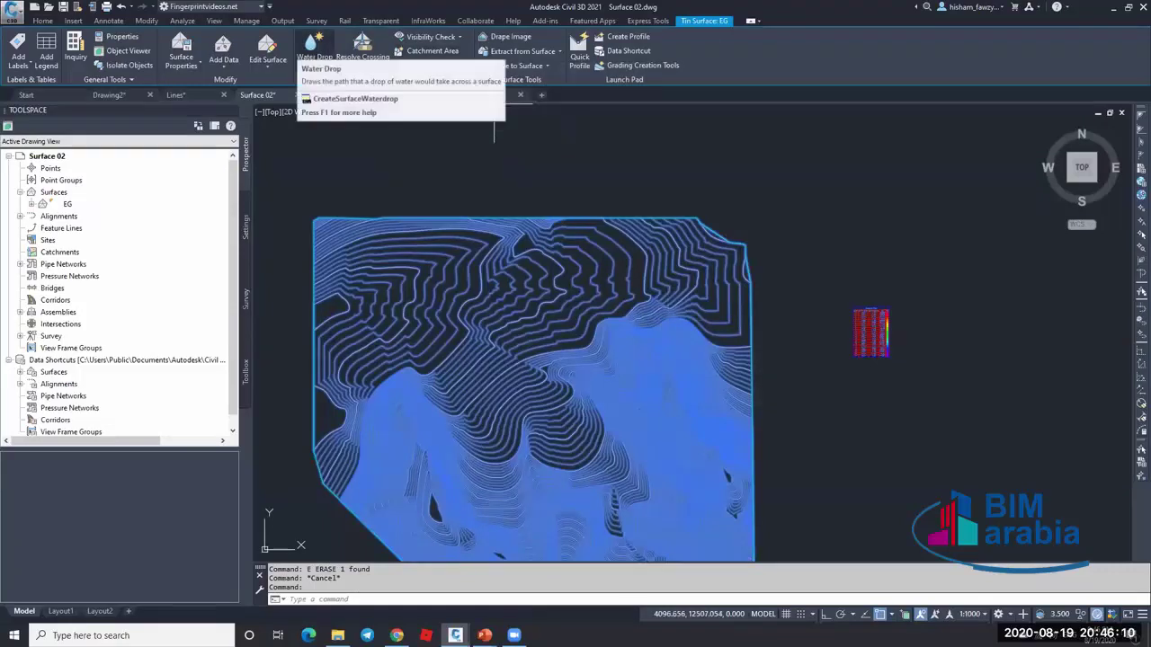
key(Escape)
scroll(488, 410, up, 5)
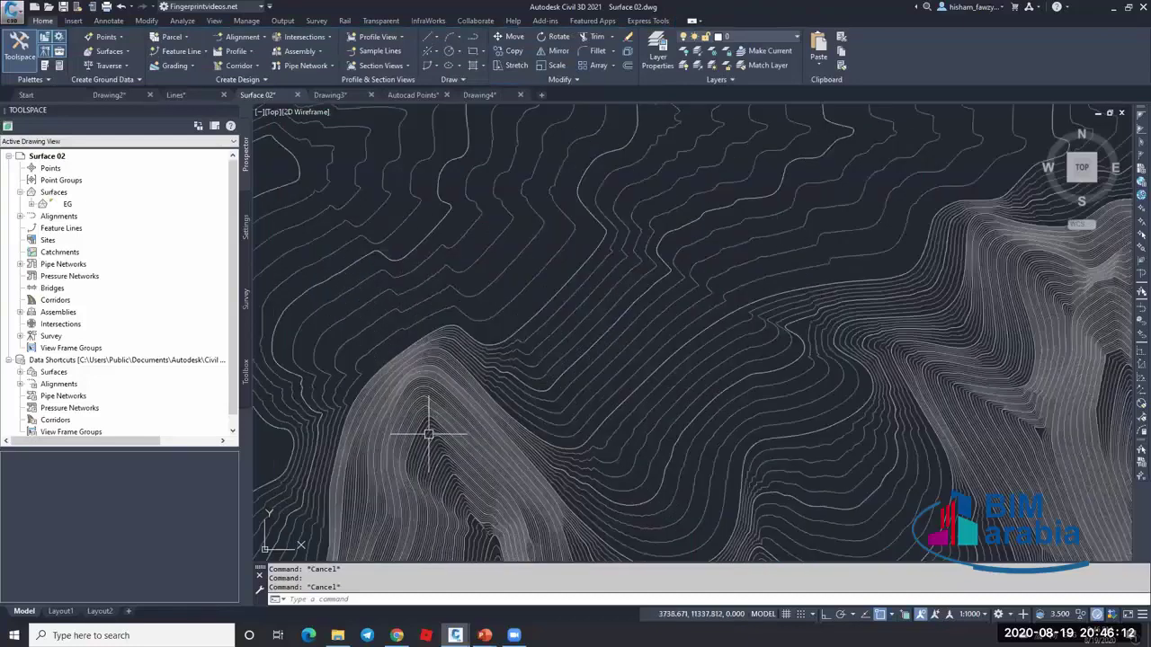
scroll(441, 424, down, 3)
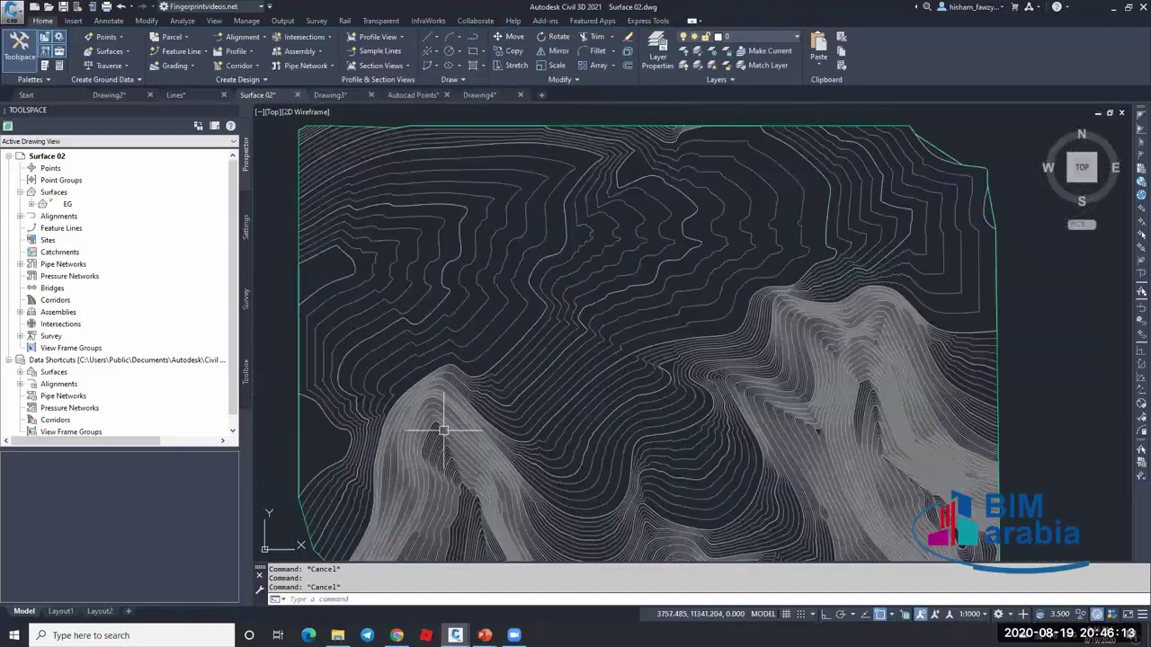
click(353, 259)
key(Escape)
click(540, 226)
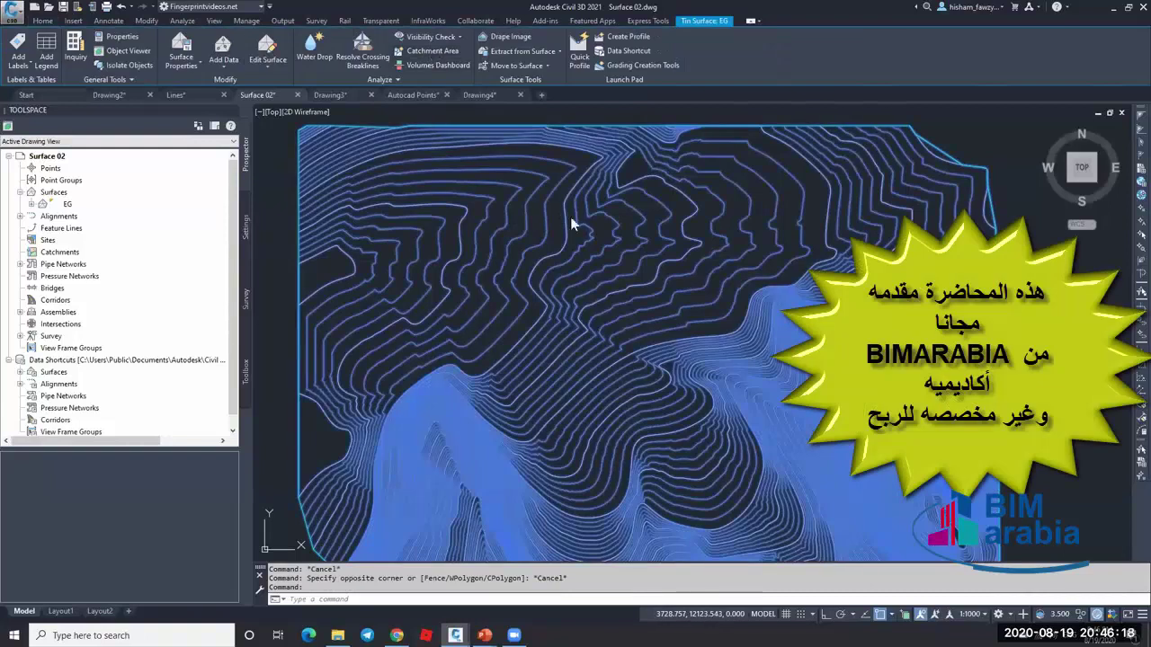
click(567, 377)
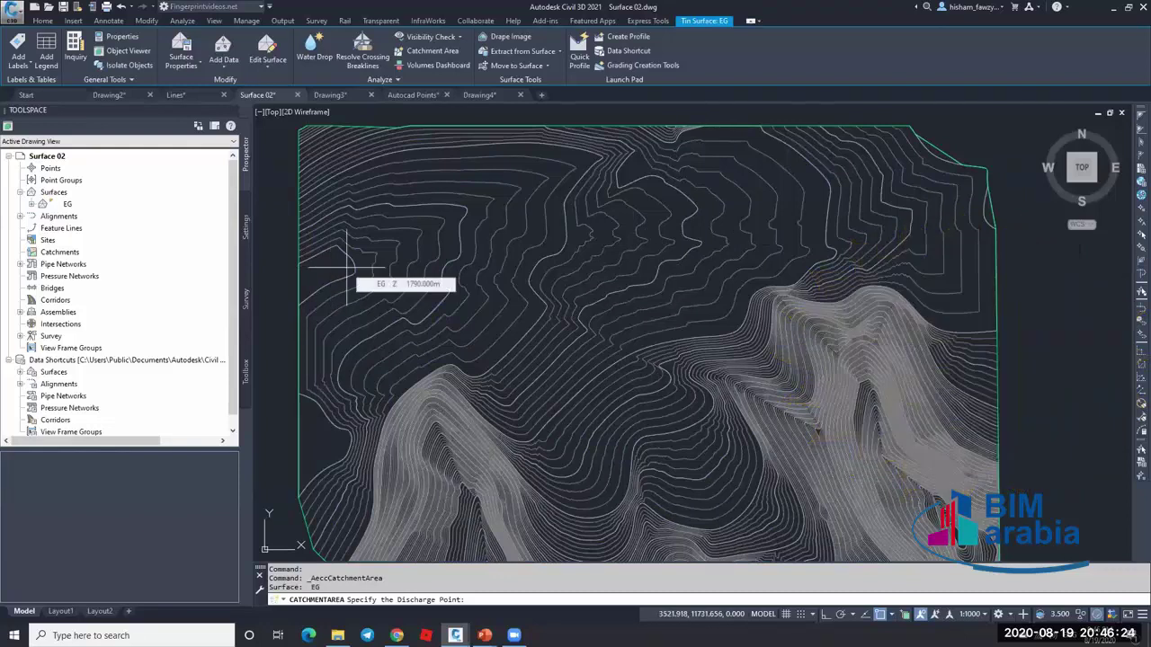
click(346, 267)
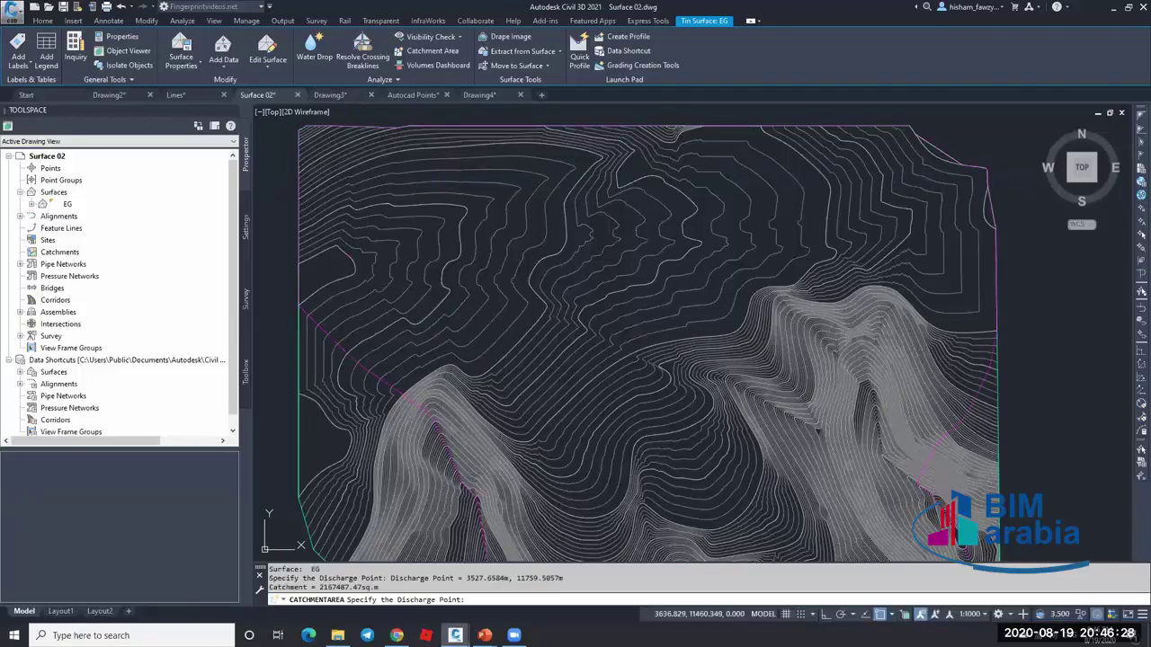
key(Escape)
scroll(443, 266, down, 4)
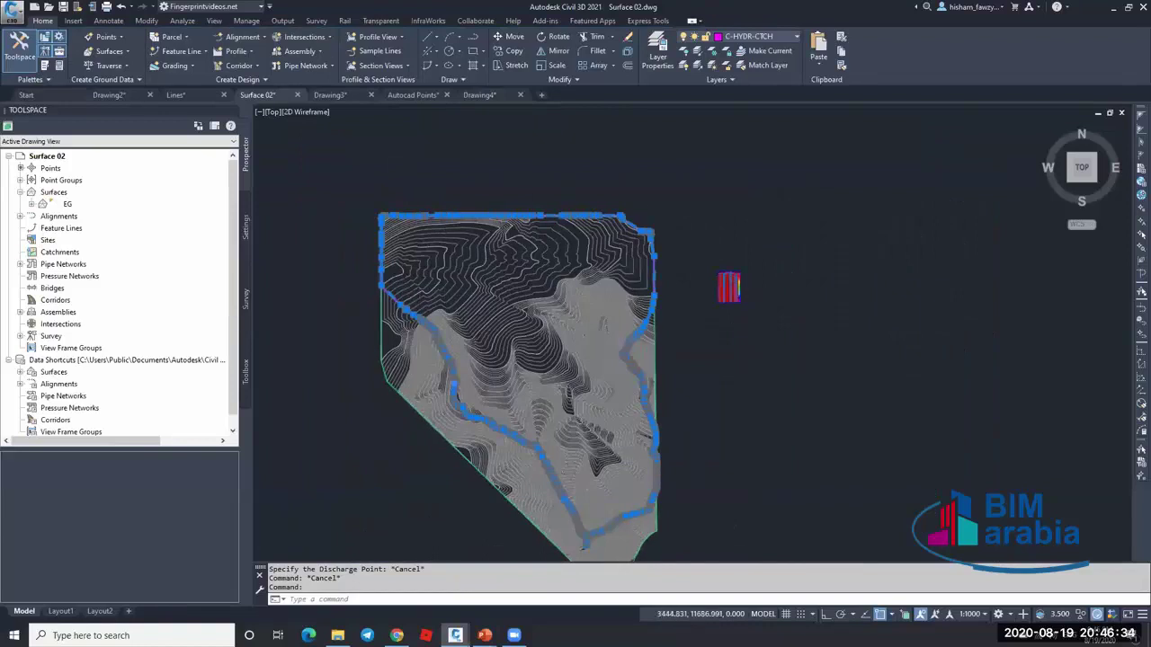
- Zoom to the catchment and delete its magenta boundary polyline
scroll(496, 249, up, 8)
scroll(454, 212, up, 2)
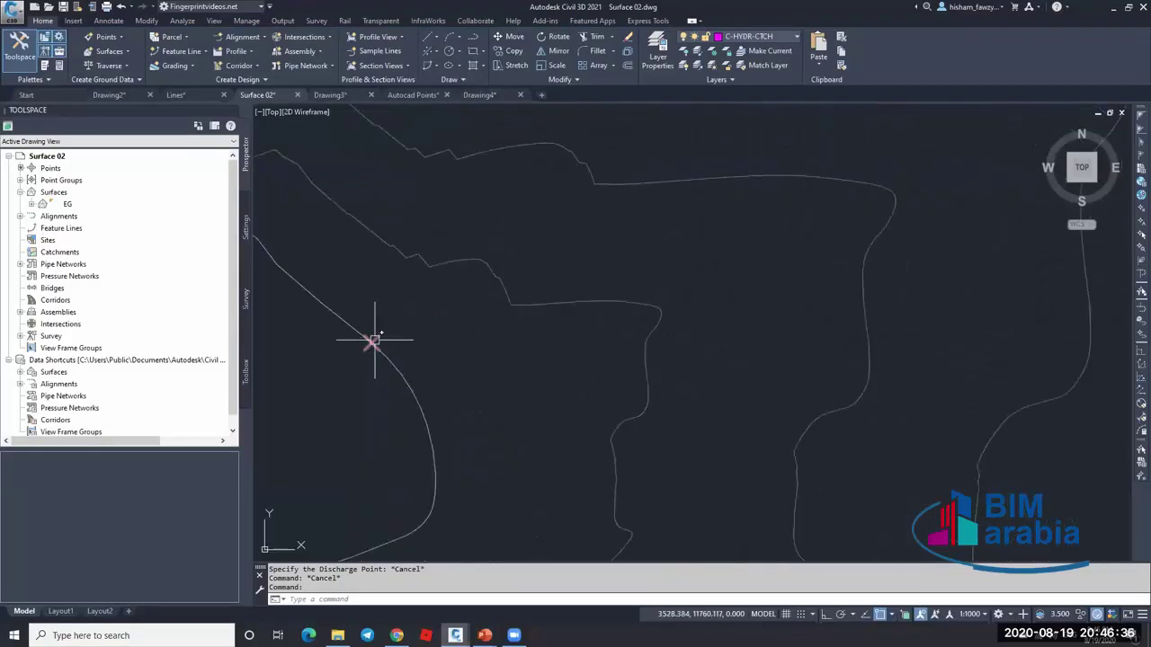
scroll(481, 224, down, 5)
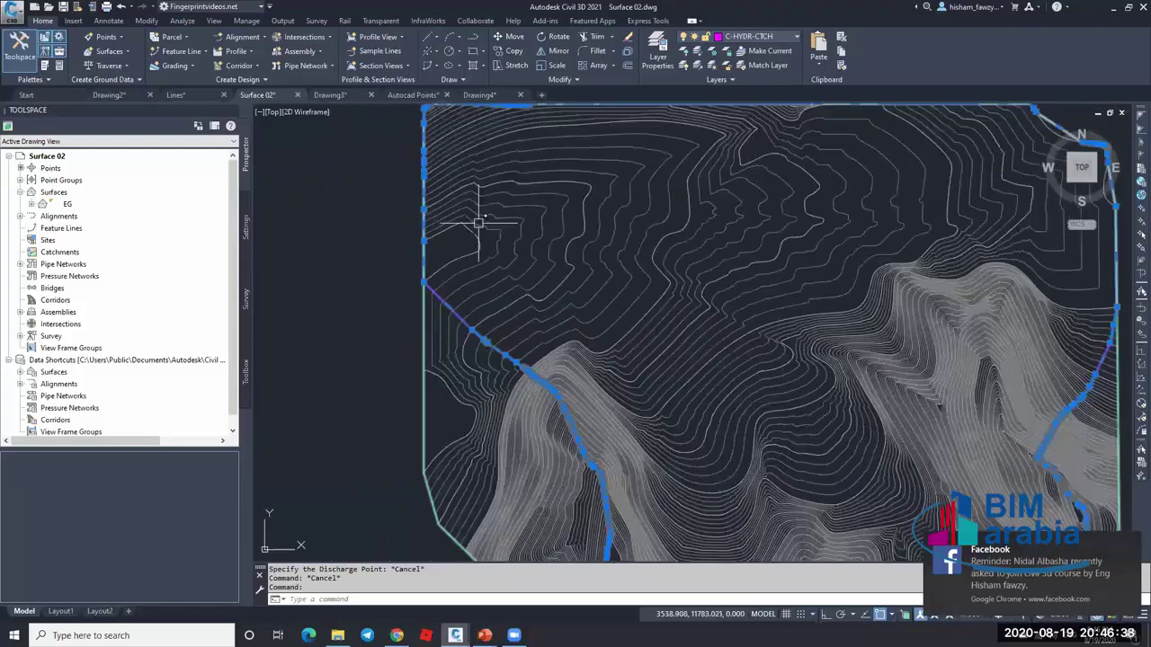
scroll(479, 225, down, 3)
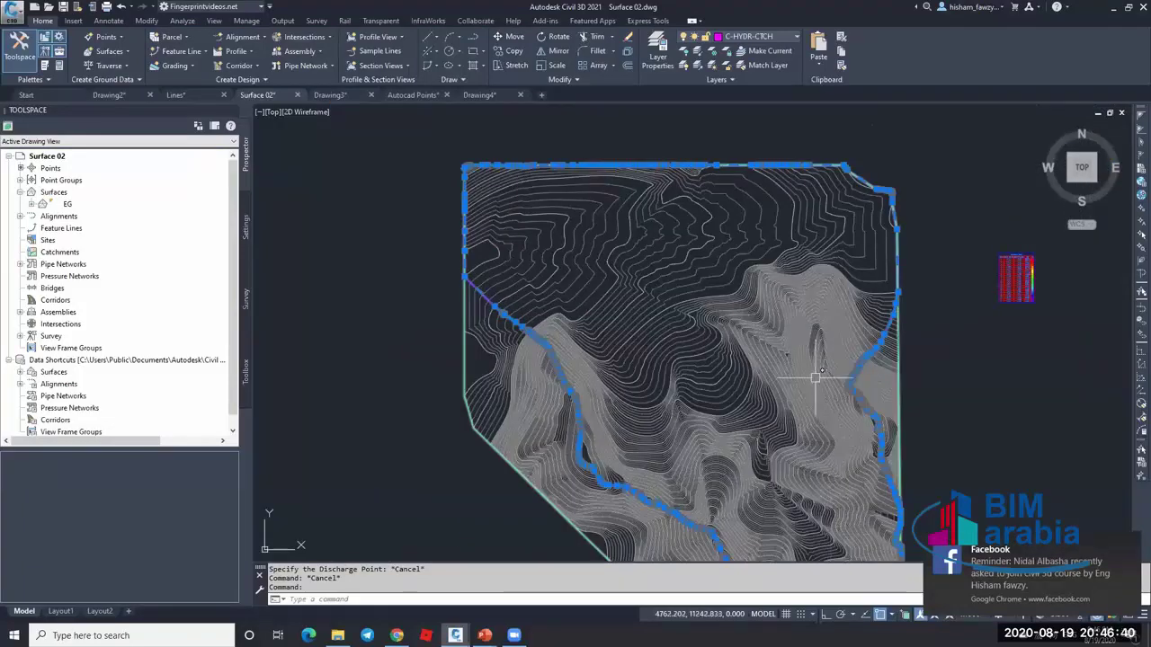
scroll(740, 314, down, 3)
scroll(650, 303, up, 5)
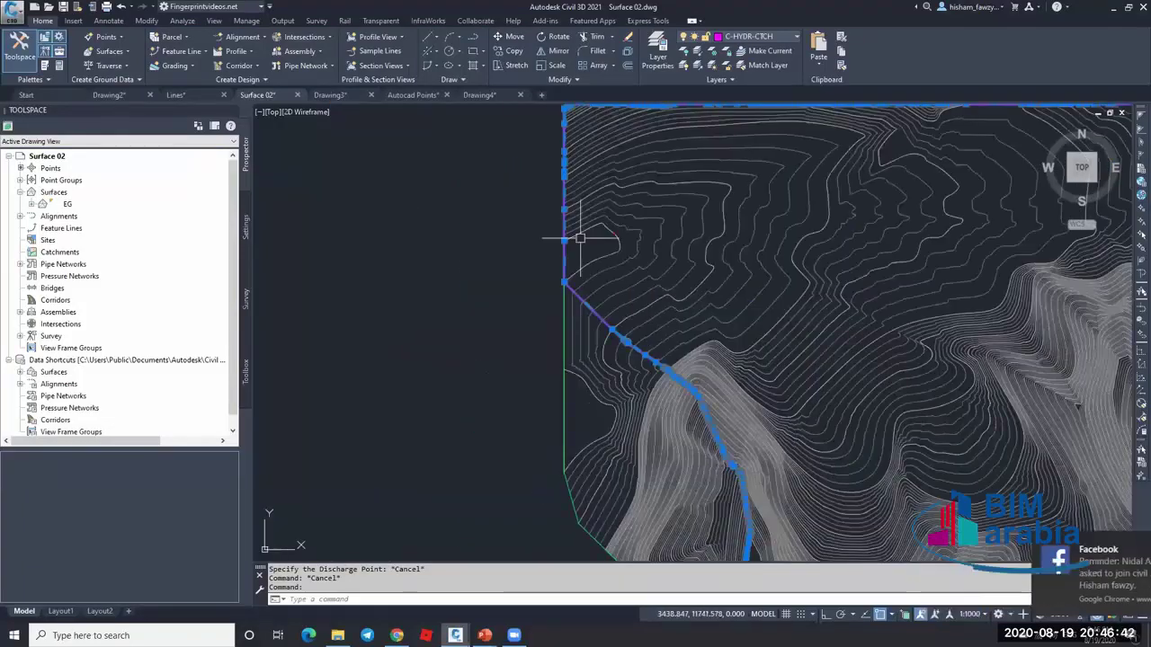
scroll(701, 243, up, 3)
scroll(524, 257, down, 2)
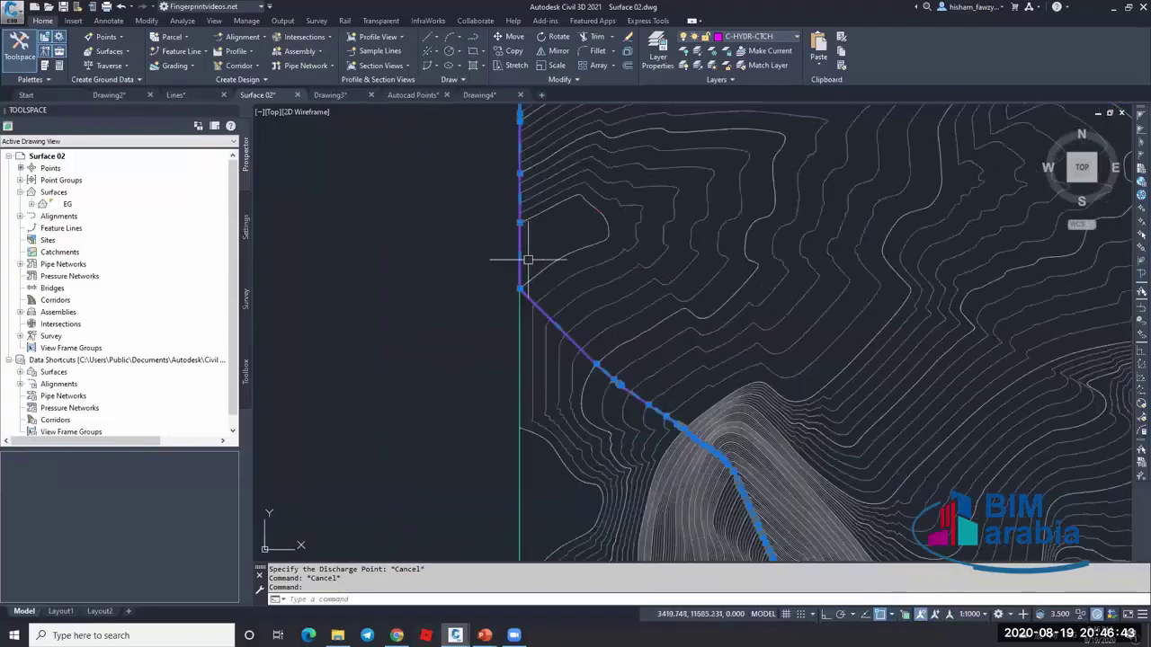
click(546, 302)
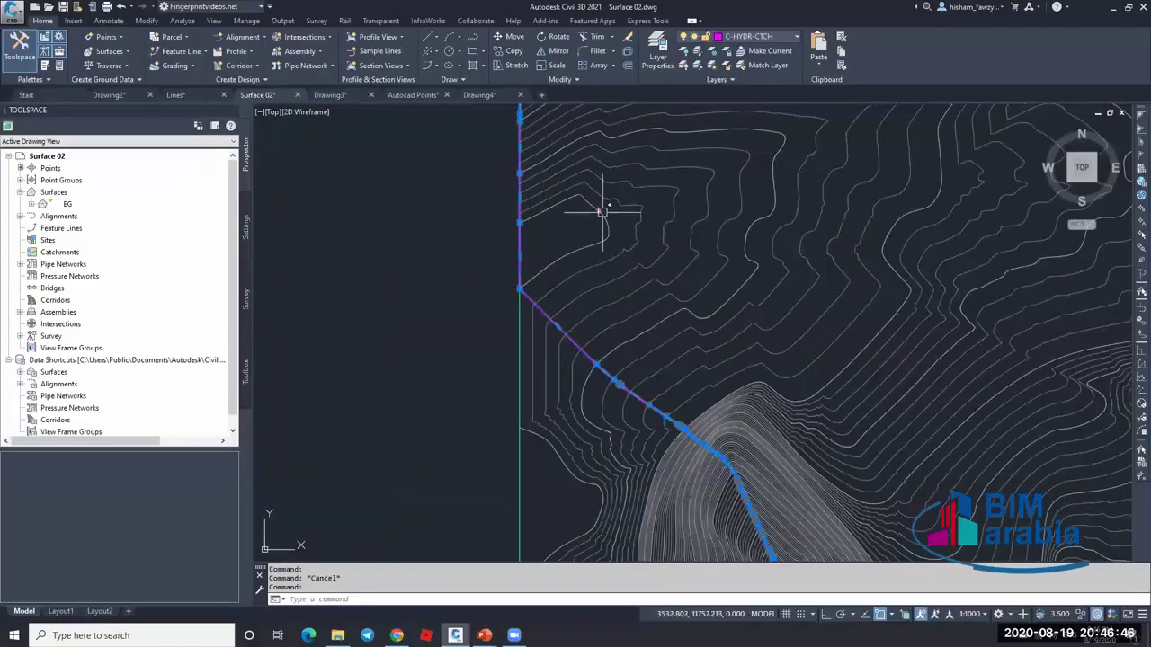
key(Delete)
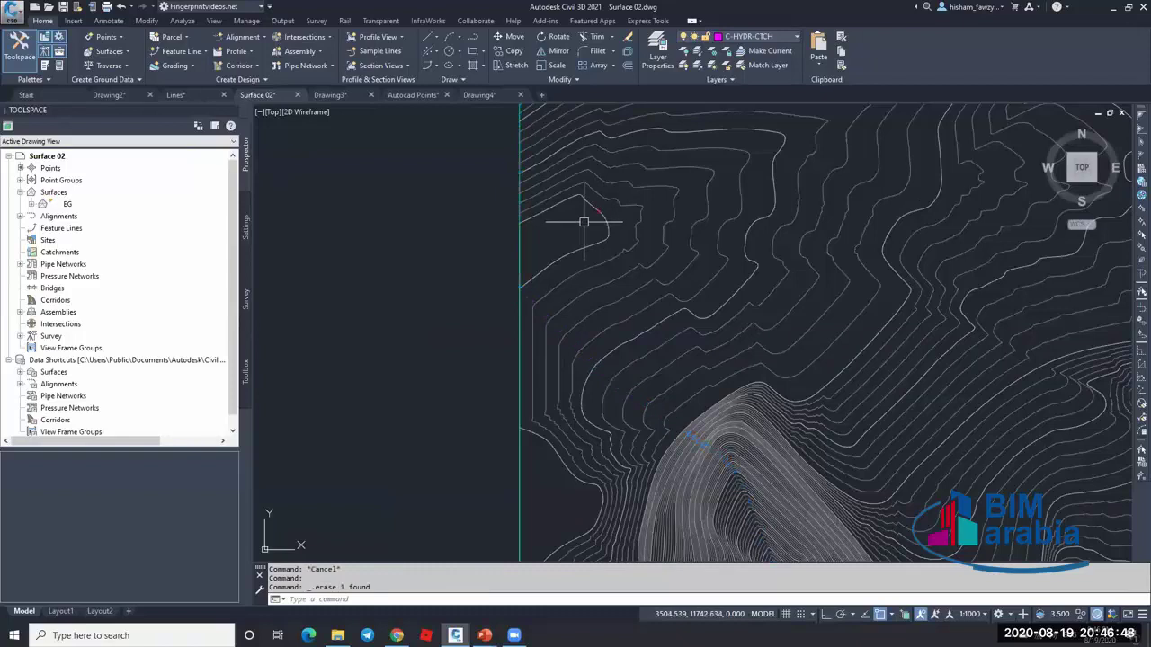
- Clear a stray survey point selection and reselect the EG surface
scroll(598, 208, up, 5)
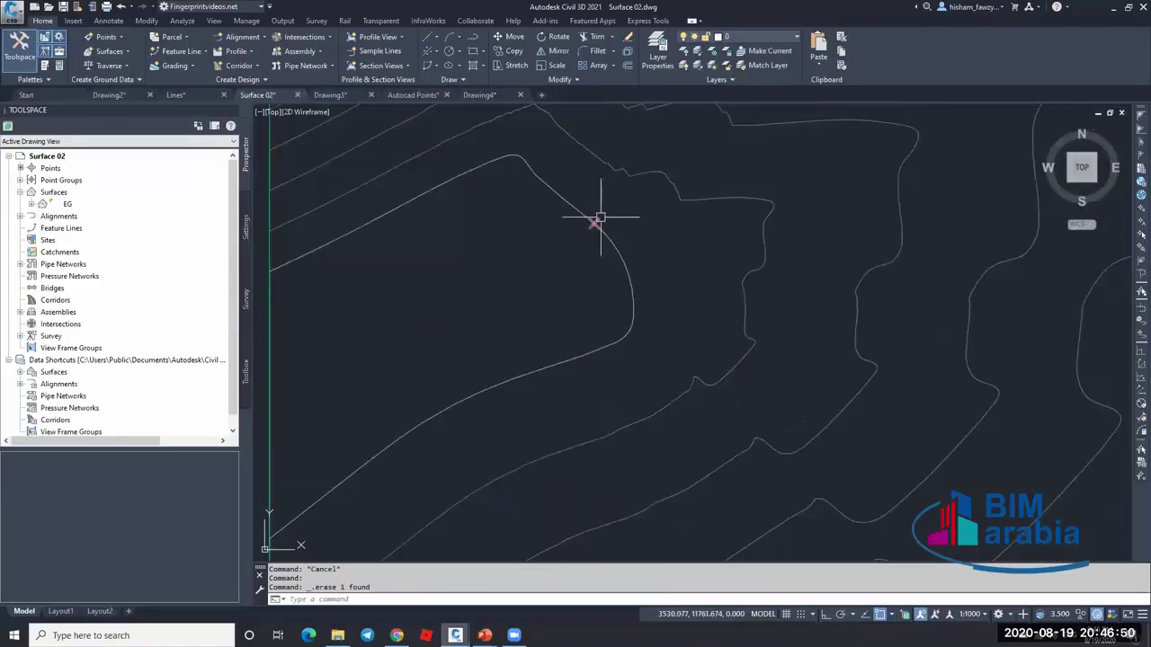
click(596, 220)
key(Escape)
scroll(514, 216, down, 3)
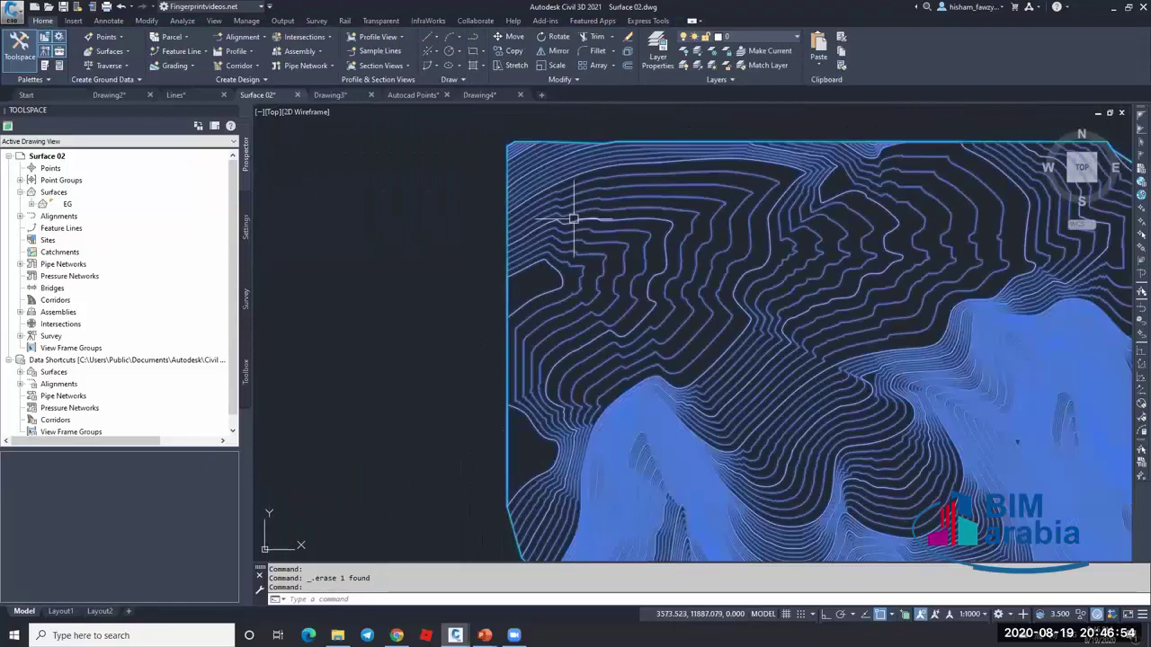
click(573, 219)
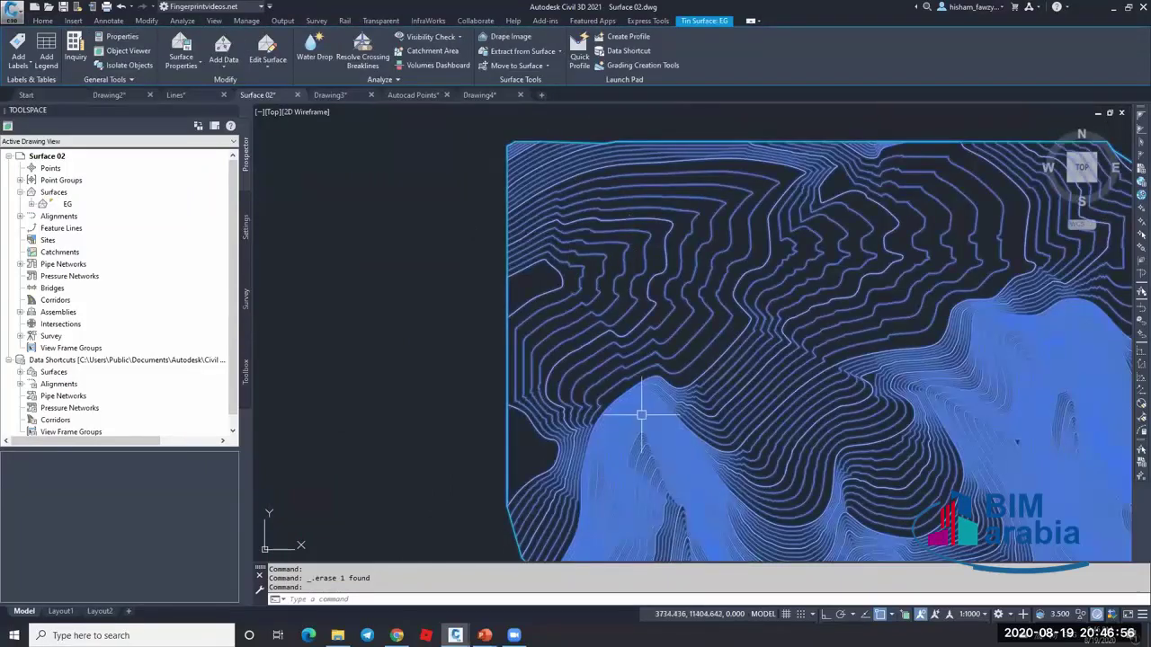
- Zoom around the EG surface and clear any leftover selections or commands
scroll(521, 257, down, 2)
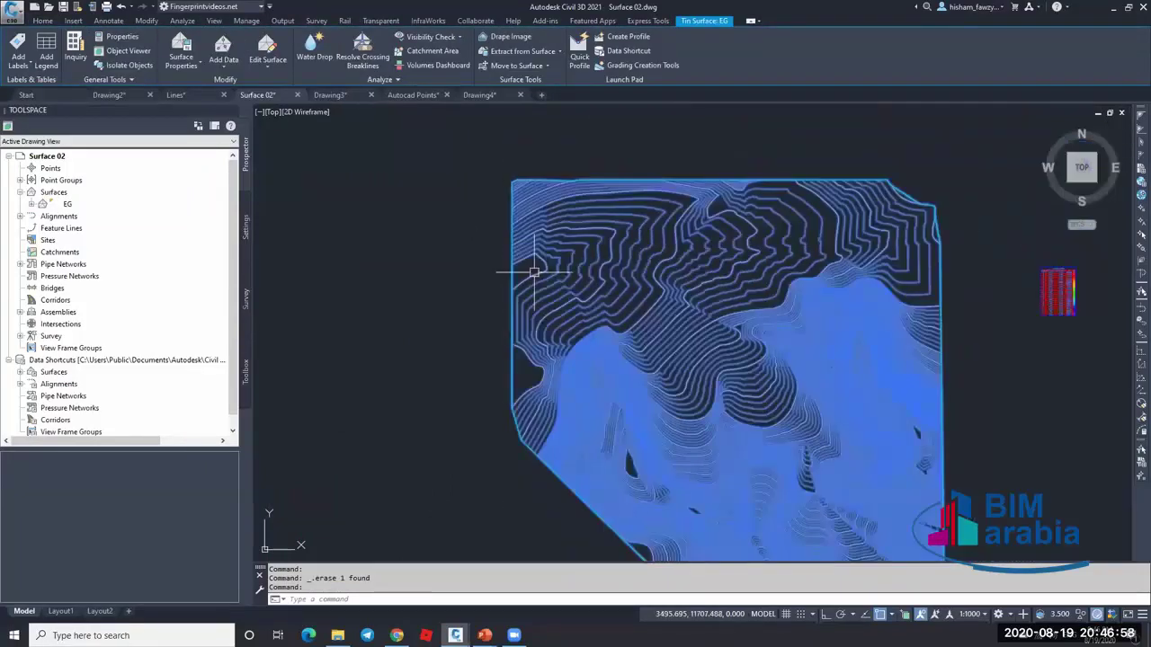
scroll(526, 254, up, 3)
key(Escape)
scroll(538, 263, up, 2)
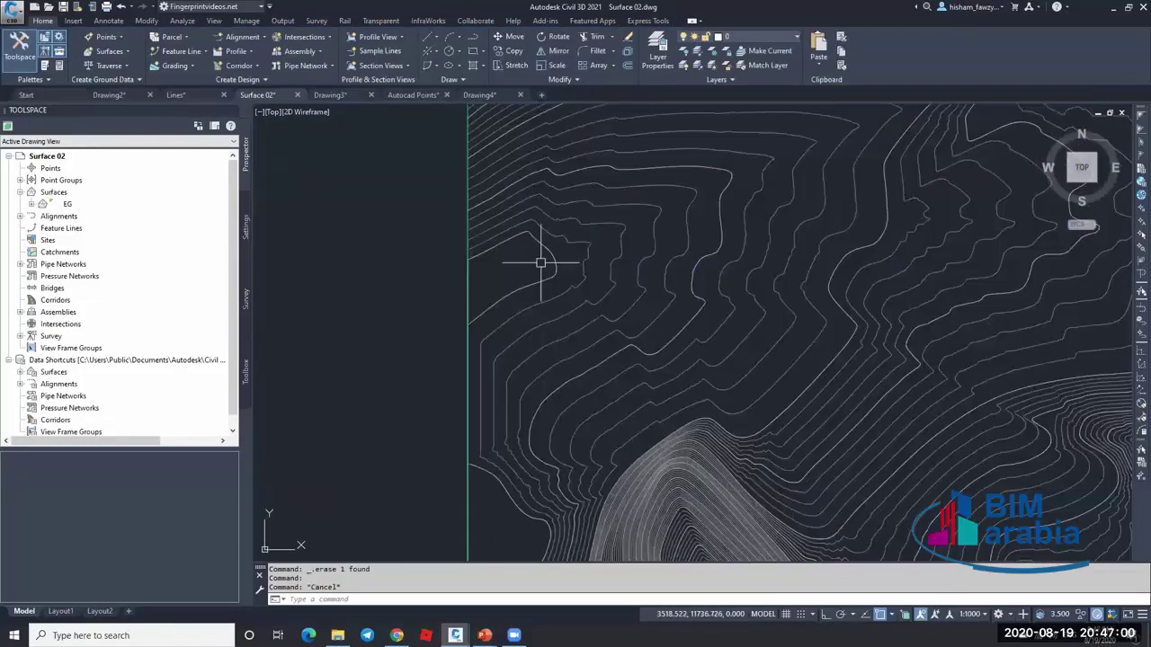
scroll(531, 260, down, 3)
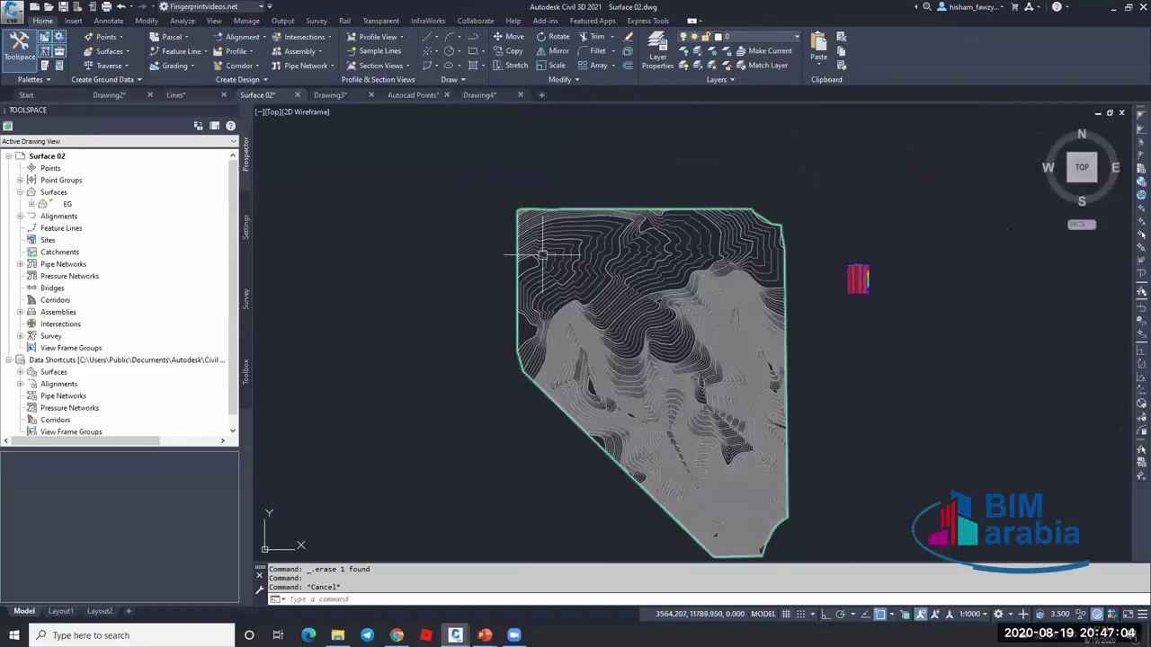
scroll(544, 261, up, 2)
scroll(524, 256, up, 3)
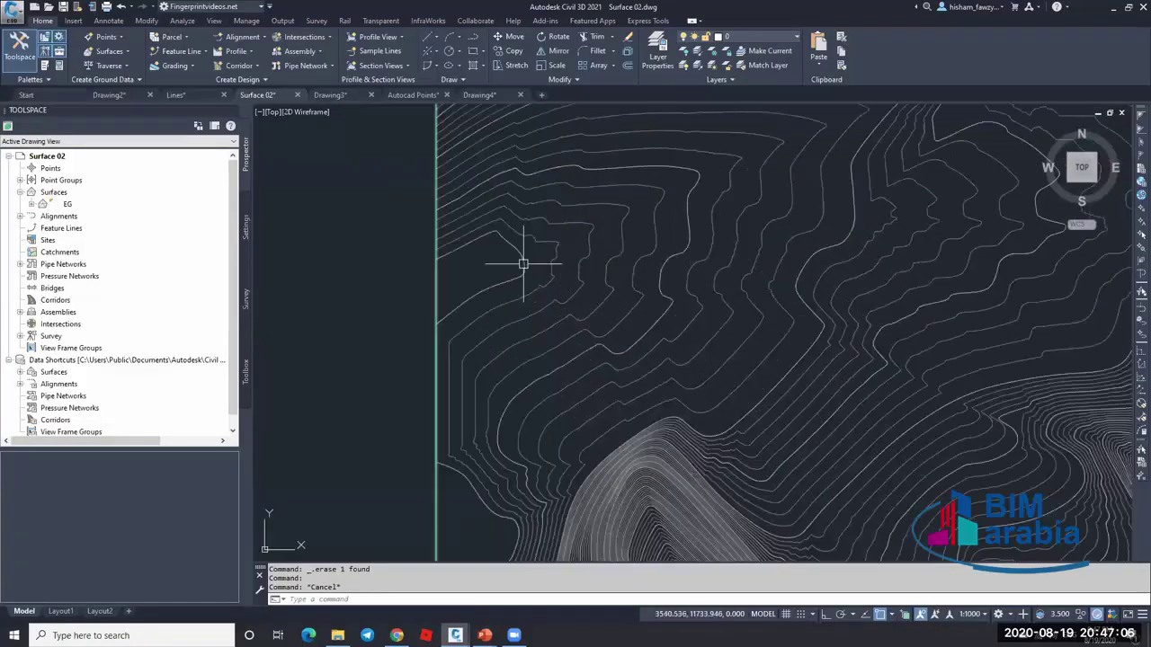
key(Escape)
click(524, 252)
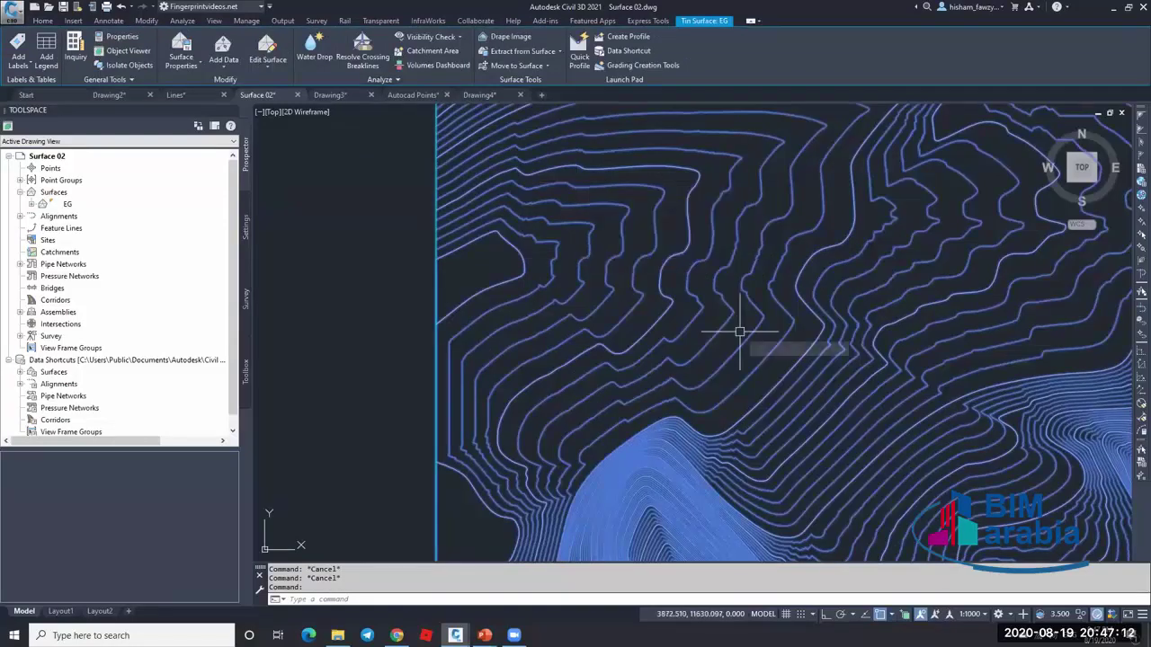
key(Escape)
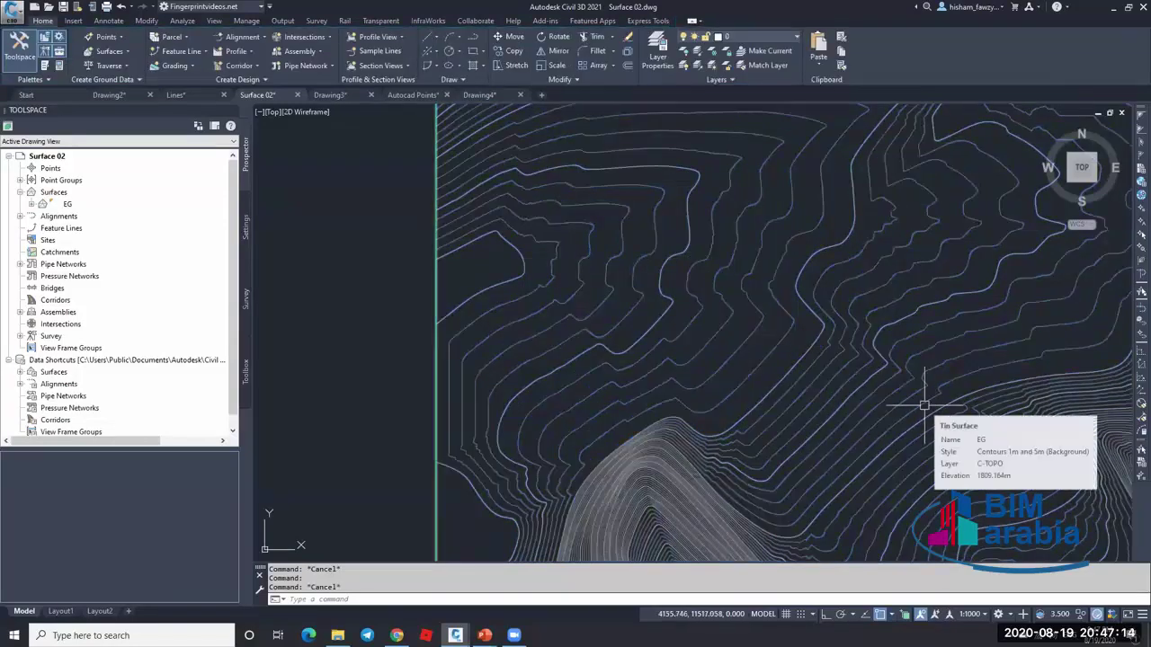
key(Escape)
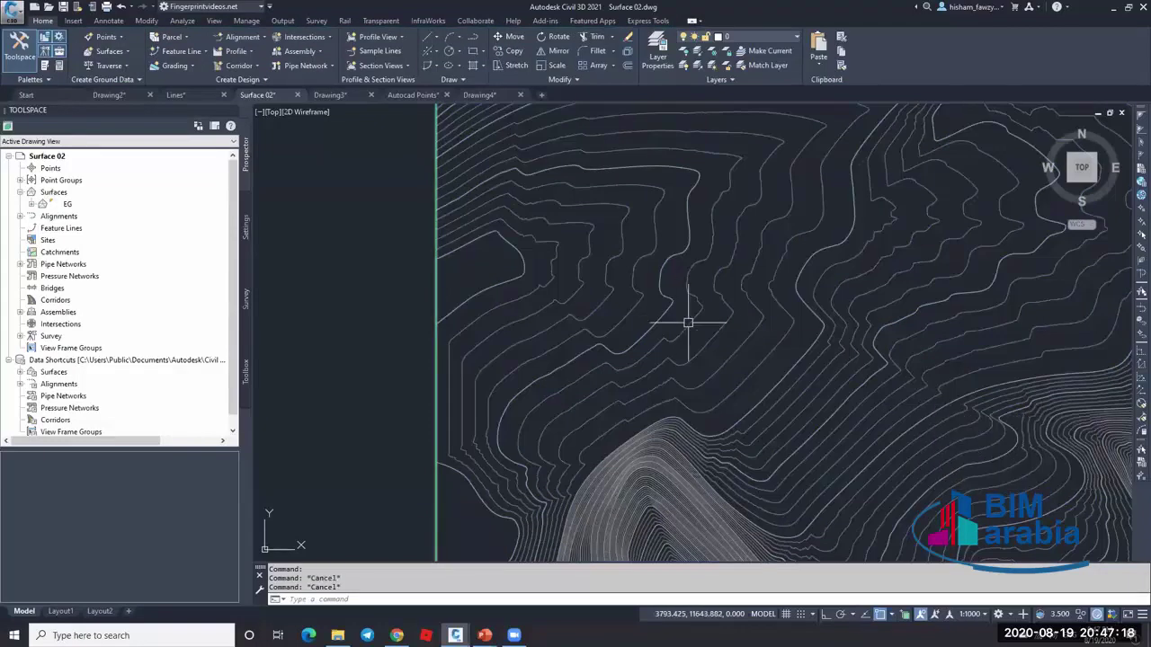
- Select EG and start the Slope label command from Add Labels
mouse_move(688, 322)
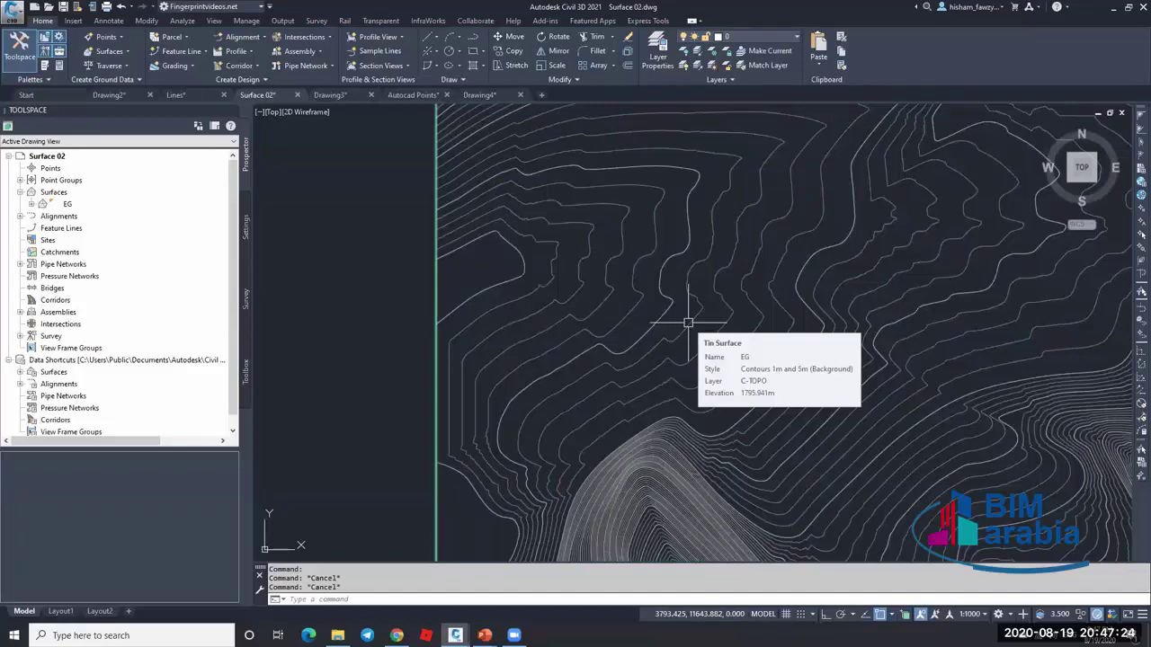
click(687, 321)
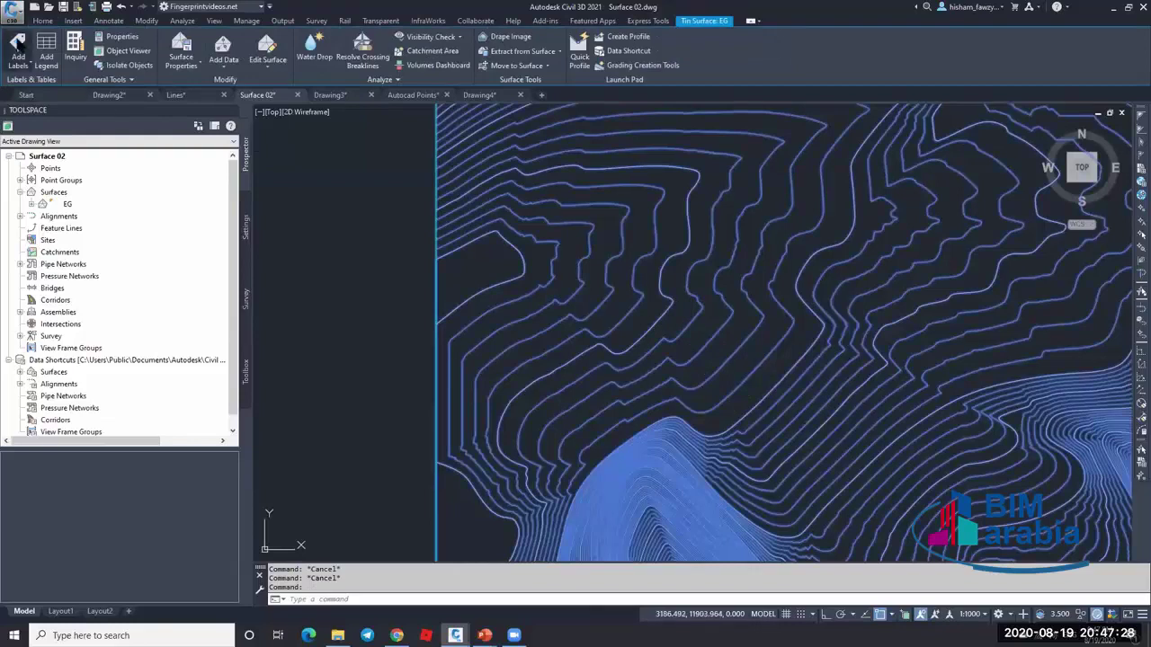
click(18, 56)
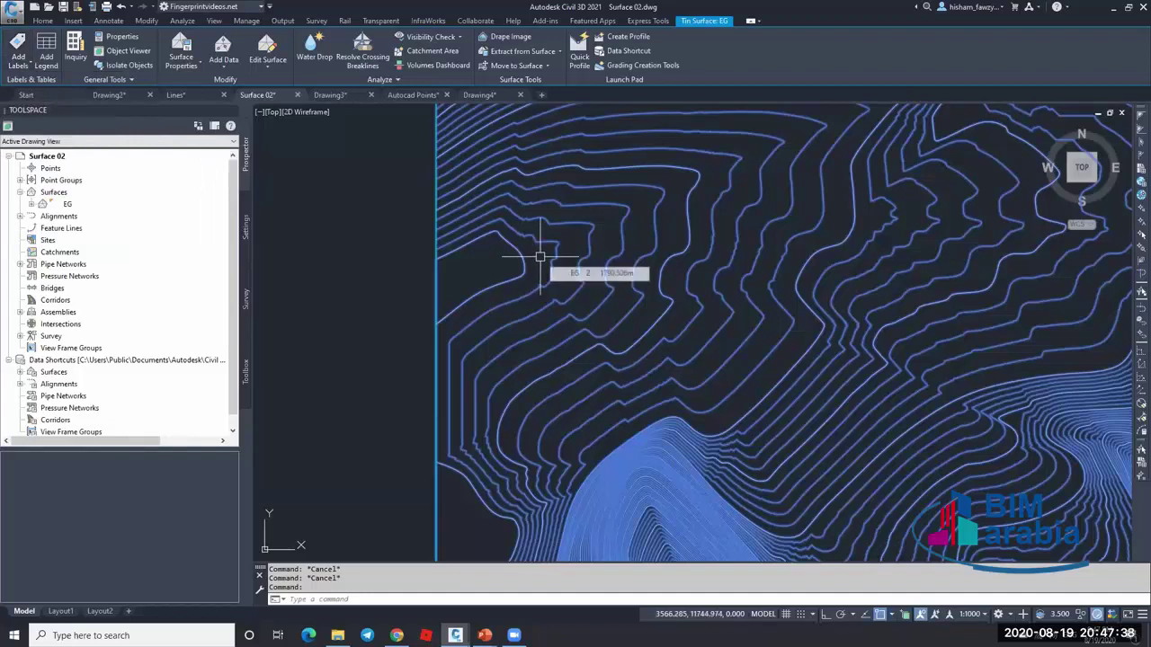
click(18, 63)
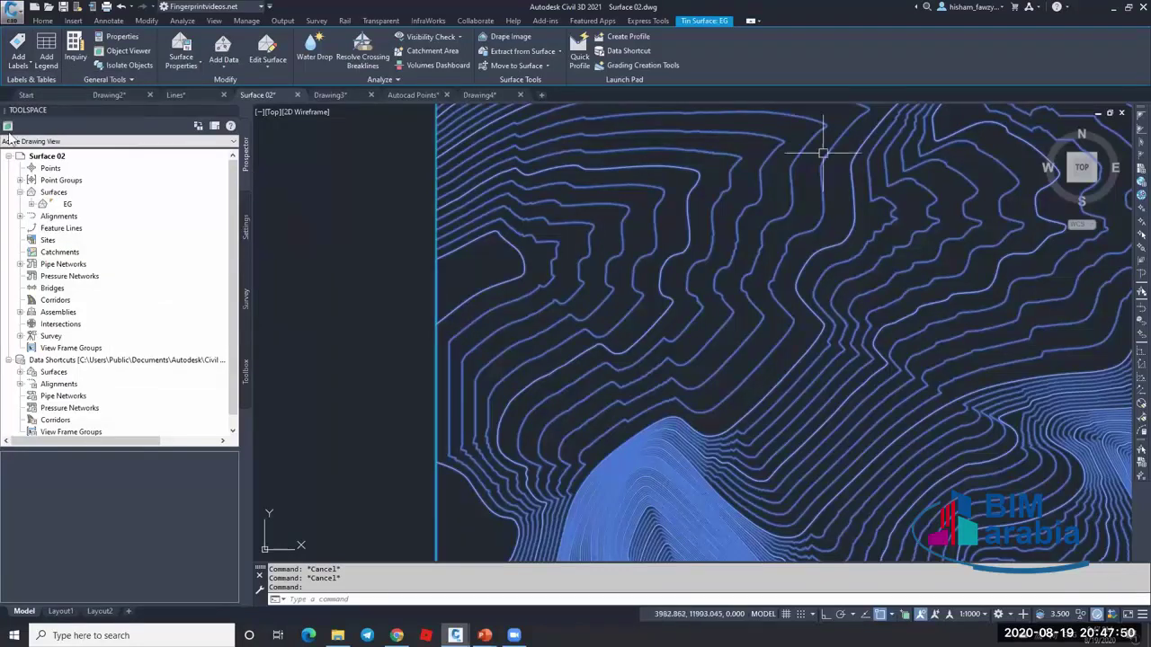
click(22, 66)
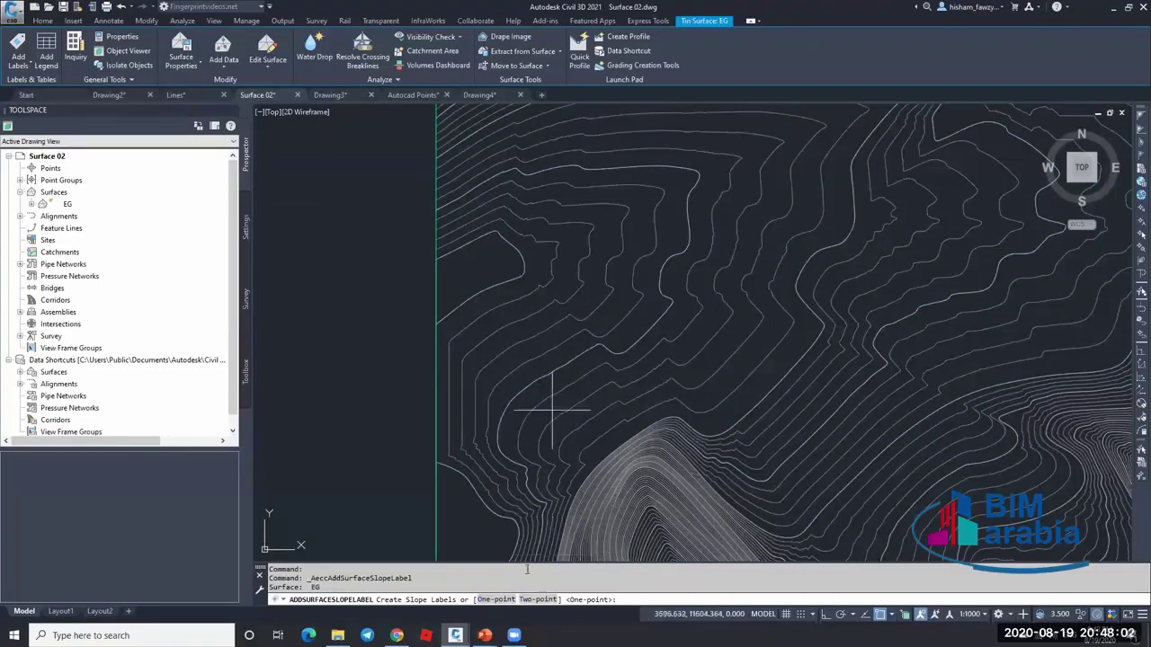
- Place a one-point slope label on the EG surface
click(495, 599)
scroll(540, 329, up, 3)
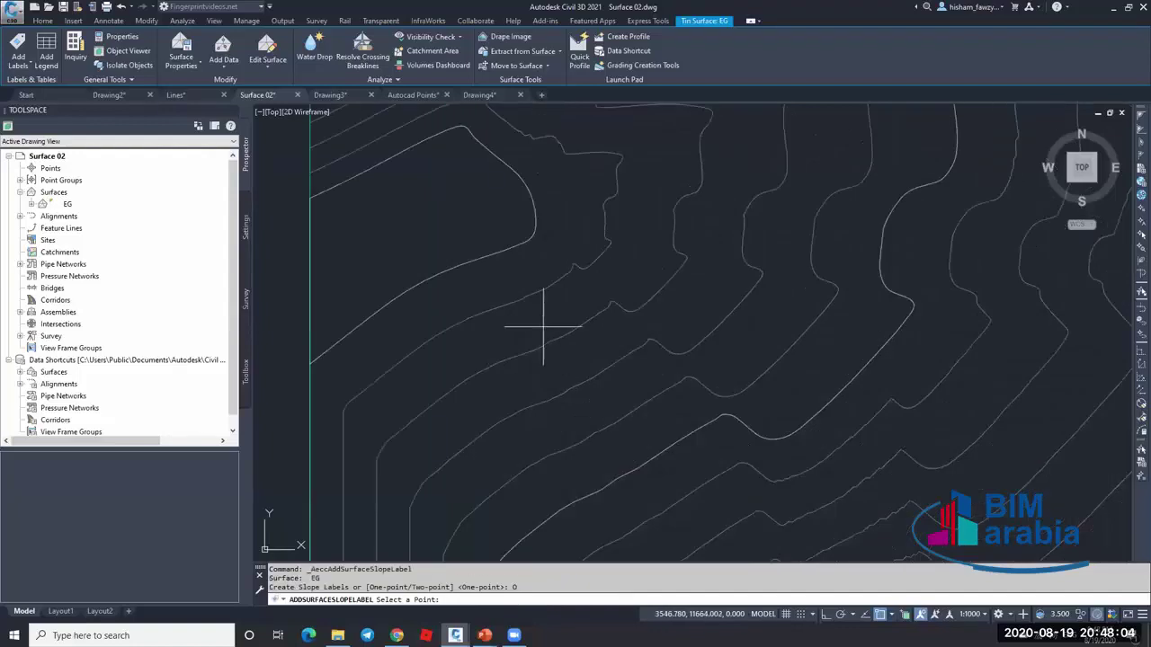
scroll(545, 331, up, 3)
click(546, 341)
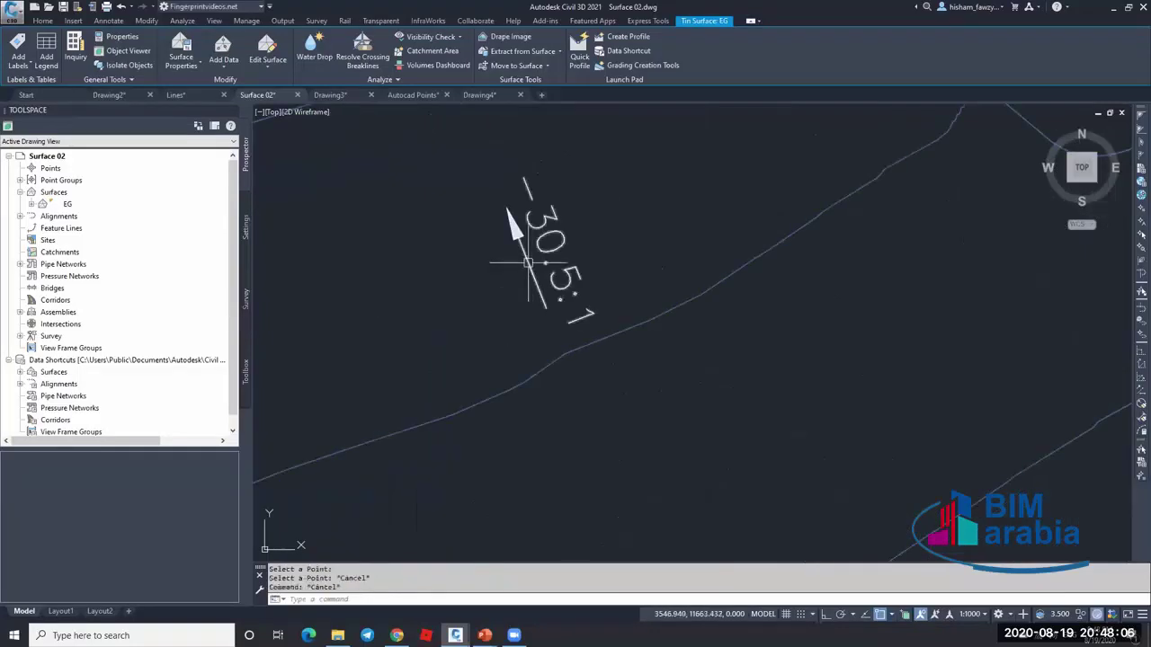
key(Escape)
key(Escape)
- Change the label's Surface Slope Label Style to Percent, so it reads -3.3%
click(507, 239)
scroll(545, 308, down, 3)
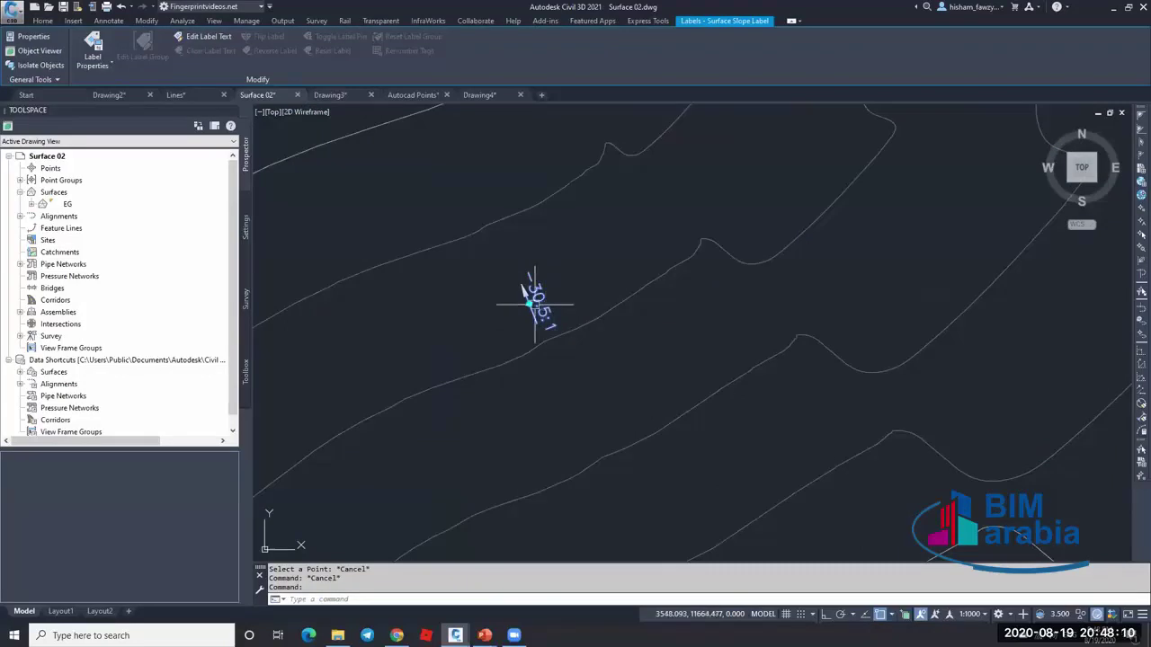
scroll(539, 302, up, 3)
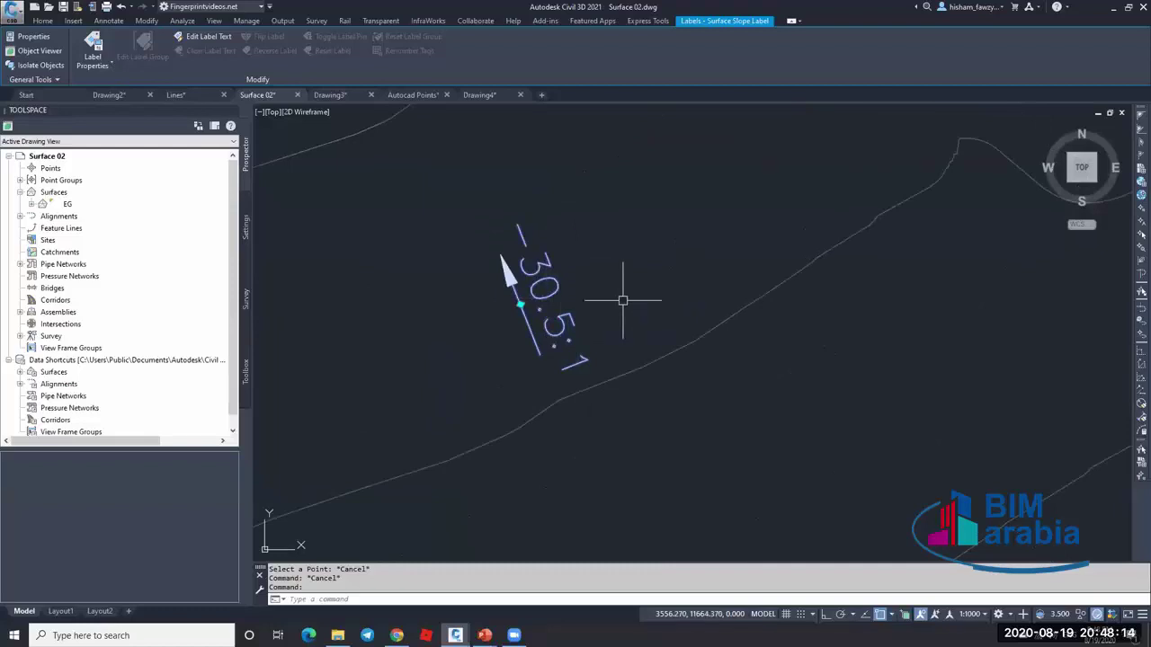
key(ctrl+1)
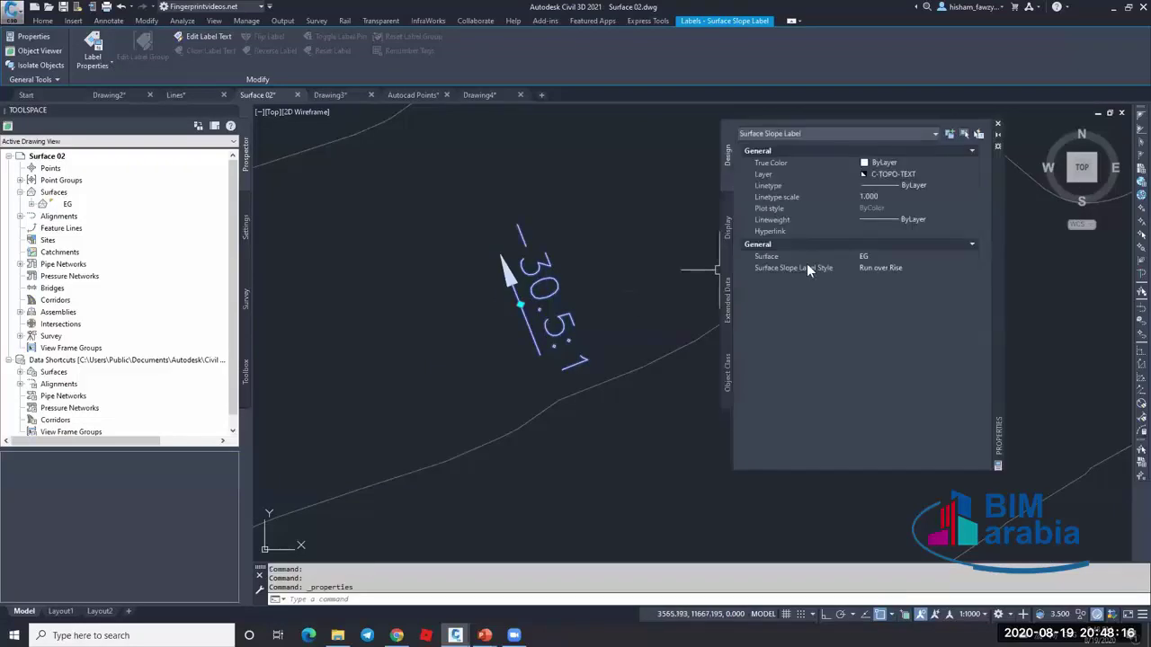
click(915, 268)
click(914, 270)
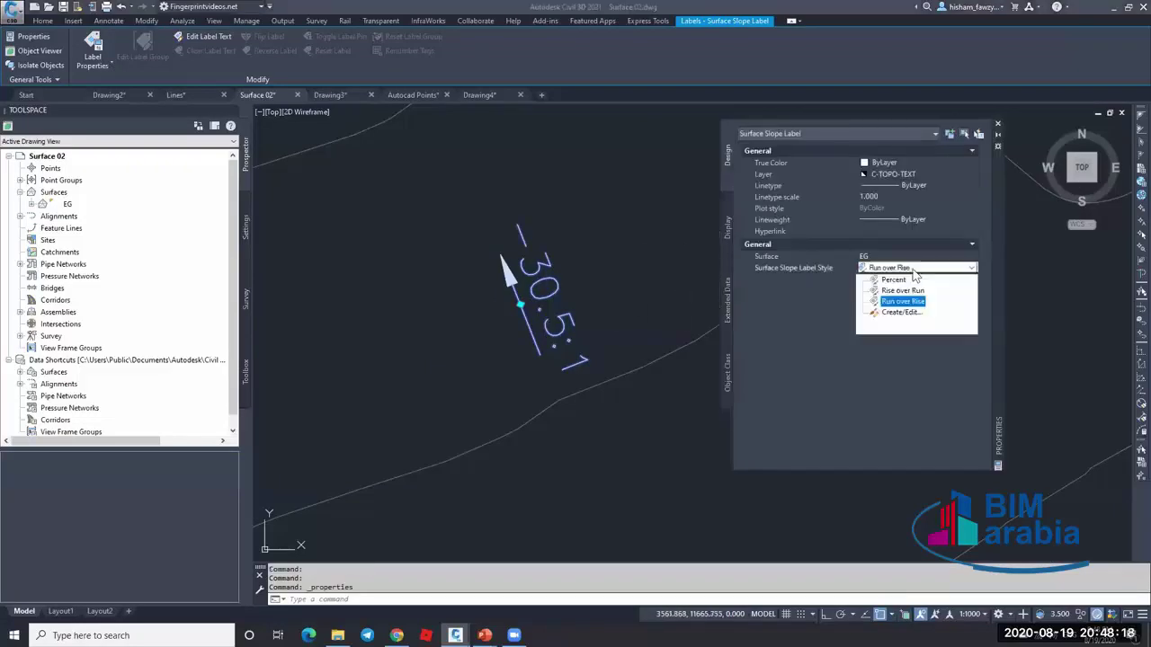
click(894, 280)
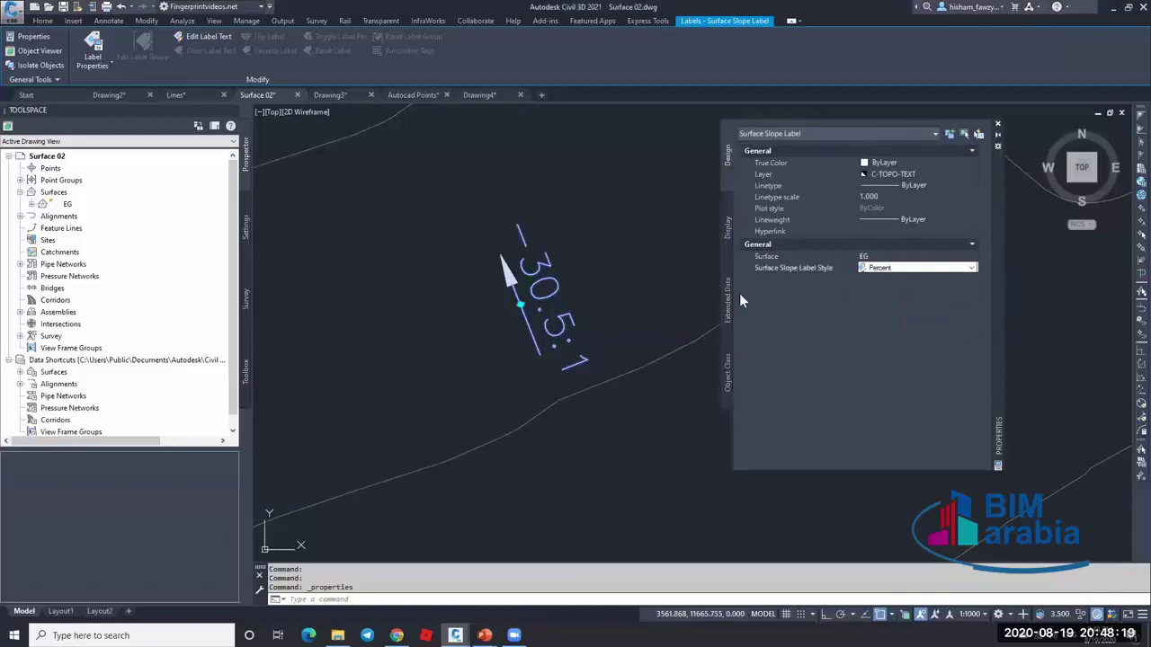
key(Escape)
click(580, 329)
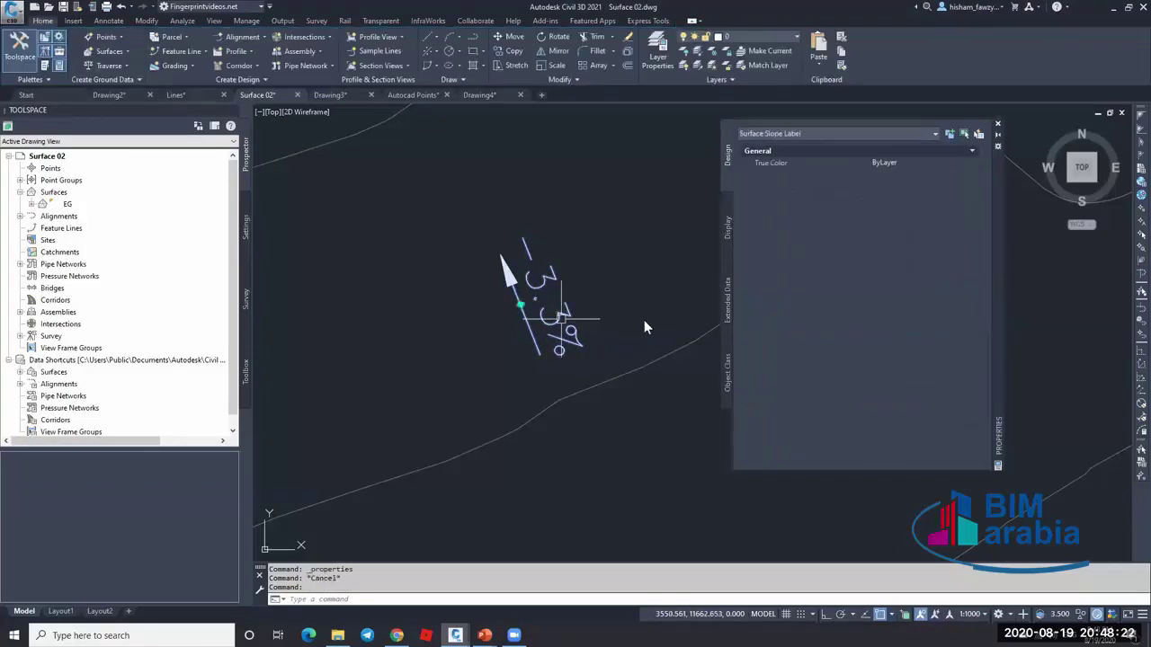
key(Escape)
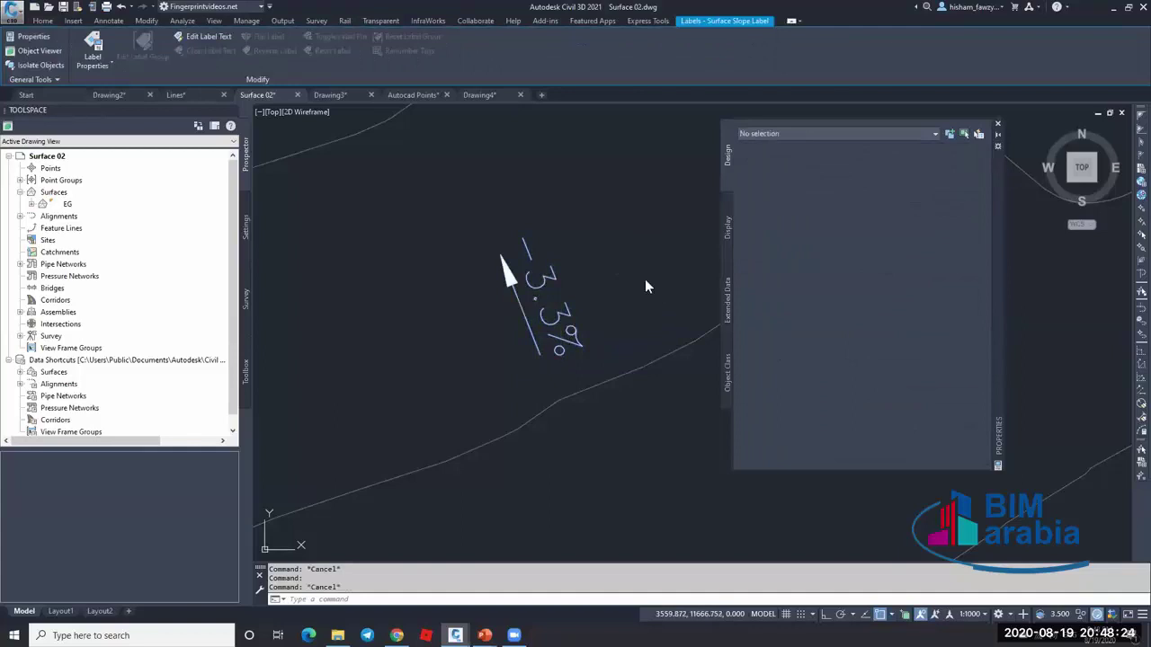
- Close the Properties palette and clear the EG surface selection
click(615, 374)
click(997, 123)
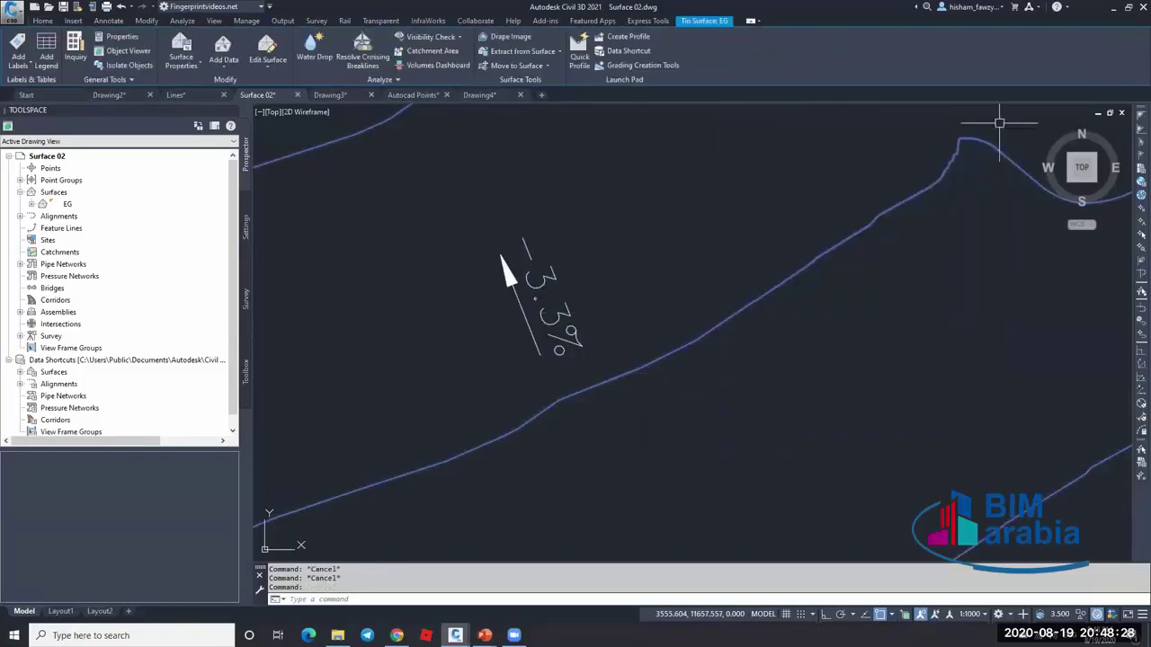
key(Escape)
- Set up Add Surface Labels for the EG surface with the Percent slope label style
click(754, 297)
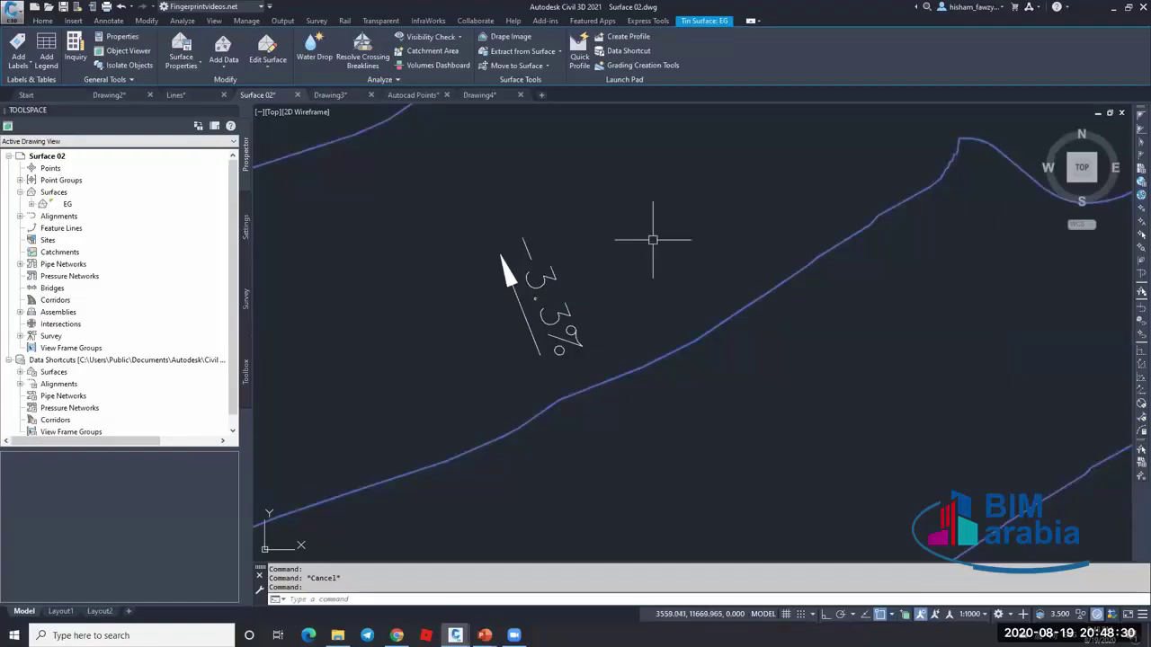
click(18, 47)
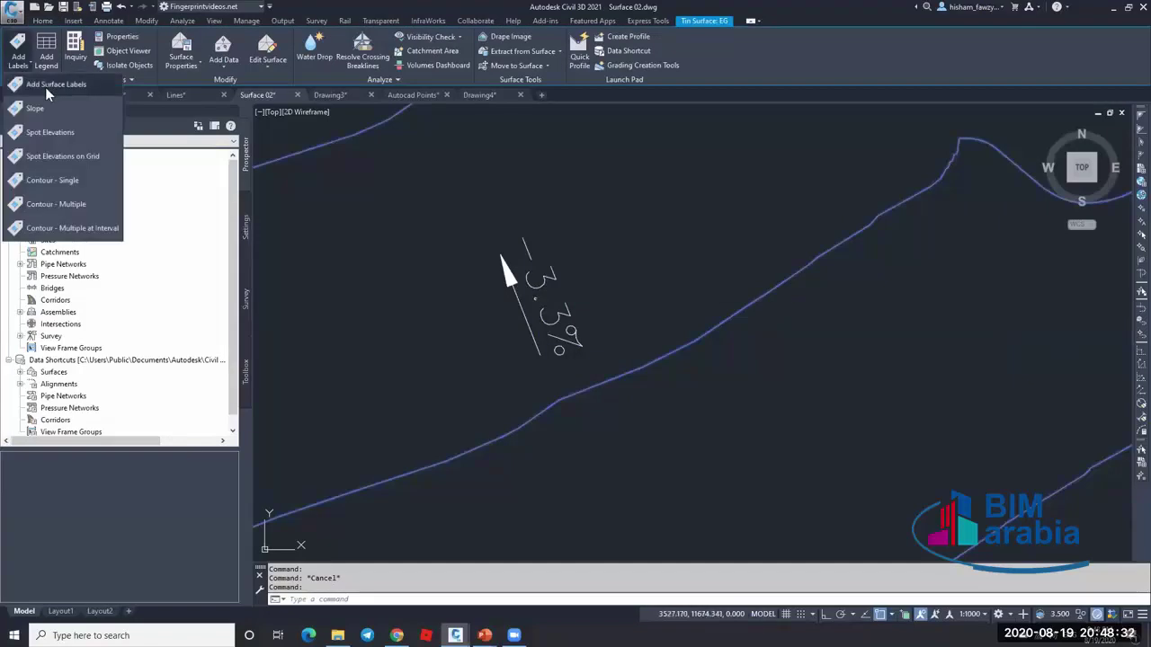
click(67, 84)
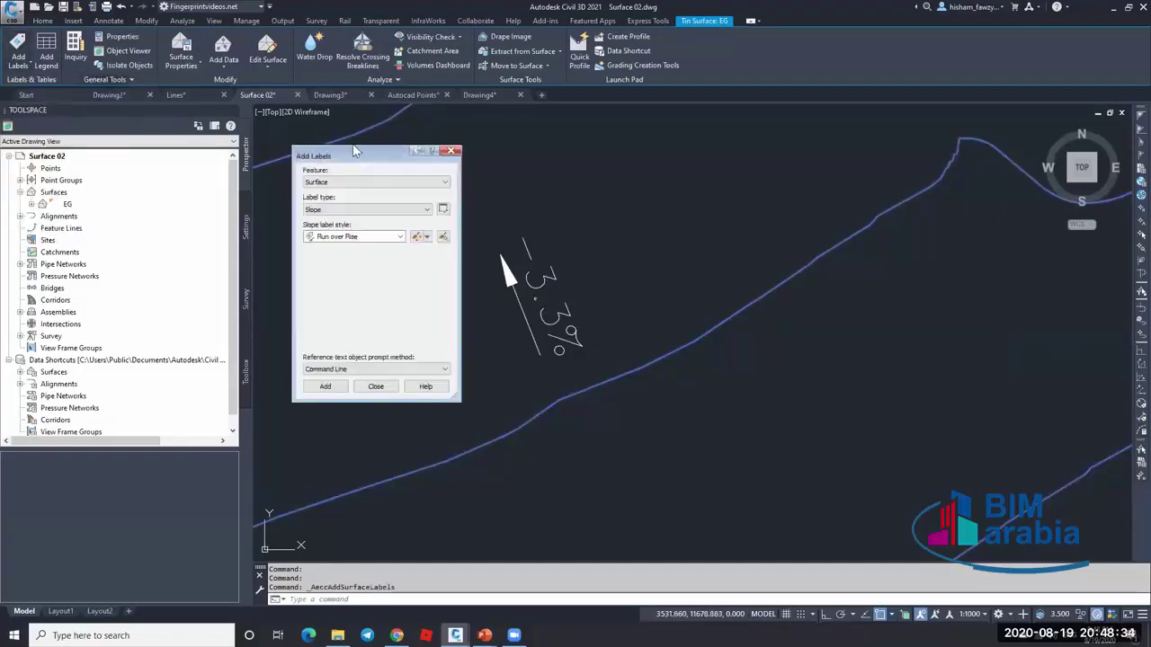
click(325, 199)
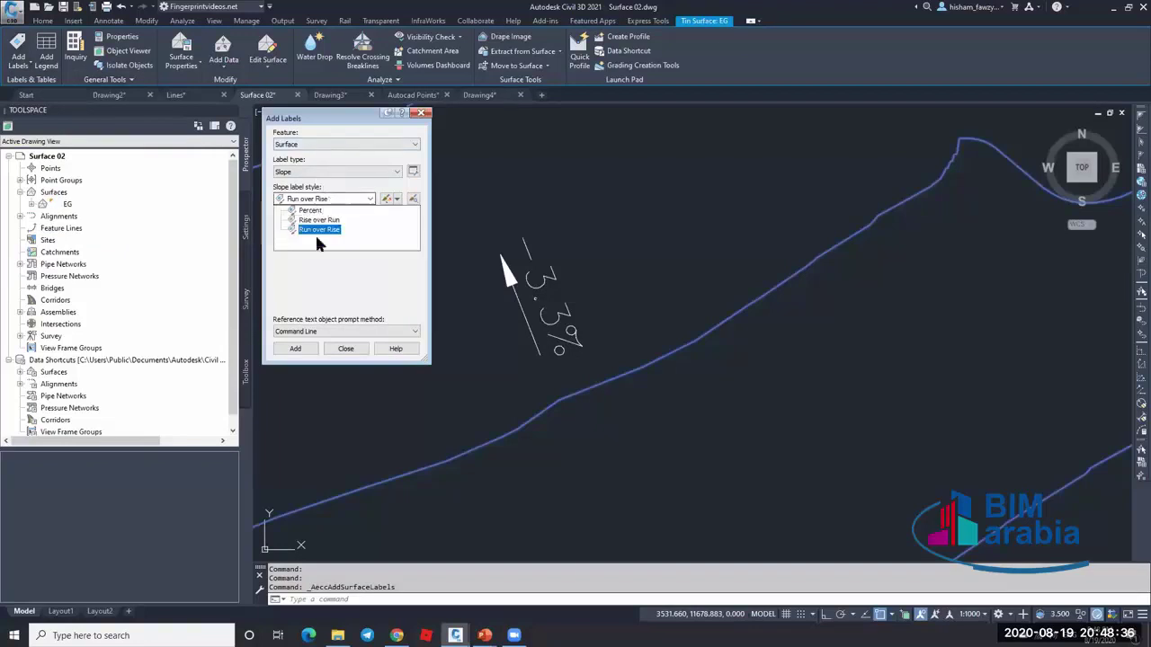
click(311, 211)
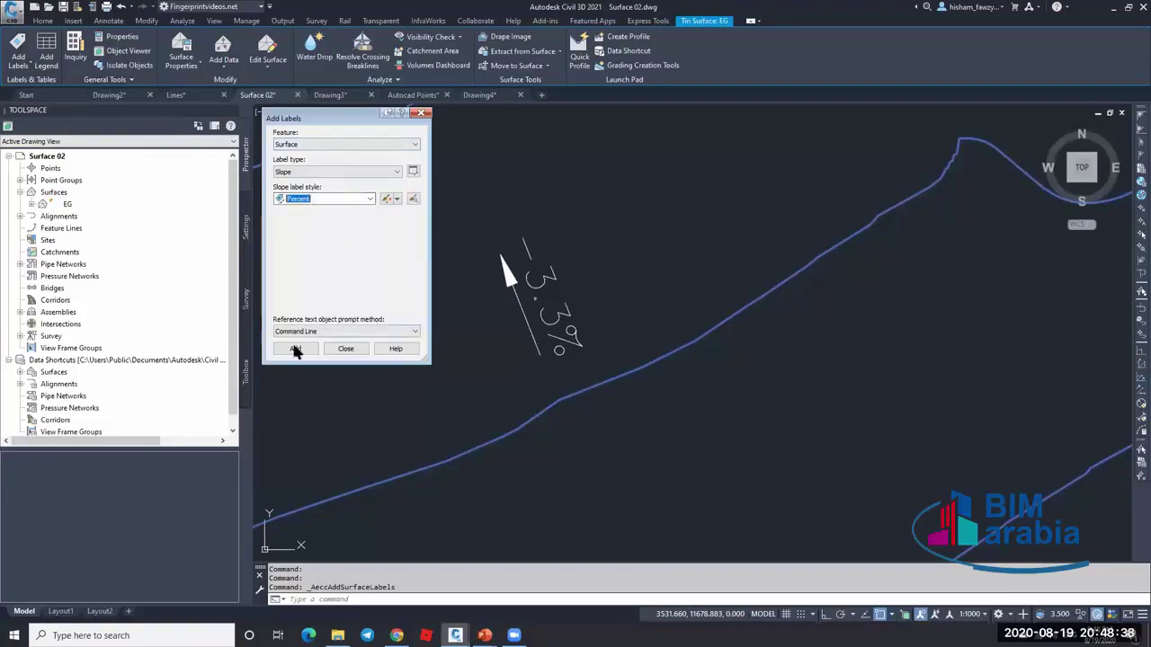
key(Return)
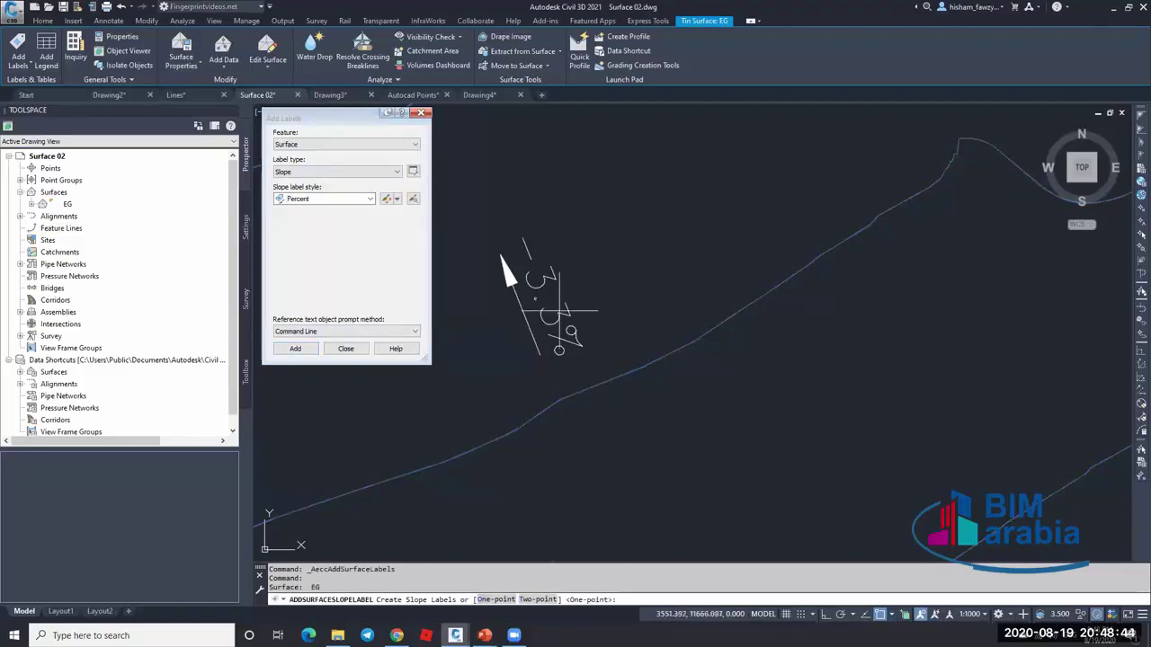
- Place a two-point Percent slope label along a line across the EG contours
click(537, 600)
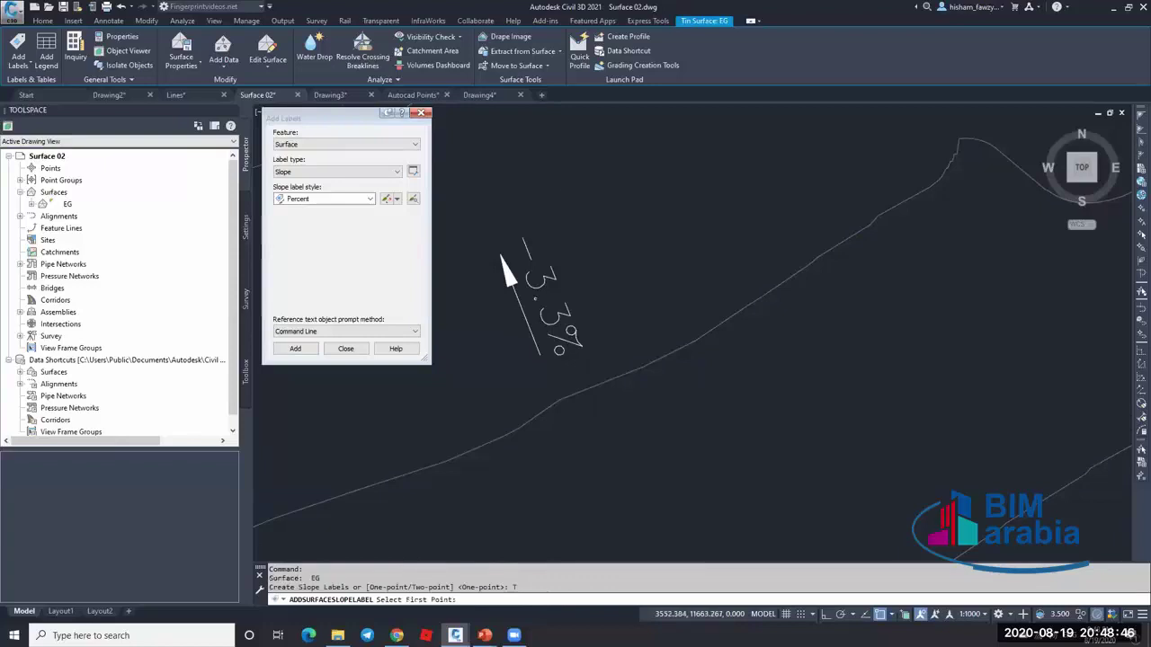
scroll(579, 312, down, 5)
click(744, 448)
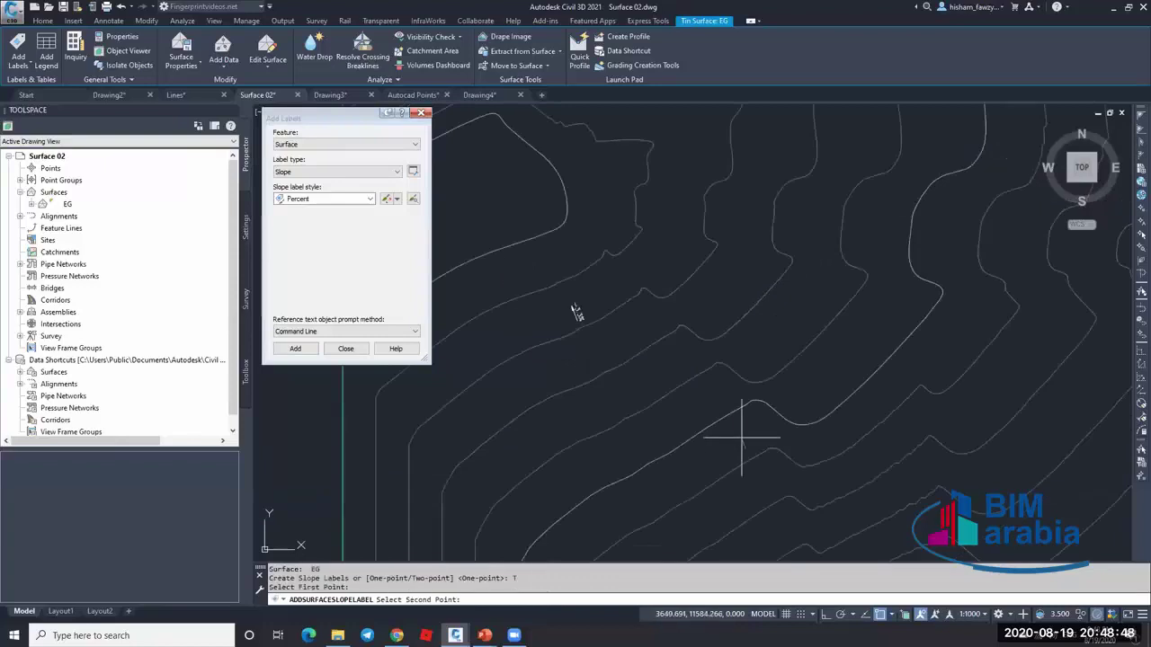
click(654, 135)
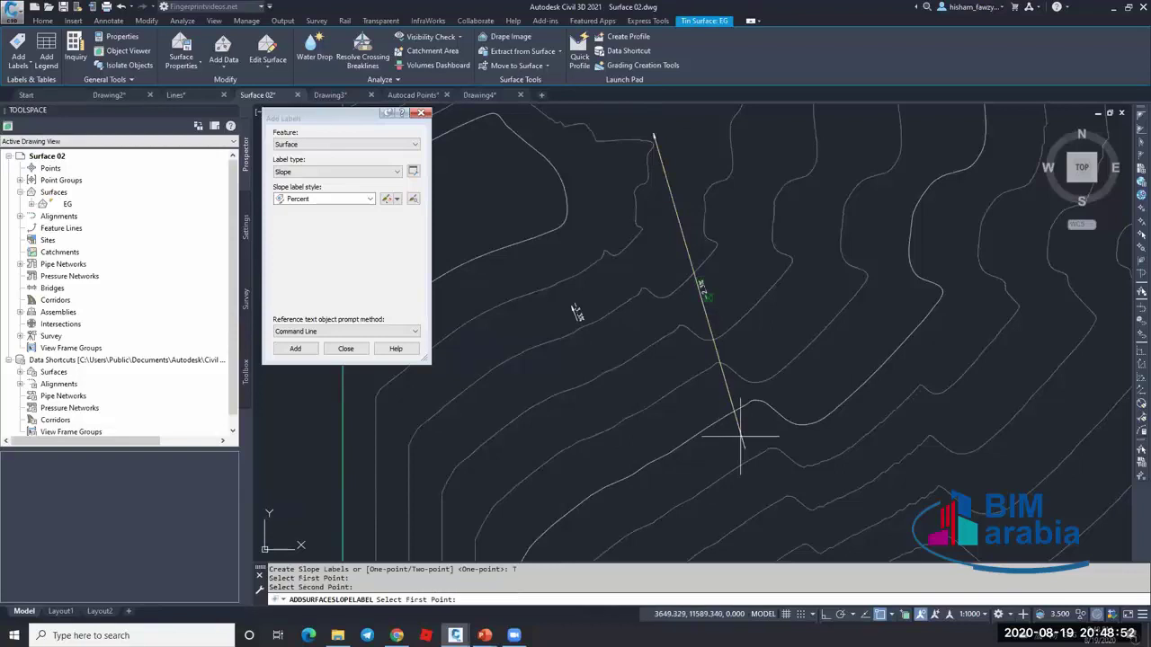
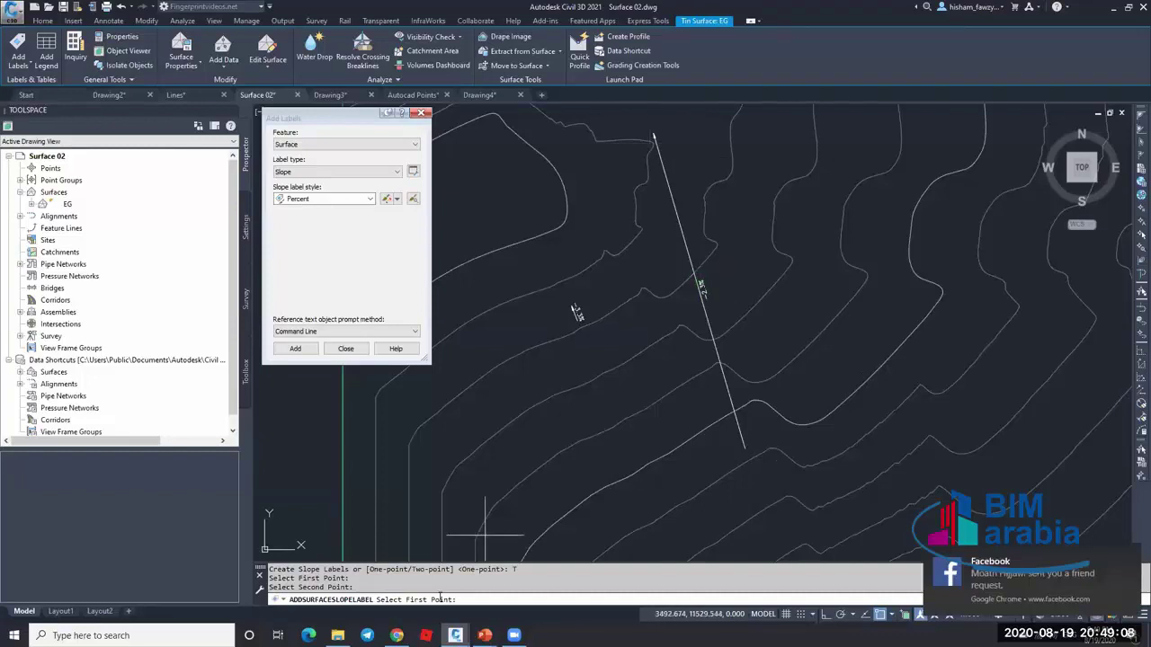
- Cancel the slope label command and erase the slope label from surface EG
key(Escape)
click(686, 243)
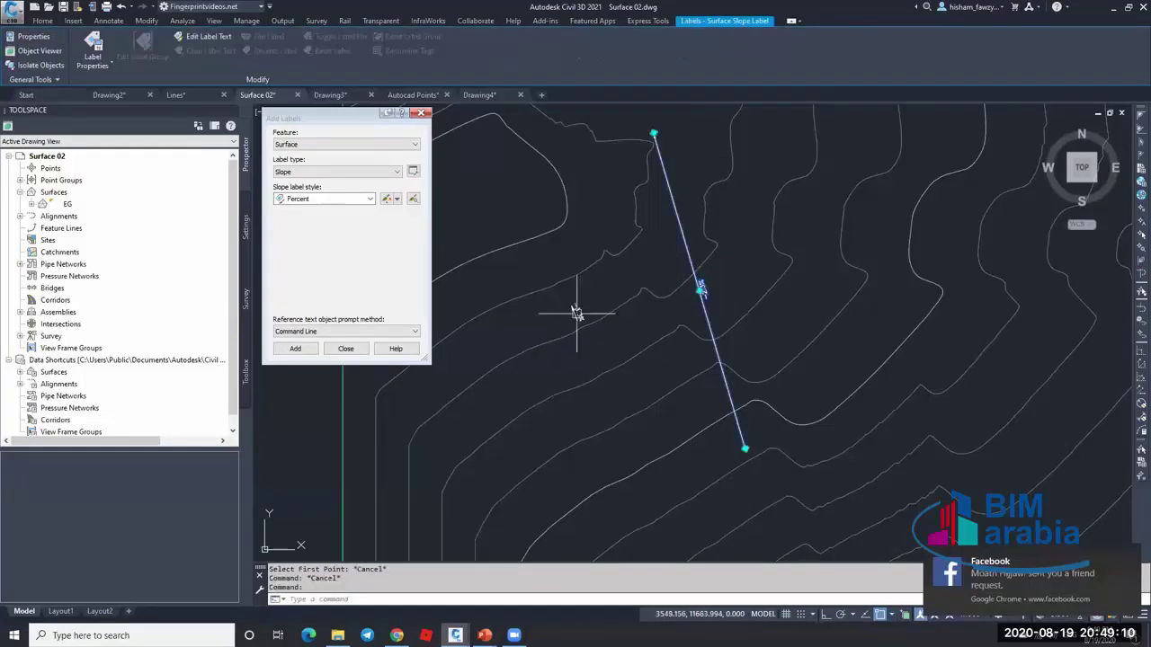
key(Escape)
click(688, 249)
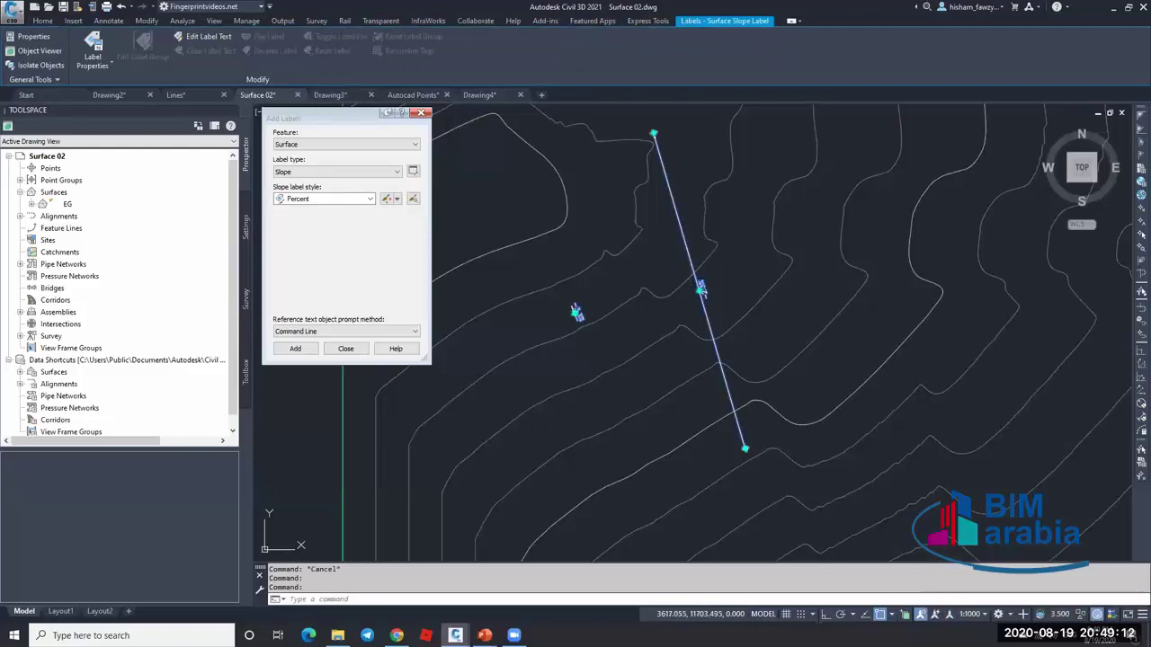
key(Delete)
- Switch the label type to Spot Elevation and place labels reading EL:1791.56 and EL:1795.52
click(395, 171)
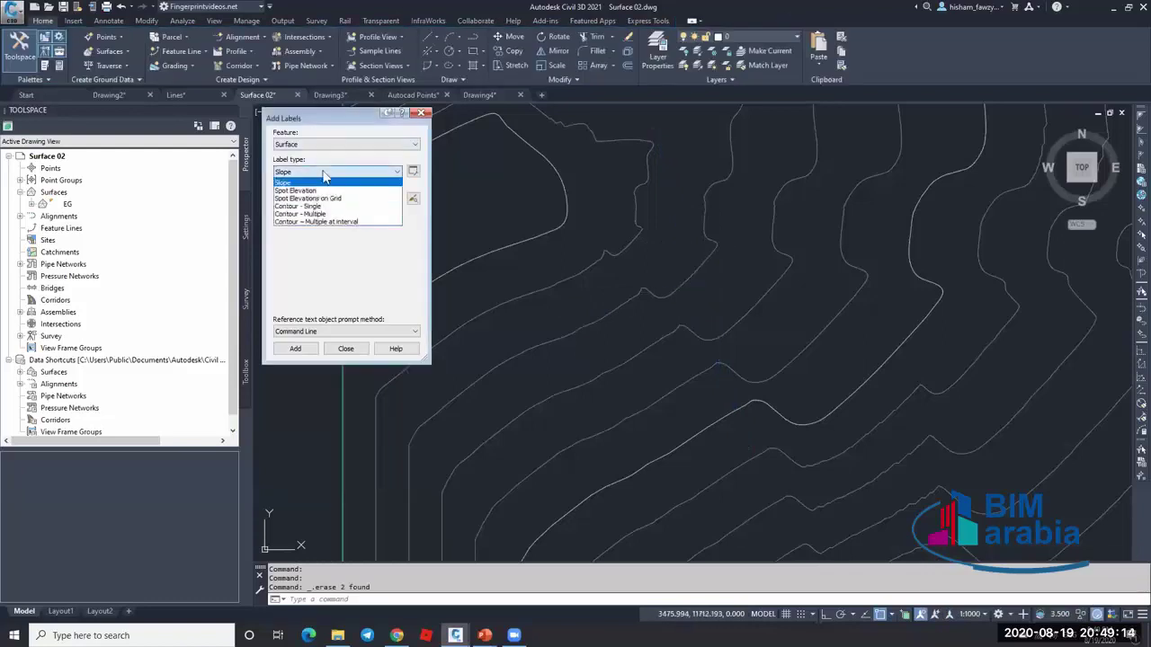
click(318, 191)
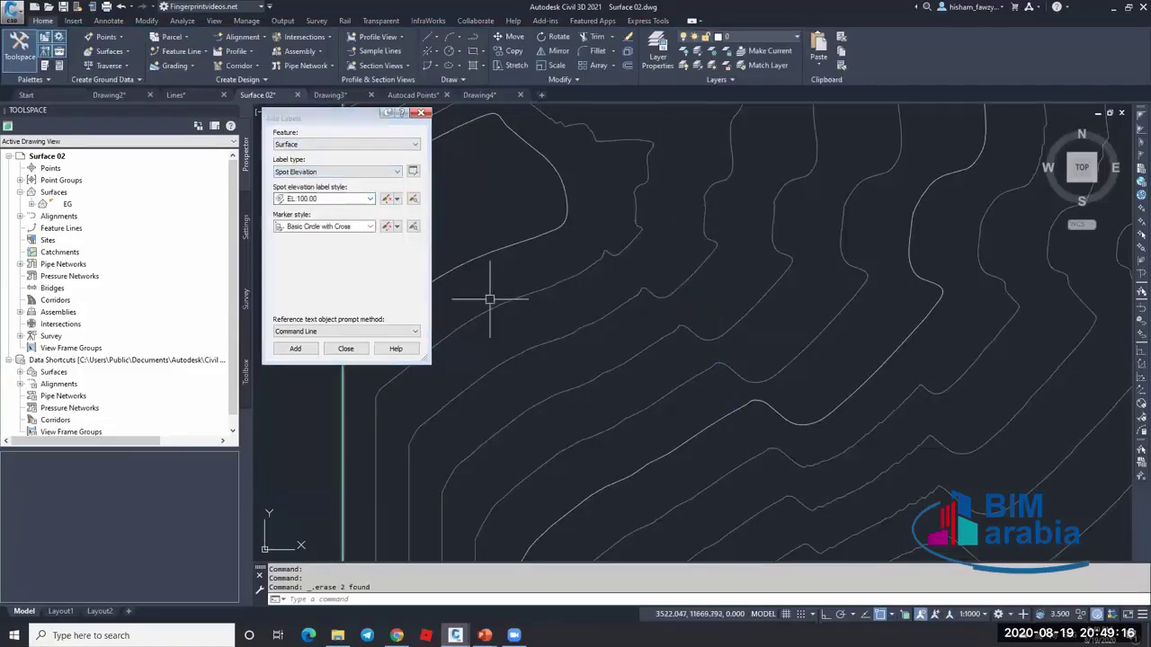
click(309, 350)
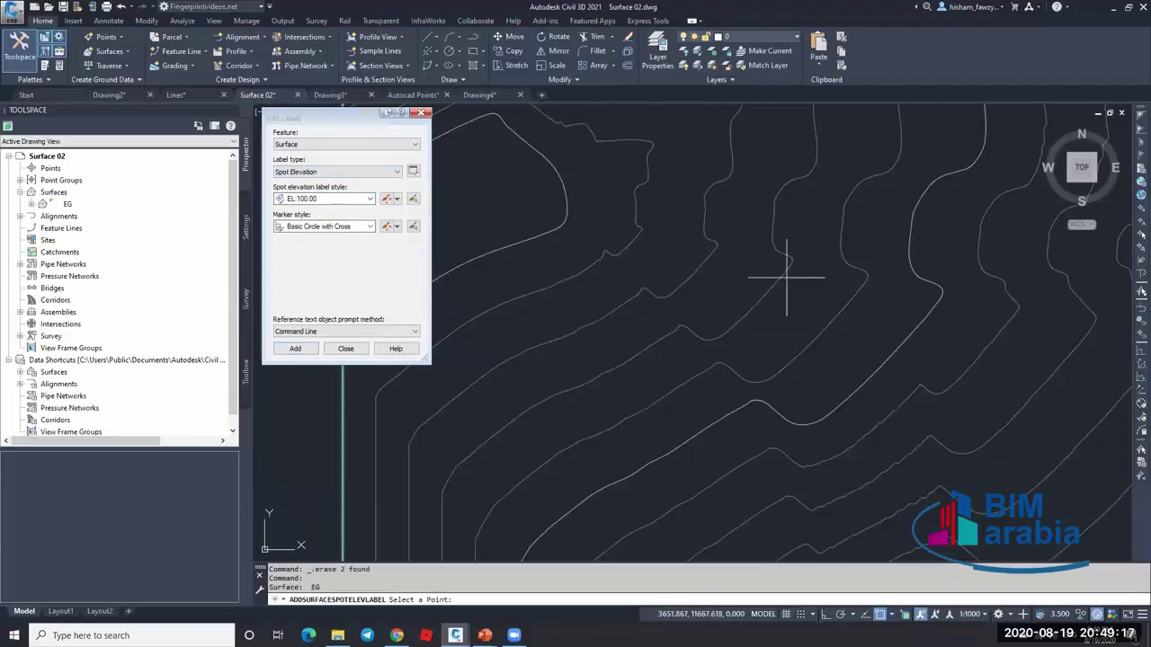
click(675, 227)
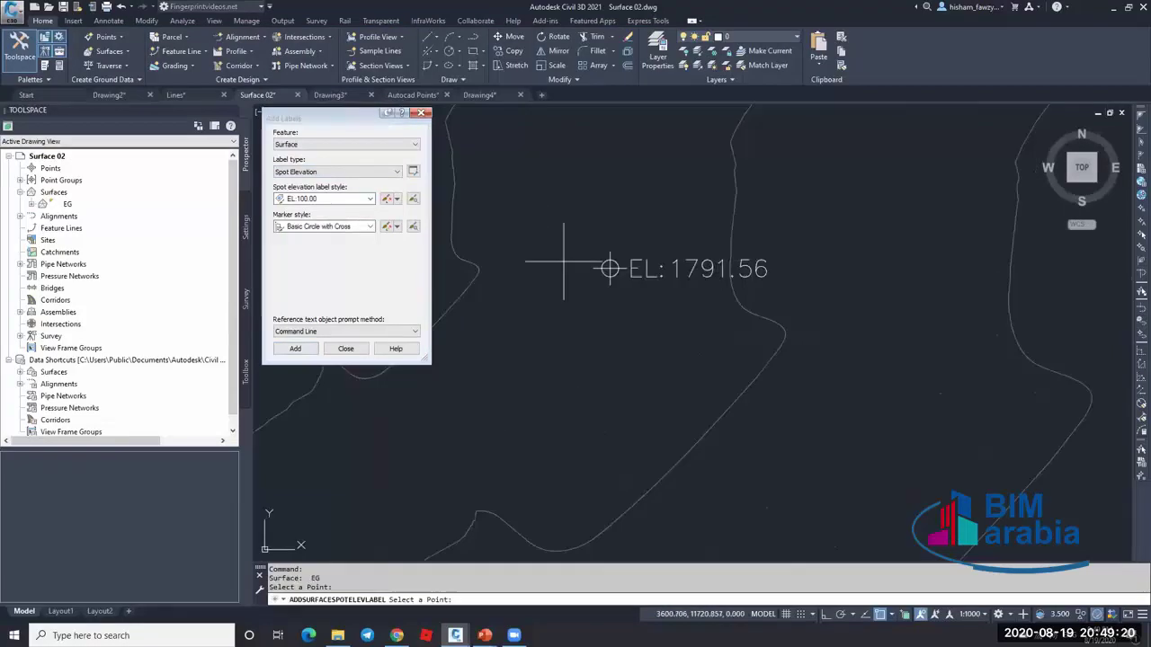
scroll(594, 216, down, 6)
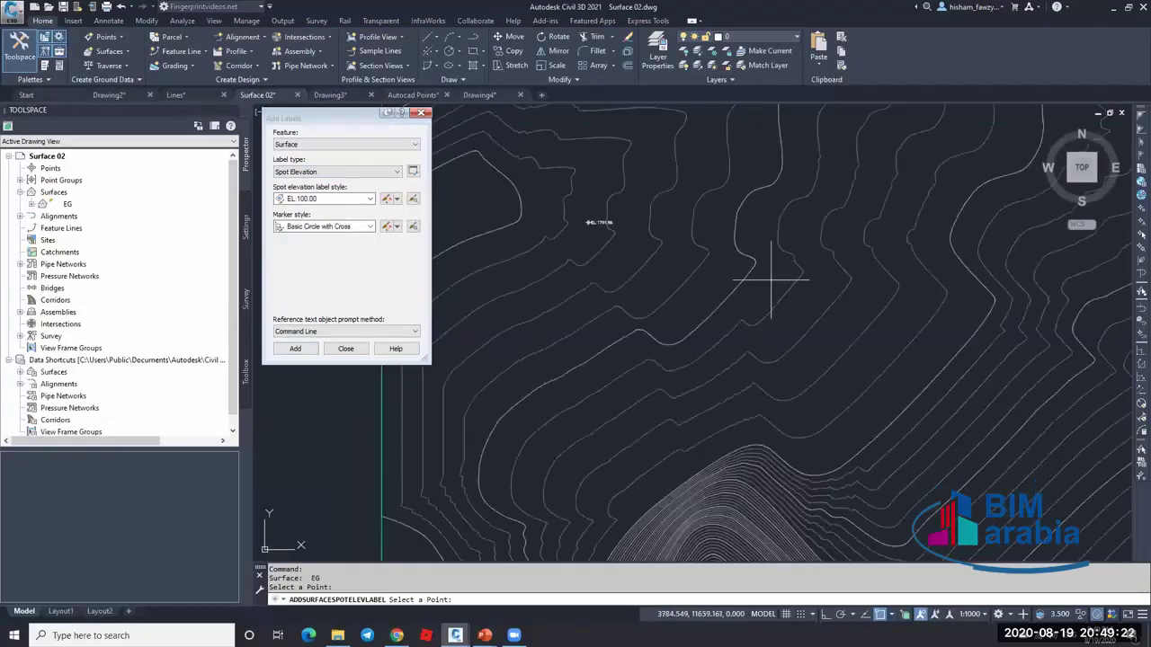
click(757, 285)
scroll(760, 286, up, 5)
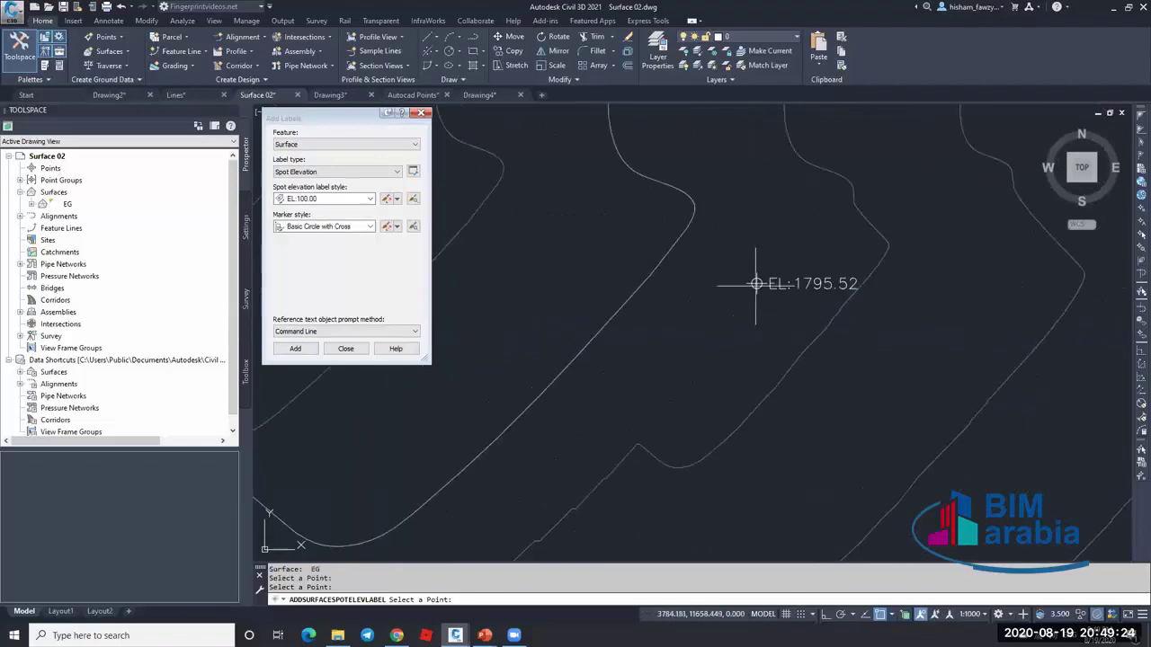
- Keep the EL:100.00 spot elevation label style and begin editing it
click(360, 199)
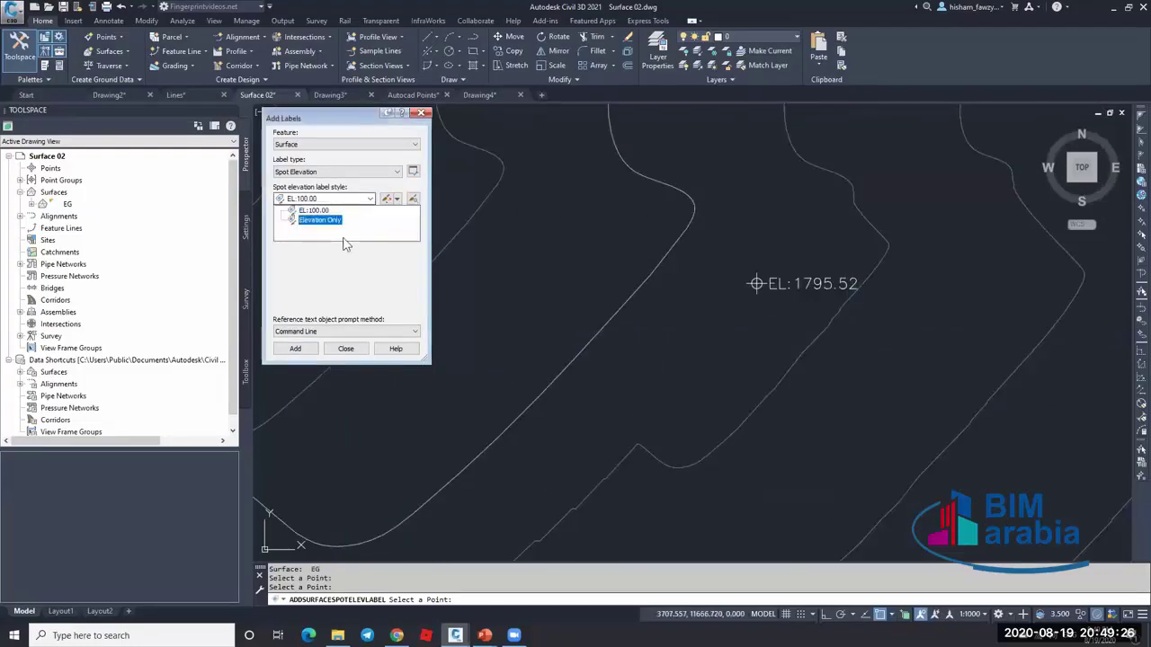
click(315, 210)
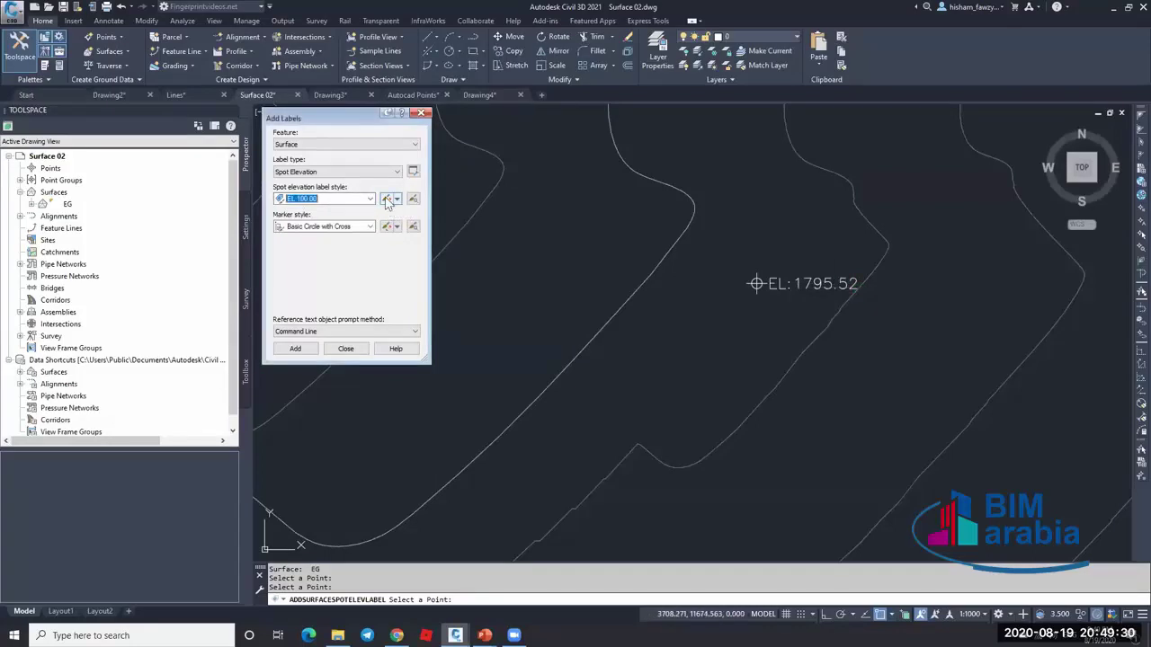
click(386, 200)
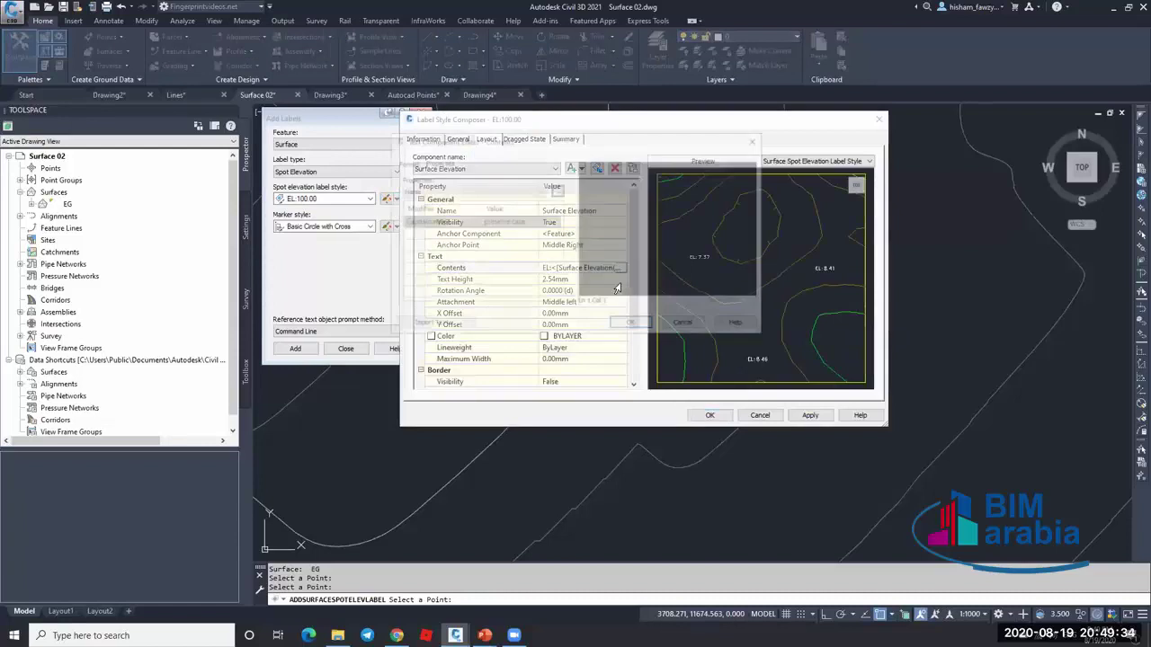
- Set the EL:100.00 style's elevation precision to 0.001 so the label reads EL:1795.523
click(503, 232)
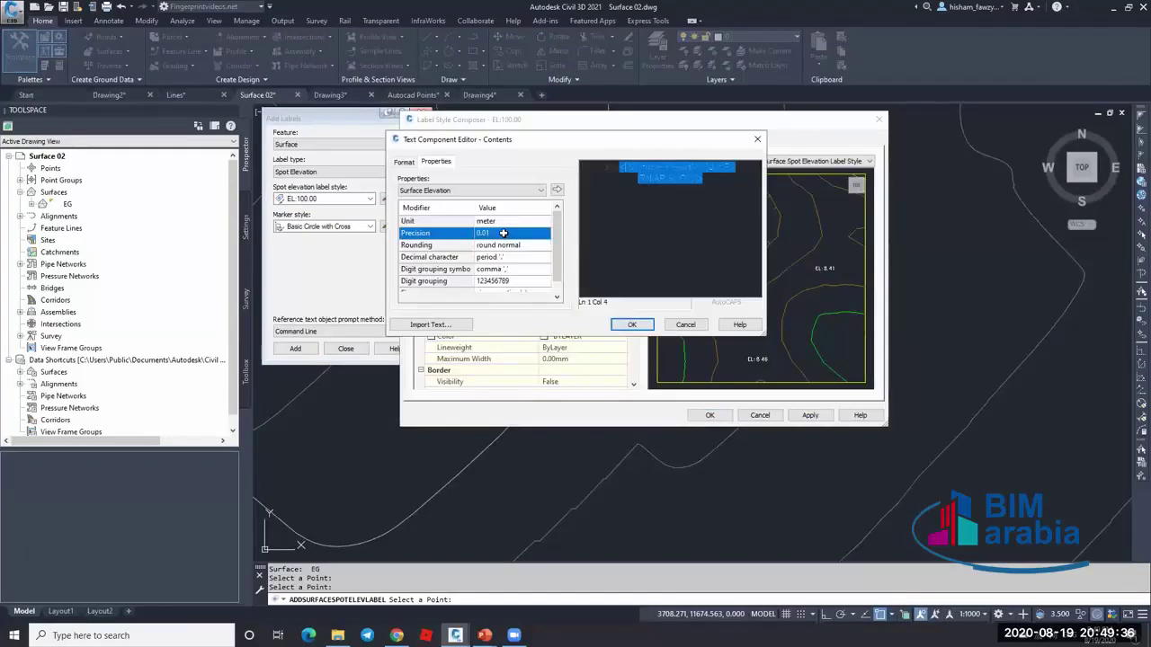
click(531, 232)
click(547, 261)
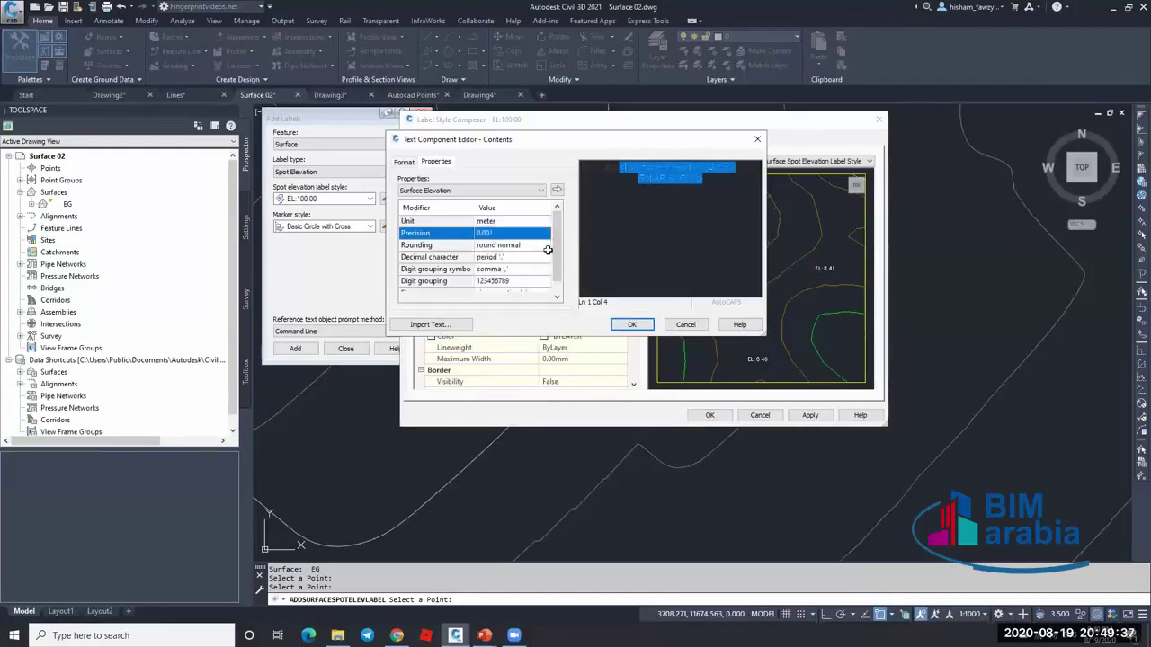
click(557, 192)
click(632, 324)
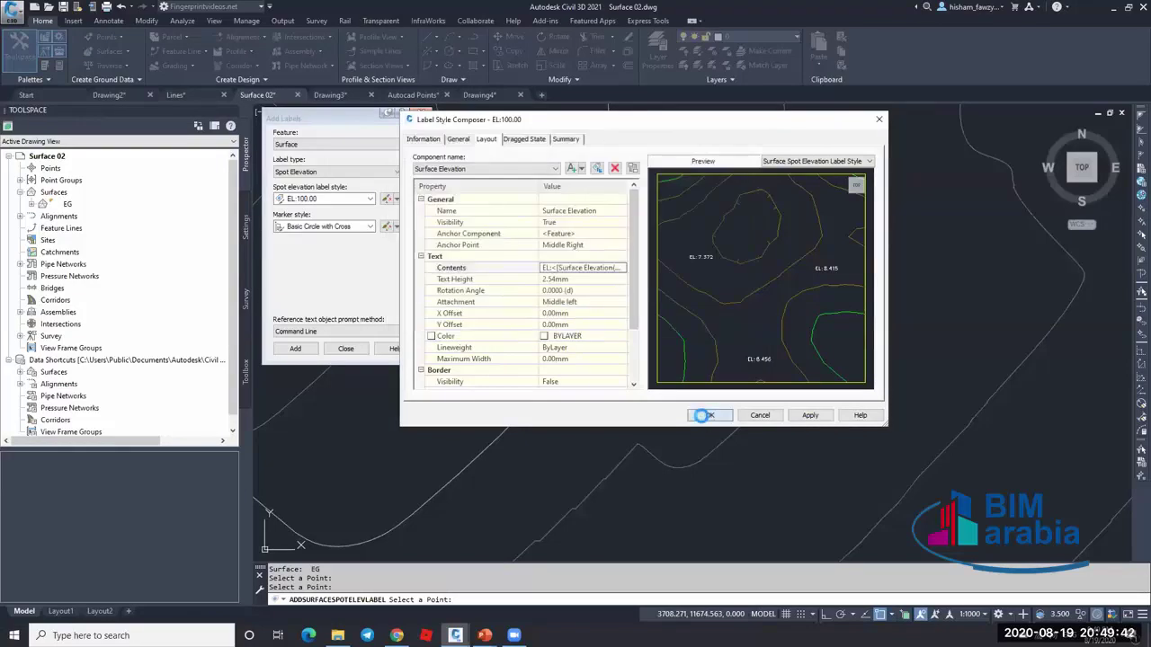
click(705, 415)
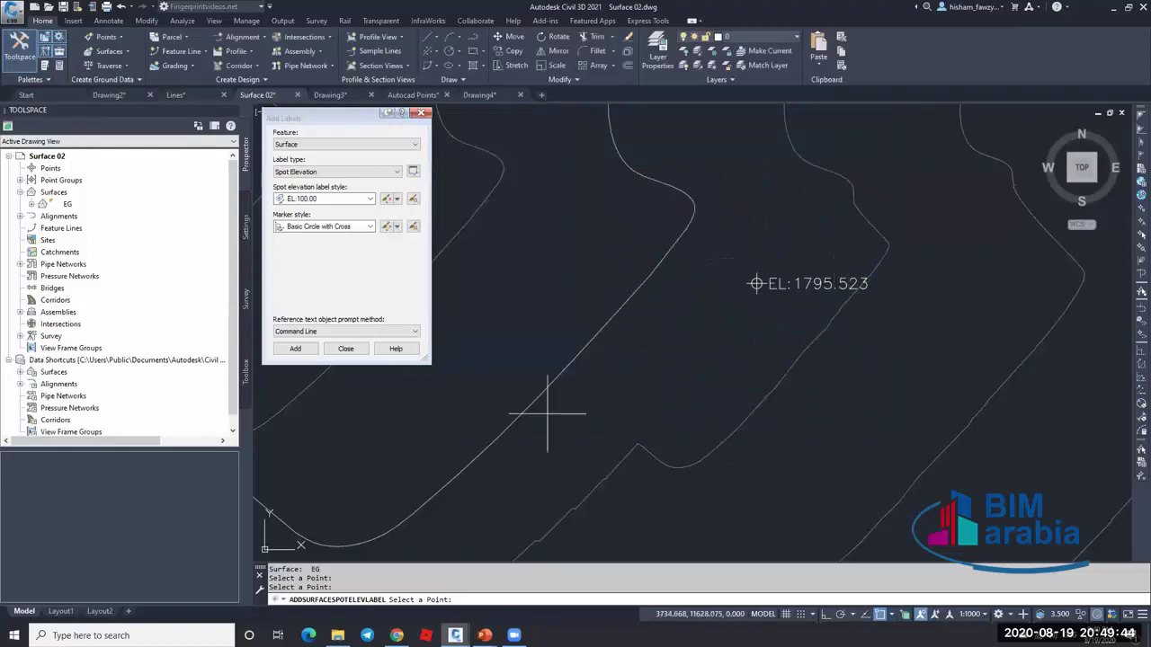
- Switch the label type to Spot Elevations on Grid with the Basic marker style
click(337, 171)
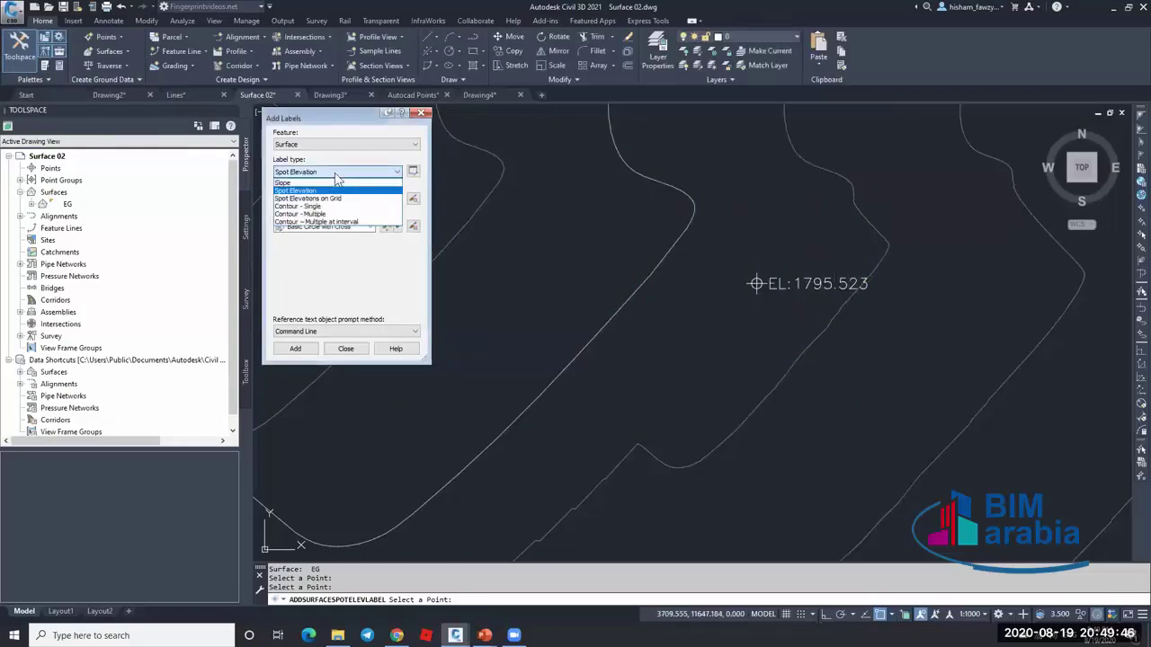
click(335, 198)
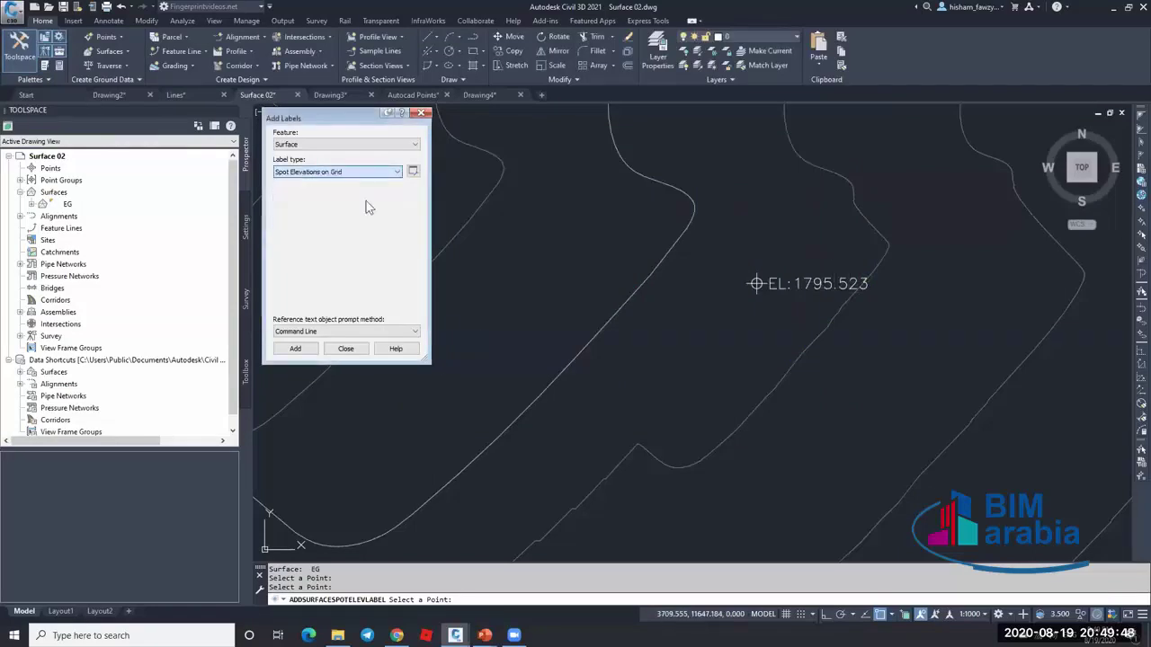
click(326, 229)
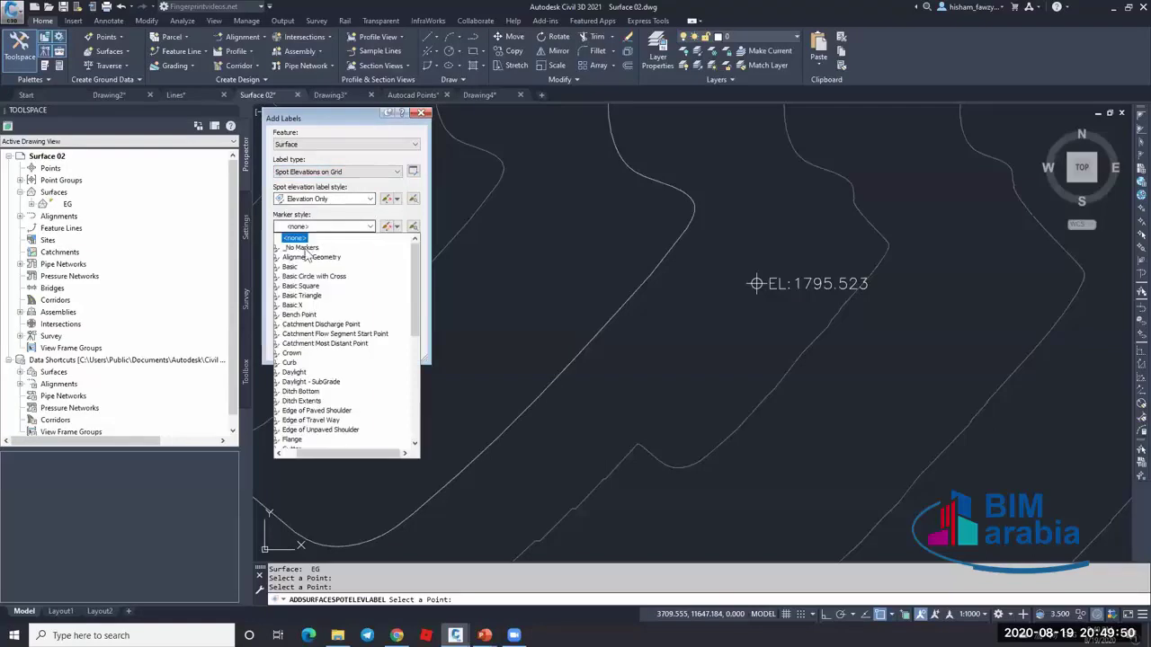
click(290, 267)
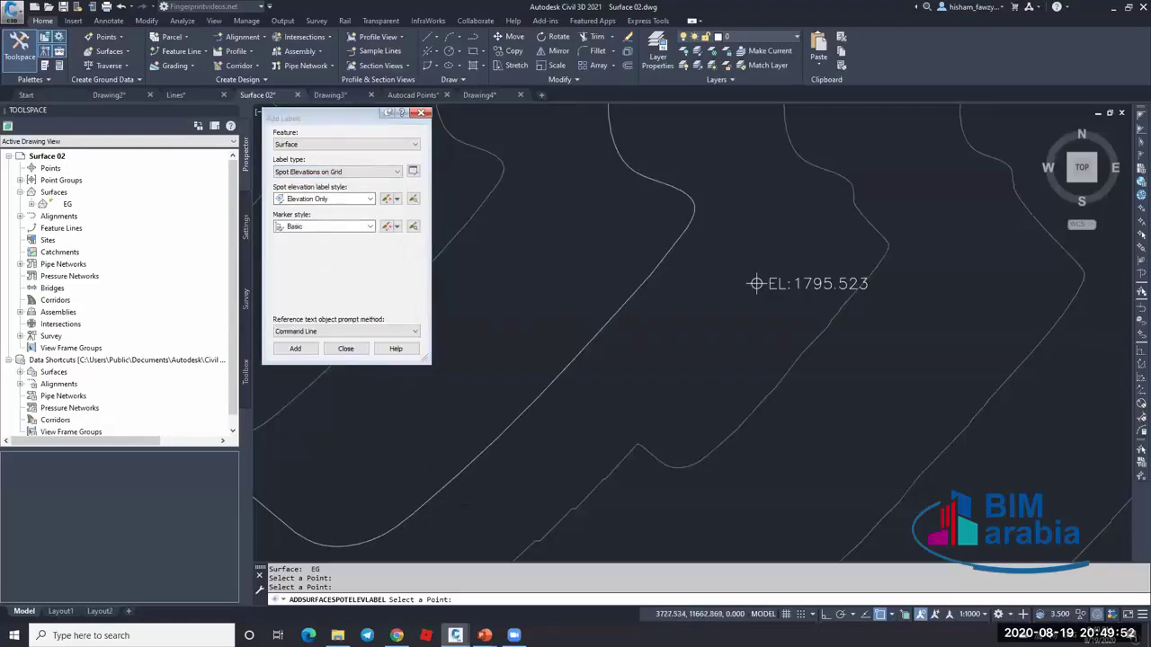
scroll(594, 266, down, 4)
- Place the spot elevation grid from a base point with 0 rotation, 10 x 10 spacing, and an upper-right corner
click(295, 347)
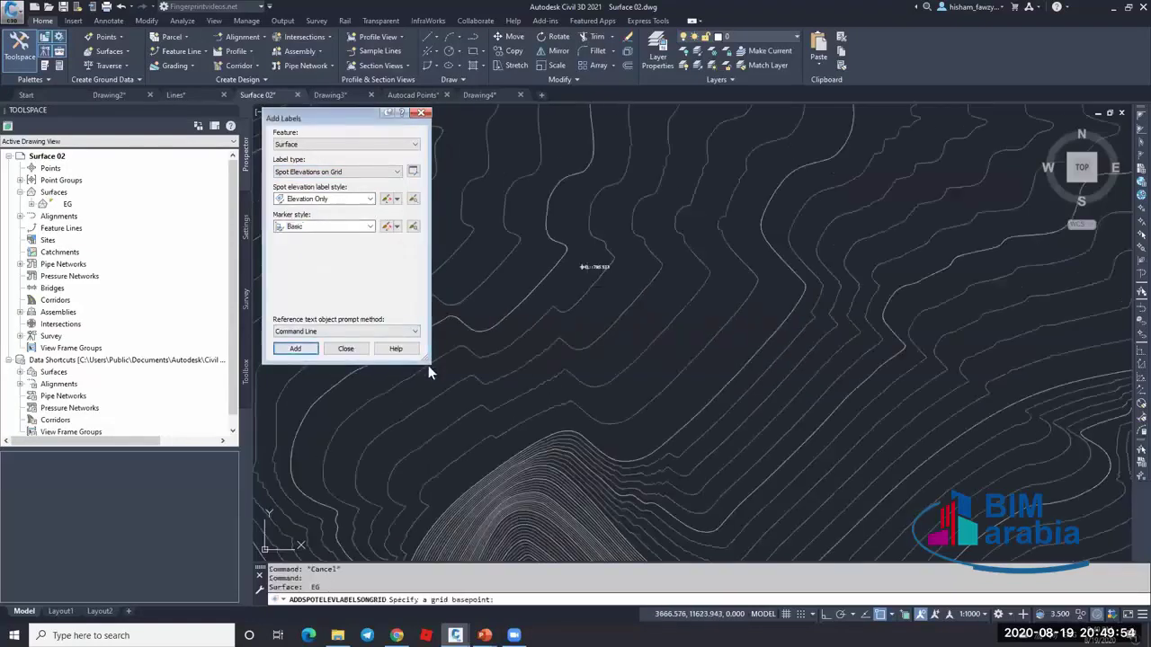
click(642, 383)
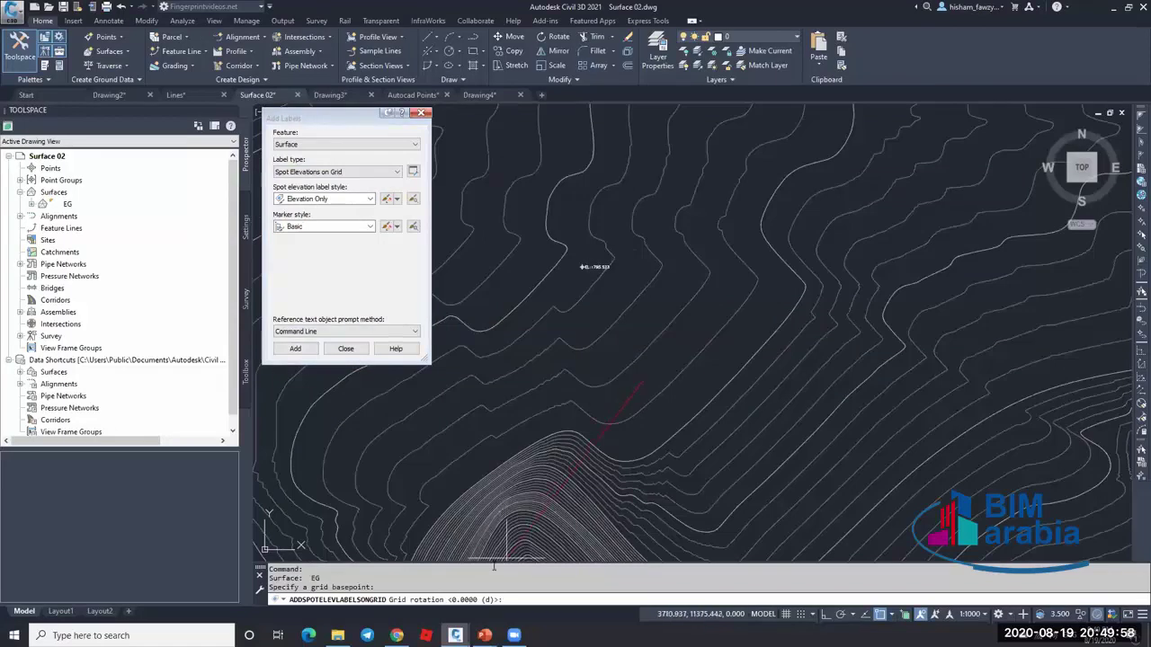
scroll(673, 359, down, 3)
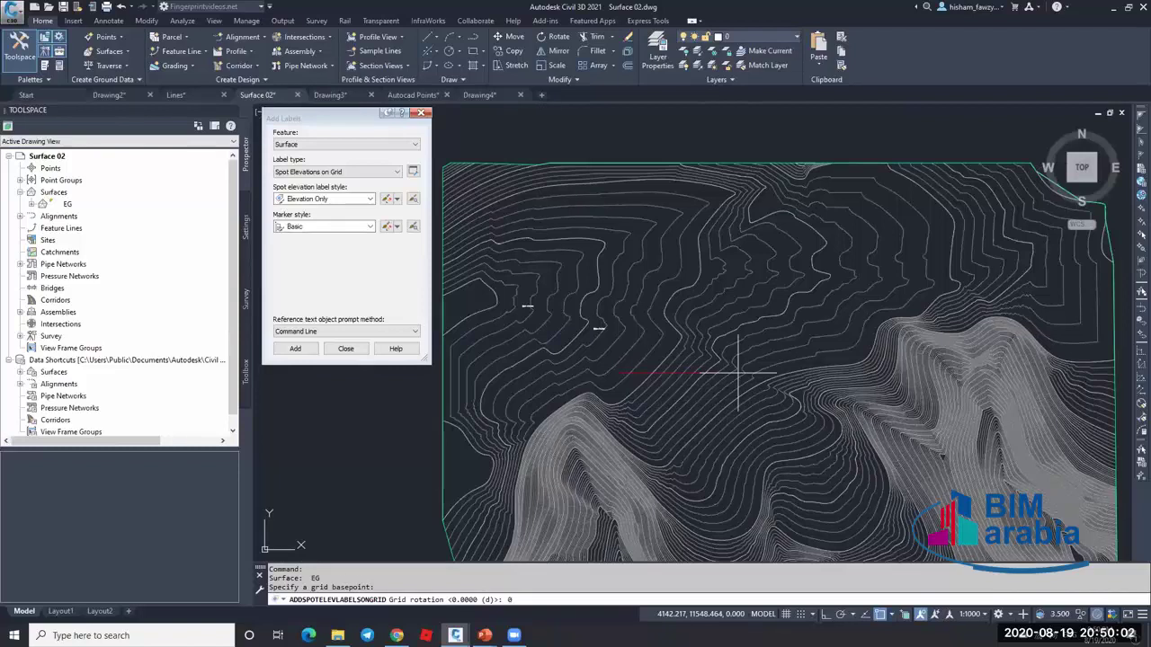
key(Return)
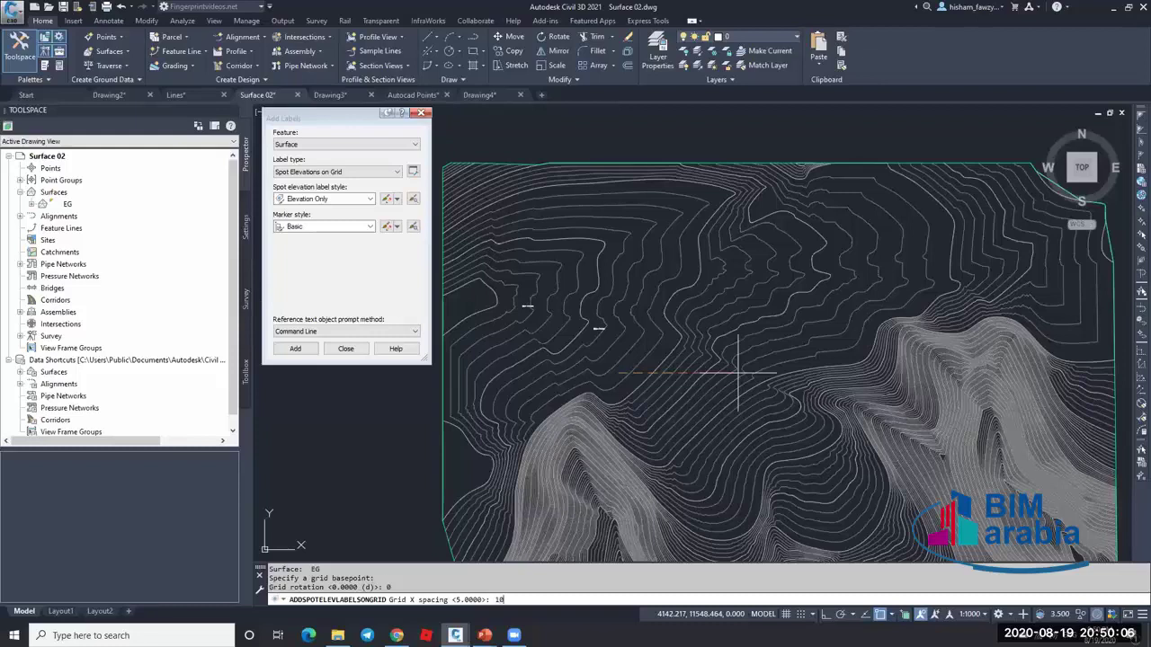
key(Return)
key(Return)
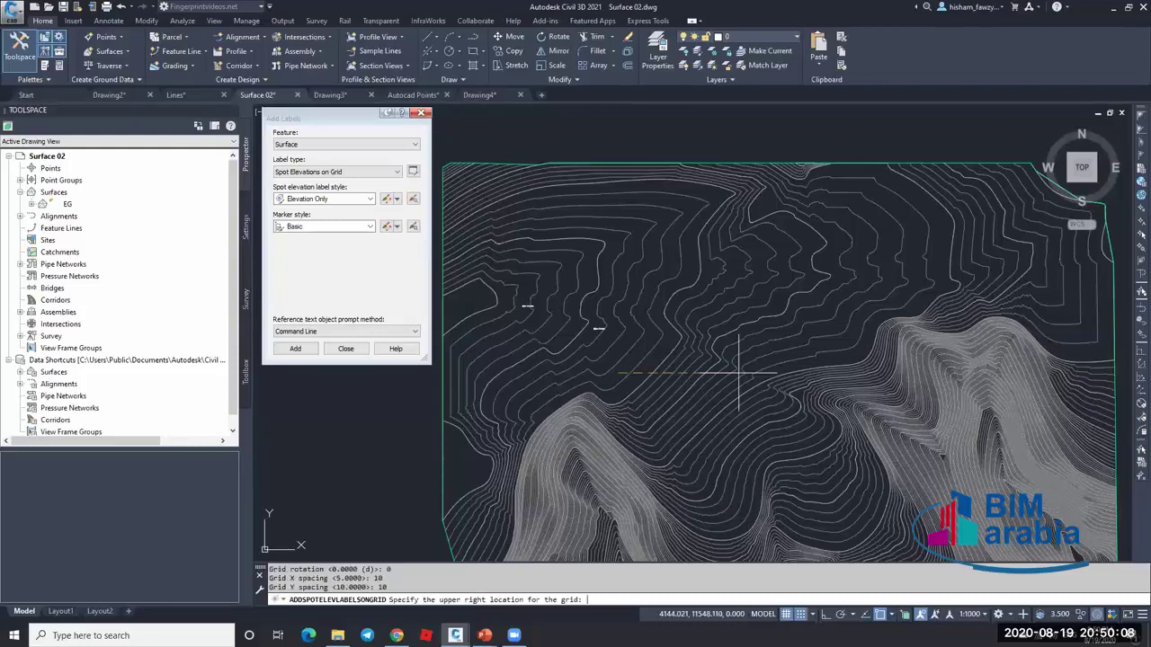
scroll(716, 377, up, 4)
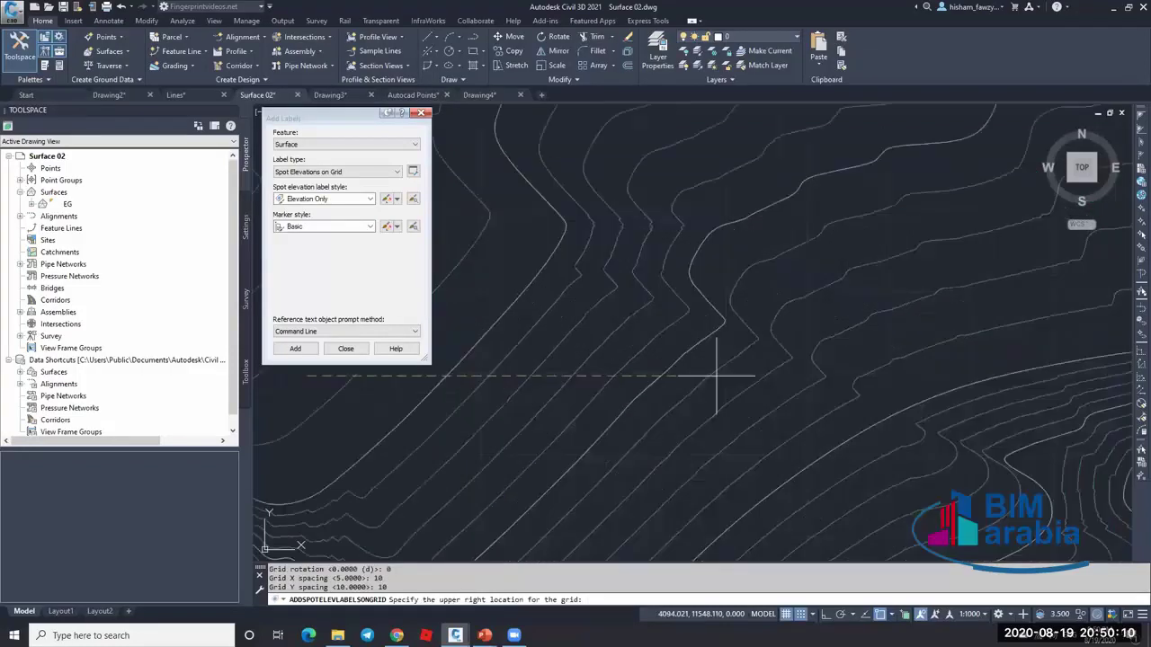
scroll(607, 325, up, 2)
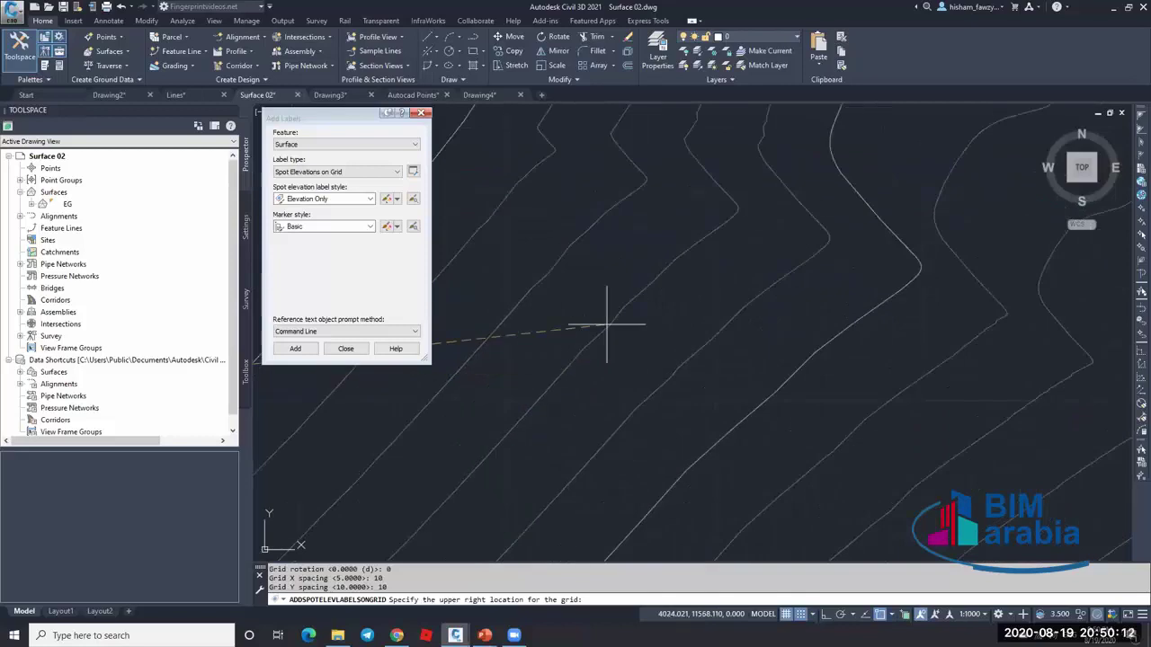
scroll(683, 400, down, 6)
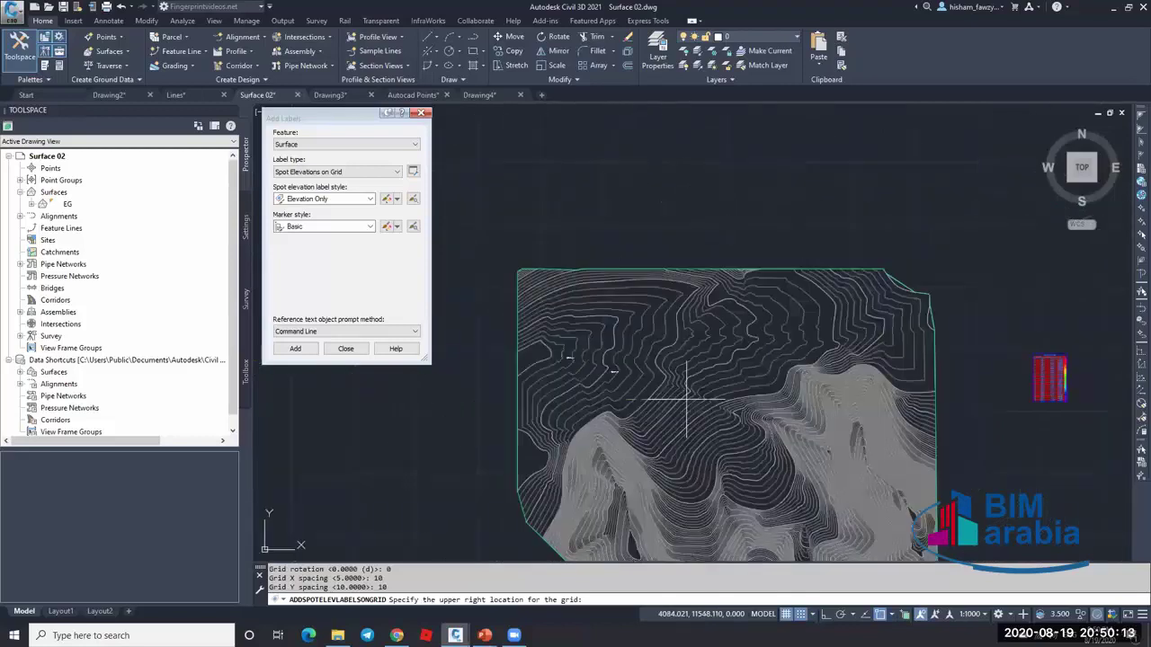
click(745, 292)
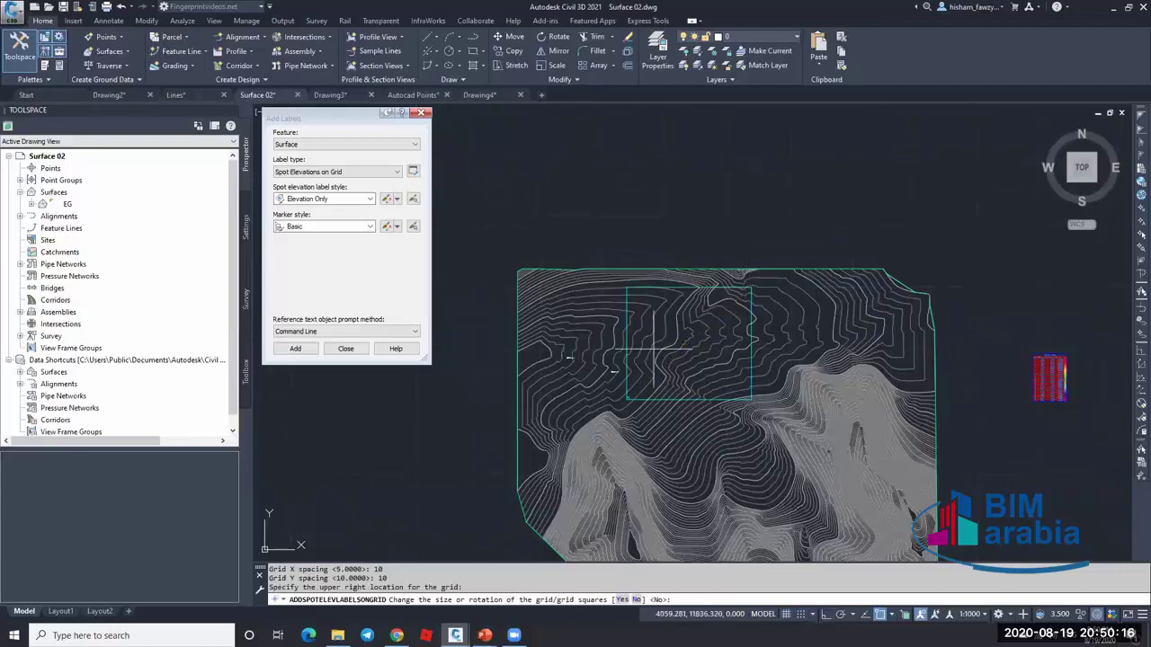
scroll(617, 416, up, 2)
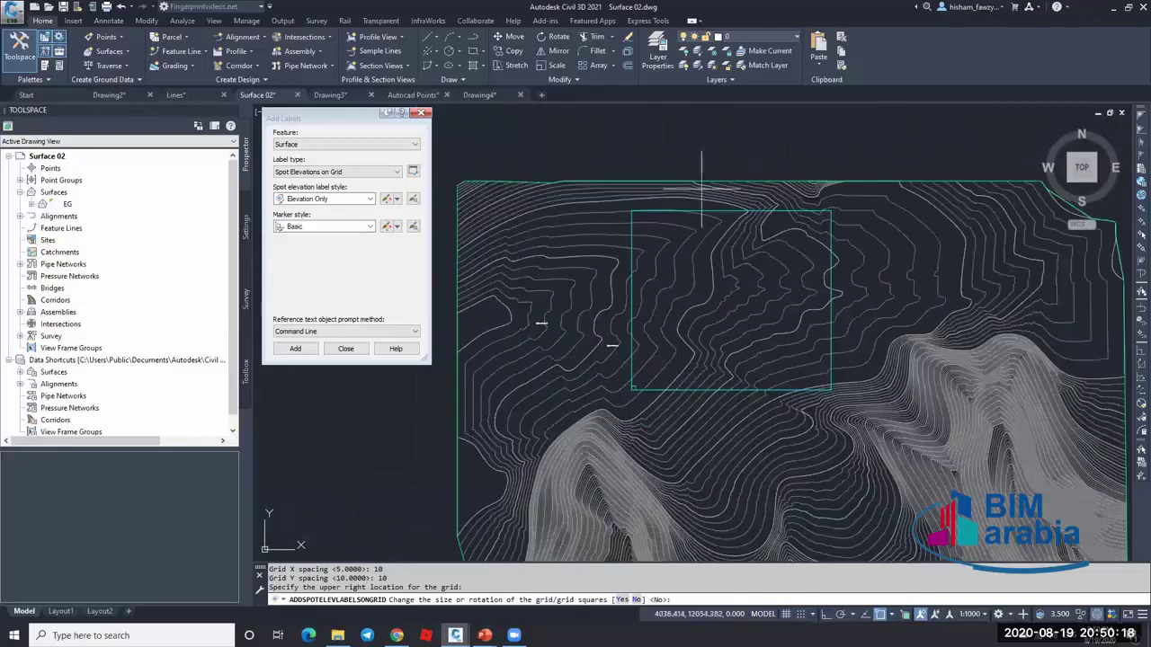
scroll(630, 390, up, 8)
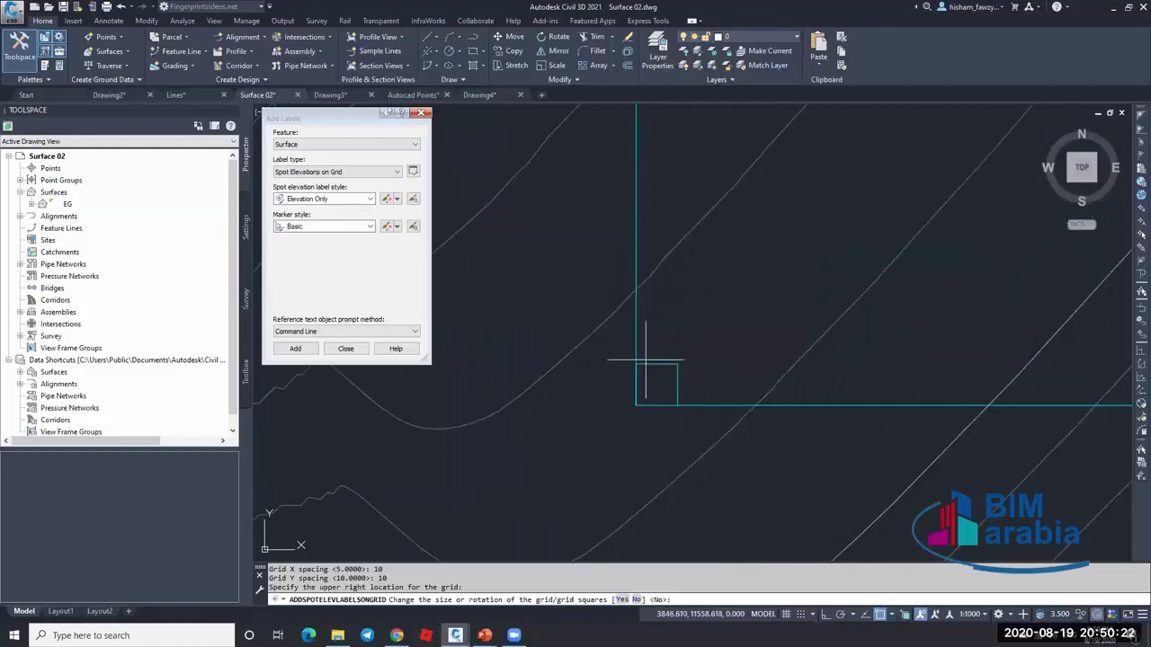
scroll(663, 358, down, 2)
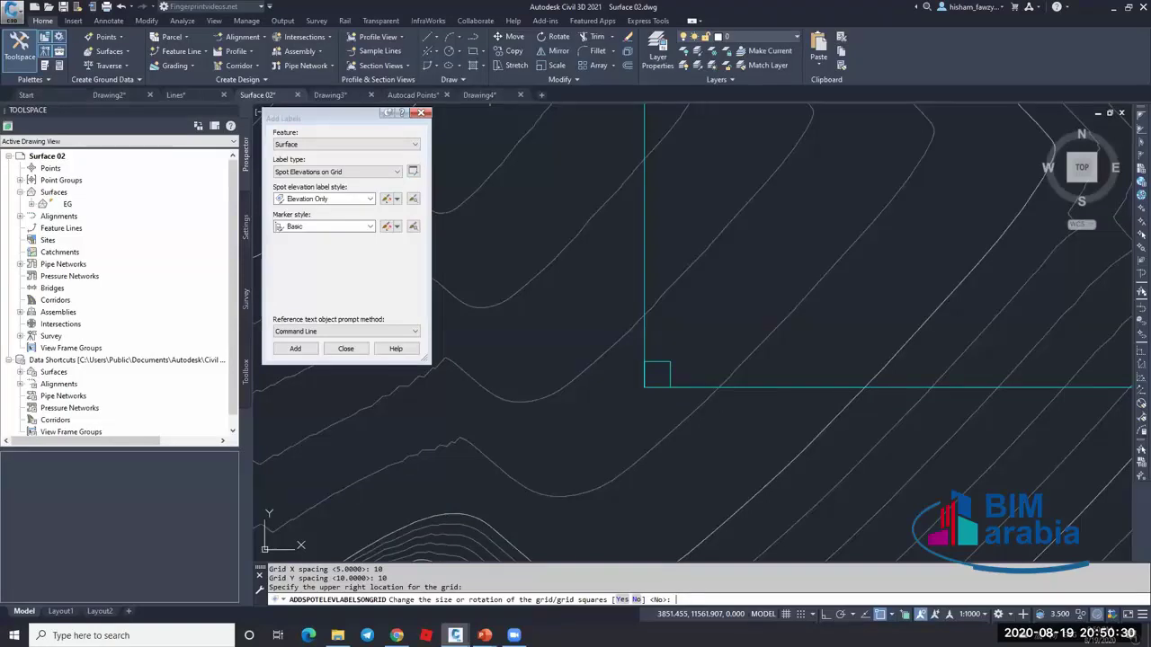
key(Return)
- End the spot labelling and set the annotation scale to 1:500 to shrink the grid labels
scroll(690, 325, down, 2)
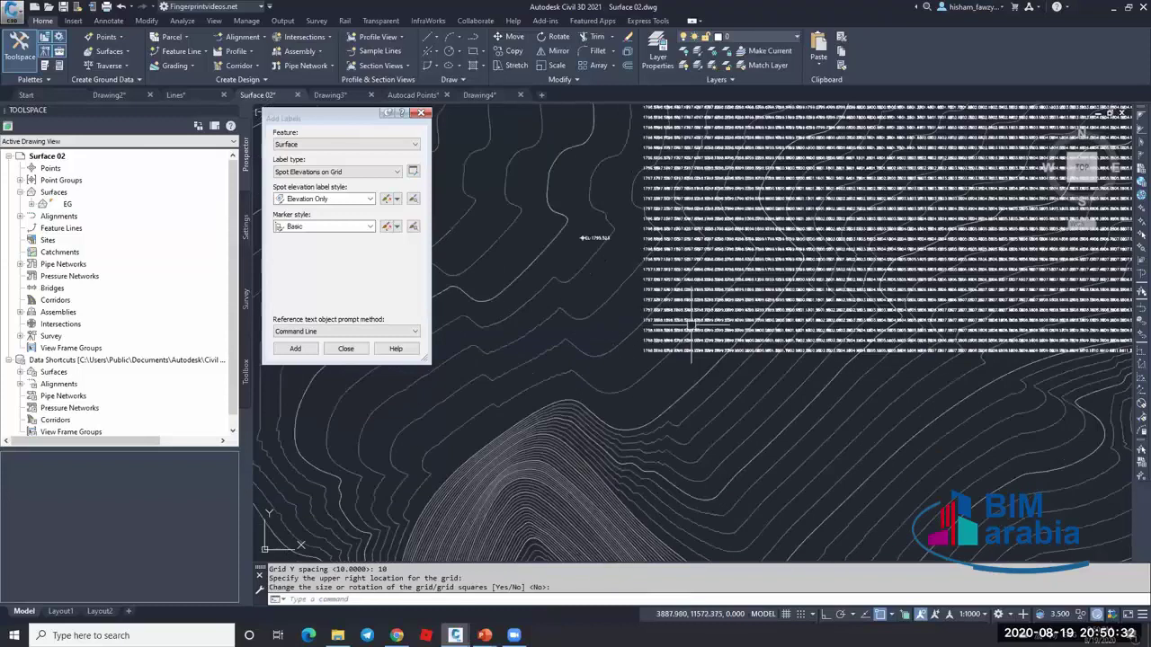
key(Escape)
scroll(683, 297, up, 6)
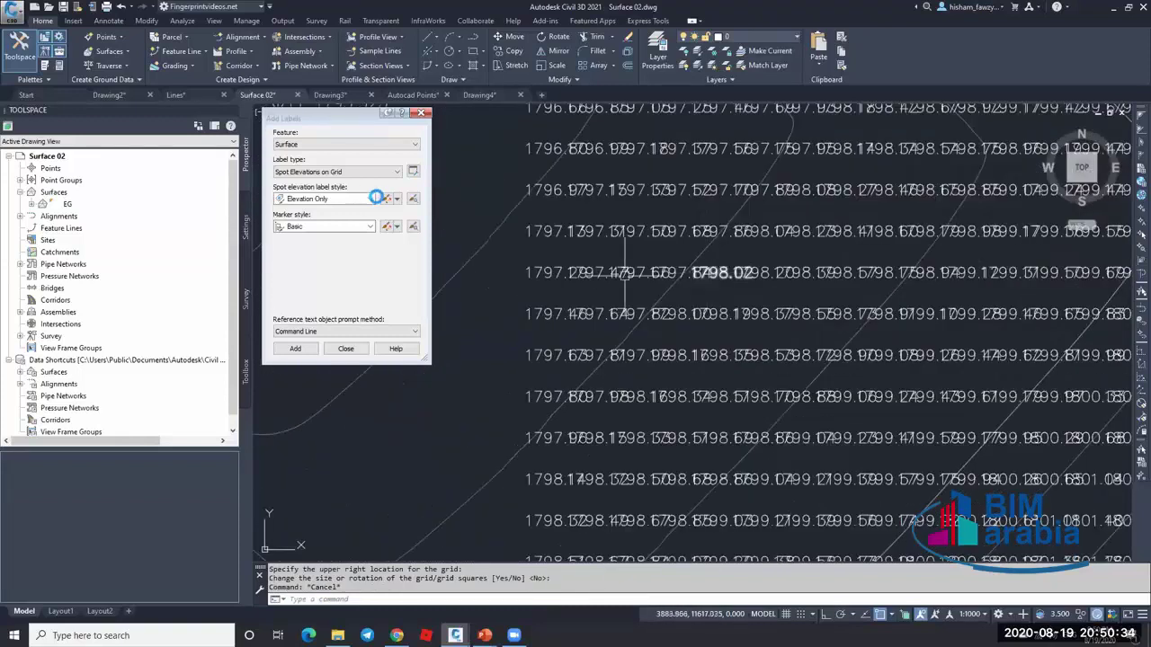
click(975, 615)
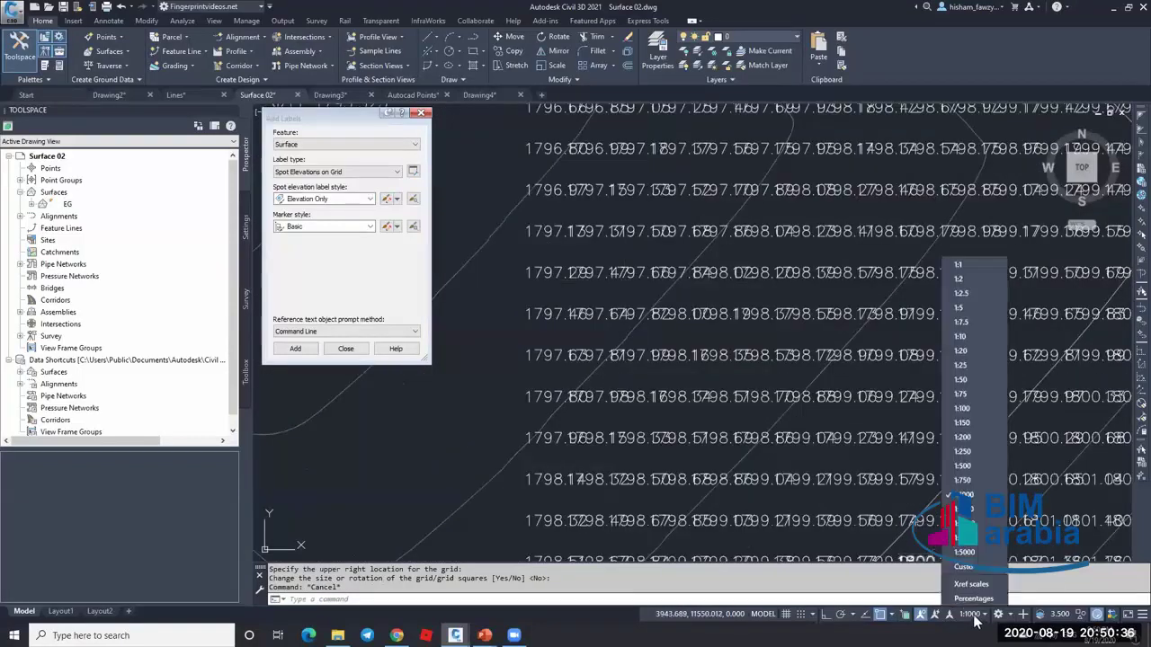
click(973, 481)
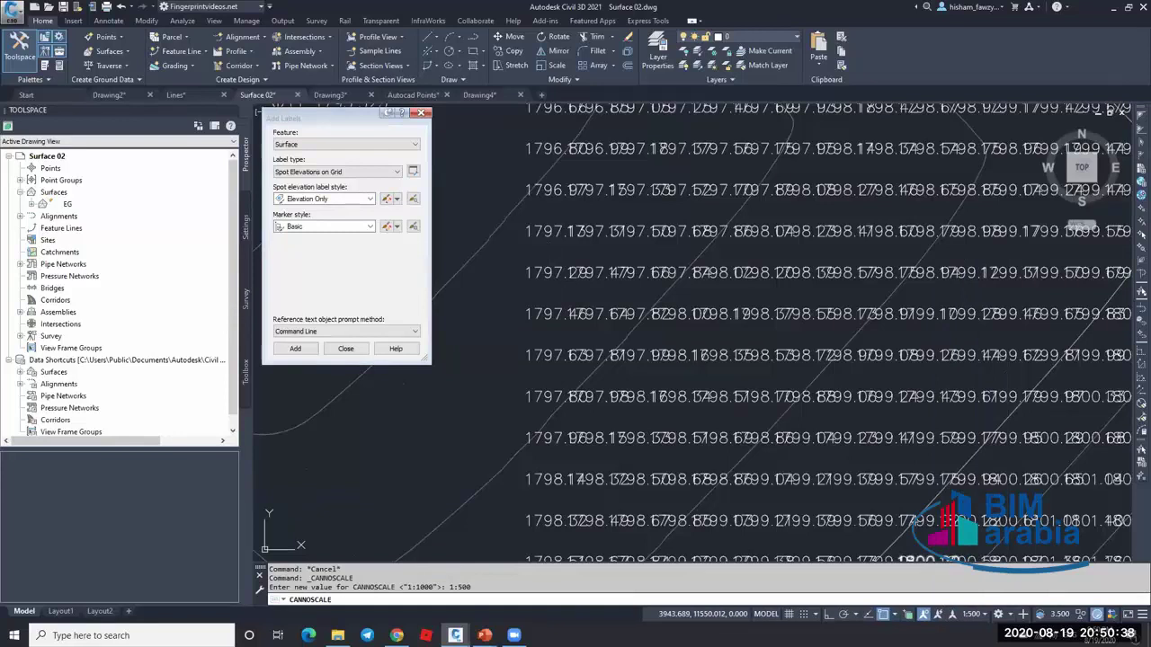
scroll(630, 373, down, 6)
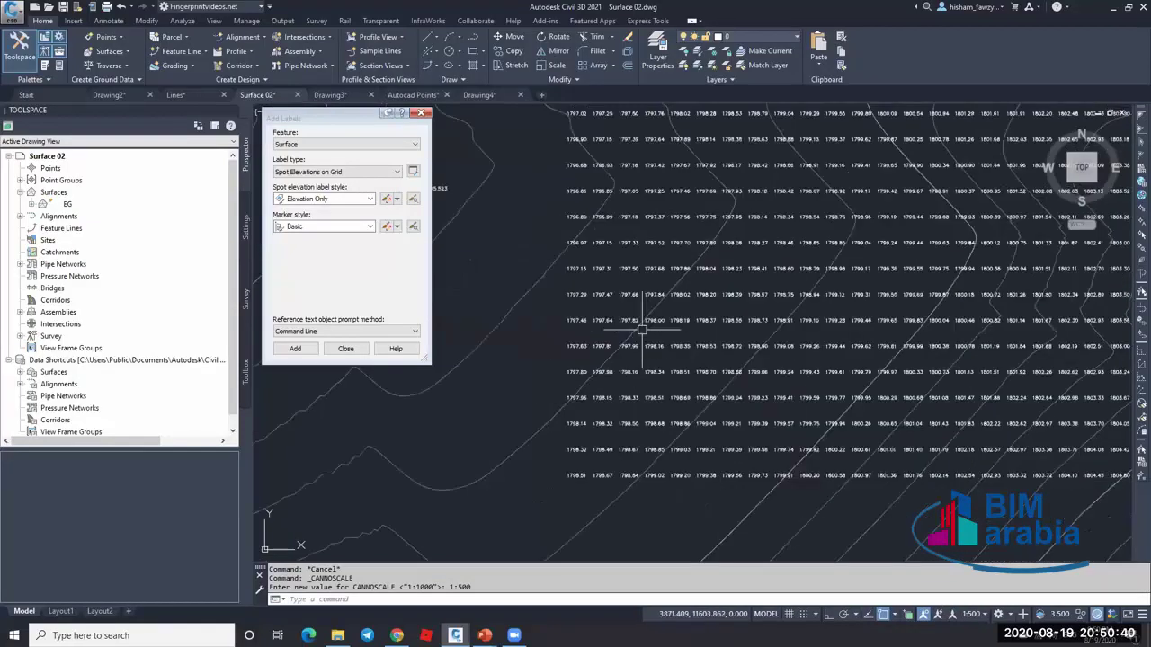
key(Escape)
scroll(512, 242, up, 5)
scroll(673, 321, down, 1)
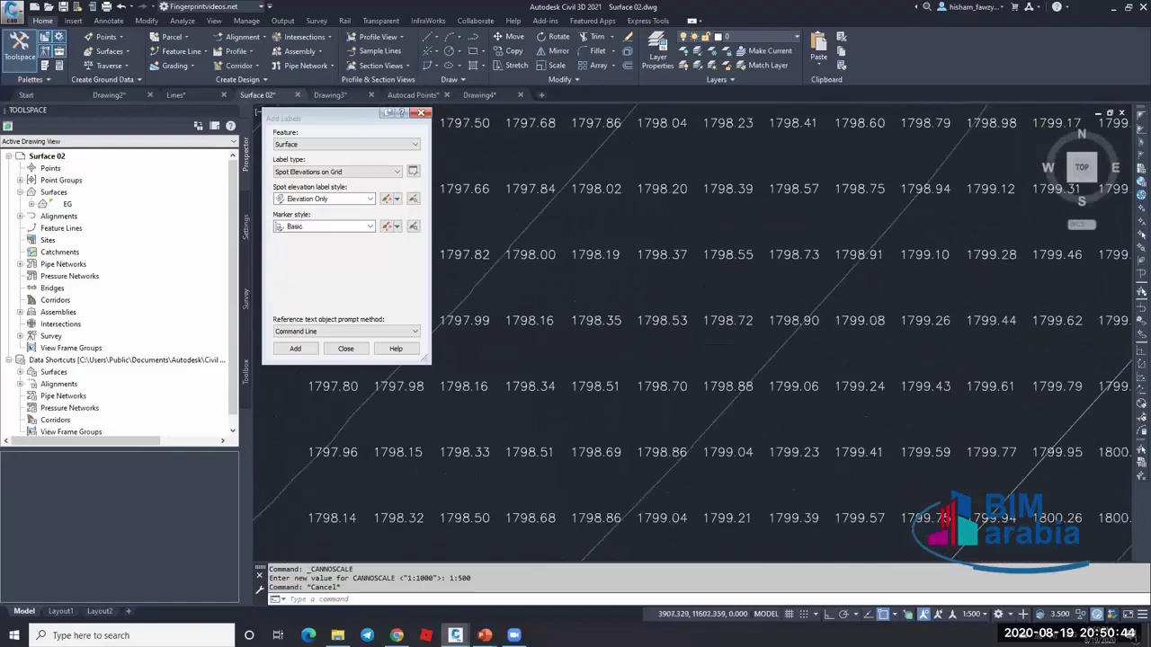
scroll(719, 378, down, 6)
key(Escape)
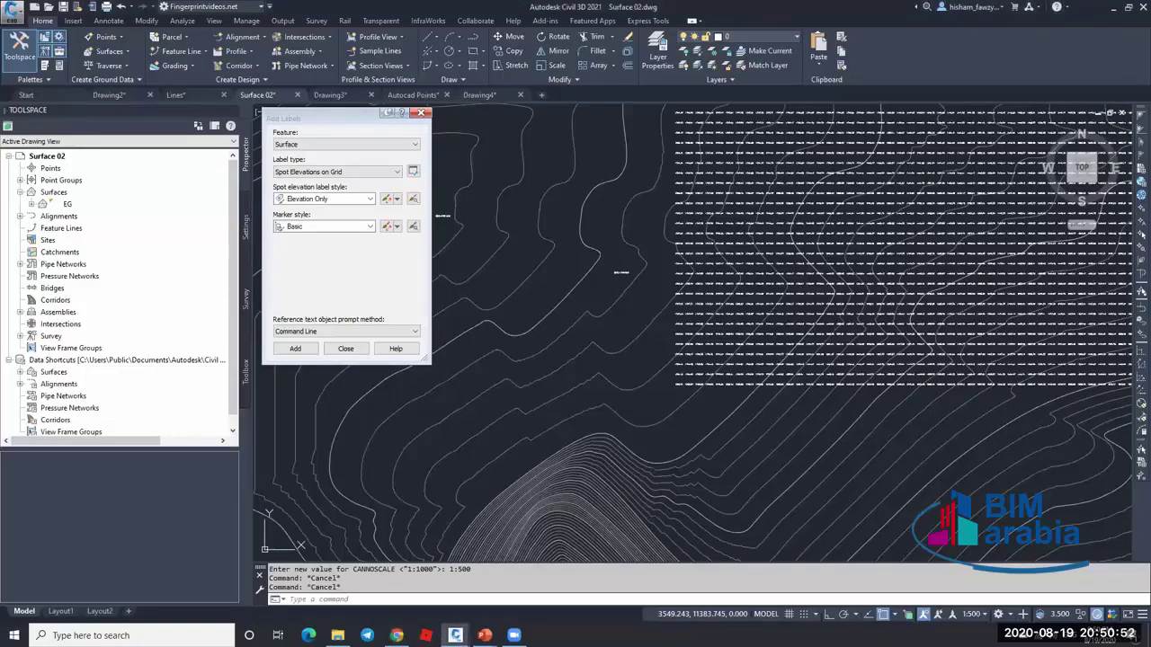
click(312, 199)
- Switch the label type to Contour - Single and start adding contour labels
click(335, 174)
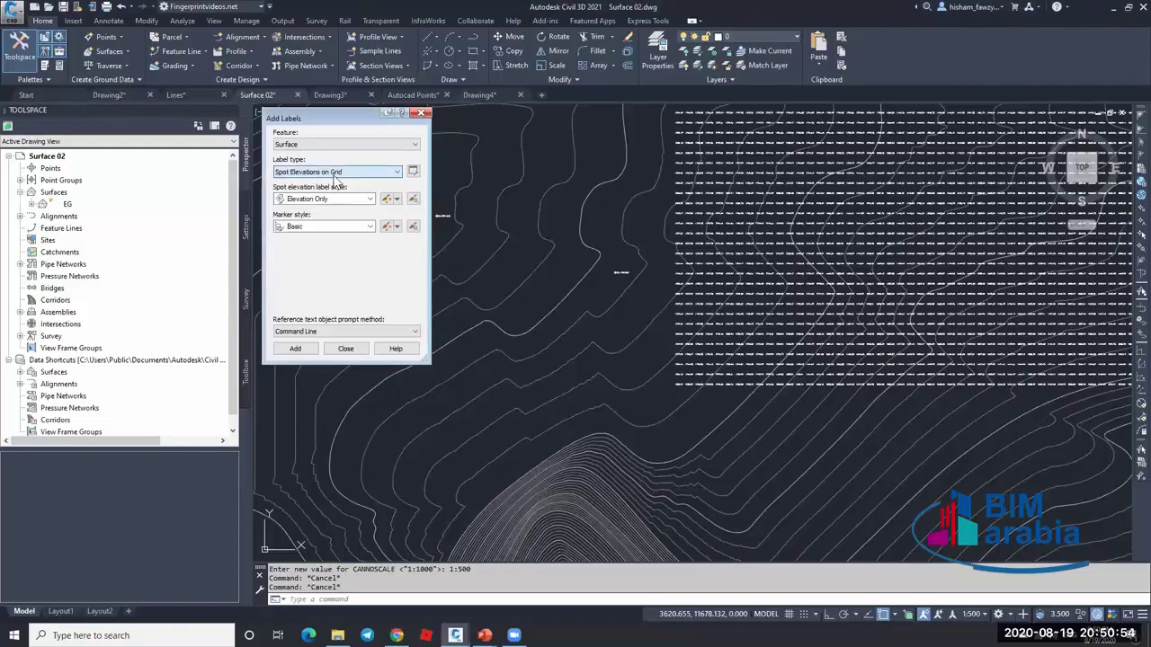
click(336, 171)
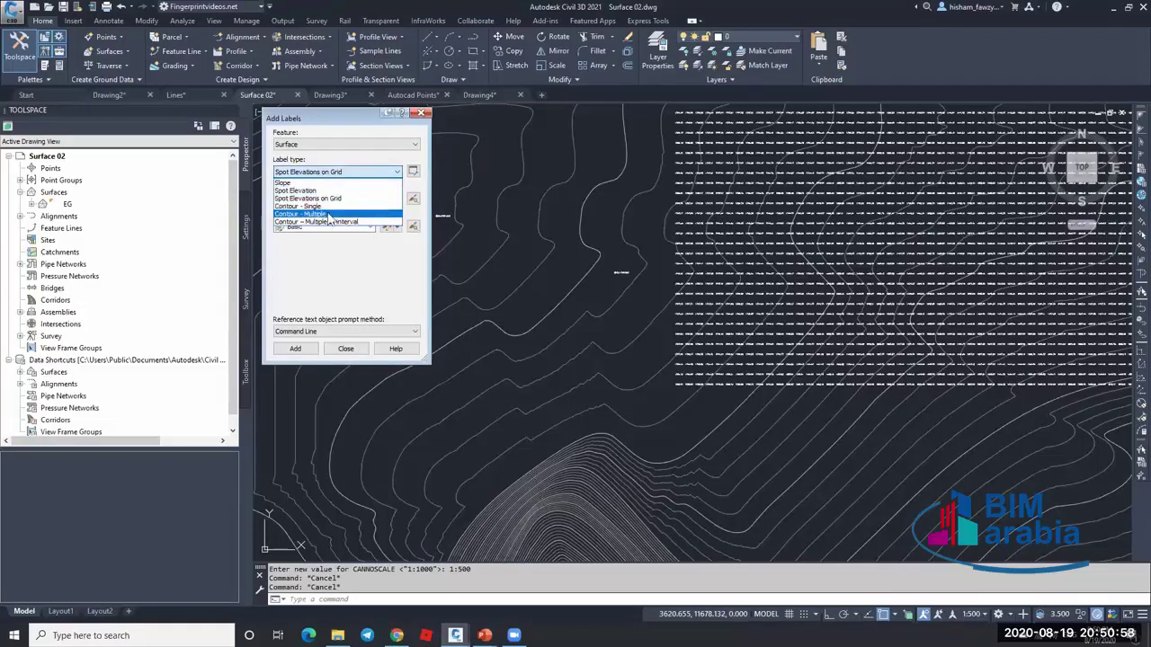
click(306, 205)
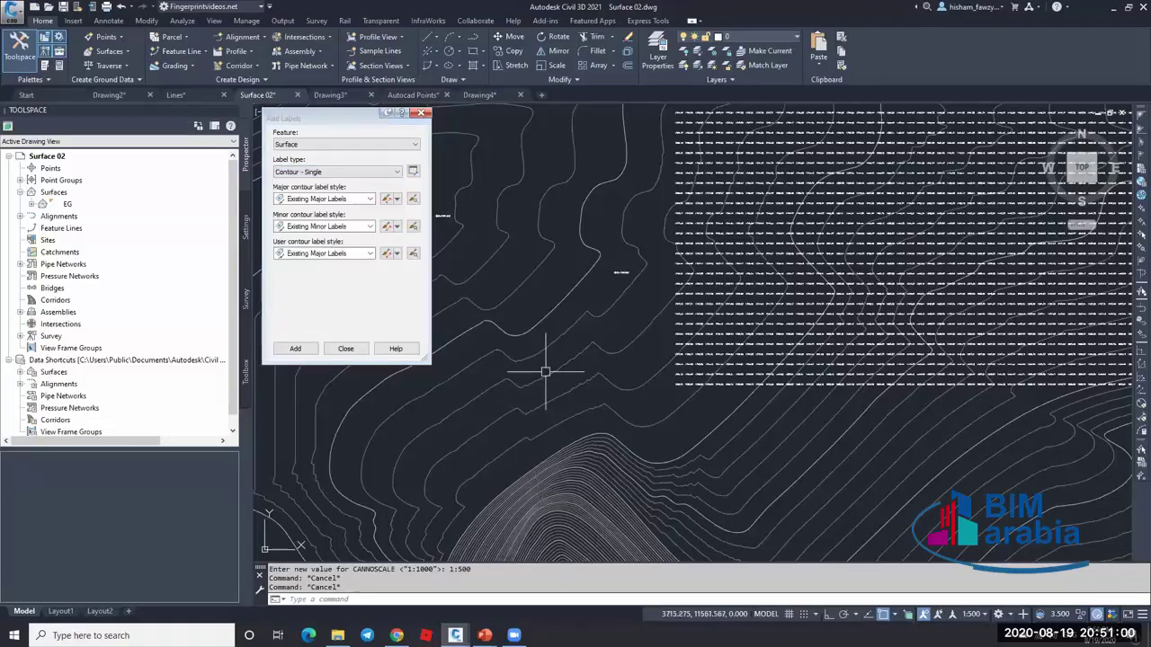
click(291, 348)
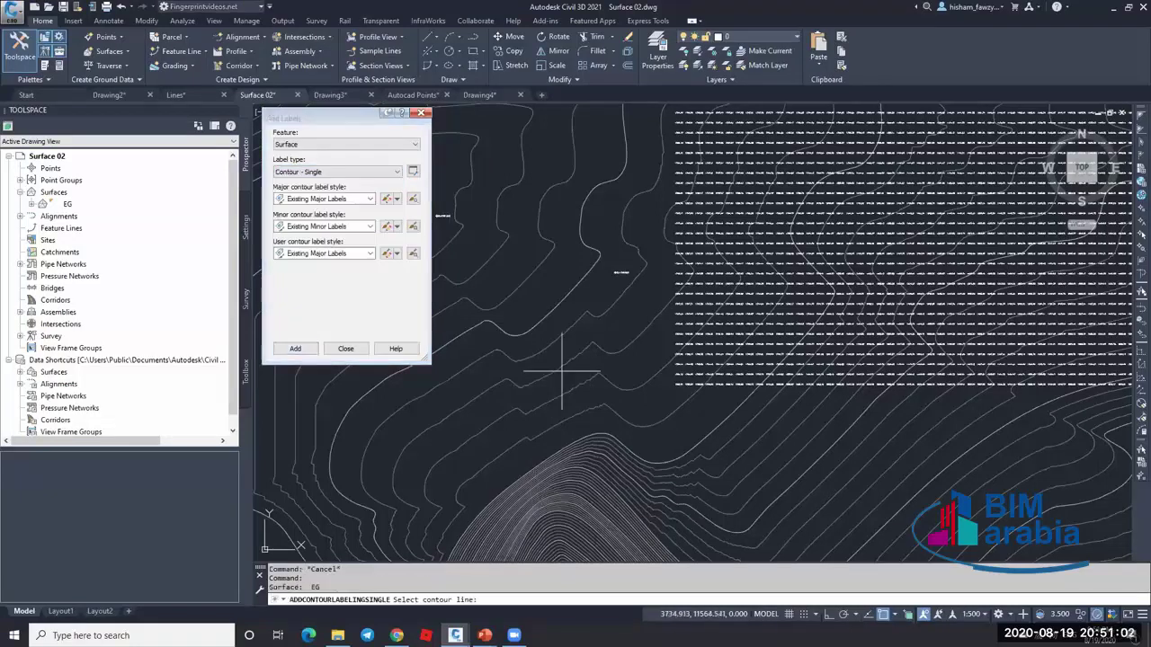
scroll(661, 288, down, 3)
scroll(660, 289, up, 5)
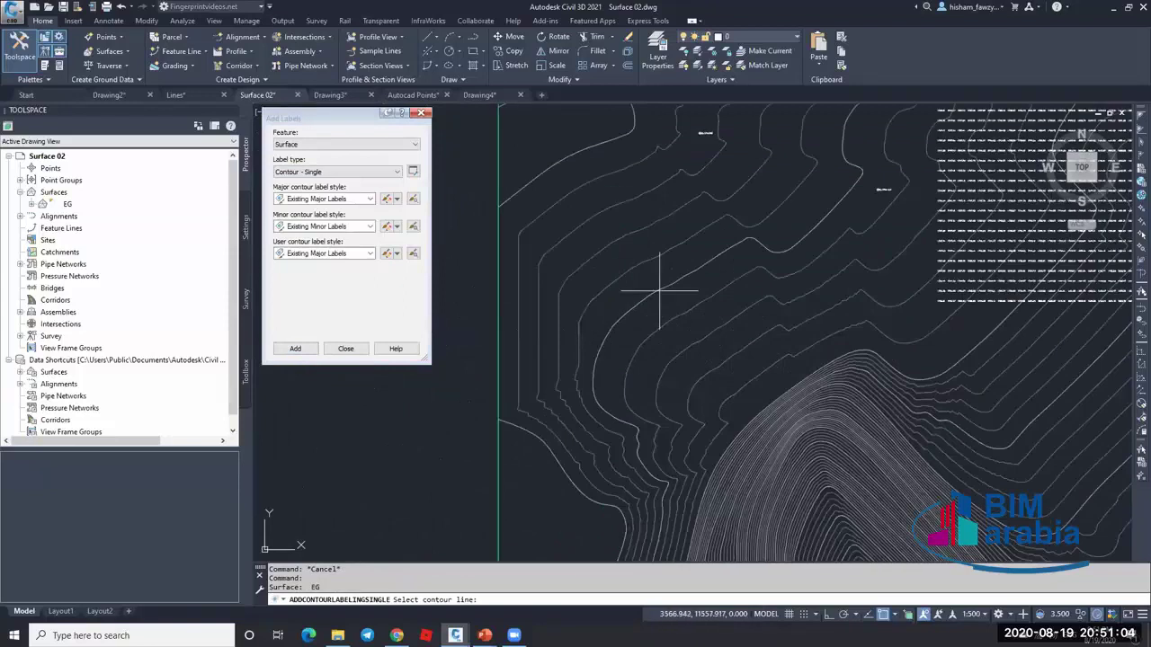
scroll(662, 284, up, 8)
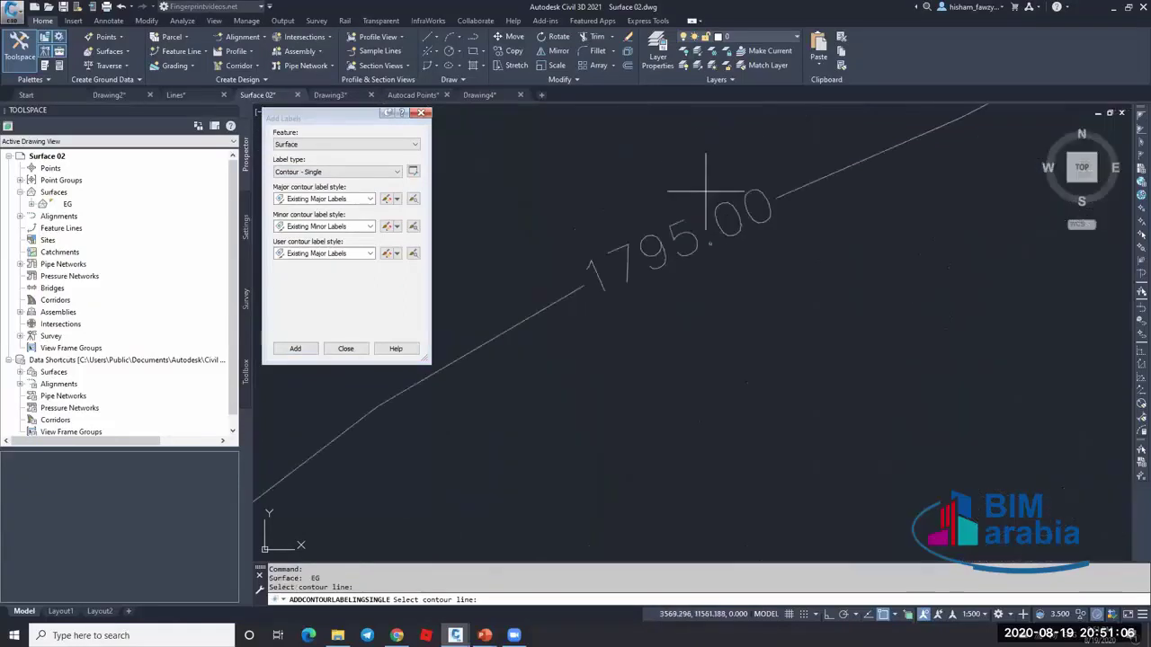
scroll(699, 259, down, 2)
- Change to Contour - Multiple, pick a start point on the surface, then cancel labelling
click(369, 171)
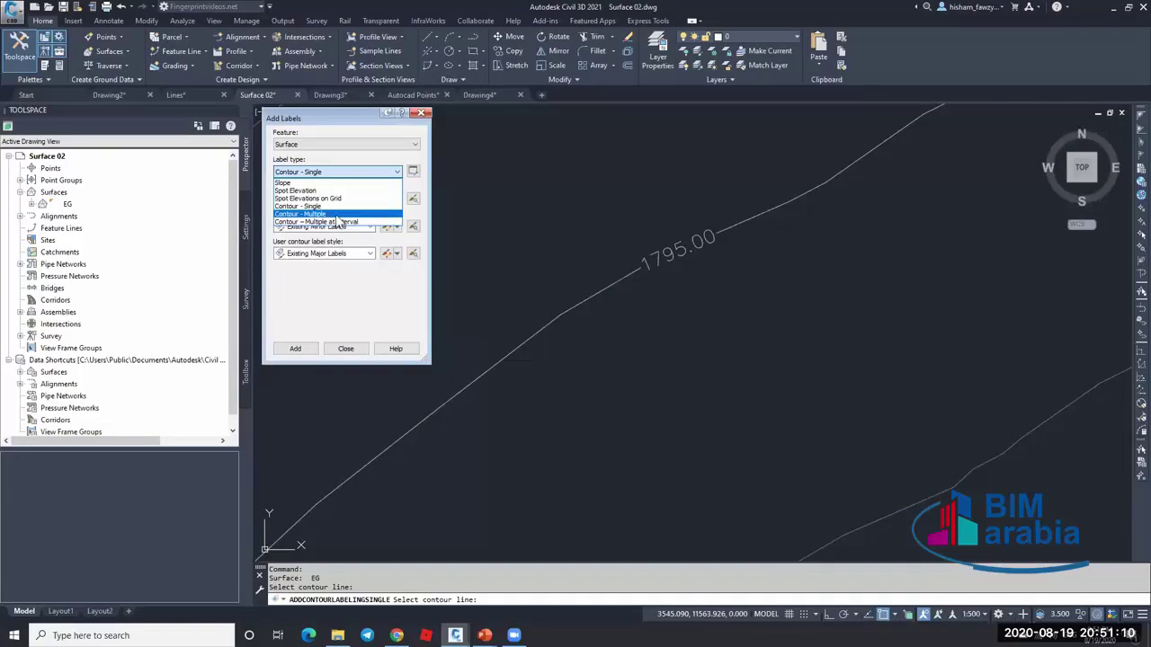
click(338, 216)
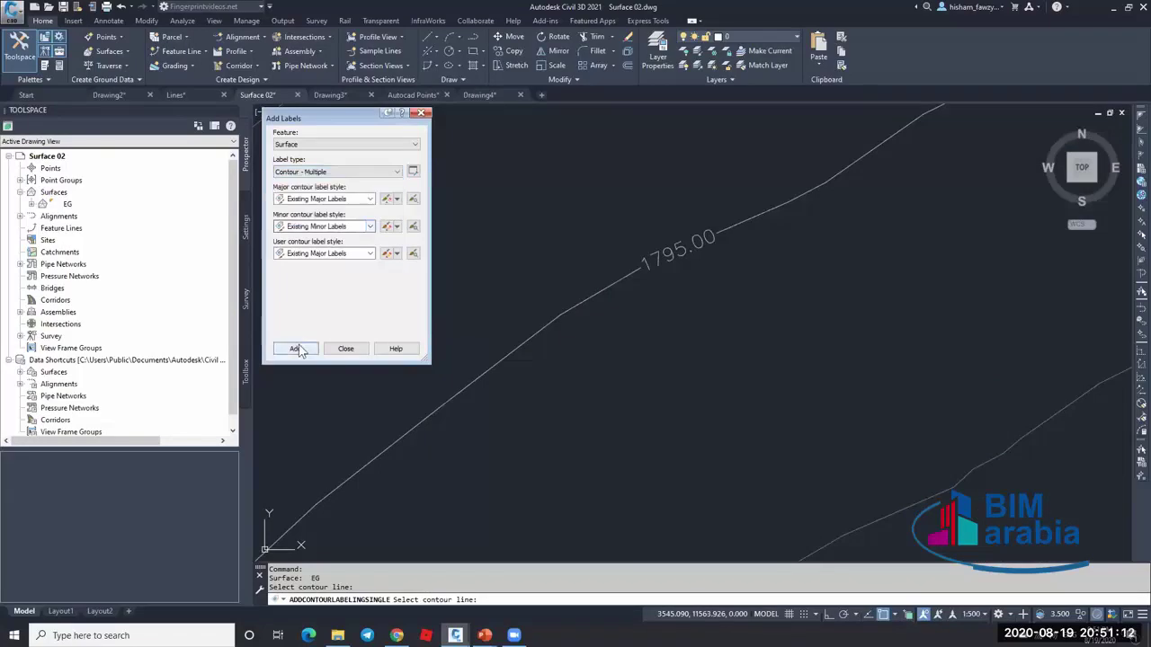
click(295, 349)
scroll(831, 288, down, 5)
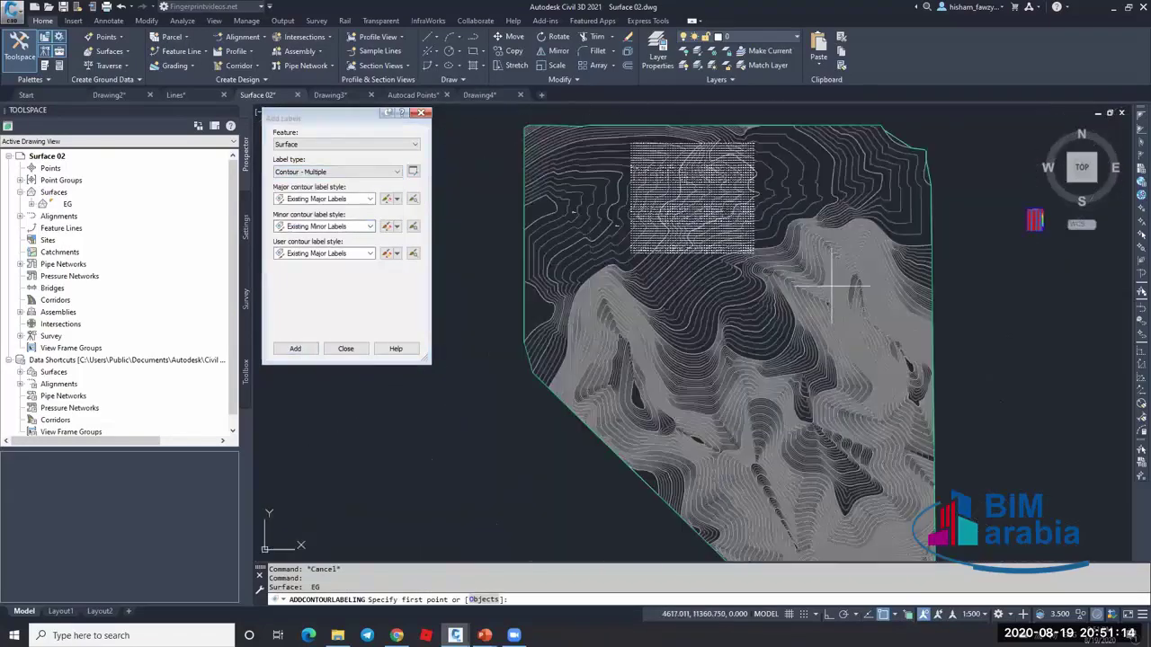
scroll(931, 141, up, 5)
click(885, 245)
scroll(885, 244, down, 3)
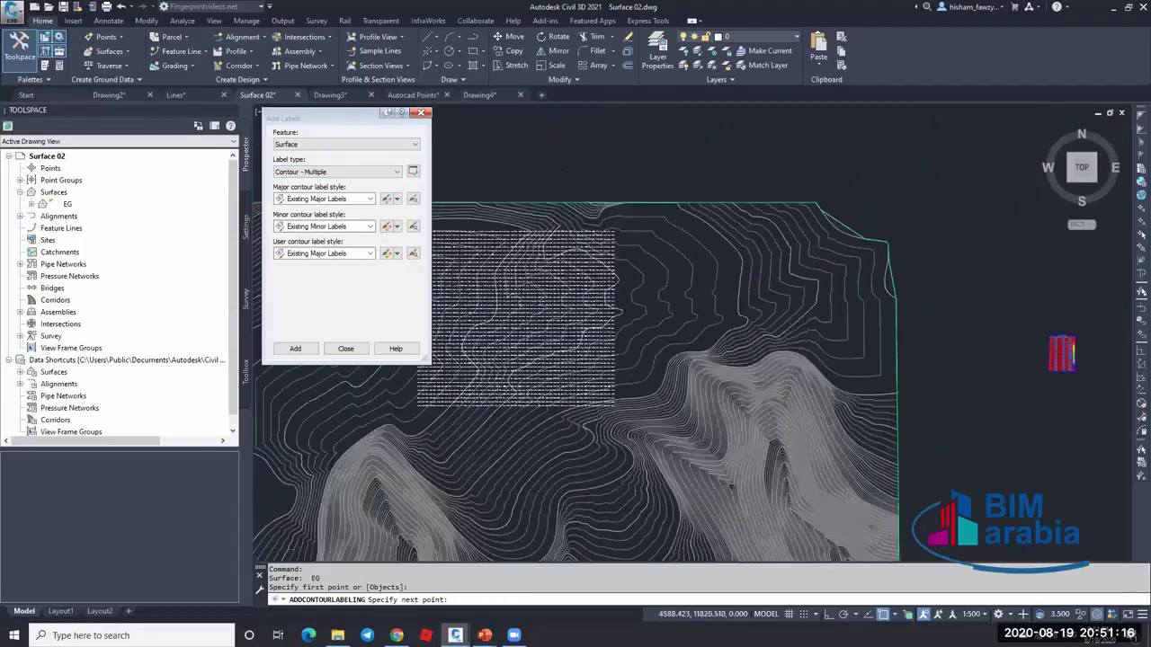
scroll(703, 308, up, 3)
scroll(413, 353, down, 2)
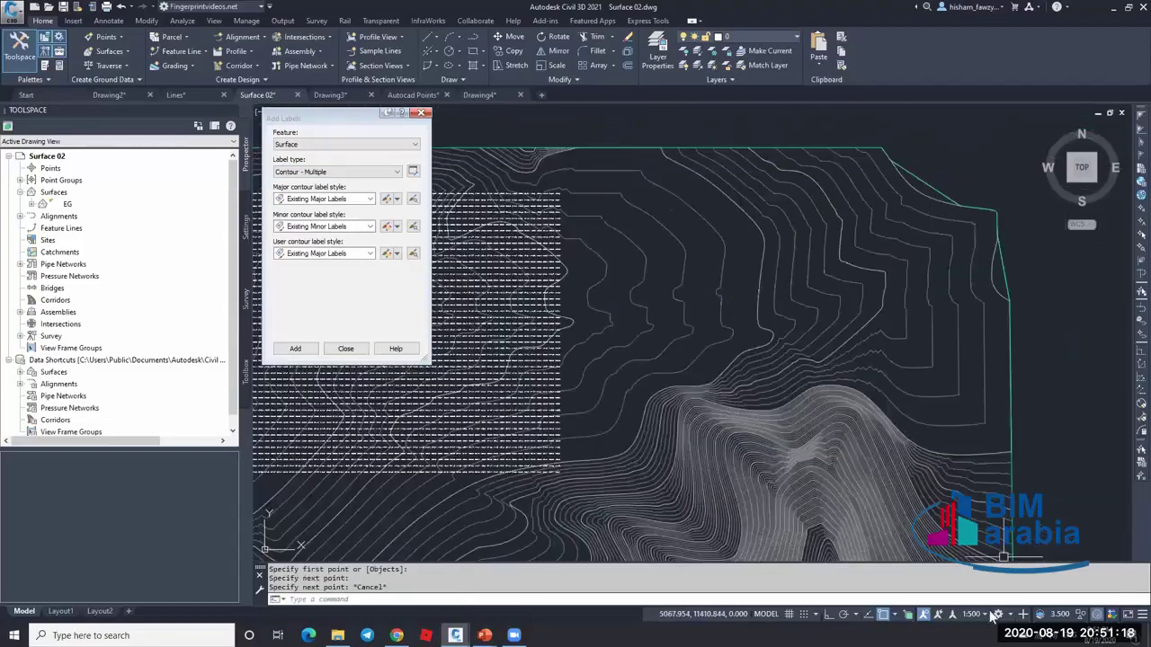
key(Escape)
key(Escape)
- Select all similar spot elevation labels and erase them with E
click(537, 325)
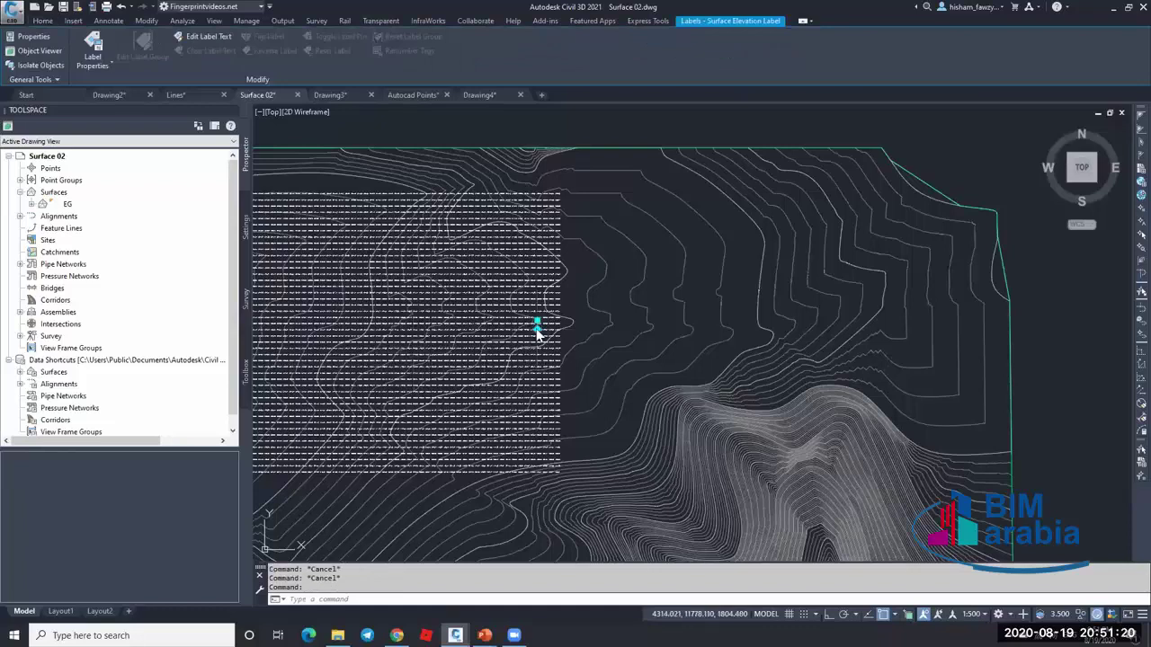
right_click(537, 327)
click(580, 595)
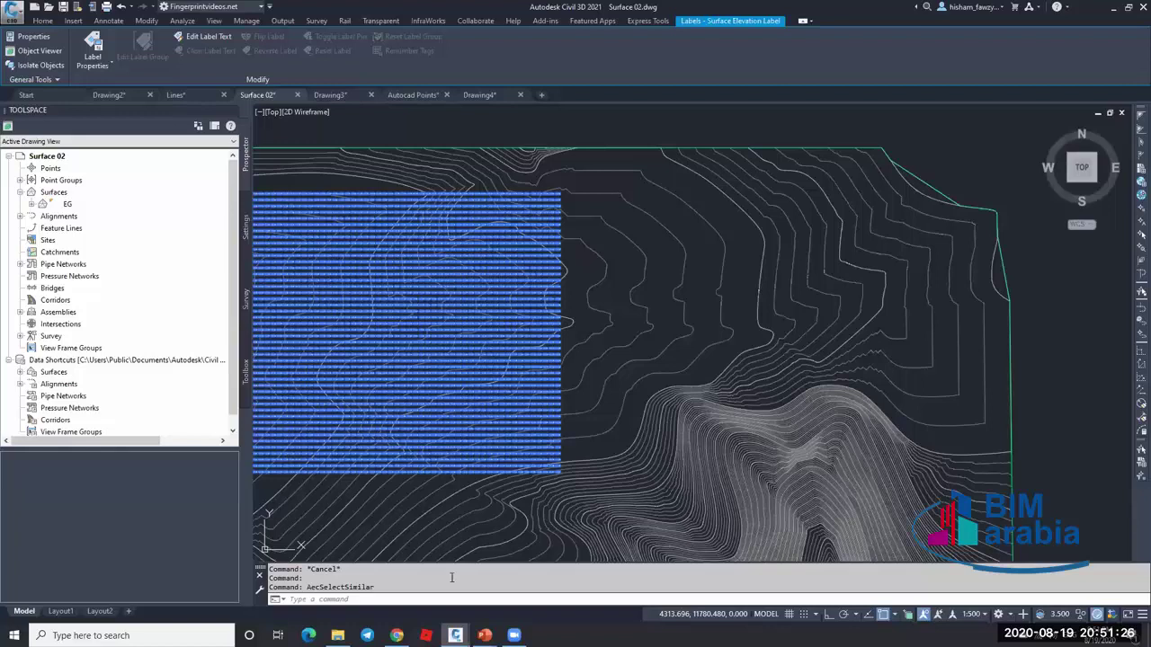
text(e)
key(Return)
- Set the annotation scale back to 1:1000
click(972, 614)
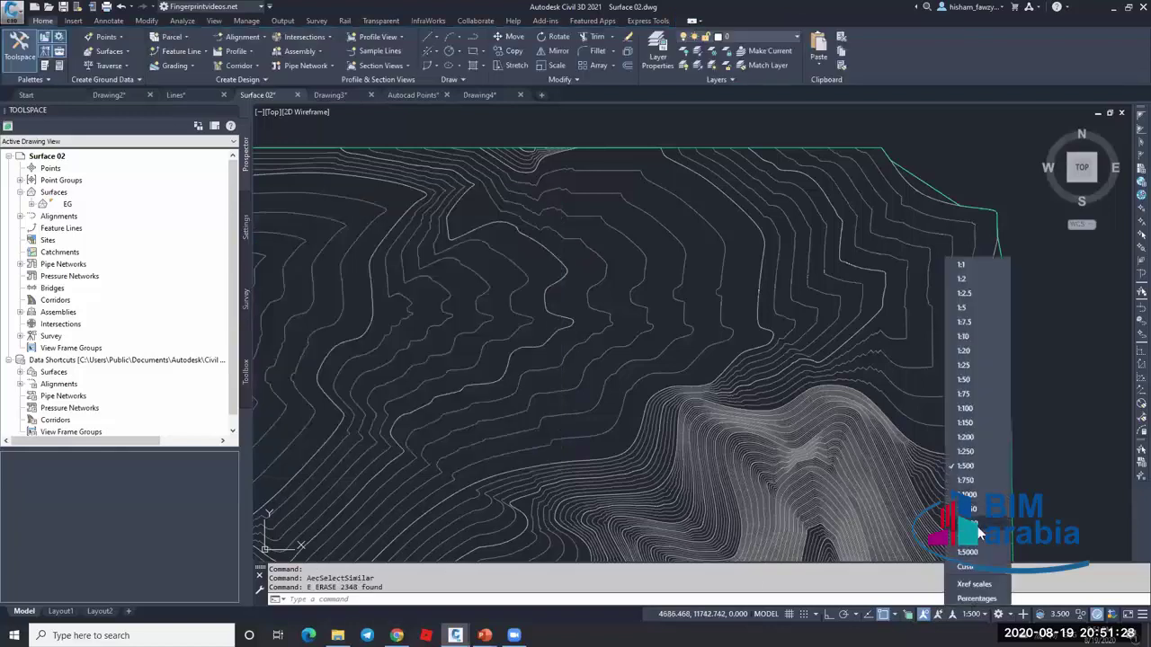
click(982, 496)
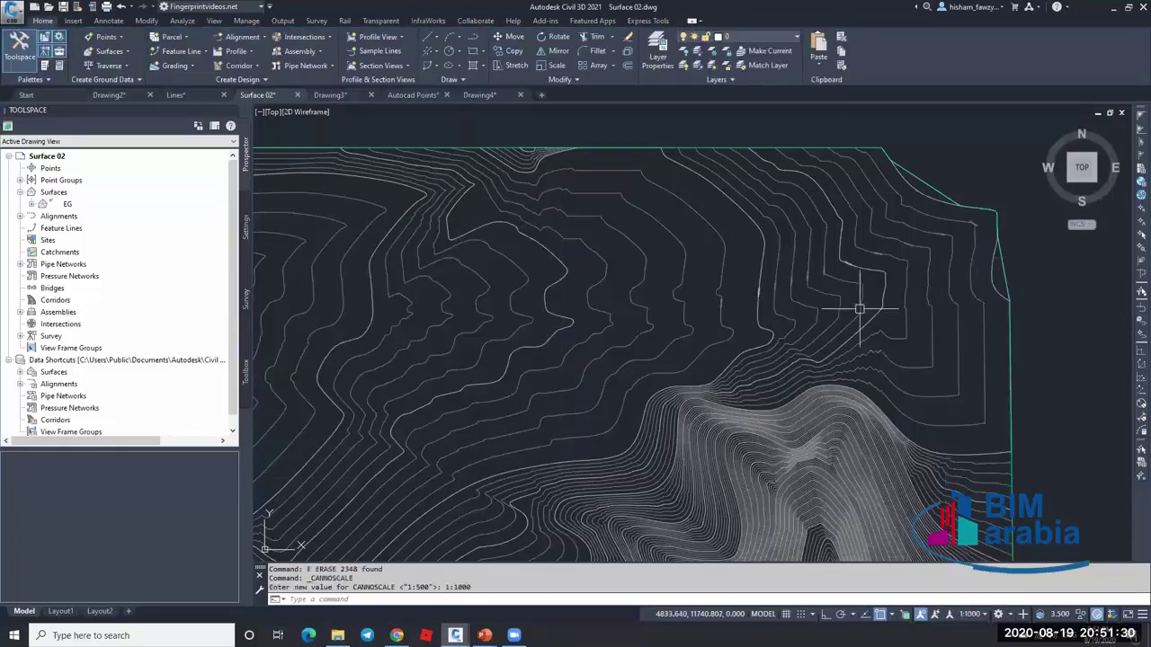
scroll(860, 309, up, 8)
key(Escape)
scroll(788, 251, down, 2)
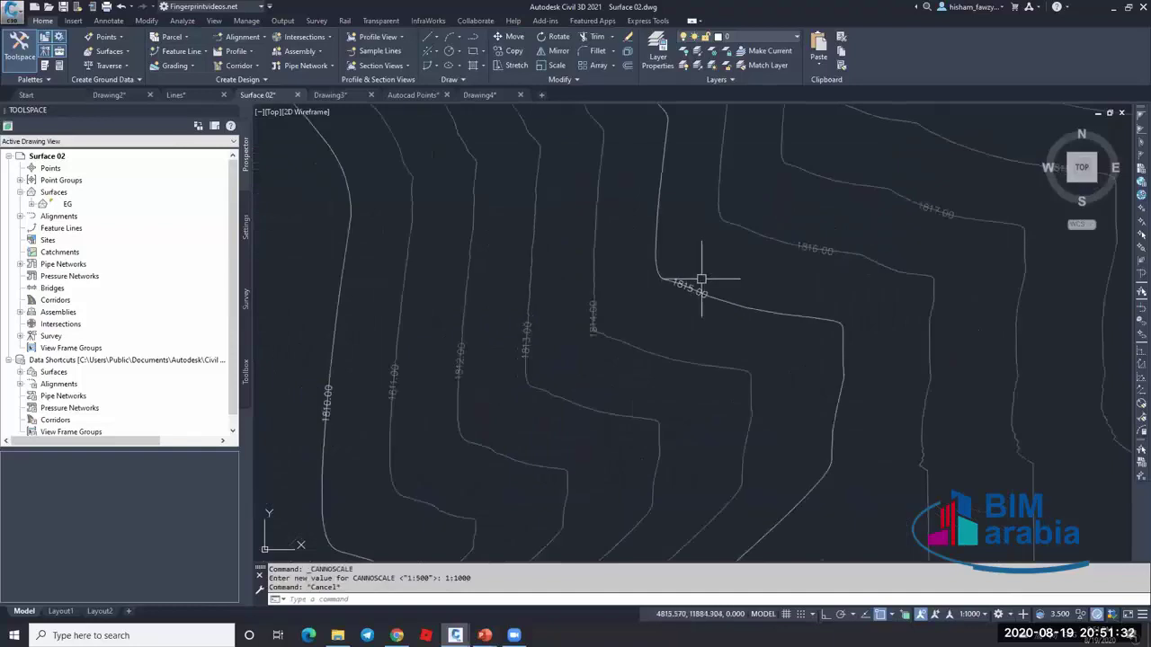
scroll(701, 280, down, 2)
- Select and deselect the contour label group, then select the EG surface
click(662, 306)
scroll(758, 270, down, 3)
key(Escape)
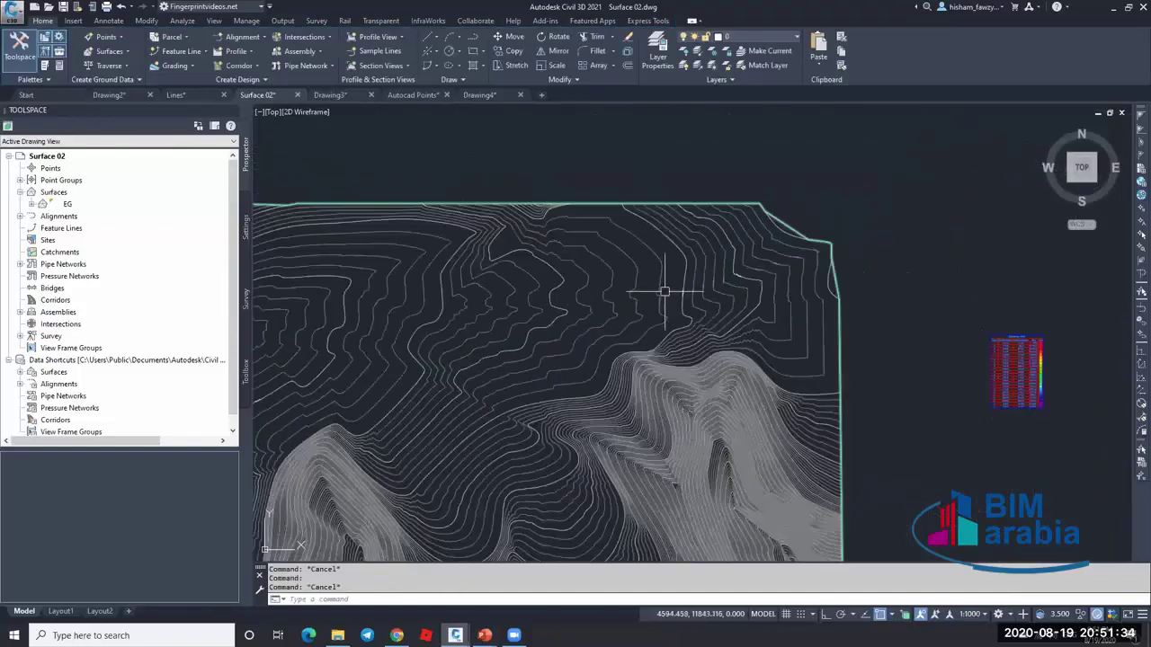
click(634, 280)
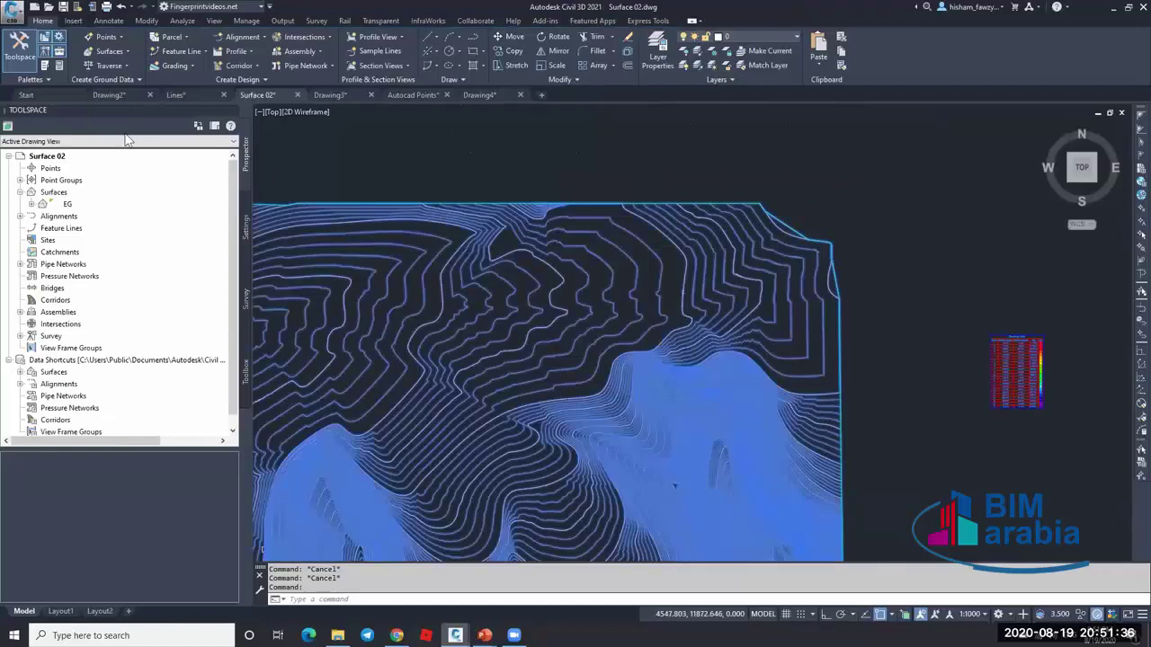
- Draw a multiple contour label line across surface EG between two picked points
click(15, 43)
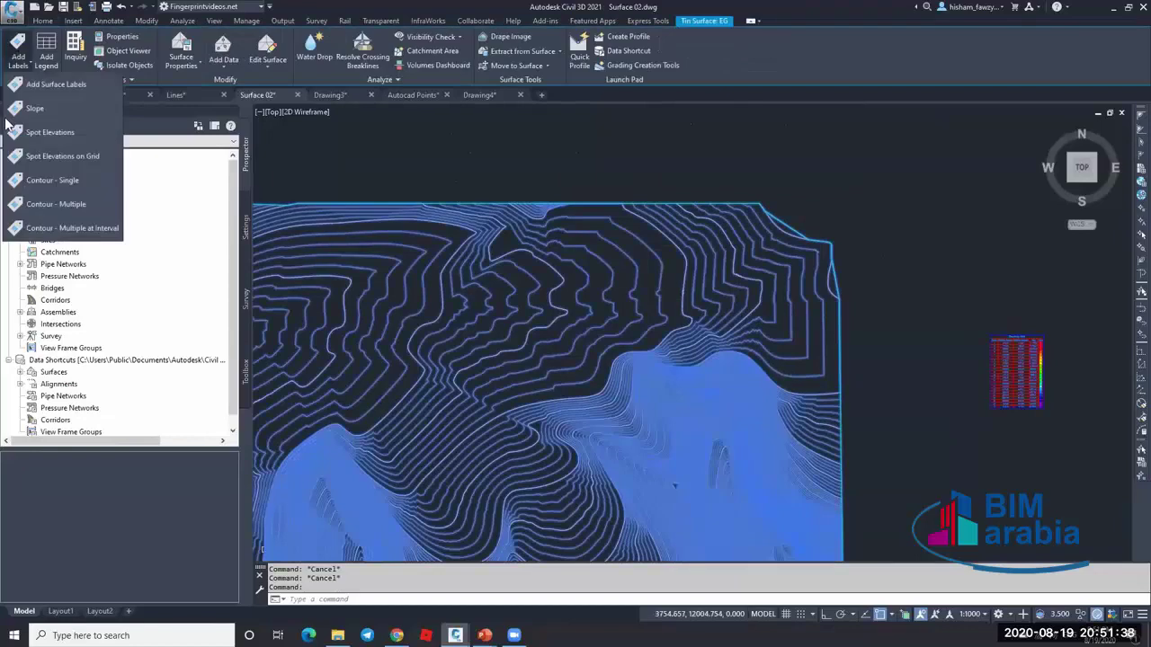
click(85, 206)
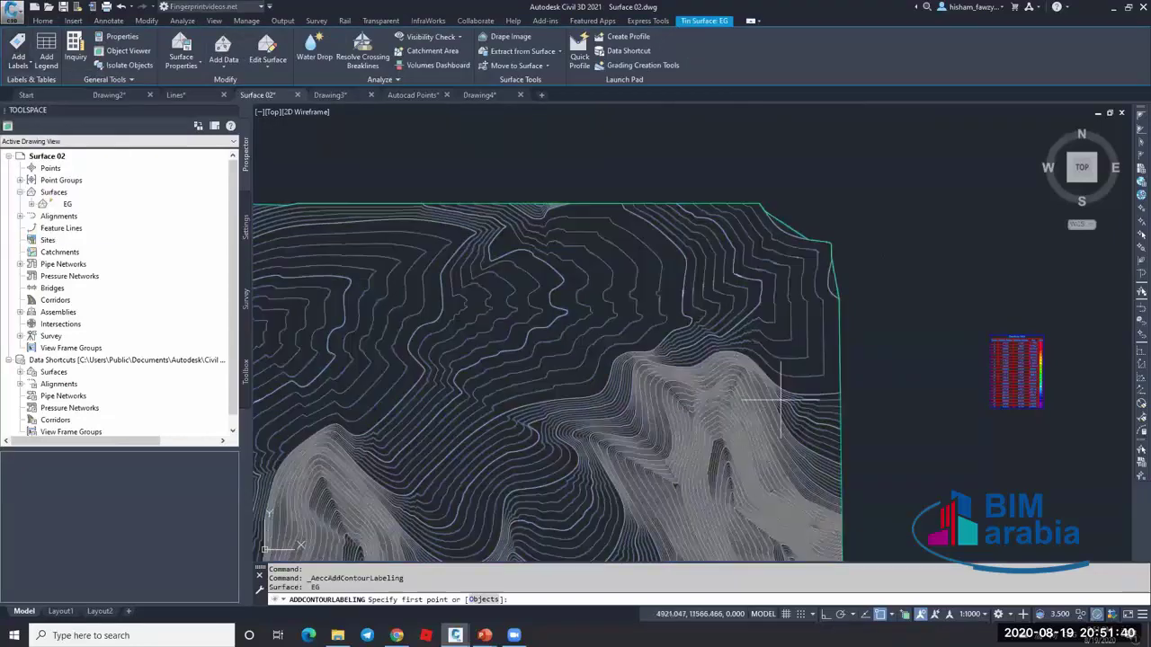
scroll(662, 275, up, 2)
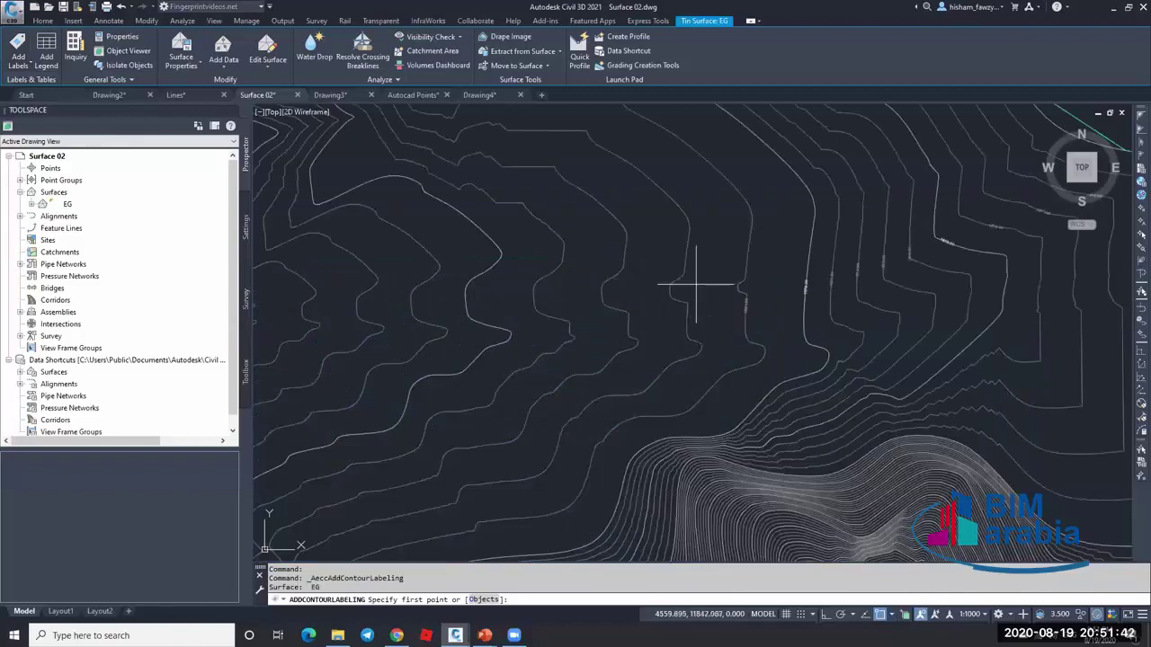
click(690, 286)
scroll(691, 286, down, 2)
click(486, 305)
scroll(608, 309, up, 3)
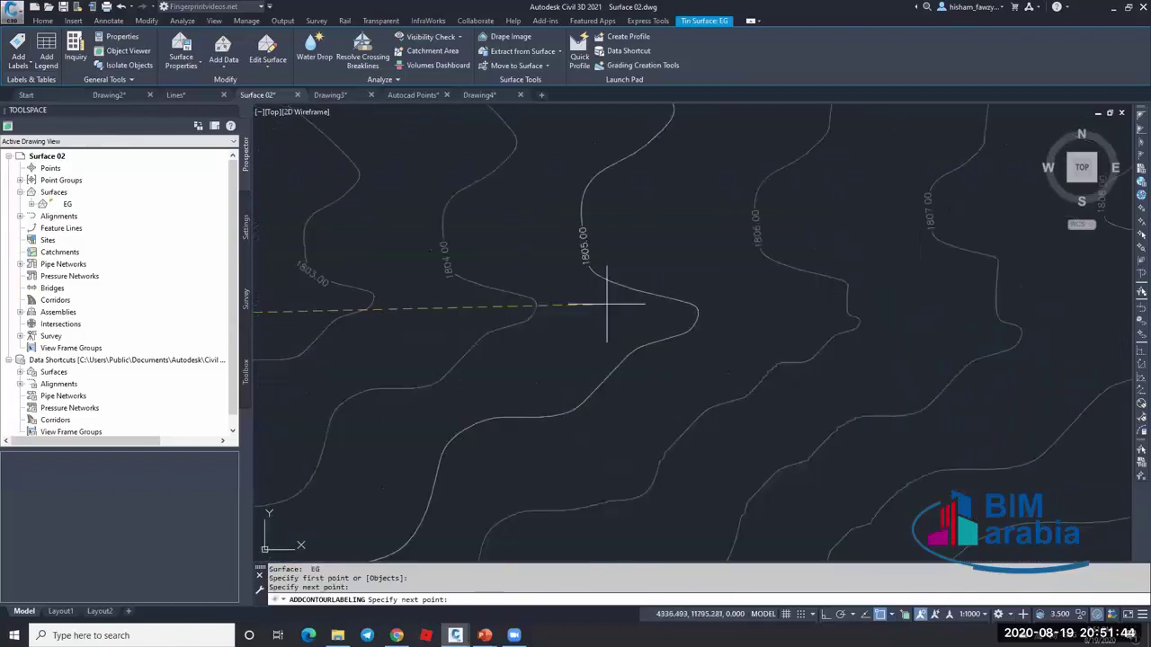
scroll(558, 305, down, 2)
key(Escape)
key(Escape)
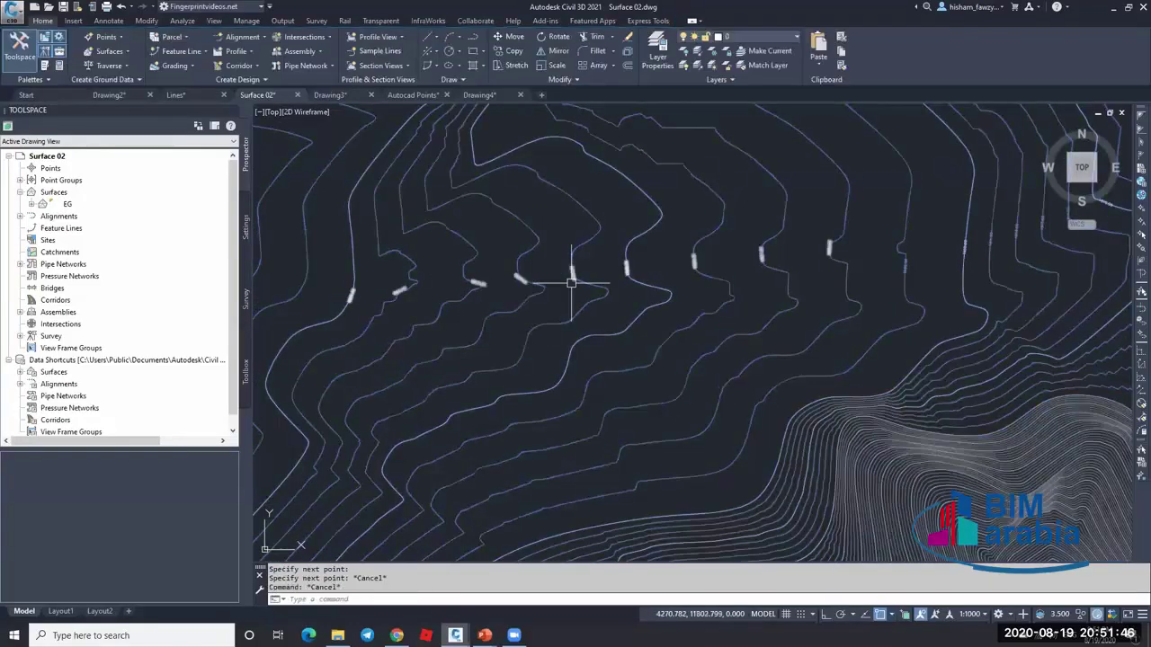
- Stretch the label line's end grip westward so it labels contours 1796.00 through 1799.00
click(572, 275)
scroll(801, 259, up, 4)
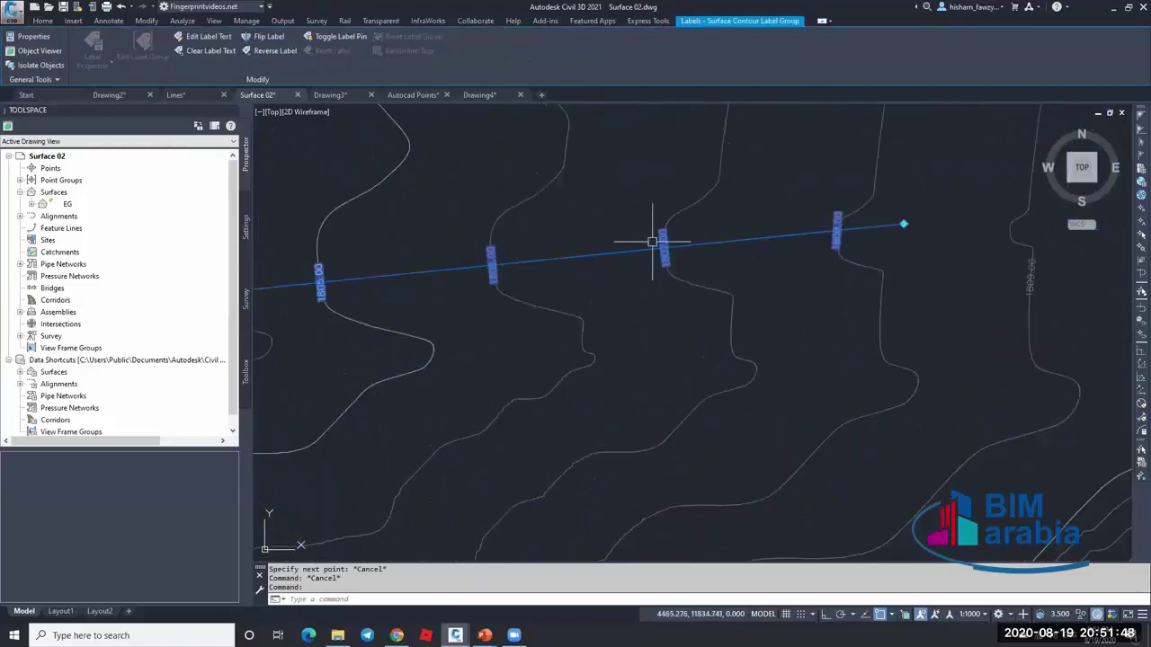
scroll(512, 280, down, 8)
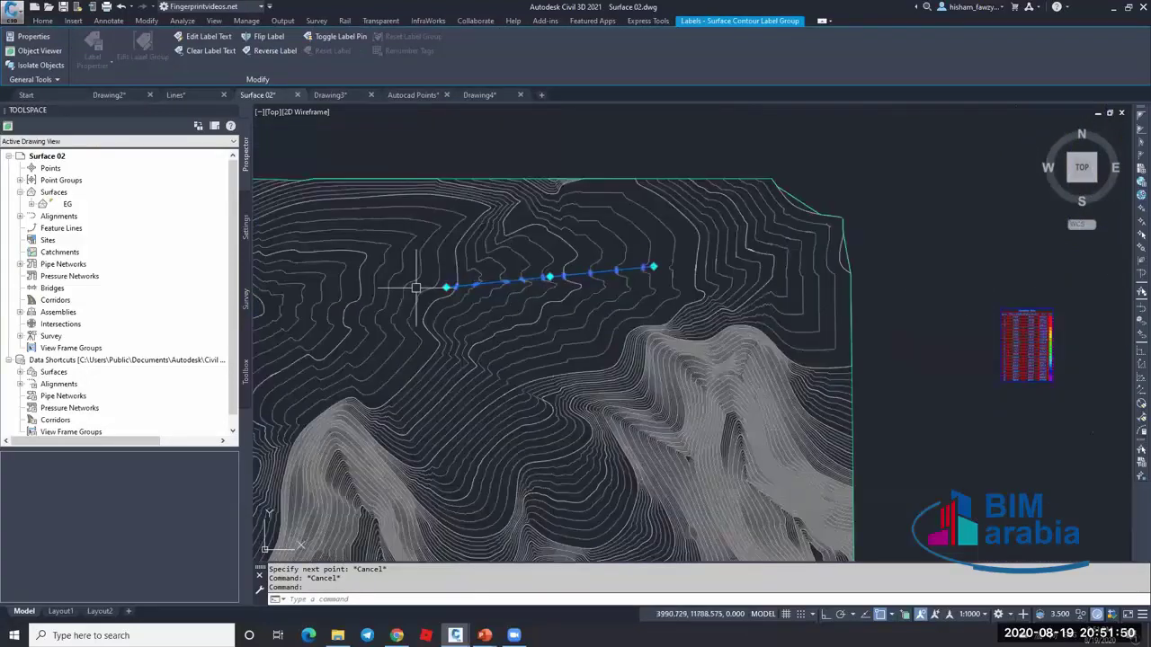
scroll(415, 288, up, 5)
scroll(697, 250, up, 3)
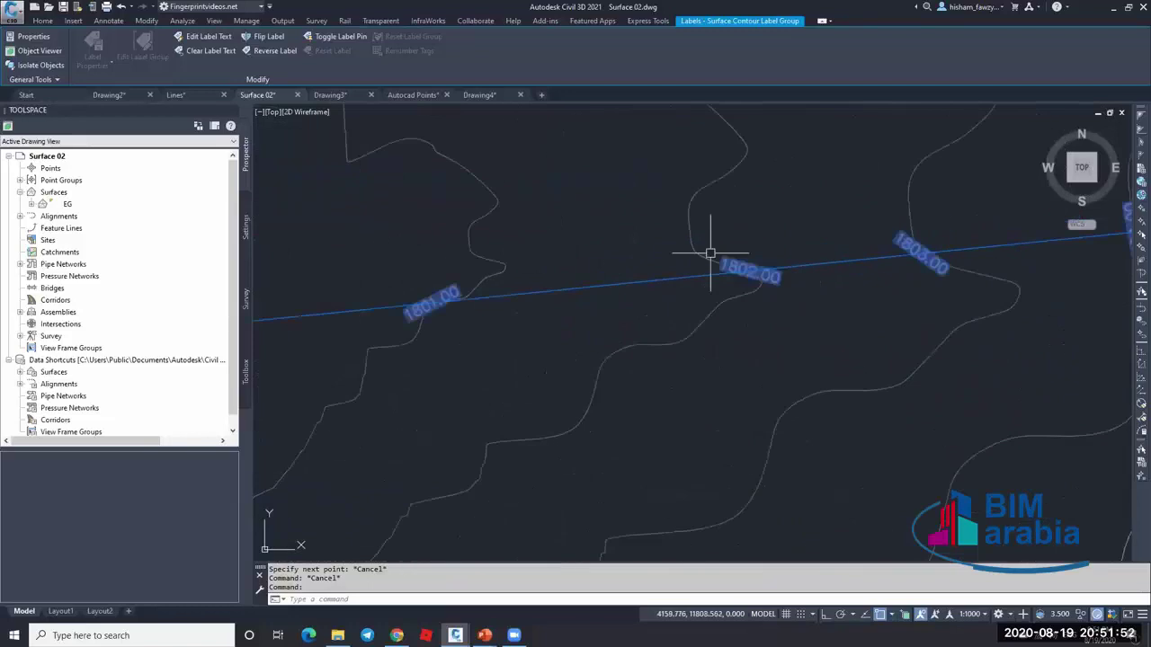
scroll(711, 253, down, 5)
click(691, 261)
click(738, 262)
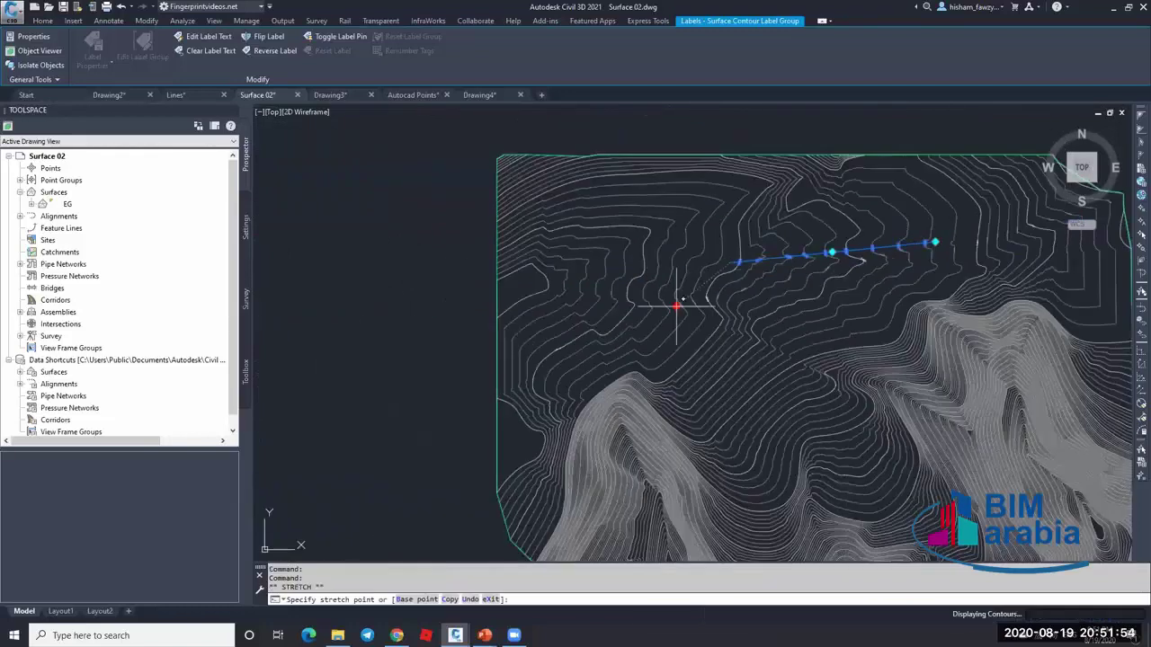
click(572, 284)
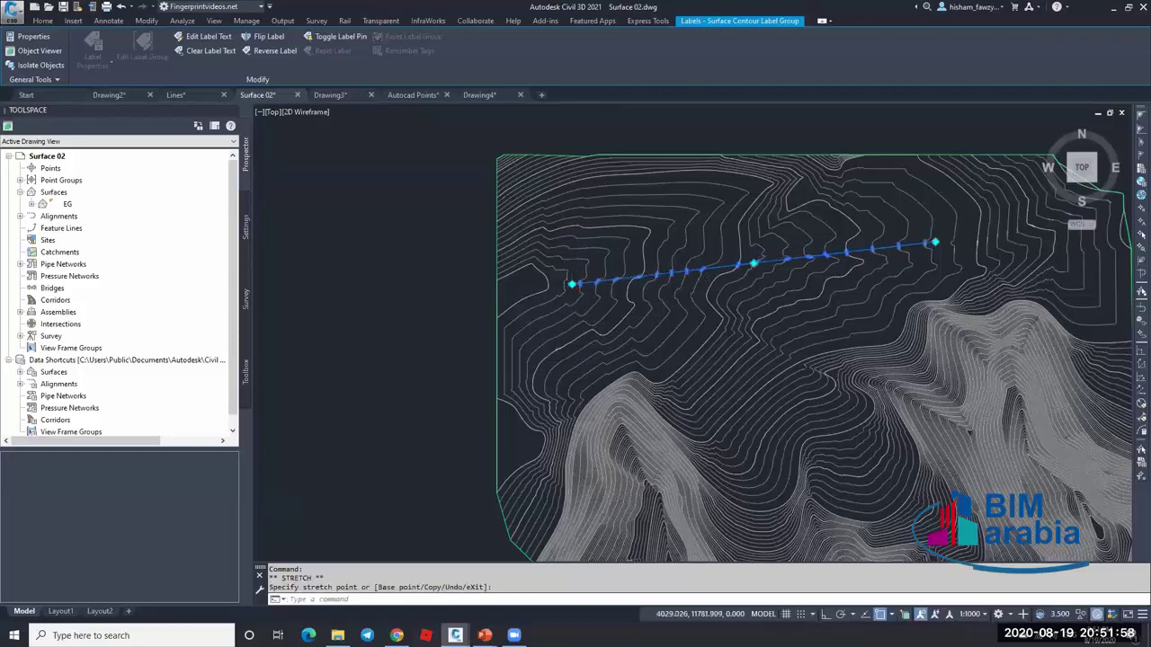
scroll(550, 288, up, 5)
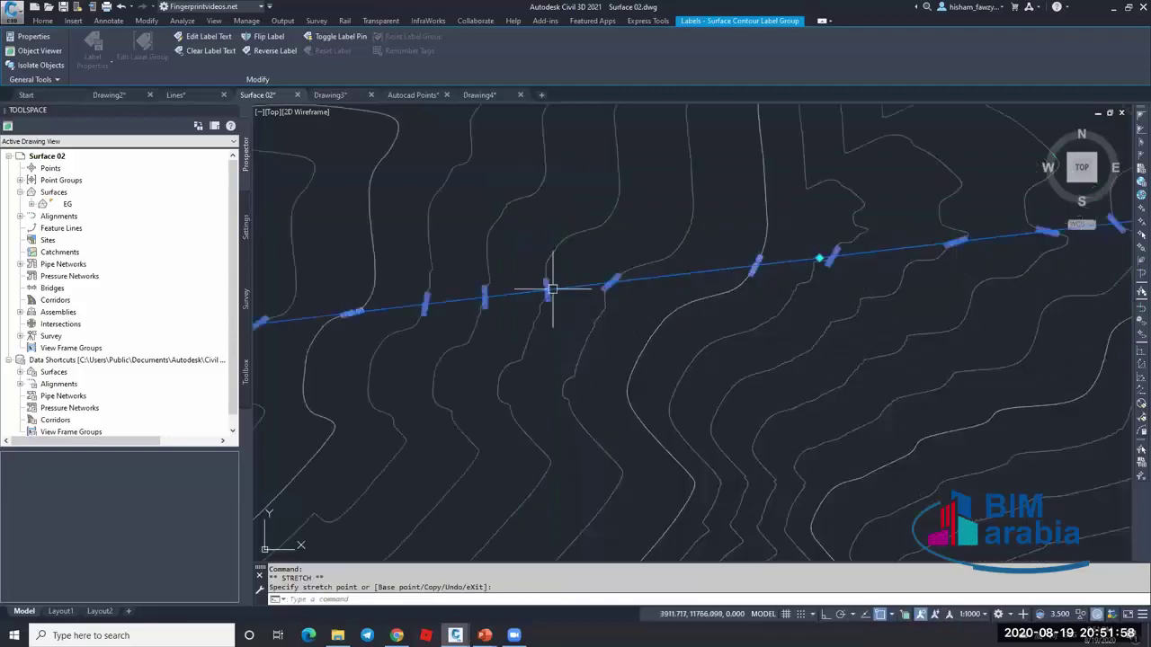
scroll(609, 288, down, 6)
key(Escape)
scroll(608, 266, up, 7)
click(617, 275)
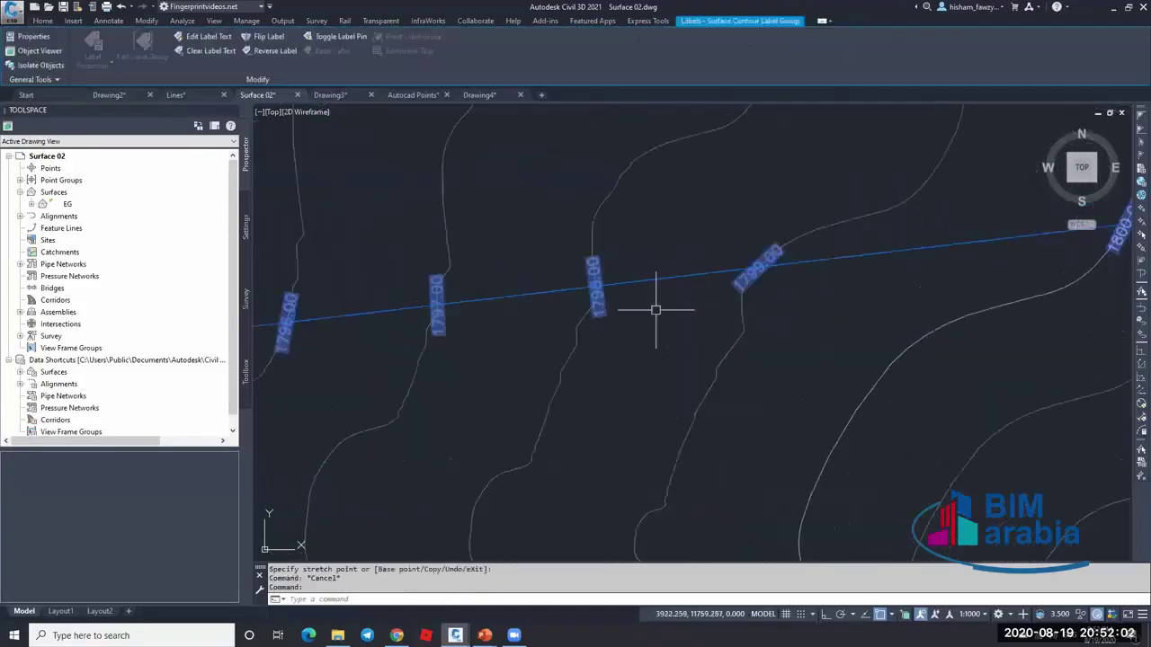
key(Escape)
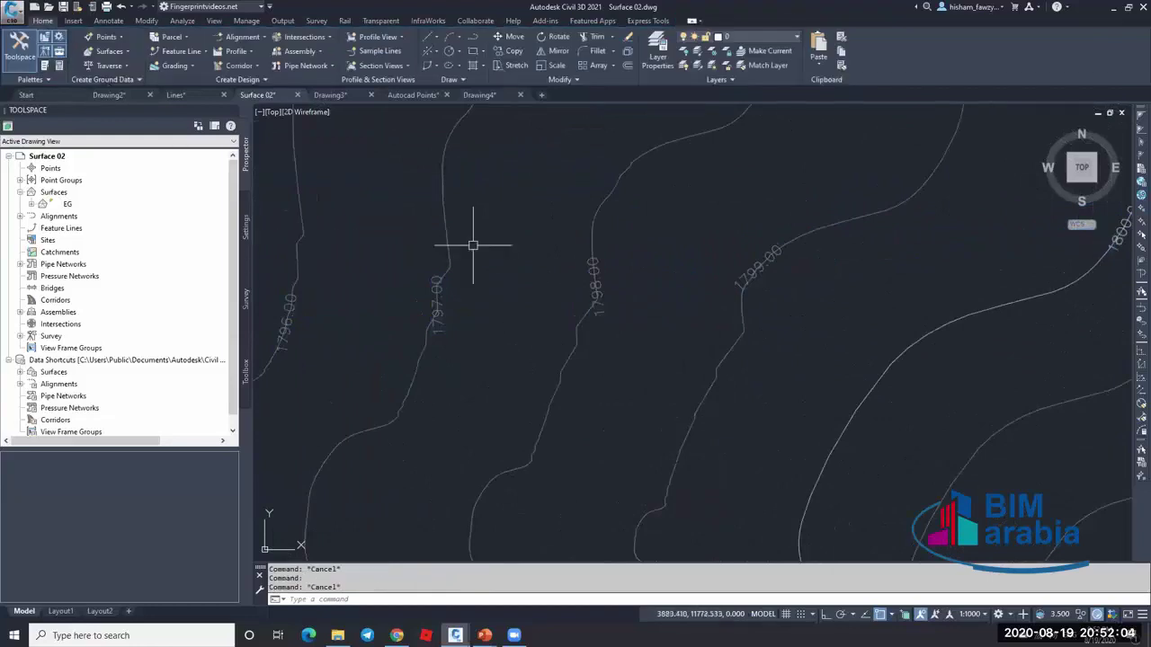
click(447, 208)
click(18, 61)
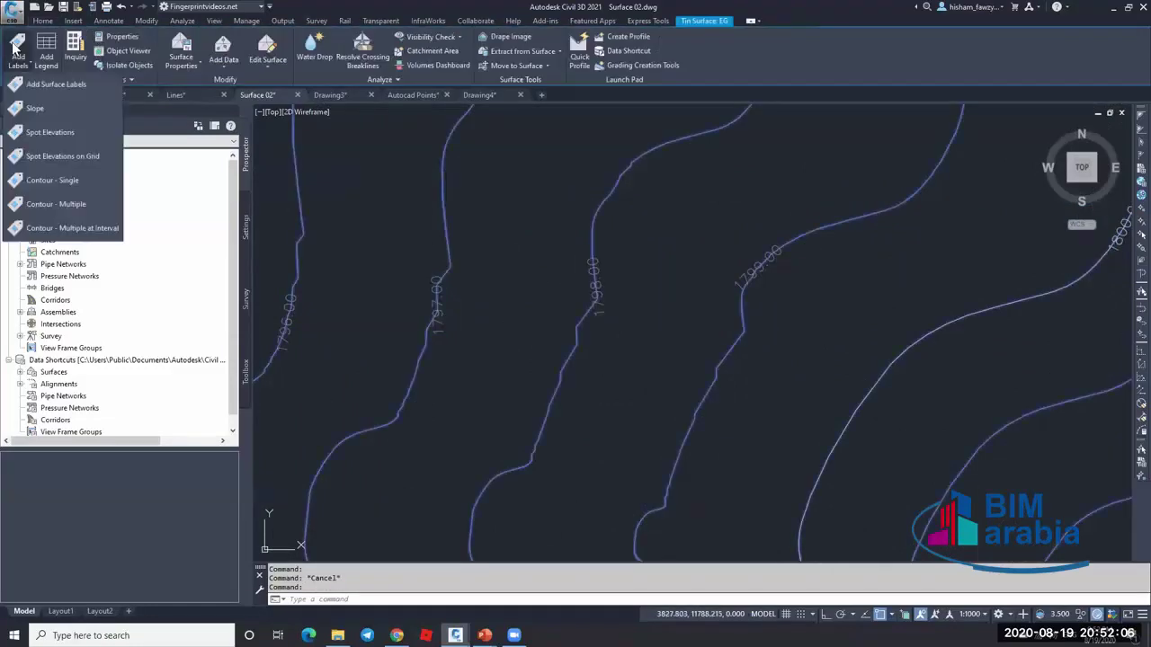
click(55, 84)
click(339, 171)
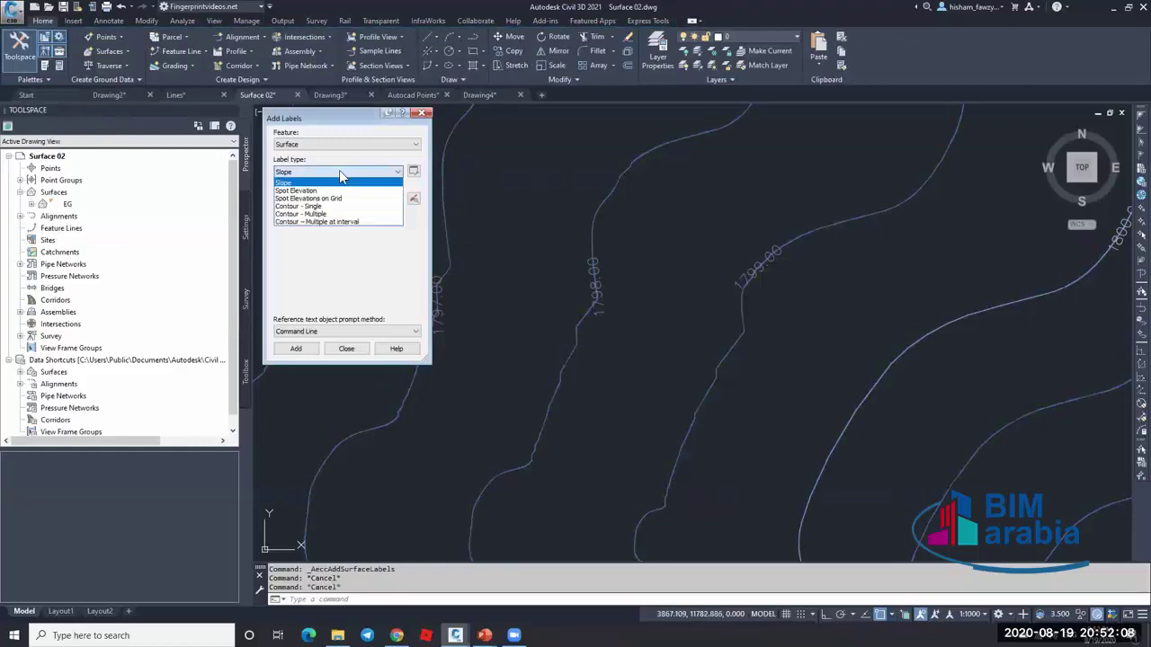
click(334, 214)
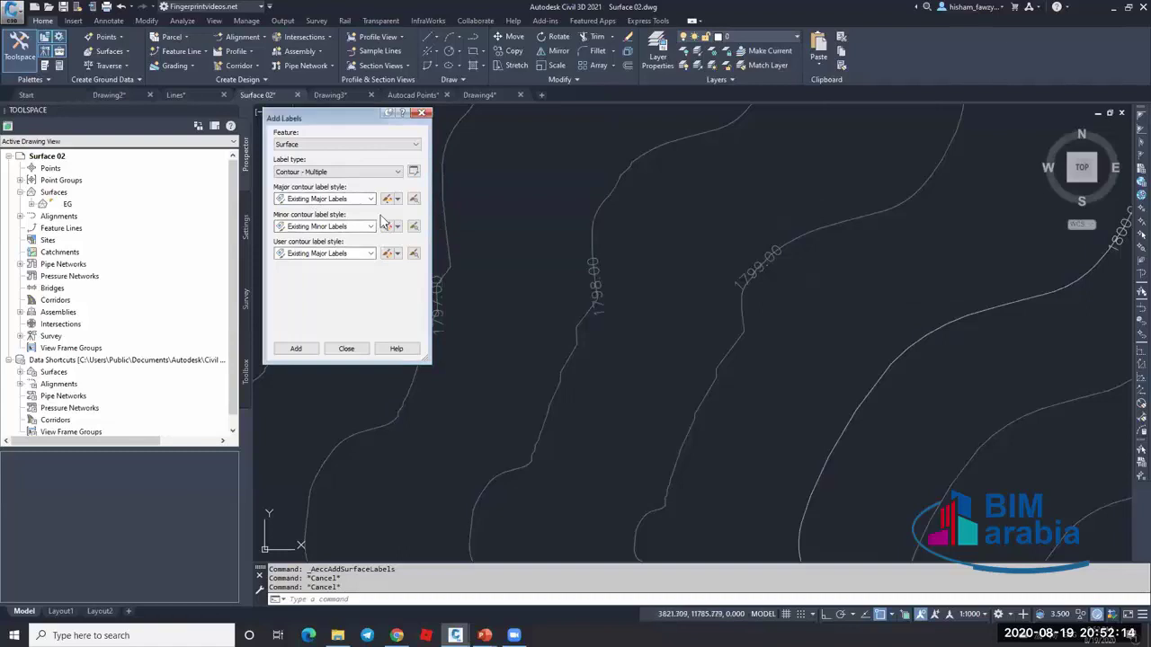
key(Escape)
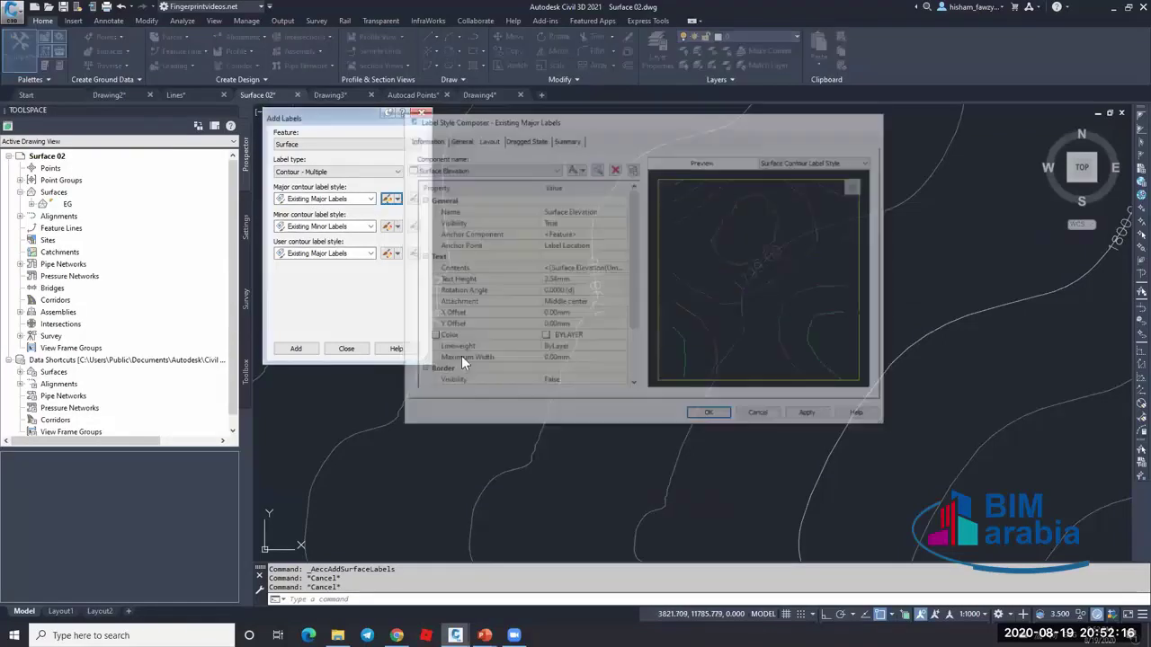
click(346, 349)
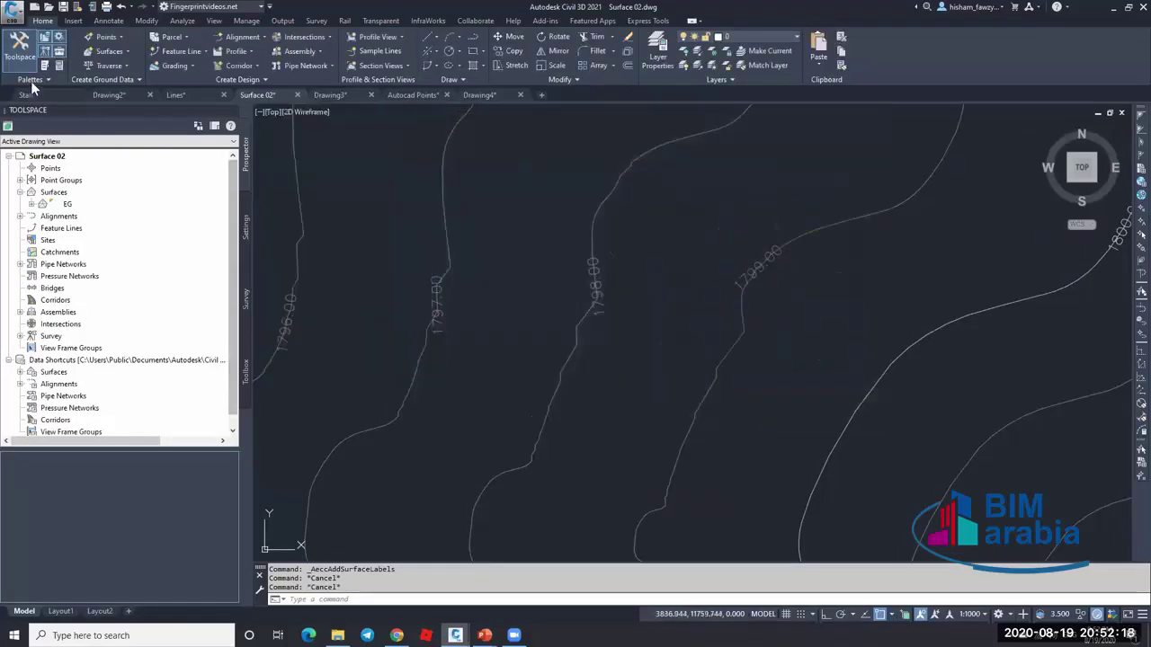
scroll(670, 268, down, 3)
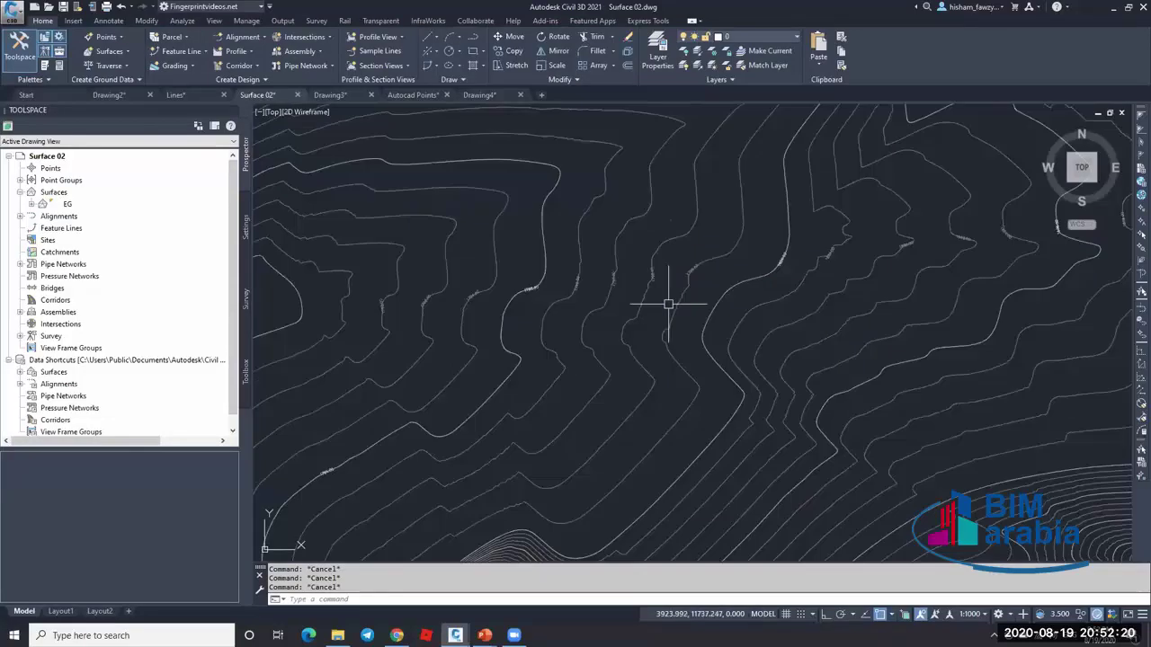
- Draw a Contour - Multiple at Interval label line across EG, accepting the 100 interval
scroll(667, 303, down, 3)
click(606, 315)
scroll(606, 319, up, 5)
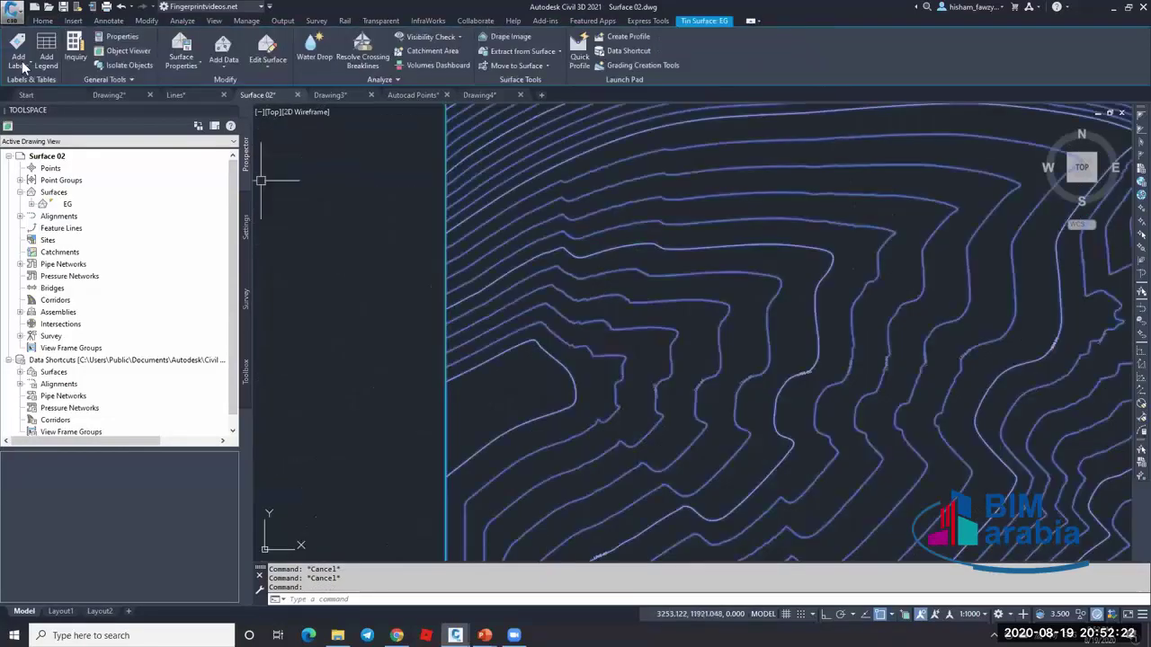
click(25, 67)
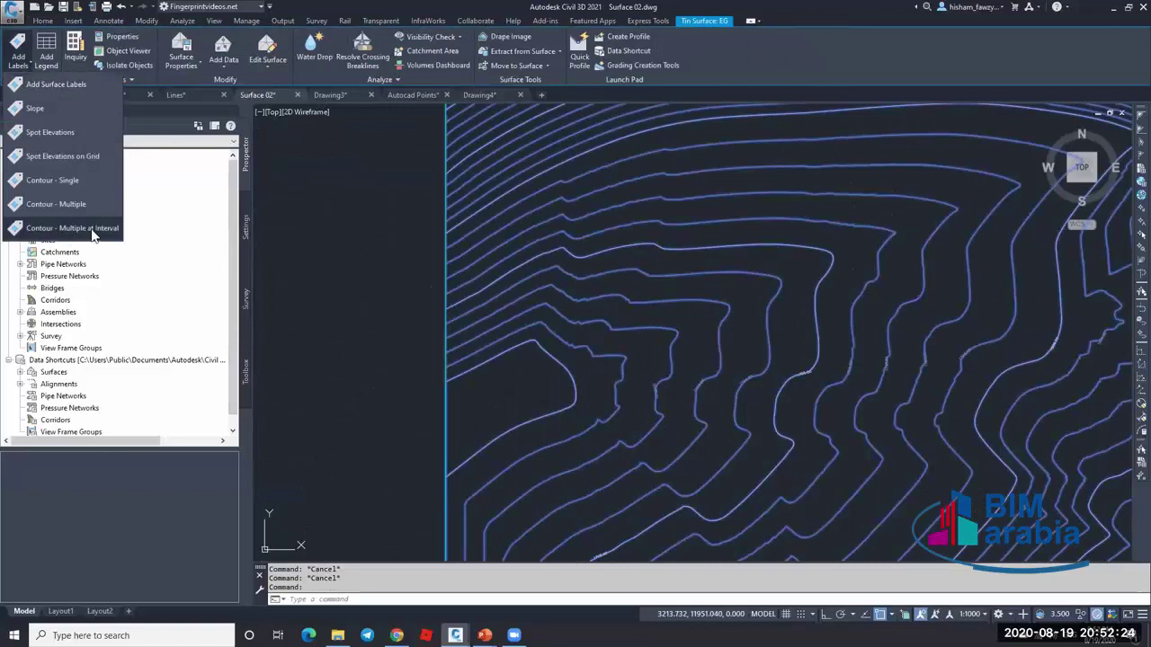
click(93, 232)
click(547, 360)
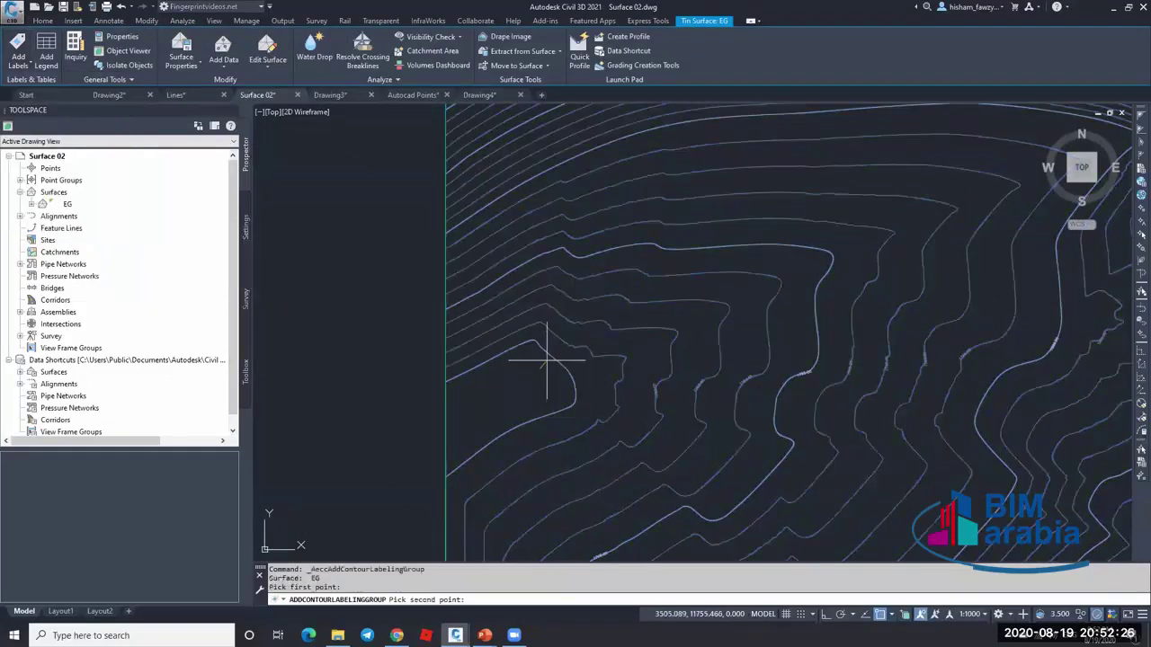
click(593, 315)
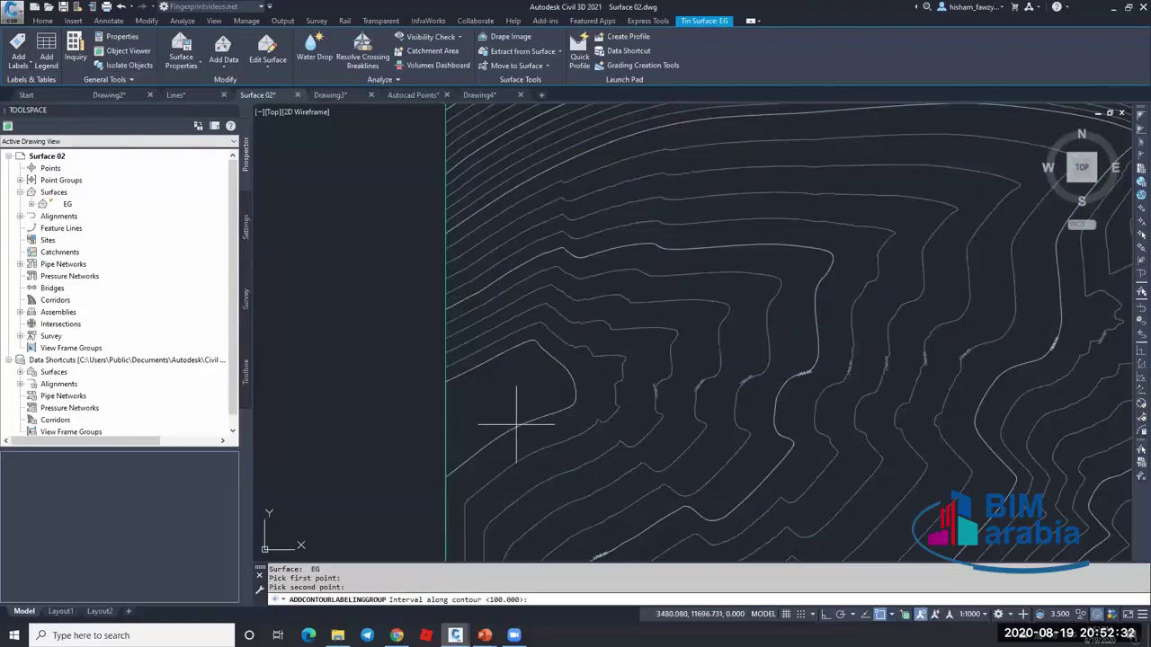
key(Return)
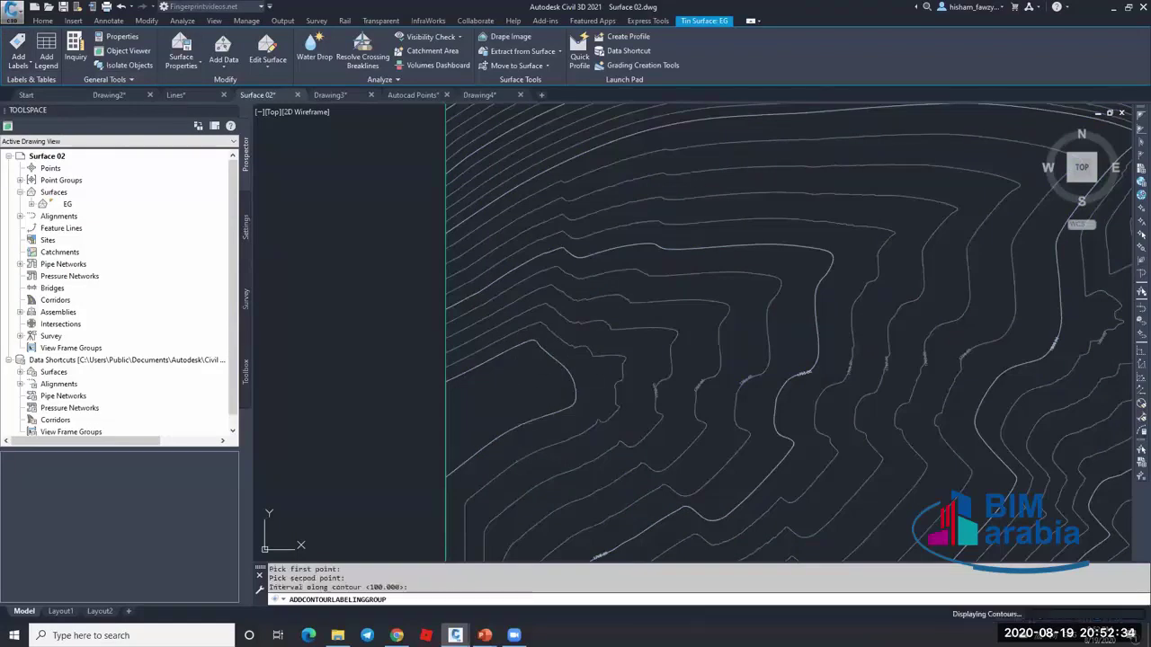
key(Escape)
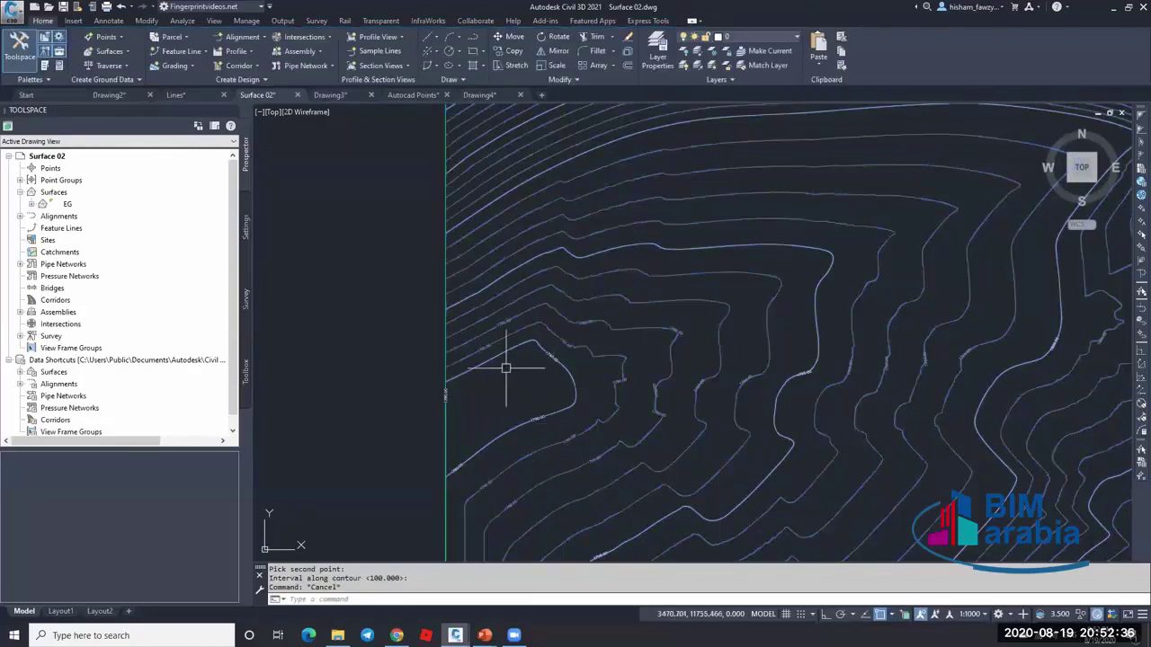
scroll(506, 360, up, 3)
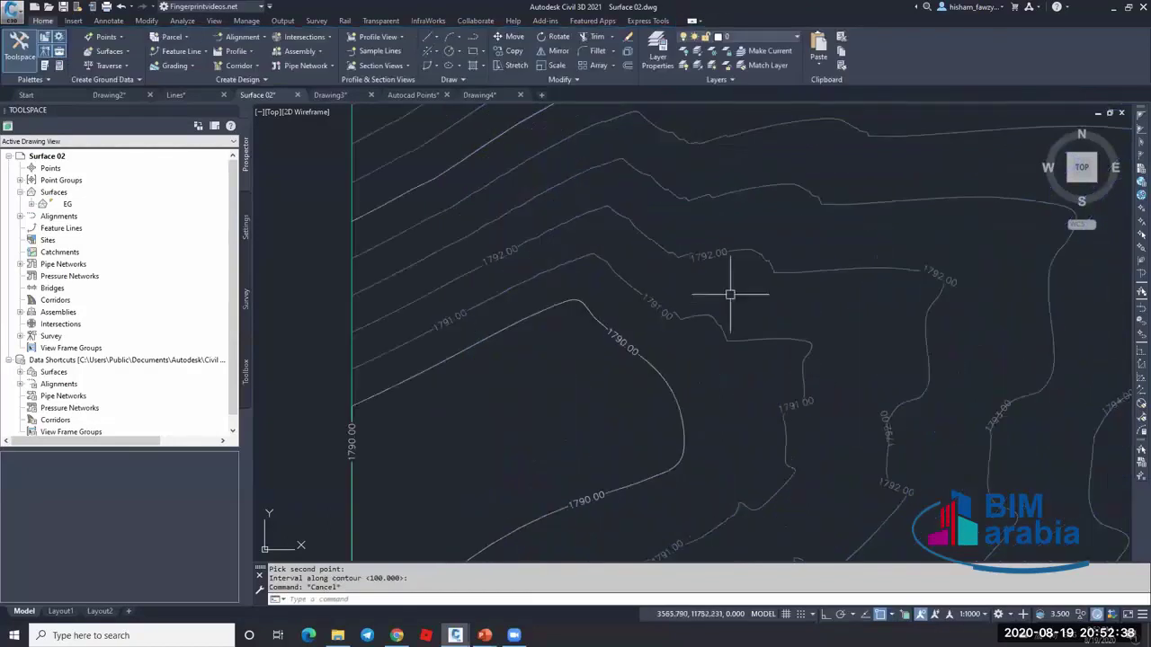
scroll(669, 333, up, 2)
scroll(799, 387, down, 2)
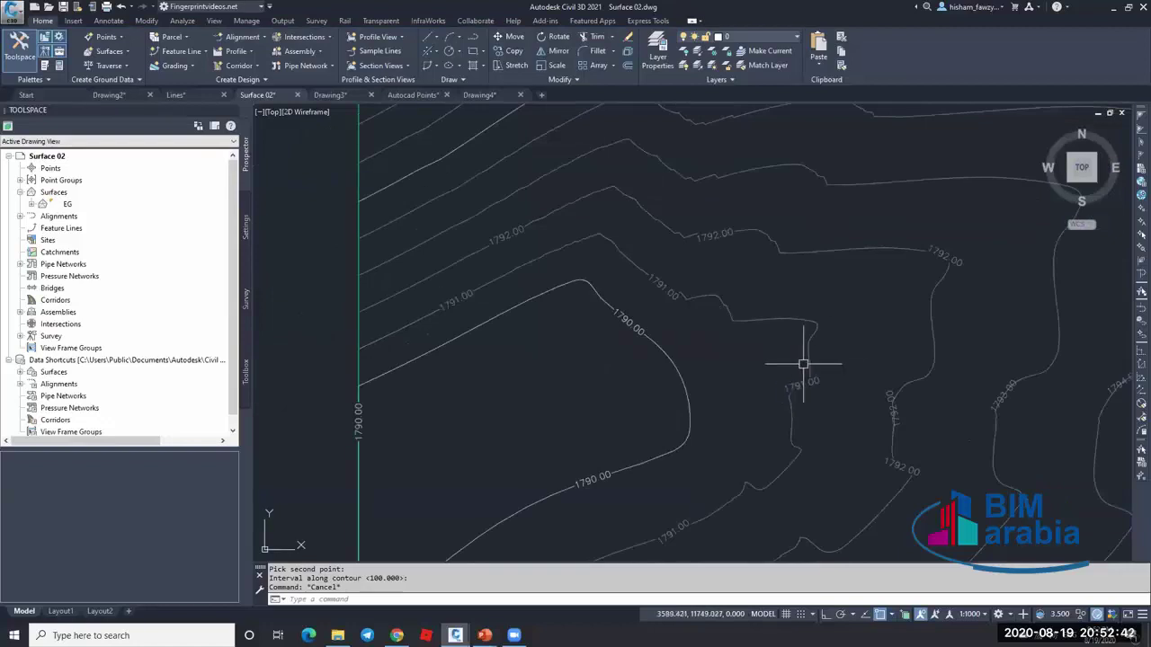
scroll(800, 365, down, 1)
scroll(750, 283, down, 2)
scroll(719, 346, up, 1)
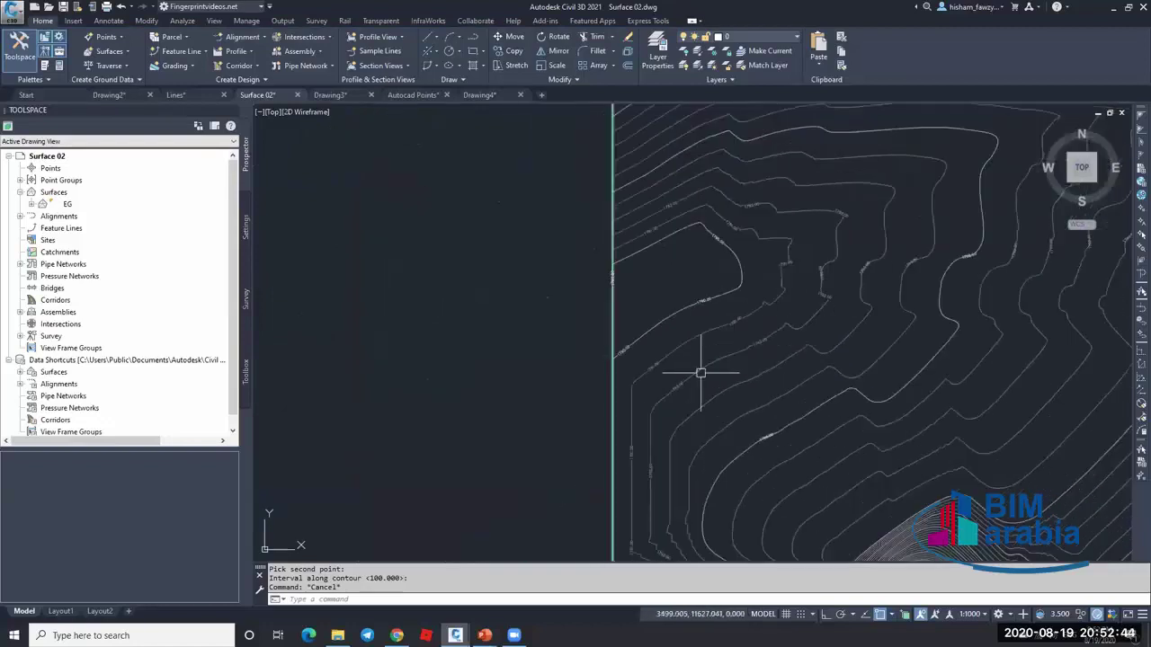
scroll(673, 336, down, 2)
scroll(693, 455, up, 1)
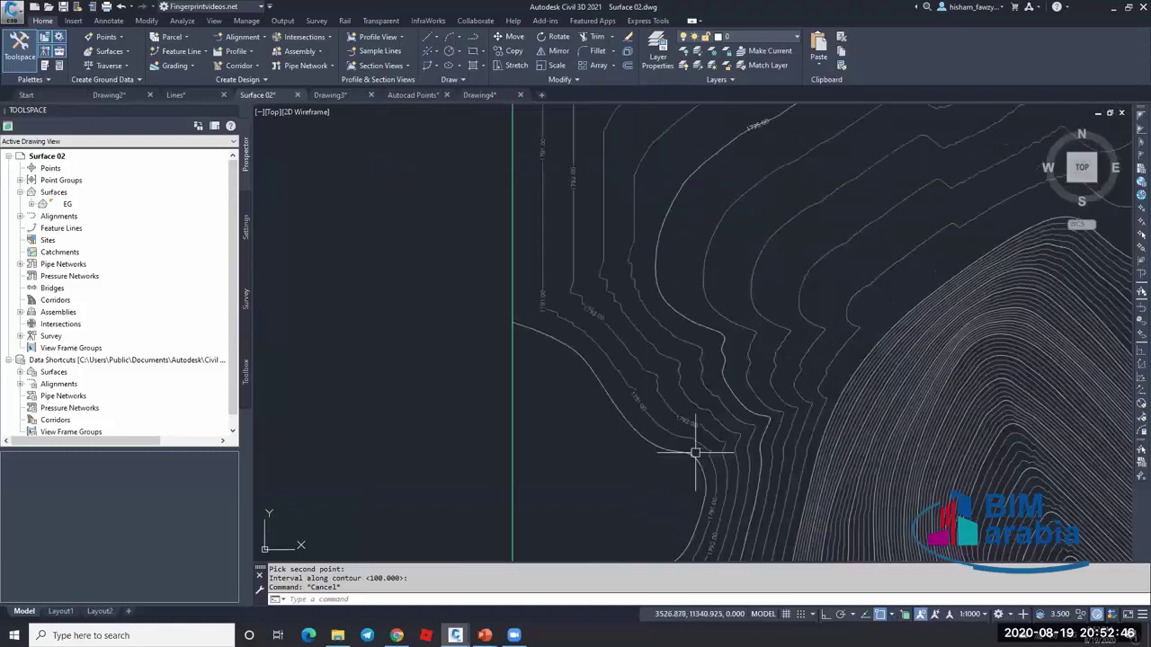
scroll(688, 333, up, 1)
scroll(665, 237, up, 1)
scroll(710, 172, down, 2)
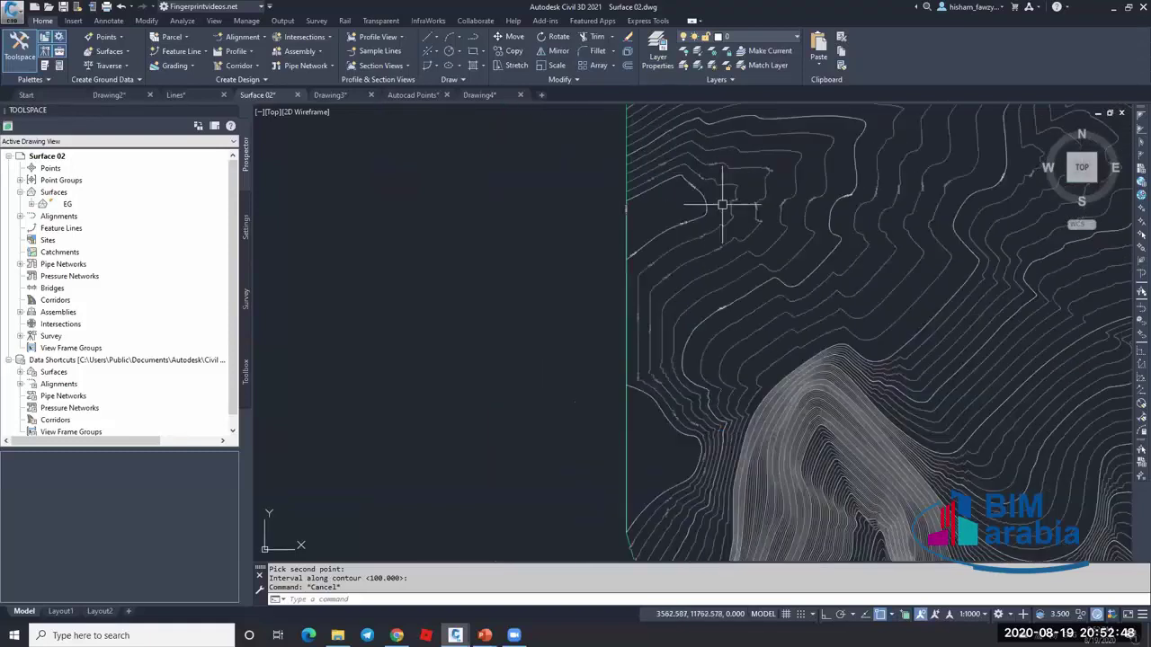
middle_drag(720, 440, 718, 433)
scroll(719, 434, up, 3)
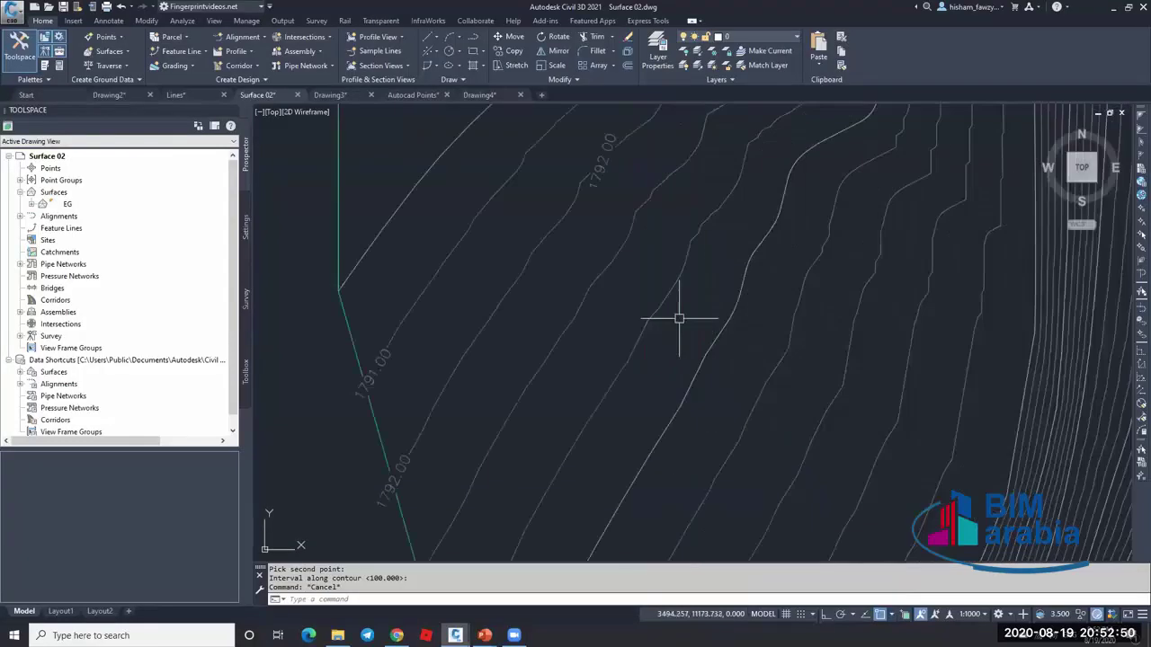
scroll(521, 465, down, 2)
scroll(603, 293, down, 1)
scroll(603, 294, down, 3)
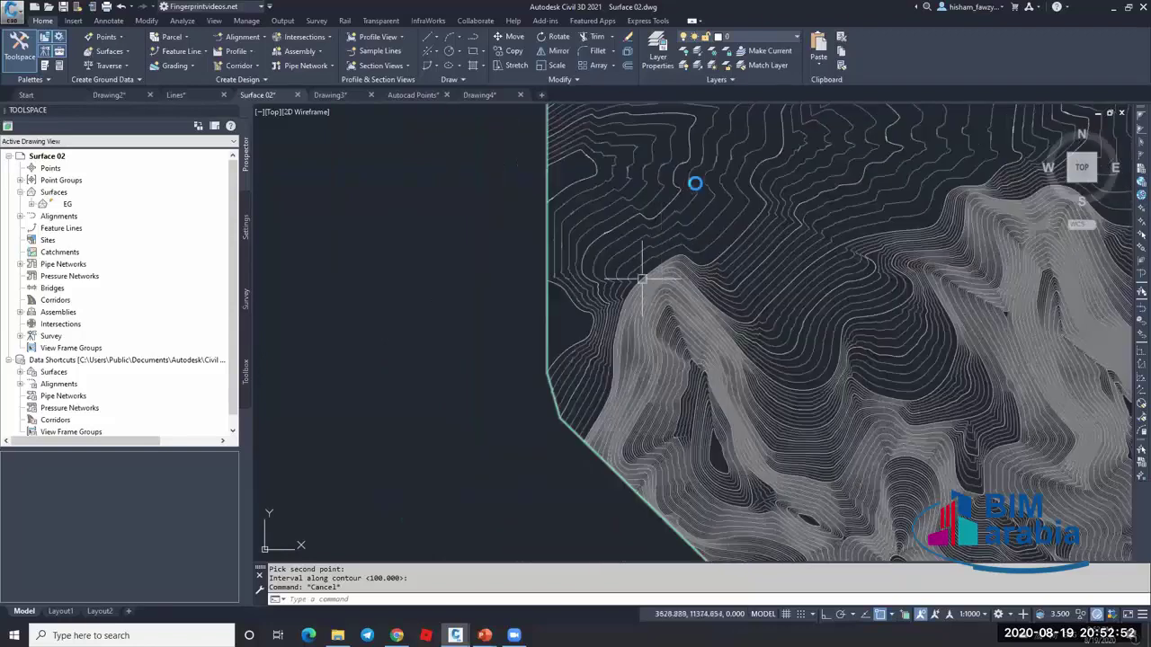
click(701, 148)
scroll(702, 251, up, 2)
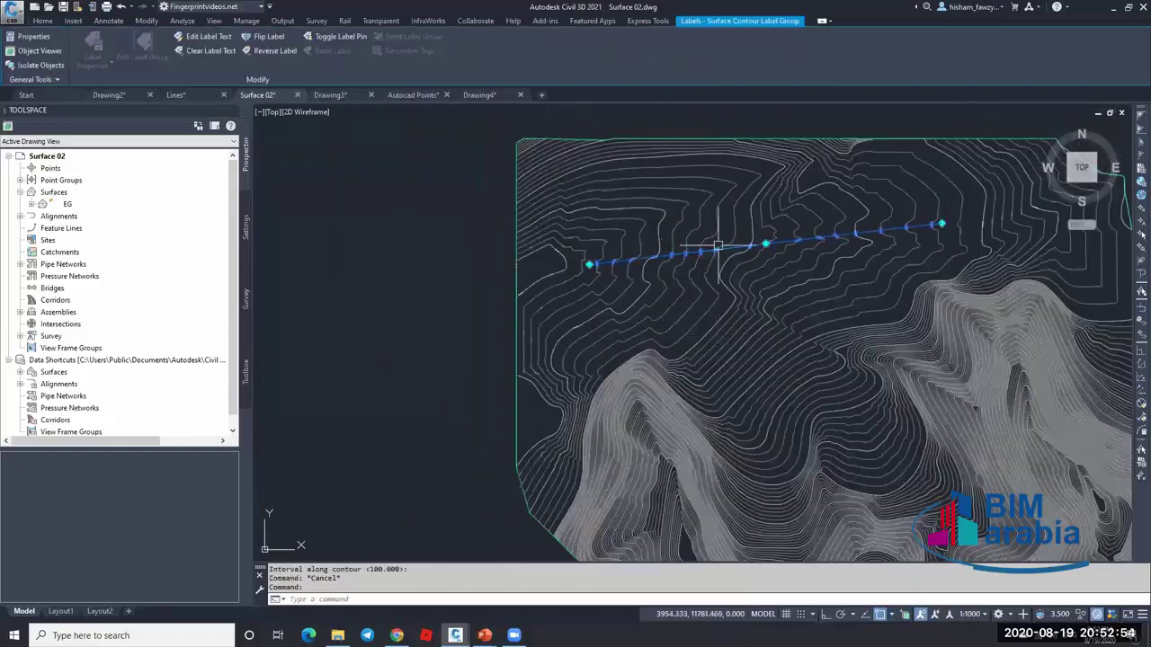
scroll(765, 234, up, 2)
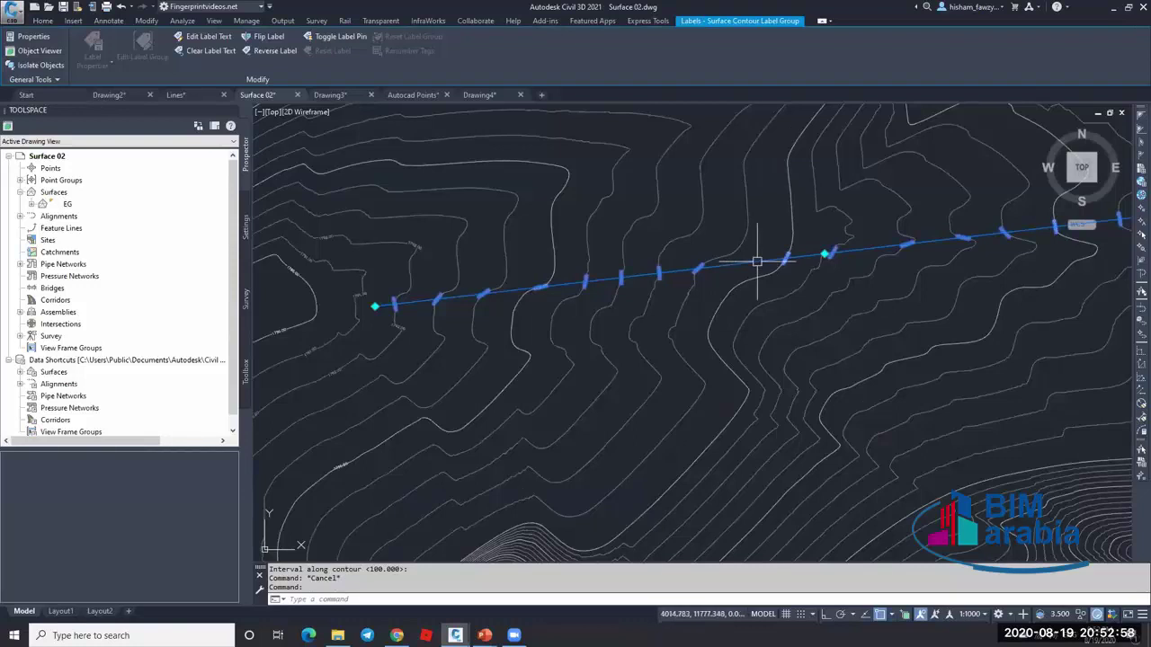
scroll(629, 263, down, 3)
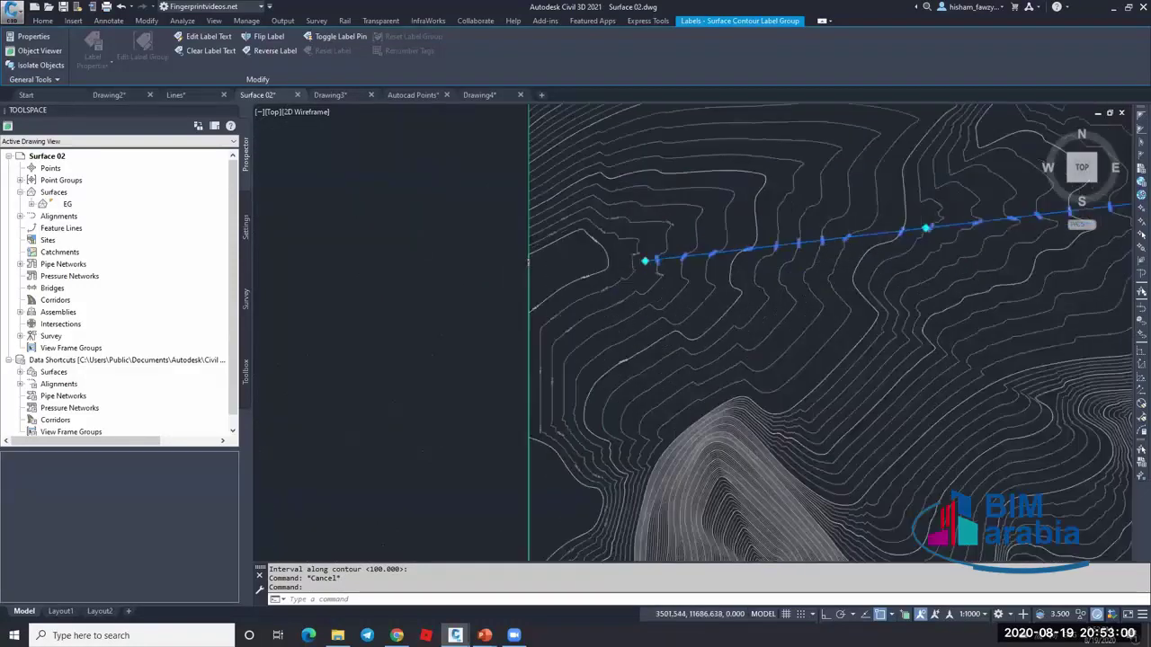
key(Escape)
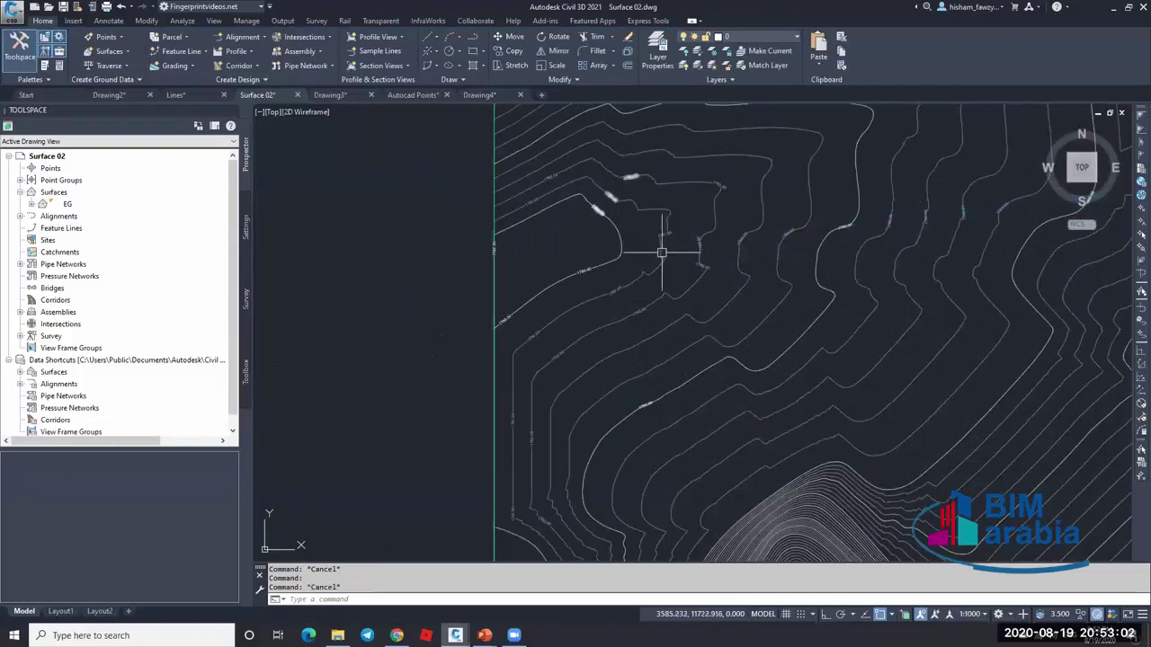
click(617, 291)
key(Escape)
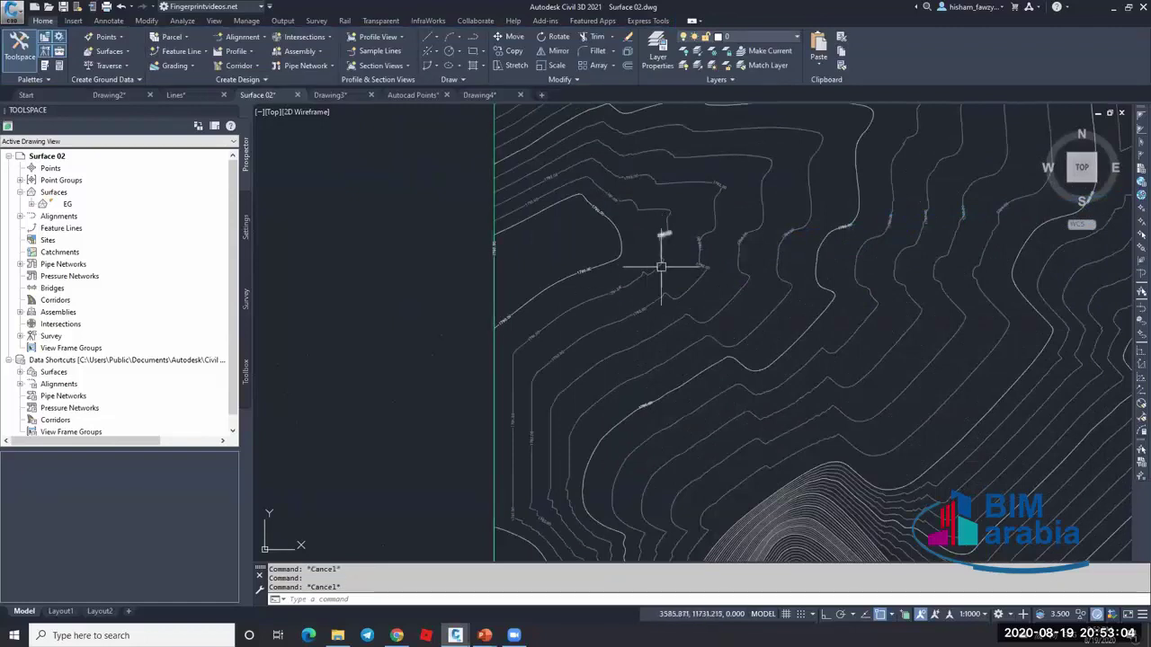
key(Escape)
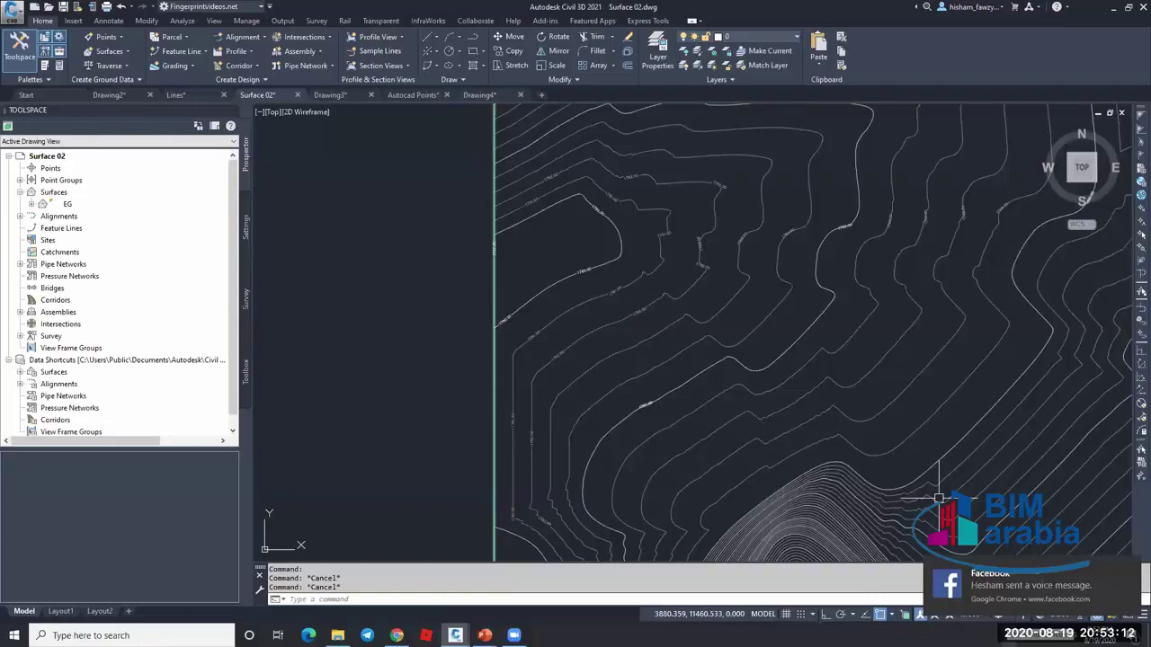
key(Escape)
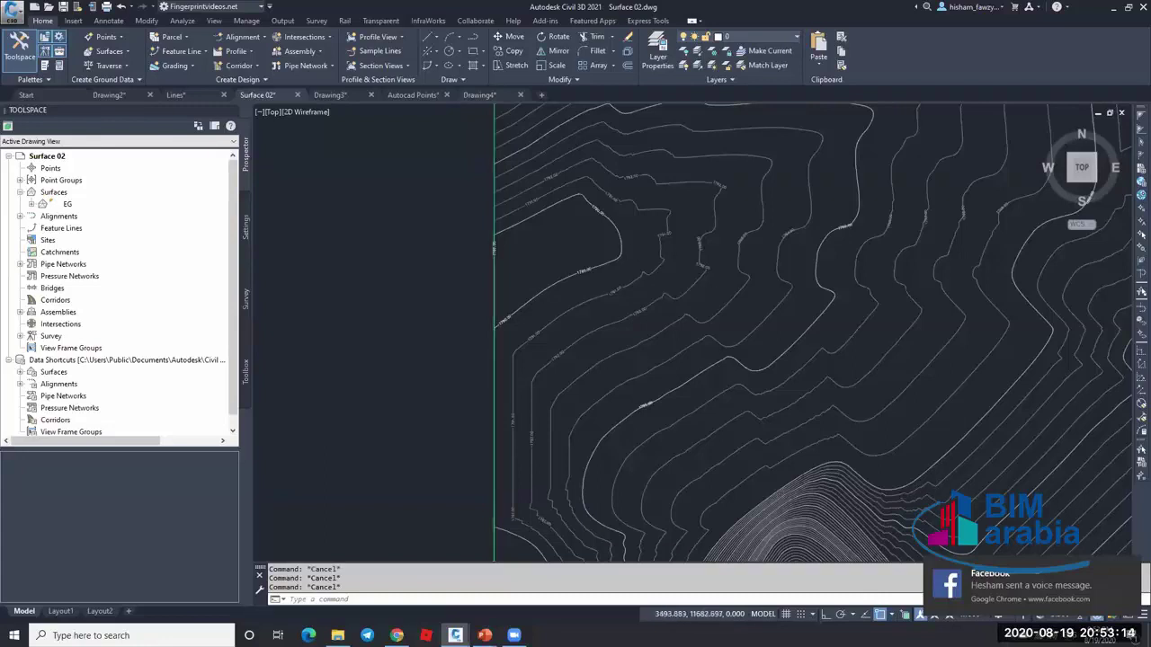
scroll(629, 311, down, 3)
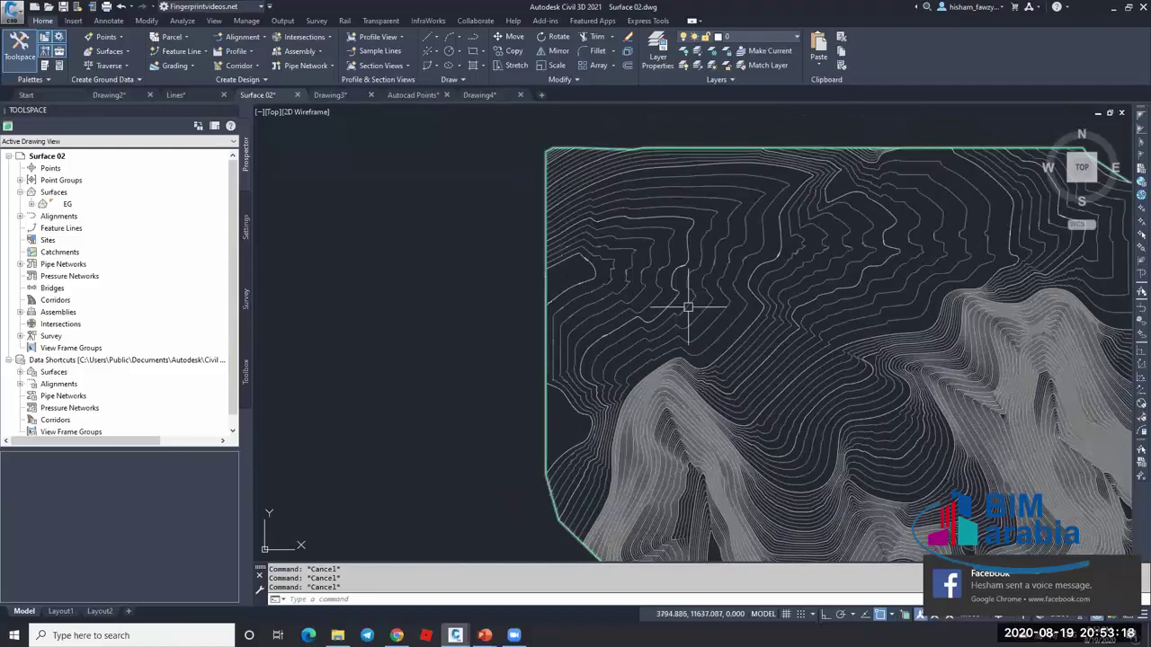
click(688, 308)
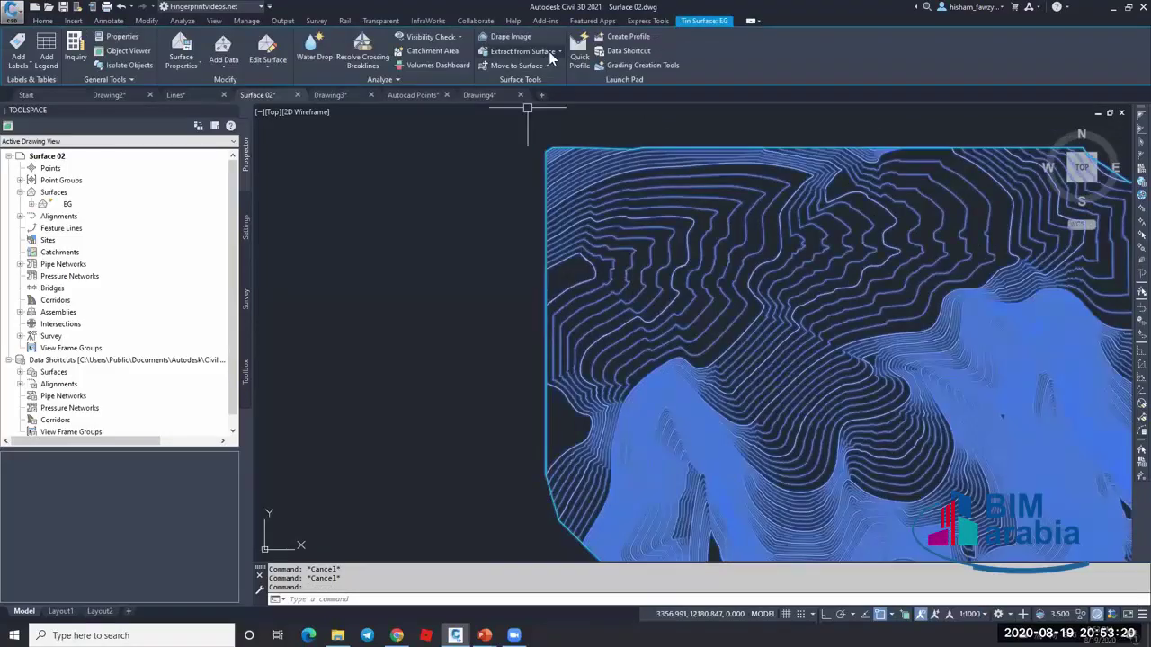
click(548, 52)
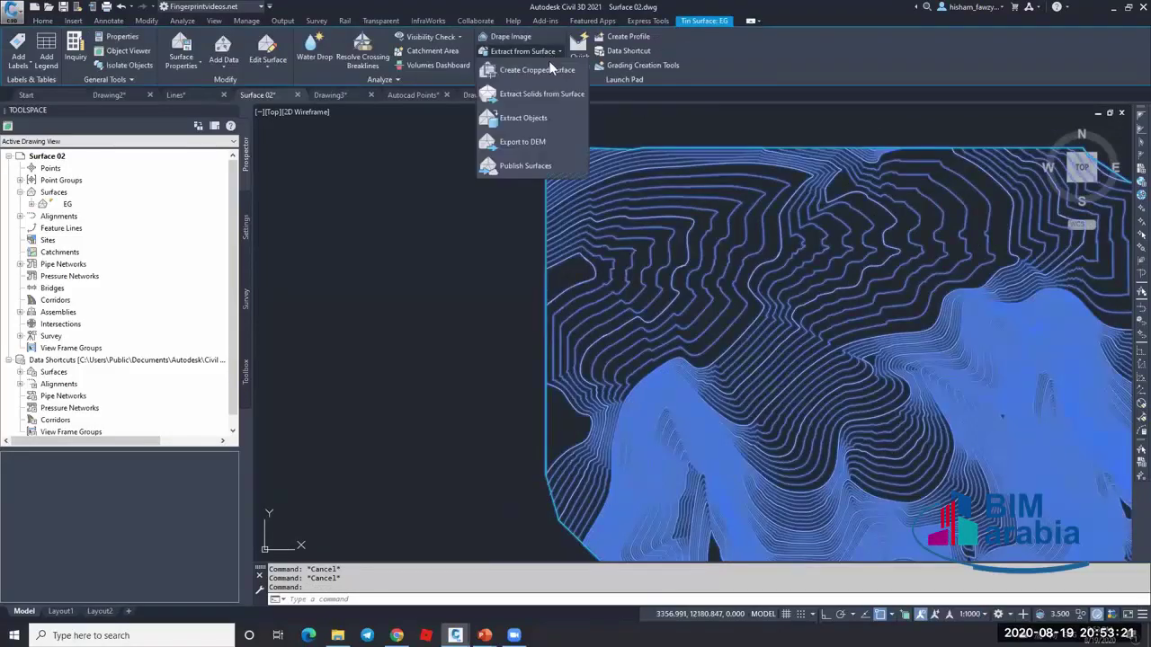
click(538, 118)
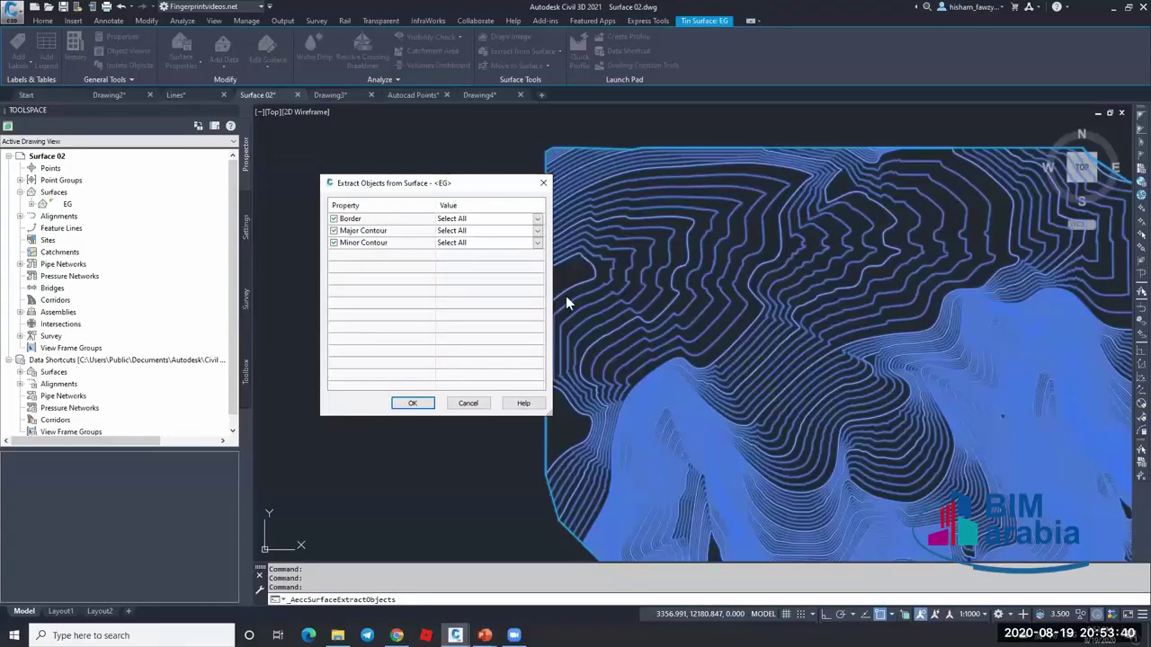
click(444, 244)
click(454, 267)
click(467, 402)
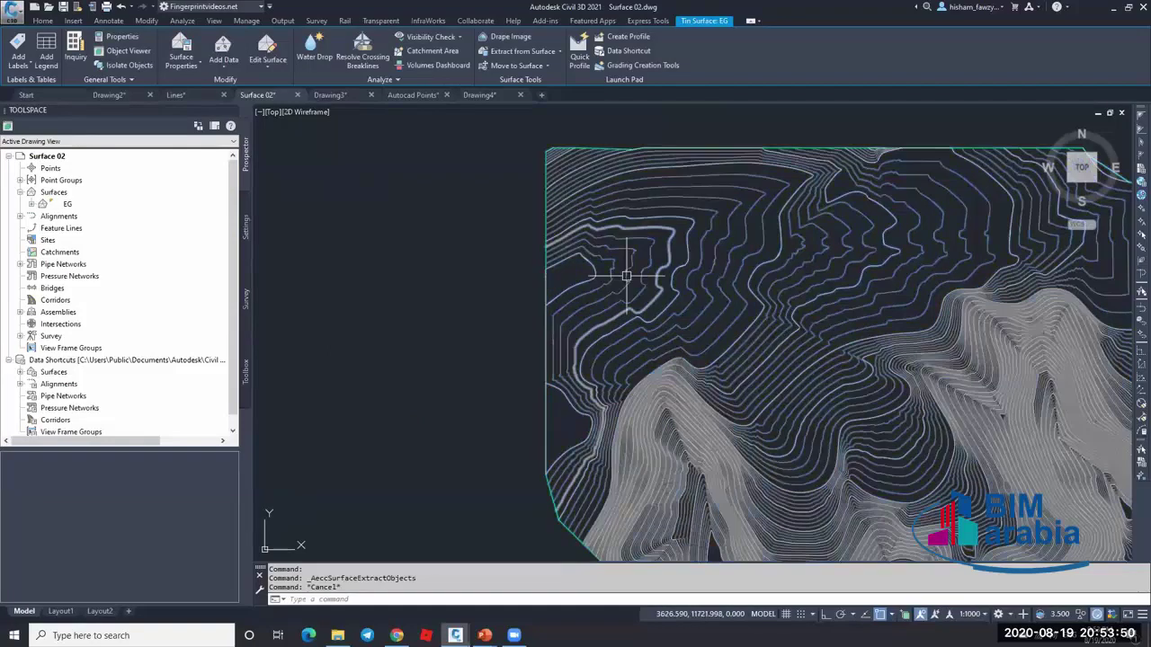
- Inspect a long and a short major contour polyline in the Properties palette
scroll(626, 276, up, 5)
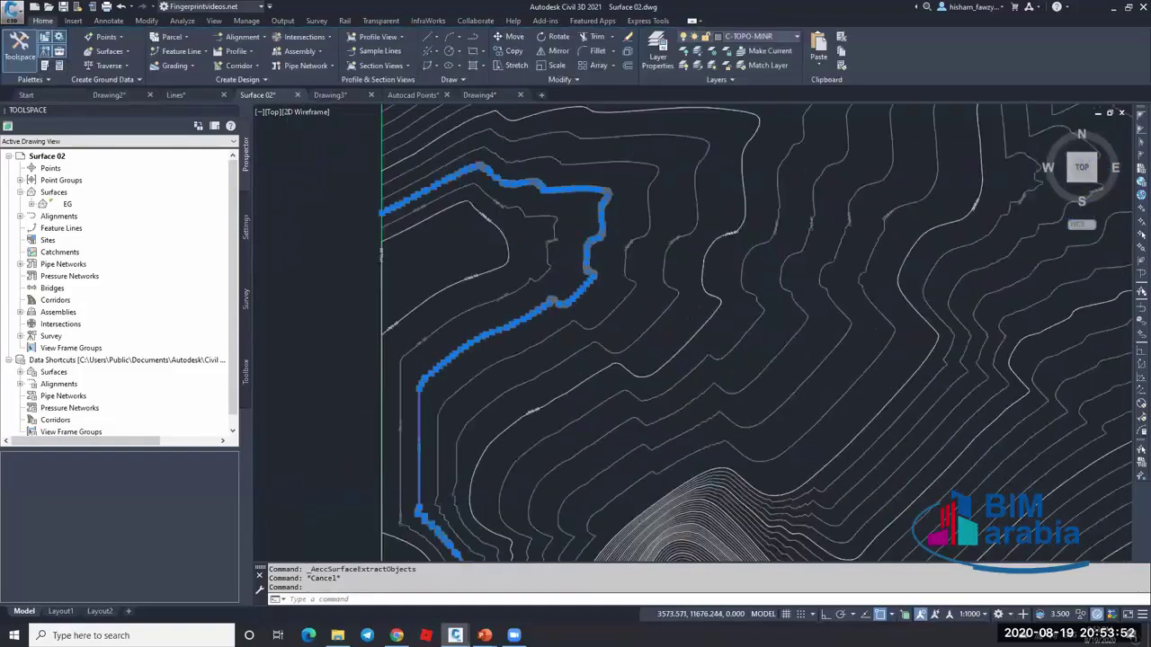
scroll(583, 255, down, 2)
key(ctrl+1)
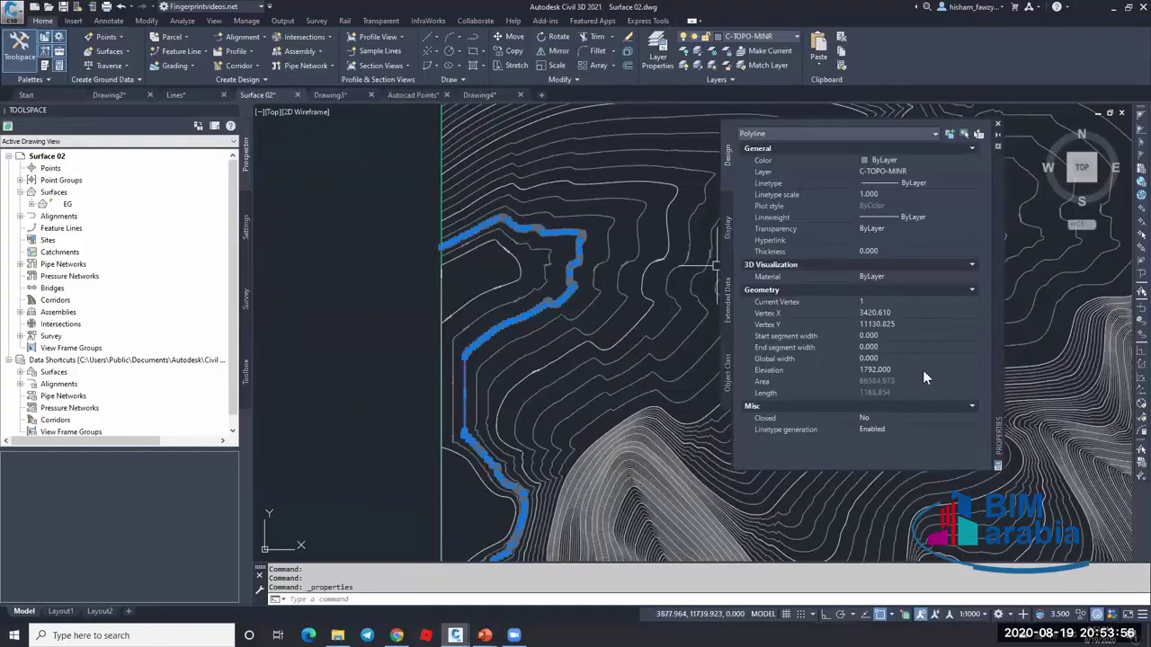
key(Escape)
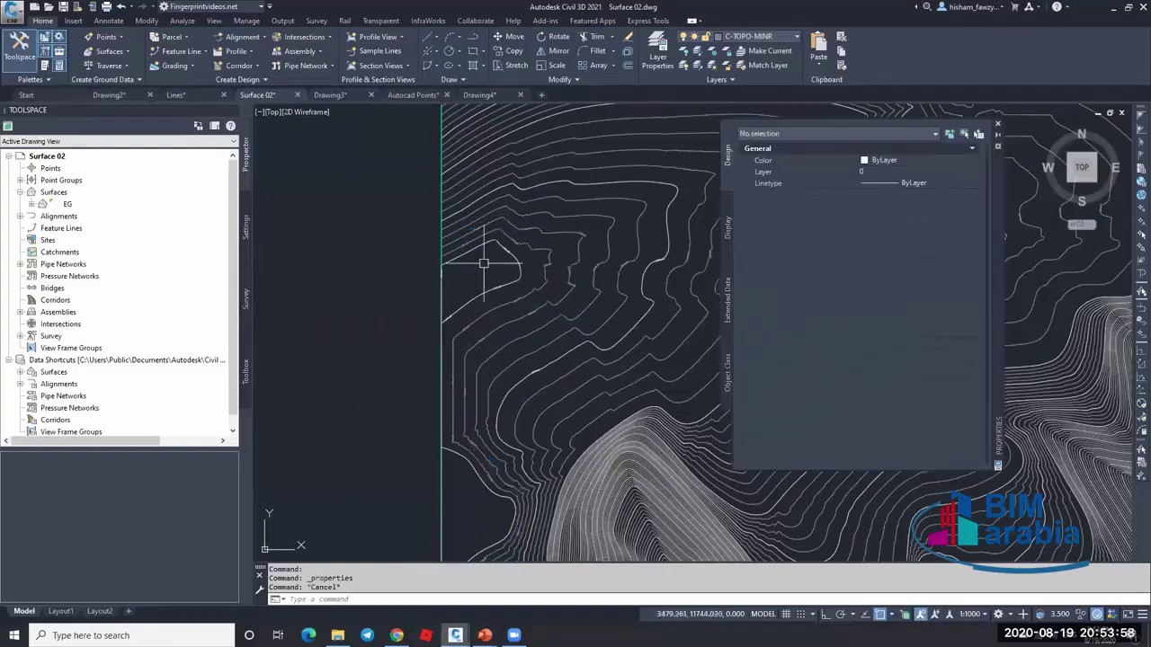
click(517, 263)
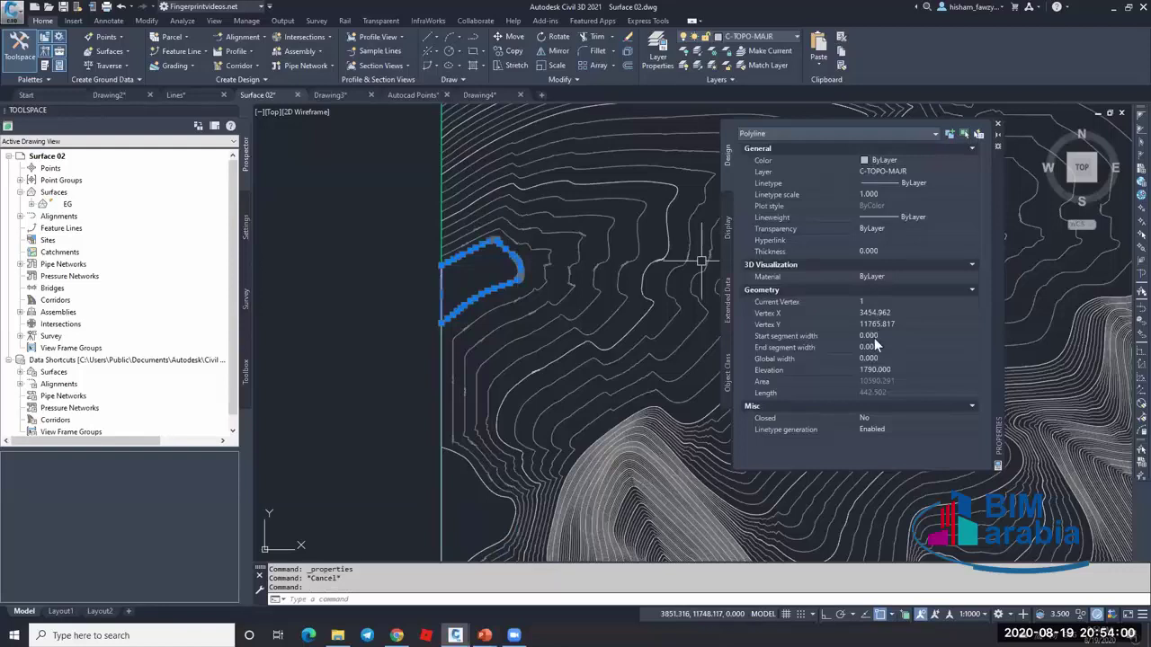
key(Escape)
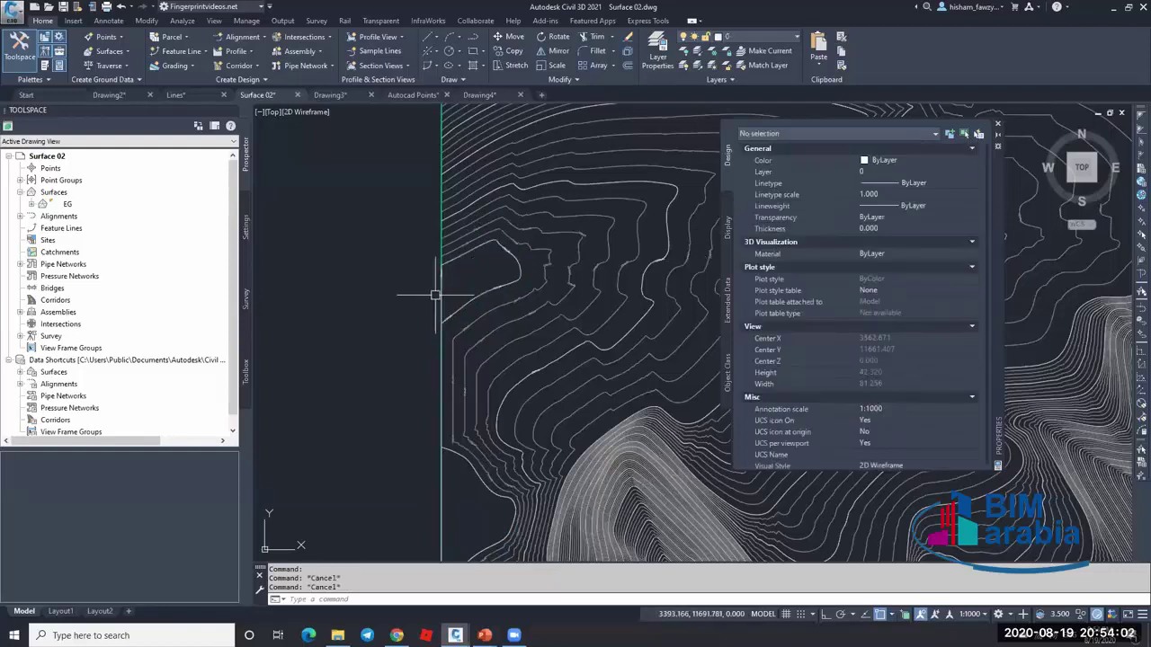
- Select the boundary 3D polyline to check it, then deselect it
scroll(436, 270, up, 6)
click(438, 241)
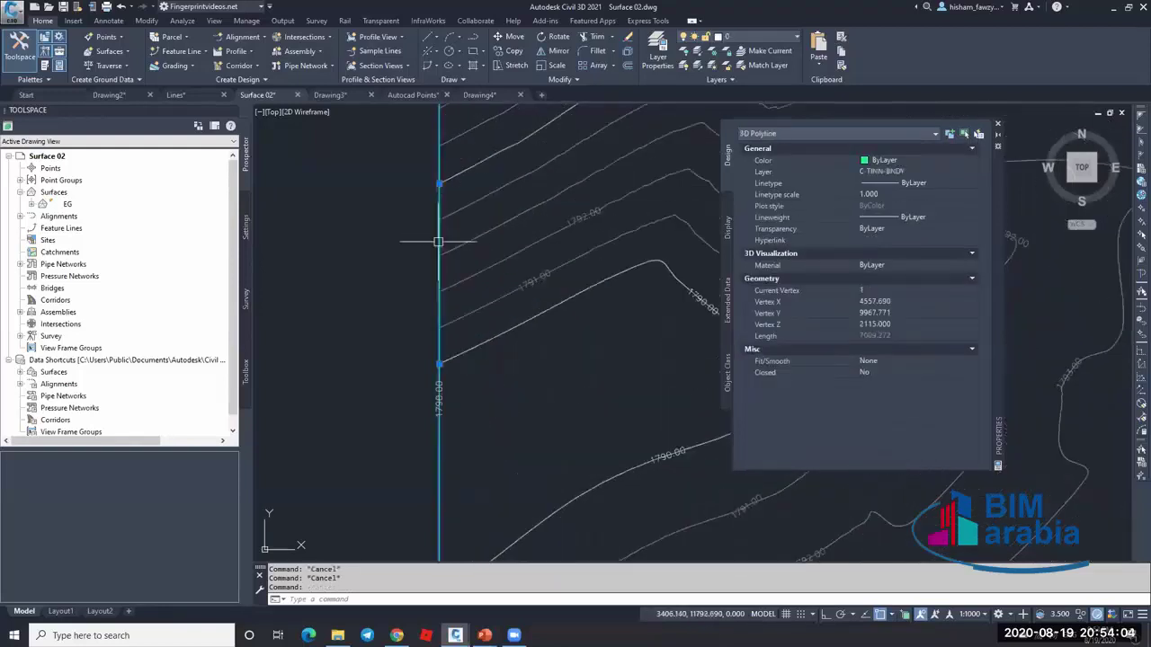
scroll(477, 242, down, 5)
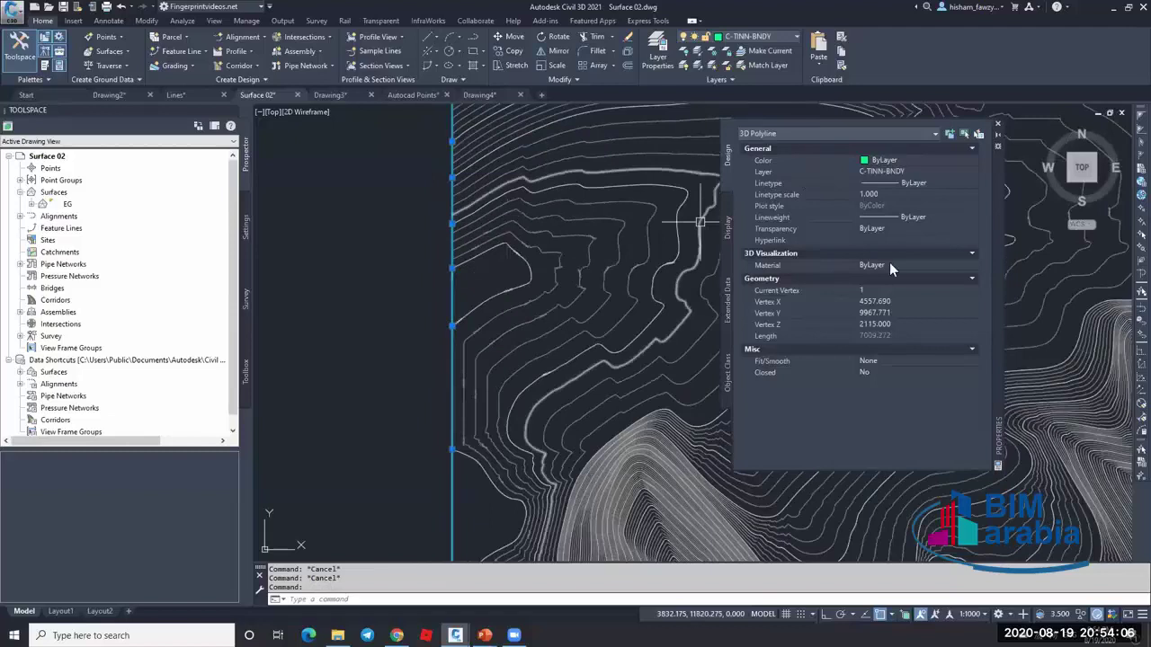
scroll(390, 313, down, 5)
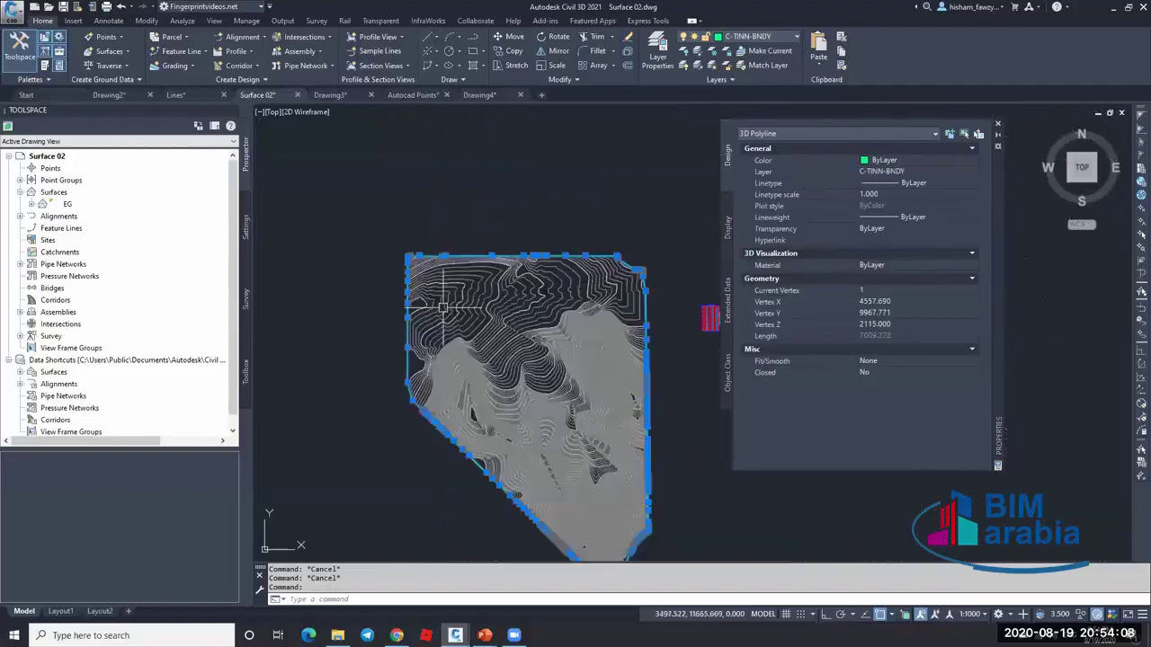
scroll(562, 332, up, 2)
key(Escape)
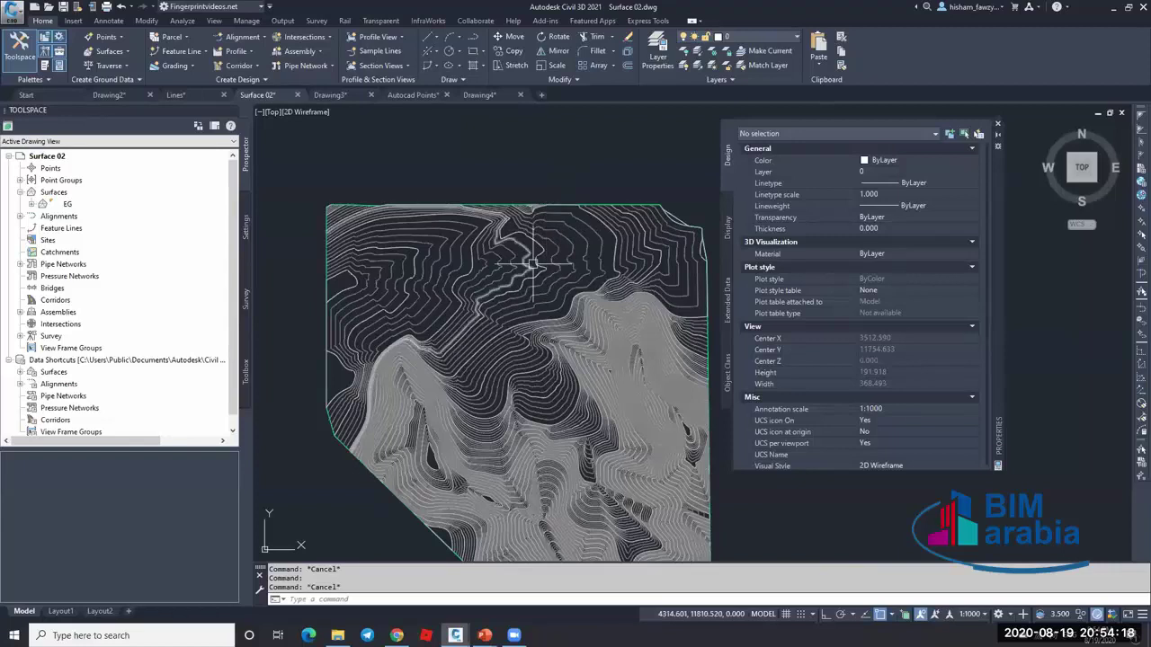
- Send a minor contour polyline to the back with DRAWORDER (DR) > Back
scroll(534, 250, up, 3)
click(561, 232)
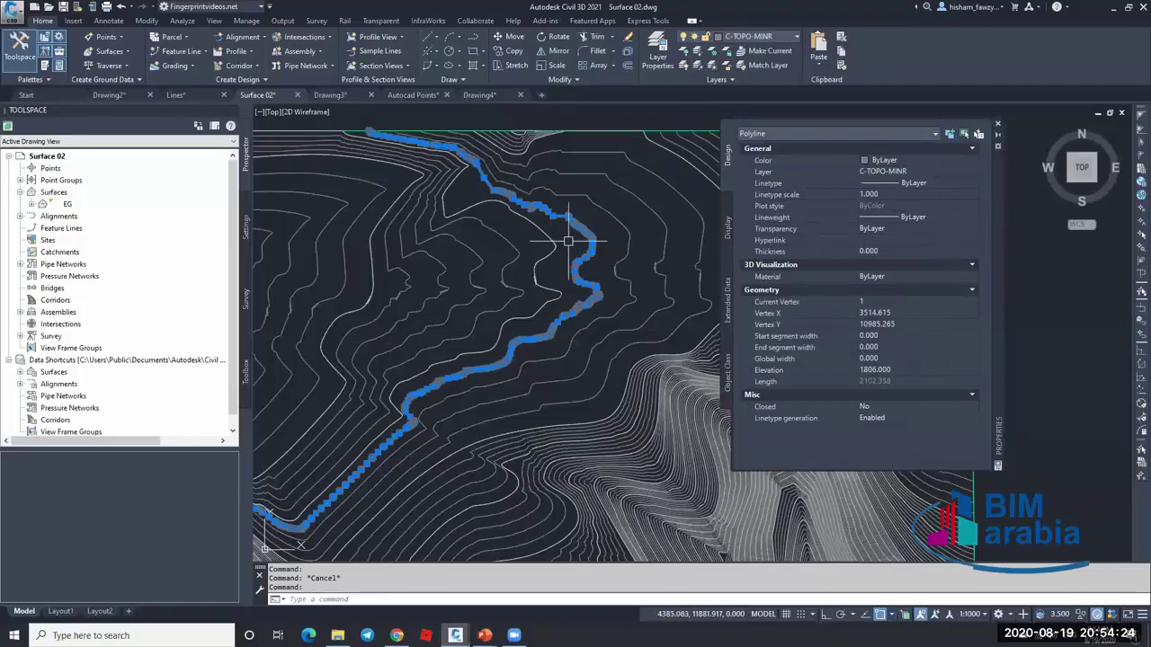
key(Return)
key(Escape)
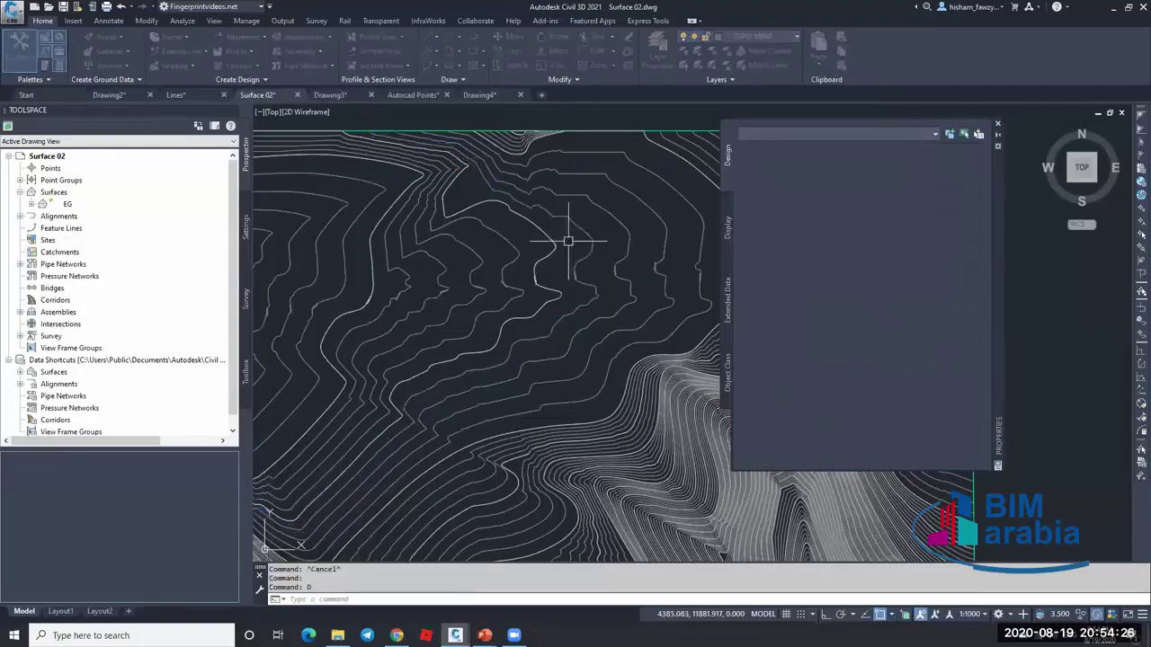
click(570, 238)
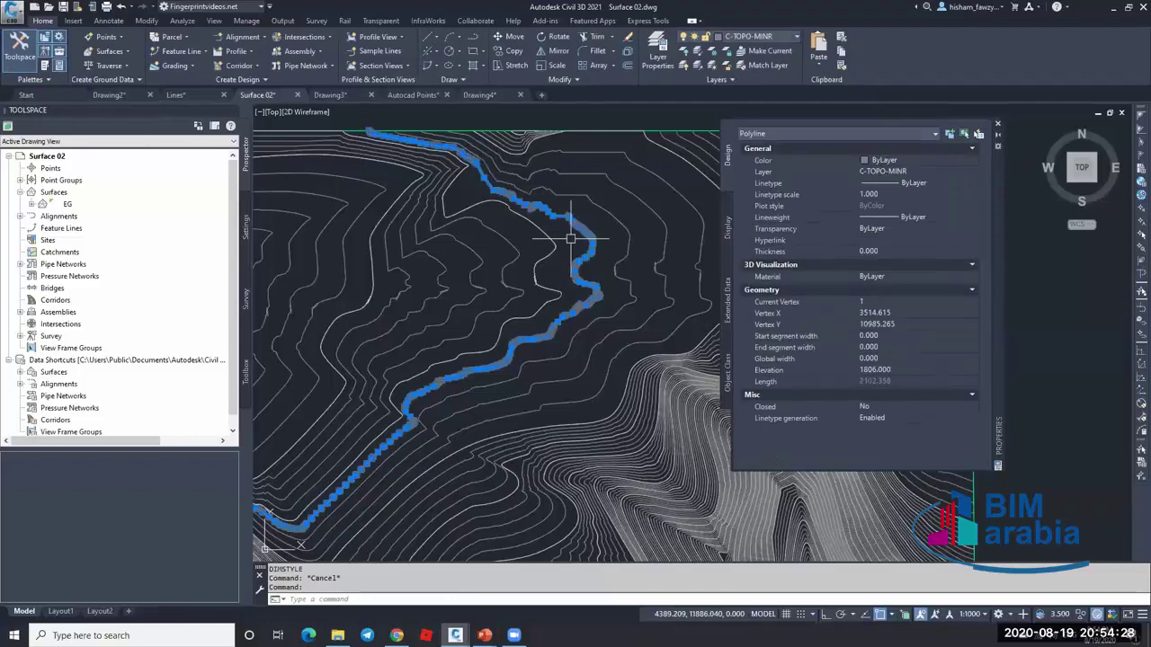
text(s)
key(BackSpace)
text(dr)
key(Return)
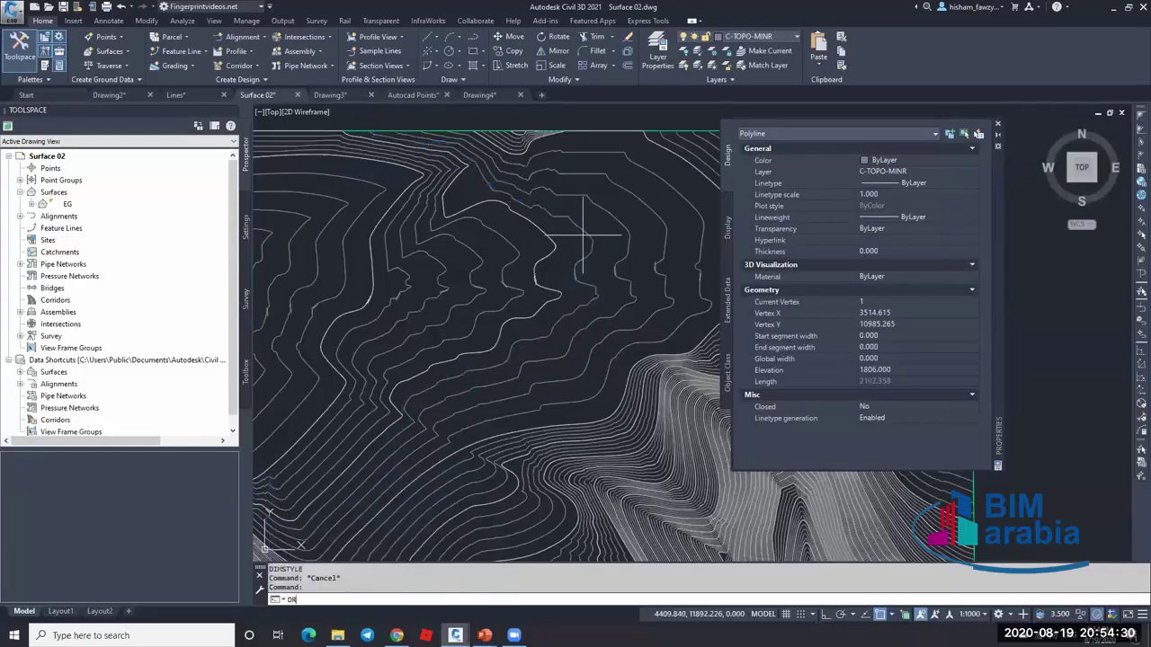
key(Return)
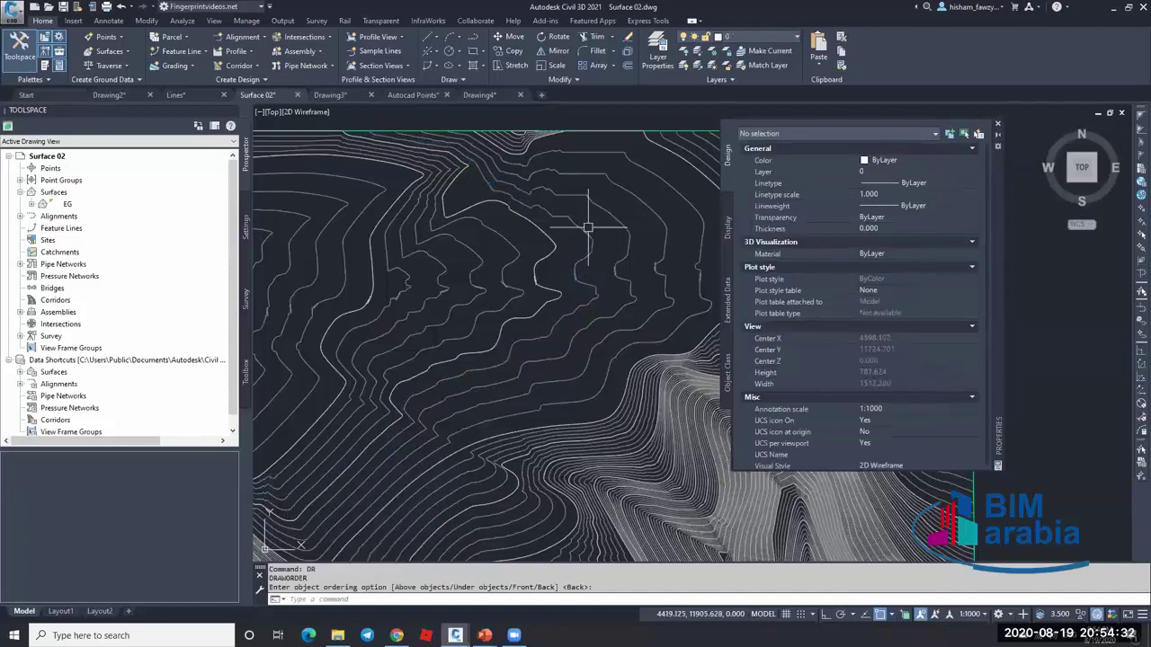
- Select the EG TIN surface to check it, then clear the selection
click(606, 244)
scroll(599, 244, down, 3)
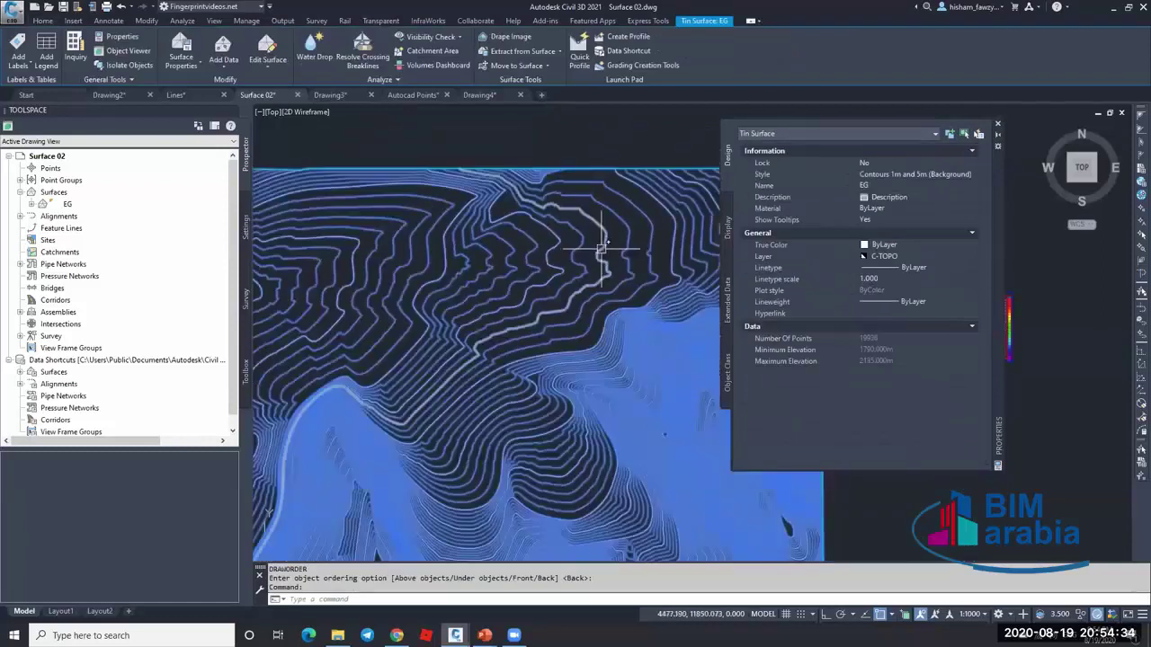
scroll(546, 252, down, 5)
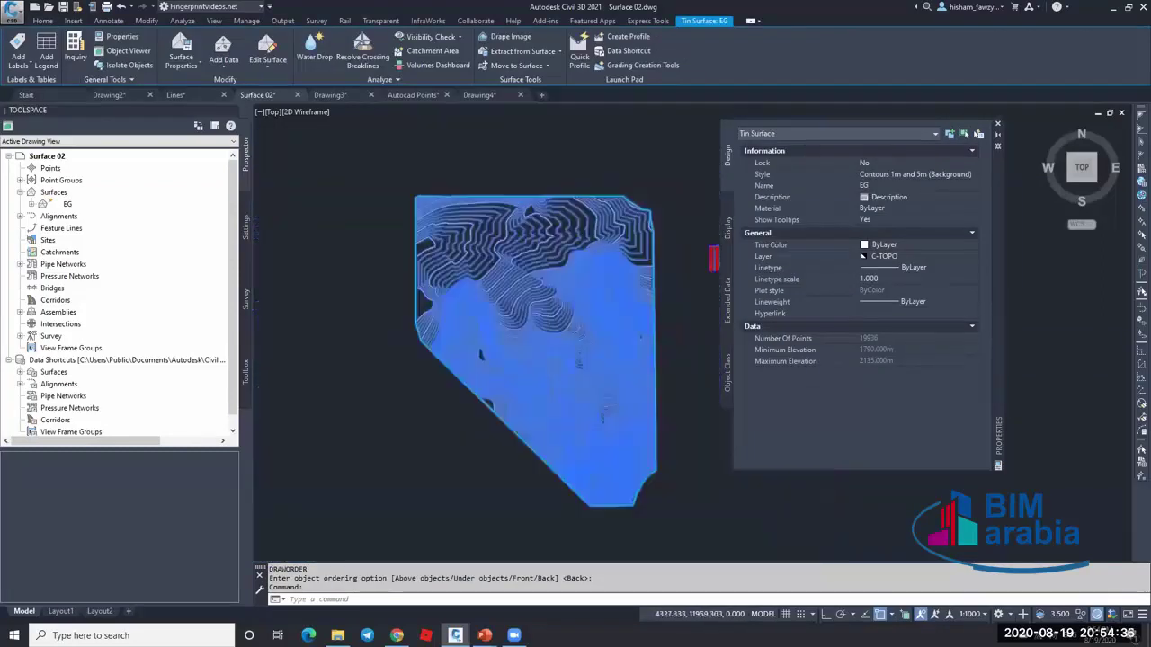
key(Escape)
scroll(540, 225, up, 7)
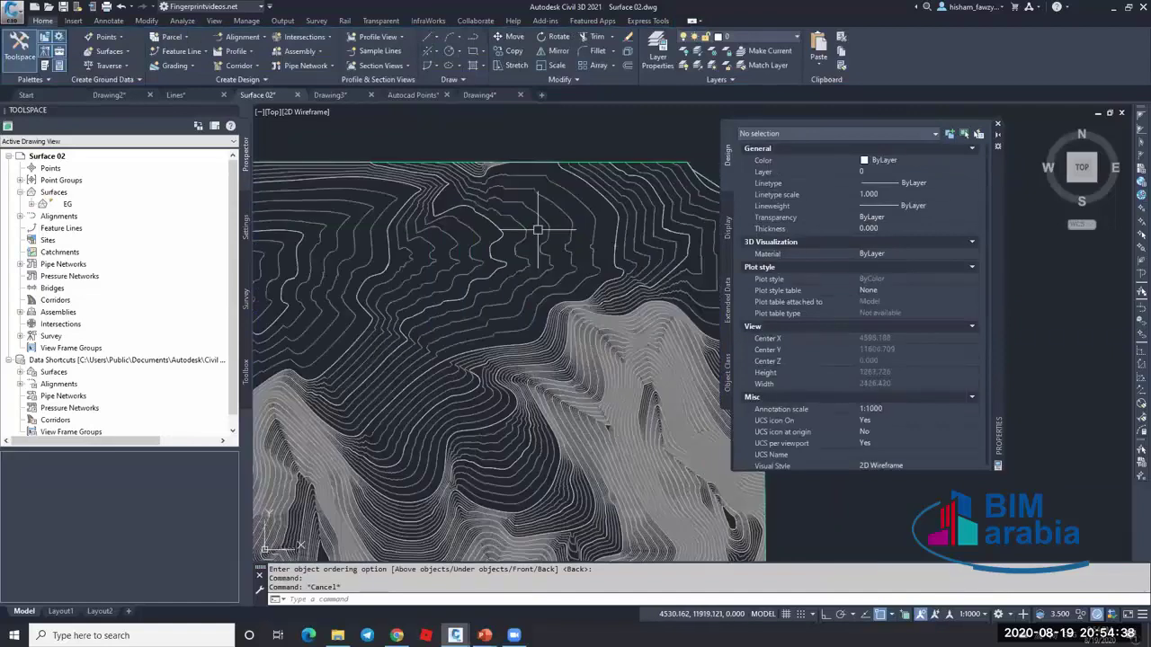
click(497, 233)
key(Escape)
- Pick one contour and use Select Similar to select all 510 contour polylines
click(483, 229)
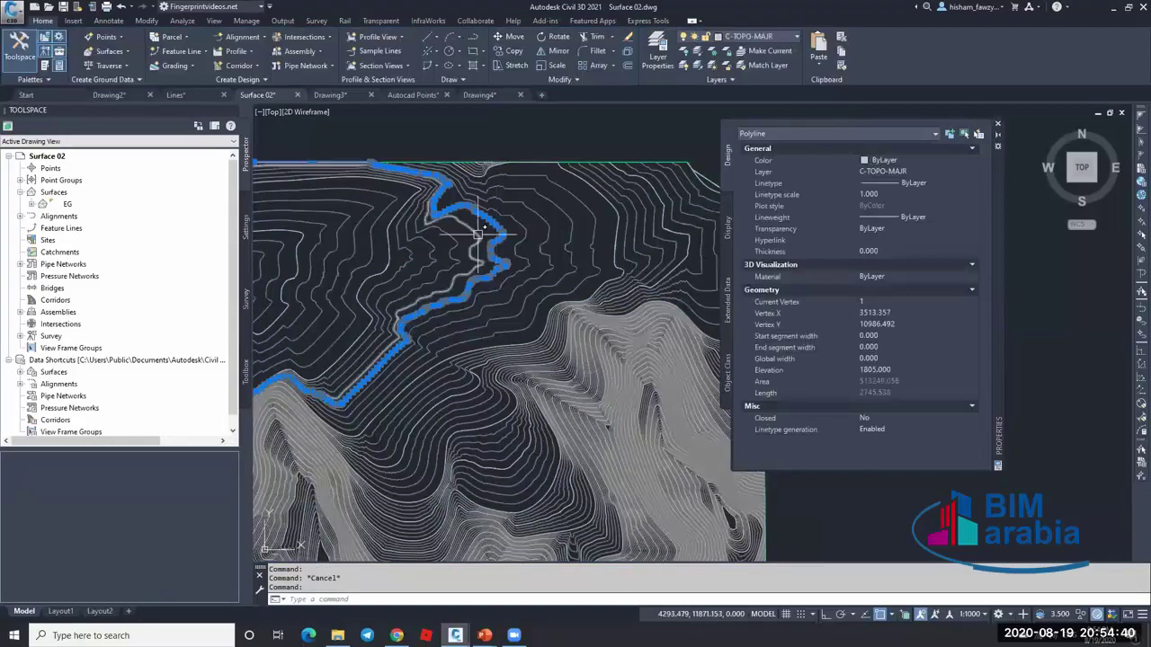
right_click(486, 230)
click(527, 341)
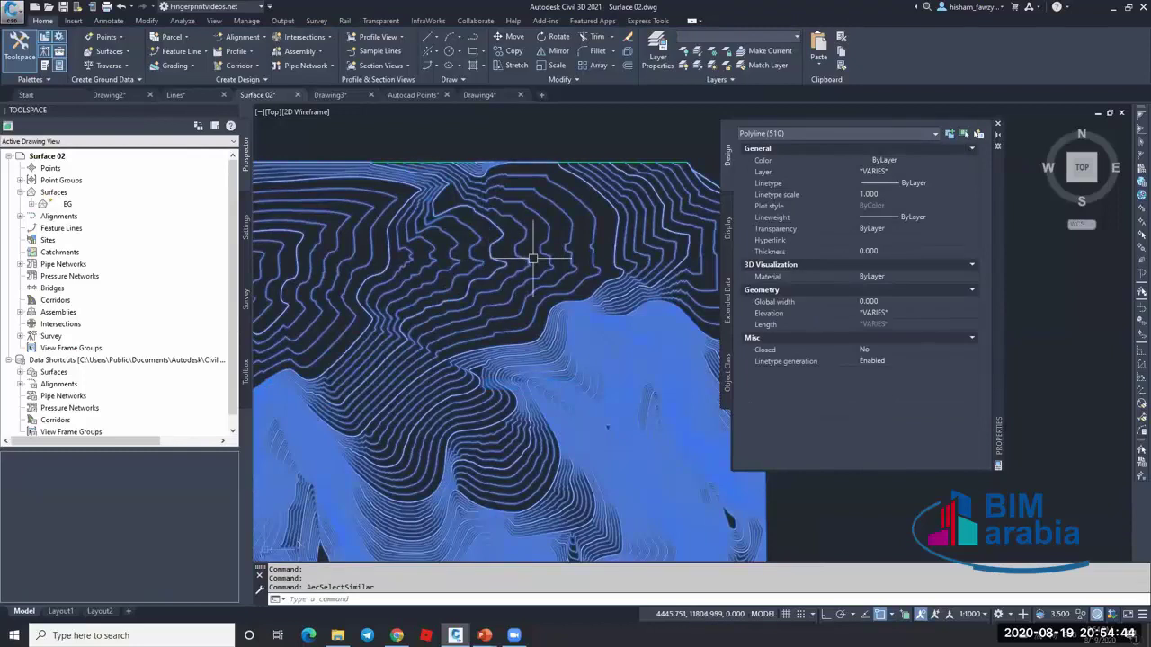
- Copy the 510 contours and paste them into Drawing3 at original coordinates
key(Escape)
key(ctrl+Tab)
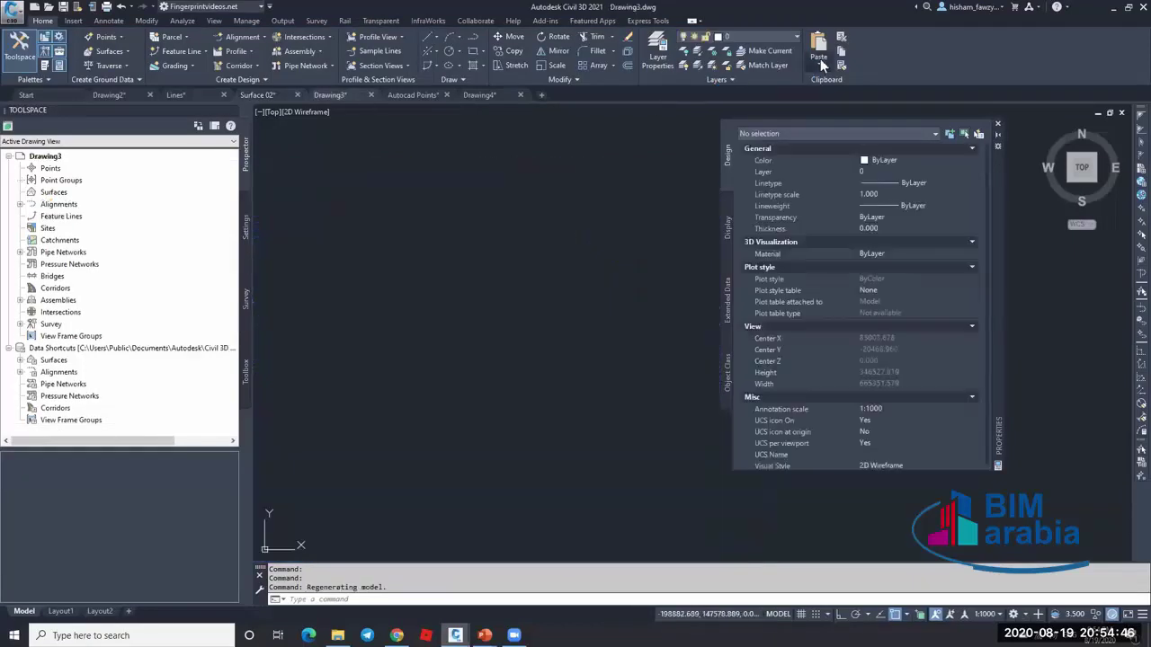
click(819, 58)
click(860, 157)
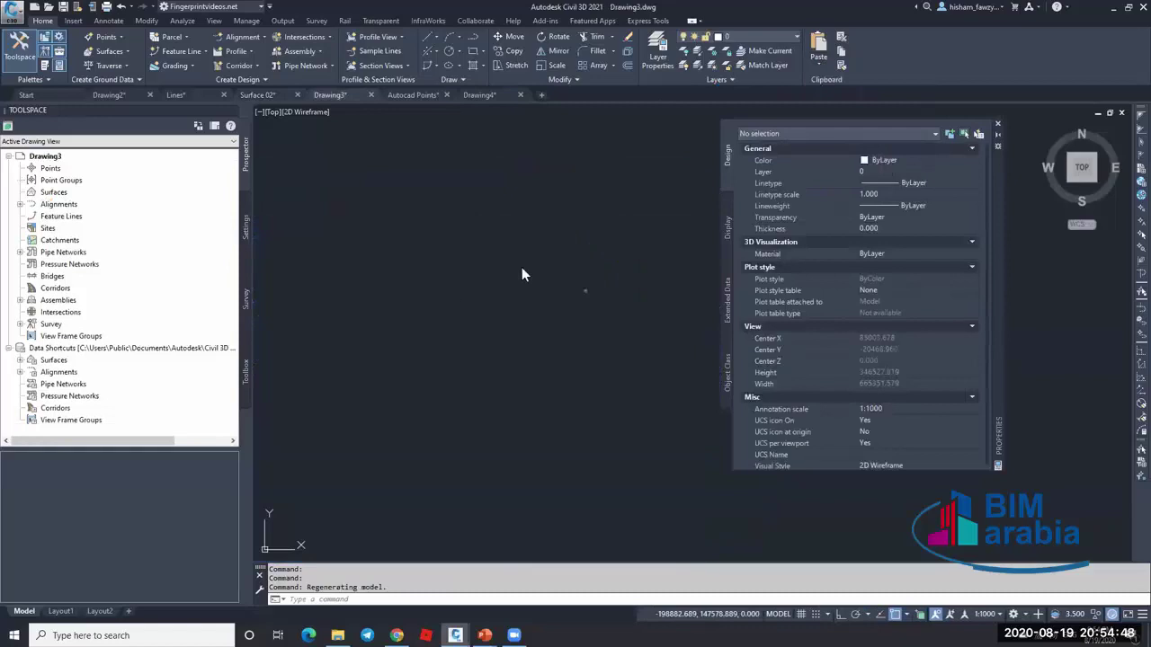
middle_click(575, 300)
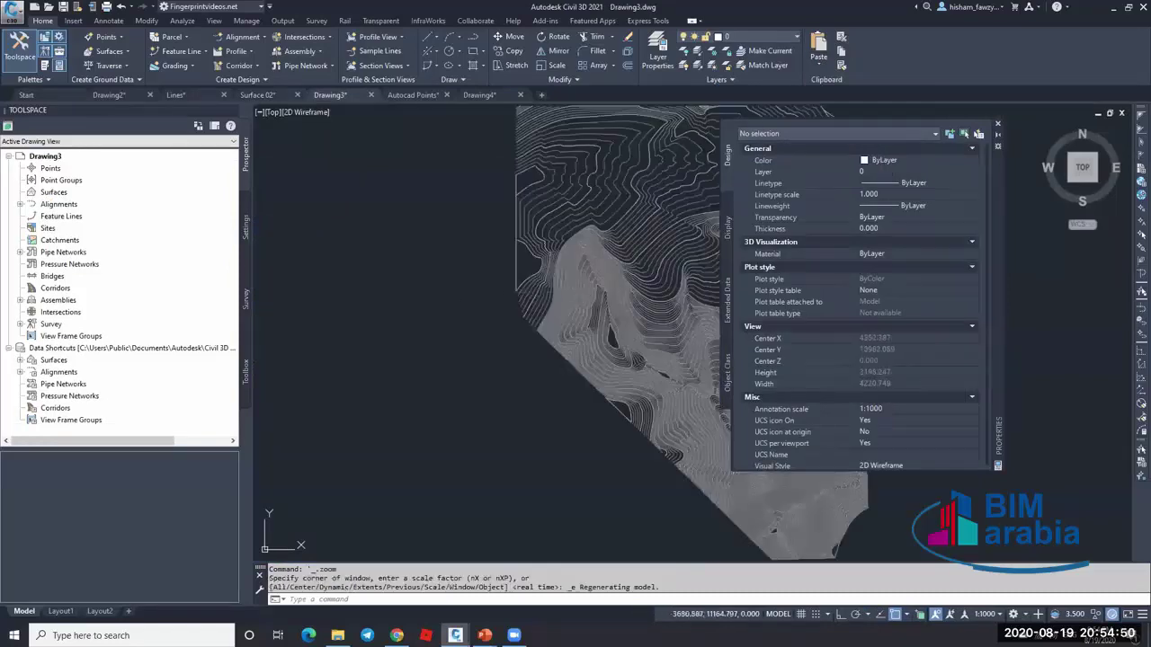
- Select a few of the pasted contour lines to inspect them, then clear the selection
click(542, 292)
scroll(594, 258, up, 2)
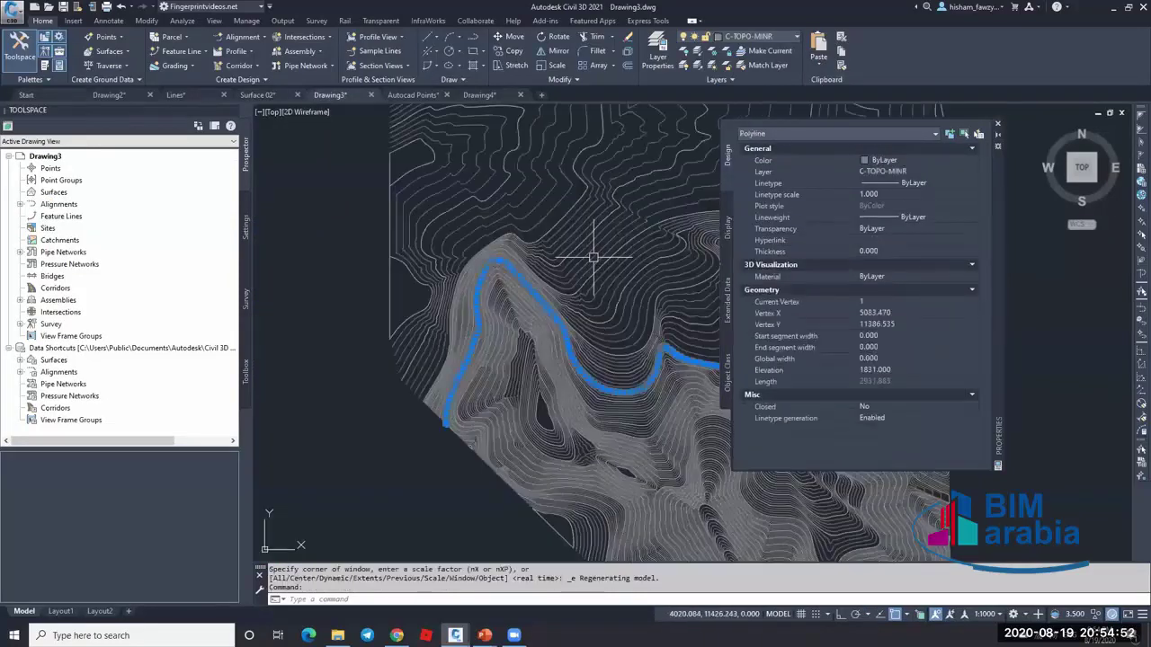
scroll(594, 258, up, 3)
key(Escape)
click(586, 275)
click(585, 284)
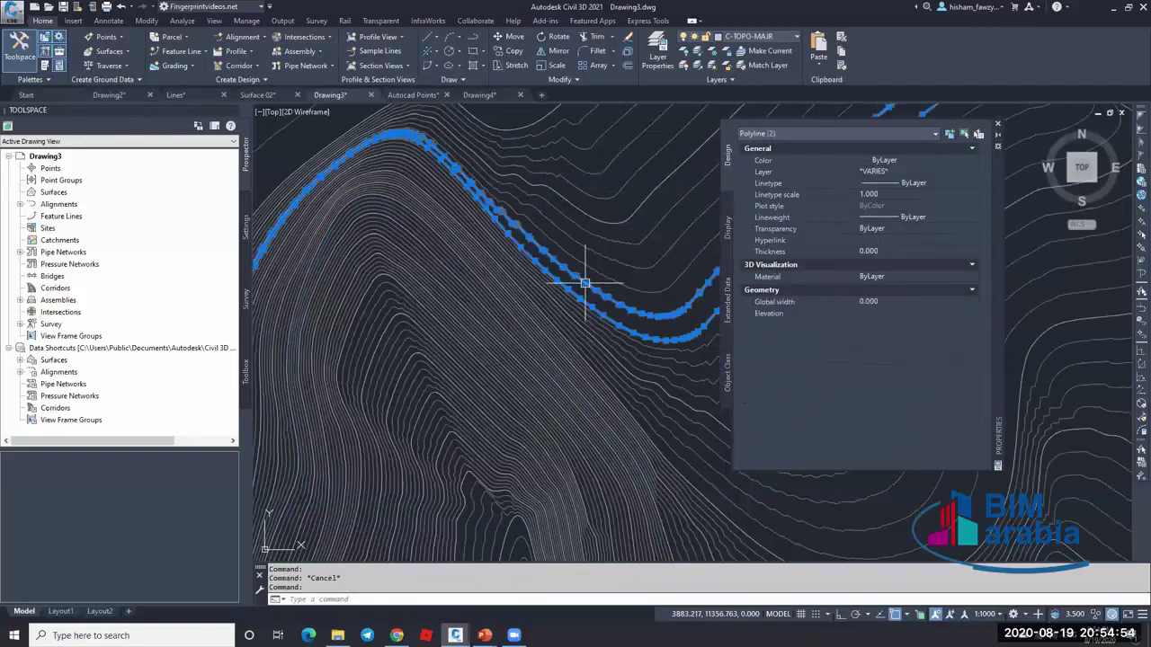
scroll(495, 296, down, 3)
key(Escape)
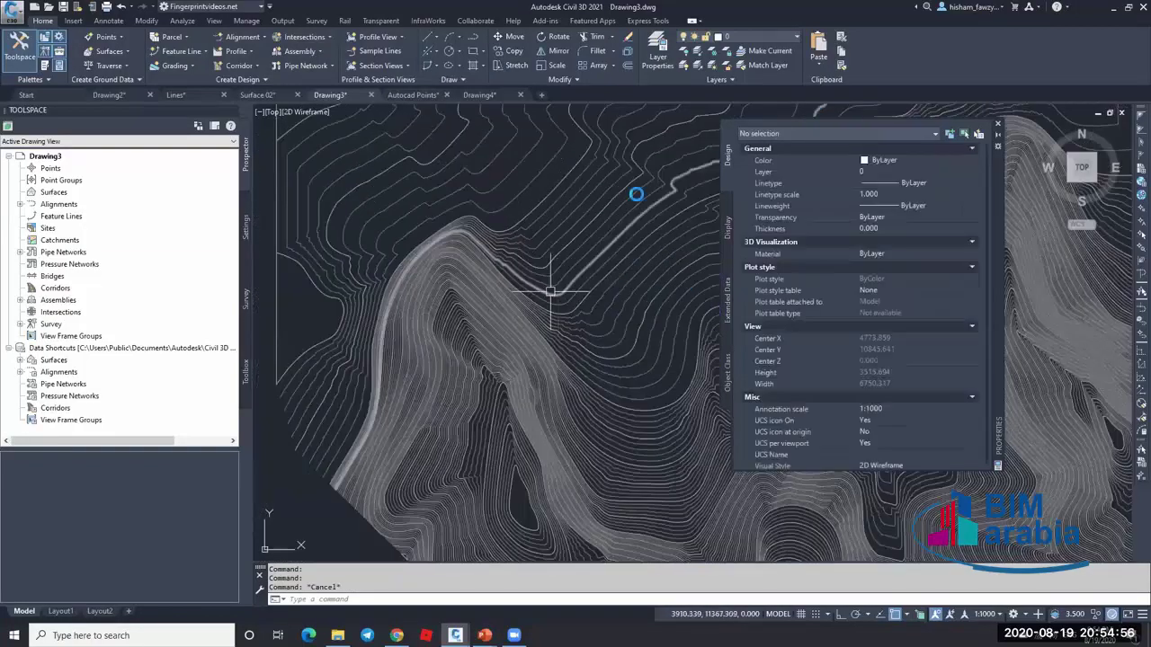
scroll(635, 194, up, 8)
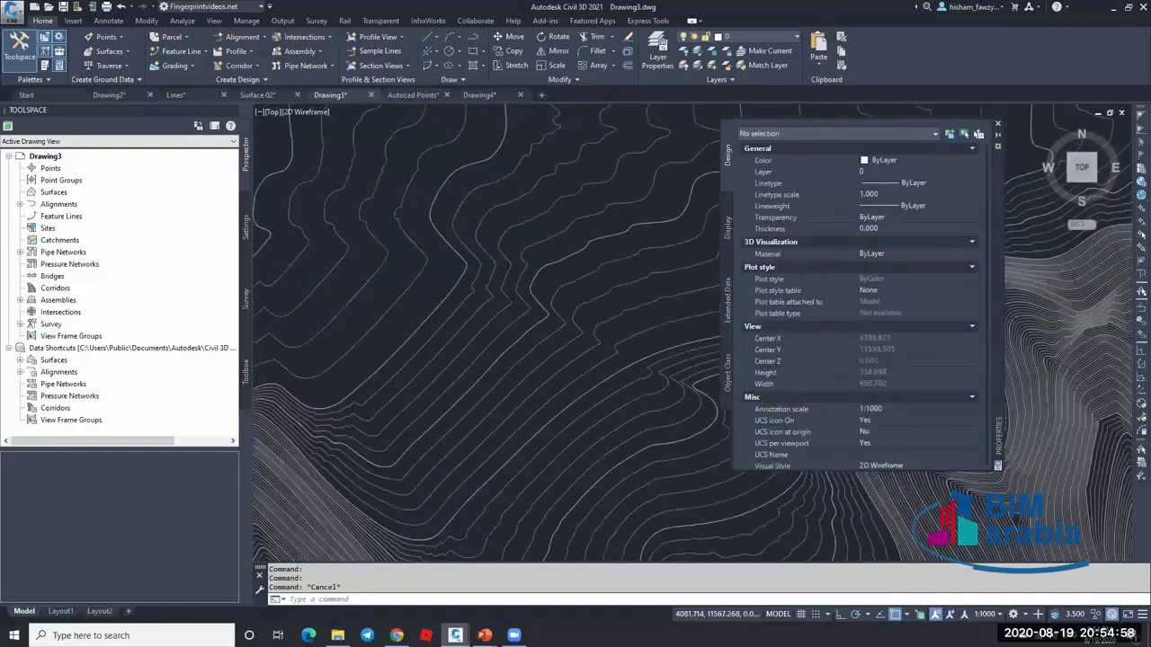
scroll(357, 265, down, 5)
scroll(372, 264, up, 4)
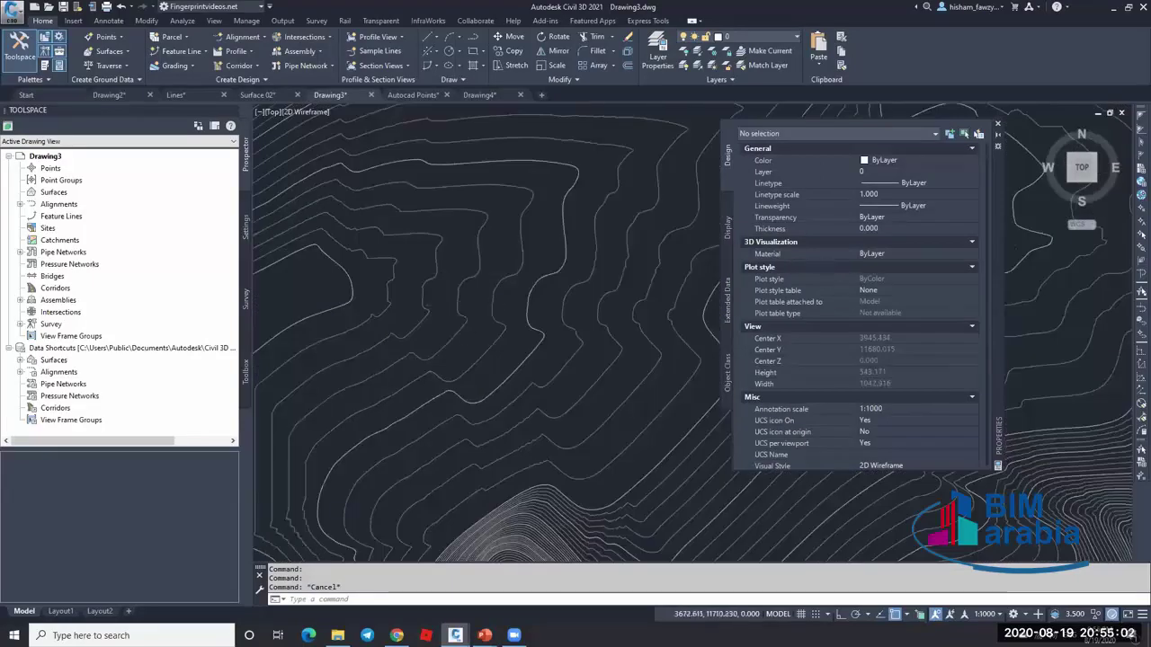
scroll(459, 308, down, 2)
key(Escape)
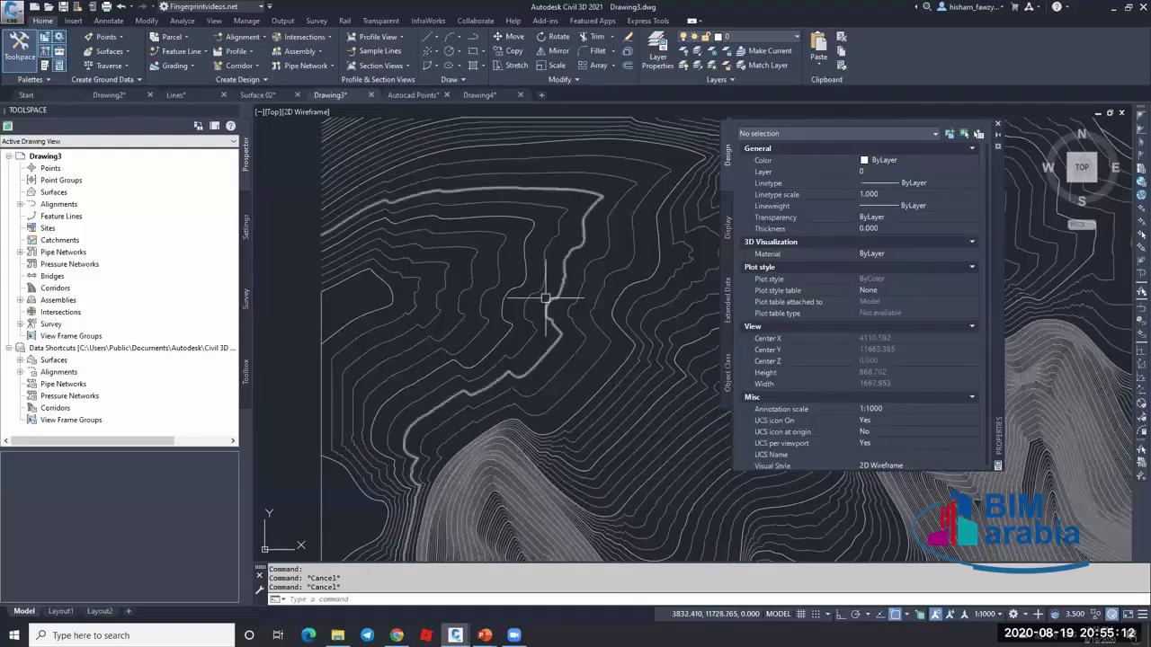
- Close the Properties palette, recenter the surface, and bring up the Surface 02 drawing
mouse_move(544, 298)
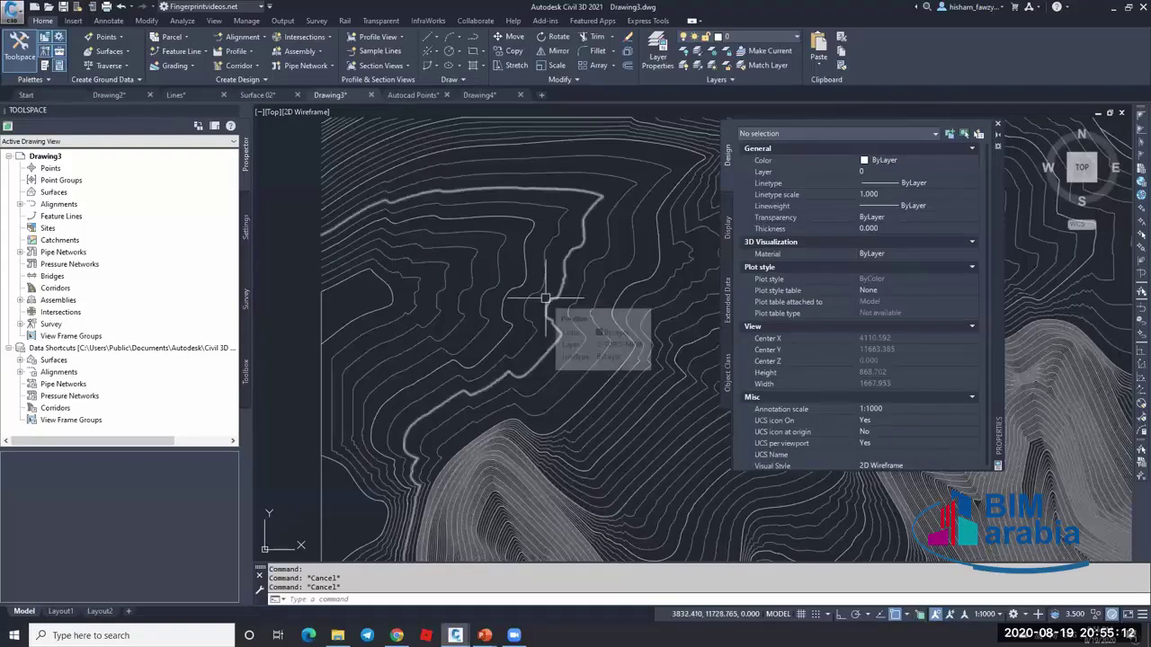
click(997, 123)
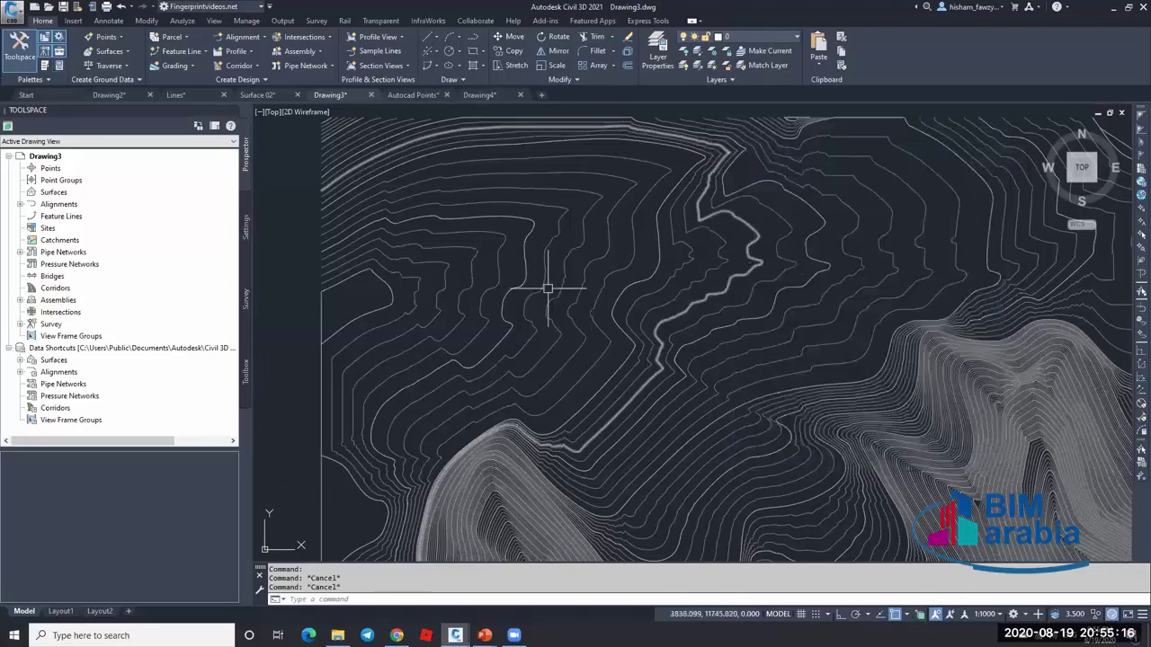
scroll(548, 290, down, 4)
scroll(566, 292, up, 2)
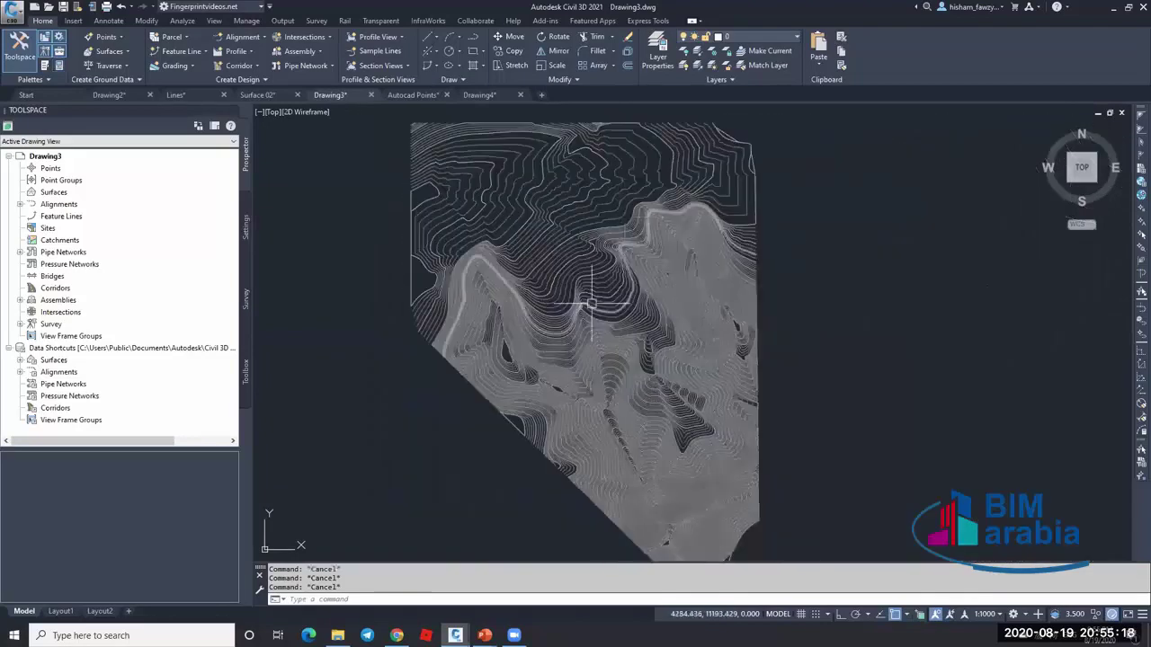
middle_drag(639, 204, 664, 228)
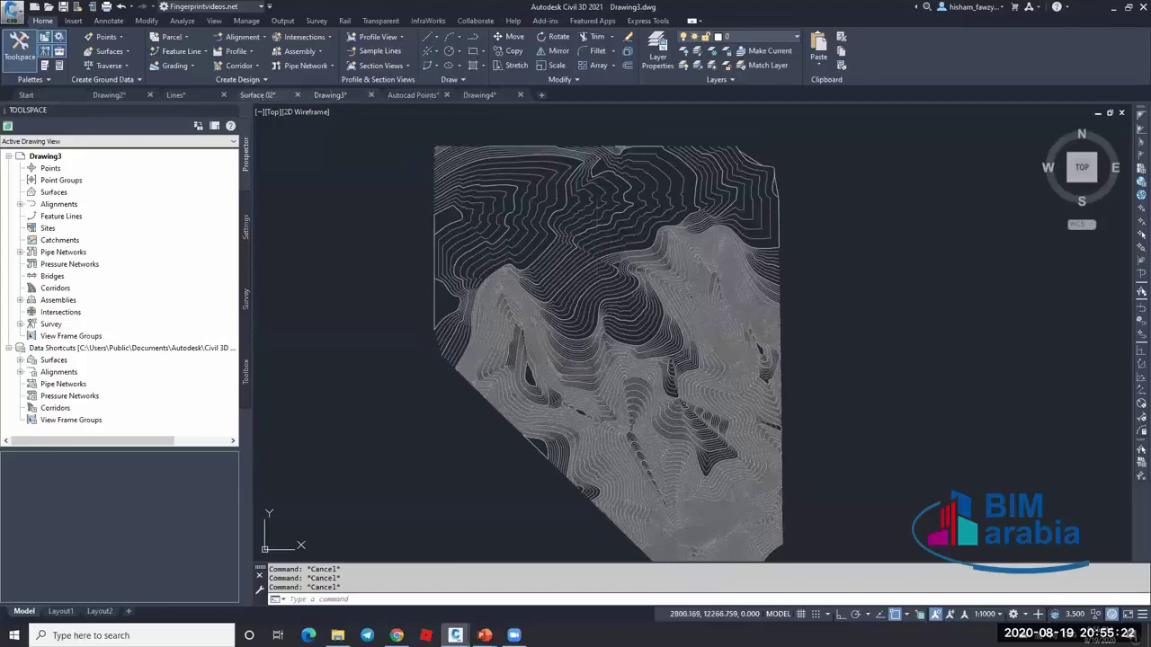
click(257, 94)
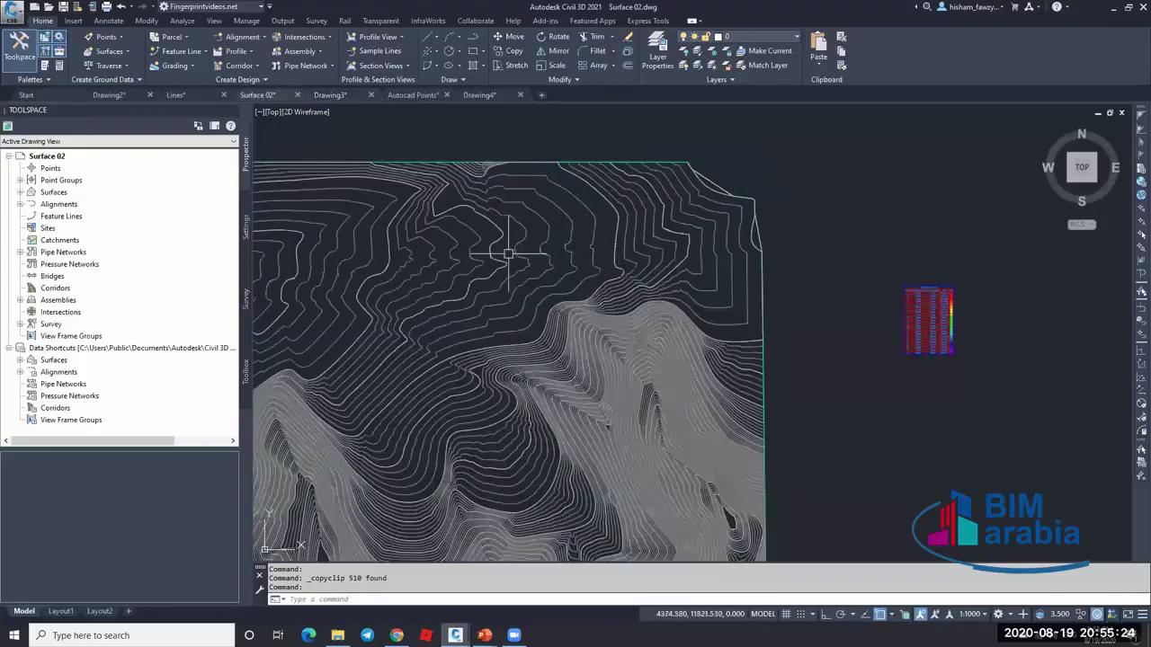
- Edit surface EG's style so Triangles are displayed and Points are turned off
mouse_move(508, 254)
mouse_down()
mouse_move(576, 245)
mouse_move(527, 257)
mouse_up()
right_click(565, 286)
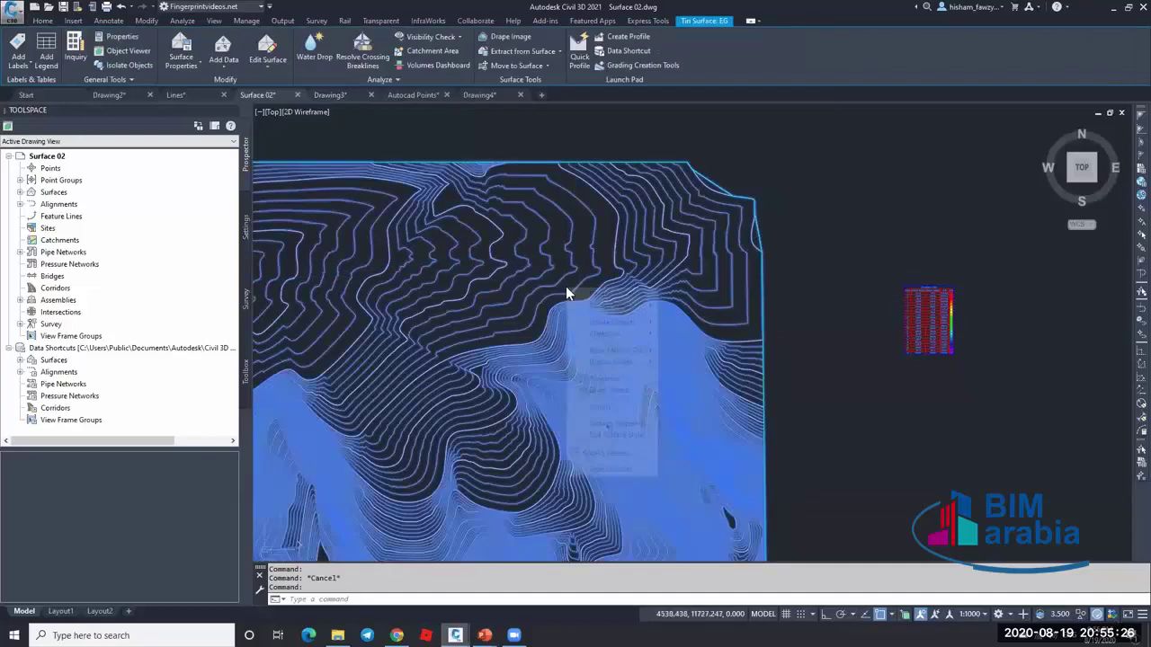
click(637, 435)
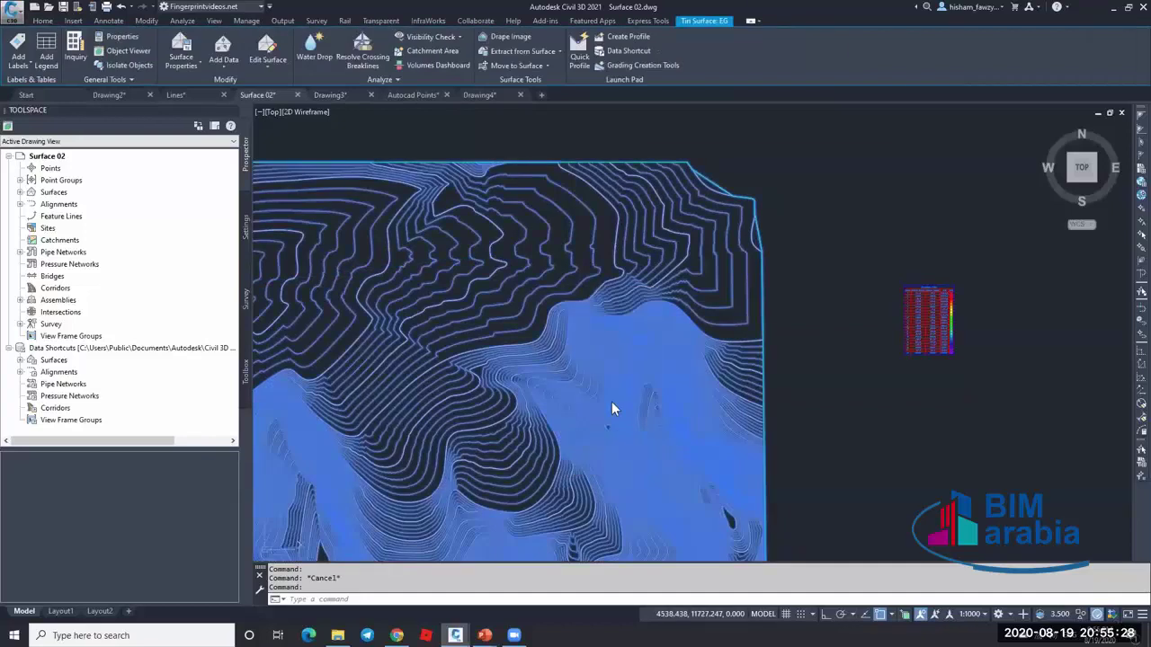
click(610, 245)
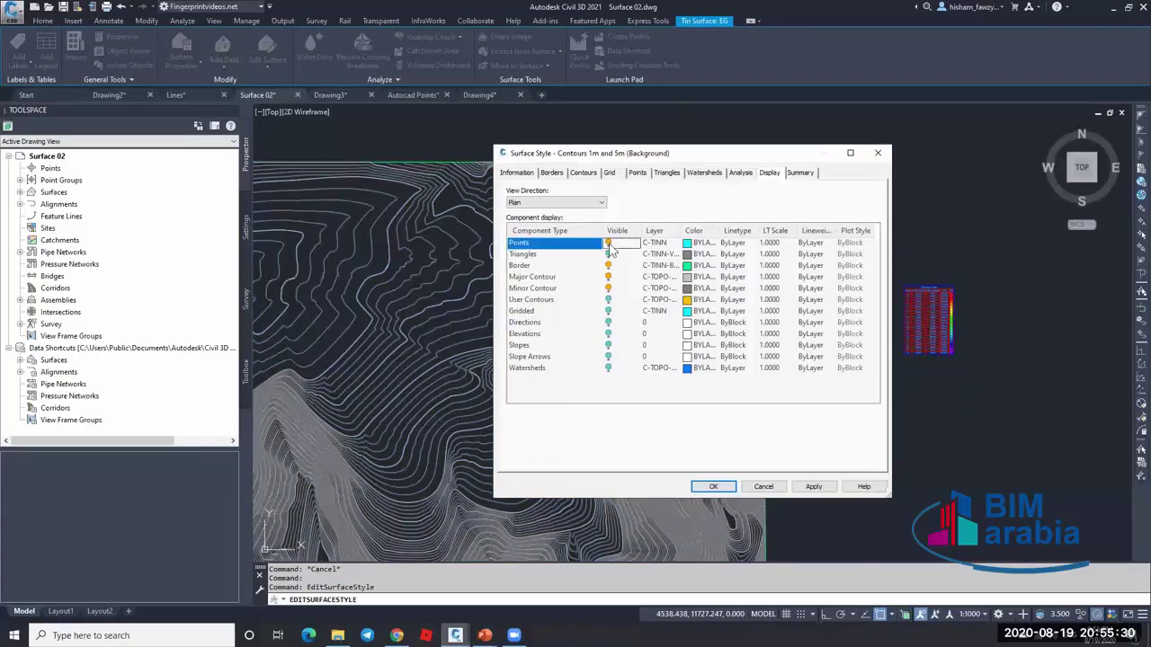
click(608, 255)
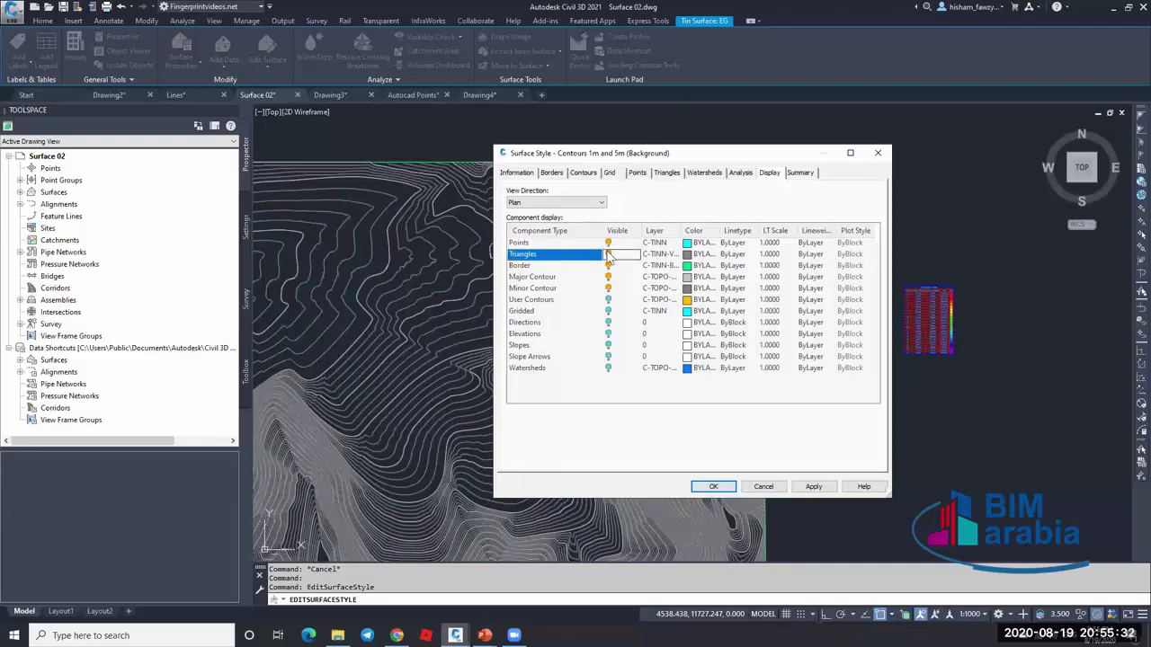
click(607, 244)
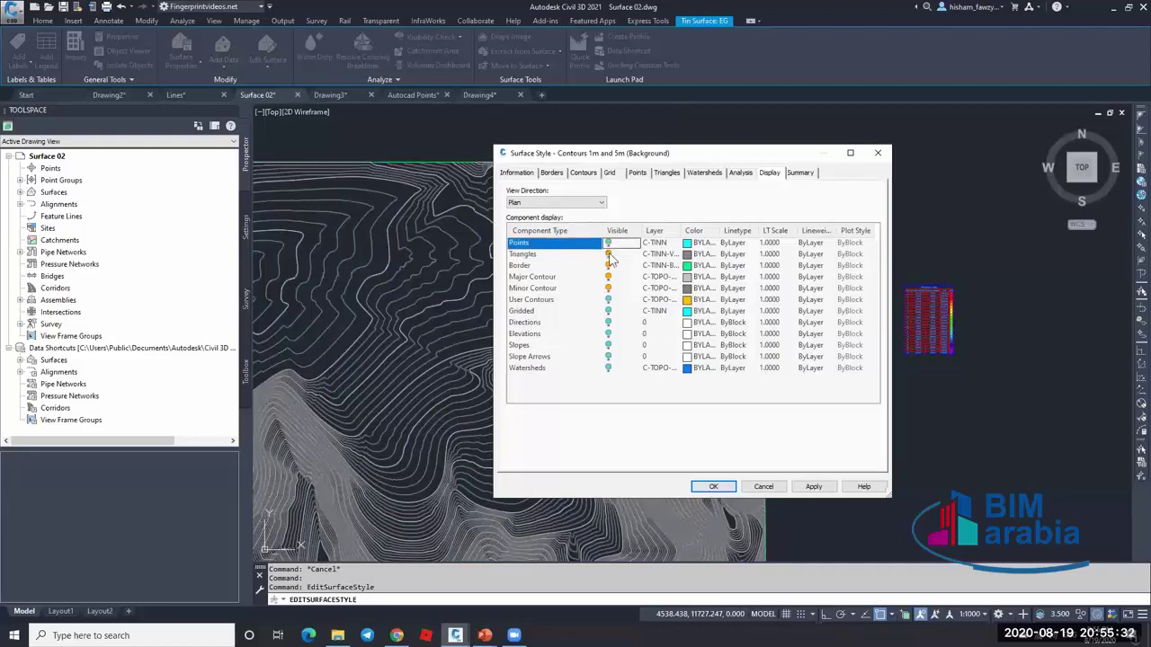
click(713, 486)
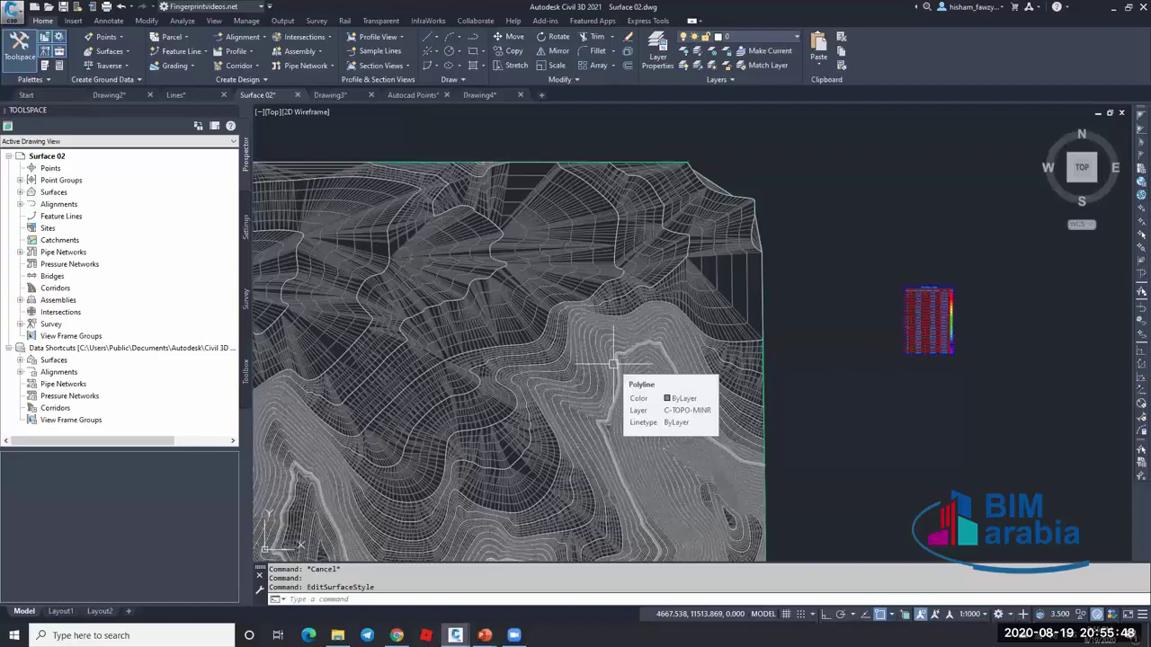
click(702, 299)
scroll(702, 299, up, 3)
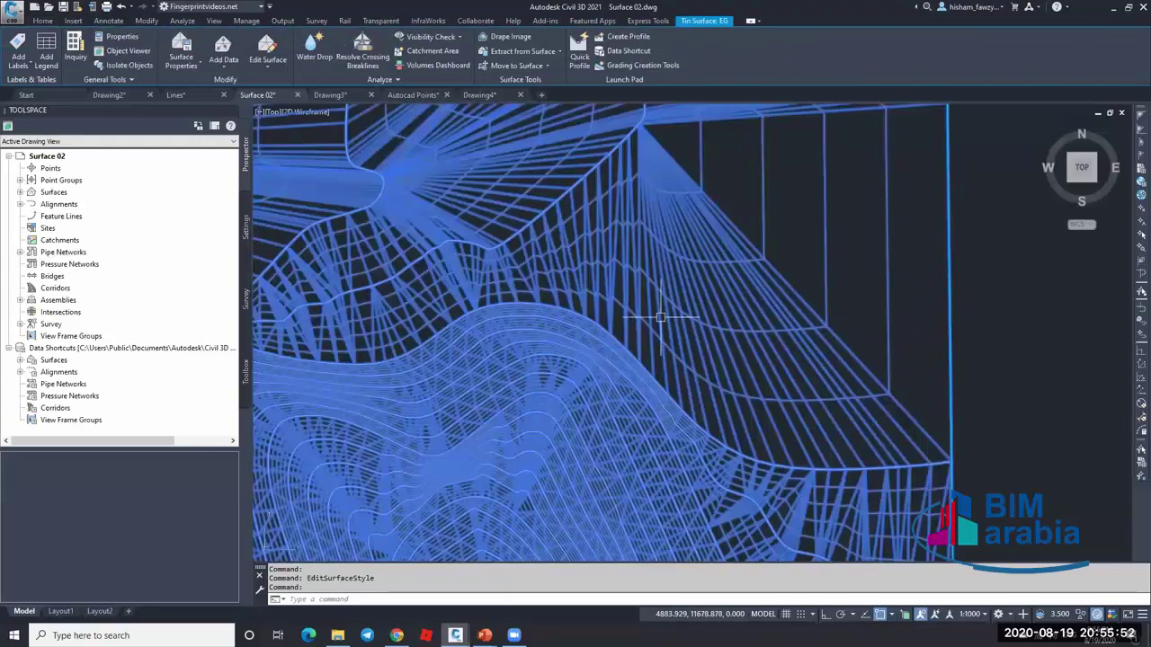
scroll(693, 315, down, 2)
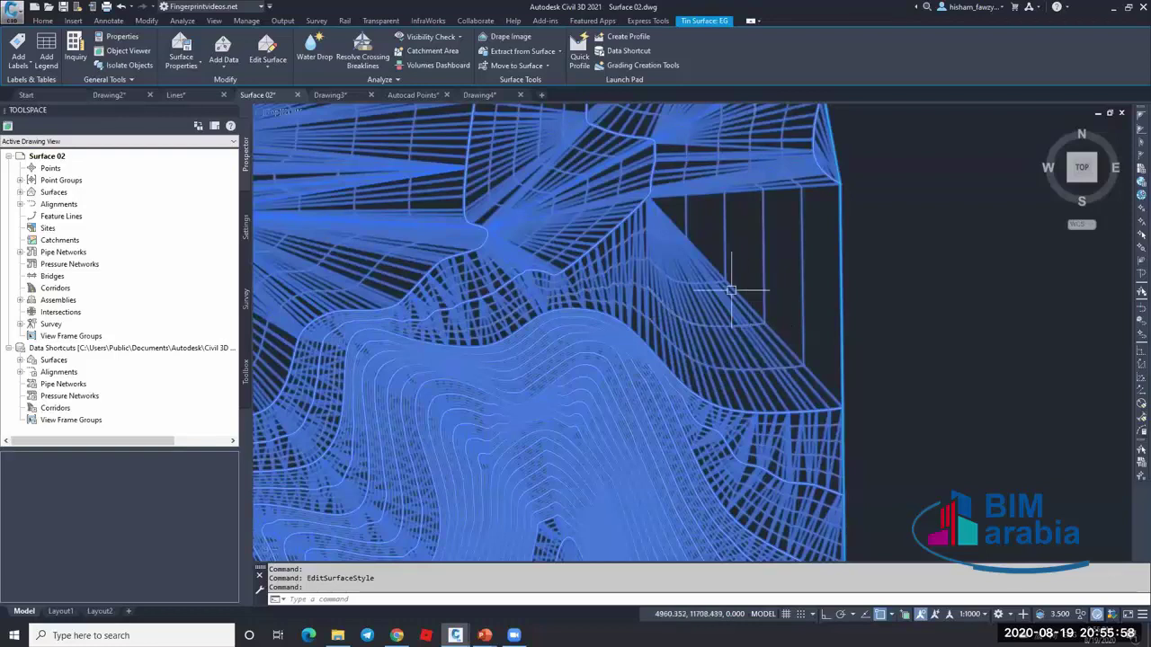
- Extract surface EG's Triangles and Minor Contours as objects, then pick one extracted mesh edge
click(552, 51)
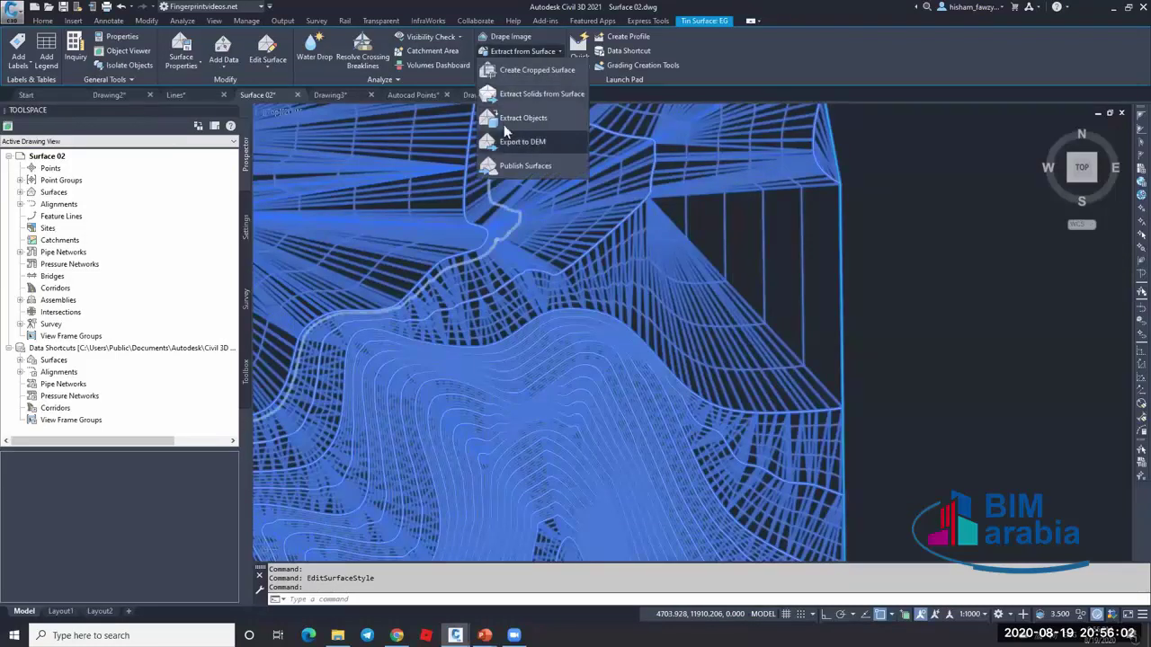
click(508, 121)
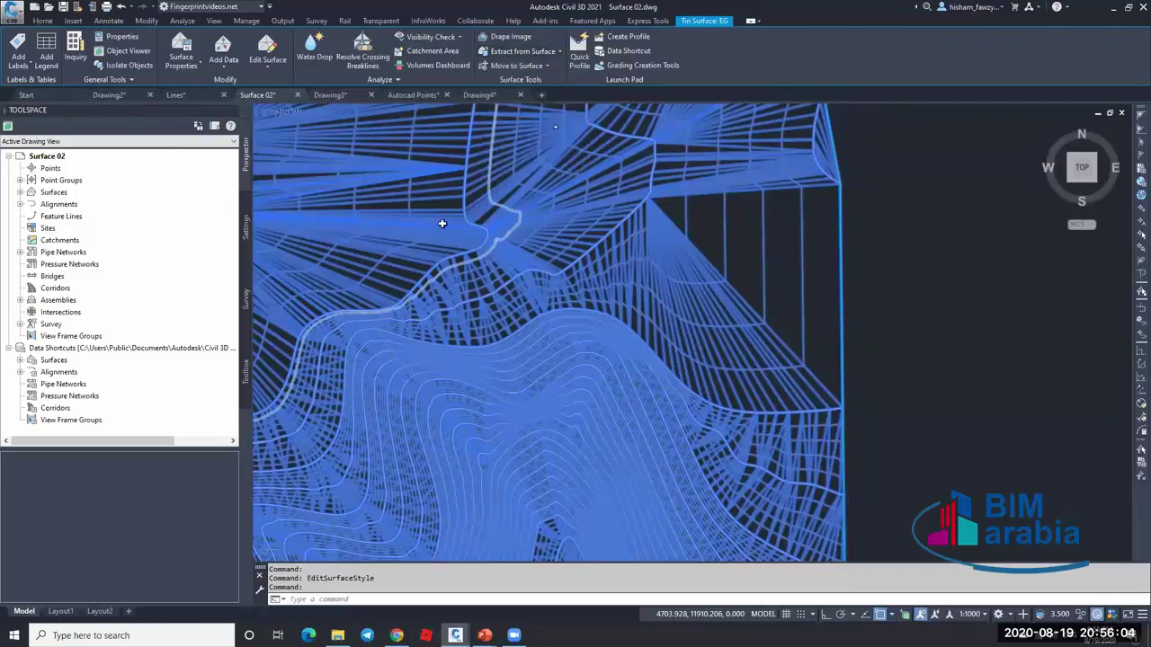
click(442, 223)
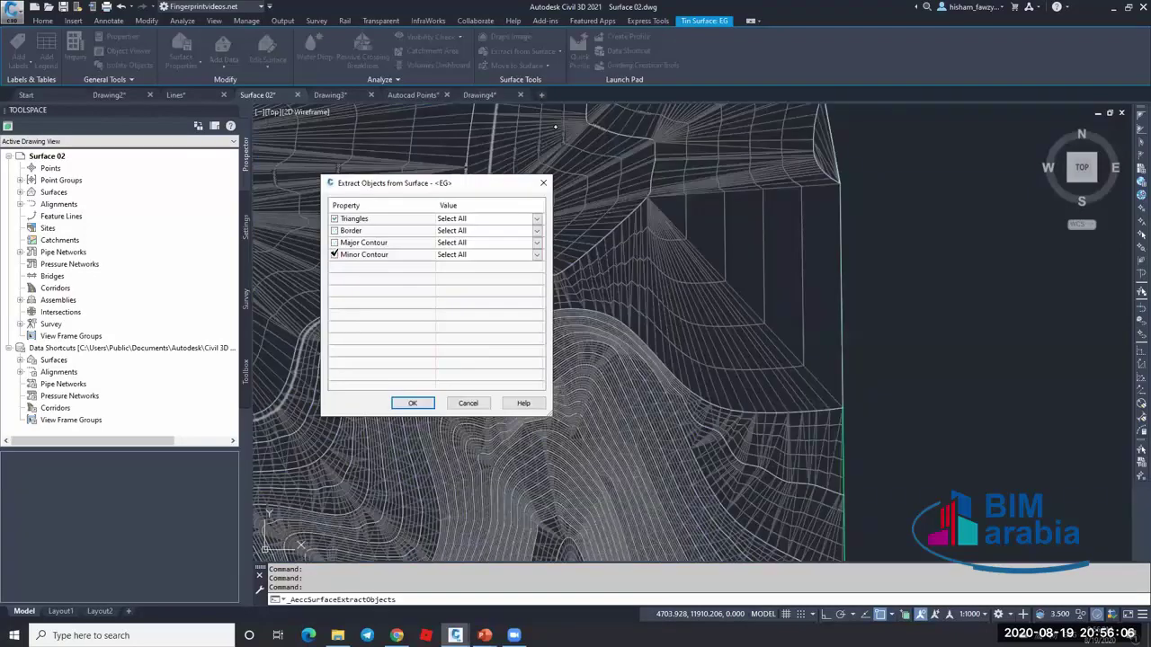
click(413, 402)
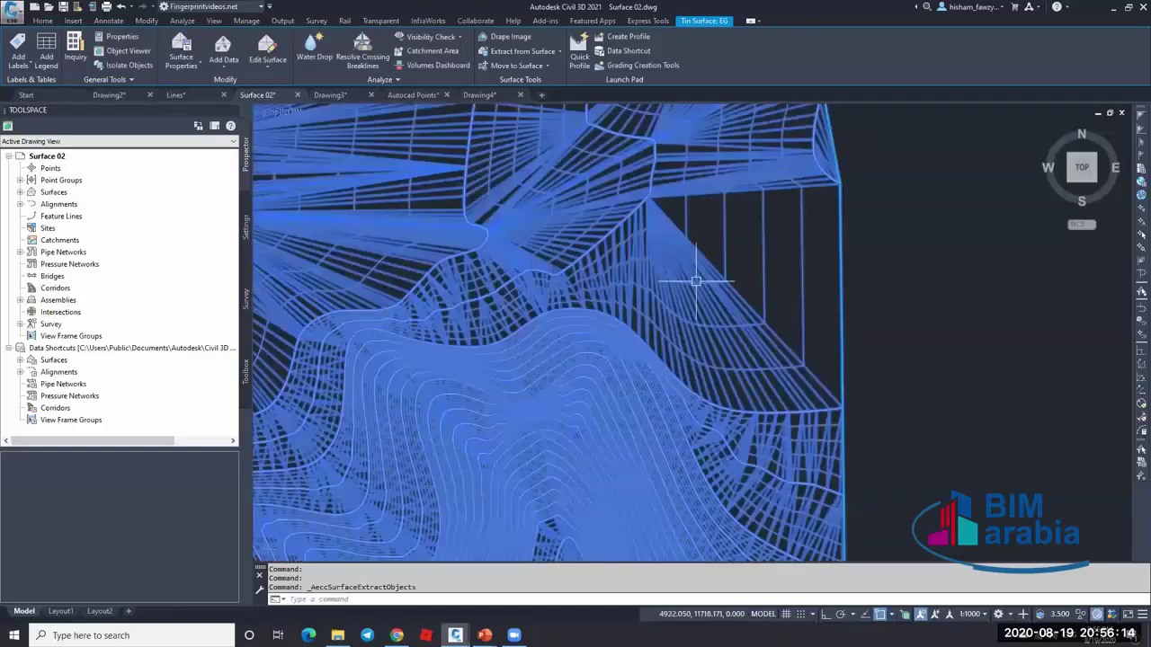
key(Escape)
click(696, 281)
- Inspect a picked 3D face in the Properties palette, then clear the selection
scroll(692, 369, up, 2)
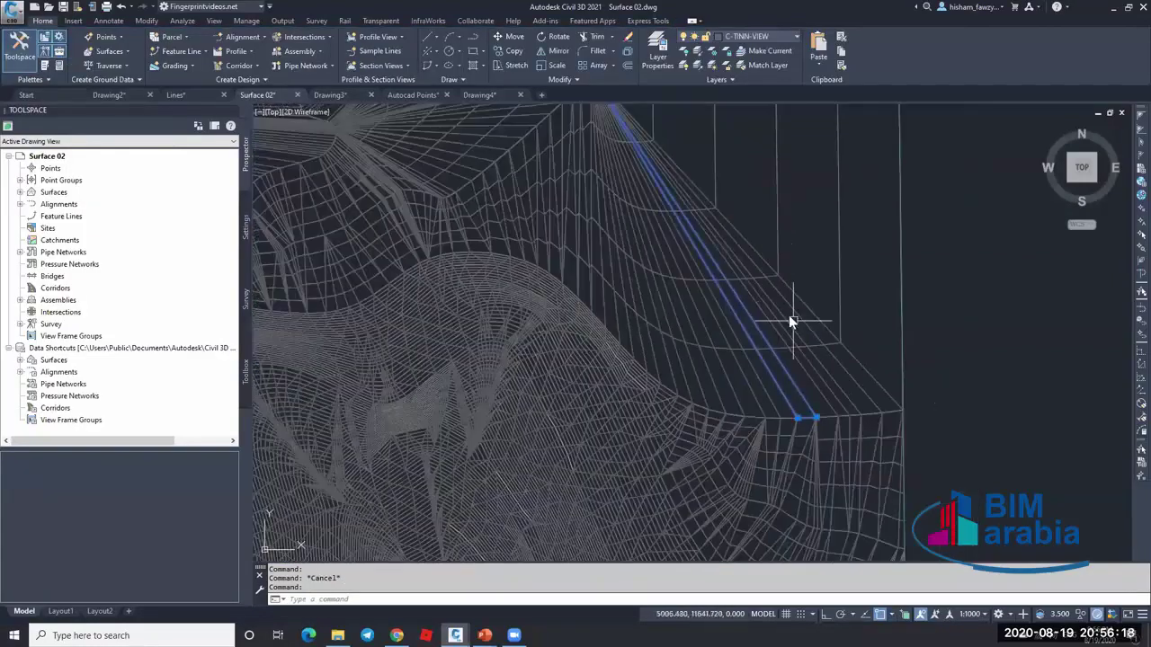
double_click(789, 315)
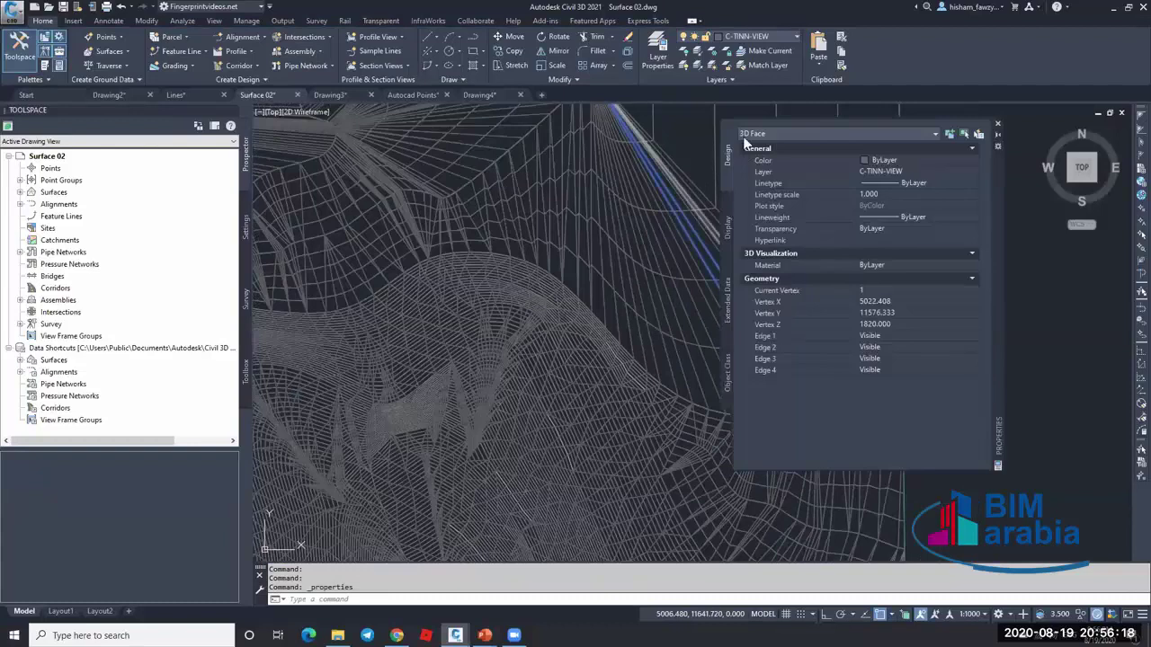
click(997, 124)
key(Escape)
- Select all 39627 similar 3D faces and copy them to the clipboard
click(724, 298)
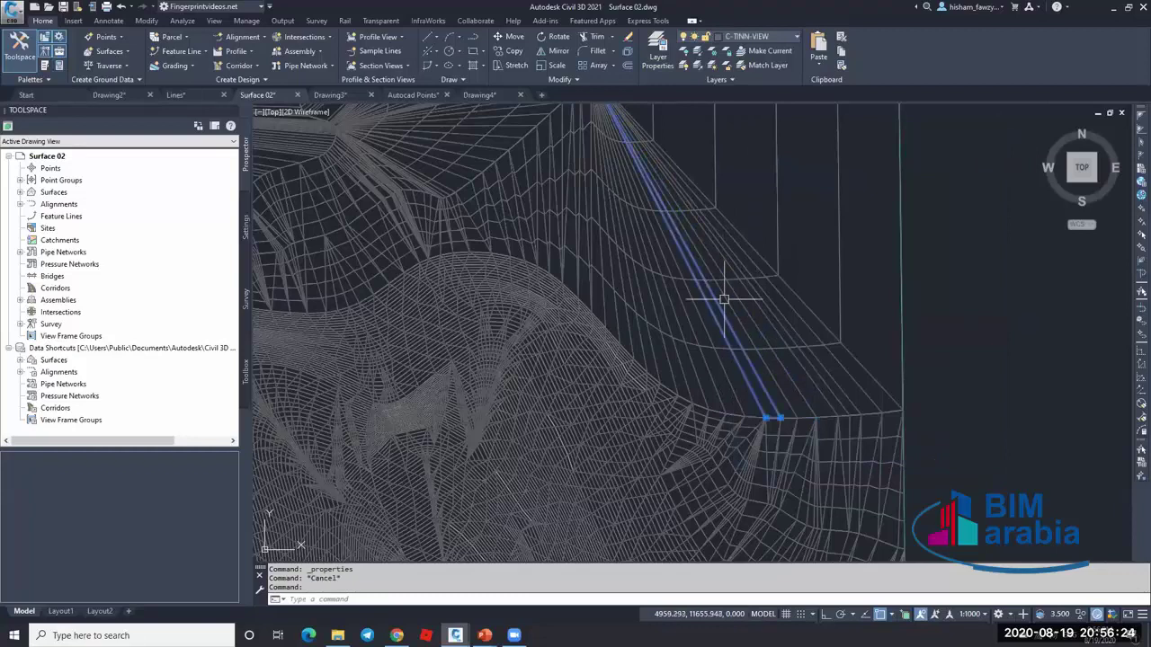
click(729, 300)
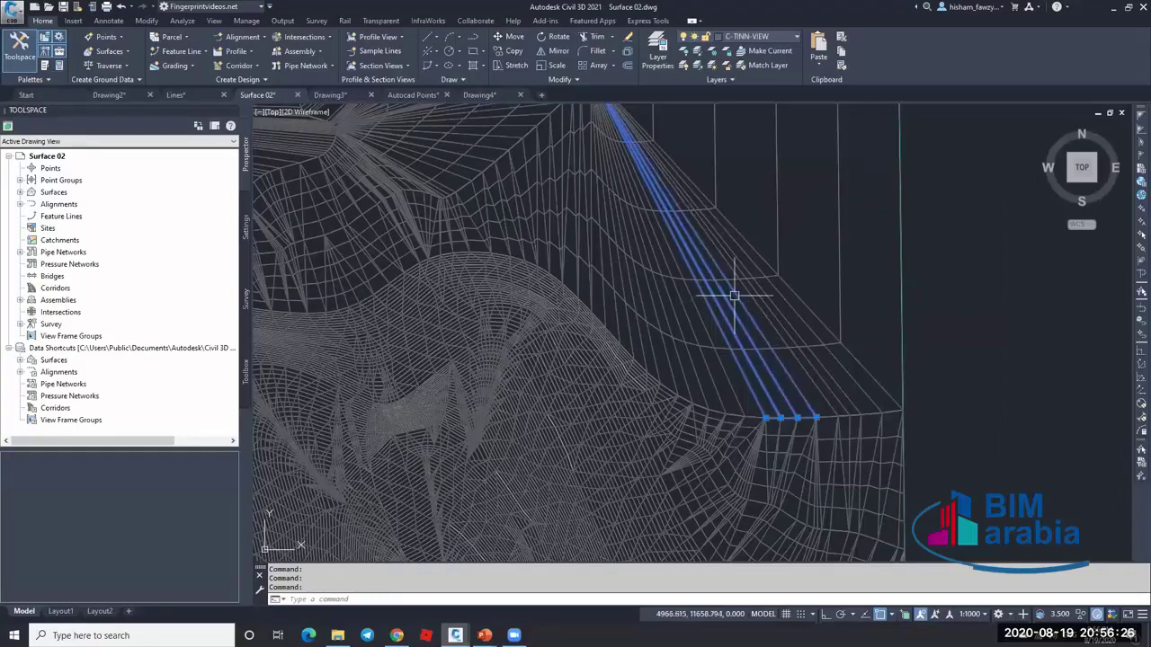
right_click(744, 370)
click(775, 432)
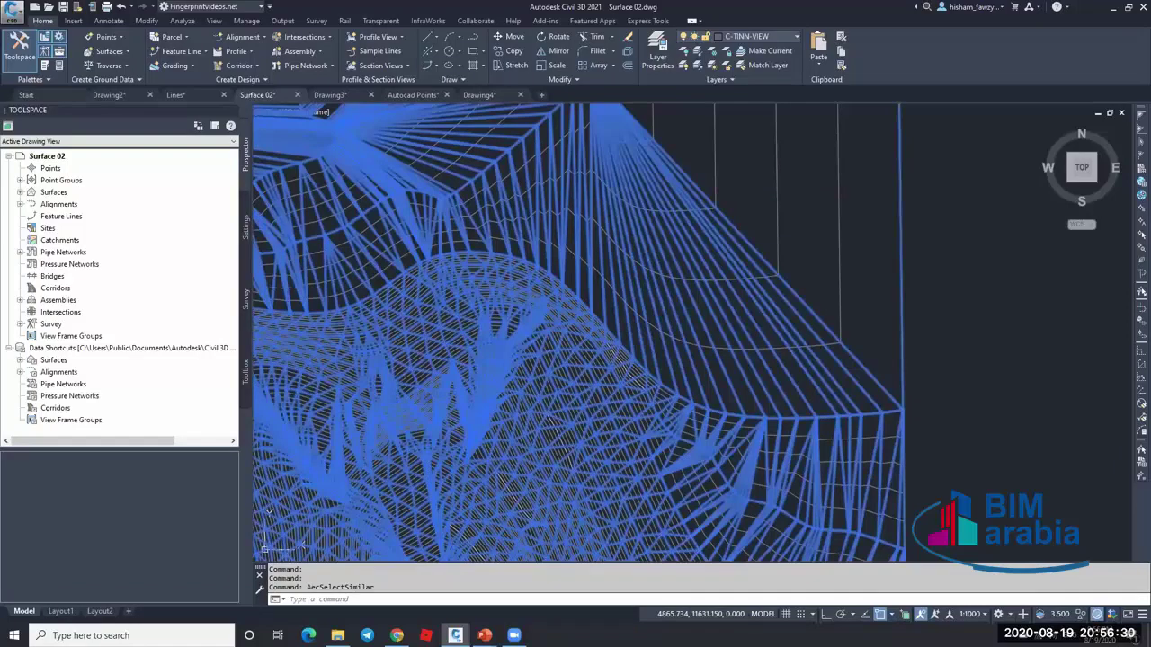
key(ctrl+c)
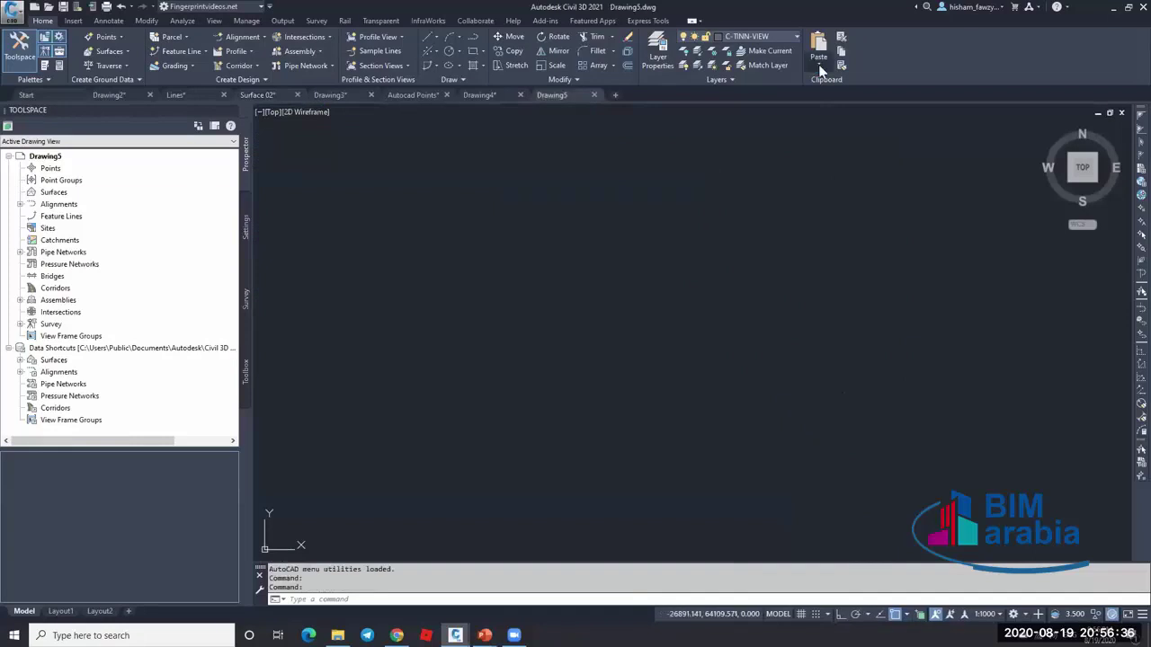
click(818, 66)
click(840, 149)
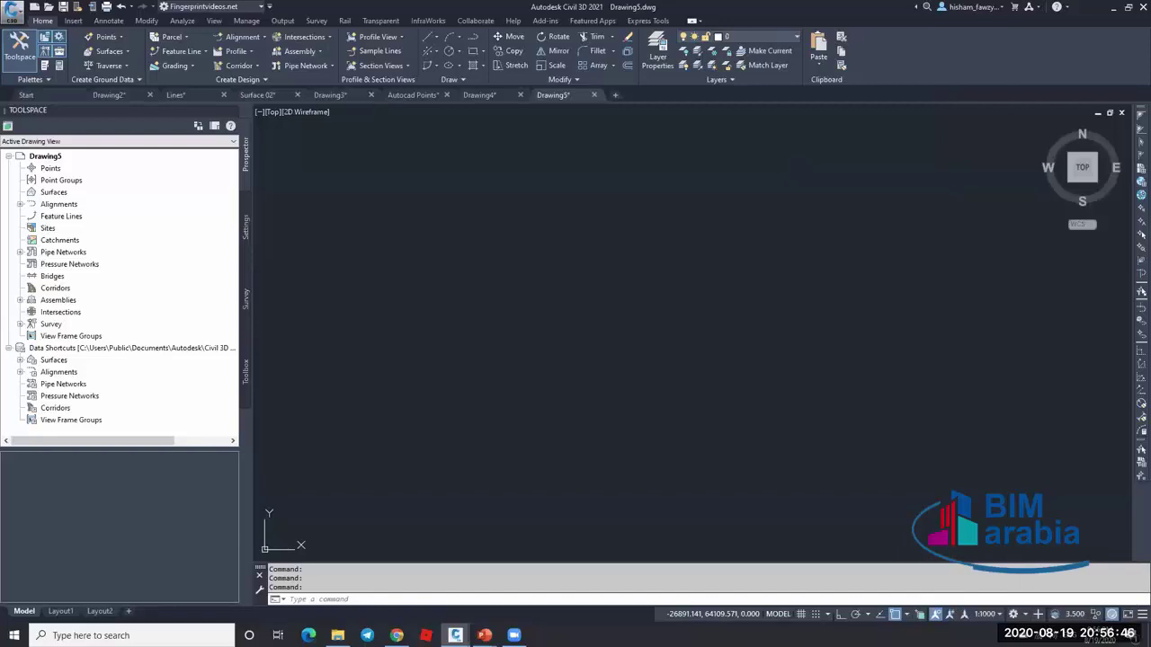
key(ctrl+v)
mouse_move(397, 635)
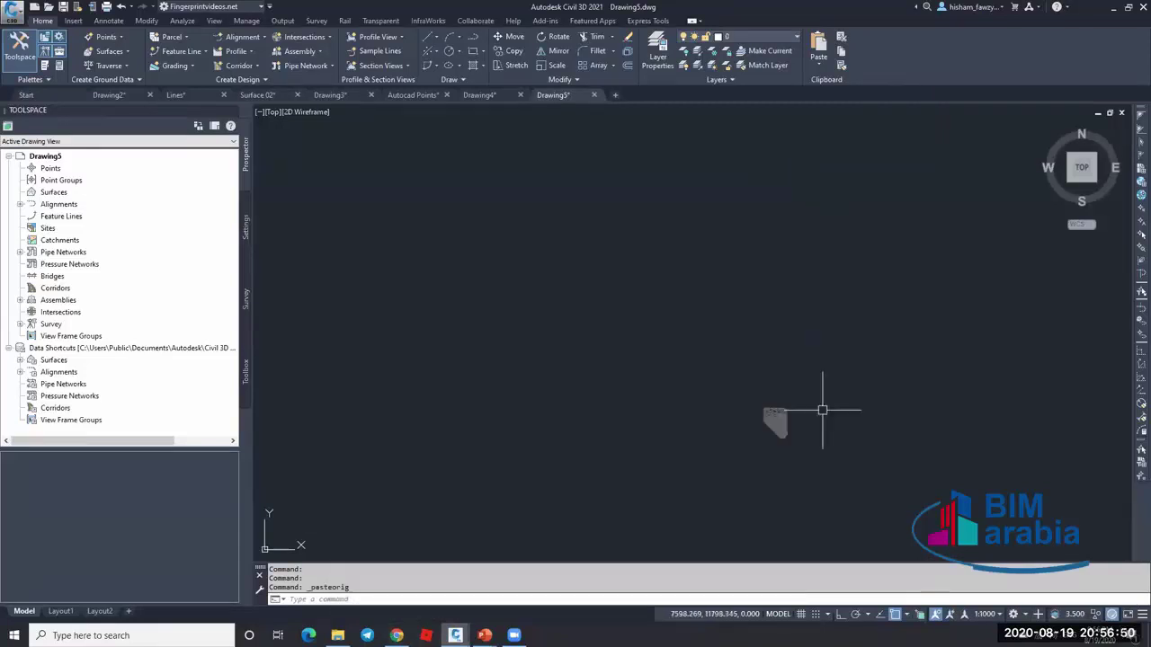
scroll(708, 472, up, 5)
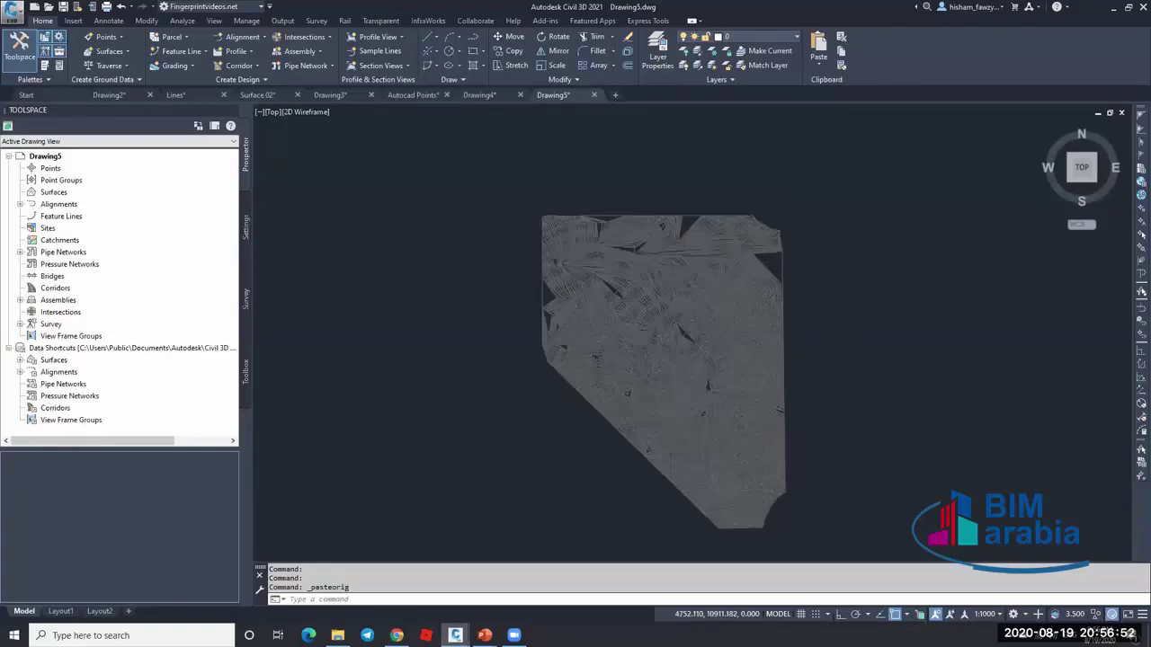
scroll(727, 380, up, 5)
key(Escape)
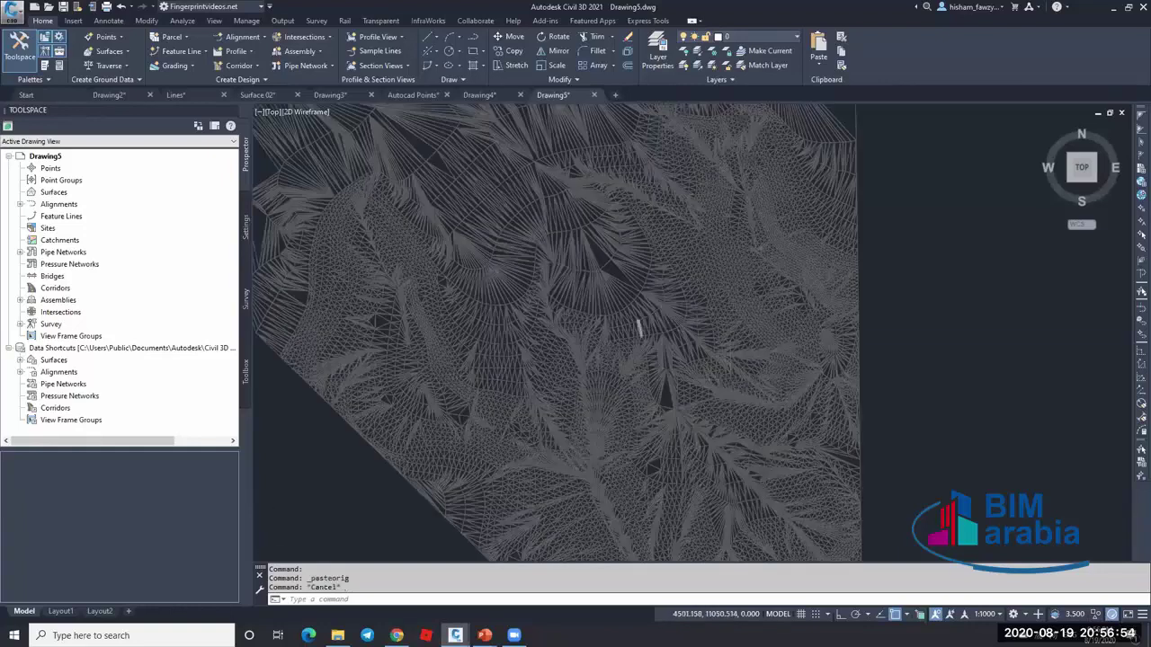
scroll(639, 328, down, 2)
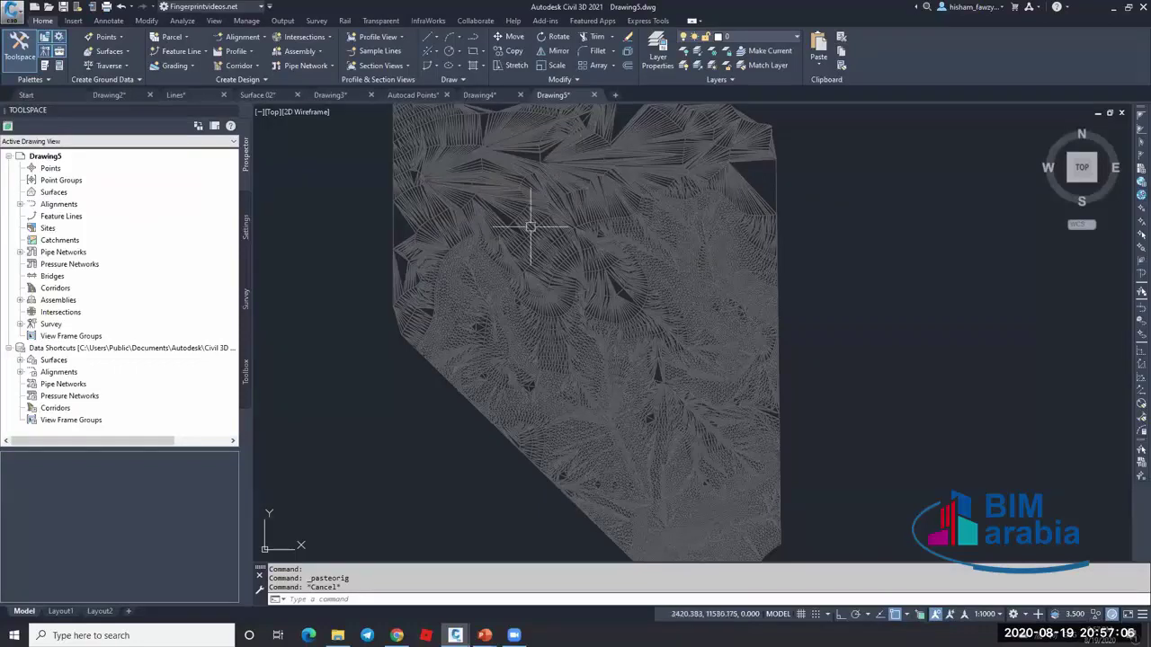
- Create a new TIN surface, Surface1, and expand its Definition
right_click(72, 192)
click(103, 199)
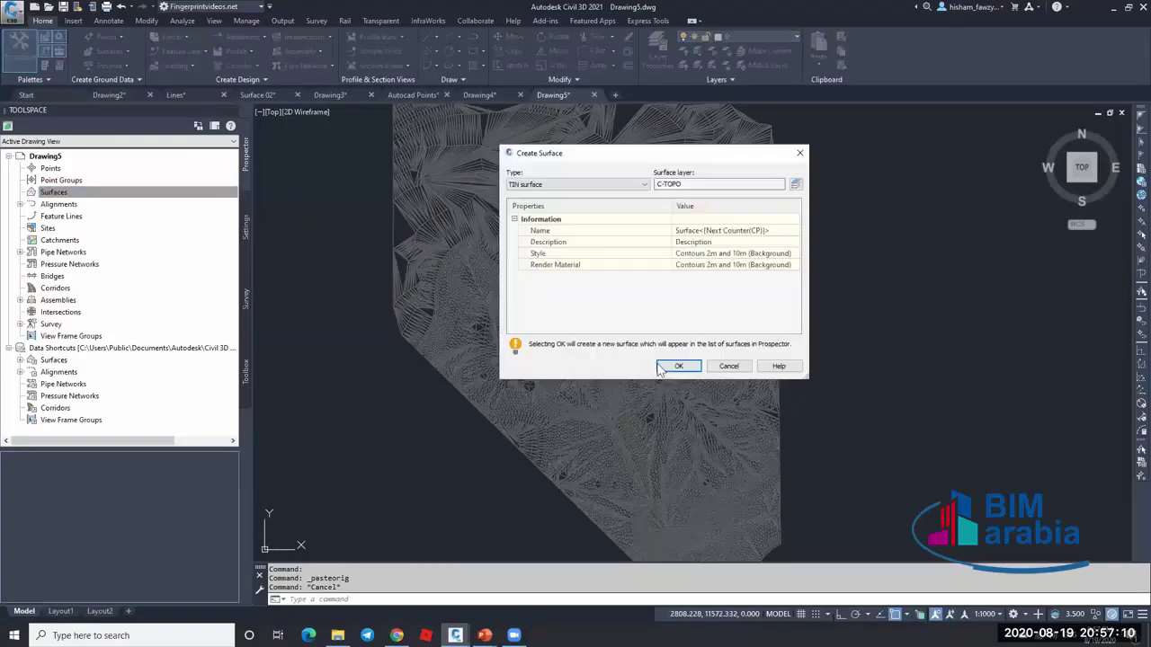
click(678, 366)
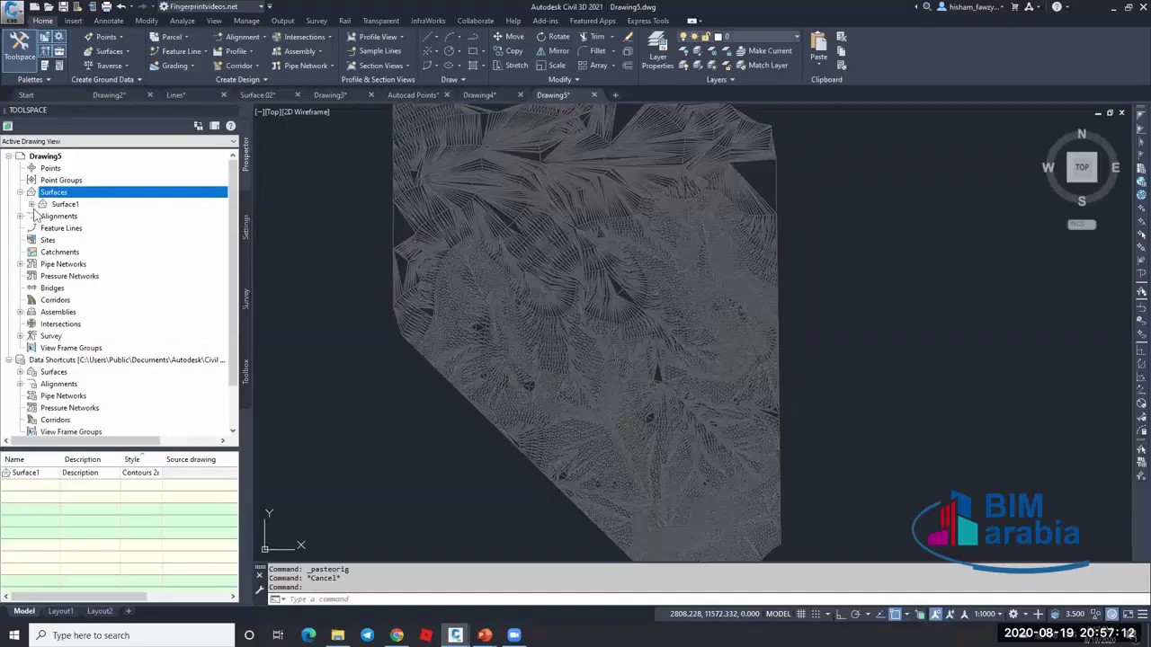
click(31, 204)
click(43, 240)
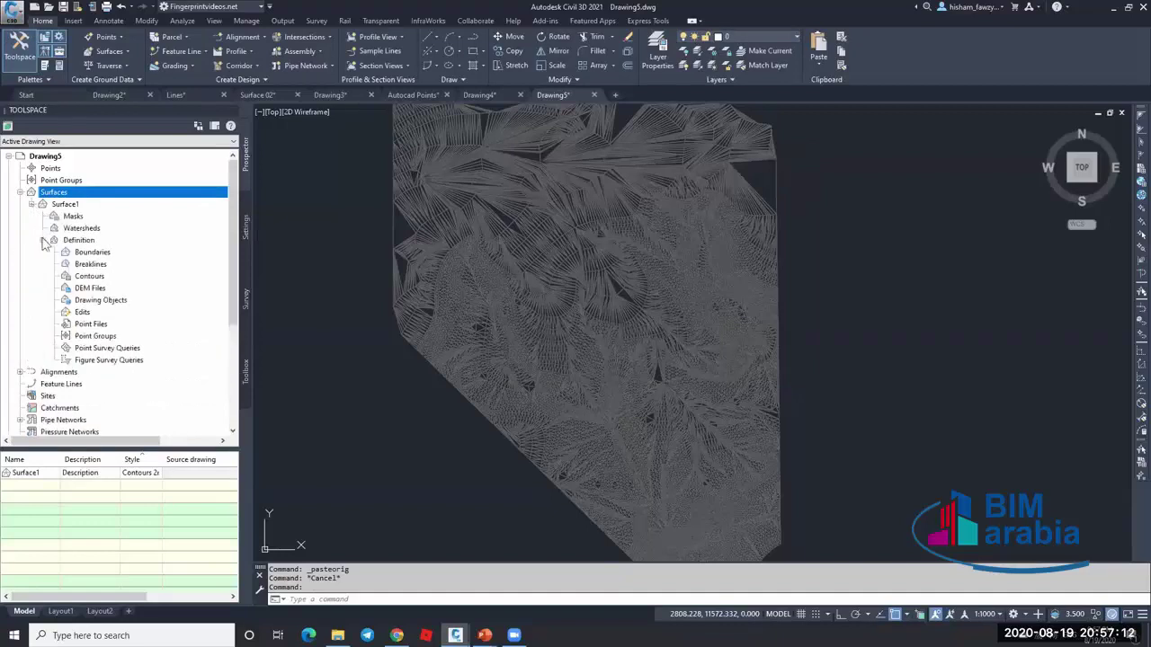
- Add the upper-right 3D faces to Surface1 as 3D Faces drawing objects
right_click(117, 302)
click(152, 309)
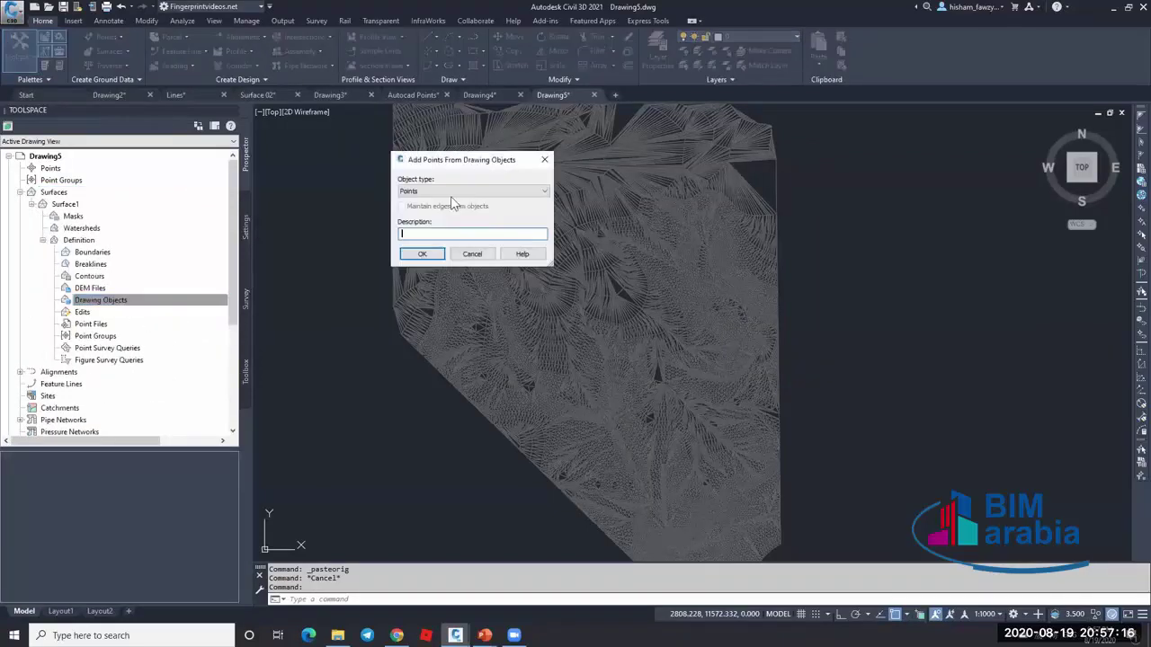
click(452, 191)
click(422, 229)
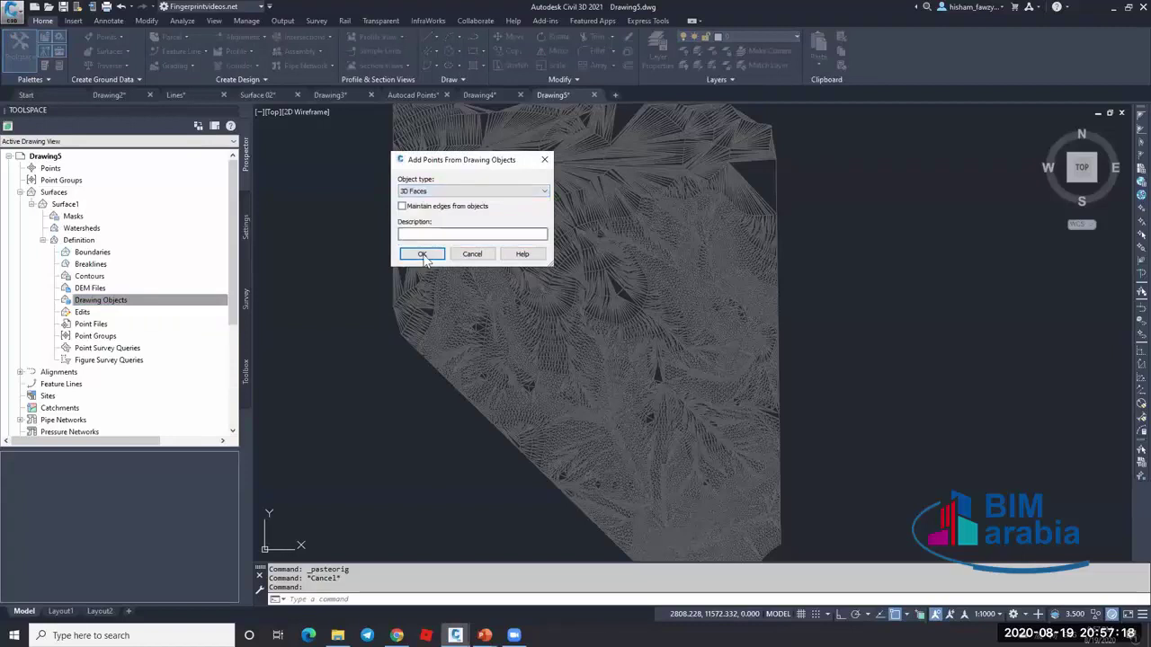
click(423, 254)
scroll(655, 296, down, 4)
scroll(766, 204, up, 4)
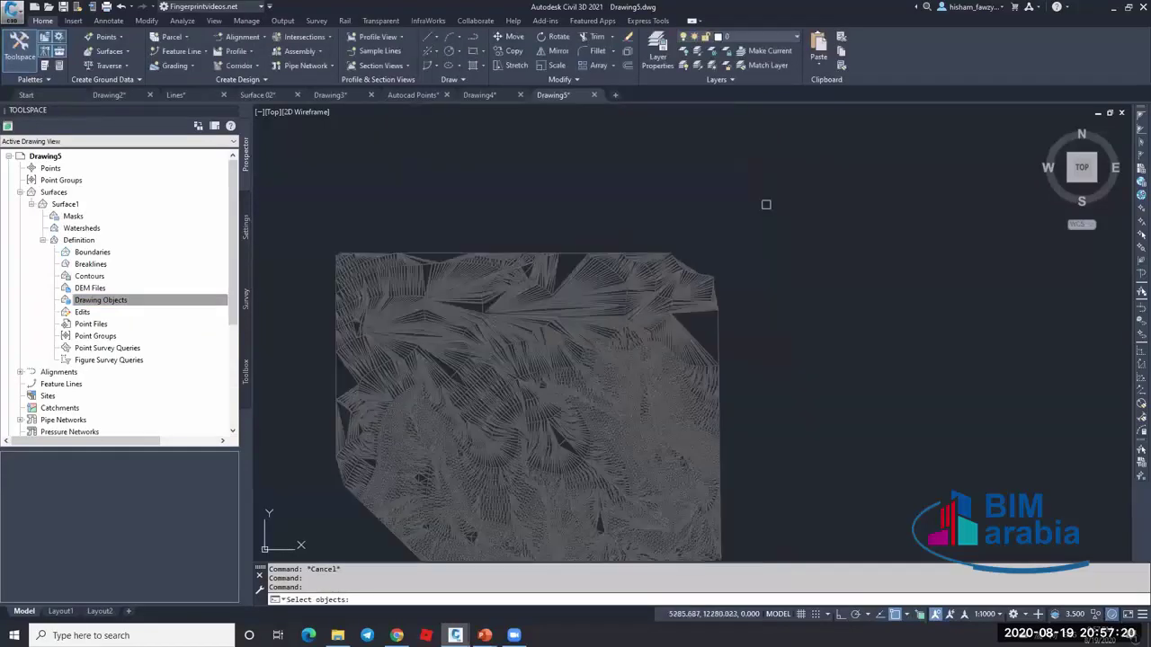
double_click(557, 326)
click(534, 221)
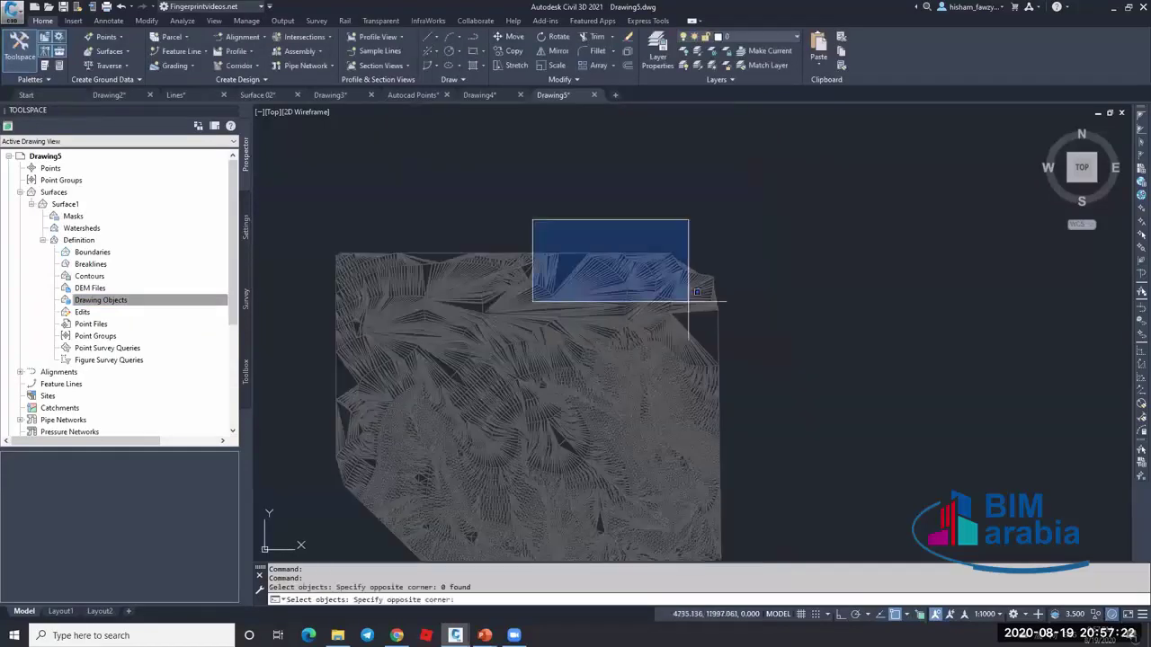
click(743, 362)
key(Return)
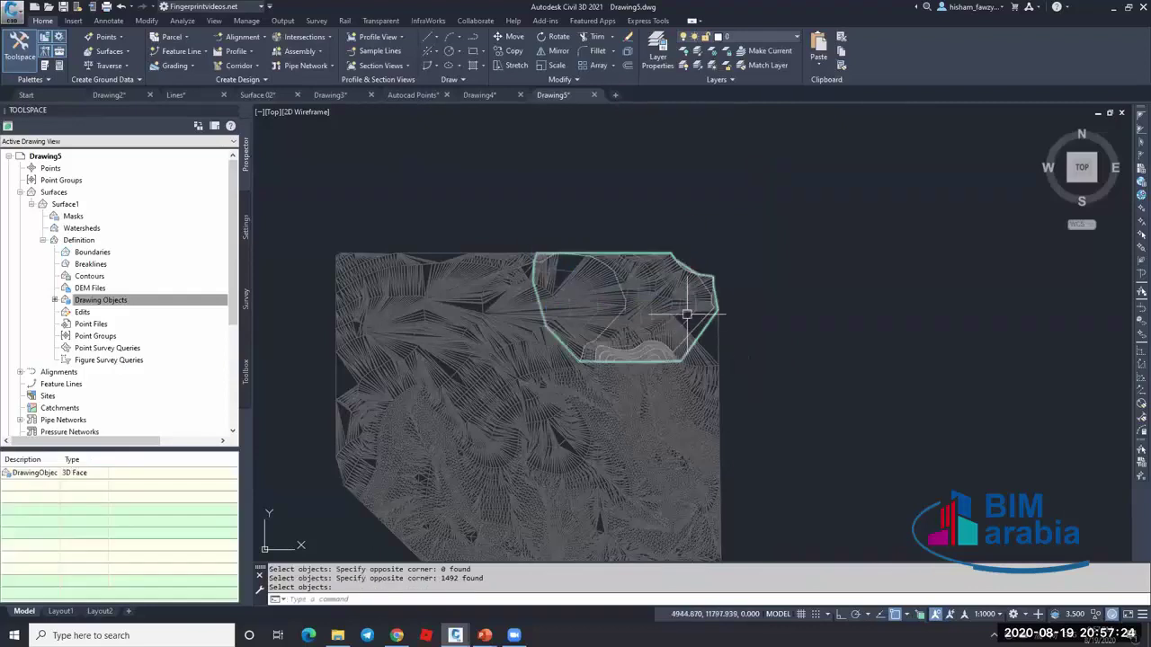
- Select the newly built Surface1 and zoom around to check it
scroll(686, 315, up, 2)
key(Escape)
click(622, 310)
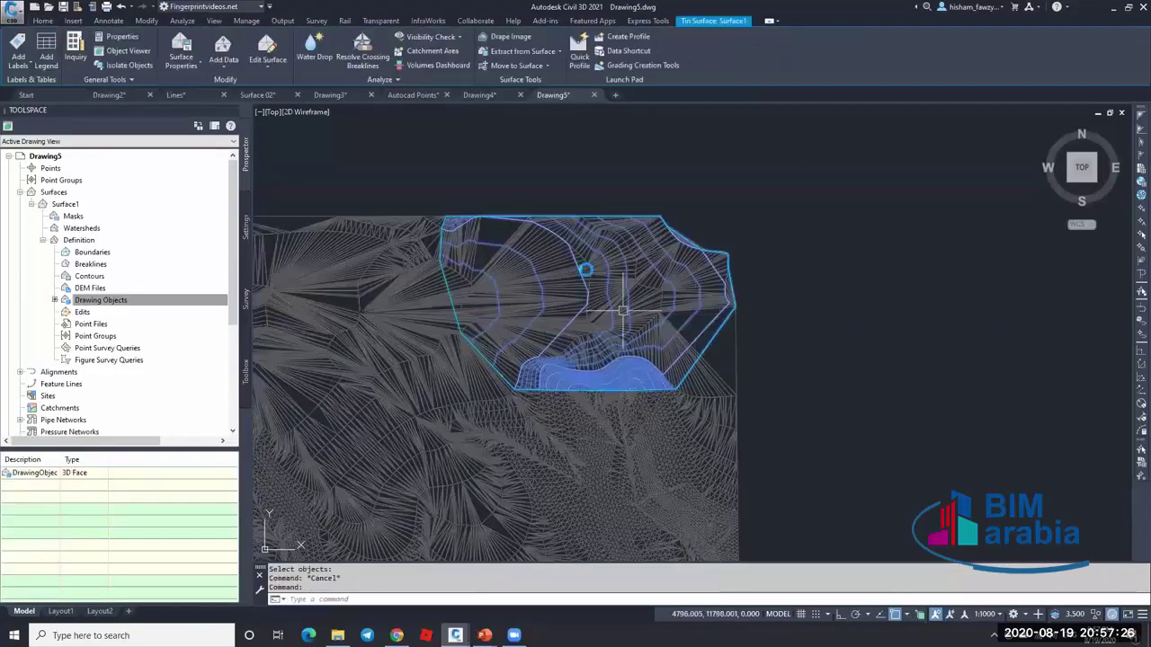
scroll(622, 310, up, 4)
scroll(536, 243, down, 1)
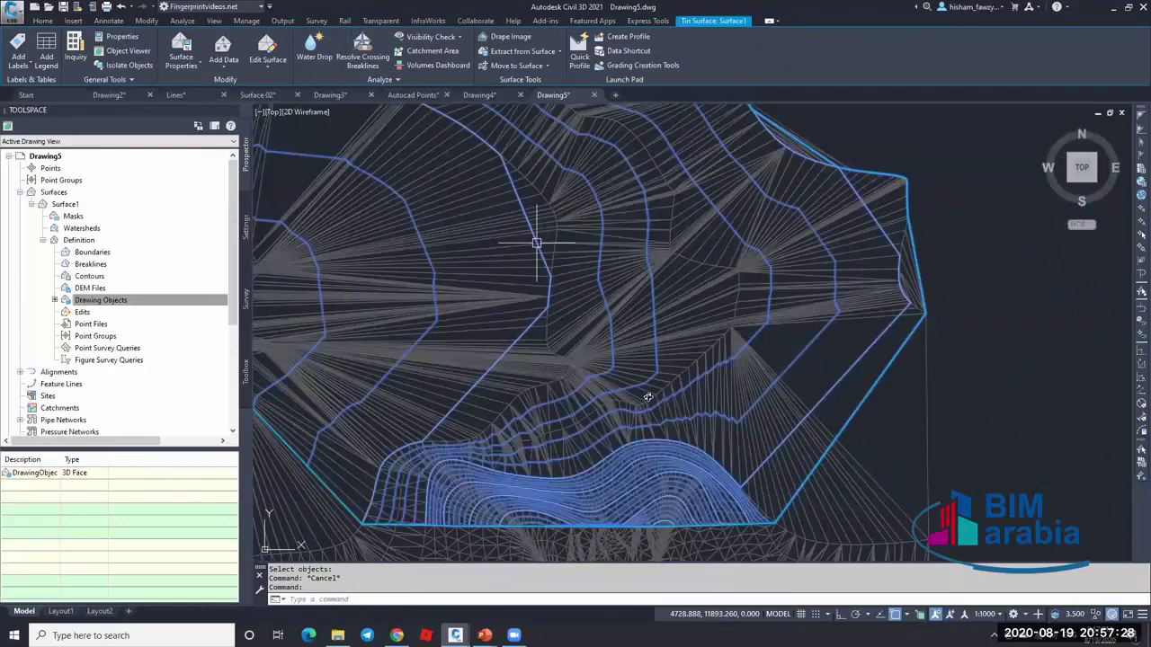
- View Surface1 in the Object Viewer and orbit it to see it from the left
right_click(624, 333)
click(576, 260)
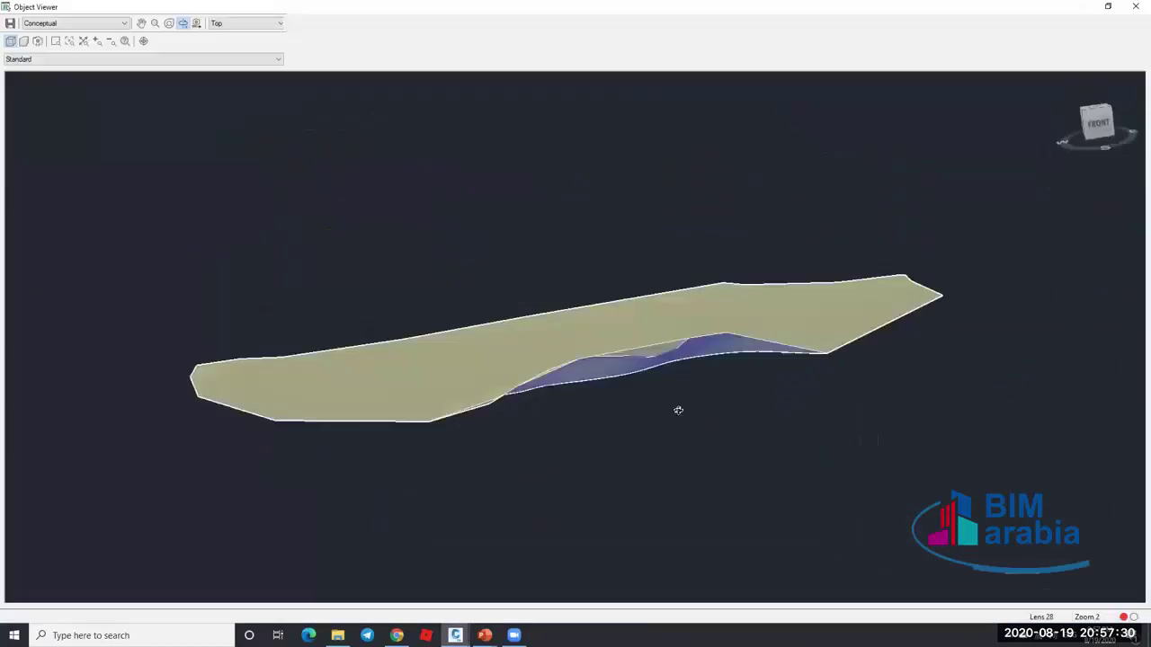
drag(678, 410, 657, 325)
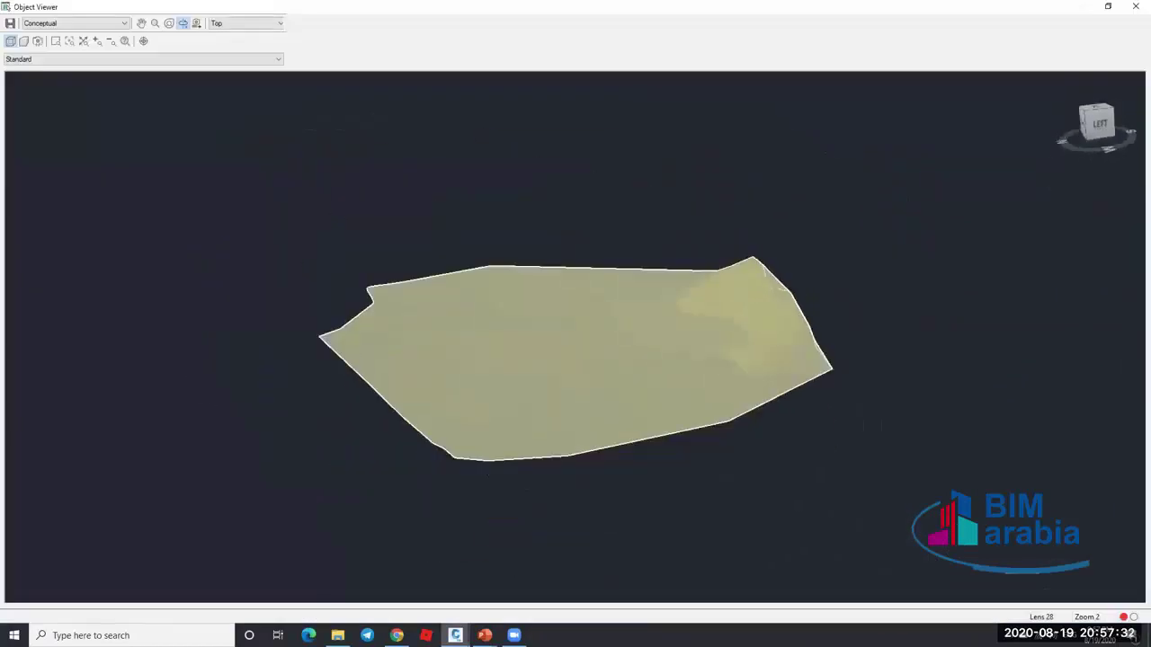
key(Escape)
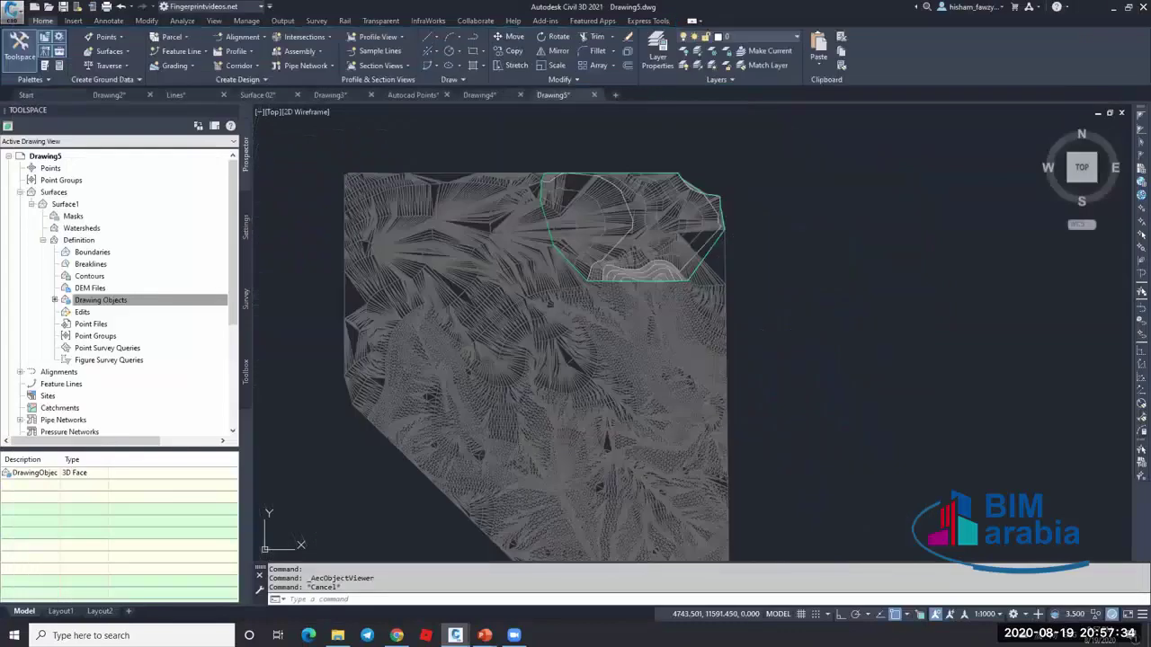
- Delete the Surface1 TIN surface, leaving only the pasted 3D faces, then switch to PowerPoint
mouse_move(406, 201)
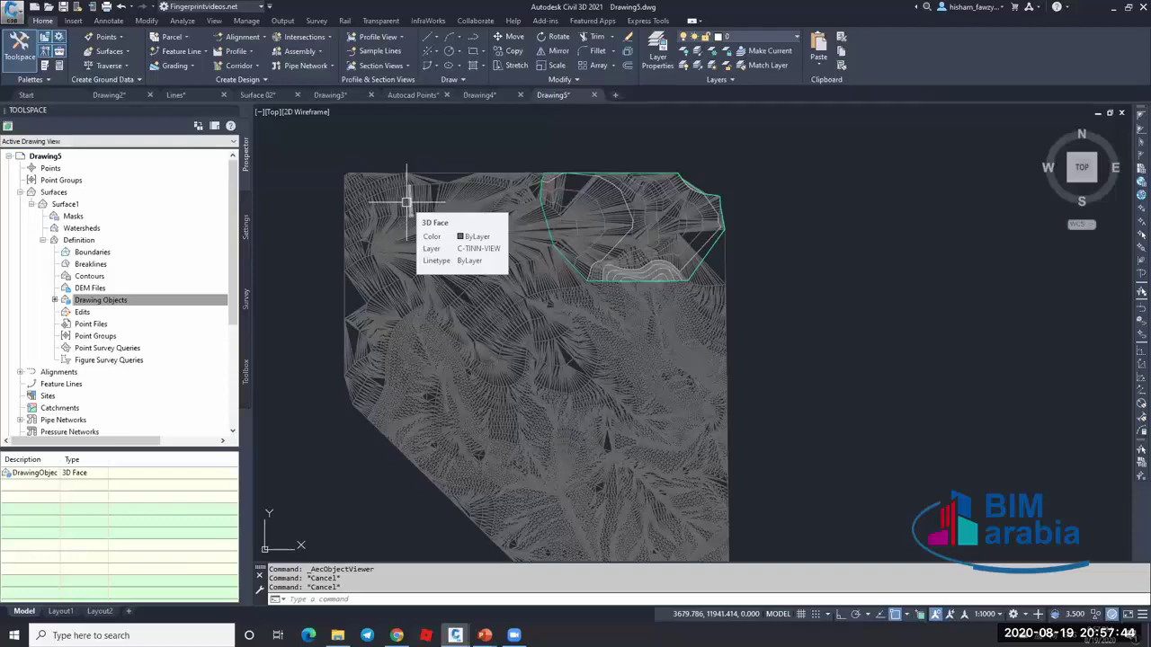
click(706, 243)
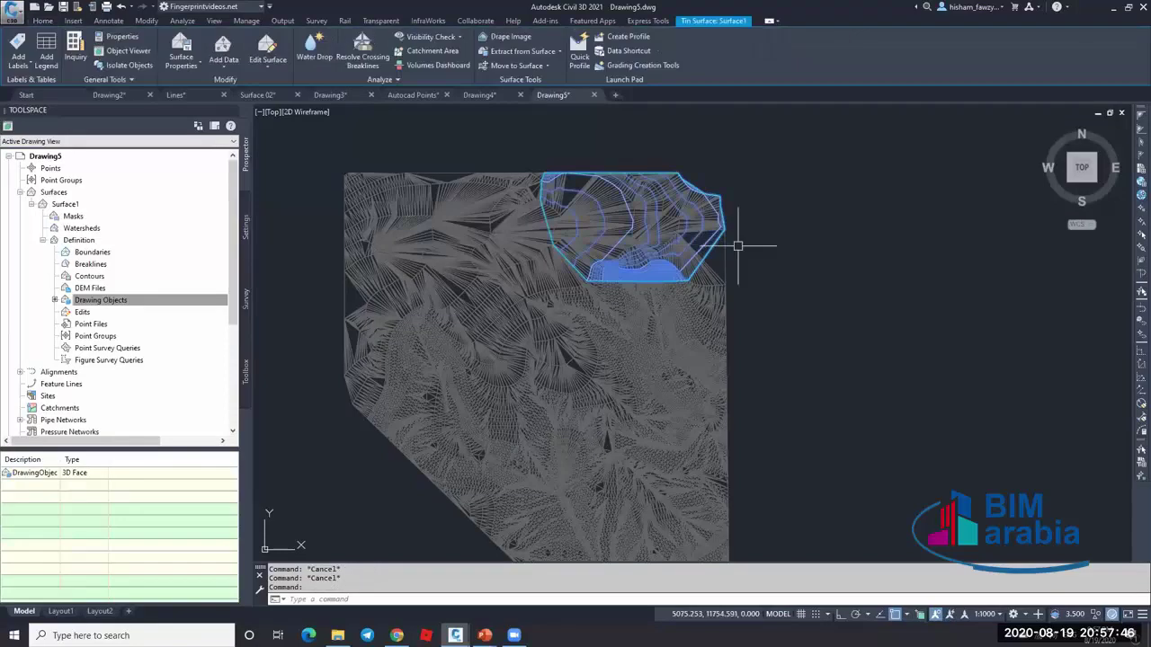
key(Delete)
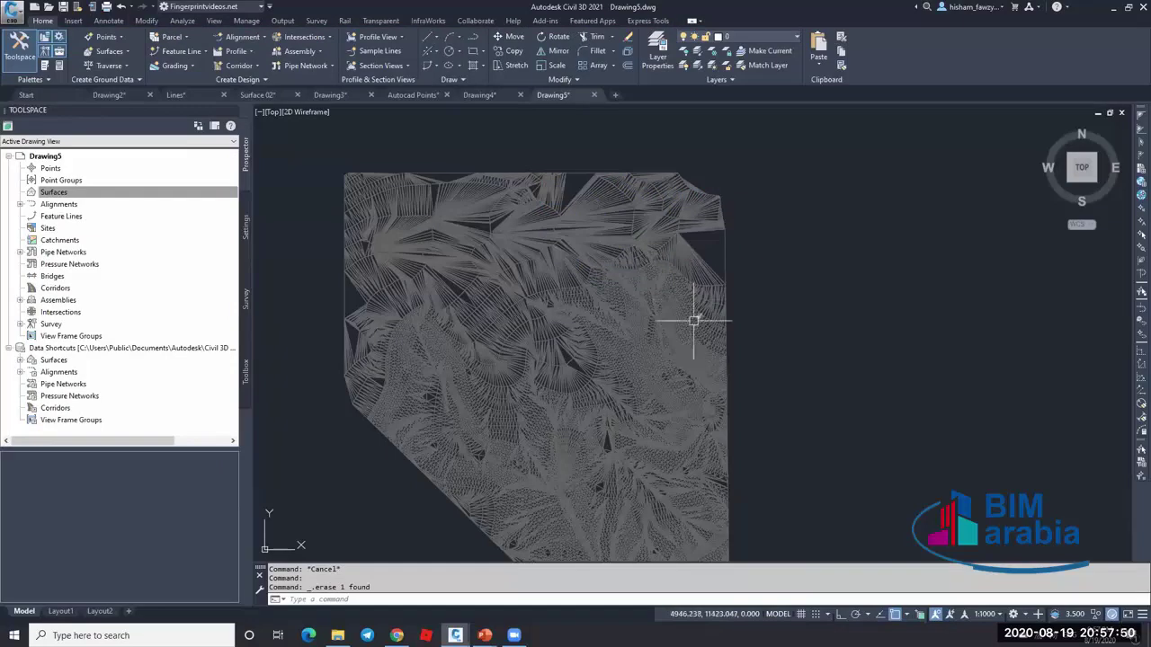
click(485, 635)
- Advance the slide show through Boundaries to the Surfaces slide, then minimize it
click(520, 546)
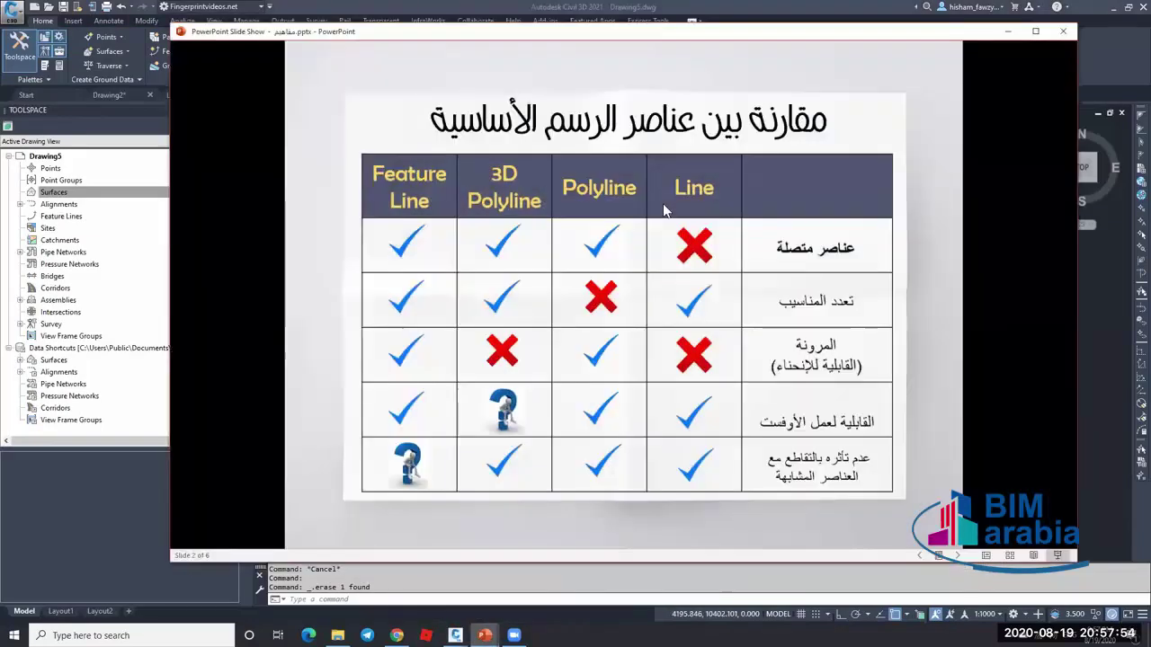
click(956, 558)
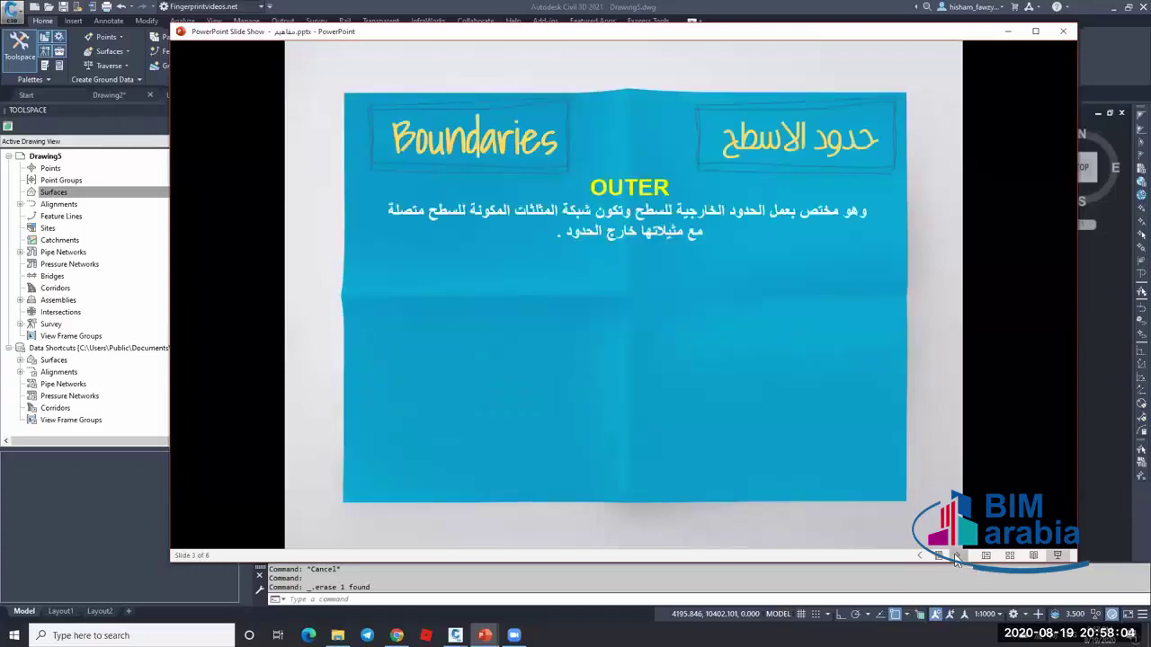
click(956, 558)
click(657, 326)
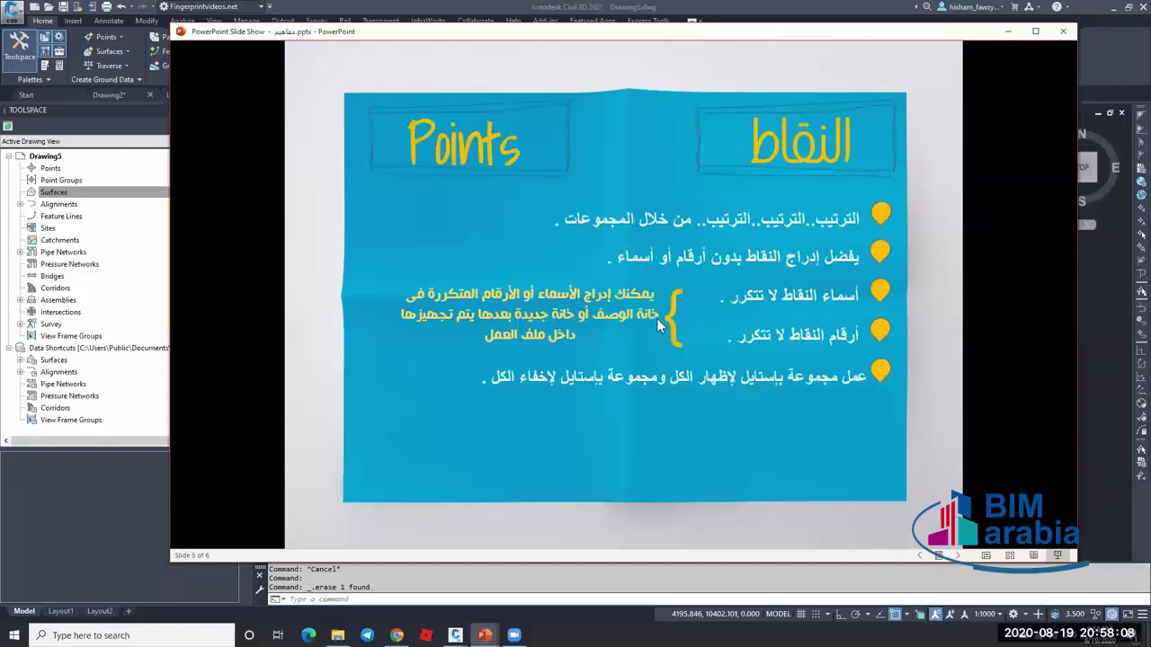
key(Right)
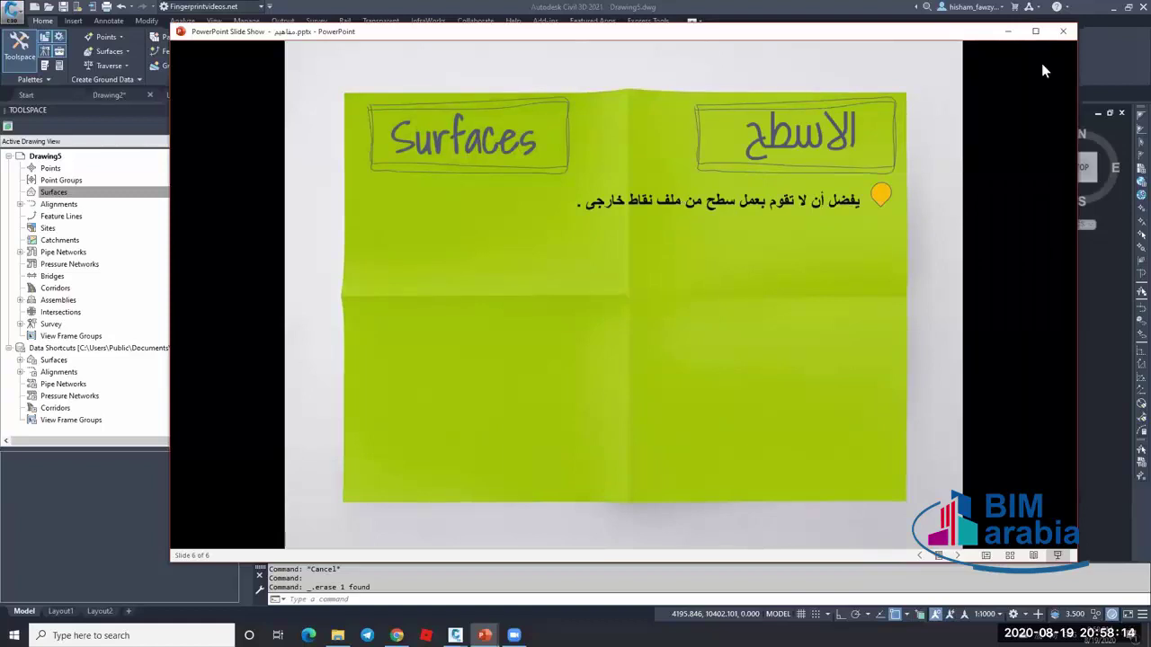
click(1008, 31)
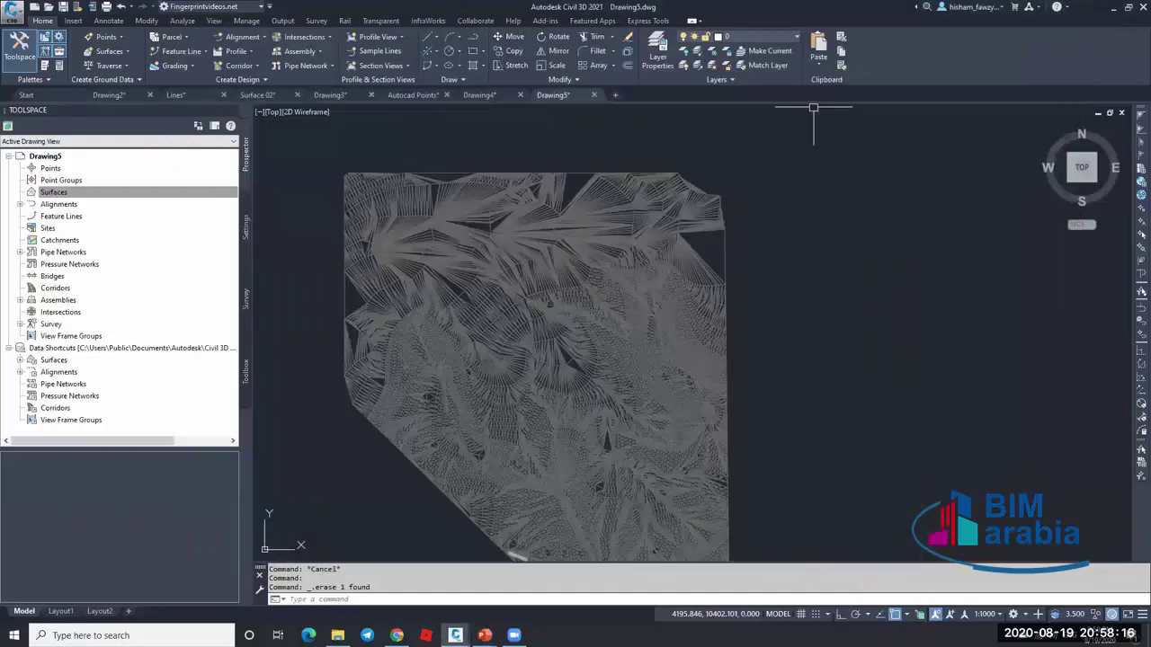
- Start a new drawing, create Surface1 in it, and expand its Definition
key(ctrl+n)
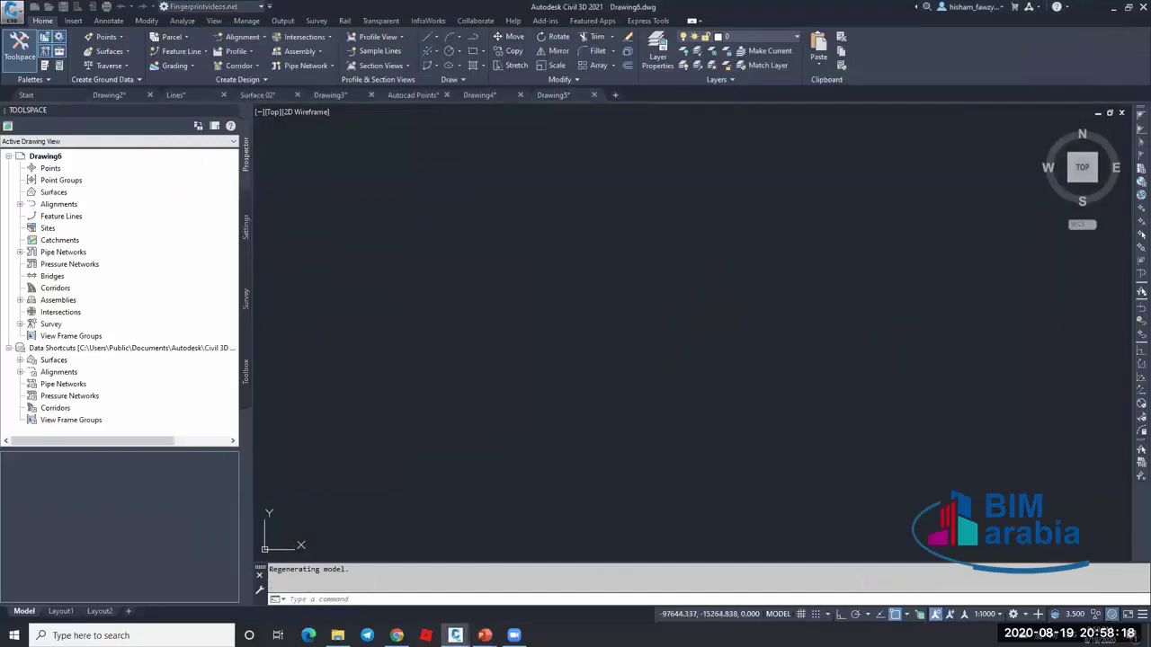
click(73, 20)
click(42, 20)
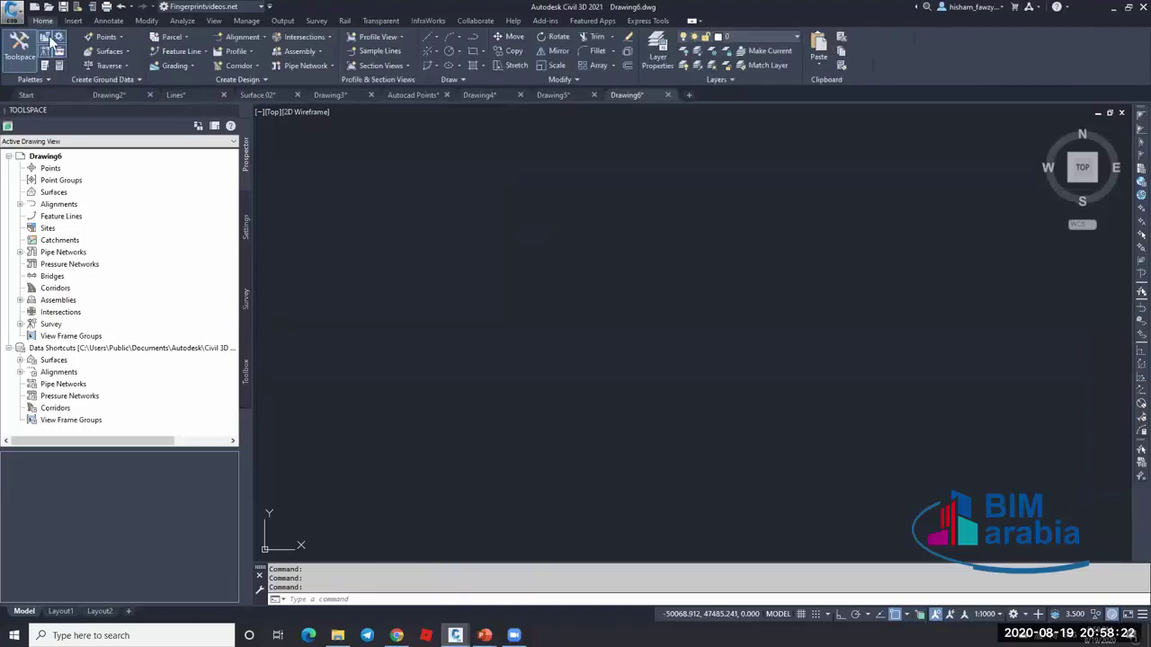
right_click(55, 199)
click(98, 205)
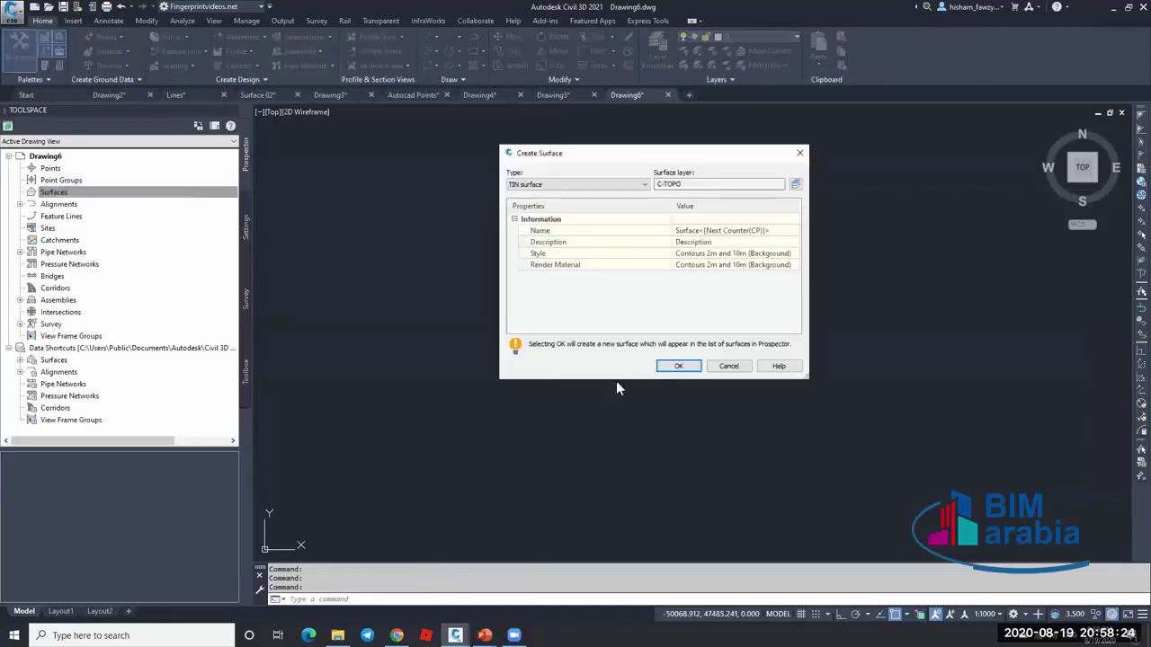
click(678, 366)
click(19, 193)
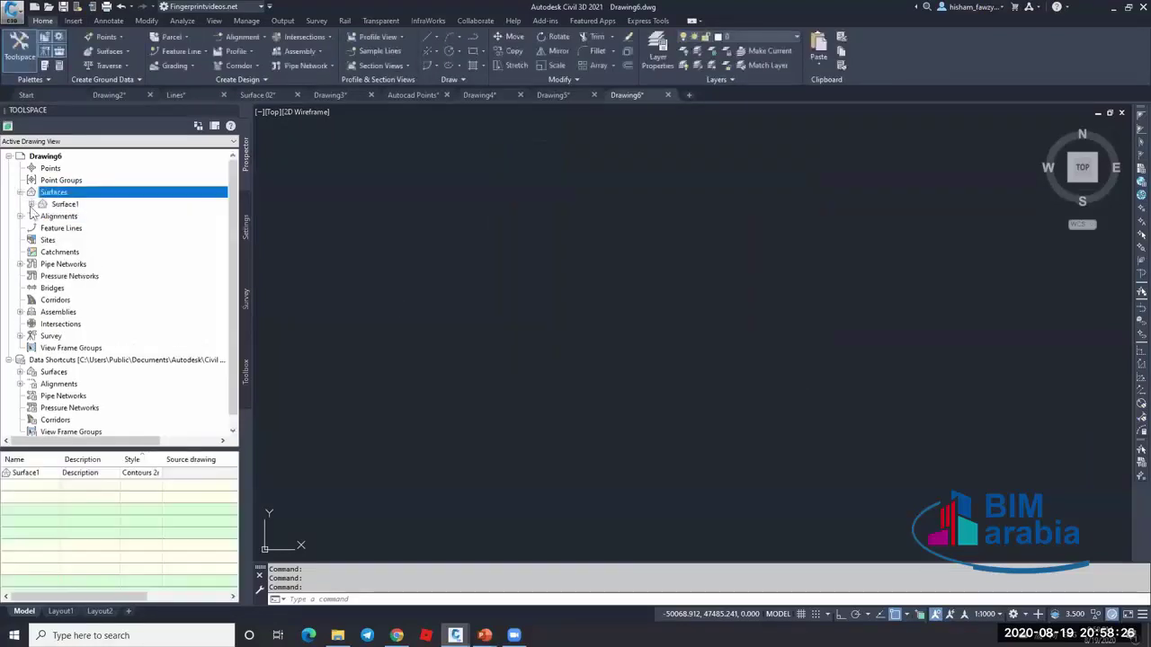
click(32, 204)
click(42, 240)
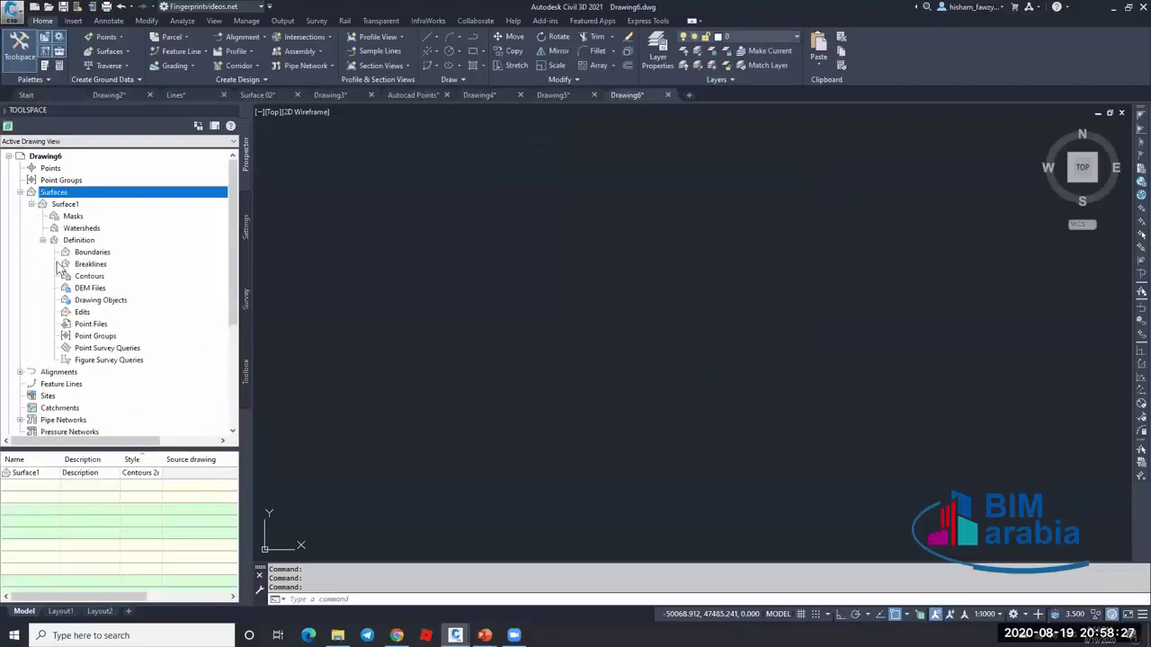
- Add NGL.txt to Surface1's Point Files in PENZD (comma delimited) format
right_click(99, 326)
click(135, 330)
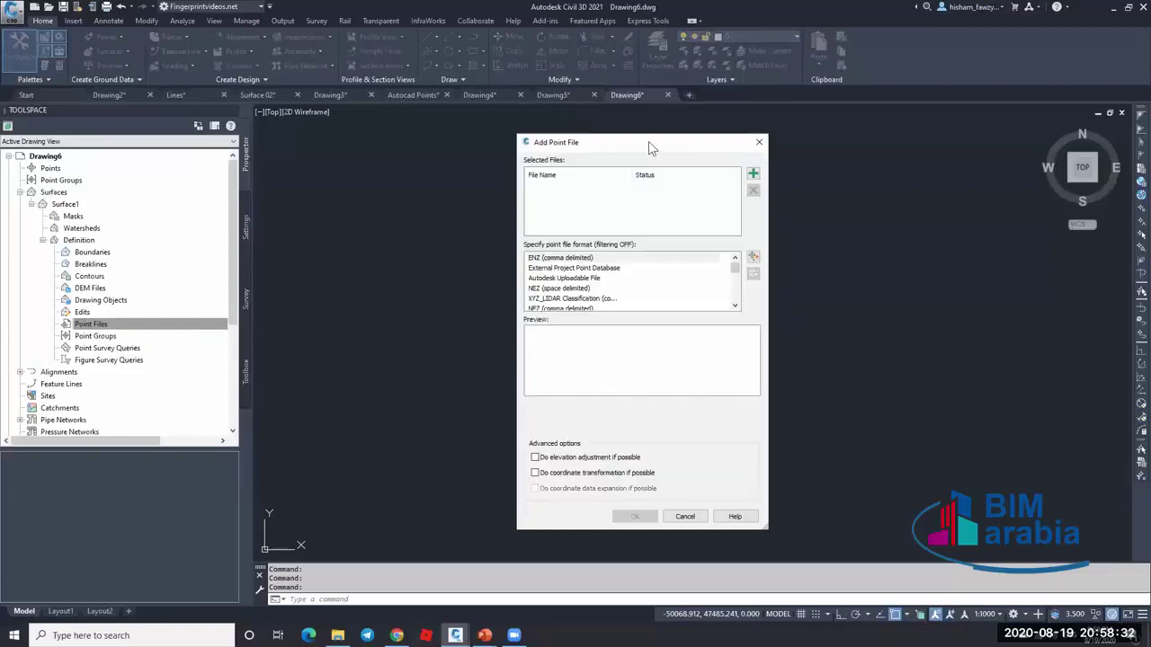
drag(613, 142, 605, 127)
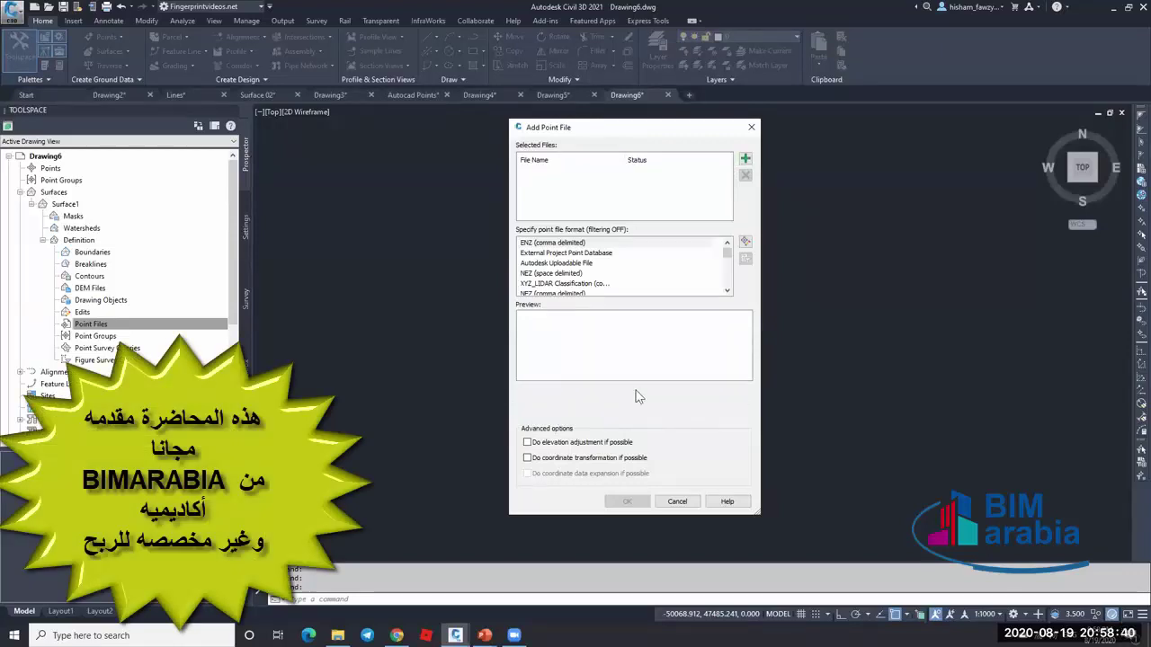
click(745, 160)
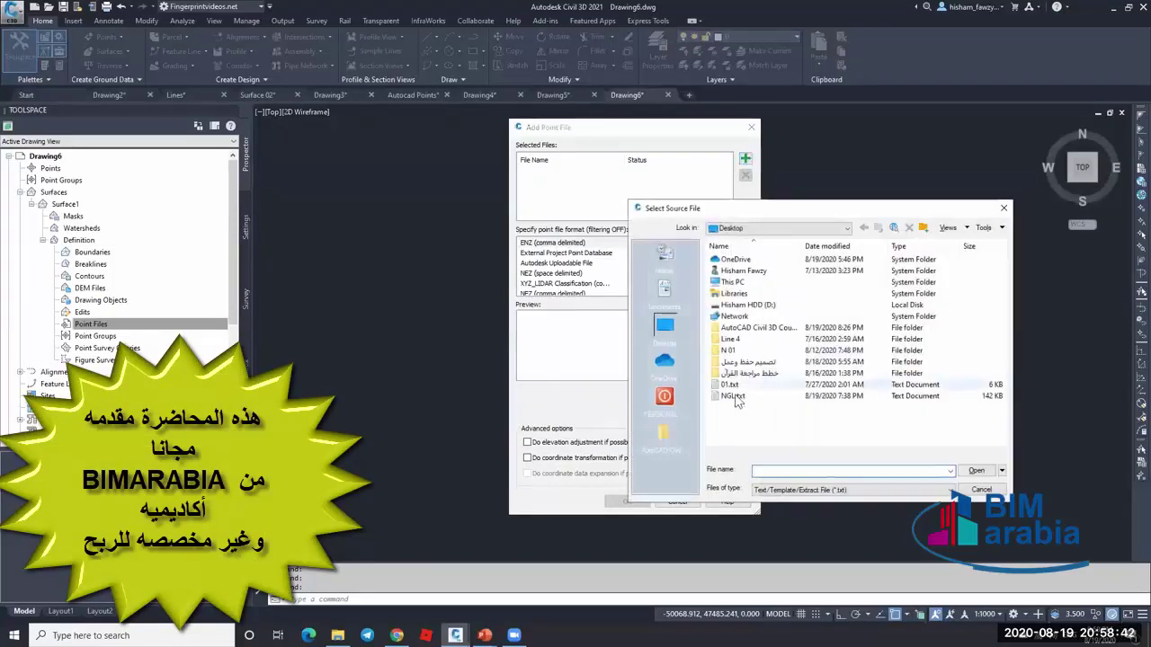
click(773, 396)
click(976, 470)
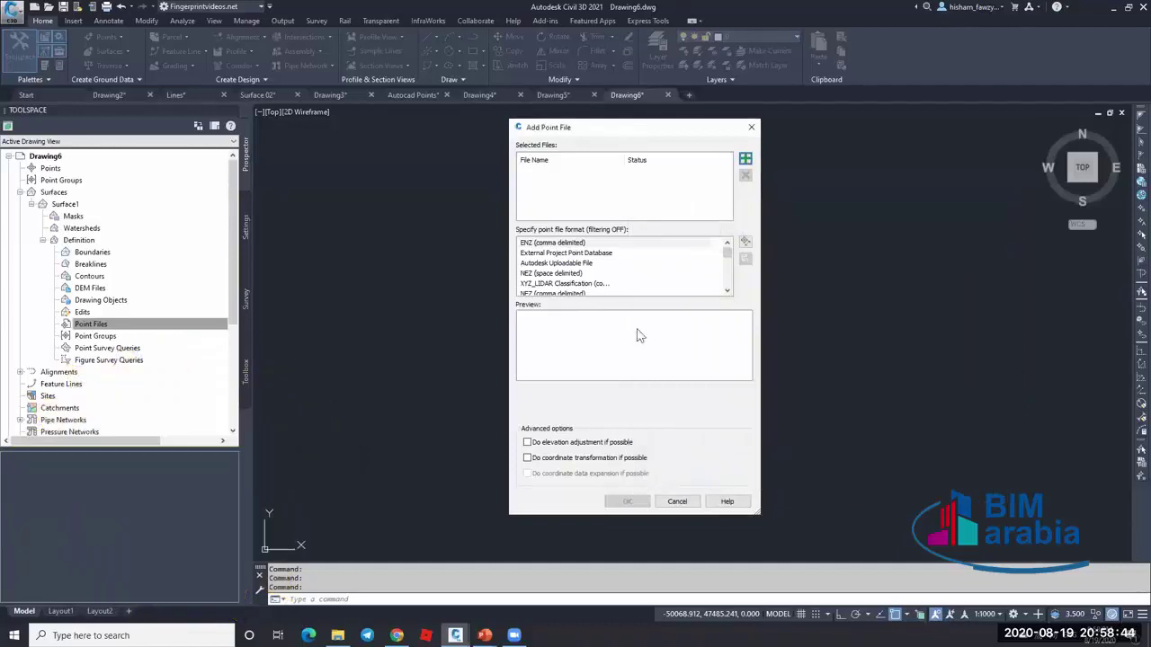
scroll(726, 289, down, 1)
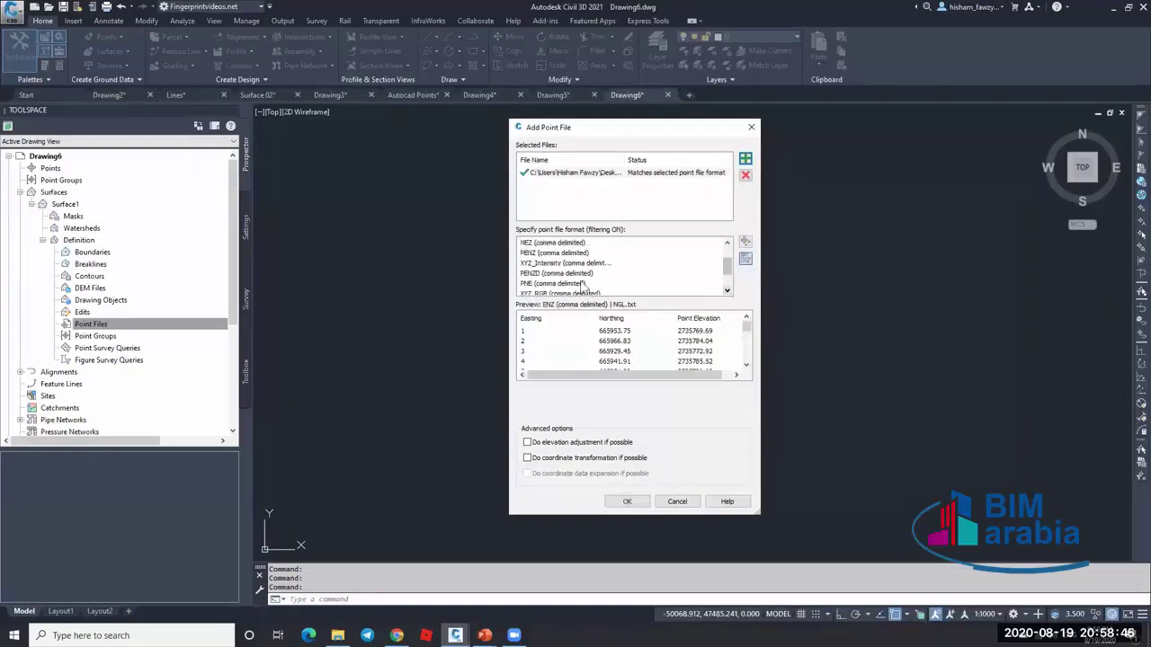
click(537, 274)
click(628, 502)
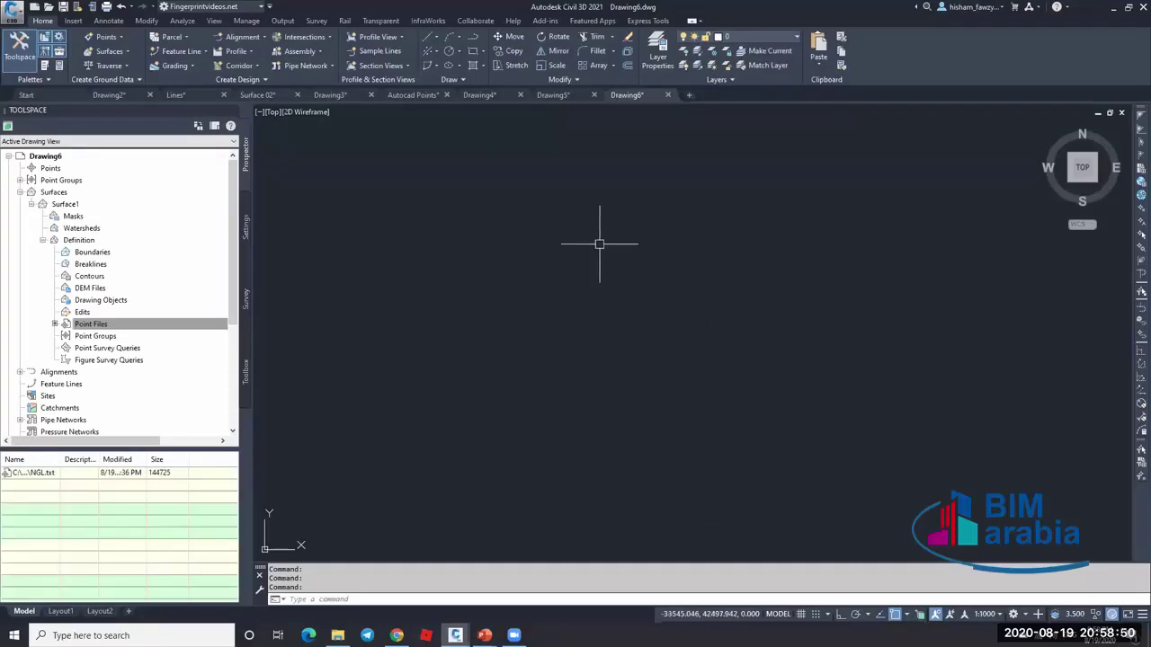
- Zoom to the whole contoured surface and browse the _All Points group in Prospector
middle_click(599, 243)
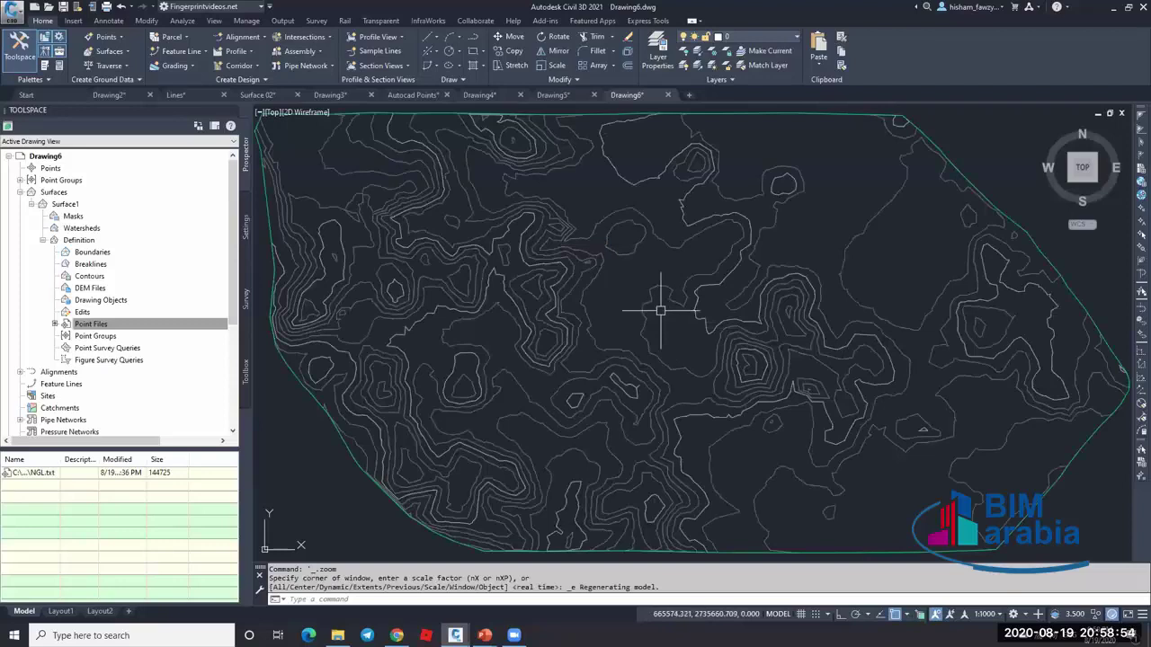
click(20, 180)
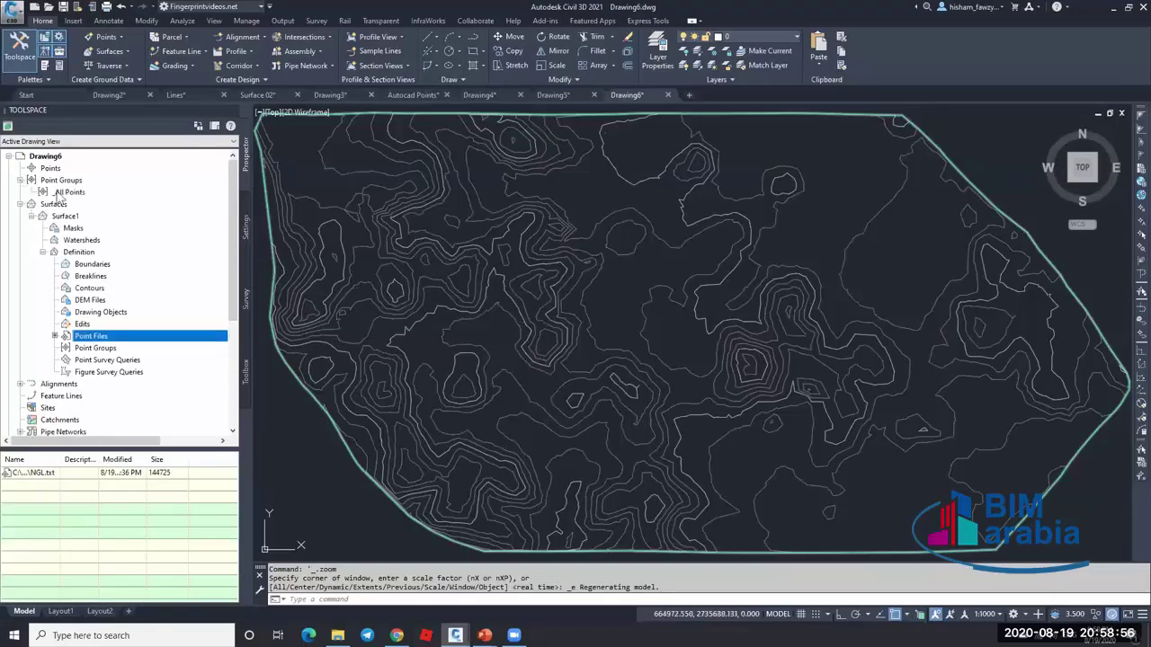
click(63, 192)
click(54, 169)
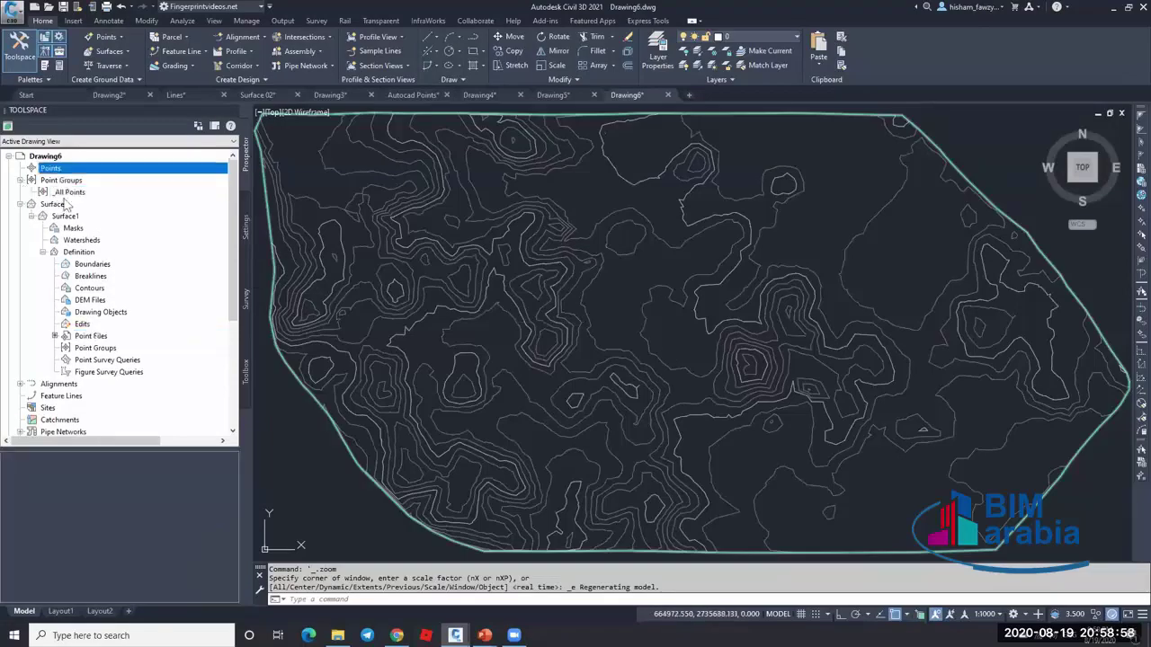
click(20, 204)
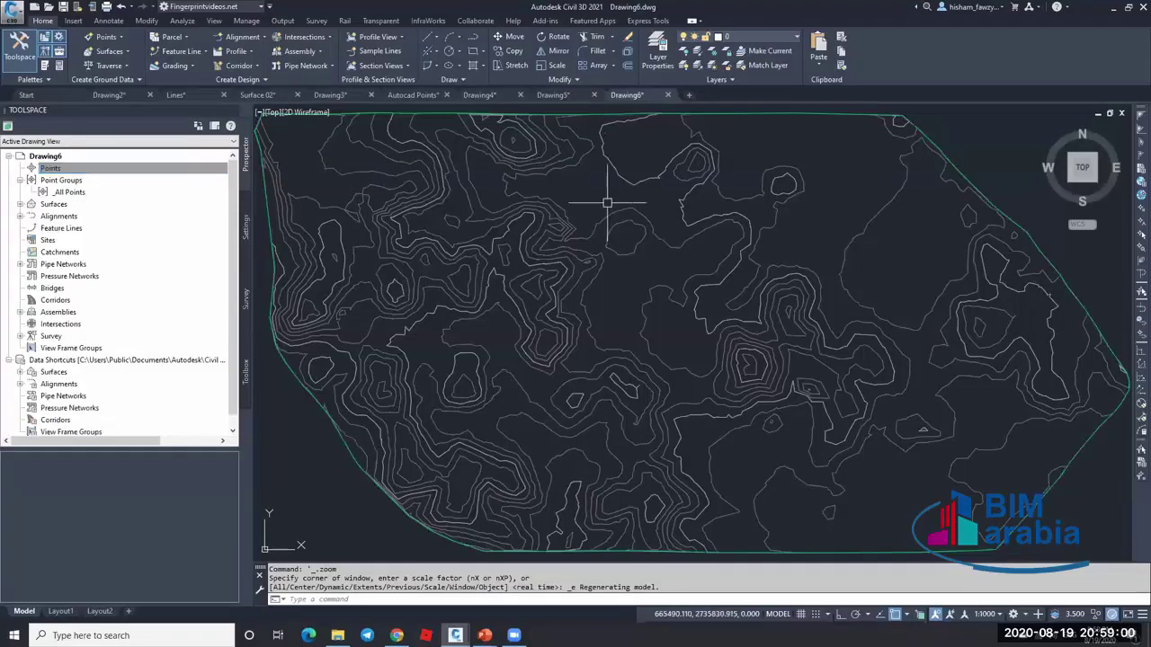
- Rename the point file NGL.txt on the desktop to NGL01.txt
click(1112, 8)
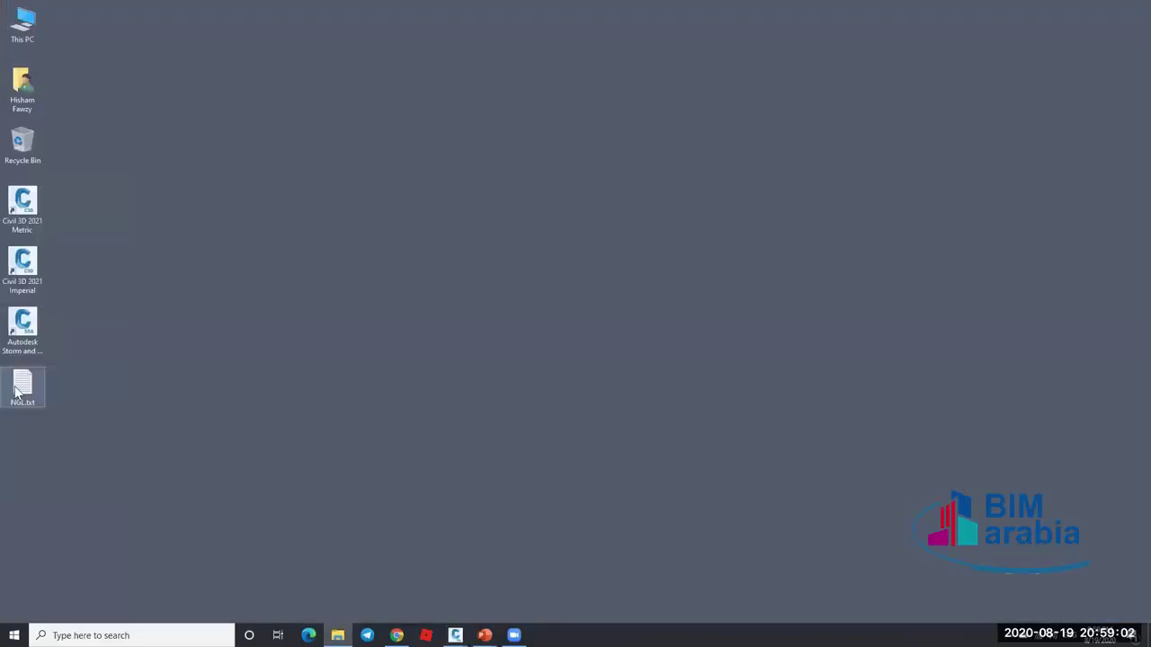
click(24, 404)
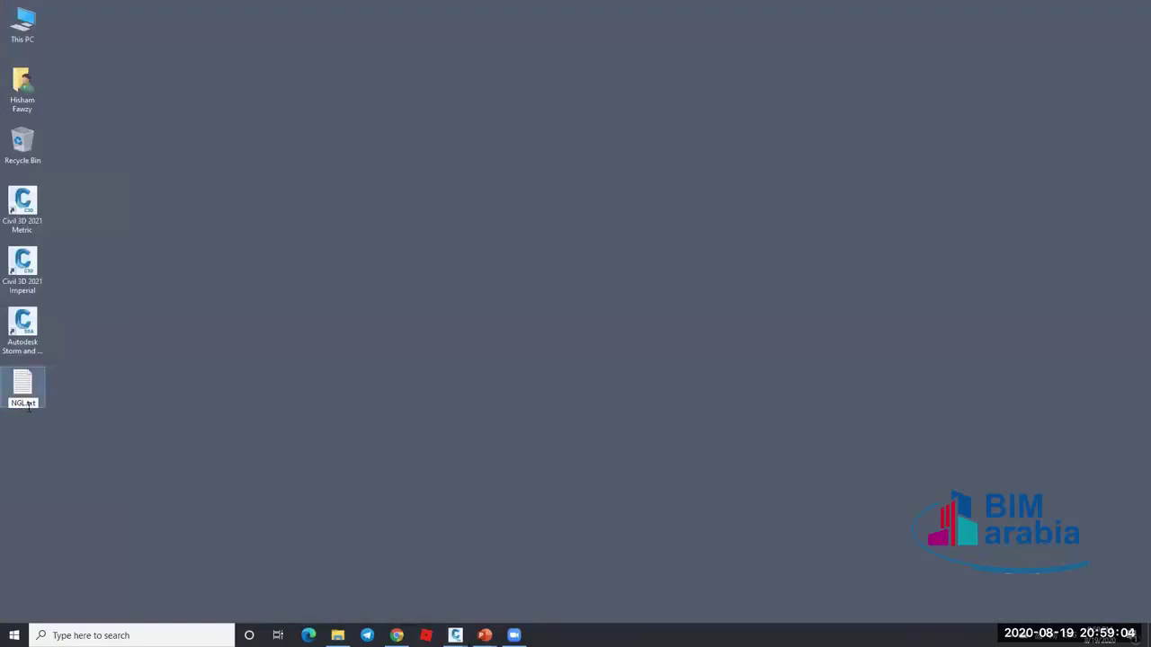
text(NGL01)
key(Return)
click(455, 634)
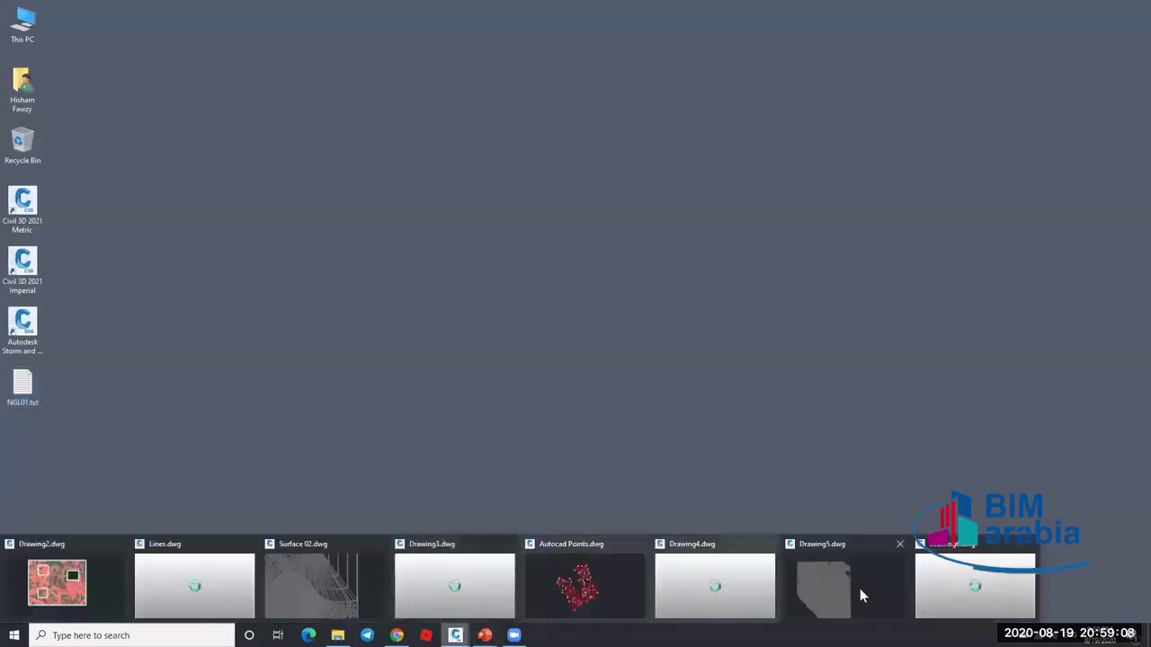
- Restore and maximize Drawing6, then clear all logged events in the Event Viewer
click(928, 583)
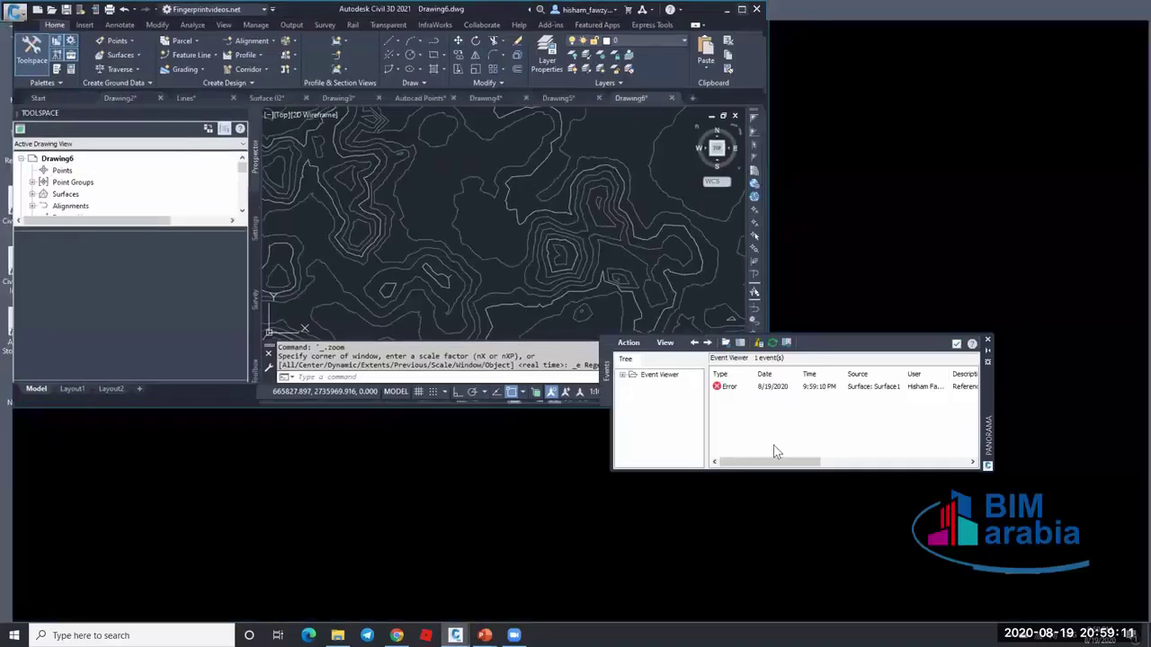
click(742, 10)
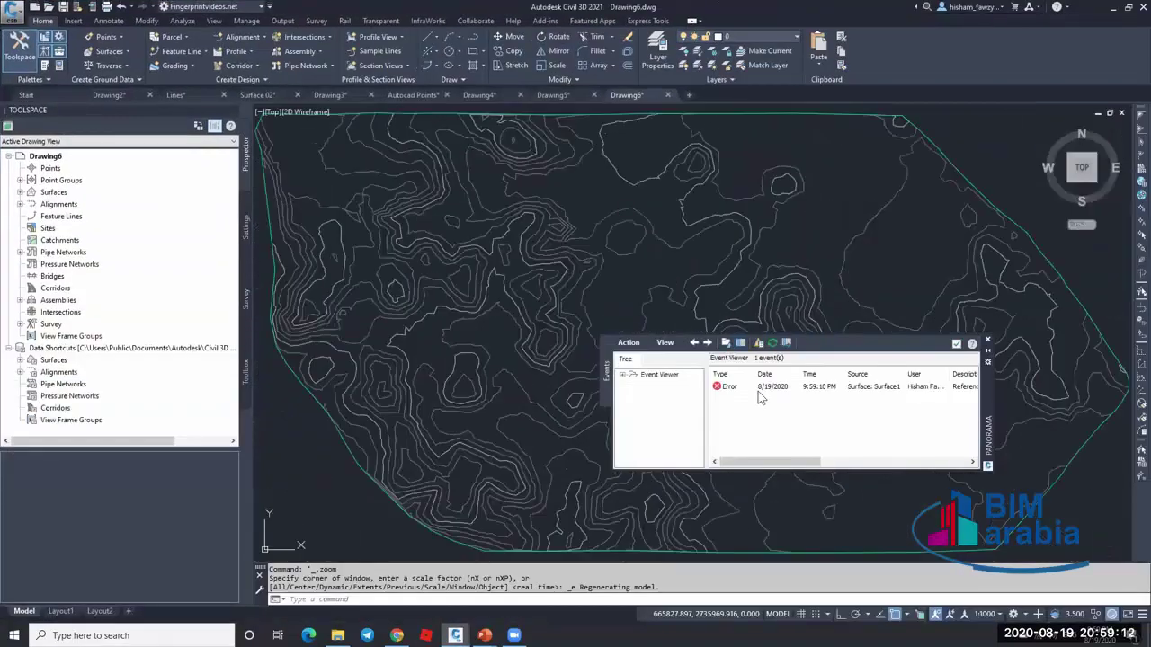
click(20, 193)
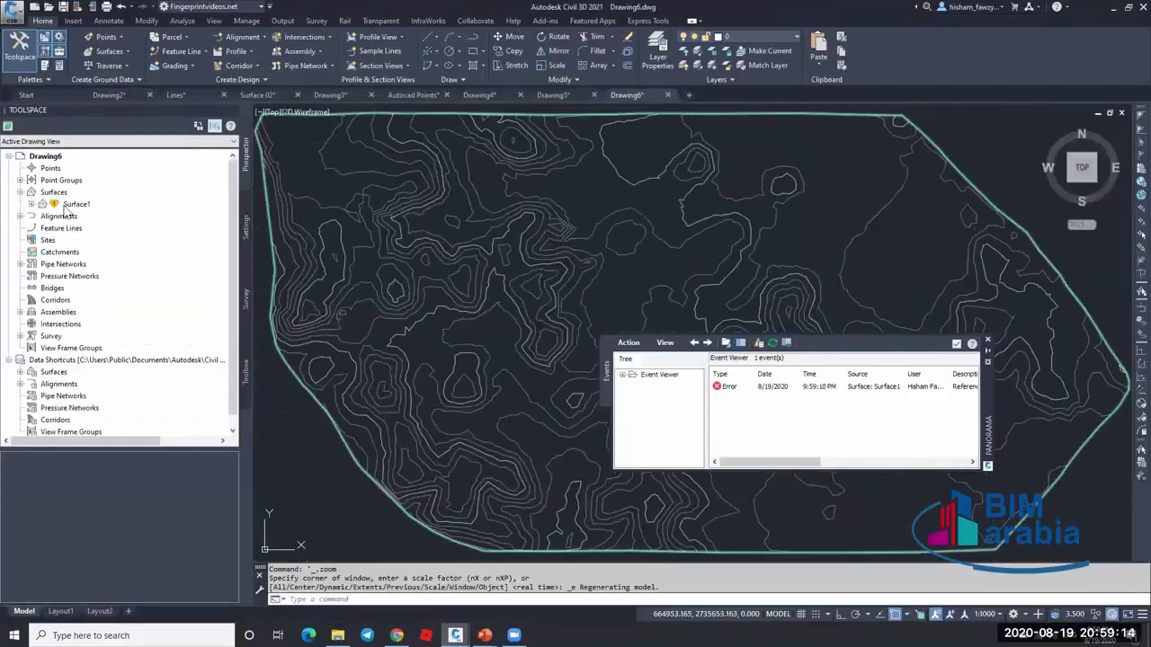
drag(766, 462, 935, 465)
drag(928, 464, 926, 465)
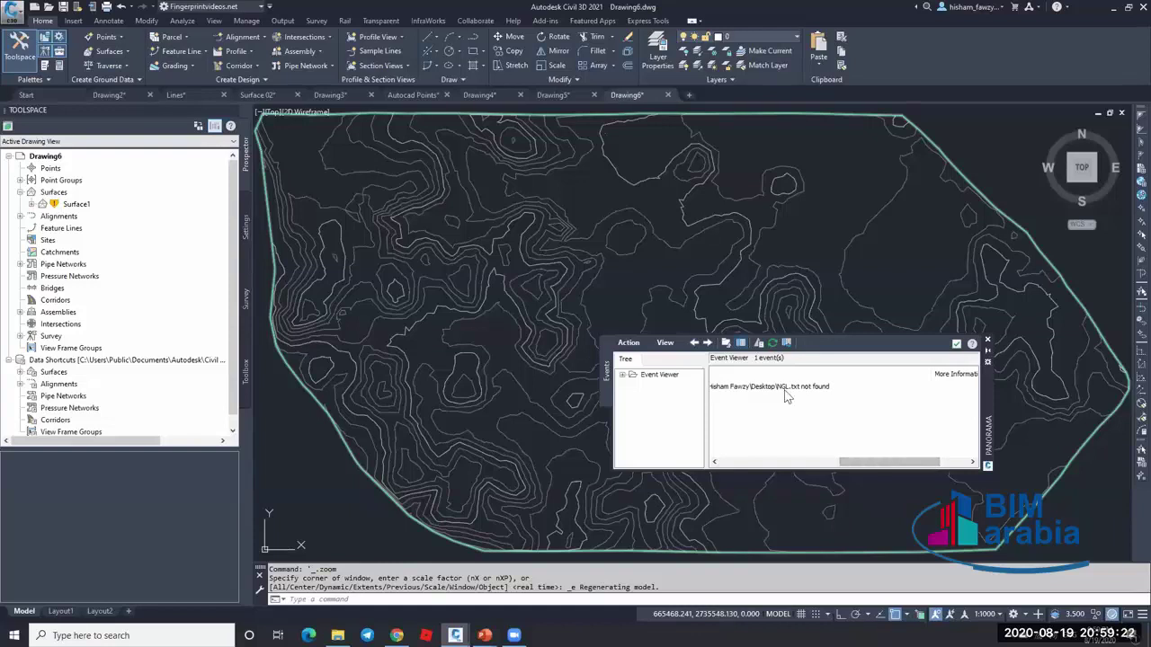
click(724, 464)
click(647, 346)
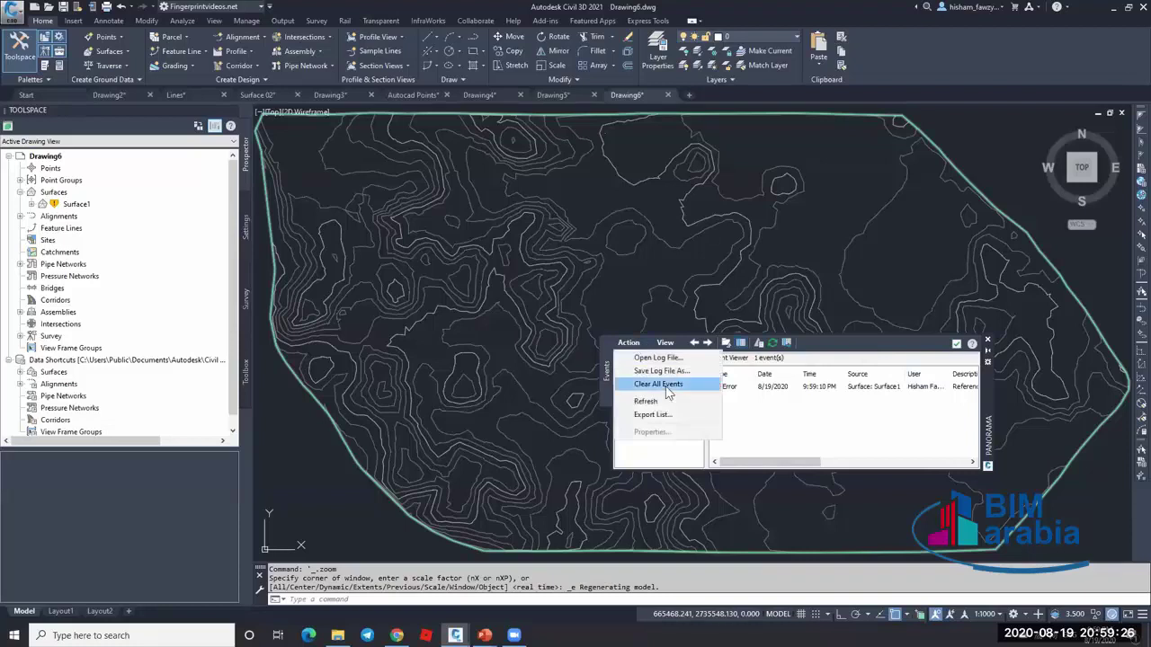
click(670, 385)
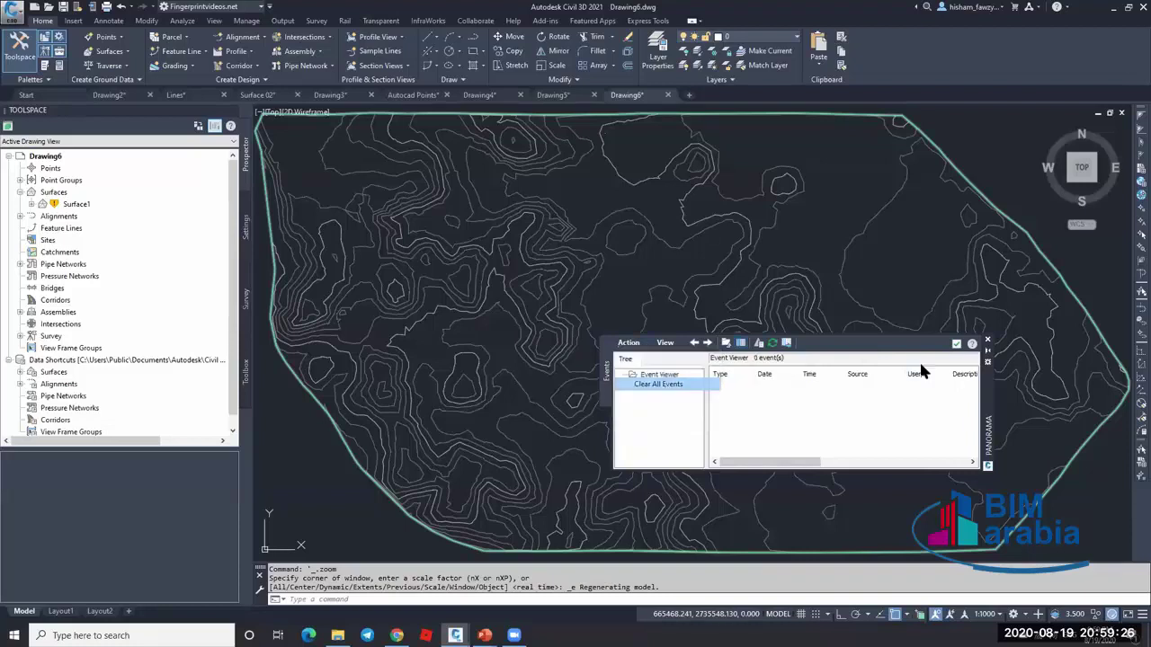
- Rebuild Surface1 and dismiss the warning that its point file NGL.txt is missing
right_click(76, 204)
click(144, 244)
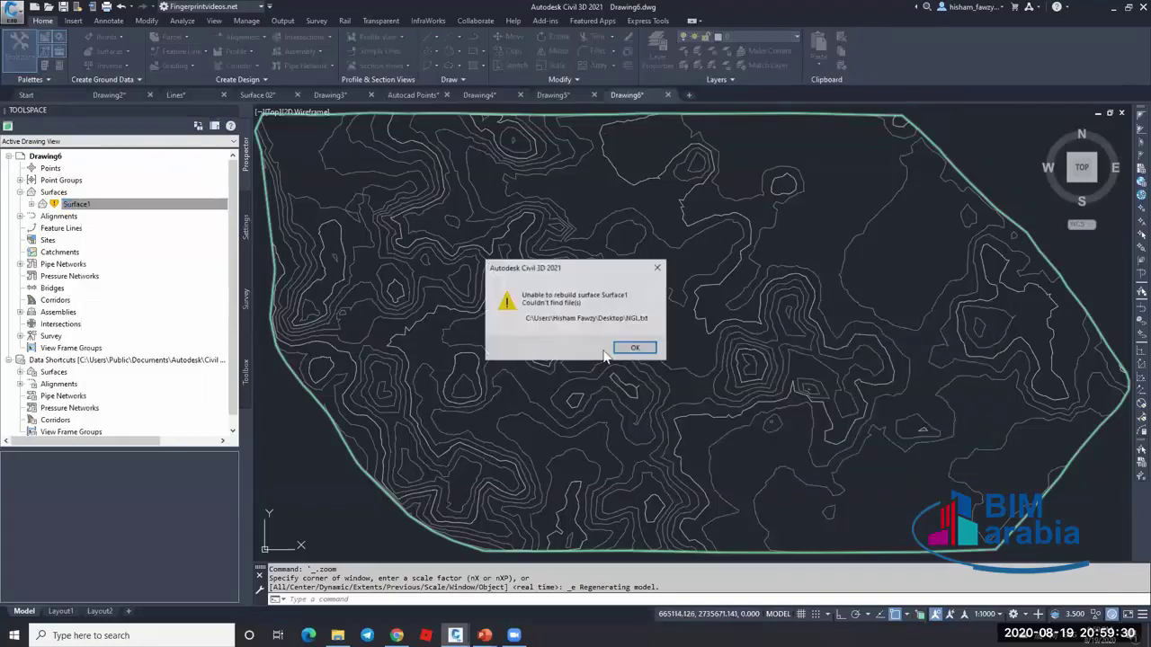
click(624, 349)
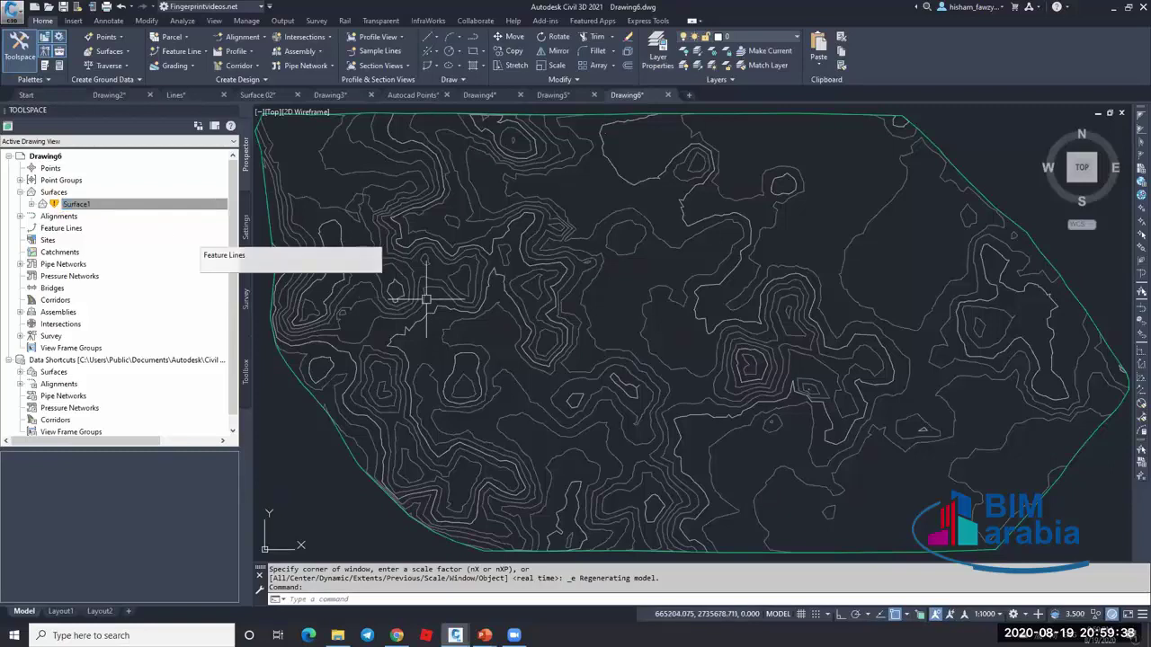
- Read Surface1's elevation from its tooltip, then return to the Surfaces slide show in PowerPoint
mouse_move(426, 300)
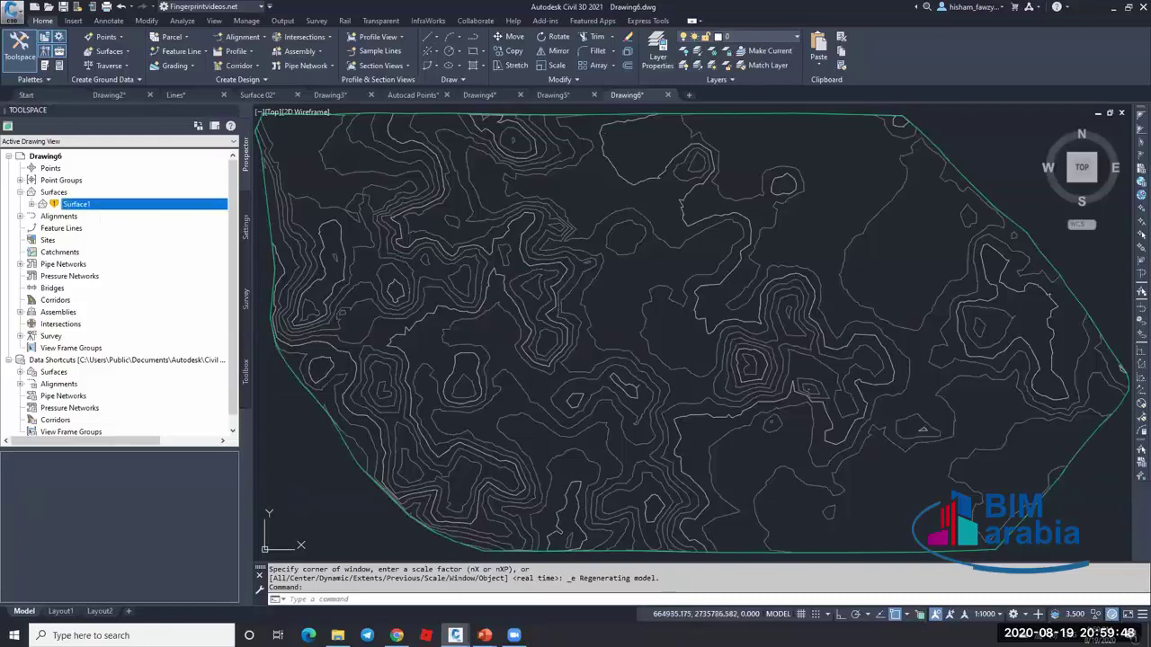
mouse_move(439, 273)
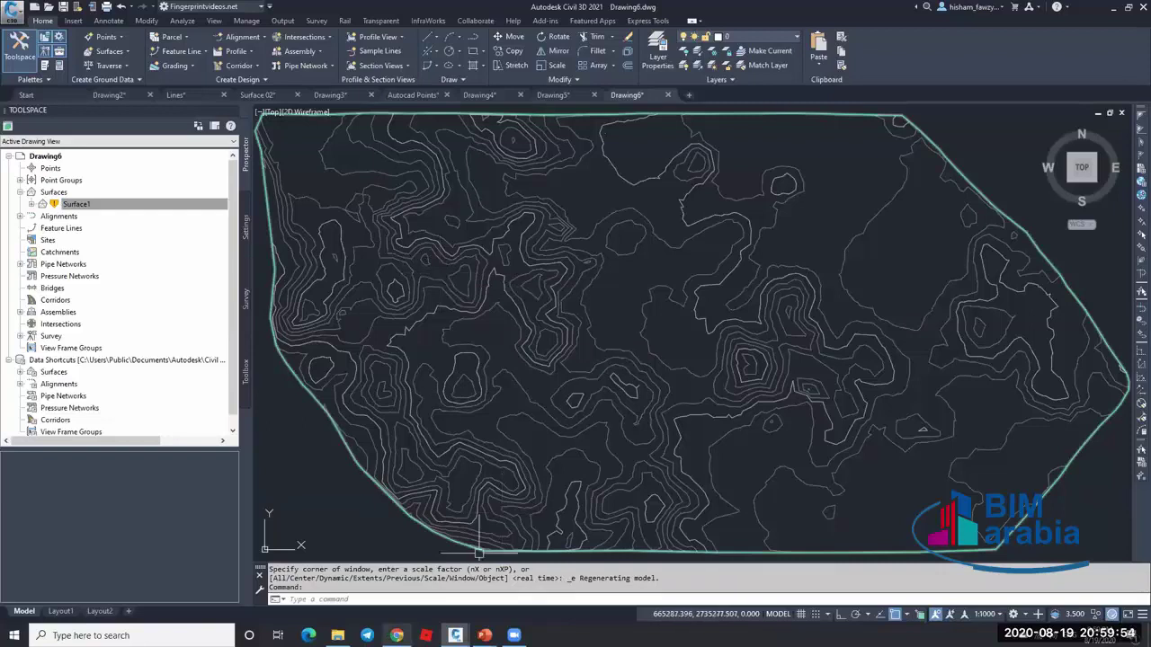
mouse_move(397, 636)
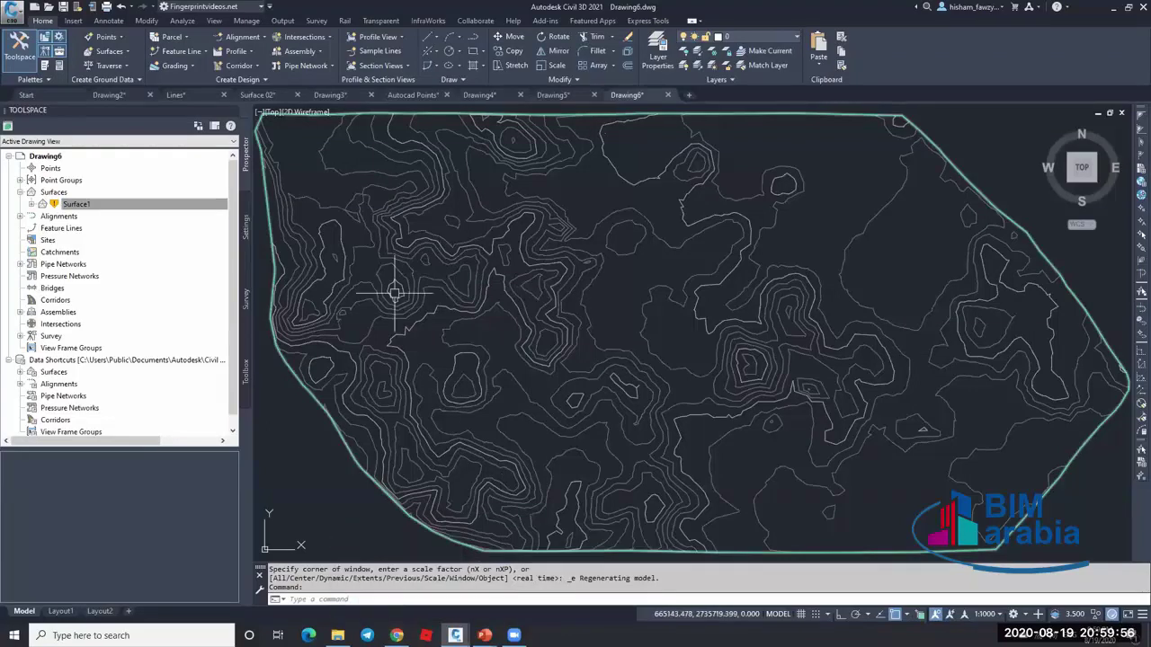
- Show the _All Points group and 3D viewing bullets on the Surfaces slide, then minimise the show
mouse_move(484, 635)
click(547, 584)
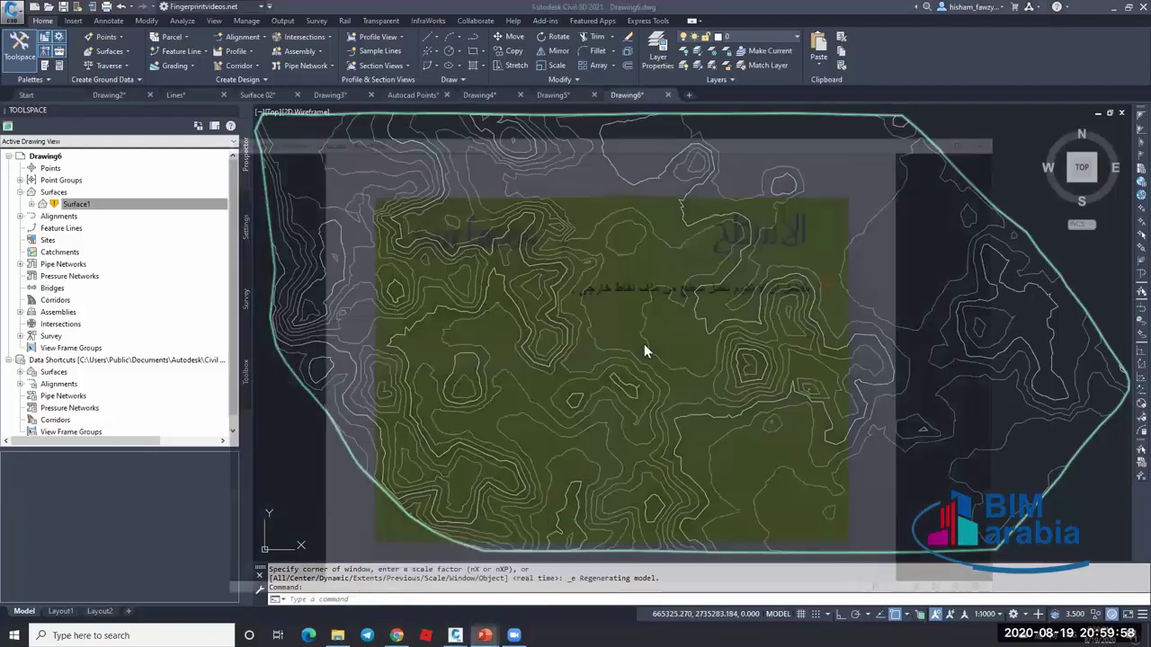
click(742, 242)
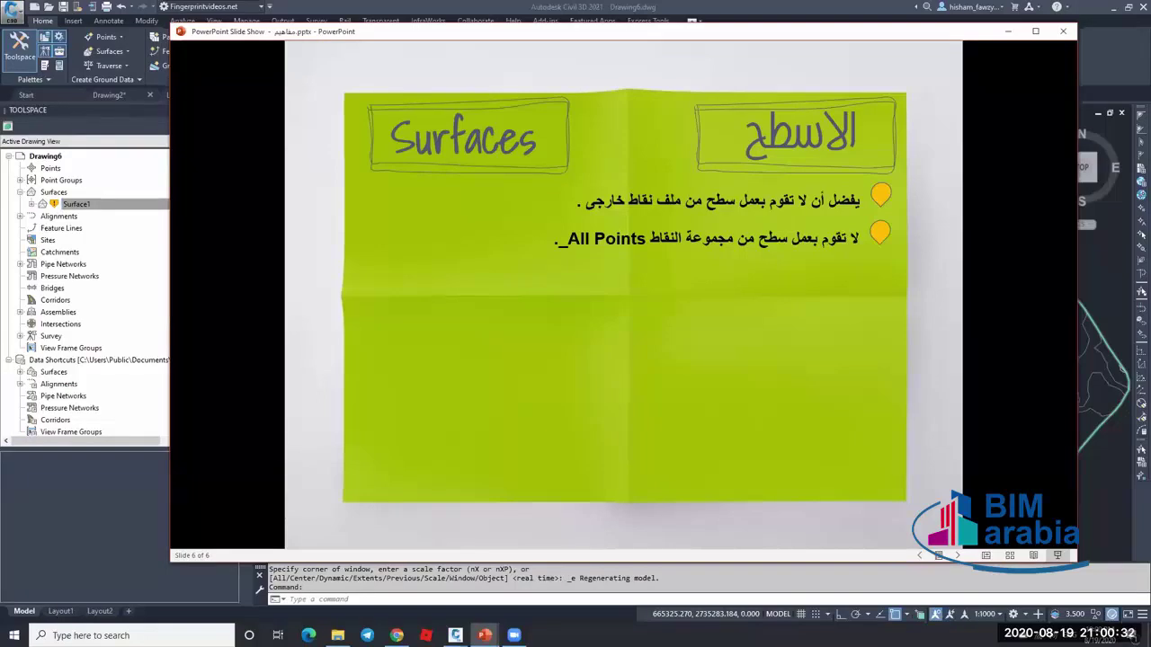
click(763, 300)
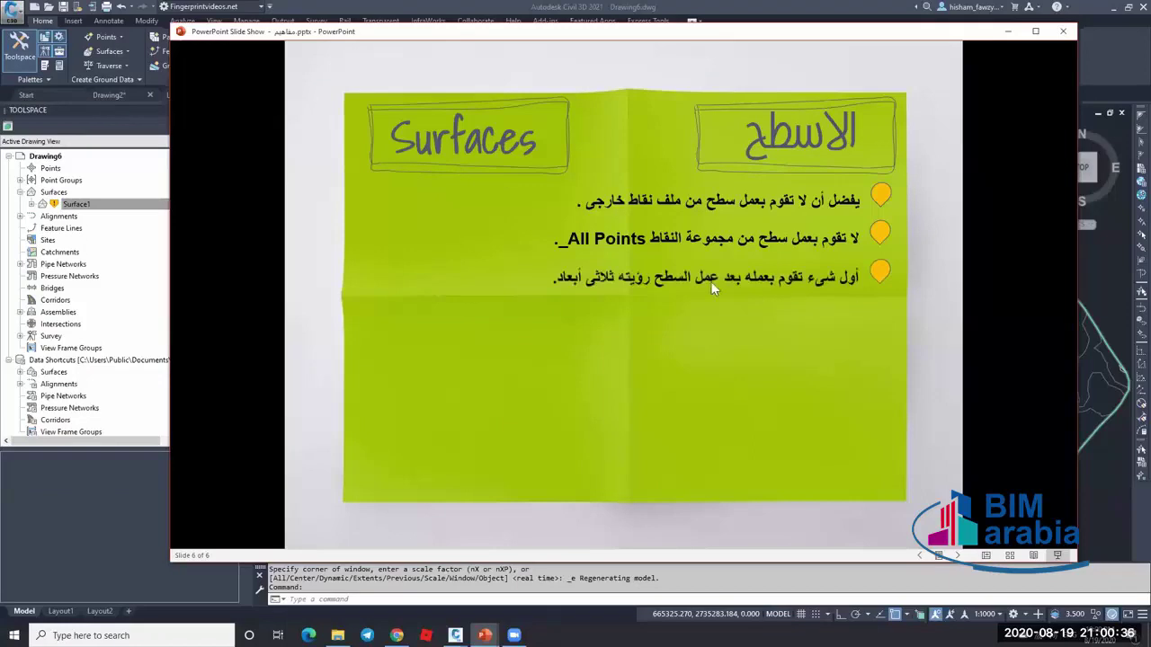
click(1008, 31)
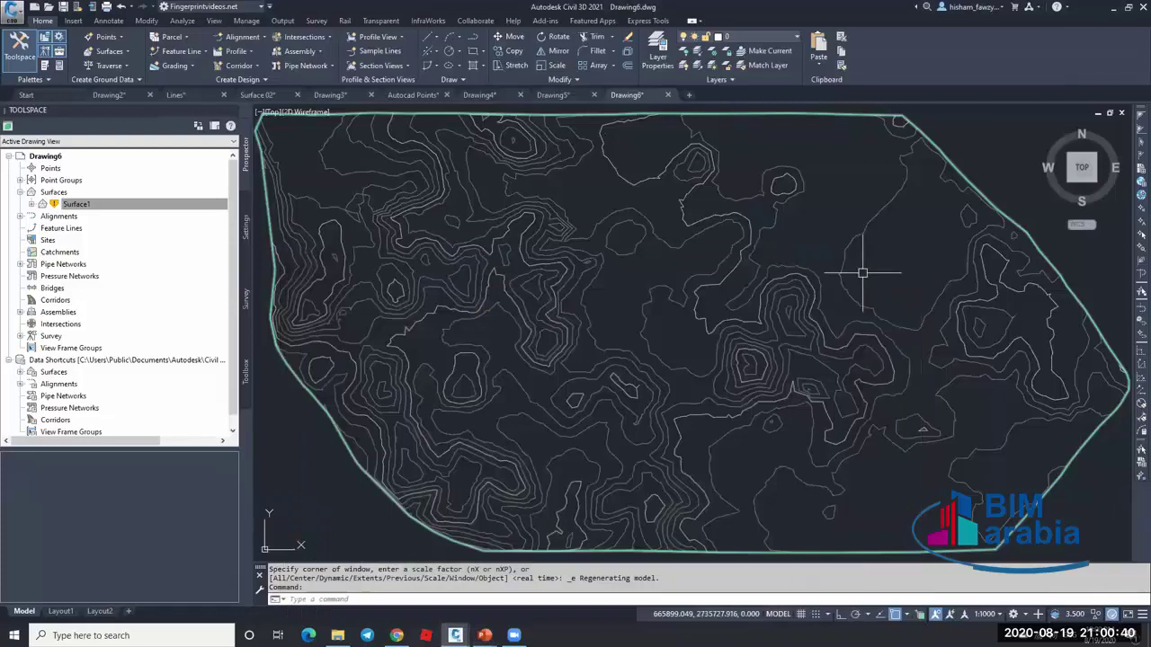
click(861, 270)
click(131, 52)
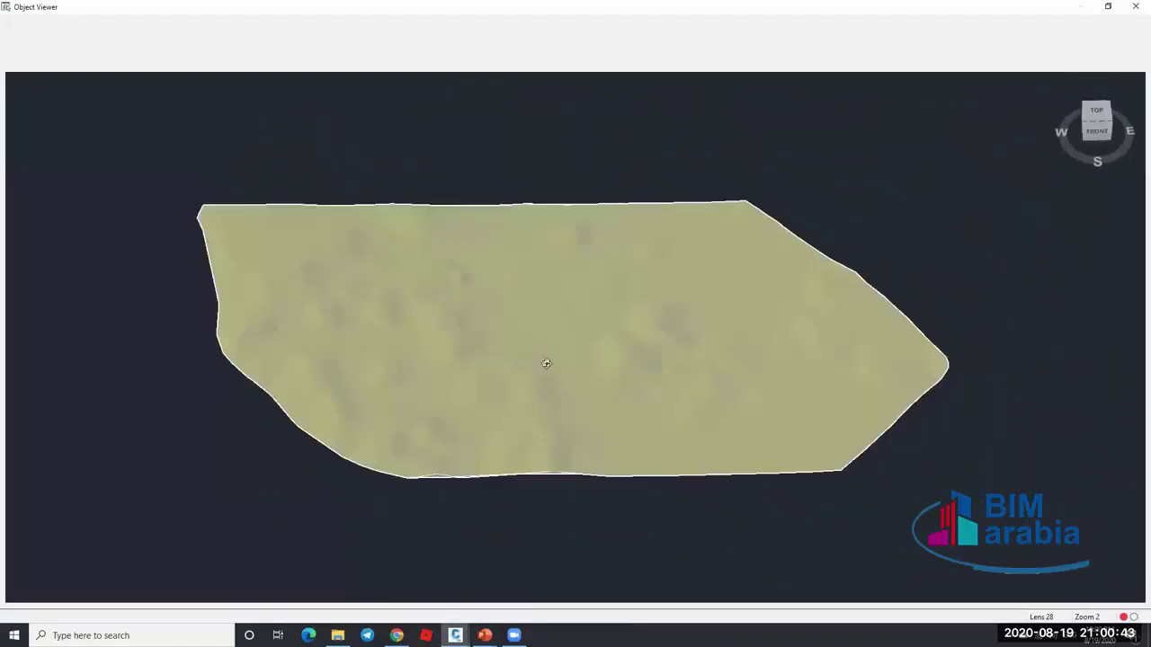
drag(545, 365, 576, 352)
scroll(600, 347, up, 3)
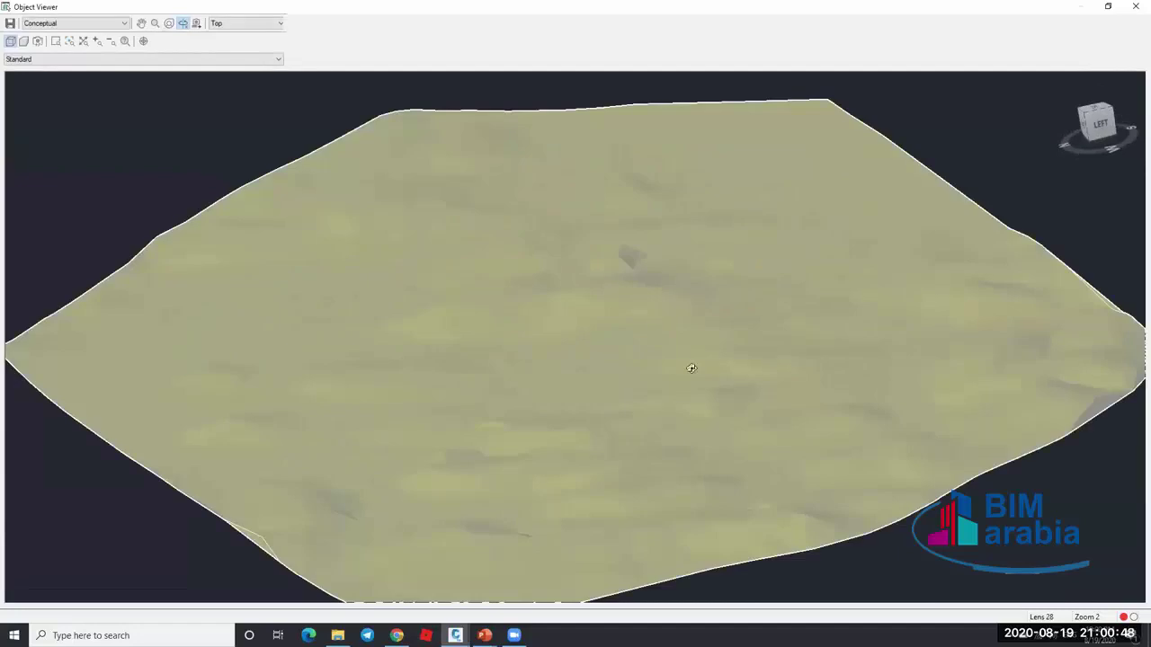
key(Escape)
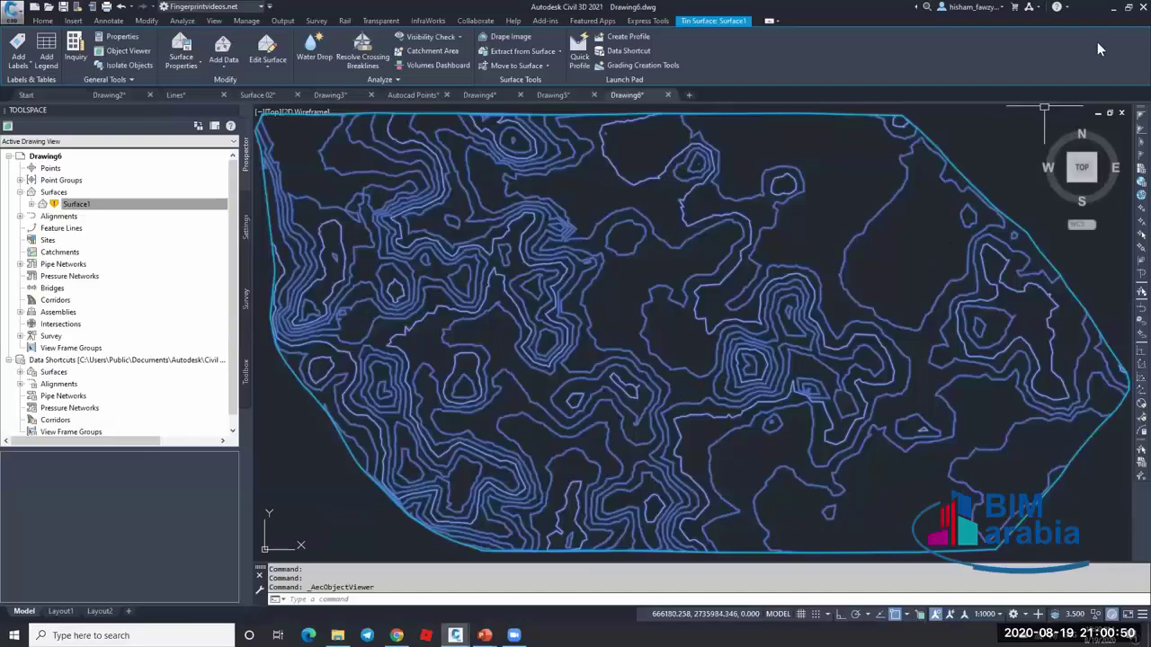
mouse_move(485, 634)
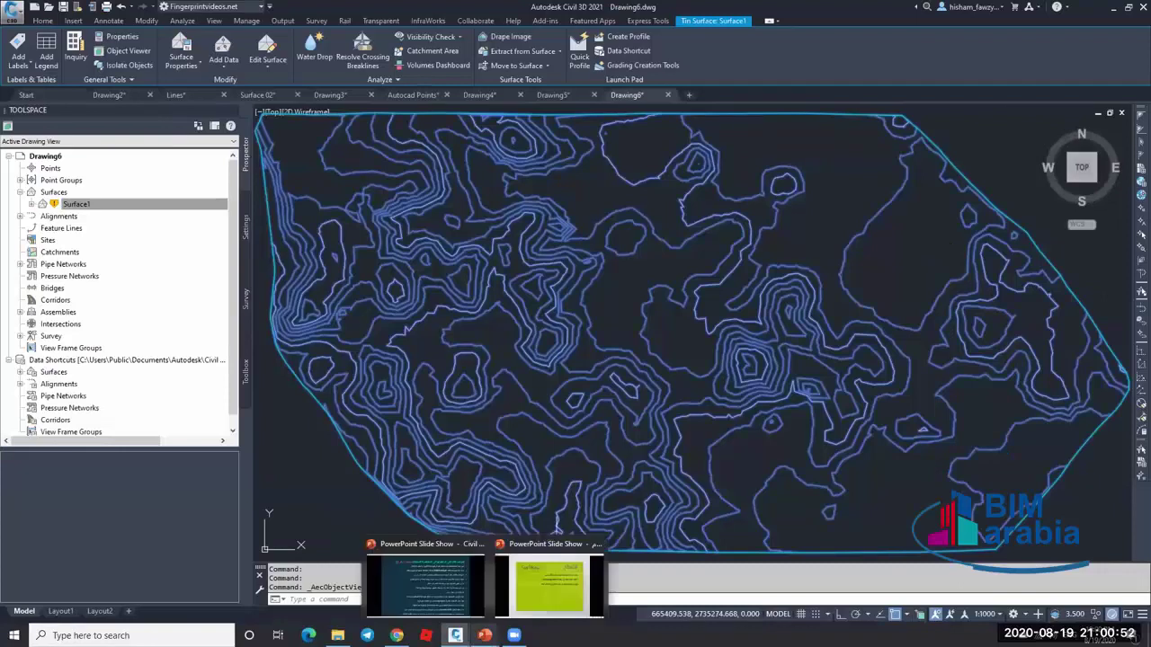
- Show the fourth bullet on building a surface from break lines only, then minimise the show
click(533, 590)
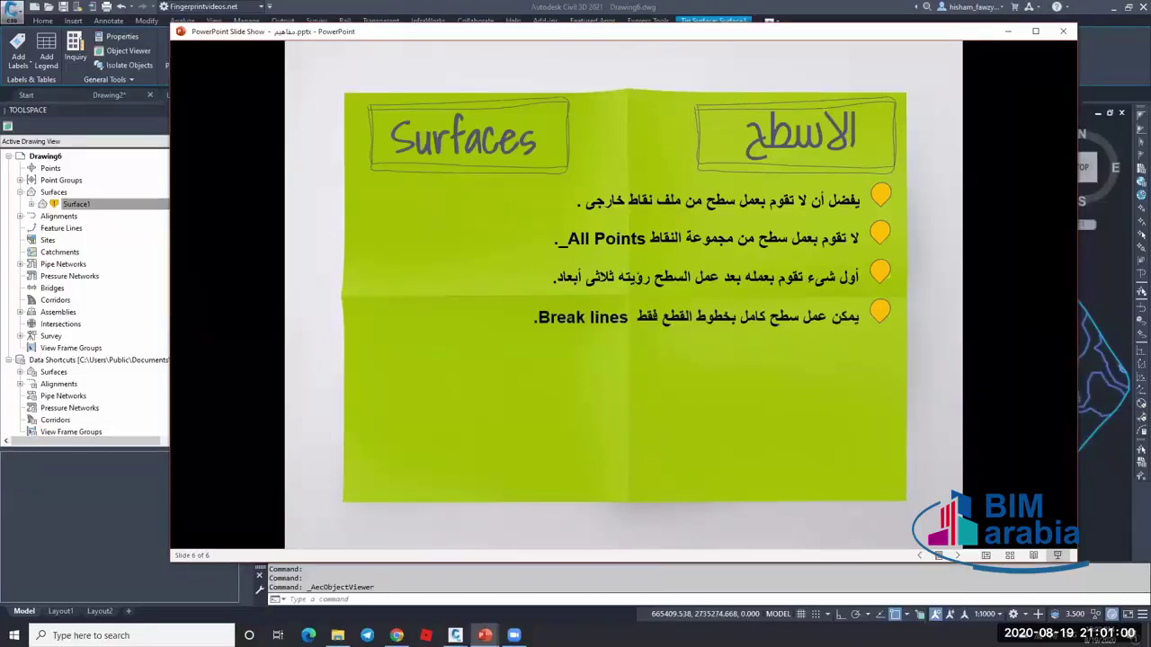
click(1010, 34)
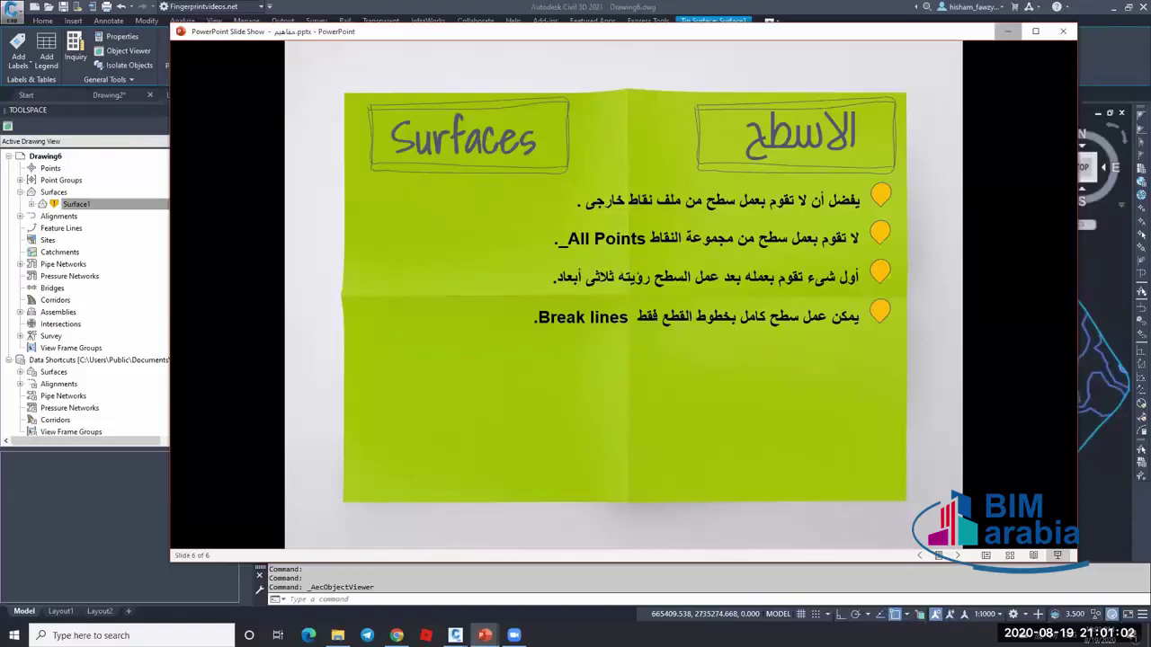
- Expand Surface1's definition in Prospector and select its Breaklines item
key(Escape)
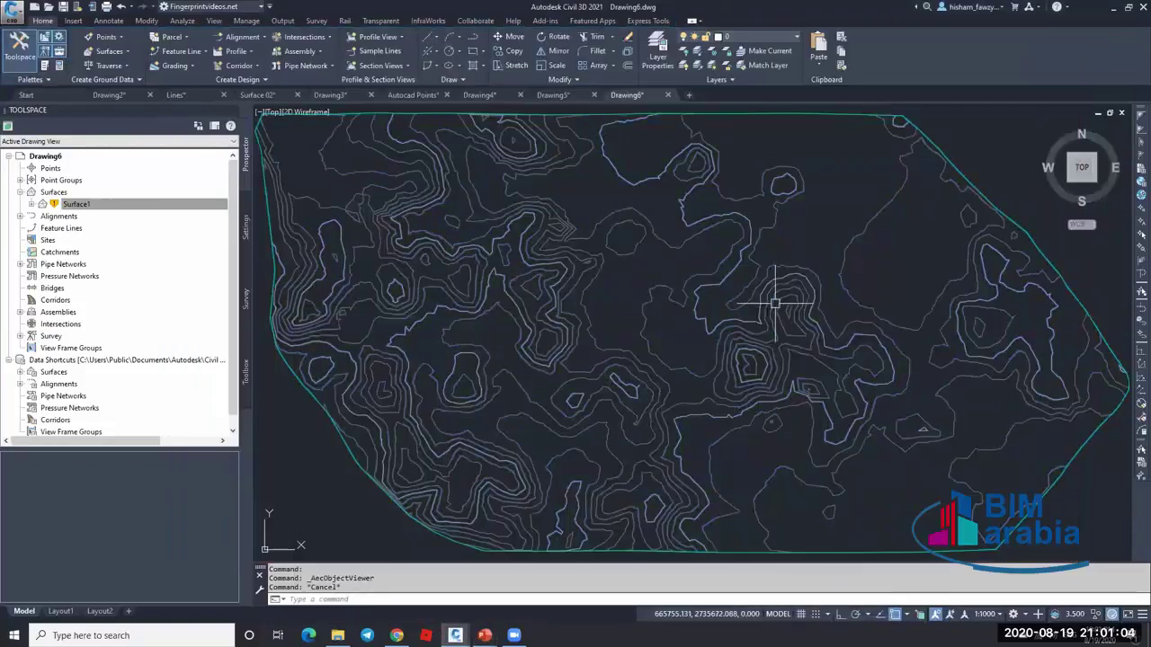
click(76, 204)
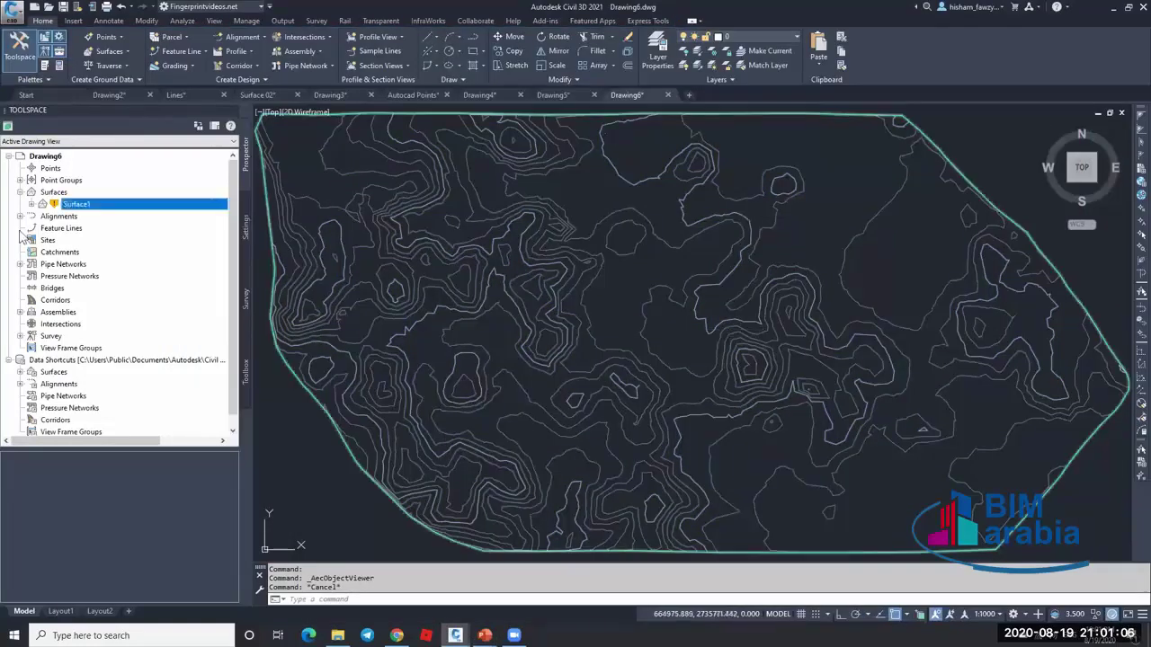
click(31, 204)
click(42, 240)
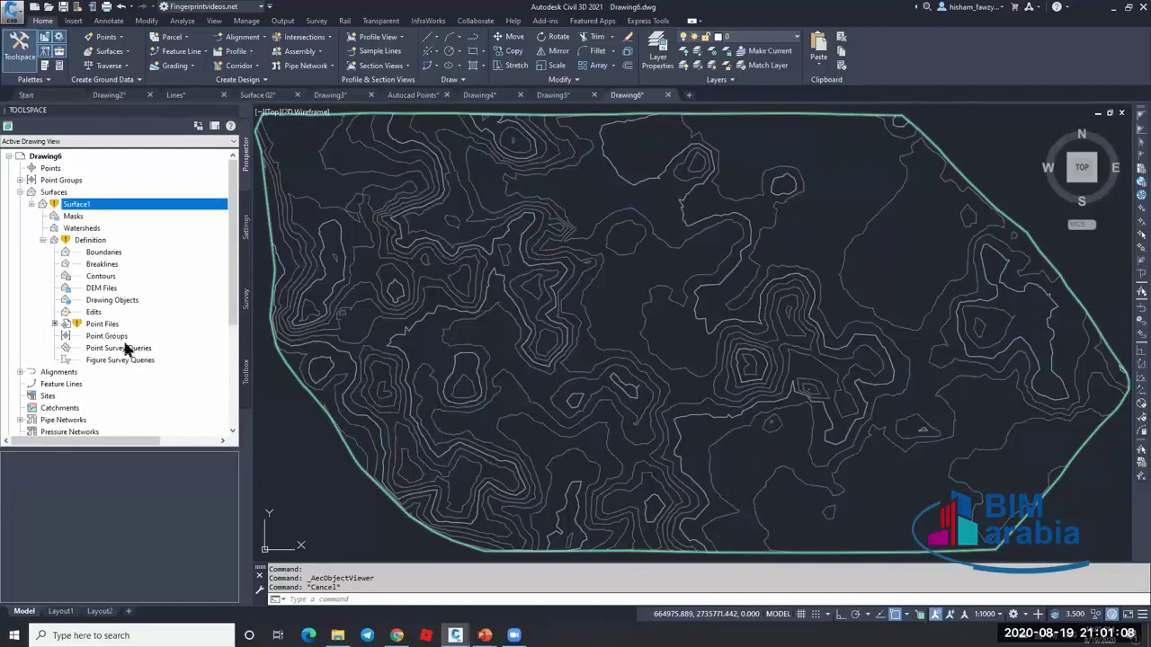
click(123, 266)
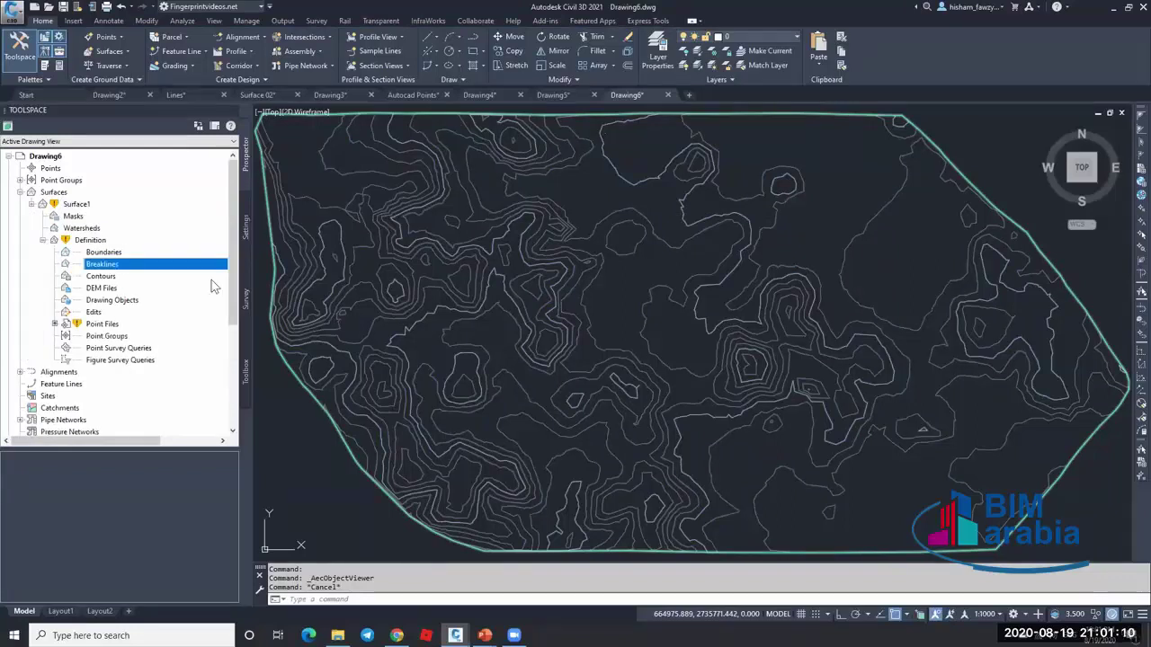
key(Escape)
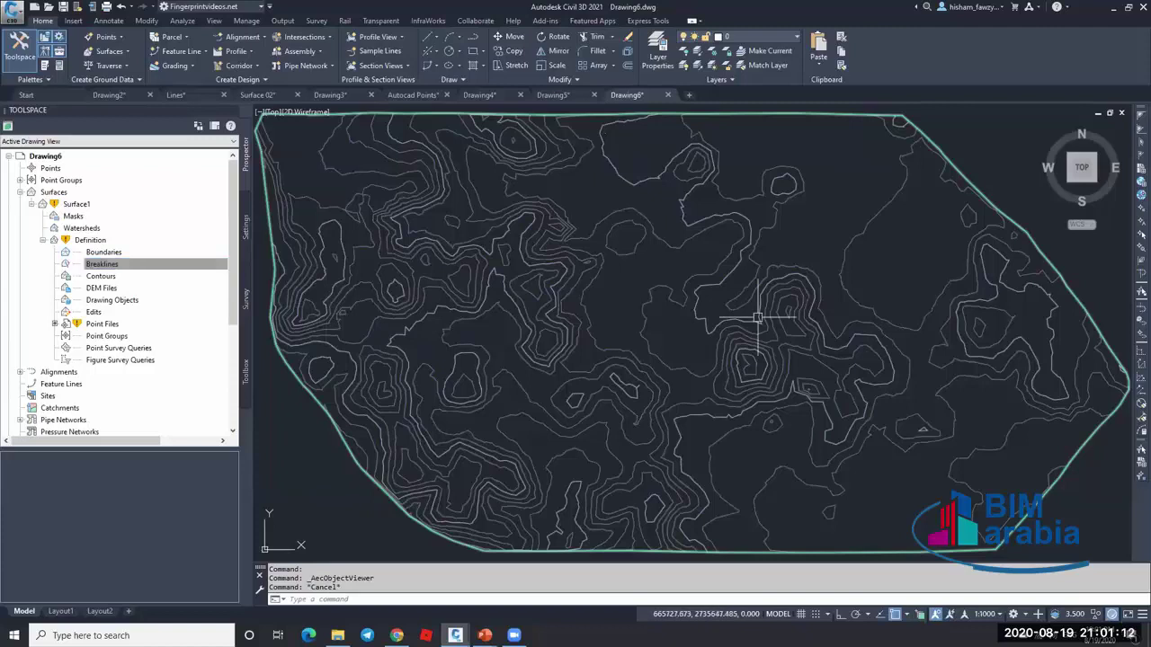
- Draw a small rectangle inside the larger one with RECTANG
scroll(732, 225, down, 2)
text(e)
key(Escape)
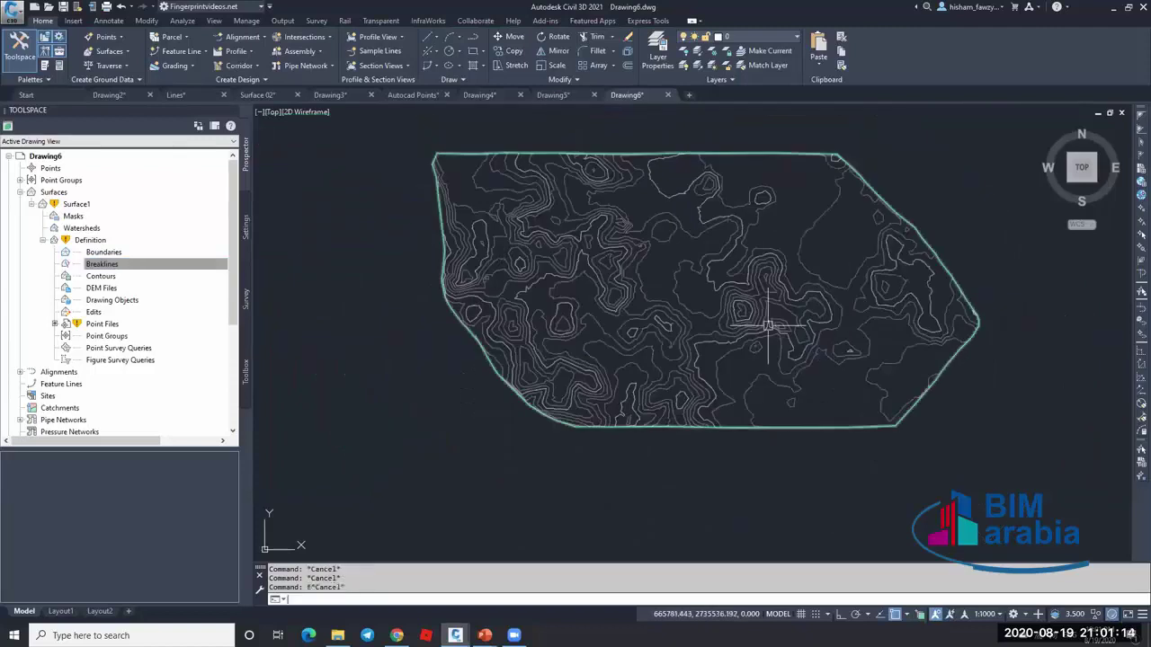
key(Escape)
text(e)
key(BackSpace)
text(re)
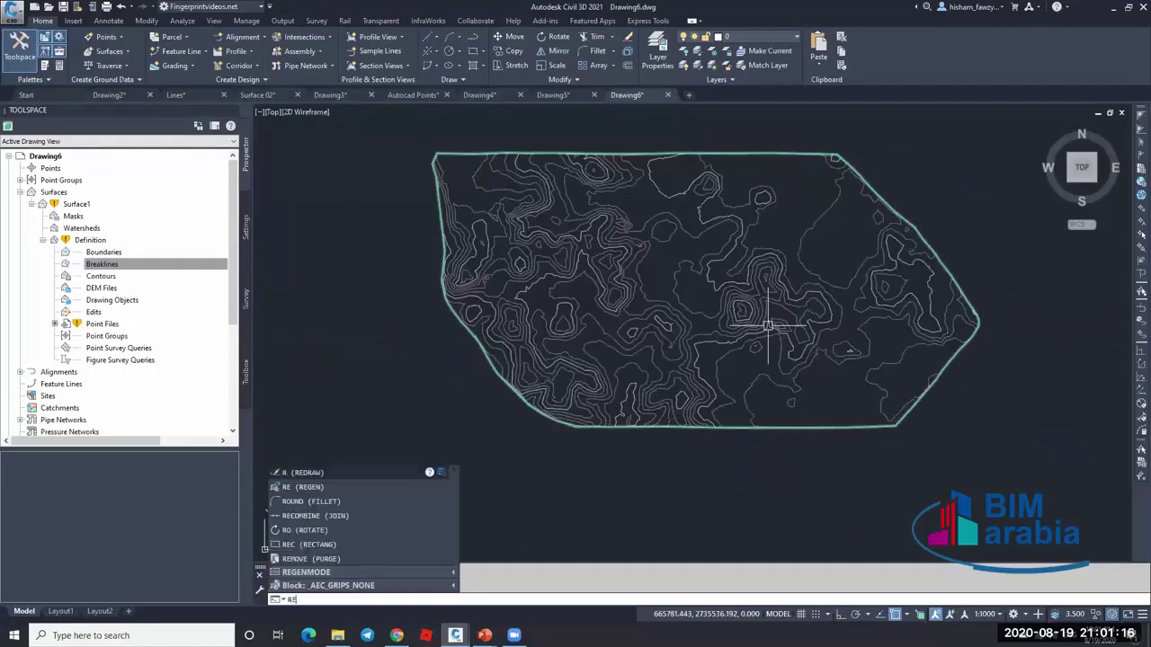
text(c)
key(Return)
click(716, 469)
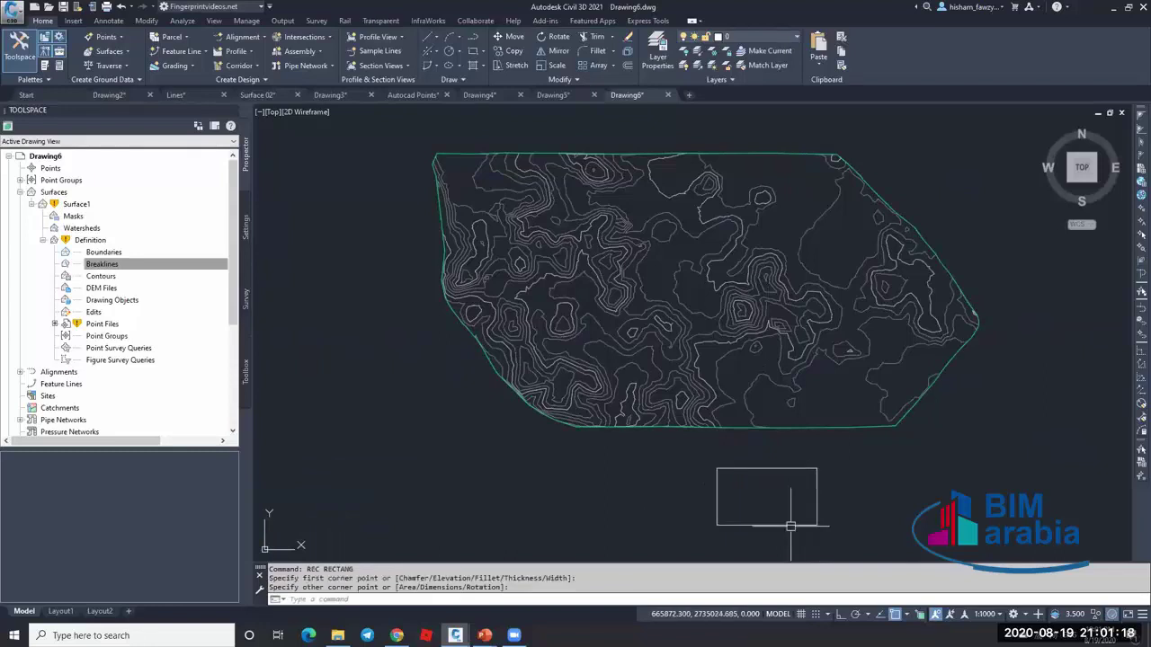
scroll(747, 504, up, 2)
key(Escape)
key(Escape)
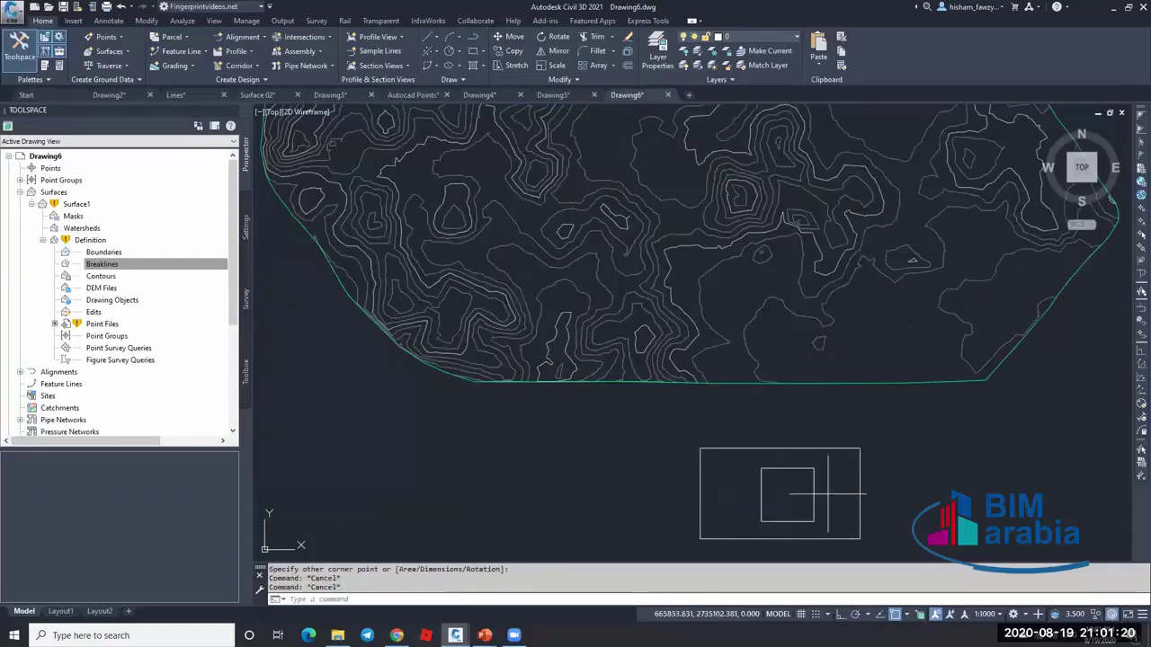
- Set the inner rectangle's elevation to 10 in Properties
click(814, 493)
key(ctrl+1)
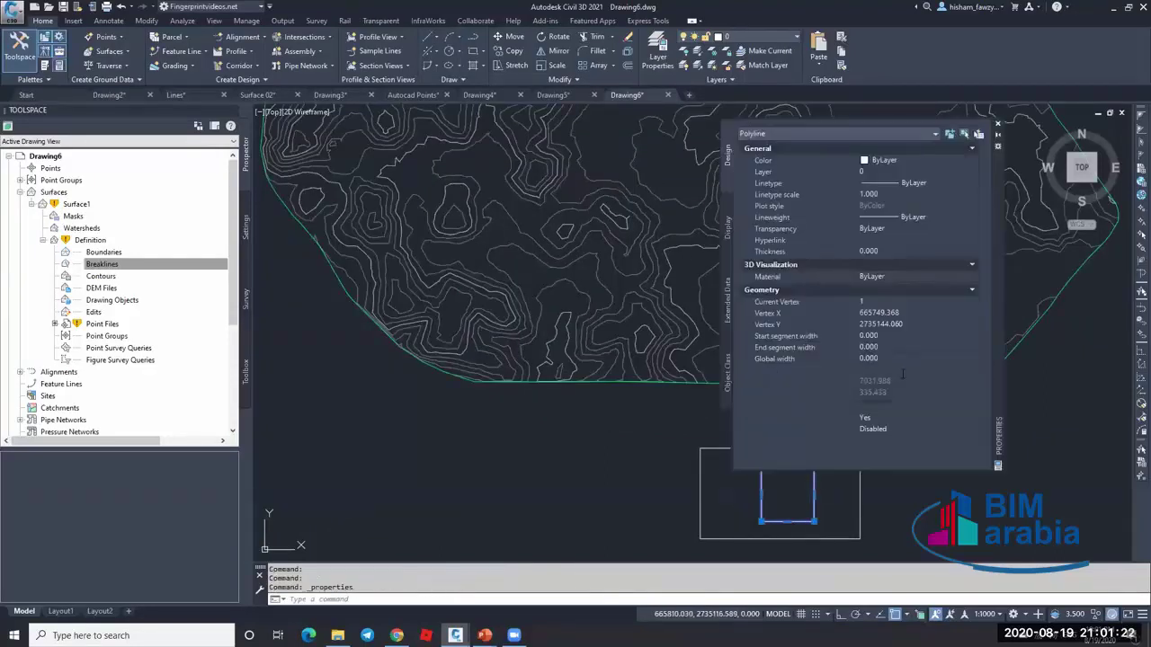
click(899, 369)
text(10)
key(Return)
key(Escape)
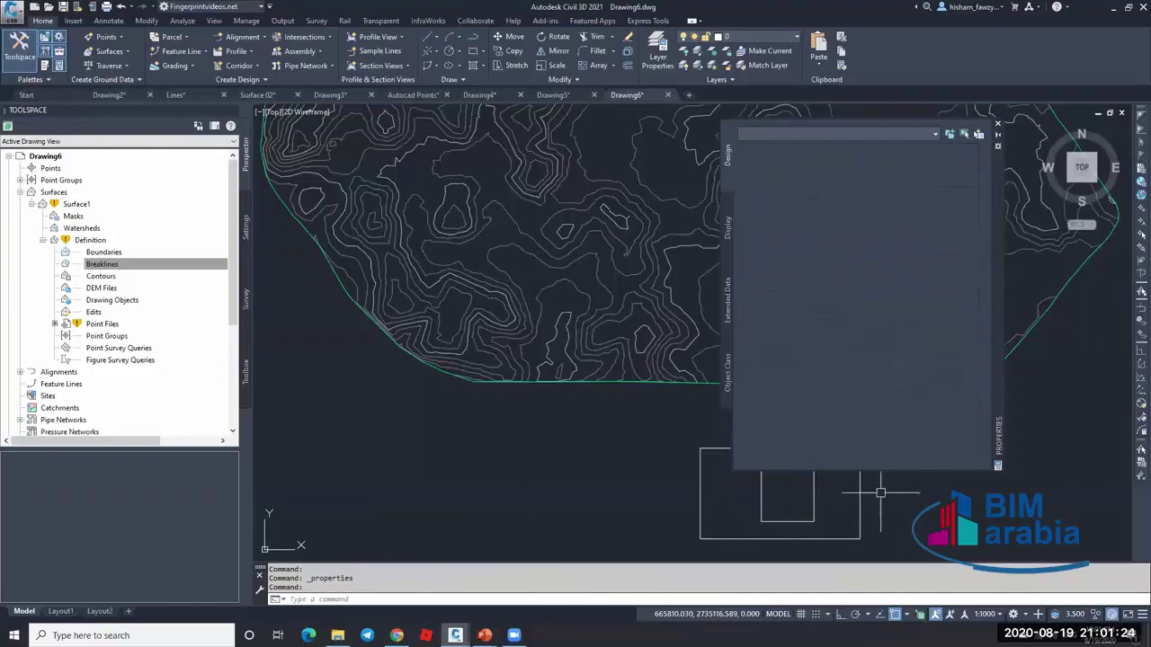
- Set the outer rectangle's elevation to -10 and center both rectangles in view
click(917, 490)
click(843, 501)
click(890, 370)
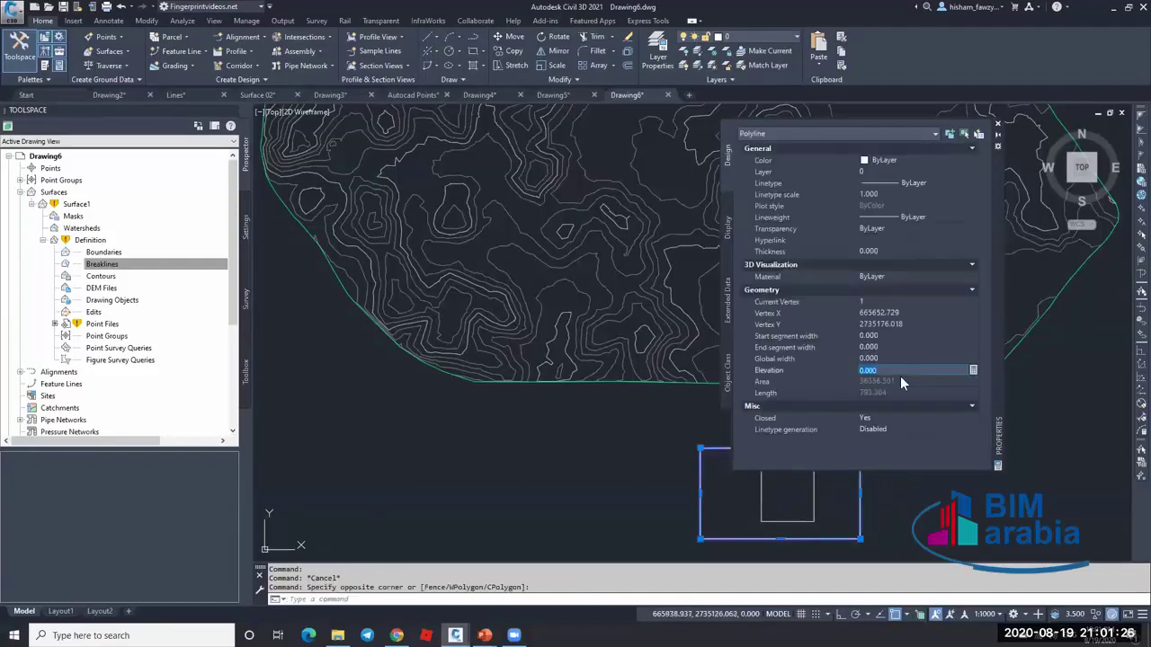
text(10)
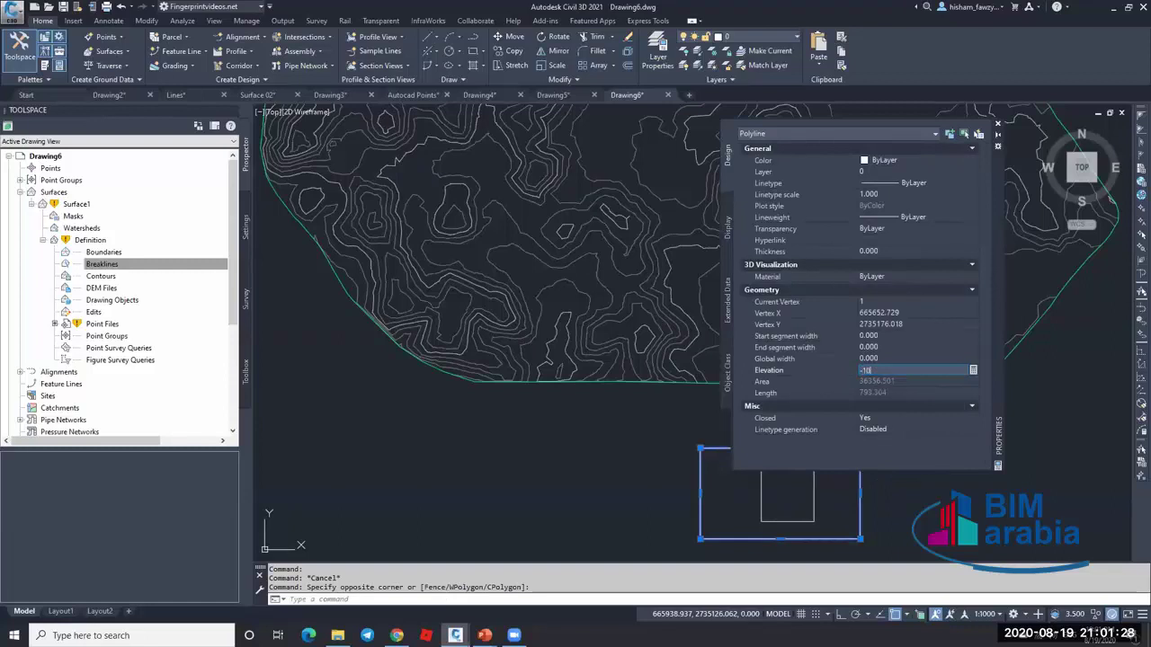
key(Return)
key(Escape)
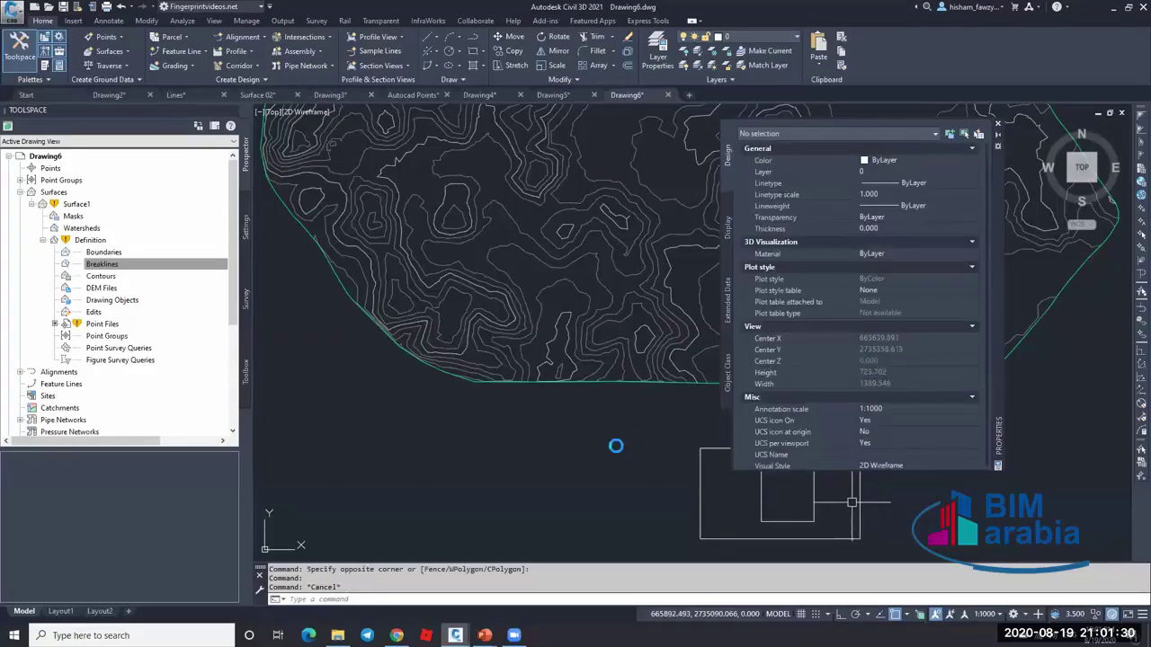
middle_drag(616, 444, 385, 388)
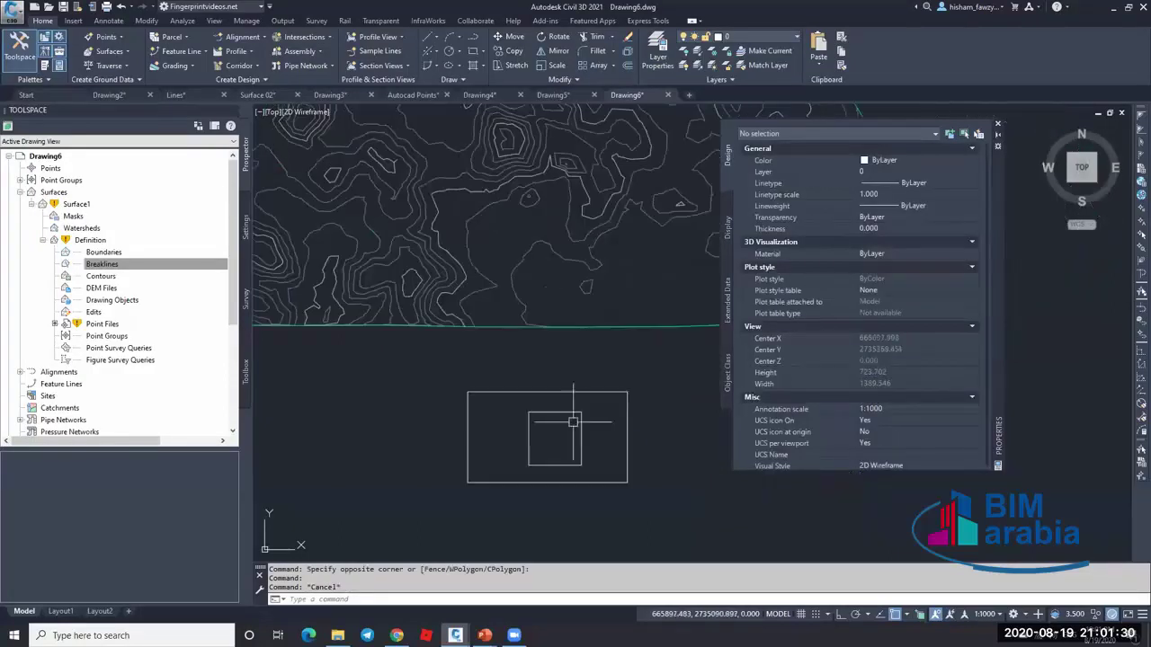
click(32, 204)
right_click(53, 192)
- Create TIN surface Surface2 and crossing-select both rectangles as its breaklines with default settings
click(107, 202)
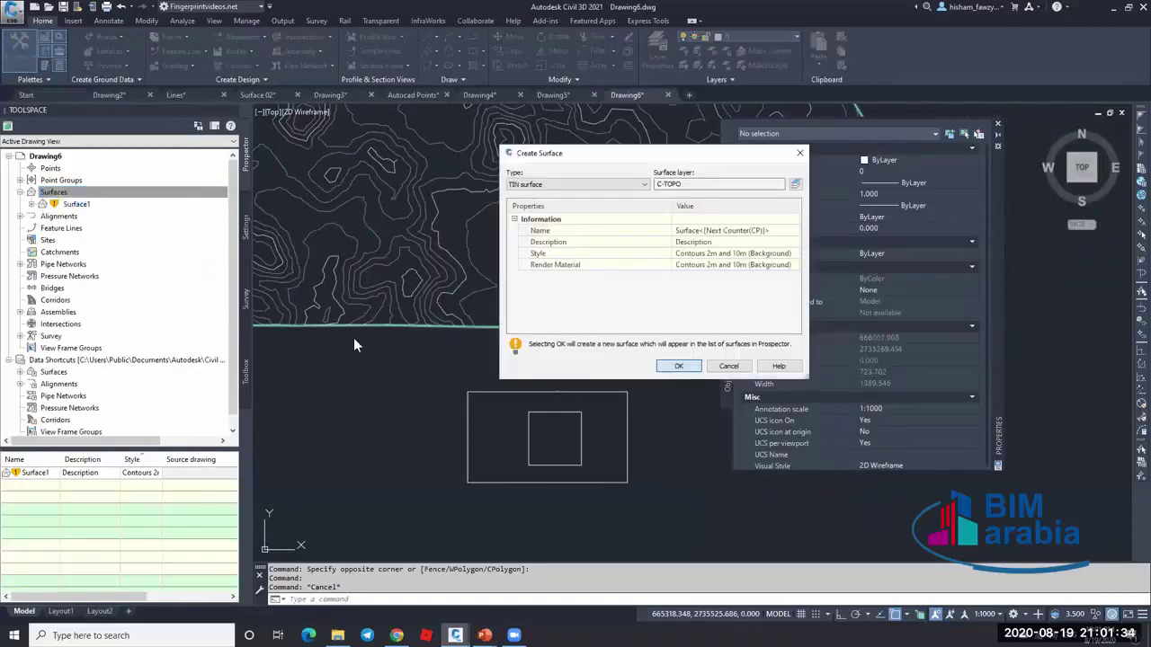
click(676, 368)
click(31, 216)
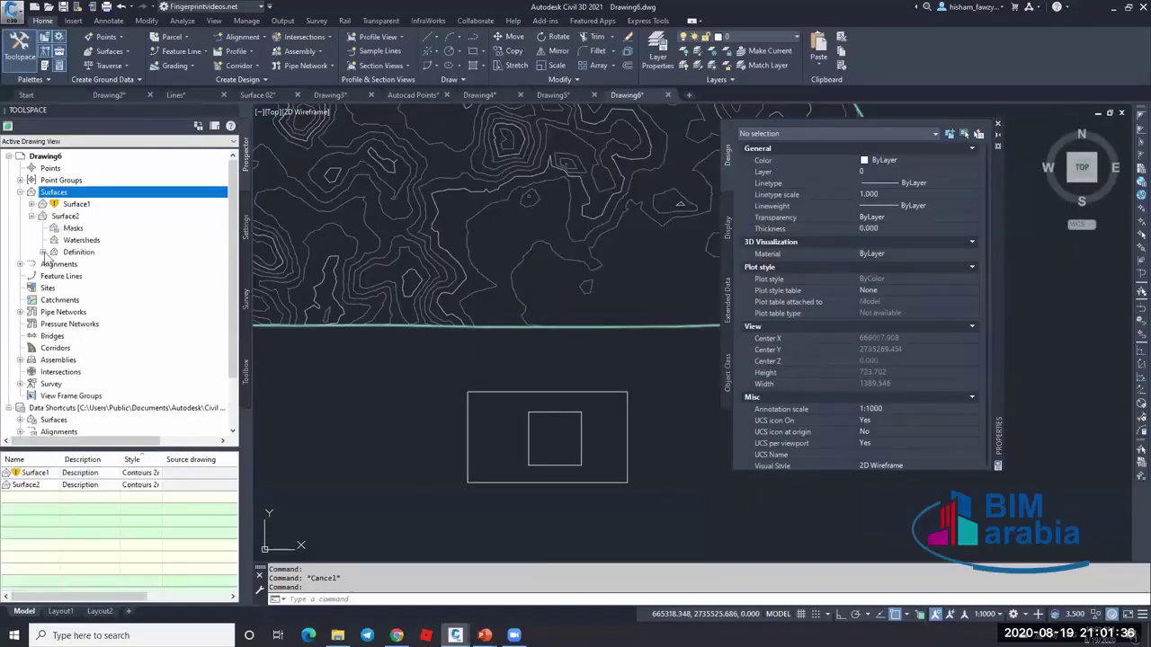
click(43, 251)
right_click(102, 284)
click(135, 287)
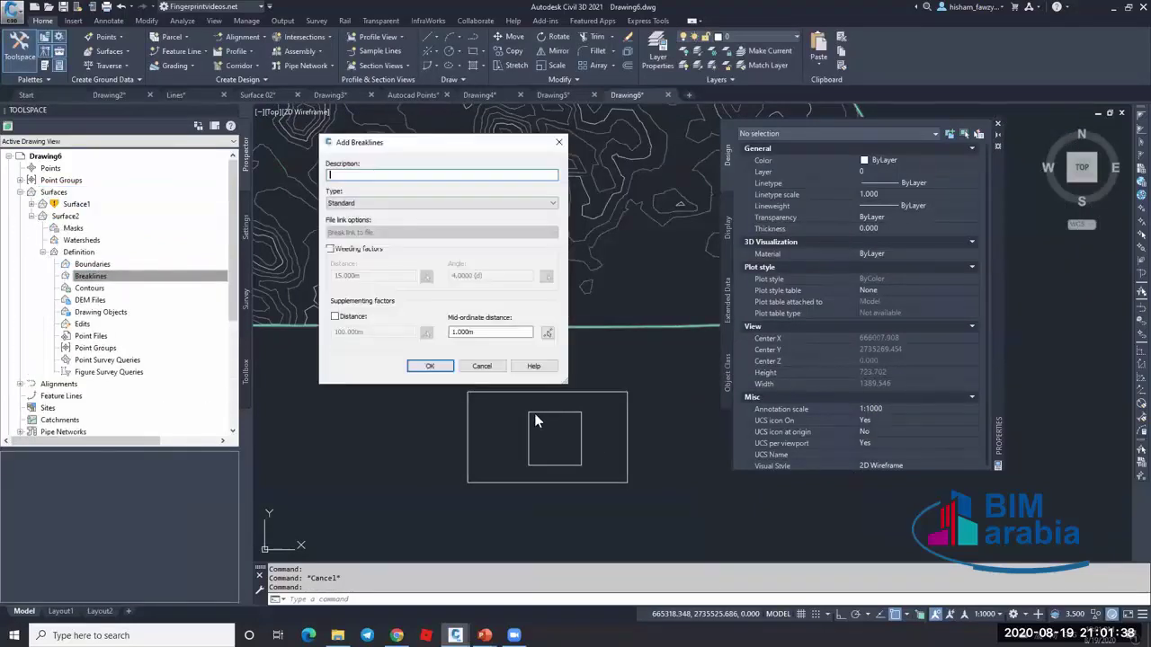
click(431, 372)
click(655, 411)
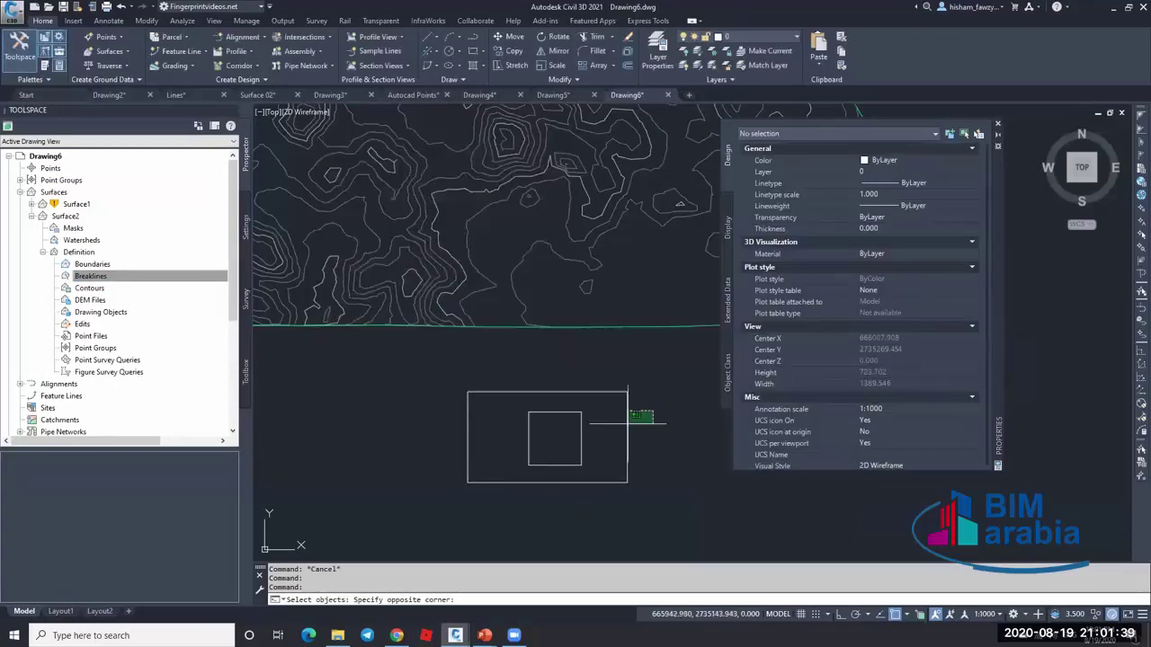
click(532, 462)
- Finish the breaklines and orbit Surface2 in Object Viewer to see its slopes from -10 to 10 m
key(Return)
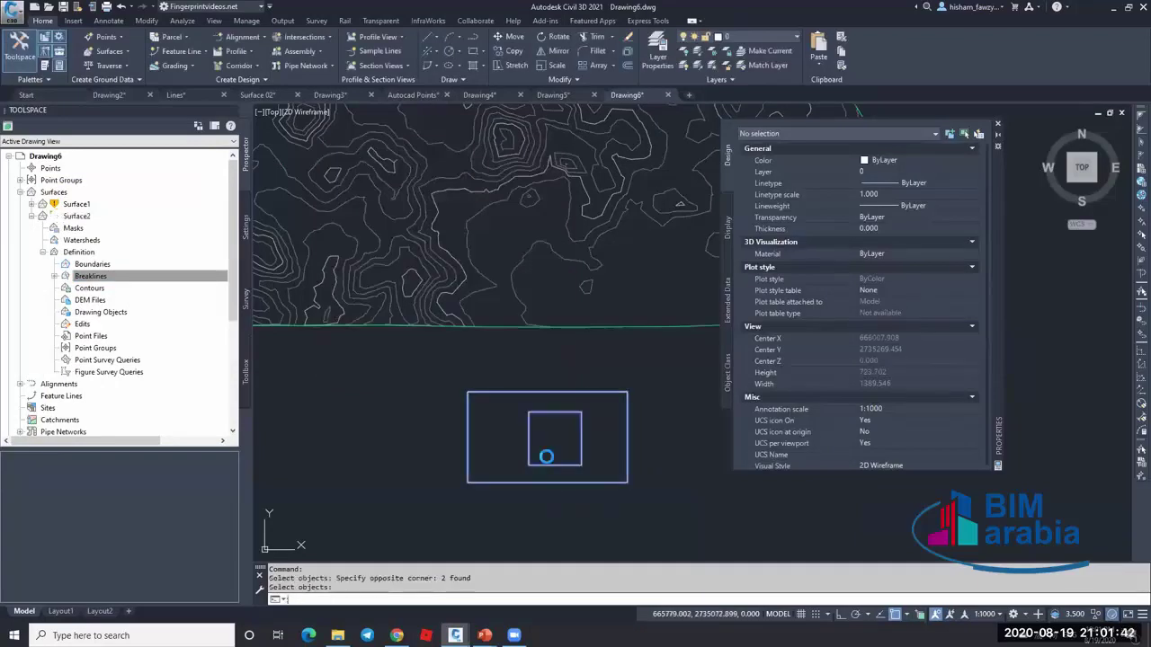
click(392, 327)
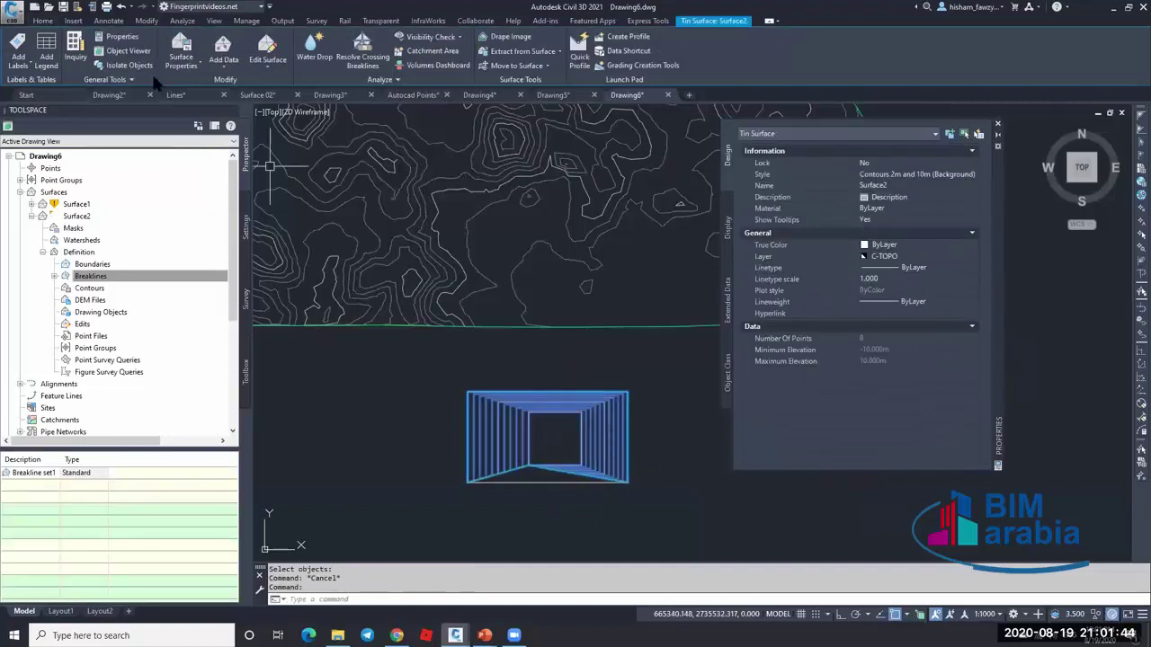
click(126, 51)
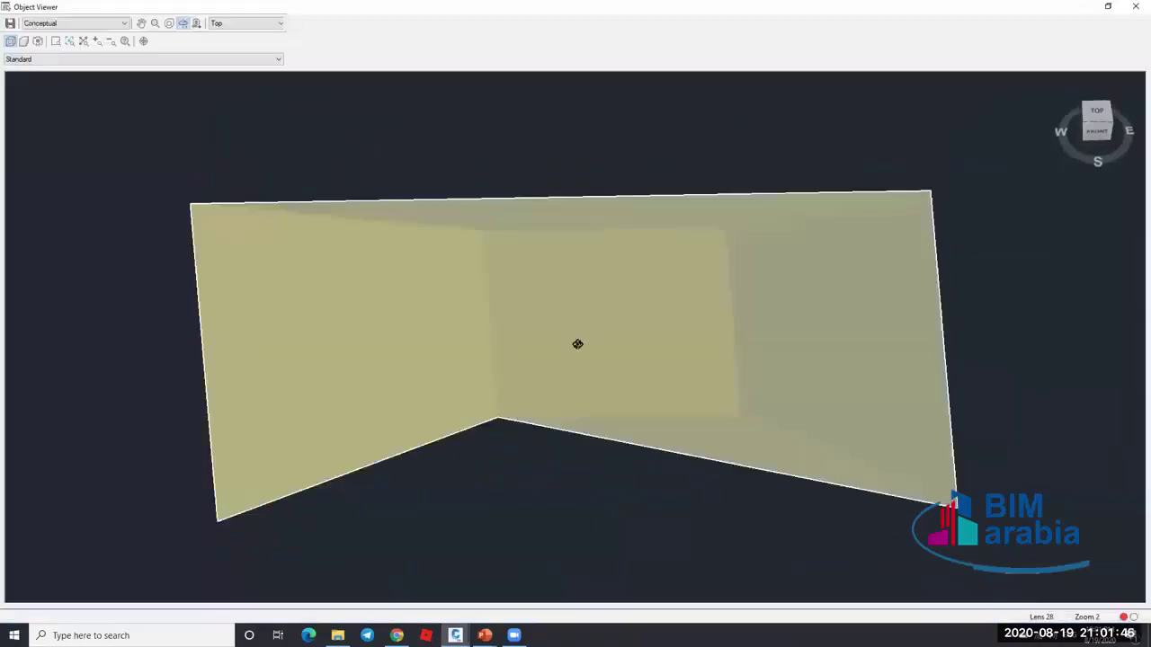
drag(578, 342, 845, 287)
drag(770, 428, 501, 312)
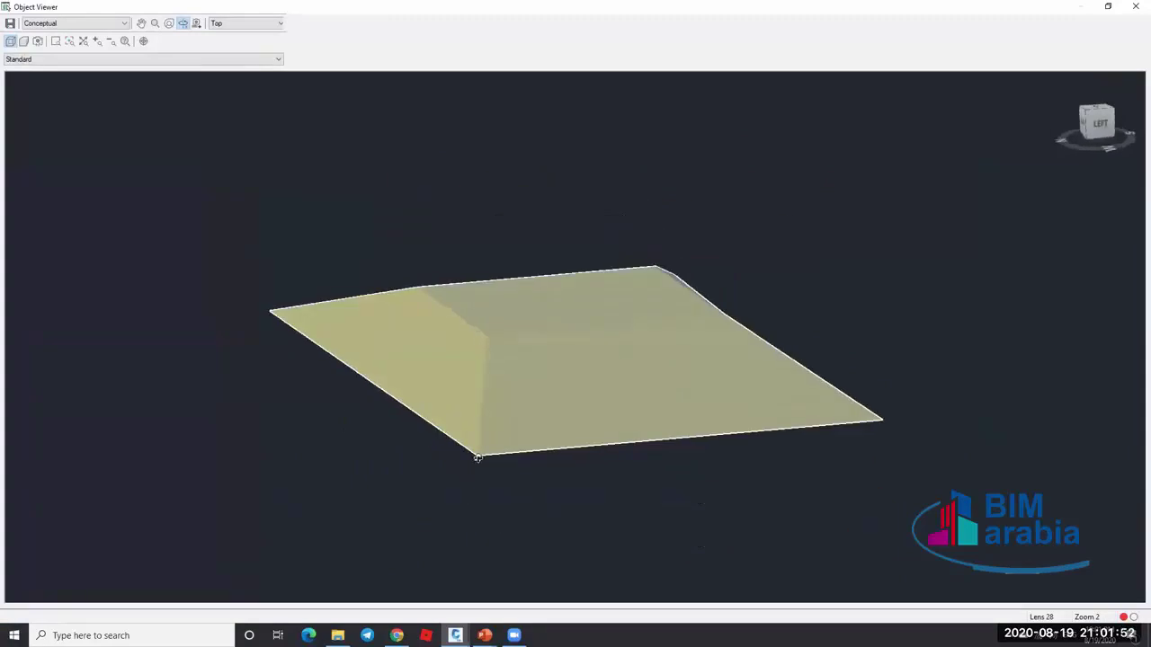
key(Escape)
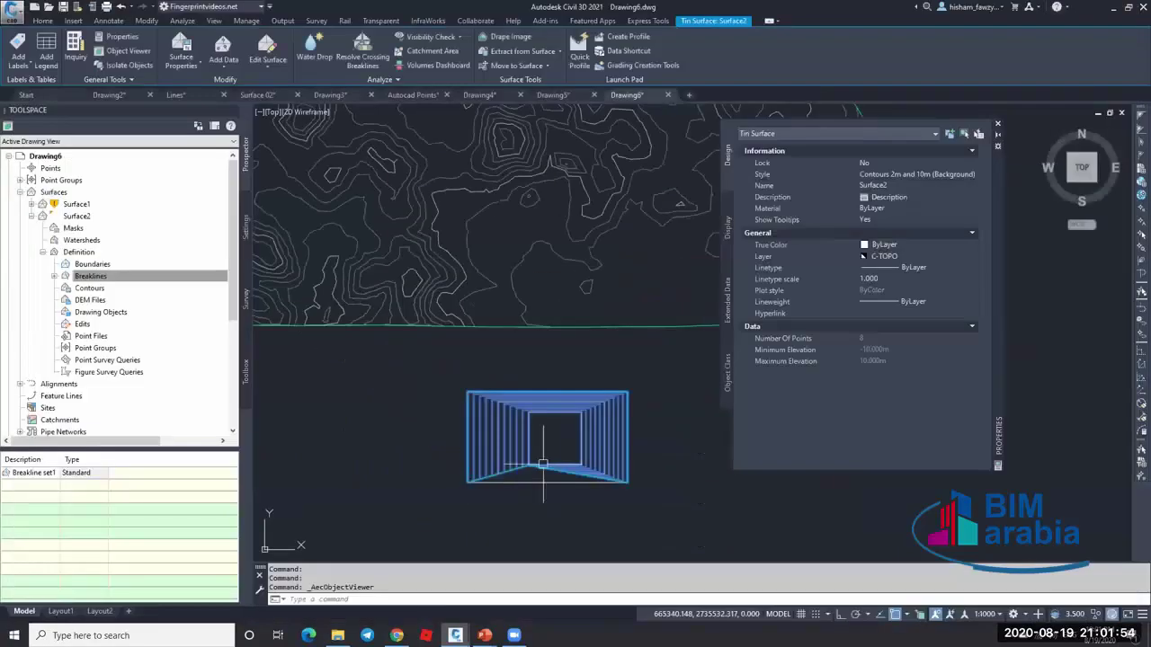
key(Escape)
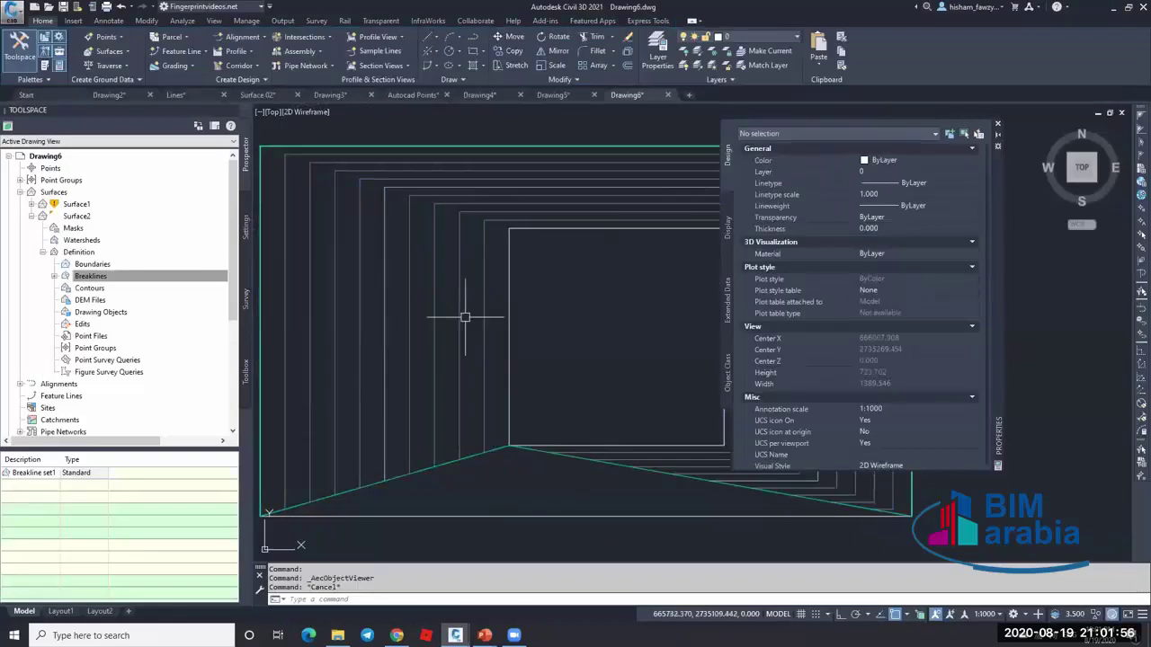
scroll(460, 341, down, 4)
click(600, 345)
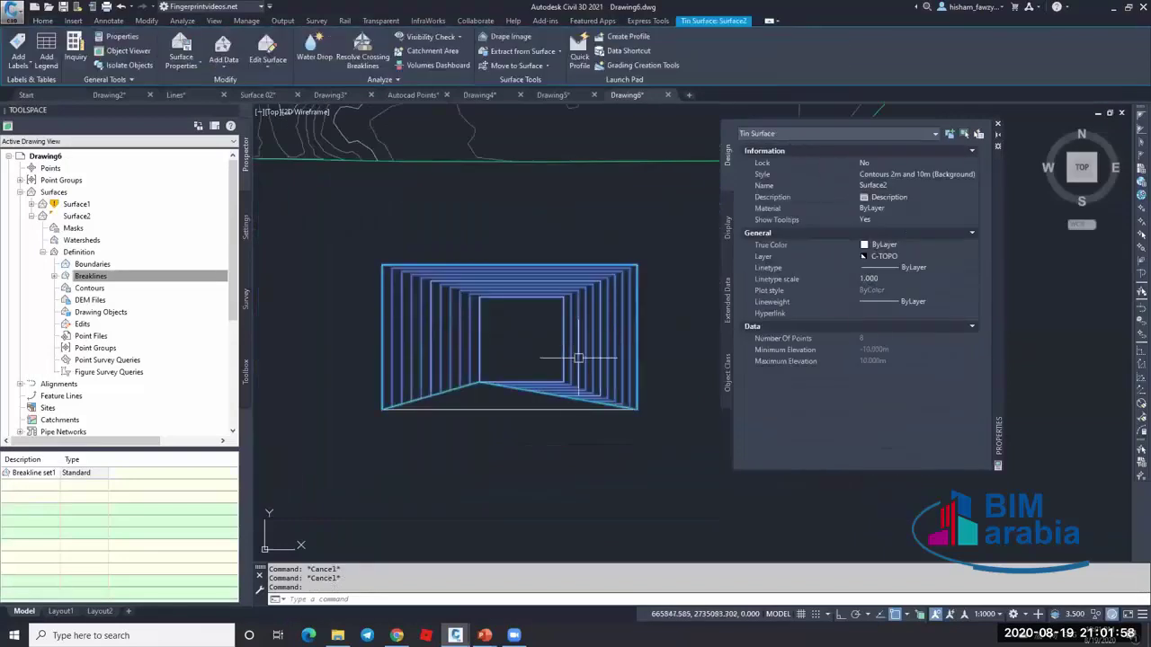
- Read the fifth bullet on separate contour layers, then close Civil 3D's Properties palette
click(543, 604)
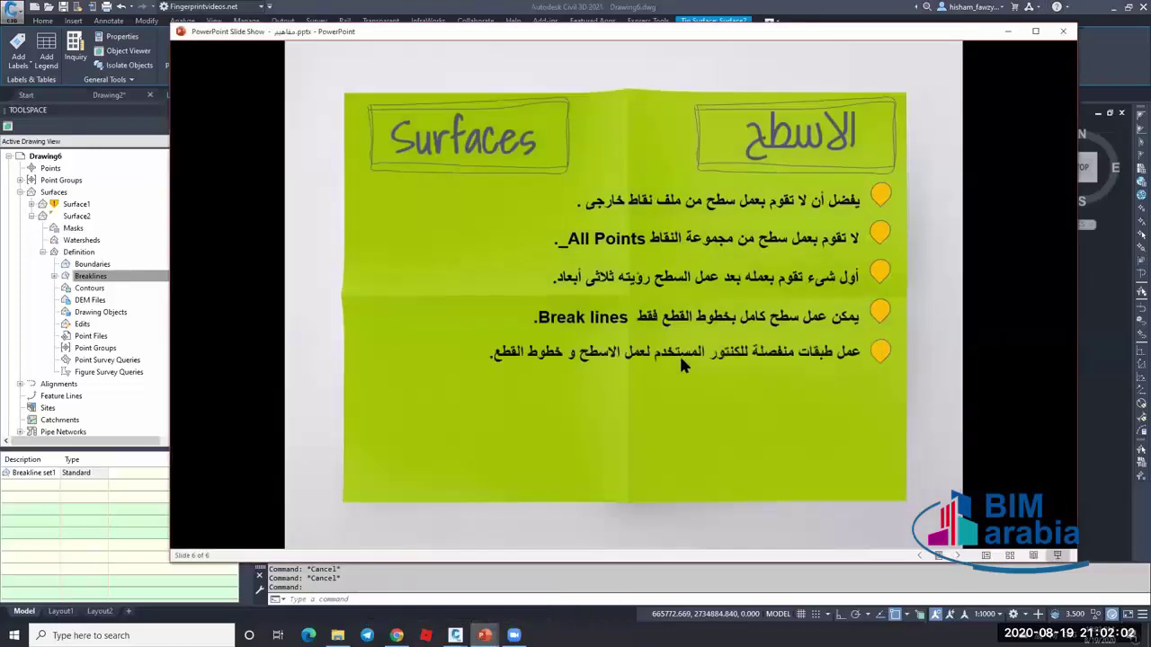
click(1091, 339)
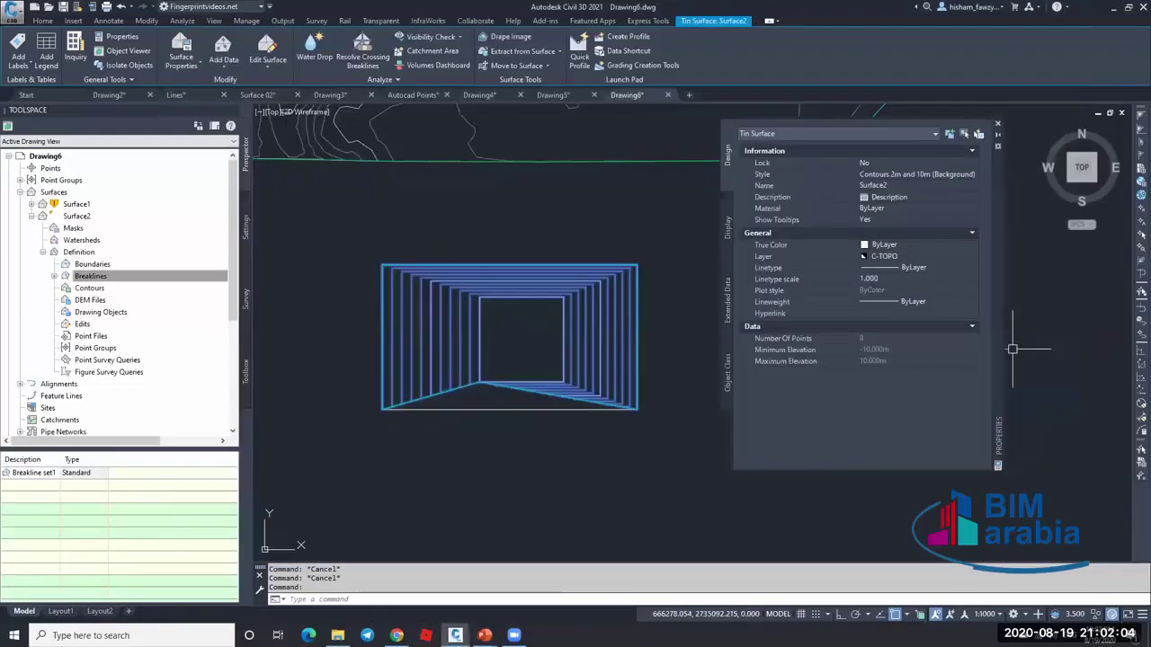
click(997, 124)
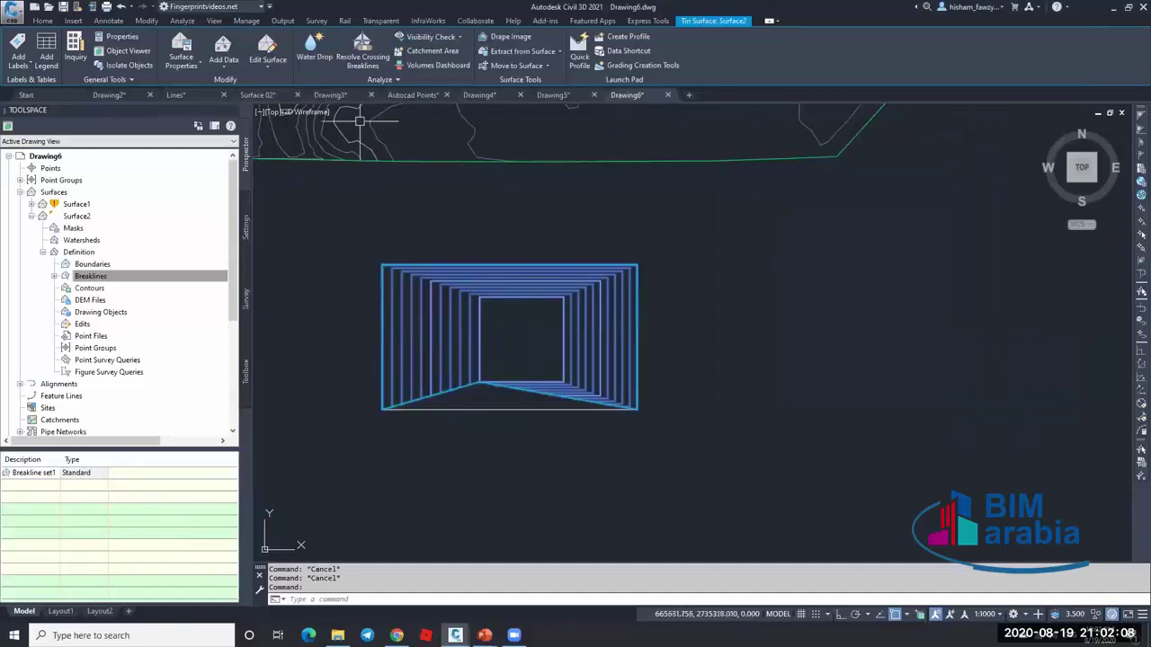
- Switch to the Surface 02 drawing and dismiss the graphics performance and High Quality Geometry notices
click(260, 94)
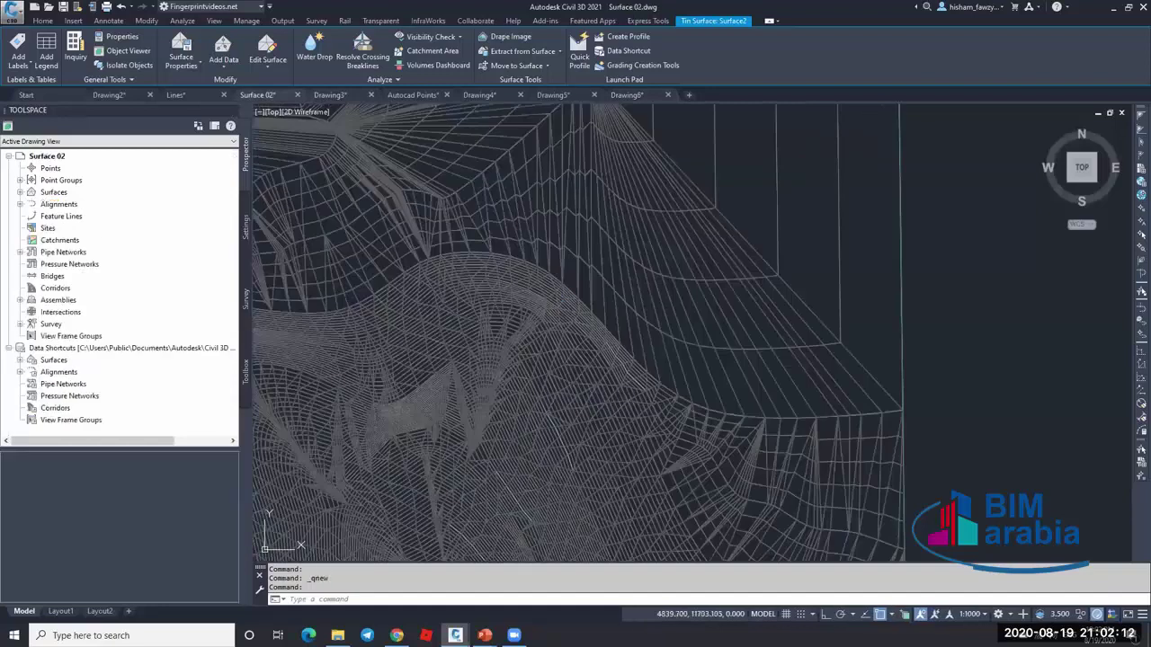
scroll(632, 382, down, 3)
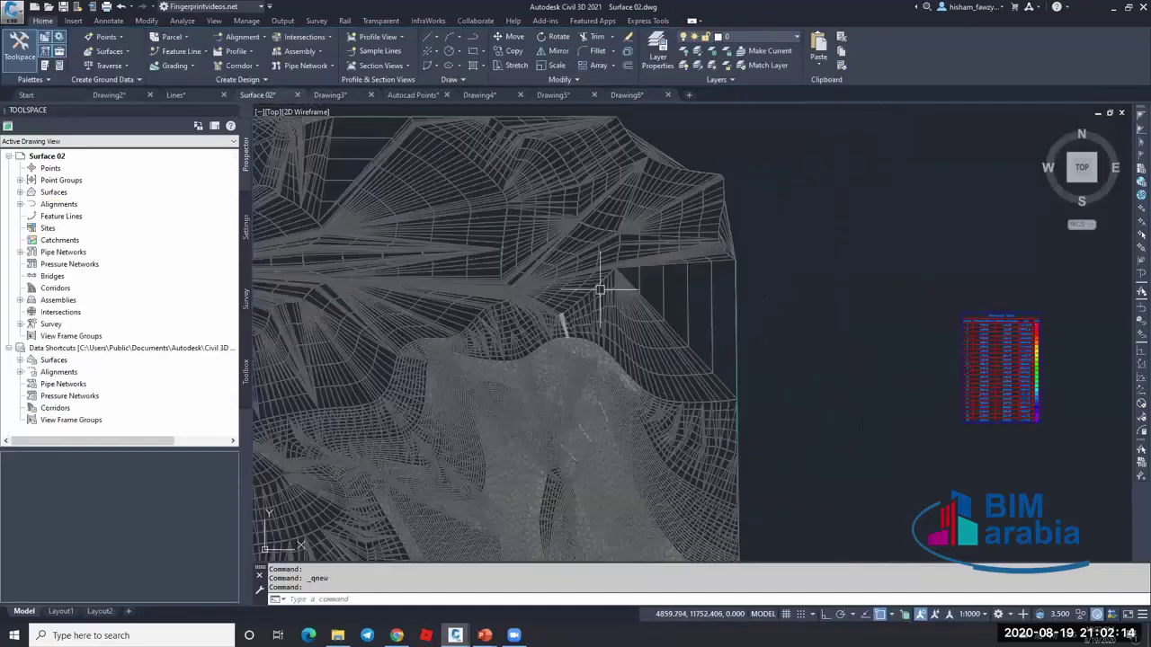
scroll(546, 293, down, 2)
scroll(546, 293, down, 4)
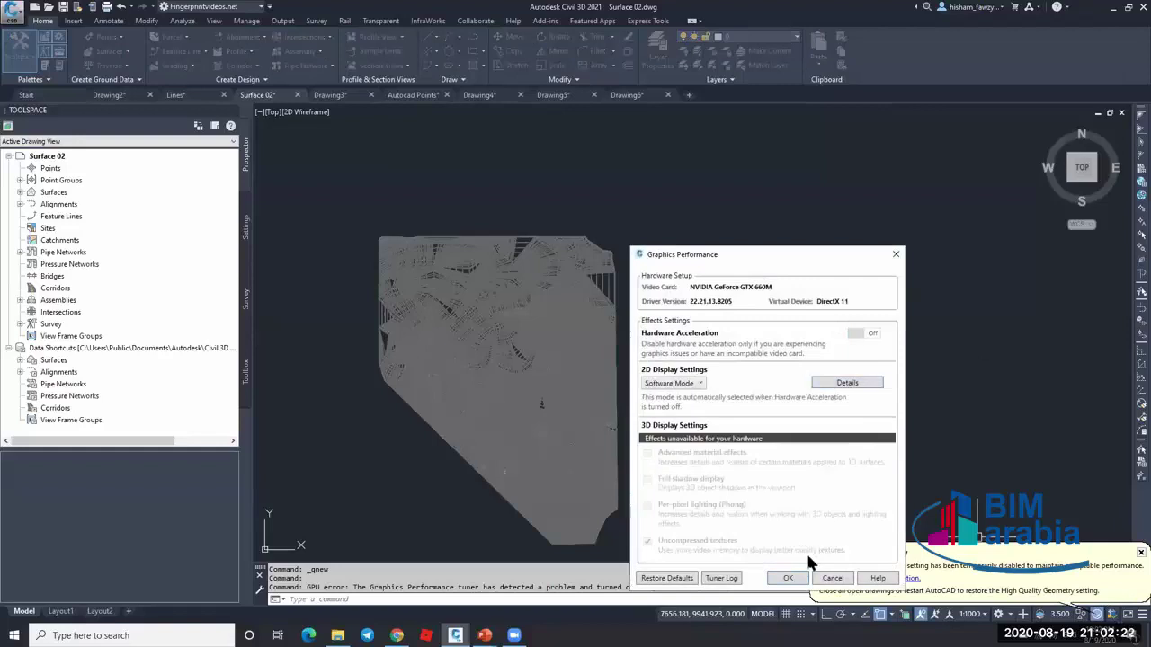
click(788, 578)
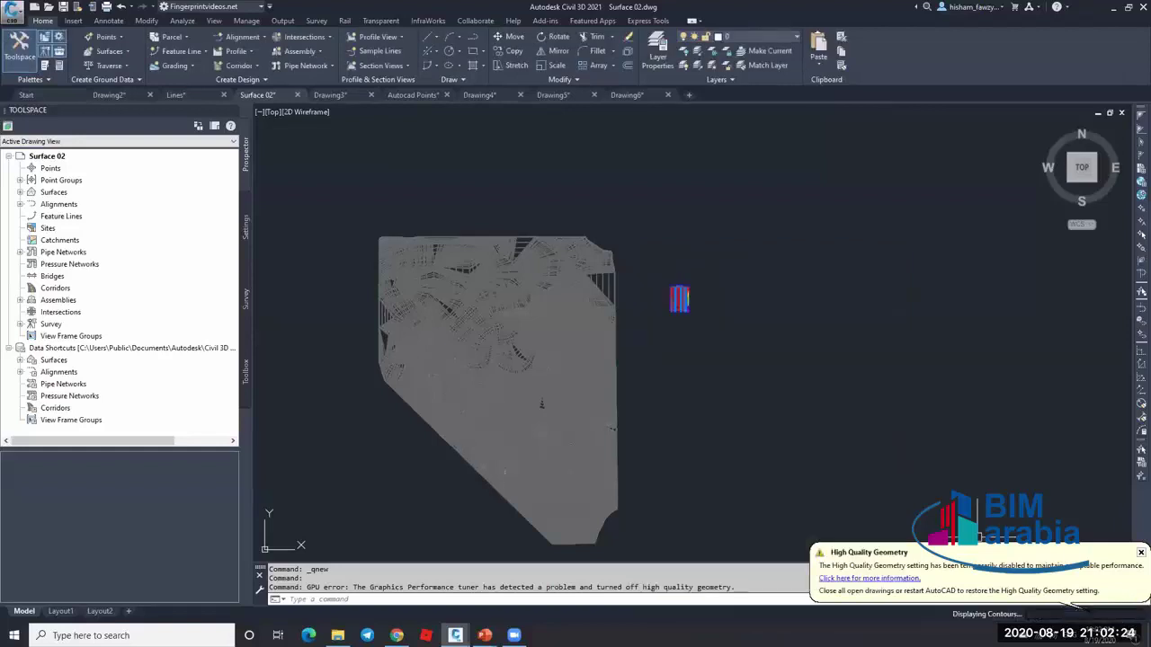
click(1139, 553)
key(Escape)
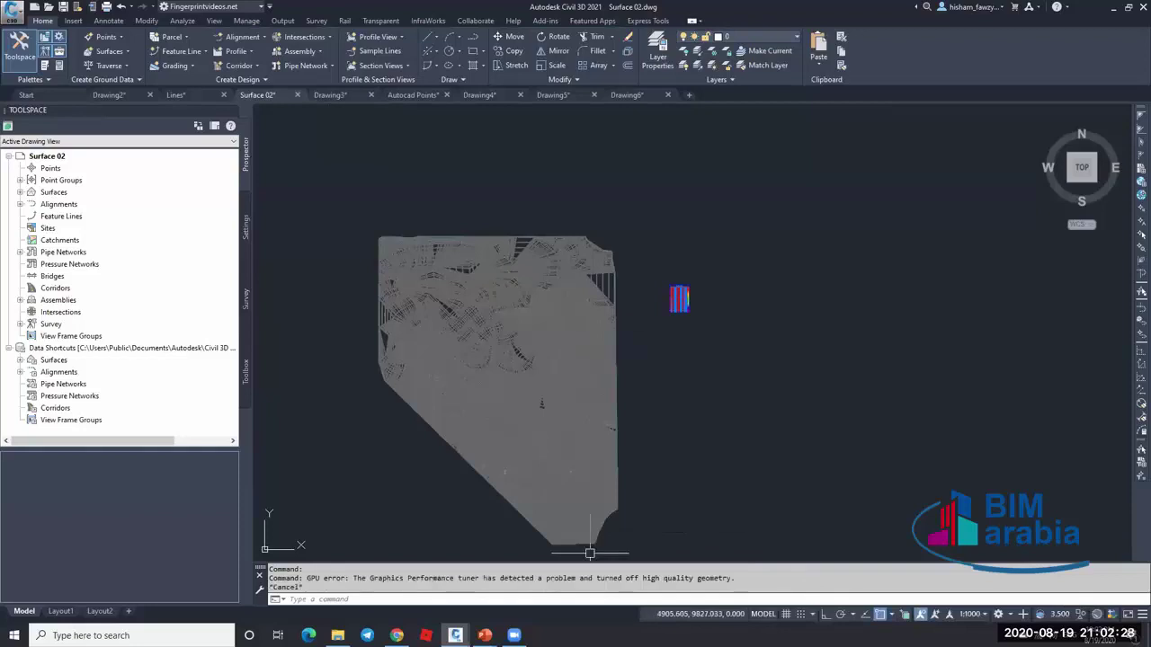
- Show the sixth bullet, that boundaries only shrink surfaces, then minimise the slide show
mouse_move(484, 635)
click(544, 578)
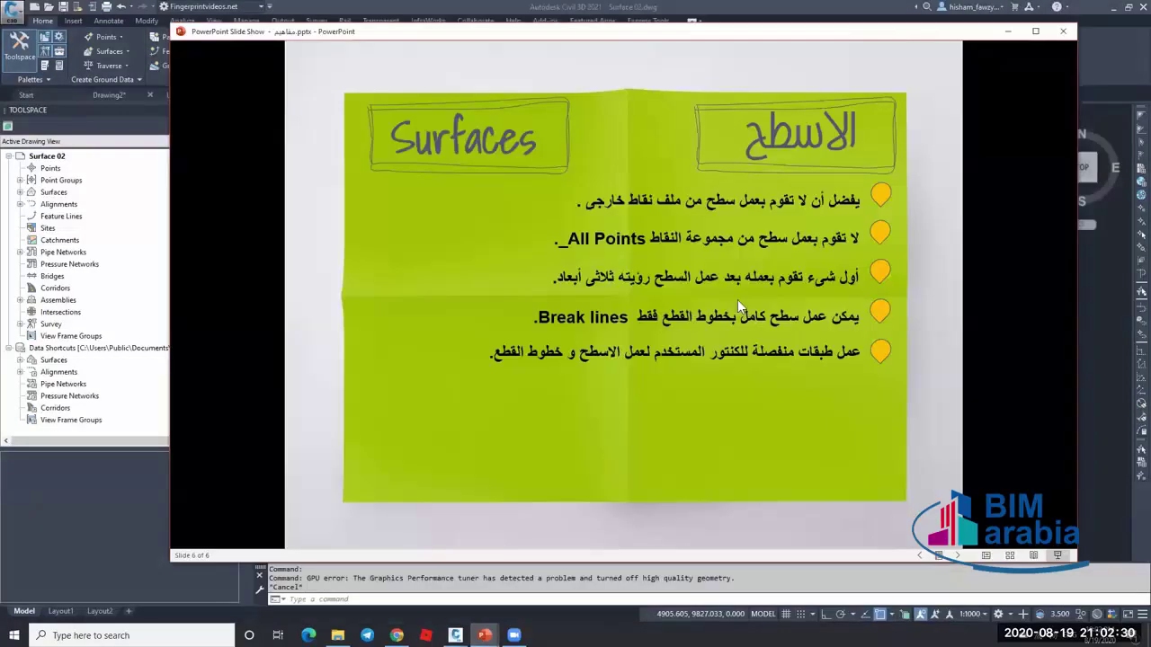
click(737, 303)
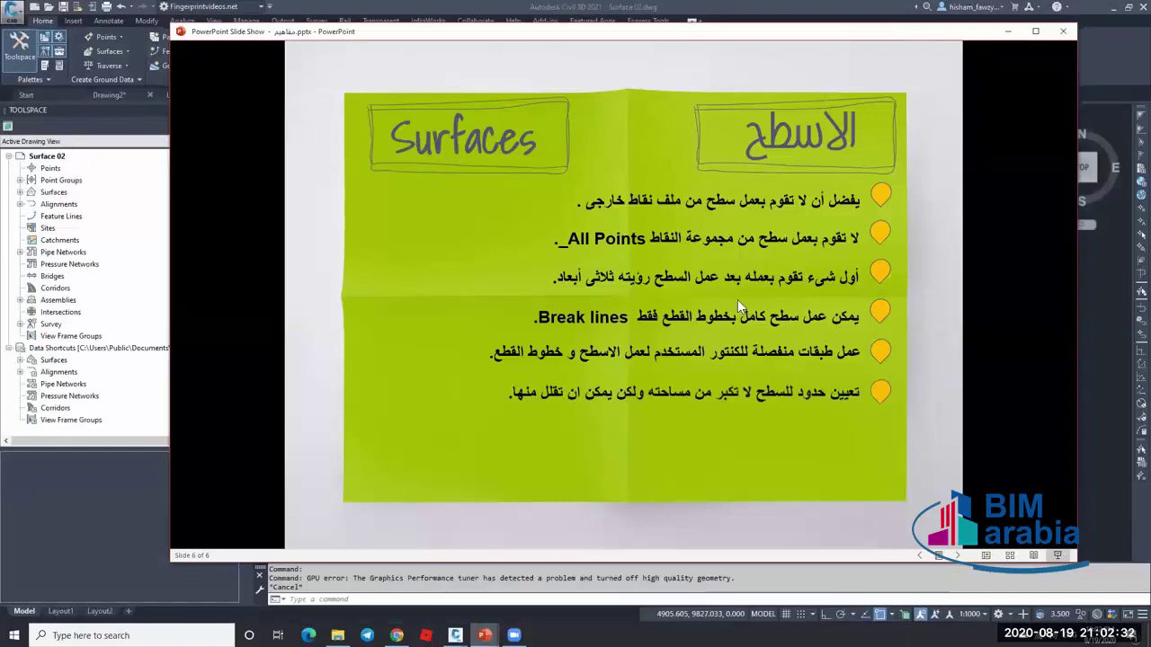
click(1007, 31)
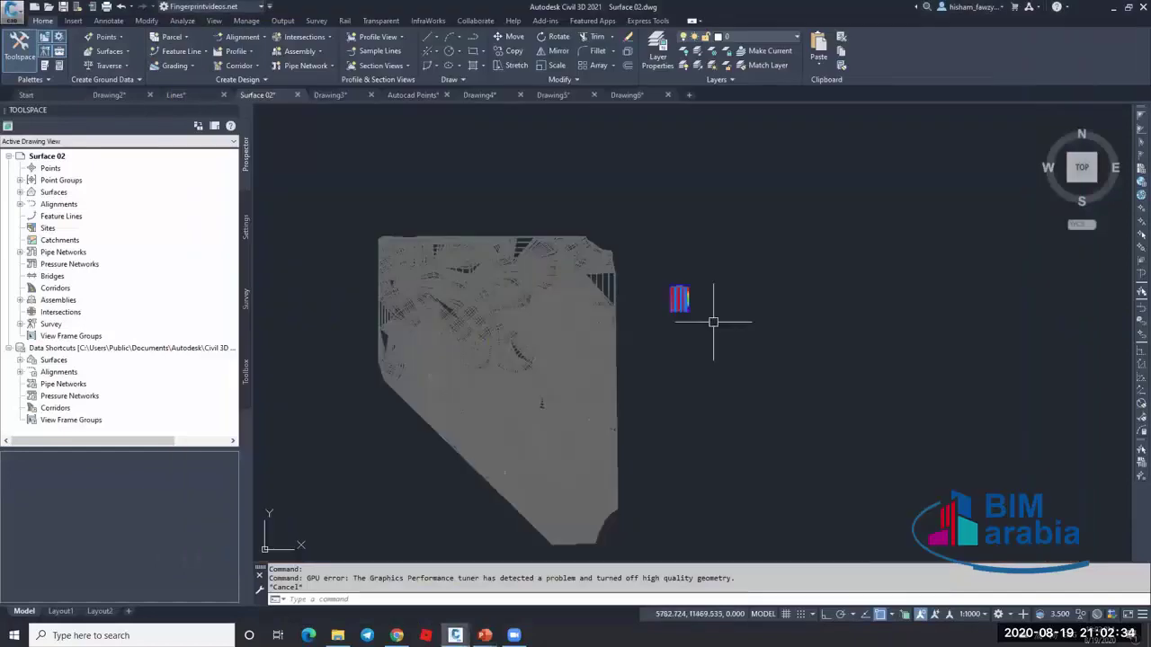
- In Drawing6, erase the three leftover rectangles and bring the whole contour surface into view
click(558, 95)
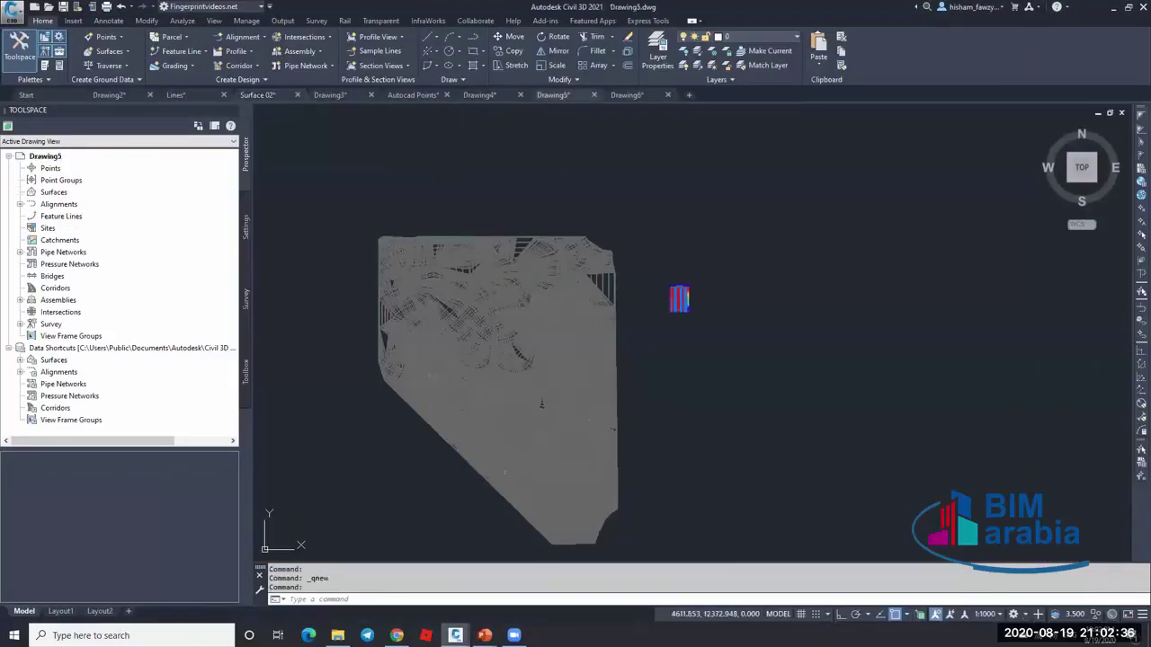
click(627, 96)
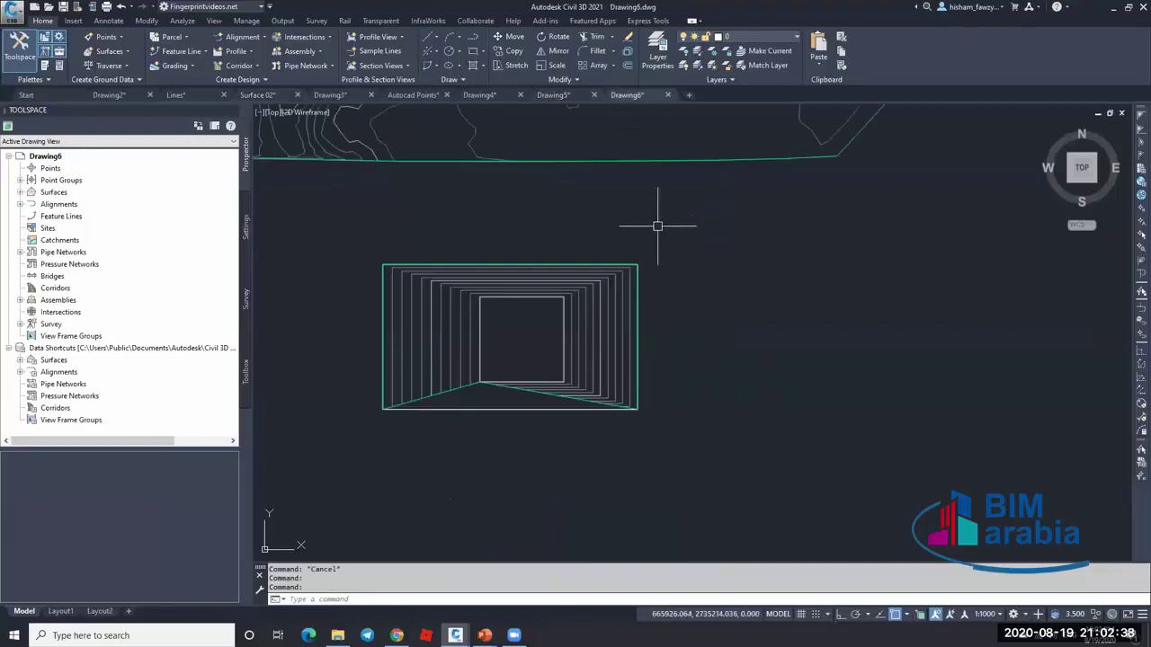
scroll(674, 304, down, 4)
key(Escape)
click(701, 374)
text(e)
key(Return)
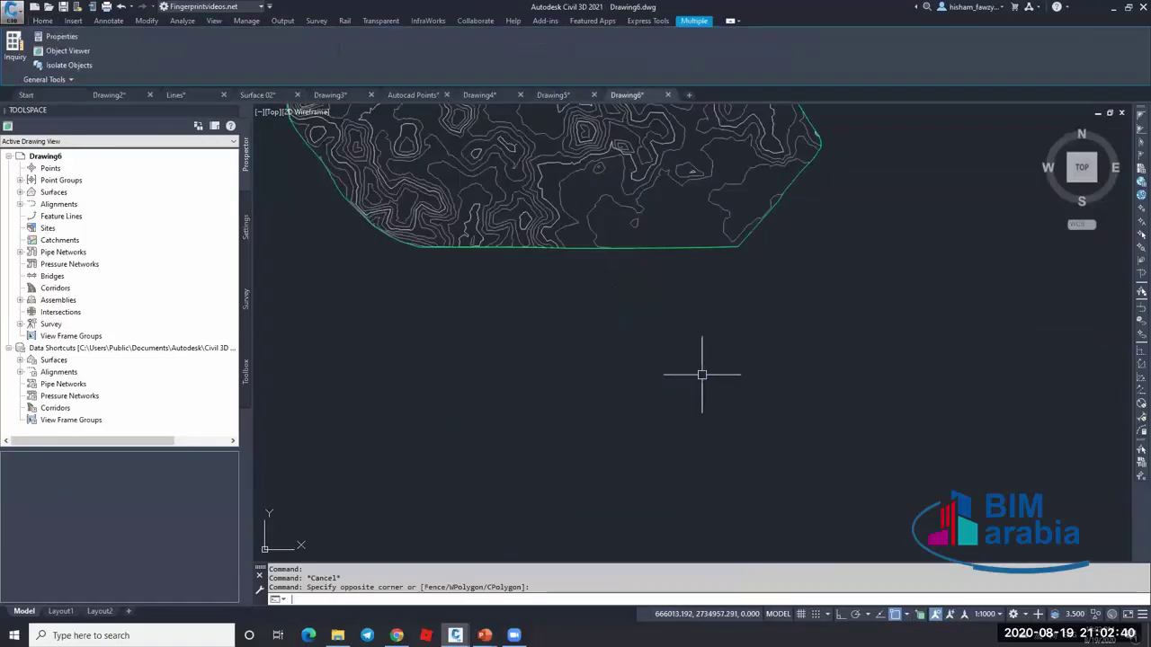
key(Escape)
middle_drag(706, 225, 757, 384)
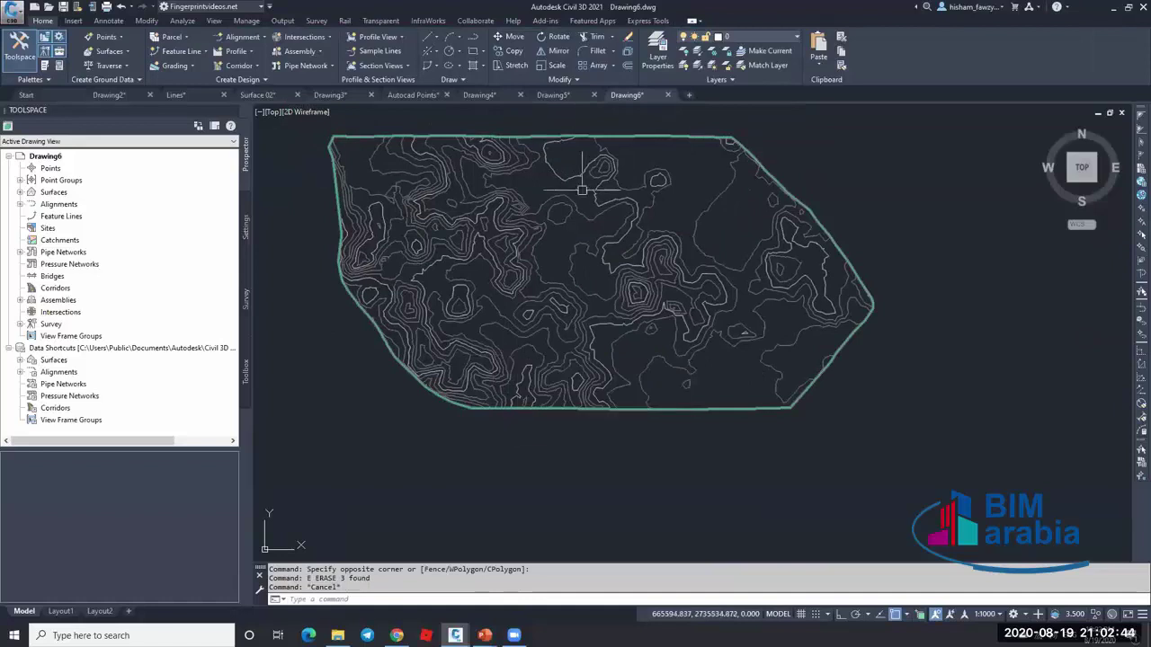
- Draw a large rectangle enclosing the whole surface and a small rectangle inside it
text(8ec)
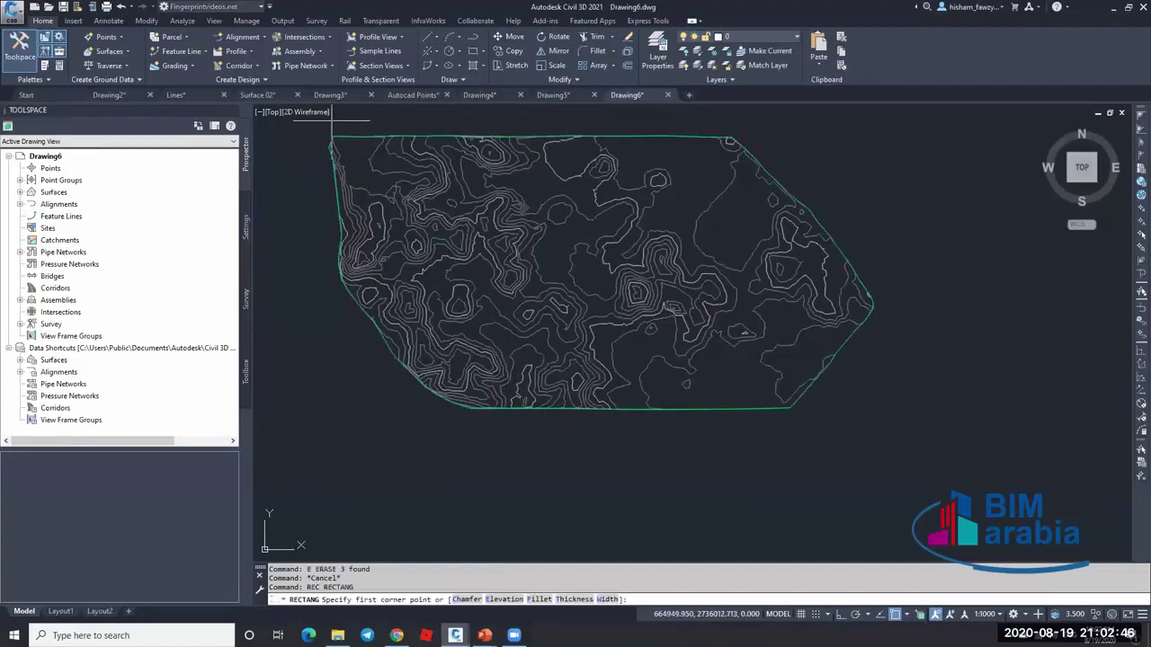
key(Return)
click(317, 119)
click(887, 439)
key(Escape)
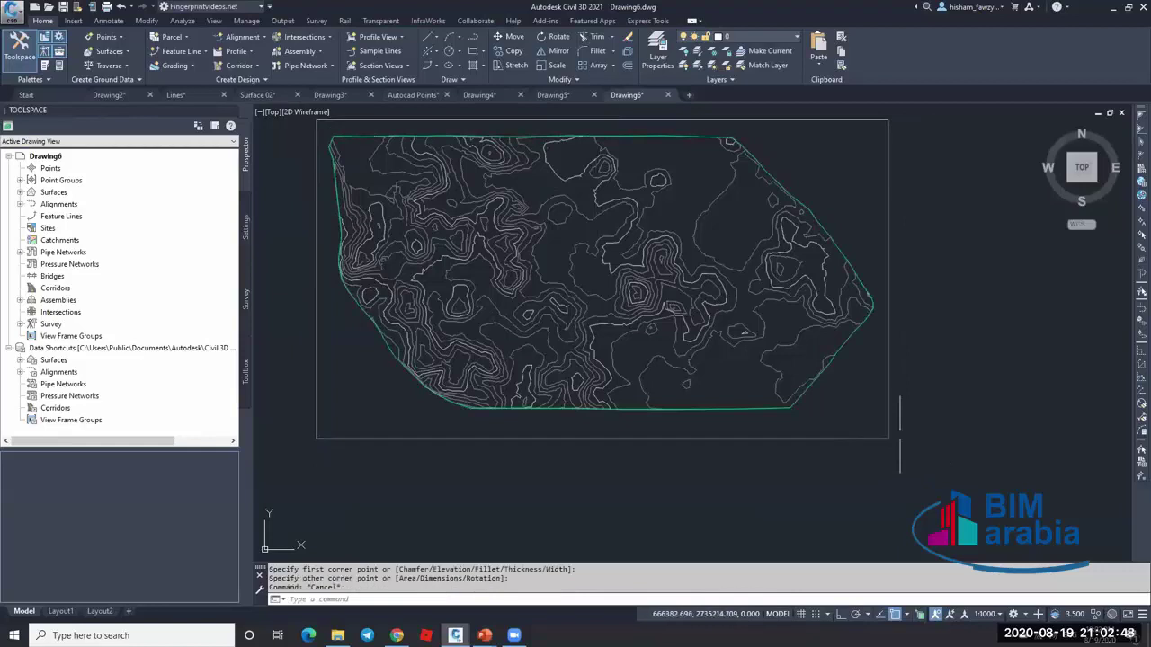
text(rec)
key(Return)
click(617, 197)
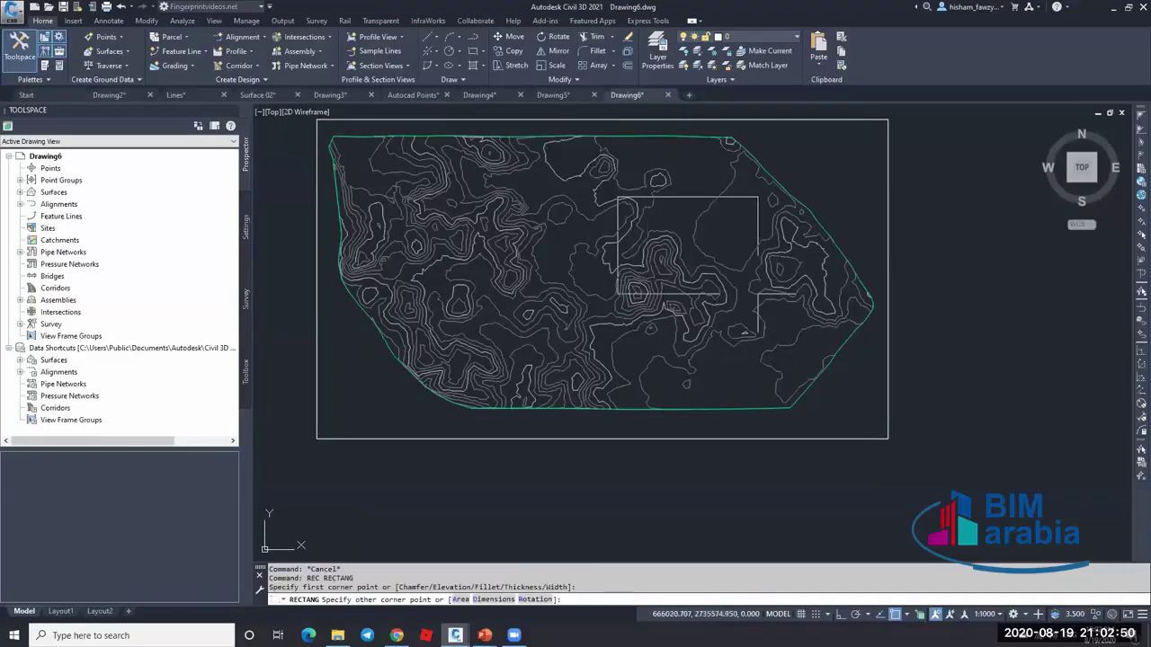
click(759, 295)
- Select Surface1 and expand Surfaces > Surface1 > Definition in Prospector
click(780, 227)
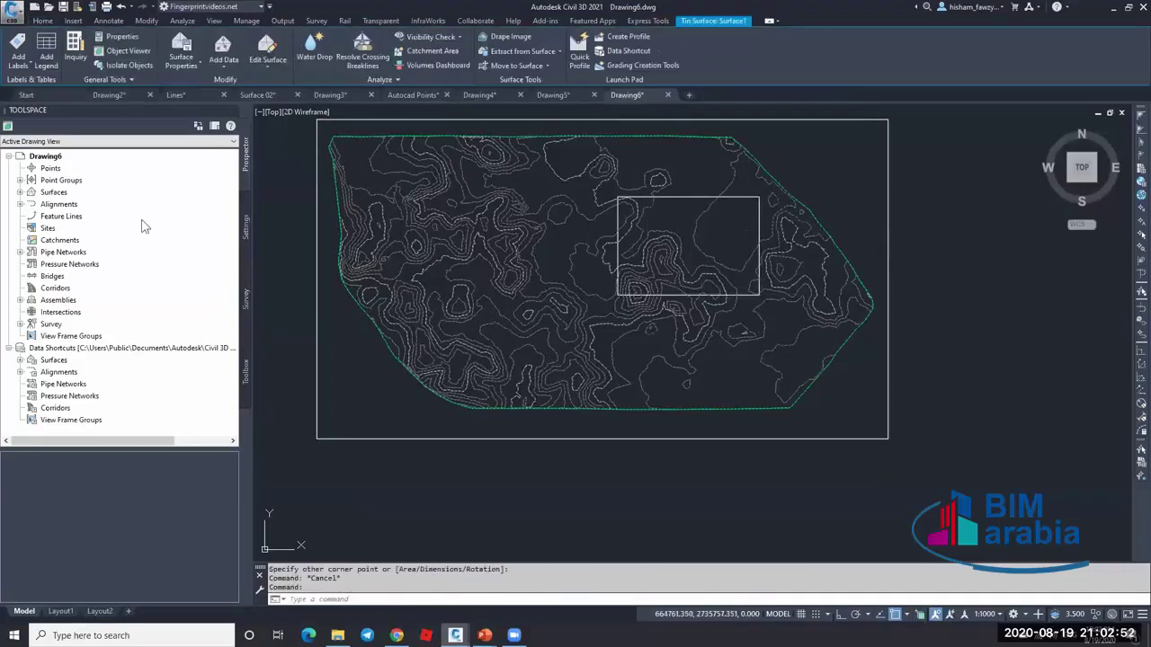
click(20, 192)
click(31, 204)
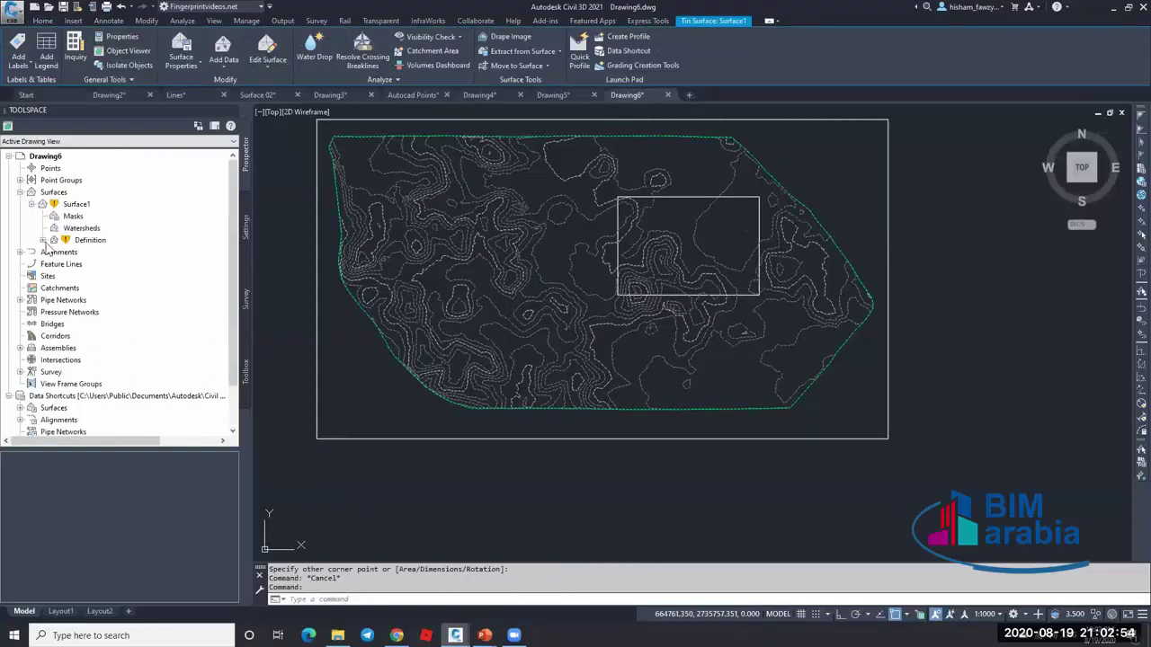
click(42, 240)
- Add the green outline as Surface1's outer boundary, Boundary1, and list its boundaries
right_click(106, 254)
click(140, 261)
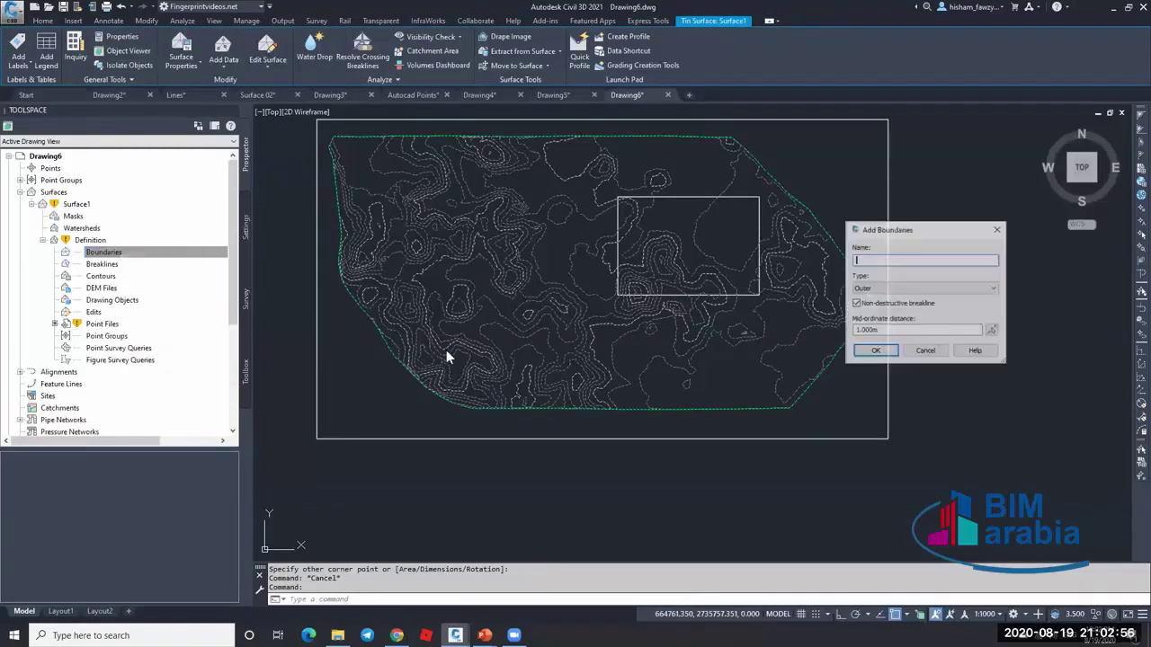
click(874, 351)
click(885, 370)
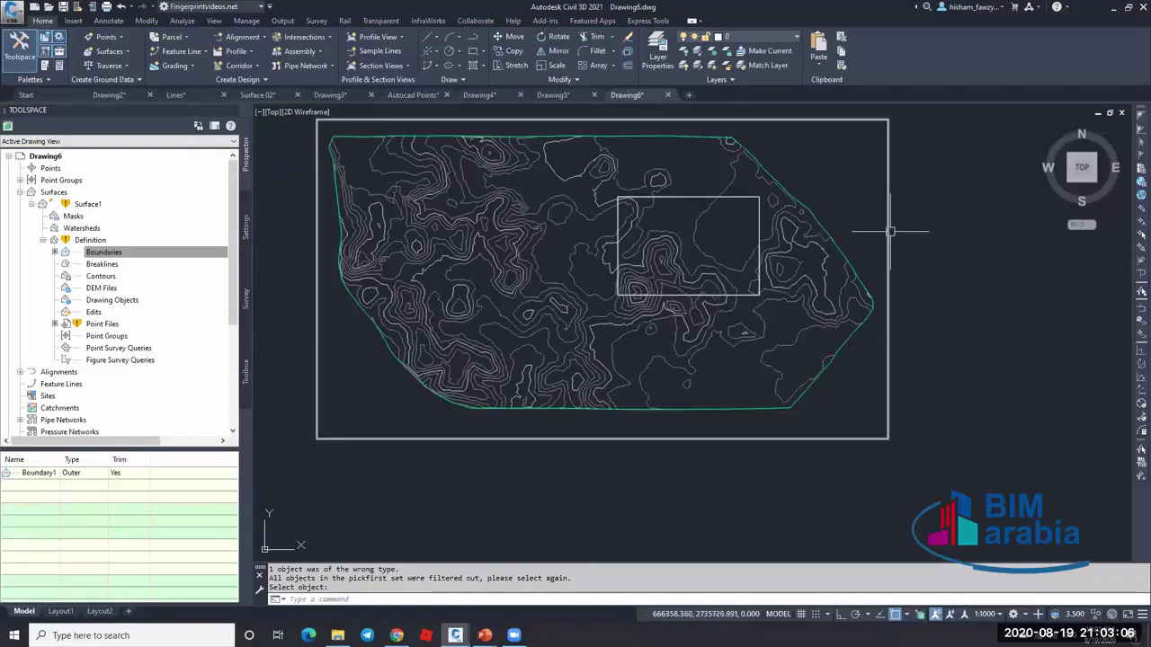
click(94, 252)
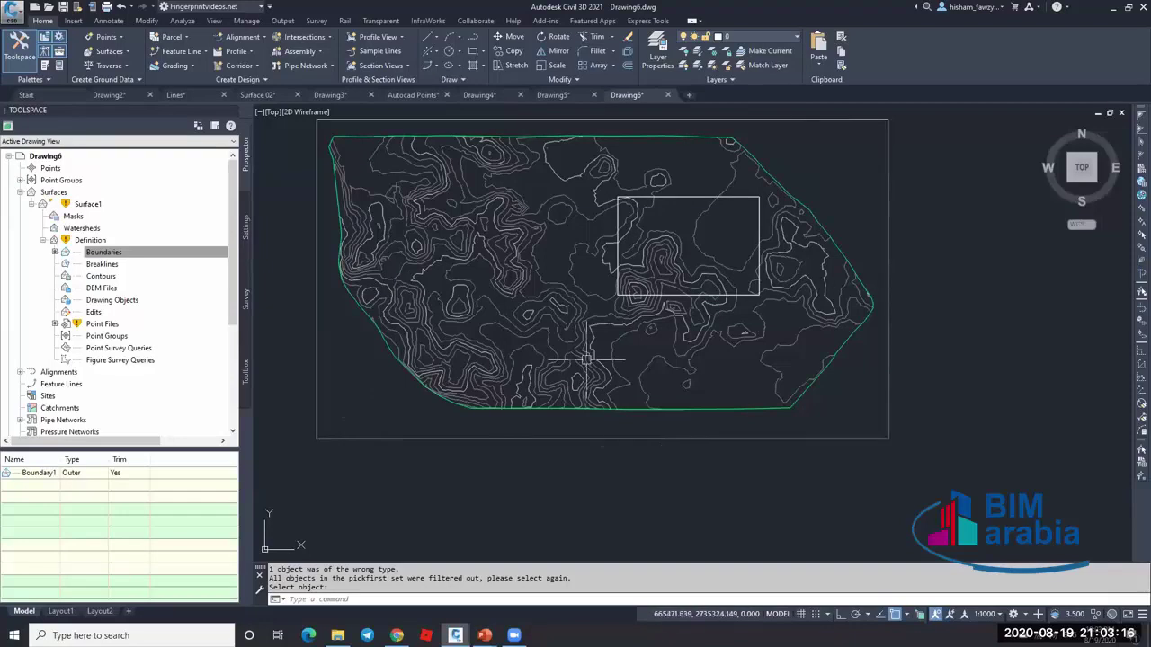
- Clip Surface1 with the small rectangle as a second outer boundary, then undo that clip
right_click(172, 257)
click(202, 257)
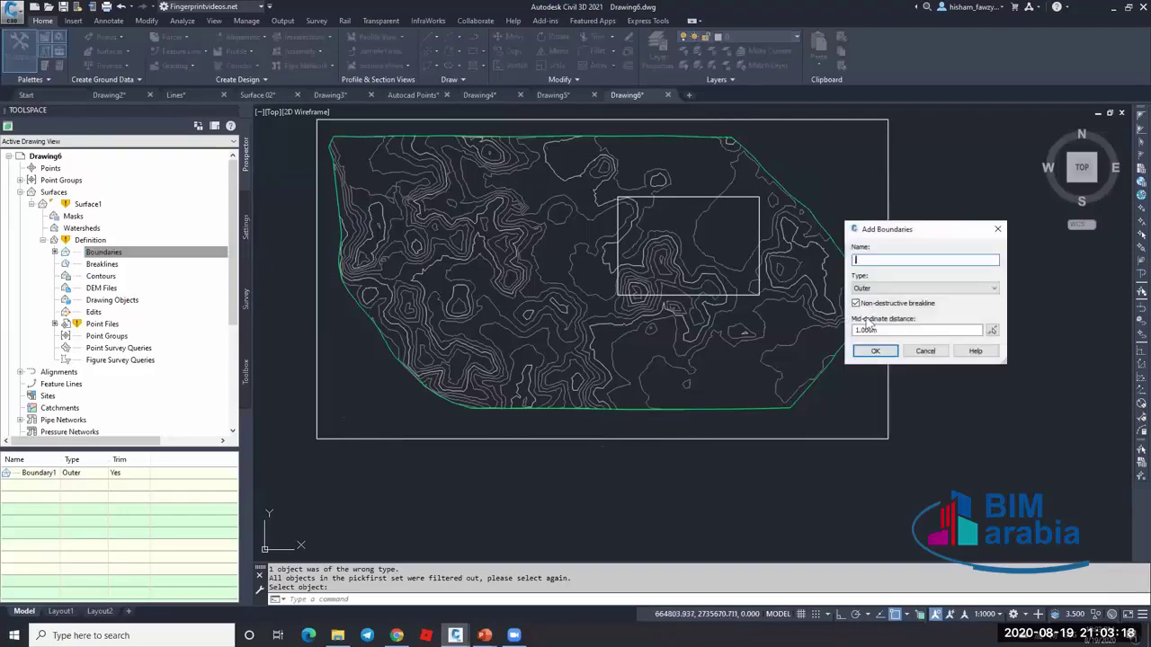
click(875, 352)
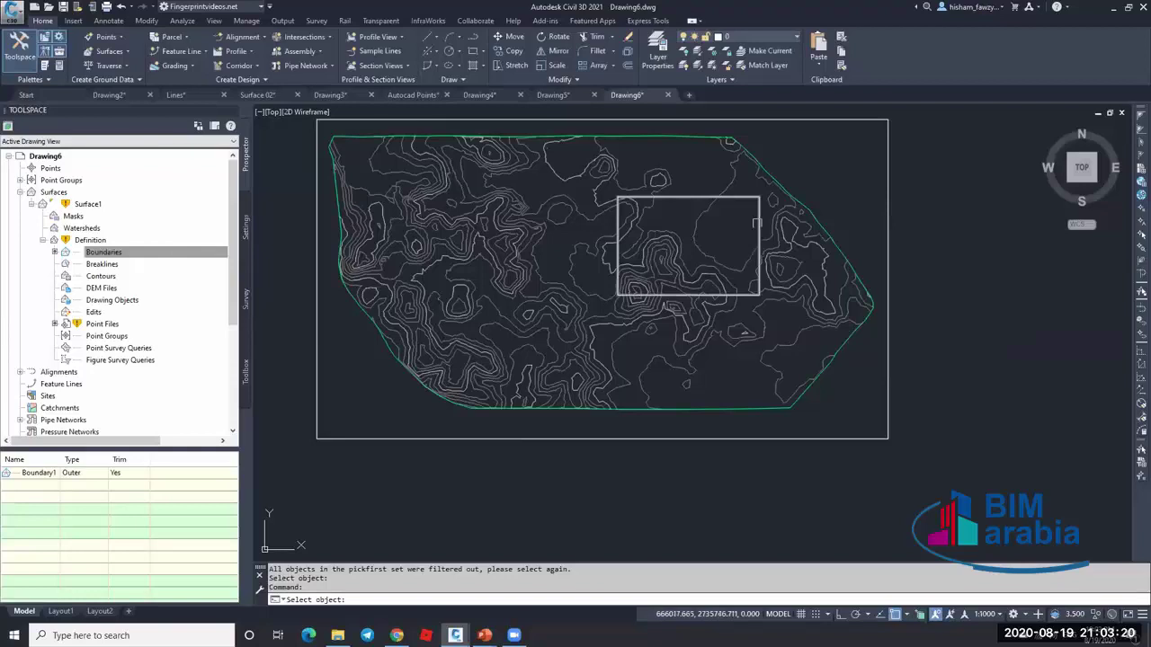
key(Escape)
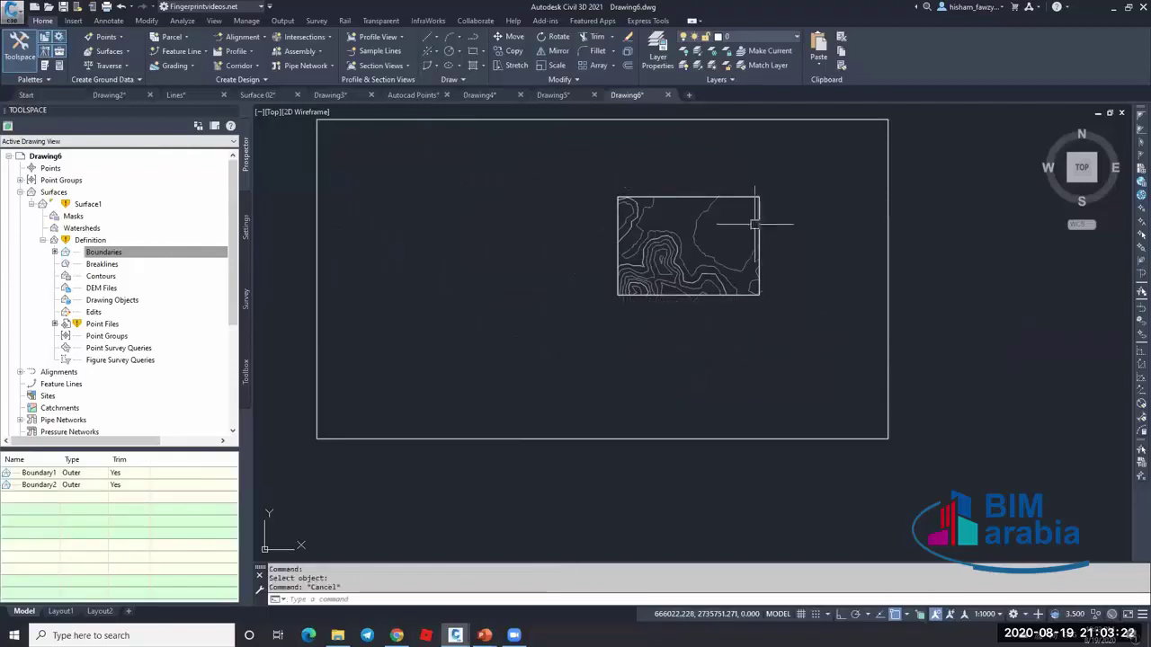
mouse_move(718, 268)
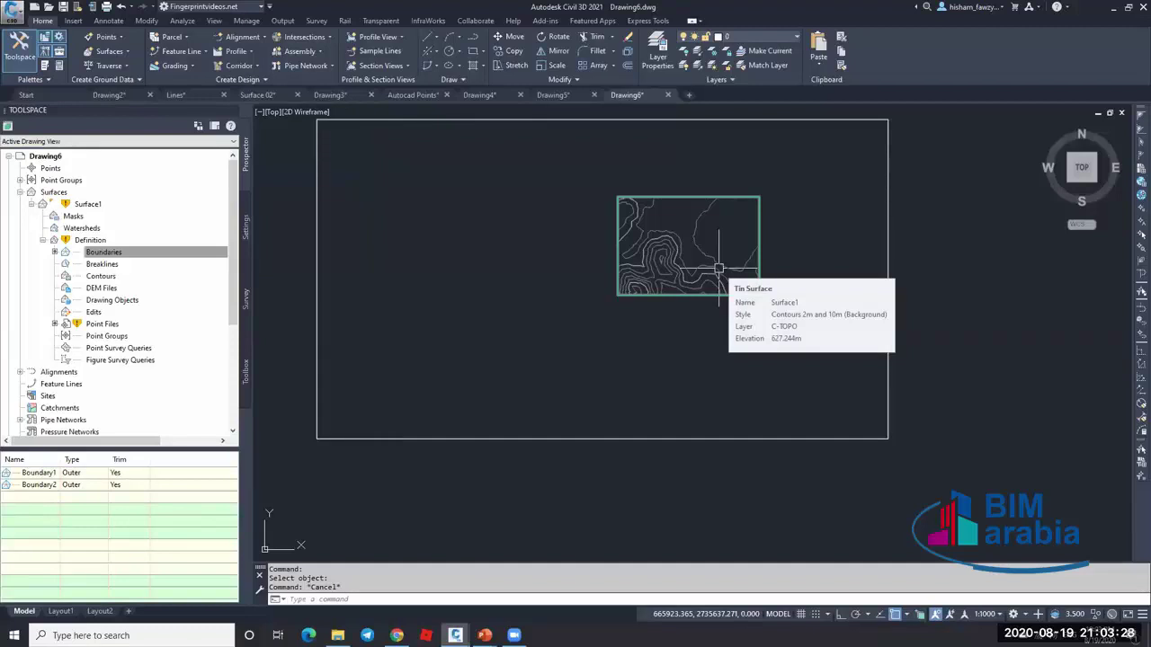
key(Escape)
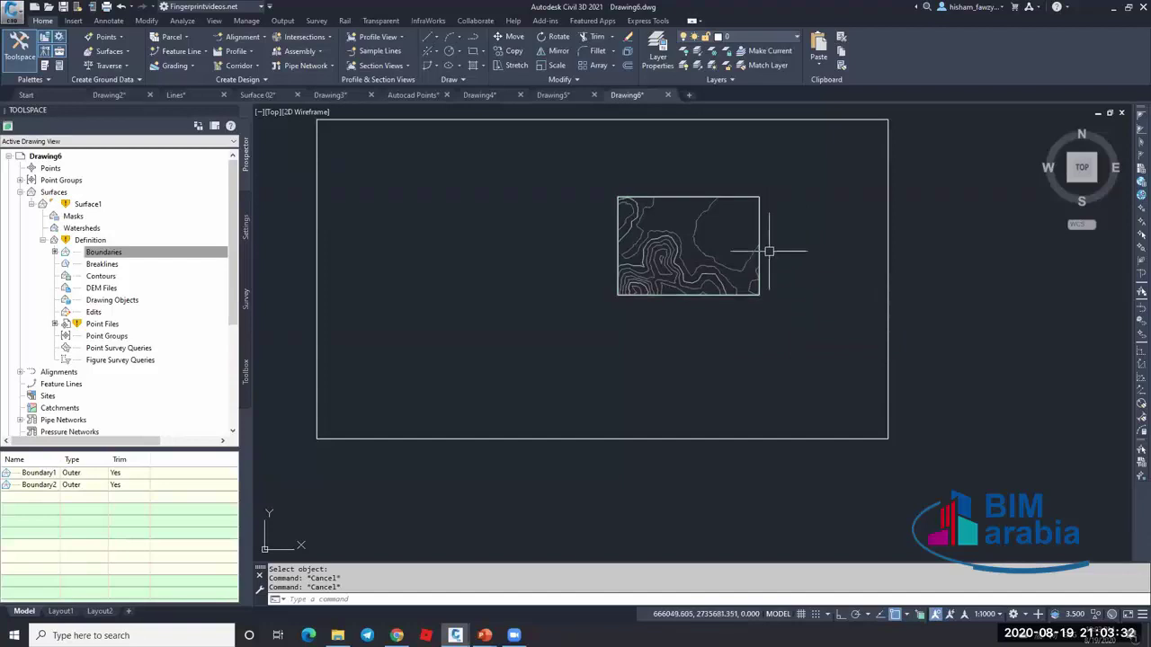
key(ctrl+z)
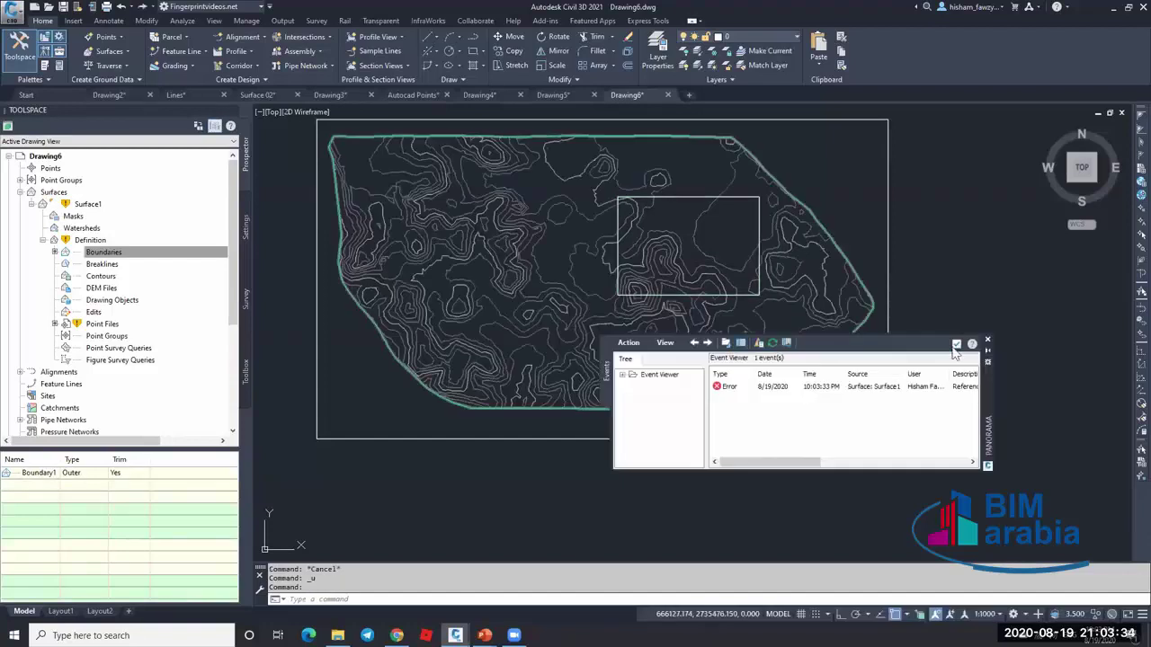
- Close the Event Viewer error report and inspect the surface's Boundaries
click(987, 340)
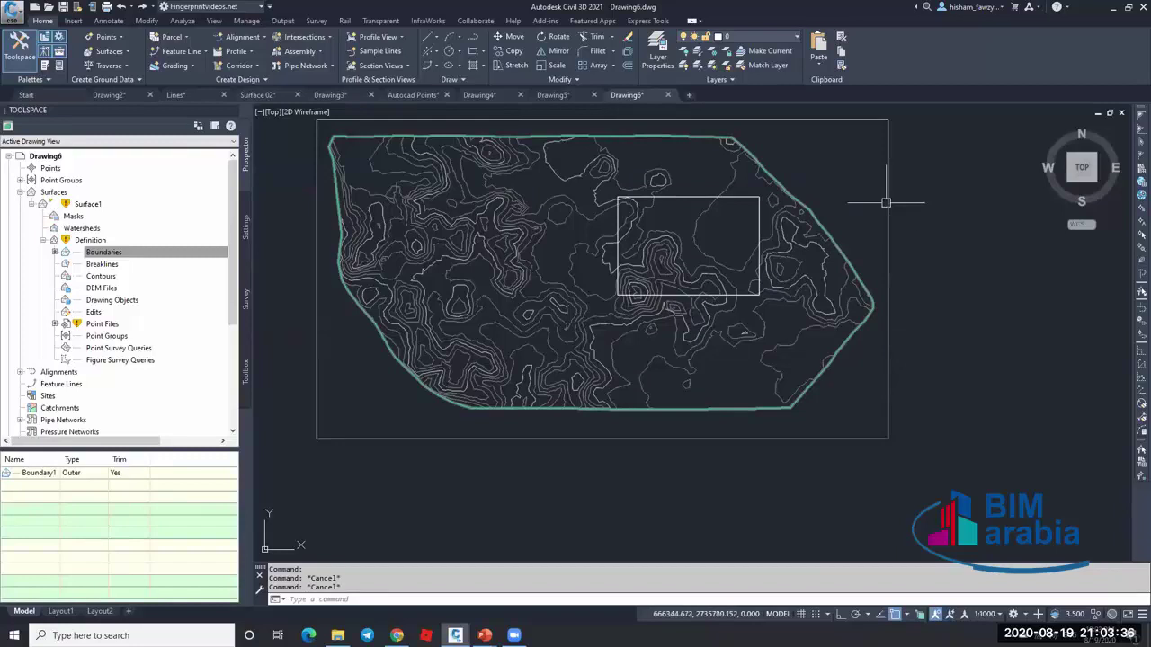
key(Escape)
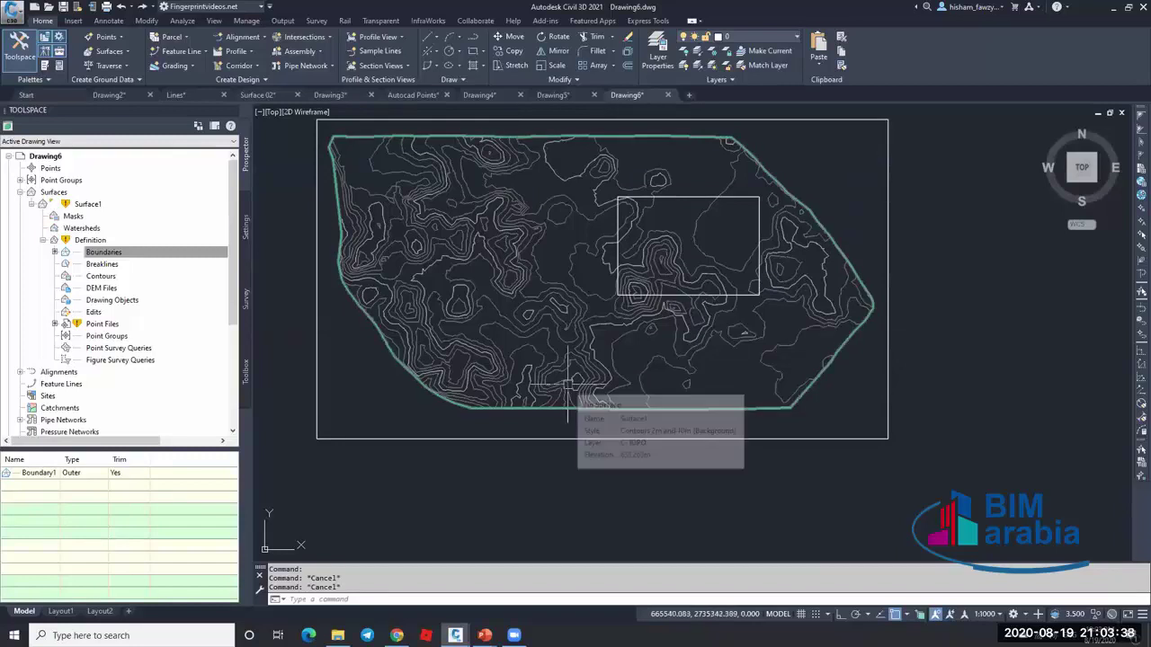
click(514, 438)
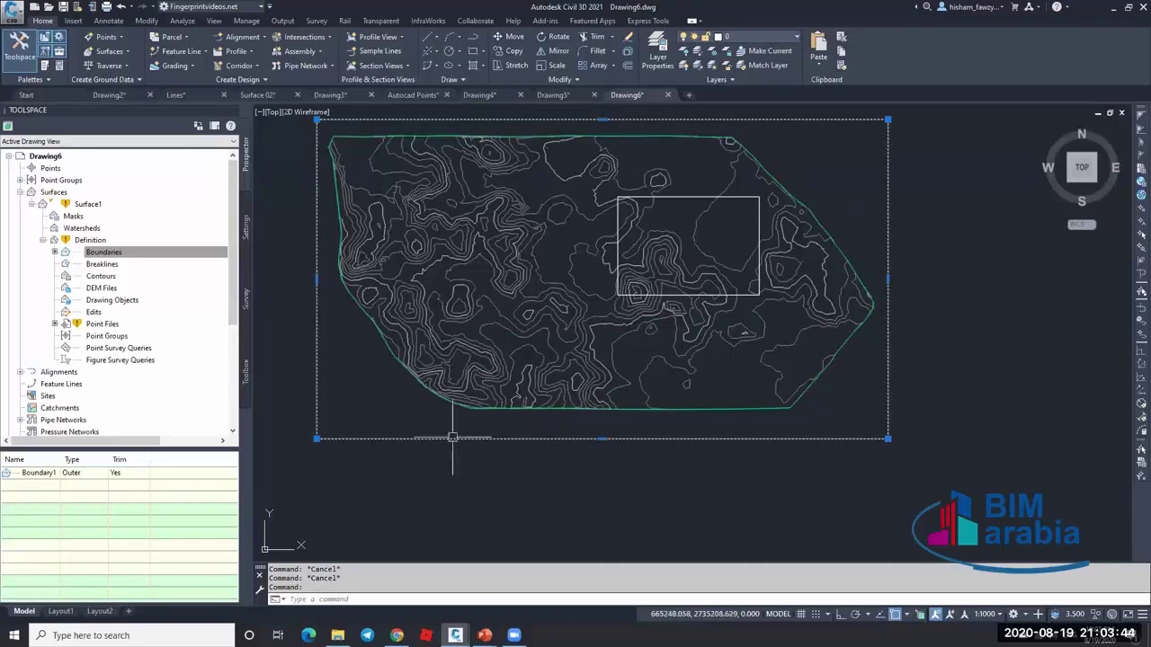
click(162, 283)
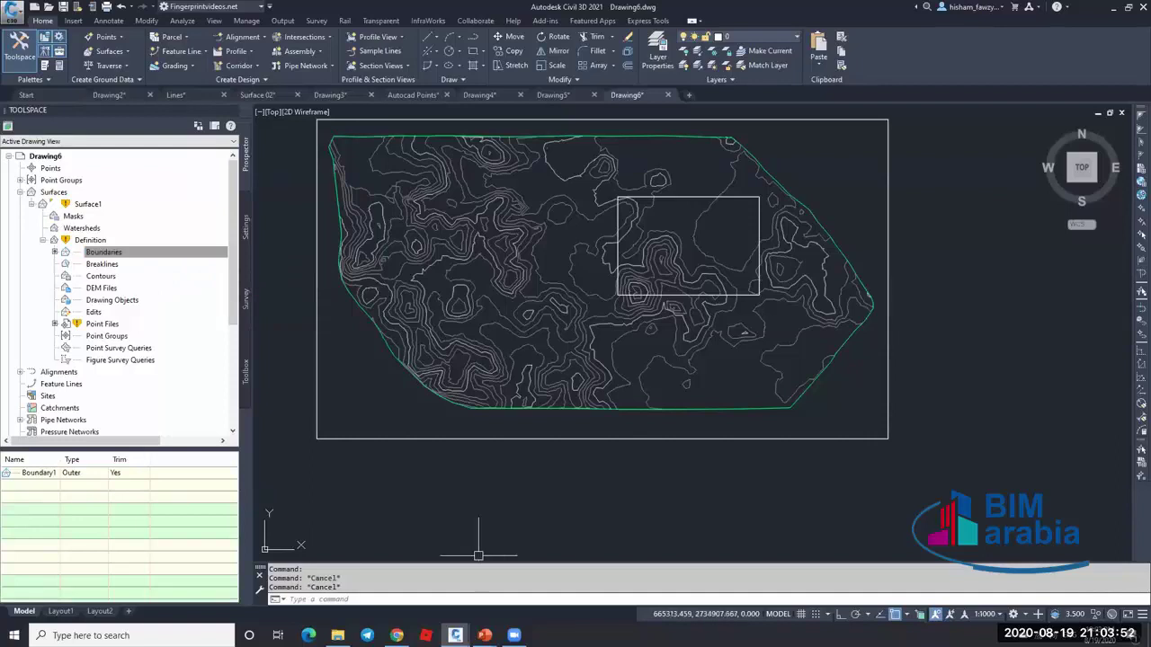
- Restore the PowerPoint slide show and reveal the seventh bullet about closed breaklines as boundaries
click(485, 636)
click(534, 604)
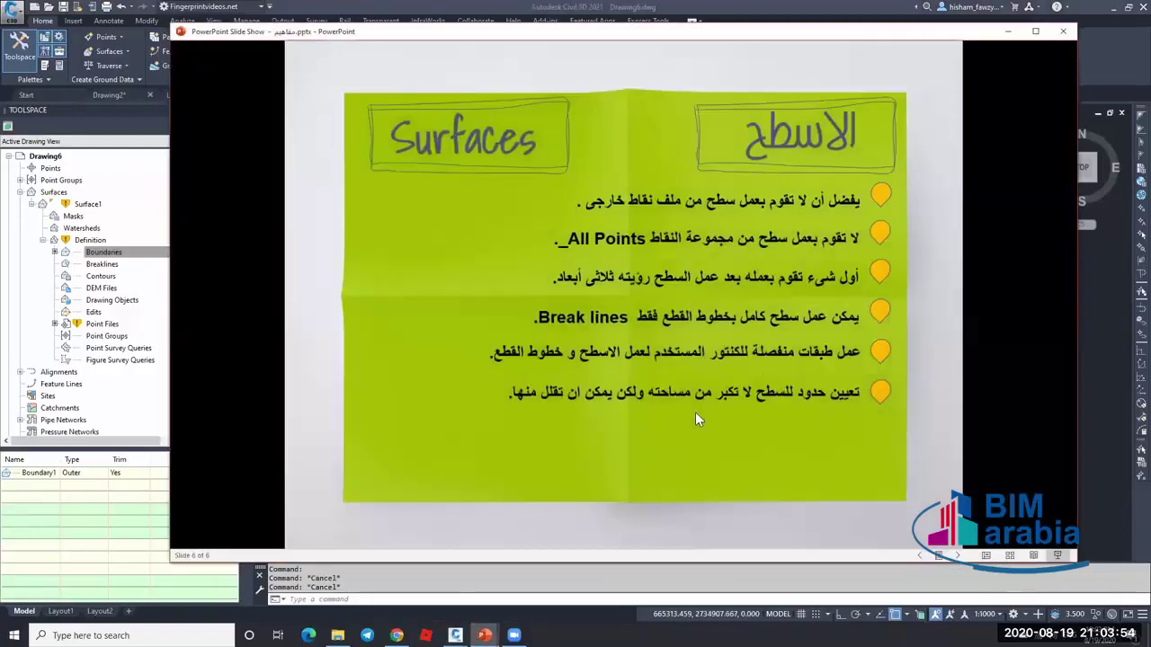
click(695, 412)
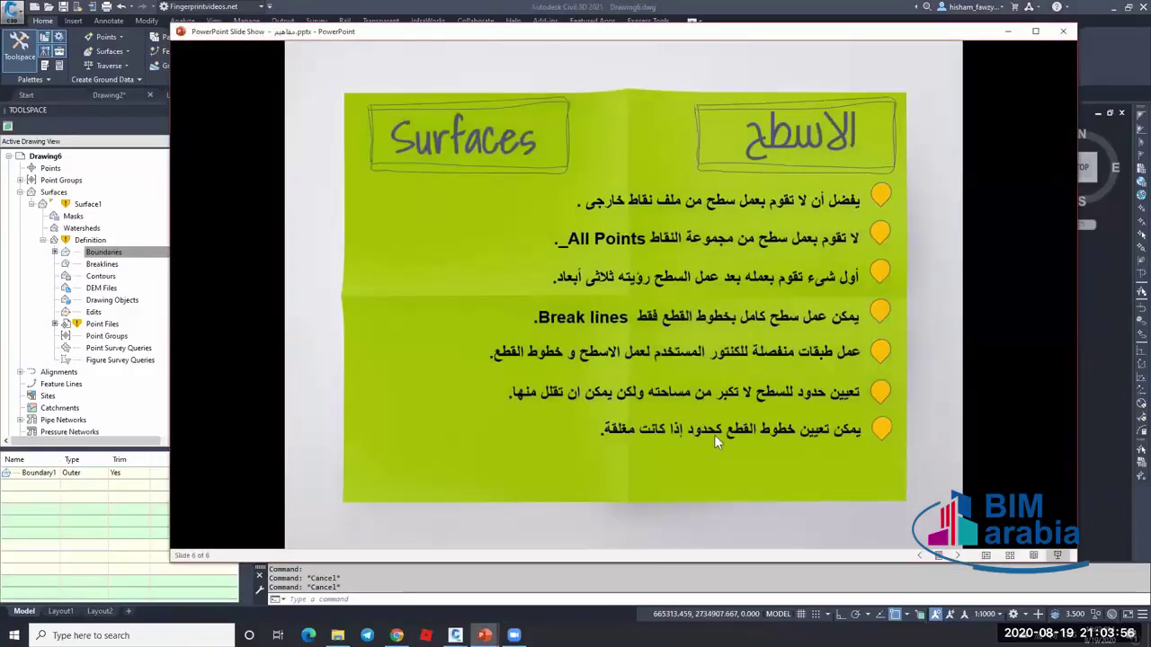
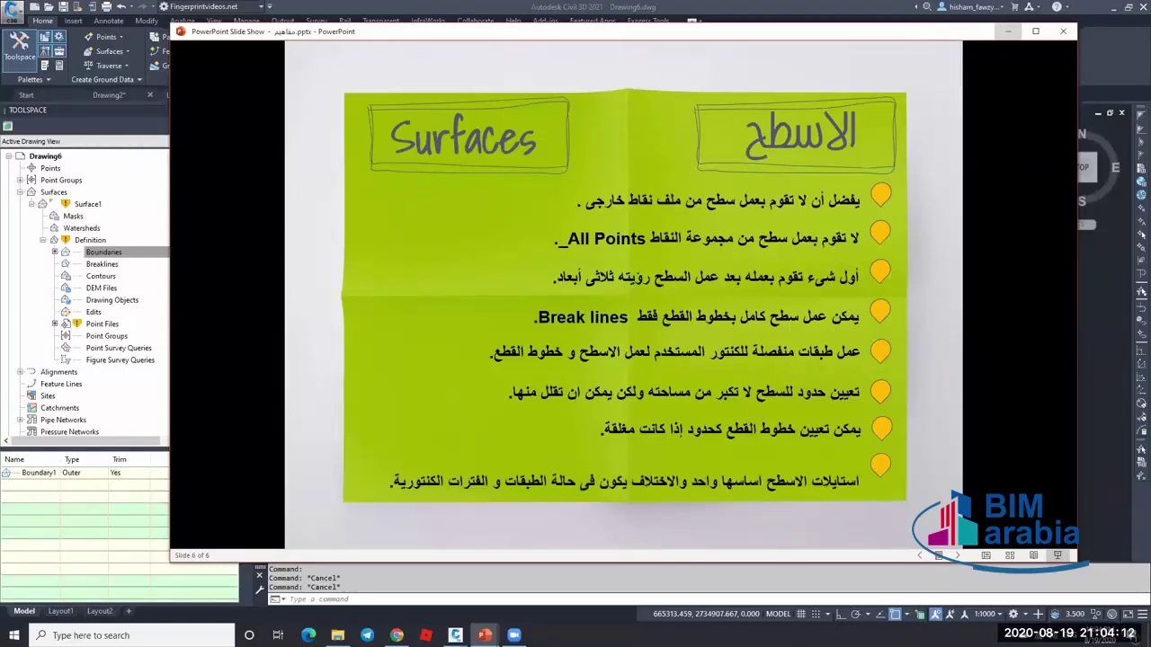
- Close the PowerPoint Surfaces slide show to bring back the Civil 3D drawing
click(1008, 31)
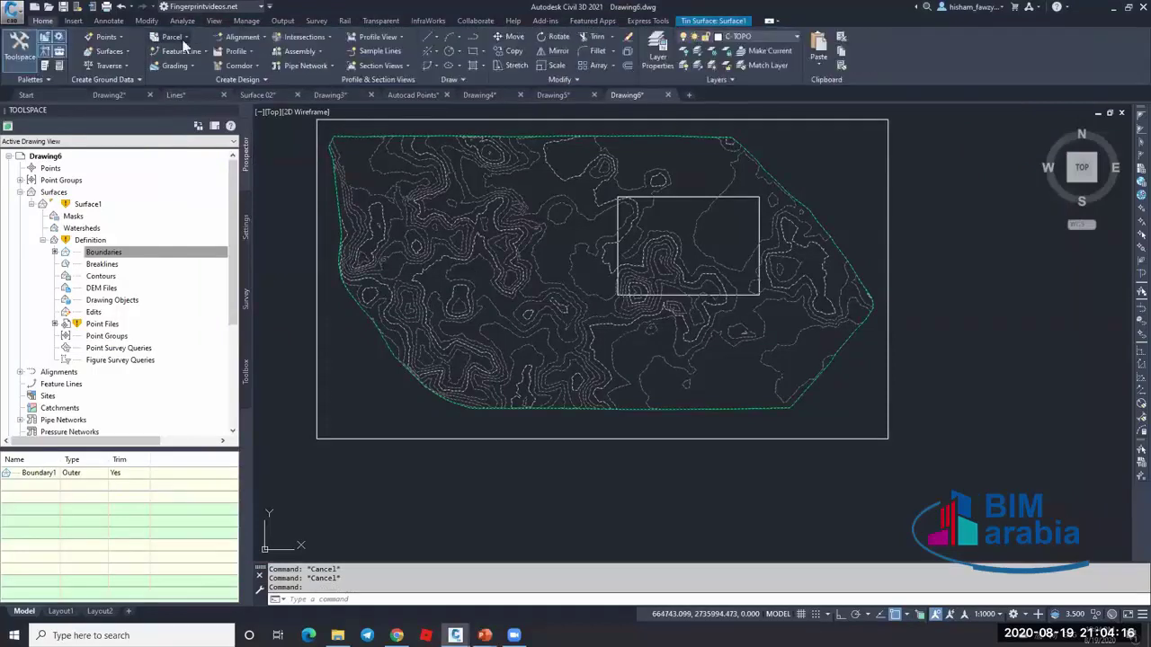
- In Surface1's properties, try the 2m/10m and 5m/25m styles, settle on Contours 1m and 5m (Design), and open its editor
click(462, 217)
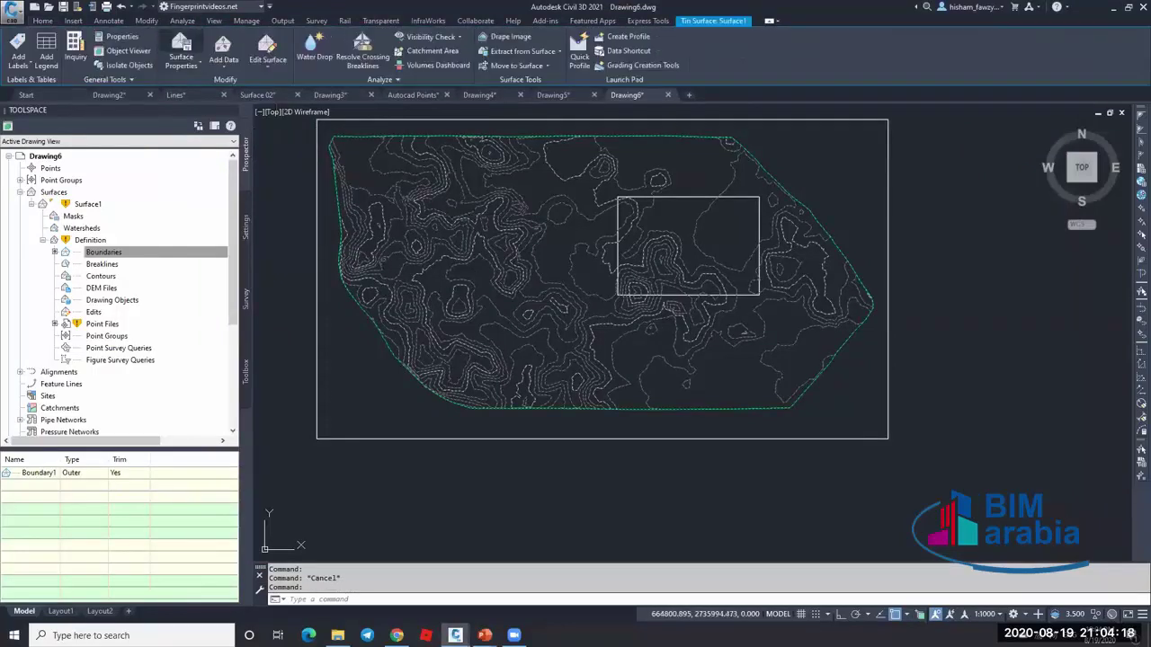
double_click(549, 287)
click(594, 126)
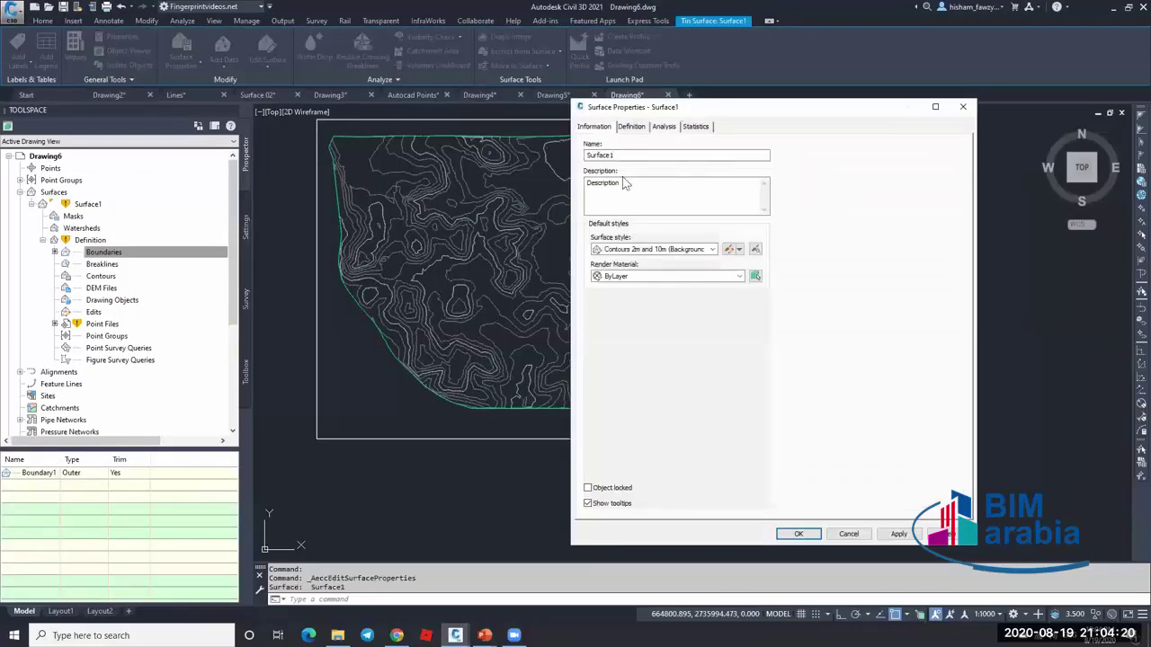
click(683, 249)
click(665, 310)
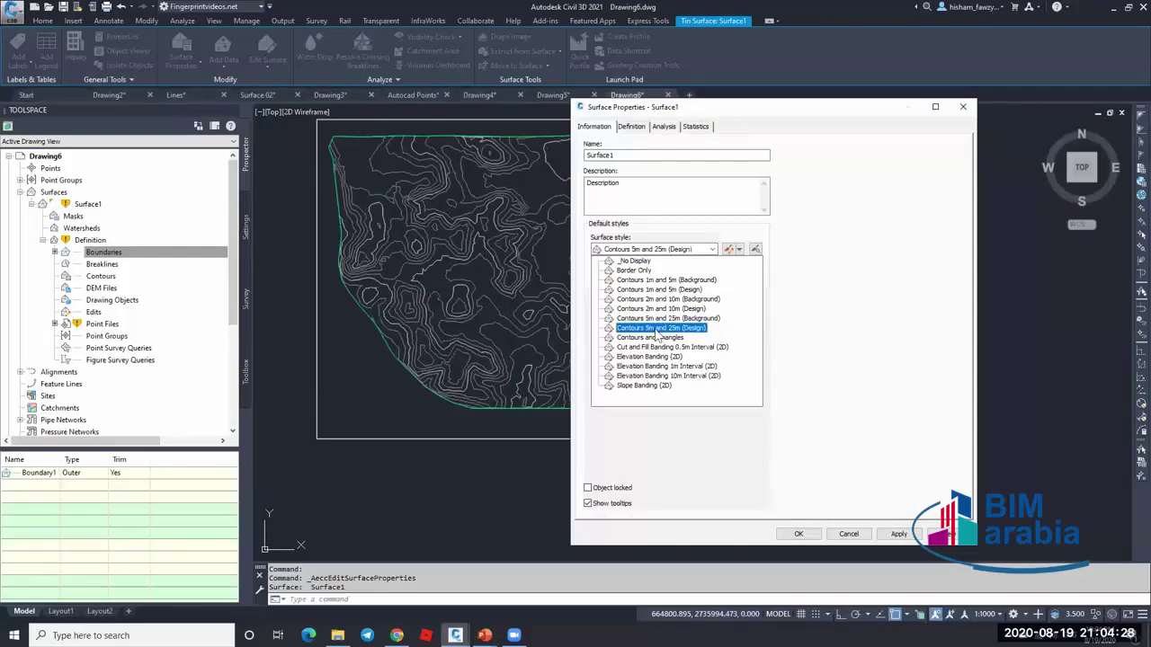
click(658, 329)
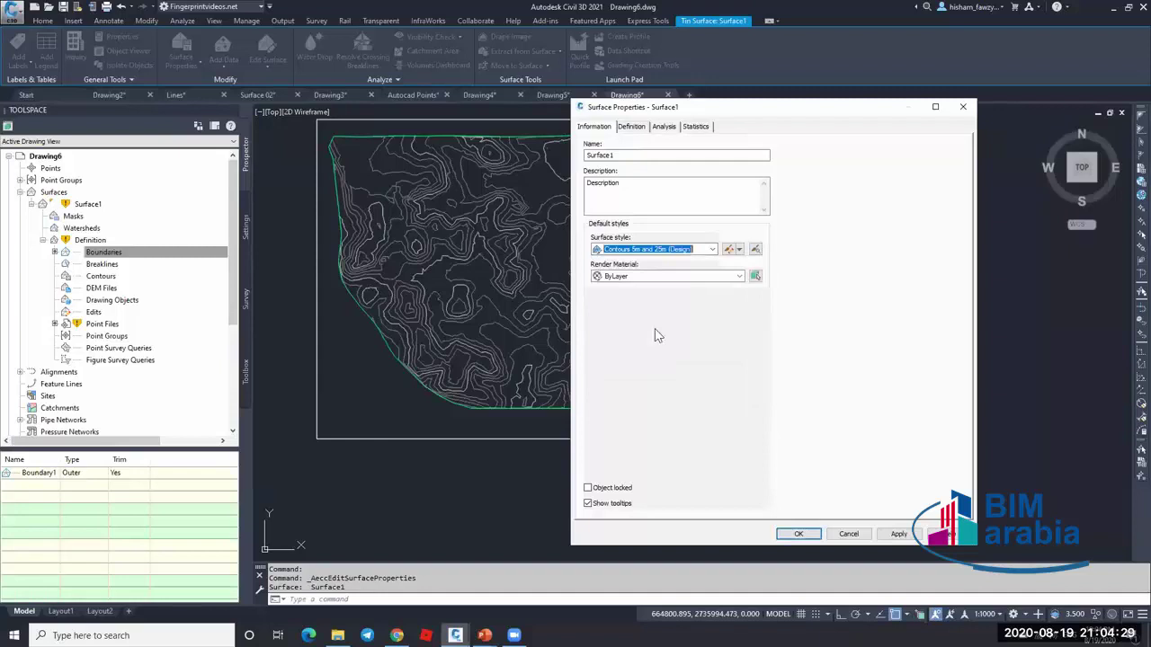
click(638, 253)
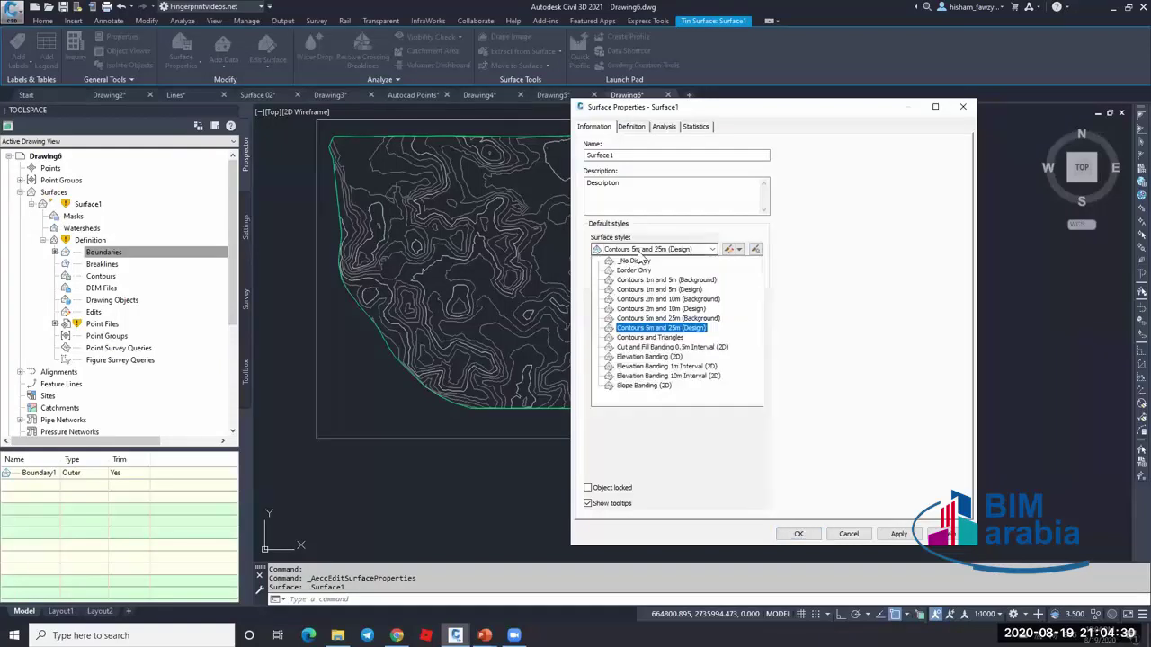
click(648, 295)
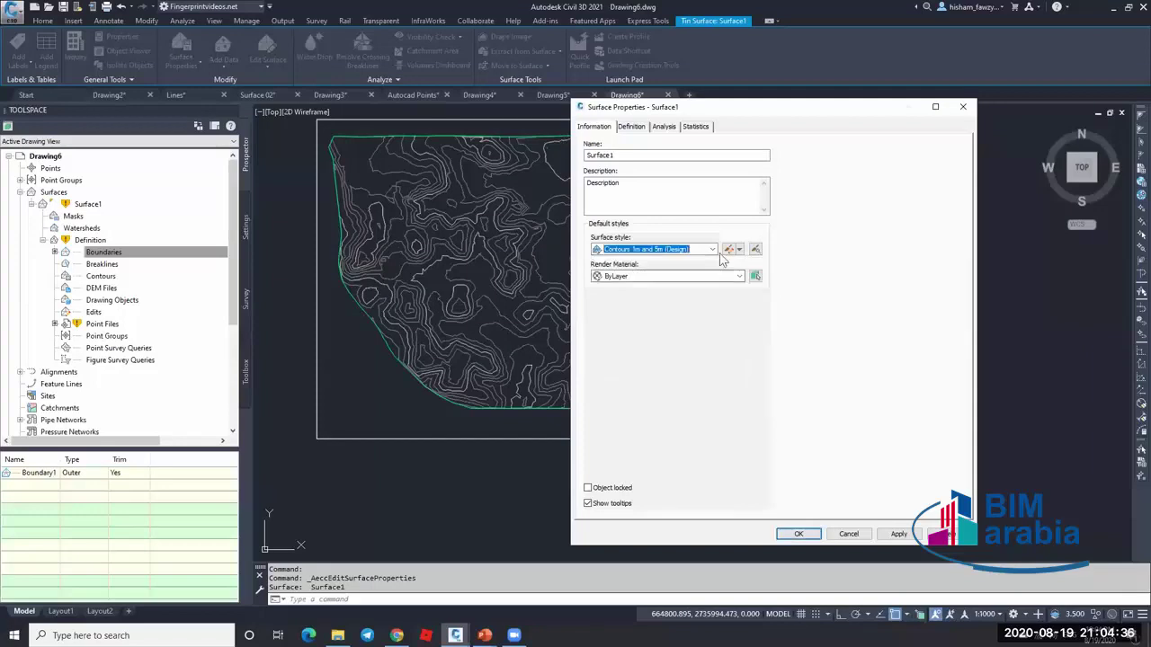
click(728, 249)
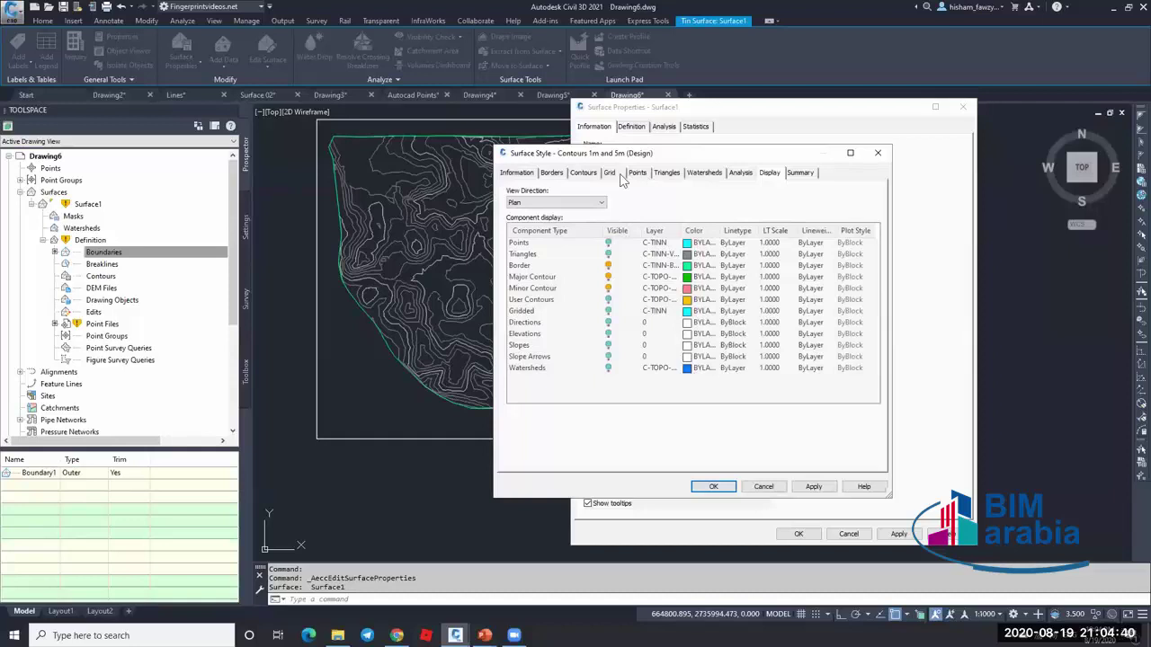
- Review the minor and major contour intervals of the 1m and 5m style, then close it unchanged
click(580, 172)
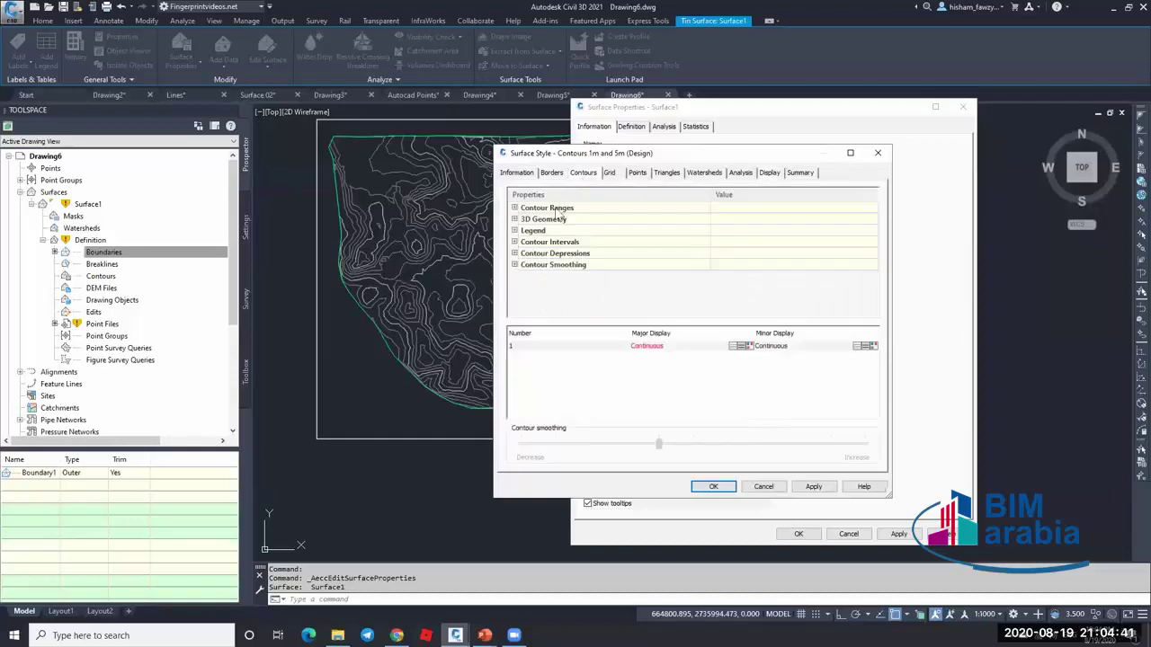
click(515, 242)
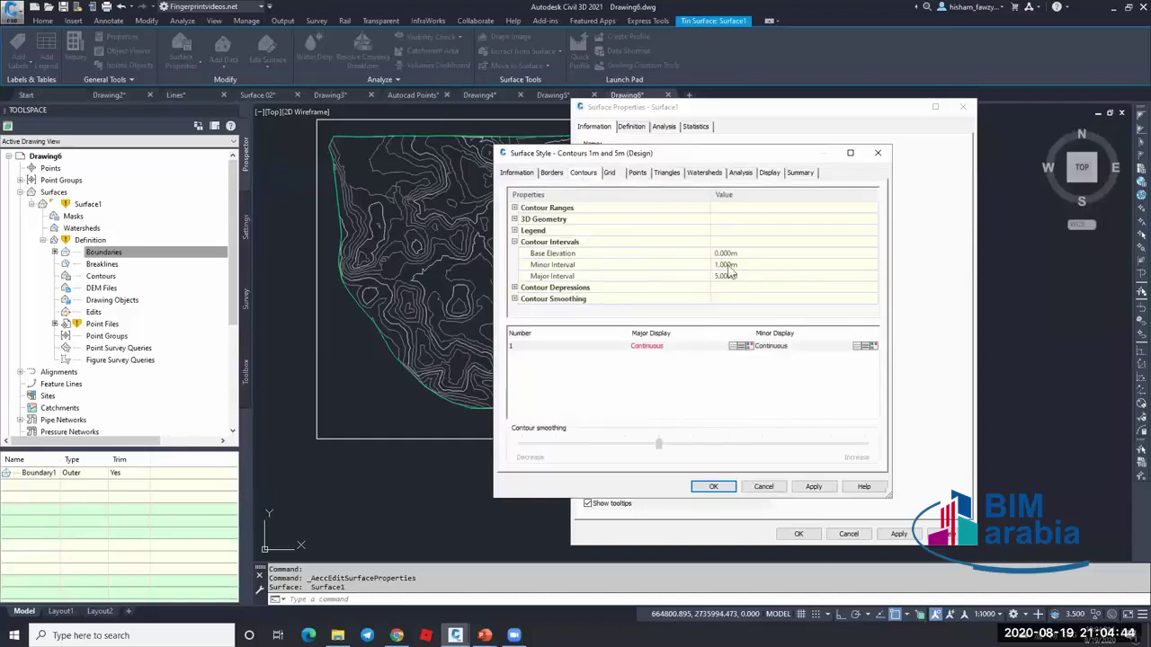
click(743, 264)
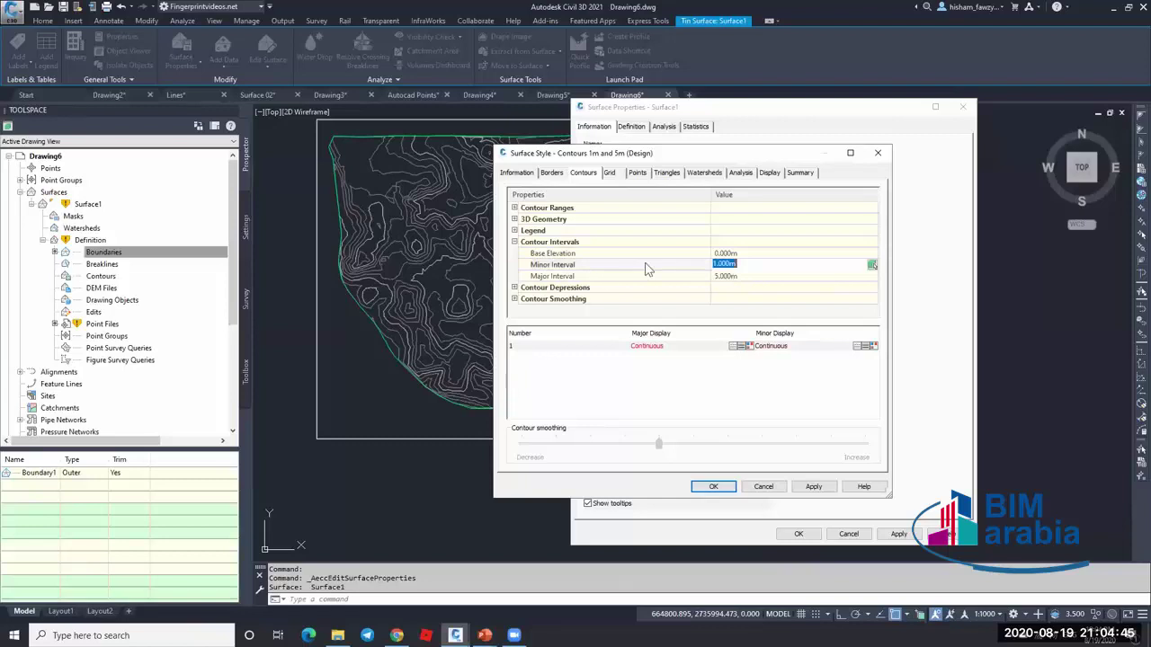
click(694, 263)
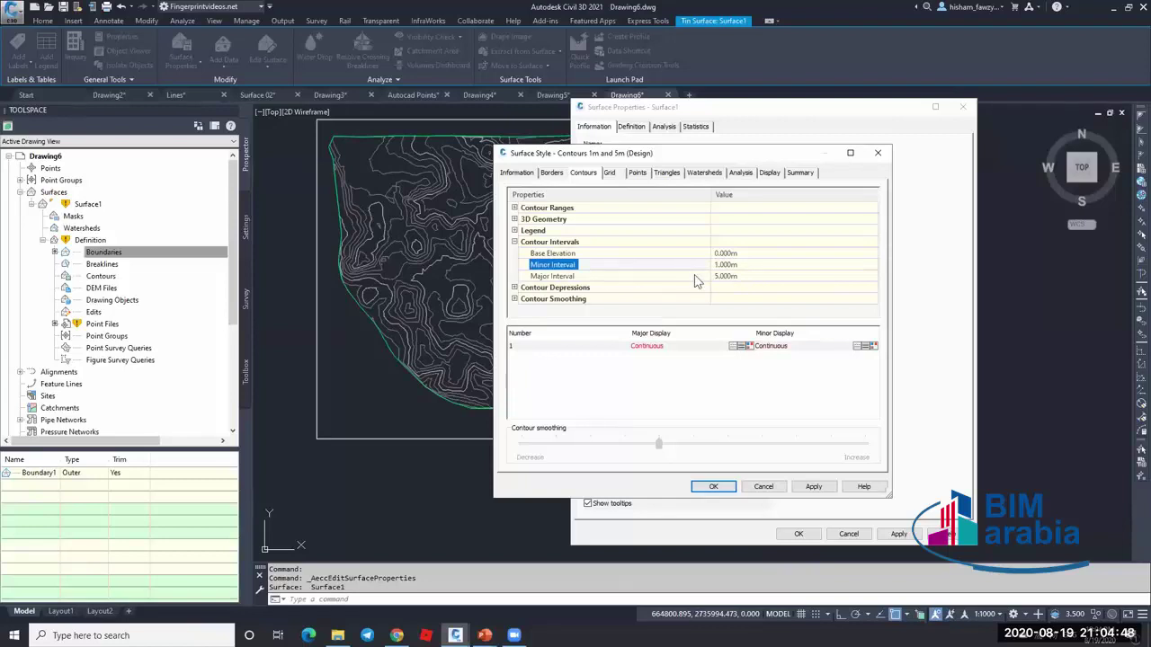
click(694, 277)
click(752, 277)
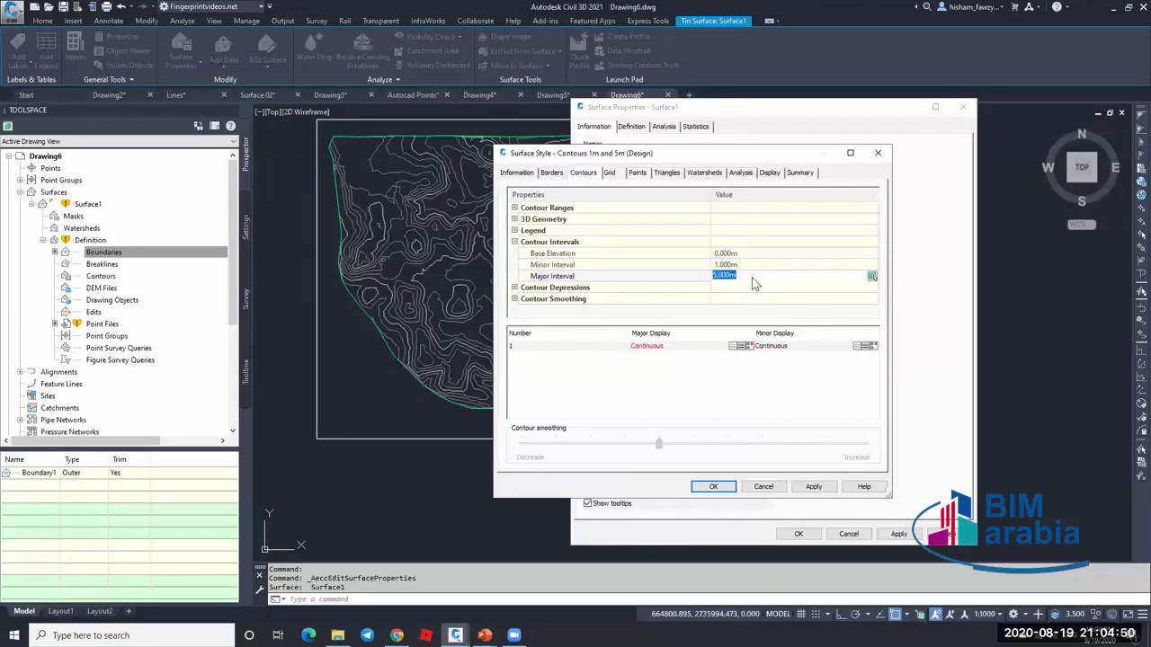
key(Return)
- Switch to Contours 5m and 25m (Design) and review its contour intervals and displayed minor/major components
click(694, 259)
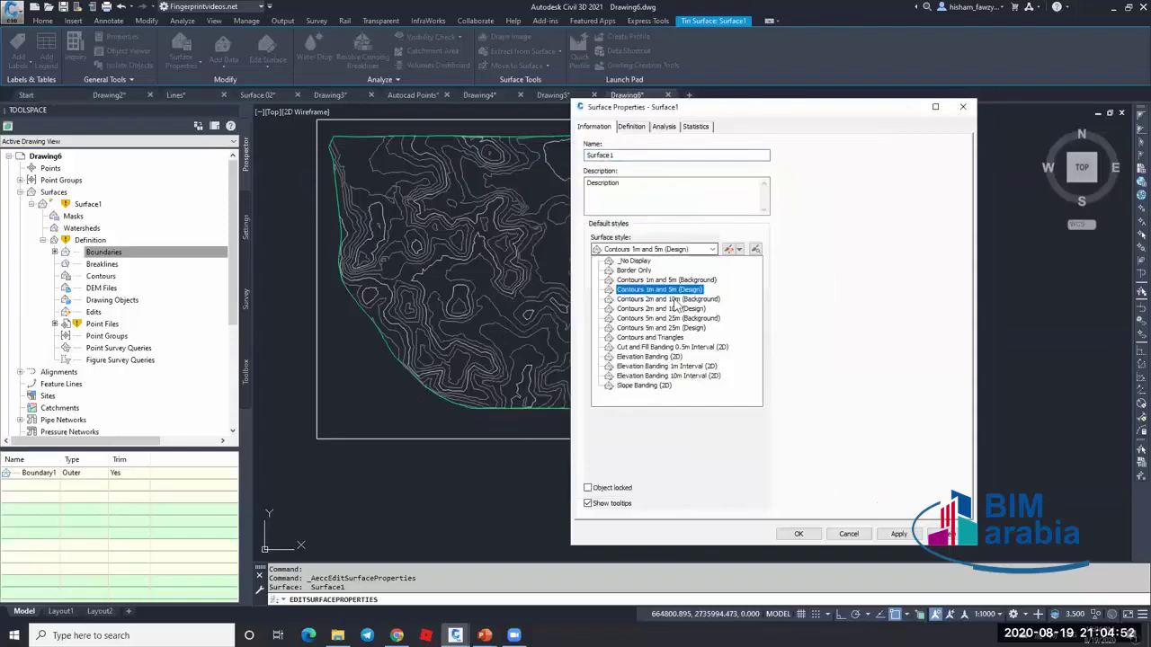
click(669, 310)
click(729, 251)
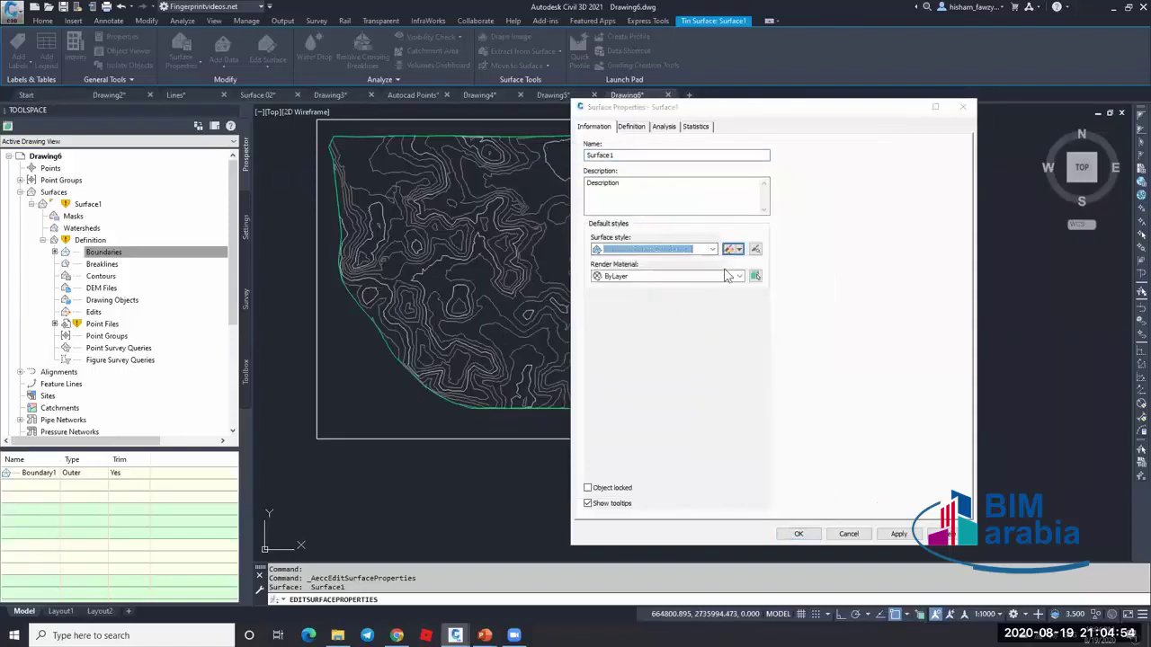
click(515, 243)
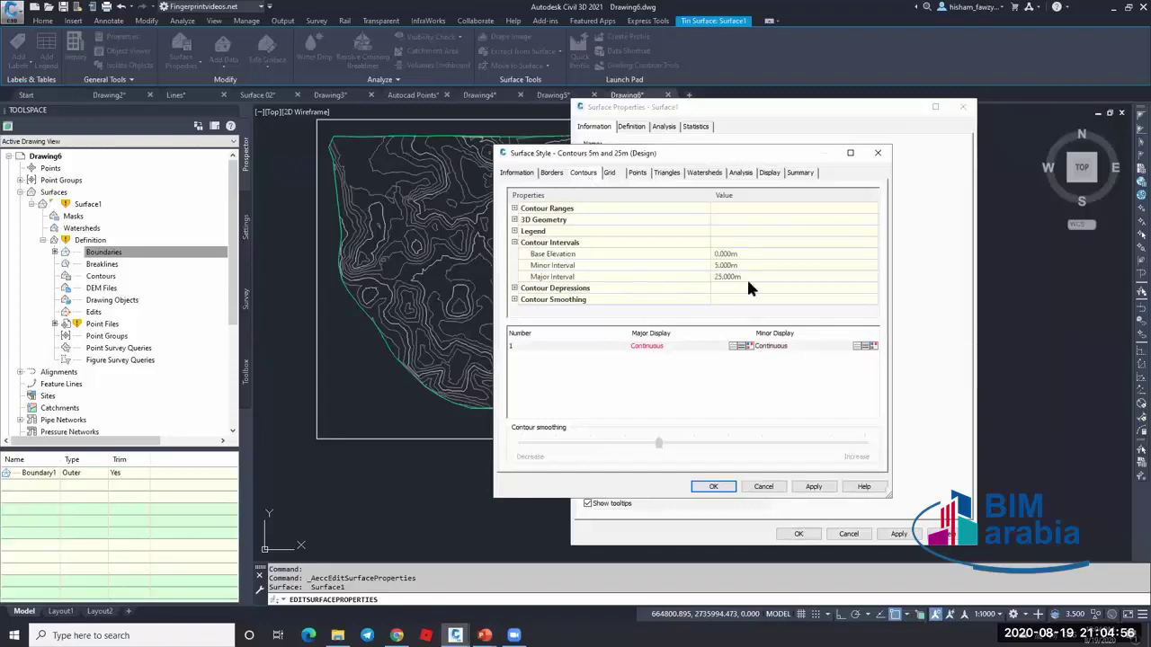
click(694, 270)
click(746, 267)
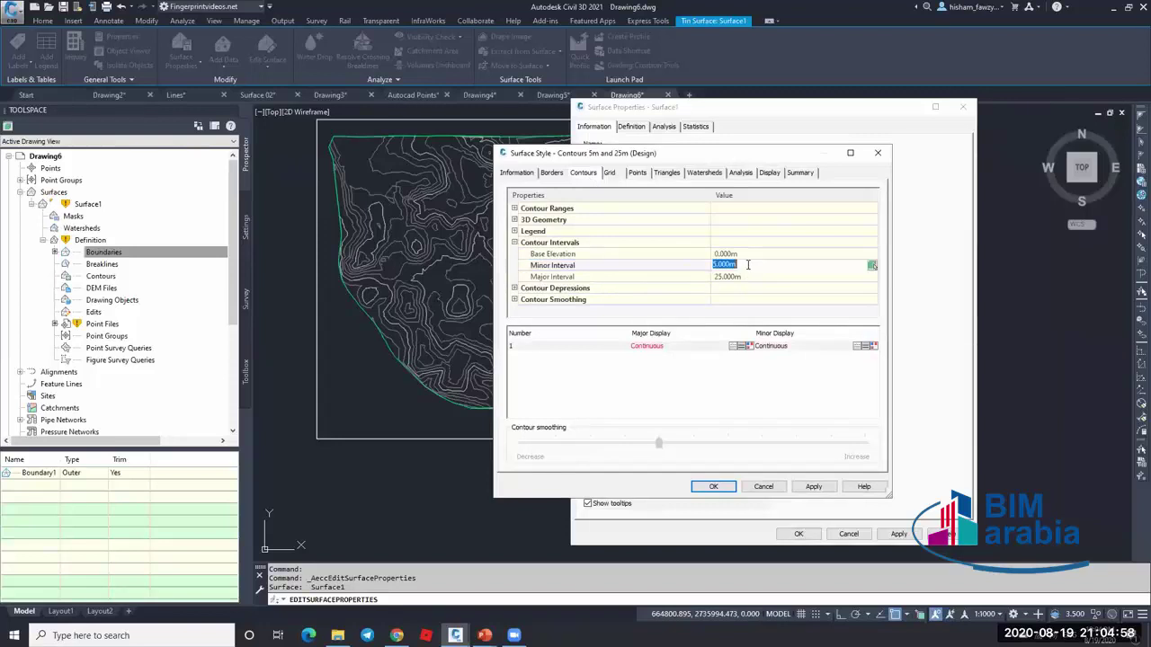
click(680, 281)
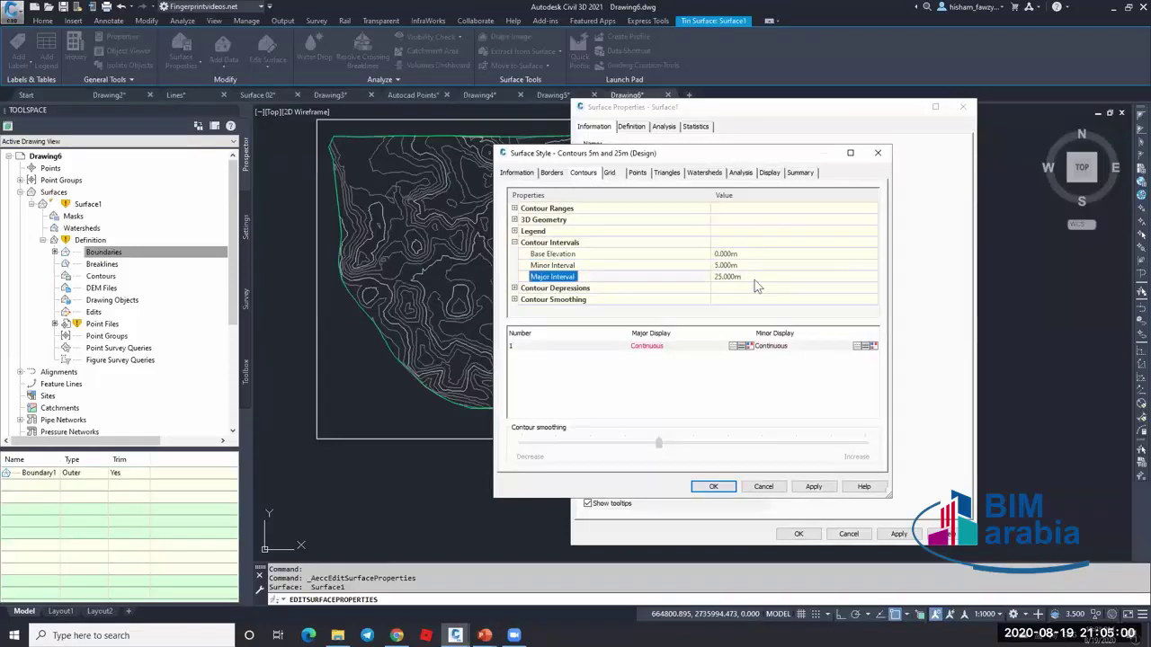
click(771, 176)
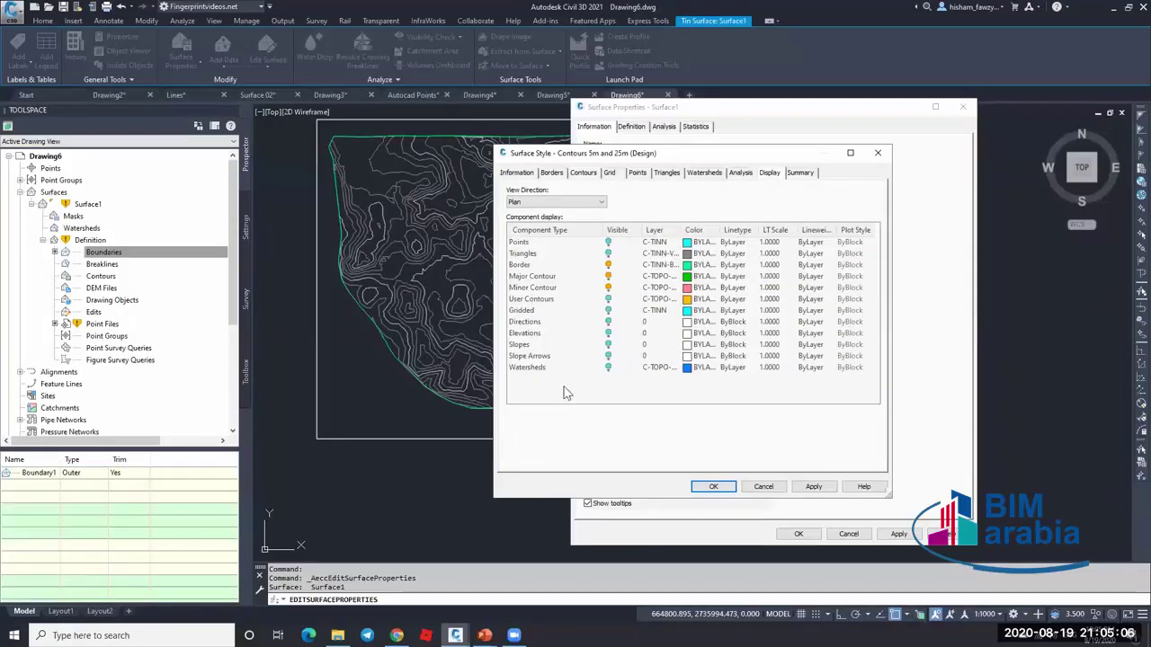
click(554, 287)
click(556, 277)
- Apply the Contours and Triangles style to Surface1 to preview the triangle mesh
key(Escape)
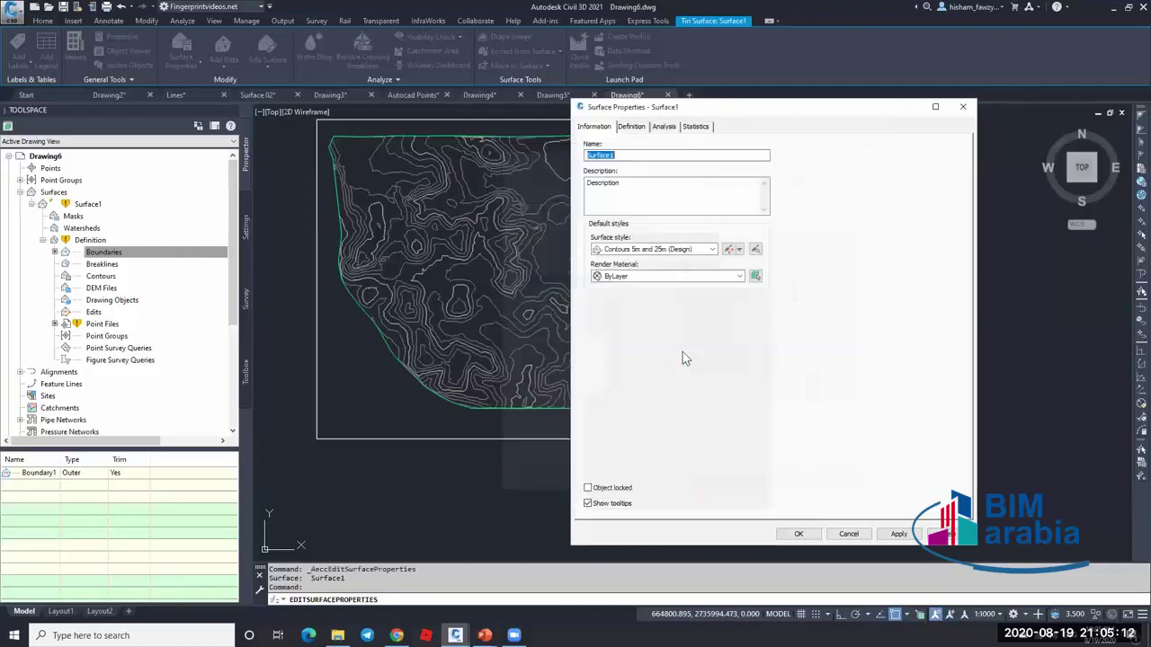
click(710, 249)
click(650, 338)
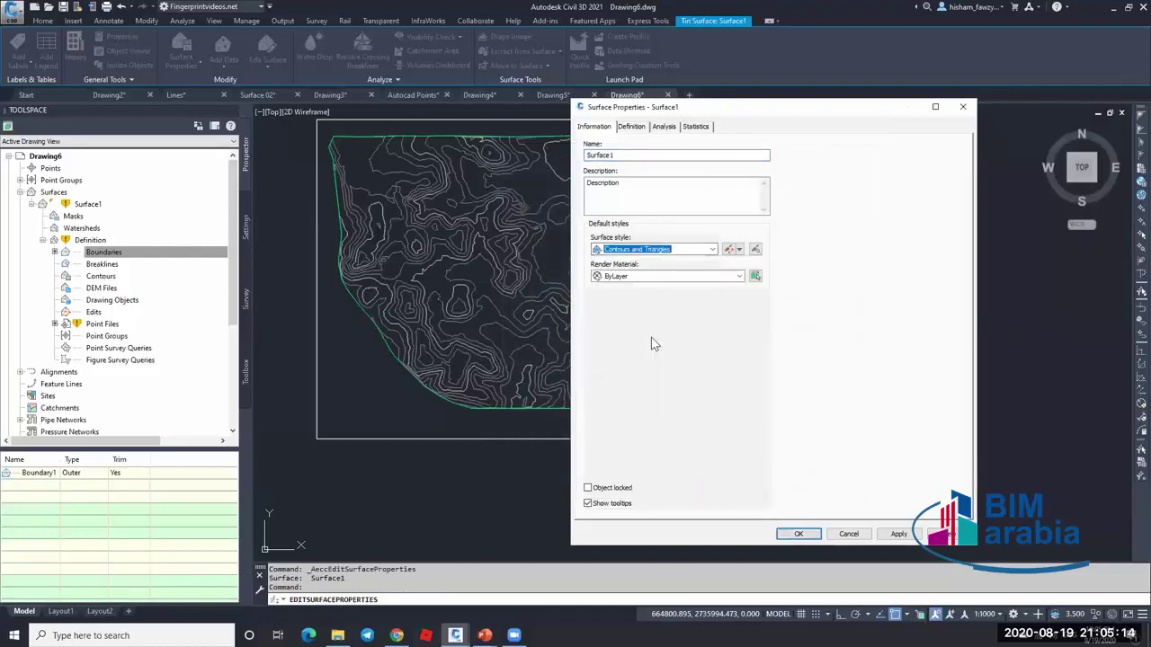
click(894, 530)
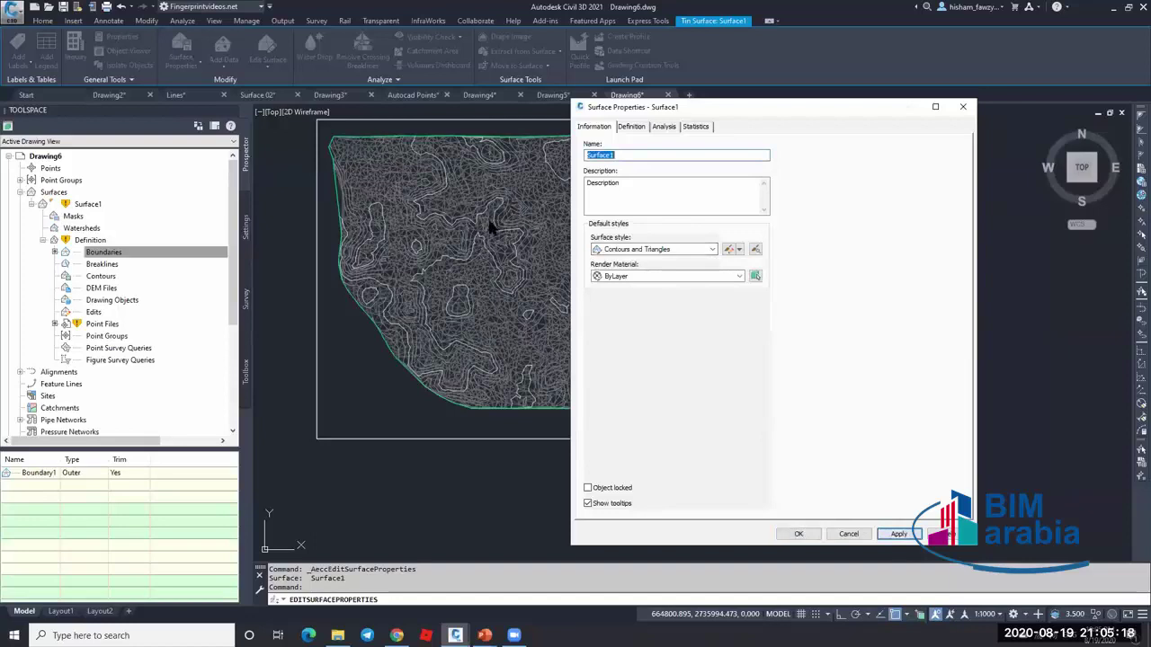
- Apply Contours 1m and 5m (Design), check its triangle display setting, and confirm with OK
click(651, 249)
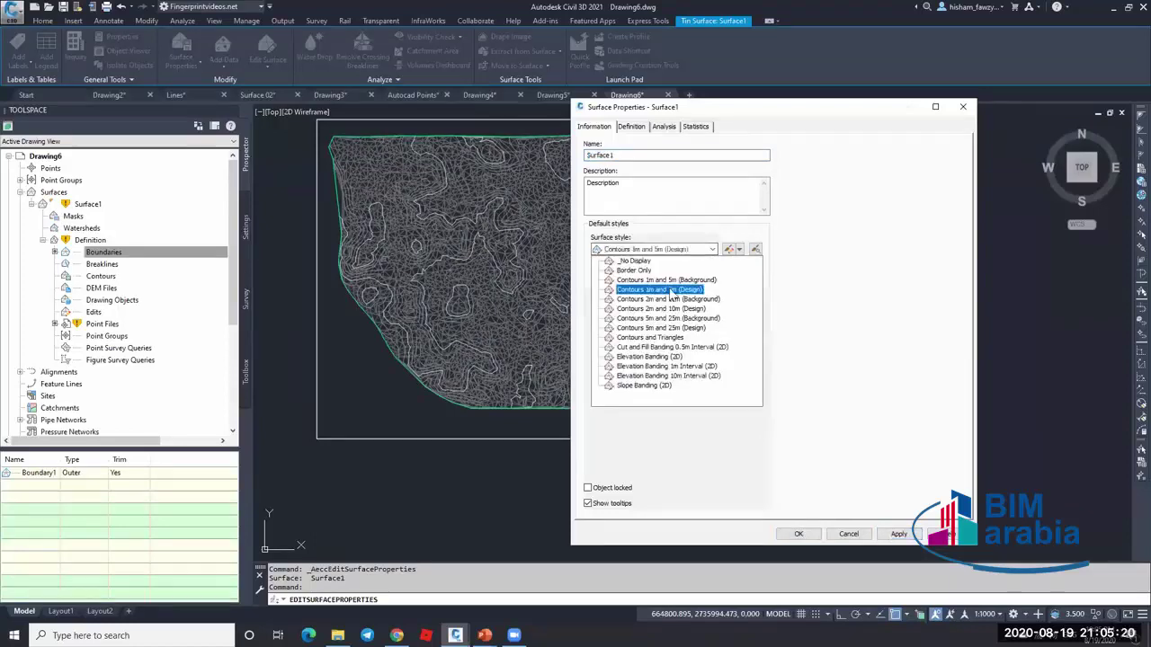
click(671, 293)
click(894, 534)
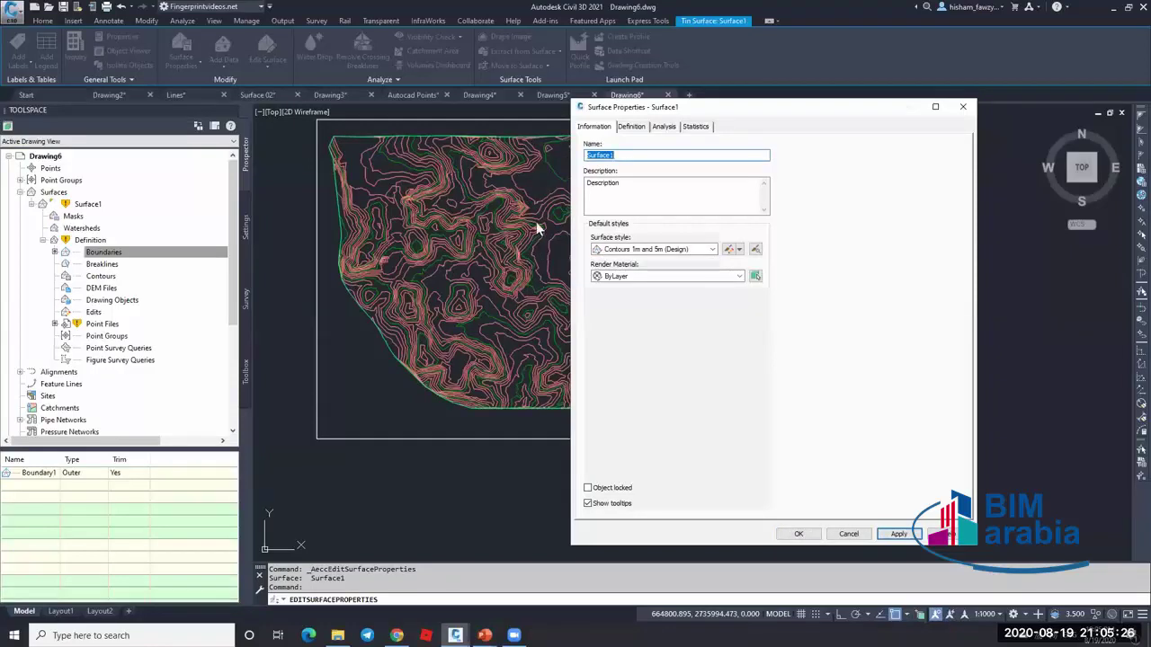
click(729, 249)
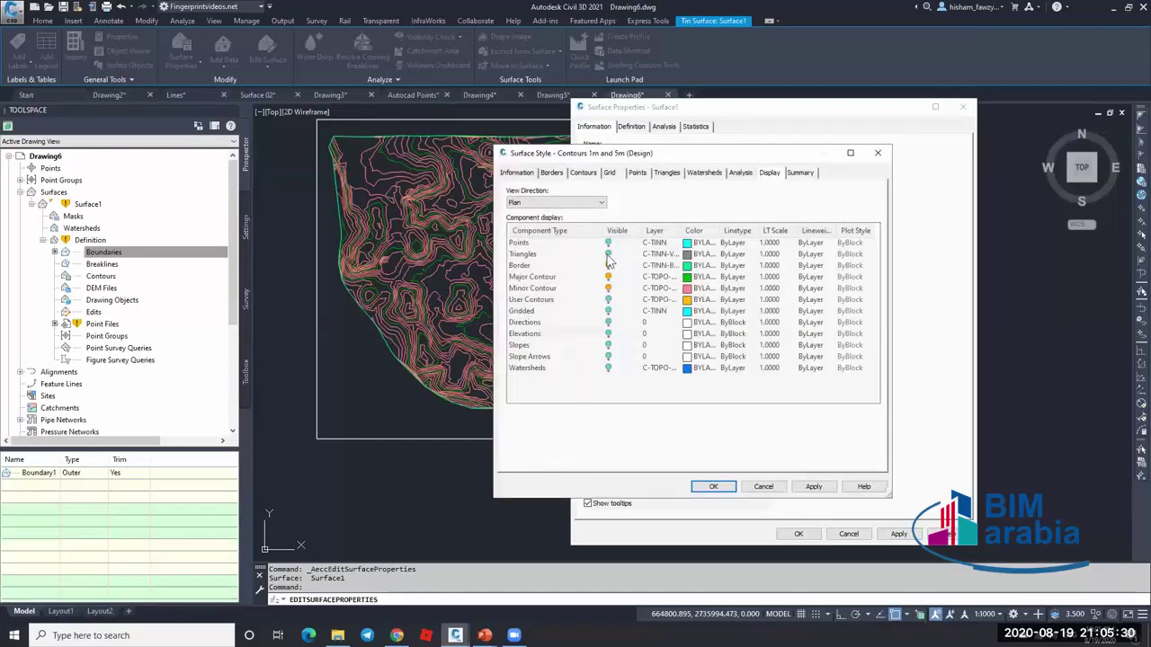
click(609, 254)
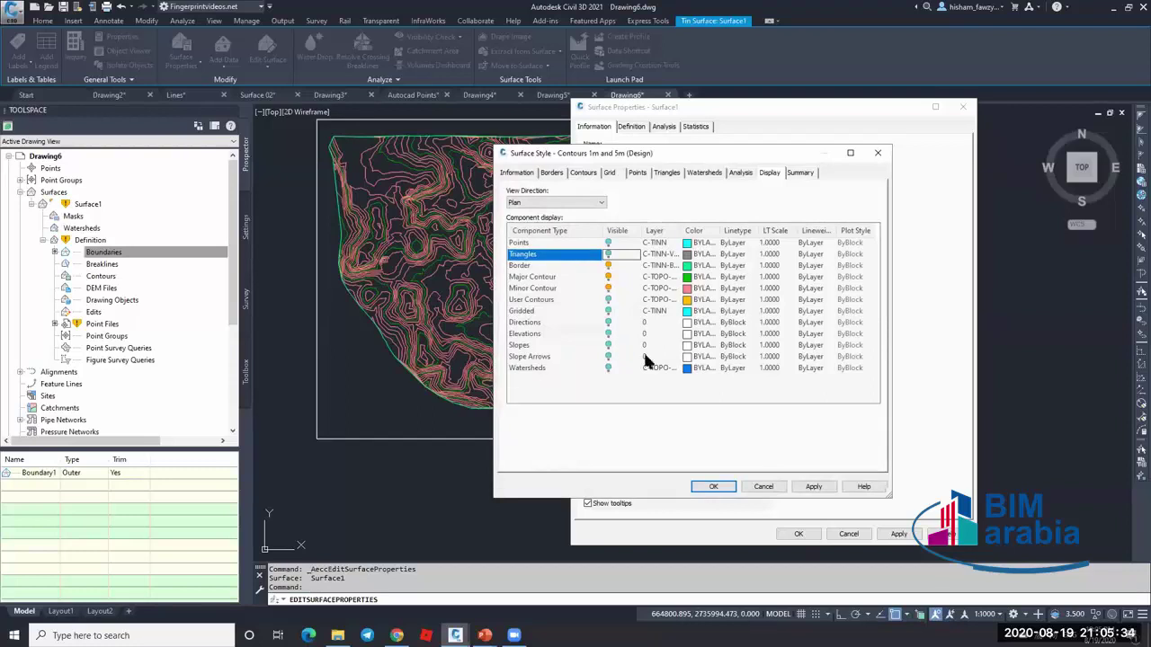
click(765, 485)
click(667, 255)
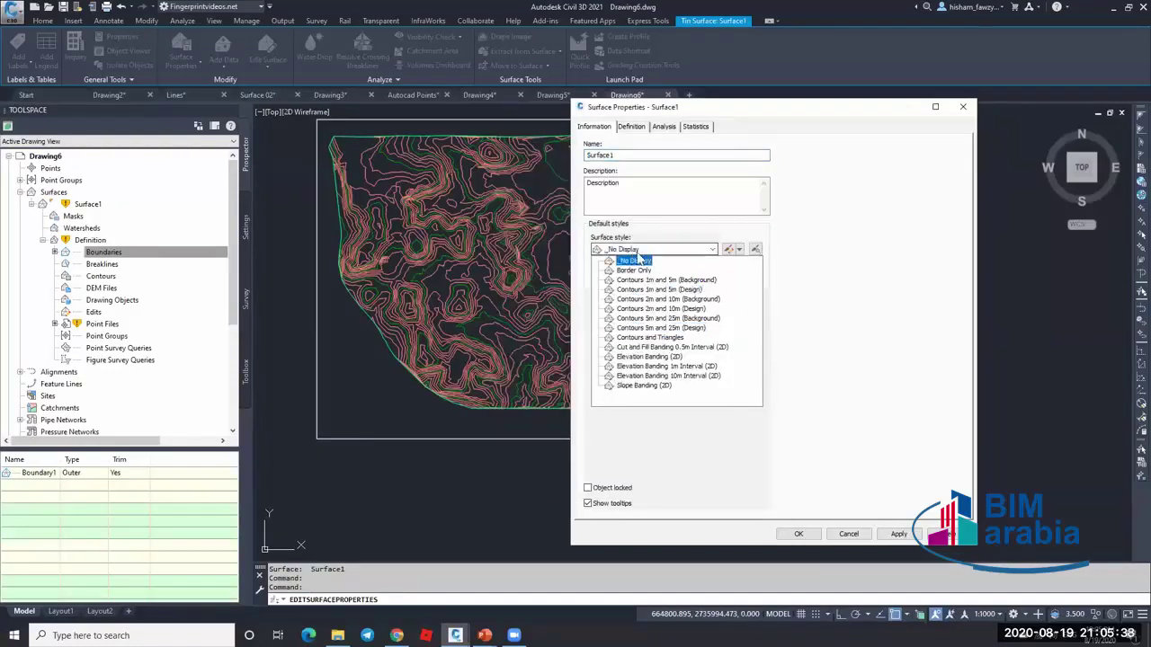
click(649, 289)
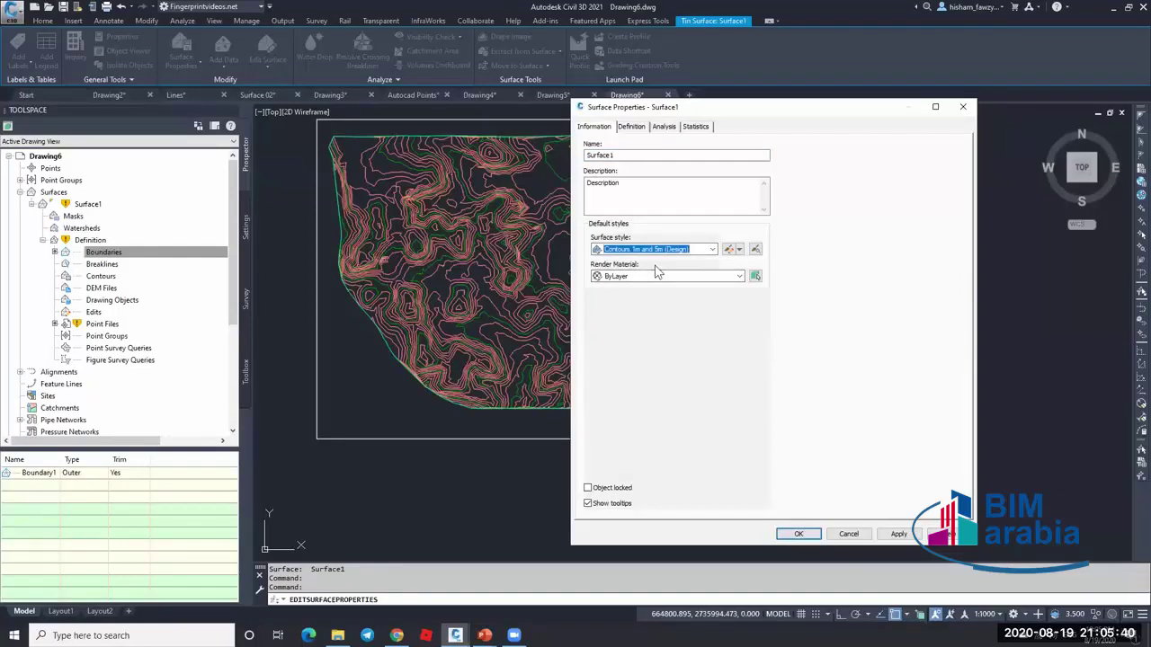
click(848, 534)
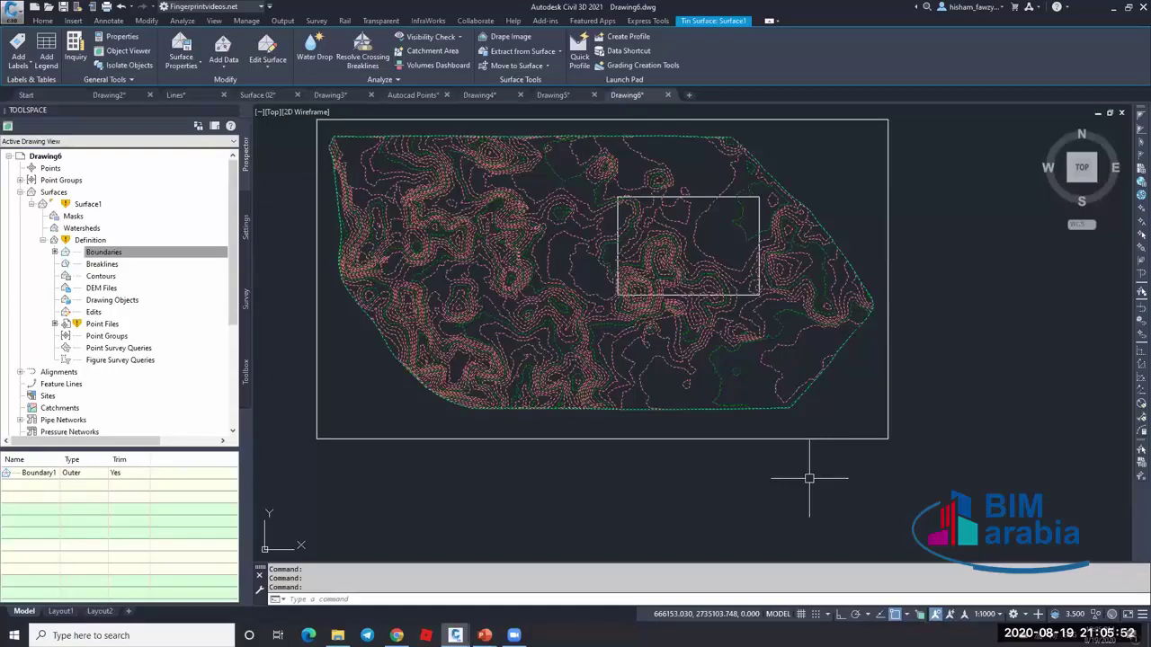
- Deselect the surface, shift the view, and switch to File Explorer to find the points drawing
key(Escape)
middle_drag(482, 237, 532, 288)
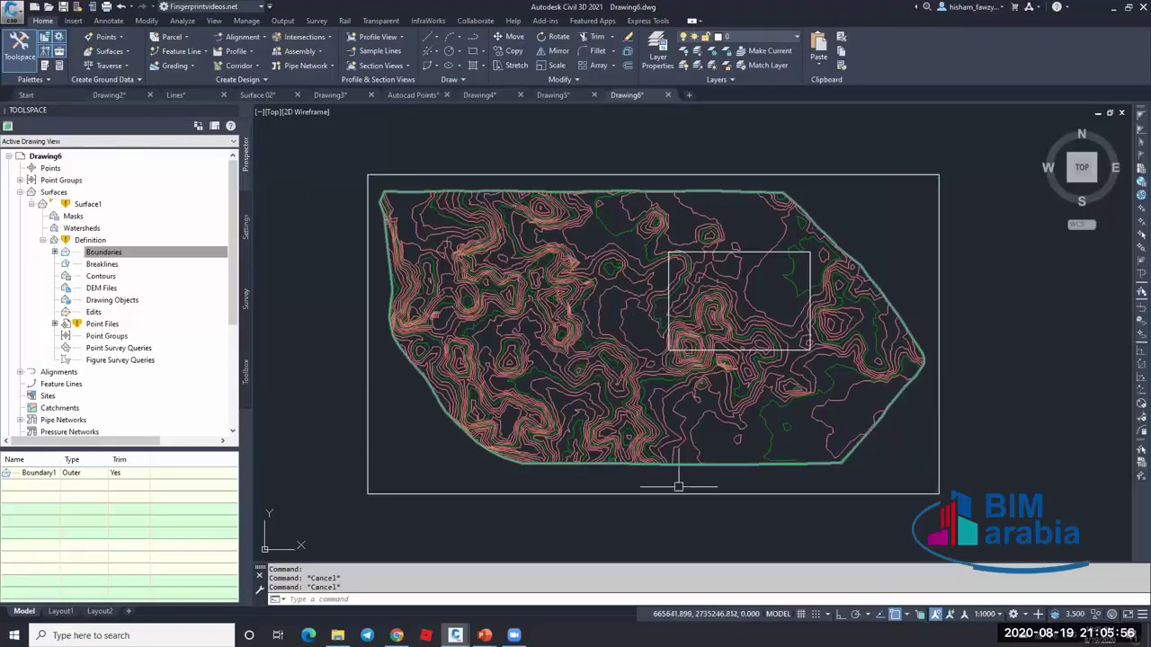
key(Escape)
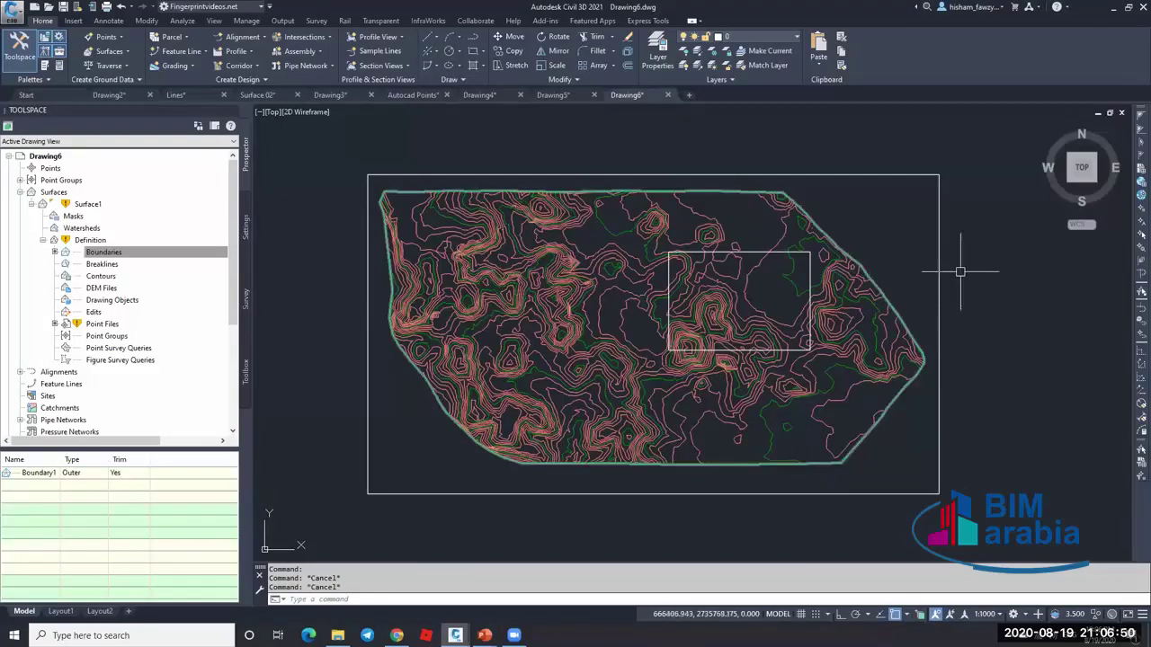
key(Escape)
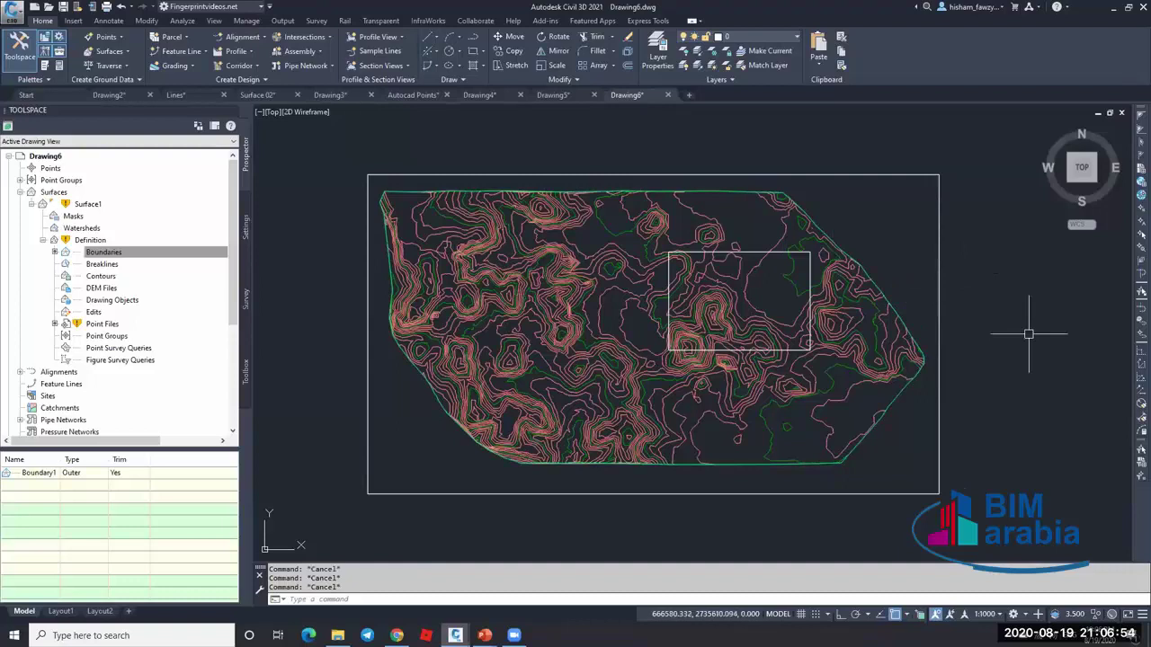
key(super+e)
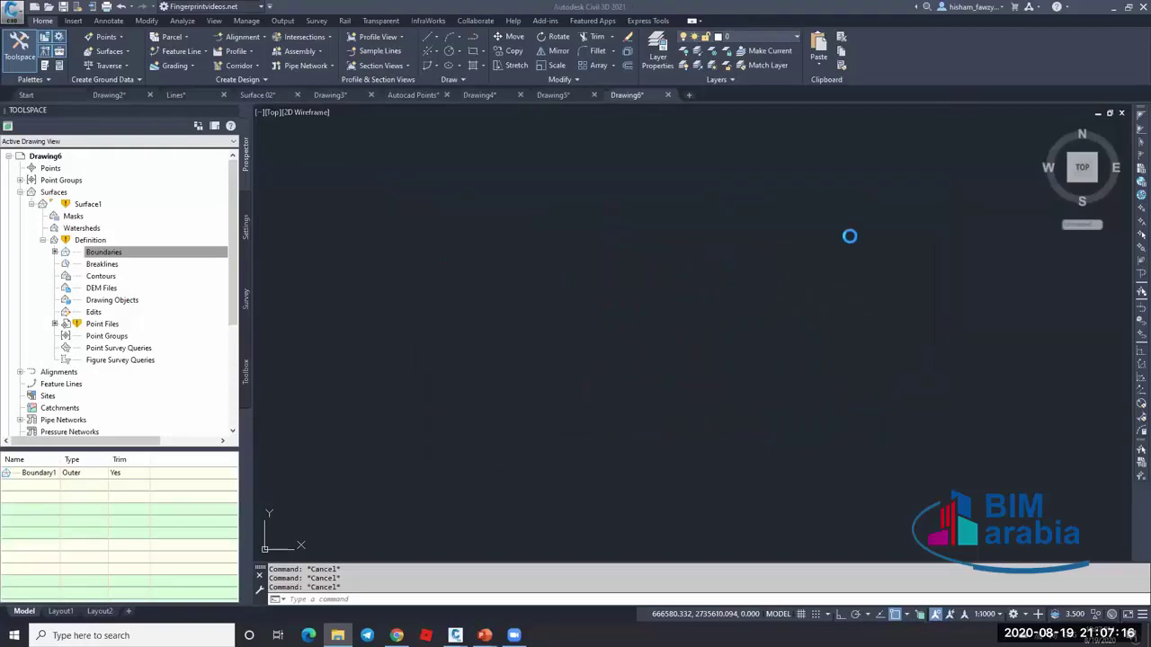
- Dismiss the file-version warning and inspect the properties of one survey point
click(648, 336)
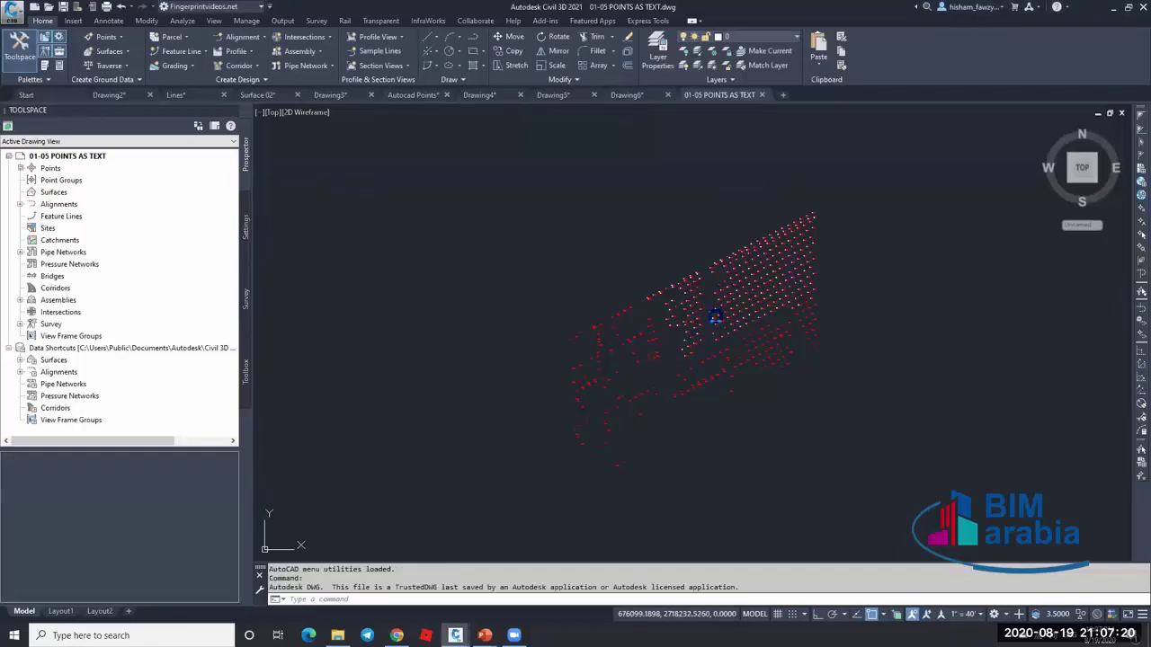
scroll(726, 305, up, 10)
scroll(742, 326, up, 3)
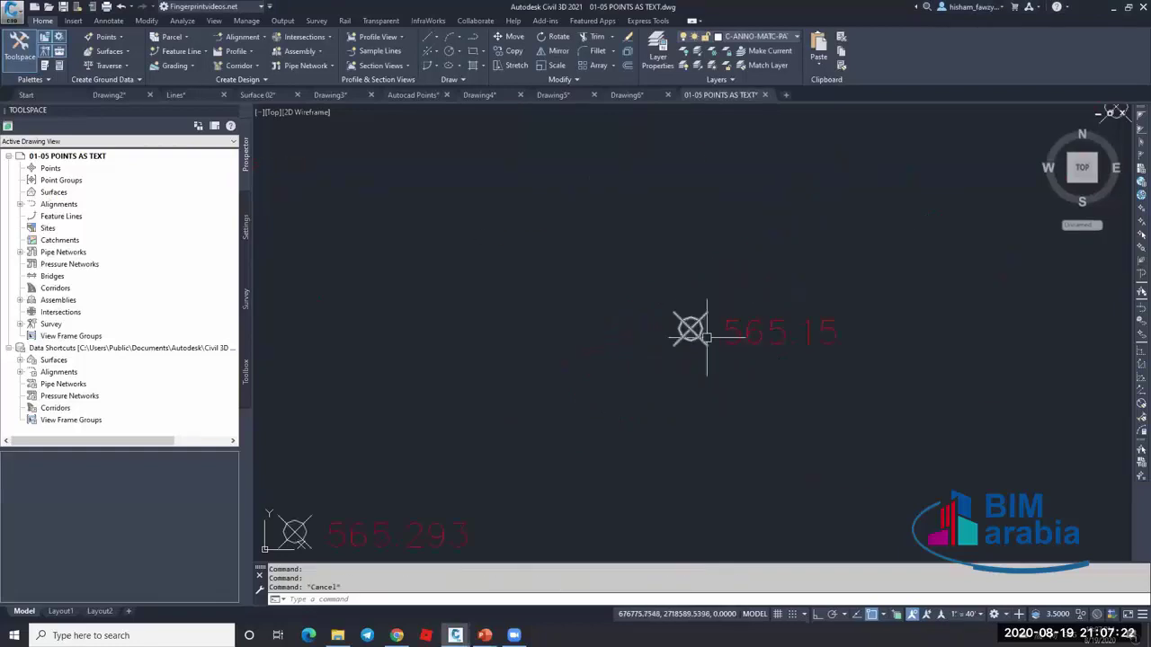
double_click(691, 329)
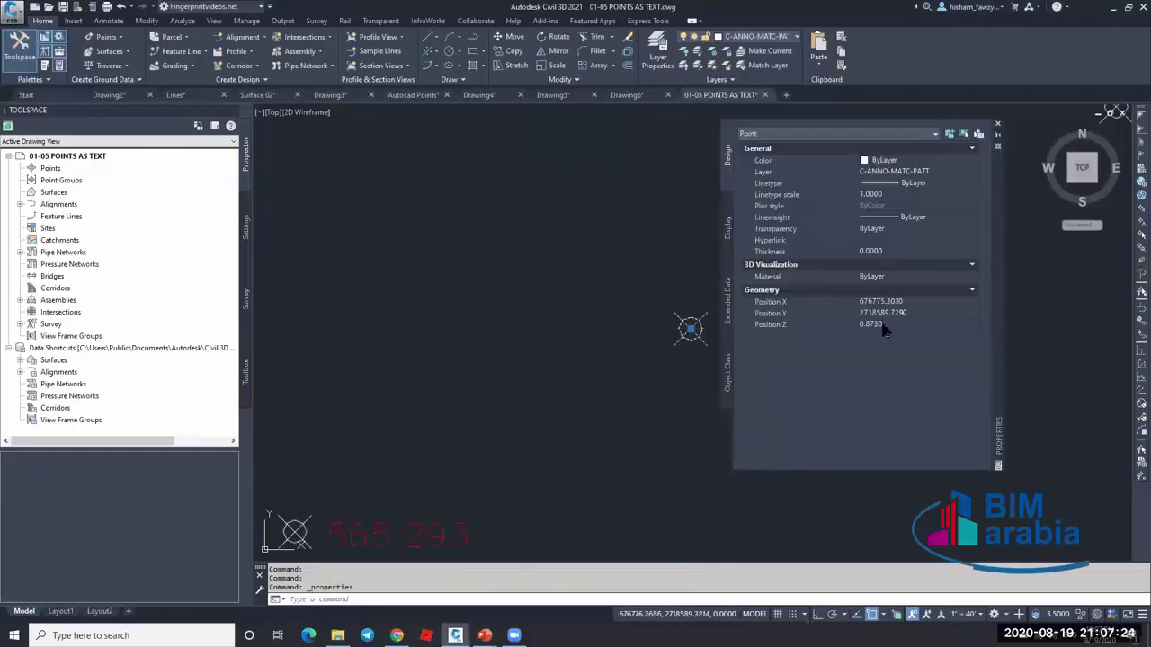
scroll(563, 314, down, 3)
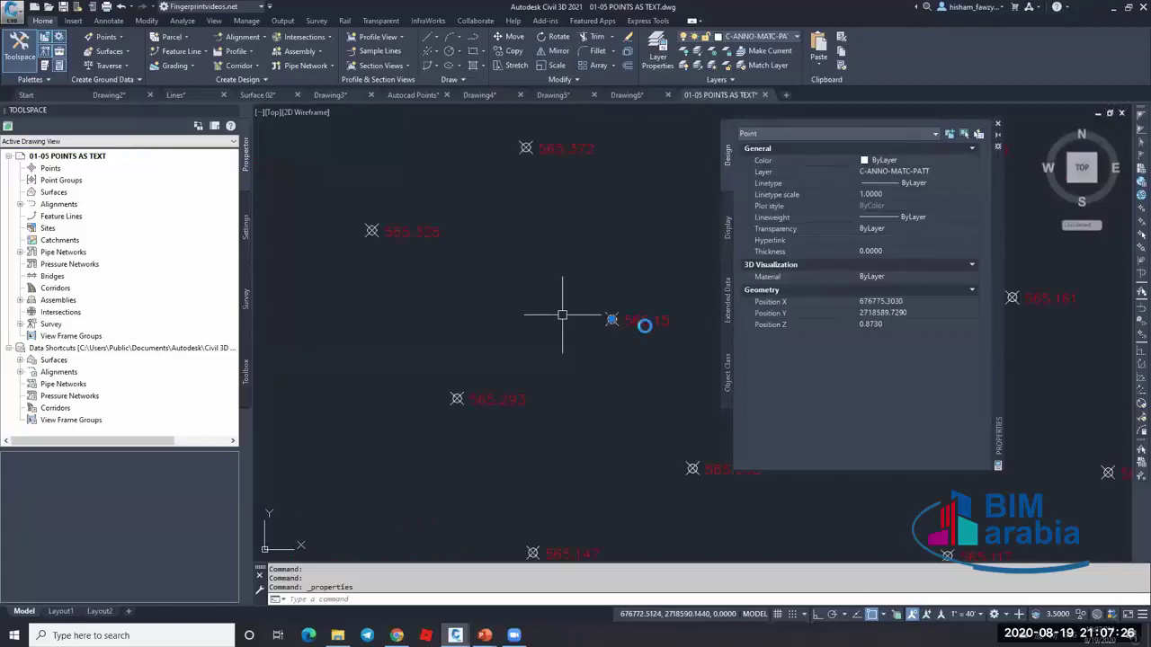
scroll(611, 316, up, 4)
mouse_move(611, 317)
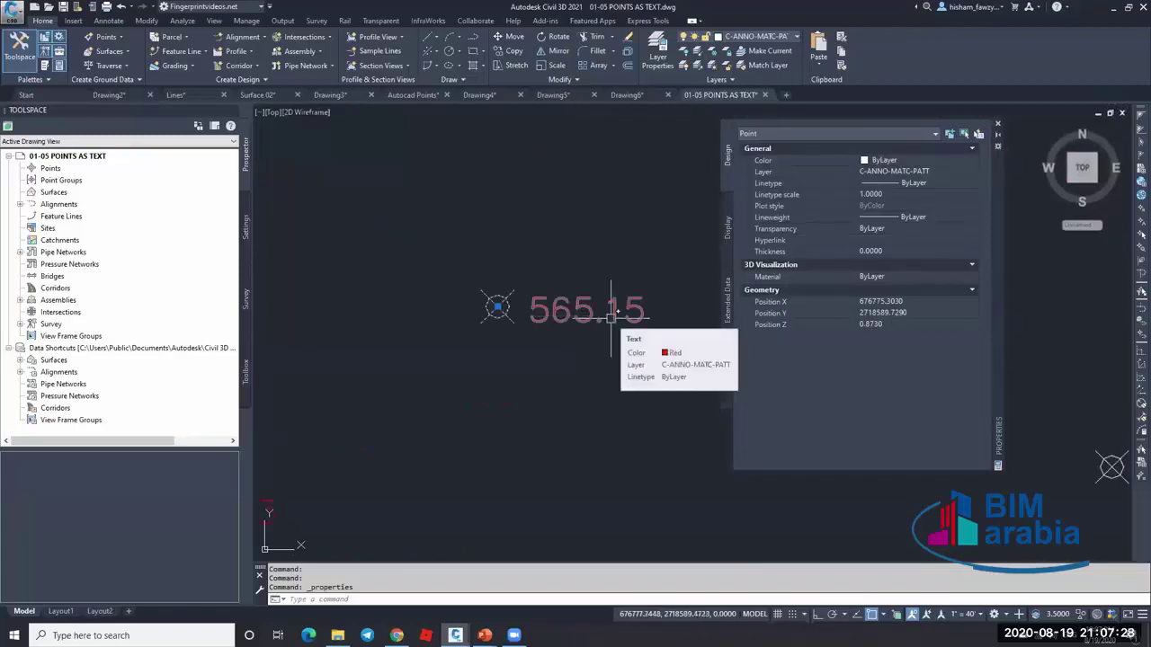
key(Escape)
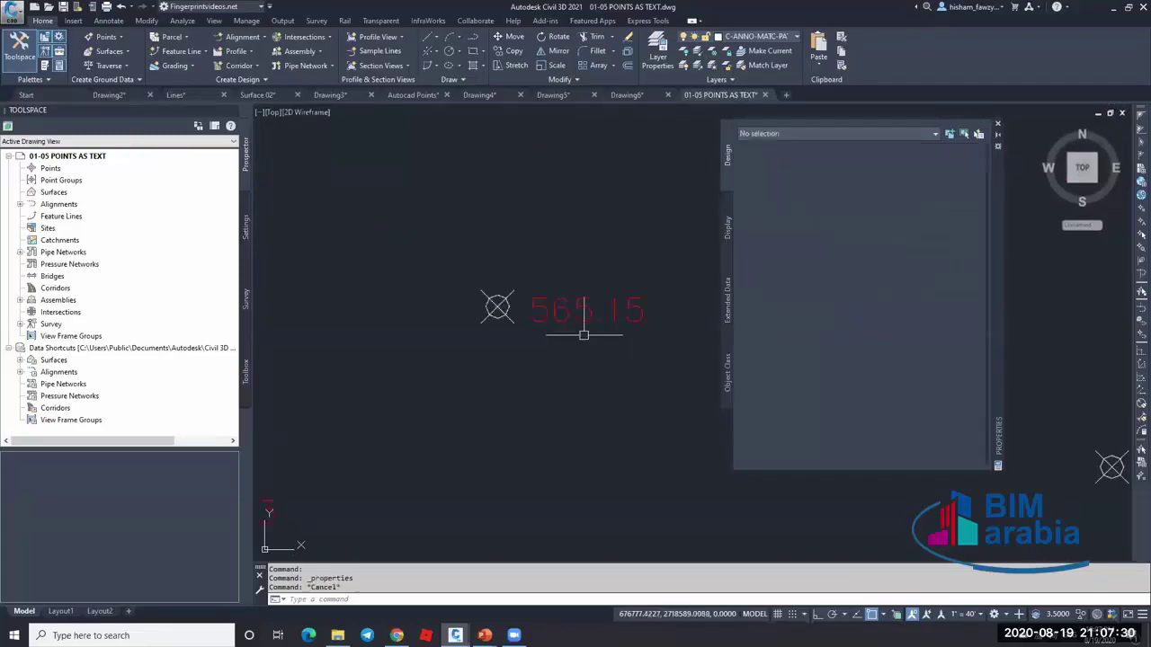
key(Escape)
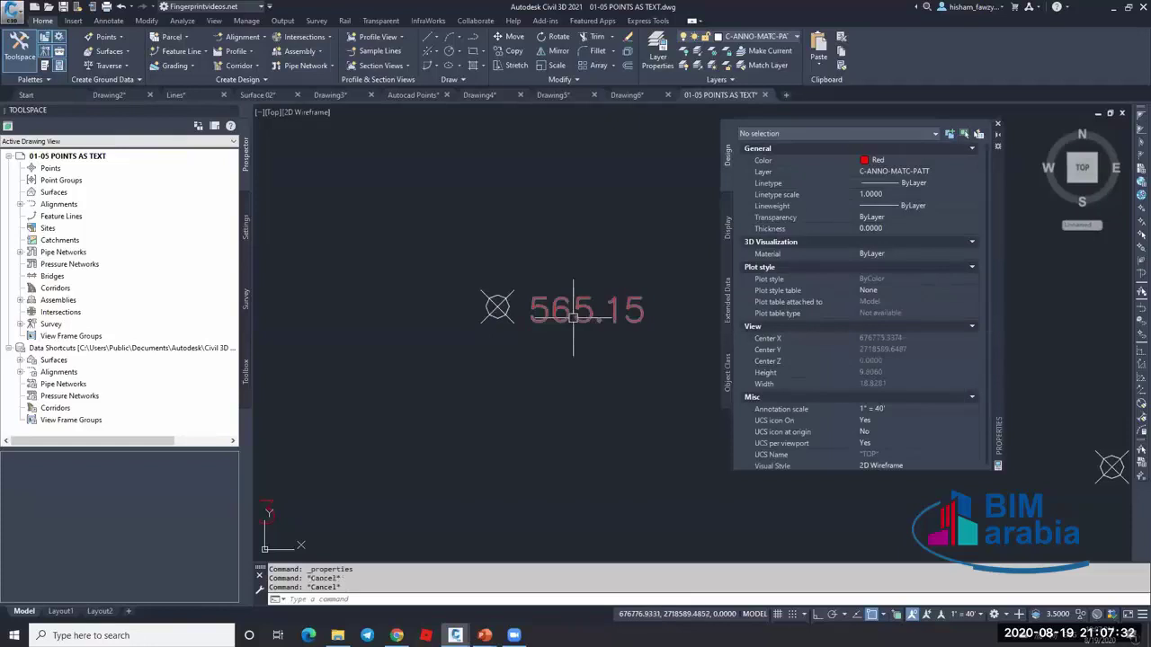
- Select the 565.15 elevation text and use Select Similar to grab all 464 labels
click(568, 313)
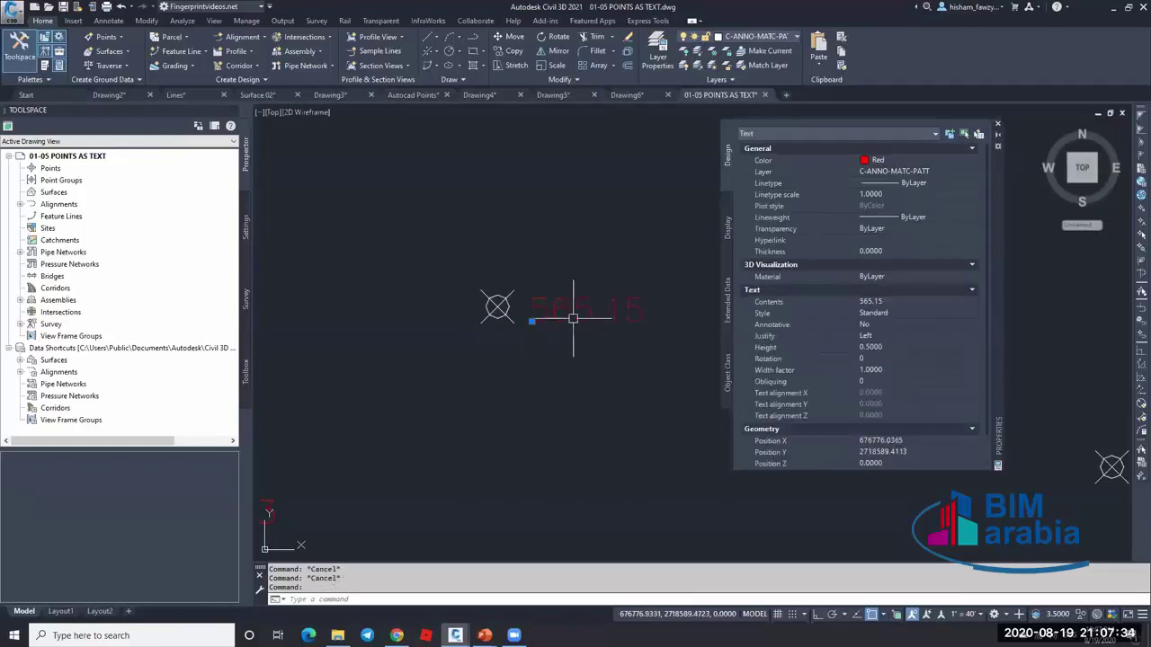
scroll(643, 306, down, 3)
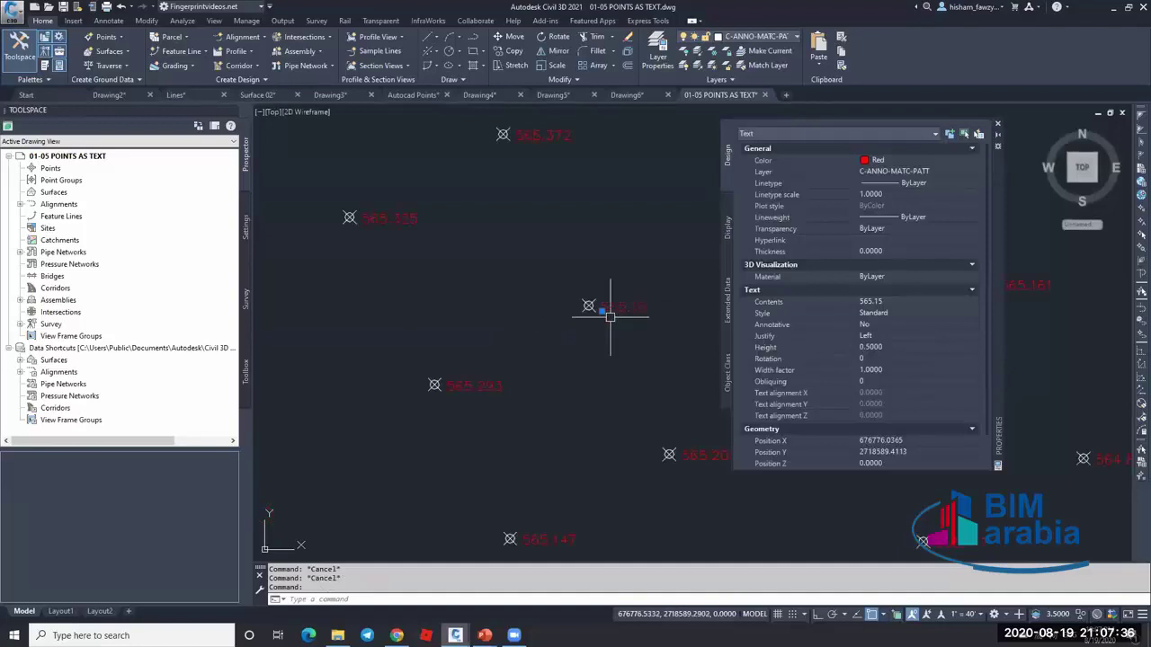
key(Escape)
click(620, 305)
right_click(636, 325)
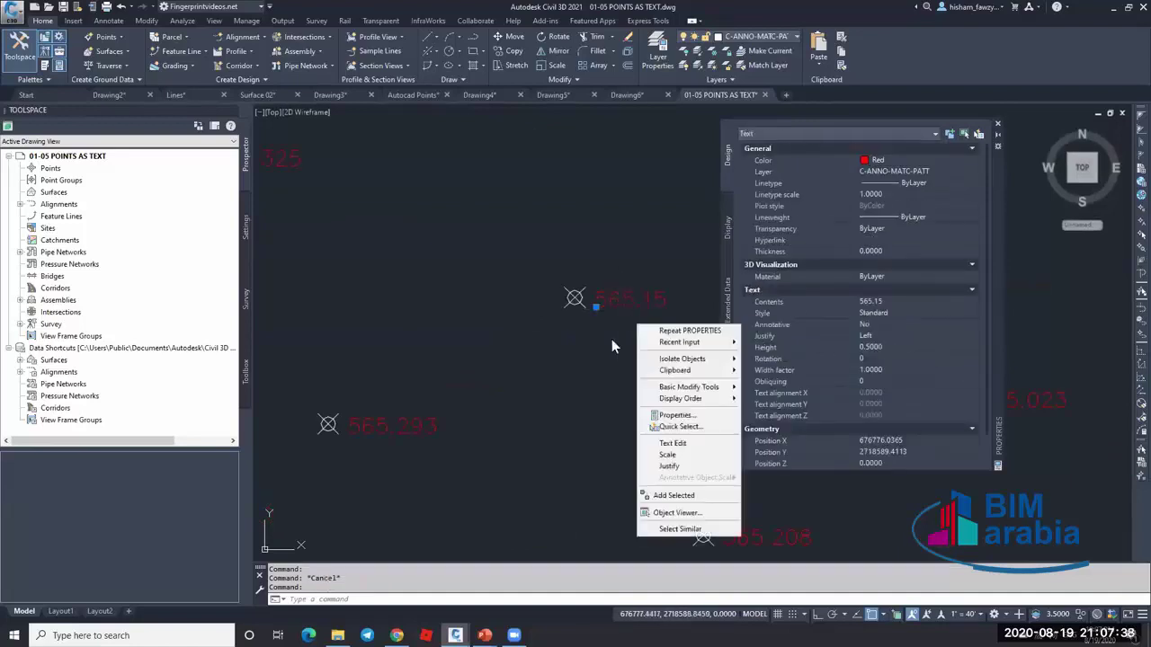
click(649, 531)
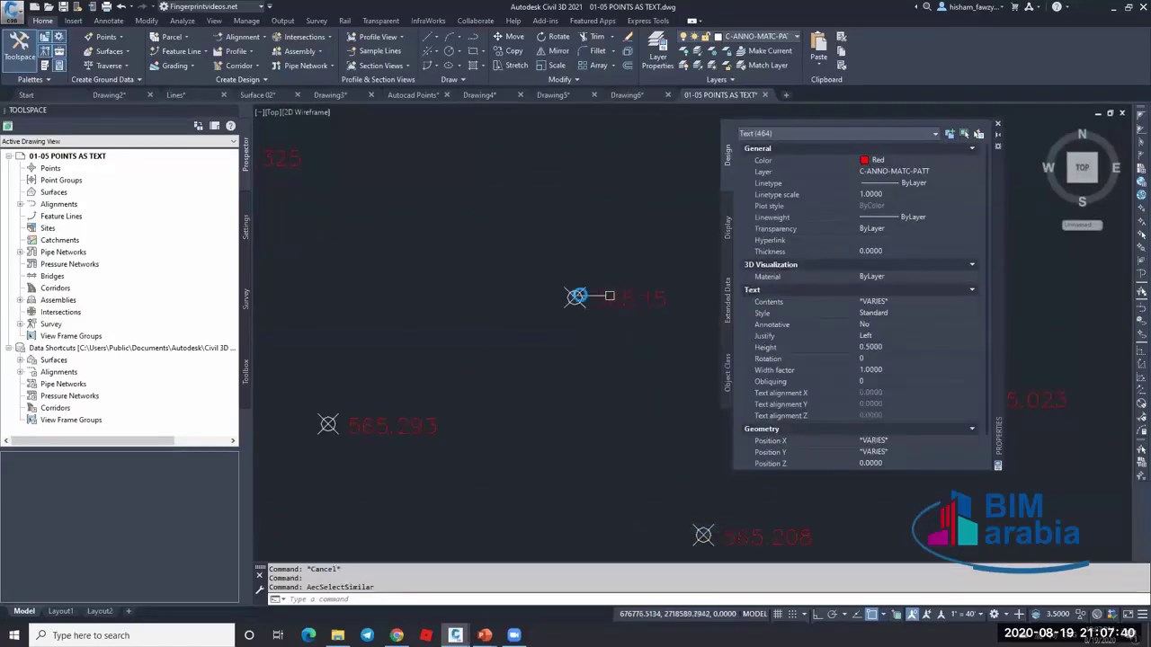
scroll(482, 467, down, 3)
scroll(608, 333, up, 8)
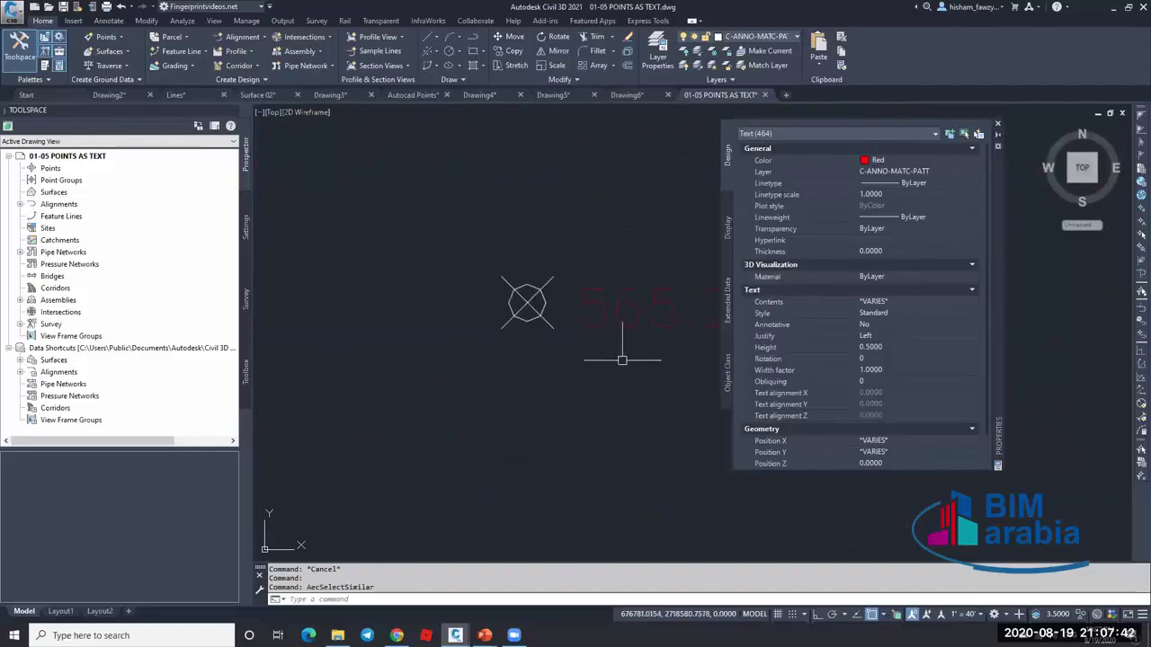
- Try moving the texts with Insertion object snap enabled, then cancel the move
text(m)
key(Return)
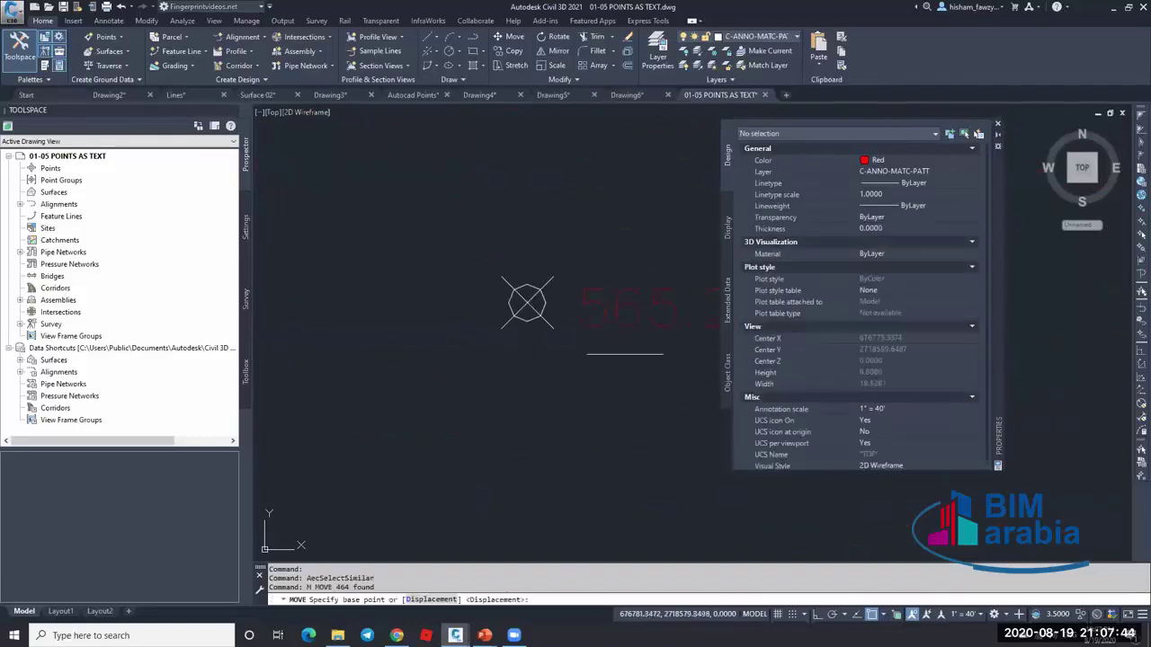
click(878, 614)
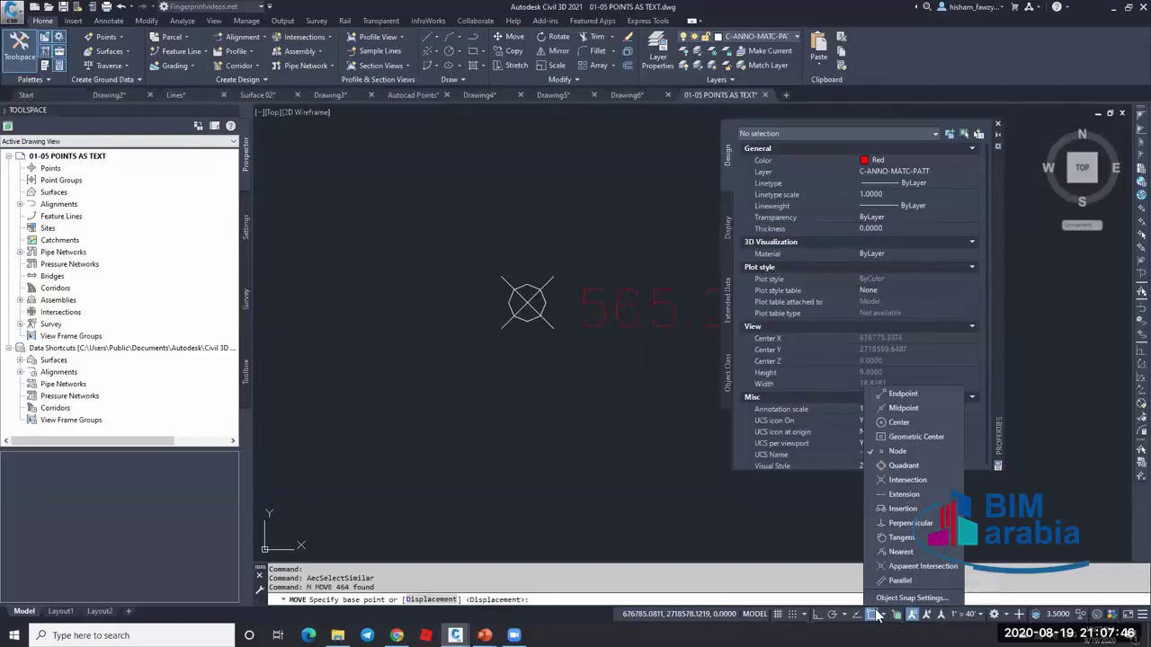
click(913, 508)
click(589, 366)
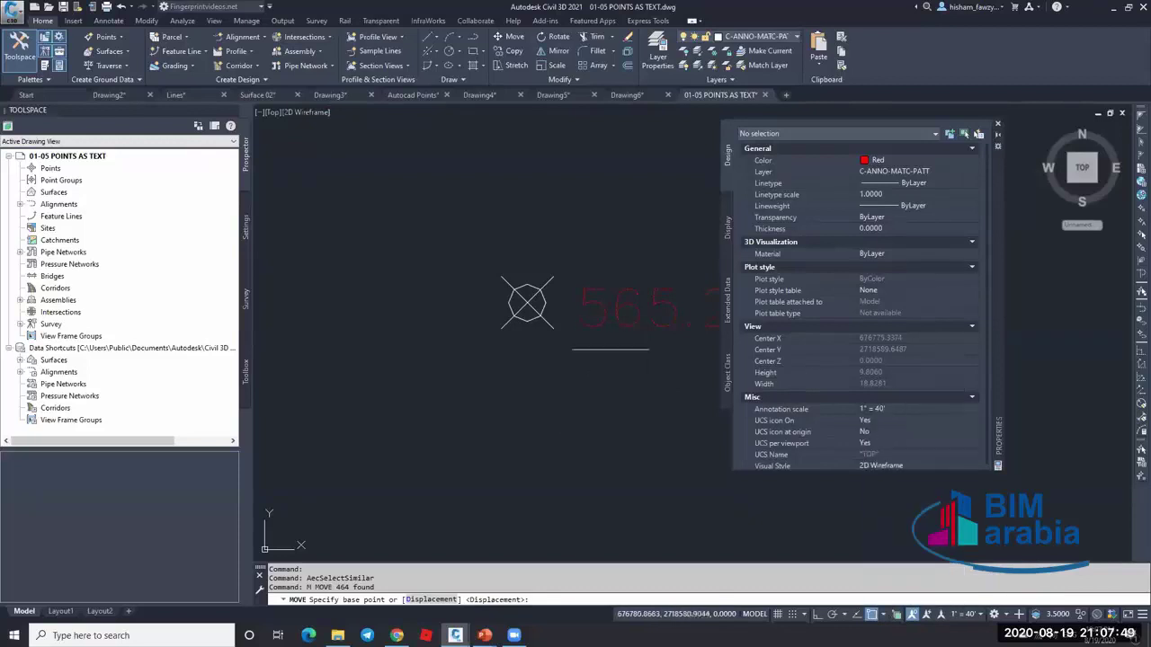
click(602, 321)
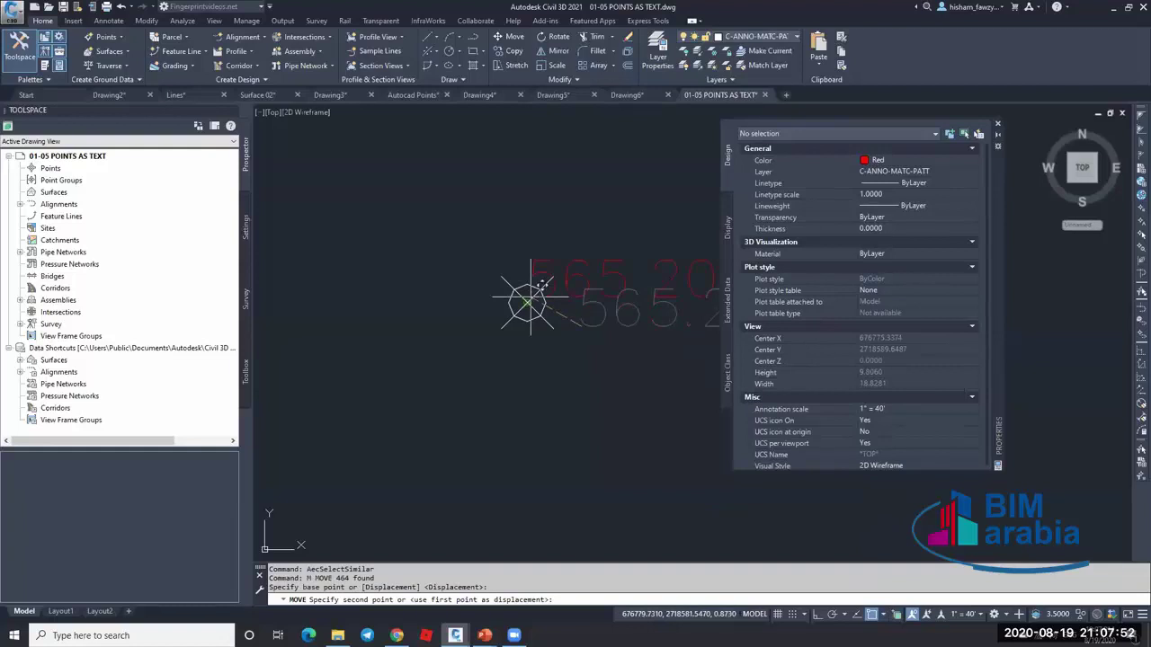
key(Escape)
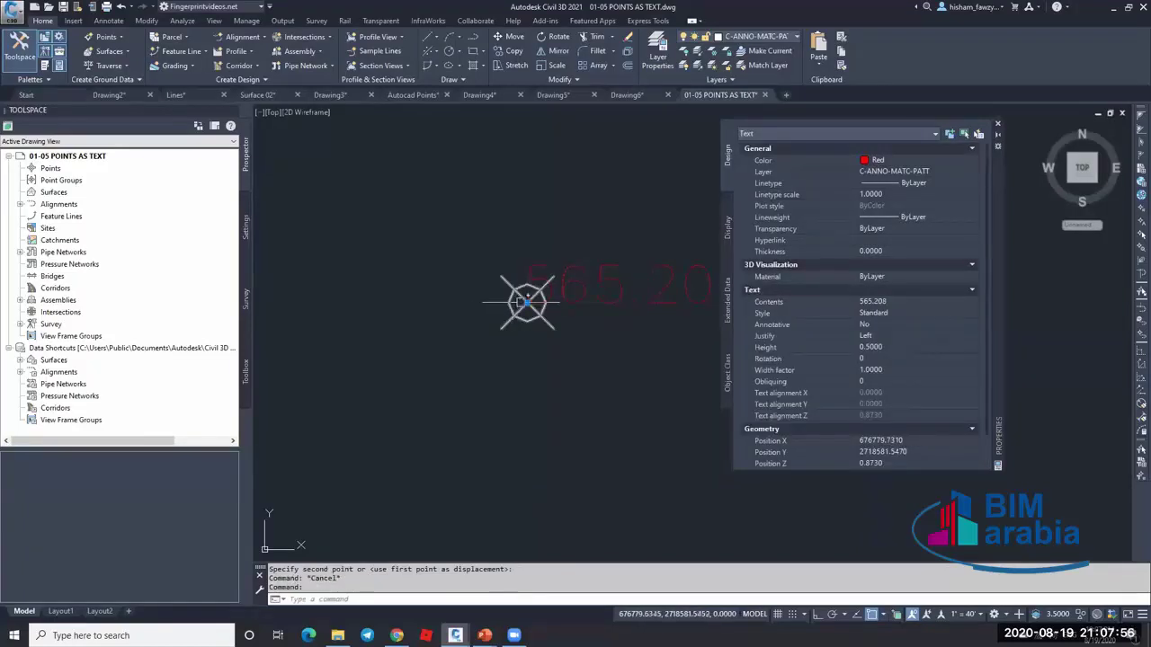
- Clear the selection and check the annotation scale options, leaving them unchanged
scroll(526, 301, down, 5)
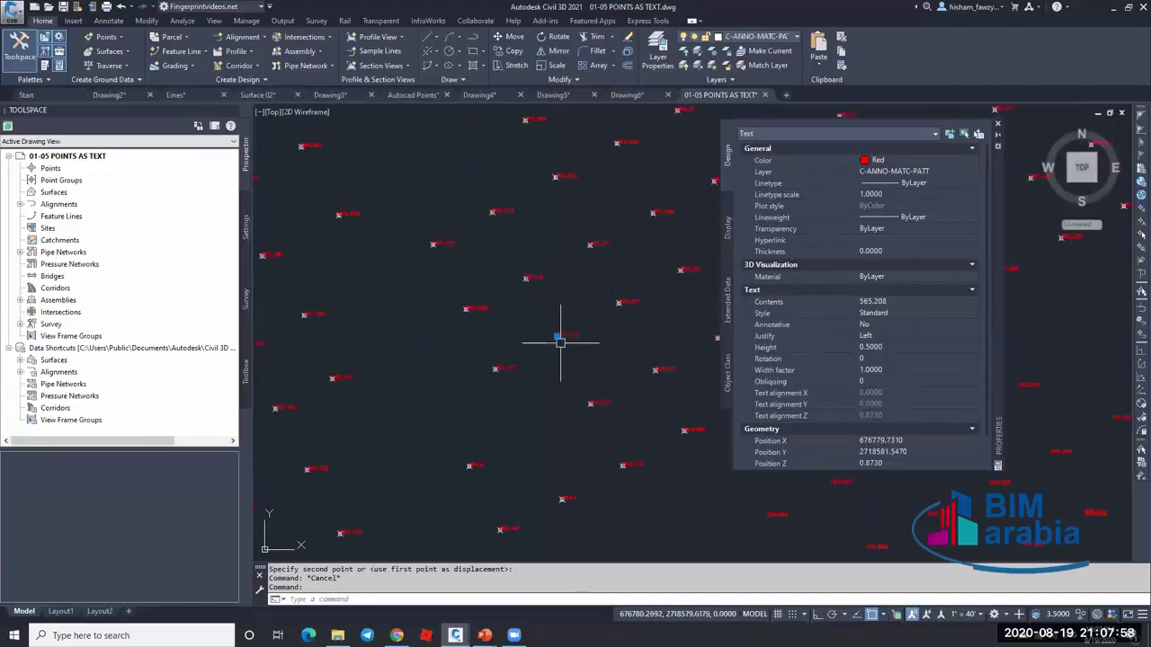
scroll(560, 341, up, 6)
key(Escape)
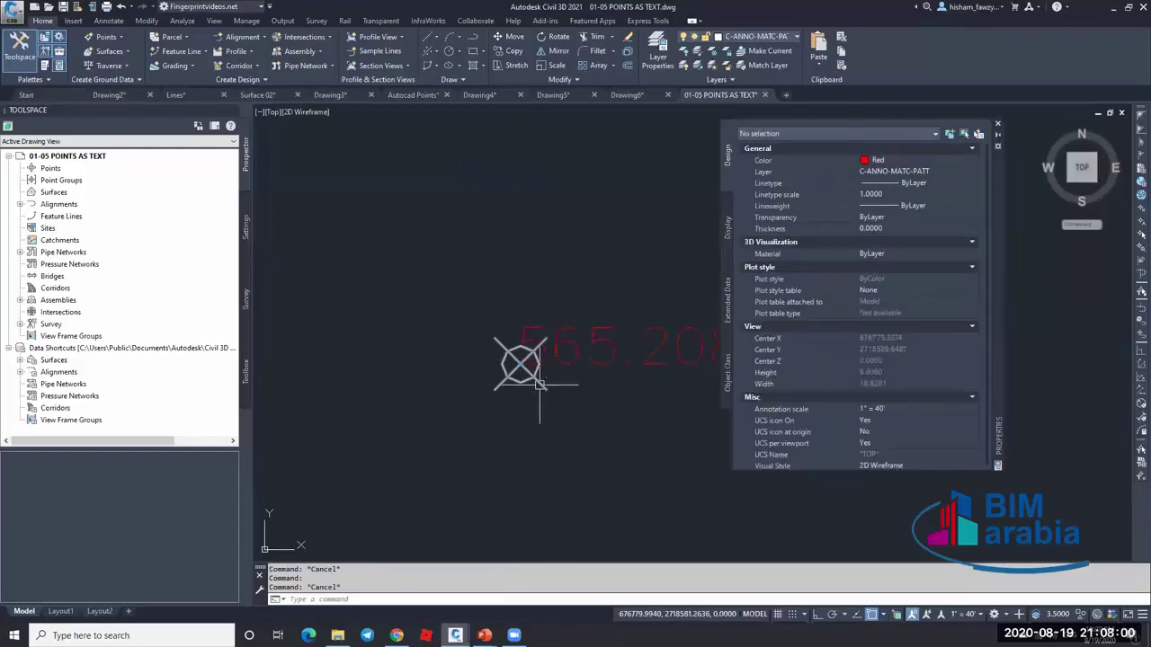
key(Escape)
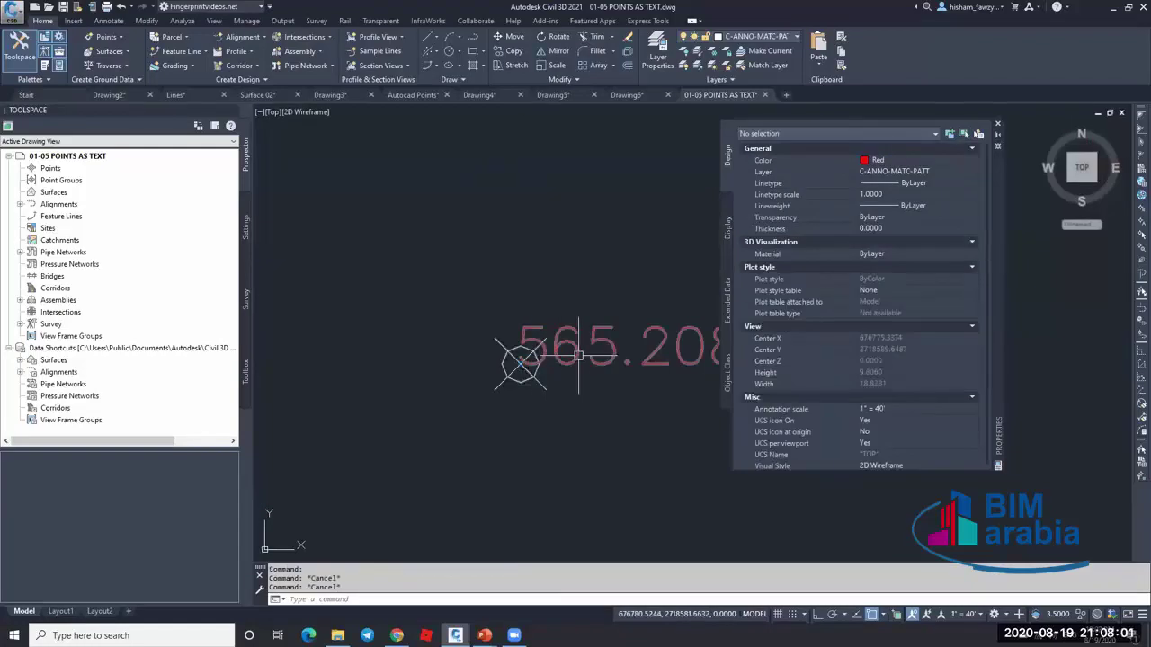
click(961, 615)
key(Escape)
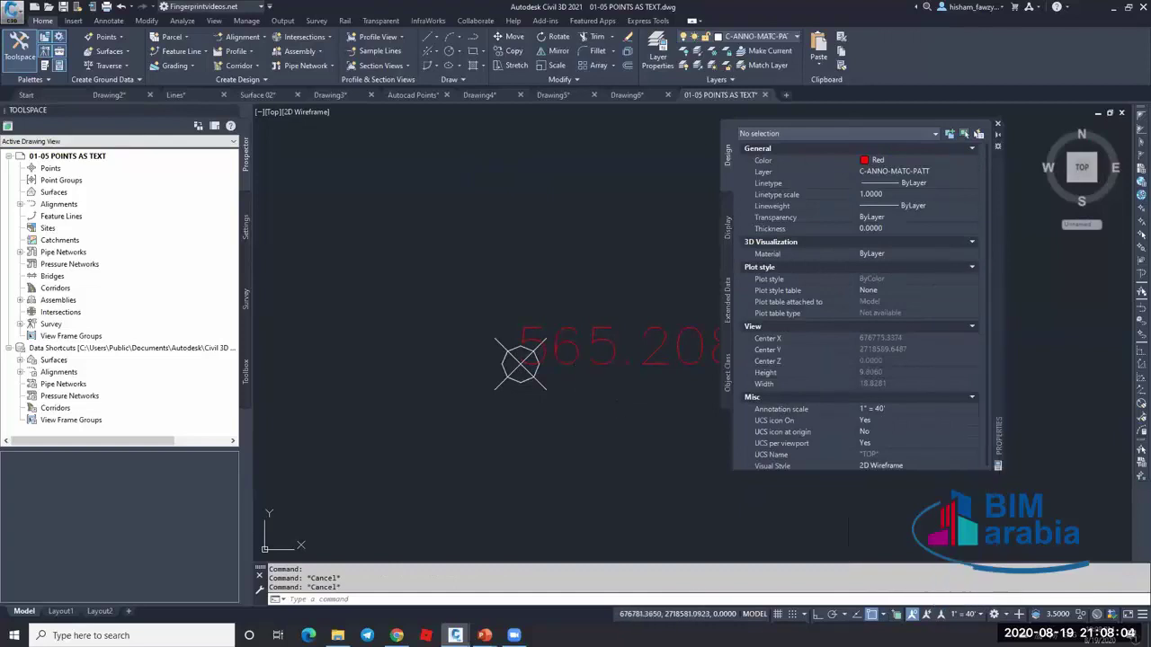
key(Escape)
scroll(527, 320, down, 5)
scroll(539, 303, up, 4)
- Reselect all labels via the 565.208 text and Select Similar, copy them, and start a new drawing
click(542, 303)
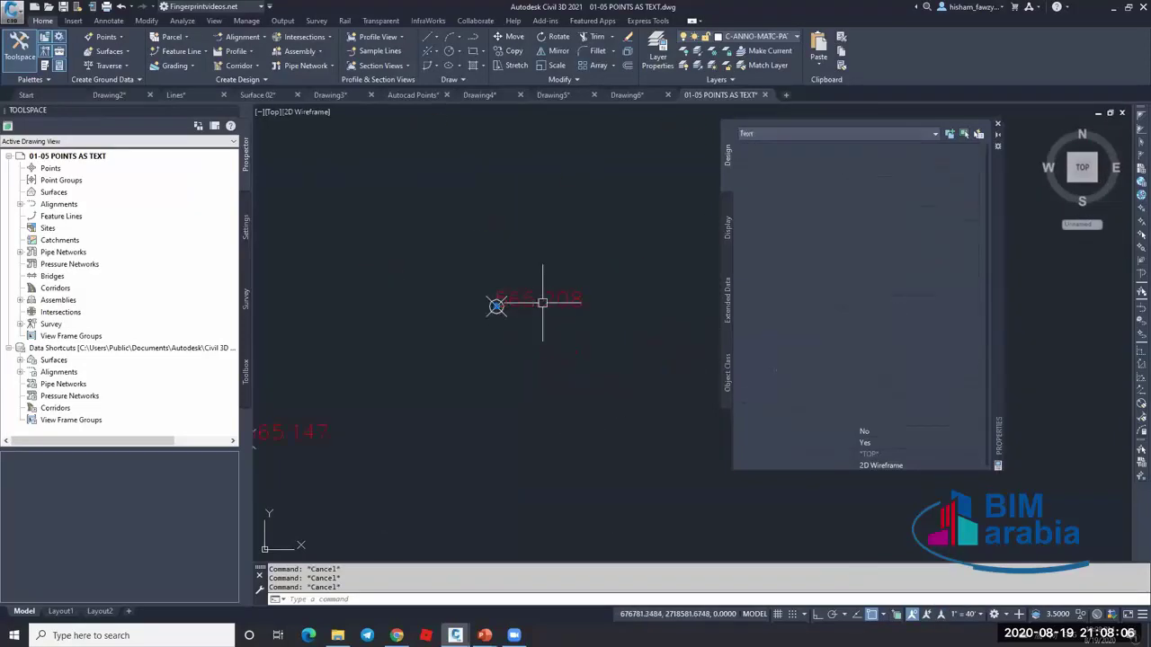
scroll(542, 303, down, 3)
right_click(568, 326)
click(613, 530)
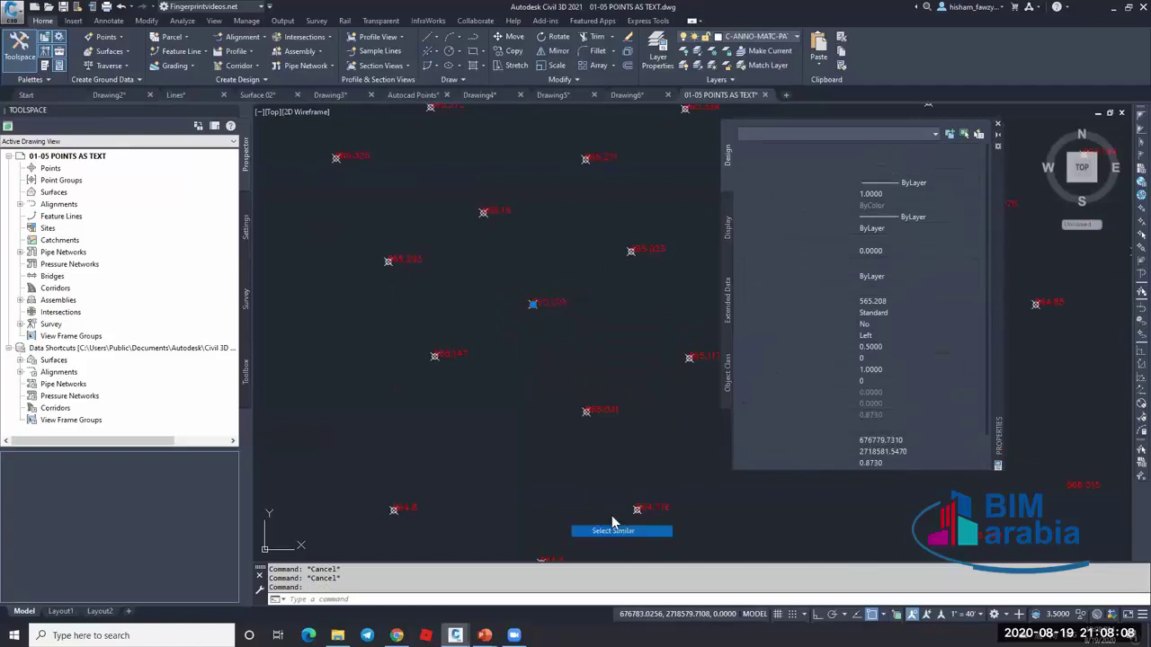
scroll(575, 240, down, 5)
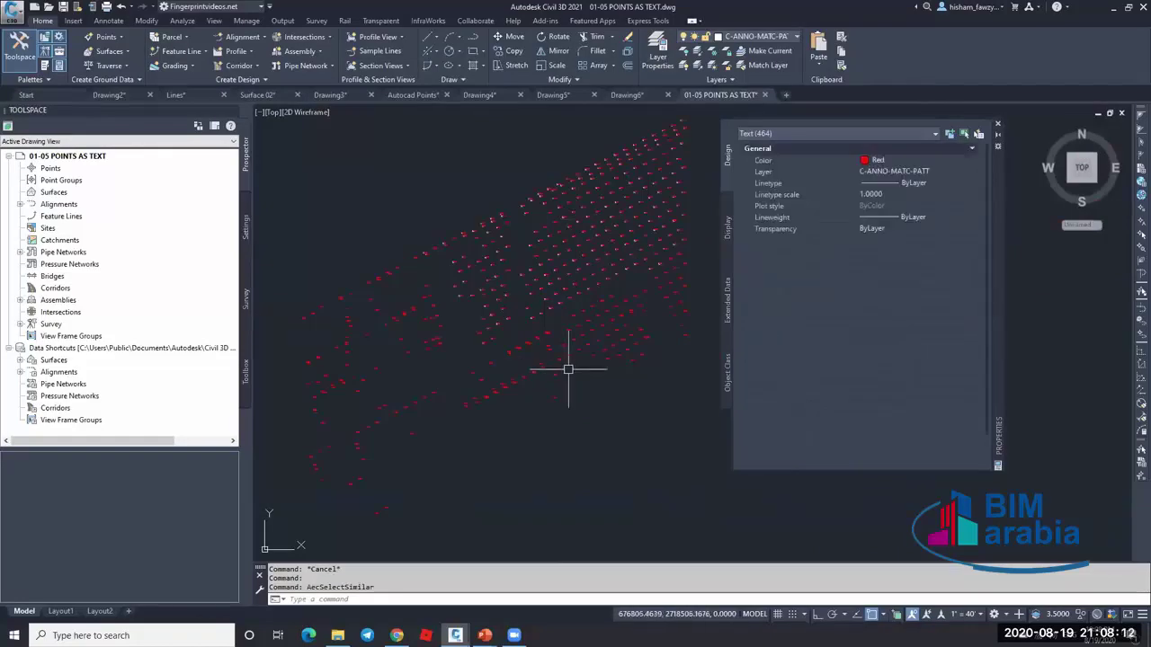
key(ctrl+c)
key(ctrl+n)
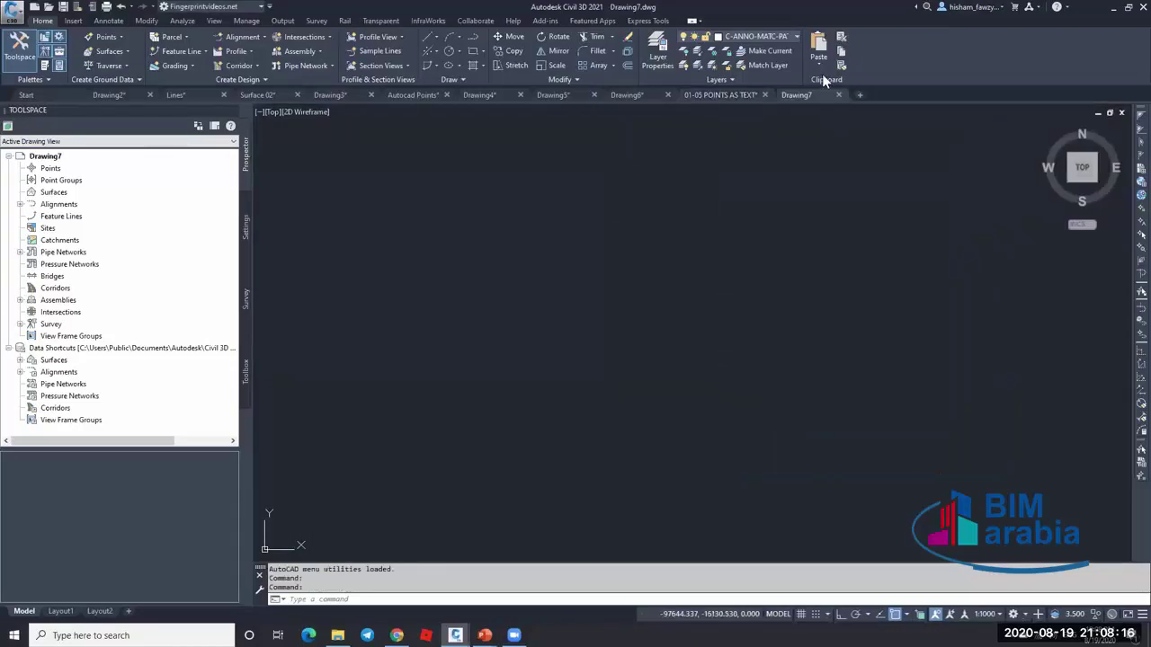
- Paste the elevation texts to original coordinates, zoom in, and inspect the 564.772 label's properties
click(818, 63)
click(863, 157)
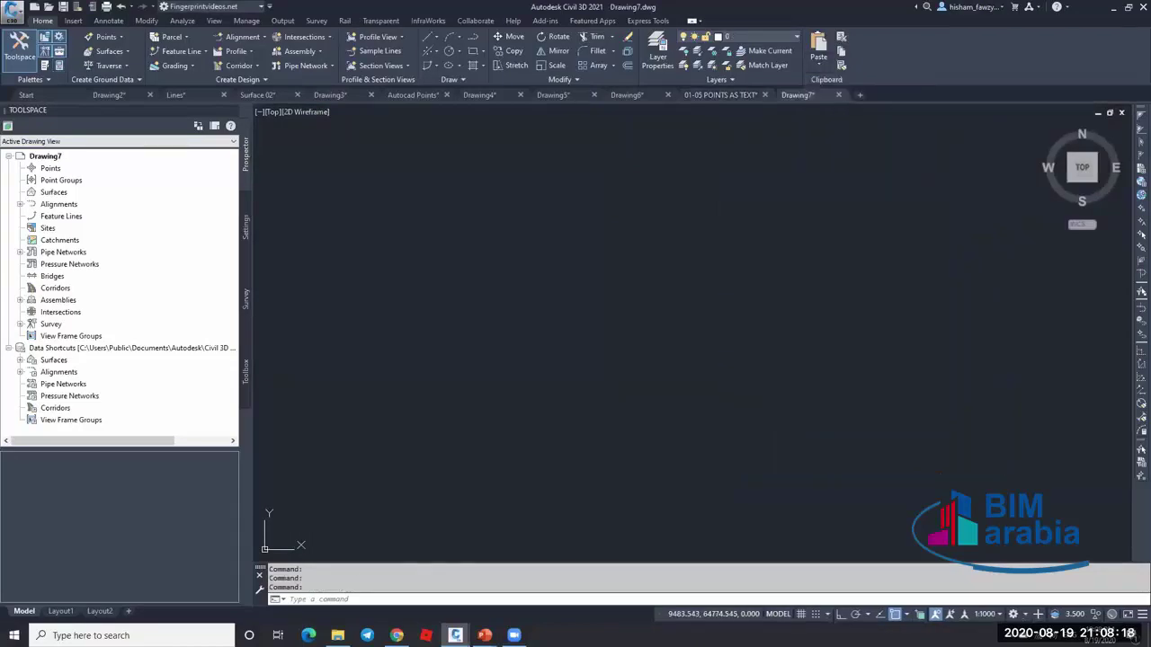
middle_click(629, 275)
middle_click(629, 276)
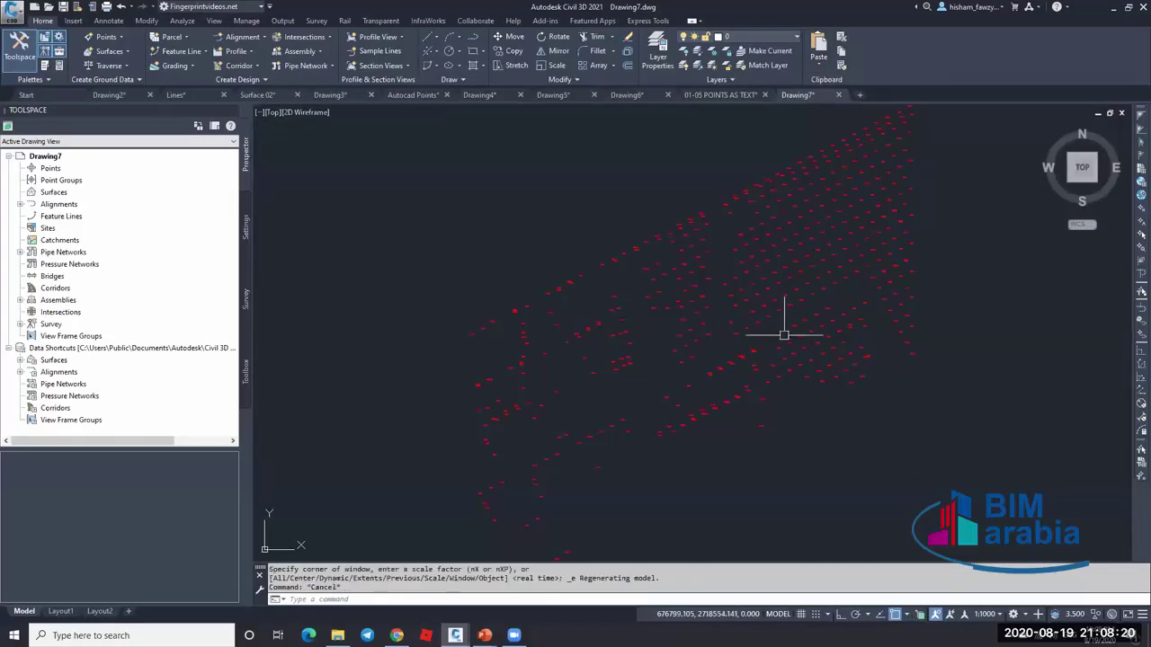
scroll(776, 436, up, 4)
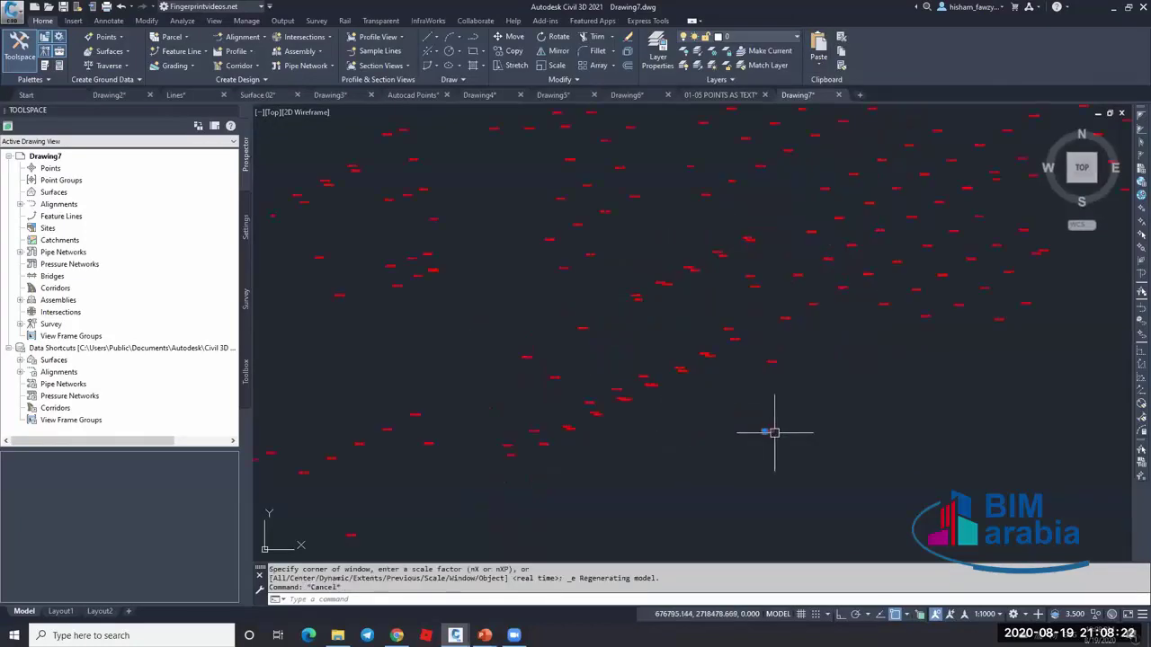
scroll(774, 432, up, 8)
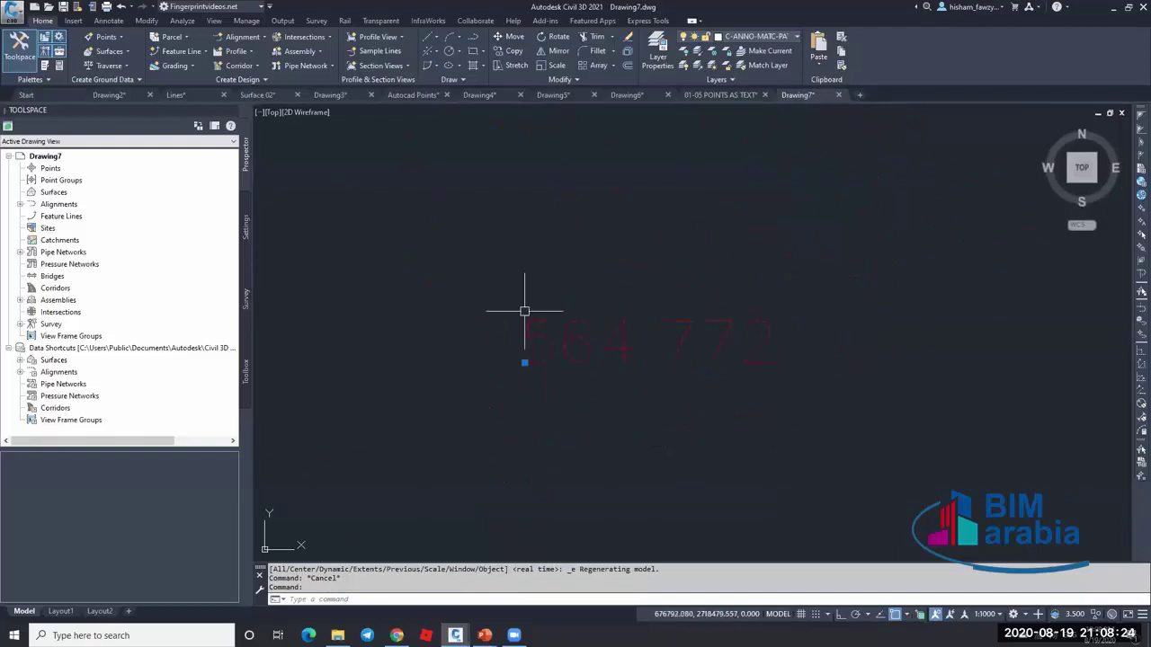
key(ctrl+1)
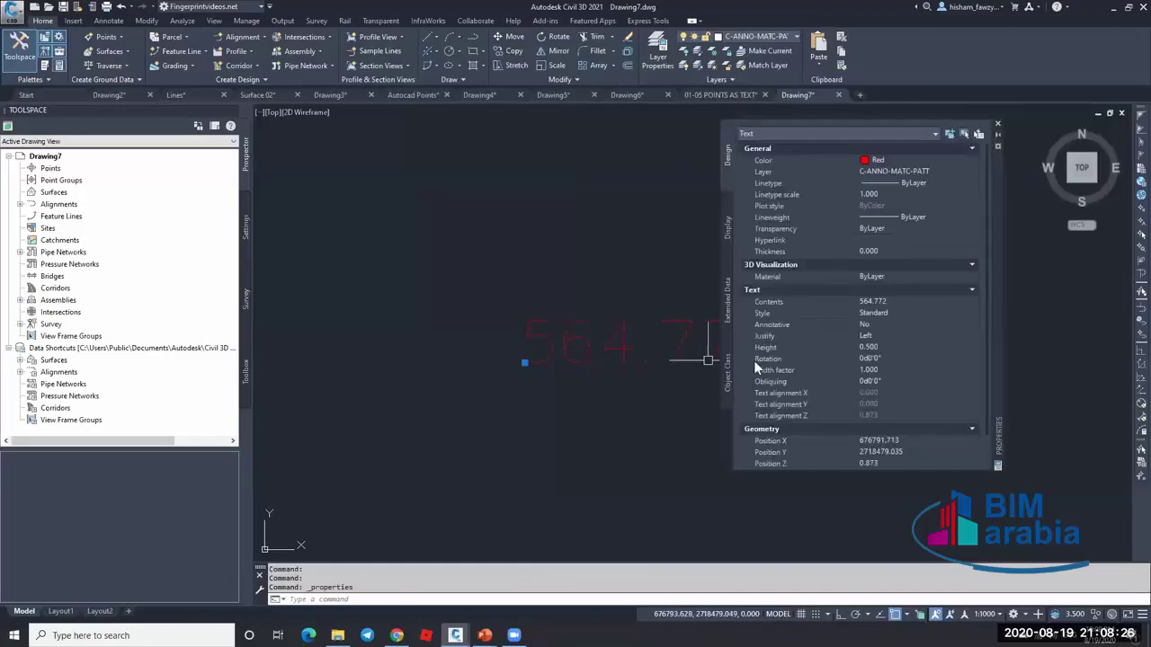
scroll(890, 405, down, 2)
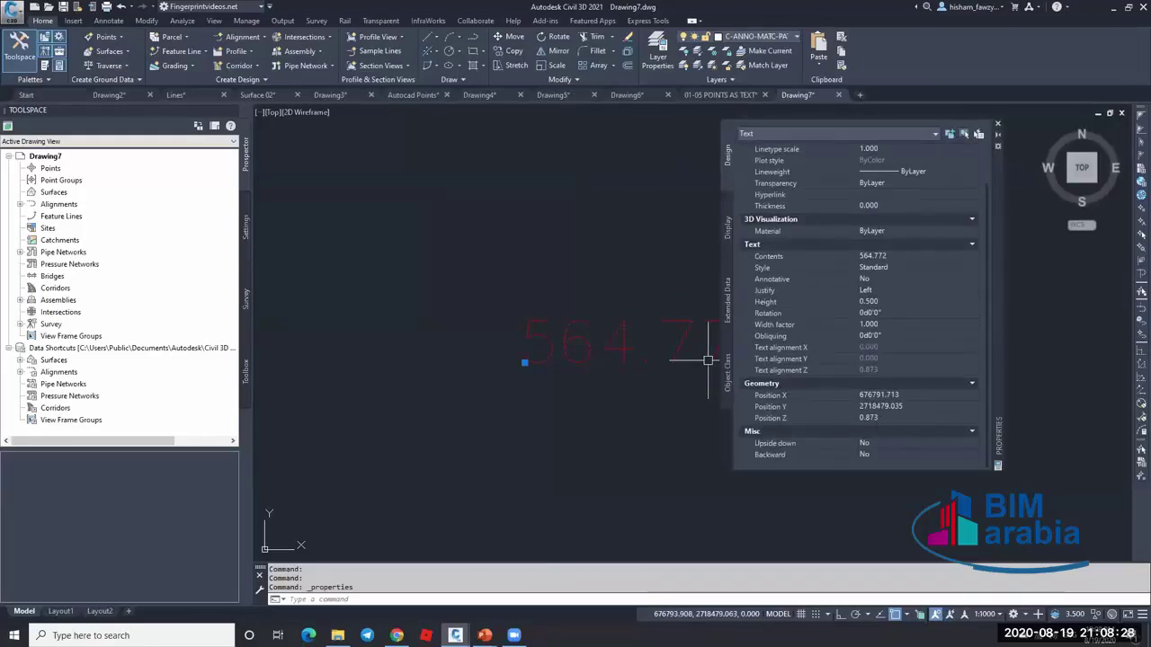
middle_drag(640, 354, 521, 347)
key(Escape)
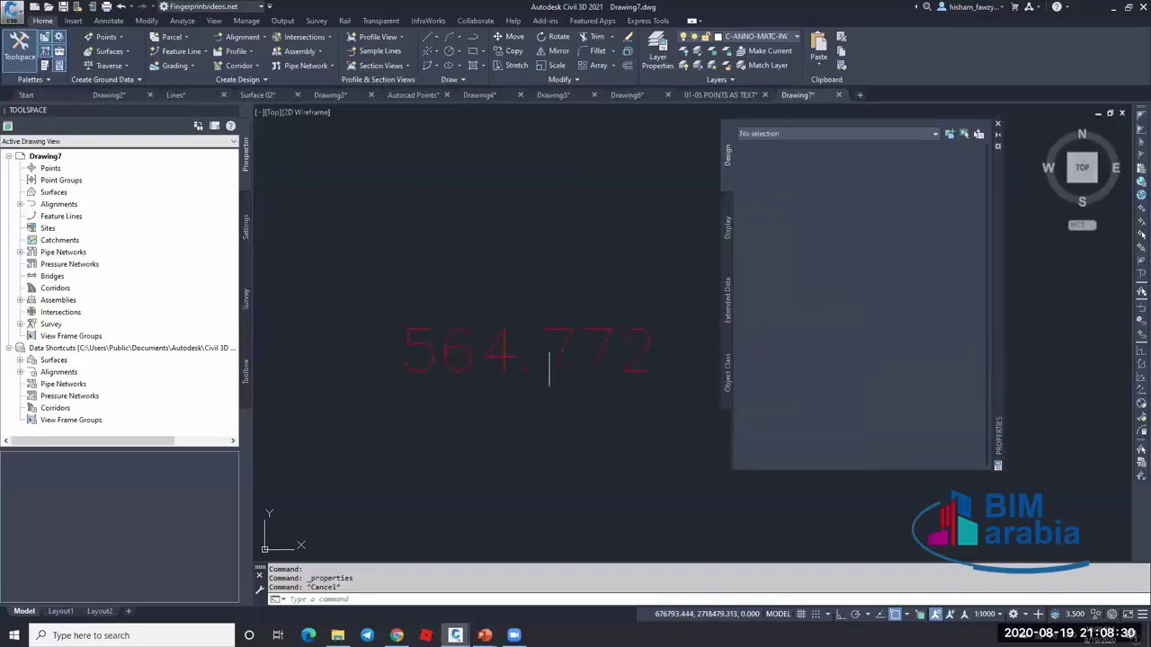
- Create a new TIN surface, Surface1, and expand its Definition in Prospector
right_click(60, 194)
click(106, 197)
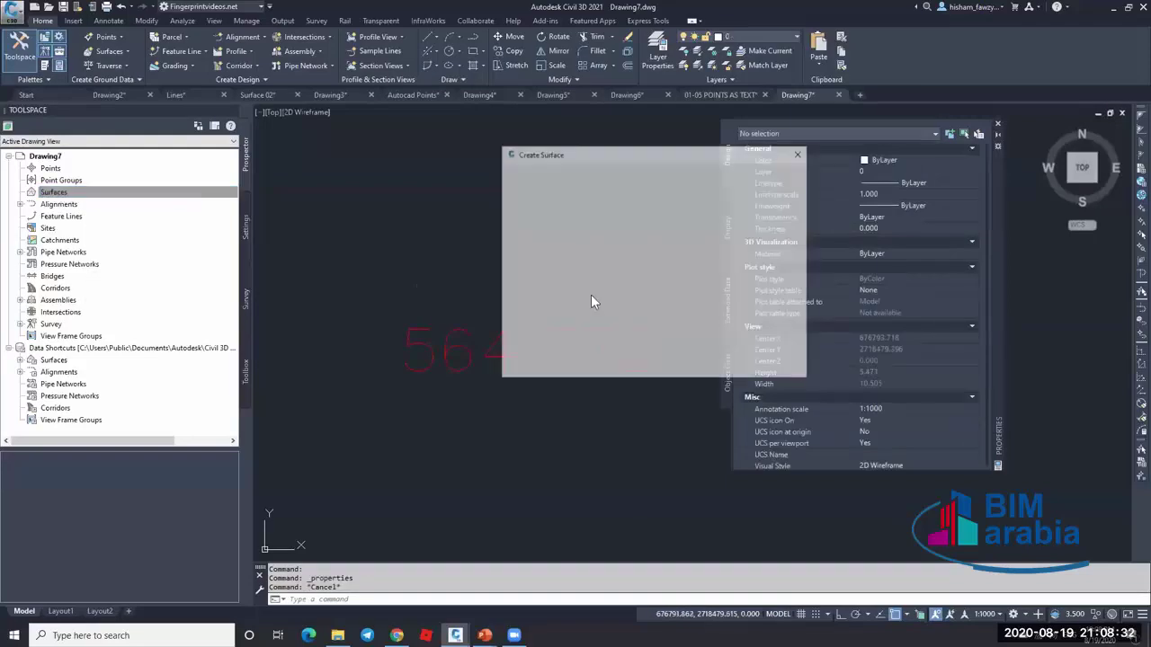
click(679, 370)
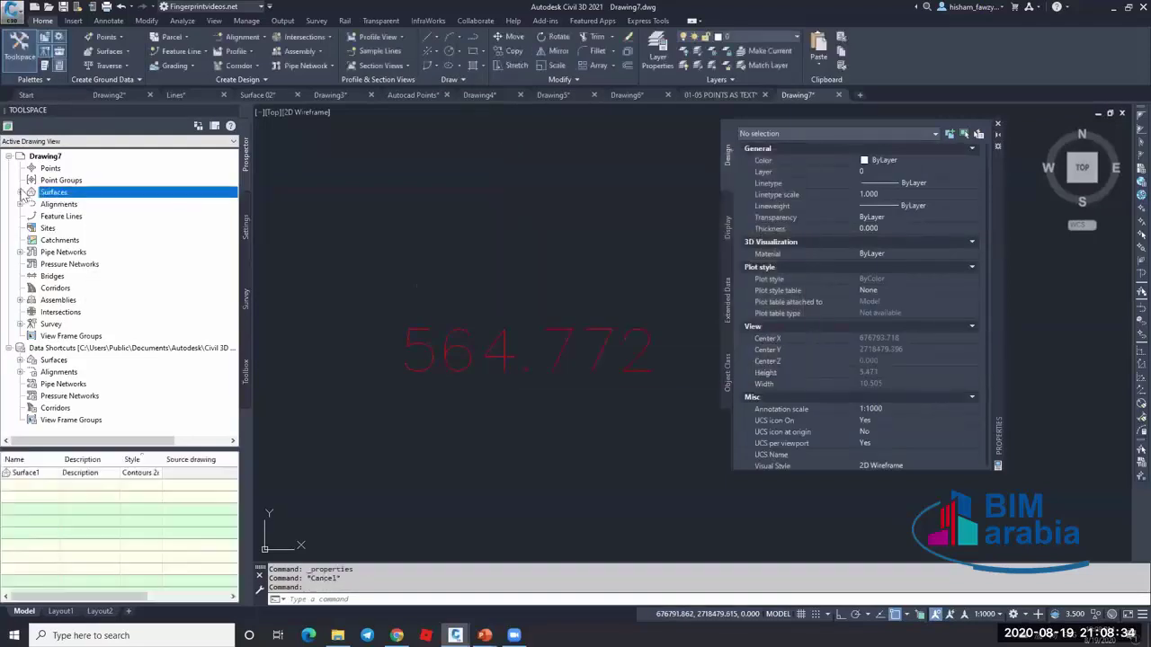
click(20, 192)
click(32, 205)
click(42, 240)
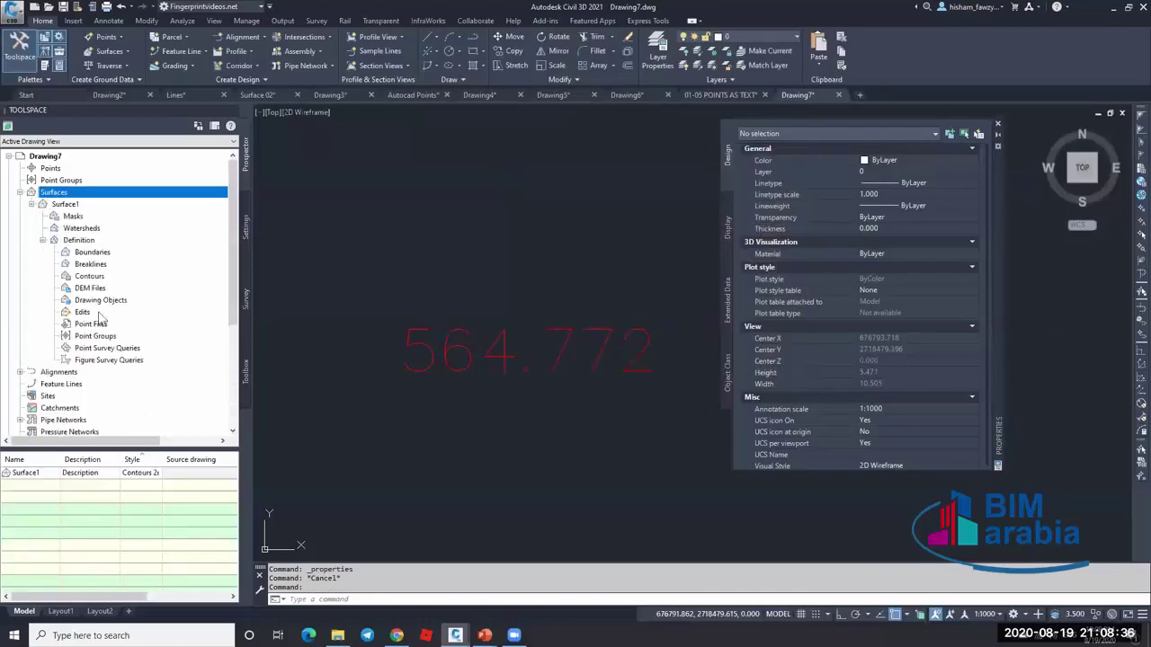
- Add Text drawing objects to Surface1's definition, picking the 564.772 label, then cancel
right_click(110, 301)
click(134, 310)
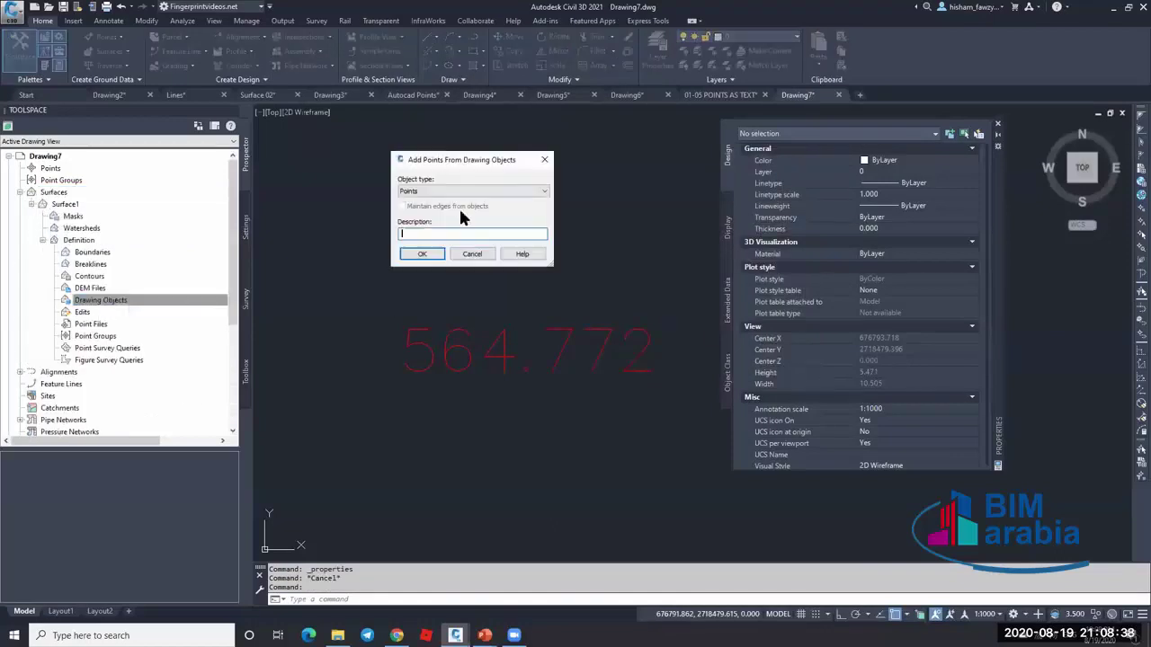
click(458, 191)
click(415, 231)
click(476, 255)
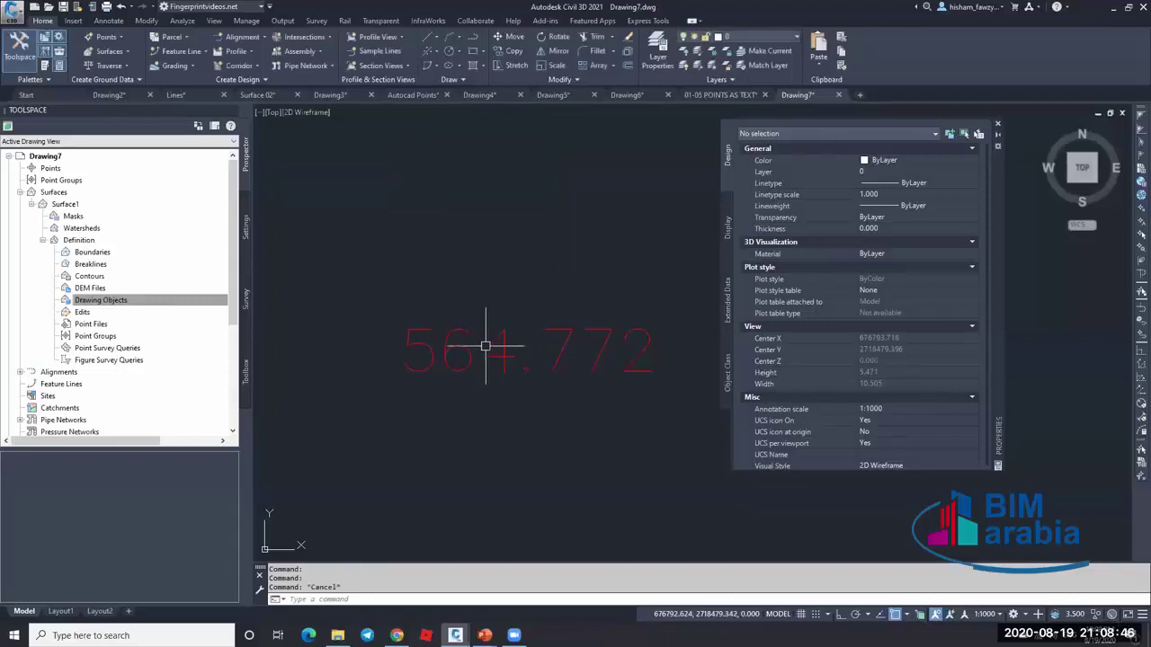
click(491, 345)
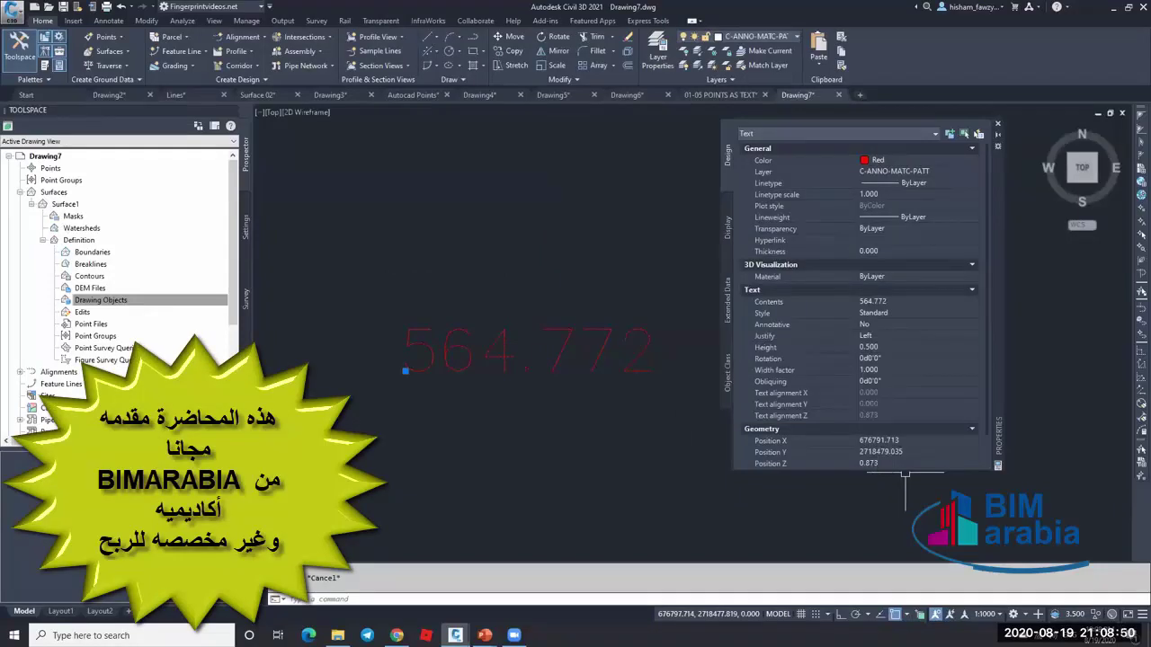
key(Escape)
- Select Surface1 in the drawing from Prospector and close the Properties panel
scroll(517, 323, down, 15)
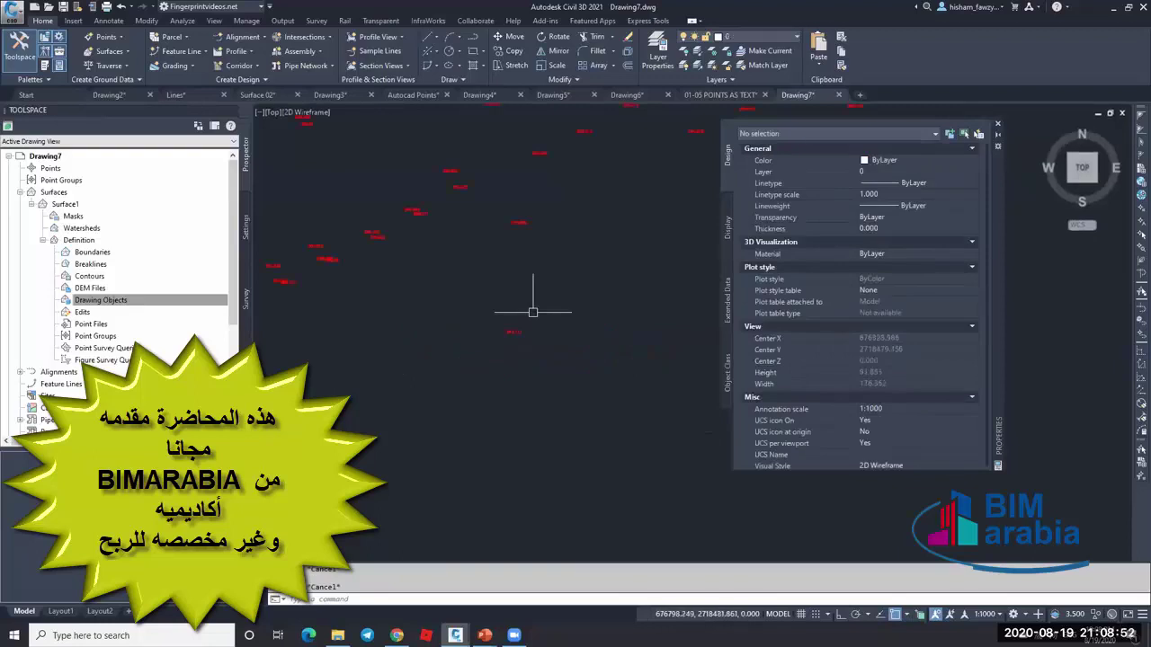
click(153, 248)
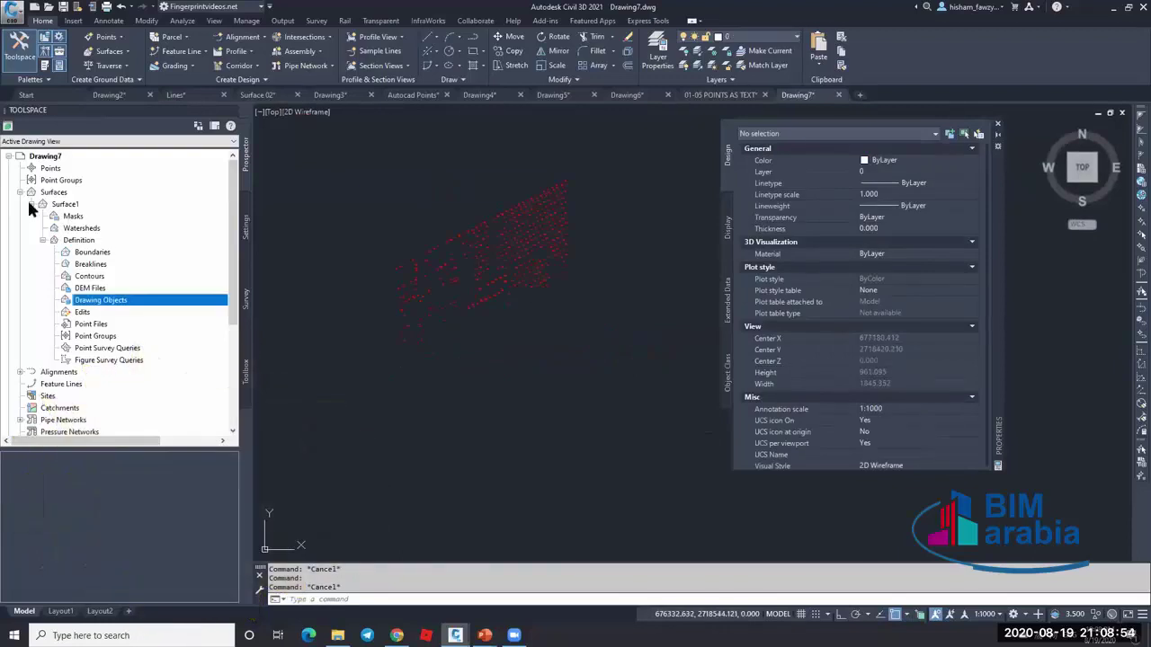
click(30, 204)
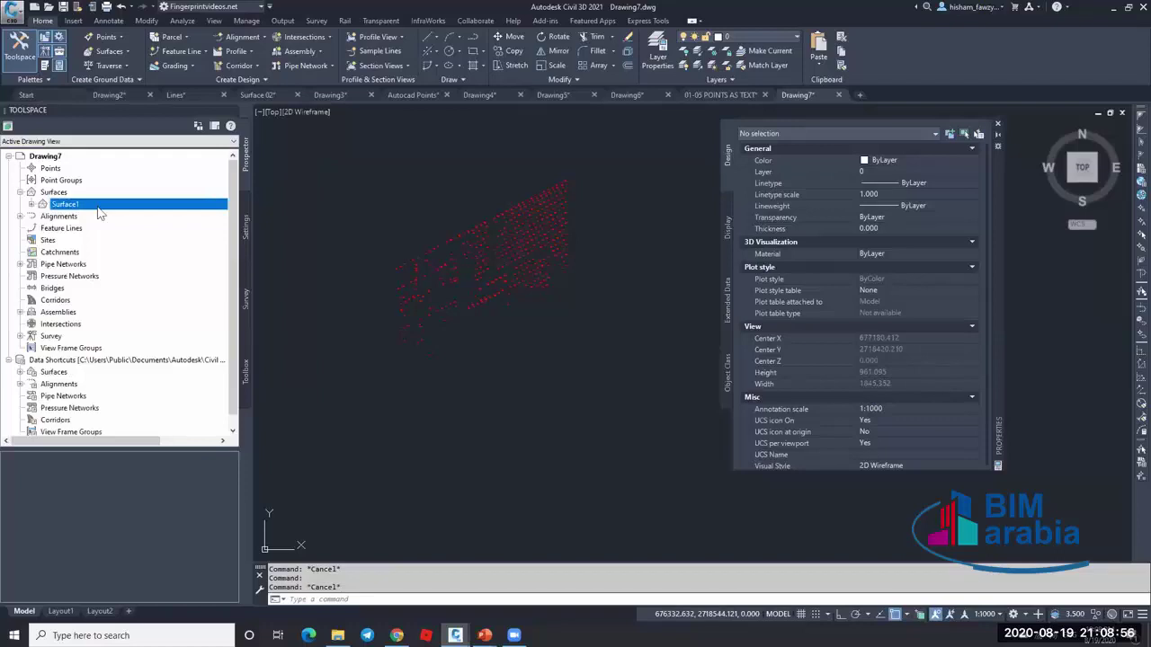
right_click(99, 211)
click(137, 352)
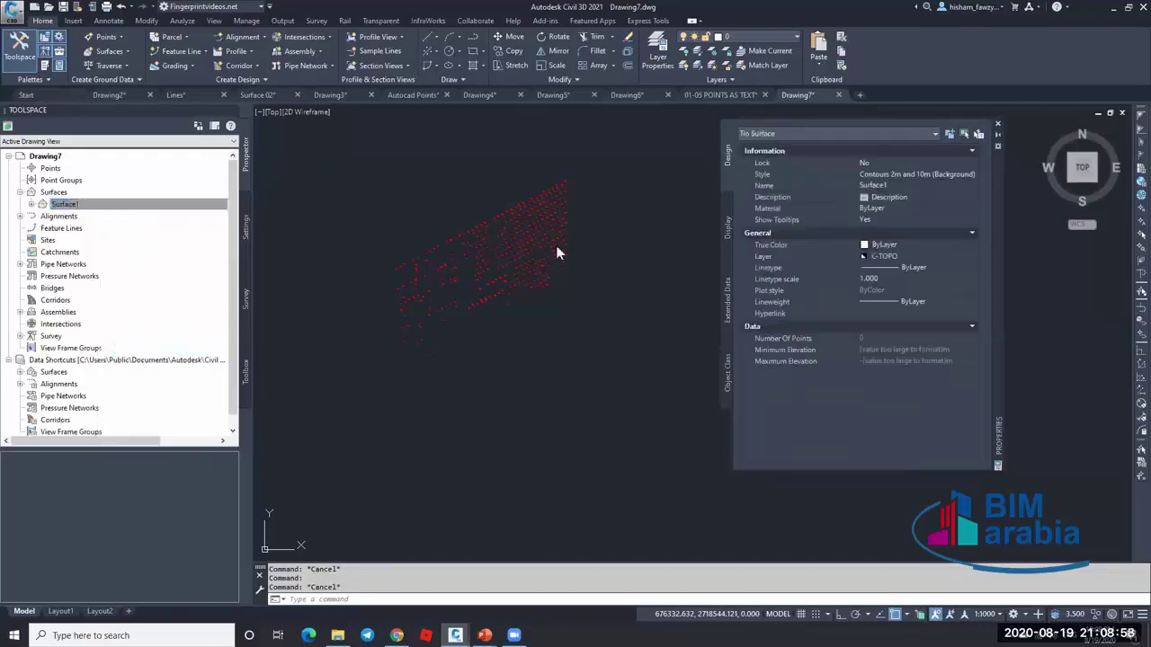
click(997, 123)
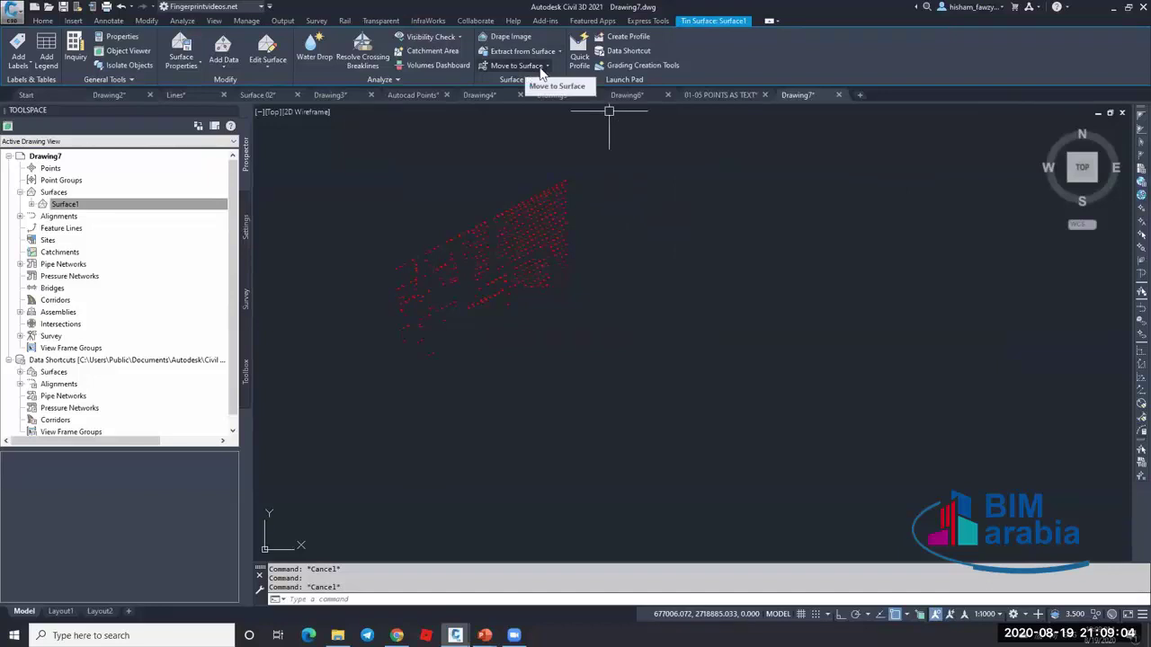
- Run Move Text to Elevation and window-select all 464 elevation labels to apply it
click(540, 68)
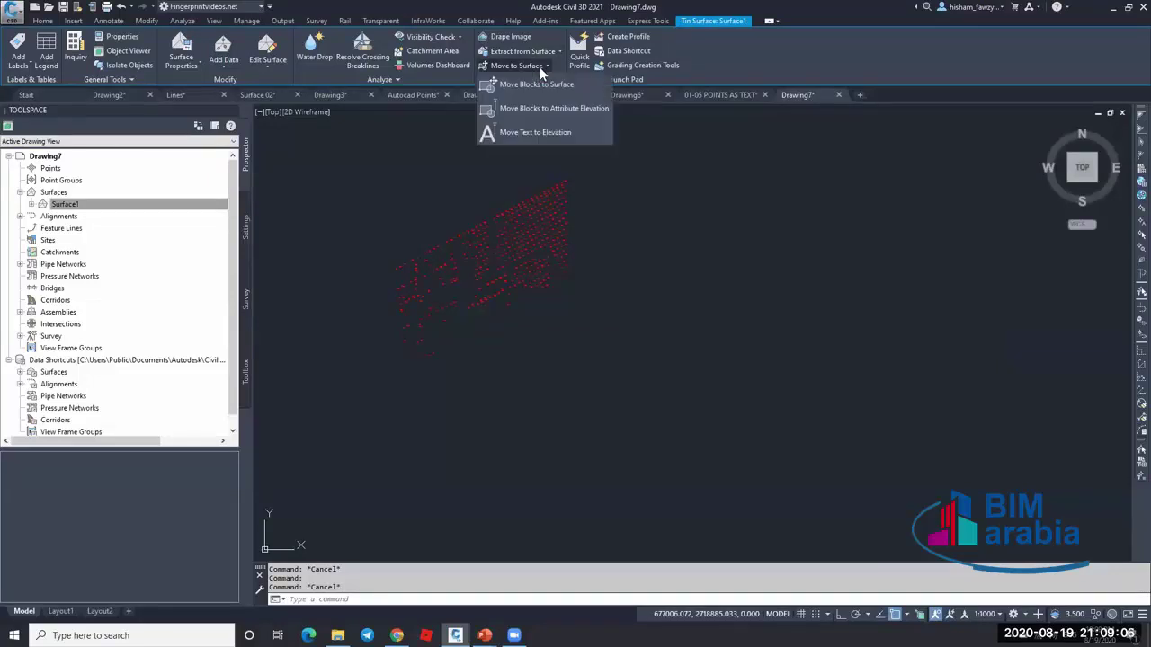
click(539, 132)
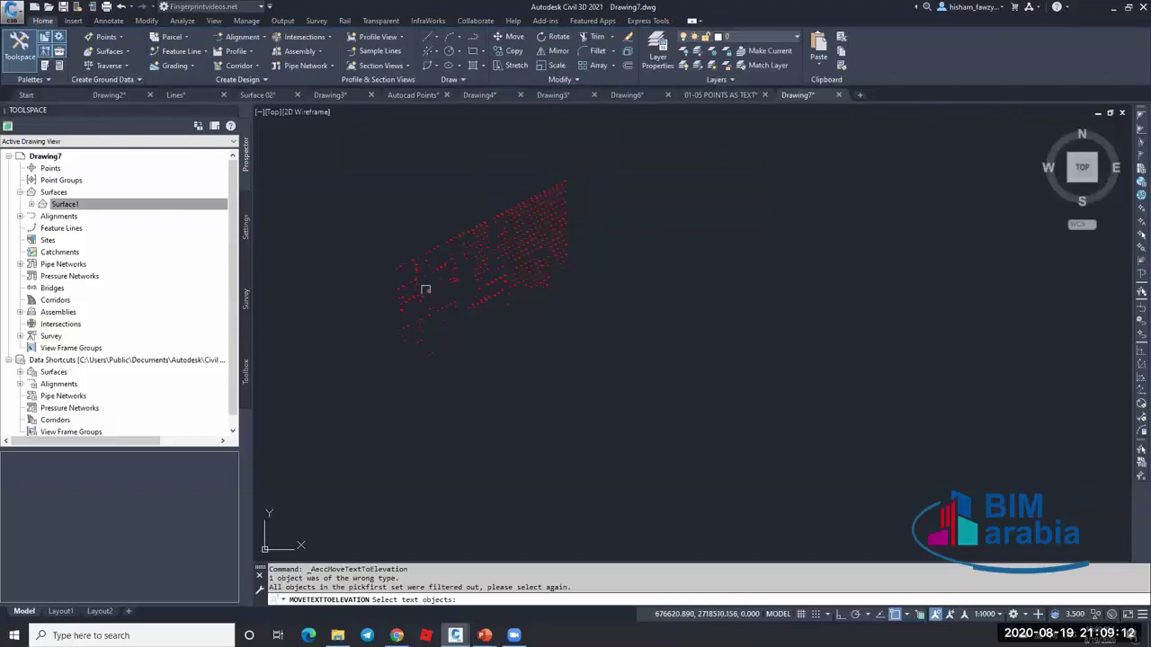
scroll(425, 290, up, 10)
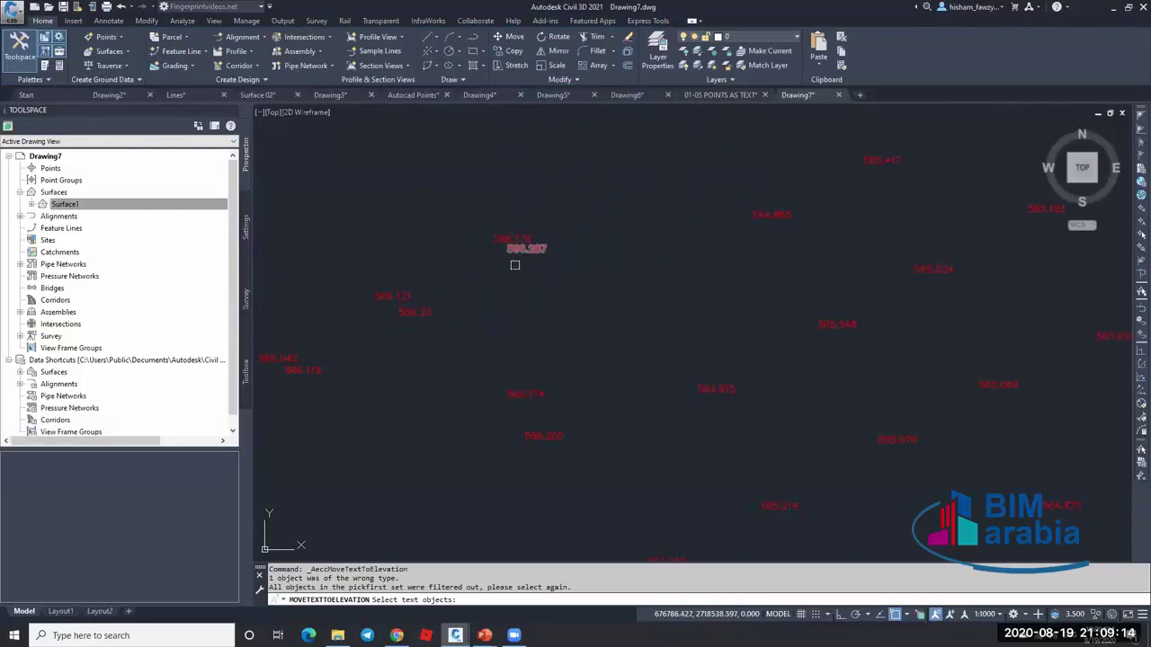
scroll(514, 264, up, 5)
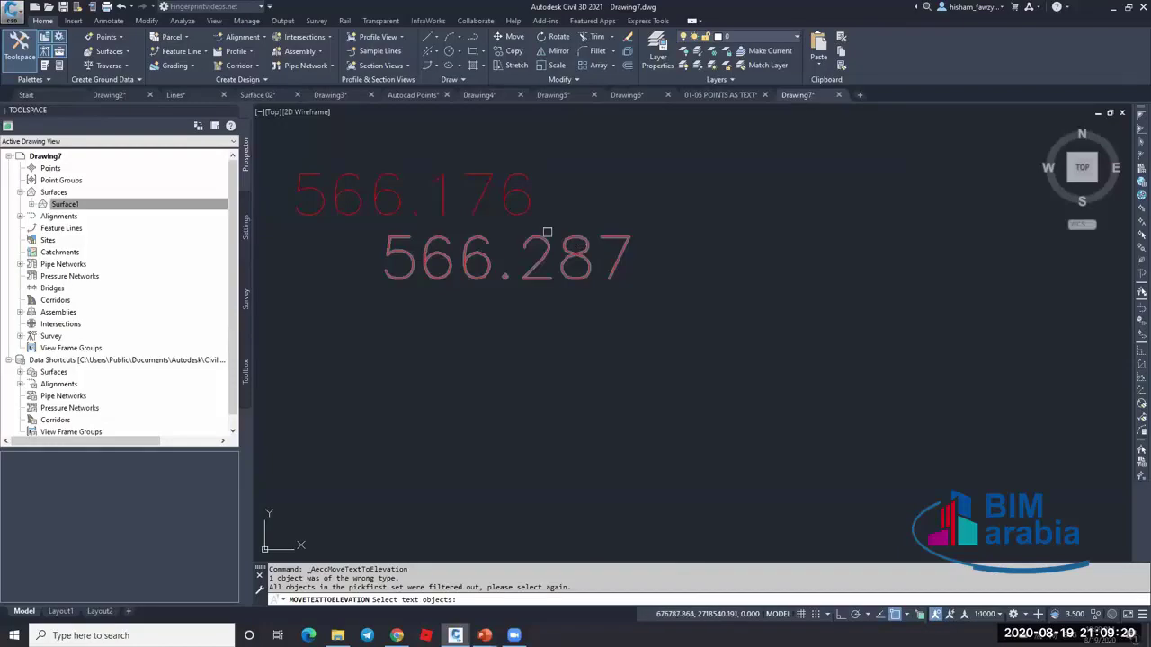
scroll(586, 194, down, 10)
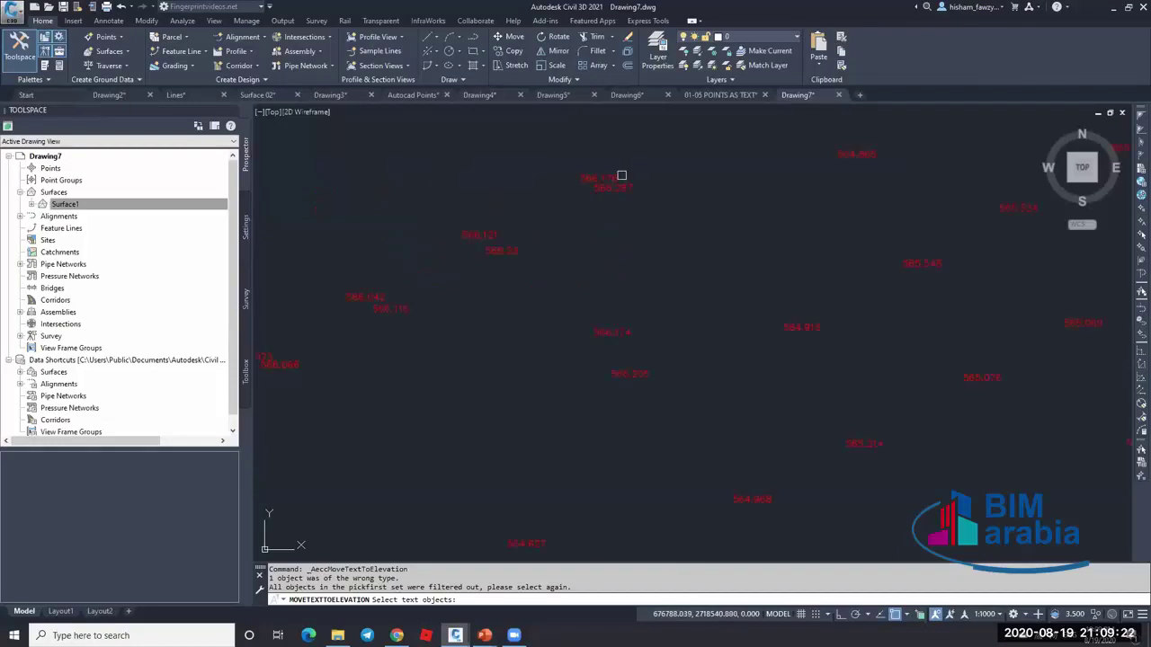
click(492, 317)
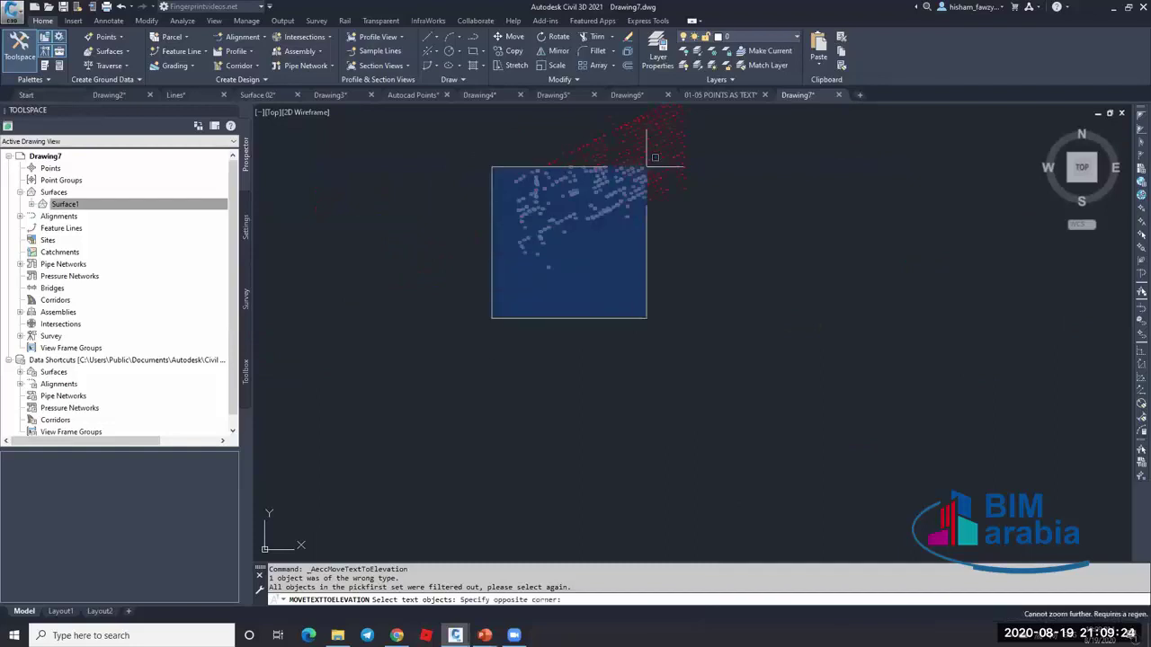
middle_drag(681, 148, 660, 267)
click(706, 205)
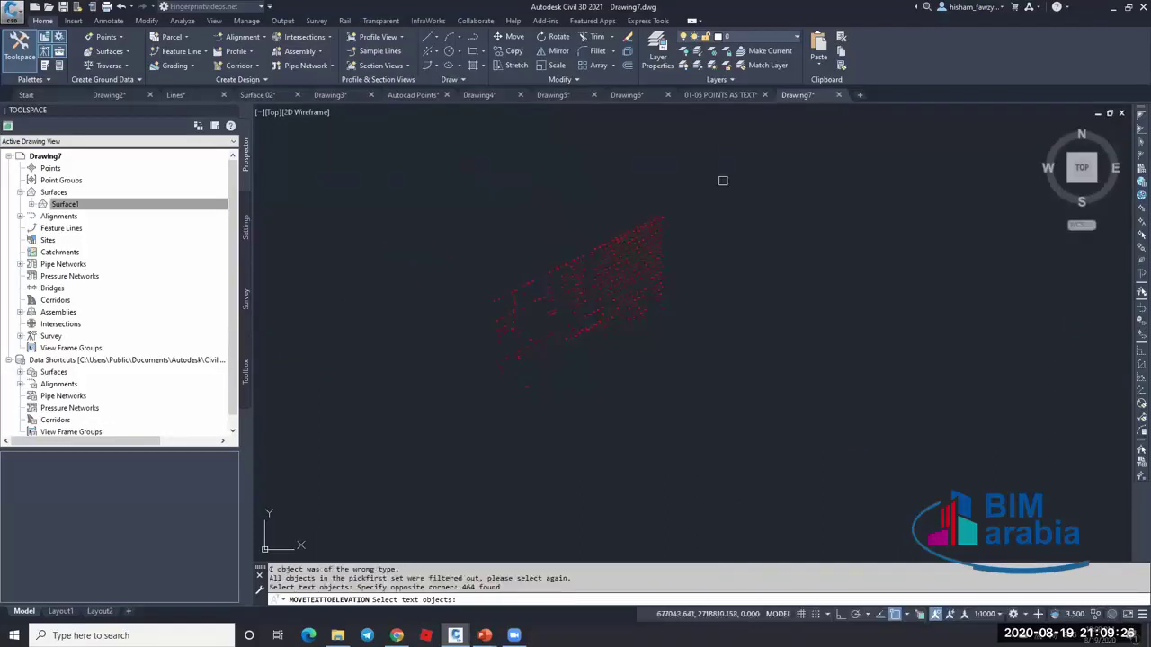
key(Return)
scroll(693, 218, up, 5)
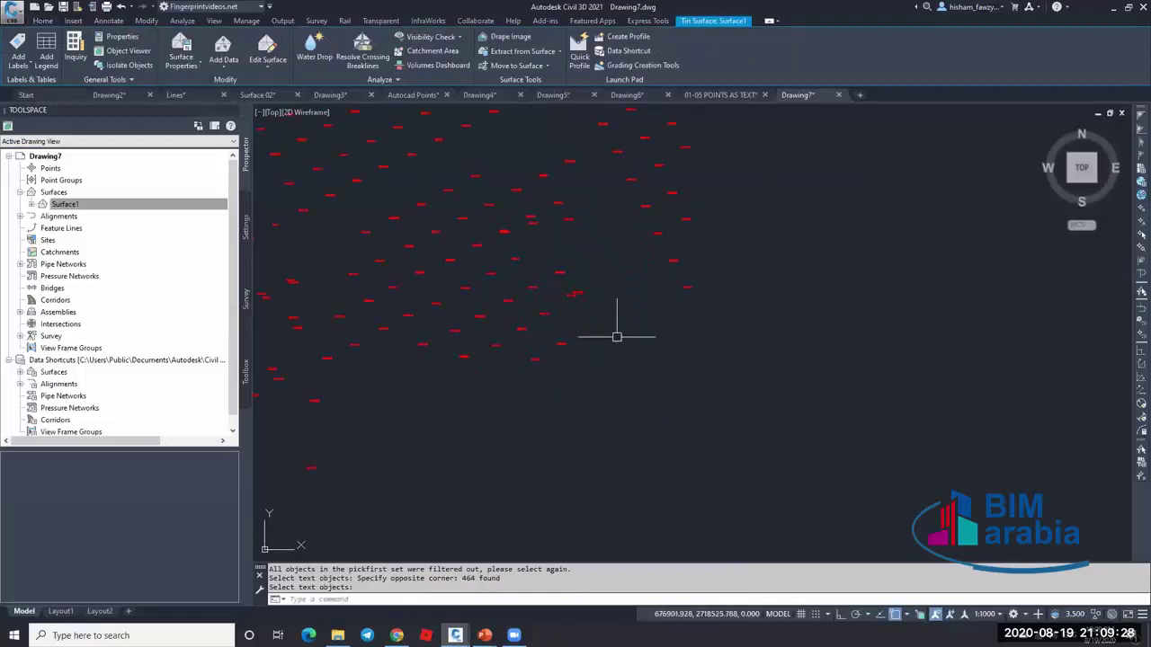
scroll(398, 399, up, 8)
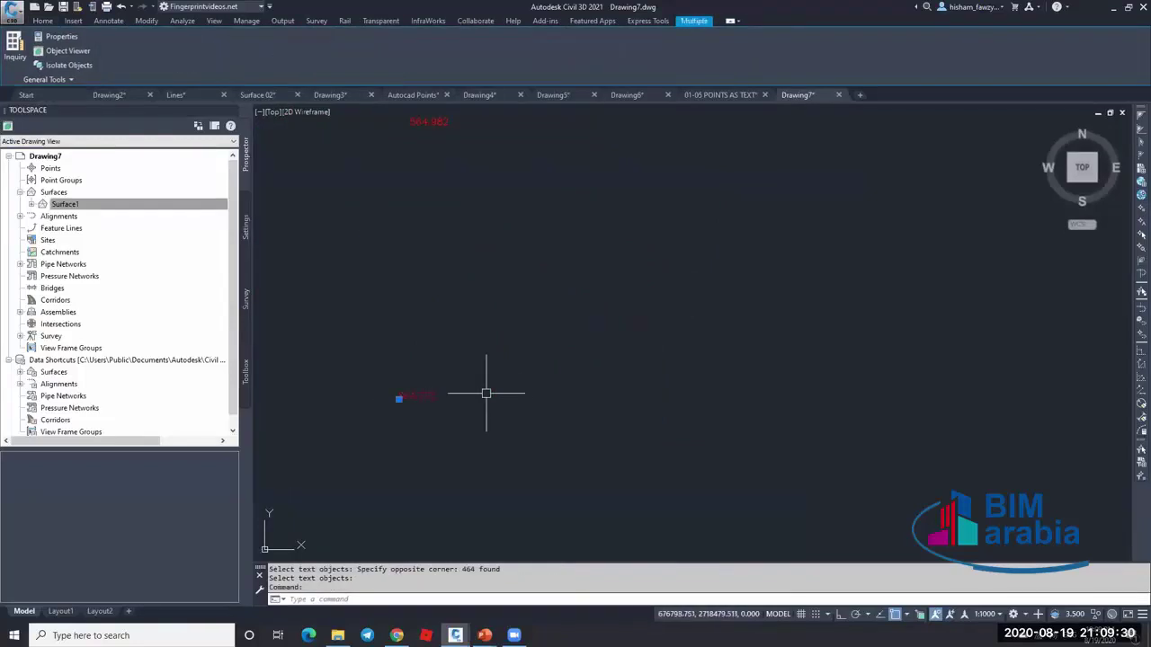
- Check in Properties that the 564.982 label's Position Z now reads 564.982
key(ctrl+1)
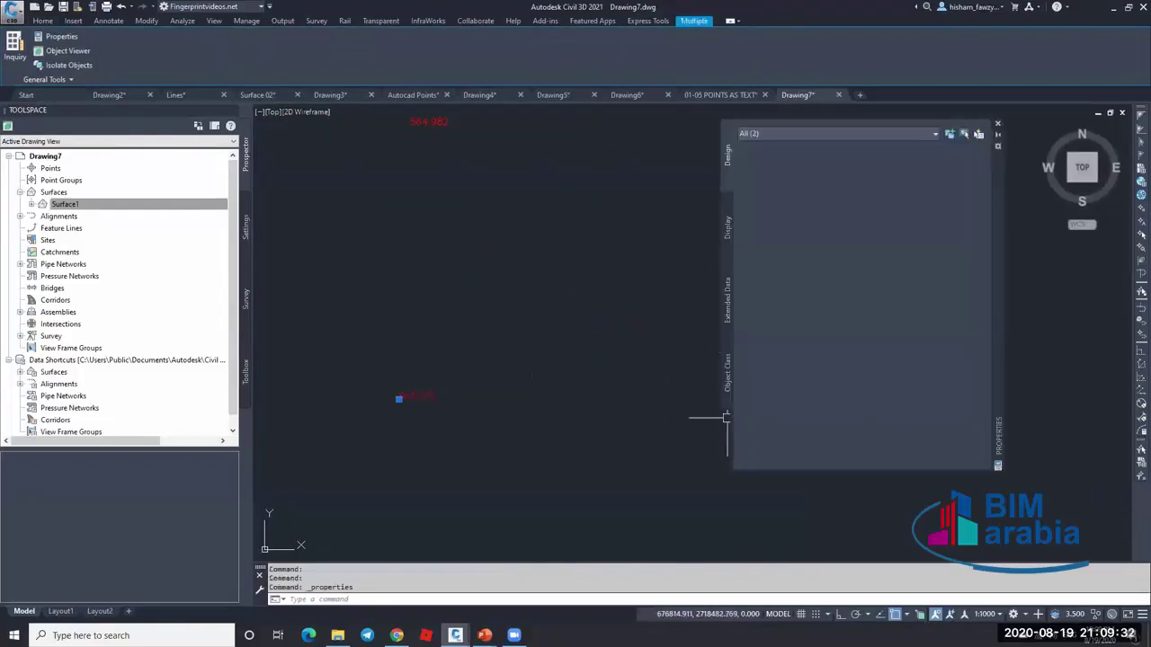
key(Escape)
click(405, 393)
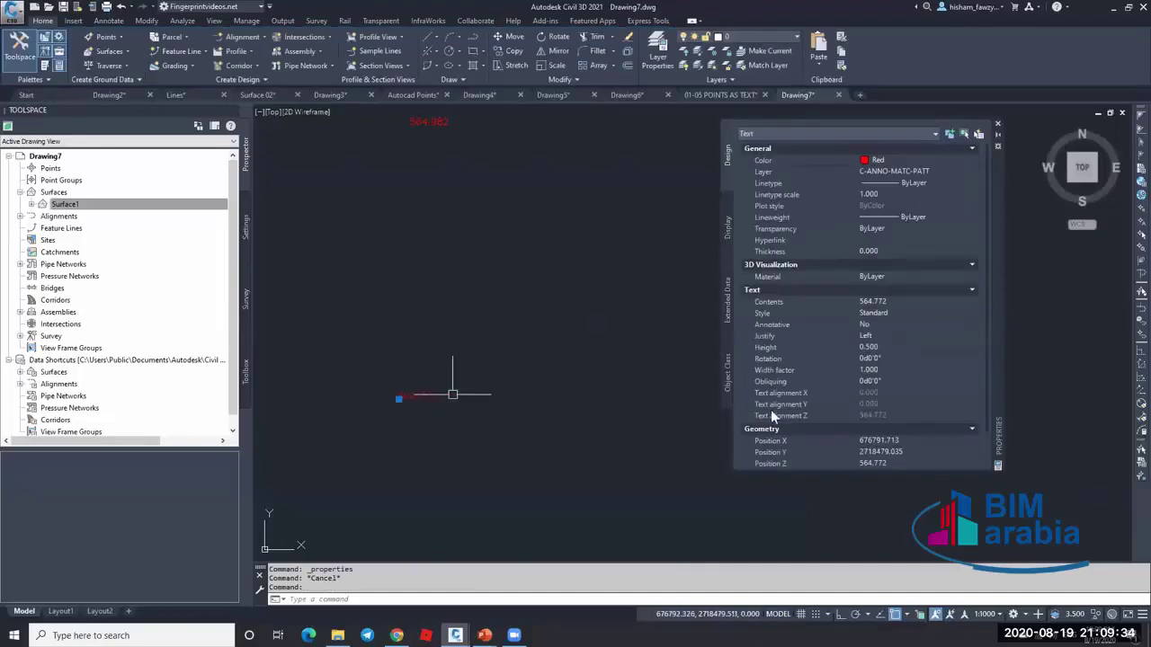
key(Escape)
click(440, 121)
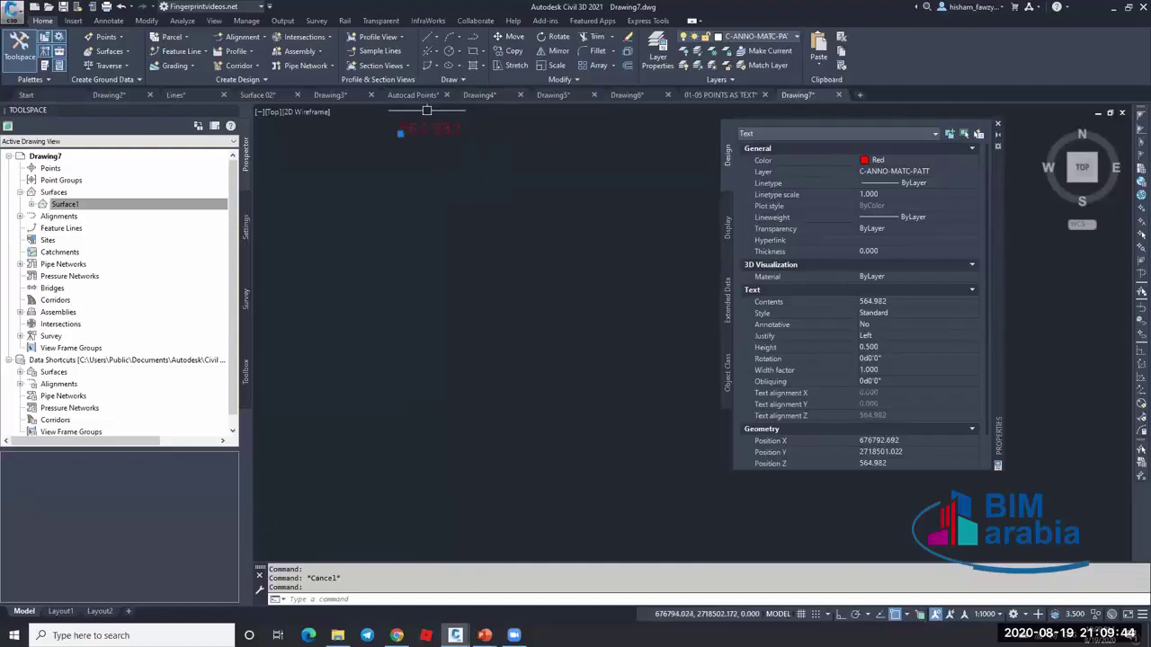
scroll(433, 115, up, 5)
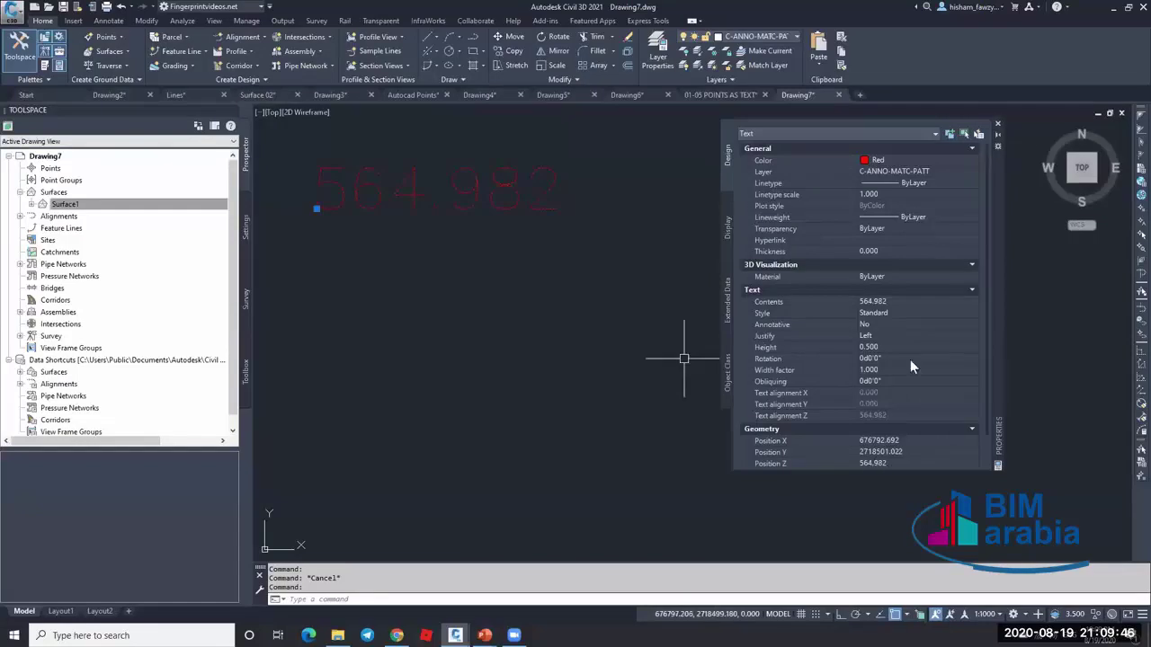
click(997, 124)
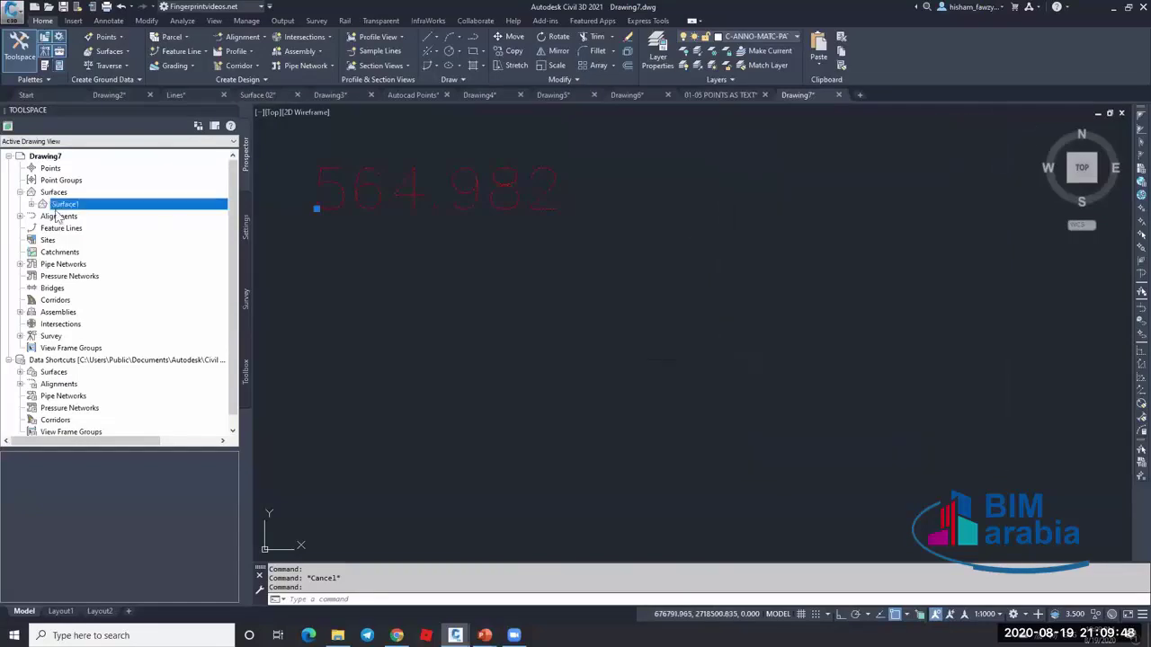
- Add a Text-type drawing-objects entry to Surface1's definition
scroll(498, 203, down, 5)
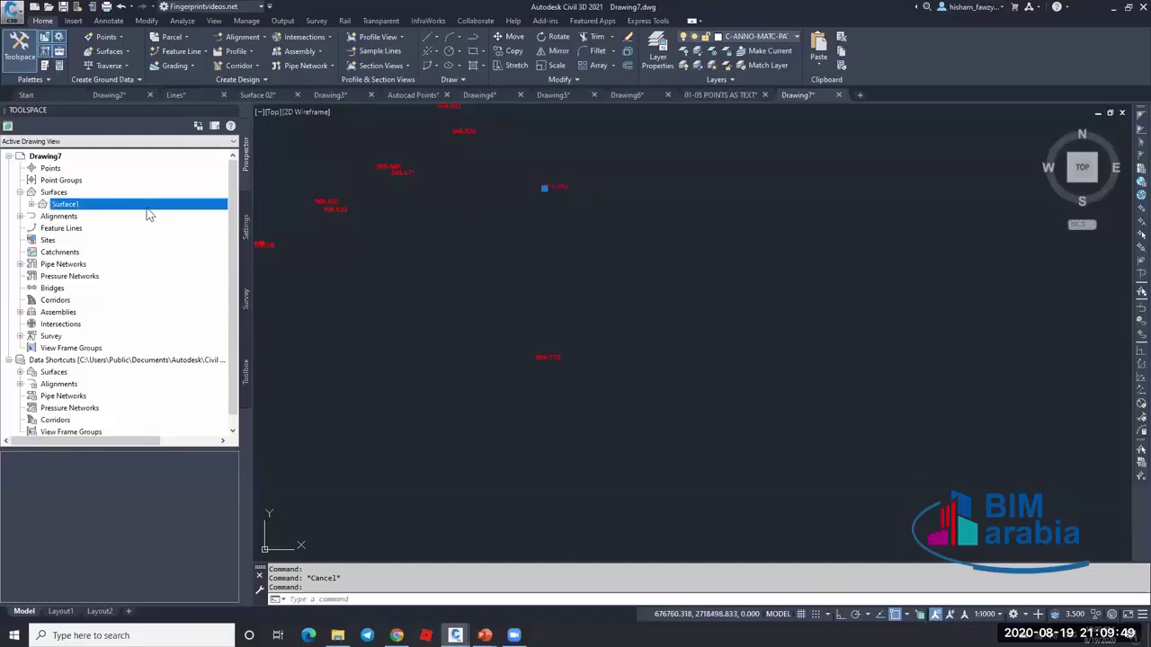
click(31, 204)
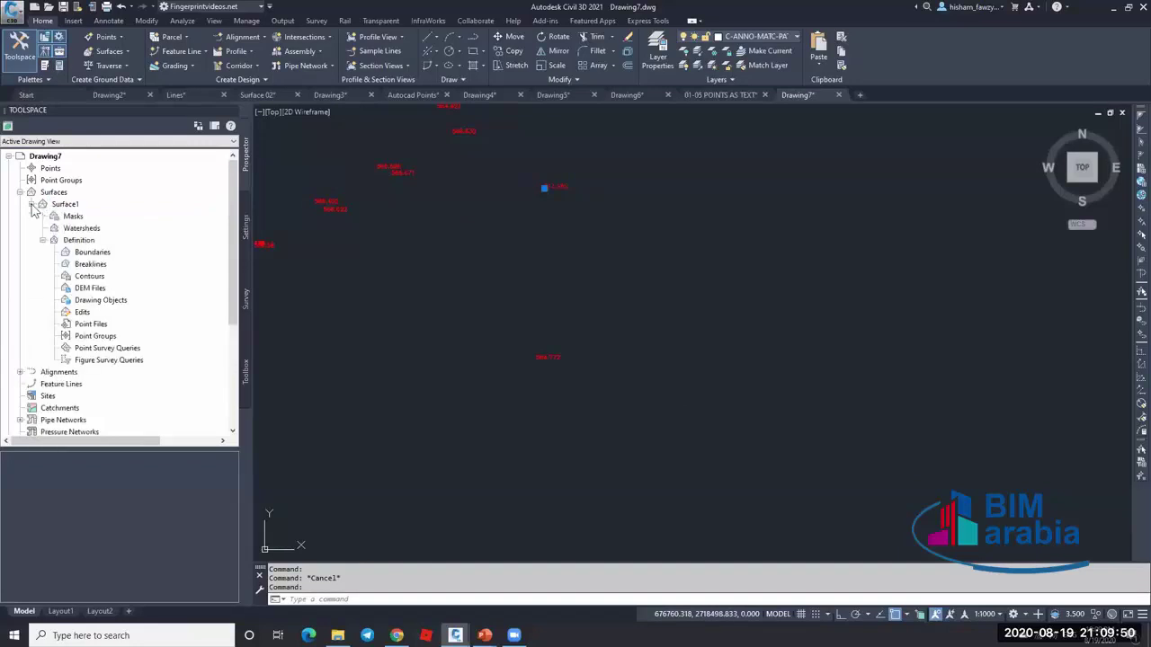
right_click(126, 308)
click(158, 306)
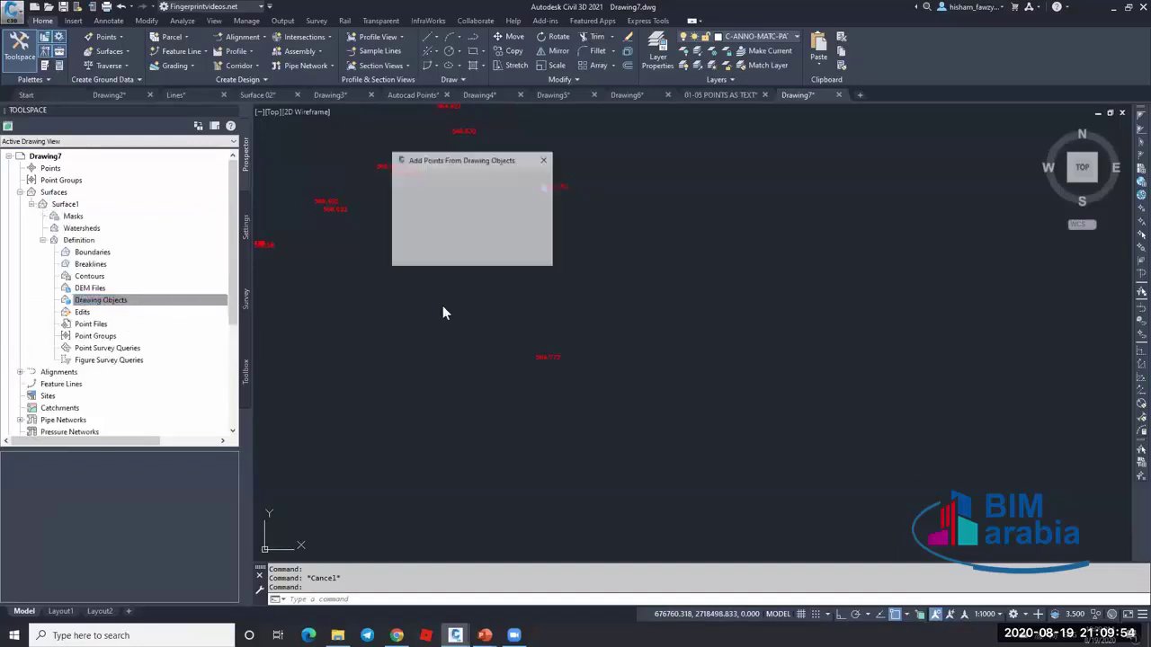
click(467, 191)
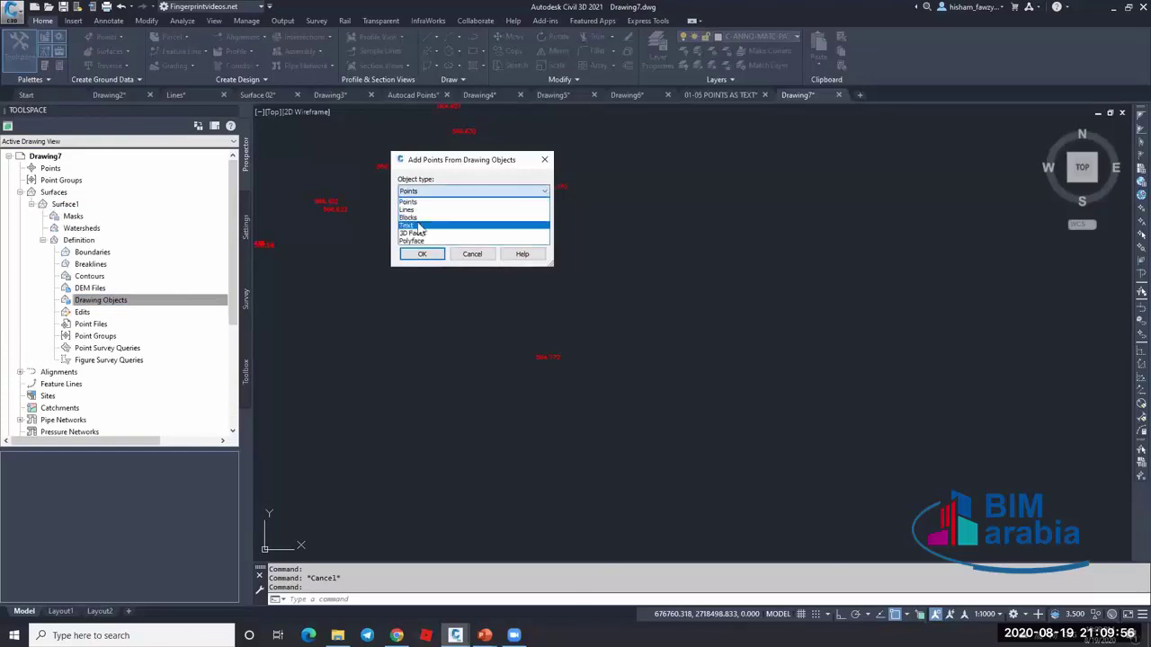
click(427, 211)
click(427, 254)
- Window-select the 464 elevation texts so Surface1 rebuilds with contours
scroll(465, 417, down, 5)
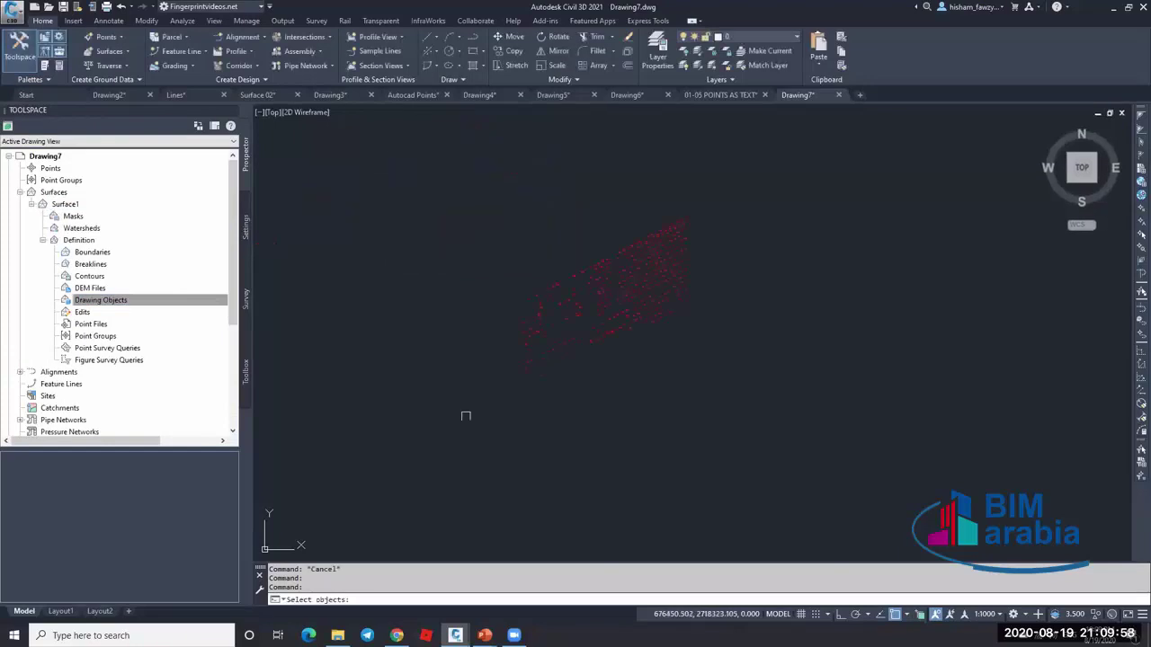
click(461, 422)
click(732, 205)
key(Return)
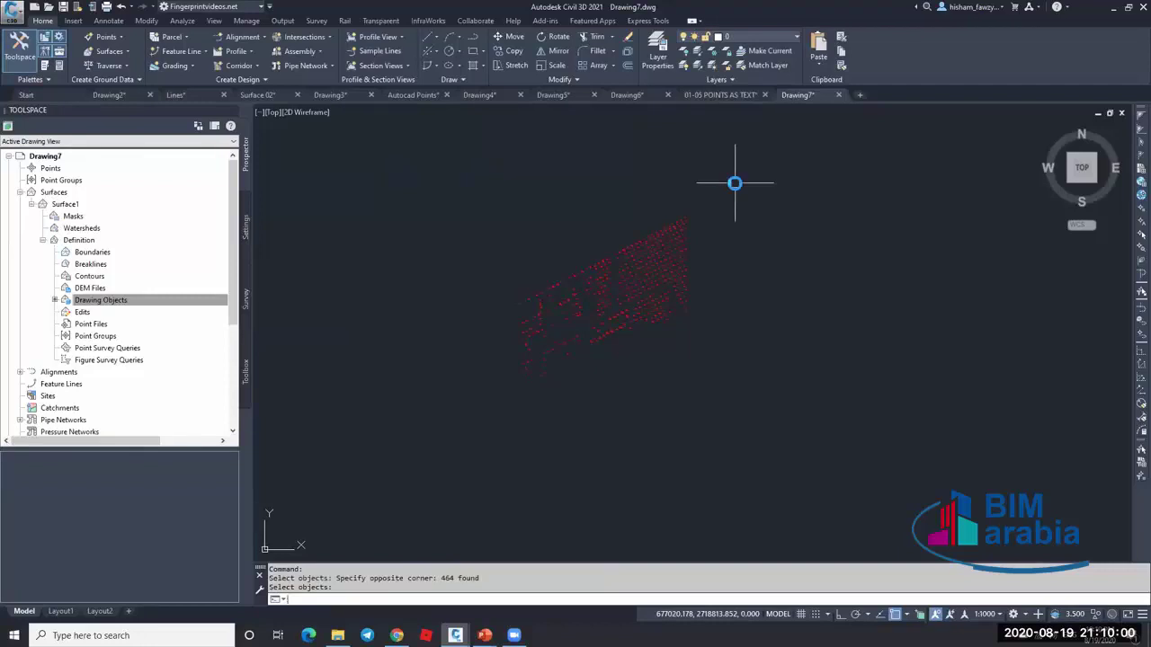
scroll(673, 269, up, 8)
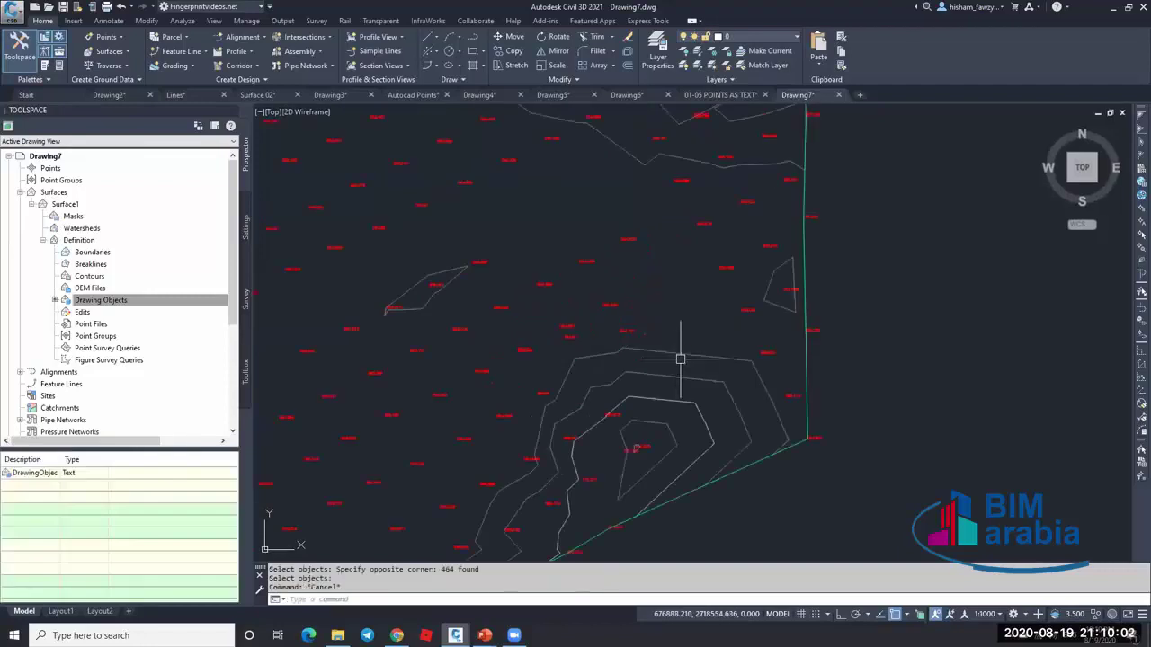
key(Escape)
click(674, 373)
- Select Surface1 and begin a spot elevation label at an intersection snap
click(673, 341)
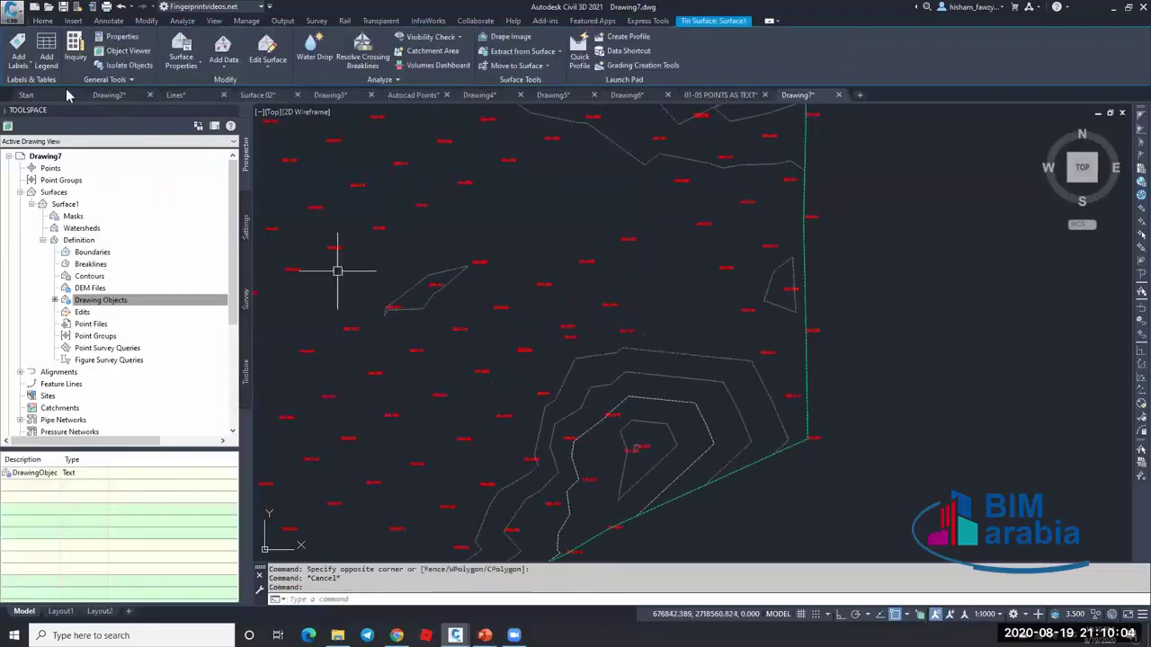
click(20, 70)
click(36, 131)
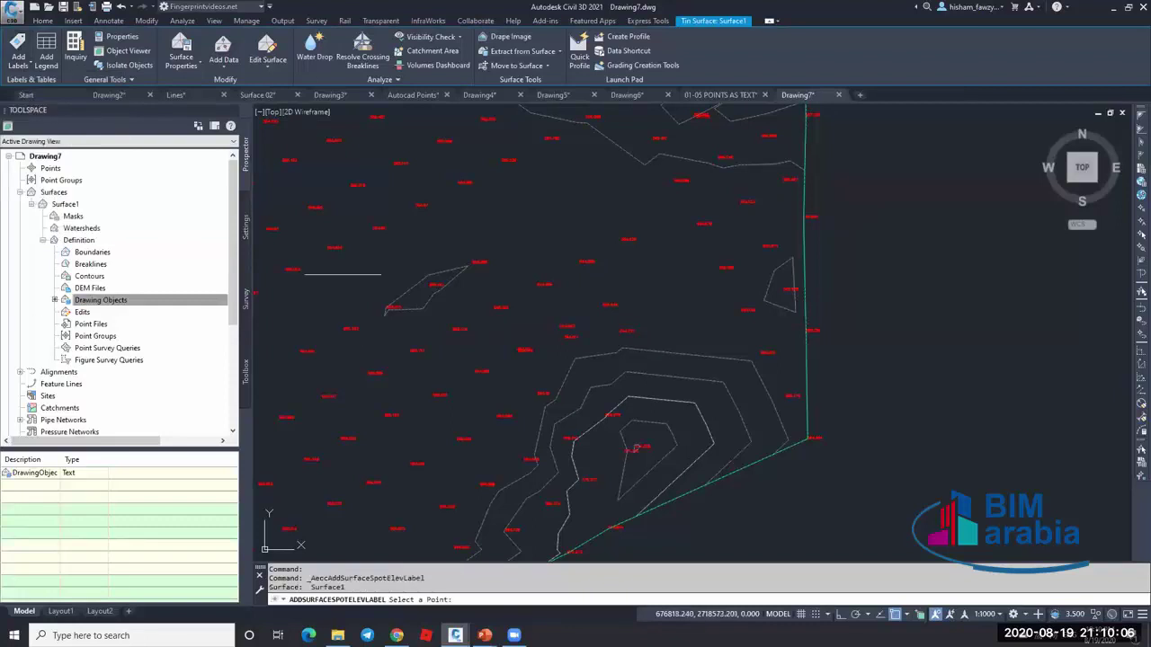
scroll(476, 275, up, 5)
shift+right_click(500, 224)
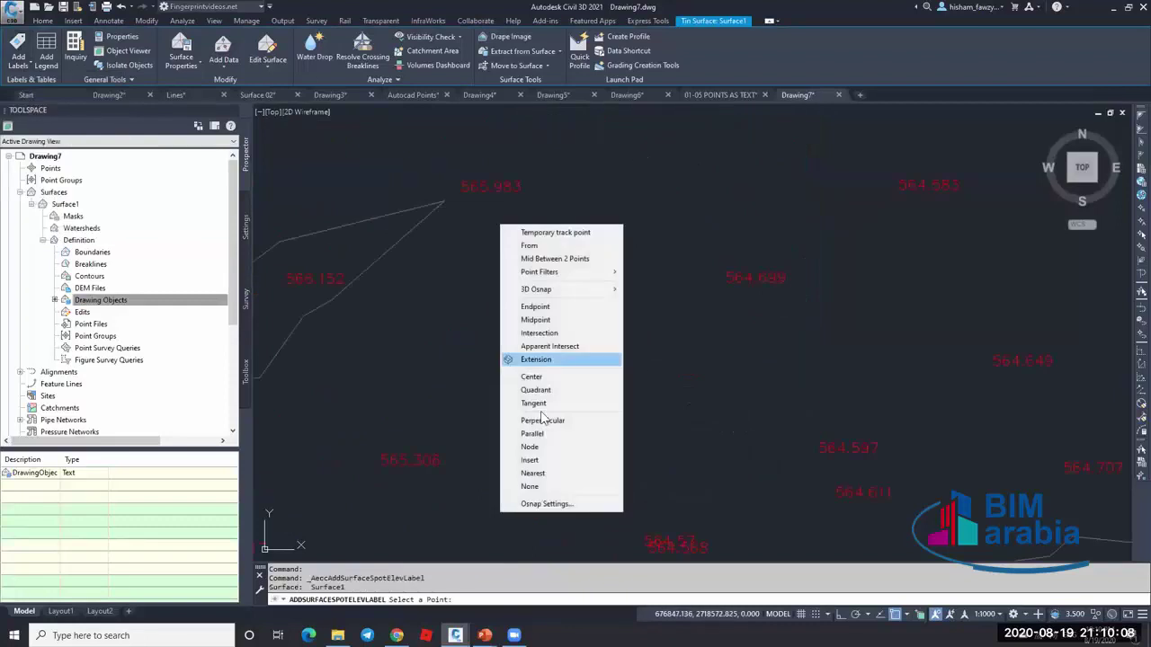
click(539, 333)
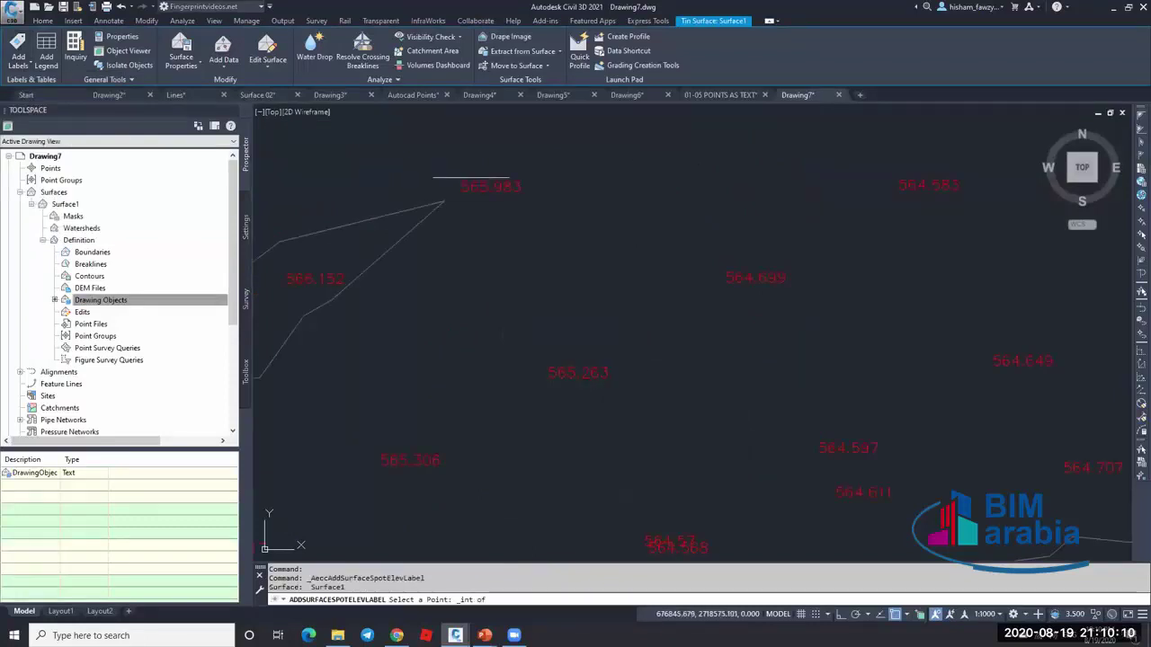
key(Escape)
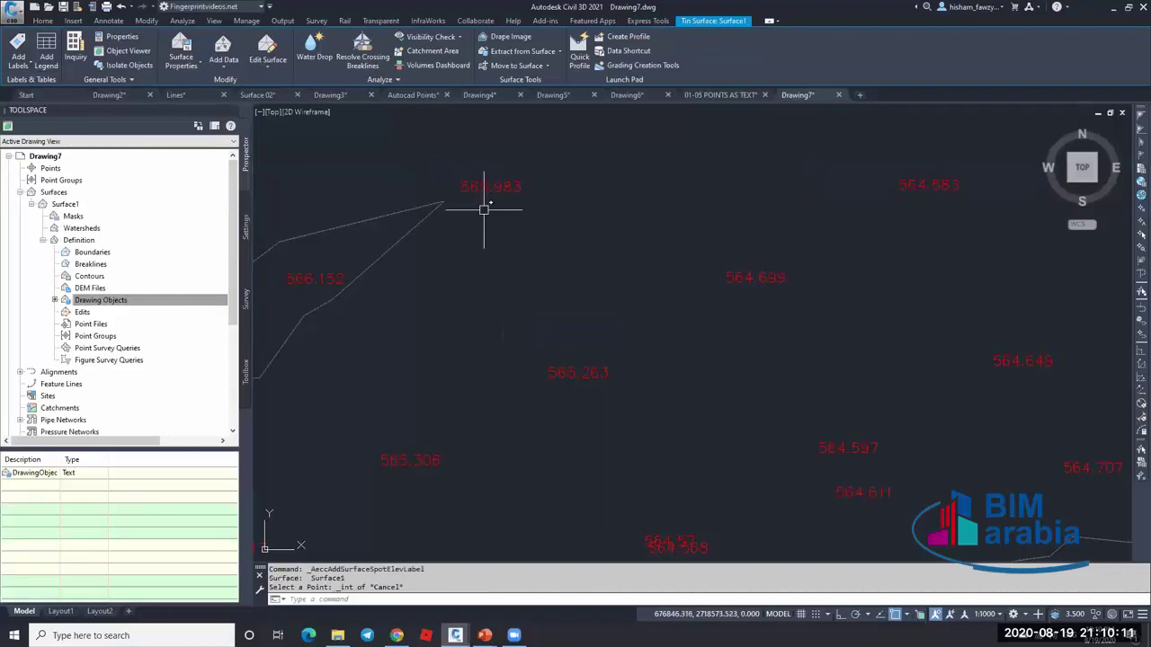
- Place a spot elevation label on Surface1
click(19, 65)
click(61, 133)
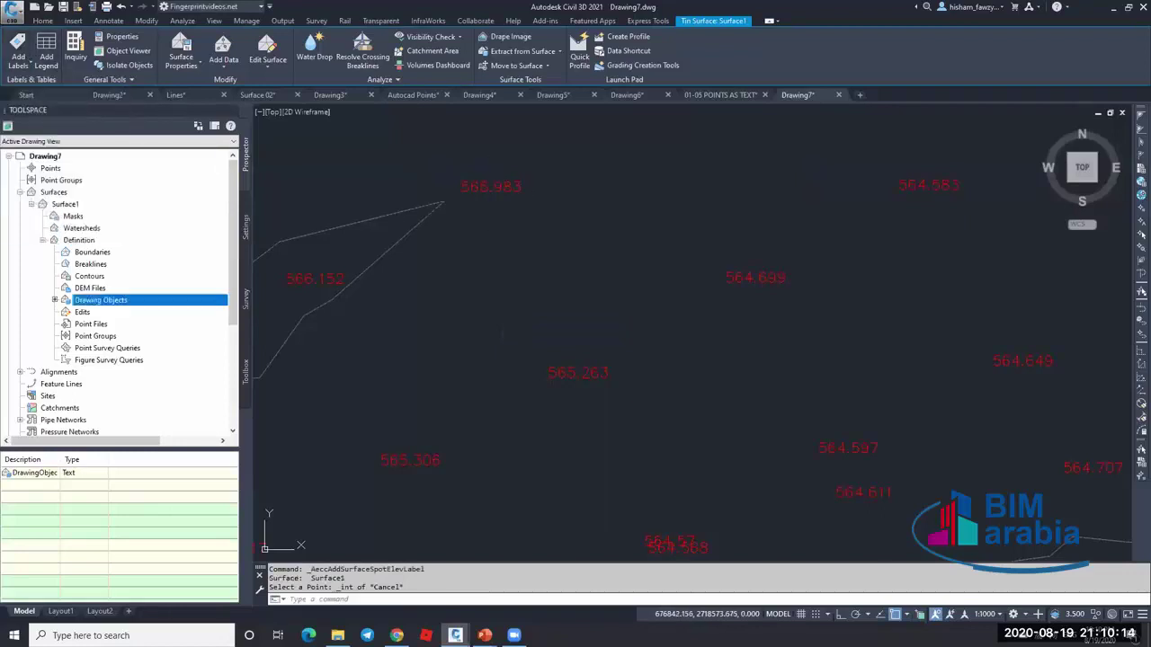
key(Escape)
key(Escape)
scroll(517, 194, up, 4)
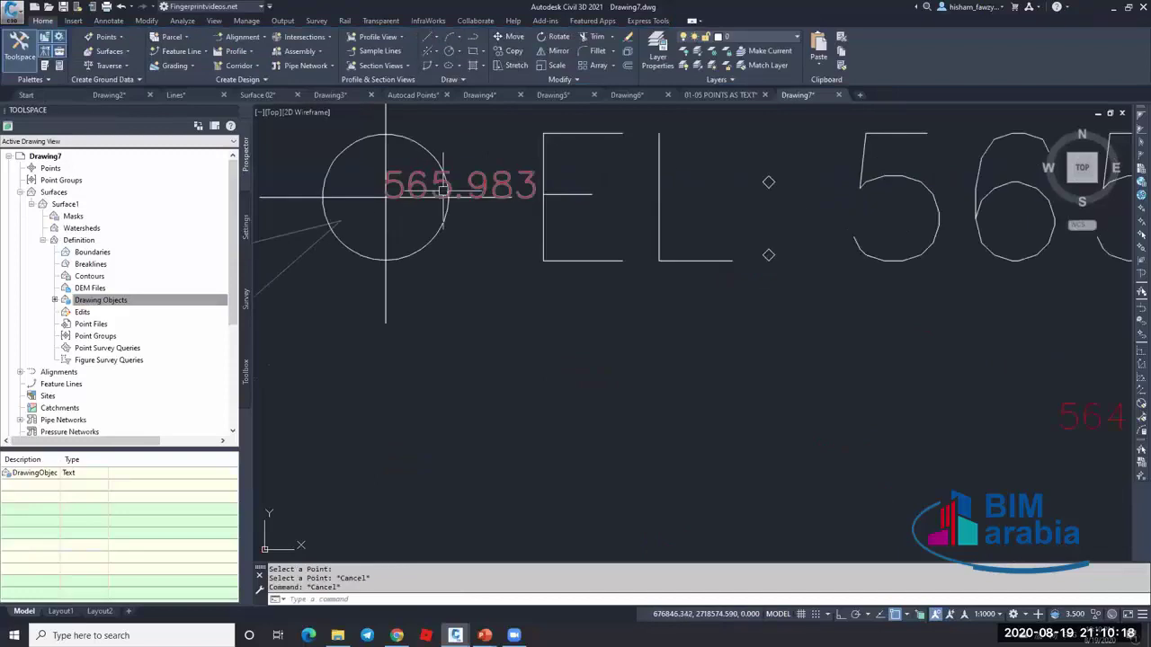
scroll(442, 189, down, 5)
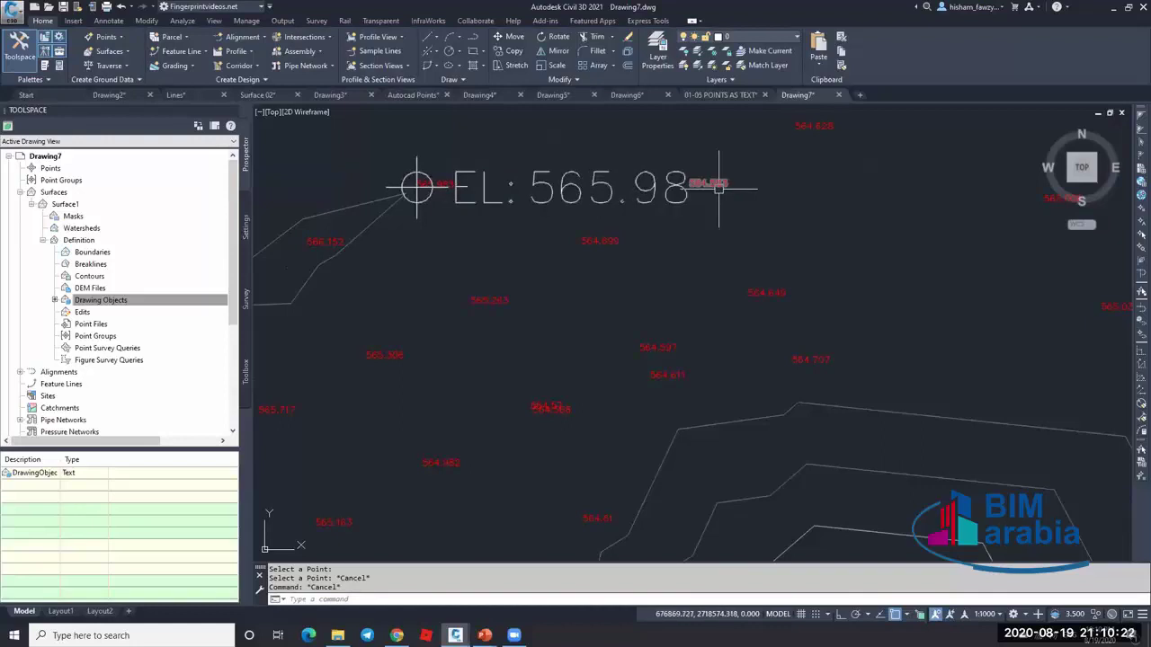
scroll(718, 185, down, 3)
- Grip-move the spot elevation label to a new point so it reads EL: 564.82
click(601, 187)
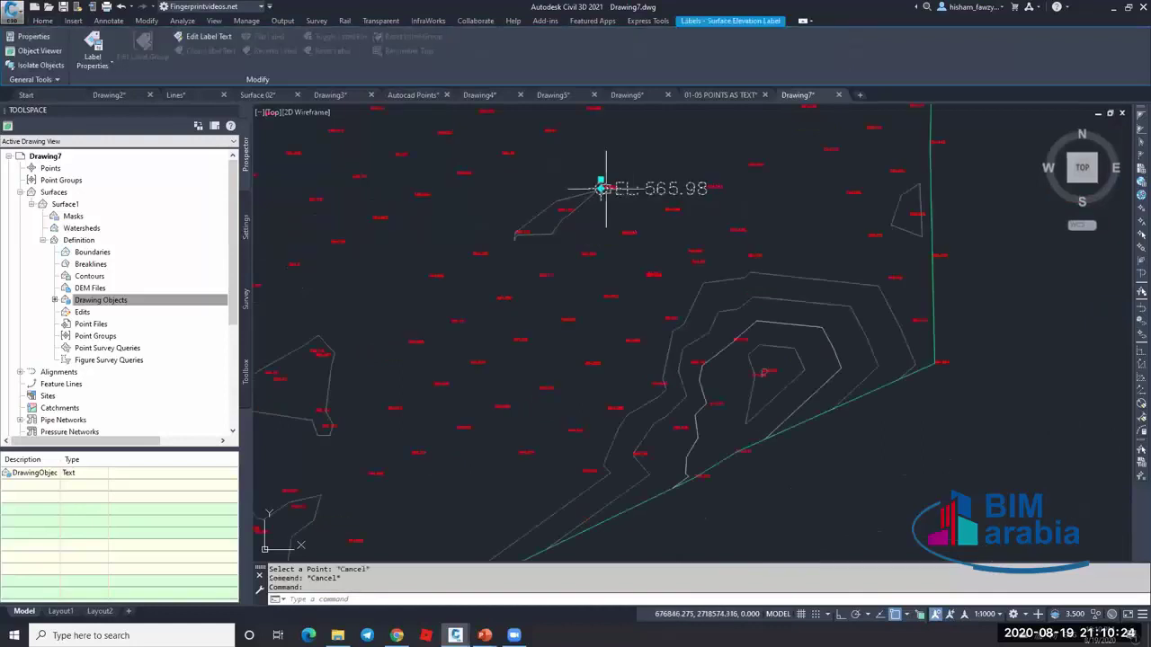
click(600, 184)
click(431, 275)
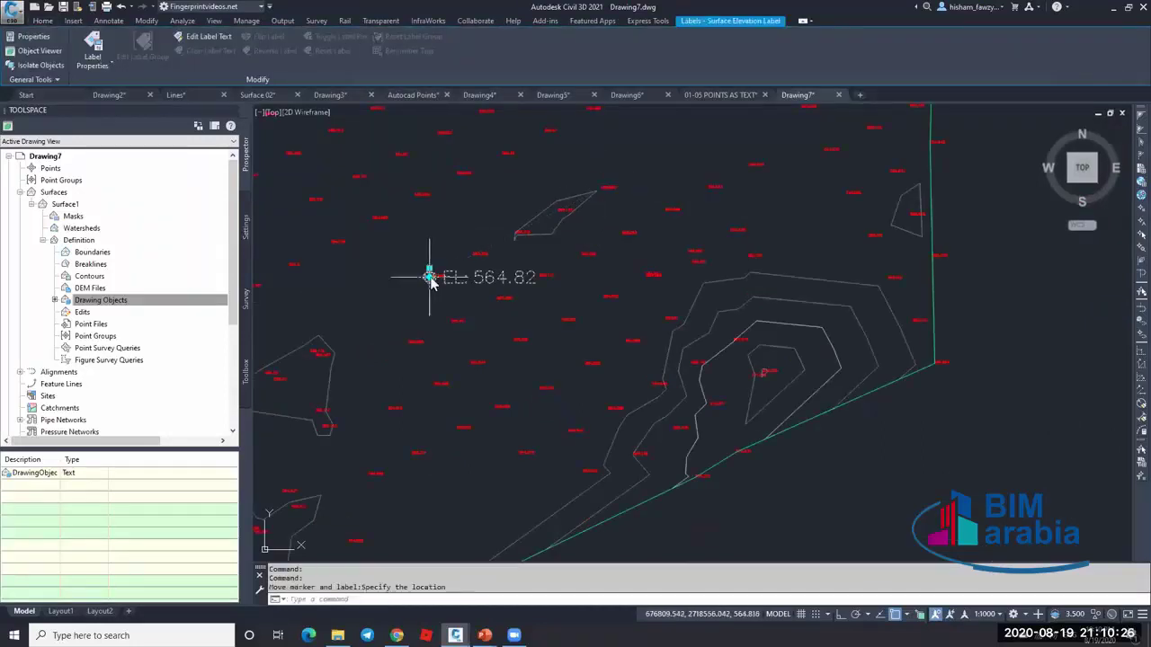
key(Escape)
scroll(436, 276, up, 5)
key(Escape)
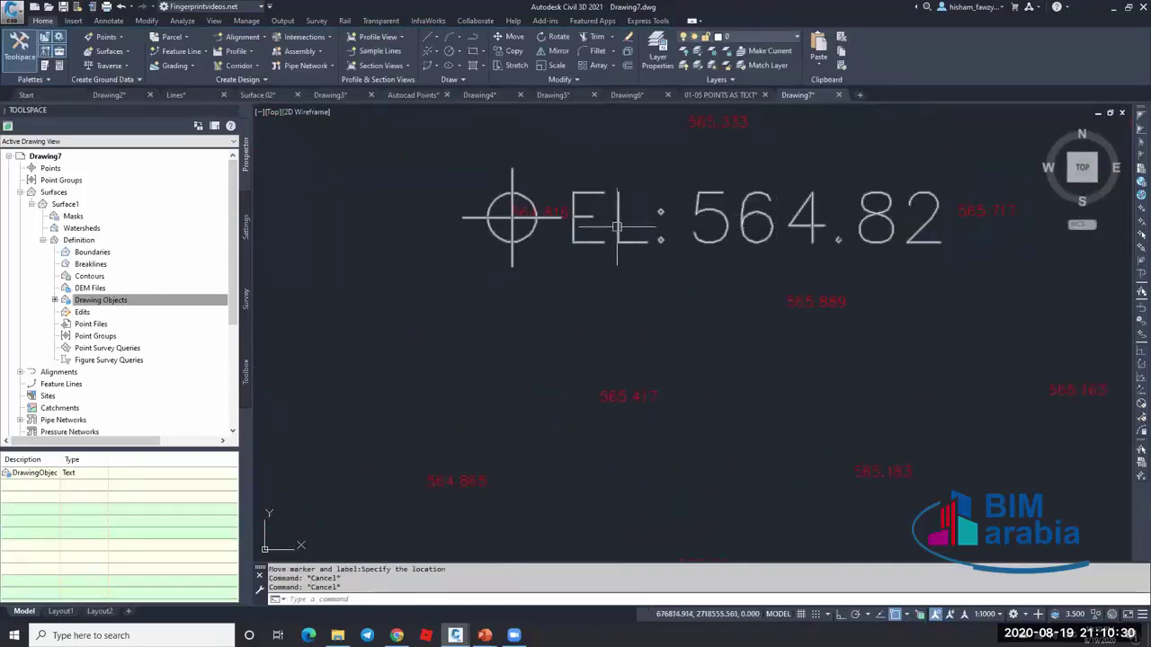
key(Escape)
scroll(617, 226, down, 7)
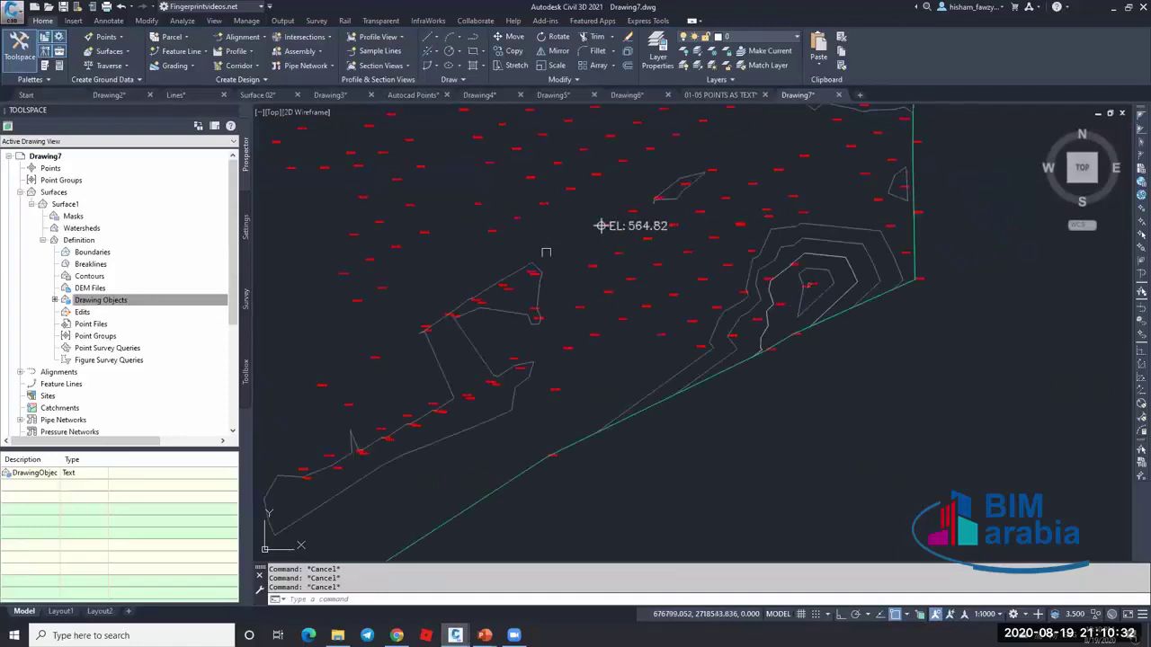
click(723, 95)
scroll(639, 257, up, 6)
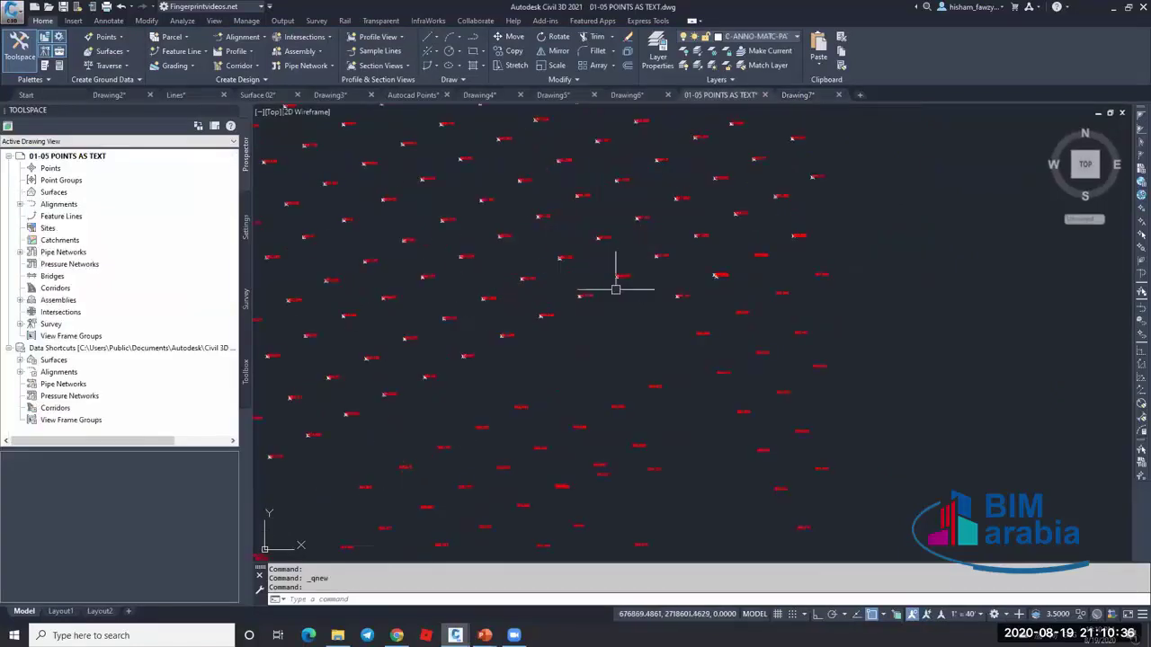
click(681, 257)
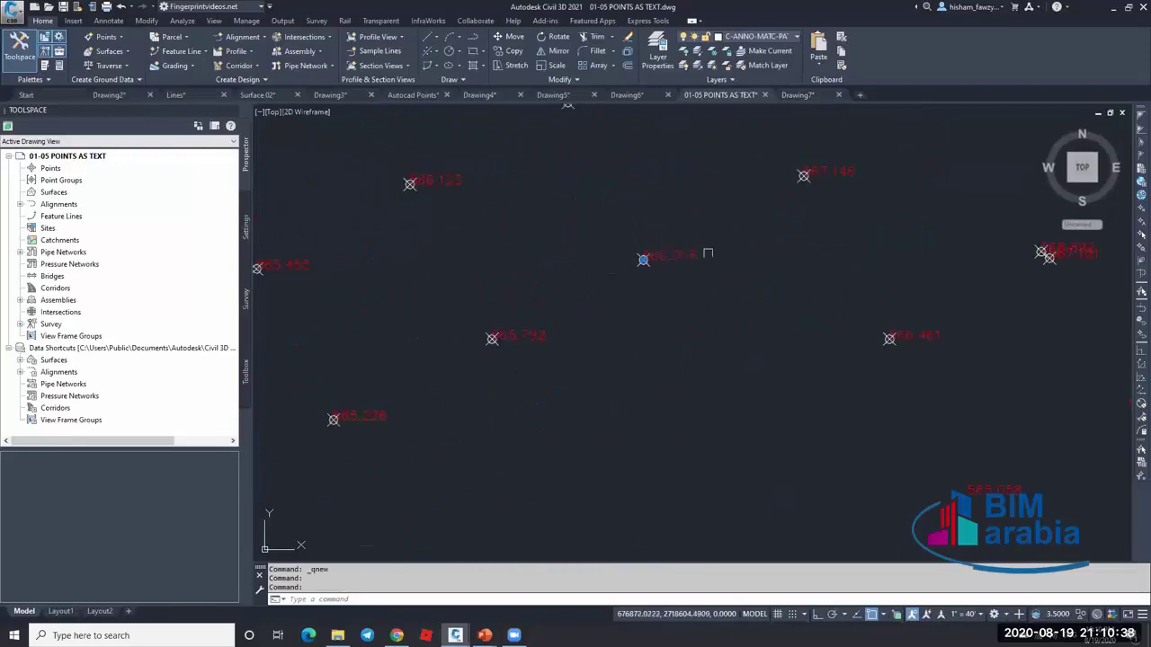
scroll(672, 257, up, 4)
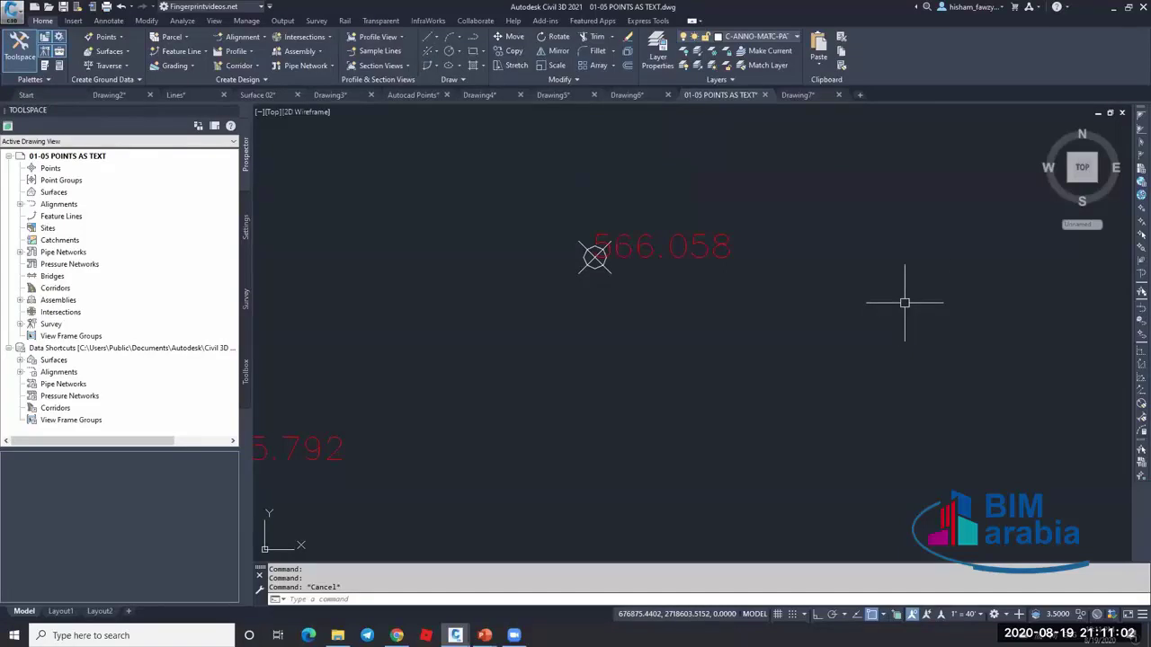
scroll(592, 259, down, 5)
shift+middle_drag(585, 277, 639, 110)
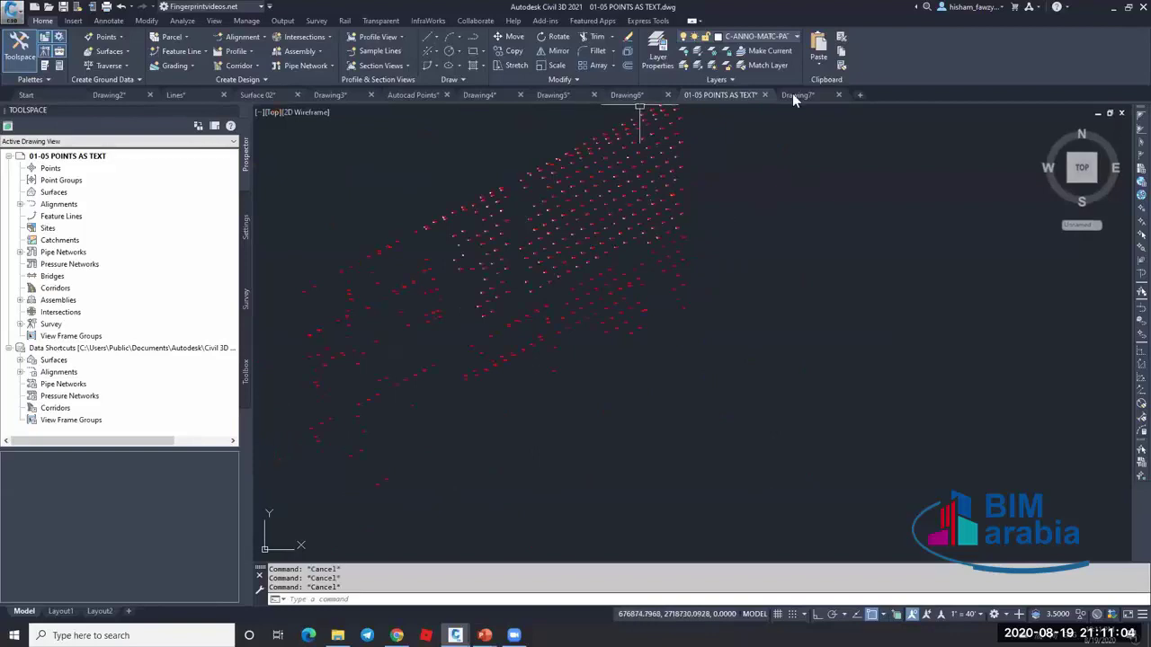
click(794, 95)
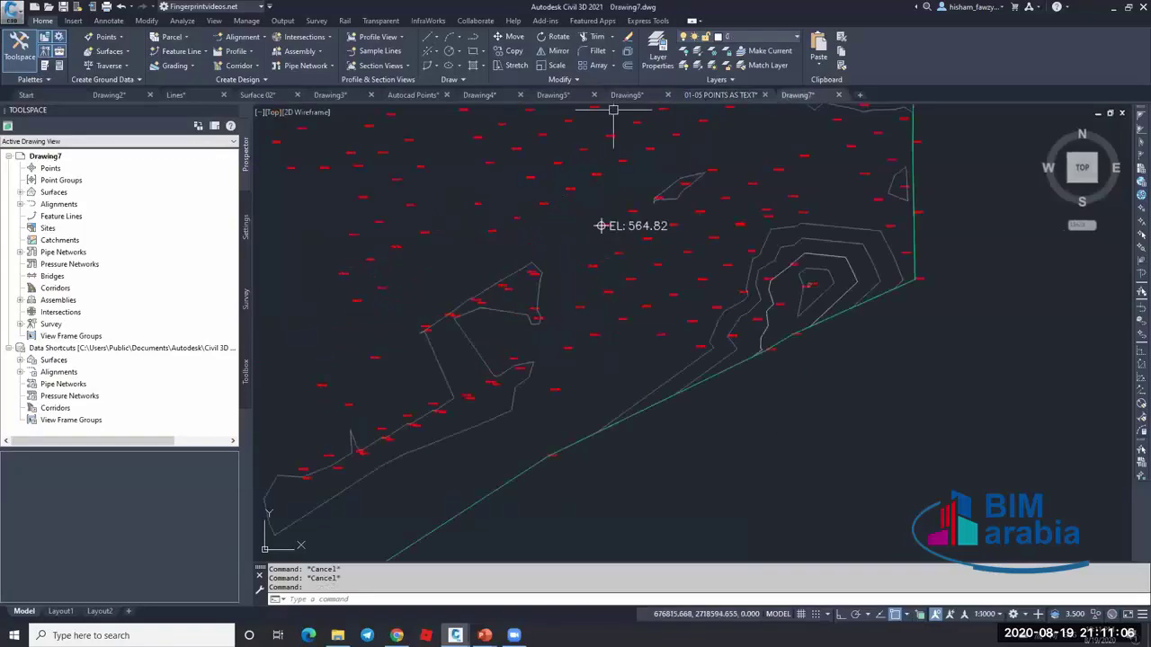
- In Drawing6, erase the two existing rectangles around the contours
click(626, 96)
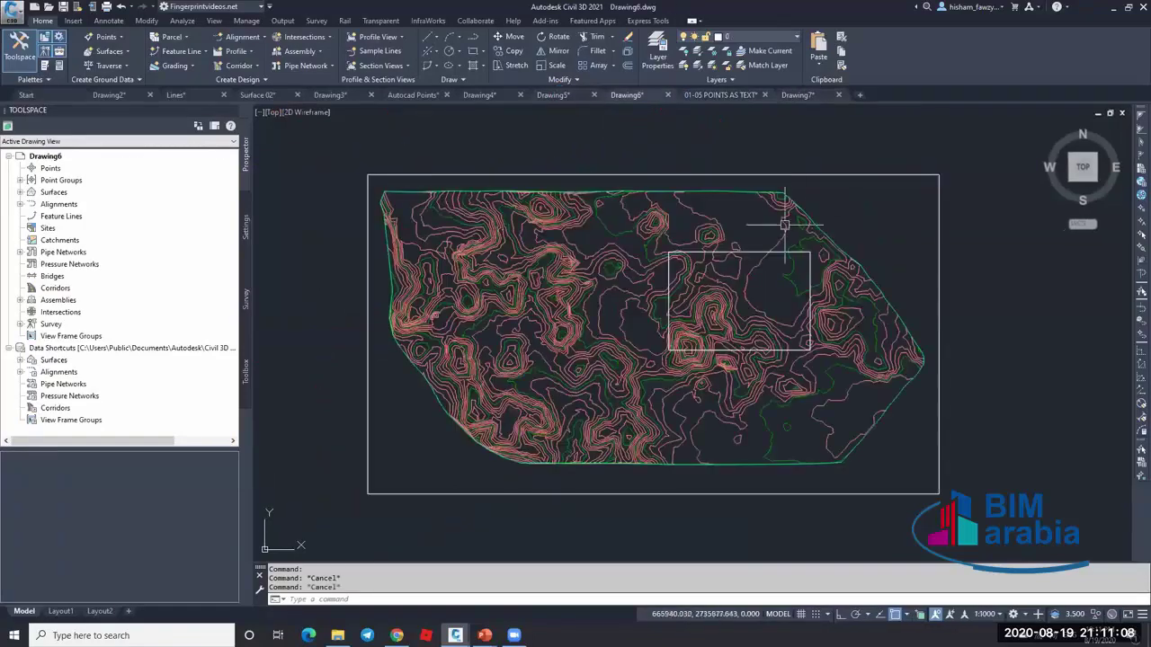
click(786, 176)
click(808, 267)
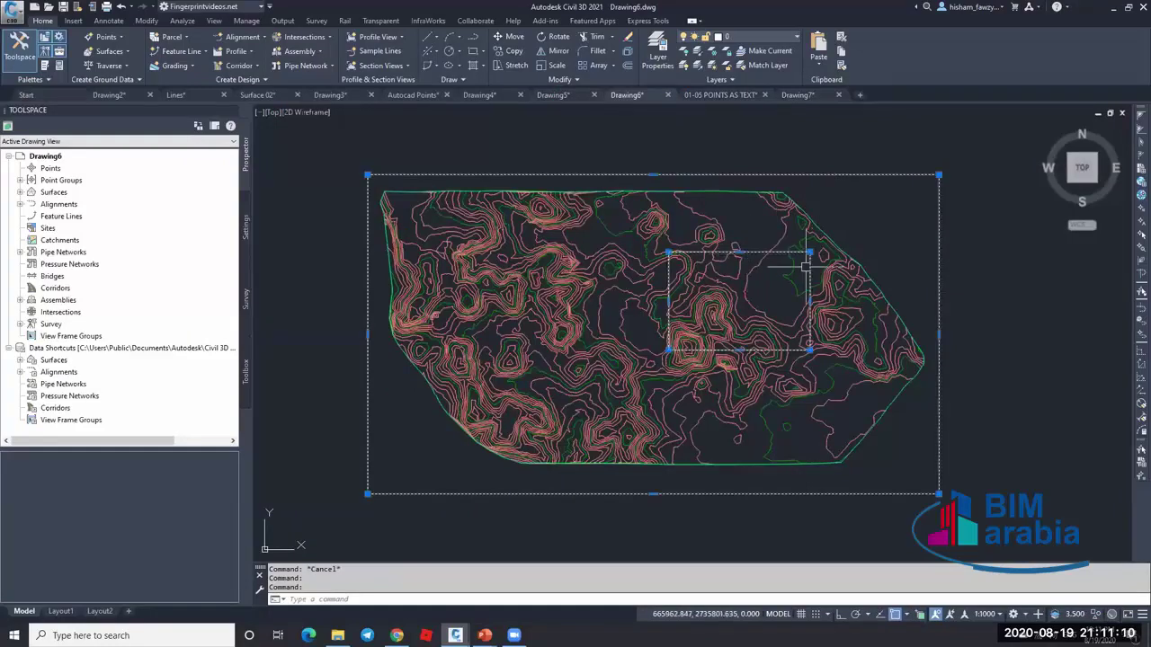
text(e)
key(Return)
key(Escape)
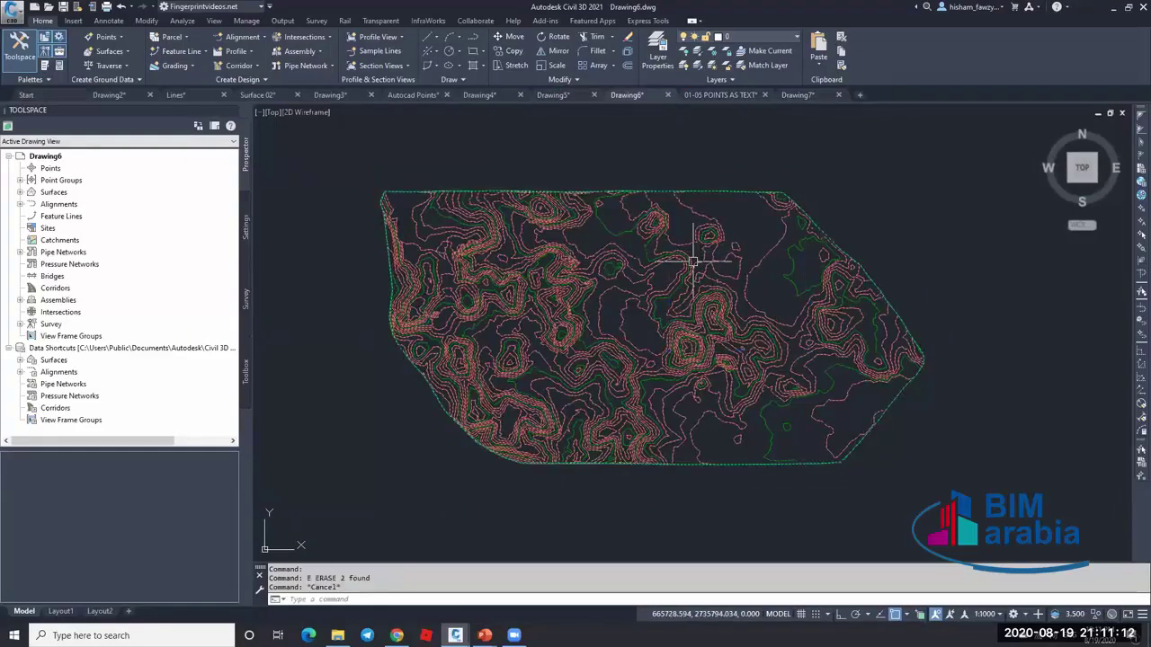
click(694, 261)
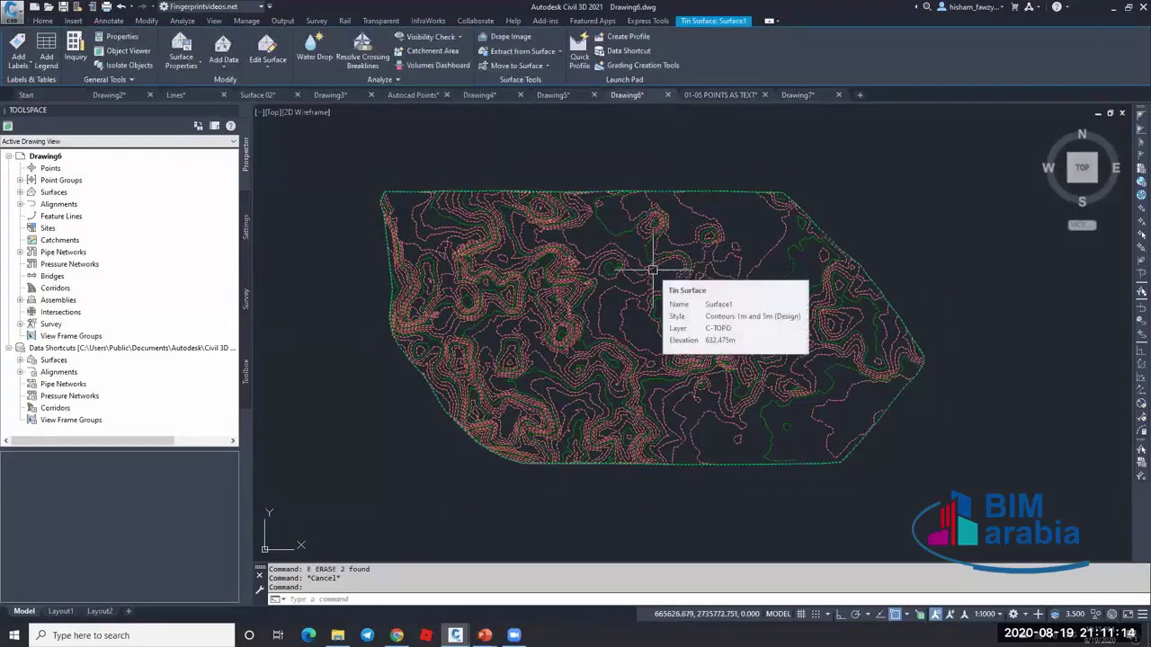
key(Escape)
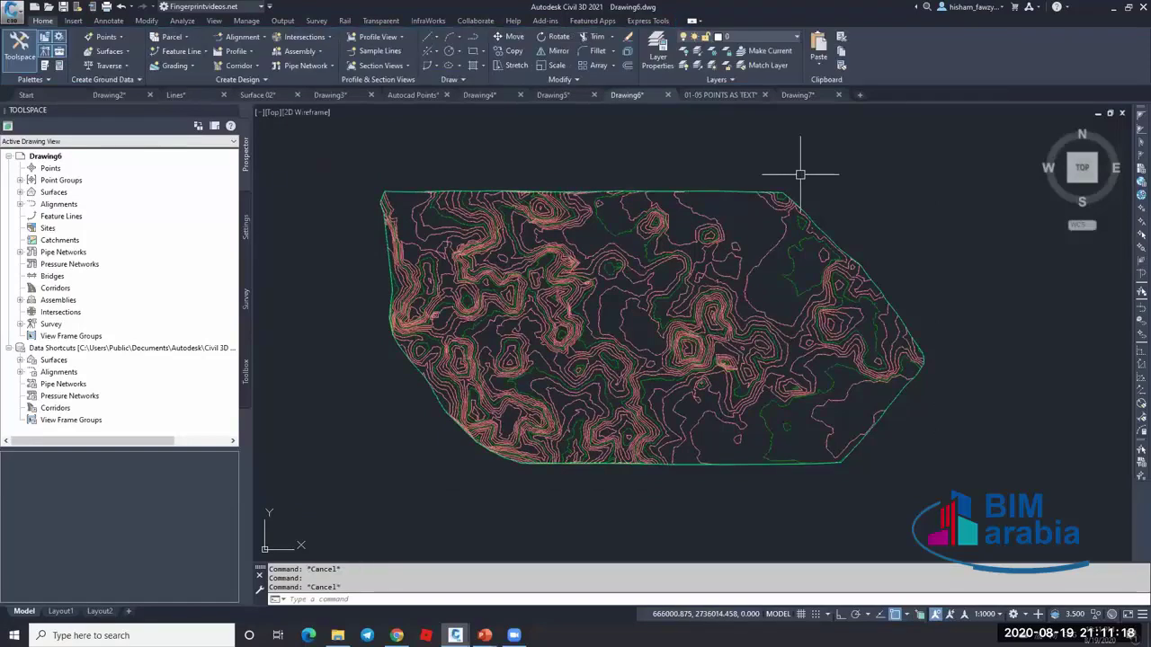
- Draw a new rectangle enclosing Surface1 and open its Surface Properties
text(REC)
key(Return)
click(335, 146)
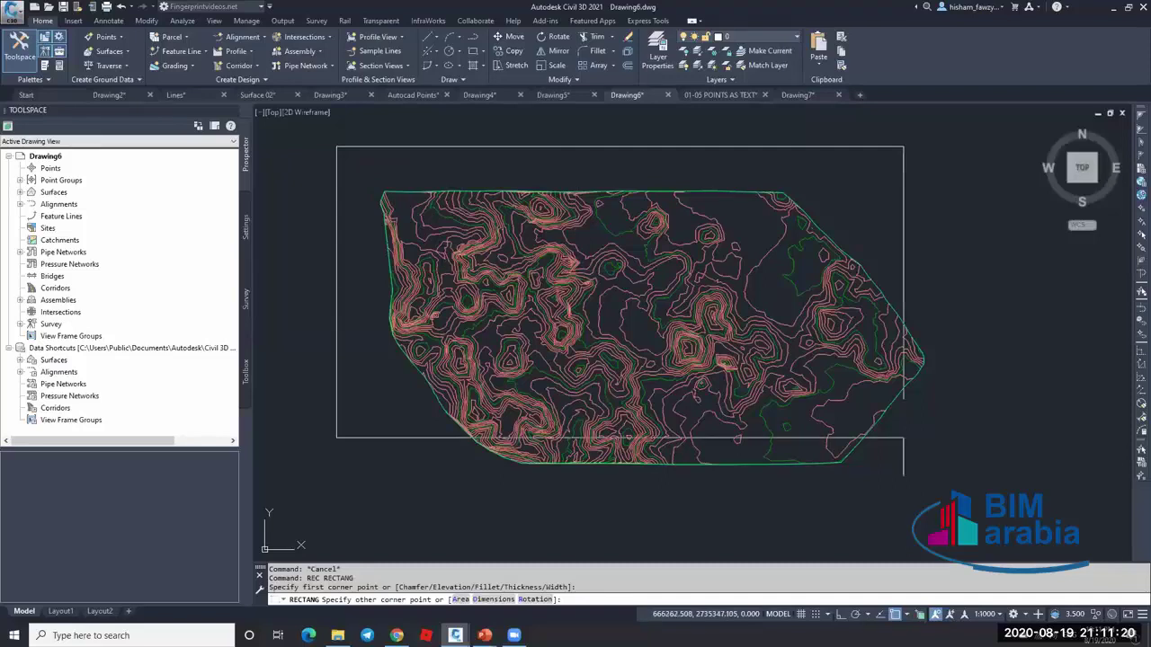
click(964, 504)
key(Escape)
click(765, 376)
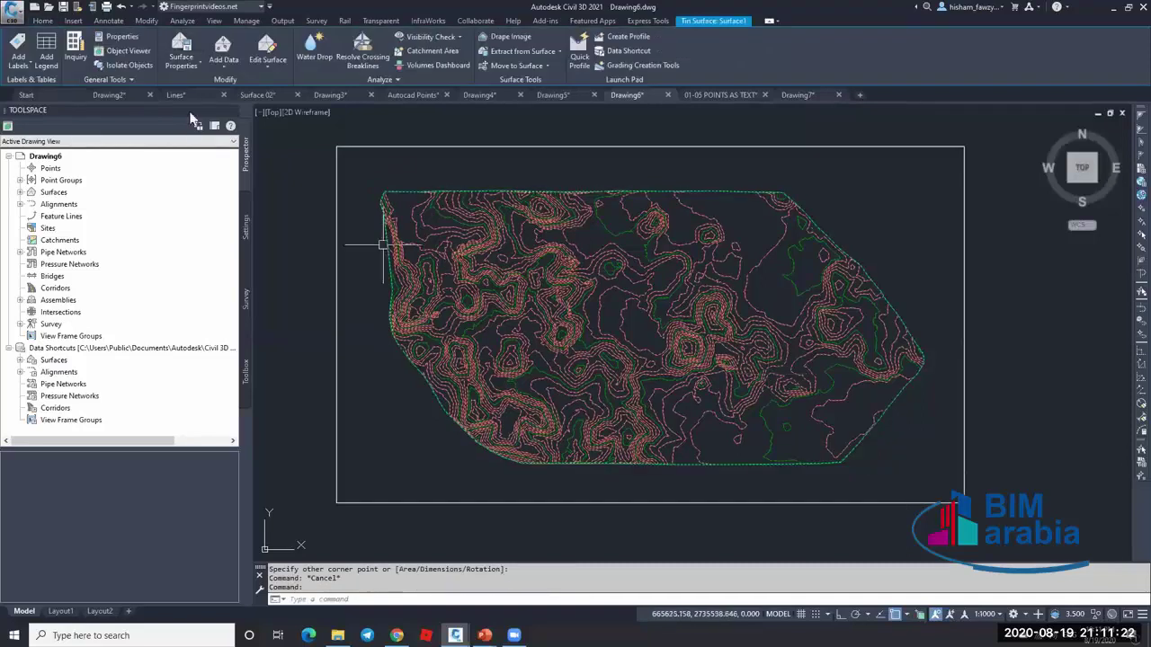
click(181, 43)
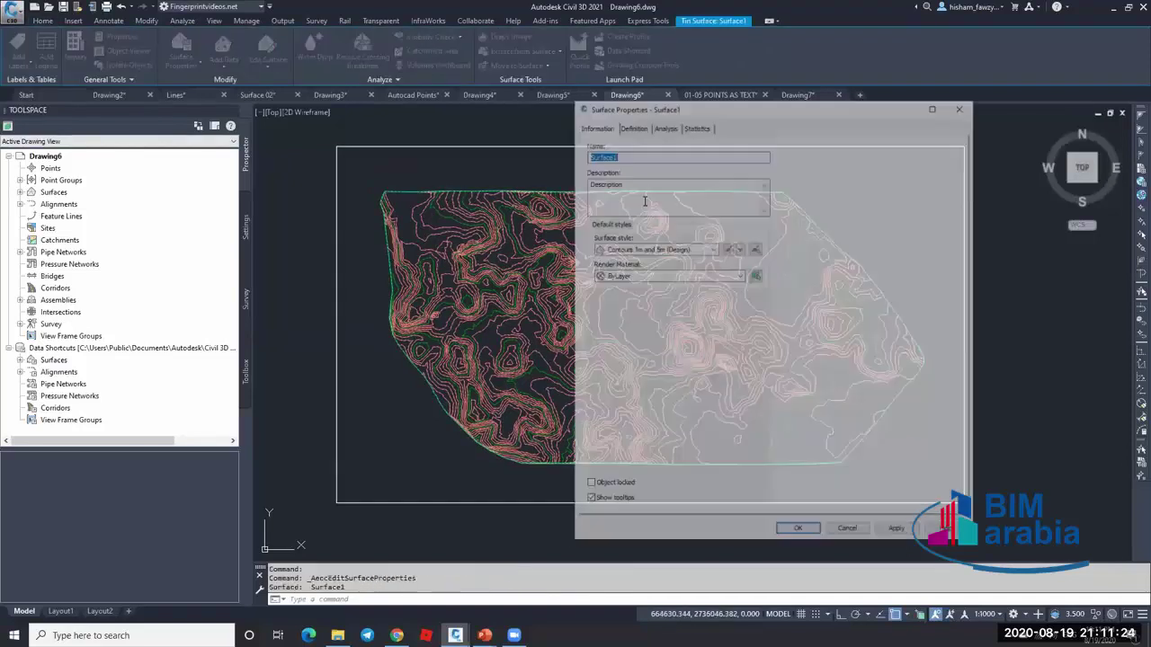
- Read Surface1's statistics (min 623.050m, max 652.690m, mean 633.143m) and launch Calculator
click(592, 163)
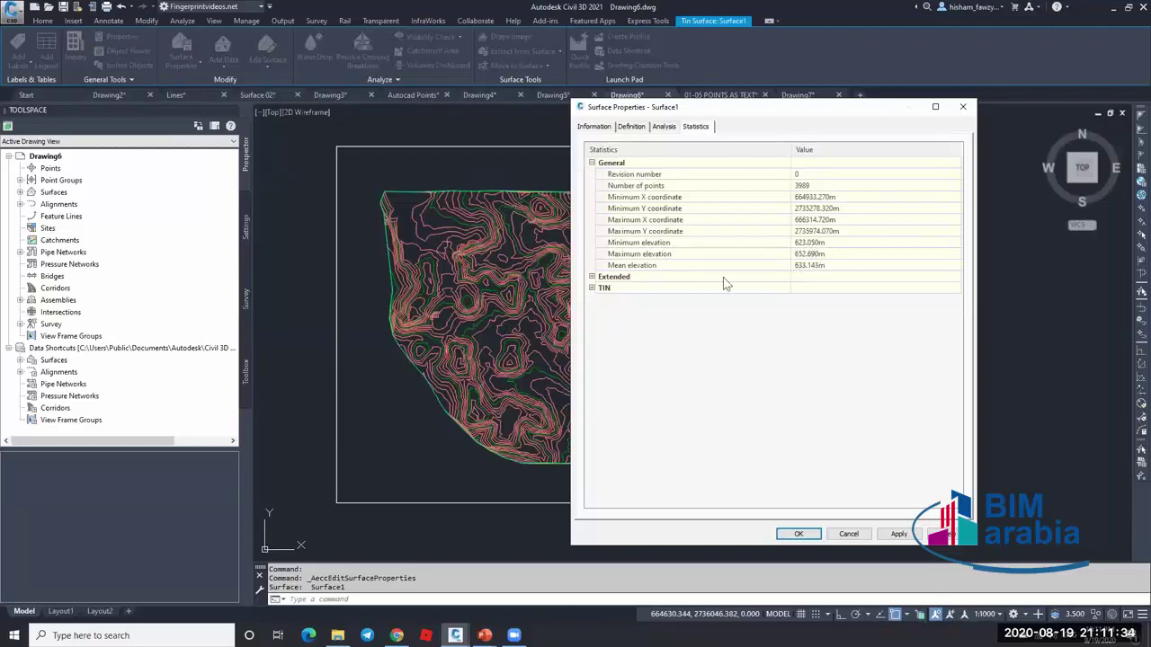
click(802, 267)
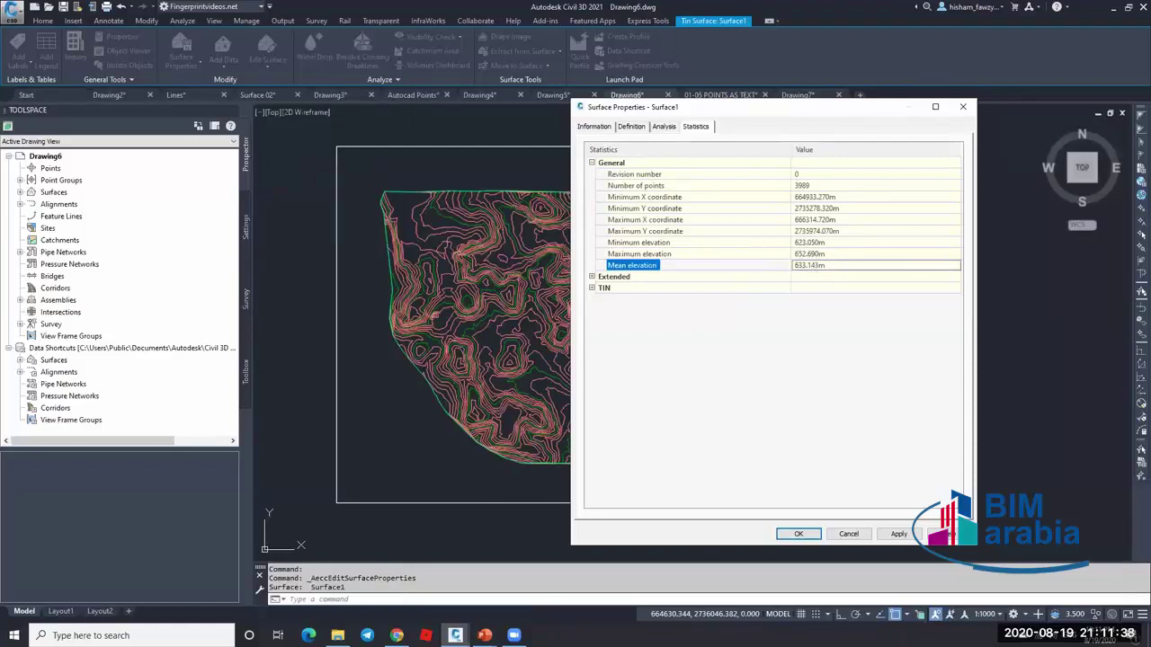
key(super)
click(425, 303)
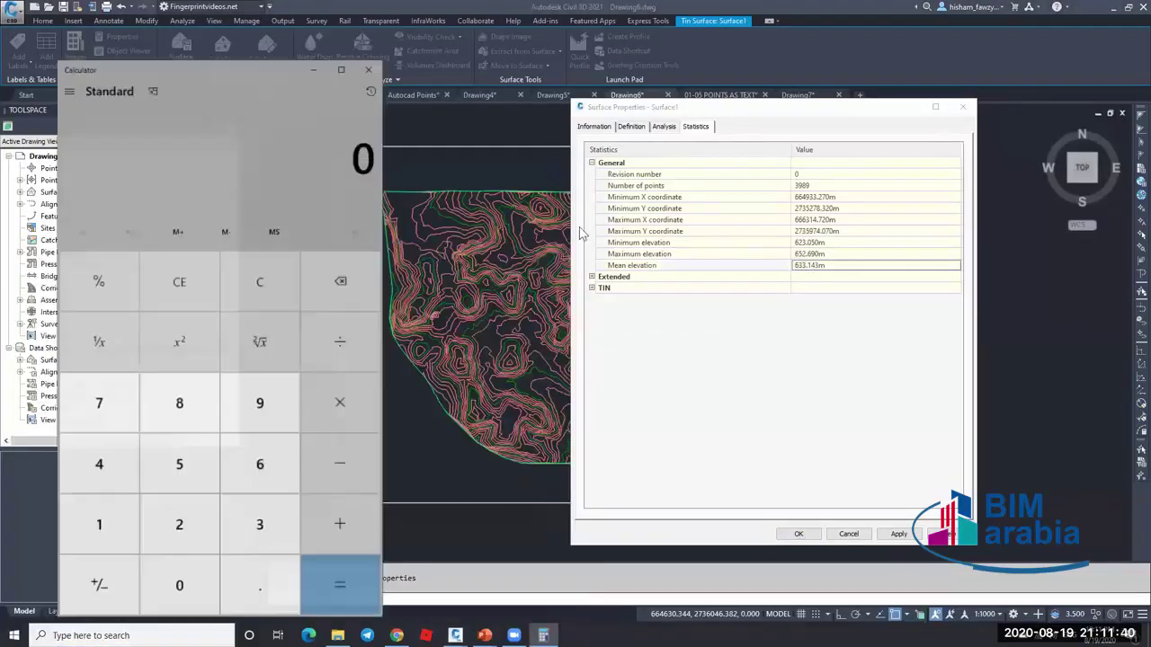
- Compute (623.05+652.69)/2 = 637.87 in Calculator and select the result
text(623.05)
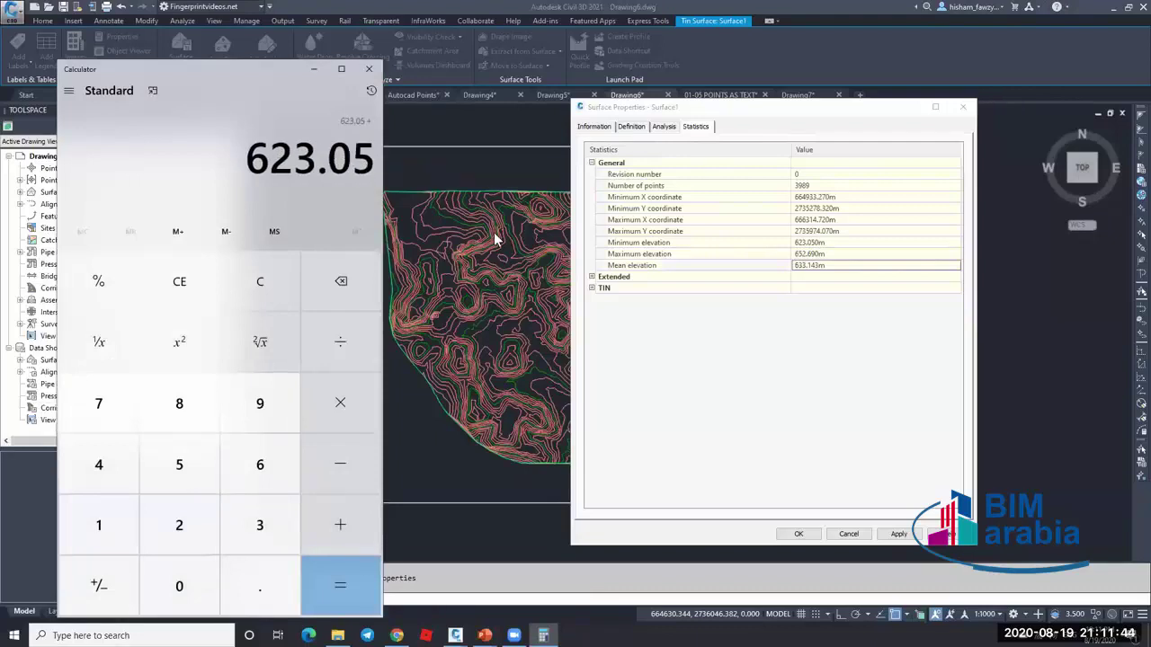
text(+652.69=)
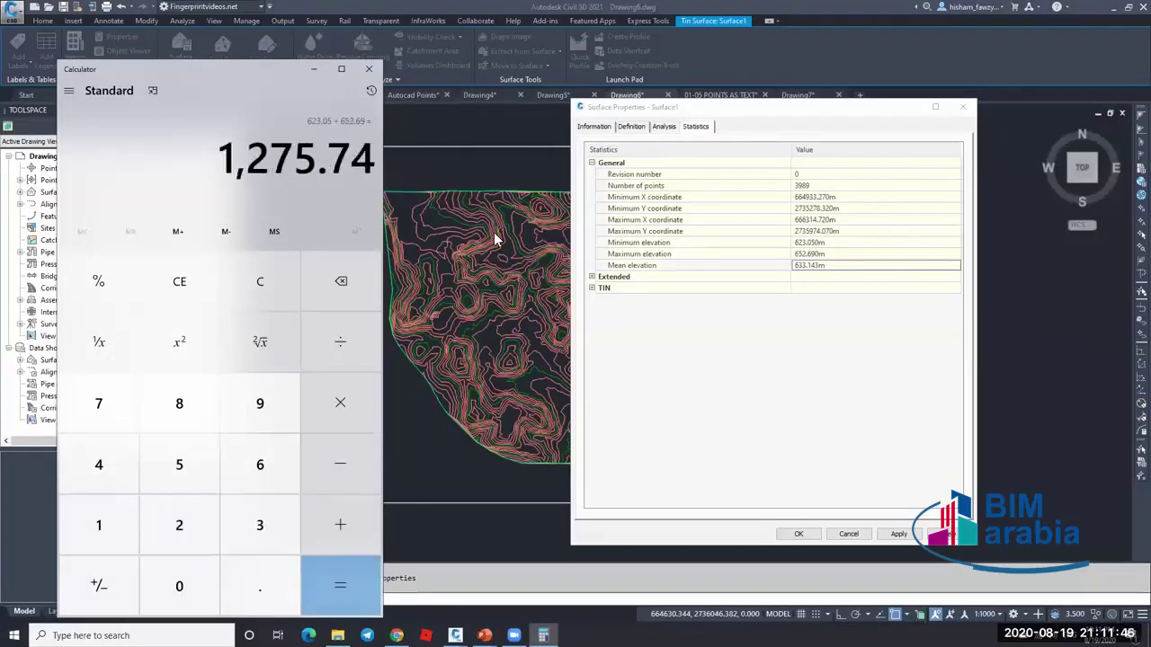
text(/2=)
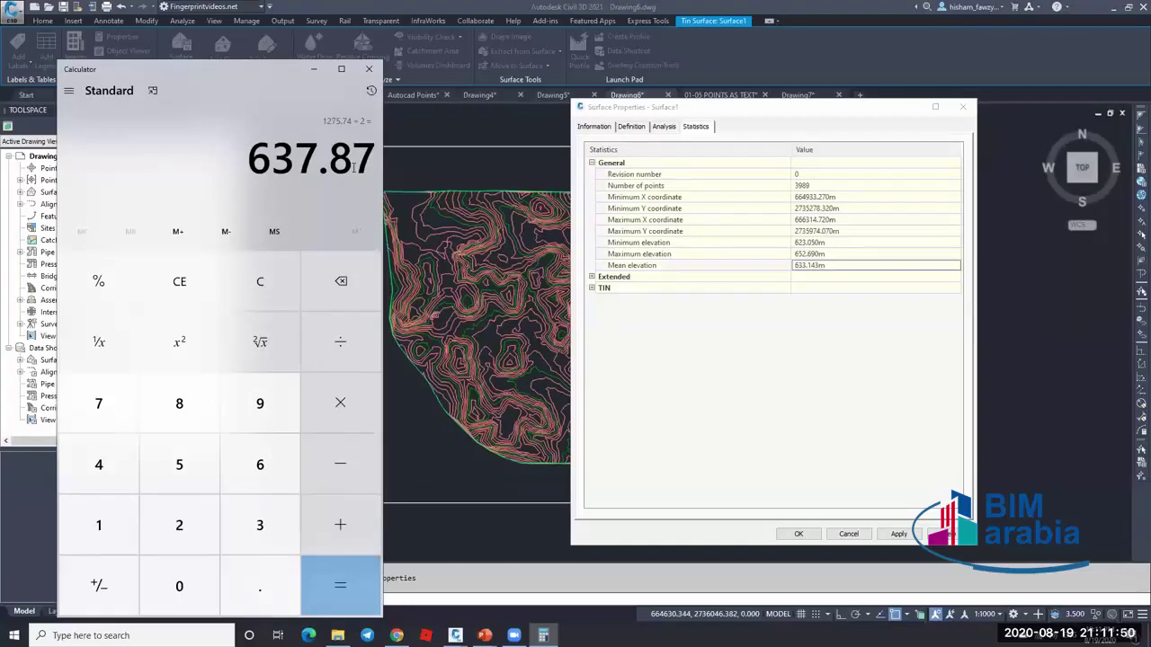
double_click(329, 161)
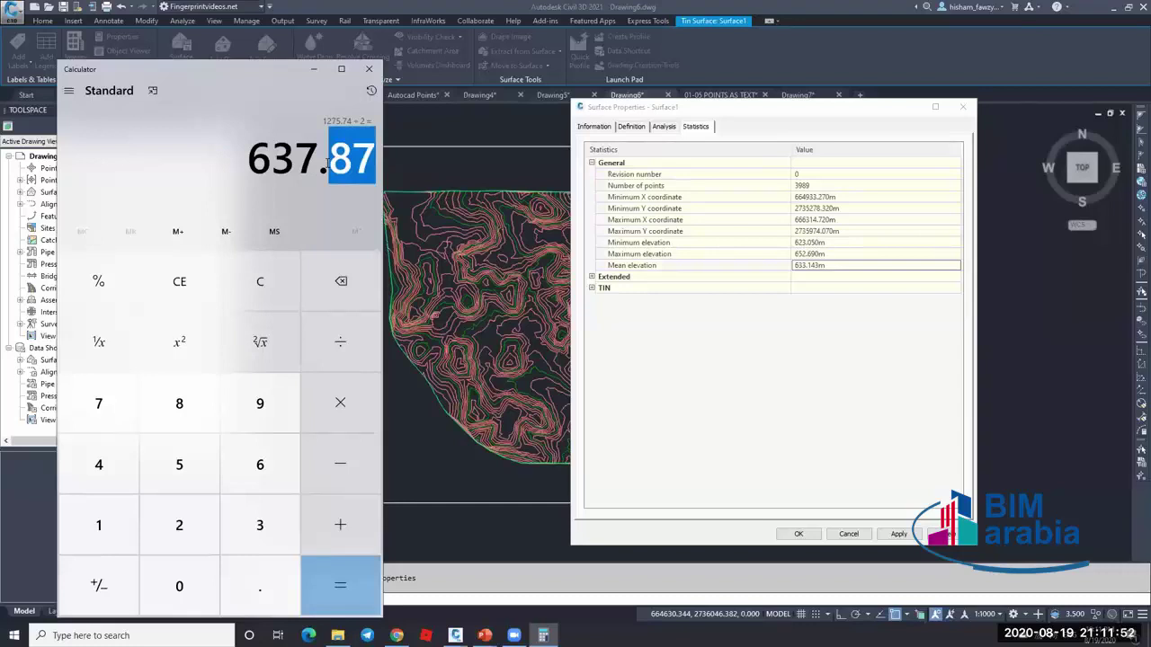
right_click(330, 170)
click(318, 159)
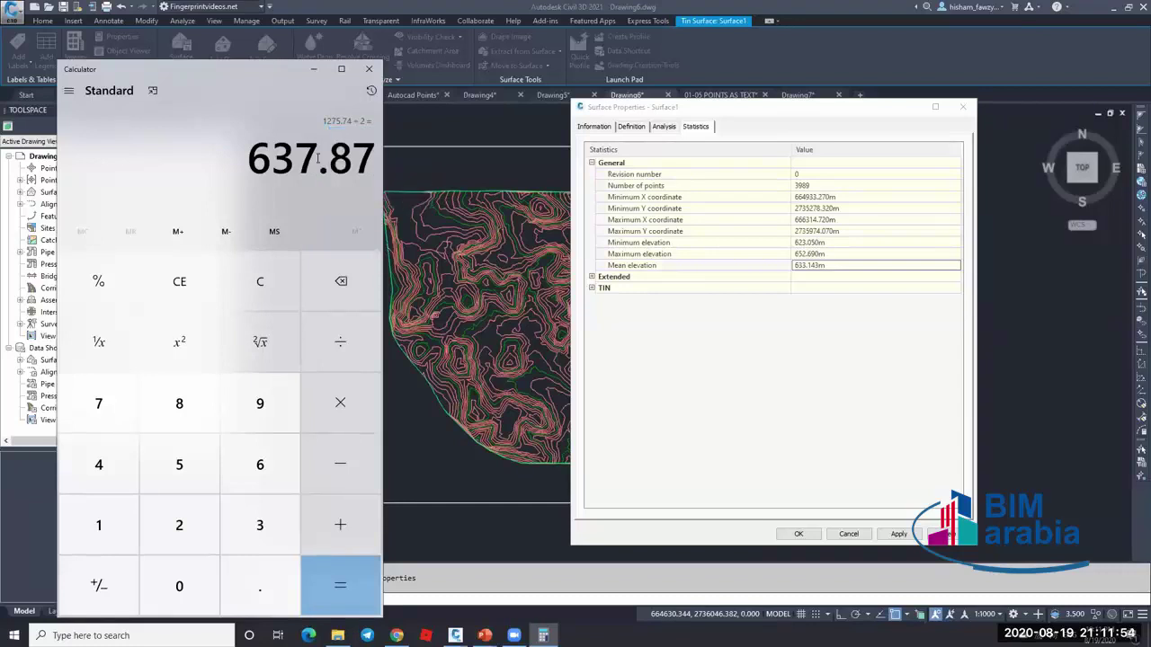
key(ctrl+a)
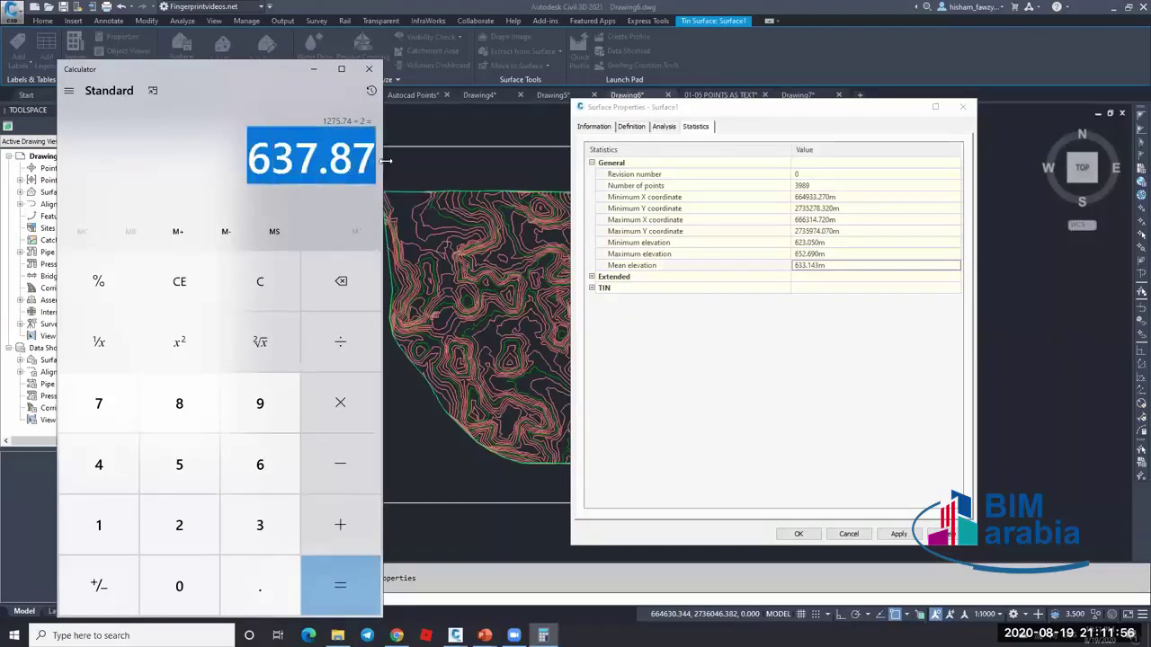
- Close Surface1's properties in Civil 3D and select the boundary rectangle
click(518, 170)
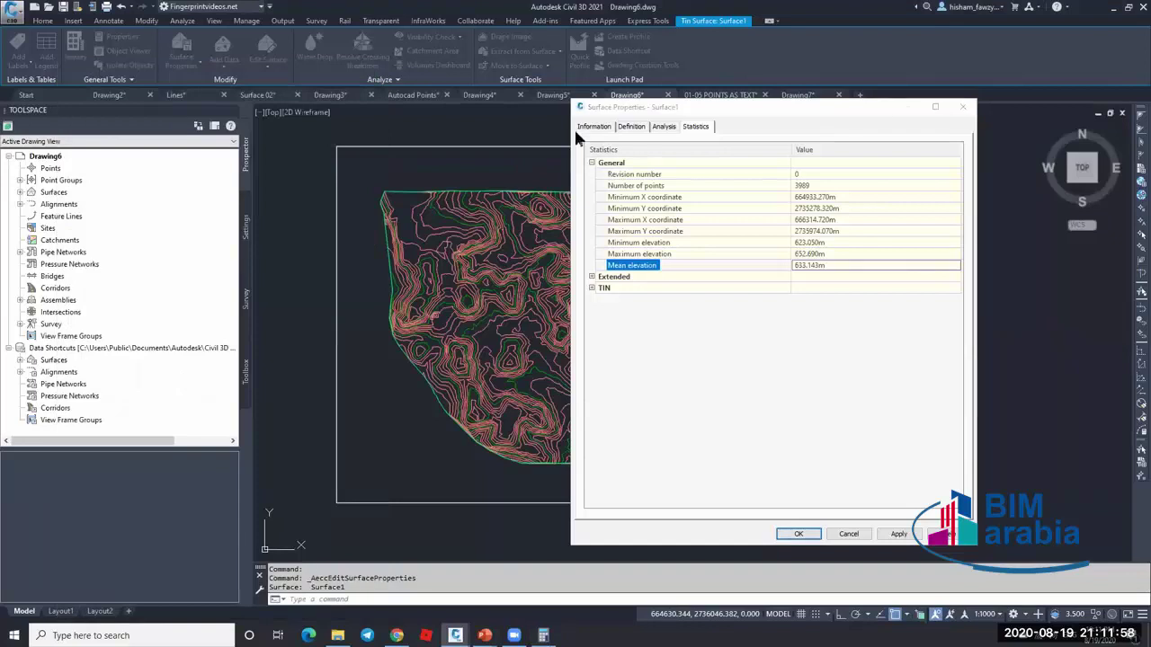
click(967, 108)
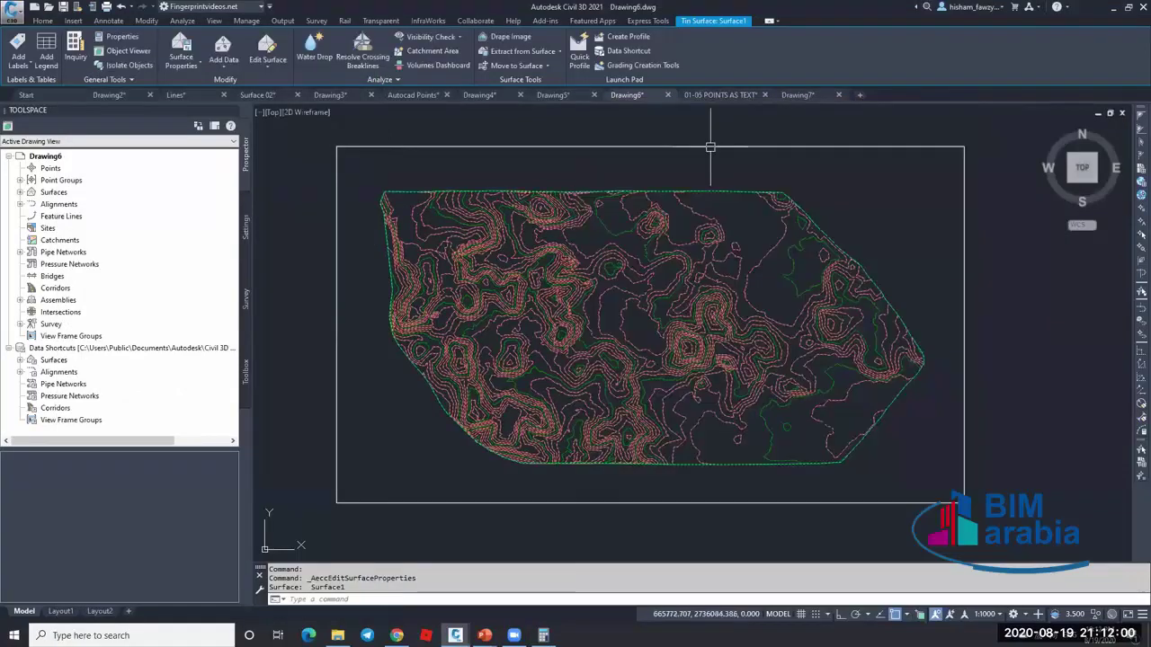
key(Escape)
key(Escape)
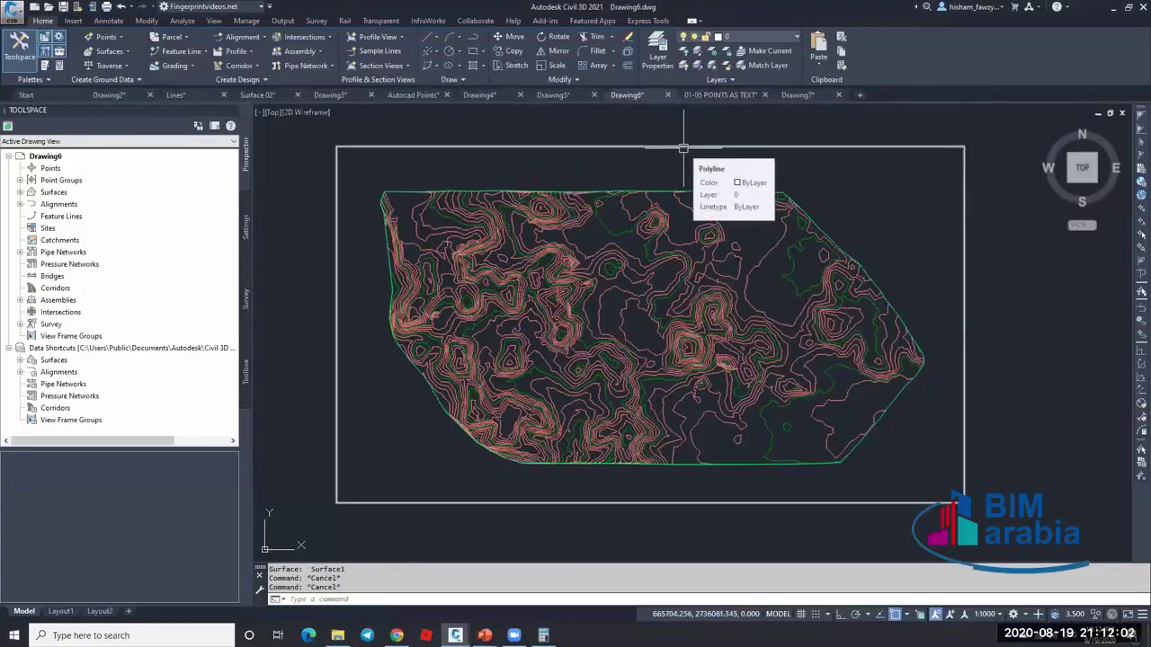
click(679, 149)
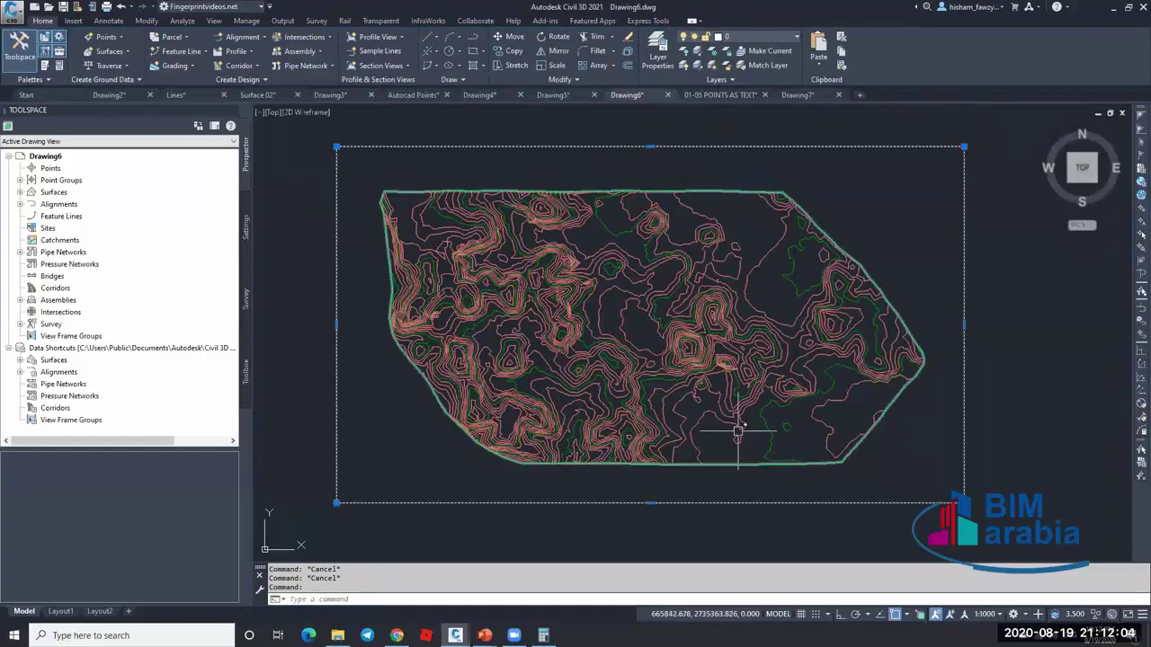
- Set the boundary rectangle's elevation to 637.870 in the Properties palette
key(ctrl+1)
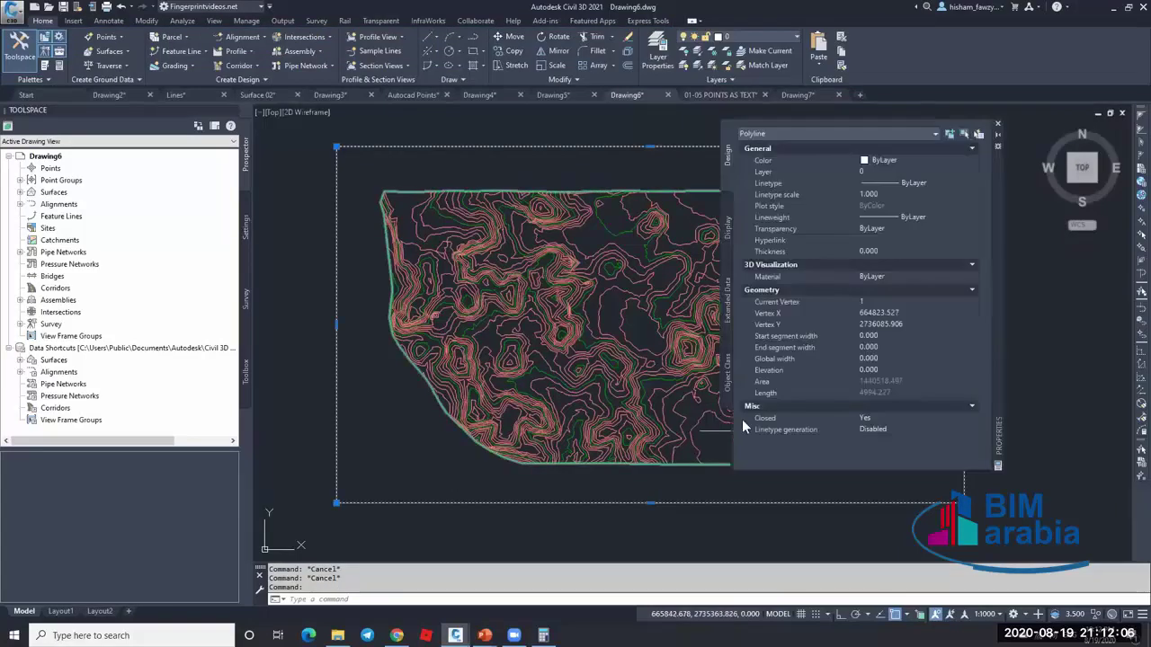
click(891, 369)
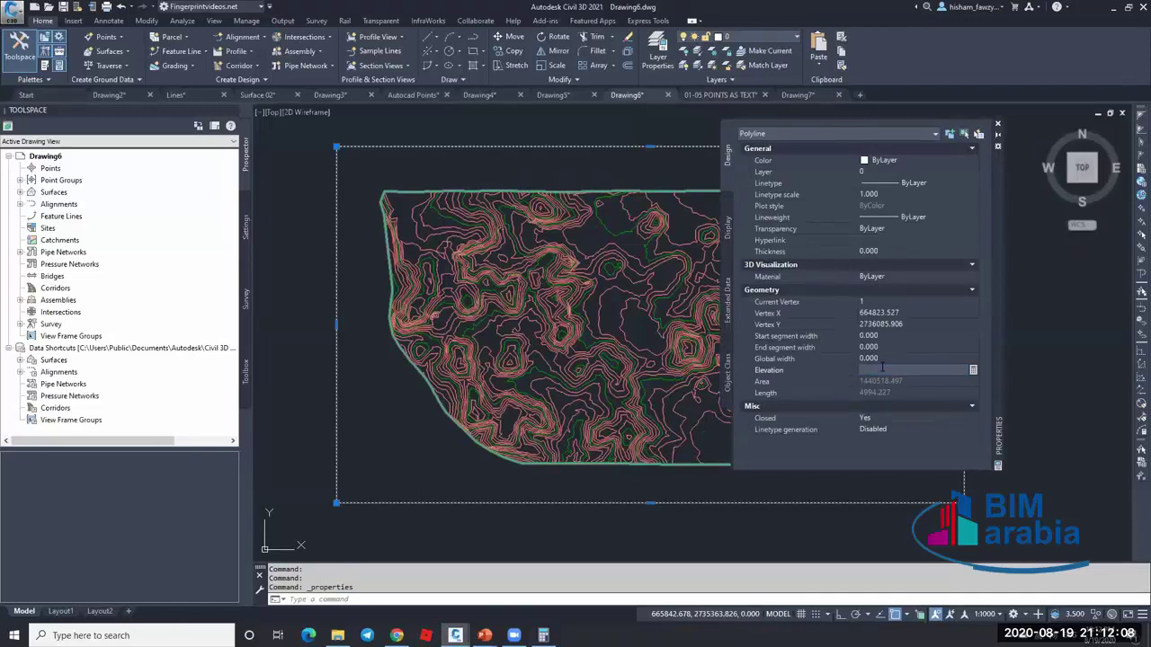
key(Return)
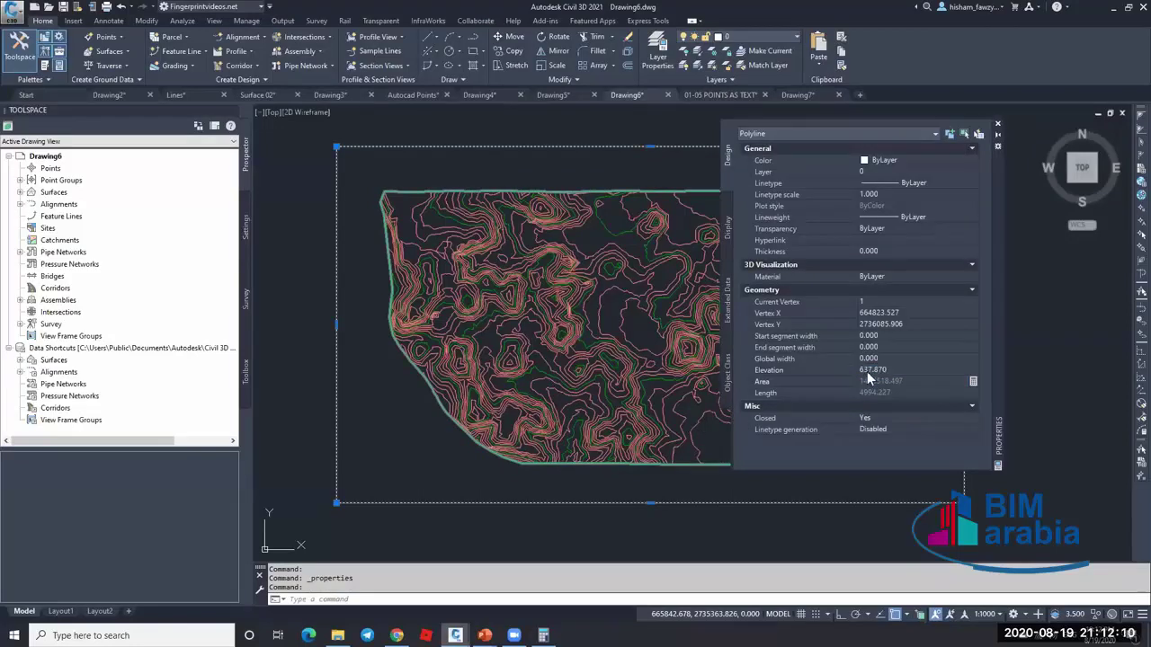
key(ctrl+1)
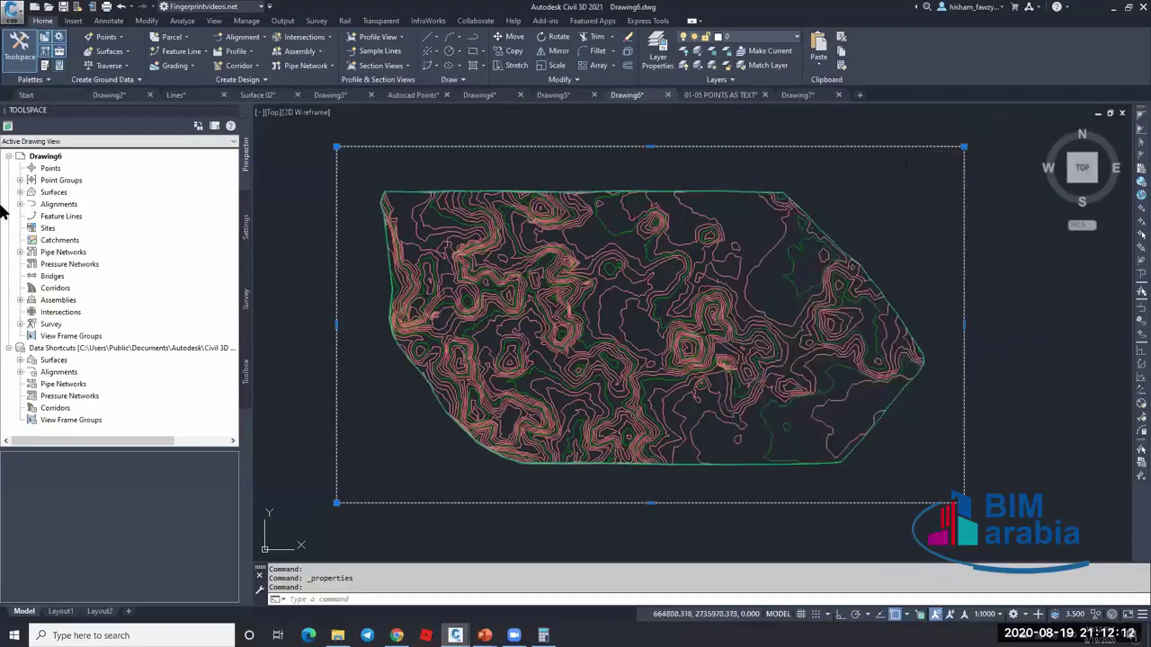
- Start creating a new surface from the Surfaces list, then cancel it
click(20, 192)
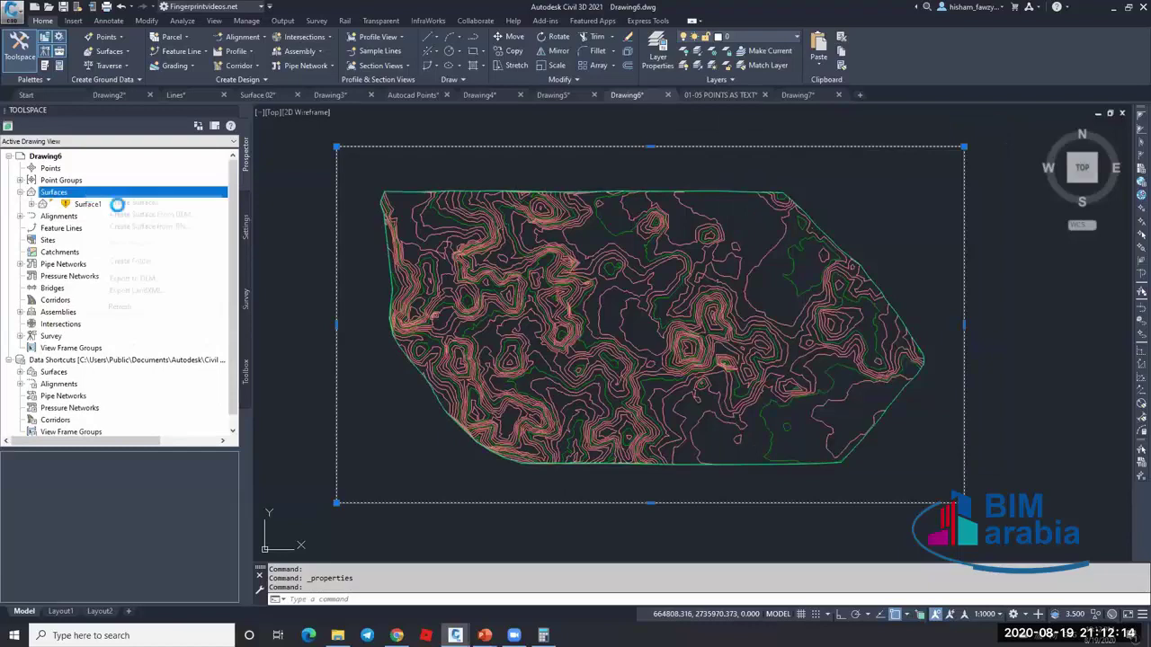
right_click(86, 194)
click(117, 205)
click(727, 365)
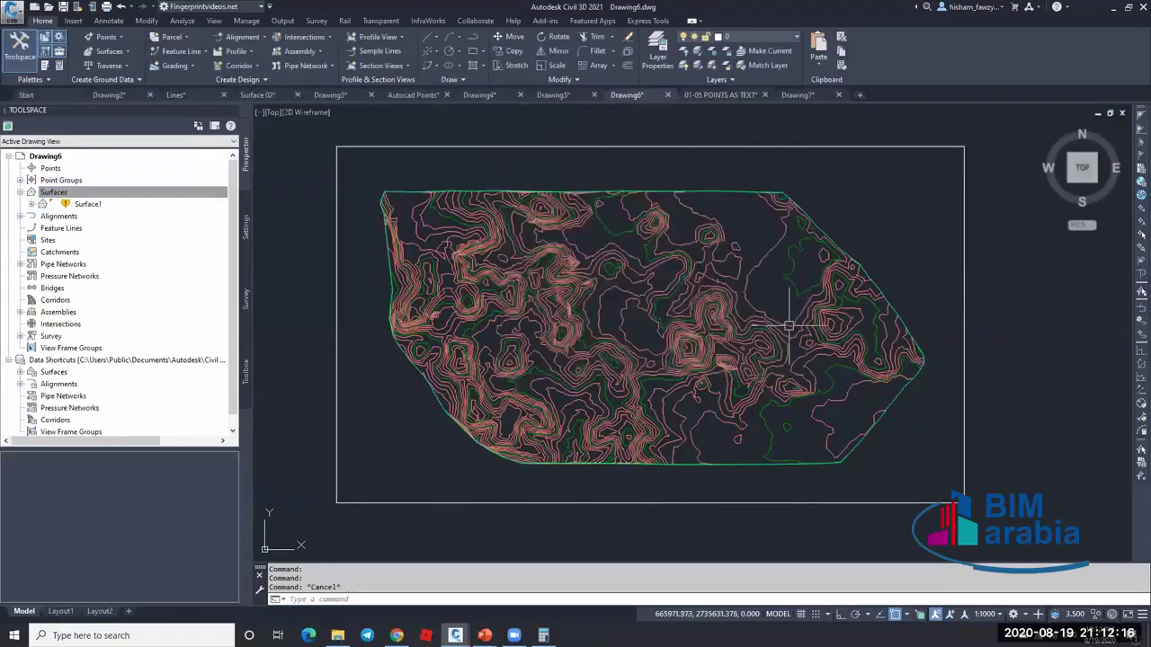
- Rename the desktop points file to NGL.txt and bring Drawing6 back maximized
click(1115, 6)
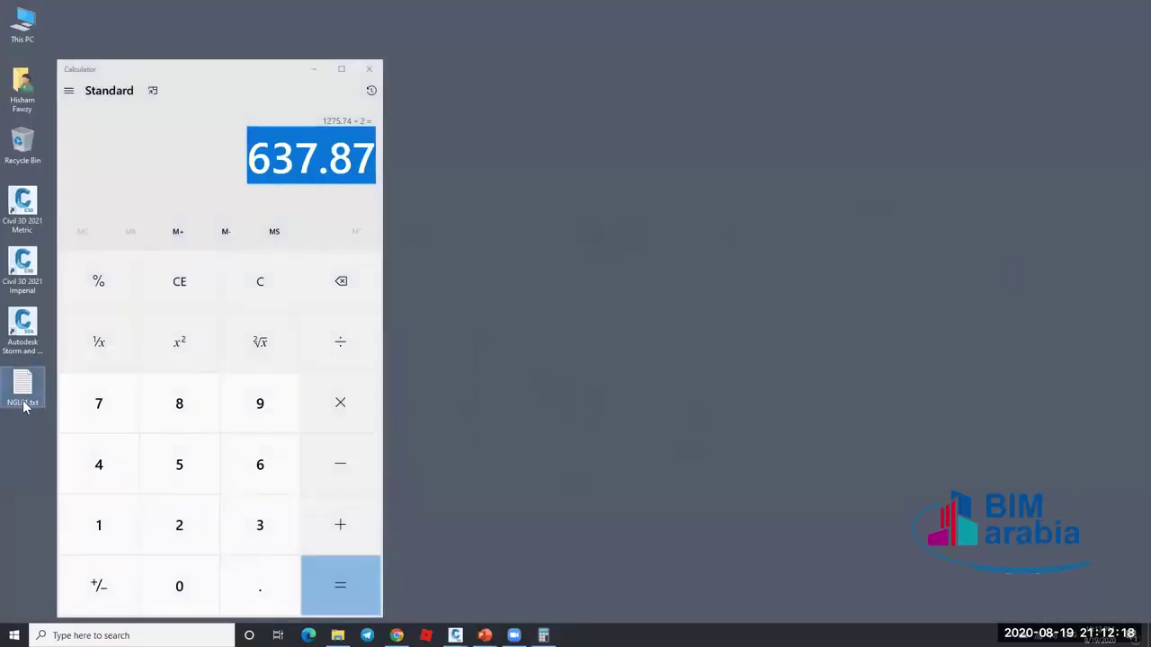
click(29, 403)
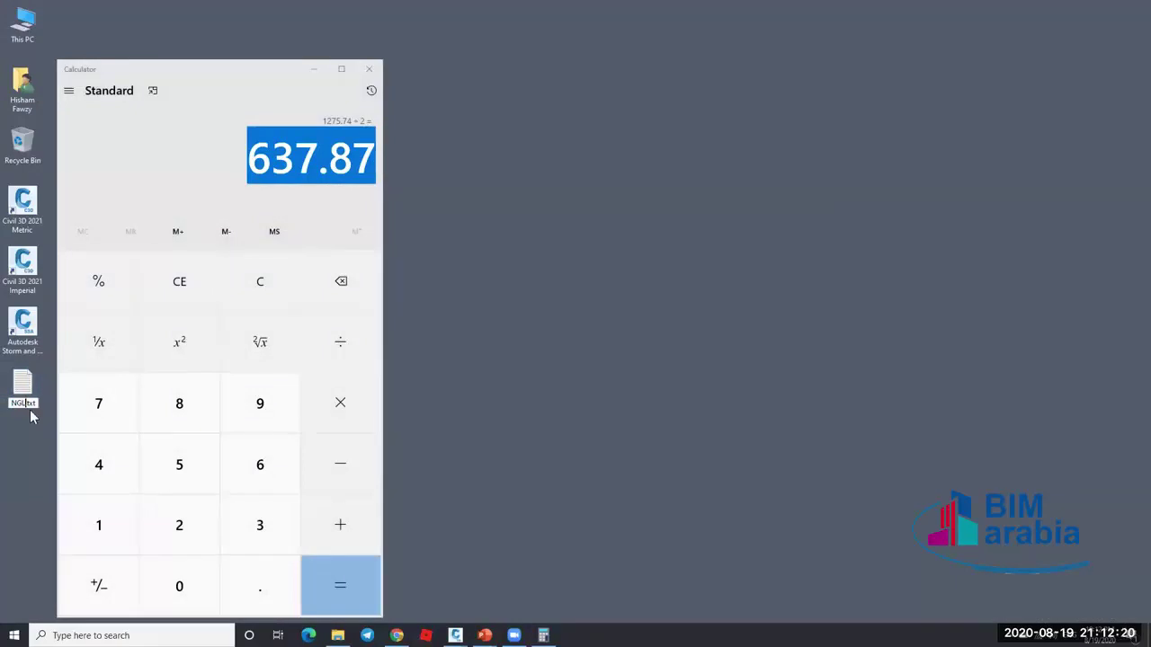
key(Return)
click(455, 636)
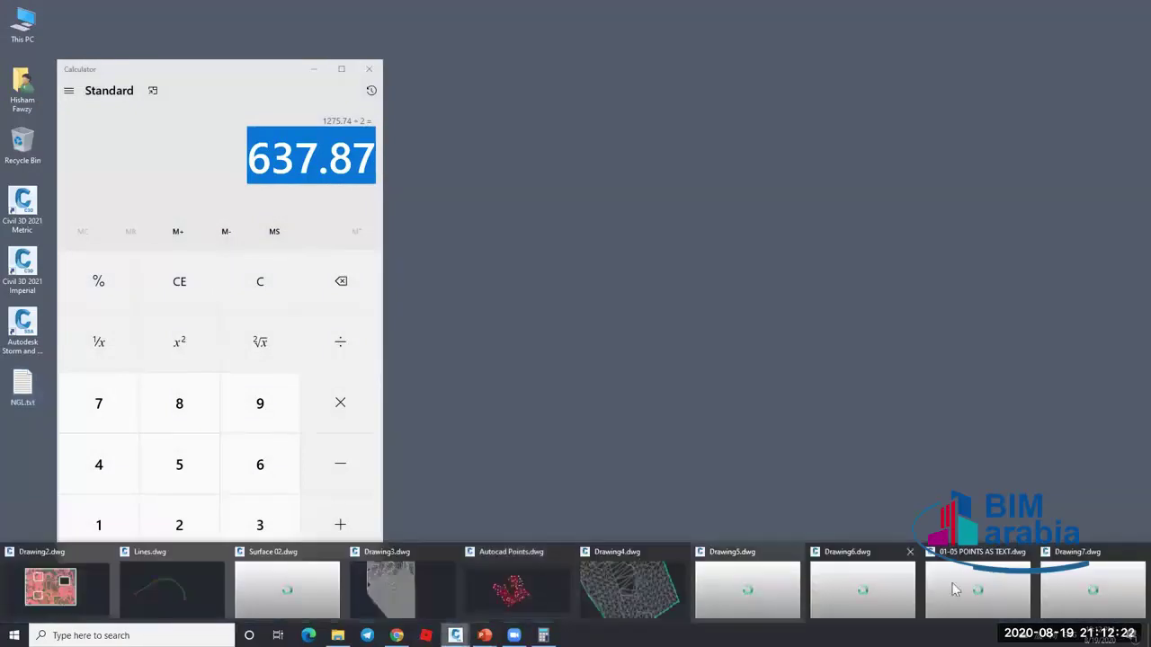
click(863, 588)
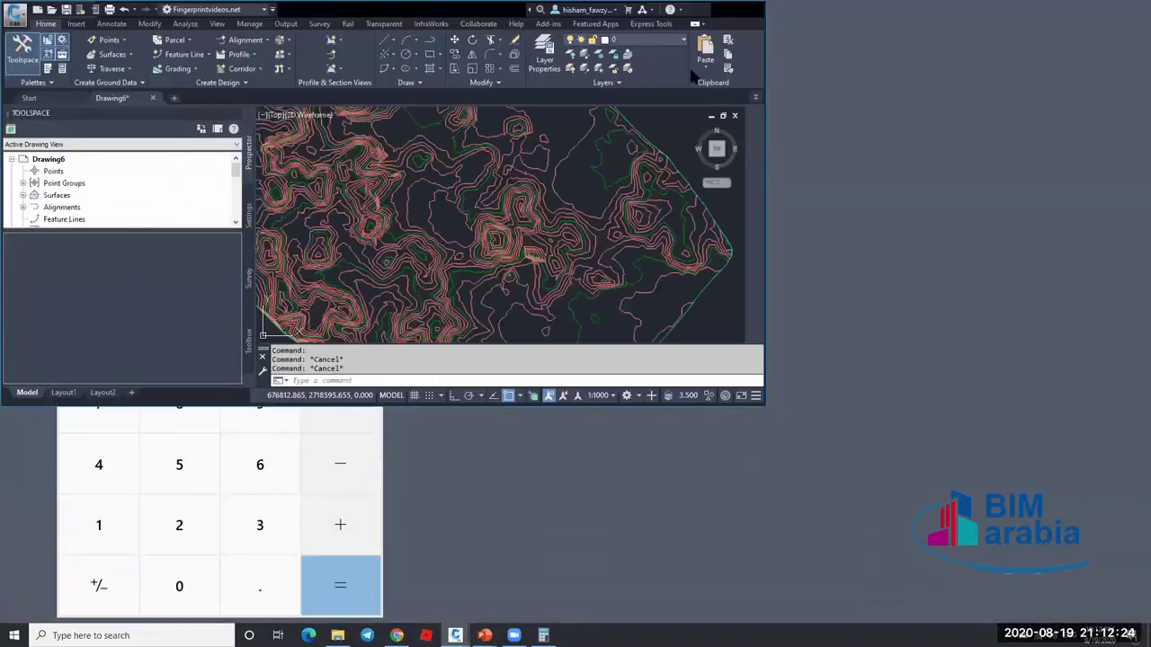
click(741, 9)
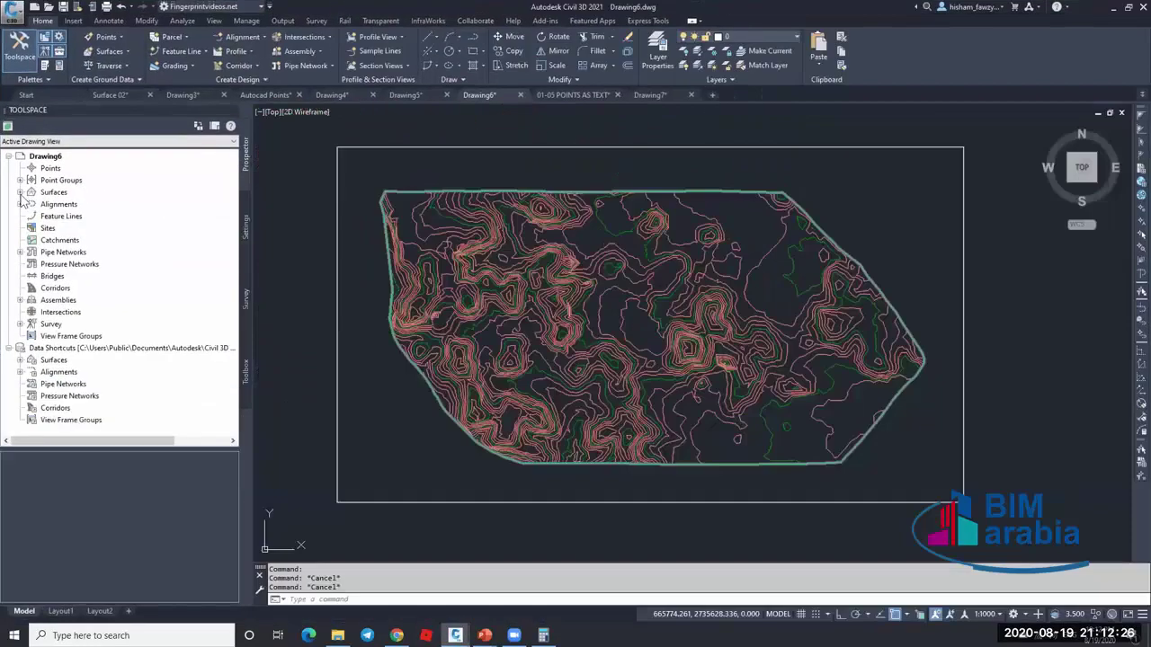
- Rebuild Surface1 from the Prospector Surfaces list
click(19, 191)
right_click(88, 204)
click(132, 245)
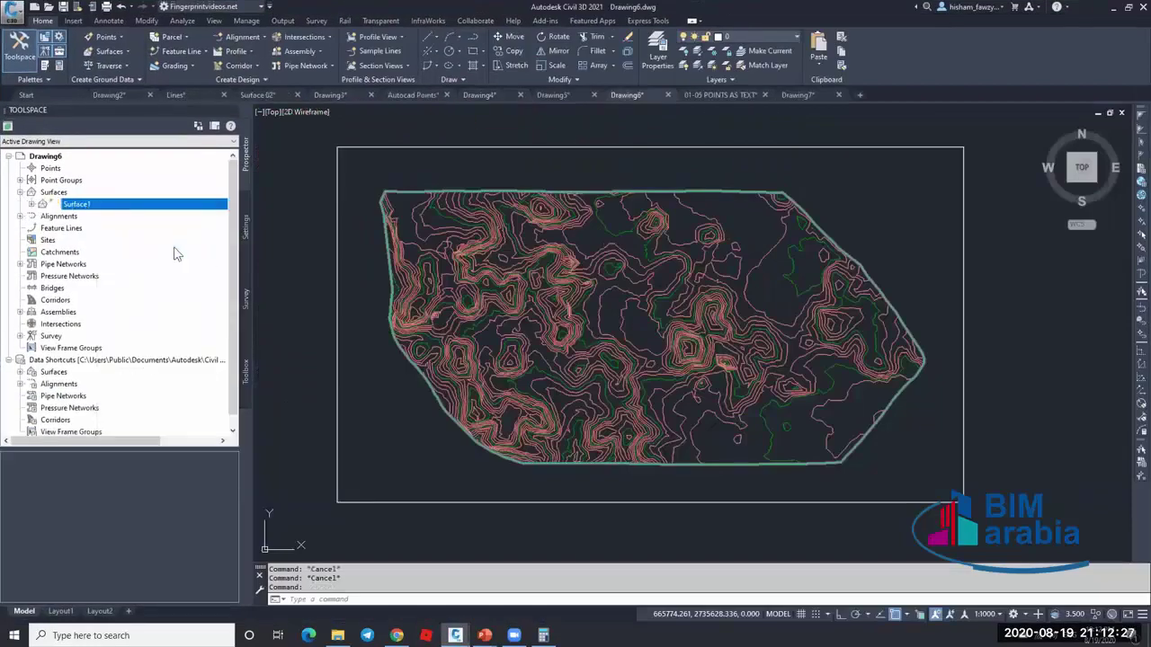
- Create a new TIN surface named تسويه
right_click(54, 192)
click(117, 195)
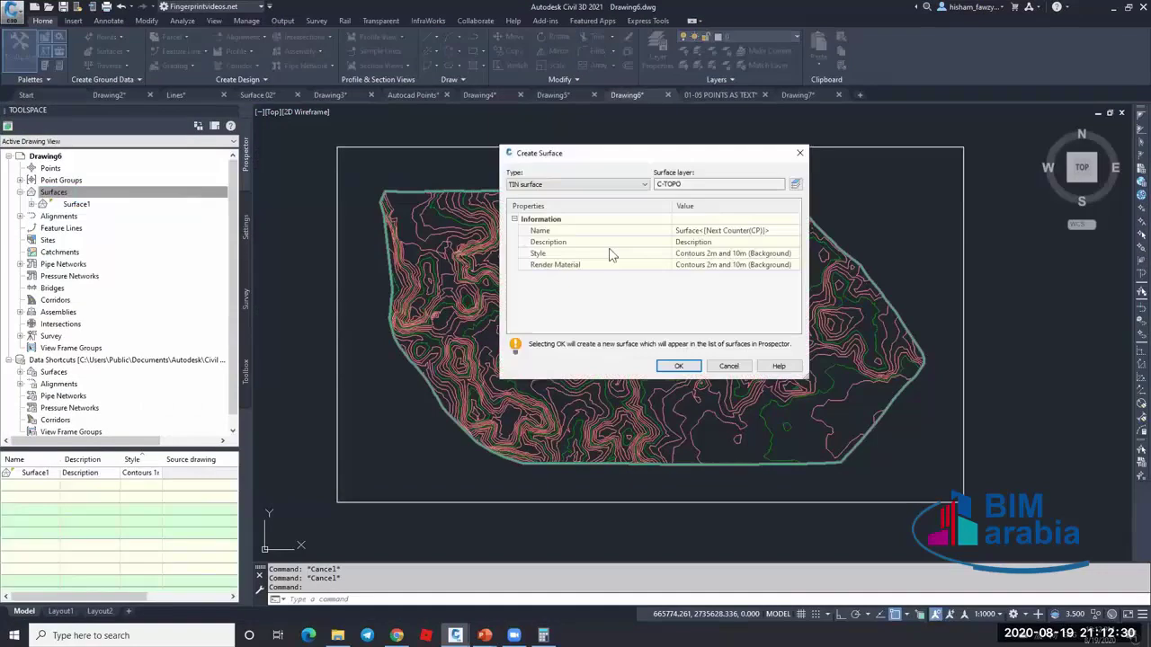
click(719, 229)
key(BackSpace)
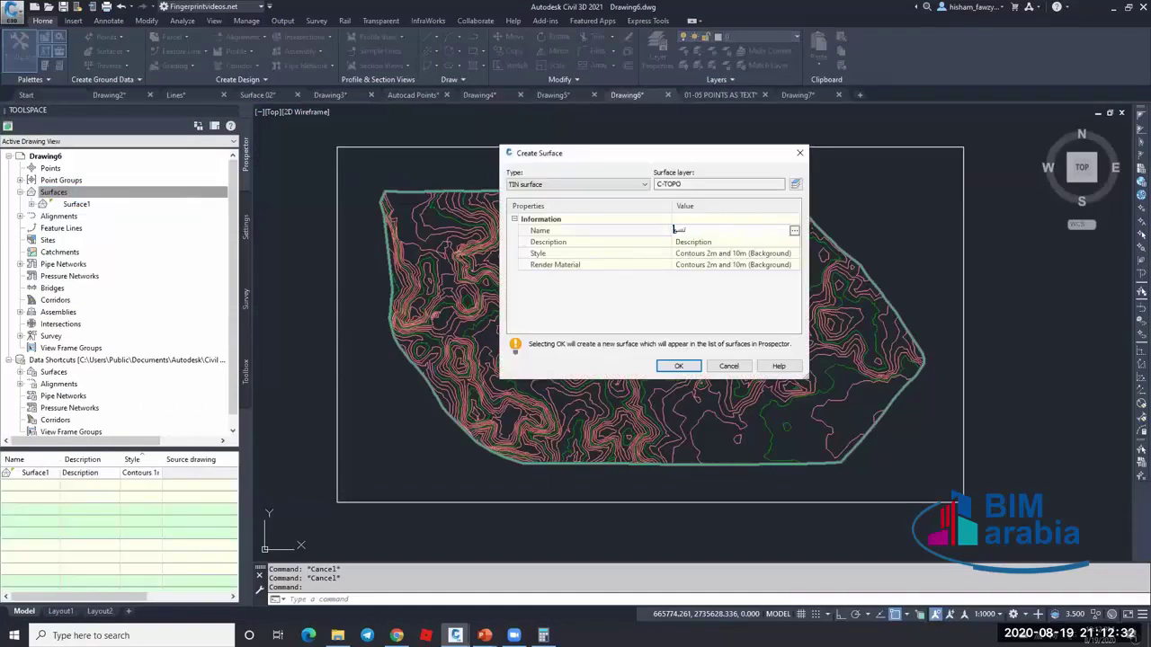
click(679, 367)
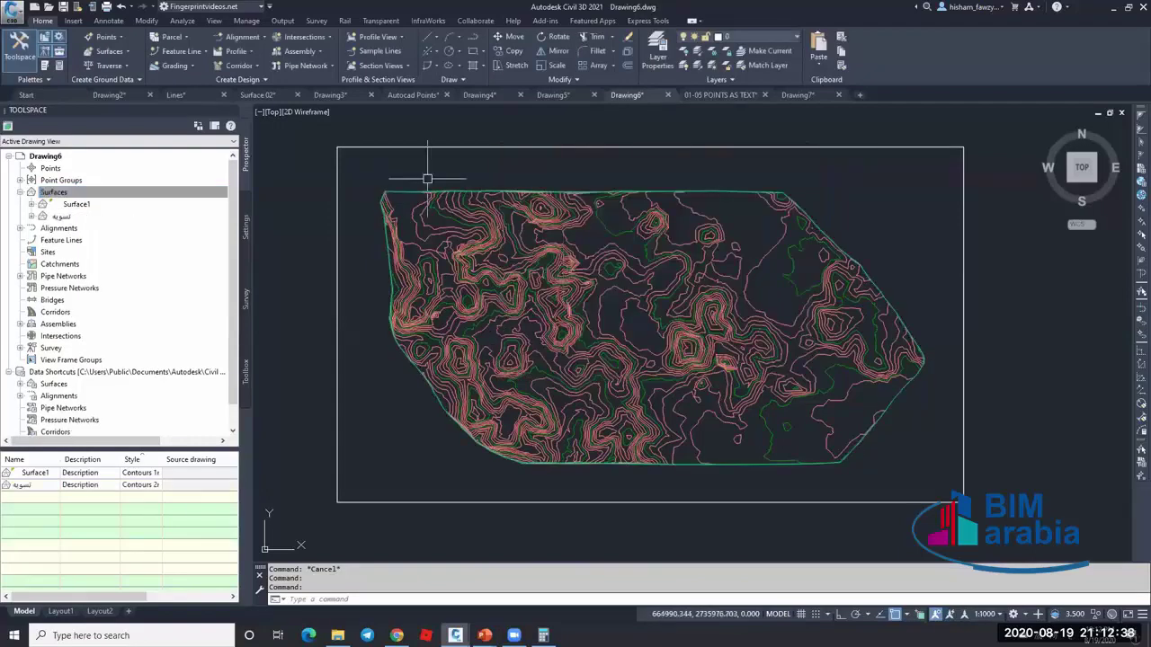
- Add the outer rectangle to the تسويه surface as a standard breakline set
click(32, 216)
click(42, 253)
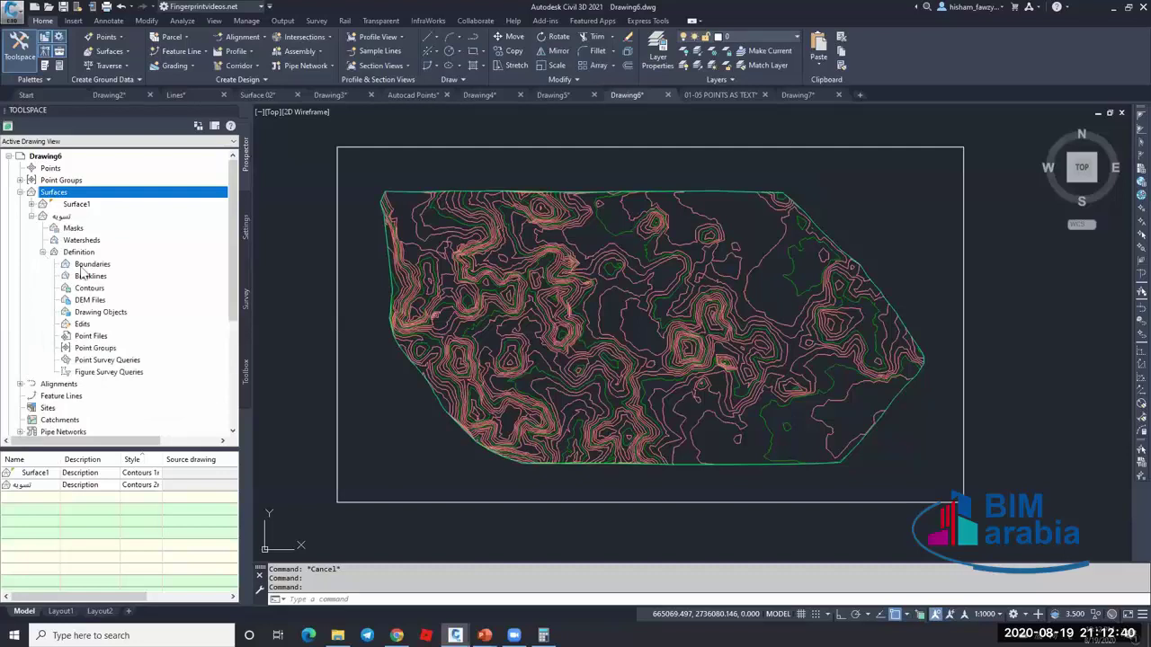
click(114, 278)
right_click(139, 281)
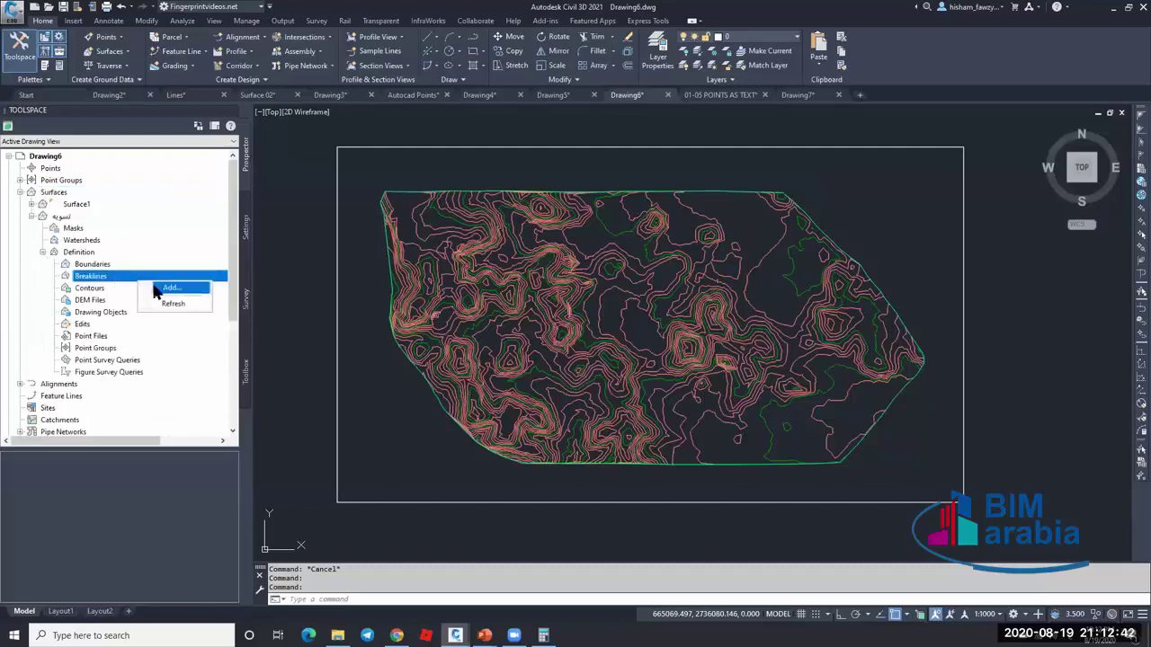
click(160, 288)
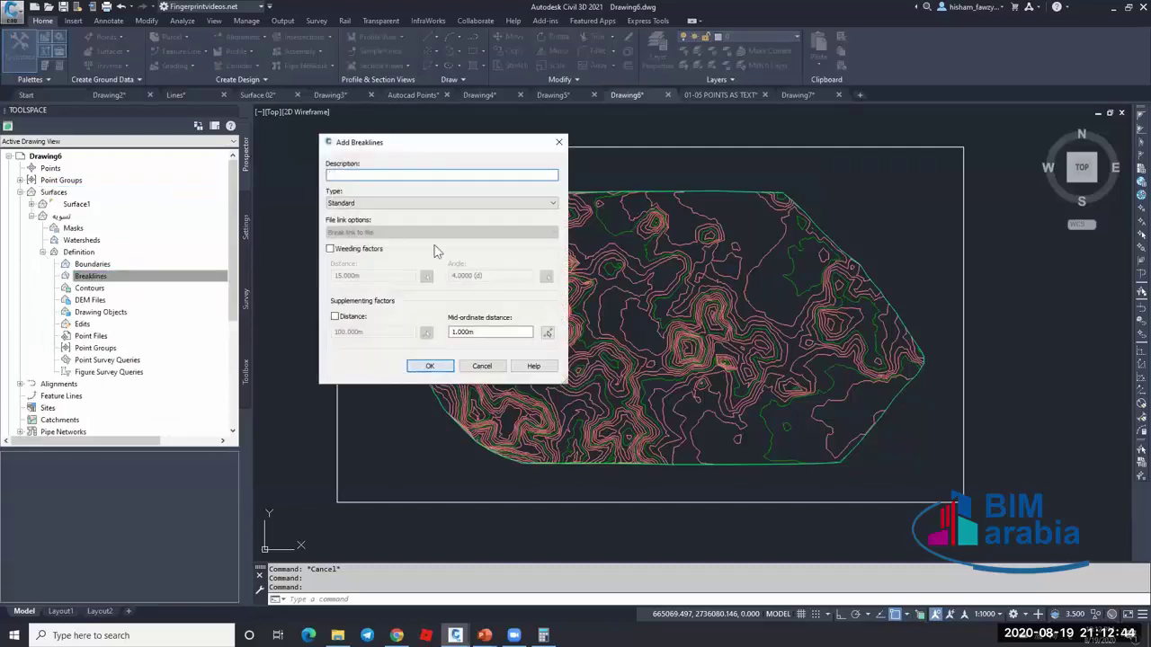
click(423, 369)
click(458, 149)
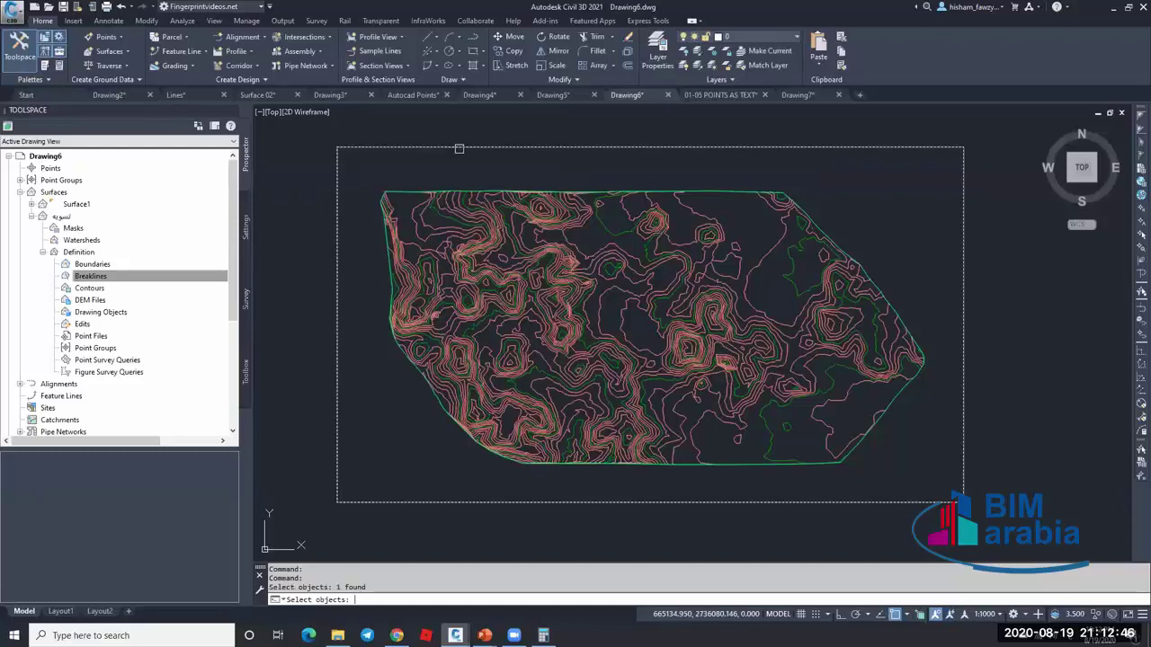
key(Return)
key(Escape)
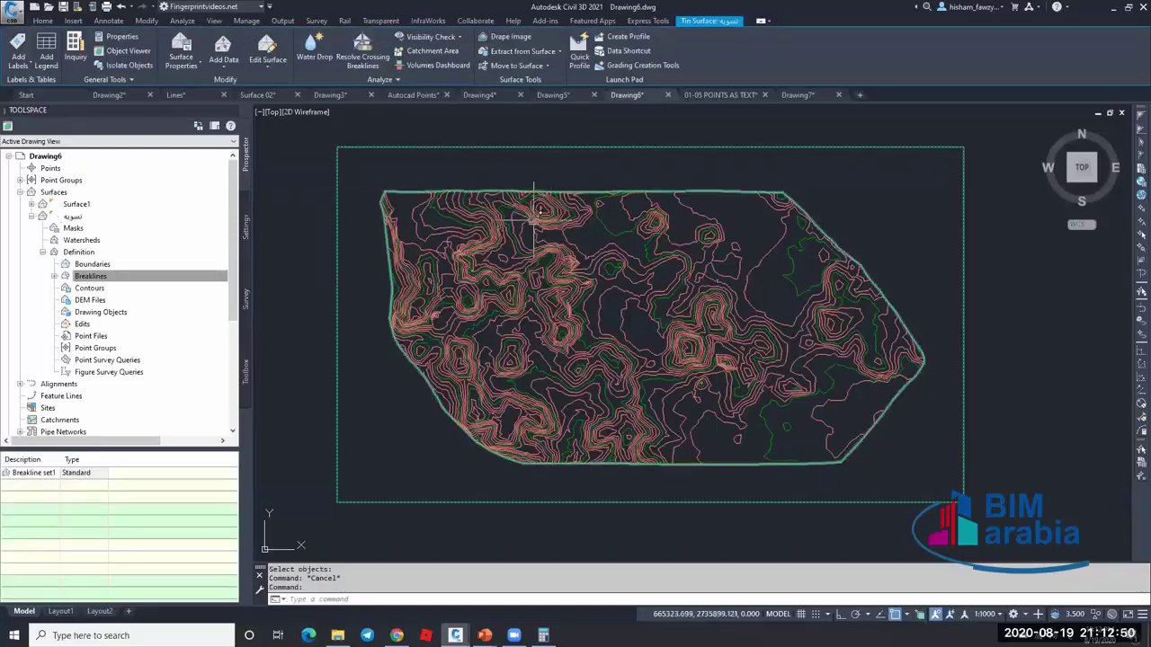
- Orbit the تسويه surface in Object Viewer to confirm it is a flat plane
click(535, 209)
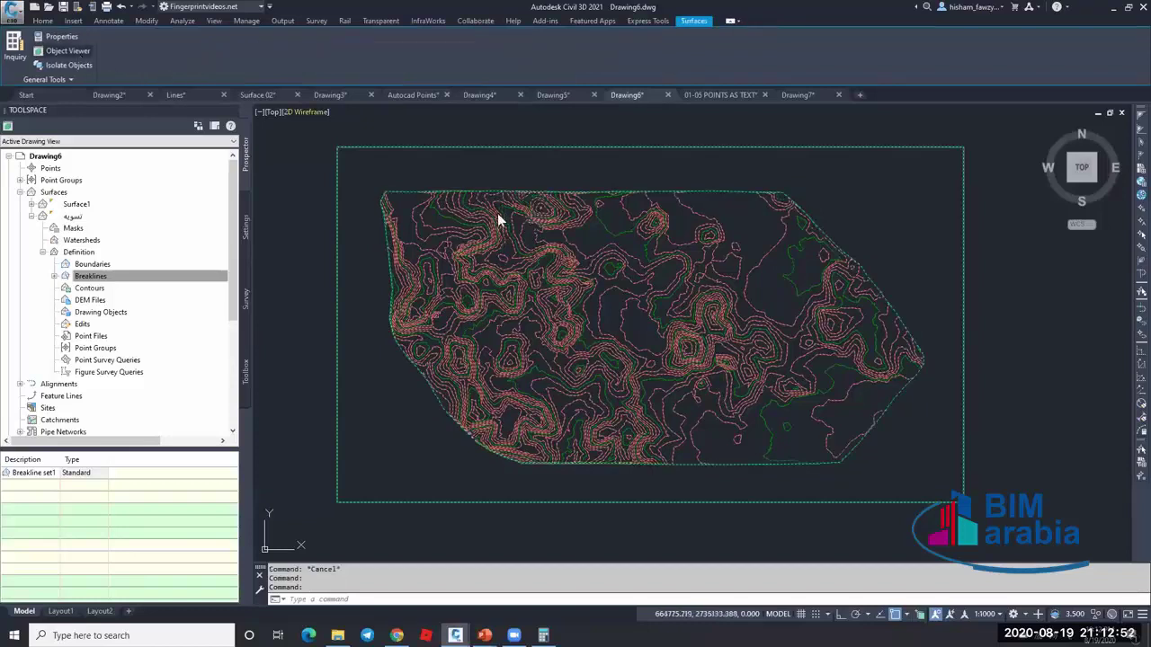
click(67, 50)
drag(680, 210, 686, 333)
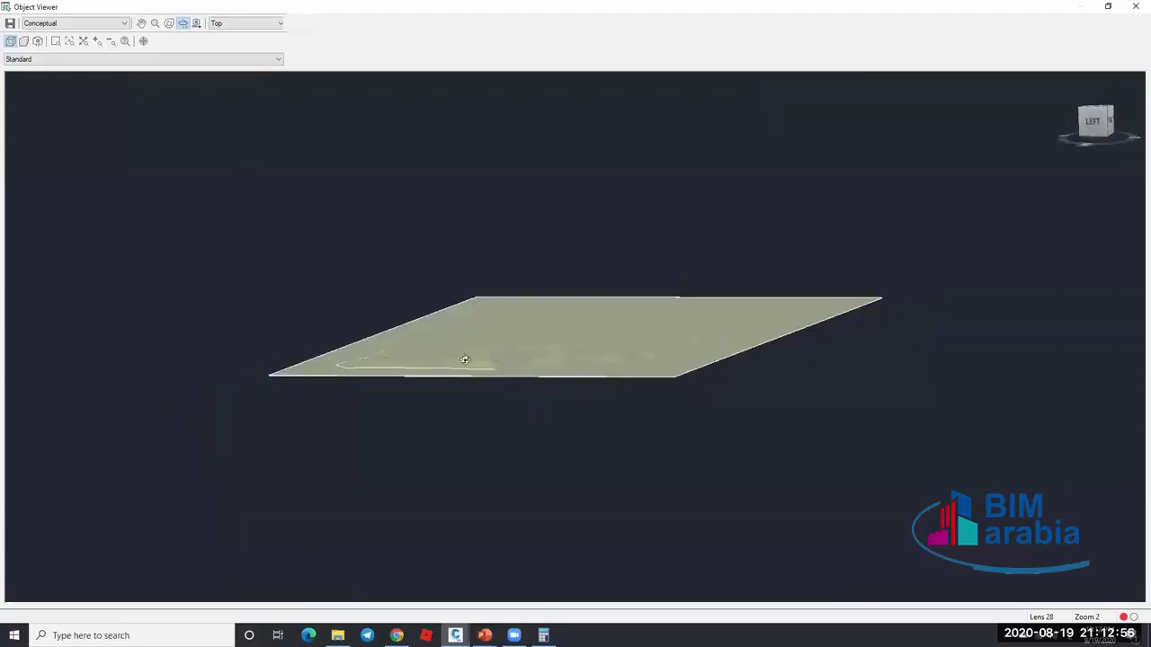
drag(681, 374, 739, 334)
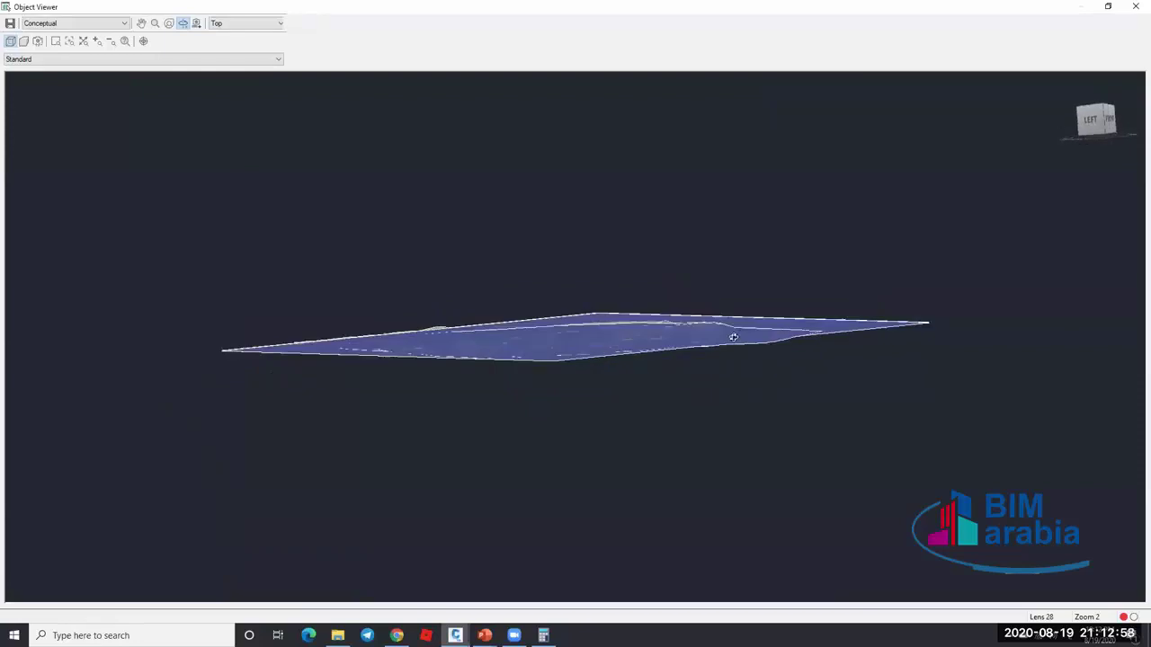
key(Escape)
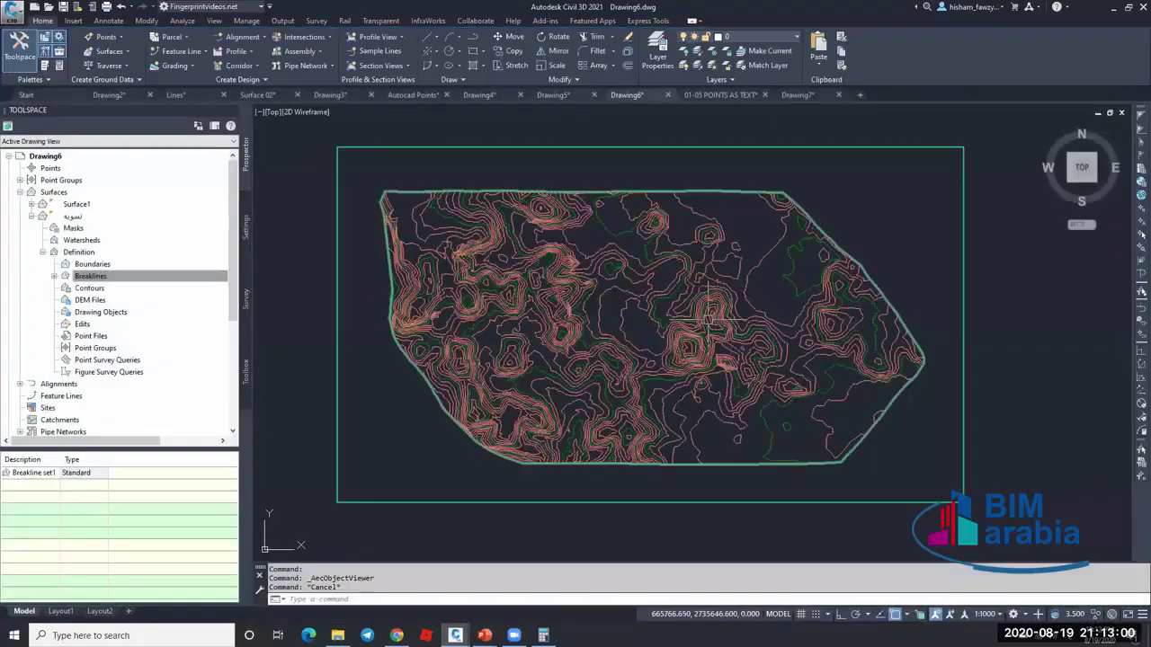
- Create TIN volume surface Surface3 with base Surface1 and comparison surface تسويه
click(31, 216)
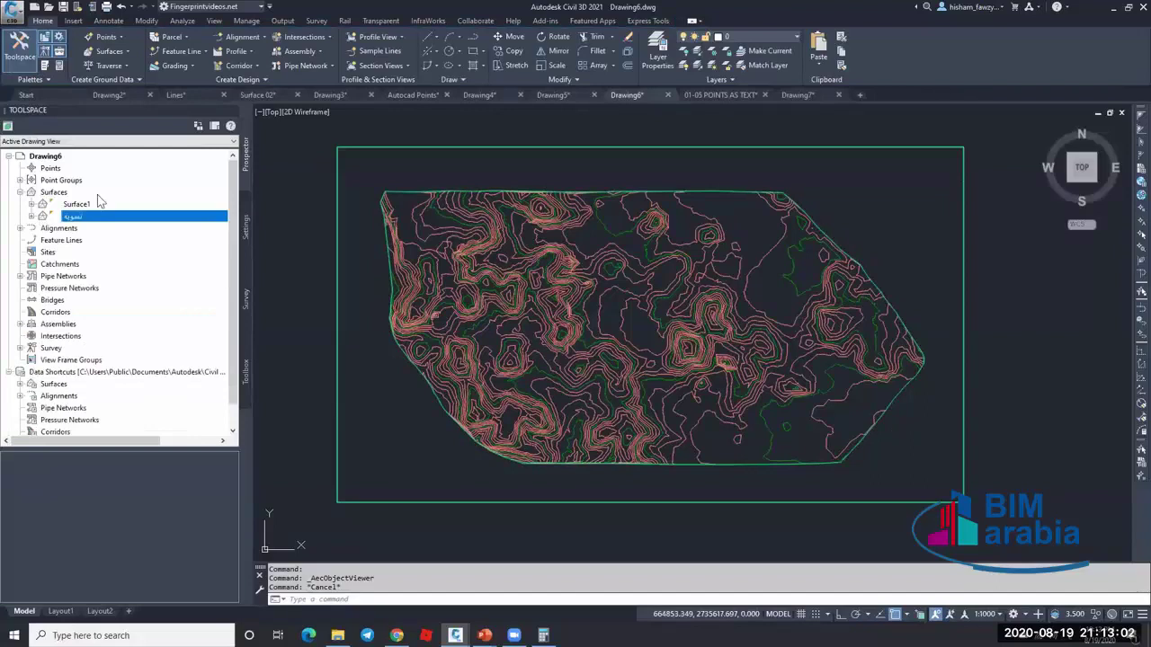
right_click(97, 194)
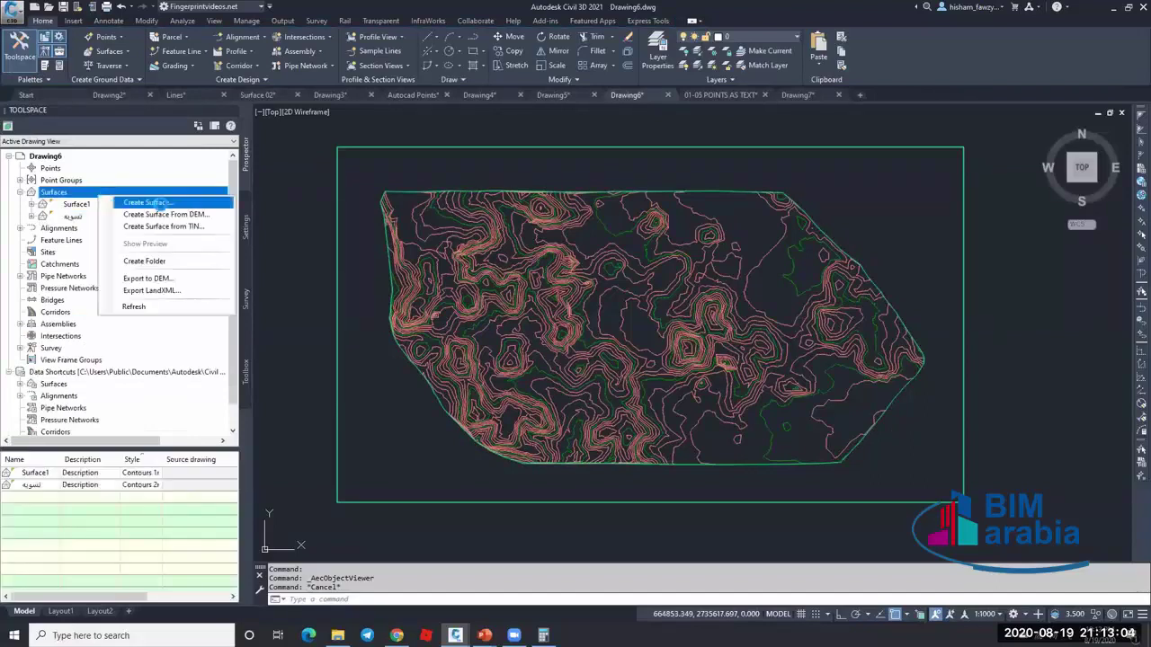
click(146, 203)
click(568, 183)
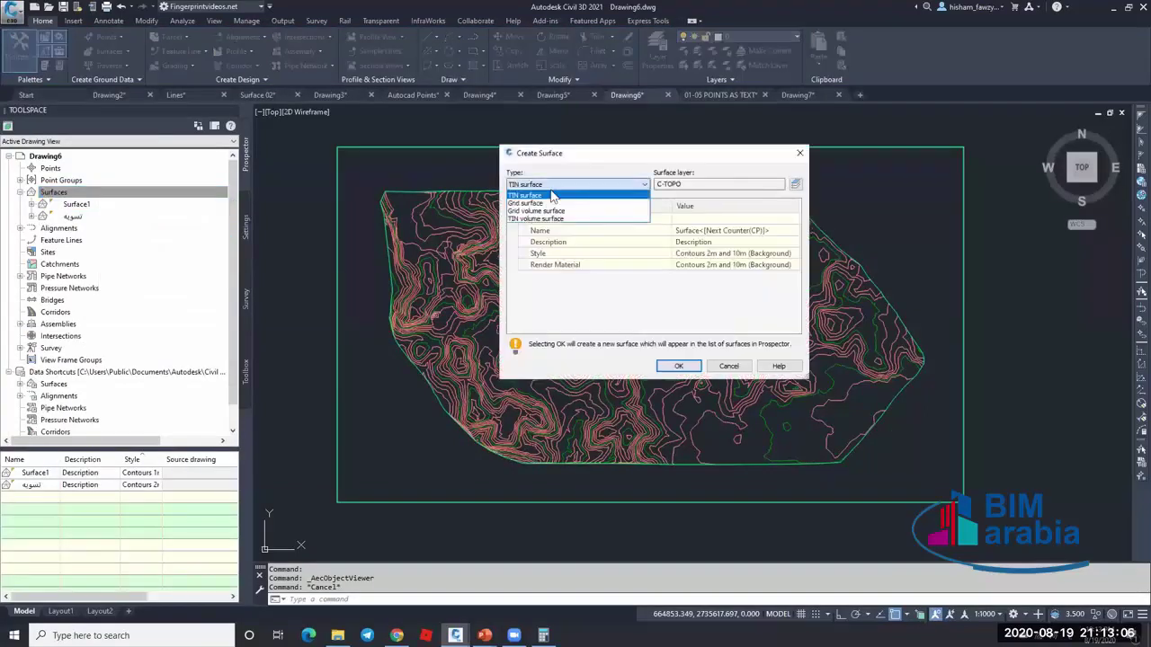
click(540, 220)
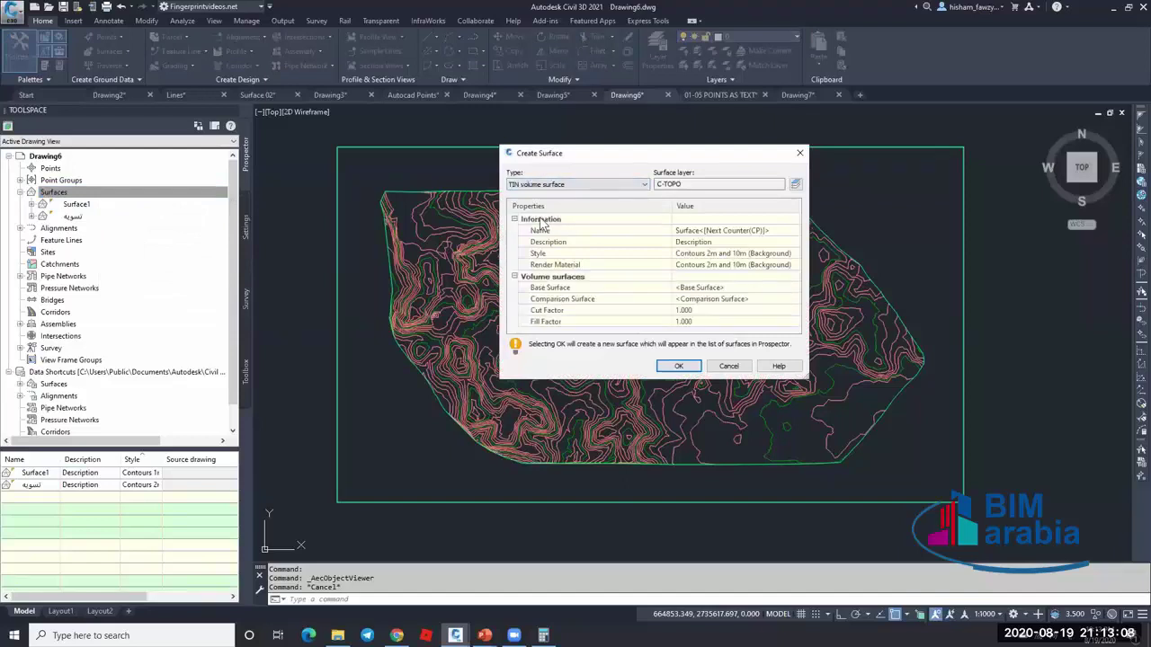
click(755, 286)
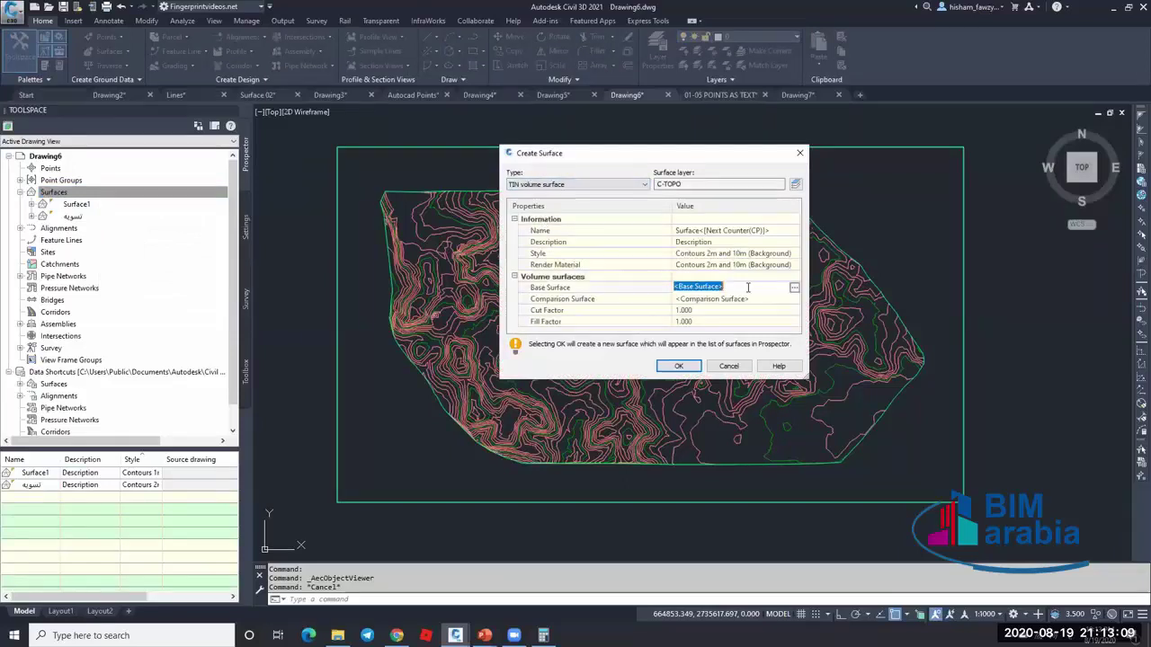
click(794, 288)
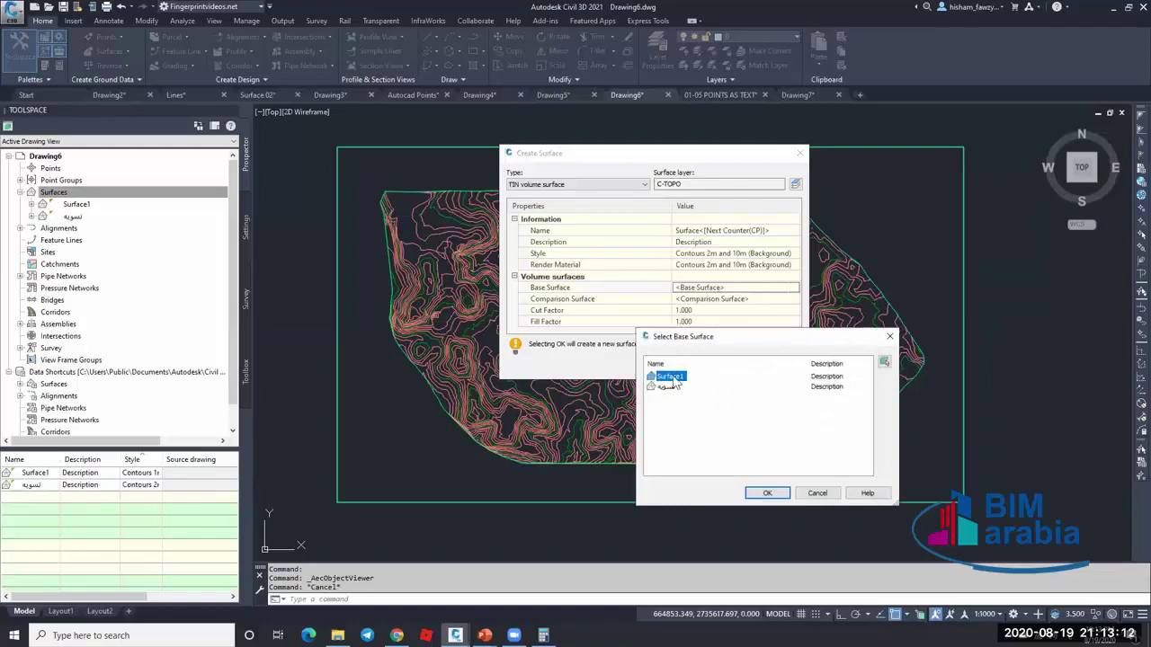
click(765, 493)
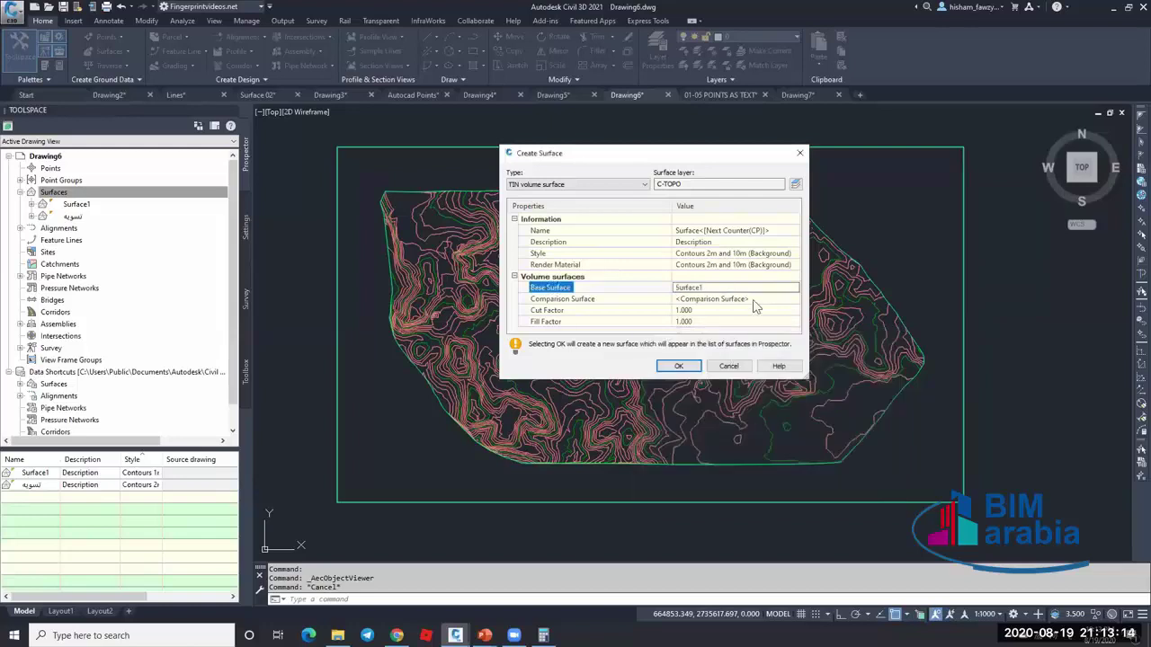
click(751, 300)
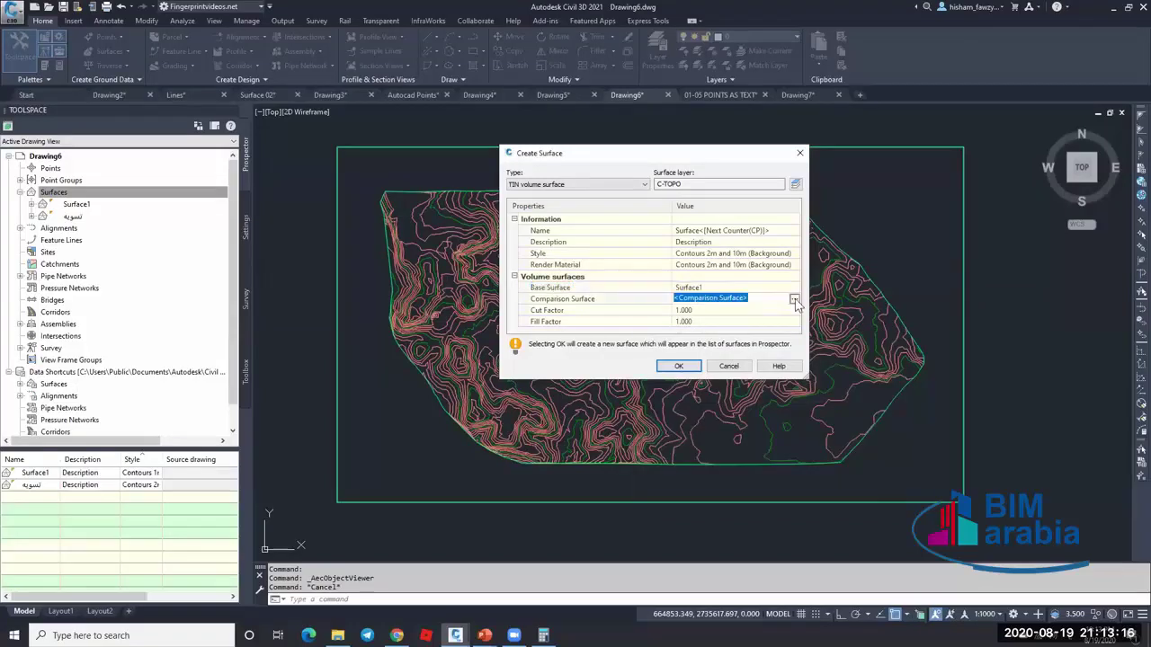
click(794, 300)
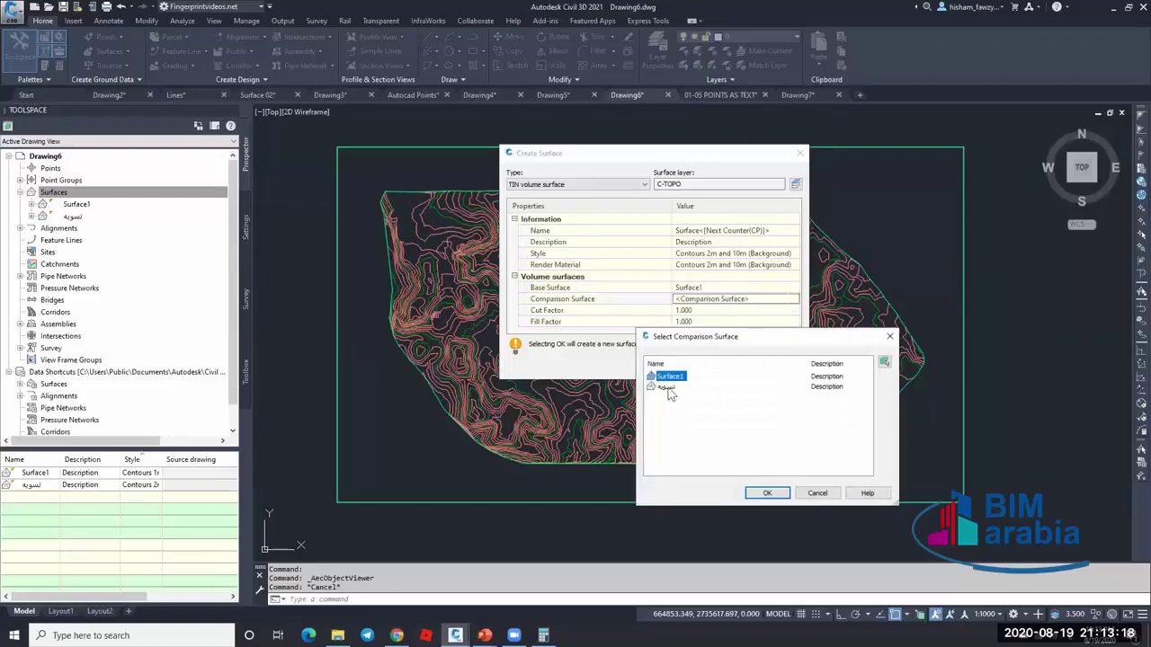
click(665, 387)
click(767, 493)
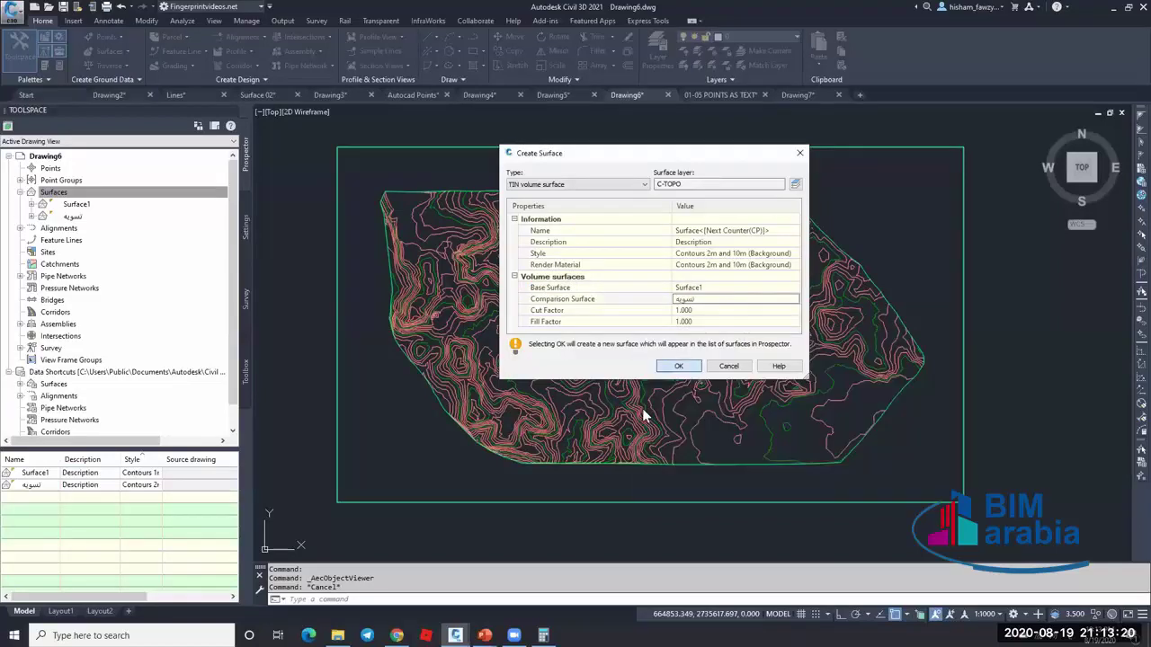
click(679, 366)
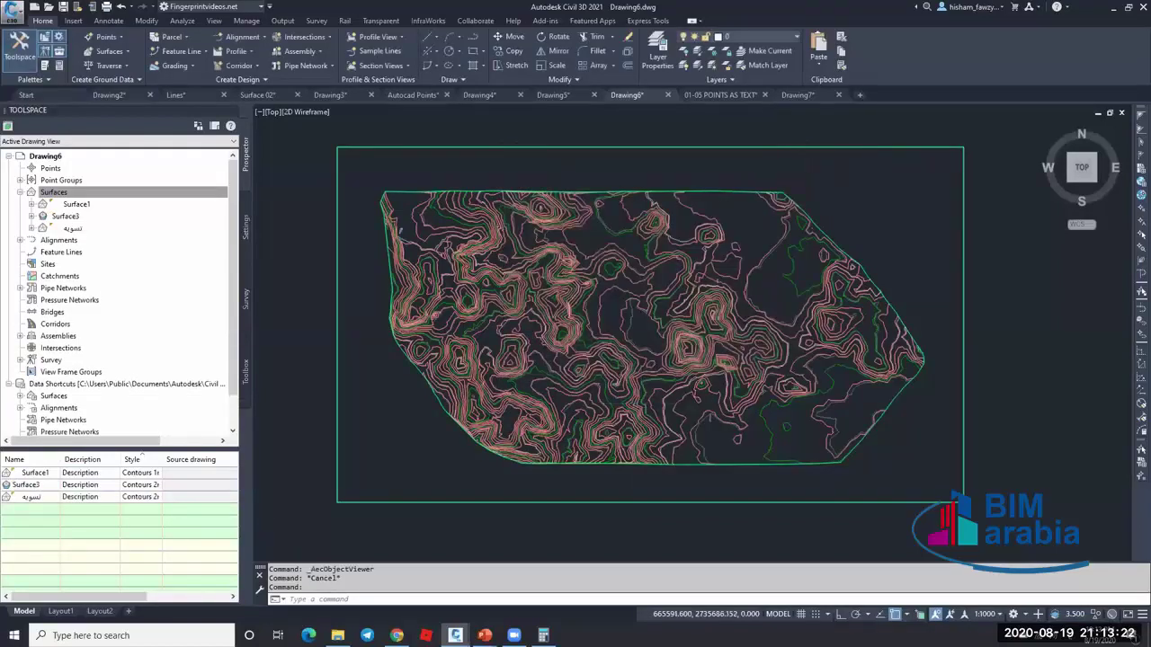
- Add Surface3 to the Volumes Dashboard and read cut 1055345.88, fill 4849948.79, net 3794602.91
scroll(630, 308, up, 5)
click(630, 303)
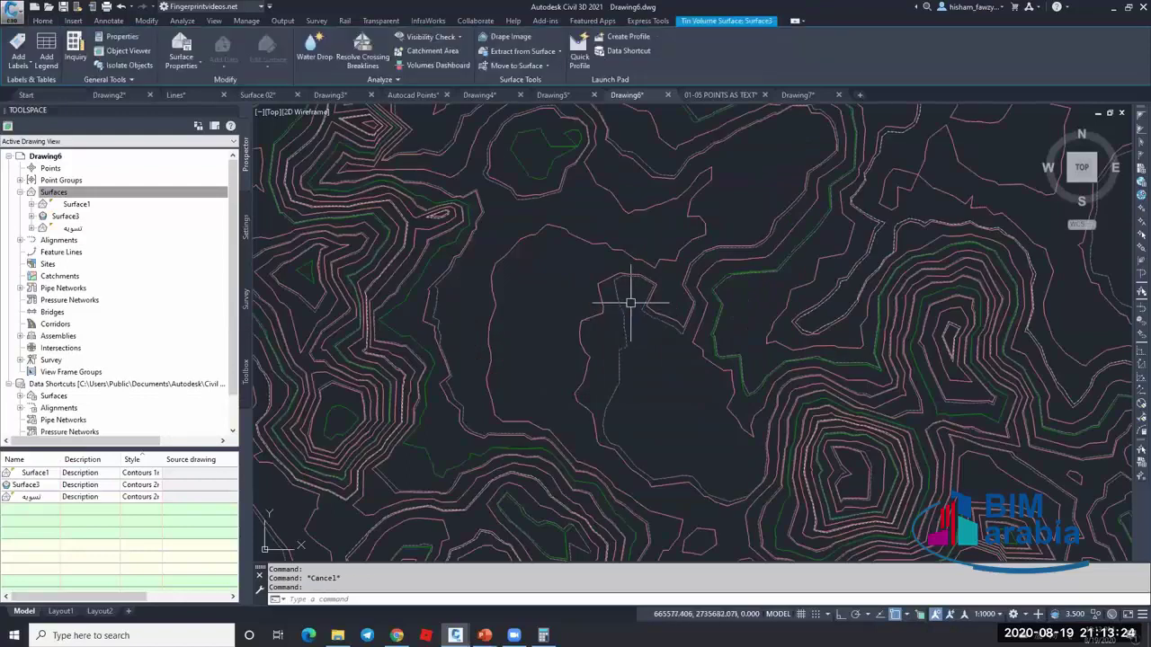
scroll(630, 303, down, 6)
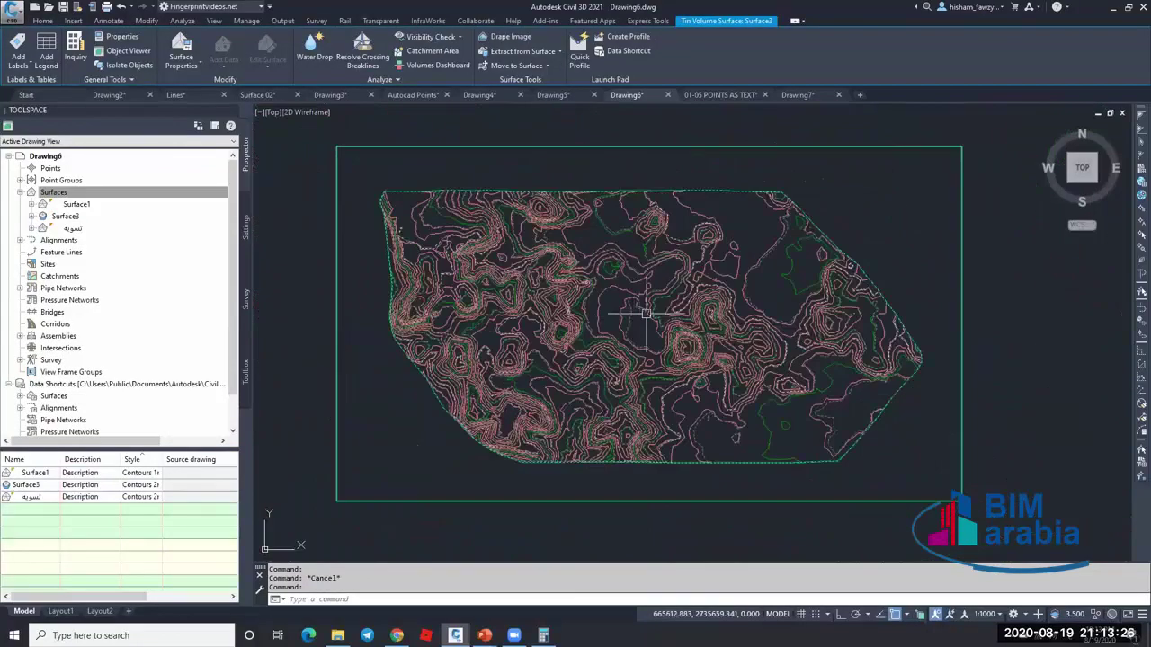
click(438, 65)
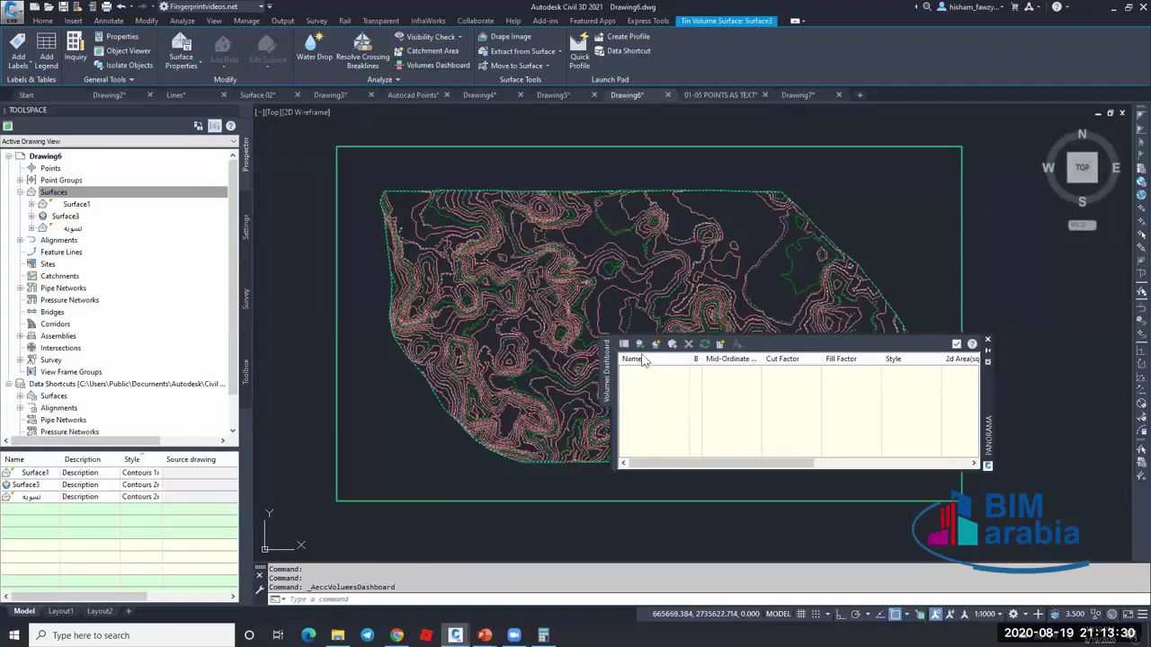
click(640, 345)
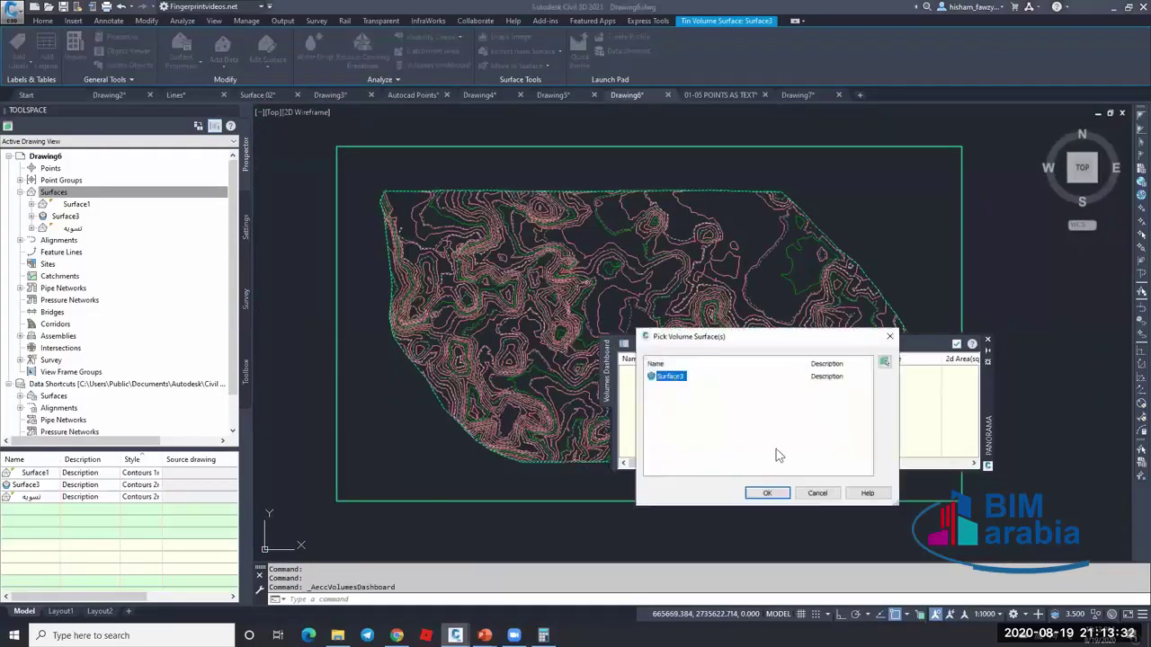
click(779, 493)
drag(783, 462, 907, 462)
drag(824, 462, 851, 462)
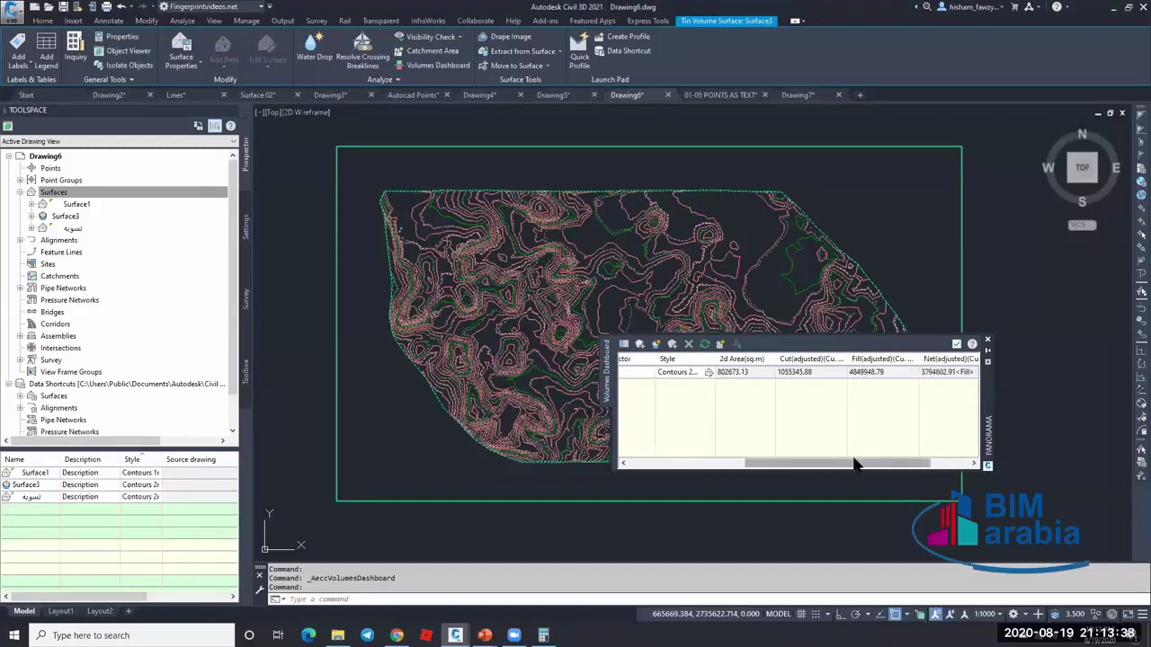
drag(868, 461, 910, 463)
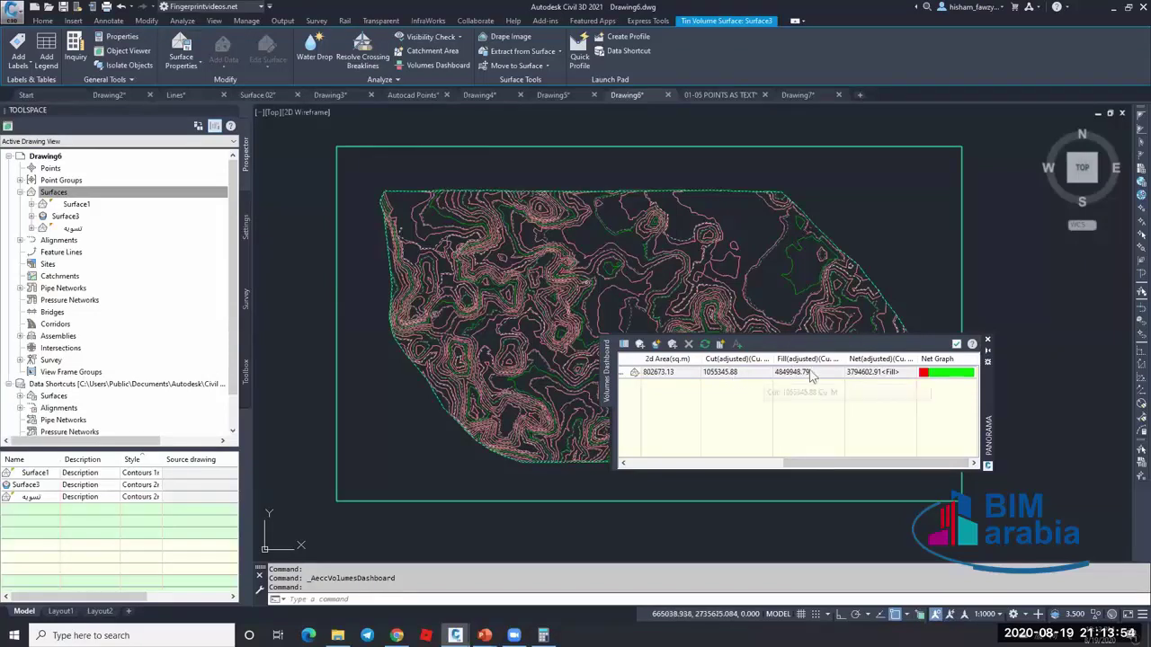
- Close the volume report and return to Drawing6's contour view
click(956, 344)
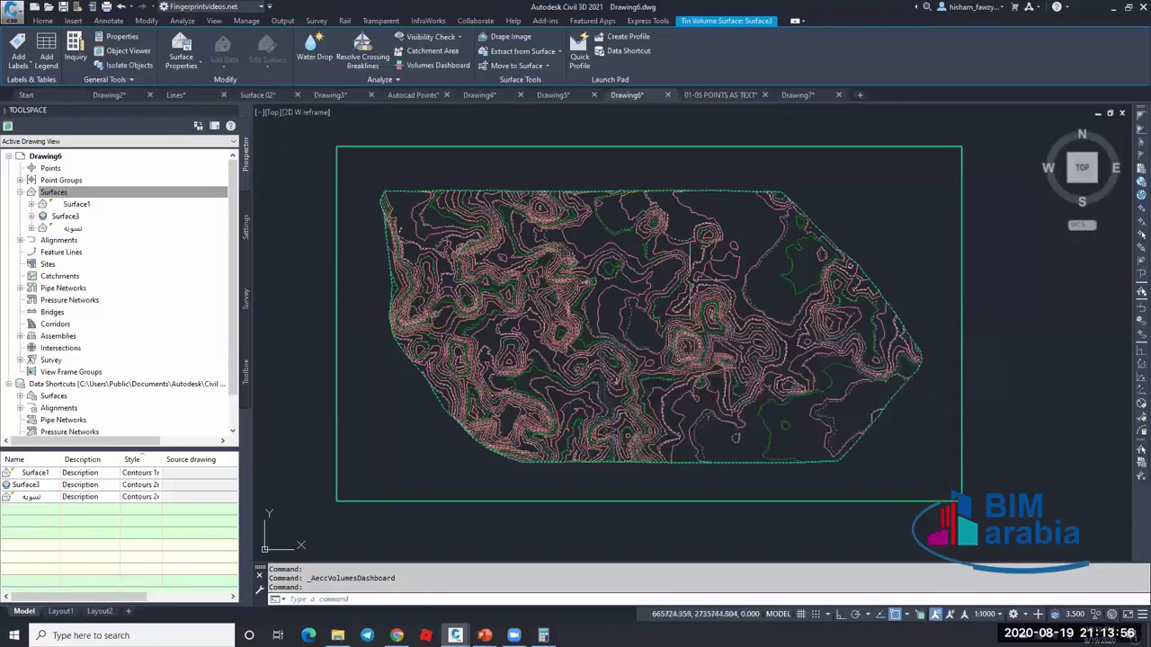
key(Escape)
scroll(696, 264, up, 2)
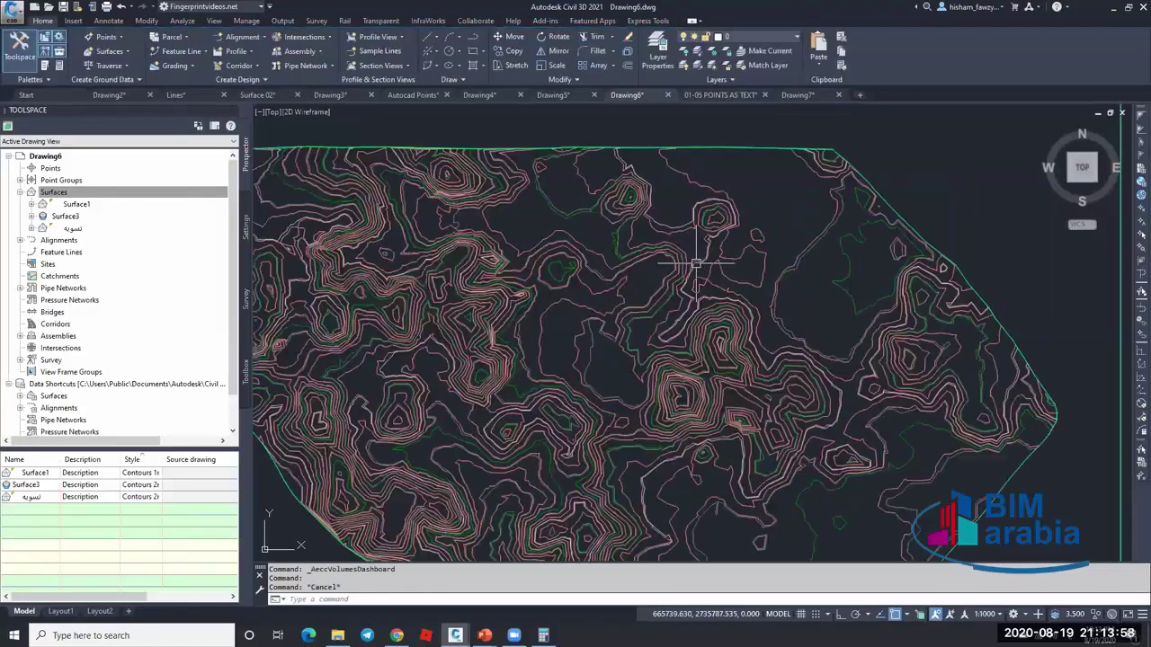
scroll(696, 265, up, 2)
click(867, 258)
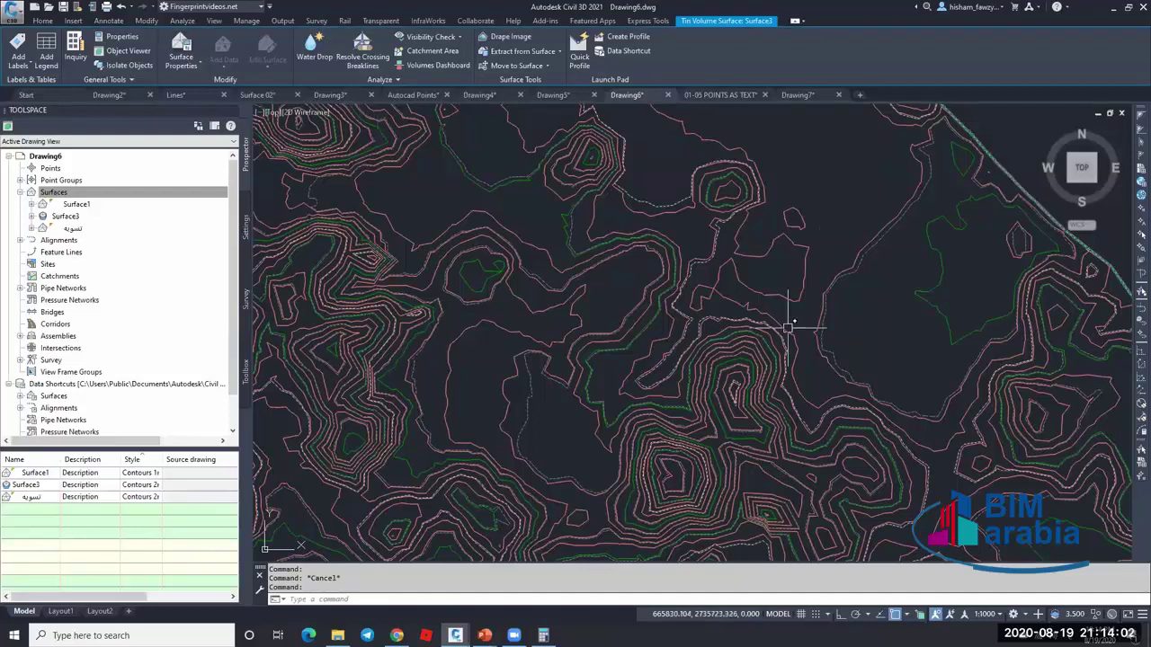
key(Escape)
- Check Surface1's display style in its properties, leaving it unchanged
right_click(88, 211)
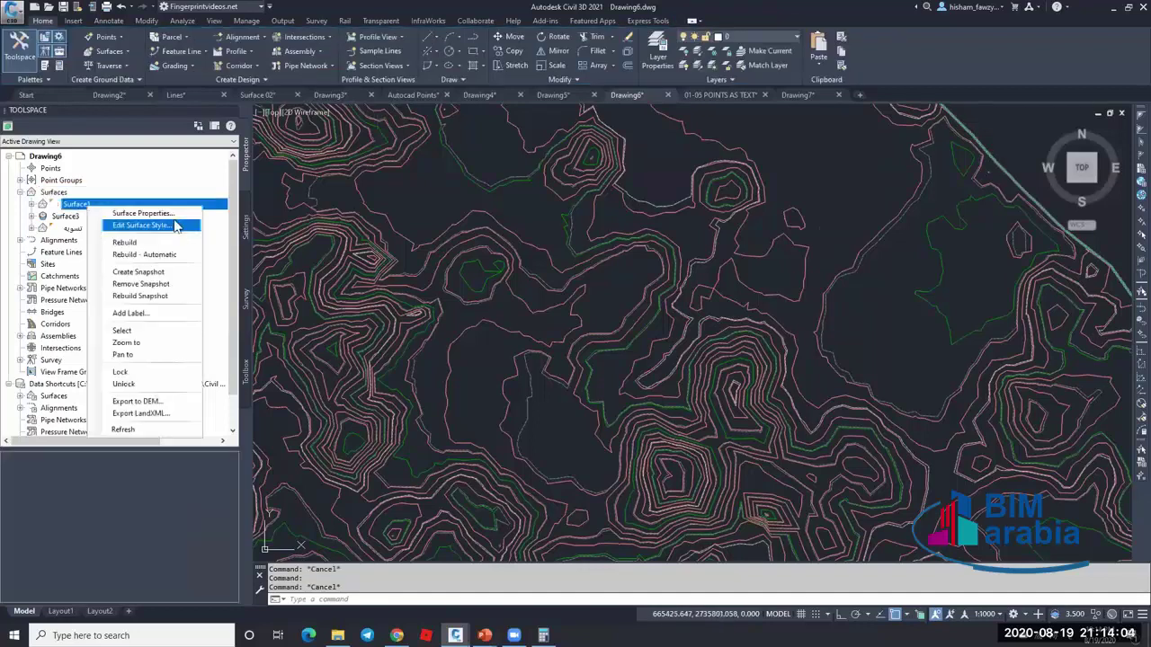
click(125, 222)
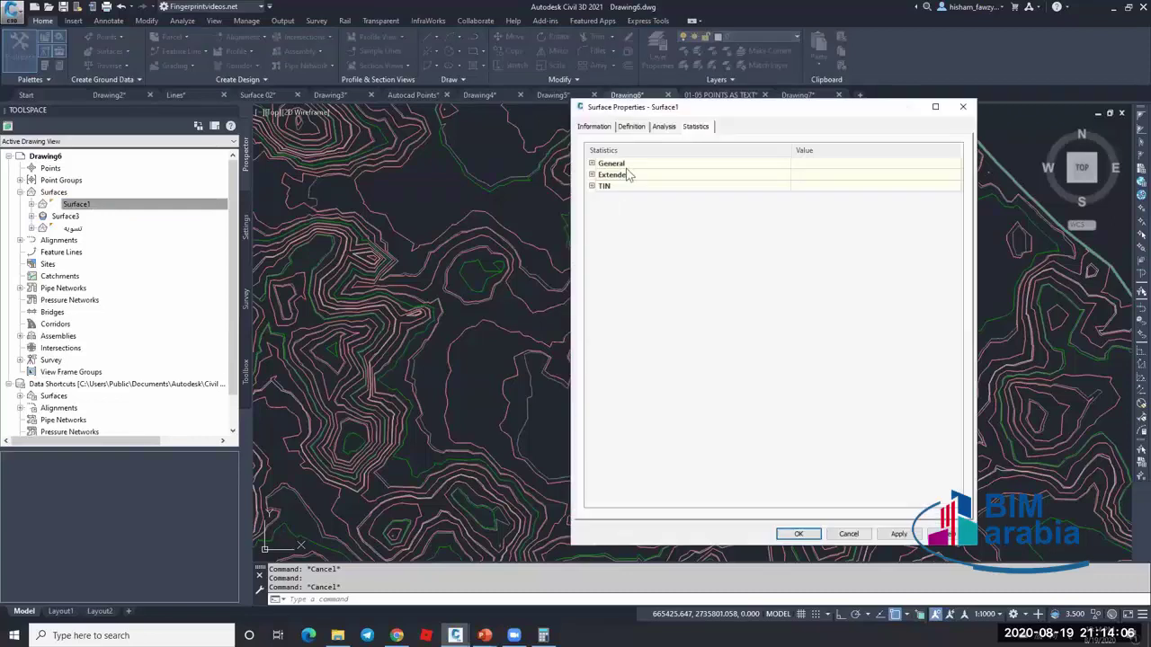
click(600, 129)
click(638, 251)
click(643, 287)
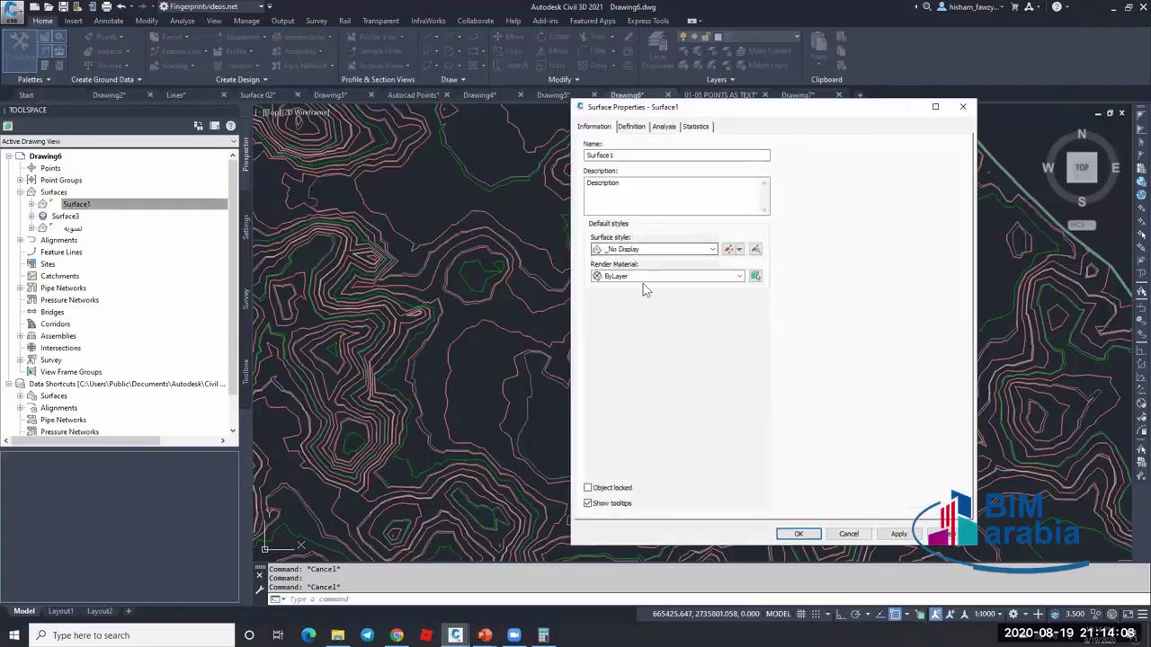
scroll(752, 296, down, 8)
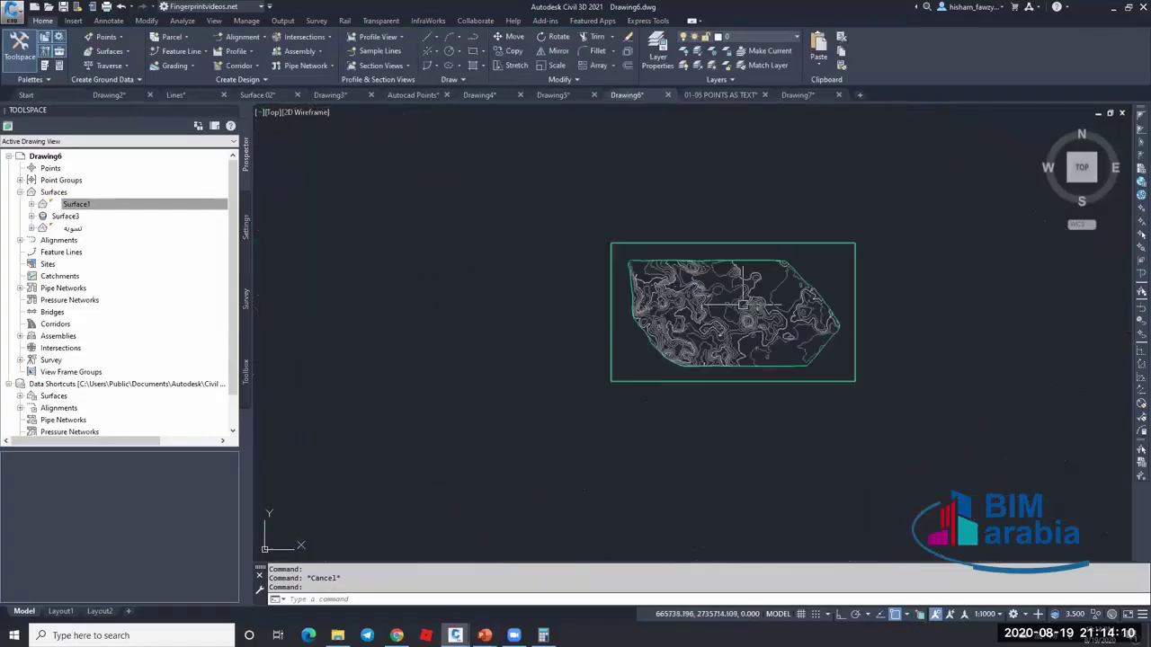
- Set Surface3's elevation analysis to 2 ranges and run the analysis
click(729, 315)
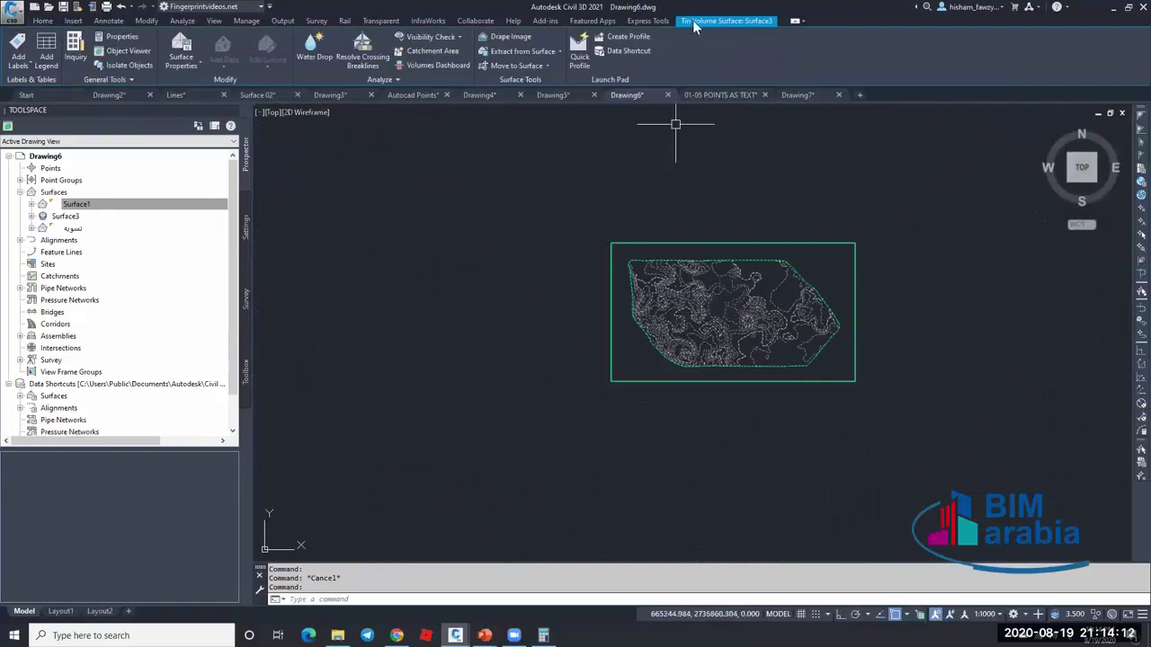
click(180, 52)
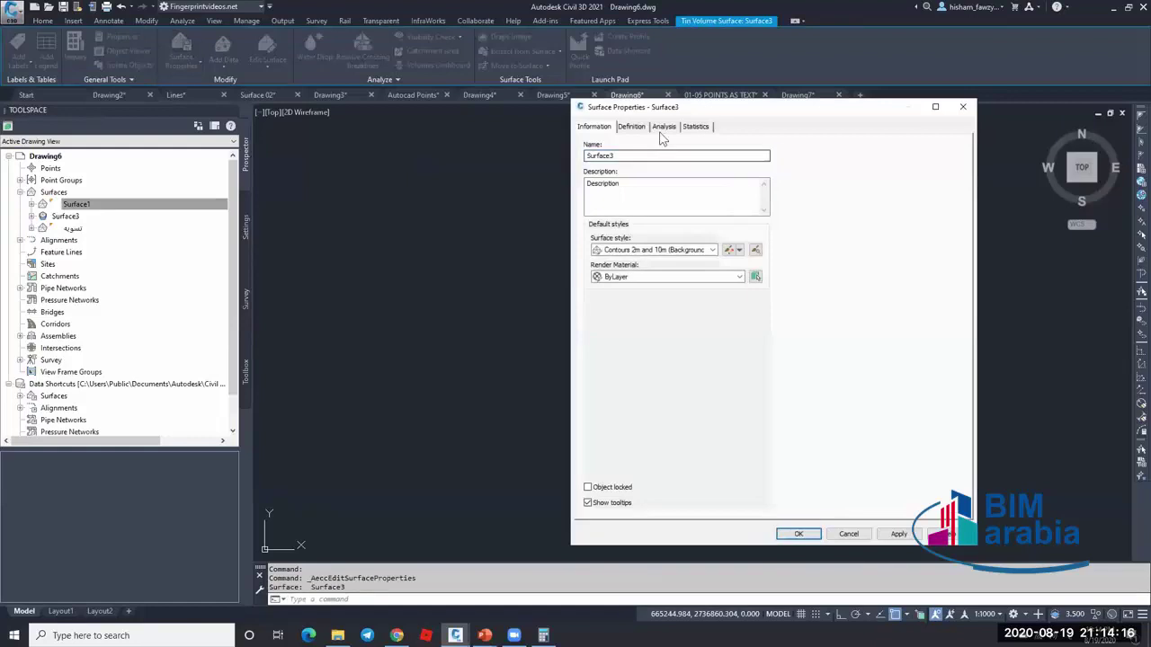
double_click(709, 226)
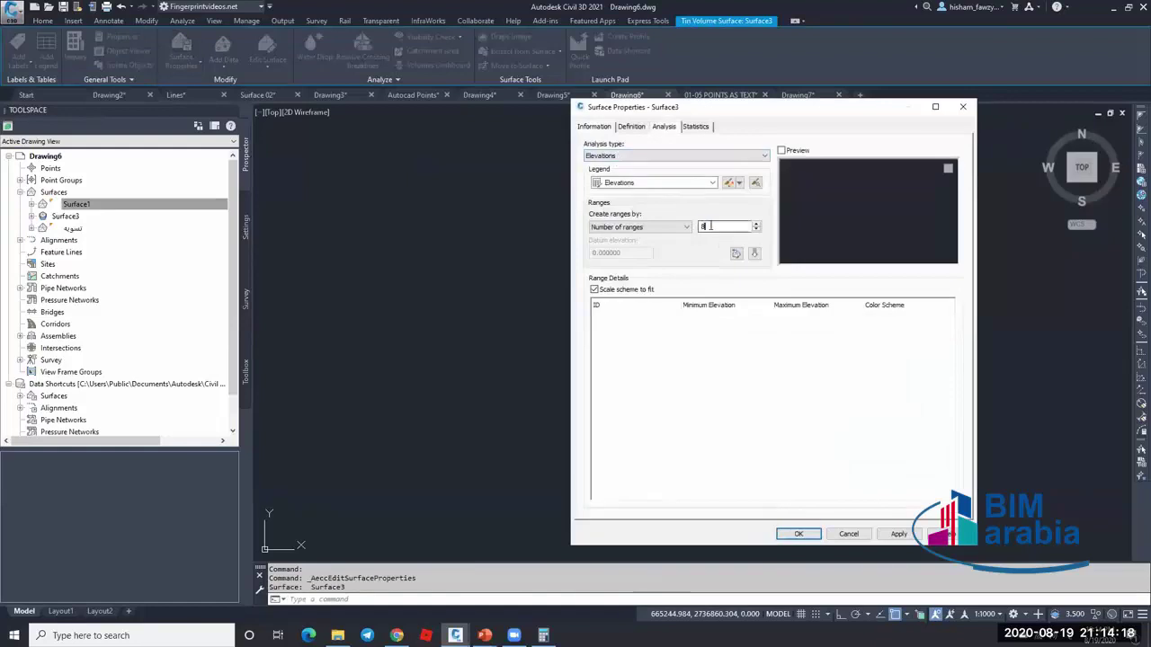
text(2)
click(753, 254)
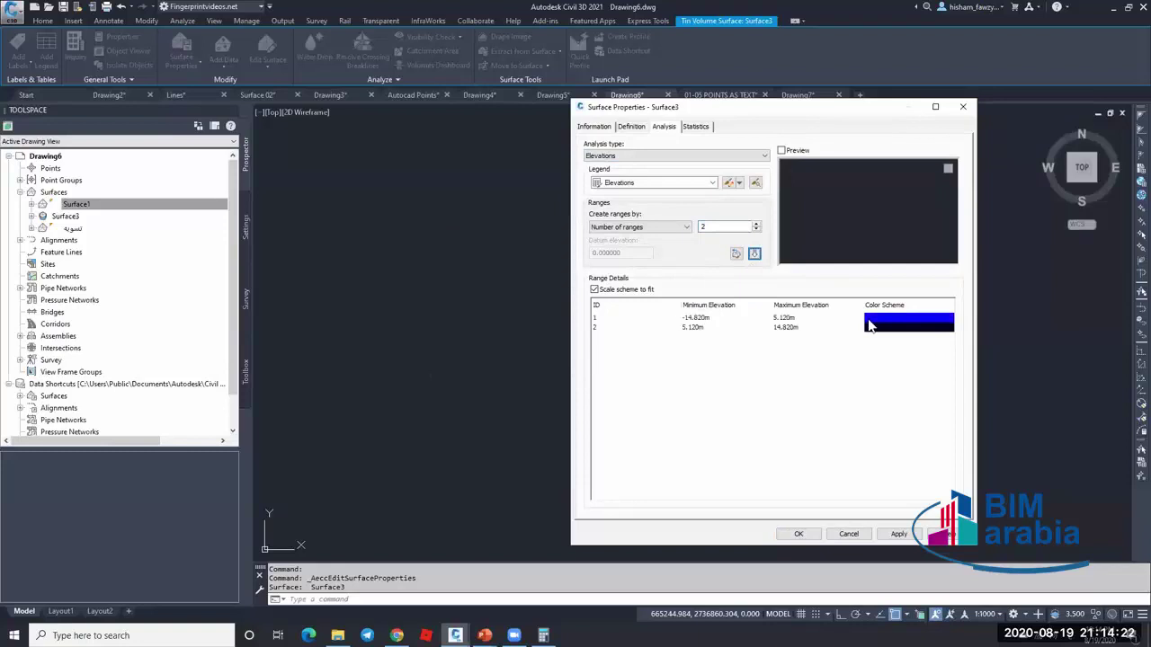
- Make the two elevation ranges meet at 0.000m: first range maximum and second range minimum
click(709, 327)
click(720, 327)
click(718, 319)
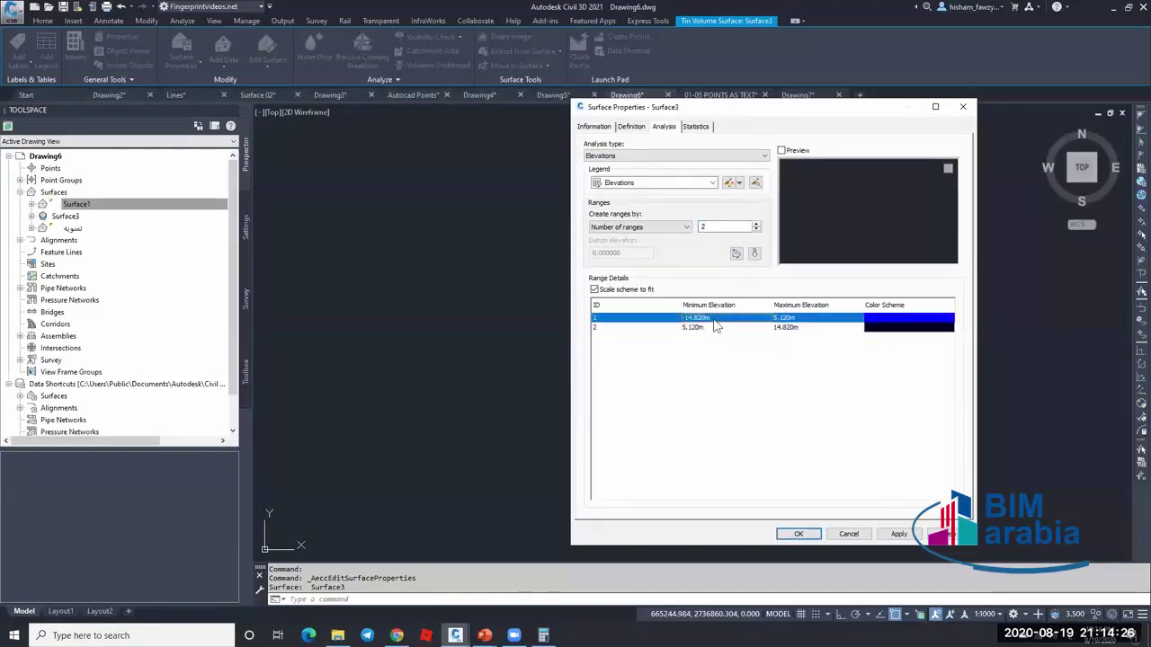
click(788, 318)
text(0)
key(Return)
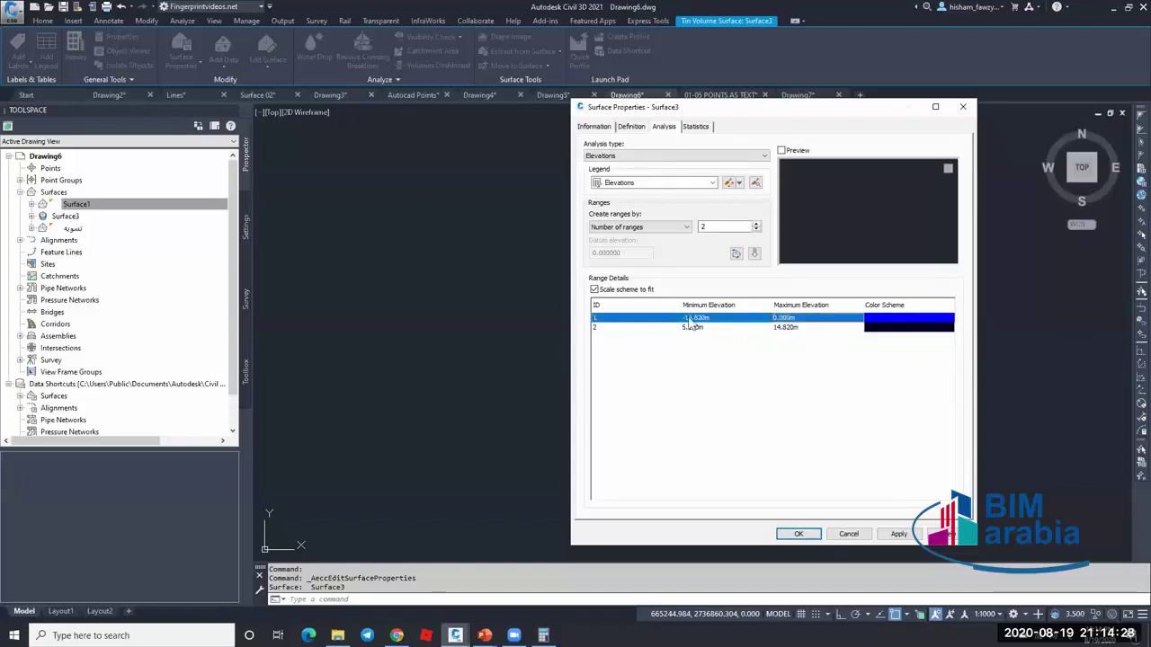
click(699, 329)
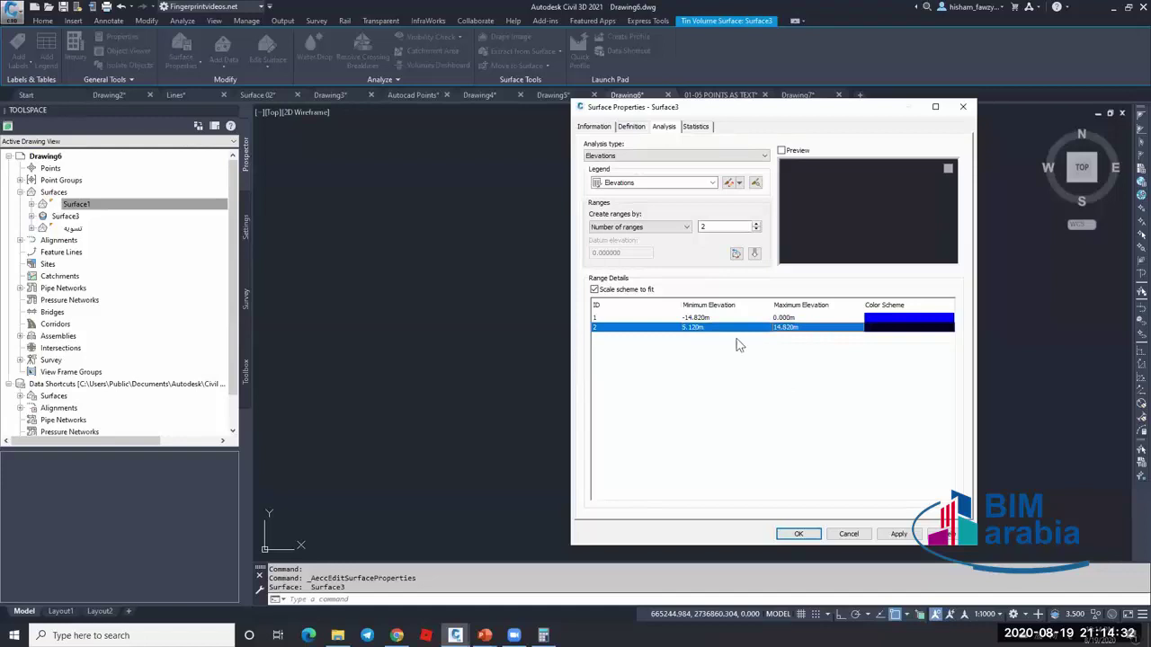
click(693, 327)
text(0)
key(Return)
- Colour the lower range red and the upper range cyan, then apply the analysis
click(884, 319)
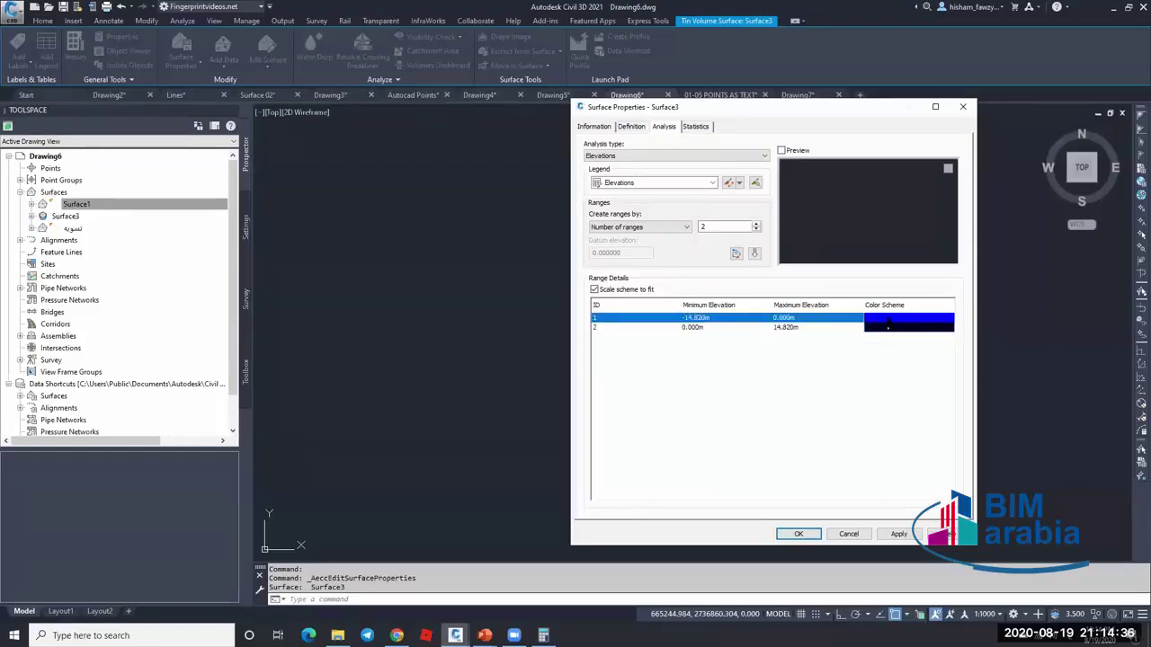
click(888, 324)
click(671, 383)
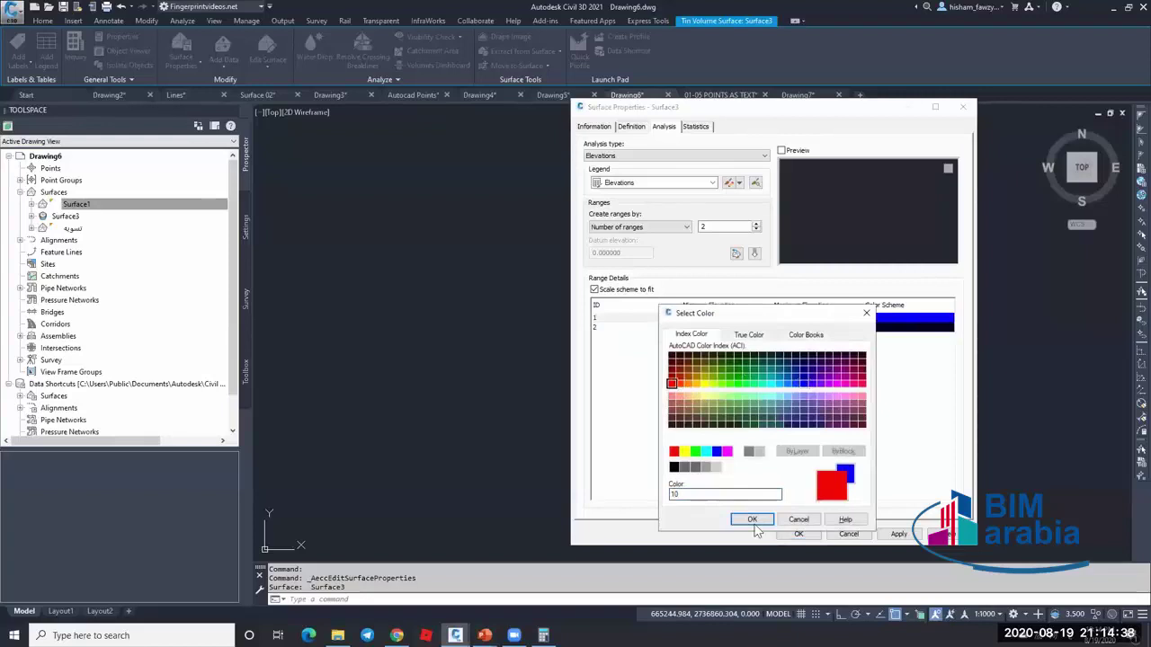
click(752, 520)
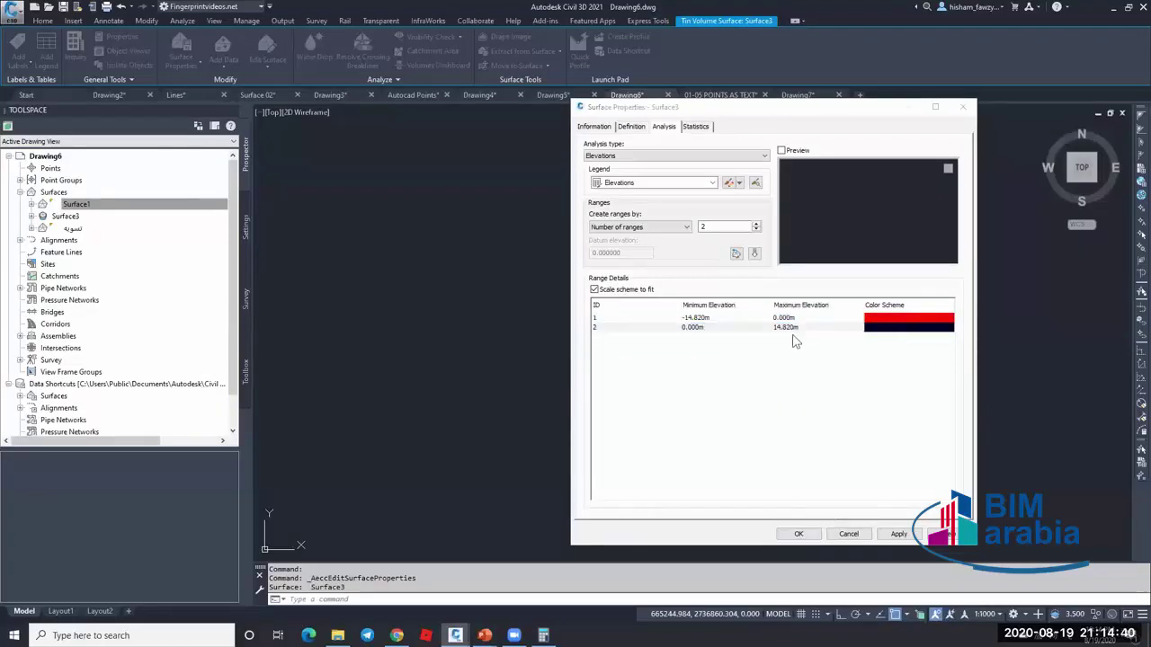
click(890, 327)
click(706, 450)
click(752, 519)
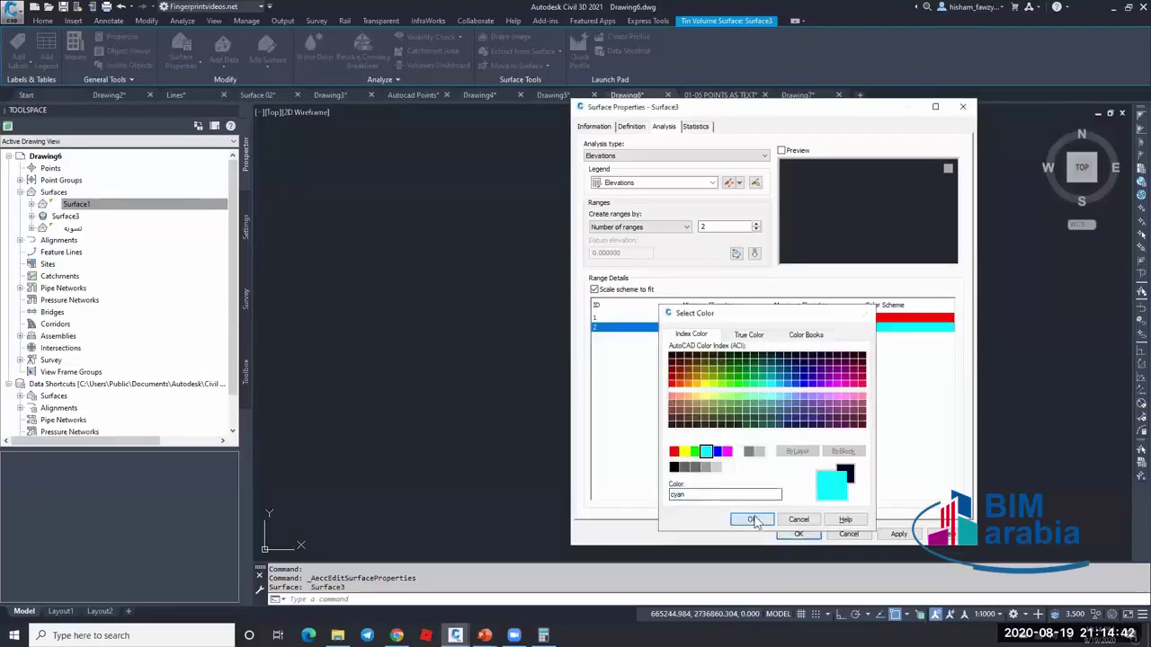
click(798, 534)
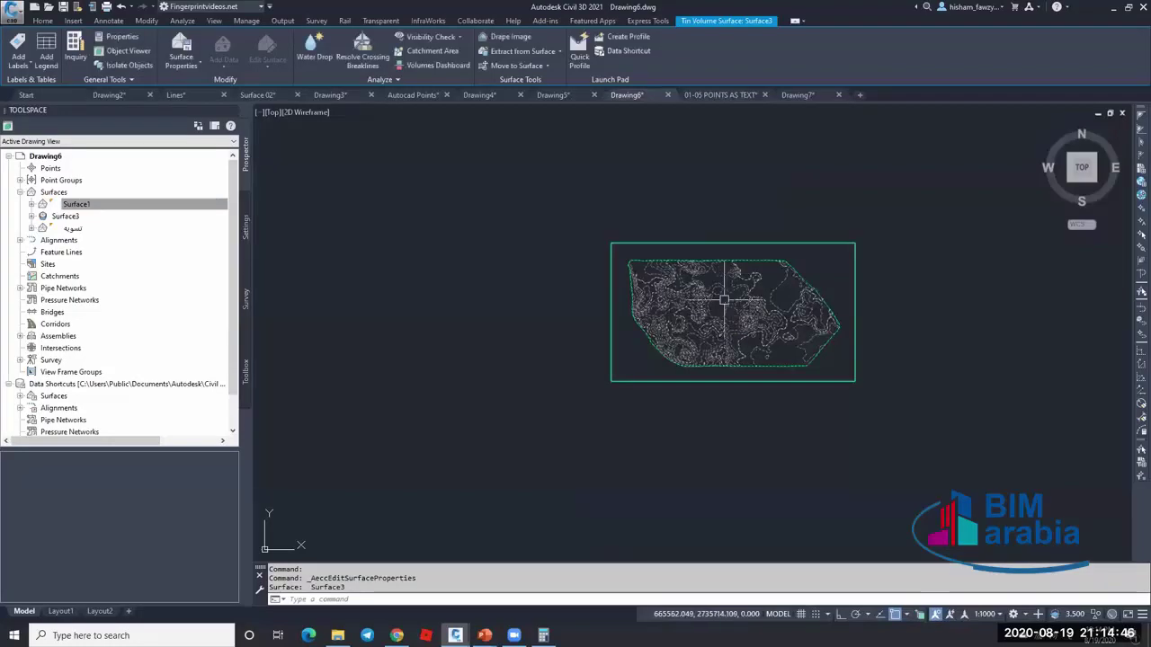
- Turn on Elevations in Surface3's style so the red/cyan bands display
right_click(724, 300)
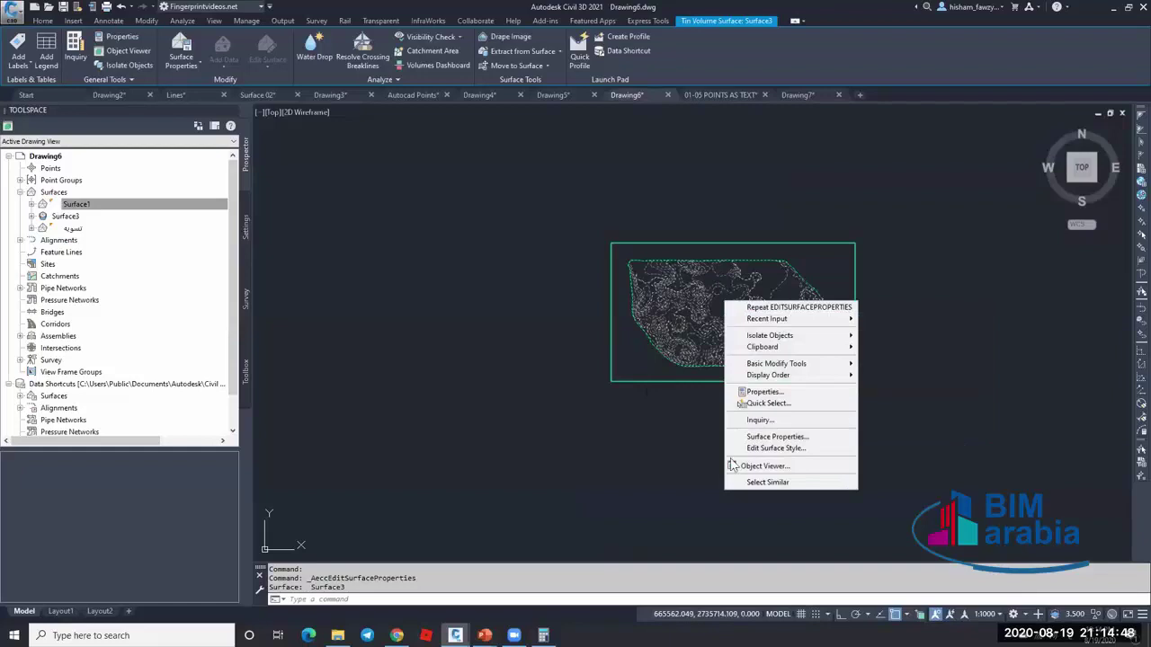
click(777, 446)
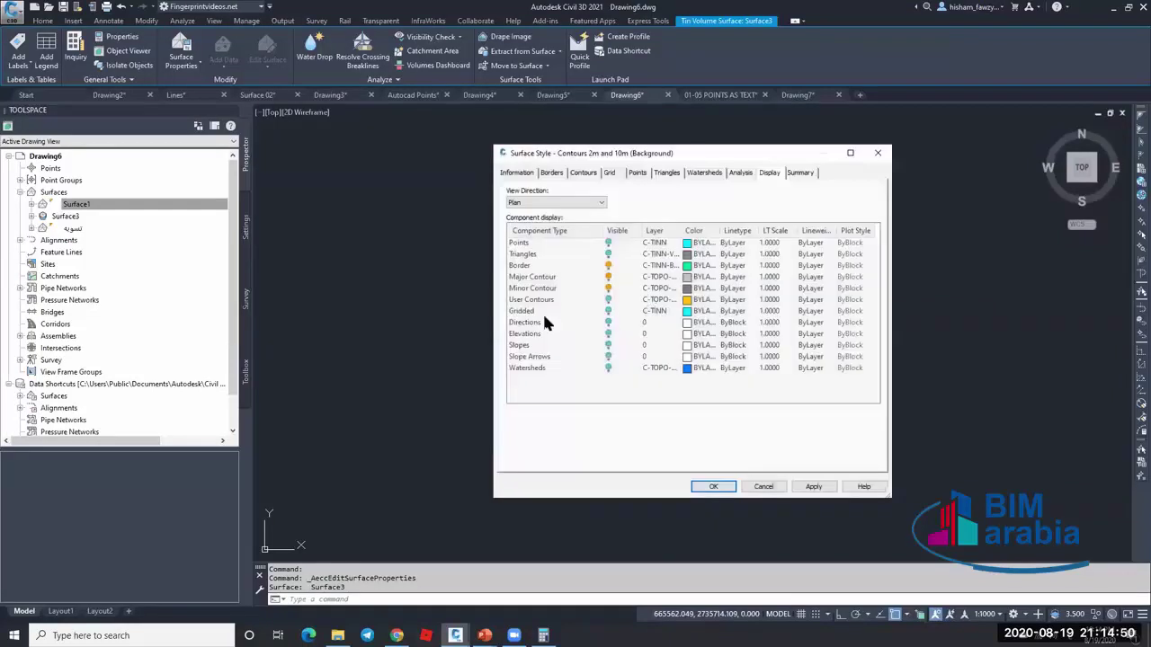
click(608, 336)
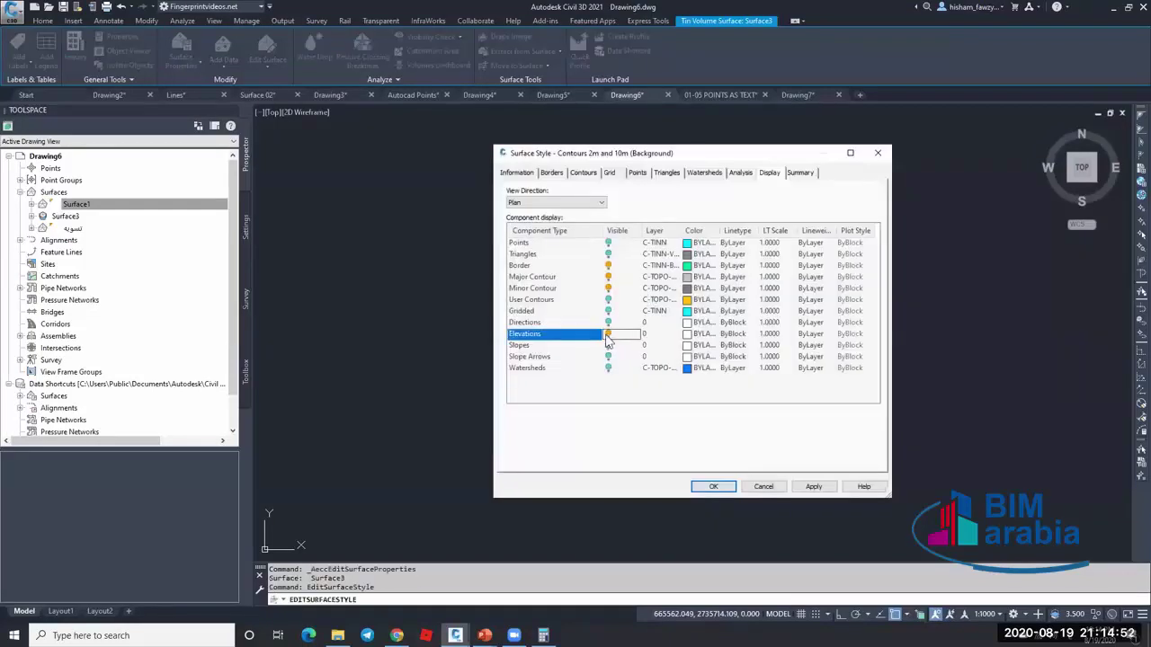
click(726, 489)
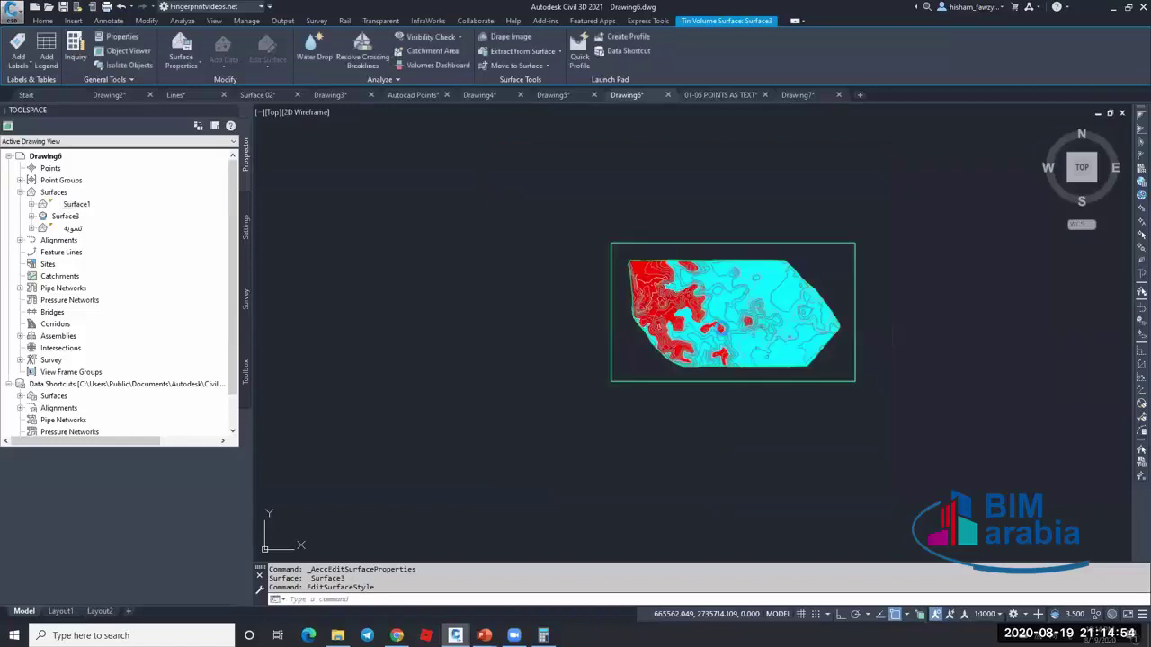
- Zoom around to inspect the red and cyan surface, then reselect Surface3
key(Escape)
scroll(713, 310, up, 4)
key(Escape)
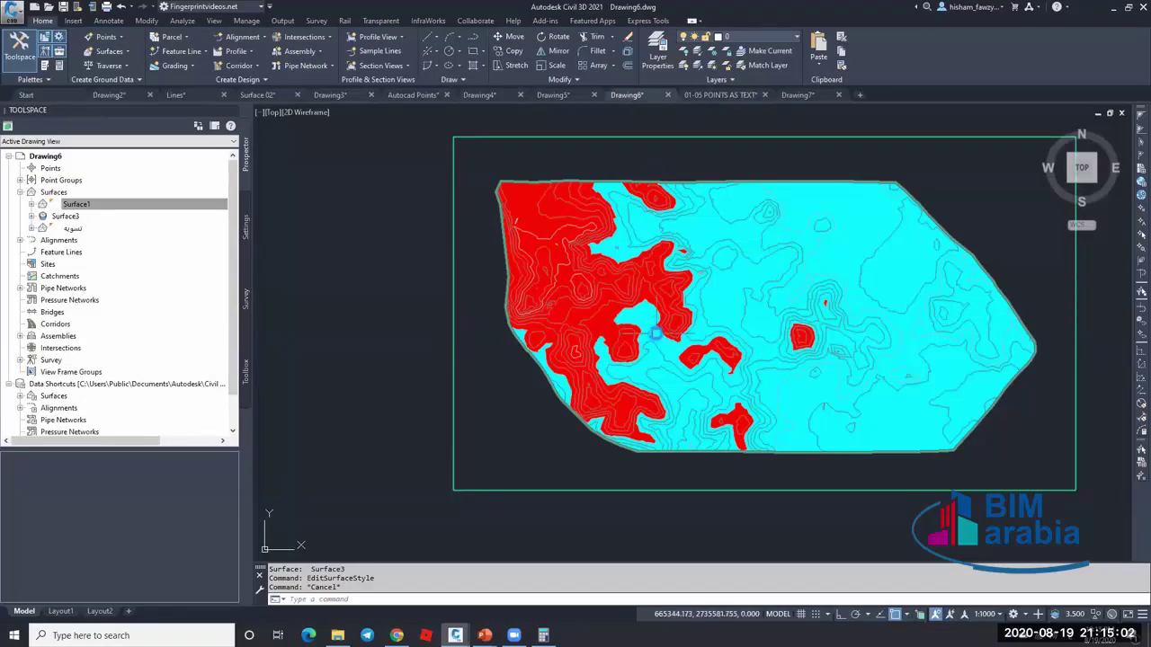
scroll(657, 330, up, 5)
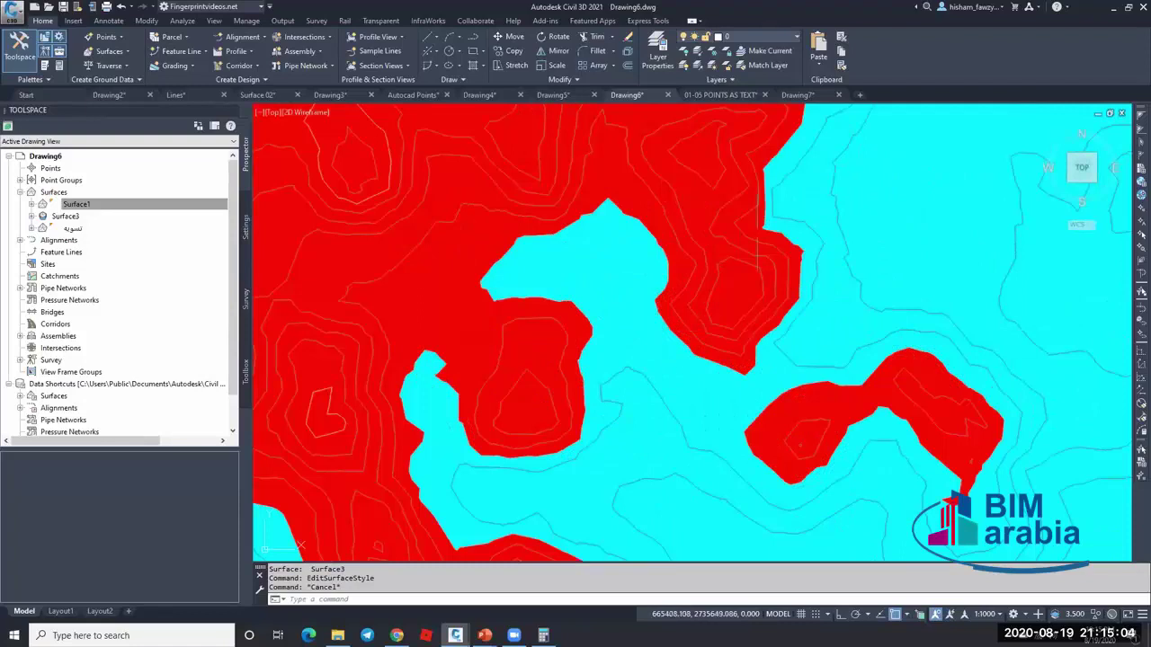
scroll(676, 251, down, 2)
scroll(676, 250, down, 2)
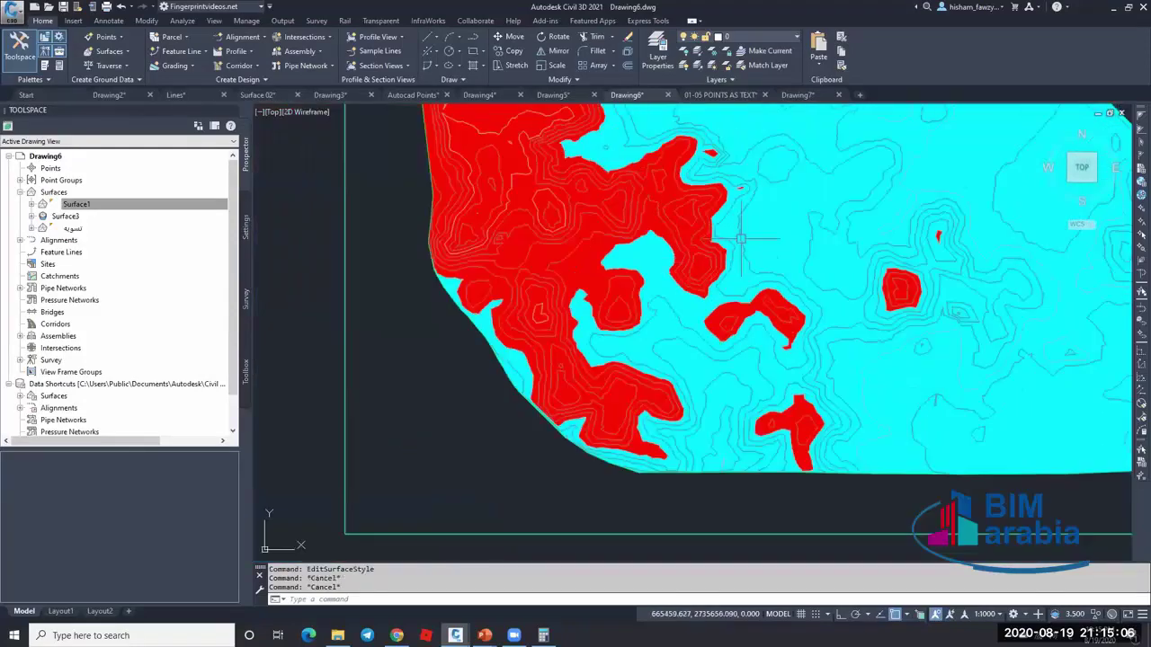
click(741, 239)
right_click(759, 244)
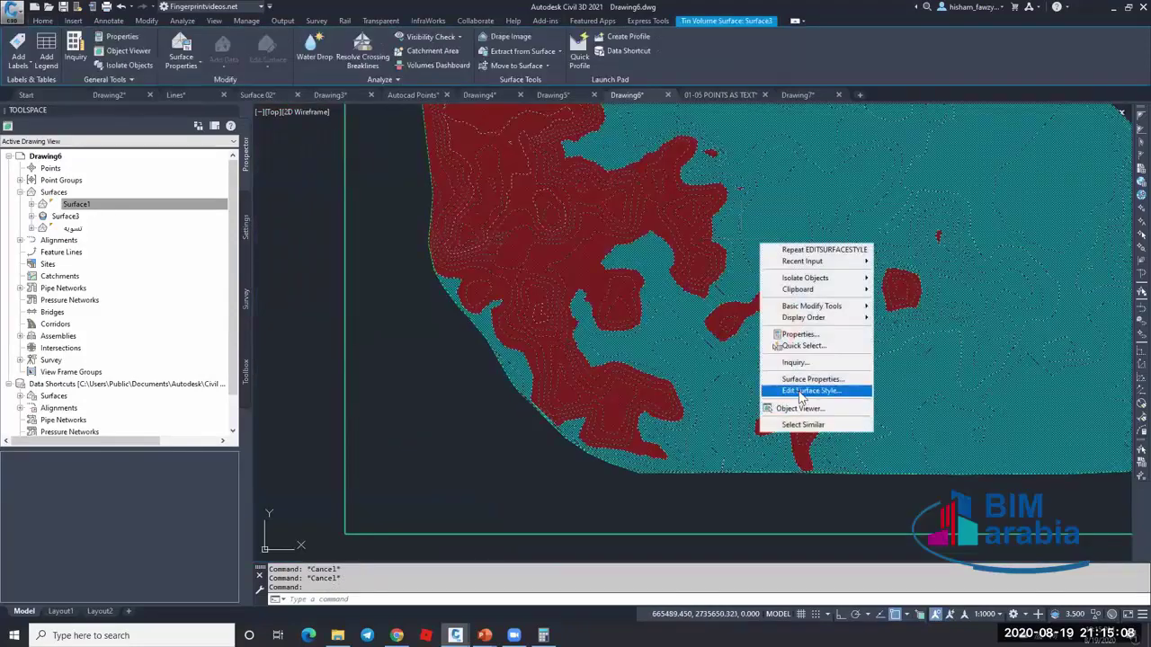
click(800, 392)
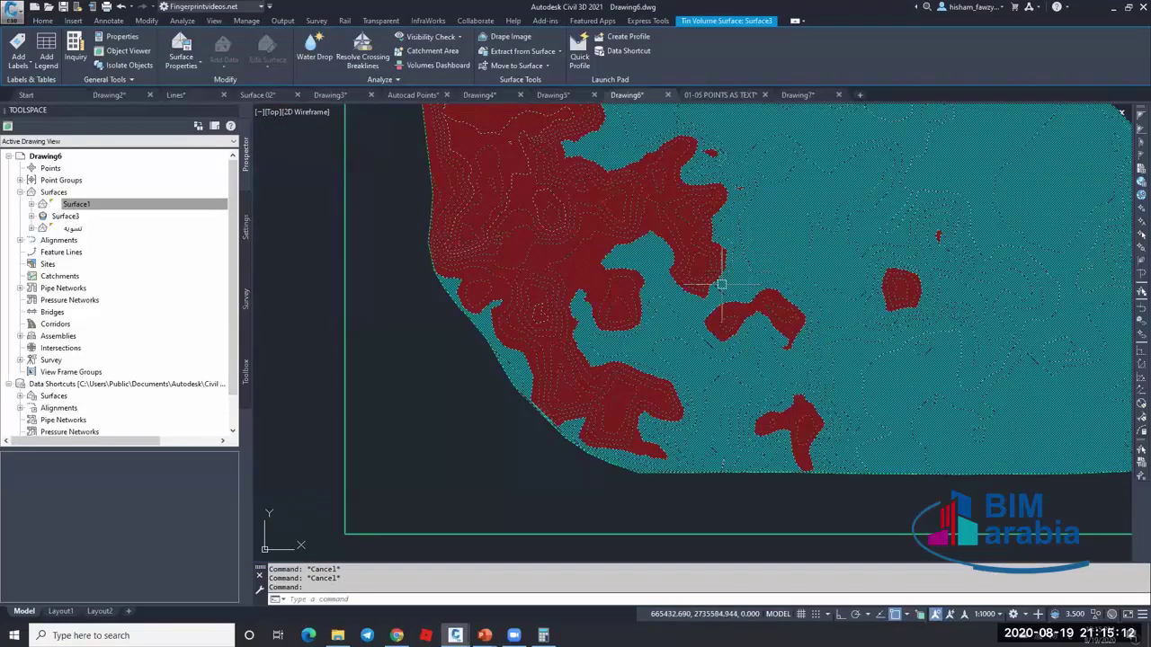
key(Escape)
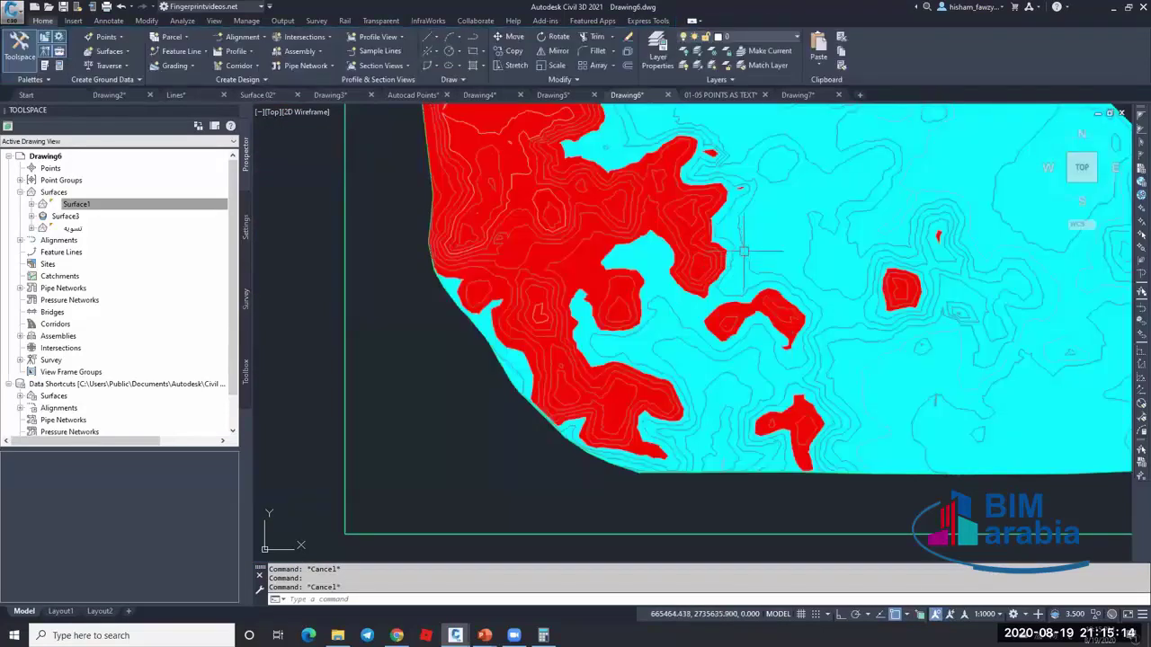
scroll(737, 236, up, 3)
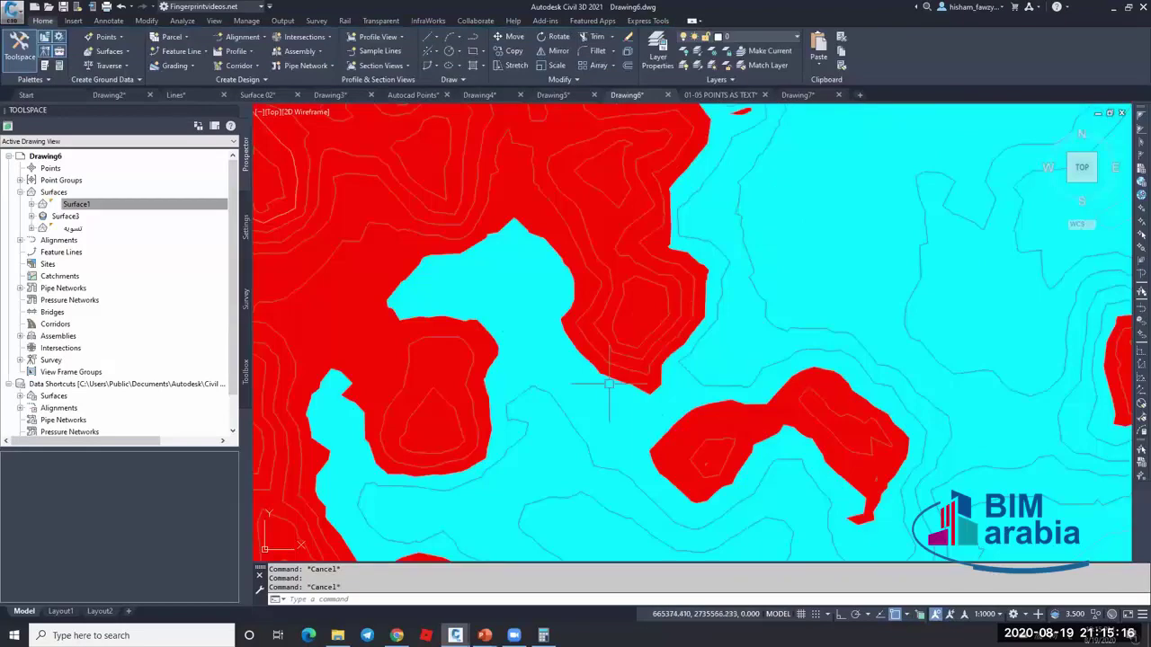
mouse_move(608, 383)
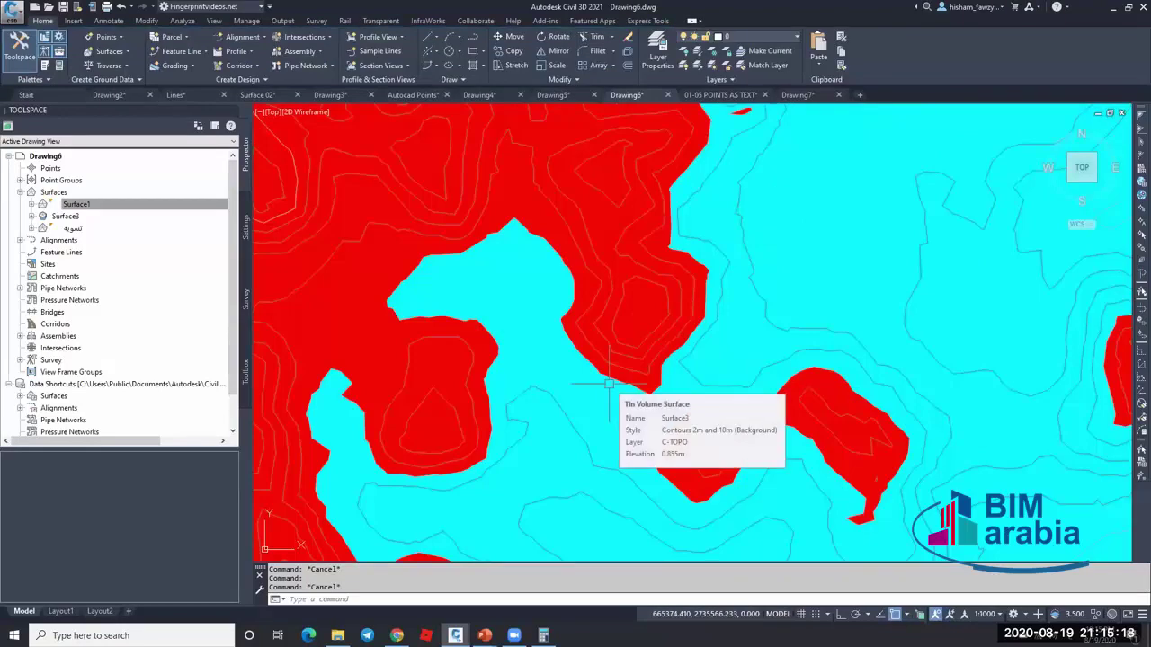
click(719, 295)
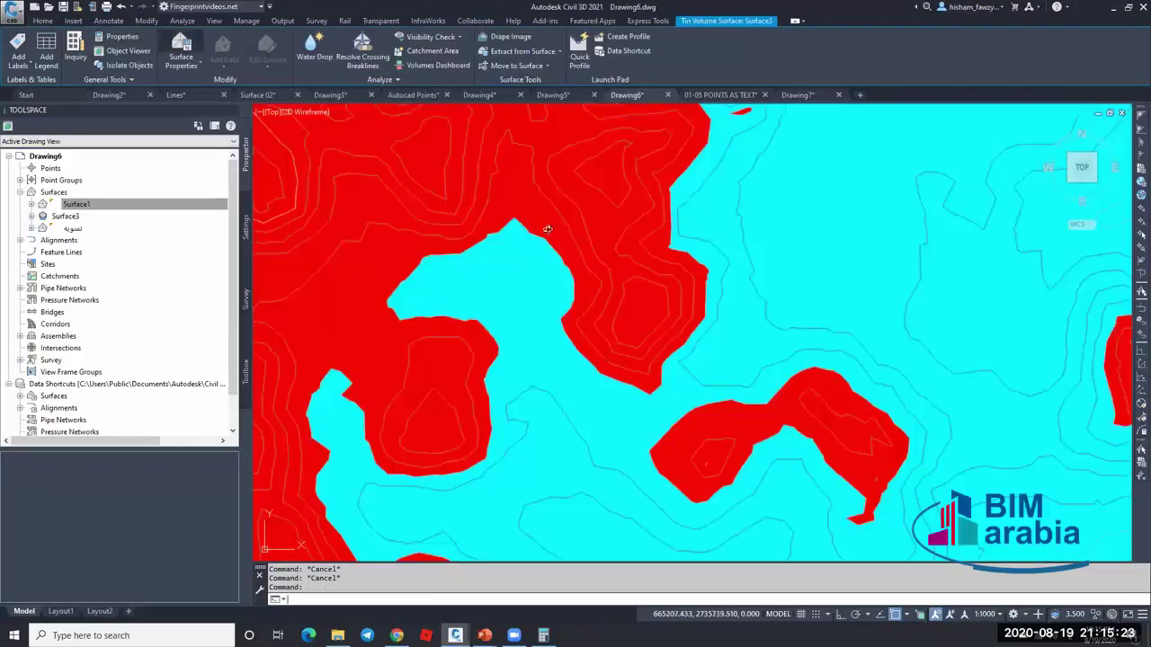
- Switch Surface3's analysis to user-defined contours with 1 range at 0.000m
click(180, 49)
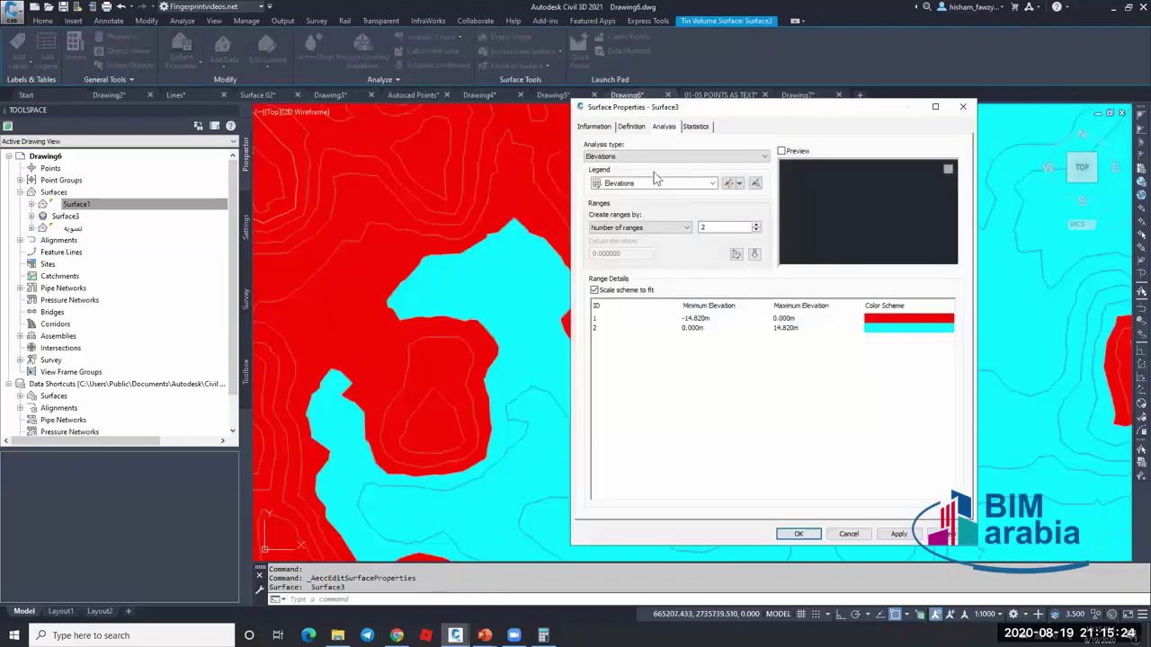
click(645, 157)
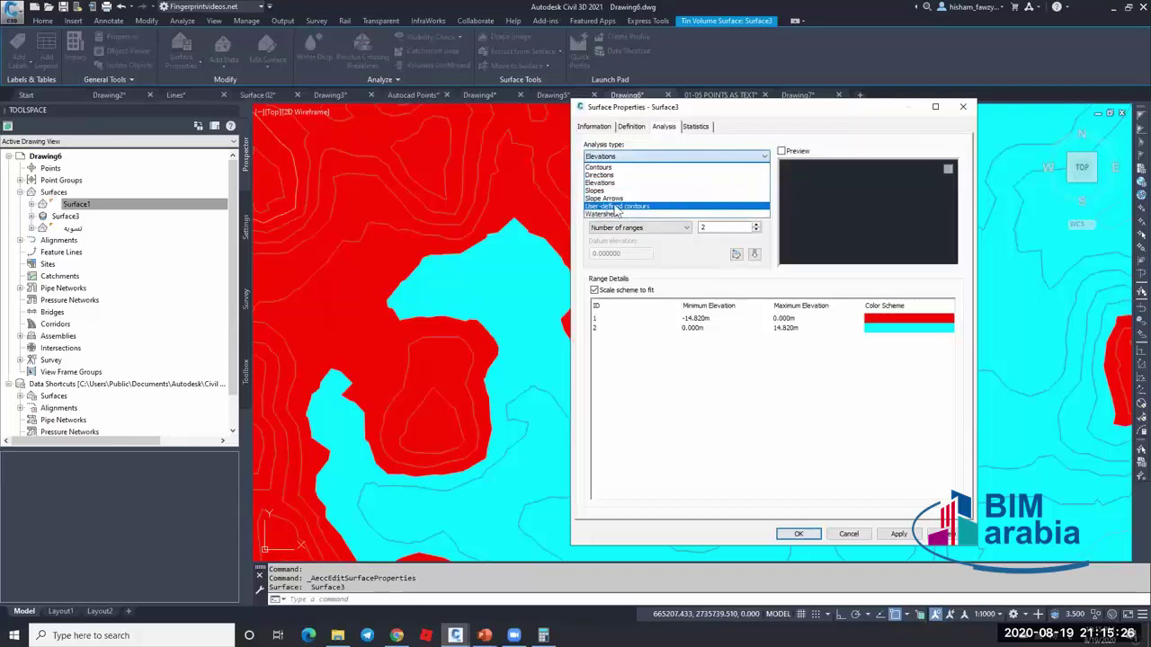
click(645, 207)
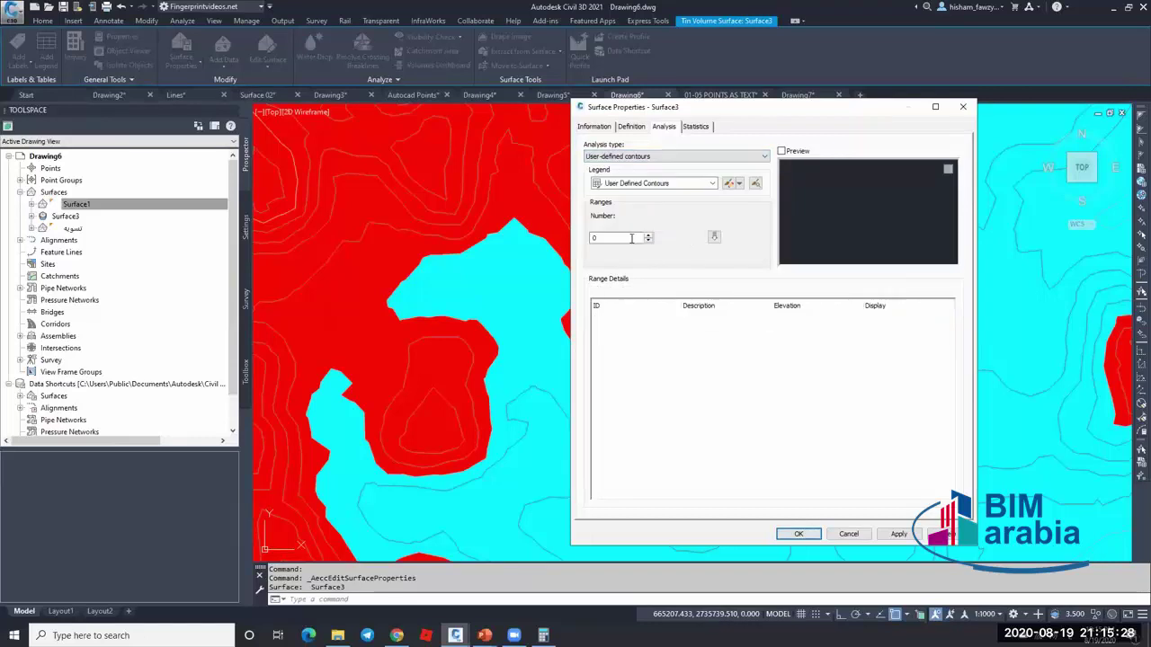
click(647, 234)
click(714, 237)
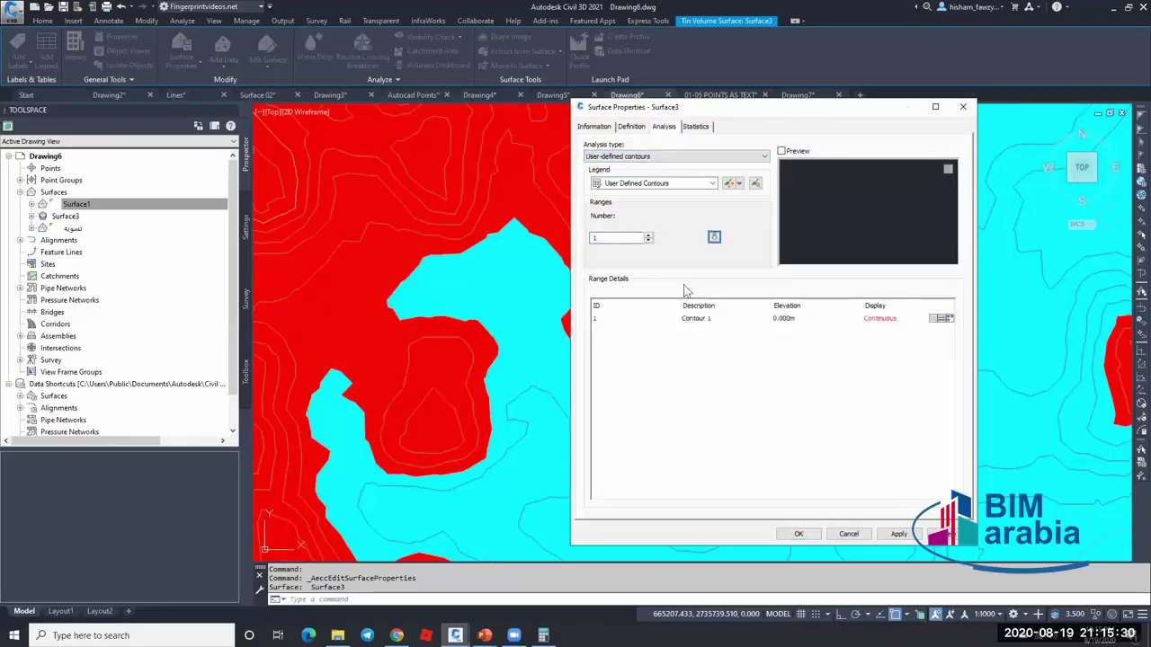
click(794, 320)
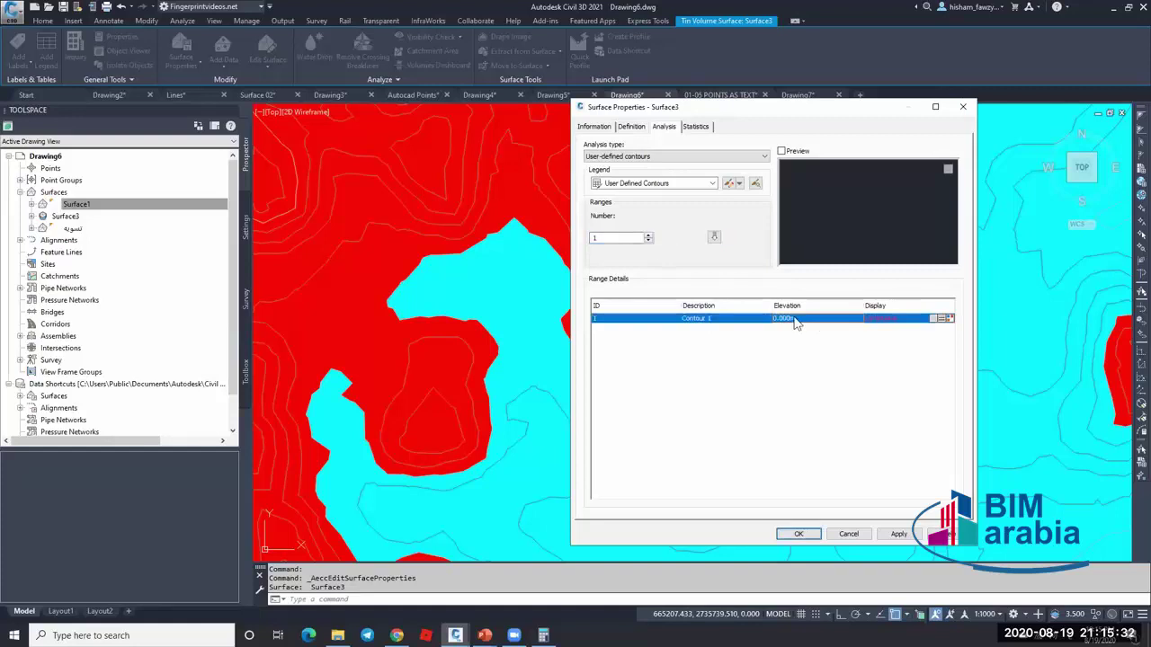
click(798, 534)
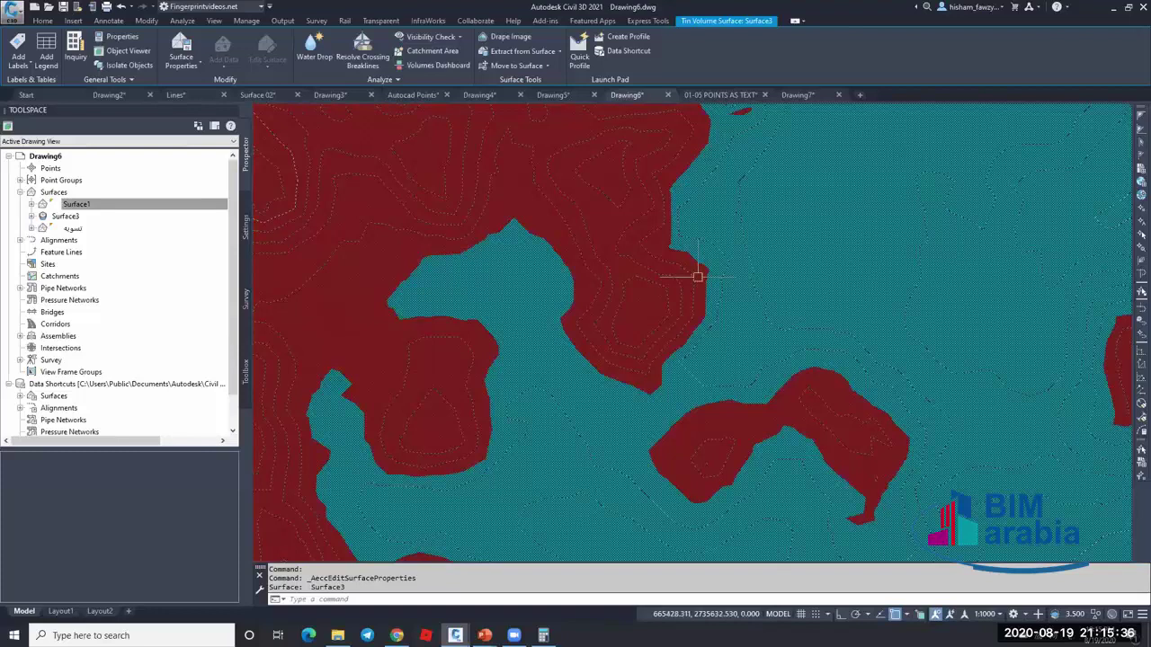
key(Escape)
- Hide major and minor contours and show user contours in Surface3's style
right_click(721, 252)
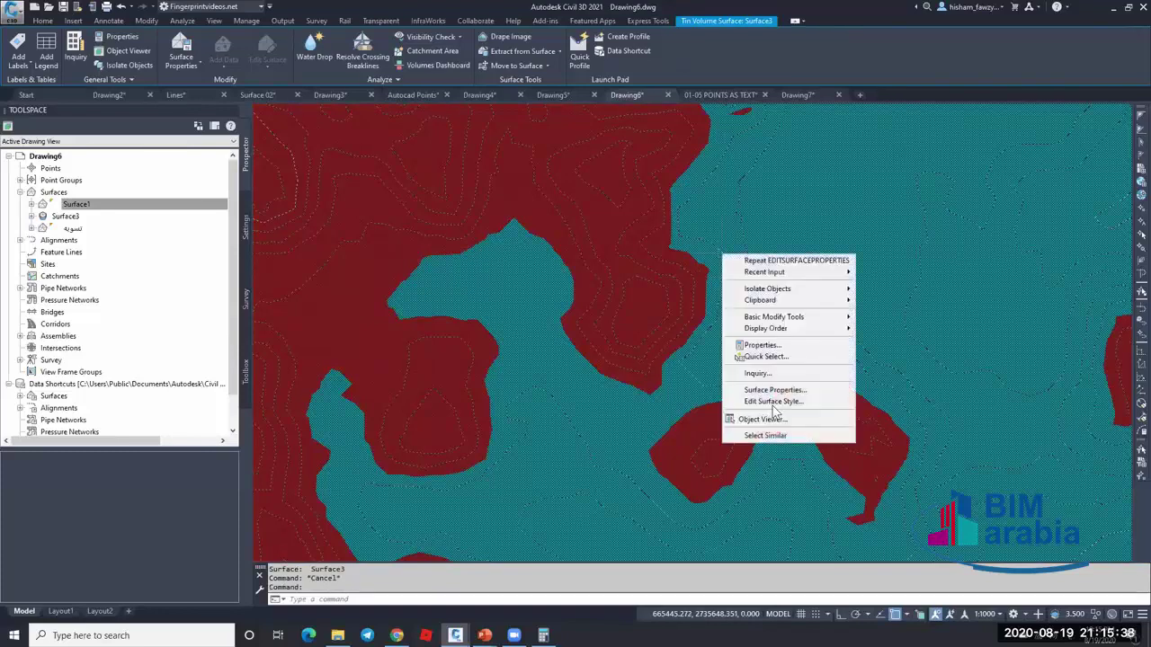
click(773, 402)
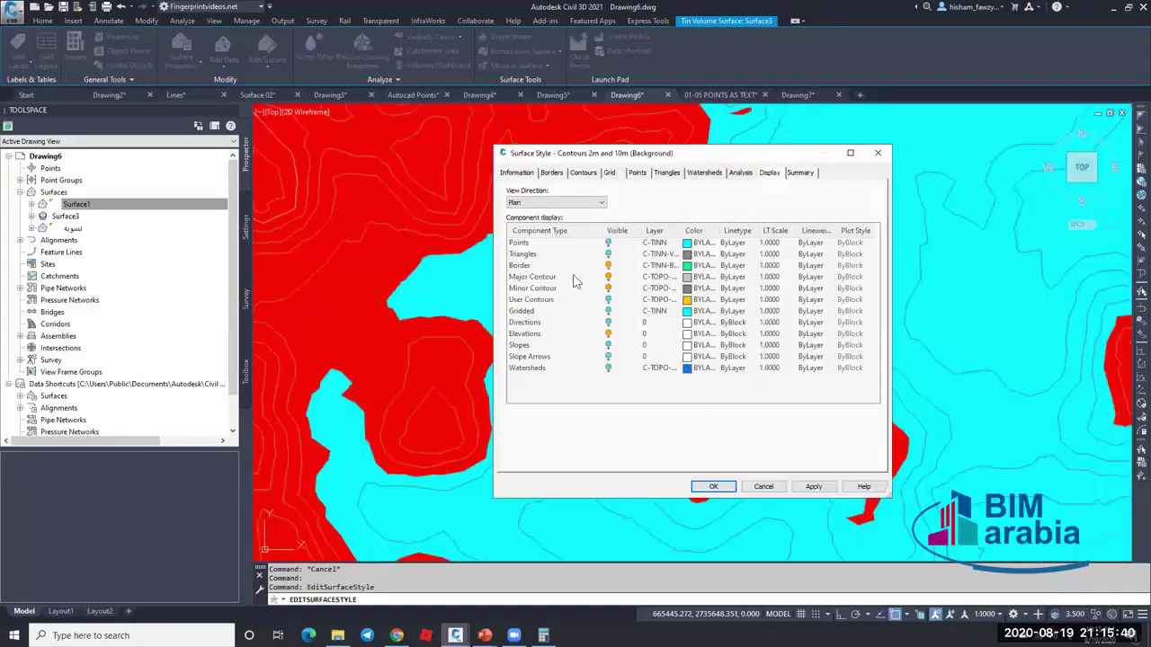
click(607, 277)
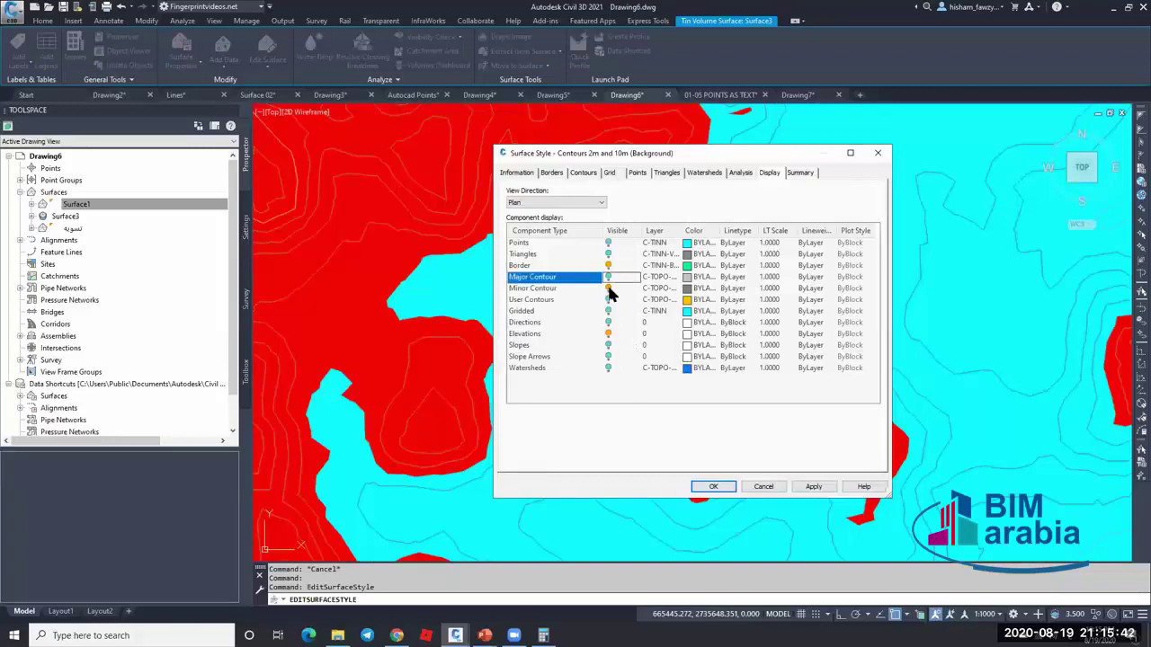
click(608, 288)
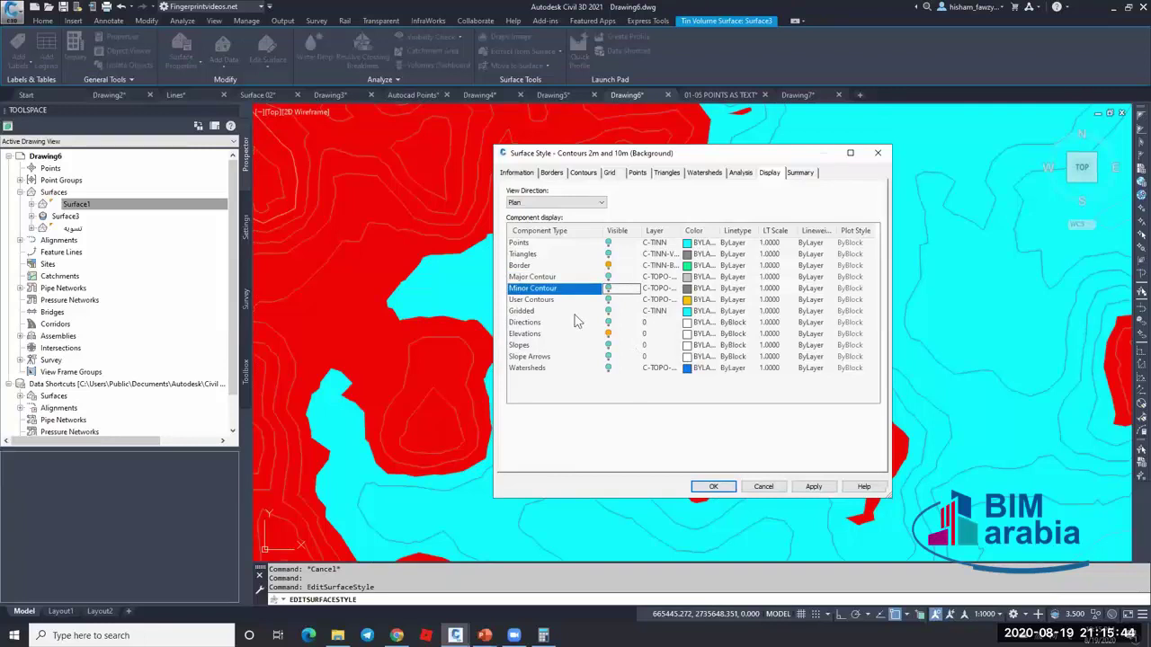
click(608, 300)
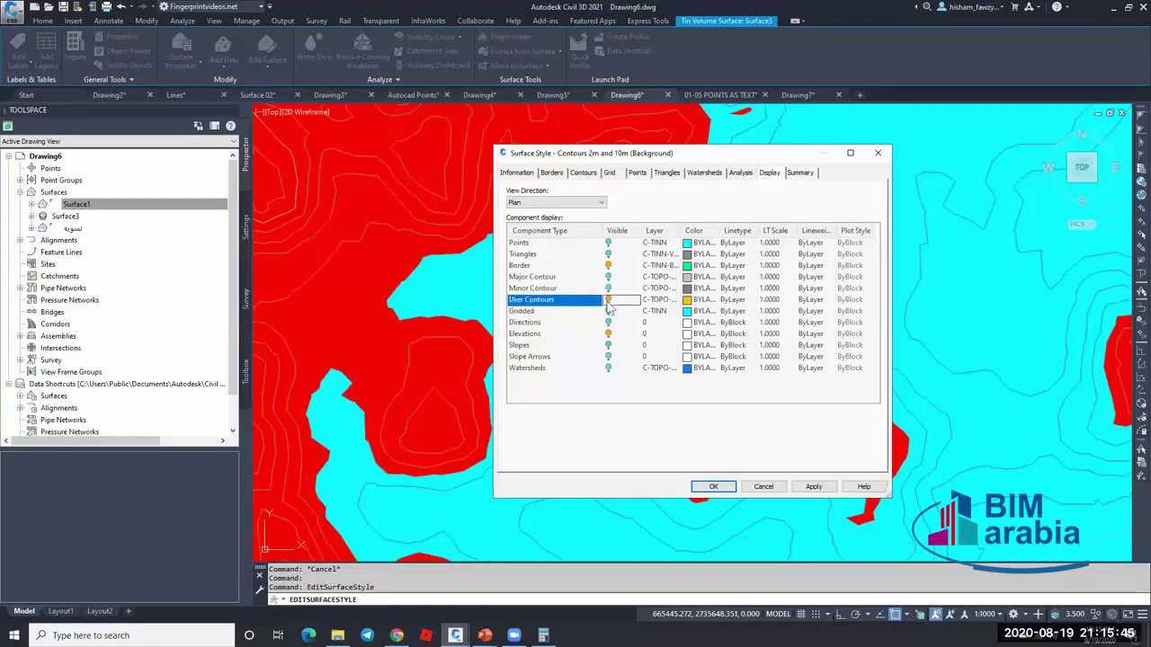
click(713, 487)
scroll(634, 332, down, 2)
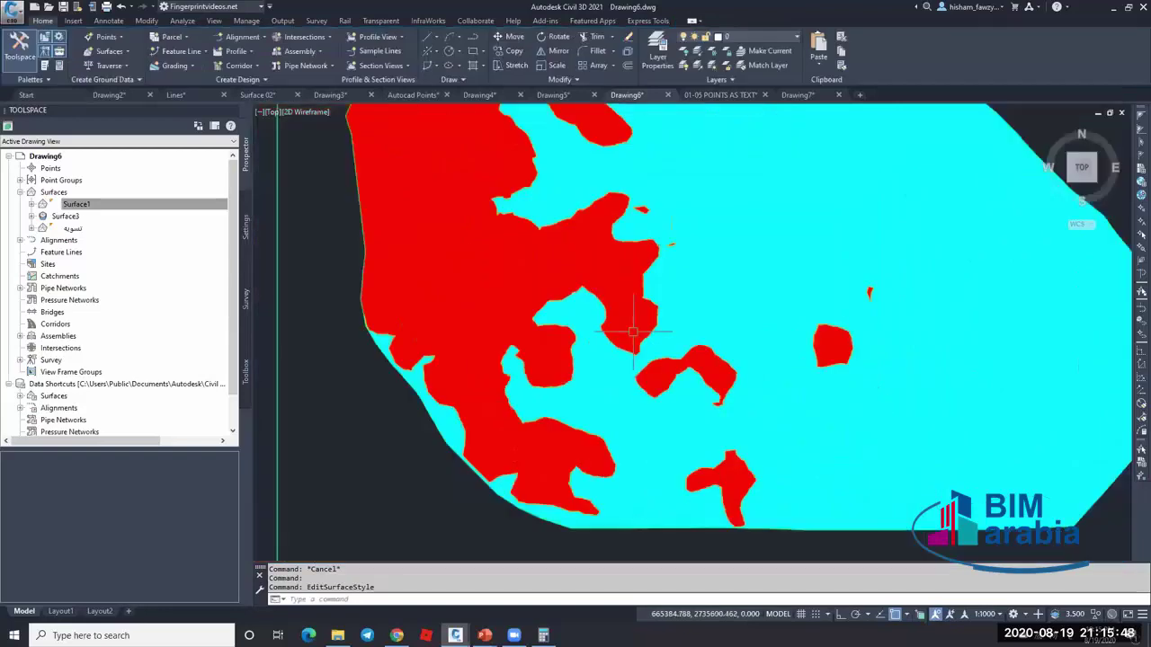
scroll(633, 332, down, 4)
scroll(817, 282, up, 8)
key(Escape)
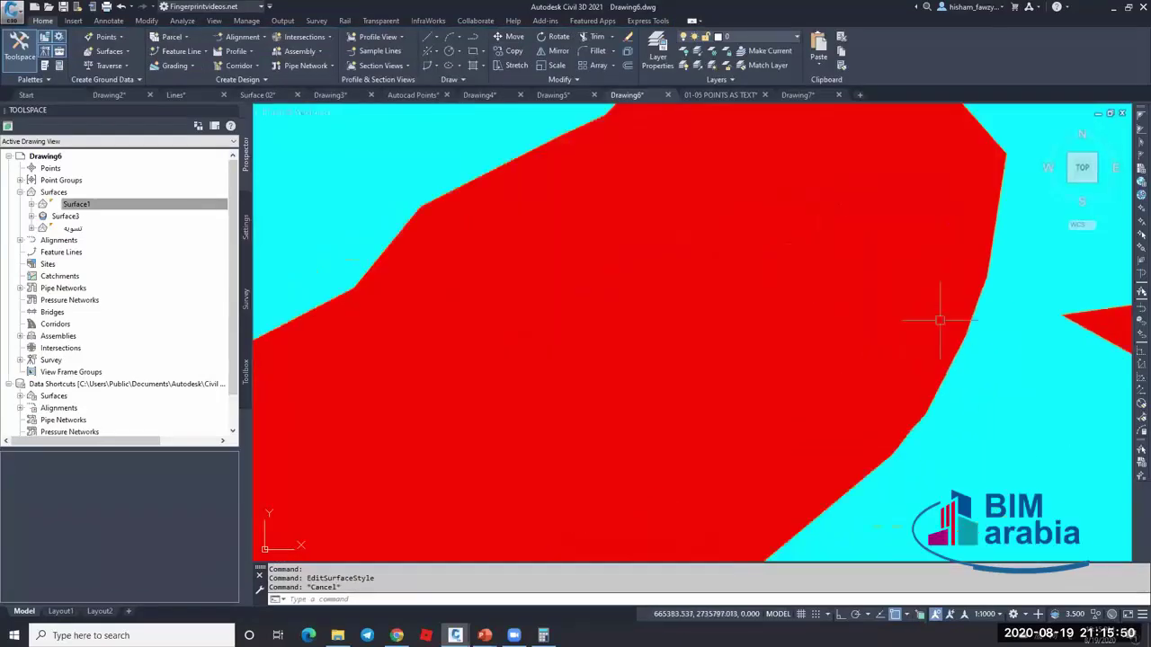
scroll(626, 287, down, 4)
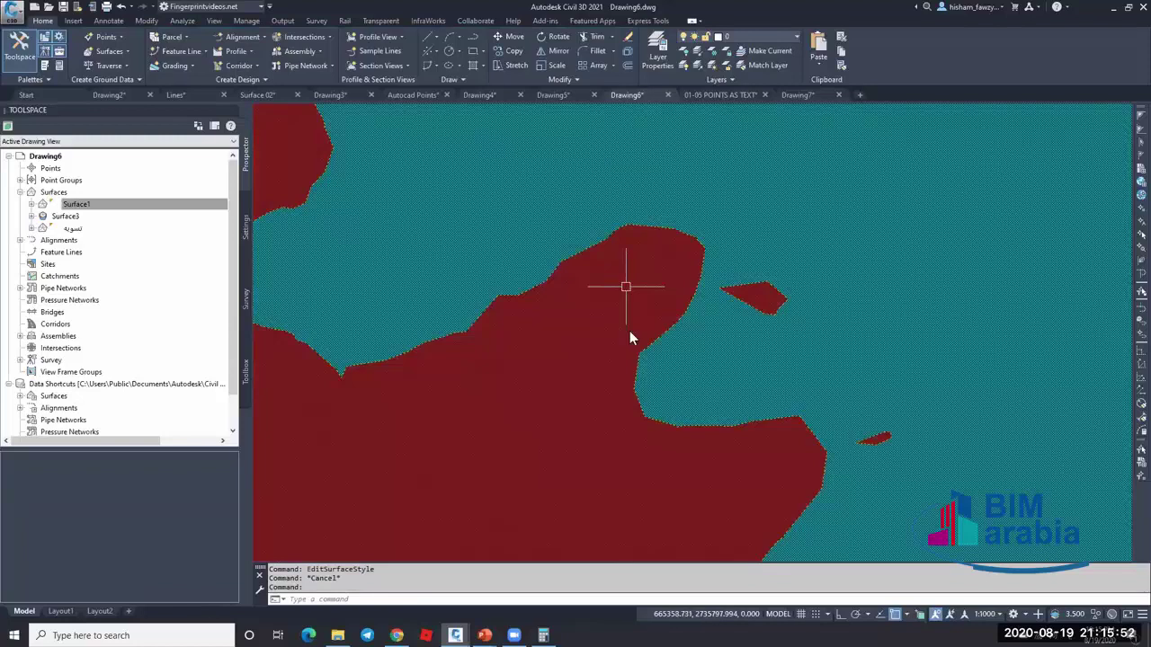
- Turn off the red/cyan elevation fill in the surface style and reselect Surface3
click(629, 338)
right_click(629, 338)
click(681, 444)
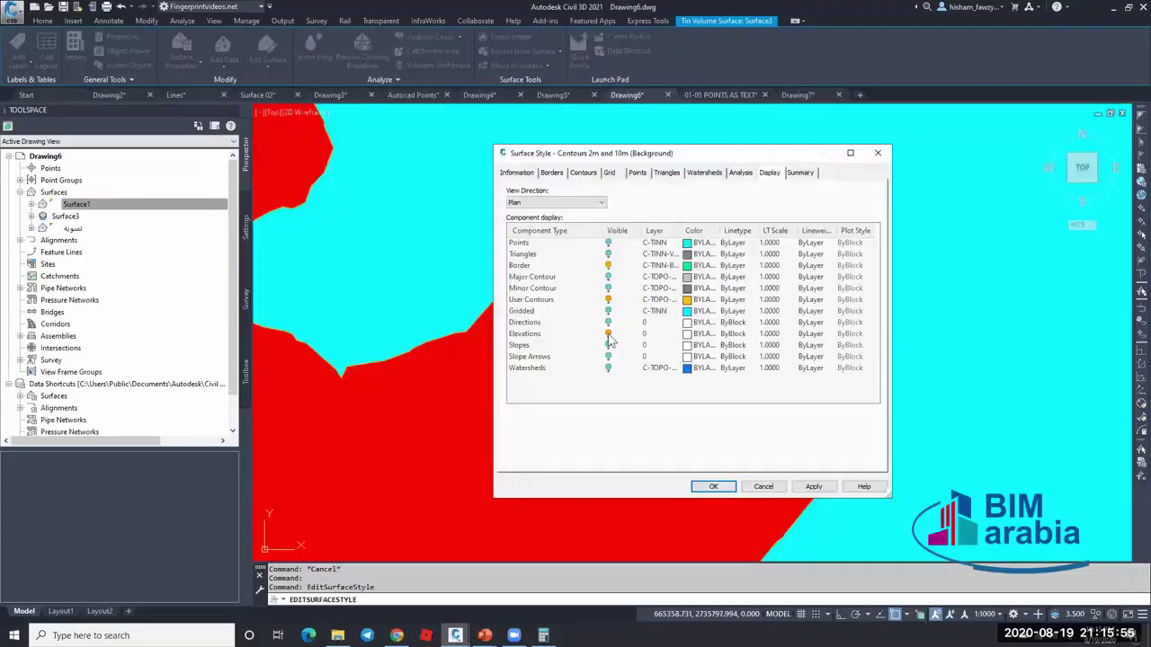
click(608, 335)
click(710, 485)
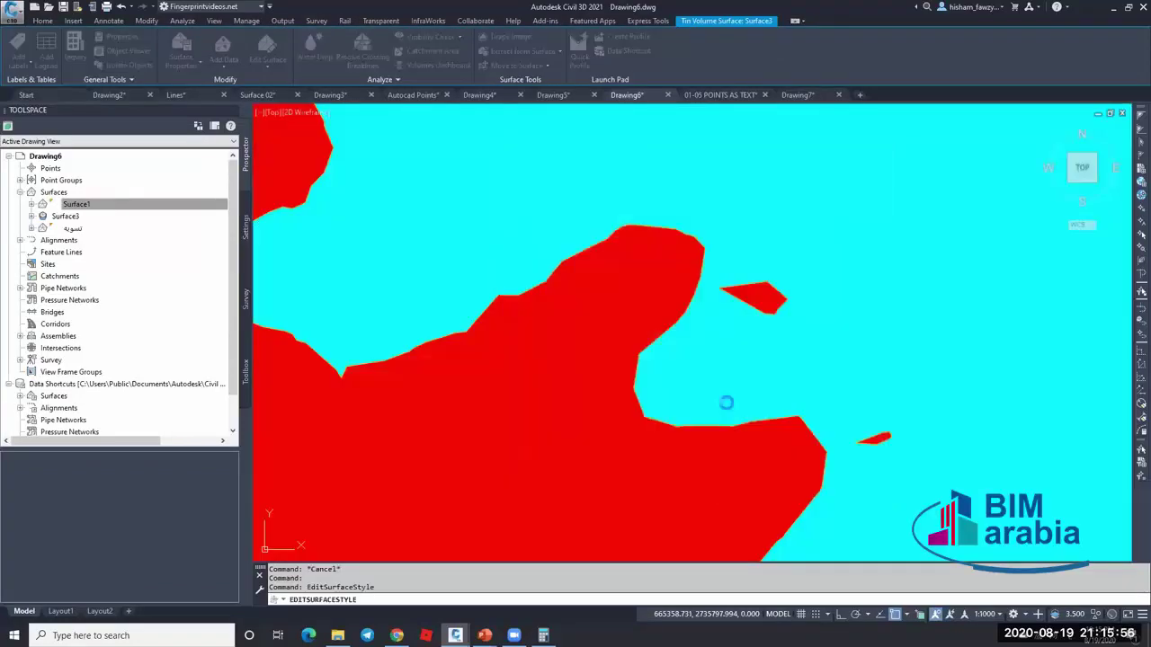
key(Escape)
scroll(680, 296, down, 5)
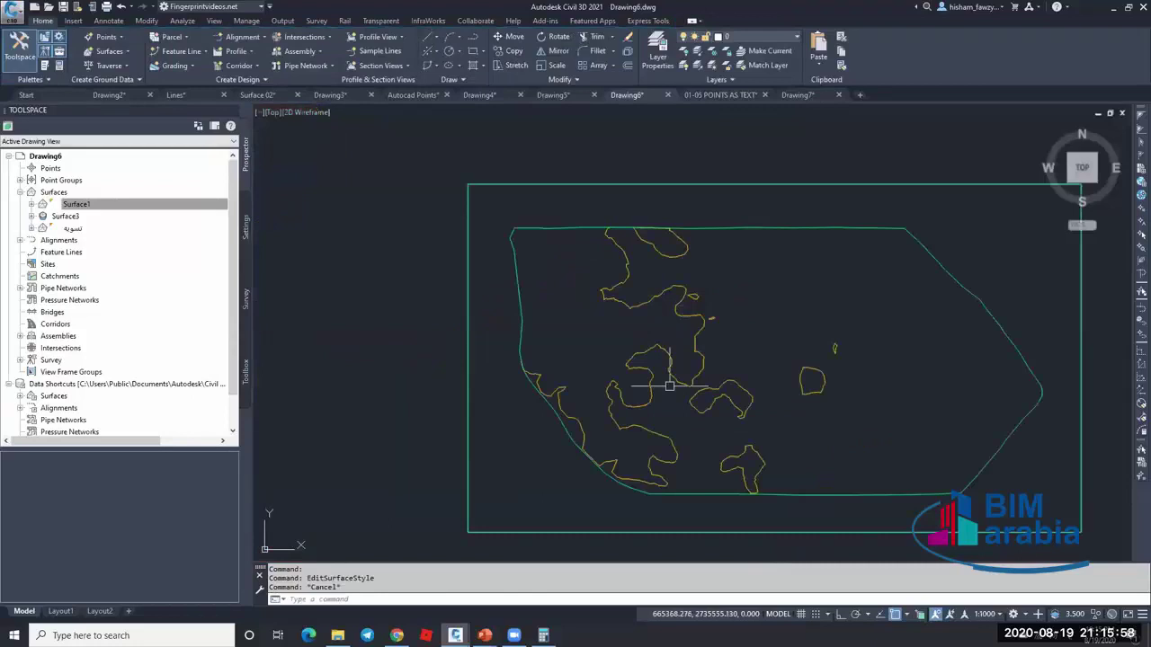
scroll(607, 457, up, 4)
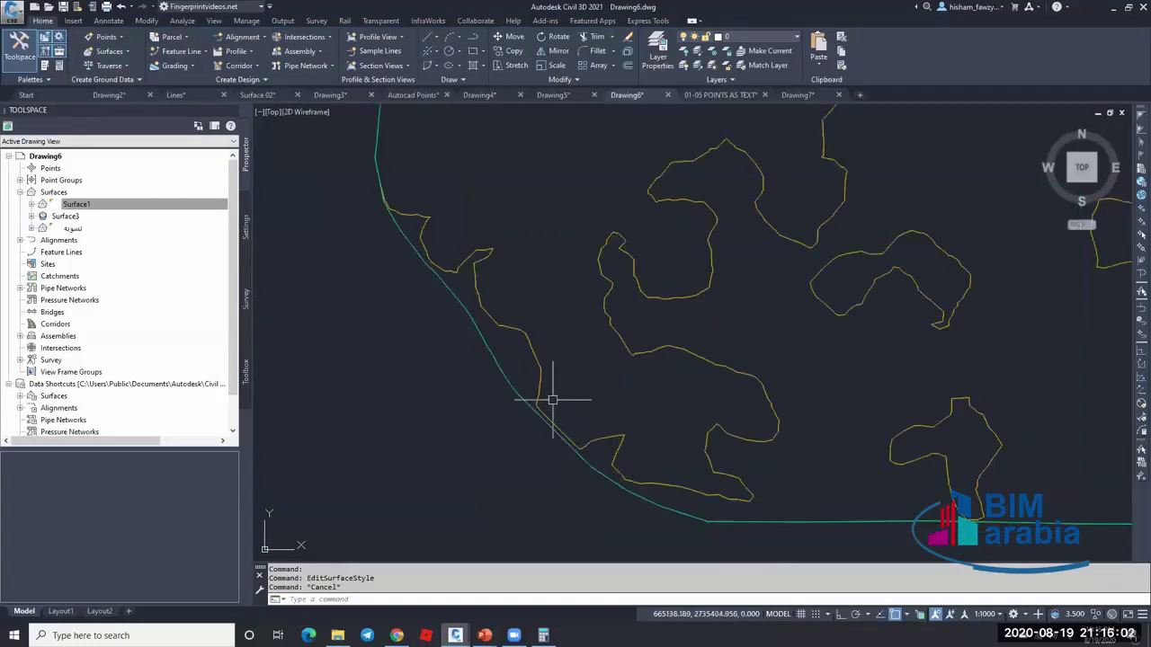
scroll(549, 398, down, 5)
click(615, 313)
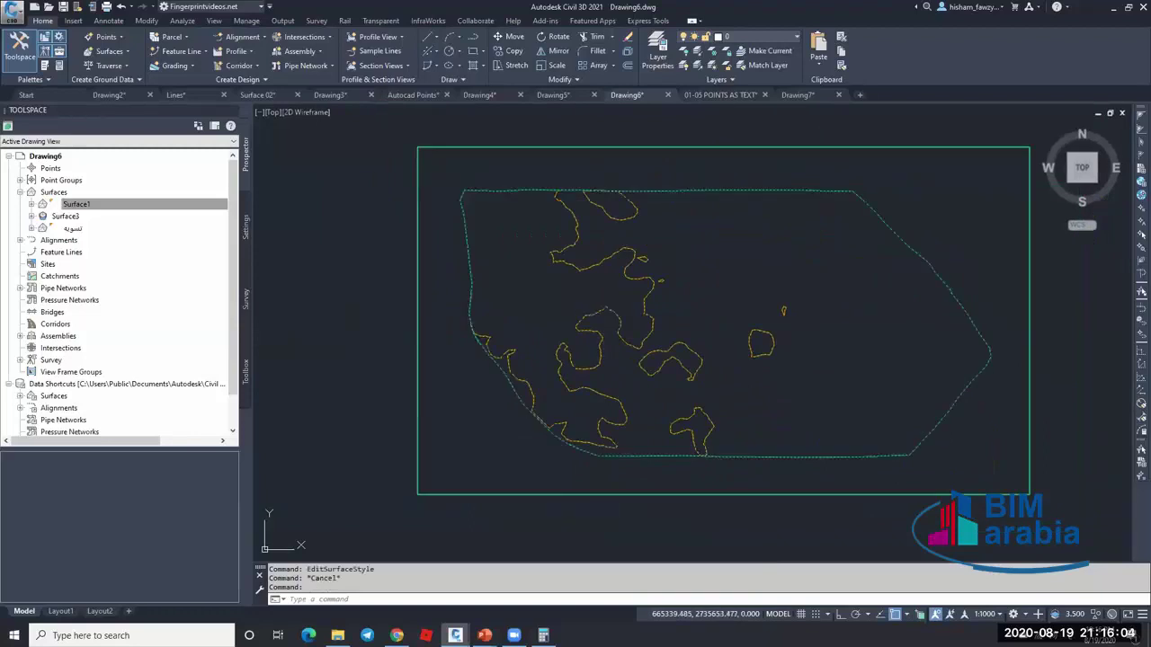
- Extract Surface3's 0 m user contours as polylines with Border unchecked, then inspect one
click(523, 51)
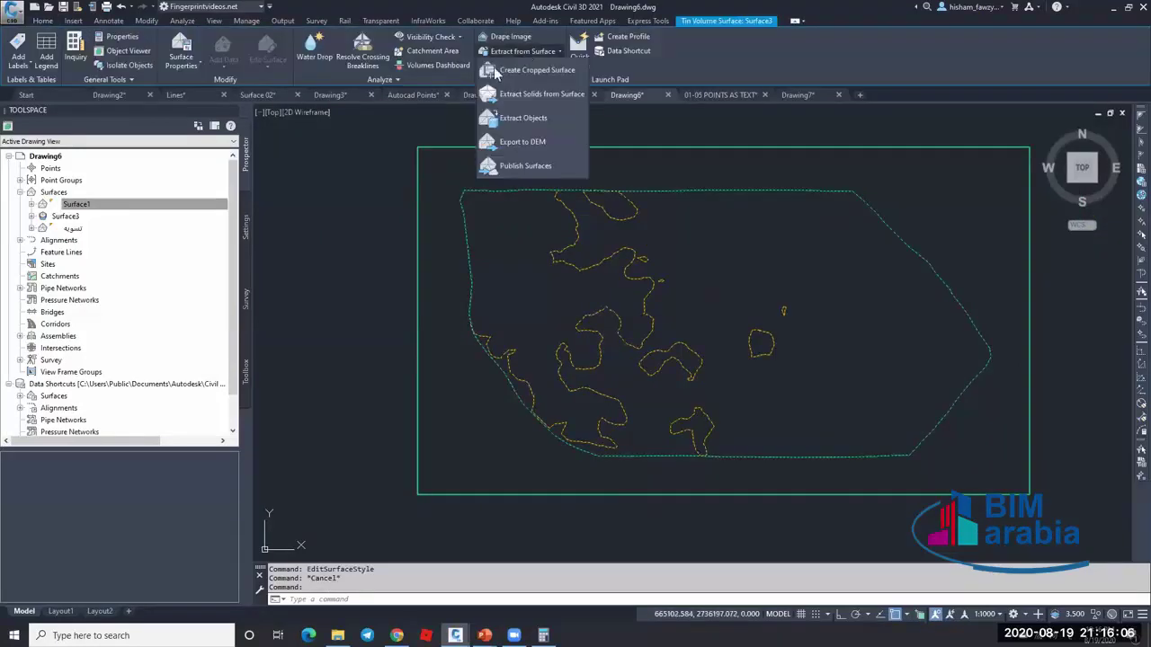
click(526, 118)
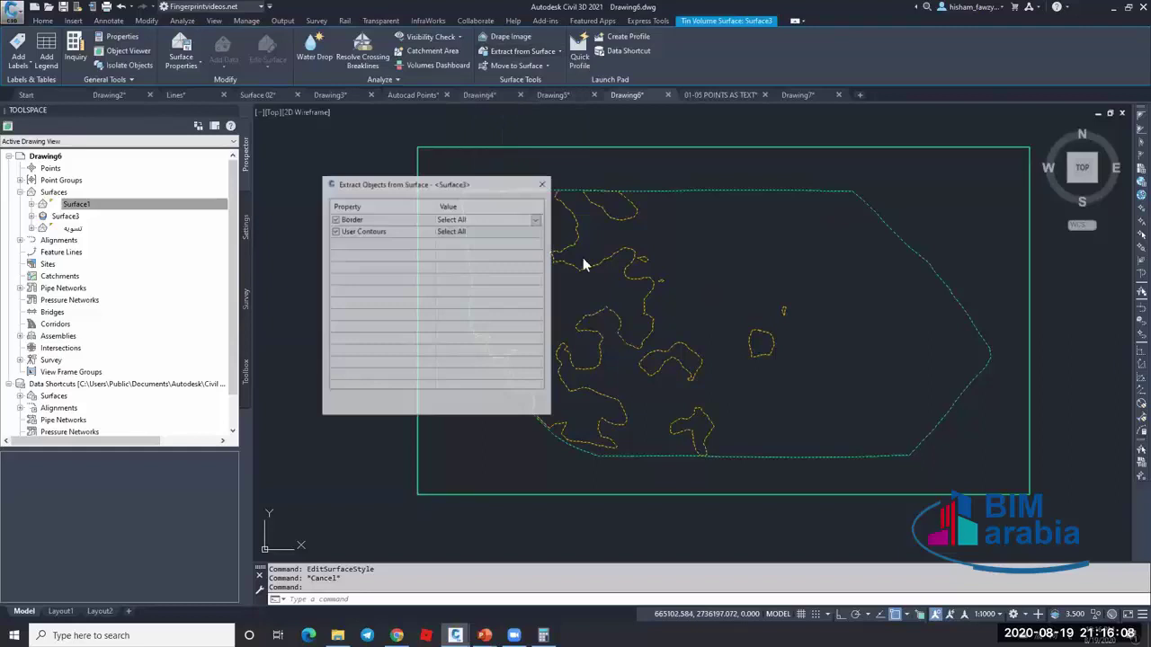
click(335, 219)
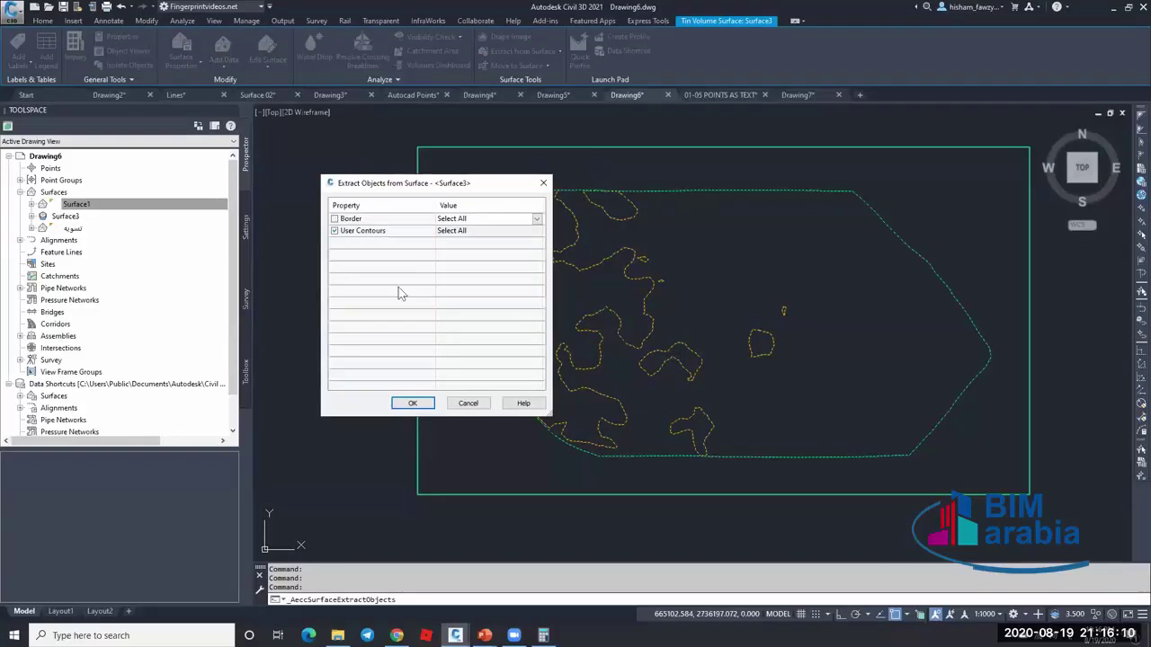
click(415, 402)
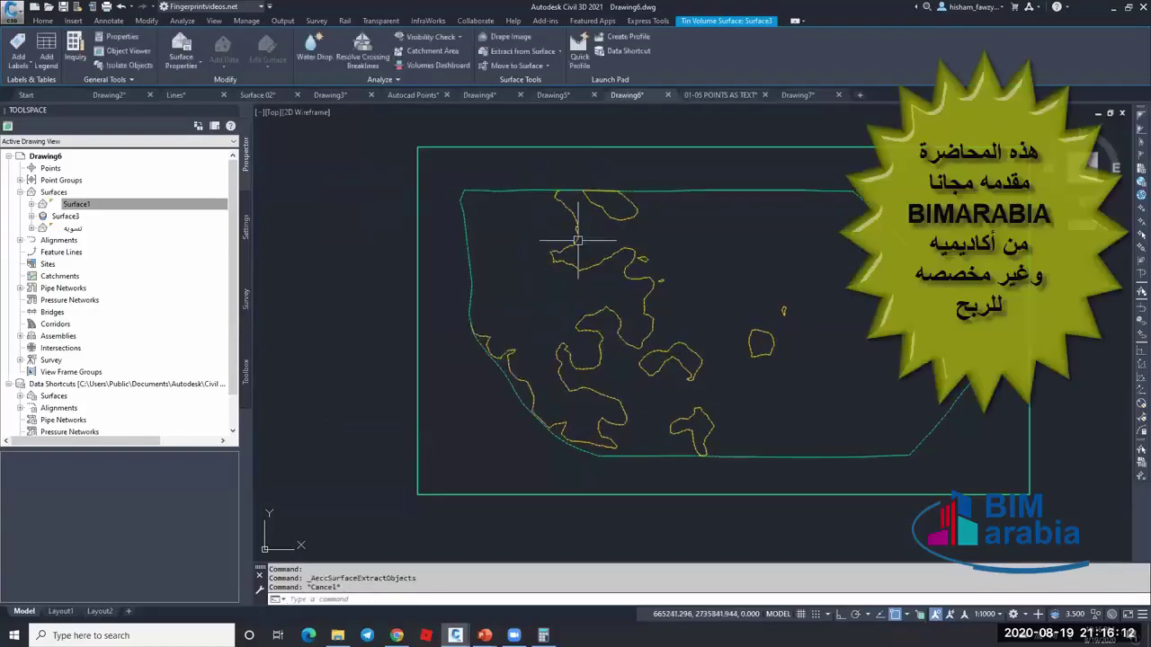
key(Escape)
click(611, 252)
scroll(606, 253, up, 4)
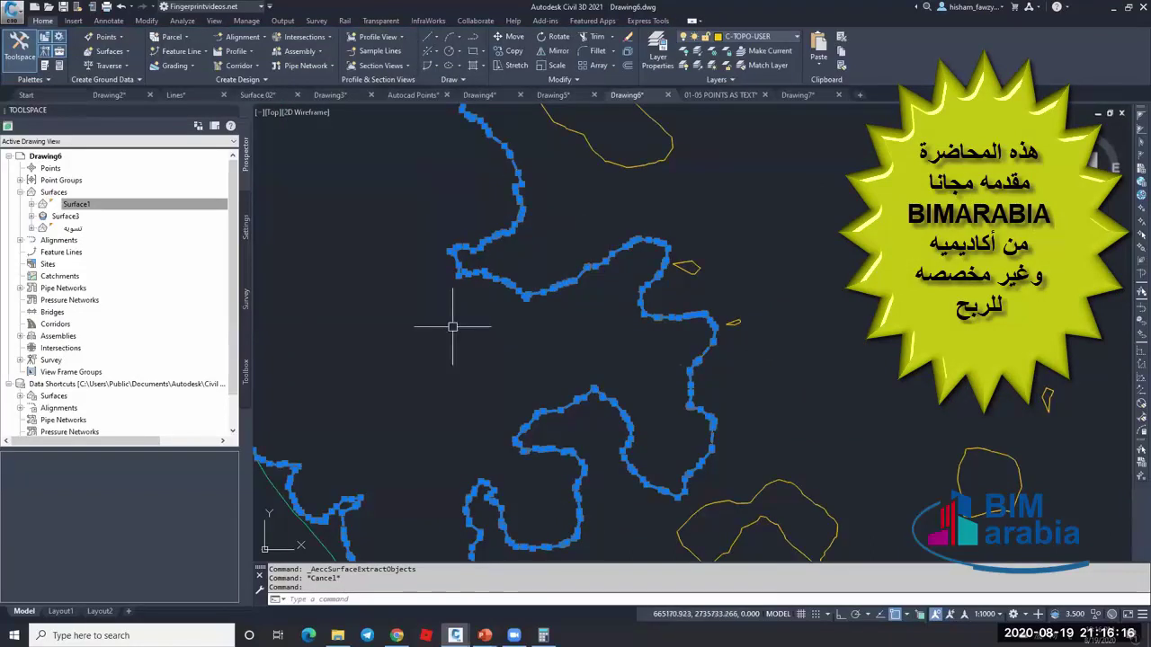
key(Escape)
scroll(452, 326, down, 6)
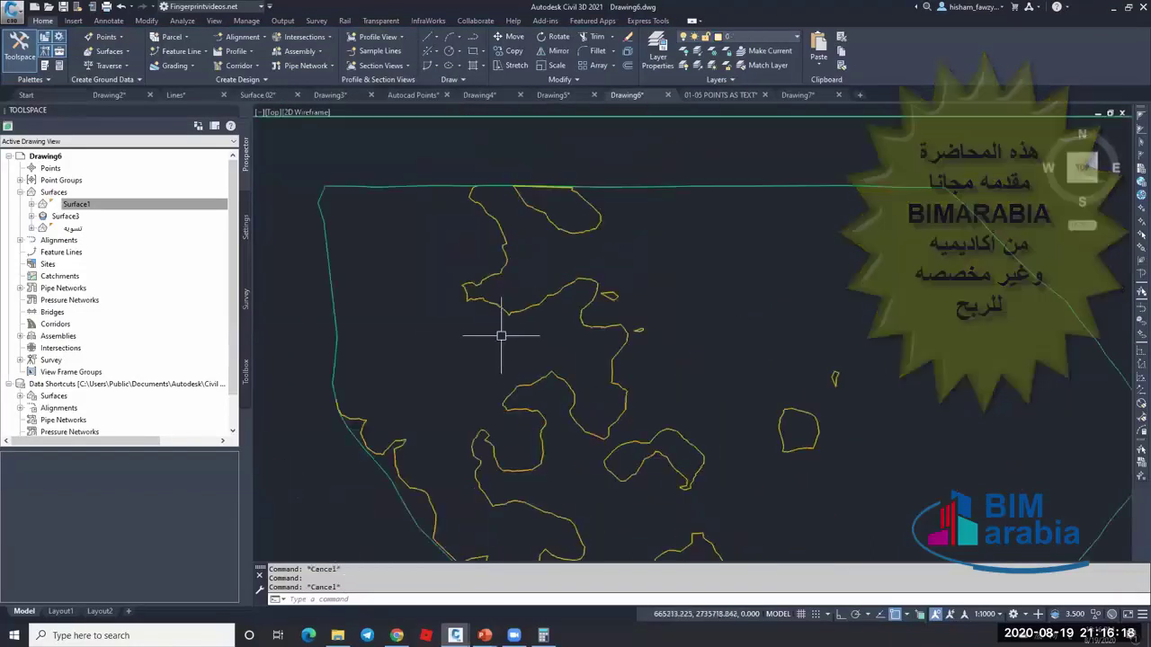
- Turn Surface3's red/cyan elevation fill back on in its surface style
click(589, 257)
right_click(590, 259)
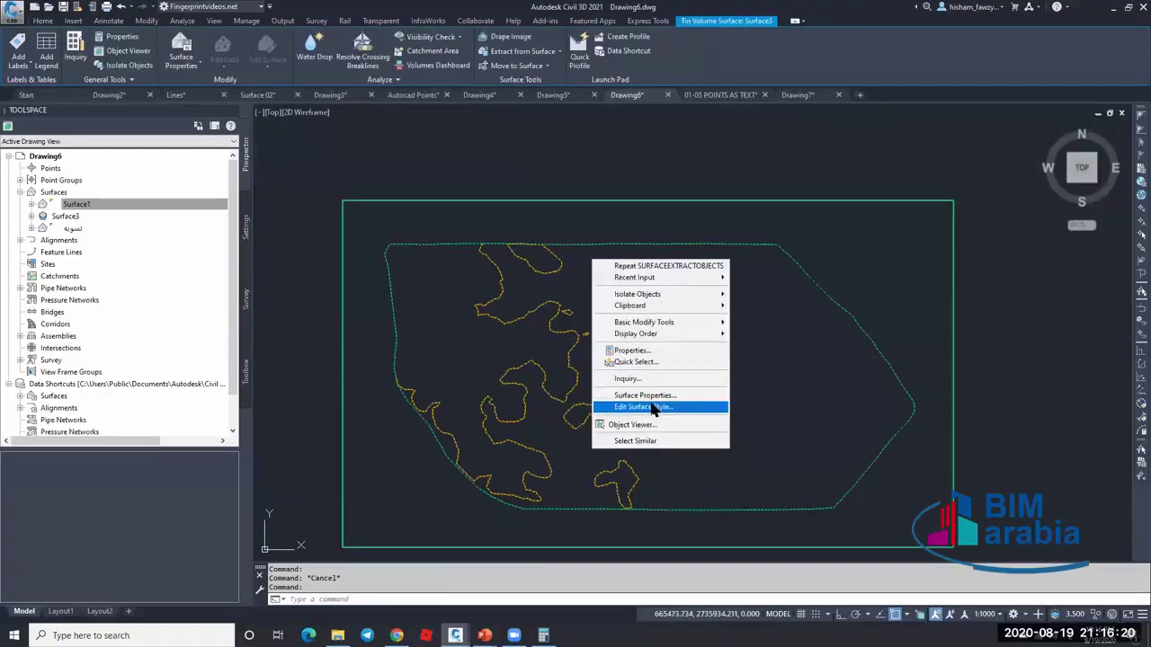
click(650, 406)
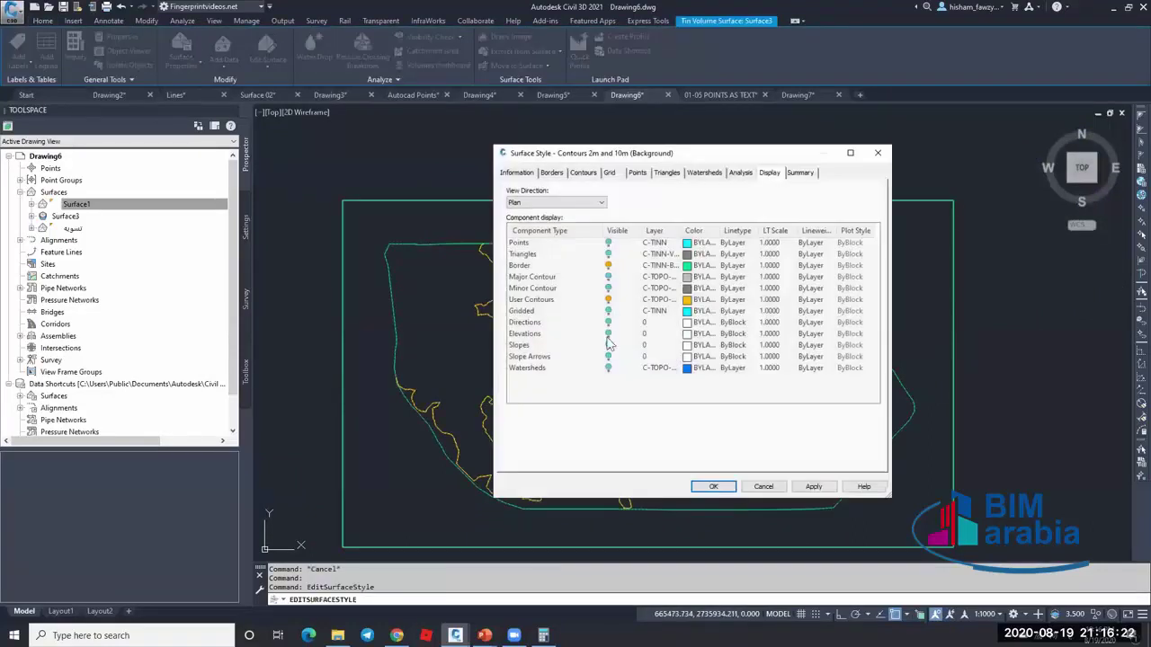
click(609, 334)
click(711, 487)
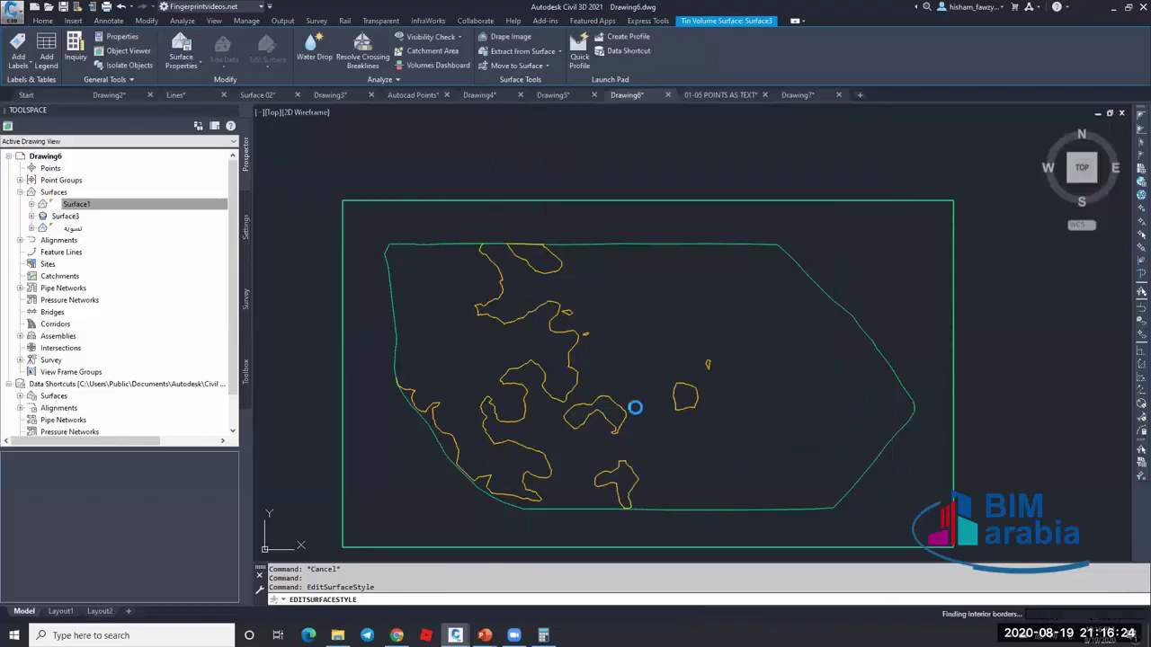
key(Escape)
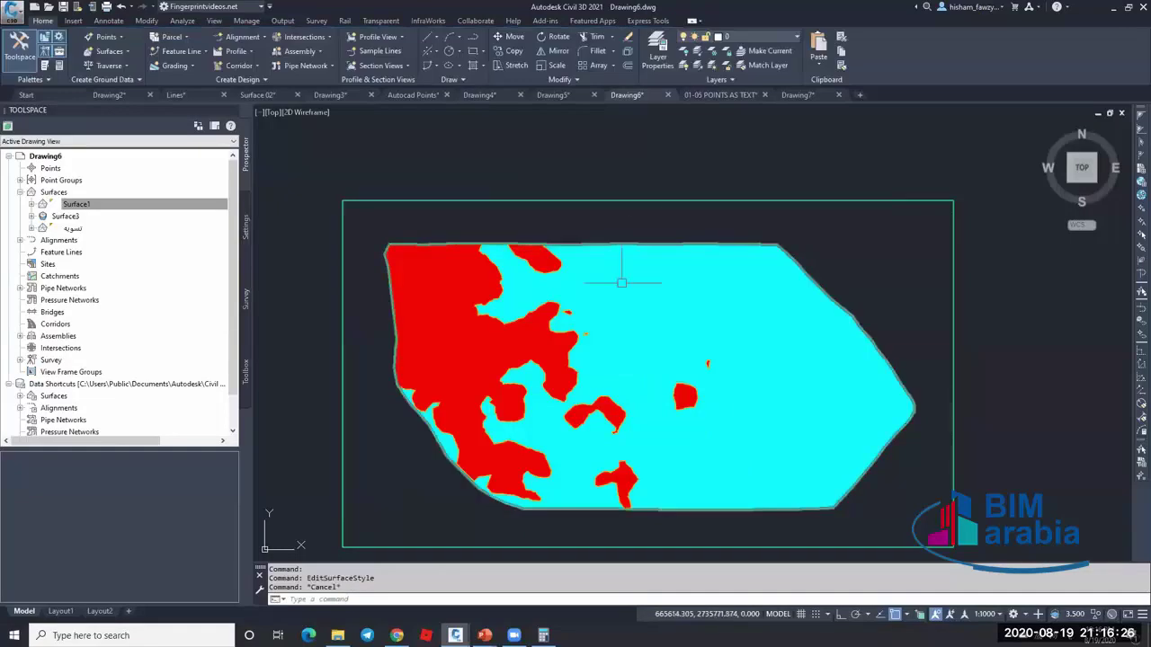
key(Escape)
click(622, 201)
key(Return)
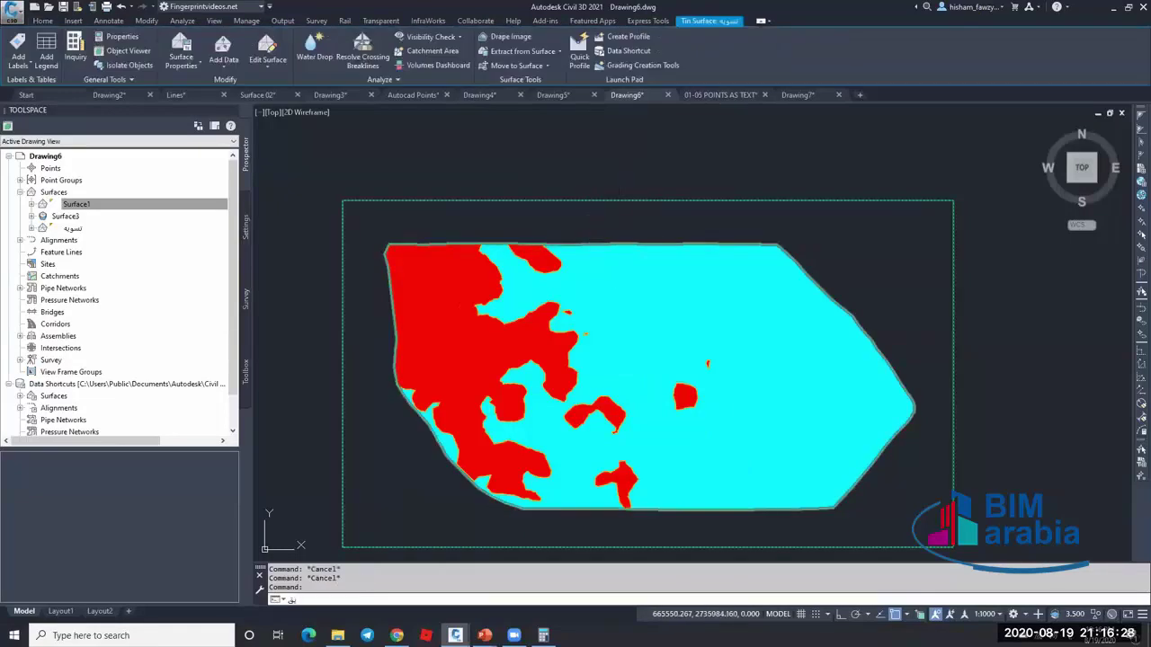
double_click(621, 203)
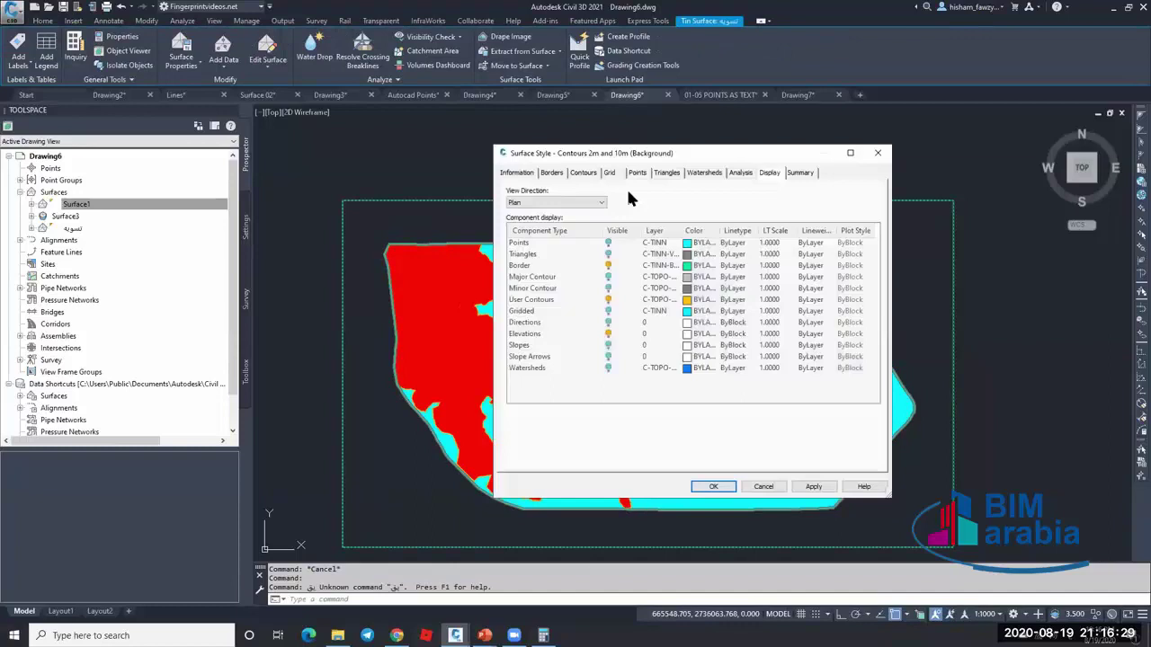
click(877, 153)
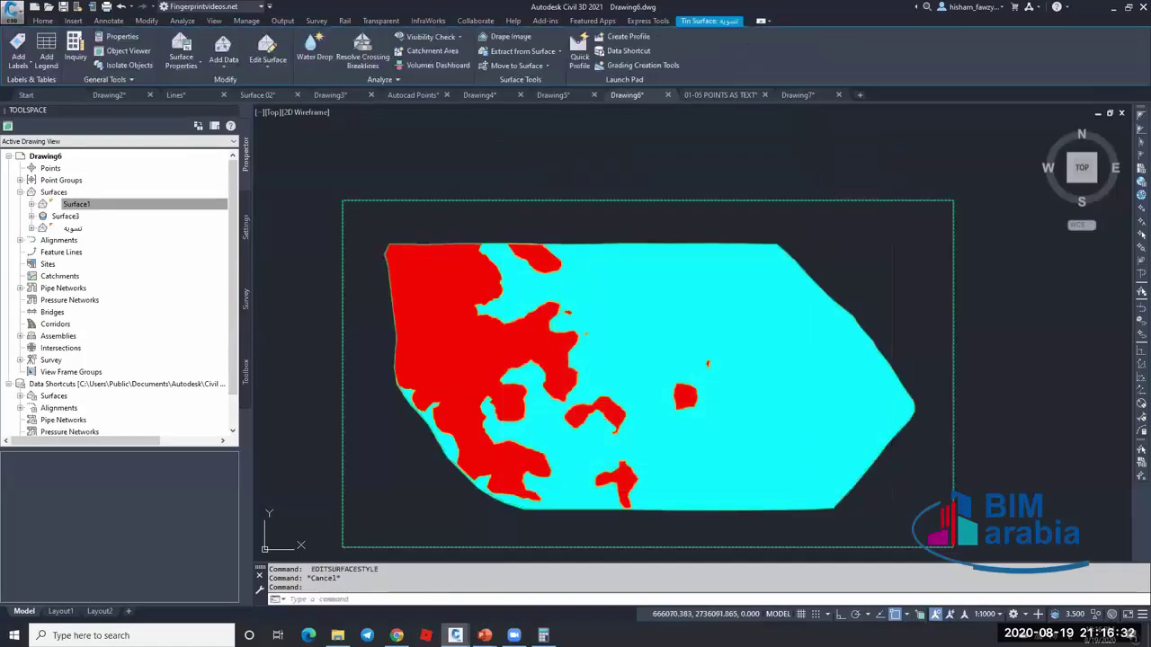
- Use DR (DRAWORDER) to send the boundary rectangle back, then reselect the volume surface
text(ق)
key(Return)
key(Escape)
key(Escape)
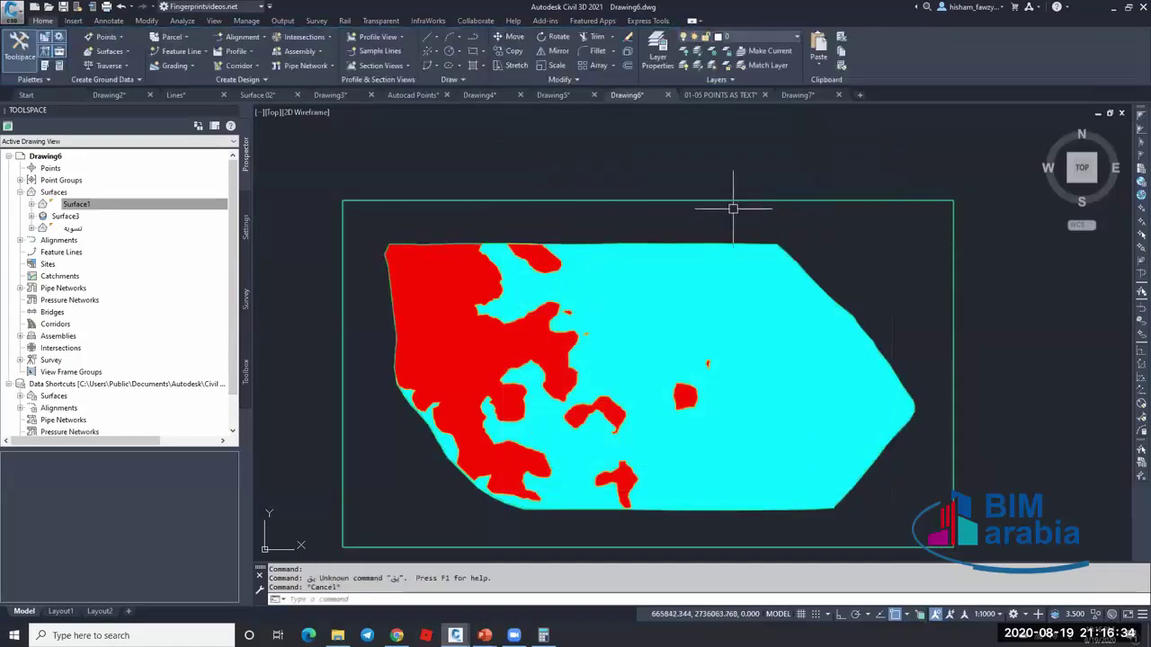
text(ب)
text(R)
key(Return)
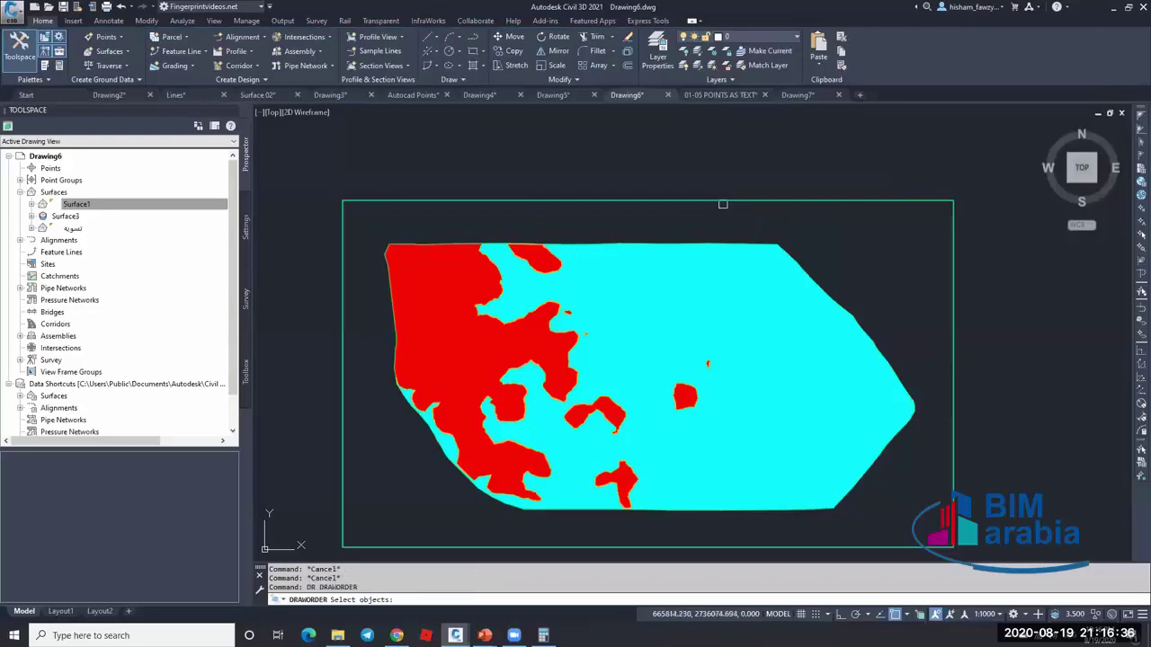
click(713, 201)
key(Return)
key(Return)
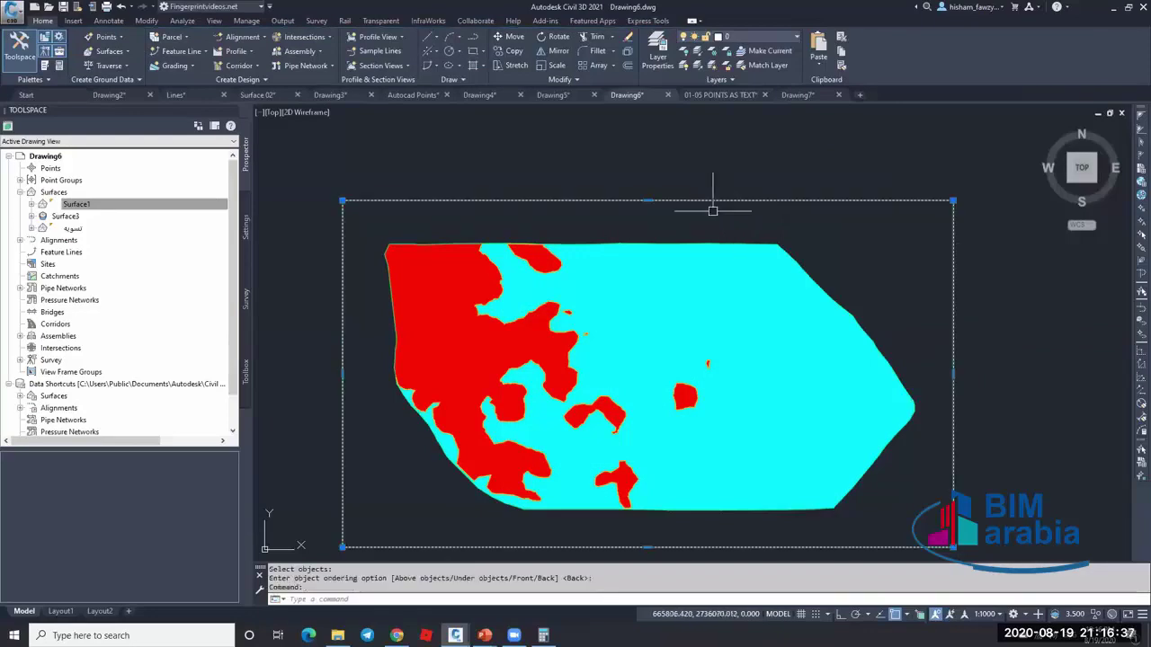
key(Escape)
click(660, 290)
- Look at Surface3's General statistics in its properties
click(180, 44)
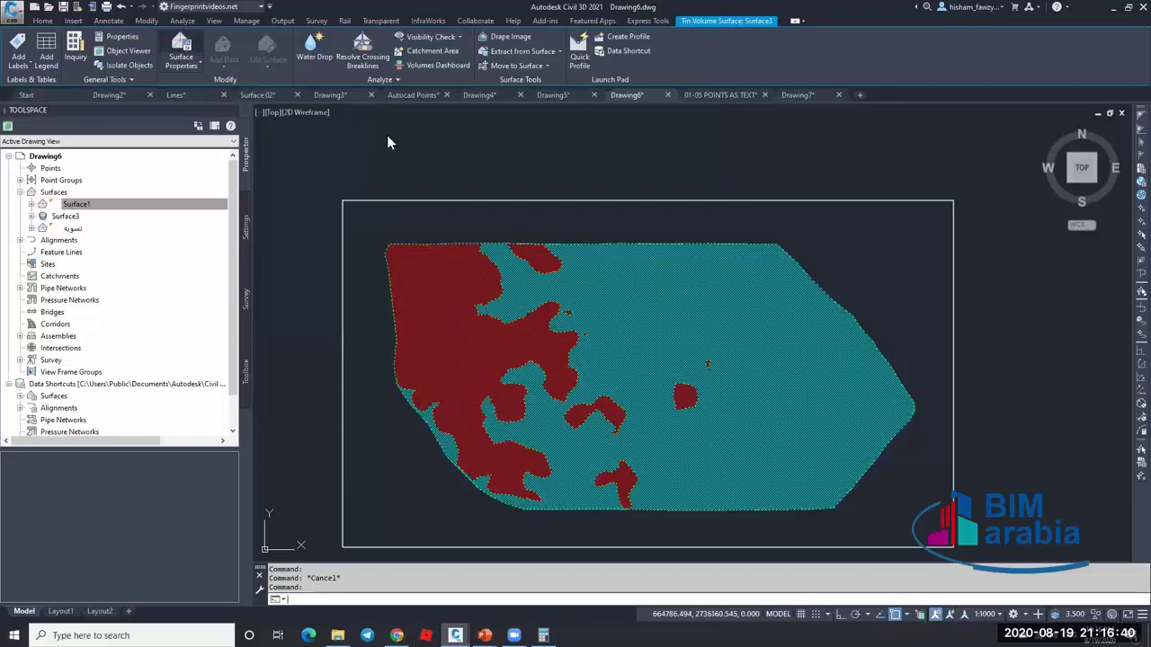
click(696, 127)
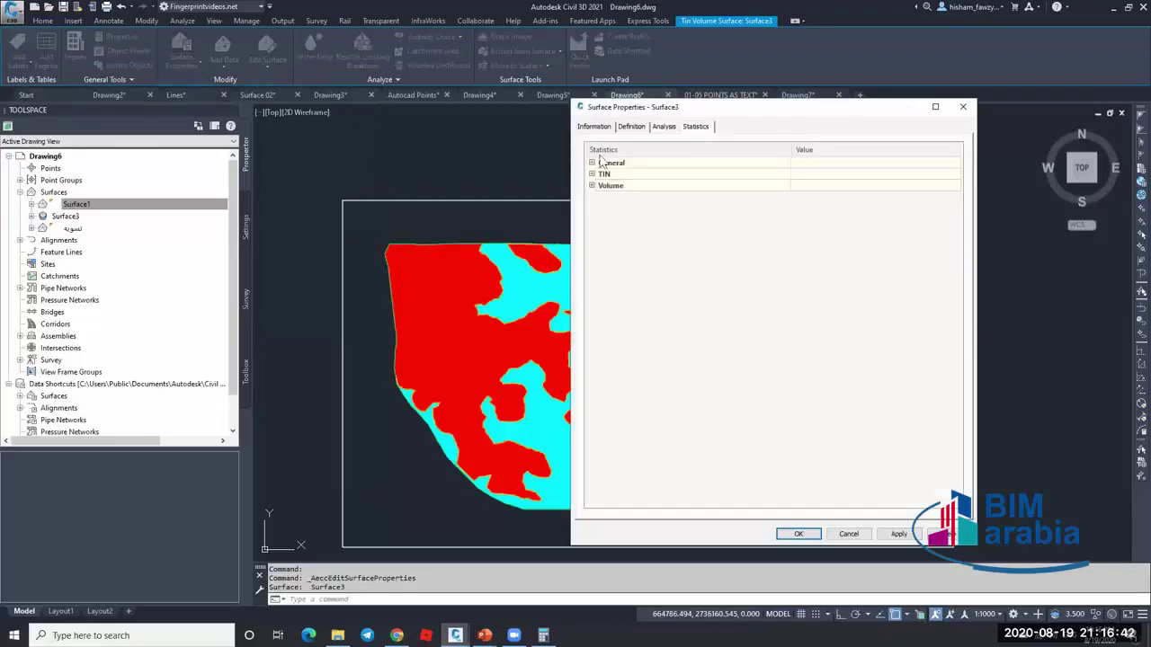
click(591, 163)
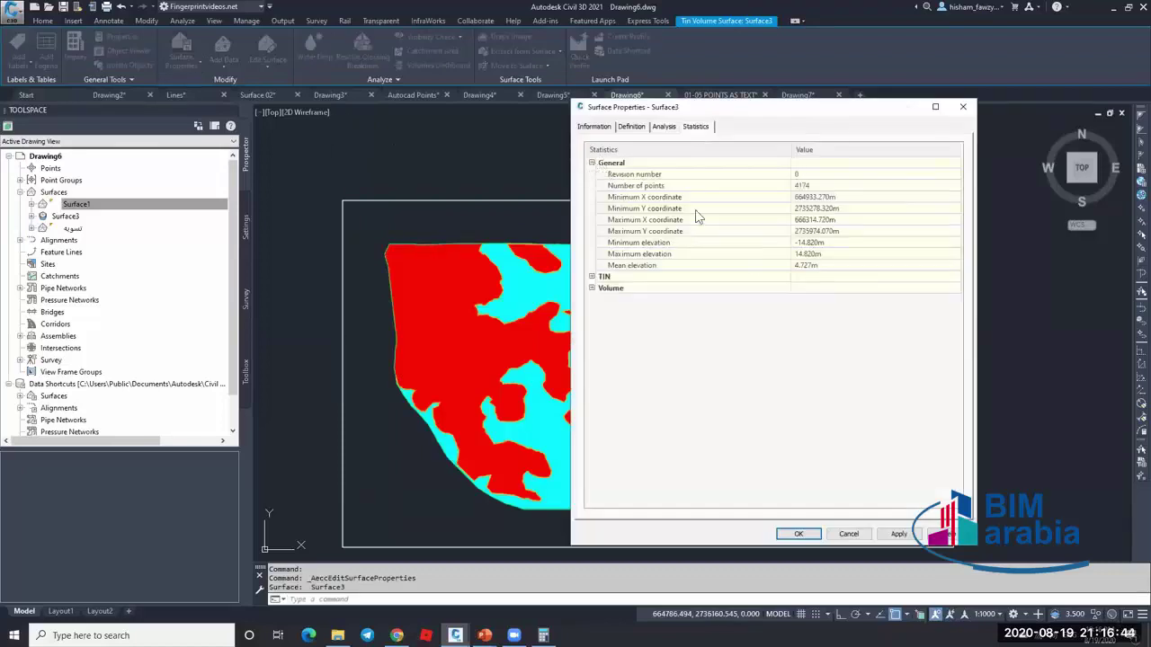
key(Escape)
key(Escape)
click(655, 260)
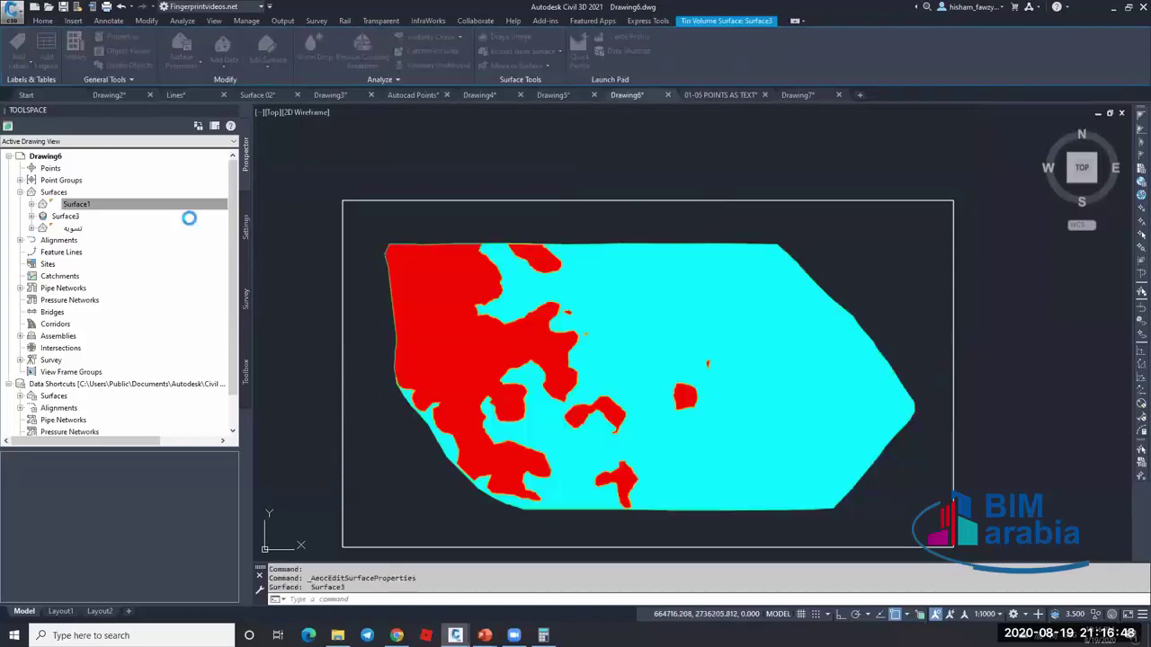
- Read Surface1's mean elevation of 633.143 m and close its properties
right_click(95, 206)
key(Escape)
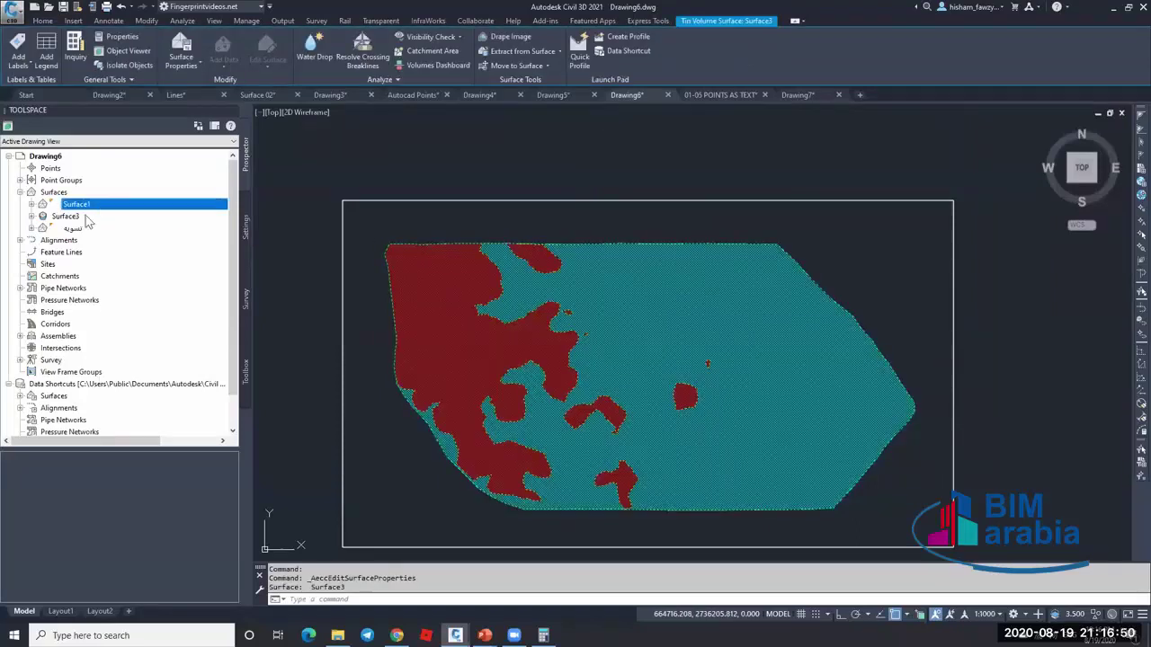
click(79, 205)
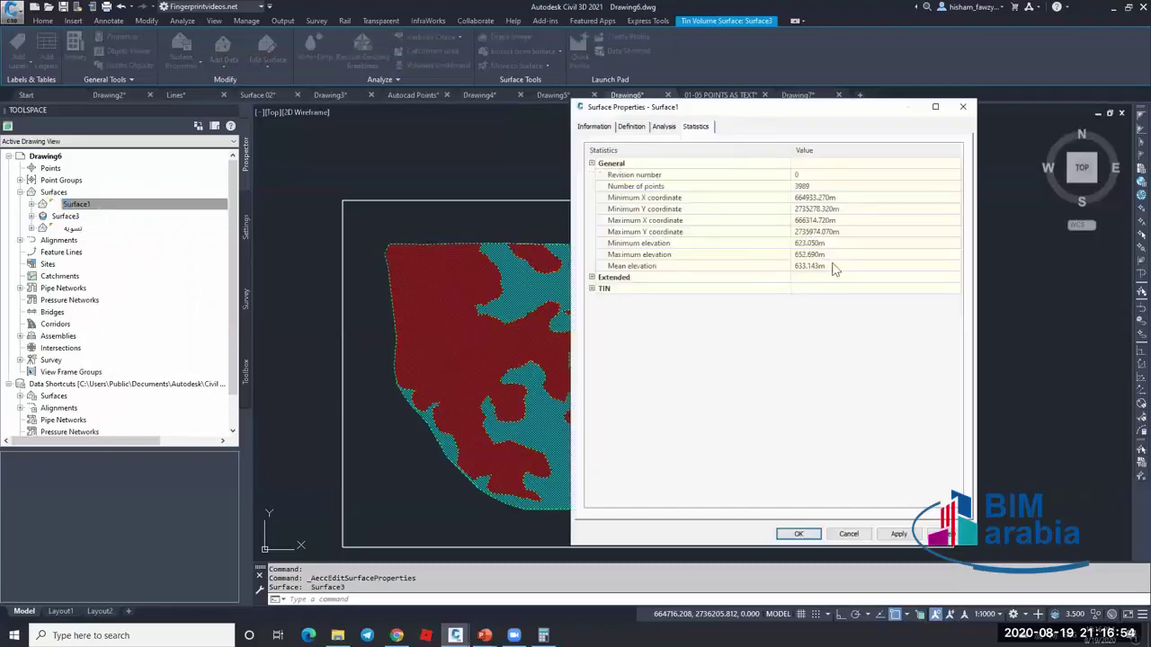
click(834, 267)
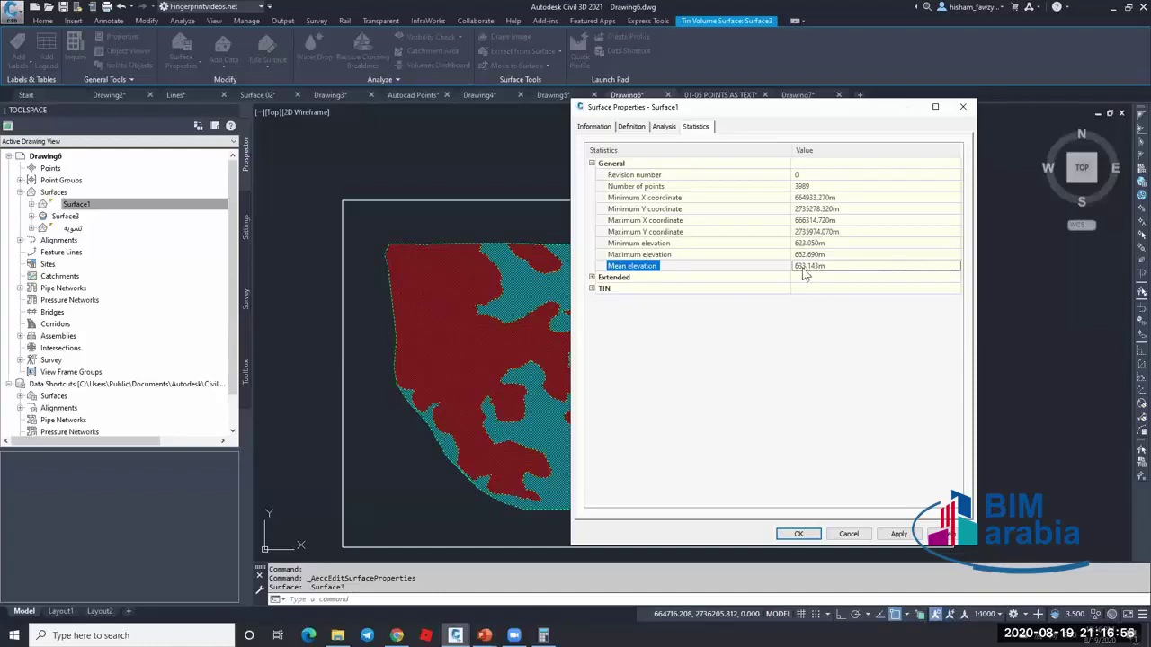
click(847, 535)
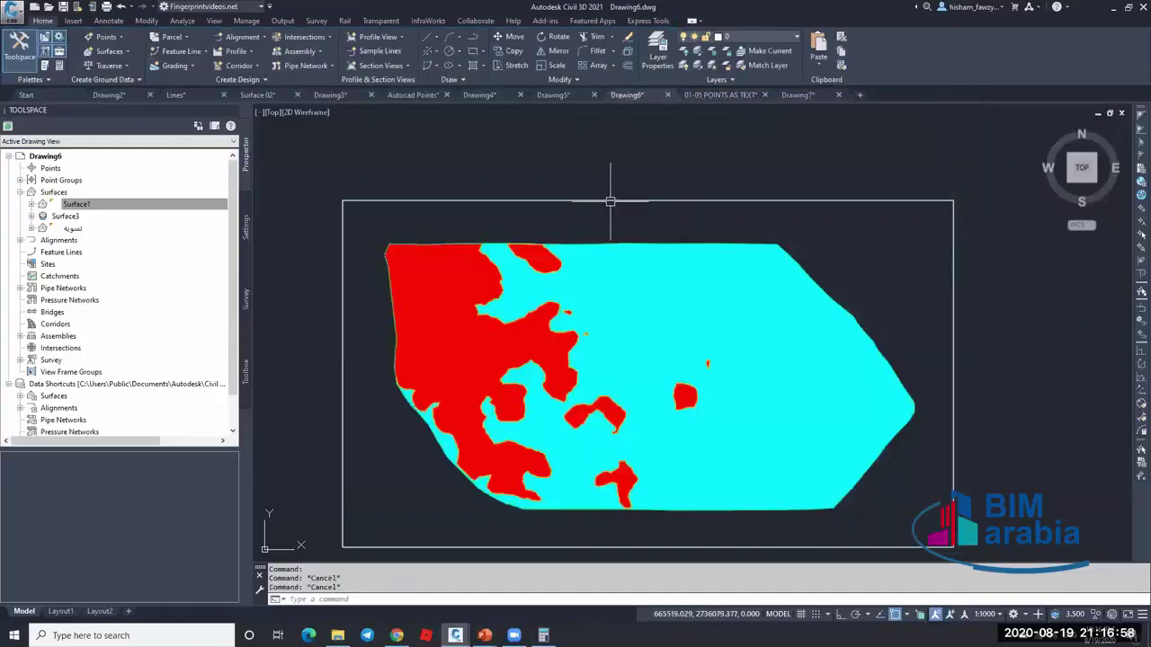
- Set the boundary polyline's elevation to 633.143
key(ctrl+1)
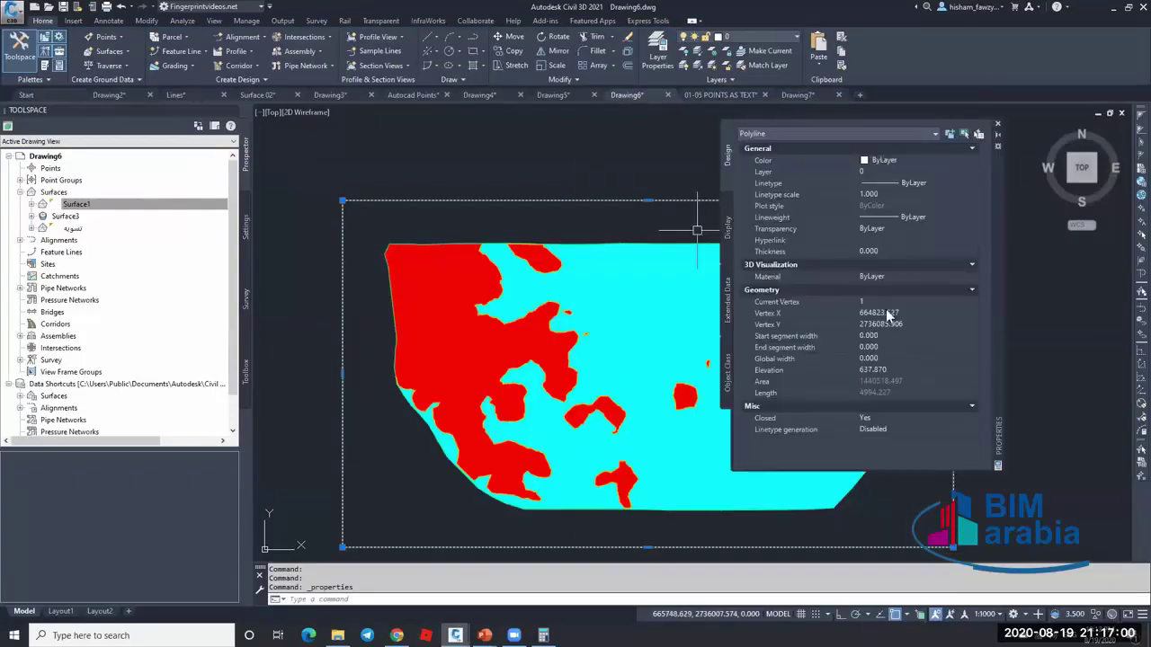
click(897, 369)
text(633)
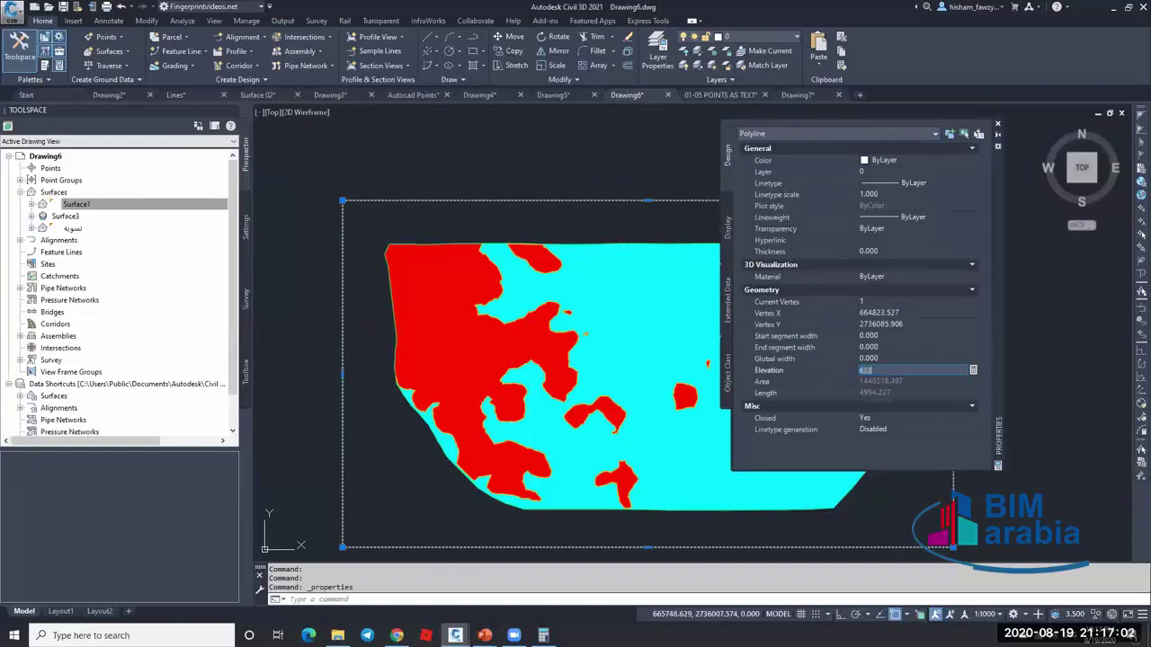
text(.143)
key(Return)
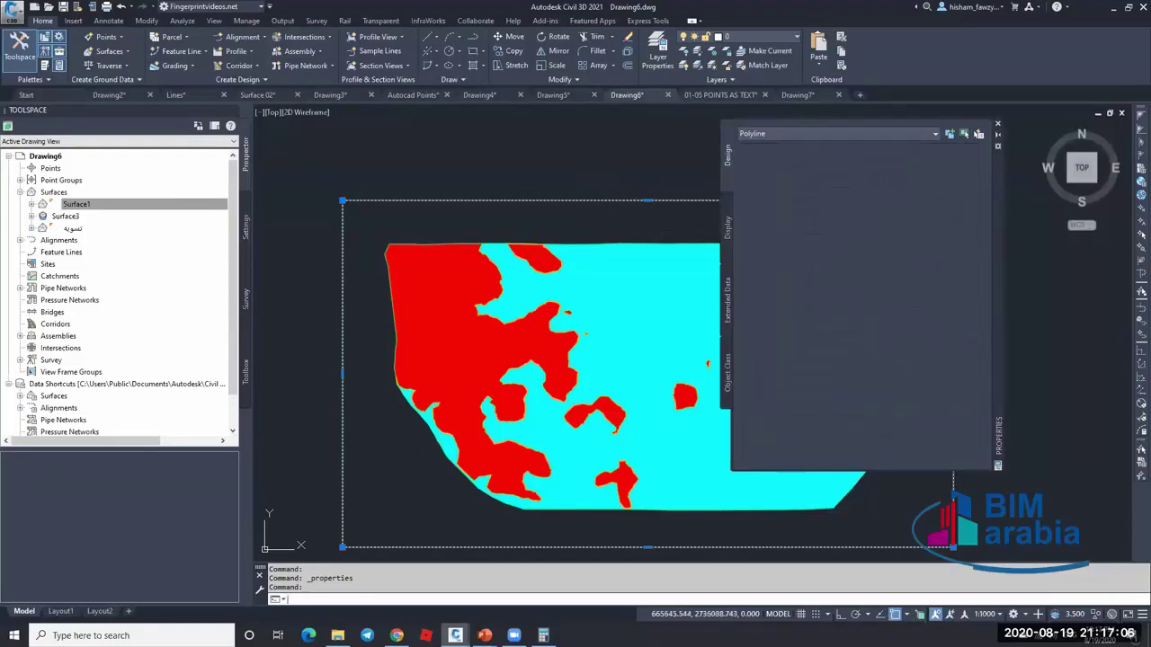
key(Escape)
key(Escape)
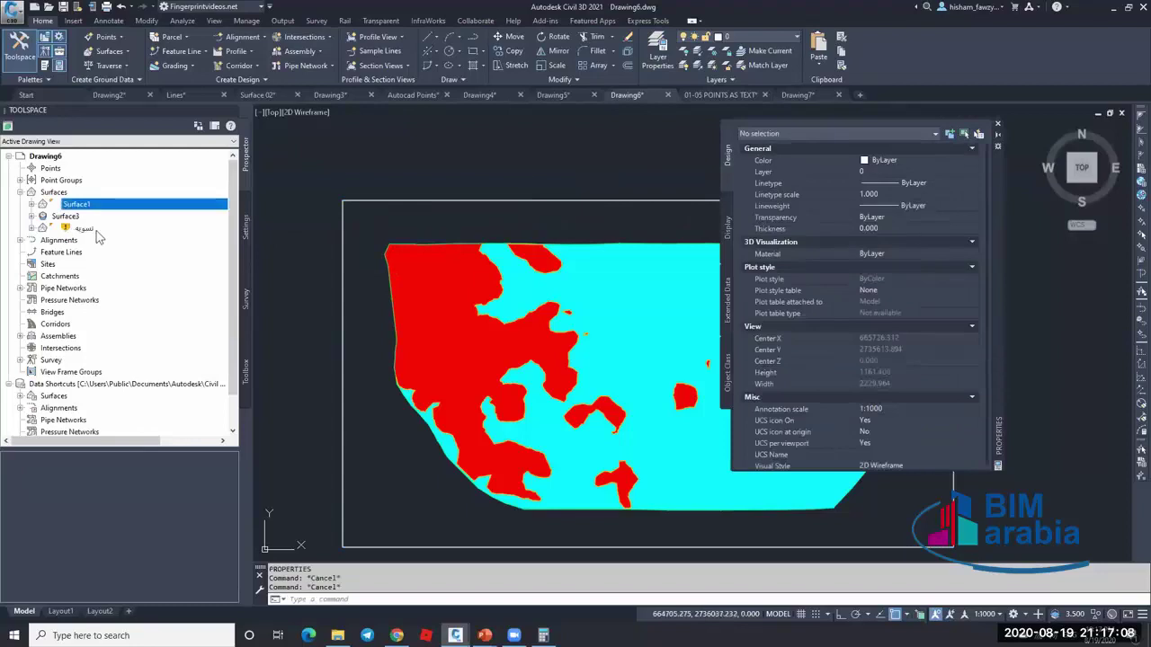
- Rebuild the تسويه surface and Surface3, reapply the analysis ranges, and open the Volumes Dashboard
right_click(99, 230)
click(151, 270)
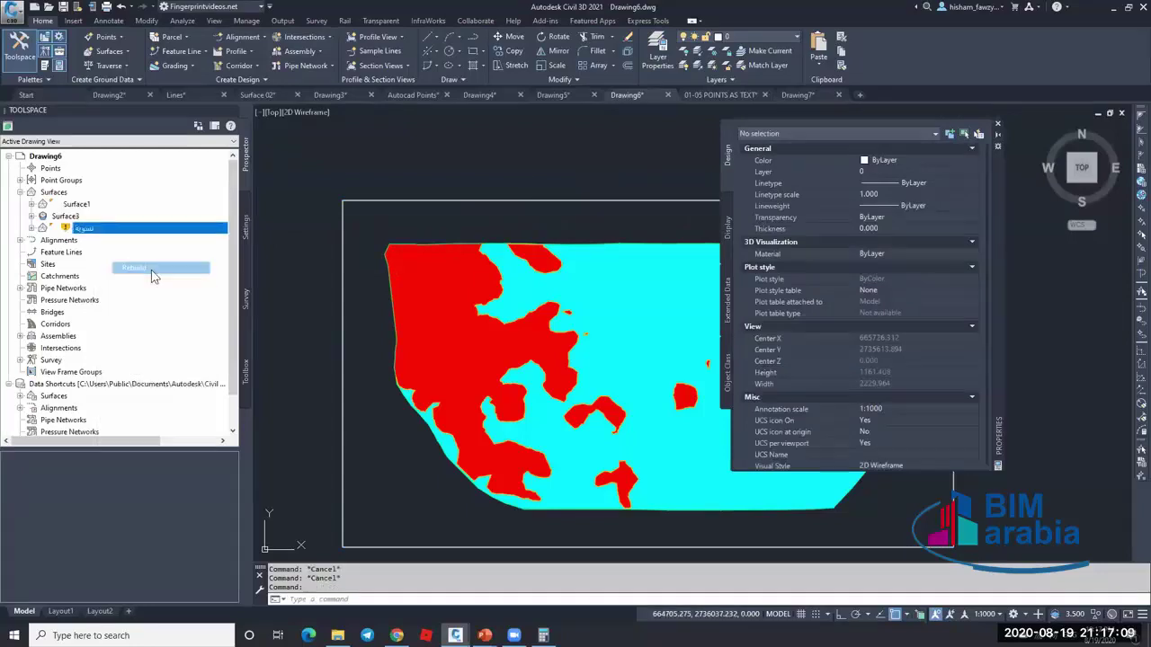
right_click(112, 218)
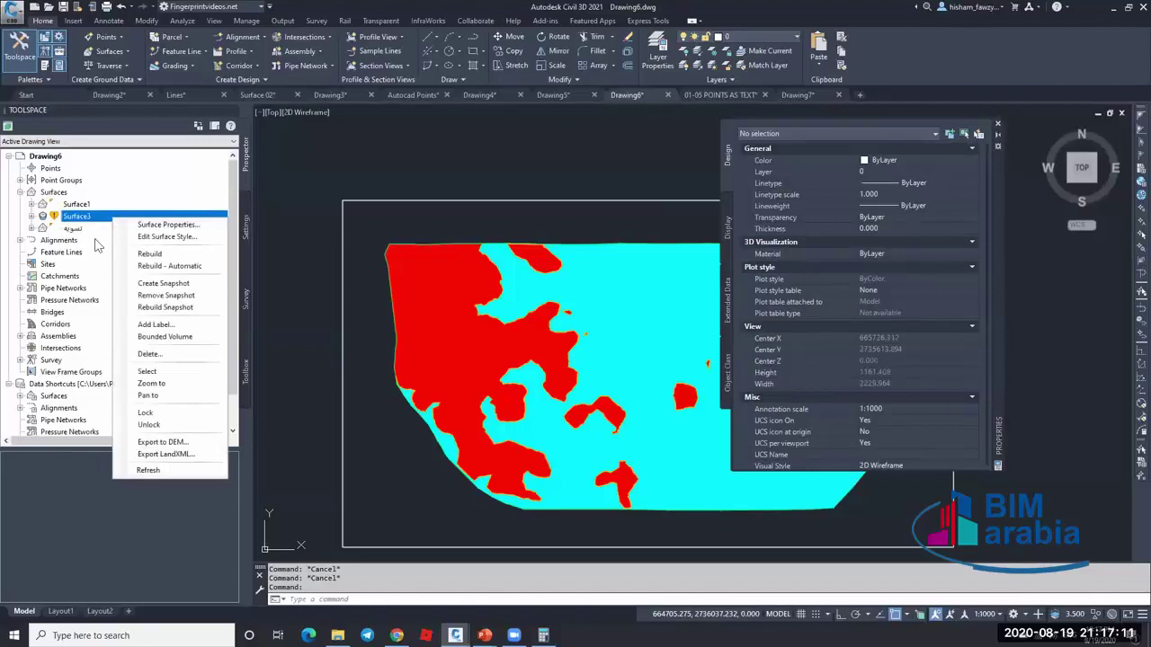
click(149, 254)
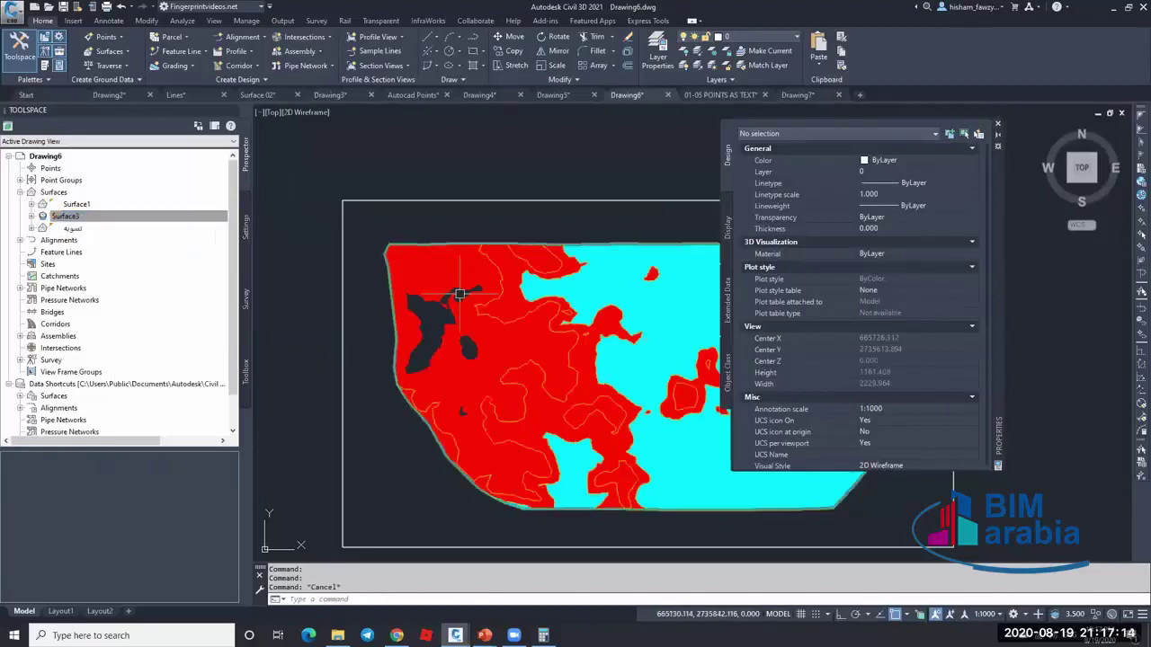
click(456, 290)
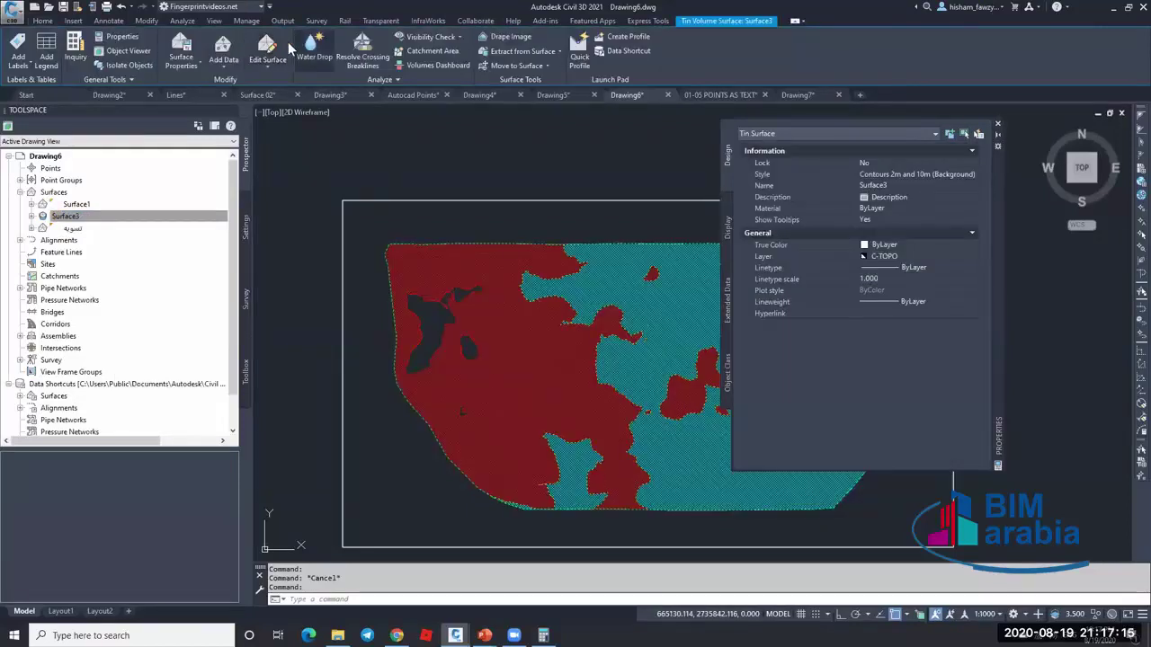
click(181, 50)
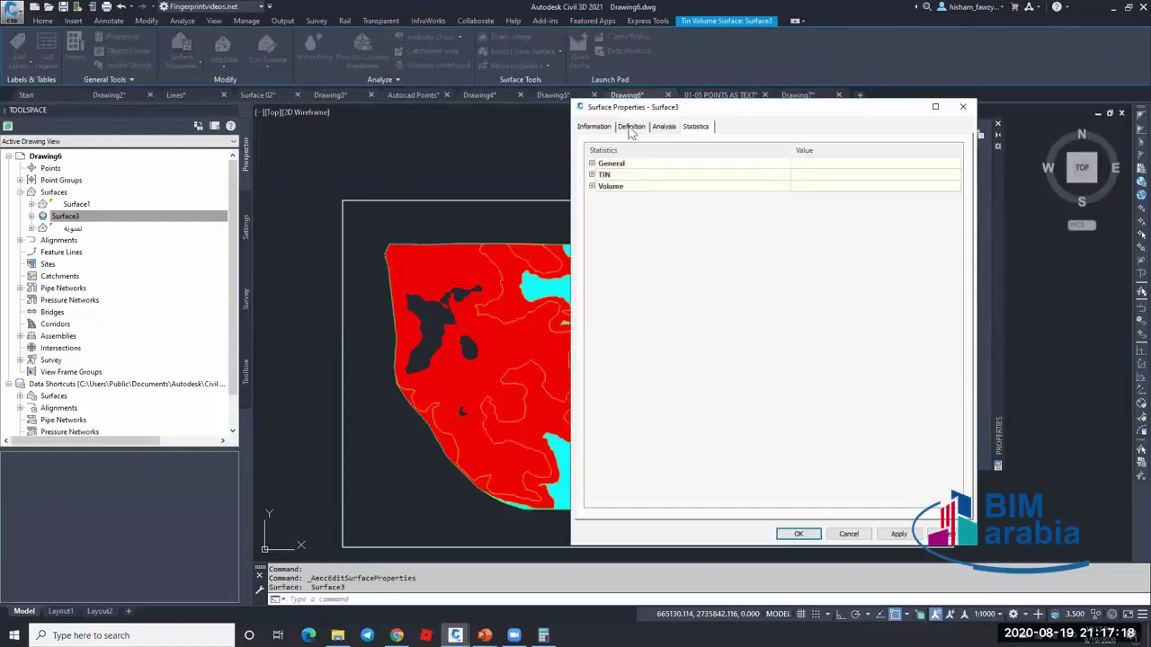
click(631, 127)
click(665, 127)
key(Return)
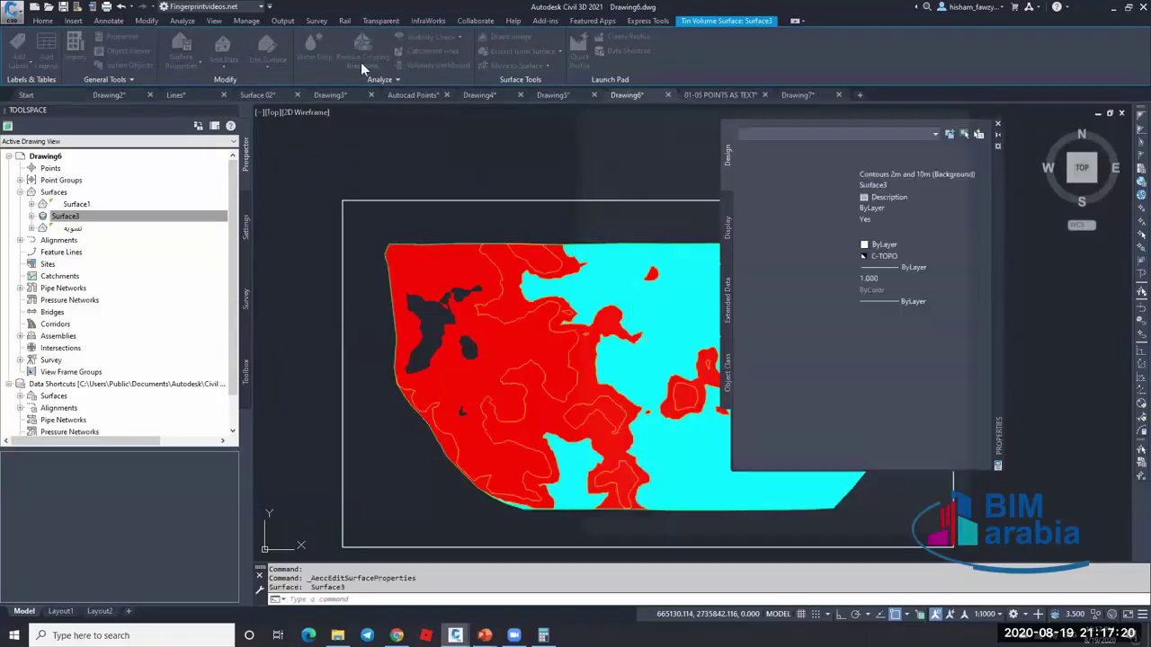
click(436, 67)
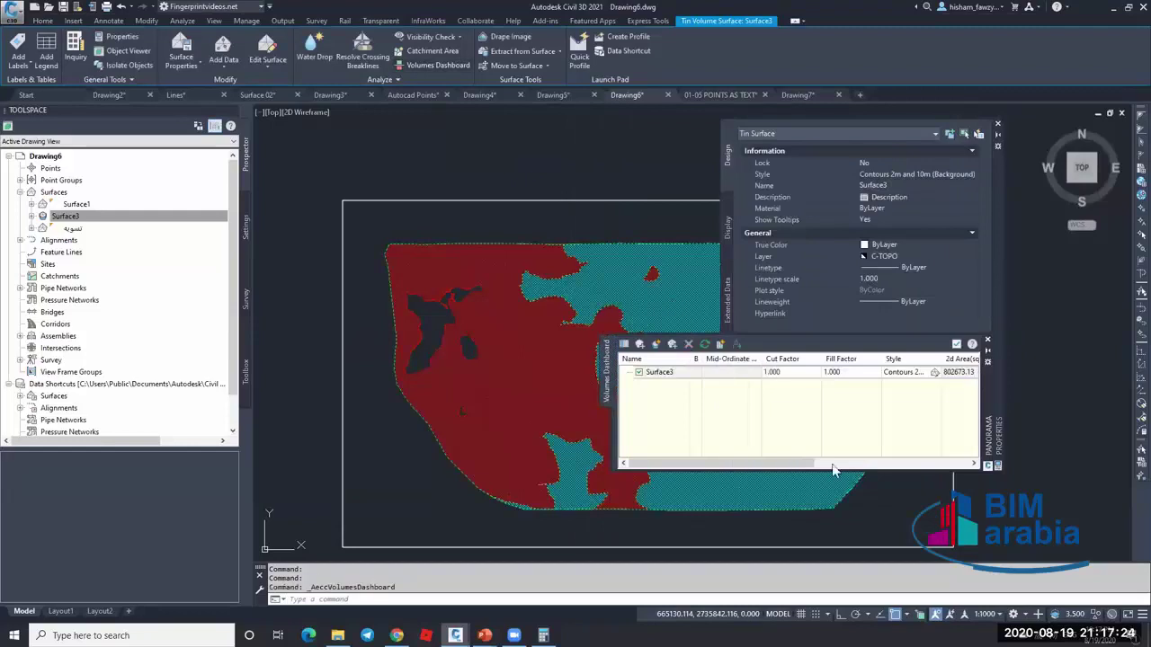
- Review Surface3's cut, fill and net volumes (net 367.03 fill), then close the dashboard
drag(983, 404, 648, 292)
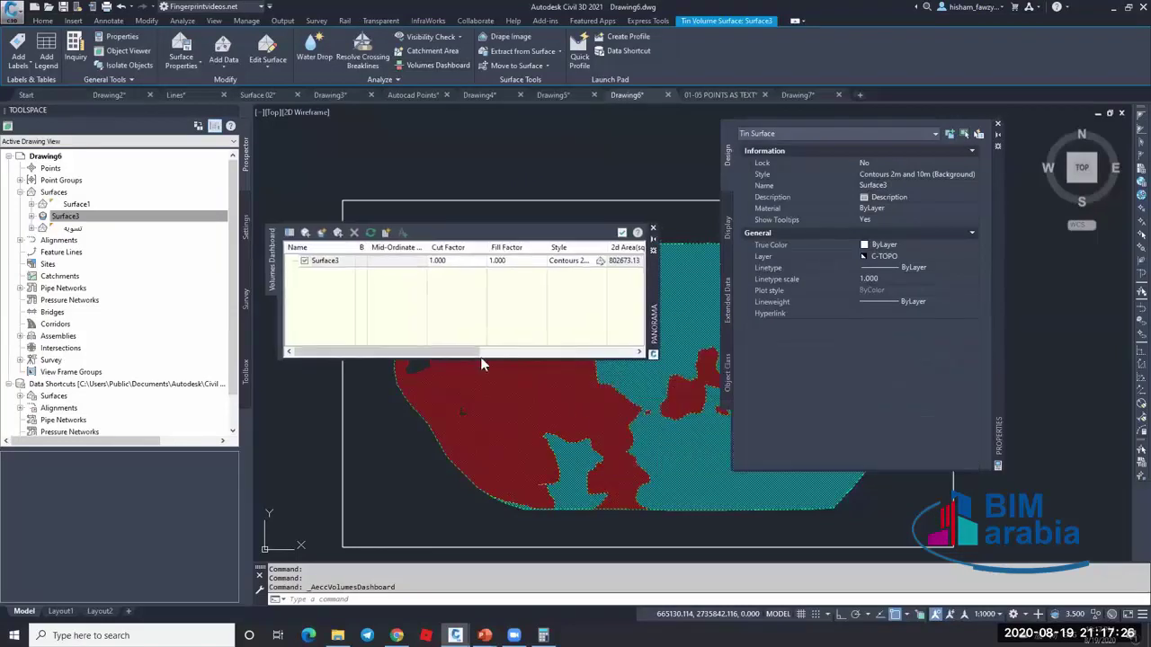
drag(480, 357, 570, 352)
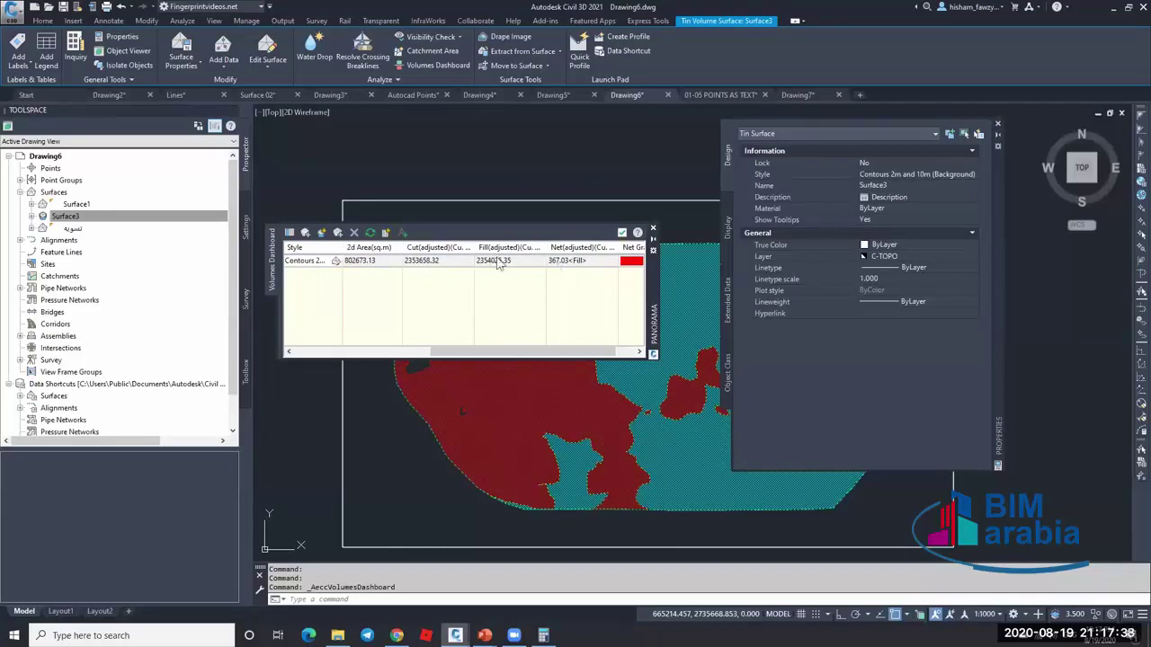
click(621, 233)
key(Escape)
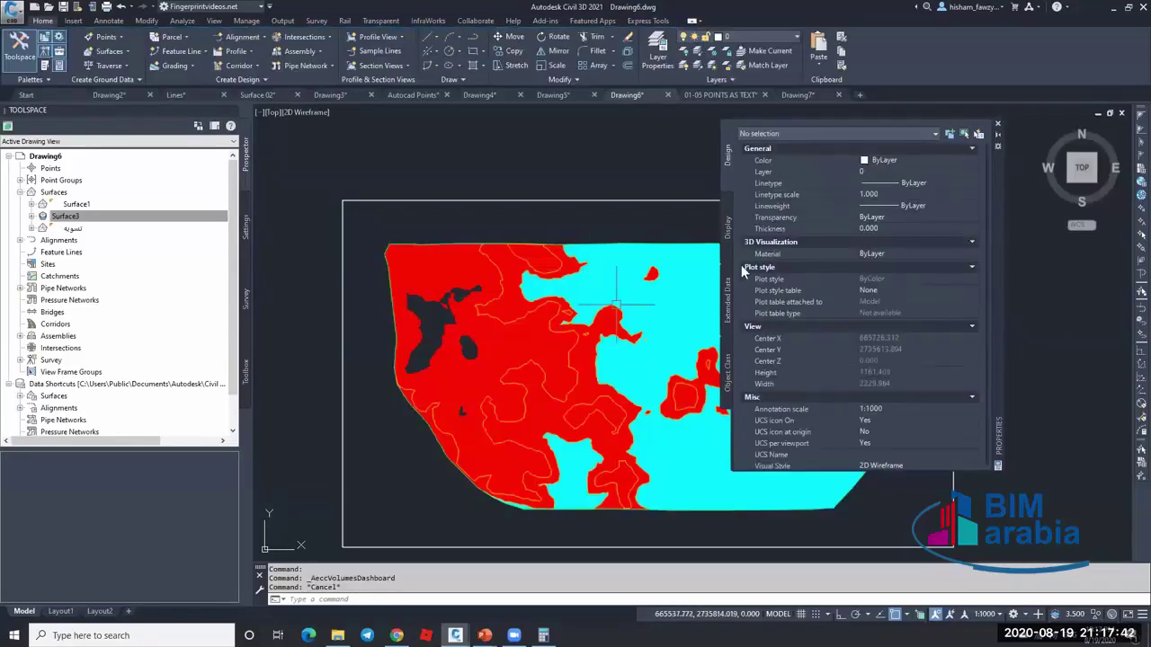
- Close the Properties palette and check the 633.143 m elevation tooltip on the surface
click(997, 123)
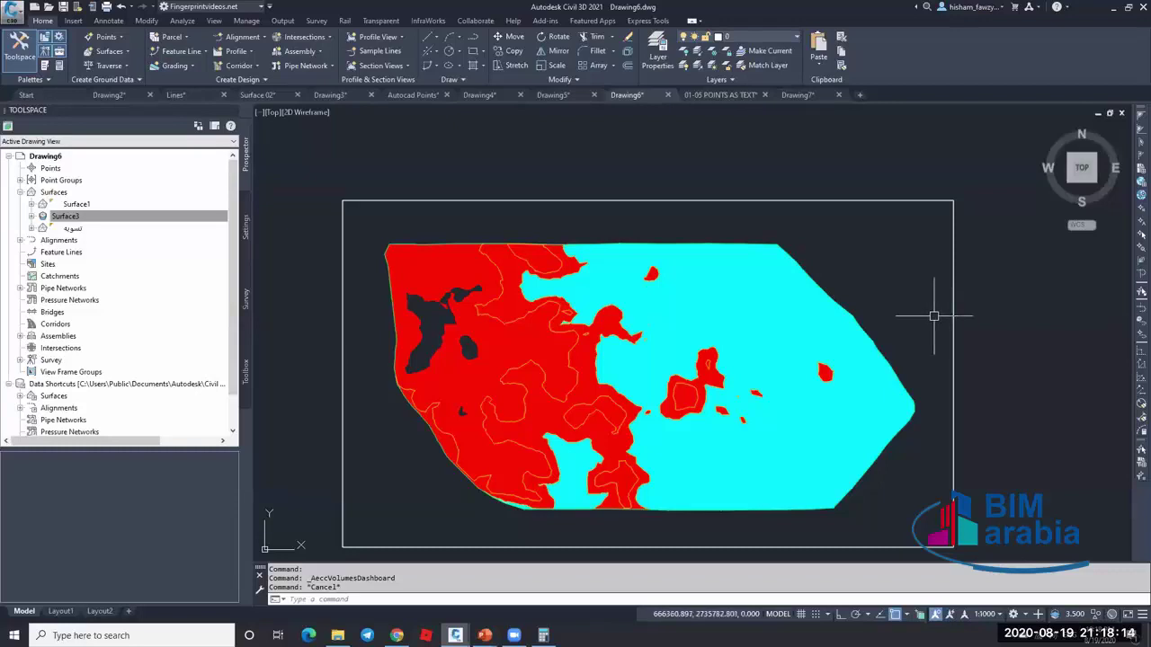
mouse_move(934, 316)
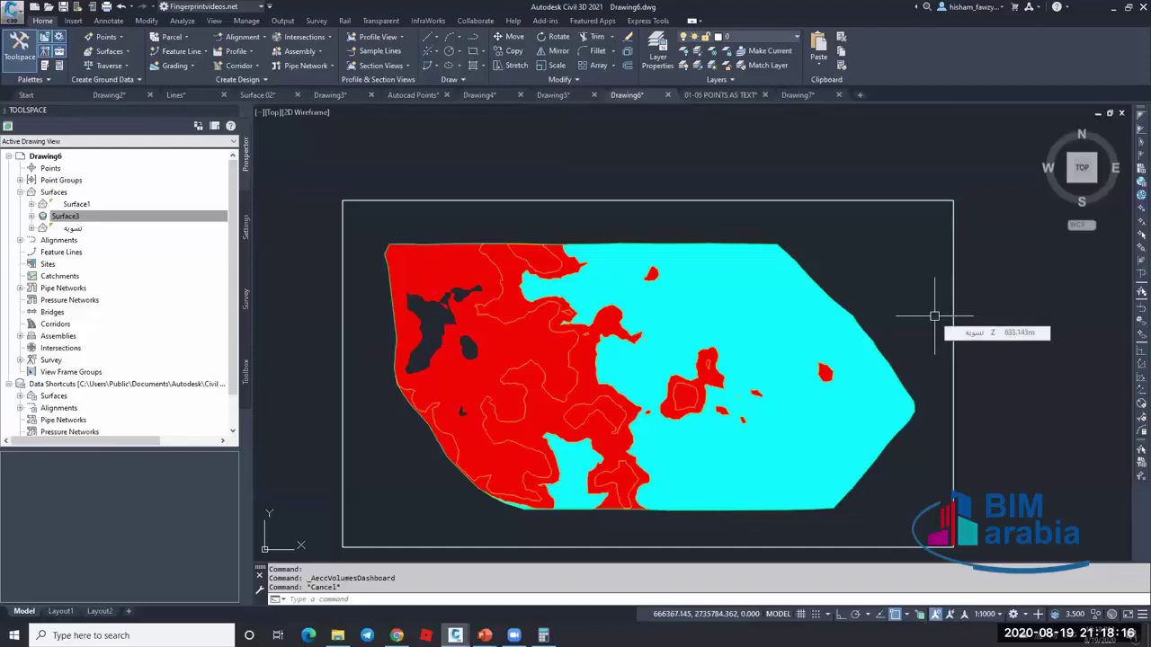
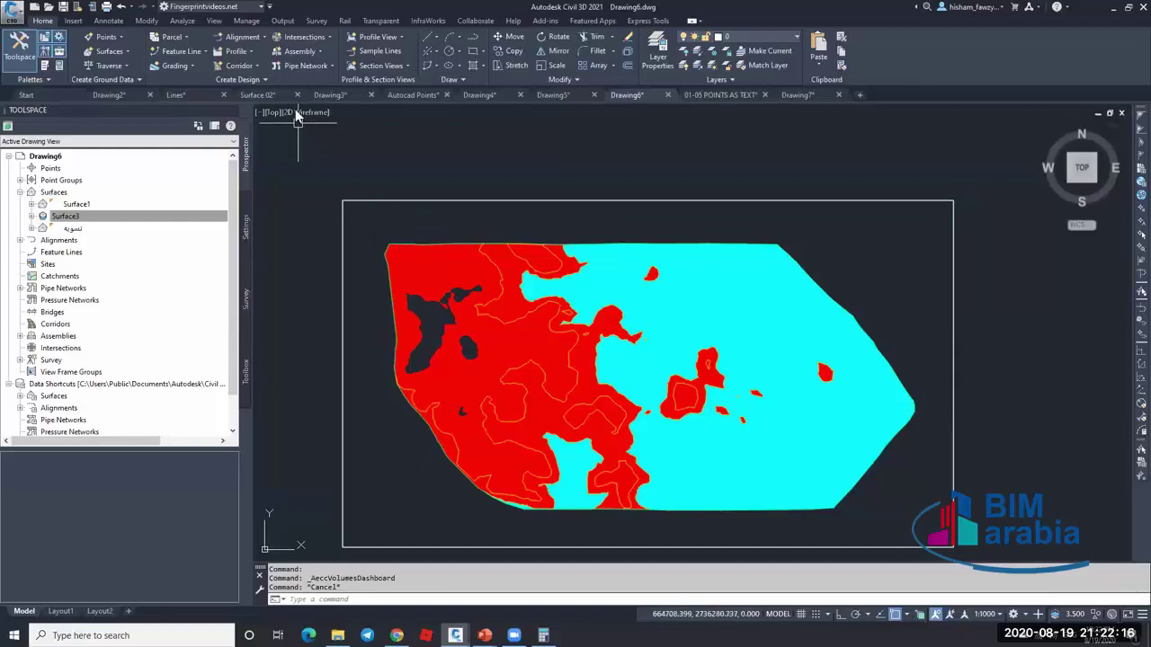
- Look through the Surface 02, Drawing3, Autocad Points, Lines, Drawing2, Drawing4 and Drawing5 drawings
click(271, 93)
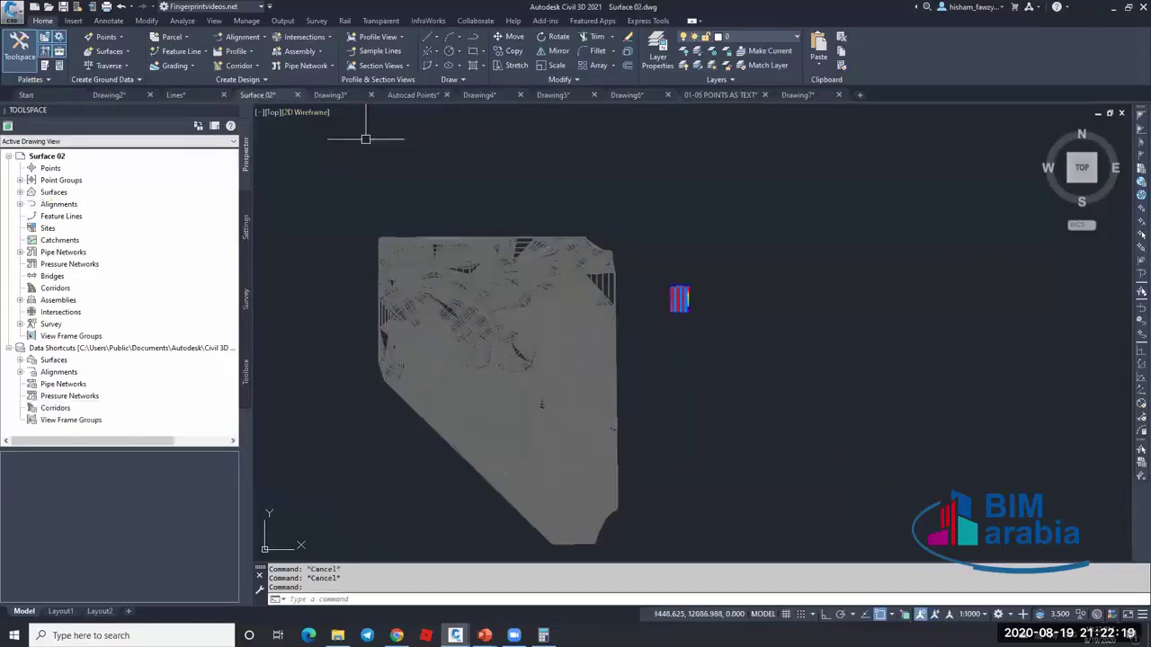
click(329, 95)
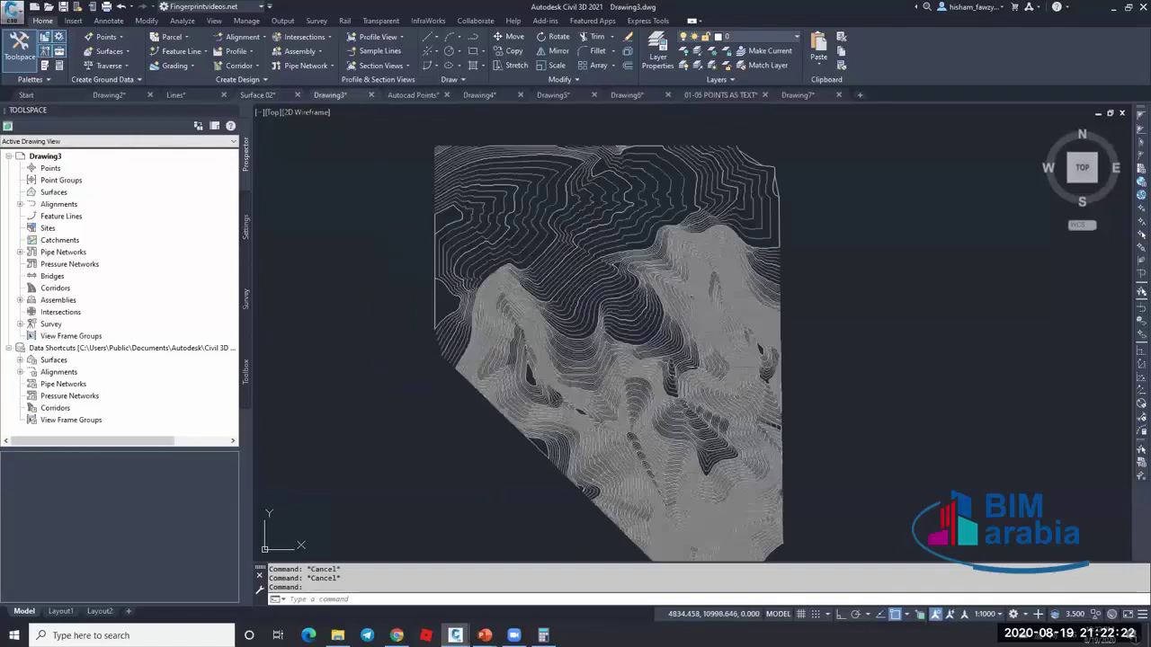
scroll(611, 234, up, 4)
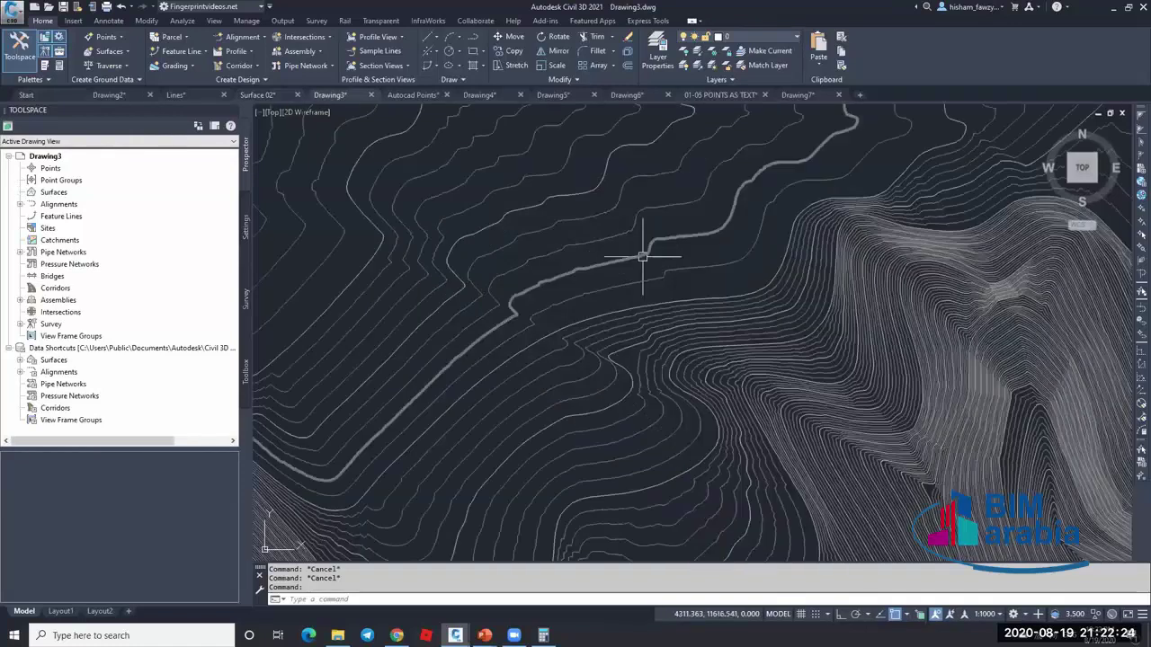
click(415, 94)
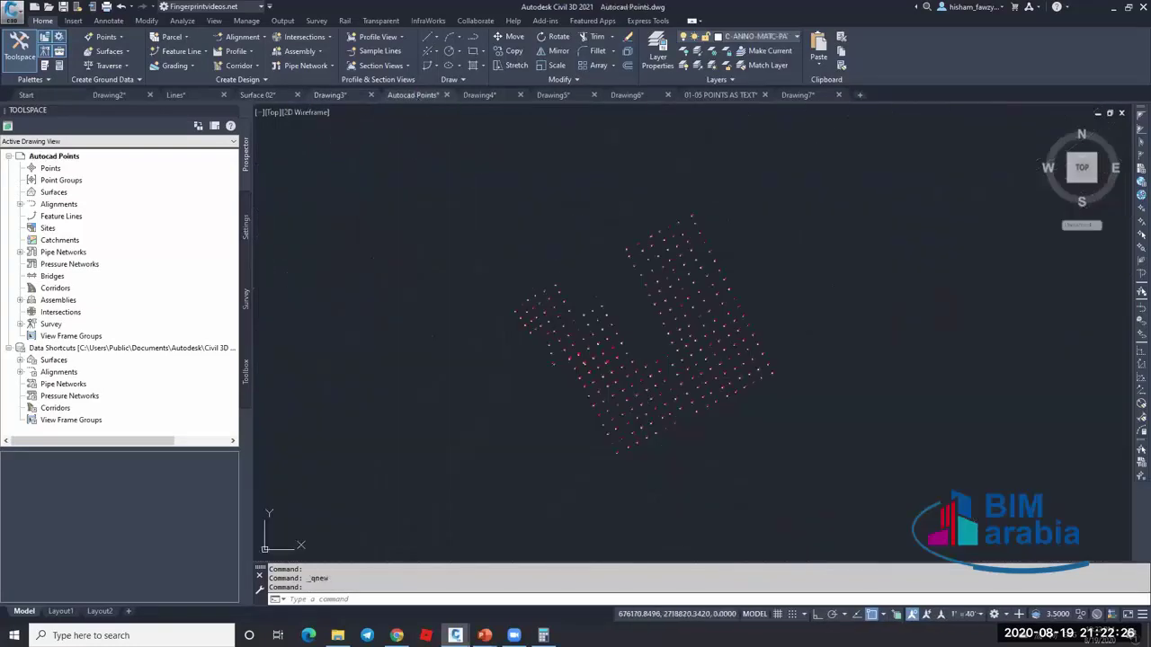
click(198, 94)
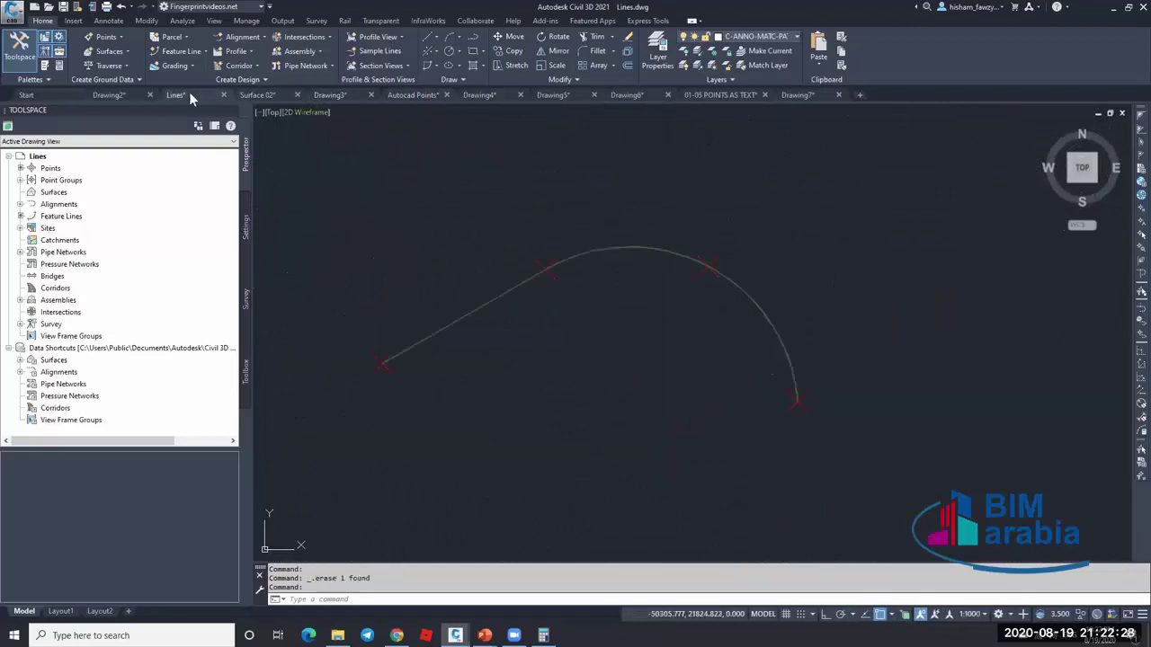
click(126, 94)
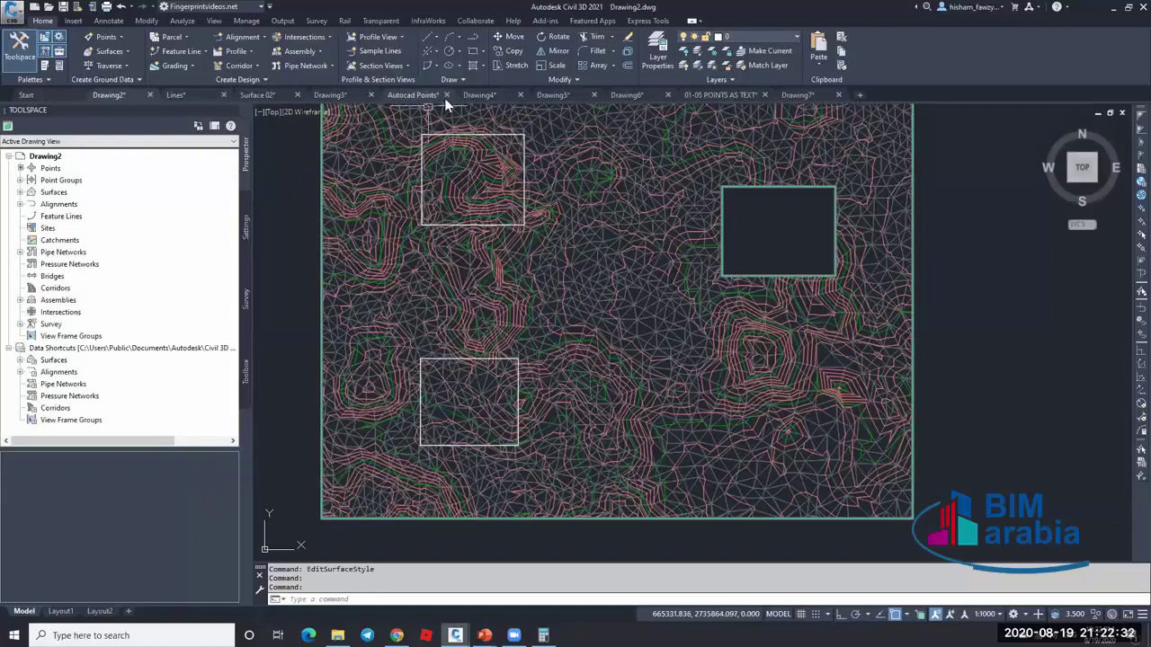
click(479, 95)
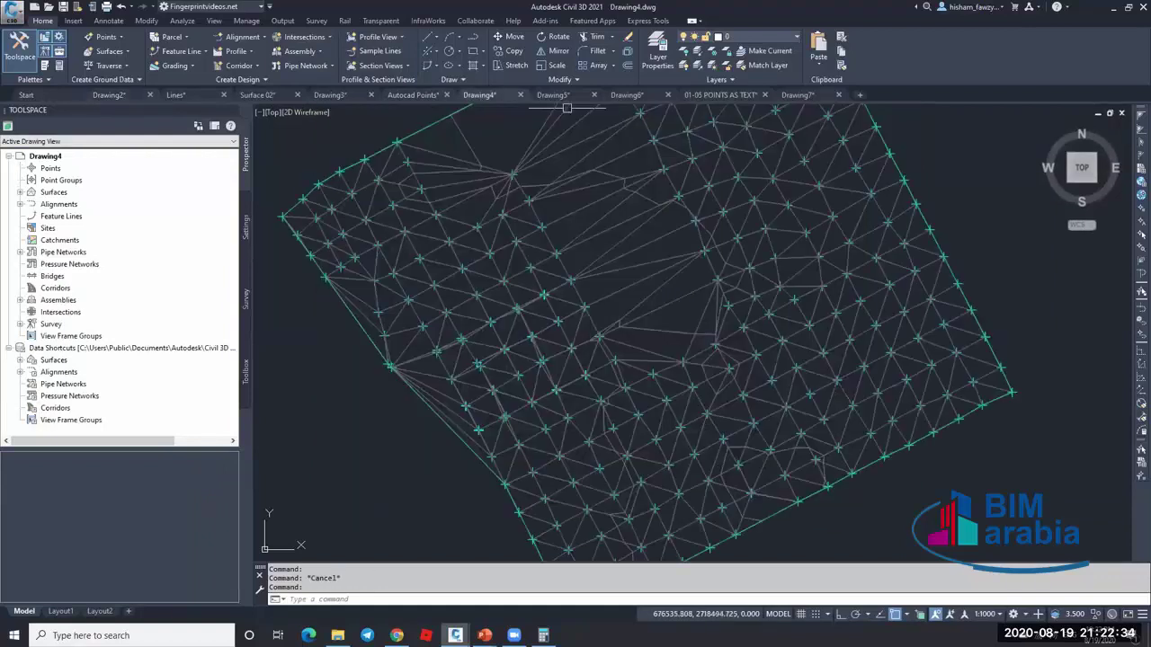
click(552, 95)
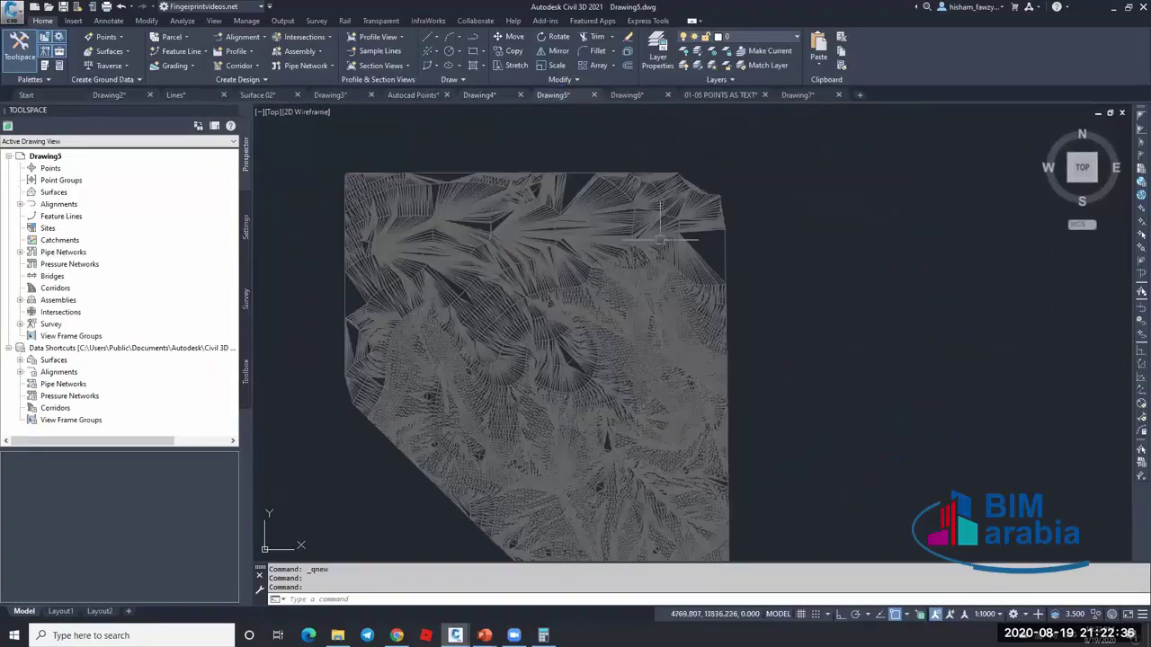
- Select the Drawing5 surface and dismiss its context menu without choosing an action
click(725, 255)
right_click(735, 257)
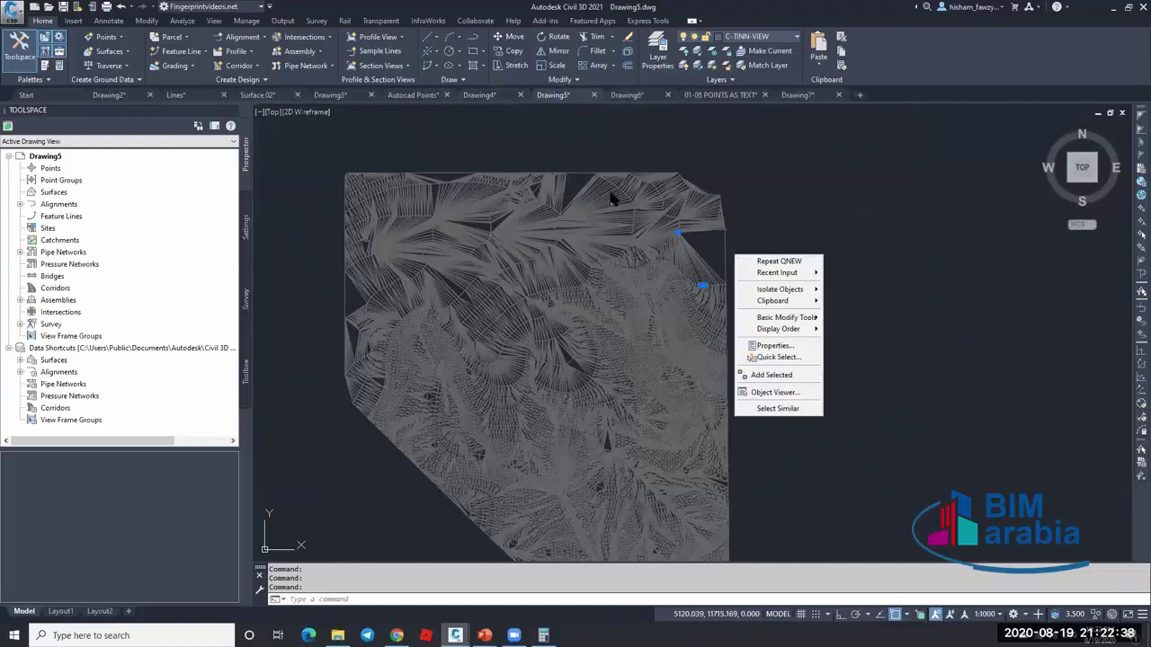
key(Escape)
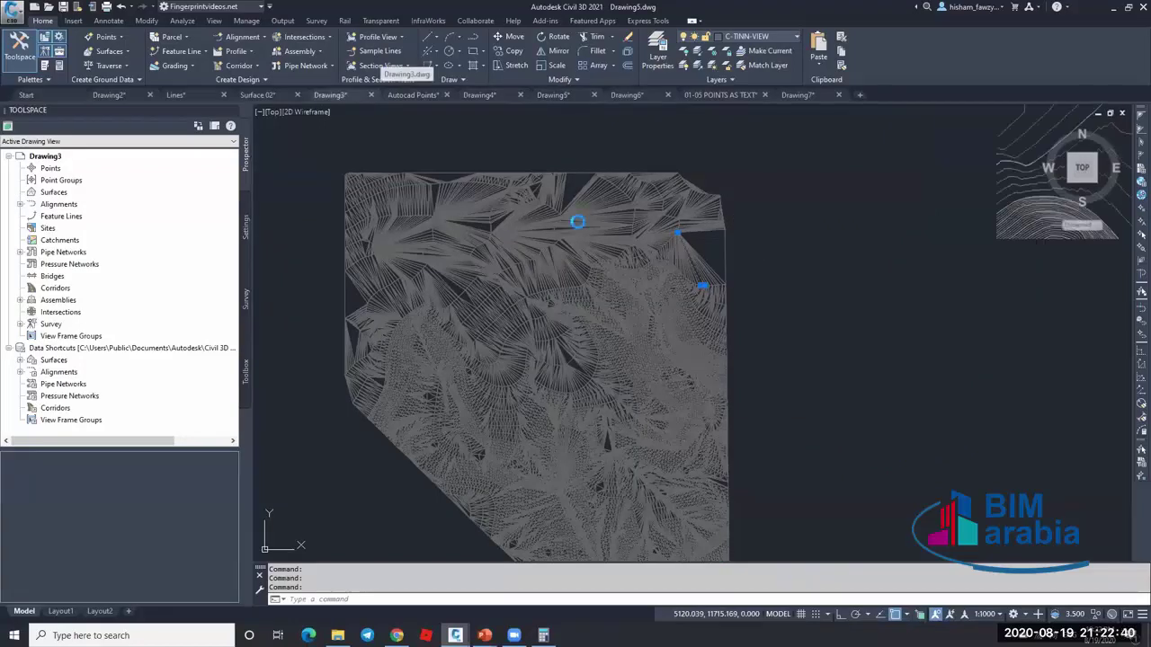
- Revisit Drawing3, Drawing4, Drawing5 and Drawing6, ending on the Surface 02 drawing
click(337, 95)
scroll(648, 310, down, 3)
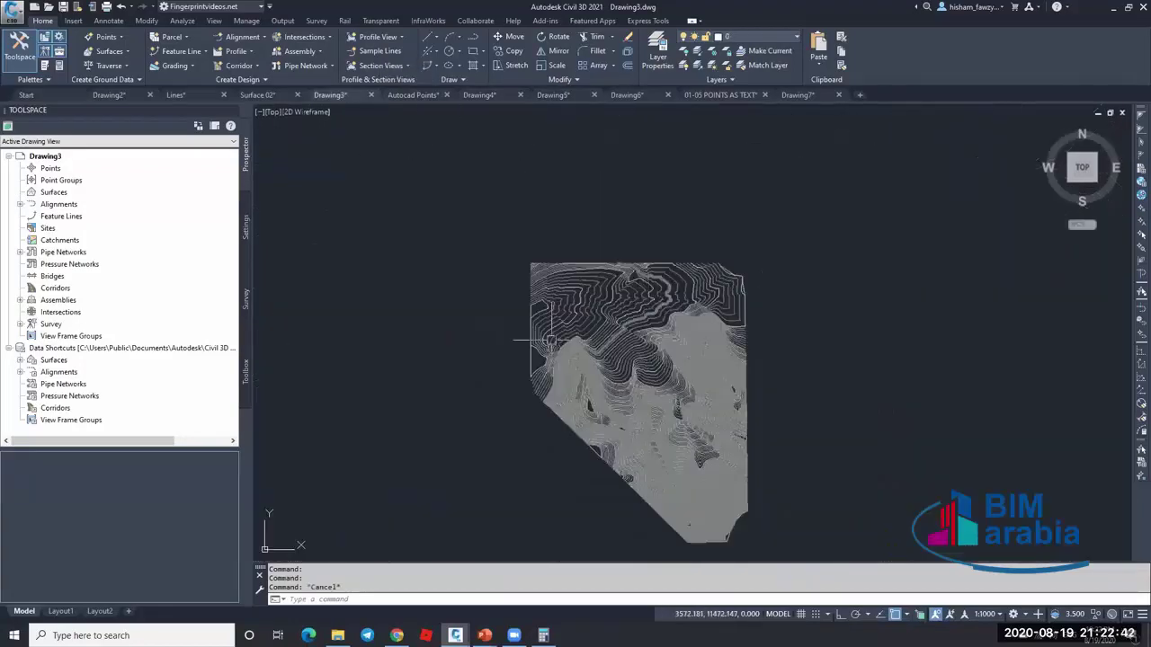
click(464, 95)
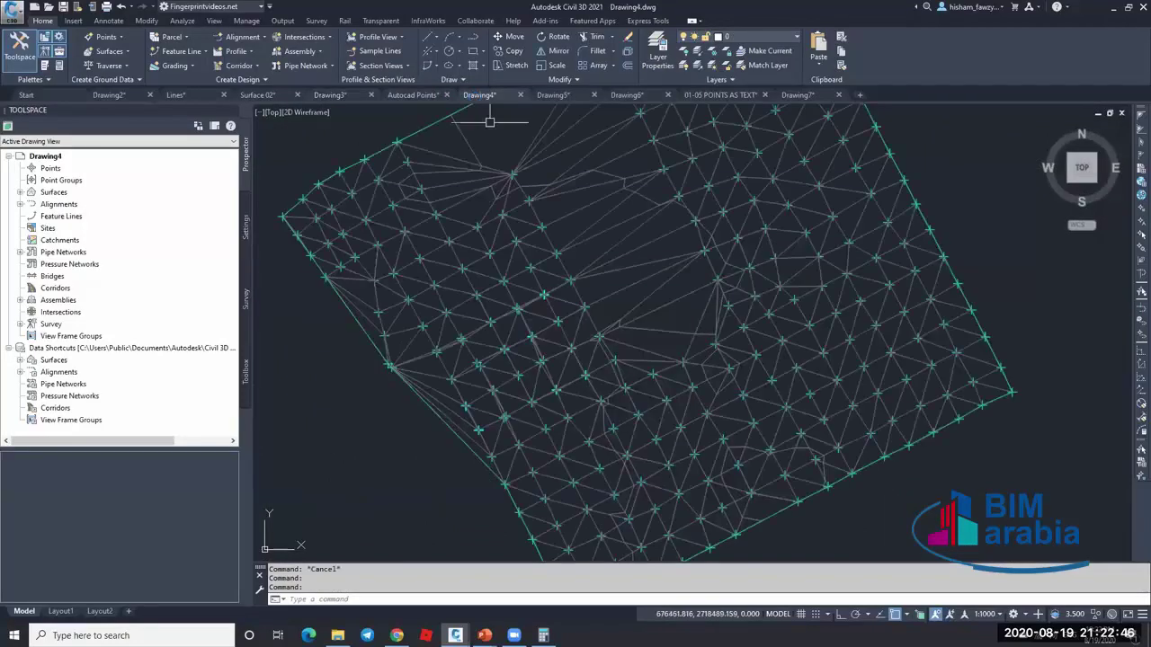
click(565, 95)
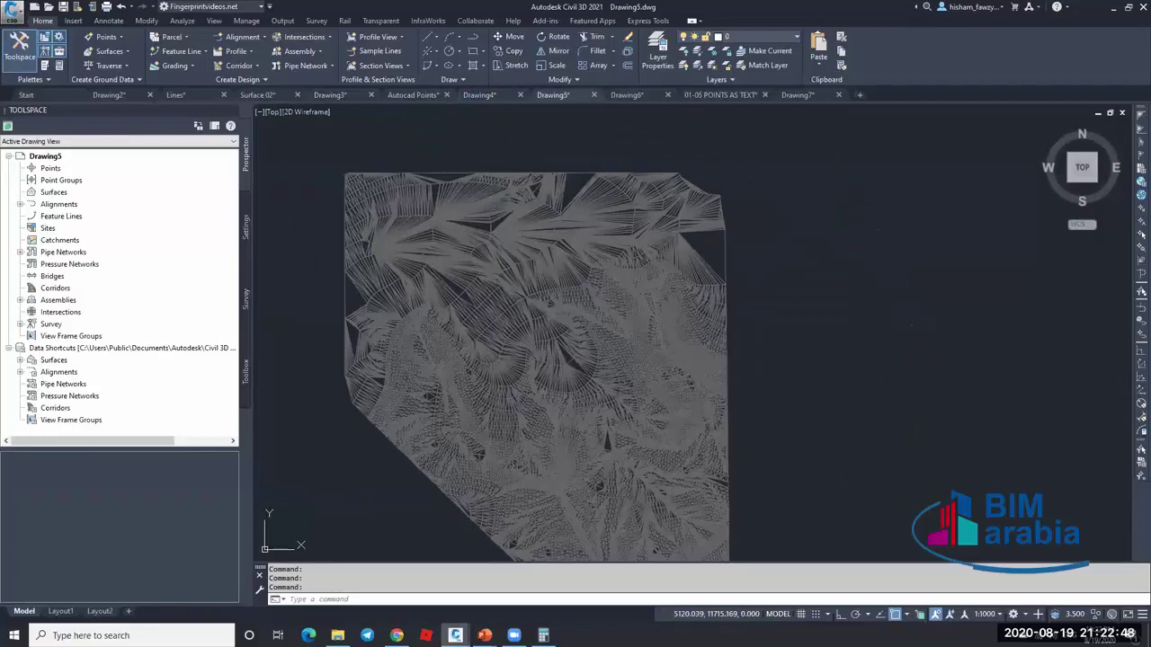
click(629, 94)
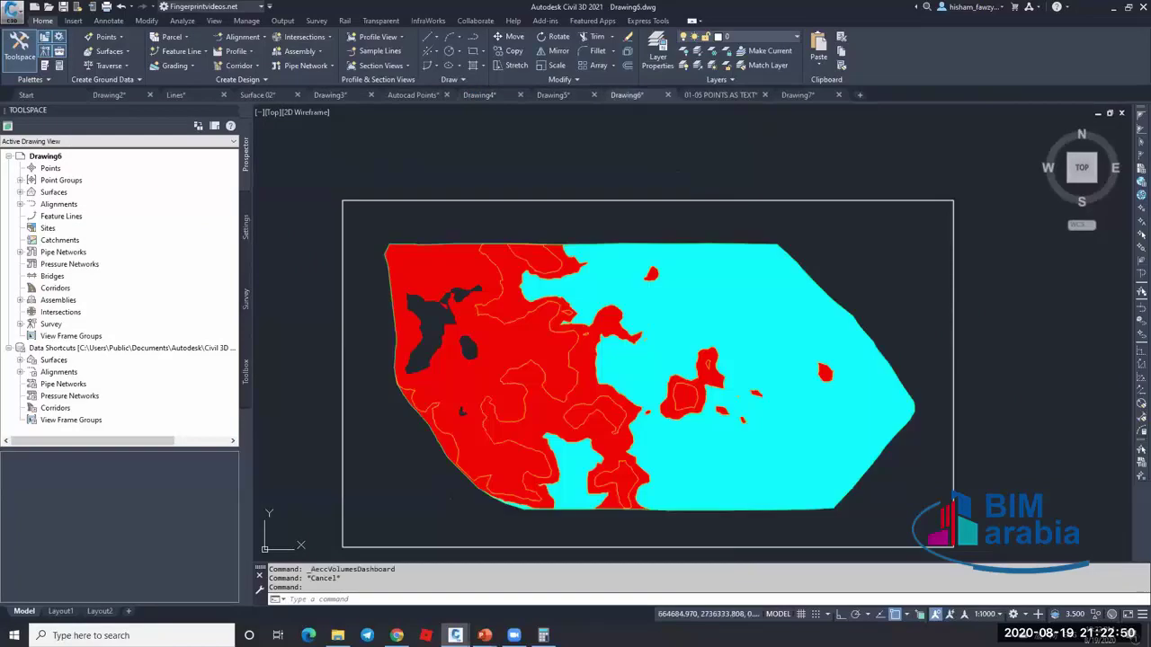
click(258, 94)
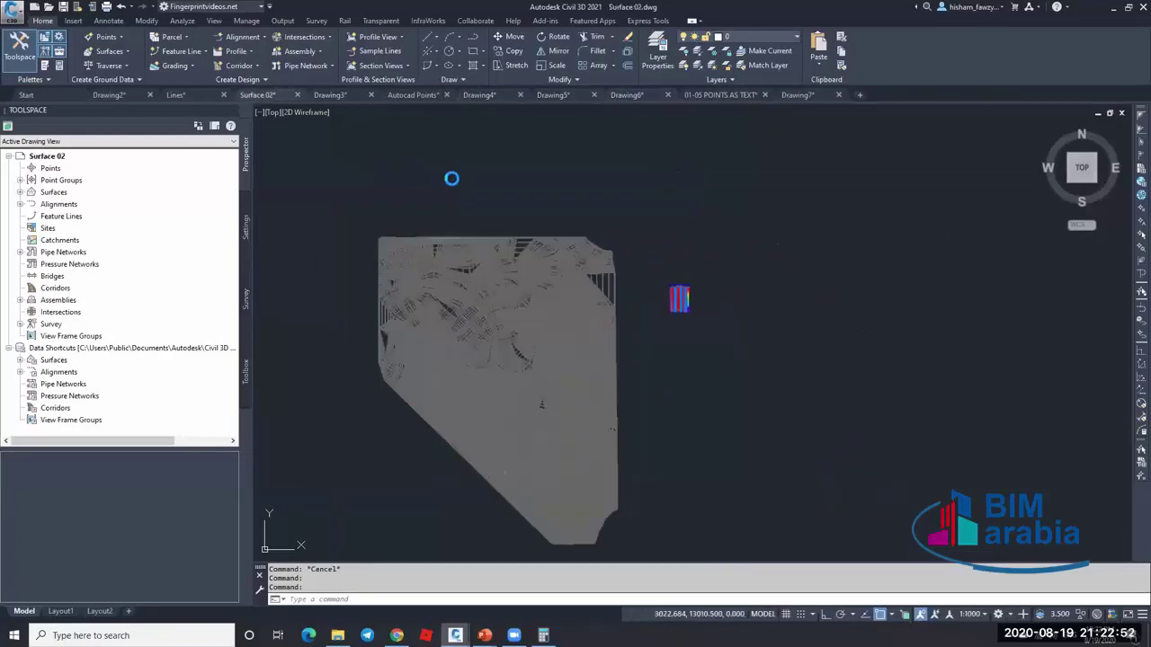
- Select all objects similar to the picked one and erase them (39627 objects)
click(486, 272)
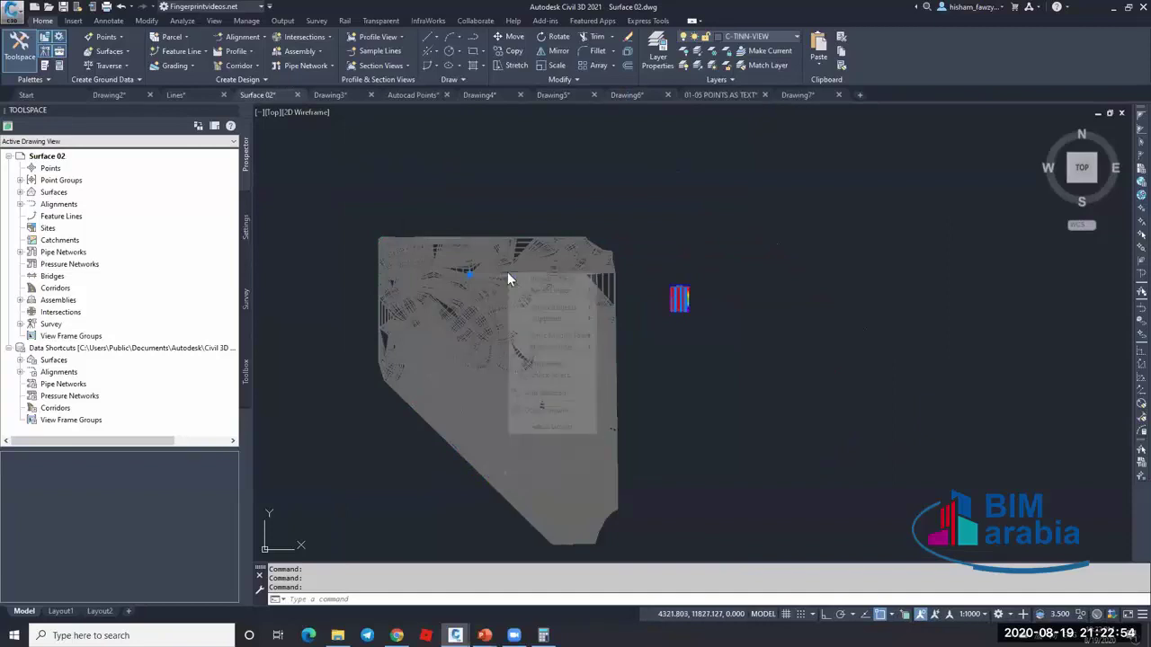
right_click(507, 271)
click(562, 426)
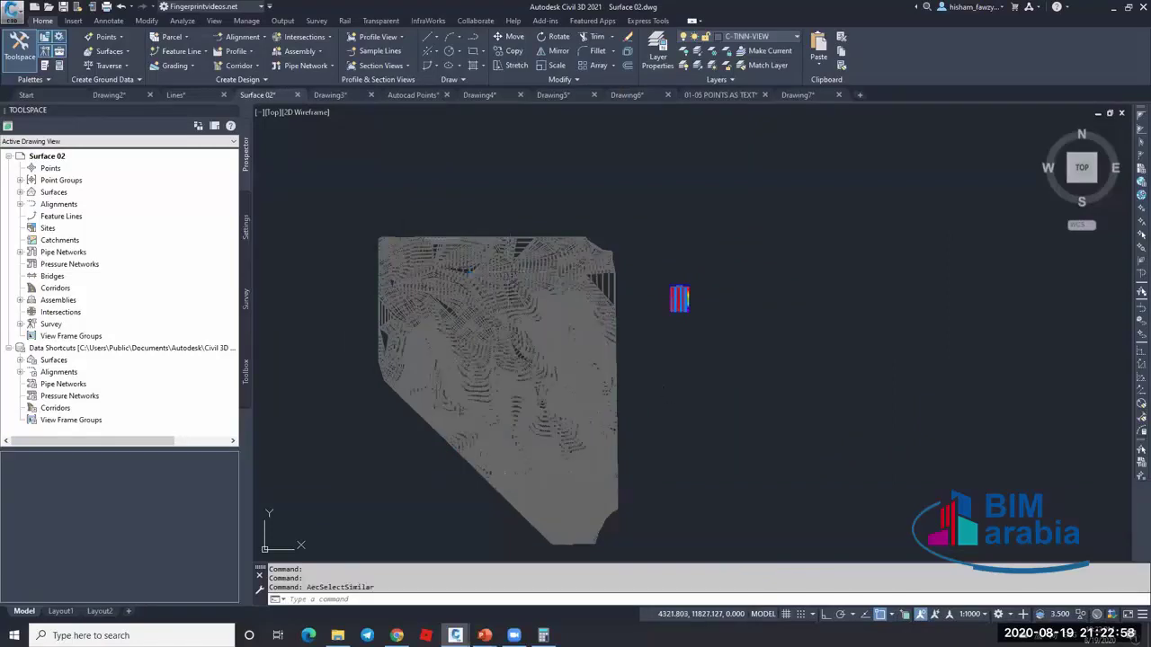
text(e)
key(Return)
key(Escape)
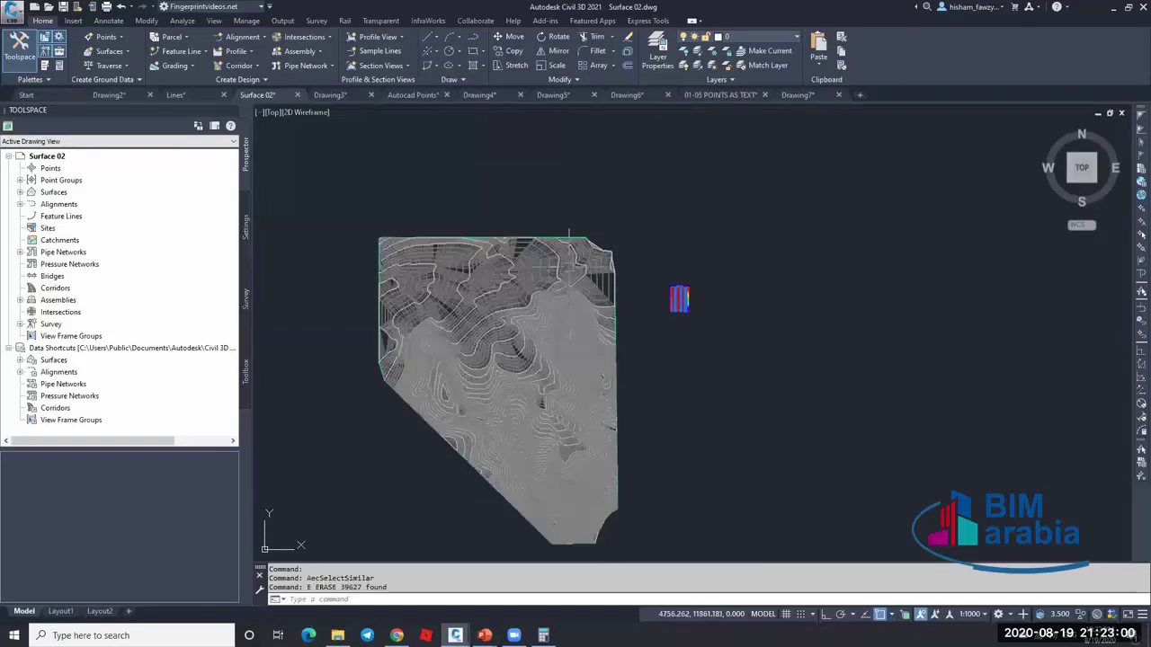
- Erase the remaining extra linework with Select Similar: 401 lines, then another 109
scroll(695, 331, up, 8)
click(705, 333)
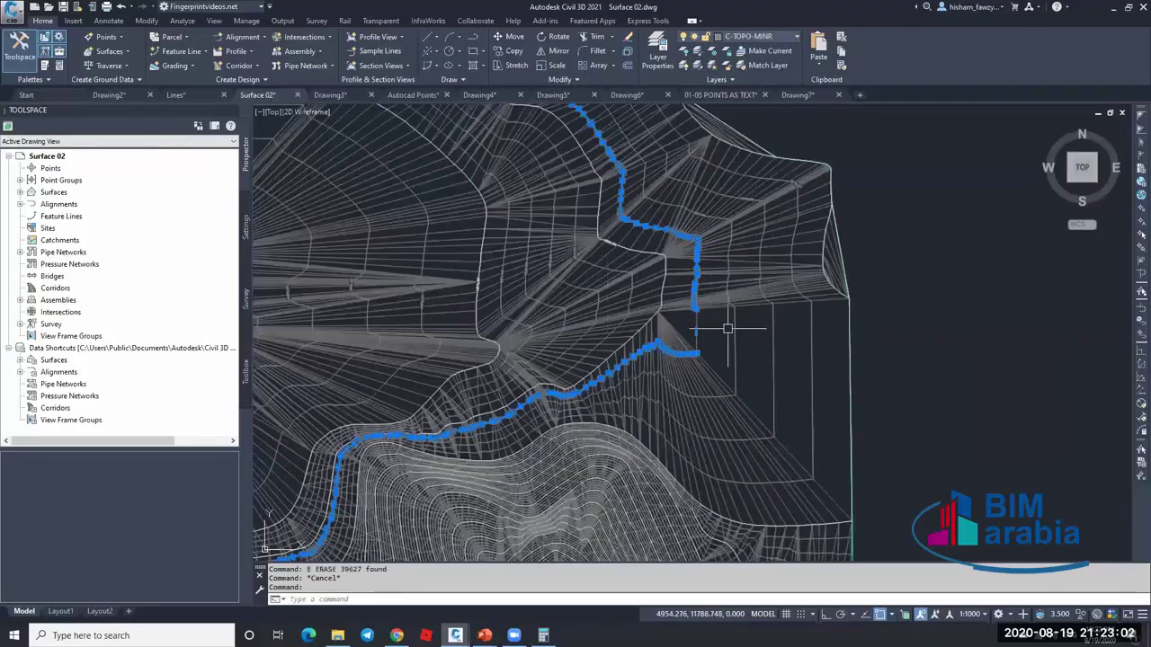
right_click(719, 329)
click(755, 515)
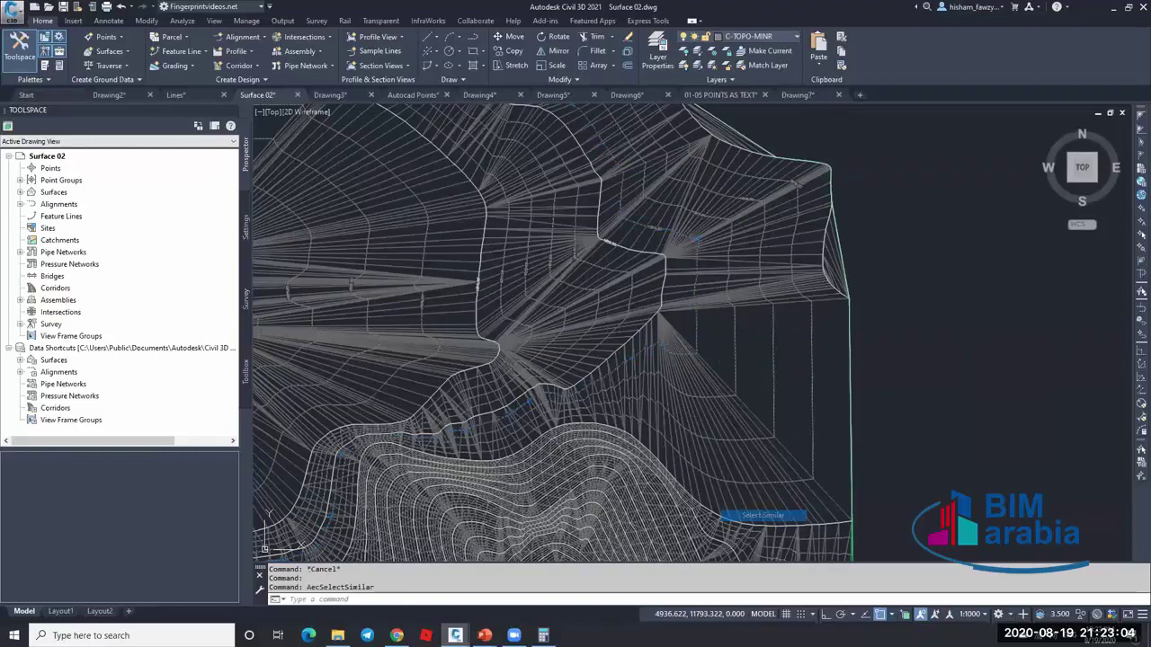
text(e)
key(Return)
right_click(695, 326)
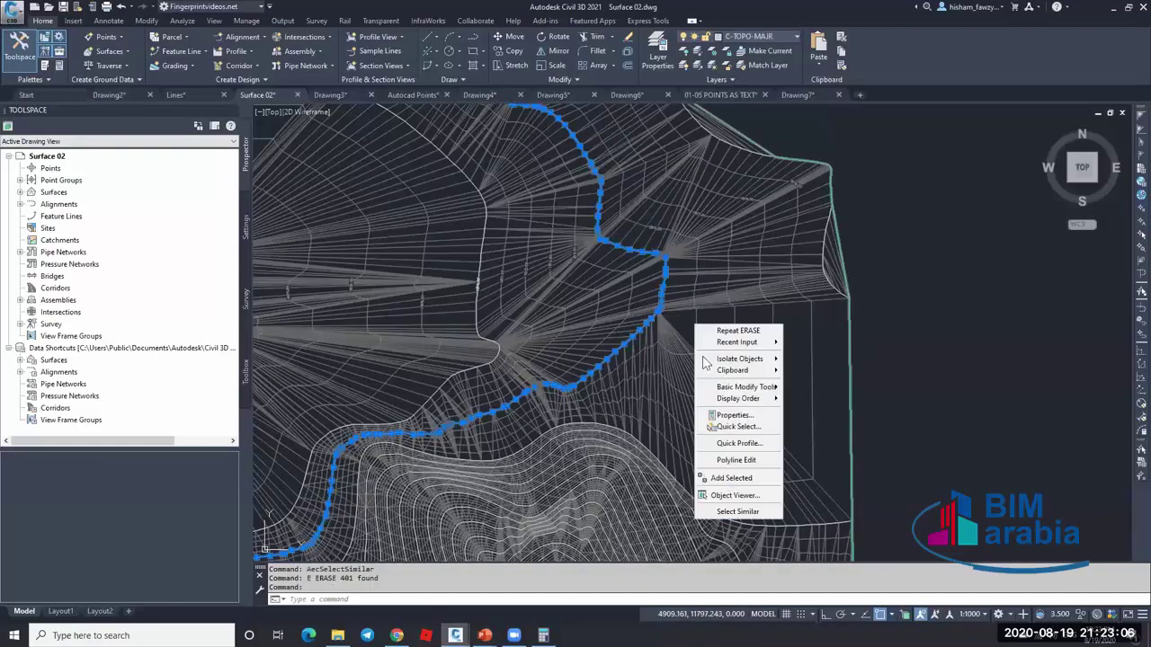
click(737, 511)
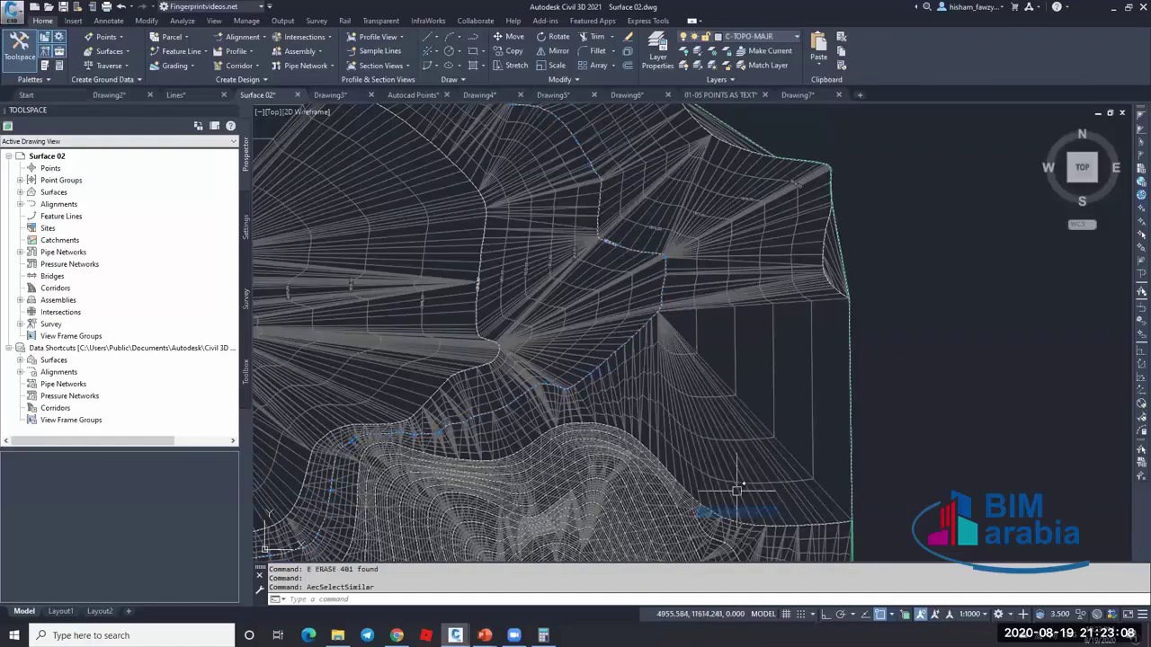
text(e)
key(Return)
key(Escape)
- Turn off Triangles in the EG surface style so only contours display
click(757, 375)
right_click(740, 344)
click(775, 492)
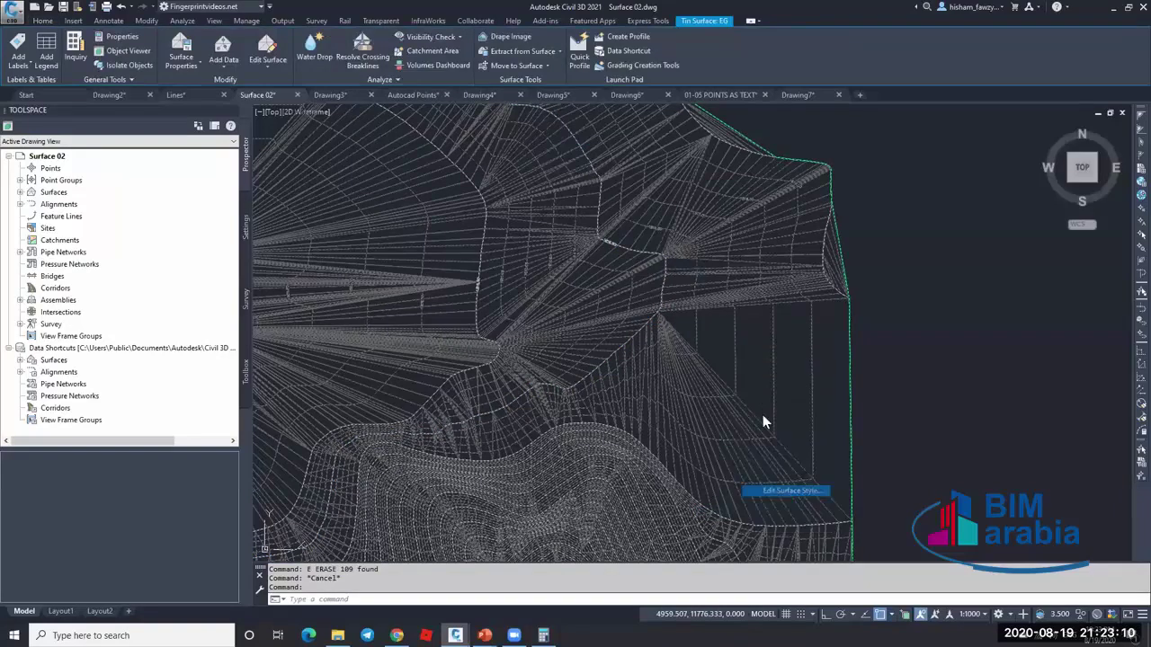
click(607, 257)
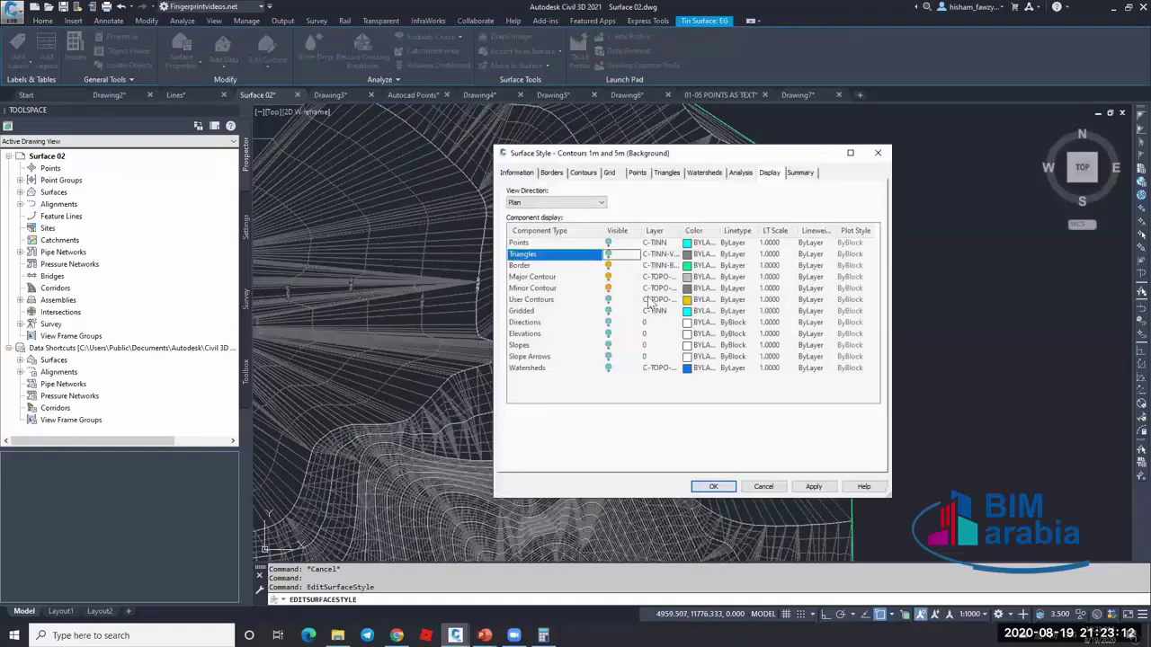
click(713, 486)
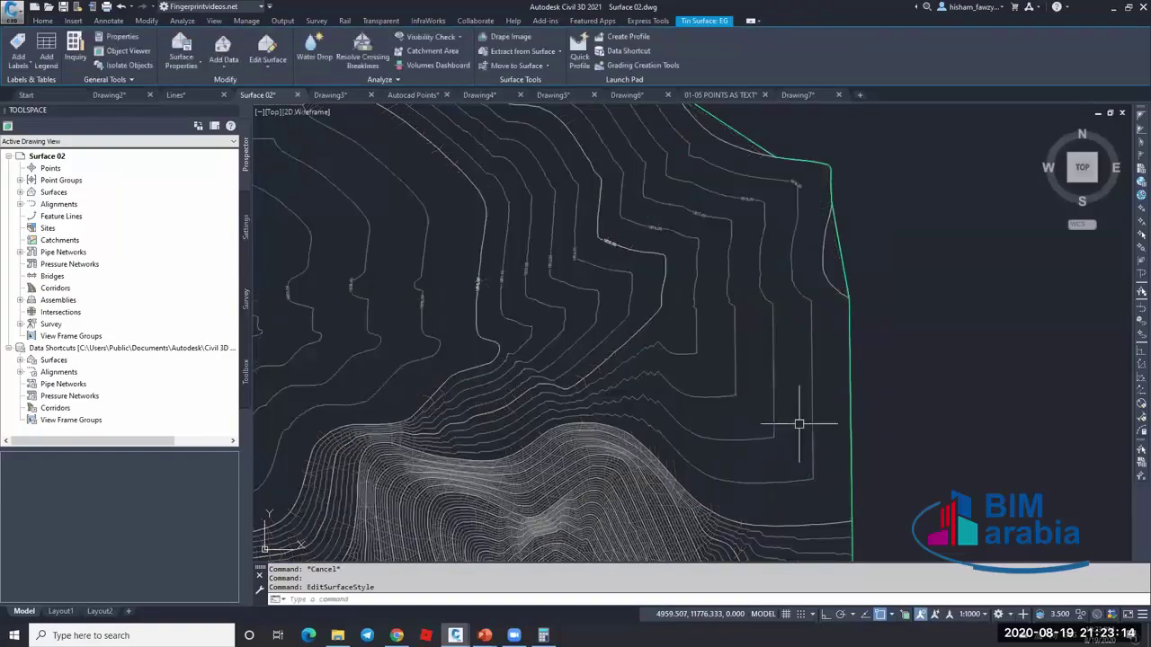
key(Escape)
key(Escape)
- Erase the two stray contour label objects
scroll(661, 275, down, 2)
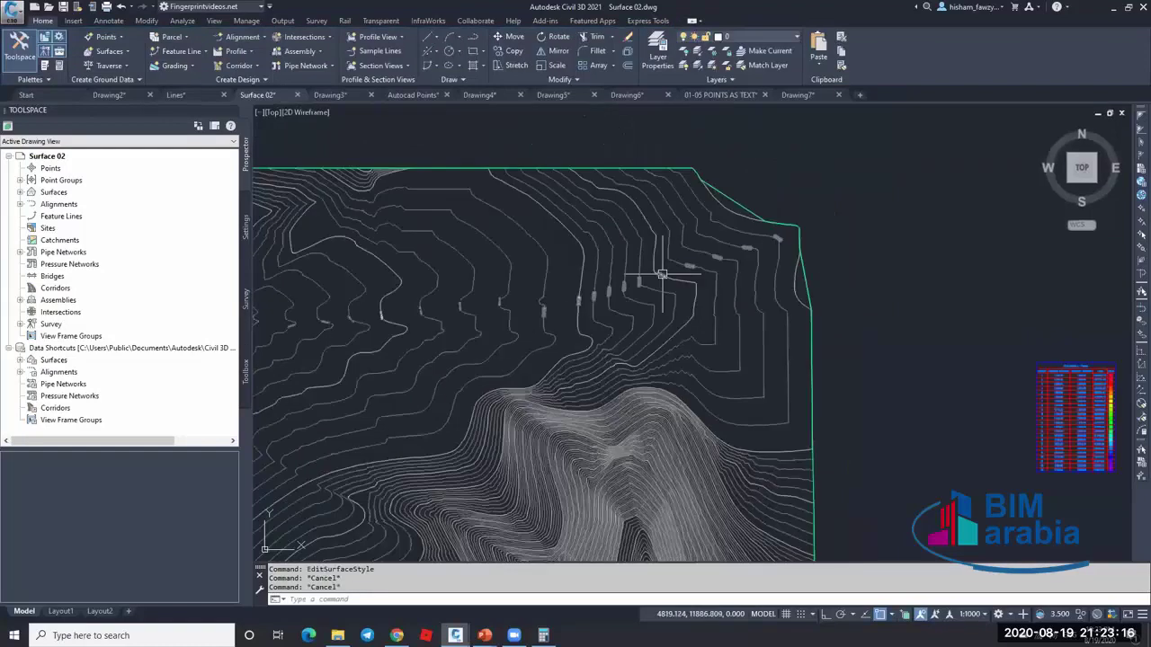
click(662, 275)
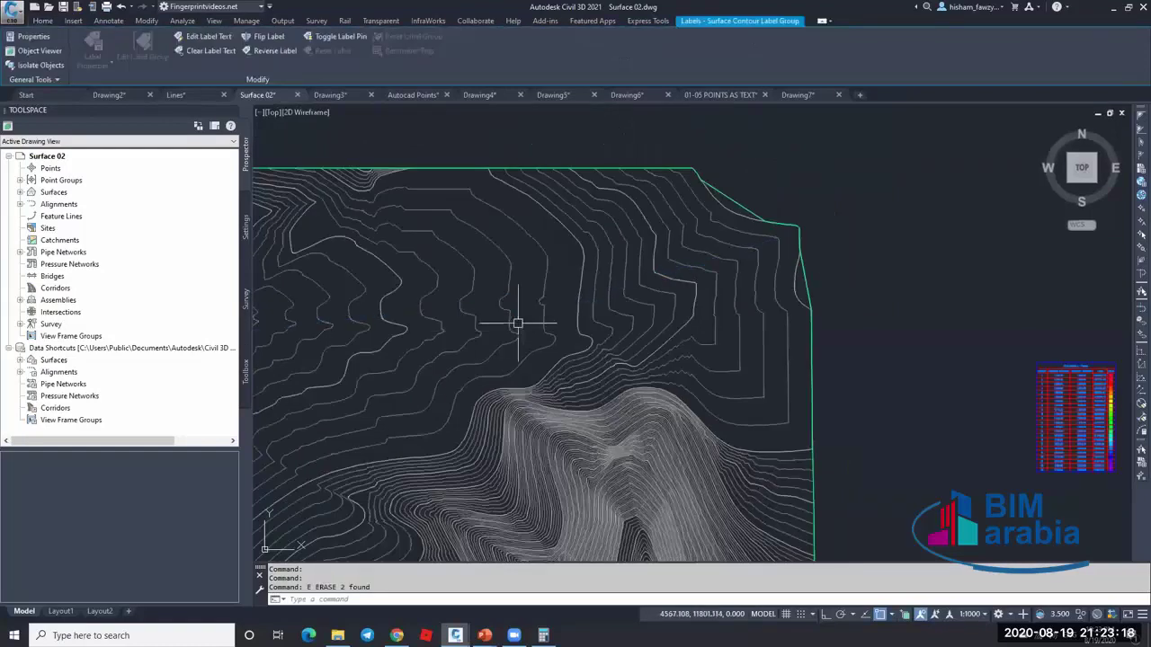
text(e)
key(Return)
scroll(489, 293, down, 3)
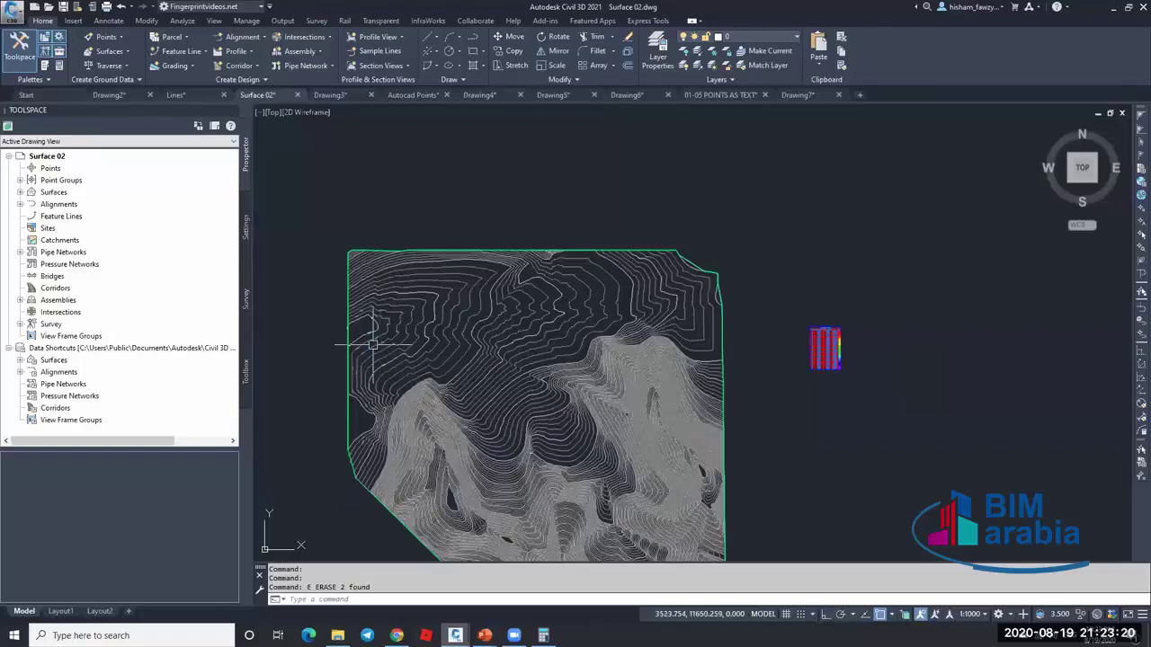
scroll(373, 337, up, 4)
key(Escape)
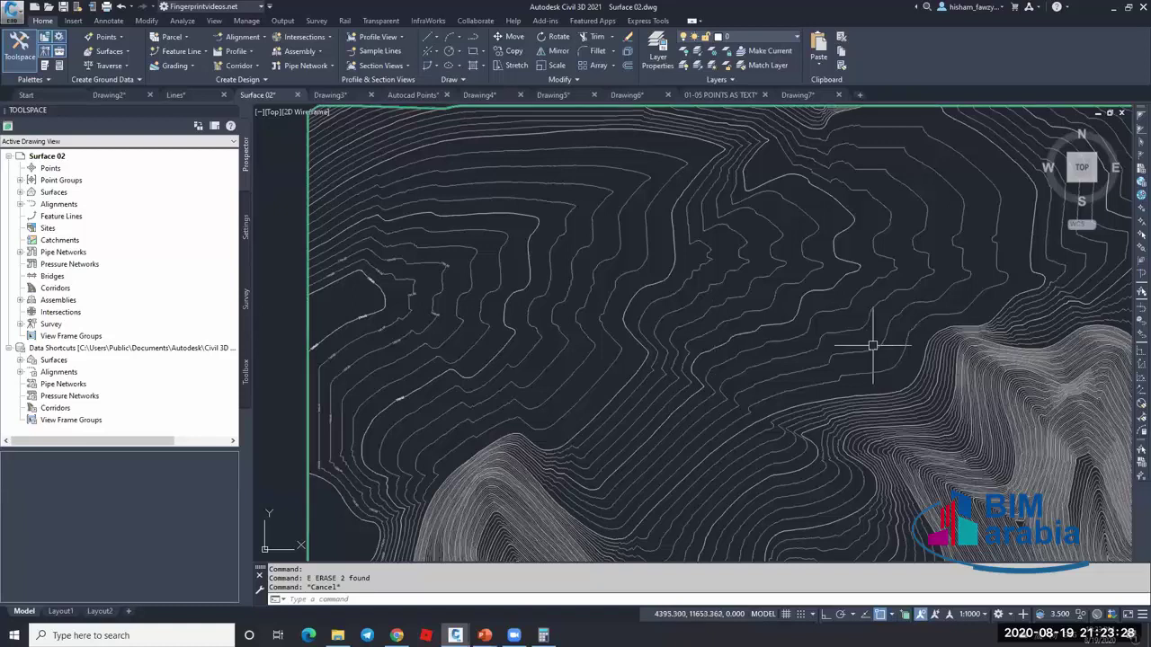
- Zoom out until the whole EG surface and its dense contours are visible
mouse_move(871, 345)
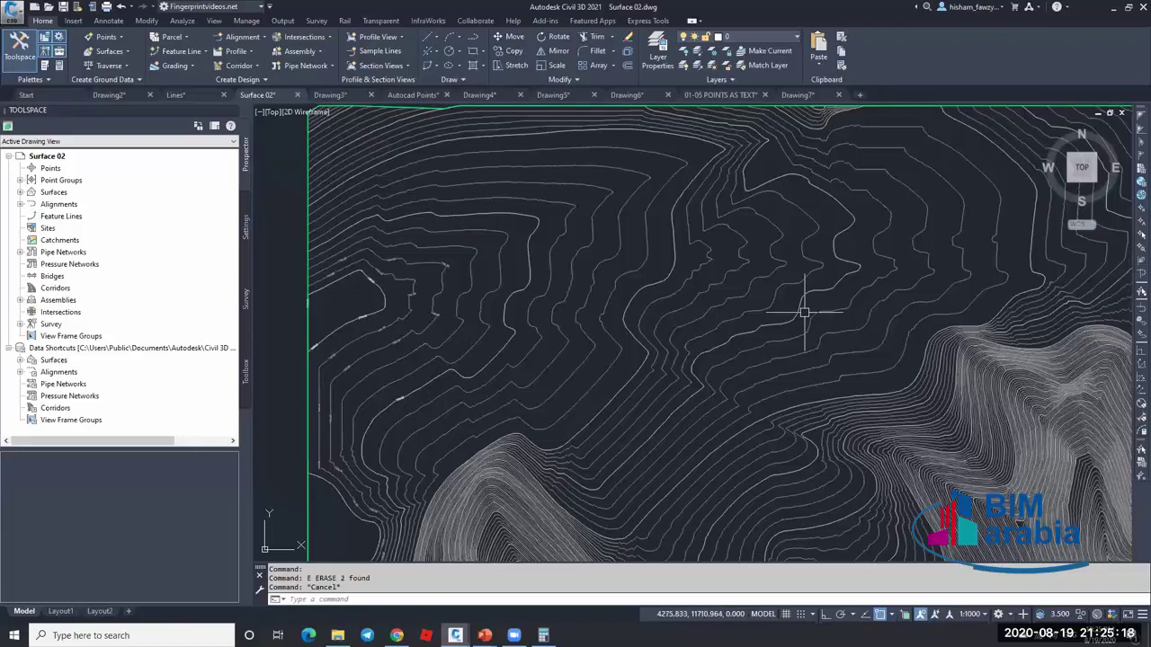
mouse_move(791, 317)
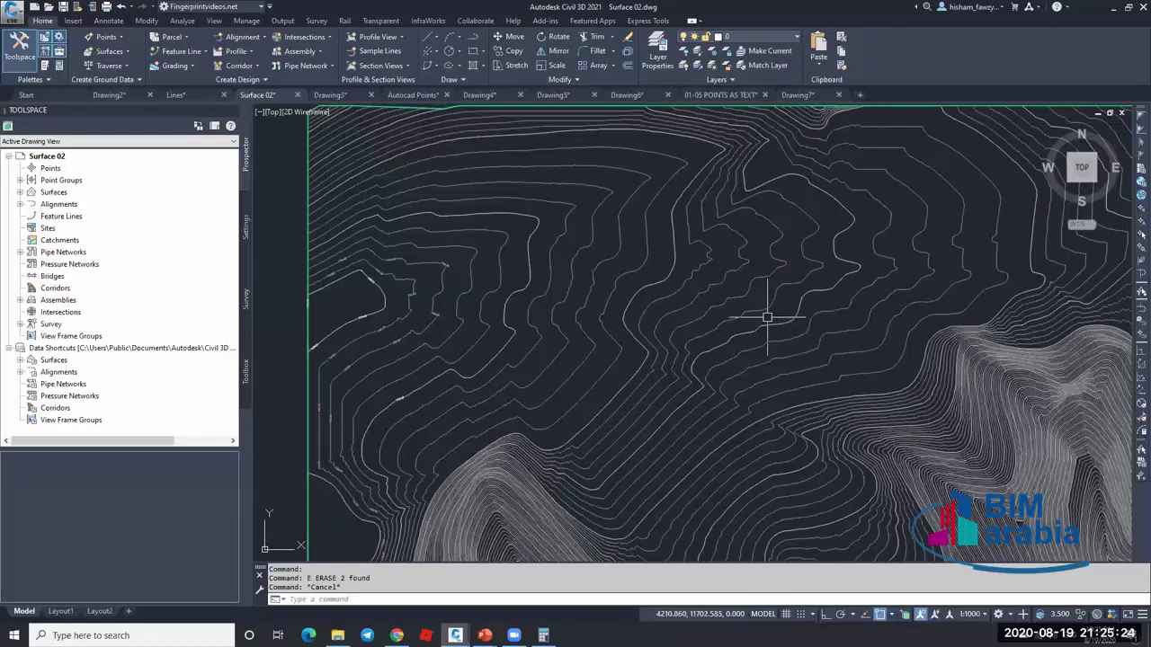
key(Escape)
scroll(743, 306, down, 5)
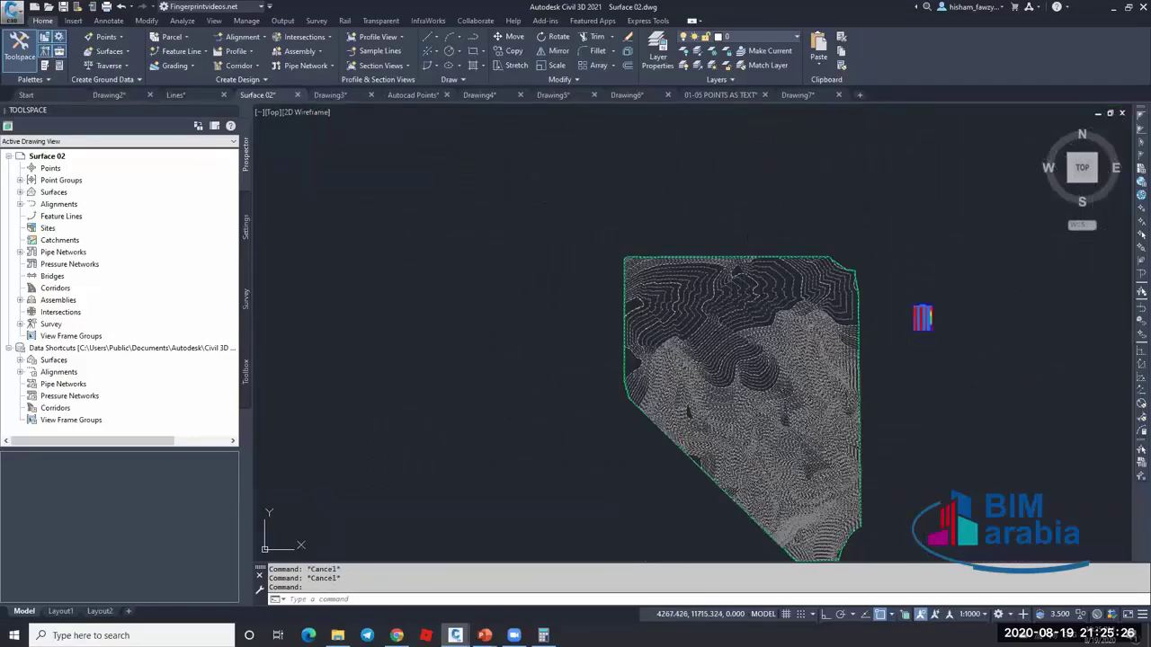
- Clear the surface selection and list Point Groups in Prospector, showing only _All Points with 0 points
scroll(743, 306, up, 2)
click(699, 245)
key(Escape)
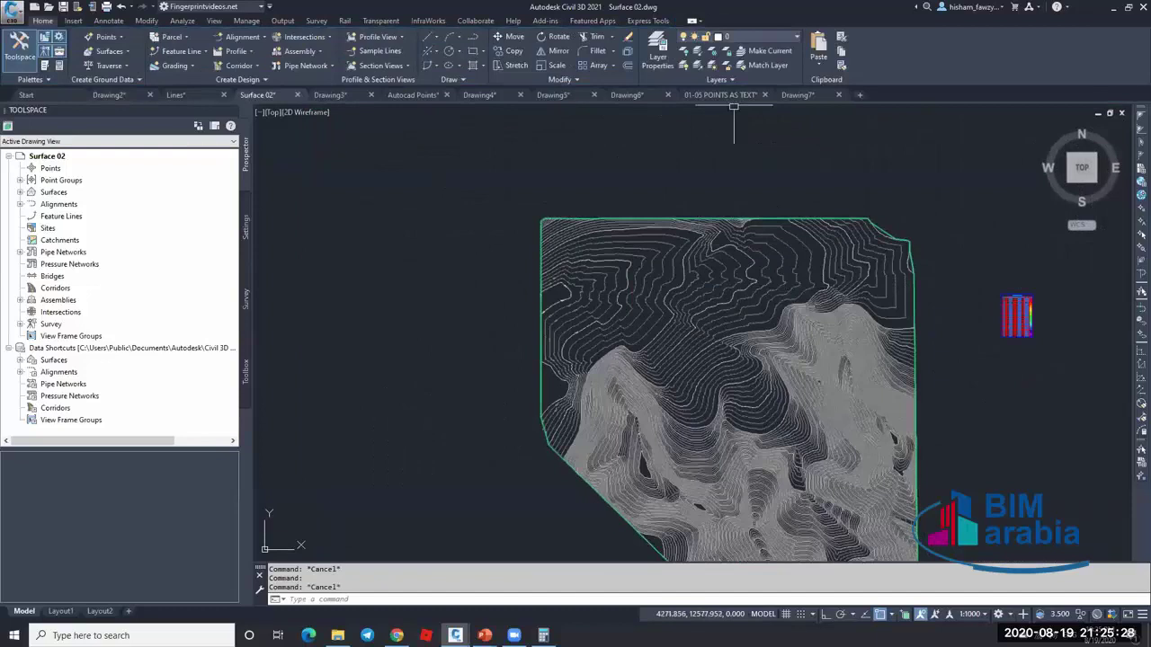
key(Escape)
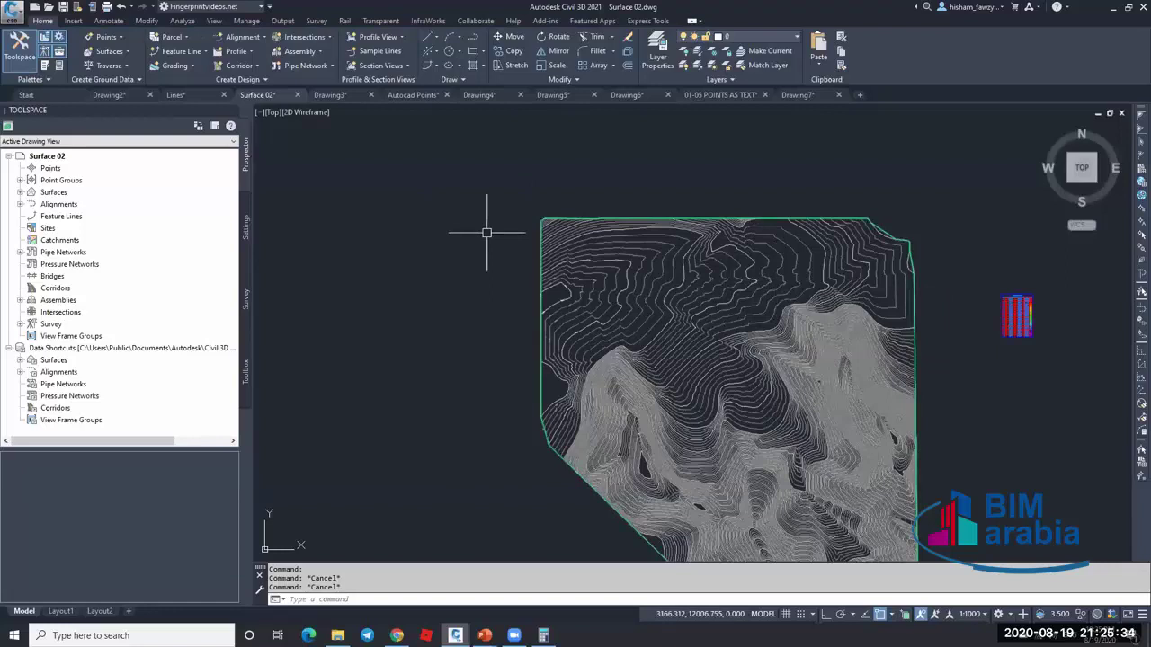
mouse_move(650, 277)
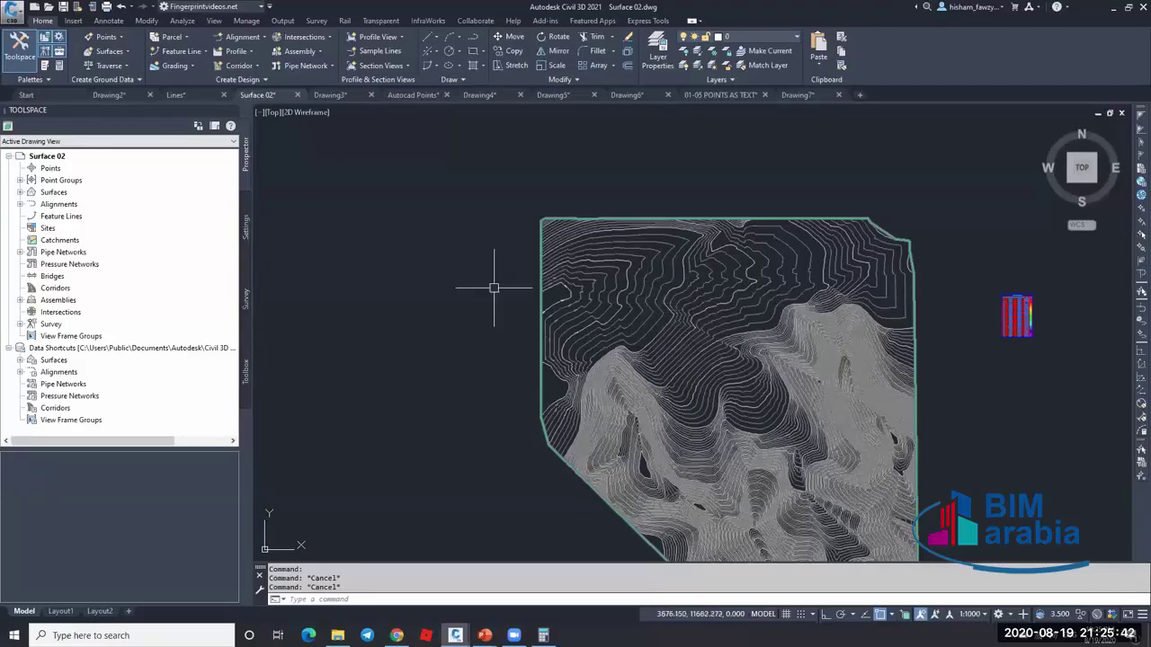
click(63, 181)
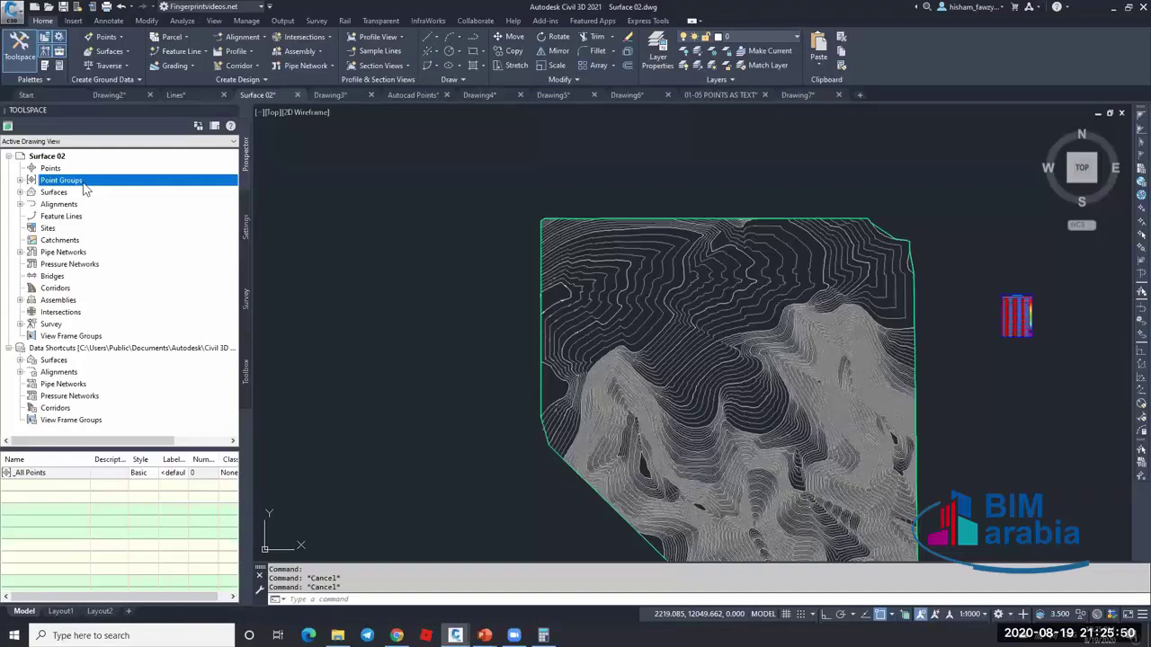
- Expand Surfaces > EG > Definition and review the Add Point Groups dialog, closing it with OK
click(21, 193)
click(31, 204)
click(42, 240)
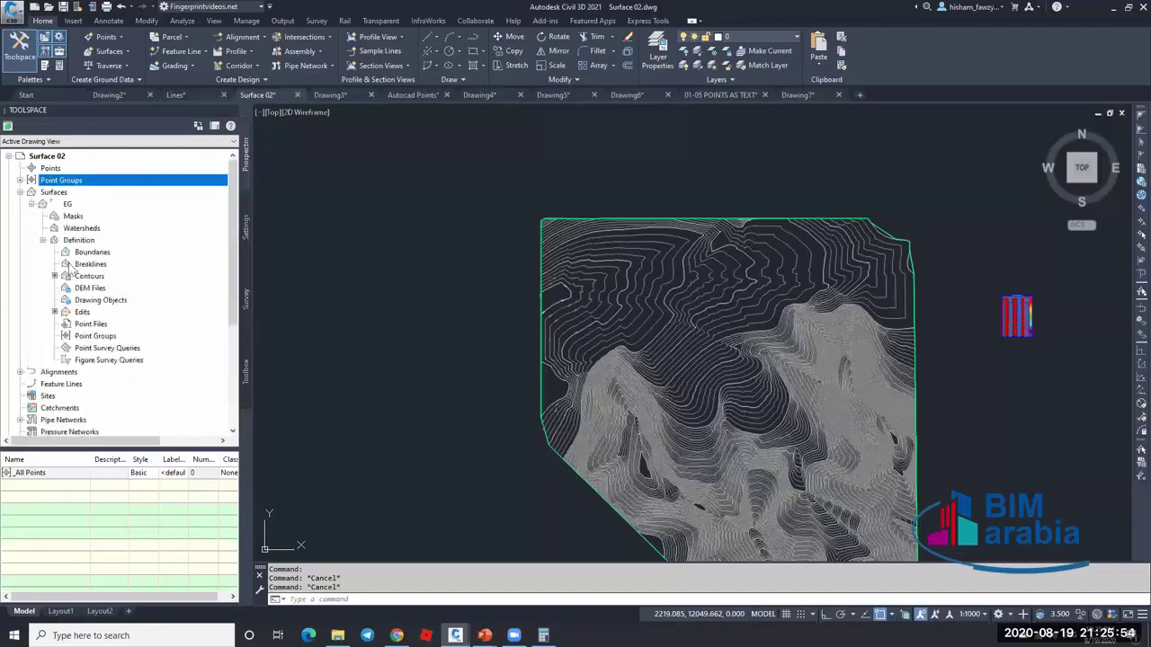
right_click(103, 337)
click(176, 335)
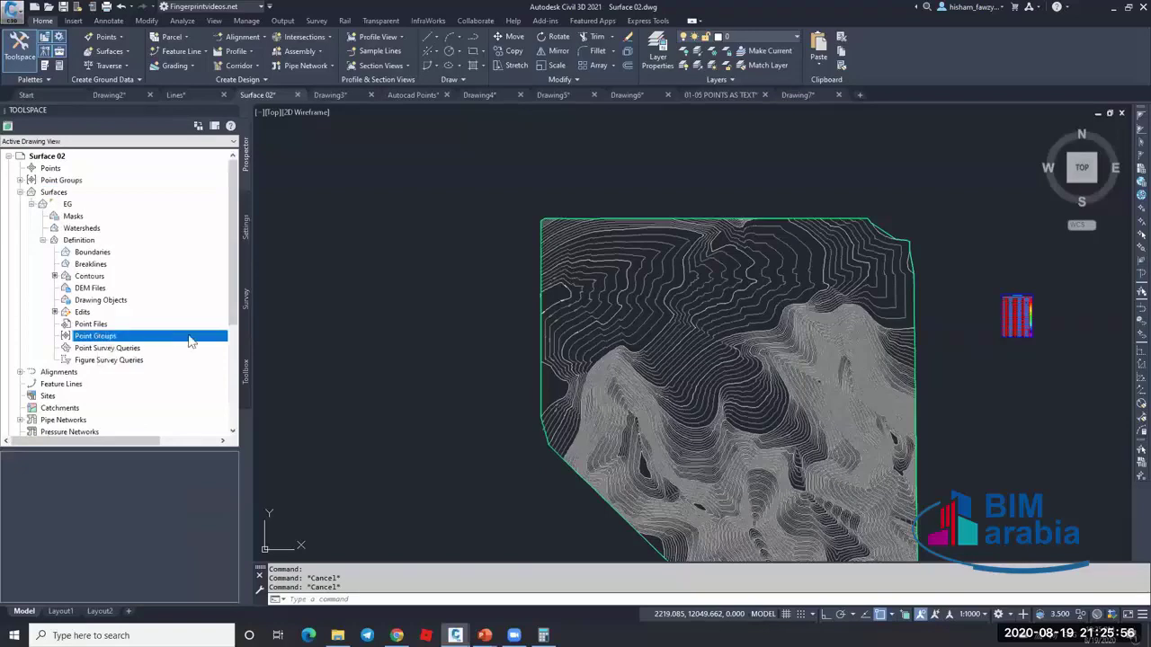
right_click(189, 338)
click(220, 344)
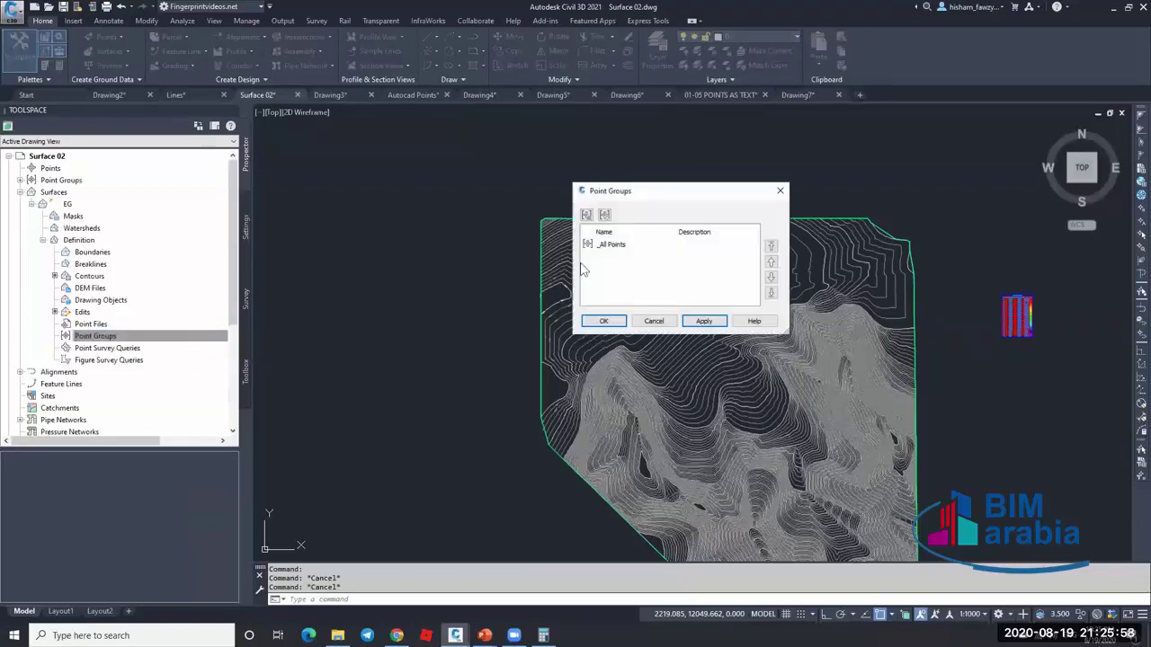
click(604, 322)
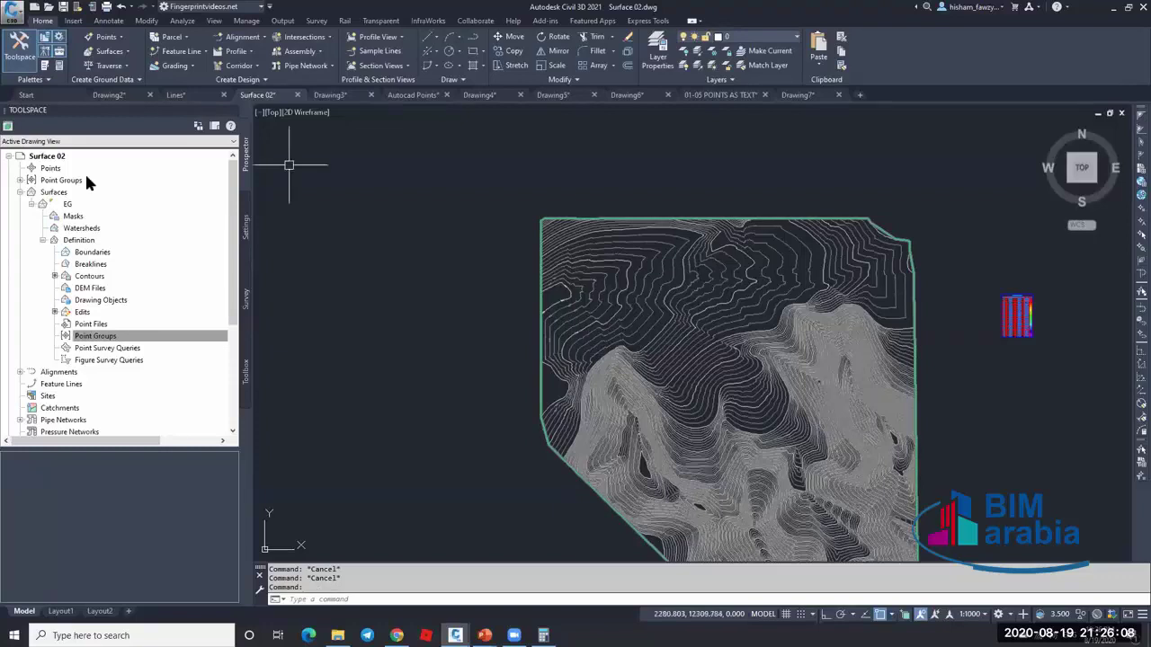
- Expand Point Groups to show _All Points, then reopen EG's Add Point Groups dialog and cancel
click(20, 180)
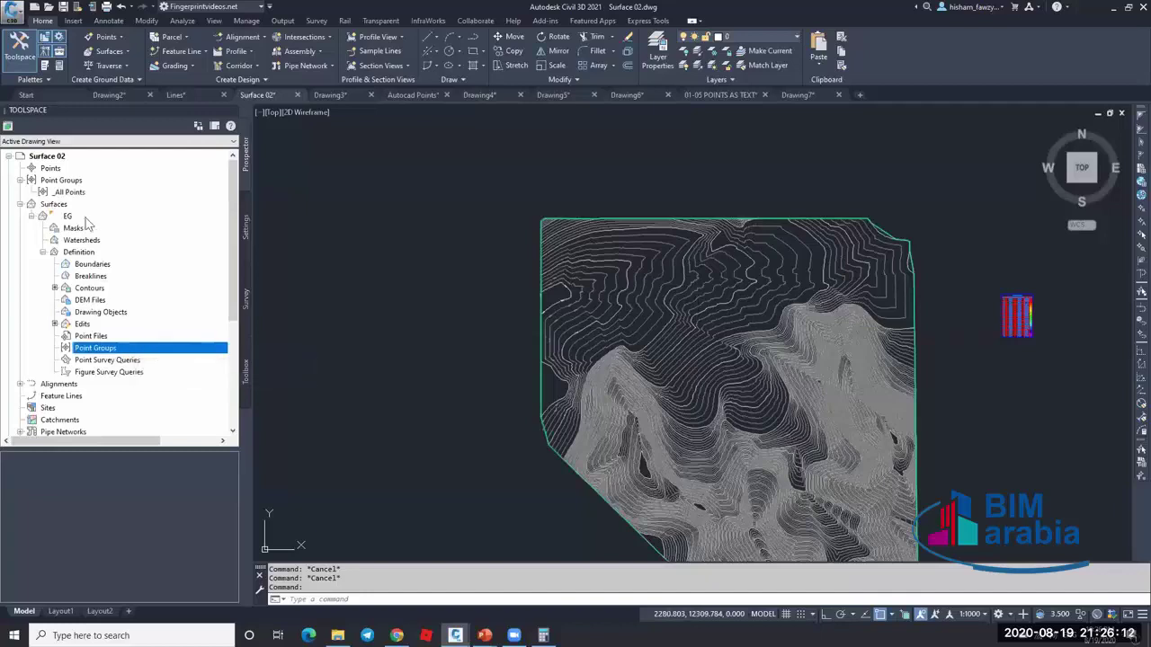
click(126, 217)
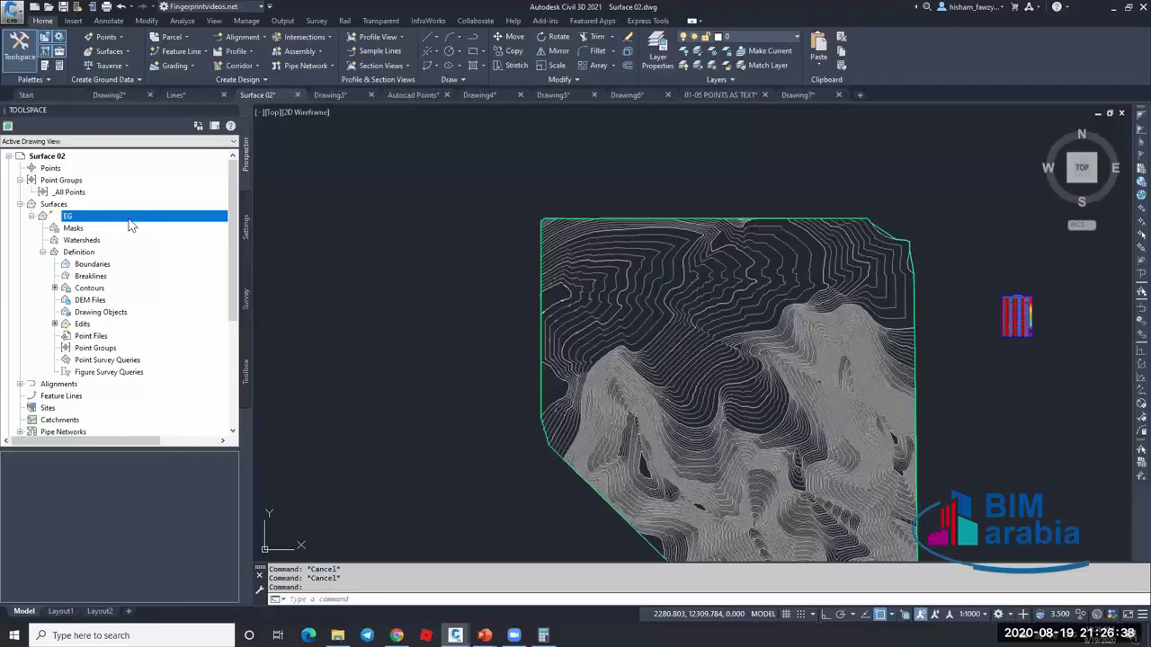
right_click(119, 349)
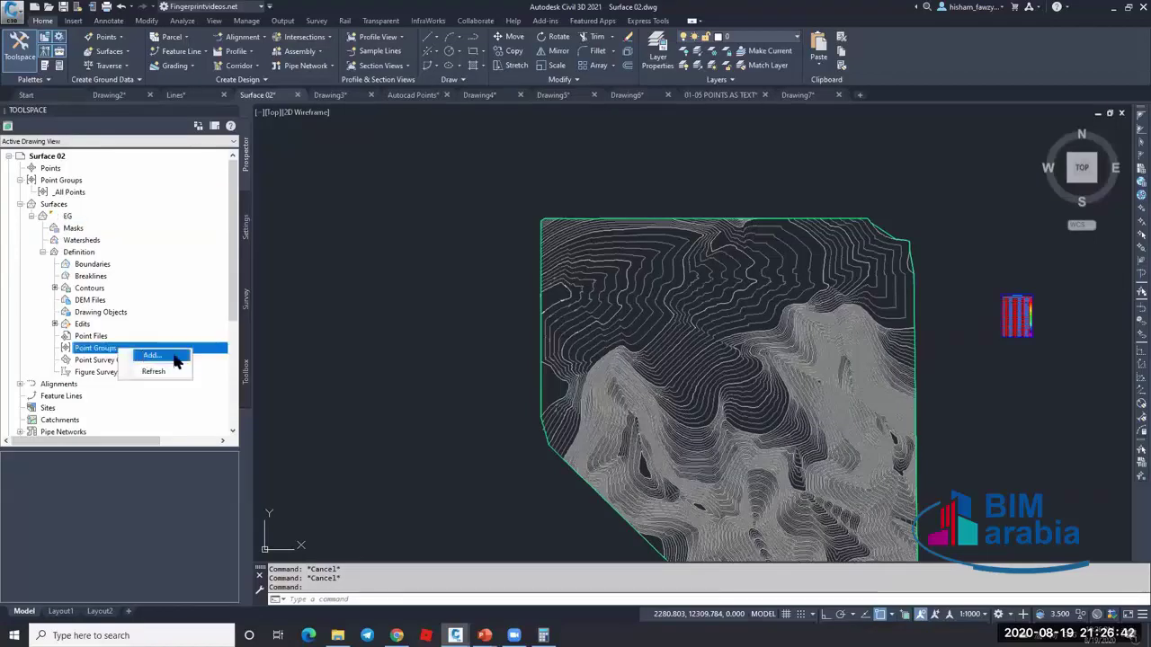
click(455, 349)
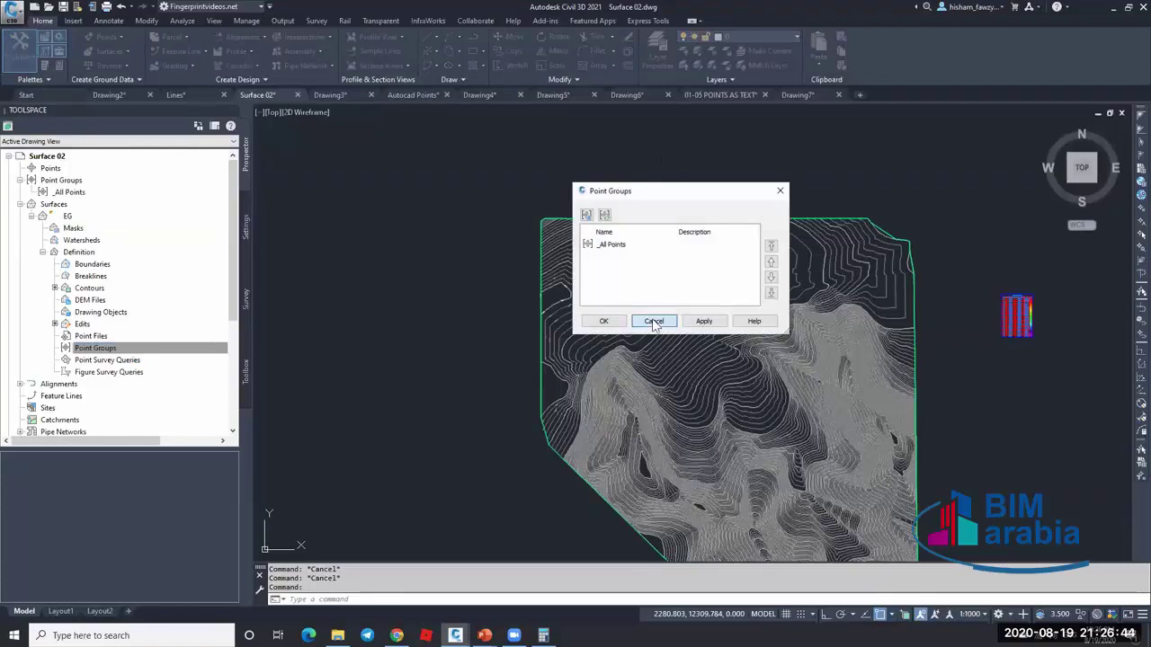
click(653, 321)
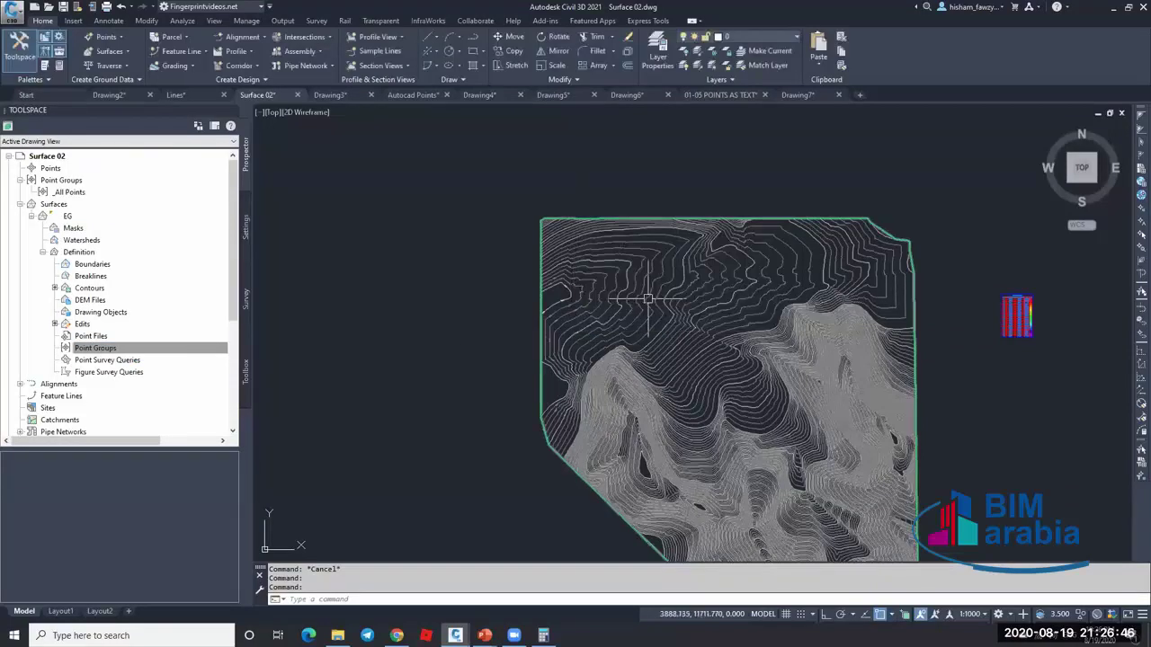
mouse_move(647, 299)
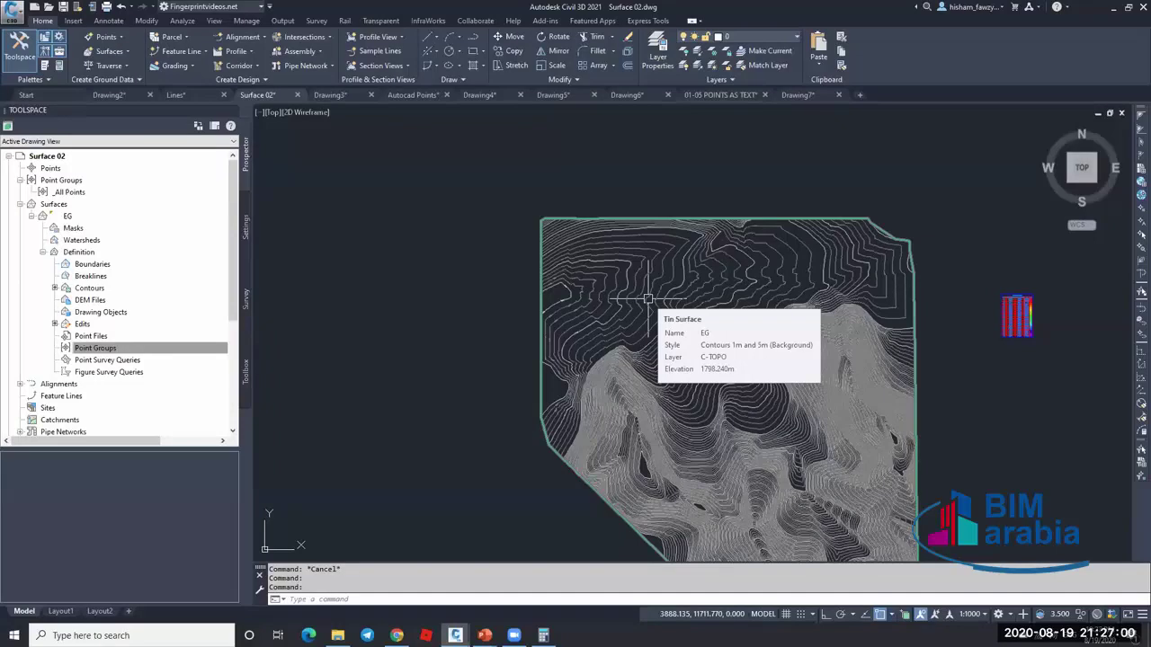
right_click(72, 217)
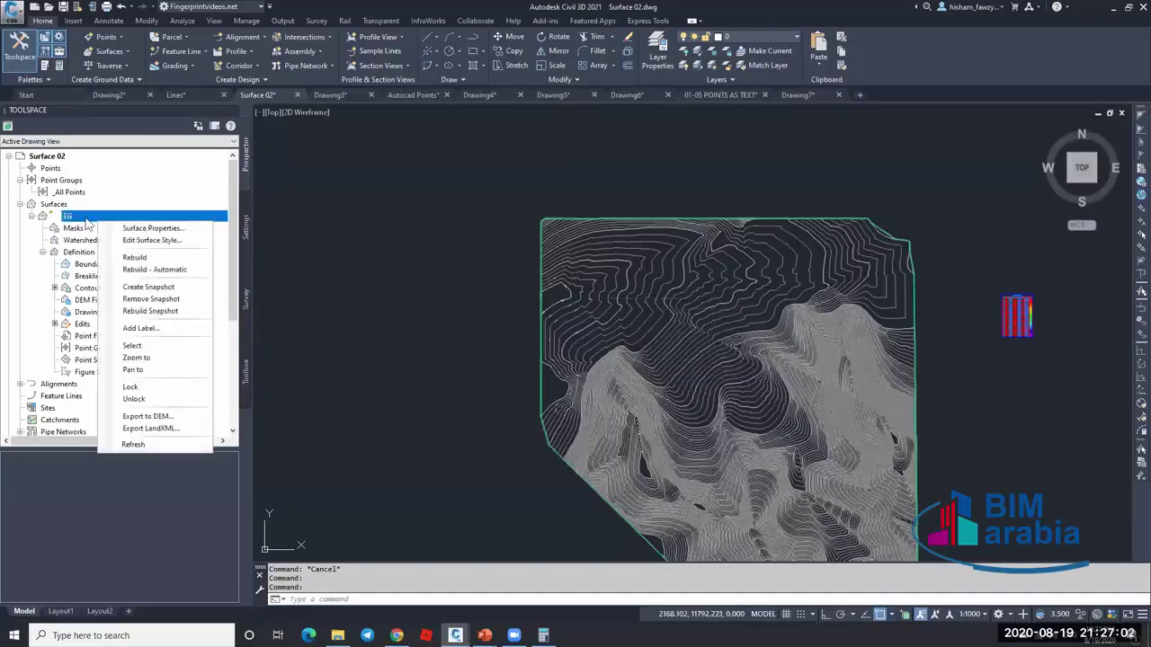
click(81, 218)
right_click(76, 219)
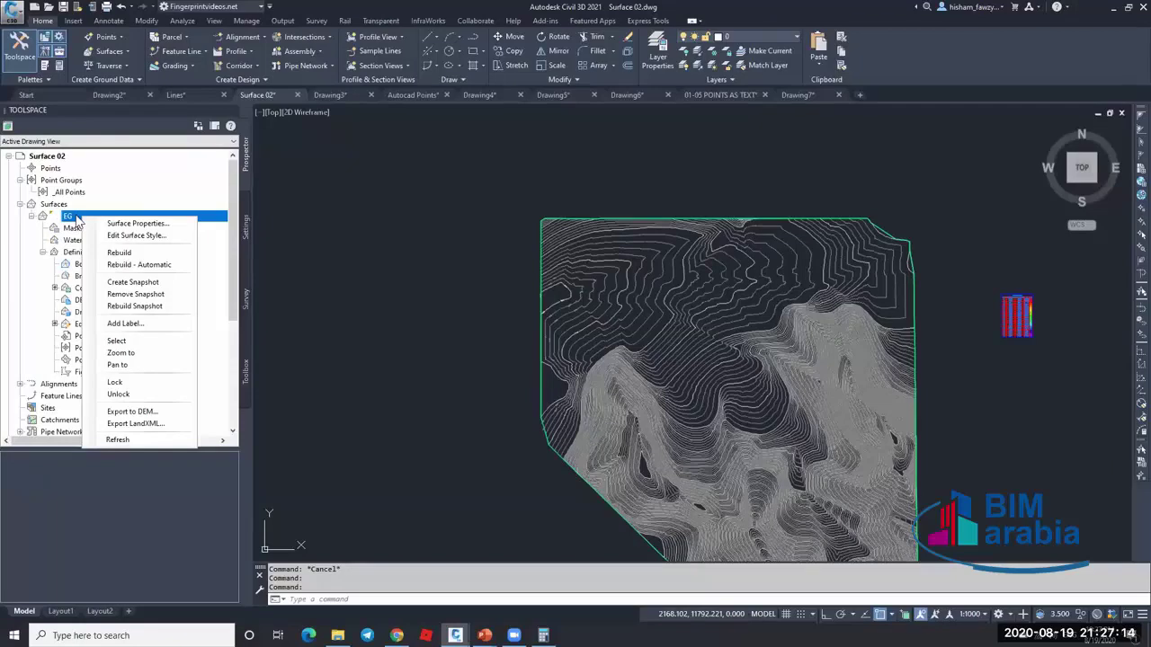
click(1125, 326)
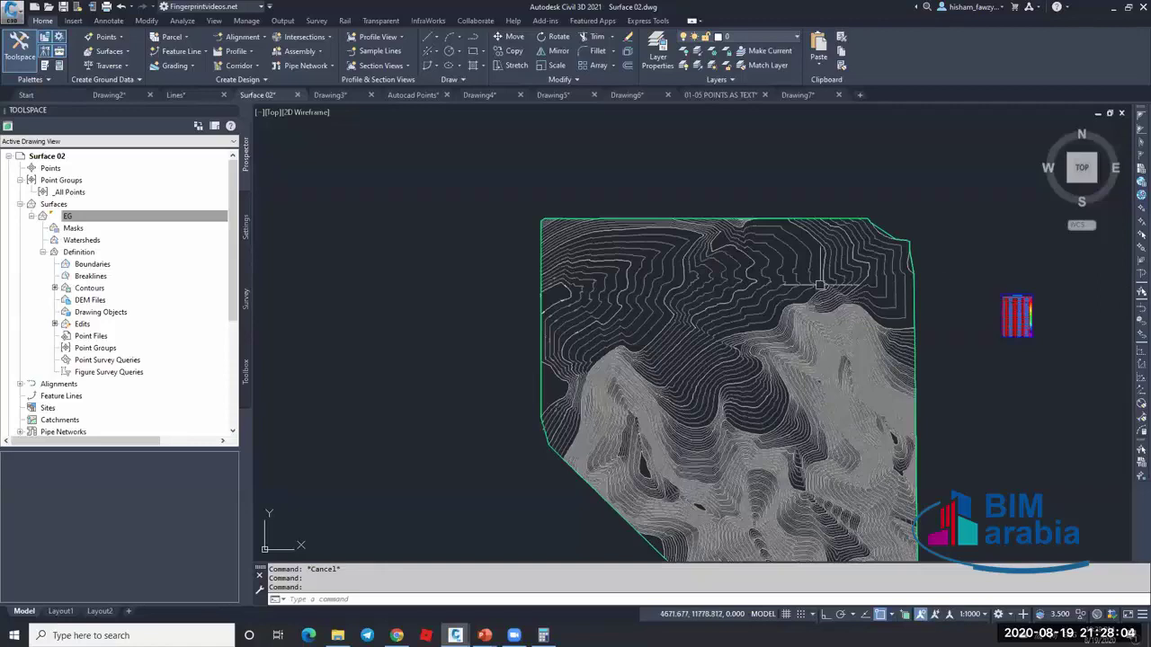
- Select and deselect the EG surface several times while zooming around the drawing
click(745, 319)
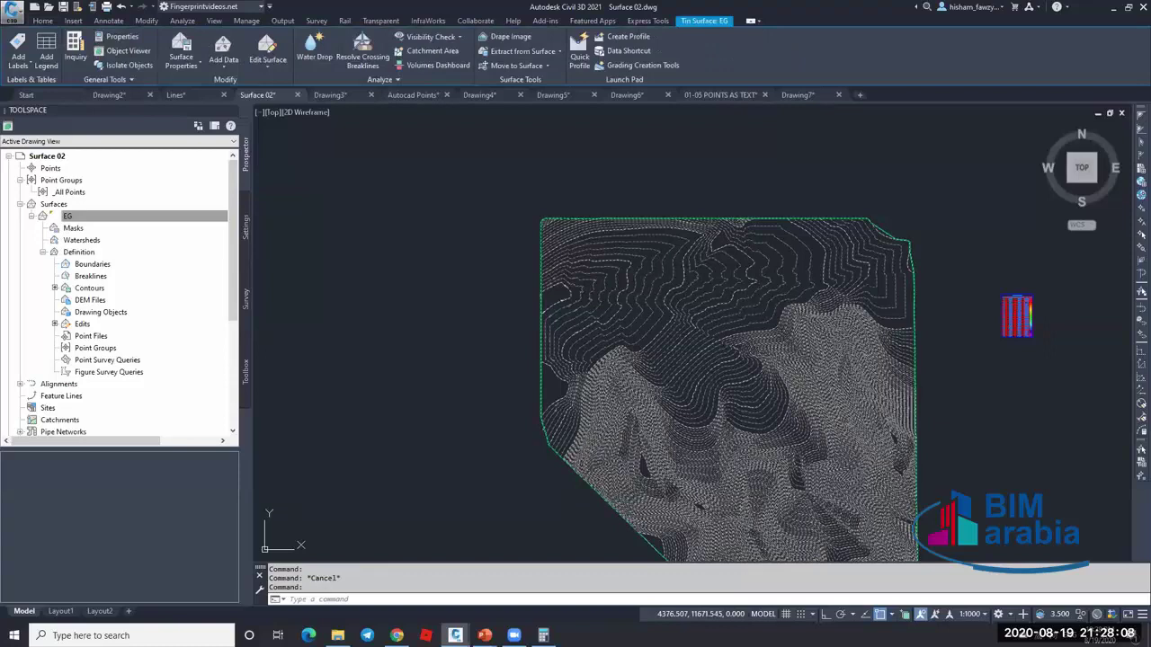
key(Escape)
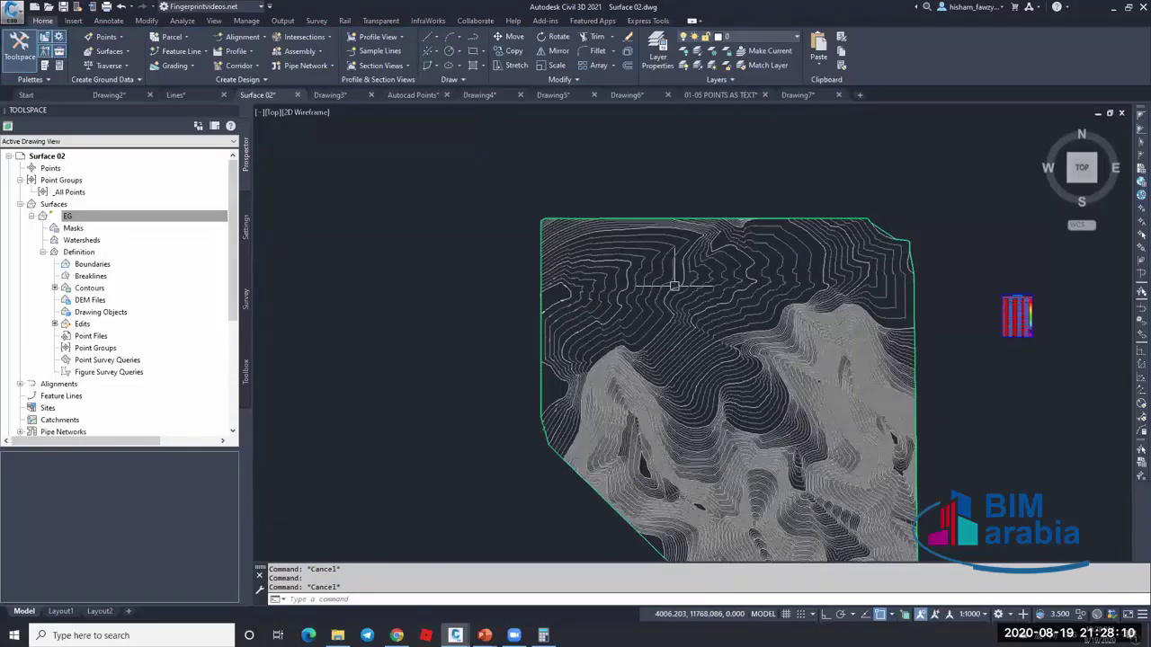
scroll(674, 286, up, 4)
click(677, 290)
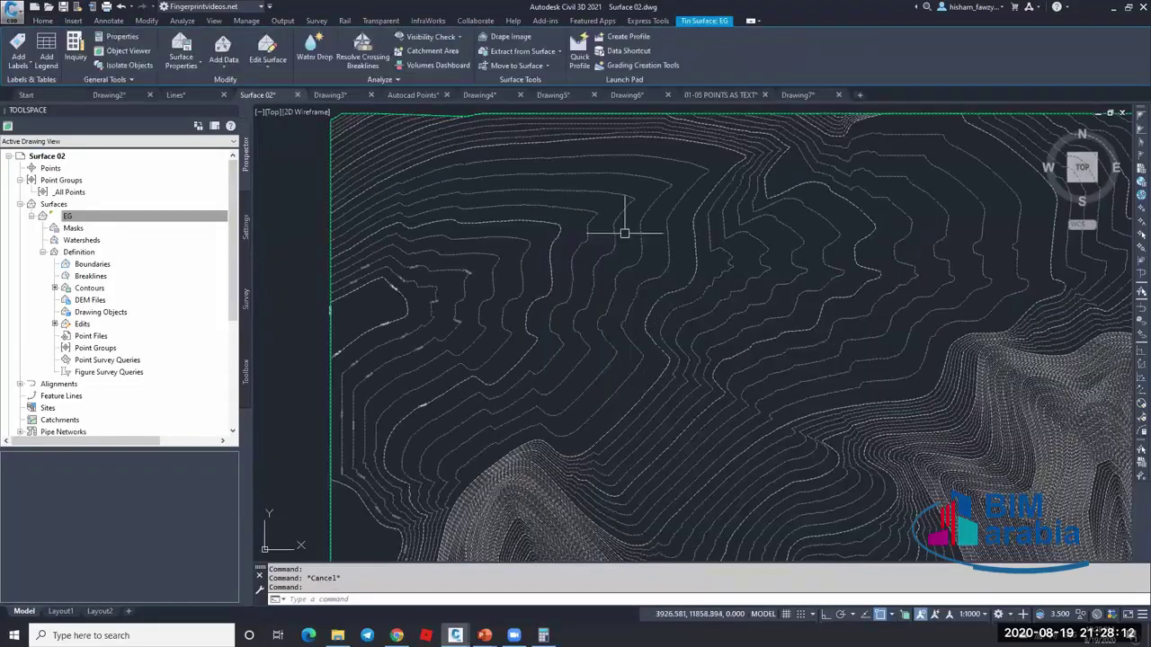
scroll(689, 259, down, 3)
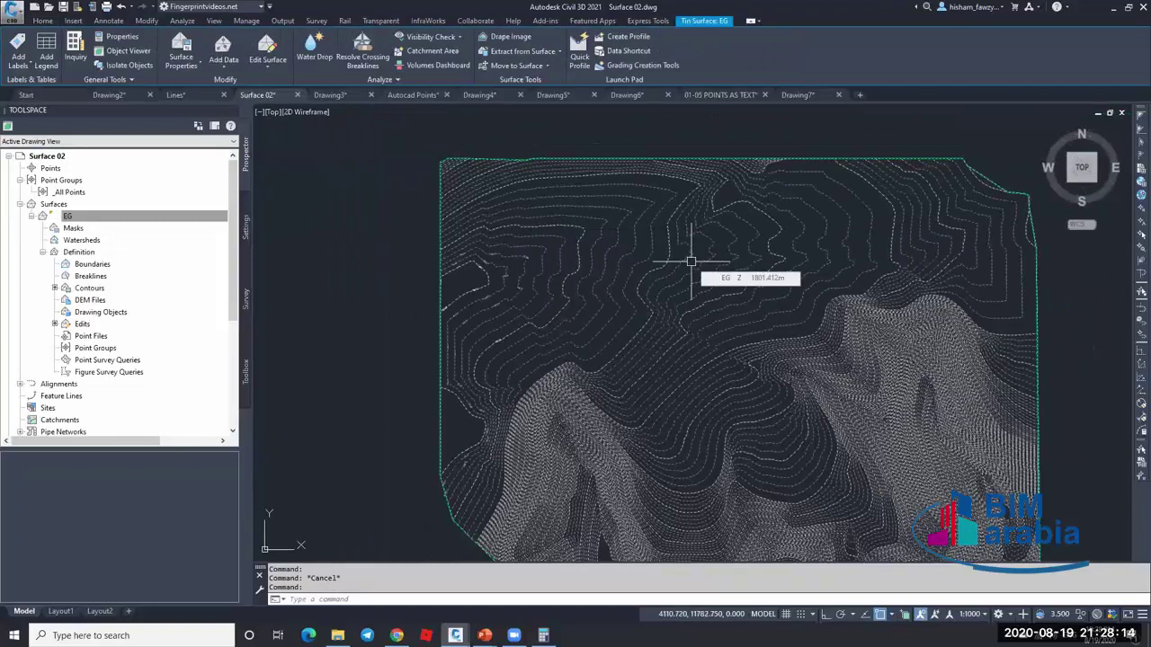
key(Escape)
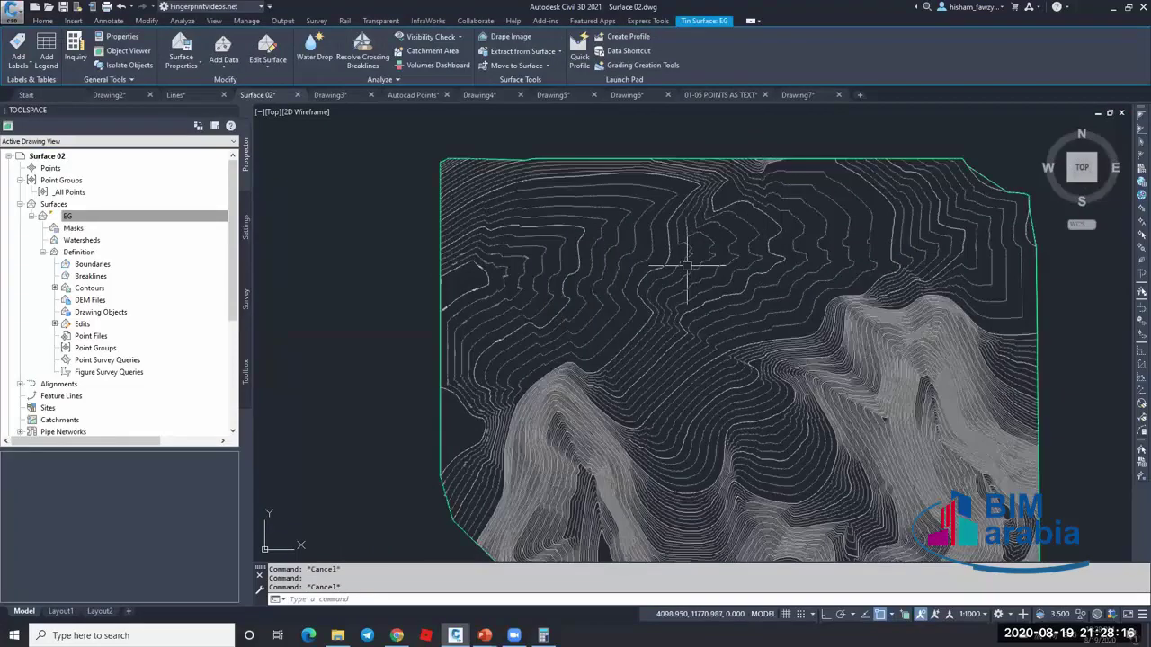
click(662, 264)
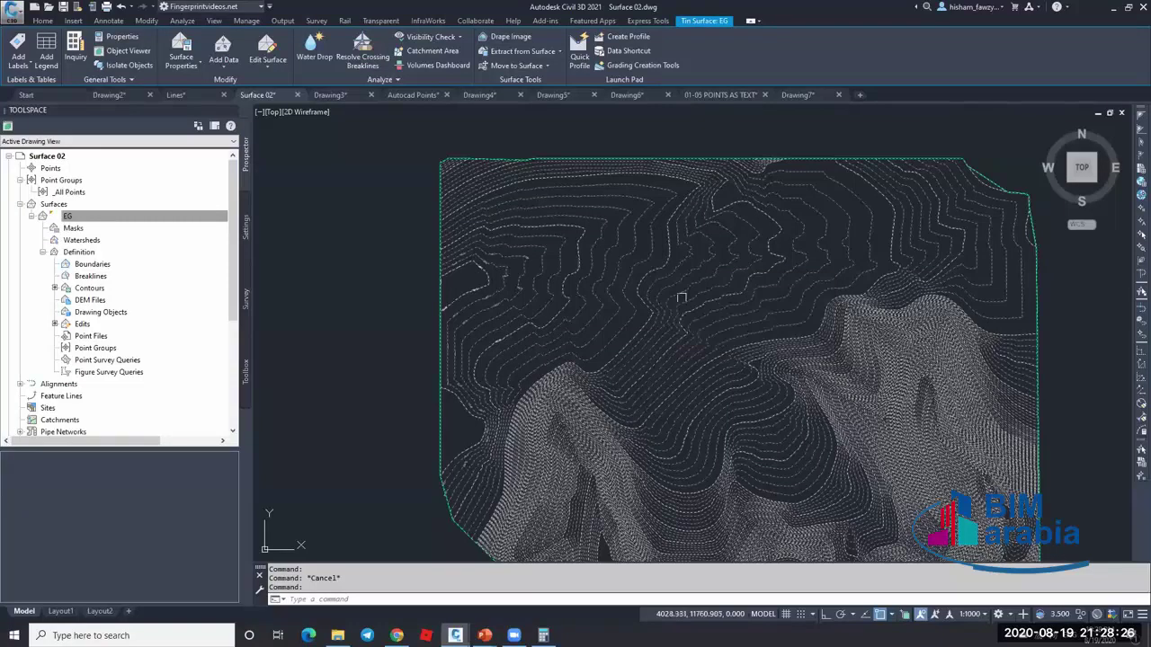
key(Escape)
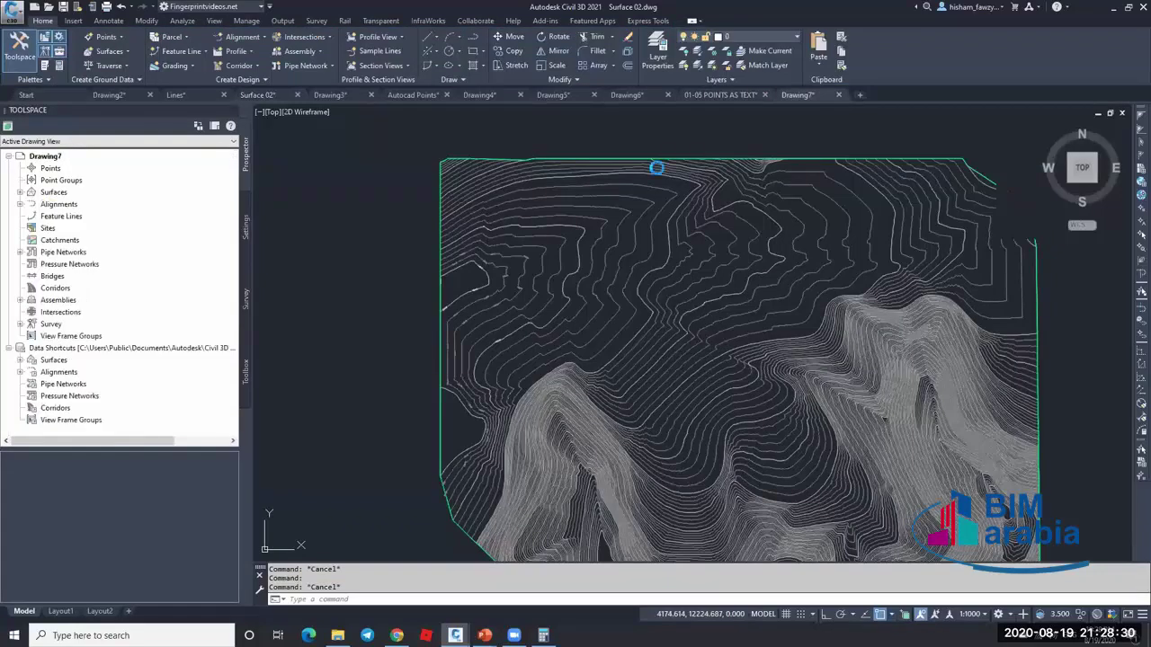
scroll(675, 291, down, 4)
scroll(628, 255, up, 5)
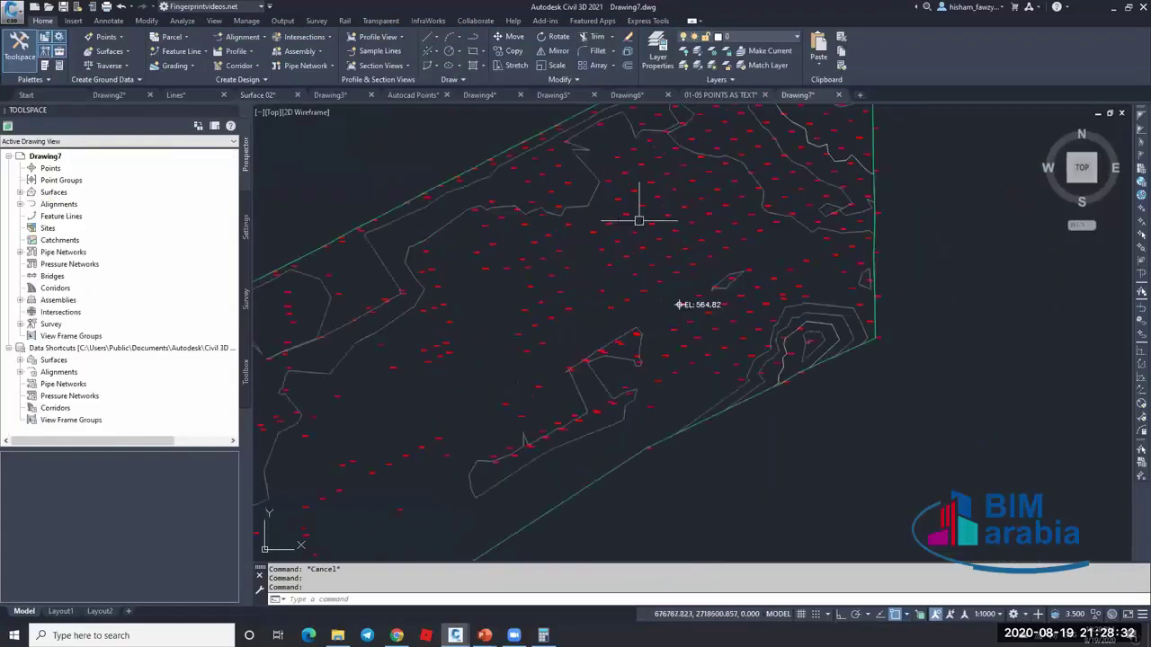
key(Escape)
scroll(659, 293, up, 3)
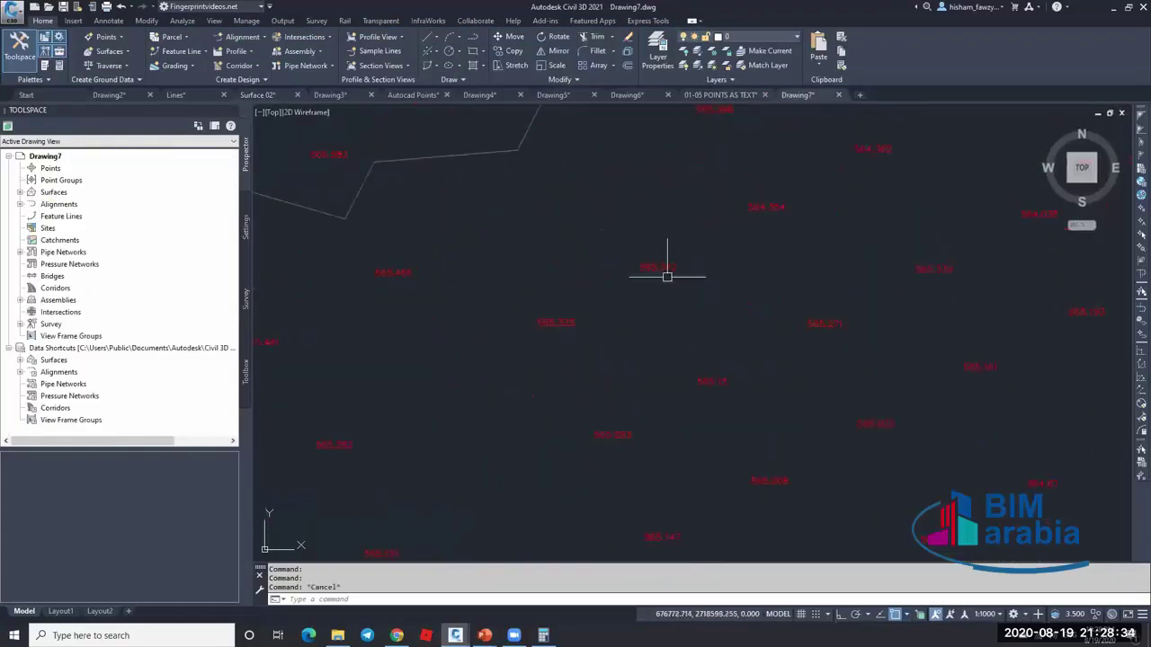
scroll(635, 254, down, 3)
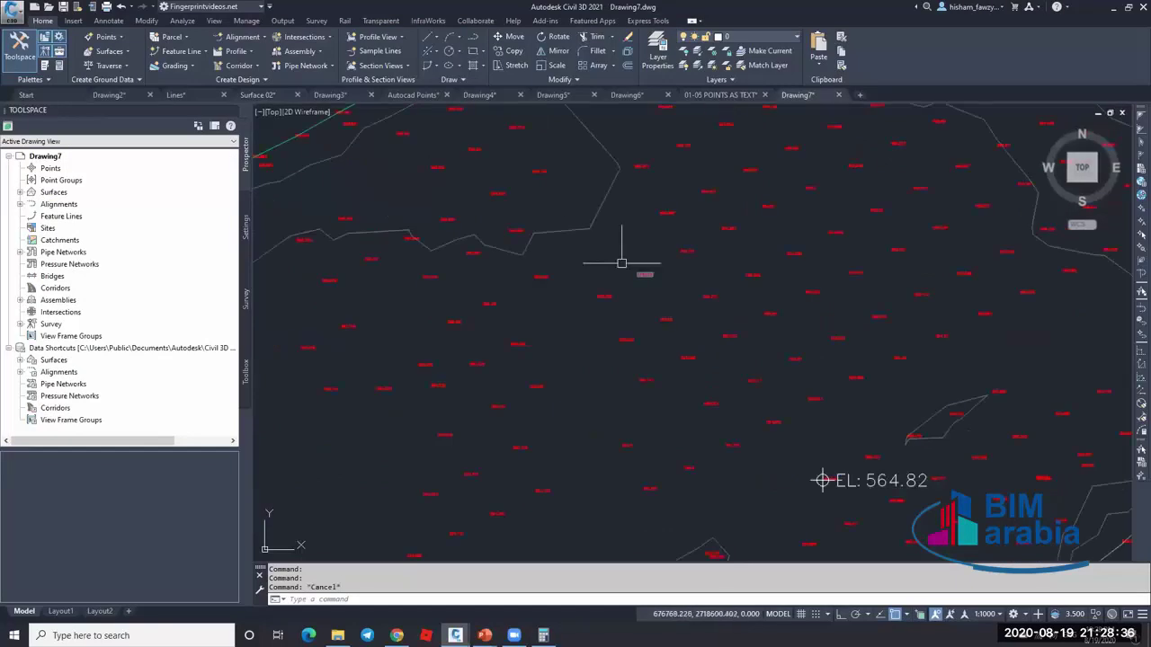
key(Escape)
click(599, 225)
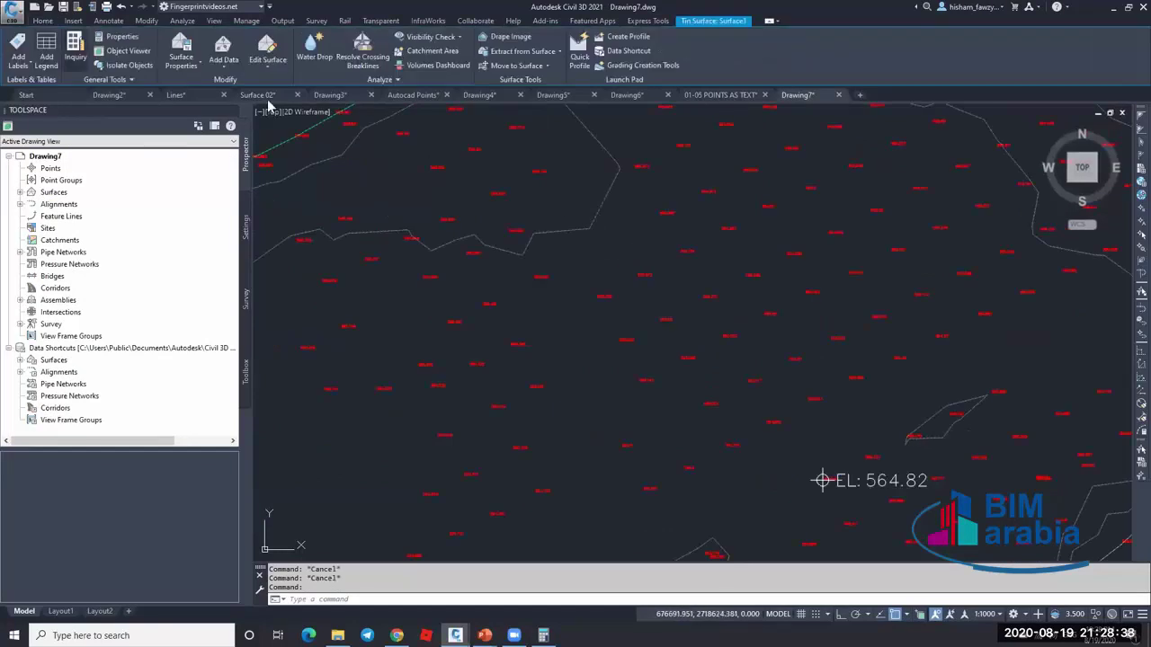
key(Escape)
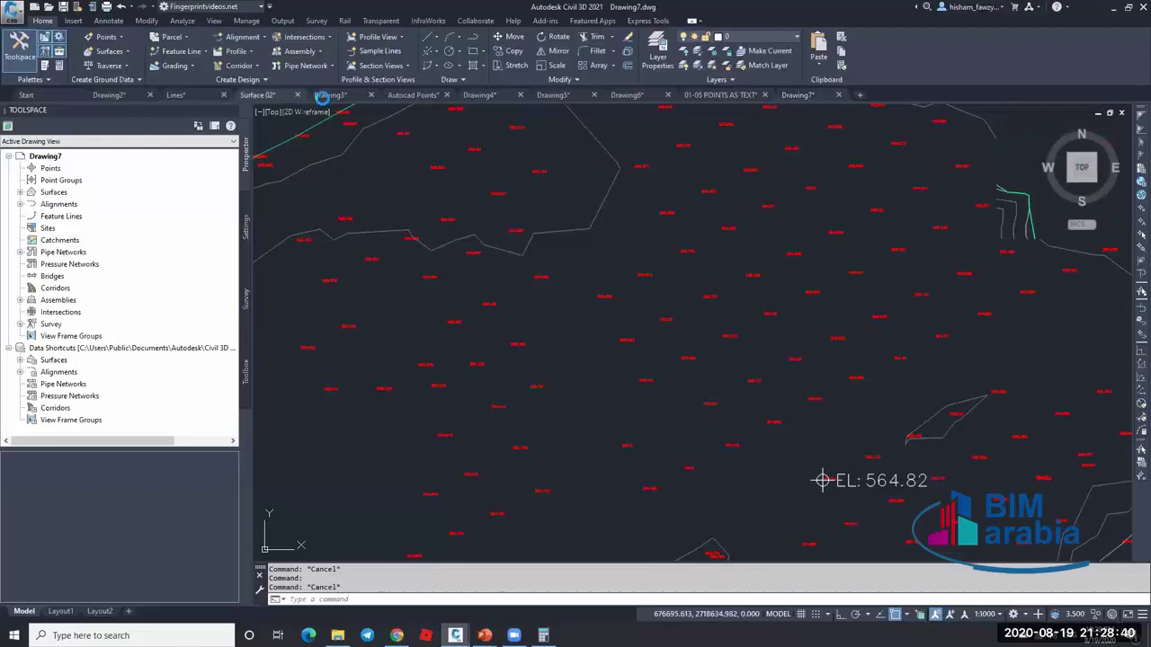
- Switch through Surface 02 and Lines to the Drawing2 drawing
click(262, 94)
click(166, 94)
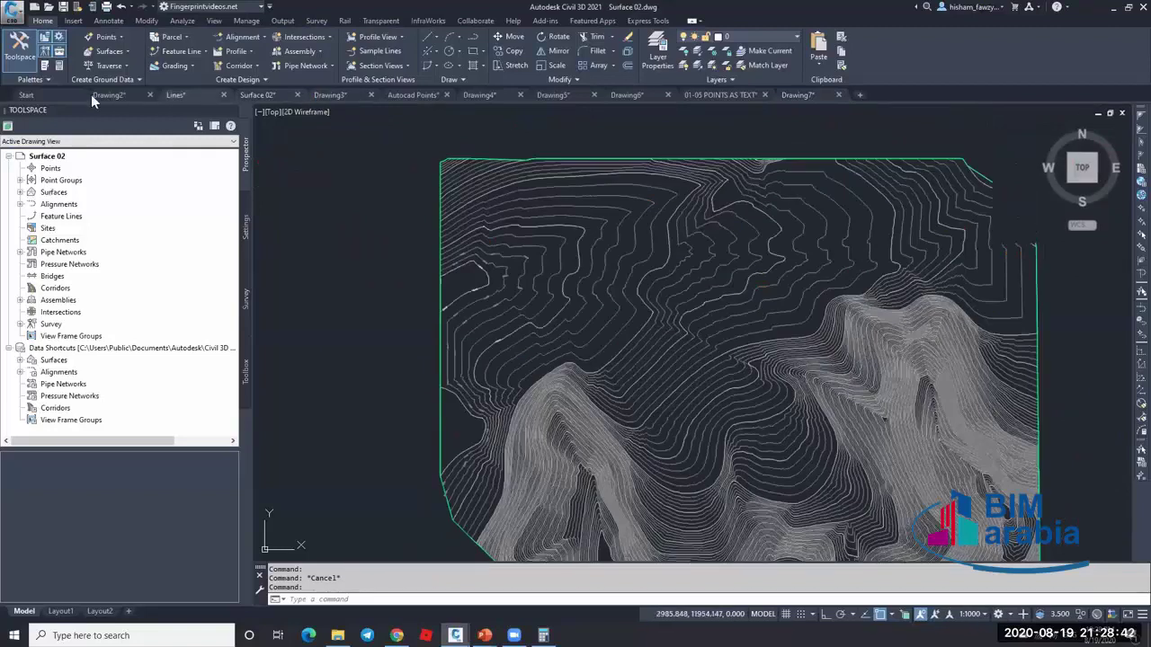
click(108, 94)
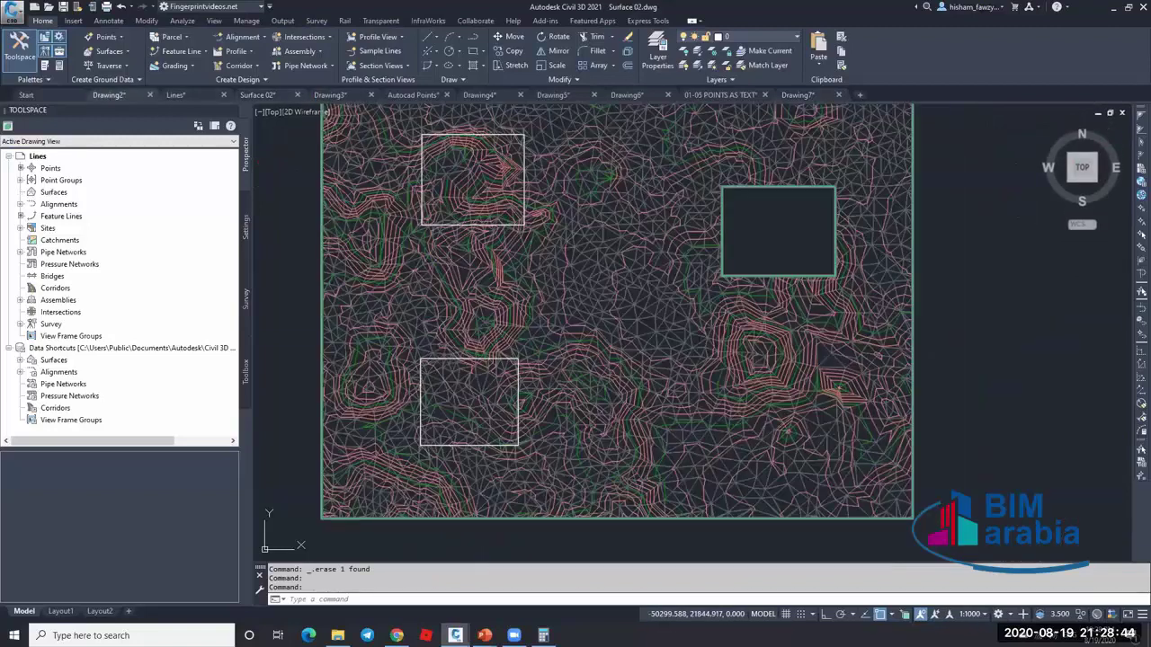
- Set point 4's elevation in the EG point group to 400 m and rebuild the EG surface
click(20, 180)
right_click(120, 193)
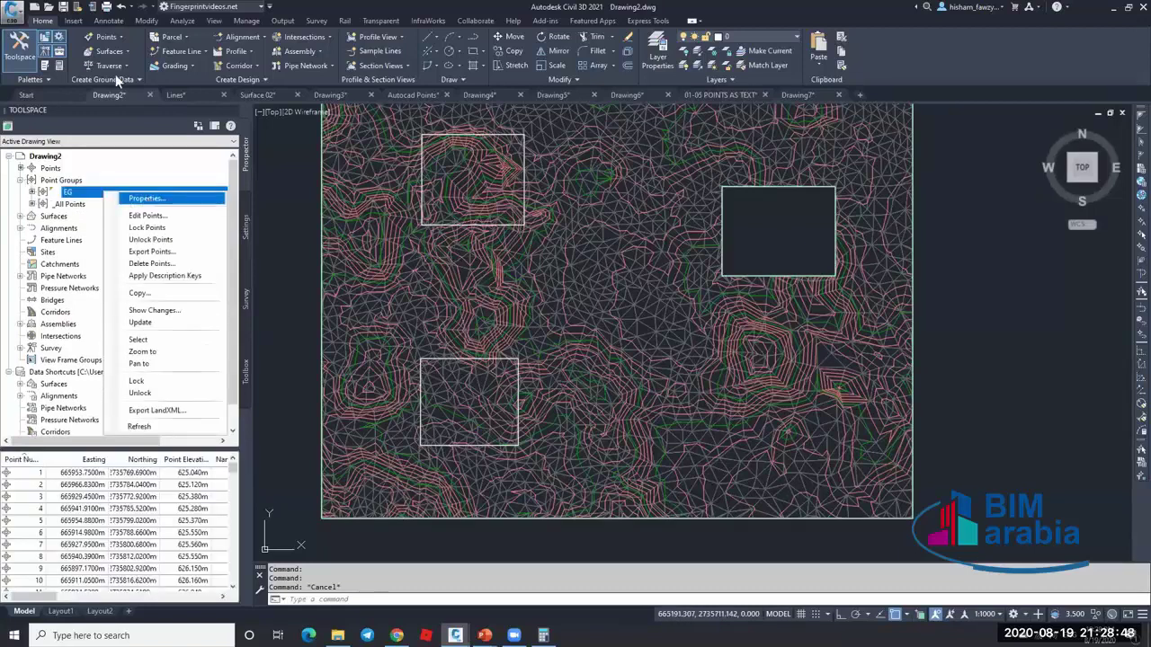
click(105, 37)
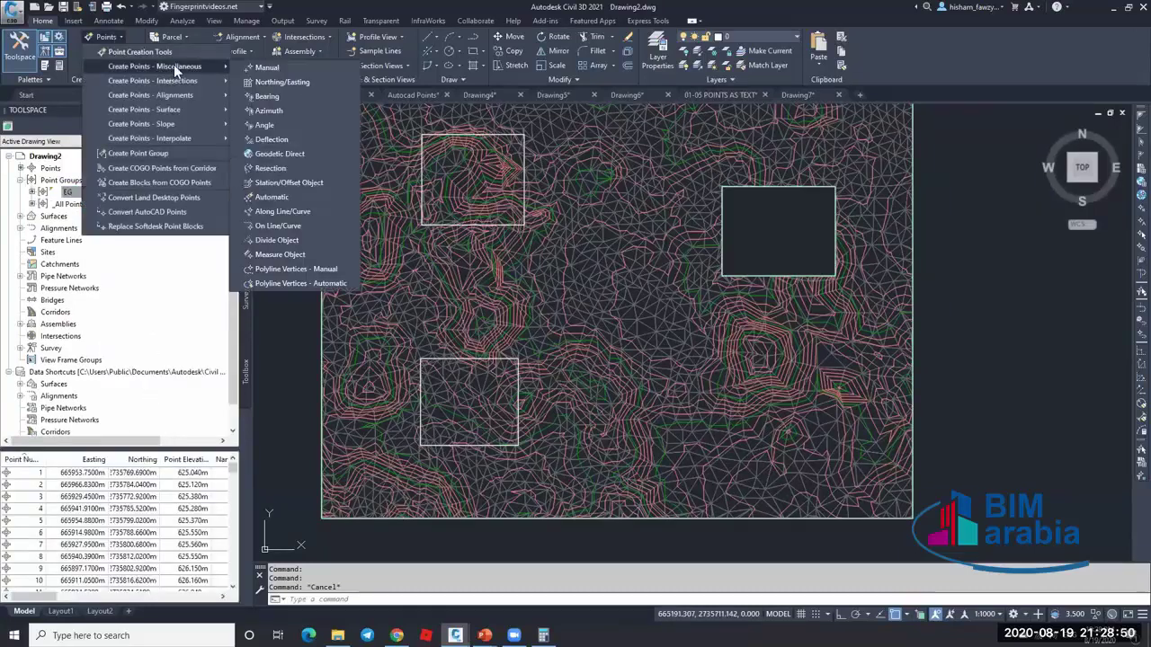
click(413, 237)
right_click(129, 192)
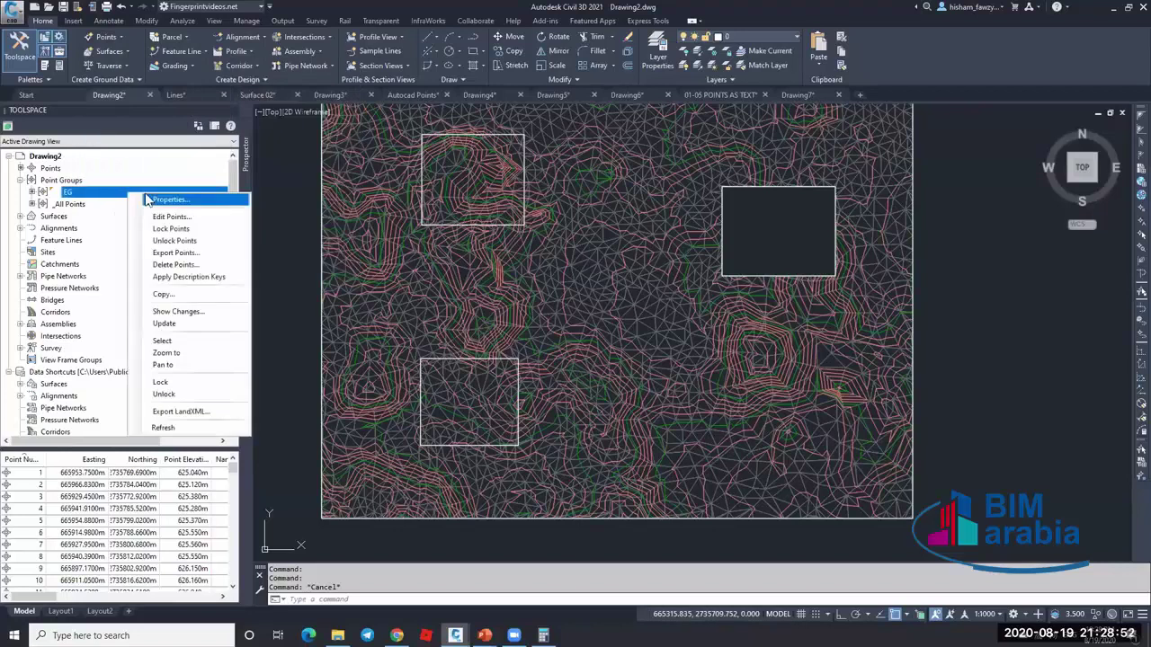
click(162, 509)
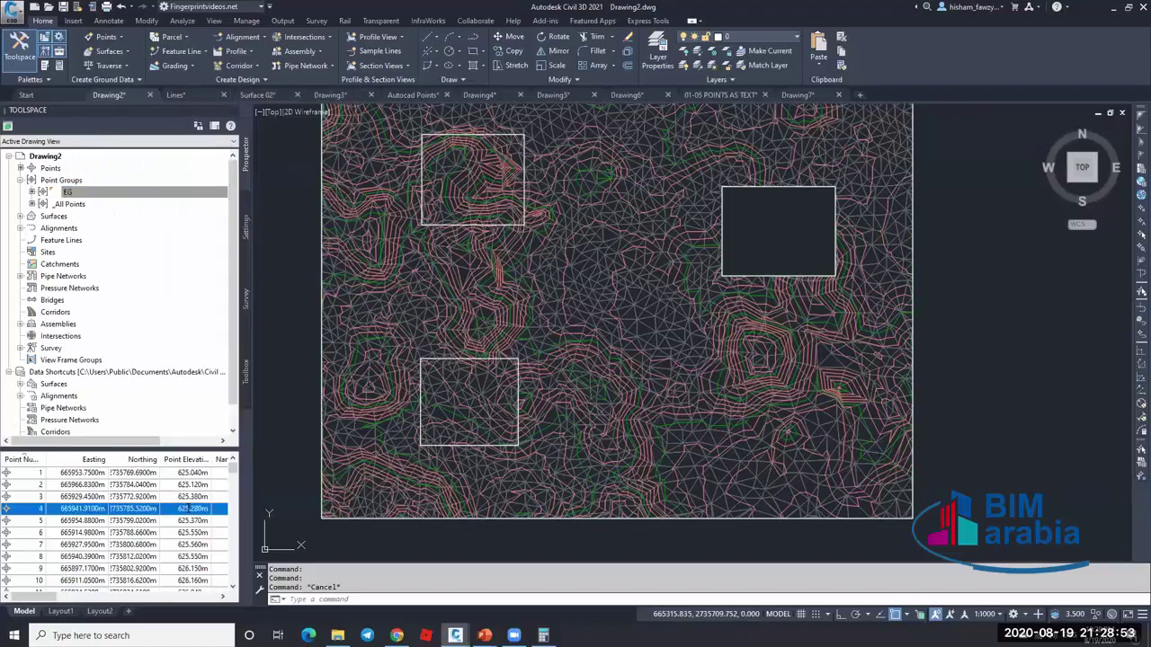
click(190, 509)
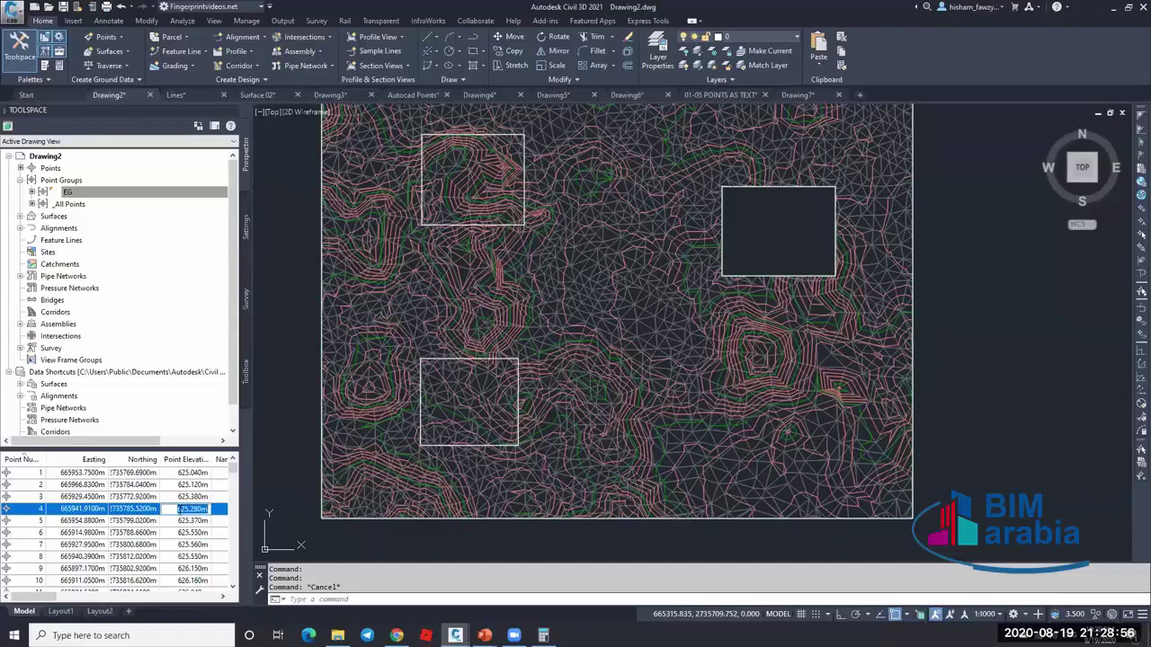
text(400)
key(Return)
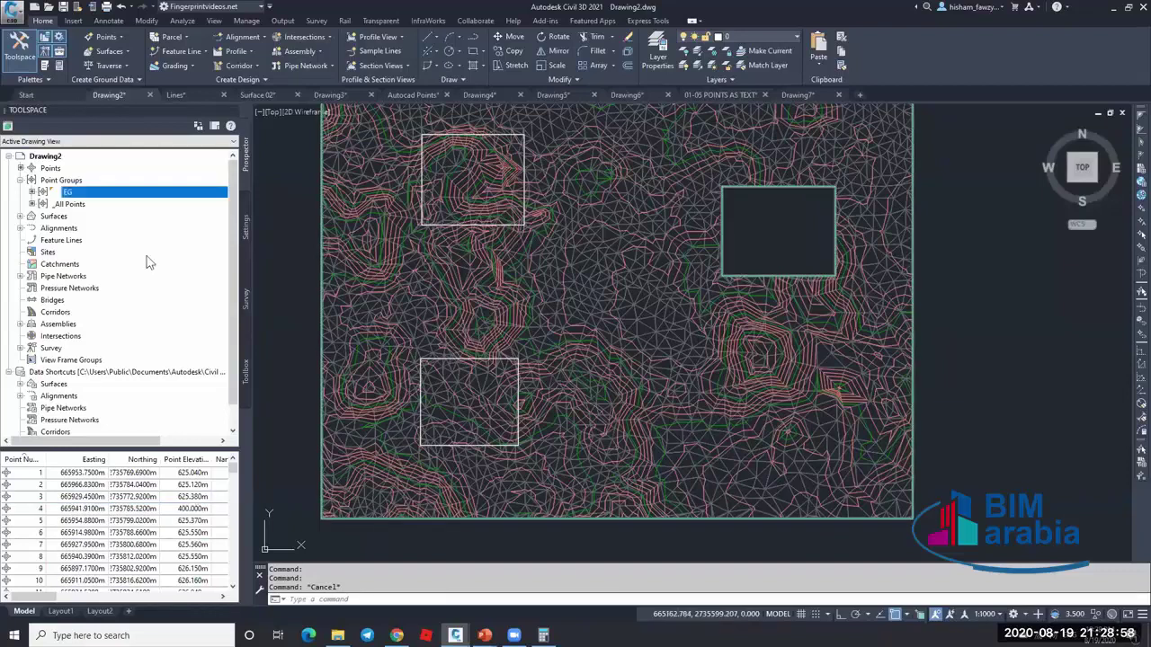
click(21, 219)
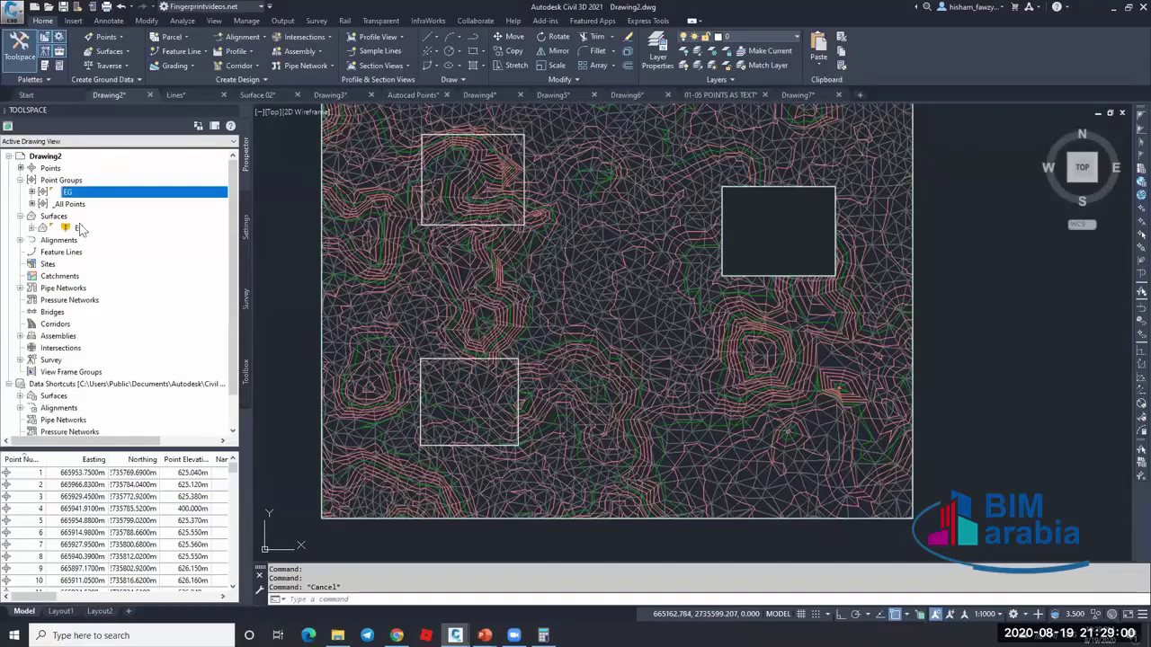
right_click(80, 230)
click(148, 257)
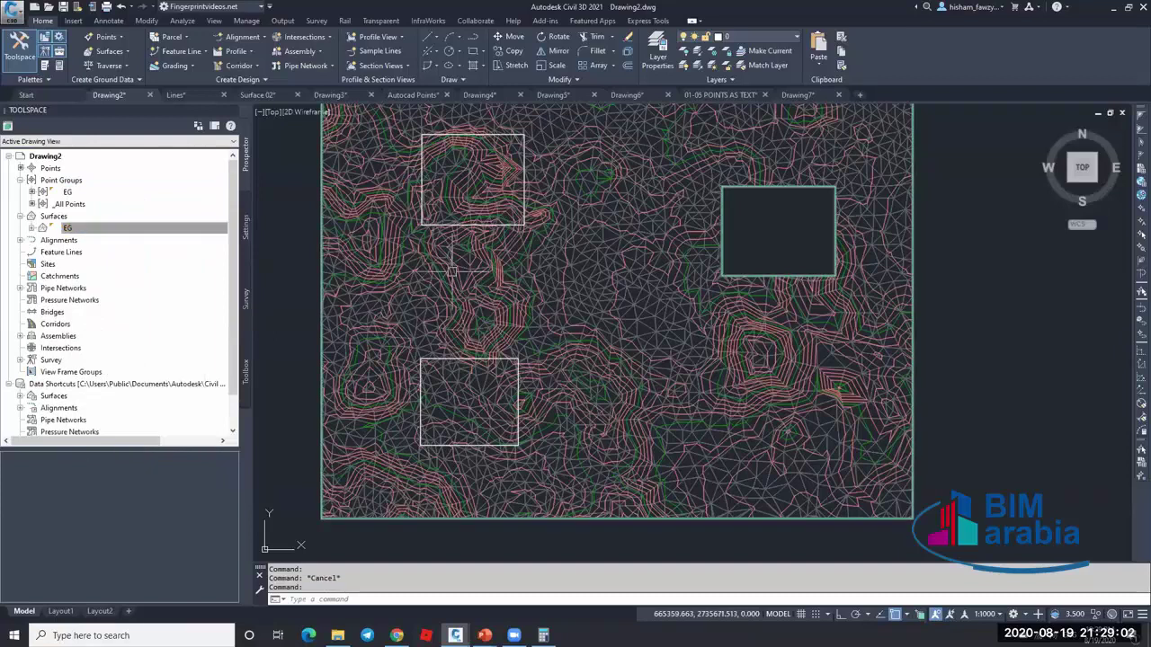
- Delete all four boundaries from the EG surface definition and rebuild the surface
click(108, 229)
click(31, 228)
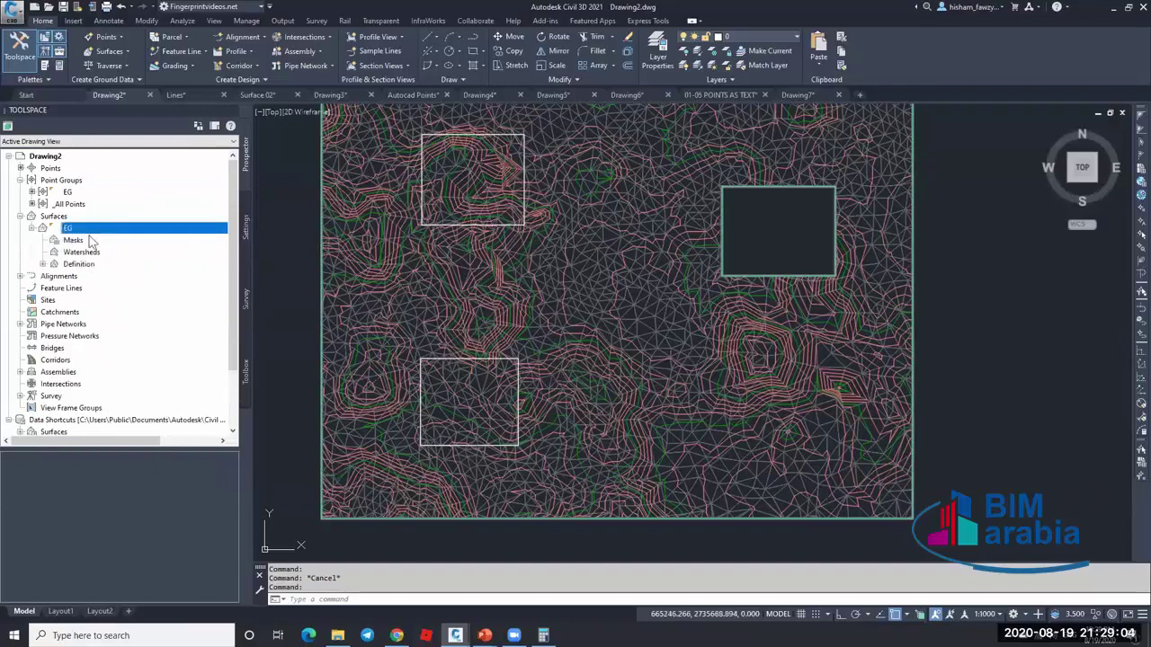
click(42, 264)
click(92, 276)
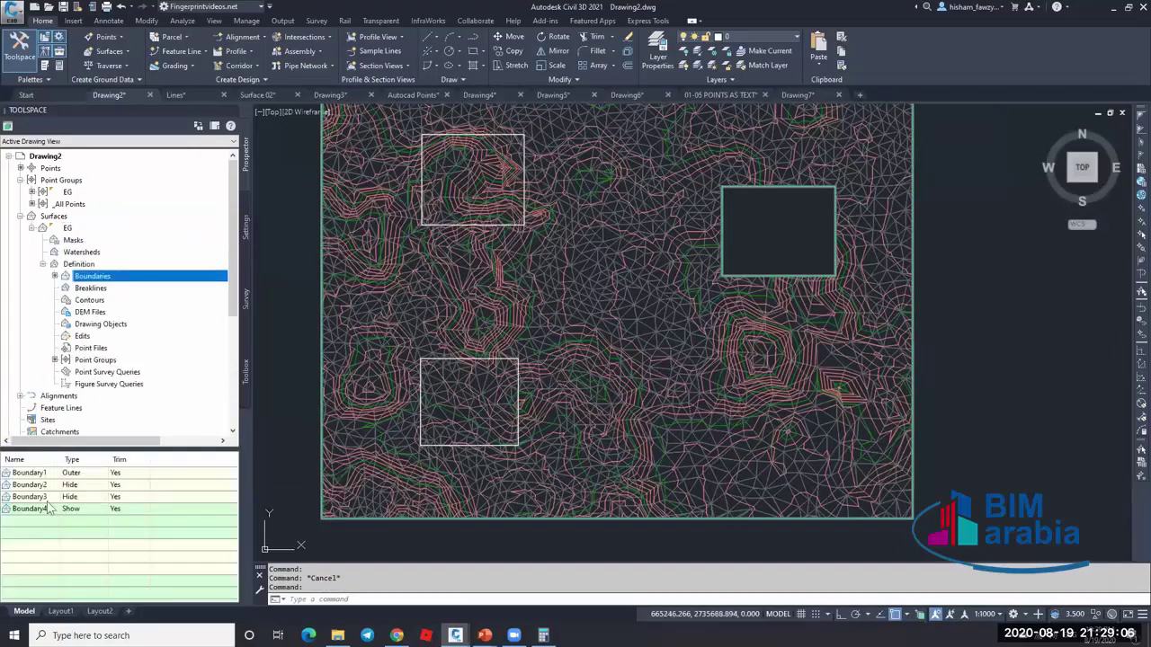
click(40, 509)
shift+click(49, 473)
right_click(58, 471)
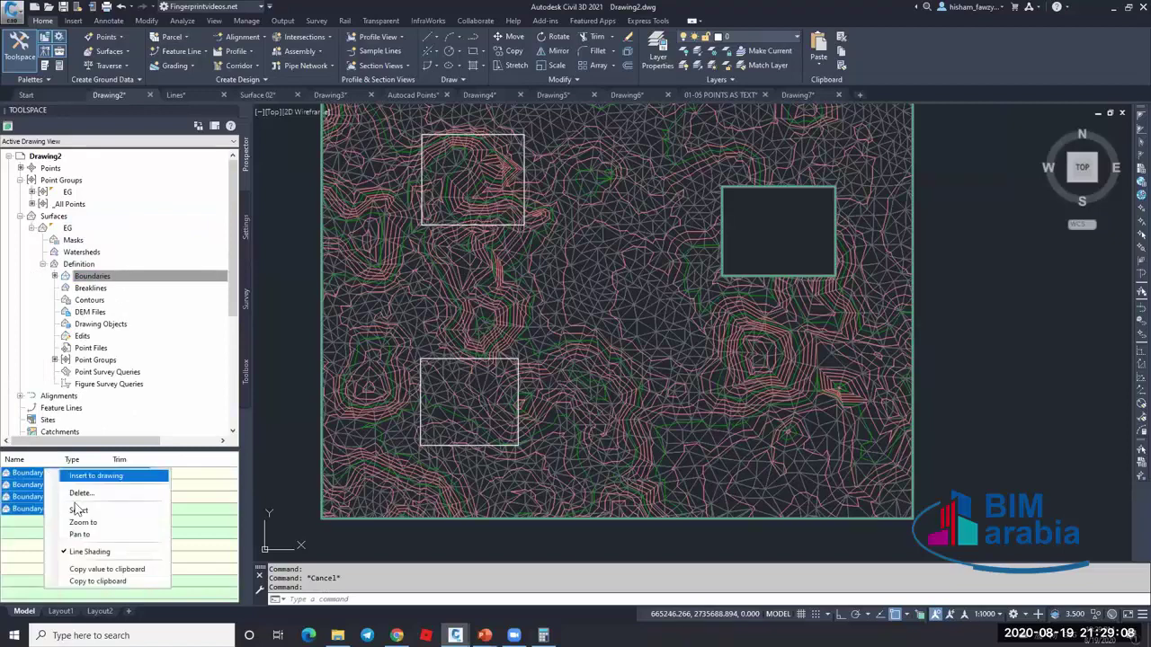
key(d)
click(594, 347)
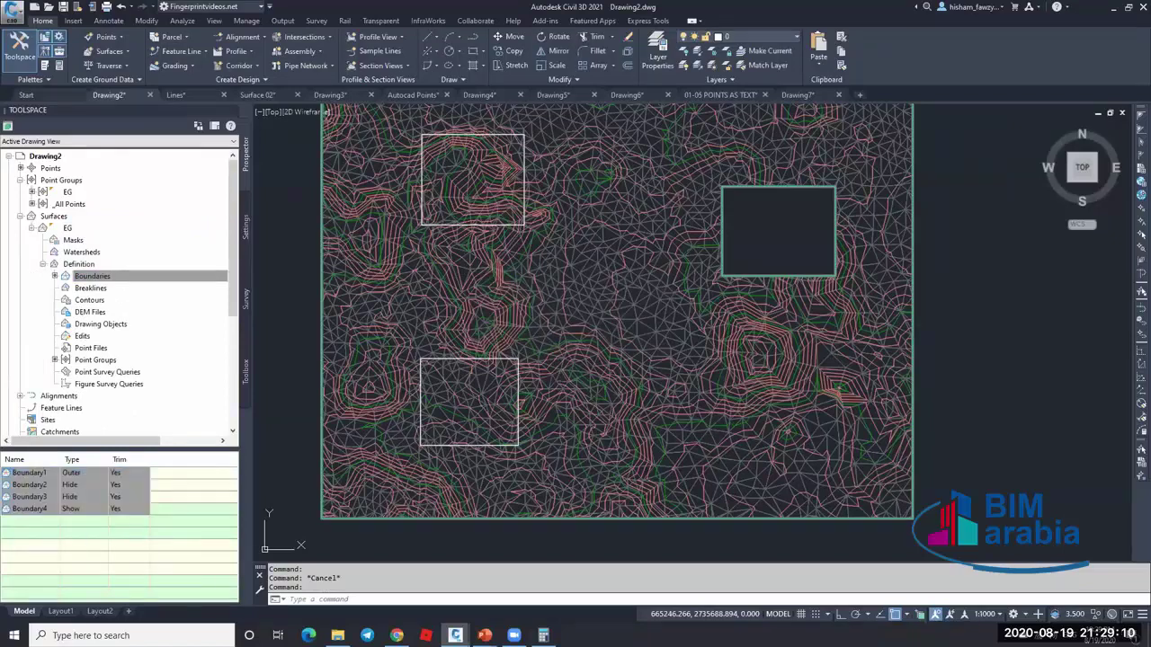
right_click(97, 227)
click(134, 261)
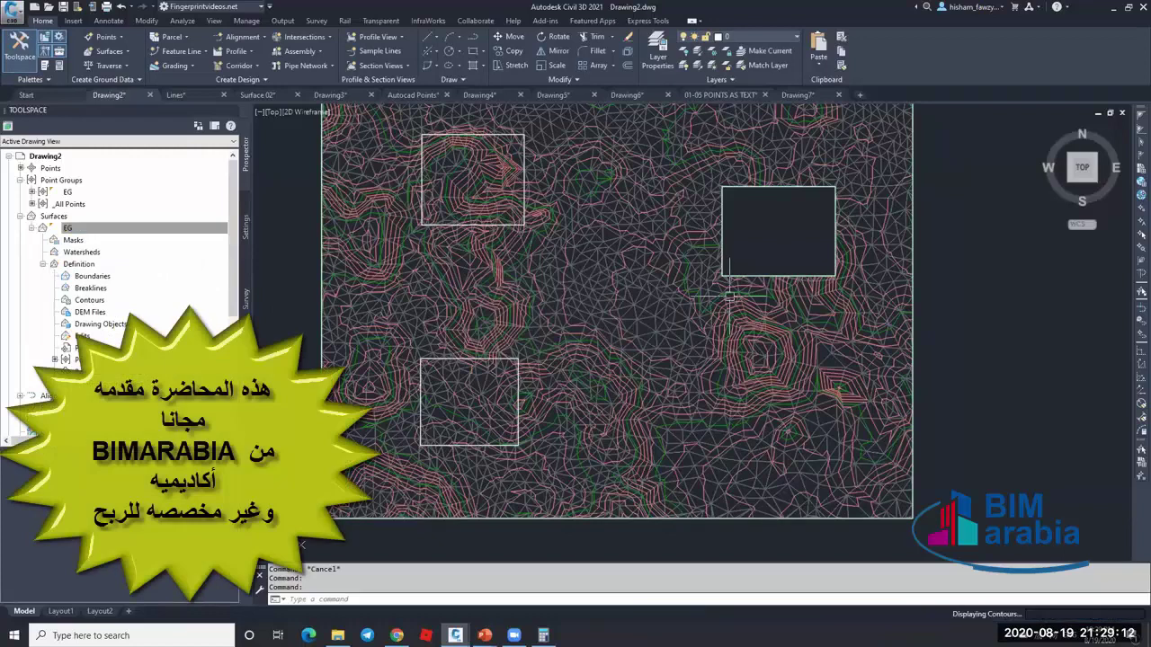
- Zoom out and erase the four rectangle boundary outlines with a selection window
scroll(851, 273, down, 4)
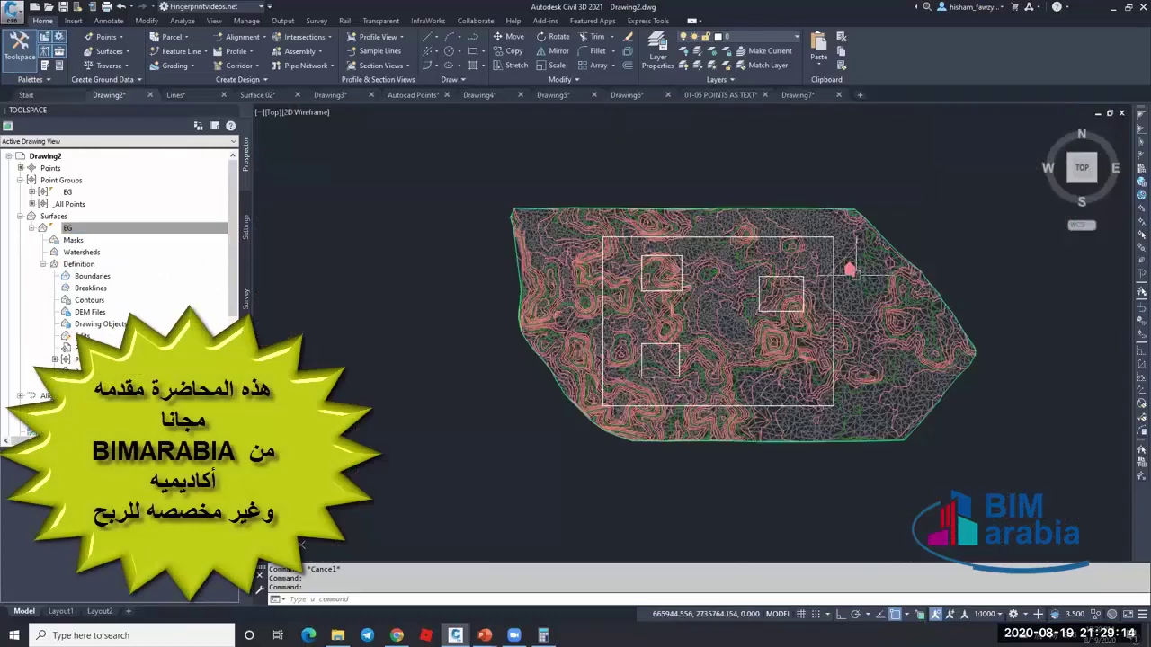
scroll(851, 272, up, 10)
key(Escape)
key(Escape)
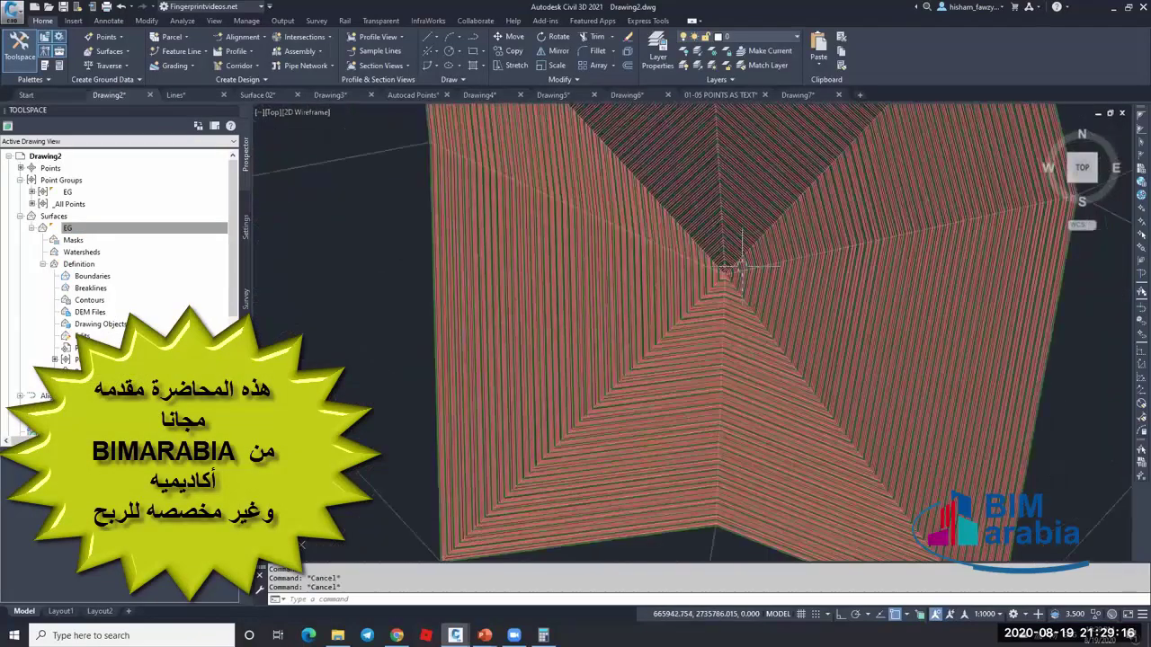
scroll(742, 266, down, 5)
scroll(681, 282, down, 3)
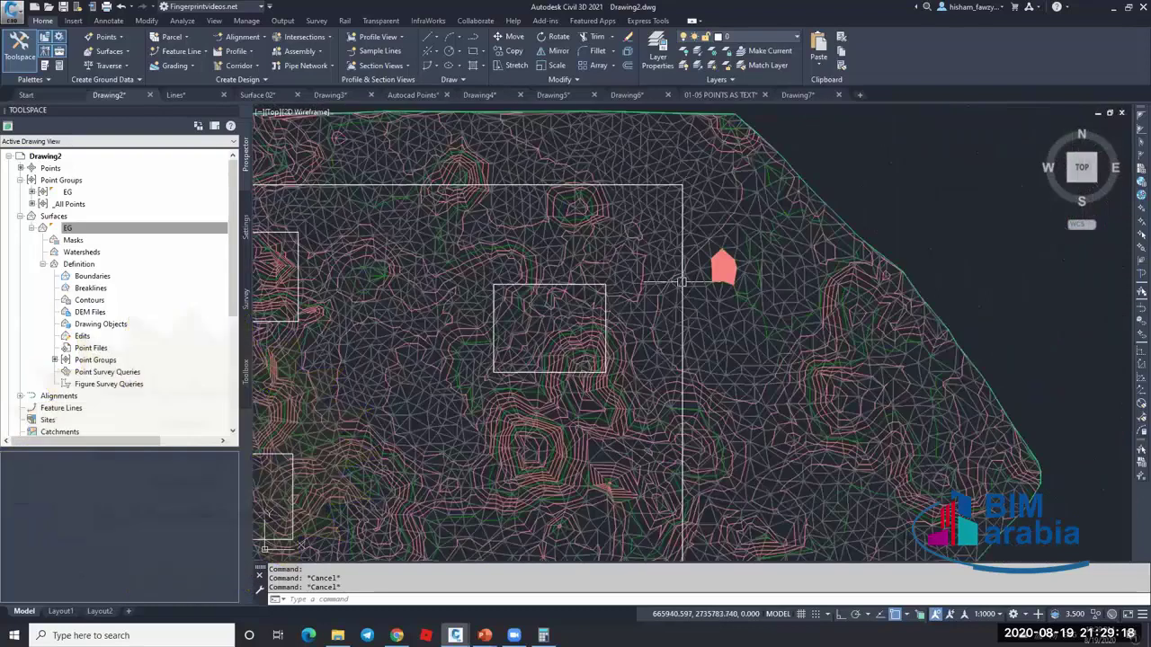
scroll(681, 281, down, 4)
click(504, 201)
click(670, 410)
scroll(803, 319, up, 10)
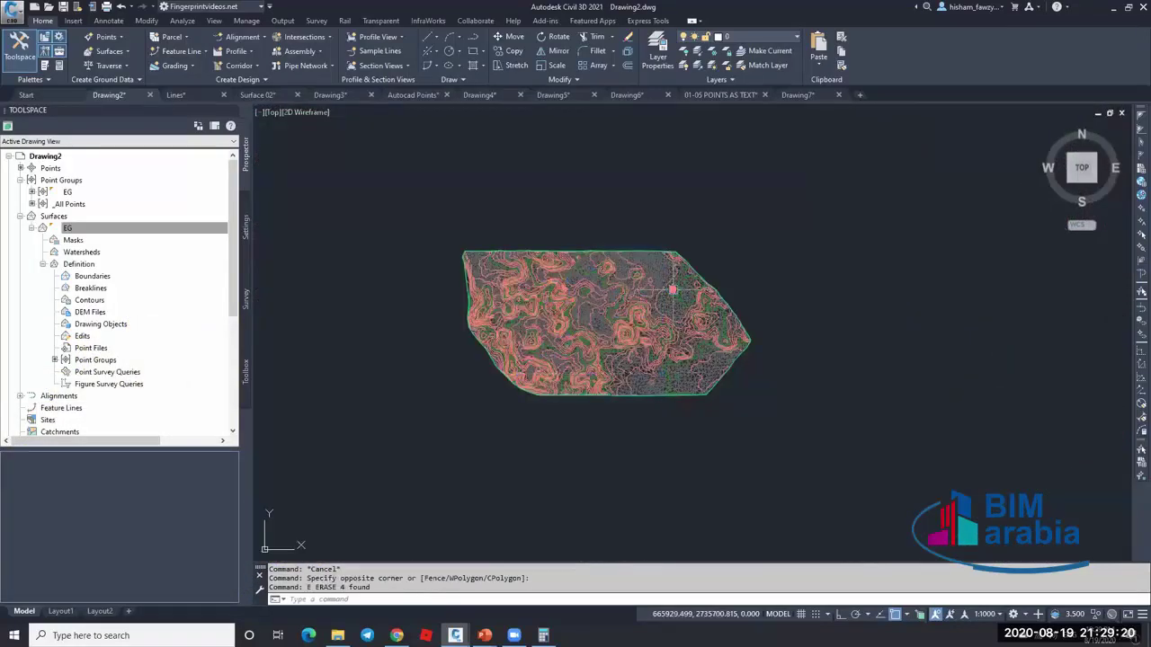
key(Escape)
- Zoom in on the red pit left by the low point and select the EG surface
scroll(800, 319, up, 2)
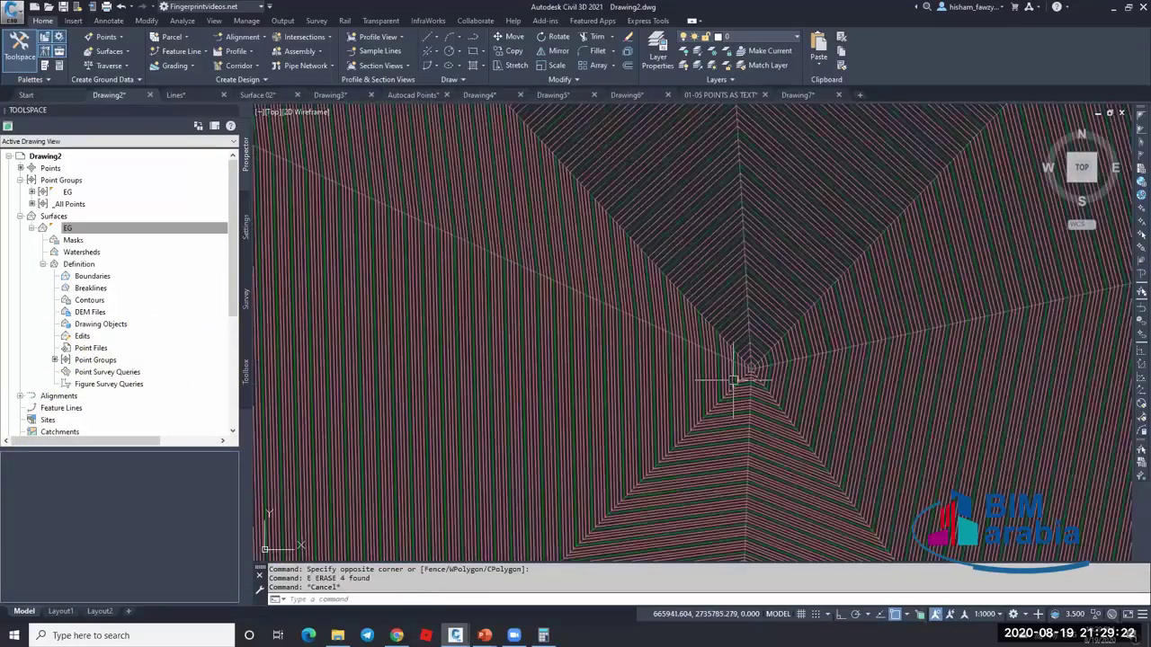
scroll(719, 320, down, 6)
scroll(720, 320, down, 2)
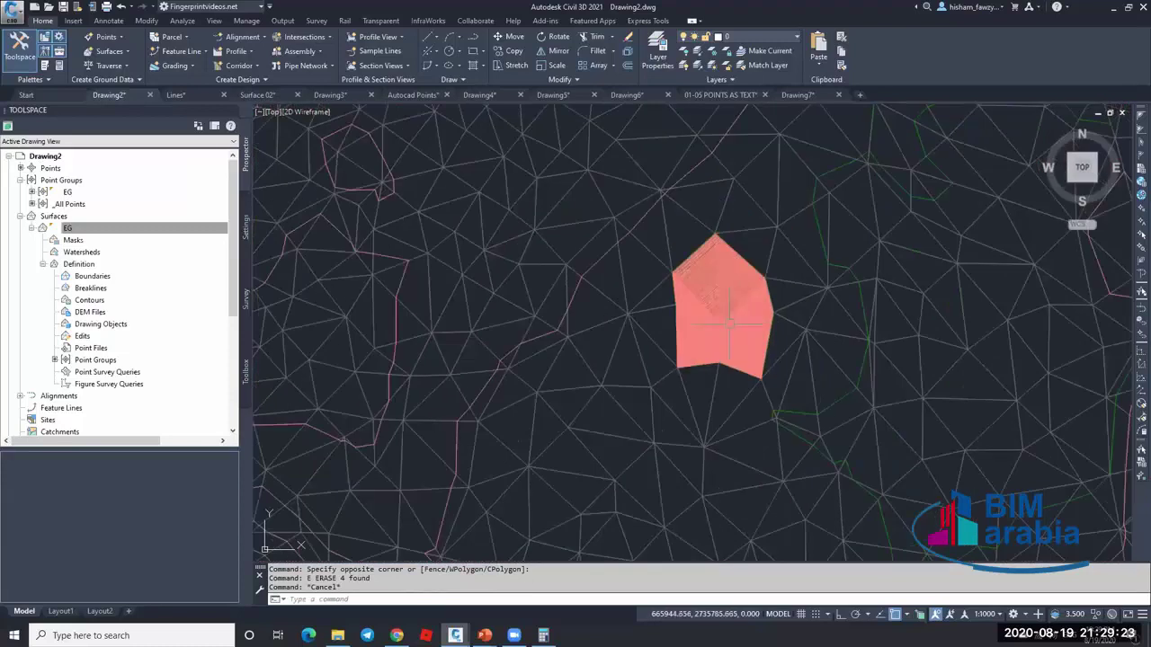
click(796, 339)
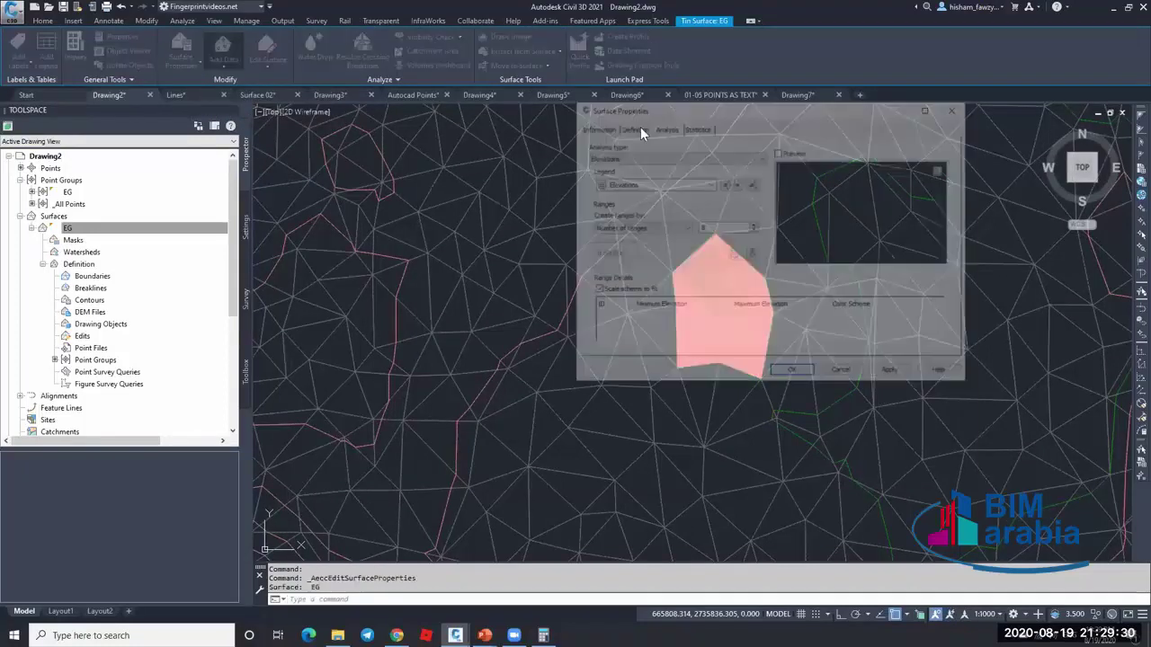
- Set the EG surface to exclude elevations below 600 and rebuild it
click(631, 126)
click(603, 163)
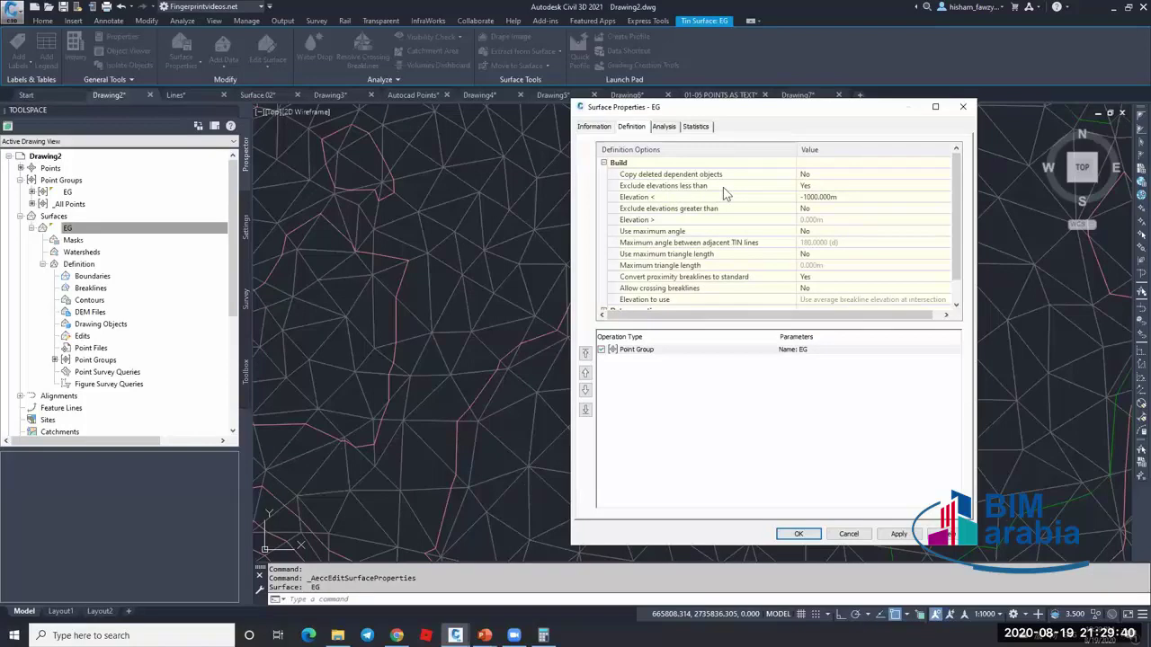
click(843, 196)
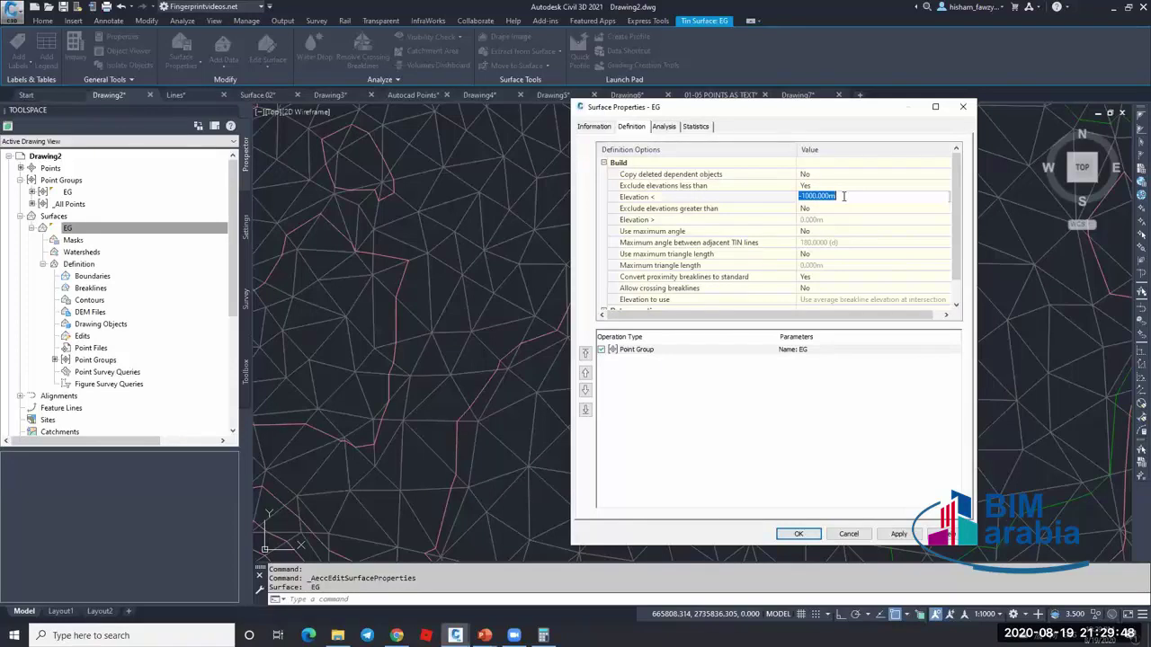
text(600)
click(906, 534)
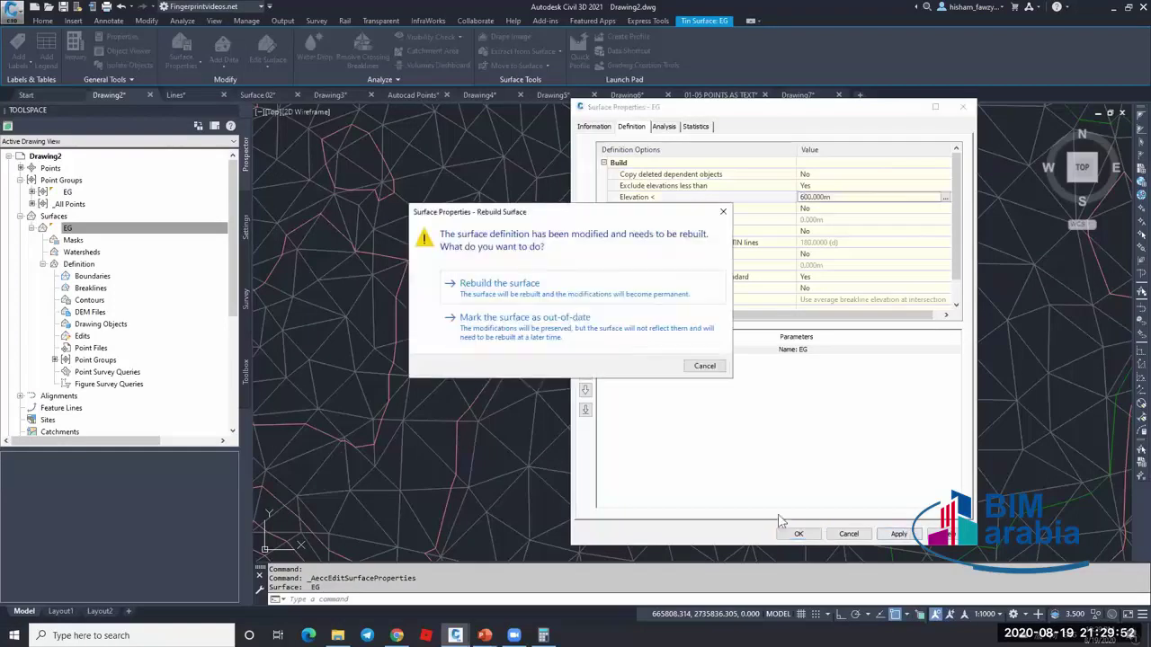
click(568, 304)
click(798, 534)
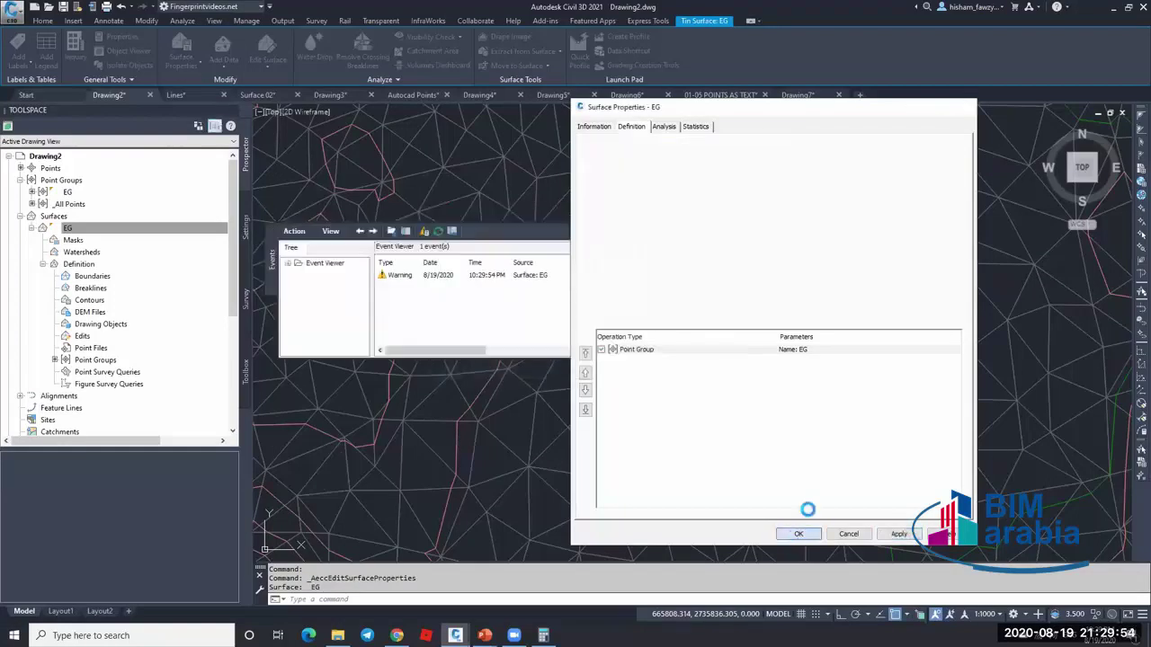
- List the EG point group and inspect point 4 at 400 m elevation
scroll(793, 307, down, 3)
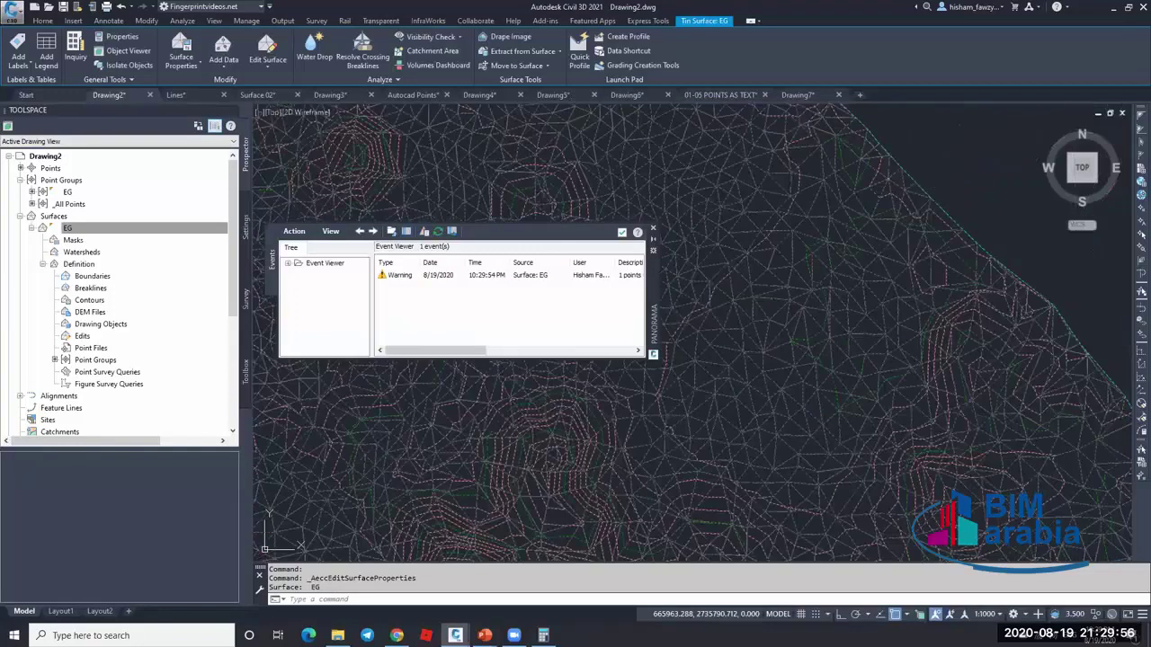
scroll(814, 288, down, 3)
scroll(819, 288, up, 4)
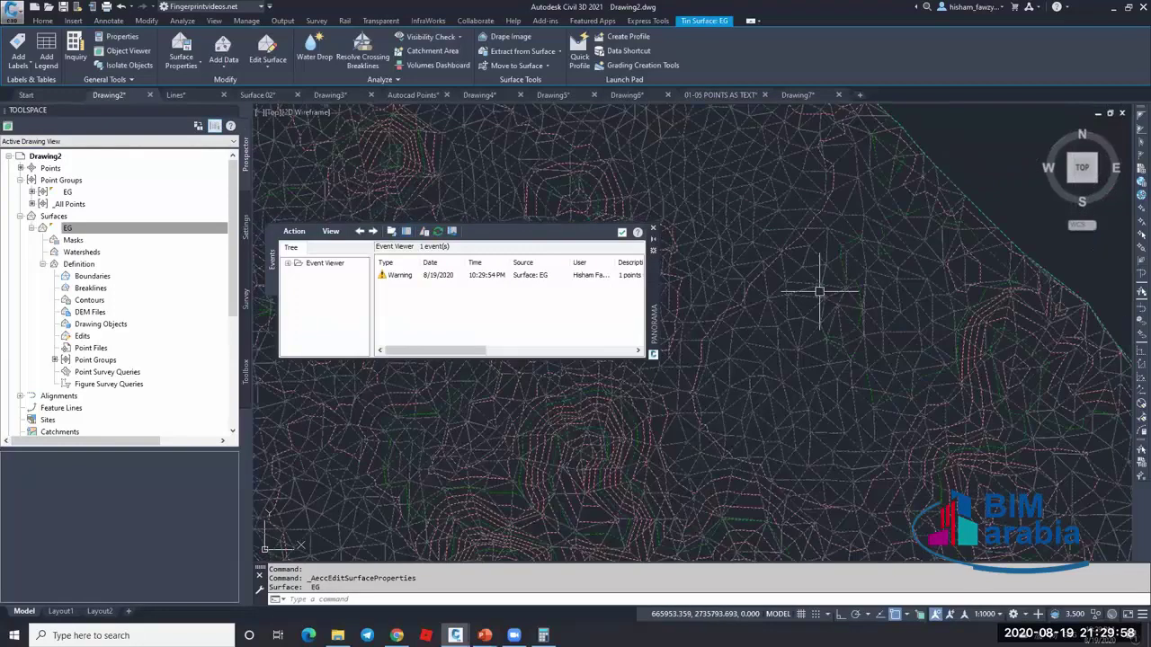
key(Escape)
click(99, 192)
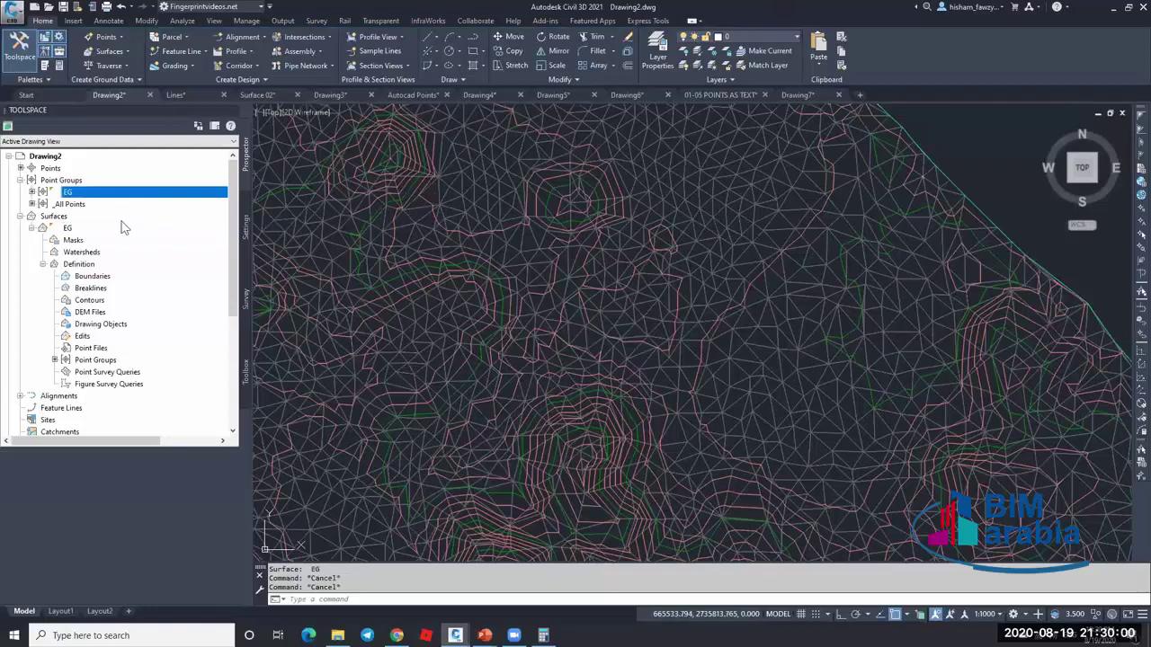
click(149, 508)
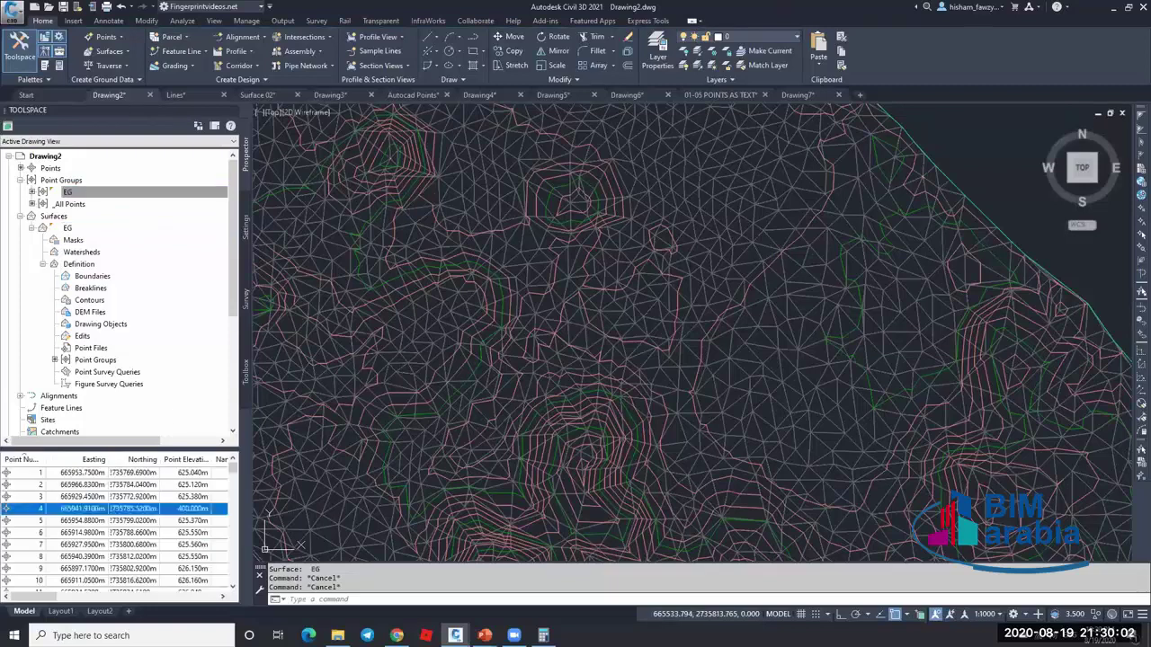
key(Escape)
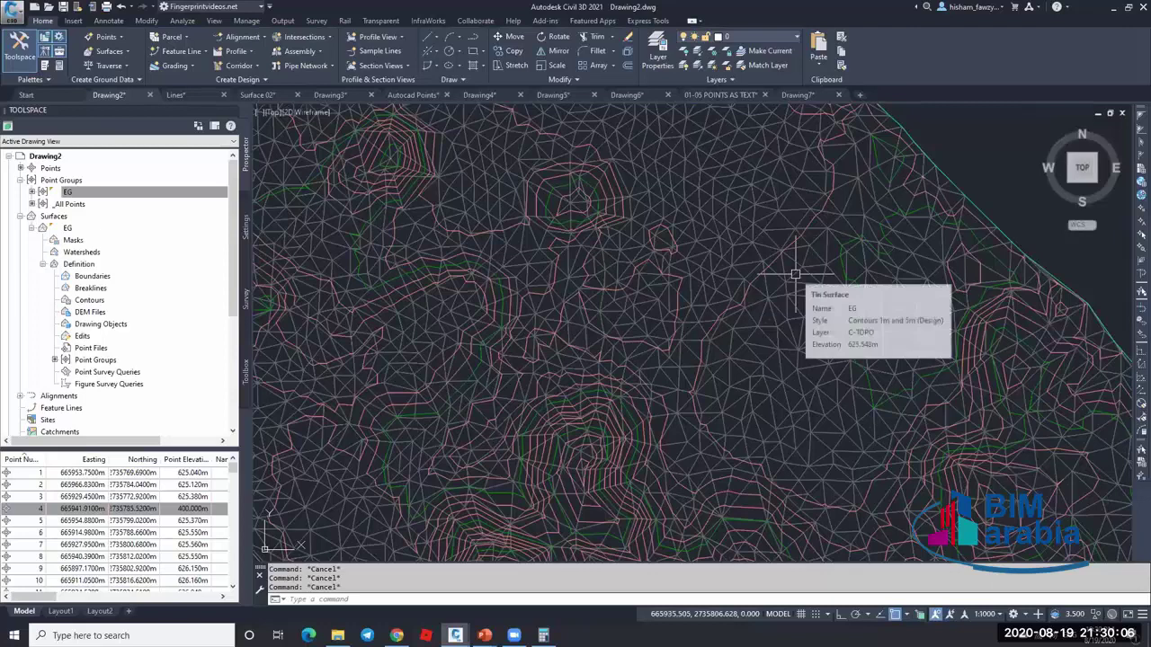
- Change the EG surface's lower elevation cutoff to -100 m and rebuild
click(104, 201)
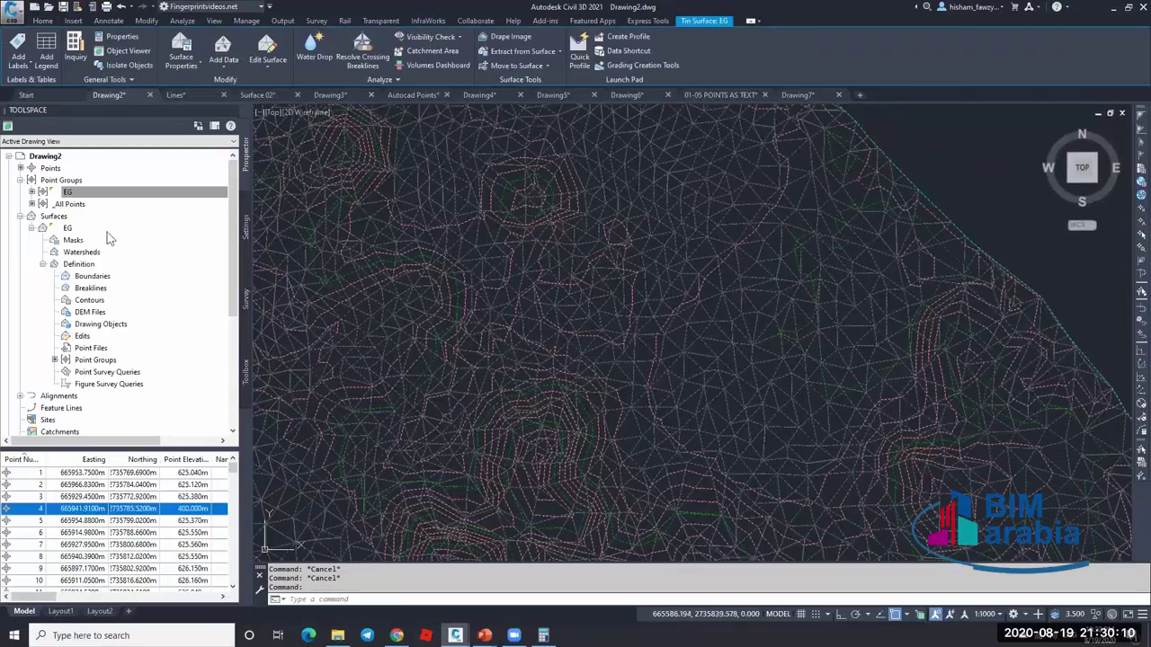
click(124, 231)
double_click(769, 261)
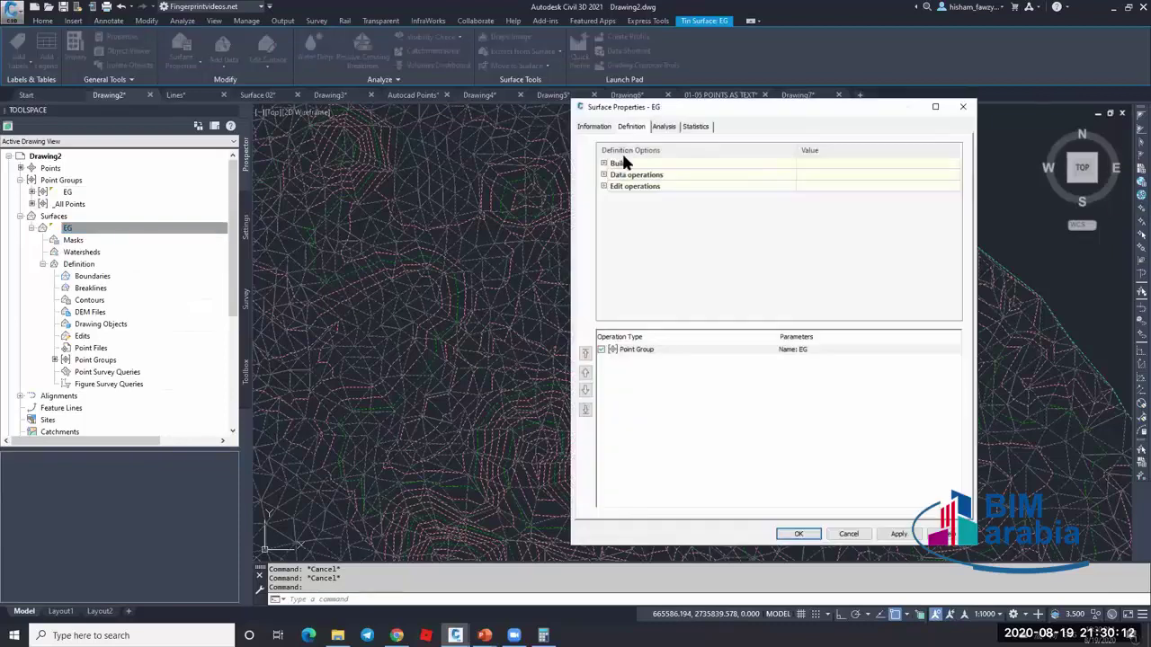
click(603, 162)
click(809, 197)
text(-100)
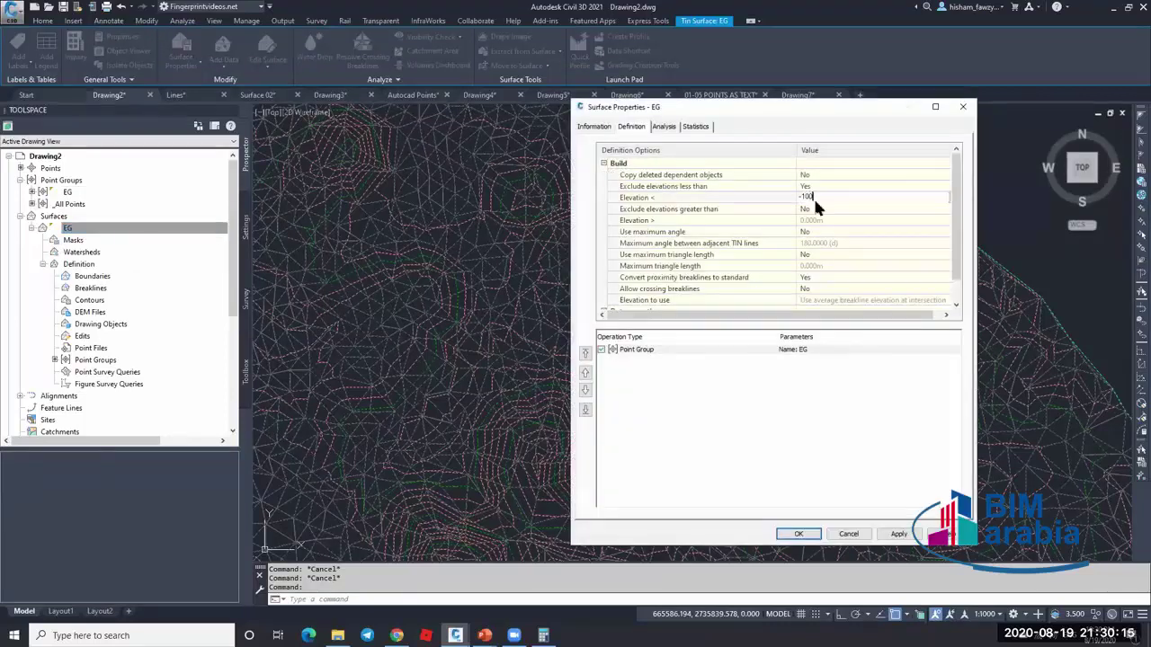
key(Return)
click(799, 534)
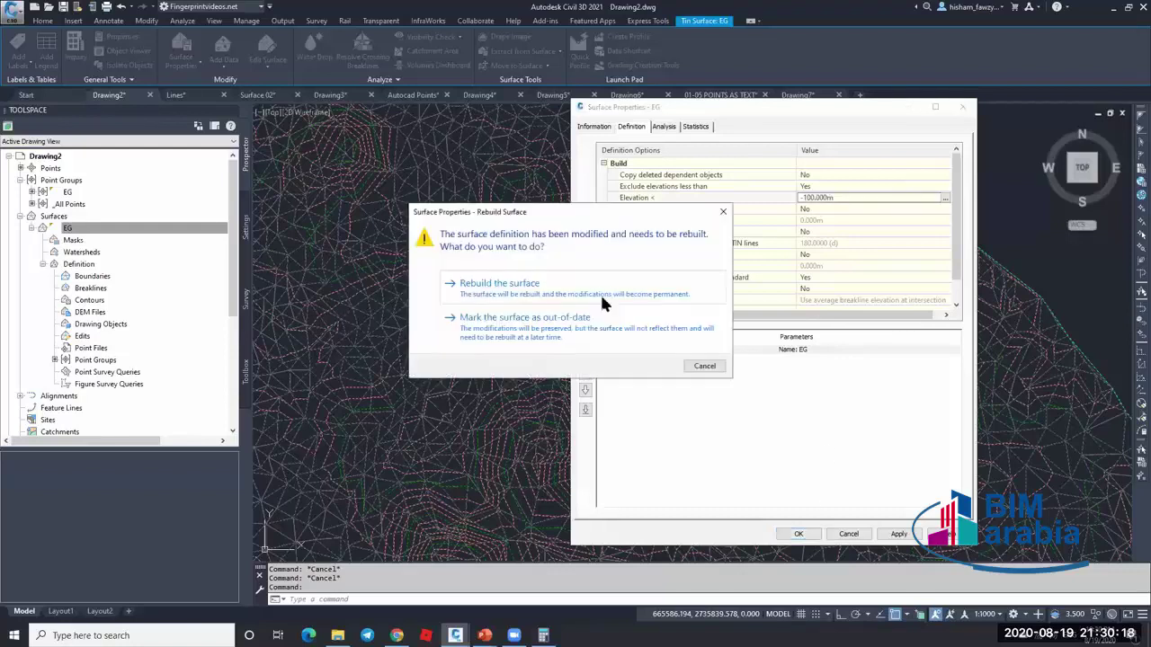
click(499, 283)
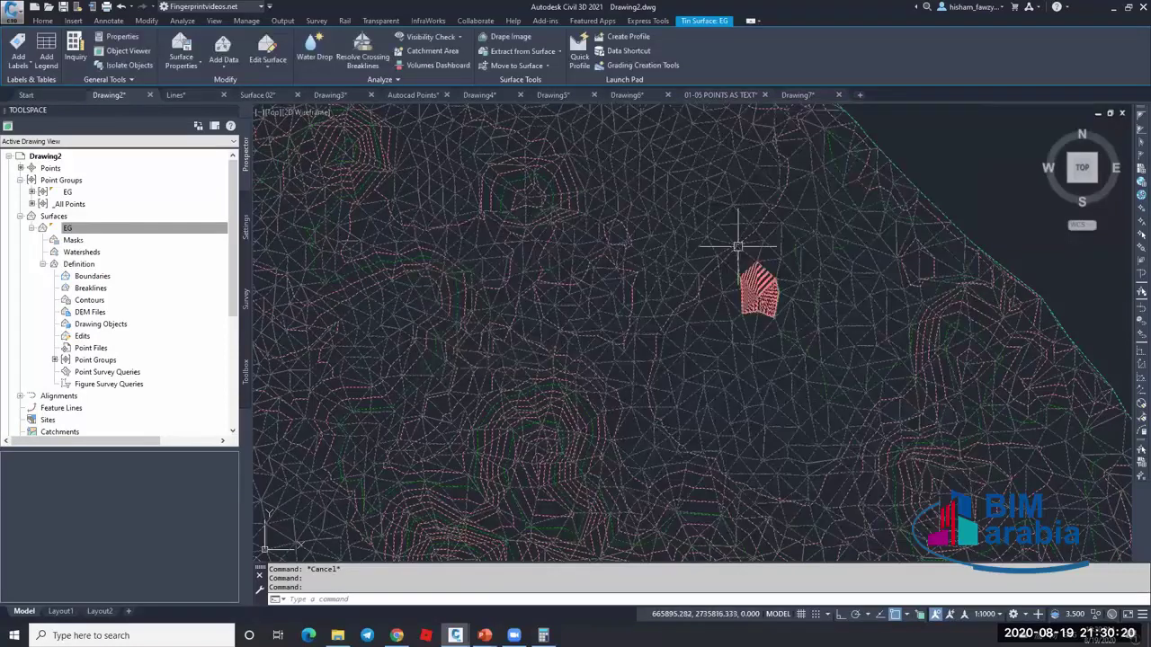
- Draw a circle around the pink spike on the EG surface
scroll(771, 285, up, 10)
text(c)
key(Return)
click(701, 314)
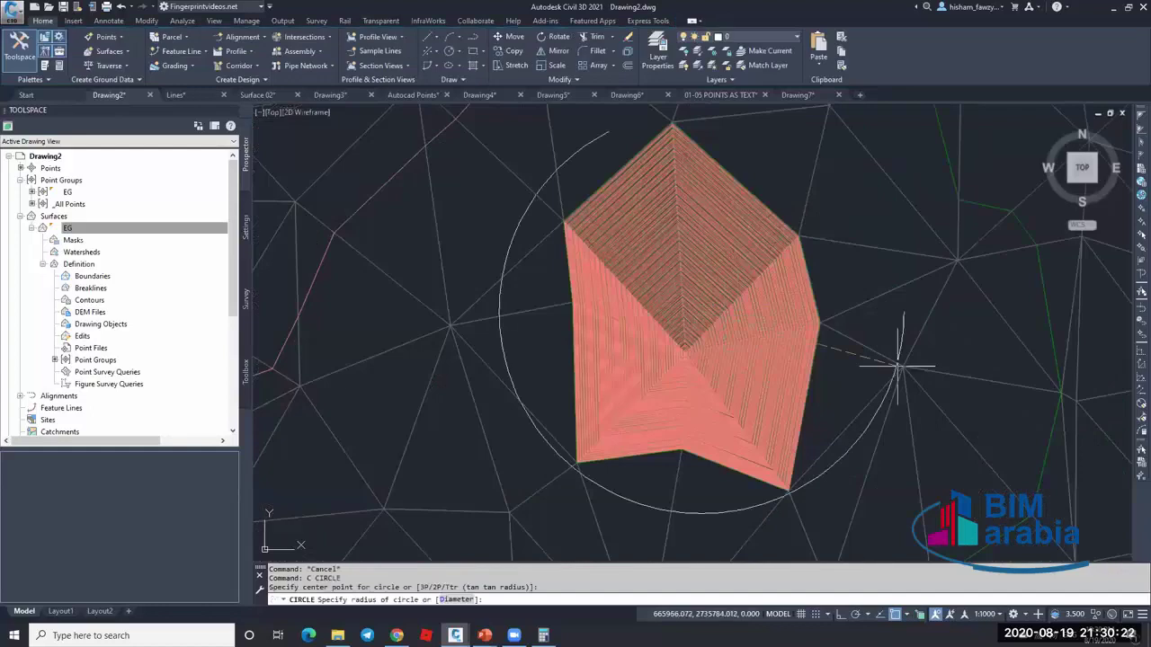
click(967, 371)
scroll(914, 324, down, 3)
key(Escape)
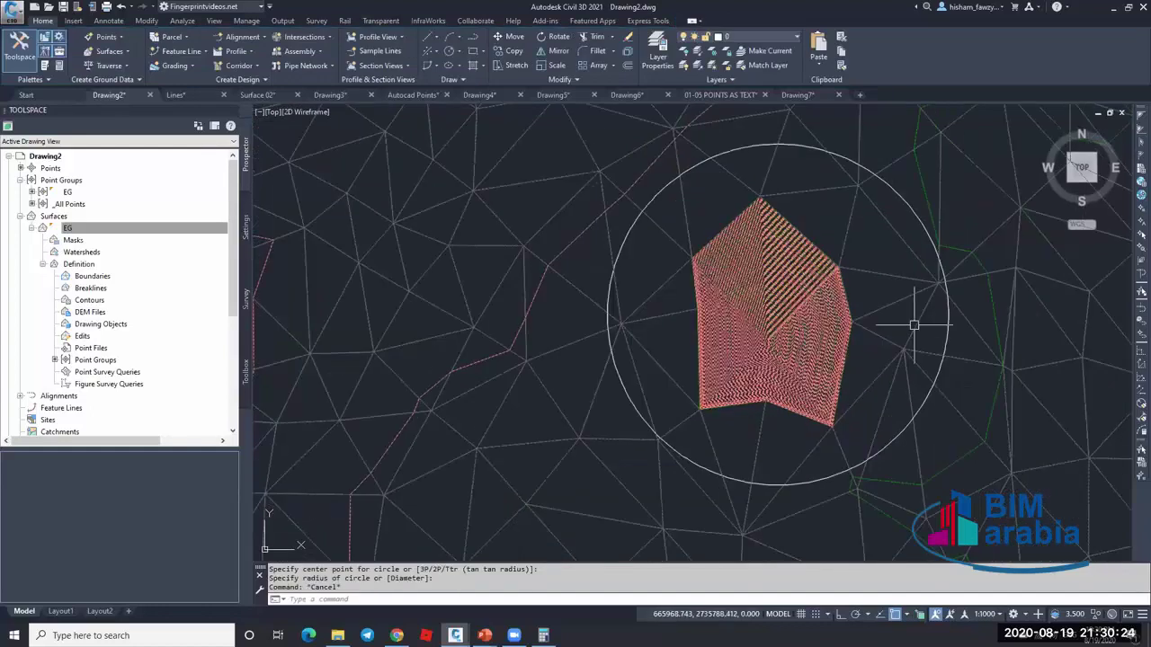
- Keep the -100 m lower limit, also exclude elevations above the upper limit, and rebuild EG
click(914, 323)
click(180, 47)
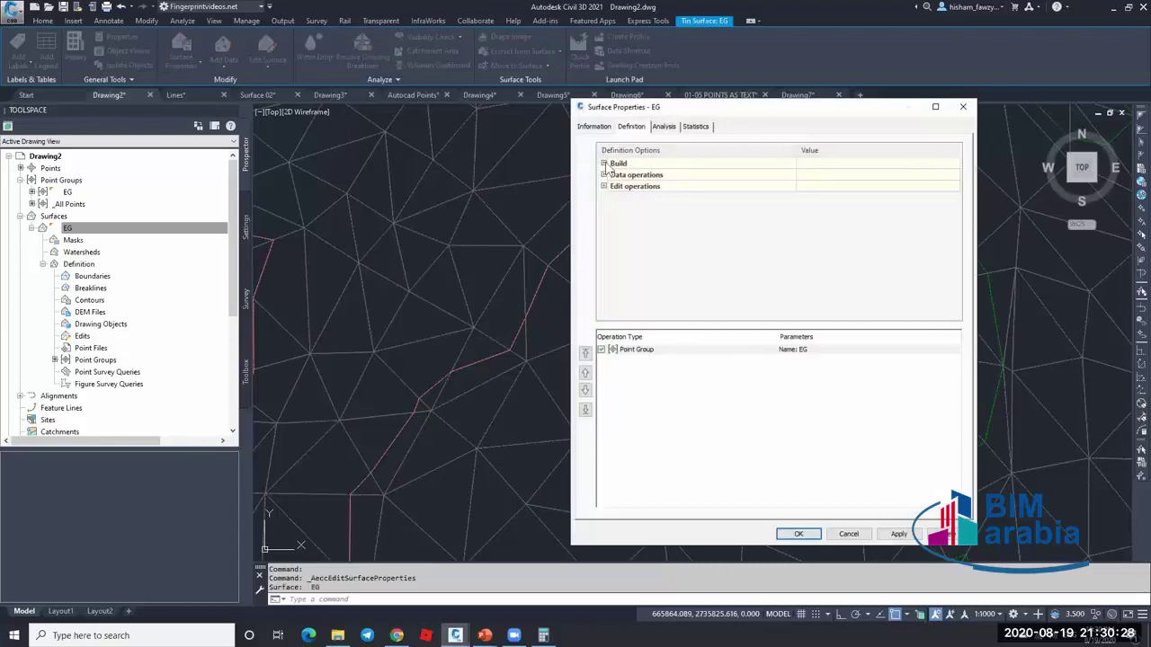
click(604, 163)
click(845, 198)
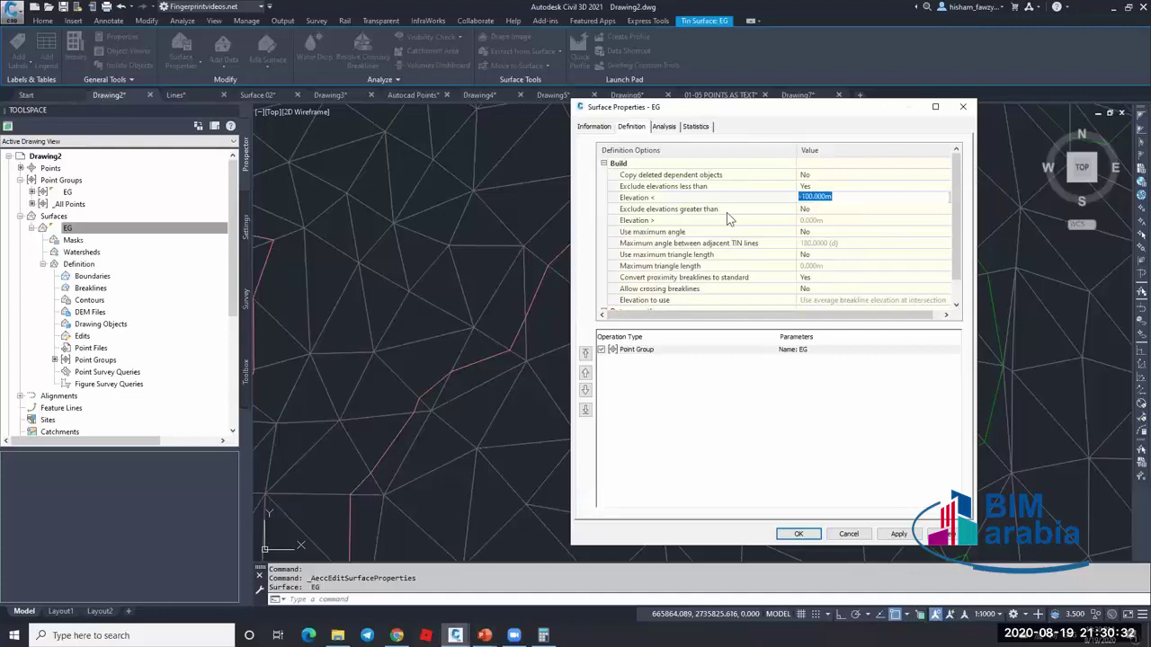
key(Return)
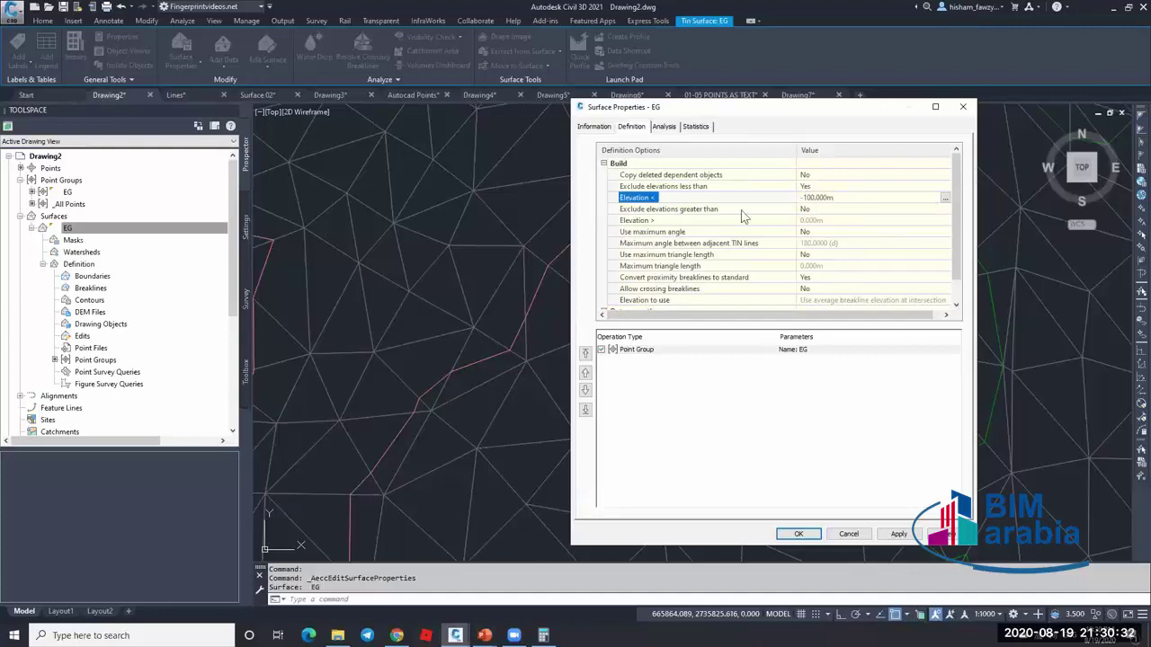
click(831, 212)
click(830, 212)
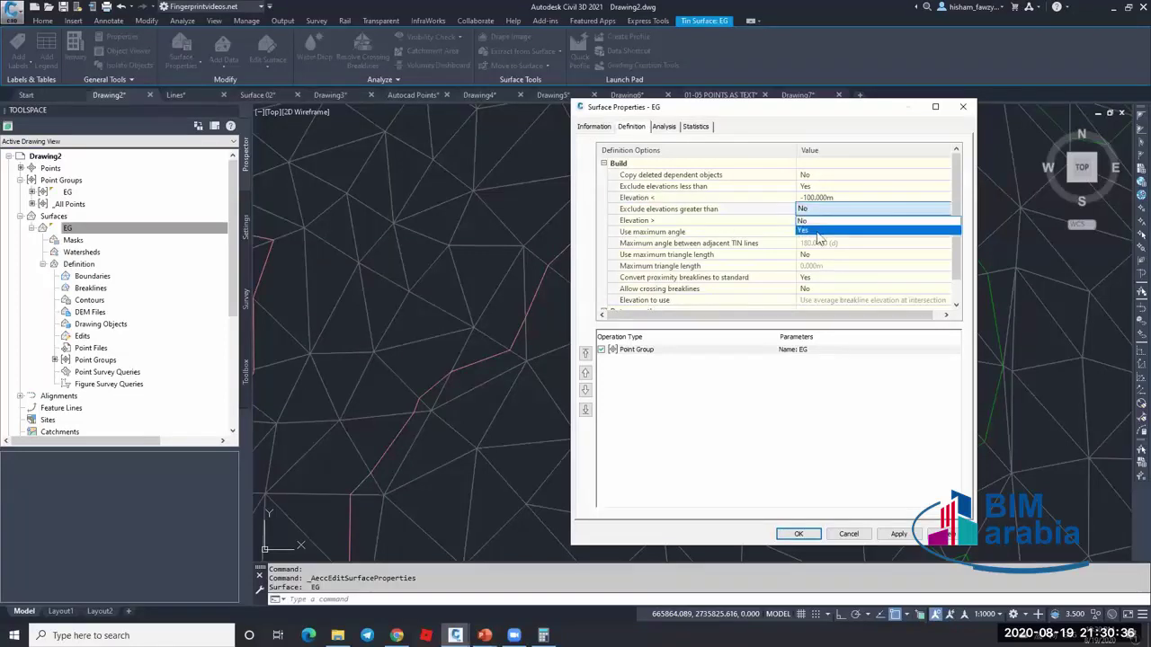
click(805, 230)
click(826, 220)
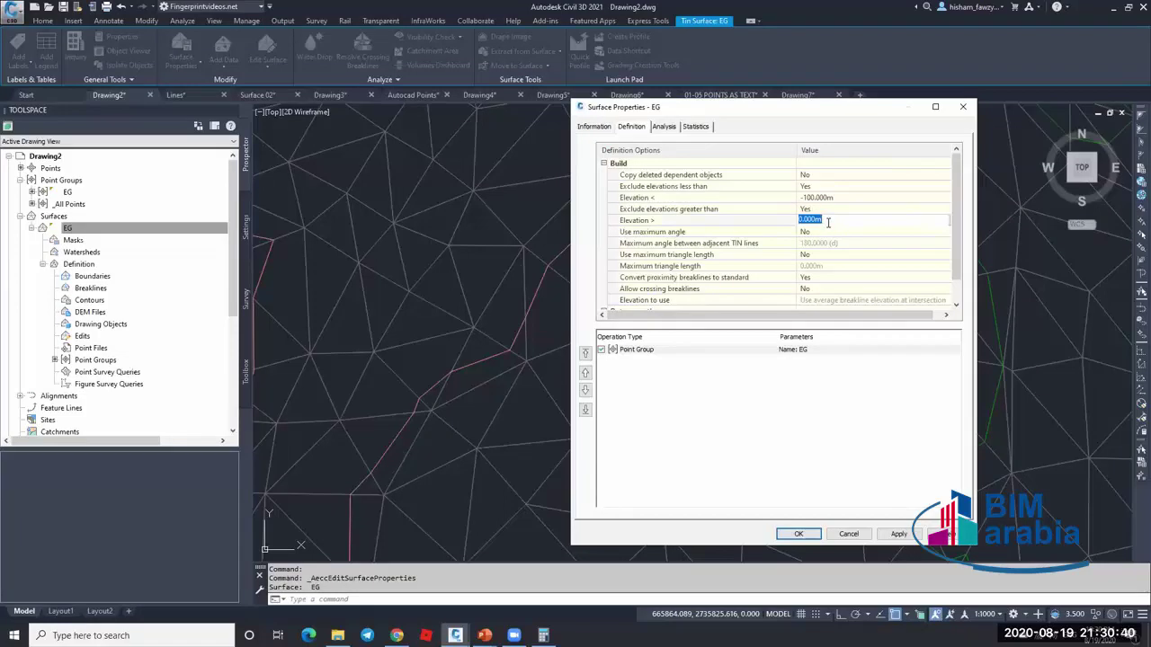
key(Return)
key(Return)
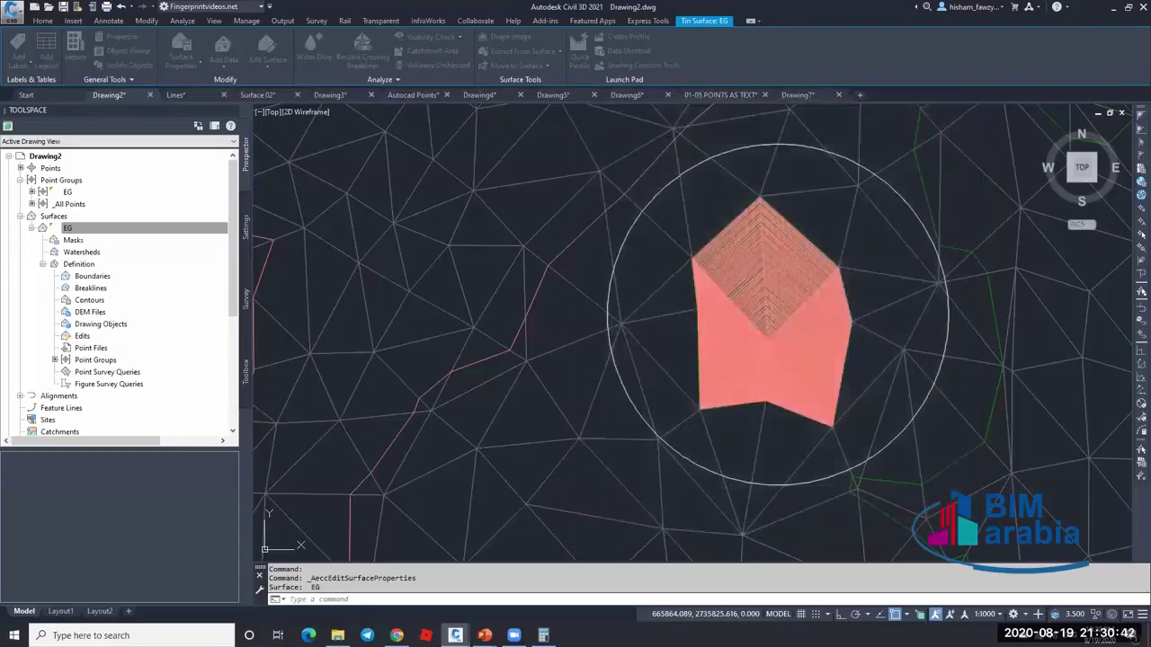
key(Escape)
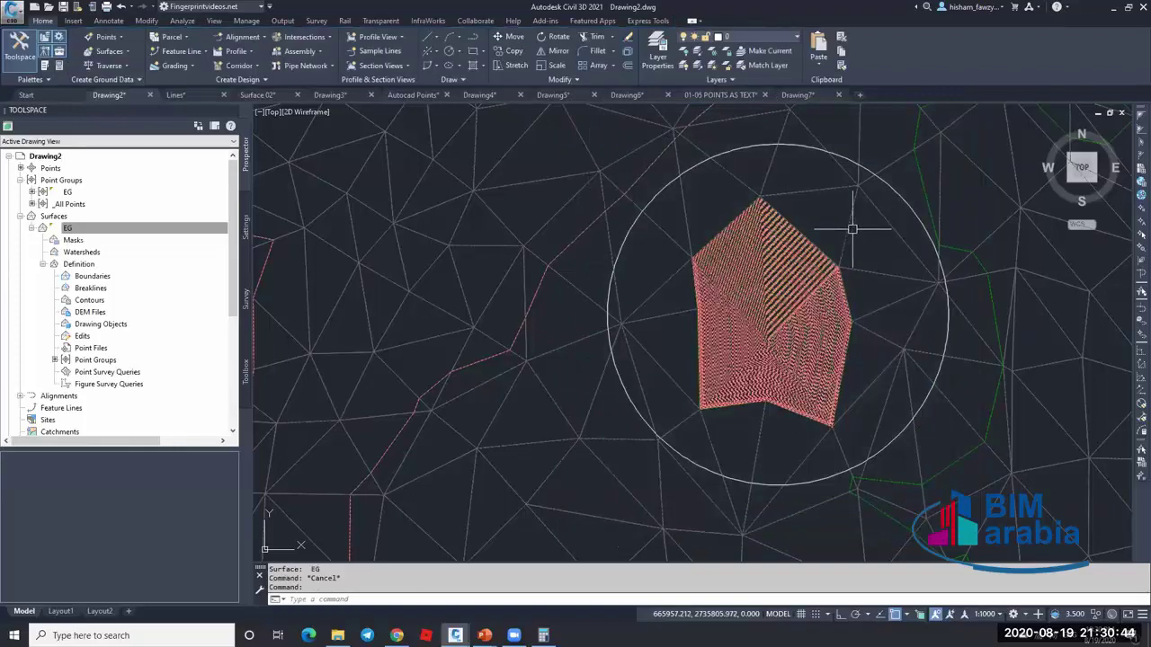
- Turn on point display in the EG surface style
right_click(867, 234)
click(930, 383)
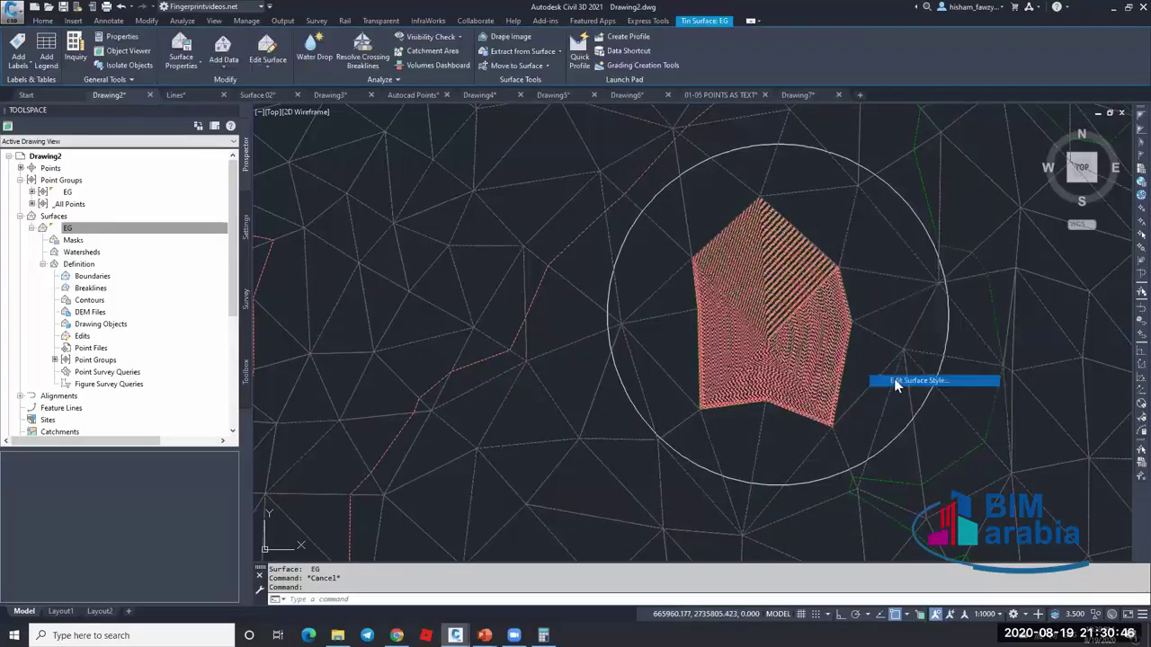
click(609, 243)
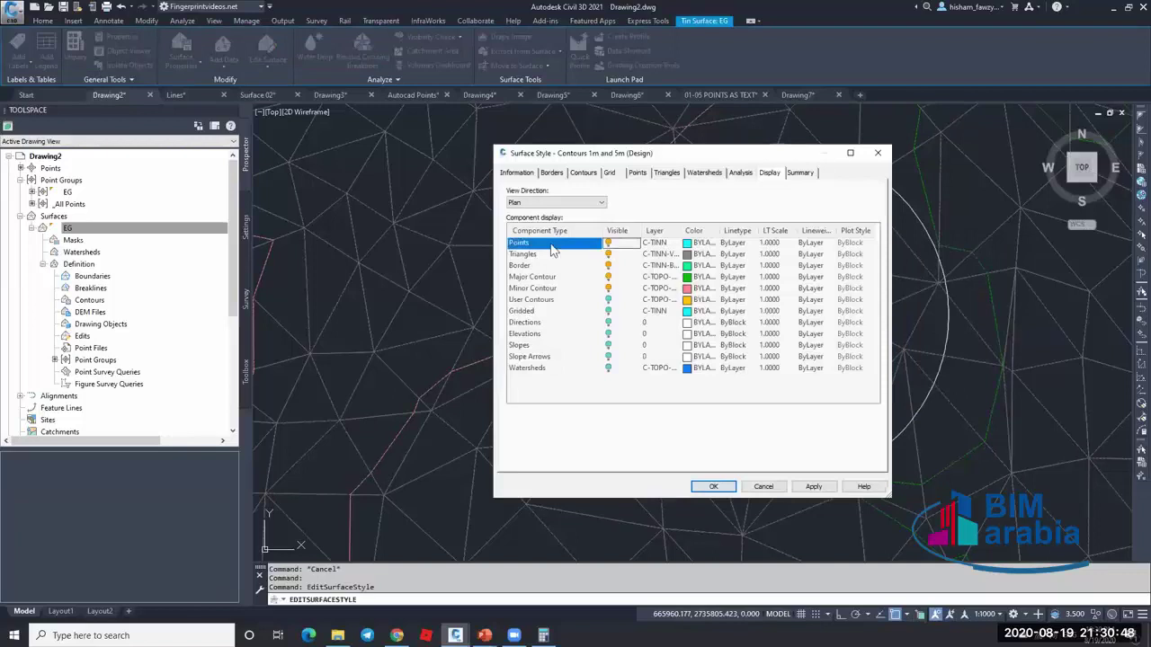
click(713, 486)
key(Escape)
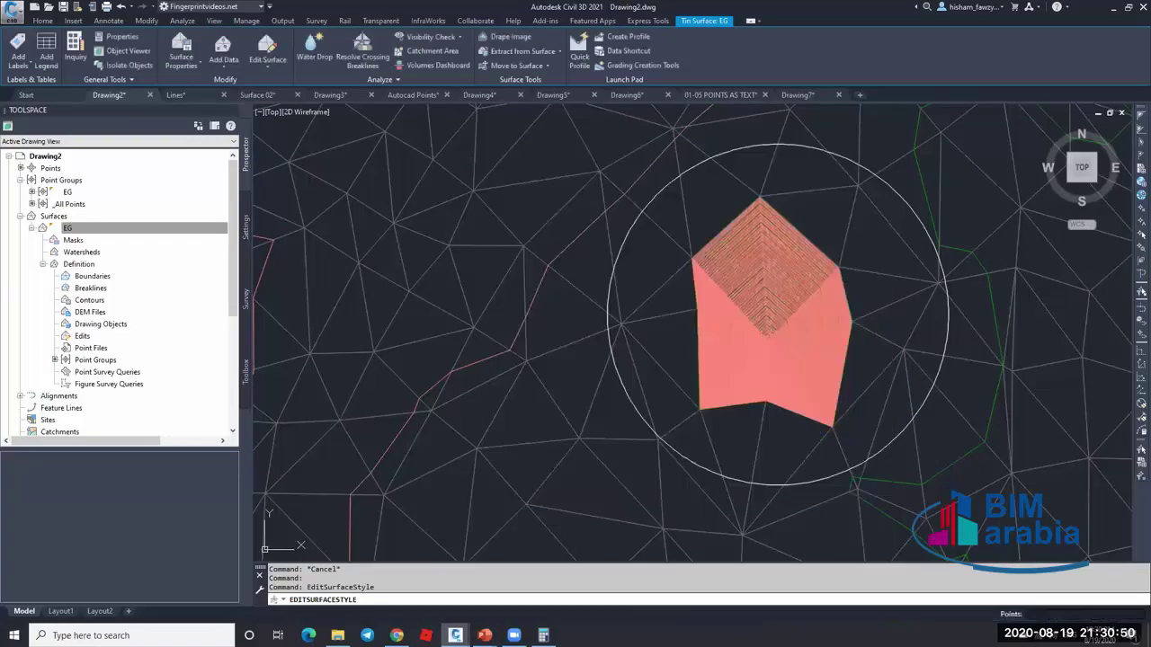
- Delete the stray surface point at the spike from the EG surface
scroll(806, 315, up, 2)
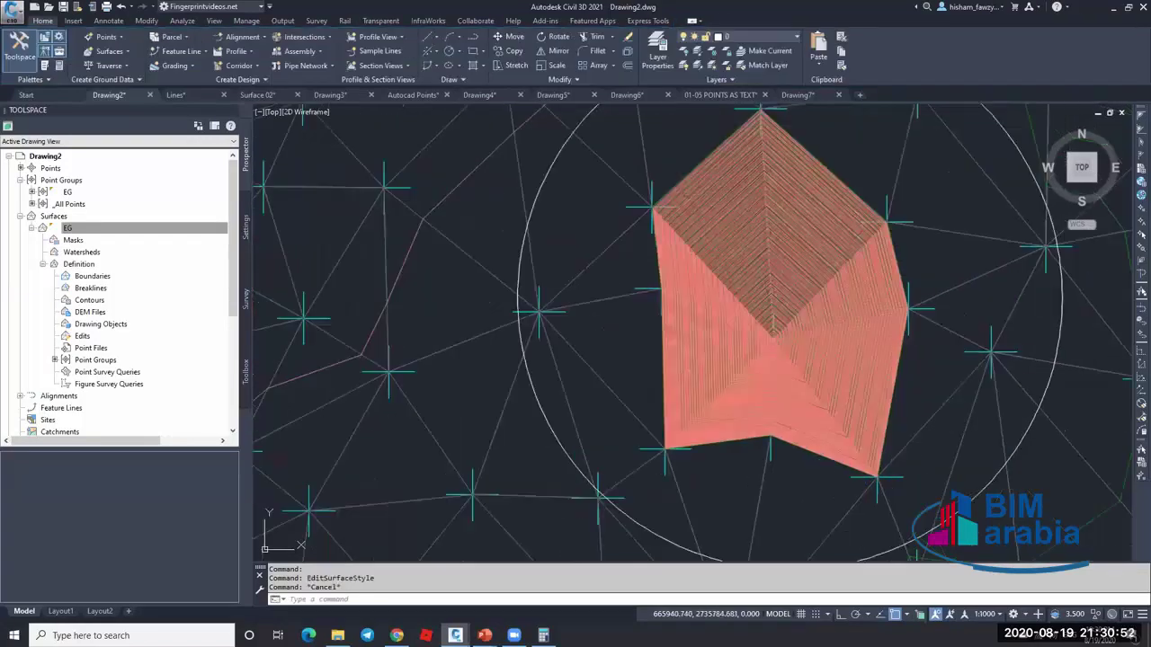
scroll(761, 387, up, 3)
scroll(654, 335, down, 4)
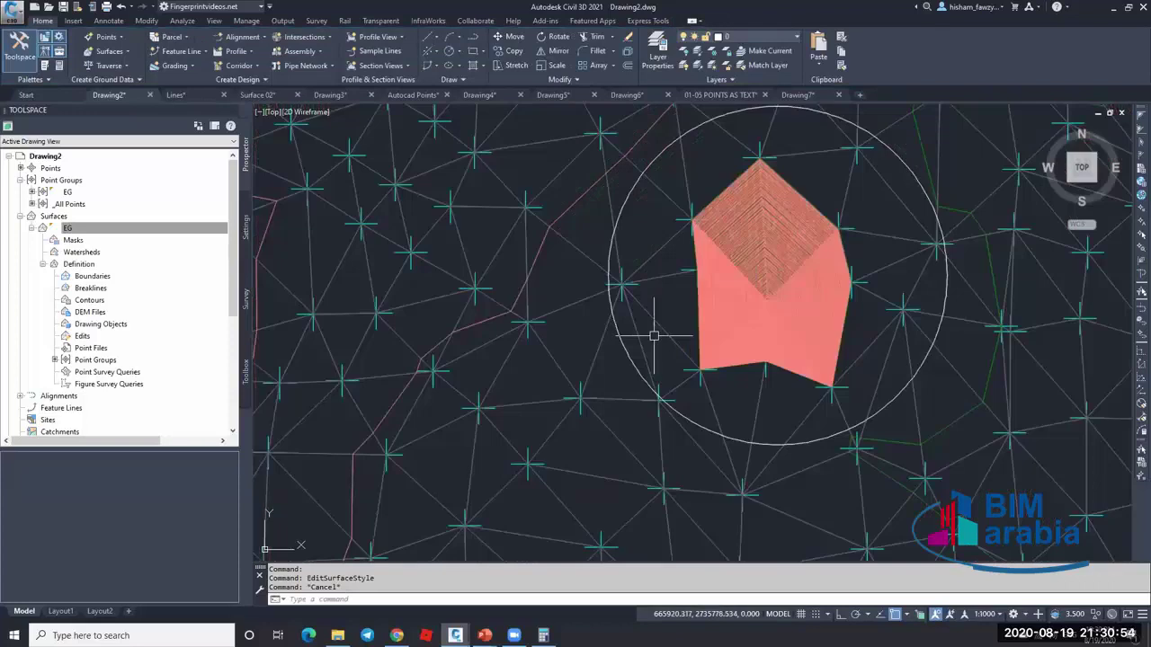
click(732, 326)
click(267, 49)
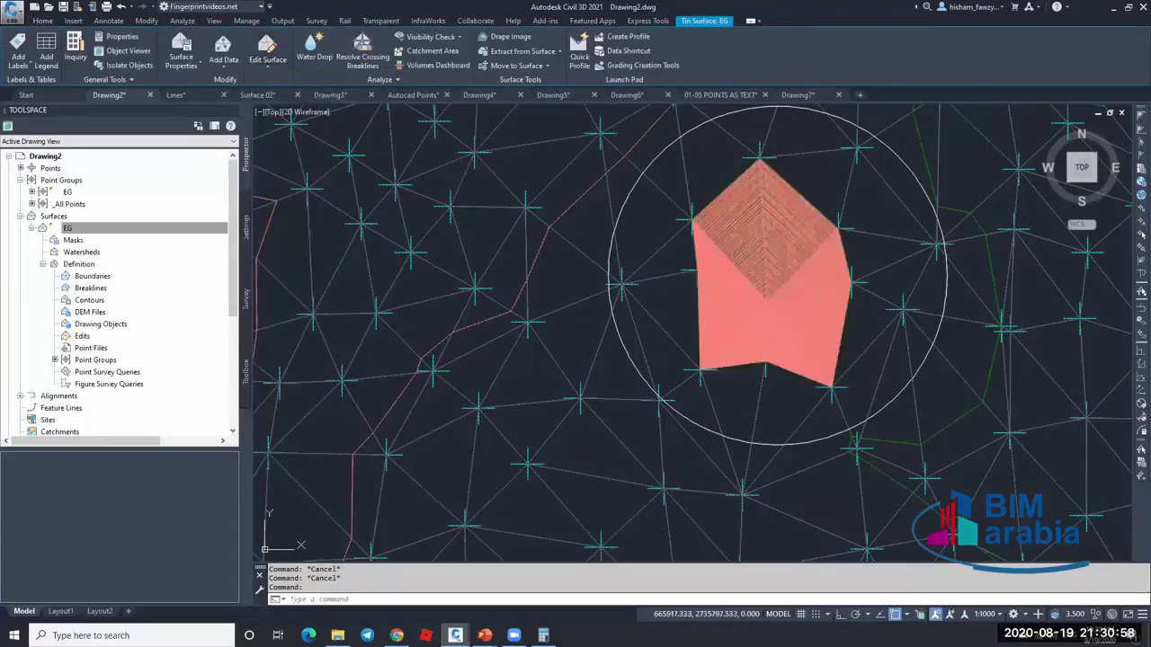
click(723, 306)
scroll(723, 306, up, 3)
scroll(723, 306, up, 3)
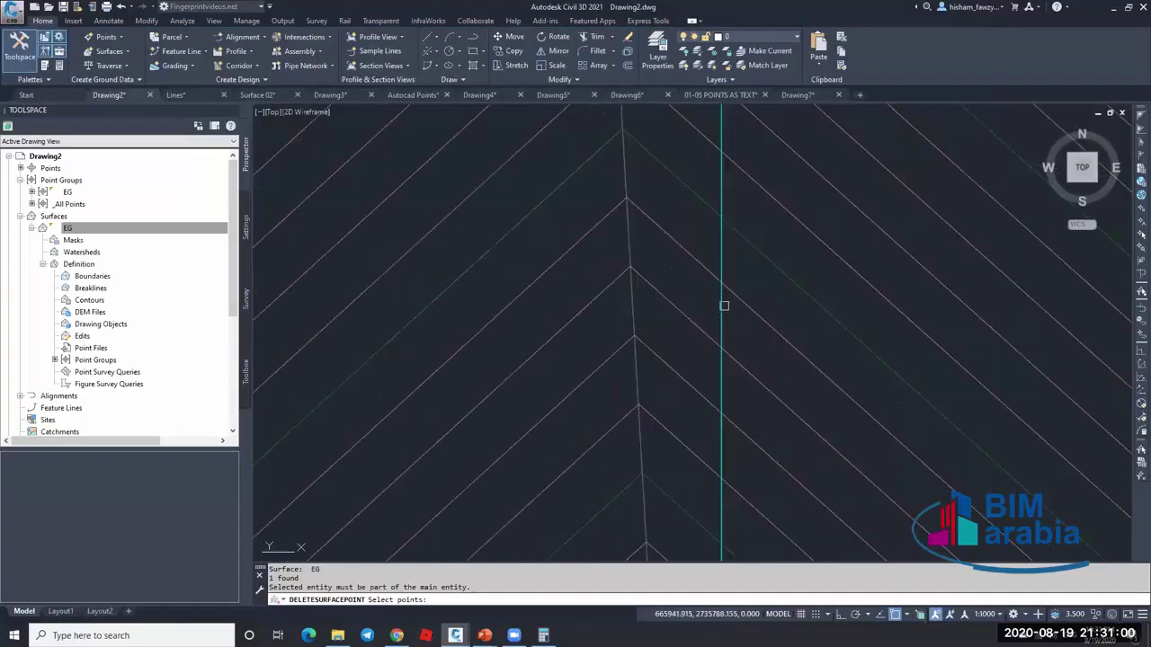
click(724, 306)
key(Return)
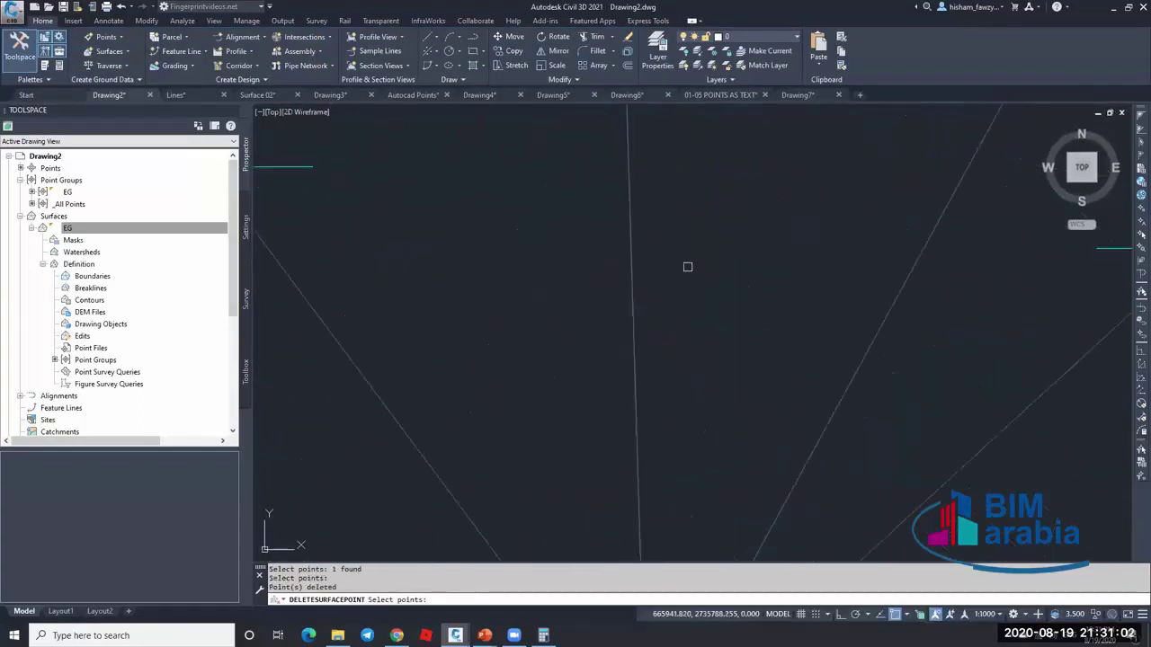
scroll(688, 267, down, 3)
key(Escape)
key(Escape)
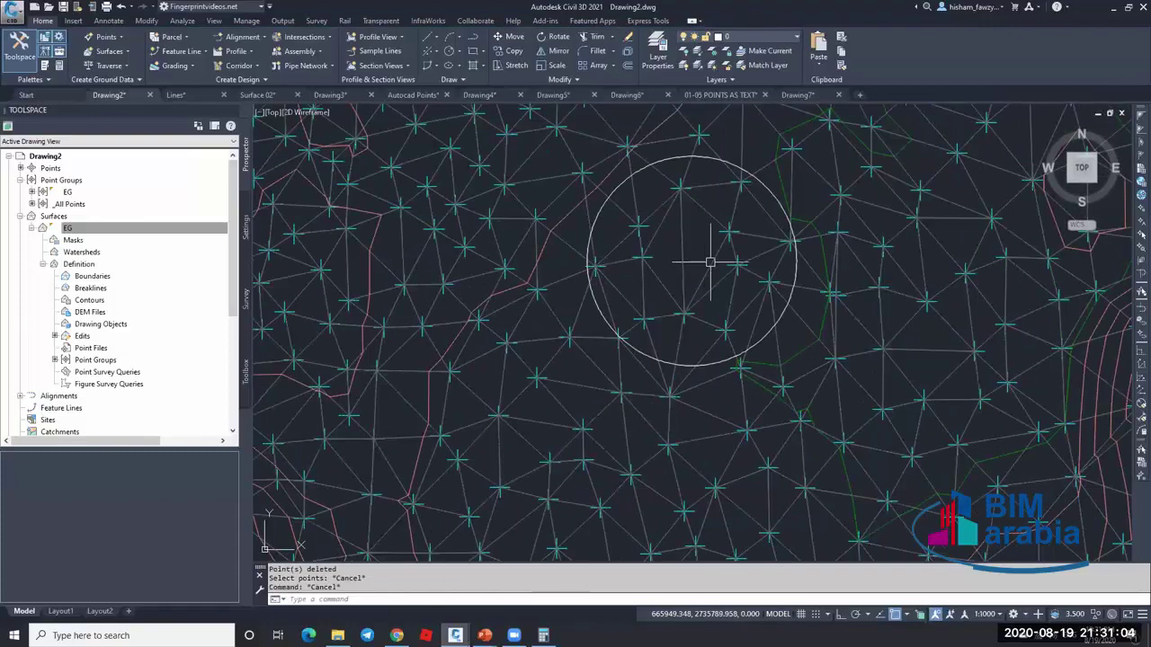
- Check point 4 at 400 m in the EG point group, then switch to Drawing3
click(108, 192)
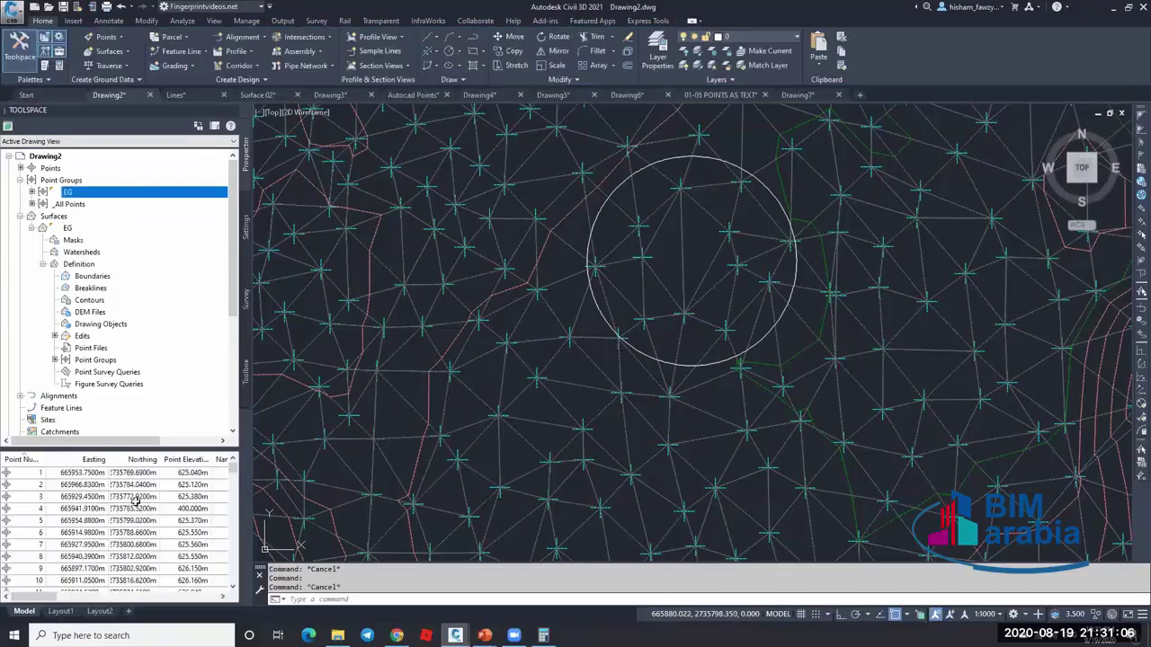
click(132, 508)
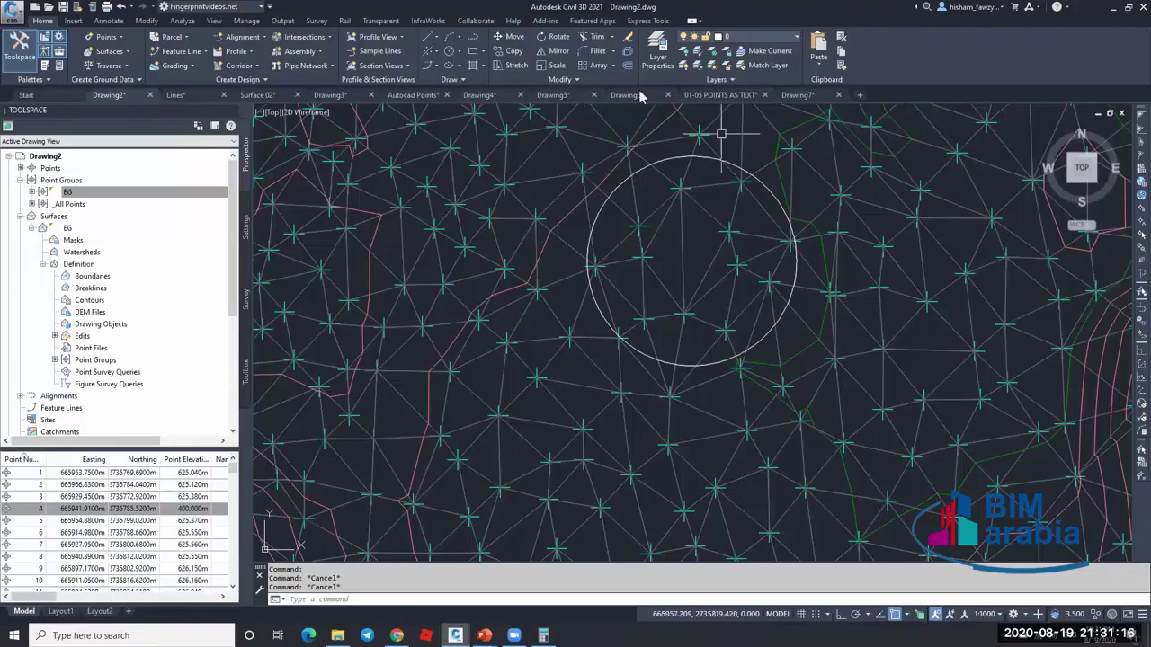
click(331, 93)
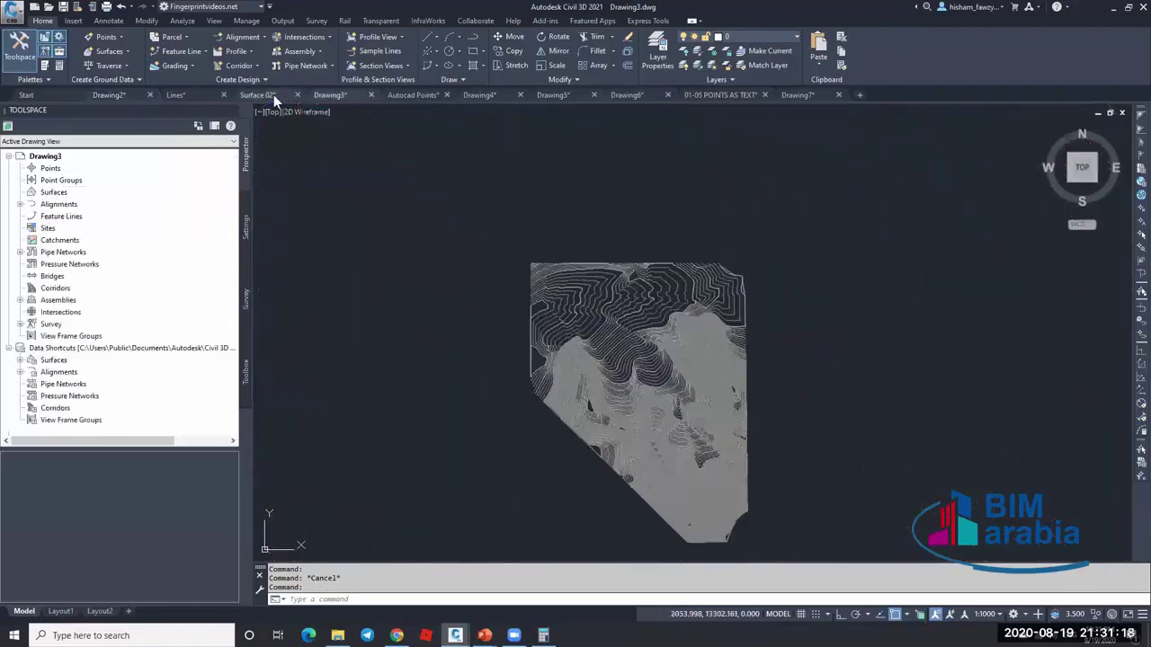
- Back in Surface 02, erase the small stray object lying beside the EG surface
click(245, 95)
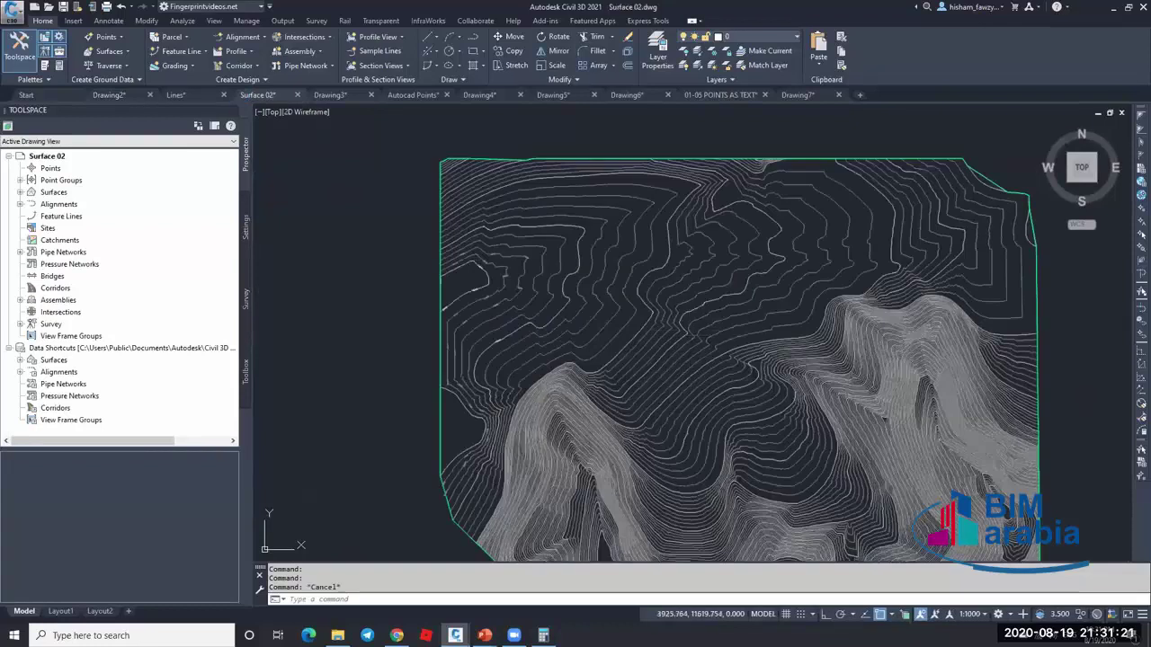
click(624, 318)
scroll(623, 318, down, 5)
key(Escape)
click(837, 268)
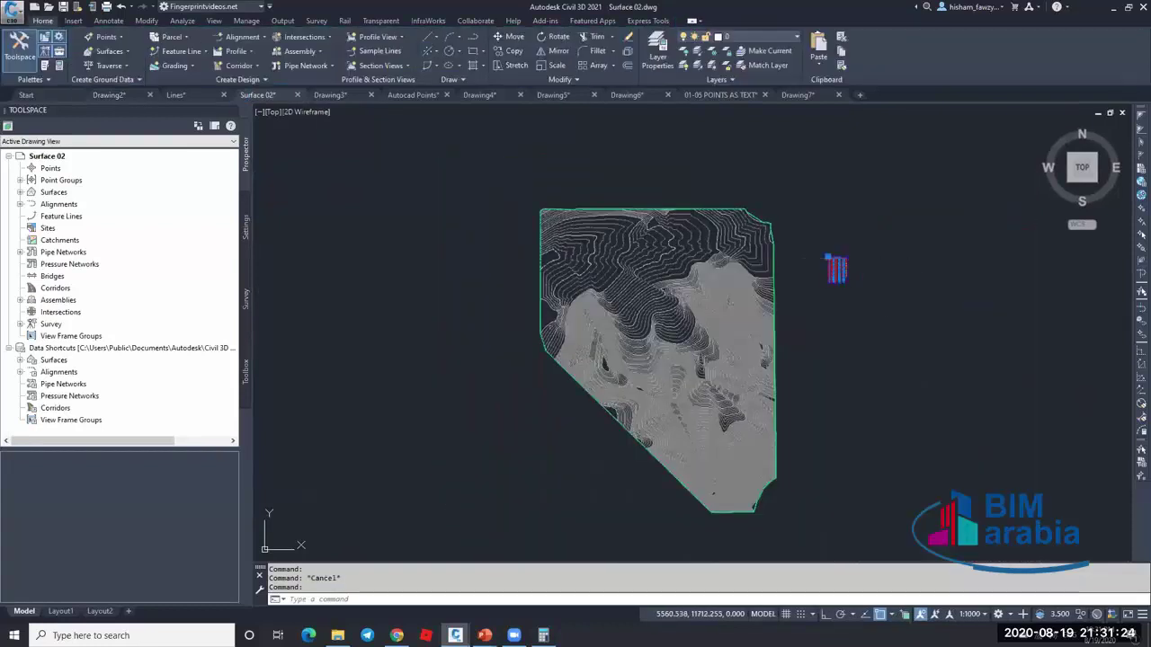
scroll(869, 274, up, 2)
key(Delete)
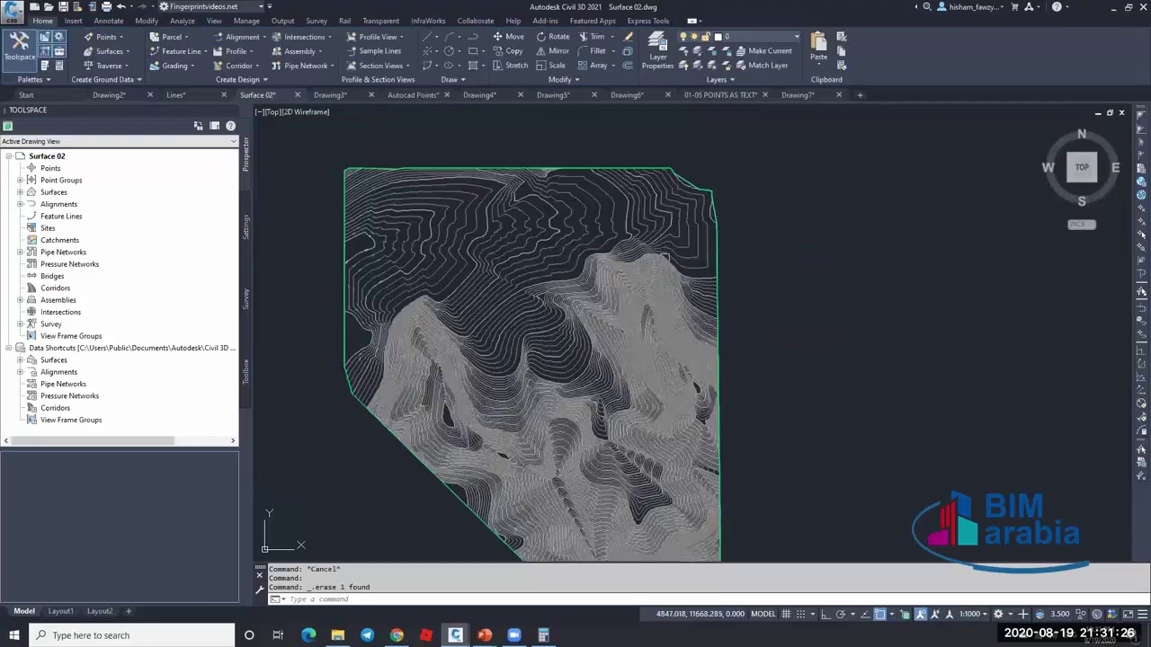
click(649, 248)
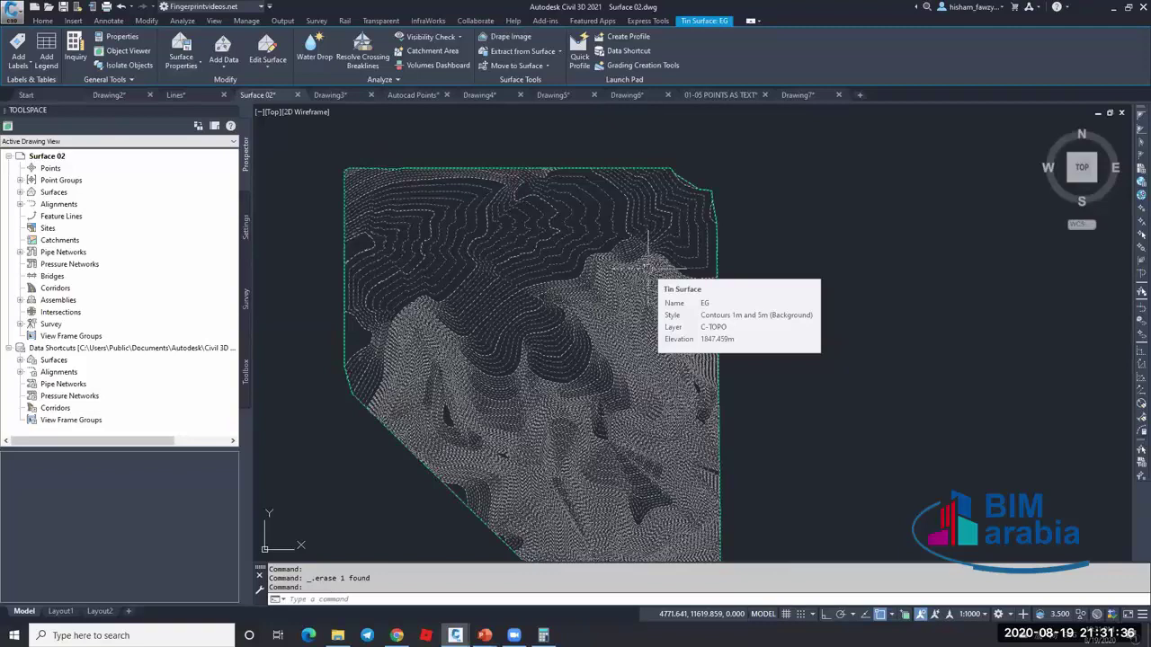
- Run the EG surface elevation analysis using a number of ranges, 8
key(Escape)
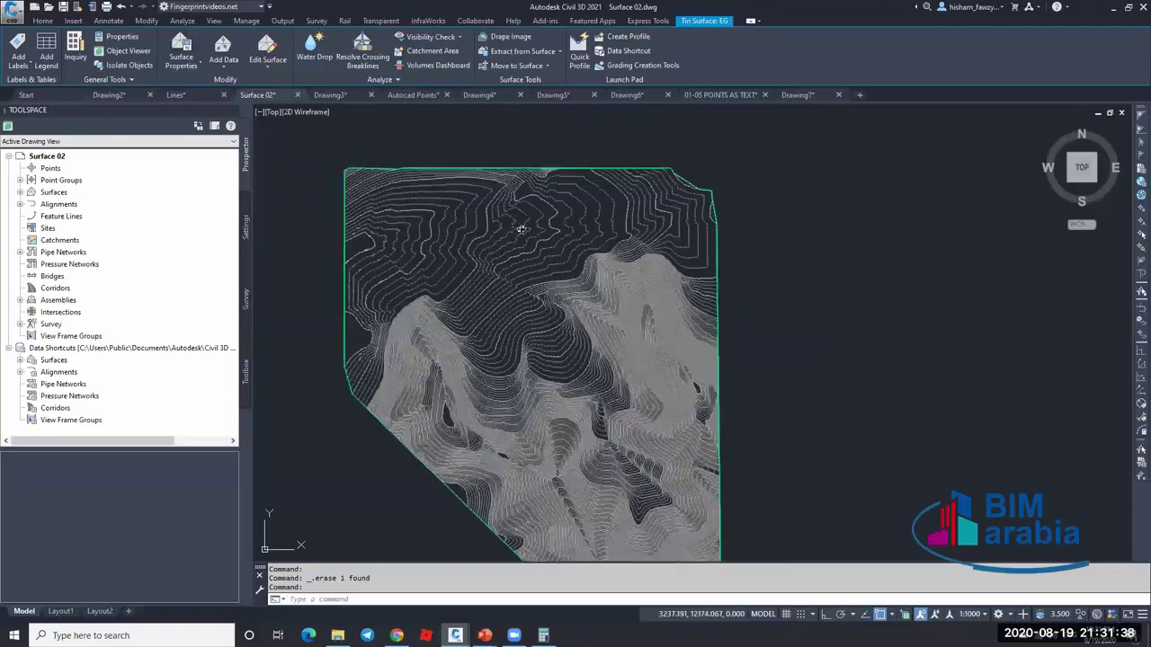
double_click(521, 230)
click(663, 126)
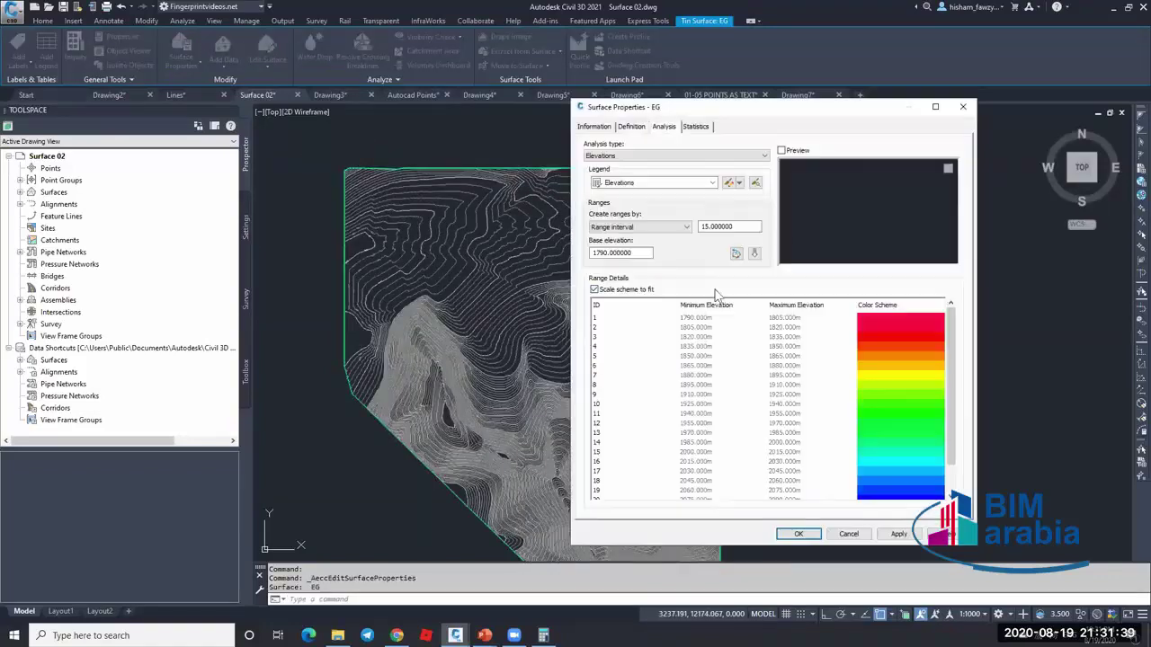
click(665, 227)
click(661, 241)
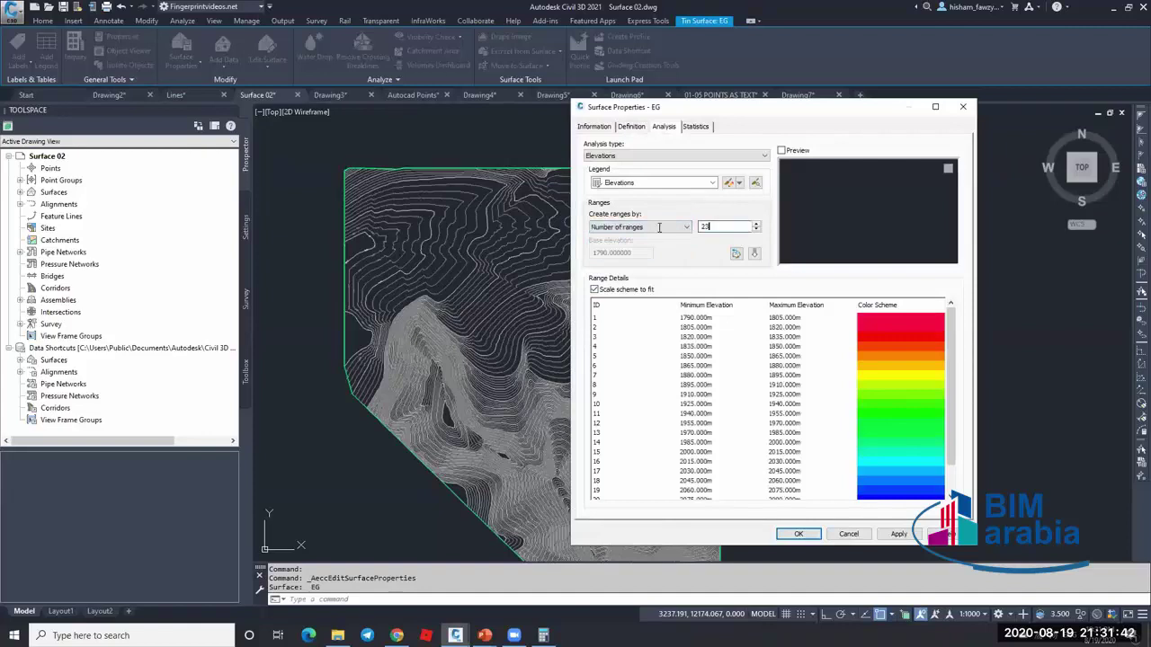
text(5)
click(754, 253)
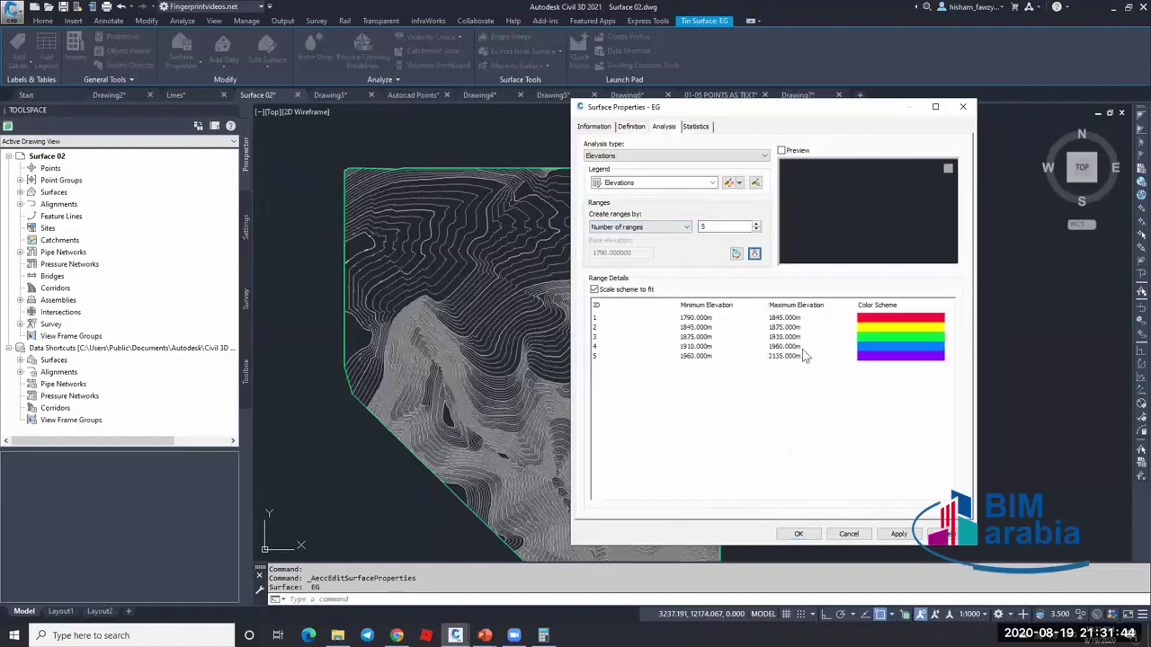
double_click(724, 226)
text(8)
click(754, 252)
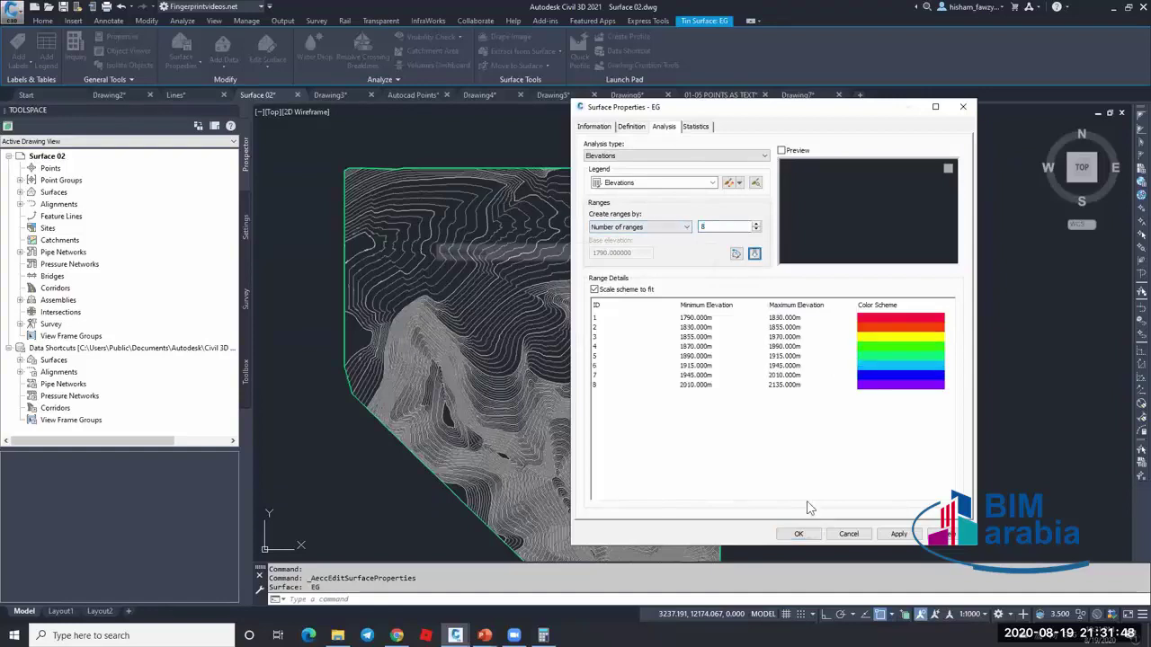
click(798, 534)
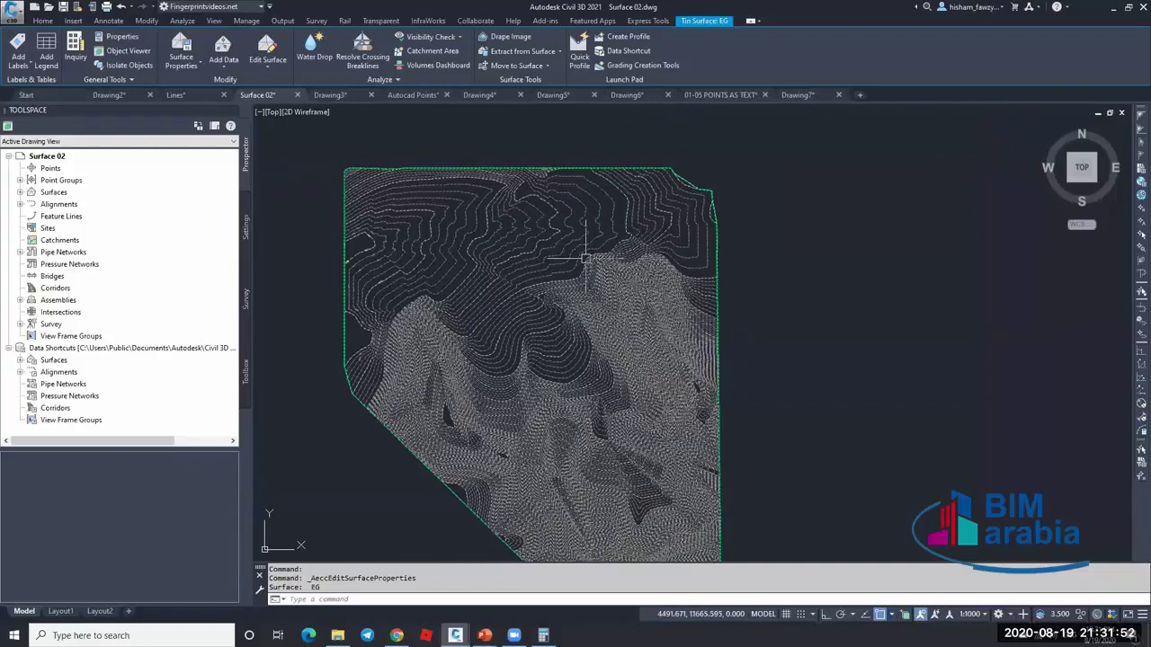
- Set the EG surface style's elevation display type to 3D Faces
key(Escape)
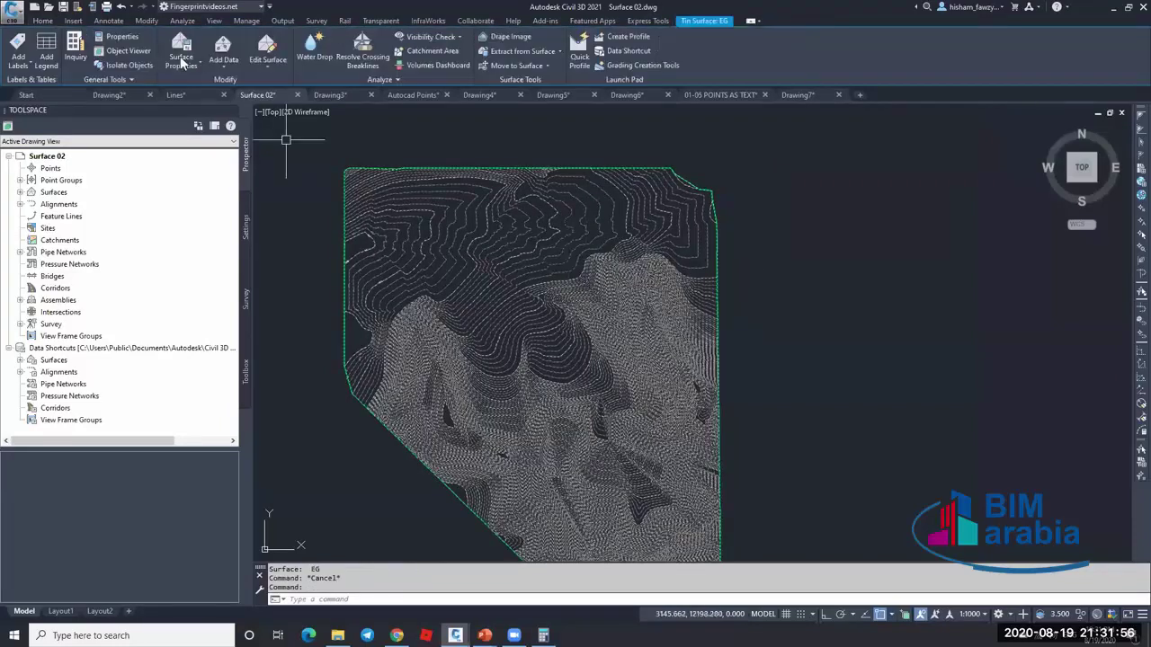
right_click(534, 390)
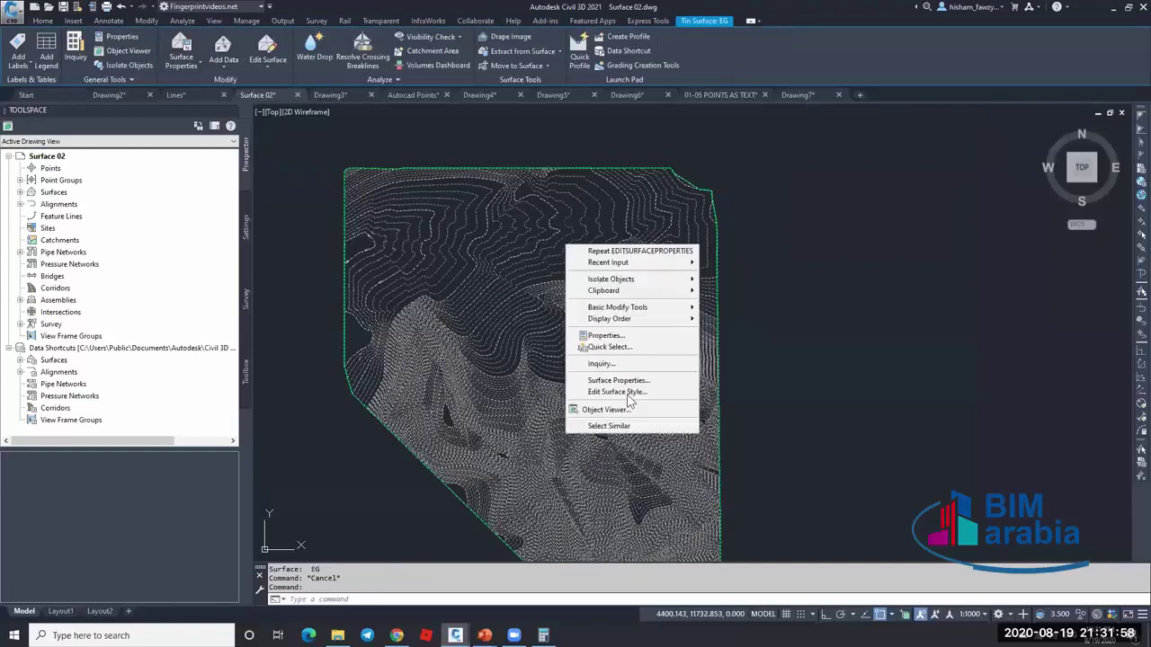
click(627, 393)
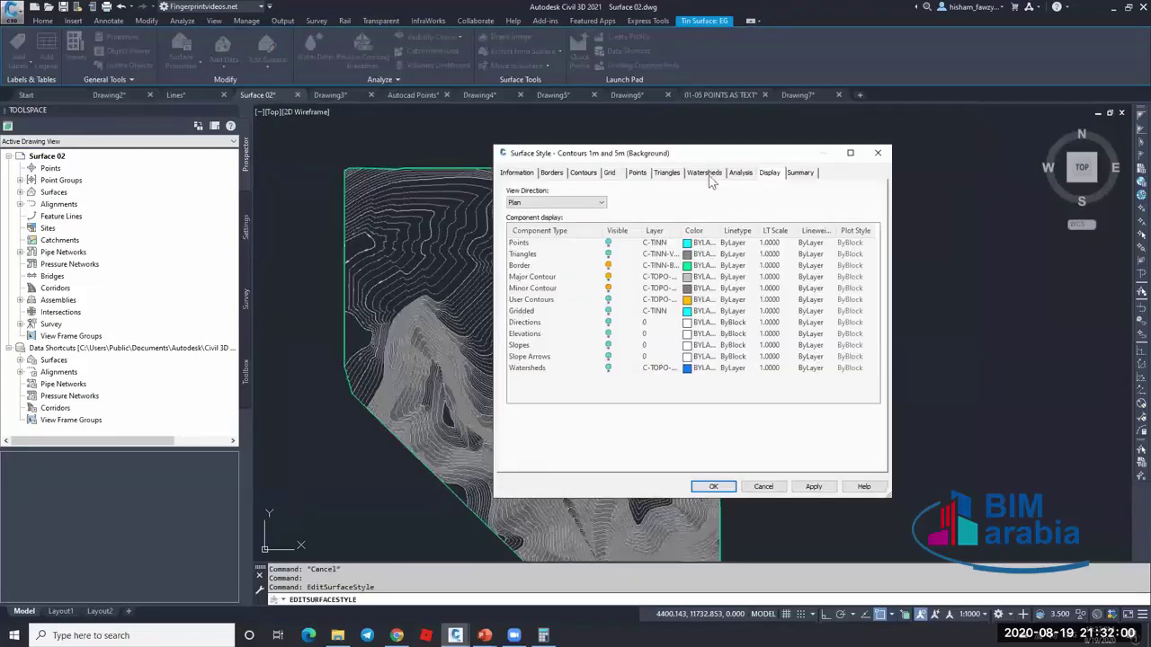
click(732, 176)
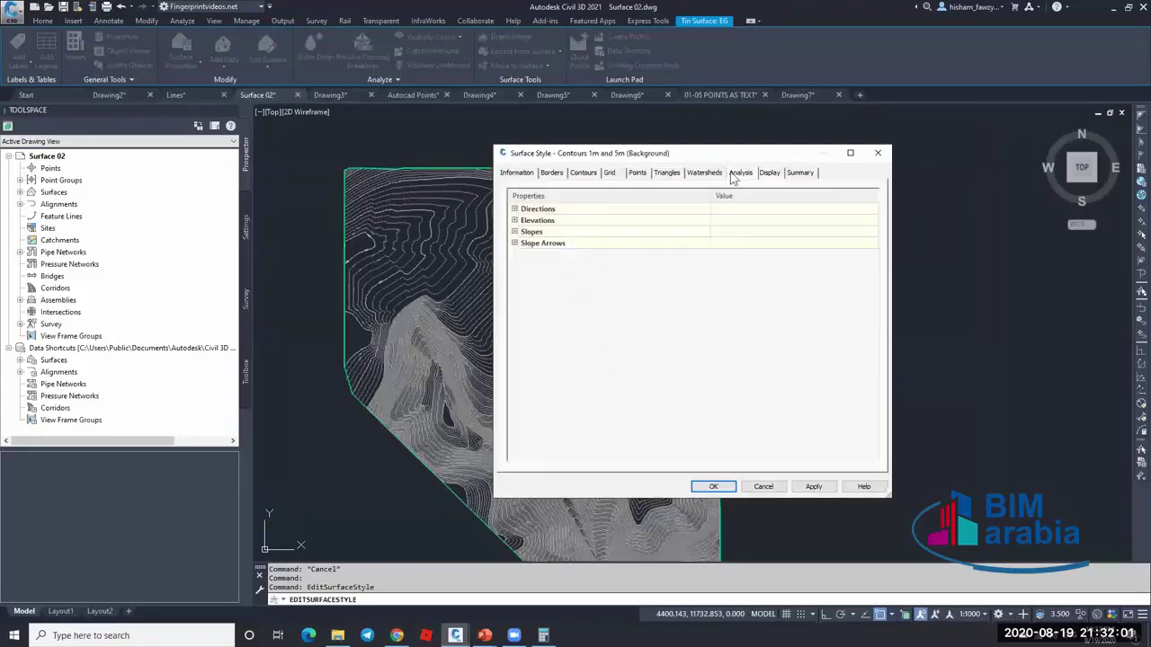
click(515, 220)
click(751, 324)
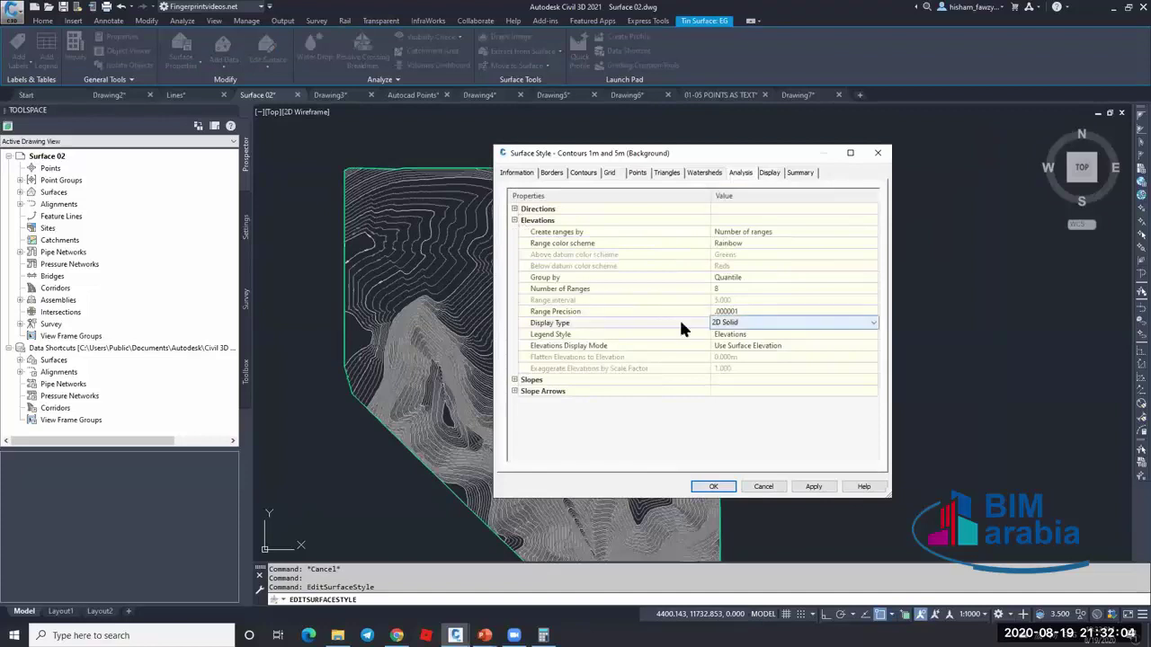
click(755, 324)
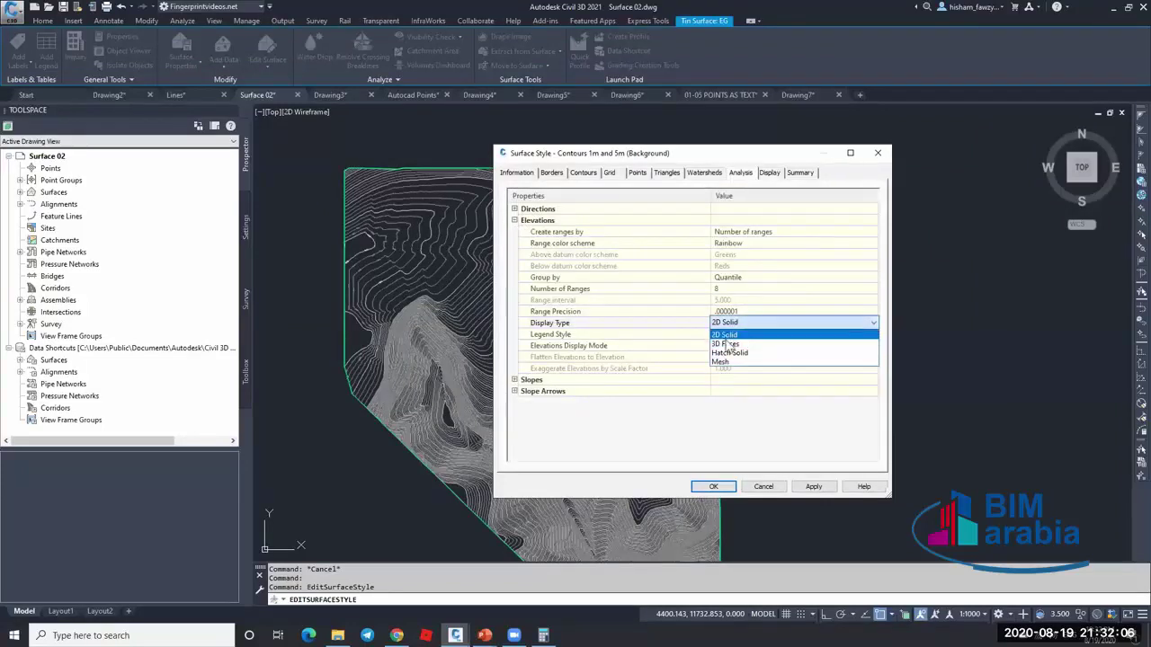
click(739, 344)
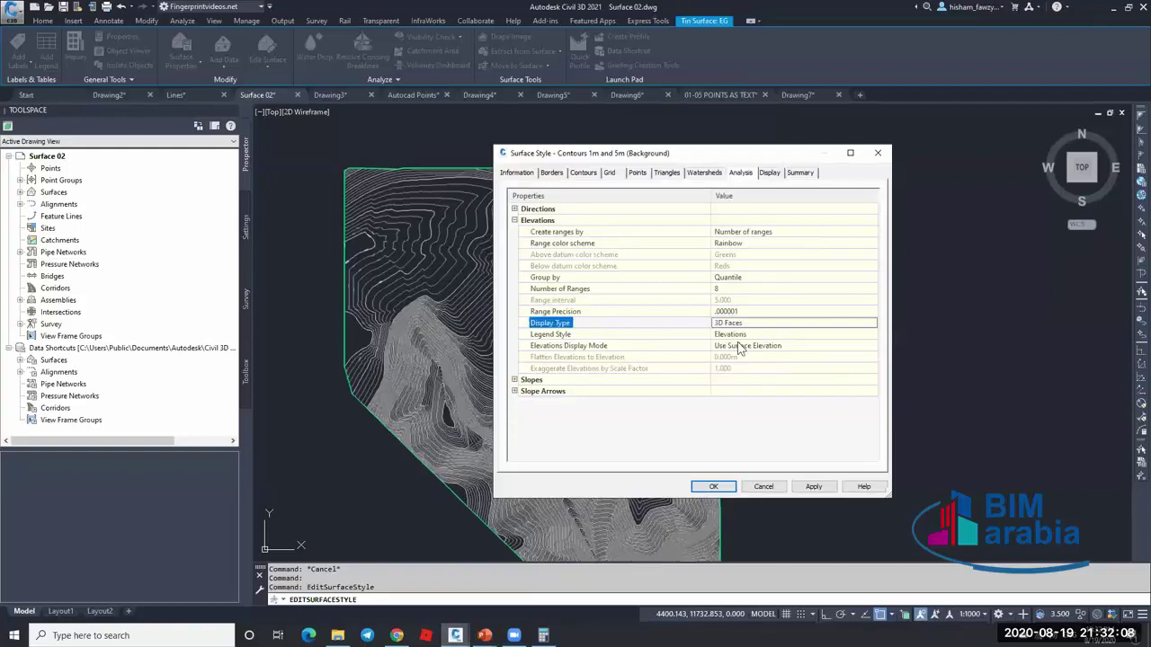
click(710, 487)
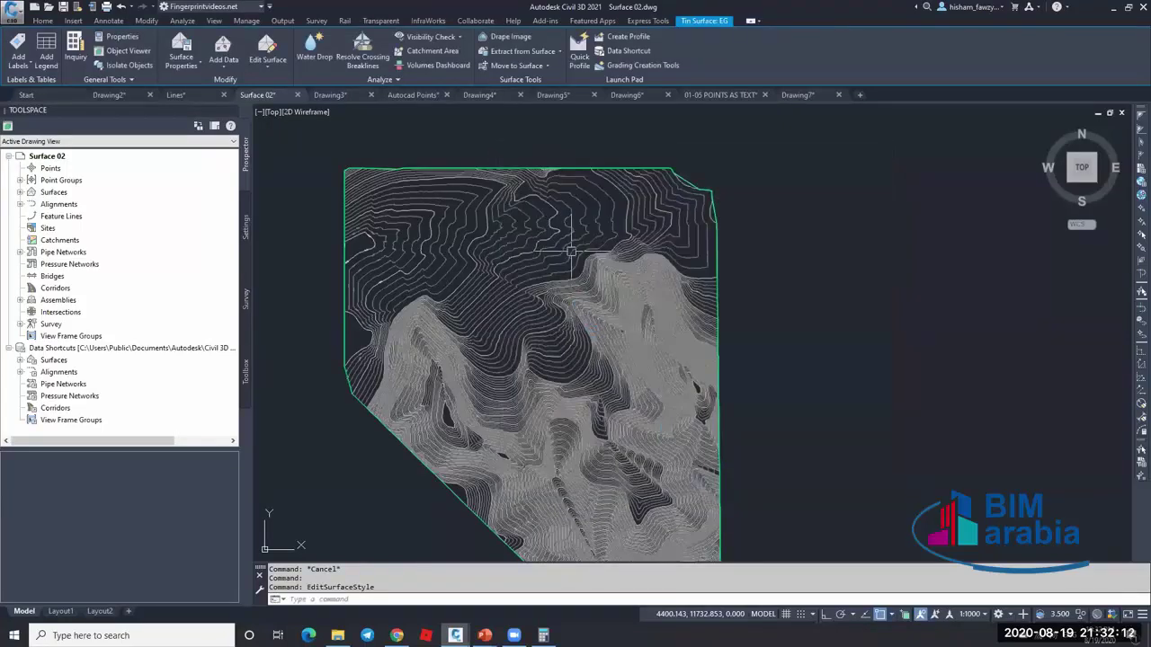
click(526, 404)
right_click(527, 403)
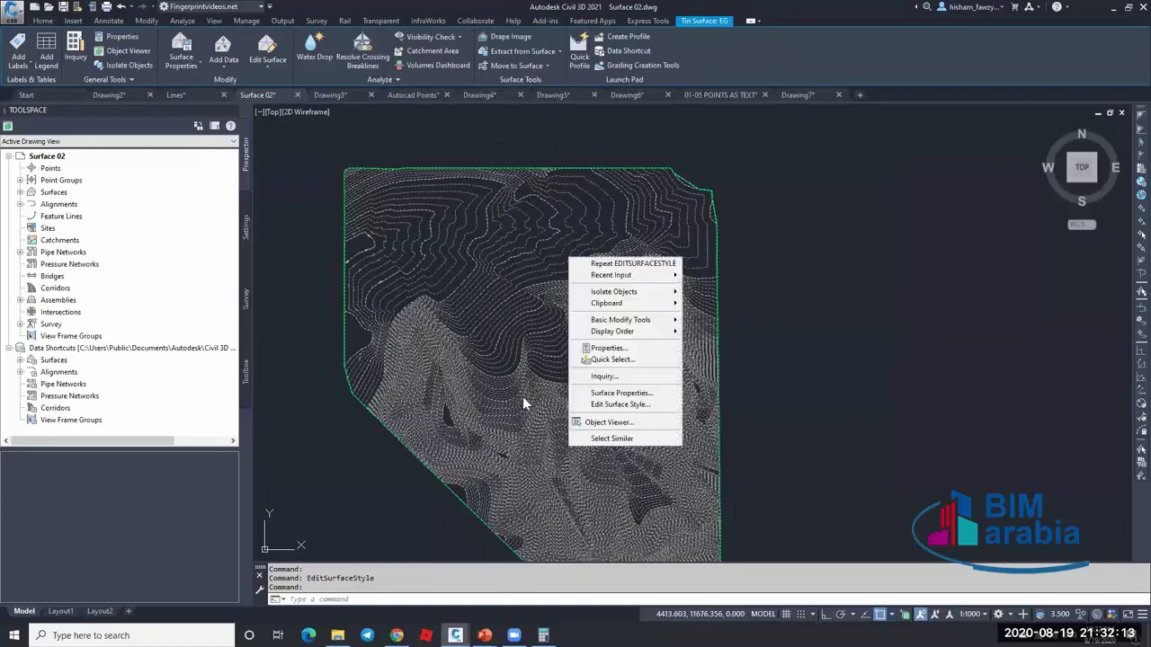
- Turn on Elevations and Triangles in the EG surface style's display settings
click(629, 404)
click(771, 171)
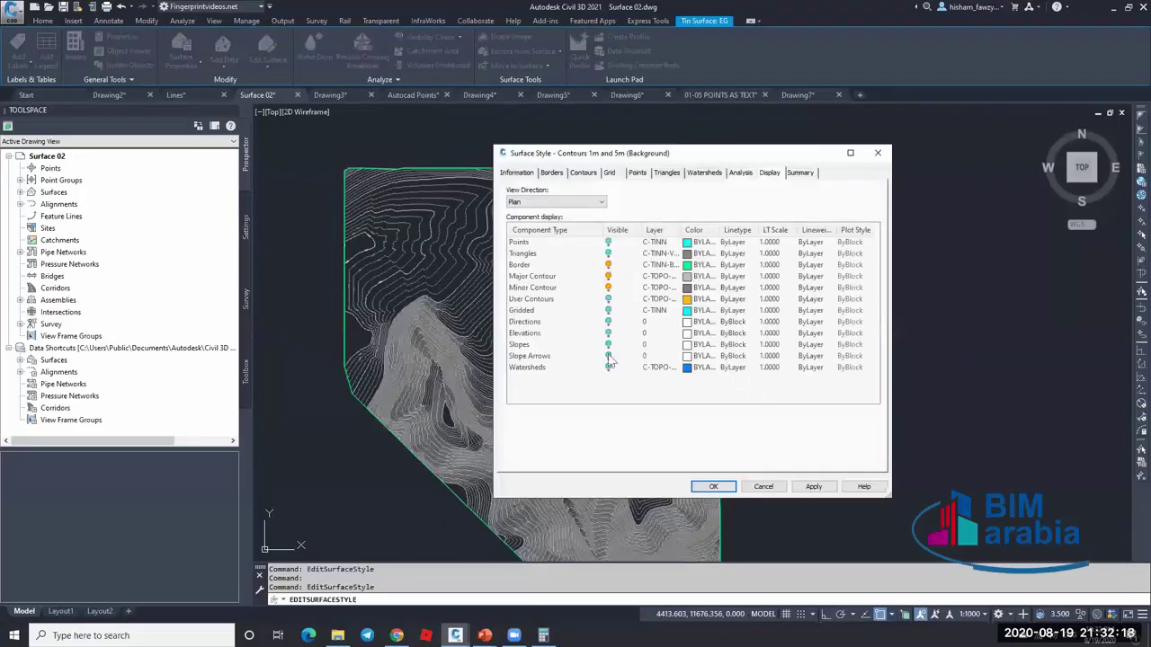
click(609, 333)
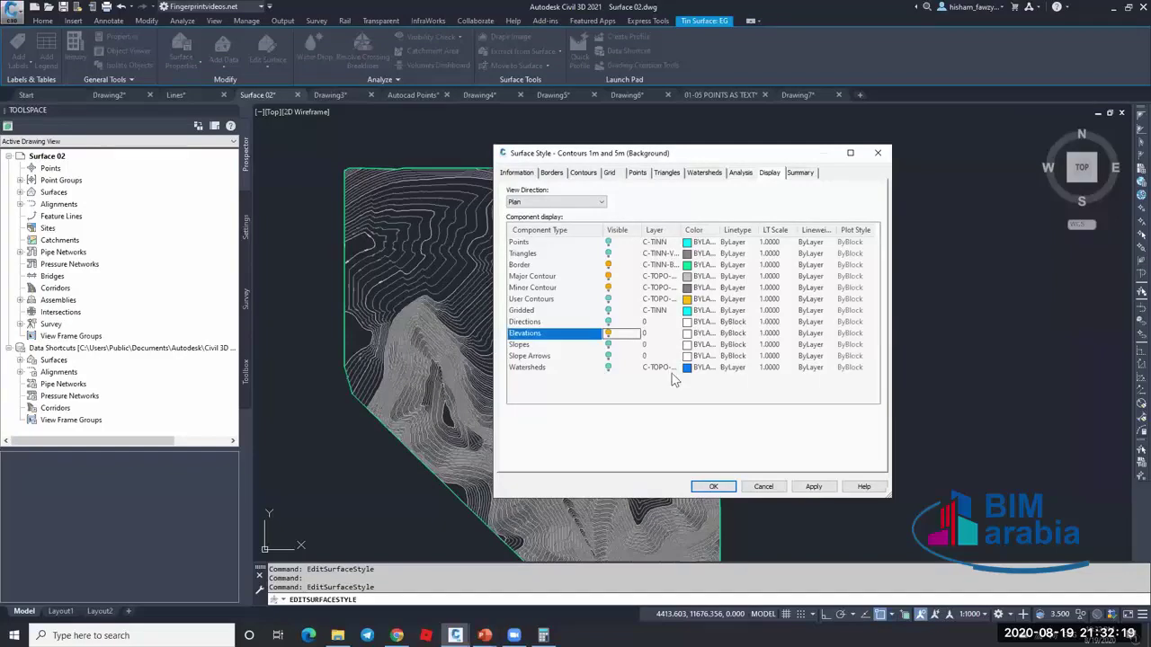
click(608, 264)
click(713, 486)
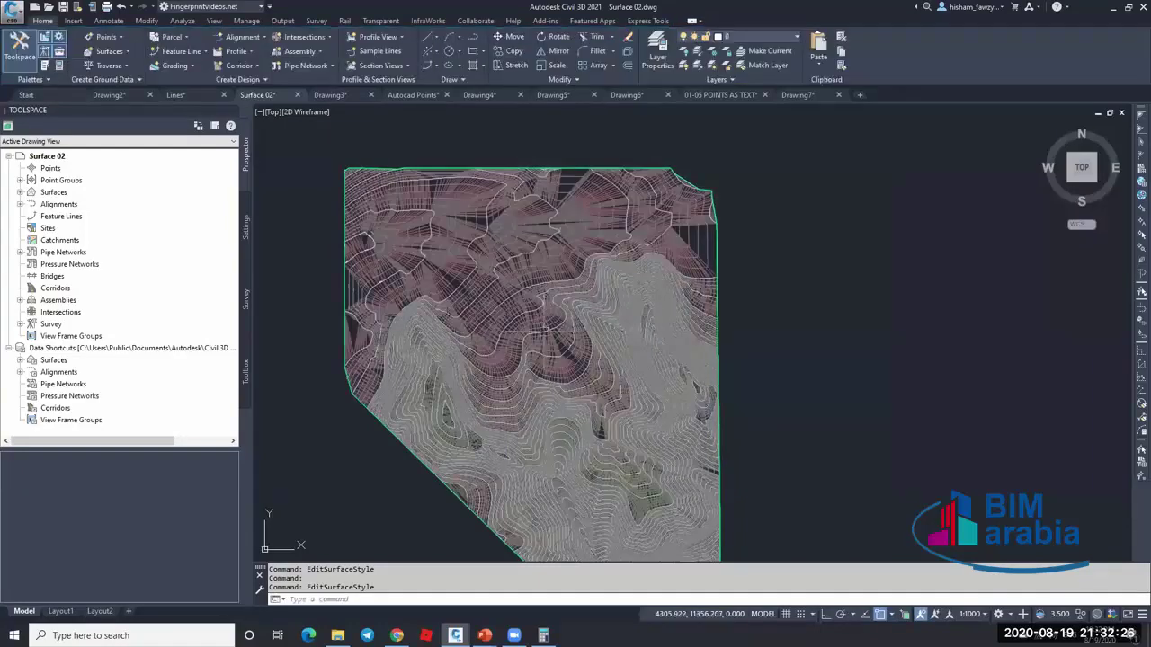
- Hide the major and minor contours, then fit the whole surface in view
scroll(539, 333, up, 5)
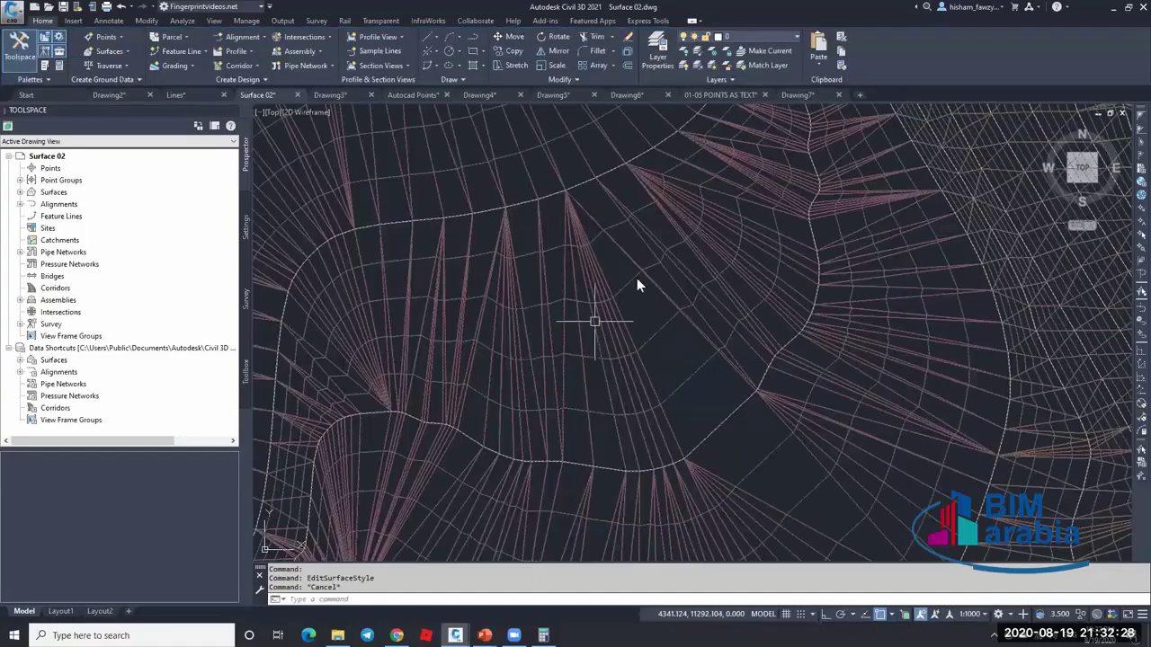
double_click(609, 277)
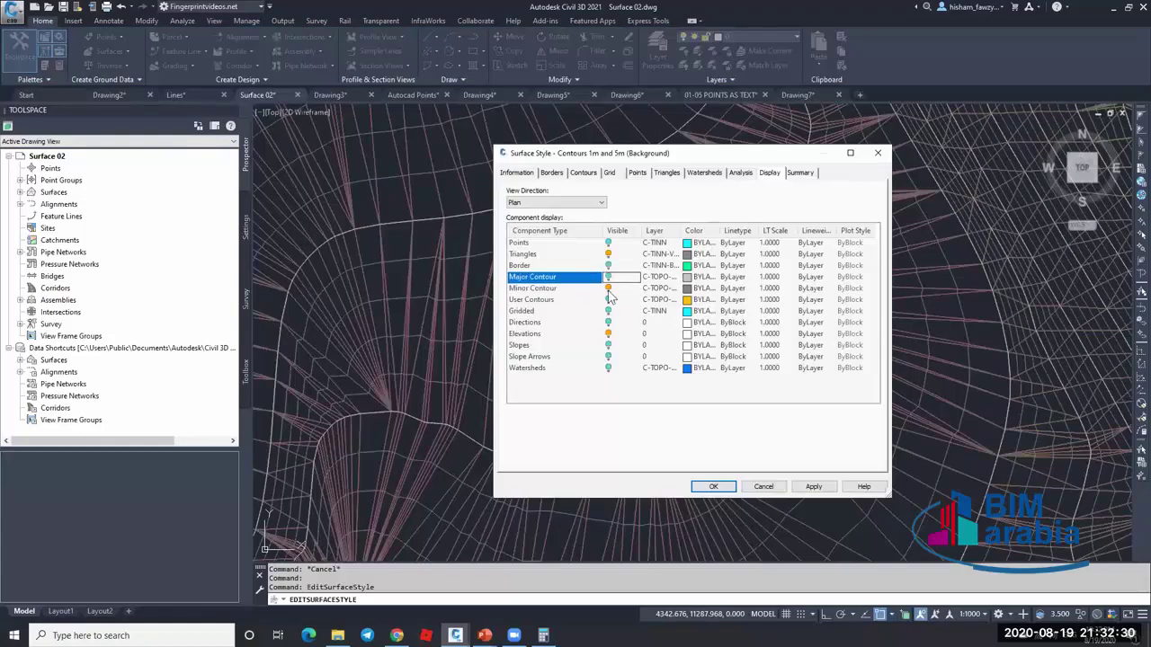
click(608, 289)
click(614, 256)
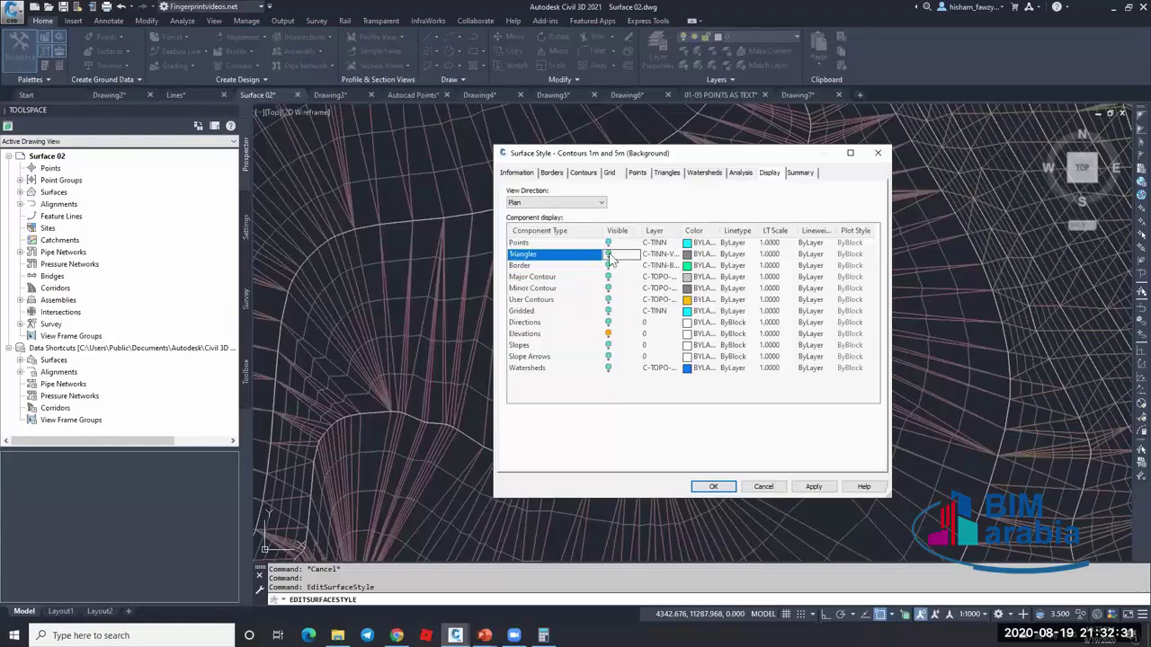
click(715, 486)
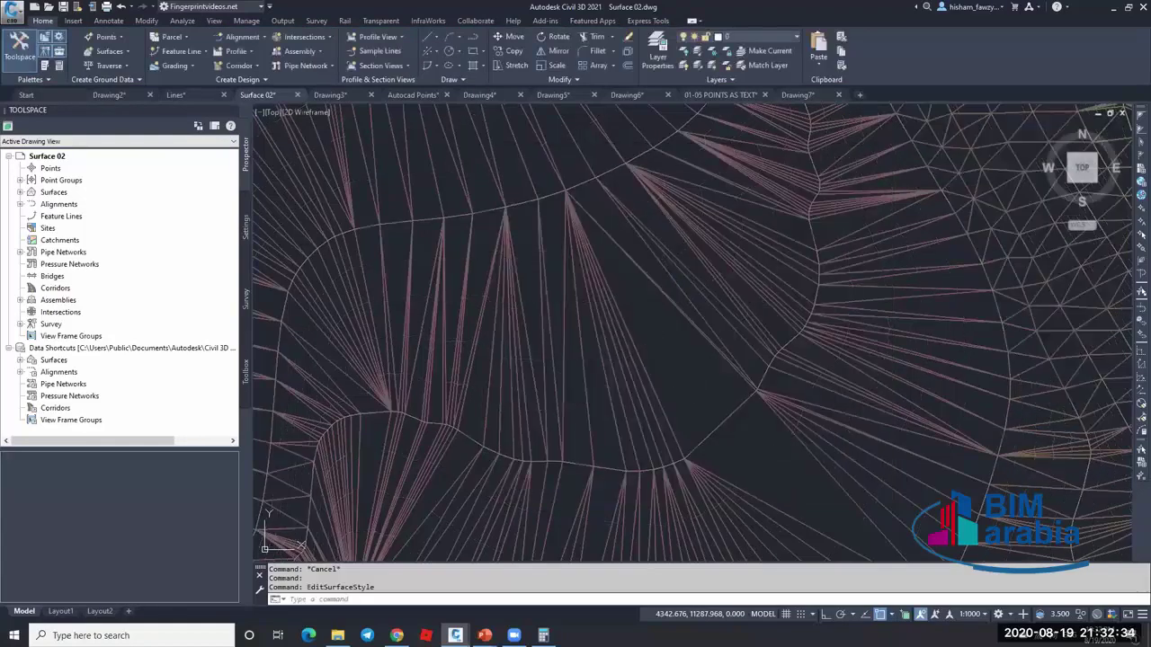
scroll(704, 366, down, 1)
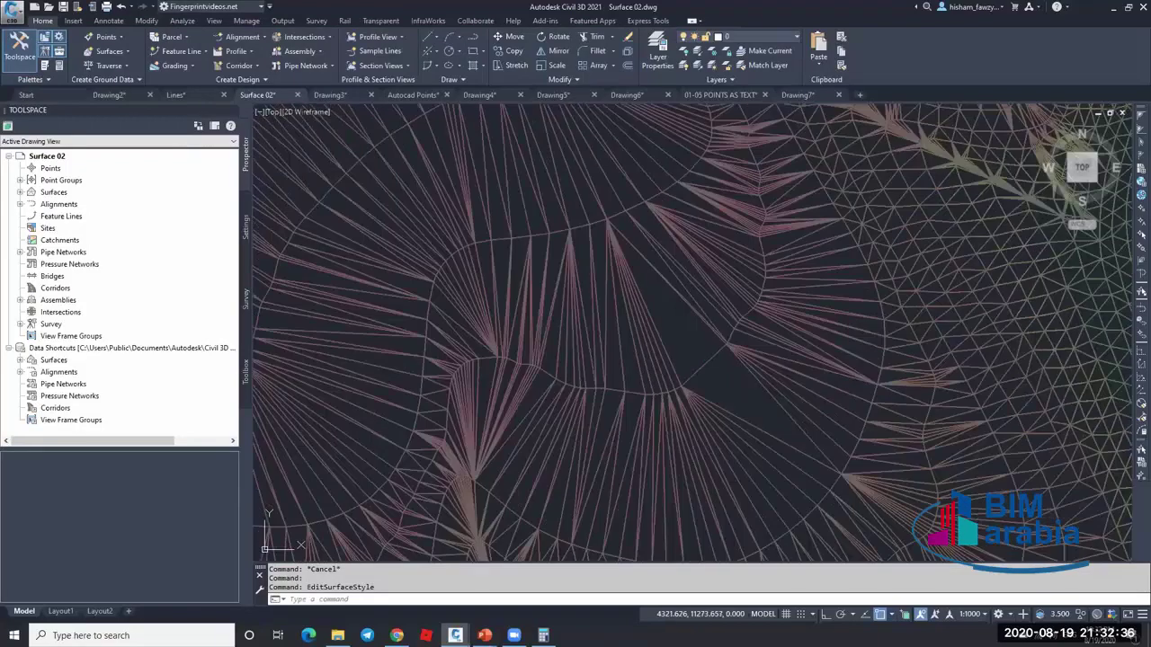
click(1081, 167)
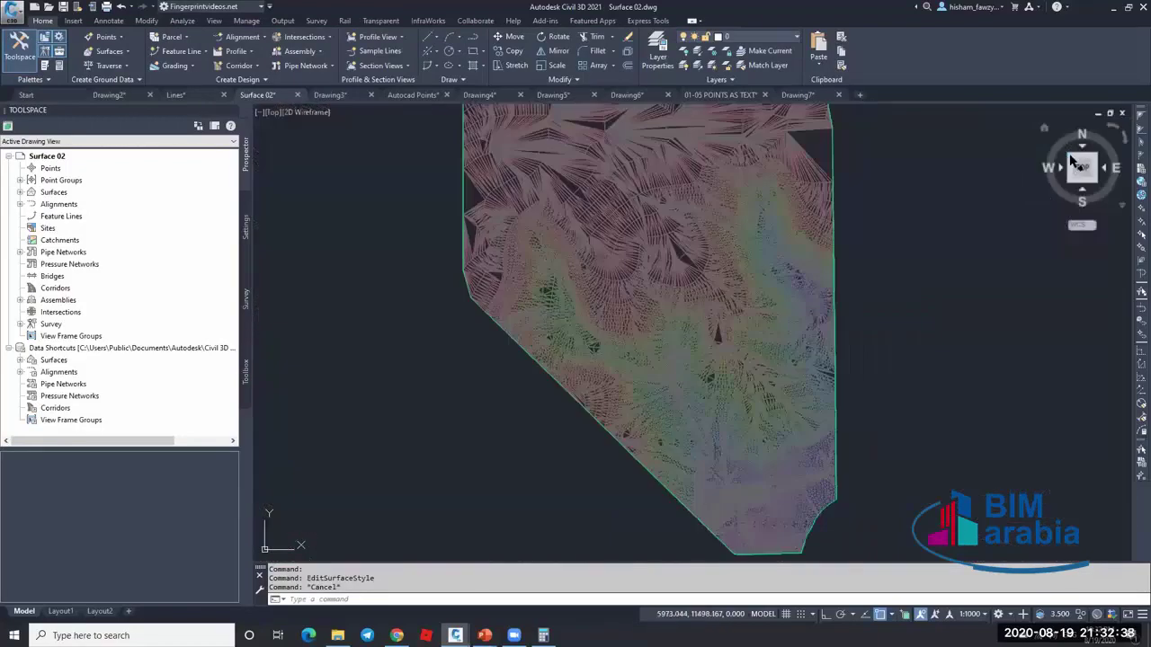
- In an isometric view, show EG elevations and hide its triangles via the surface style
click(1069, 155)
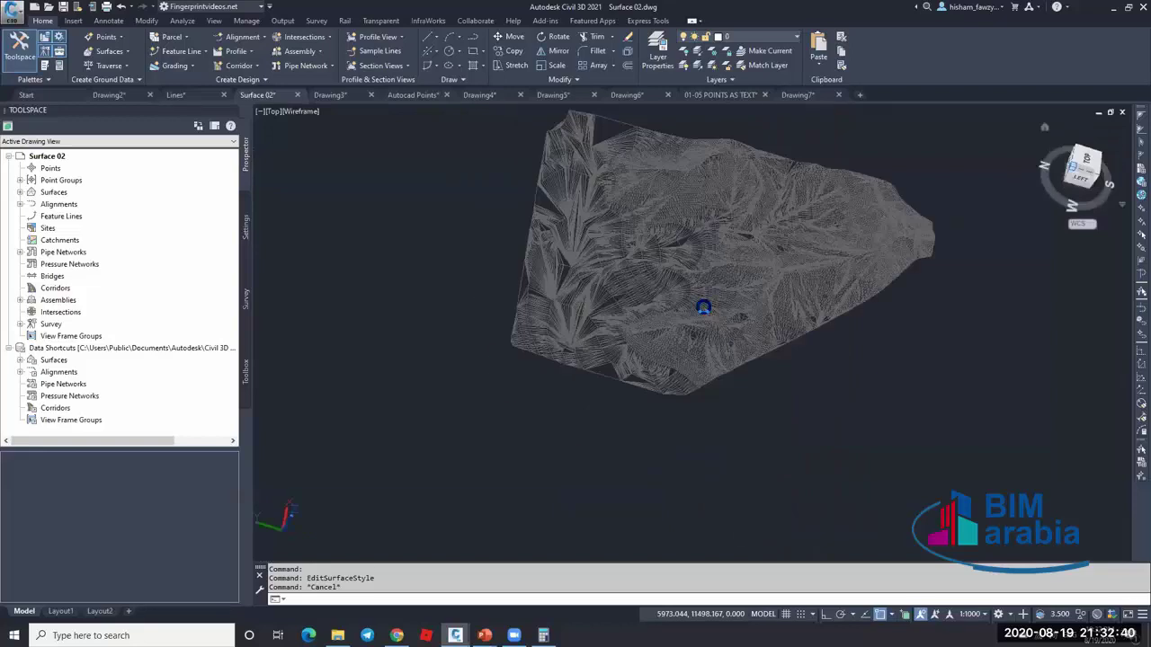
scroll(689, 370, up, 4)
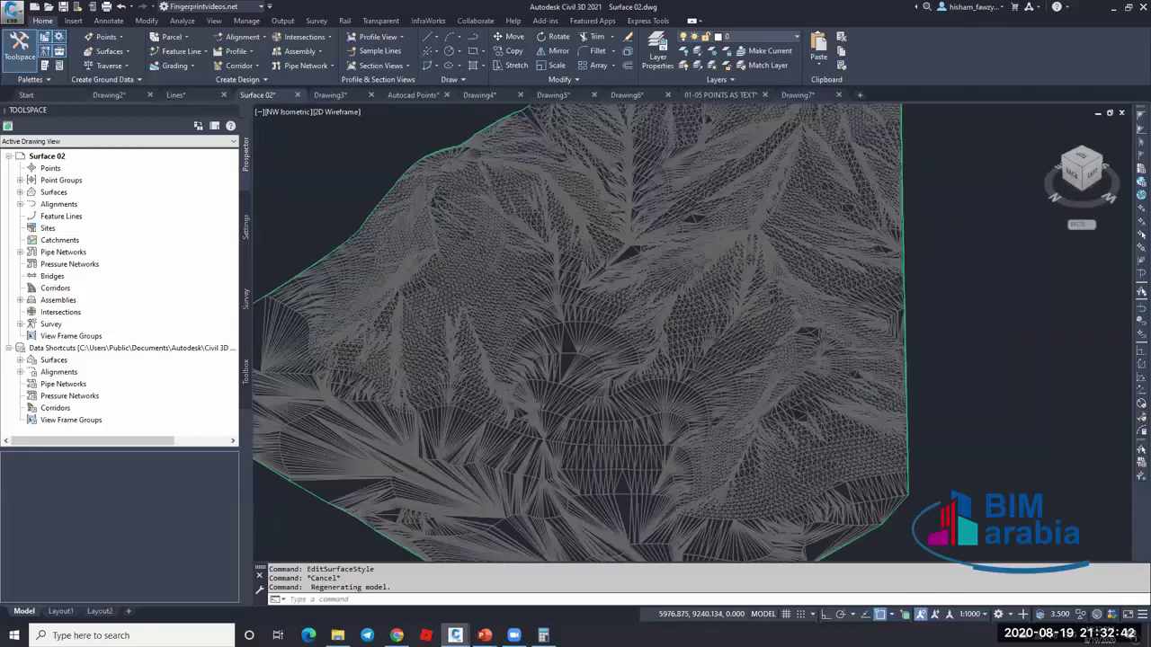
scroll(710, 303, up, 3)
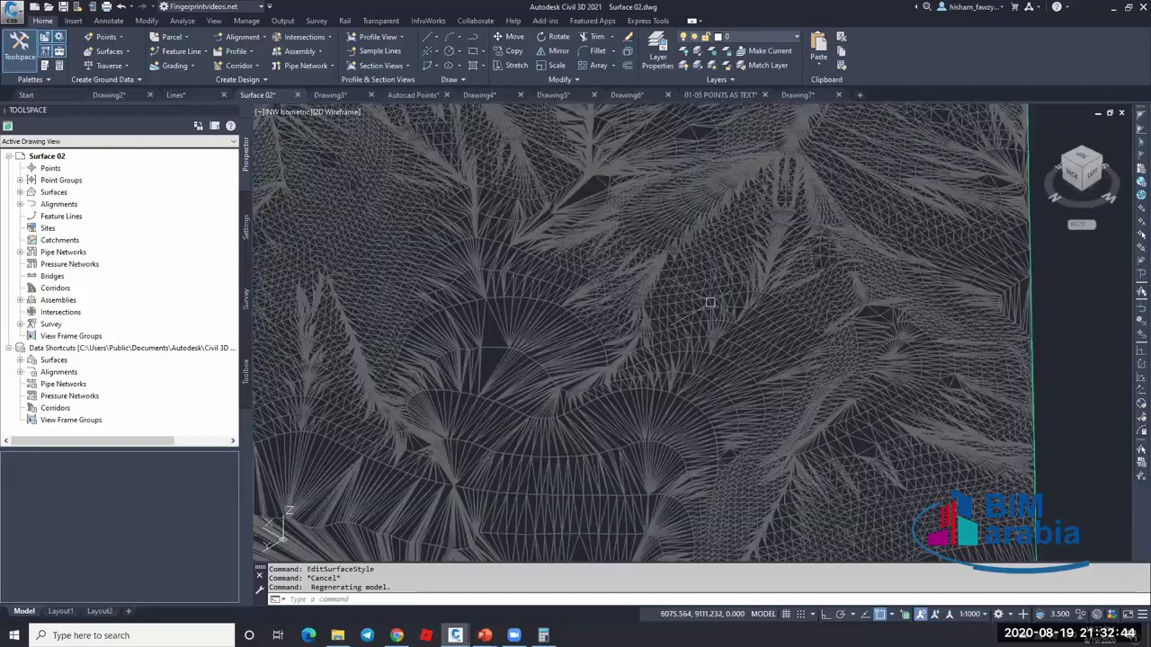
click(619, 307)
scroll(619, 307, down, 4)
right_click(701, 286)
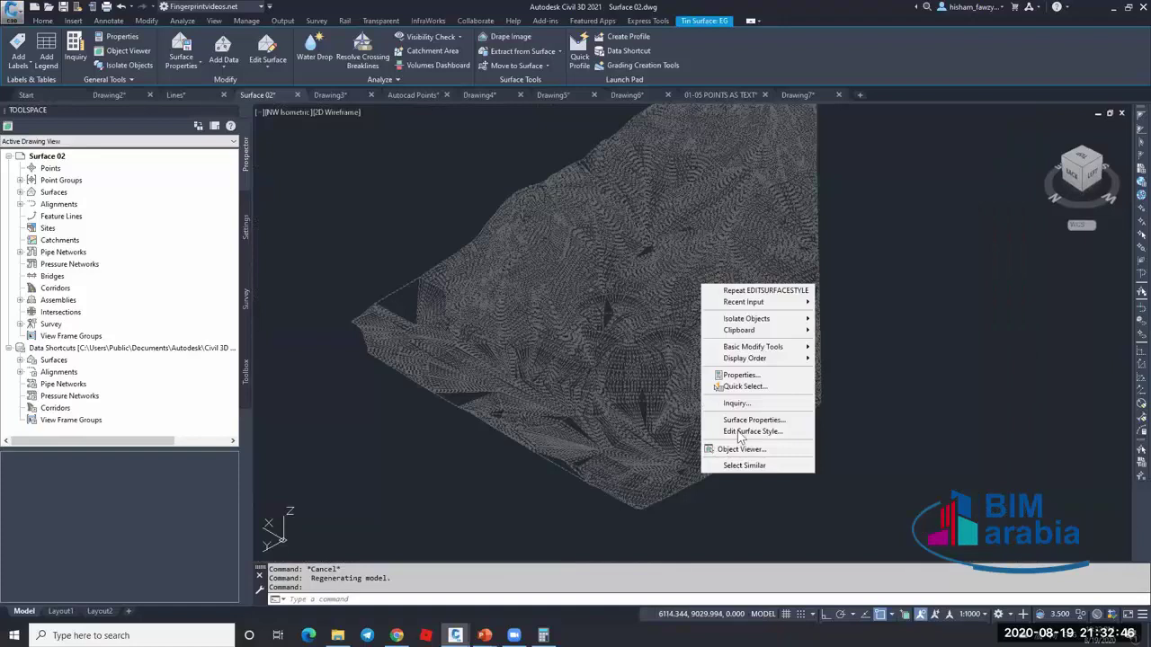
click(740, 433)
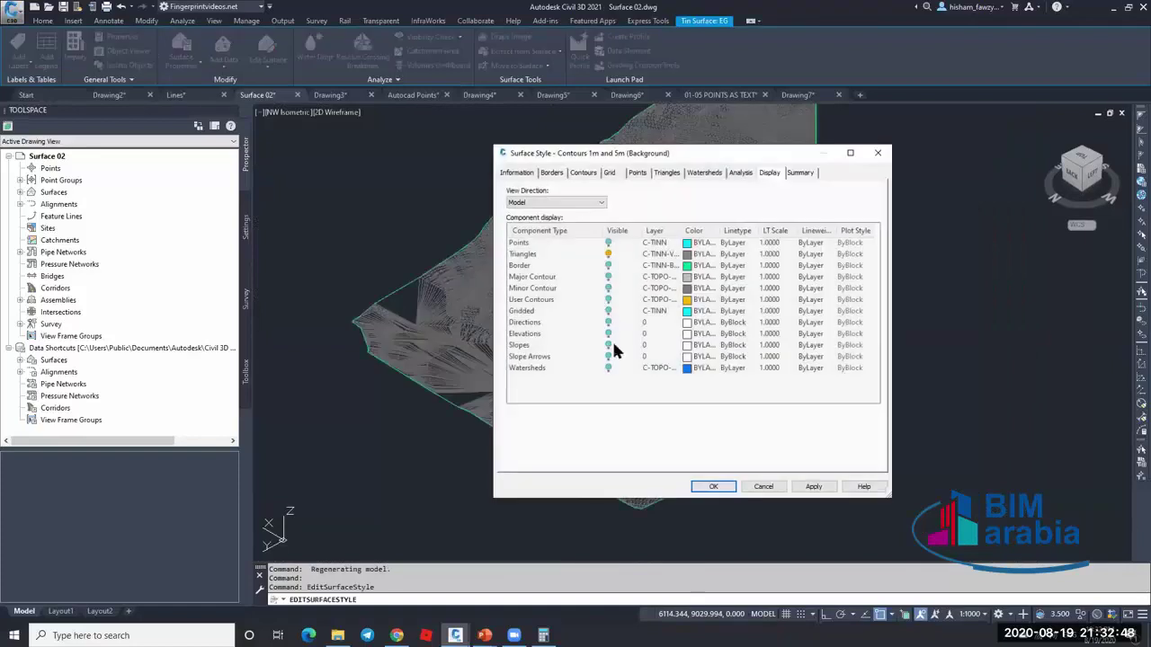
click(608, 334)
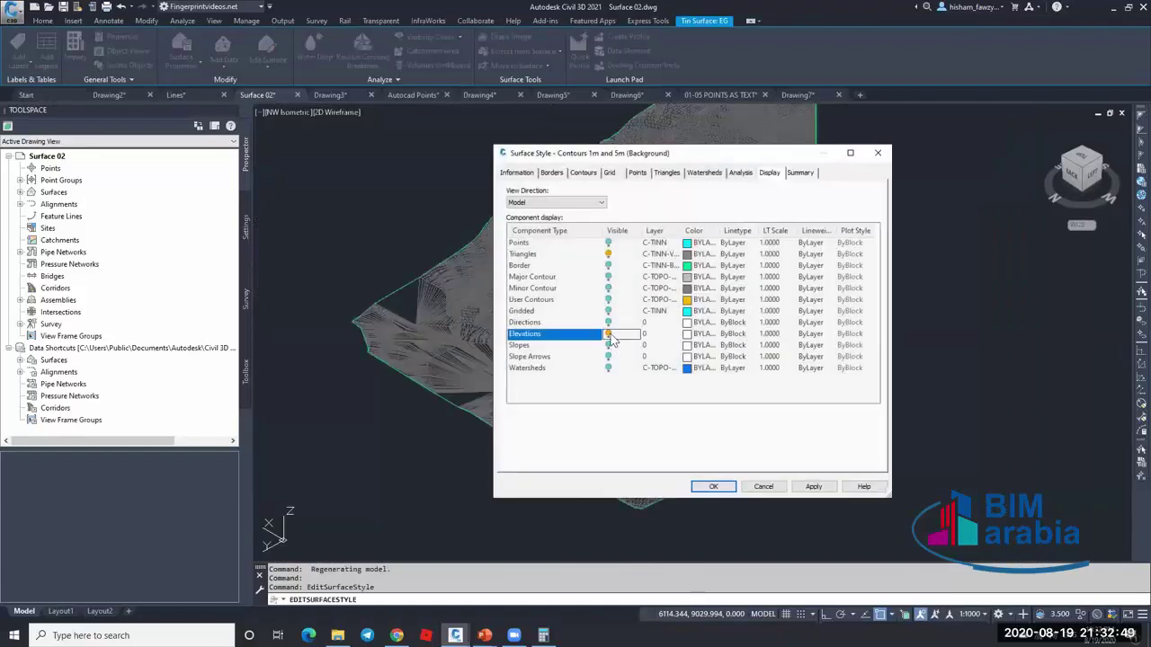
click(608, 254)
click(712, 487)
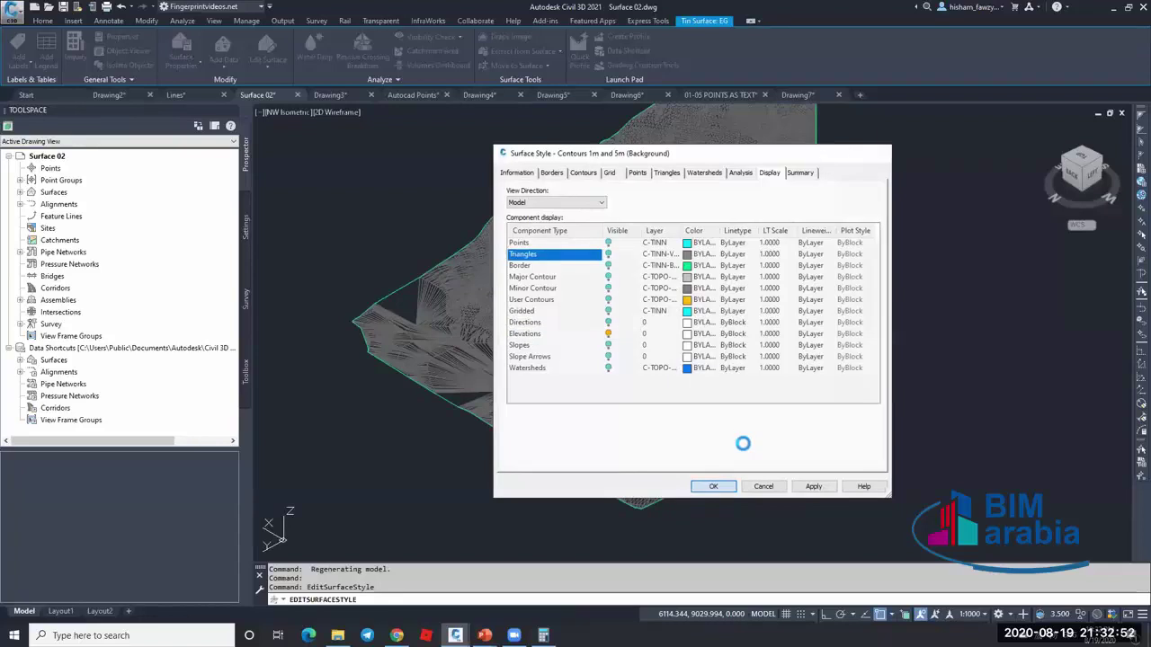
key(Escape)
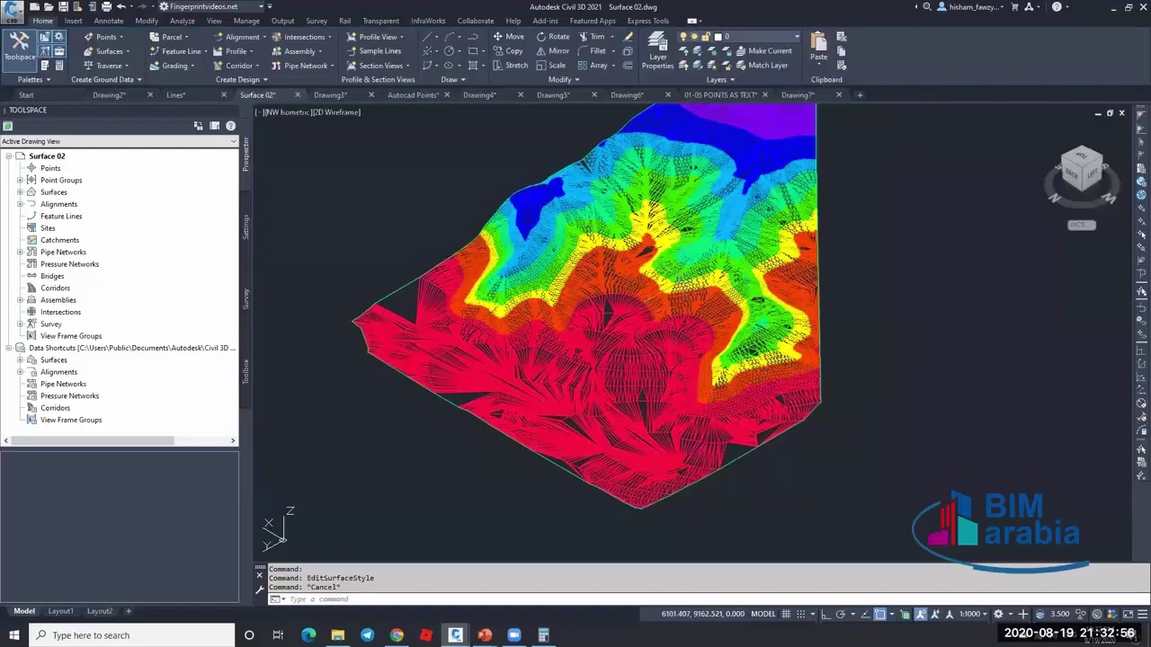
- Render the viewport in the Shaded visual style
scroll(692, 242, up, 4)
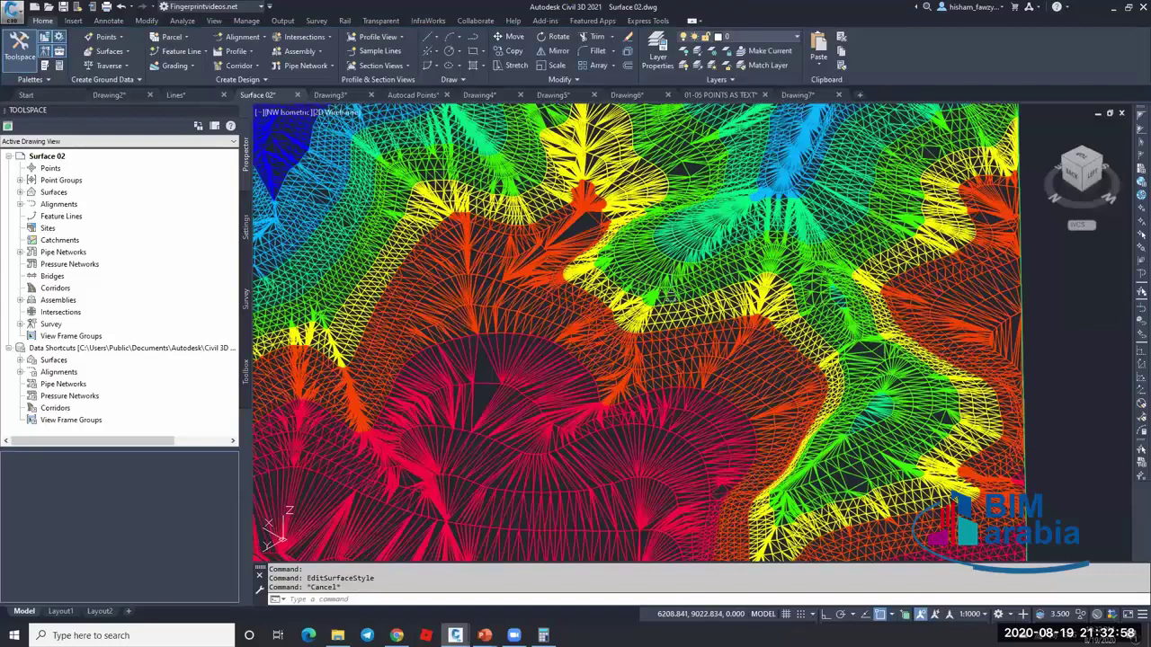
scroll(372, 175, down, 5)
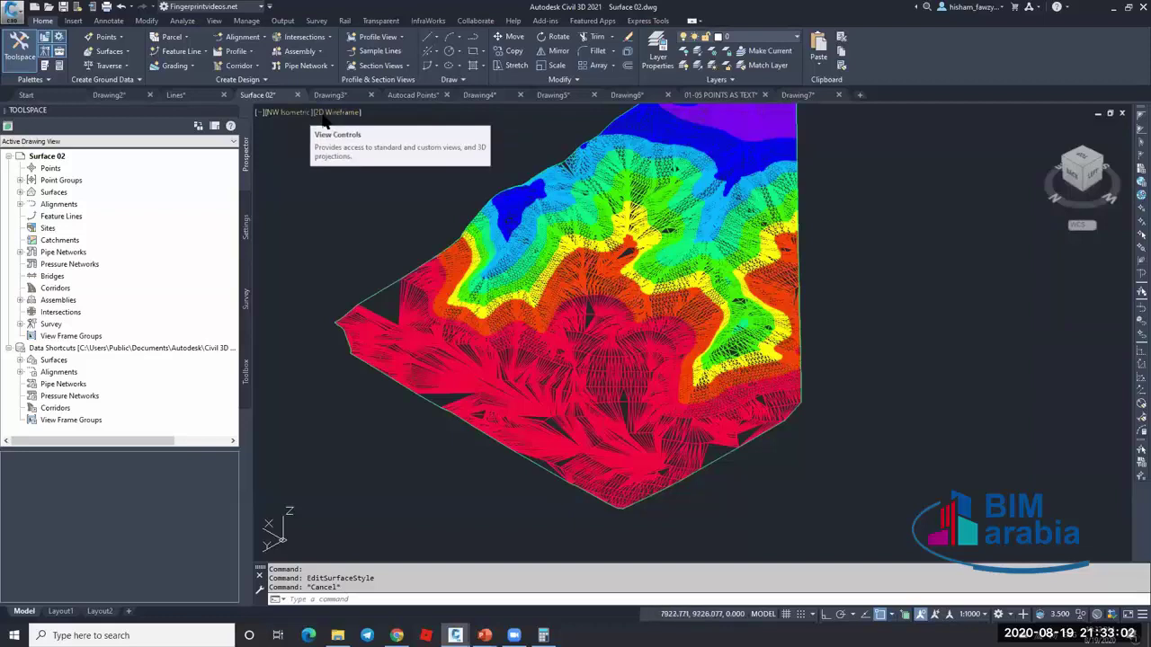
click(214, 21)
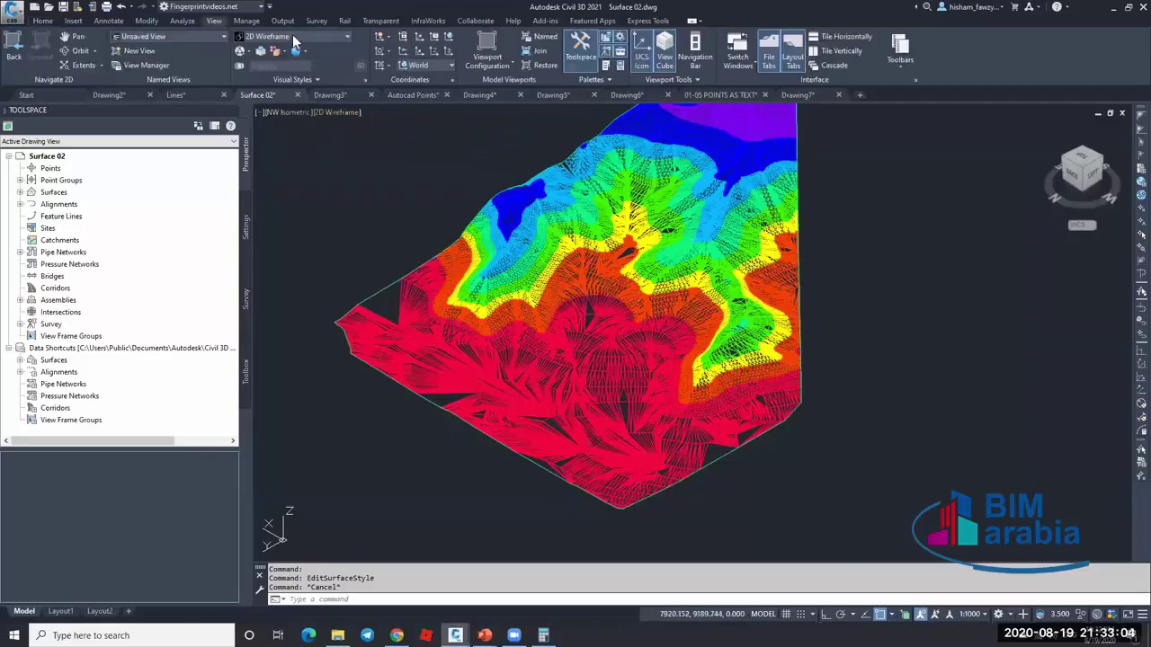
click(293, 36)
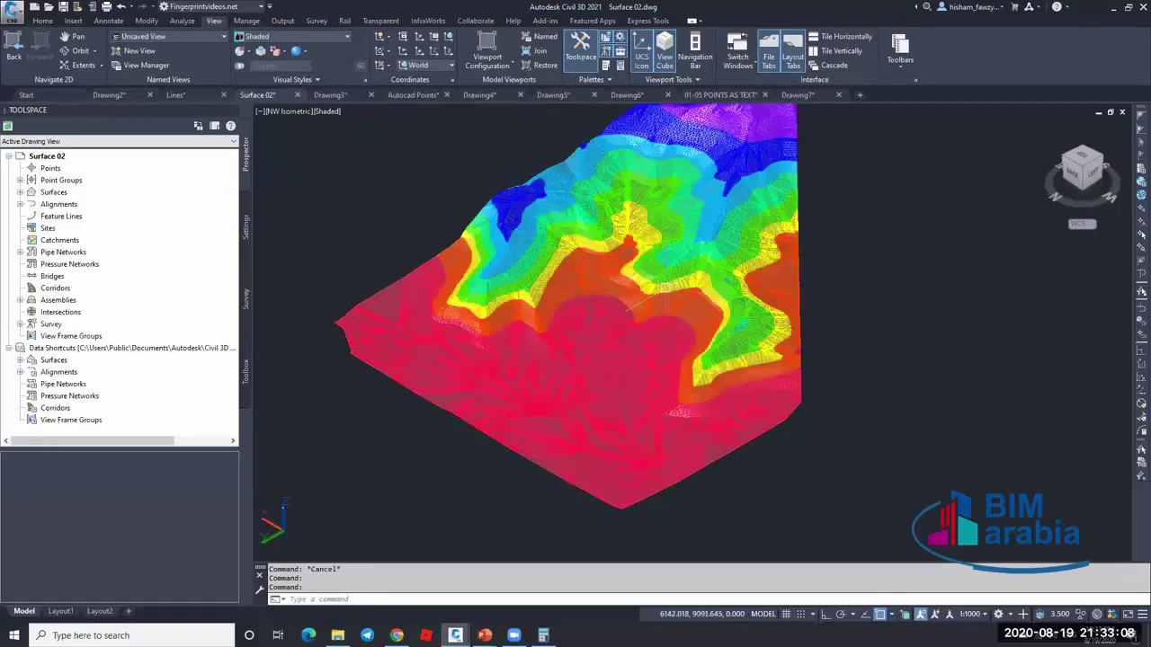
scroll(666, 264, up, 3)
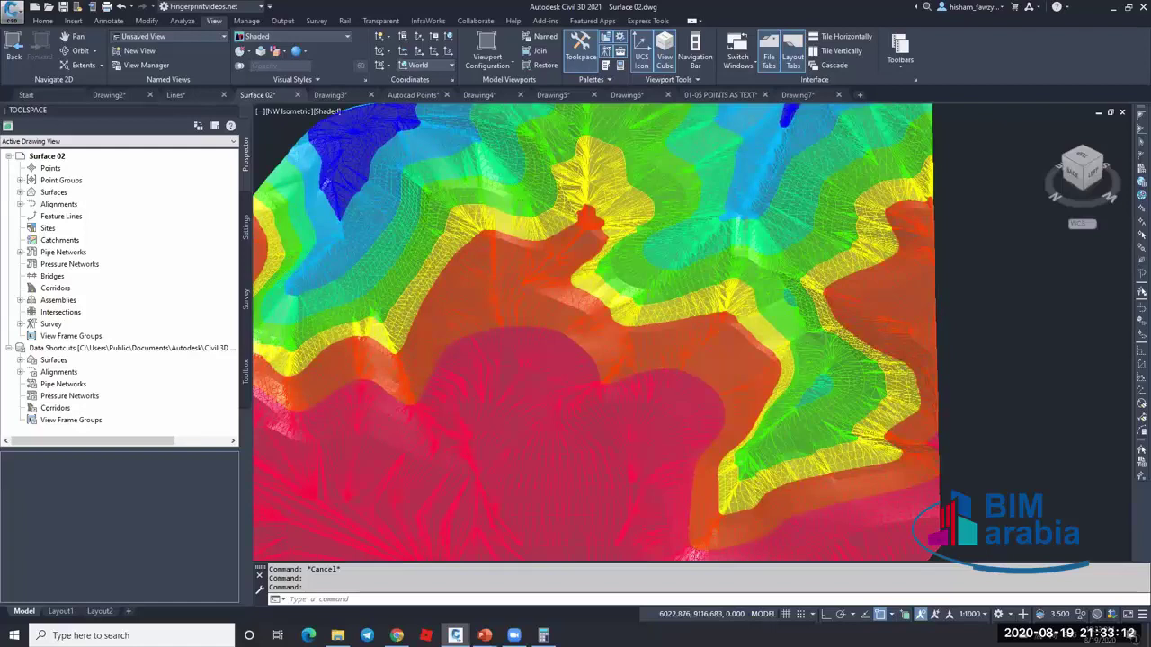
scroll(775, 351, down, 3)
- Change the EG surface style's elevation range colour scheme to Hydro
click(775, 352)
shift+middle_drag(776, 352, 676, 286)
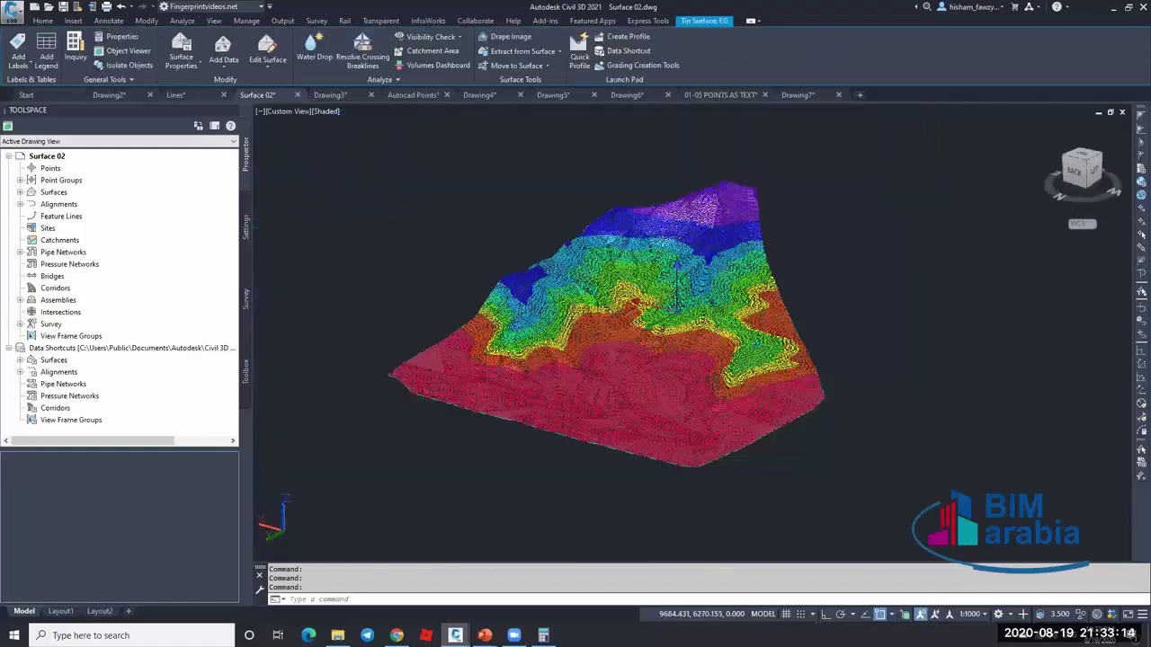
double_click(676, 286)
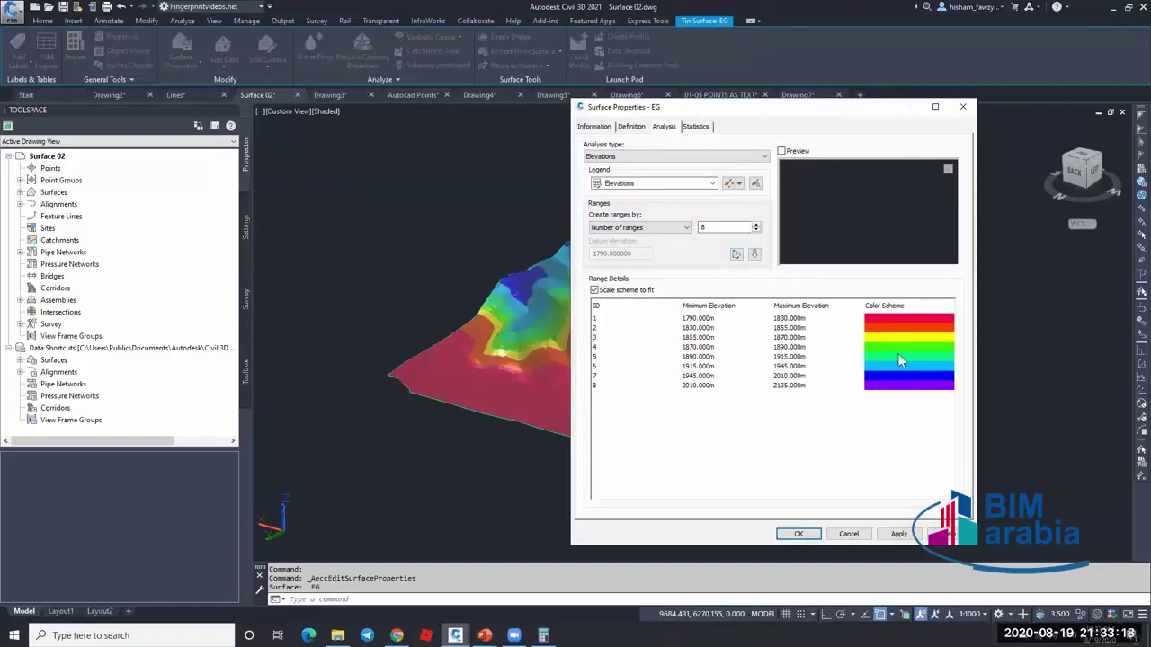
click(594, 126)
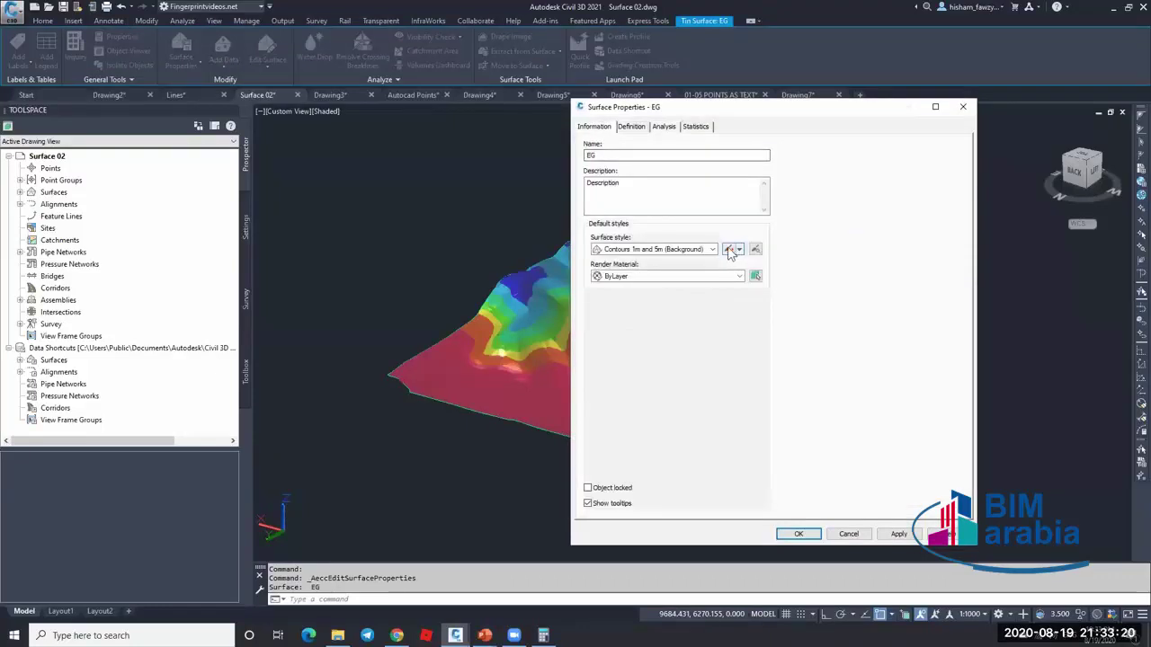
click(728, 250)
click(740, 173)
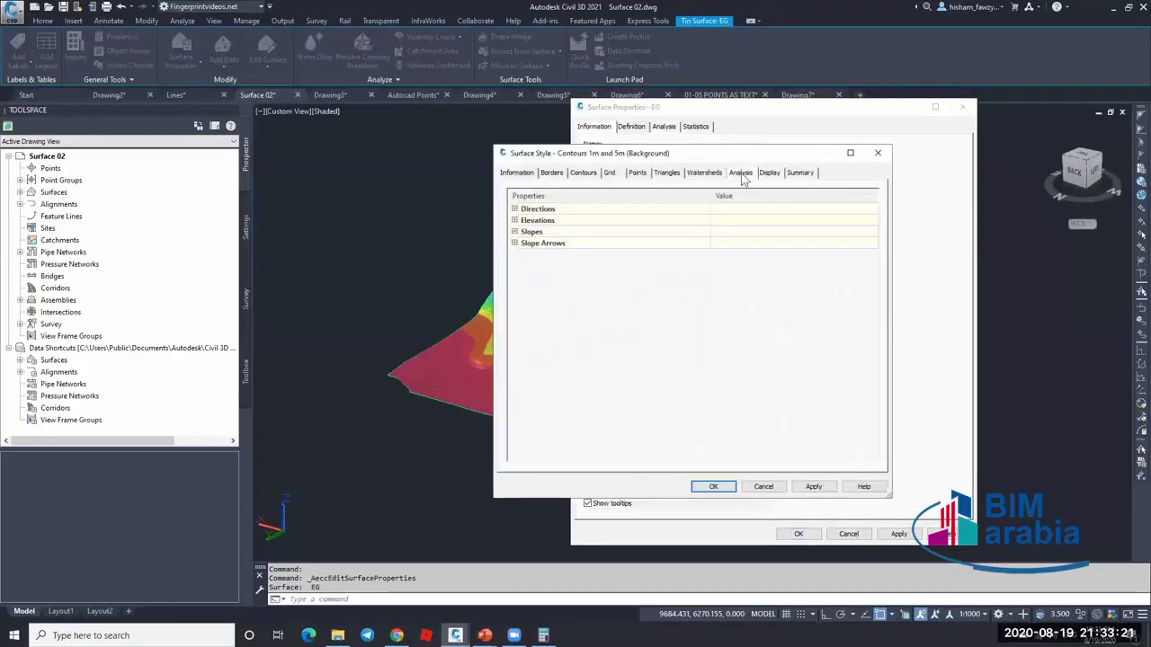
click(515, 220)
click(769, 243)
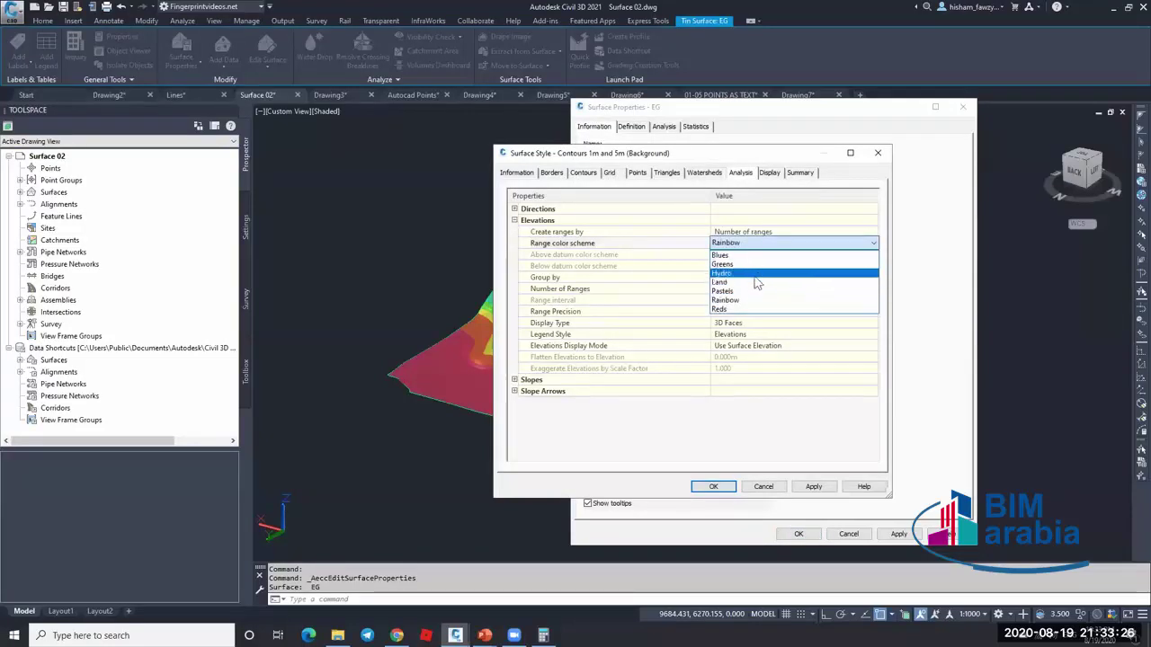
click(755, 274)
click(813, 487)
click(715, 486)
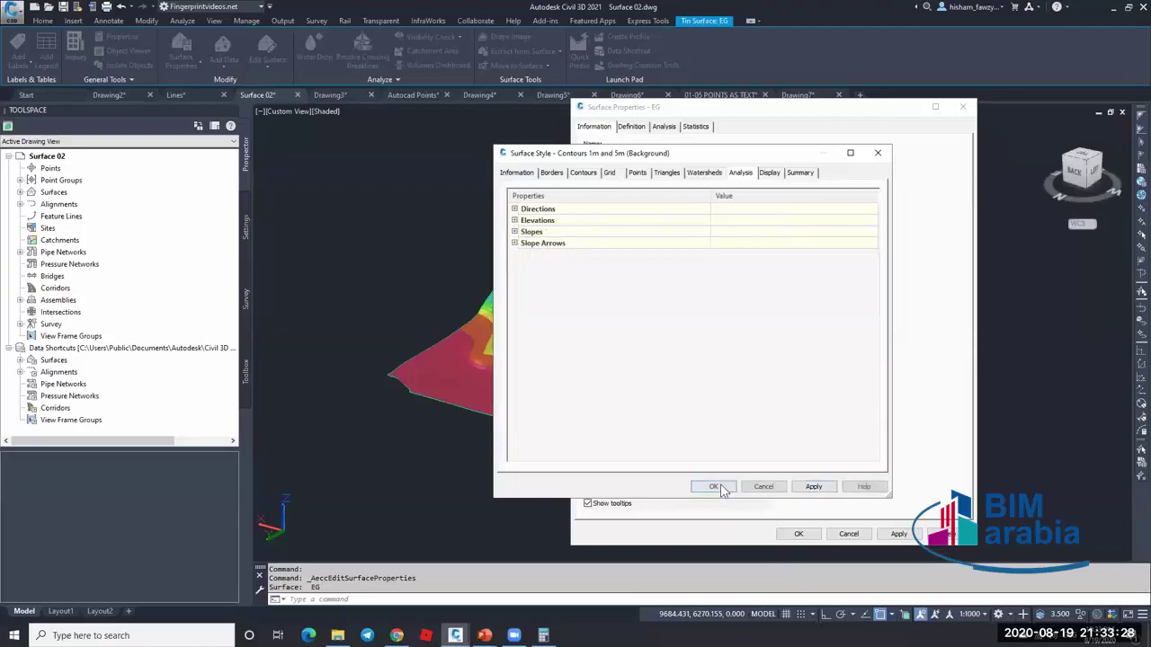
- Rerun the elevation analysis and confirm the surface properties
click(669, 127)
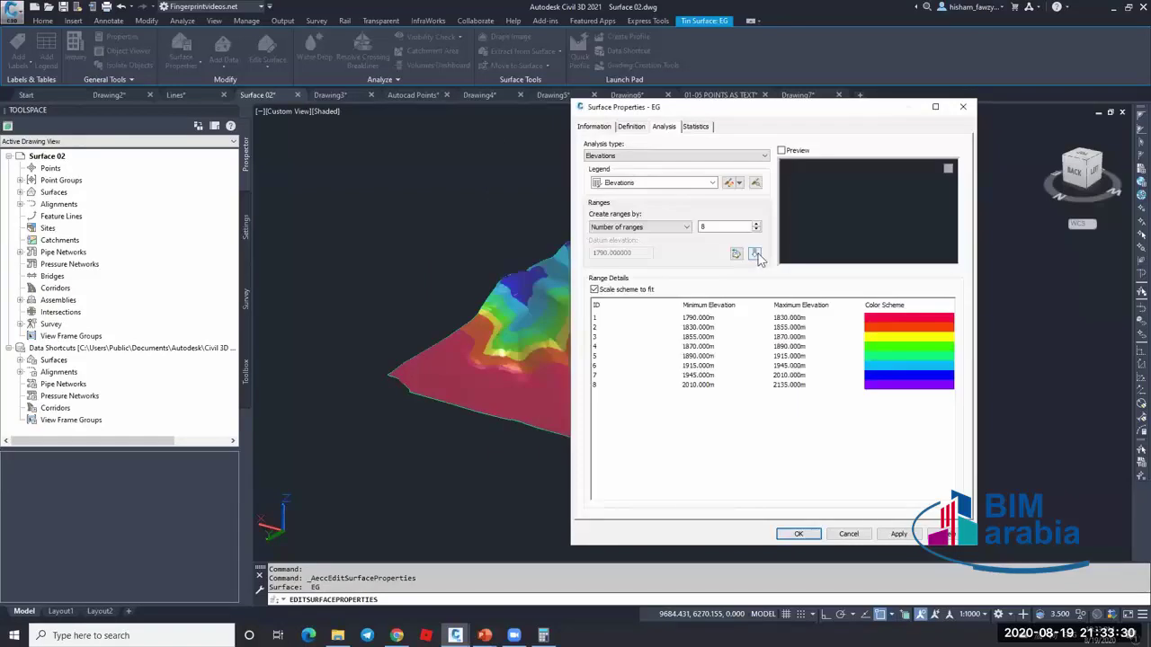
click(755, 254)
click(798, 534)
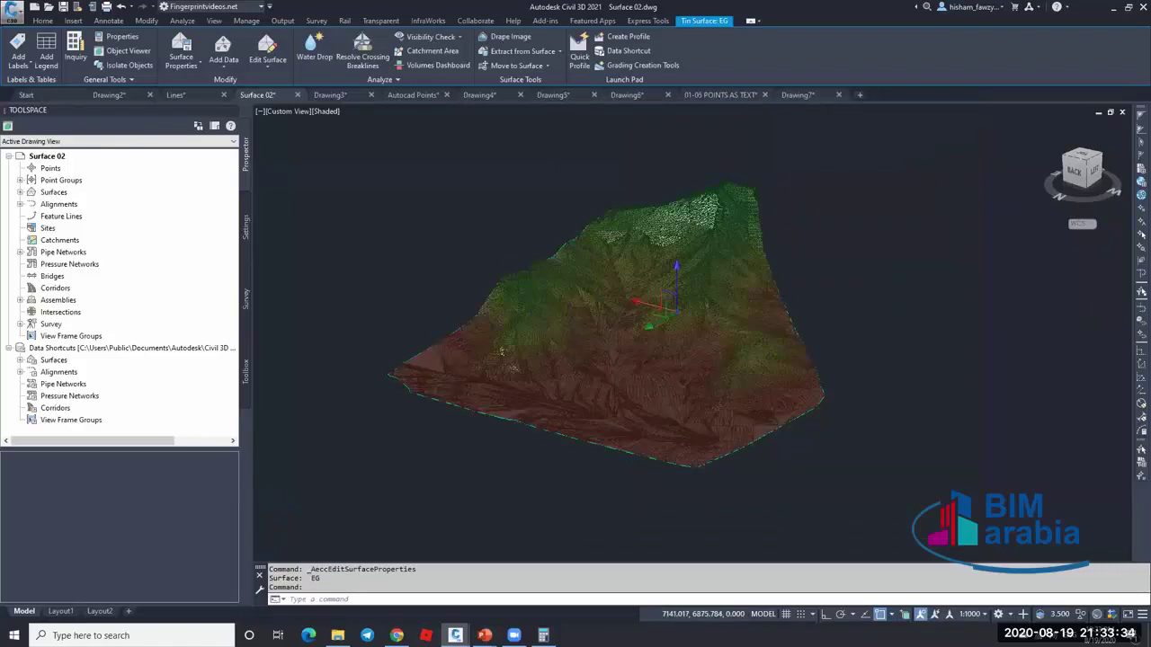
key(Escape)
key(Escape)
scroll(663, 296, up, 3)
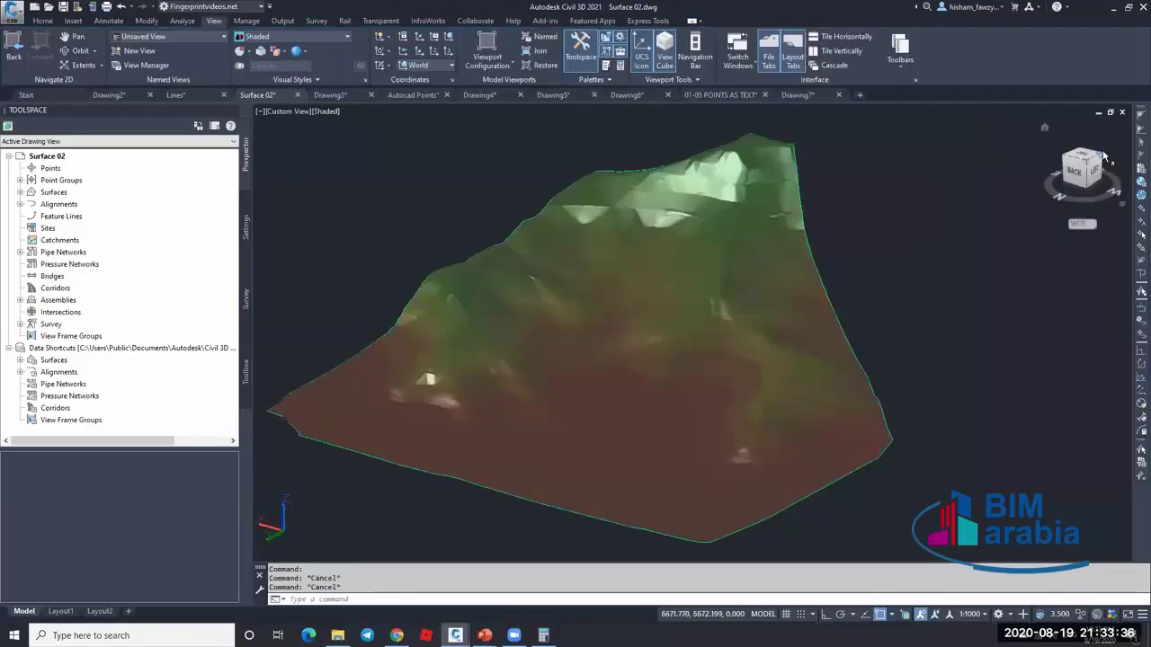
shift+middle_drag(689, 303, 812, 282)
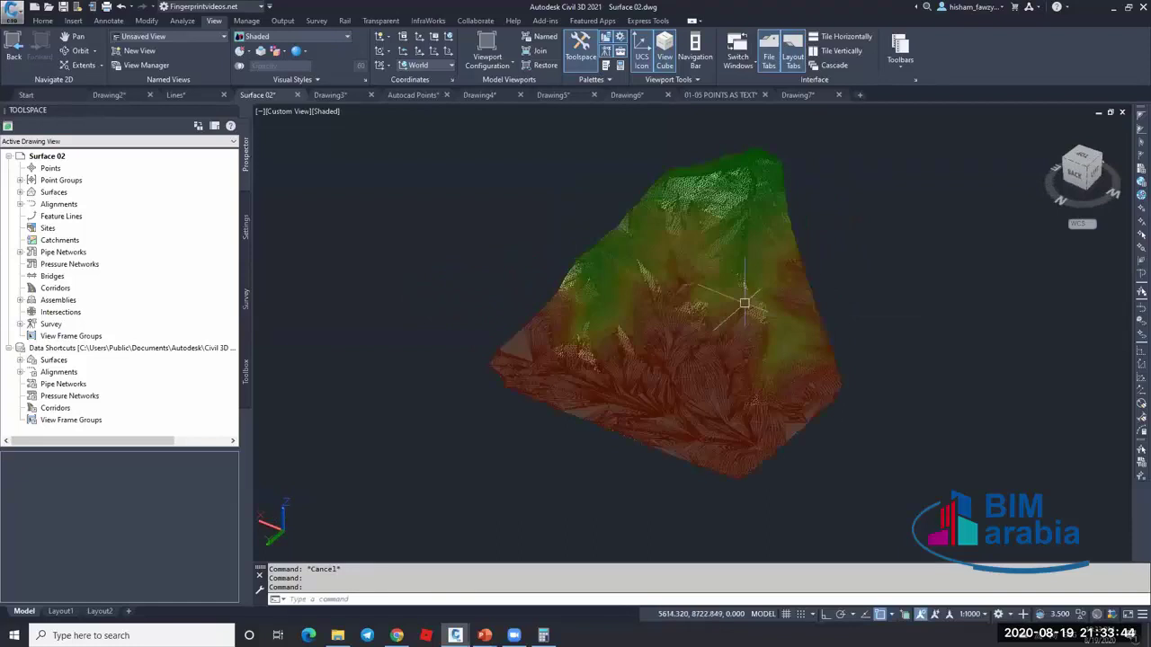
scroll(755, 305, up, 2)
key(Escape)
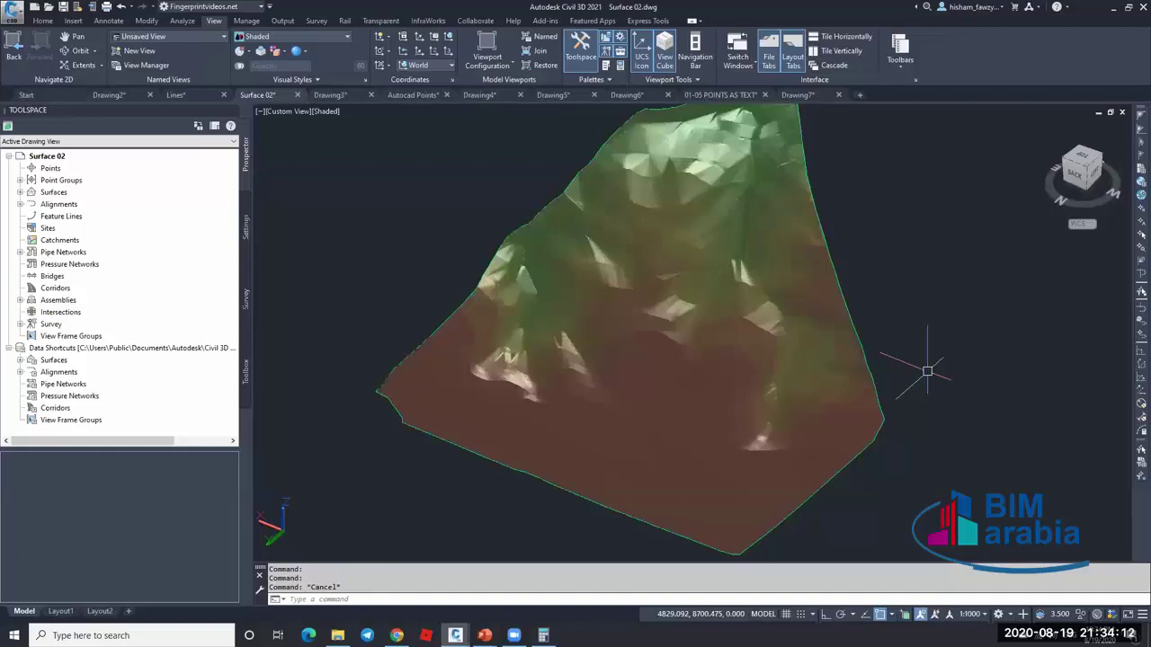
- Switch from the Lines drawing to Drawing2, starting and then cancelling a Line command
click(175, 94)
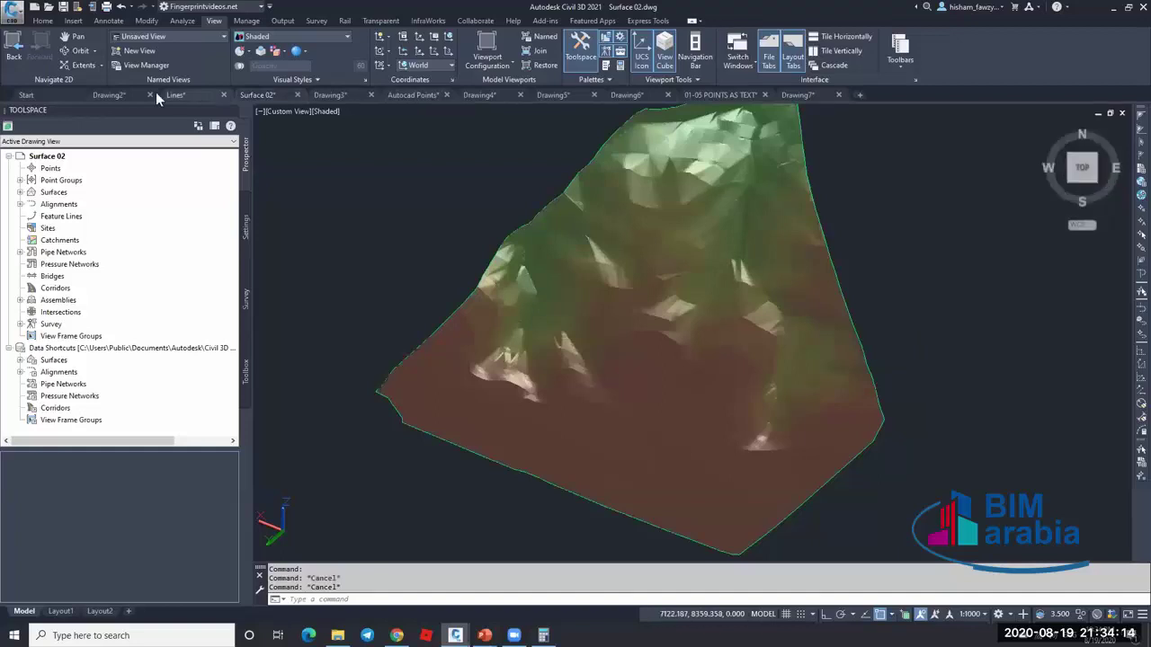
click(112, 94)
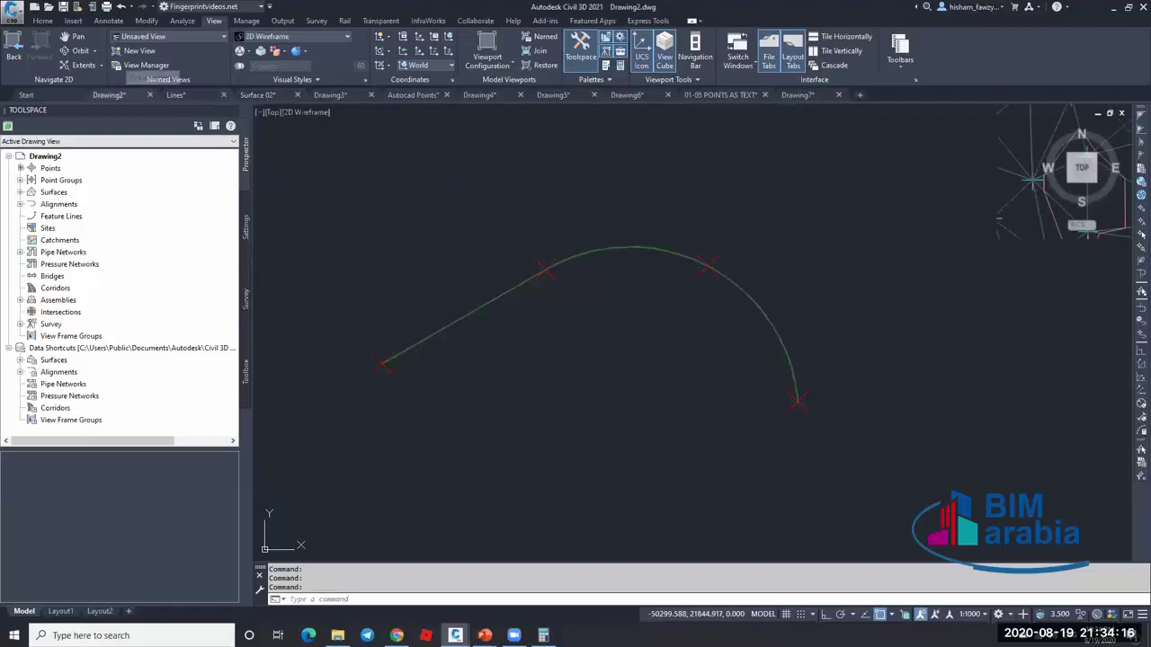
key(Escape)
key(Escape)
scroll(661, 264, down, 10)
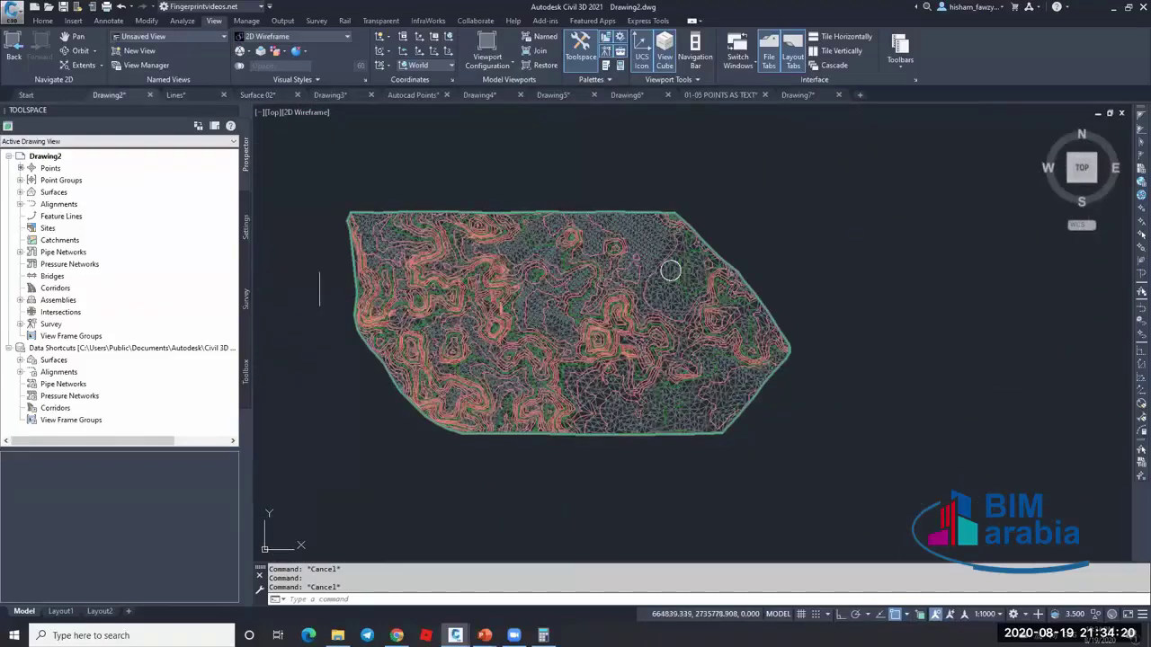
scroll(321, 270, up, 8)
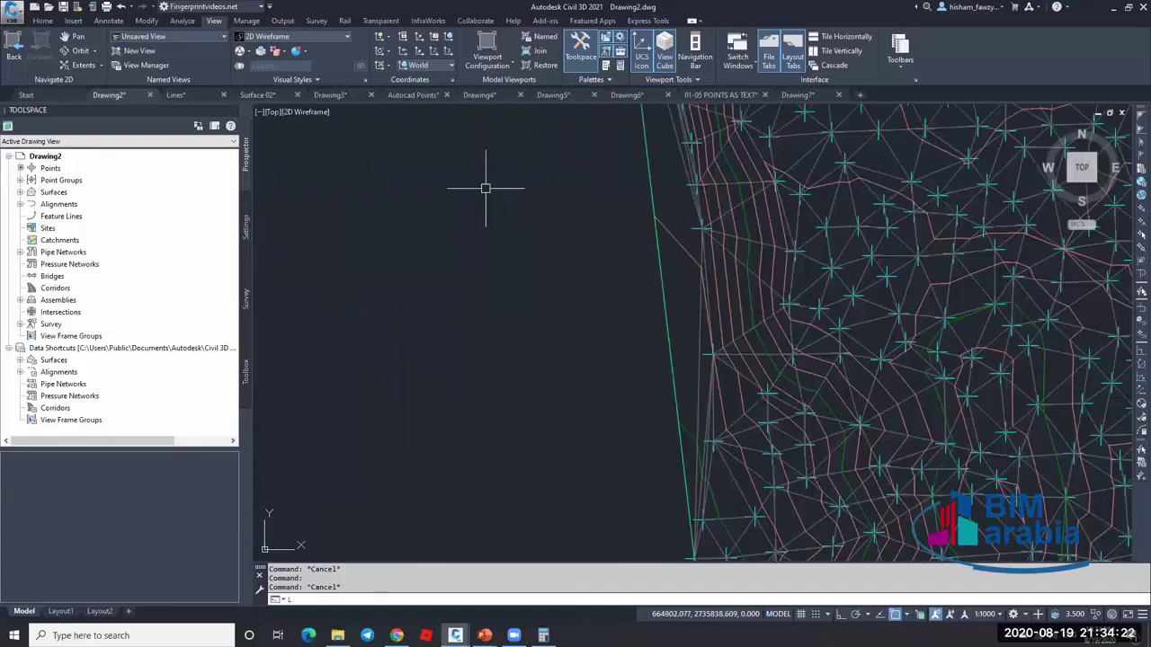
text(L)
key(Return)
scroll(596, 243, down, 2)
scroll(596, 244, down, 2)
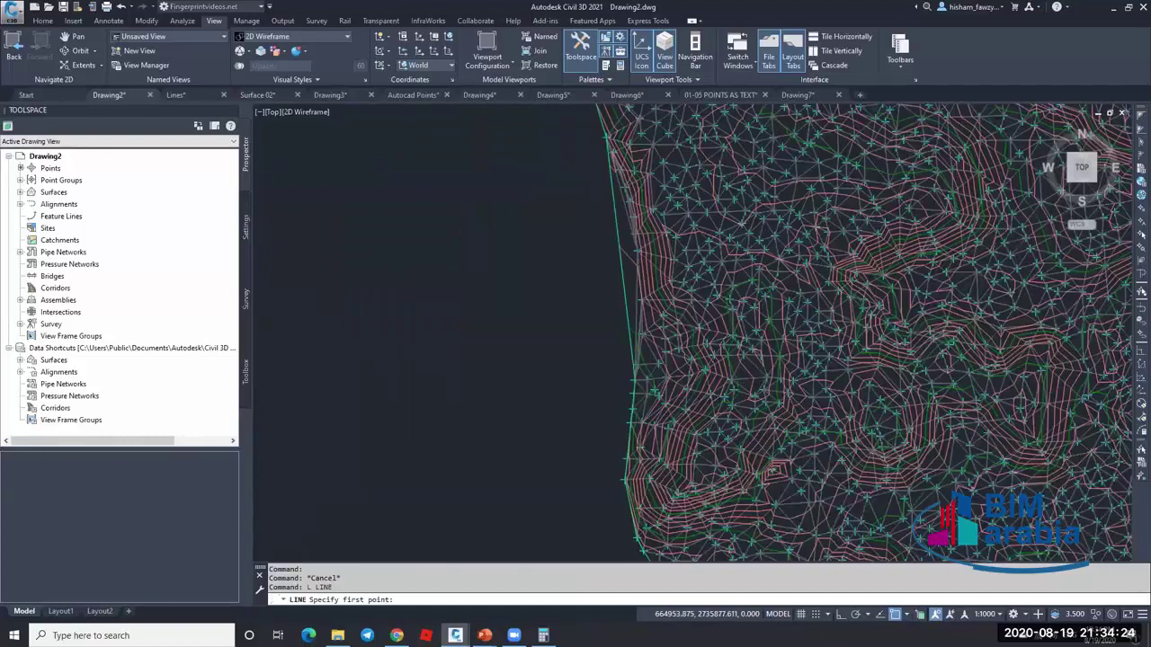
key(Escape)
- Select the EG TIN surface and open its Surface Properties from the ribbon
scroll(593, 174, down, 1)
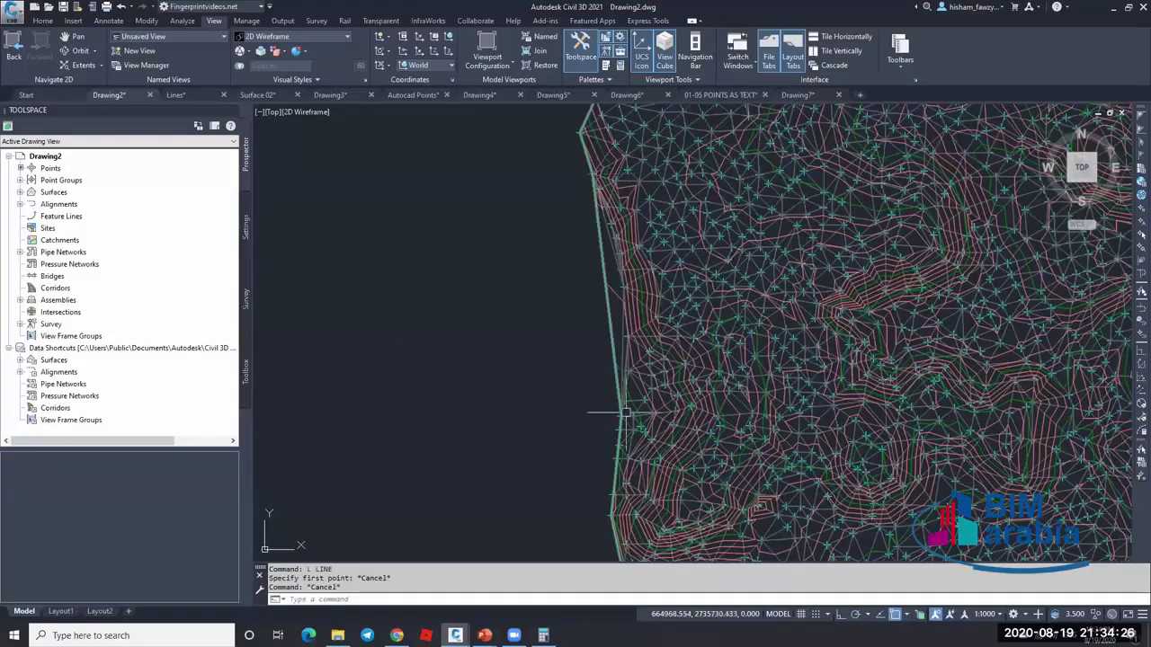
scroll(603, 270, up, 3)
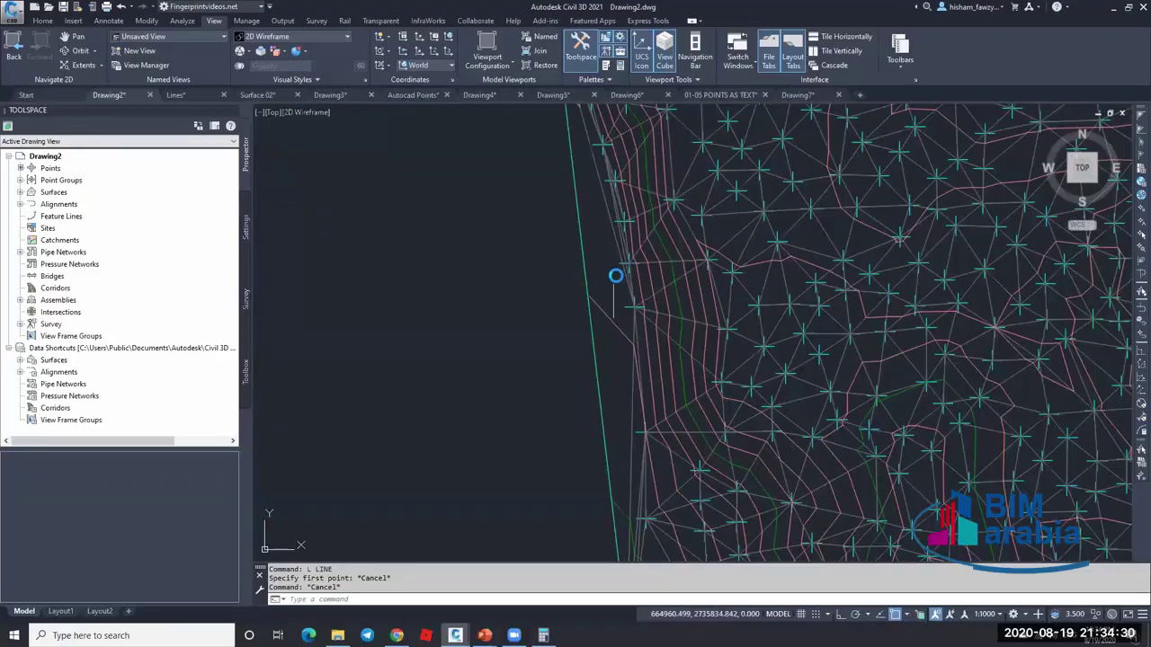
scroll(615, 276, down, 2)
scroll(615, 276, up, 2)
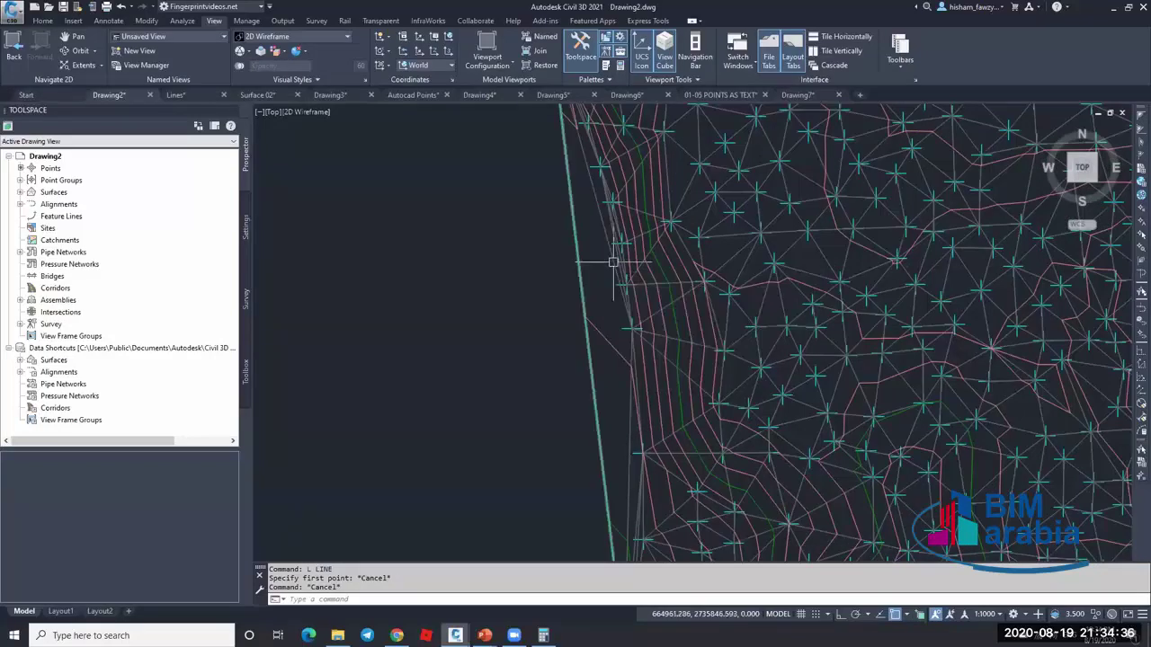
scroll(612, 262, down, 2)
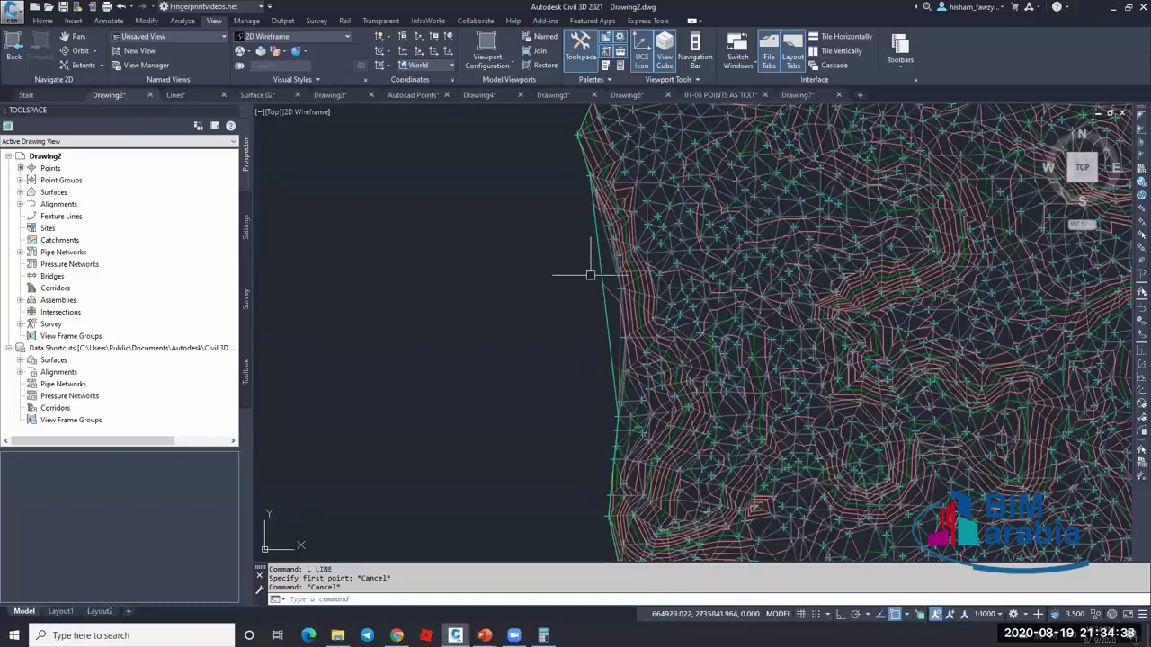
scroll(637, 188, up, 2)
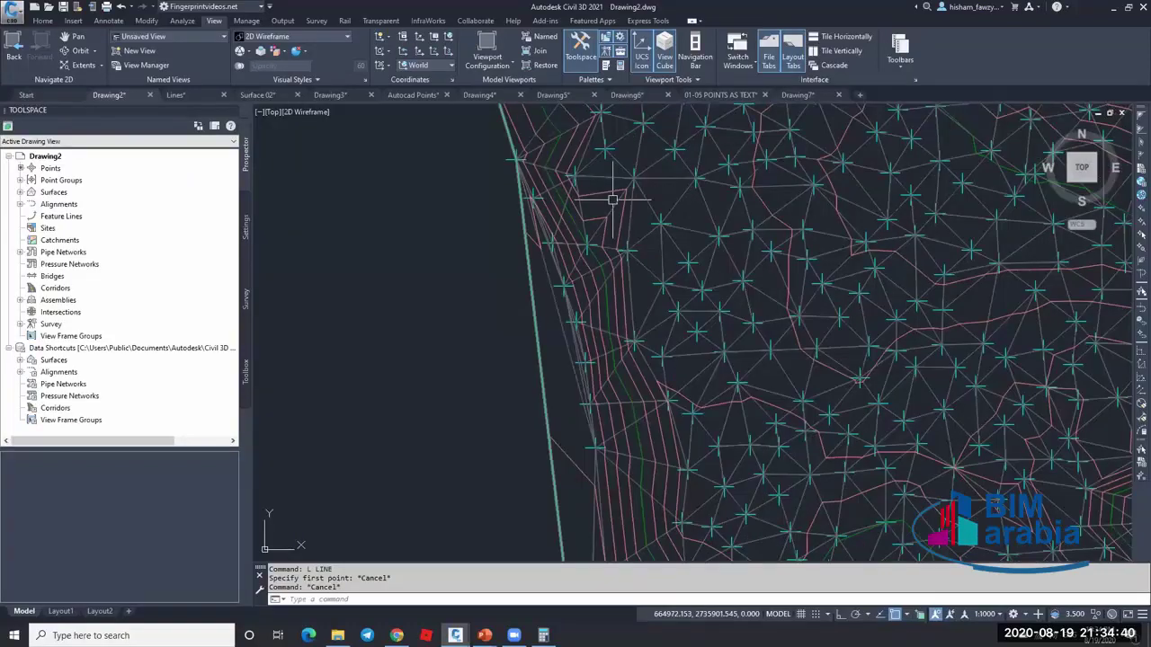
scroll(612, 199, down, 2)
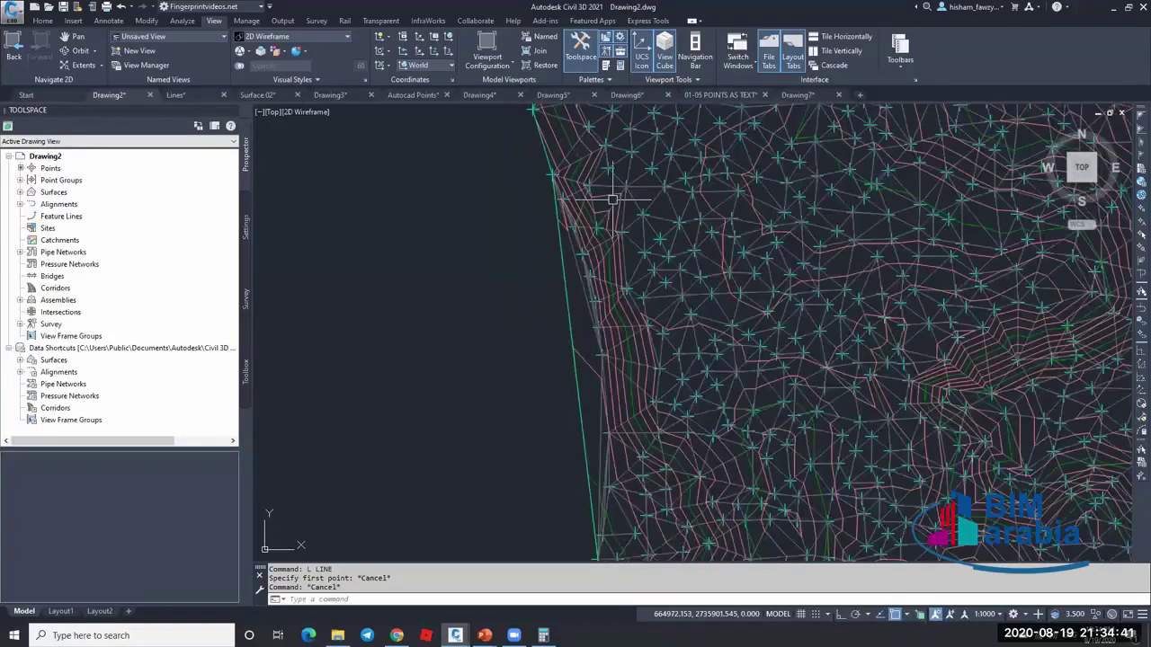
scroll(587, 258, down, 1)
key(Escape)
scroll(599, 257, up, 2)
click(599, 257)
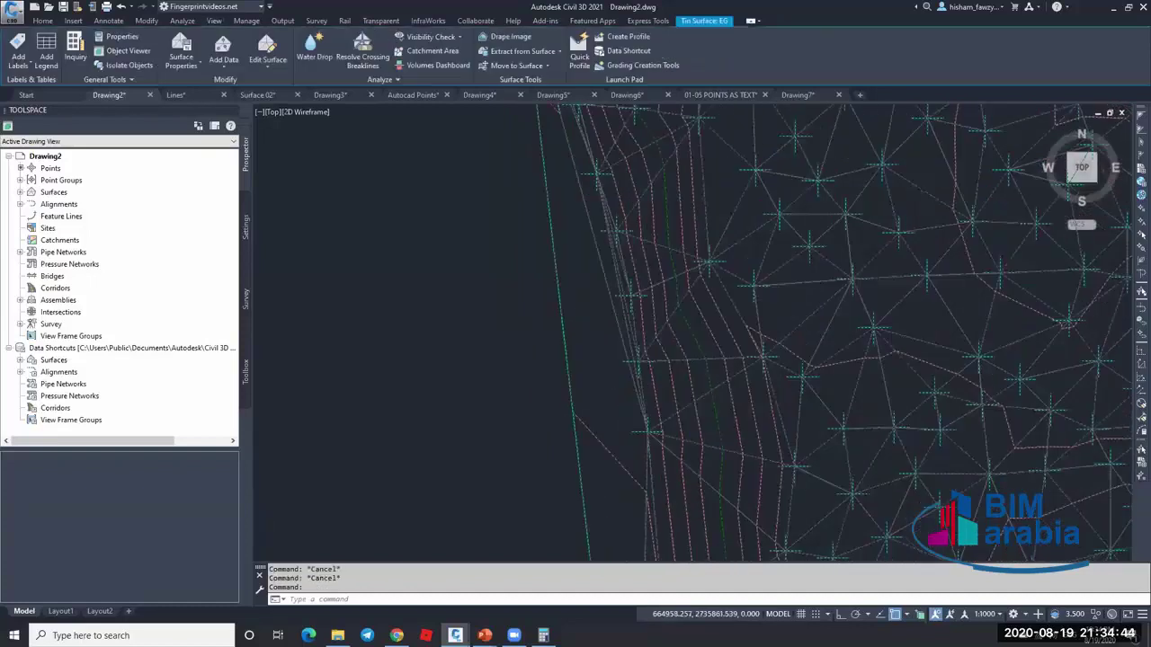
scroll(612, 259, up, 2)
scroll(636, 260, down, 3)
key(Escape)
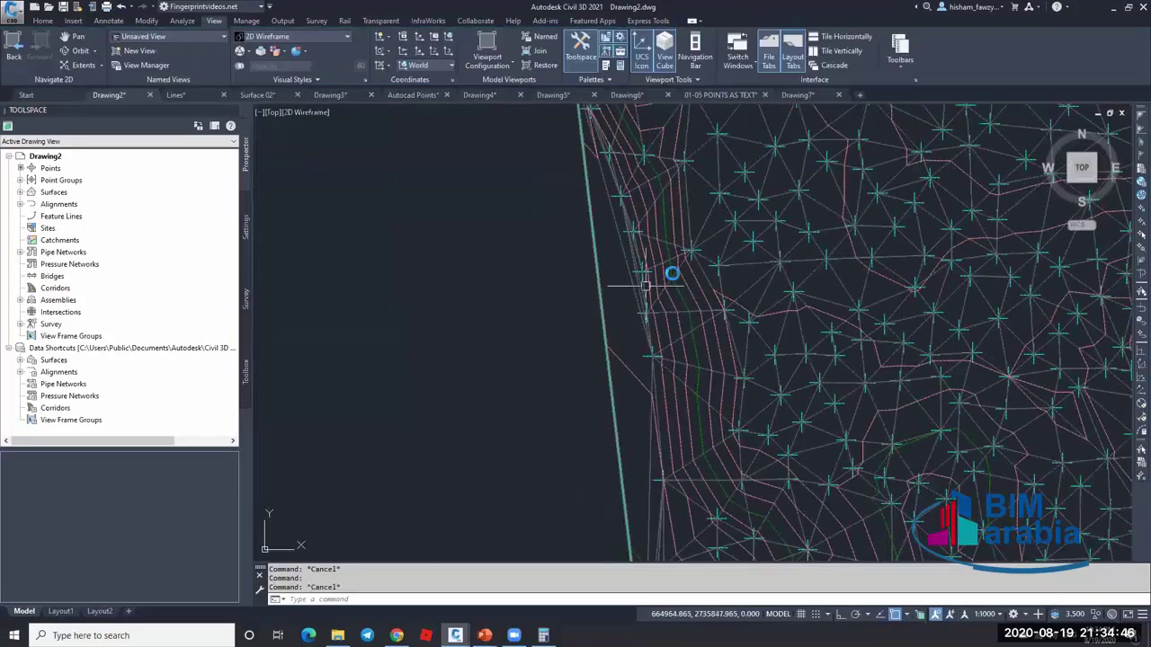
scroll(673, 272, up, 2)
click(672, 272)
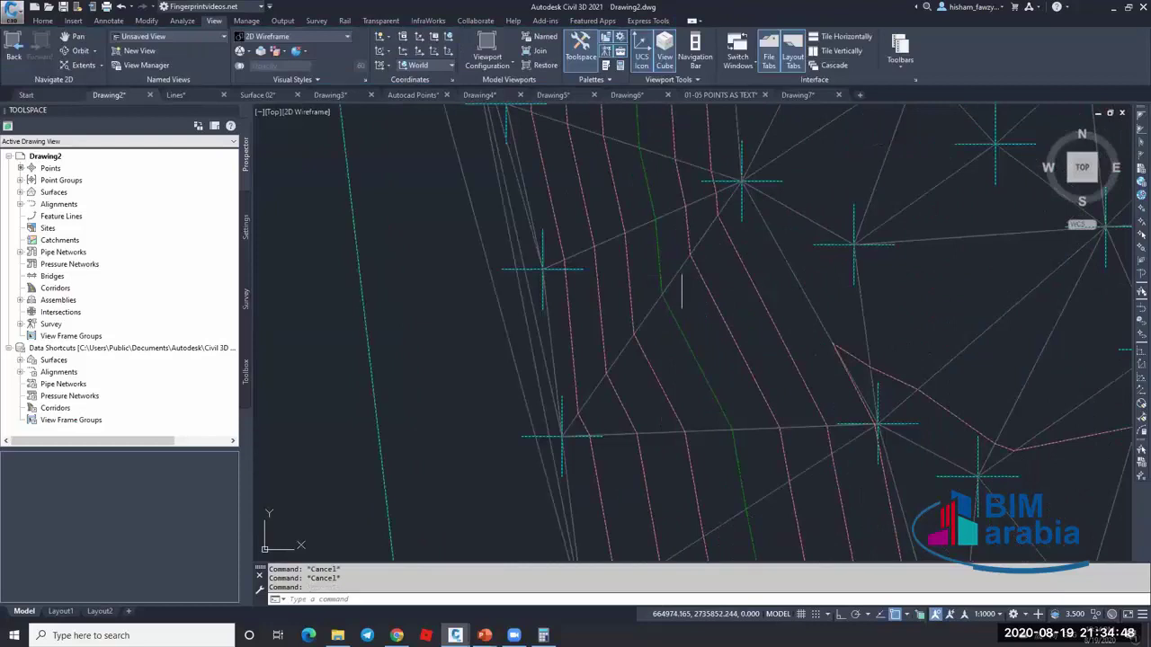
click(181, 49)
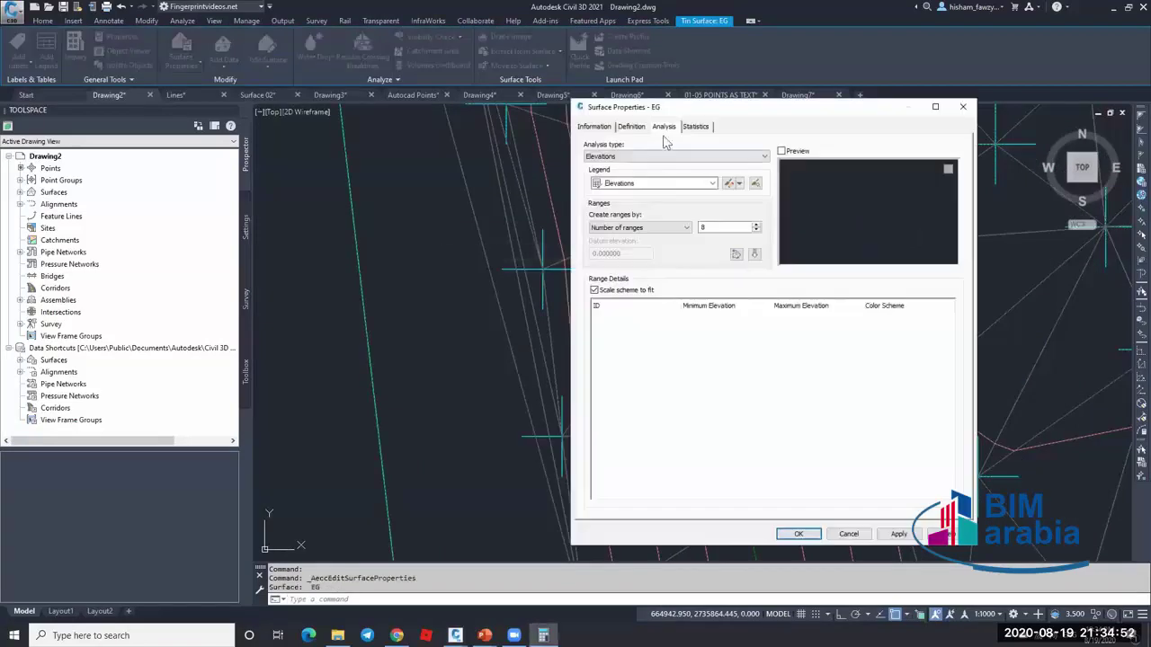
- In EG's Definition > Build settings, enable Use maximum triangle length at 75 and rebuild
click(640, 128)
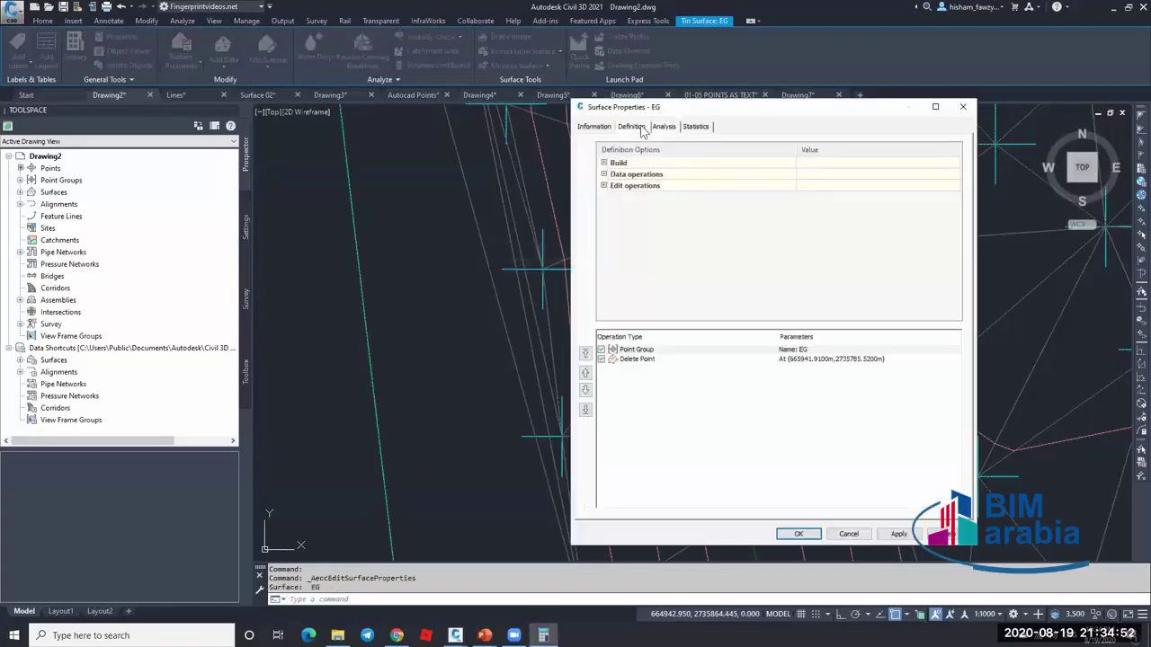
click(604, 163)
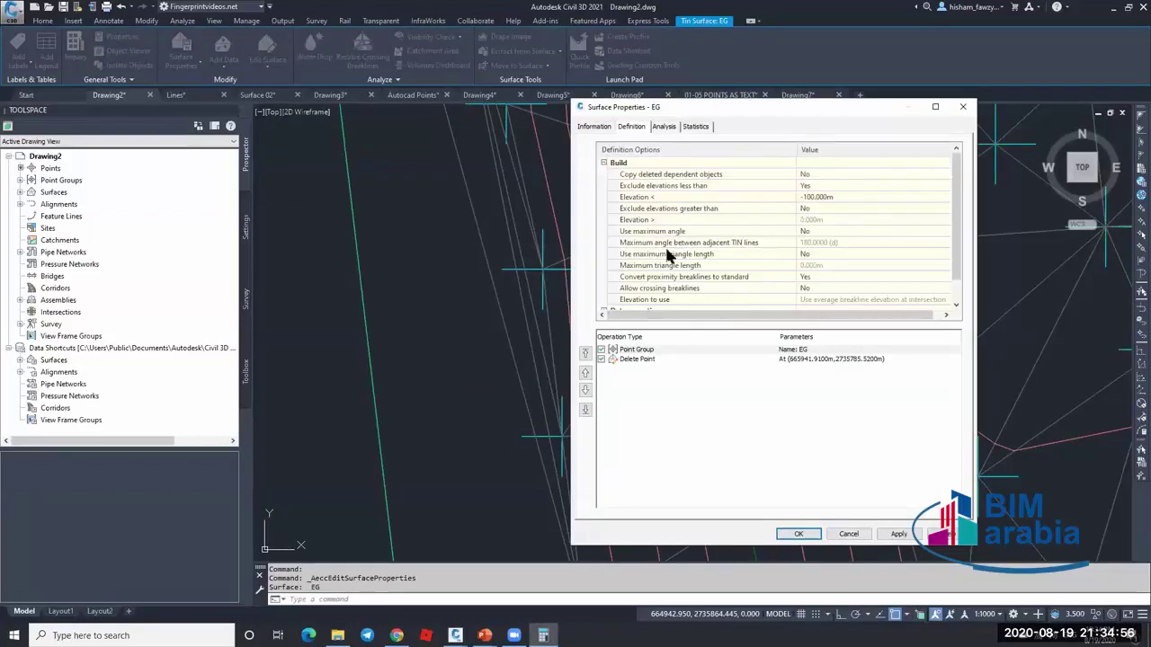
click(739, 254)
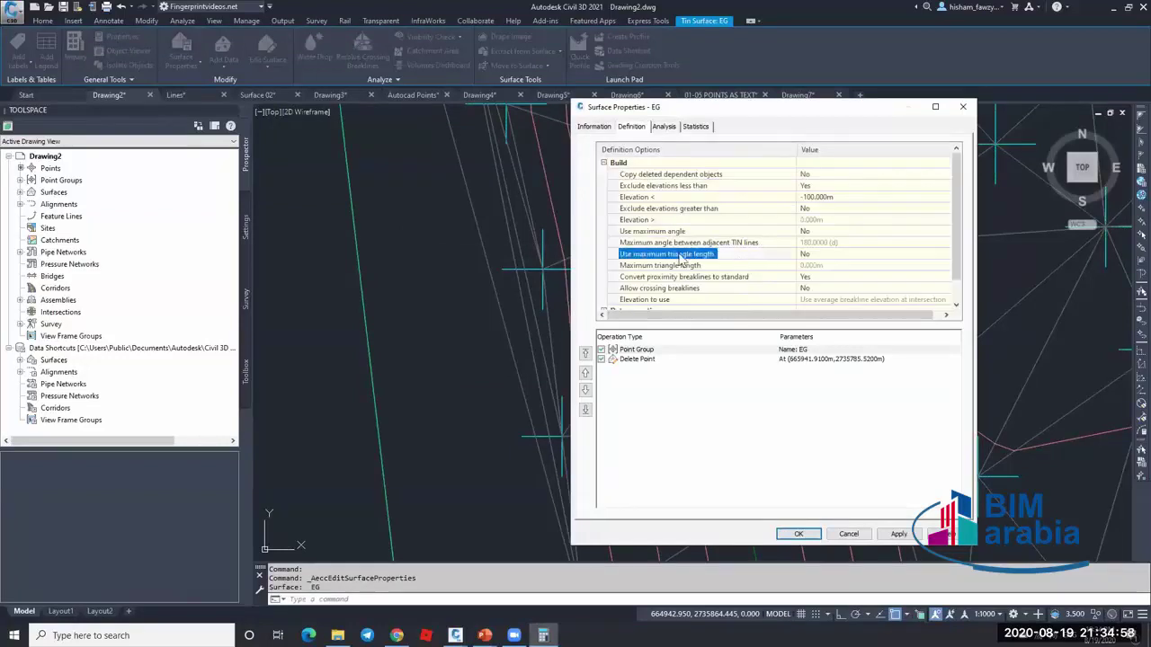
click(829, 259)
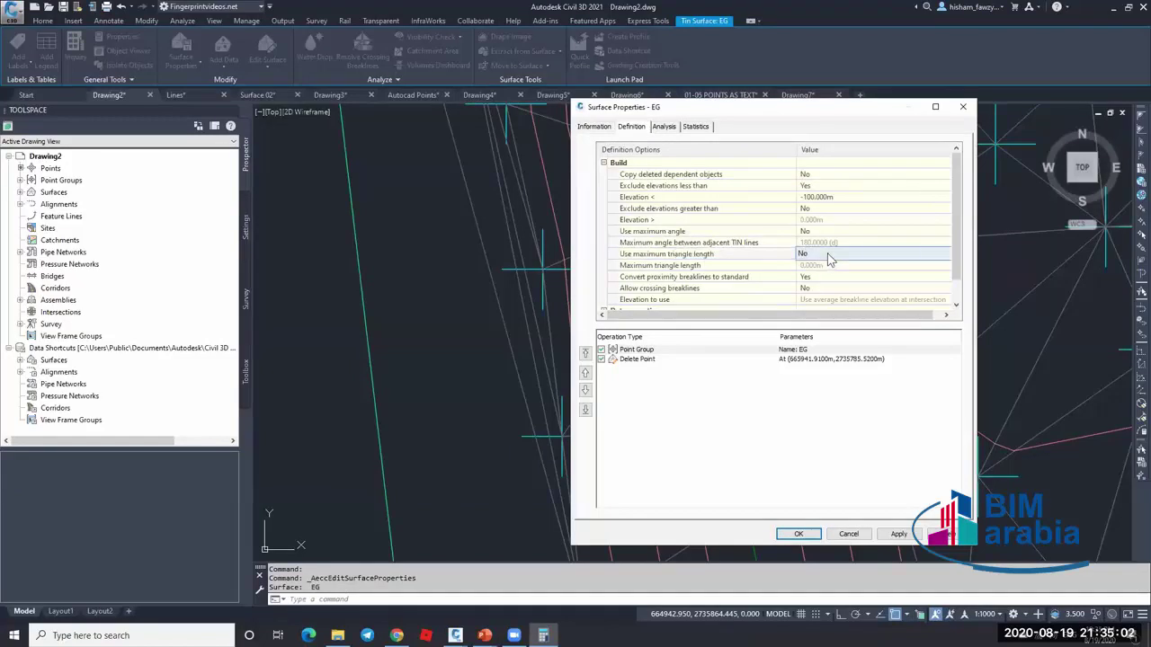
click(828, 259)
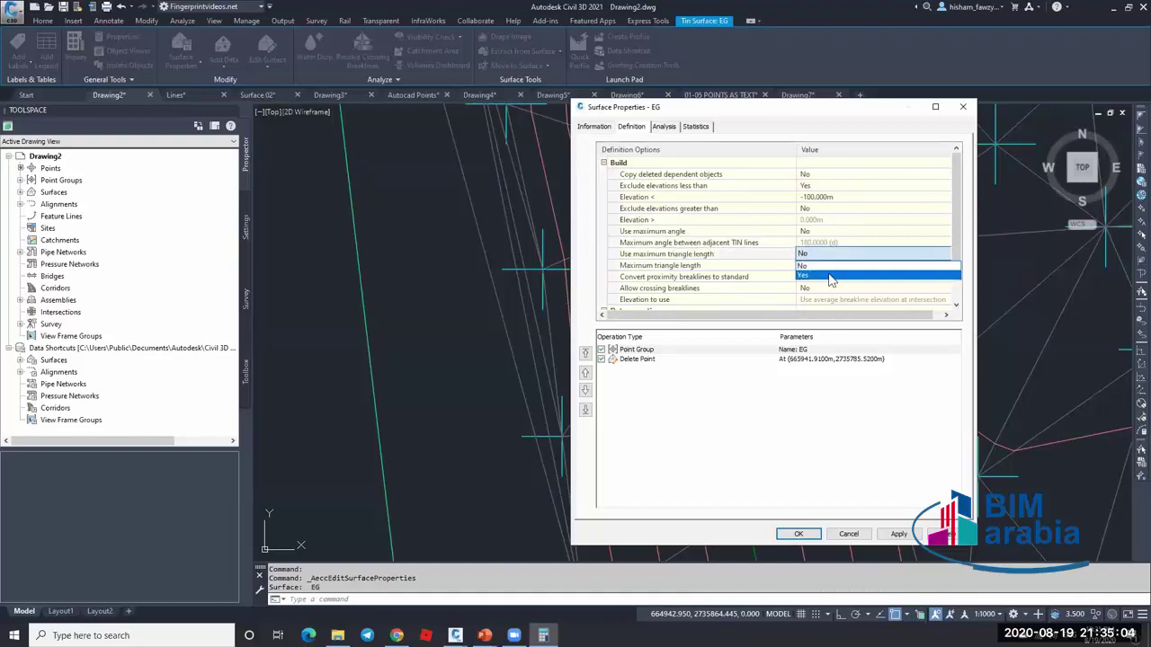
click(829, 276)
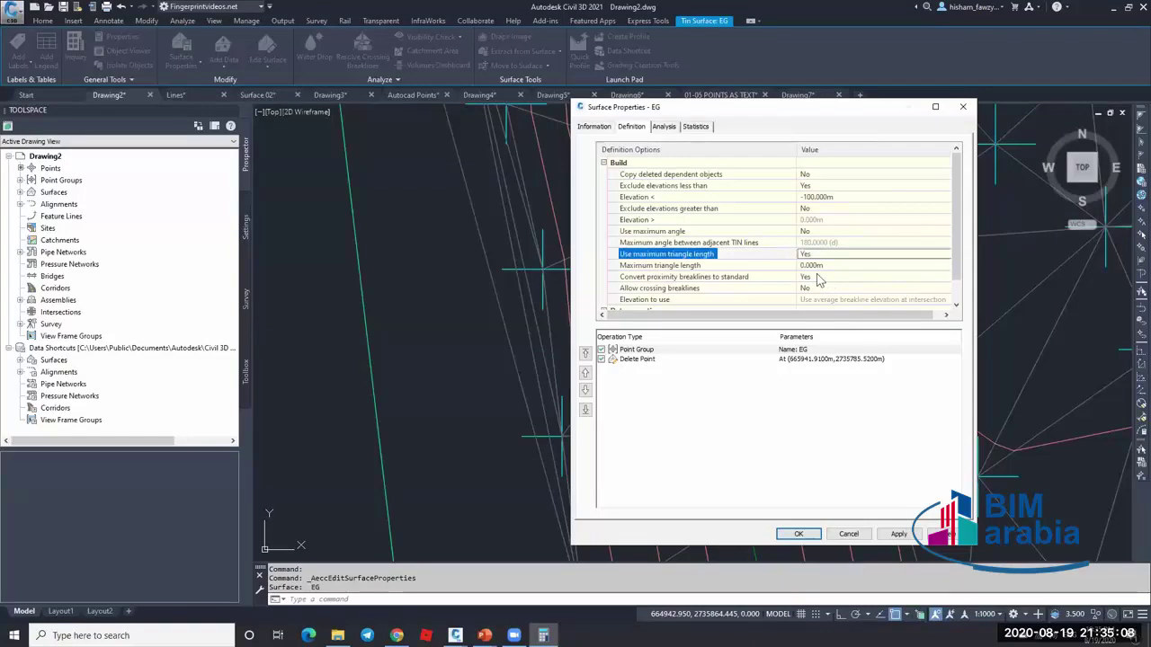
click(827, 266)
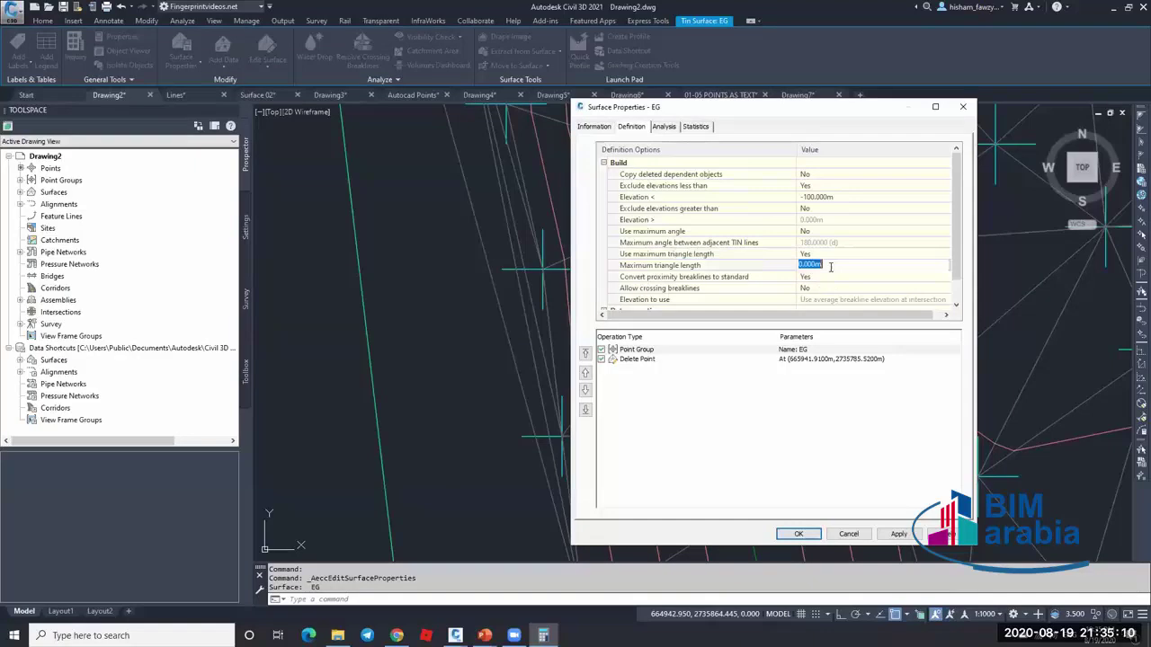
text(75)
click(799, 533)
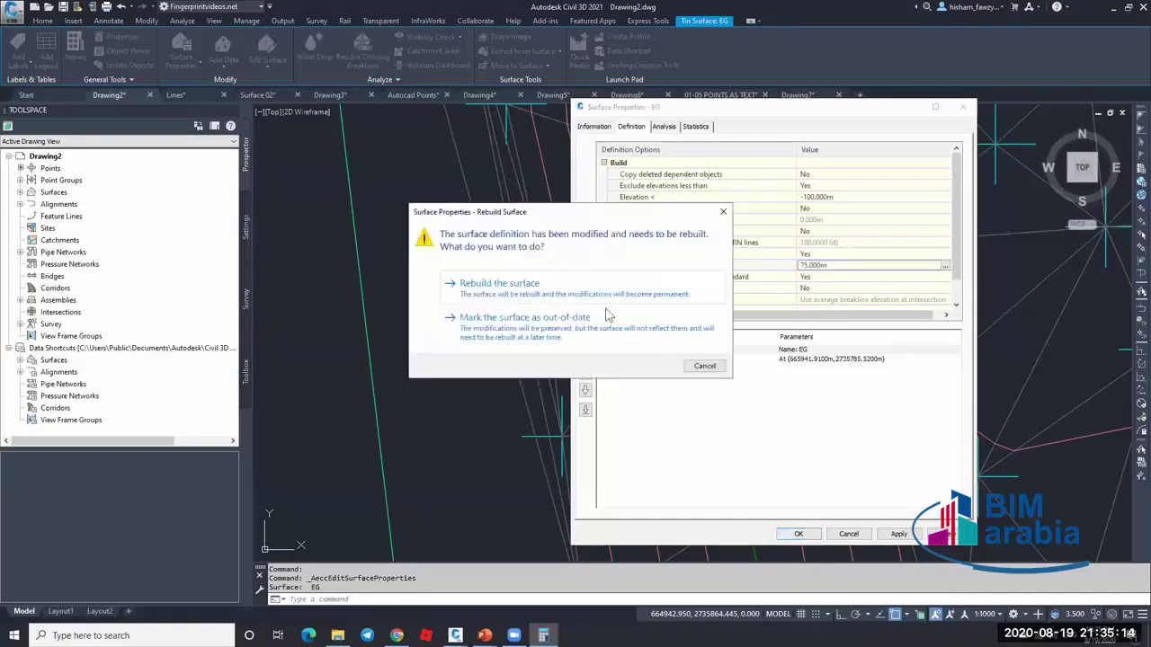
click(621, 296)
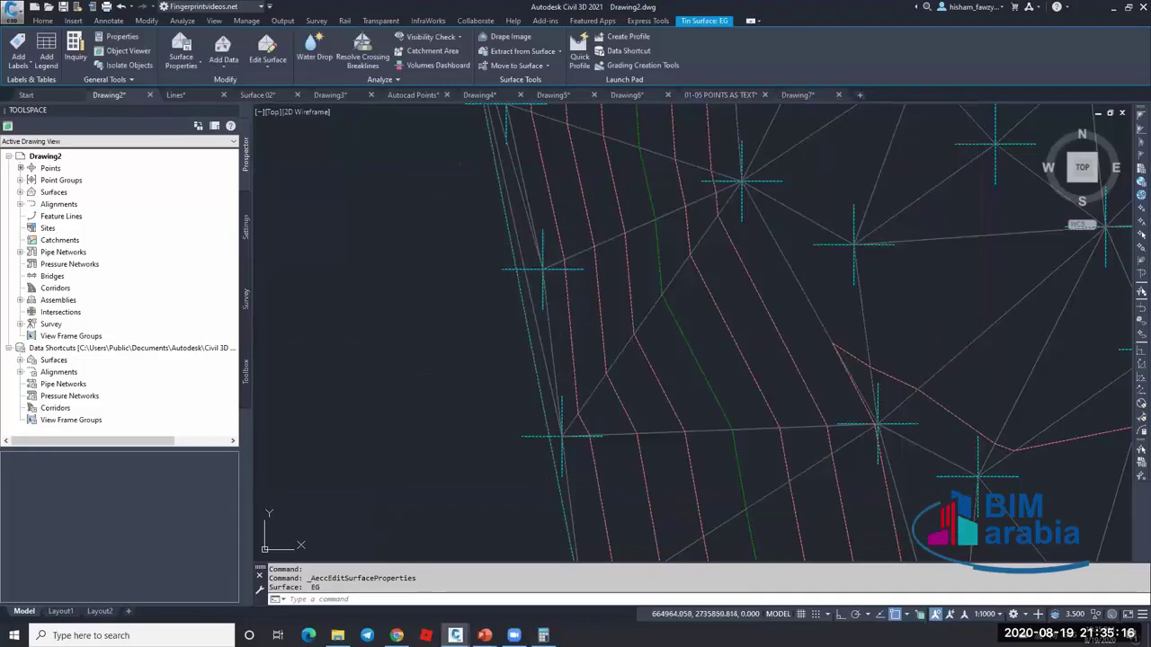
- Inspect the rebuilt triangulation, then reselect EG and reopen its Surface Properties
scroll(539, 288, down, 3)
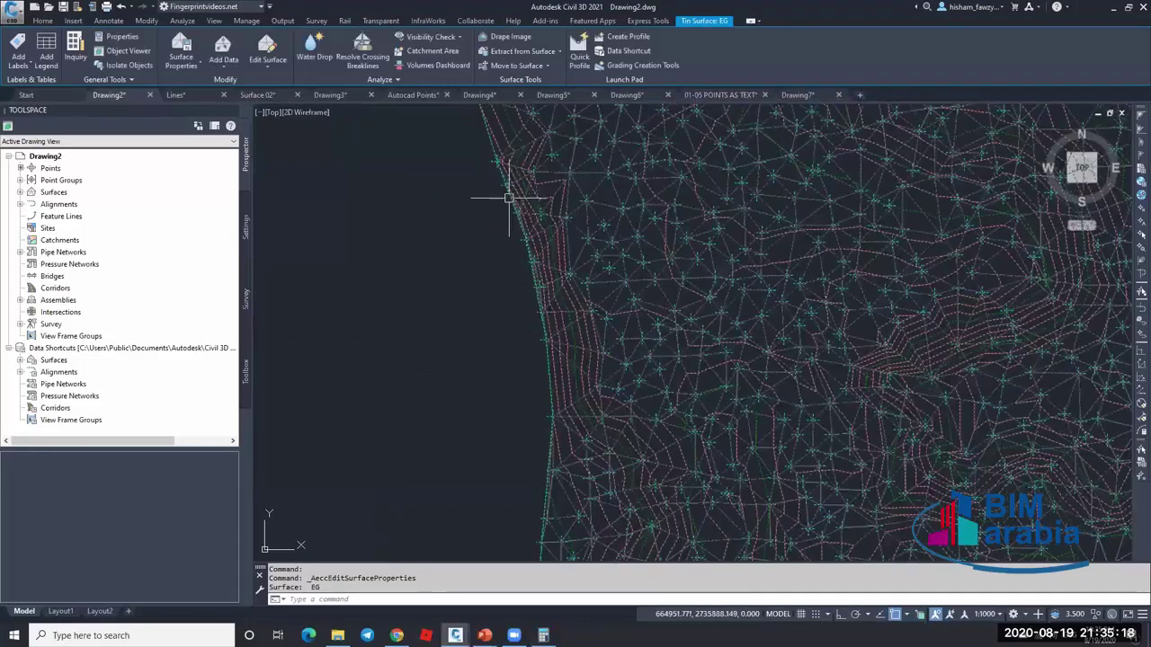
key(Escape)
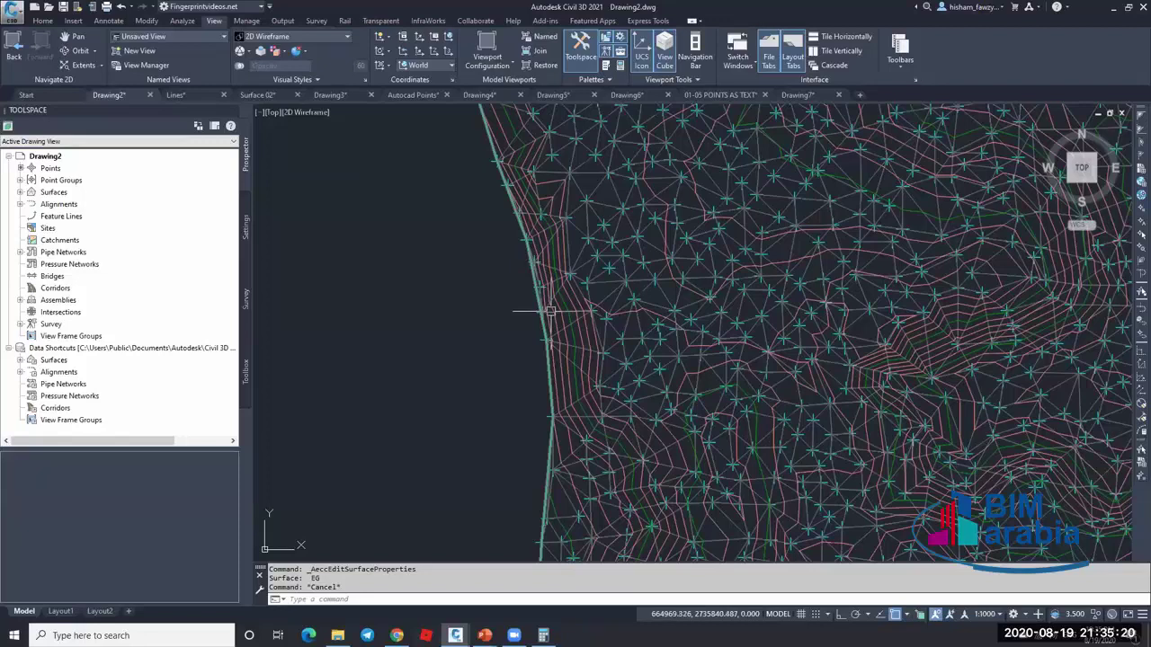
scroll(560, 465, up, 4)
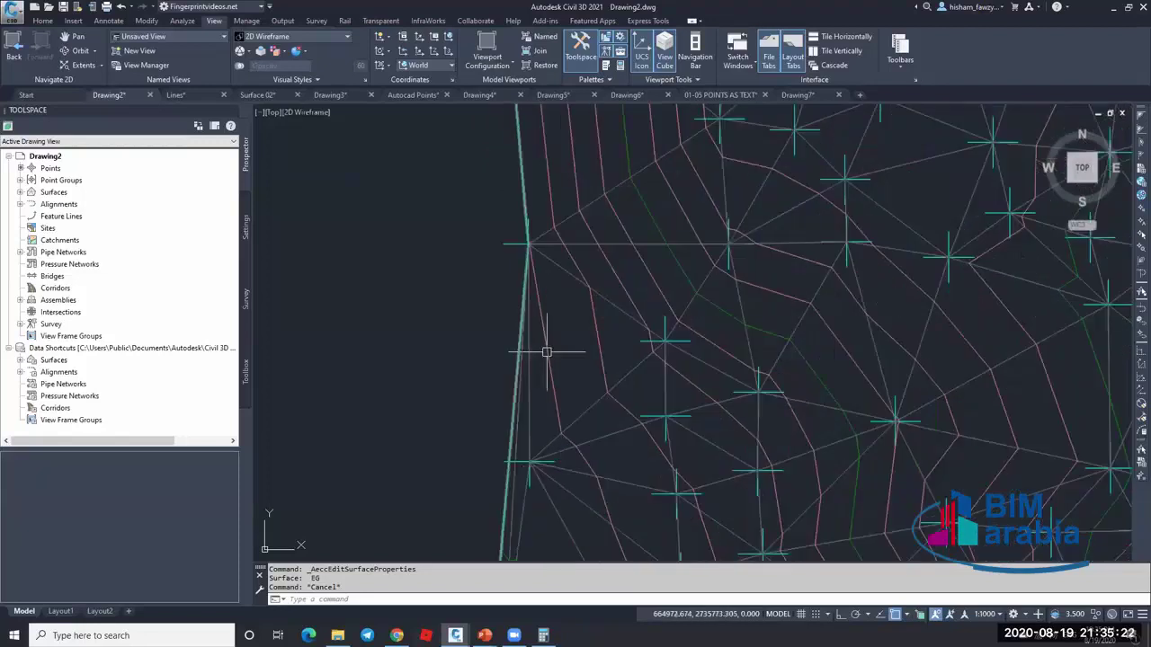
scroll(545, 350, down, 1)
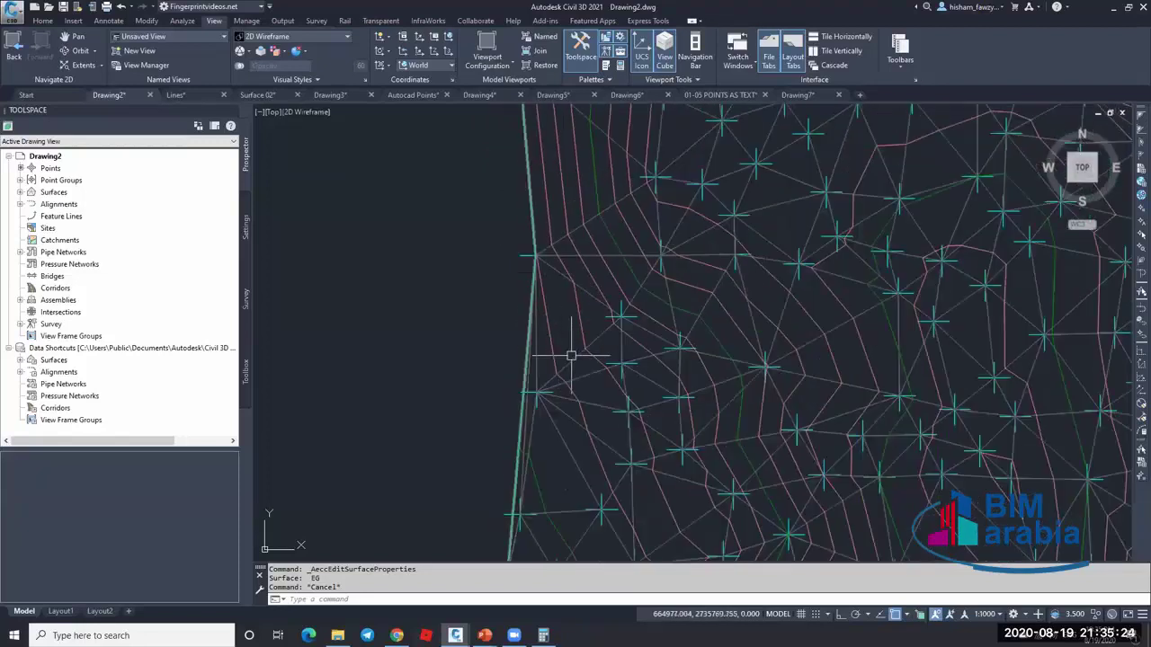
scroll(560, 342, down, 5)
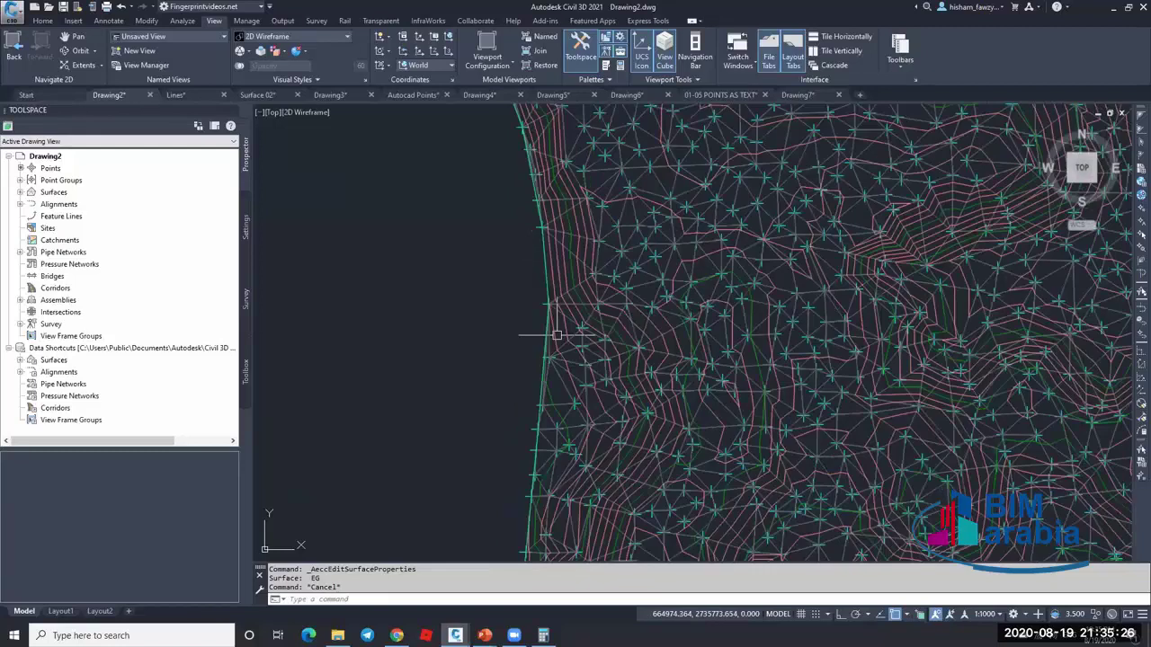
key(Escape)
scroll(584, 350, up, 4)
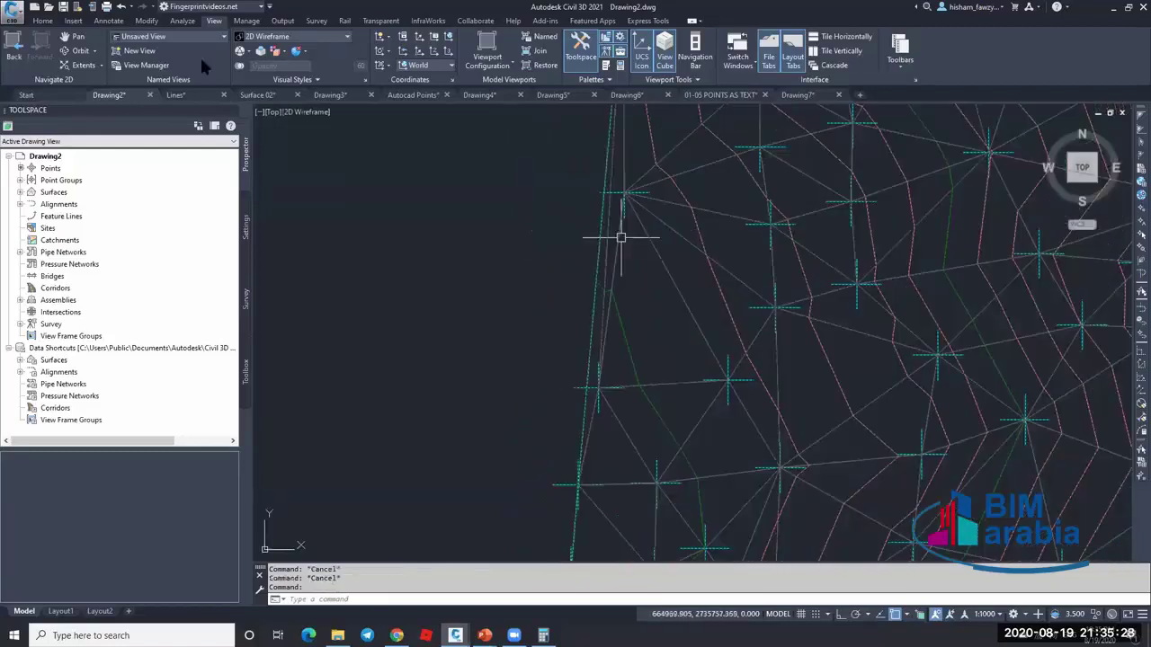
click(620, 233)
double_click(734, 276)
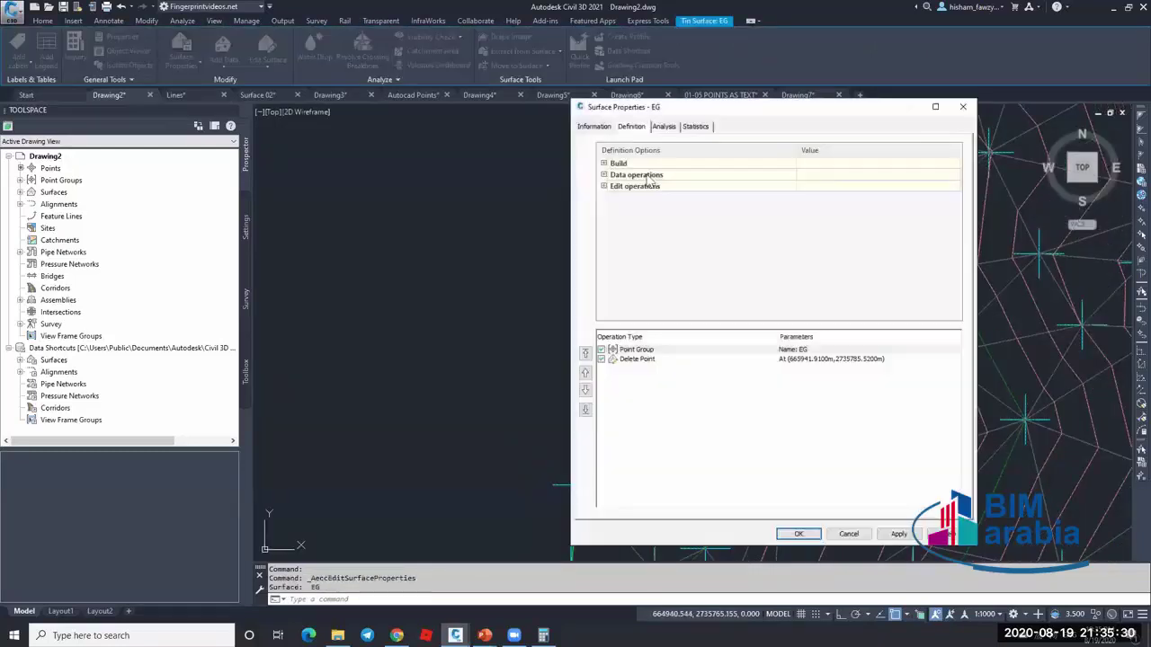
- Change EG's Maximum triangle length to 65 under Build and rebuild the surface
click(603, 162)
click(823, 267)
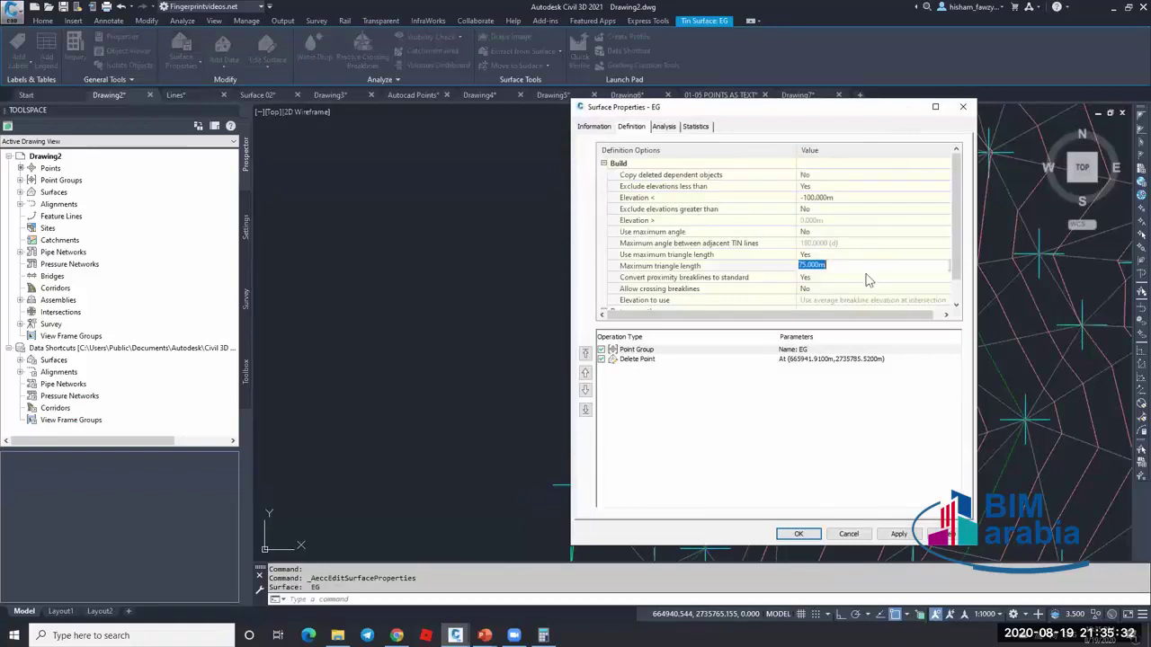
text(65)
click(807, 534)
click(648, 286)
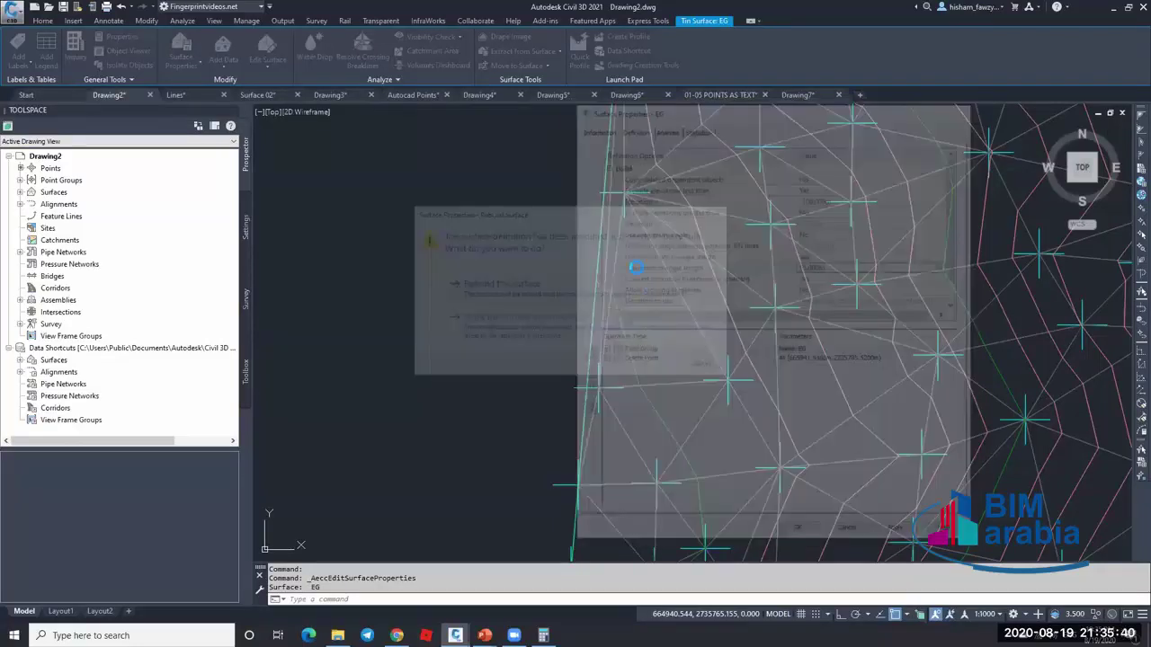
- Zoom across the 65 m triangulation to inspect it, then reselect the EG surface
scroll(596, 244, down, 3)
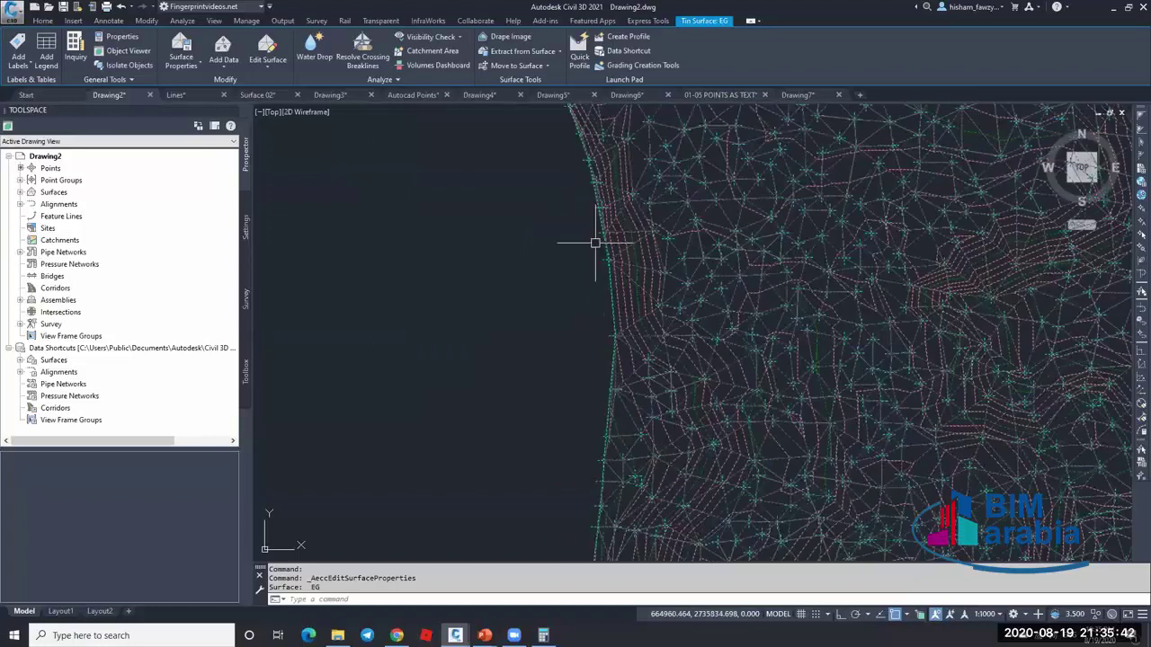
scroll(611, 219, up, 5)
scroll(638, 403, down, 3)
scroll(629, 308, up, 2)
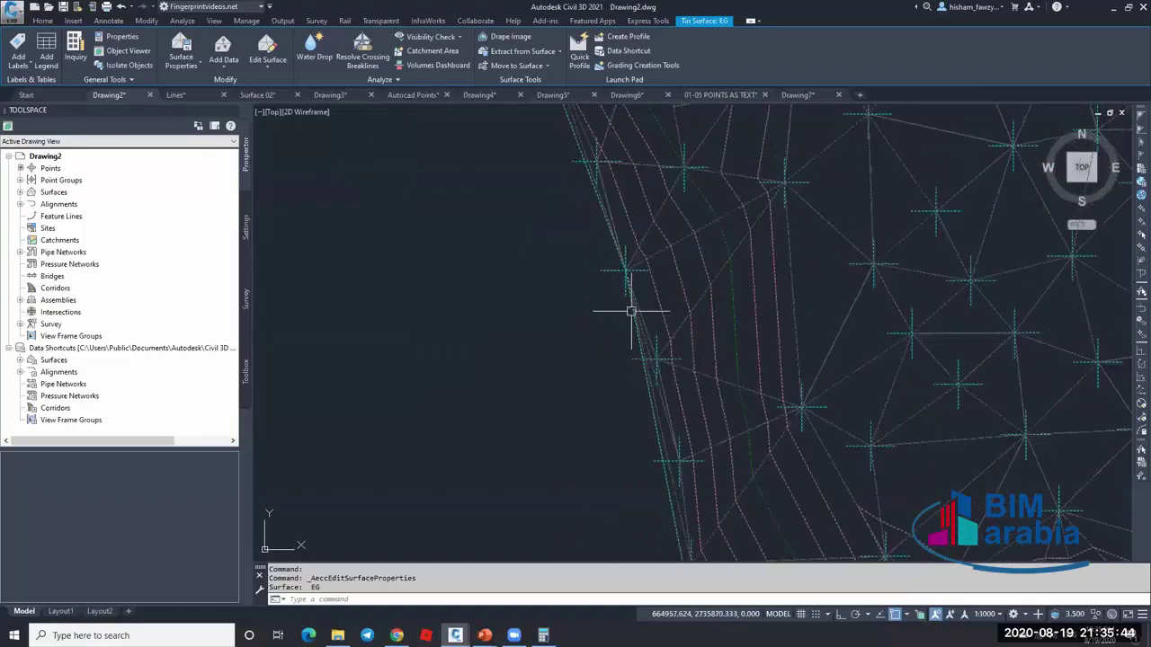
scroll(634, 296, down, 4)
scroll(939, 360, down, 2)
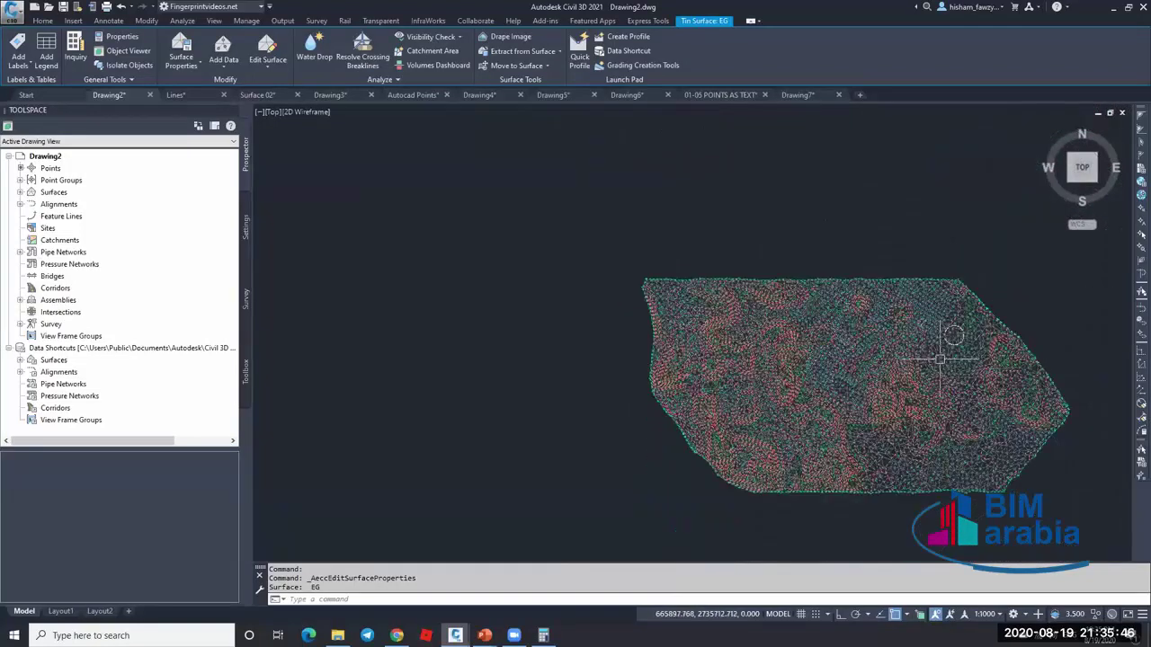
scroll(940, 360, up, 2)
scroll(939, 359, up, 2)
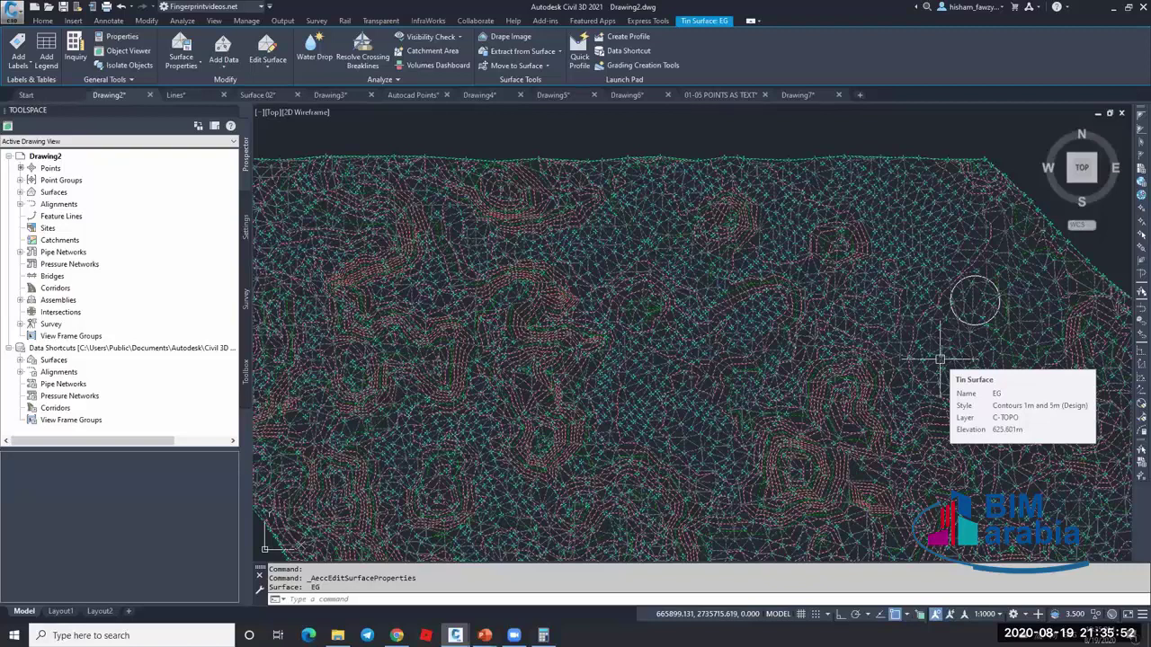
scroll(771, 326, down, 2)
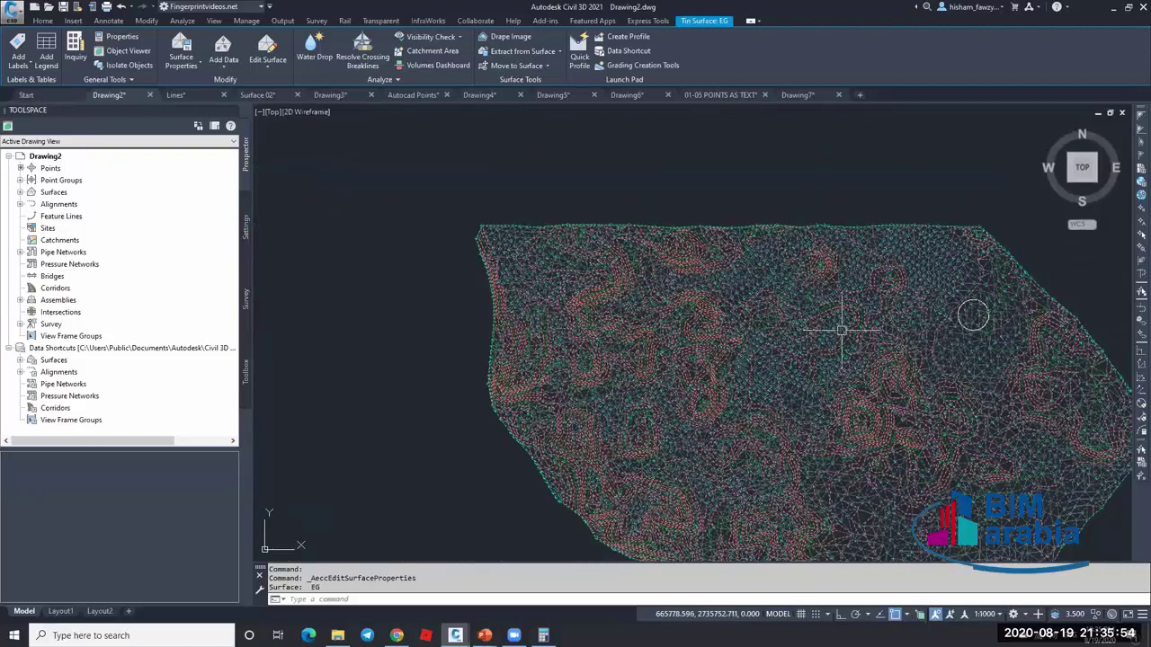
scroll(500, 341, up, 5)
scroll(485, 322, up, 3)
key(Escape)
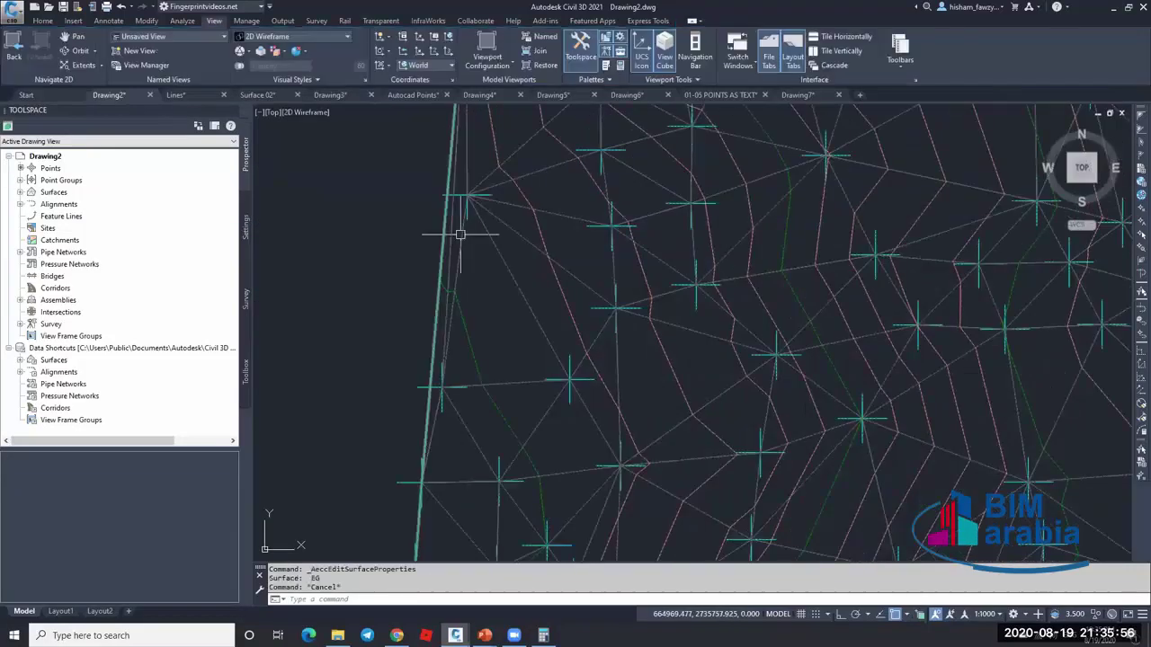
click(638, 308)
scroll(620, 310, down, 2)
scroll(596, 296, up, 3)
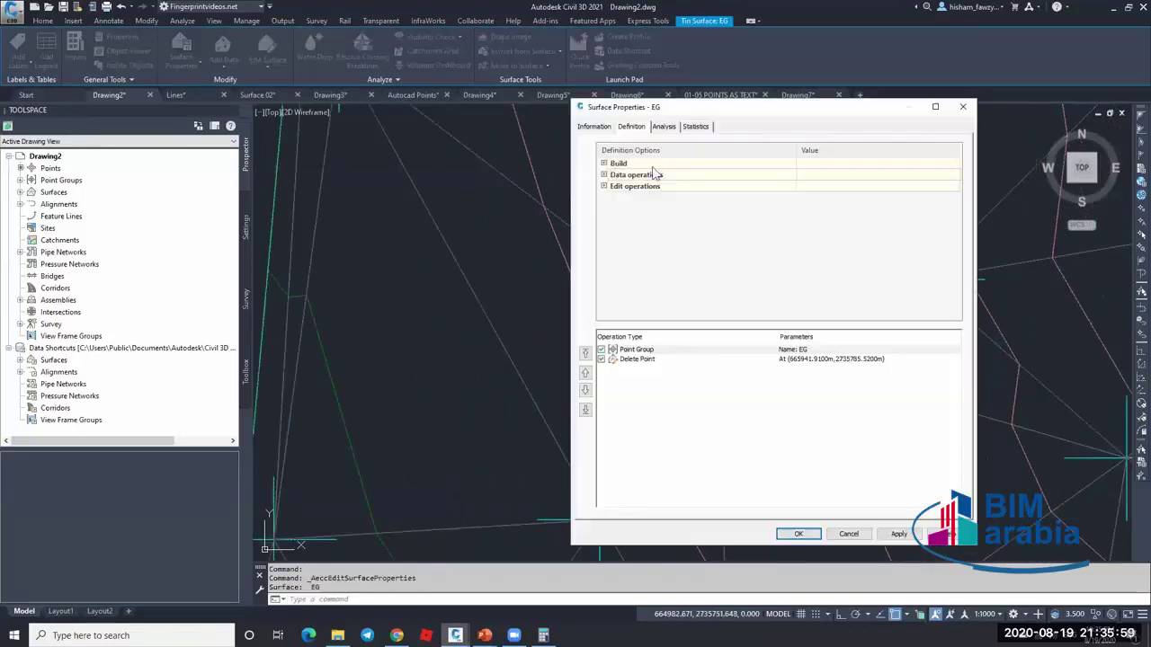
- Change EG's Maximum triangle length to 25 under Build and rebuild the surface
click(604, 162)
click(834, 266)
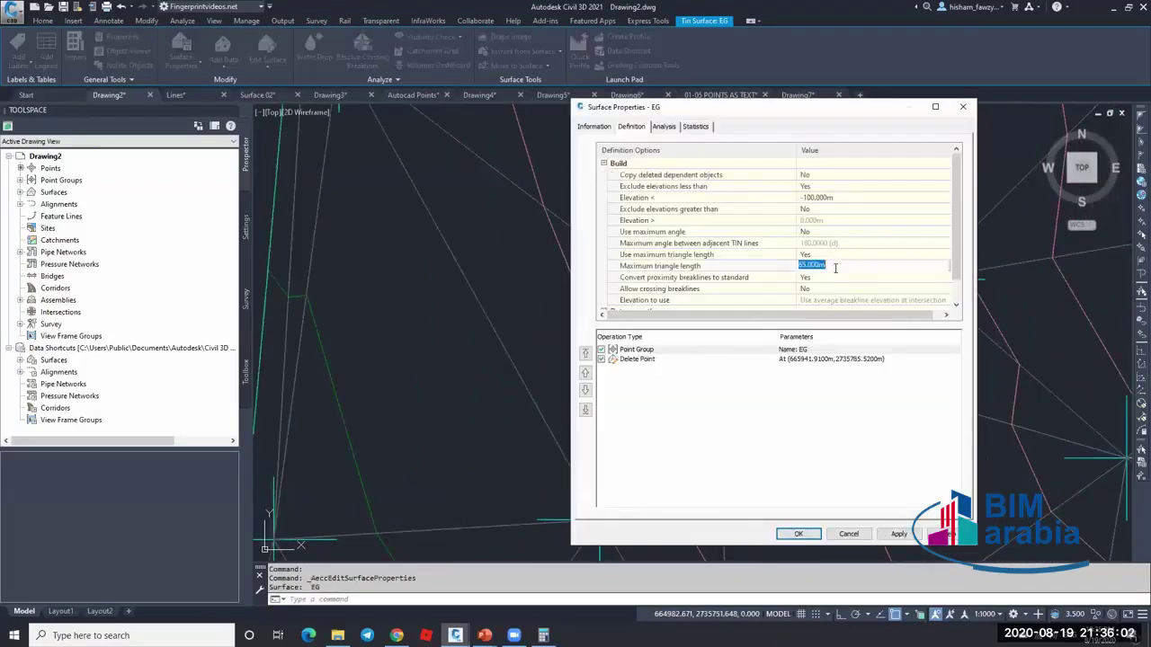
text(25)
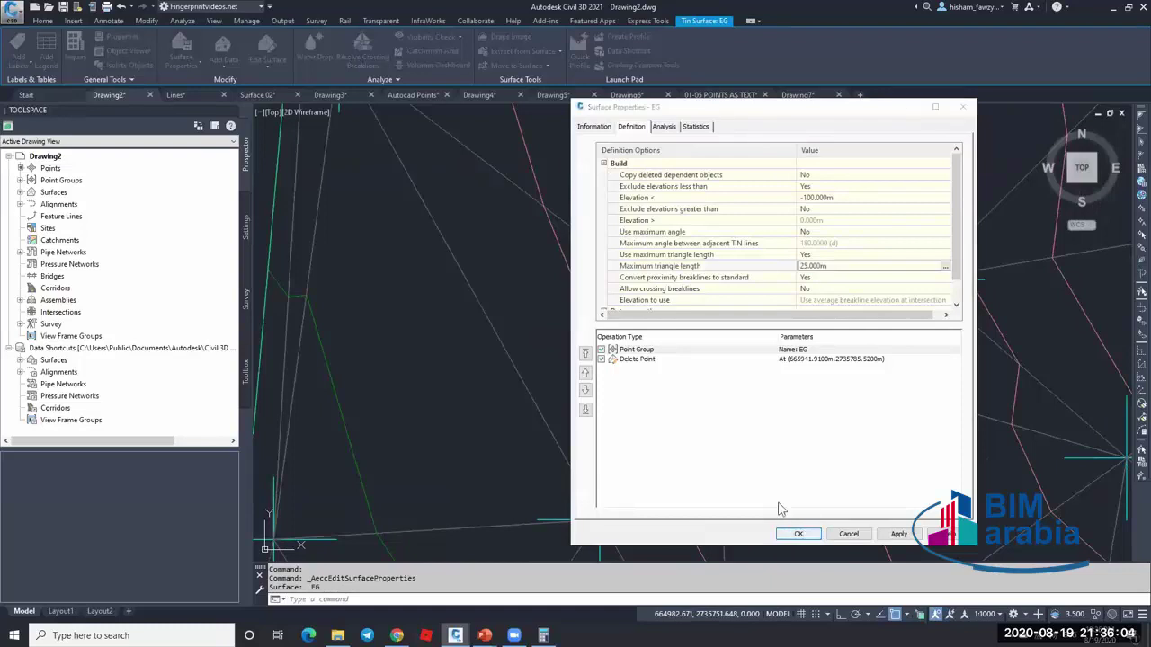
click(799, 534)
click(598, 293)
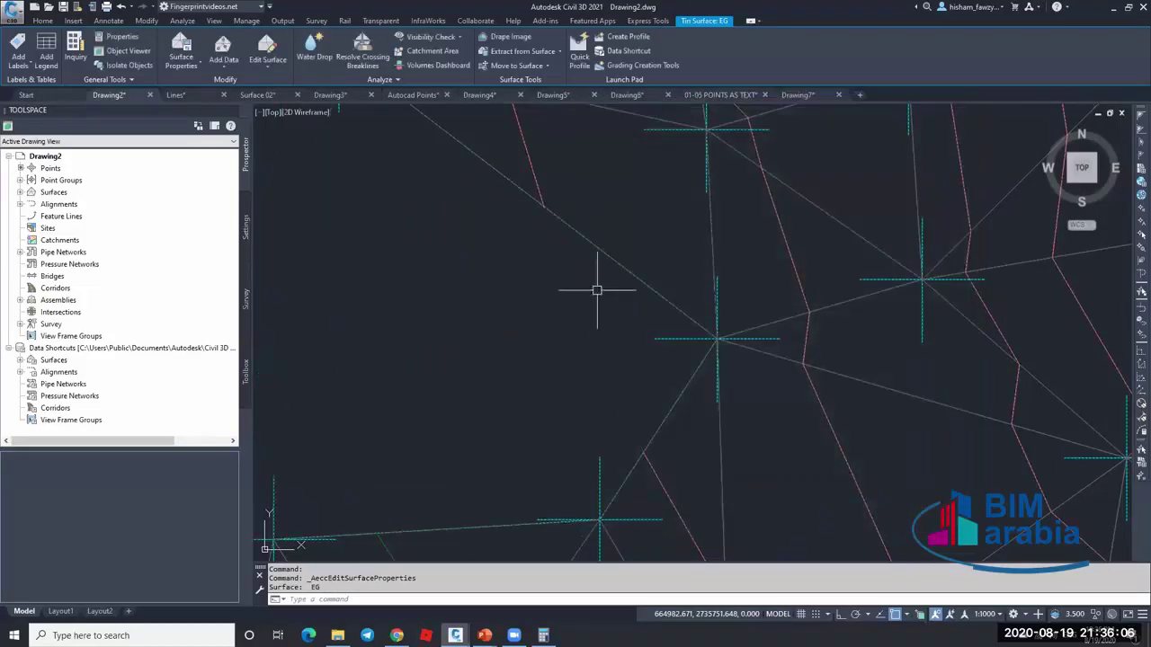
- View the 25 m surface in Object Viewer, orbiting it to an oblique 3D angle
scroll(598, 292, down, 5)
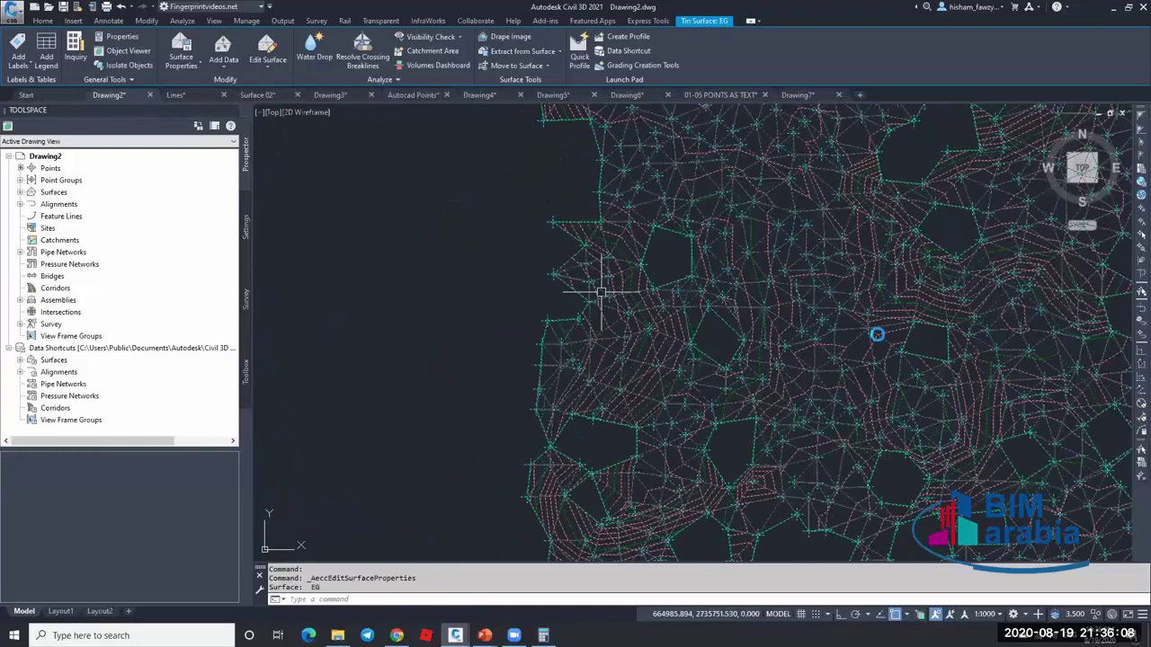
scroll(630, 307, down, 2)
key(Escape)
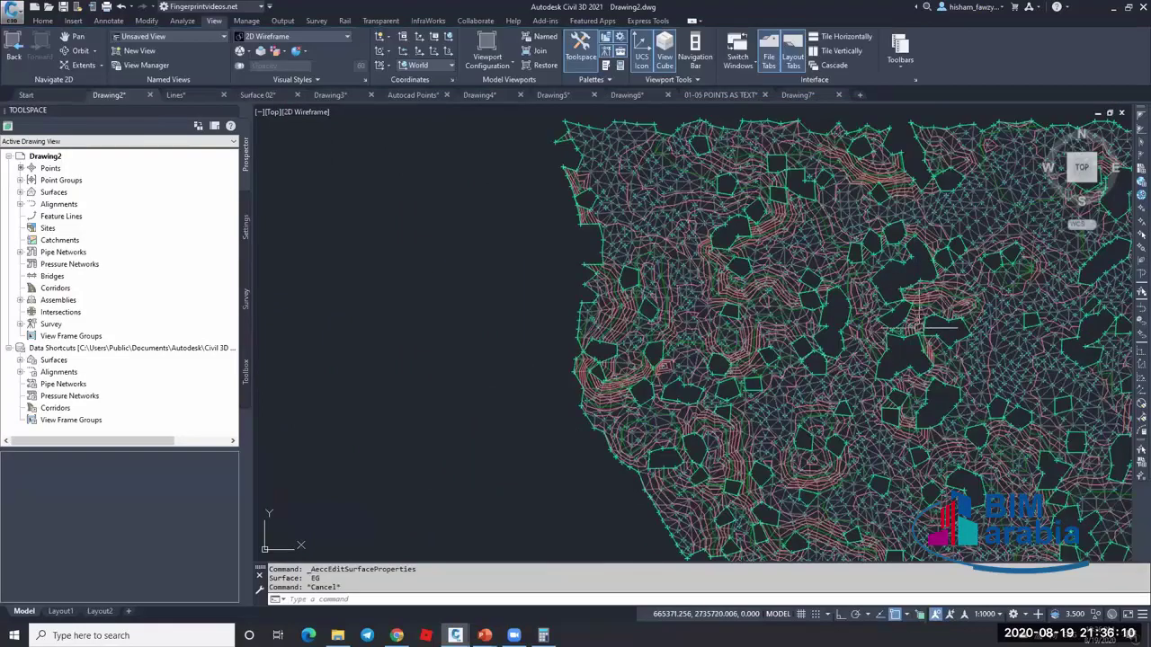
scroll(732, 324, up, 3)
scroll(733, 324, up, 2)
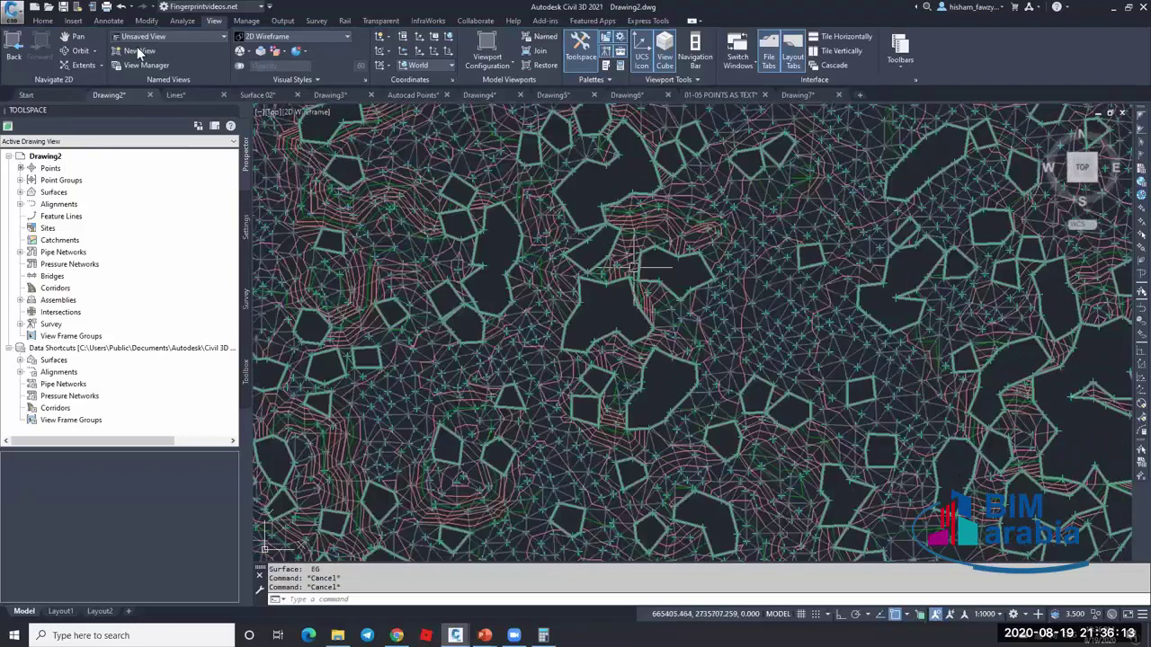
click(667, 367)
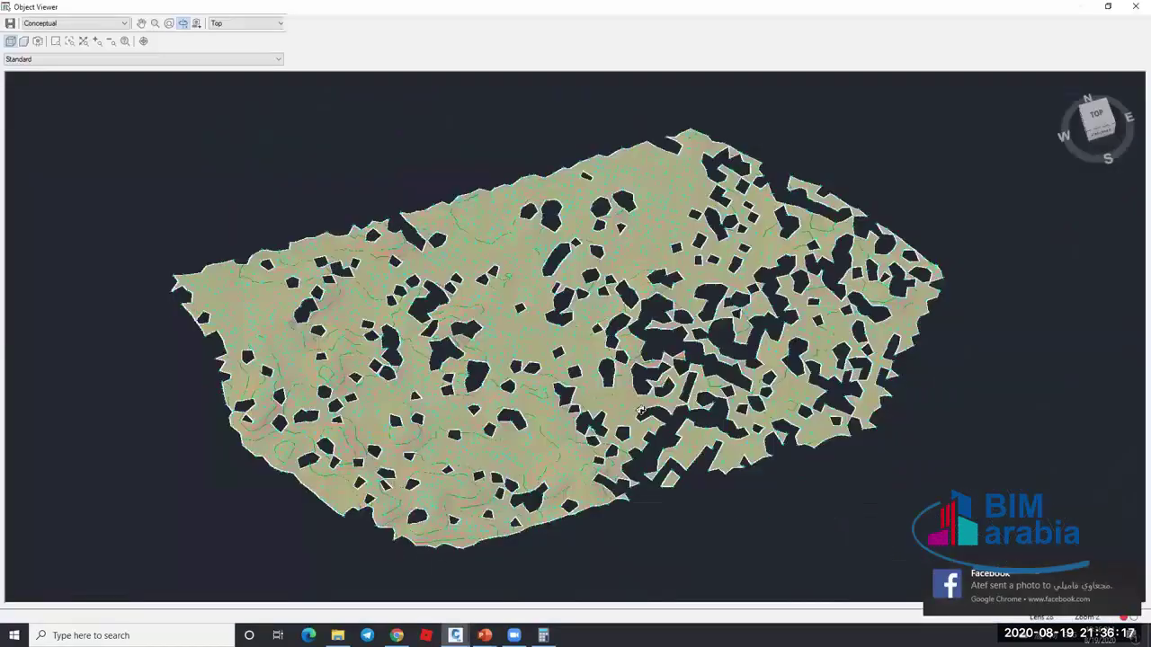
drag(640, 412, 655, 403)
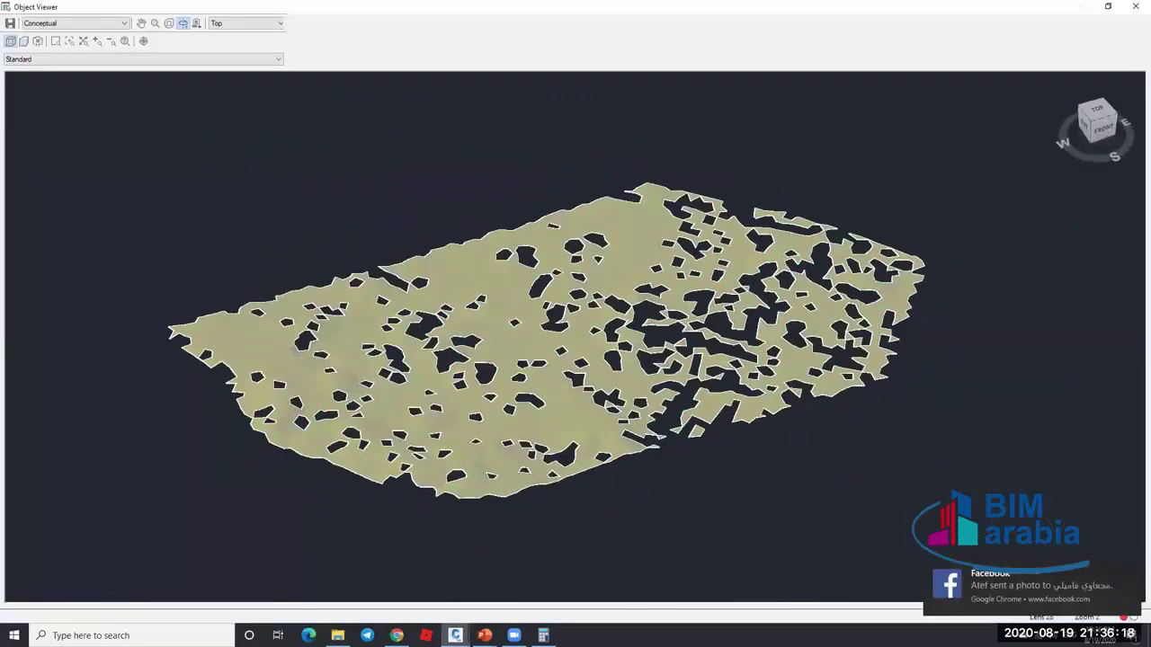
key(Escape)
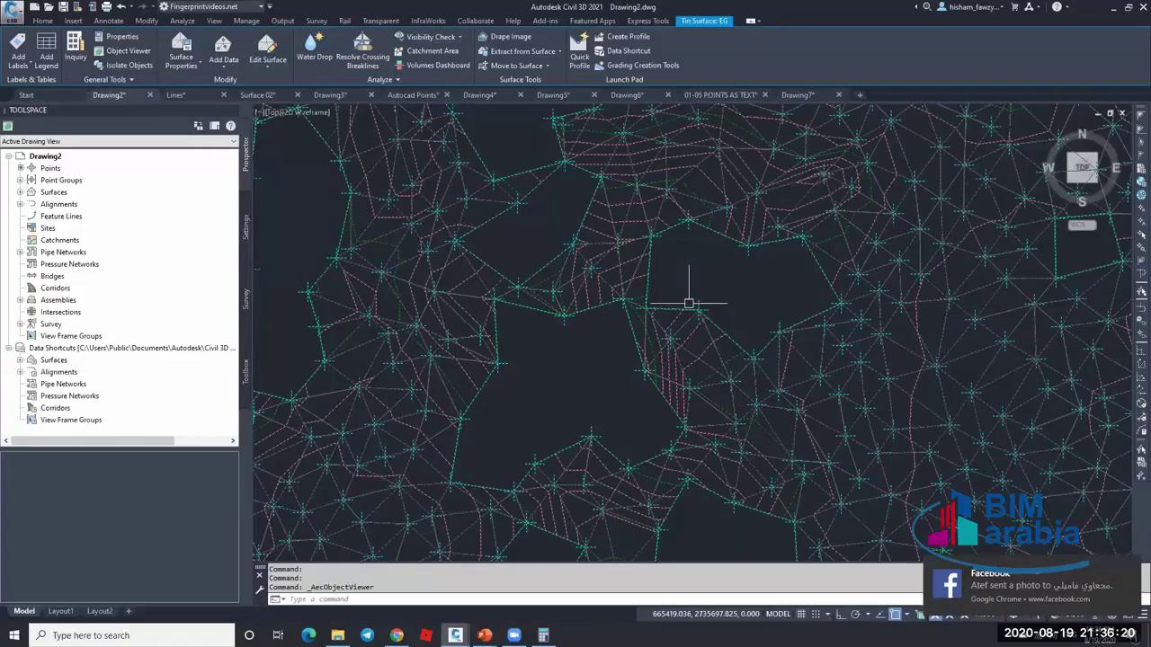
scroll(692, 306, down, 3)
- Zoom out to the whole holey EG surface and expand Surfaces in Prospector
key(Escape)
scroll(697, 307, down, 2)
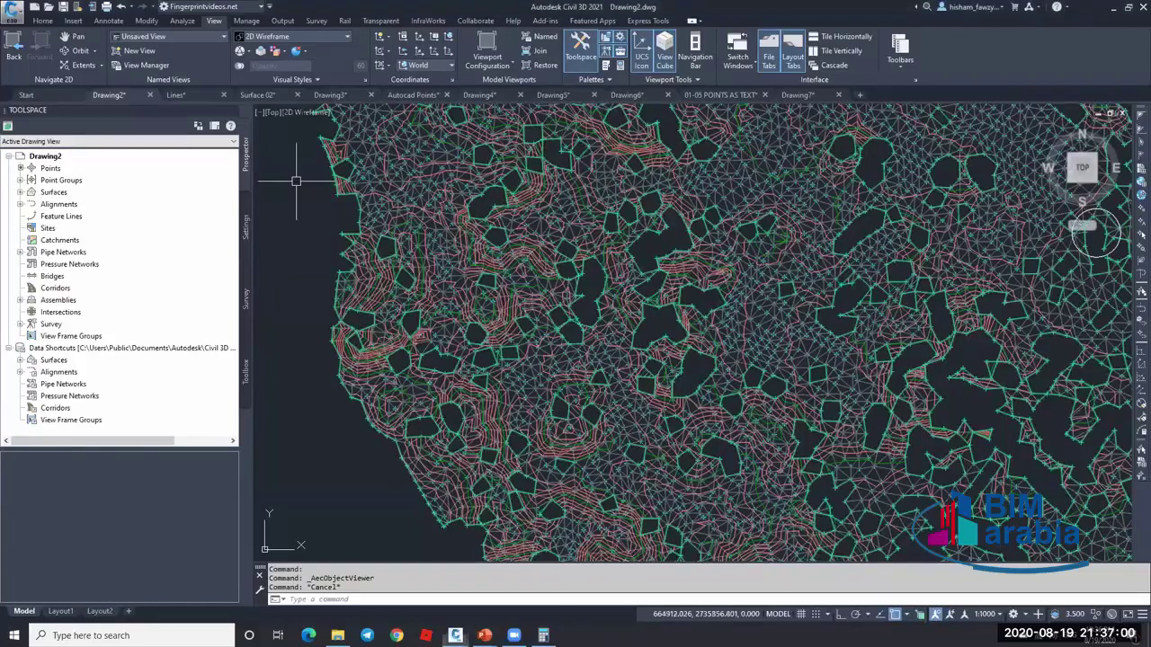
key(Escape)
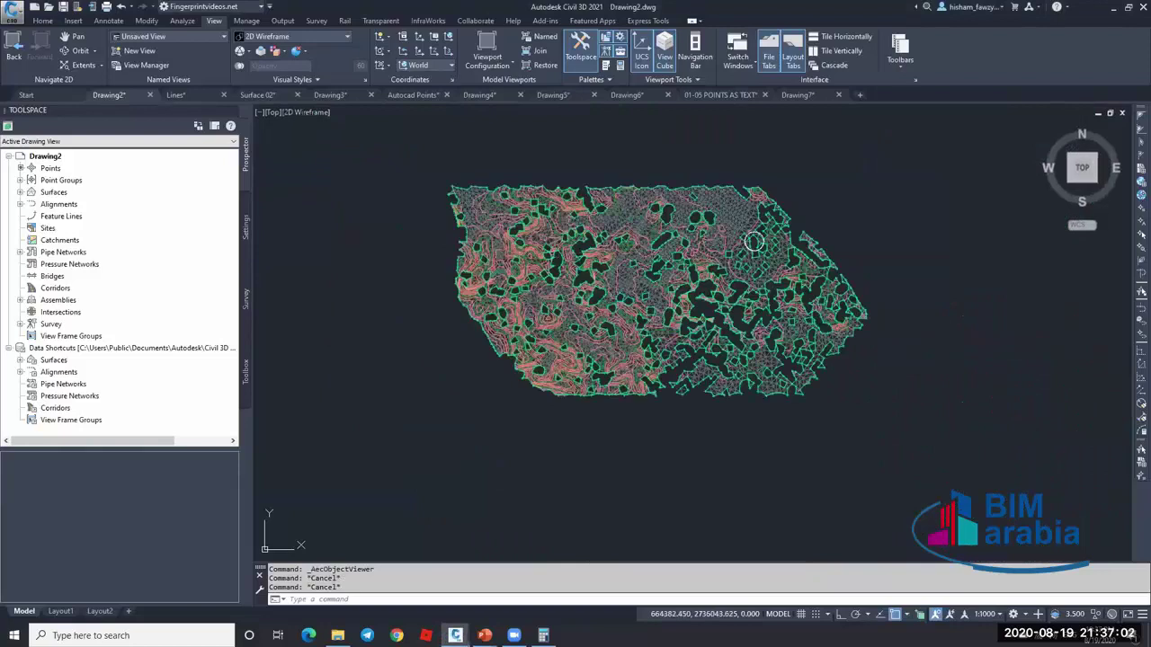
click(20, 193)
- From Prospector, set EG's Use maximum triangle length to No and rebuild the surface
right_click(83, 197)
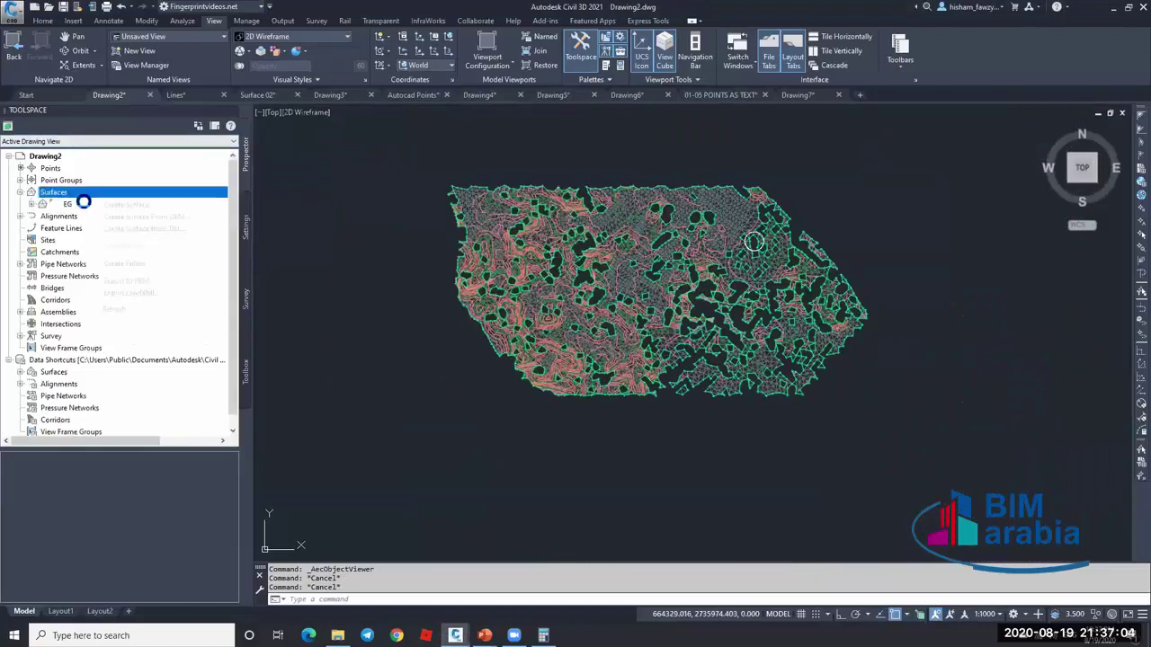
right_click(67, 204)
click(126, 211)
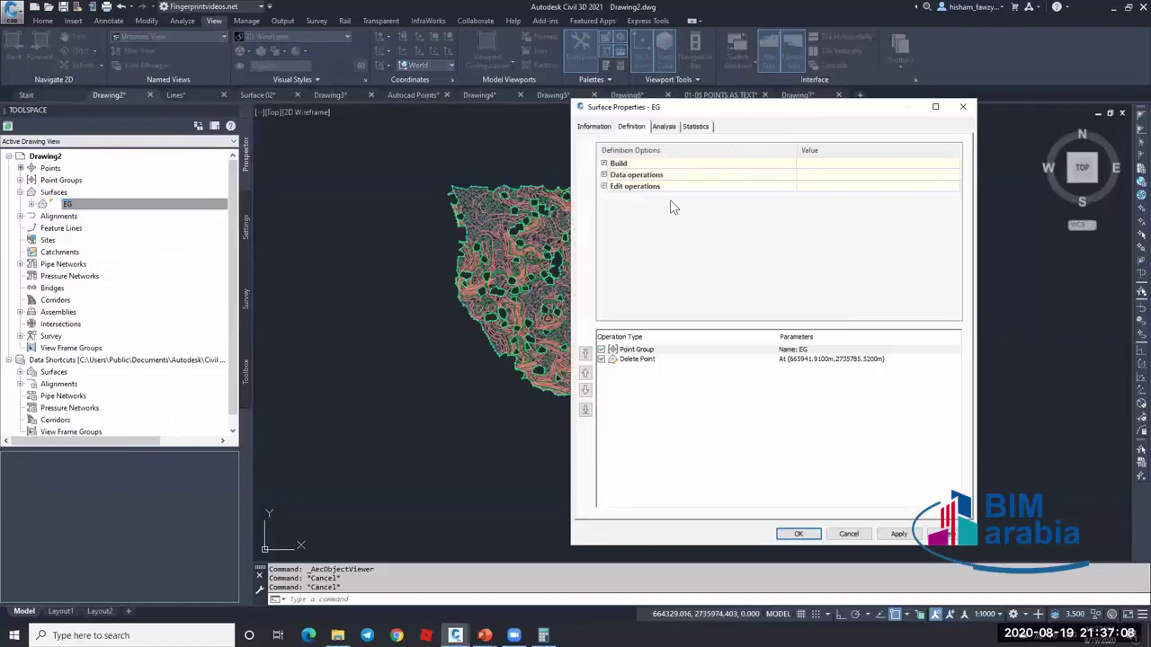
click(604, 163)
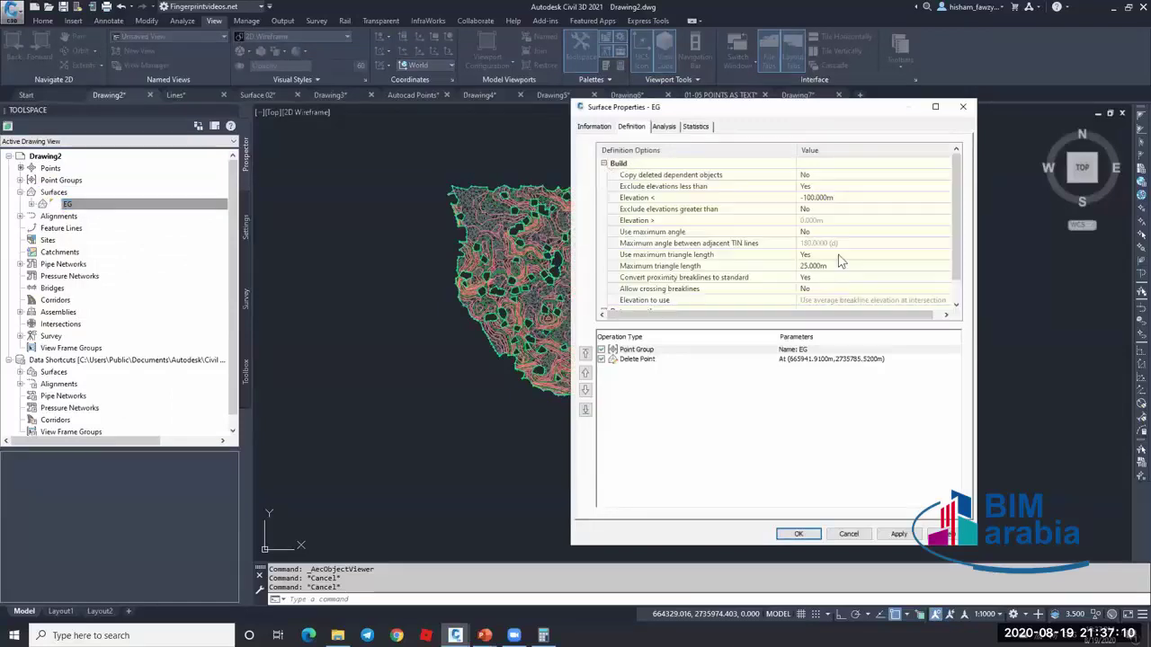
click(836, 256)
click(827, 274)
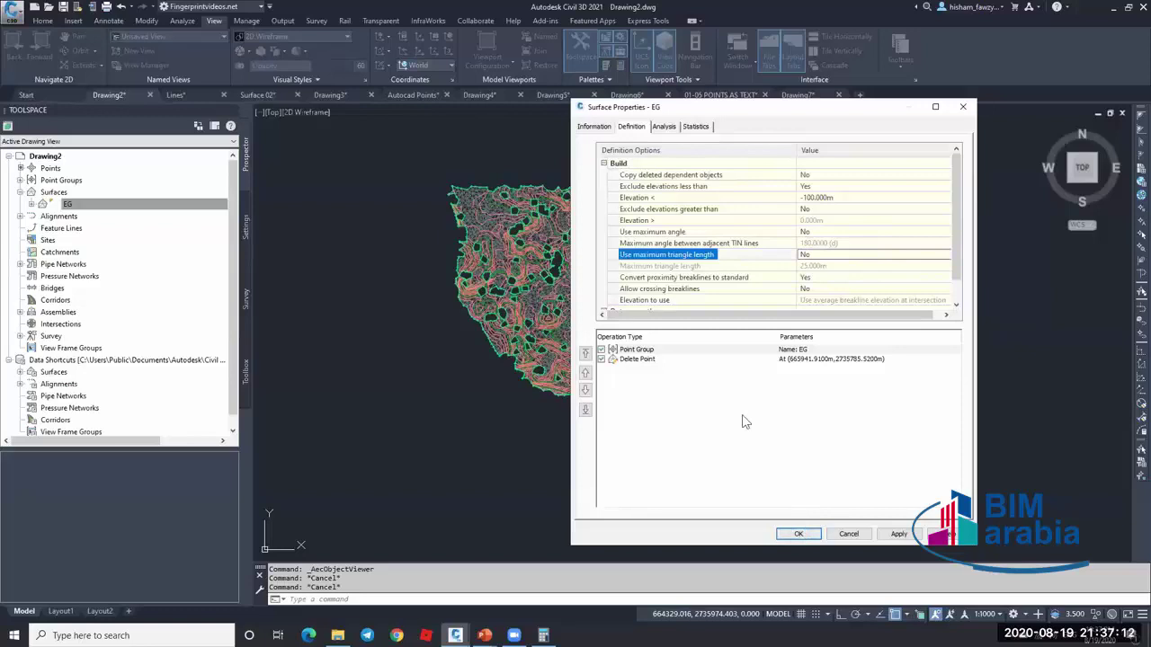
click(798, 533)
click(503, 284)
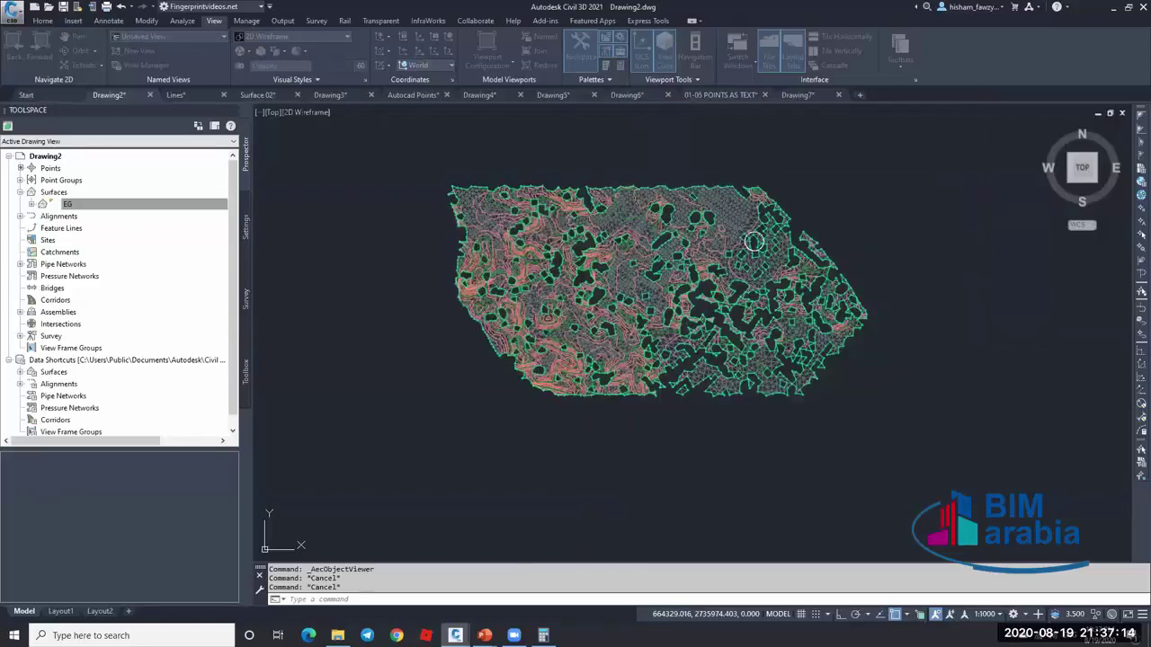
scroll(659, 286, up, 8)
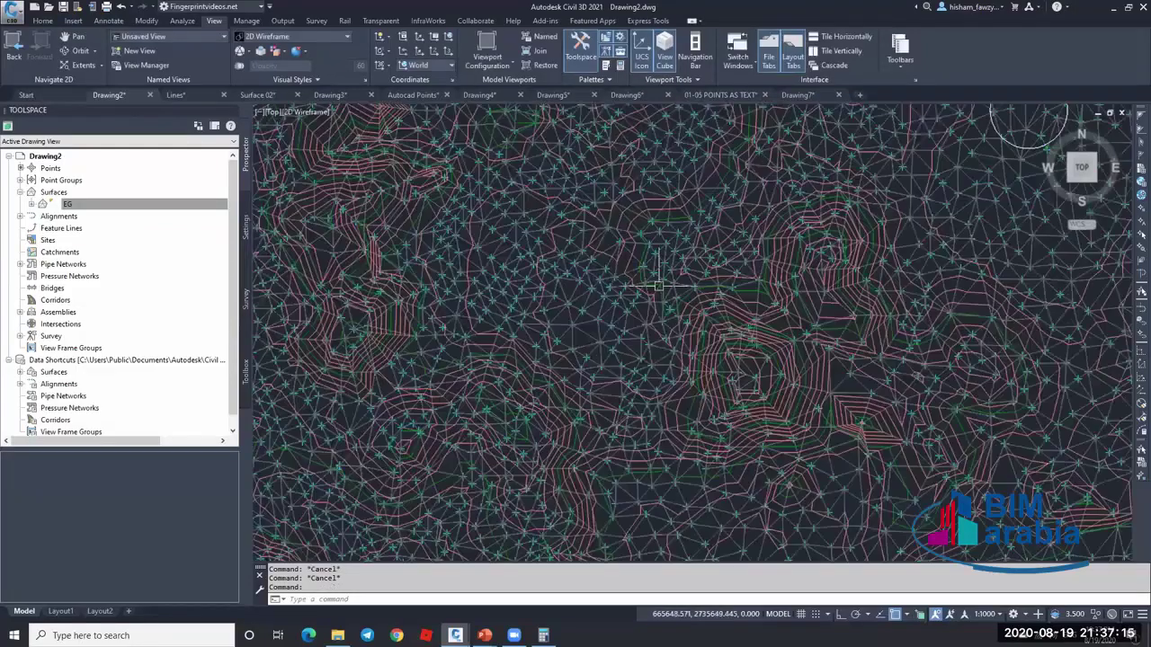
click(680, 486)
- Turn off Points and Triangles in EG's surface style, then delete the stray object
right_click(680, 487)
click(638, 486)
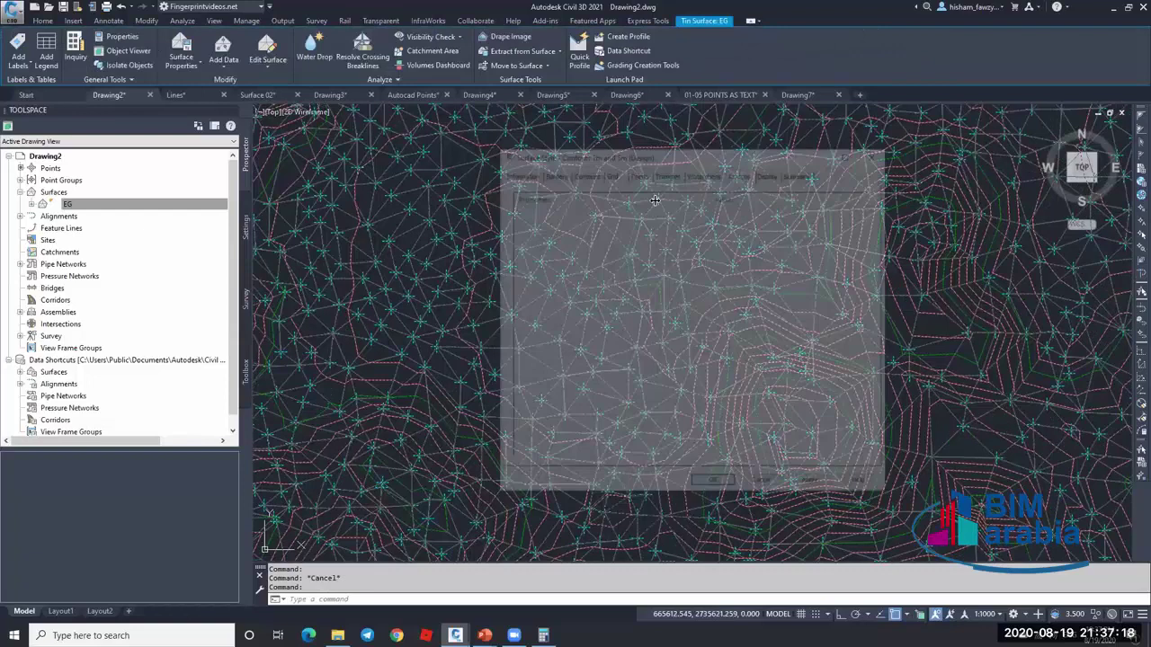
click(612, 252)
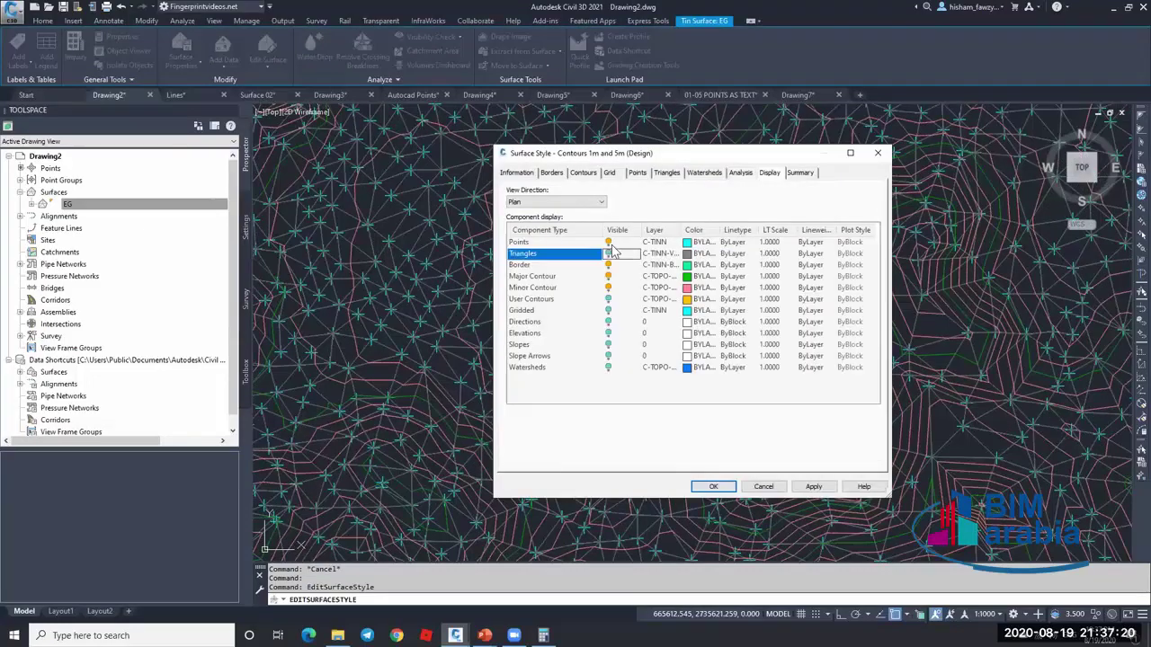
click(608, 242)
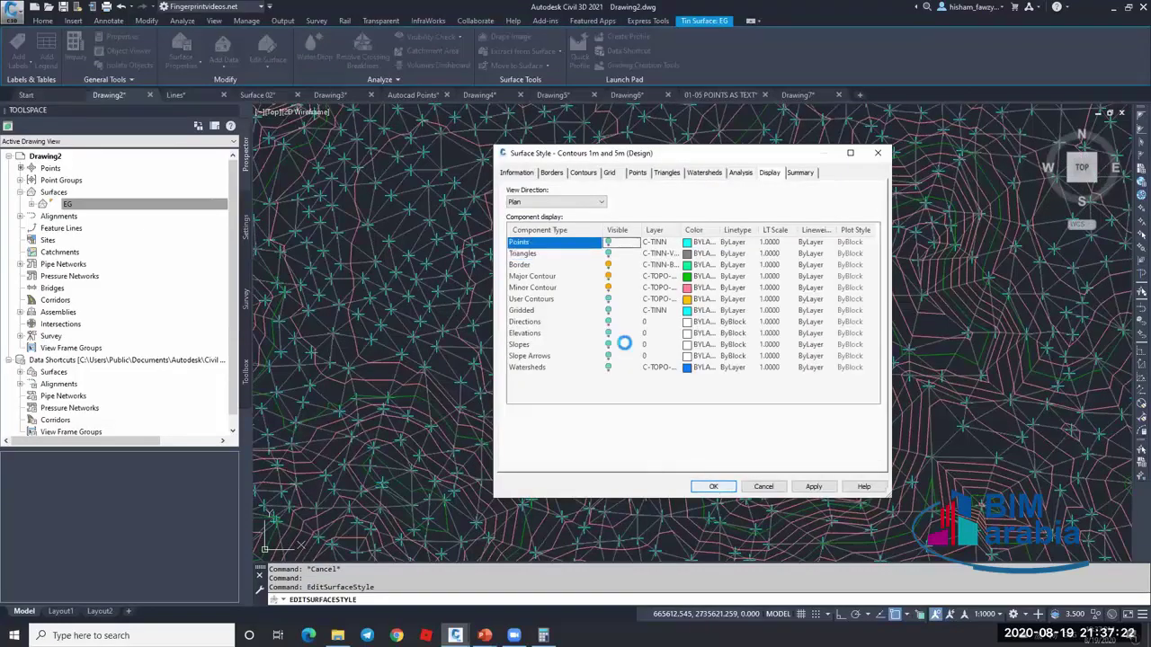
key(Return)
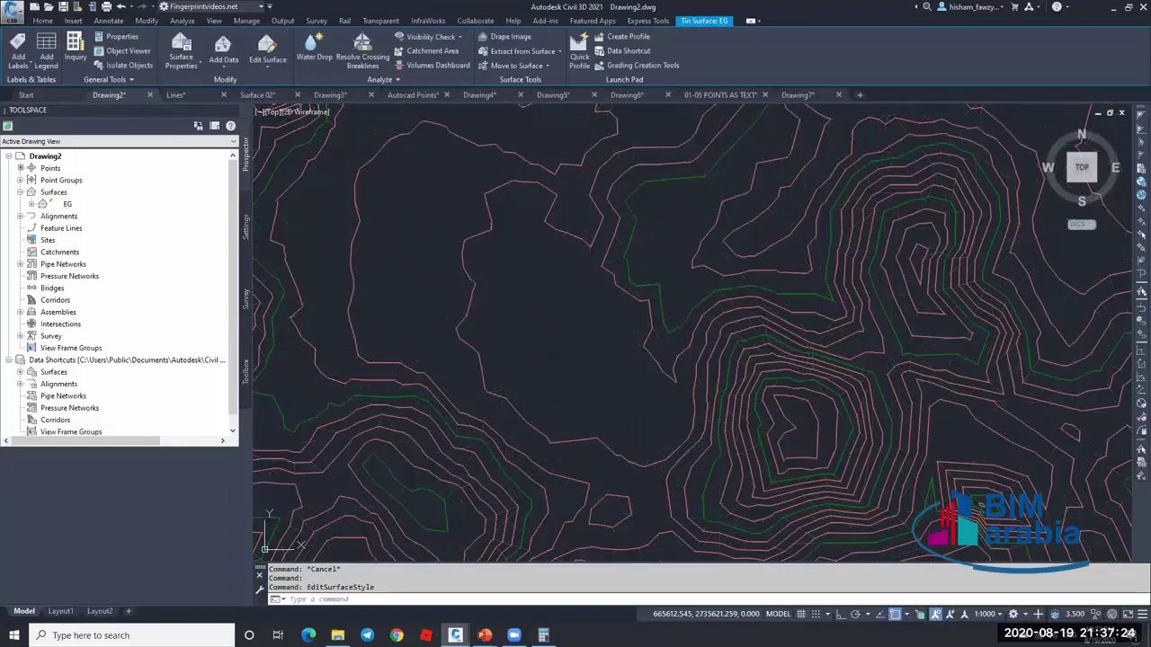
key(Escape)
scroll(798, 243, down, 5)
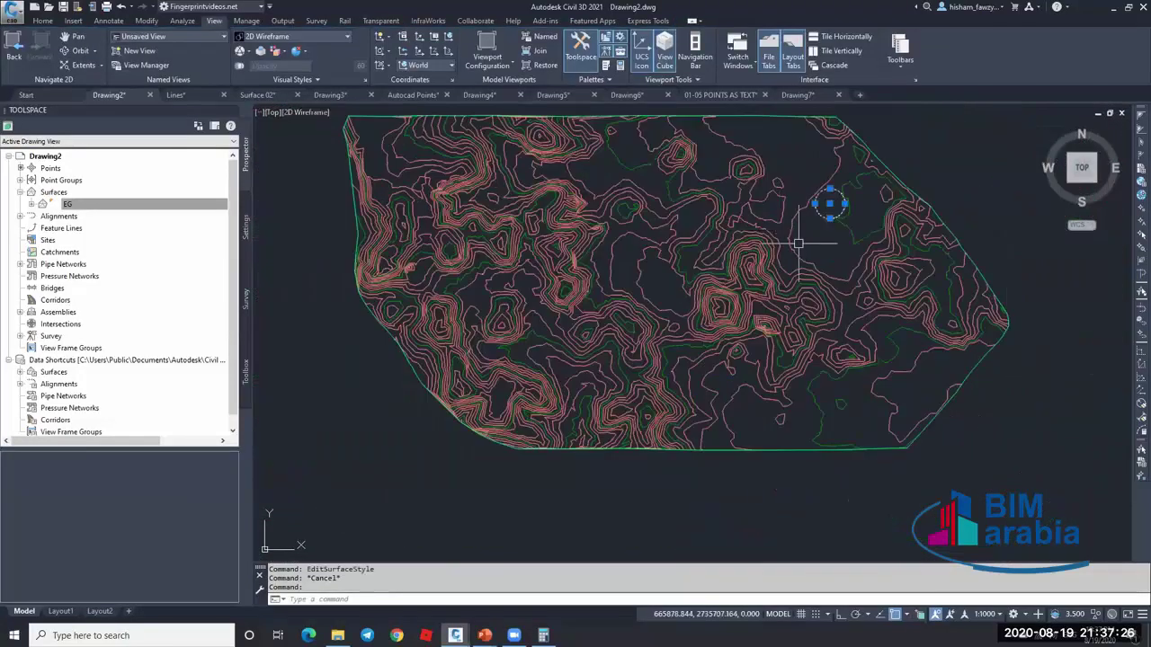
key(Delete)
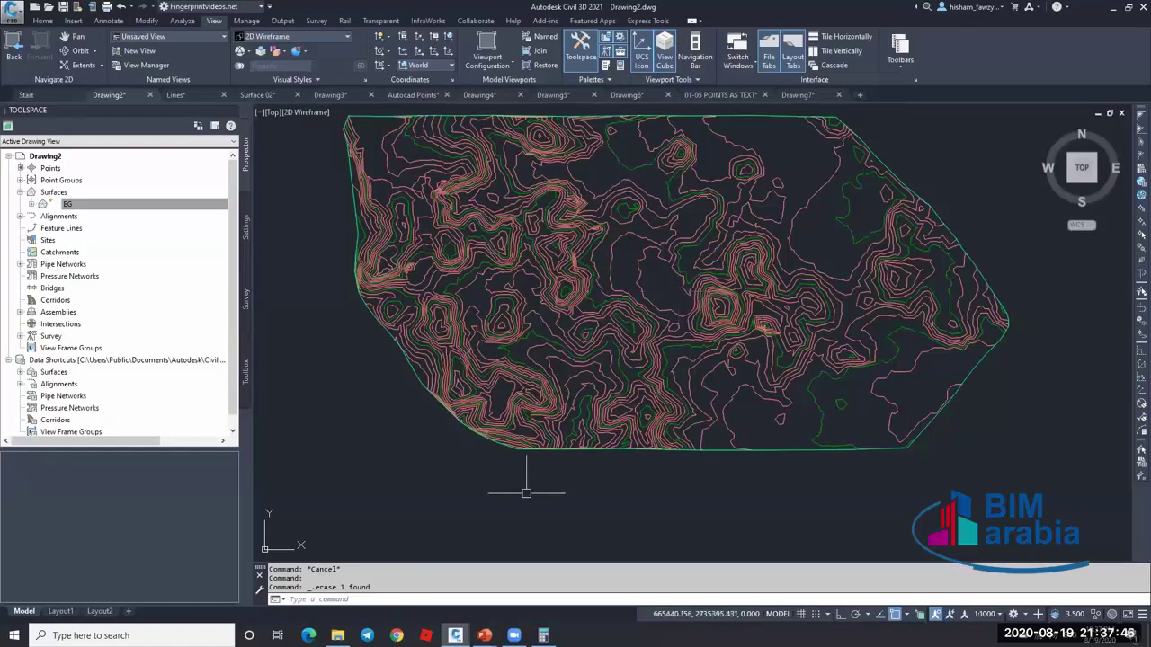
- Advance the course slide show to its end and begin a Windows app search
mouse_move(484, 635)
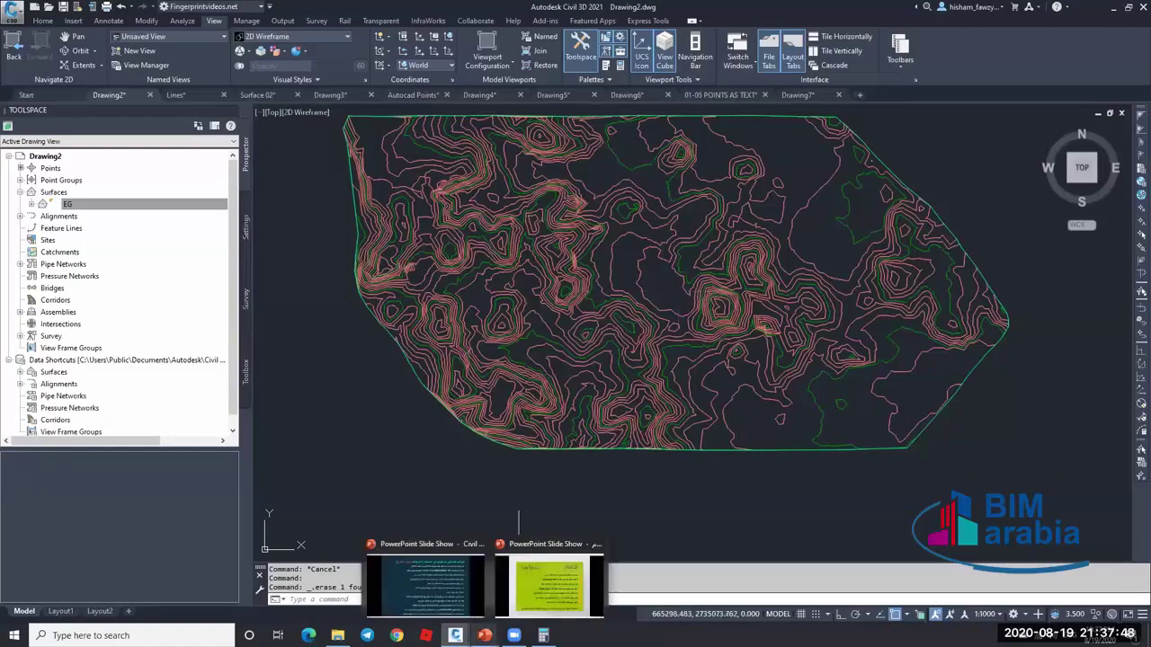
key(alt+Tab)
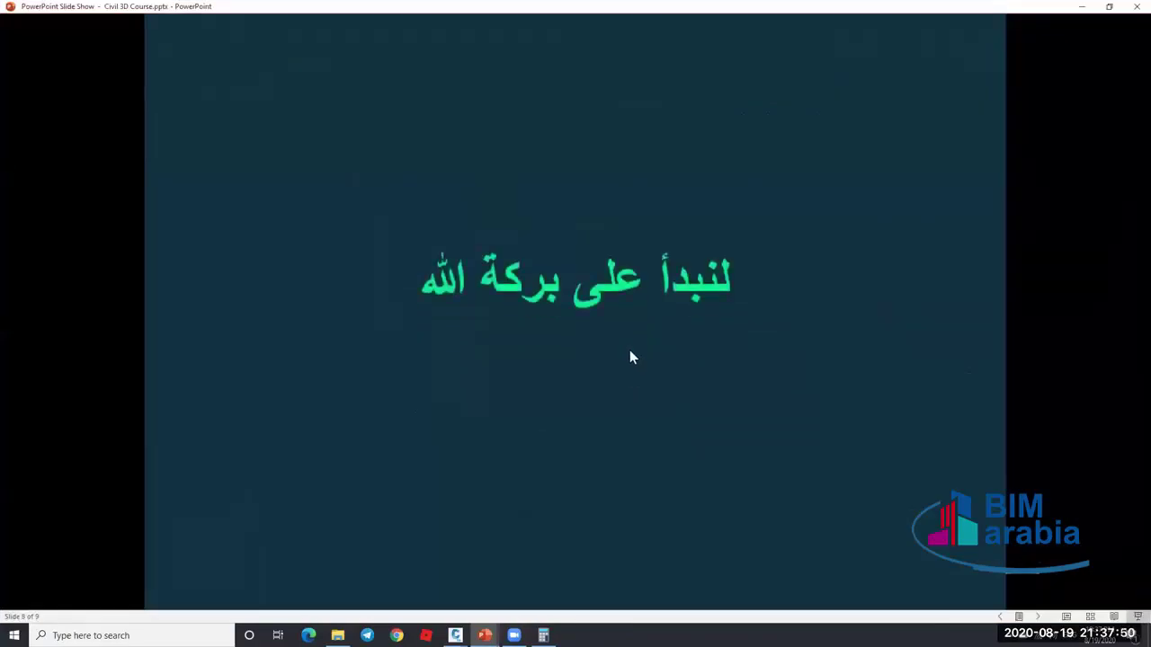
click(629, 350)
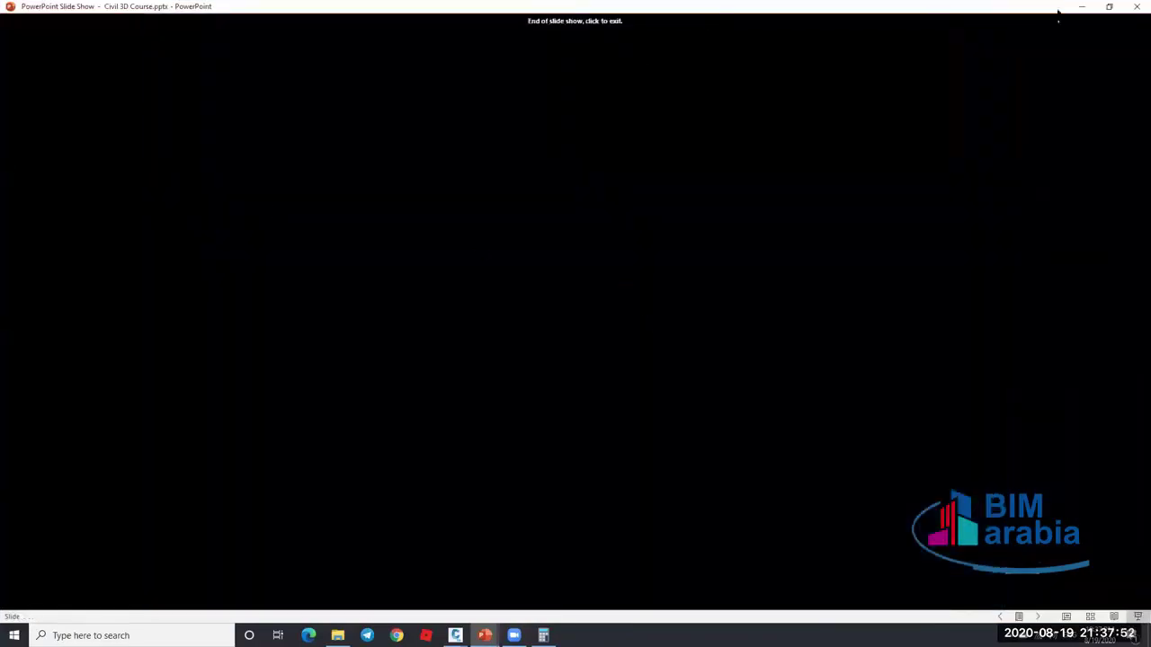
key(alt+Tab)
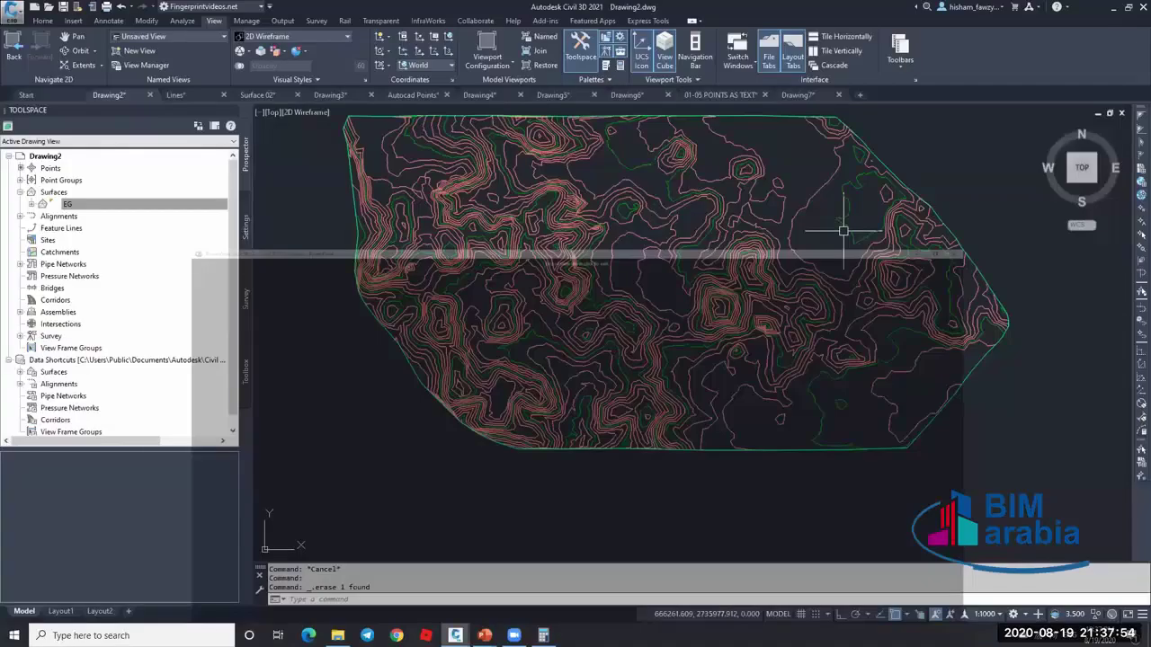
click(109, 630)
- Launch Word with a blank document, restored down and moved to the right
text(WORD)
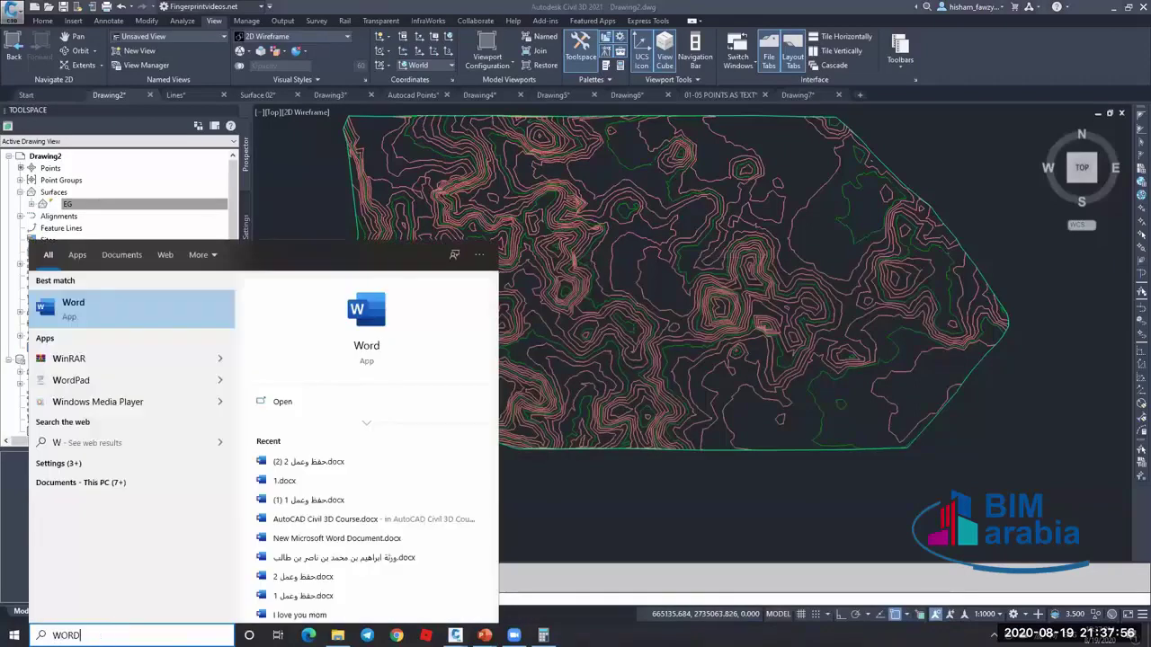
key(Return)
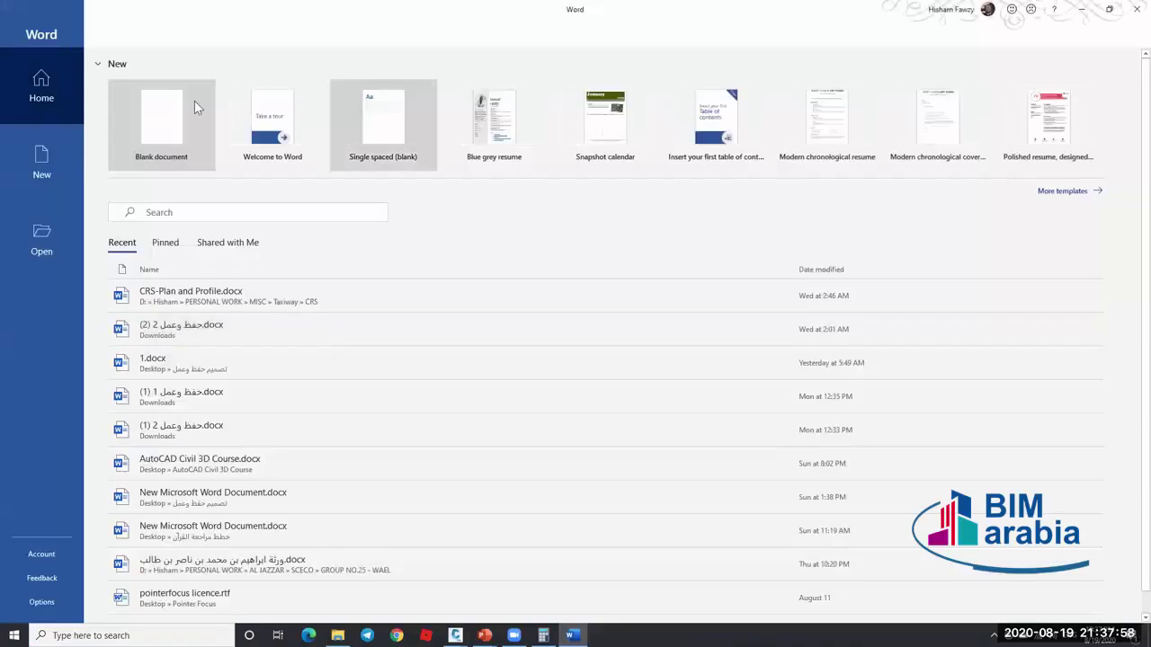
click(170, 117)
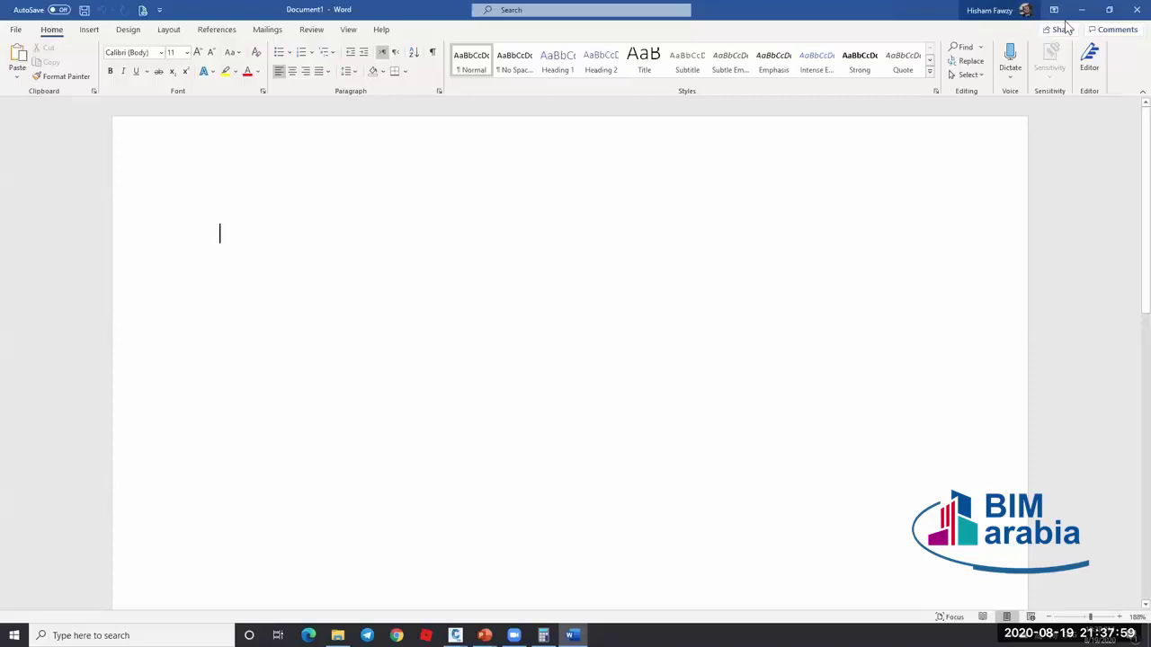
click(1108, 9)
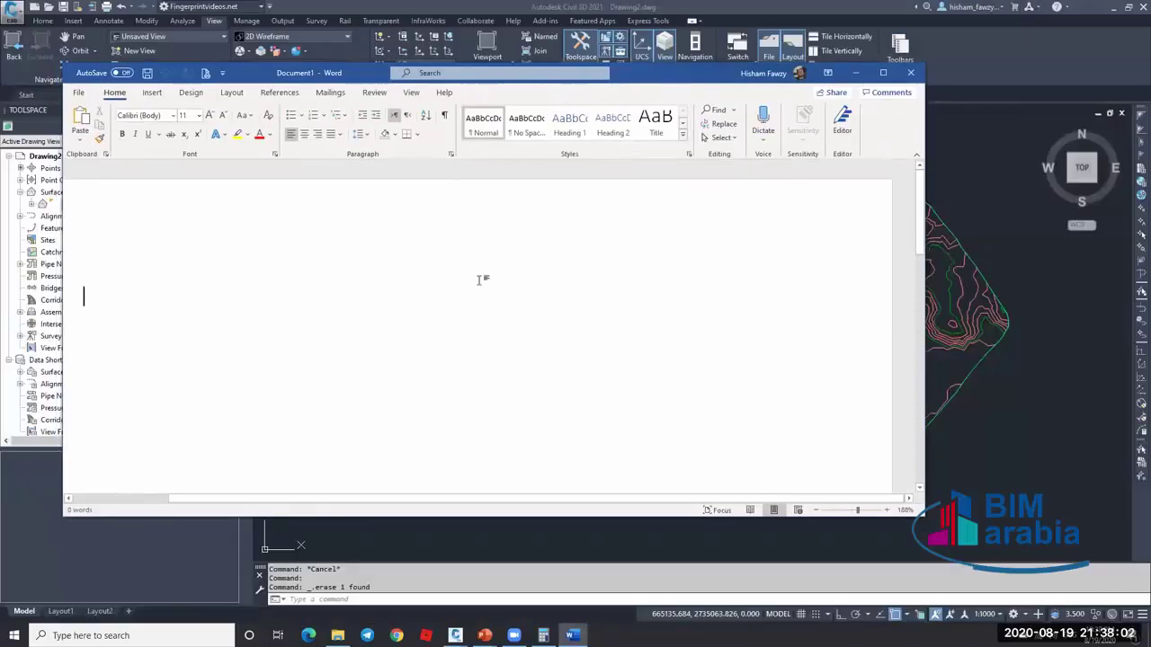
drag(520, 73, 693, 72)
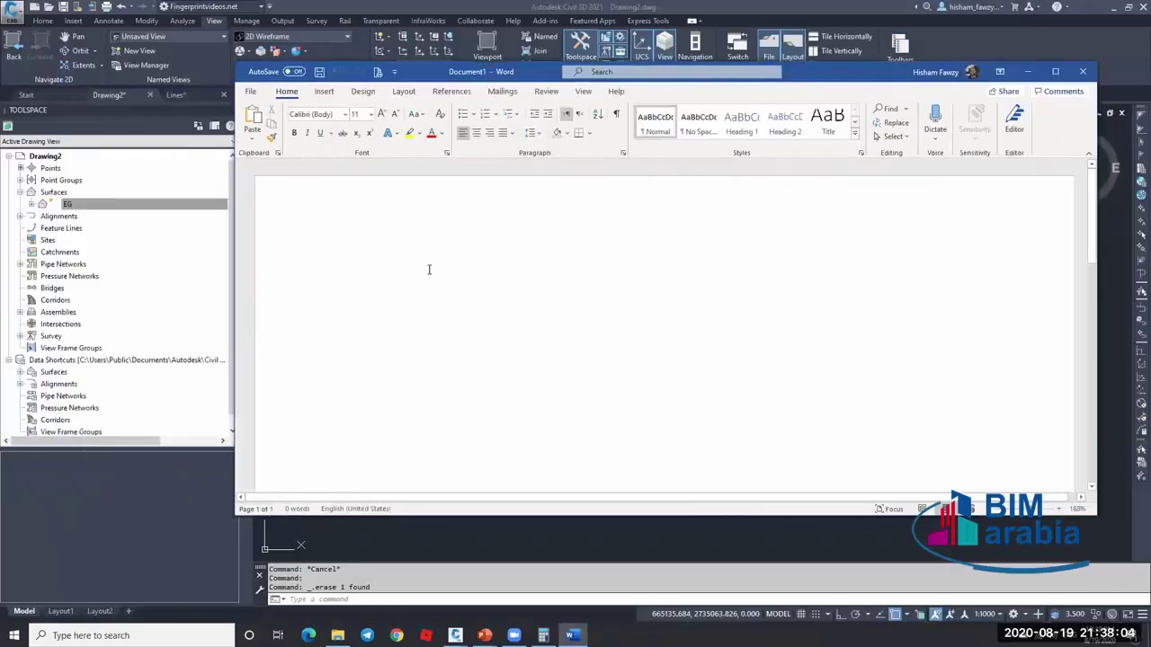
- Type ALIGNMENT, PROFILE, ASSEMBLEY (TYPICAL CROSS SECTION) and CORRIDOR on separate lines
text(ALIGNMR)
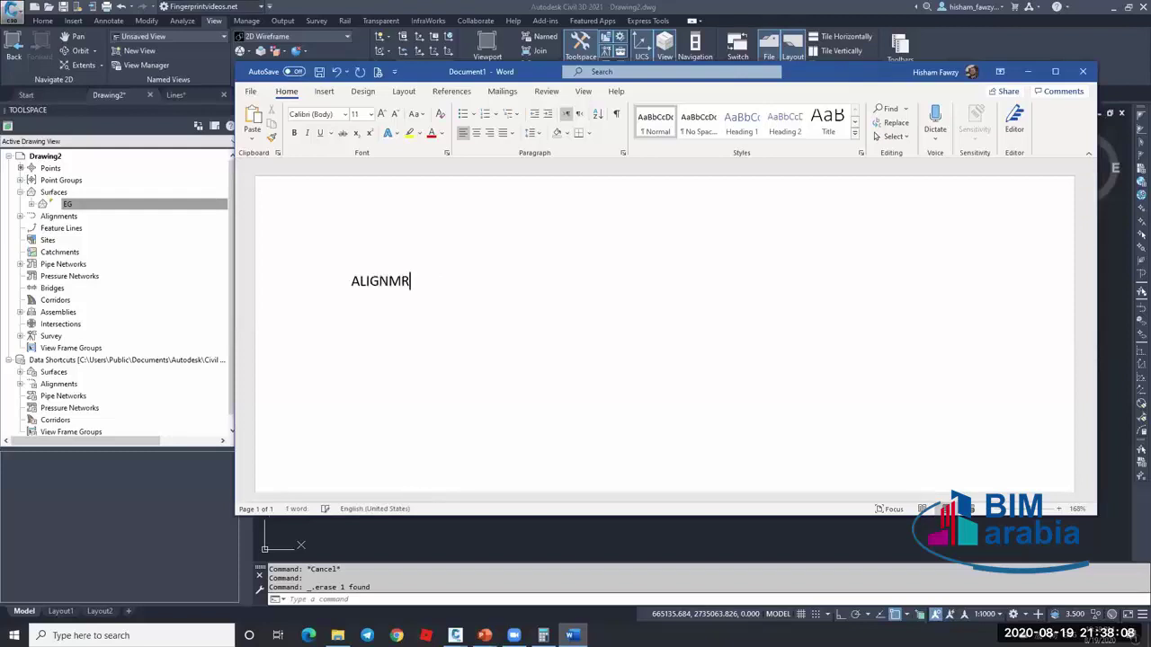
key(BackSpace)
text(ENT)
key(Return)
text(PROFILE)
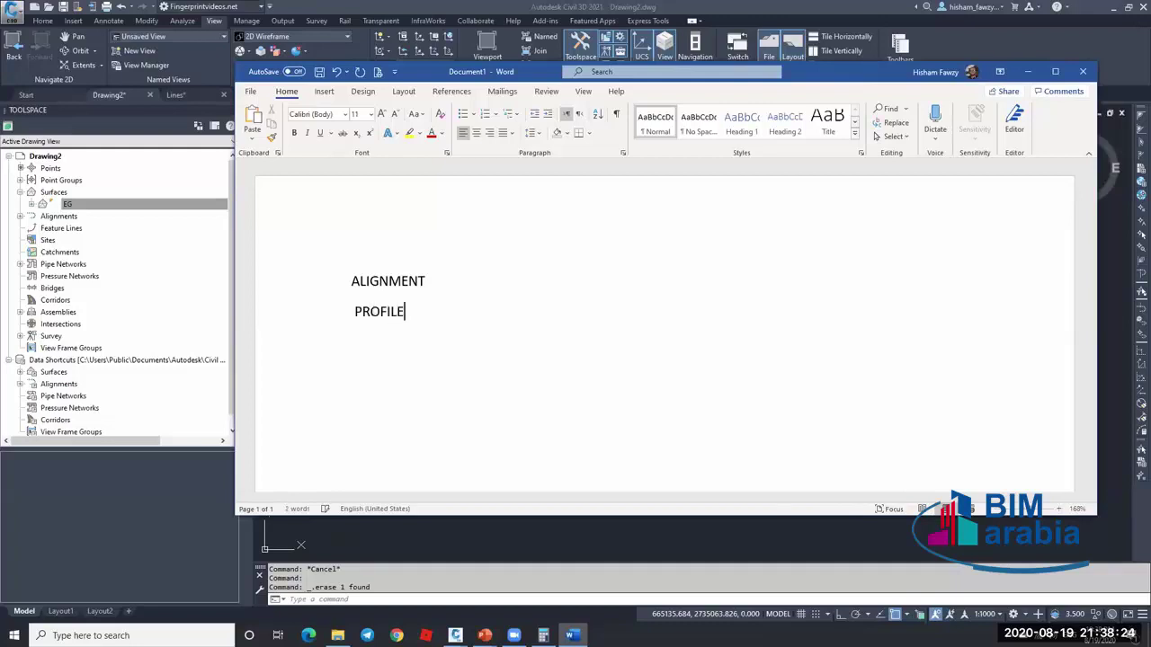
key(Return)
text(ASSEM)
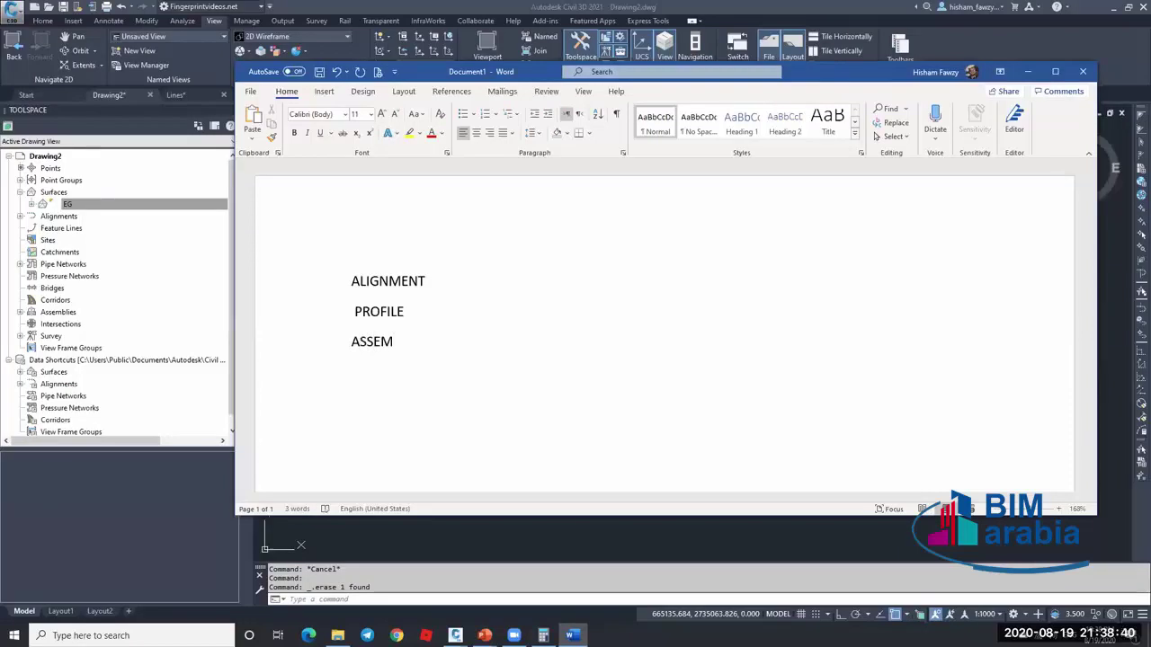
text(BLEY)
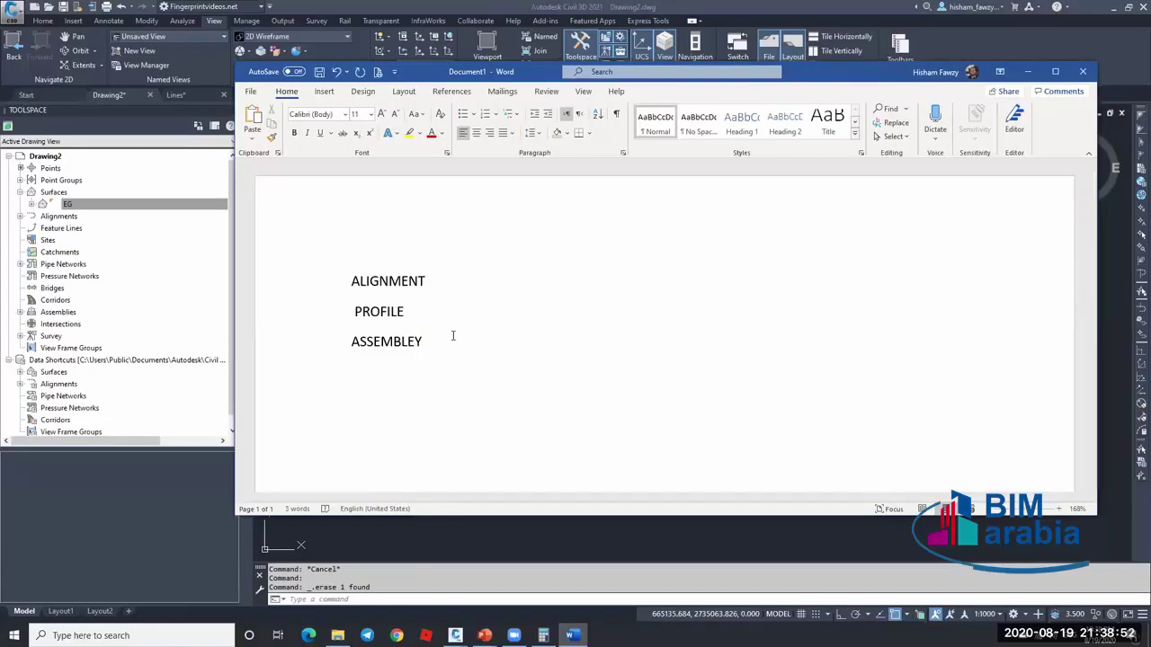
text((TYPICAL CROSS S)
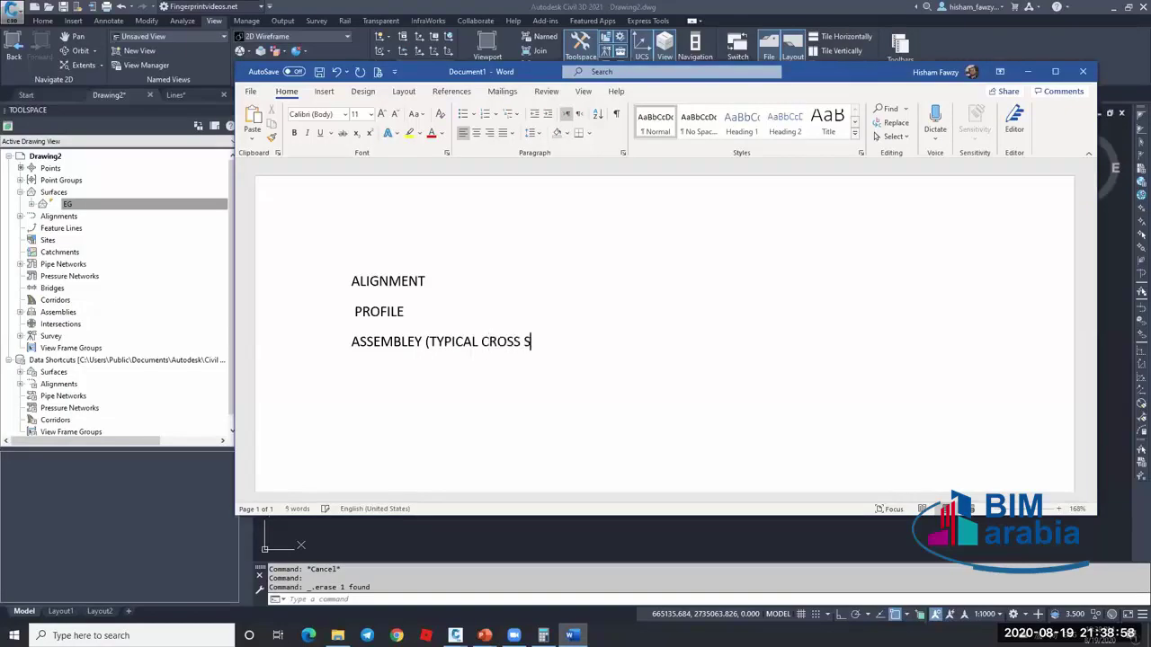
text(ECTION))
key(Return)
text(CORRID)
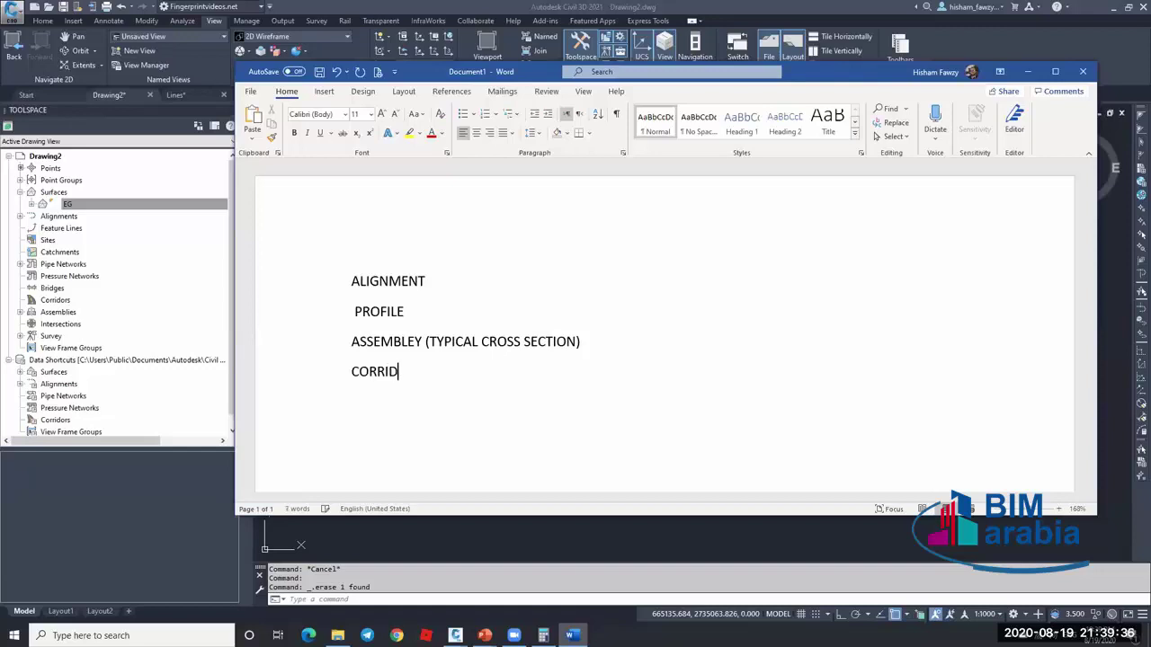
text(OR)
click(419, 373)
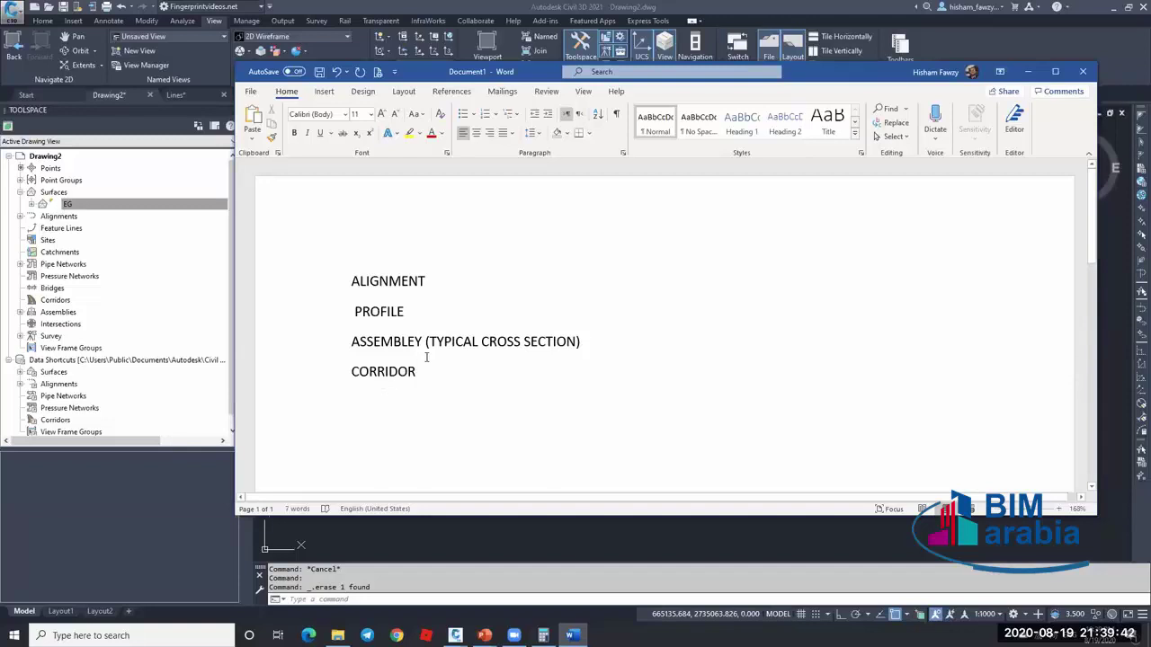
- Point out the ALIGNMENT, PROFILE and CORRIDOR entries in the Word list while explaining
click(390, 282)
click(388, 281)
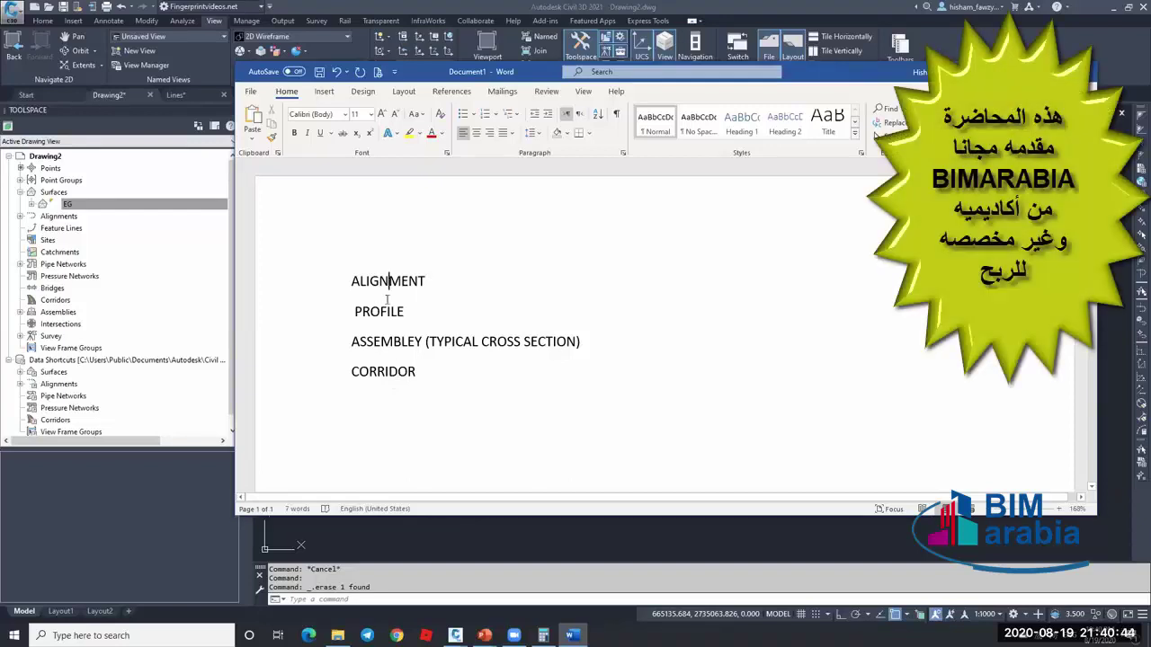
click(387, 311)
click(389, 371)
click(410, 282)
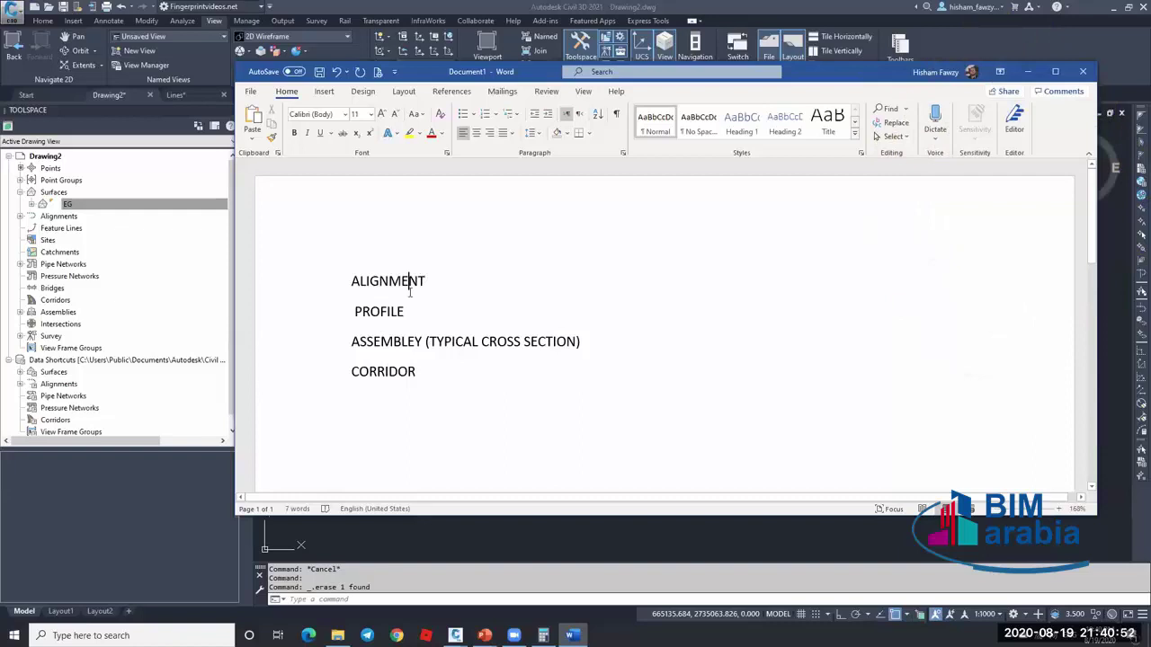
- Set the EG surface's style to Contours 1m and 5m (Background) in Surface Properties
click(1028, 71)
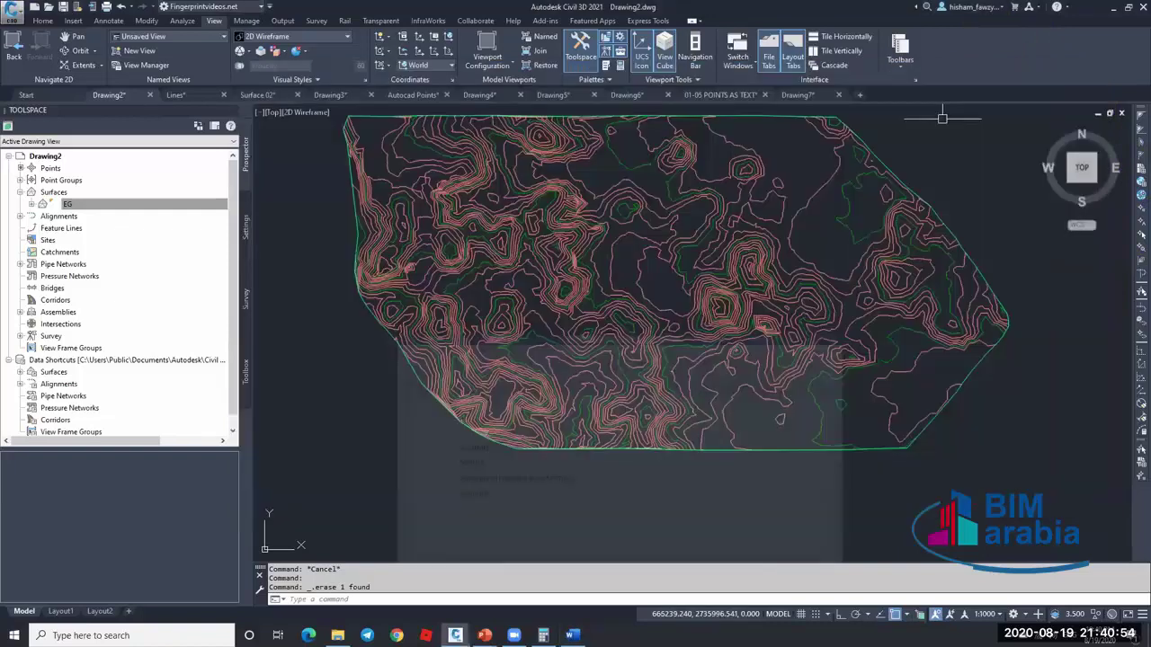
click(657, 302)
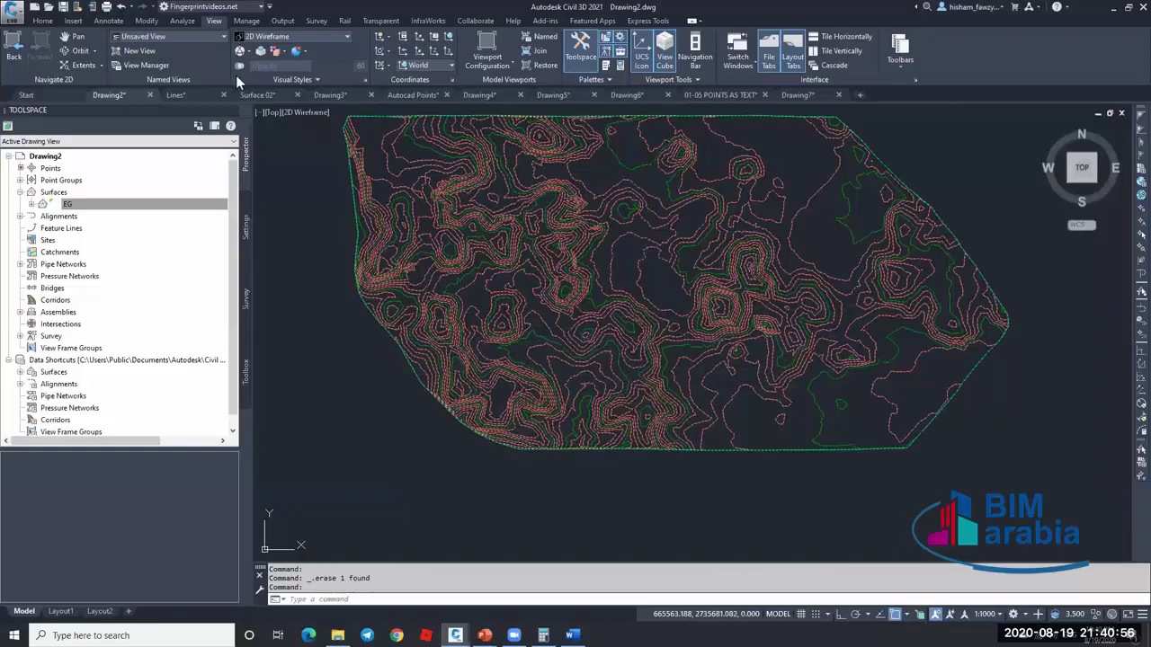
click(181, 49)
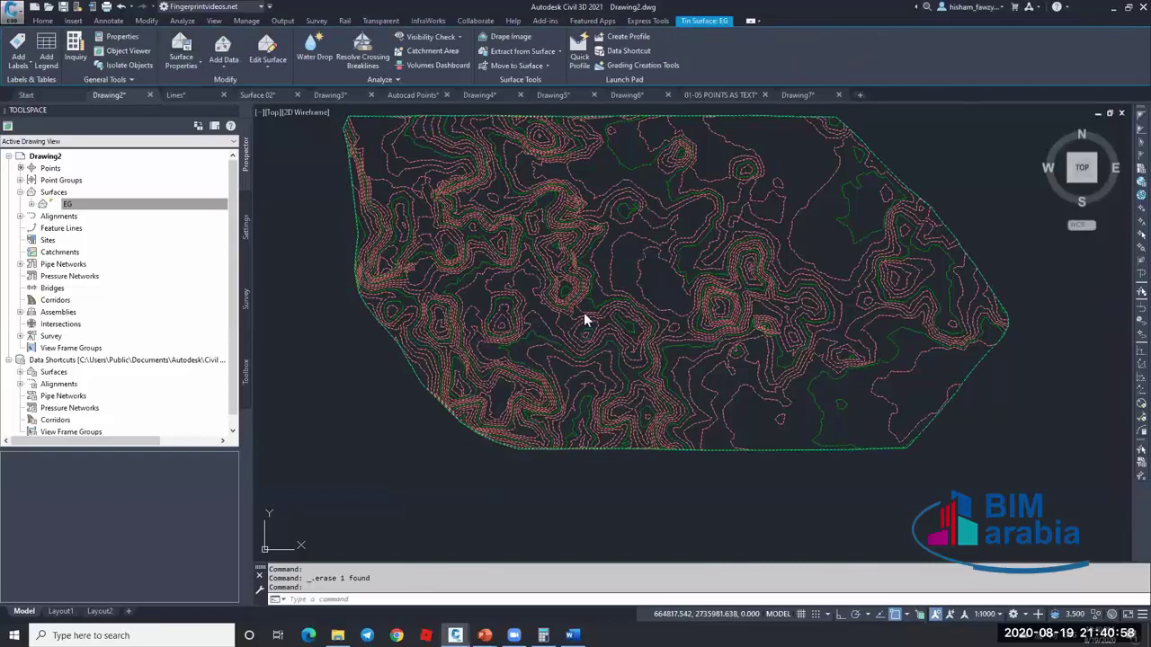
click(594, 126)
click(683, 249)
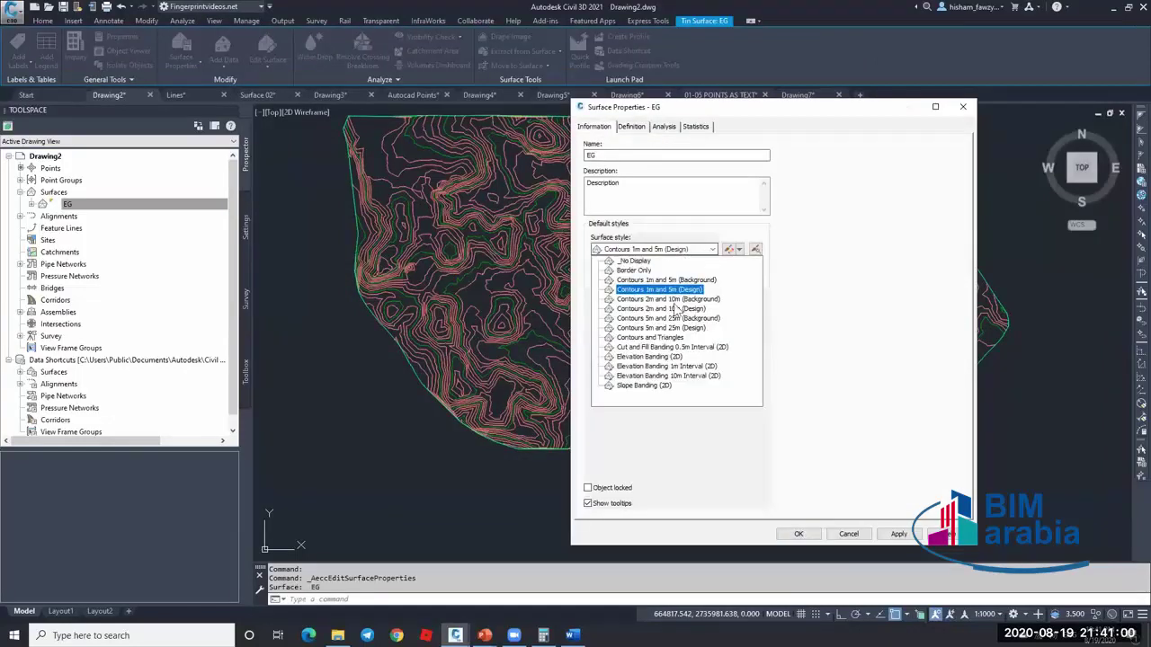
click(666, 280)
click(798, 533)
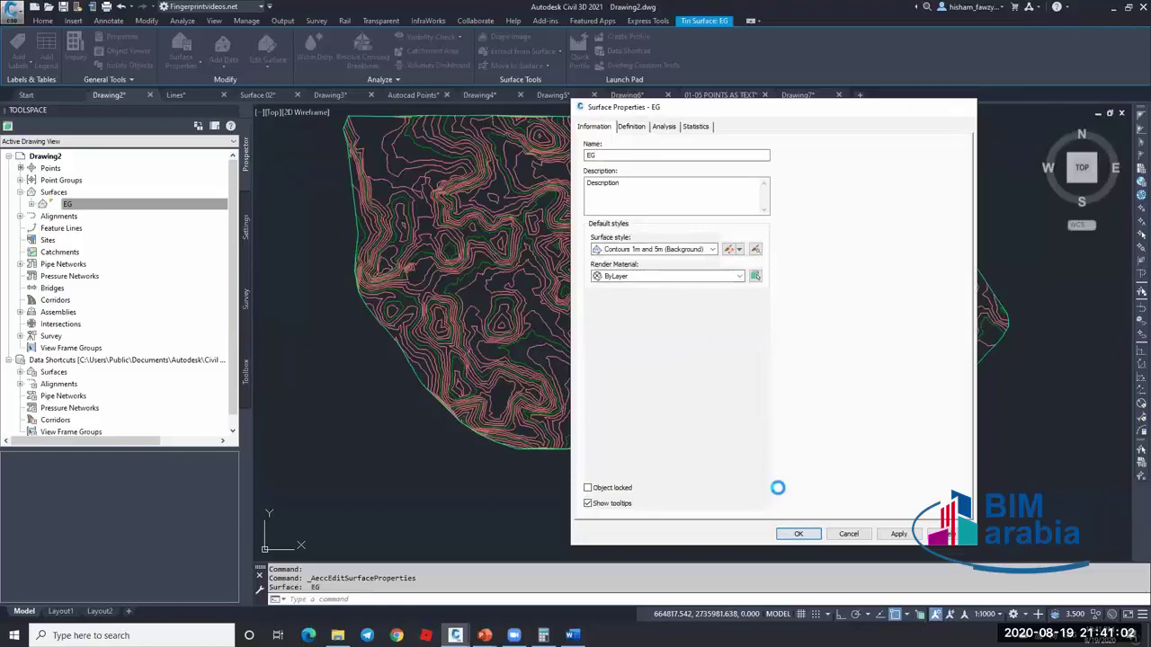
key(Escape)
key(Escape)
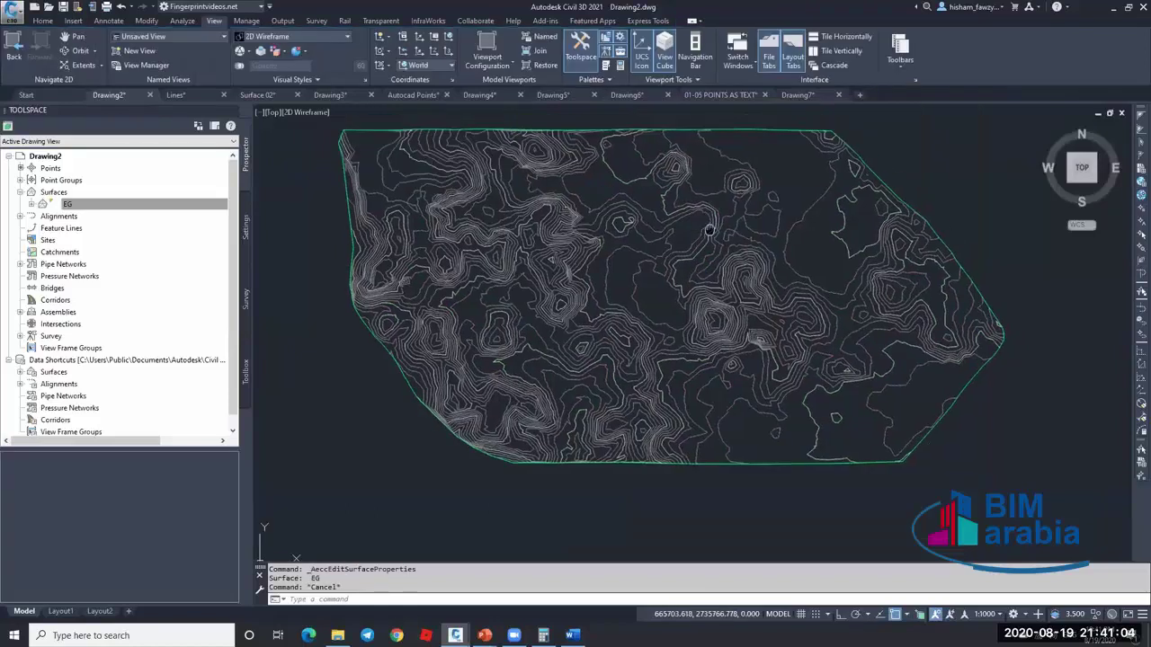
- Zoom and pan so the whole grey-contoured EG surface sits centred in view
scroll(679, 324, down, 2)
scroll(637, 279, up, 5)
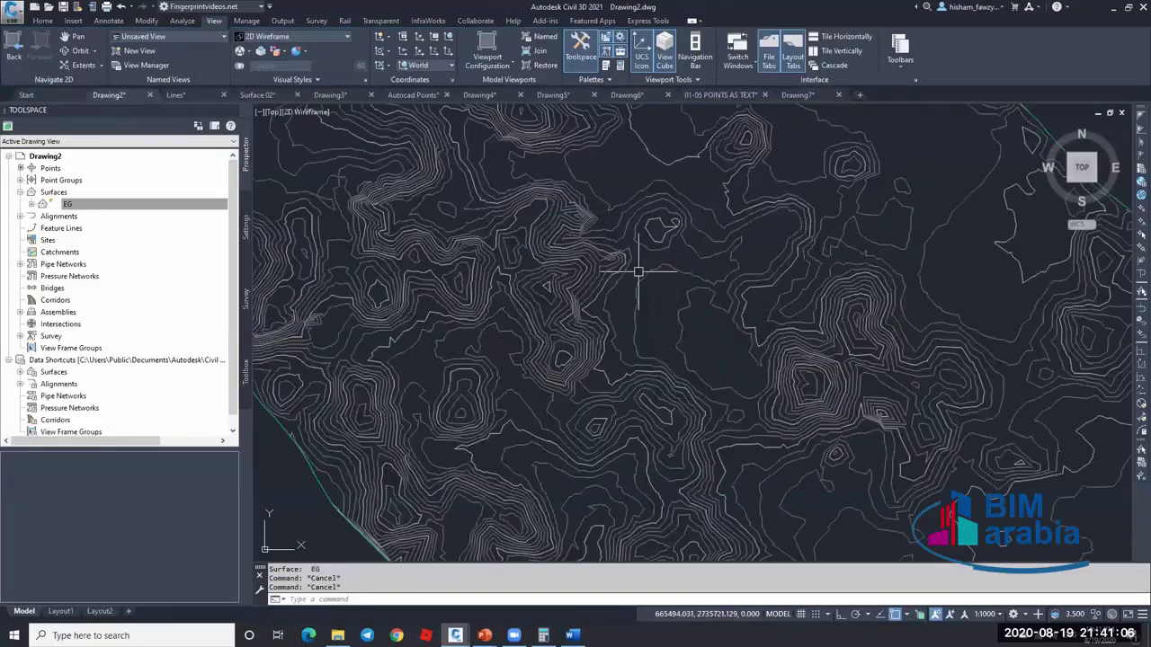
scroll(642, 260, down, 4)
middle_drag(703, 251, 659, 259)
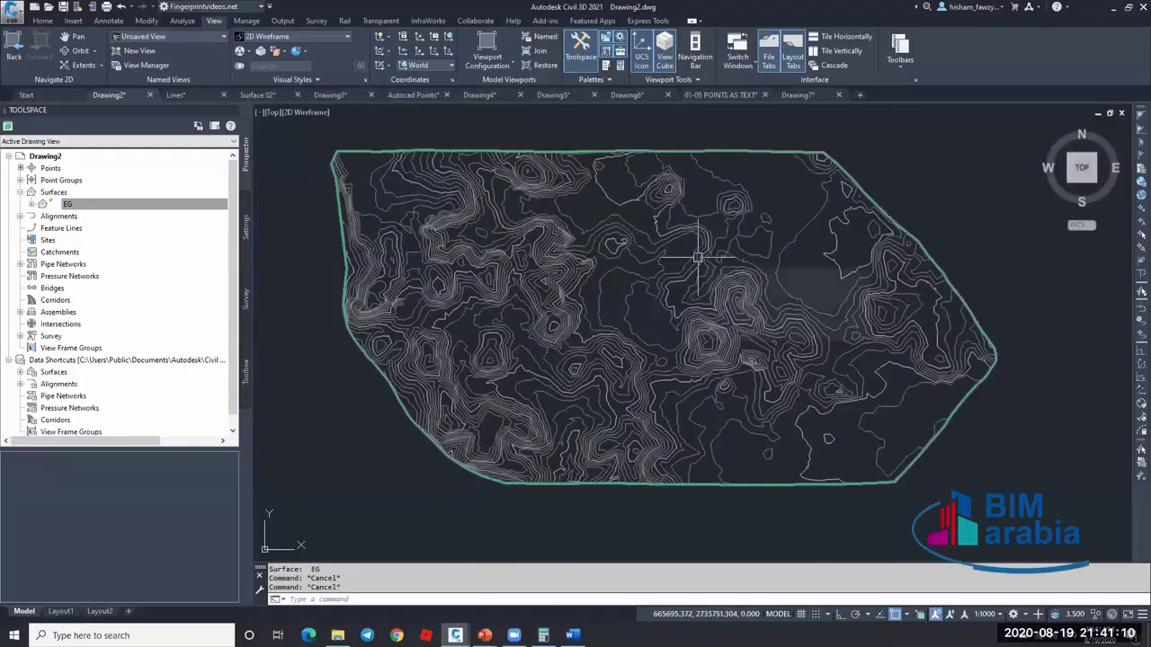
mouse_move(698, 258)
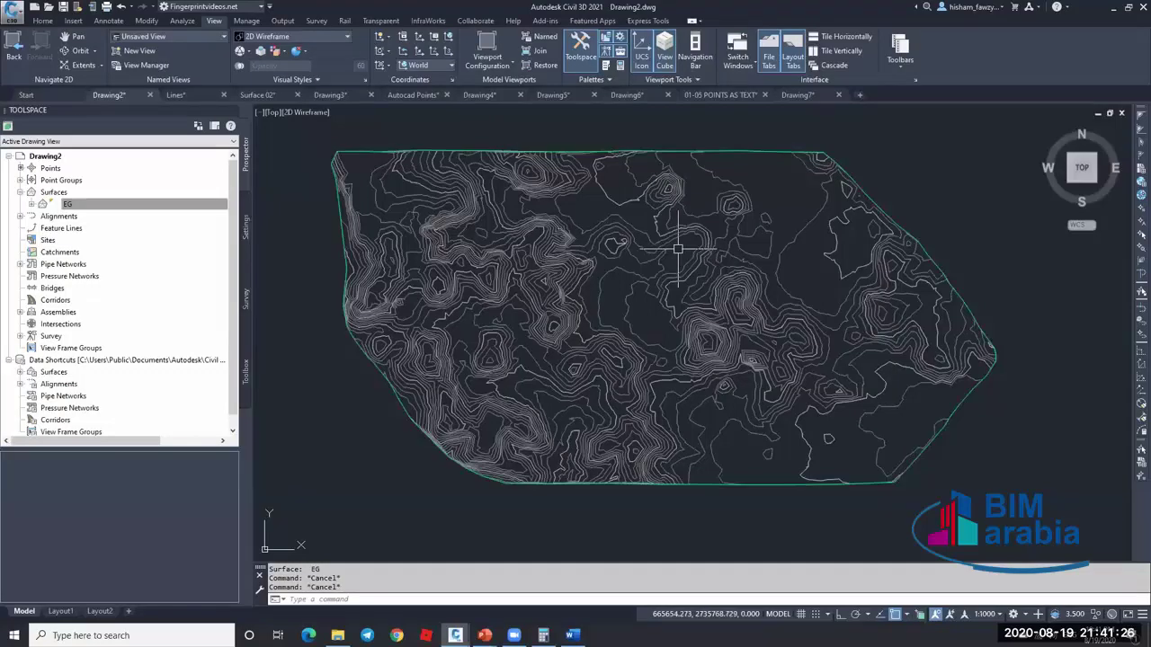
mouse_move(631, 254)
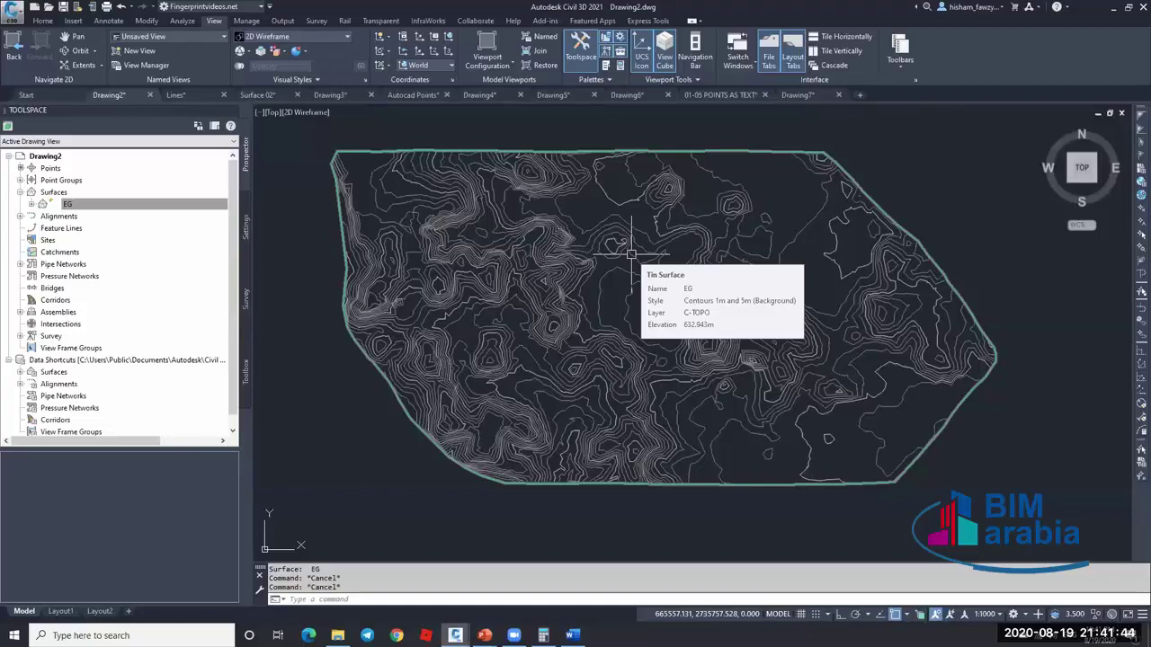
- Draw circles at the EG surface's top-left corner and lower-right edge, then reselect and deselect EG
text(c)
key(Return)
click(336, 169)
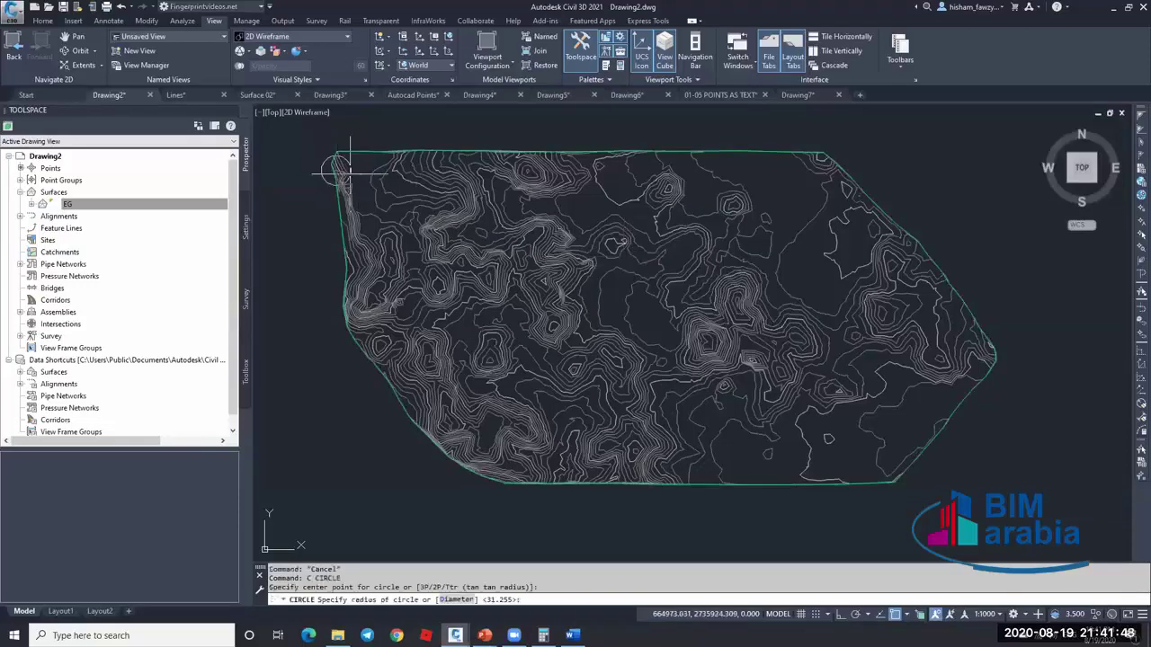
key(Escape)
key(Return)
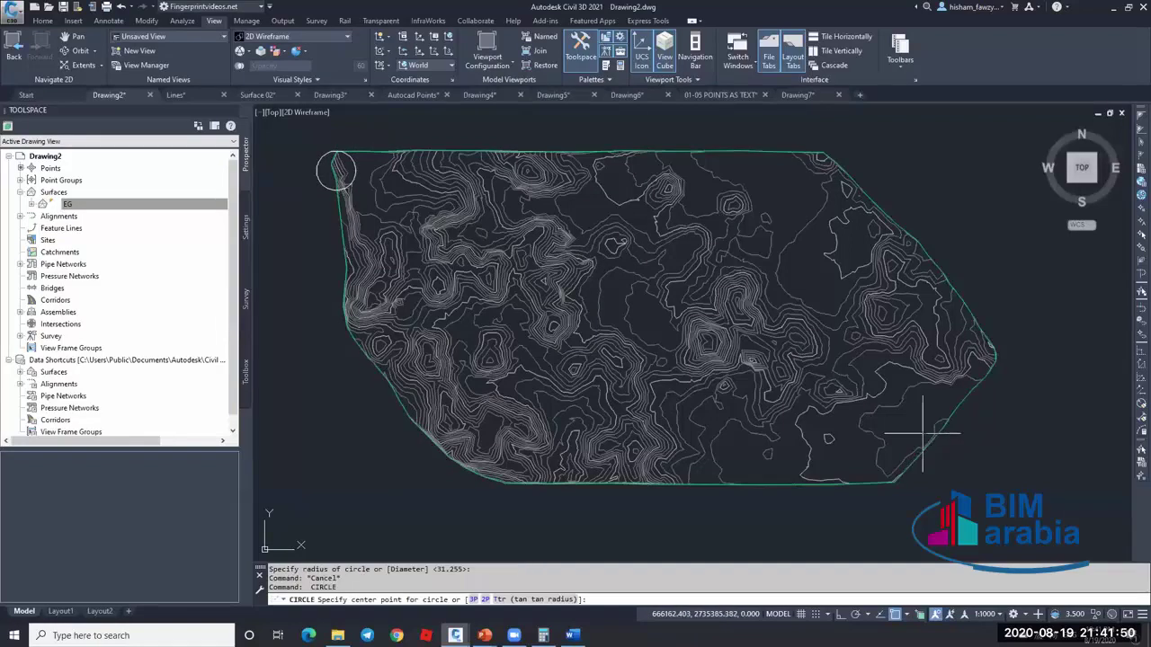
click(926, 435)
click(951, 434)
key(Escape)
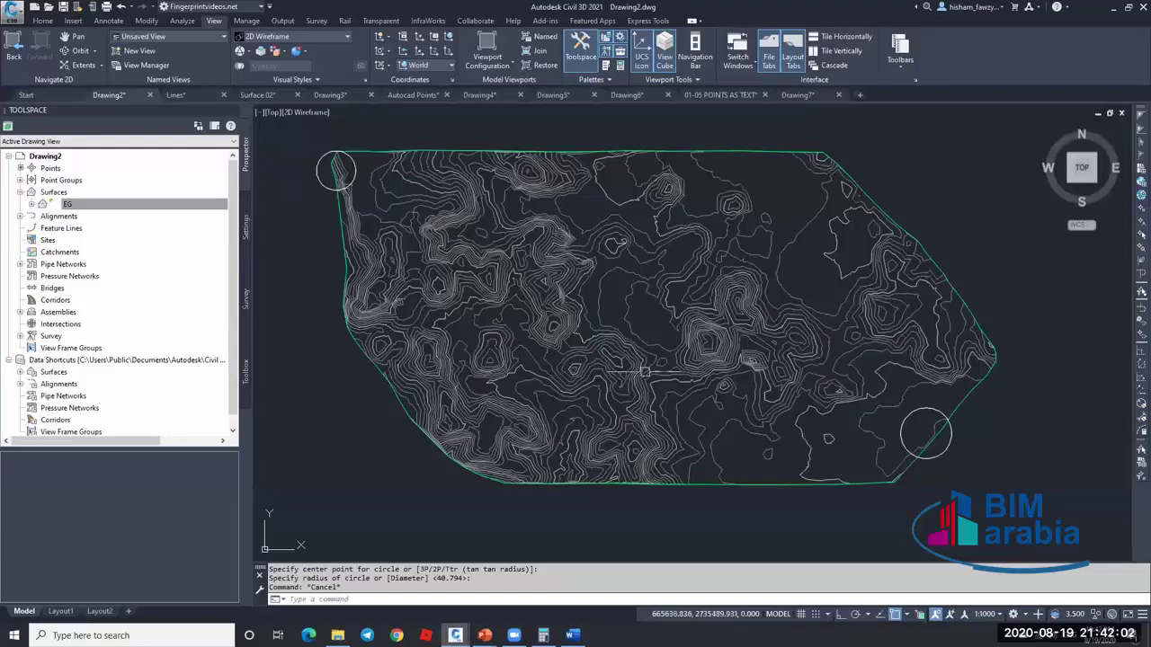
click(614, 269)
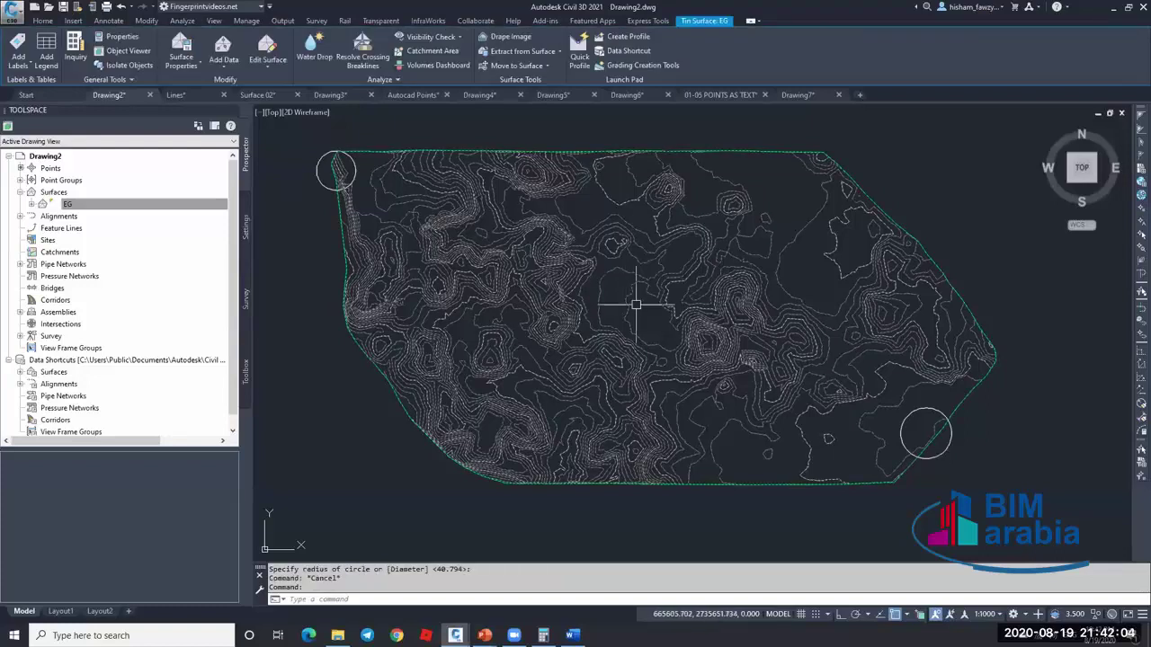
key(Escape)
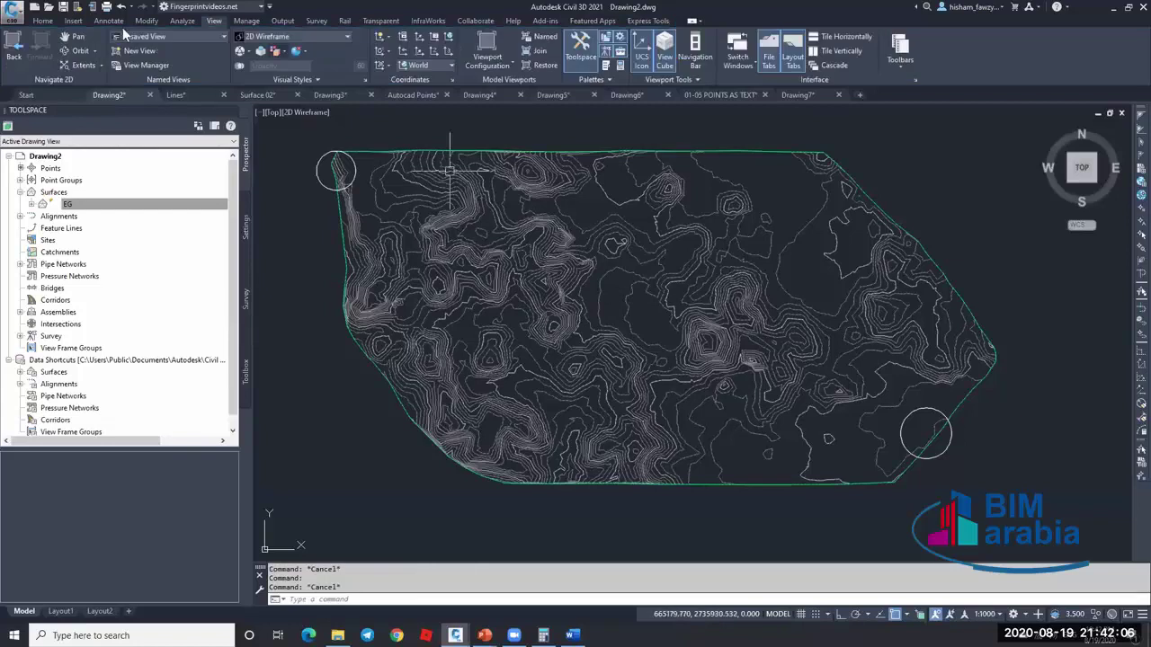
- Open the Home tab's Alignment dropdown to show the alignment creation options
click(42, 20)
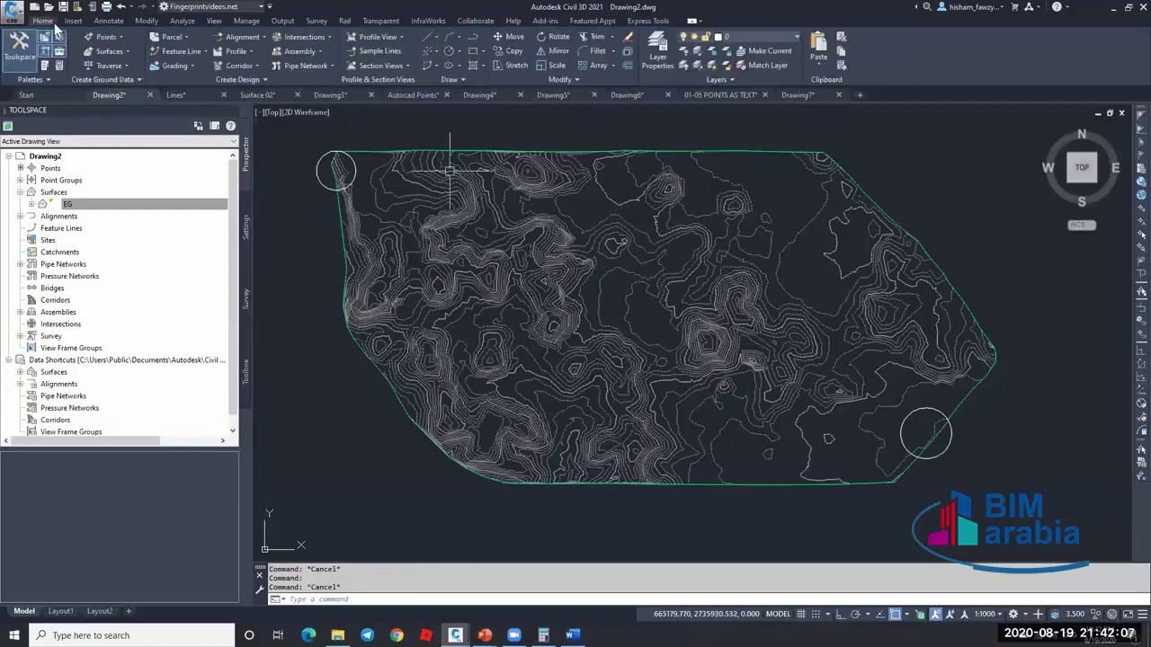
click(243, 37)
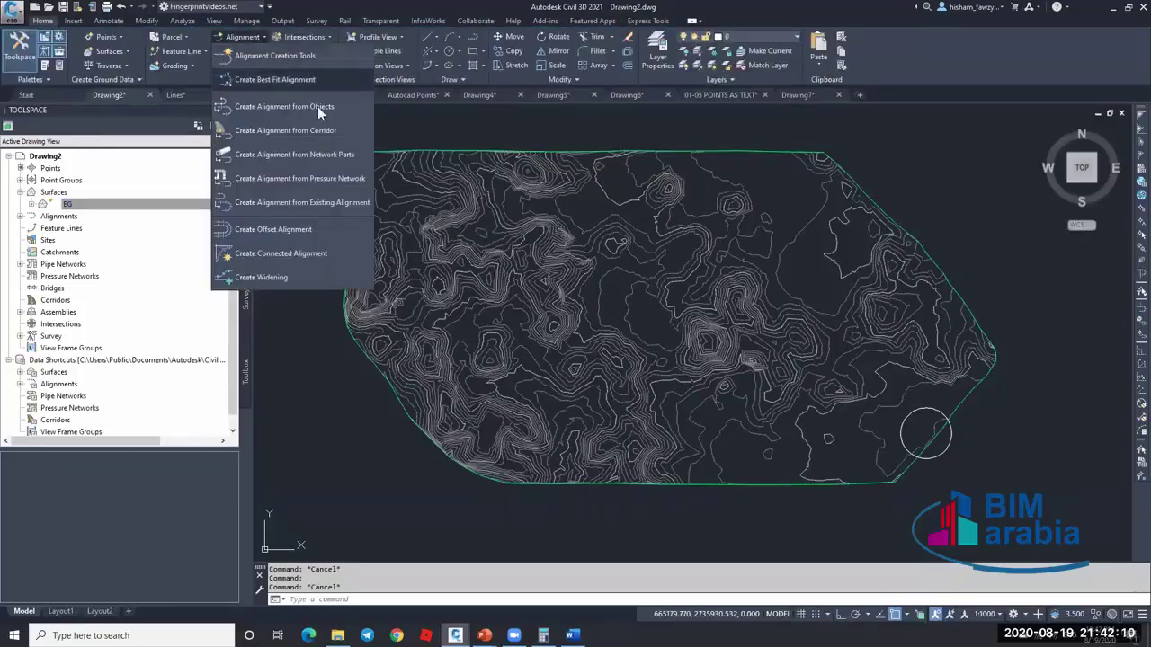
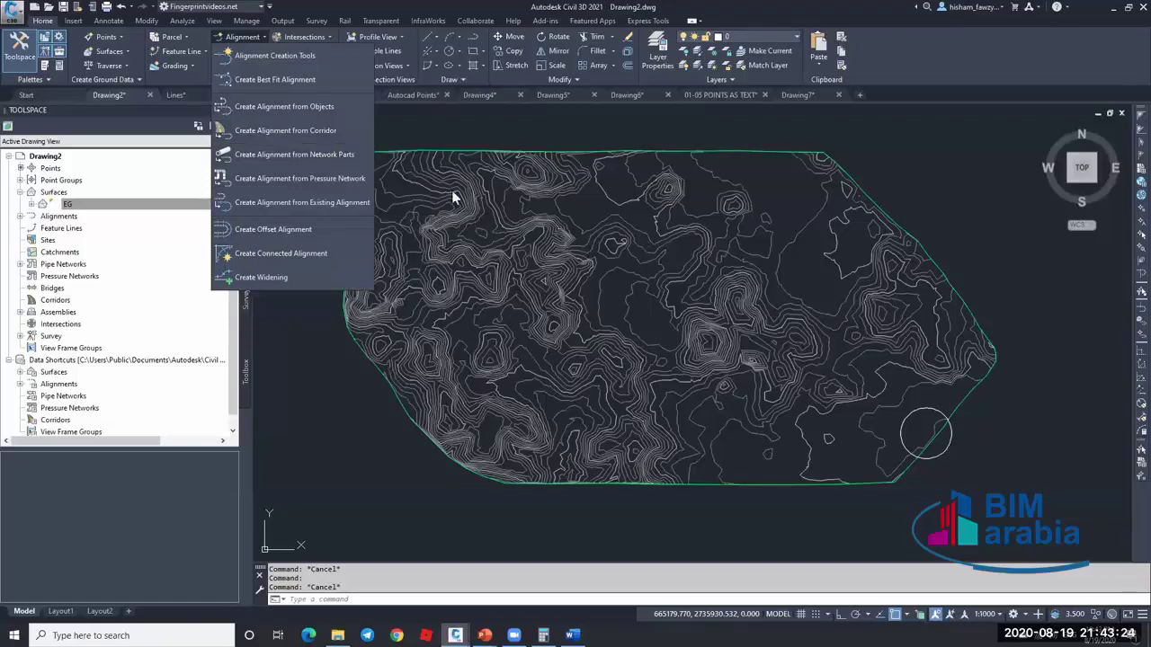
- Open the Create Alignment - Layout dialog, move it into view, and select the default alignment name
click(317, 55)
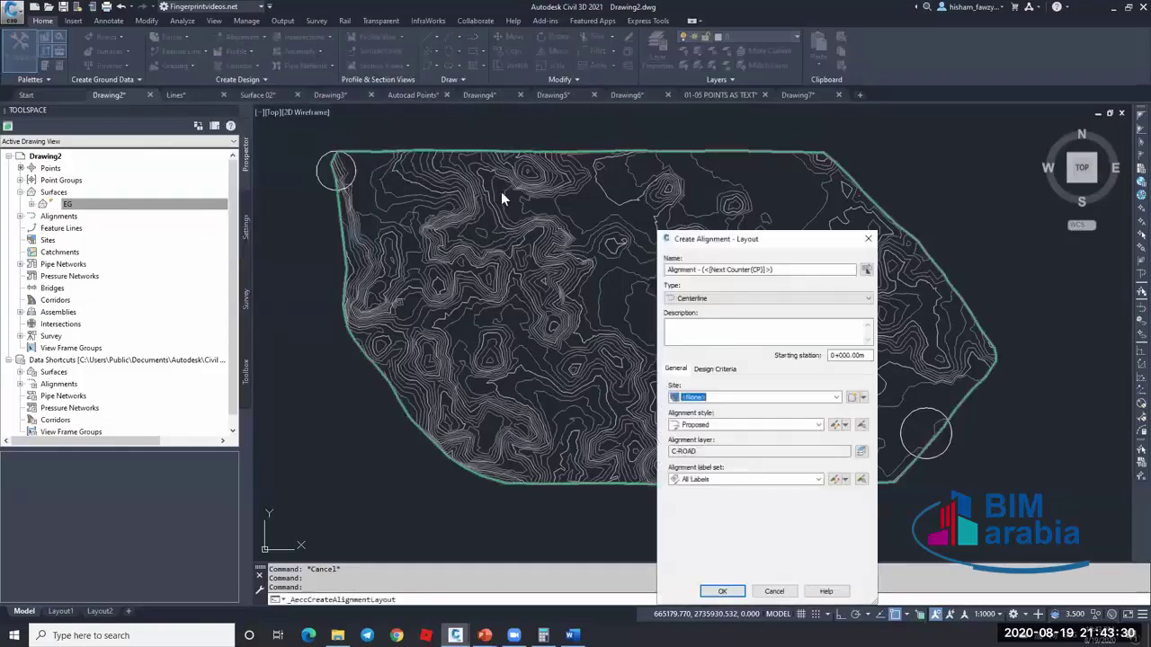
drag(707, 243, 609, 138)
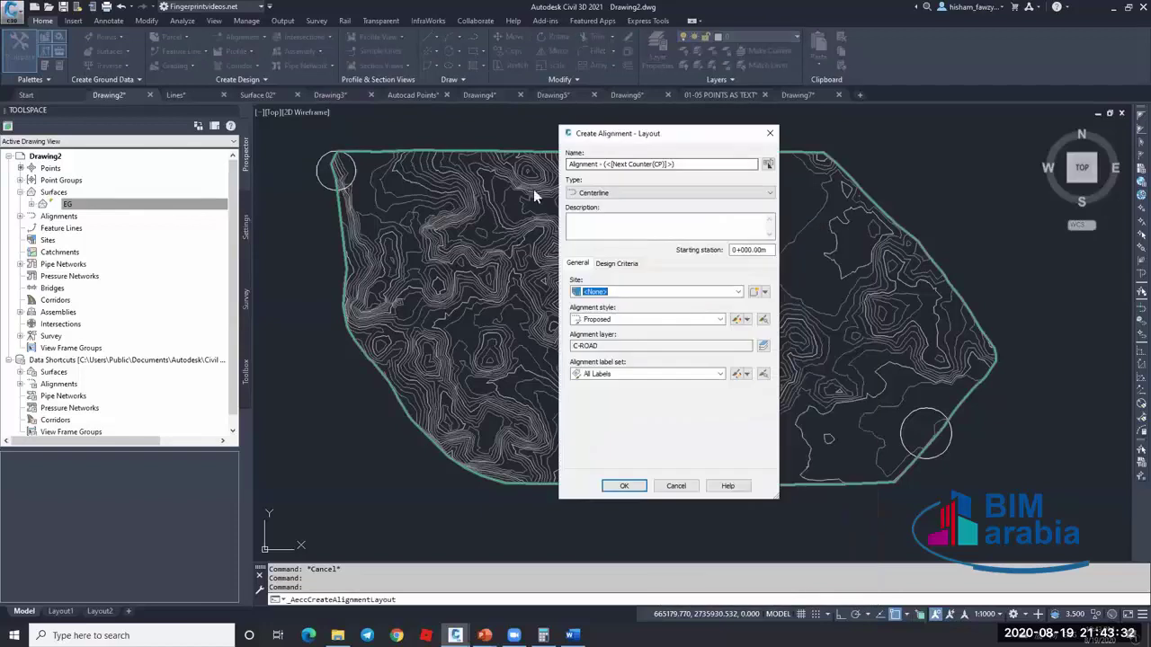
click(605, 223)
drag(674, 164, 569, 164)
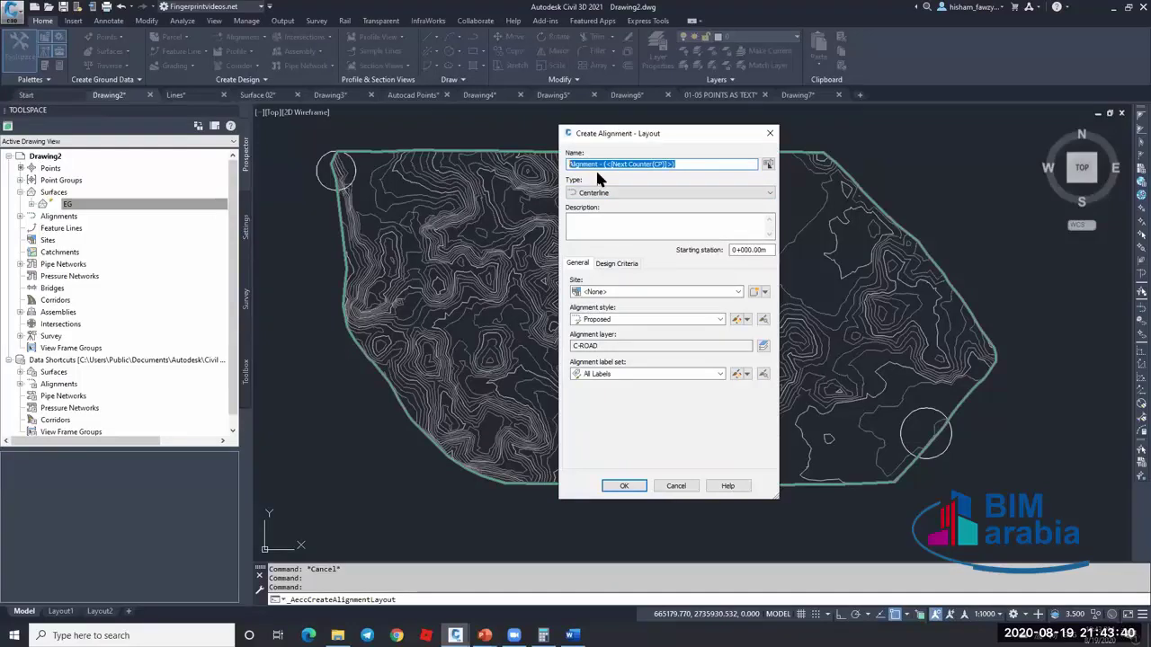
- Name the alignment ROAD 01 and, after briefly trying Rail, keep its type as Centerline
text(ROAD 01)
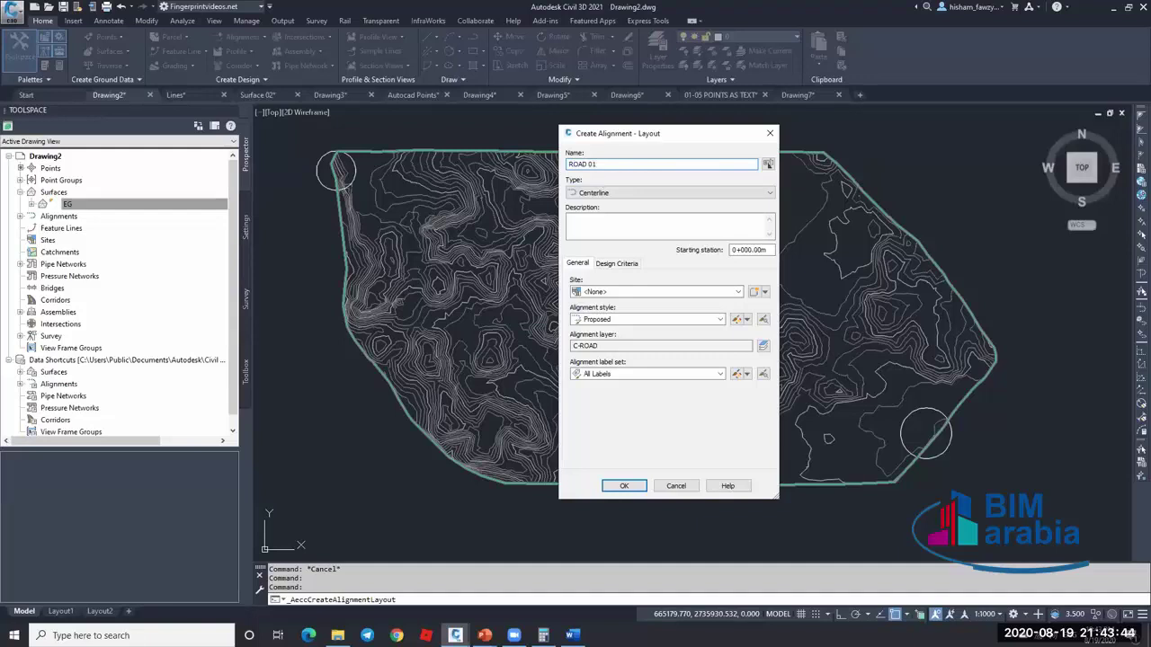
click(608, 196)
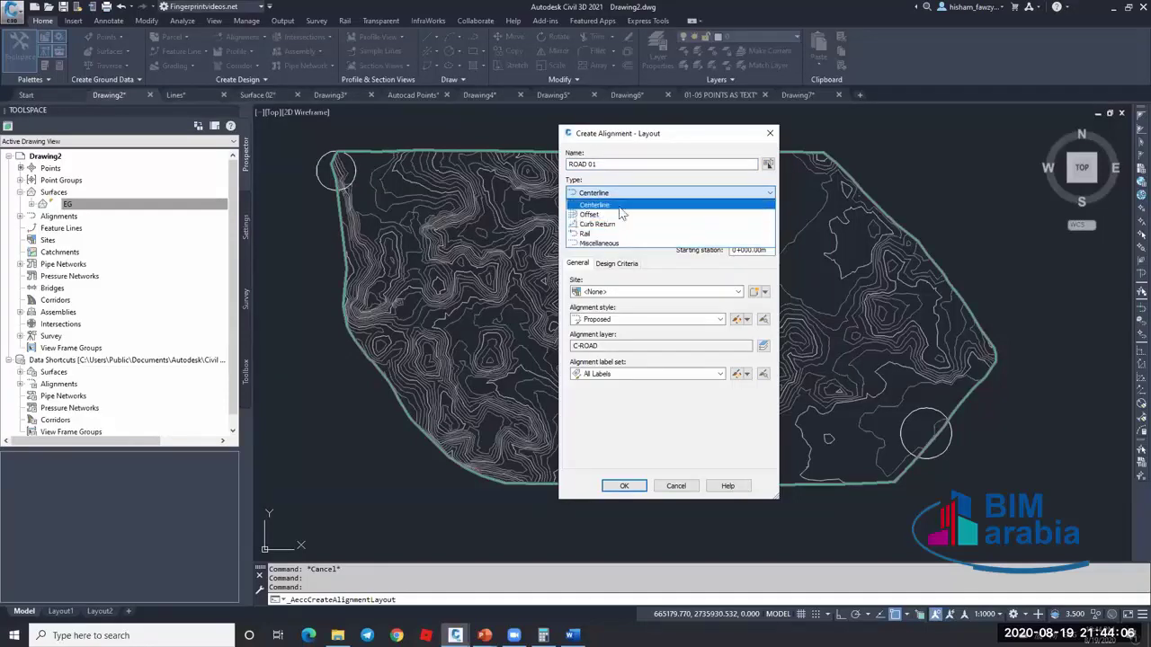
click(612, 205)
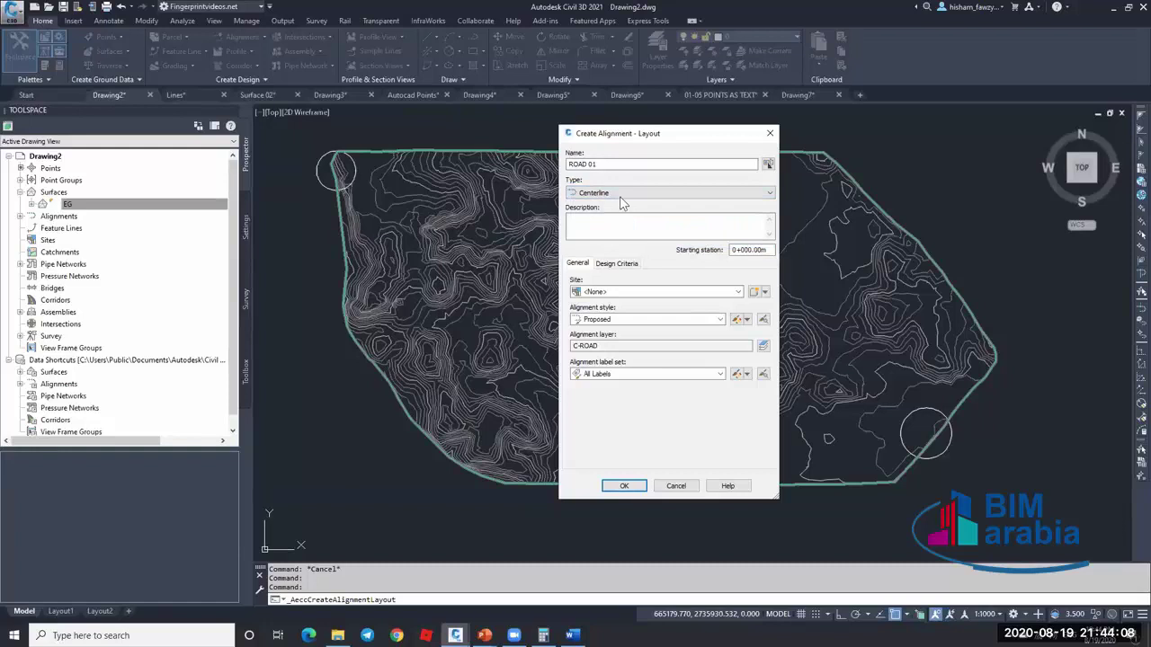
click(619, 194)
click(596, 233)
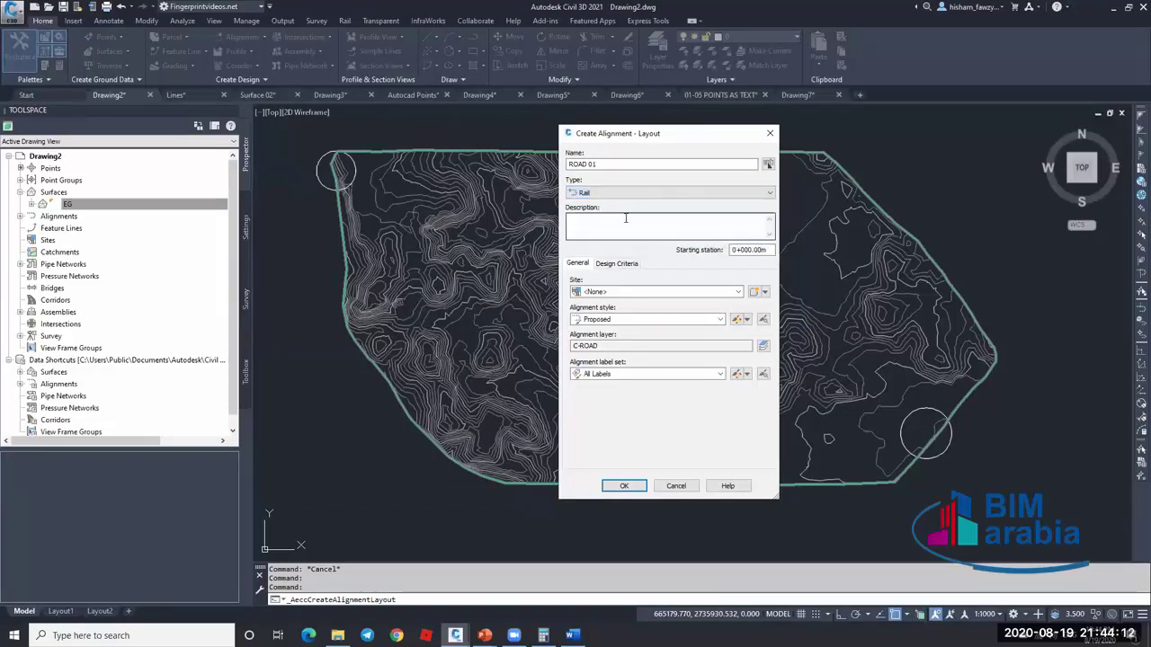
click(626, 194)
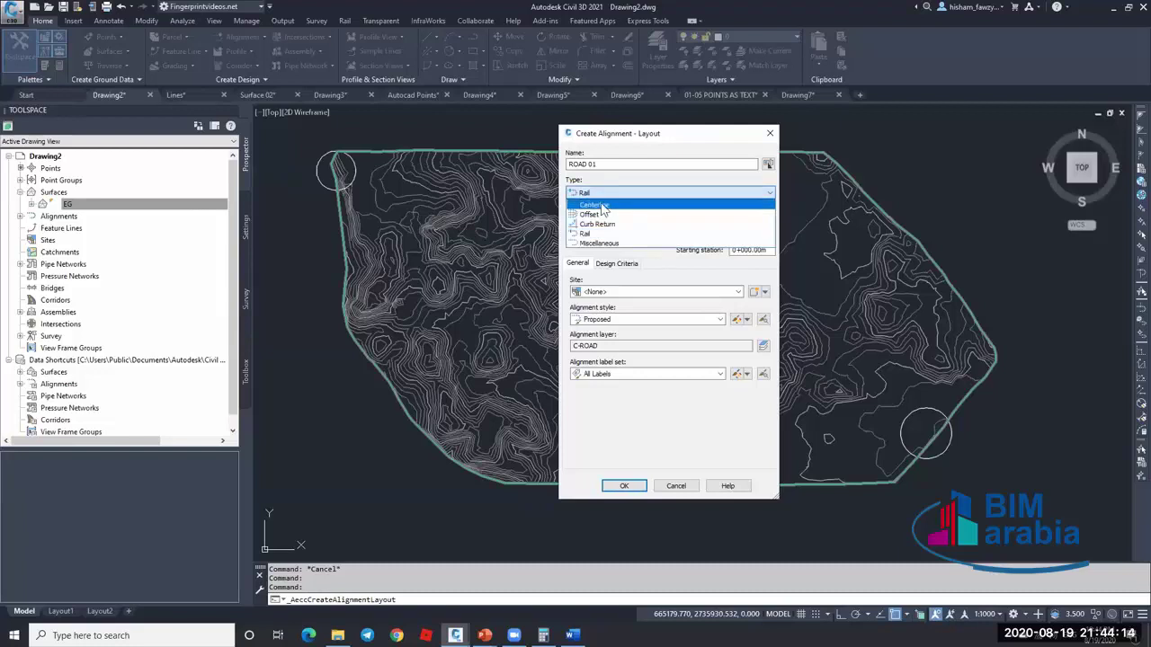
click(603, 205)
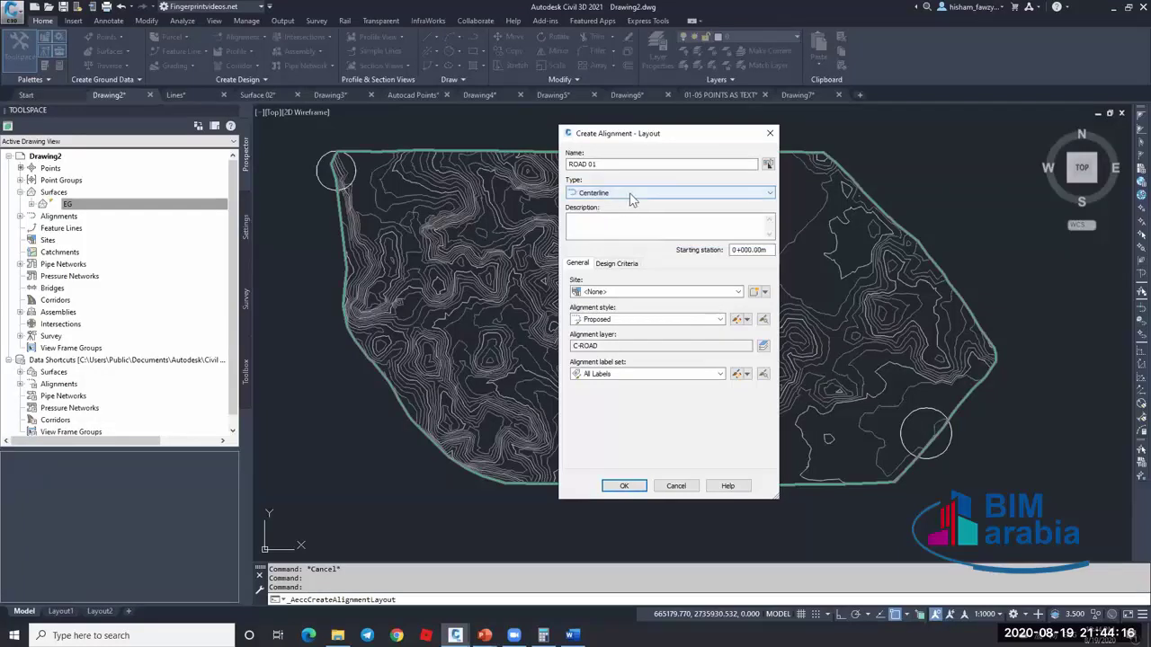
click(589, 227)
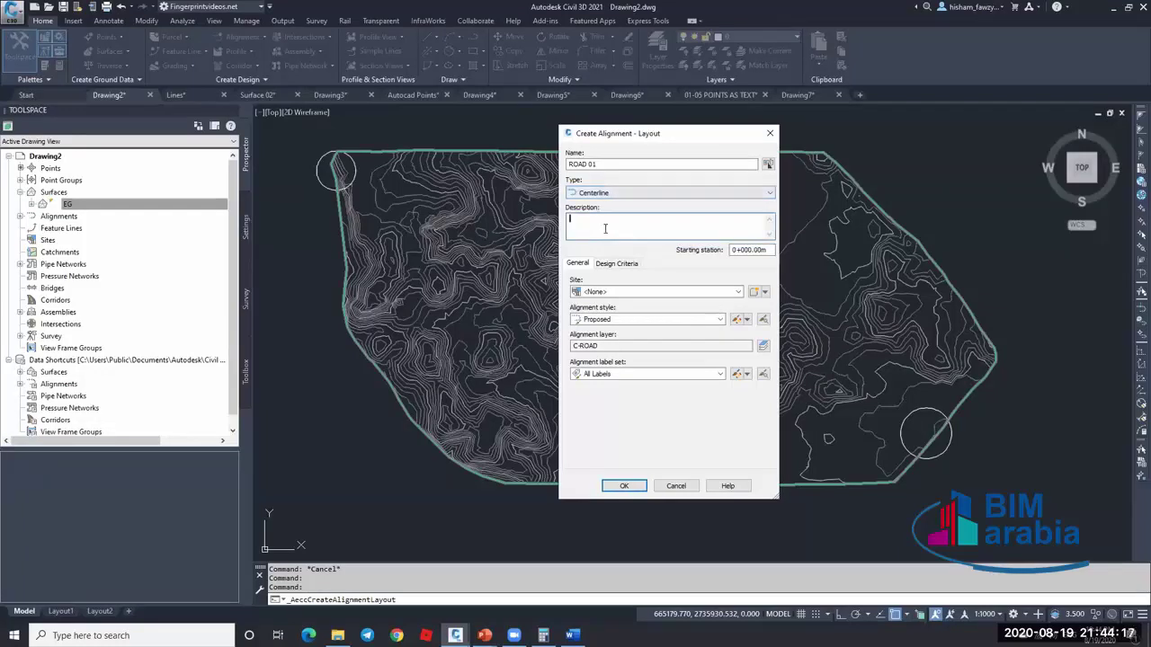
click(751, 254)
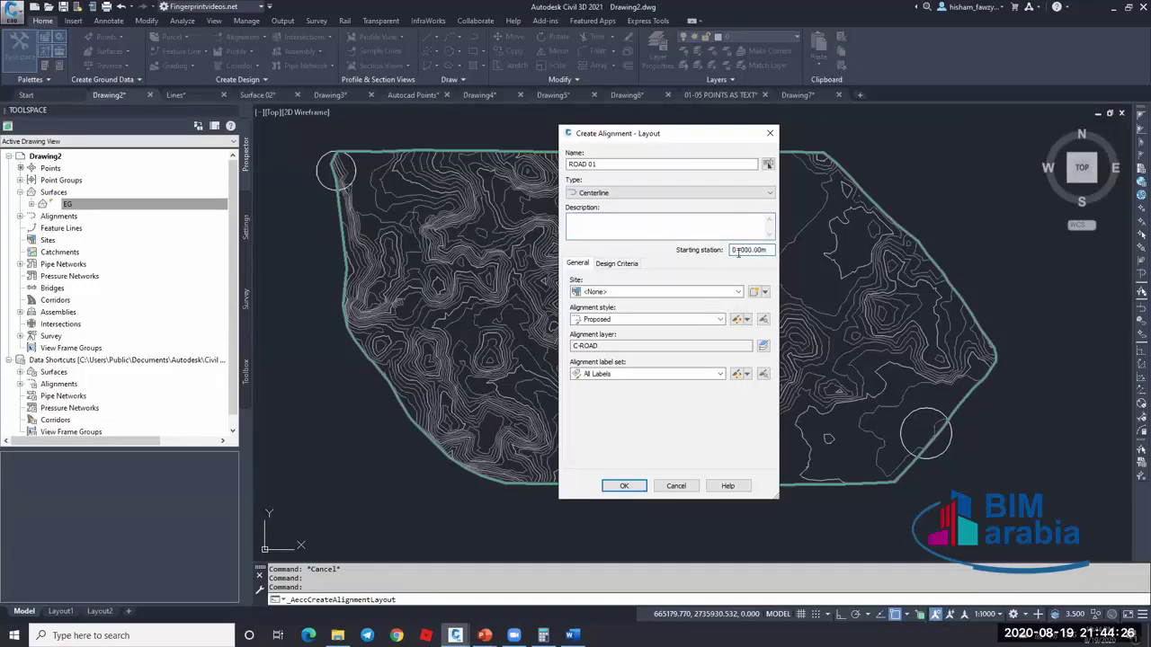
drag(732, 251, 736, 251)
click(760, 252)
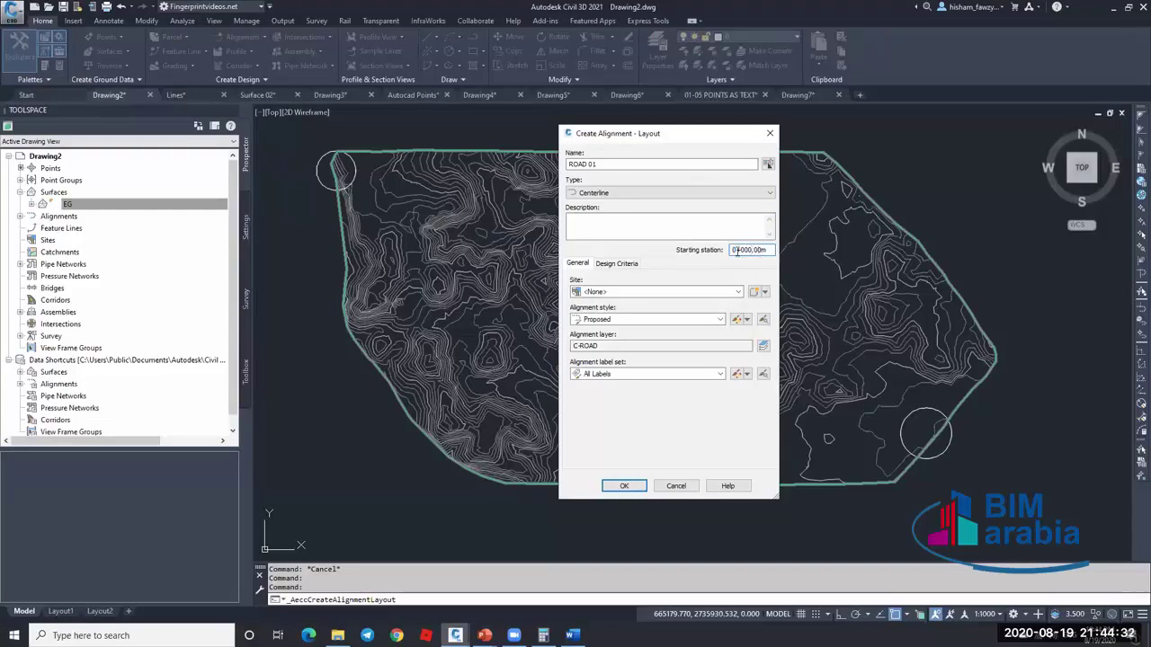
drag(729, 251, 734, 251)
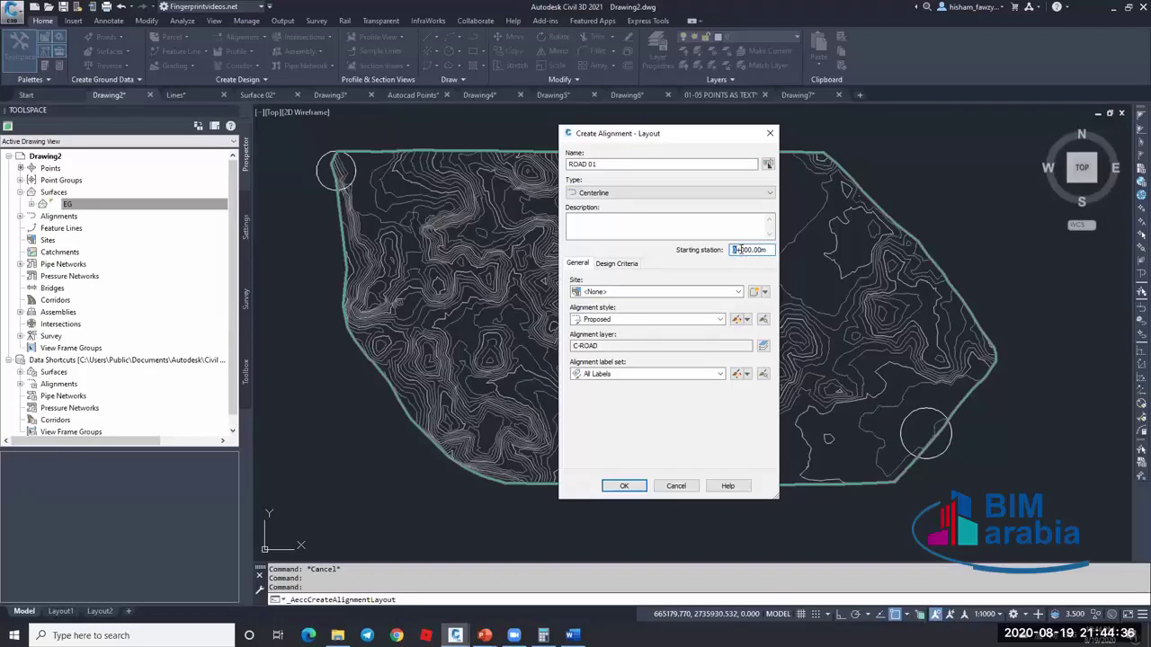
drag(739, 251, 758, 250)
click(742, 253)
double_click(733, 250)
click(751, 250)
click(593, 165)
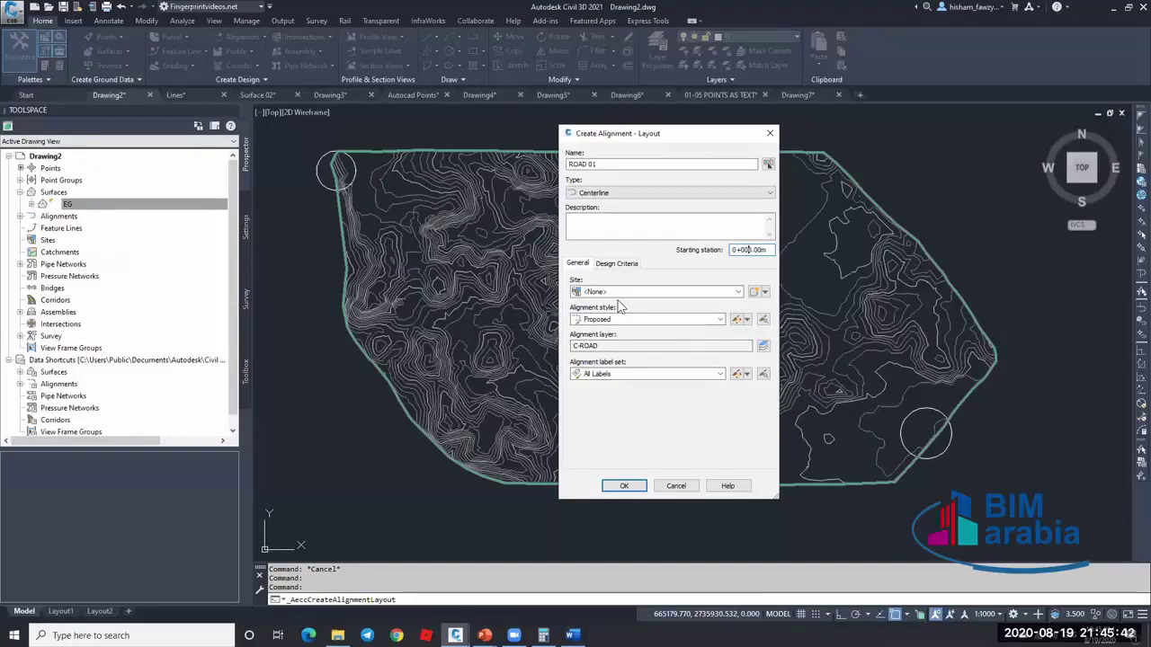
- Create ROAD 01 as a Centerline alignment with Proposed style and the All Labels label set
click(618, 265)
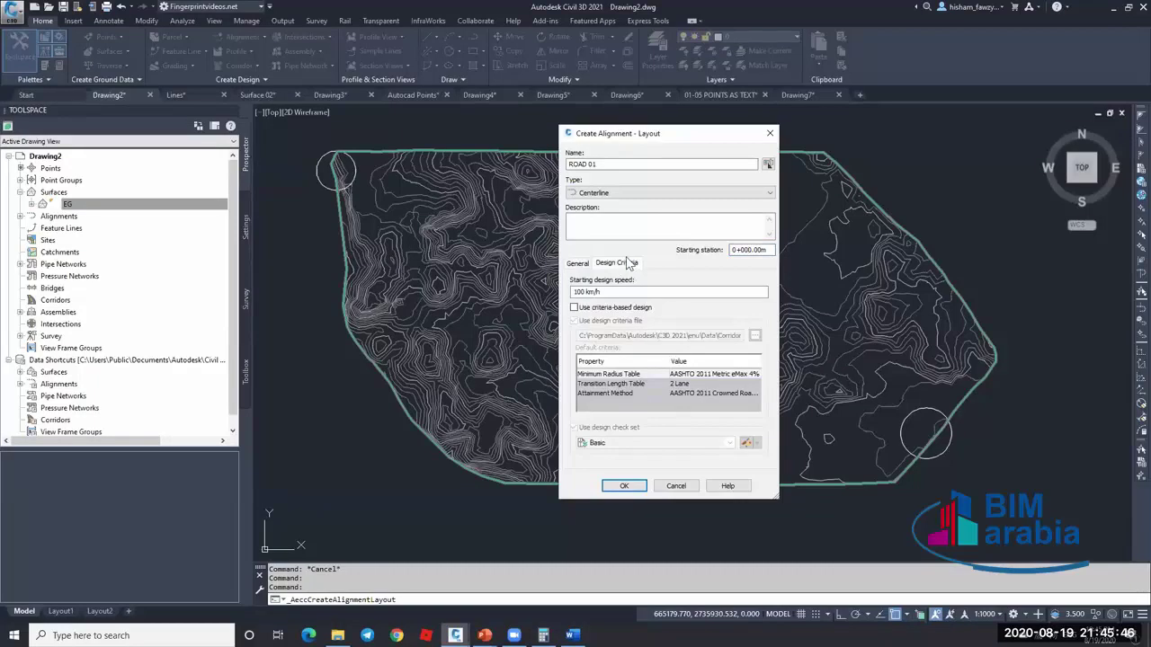
click(577, 265)
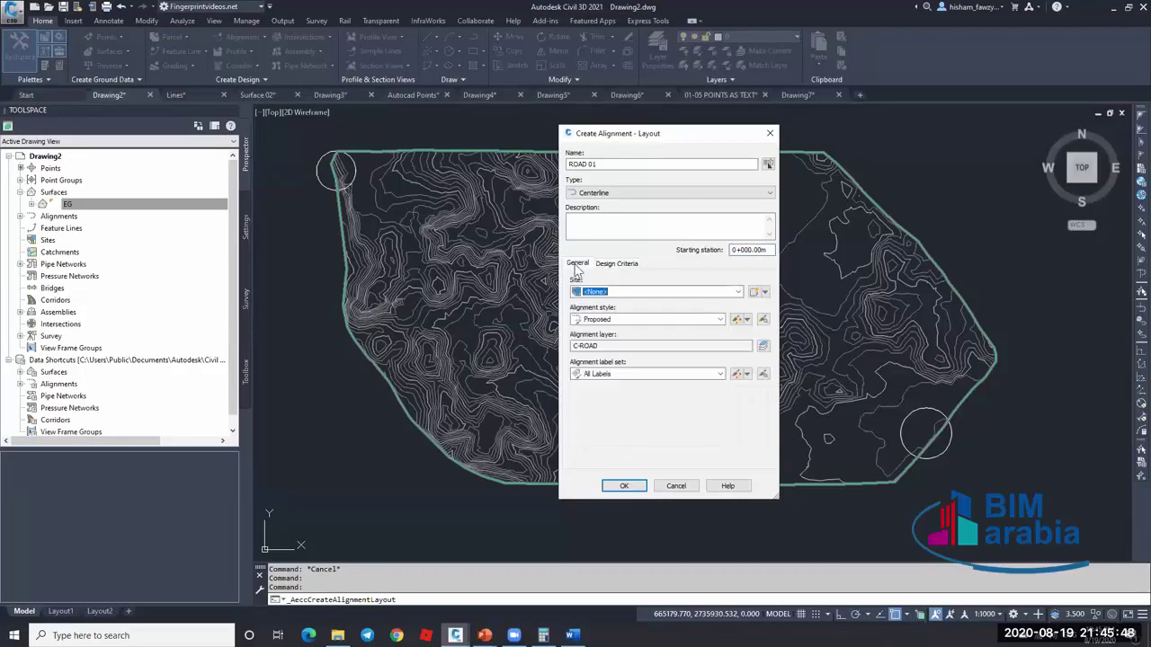
click(643, 320)
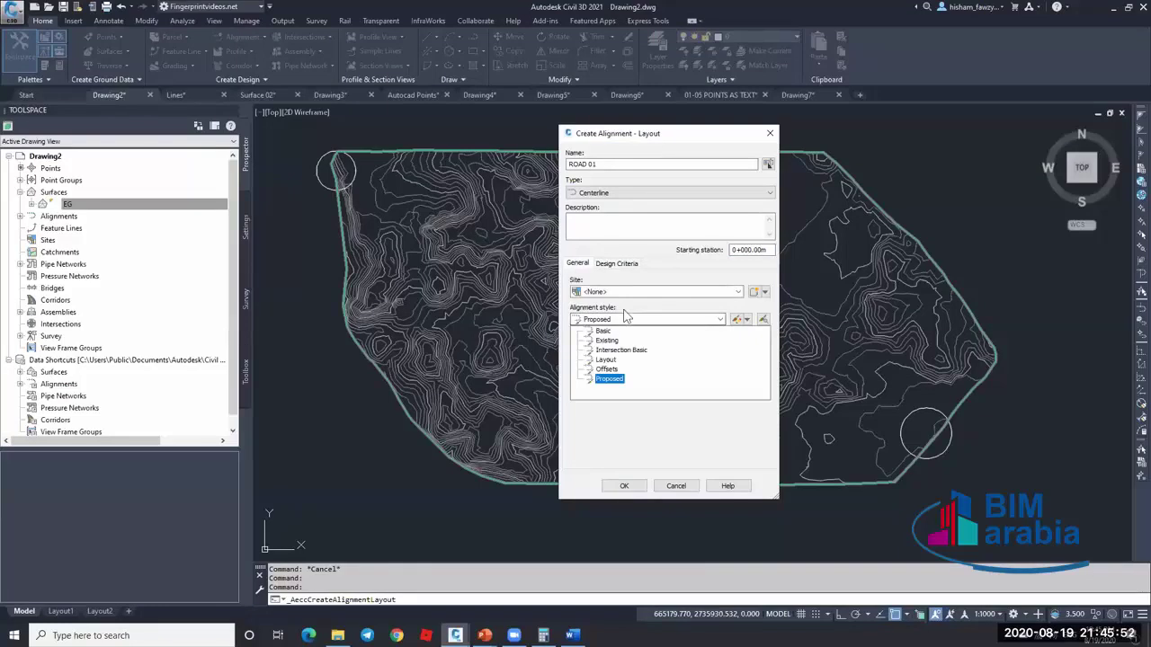
click(608, 381)
click(625, 374)
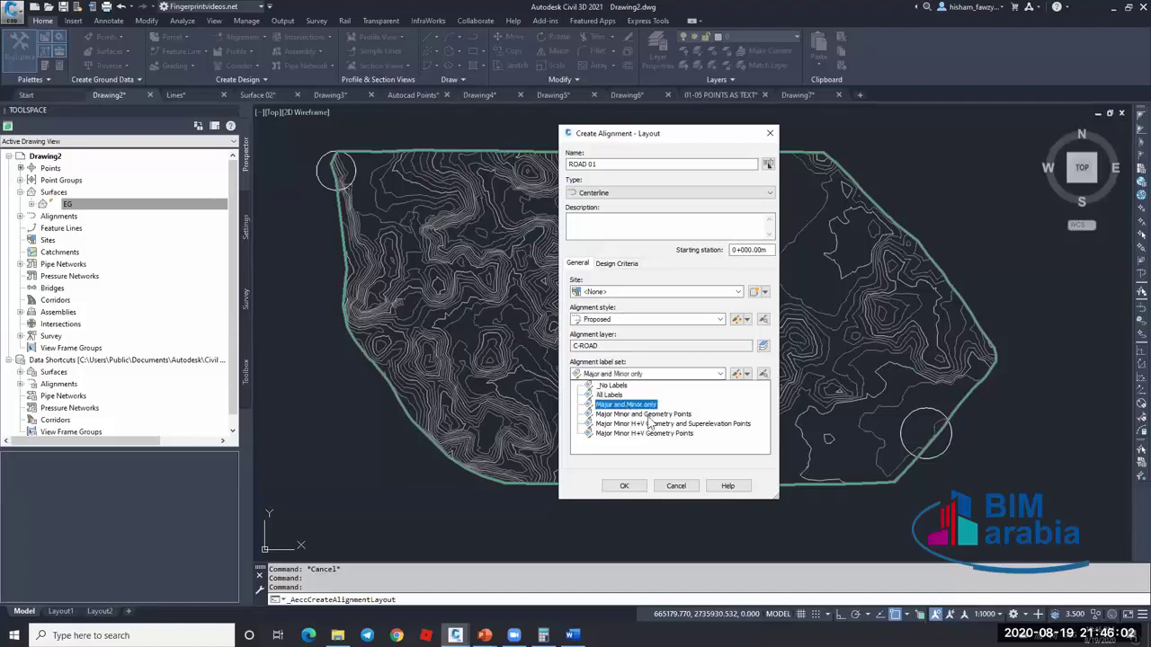
click(641, 365)
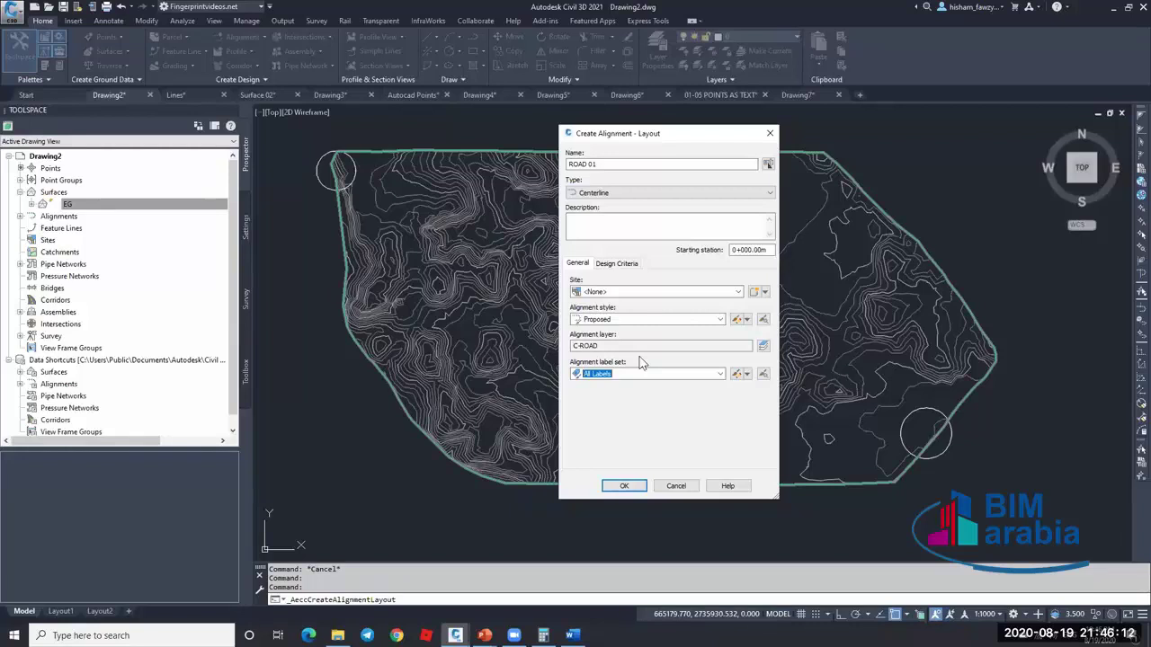
click(630, 193)
click(620, 203)
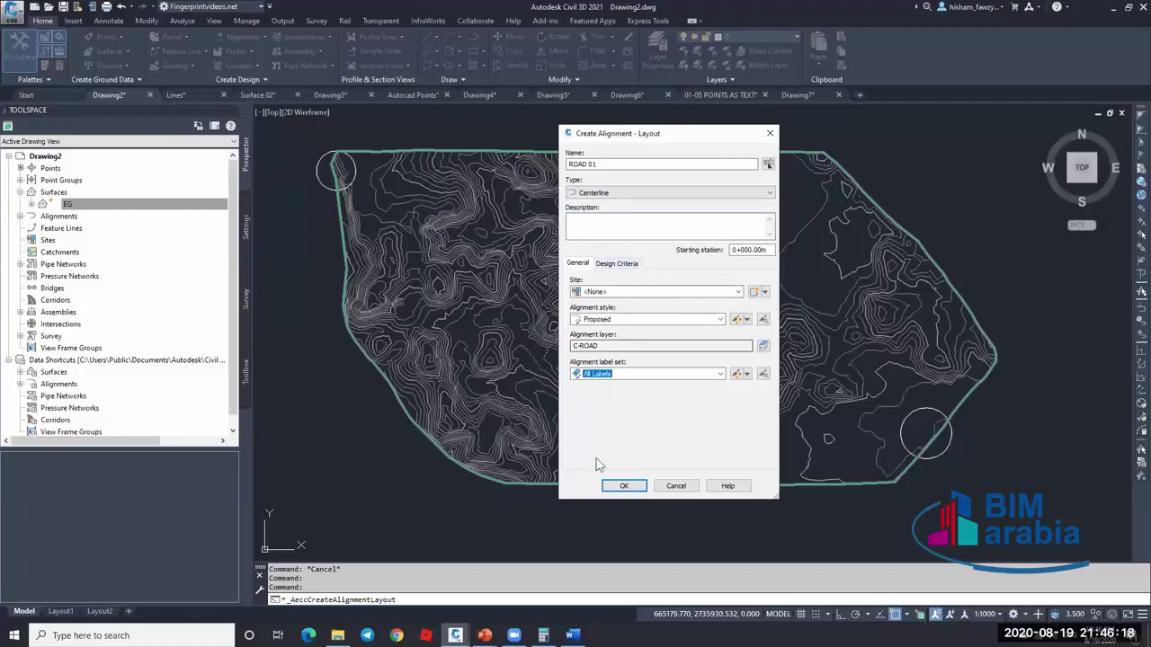
click(624, 485)
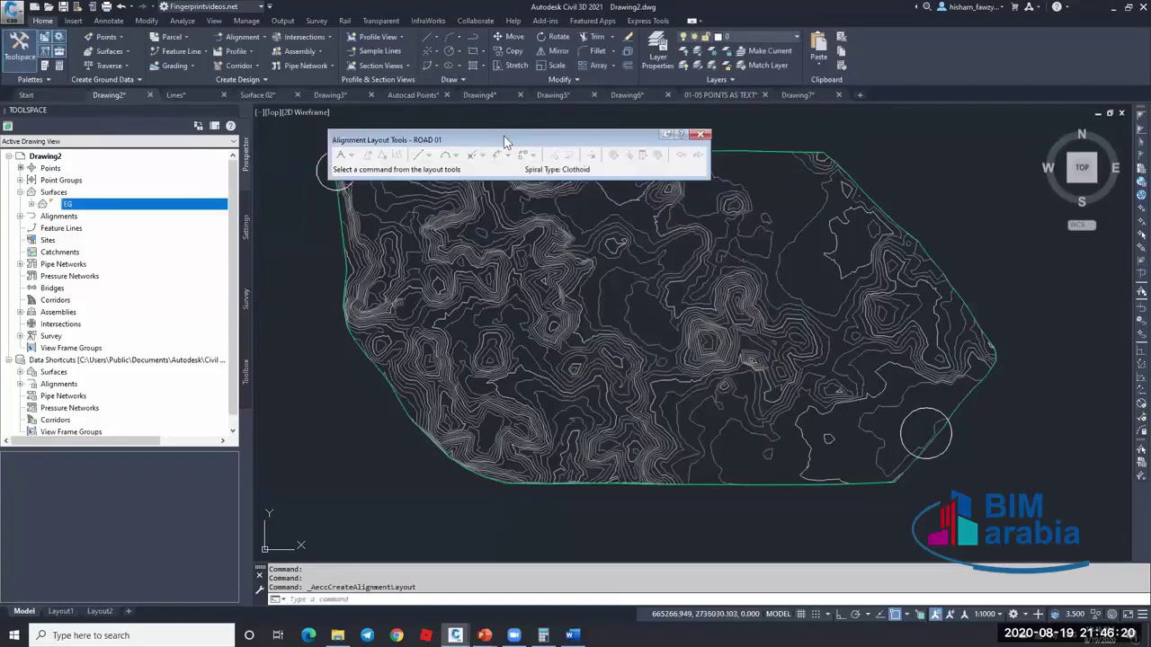
- Move the ROAD 01 Alignment Layout Tools toolbar aside and close it without drawing geometry
drag(626, 135, 747, 128)
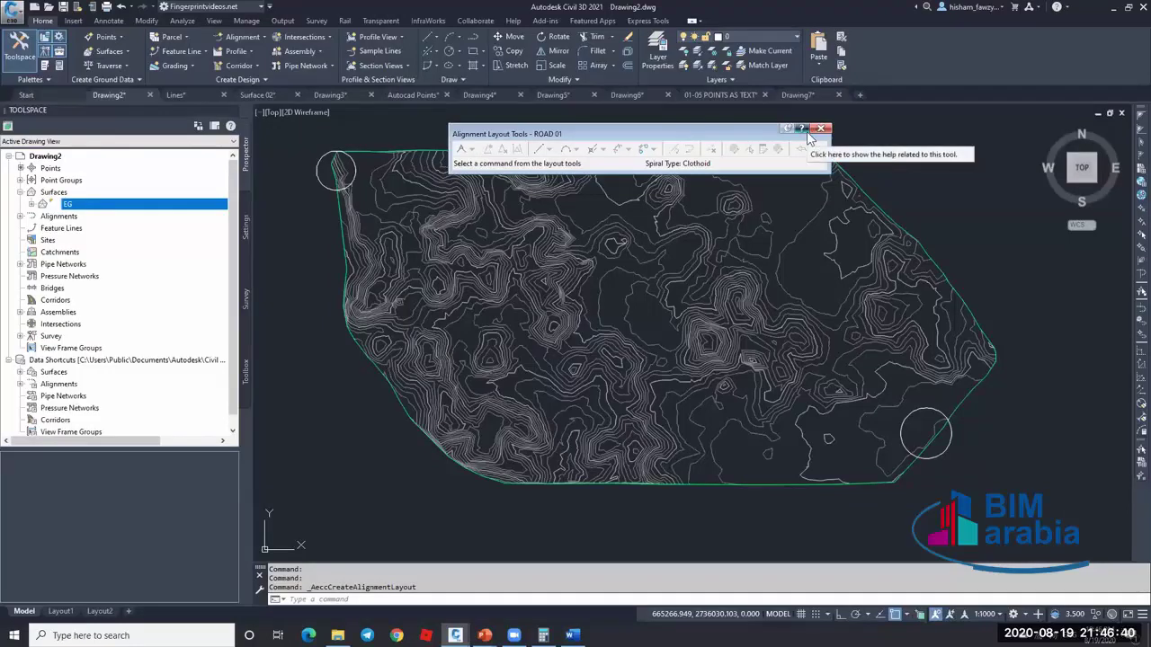
click(820, 127)
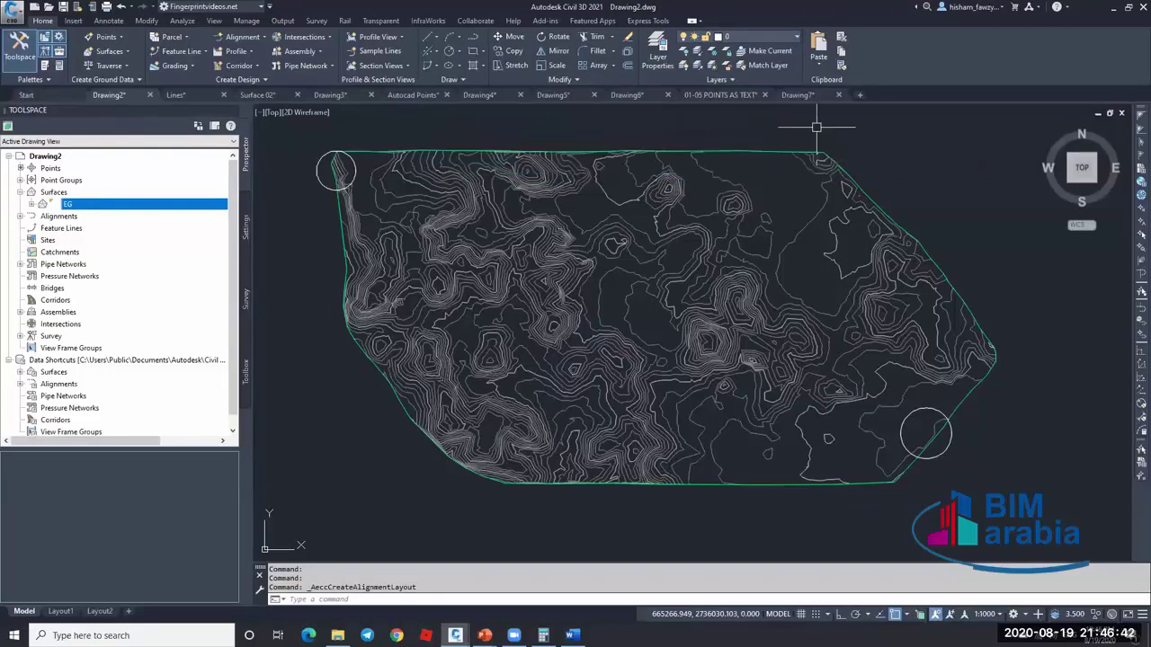
- Save Drawing2 to the Desktop as ROAD 01
right_click(125, 92)
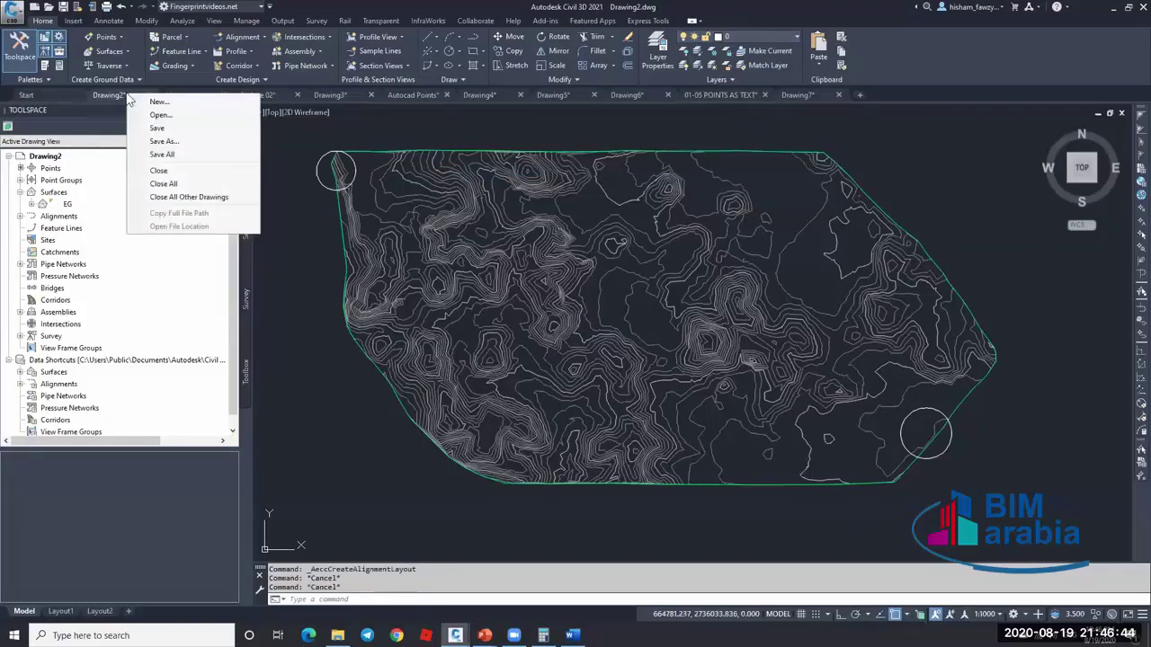
click(60, 9)
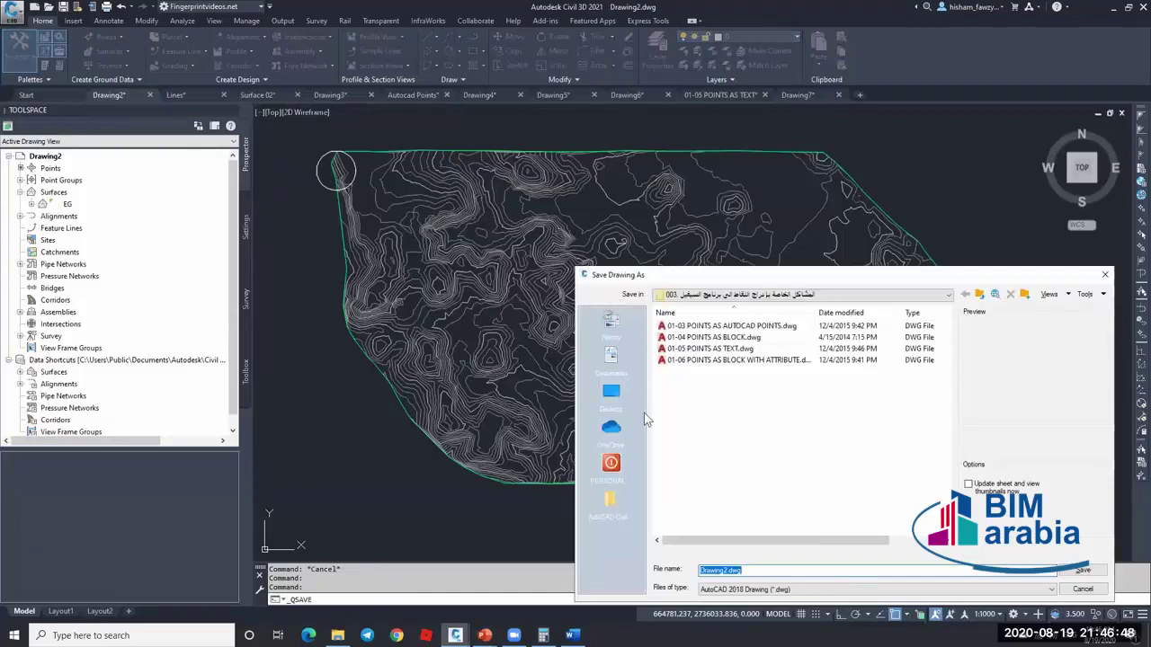
click(610, 392)
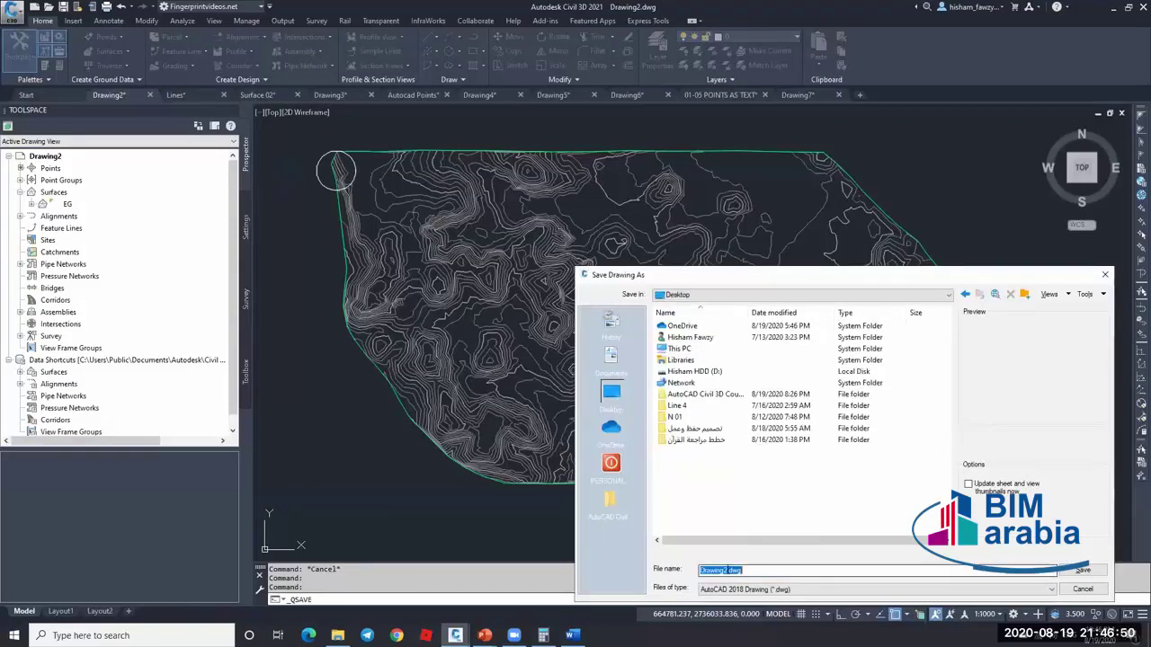
click(724, 570)
key(BackSpace)
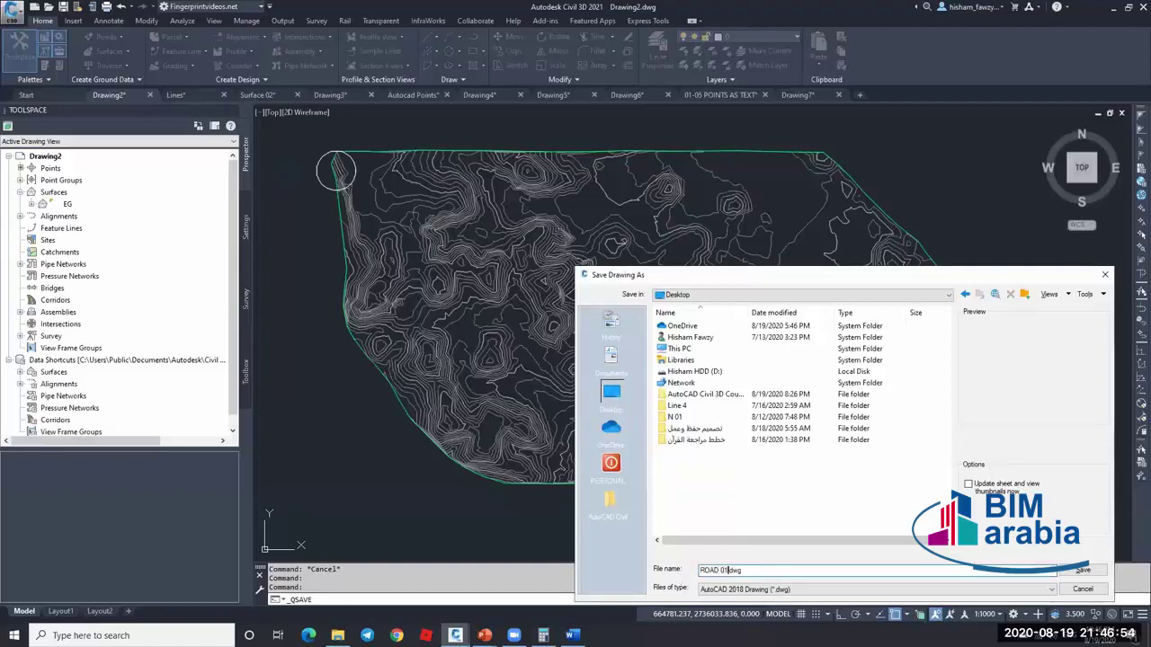
click(1083, 570)
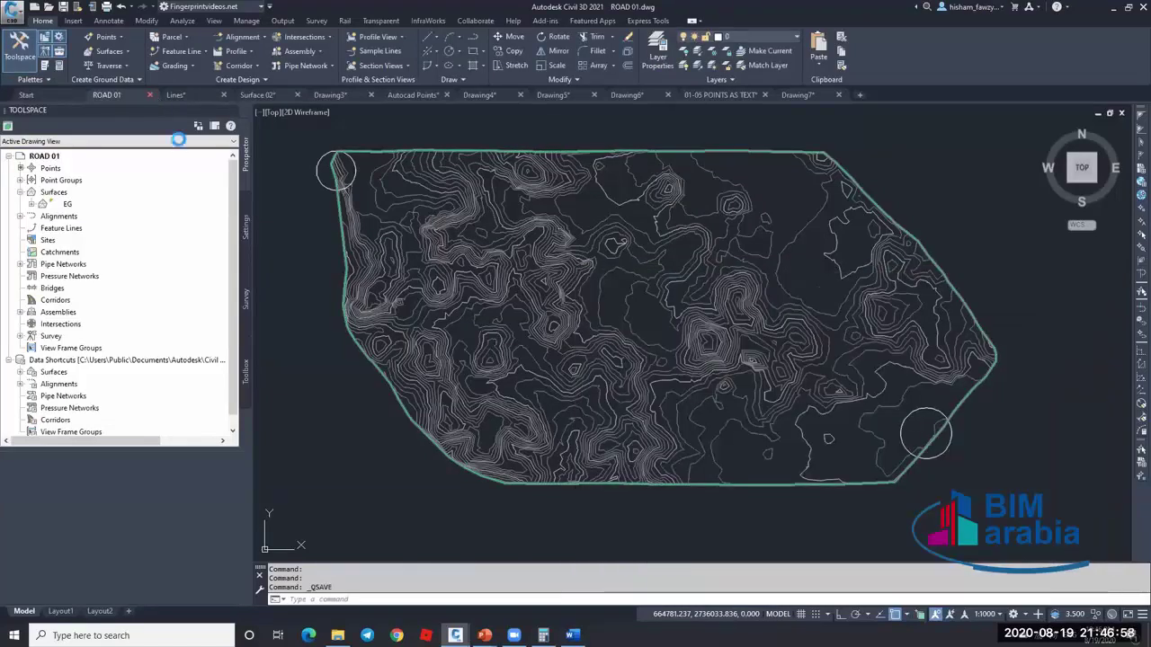
- Close ROAD 01 and Lines, then close Surface 02, Drawing3, Autocad Points and Drawing4 without saving
click(149, 95)
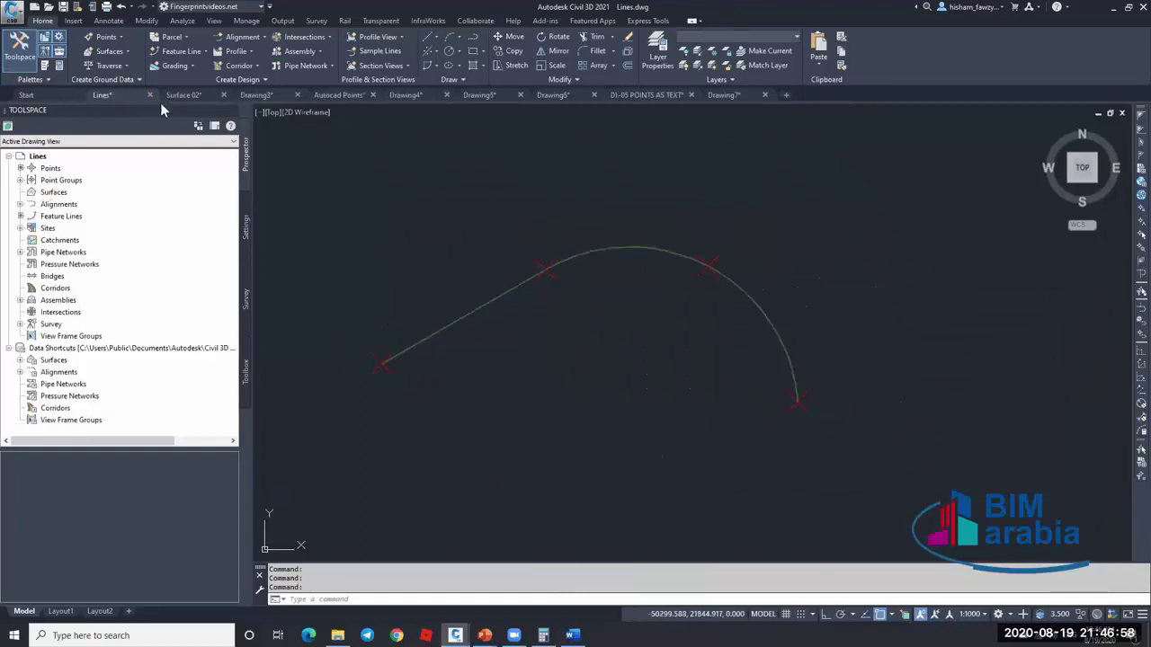
click(627, 378)
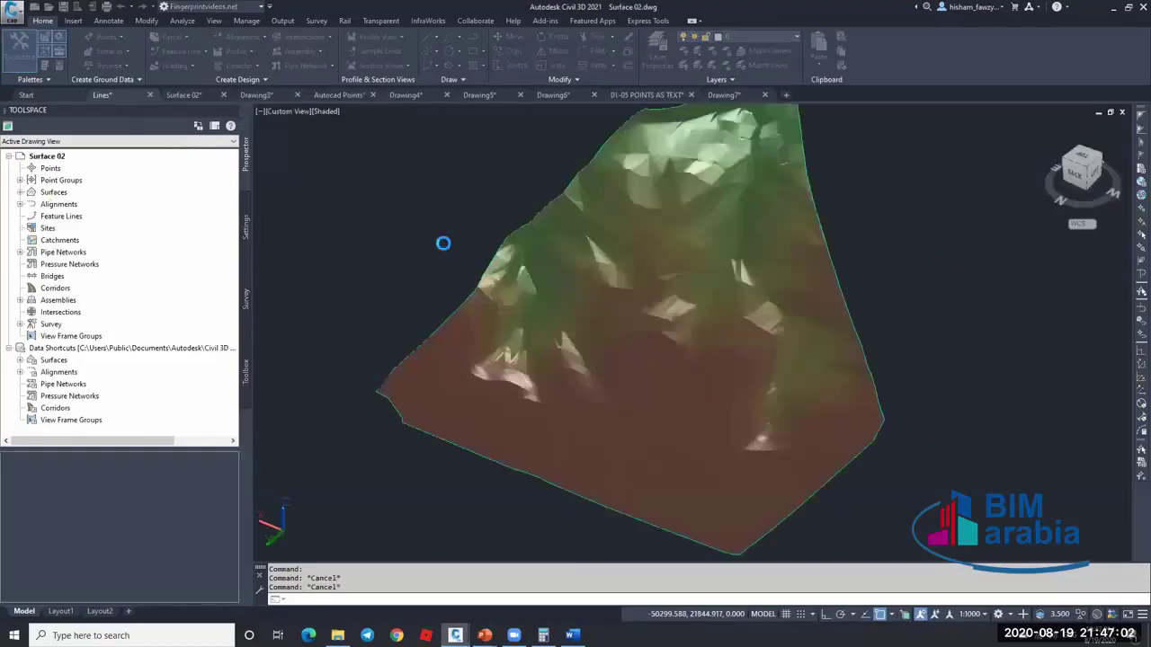
right_click(130, 96)
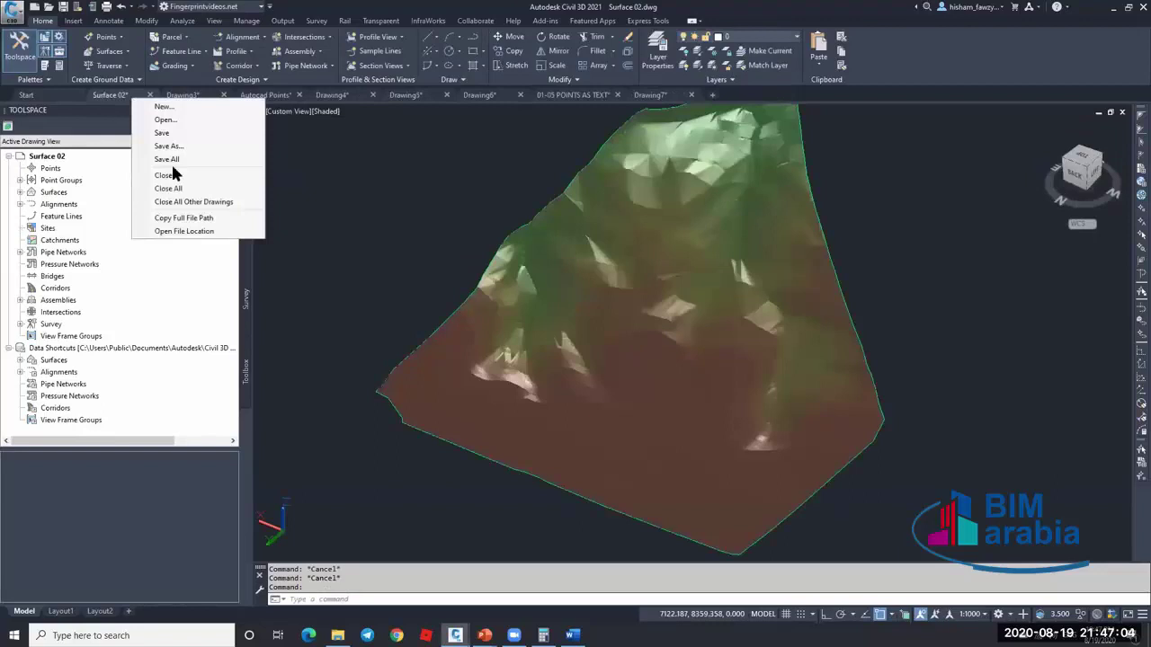
key(Escape)
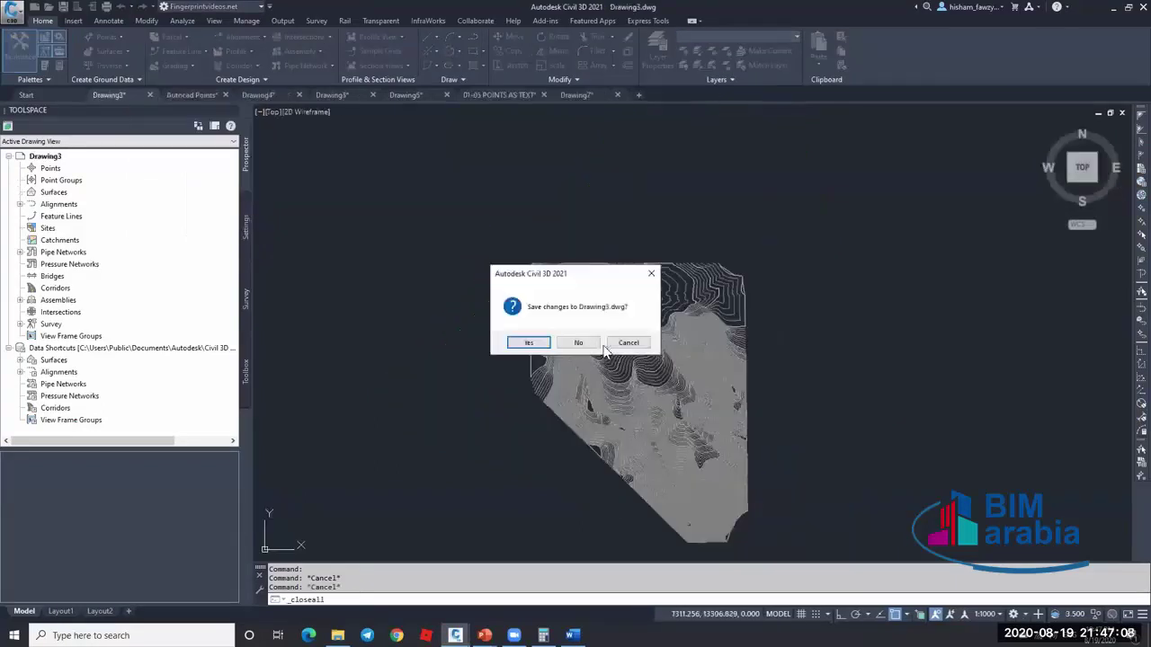
key(n)
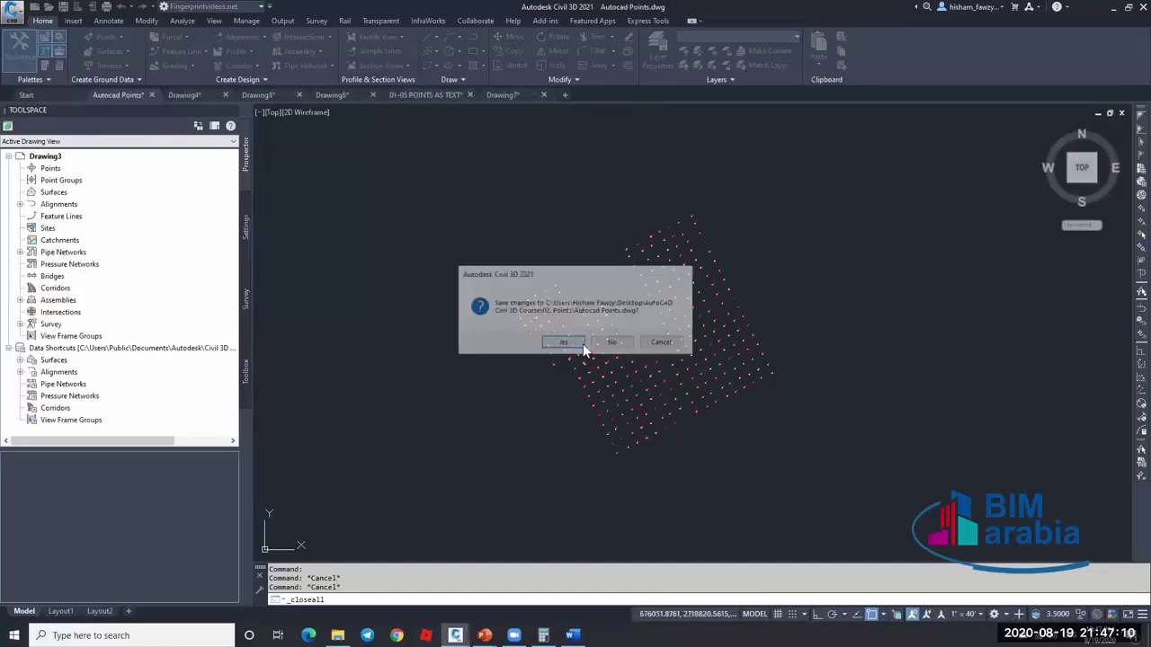
key(n)
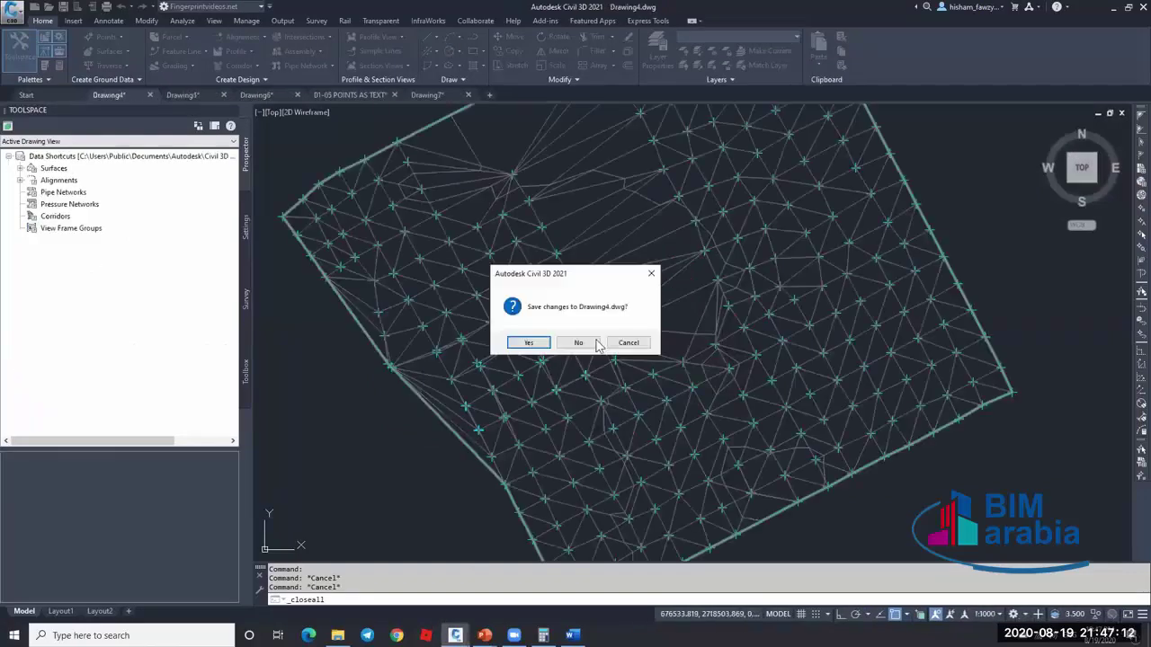
key(n)
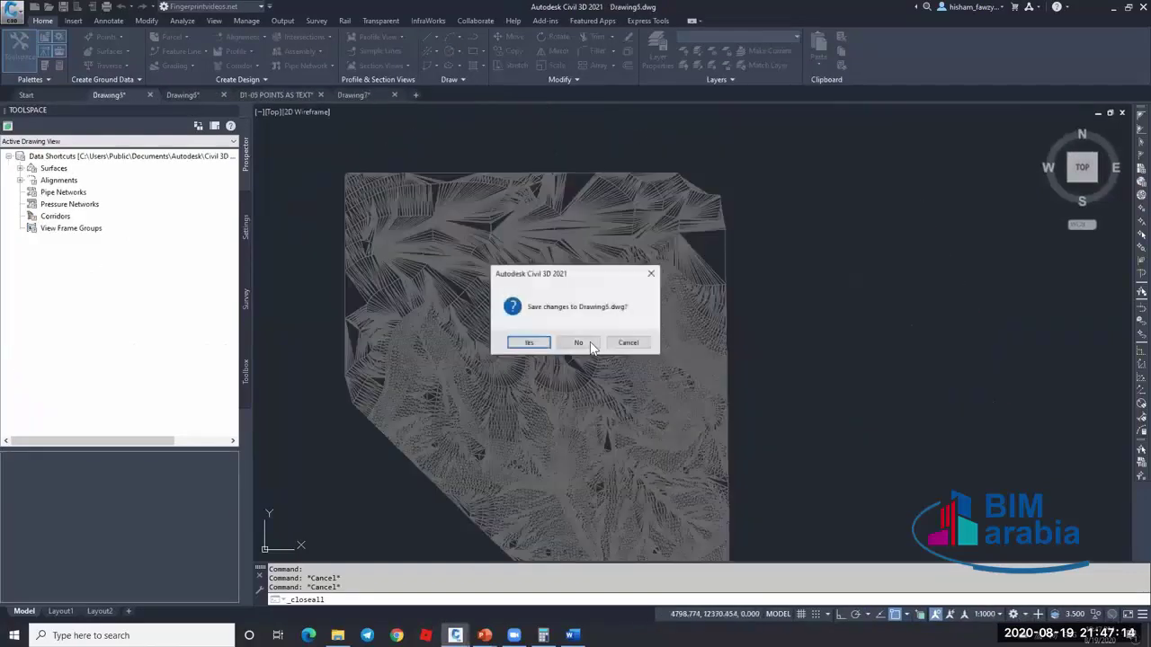
key(n)
key(n)
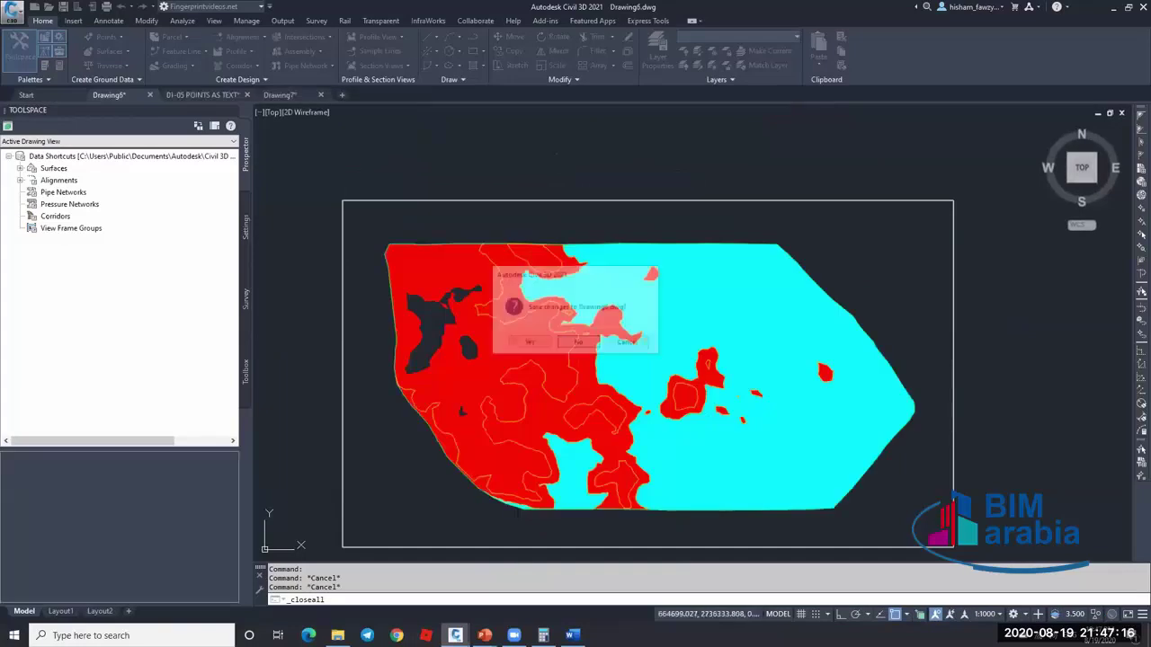
- Close Drawing6, 01-05 POINTS AS TEXT and Drawing7 without saving, leaving only the Start page
click(616, 351)
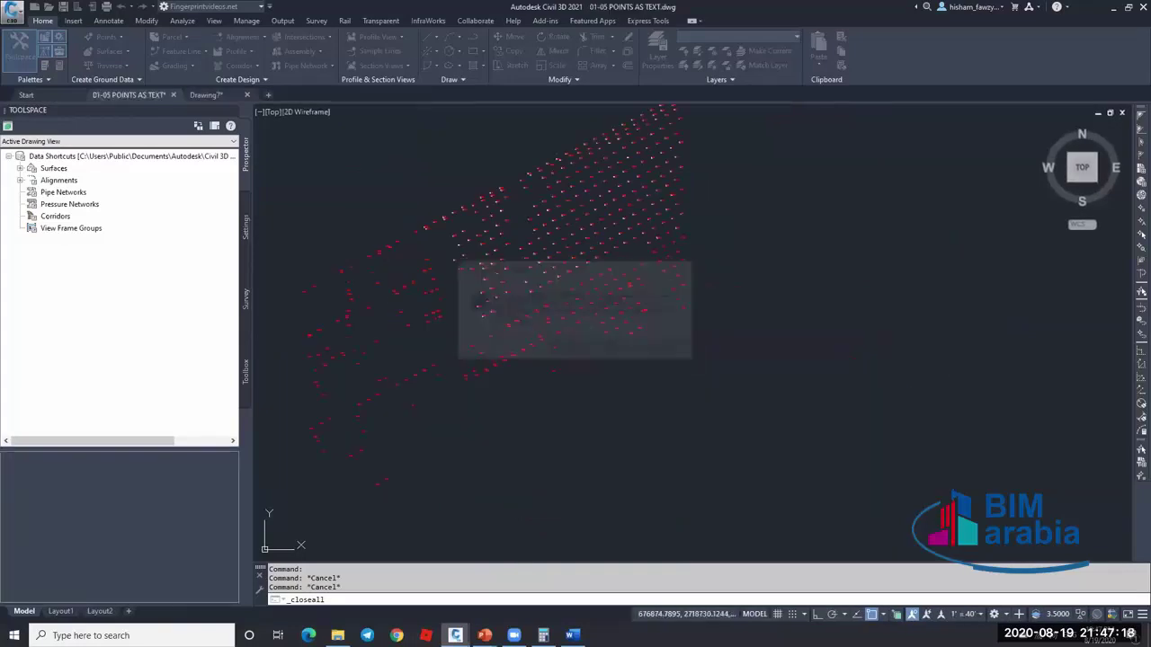
click(611, 347)
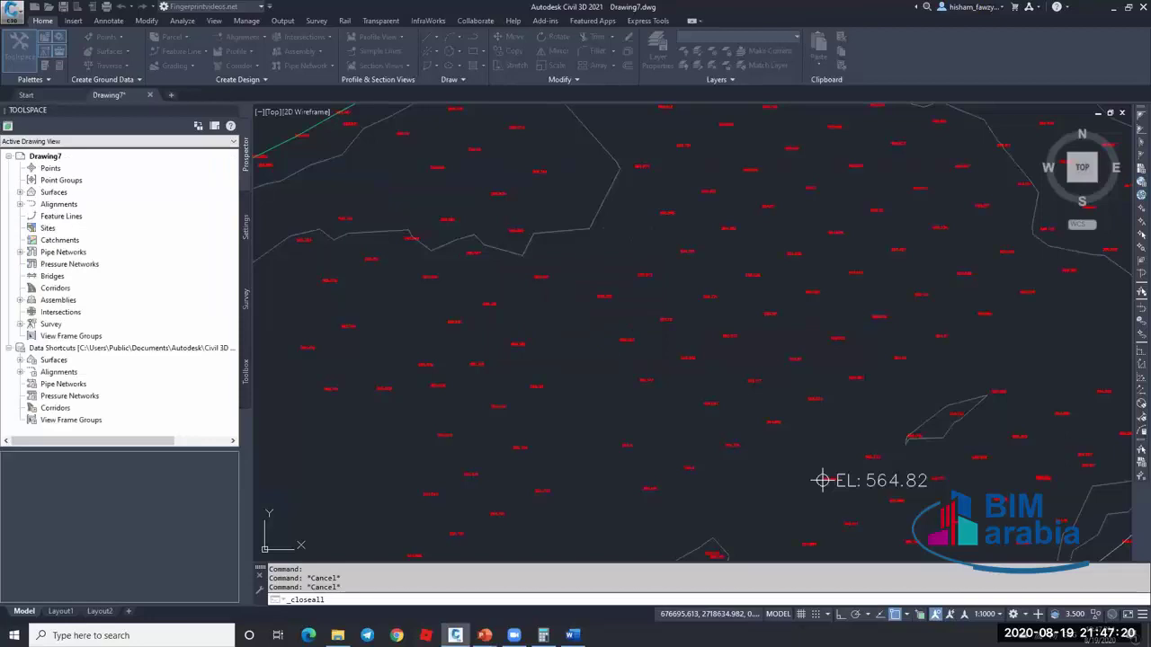
click(611, 345)
key(Escape)
click(149, 94)
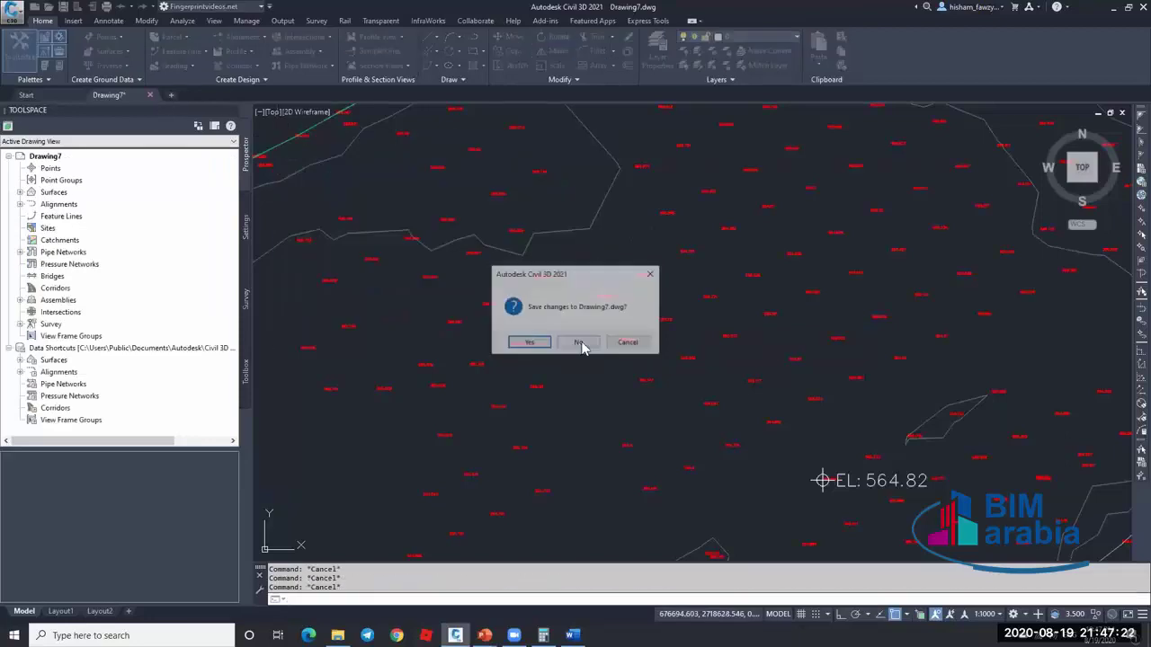
key(n)
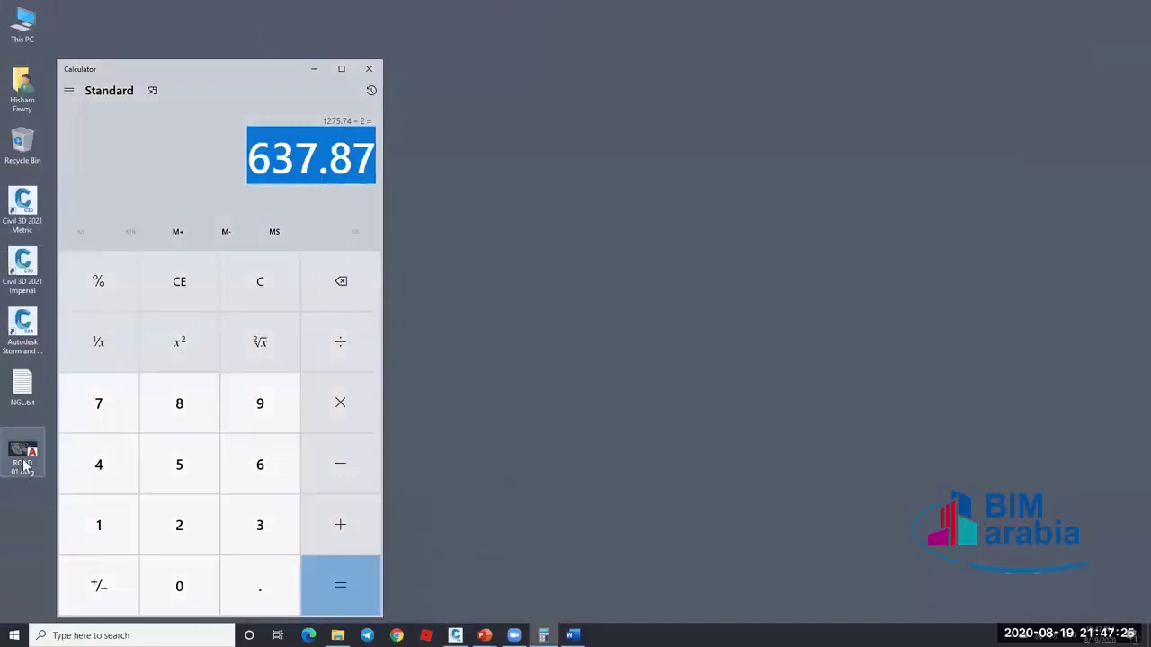
- Open ROAD 01.dwg and expand Alignments > Centerline Alignments in Prospector to right-click ROAD 01
drag(23, 454, 537, 11)
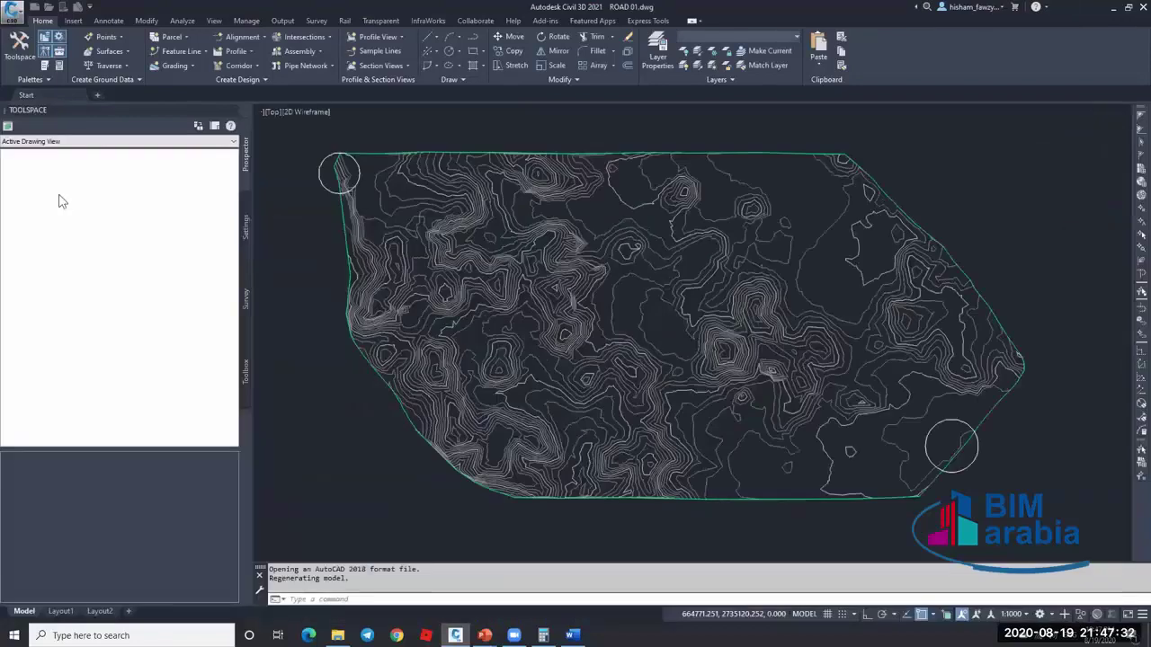
click(20, 204)
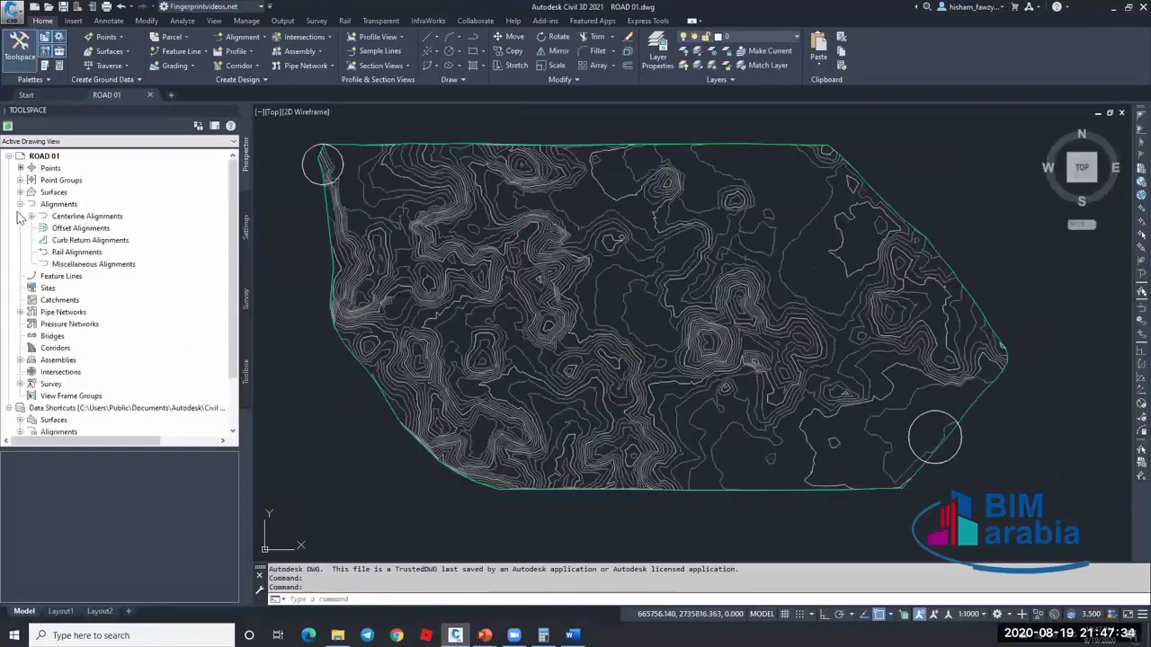
click(21, 204)
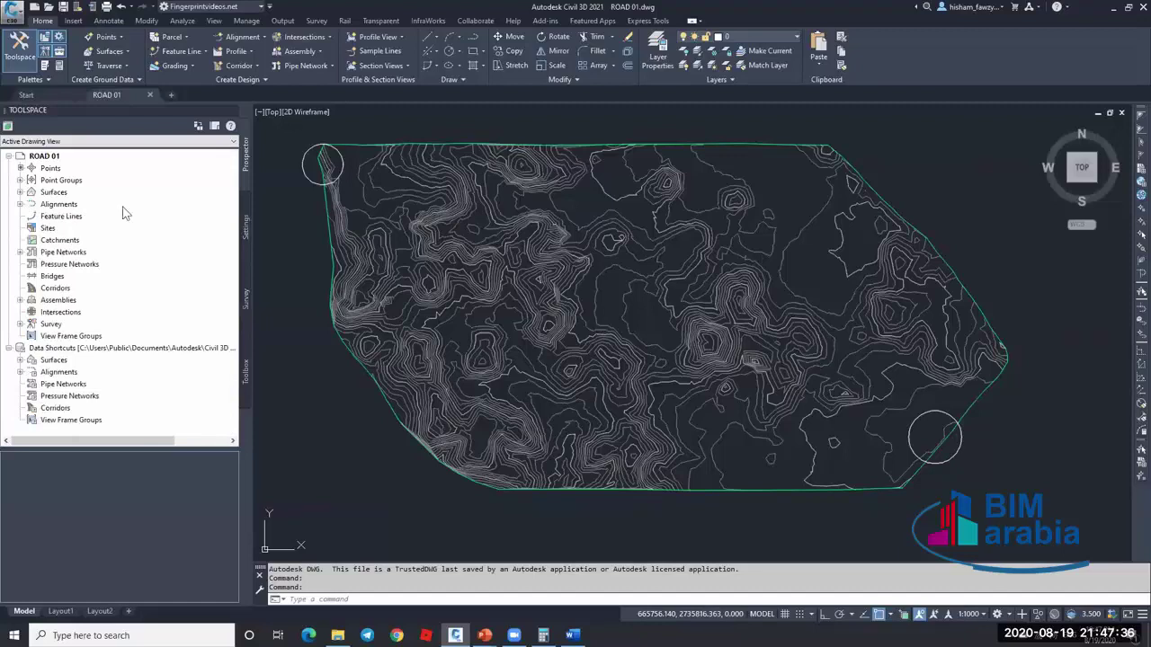
click(21, 204)
click(32, 215)
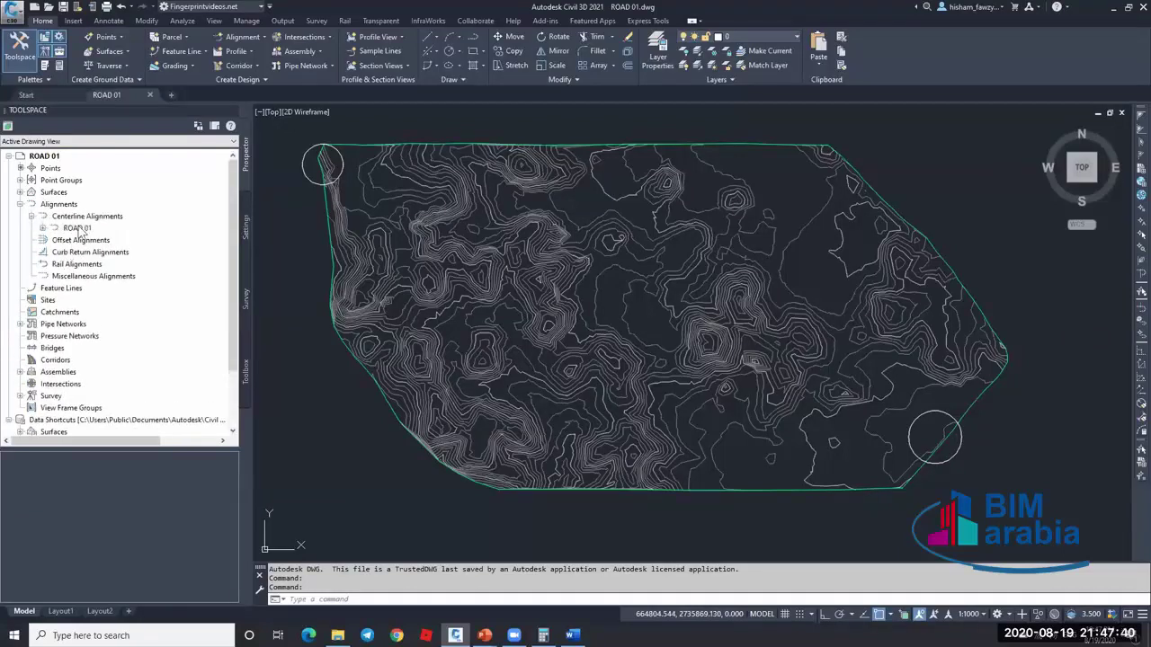
click(77, 229)
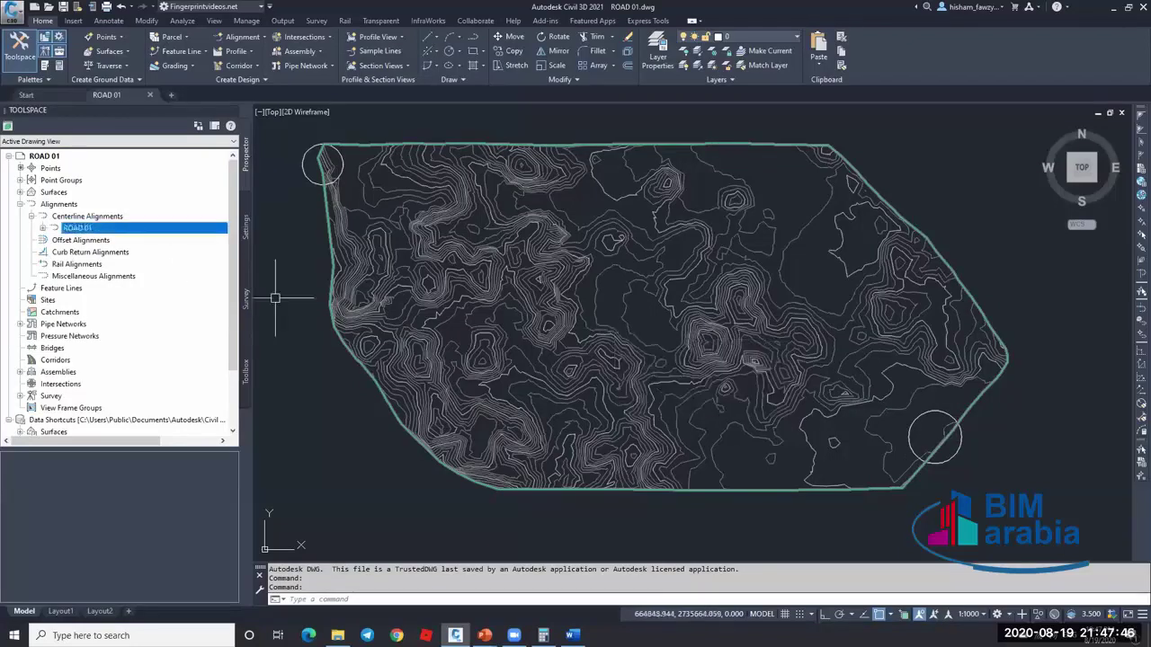
right_click(176, 229)
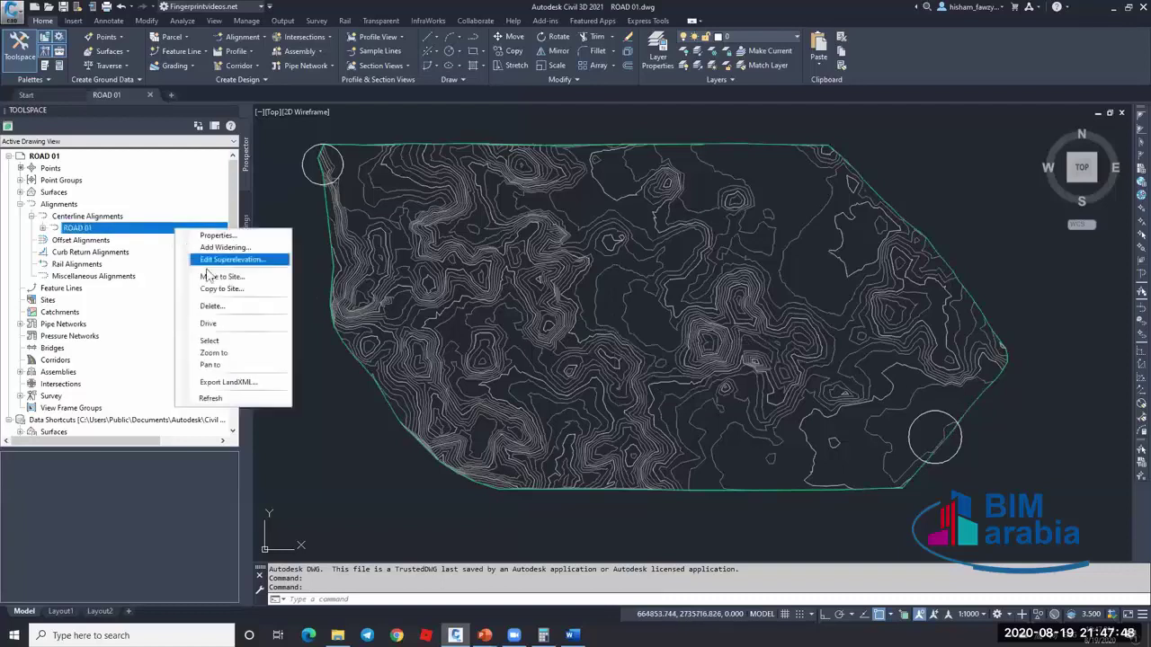
- Select the ROAD 01 alignment through its Prospector right-click menu, keeping it rather than deleting it
click(210, 341)
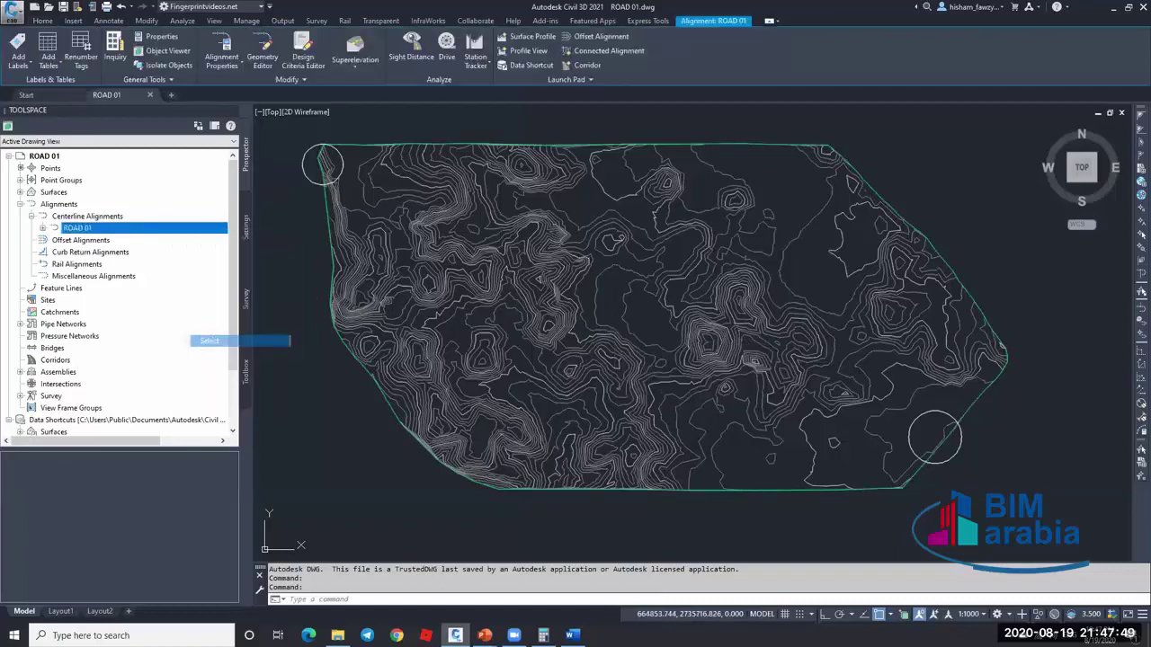
click(263, 50)
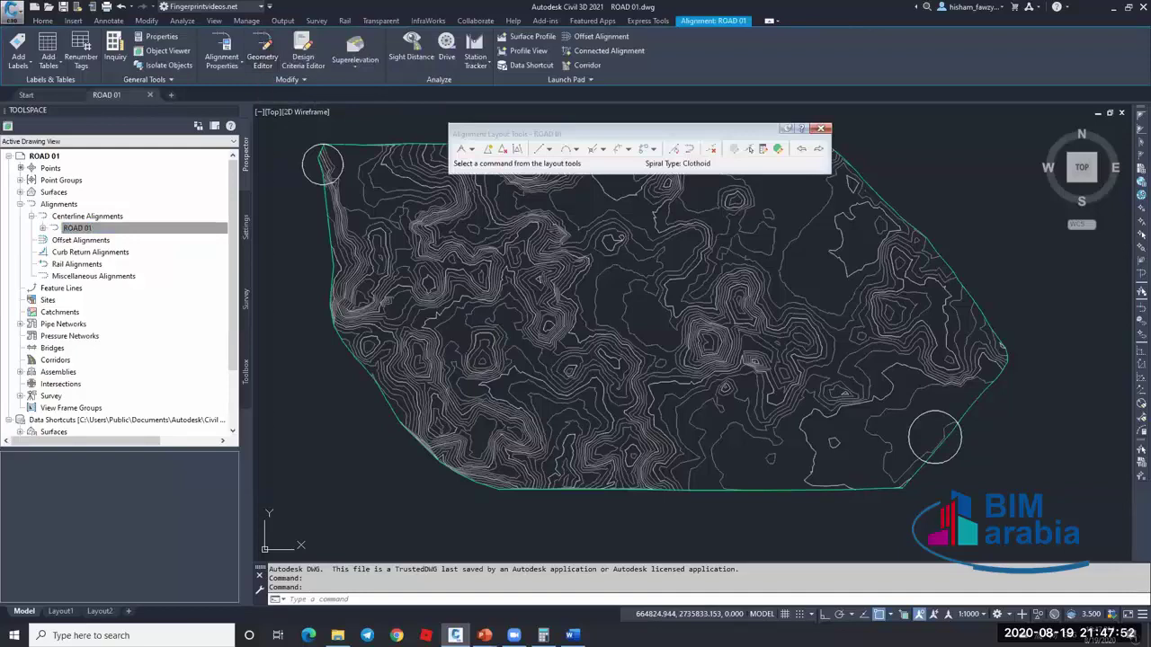
drag(553, 135, 500, 132)
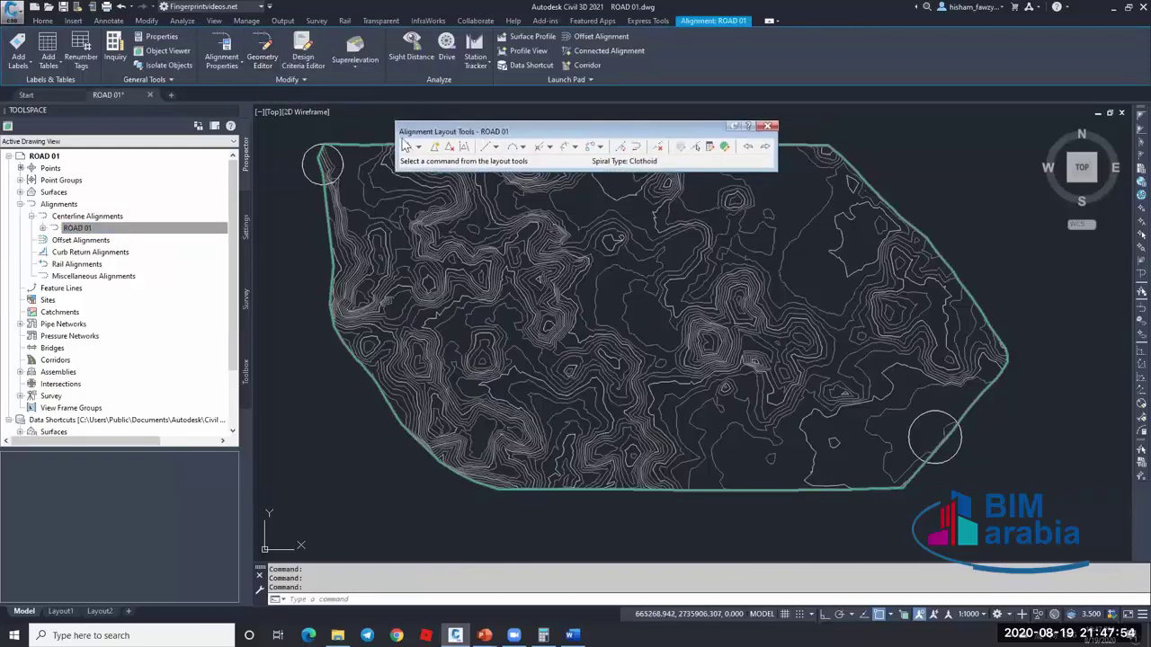
click(771, 125)
key(Escape)
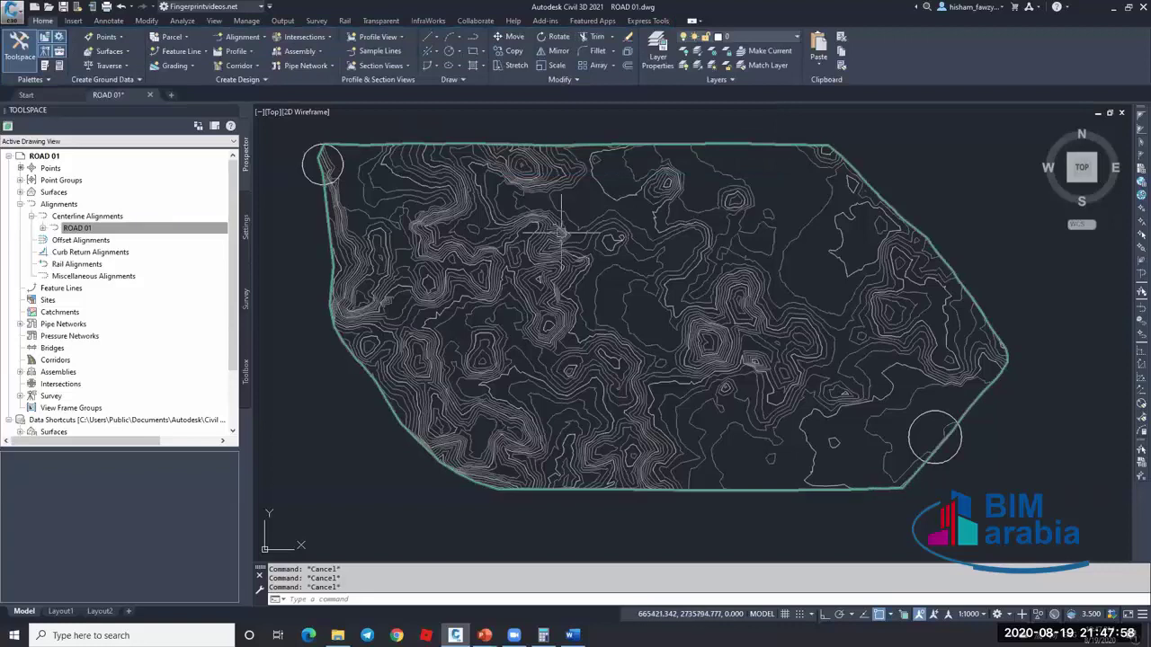
right_click(166, 230)
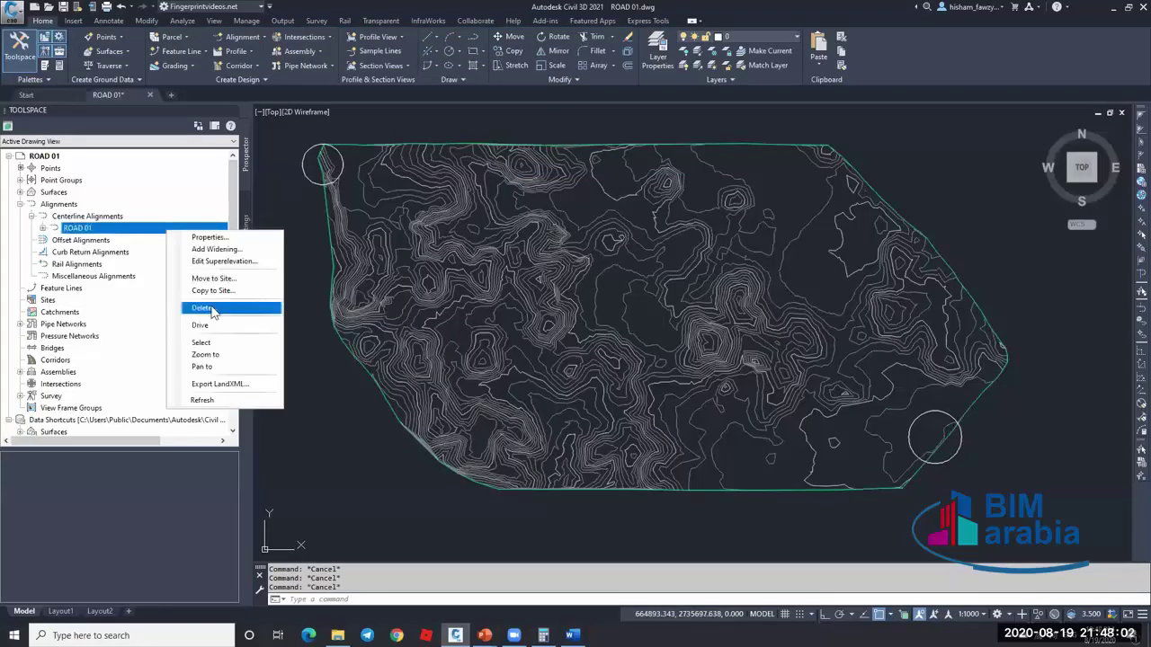
click(186, 231)
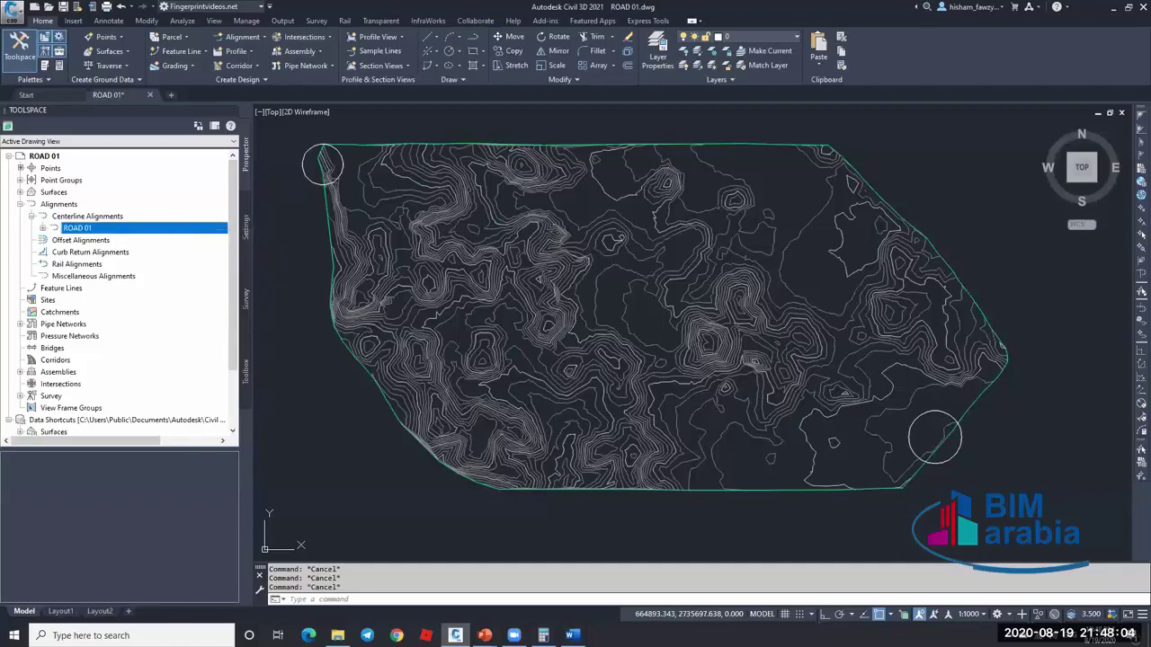
right_click(185, 227)
click(218, 336)
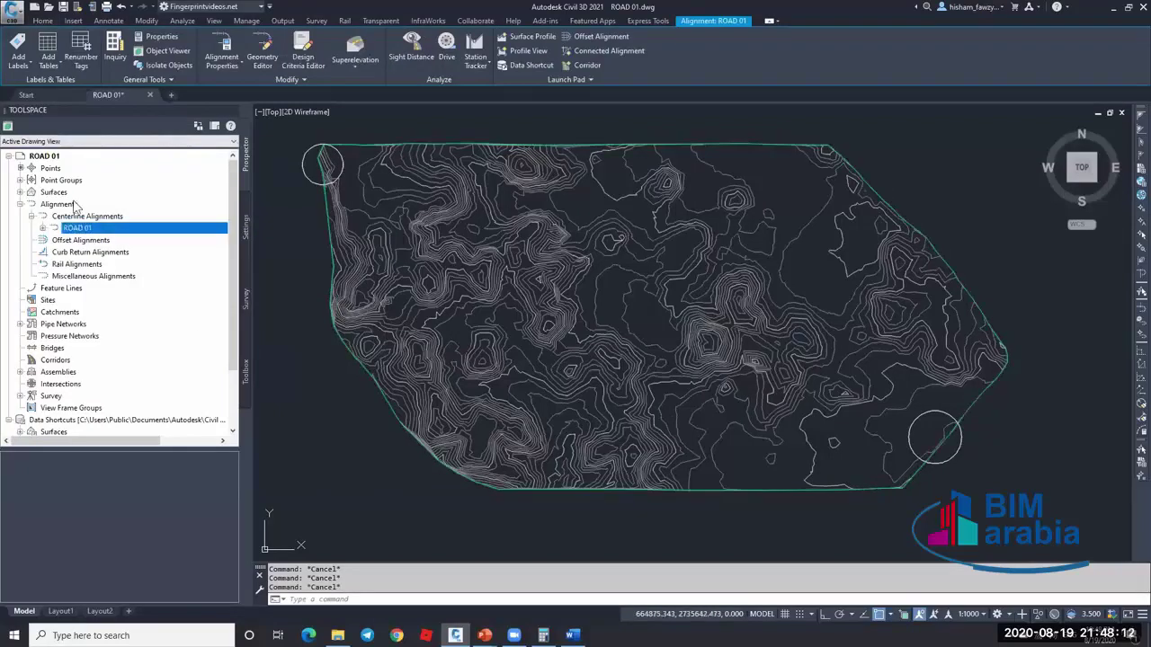
- Open the Geometry Editor for ROAD 01 and expand the Tangent-Tangent drawing-mode choices
click(263, 45)
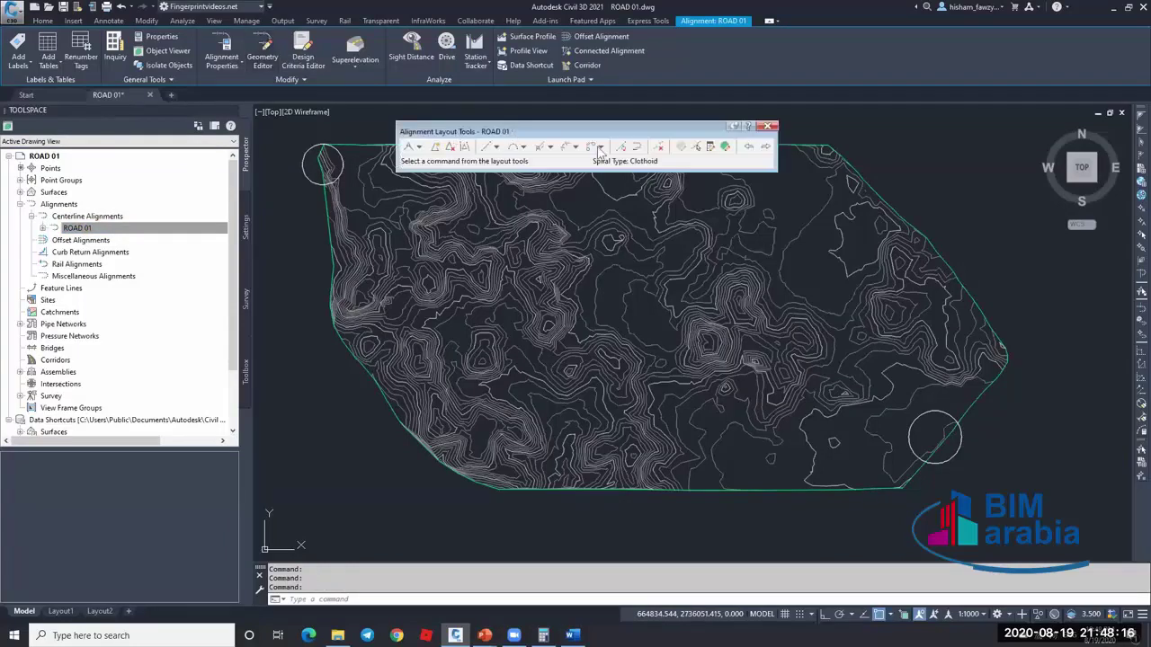
click(529, 160)
click(567, 182)
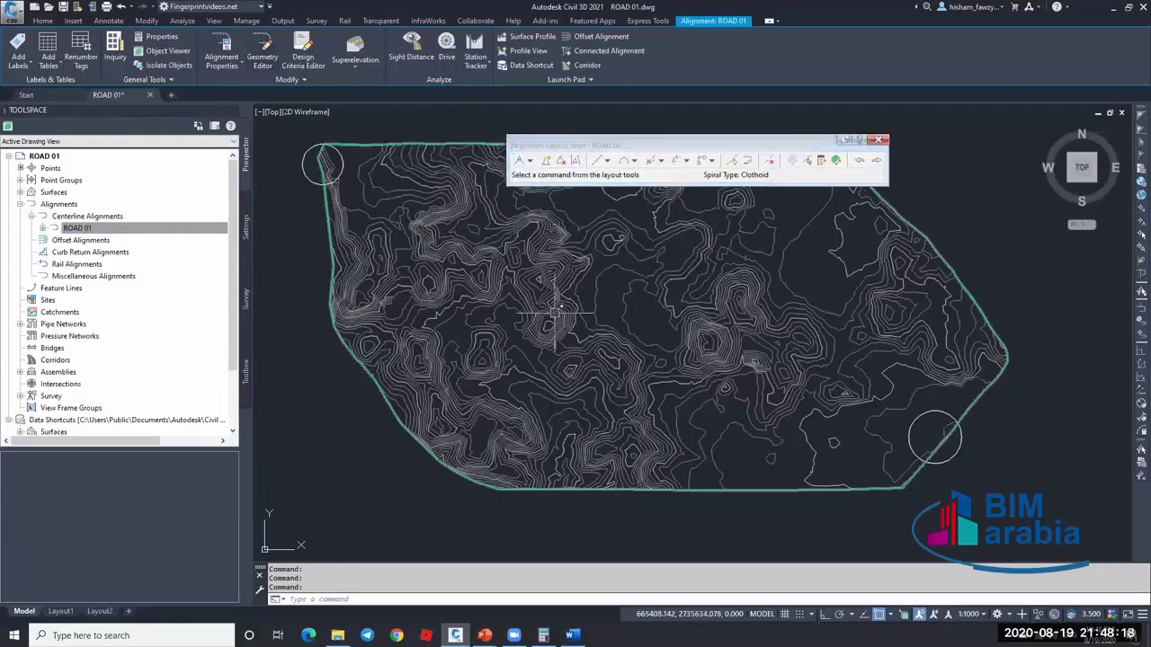
click(530, 161)
click(555, 146)
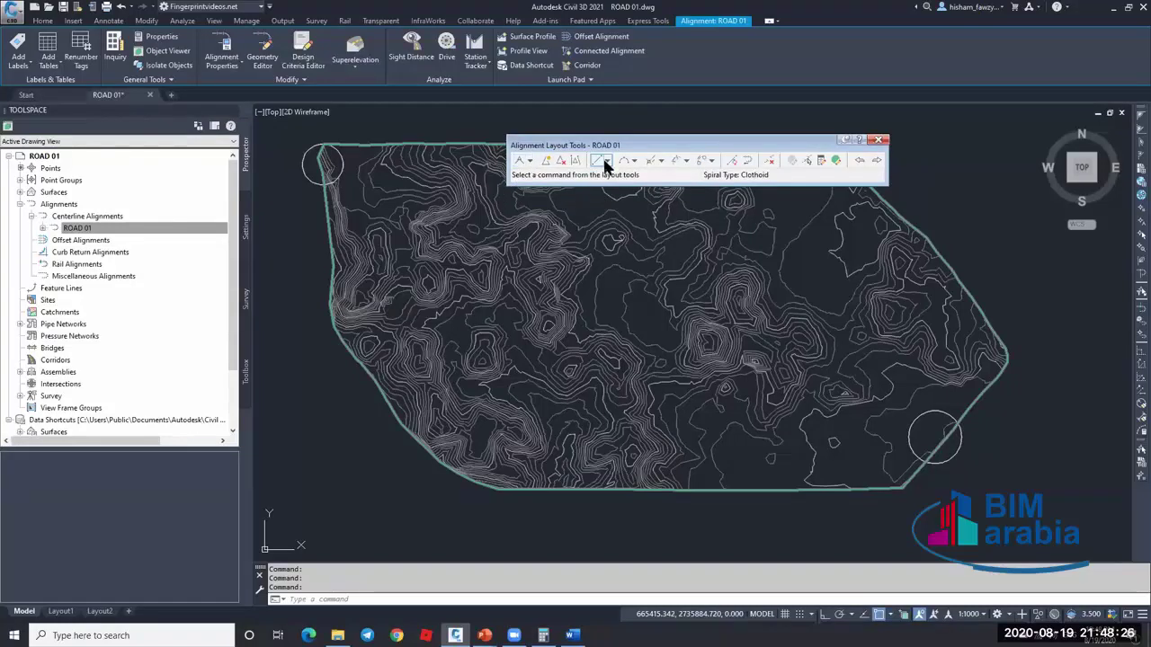
click(530, 161)
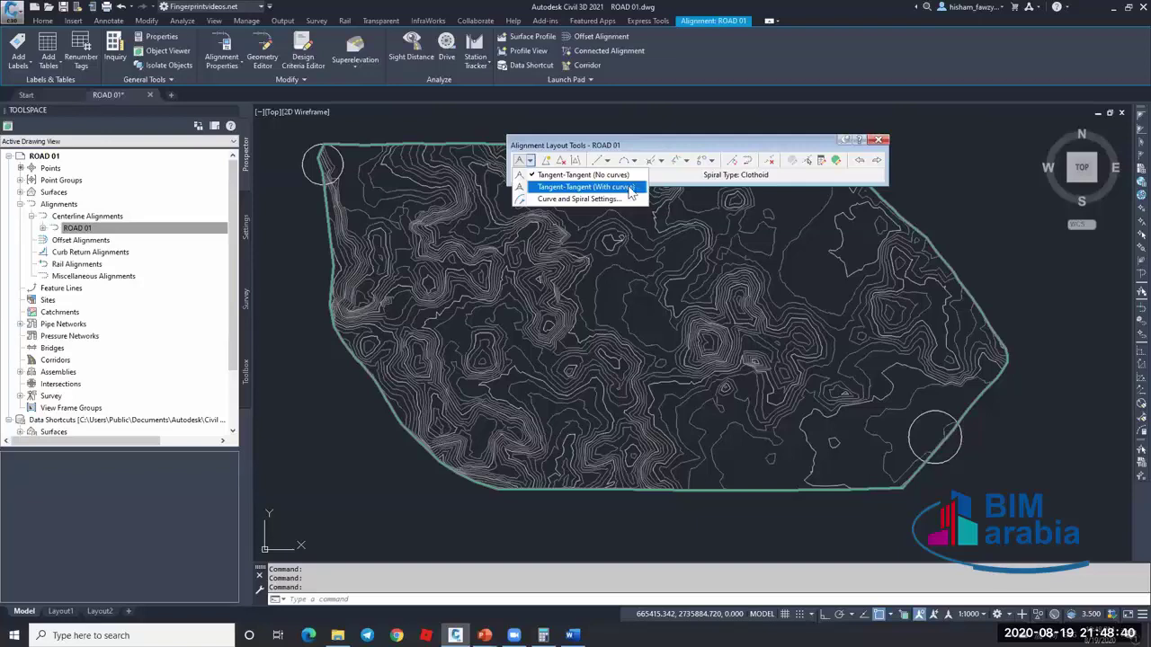
click(587, 198)
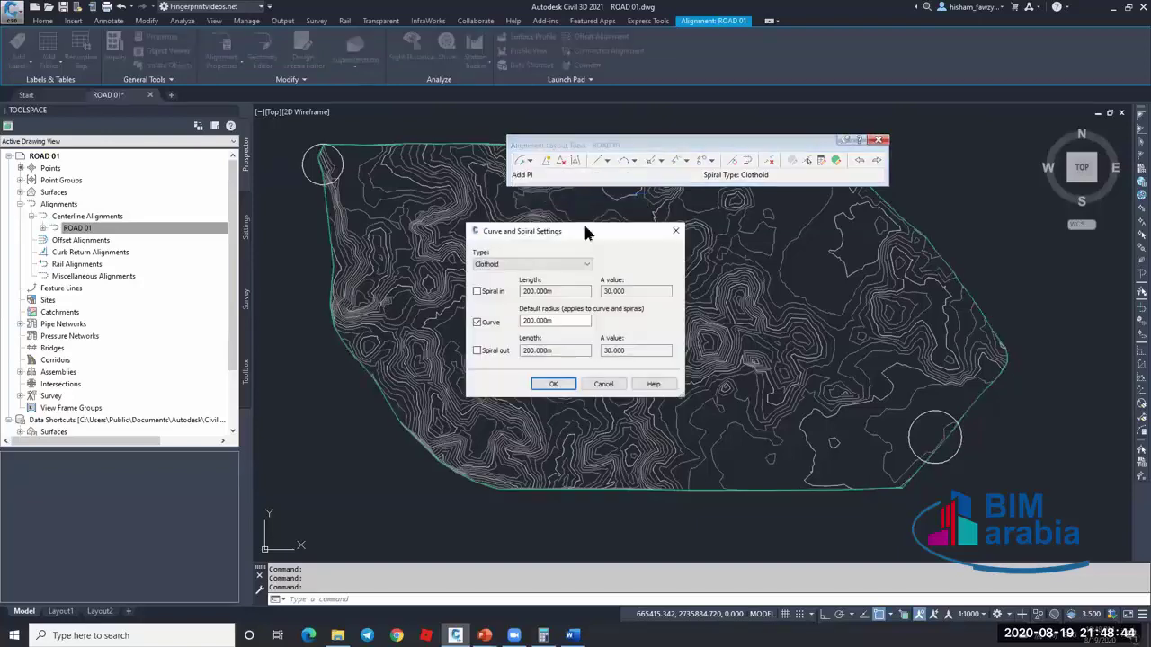
drag(584, 232, 554, 187)
click(514, 221)
click(515, 221)
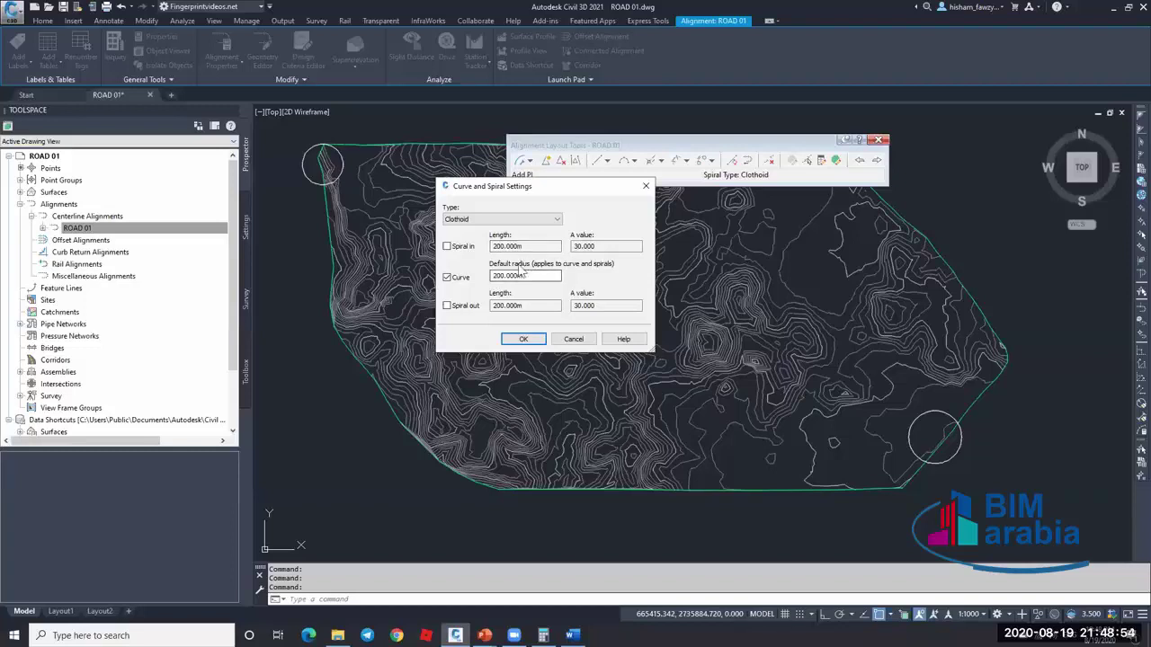
drag(535, 276, 479, 283)
click(522, 339)
click(530, 161)
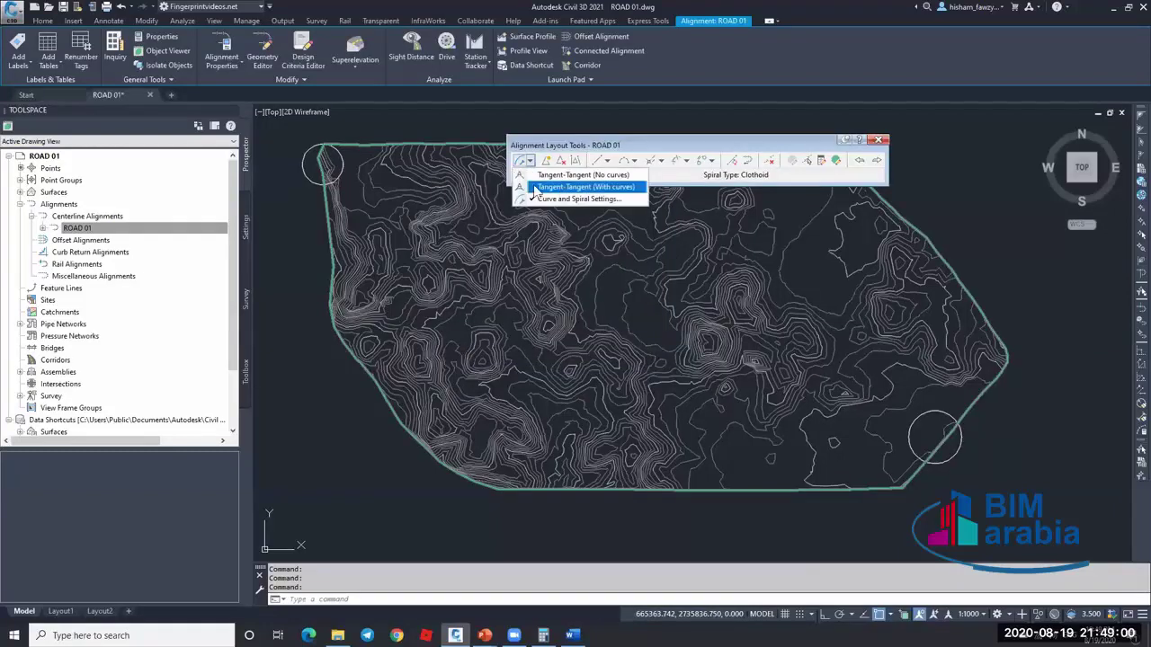
- Choose Tangent-Tangent (With curves), then place ROAD 01's start point and first PI
click(585, 186)
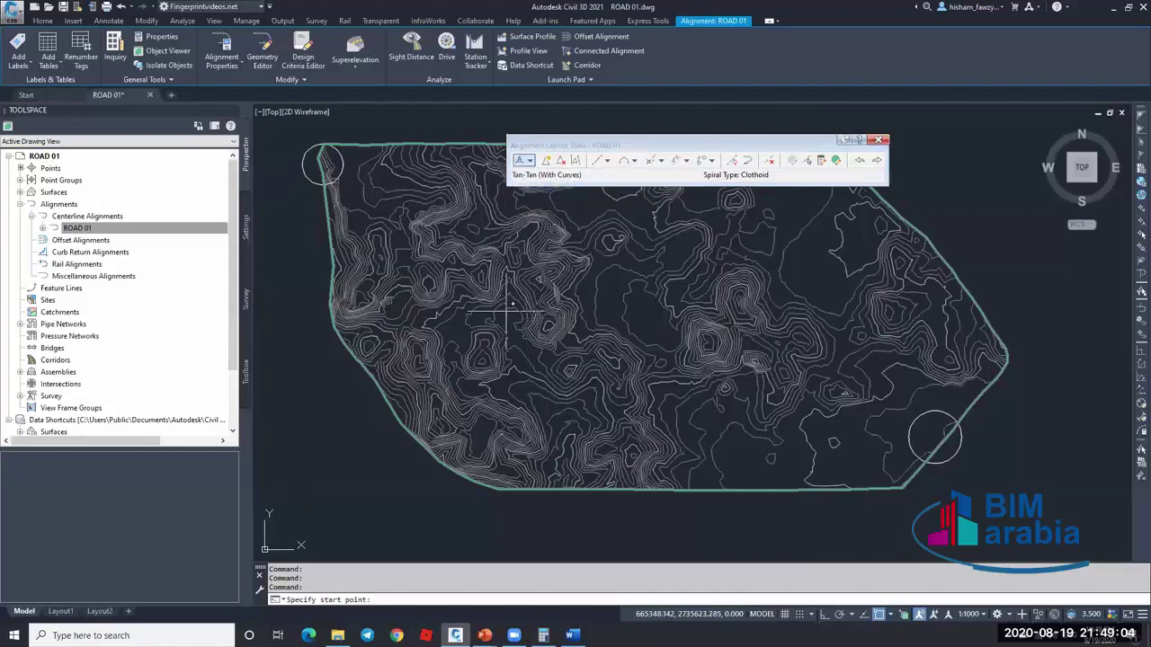
click(352, 173)
scroll(355, 176, up, 3)
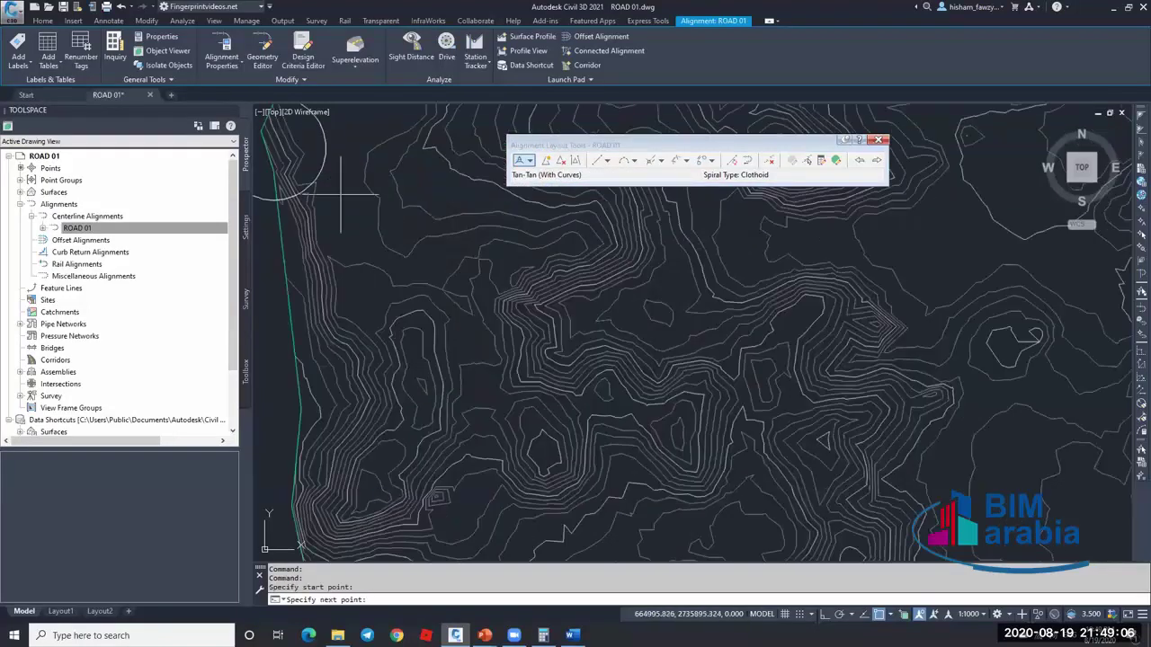
scroll(444, 317, down, 3)
scroll(688, 257, up, 5)
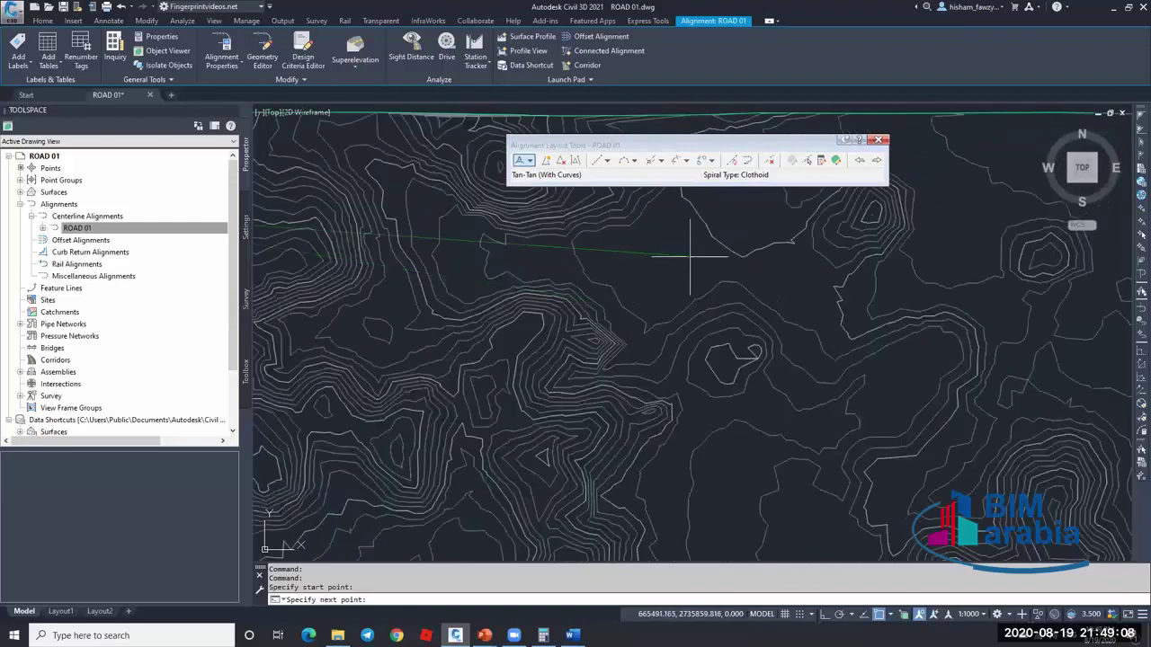
click(681, 251)
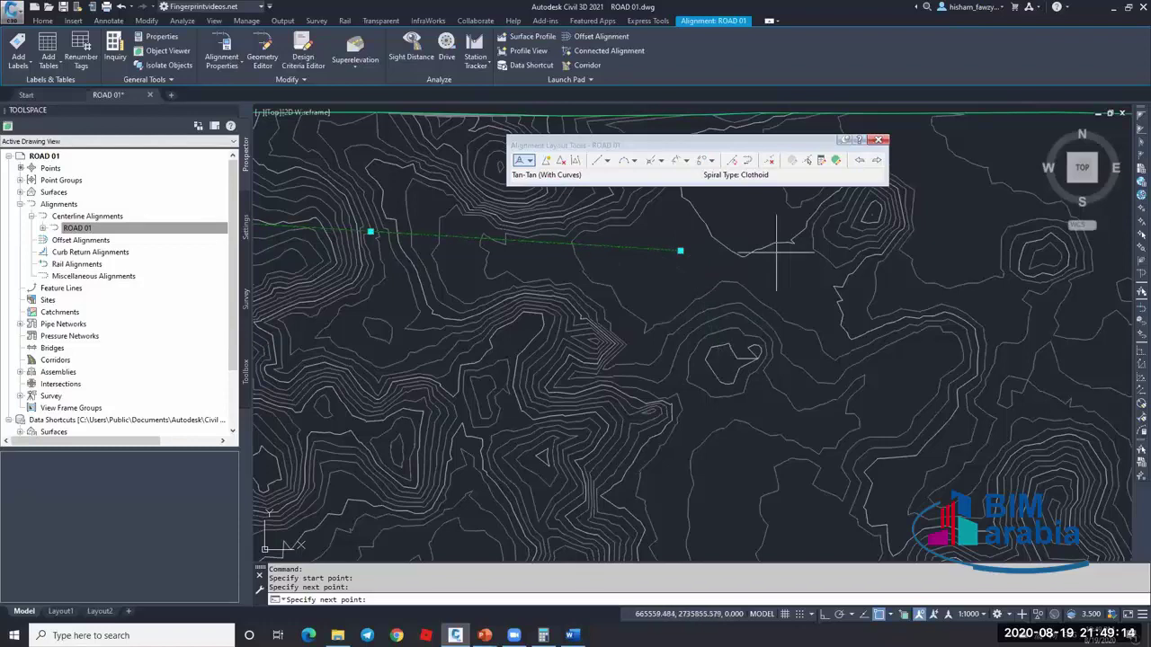
- Place the remaining PIs and the end point in the end circle to finish the centerline
scroll(773, 238, down, 2)
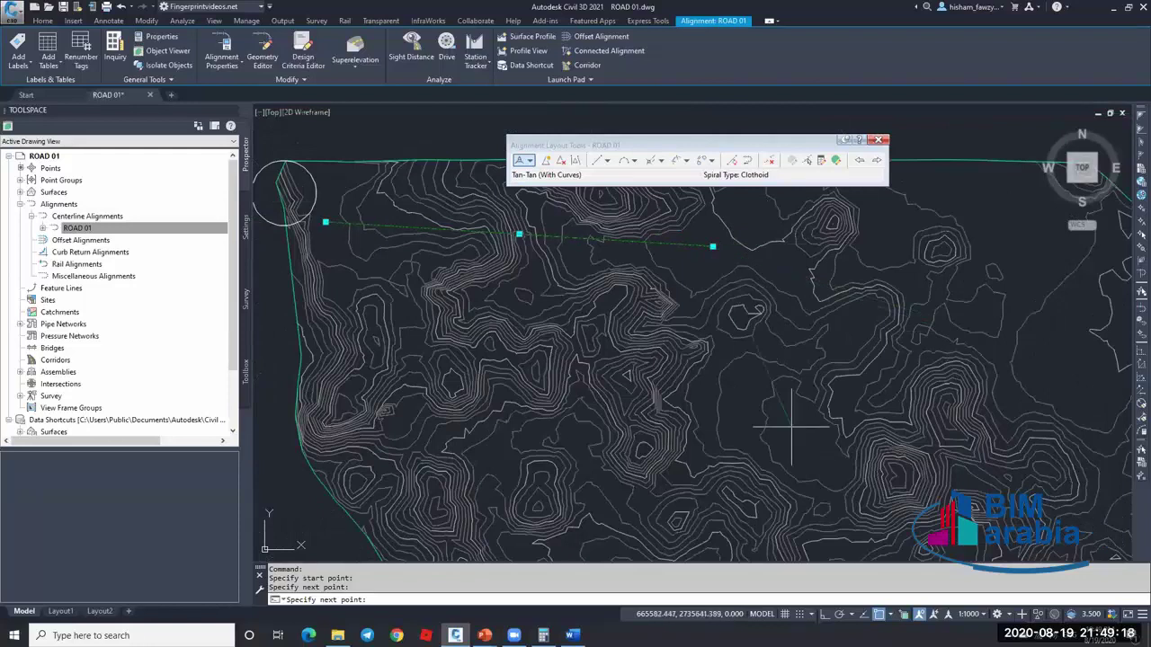
click(792, 464)
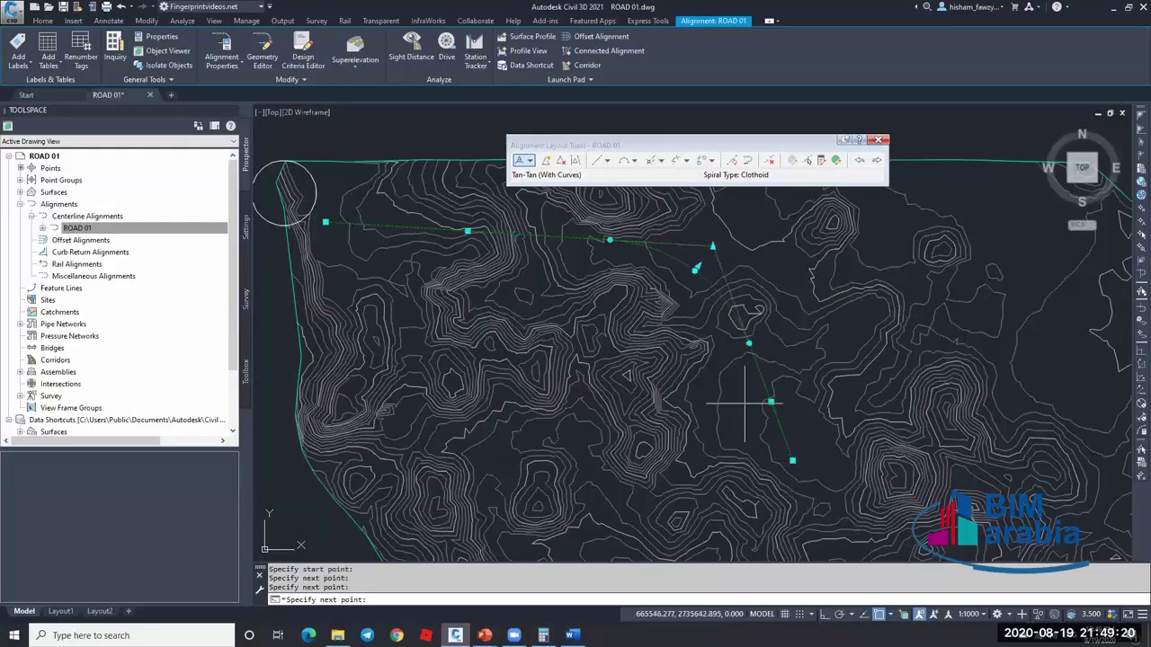
scroll(773, 454, down, 5)
scroll(765, 447, up, 5)
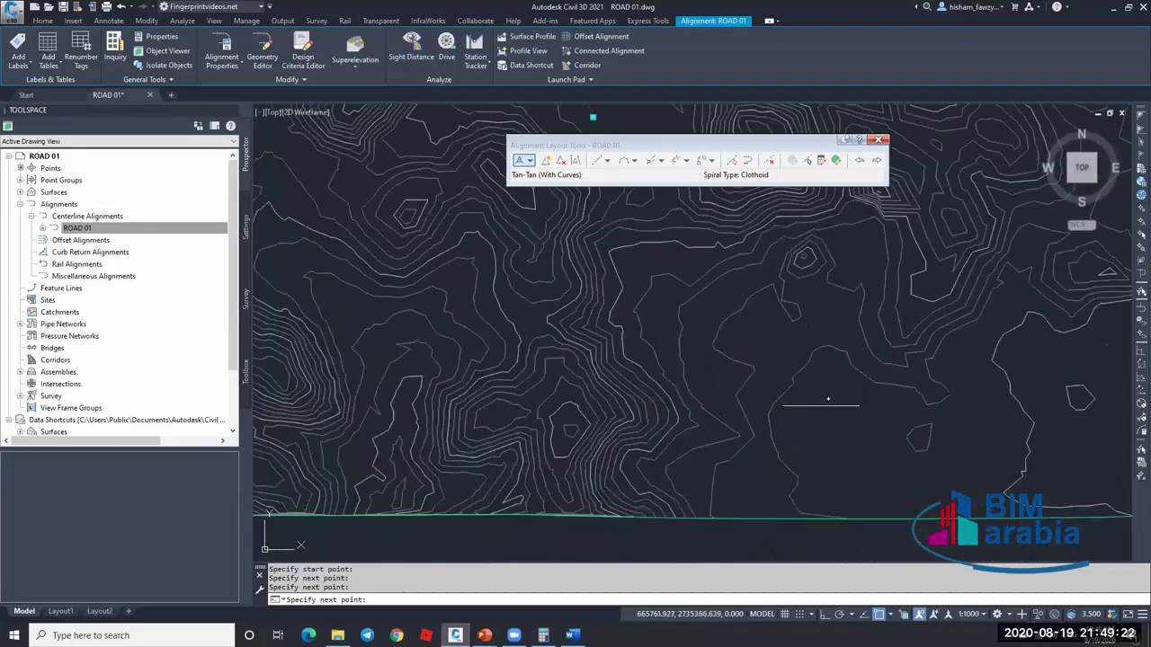
click(827, 400)
scroll(743, 396, down, 3)
scroll(975, 391, up, 4)
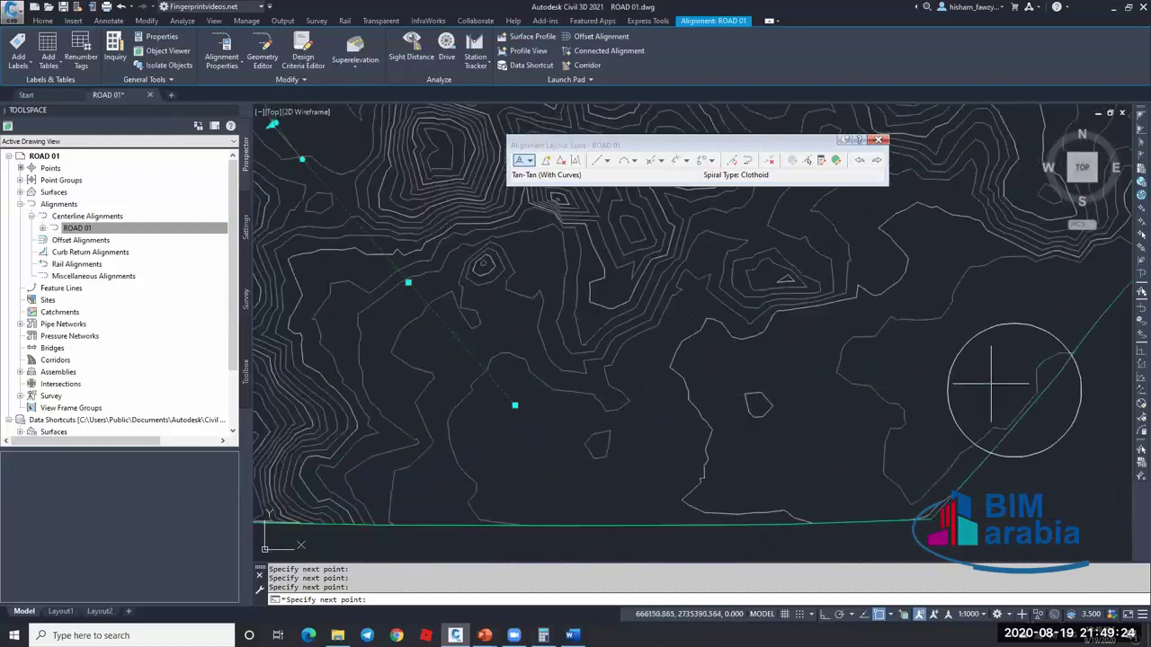
click(993, 384)
right_click(993, 384)
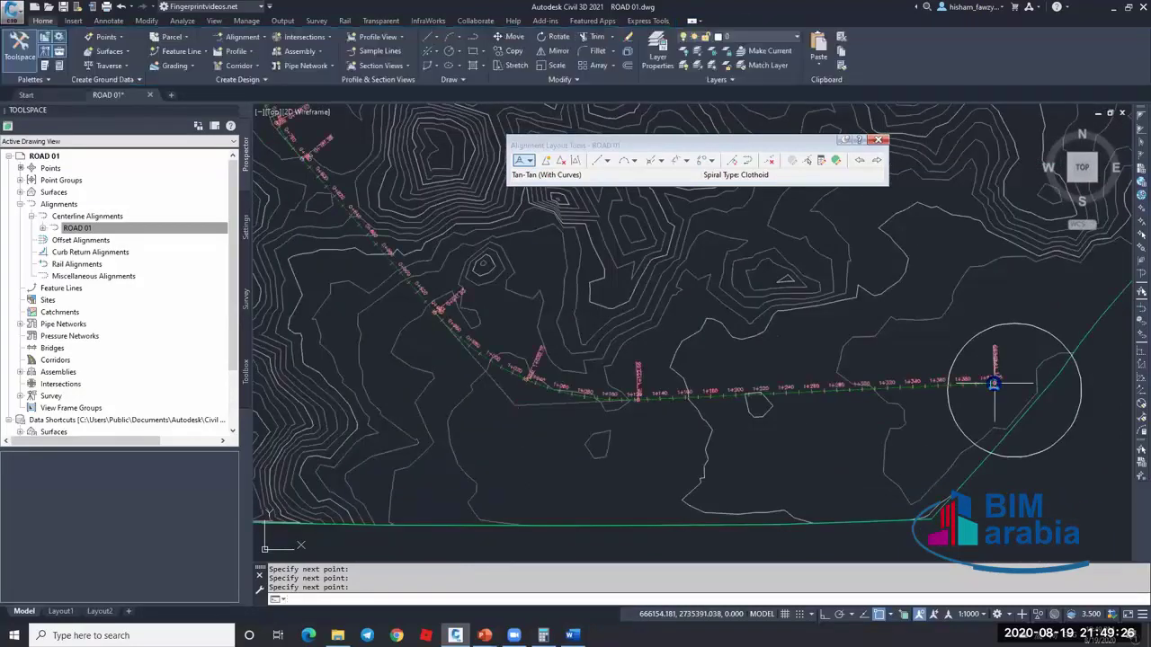
scroll(993, 384, down, 6)
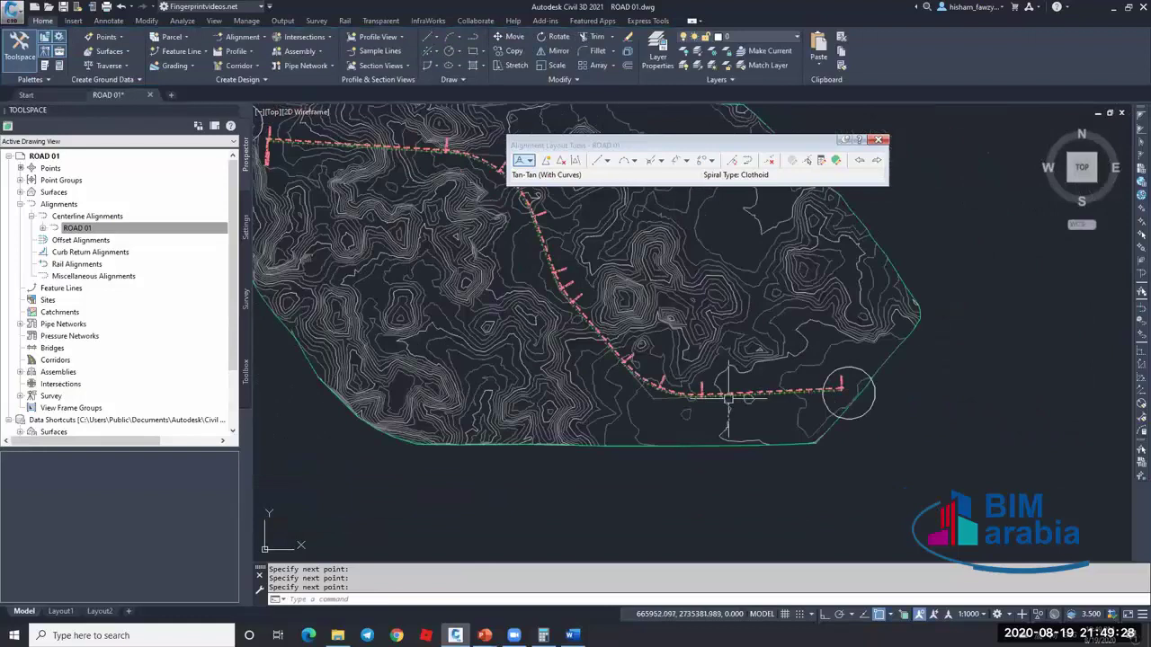
scroll(661, 386, up, 5)
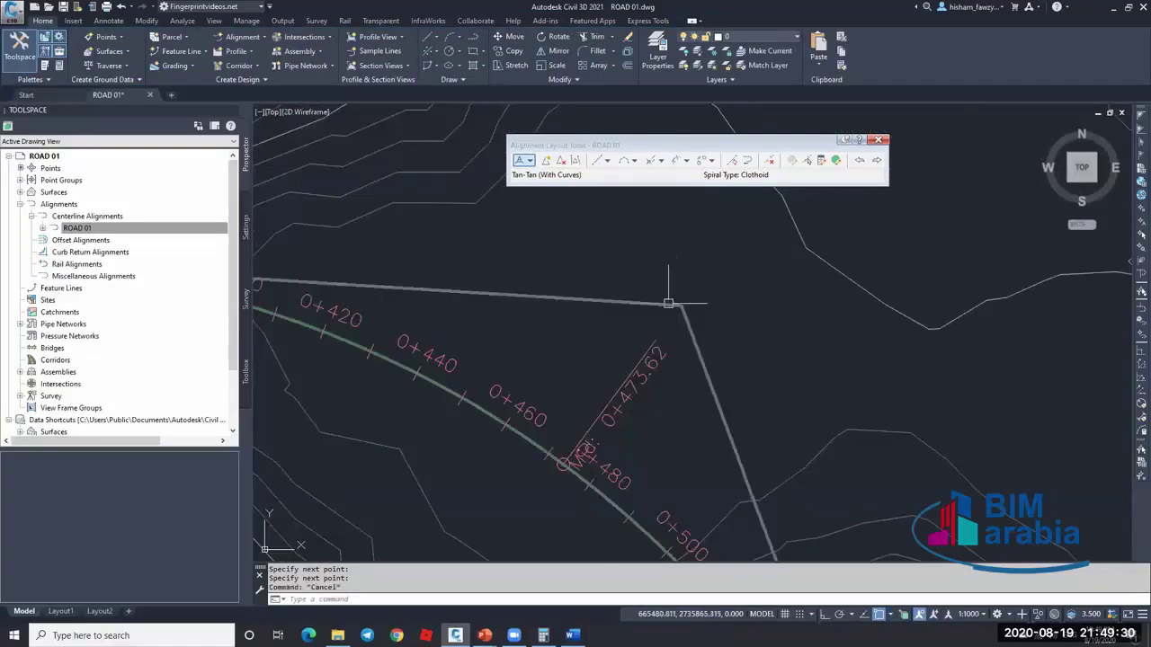
- Select ROAD 01 and look over its curve options and minor station labels
key(Escape)
click(683, 302)
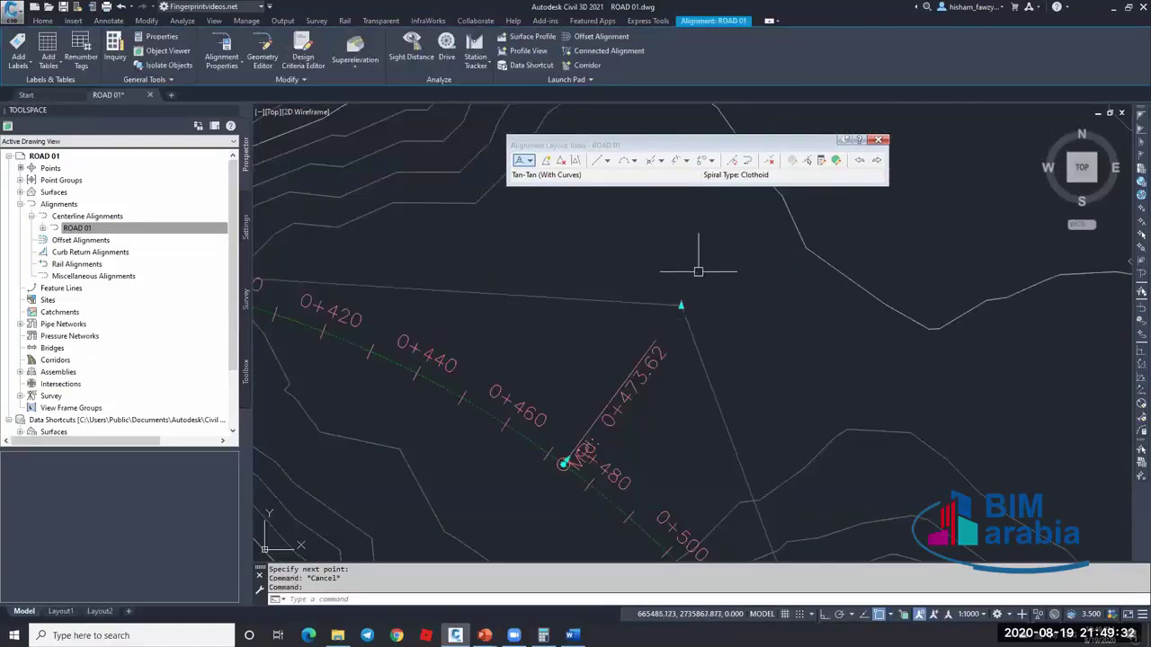
scroll(697, 267, down, 2)
scroll(696, 268, down, 3)
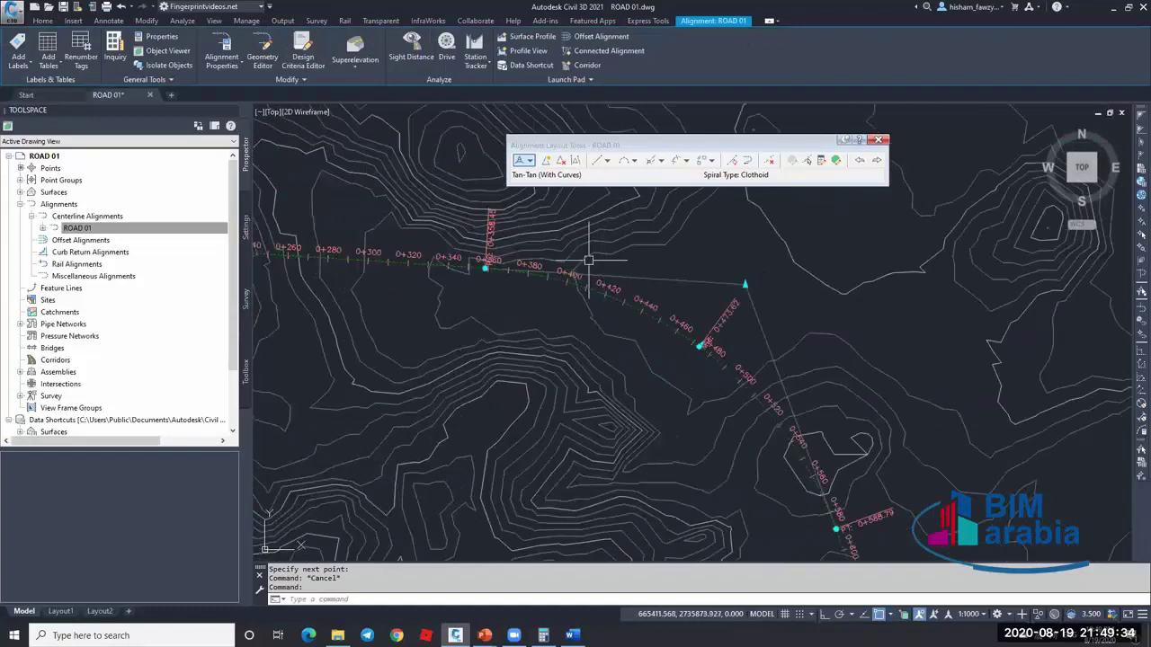
scroll(542, 261, down, 1)
scroll(665, 299, up, 2)
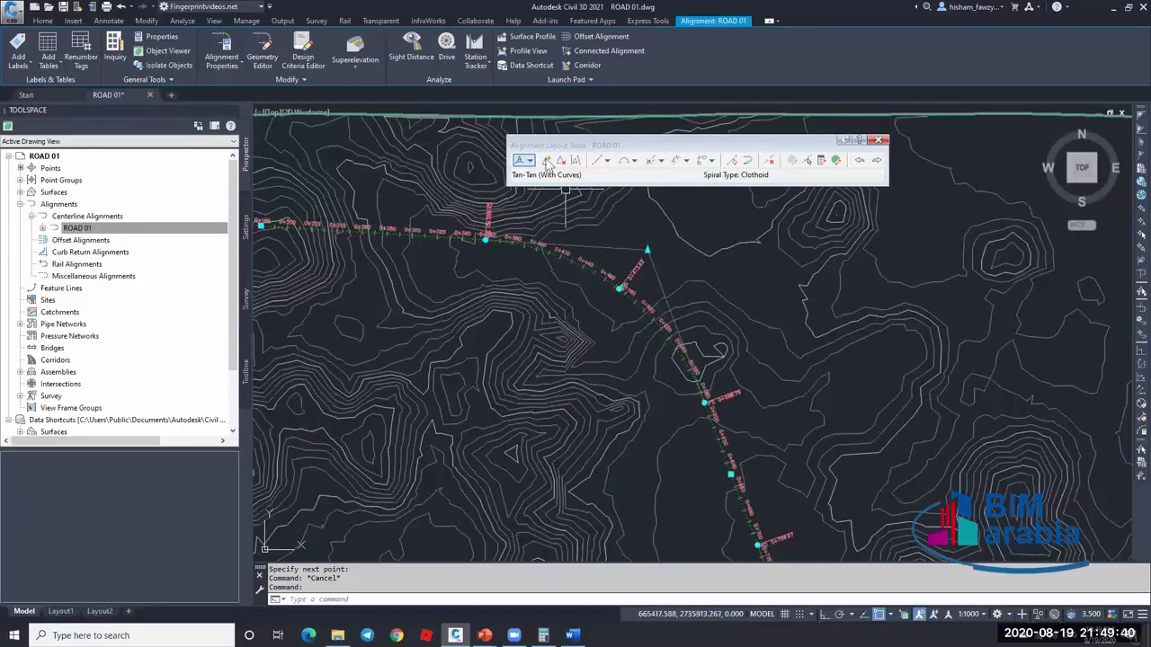
click(530, 161)
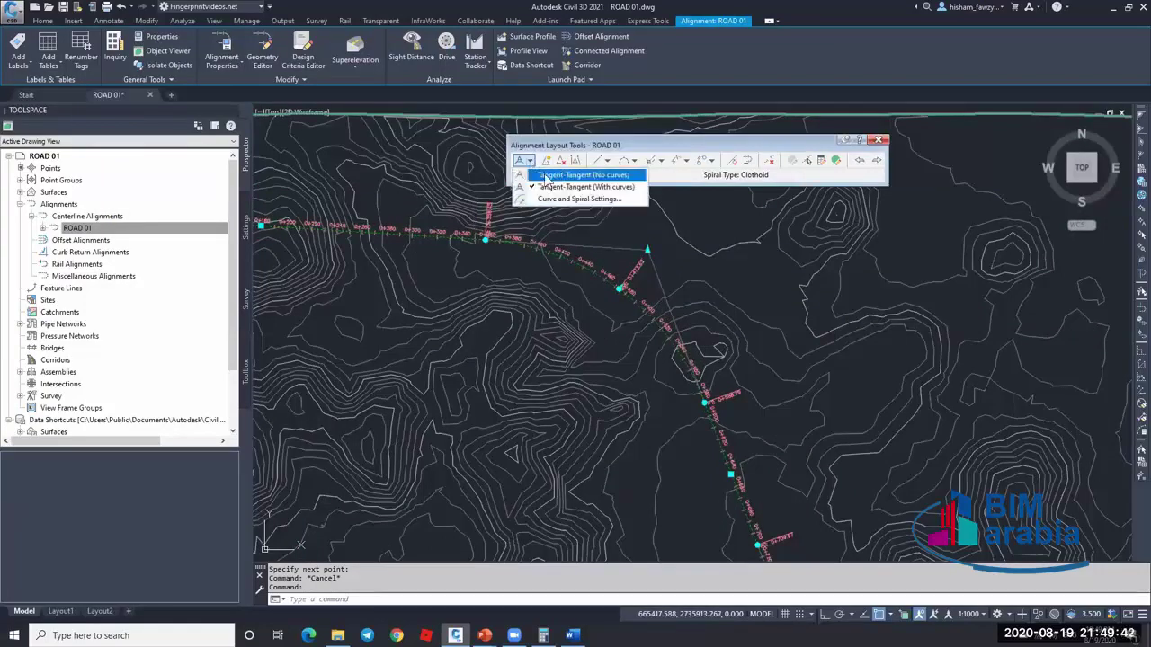
key(Escape)
key(Escape)
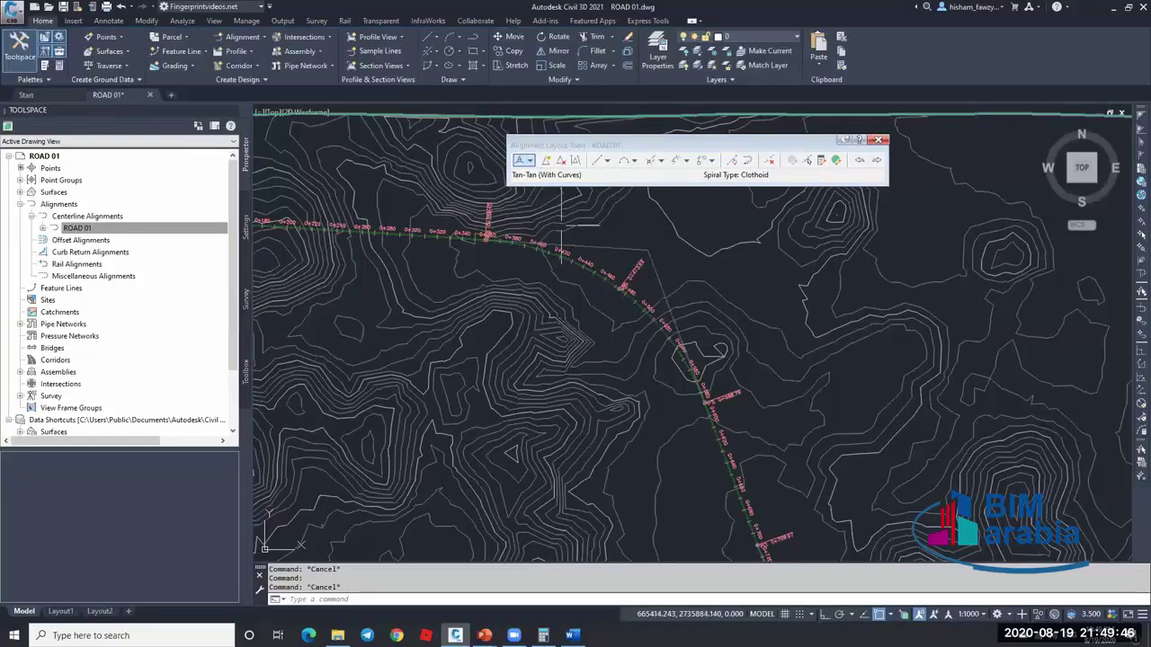
scroll(562, 229, down, 5)
scroll(620, 324, up, 8)
click(618, 312)
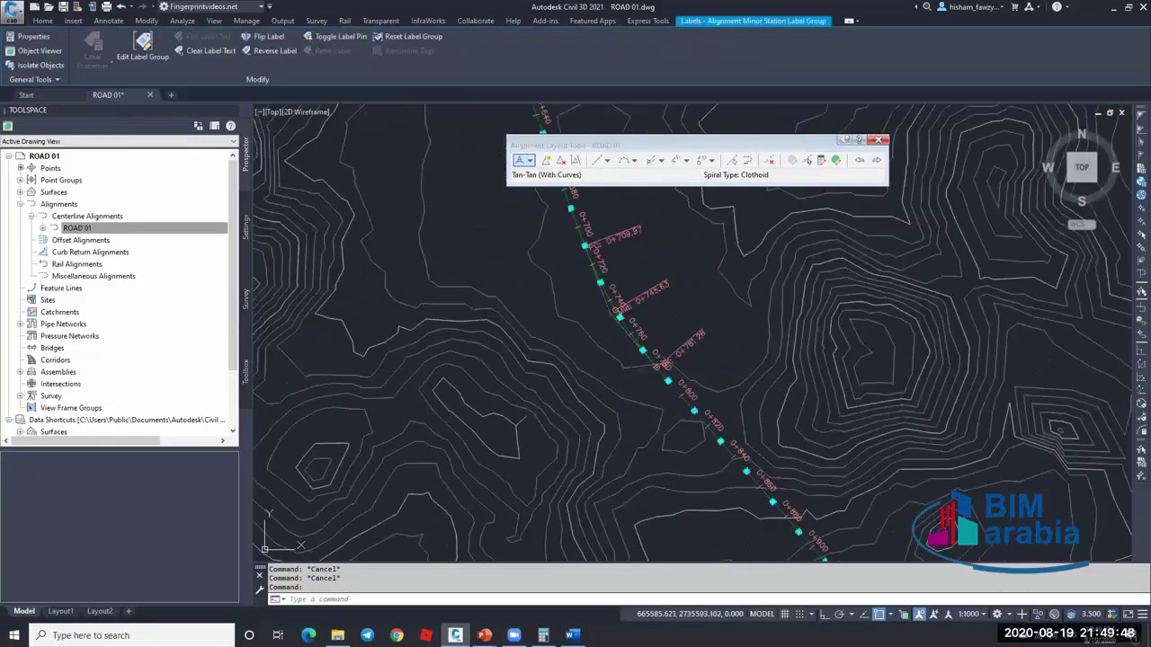
key(Escape)
scroll(616, 310, up, 2)
- Drag one ROAD 01 PI grip slightly down-left so its curve and stations update
click(610, 309)
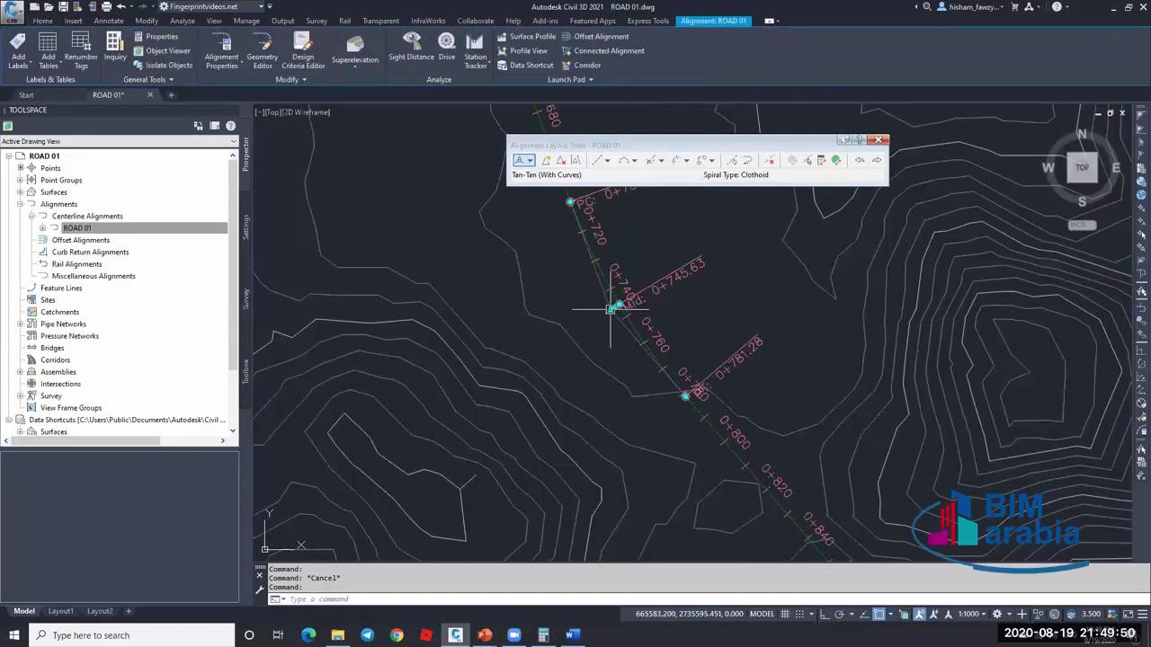
click(611, 308)
click(522, 357)
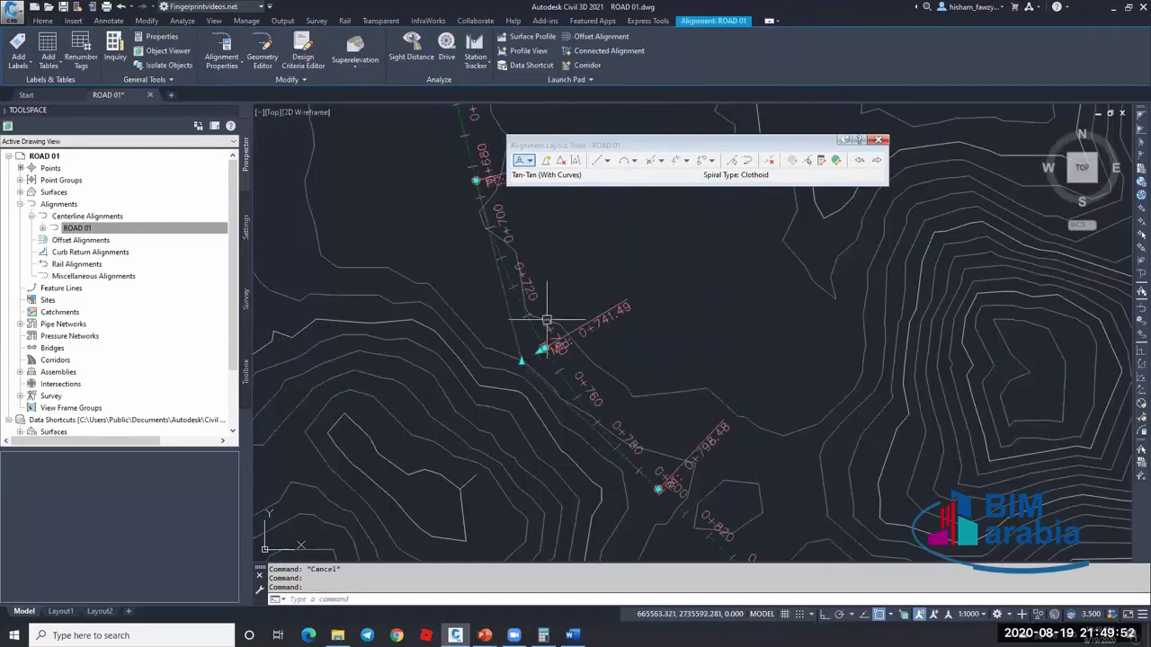
key(Escape)
scroll(576, 320, down, 5)
key(Escape)
- Zoom along the alignment to check the 20 m stations and DESIGN SPEED = 100 km/h label
scroll(609, 321, down, 3)
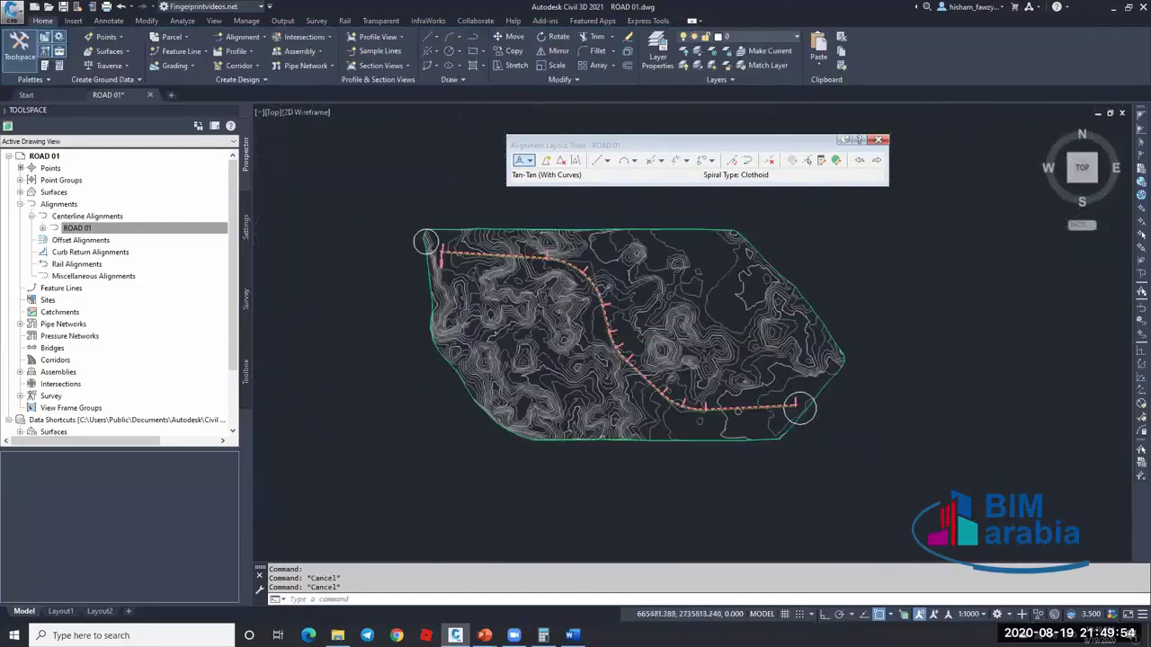
scroll(596, 308, up, 5)
scroll(623, 395, down, 4)
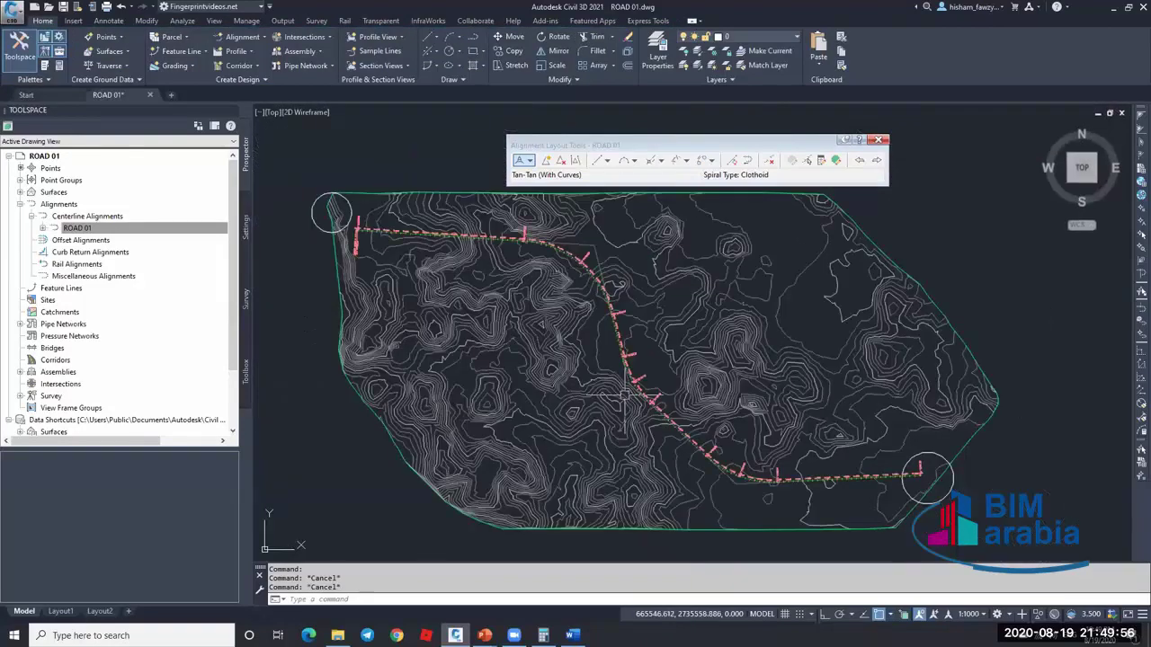
scroll(623, 397, up, 3)
scroll(683, 359, down, 5)
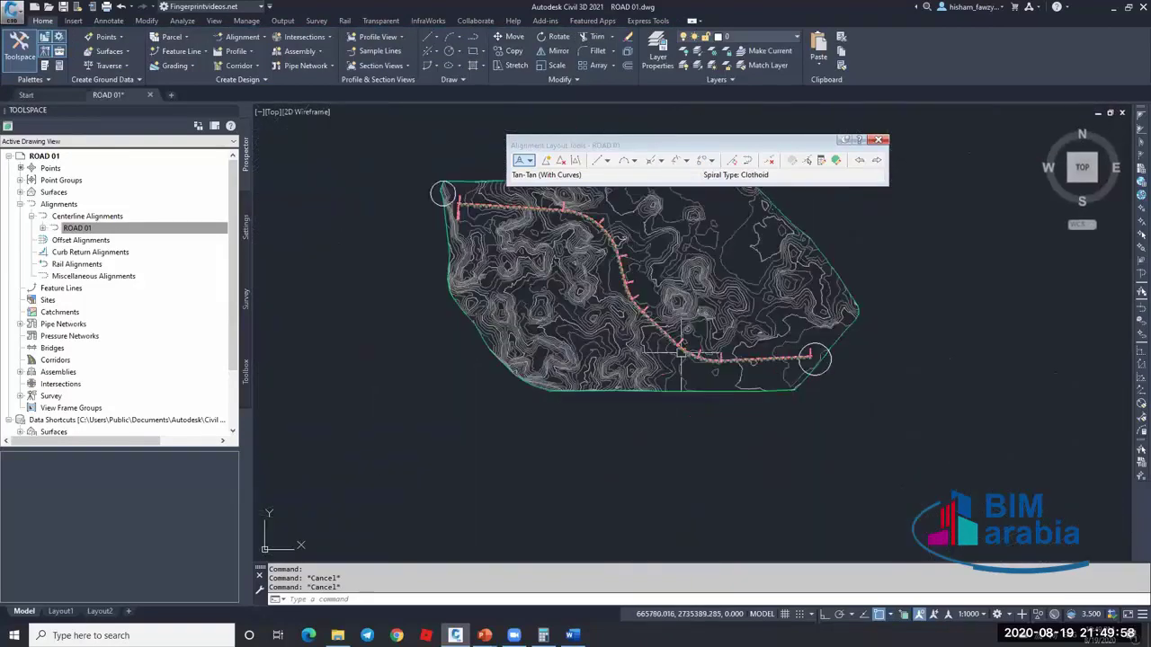
scroll(483, 288, up, 5)
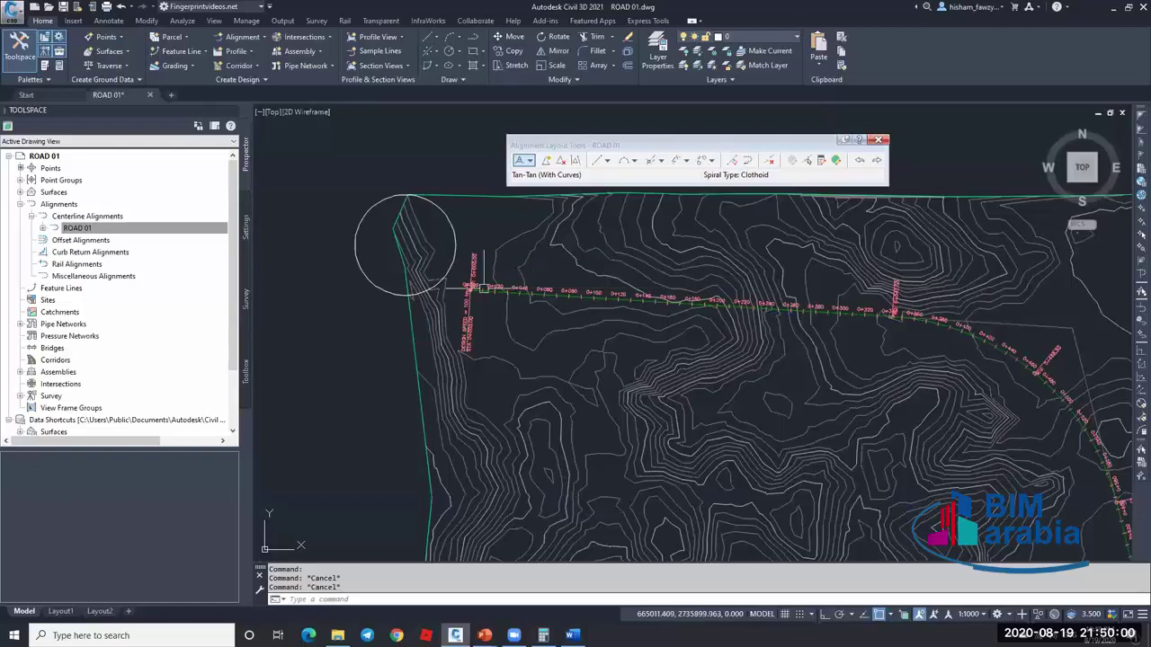
scroll(479, 298, up, 3)
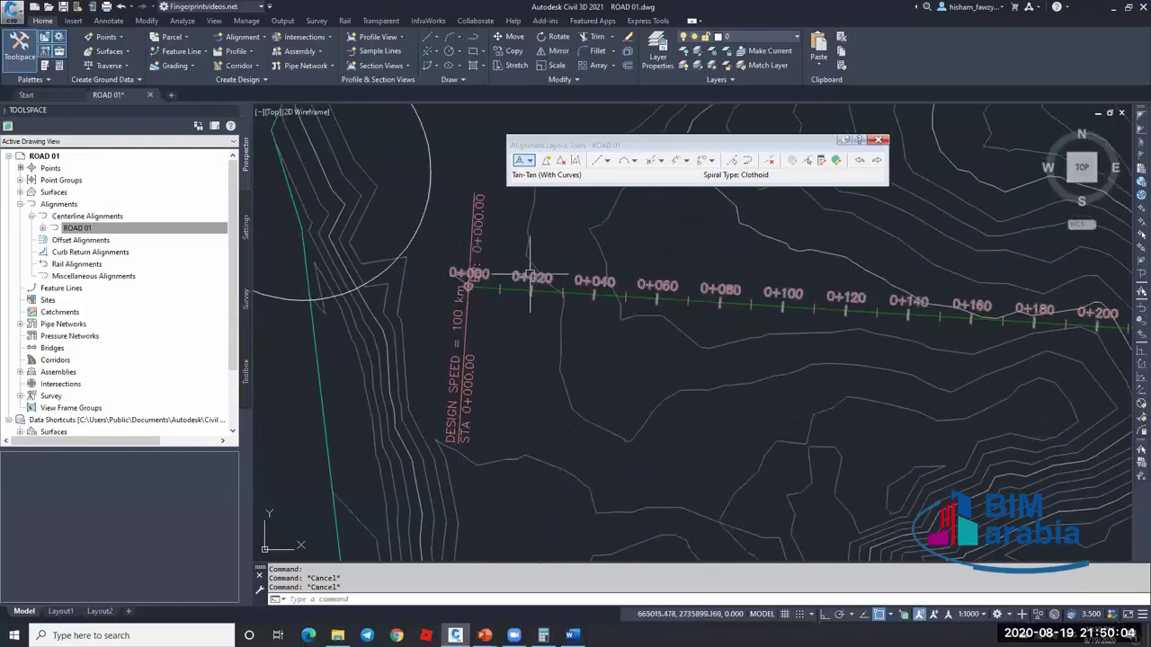
scroll(660, 277, up, 3)
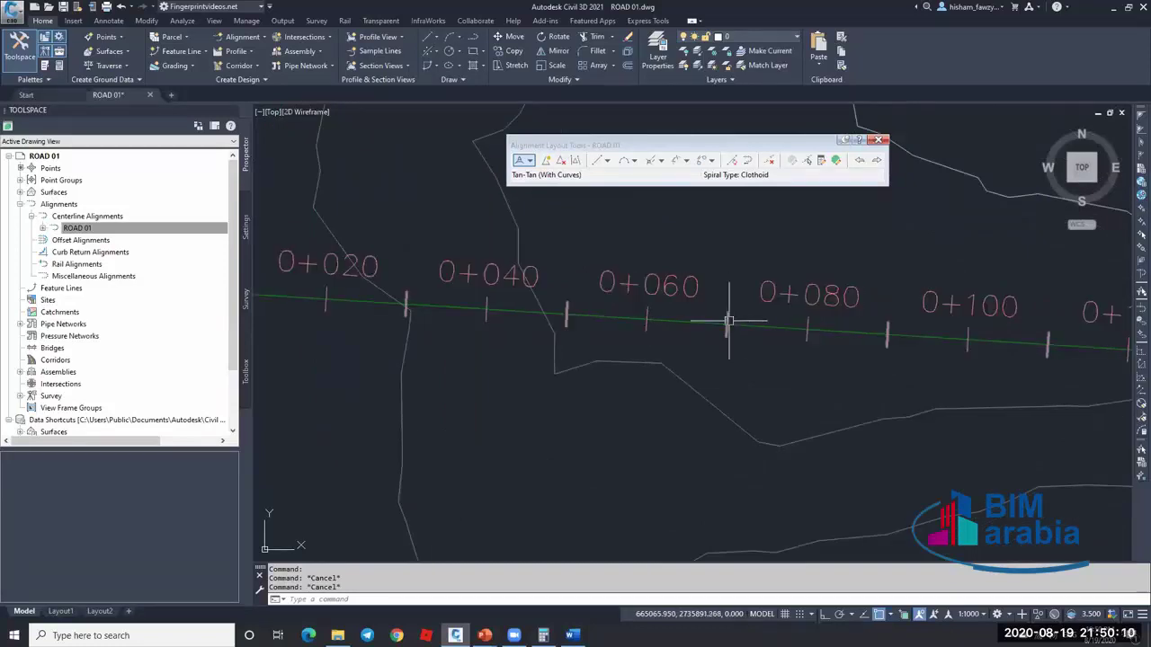
scroll(726, 314, down, 4)
scroll(514, 305, up, 2)
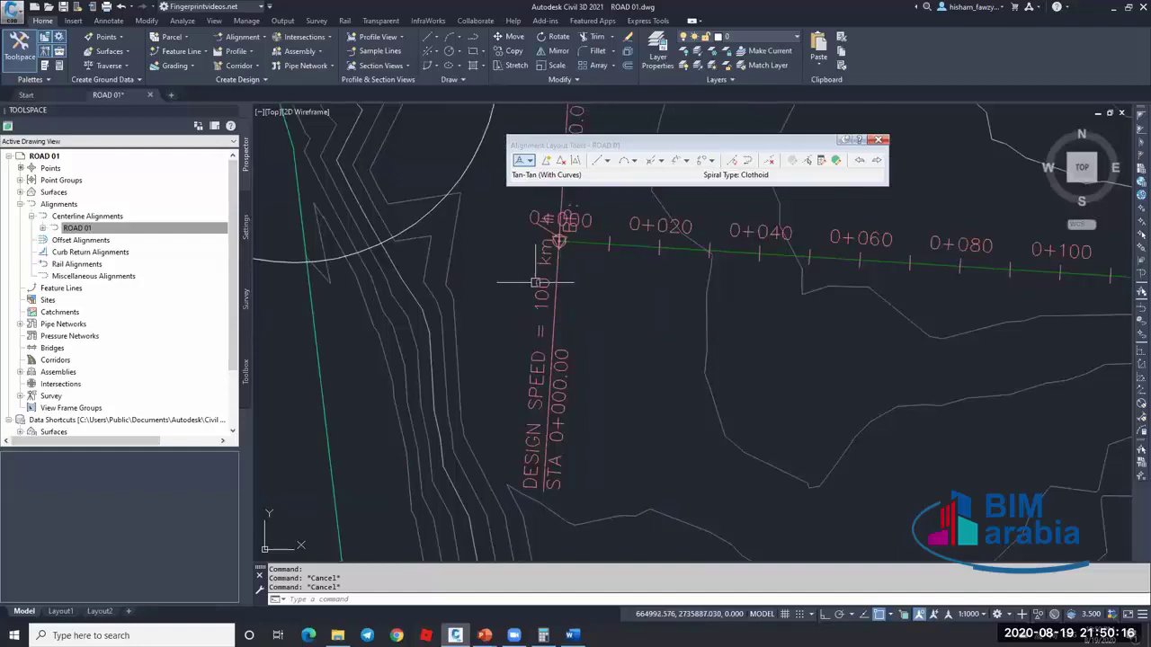
scroll(510, 274, down, 4)
scroll(517, 270, down, 3)
scroll(719, 270, up, 4)
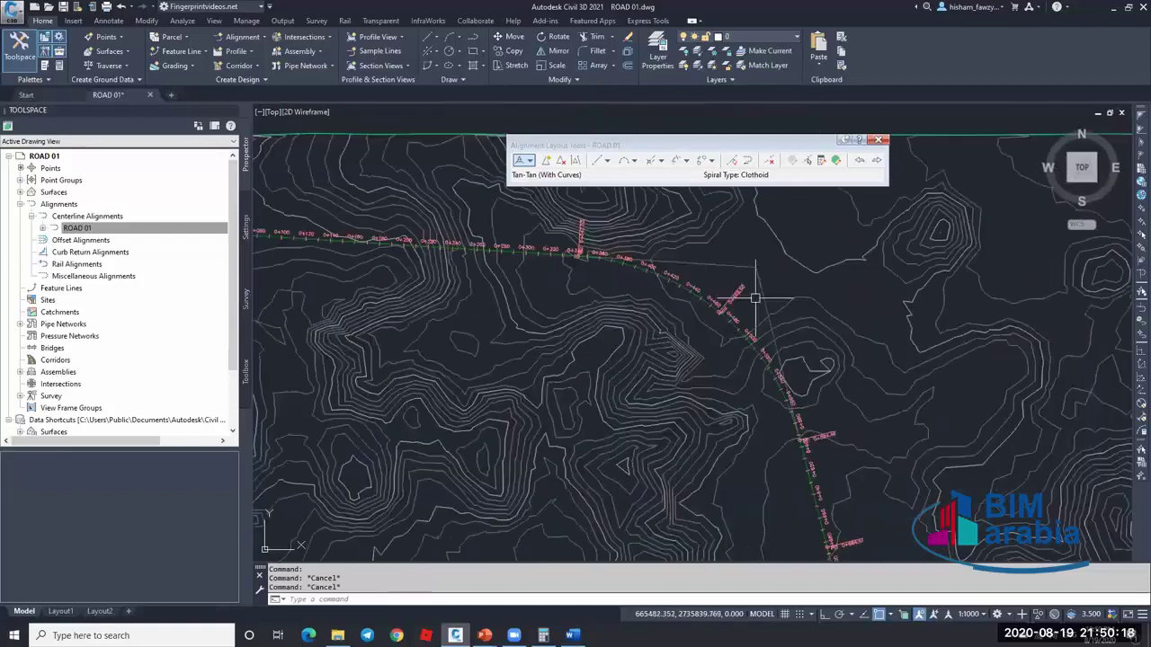
- Open the ROAD 01 alignment entities grid and enlarge it to show more columns
click(642, 275)
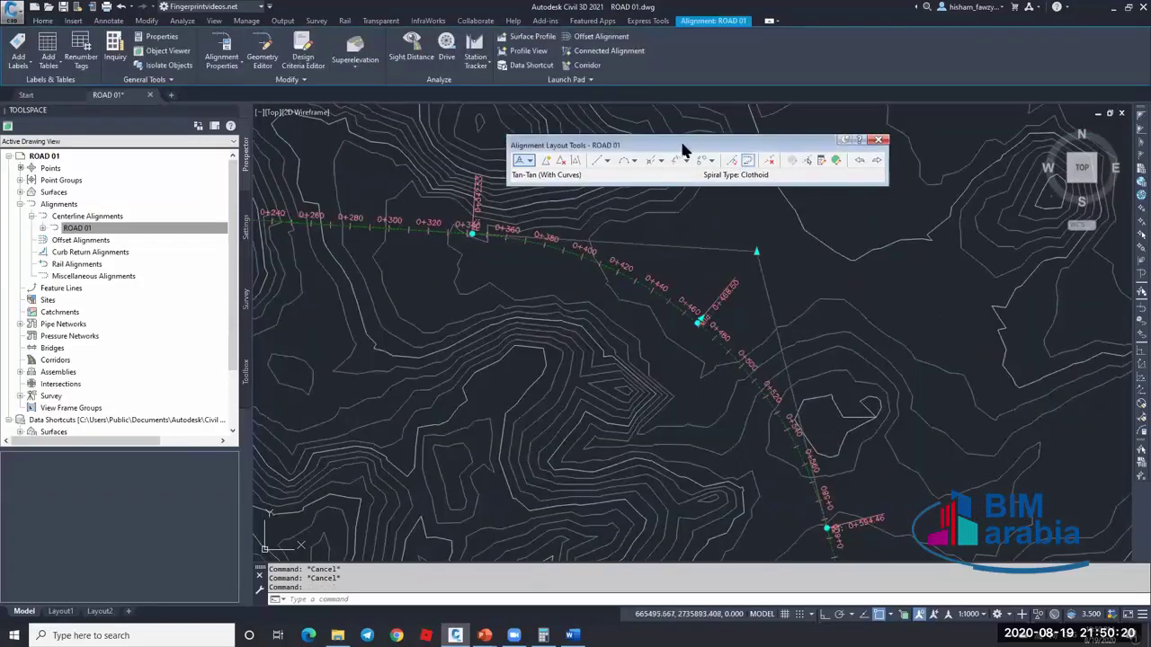
click(836, 161)
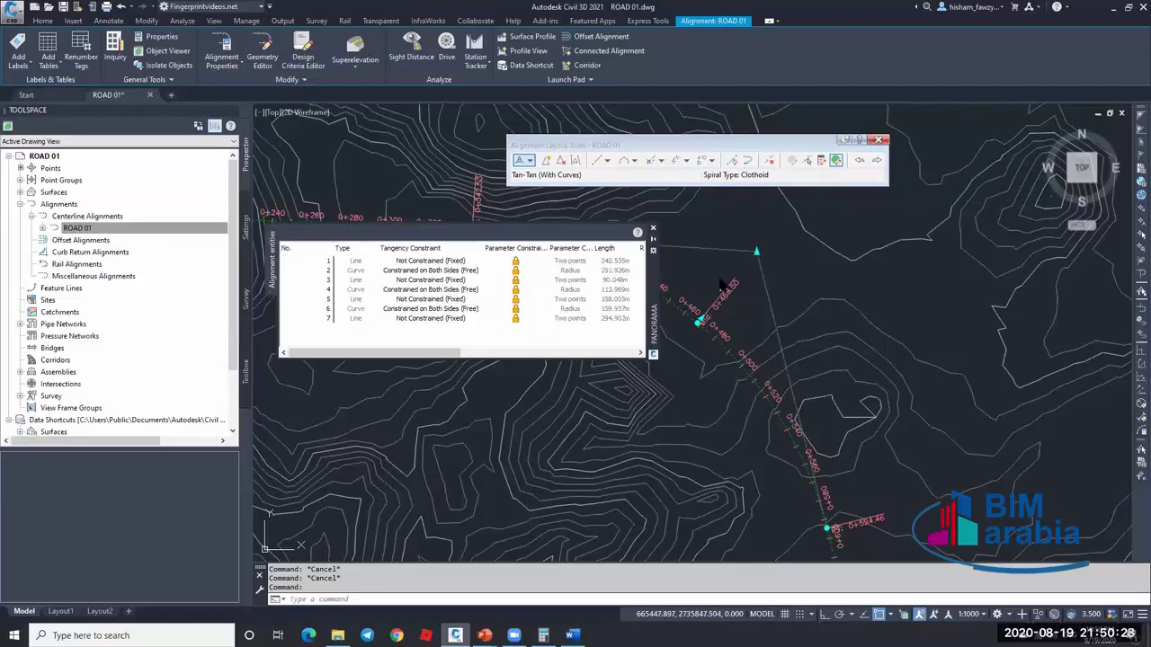
scroll(571, 322, right, 3)
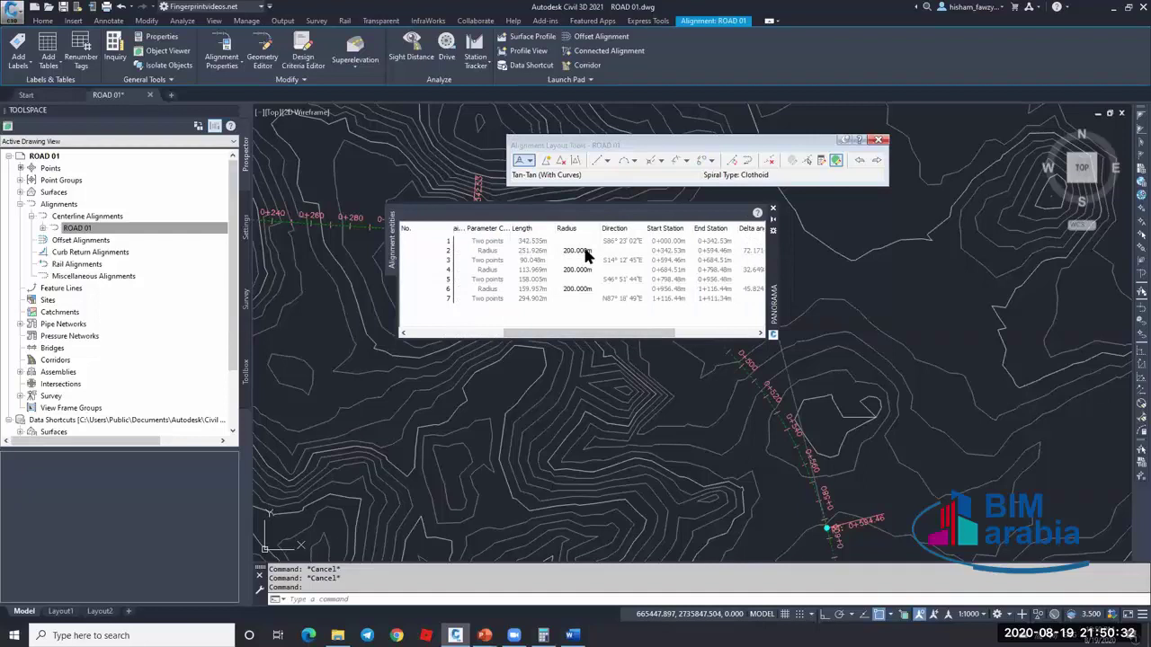
drag(585, 332, 480, 333)
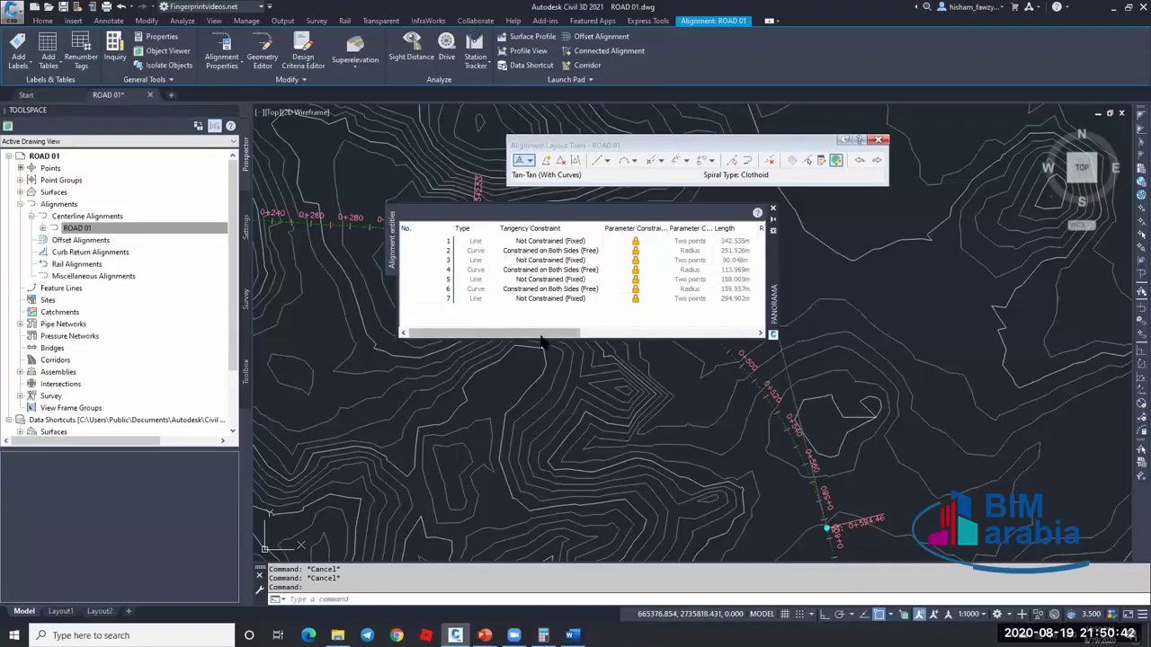
drag(573, 334, 694, 332)
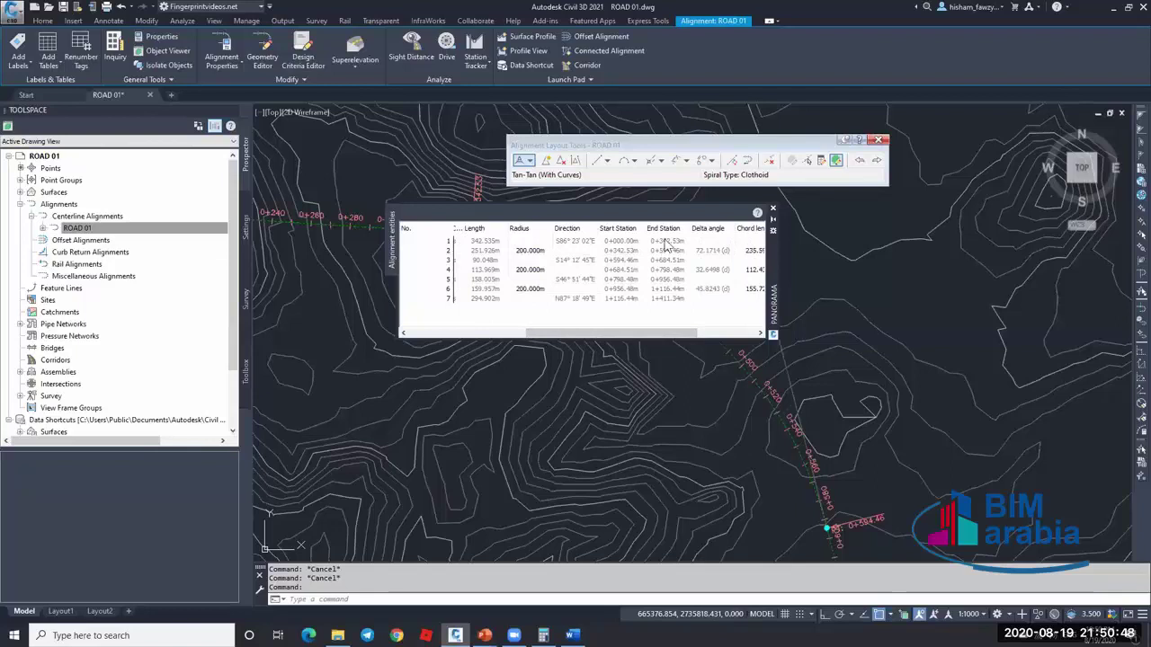
drag(663, 331, 627, 334)
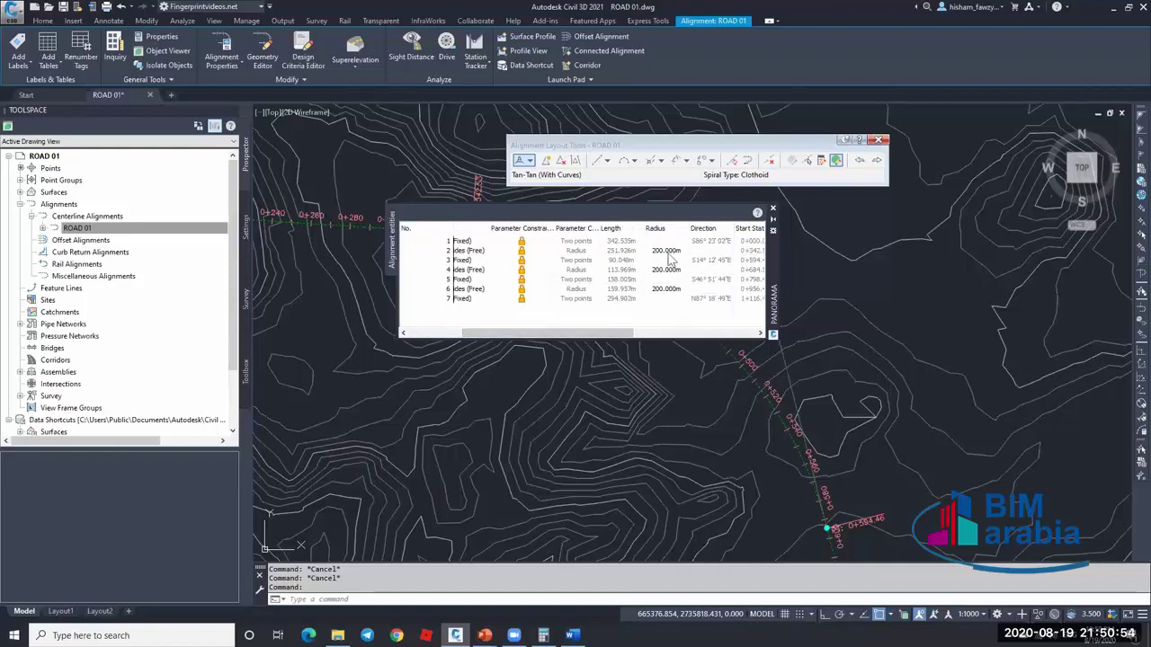
drag(613, 333, 705, 337)
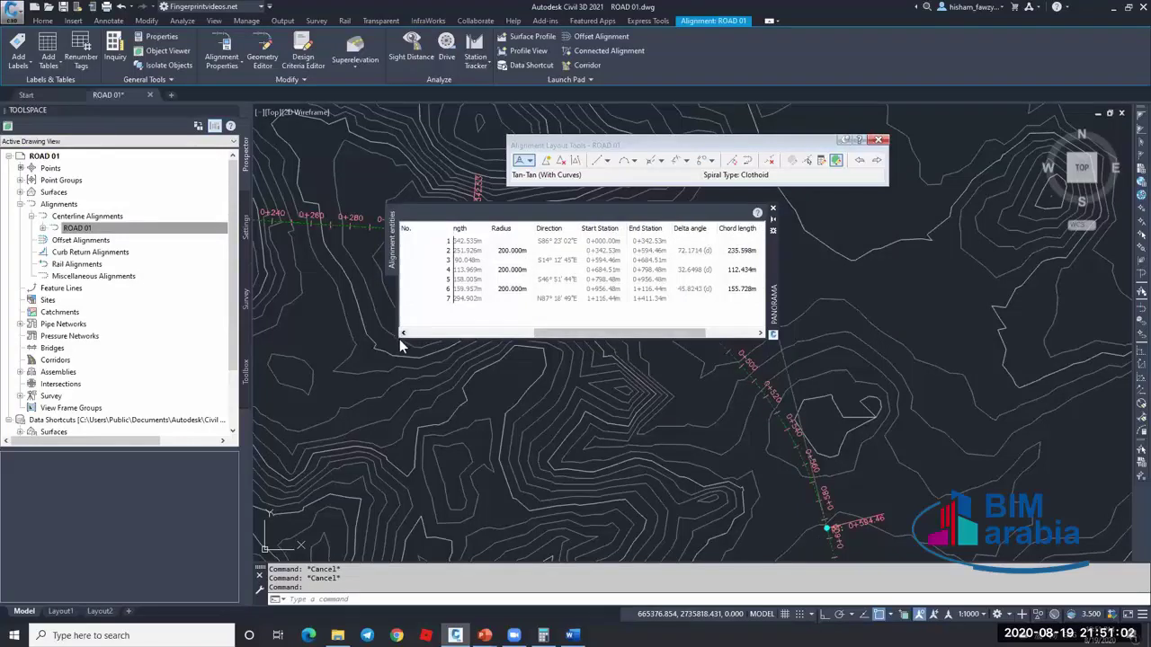
drag(395, 335, 339, 420)
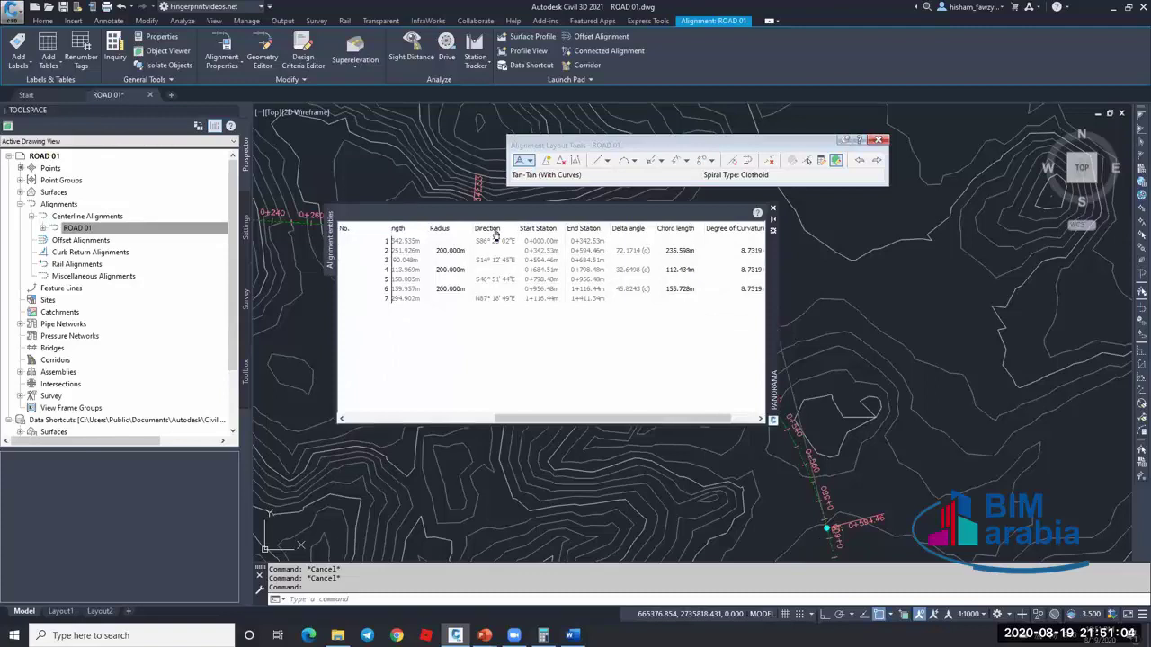
- Add the Start Point and End Point columns and widen them to show full coordinates
right_click(494, 234)
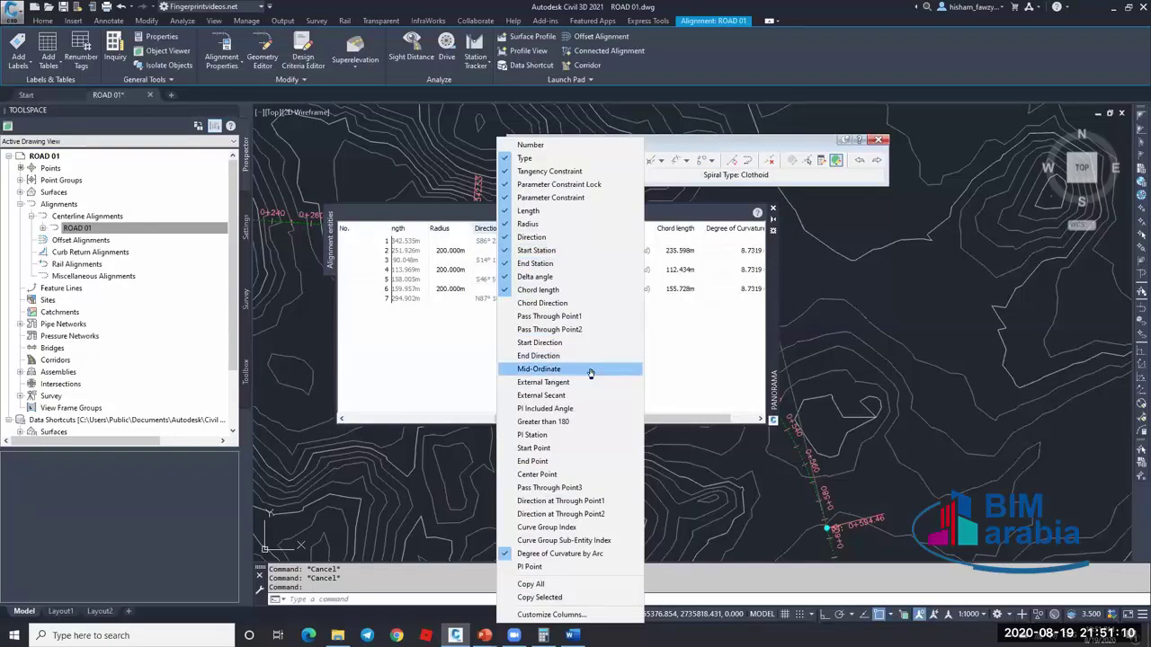
click(539, 448)
drag(685, 418, 733, 418)
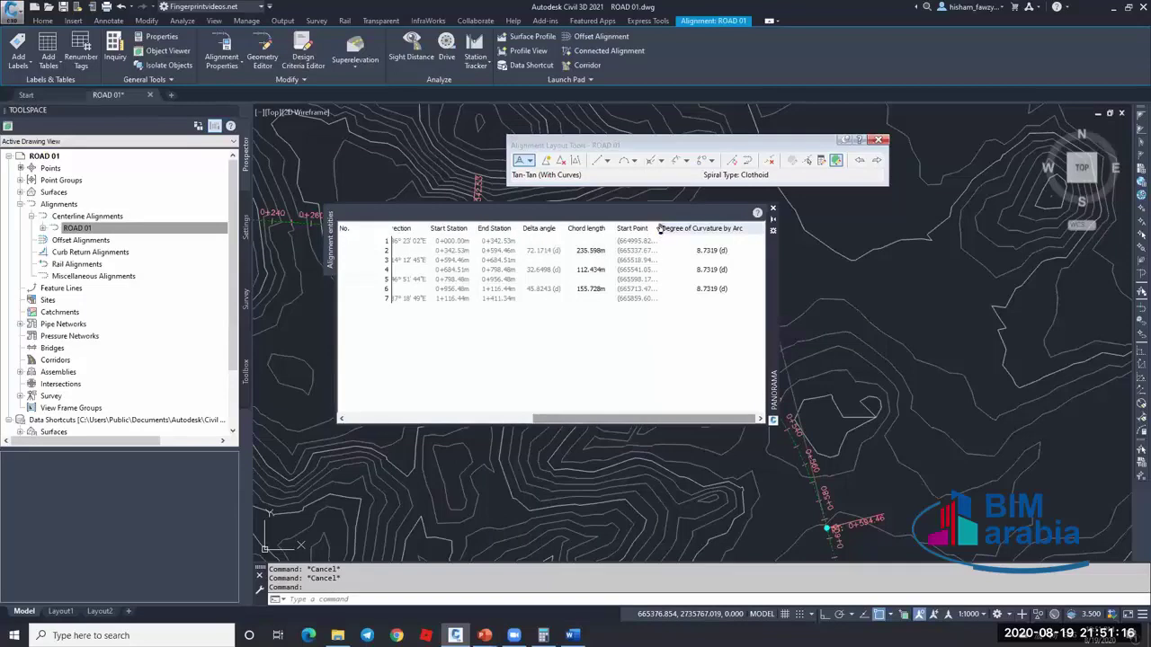
drag(658, 228, 716, 252)
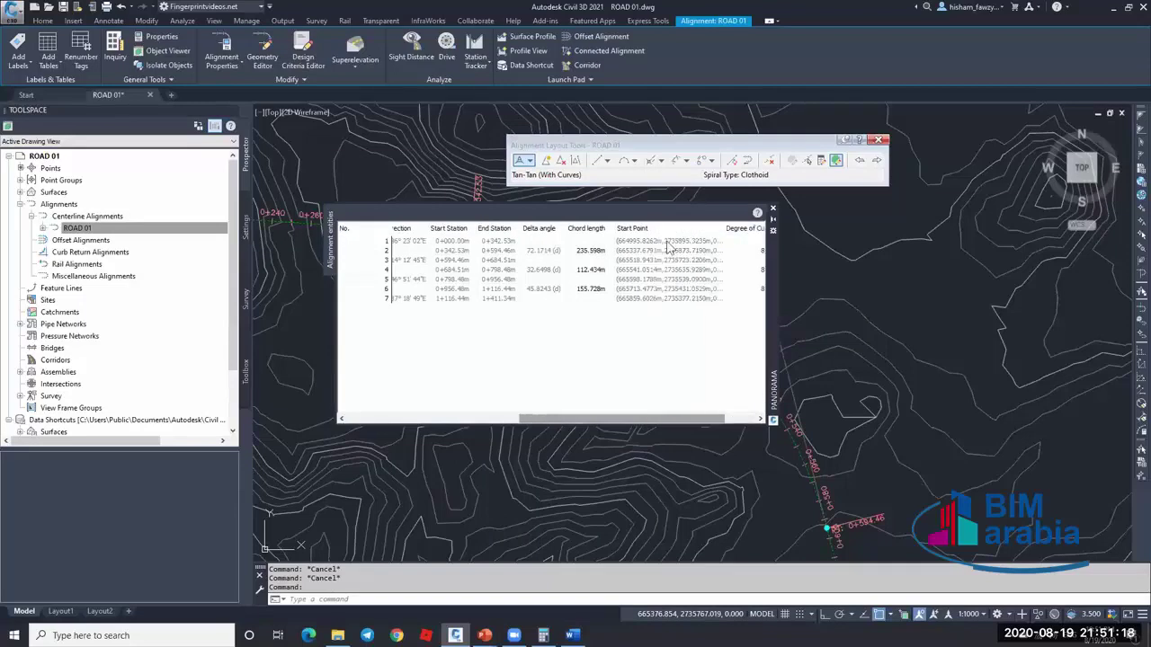
right_click(557, 229)
click(601, 462)
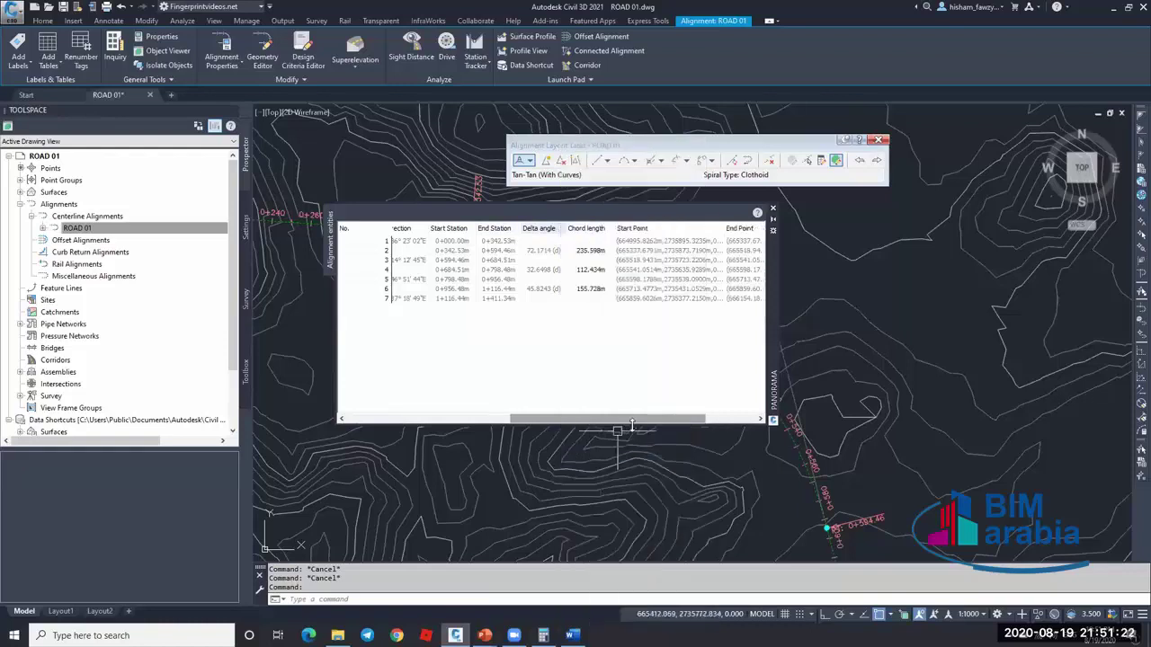
click(483, 421)
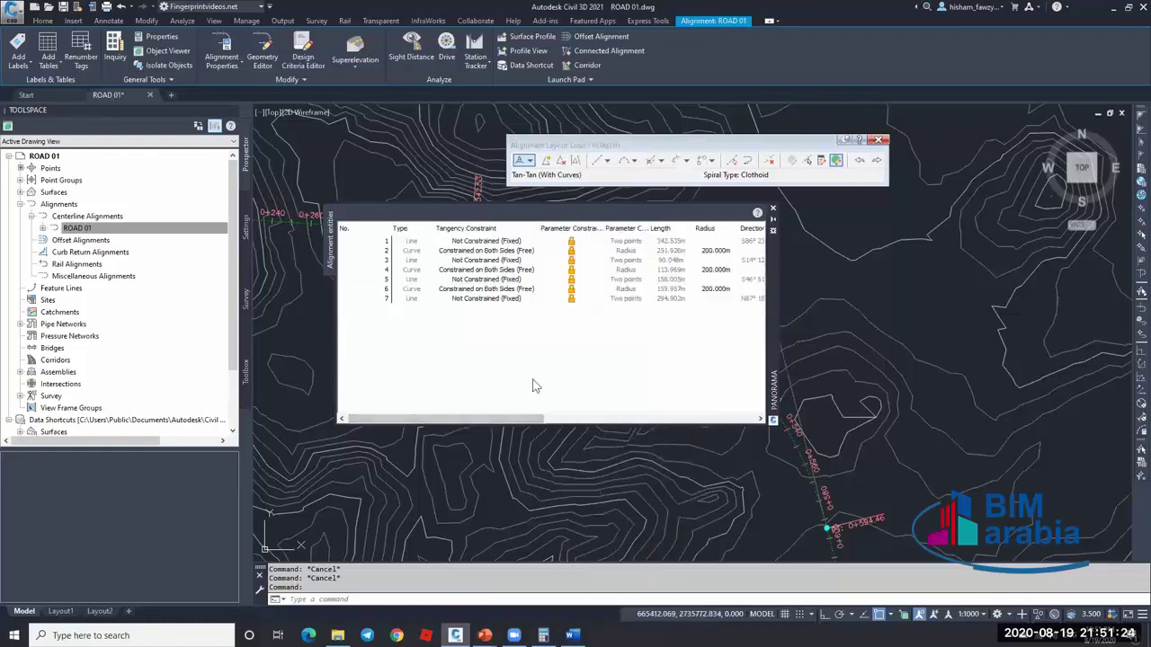
drag(508, 416, 610, 418)
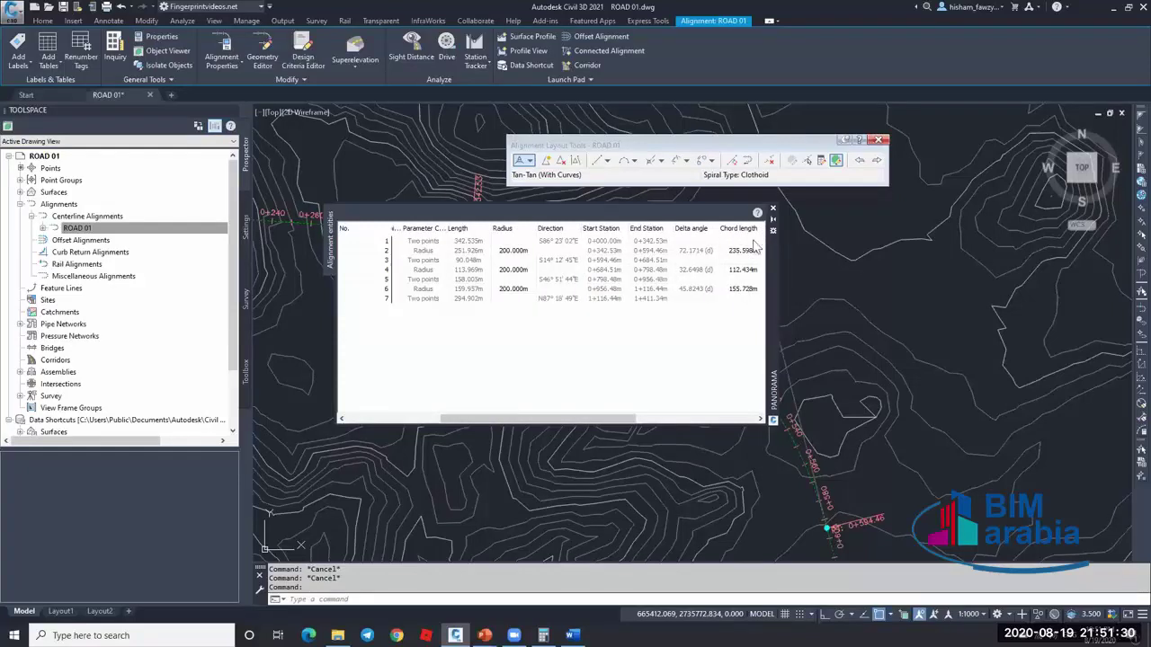
- Close the alignment entities table and deselect ROAD 01
click(772, 211)
scroll(568, 246, down, 4)
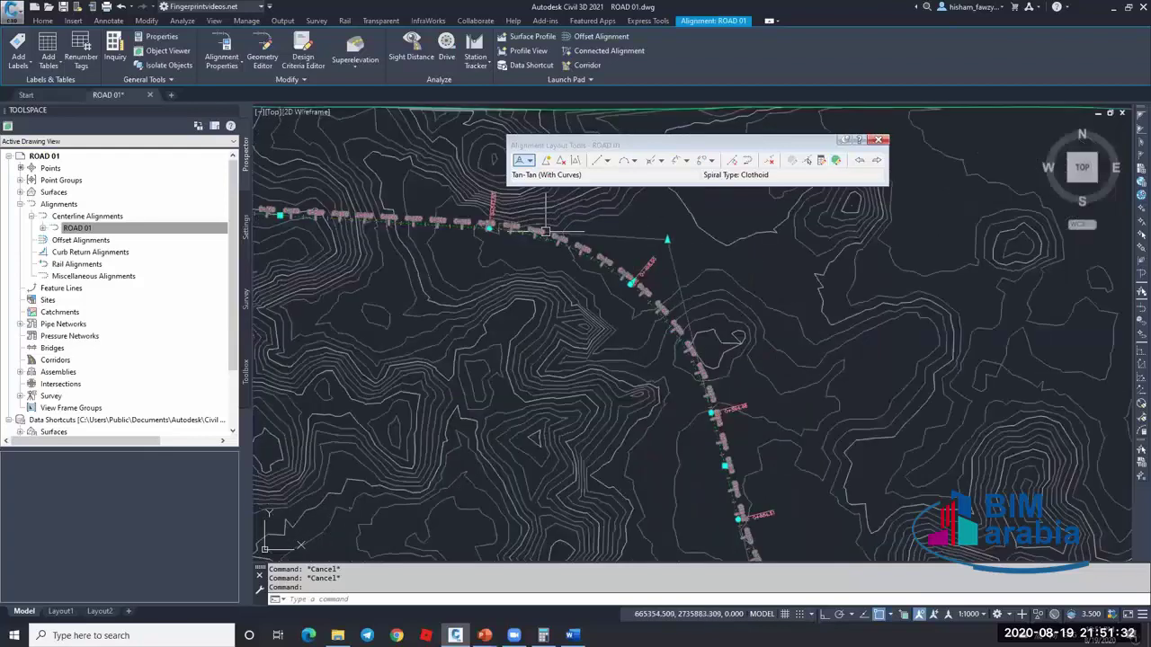
key(Escape)
- Zoom along the ROAD 01 centerline to inspect its stations and PT 0+594.46
scroll(463, 232, up, 6)
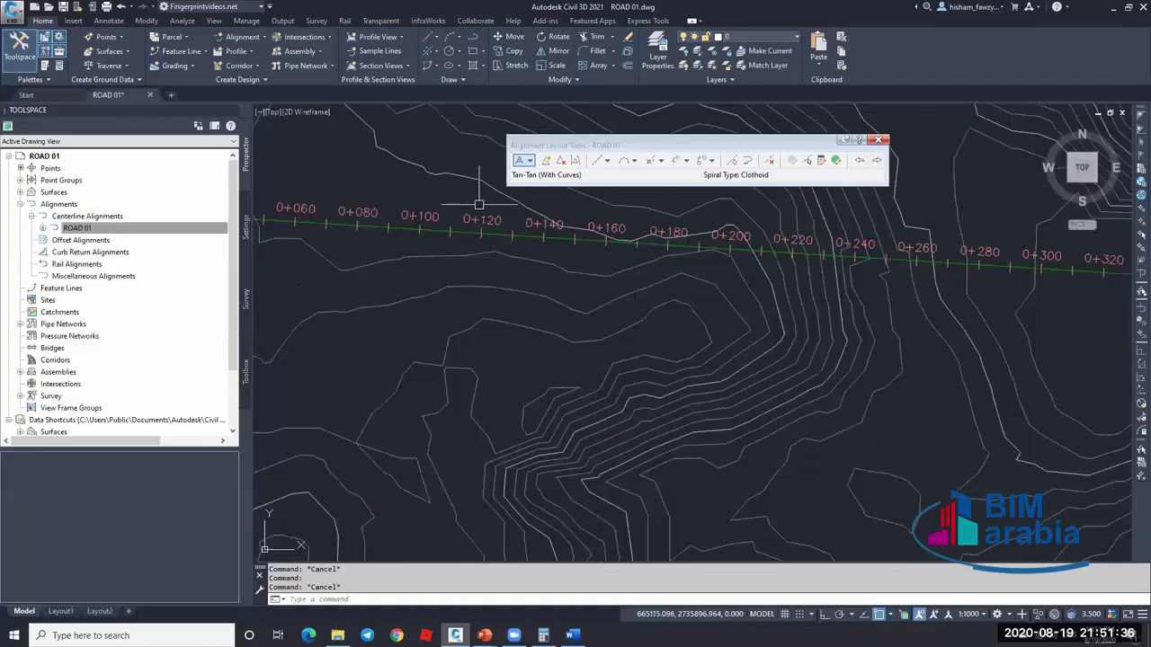
scroll(478, 205, down, 6)
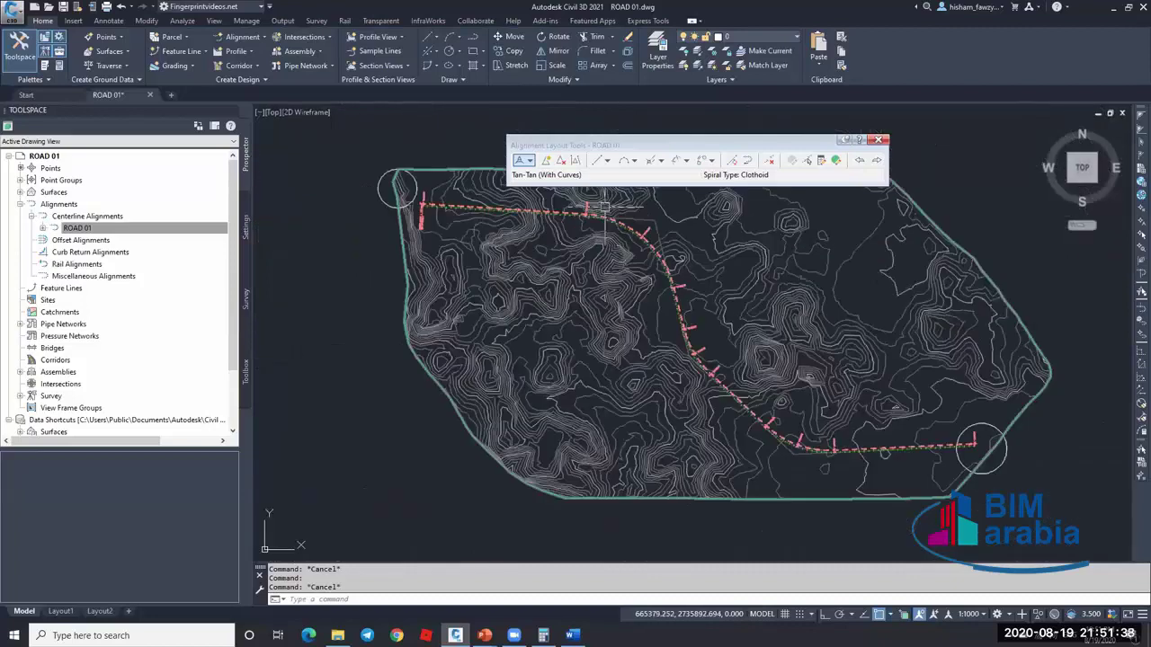
scroll(604, 207, up, 8)
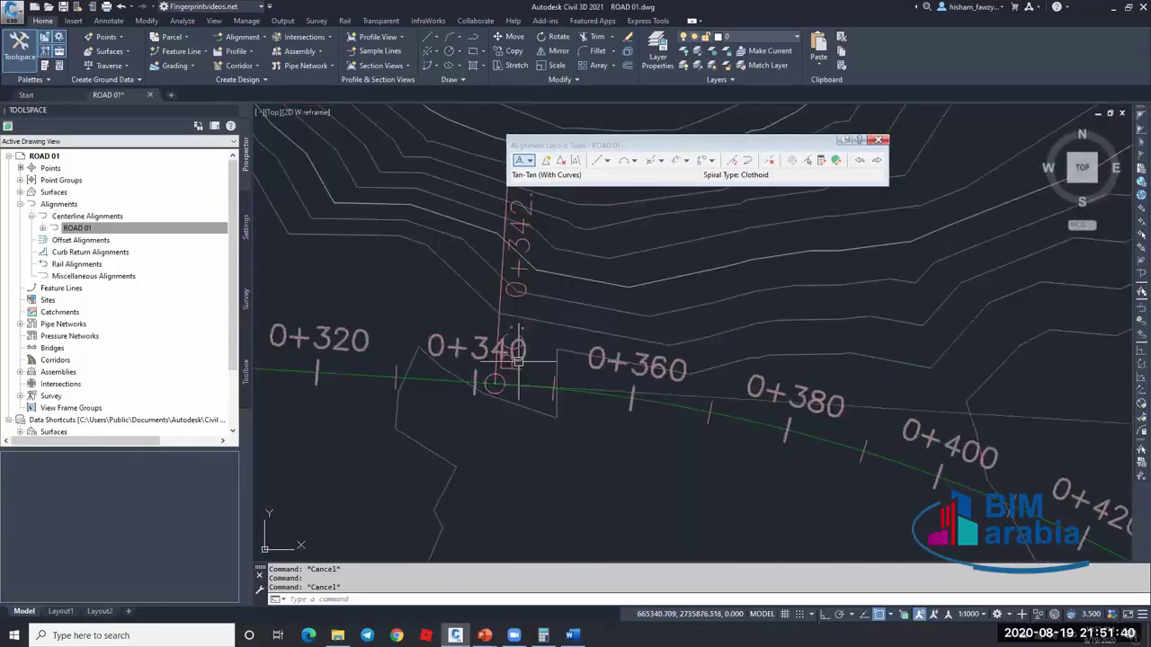
scroll(518, 361, down, 5)
scroll(789, 412, up, 1)
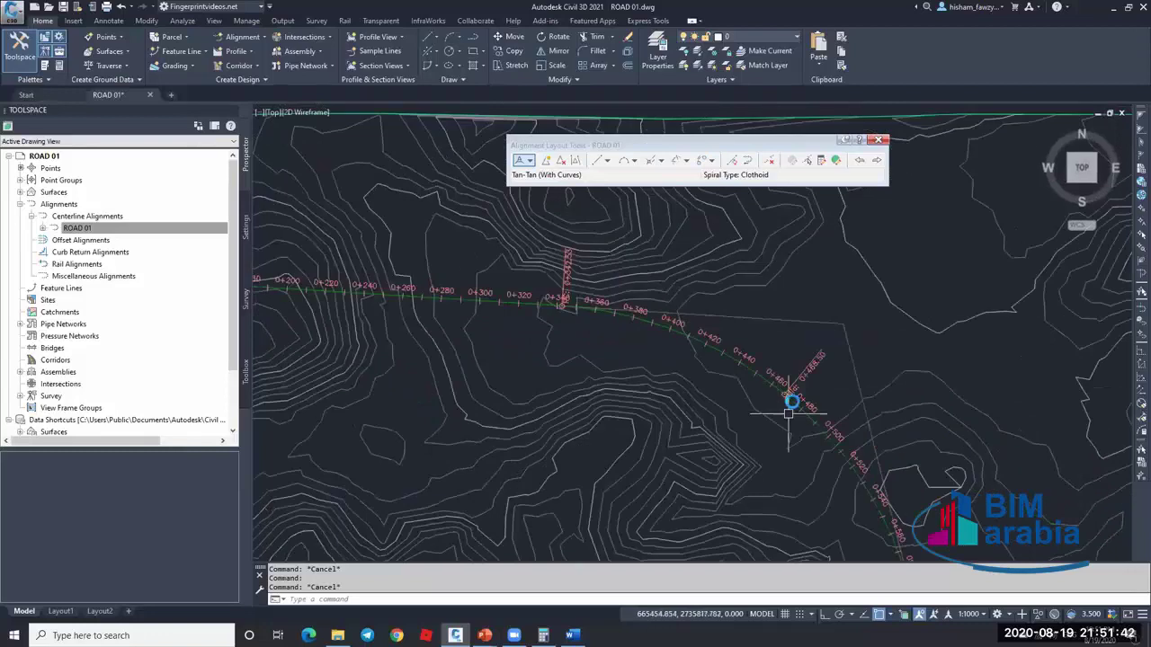
scroll(789, 413, up, 4)
scroll(684, 269, down, 7)
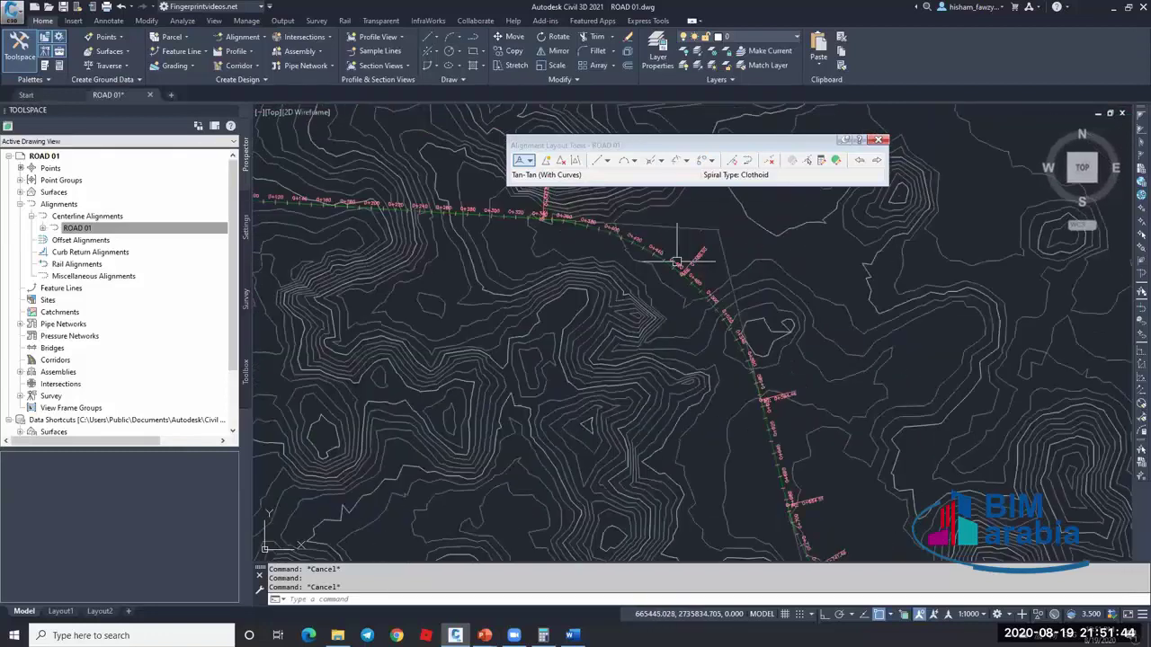
scroll(676, 262, down, 2)
scroll(681, 259, up, 7)
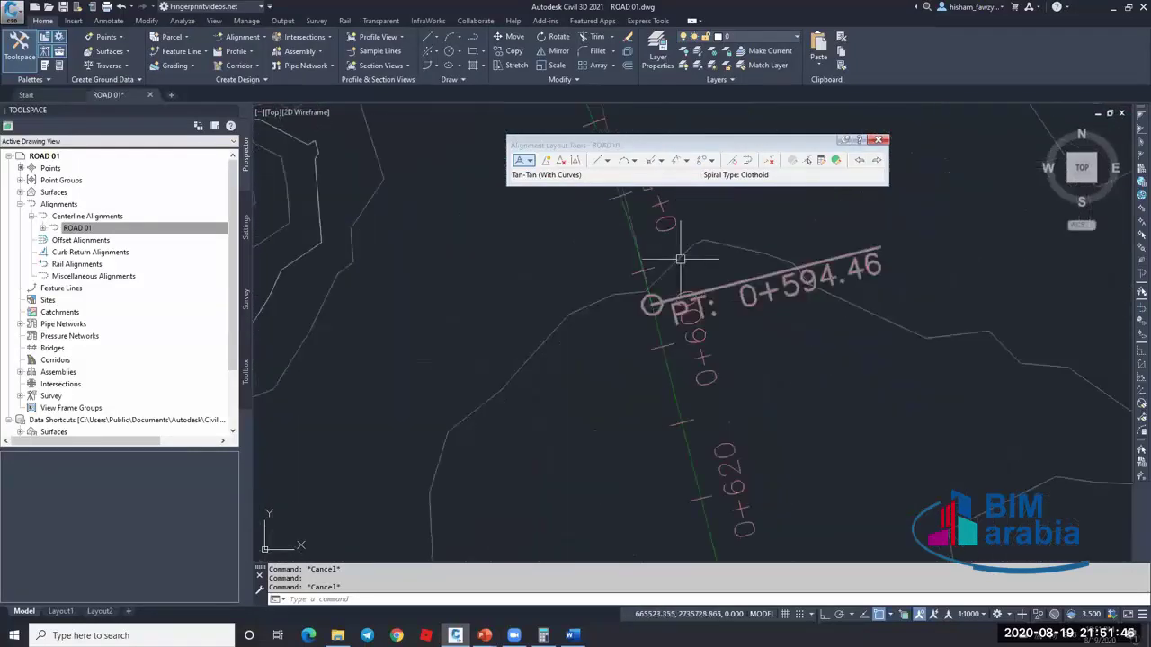
scroll(681, 259, down, 6)
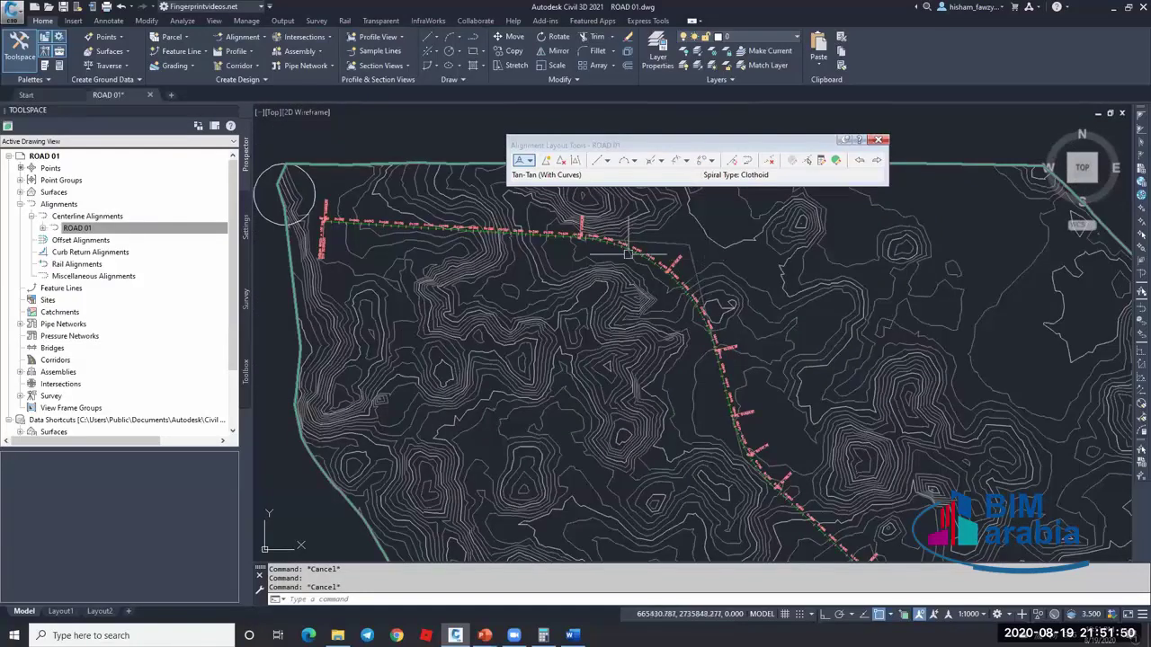
- Open ROAD 01's Drawing Settings on the Abbreviations tab
click(243, 231)
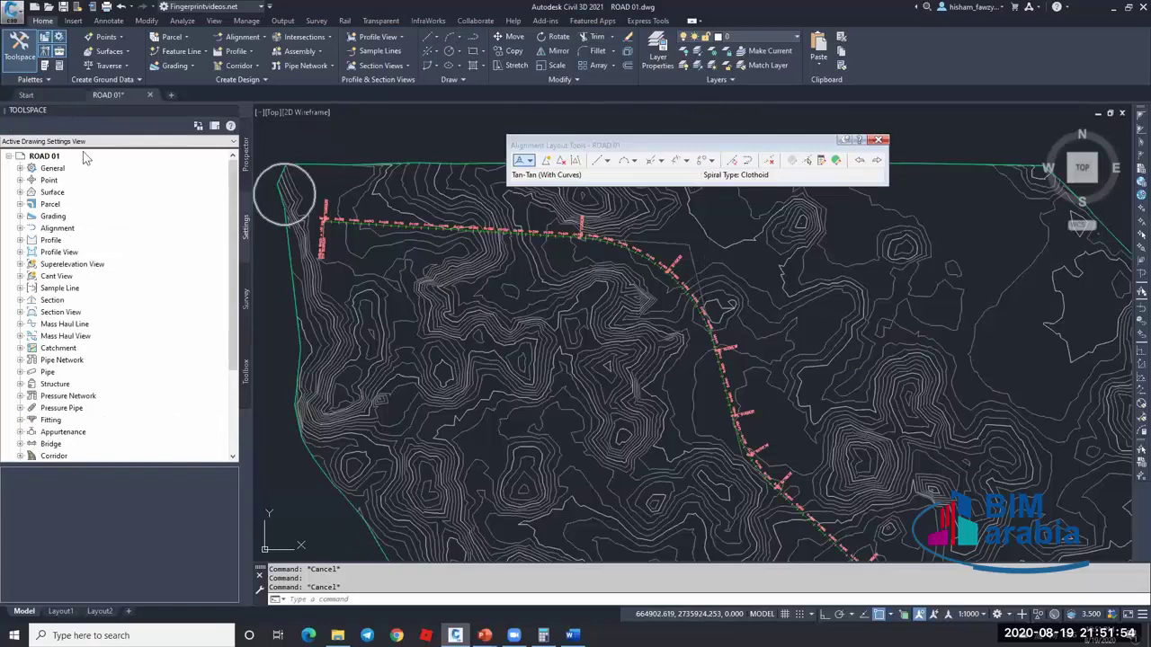
right_click(54, 156)
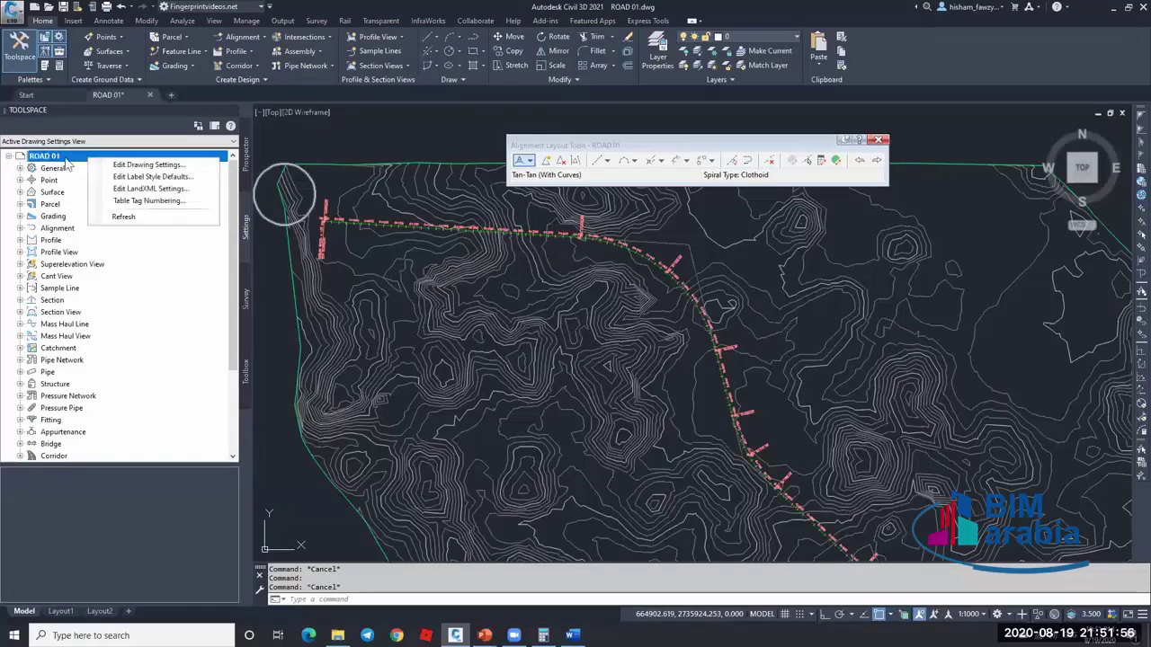
click(171, 165)
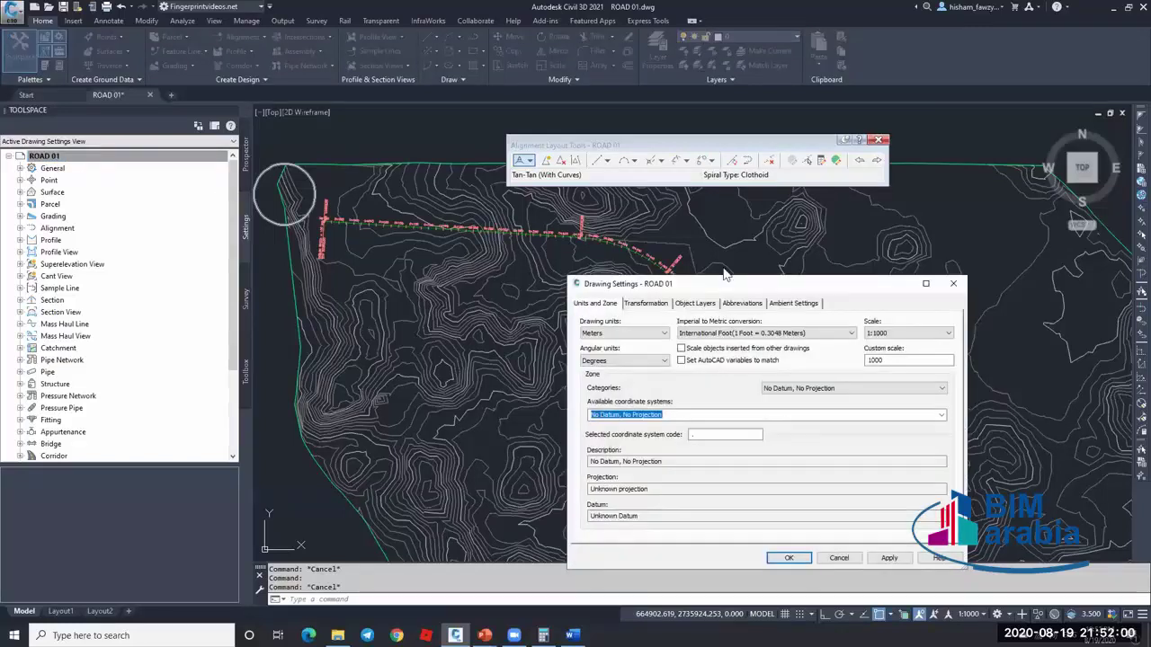
click(637, 198)
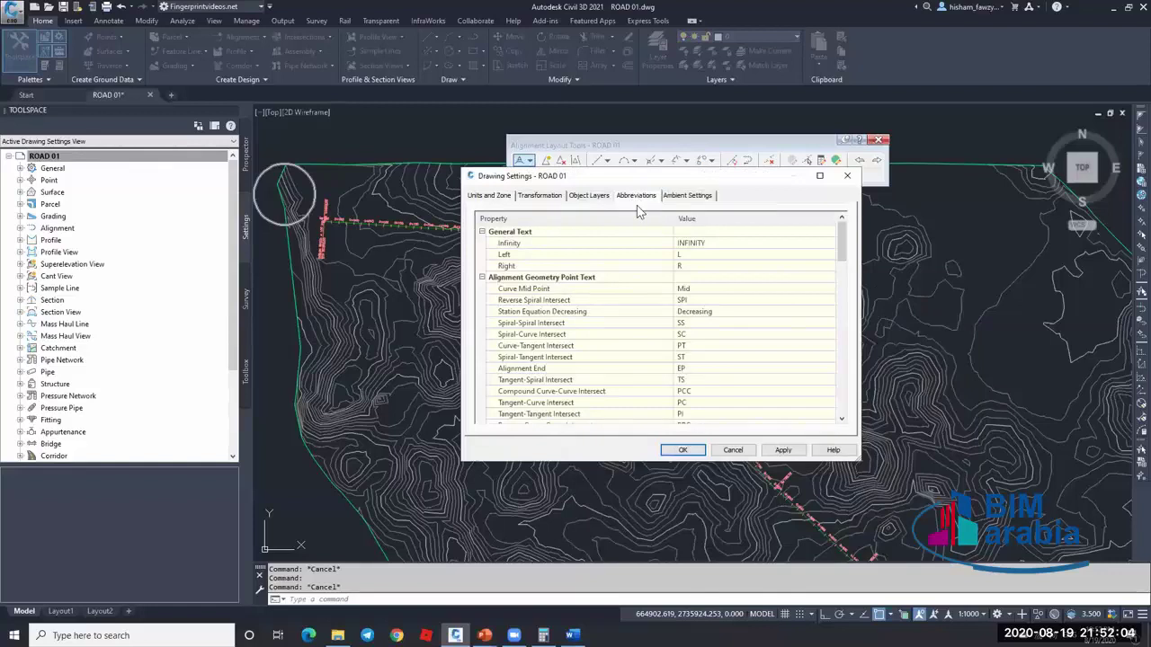
- Inspect the Curve-Tangent (PT) and Spiral-Tangent (ST) intersect abbreviation values
click(546, 348)
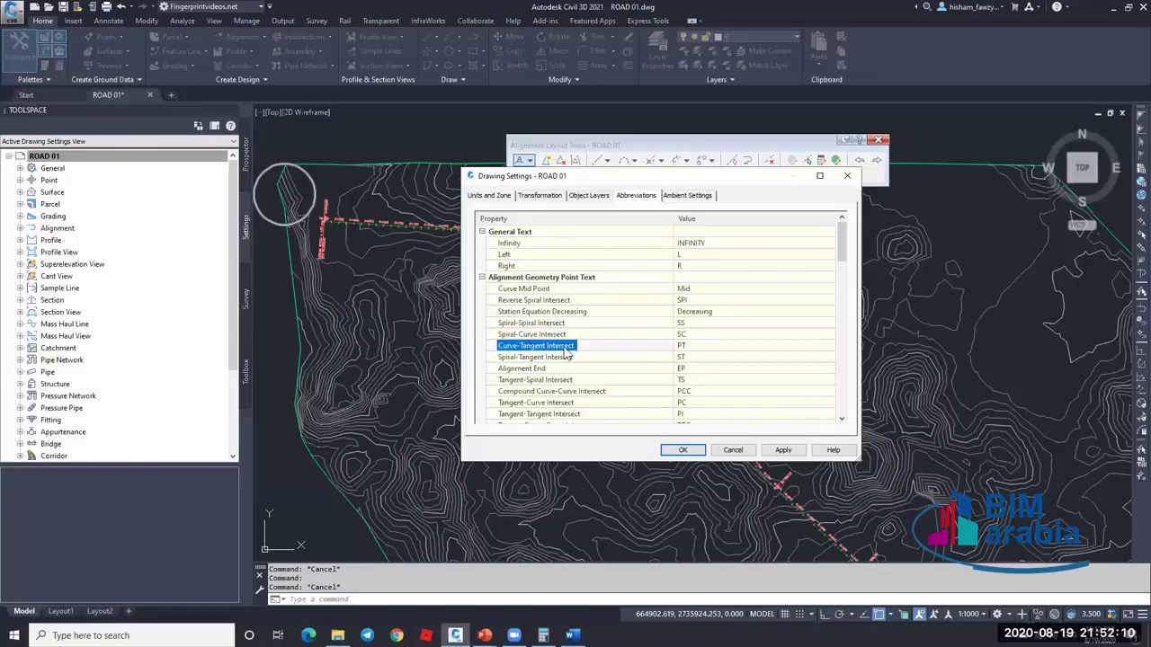
click(694, 346)
drag(683, 179, 565, 141)
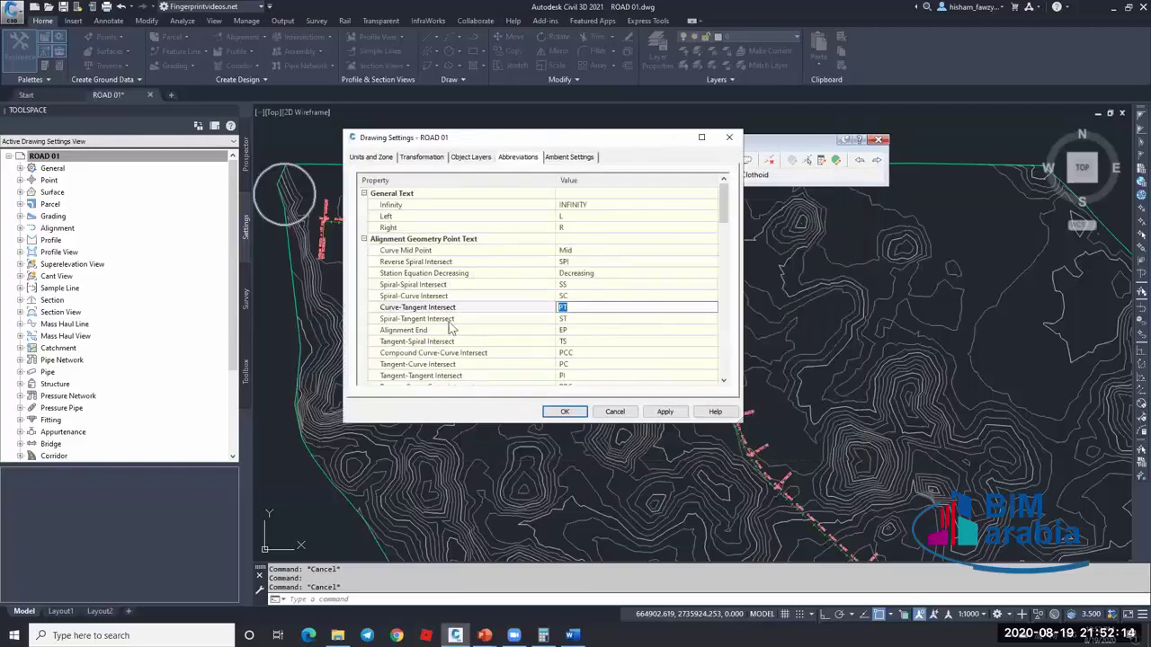
click(411, 321)
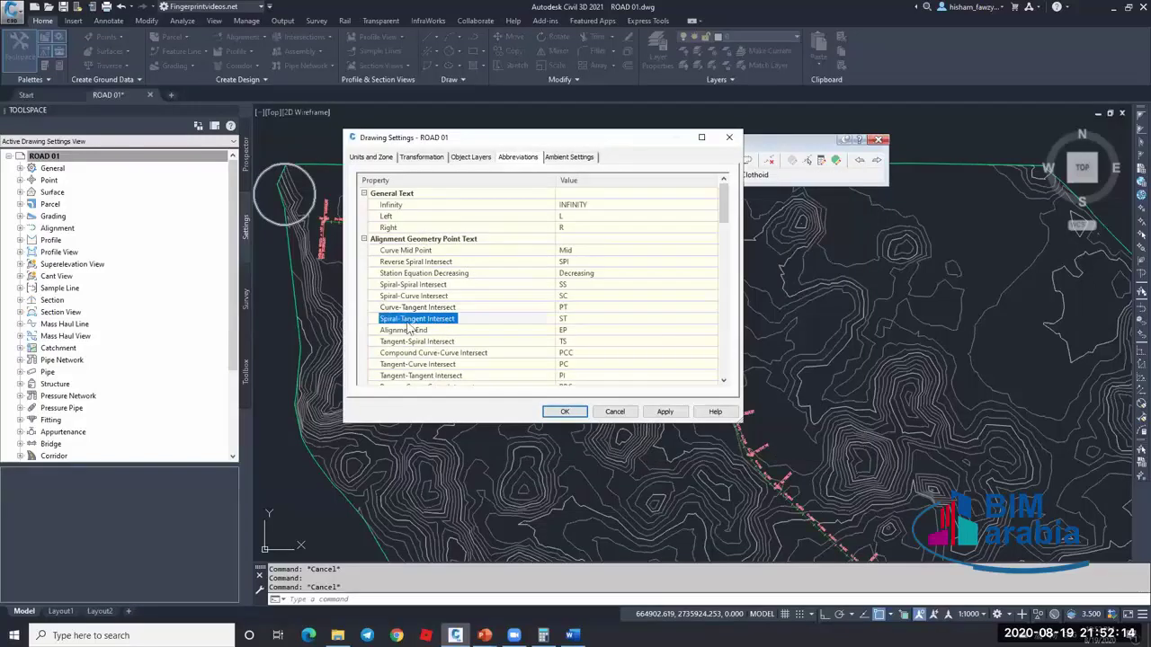
click(592, 320)
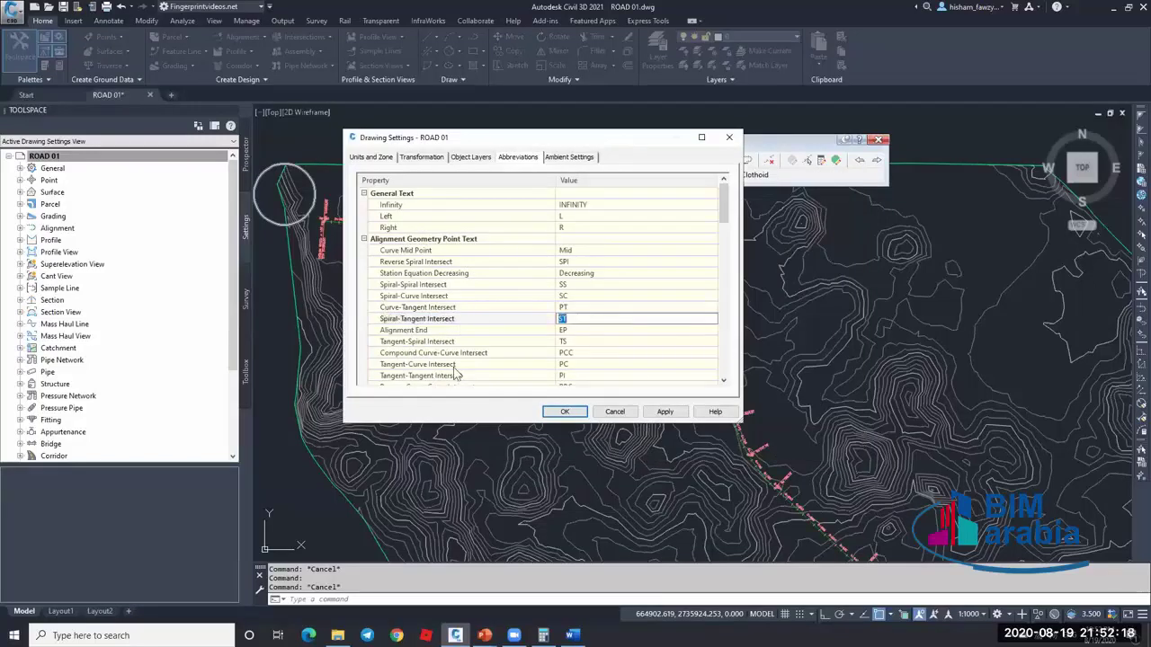
- Review the Curve Mid Point and Tangent-Curve rows, then cancel without changes
scroll(609, 352, down, 2)
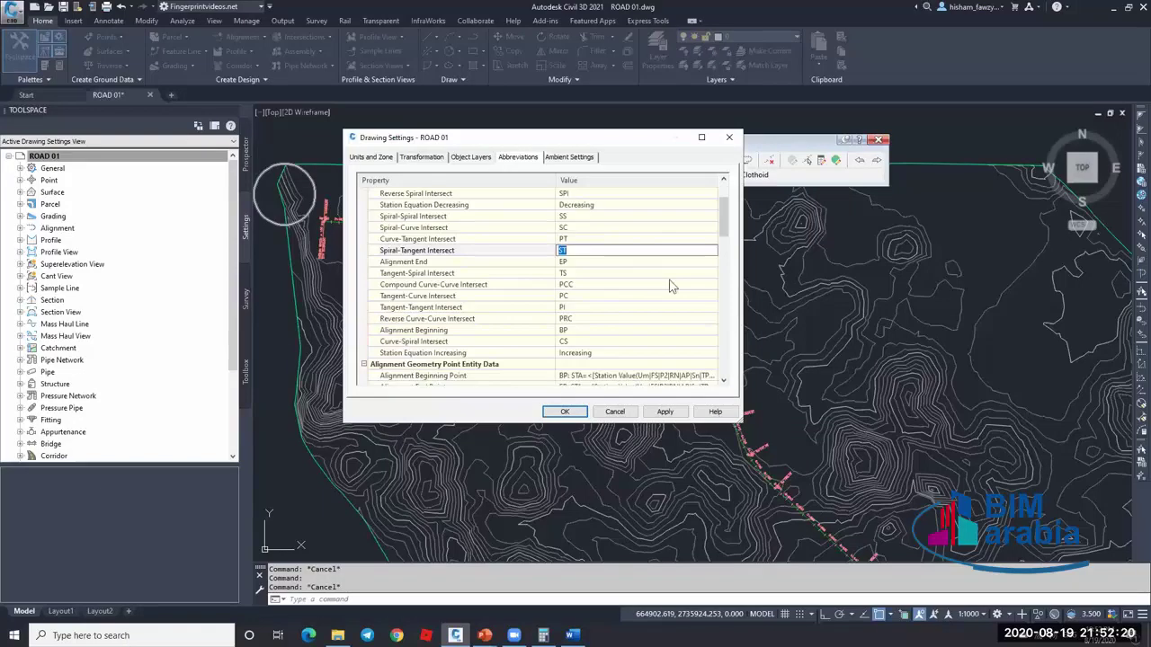
scroll(664, 284, up, 2)
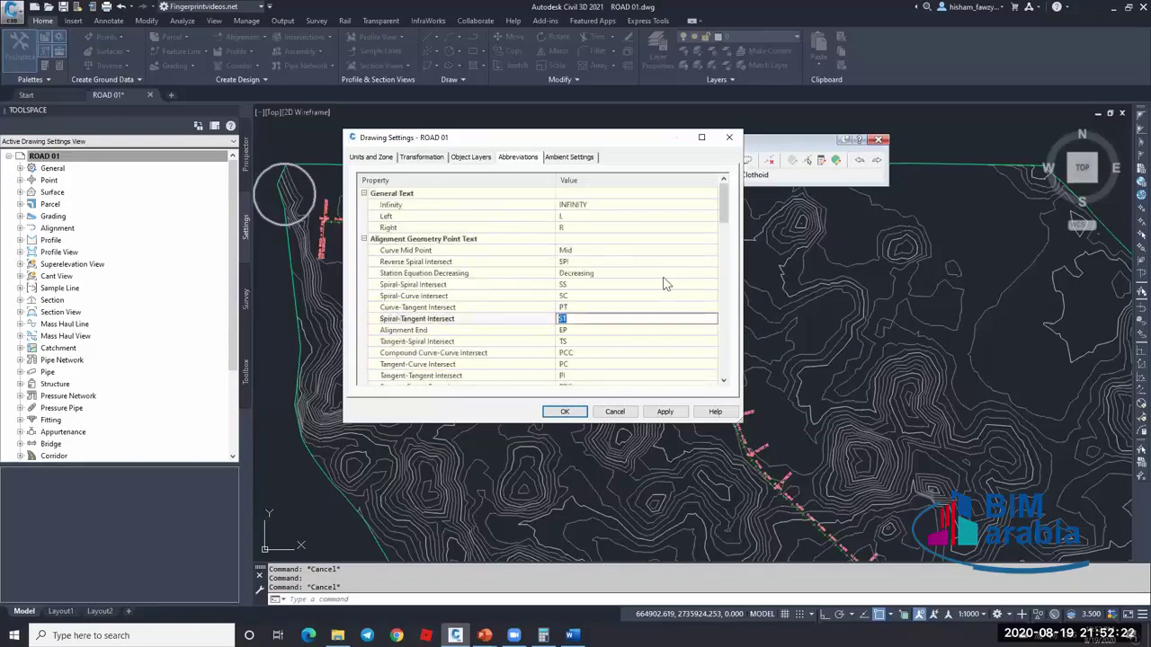
scroll(663, 284, down, 5)
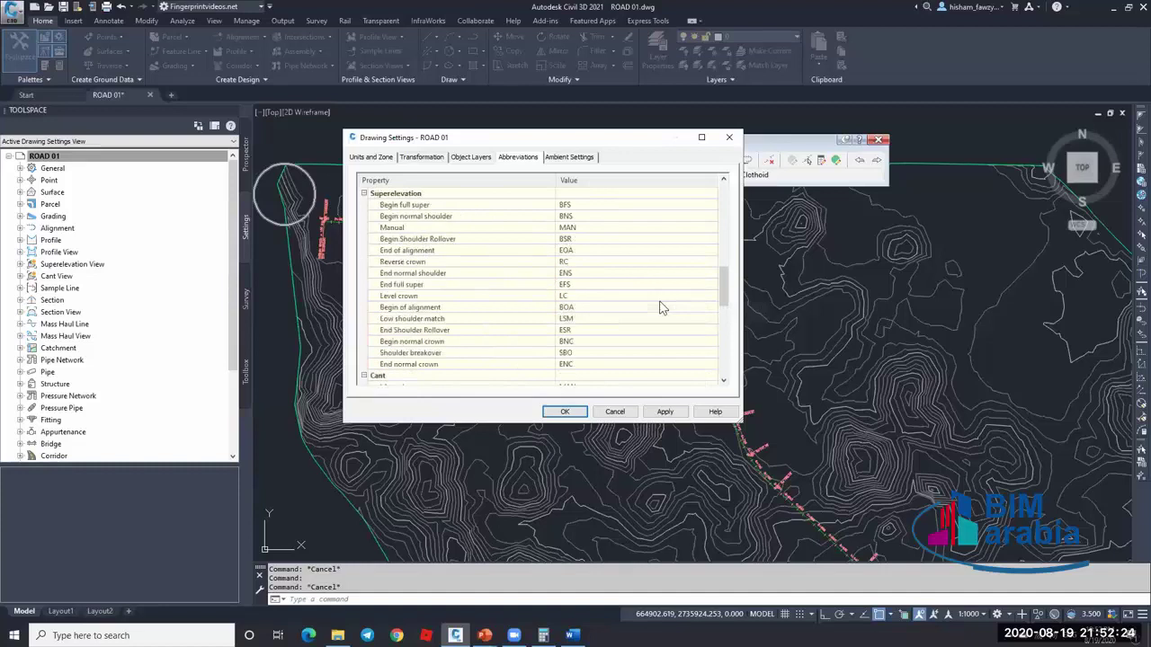
scroll(661, 309, down, 8)
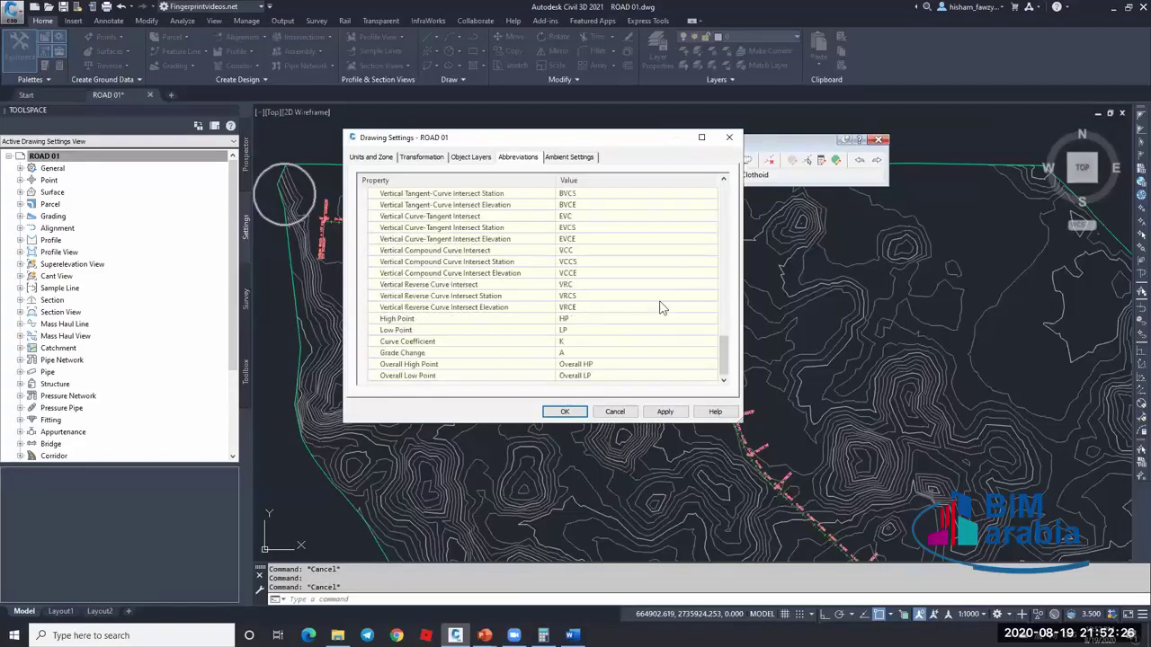
scroll(660, 308, up, 6)
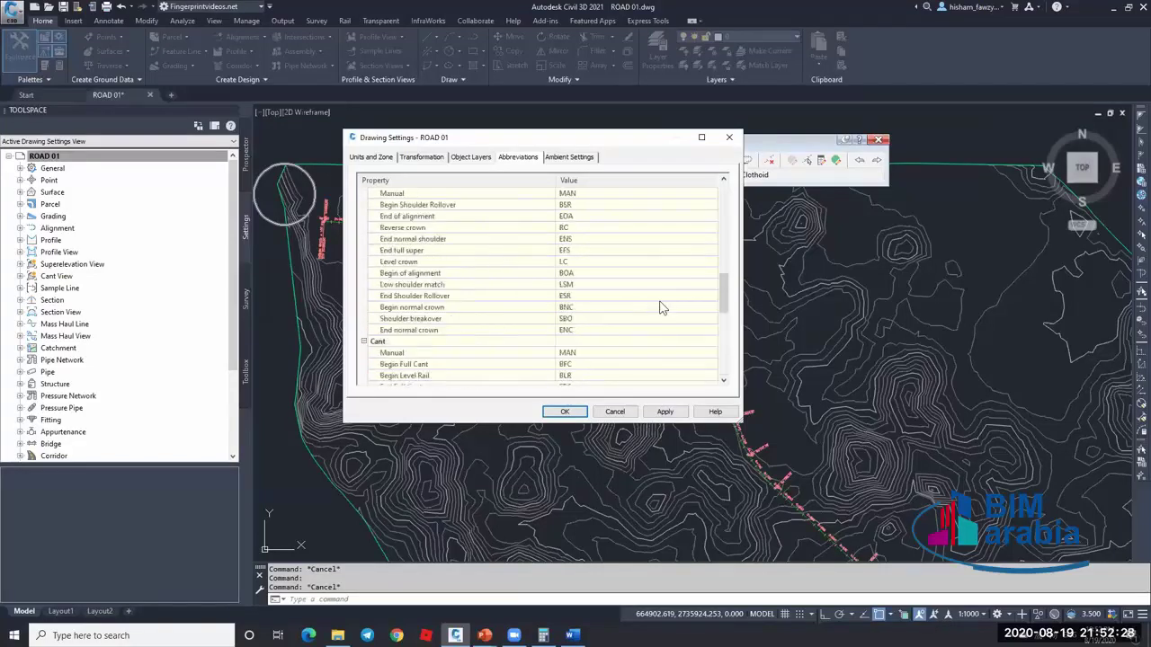
scroll(660, 308, up, 6)
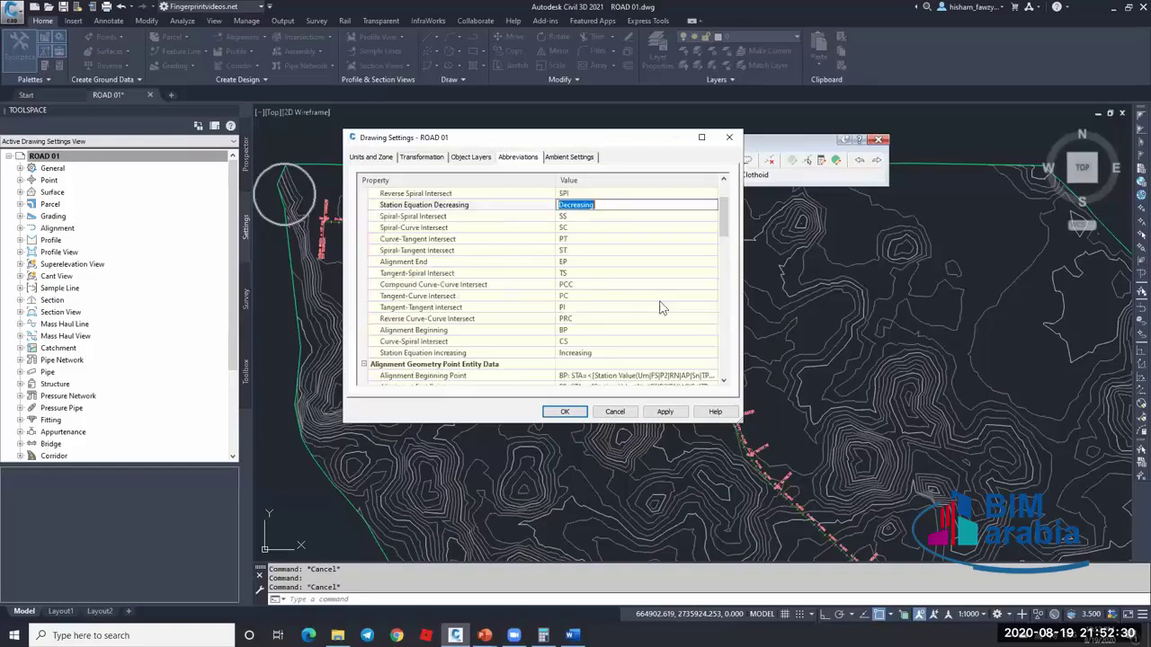
scroll(661, 309, up, 2)
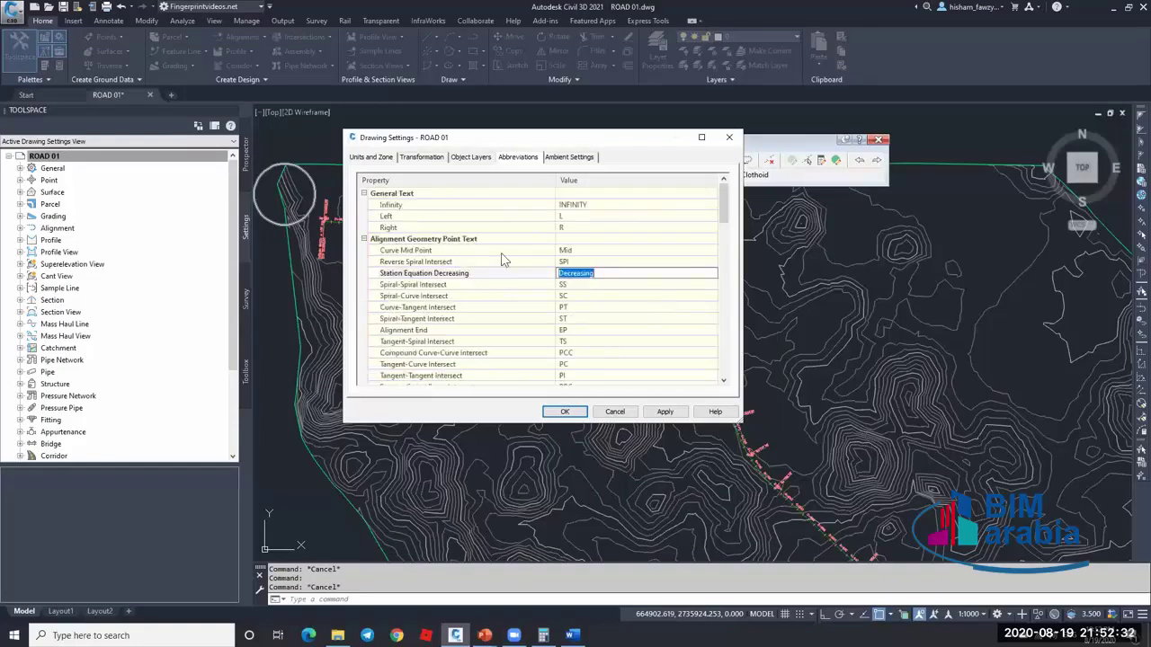
click(396, 251)
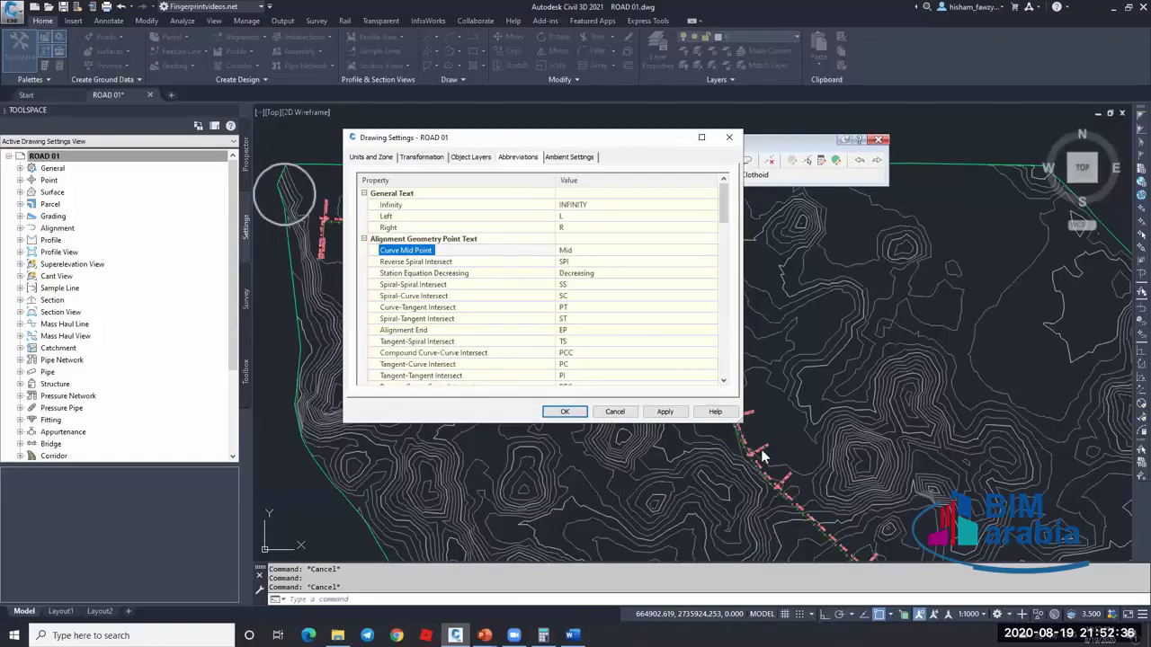
scroll(598, 336, down, 1)
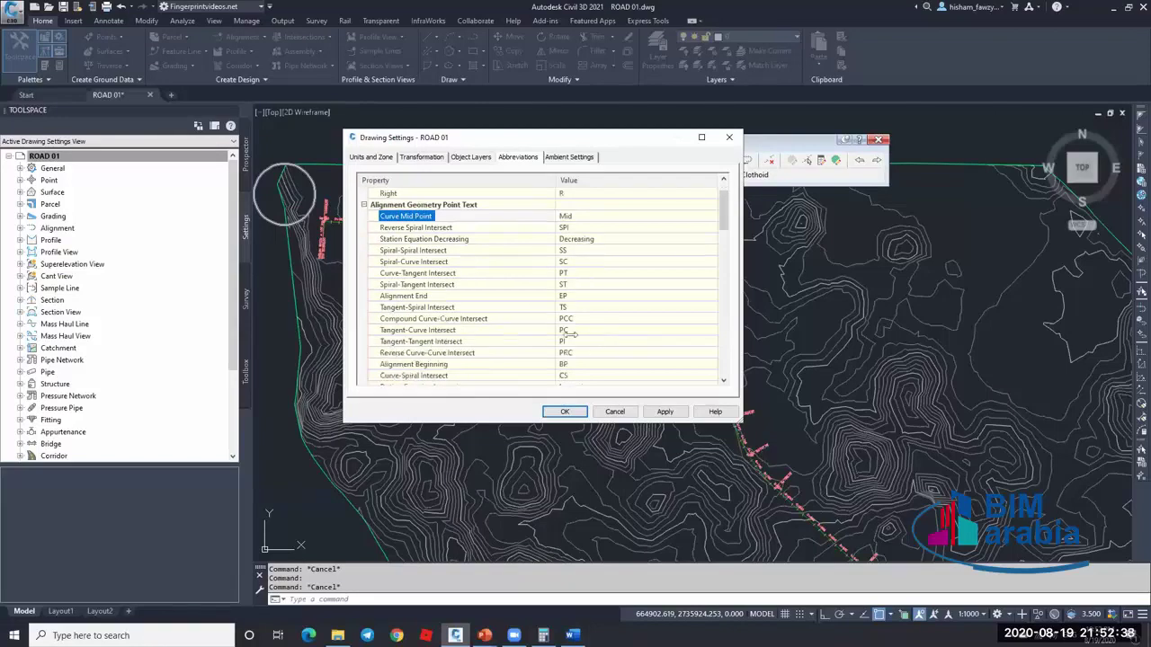
click(412, 331)
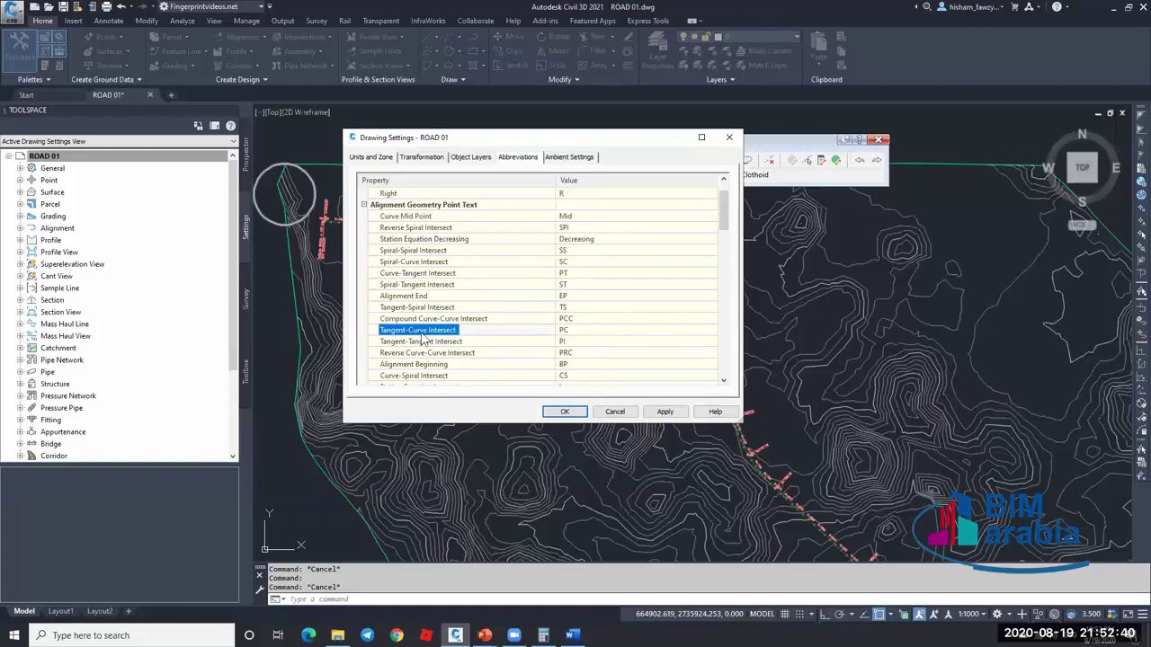
click(615, 411)
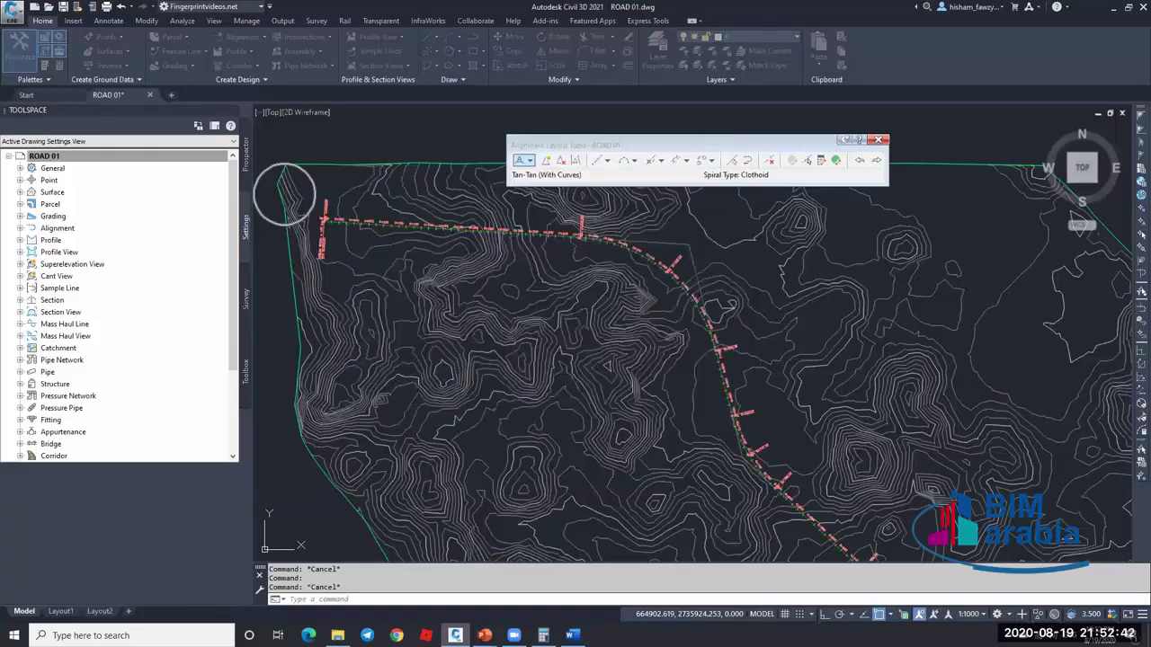
- Open the Drawing Settings for ROAD 01 from the Toolspace Settings tree
scroll(674, 251, up, 8)
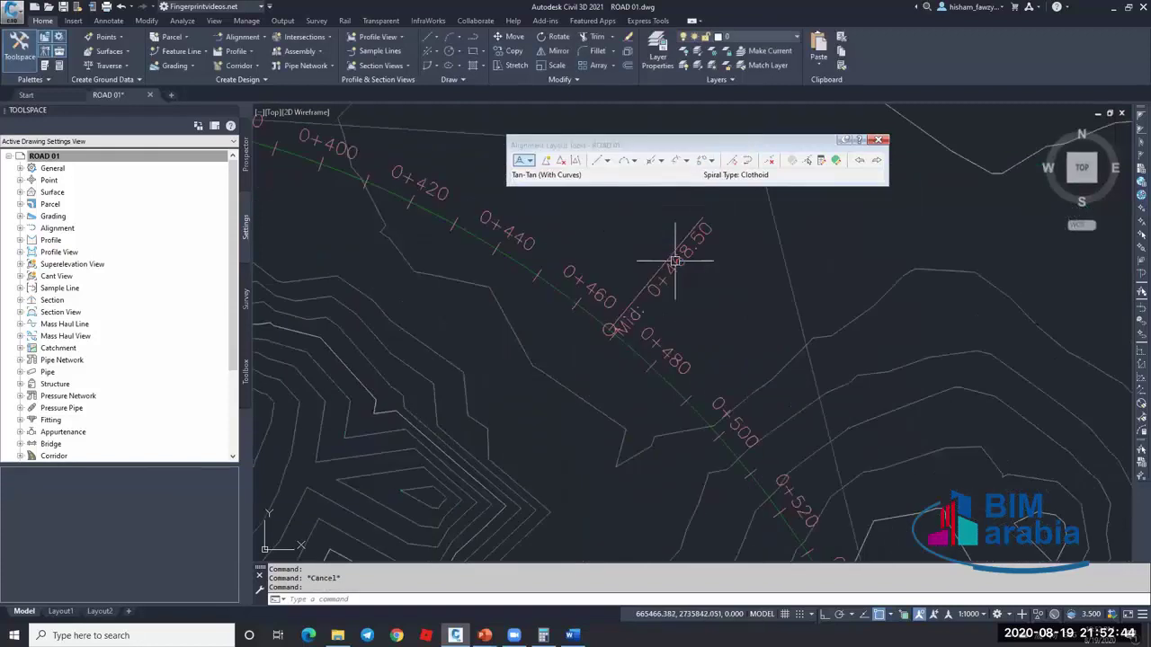
scroll(616, 303, down, 4)
scroll(629, 359, up, 4)
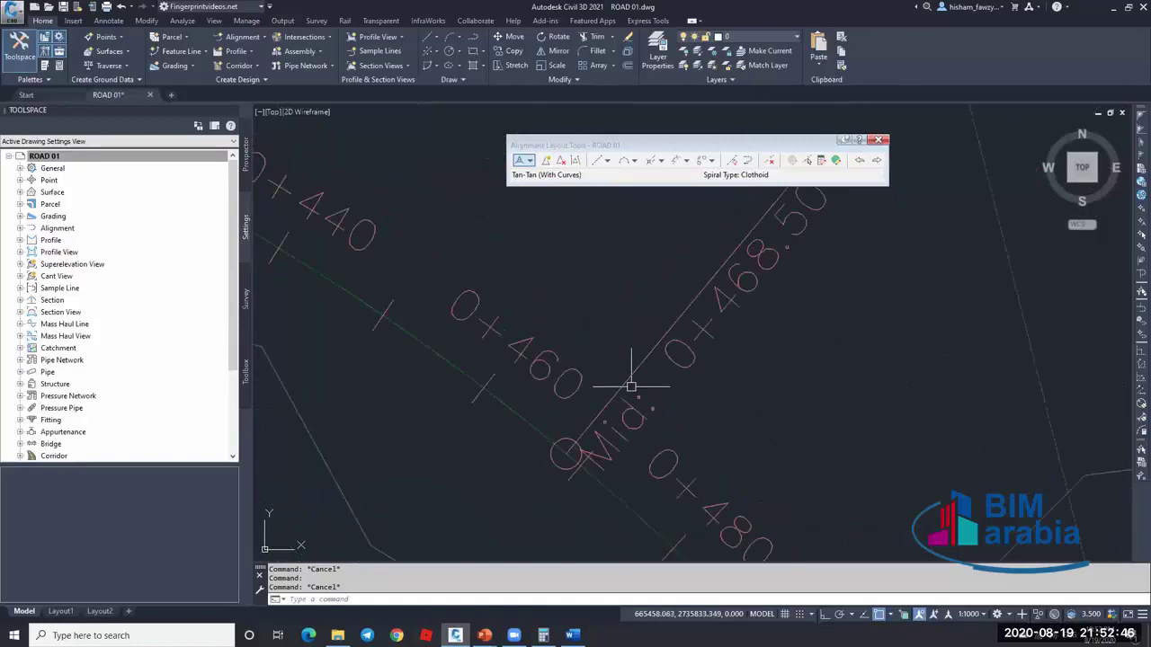
scroll(641, 399, down, 6)
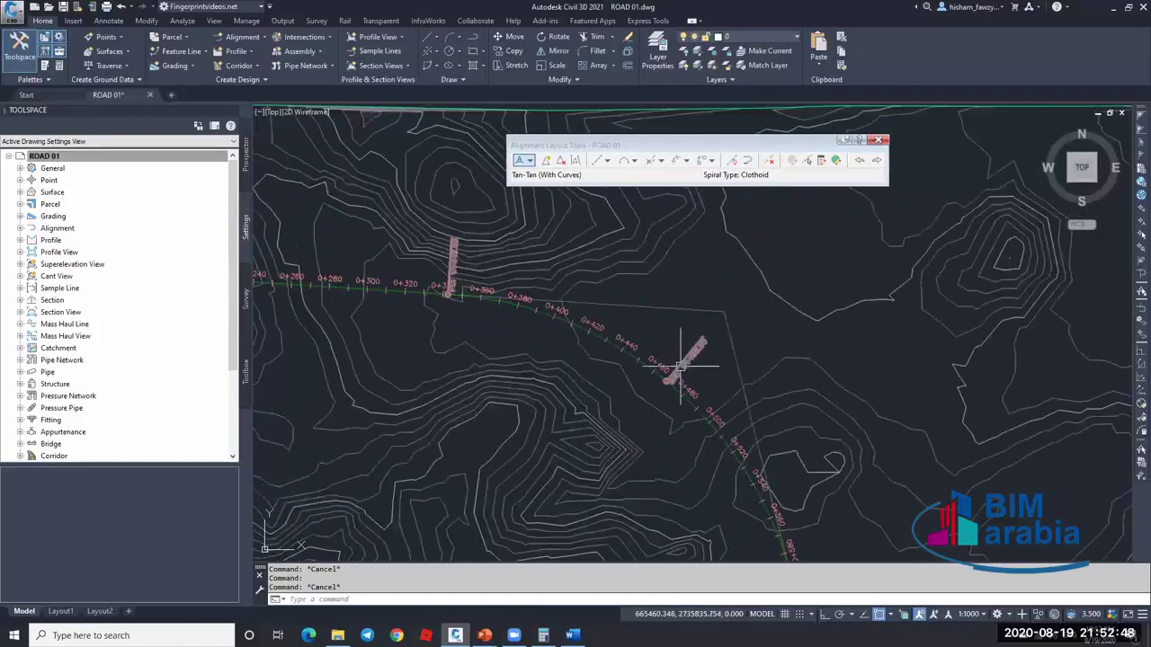
click(675, 371)
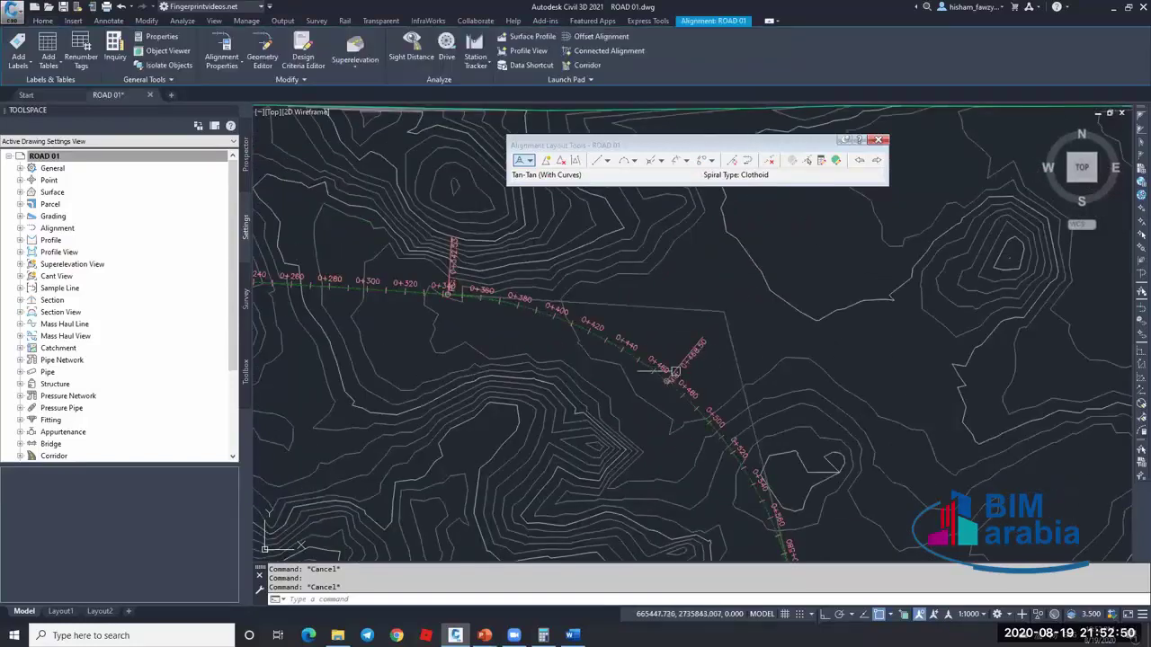
key(Escape)
scroll(665, 333, up, 3)
scroll(629, 323, down, 3)
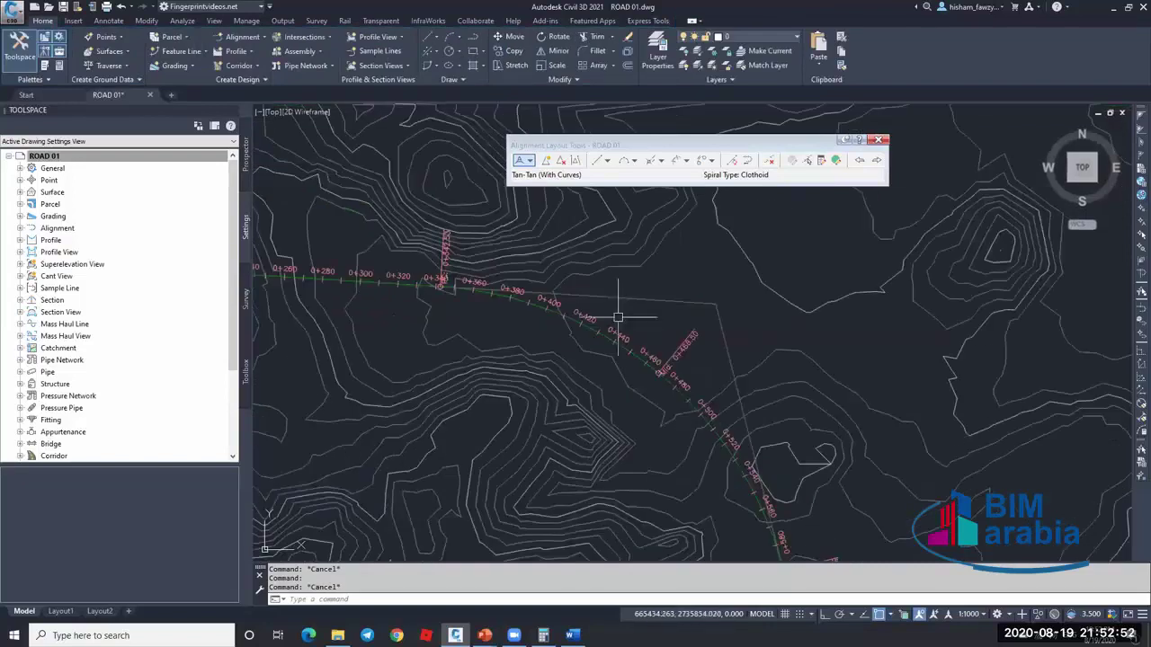
right_click(126, 156)
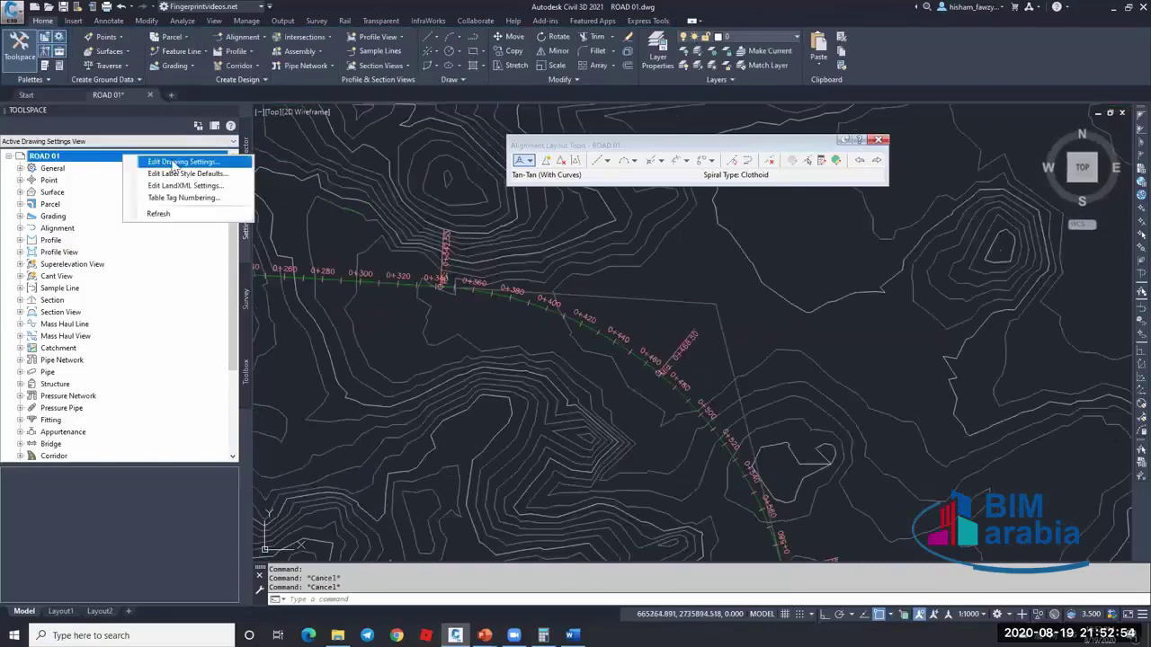
click(180, 162)
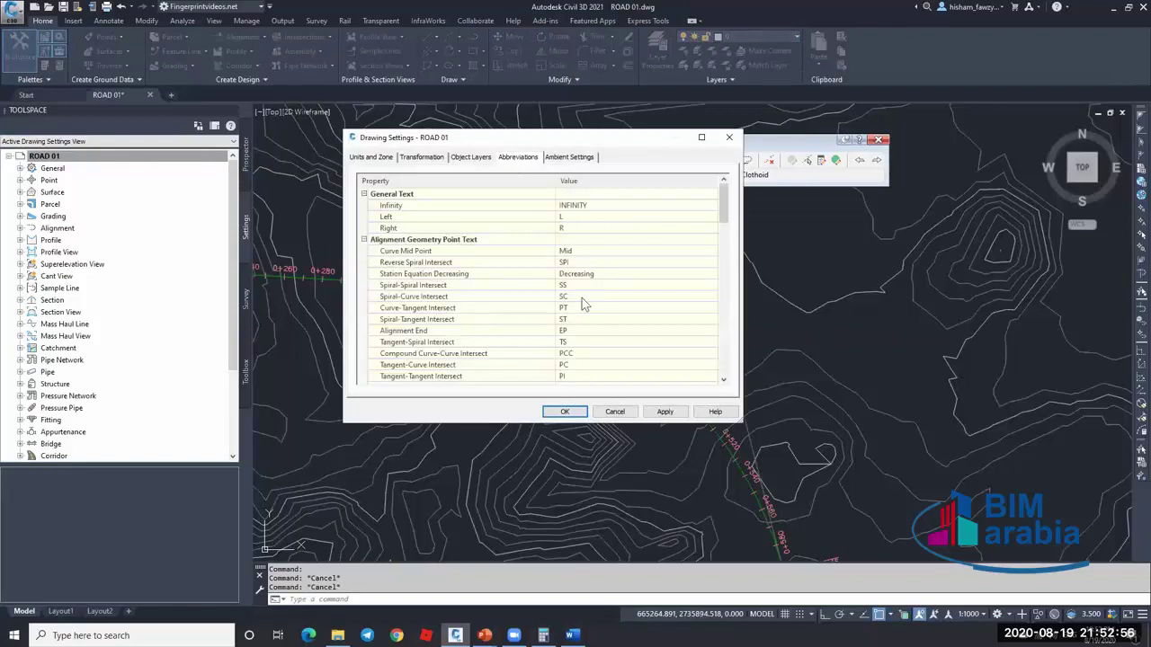
- Replace the Curve Mid Point abbreviation with a custom word, apply it, and regenerate with RE
click(582, 251)
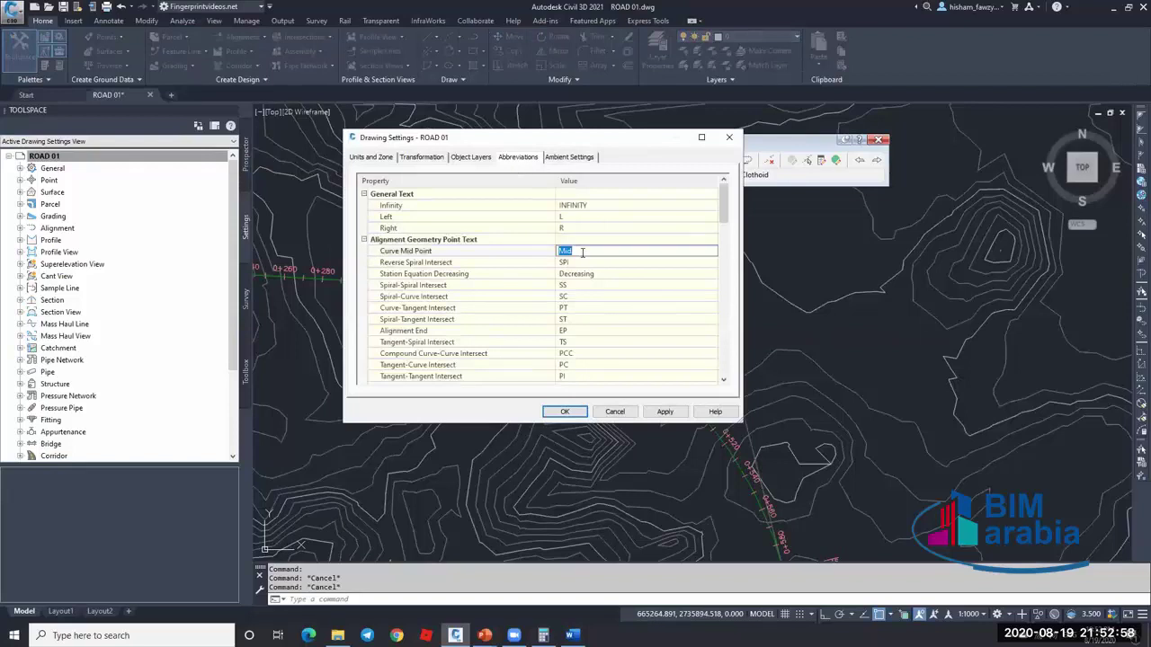
text(HISHAM)
click(565, 411)
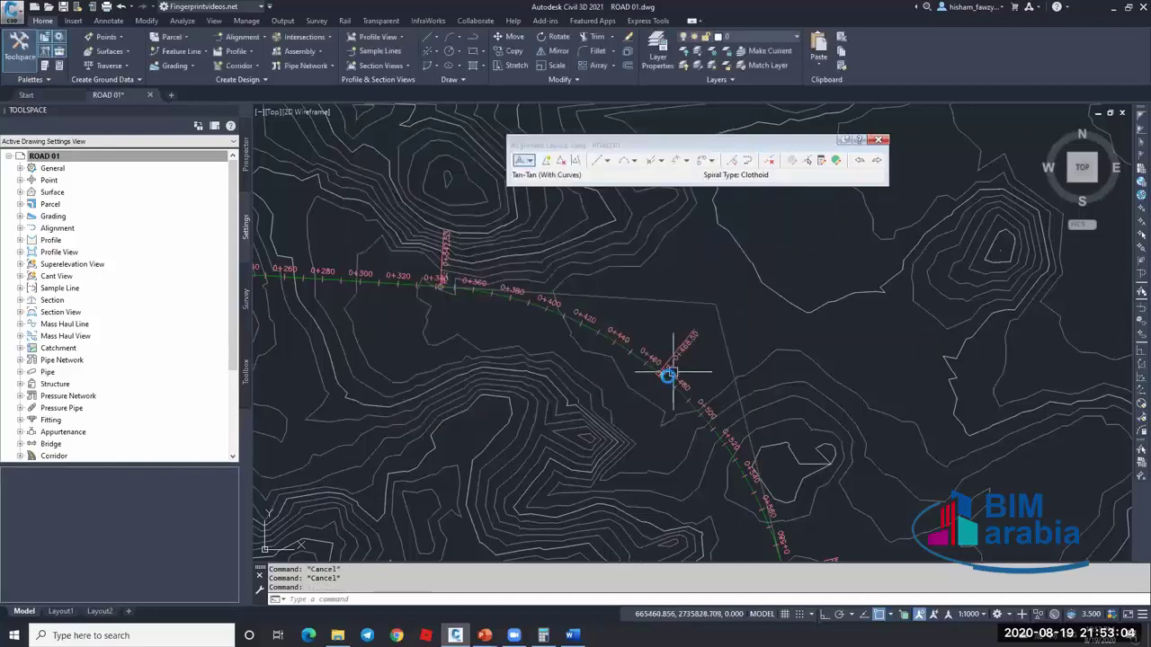
scroll(676, 368, up, 4)
key(Escape)
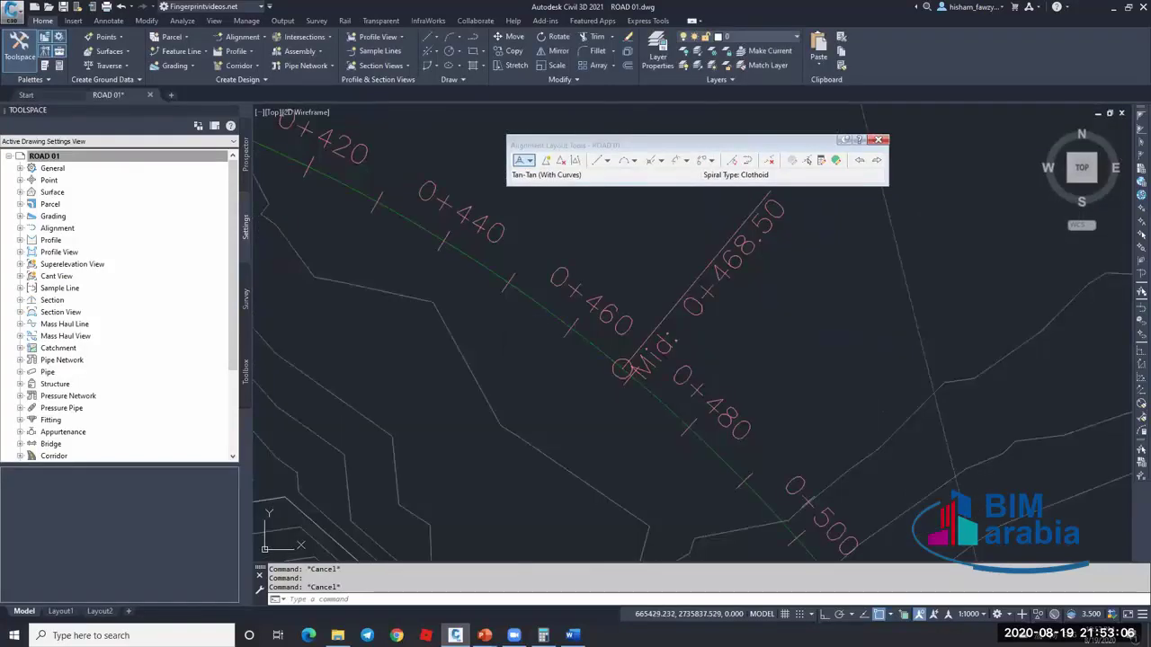
text(RE)
key(Return)
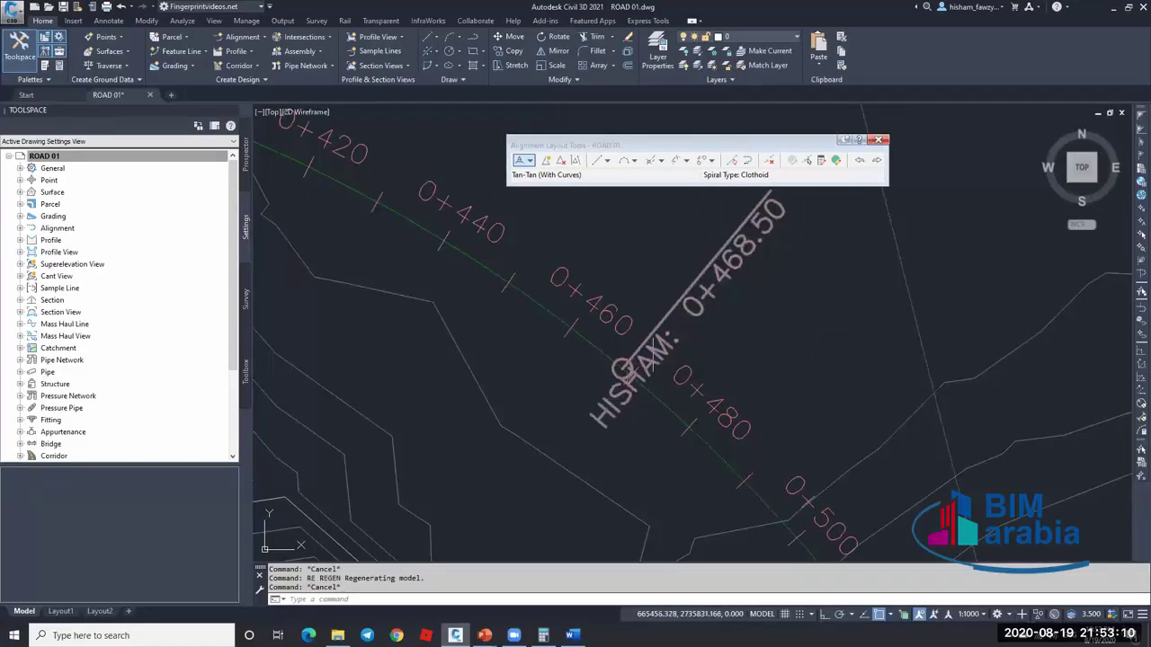
- Pan and zoom to check the relabelled geometry point at 0+468.50
scroll(656, 323, down, 8)
key(Escape)
middle_drag(654, 322, 630, 290)
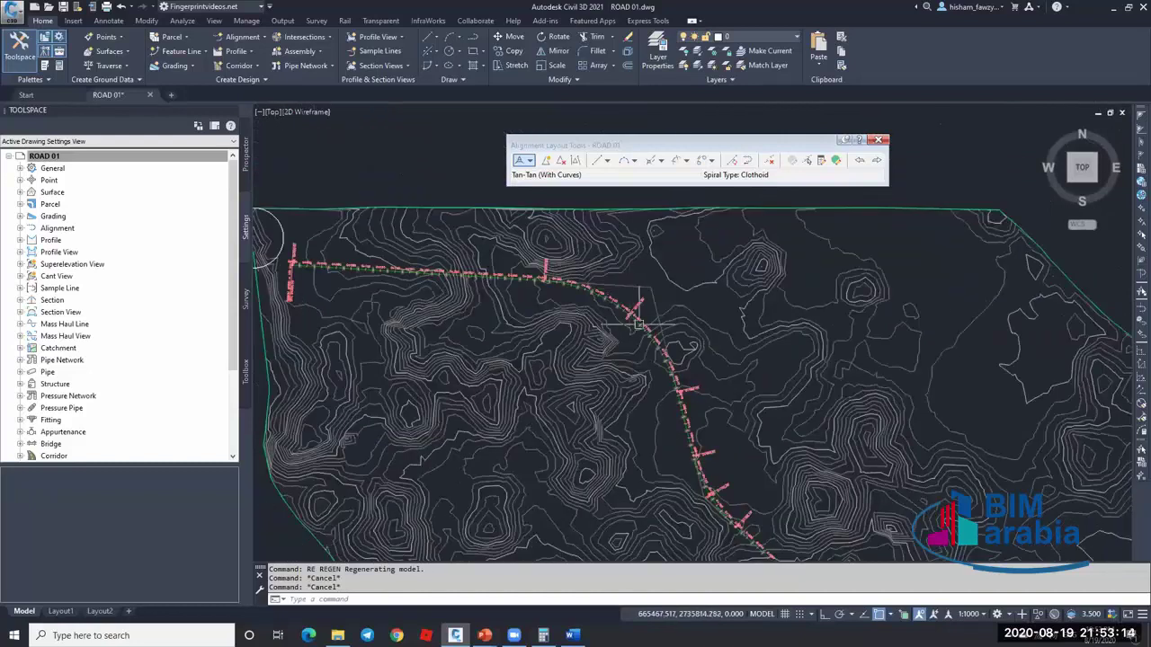
scroll(629, 290, down, 3)
scroll(836, 399, up, 2)
scroll(836, 399, up, 3)
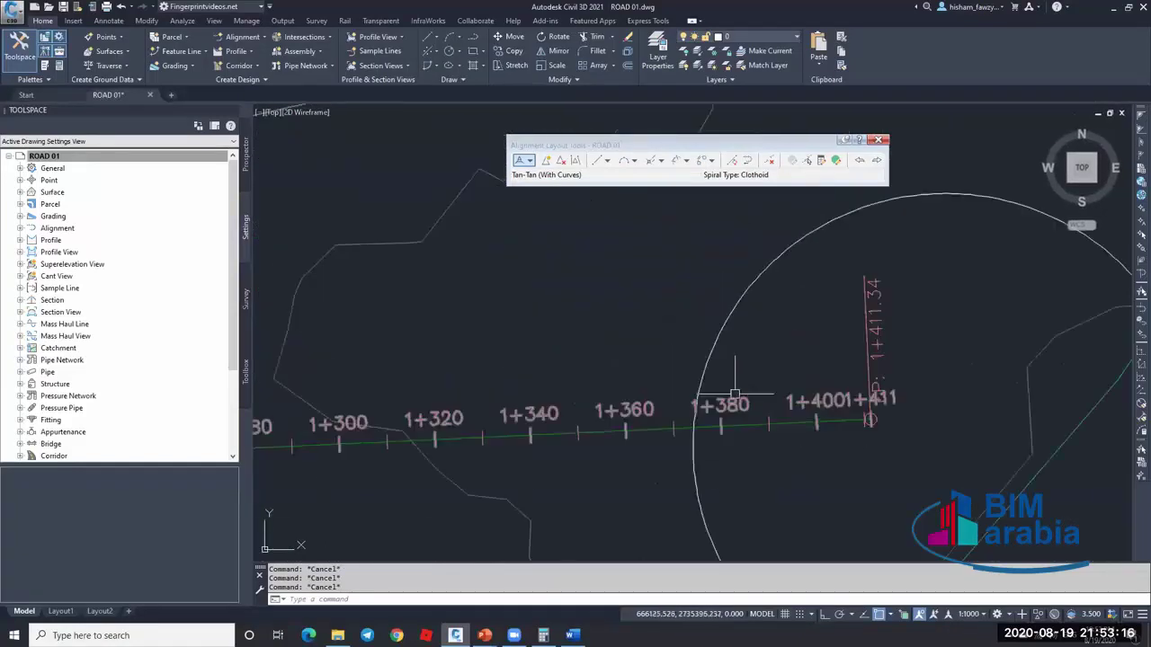
scroll(771, 399, down, 3)
scroll(853, 401, up, 3)
scroll(853, 401, up, 5)
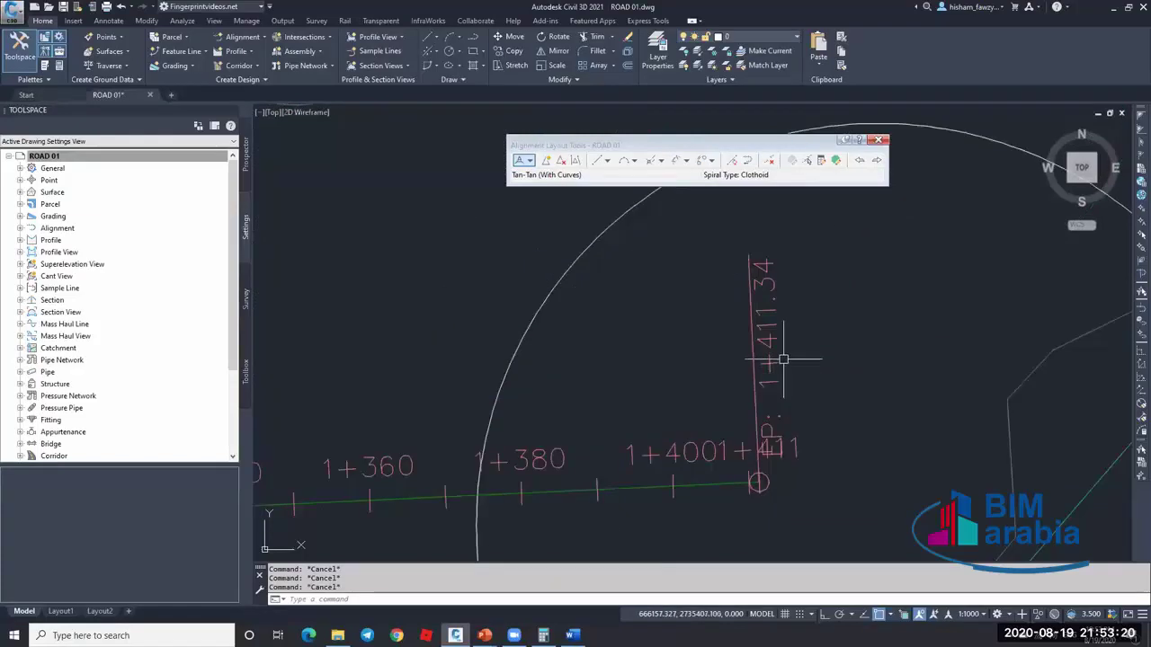
scroll(791, 274, down, 4)
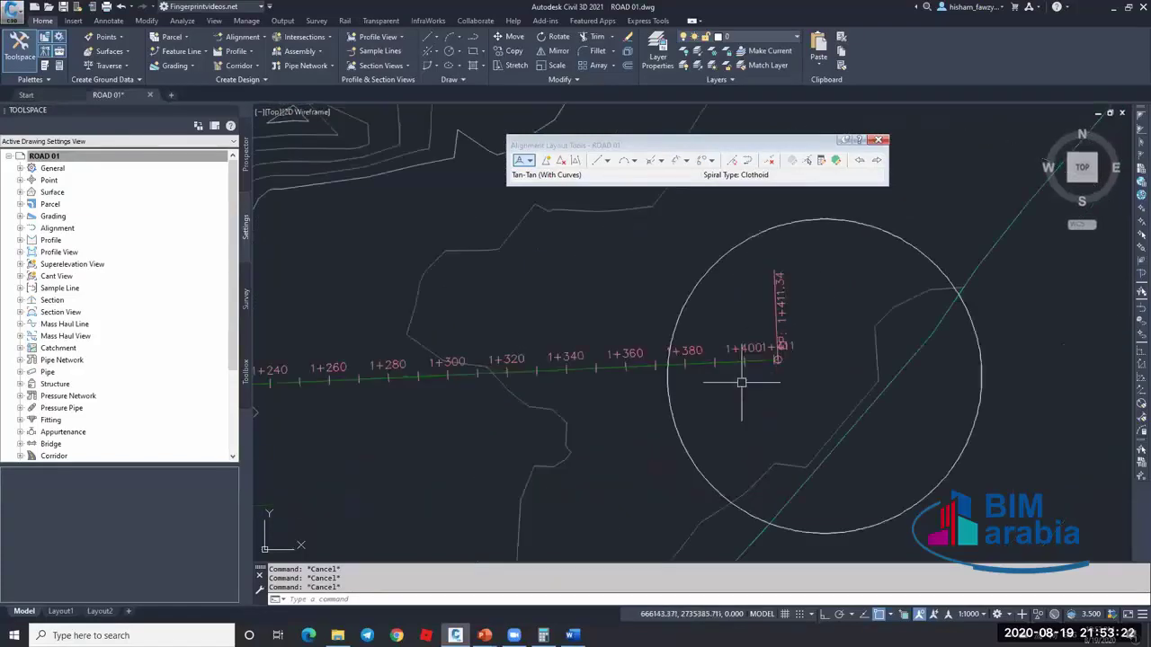
- Open ROAD 01's Alignment Properties and review its start station, end station and length
click(759, 362)
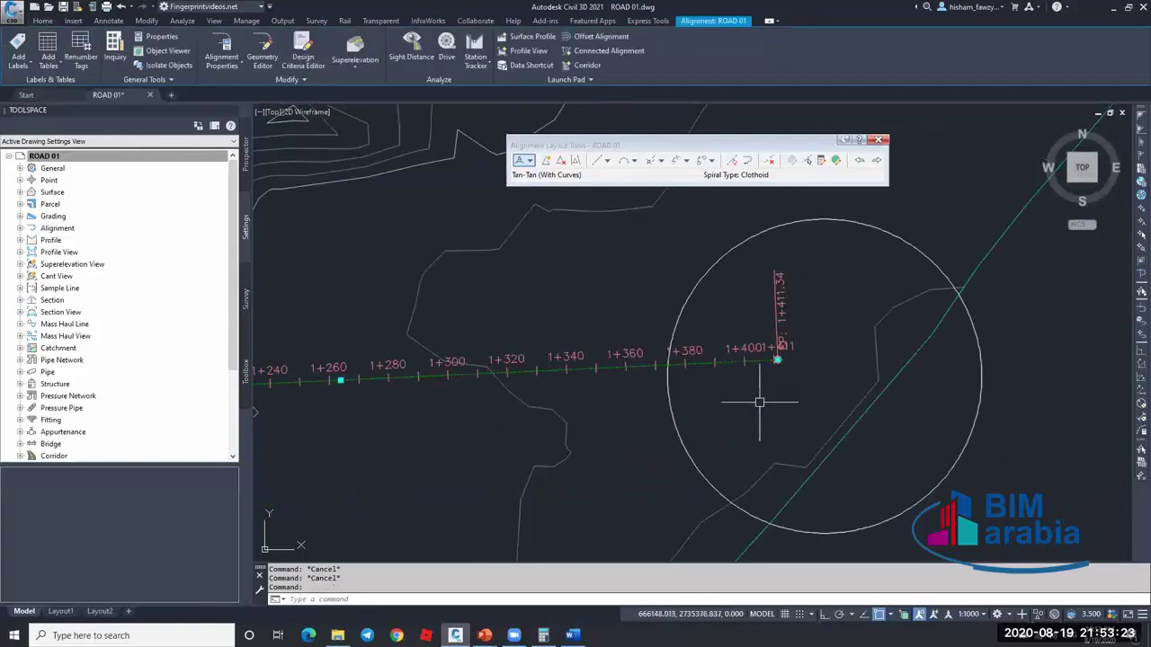
click(221, 54)
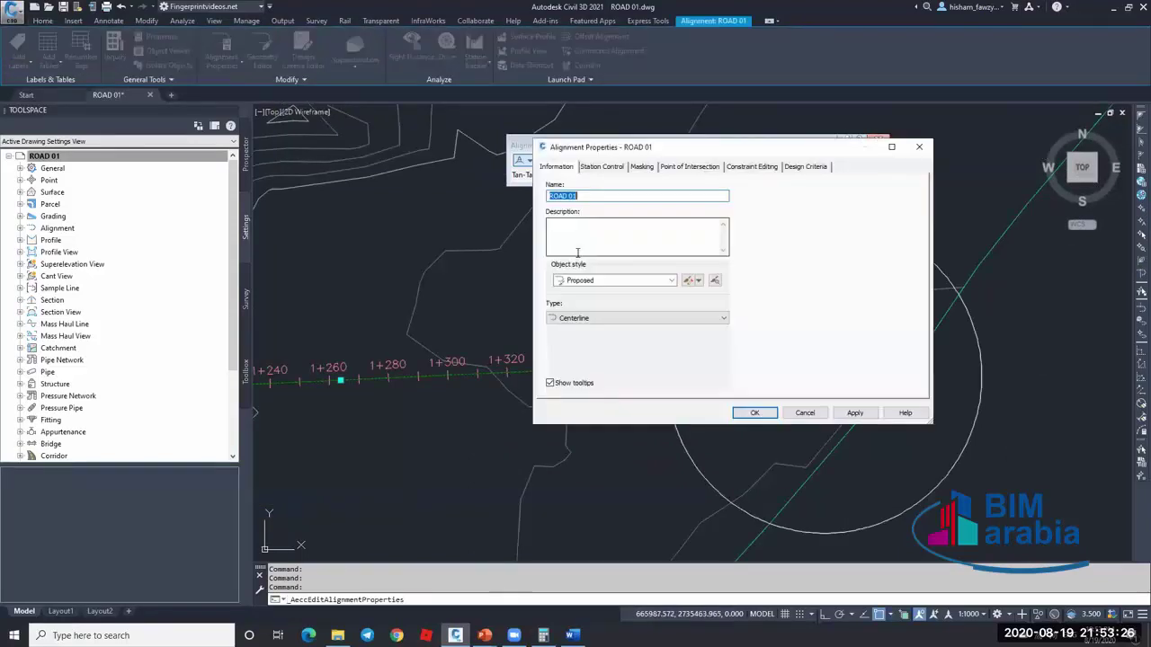
click(602, 166)
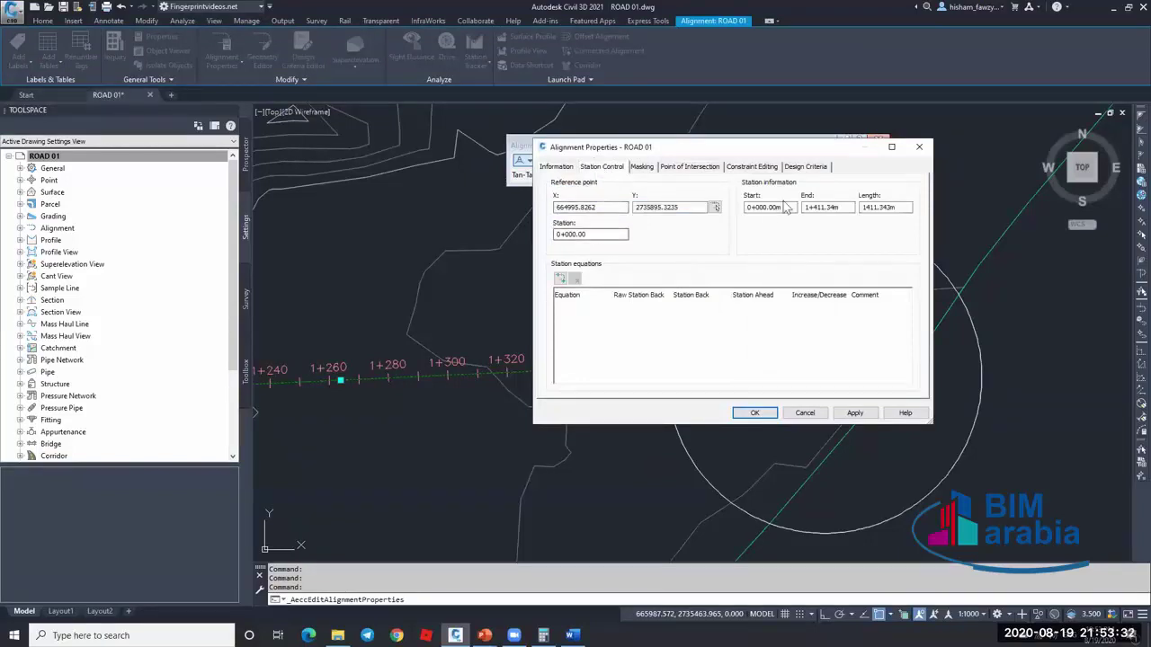
drag(788, 207, 743, 207)
drag(839, 208, 803, 207)
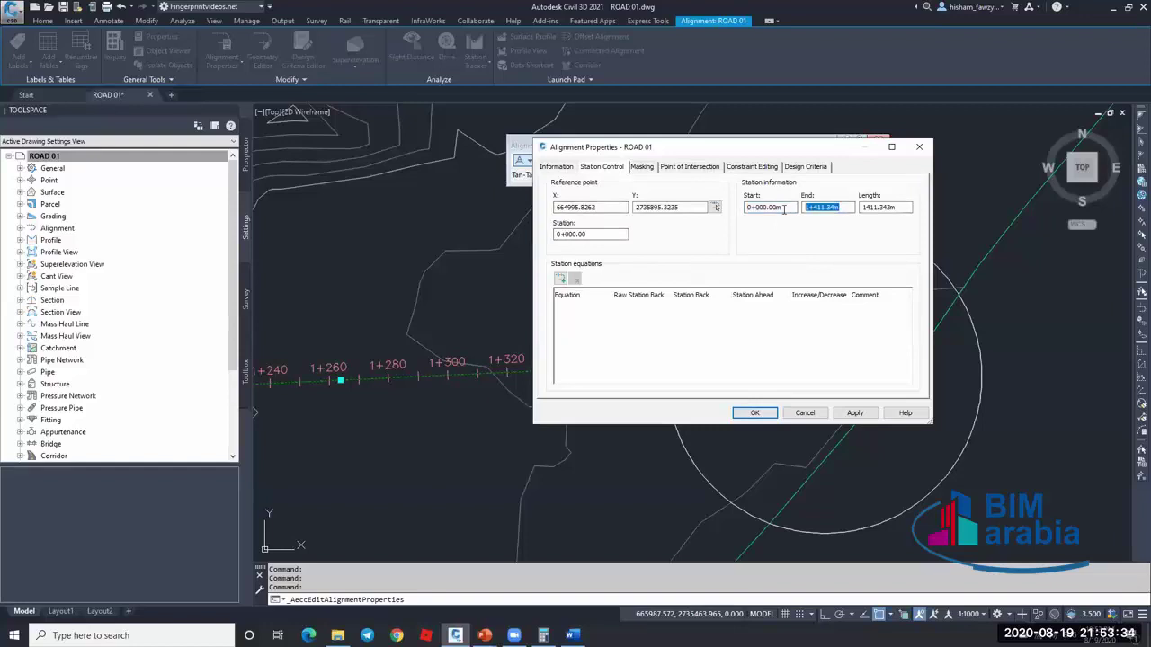
drag(899, 208, 855, 208)
click(834, 207)
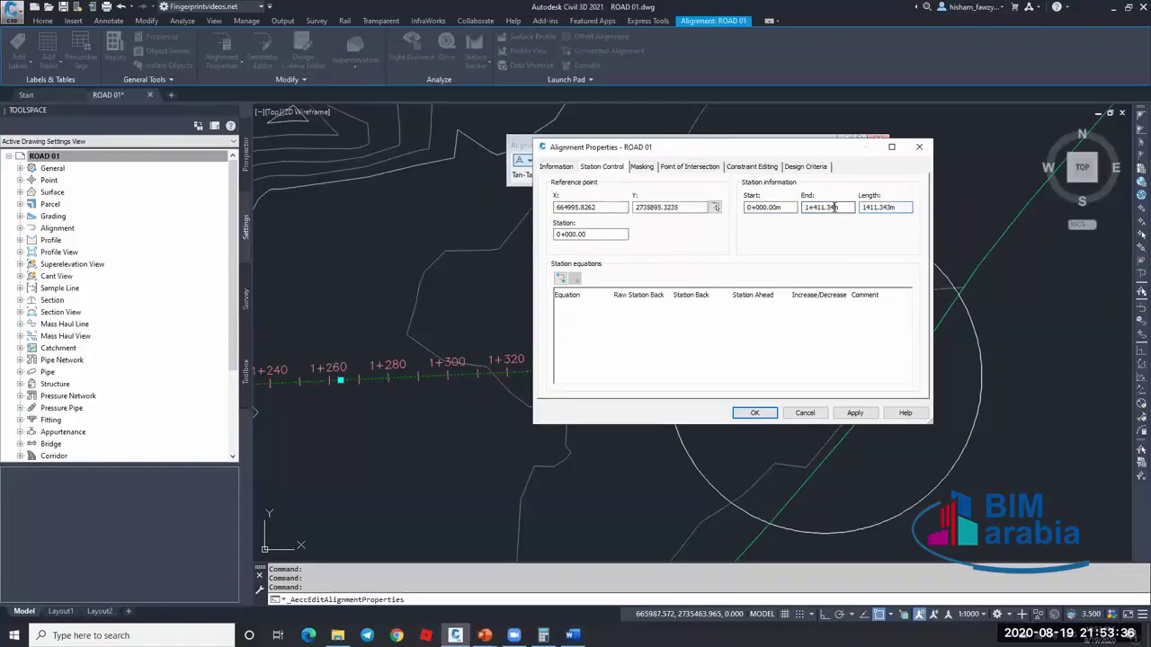
click(899, 208)
- Step through Masking, Point of Intersection, Constraint Editing and Design Criteria, showing 100 km/h
click(650, 168)
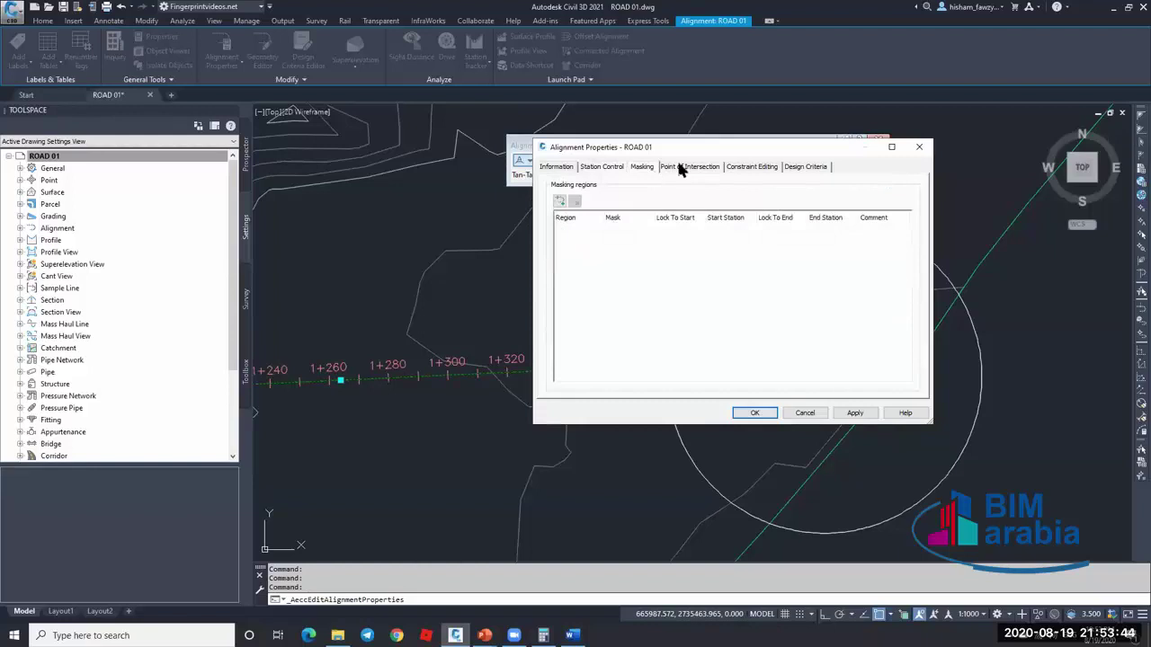
click(678, 164)
click(754, 169)
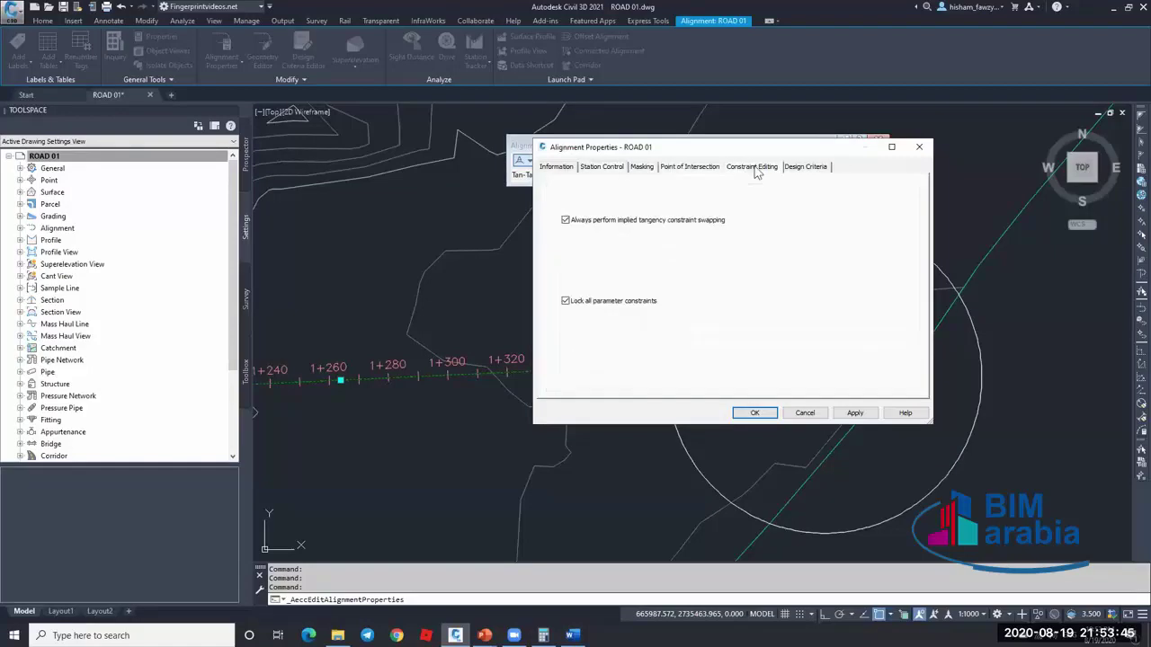
click(806, 169)
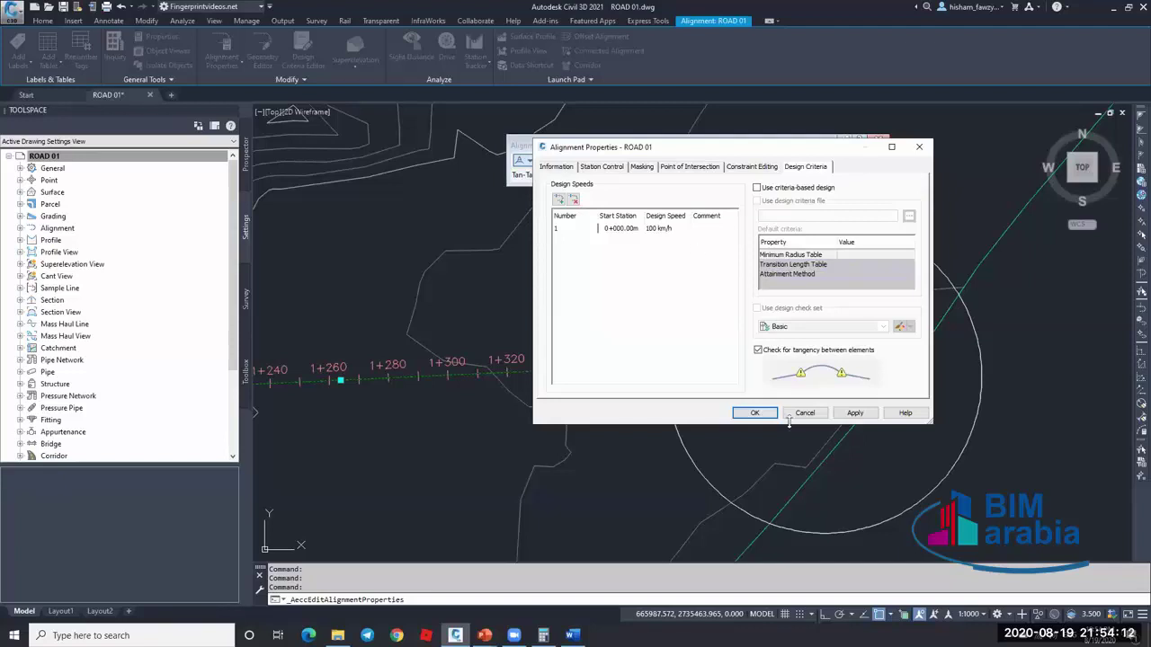
- Reopen ROAD 01's Alignment Properties and check Use criteria-based design
drag(804, 418, 701, 355)
key(Escape)
scroll(697, 315, down, 6)
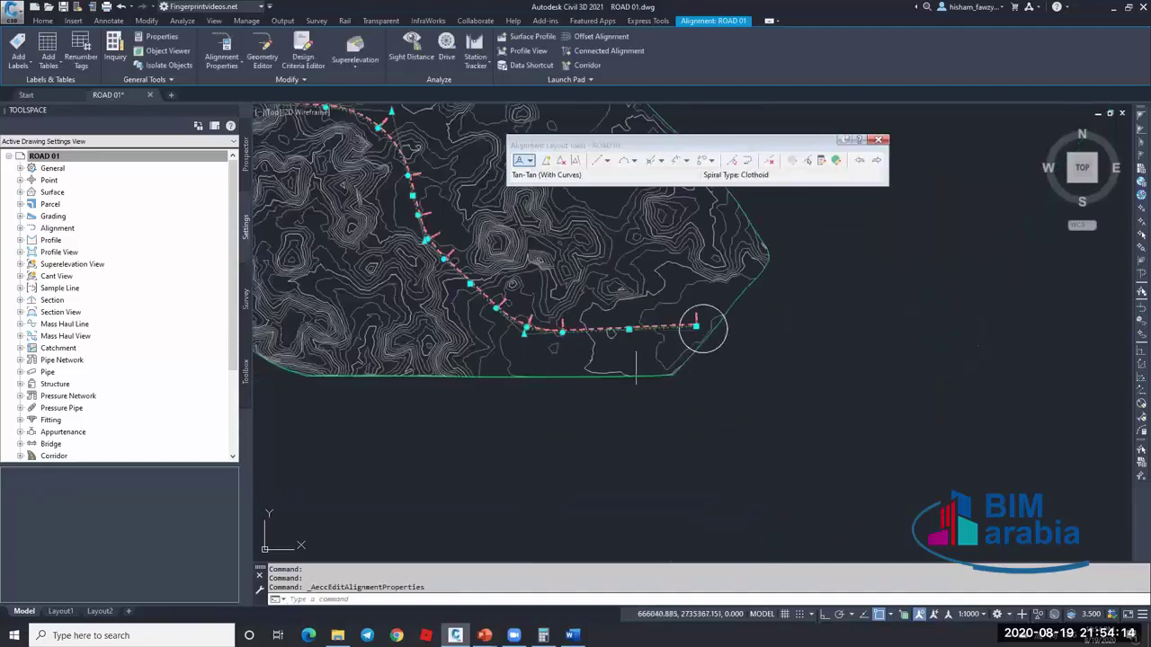
key(Escape)
scroll(503, 260, up, 5)
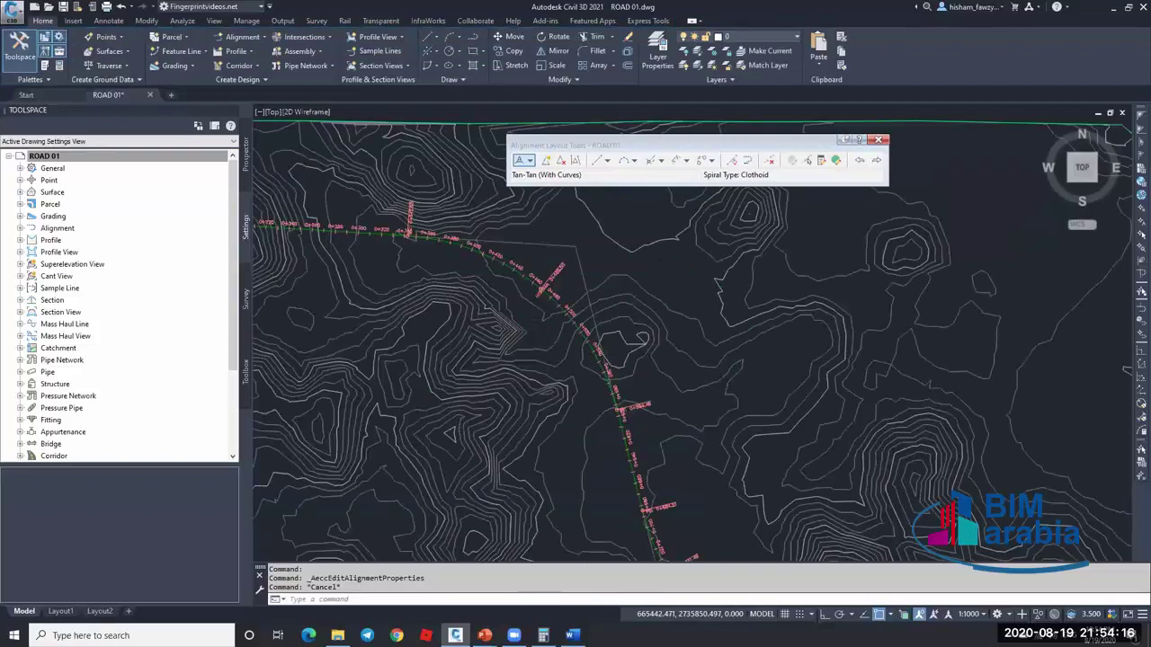
scroll(570, 237, up, 2)
key(Escape)
key(Escape)
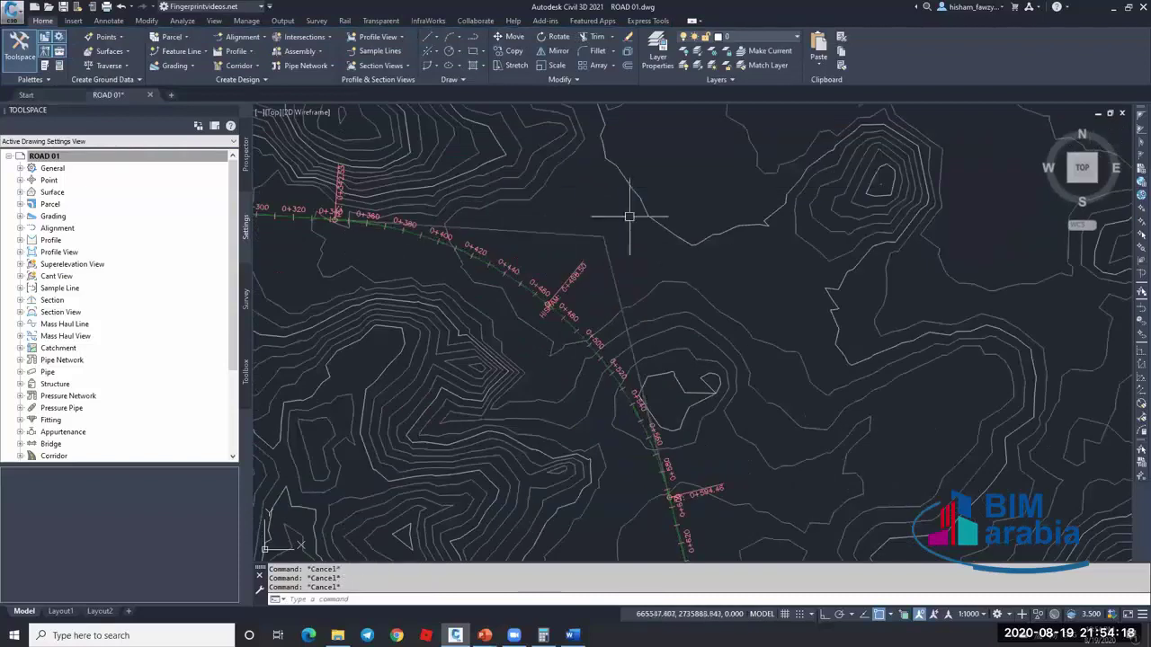
click(570, 233)
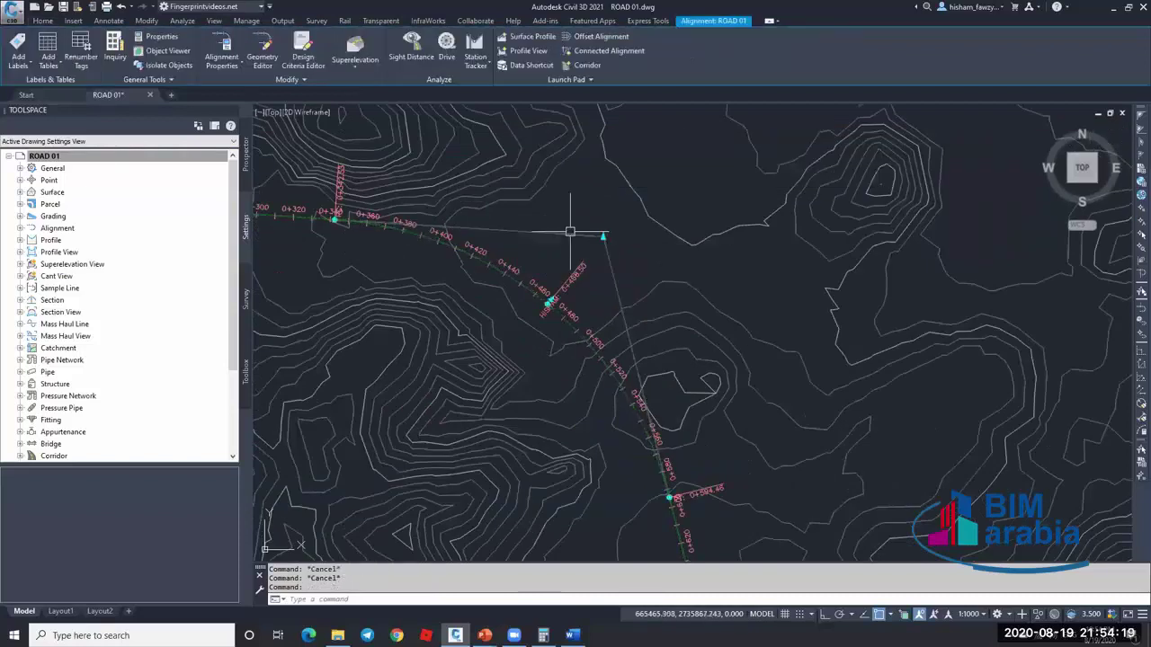
click(219, 41)
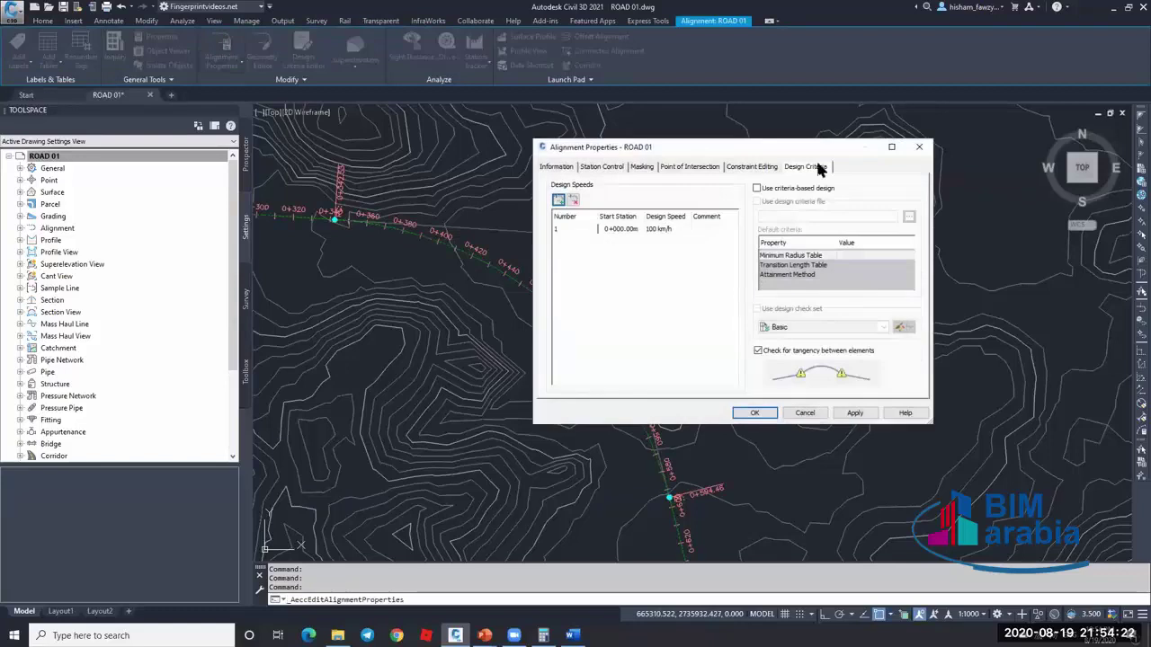
click(773, 190)
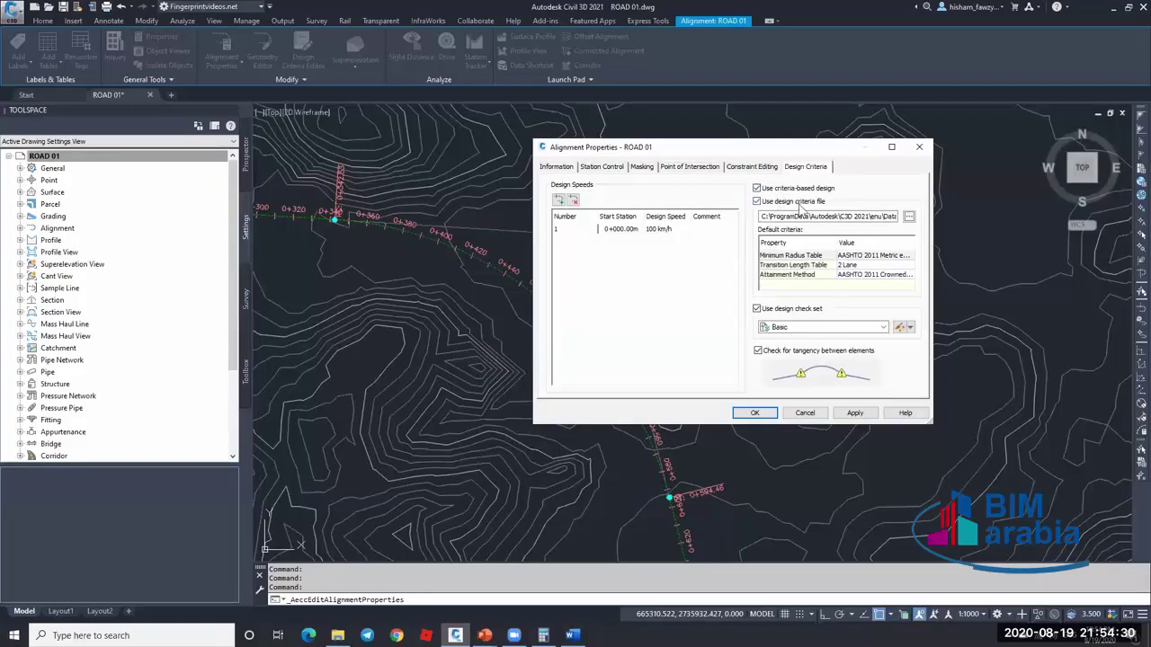
- Browse the standards files and load _Autodesk Civil 3D Metric (2011) Roadway Design Standards.xml
click(909, 218)
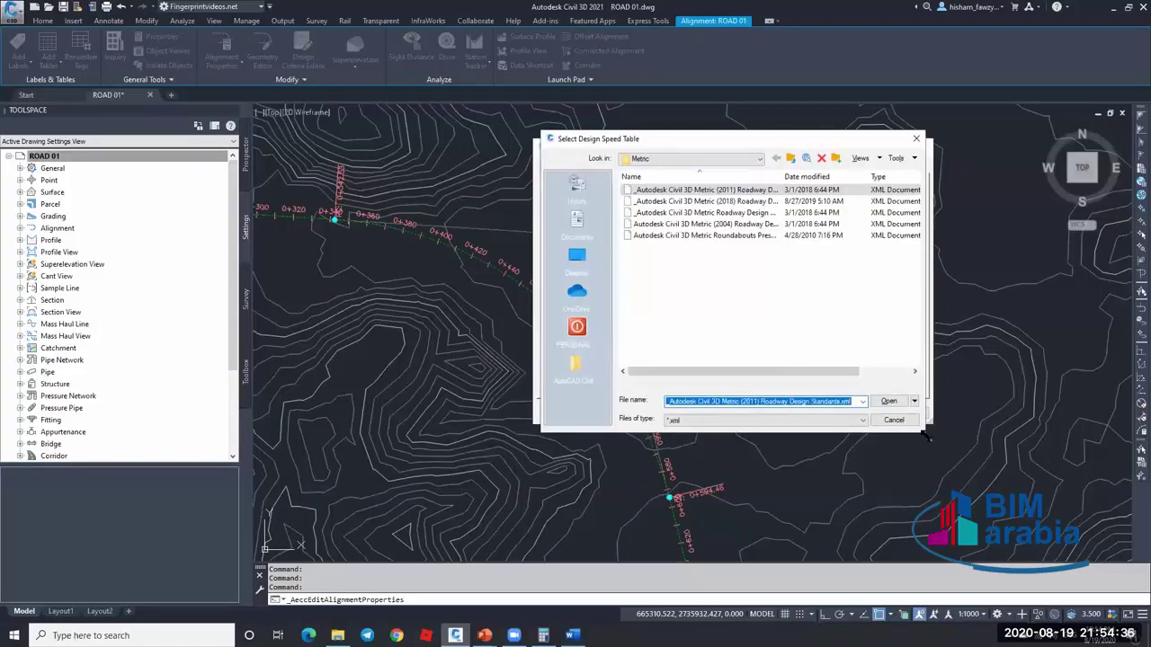
drag(926, 435, 1094, 493)
drag(781, 177, 874, 183)
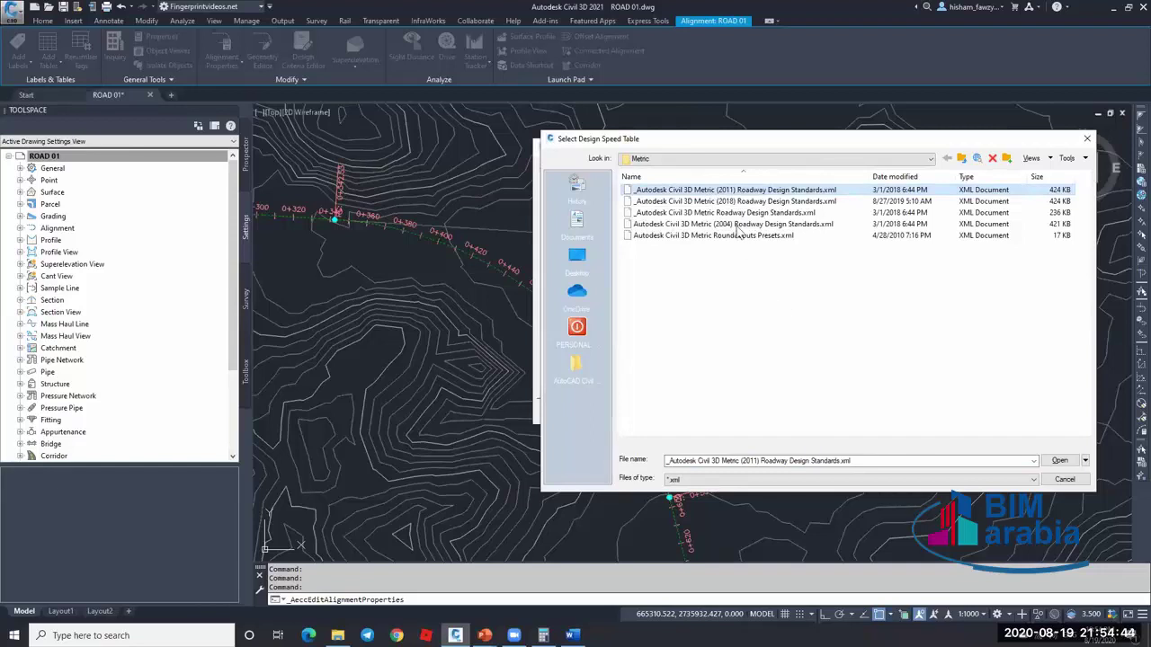
click(712, 213)
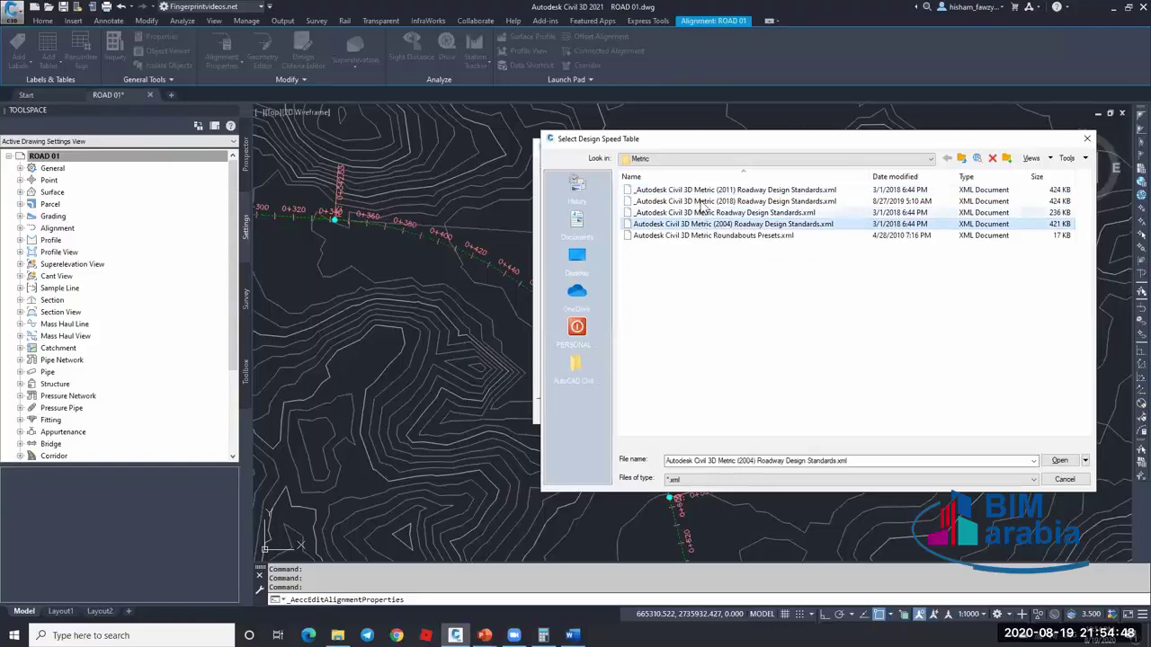
click(707, 201)
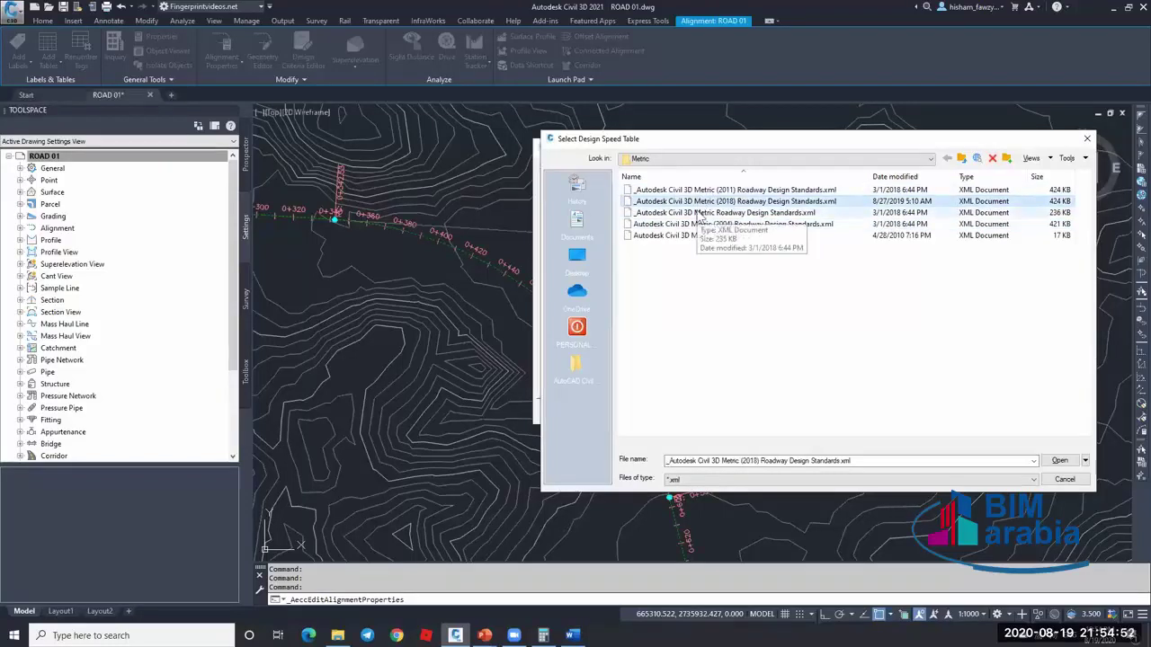
click(778, 190)
click(776, 224)
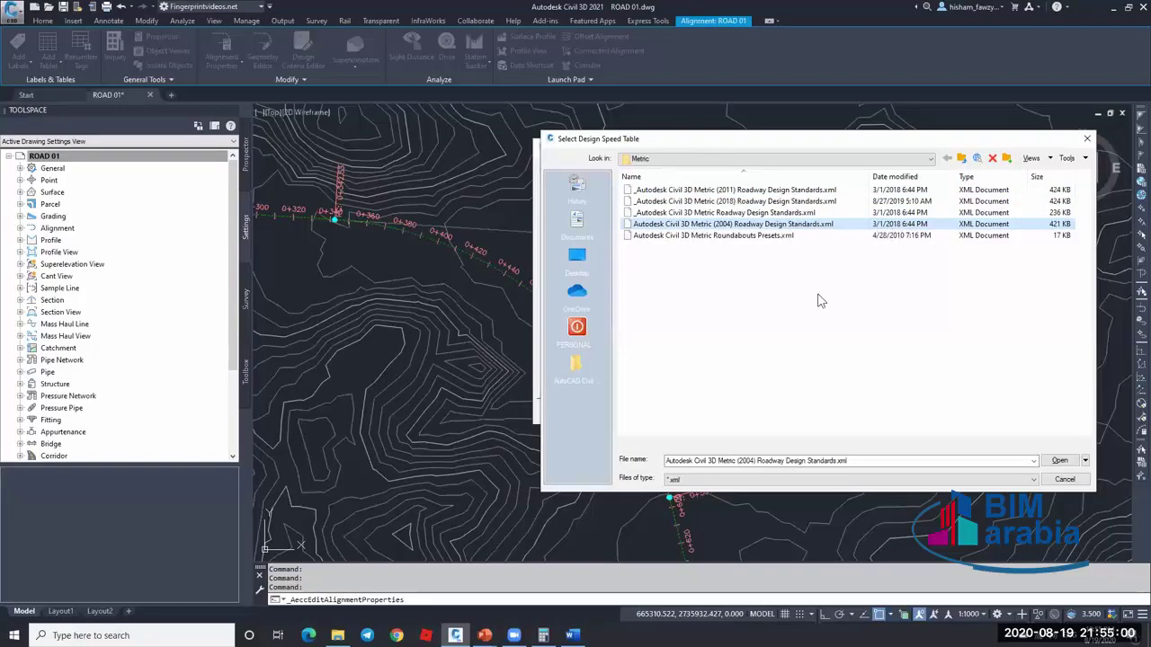
click(731, 236)
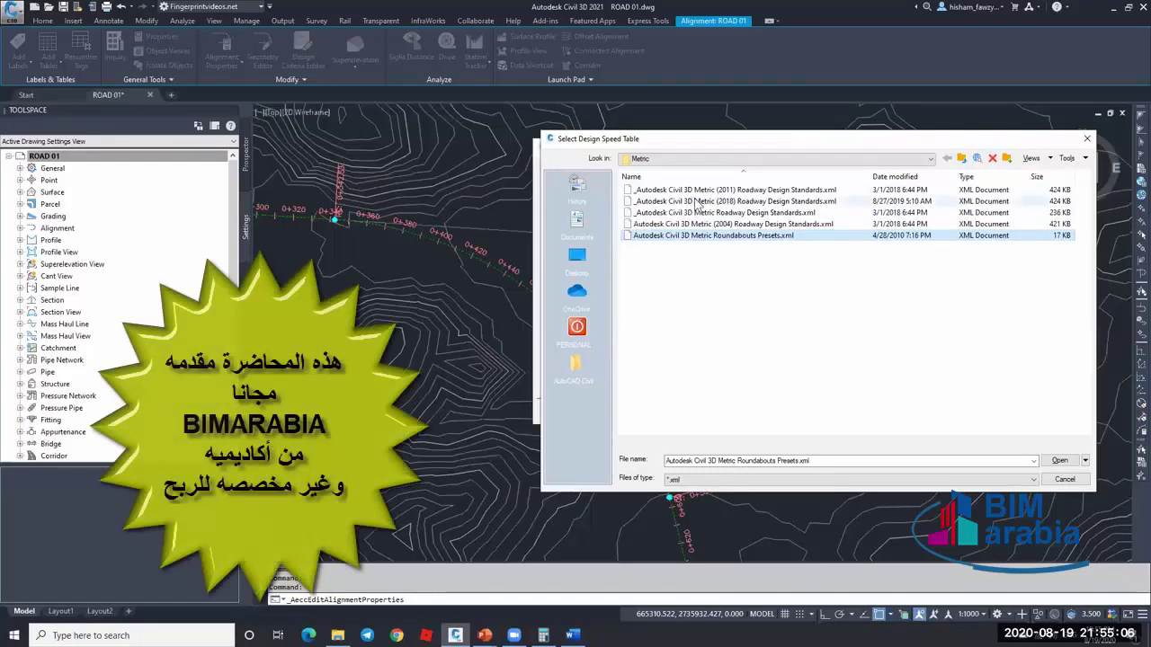
click(751, 201)
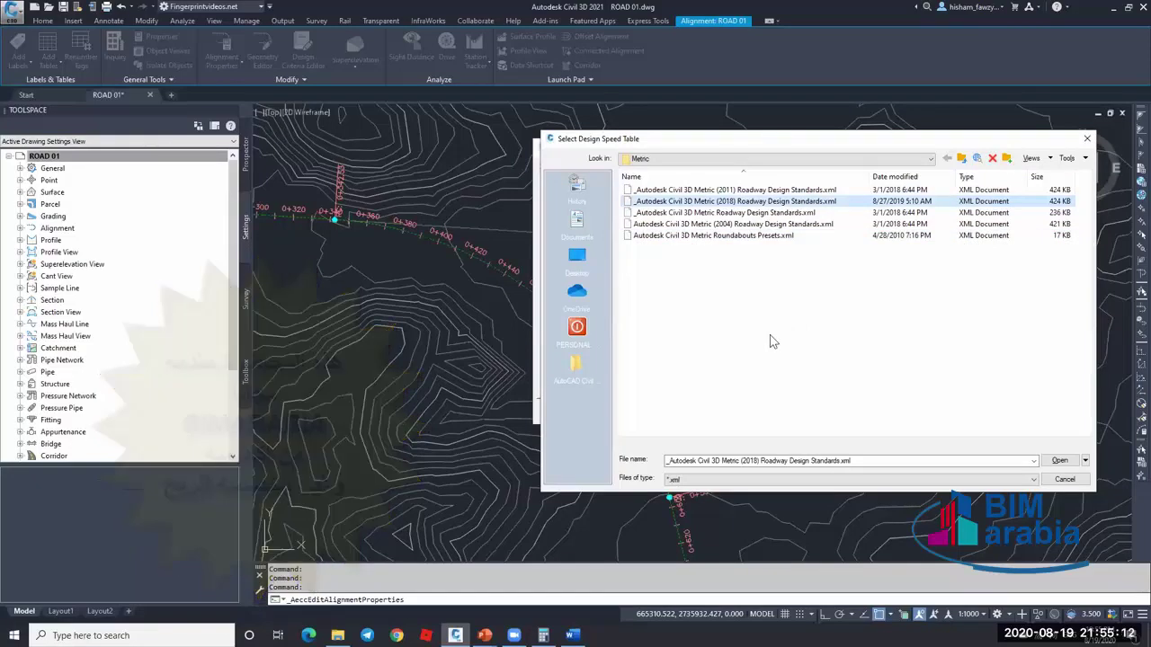
click(729, 190)
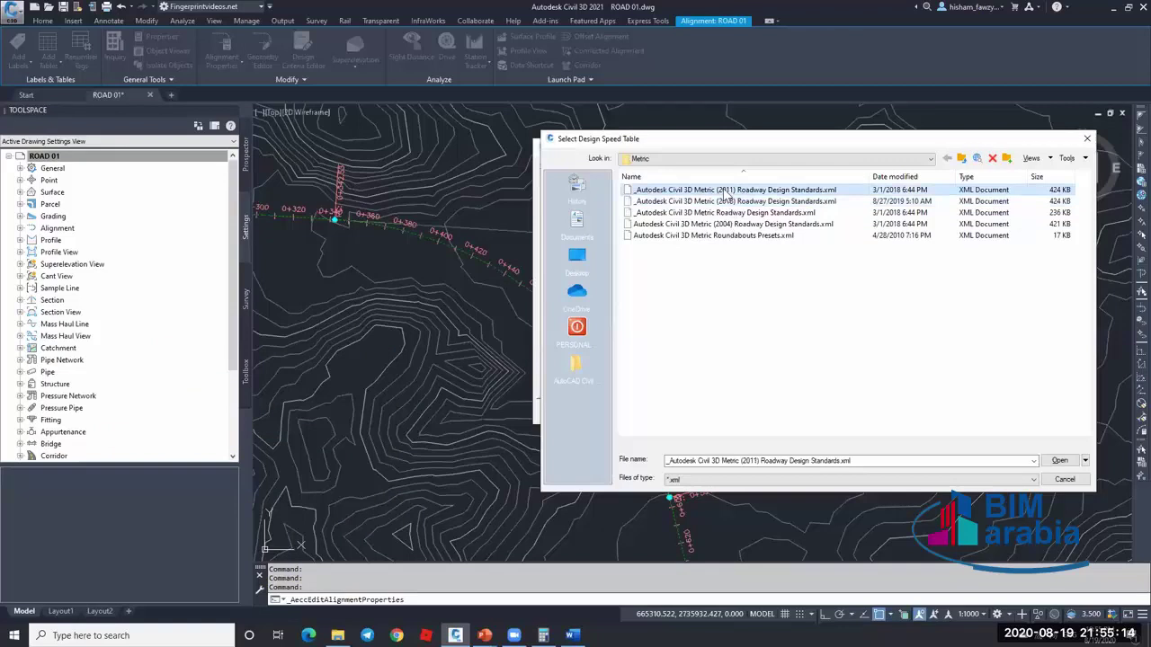
click(1059, 460)
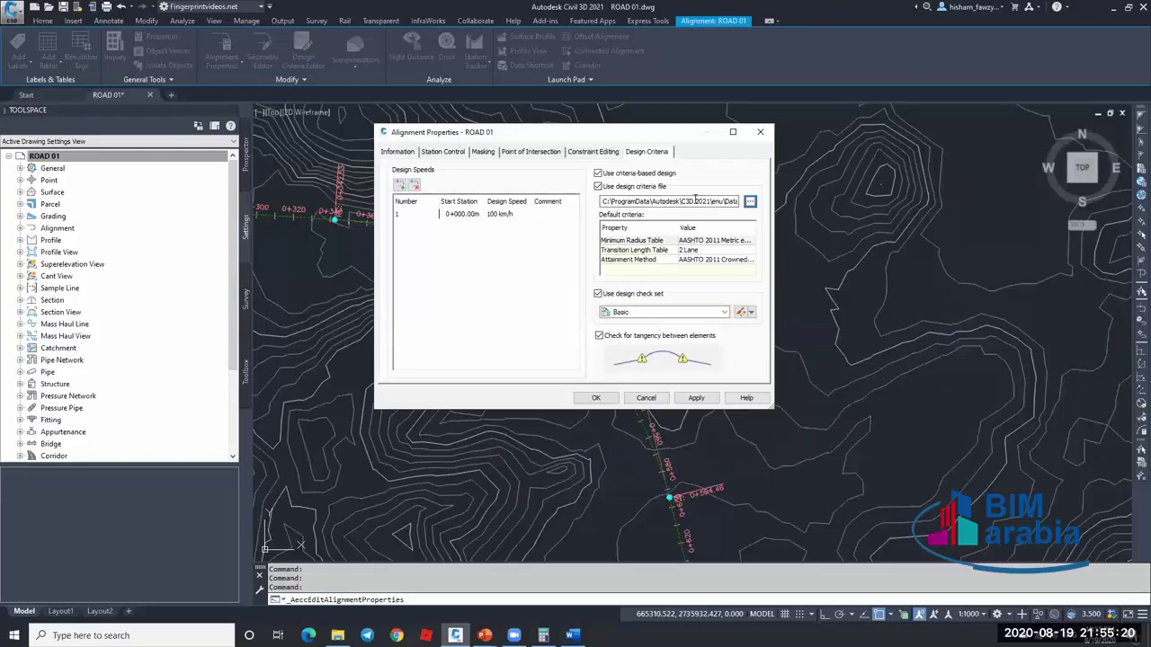
click(741, 243)
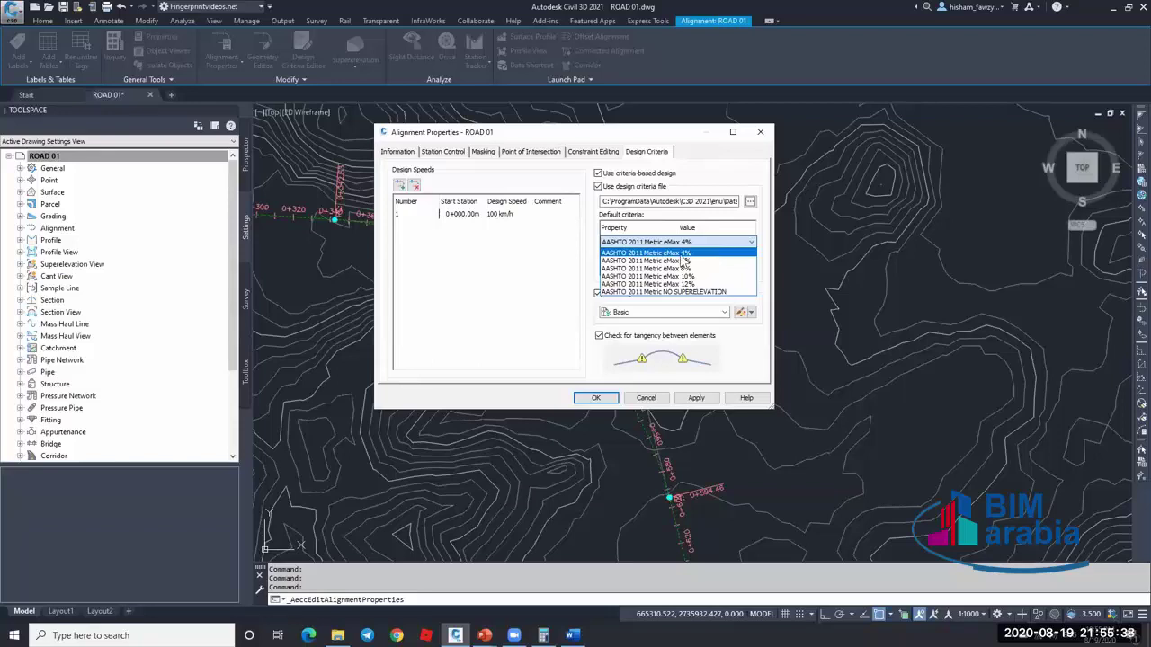
click(685, 255)
click(690, 242)
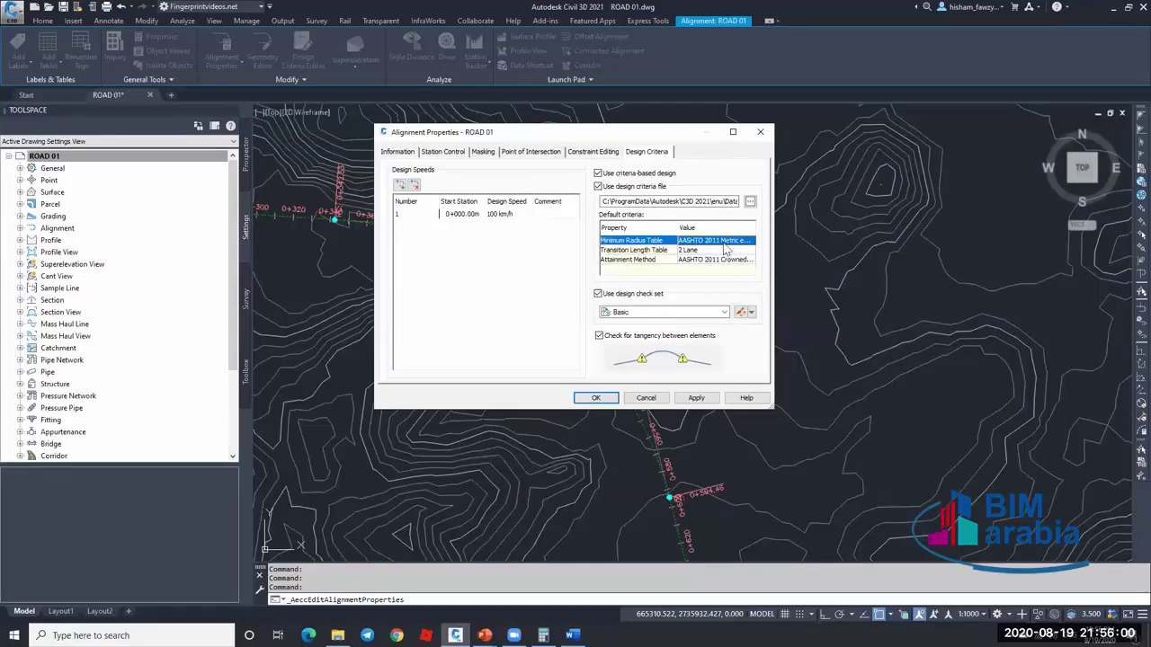
click(714, 251)
click(715, 253)
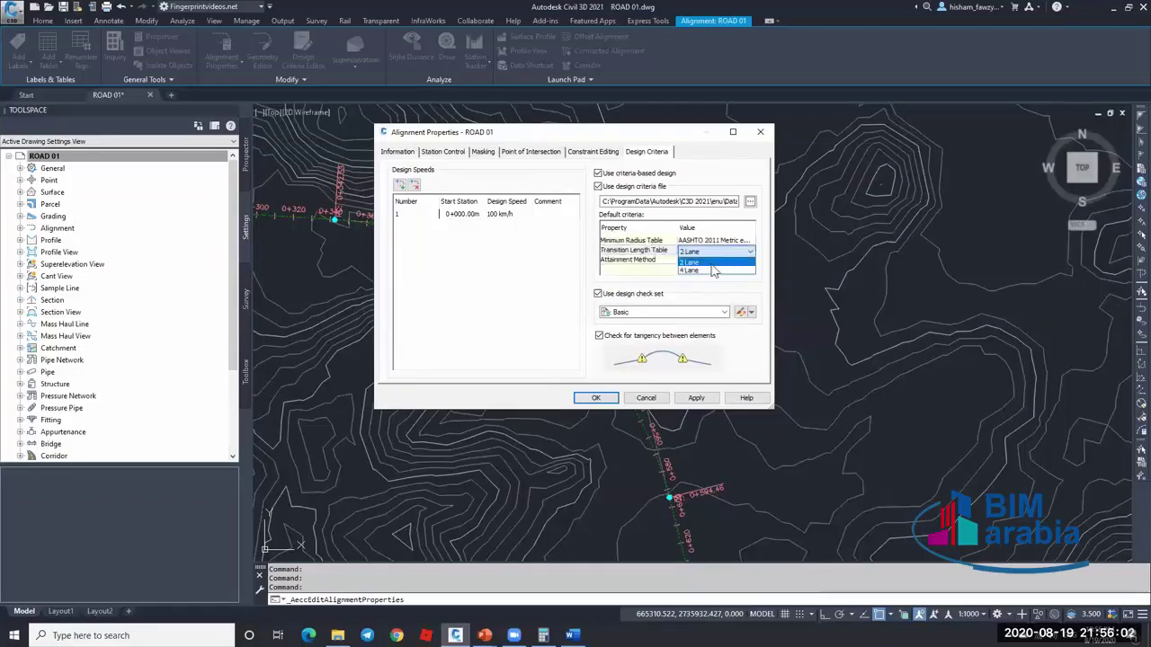
click(703, 274)
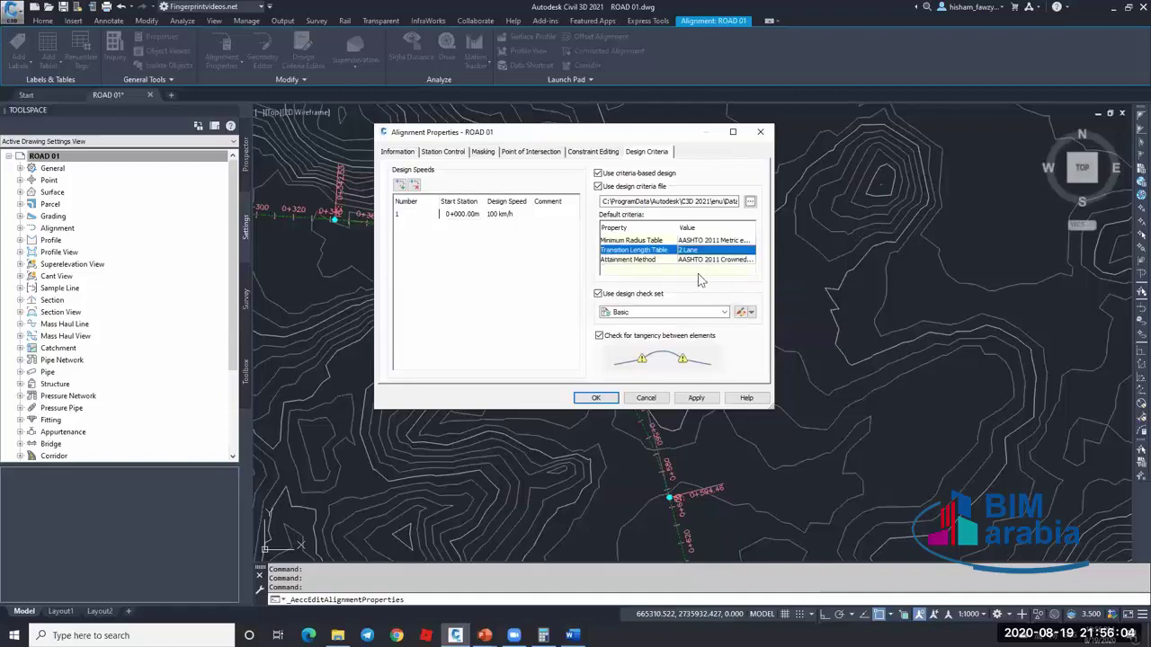
click(716, 260)
click(715, 259)
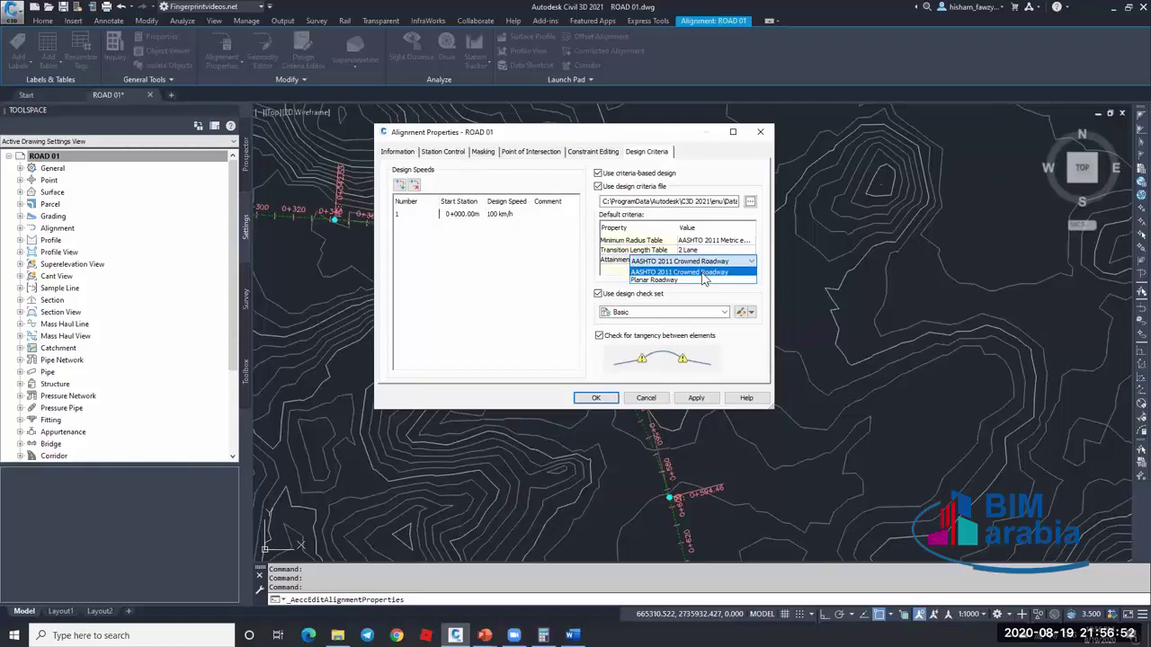
click(698, 269)
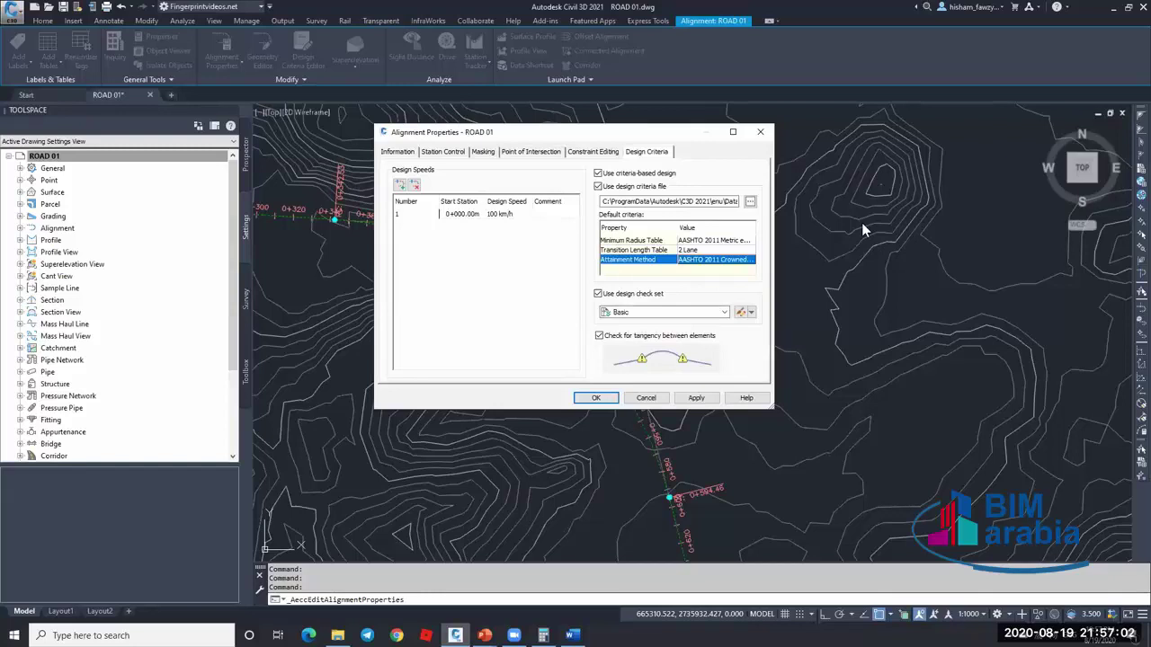
- Inspect the Basic check set's design checks, cancel, and uncheck Use design check set
click(742, 313)
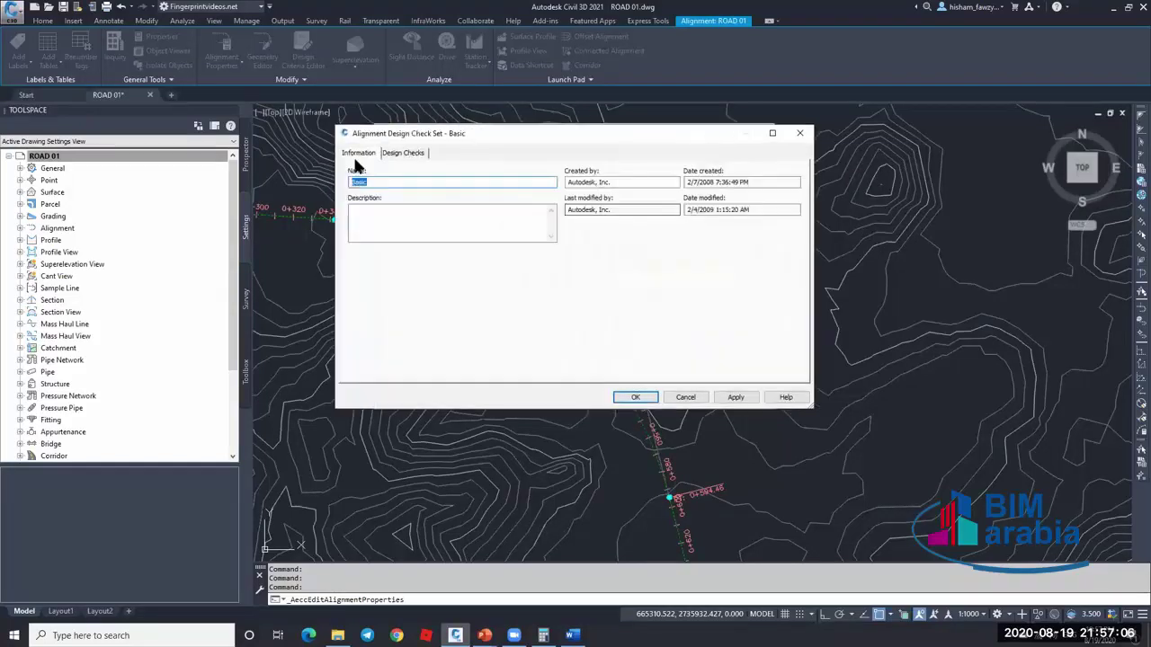
click(403, 153)
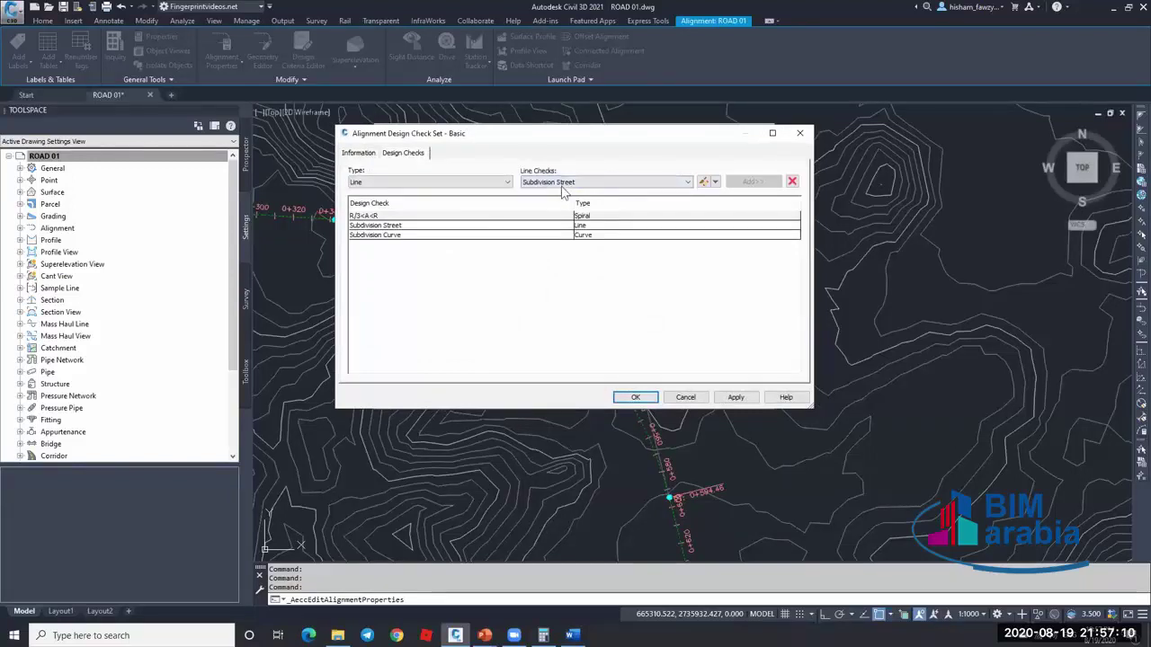
click(486, 180)
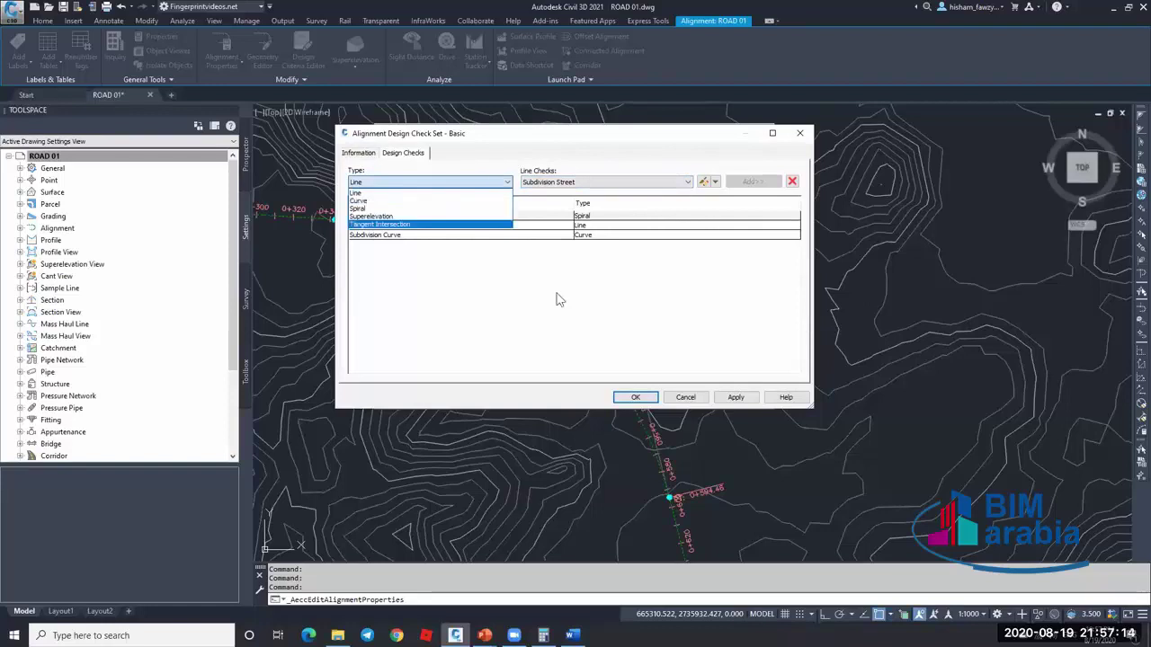
click(652, 350)
click(685, 396)
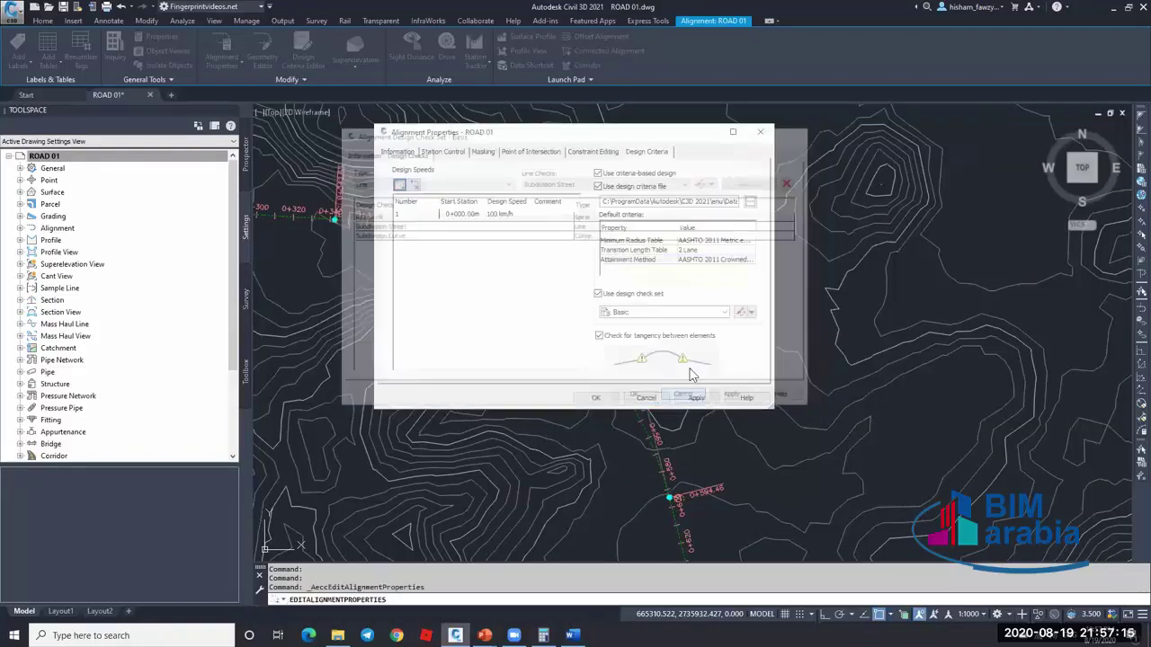
click(619, 297)
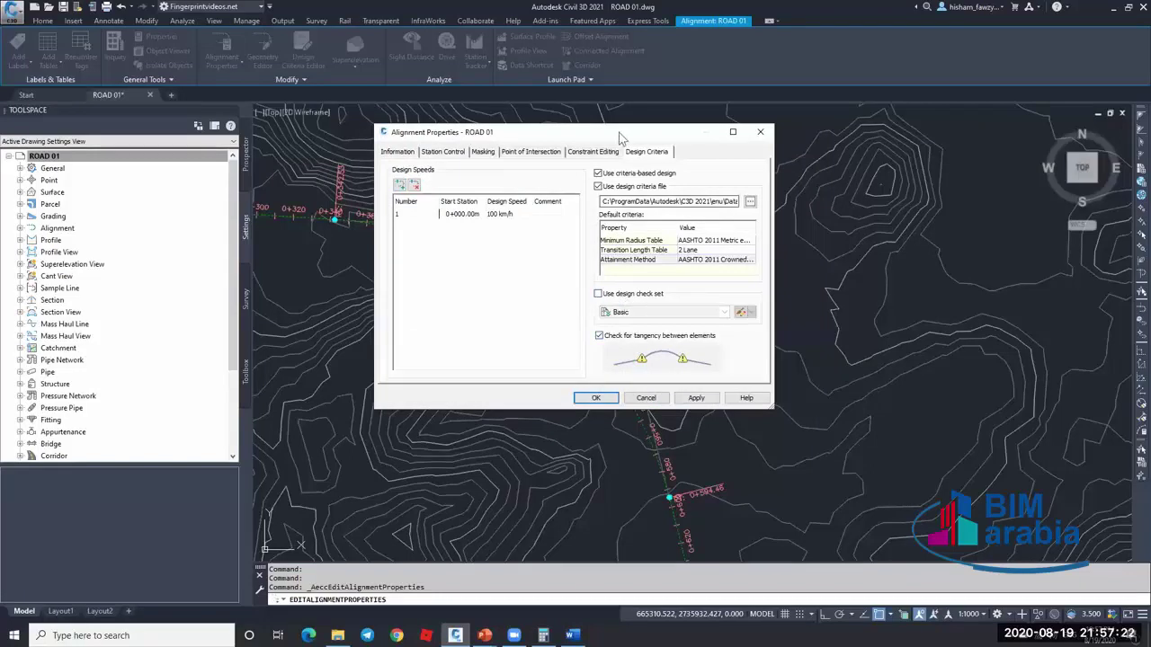
- Set Minimum Radius Table to AASHTO 2011 Metric eMax 4% and apply the properties
mouse_move(641, 136)
mouse_down()
mouse_move(784, 180)
mouse_move(973, 157)
mouse_up()
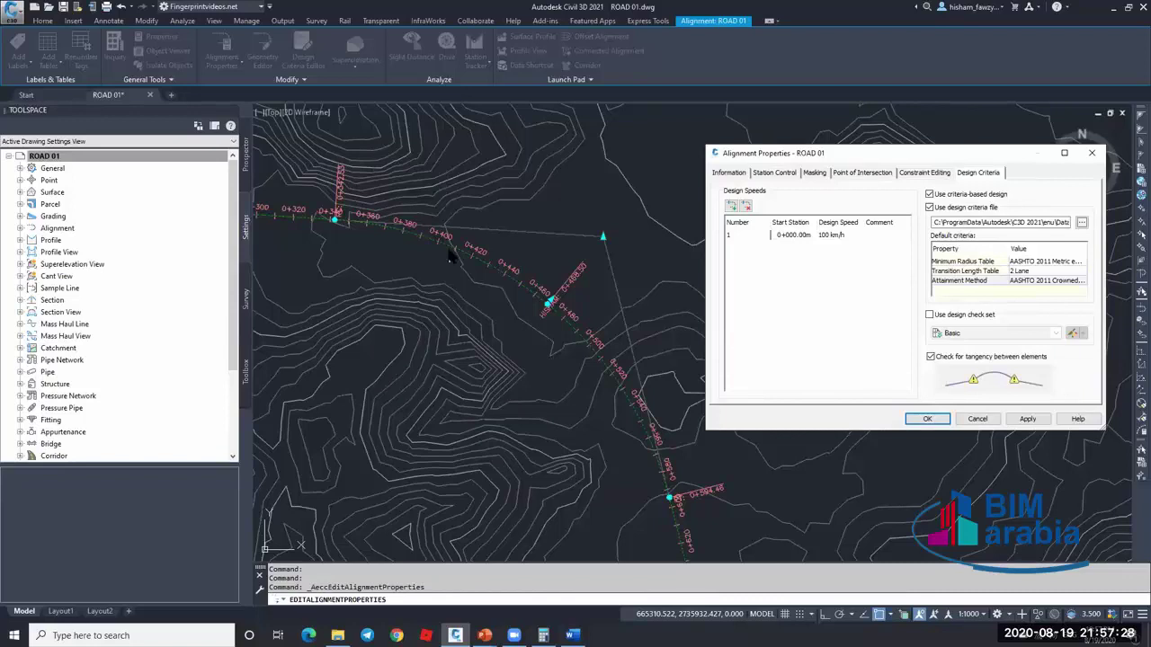
drag(832, 153, 706, 146)
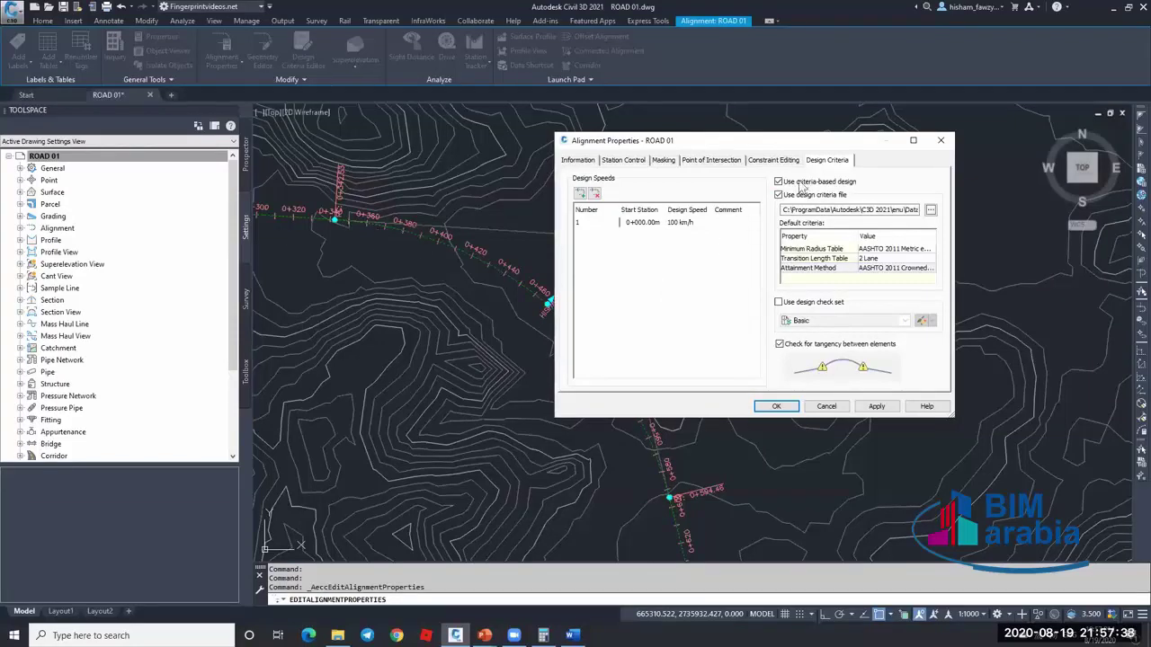
click(895, 249)
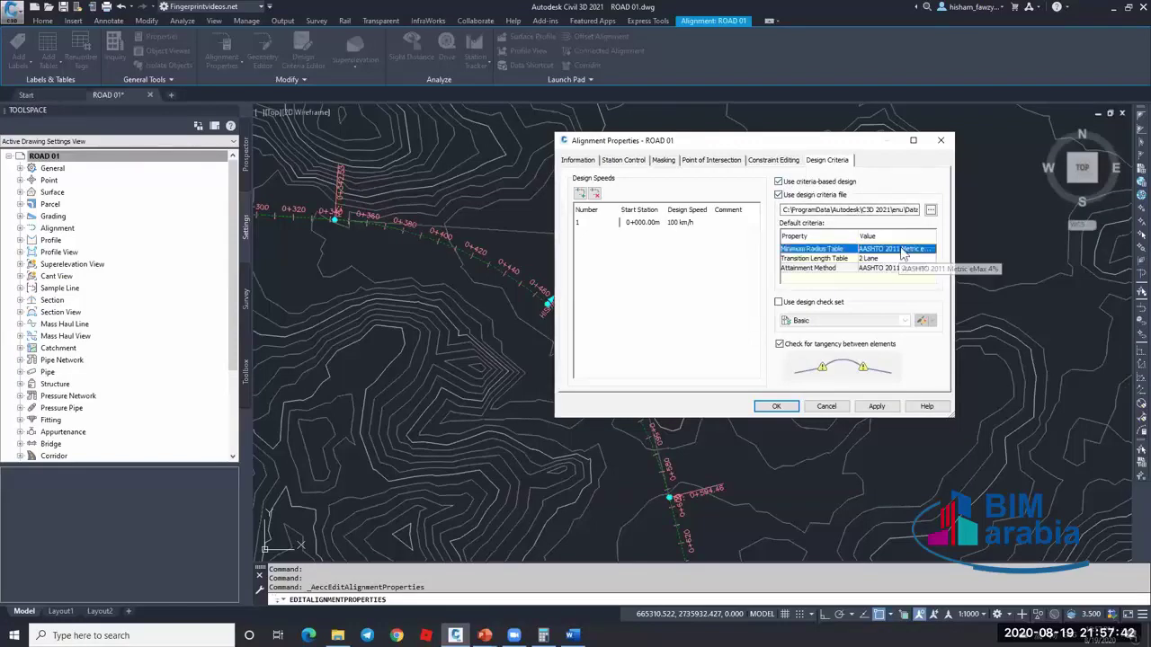
click(894, 249)
click(884, 262)
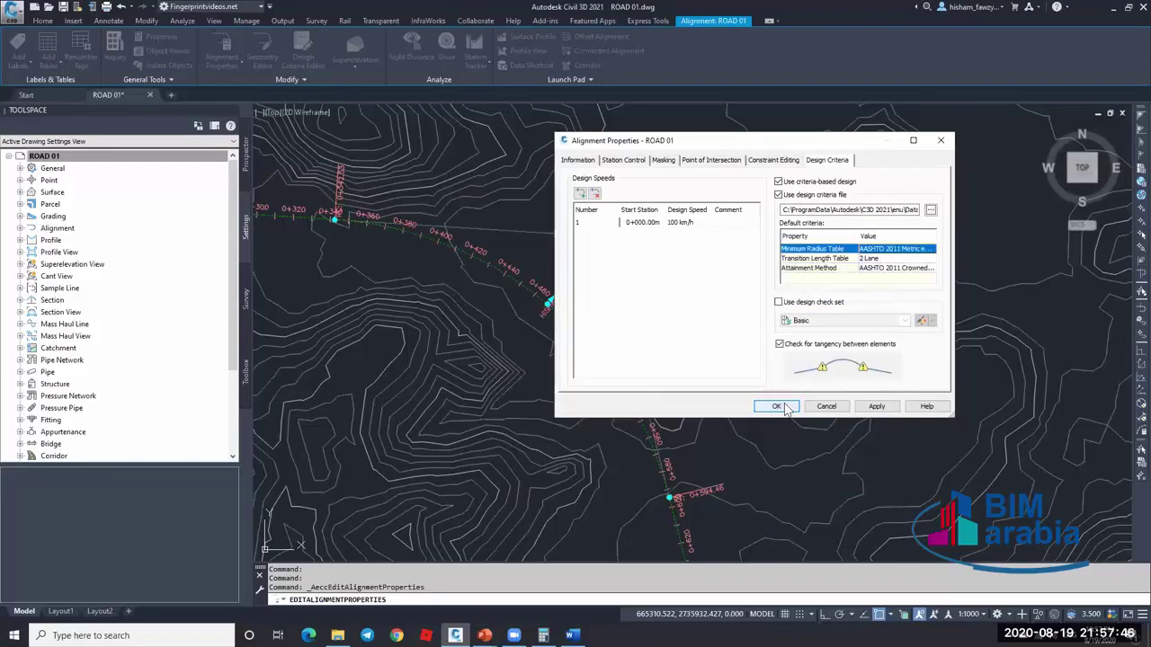
click(777, 407)
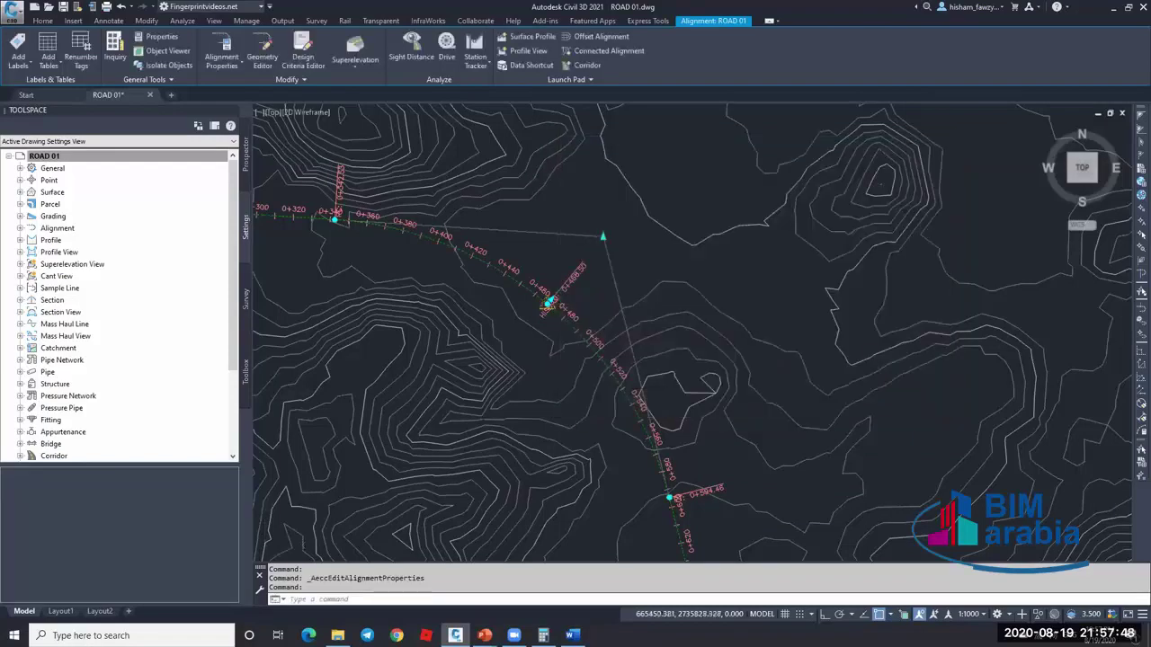
scroll(549, 304, up, 5)
key(Escape)
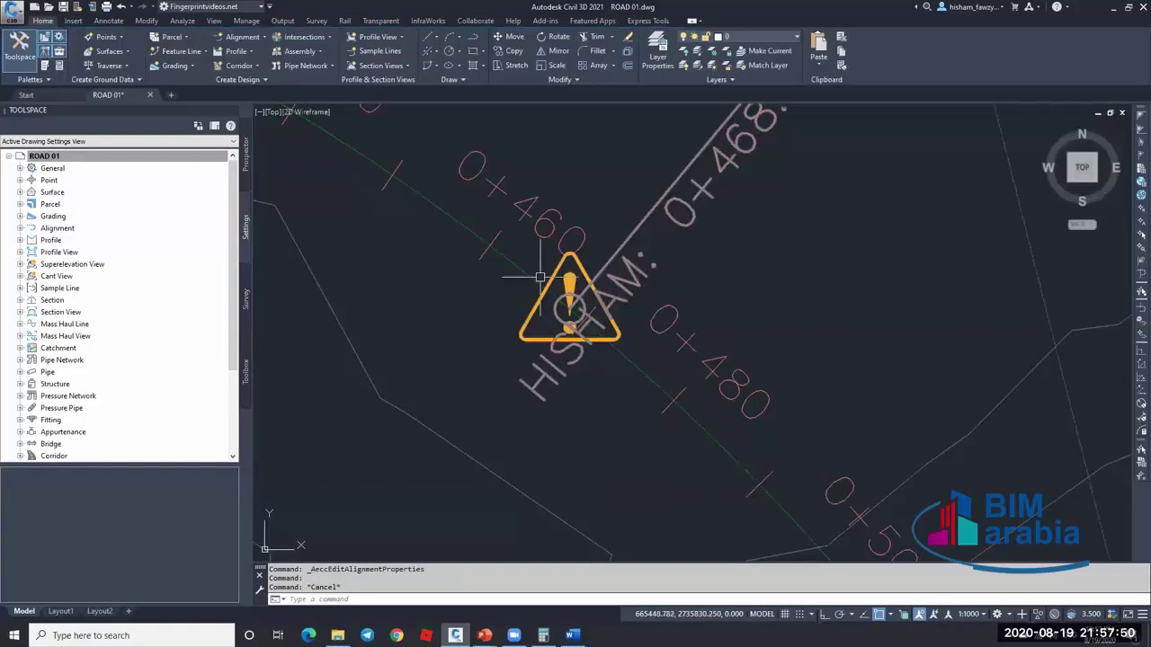
scroll(599, 213, down, 8)
scroll(656, 350, up, 3)
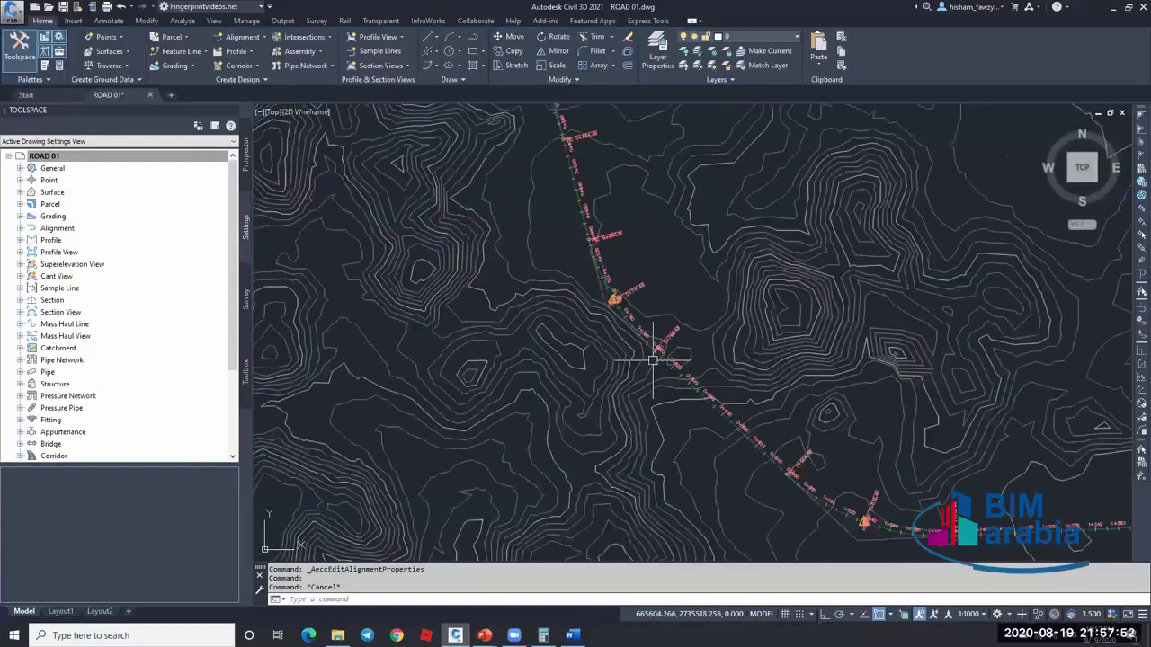
scroll(652, 360, up, 8)
scroll(727, 368, down, 4)
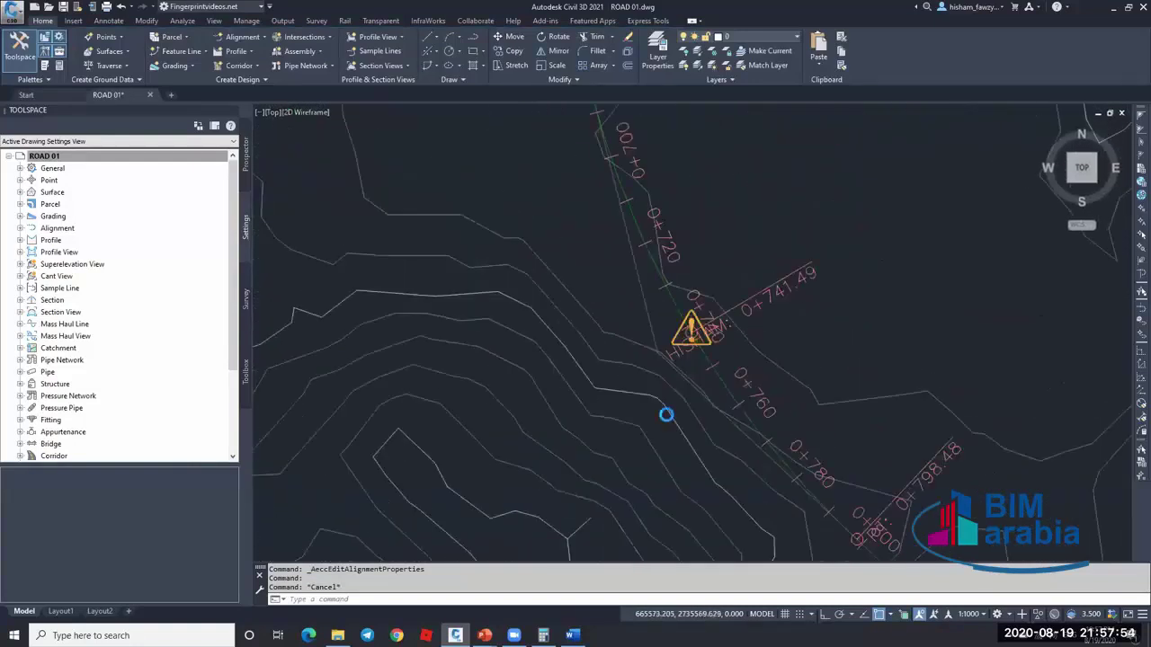
scroll(665, 414, down, 8)
scroll(711, 350, up, 5)
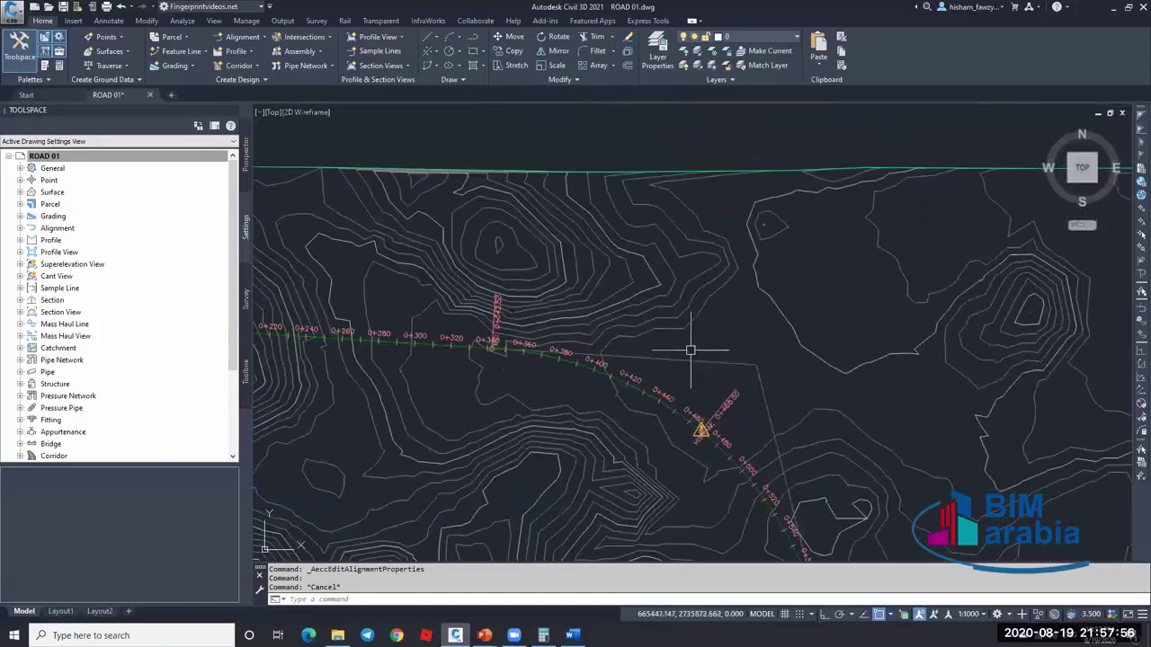
scroll(692, 432, up, 6)
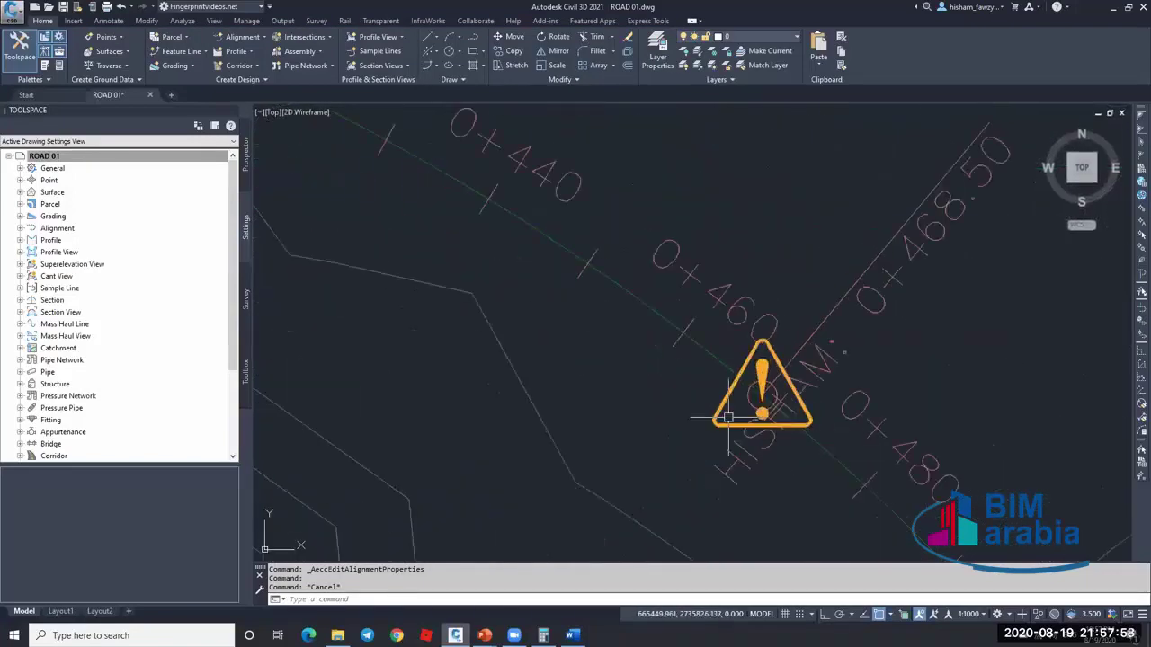
mouse_move(728, 417)
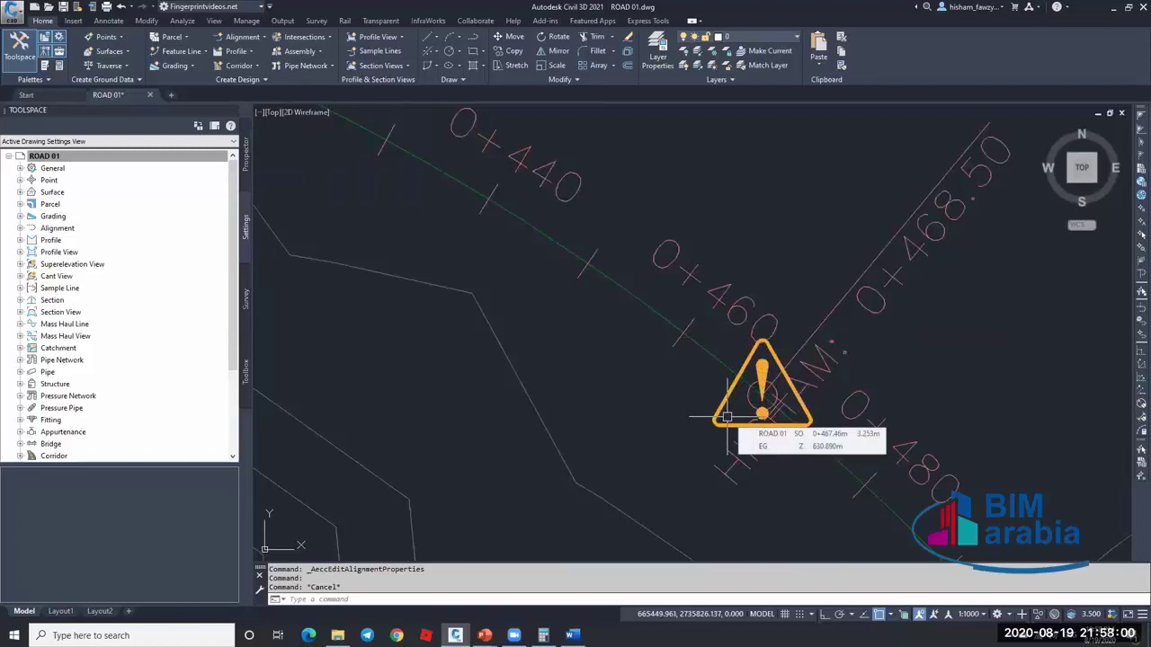
mouse_move(637, 392)
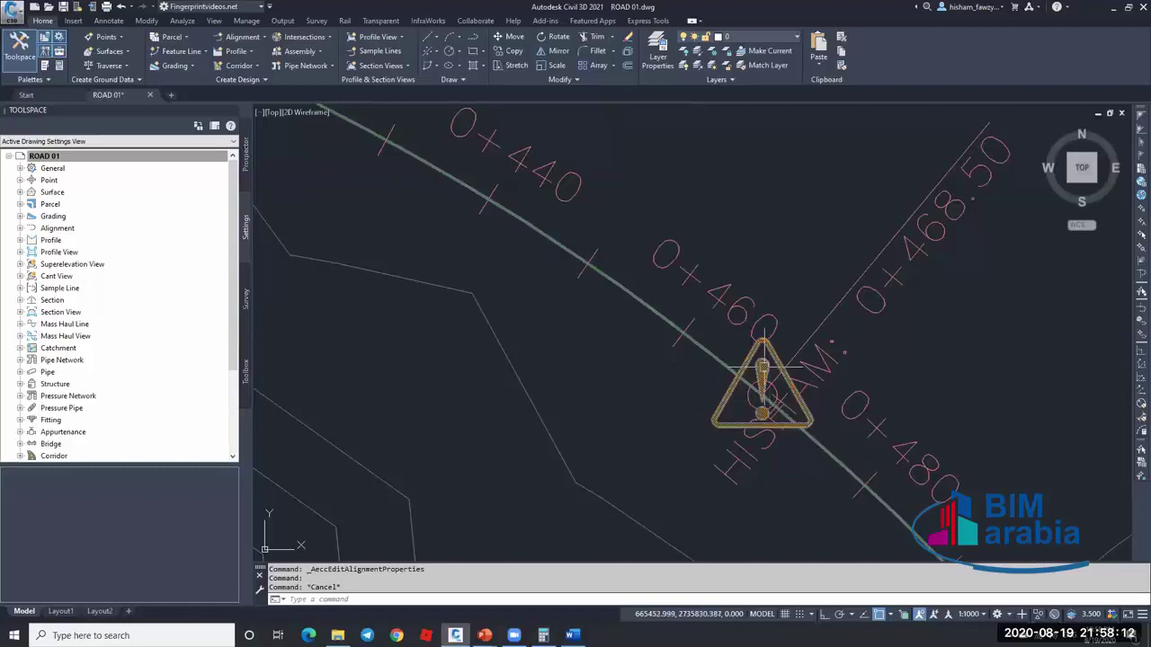
mouse_move(762, 367)
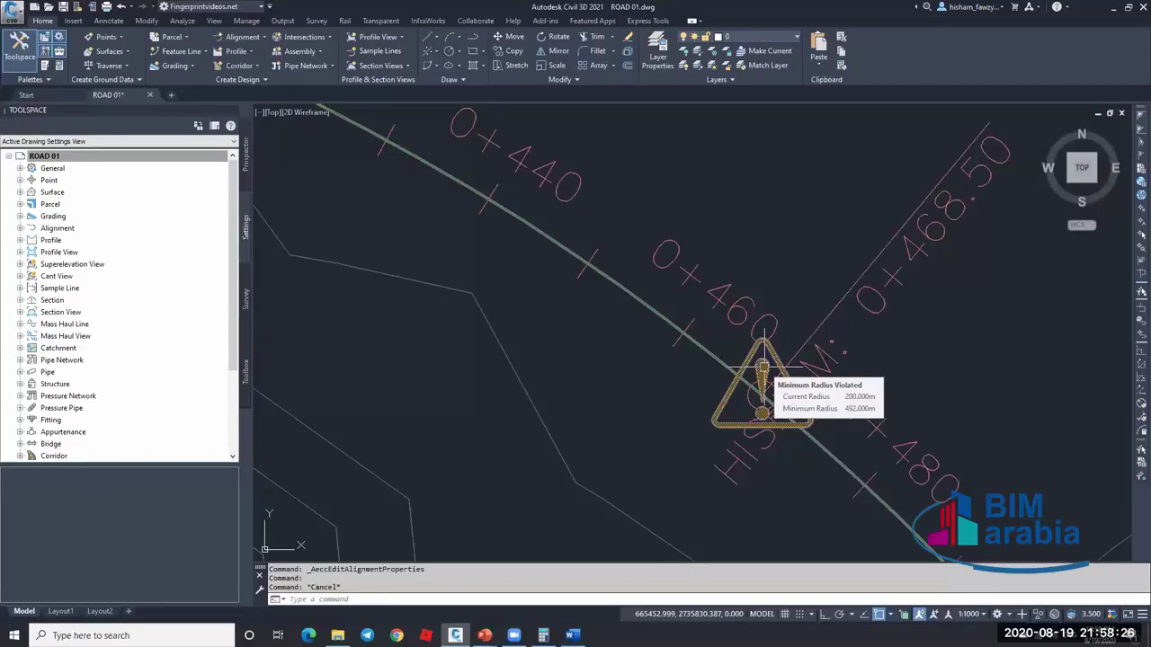
key(Escape)
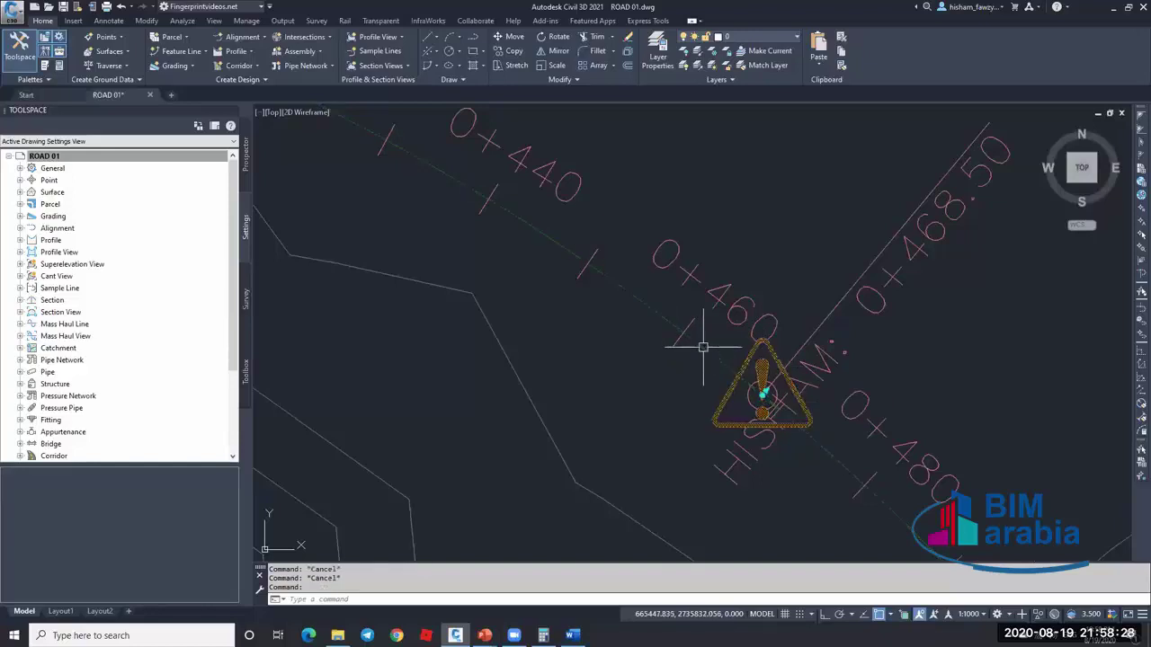
click(703, 347)
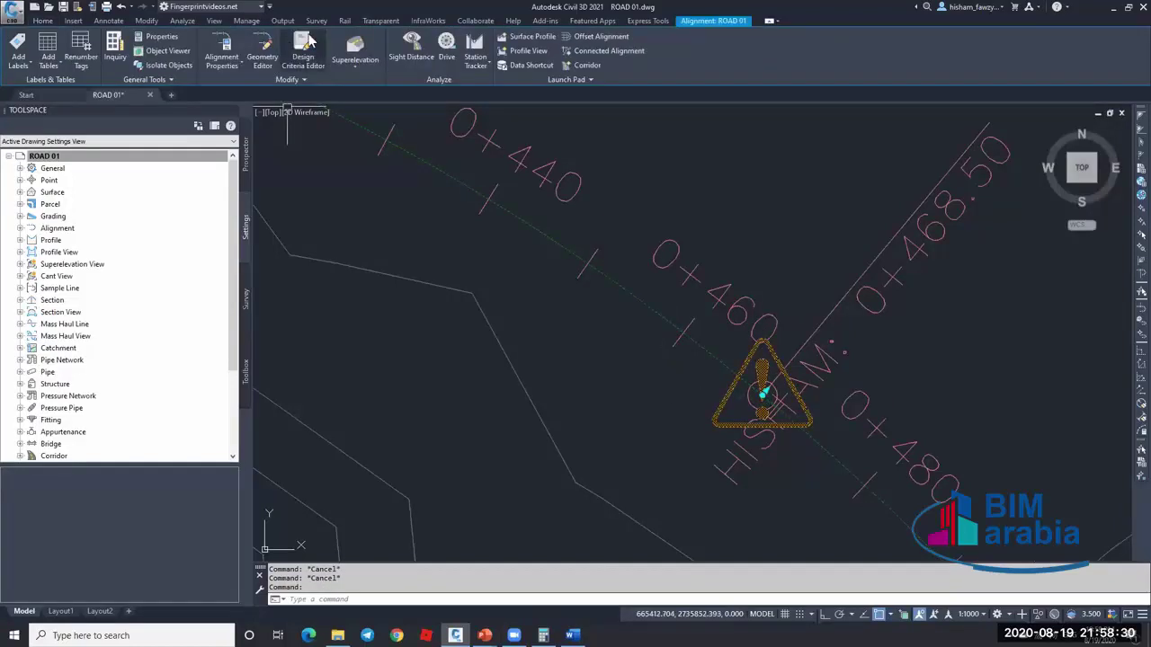
click(306, 45)
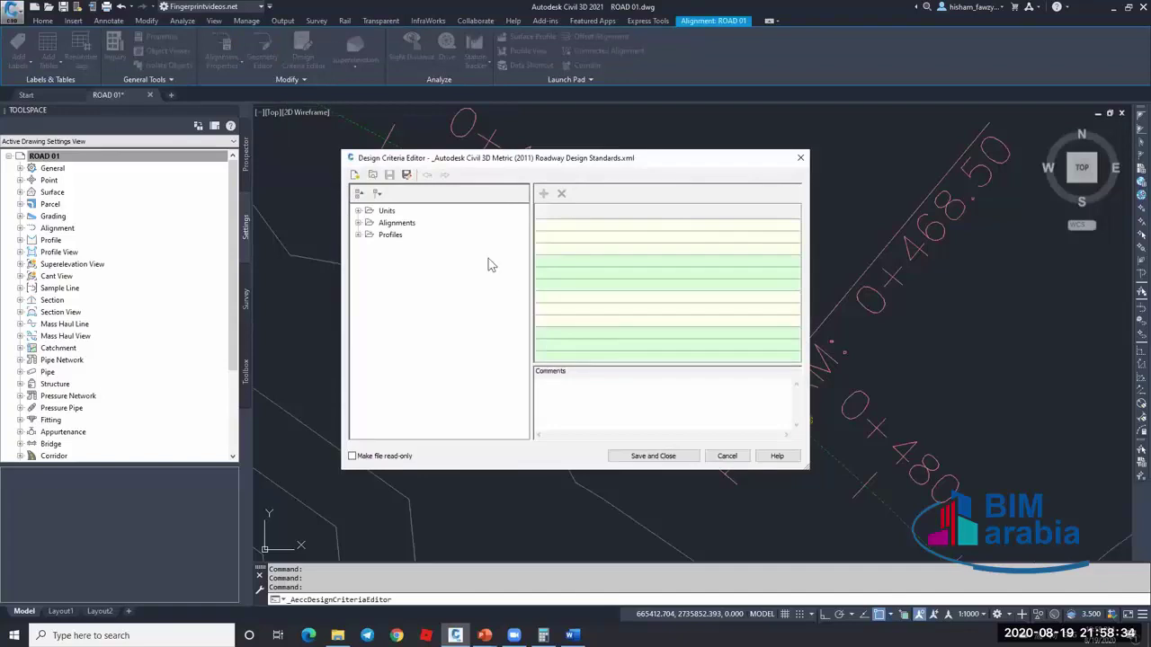
click(358, 222)
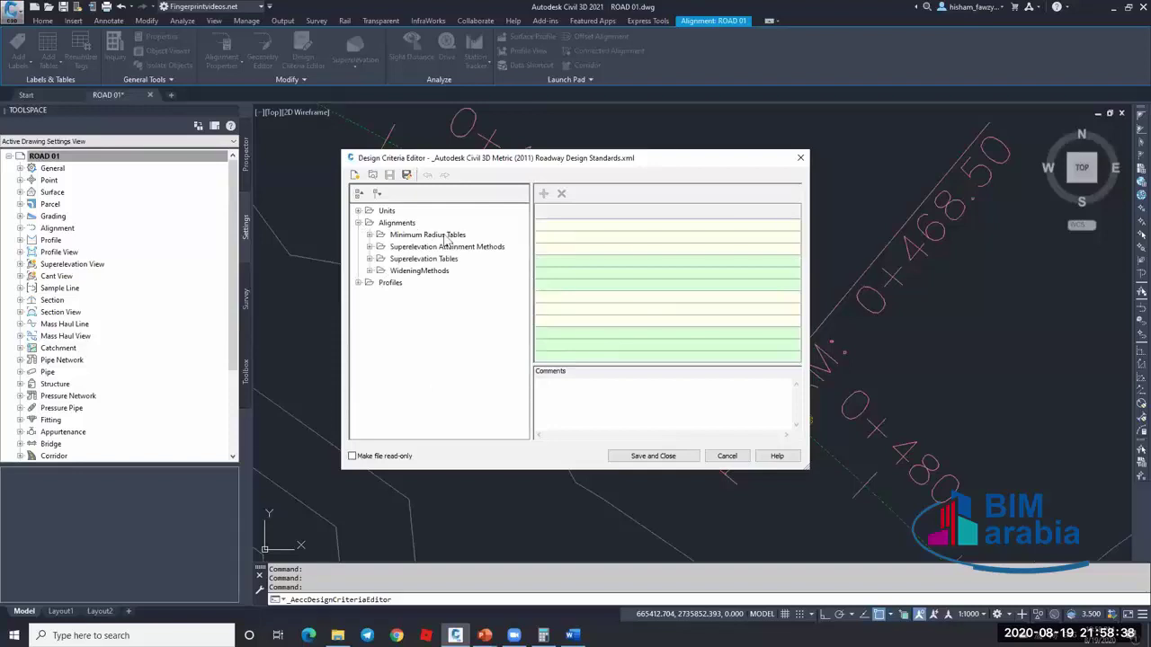
click(368, 234)
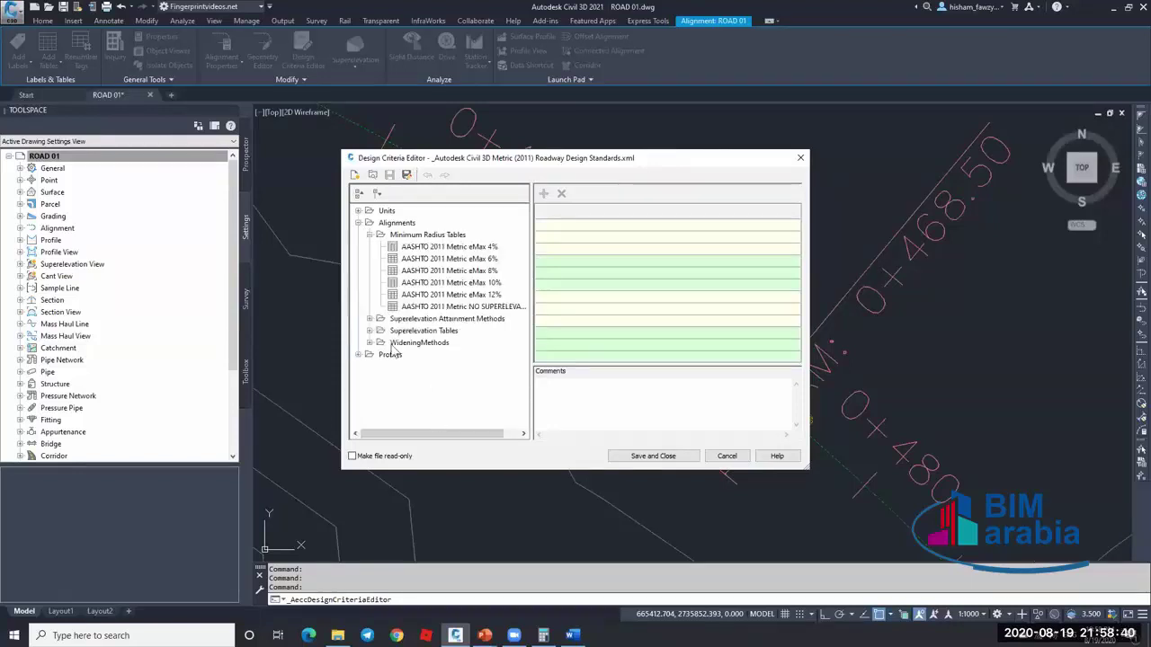
click(486, 249)
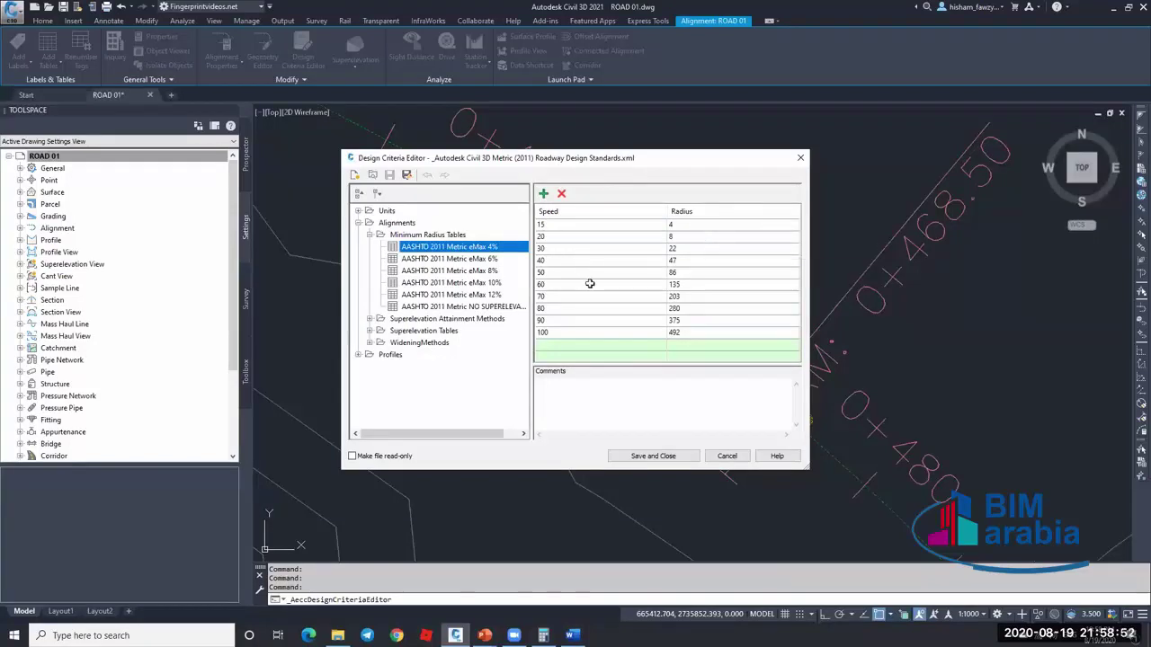
click(567, 333)
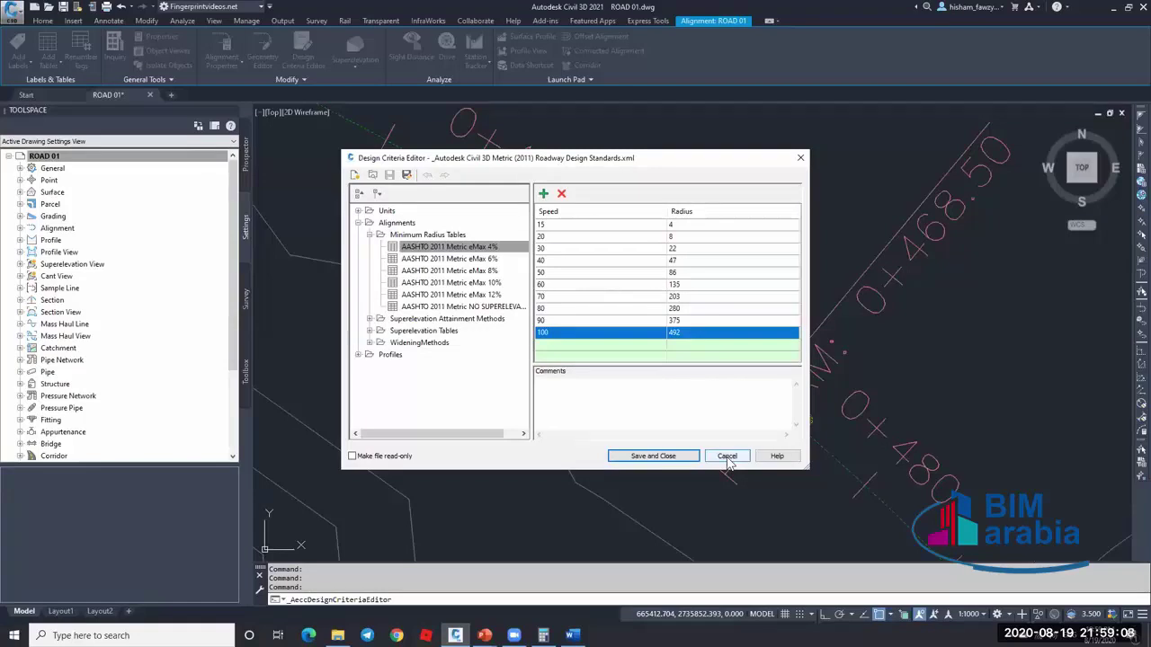
click(557, 297)
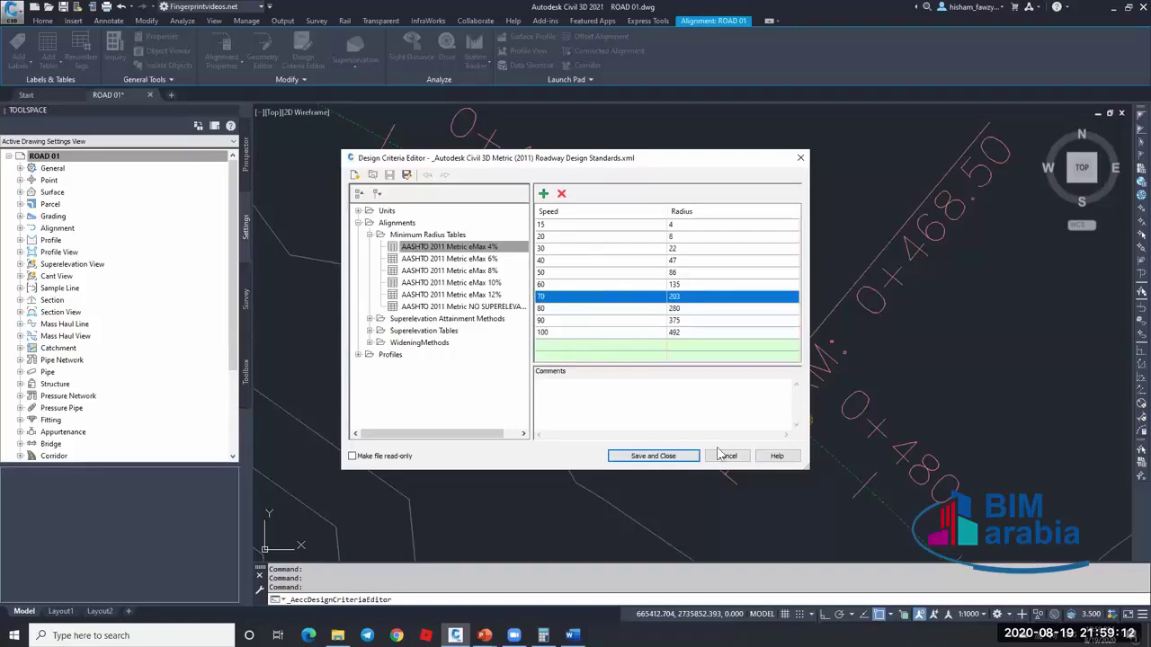
click(726, 456)
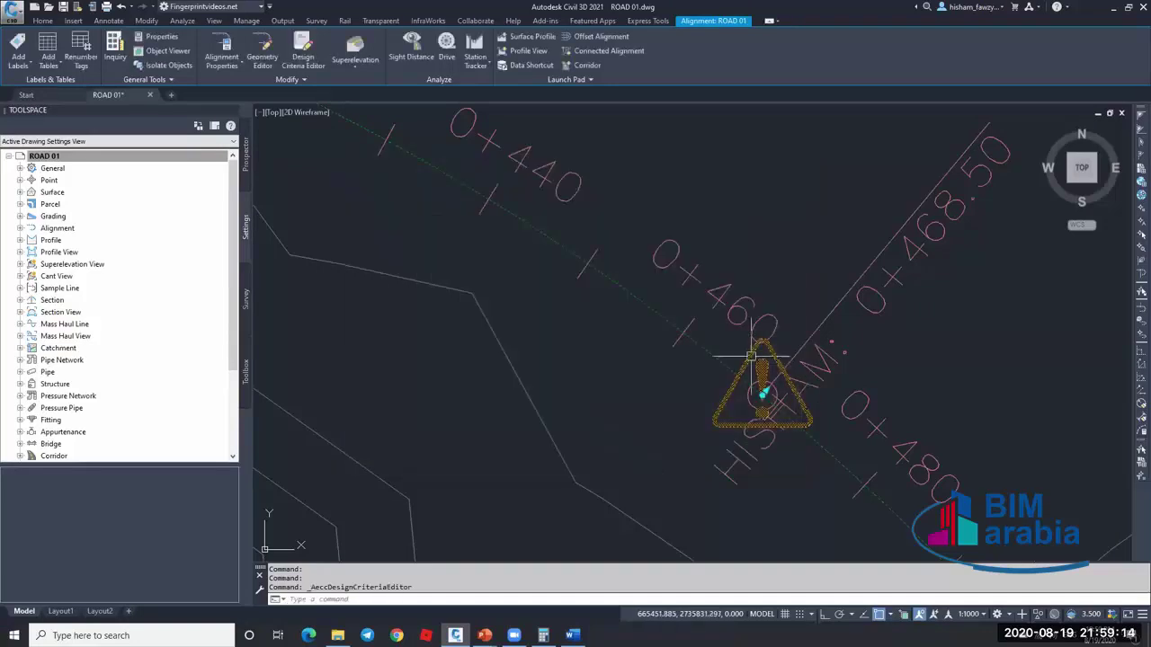
key(Escape)
scroll(590, 267, down, 3)
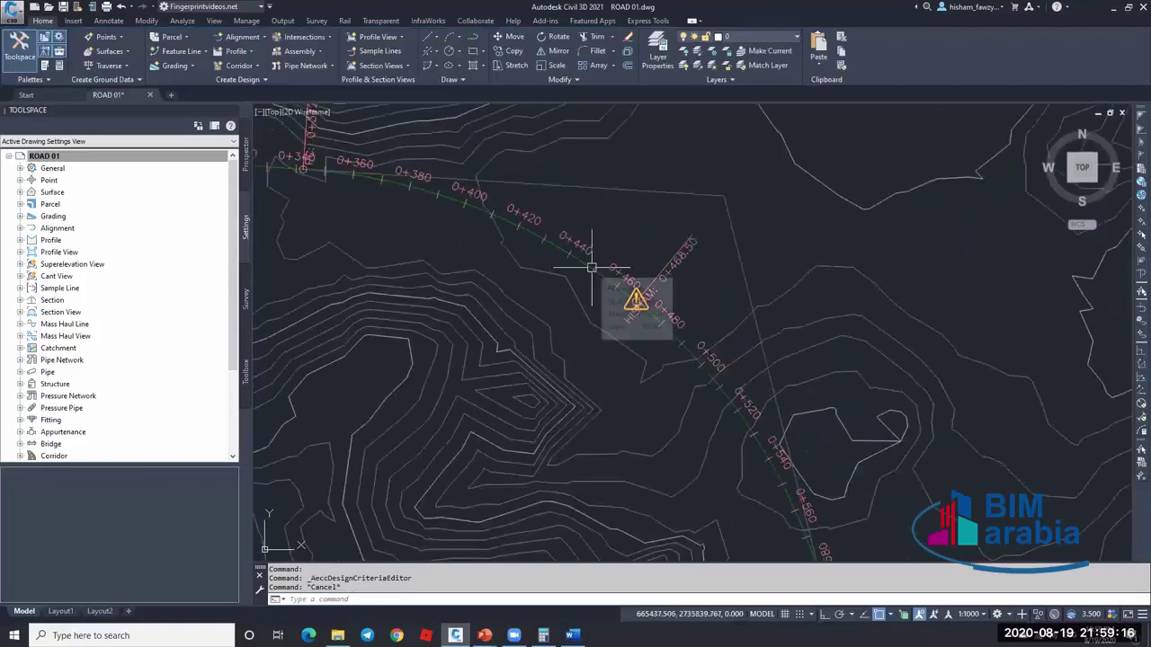
- Select ROAD 01 and open its Geometry Editor alignment entities grid
scroll(632, 271, up, 5)
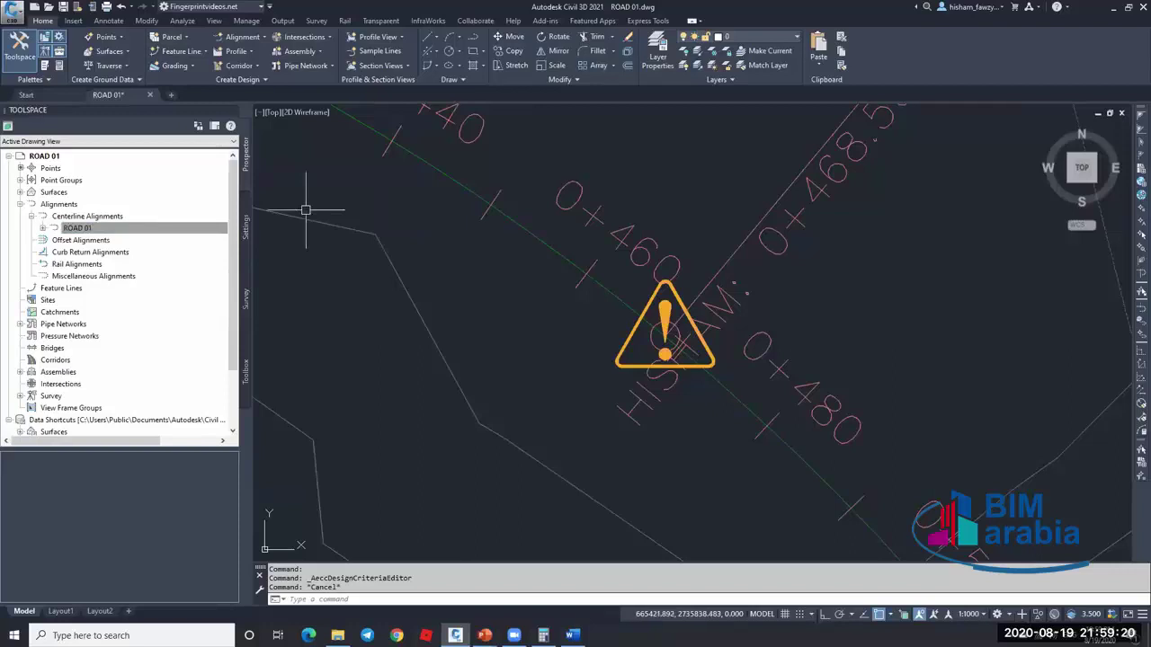
click(32, 217)
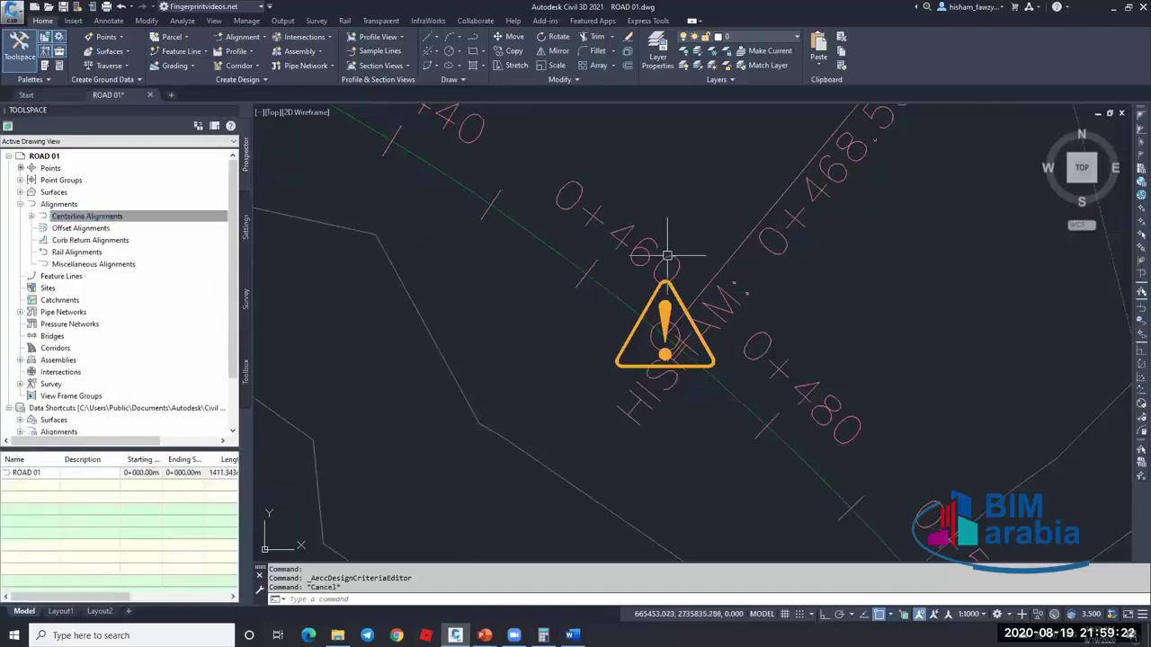
scroll(696, 301, down, 2)
scroll(703, 270, down, 6)
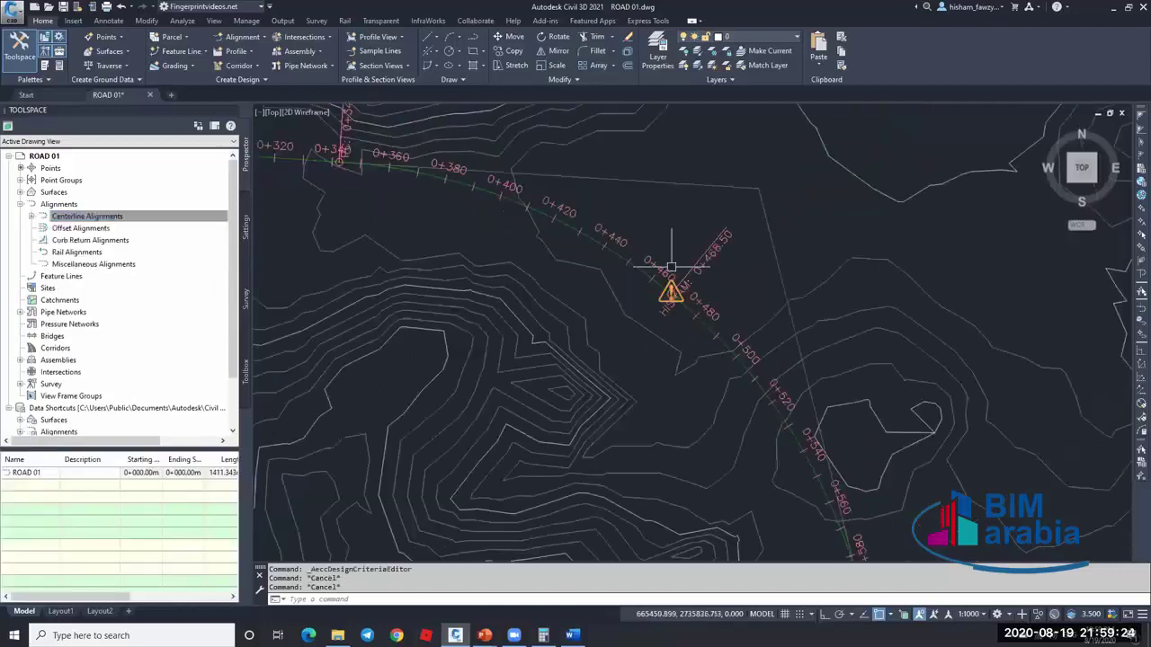
click(703, 270)
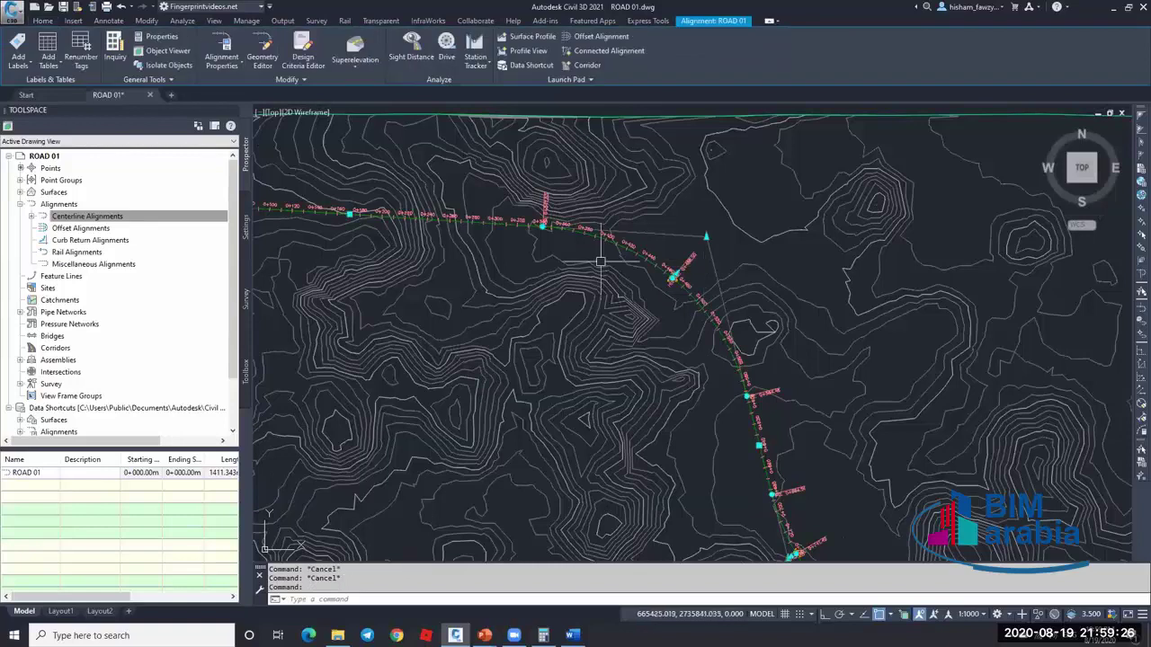
click(267, 56)
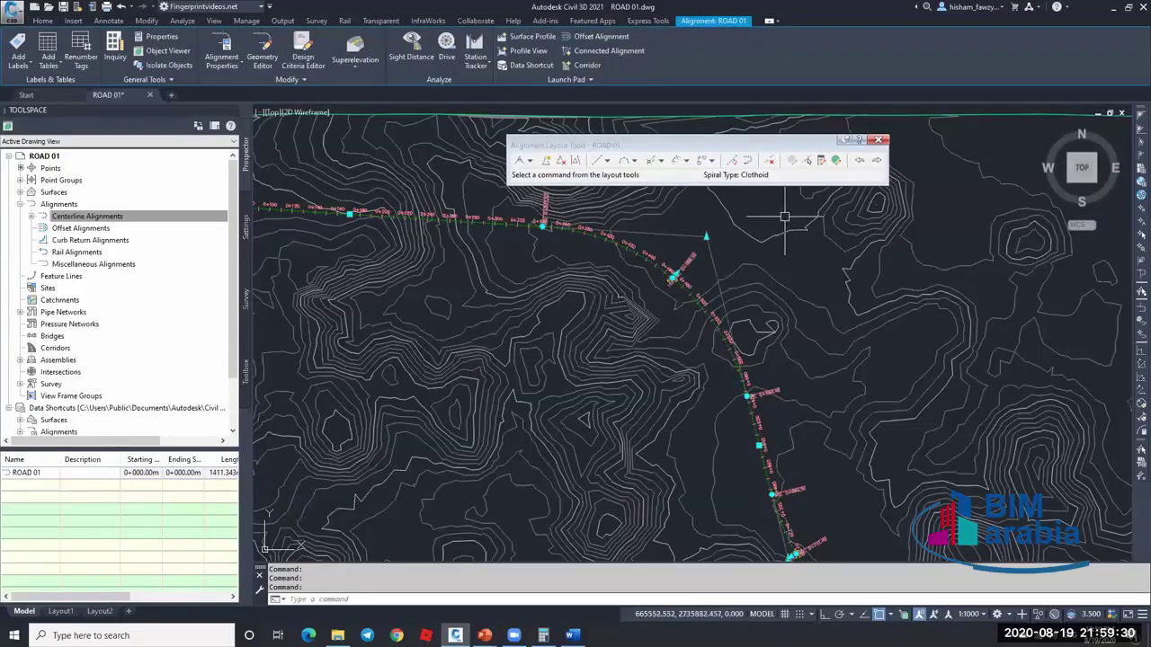
click(836, 161)
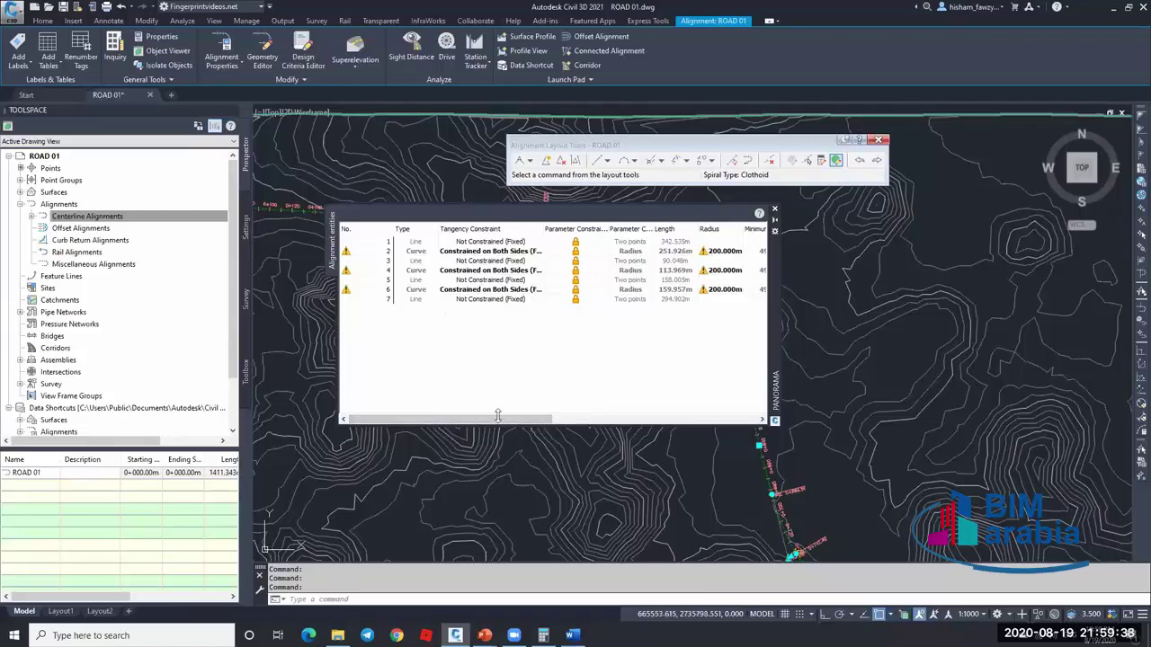
- Try changing row 2's 200.000m radius, dismiss Could Not Solve, and close the grid
drag(497, 415, 599, 416)
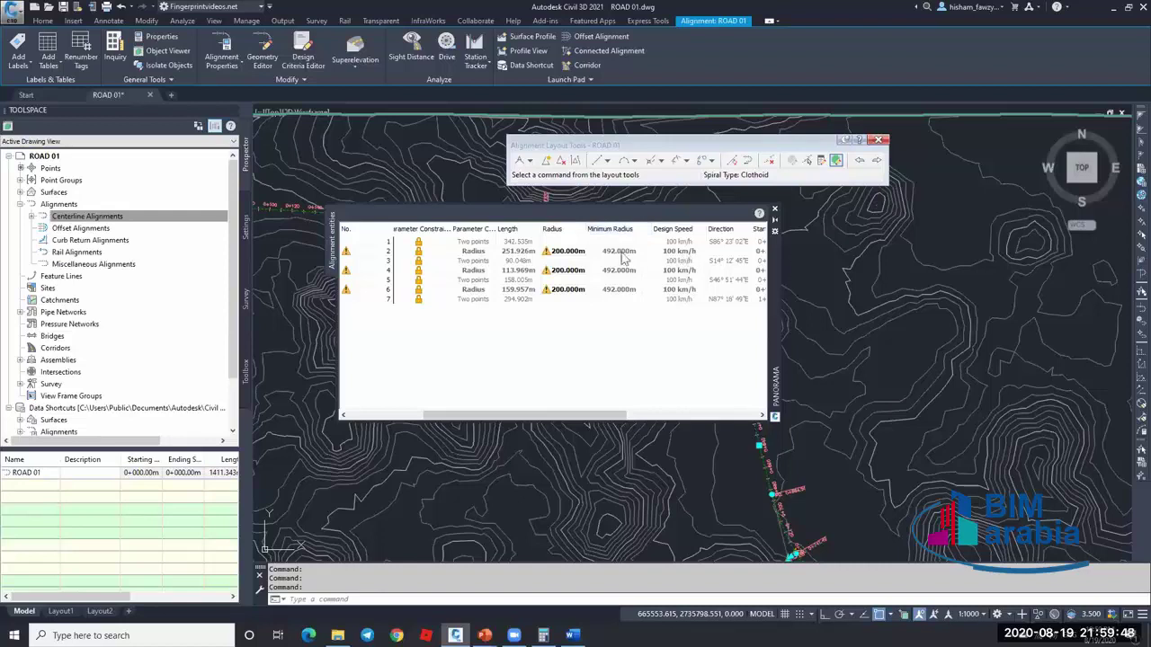
click(573, 252)
click(576, 252)
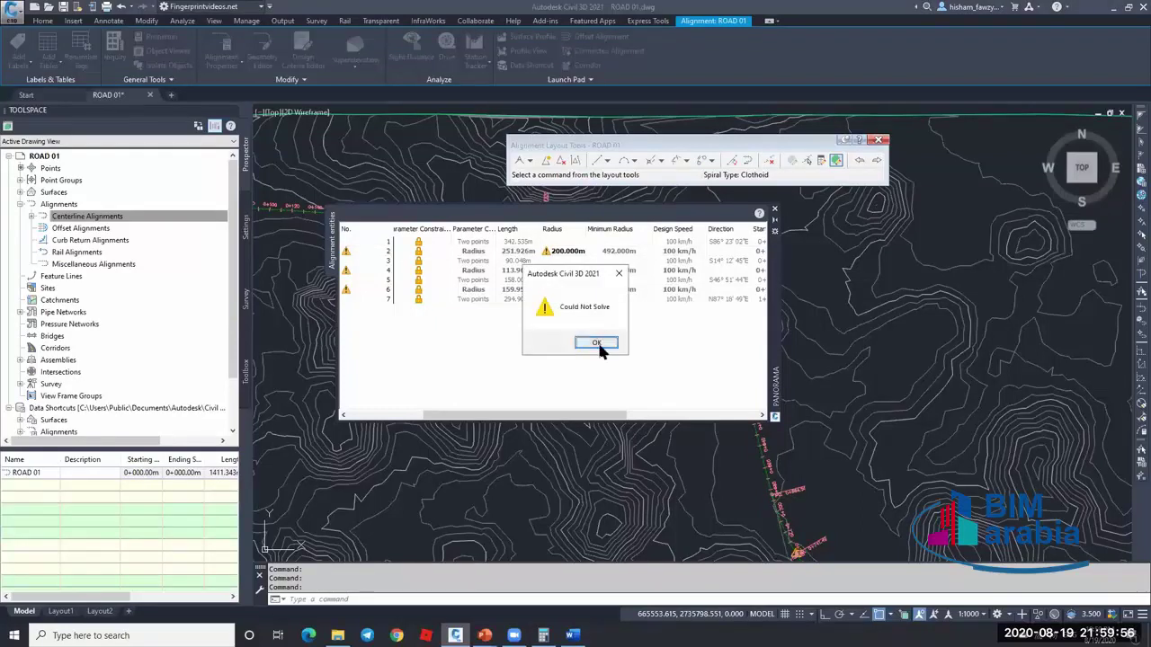
click(618, 273)
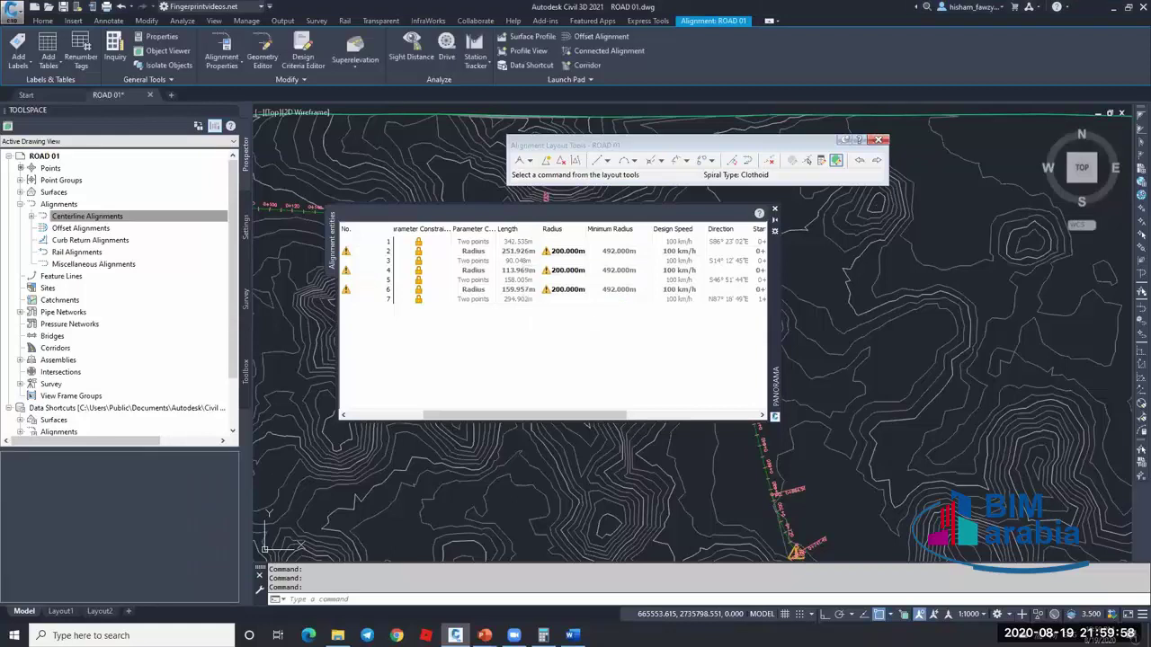
click(774, 209)
key(Escape)
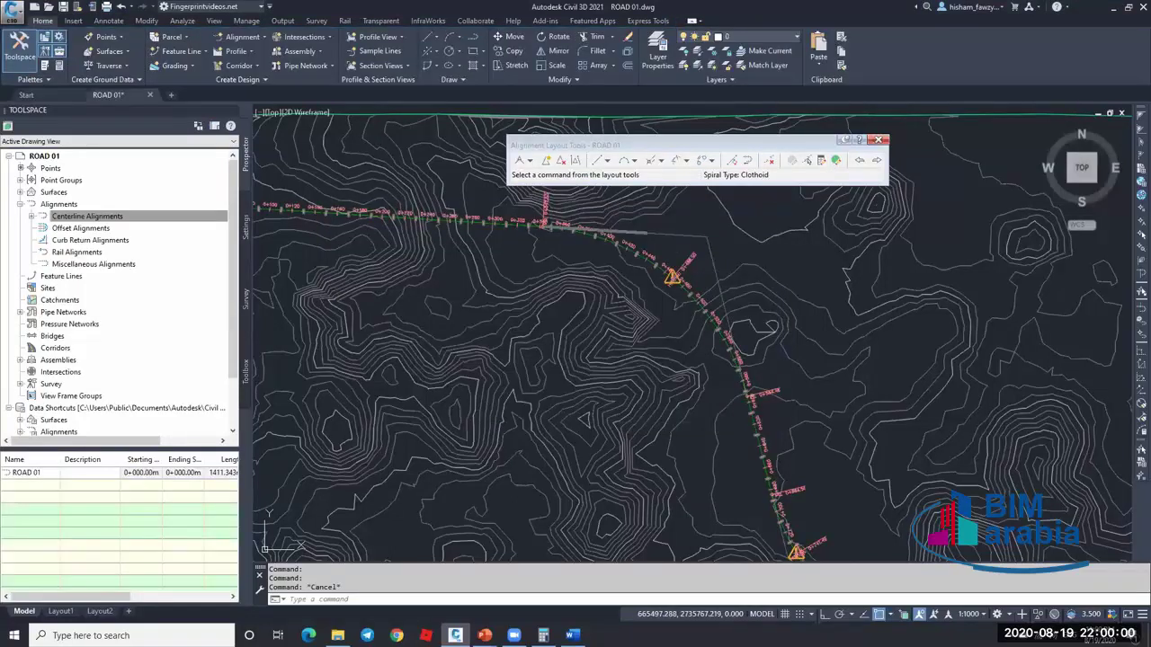
- Start stretching the ROAD 01 PI at the warning marker, then cancel the move
scroll(677, 286, up, 3)
scroll(677, 286, up, 2)
click(633, 230)
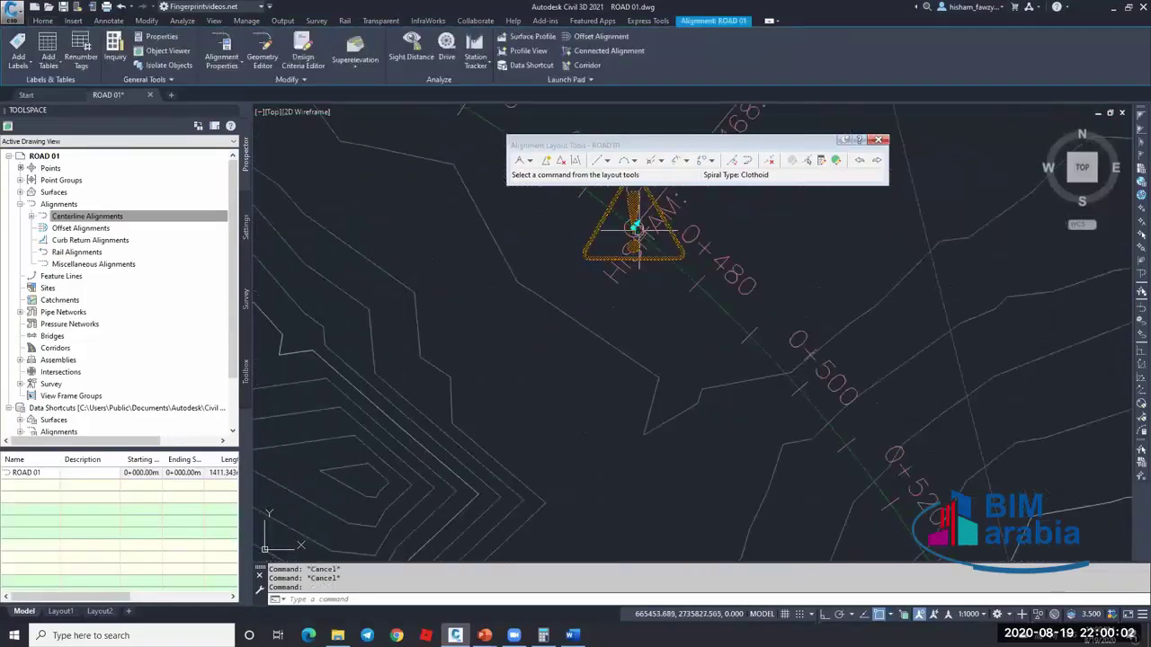
click(634, 225)
scroll(632, 232, down, 5)
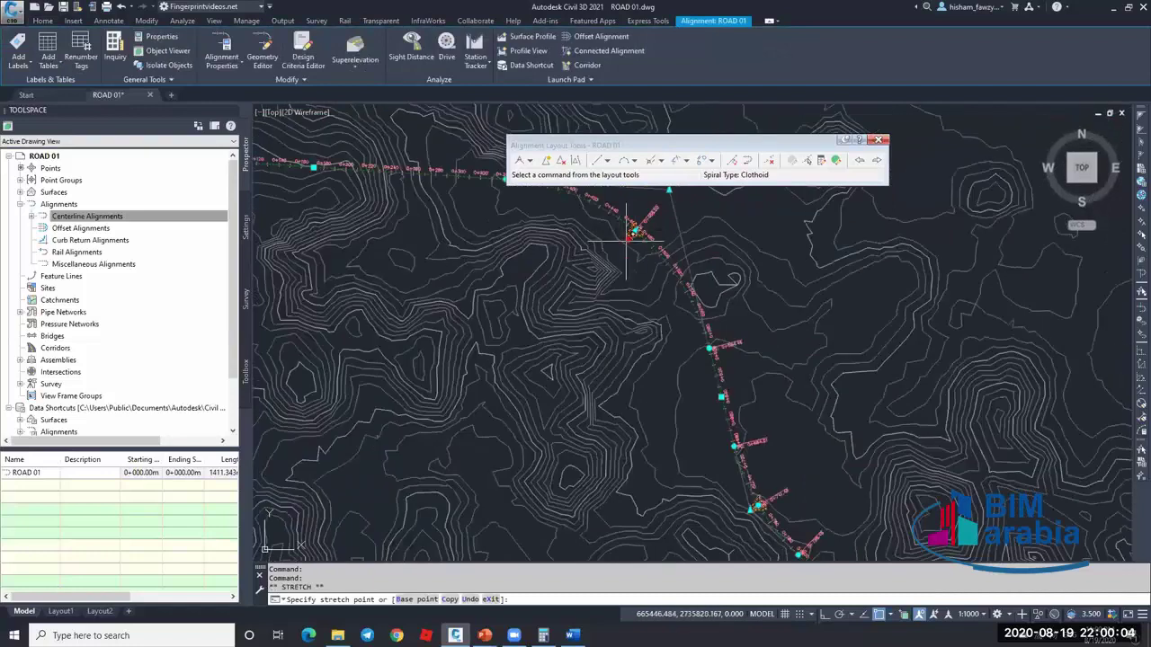
key(Escape)
key(Escape)
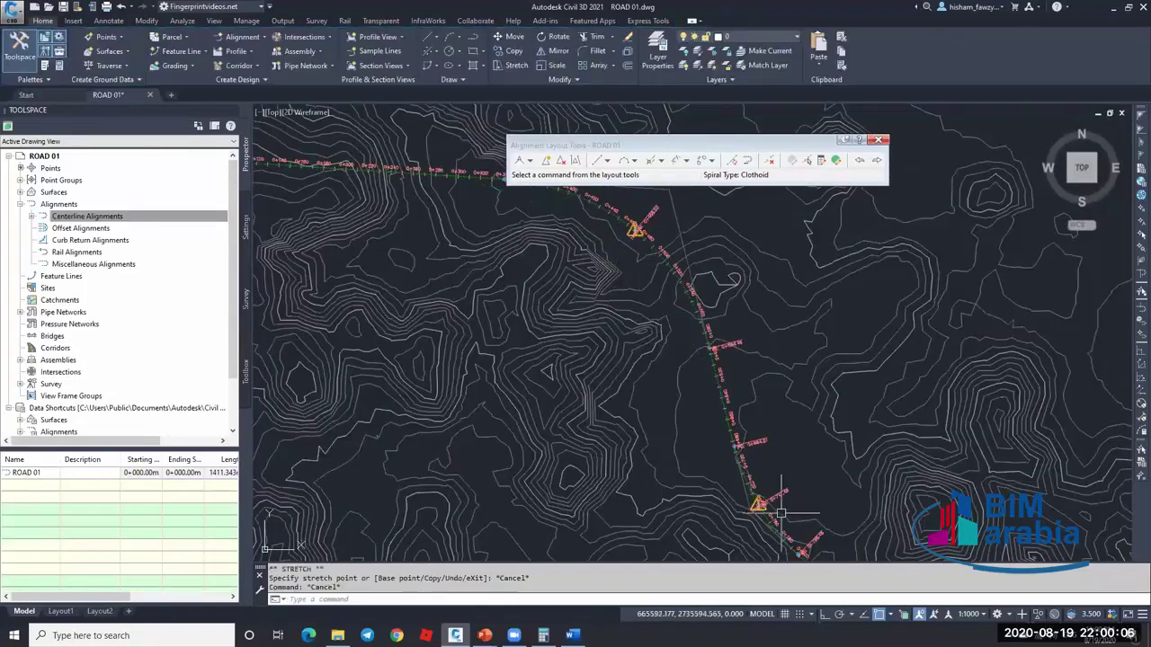
- Move the ROAD 01 PI near the 0+741 warning to a new position
scroll(762, 506, up, 5)
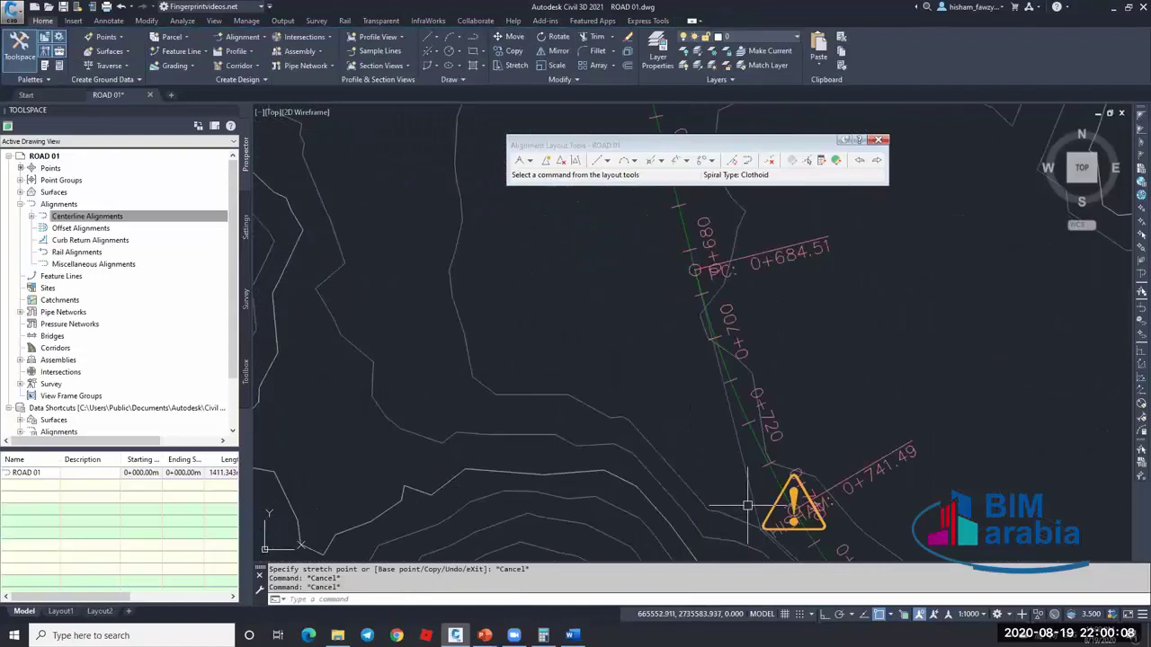
click(791, 512)
scroll(698, 372, down, 6)
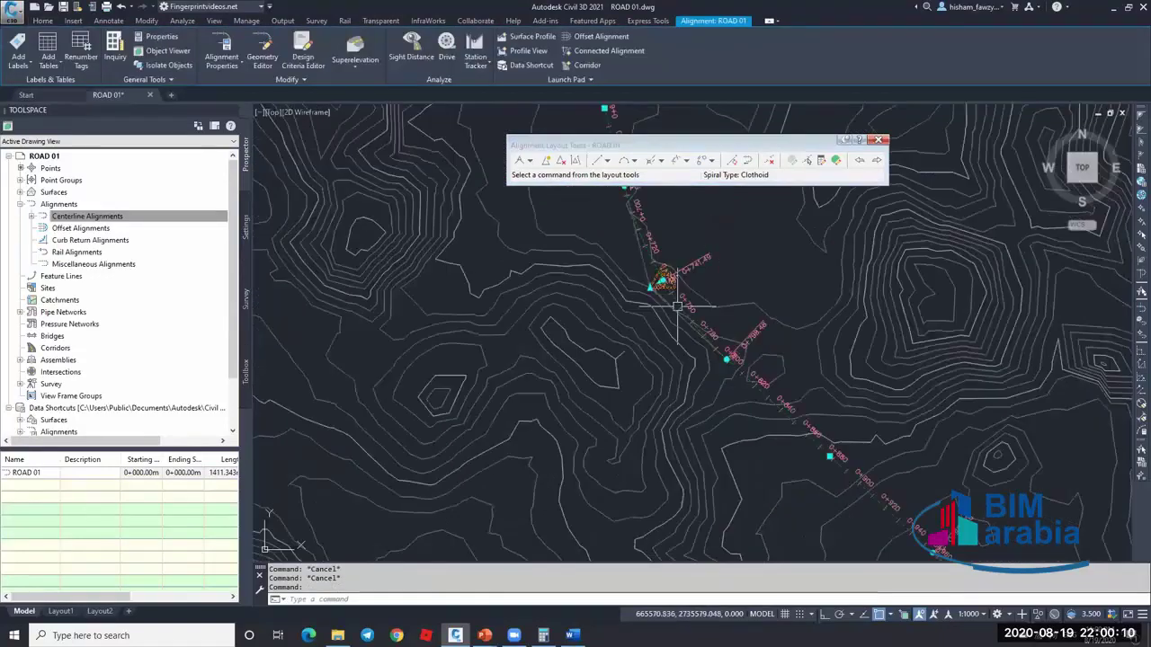
scroll(679, 310, down, 3)
scroll(683, 265, up, 7)
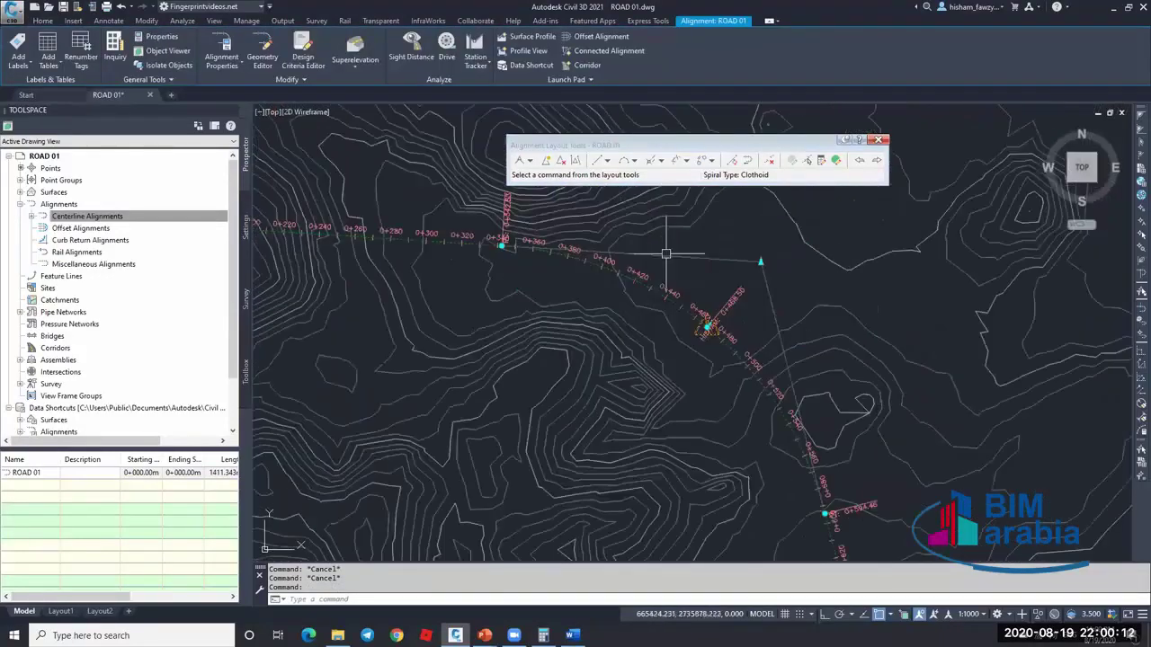
click(686, 268)
scroll(685, 268, down, 2)
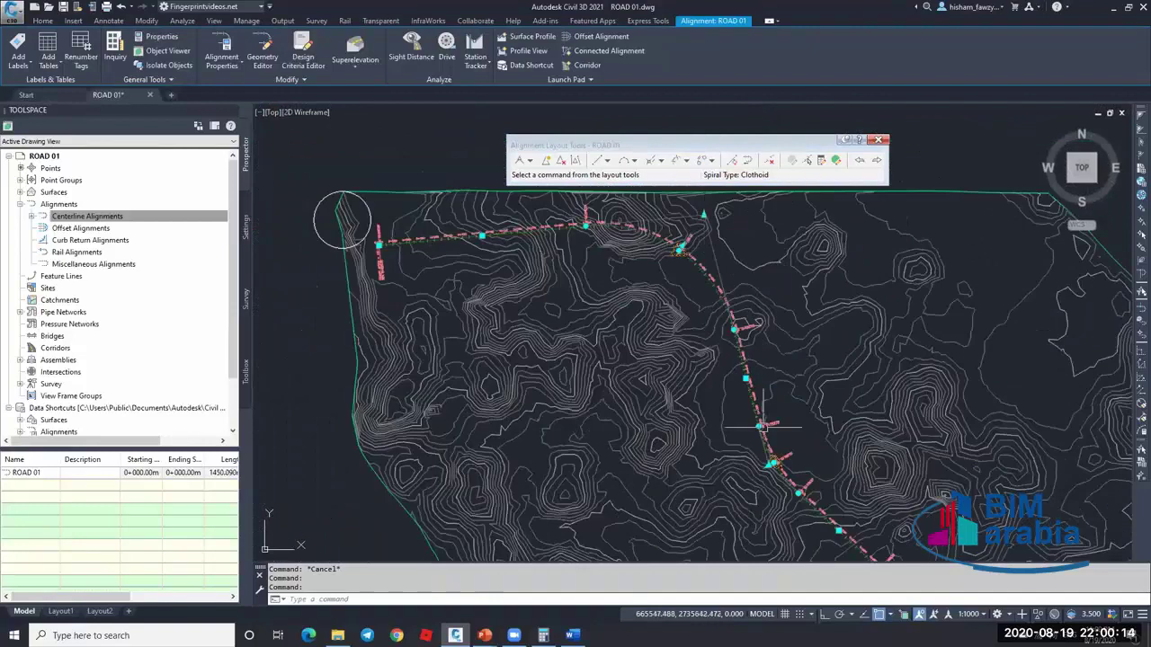
mouse_move(770, 465)
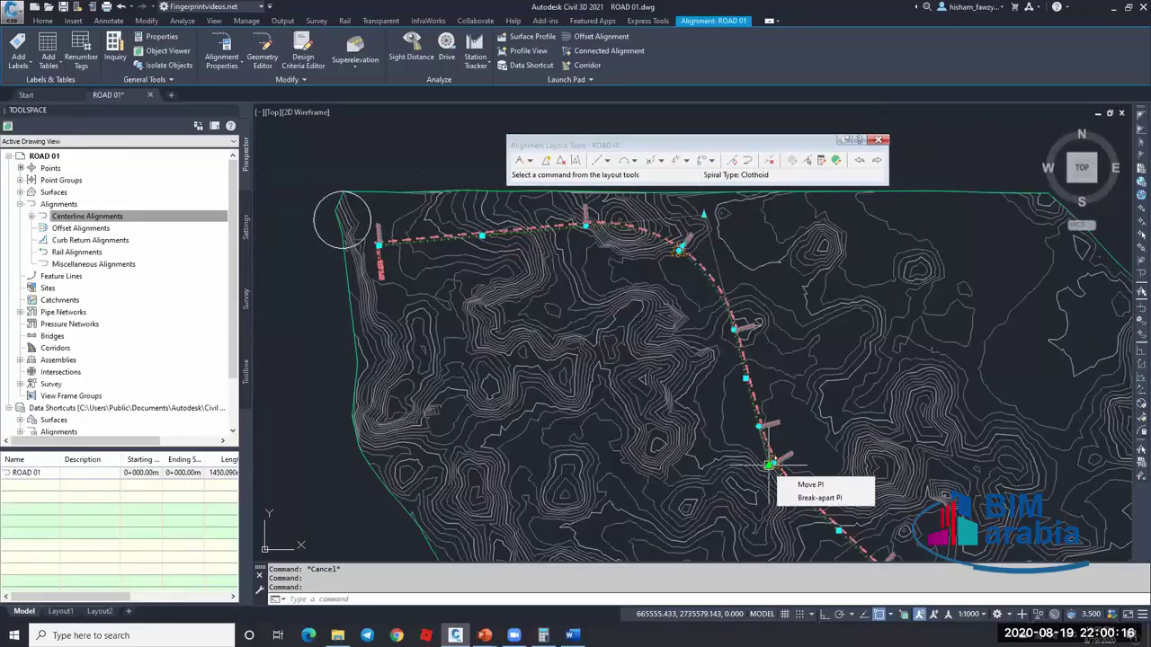
scroll(770, 465, up, 6)
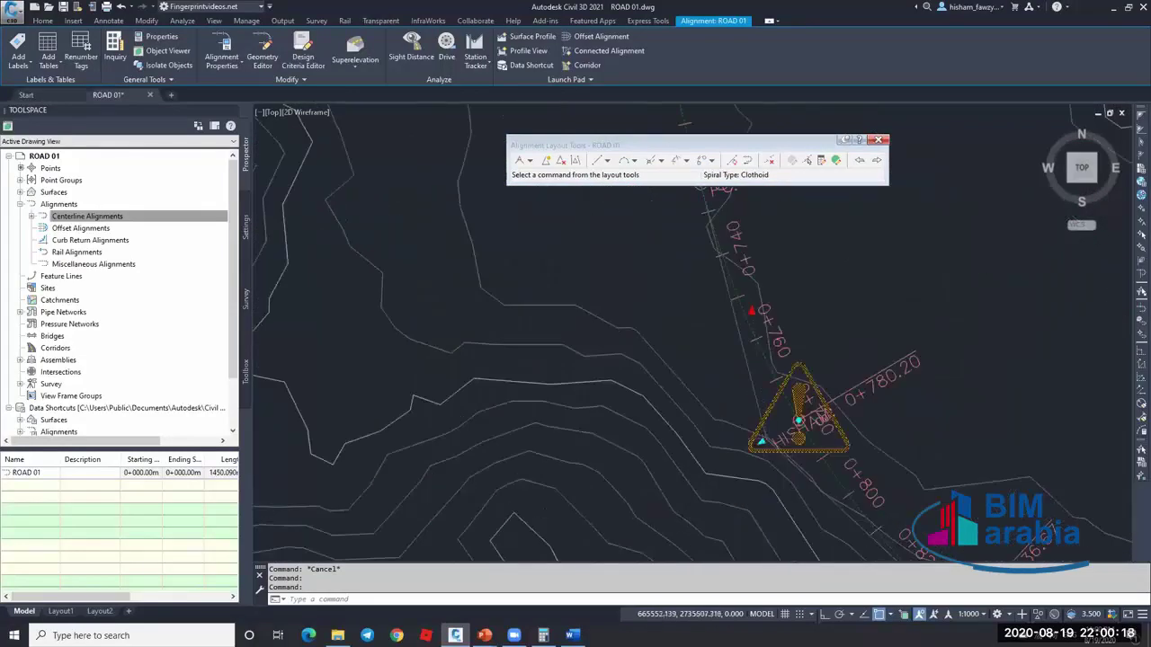
scroll(743, 361, down, 6)
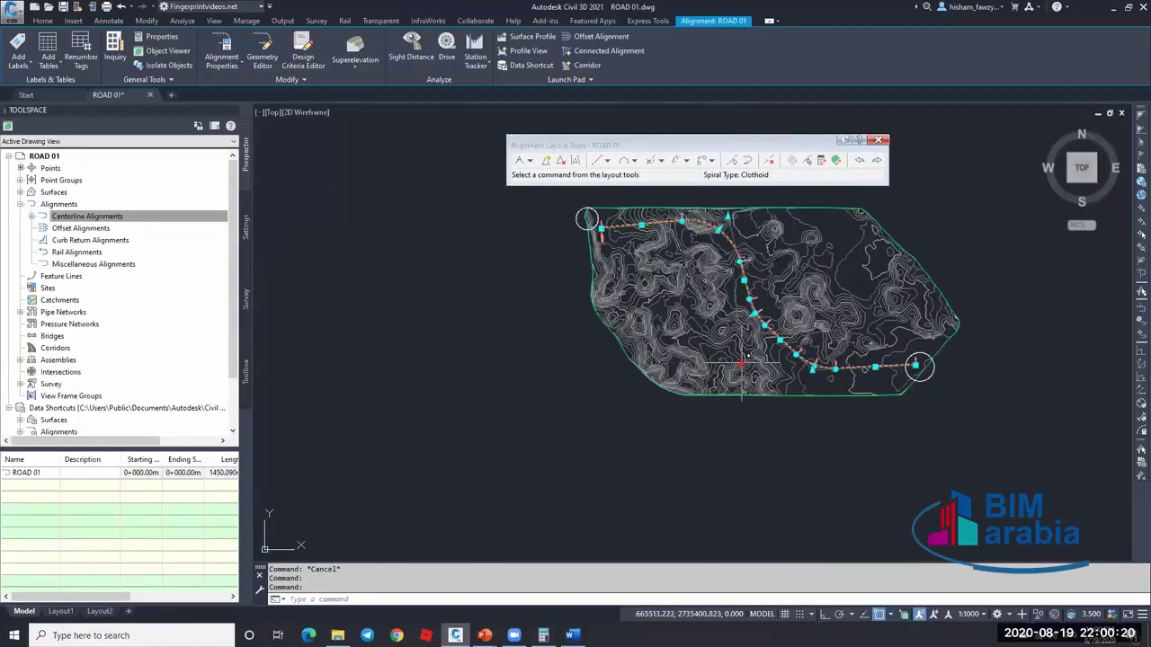
scroll(744, 235, up, 6)
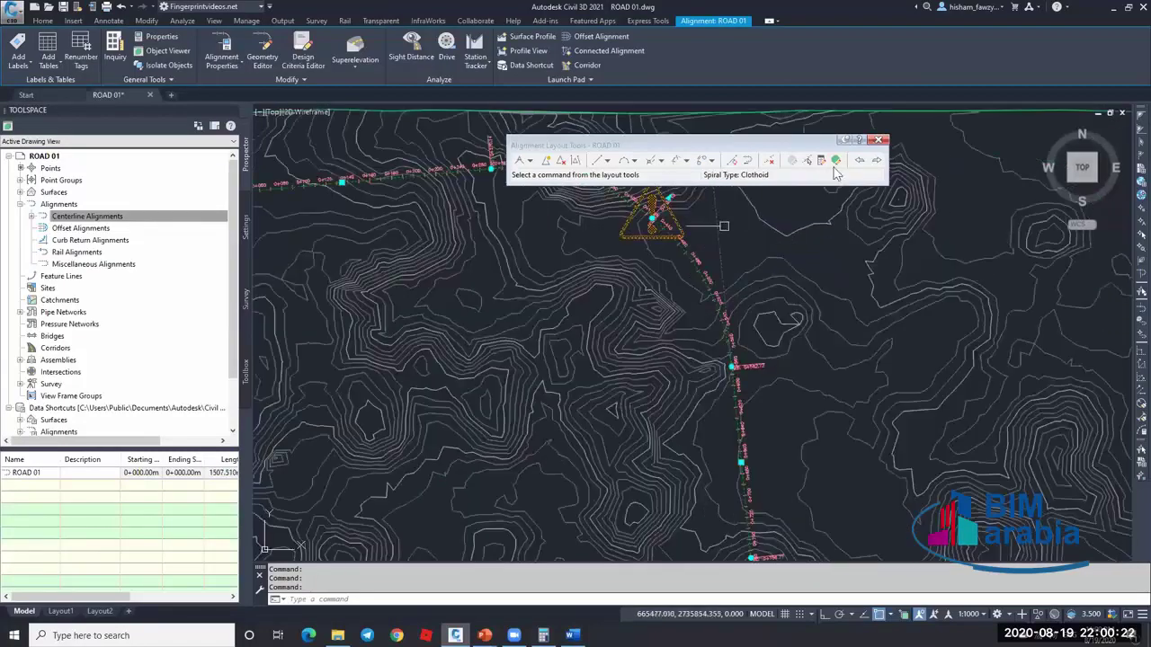
- Try editing curve 2's radius in the entities grid; after Could Not Solve, leave it unchanged
click(835, 162)
click(698, 415)
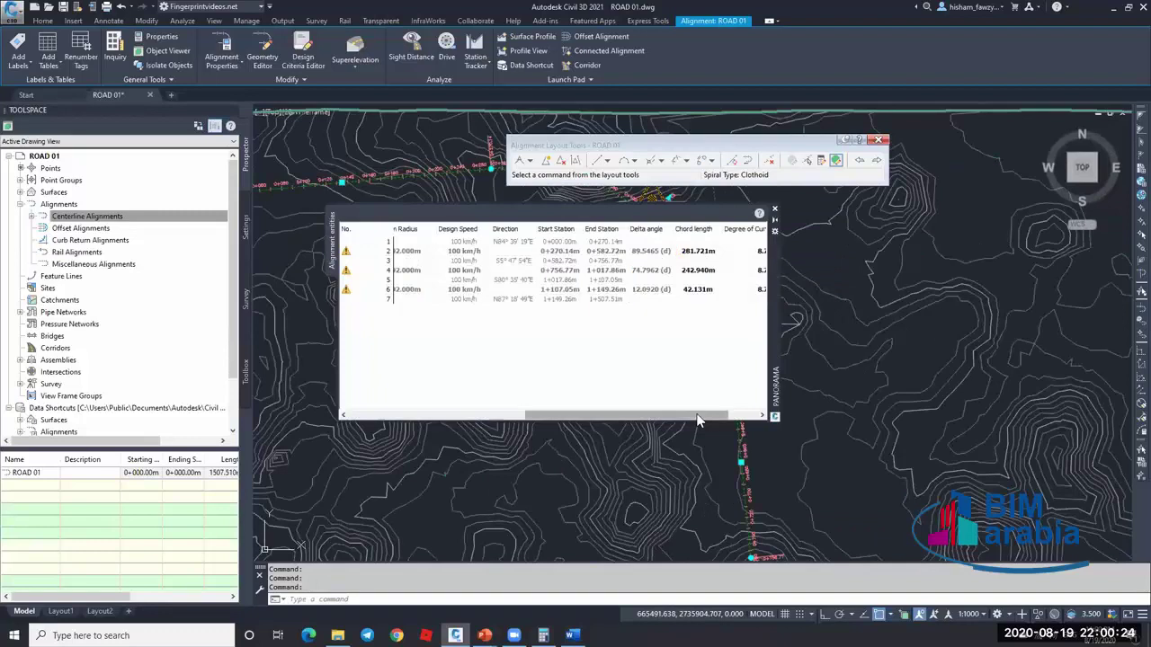
drag(528, 415, 459, 415)
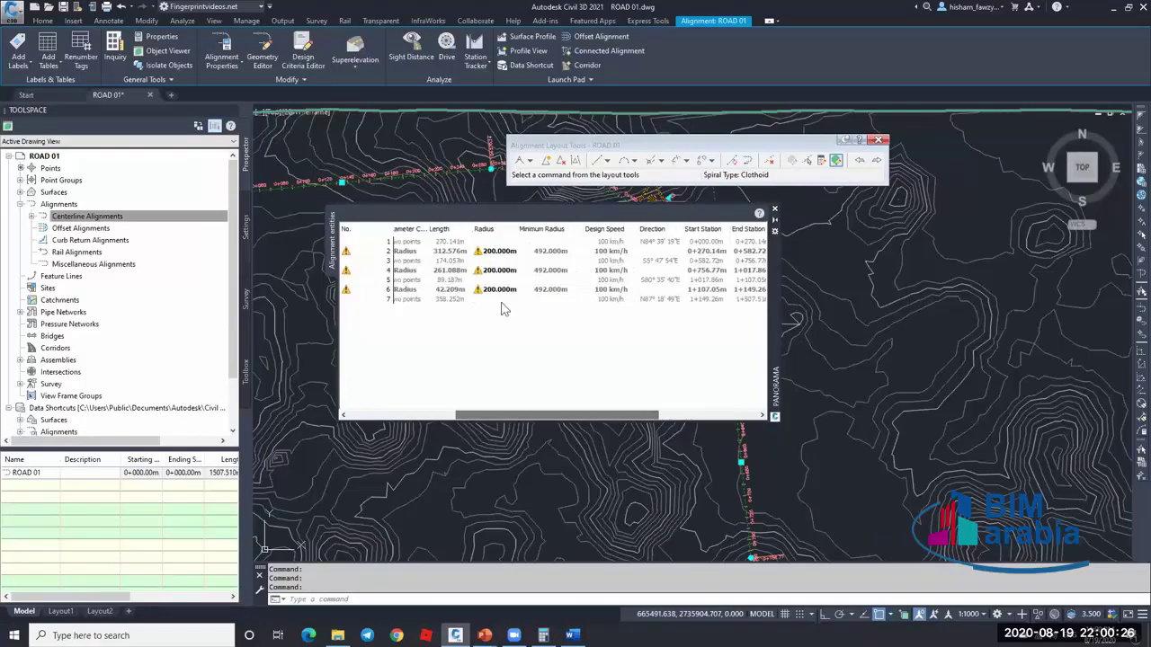
click(510, 252)
click(512, 251)
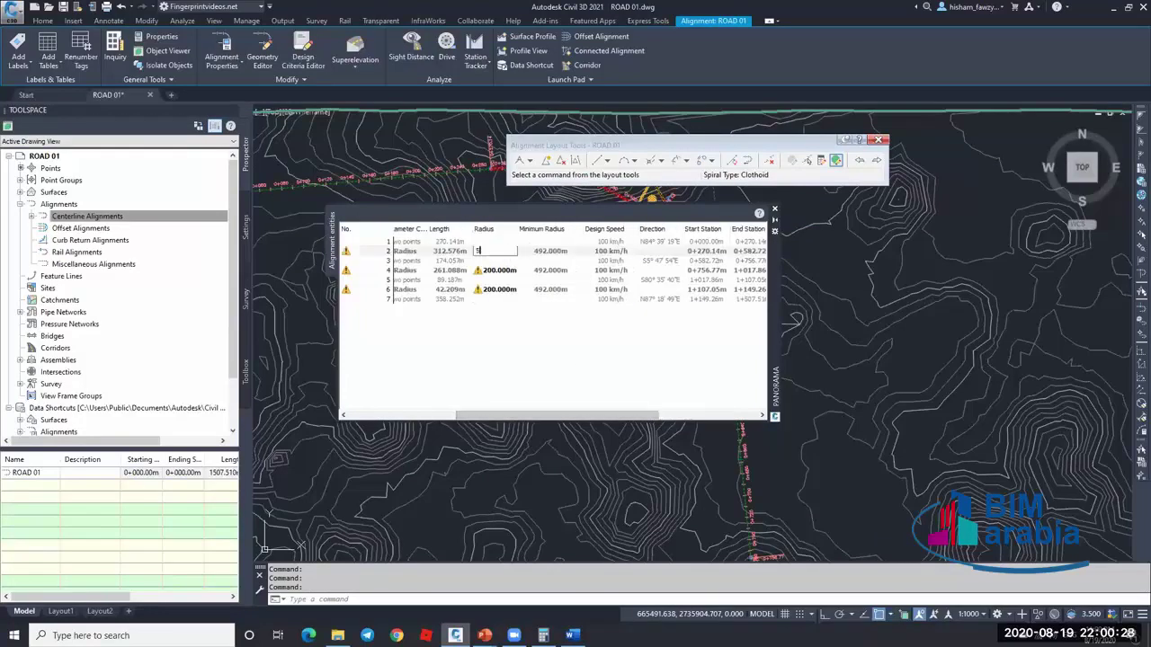
key(Return)
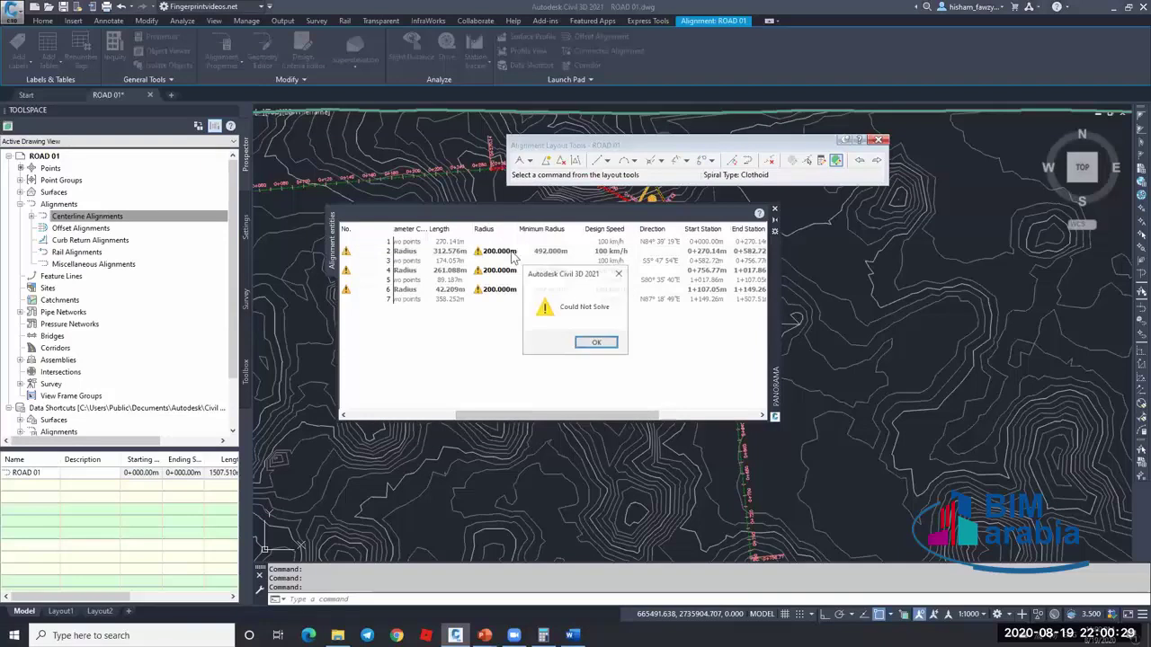
click(618, 274)
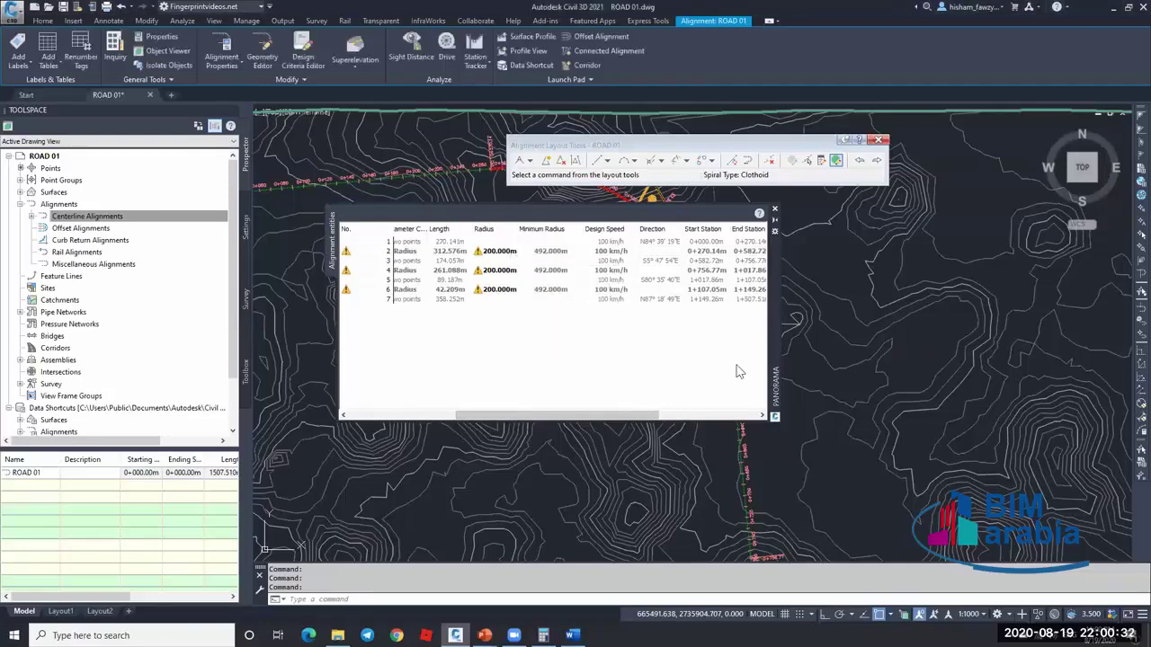
click(509, 251)
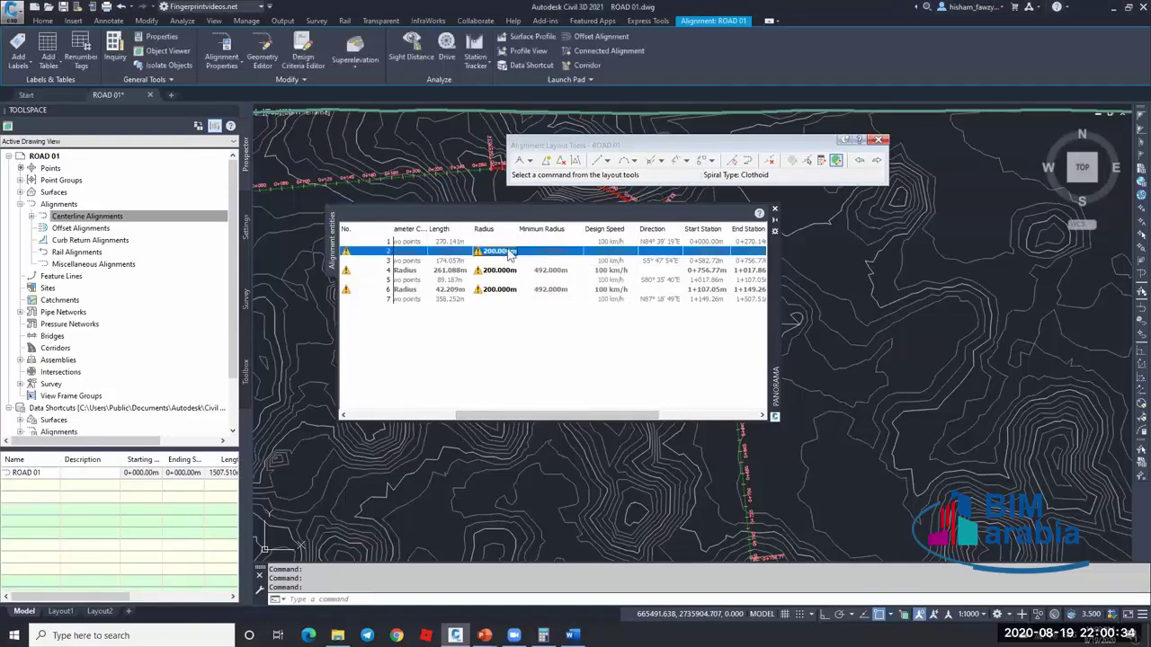
key(Escape)
click(774, 210)
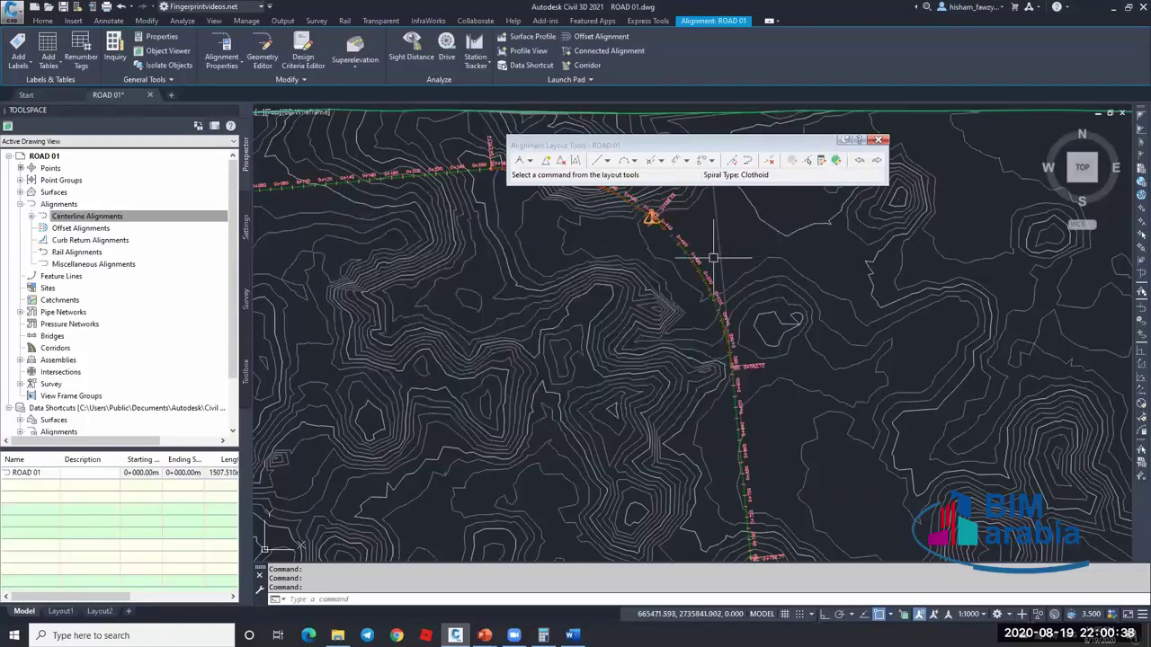
key(Escape)
- Delete one PI from the ROAD 01 alignment with Delete PI
scroll(539, 234, down, 2)
click(562, 160)
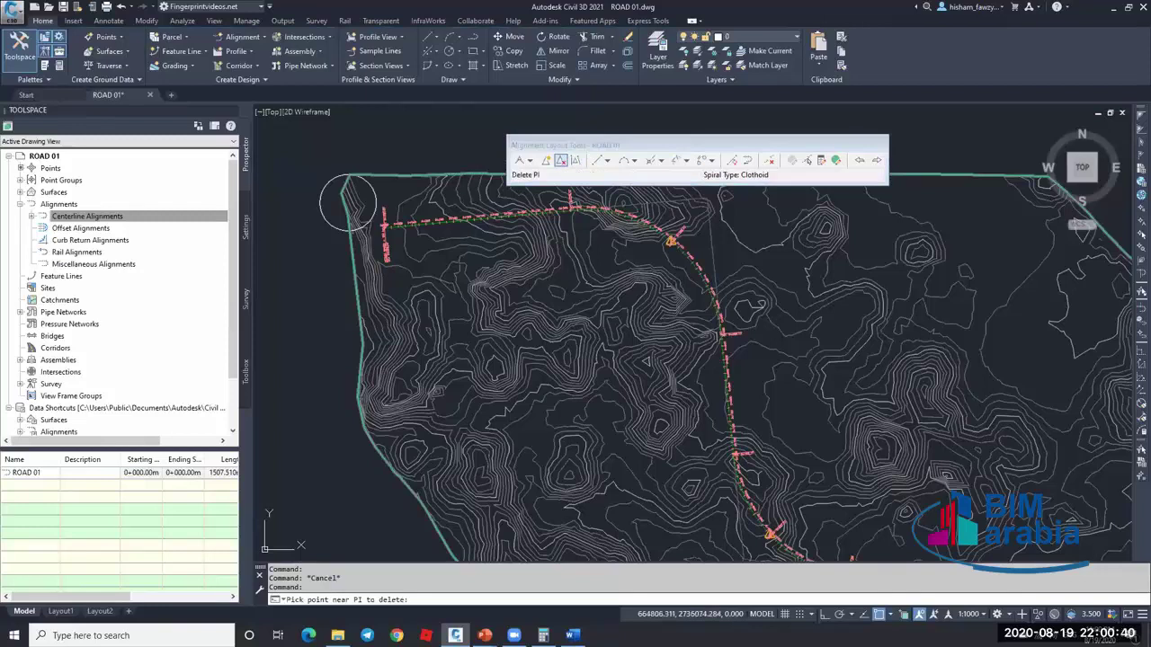
scroll(654, 236, down, 2)
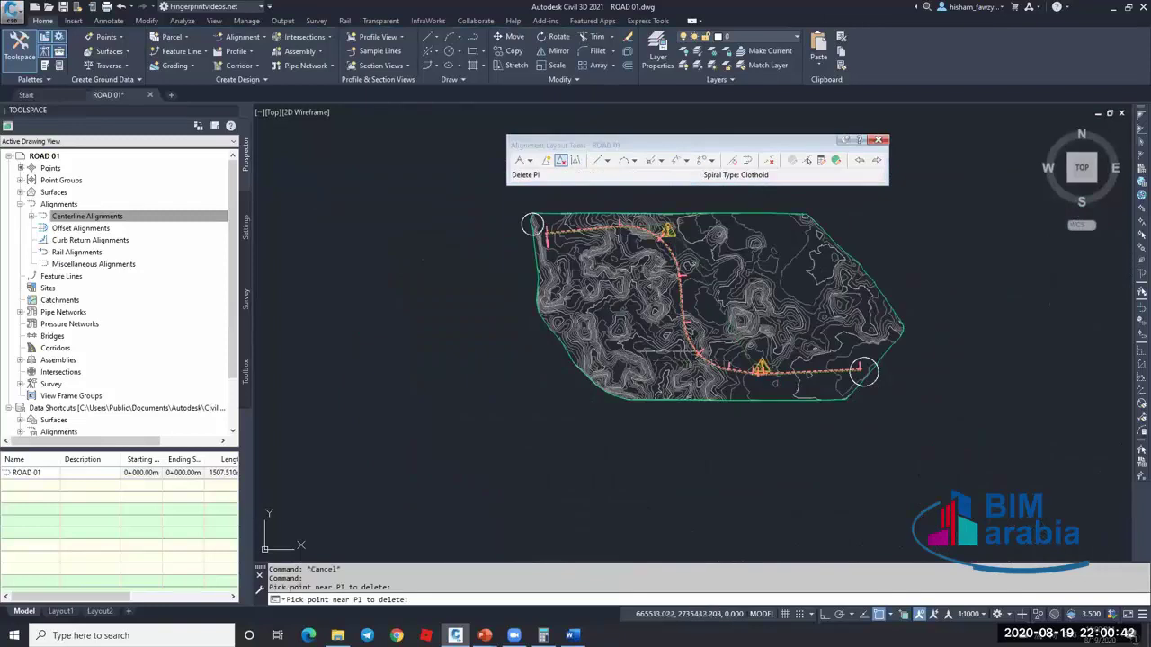
click(687, 361)
scroll(694, 265, up, 4)
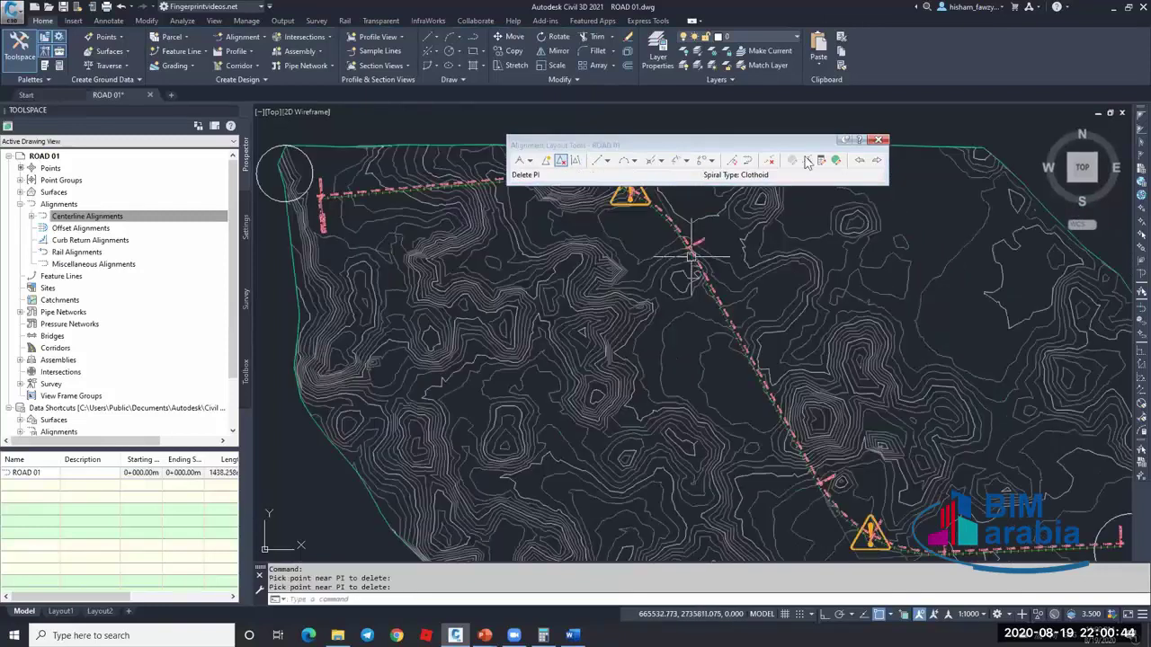
mouse_move(779, 220)
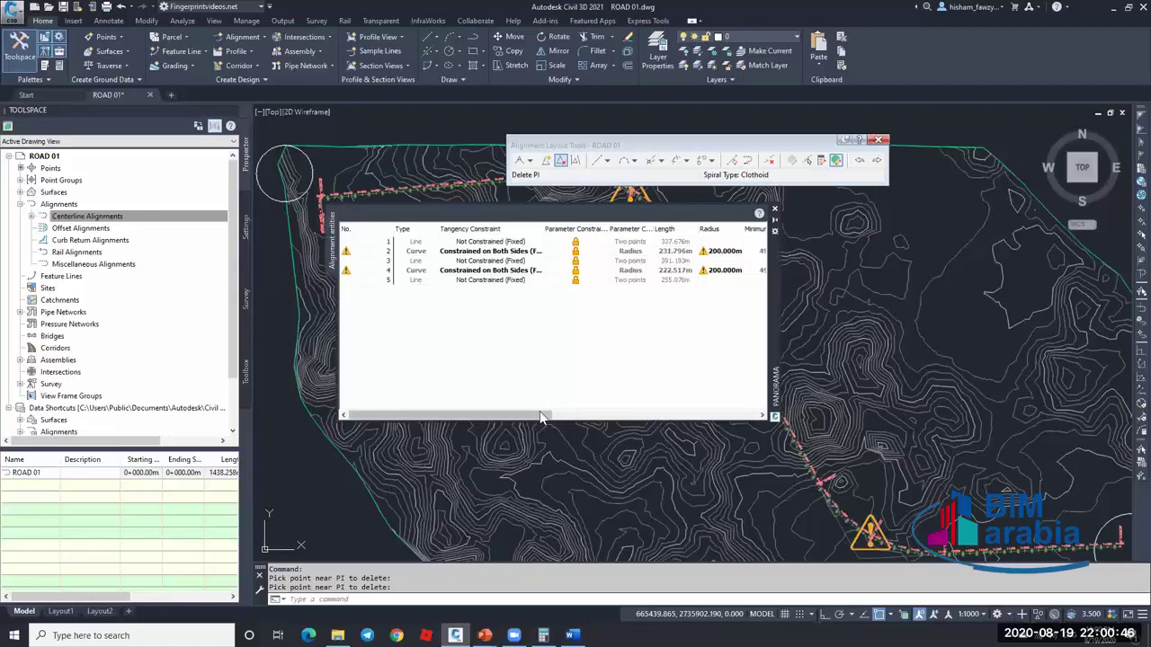
drag(544, 416, 580, 416)
- Set curve 2's radius to 500 m in the entities grid and close it
double_click(659, 251)
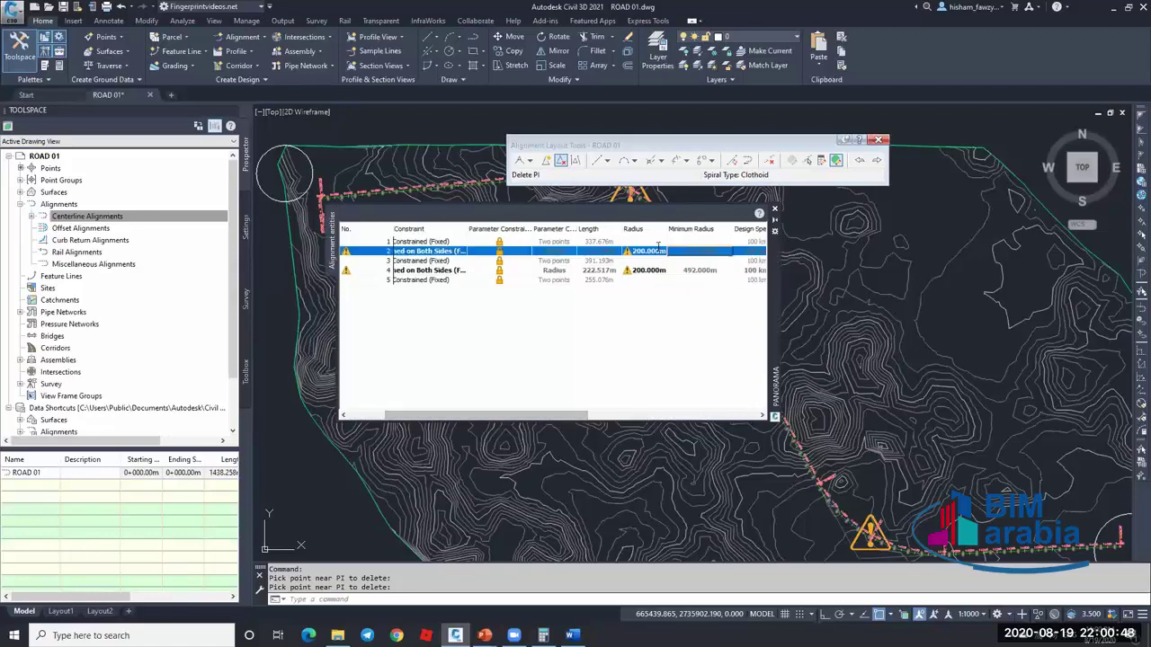
text(500)
key(Return)
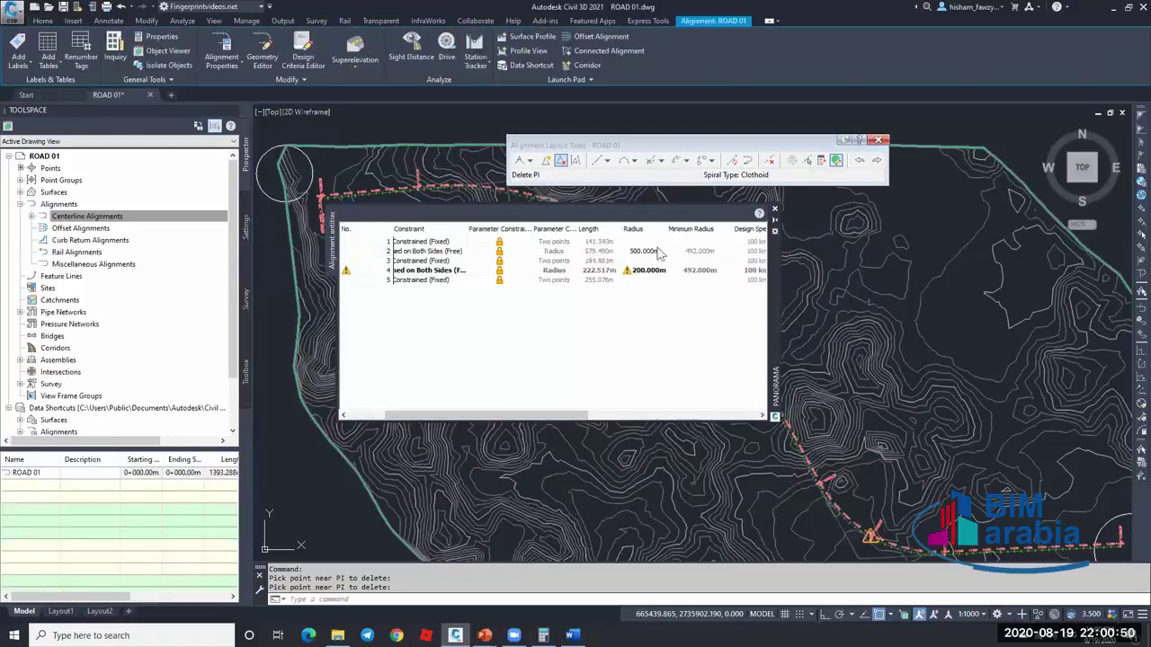
click(774, 208)
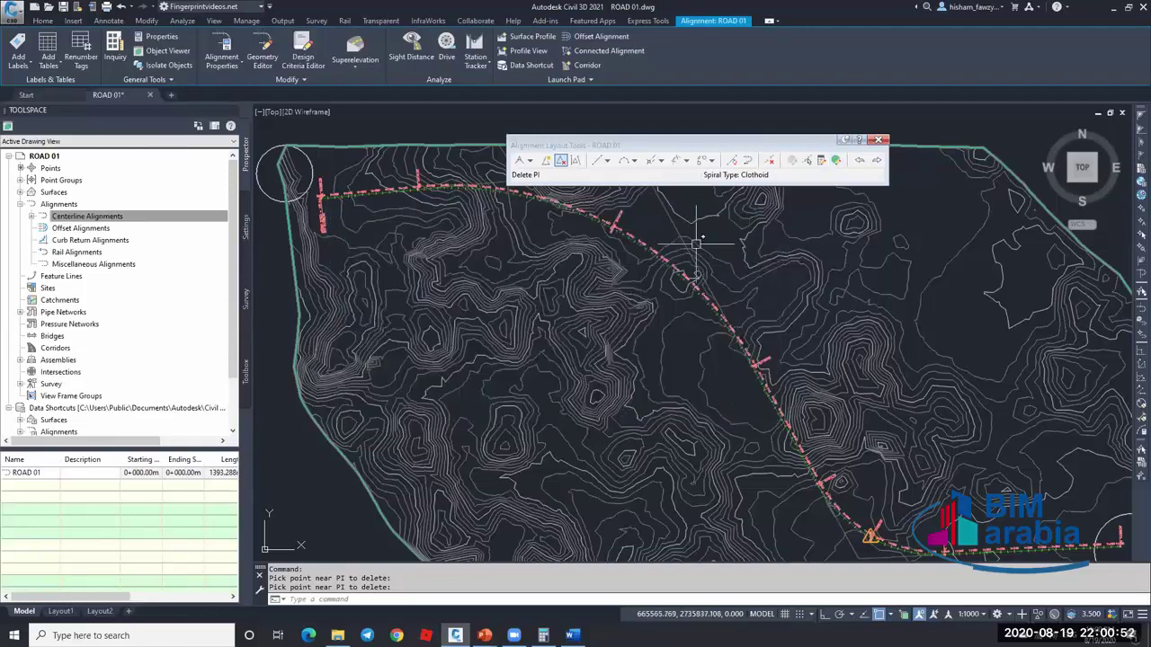
key(Escape)
scroll(699, 308, down, 3)
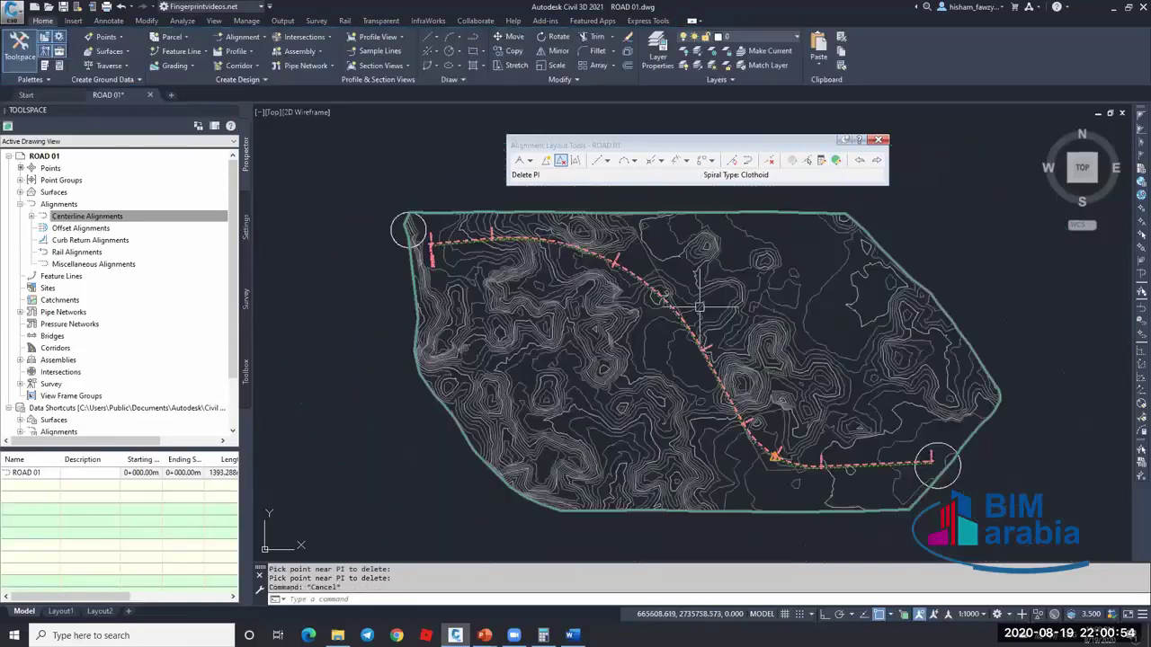
scroll(544, 250, up, 5)
- Reselect the ROAD 01 alignment and inspect the updated centerline across the contours
click(547, 249)
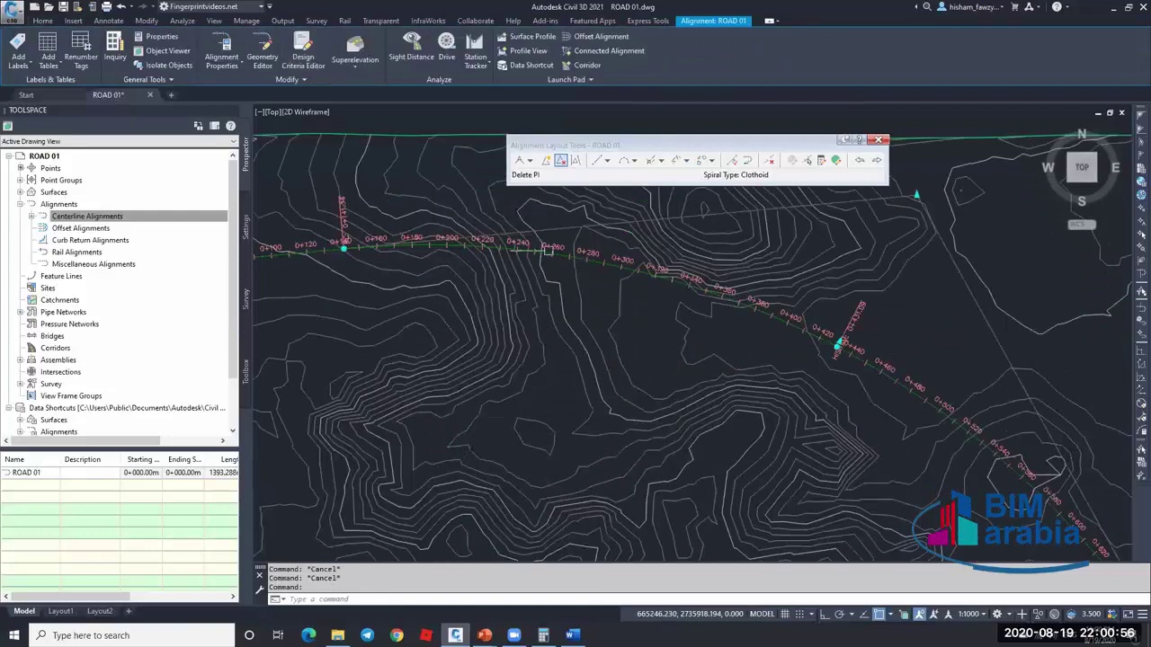
scroll(770, 303, down, 2)
scroll(743, 303, up, 3)
key(Escape)
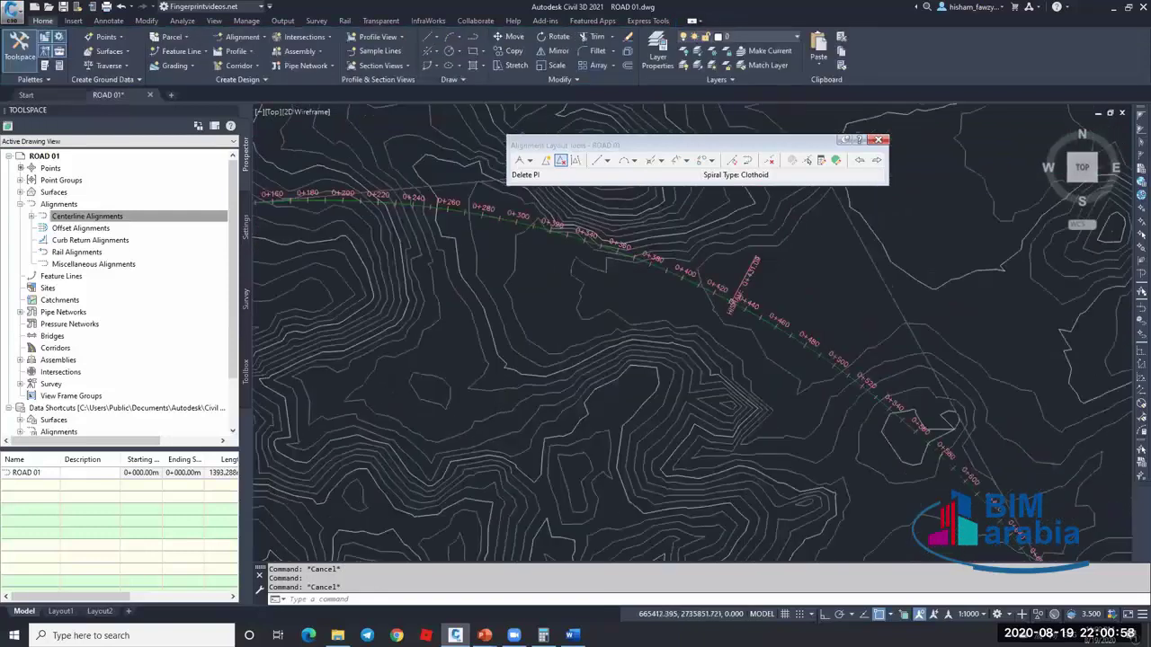
scroll(634, 256, down, 2)
click(635, 256)
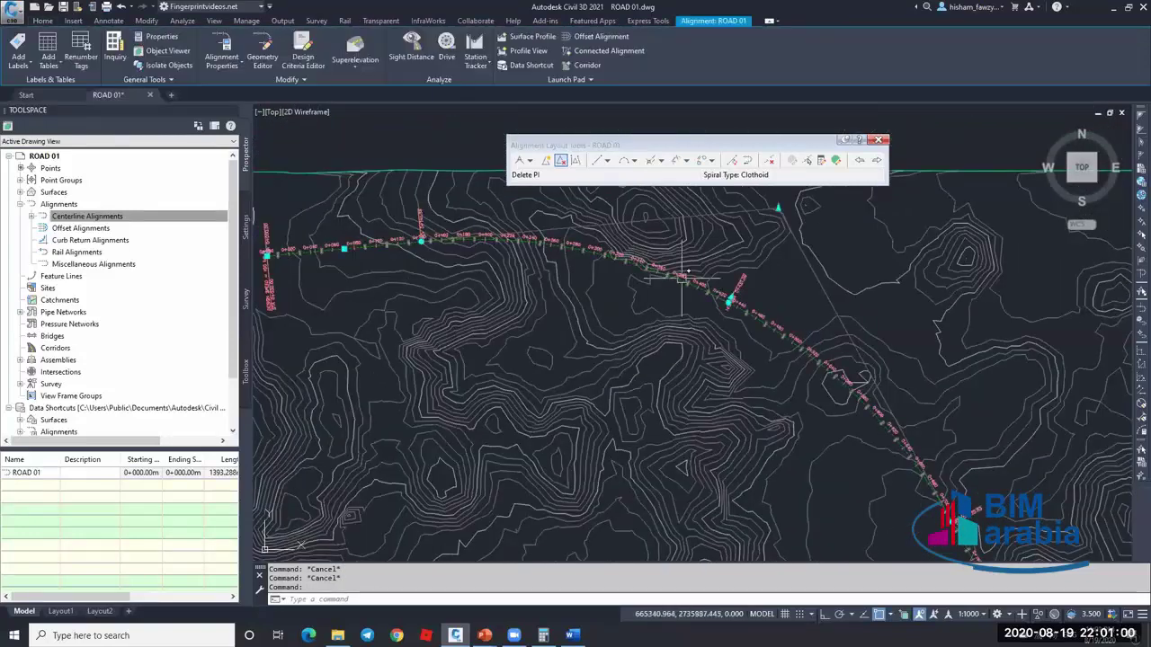
scroll(878, 415, down, 5)
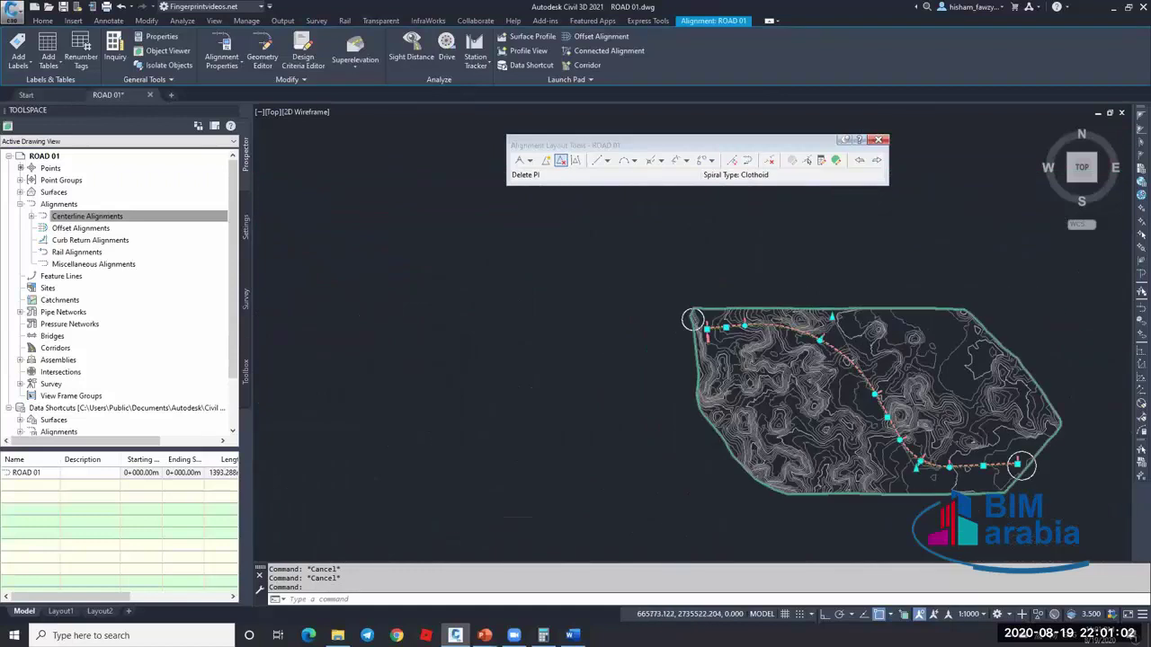
scroll(835, 454, up, 6)
scroll(765, 308, down, 2)
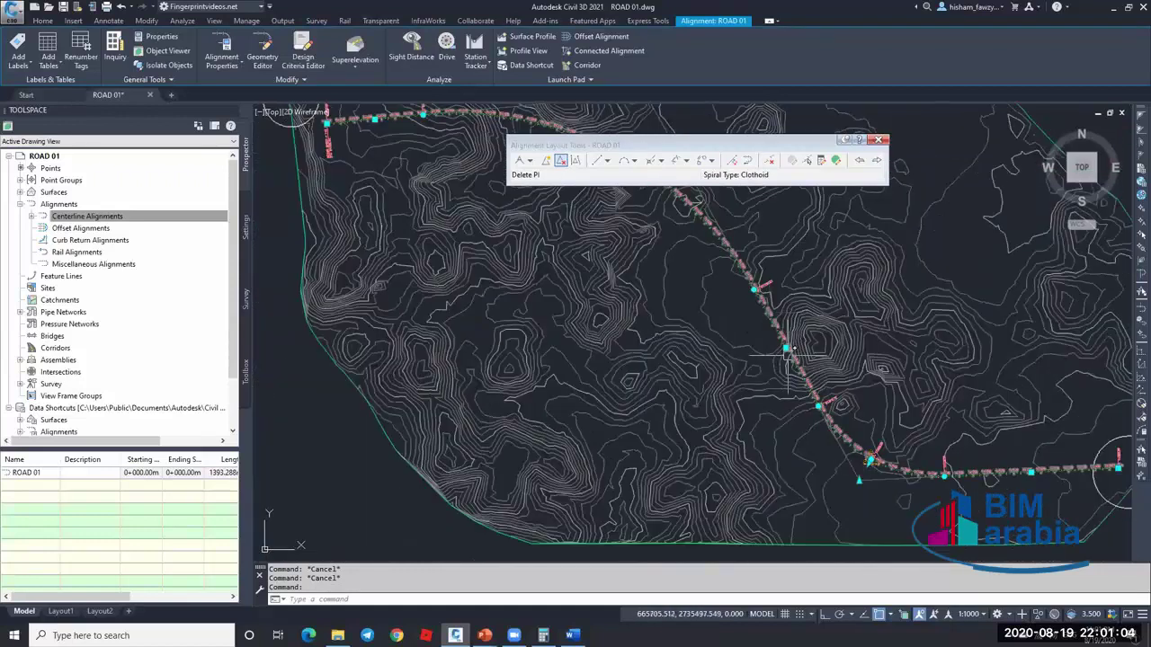
scroll(797, 411, down, 5)
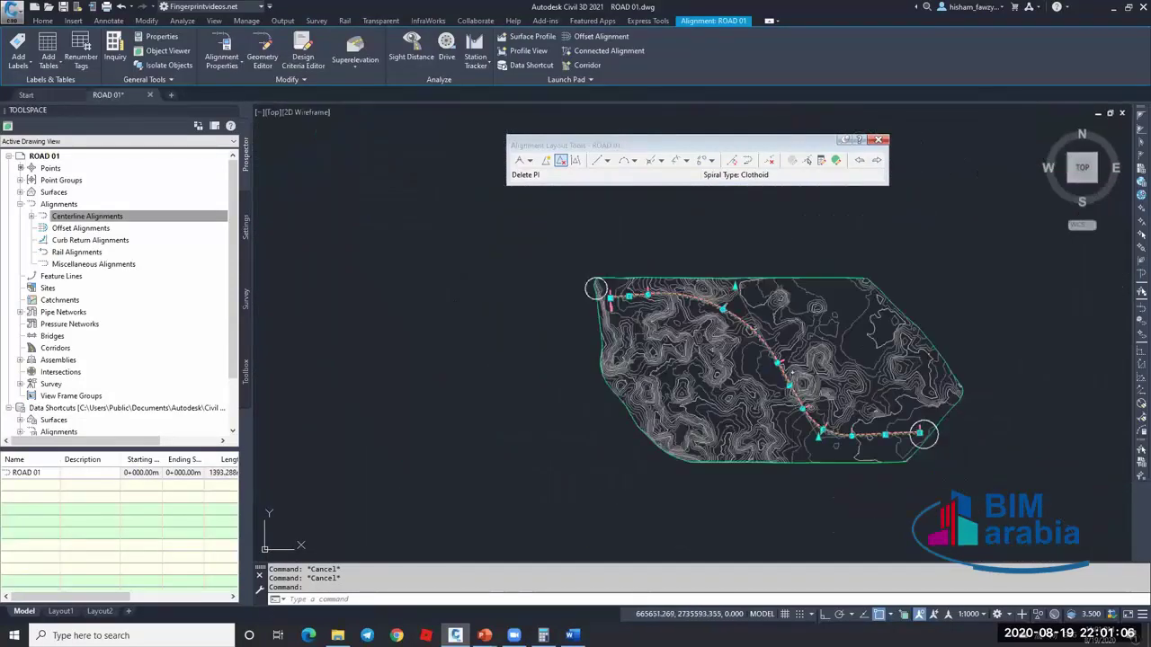
scroll(742, 313, up, 2)
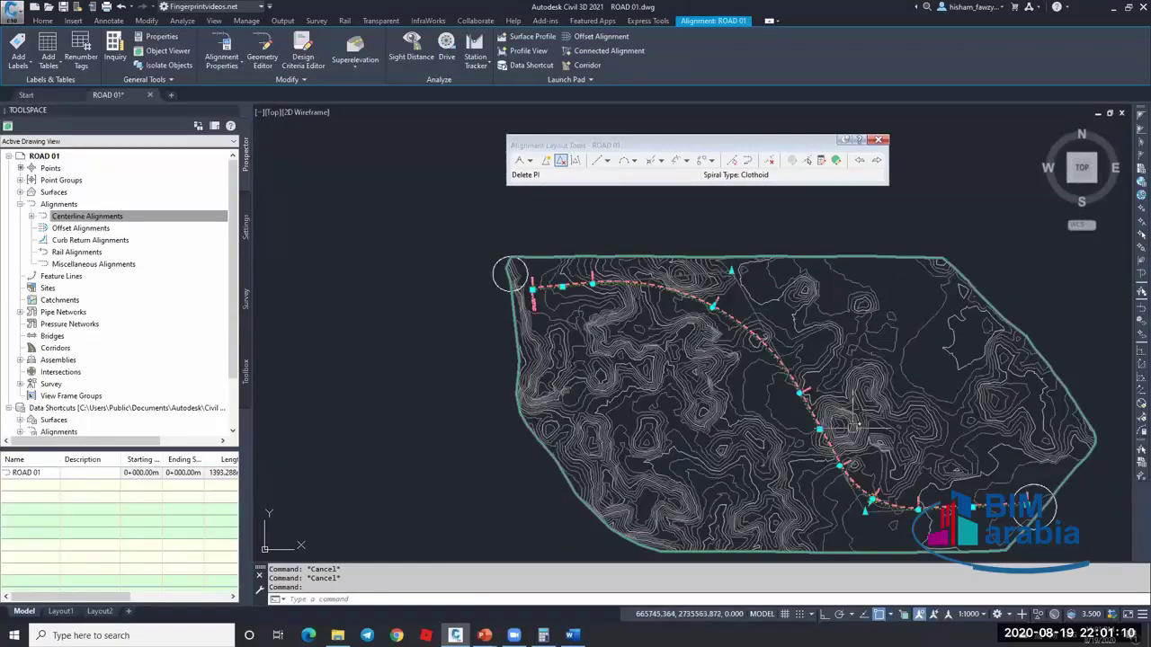
- Give curve 4 a 500 m radius in the alignment entities grid
click(837, 160)
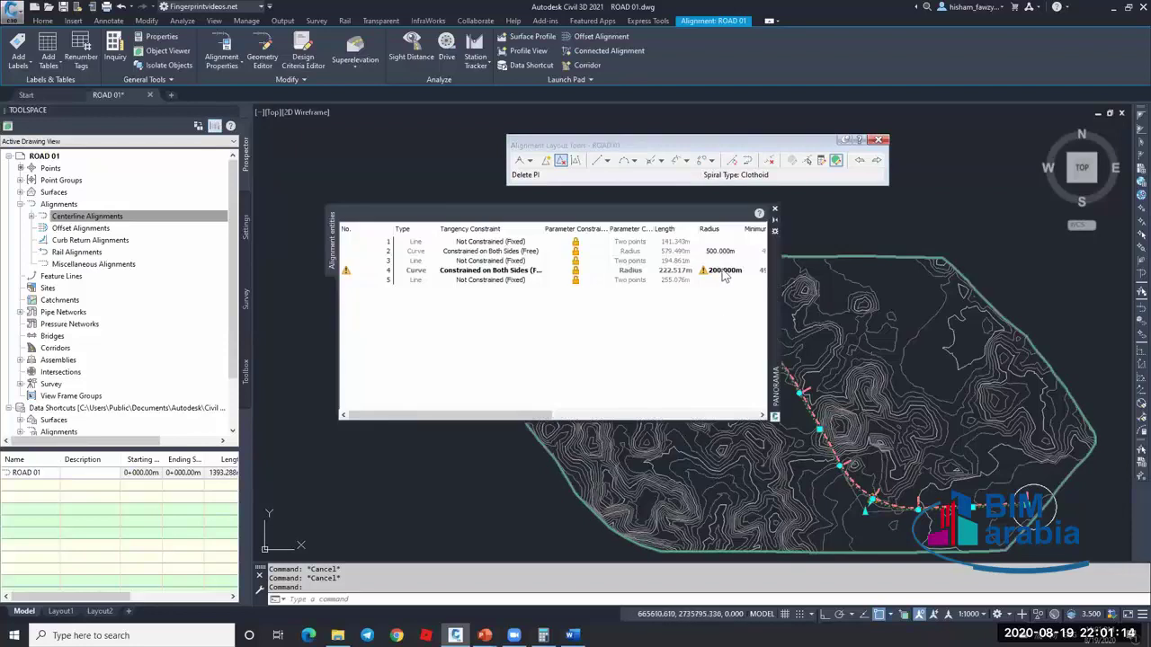
click(725, 271)
click(723, 270)
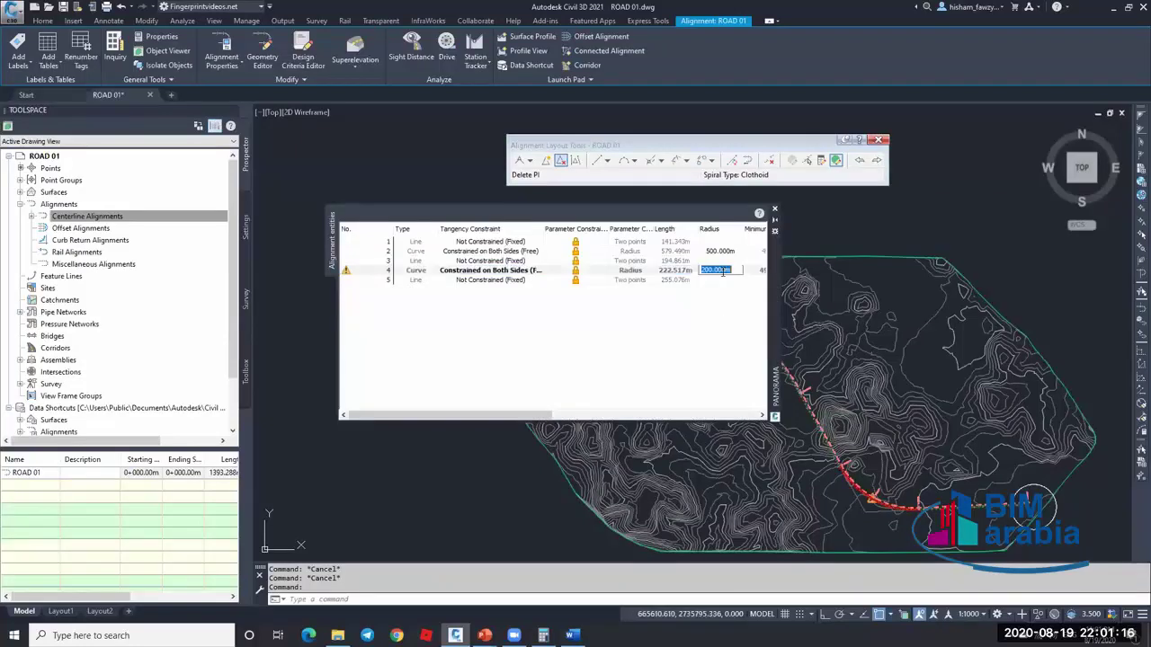
text(500)
key(Return)
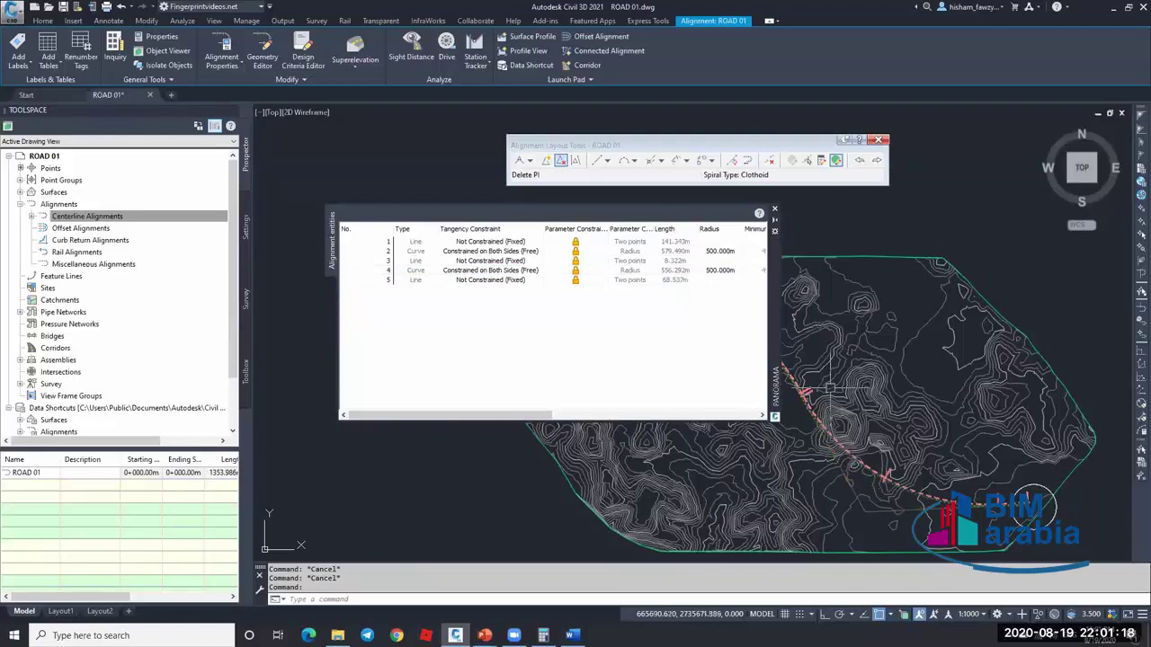
scroll(805, 391, up, 5)
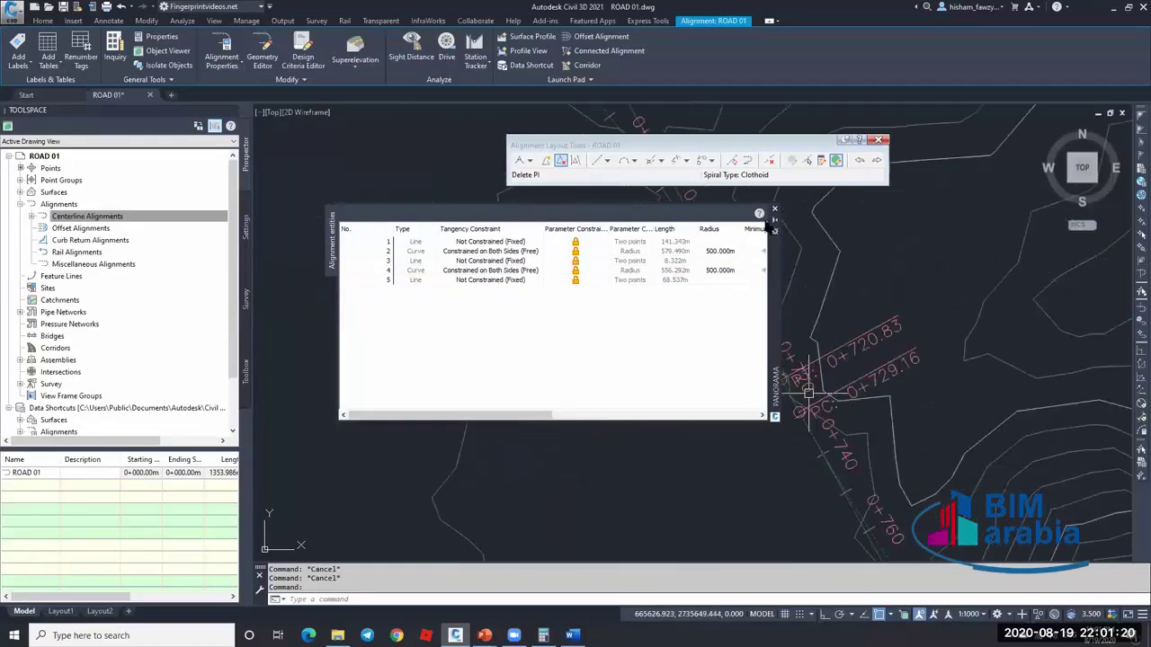
scroll(793, 370, up, 4)
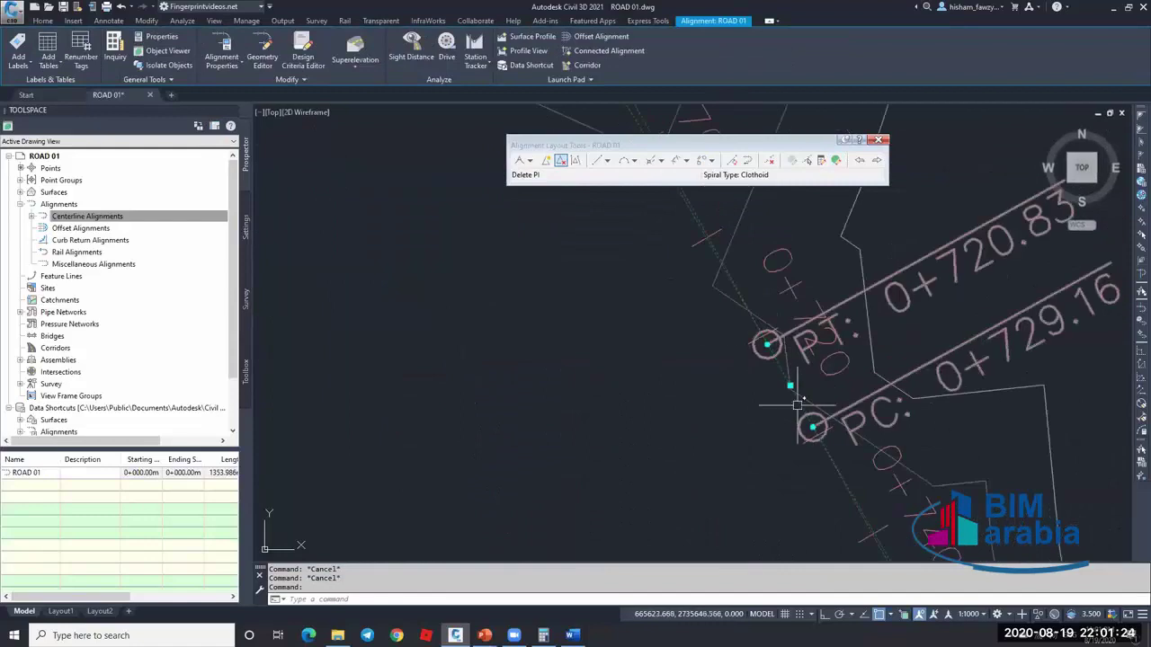
scroll(732, 337, down, 10)
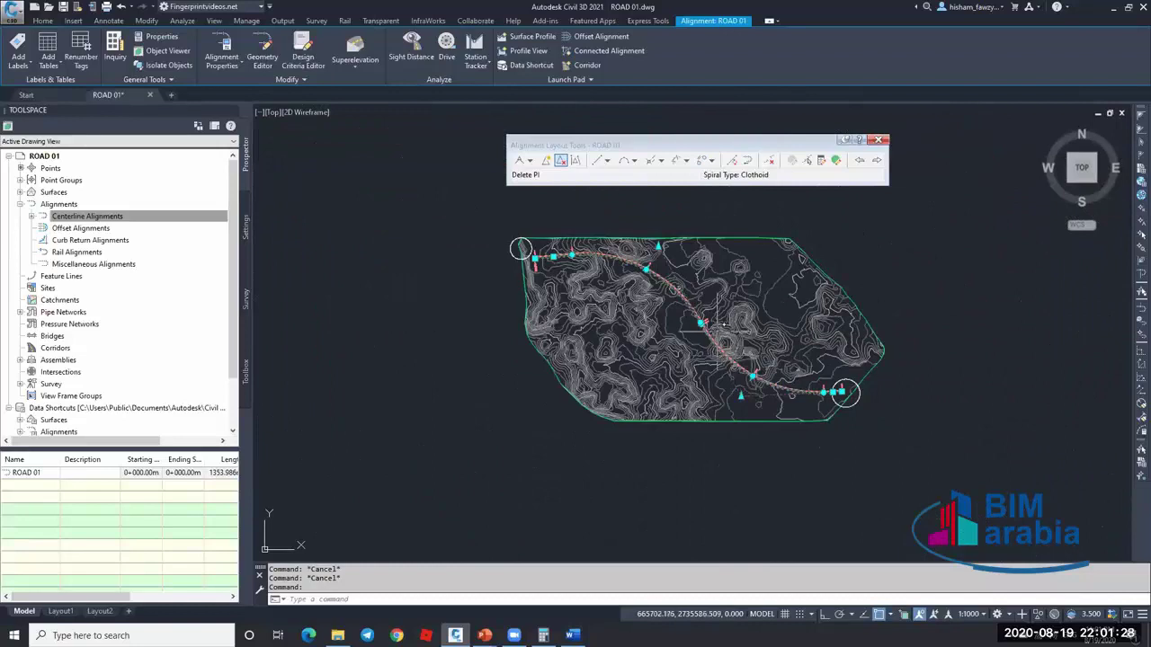
- Try a 550 m radius on curve 4, dismiss the Could Not Solve alert, and close the grid
click(836, 161)
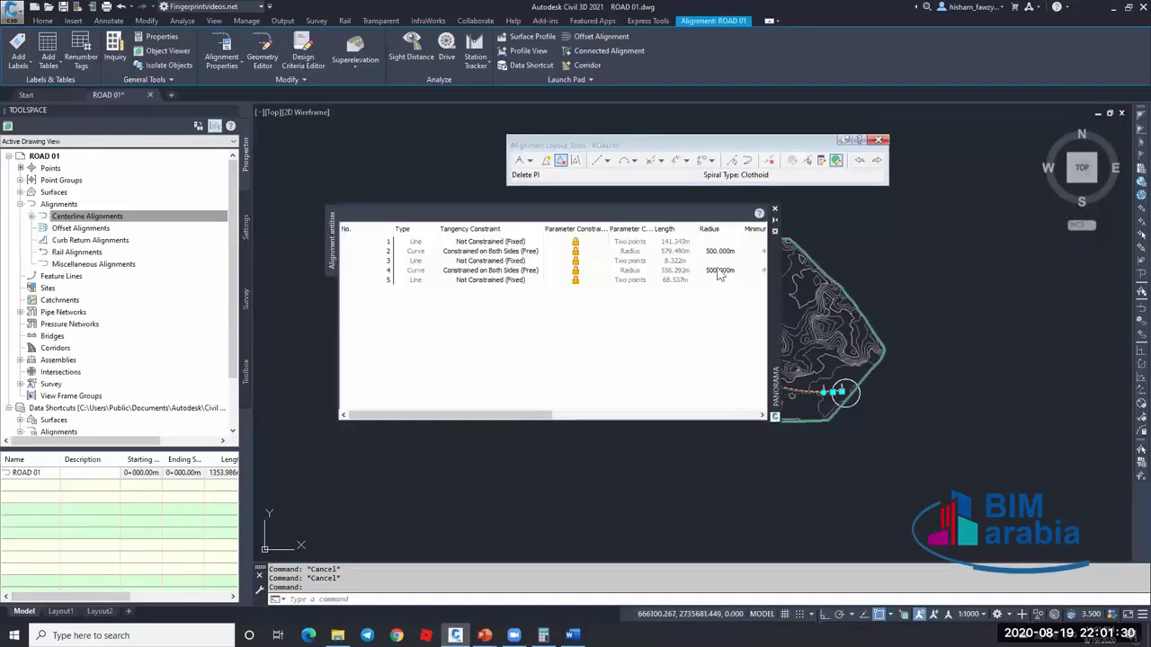
click(719, 270)
click(720, 270)
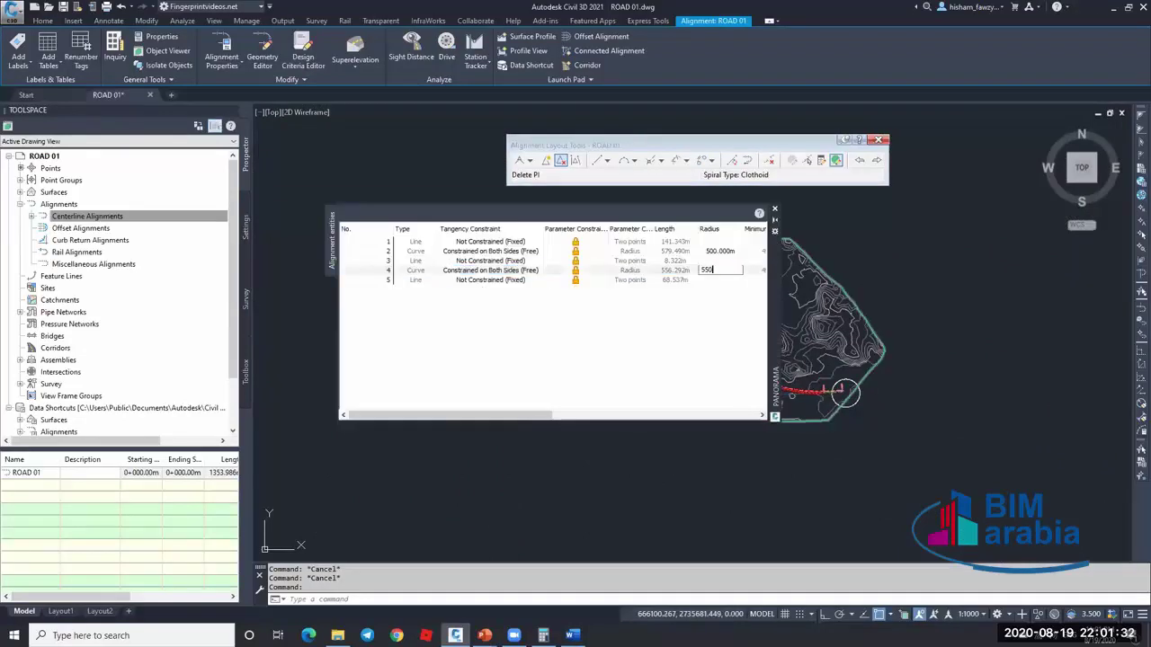
text(550)
key(Return)
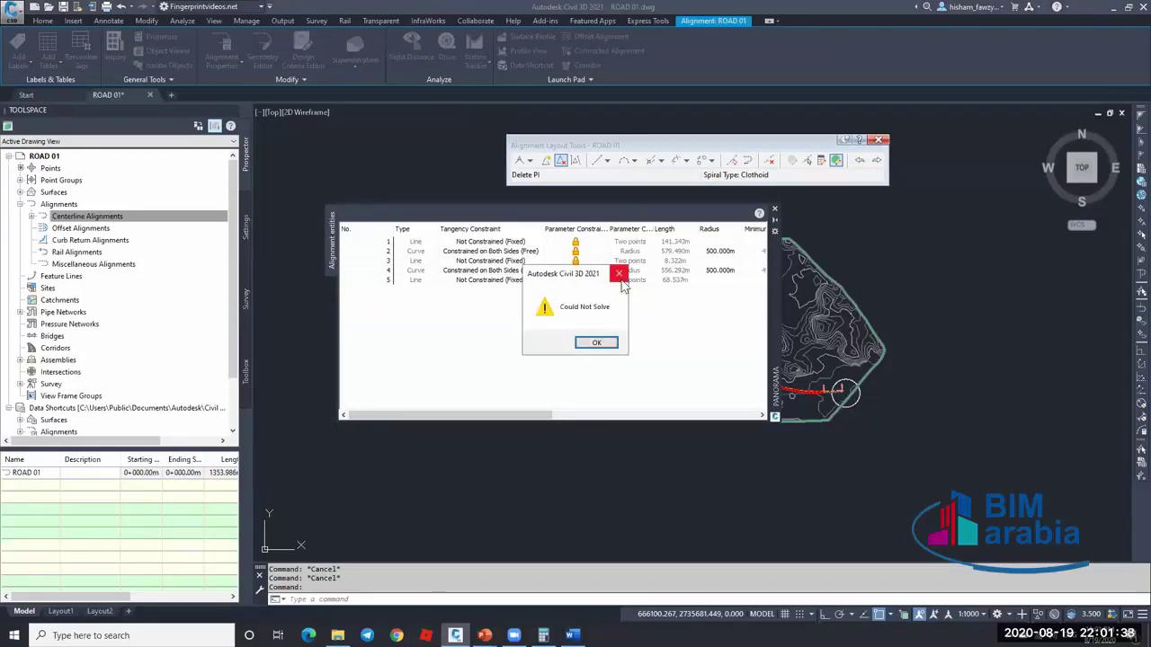
click(620, 277)
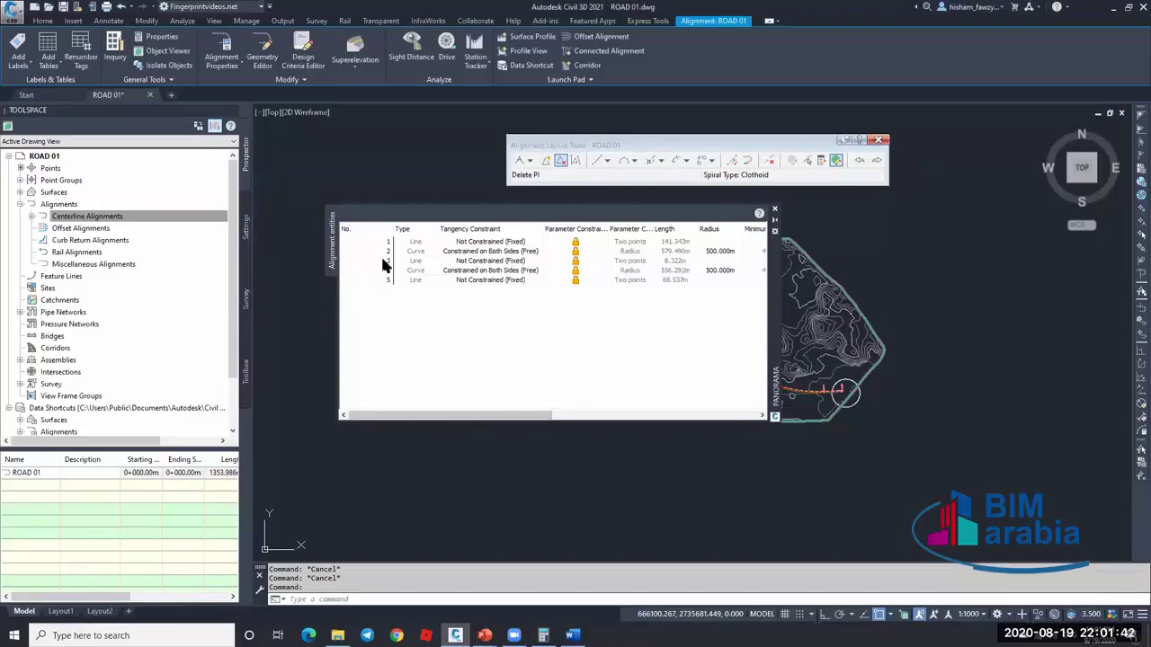
drag(513, 416, 565, 413)
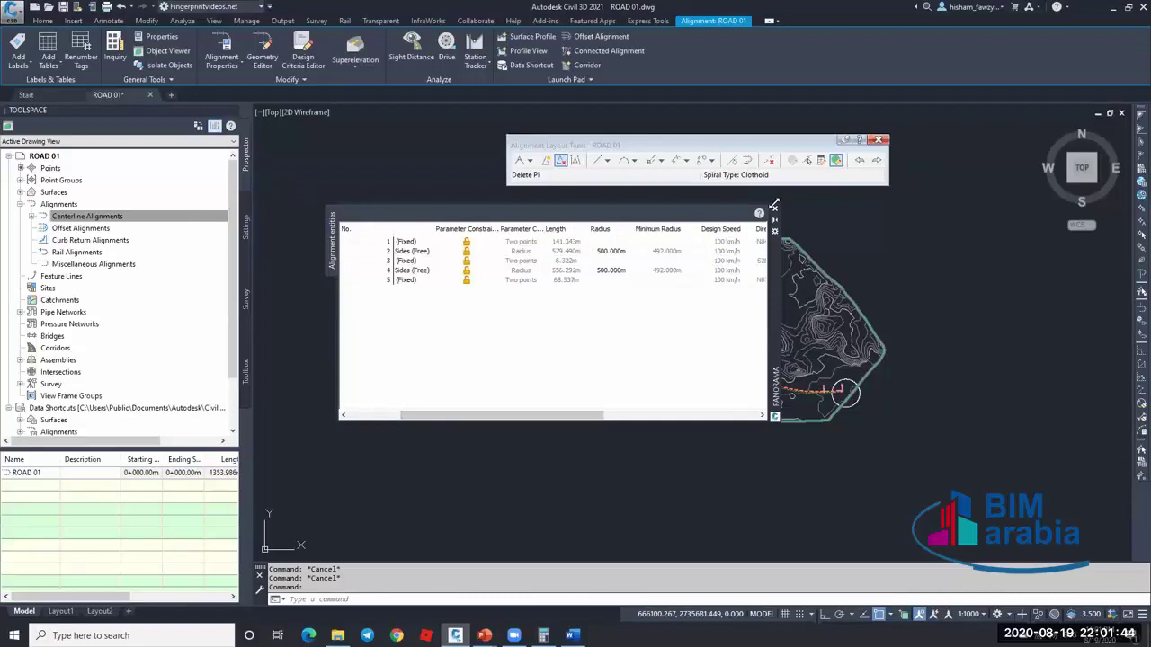
click(774, 207)
- Select ROAD 01 and set curve 2's radius to 350 m in the entities grid
key(Escape)
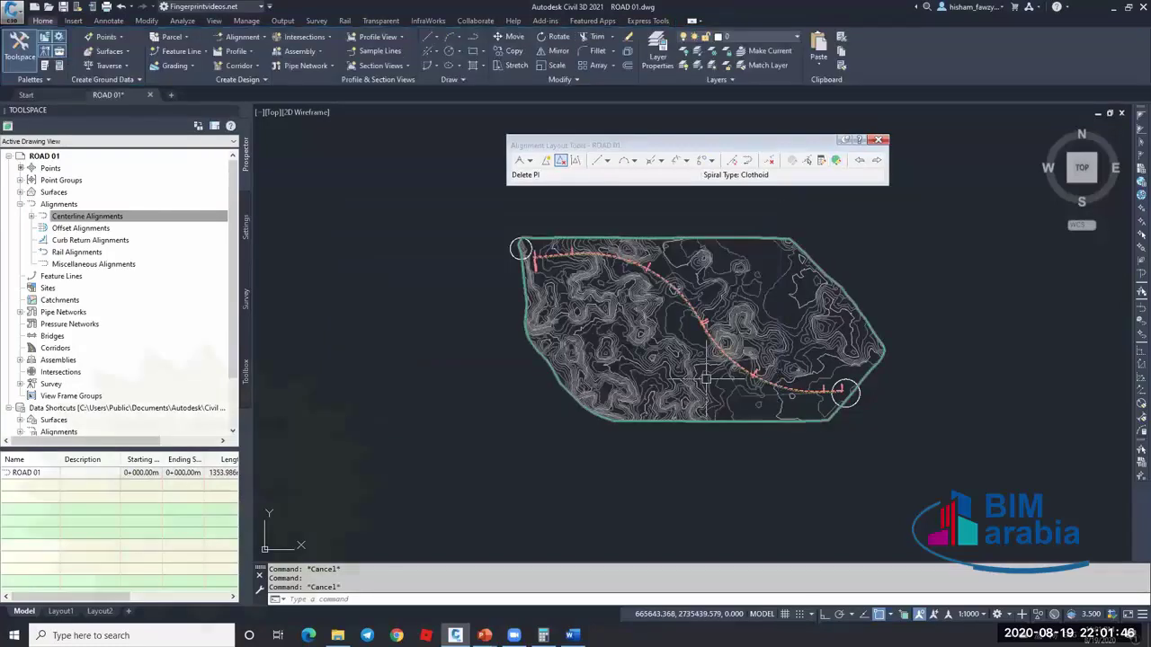
scroll(706, 380, up, 5)
click(760, 378)
key(ctrl+1)
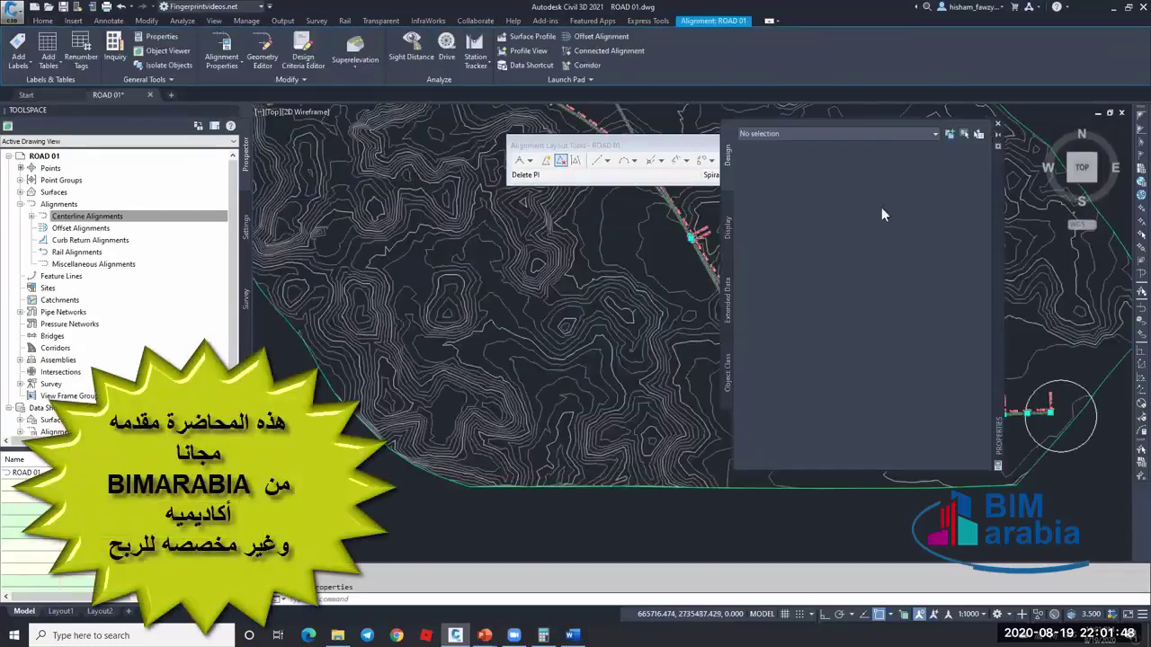
key(ctrl+1)
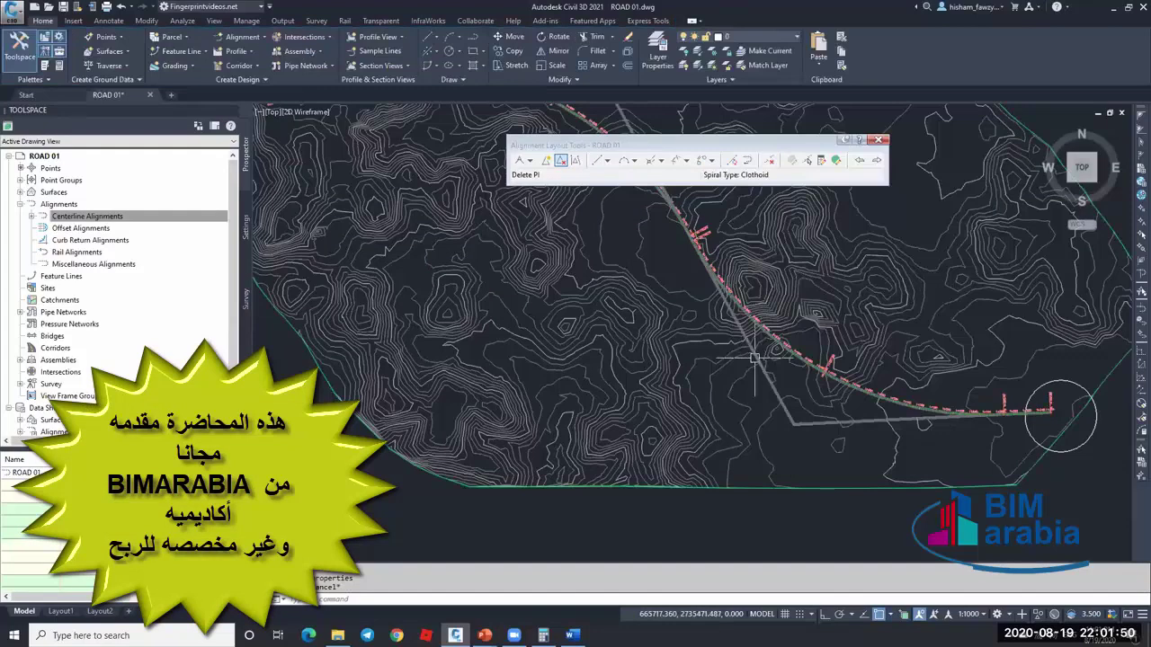
click(835, 160)
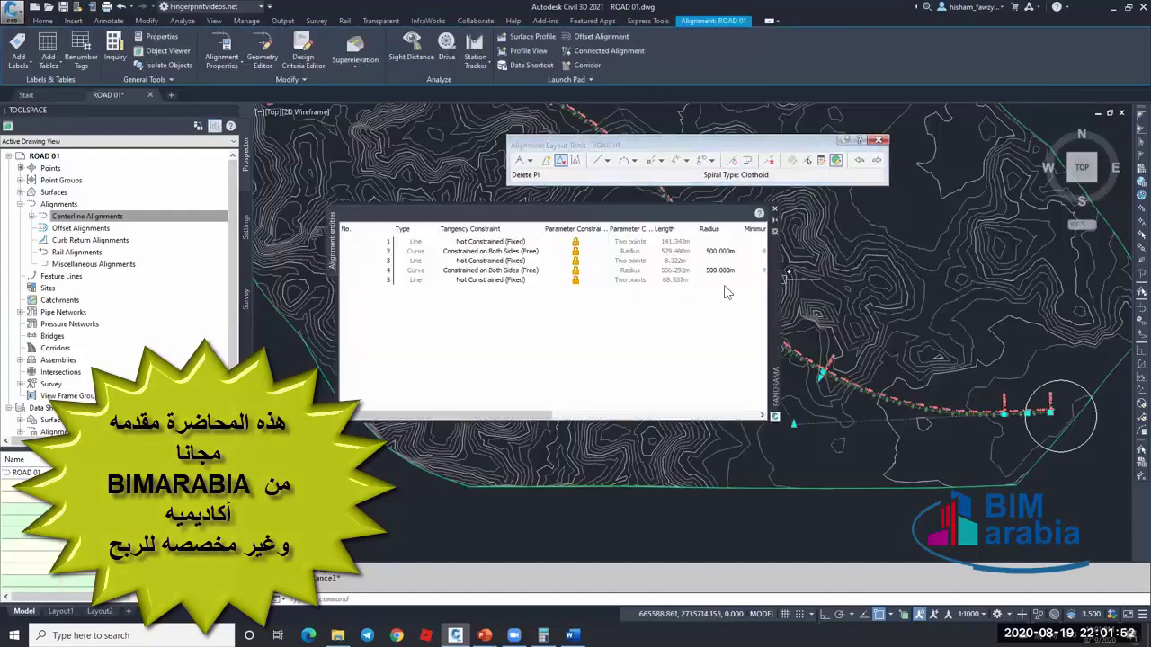
click(716, 250)
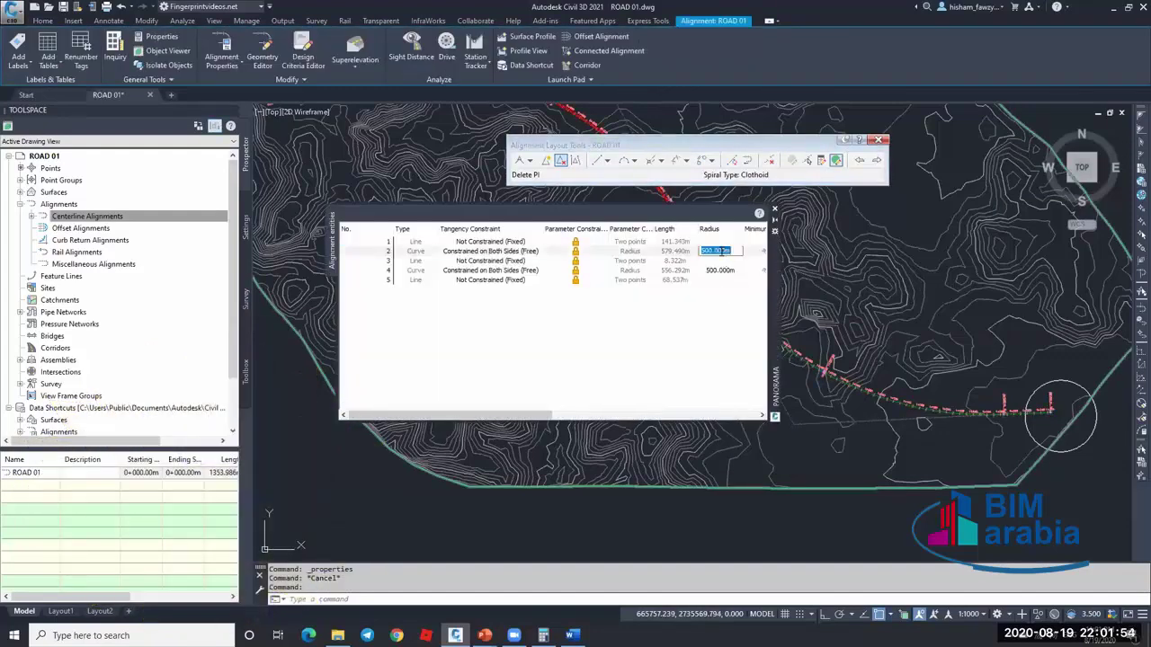
text(350)
key(Return)
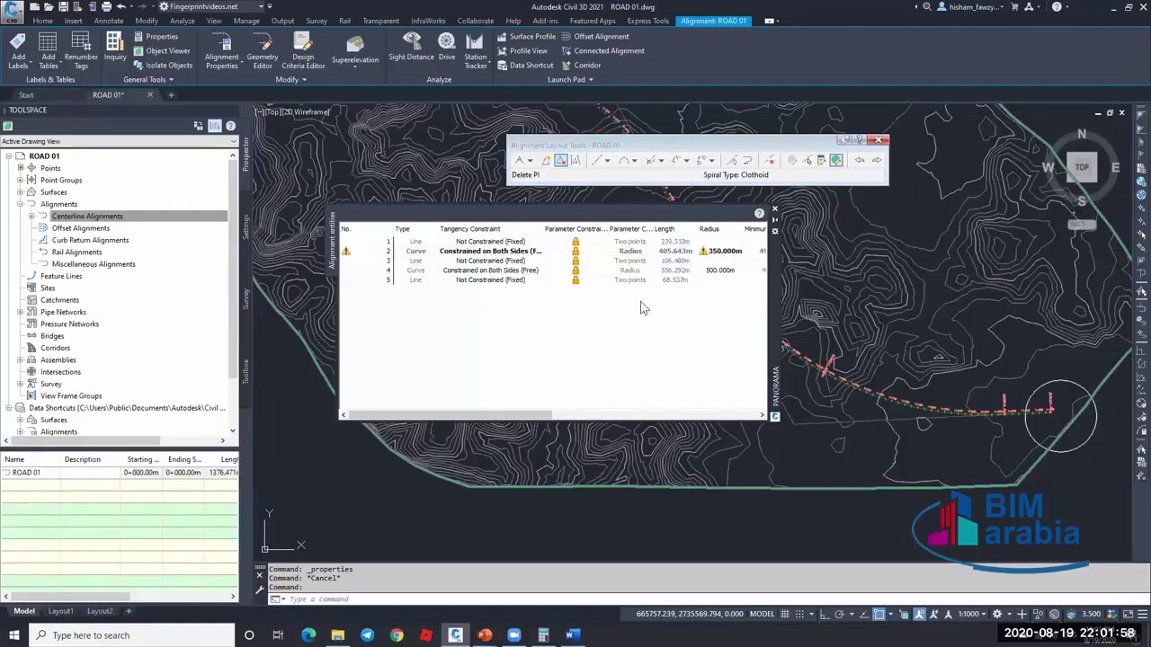
- Check the 350 m radius against the 492 m Minimum Radius, then close the grid
drag(441, 416, 492, 418)
scroll(490, 416, left, 3)
drag(525, 419, 580, 415)
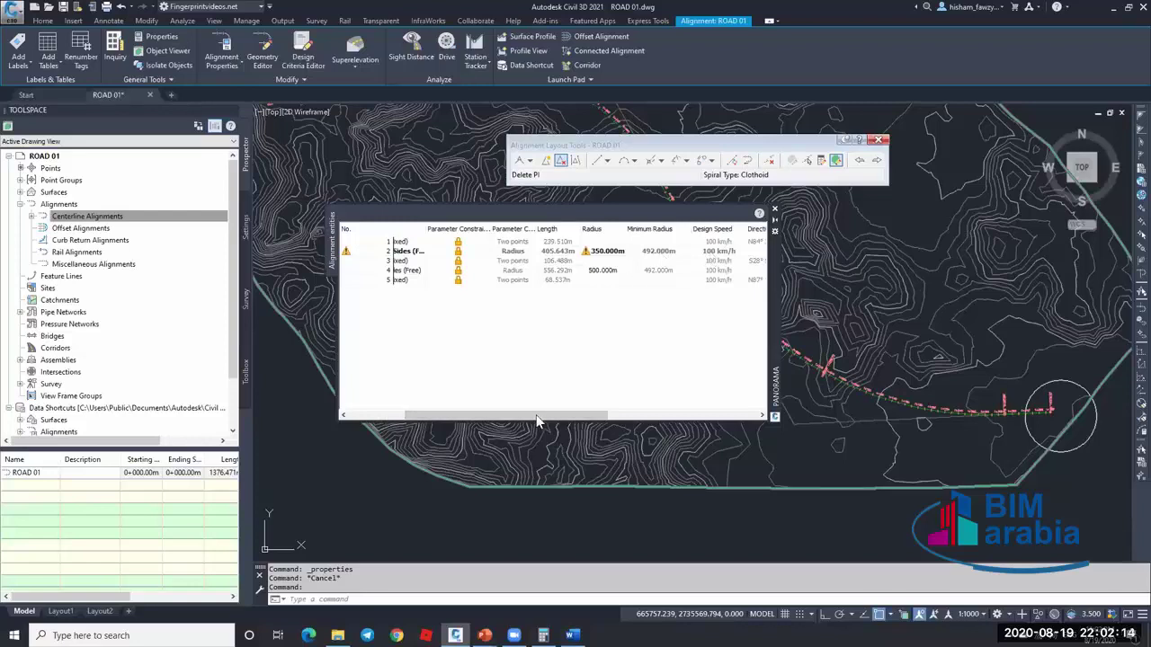
drag(537, 419, 431, 422)
drag(545, 419, 656, 412)
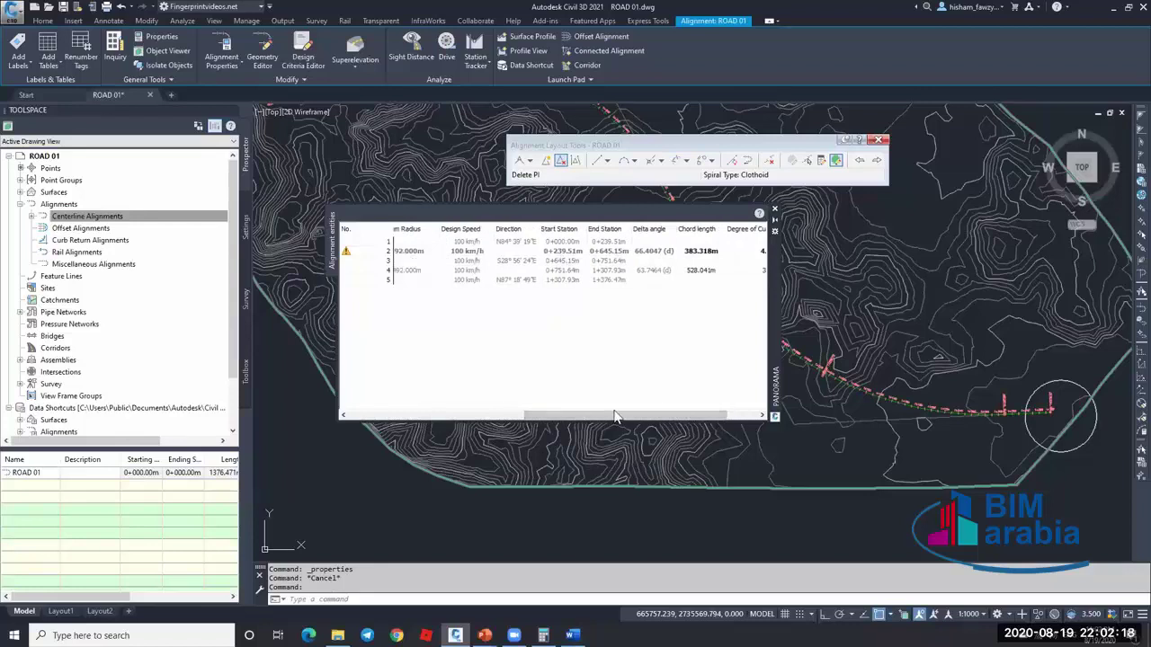
scroll(717, 239, left, 5)
click(774, 209)
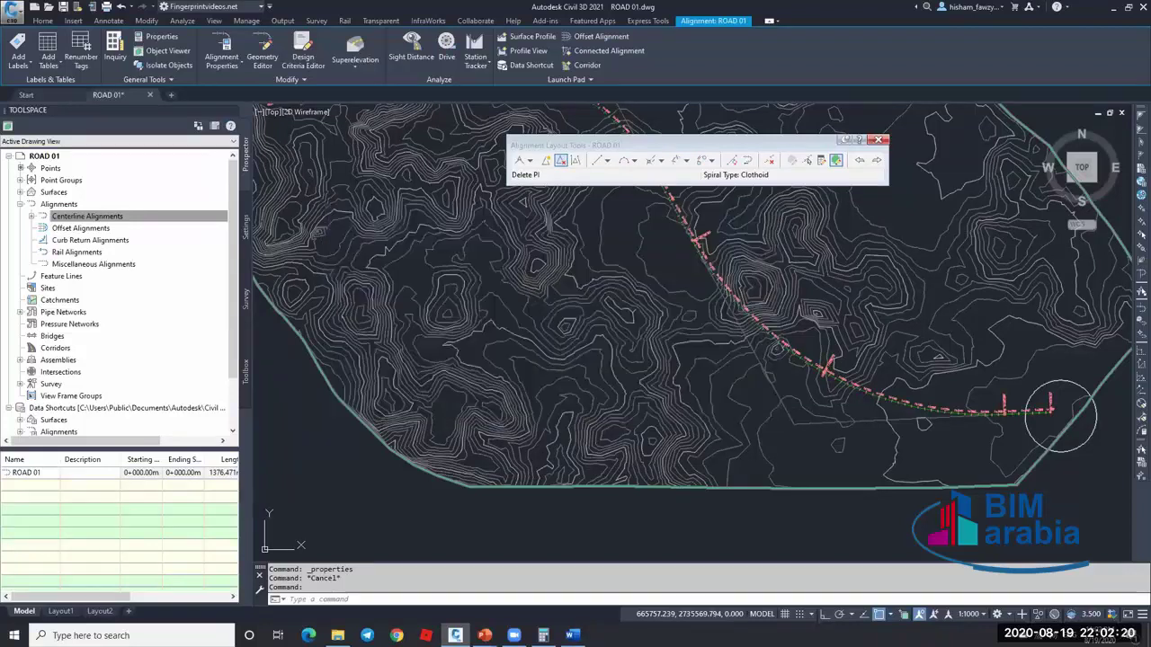
key(Escape)
scroll(737, 427, down, 2)
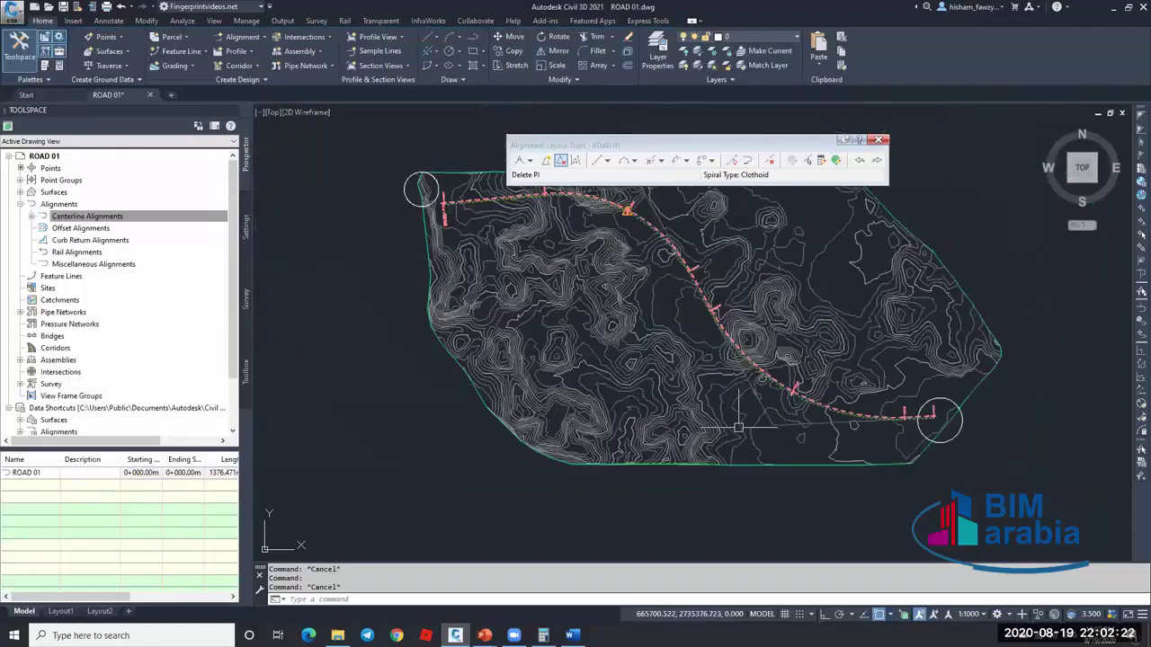
scroll(681, 277, up, 3)
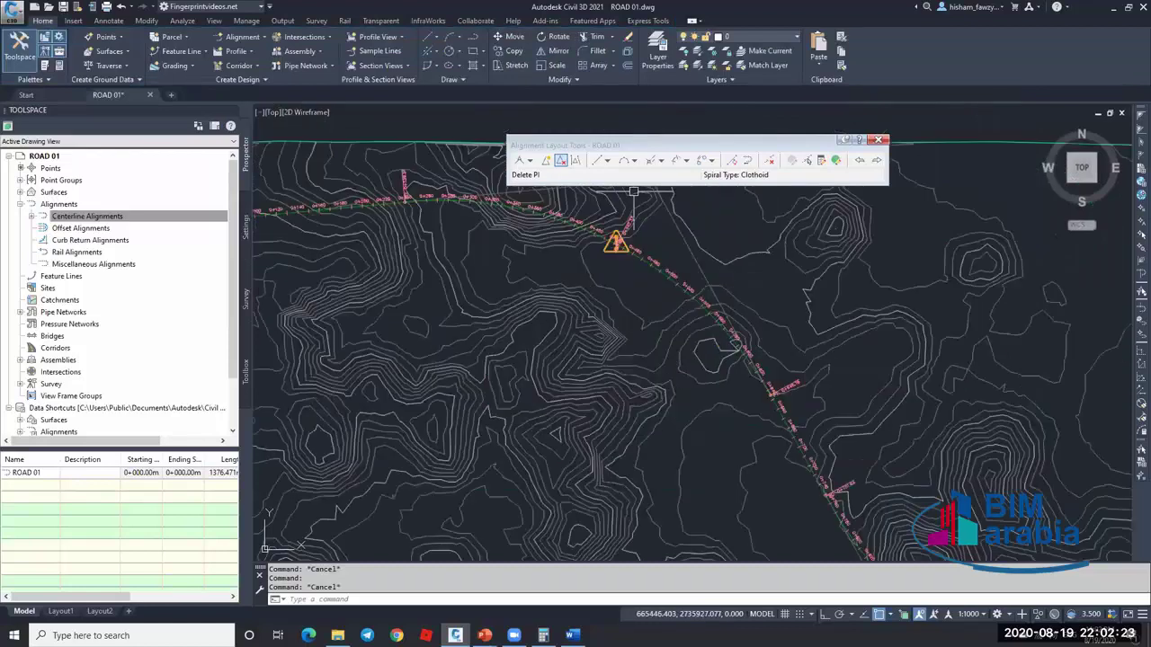
click(681, 277)
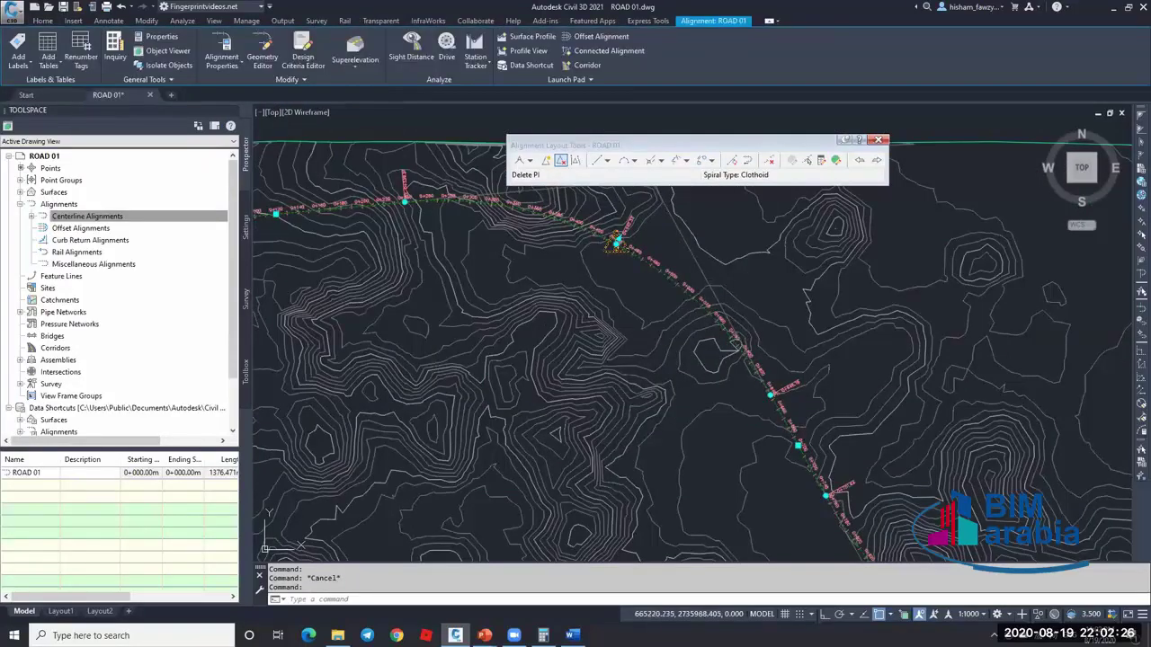
click(358, 222)
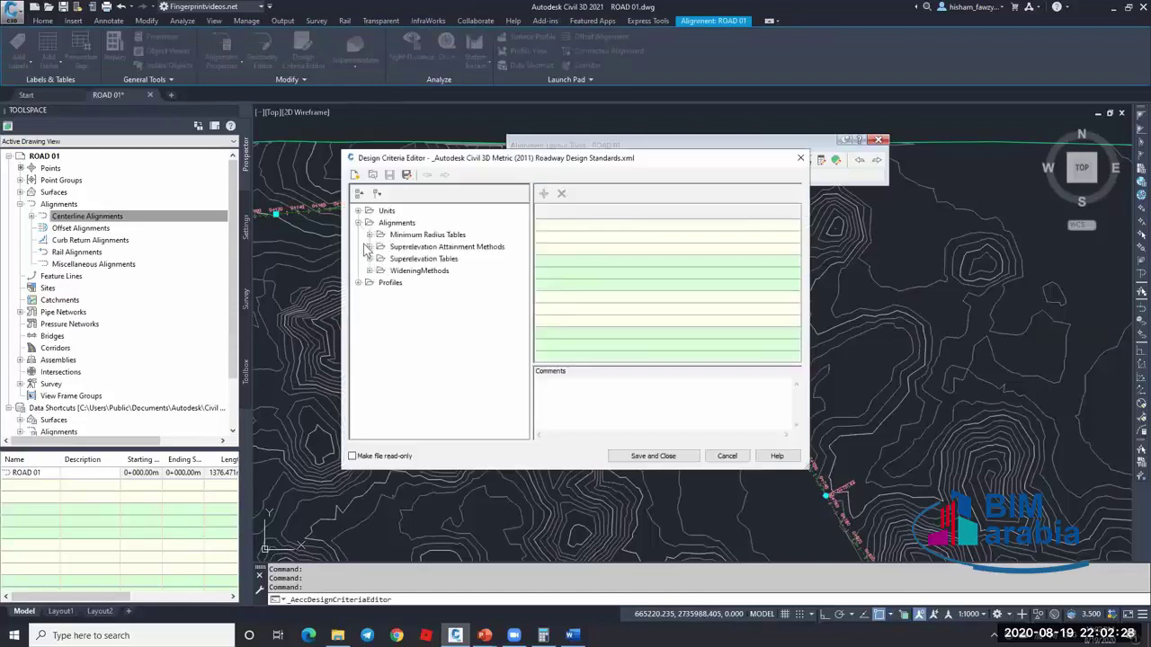
click(368, 235)
click(481, 248)
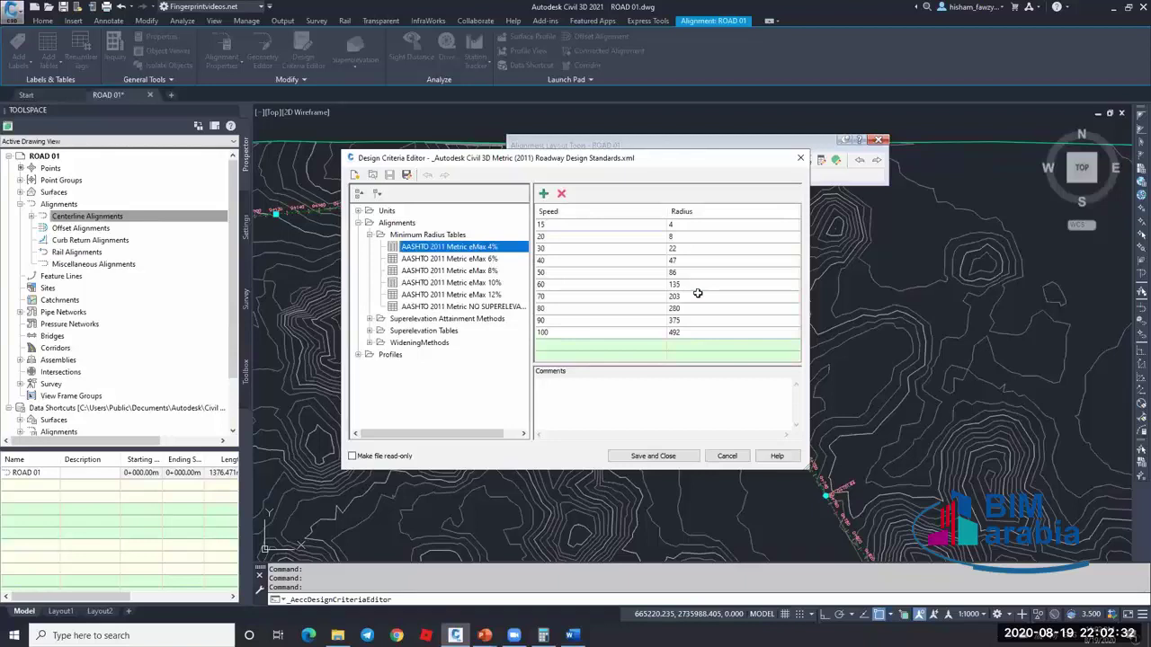
click(541, 308)
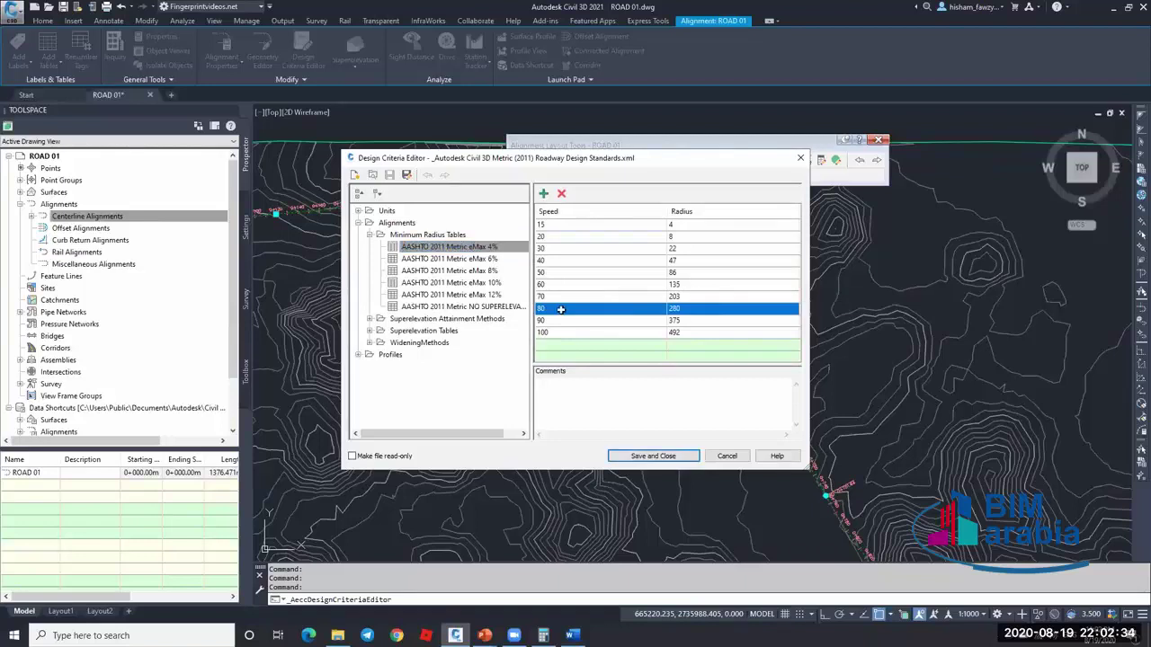
click(727, 456)
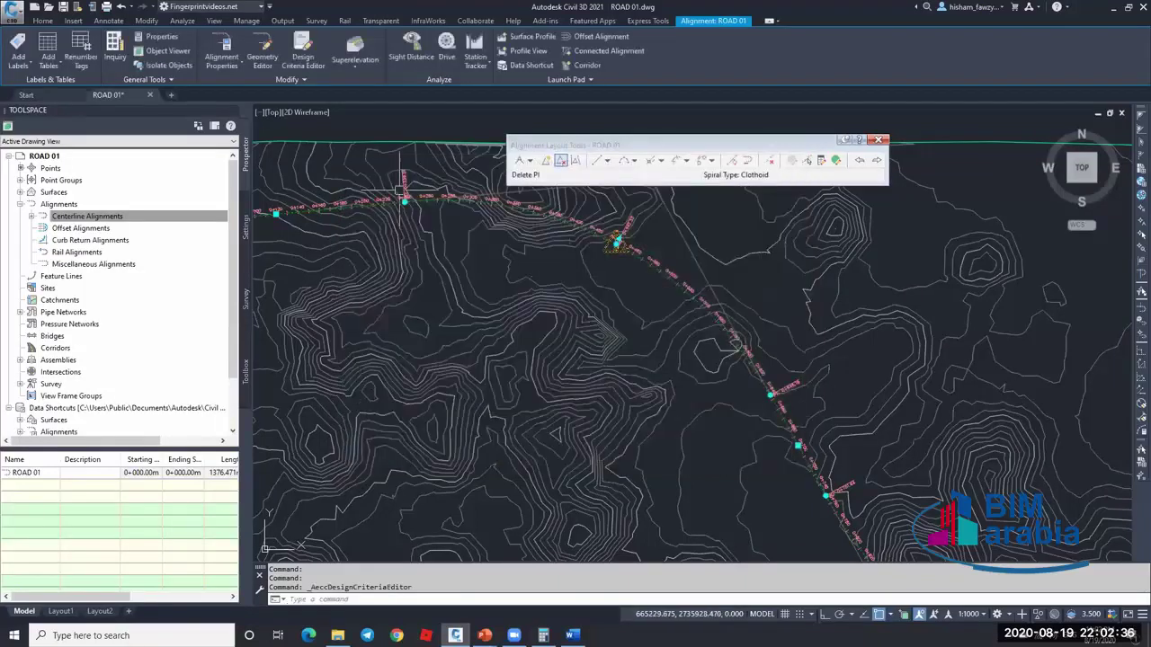
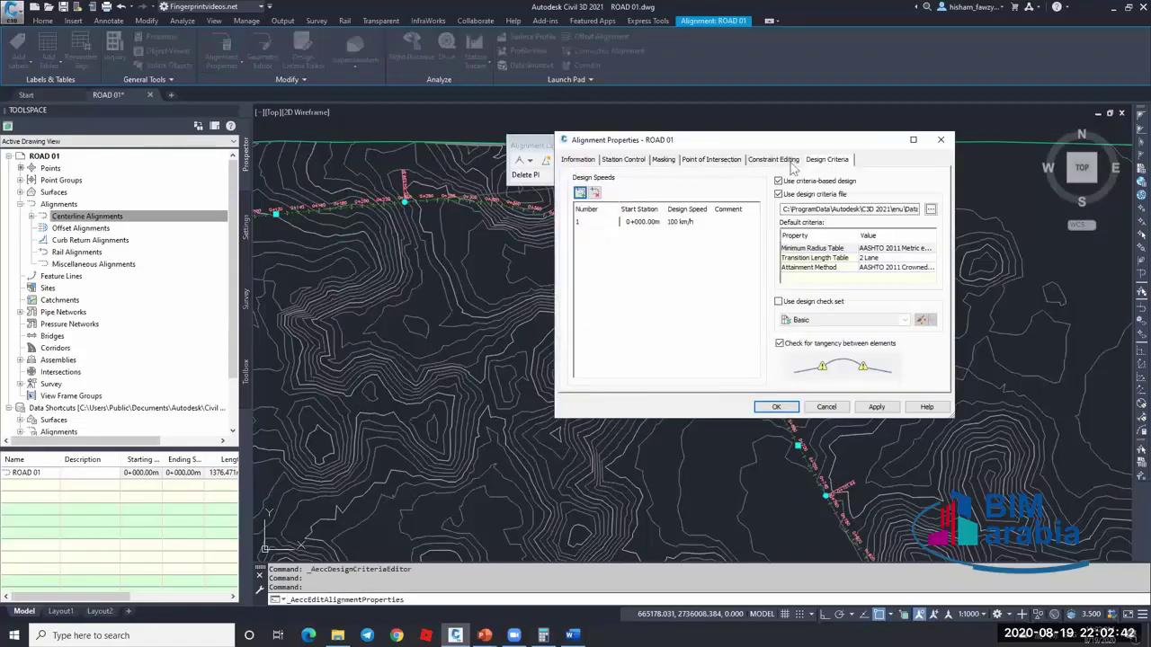
- Add a second design speed row picked at station 0+200 with 80 km/h
double_click(681, 223)
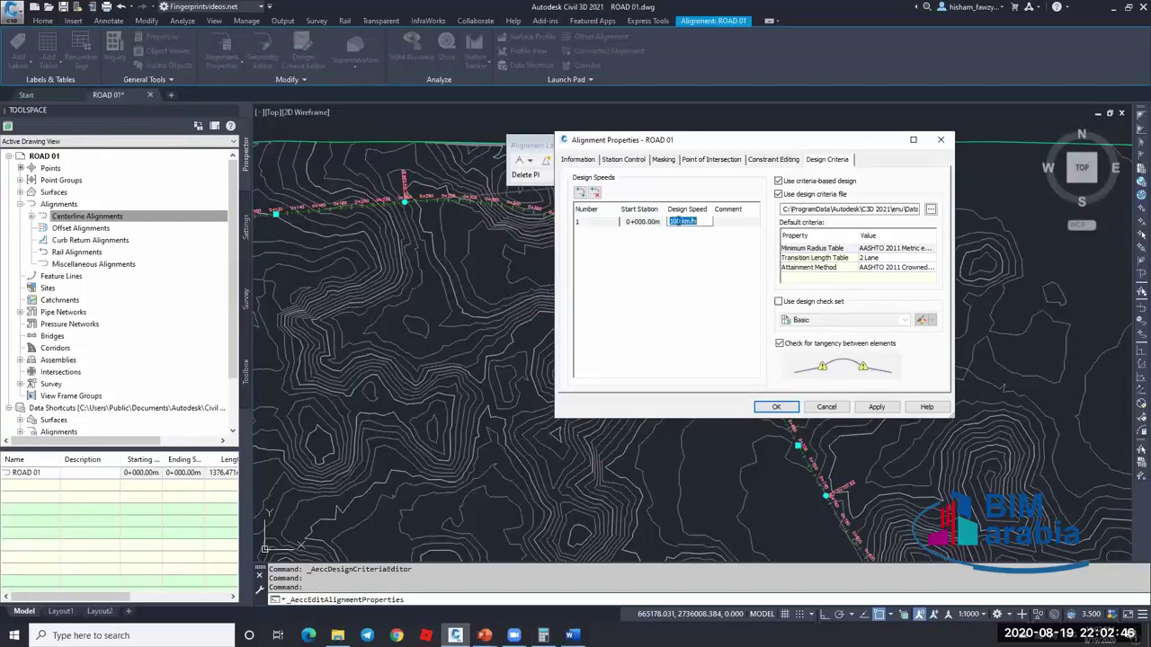
click(580, 192)
double_click(651, 232)
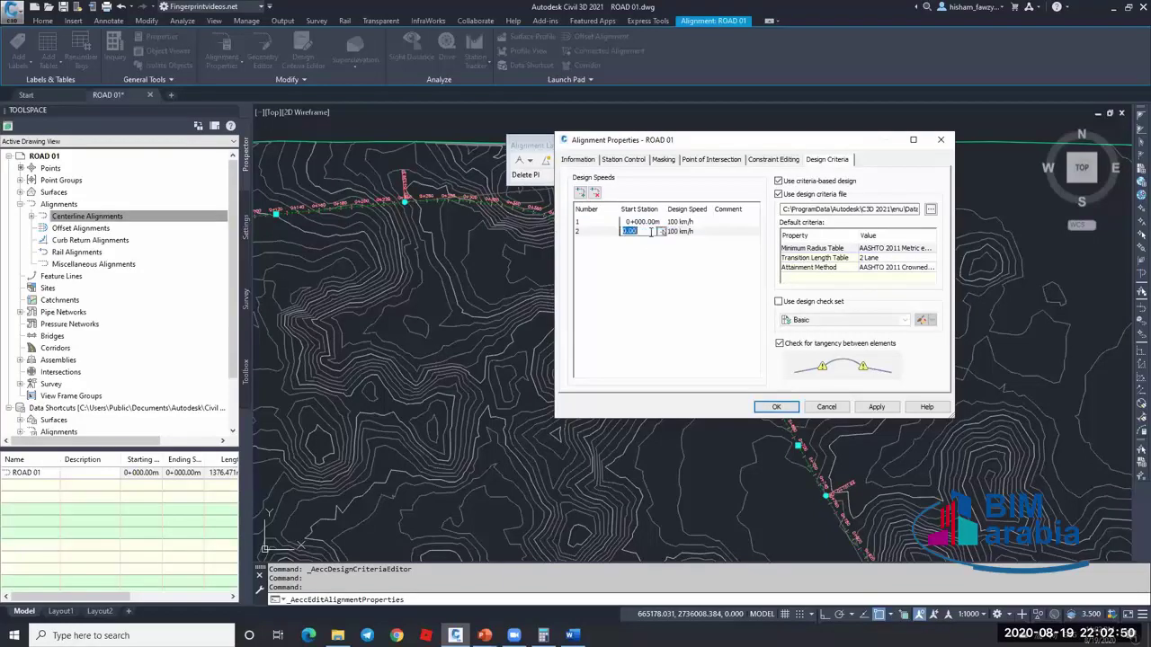
click(641, 232)
click(661, 232)
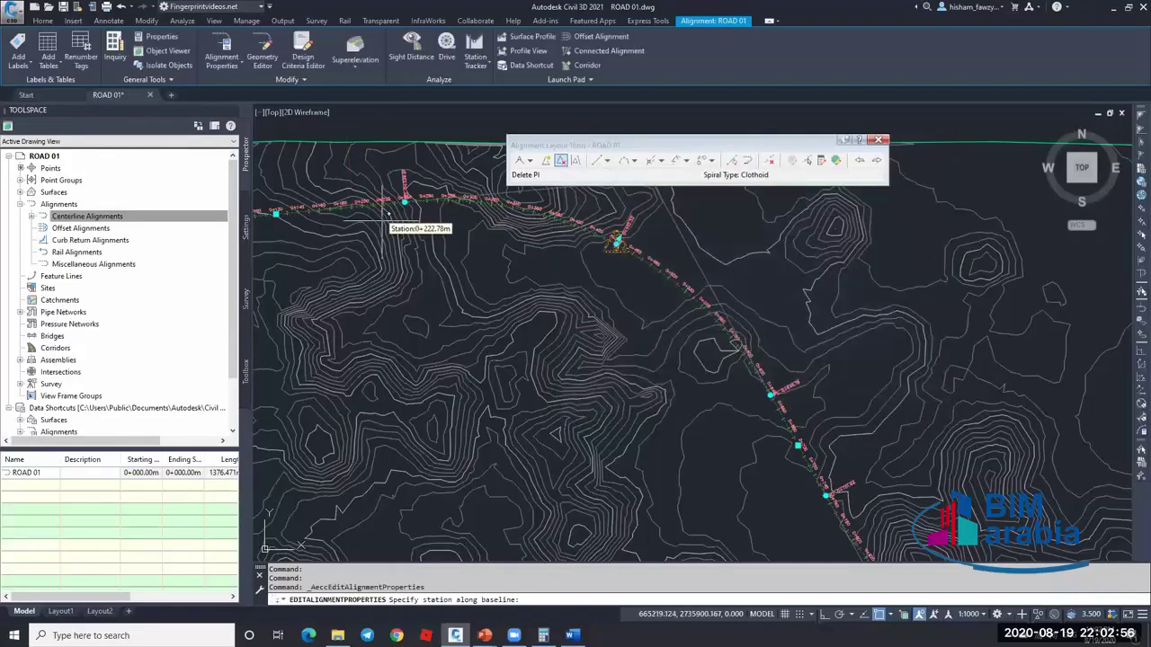
scroll(363, 206, up, 3)
click(365, 190)
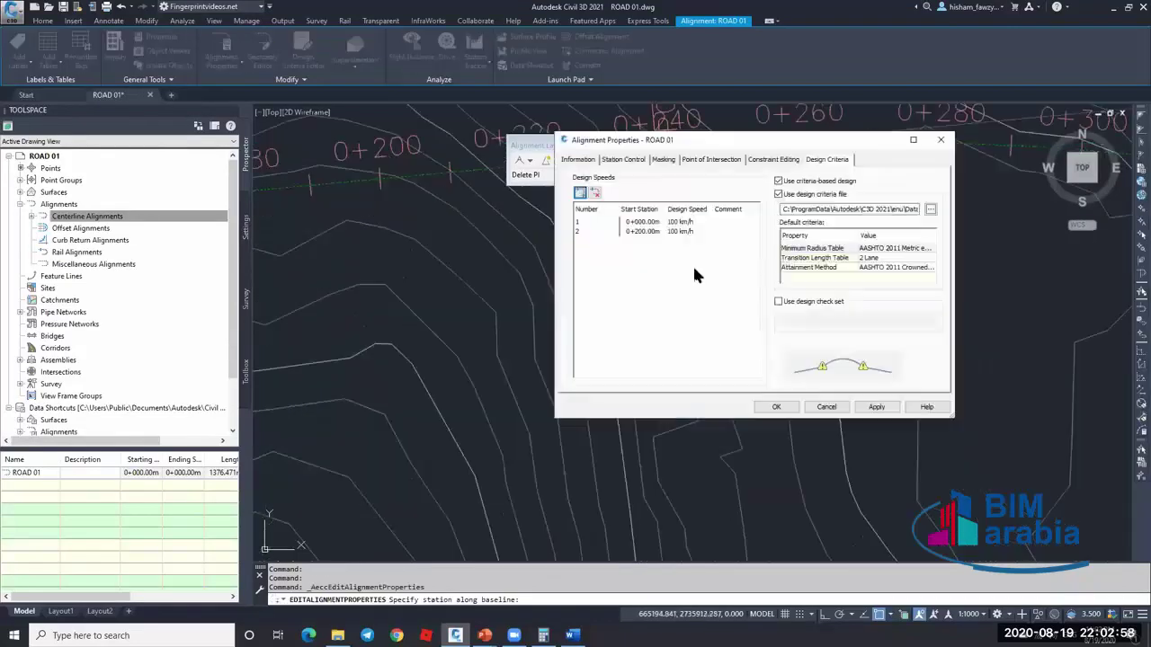
click(678, 232)
click(678, 232)
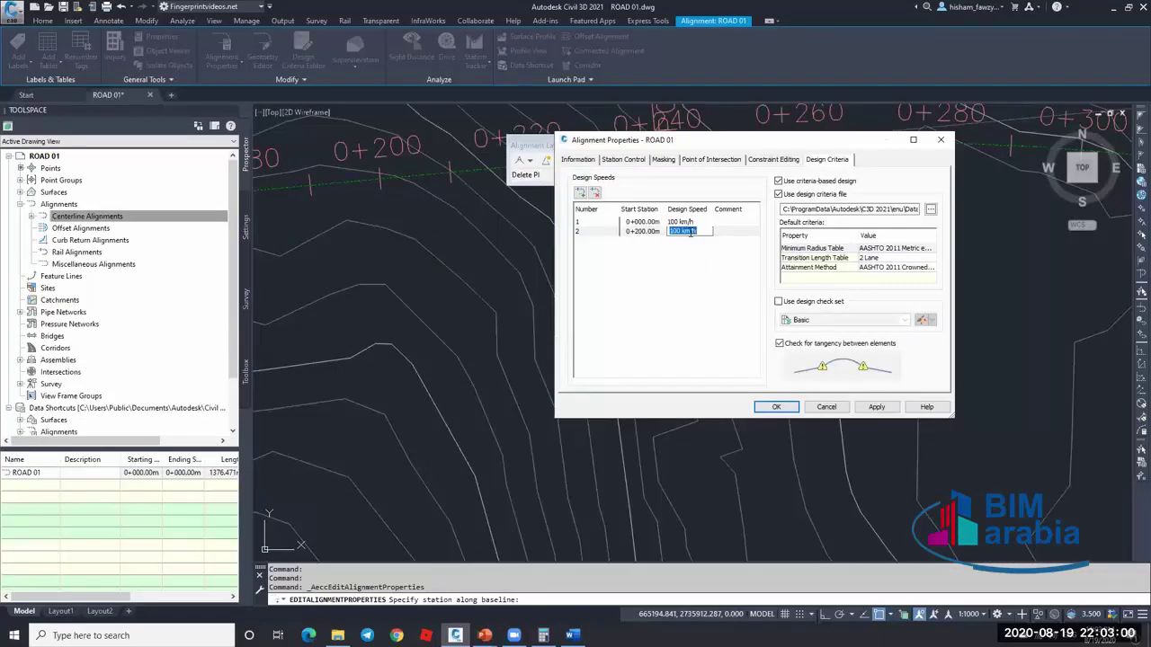
text(80)
key(Return)
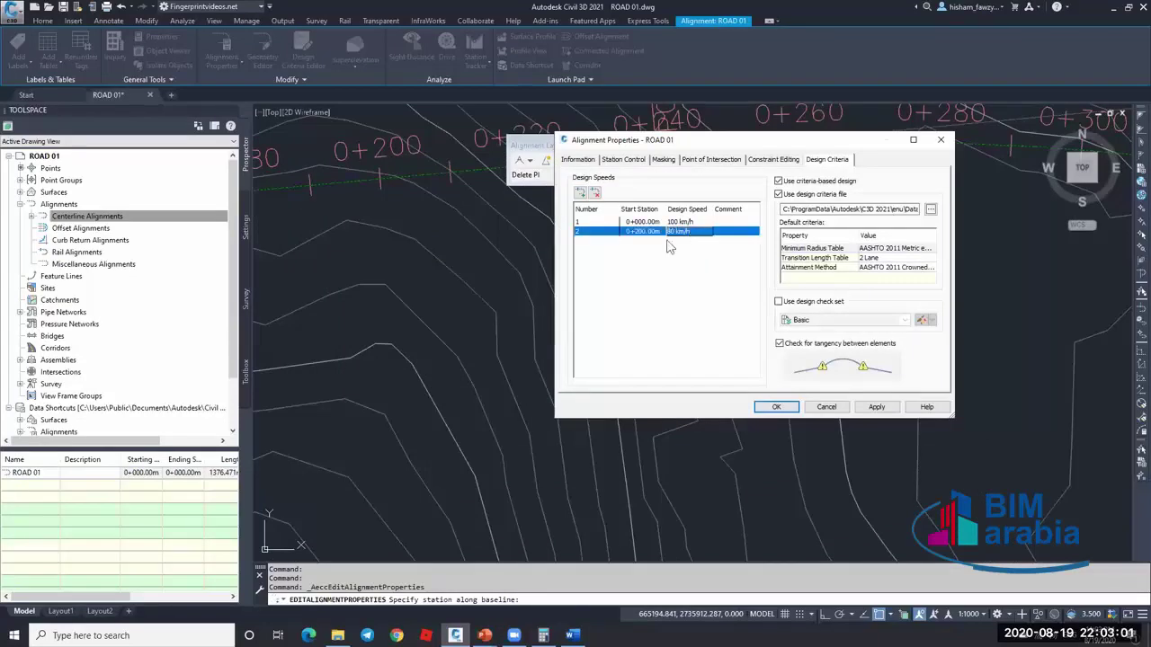
- Add a third speed row and re-enter row 1's 100 km/h and row 2's 0+200 at 80 km/h
click(580, 193)
click(654, 232)
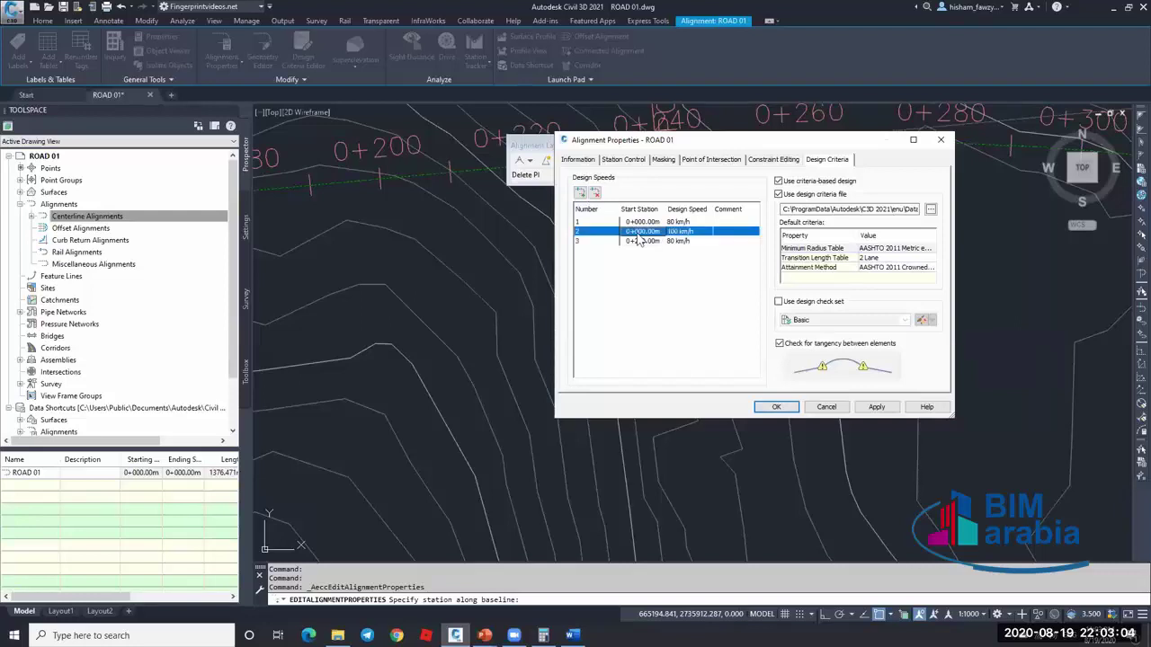
click(641, 232)
click(659, 242)
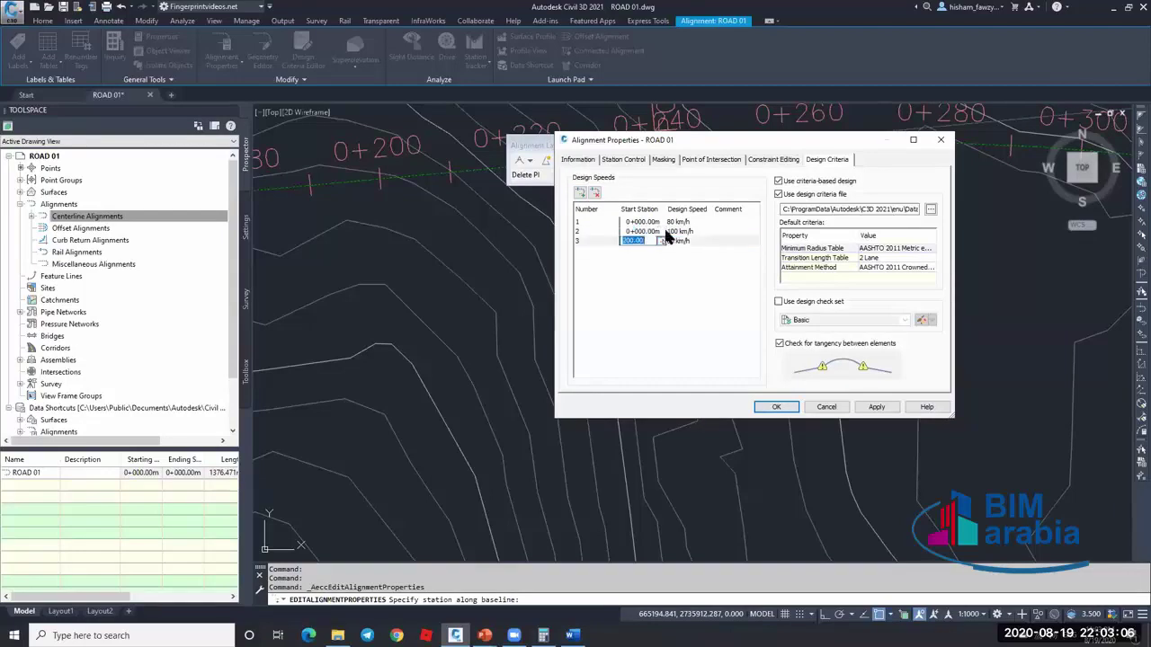
click(676, 222)
click(676, 221)
text(3)
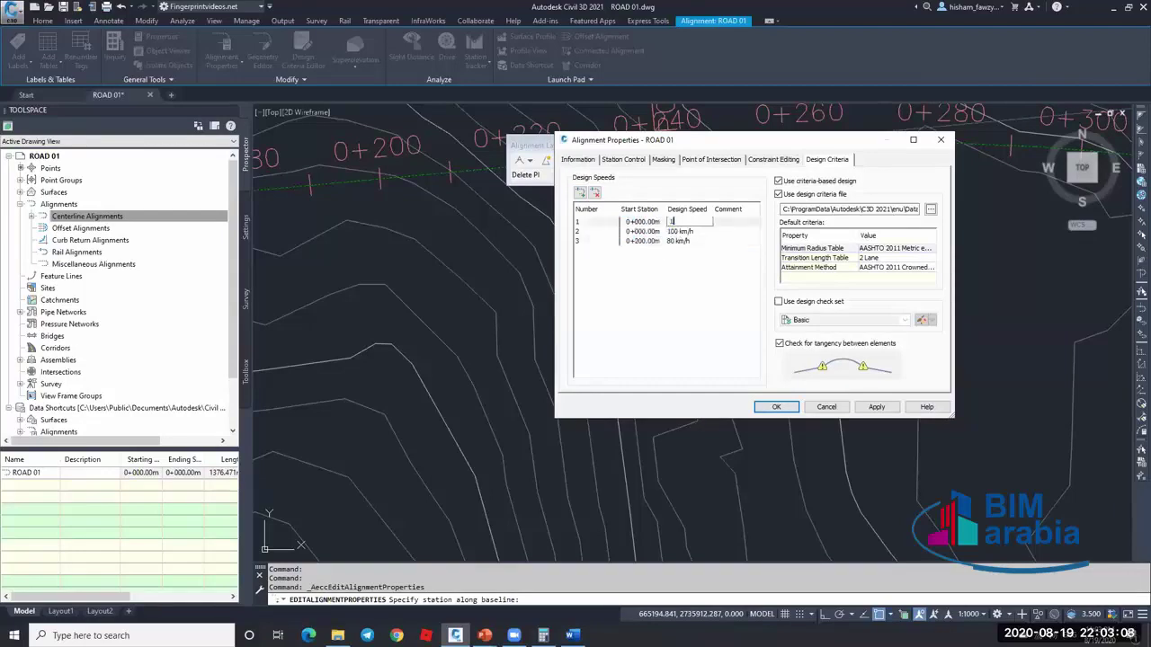
click(670, 232)
click(659, 232)
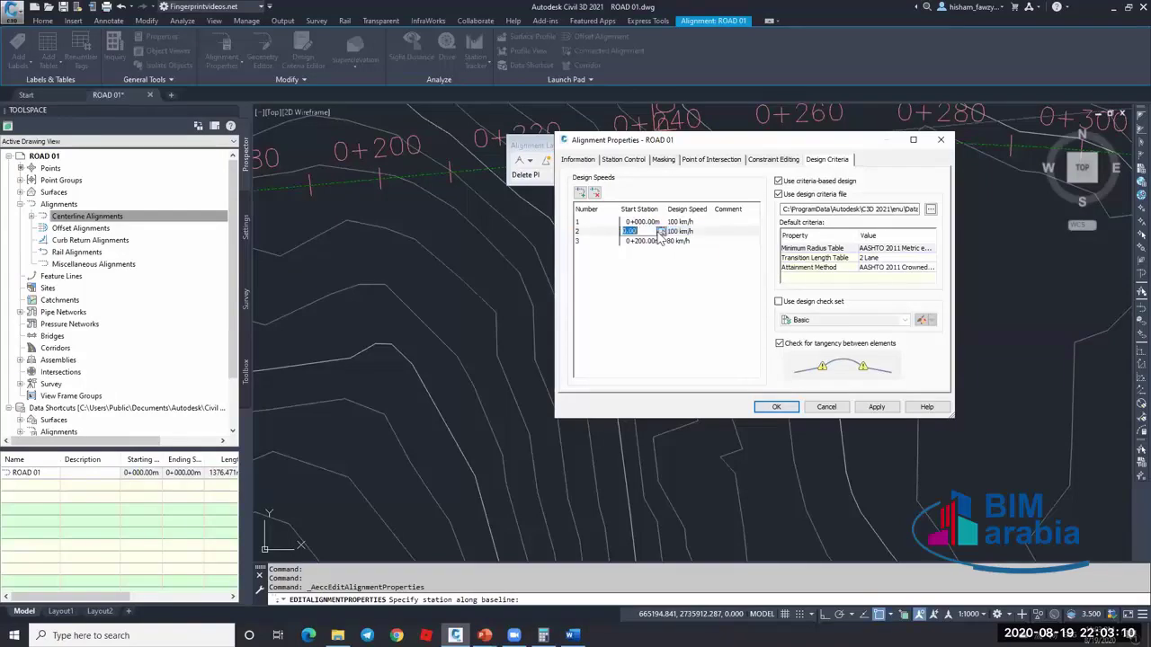
text(200)
click(682, 232)
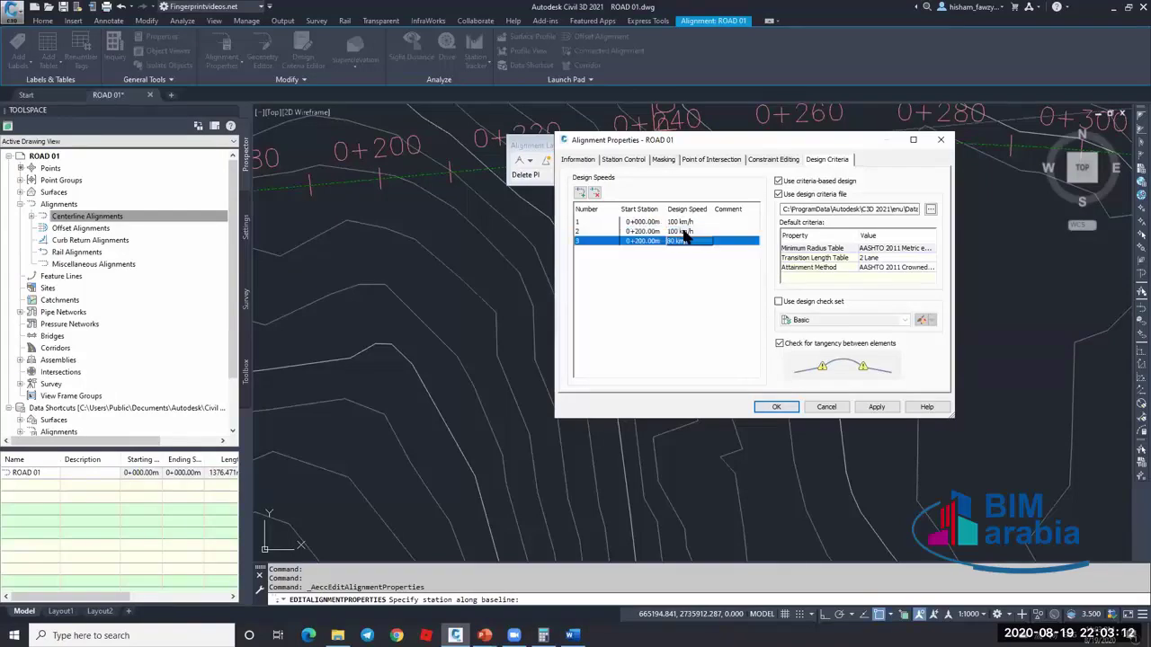
click(683, 232)
text(80)
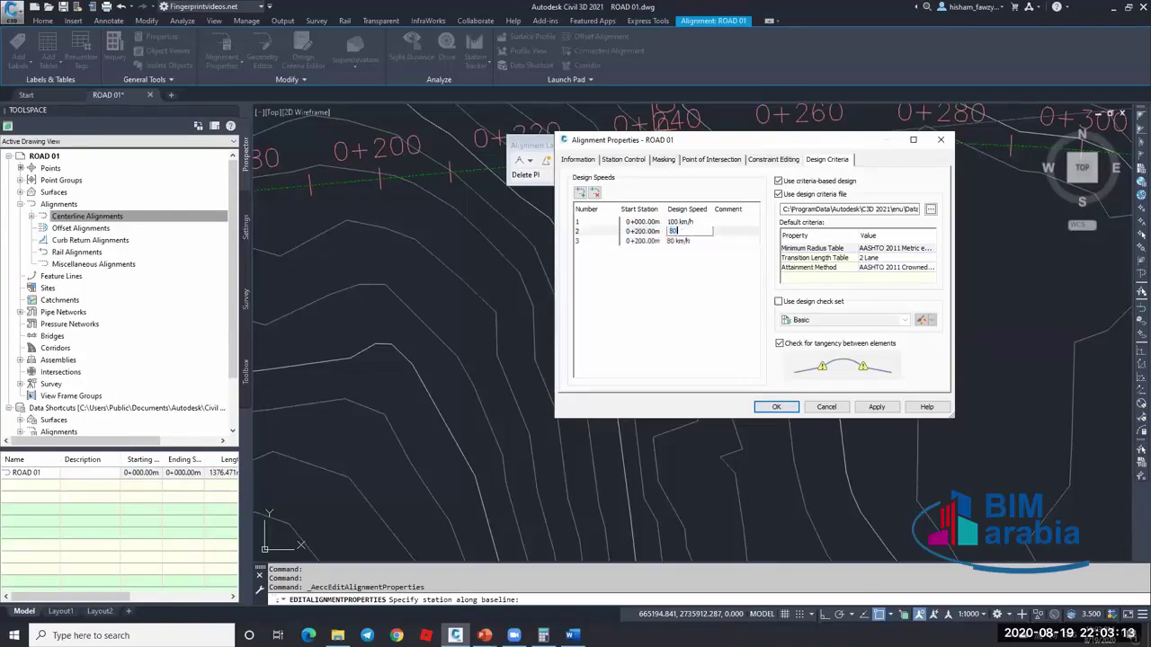
click(681, 240)
- Start the third row at station 0+680 with 100 km/h and apply the changes
click(661, 241)
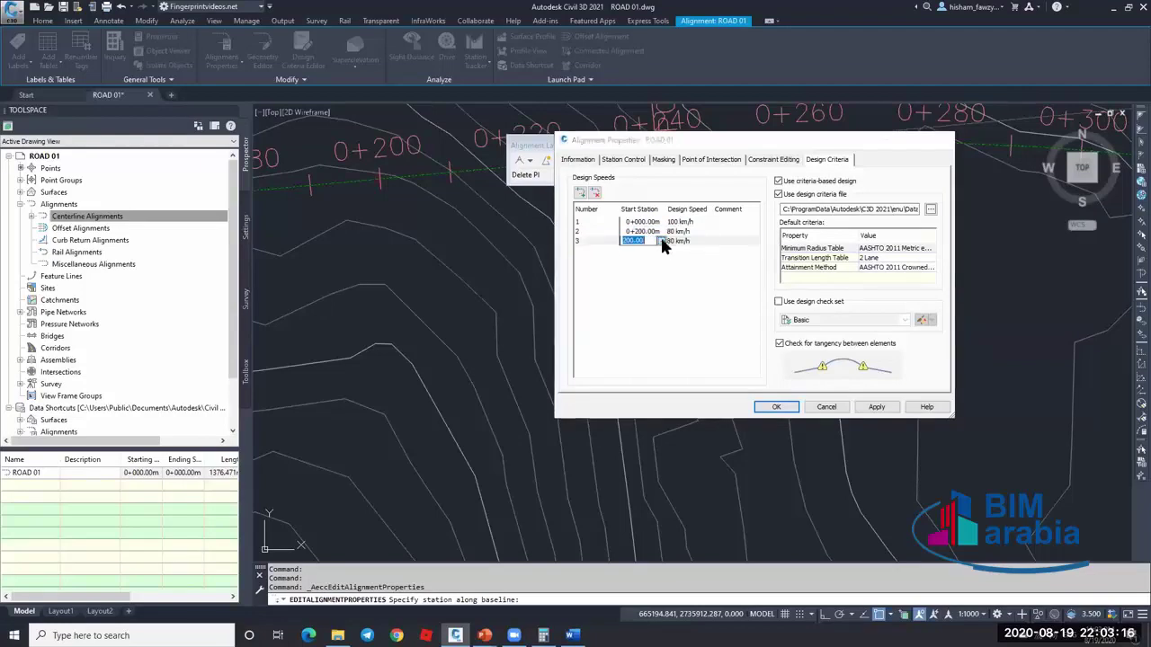
scroll(728, 297, down, 5)
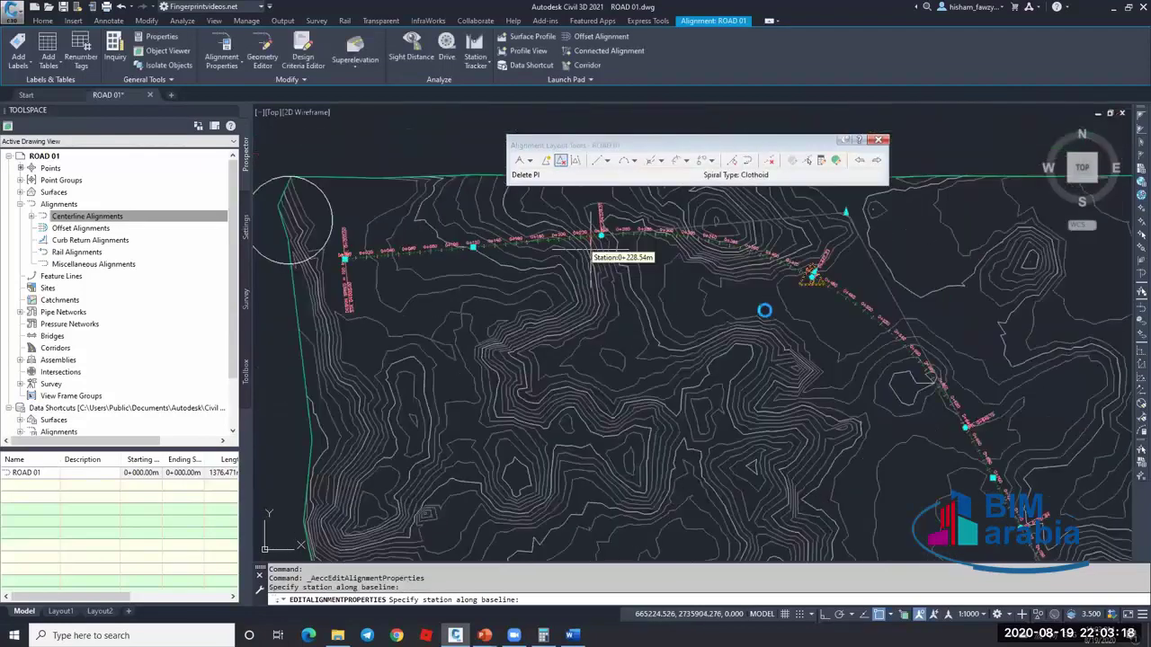
scroll(591, 248, down, 3)
scroll(728, 311, up, 10)
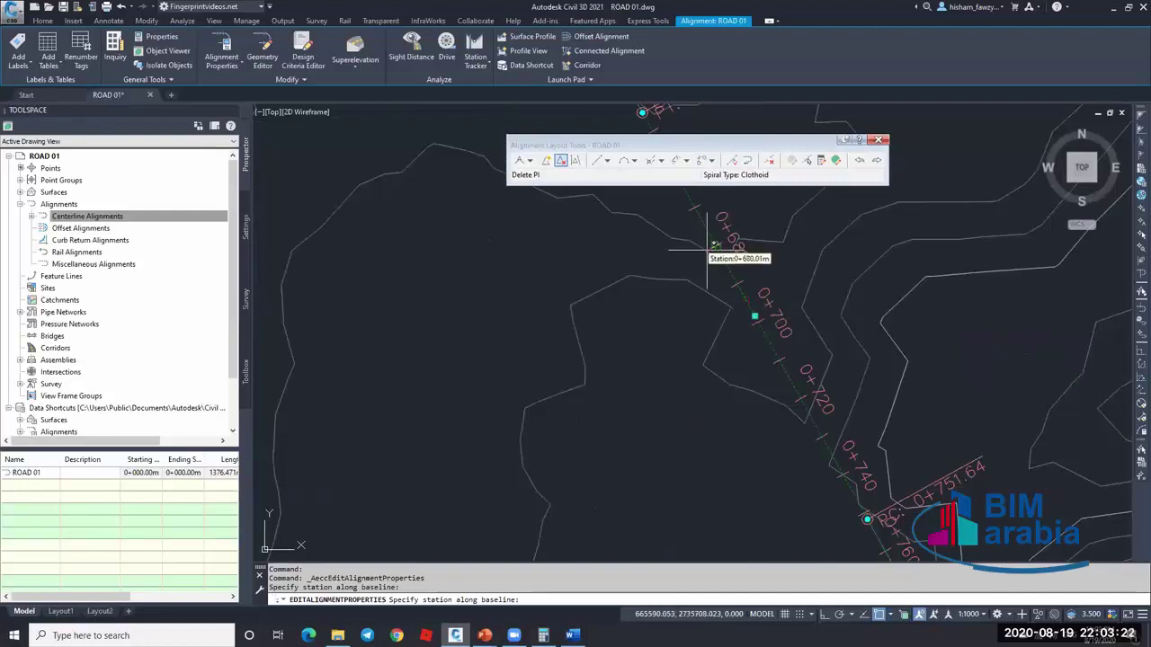
click(707, 249)
click(680, 241)
click(684, 241)
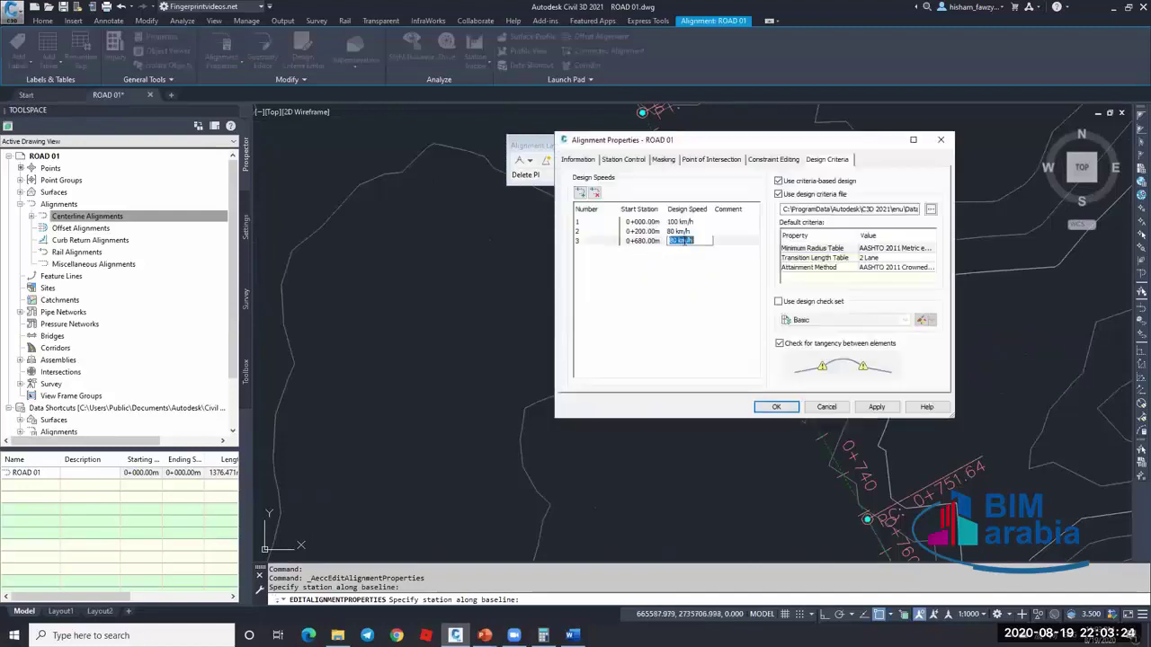
text(100)
key(Return)
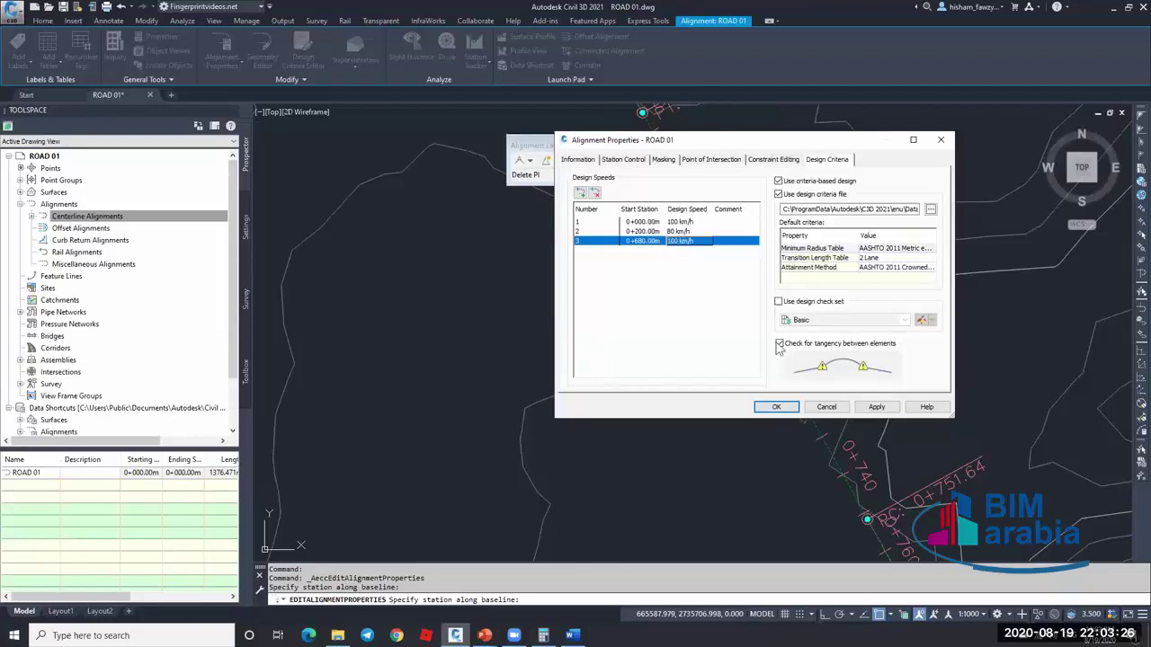
click(876, 407)
click(769, 406)
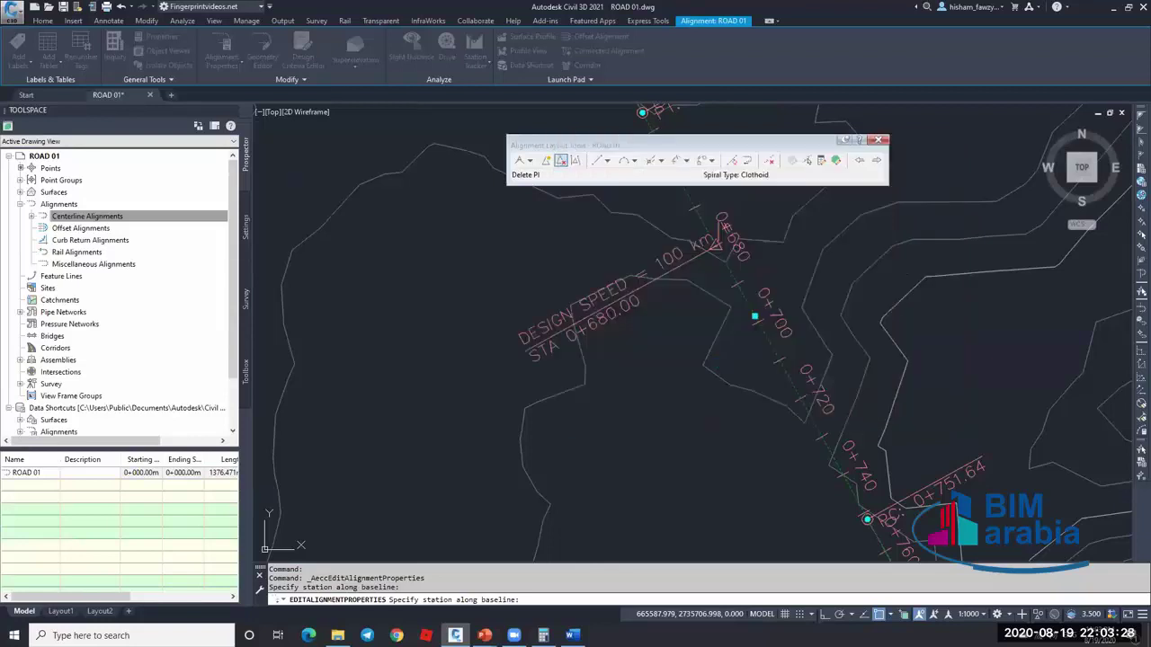
key(Escape)
scroll(728, 393, down, 5)
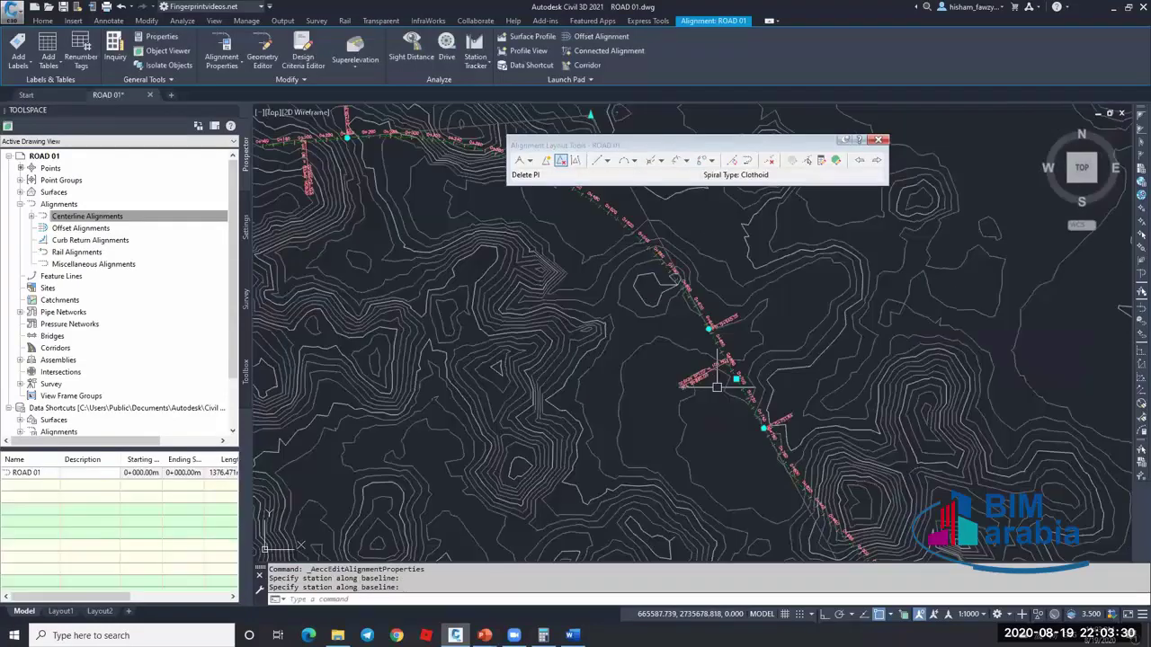
scroll(739, 384, up, 5)
scroll(739, 384, down, 5)
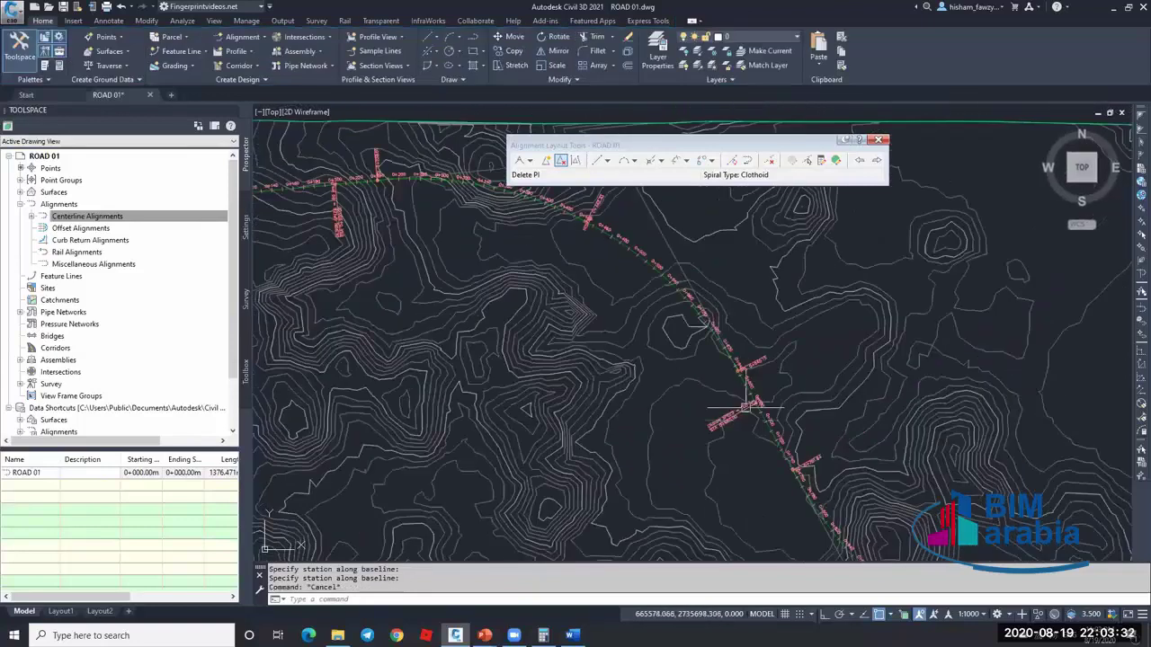
scroll(587, 310, up, 2)
key(Escape)
scroll(587, 310, up, 5)
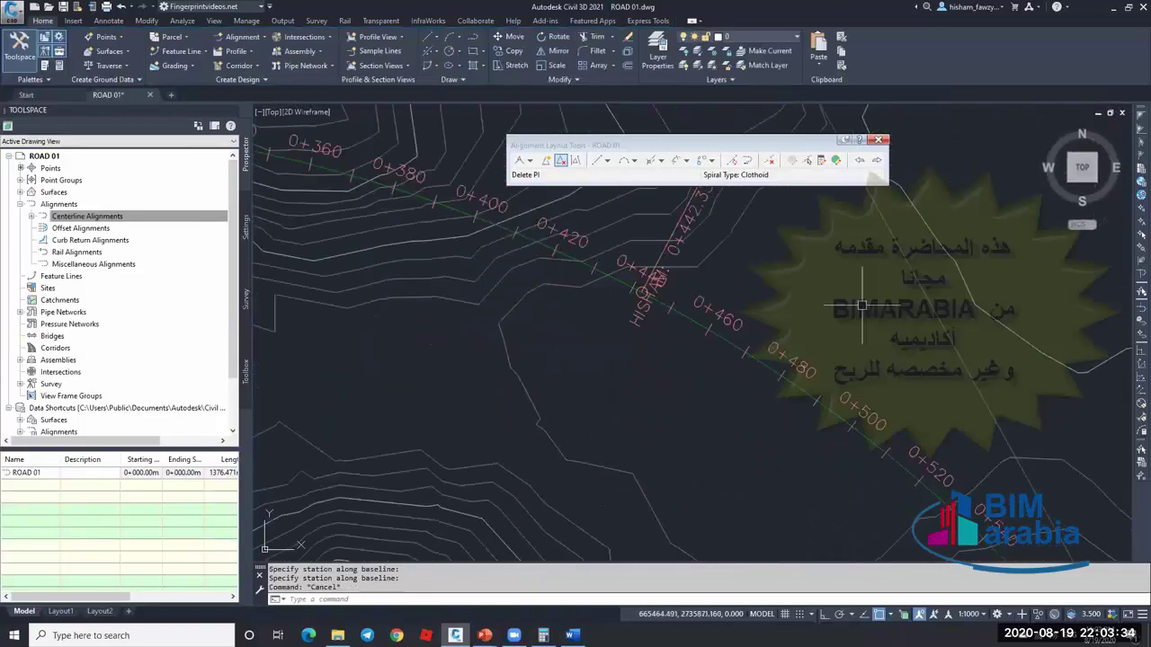
click(835, 160)
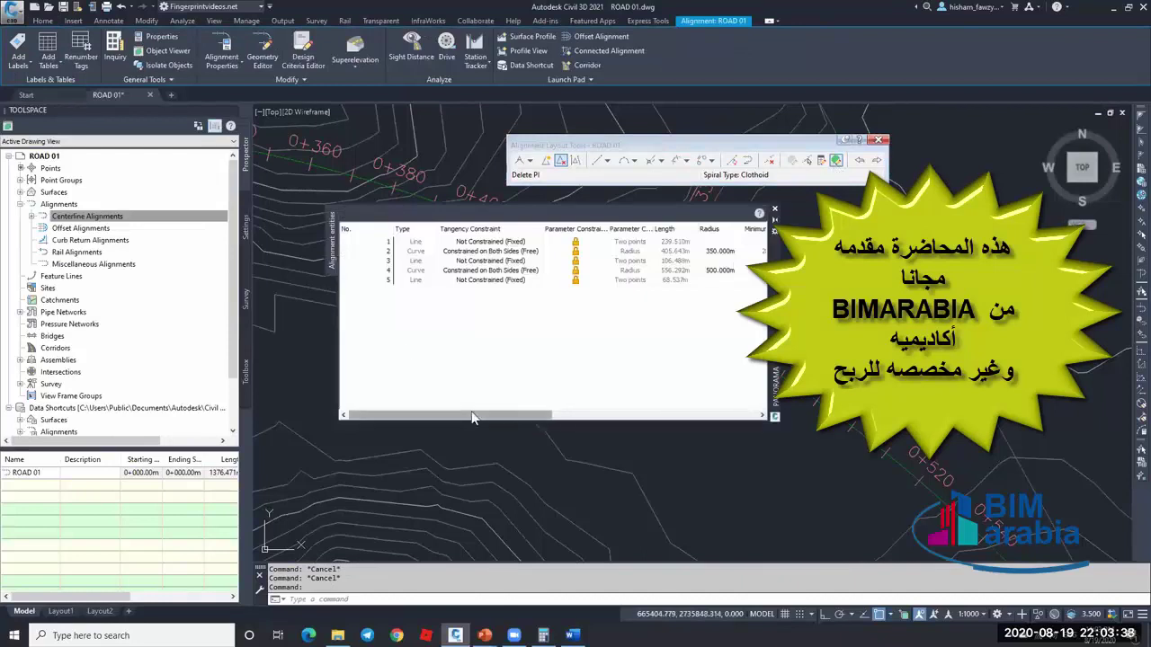
drag(478, 414, 533, 416)
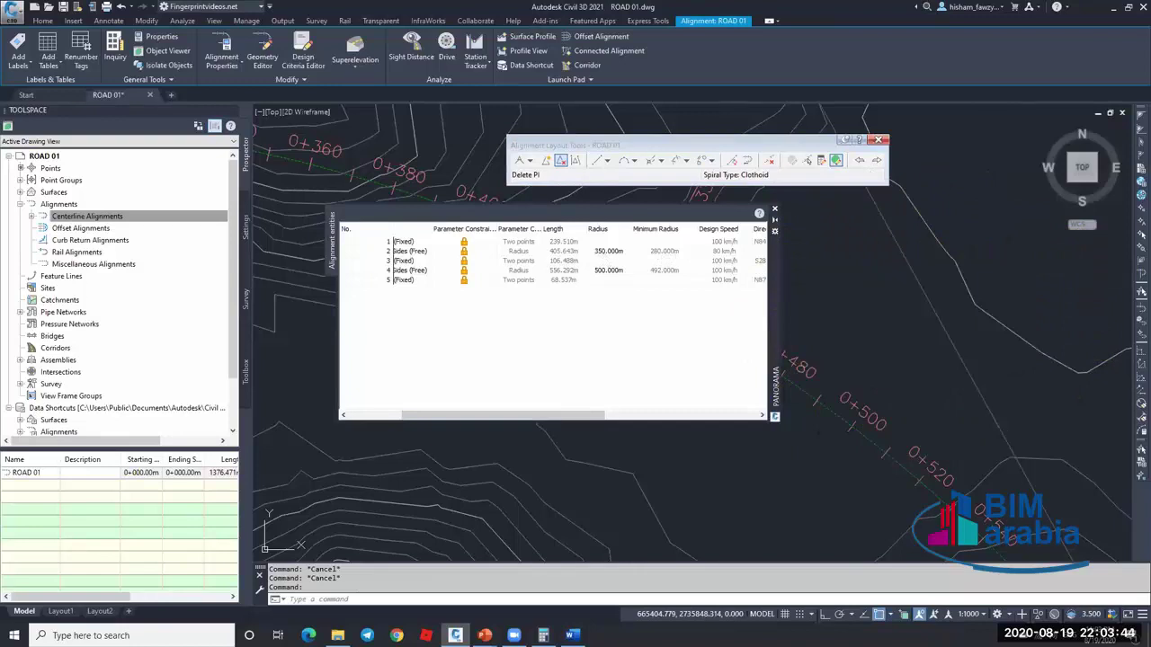
click(774, 208)
scroll(626, 328, down, 2)
- Select ROAD 01 and zoom in until the 20 m station labels near 1+000 are legible
scroll(627, 346, down, 2)
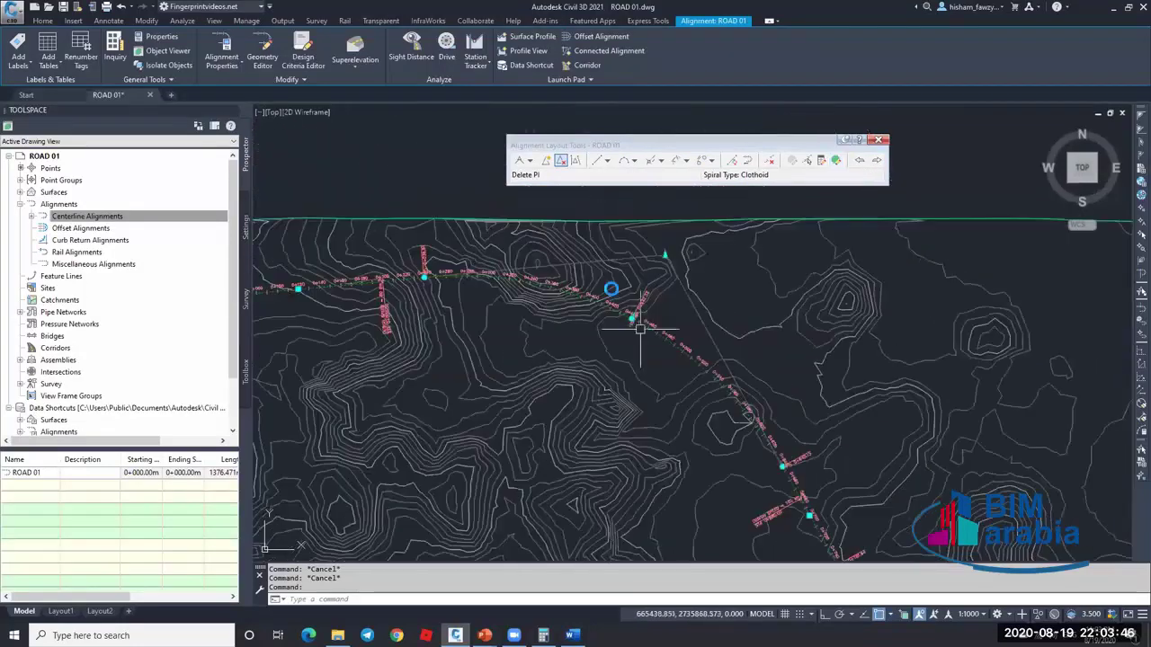
key(Escape)
scroll(586, 303, down, 1)
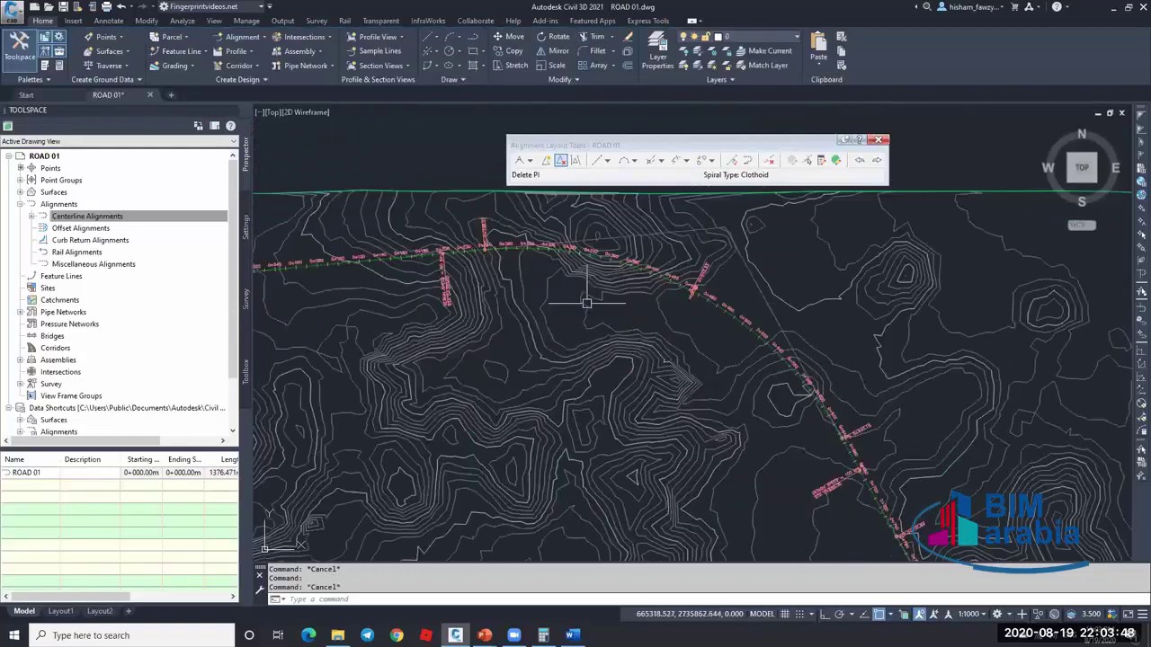
scroll(586, 303, down, 2)
scroll(620, 256, up, 2)
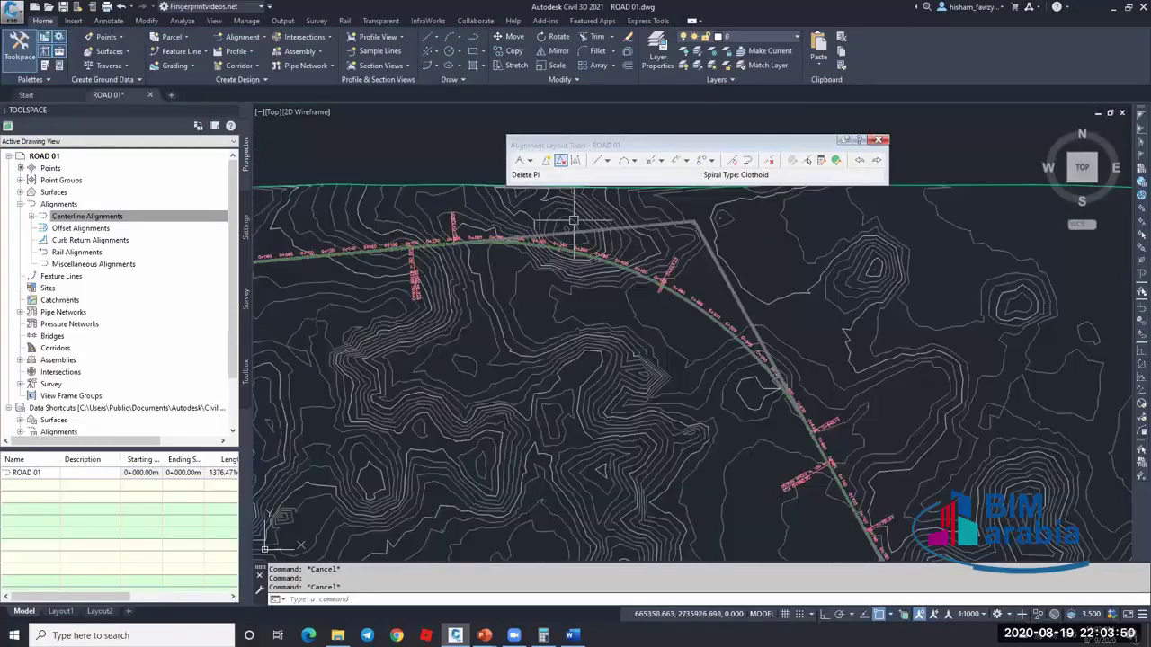
scroll(572, 219, down, 3)
scroll(681, 342, down, 2)
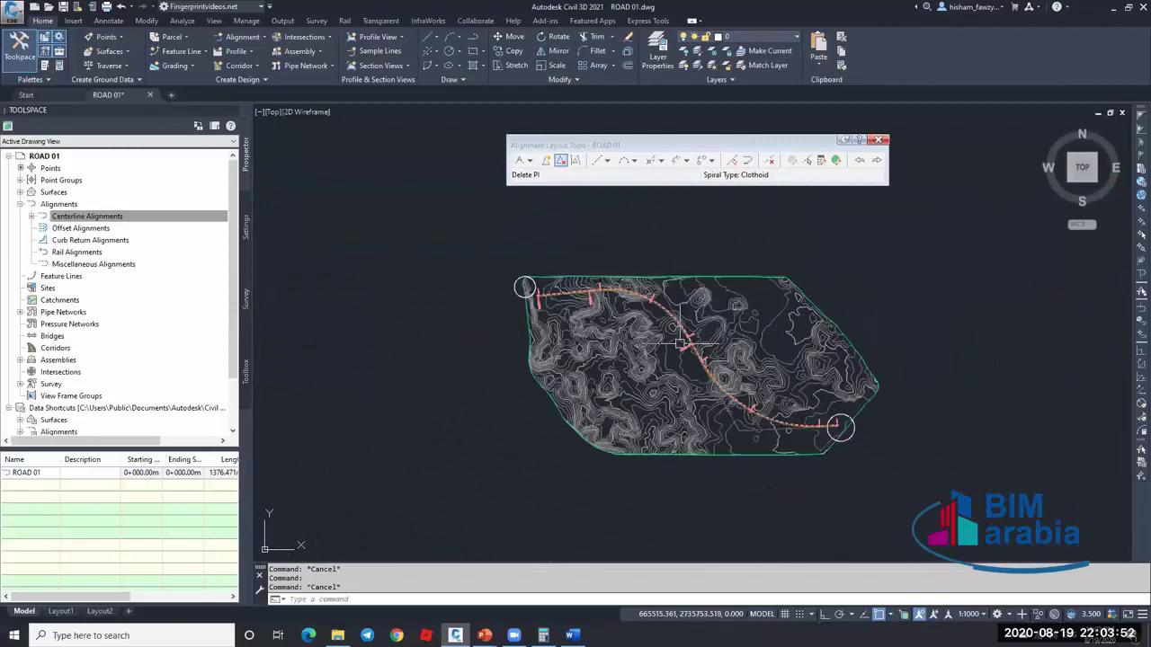
scroll(706, 378, up, 4)
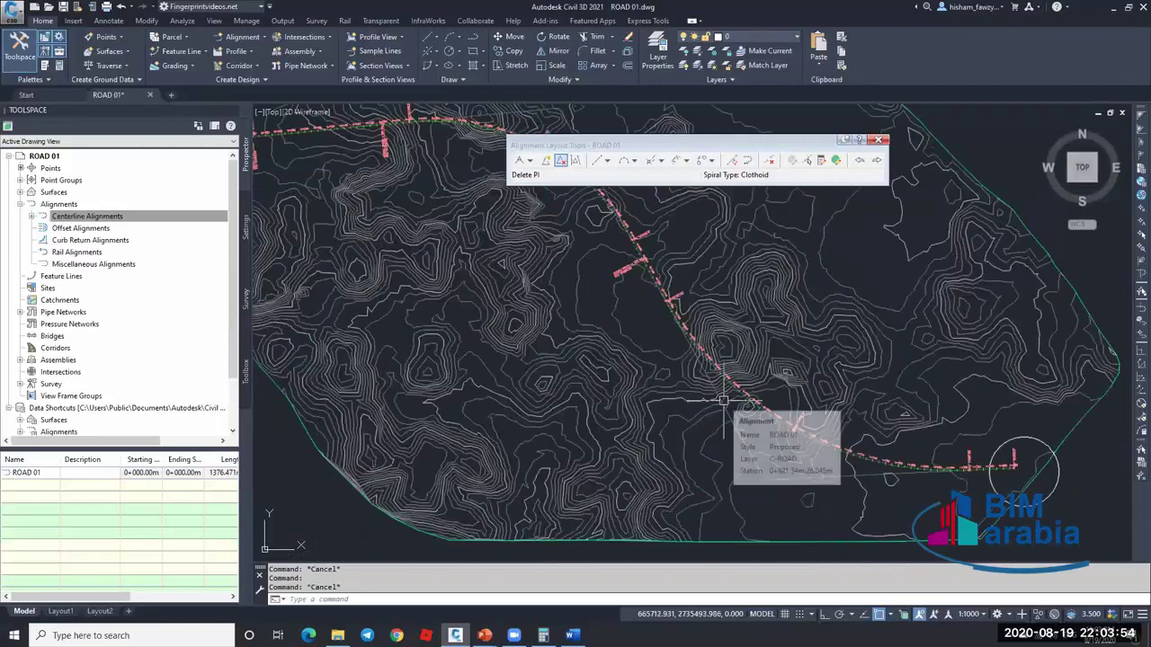
click(723, 402)
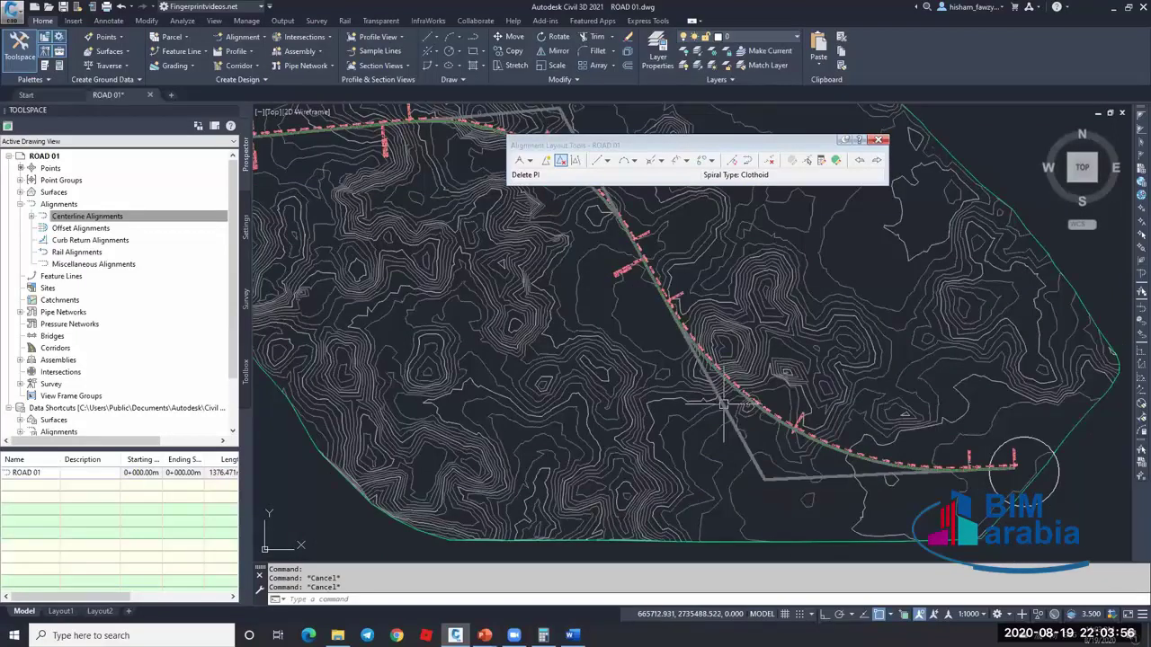
scroll(723, 404, down, 3)
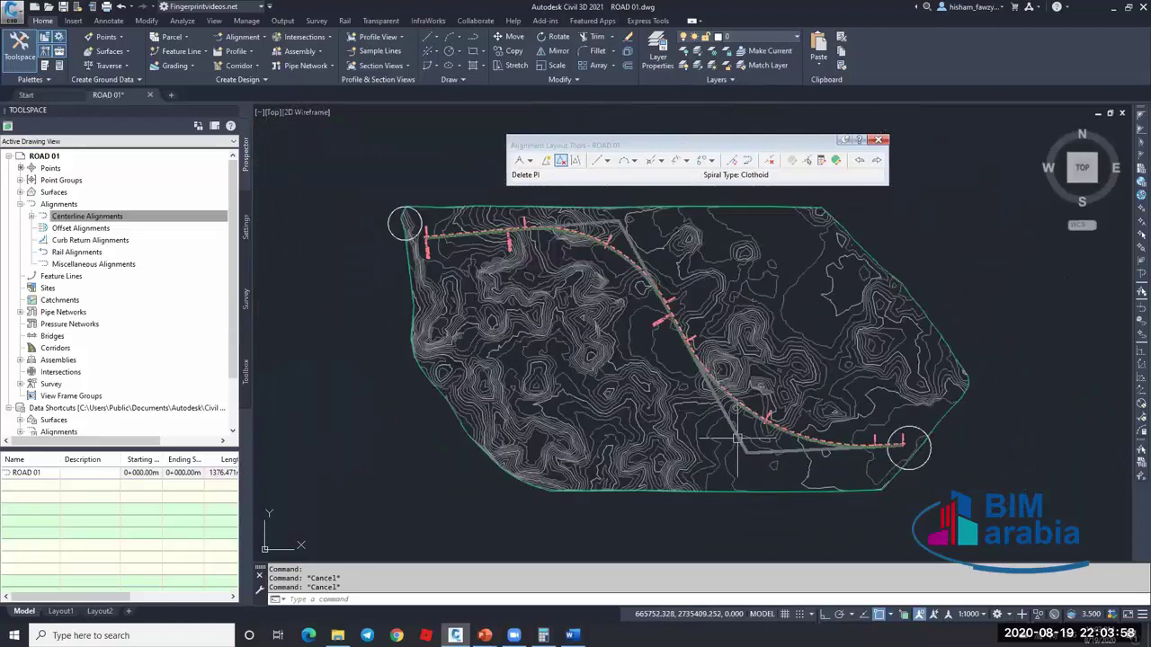
click(520, 256)
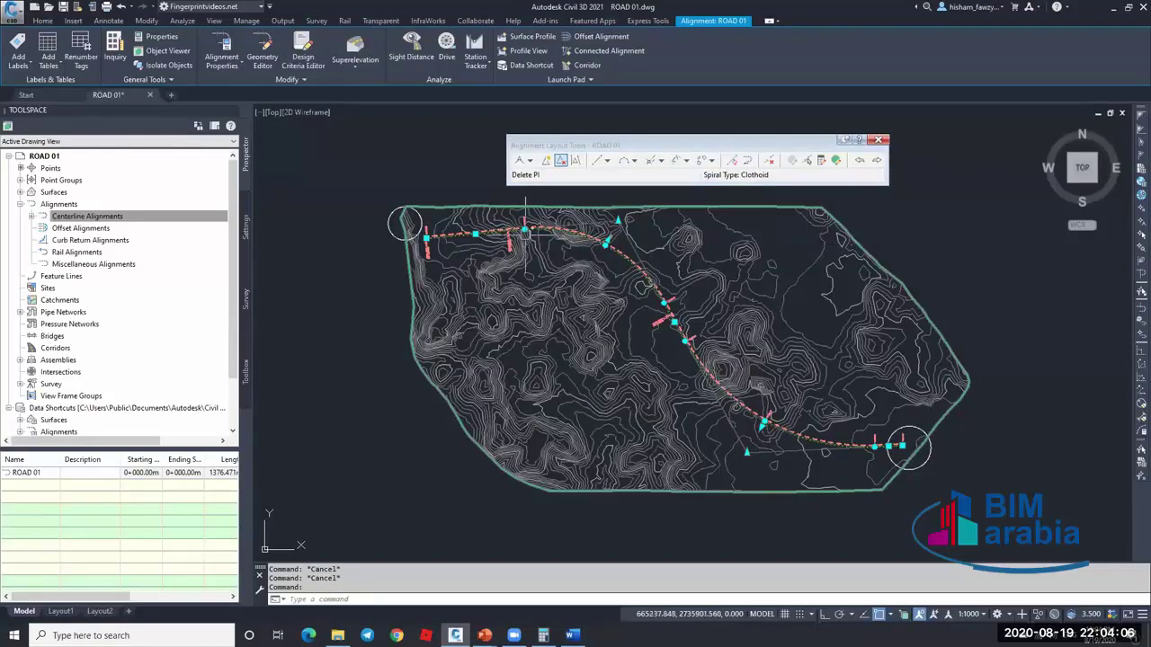
key(Escape)
click(550, 228)
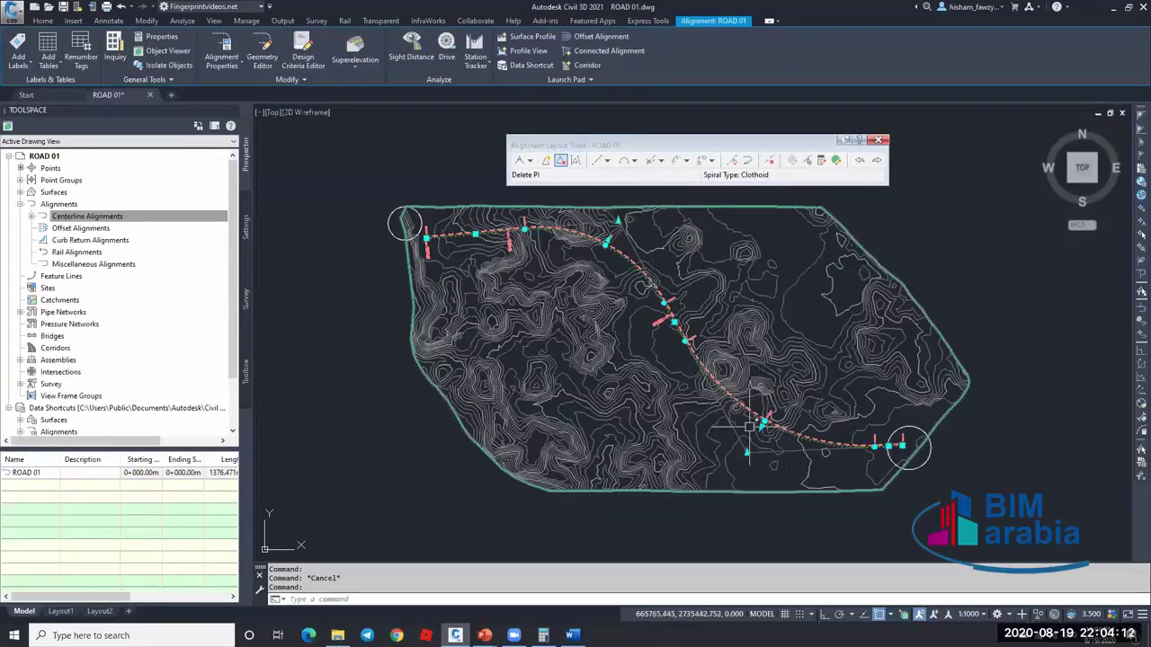
scroll(760, 412, up, 4)
scroll(761, 406, up, 3)
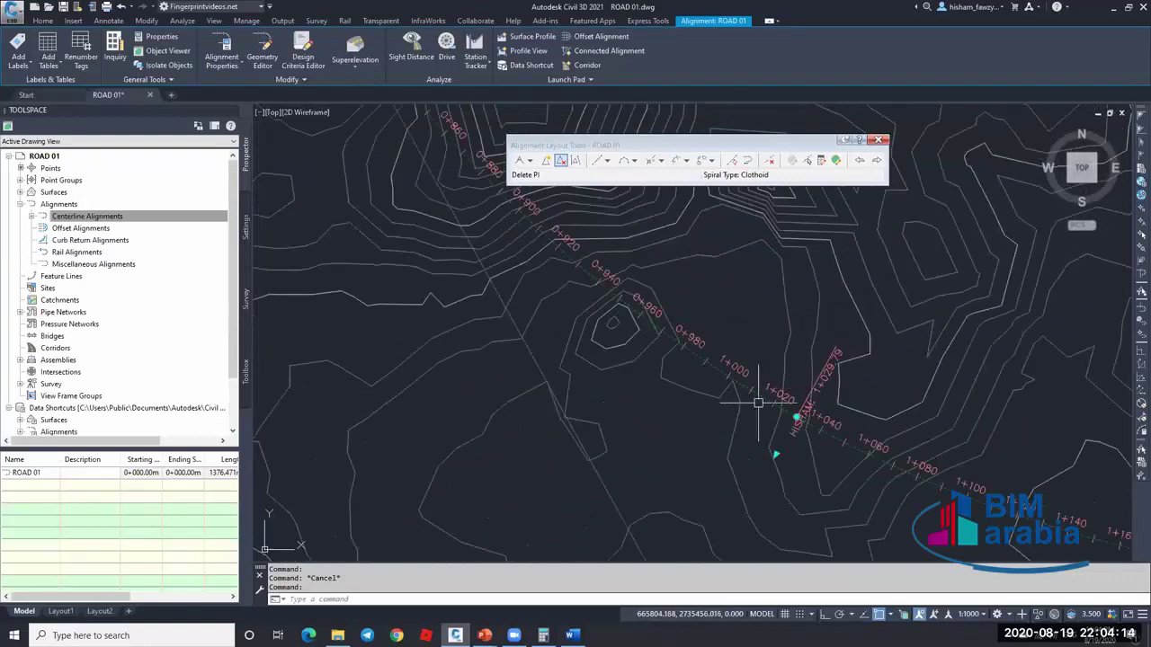
- In Edit Alignment Labels, change the Major Stations increment to 100 and Minor Stations to 25
right_click(760, 398)
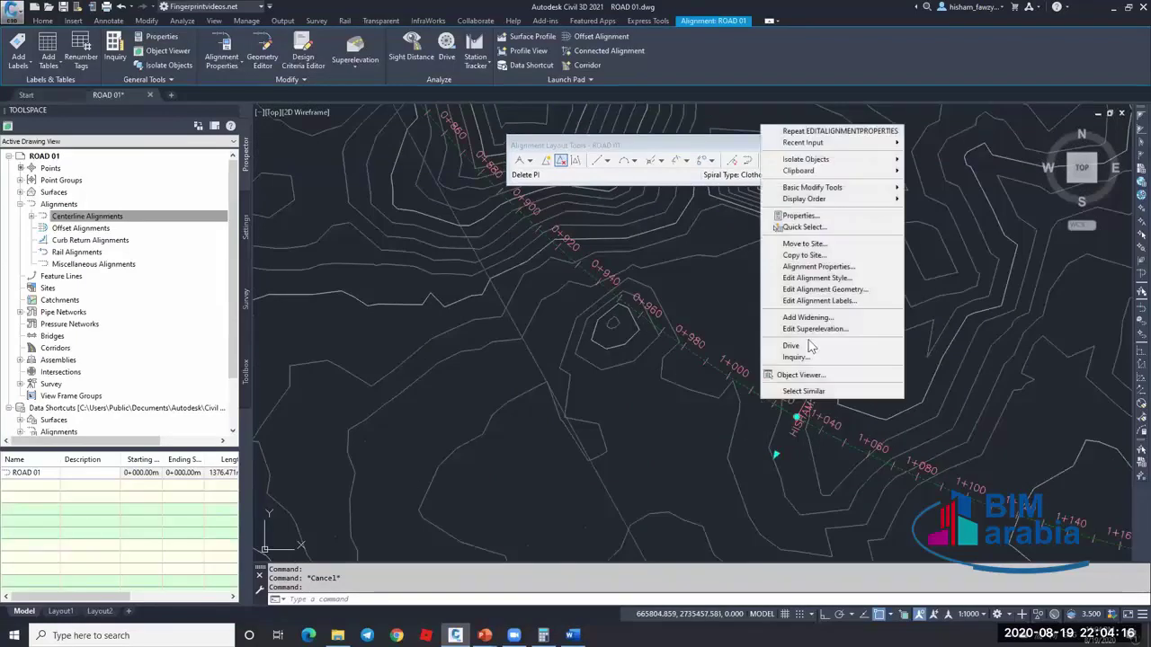
click(827, 301)
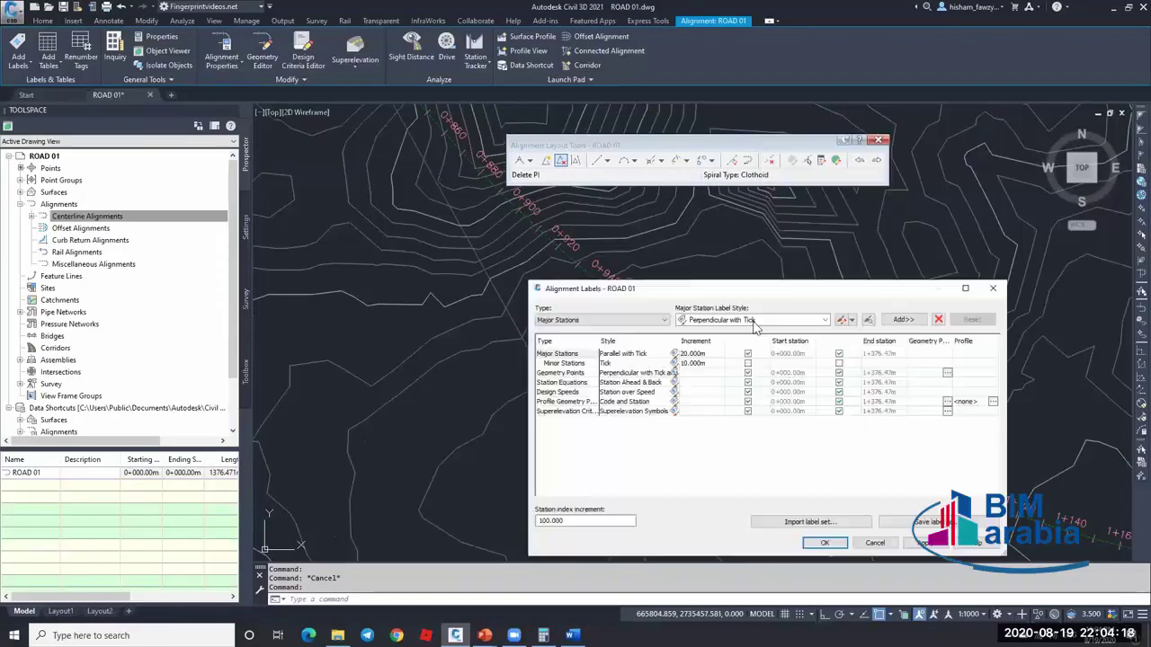
click(568, 412)
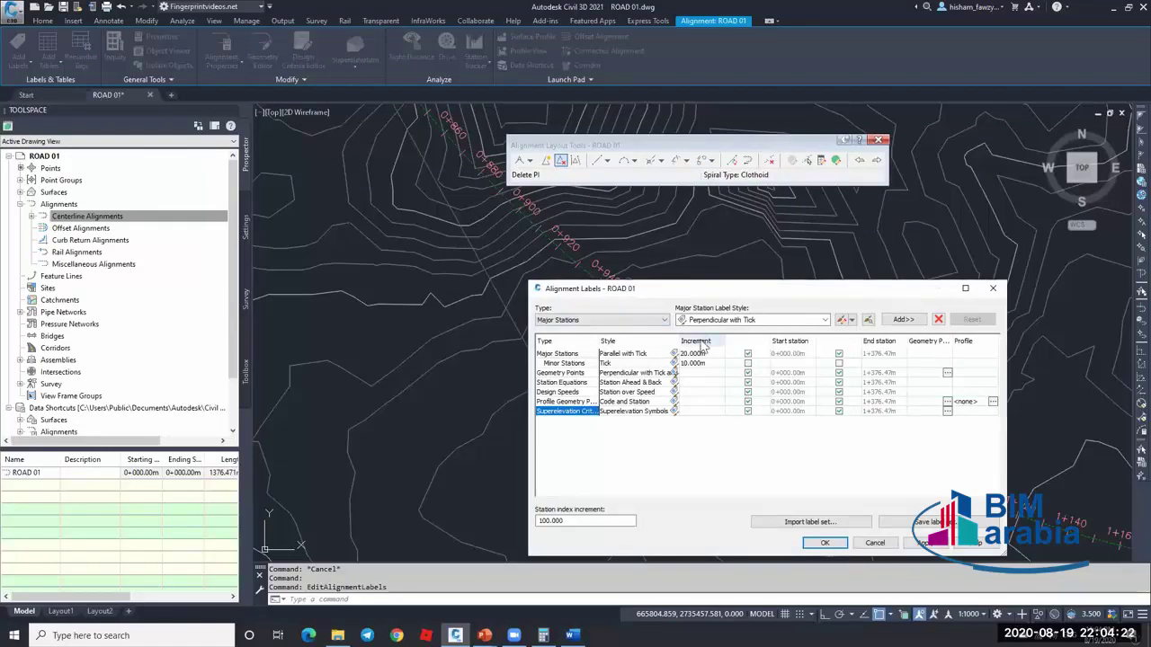
click(564, 354)
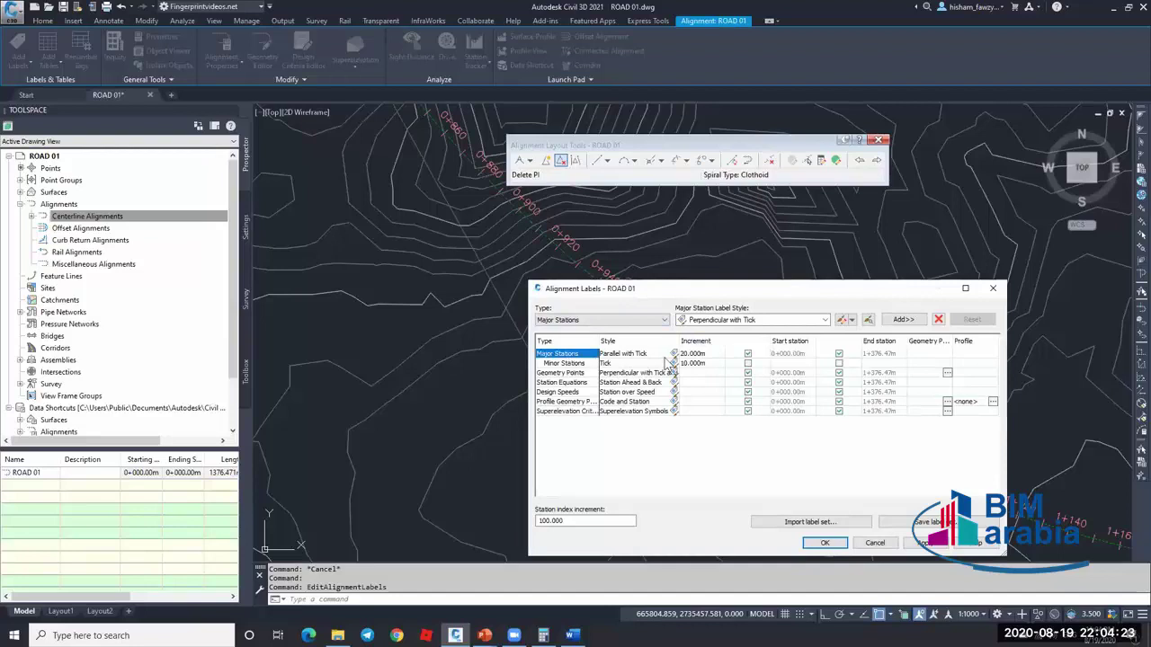
click(719, 354)
text(100)
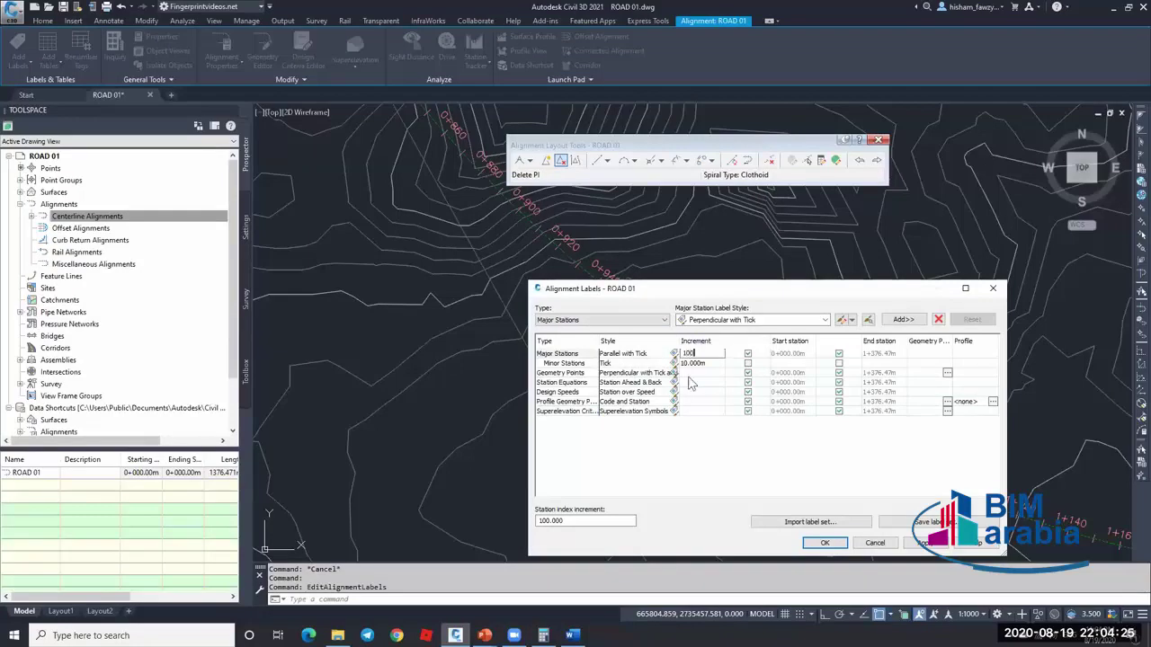
click(568, 364)
click(706, 363)
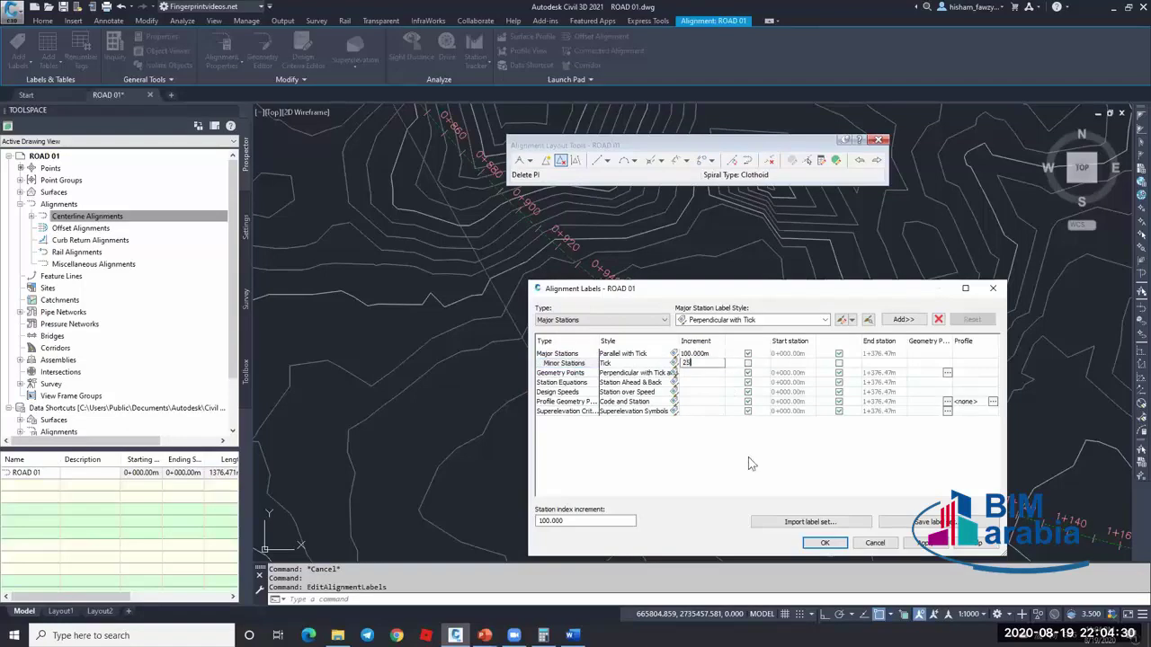
click(824, 543)
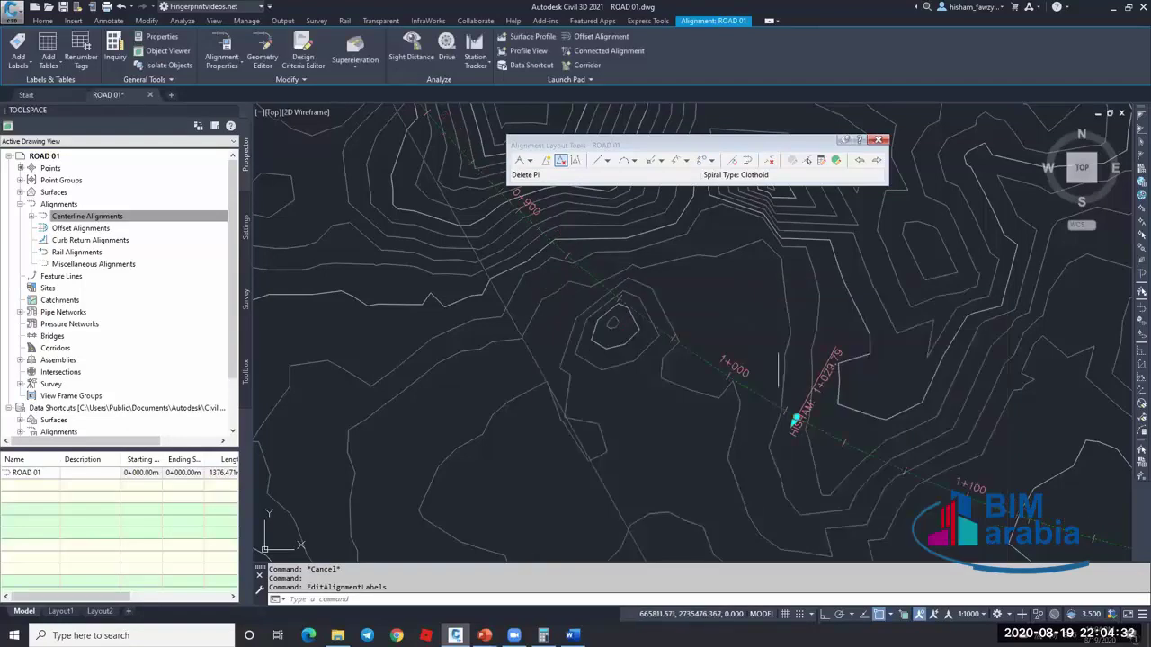
scroll(777, 370, down, 6)
key(Escape)
scroll(459, 297, up, 5)
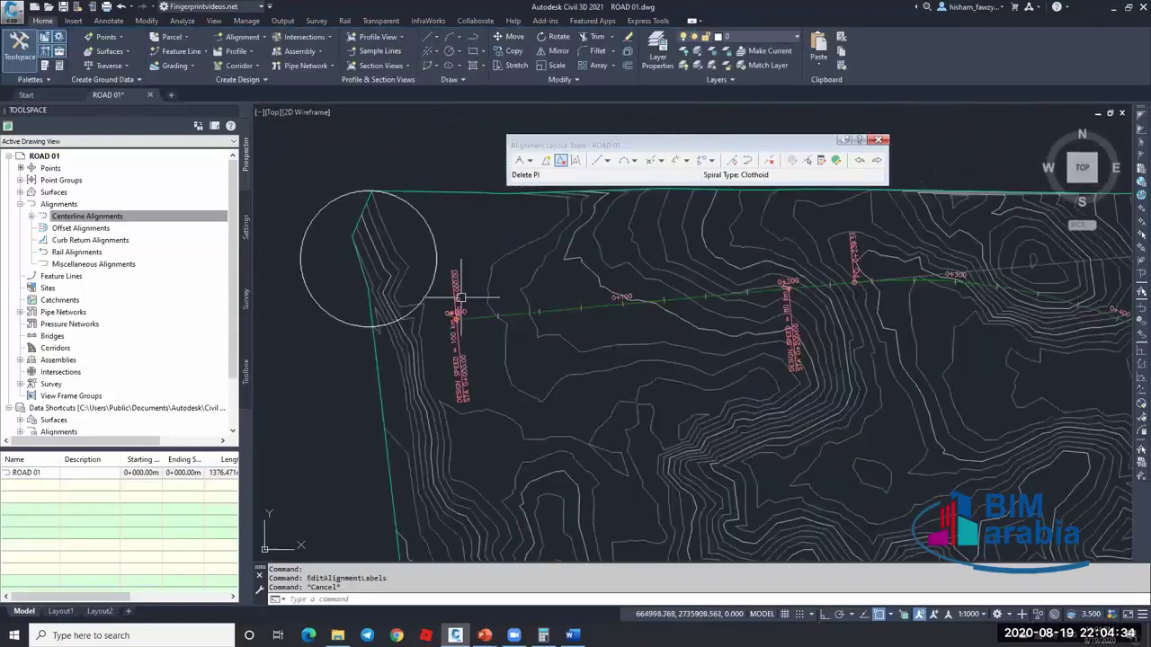
scroll(460, 296, up, 3)
scroll(459, 296, down, 2)
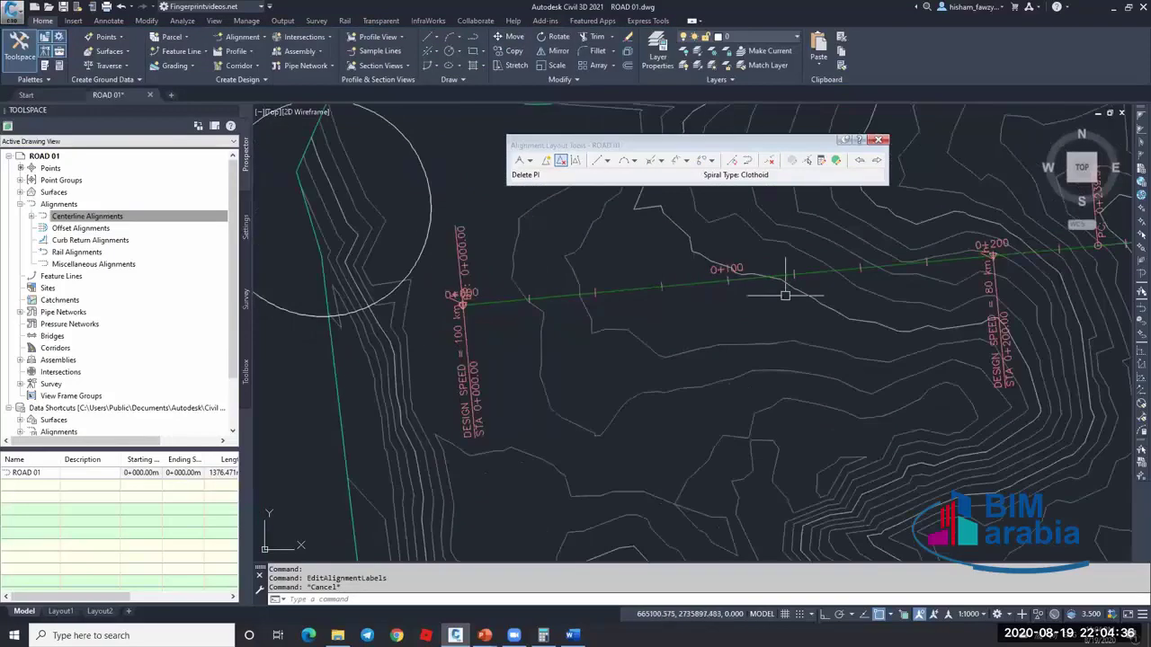
scroll(733, 276, down, 2)
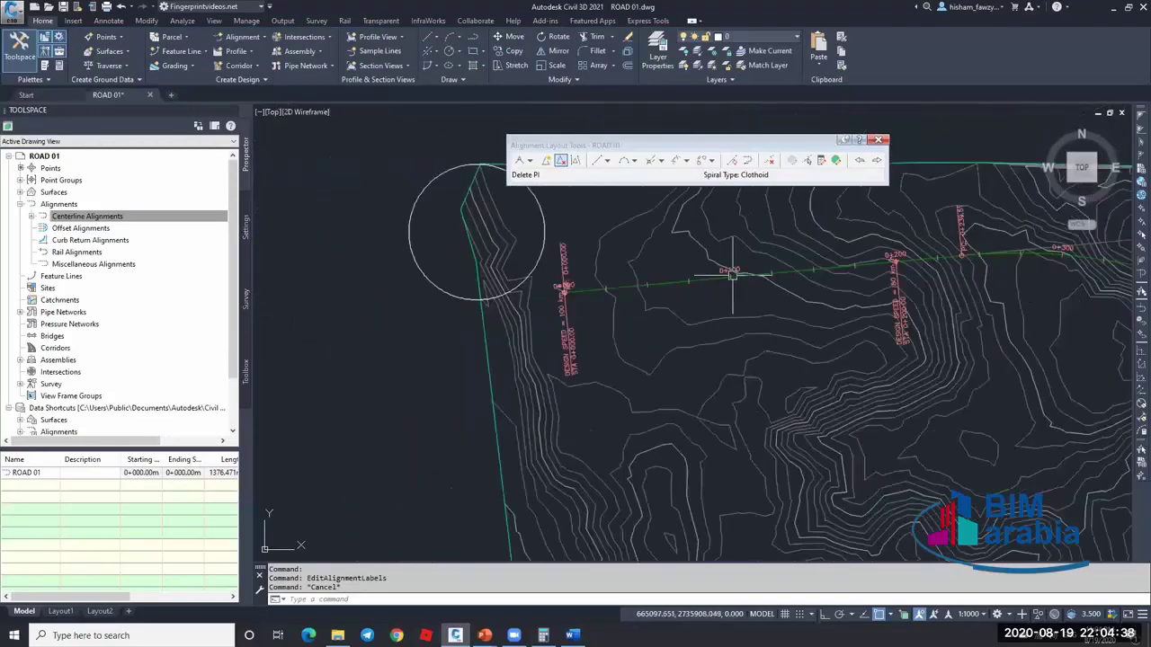
middle_drag(958, 311, 795, 310)
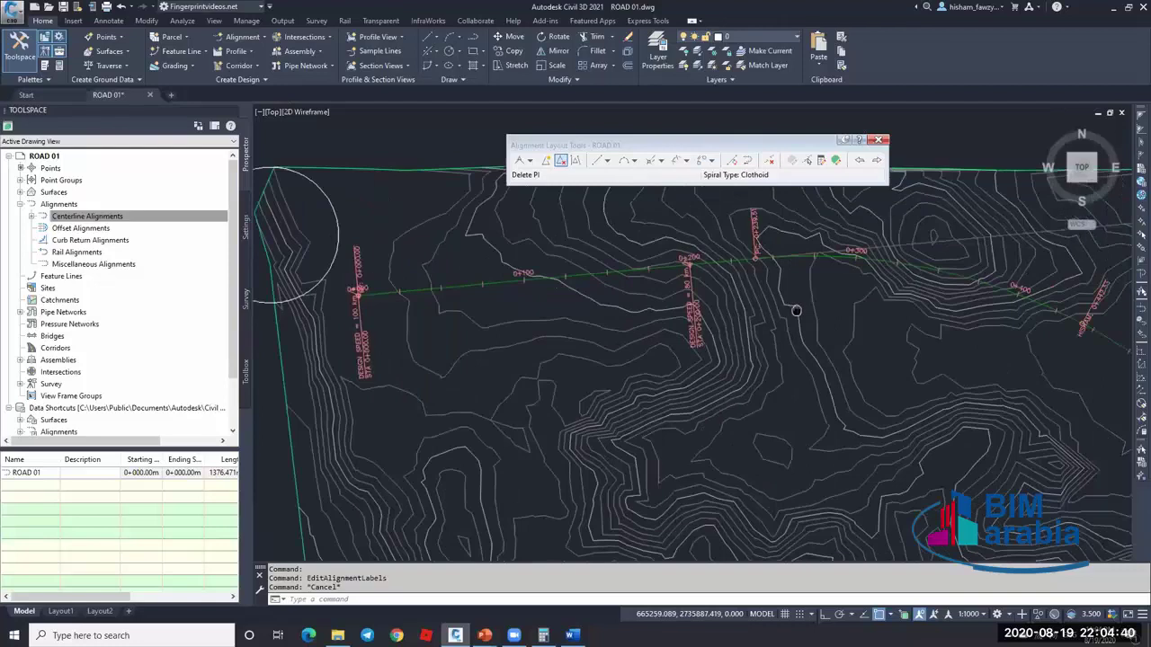
scroll(773, 306, down, 5)
scroll(967, 380, up, 2)
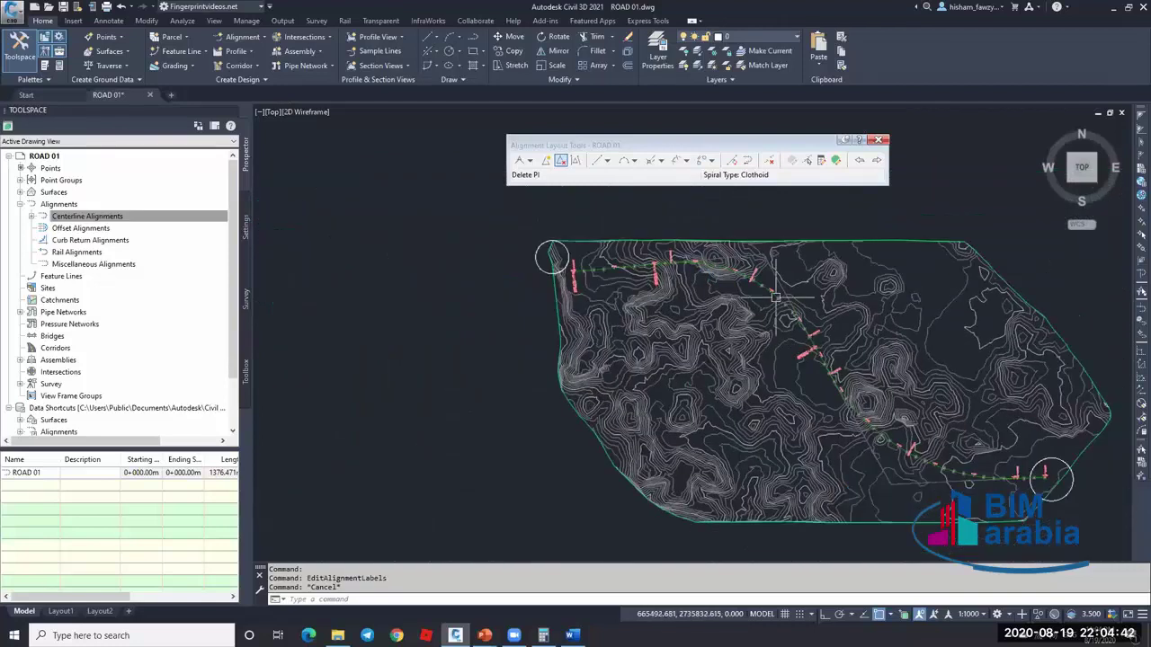
click(789, 287)
click(836, 160)
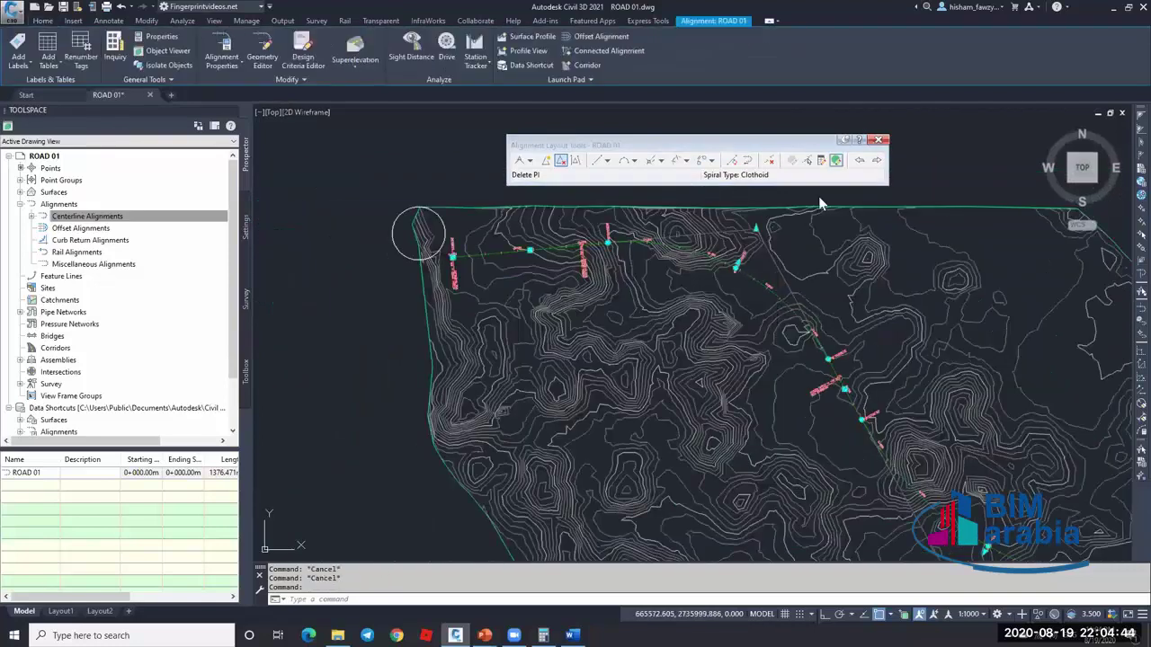
click(607, 416)
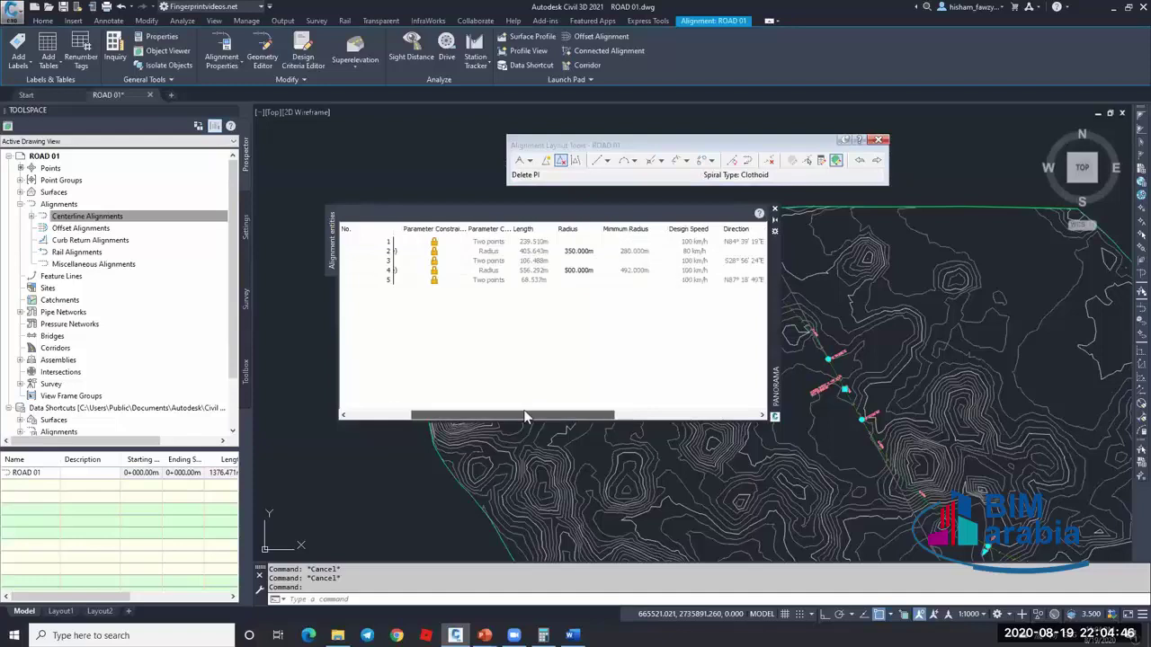
drag(593, 416, 531, 415)
click(774, 209)
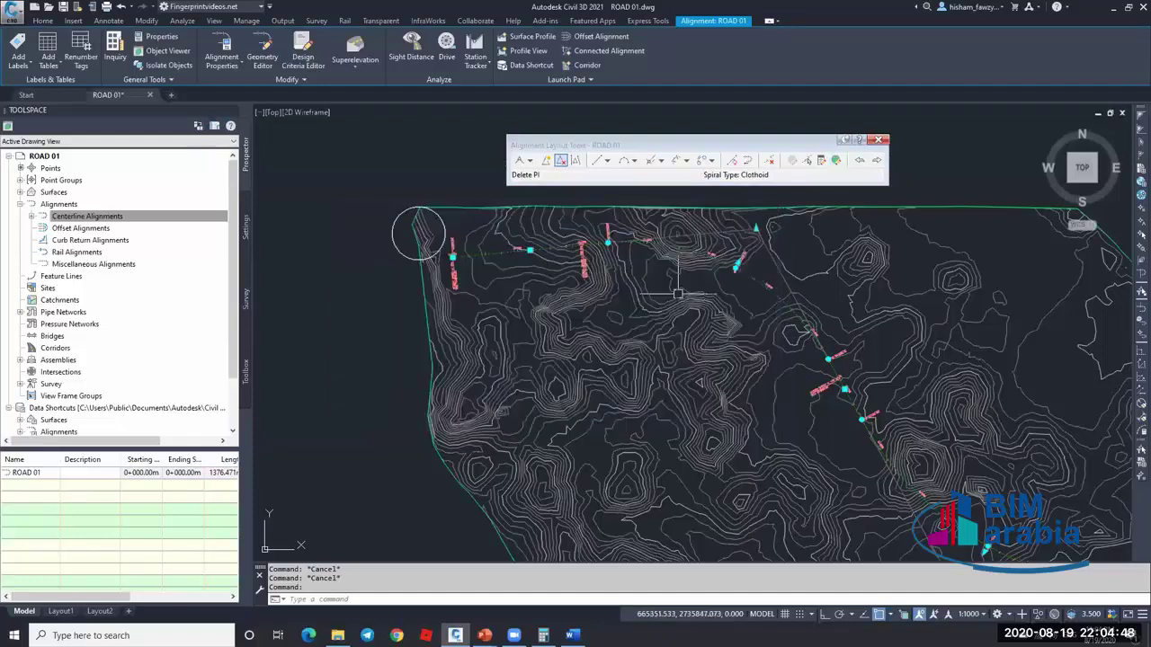
click(306, 54)
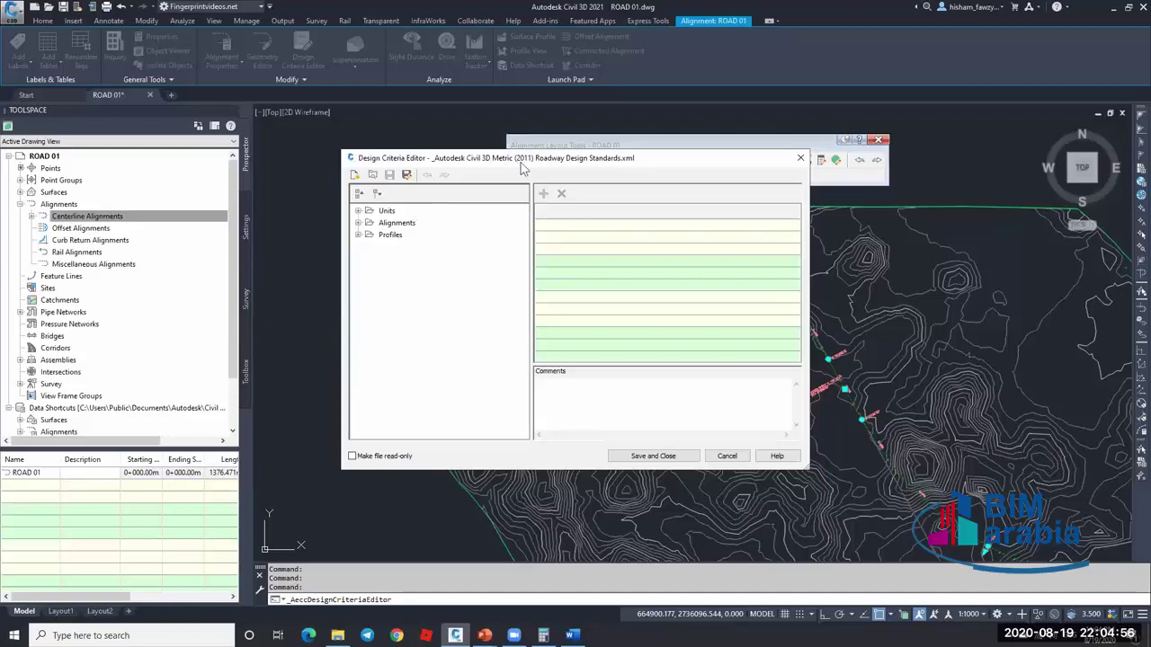
click(407, 177)
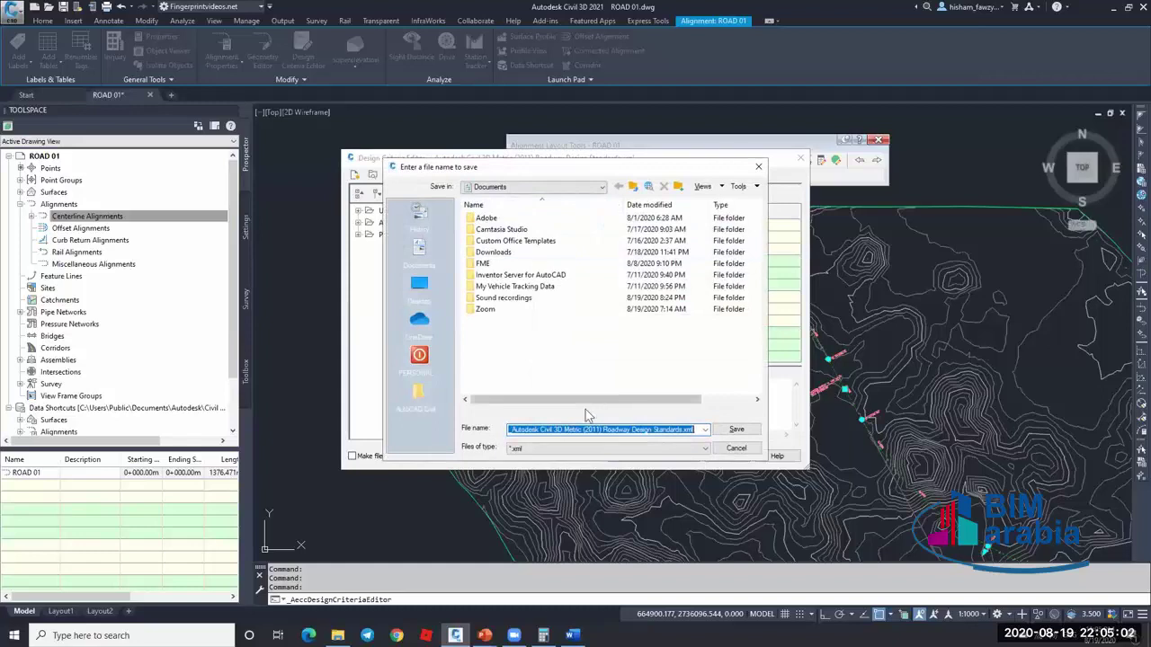
click(736, 448)
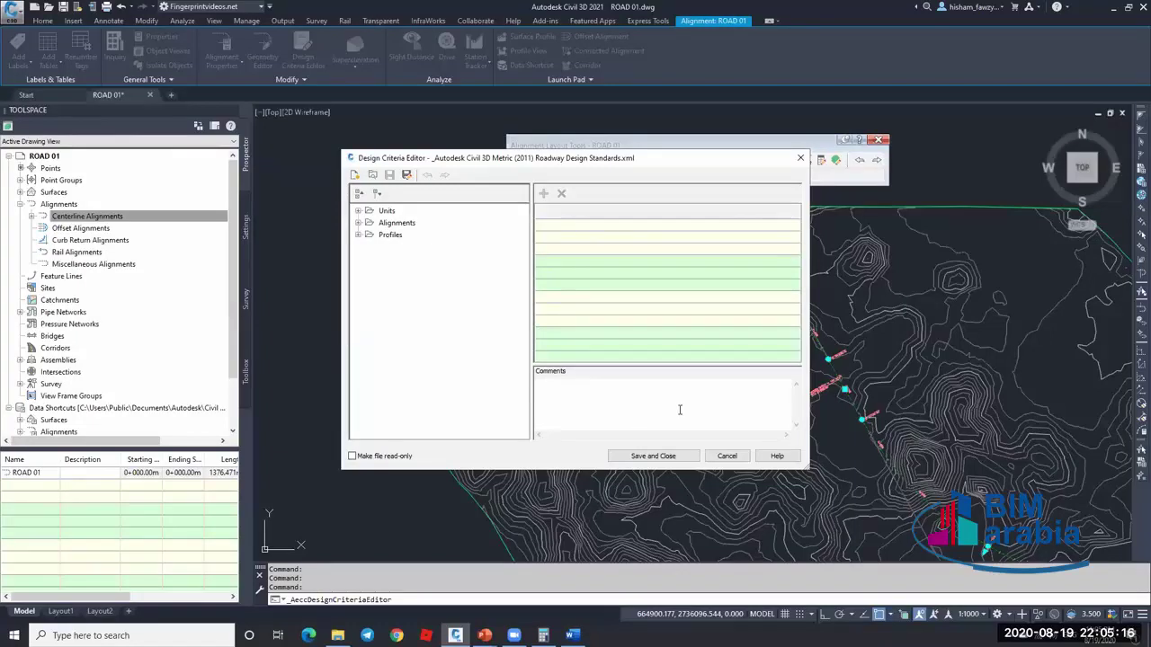
click(725, 456)
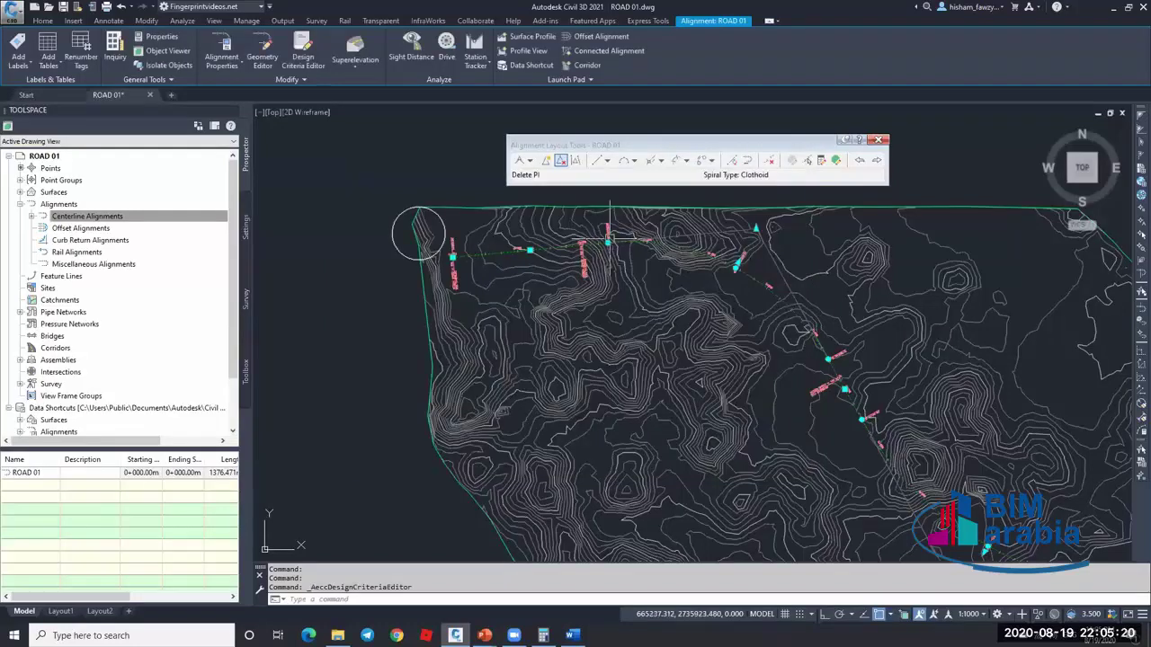
- Zoom out to the whole site and show the Tangent dropdown's fixed and floating line options
scroll(670, 258, down, 2)
key(Escape)
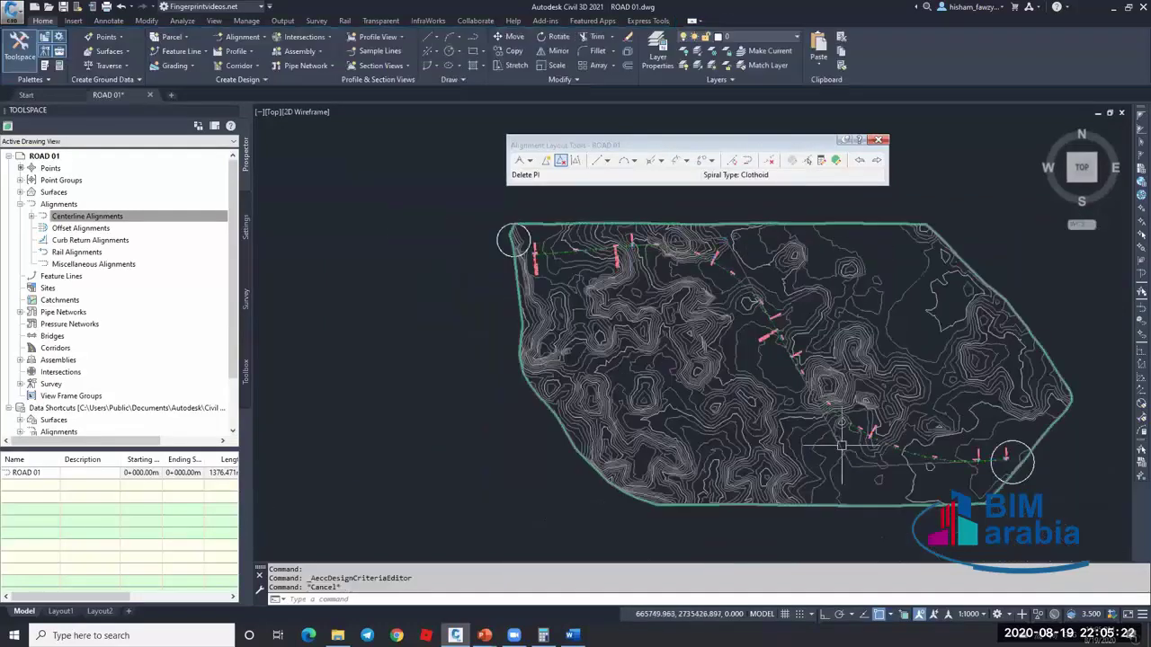
scroll(841, 445, up, 2)
key(Escape)
click(841, 421)
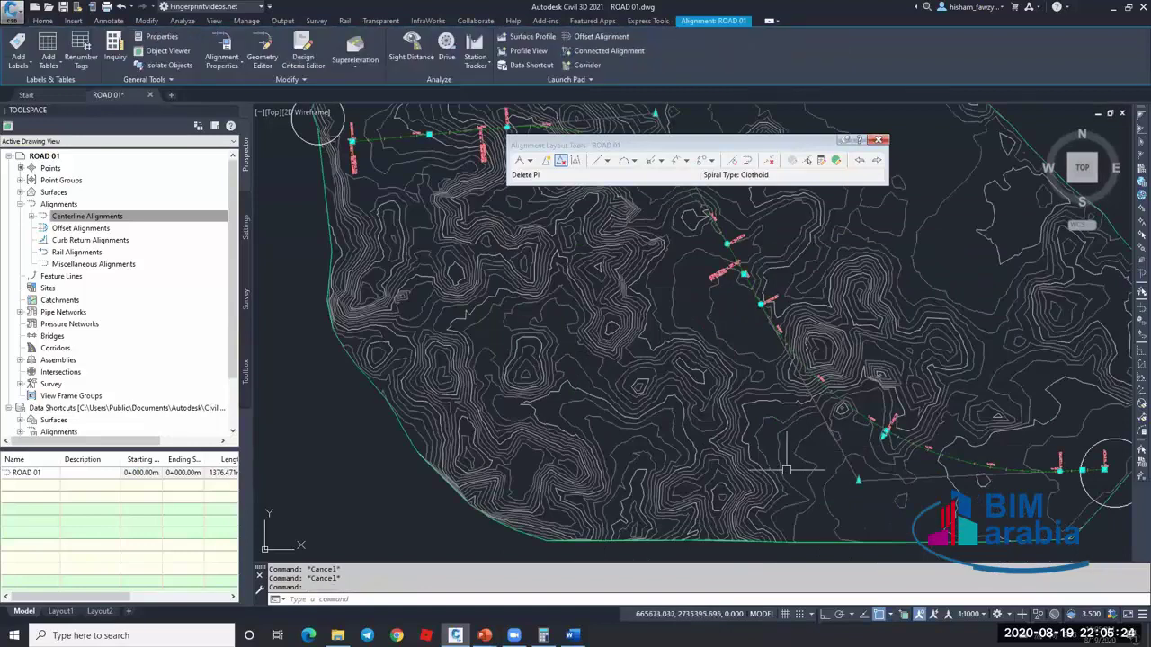
scroll(786, 469, down, 2)
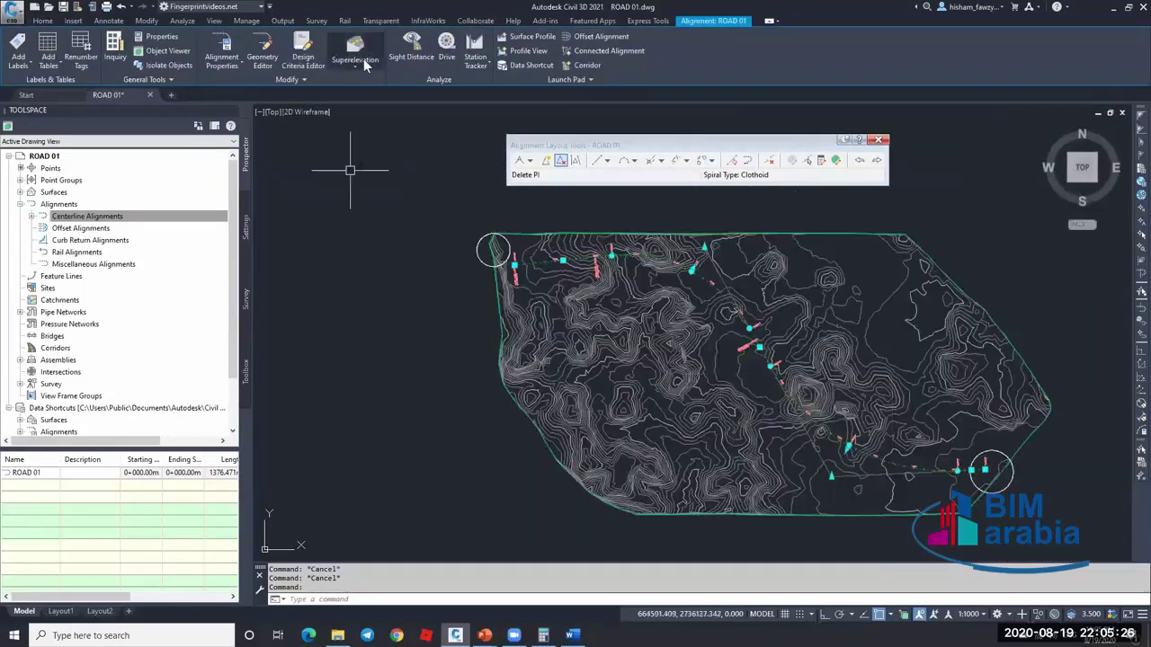
key(Escape)
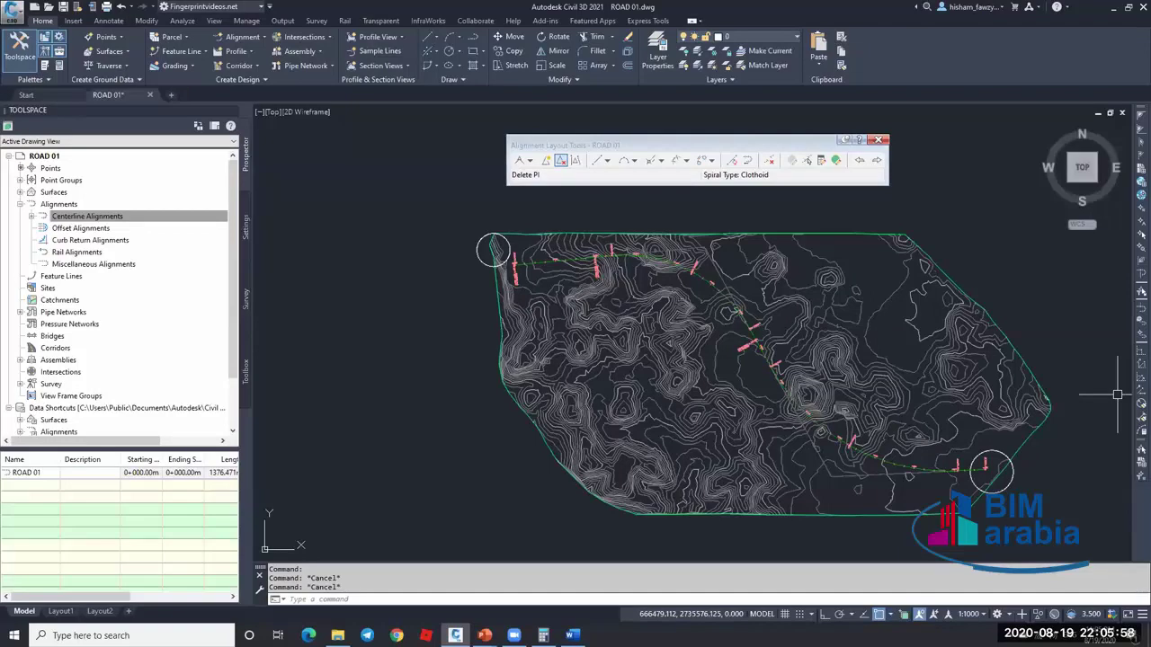
click(712, 274)
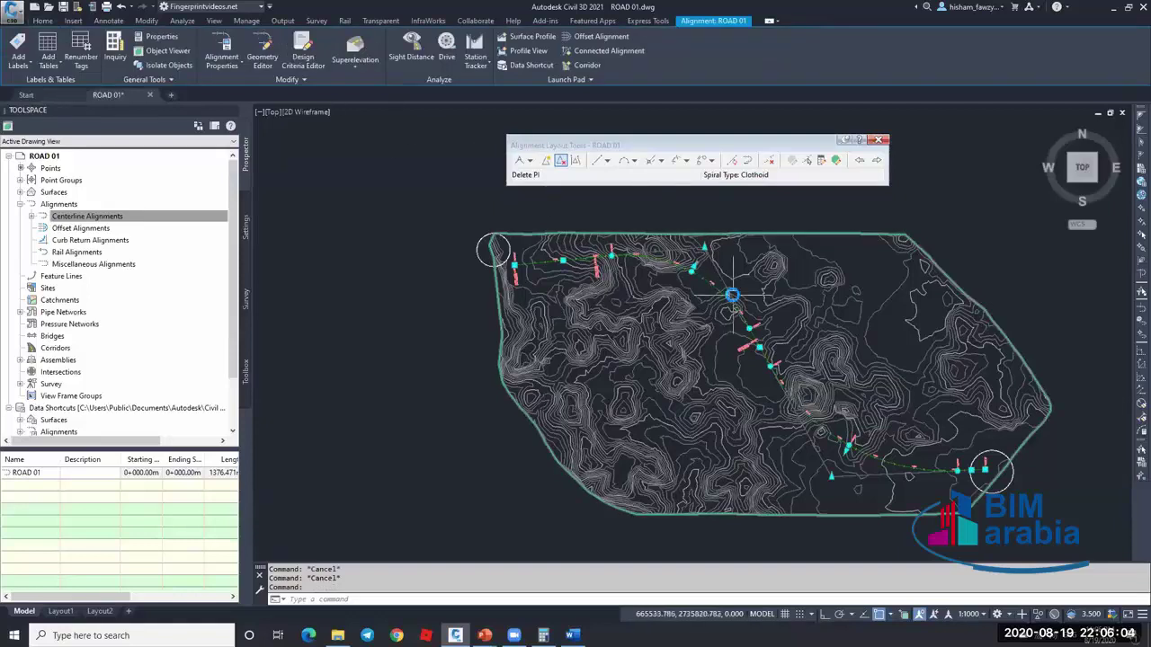
scroll(732, 295, up, 3)
key(Escape)
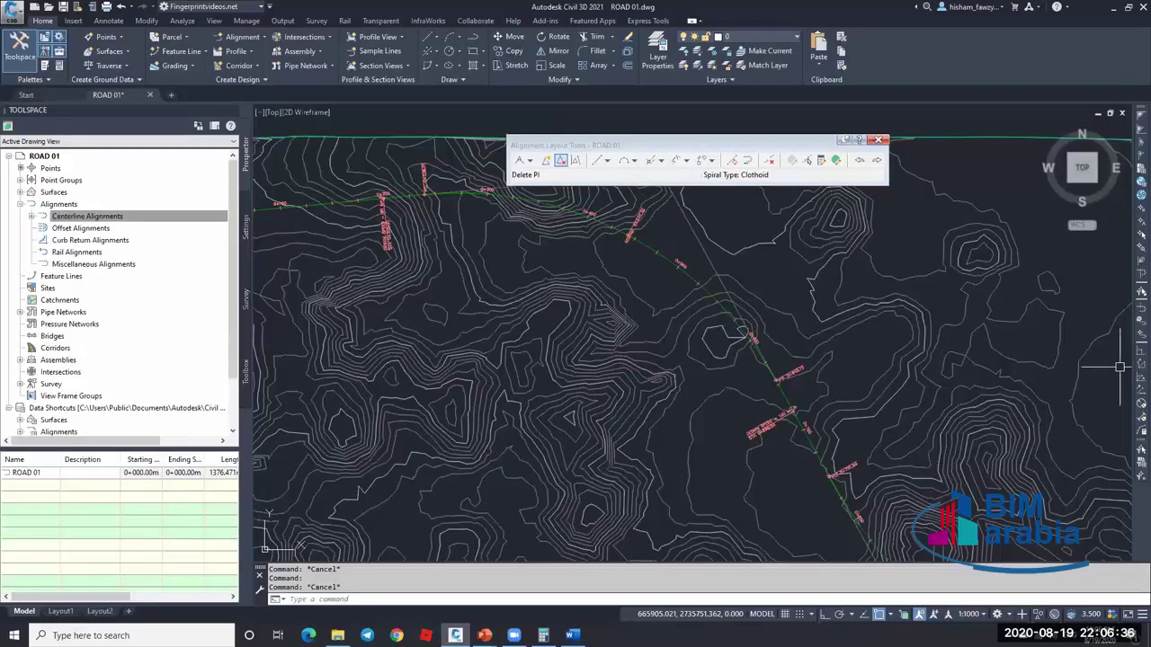
scroll(736, 339, down, 4)
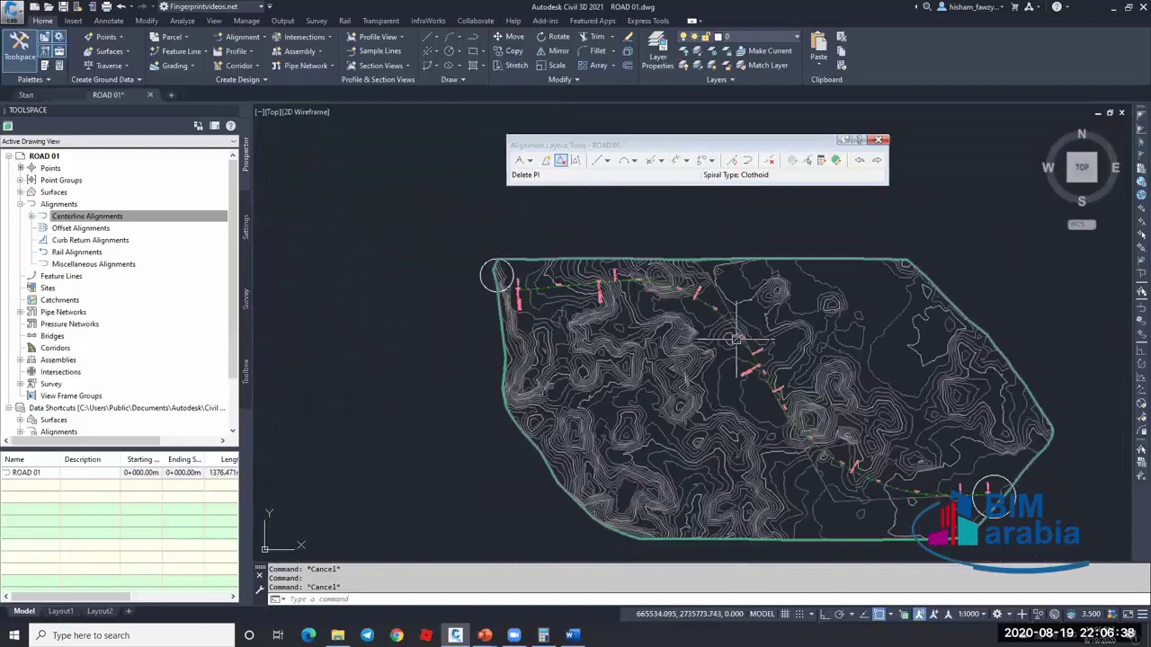
scroll(735, 340, up, 4)
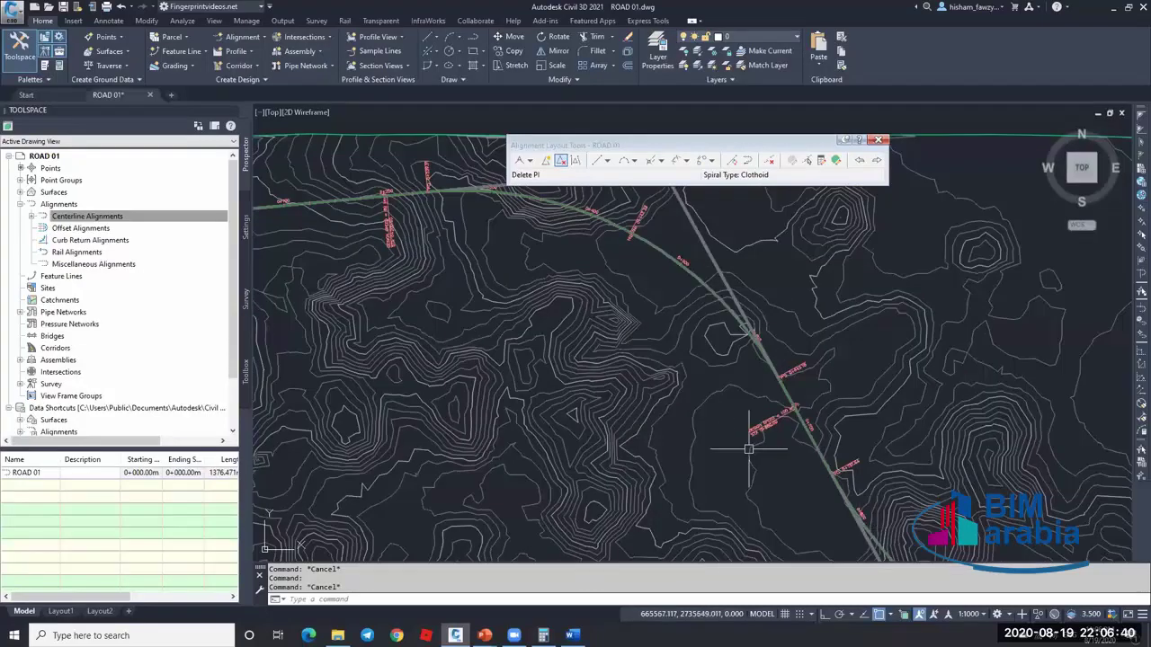
scroll(749, 448, down, 4)
click(606, 160)
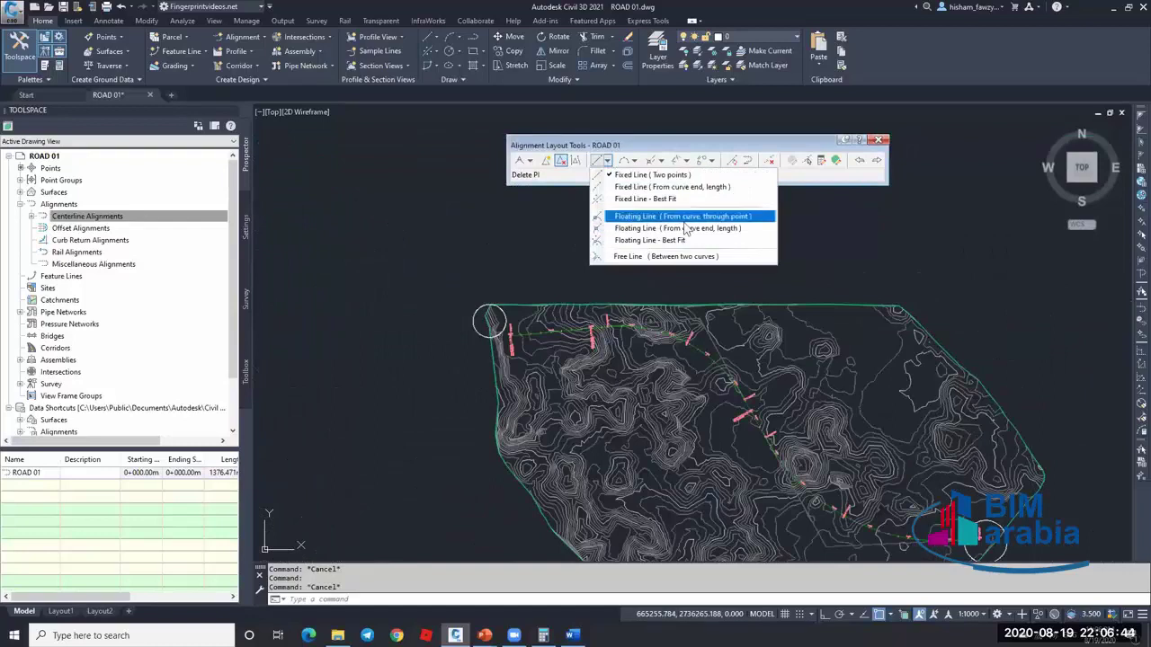
- Draw a fixed straight tangent line onto ROAD 01
click(634, 175)
scroll(489, 321, up, 4)
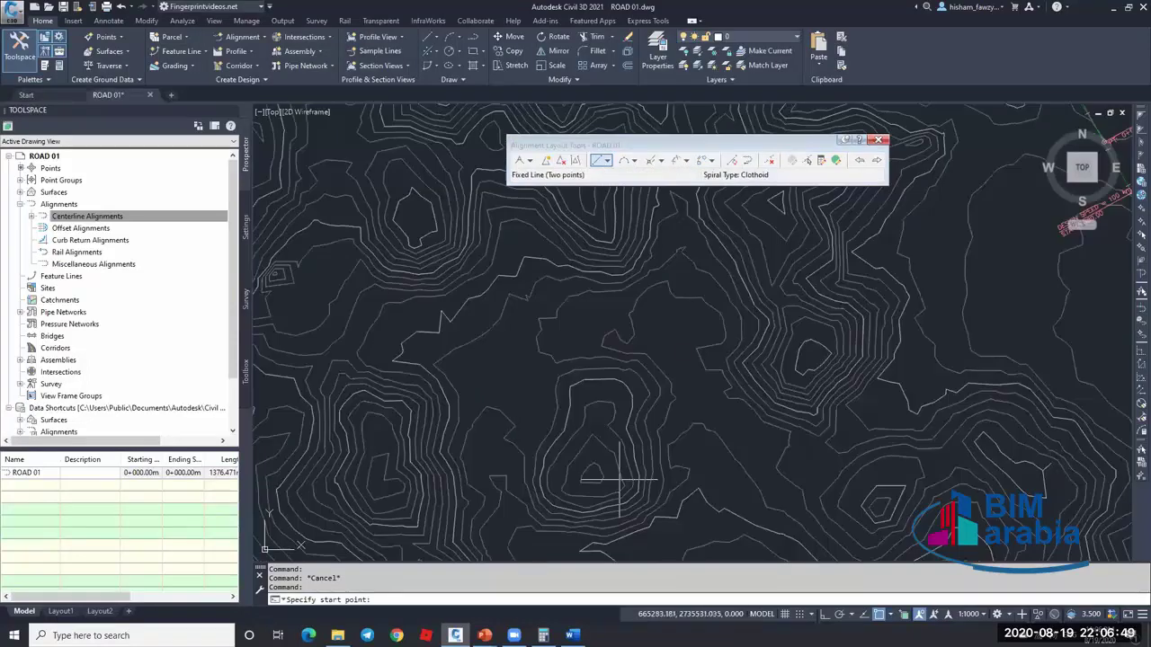
click(520, 387)
key(Return)
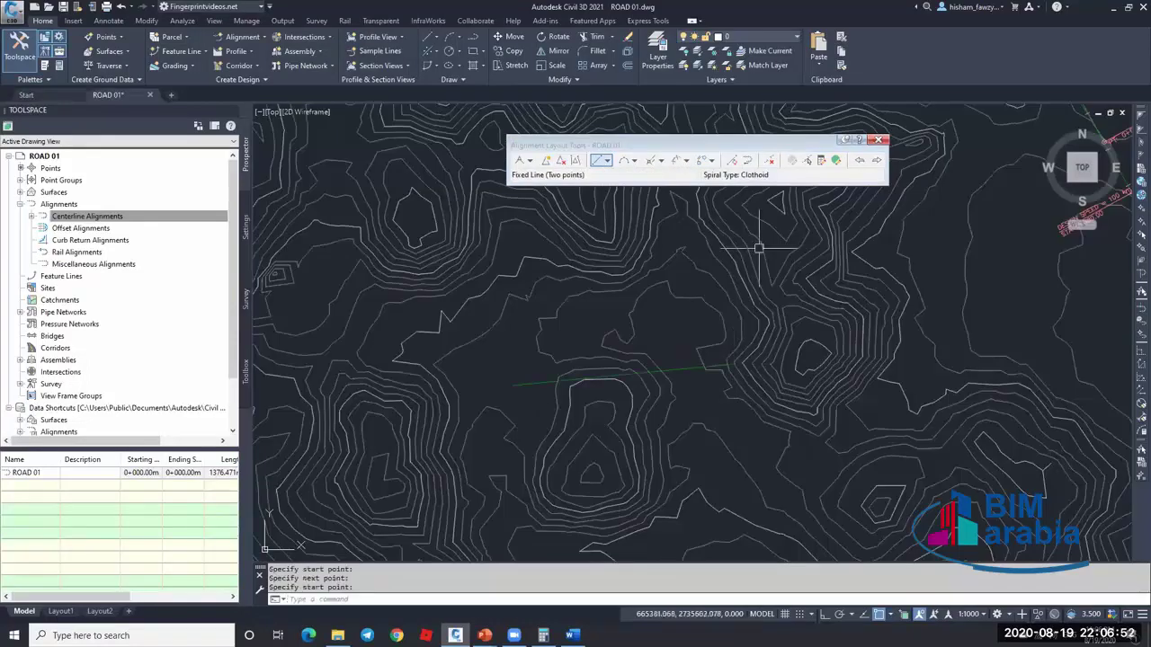
- Add a floating curve from the green tangent with the default 492.000 m radius
click(635, 162)
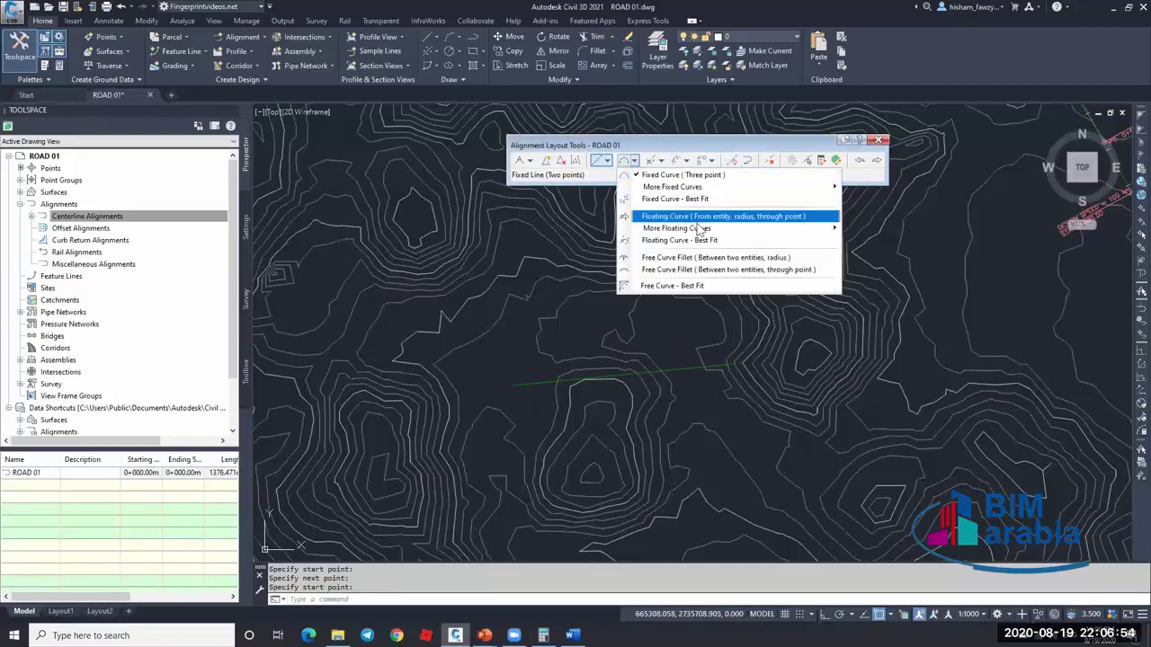
click(723, 216)
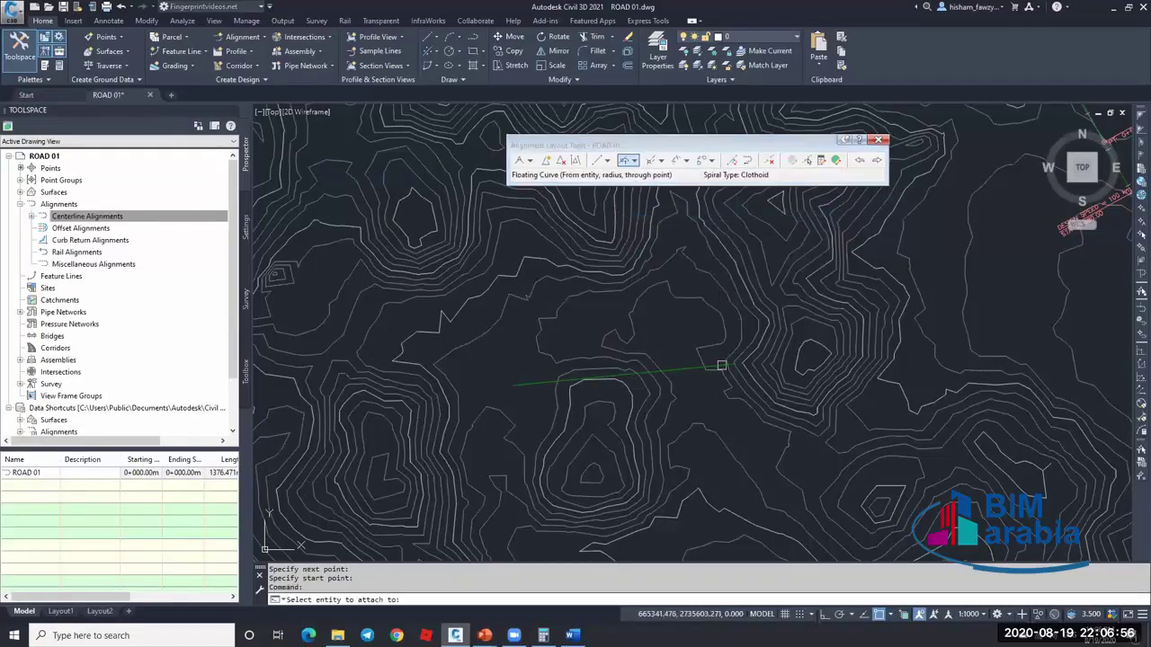
click(716, 369)
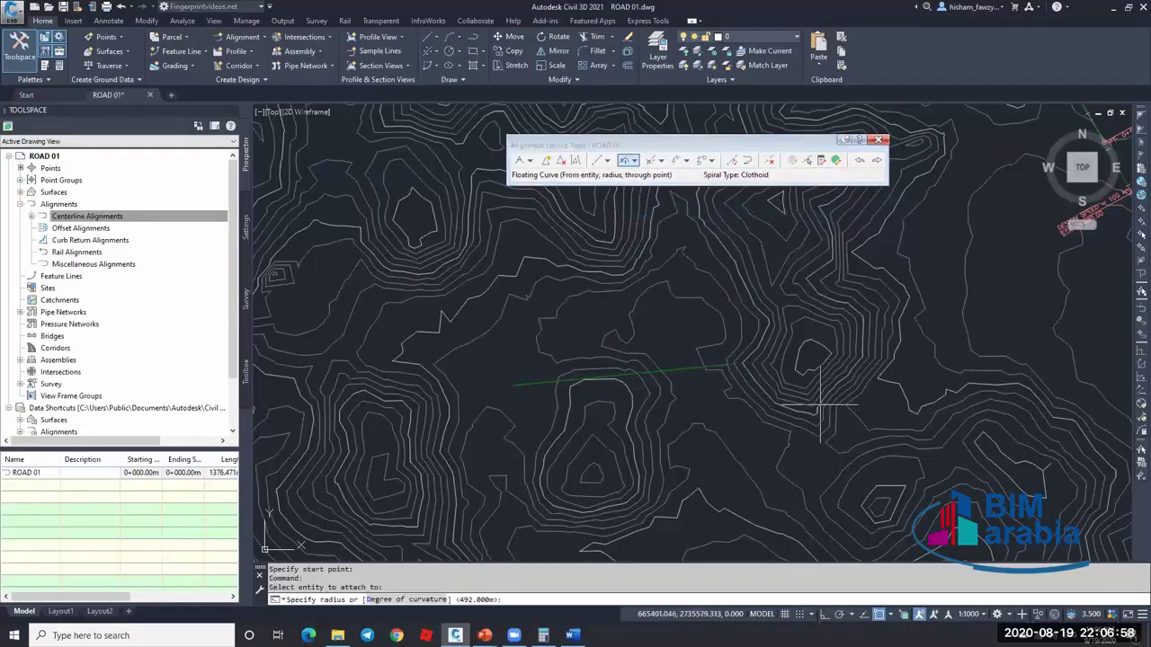
key(Return)
key(Return)
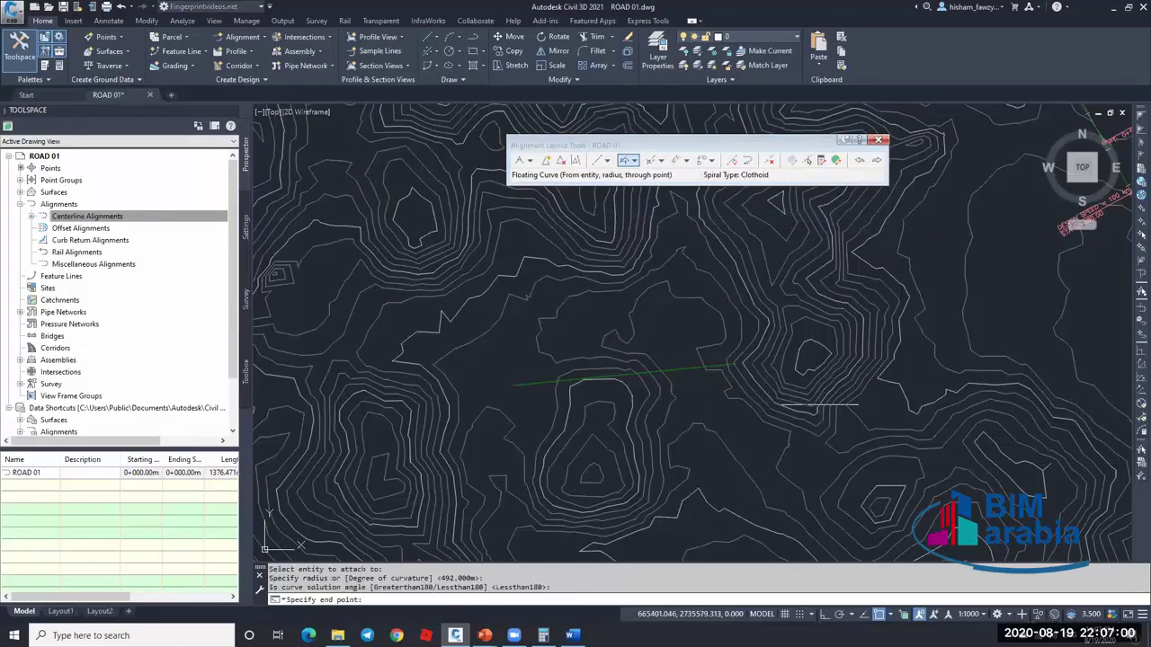
scroll(663, 403, up, 2)
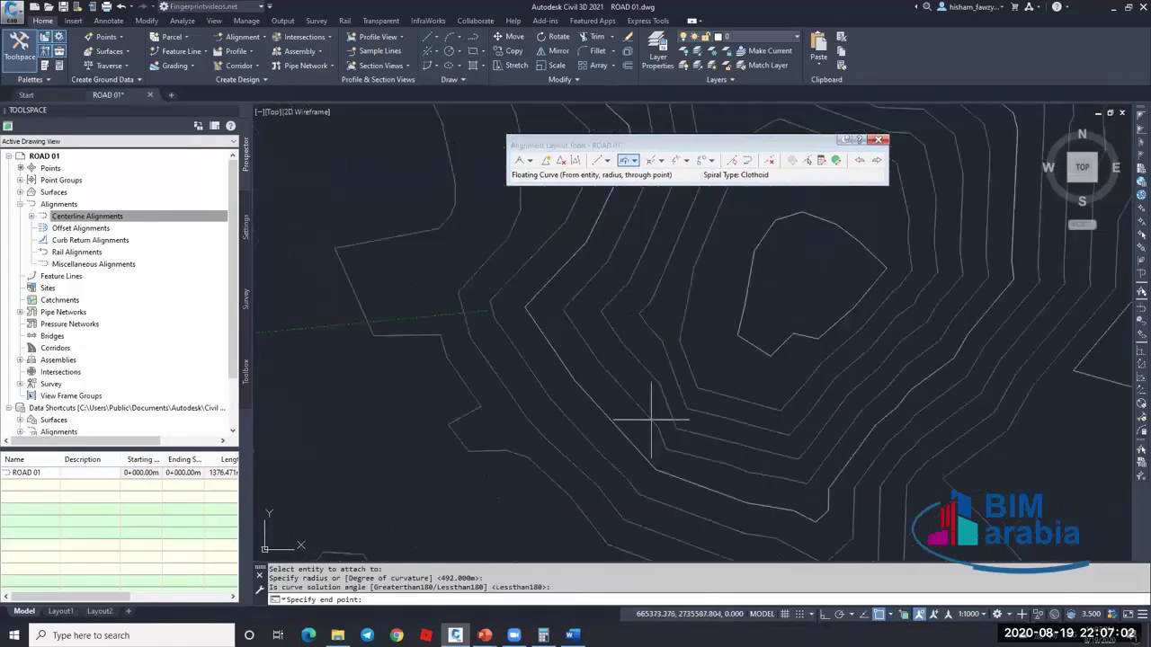
click(607, 431)
- Add a reverse floating curve attached to the green line at the default radius
scroll(644, 416, down, 2)
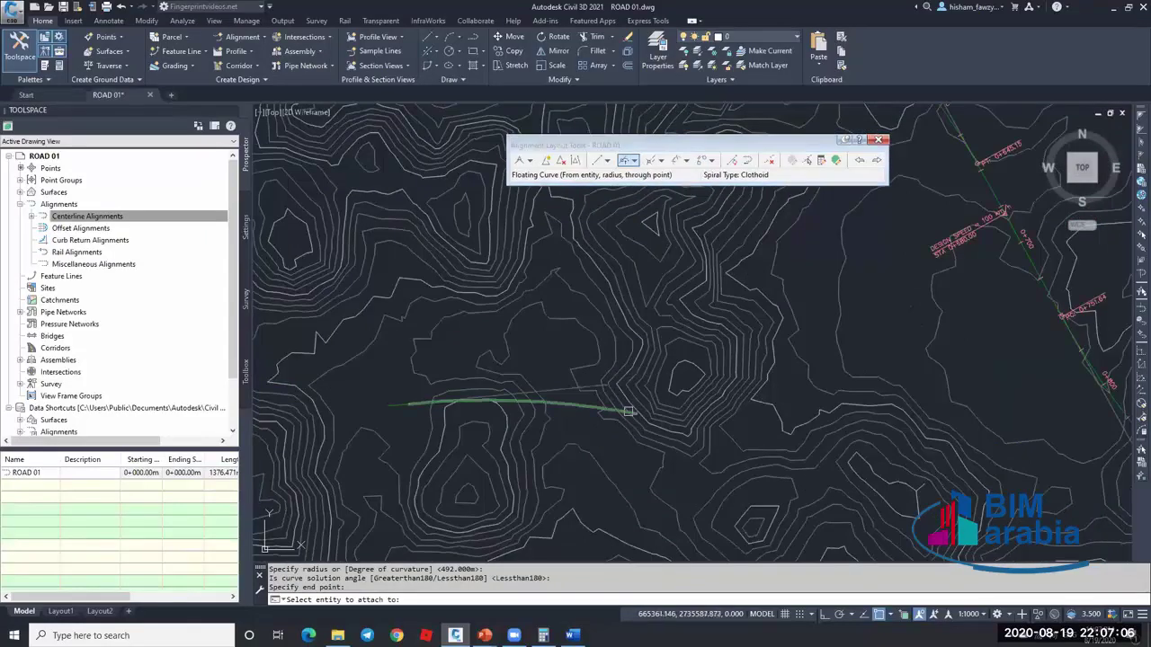
scroll(644, 416, up, 3)
click(644, 418)
scroll(724, 431, down, 2)
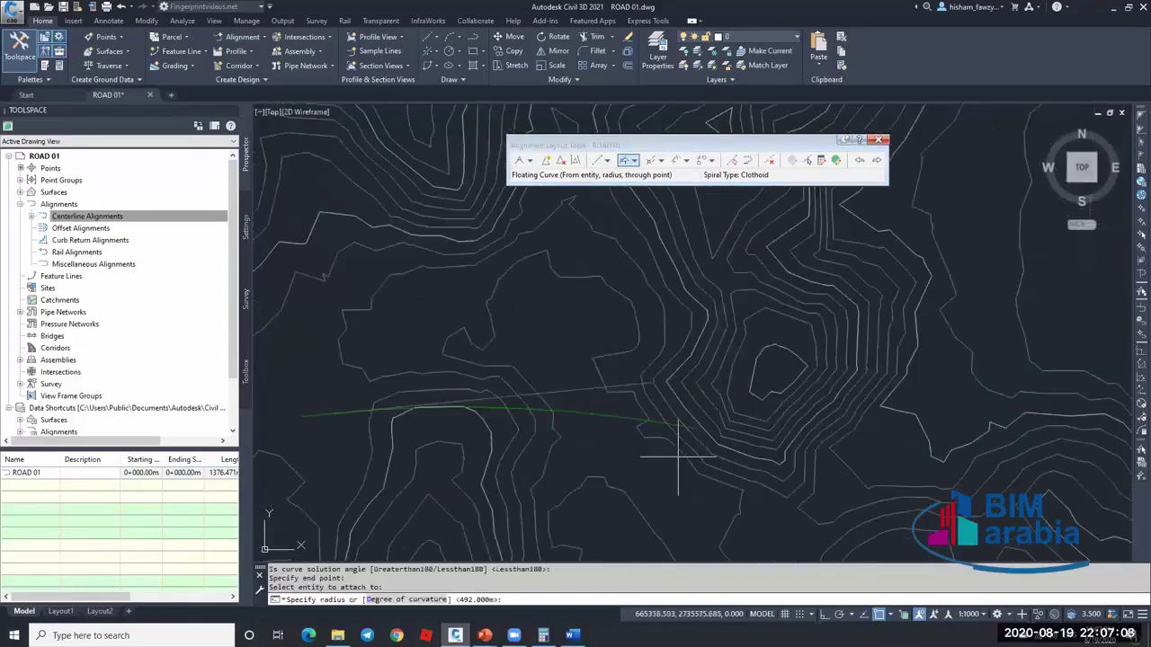
key(Return)
key(Return)
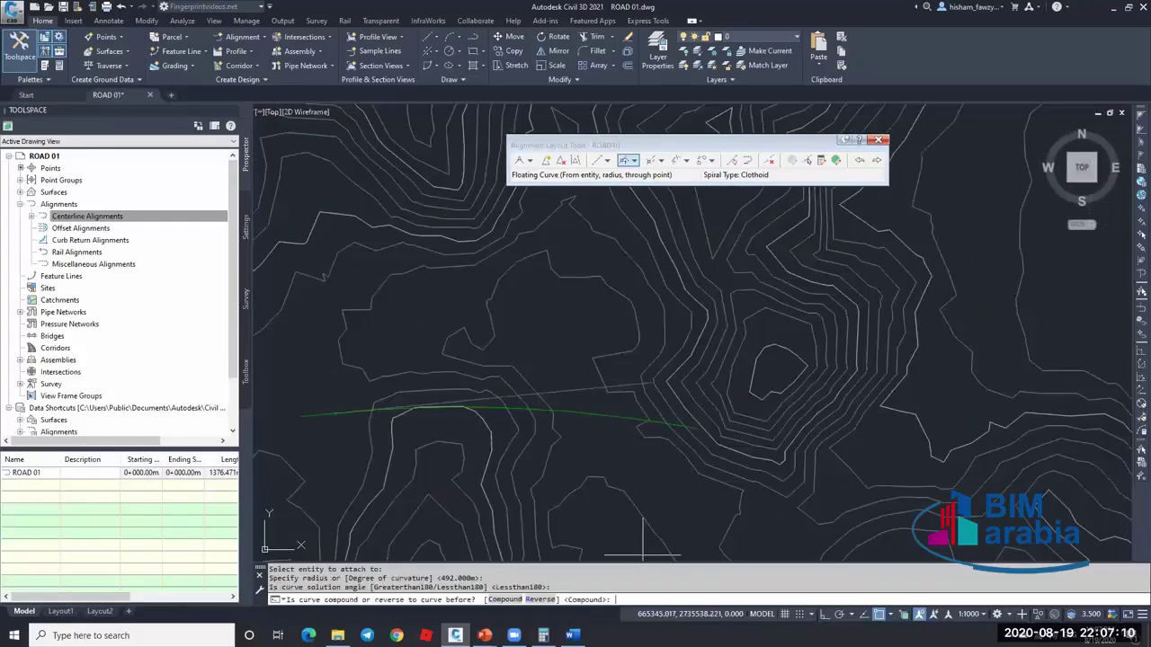
click(540, 600)
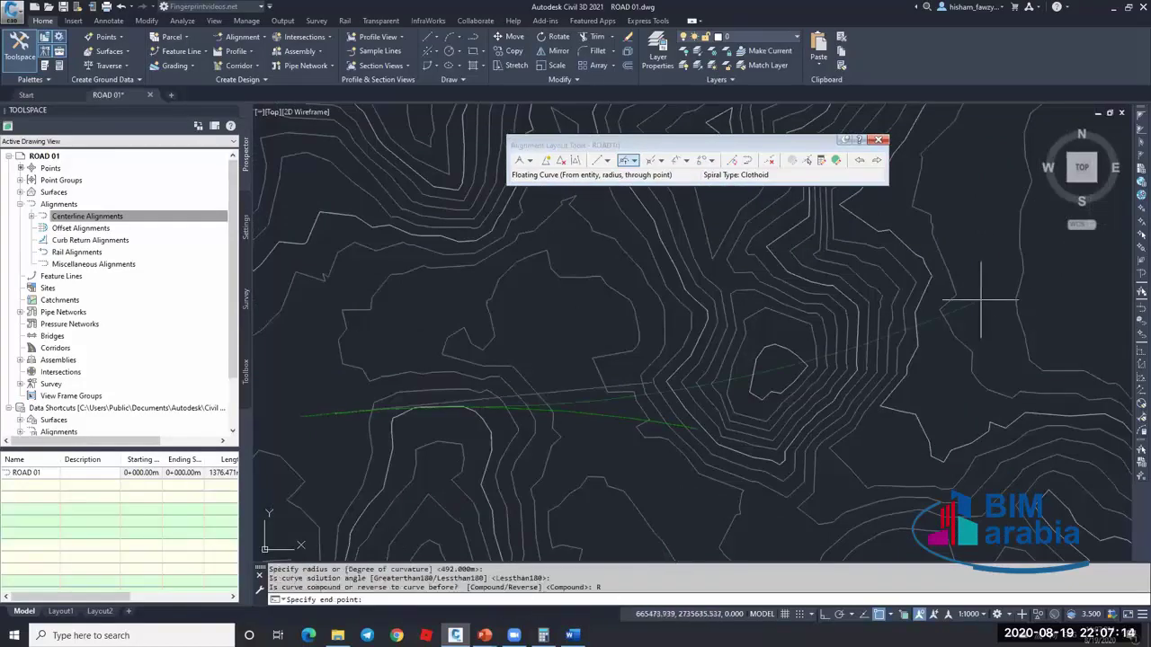
click(998, 364)
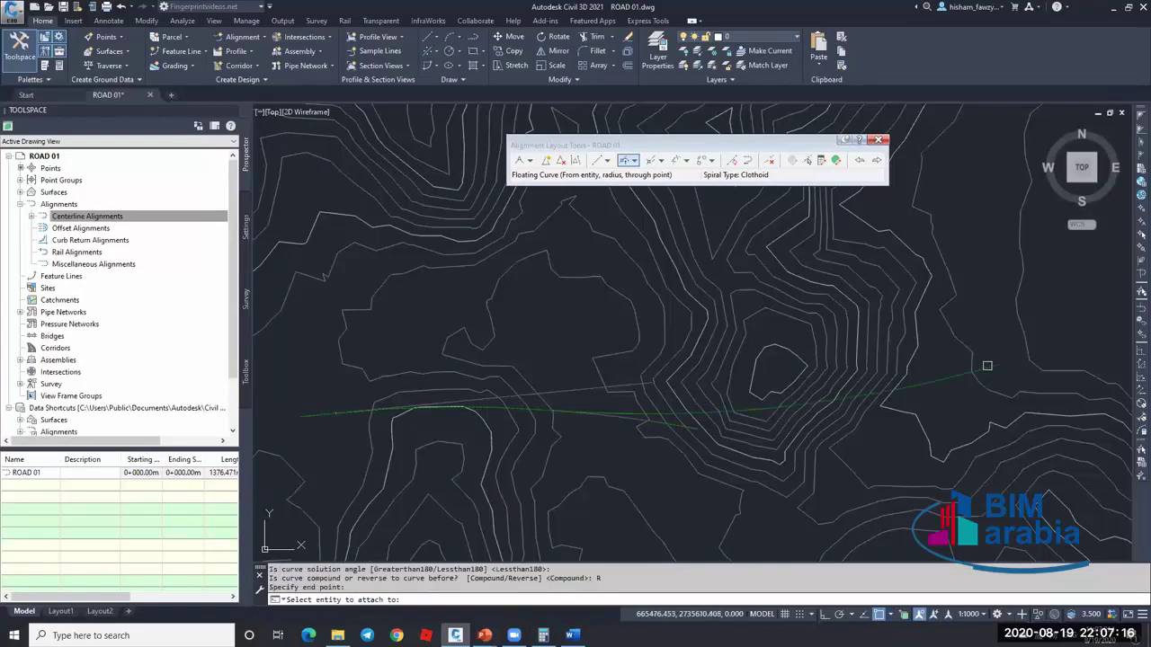
key(Escape)
key(Escape)
click(513, 408)
scroll(513, 406, up, 2)
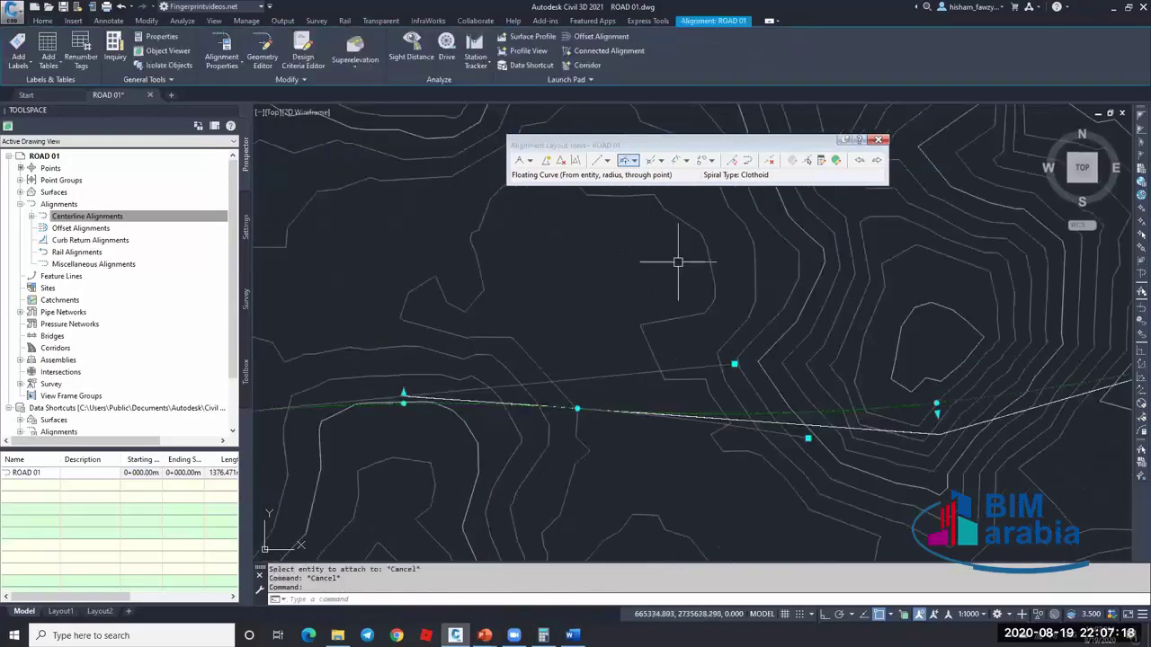
click(835, 160)
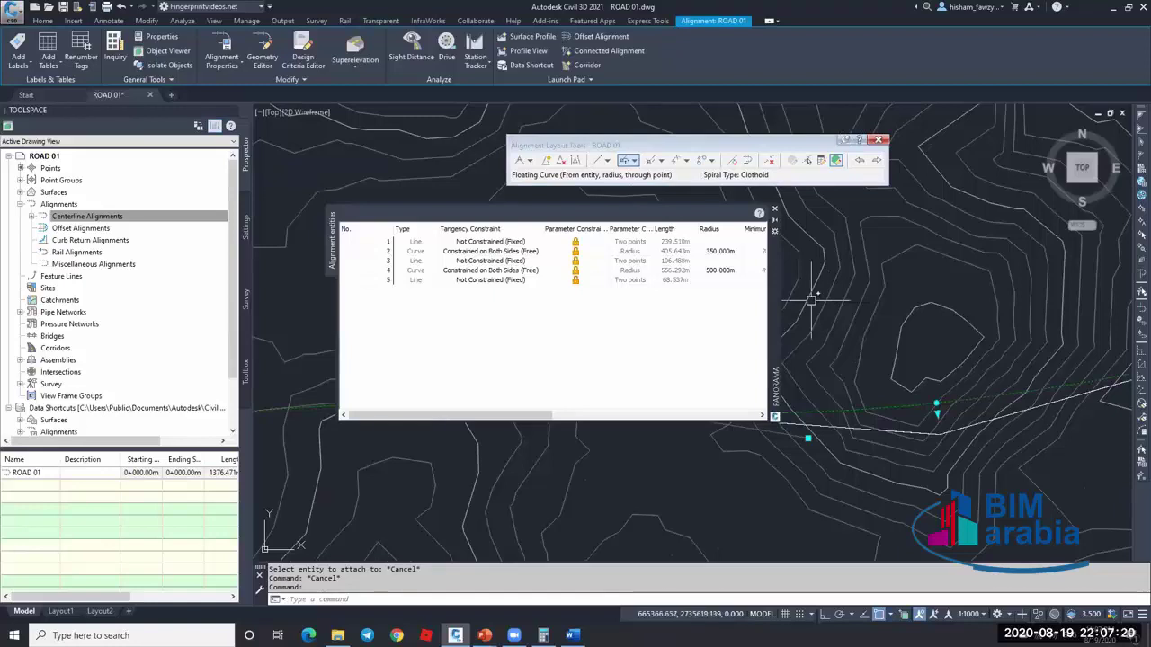
key(Escape)
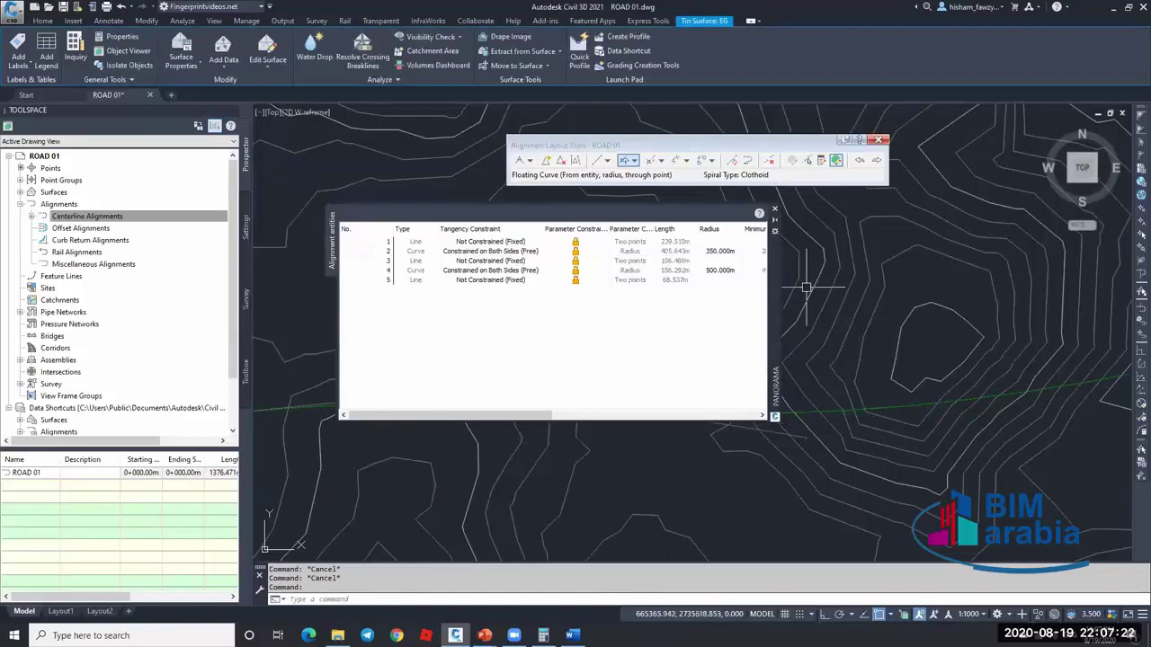
click(774, 209)
click(887, 404)
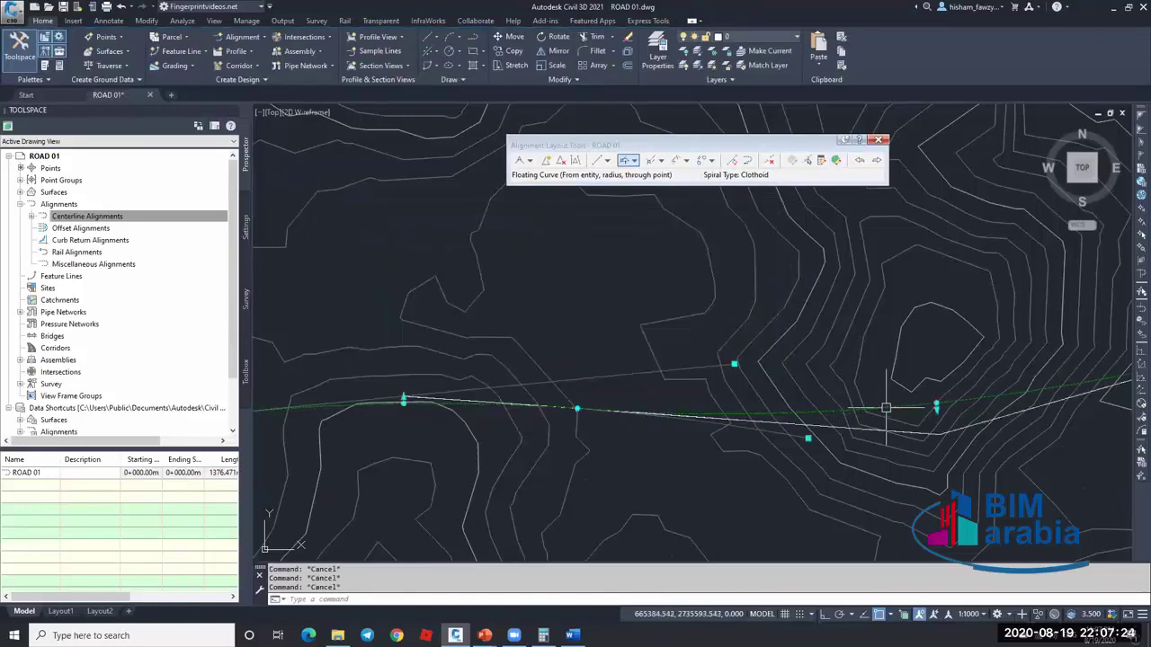
scroll(488, 392, up, 4)
scroll(489, 392, down, 4)
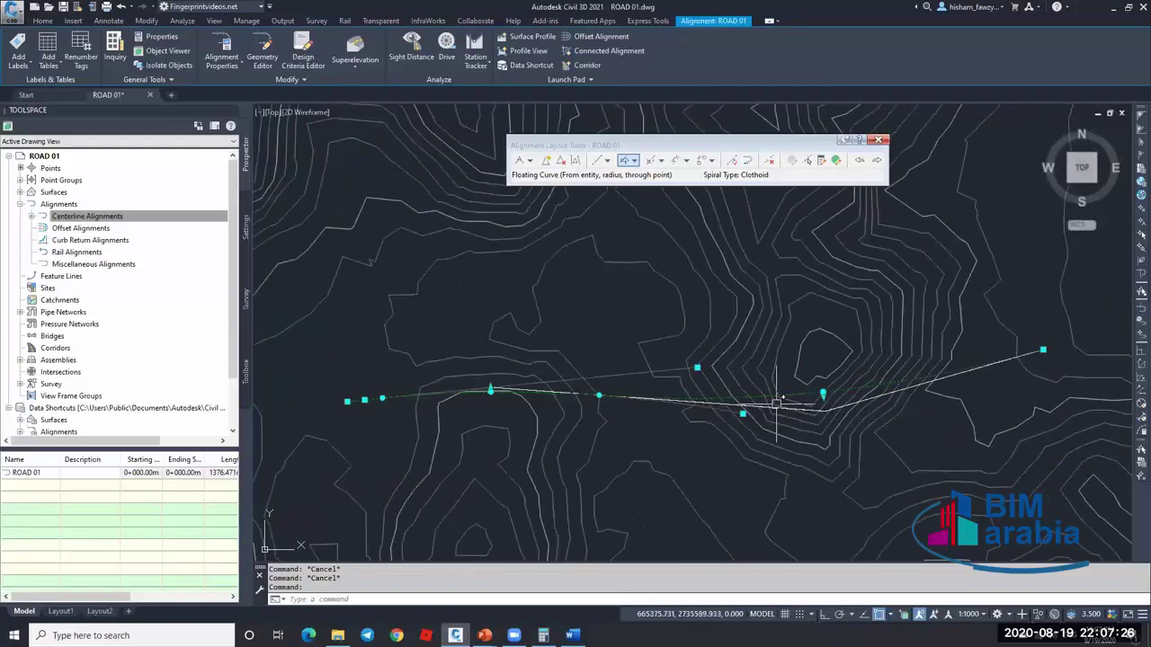
scroll(638, 391, up, 5)
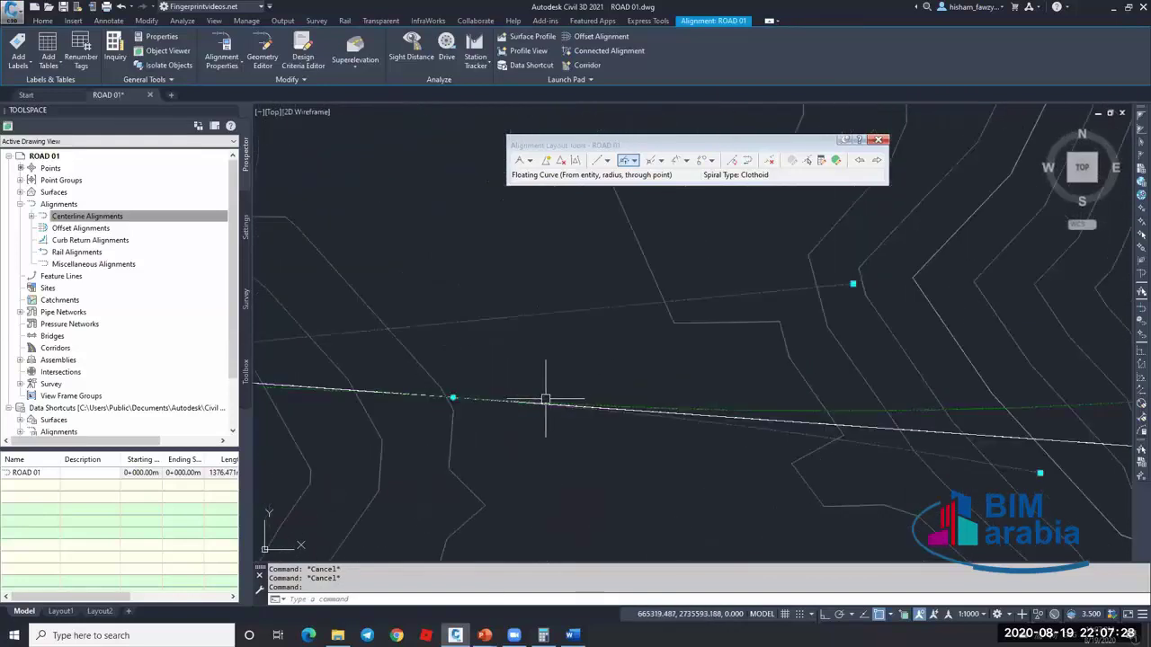
key(Escape)
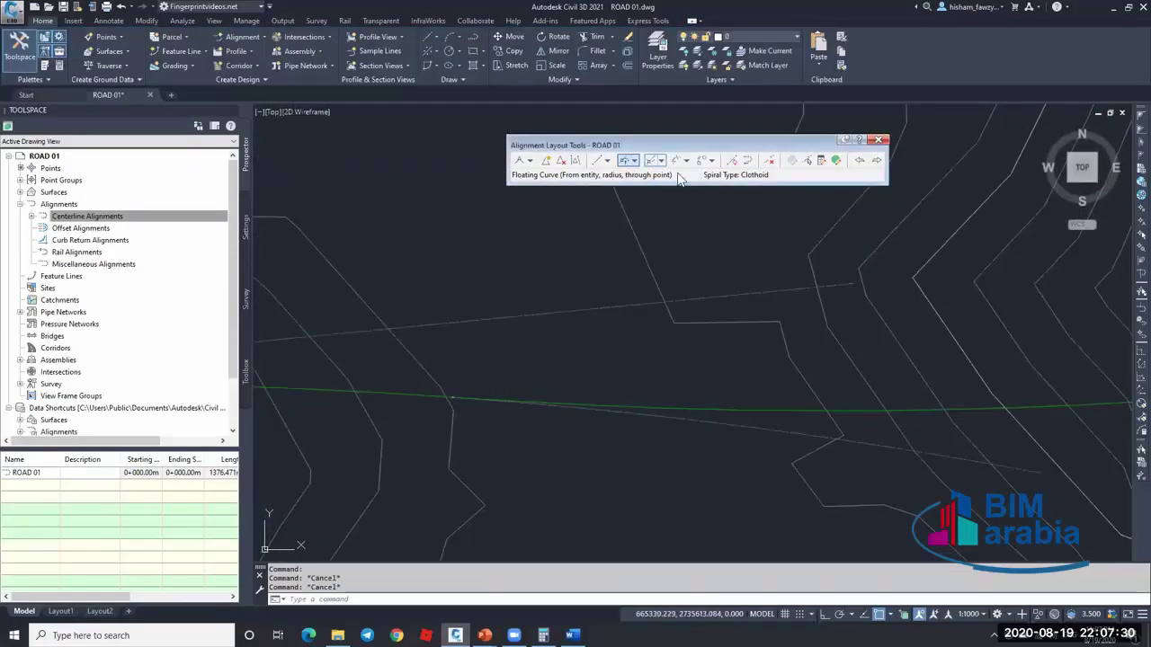
key(Escape)
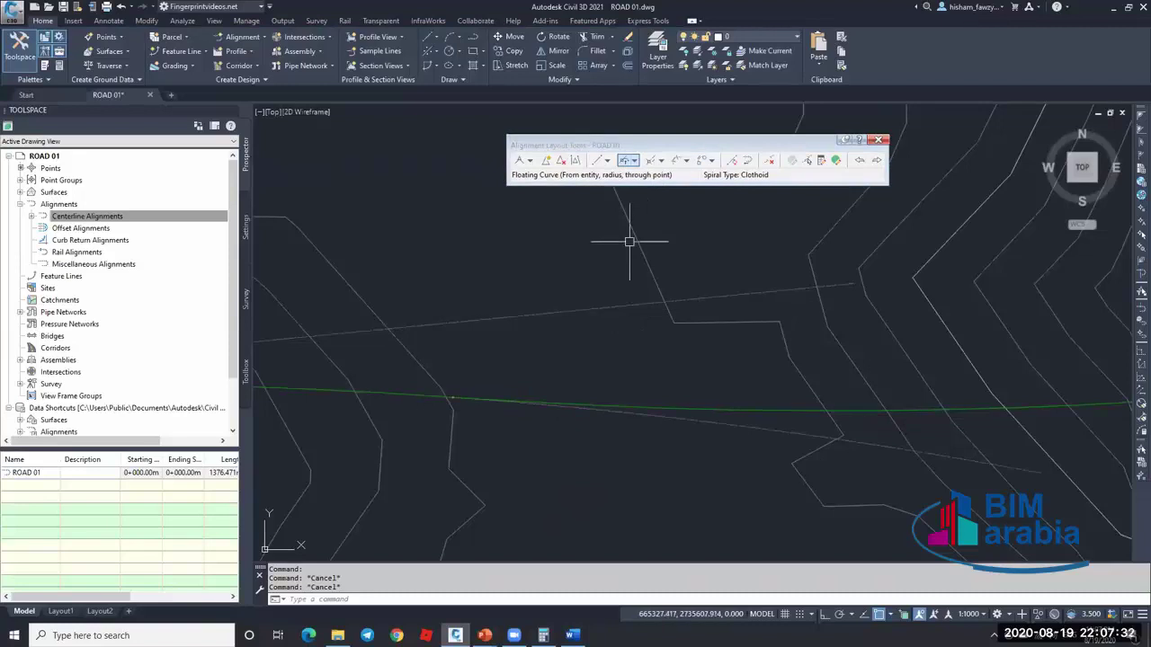
scroll(592, 300, down, 3)
scroll(592, 299, down, 4)
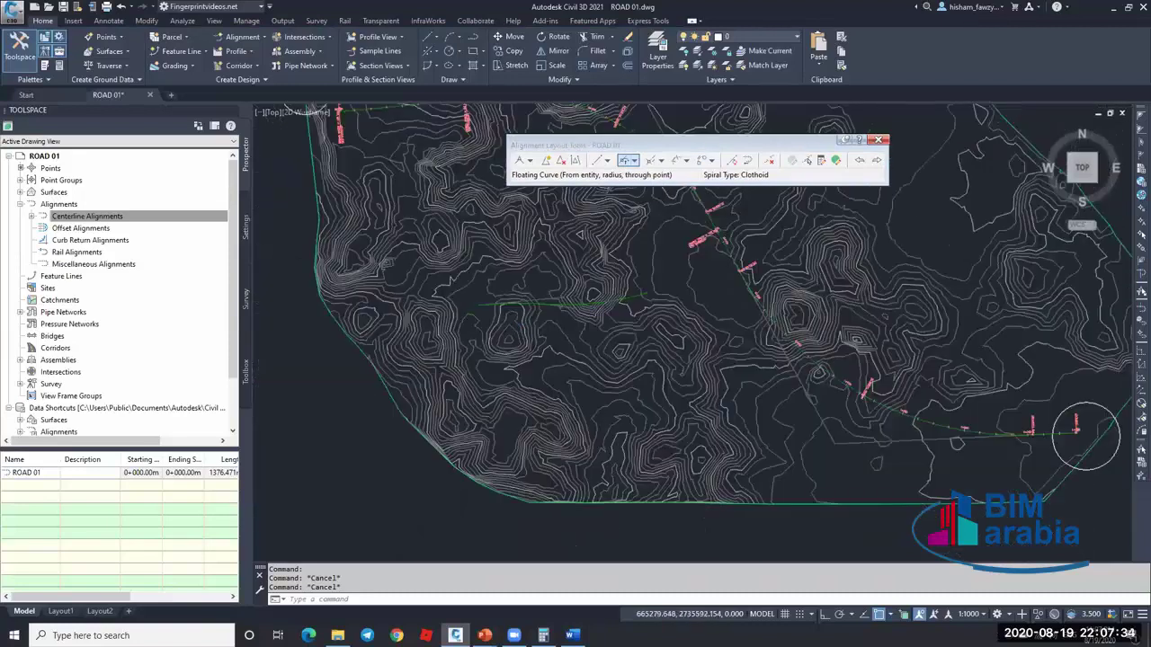
scroll(575, 296, down, 3)
scroll(611, 270, up, 6)
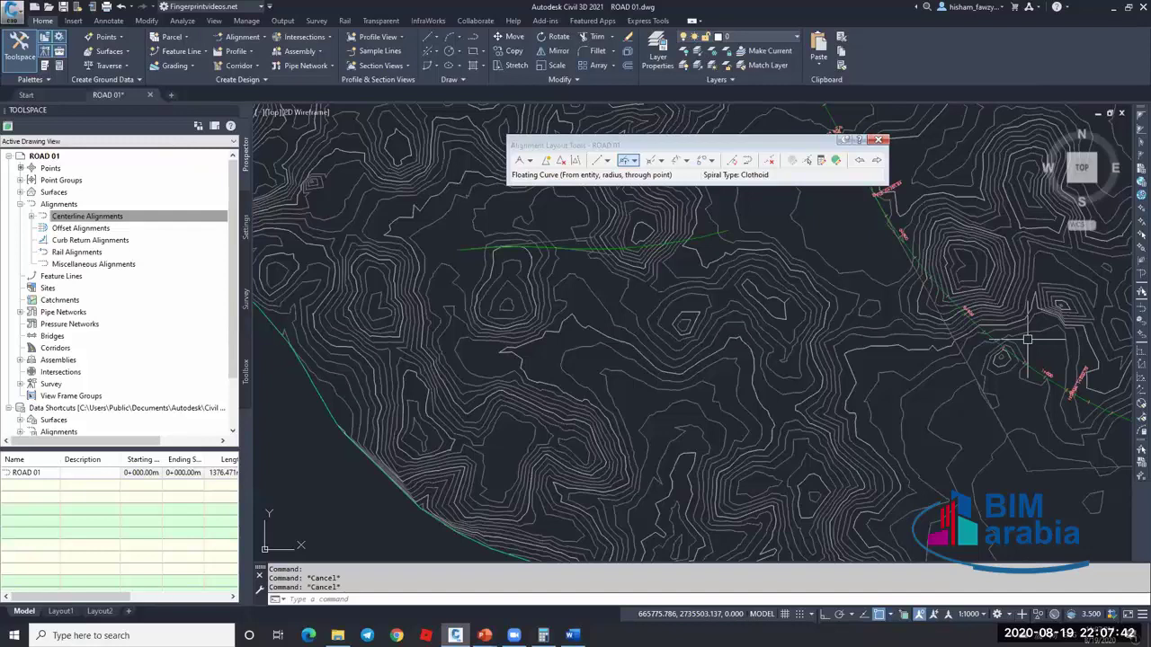
- Launch the alignment Incremental Stationing Report from the Toolspace reports list
key(Escape)
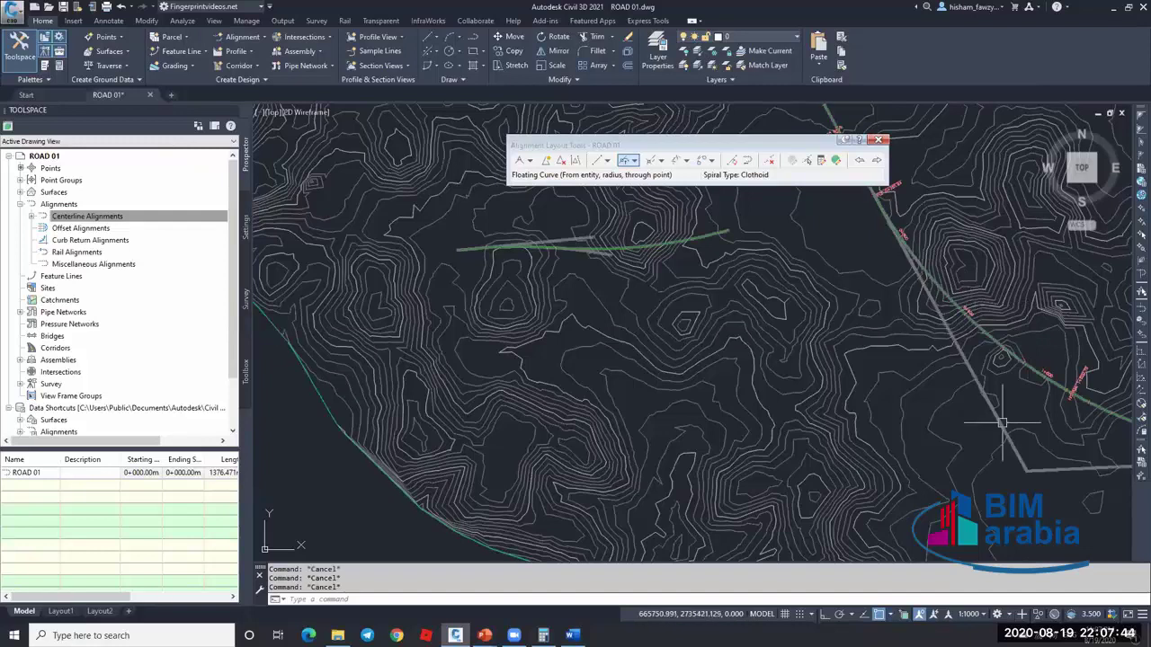
click(246, 371)
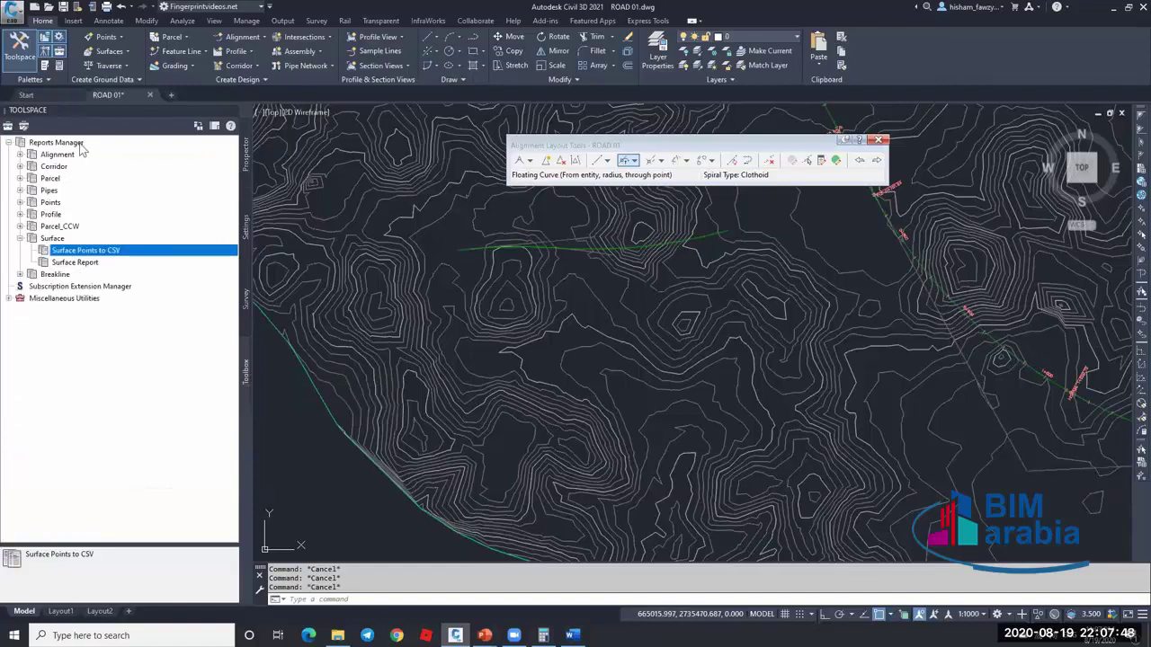
click(20, 154)
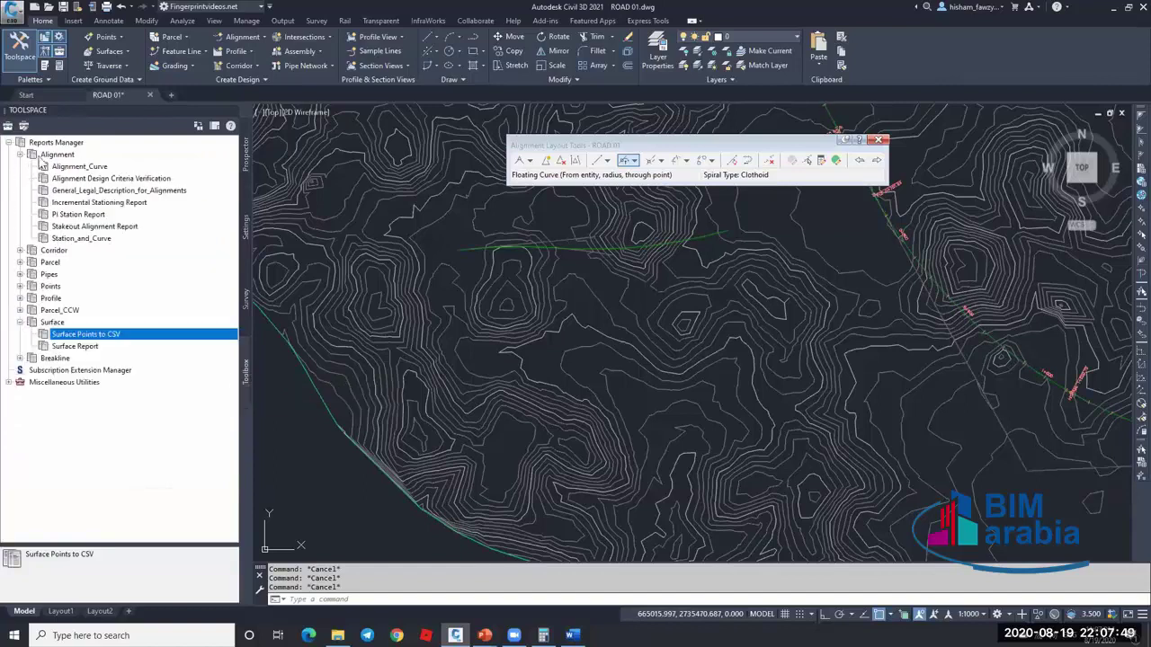
right_click(119, 208)
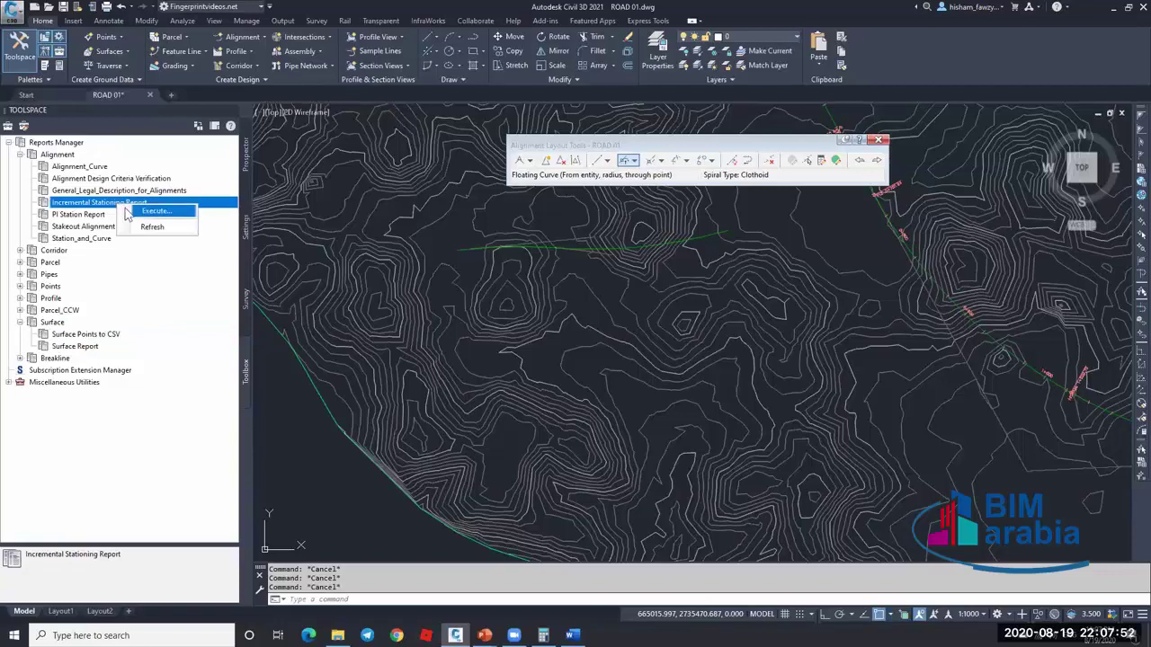
click(462, 295)
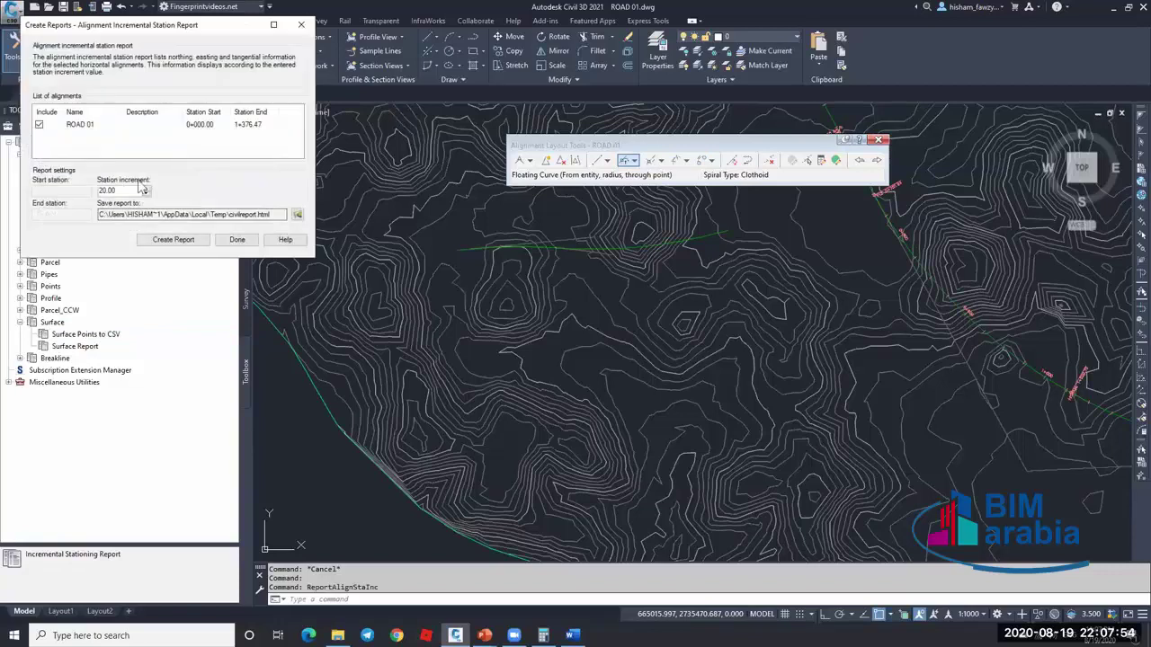
- Set a 10 m station increment and generate the report as CivilReport.XLS on the desktop
drag(121, 190, 91, 190)
text(10)
click(296, 214)
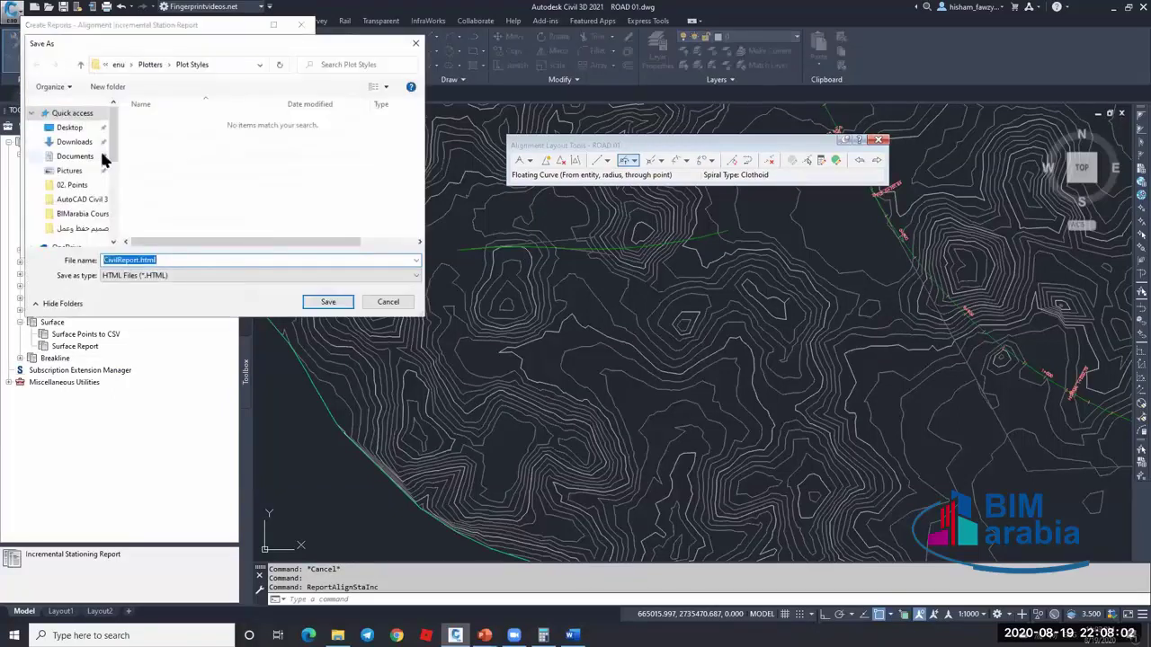
click(69, 127)
click(153, 275)
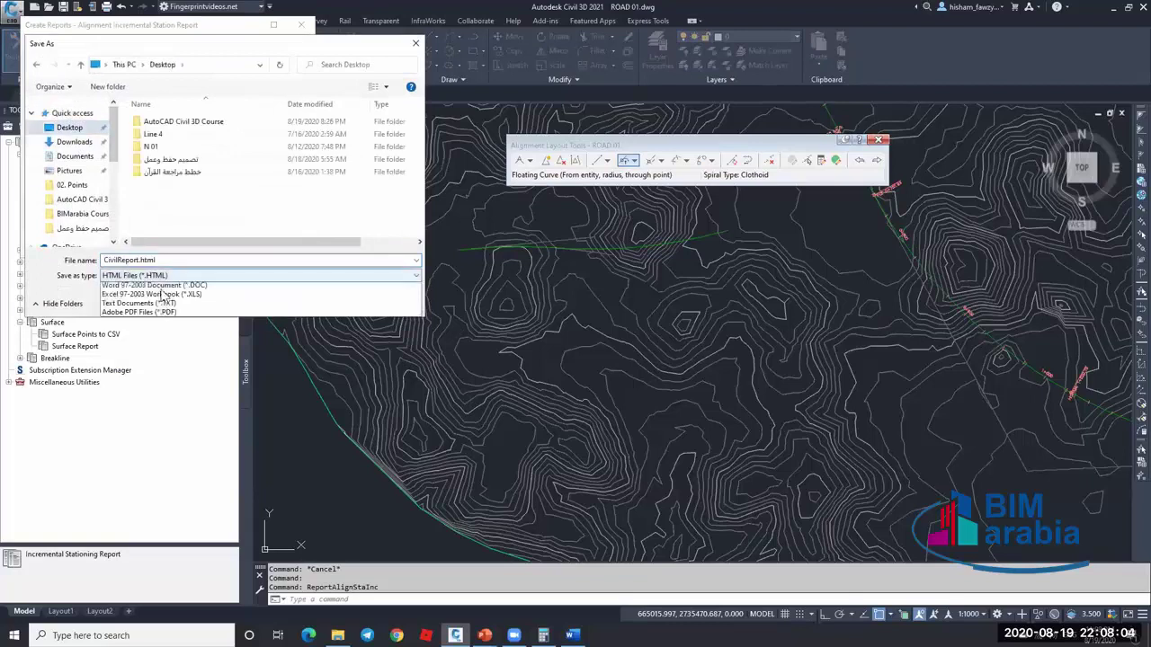
click(151, 294)
click(328, 302)
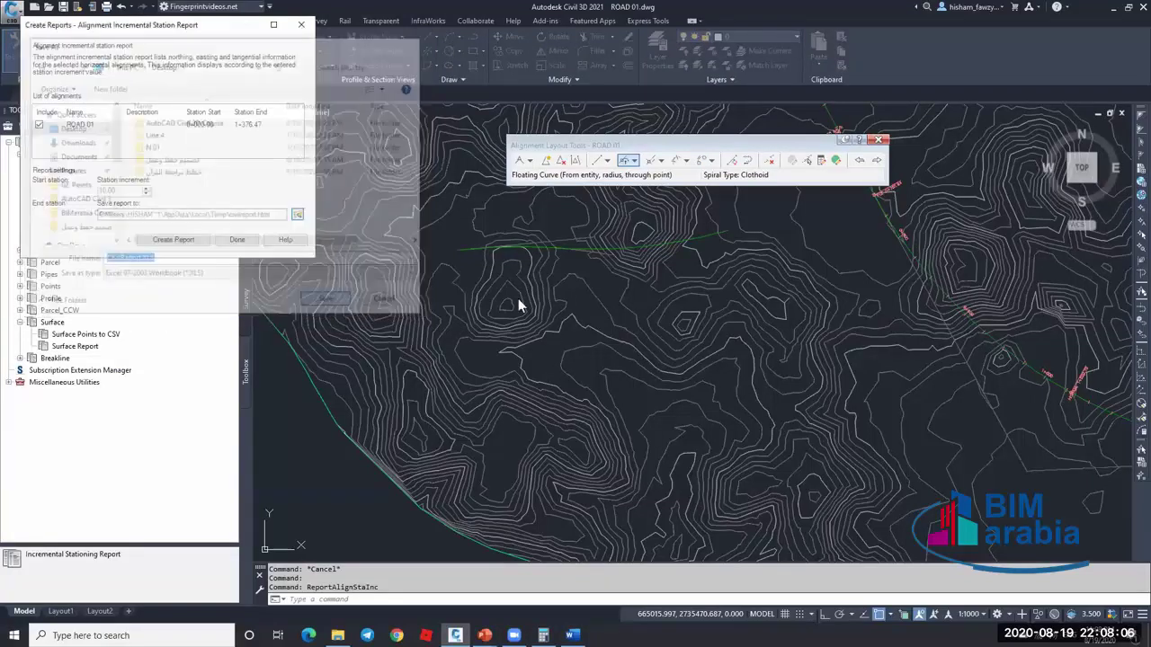
click(173, 240)
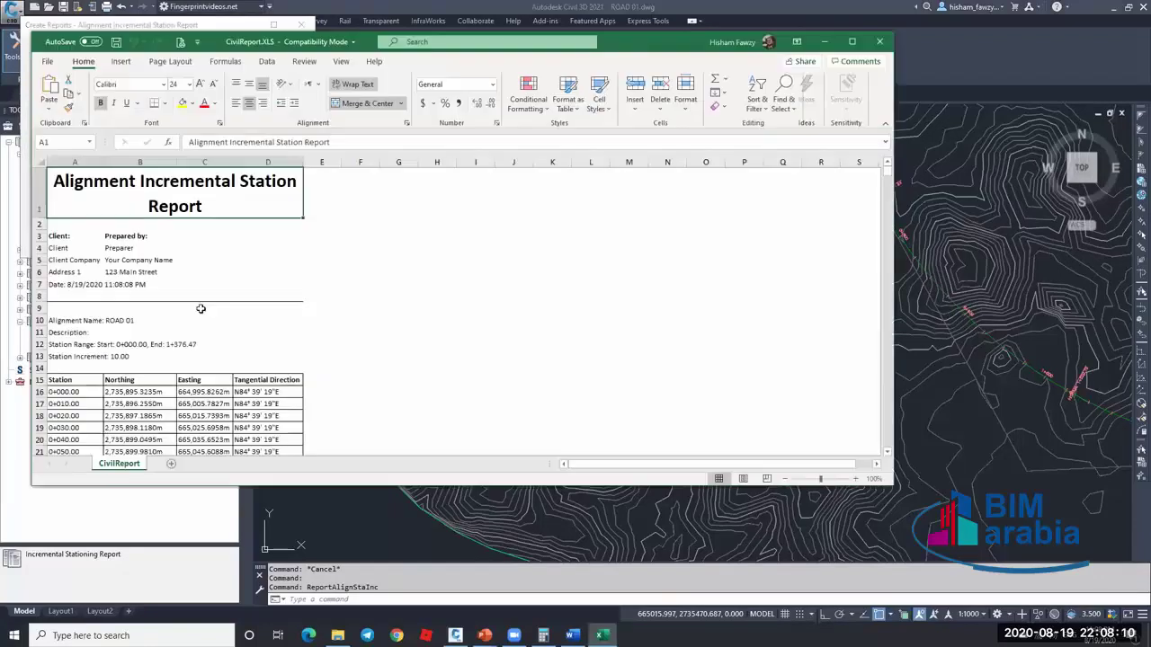
- Review station 0+000.00's coordinates in the spreadsheet, then close it
scroll(154, 326, down, 2)
click(92, 282)
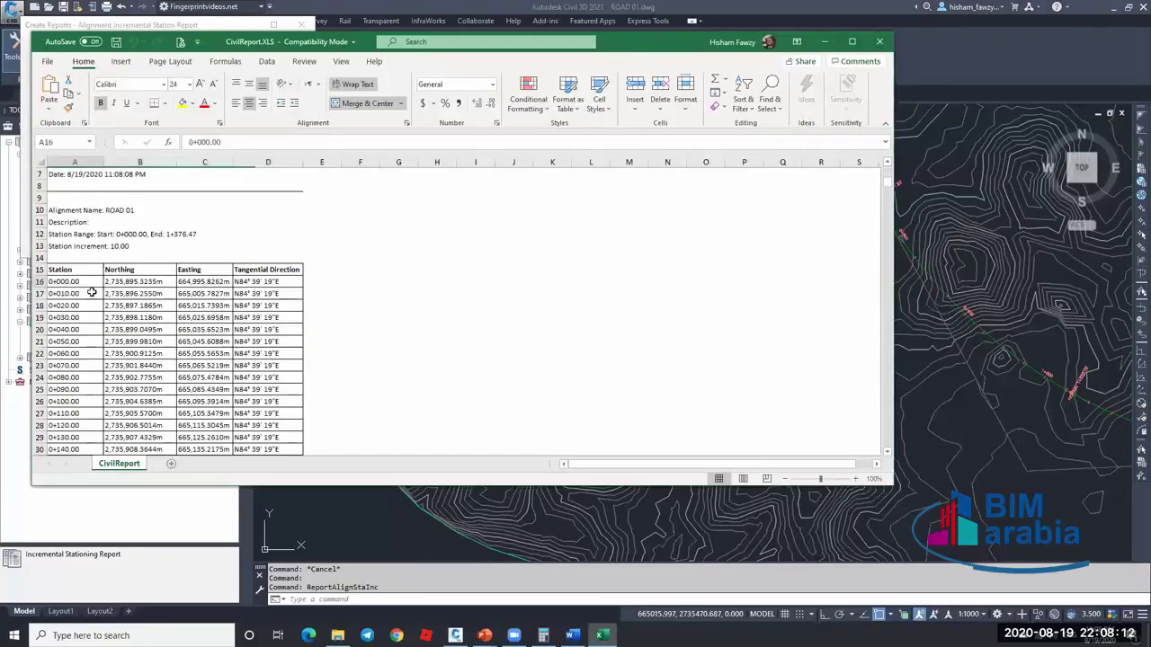
click(144, 282)
click(209, 283)
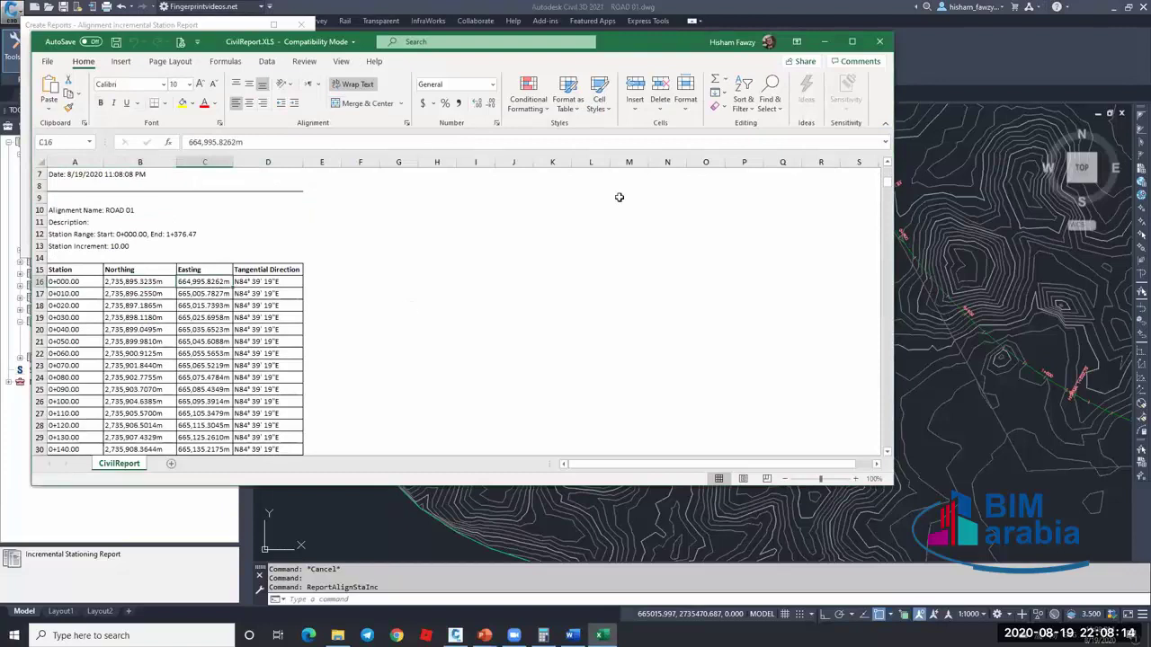
click(879, 42)
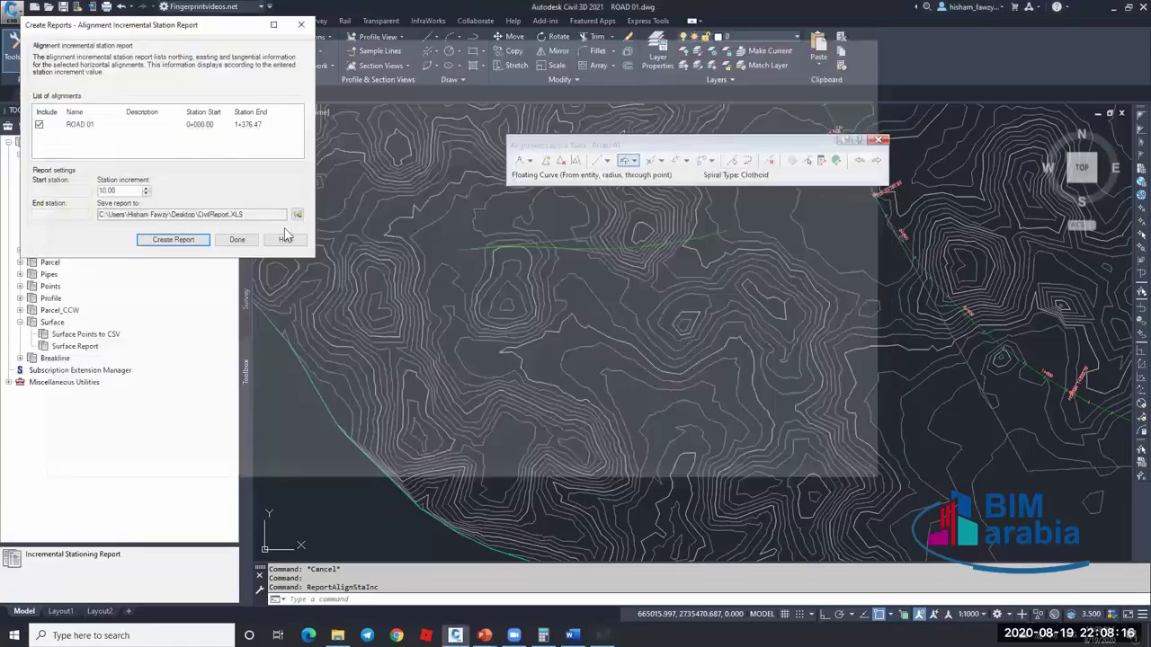
- Close the report dialog, view Profile's Incremental Stationing Report, then collapse the Profile group
click(227, 240)
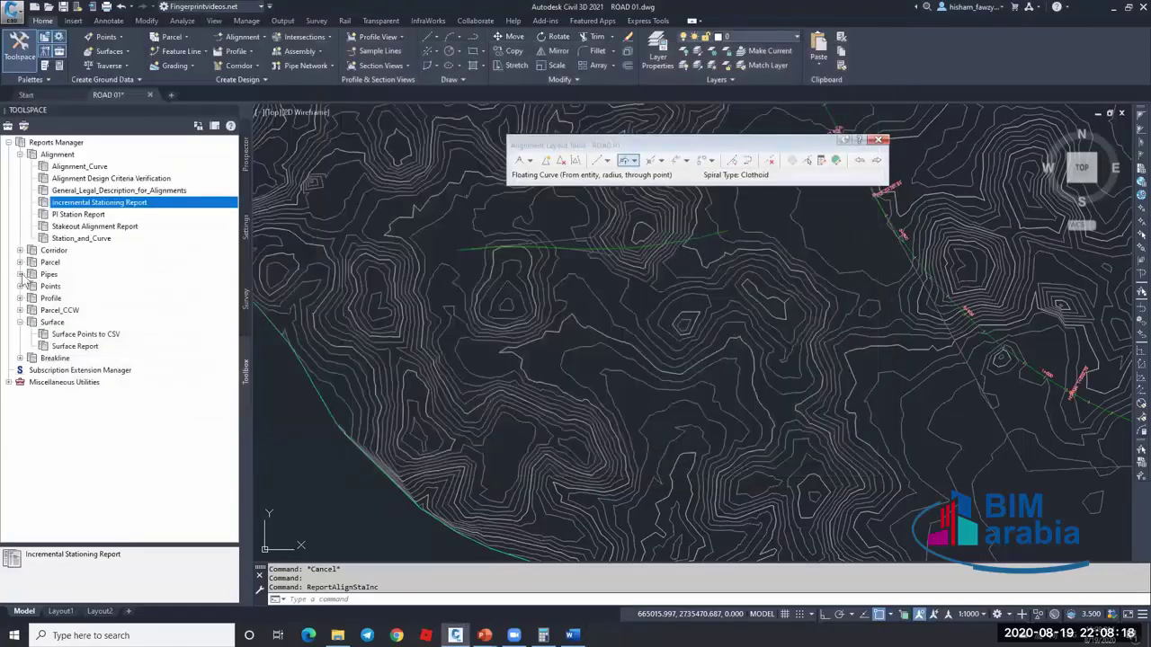
click(19, 298)
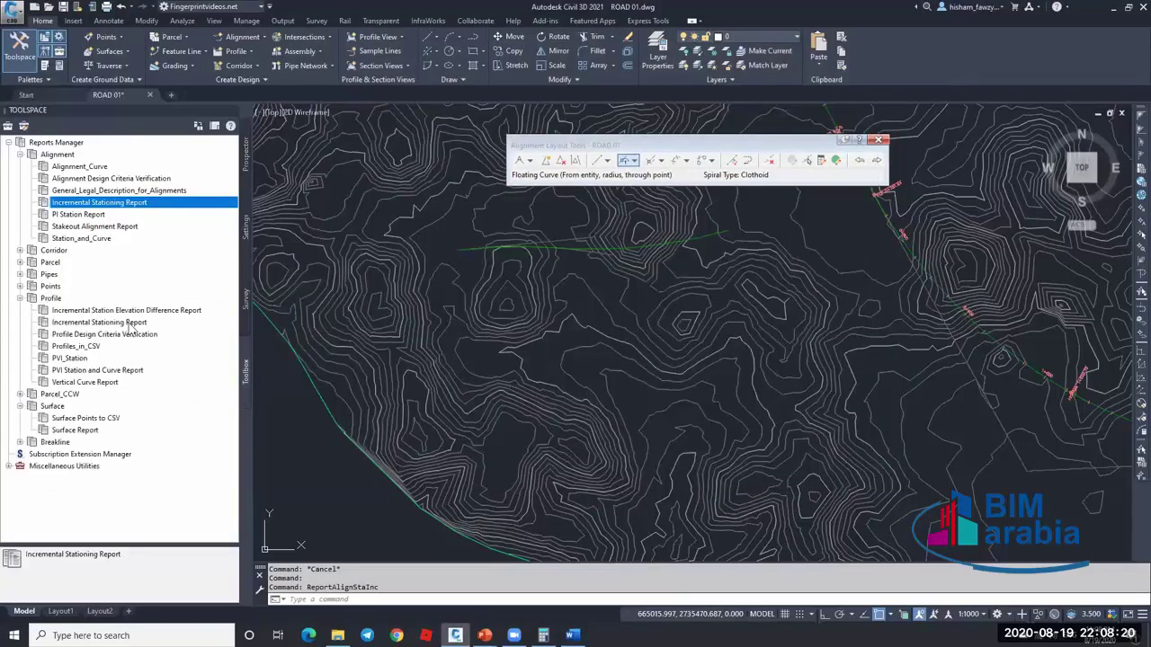
click(137, 323)
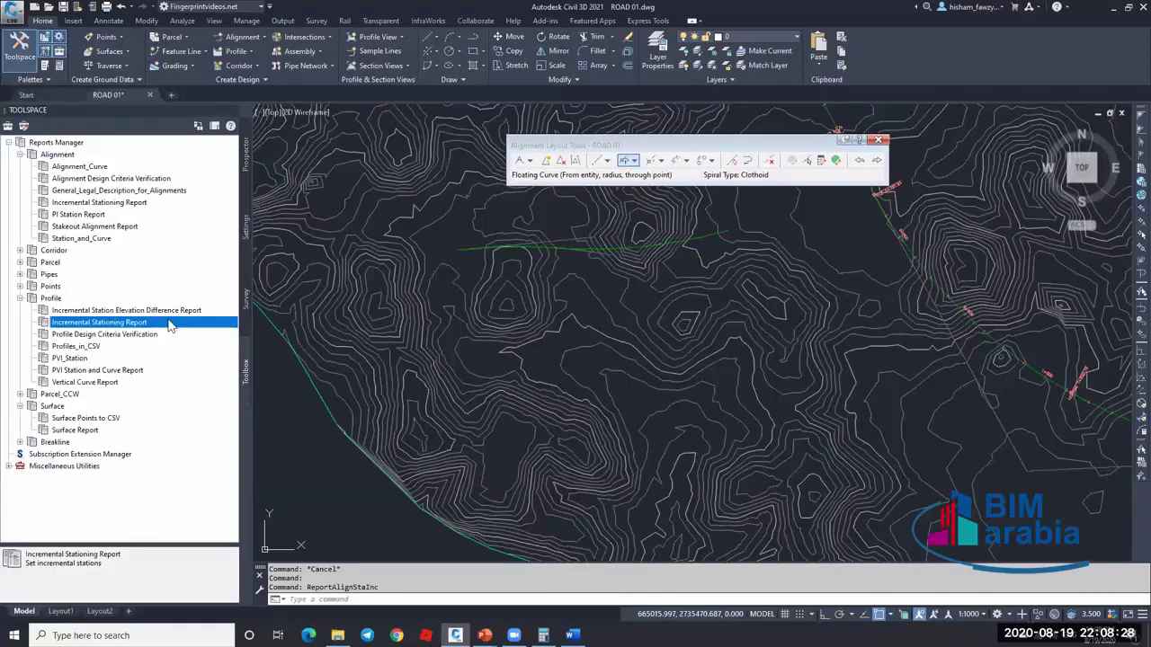
click(20, 298)
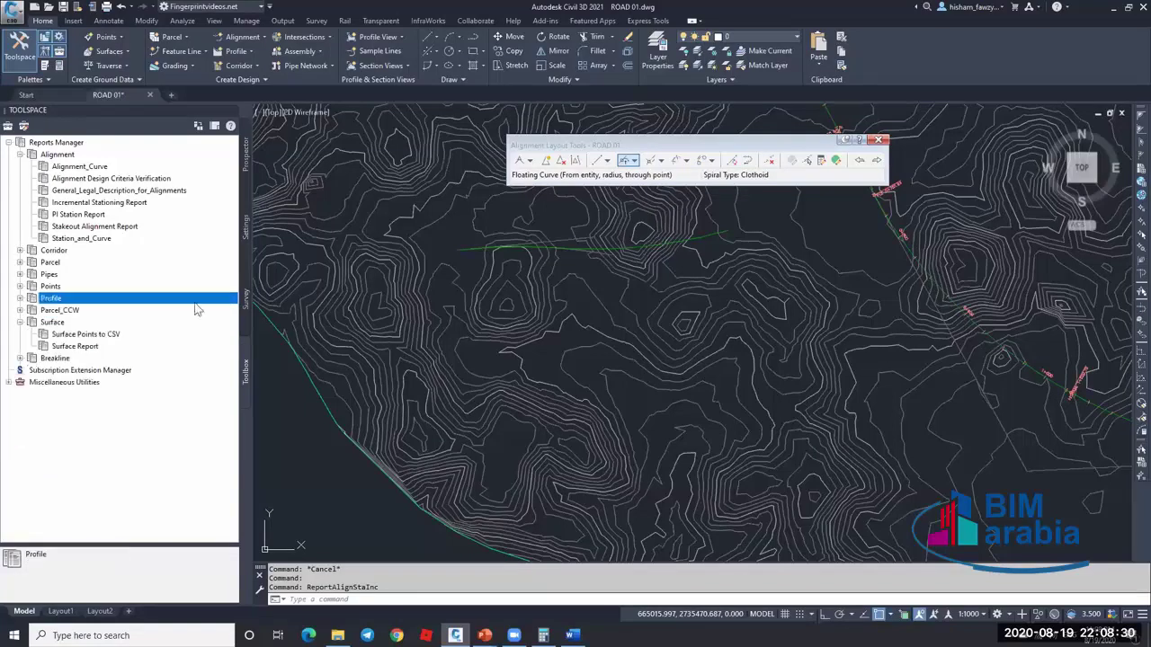
key(Escape)
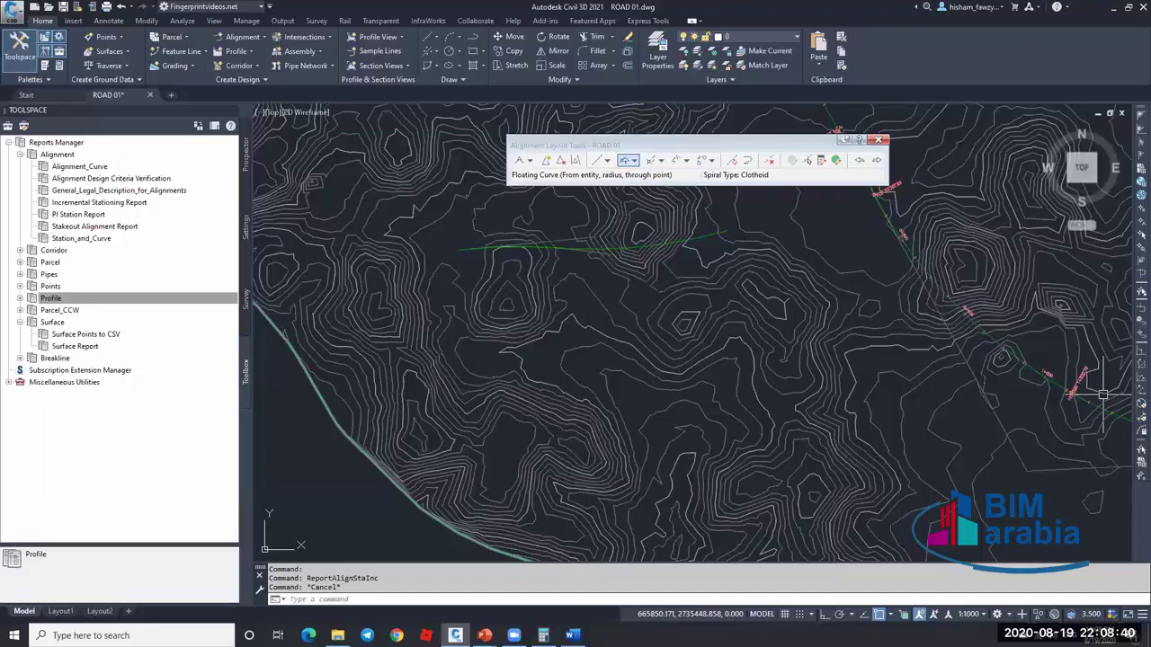
key(Escape)
click(960, 351)
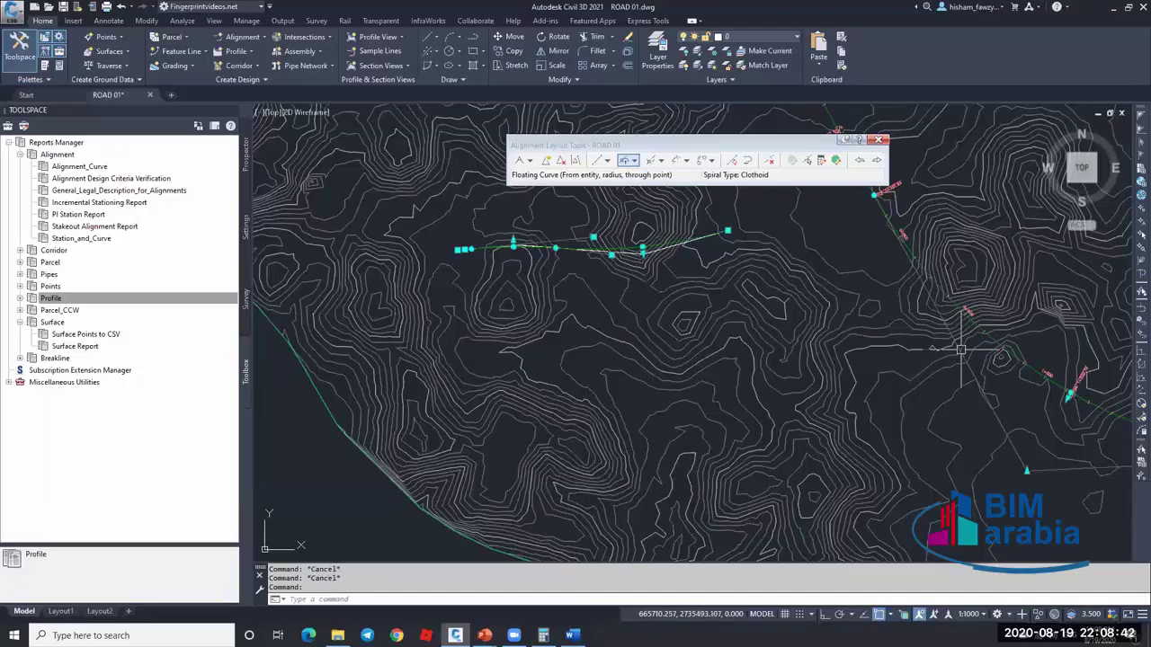
scroll(791, 387, down, 5)
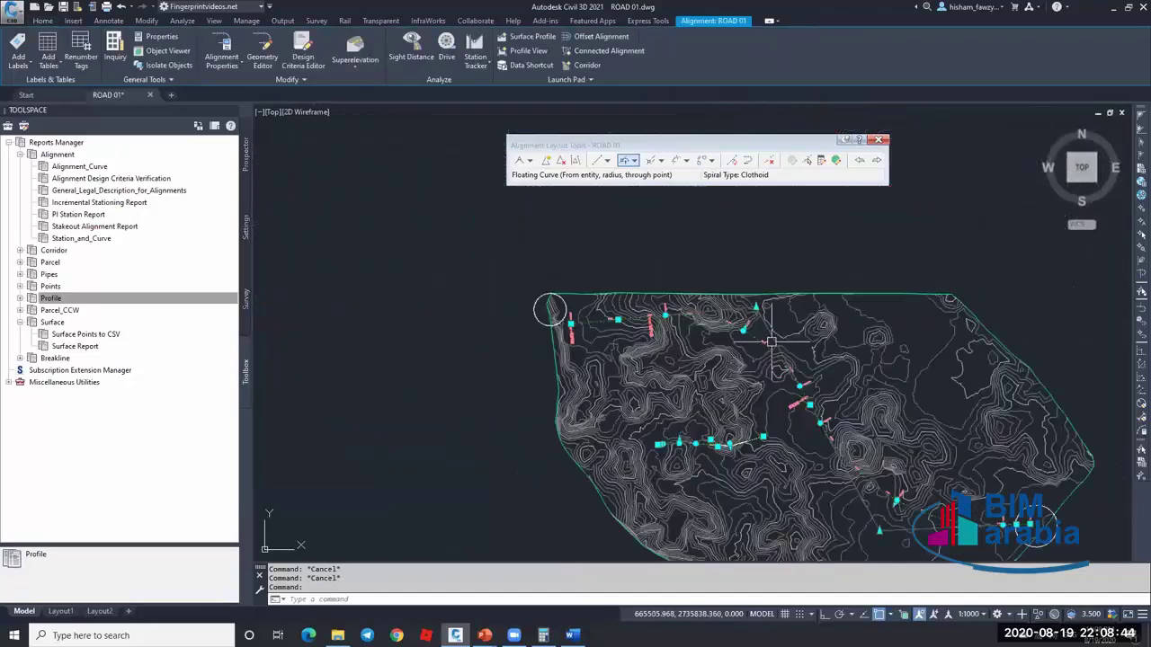
scroll(772, 341, up, 5)
key(Escape)
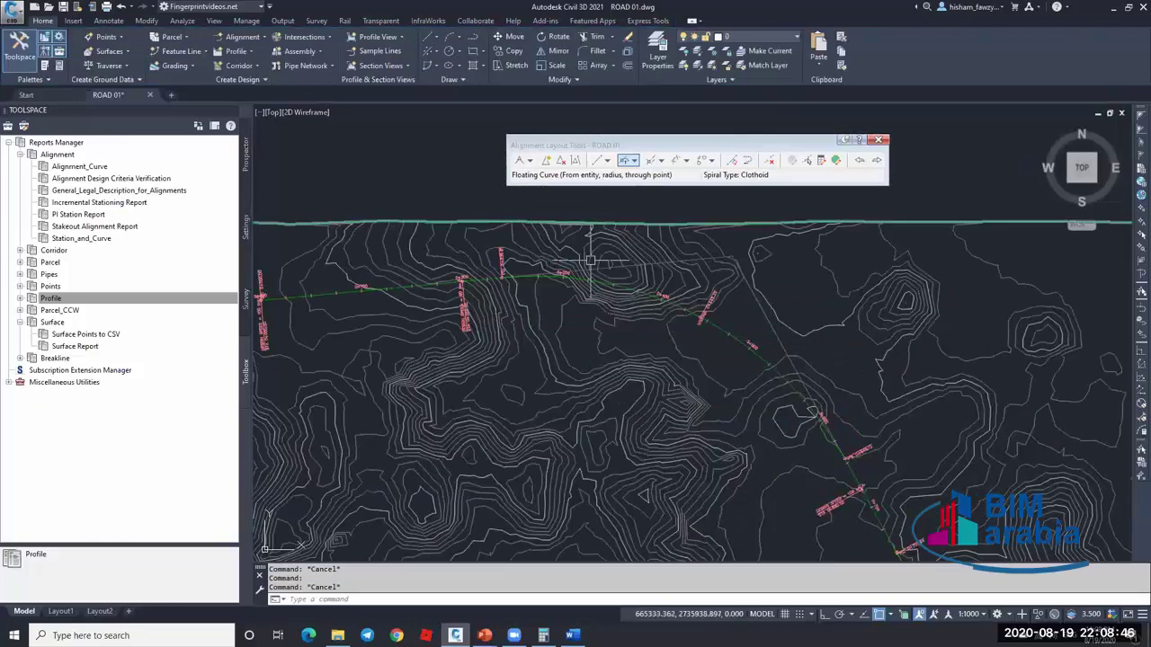
scroll(590, 261, down, 3)
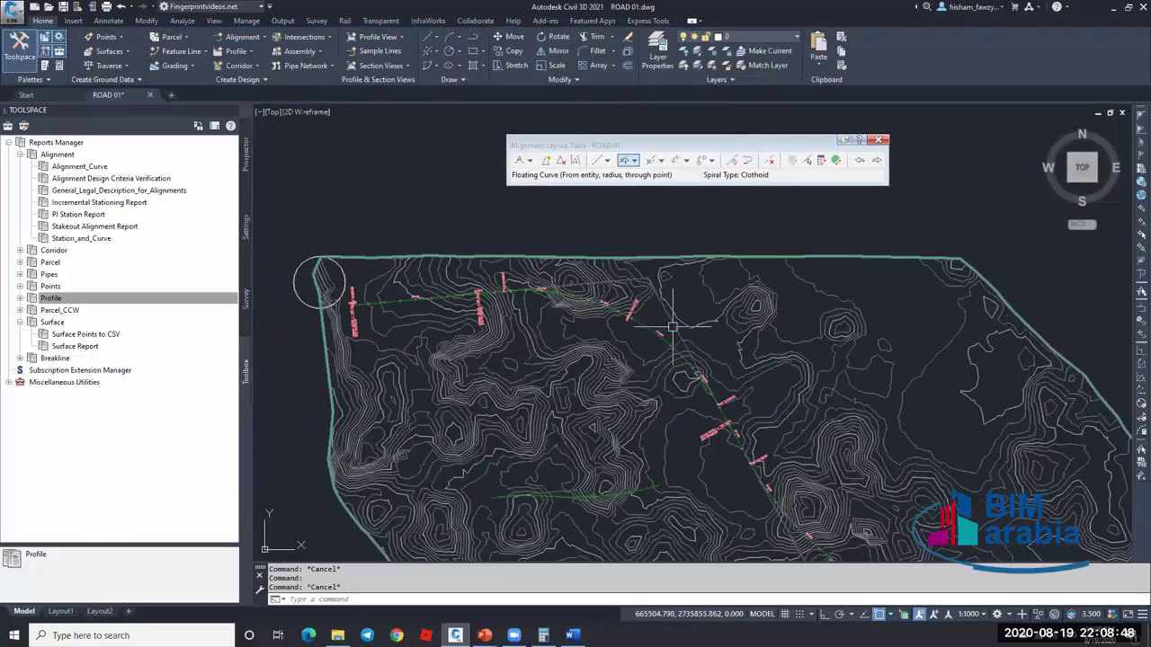
scroll(672, 327, up, 1)
scroll(676, 328, up, 2)
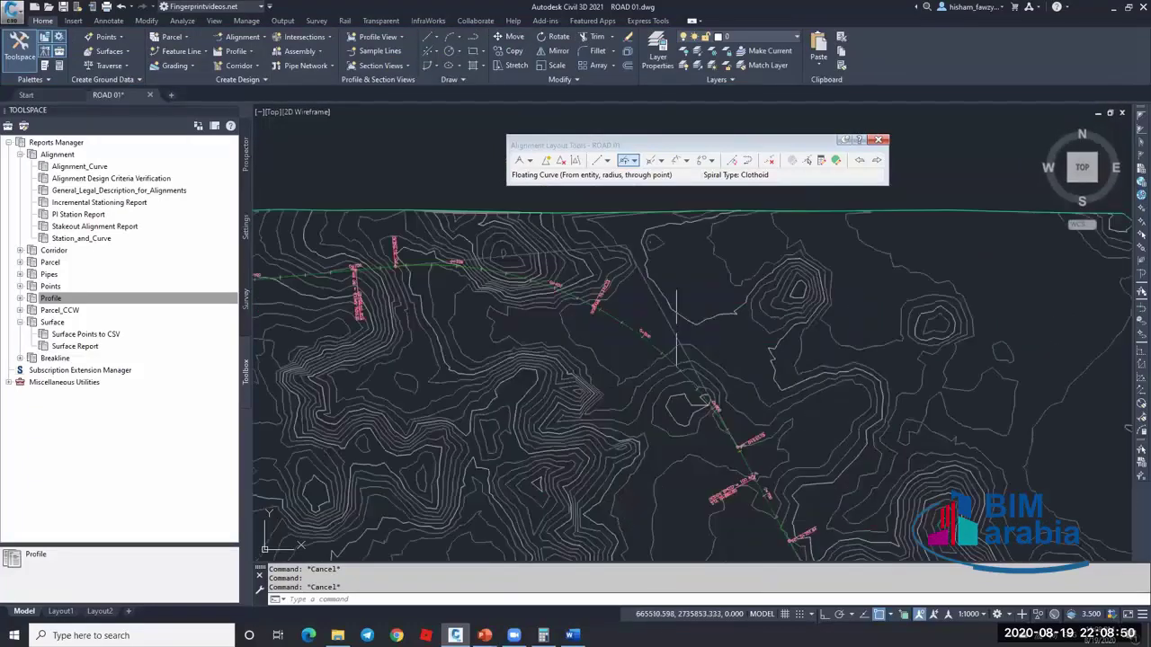
scroll(670, 327, up, 2)
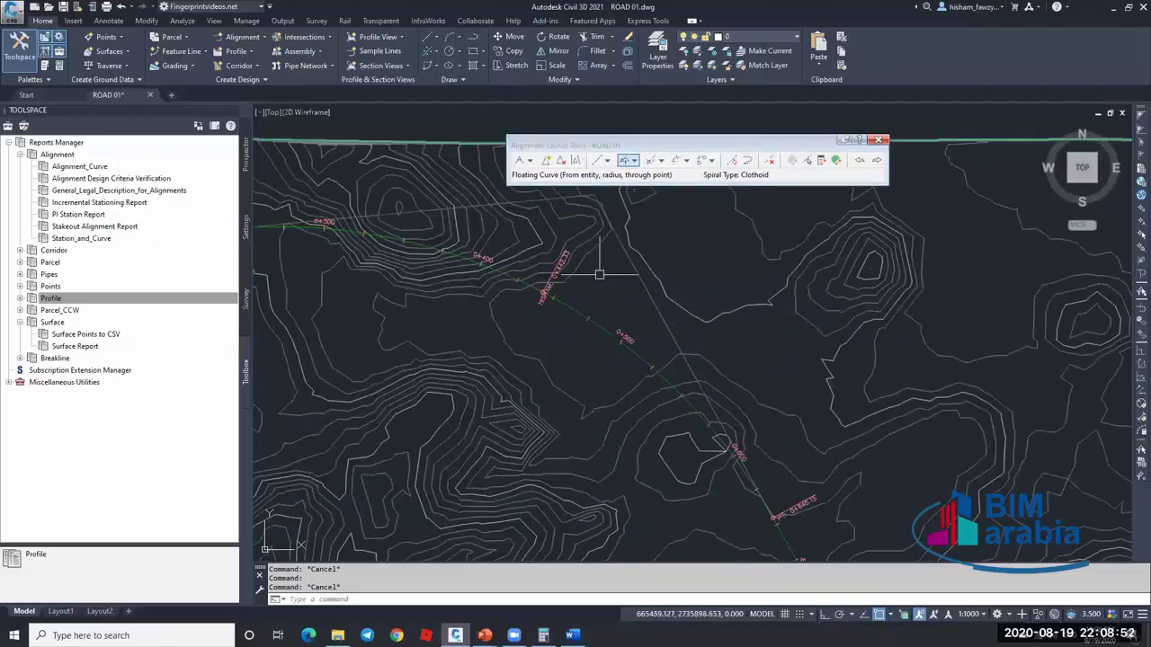
scroll(599, 273, down, 3)
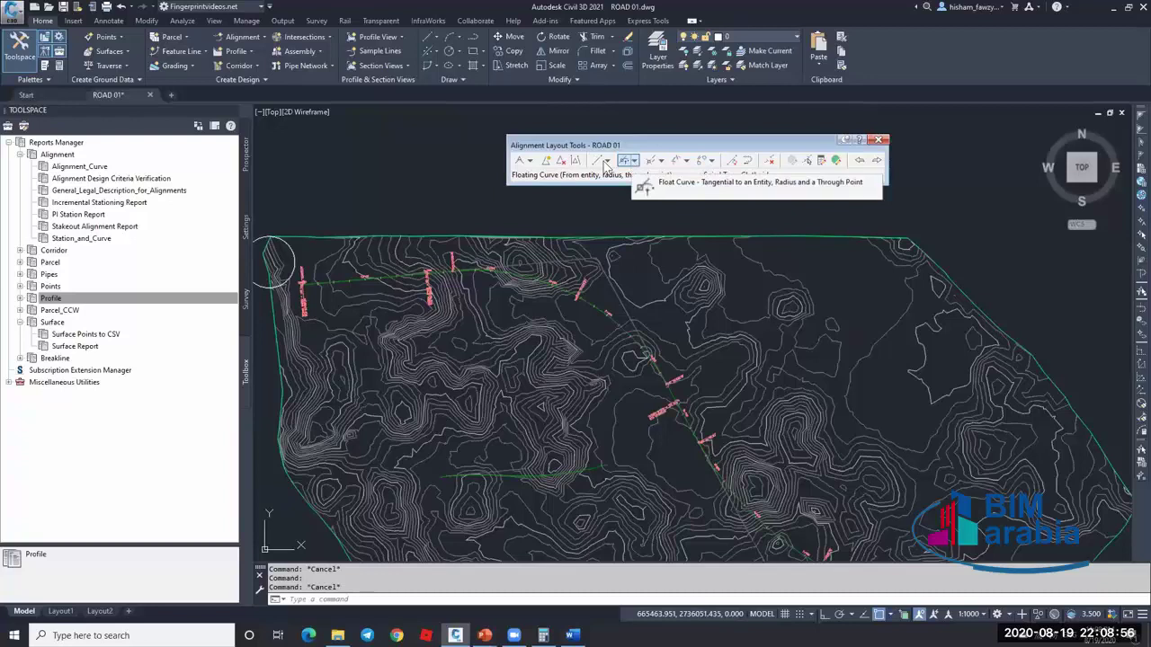
click(634, 161)
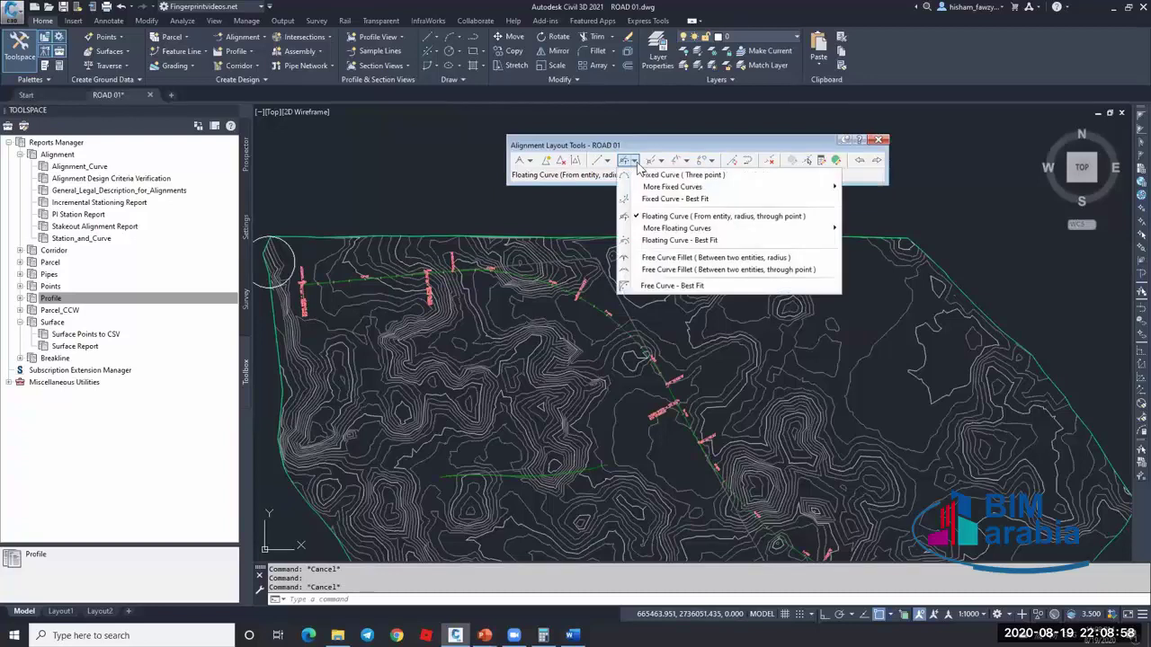
click(679, 240)
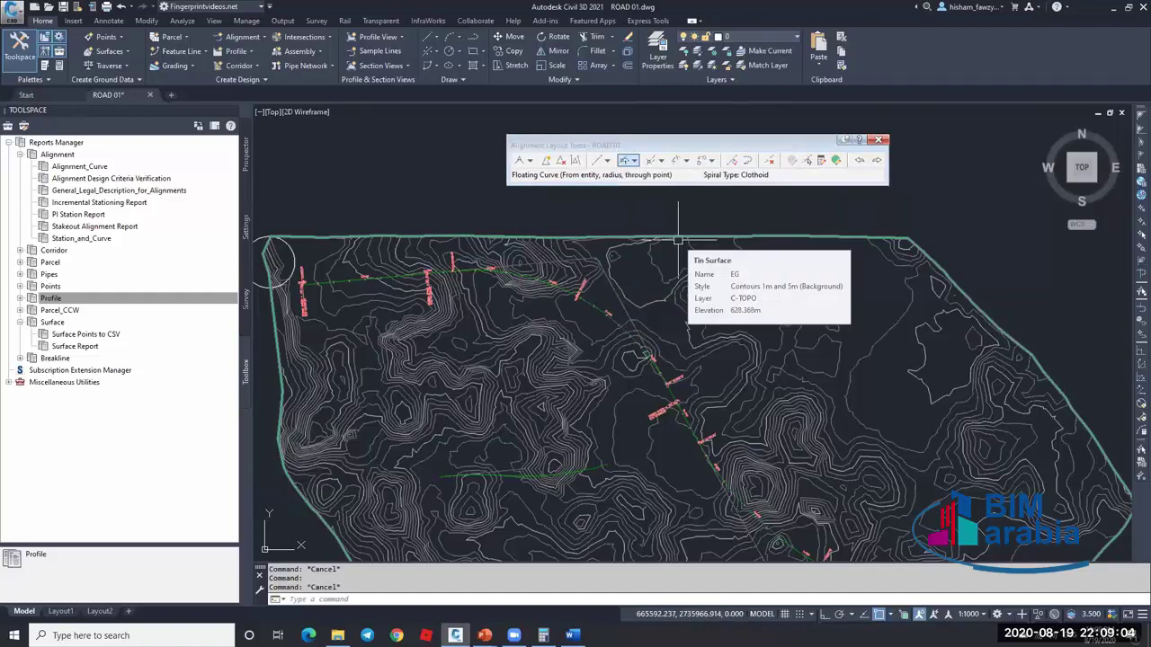
click(529, 160)
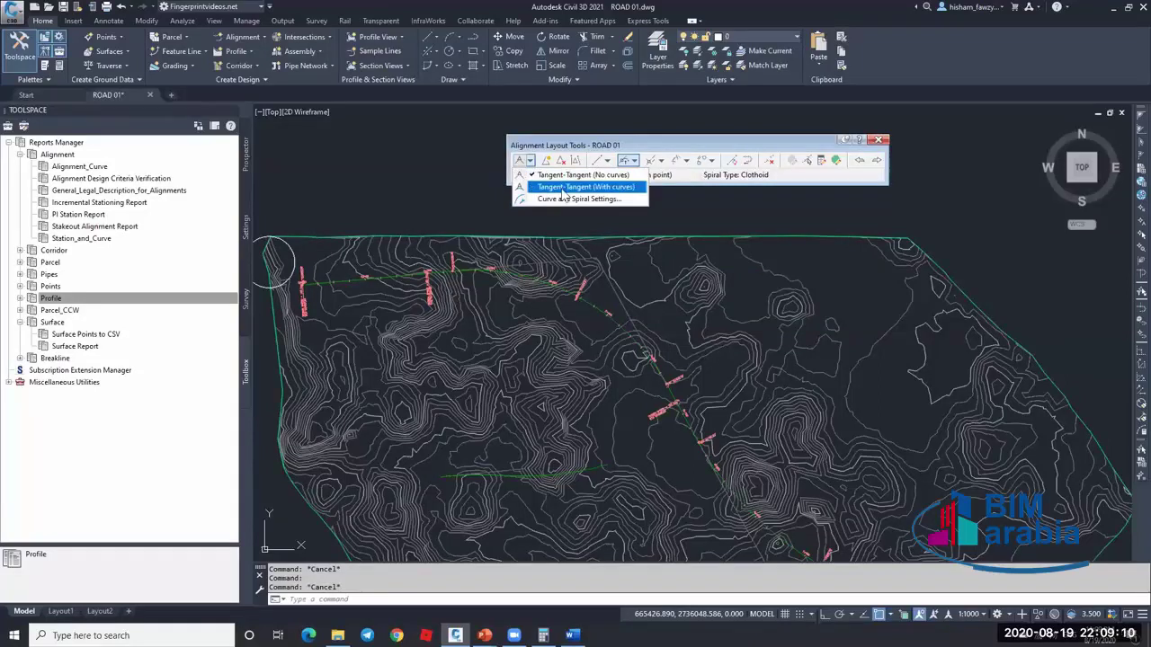
click(624, 147)
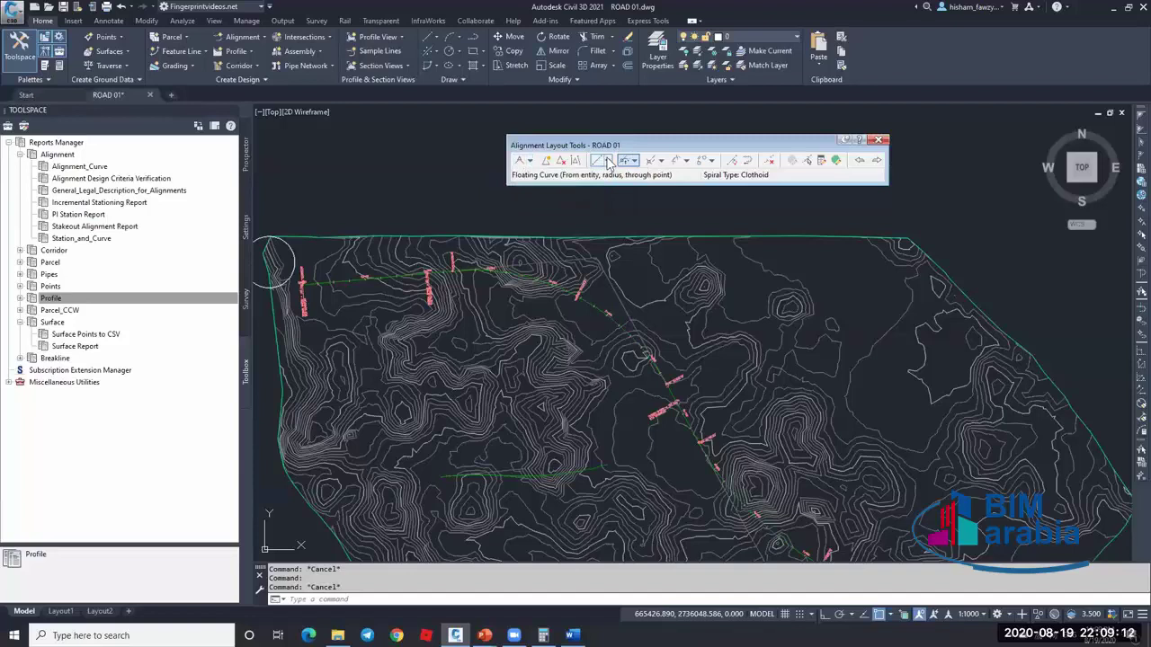
click(608, 161)
click(629, 180)
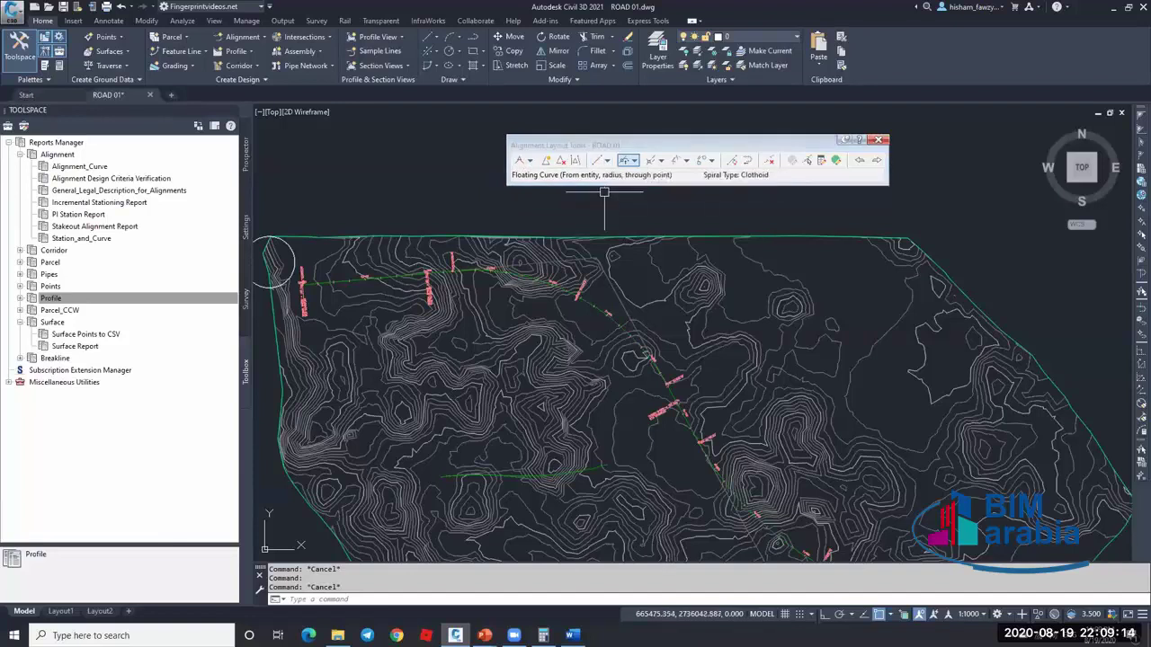
key(Escape)
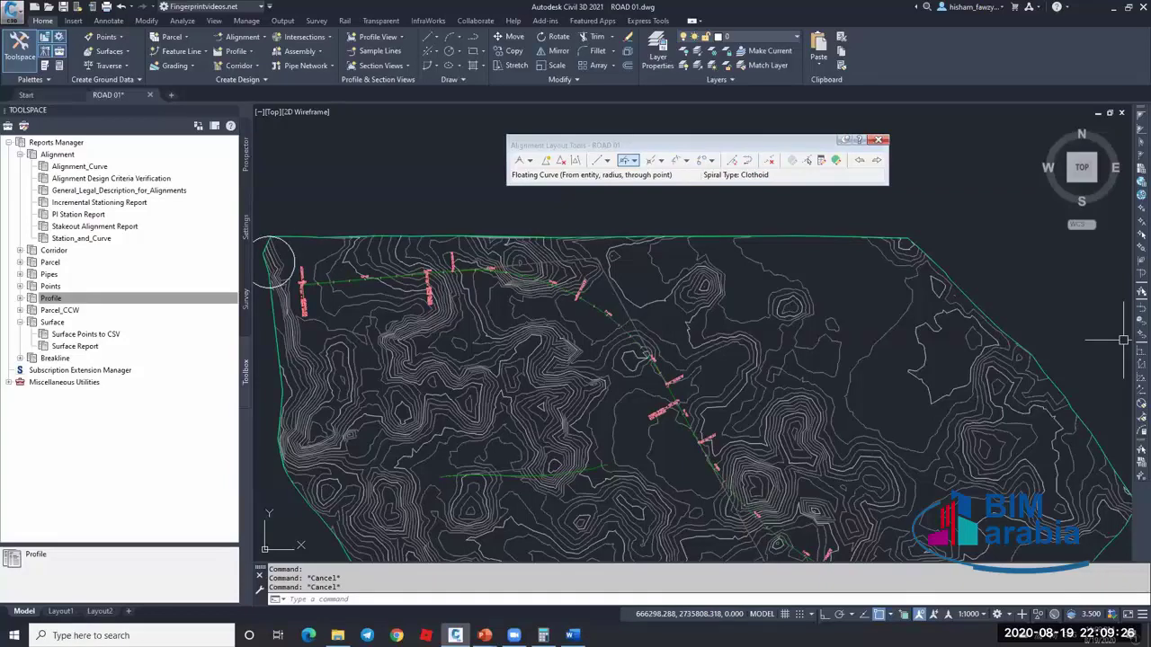
key(Escape)
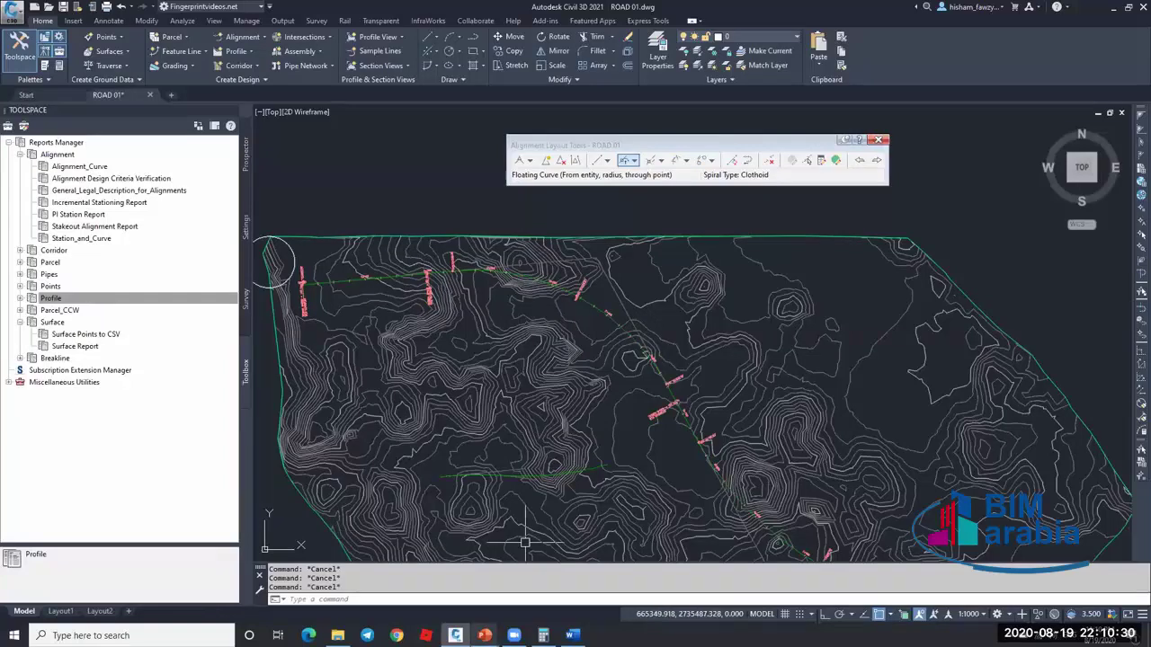
mouse_move(484, 636)
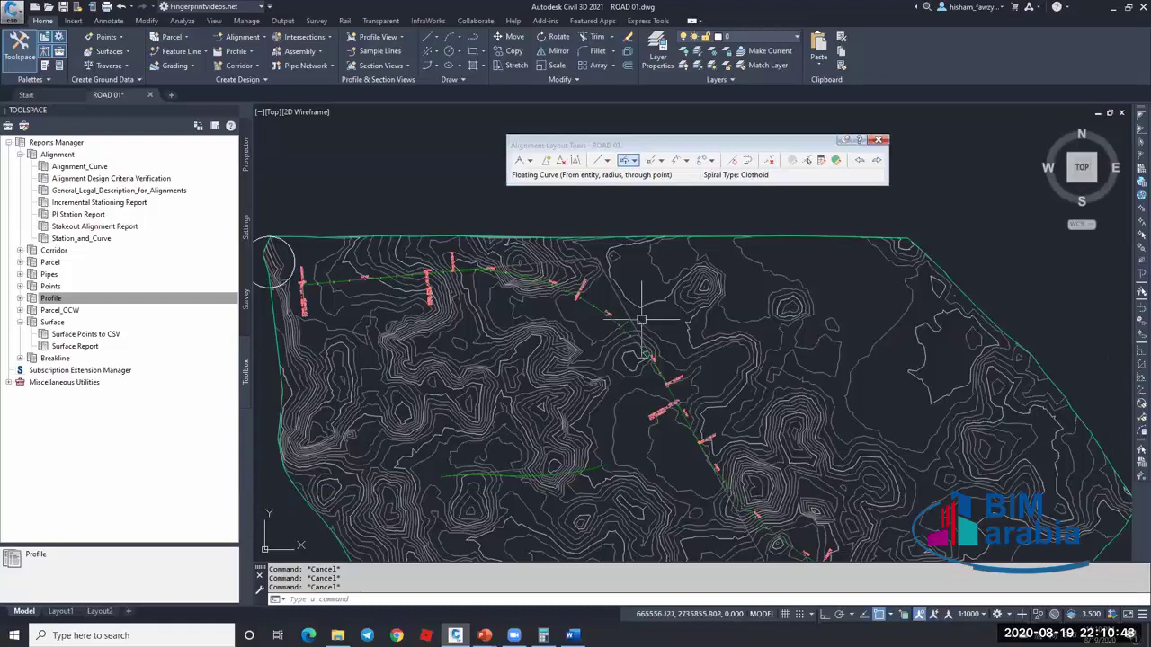
click(594, 262)
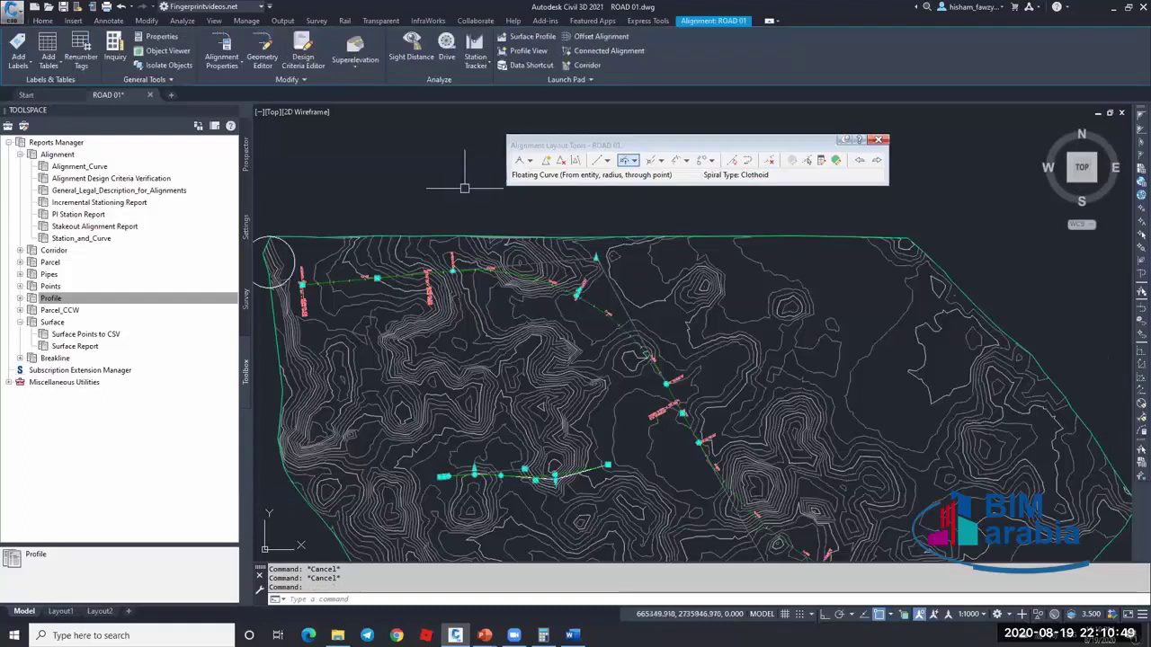
click(618, 38)
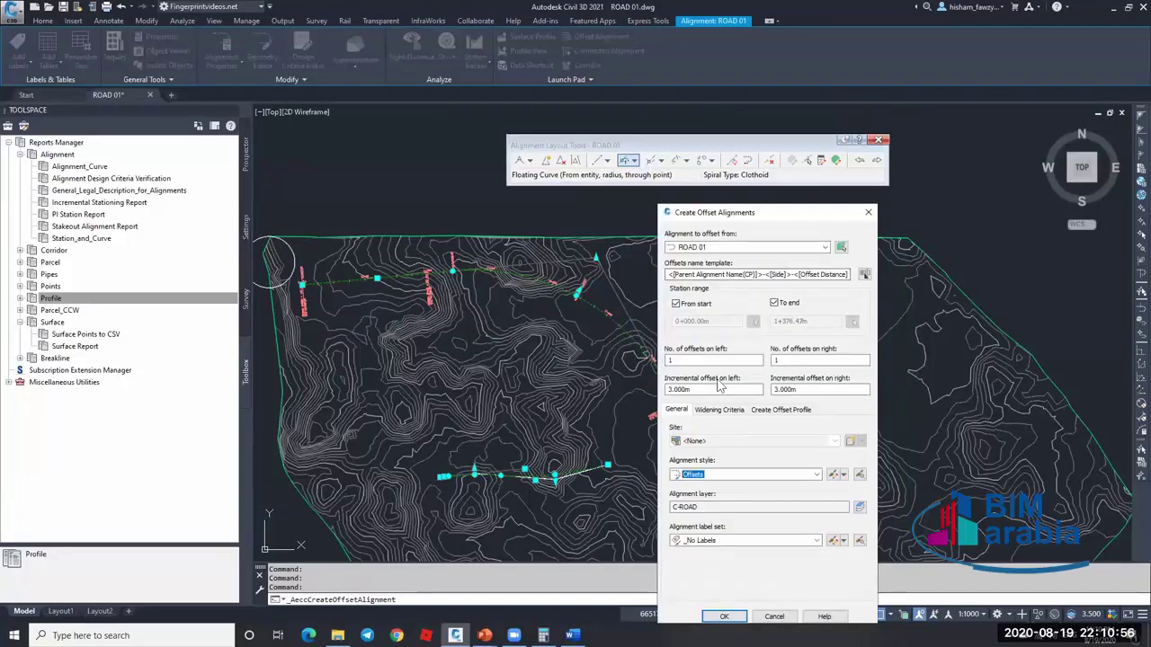
click(726, 409)
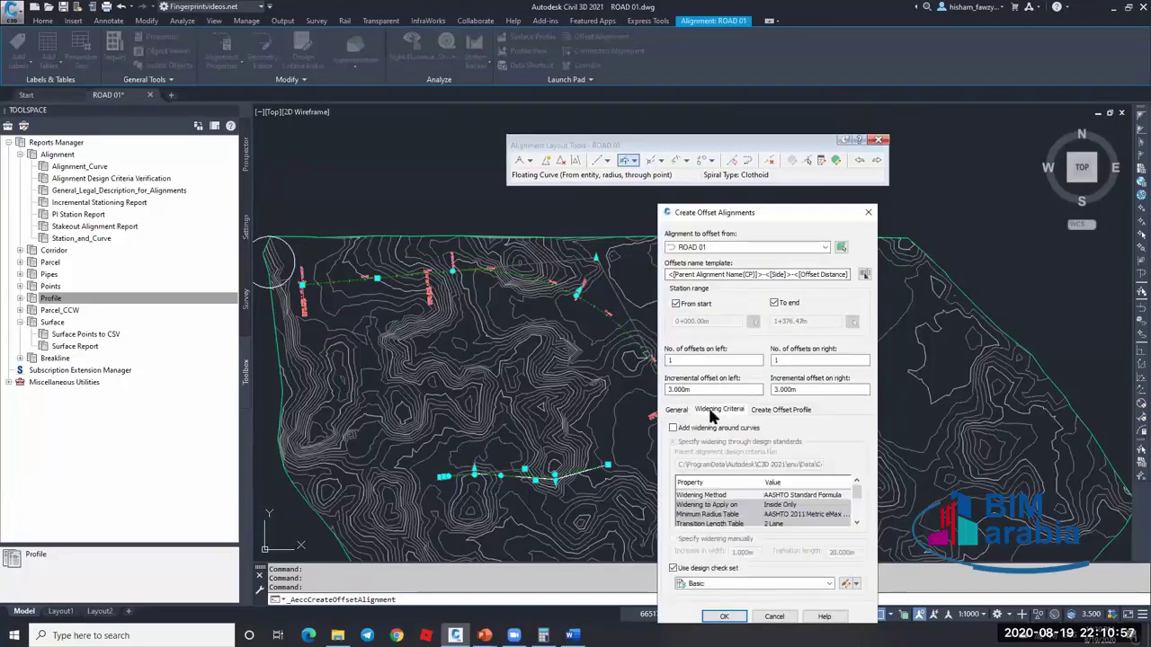
click(774, 616)
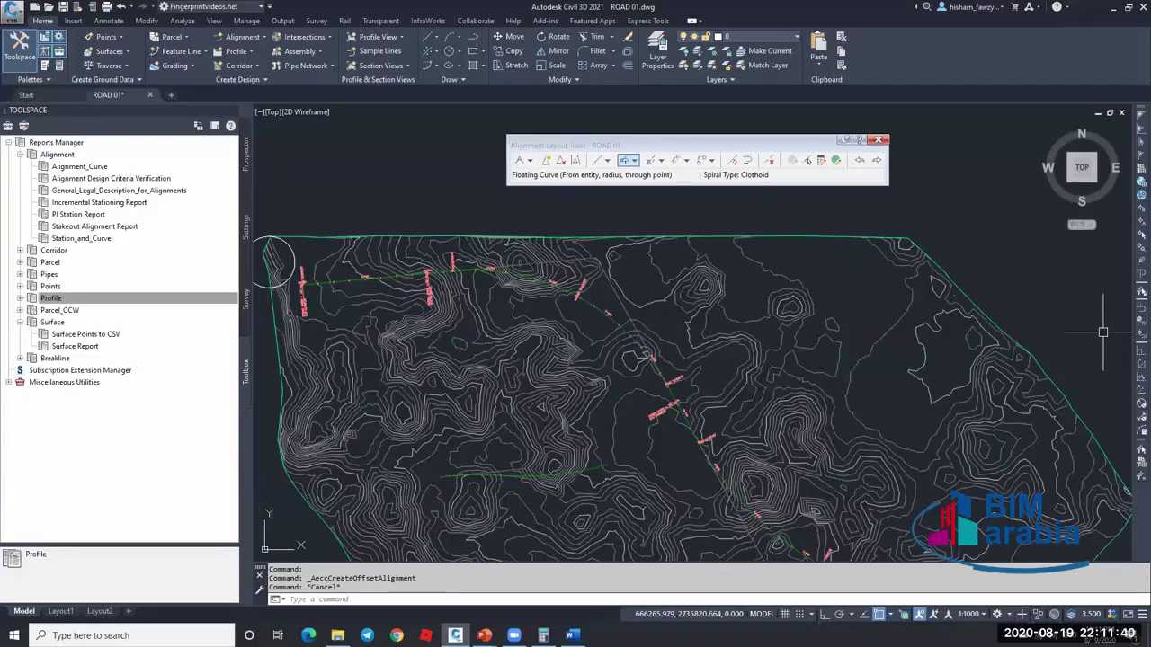
key(Escape)
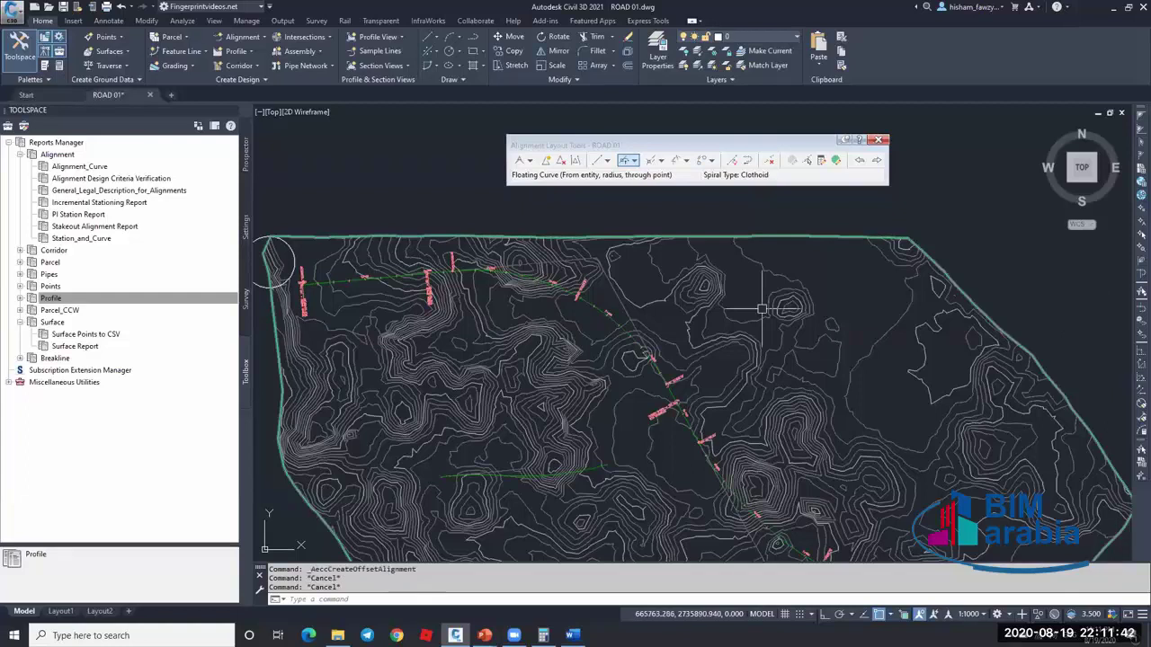
click(618, 317)
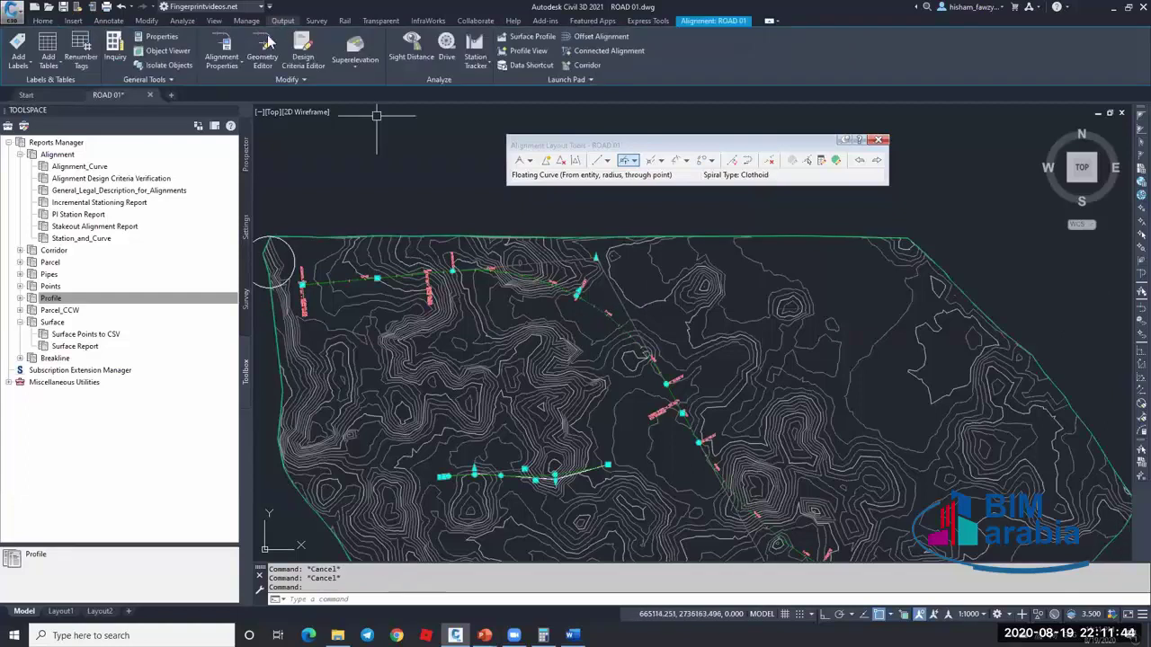
click(302, 61)
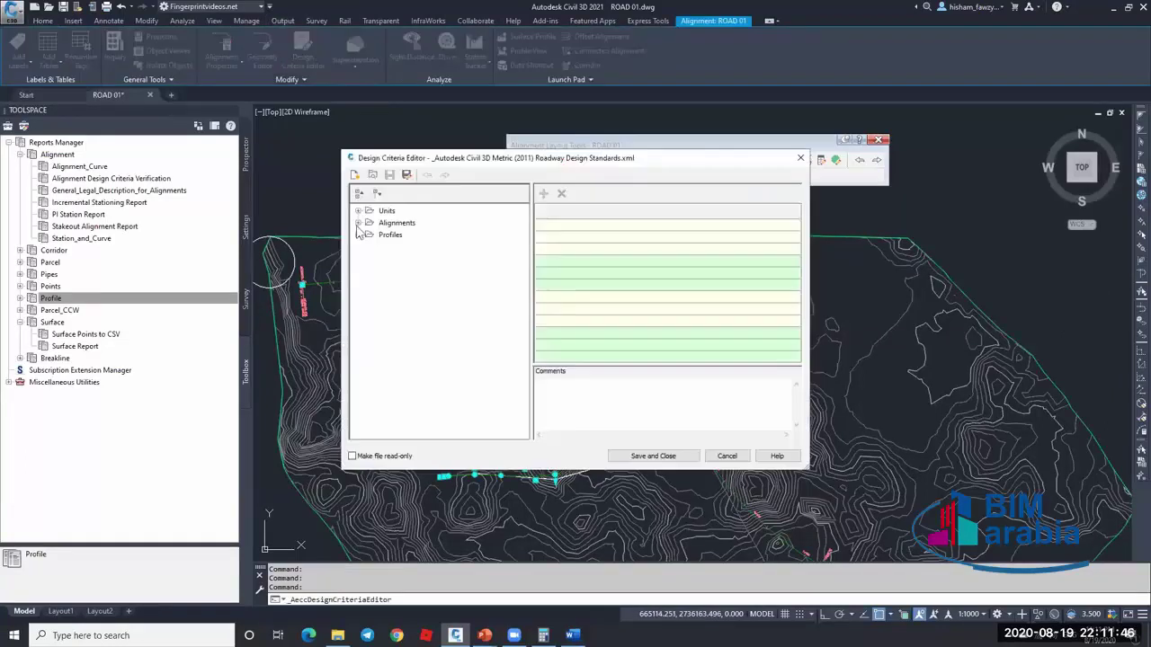
click(358, 223)
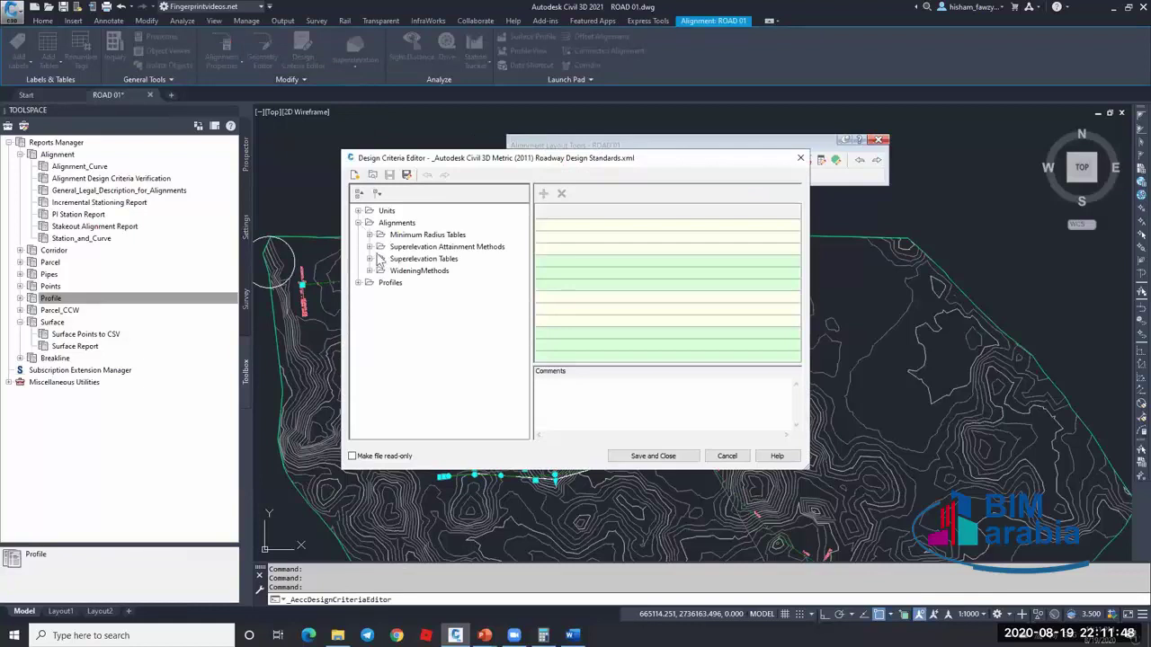
click(368, 246)
click(381, 258)
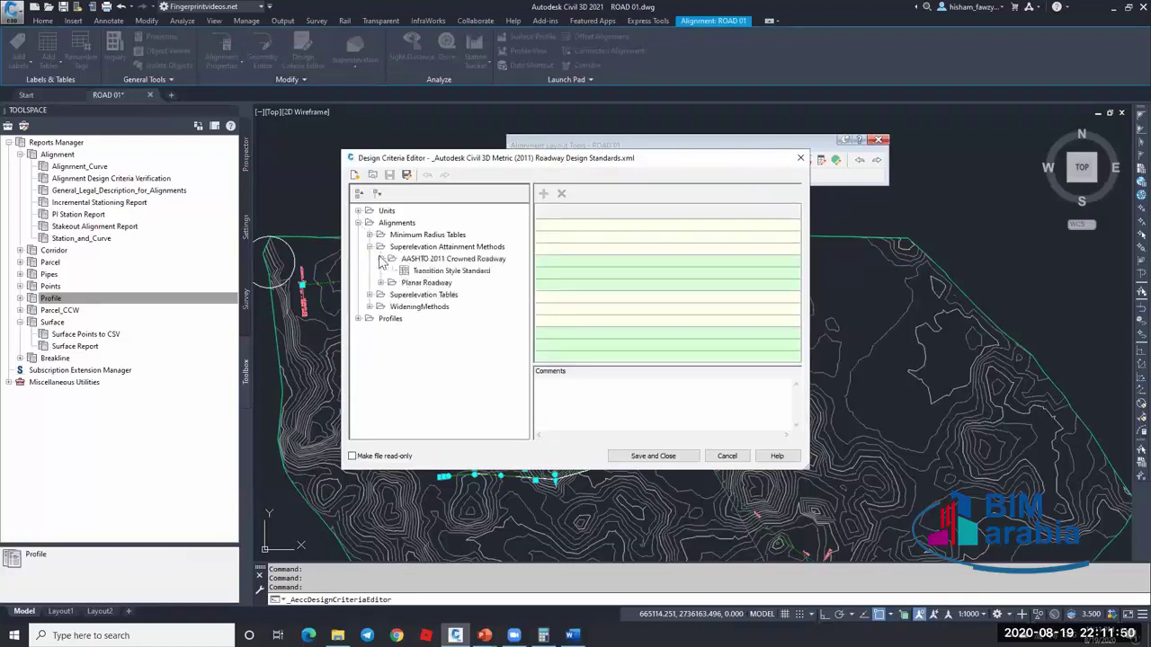
click(433, 272)
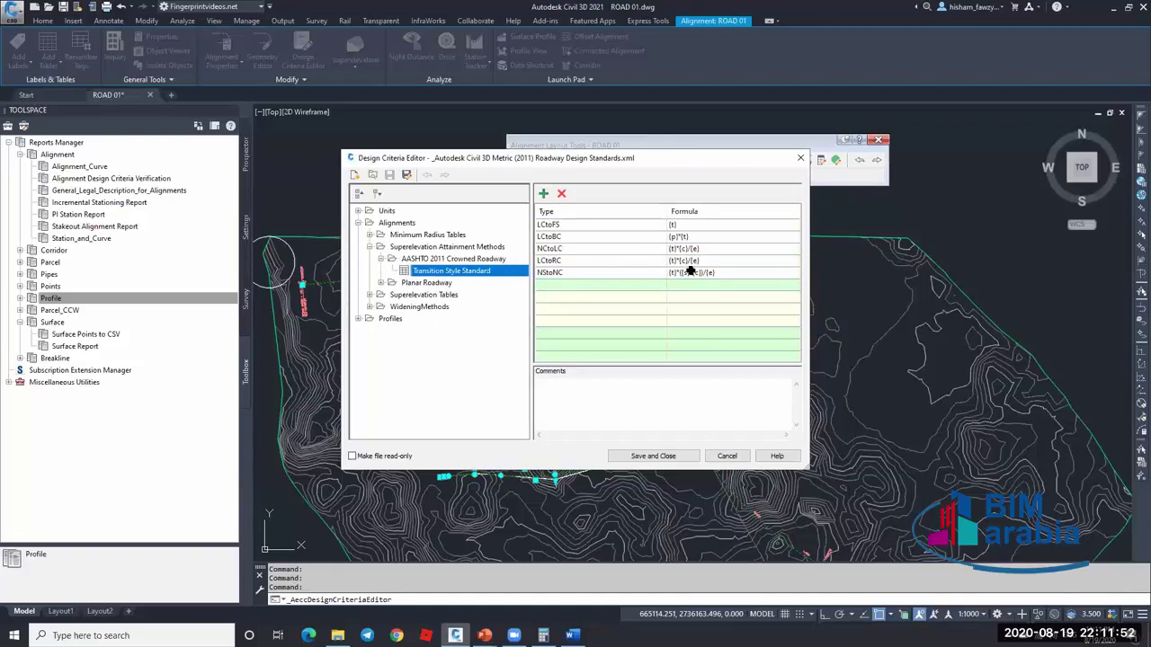
click(380, 259)
click(369, 247)
click(369, 259)
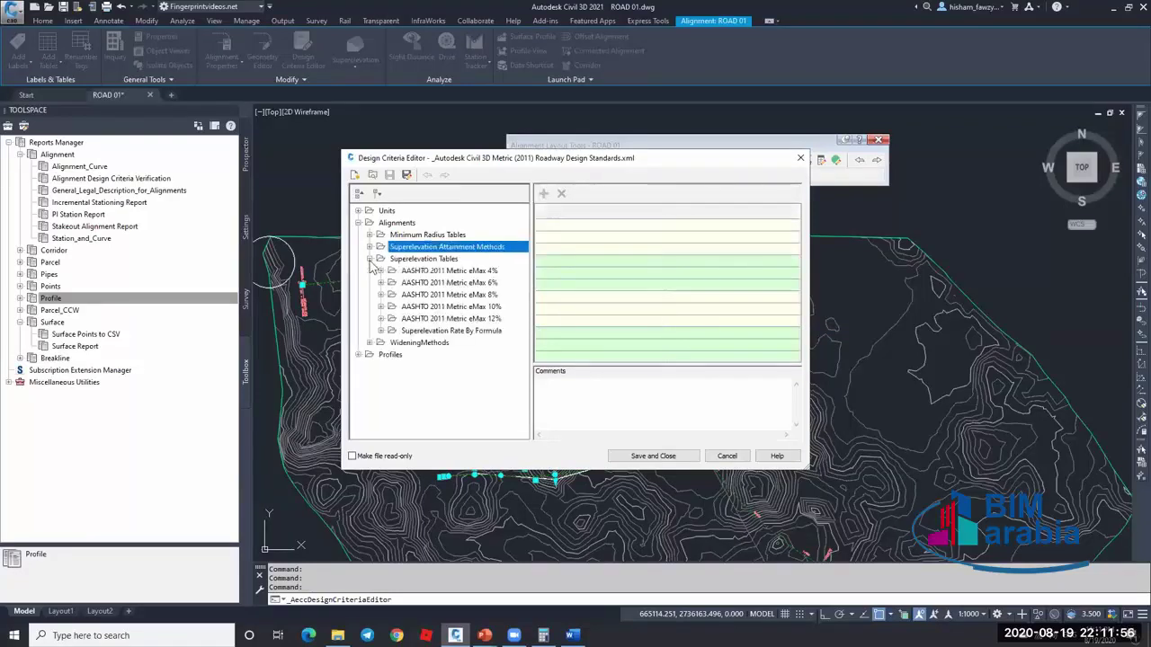
click(380, 271)
click(392, 282)
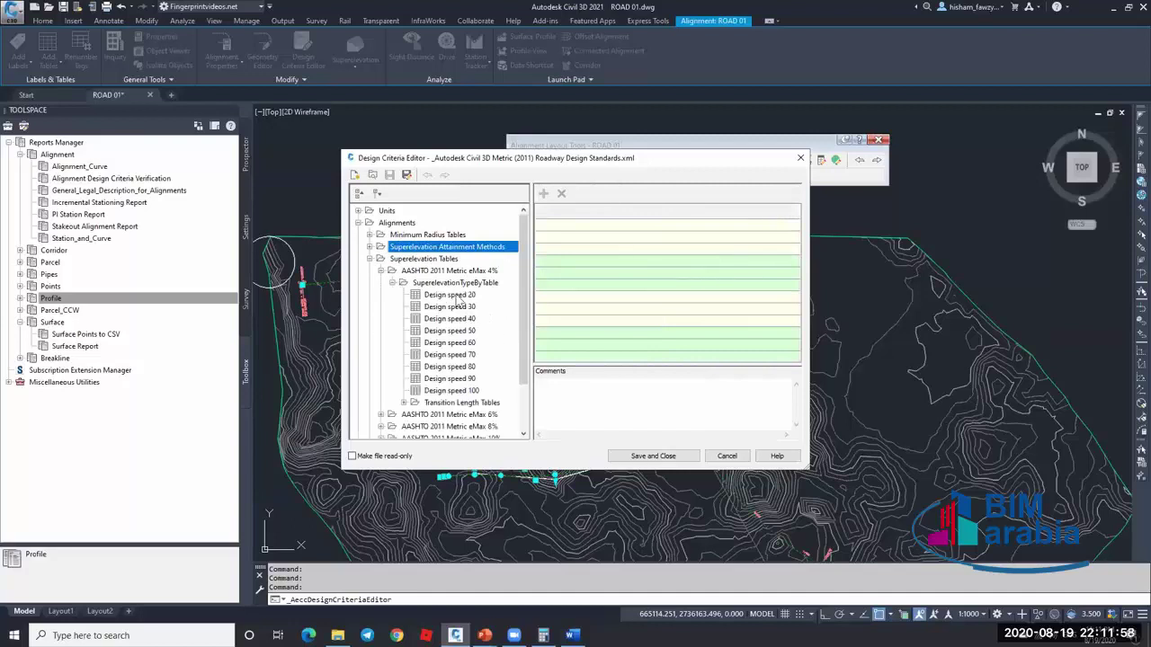
click(450, 295)
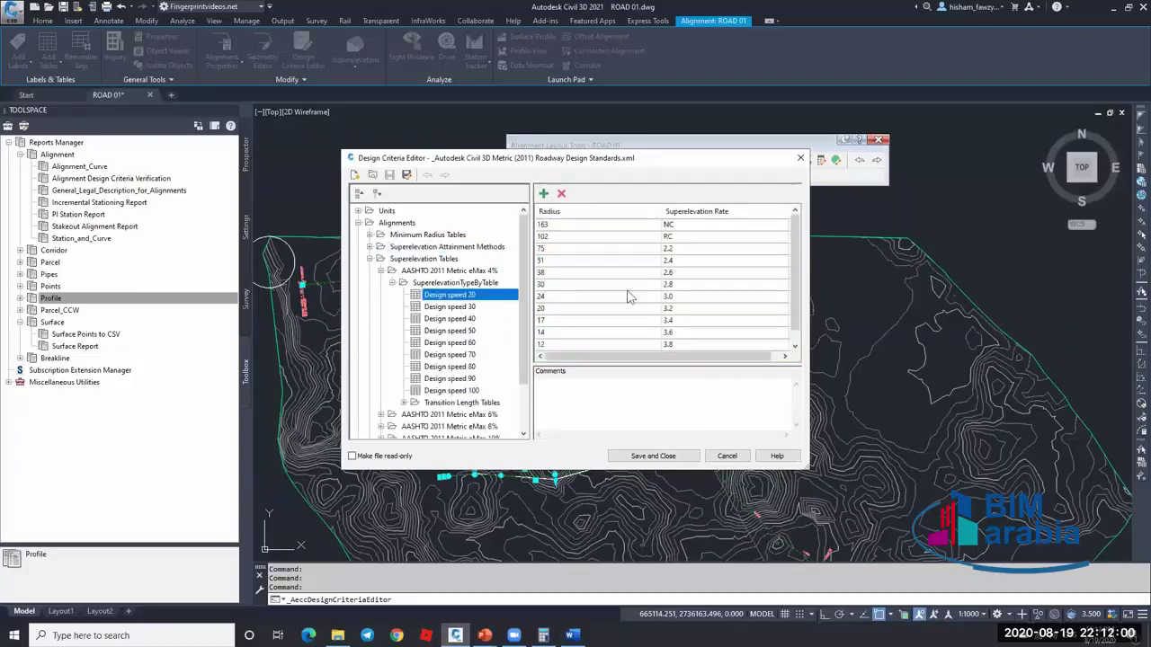
click(404, 403)
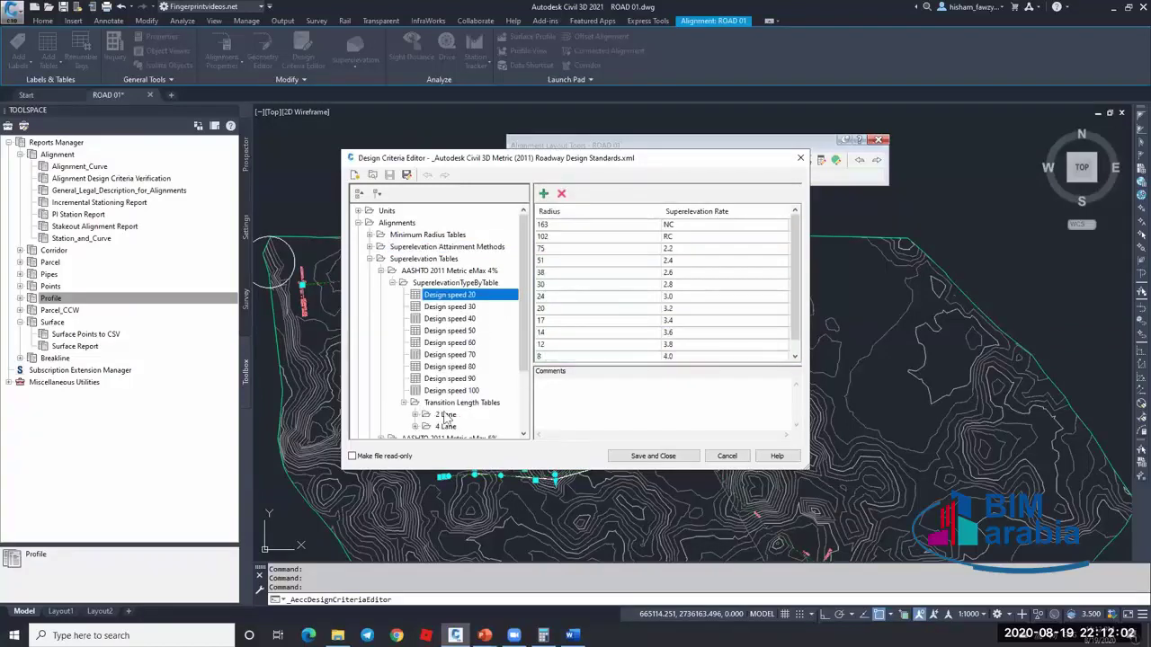
click(446, 414)
click(426, 414)
click(476, 426)
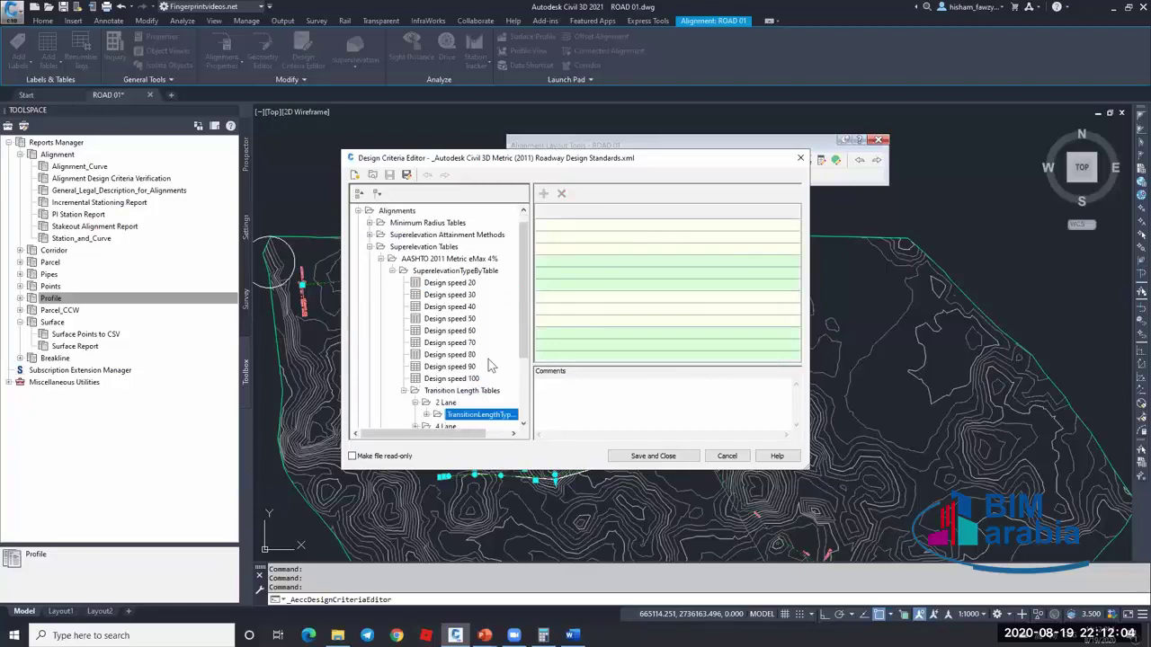
scroll(427, 378, down, 3)
click(426, 378)
click(476, 331)
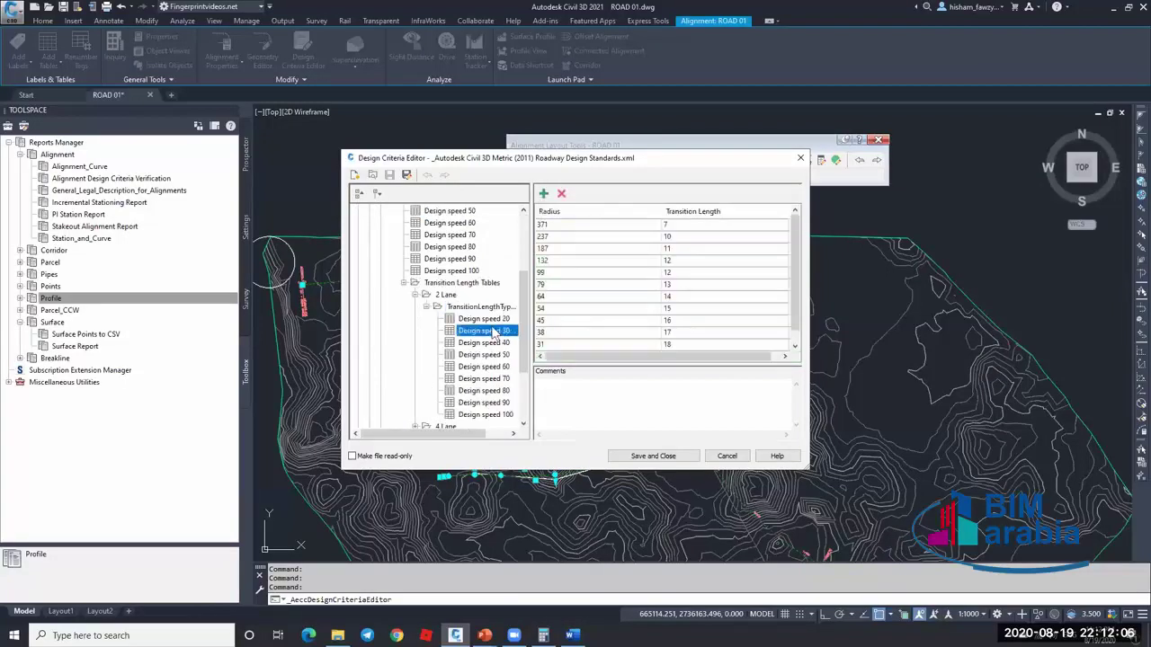
scroll(412, 302, up, 3)
click(392, 282)
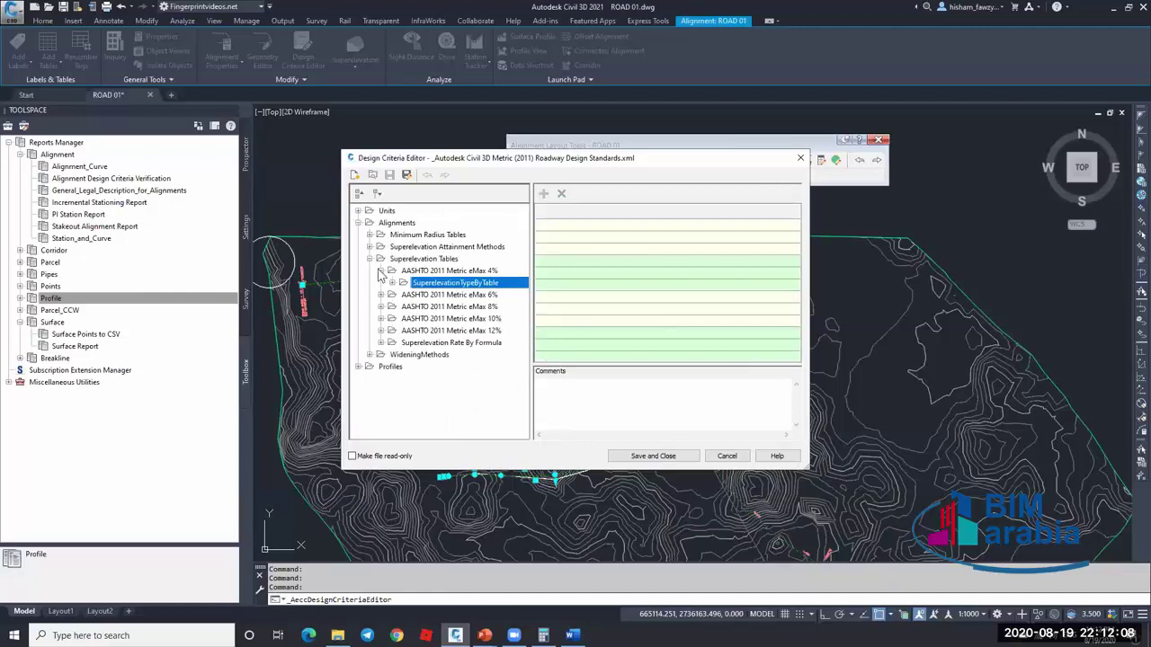
click(380, 343)
click(392, 354)
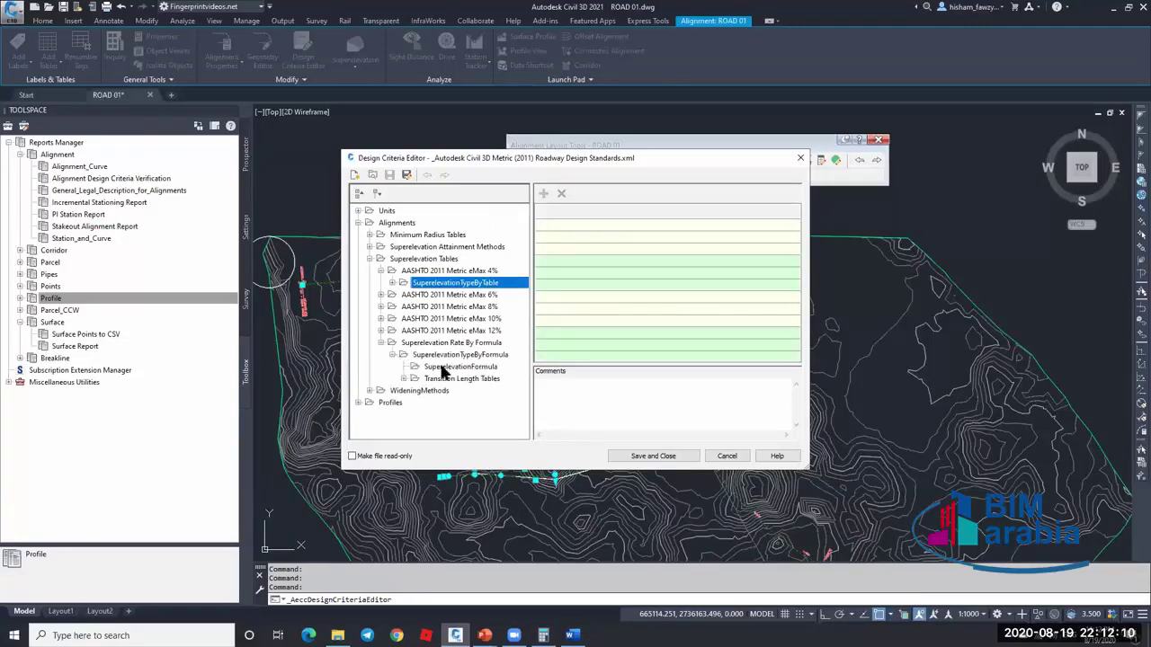
click(458, 367)
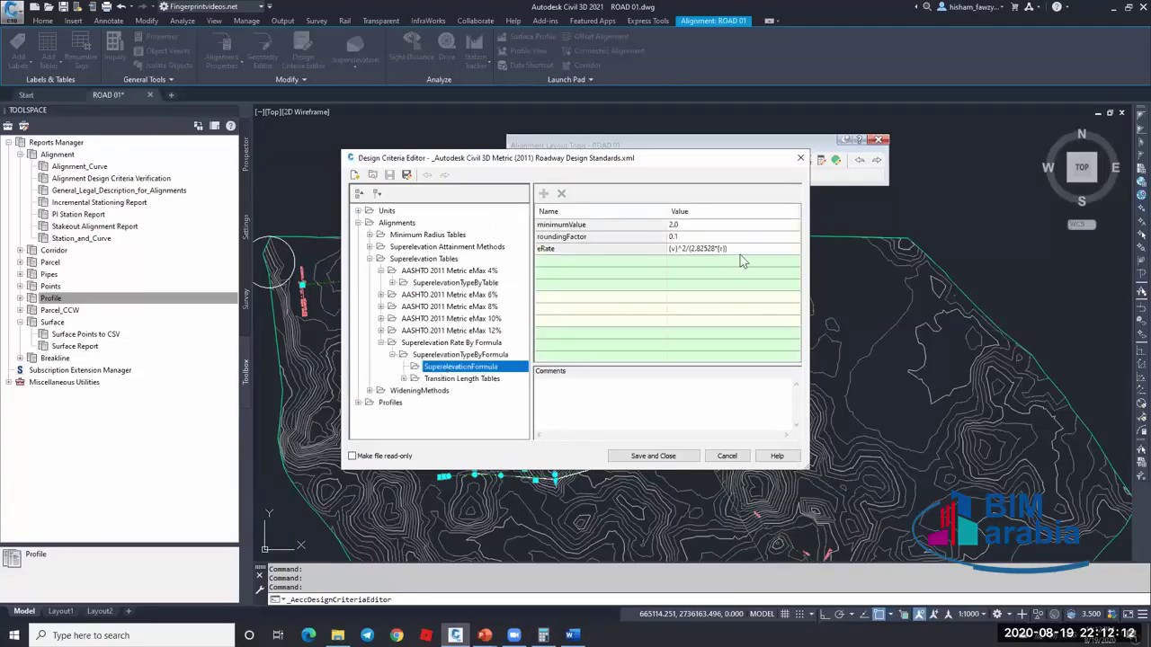
click(403, 379)
click(460, 390)
click(426, 390)
click(477, 401)
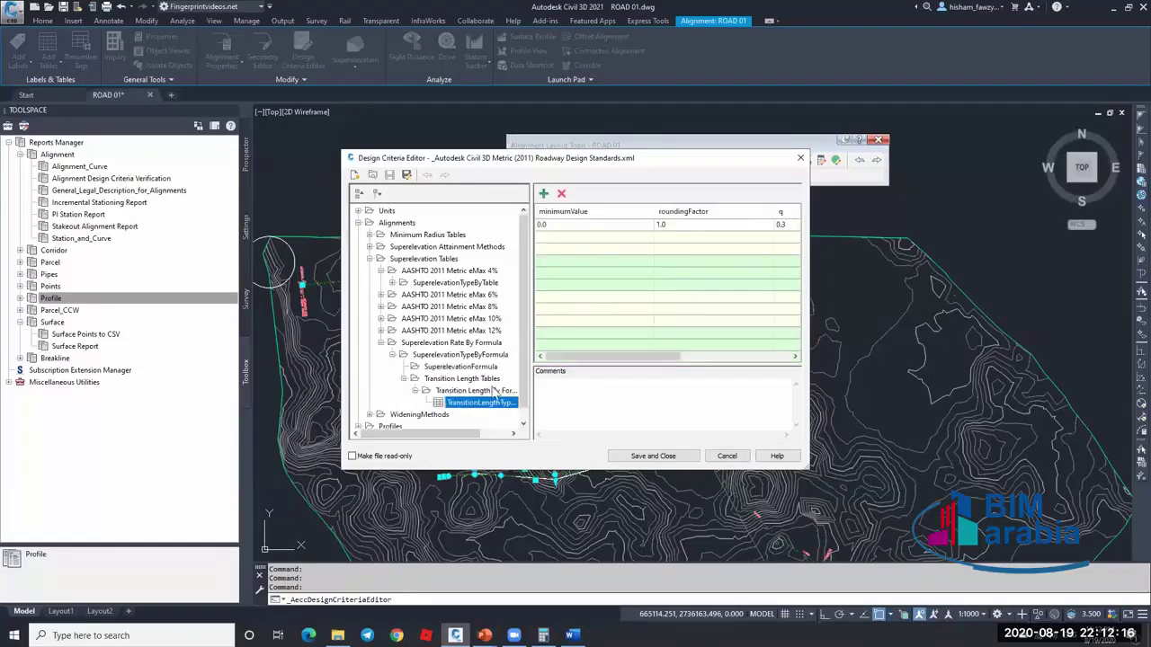
drag(635, 356, 685, 361)
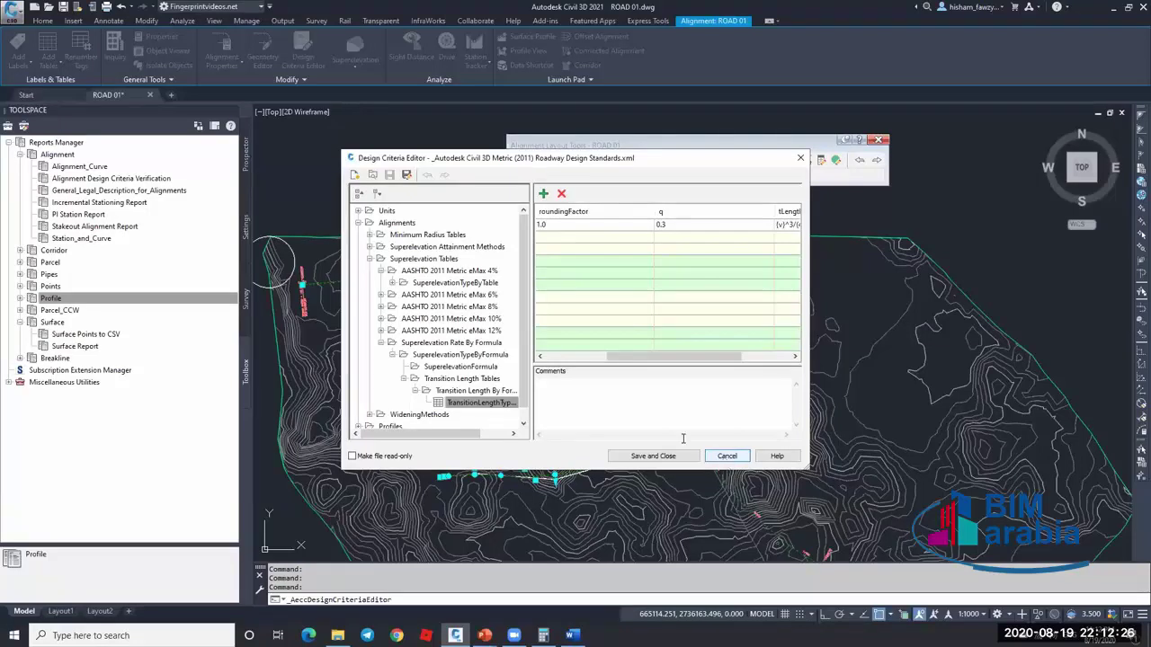
click(402, 378)
click(392, 354)
click(381, 342)
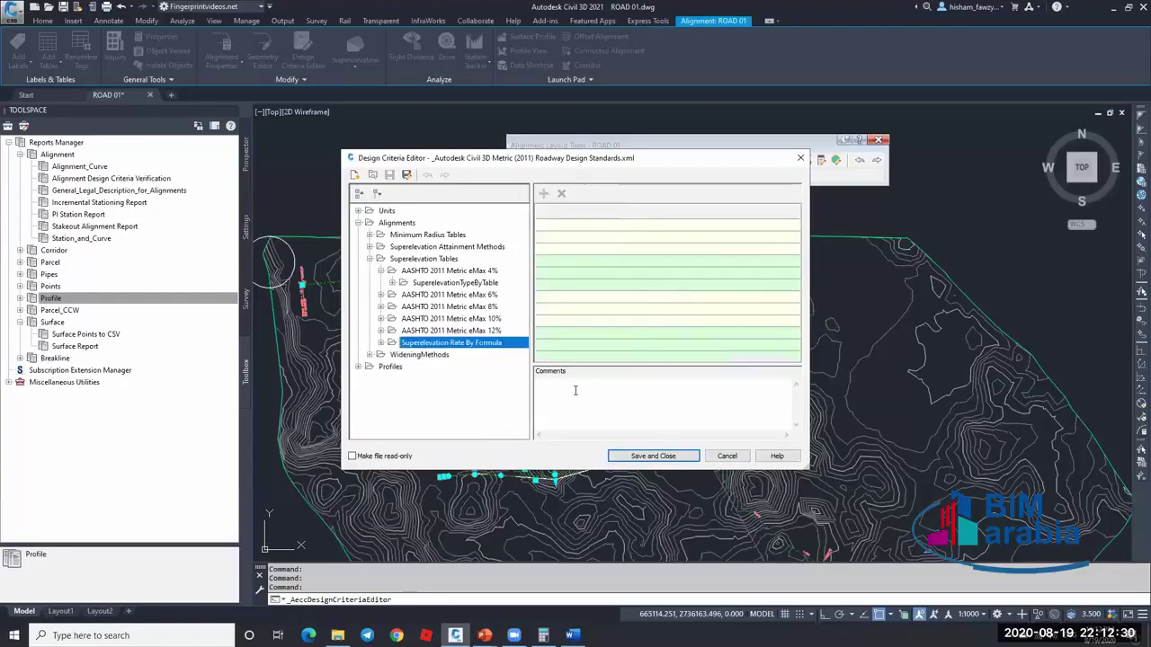
- Cancel the Design Criteria Editor, then select ROAD 01 and zoom in on its start
click(729, 457)
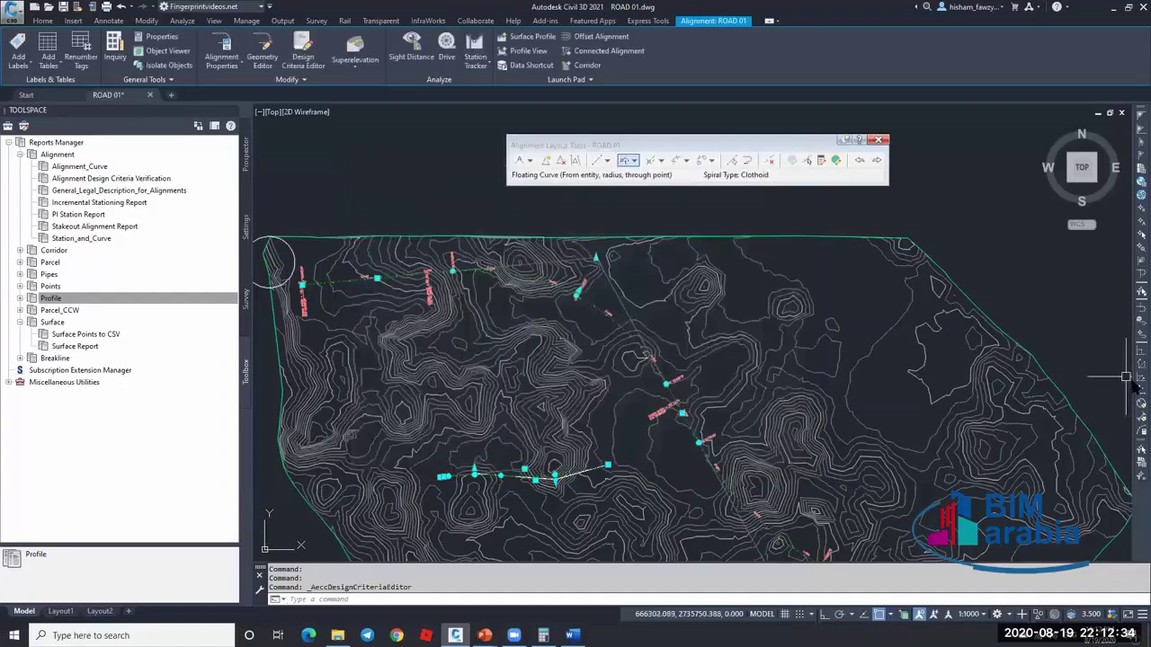
key(Escape)
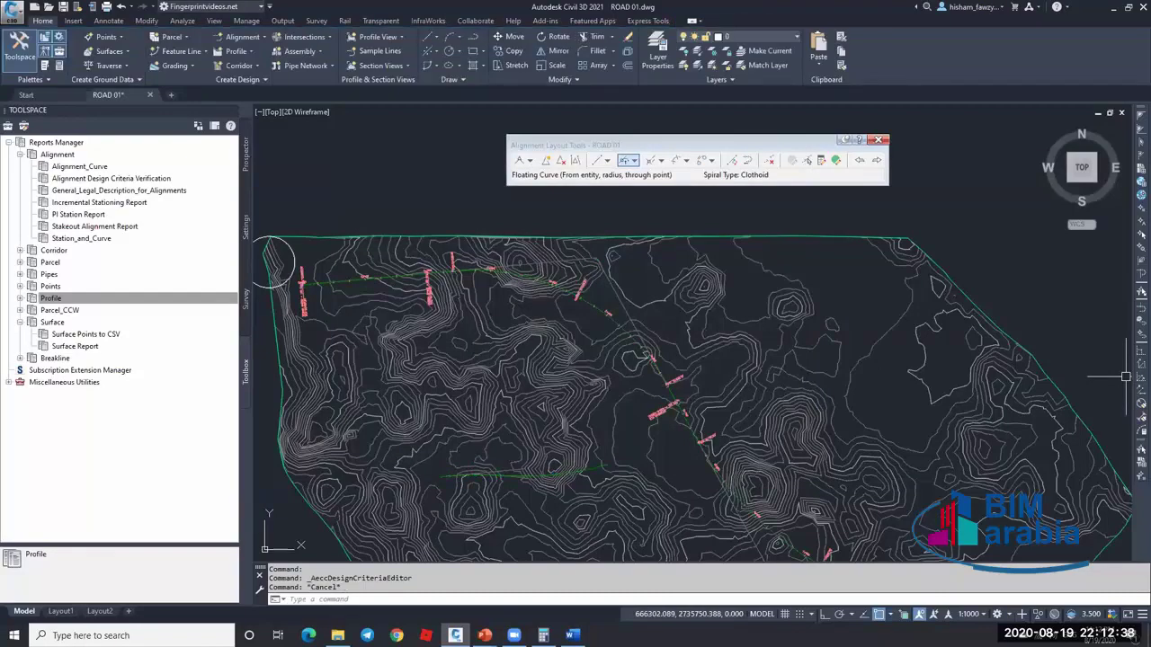
key(Escape)
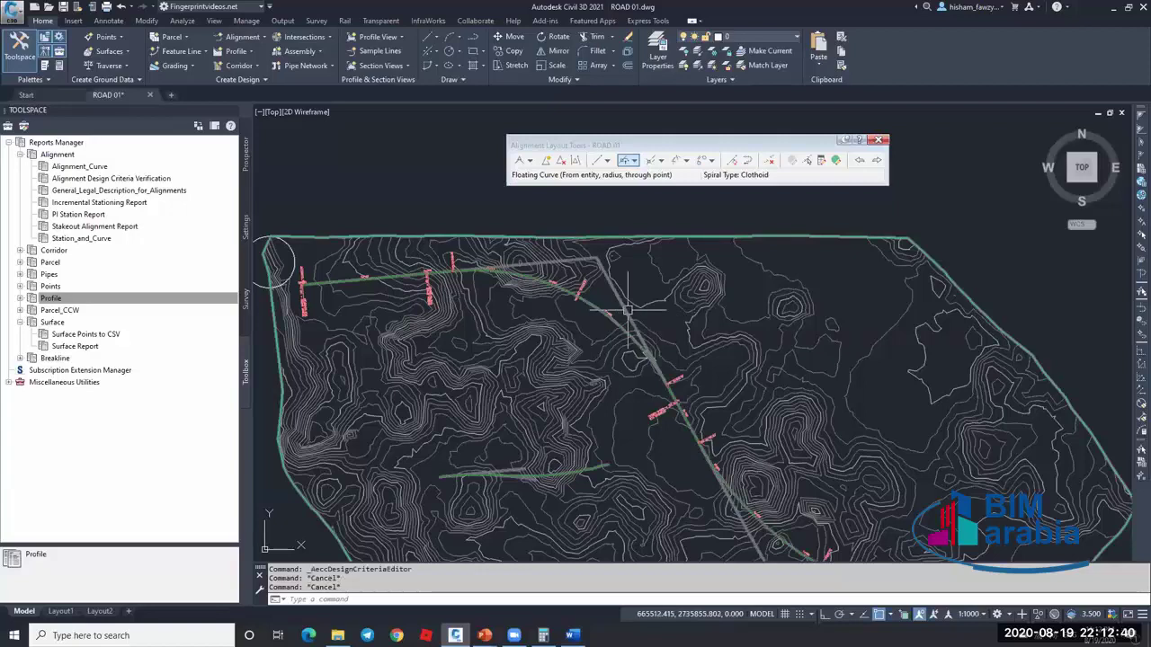
click(515, 295)
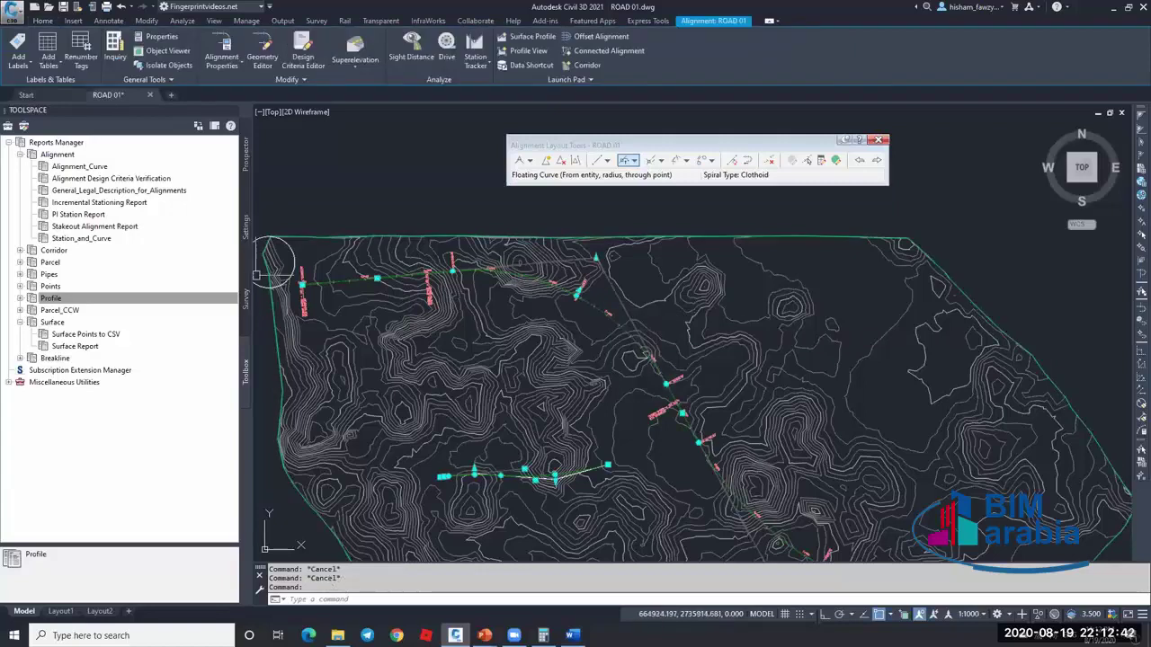
scroll(301, 283, up, 2)
scroll(301, 283, up, 2)
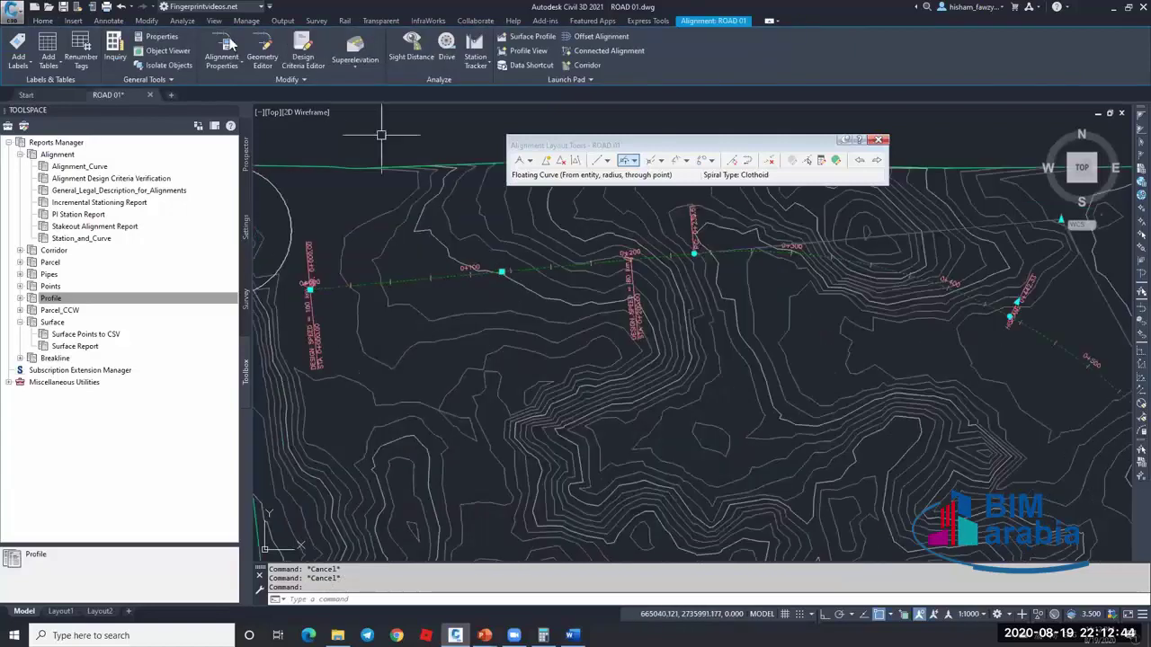
- Set ROAD 01's Station Control reference station to 1000 and accept the restationing warning
click(221, 52)
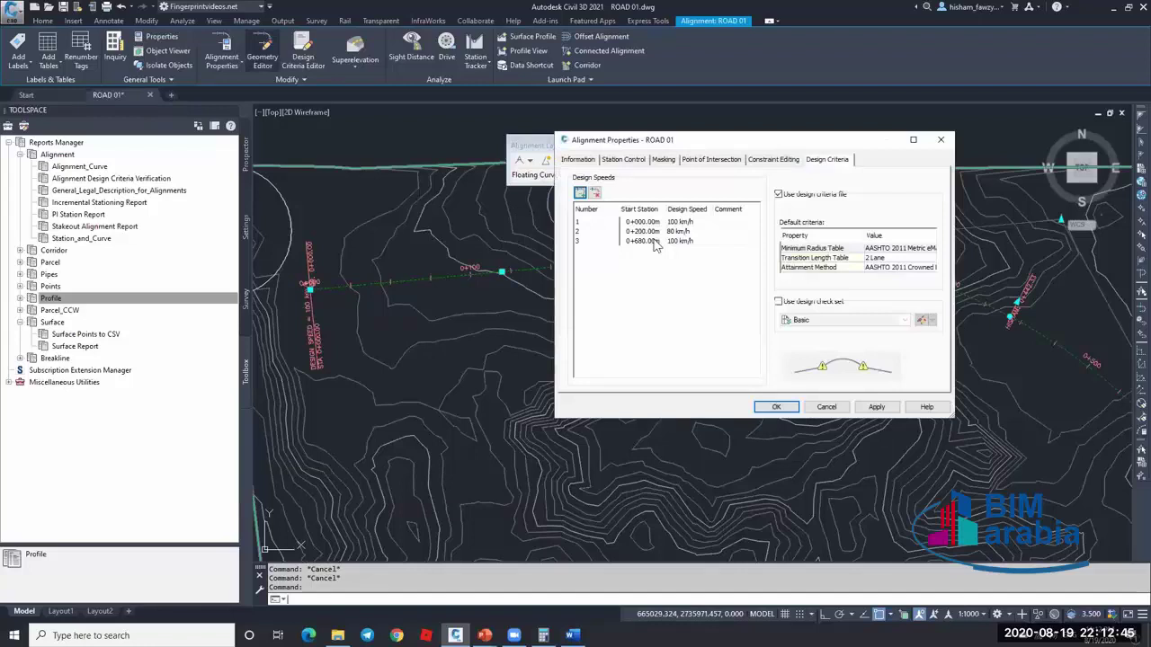
click(590, 162)
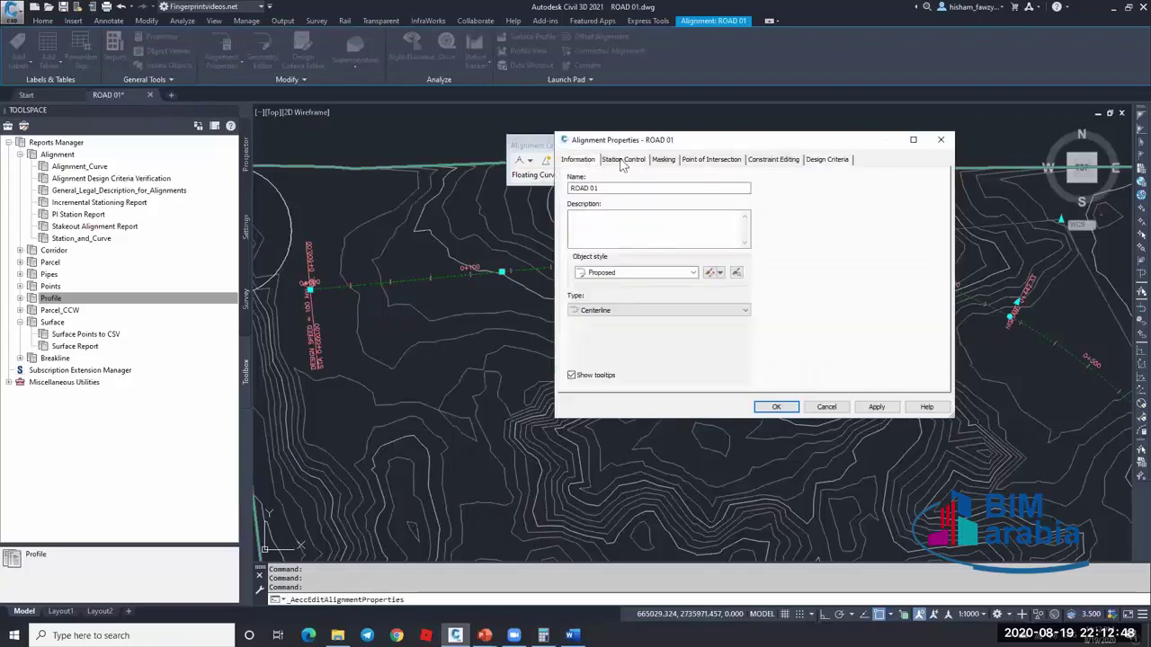
click(622, 162)
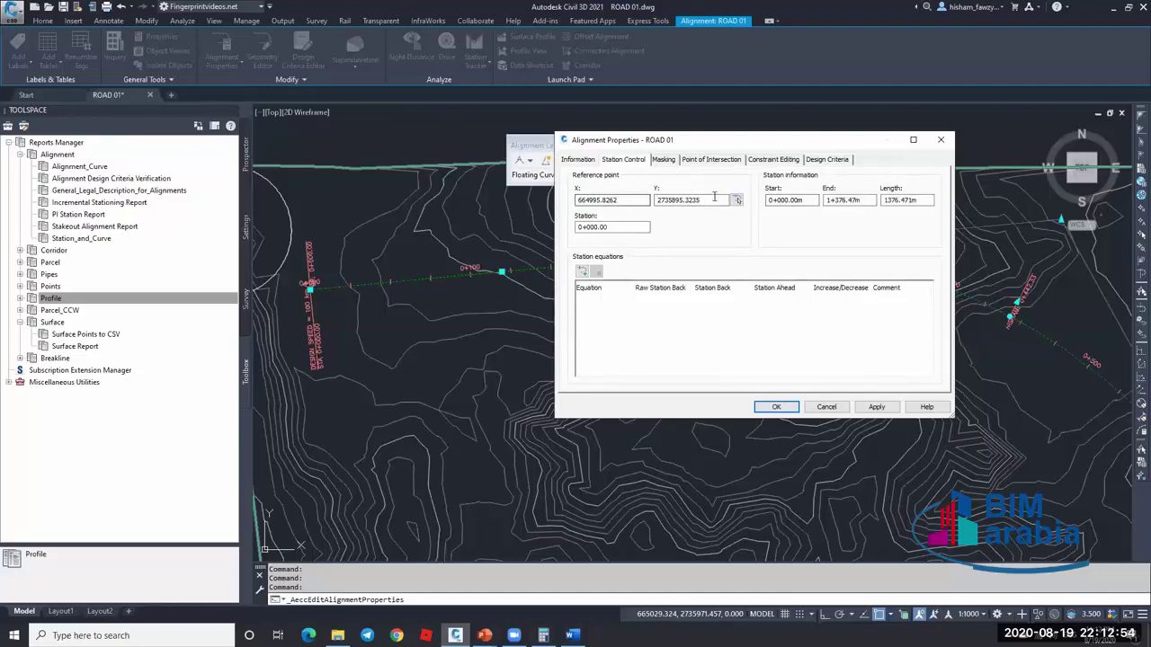
click(619, 226)
double_click(619, 226)
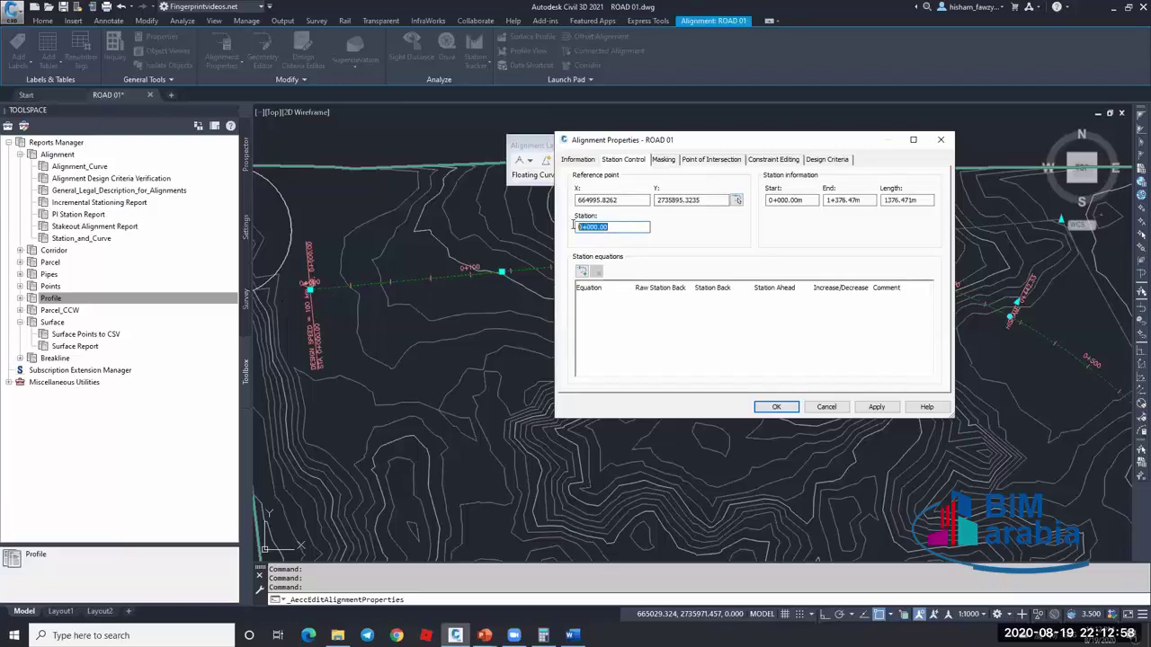
text(1000)
click(768, 407)
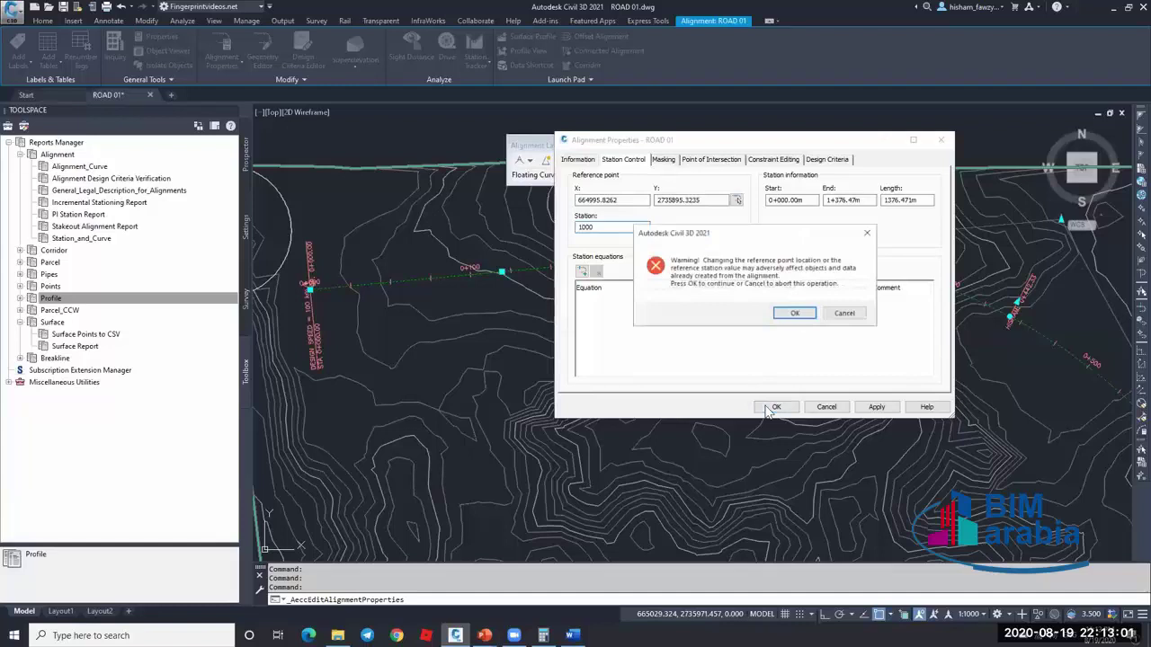
click(789, 316)
click(766, 407)
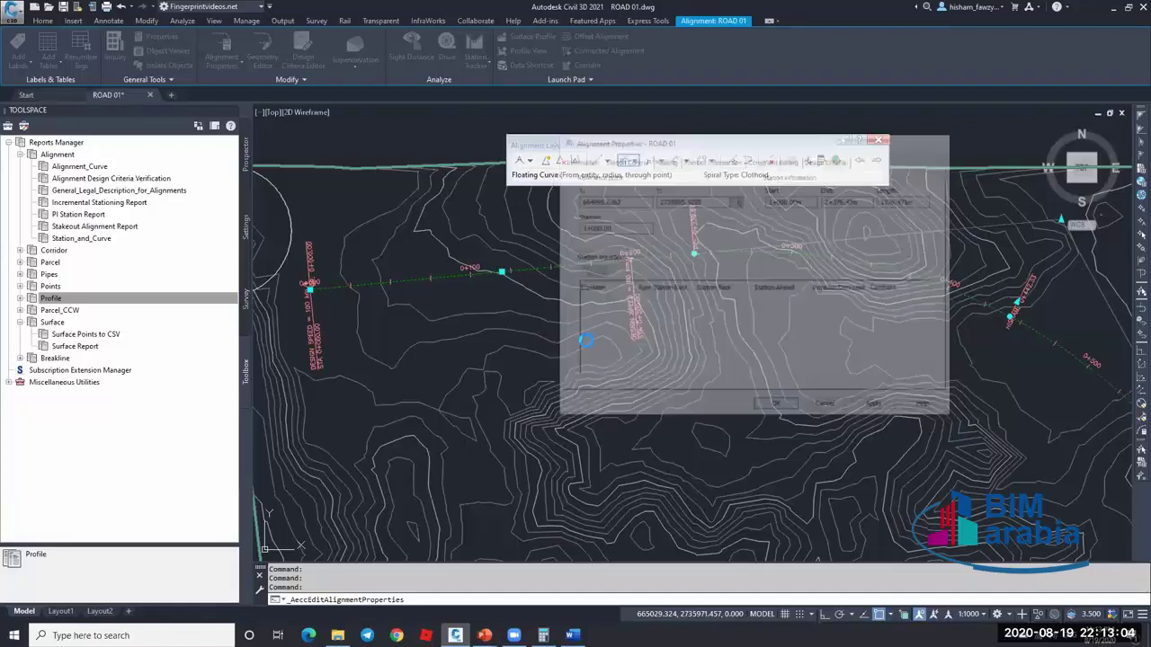
key(Escape)
scroll(323, 259, up, 3)
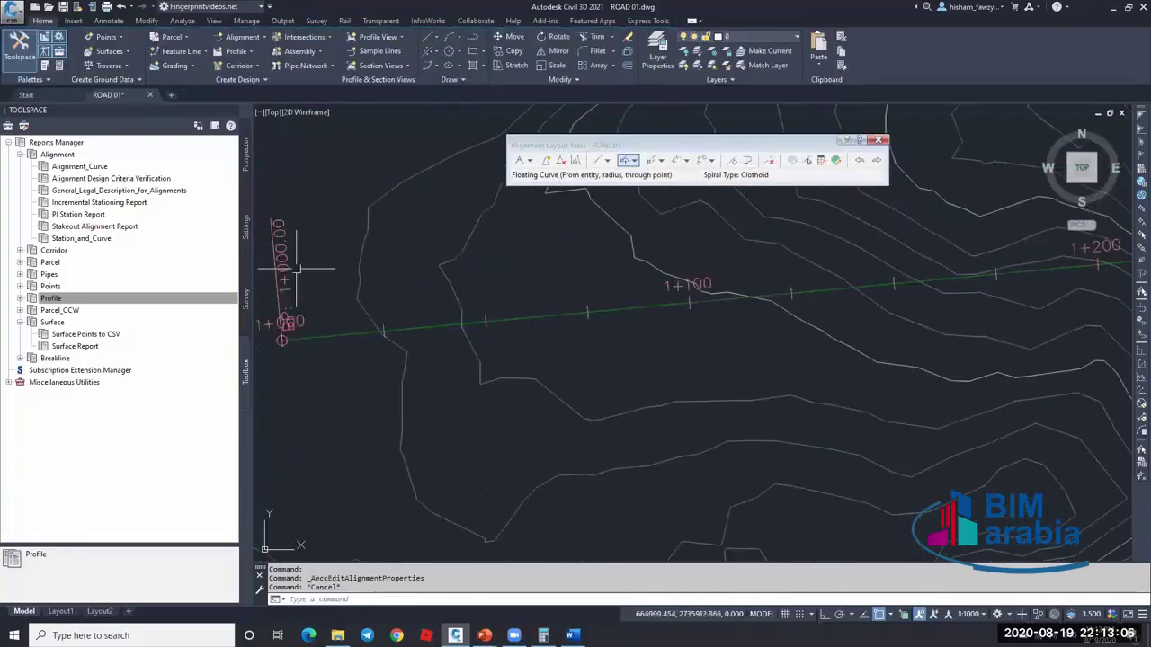
scroll(296, 270, down, 4)
scroll(539, 305, up, 4)
scroll(612, 298, down, 4)
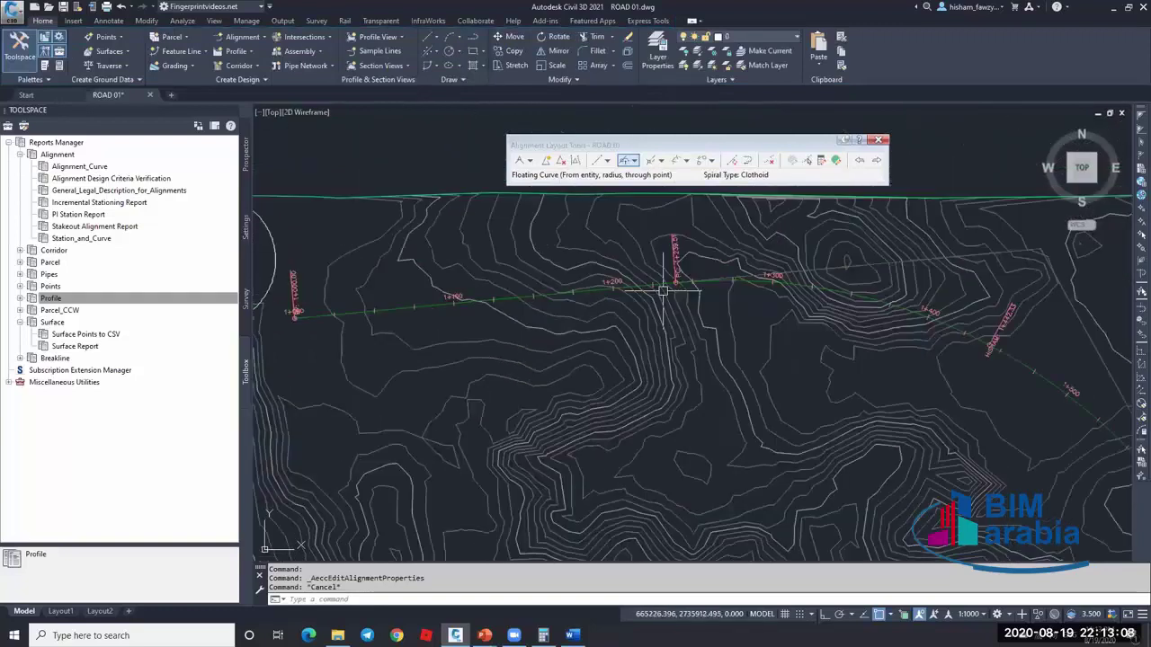
key(Escape)
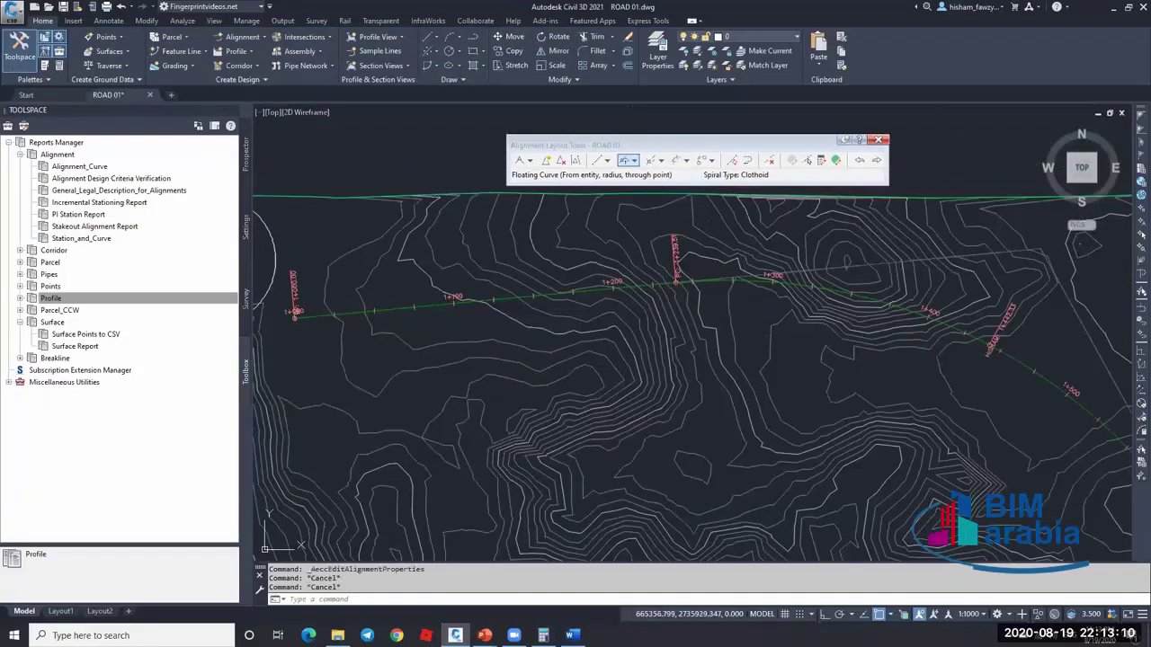
click(859, 292)
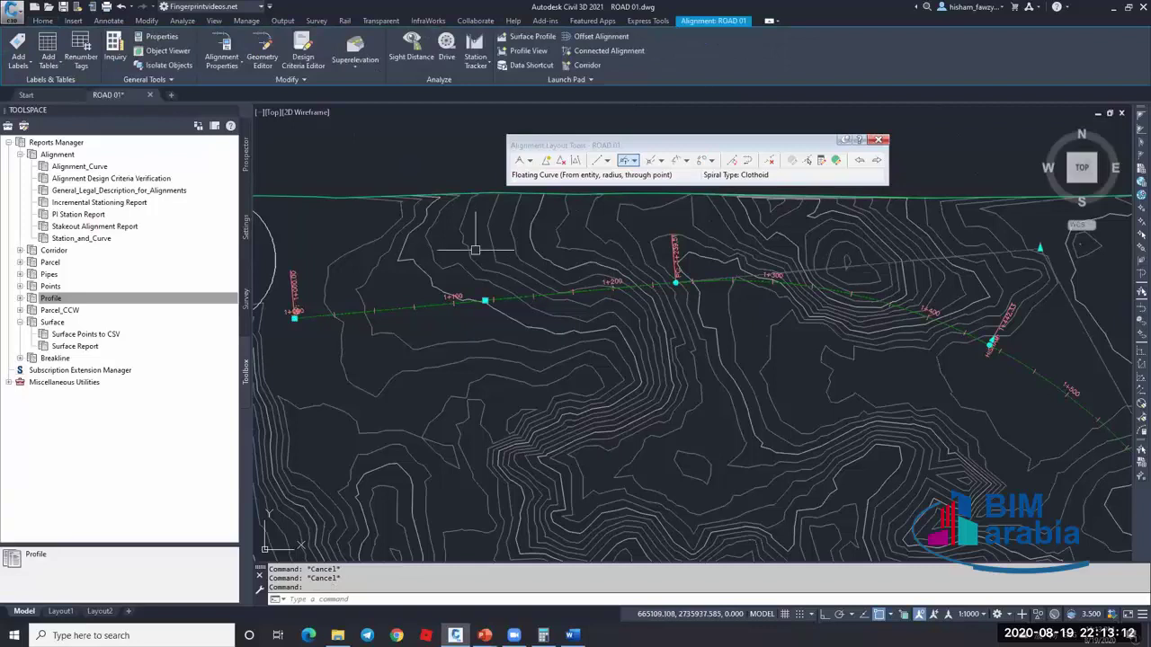
scroll(548, 254, down, 5)
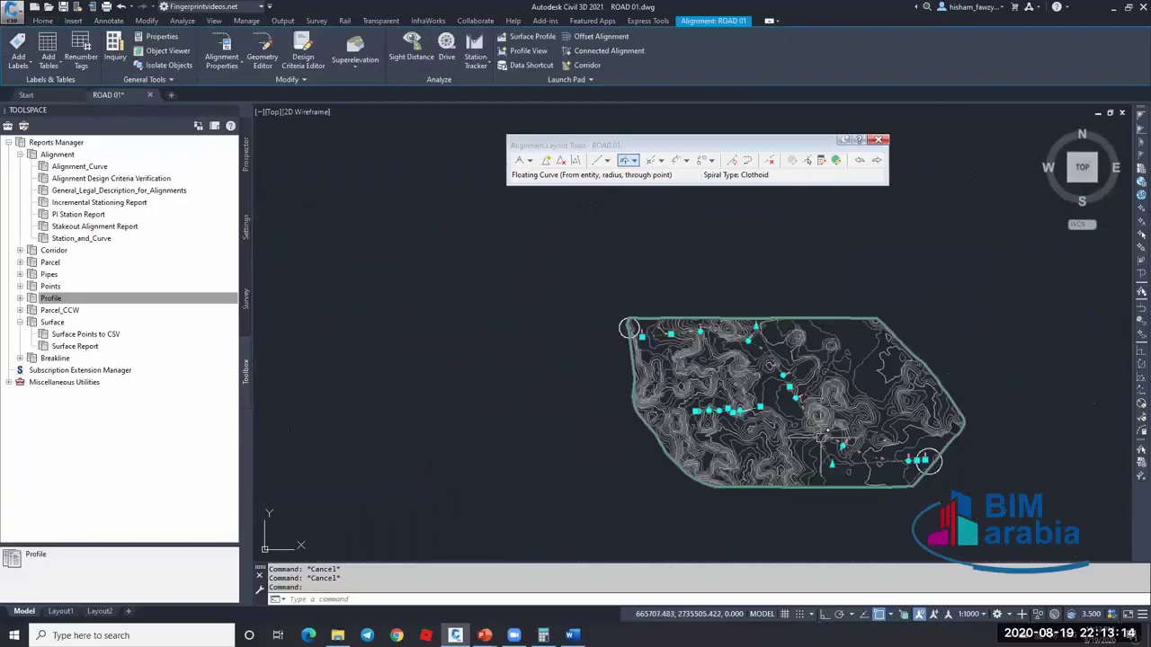
scroll(980, 552, up, 2)
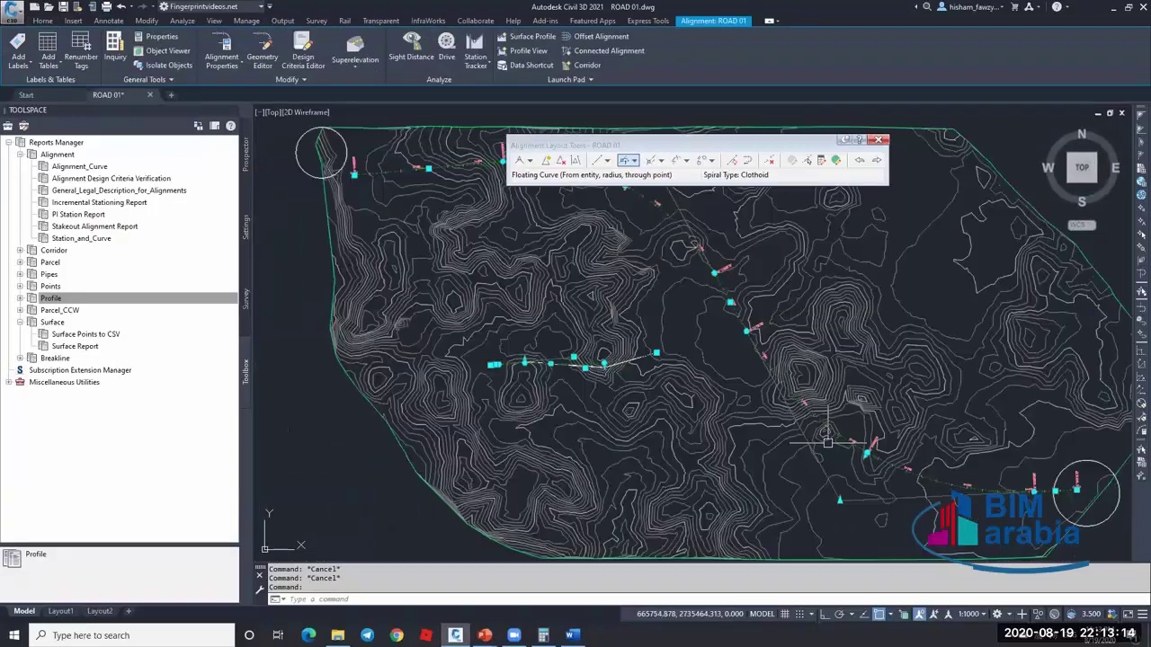
- Open the extra alignment modify options, then cancel so ROAD 01 stays unchanged and deselected
click(290, 78)
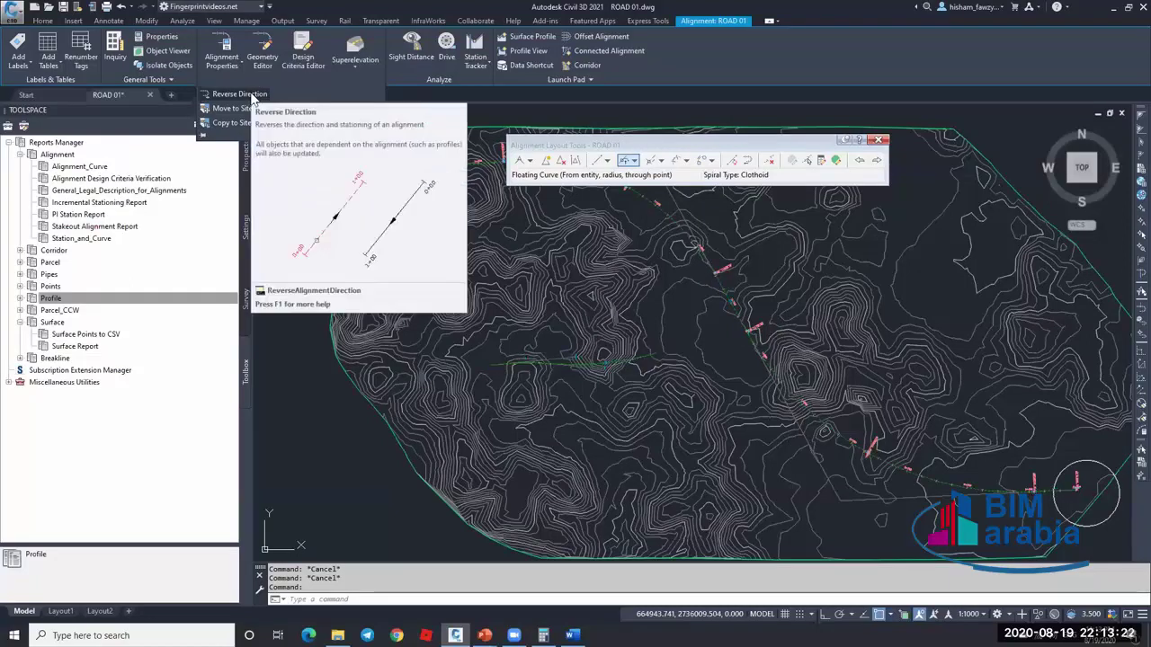
key(Escape)
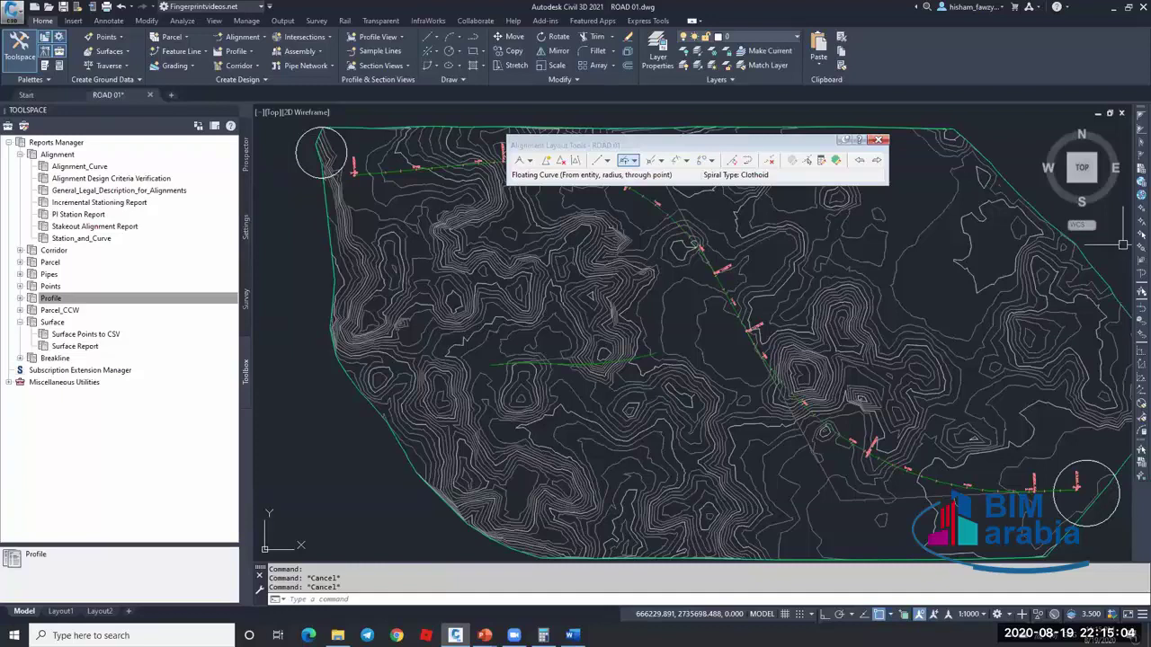
- Move the Alignment Layout Tools aside and browse the spiral and curve-type options without changing anything
drag(627, 149, 739, 312)
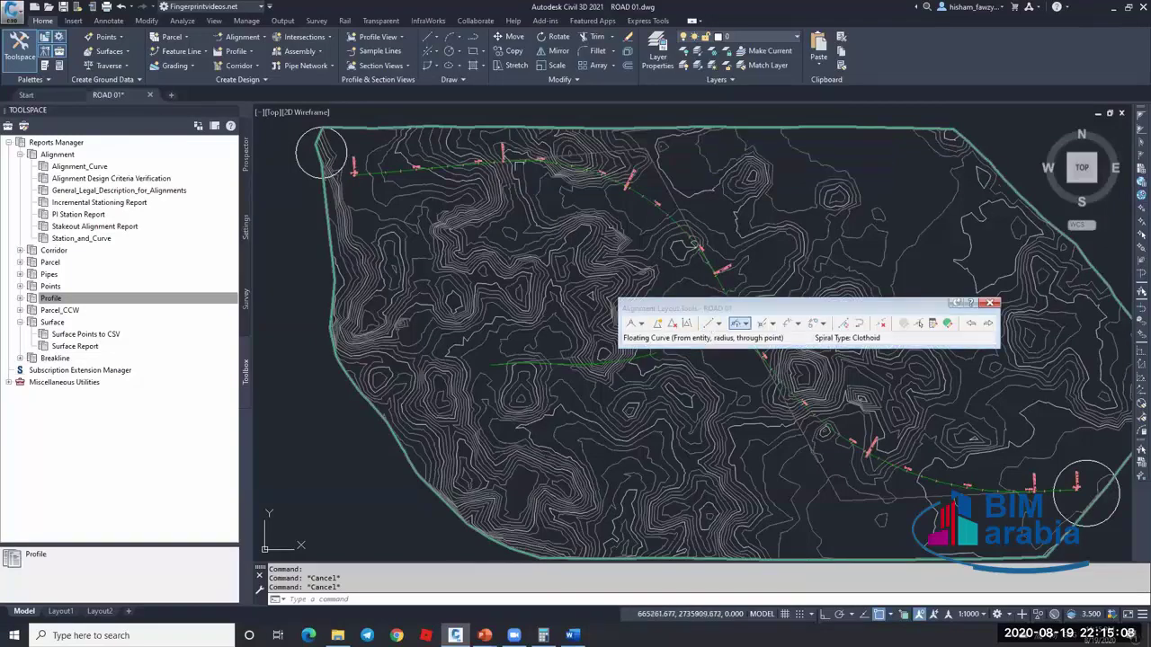
click(797, 324)
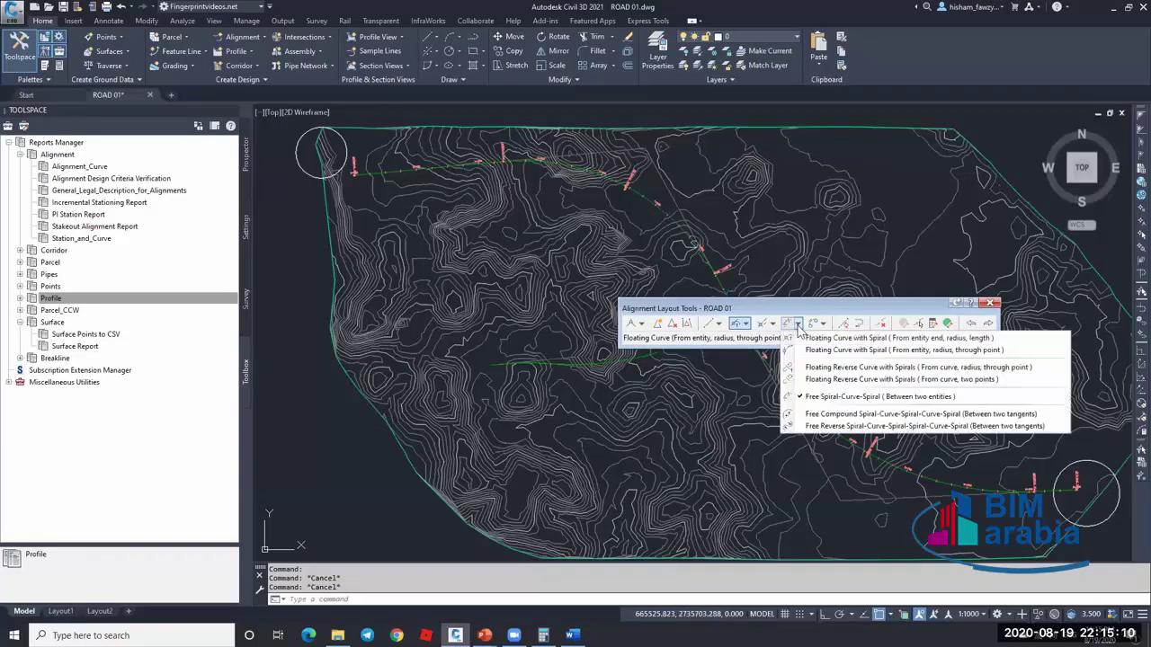
click(745, 324)
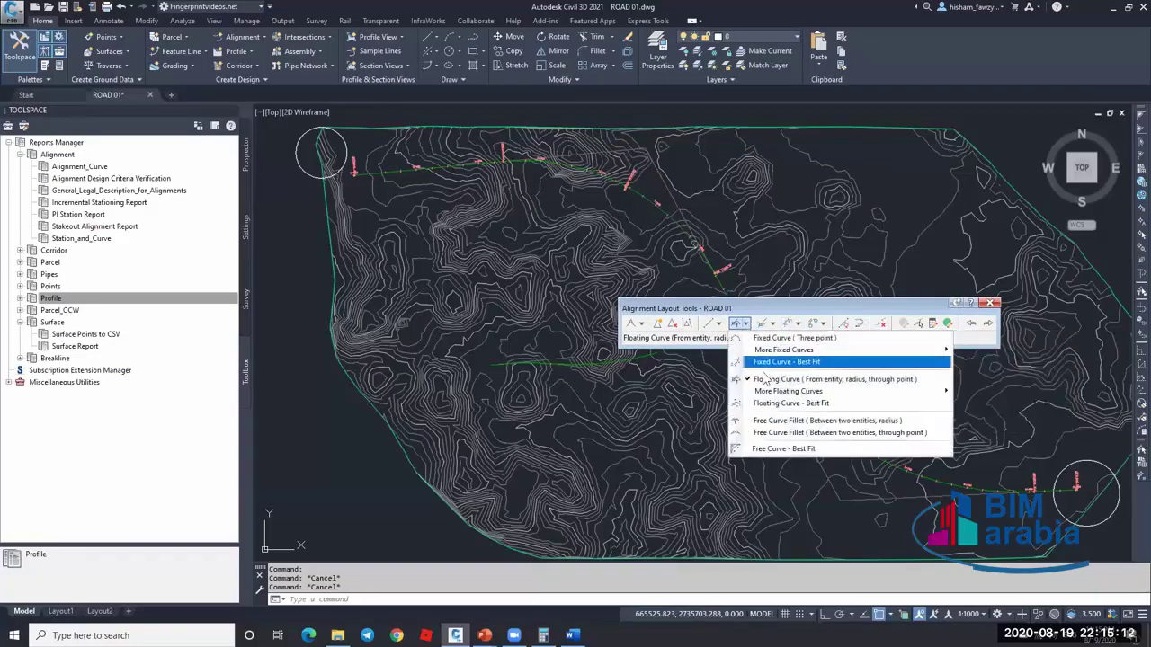
click(799, 326)
drag(781, 302, 781, 302)
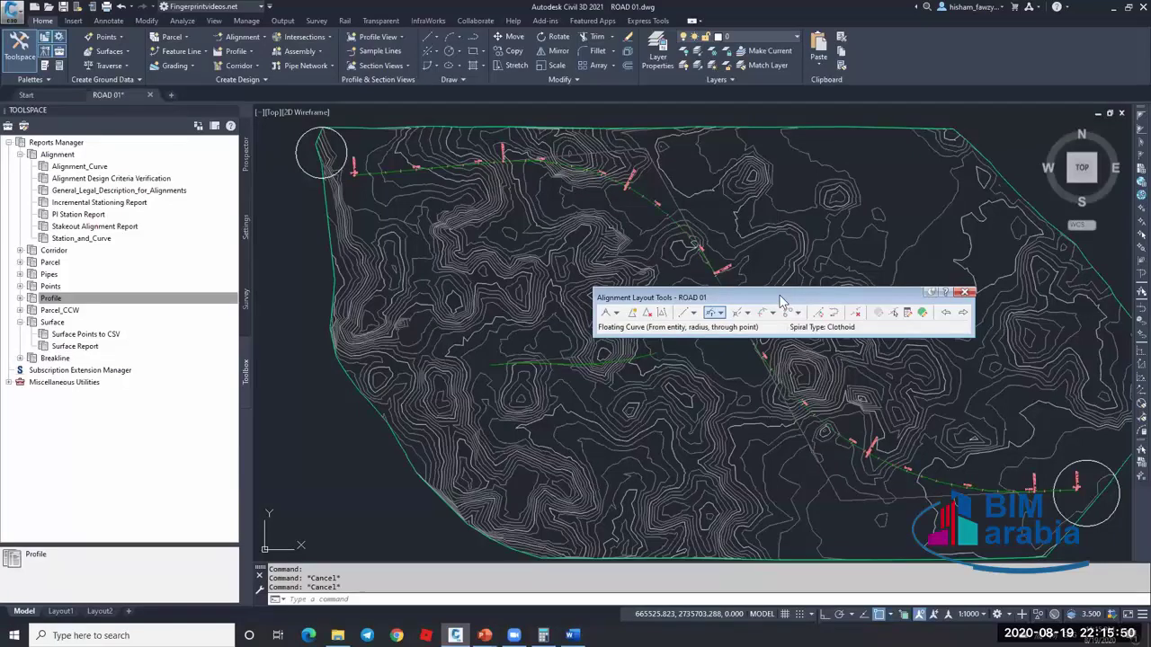
- Try Free Curve Fillet, then cancel it and close the alignment layout tools
drag(780, 302, 741, 300)
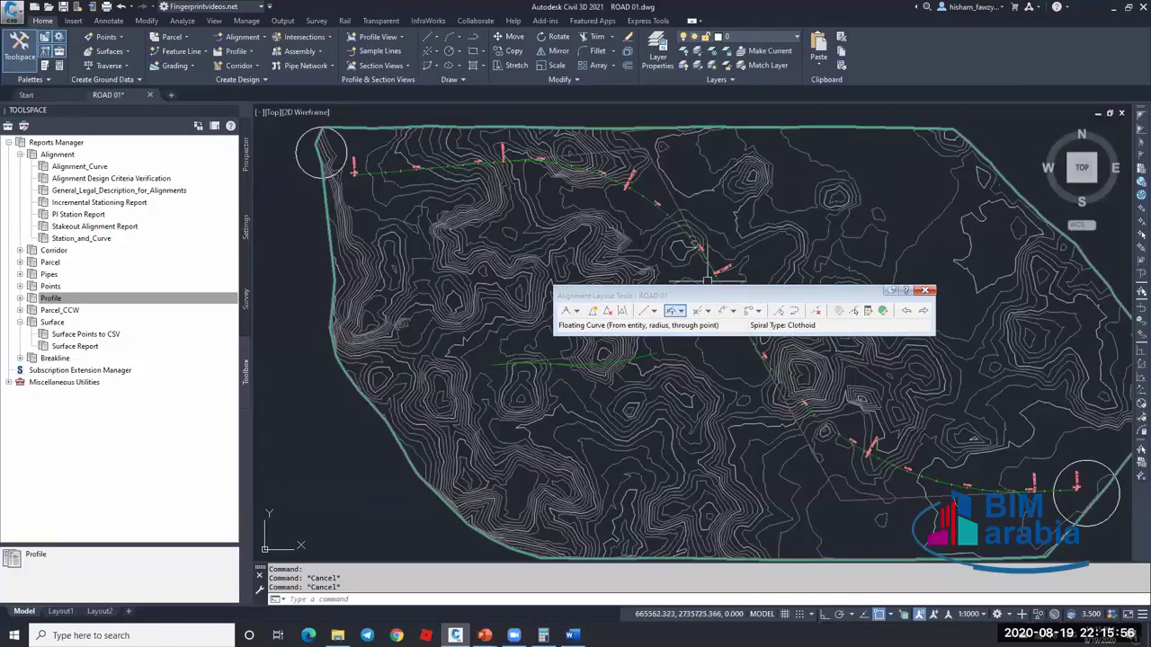
drag(707, 297, 727, 248)
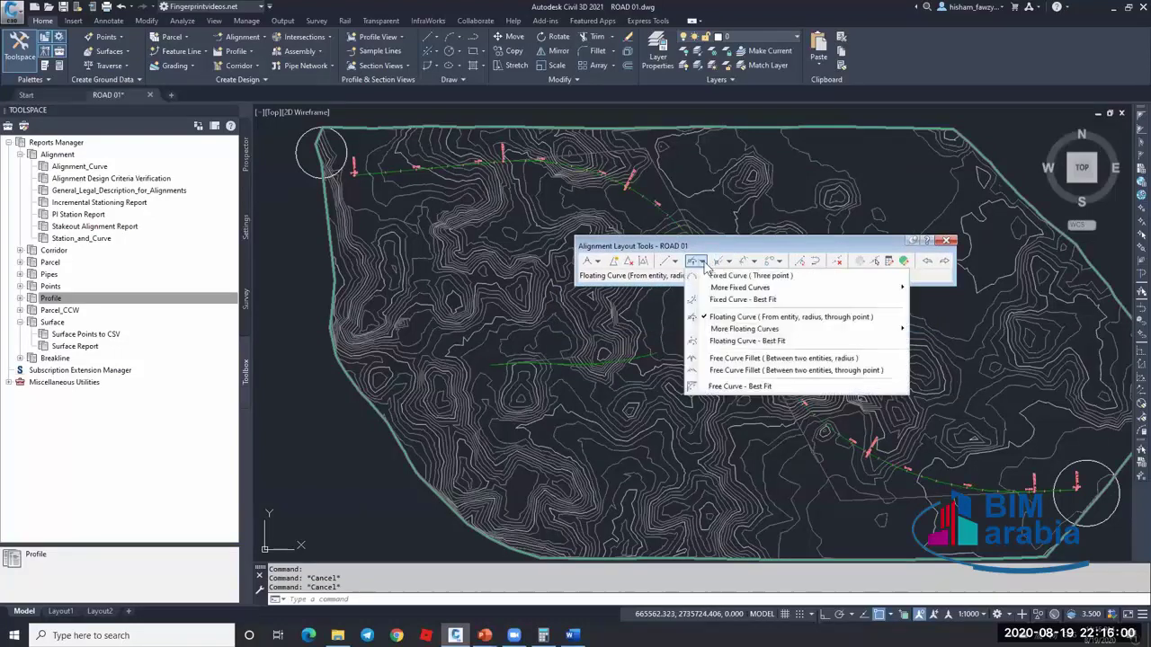
click(758, 359)
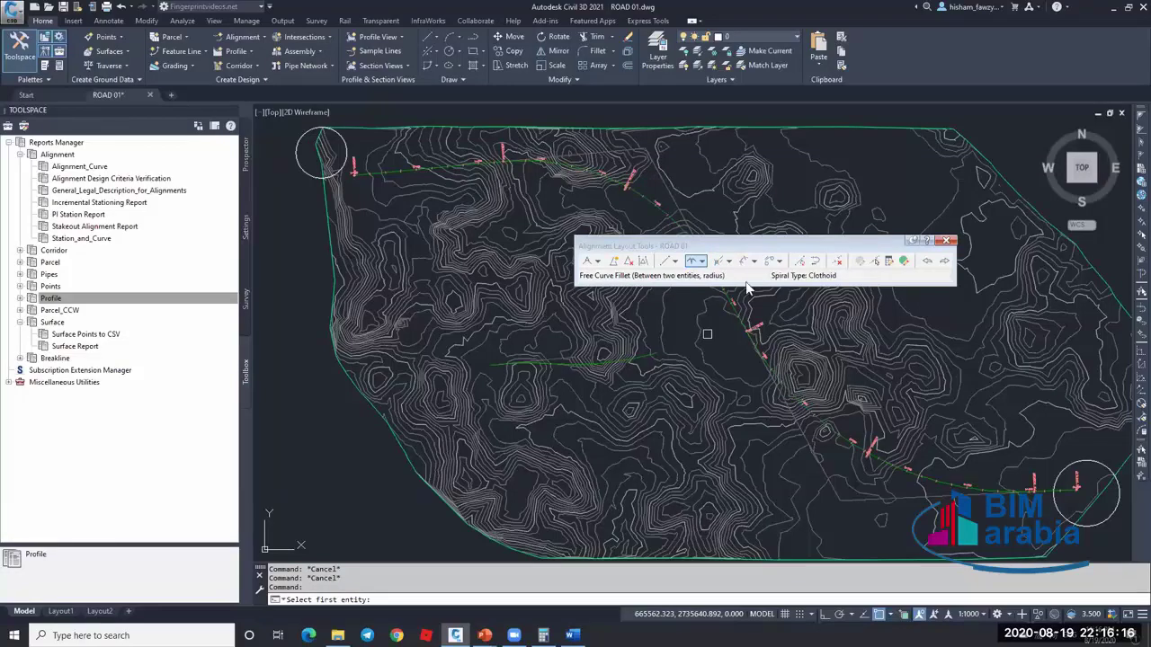
click(702, 261)
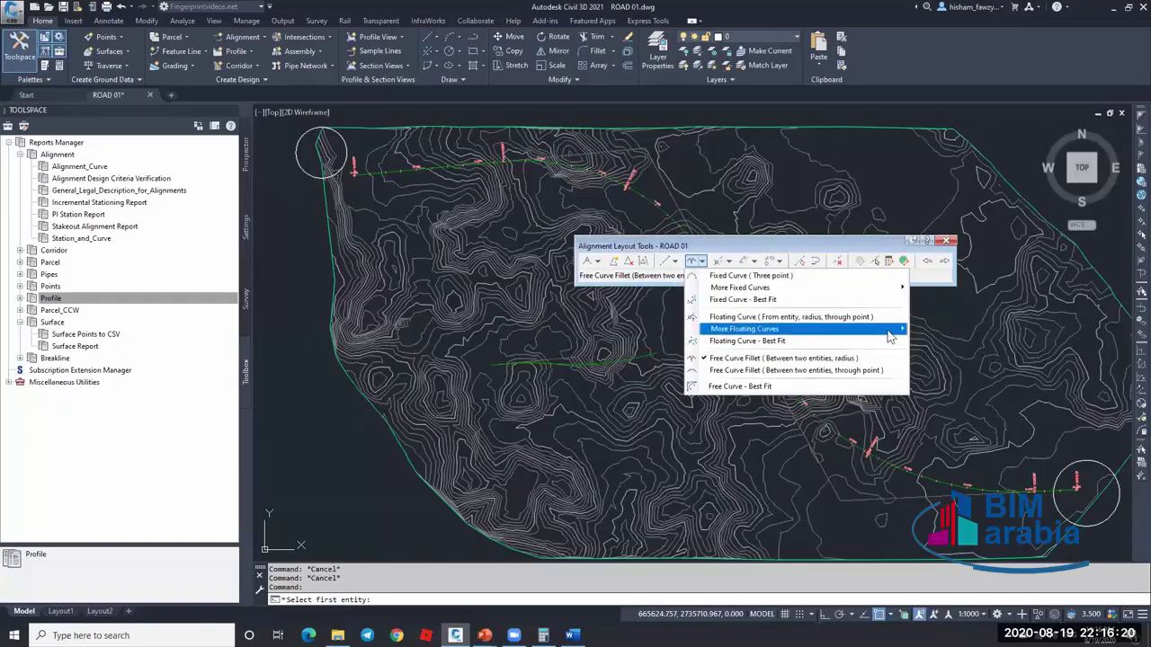
key(Escape)
key(Escape)
key(Escape)
key(Escape)
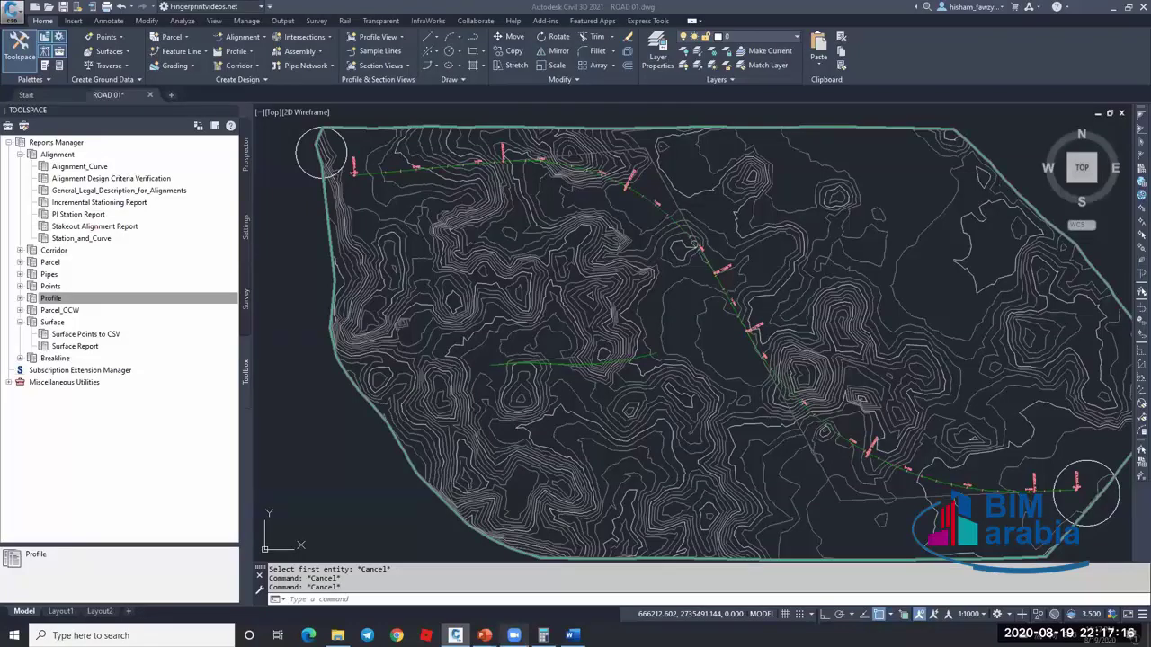
- Add the line 'embankment dressing' below CORRIDOR in the Word notes
click(572, 635)
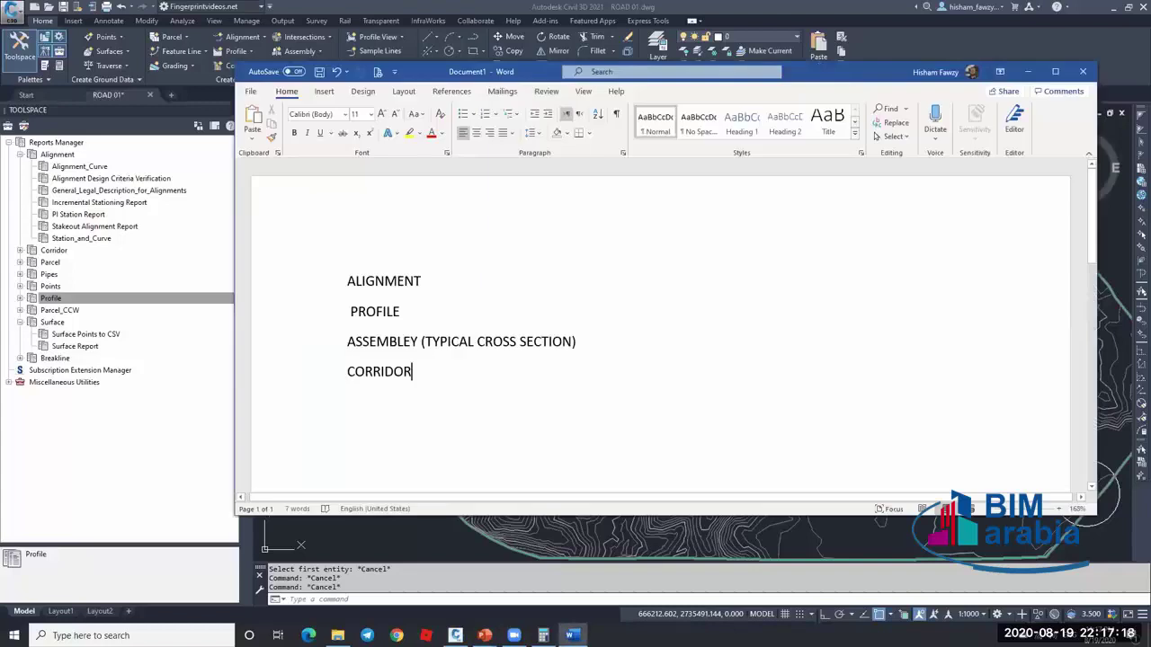
key(Return)
text(embankment dressing)
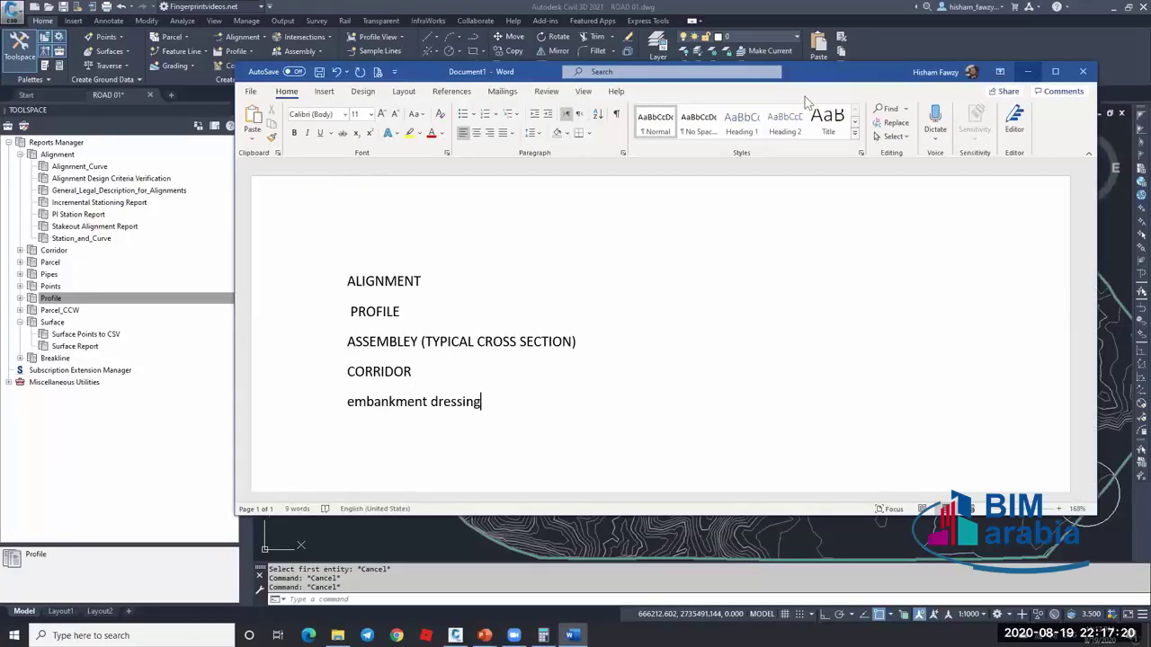
- Save the notes as ALIGNMENT in the local Documents folder and minimise Word
click(319, 74)
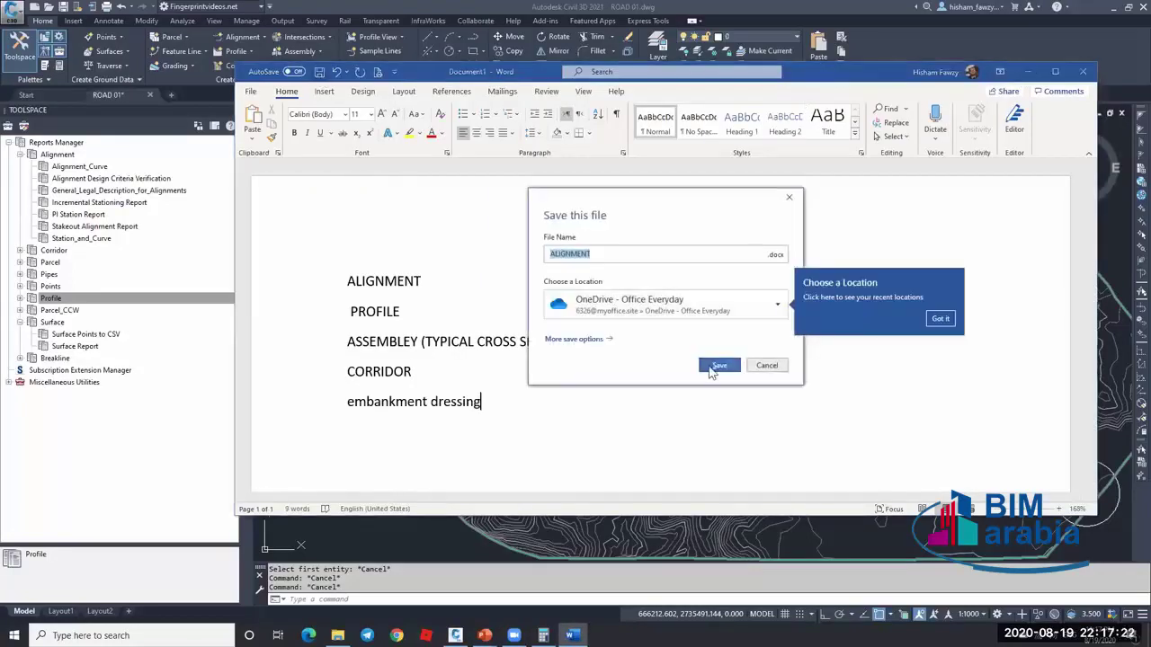
click(667, 305)
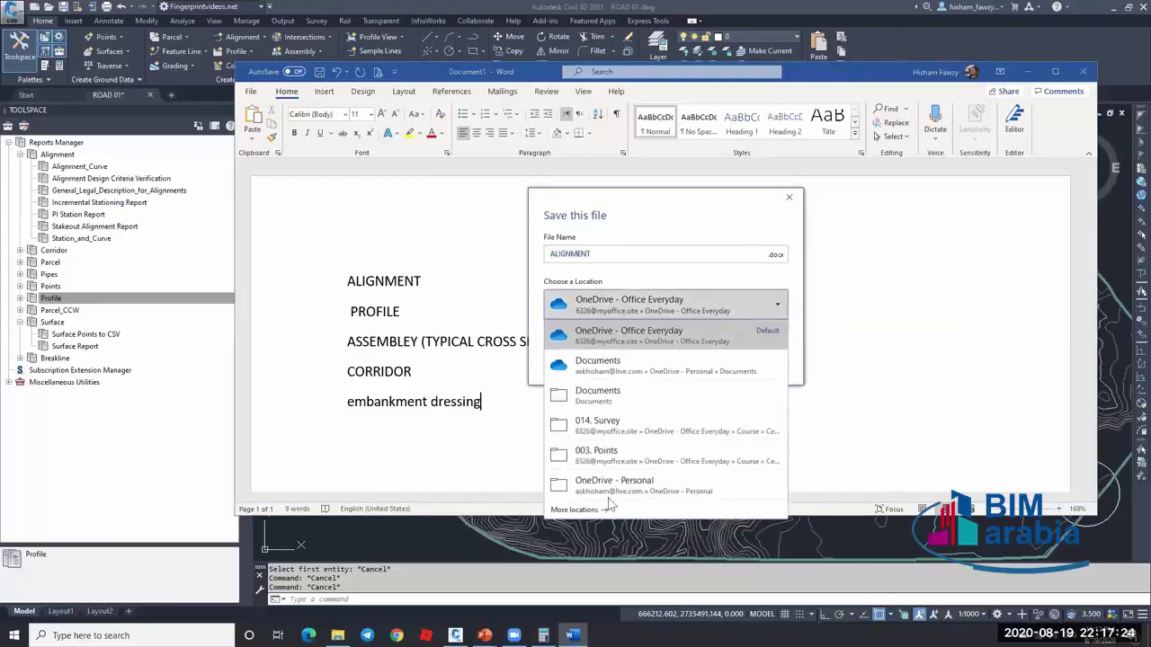
click(644, 392)
click(724, 364)
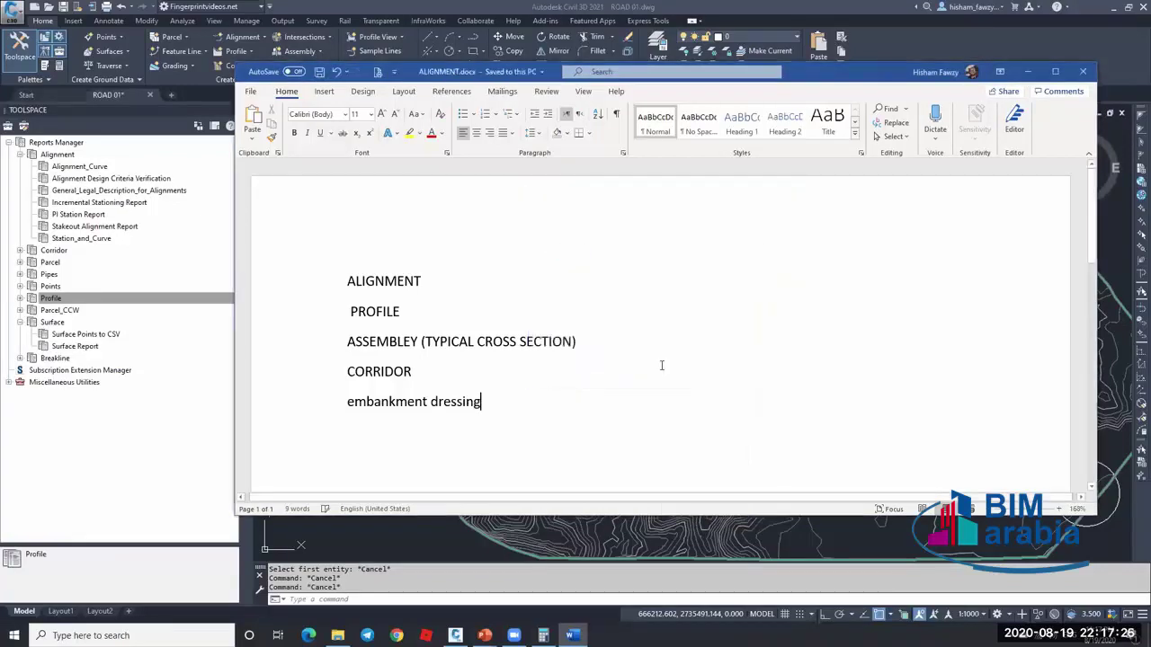
click(1027, 71)
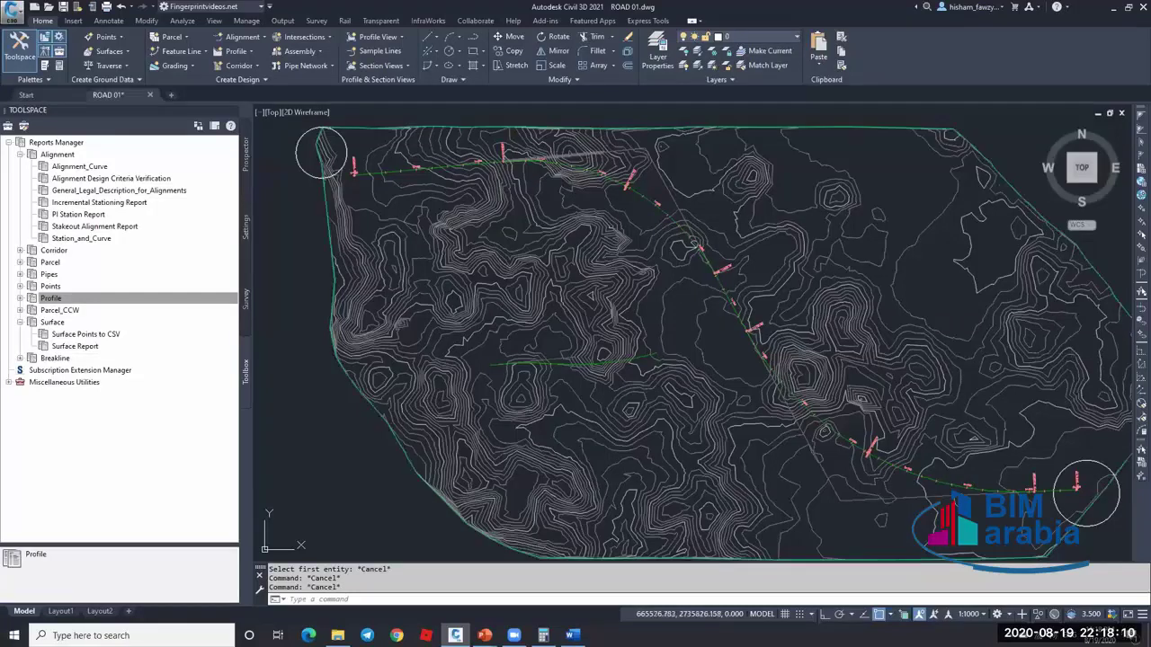
mouse_move(676, 197)
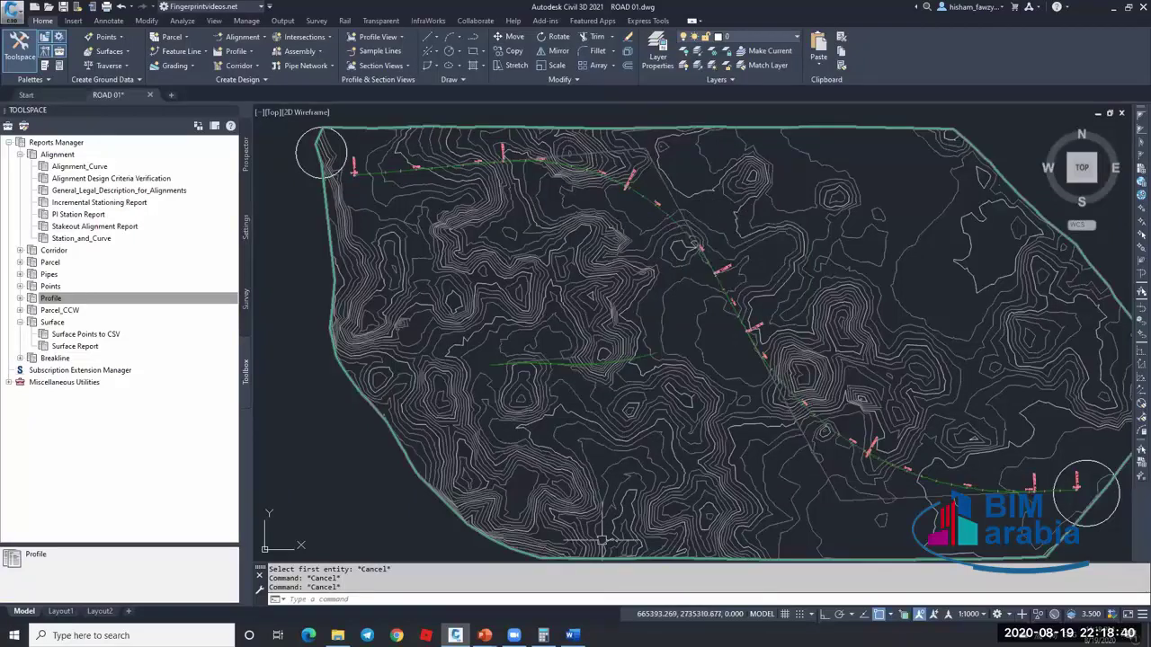
click(571, 636)
- Add 'CAD EARTH' and 'PLEXEARTH' as separate new lines below embankment dressing
key(Return)
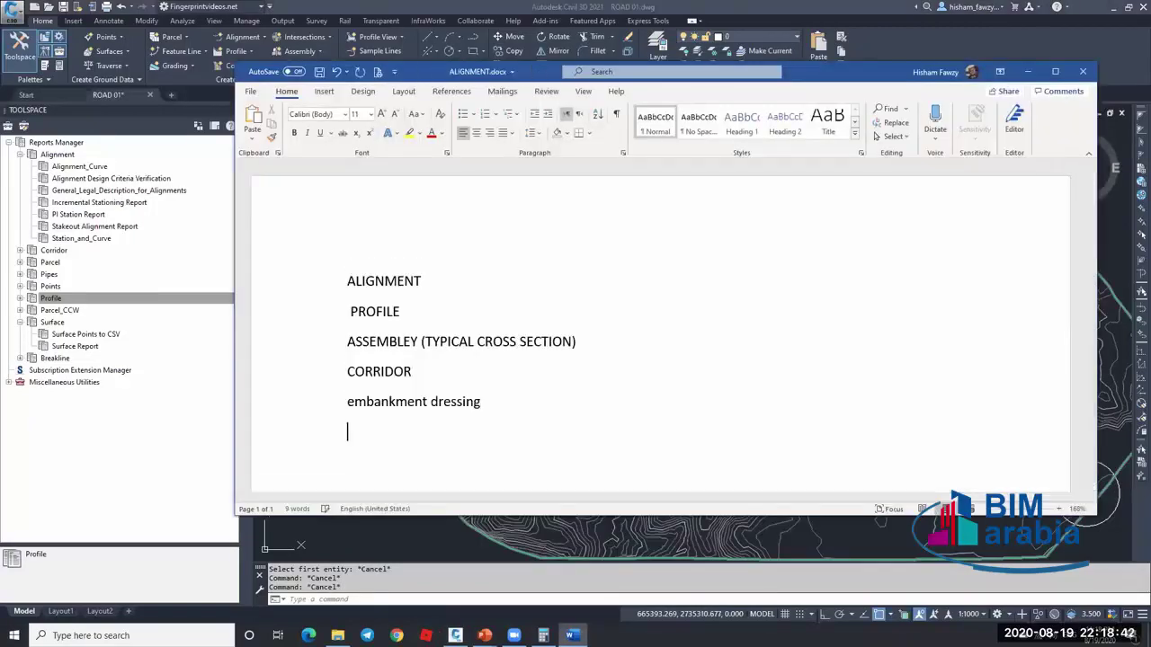
text(CAD EARTH)
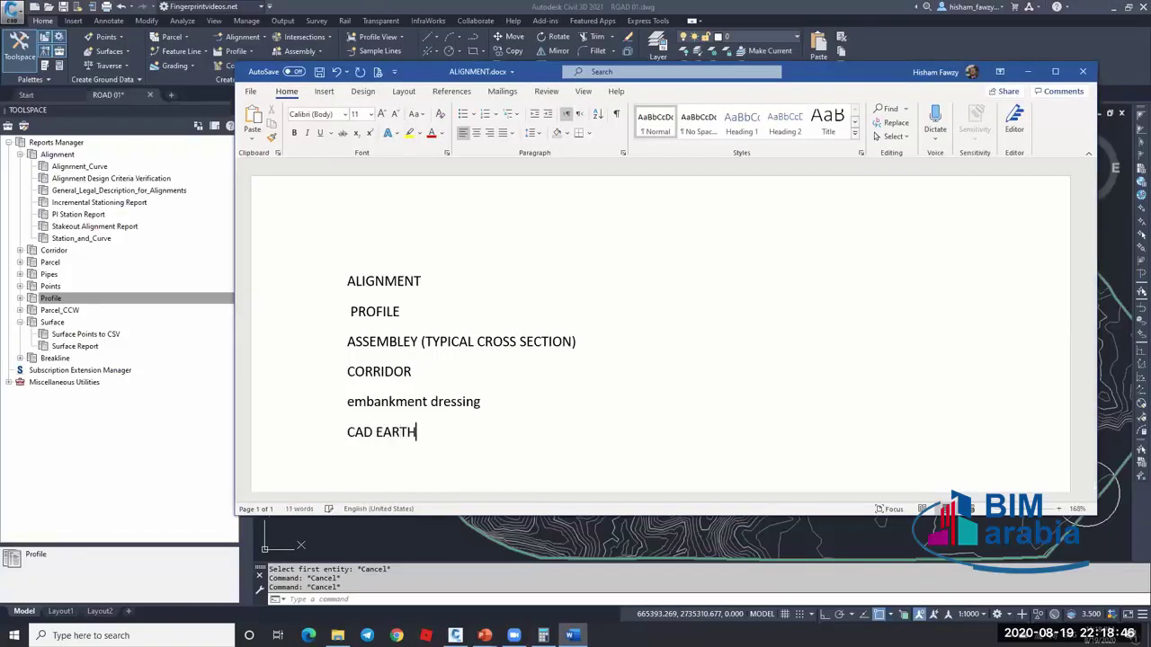
key(Return)
text(PLEXEARTH)
key(Return)
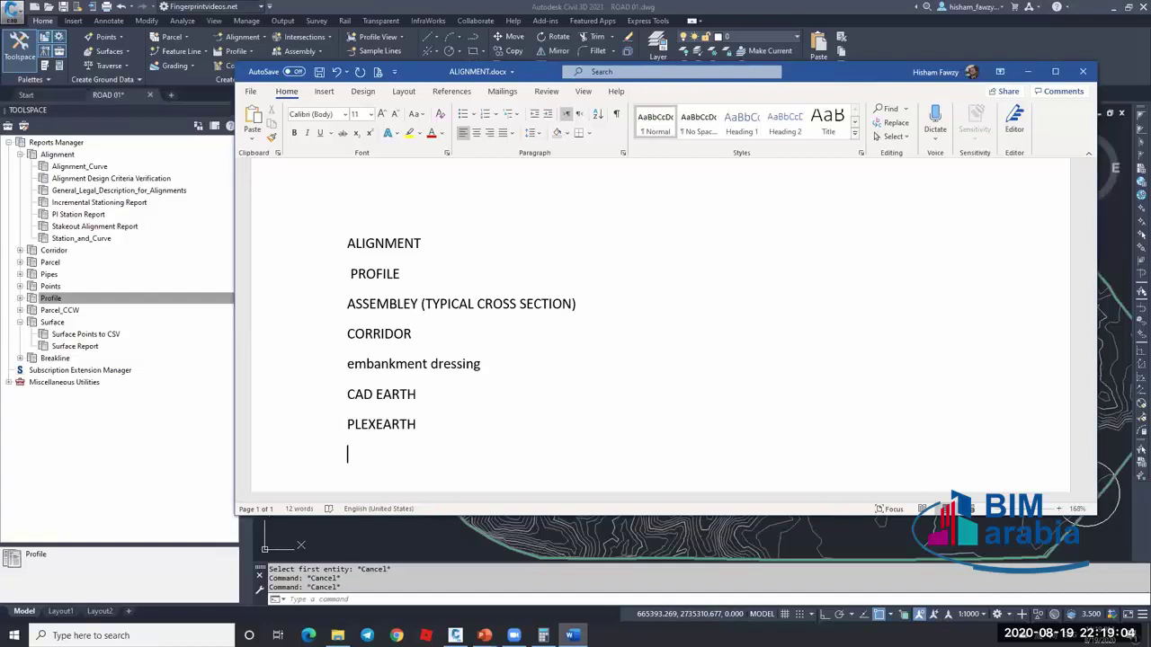
click(638, 63)
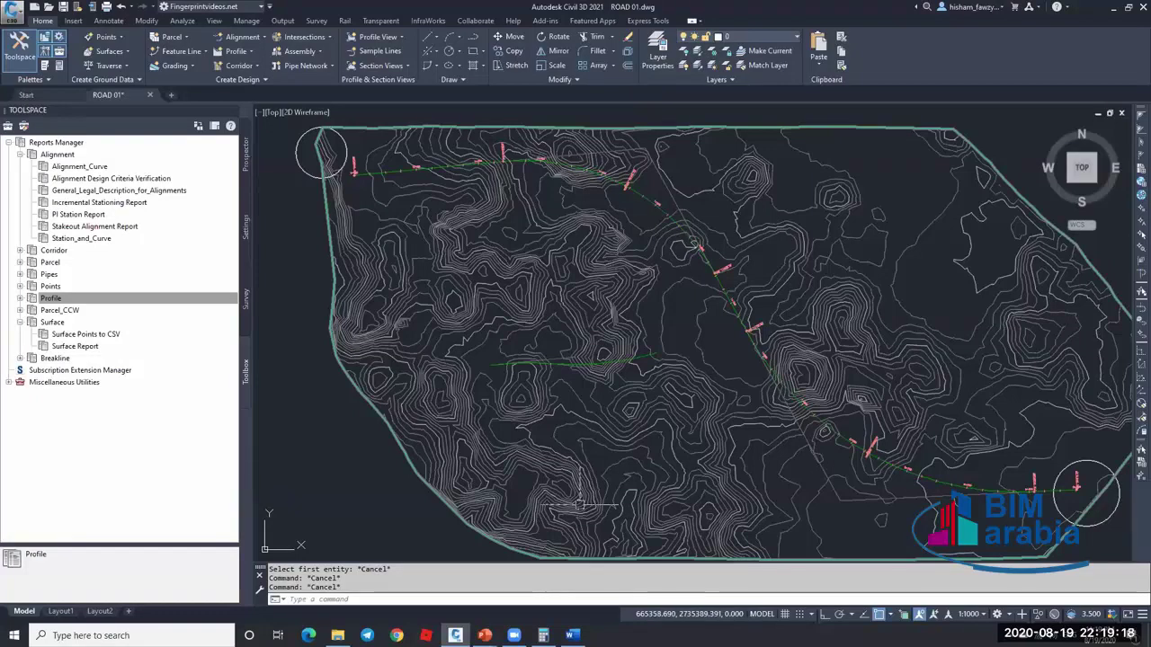
key(alt+Tab)
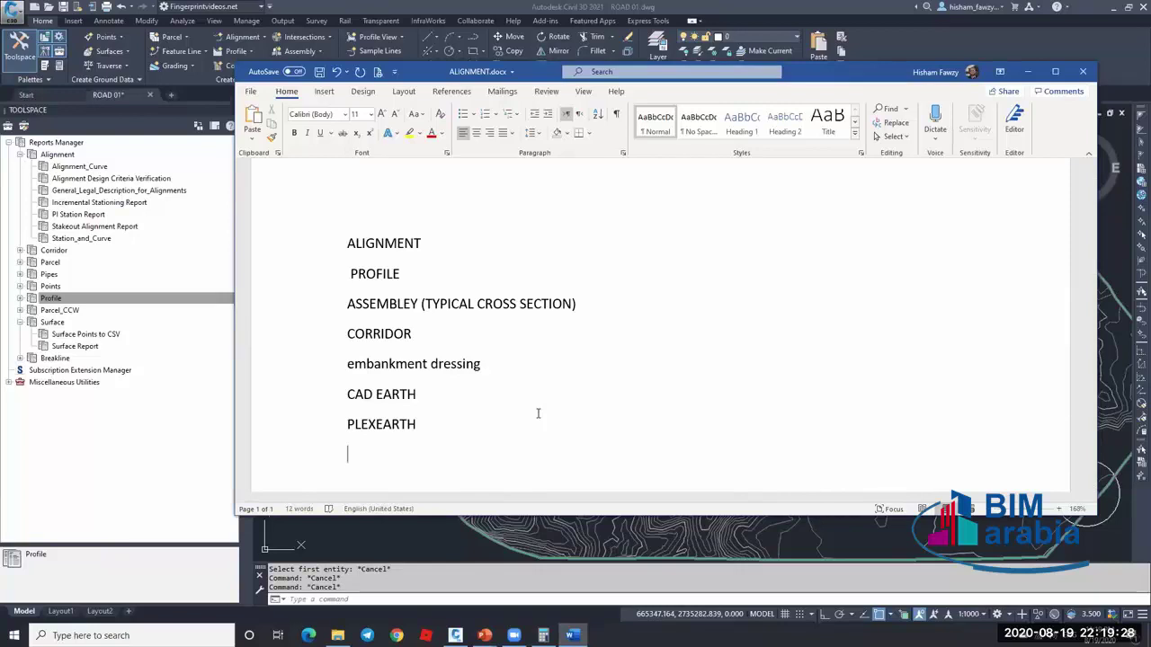
double_click(422, 424)
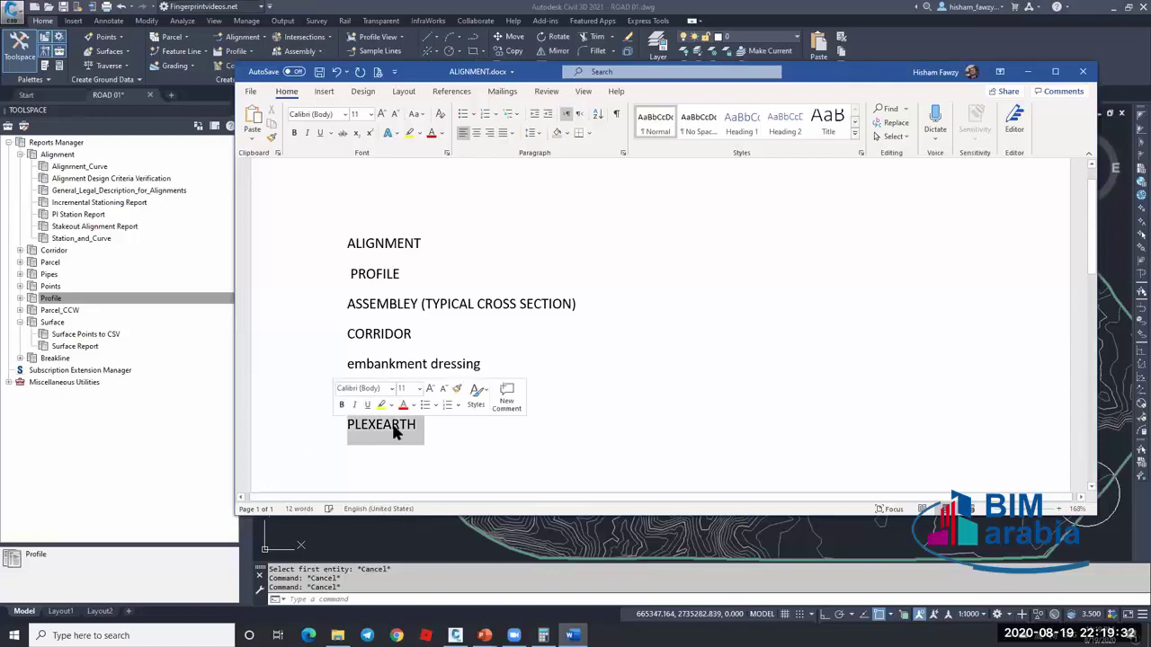
click(439, 423)
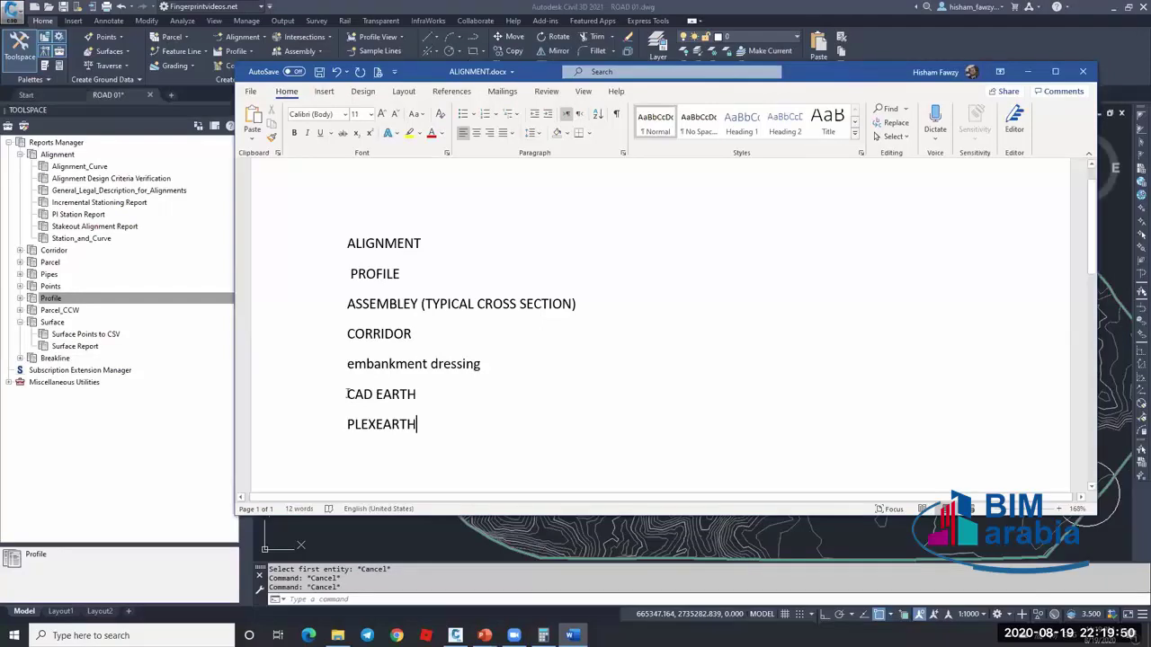
drag(349, 395, 425, 430)
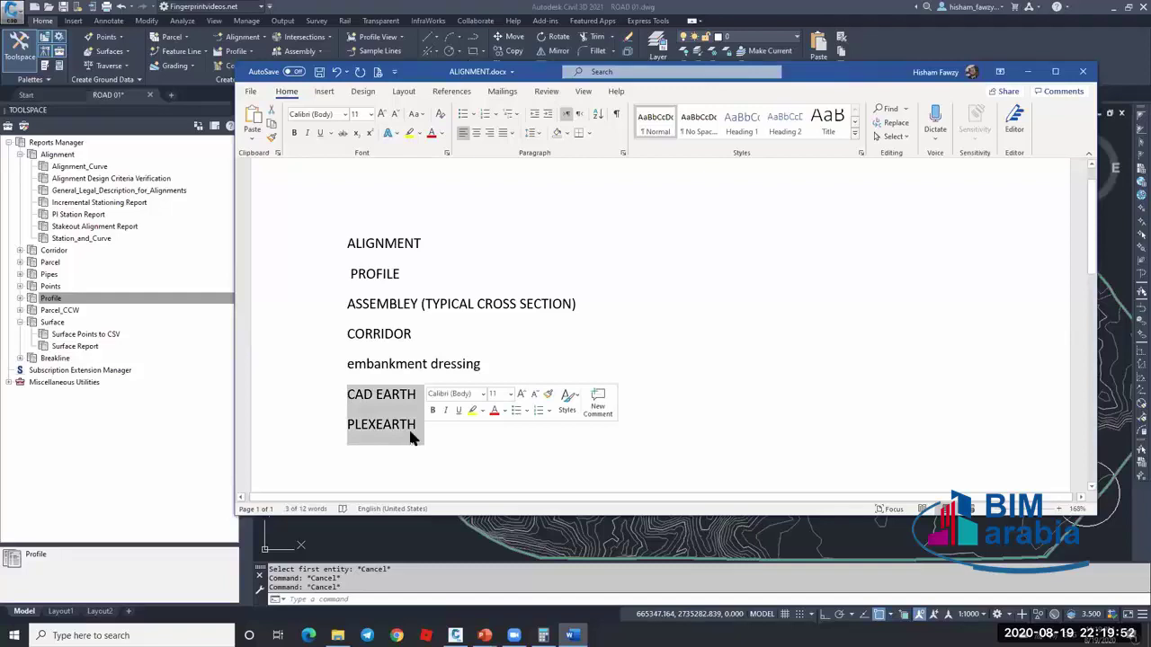
click(379, 401)
key(Down)
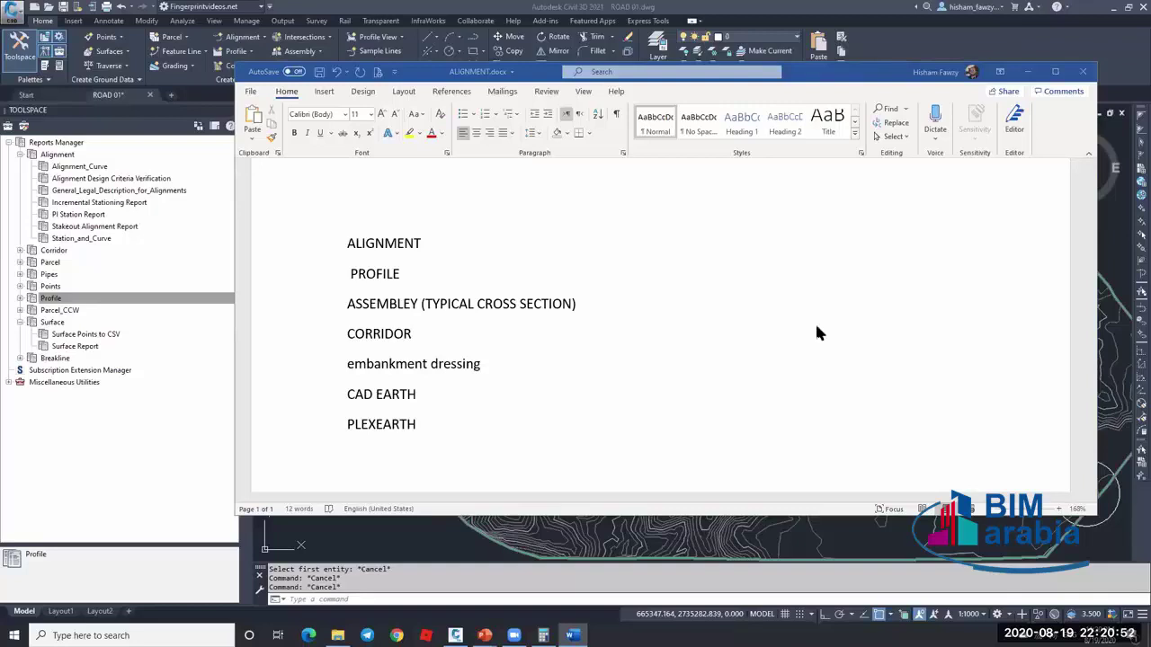
- Add 'Terra incognita' on a new line below PLEXEARTH and save ALIGNMENT.docx
click(391, 448)
key(End)
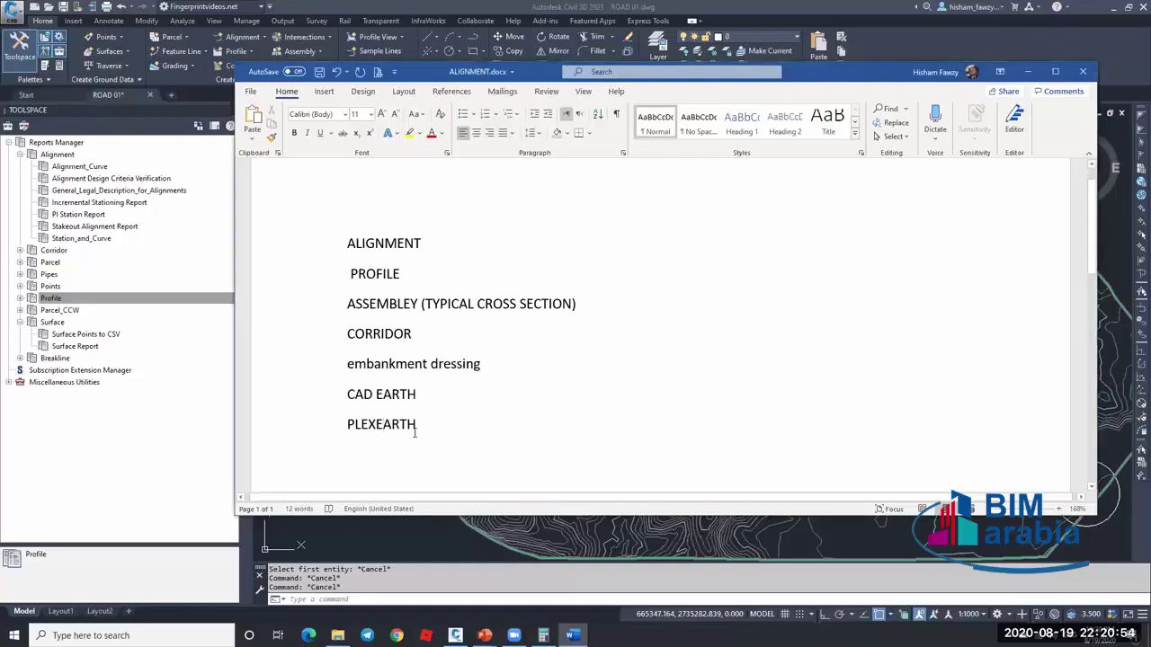
key(Return)
text(Terra incognita)
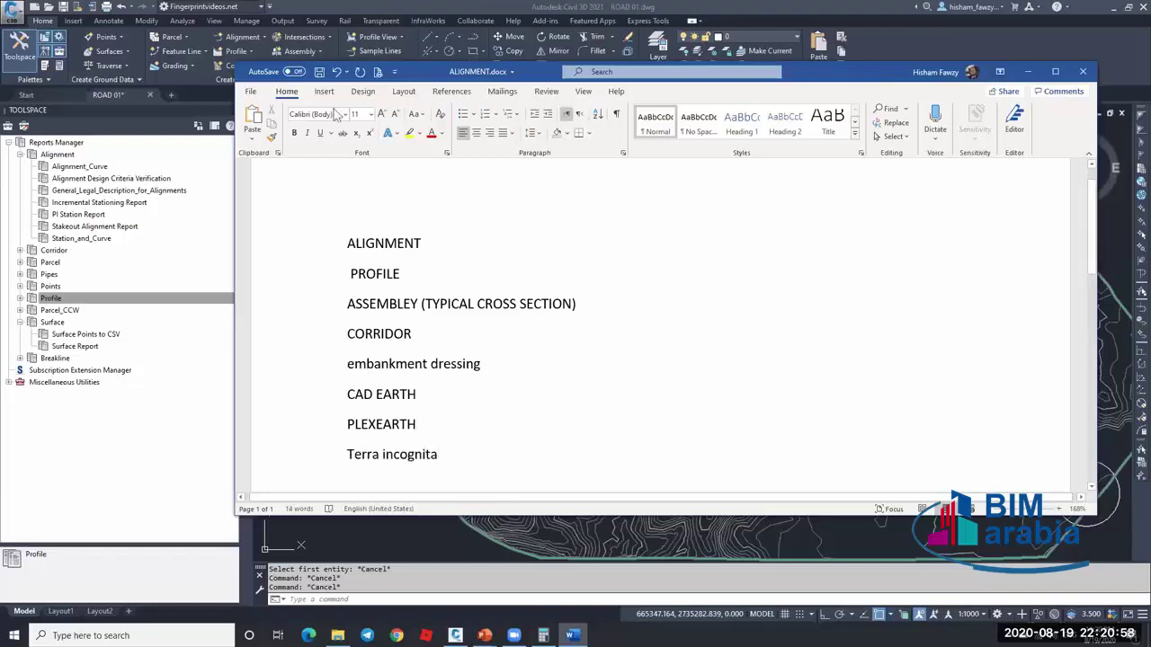
click(320, 72)
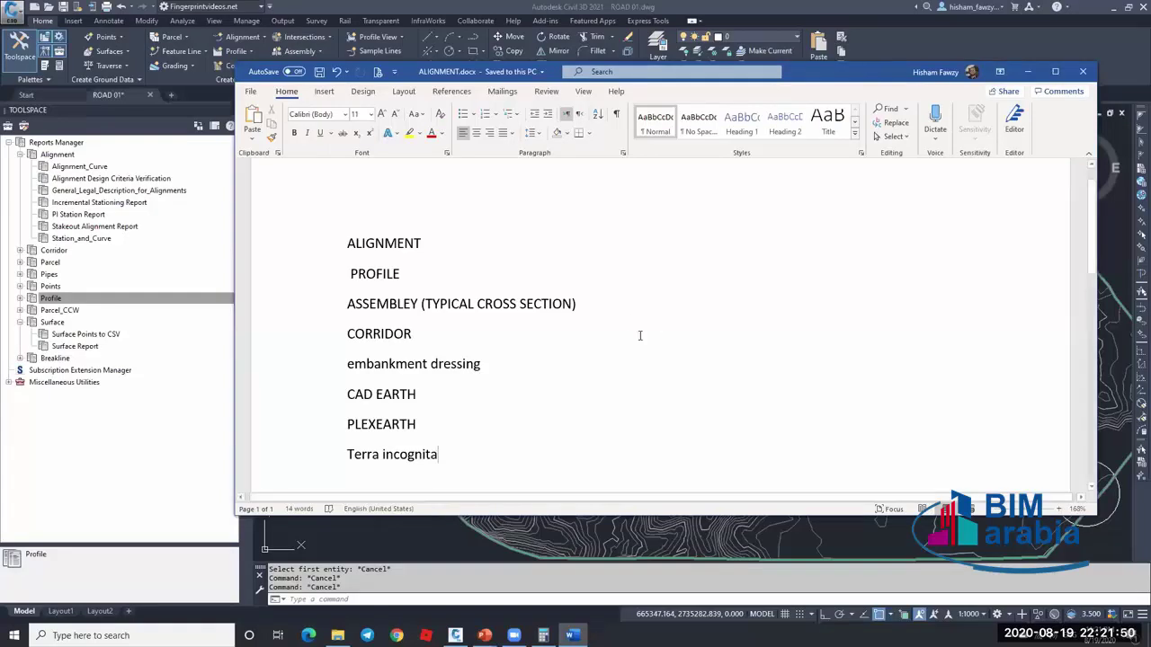
scroll(573, 371, down, 2)
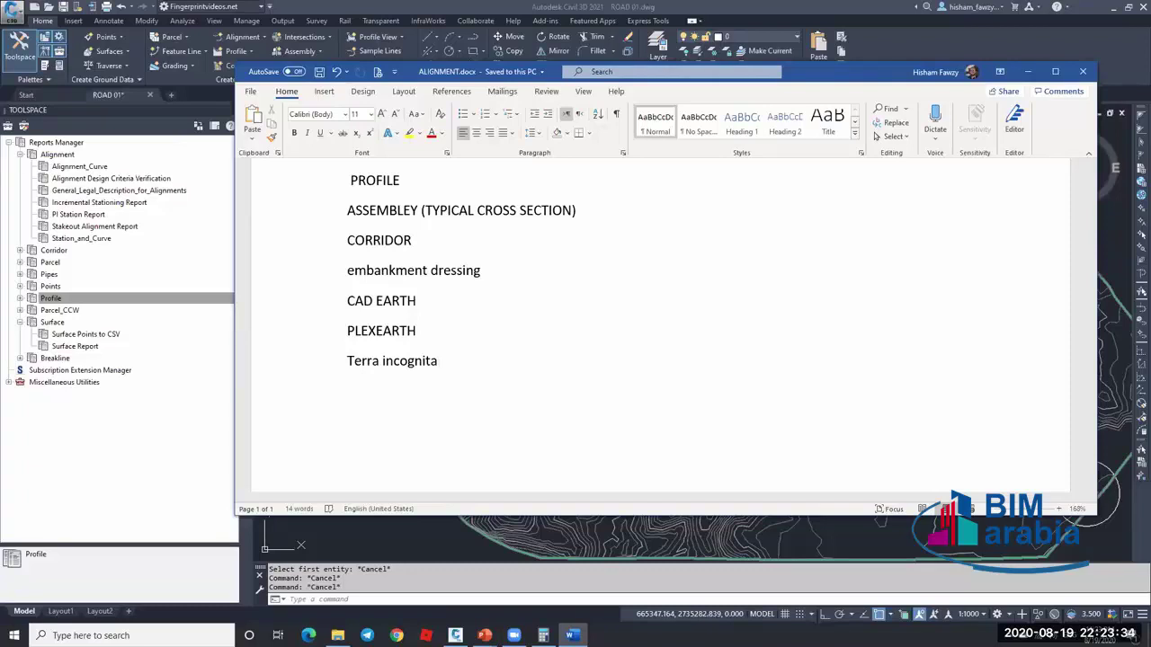
- Minimise Word, zoom to the arc, and start a PL polyline snapped Nearest on the arc
click(1032, 72)
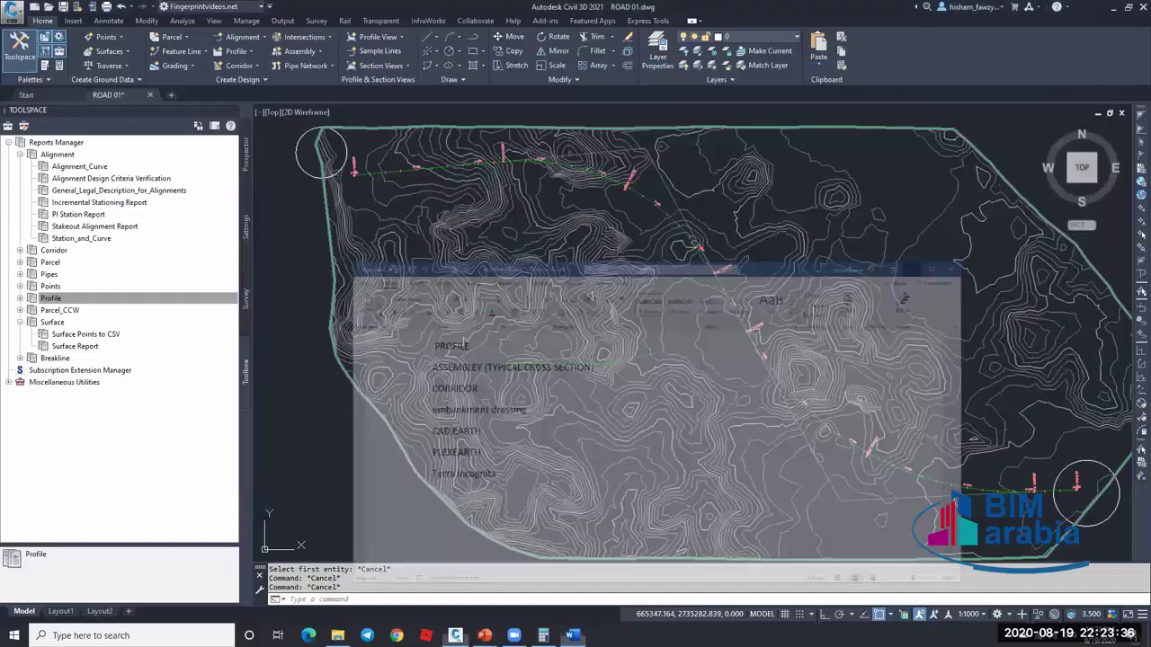
scroll(845, 398, up, 8)
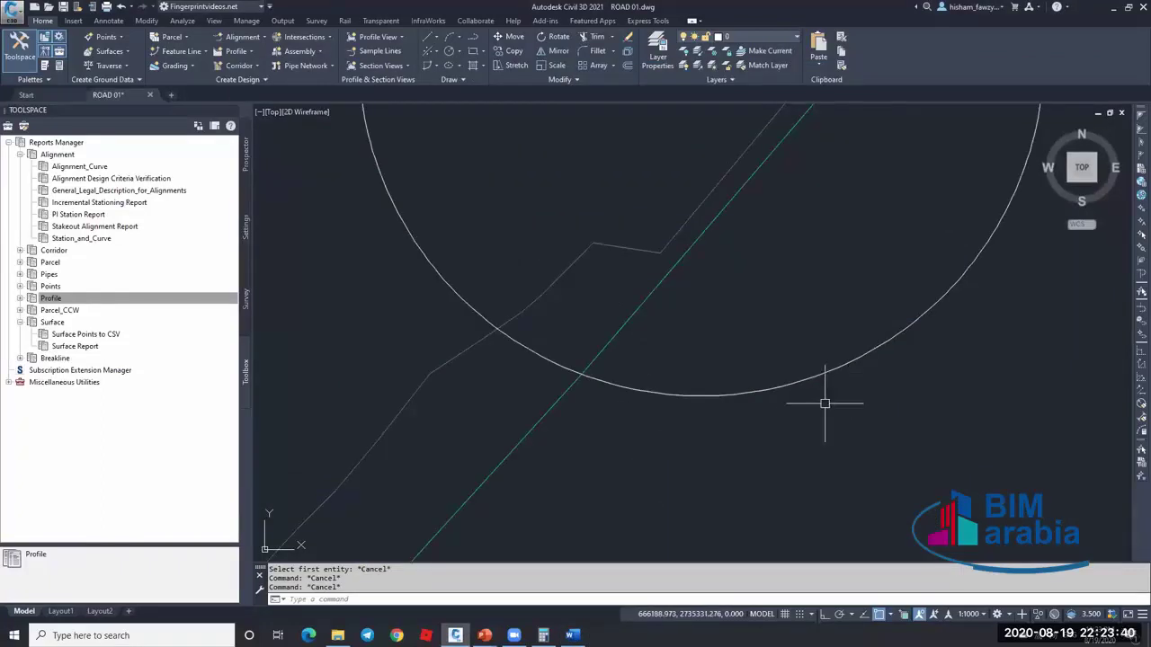
scroll(827, 375, up, 2)
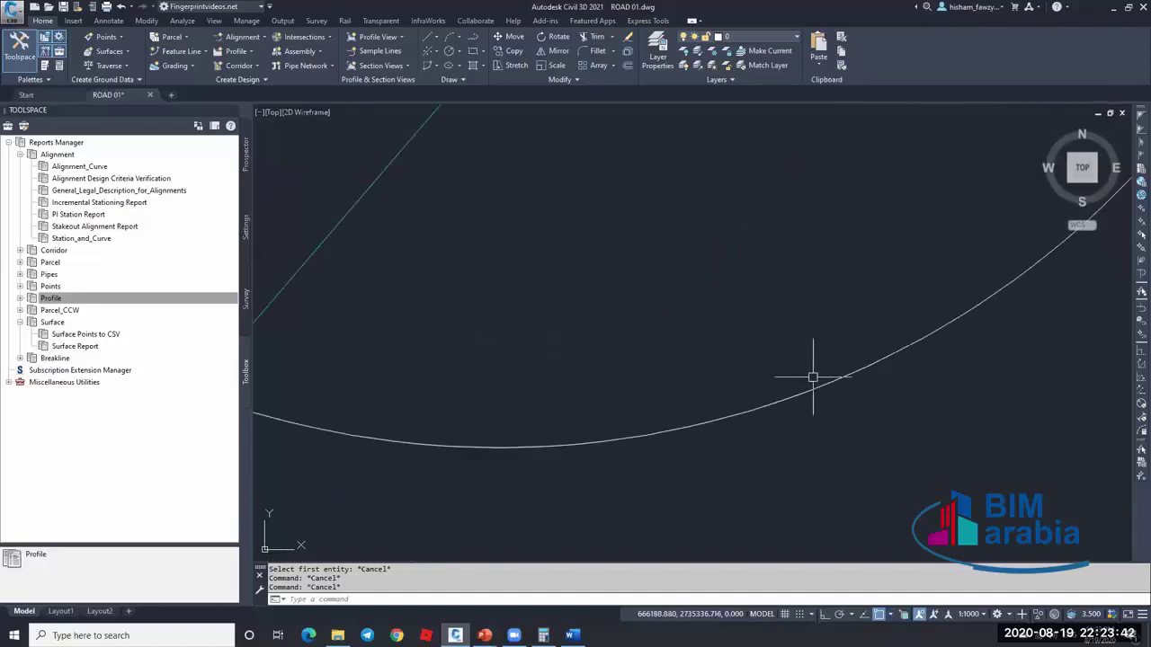
text(PL)
key(Return)
shift+right_click(809, 375)
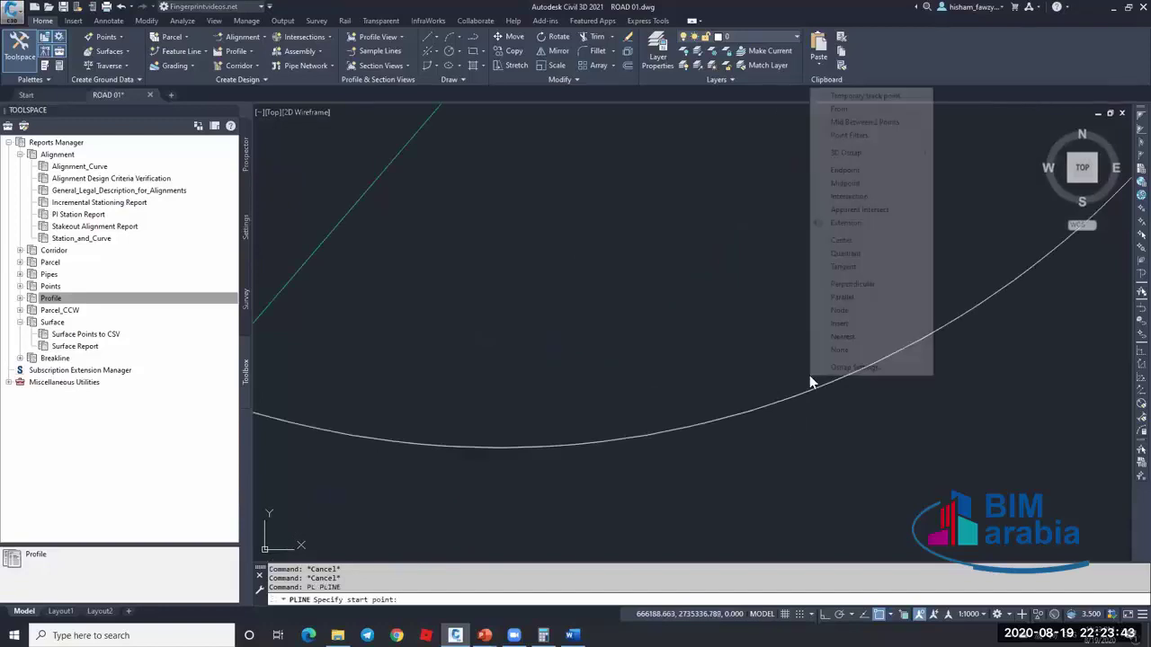
click(858, 351)
click(859, 350)
- Finish the short polyline at a second Nearest point on the arc and show its Properties
scroll(886, 348, up, 2)
shift+right_click(899, 352)
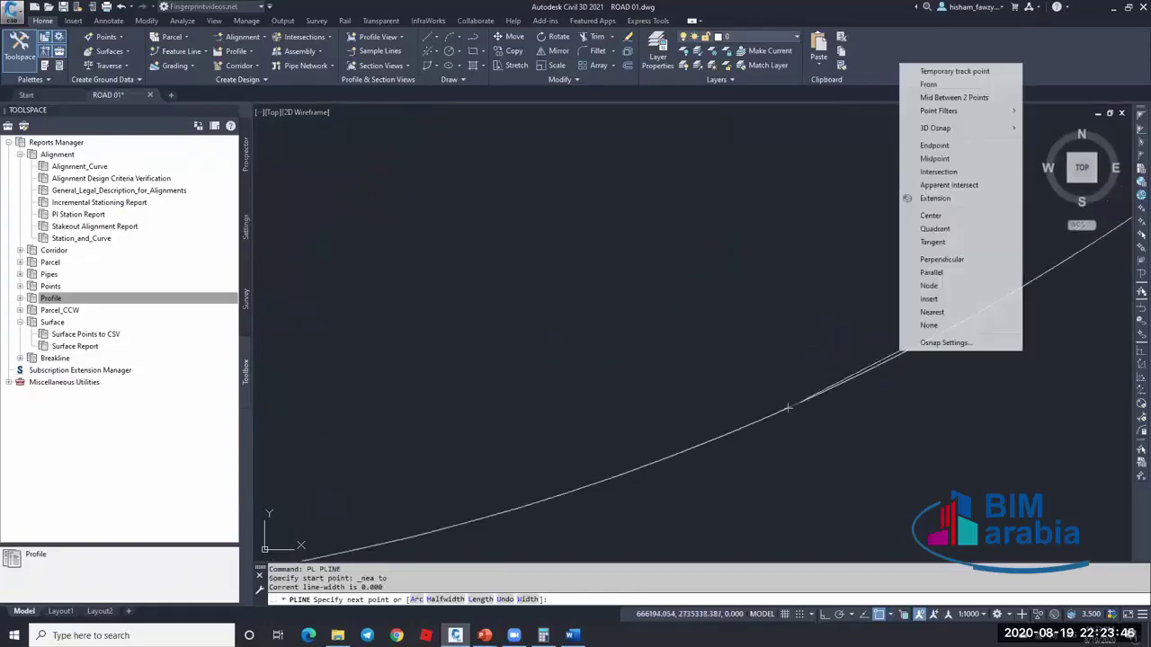
click(932, 315)
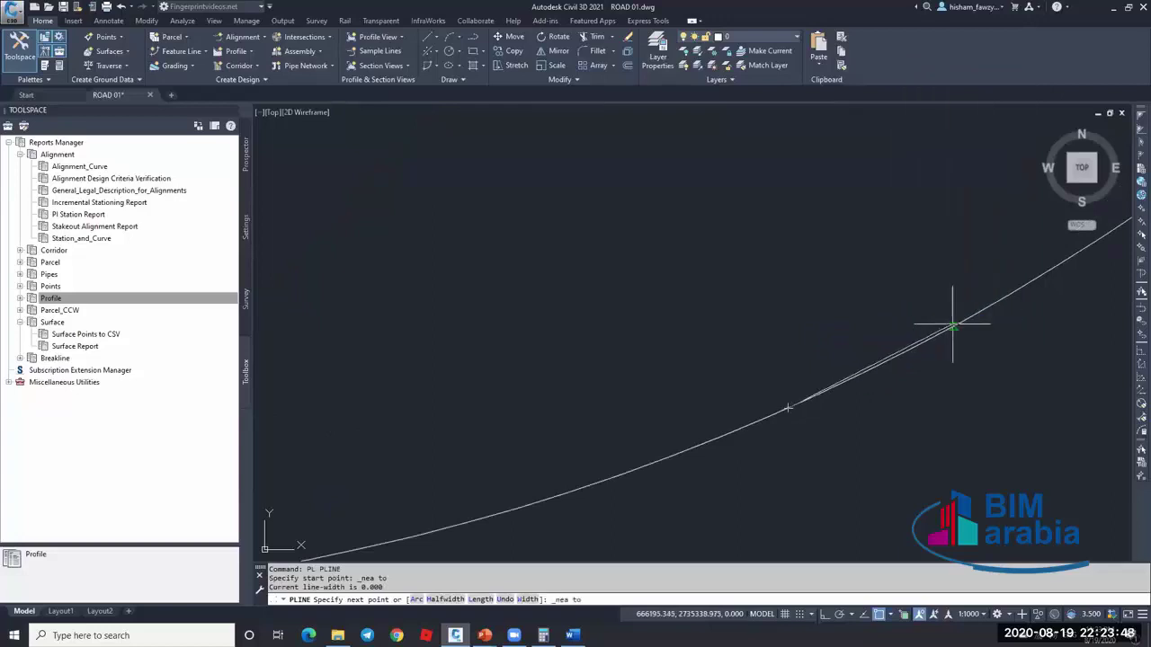
click(948, 325)
key(Return)
click(888, 369)
key(ctrl+1)
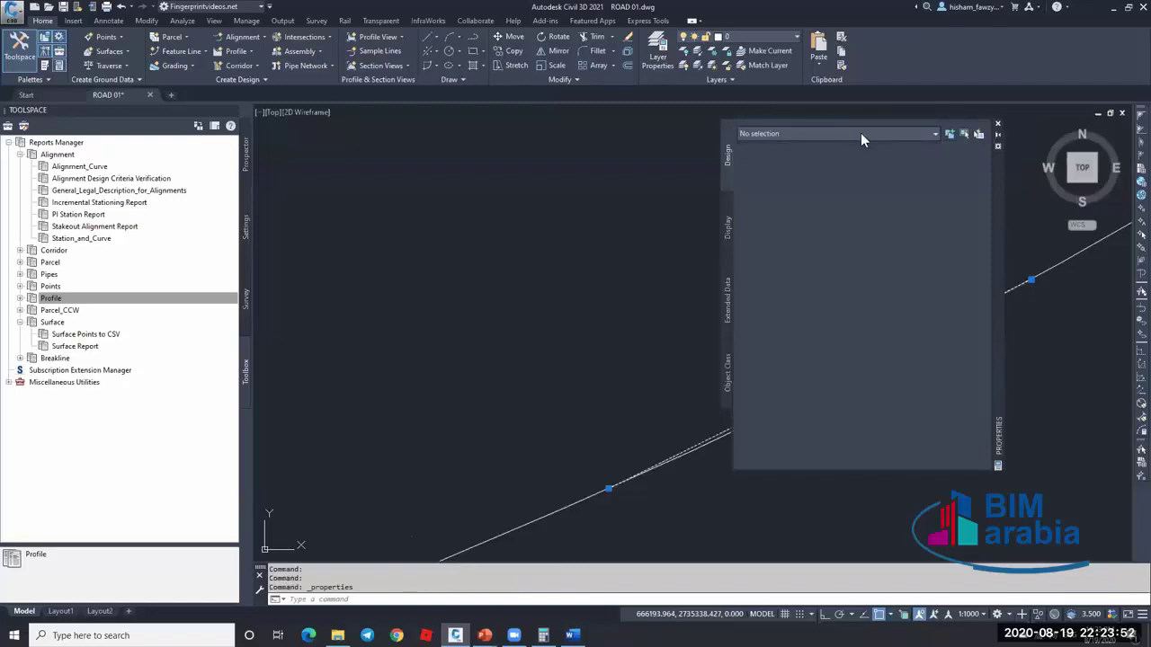
- Set the short polyline's colour to Red and close the Properties palette
key(Escape)
click(1014, 286)
key(Escape)
click(1015, 286)
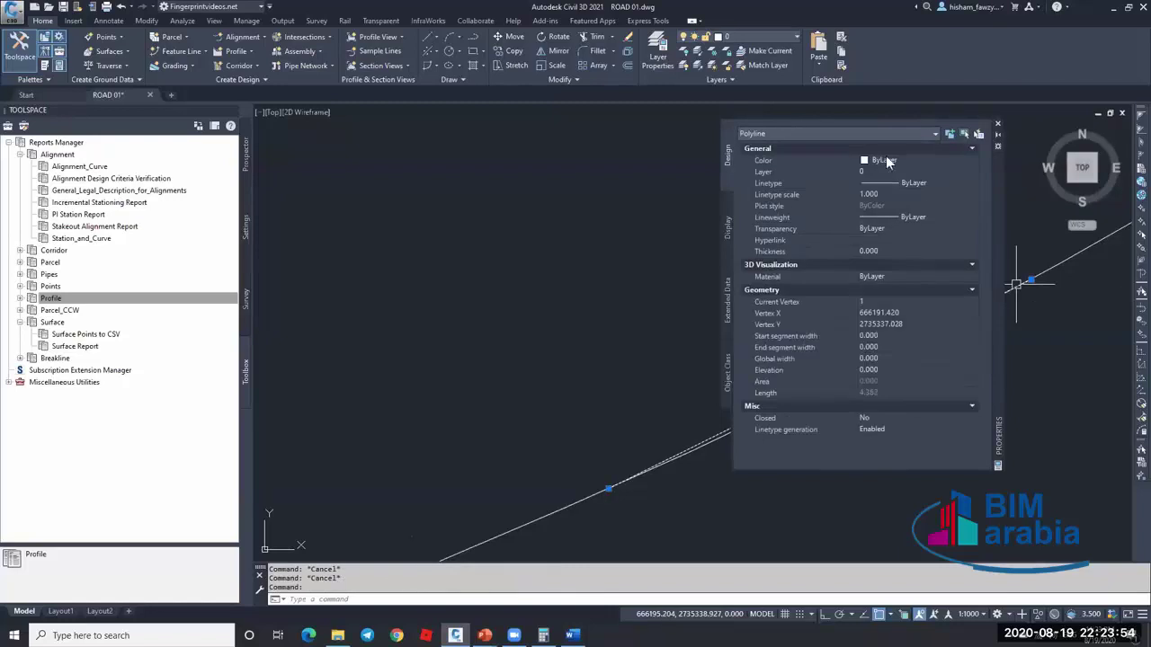
click(897, 160)
click(886, 189)
key(Escape)
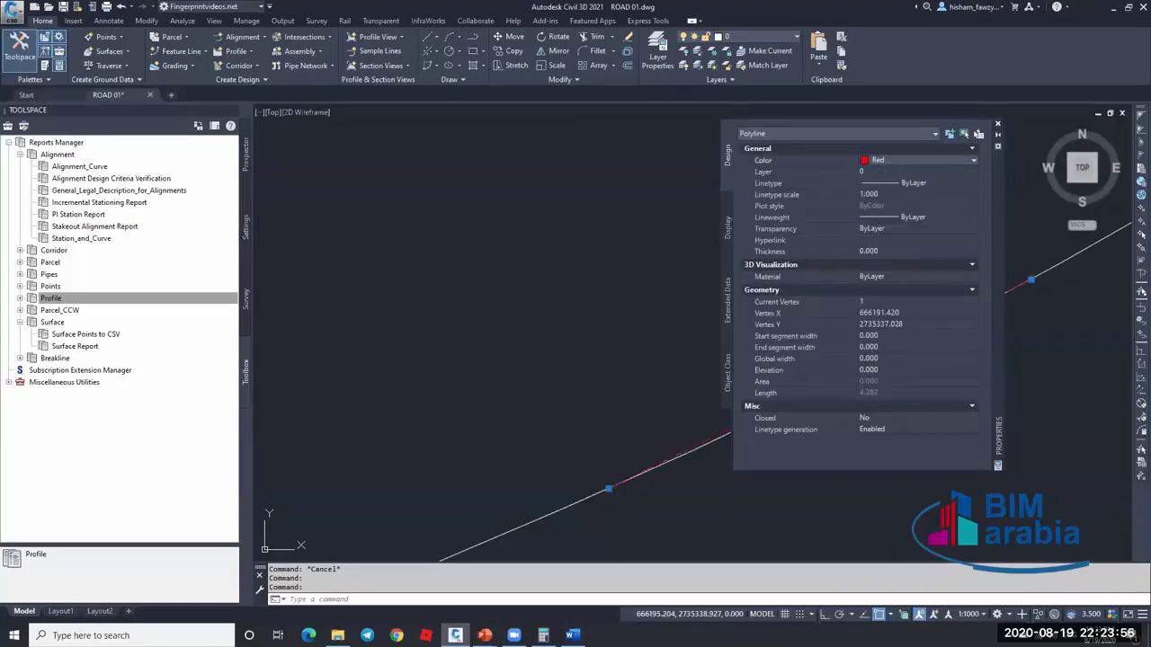
click(997, 123)
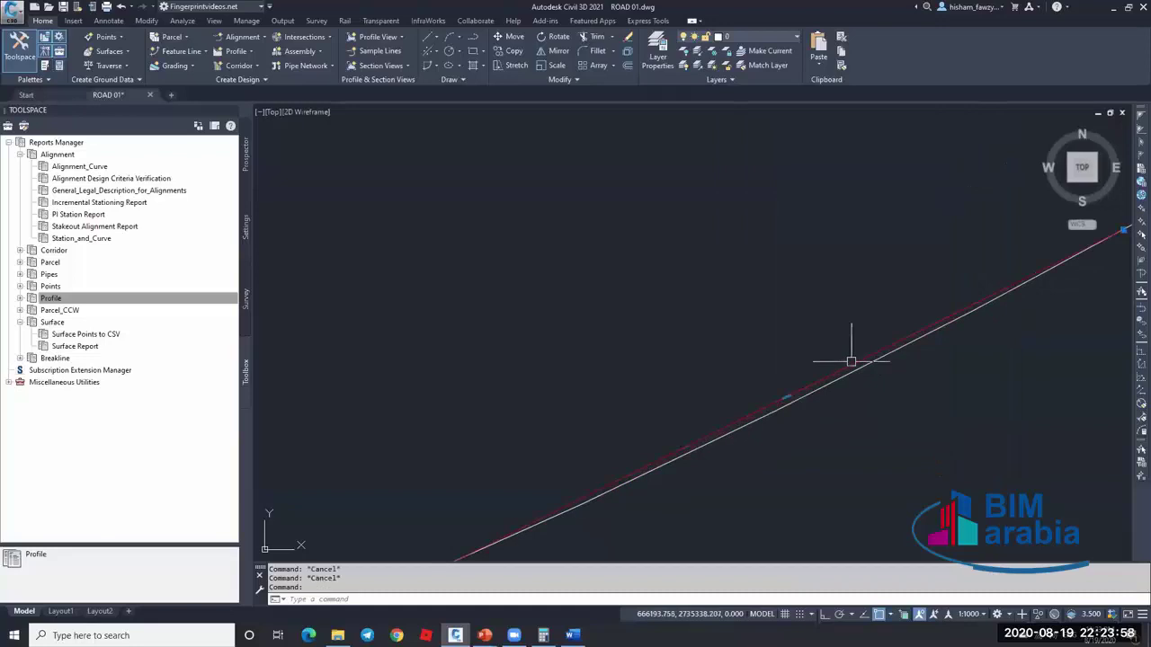
- Recentre the view on the red polyline and begin a new polyline command
middle_drag(850, 359, 786, 374)
click(786, 374)
scroll(783, 375, up, 4)
key(Escape)
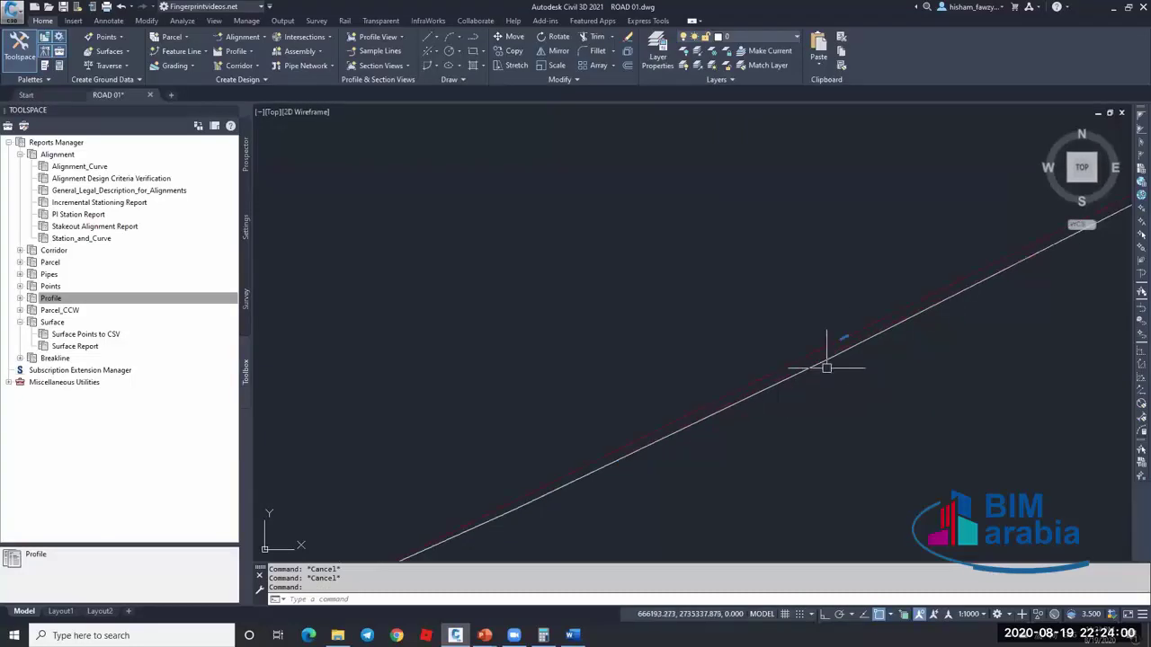
scroll(859, 339, up, 3)
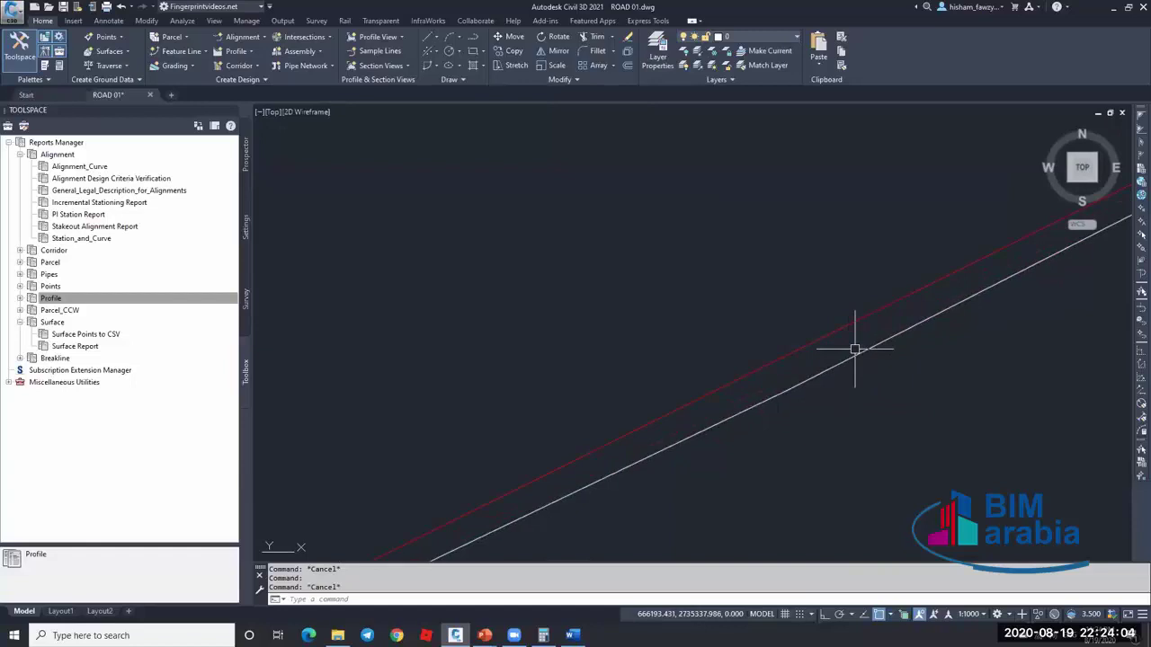
scroll(853, 347, down, 3)
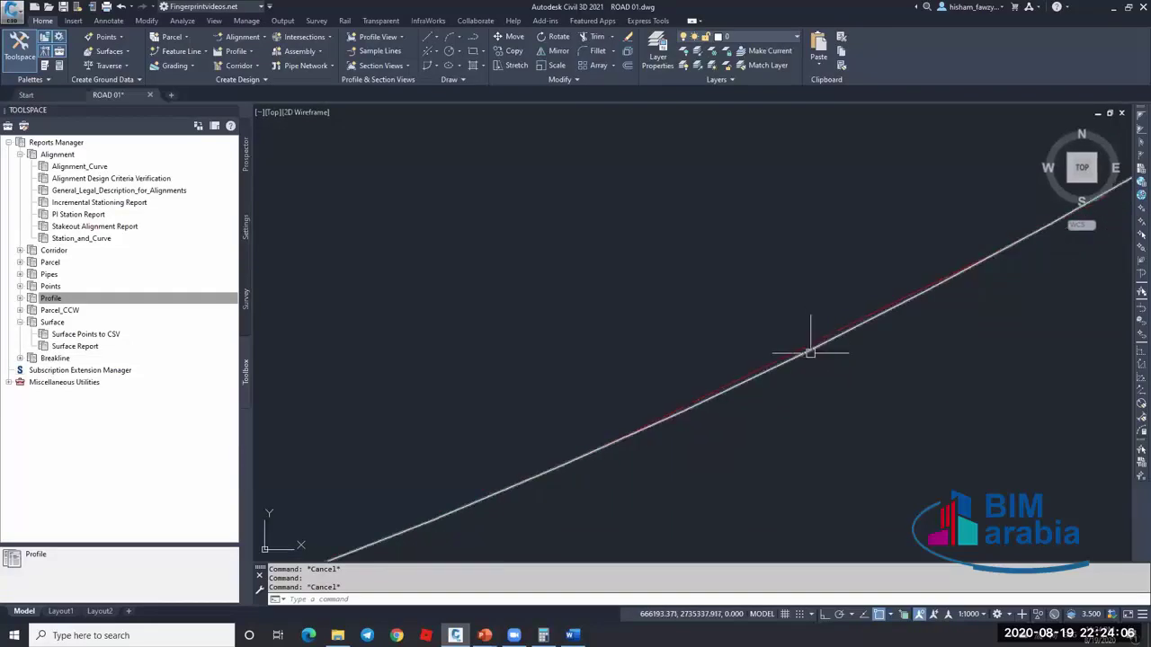
scroll(814, 346, up, 1)
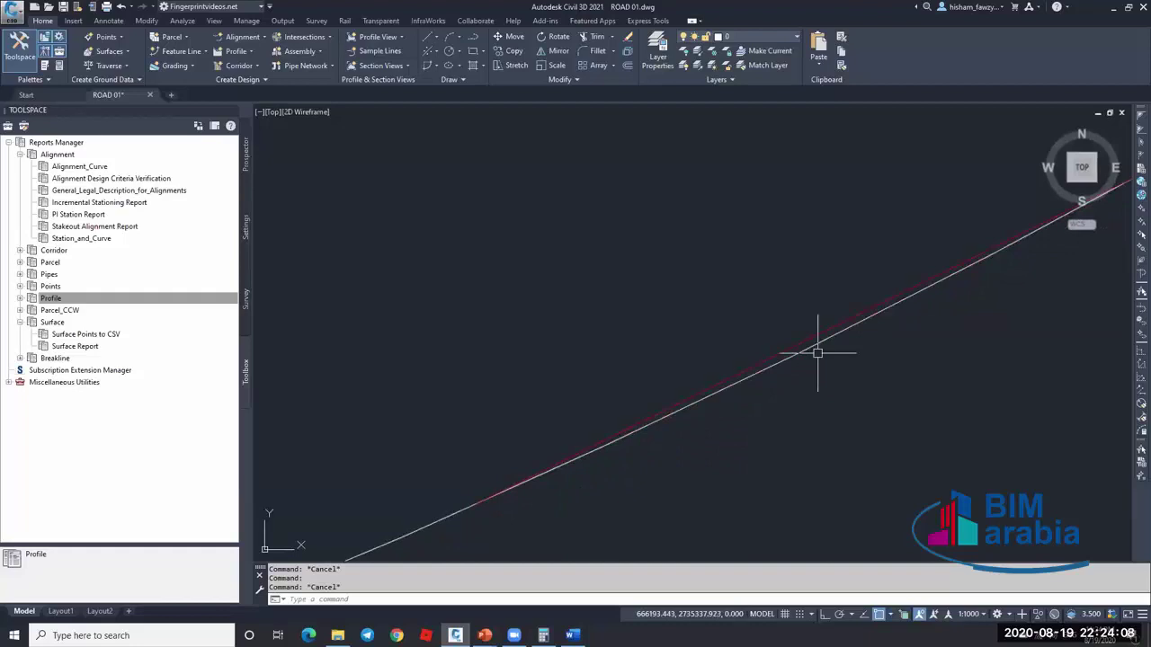
text(pl)
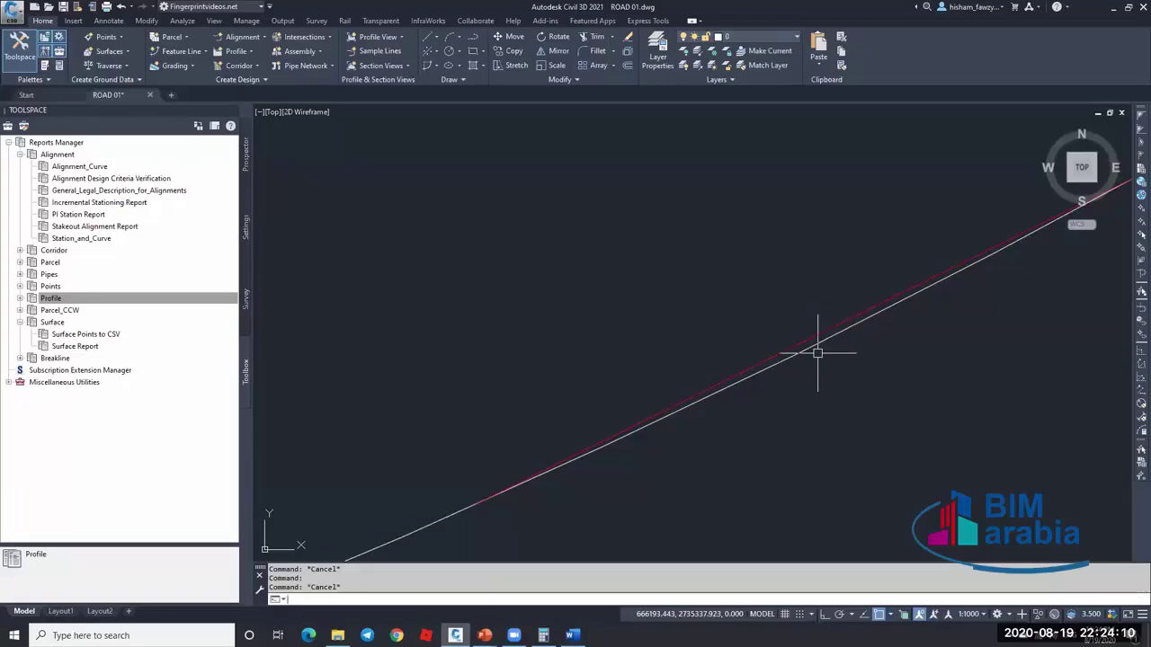
key(Return)
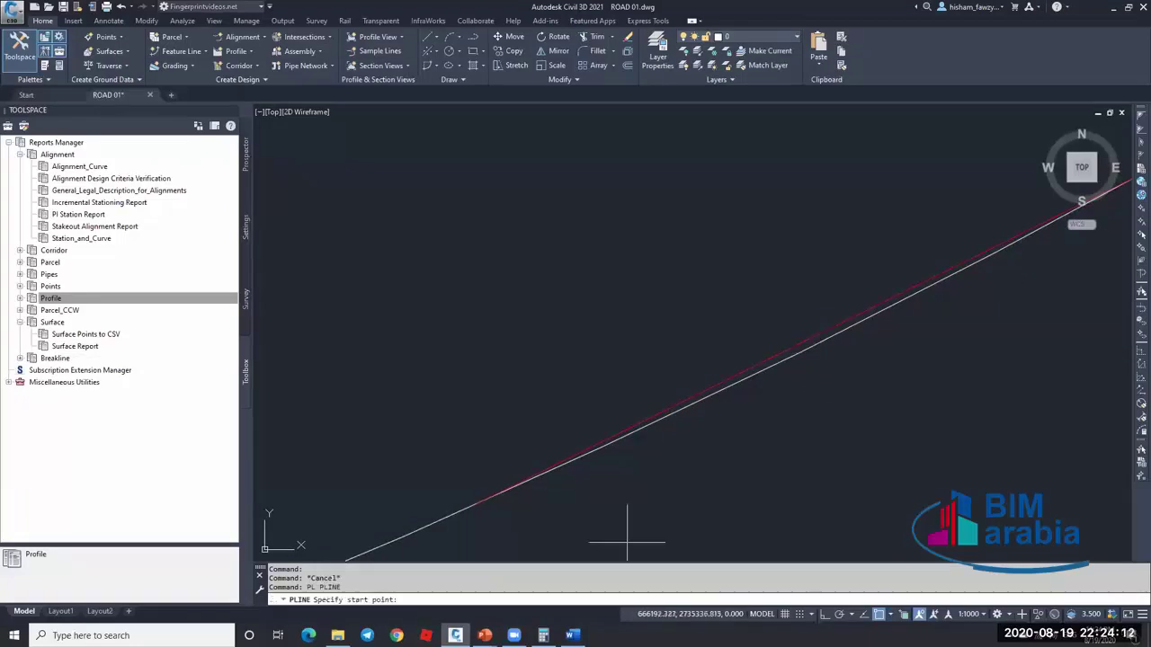
- Draw a two-sided polyline from the red segment's lower end up to an apex and back to its upper end
click(887, 615)
click(903, 394)
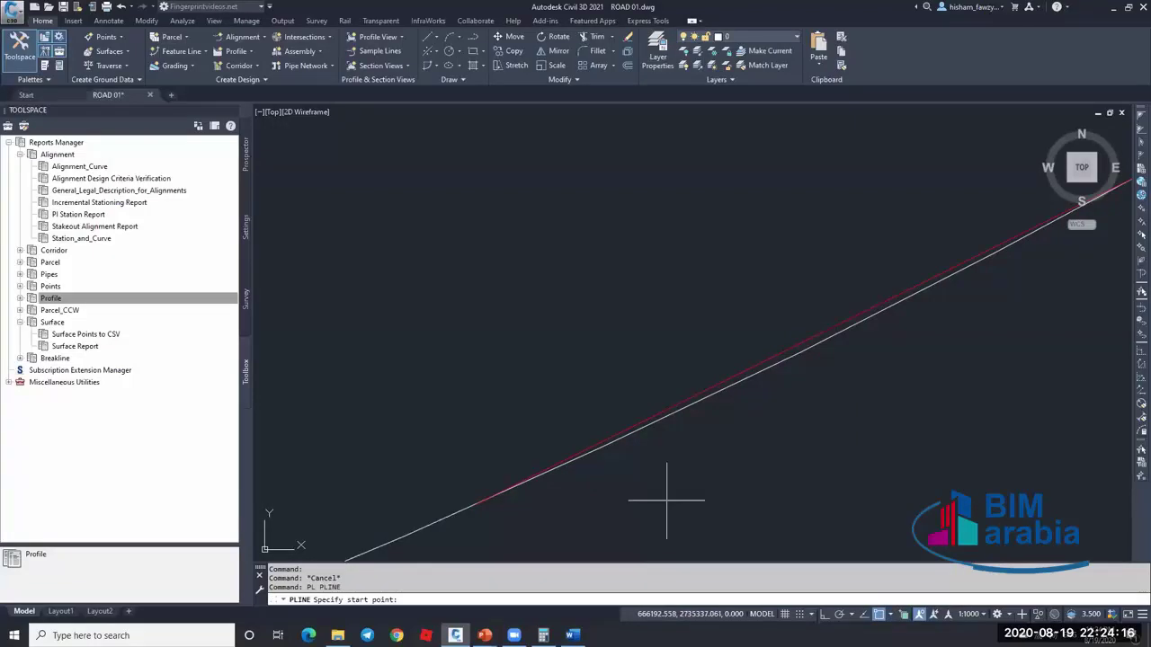
scroll(666, 501, down, 3)
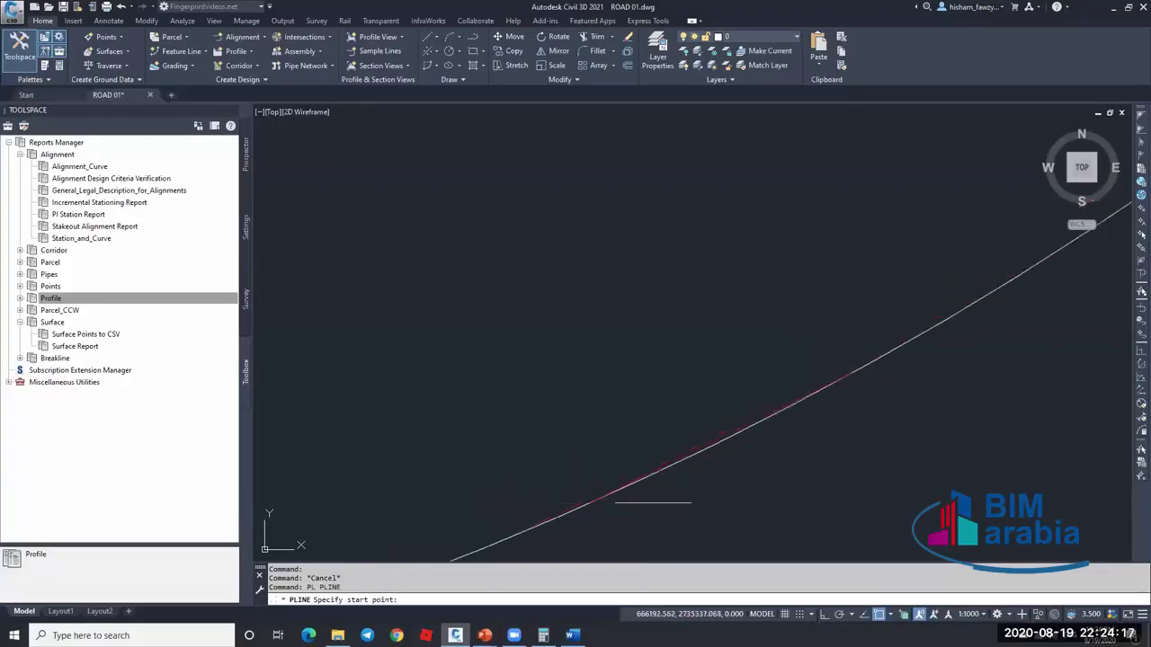
click(590, 501)
click(580, 260)
click(851, 371)
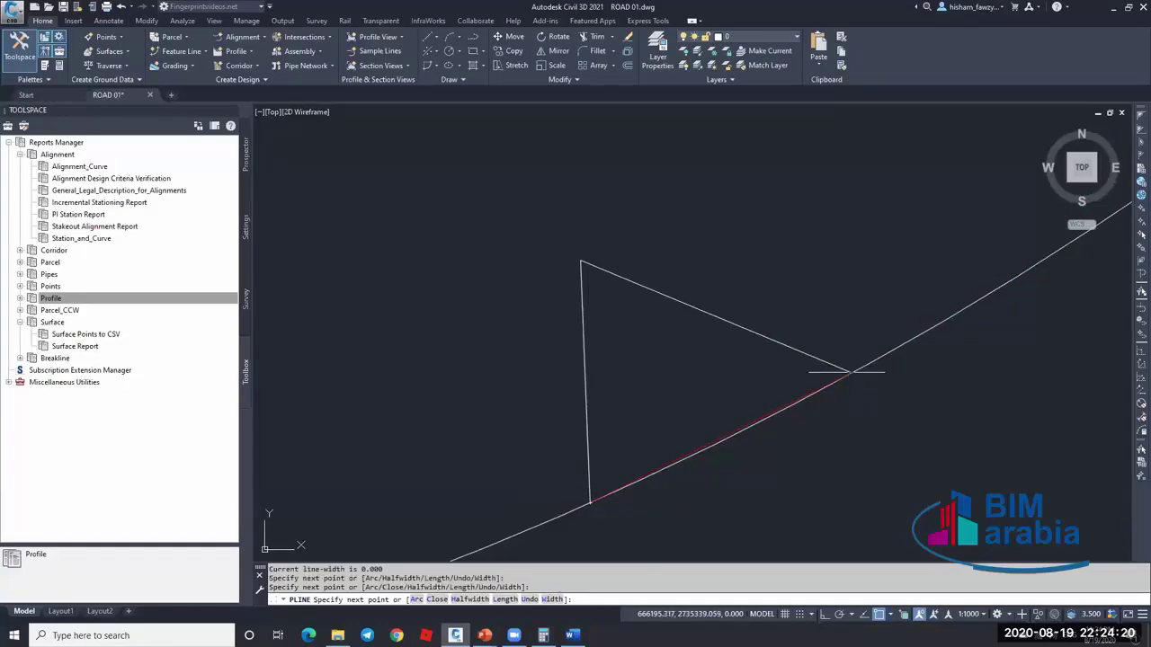
key(Escape)
- Use MATCHPROP to make the two-sided polyline red like the arc segment
text(ma)
key(Return)
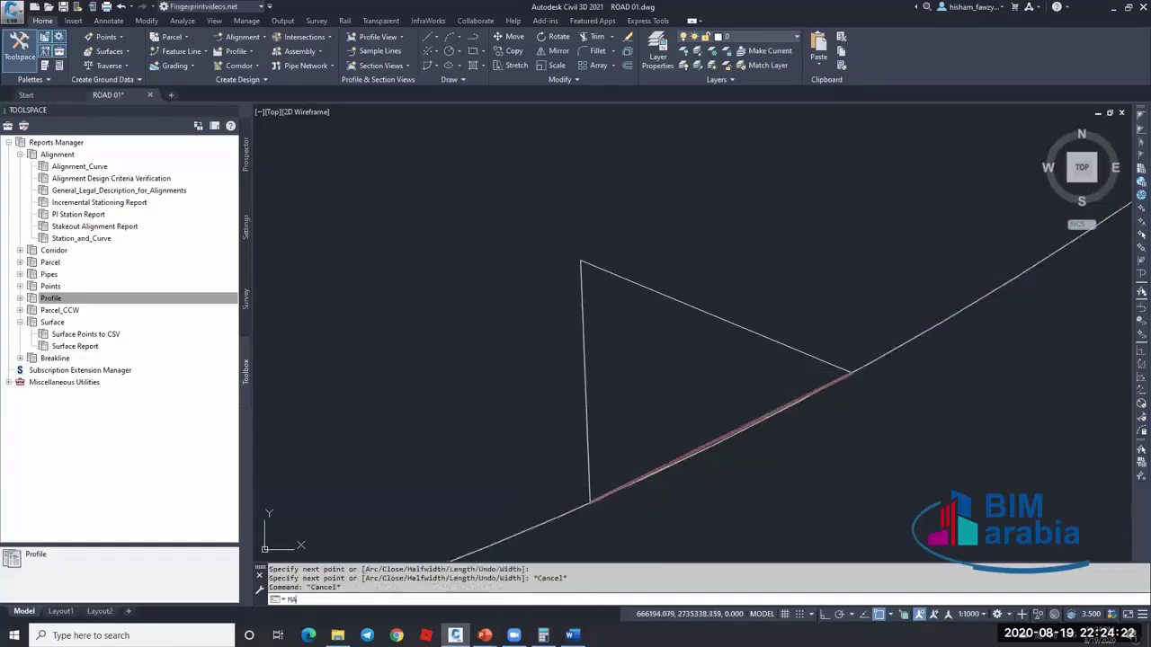
click(762, 415)
click(776, 340)
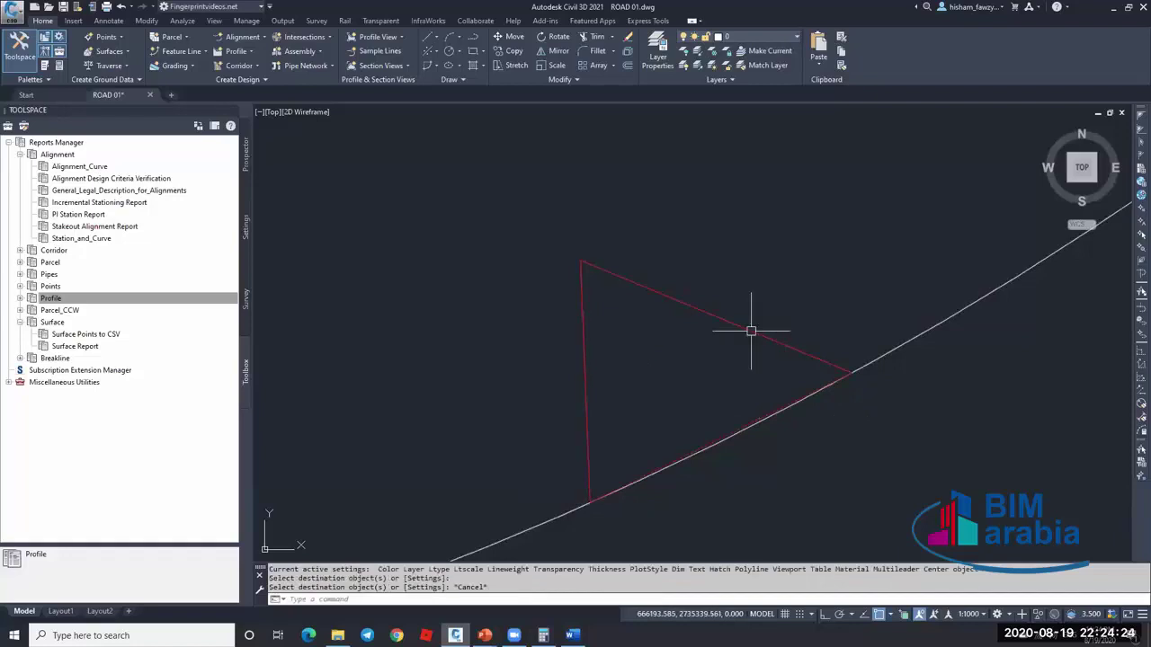
key(Escape)
- Join the red segment and two-sided polyline into one red triangle
click(773, 411)
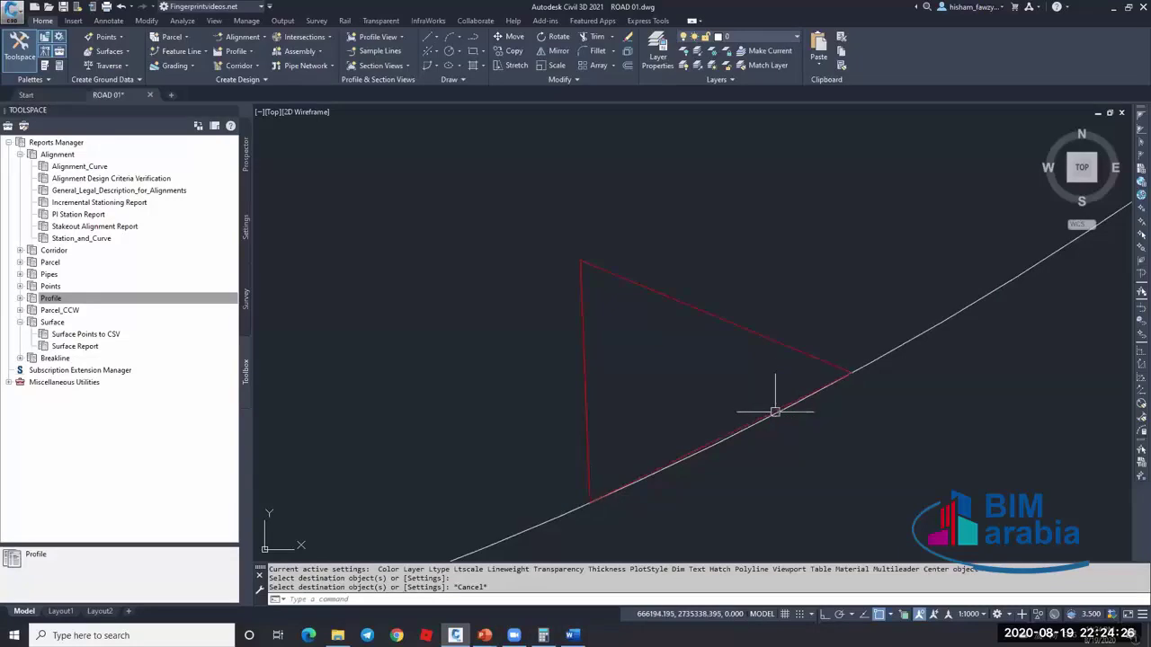
click(804, 352)
text(j)
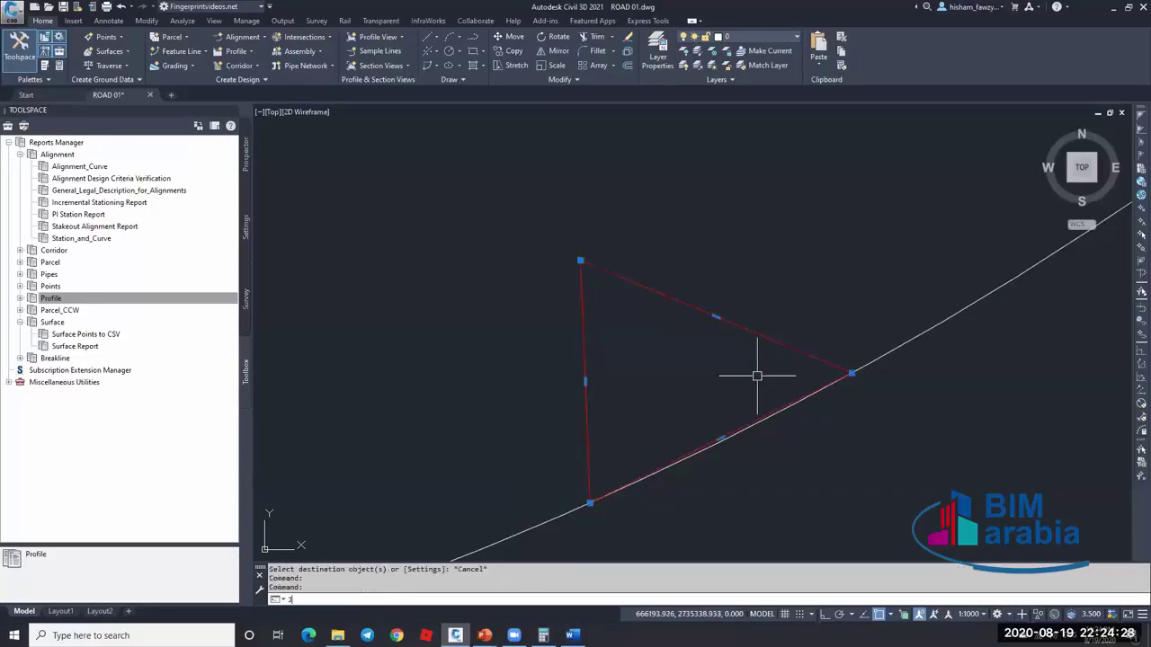
key(Return)
click(788, 347)
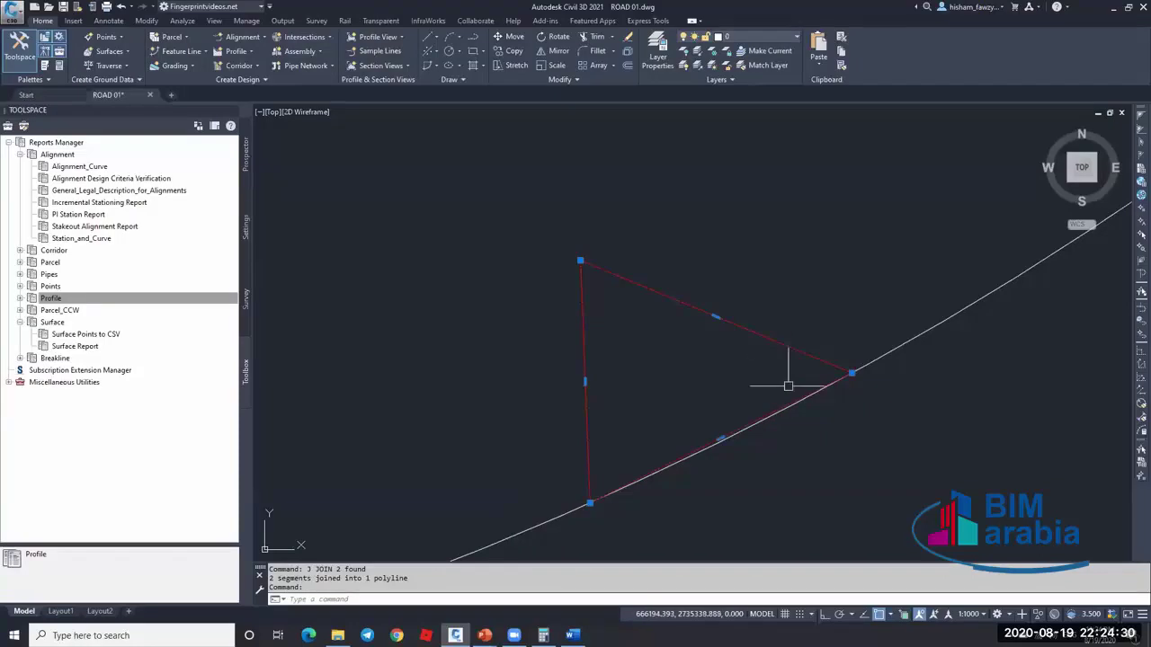
key(Escape)
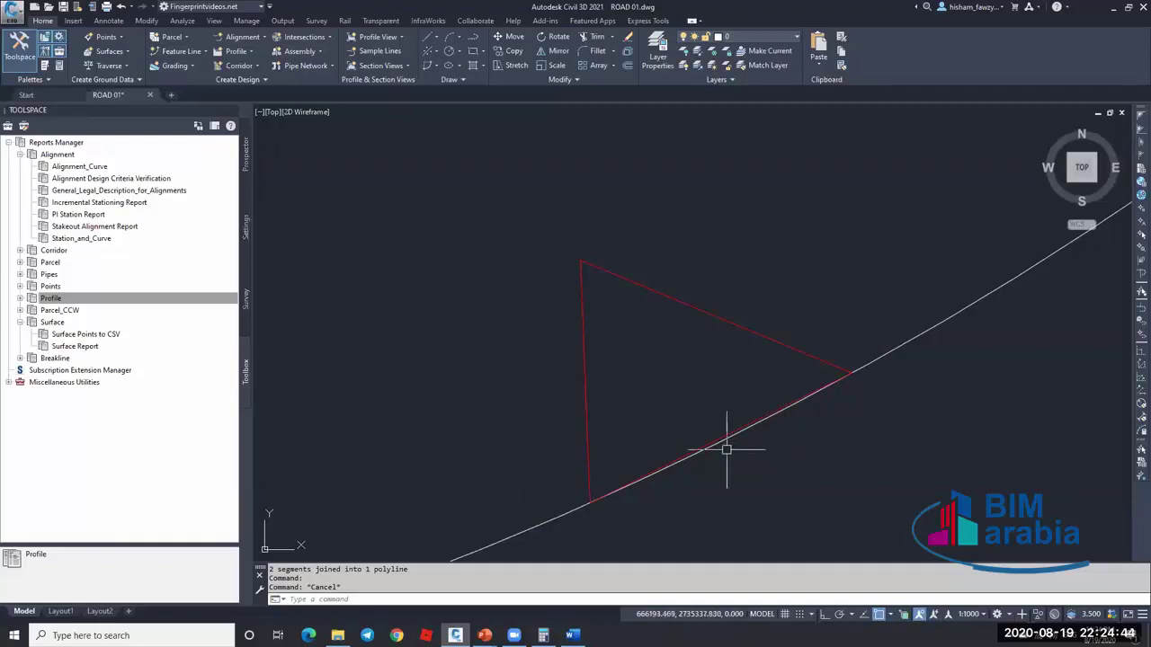
- Zoom in and out to inspect the red triangle on the white arc
scroll(728, 441, up, 3)
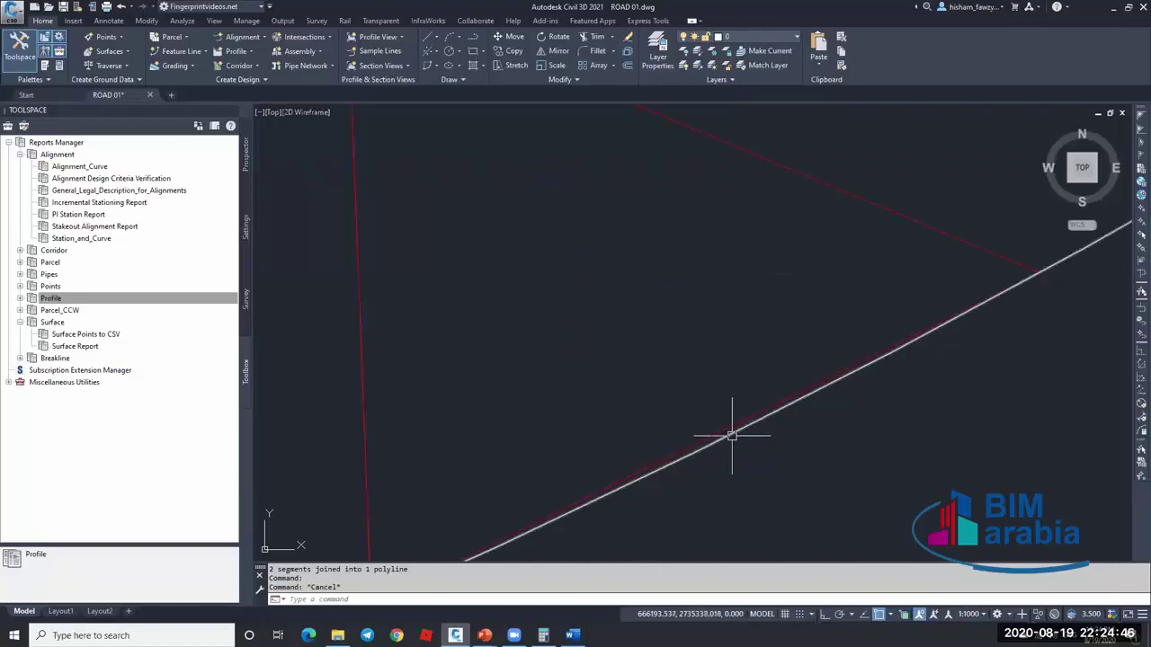
key(Escape)
scroll(809, 401, down, 4)
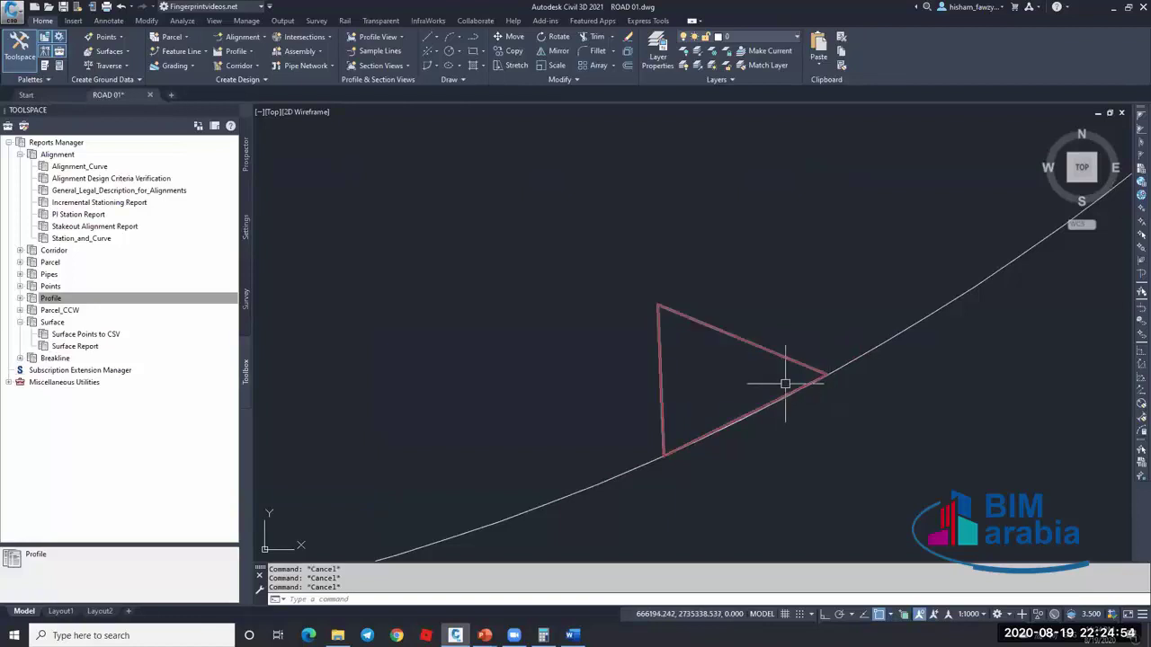
scroll(764, 398, up, 5)
scroll(791, 386, down, 3)
scroll(711, 406, up, 3)
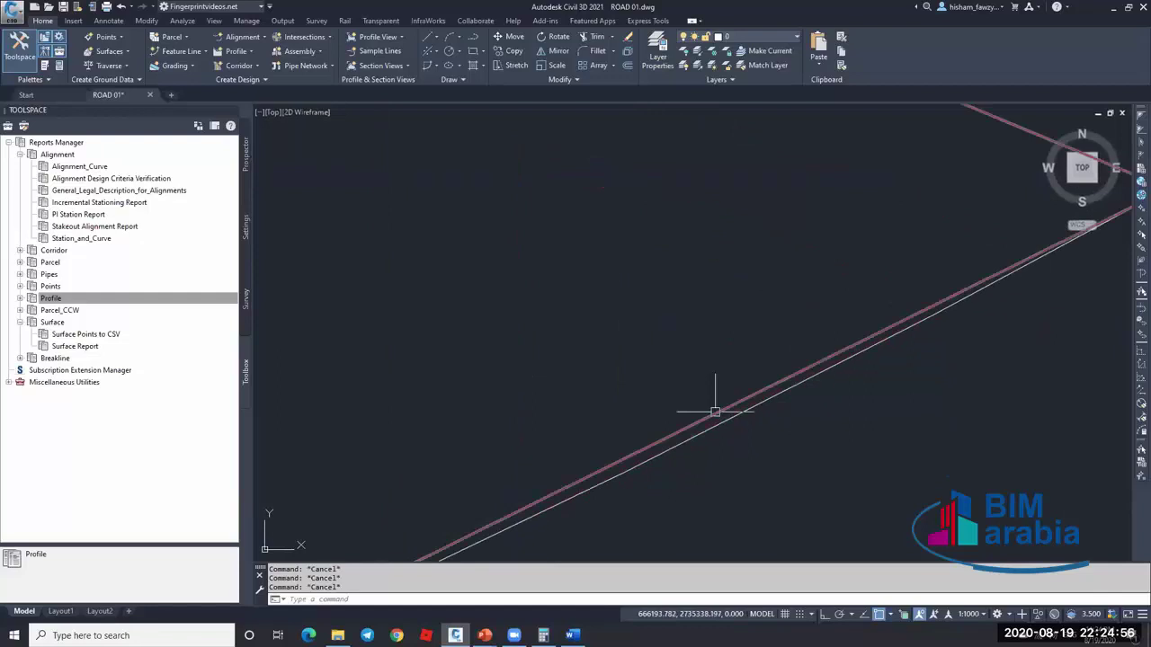
scroll(745, 398, down, 2)
scroll(739, 427, up, 2)
scroll(742, 396, up, 3)
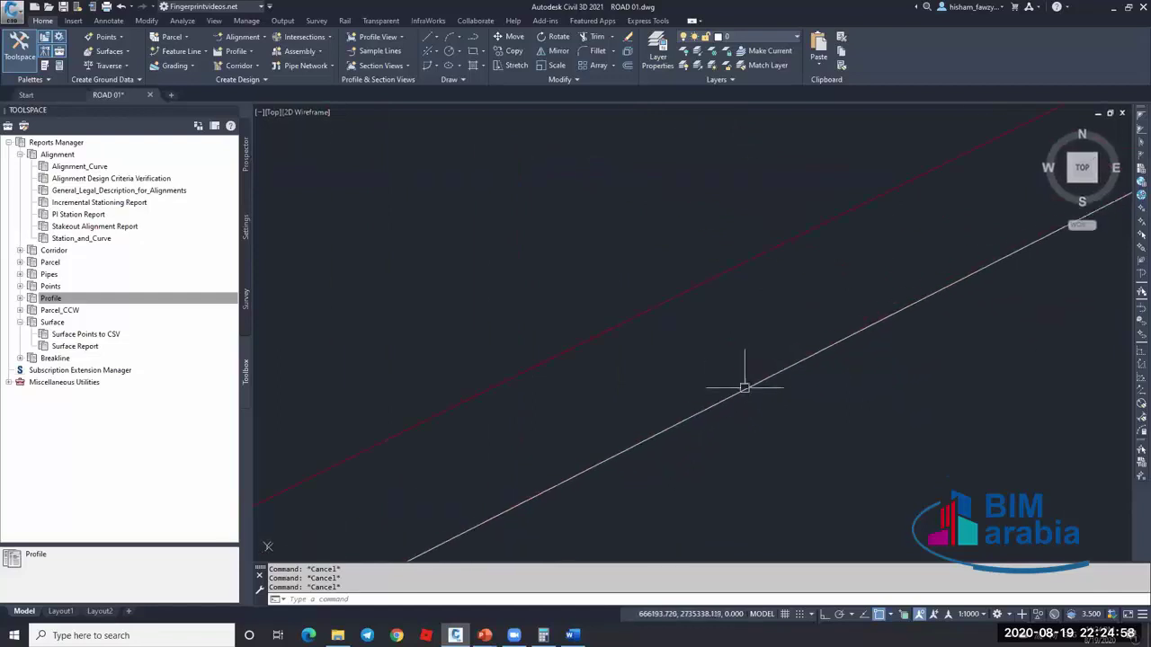
click(675, 522)
key(Escape)
scroll(710, 386, down, 4)
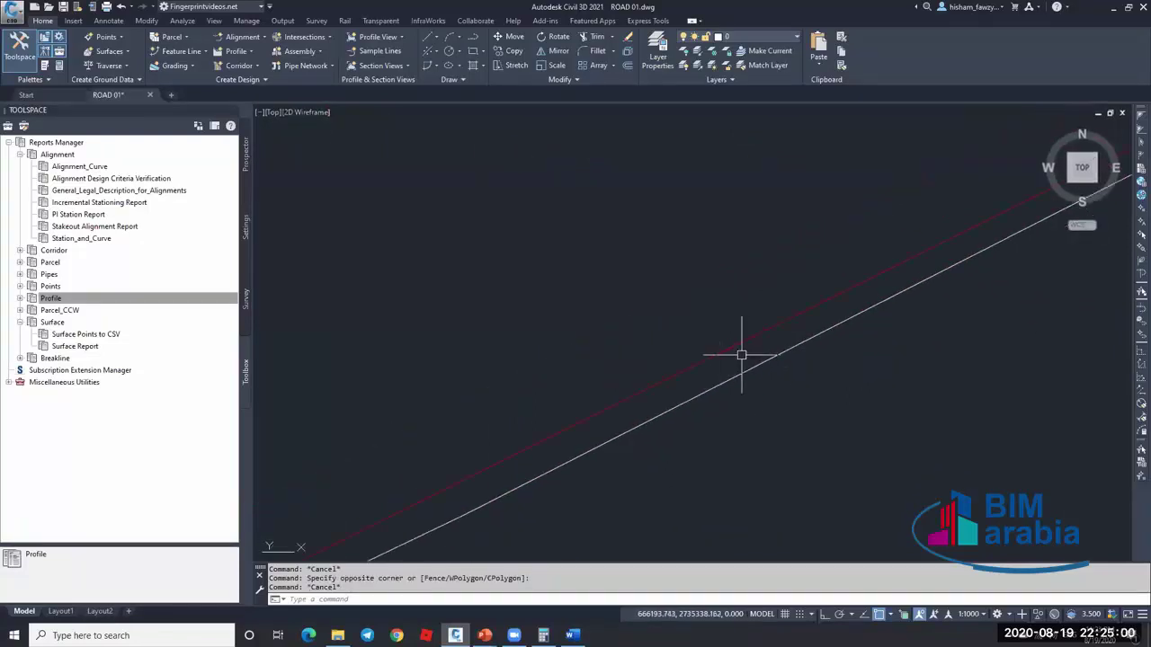
- Add a Nearest-snapped vertex to the white line through its grip menu, abandoning Convert to Arc
scroll(715, 359, down, 1)
click(722, 362)
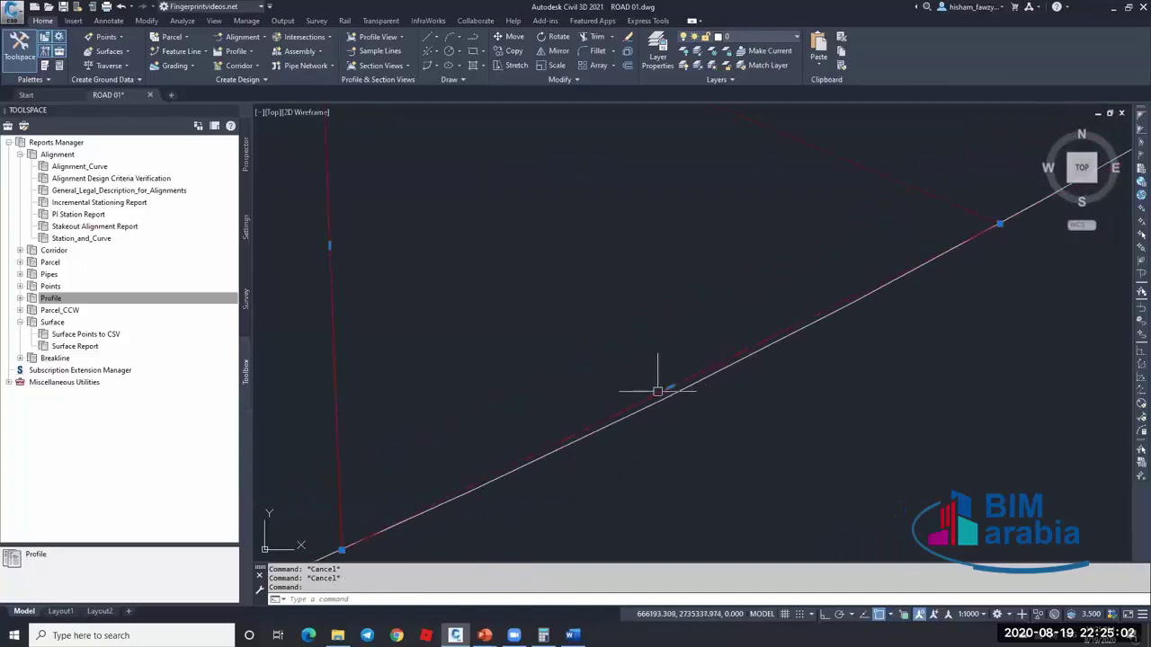
mouse_move(671, 388)
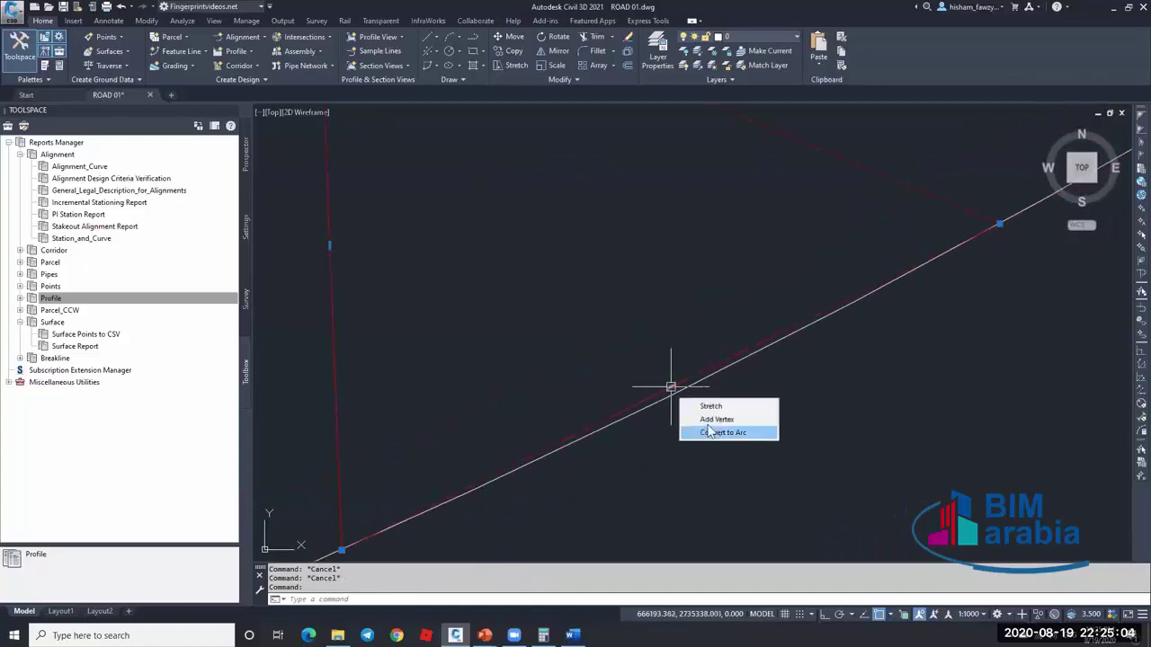
click(715, 432)
key(Escape)
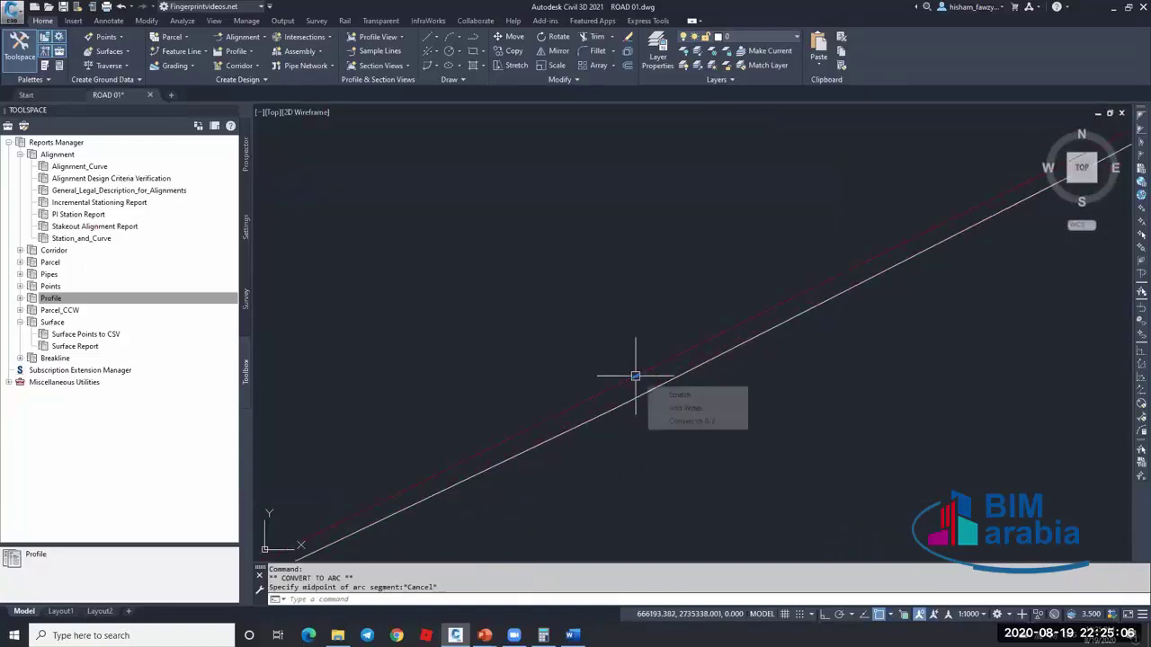
click(696, 410)
shift+right_click(659, 386)
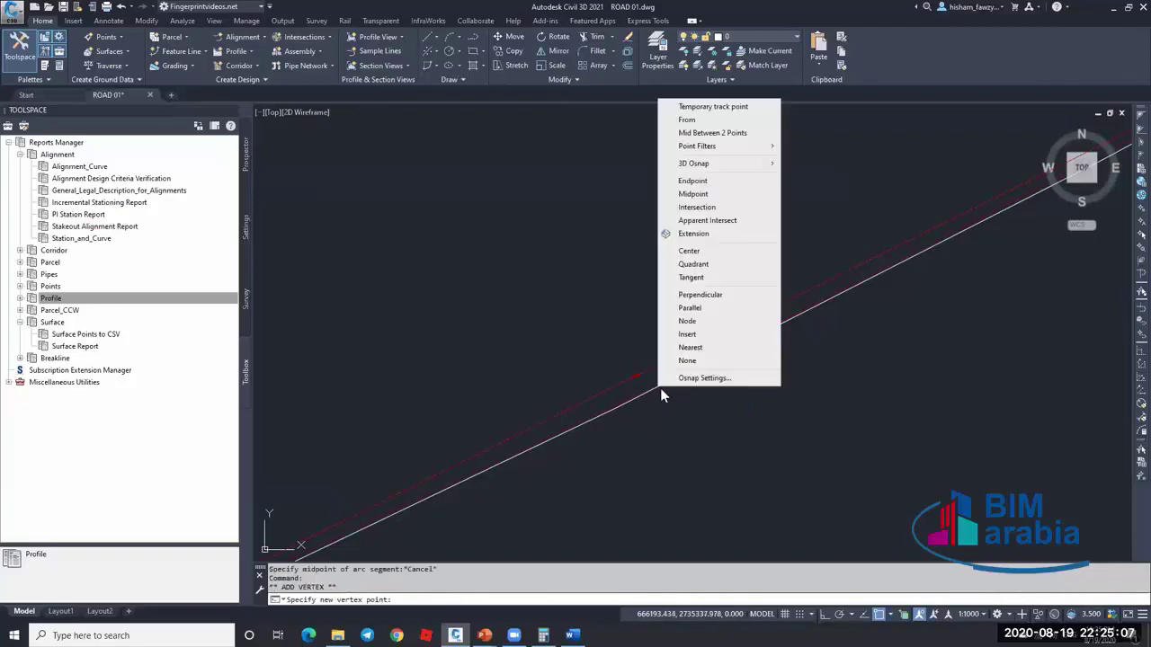
click(692, 348)
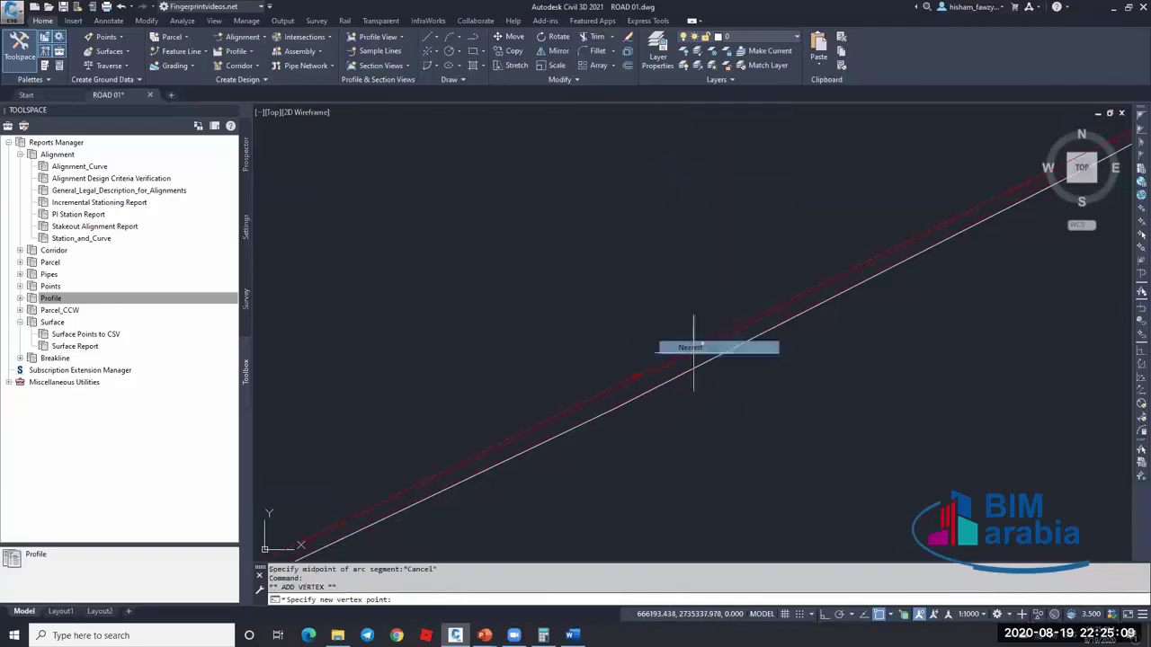
click(662, 404)
key(Escape)
key(Escape)
- Erase the red triangle polyline and check the circle around the alignment's end
click(648, 382)
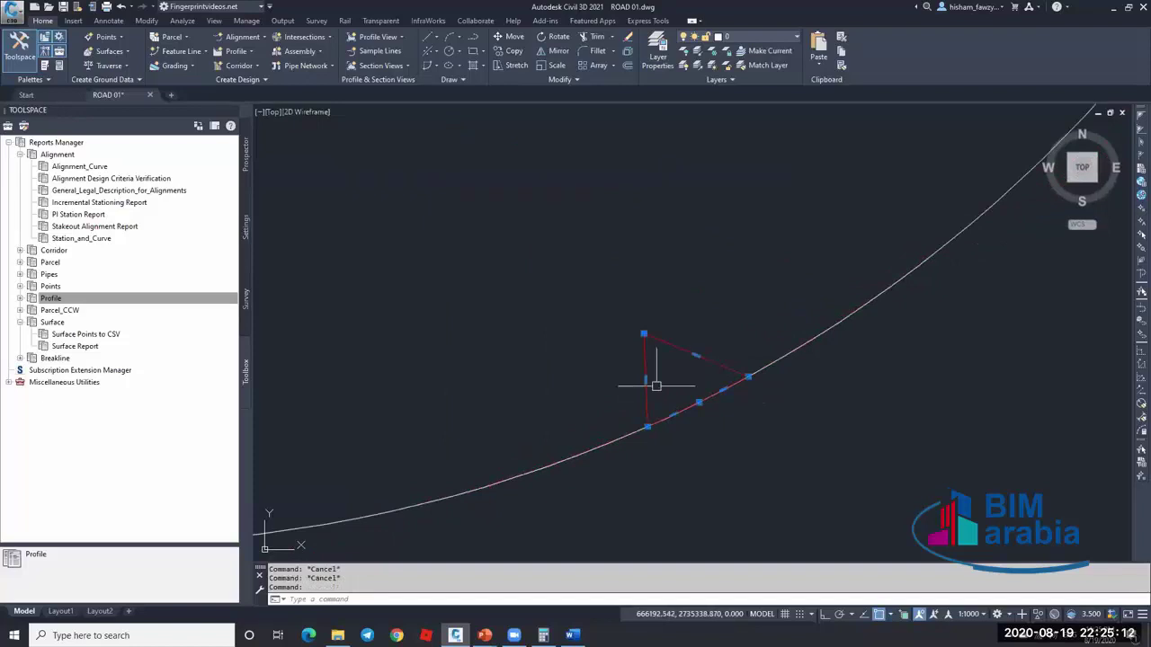
text(e)
key(Return)
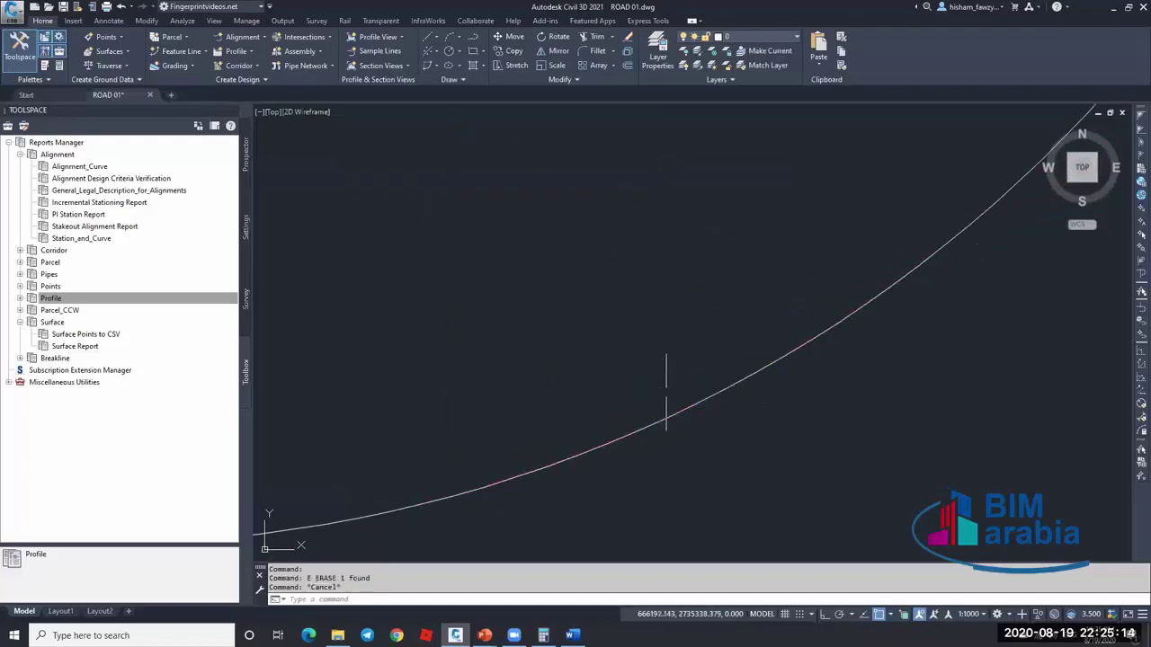
click(699, 419)
scroll(773, 337, down, 10)
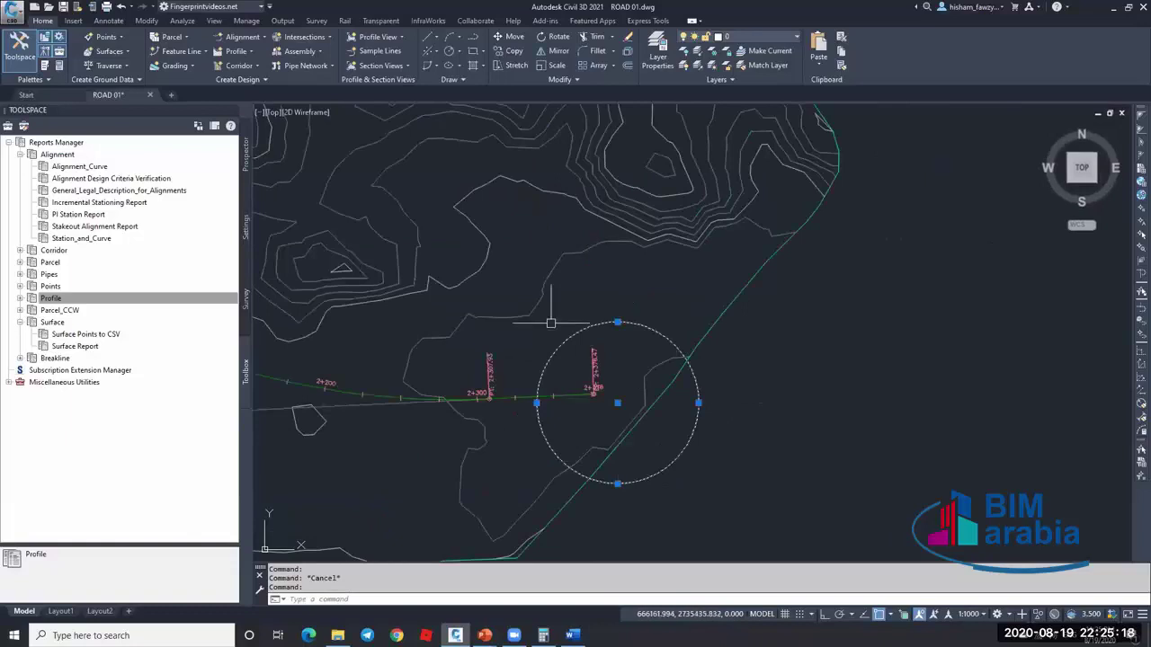
scroll(603, 368, up, 4)
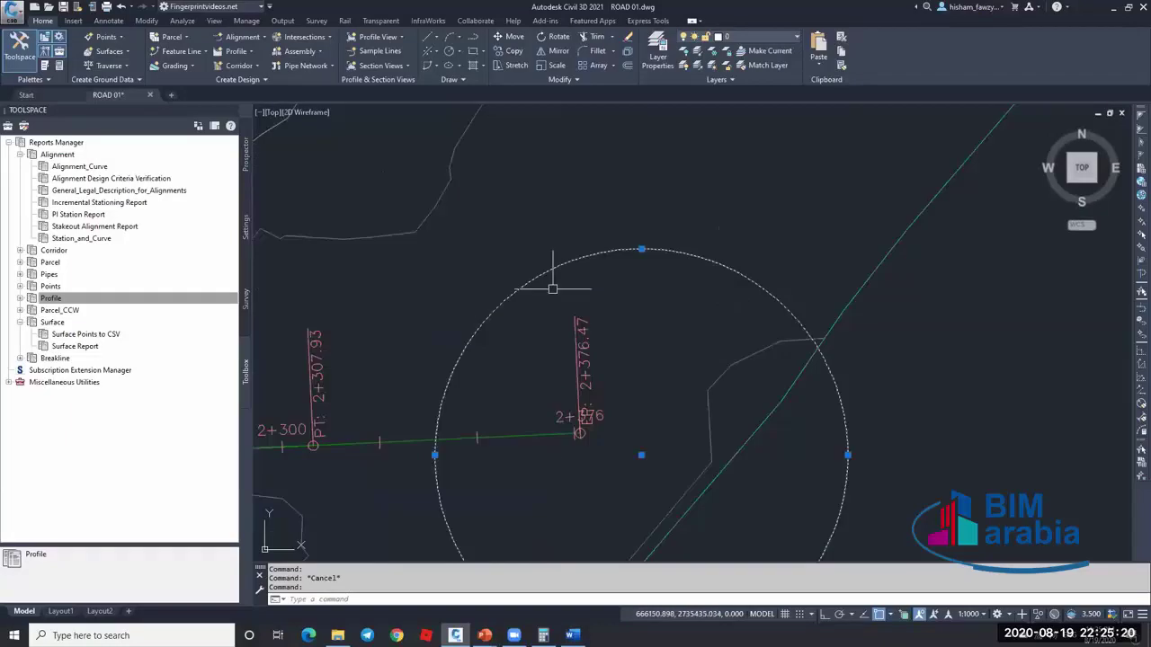
scroll(666, 361, down, 4)
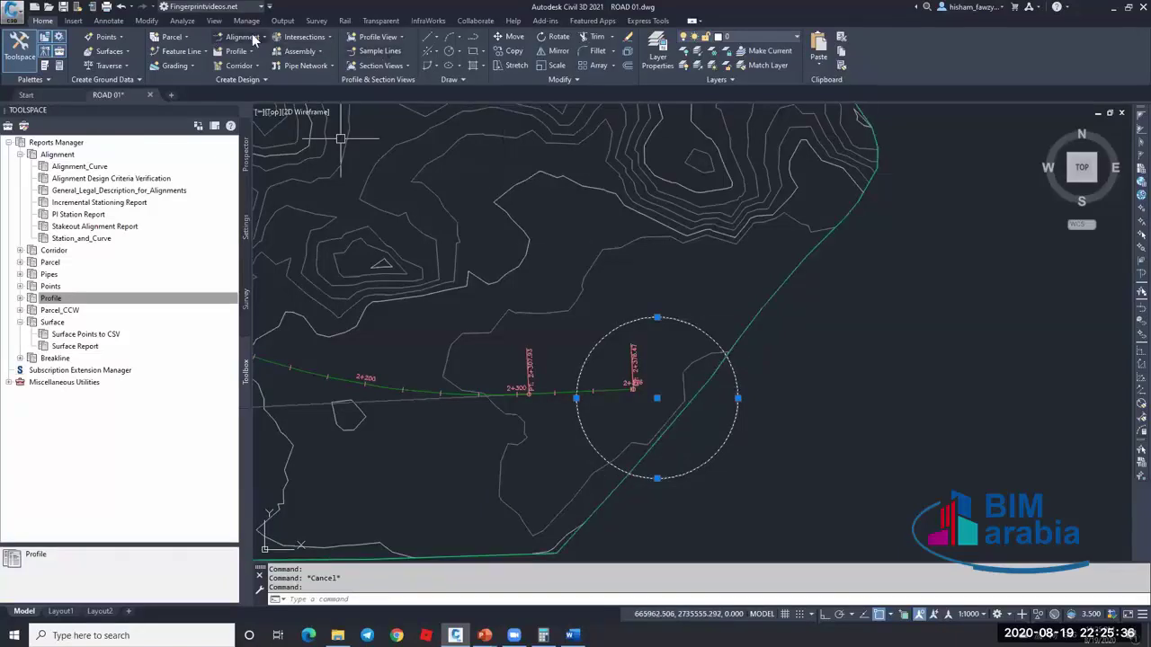
key(Escape)
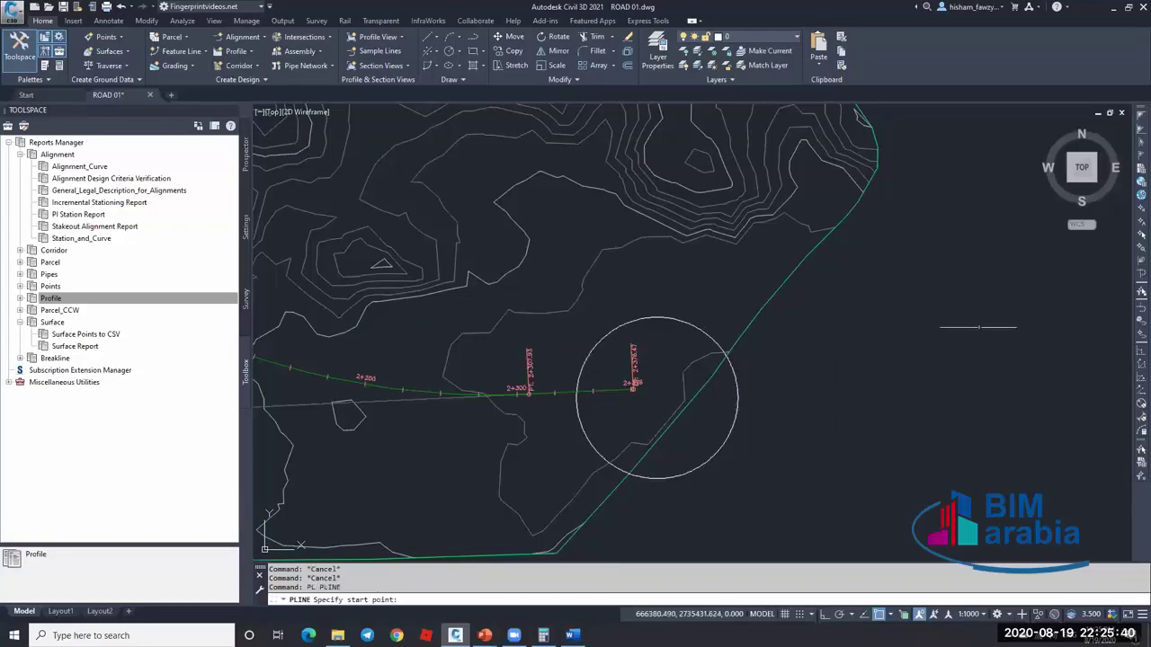
- Draw a straight polyline right of the circle running toward the lower left
text(pl)
key(Return)
click(979, 328)
click(809, 502)
key(Escape)
key(Escape)
- Convert the line into a left-bulging arc and create a feature line from it
click(883, 426)
mouse_move(895, 415)
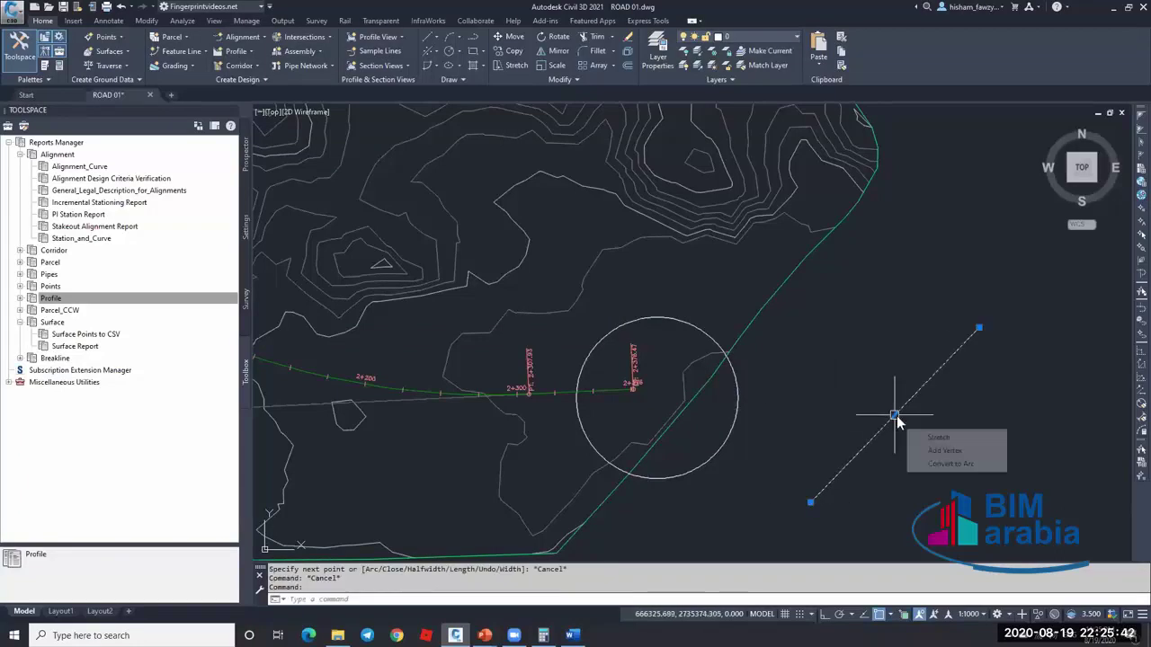
click(953, 464)
click(853, 376)
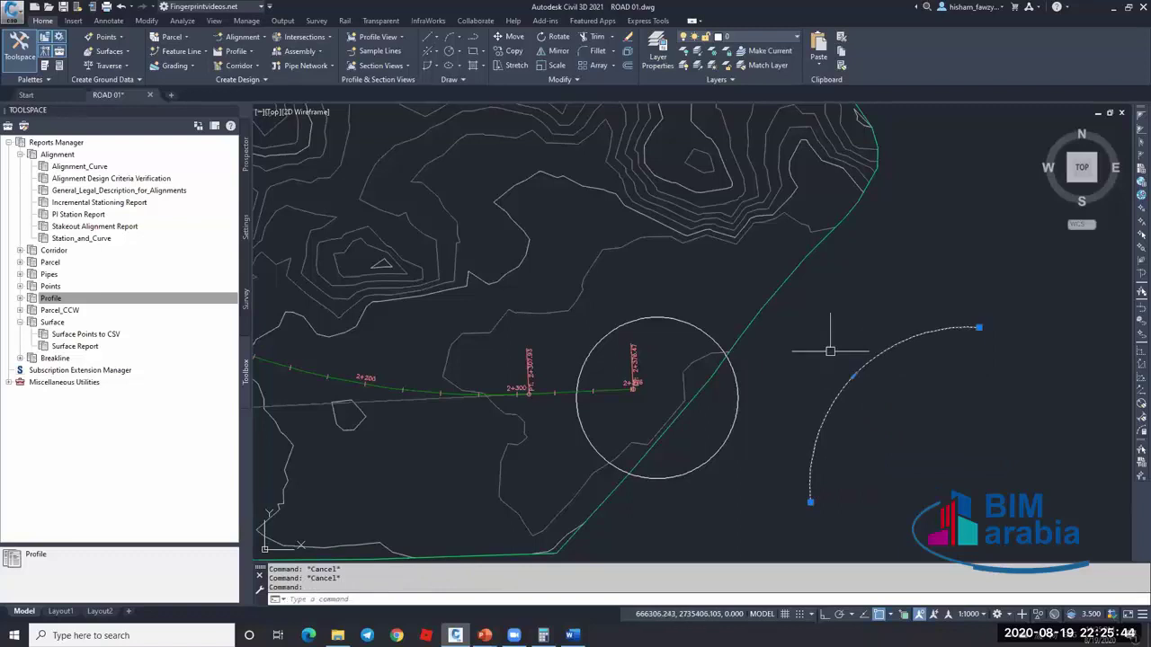
click(203, 52)
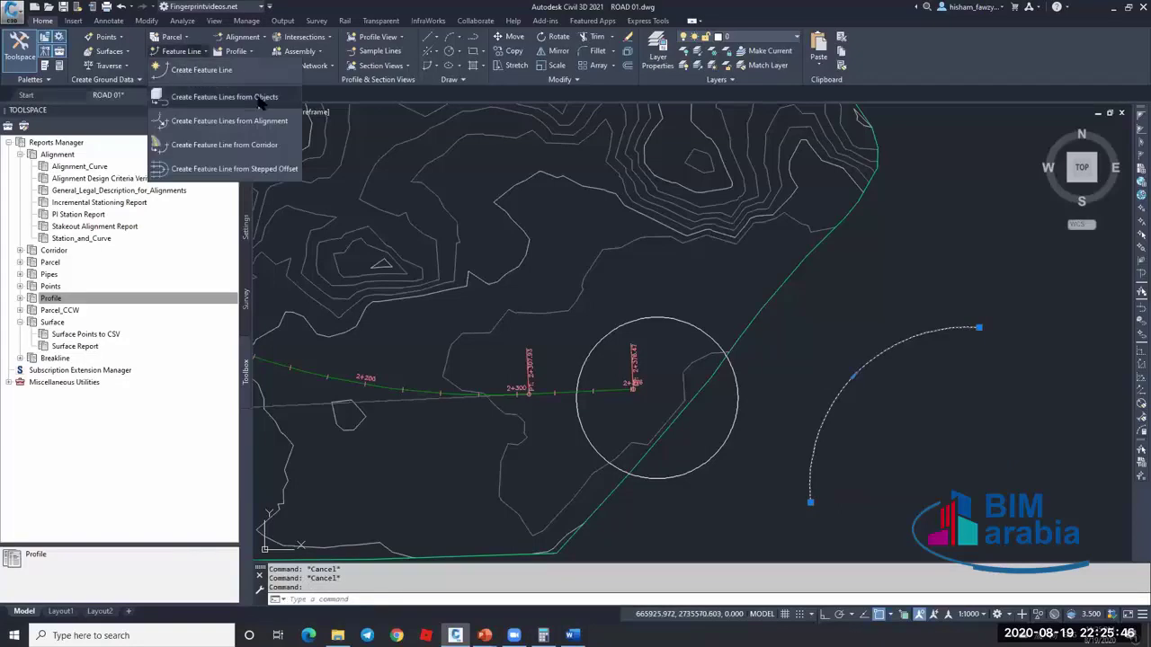
click(216, 120)
click(805, 490)
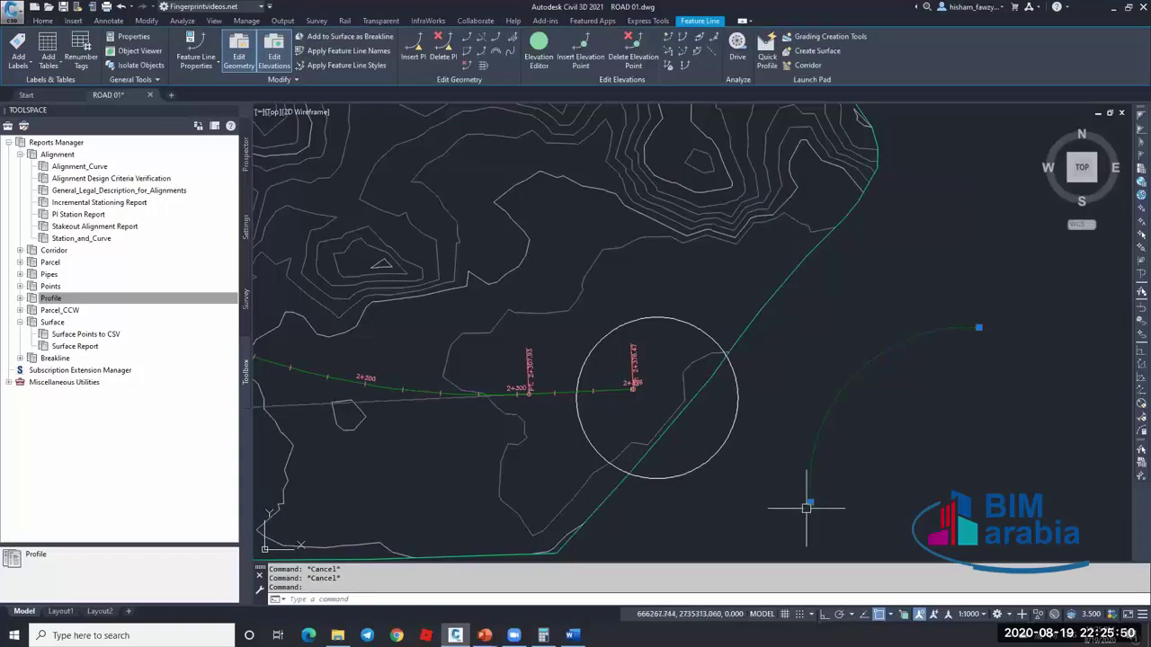
- Insert elevation points along the feature line at a 0.05 increment
click(576, 72)
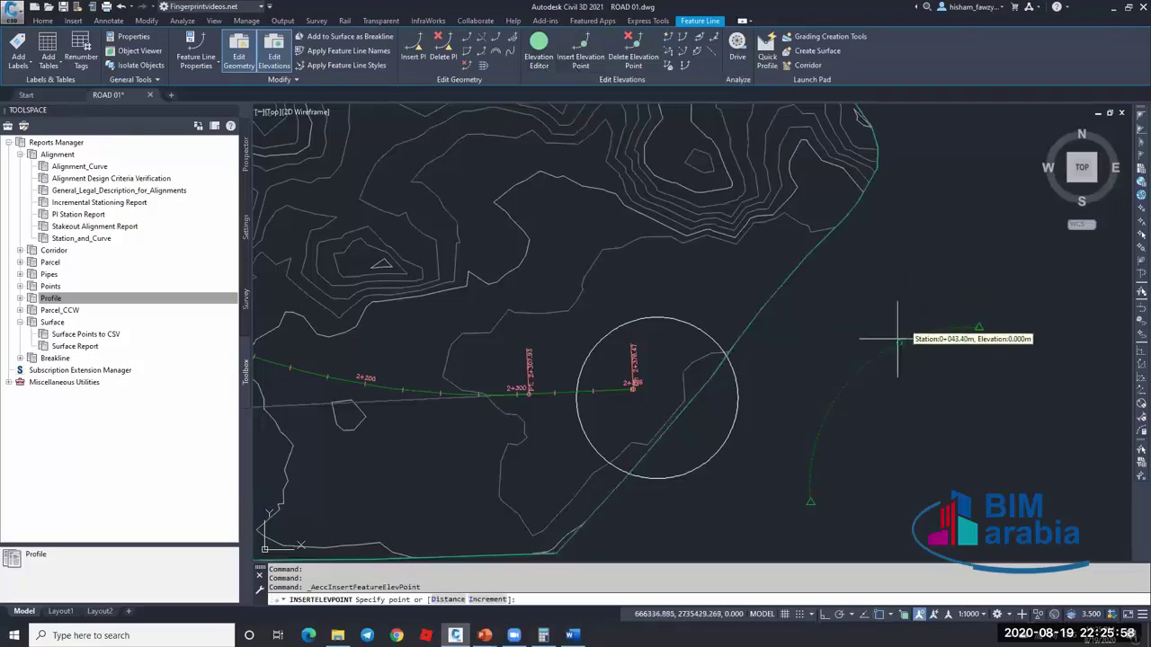
click(471, 599)
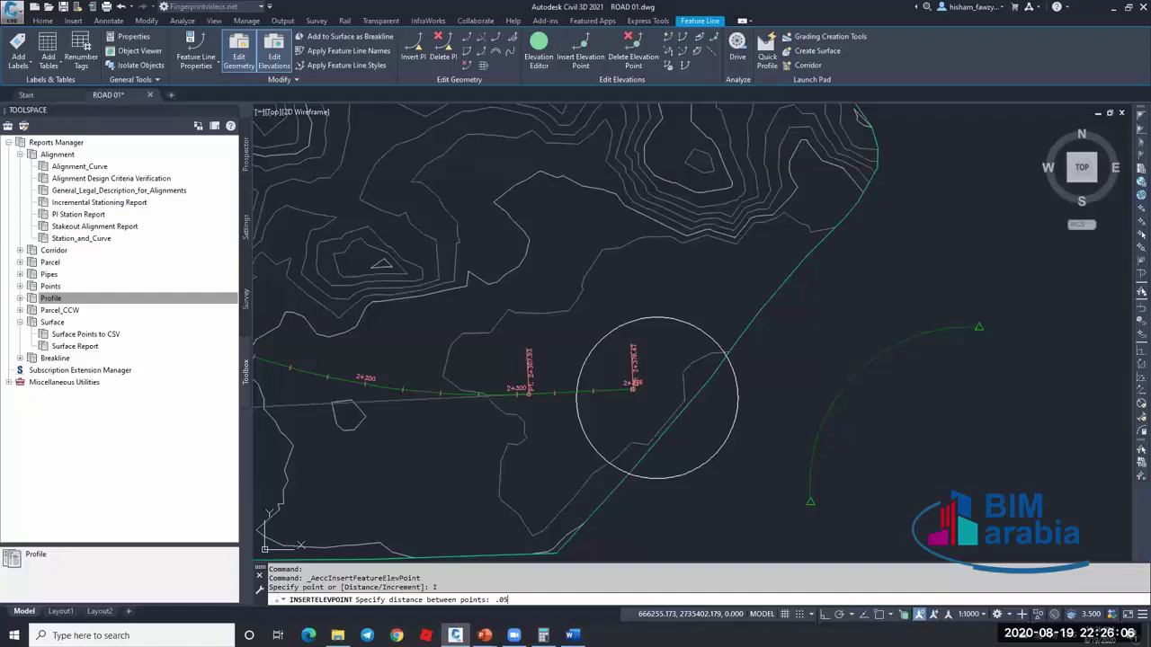
key(Return)
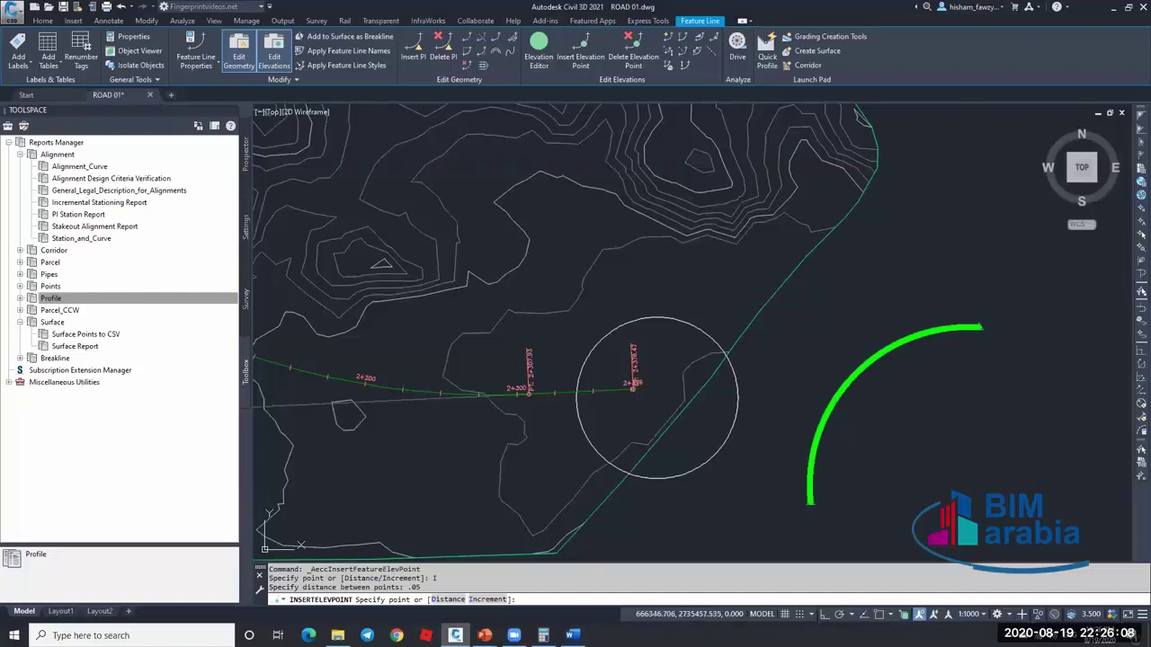
key(Escape)
key(Escape)
scroll(935, 319, up, 5)
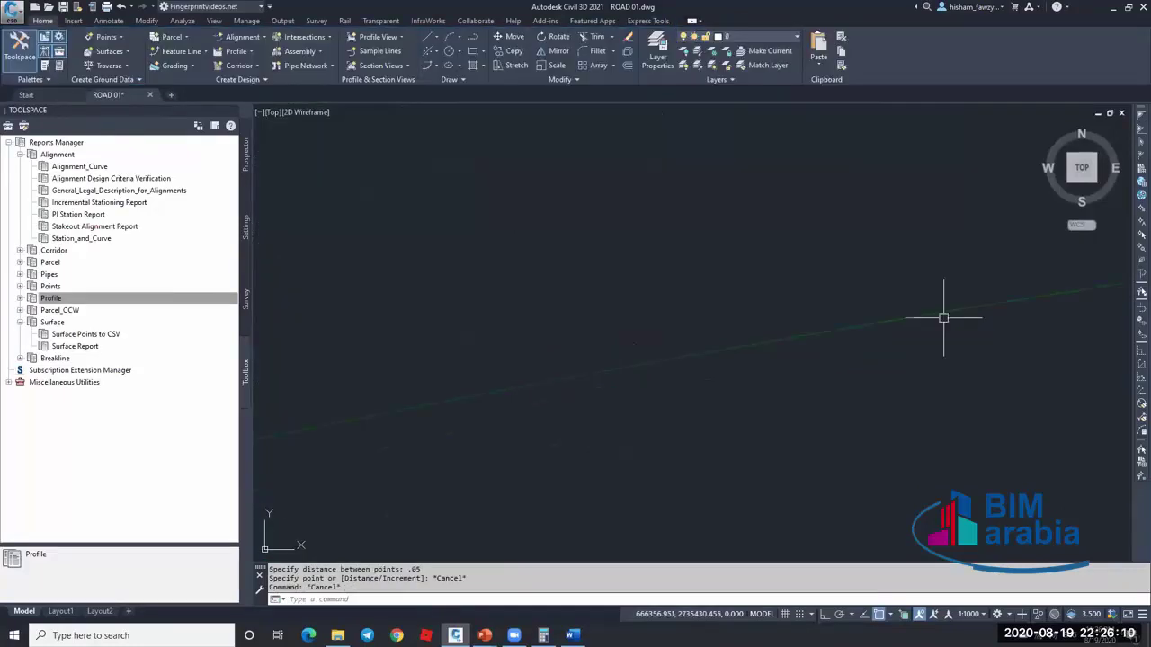
click(930, 316)
scroll(917, 319, up, 5)
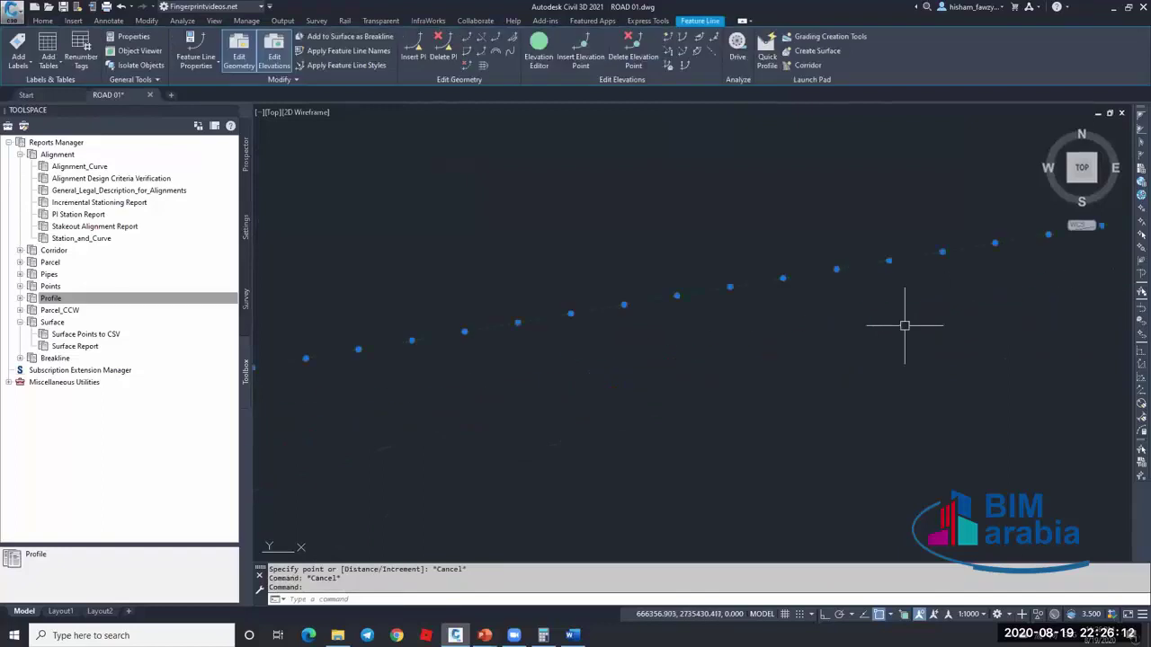
text(pl)
key(Return)
click(889, 260)
click(896, 399)
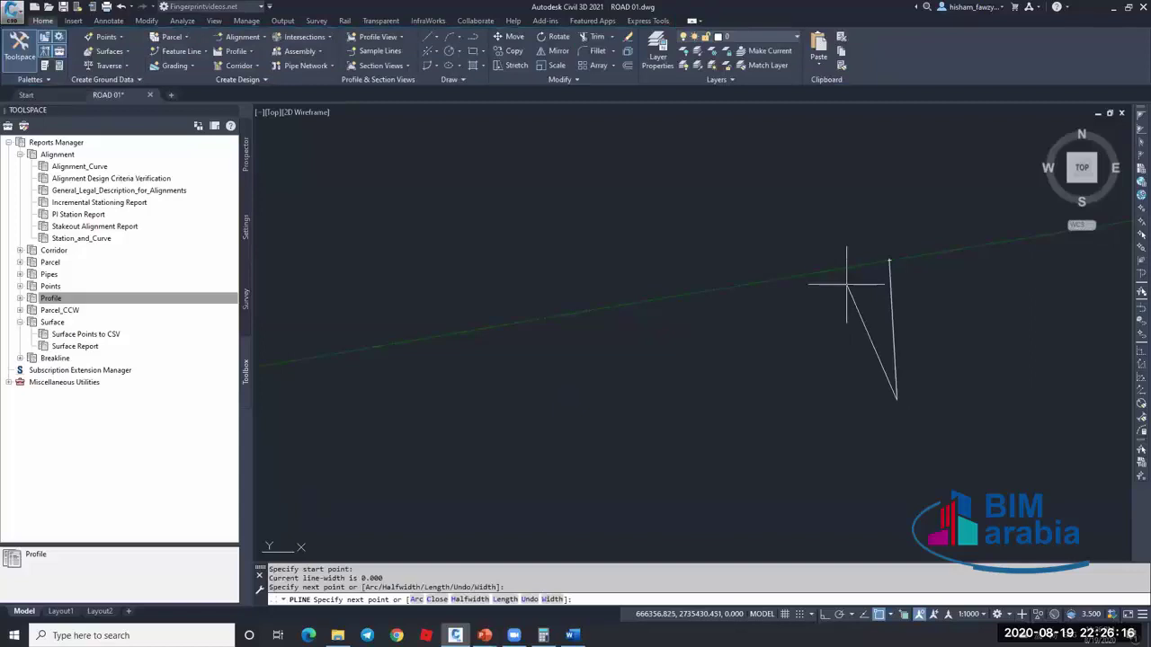
click(836, 270)
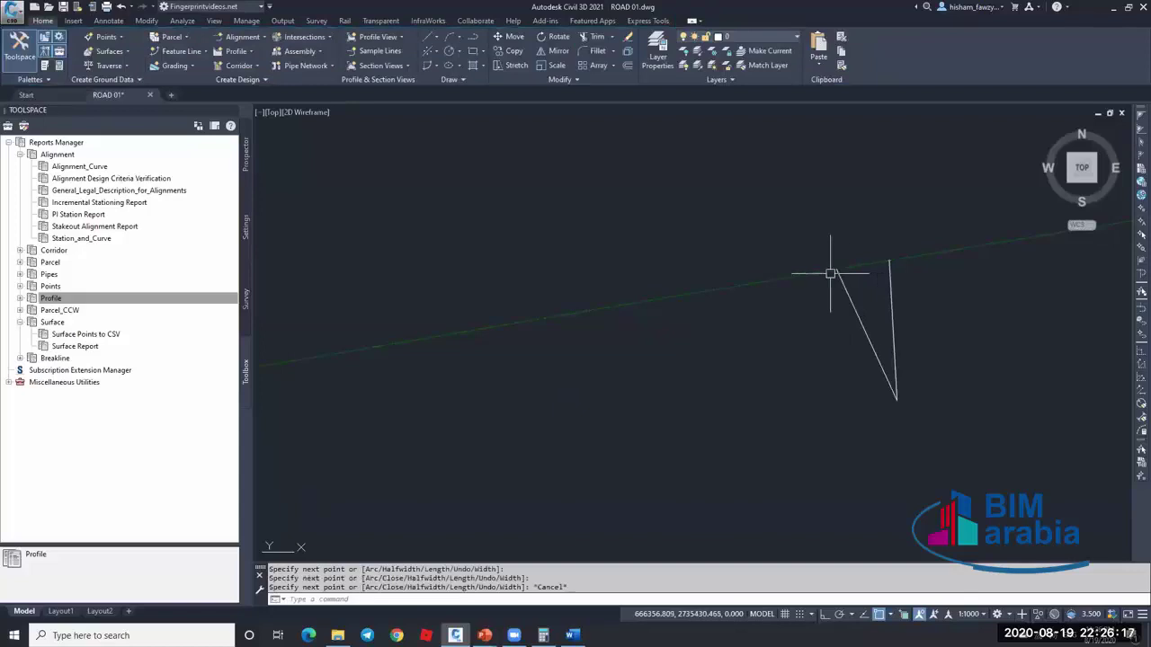
click(832, 442)
click(784, 279)
key(Escape)
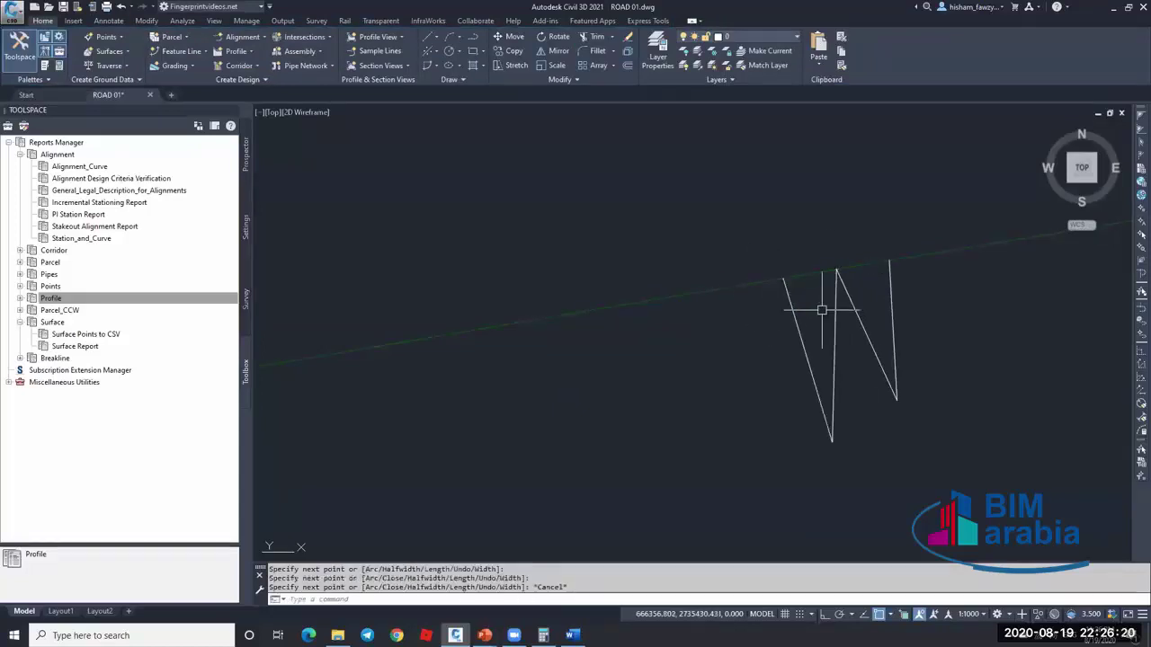
scroll(827, 303, down, 3)
scroll(876, 321, up, 3)
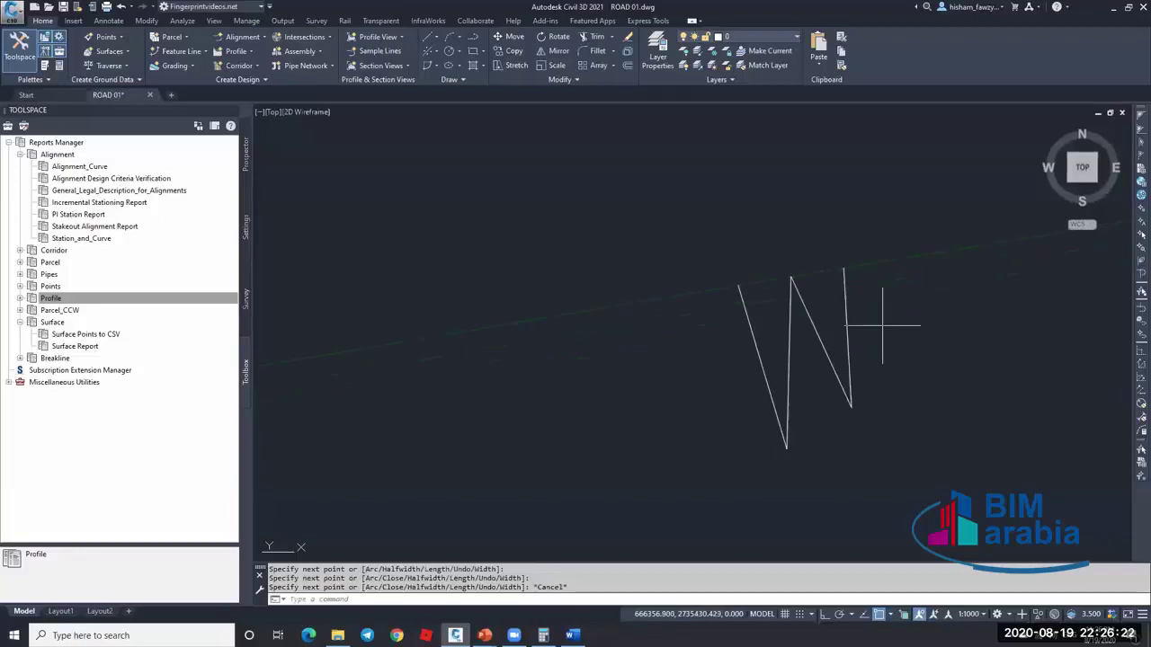
click(882, 326)
click(783, 360)
key(Delete)
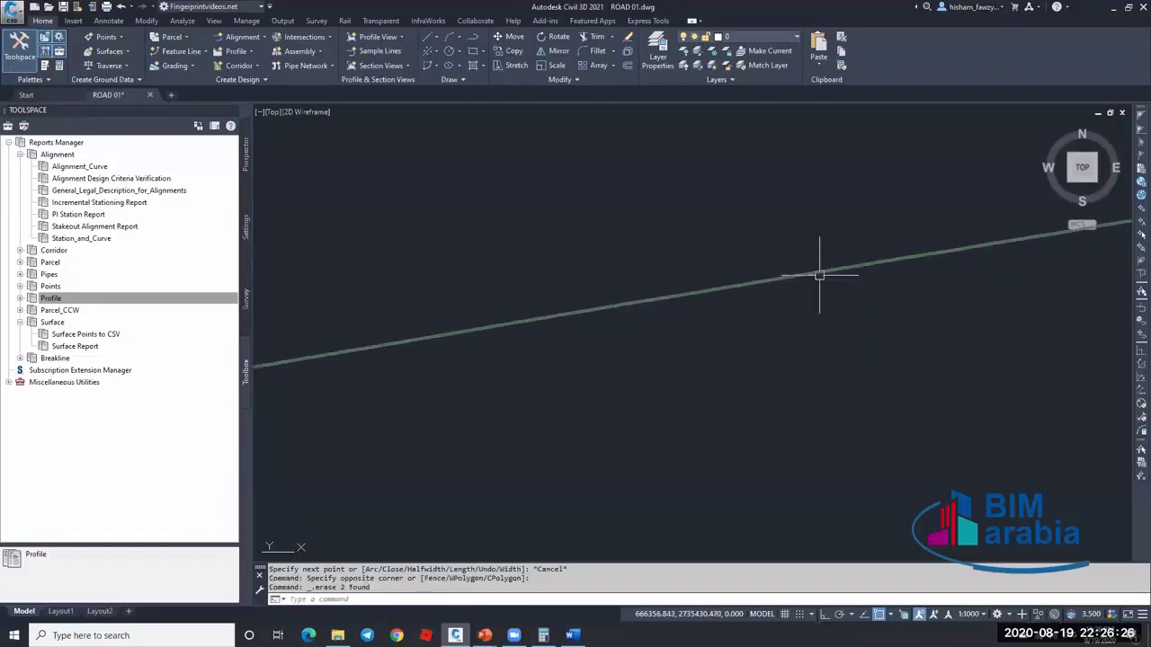
click(784, 280)
key(Escape)
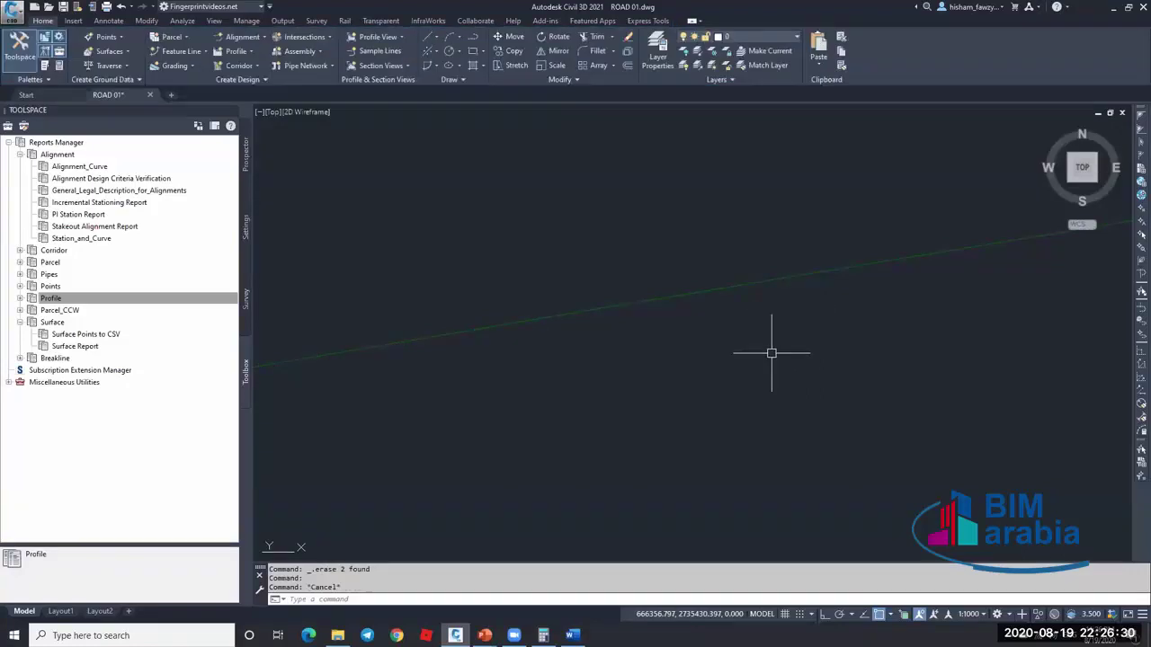
scroll(770, 351, down, 4)
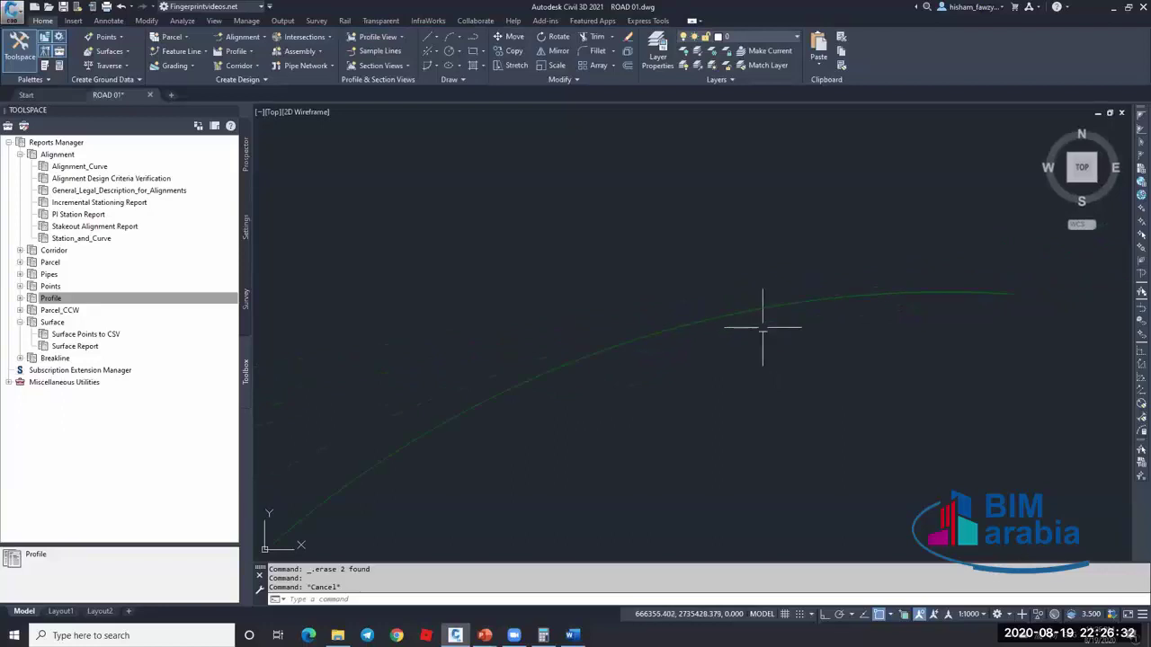
scroll(763, 356, down, 2)
scroll(782, 270, down, 2)
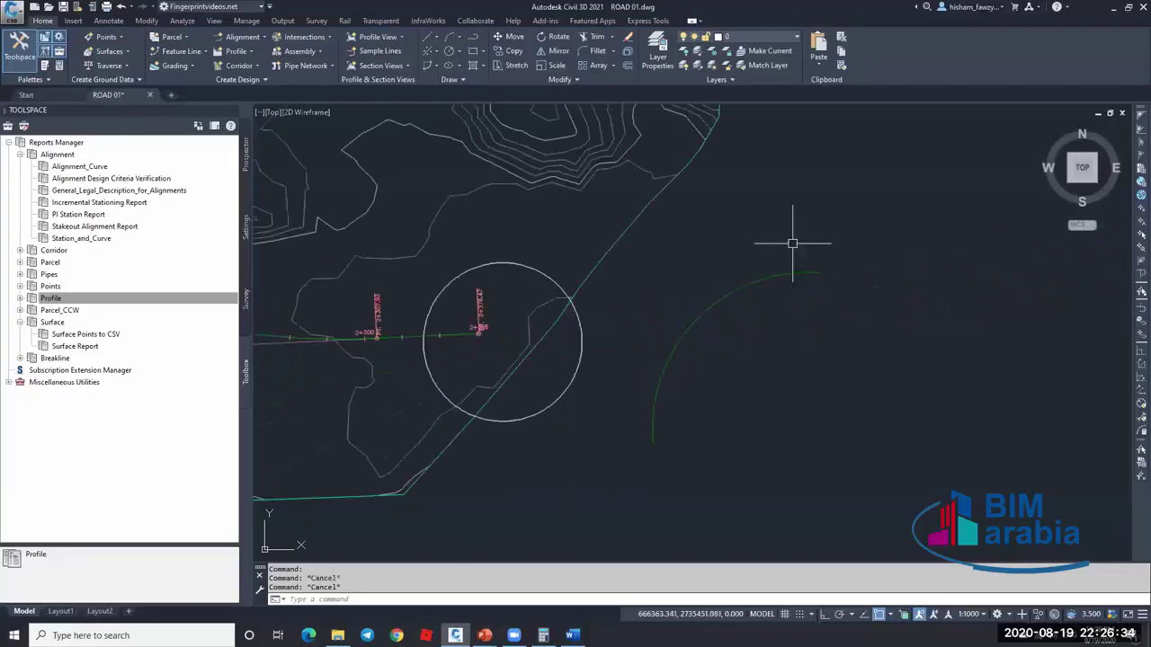
key(Escape)
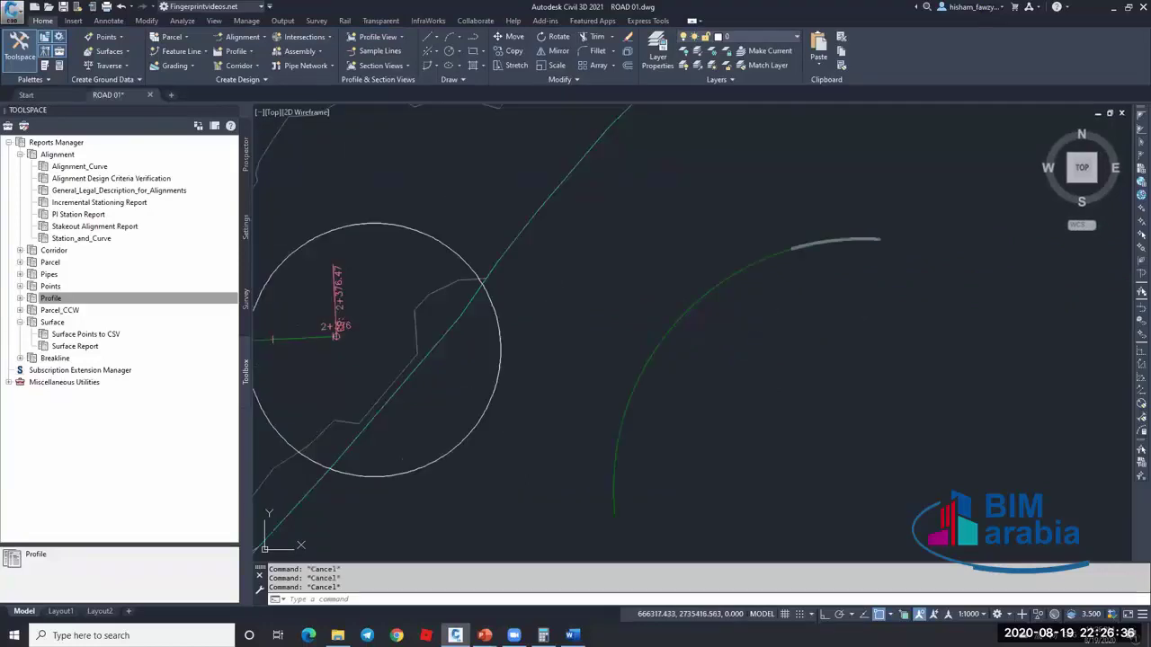
click(740, 281)
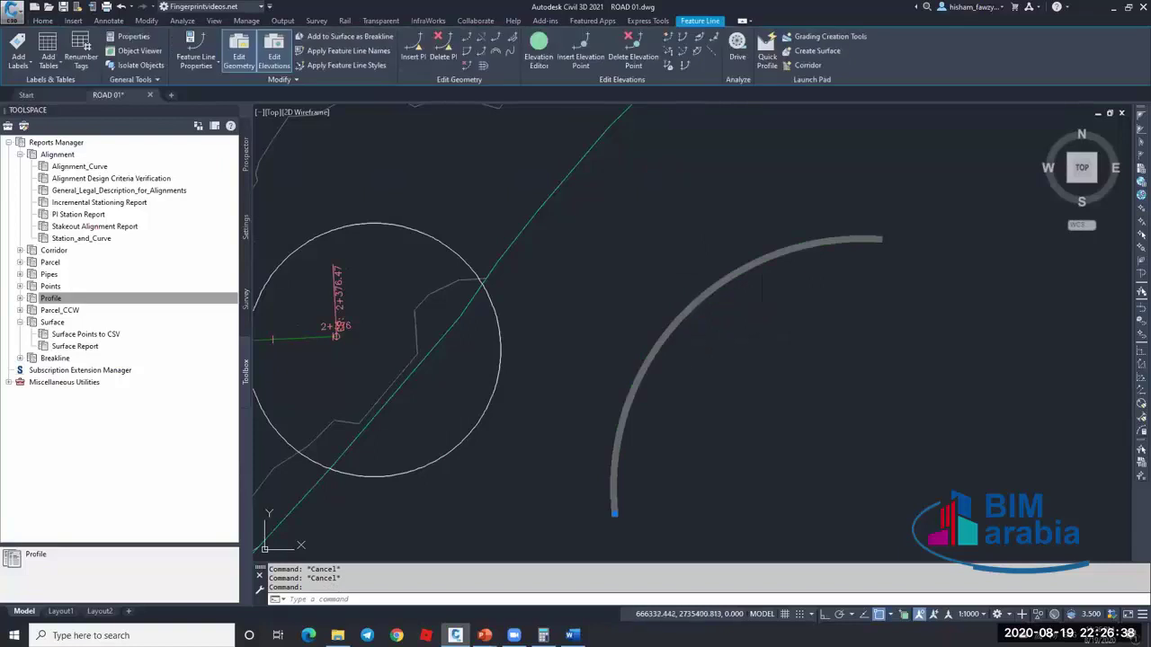
key(Escape)
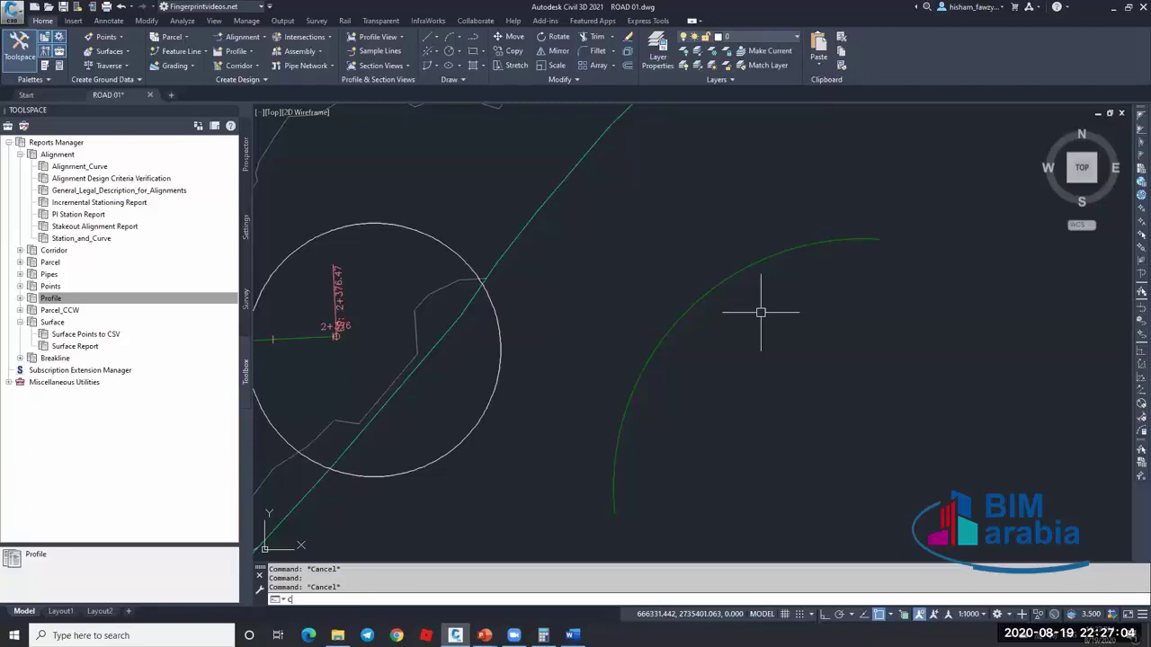
- Draw a smaller circle snapped to the large circle's center
key(Return)
scroll(668, 264, down, 4)
click(869, 390)
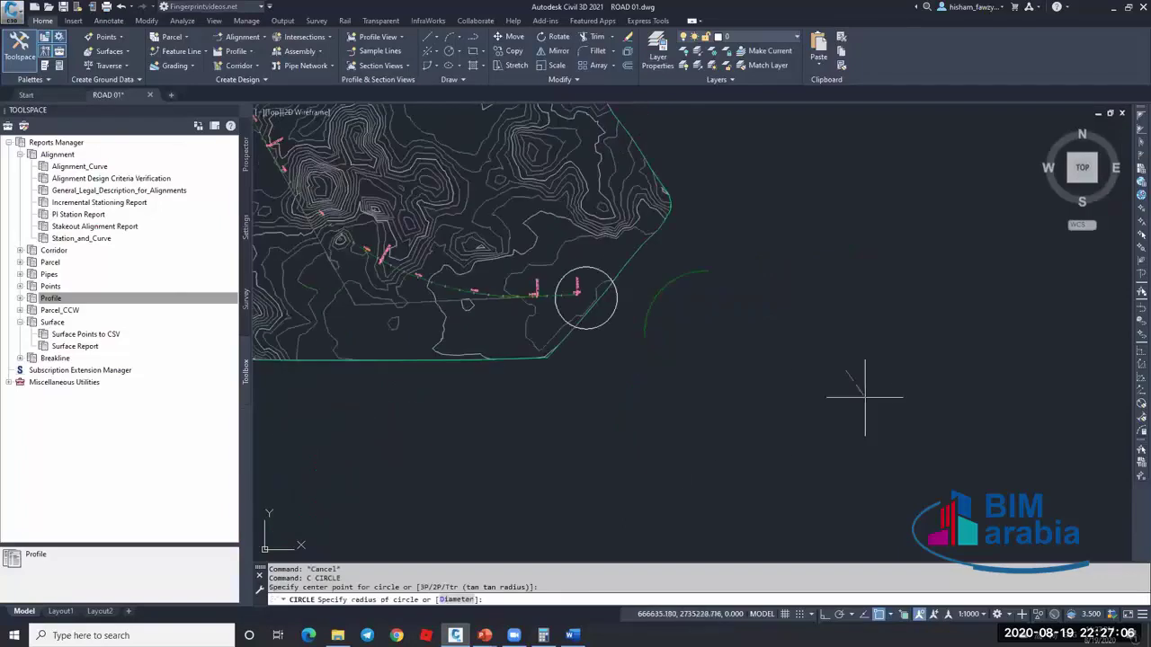
scroll(849, 367, up, 3)
key(Return)
shift+right_click(814, 368)
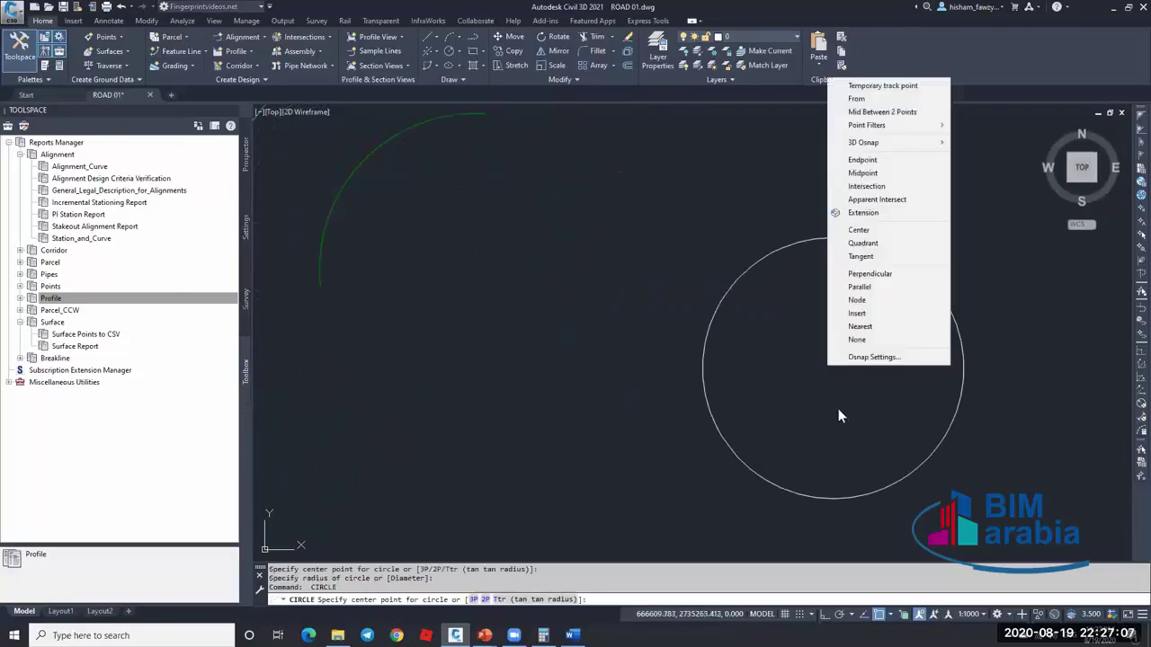
click(832, 239)
click(833, 239)
click(863, 352)
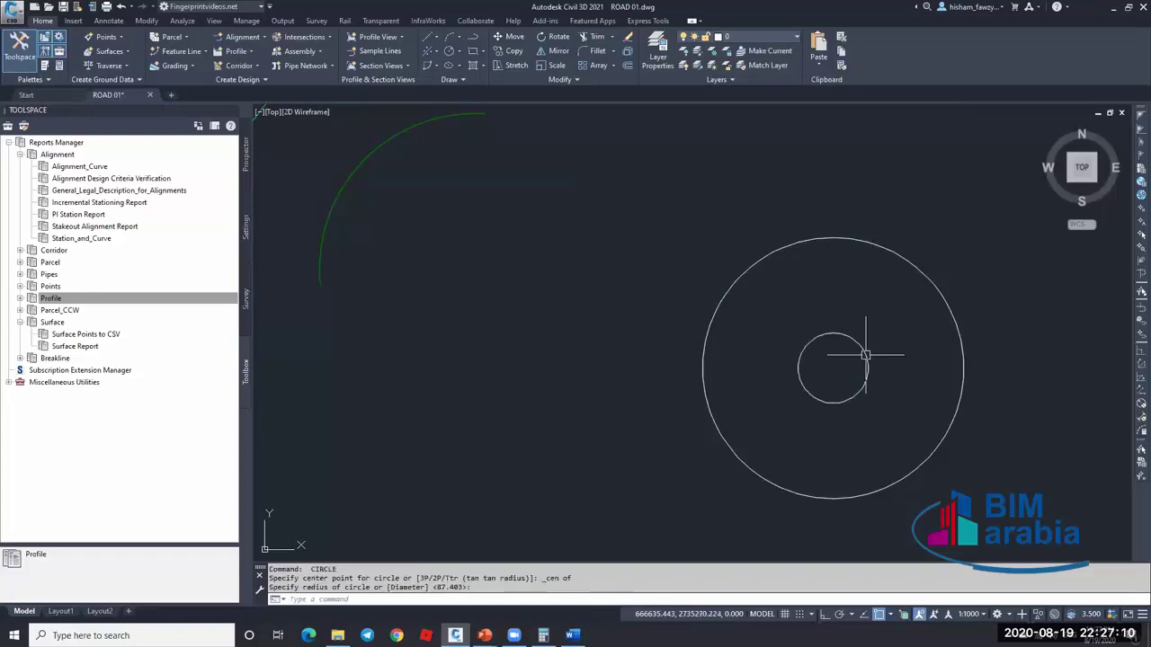
- Resize the small circle and set its Center Z elevation to 5
click(863, 351)
click(834, 334)
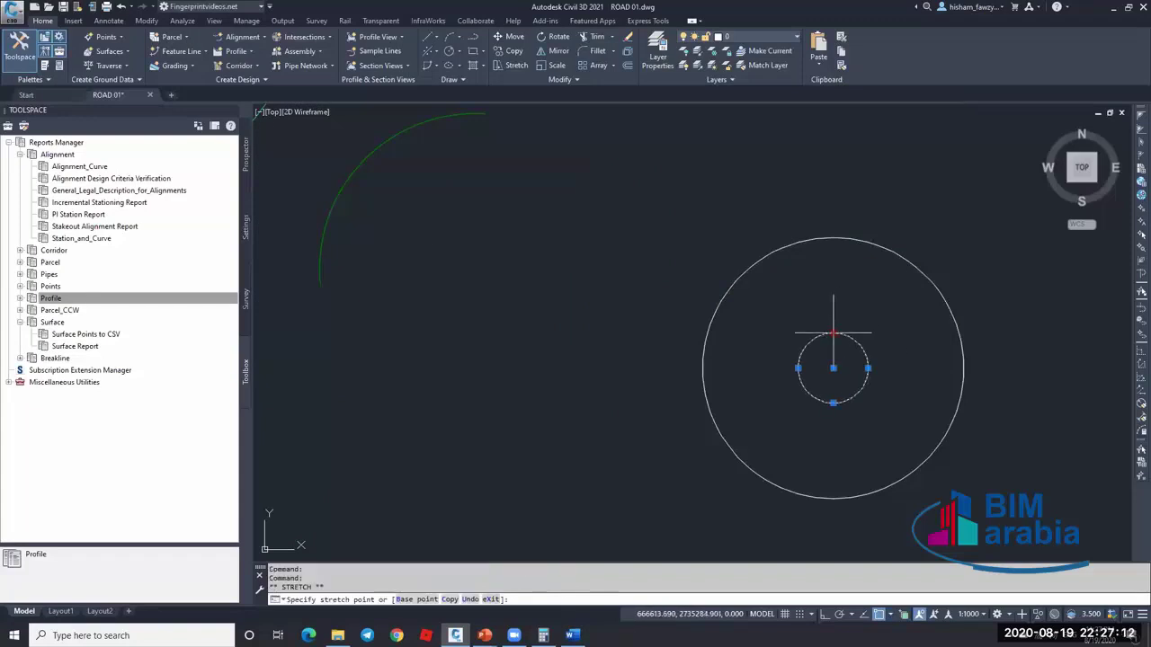
click(827, 334)
key(ctrl+1)
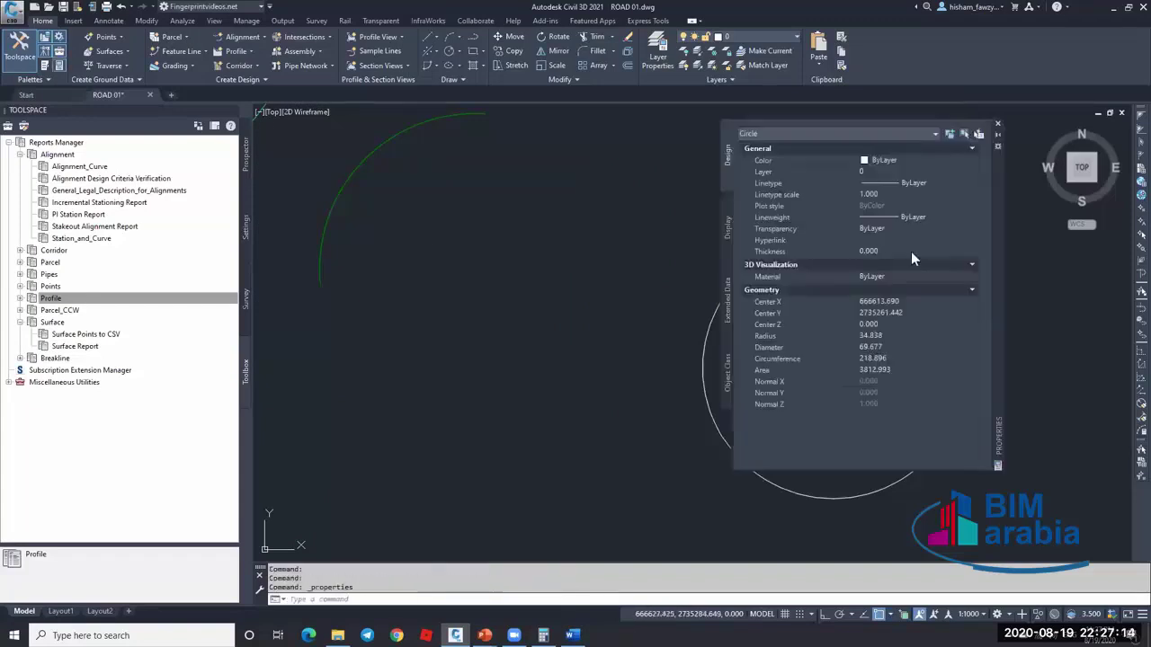
click(921, 326)
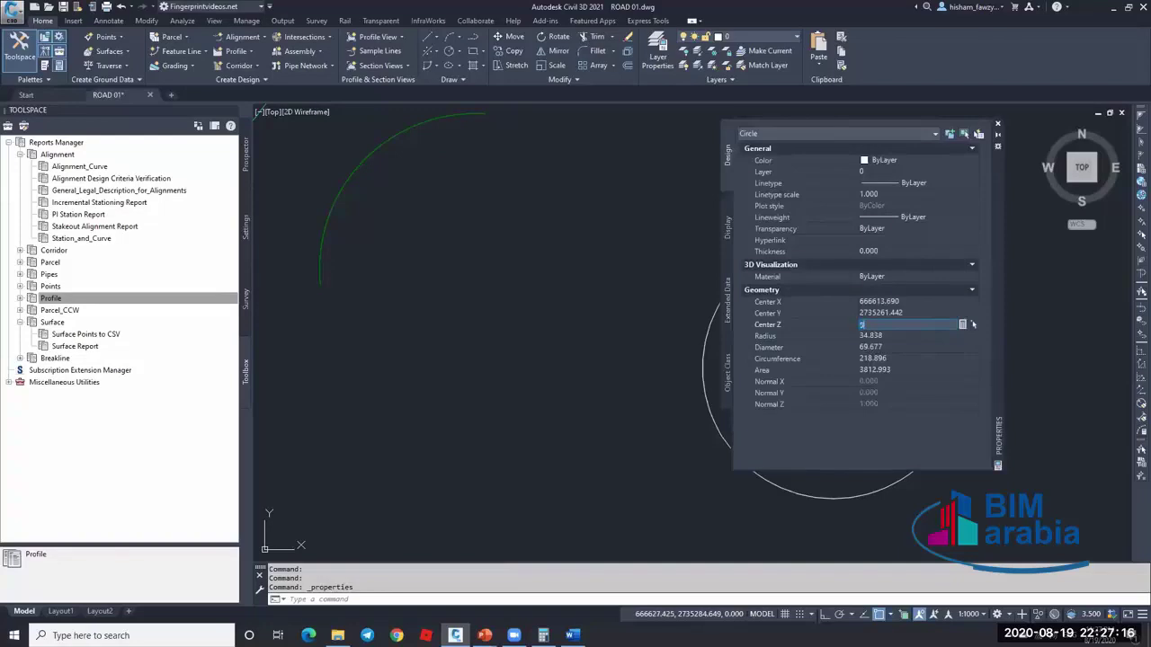
text(5)
key(Tab)
- Set the large circle's Center Z elevation to 10, then select both circles
click(996, 126)
key(Escape)
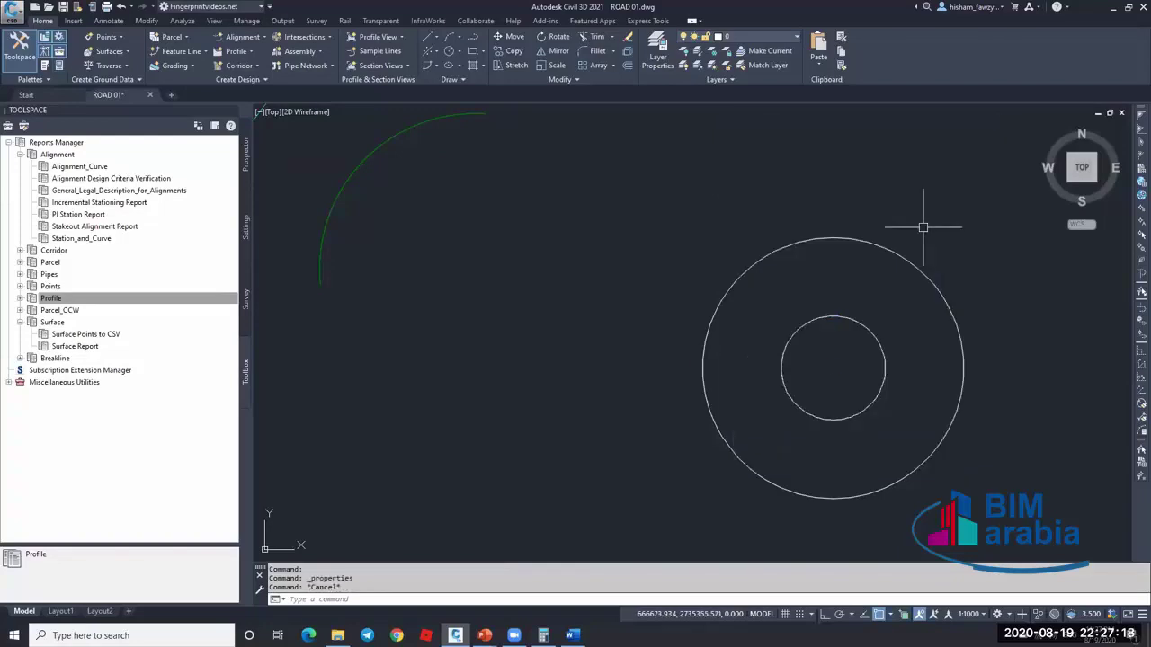
double_click(924, 276)
click(917, 324)
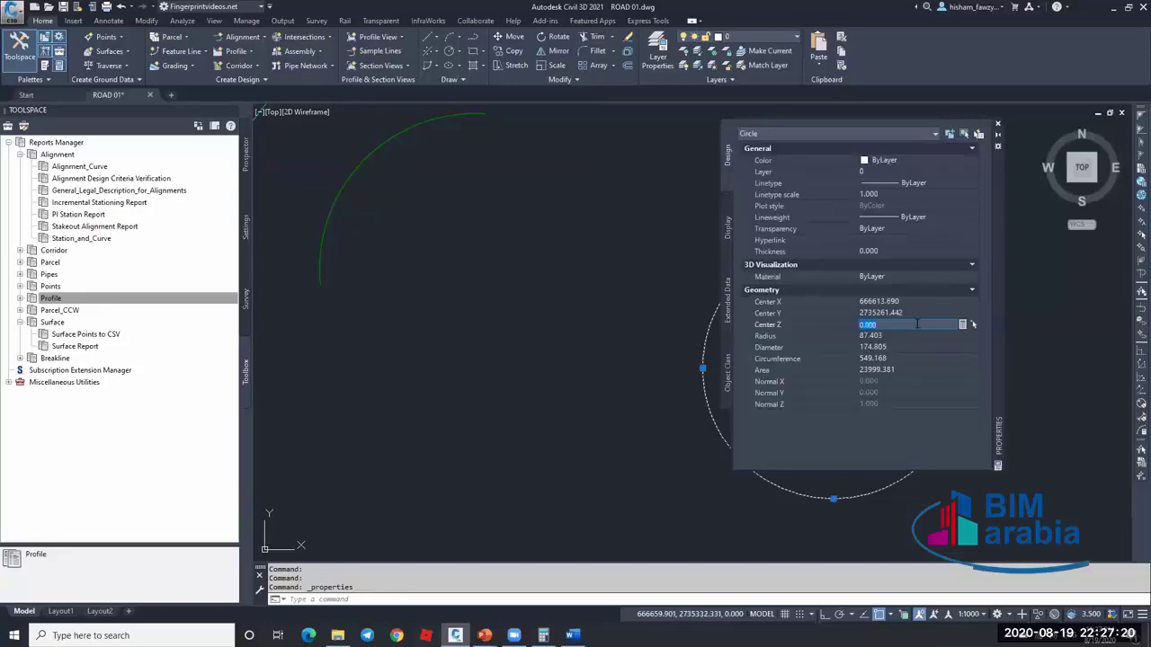
key(Tab)
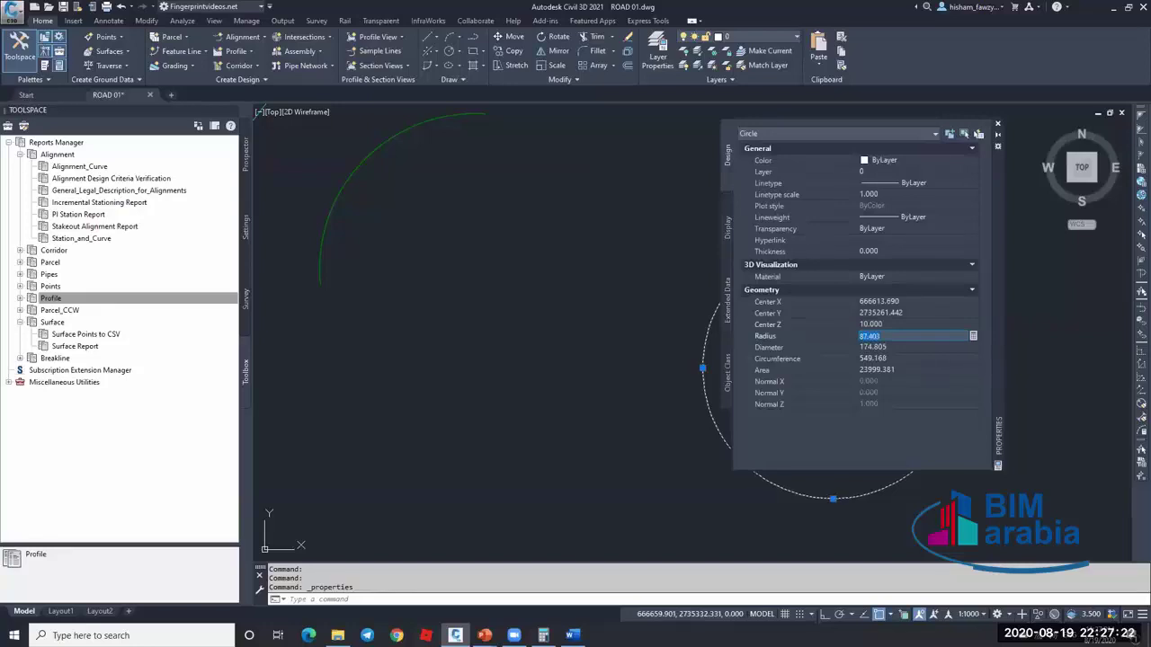
click(997, 124)
drag(920, 267, 782, 386)
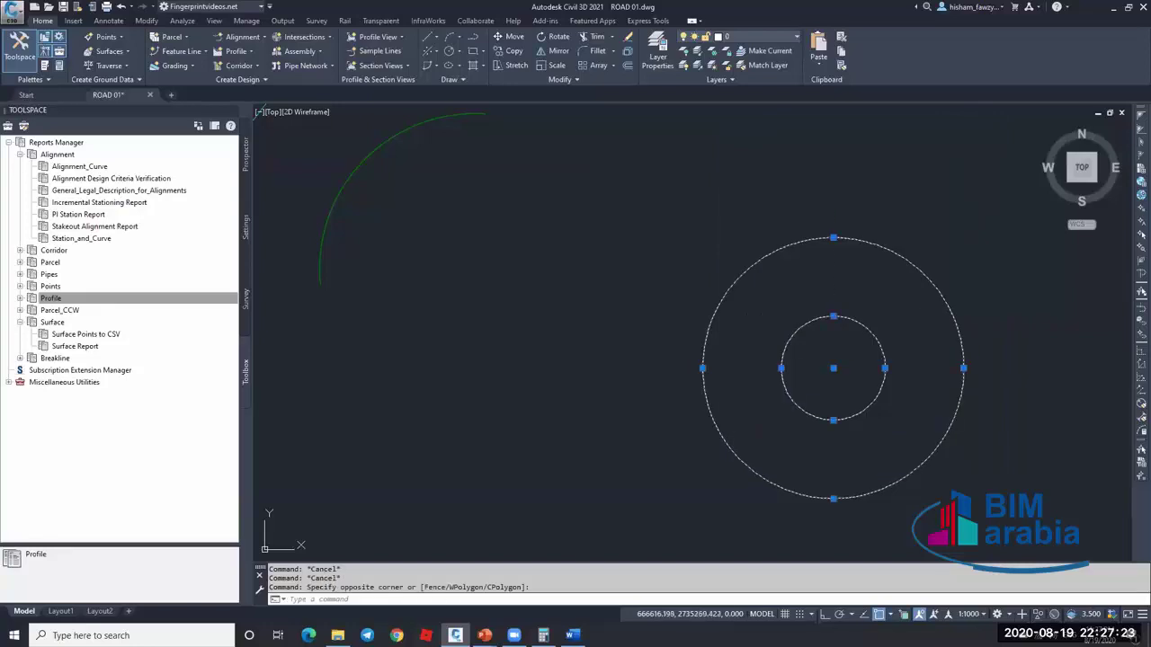
click(244, 158)
- Create Surface1 and add both circles to its definition as breaklines
right_click(67, 192)
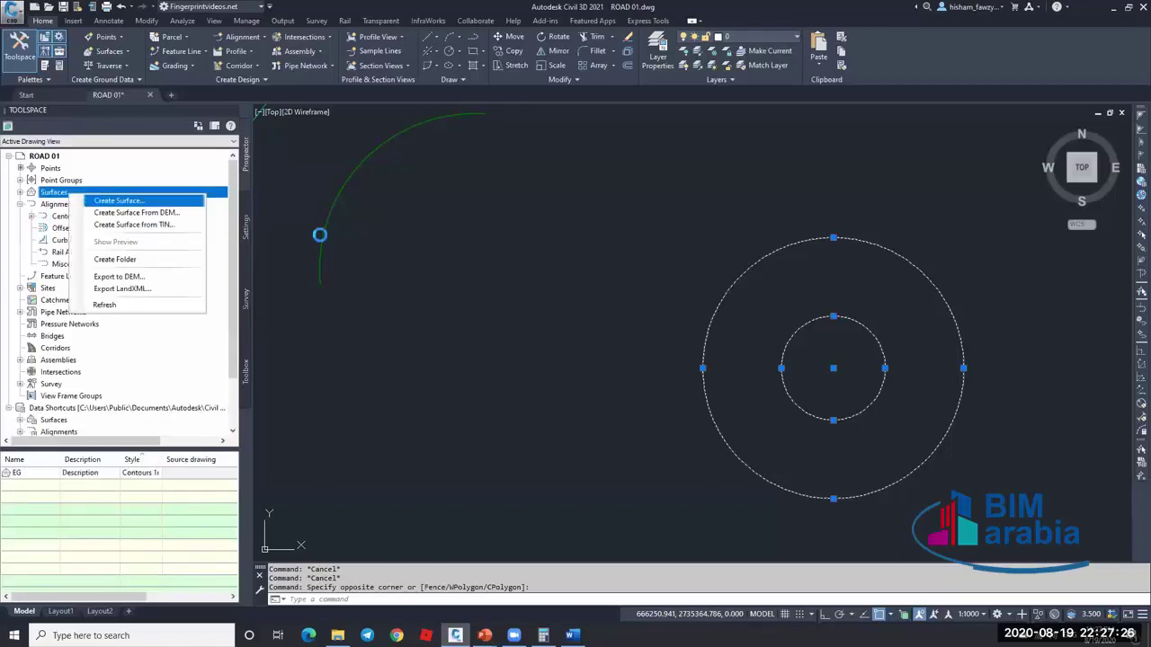
click(95, 198)
click(676, 366)
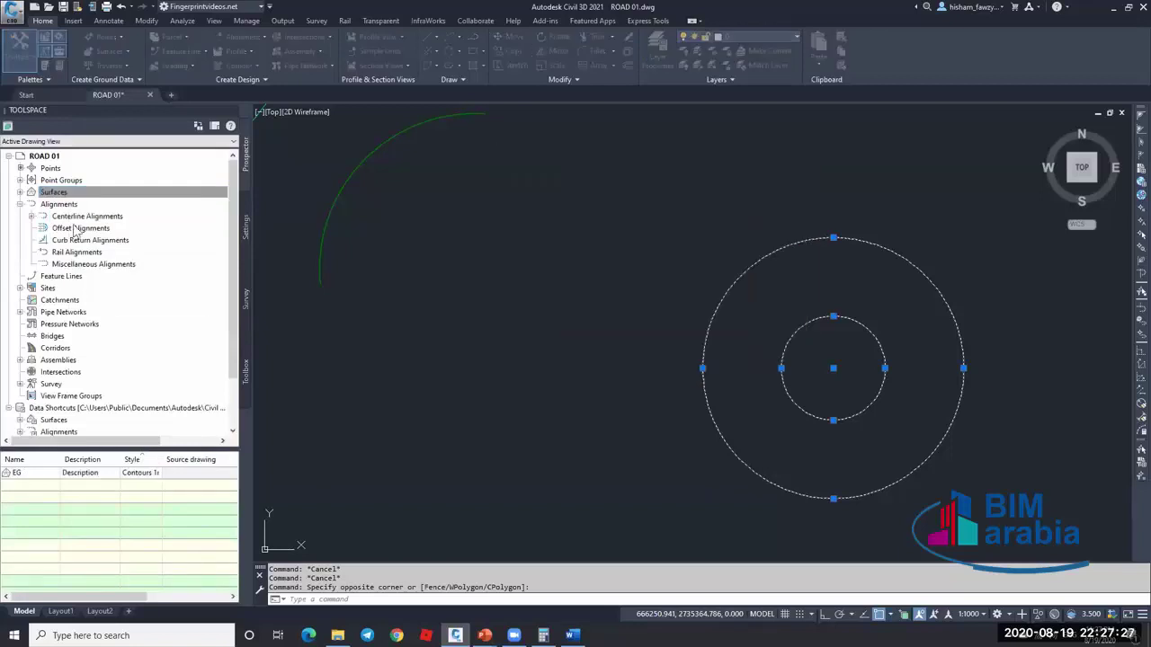
click(20, 192)
click(32, 216)
click(42, 252)
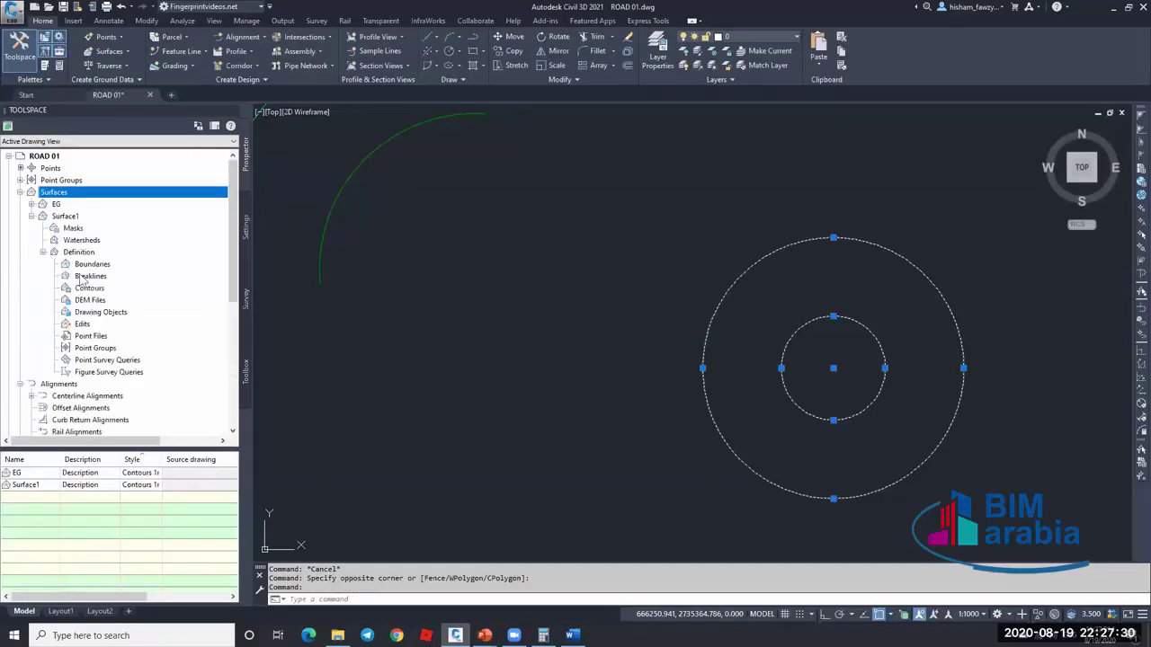
right_click(86, 276)
click(144, 281)
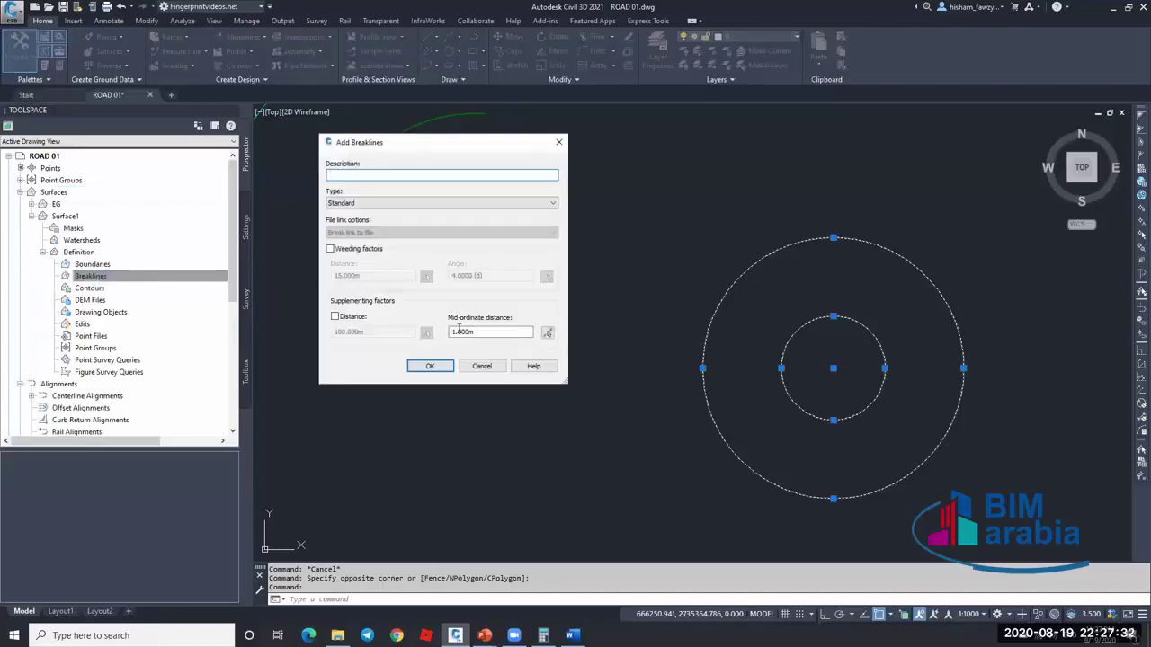
click(429, 366)
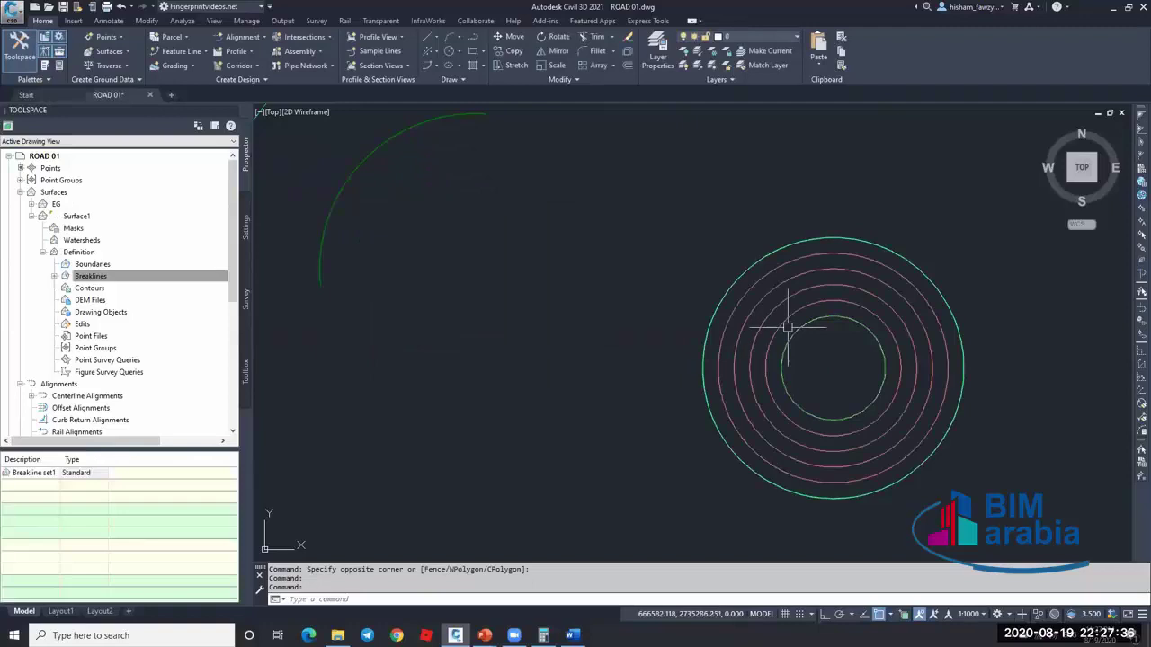
- Turn on Triangles display in Surface1's surface style
scroll(787, 328, up, 3)
click(803, 290)
right_click(803, 290)
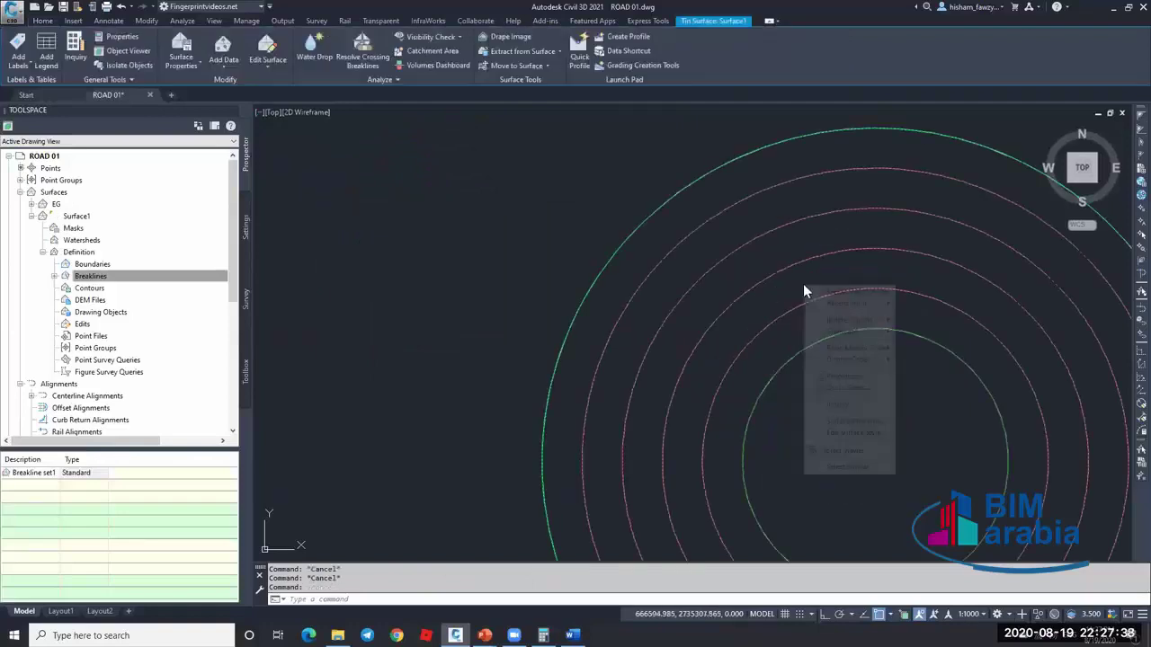
click(845, 432)
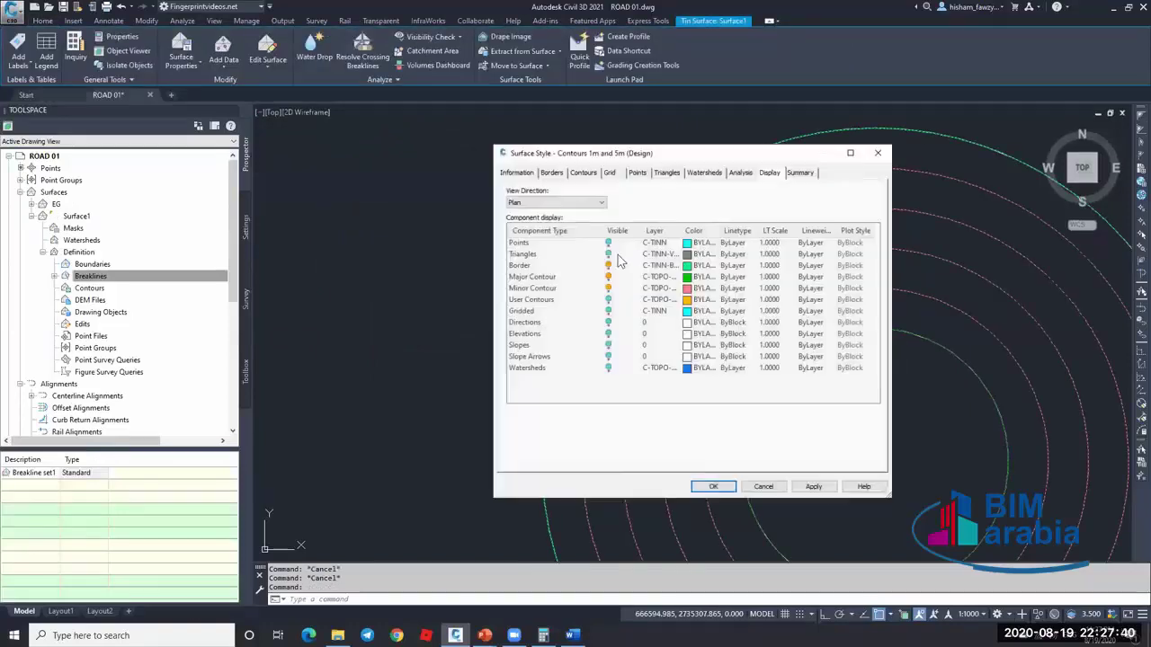
click(616, 255)
click(712, 487)
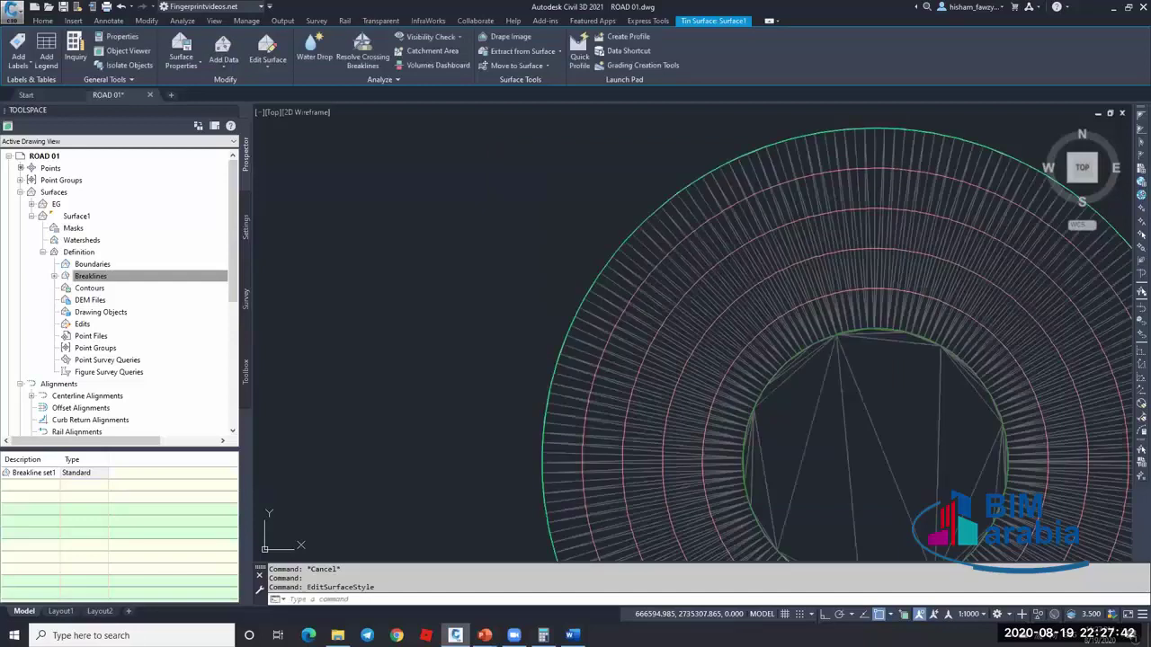
- Zoom in on the breakline edge and regenerate the drawing display
key(Escape)
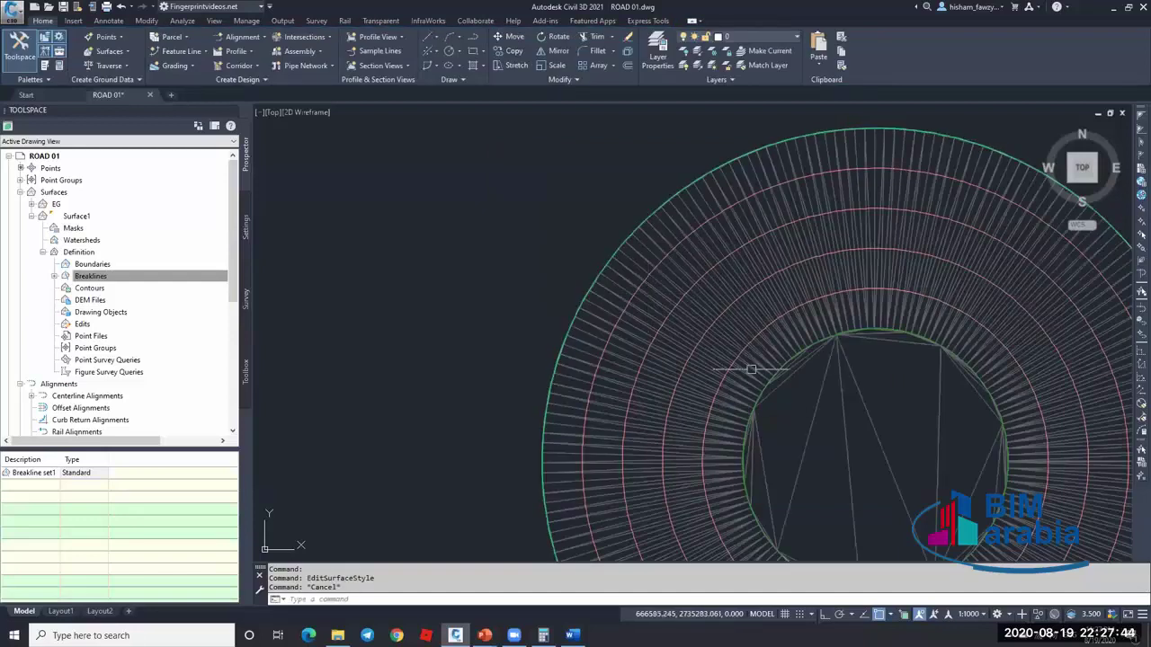
scroll(615, 247, up, 10)
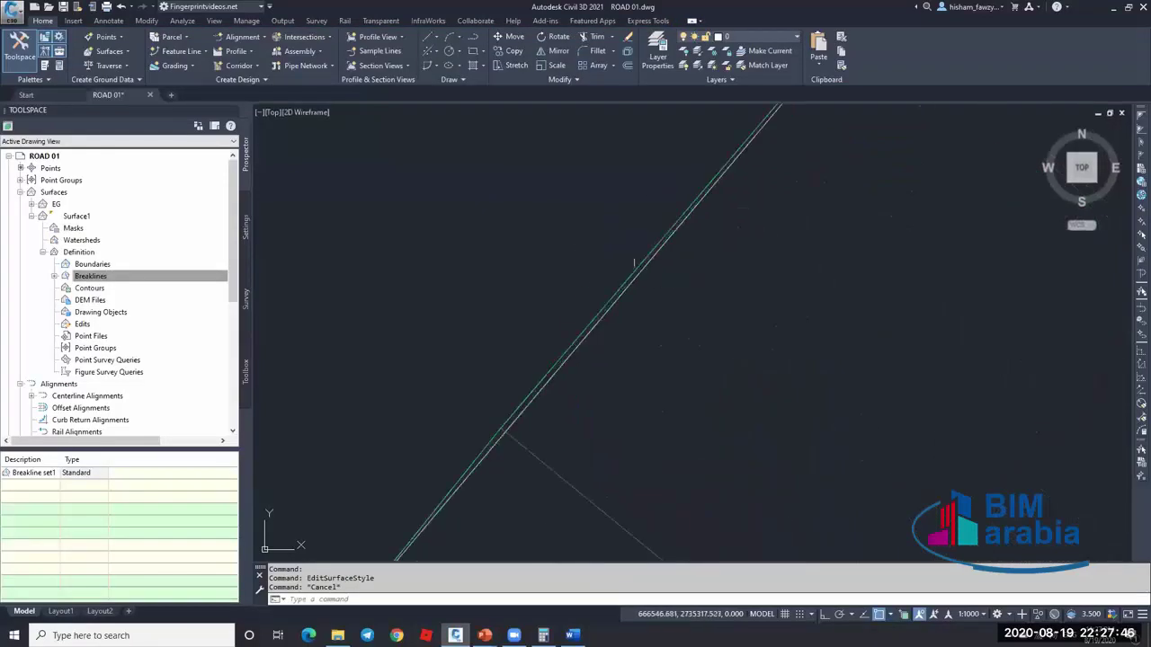
scroll(575, 342, up, 3)
key(Escape)
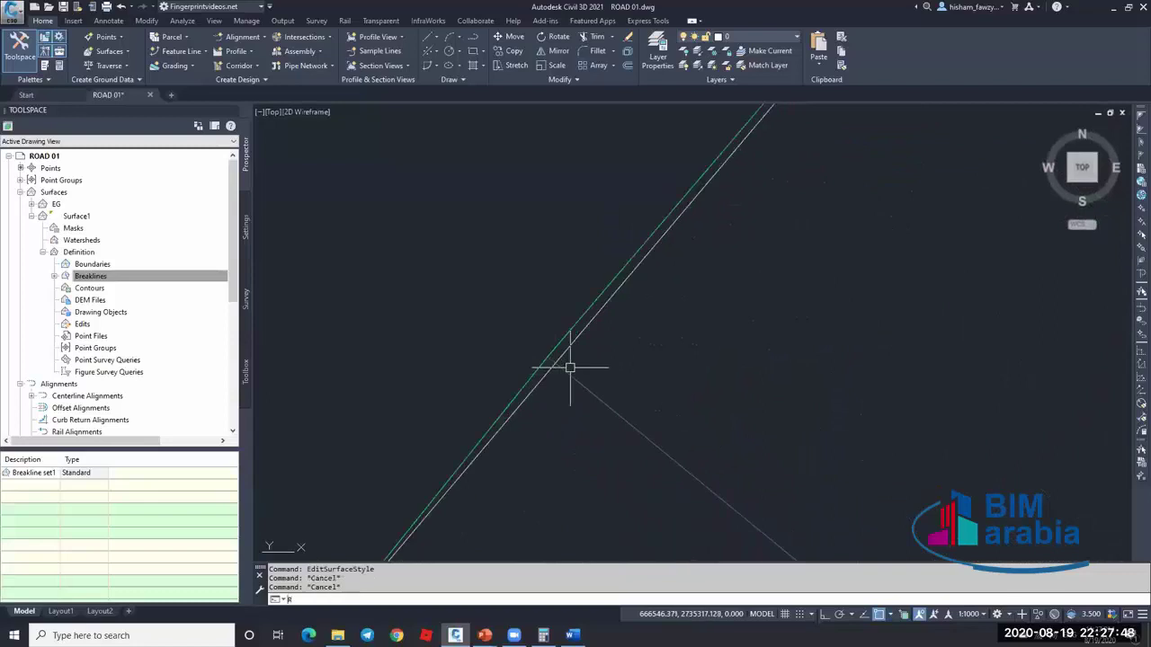
key(Return)
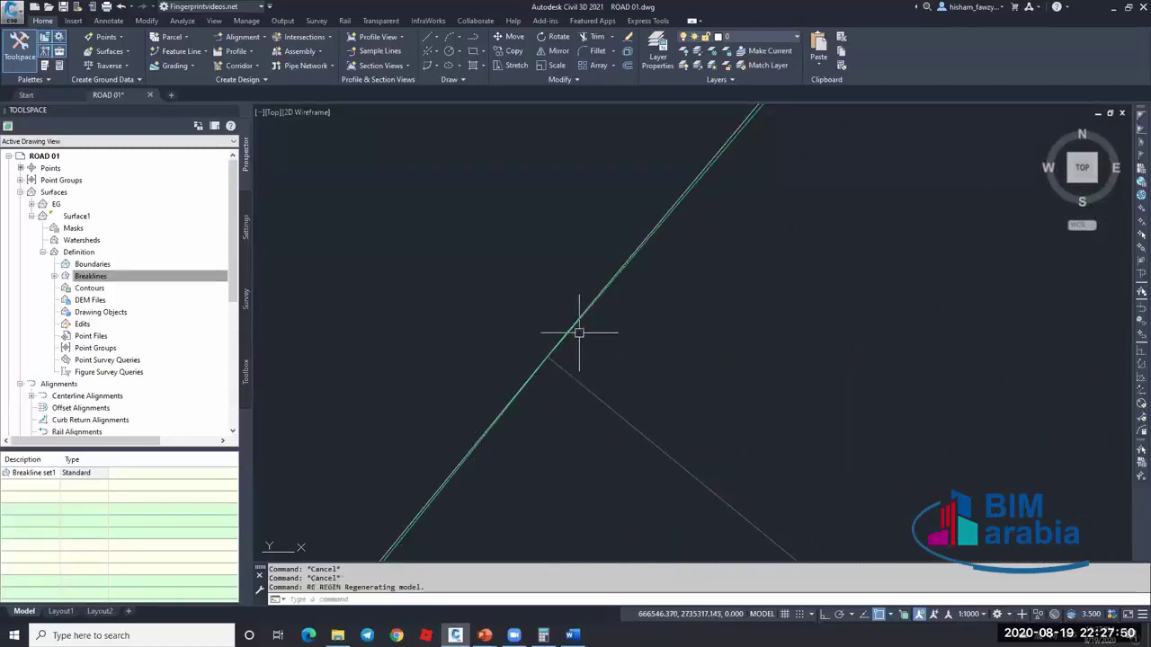
scroll(599, 295, up, 5)
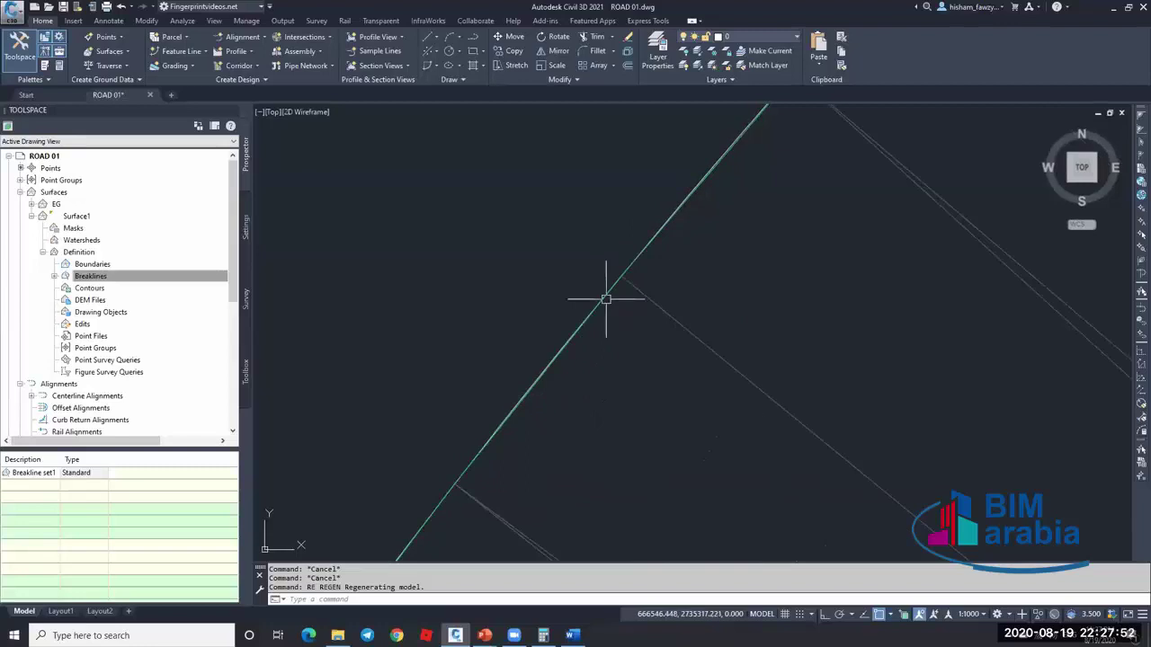
key(Escape)
key(Escape)
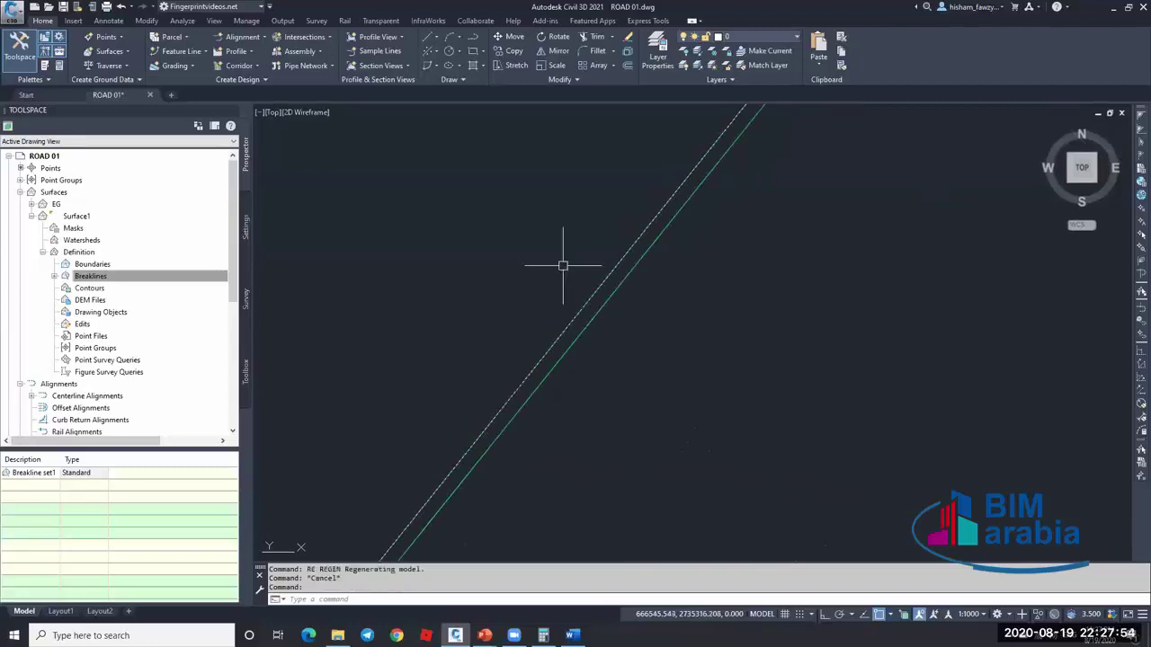
scroll(576, 260, down, 2)
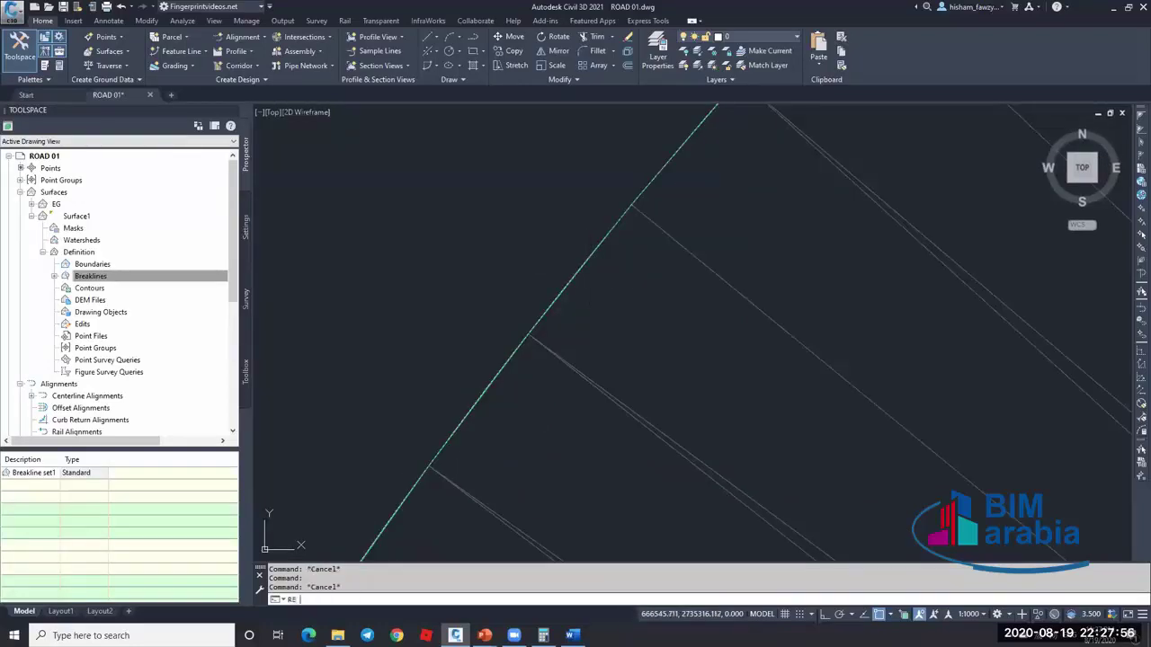
key(Return)
scroll(566, 286, up, 3)
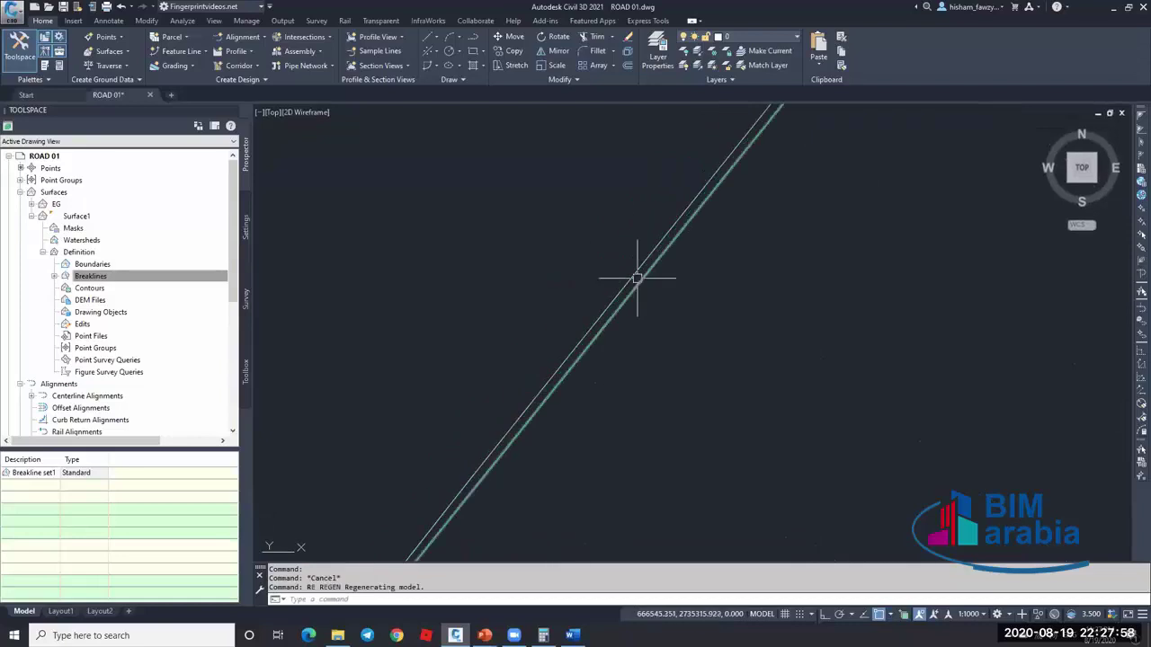
scroll(637, 279, down, 3)
- Draw a short test polyline starting on the breakline edge
text(PL)
key(Return)
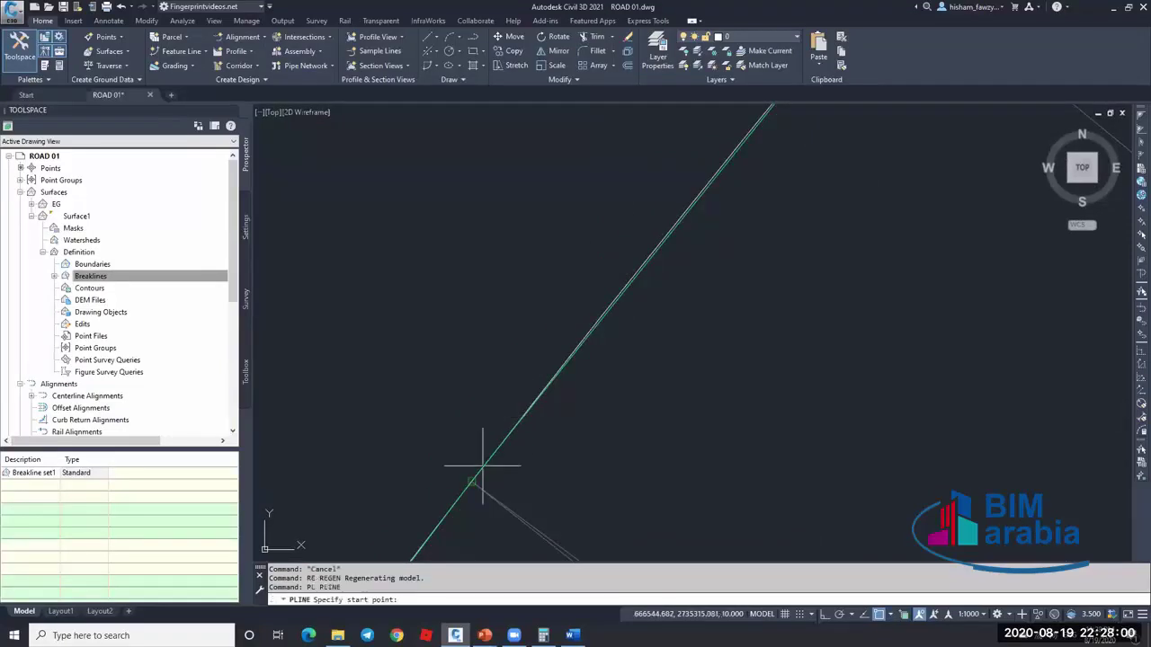
click(478, 472)
scroll(539, 413, down, 2)
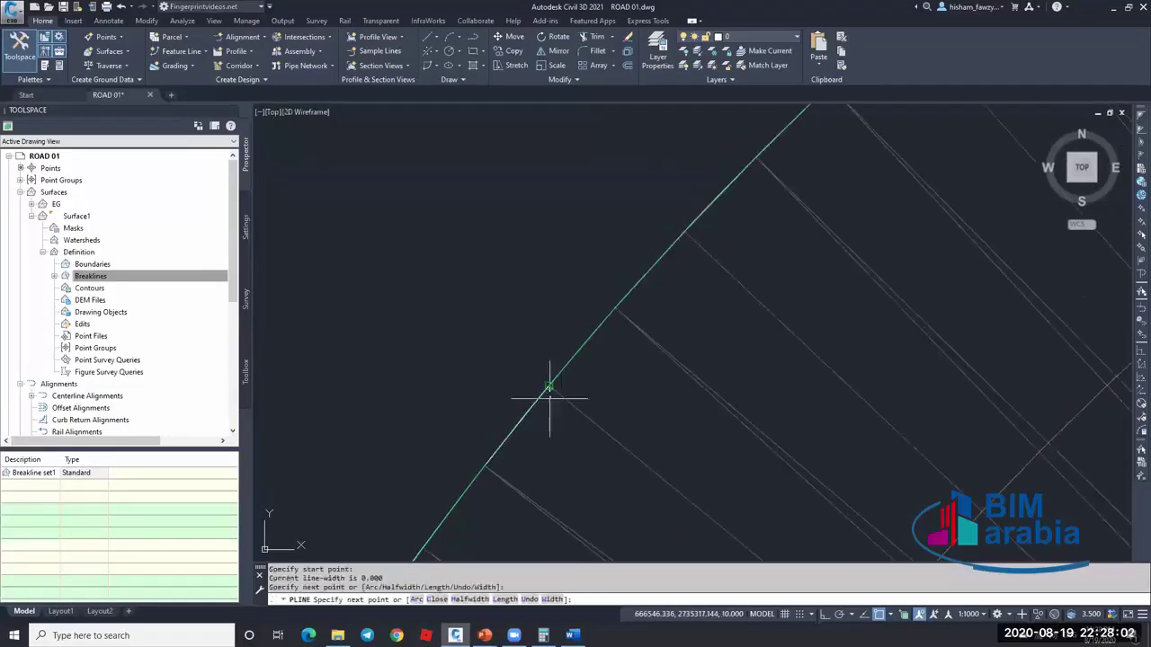
click(548, 388)
key(Escape)
click(553, 391)
key(ctrl+1)
- Make the test polyline red and compare it with the adjacent circle
click(886, 161)
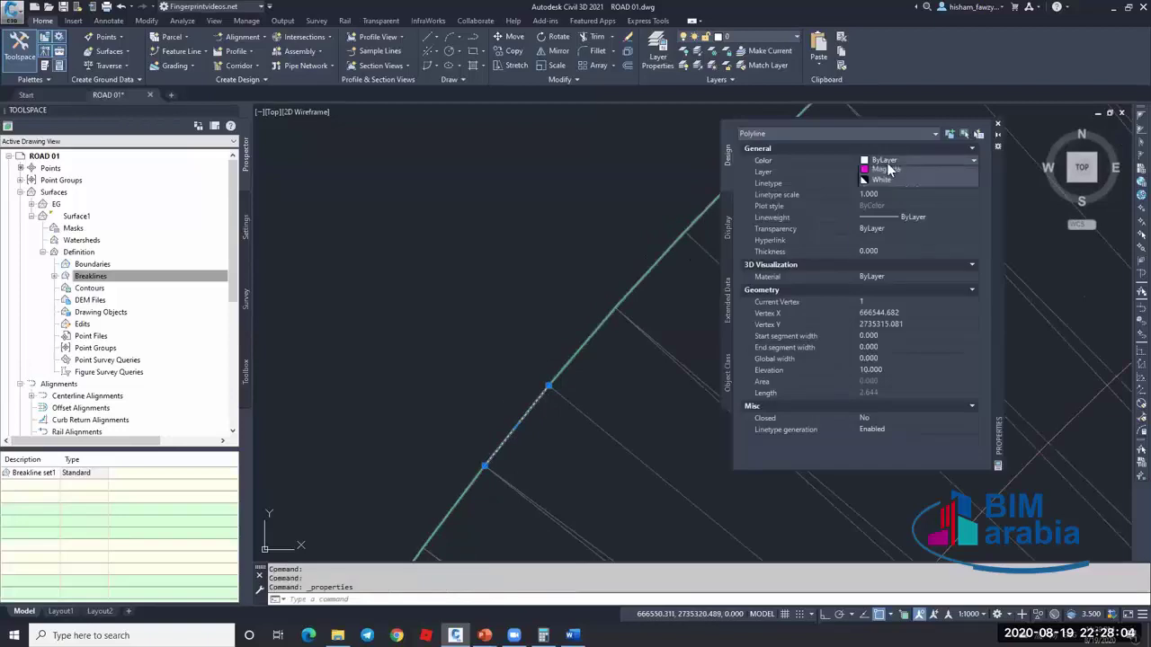
click(886, 193)
key(Escape)
key(Escape)
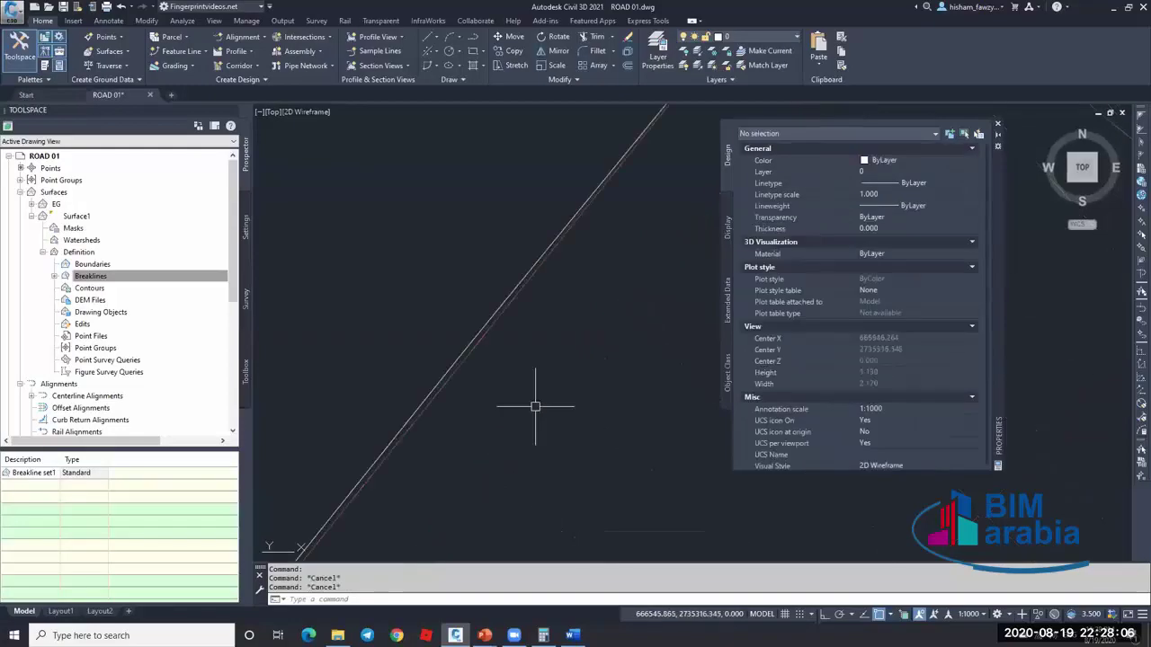
scroll(504, 350, up, 3)
scroll(461, 245, up, 3)
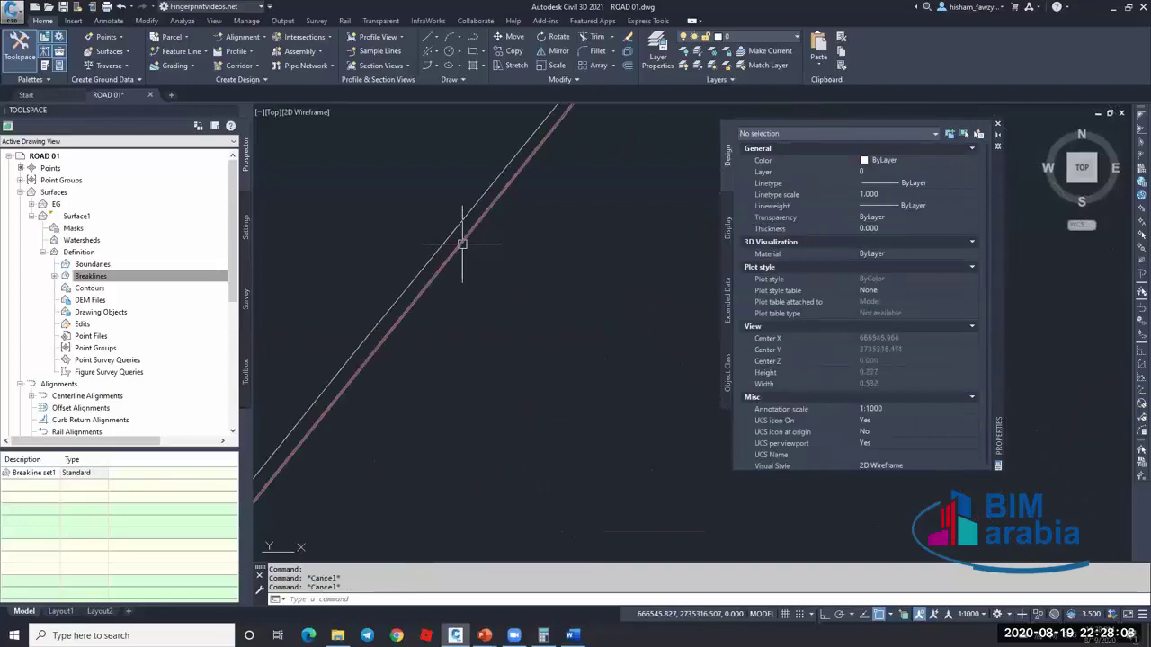
click(462, 243)
scroll(477, 278, down, 2)
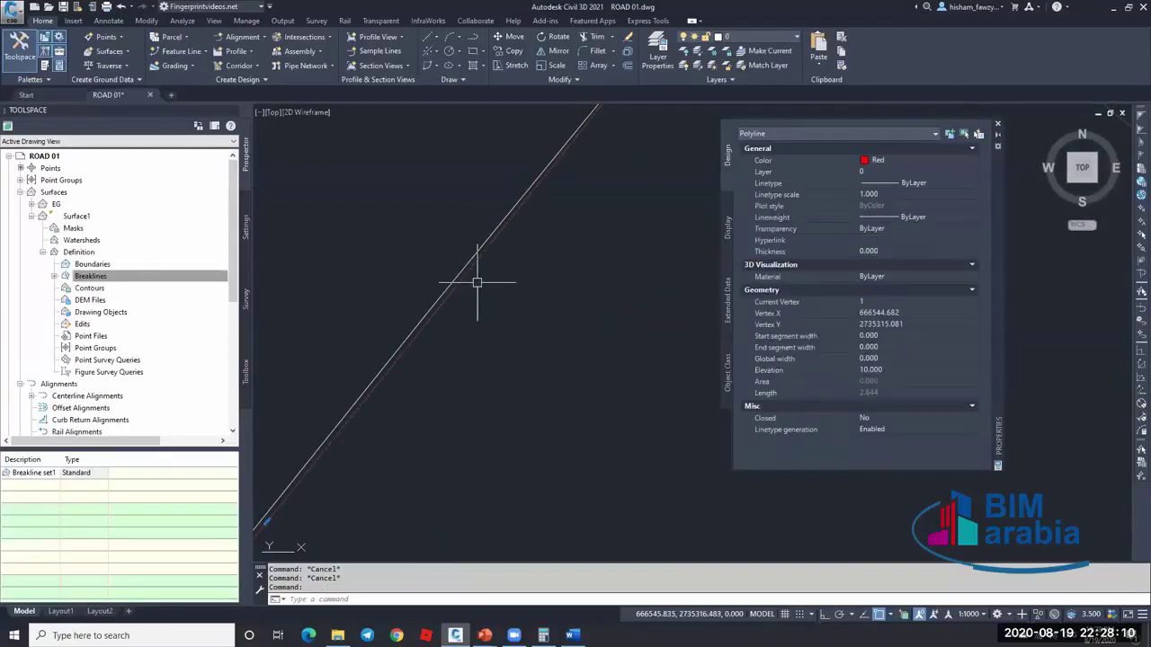
click(472, 252)
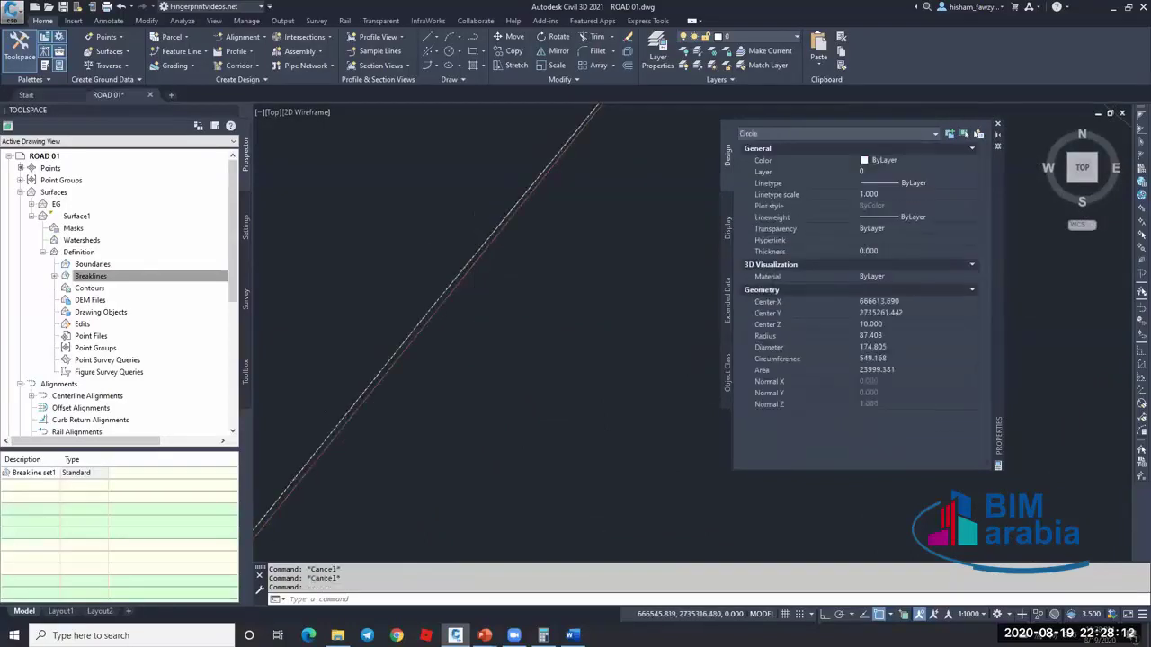
scroll(709, 191, down, 2)
- Erase Surface1 with the E command
click(998, 125)
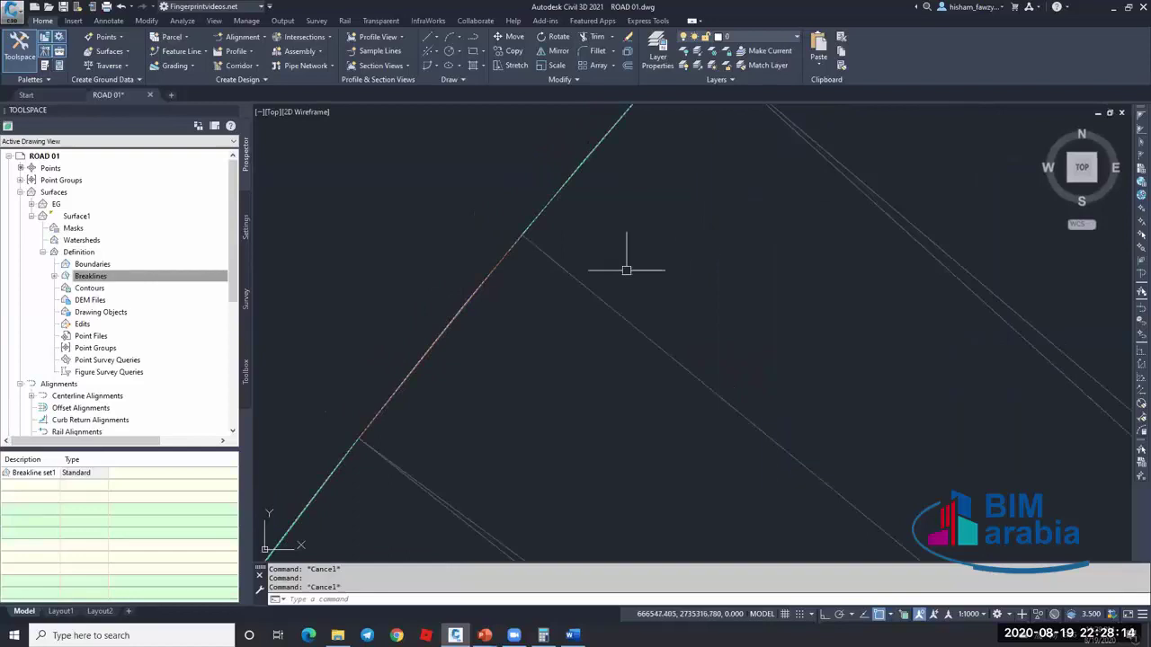
click(553, 270)
scroll(566, 267, down, 2)
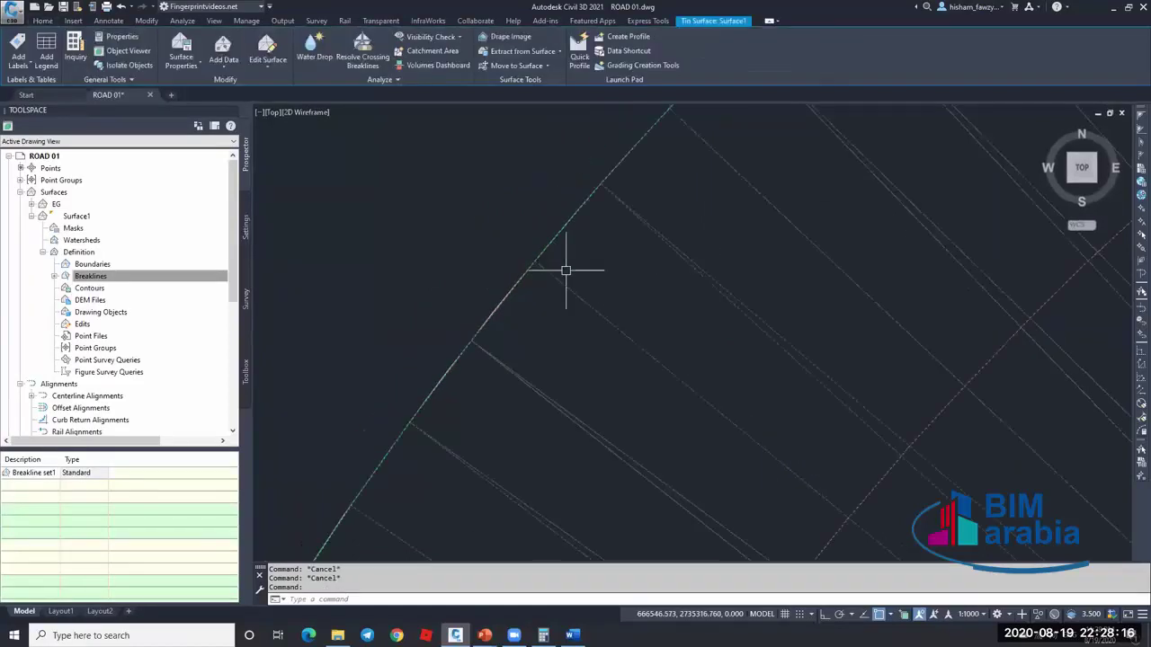
text(e)
key(Return)
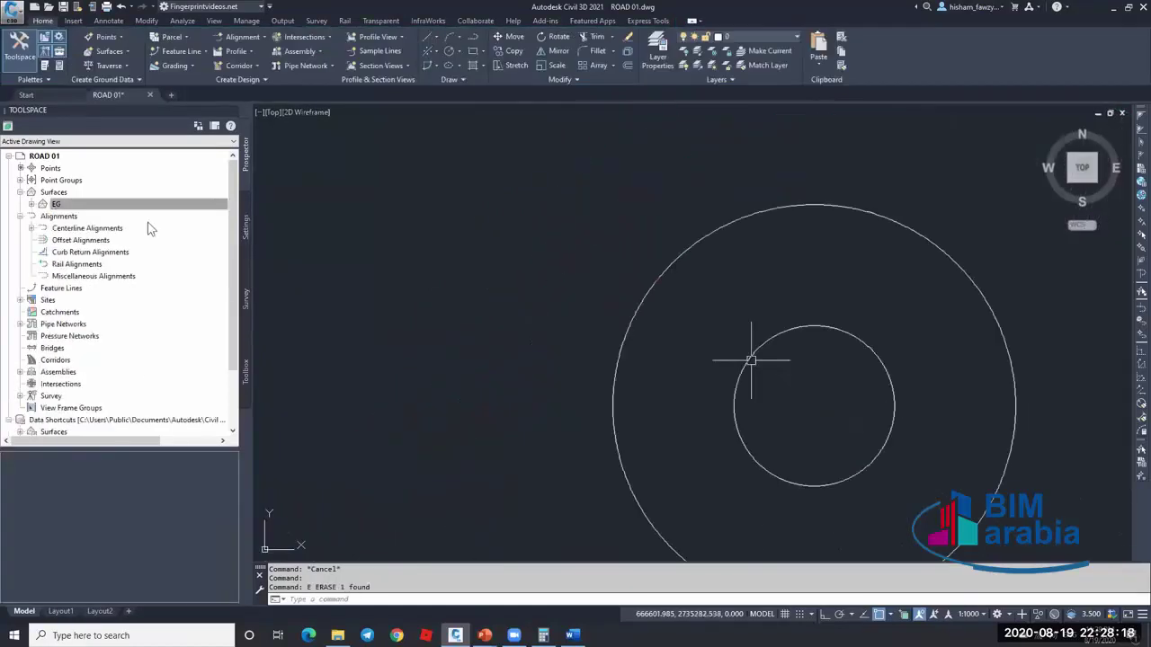
- Create a new Surface2 and expand its Definition in Prospector
right_click(126, 193)
click(144, 201)
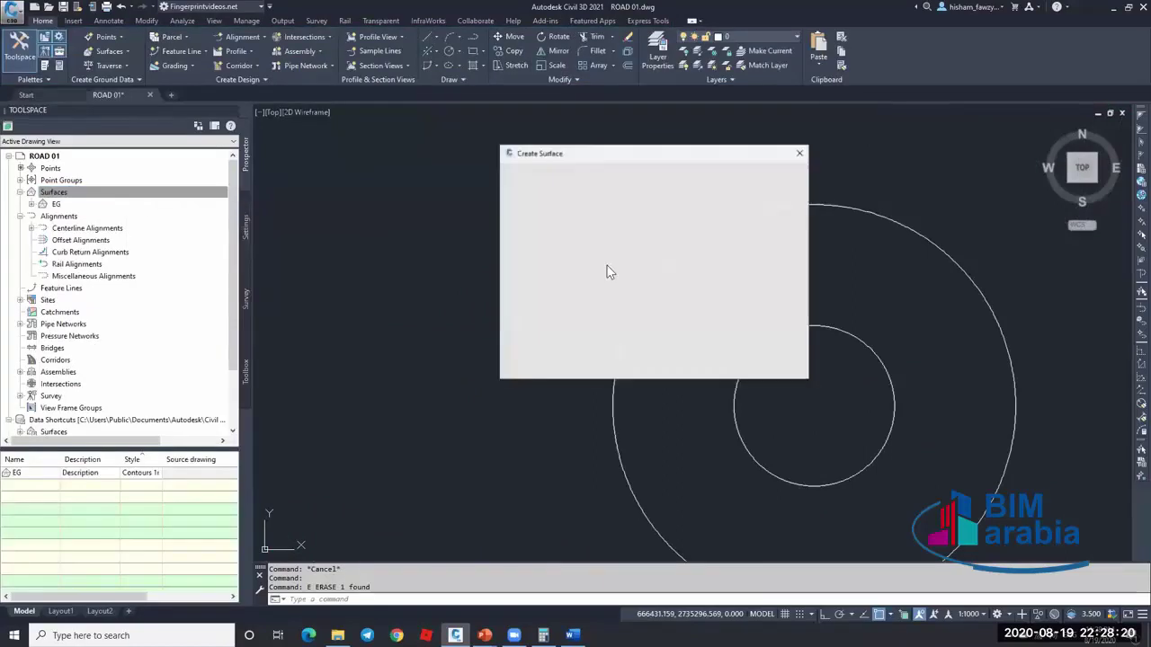
click(678, 365)
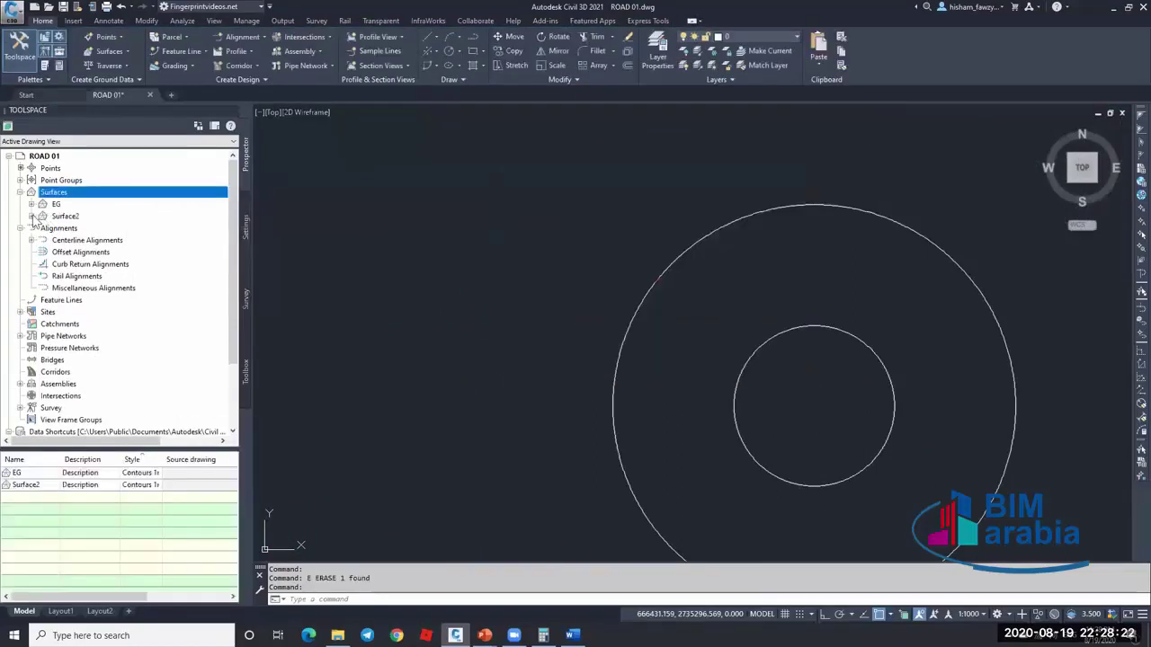
click(31, 216)
click(43, 252)
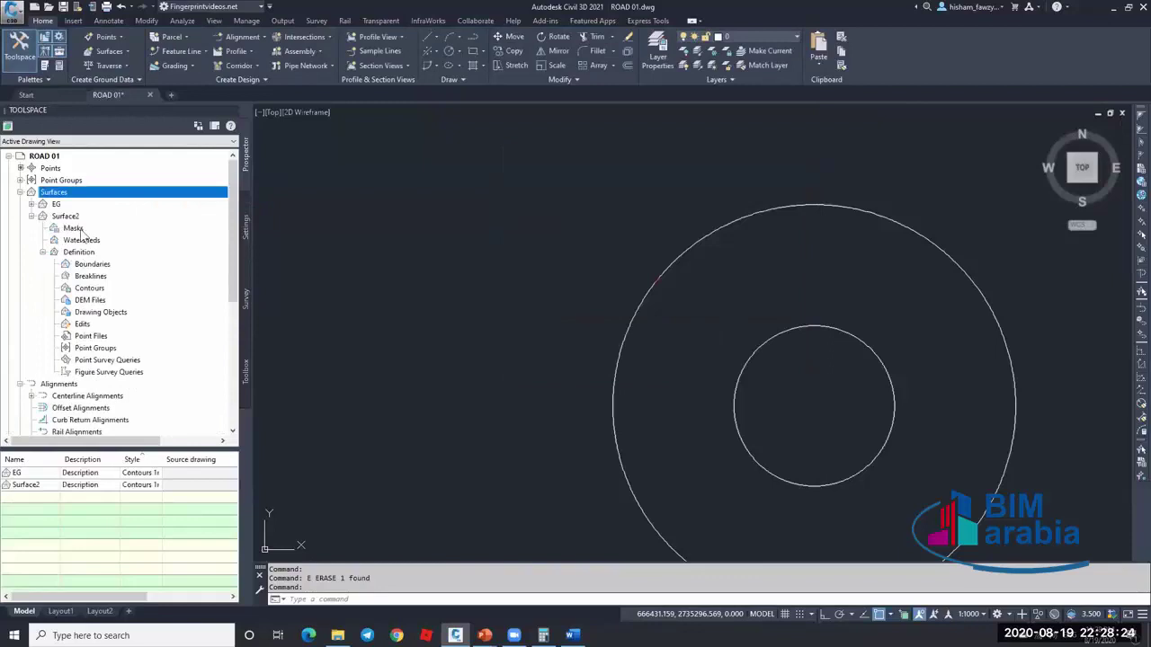
- Add both circles to Surface2 as breaklines, supplementing by mid-ordinate distance
click(736, 412)
click(656, 397)
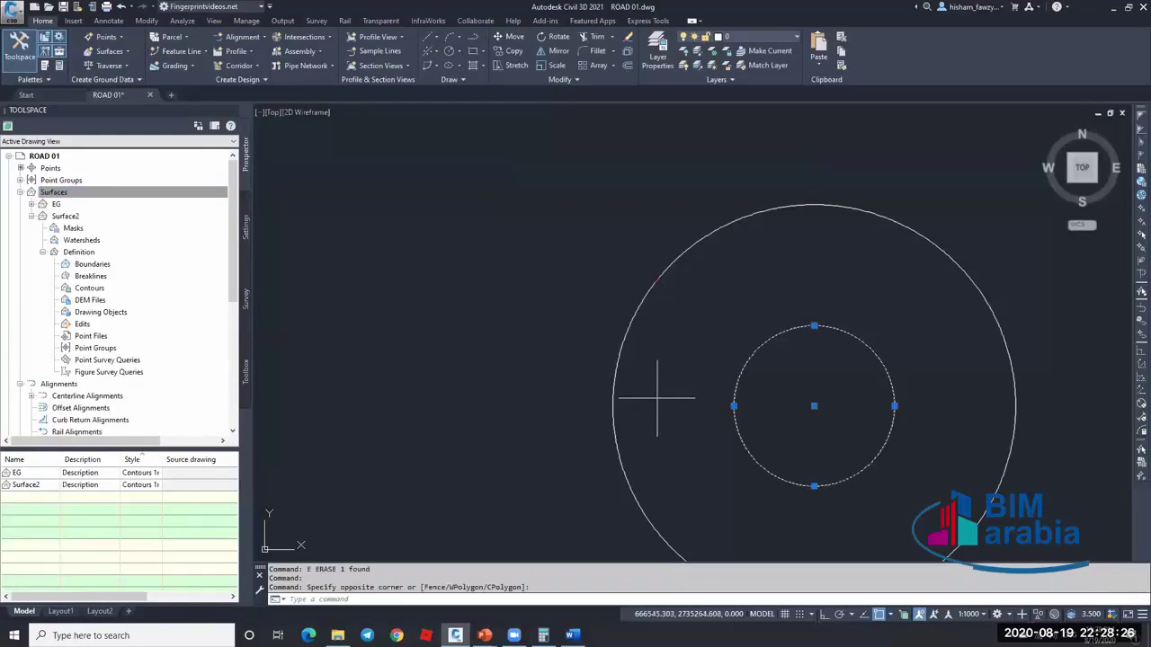
click(591, 414)
right_click(111, 282)
click(148, 286)
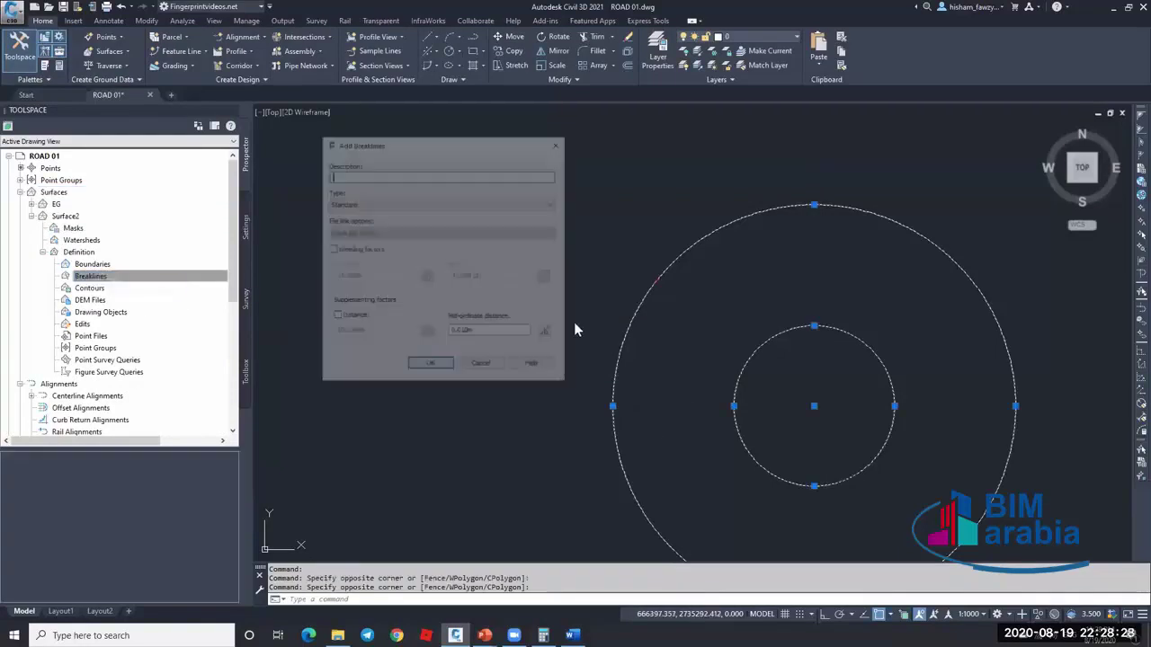
click(335, 316)
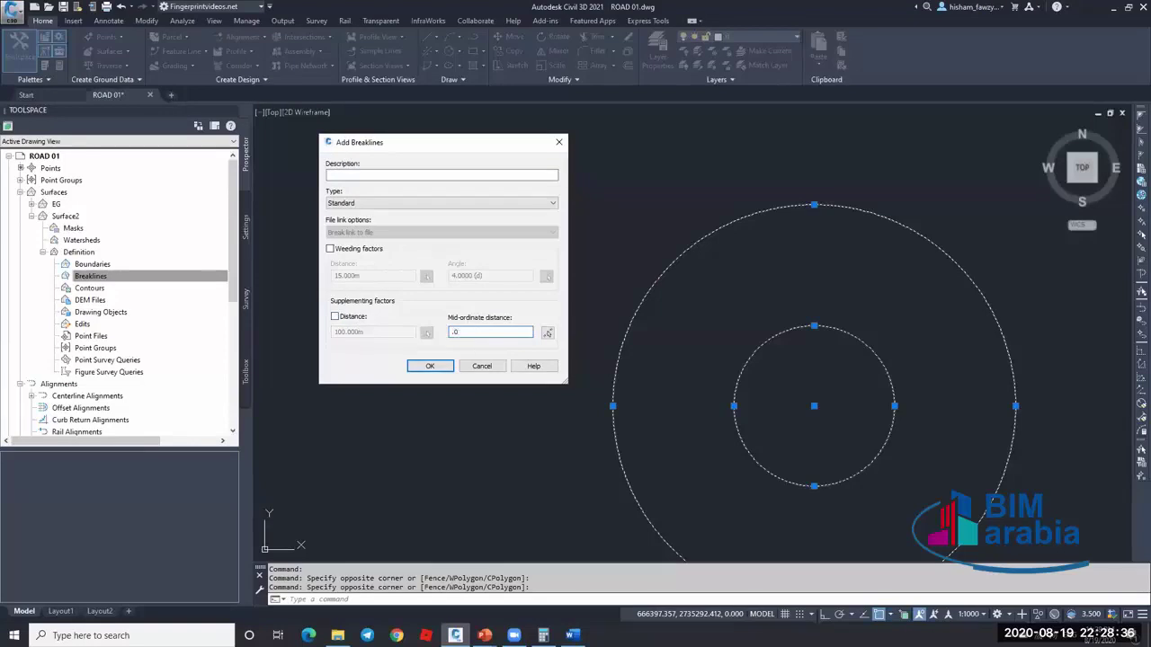
click(429, 365)
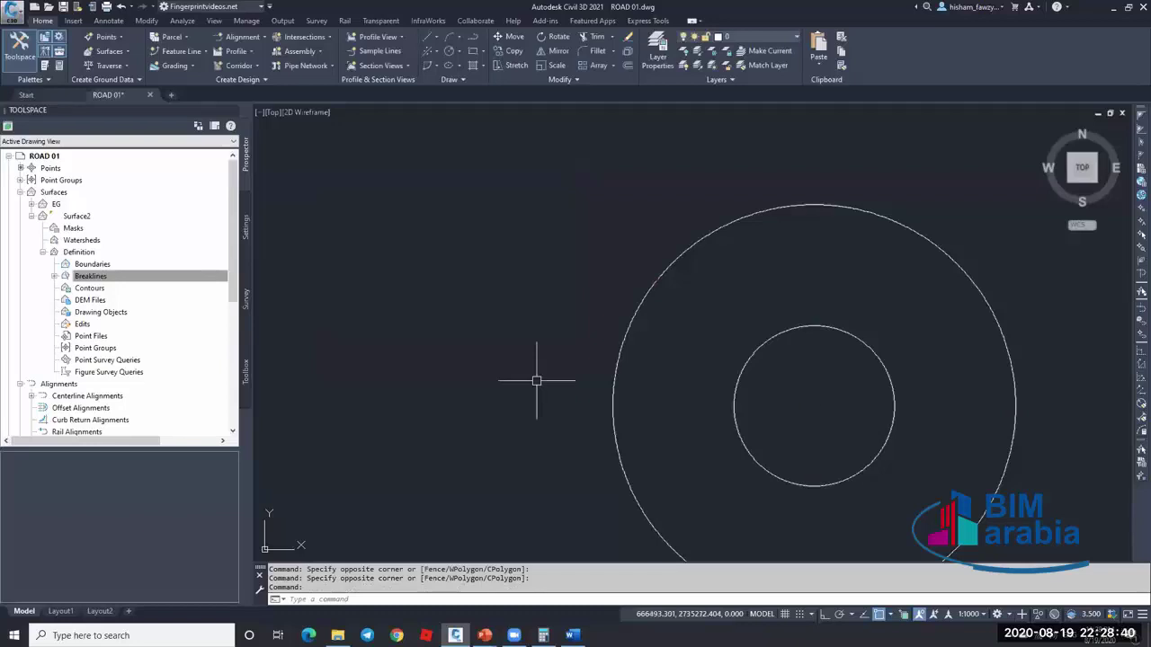
- Zoom in on the surface edge and regenerate the display
key(Escape)
scroll(636, 221, up, 10)
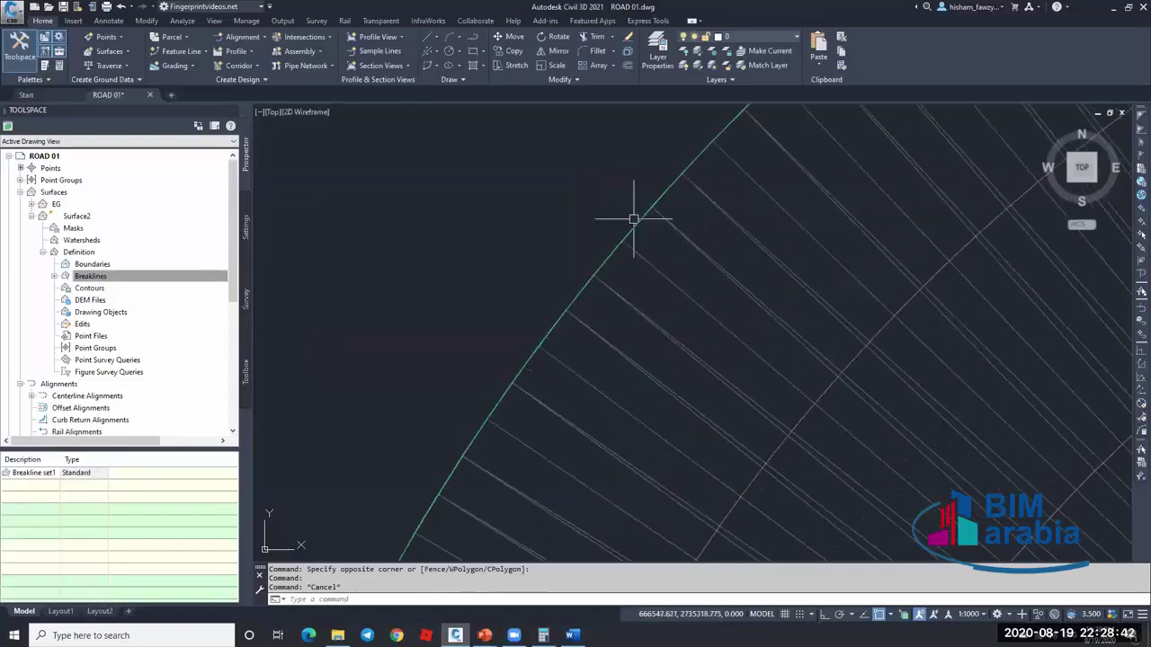
scroll(670, 235, up, 2)
key(Escape)
key(Escape)
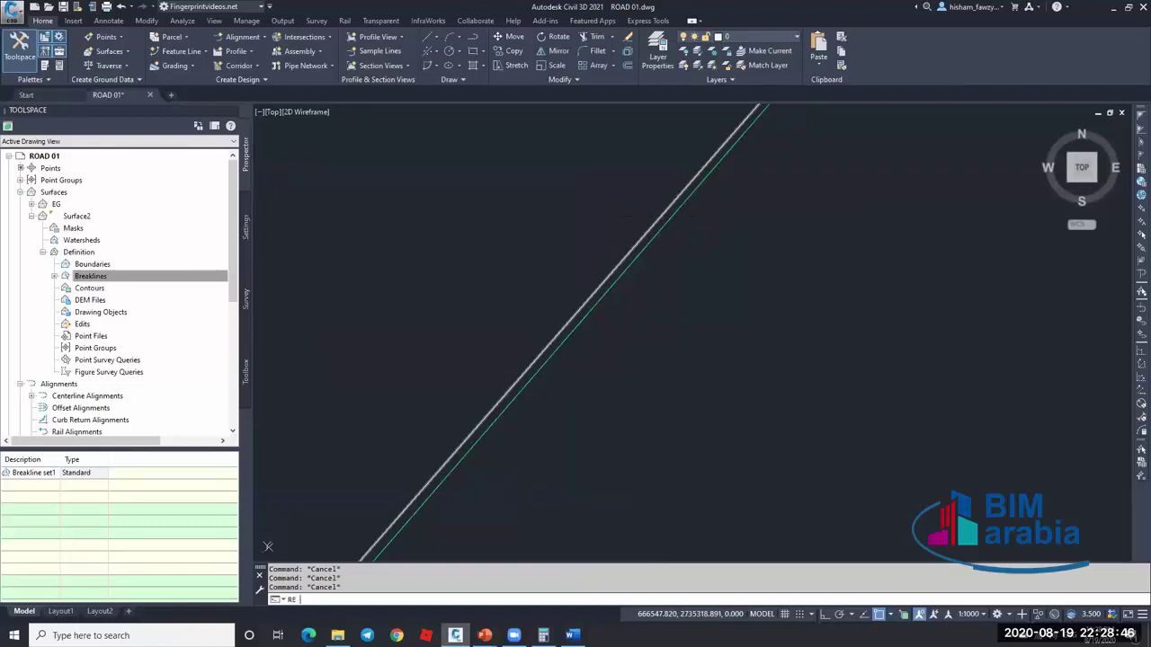
key(Return)
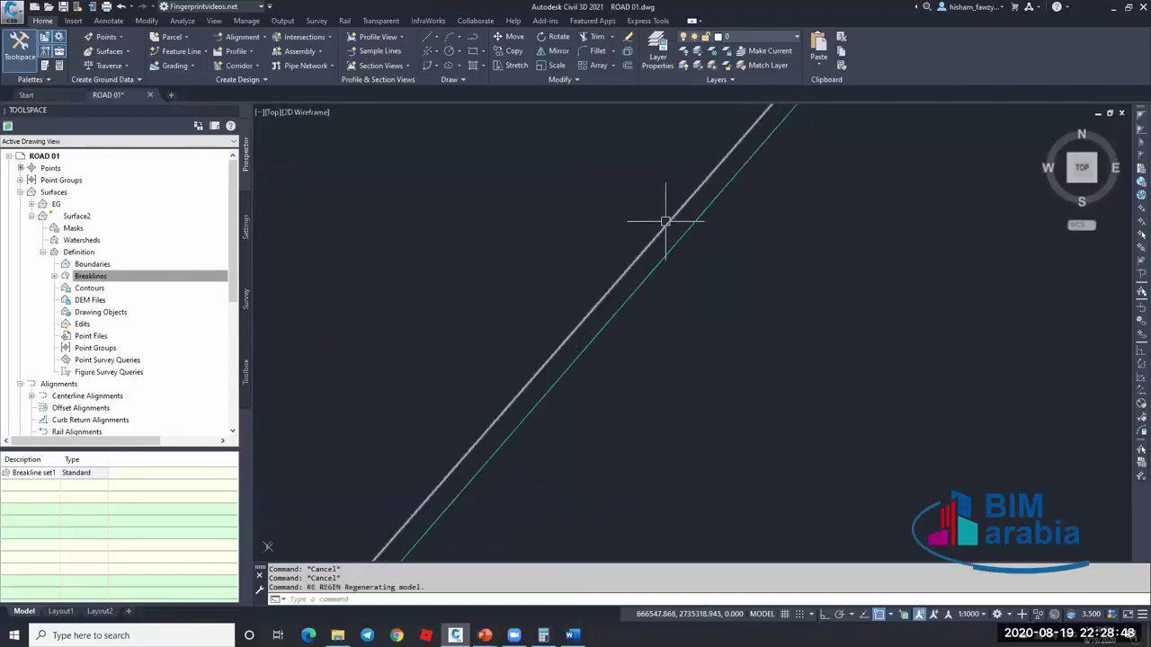
scroll(665, 221, down, 2)
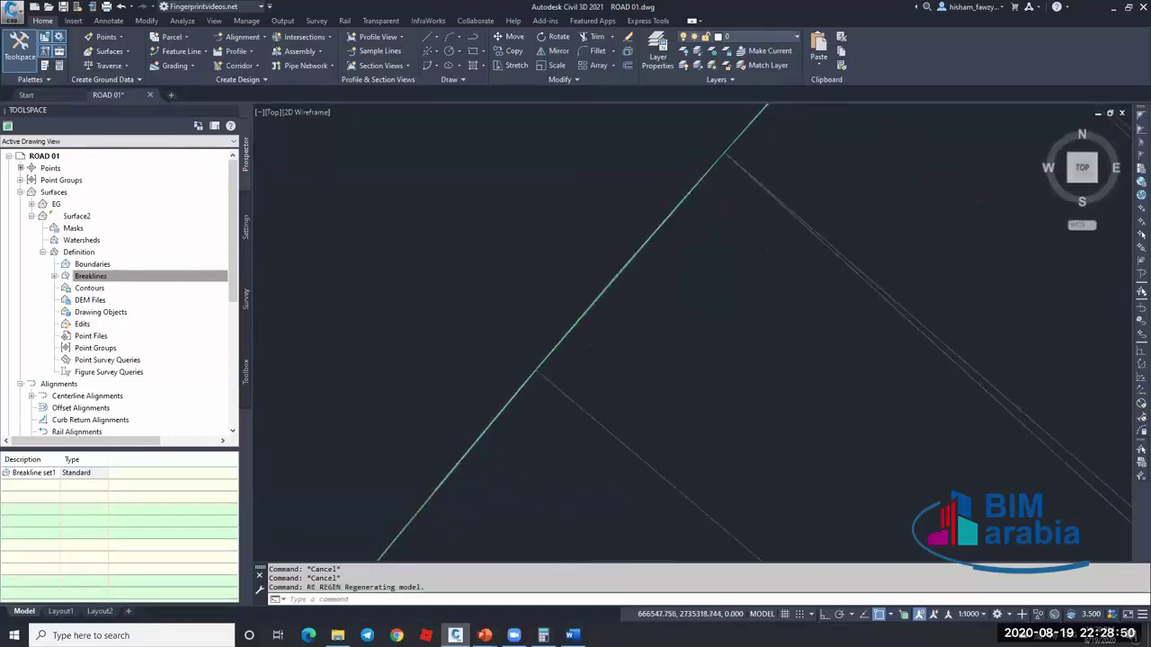
scroll(617, 243, up, 2)
- Draw a tiny polyline from the breakline's midpoint perpendicular to the surface edge
text(pl)
key(Return)
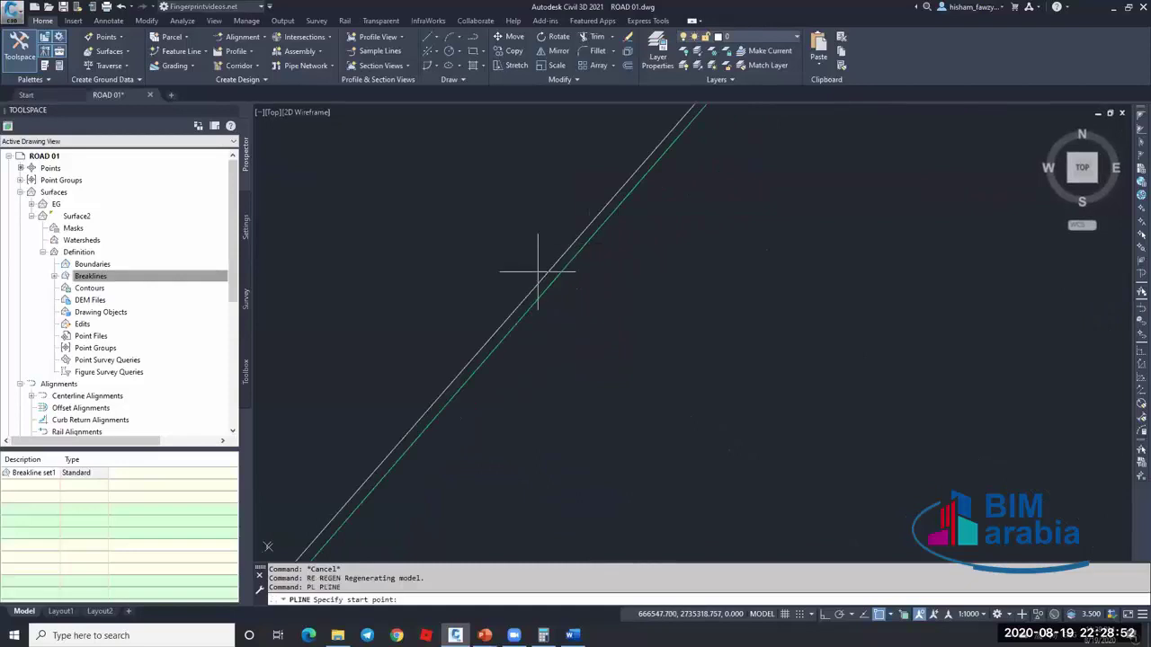
shift+right_click(561, 304)
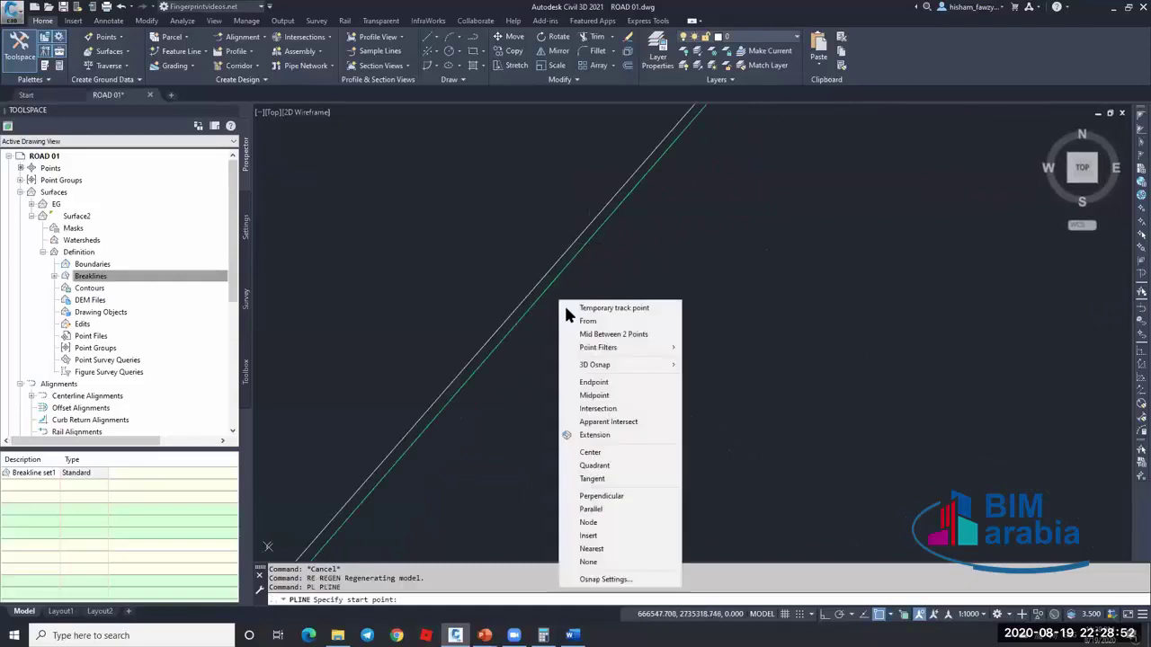
click(595, 395)
scroll(547, 294, down, 2)
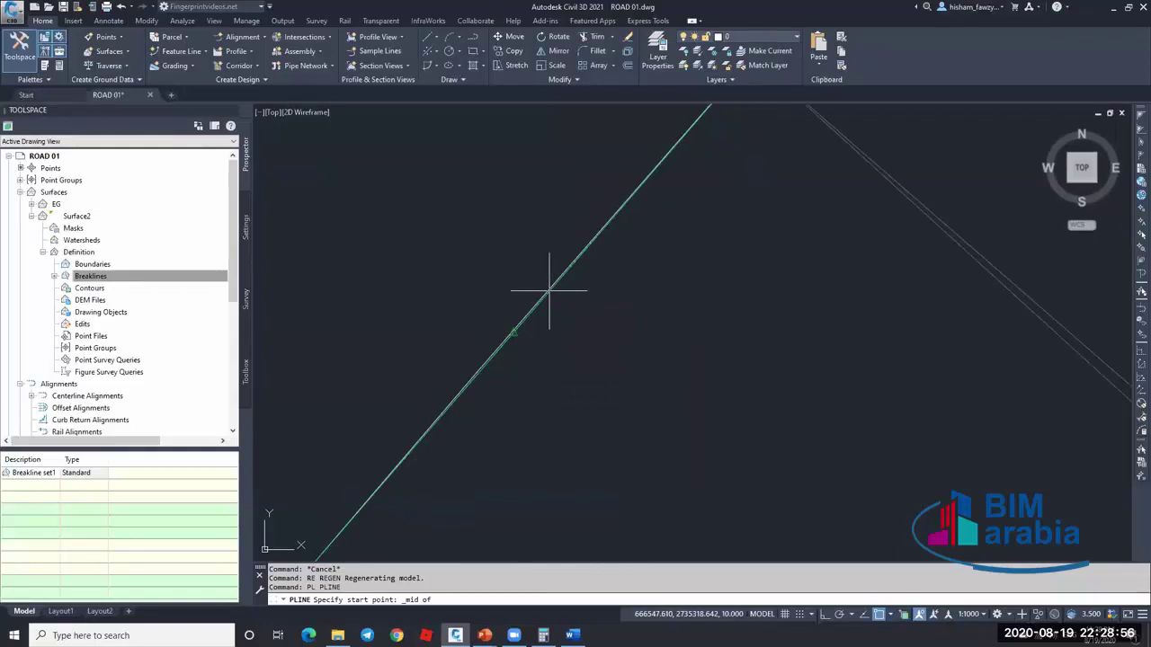
click(509, 329)
scroll(531, 337, up, 2)
shift+right_click(517, 312)
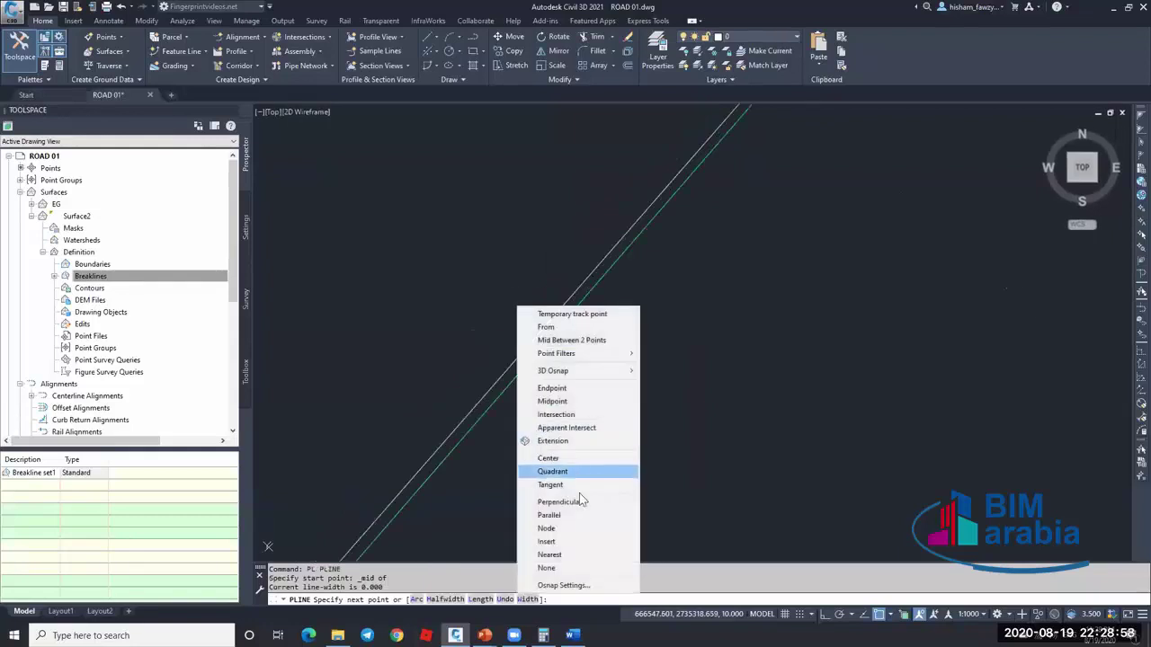
click(579, 503)
click(541, 326)
key(Escape)
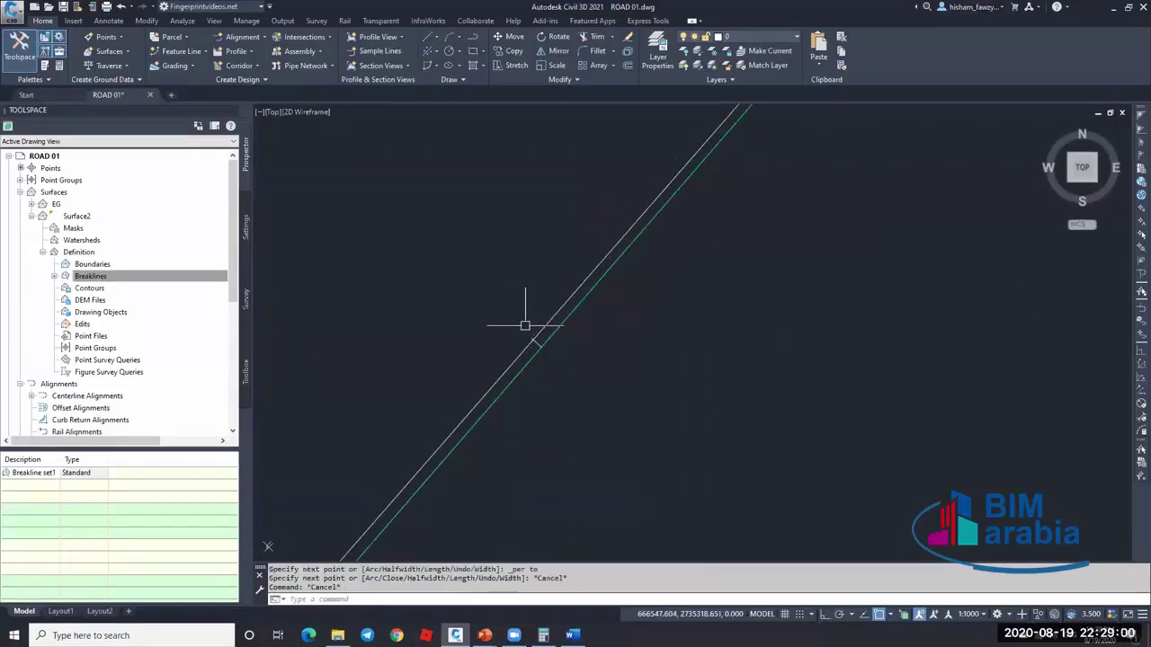
- LIST the polyline to confirm the 0.005 gap, then select Surface2
click(529, 332)
key(Return)
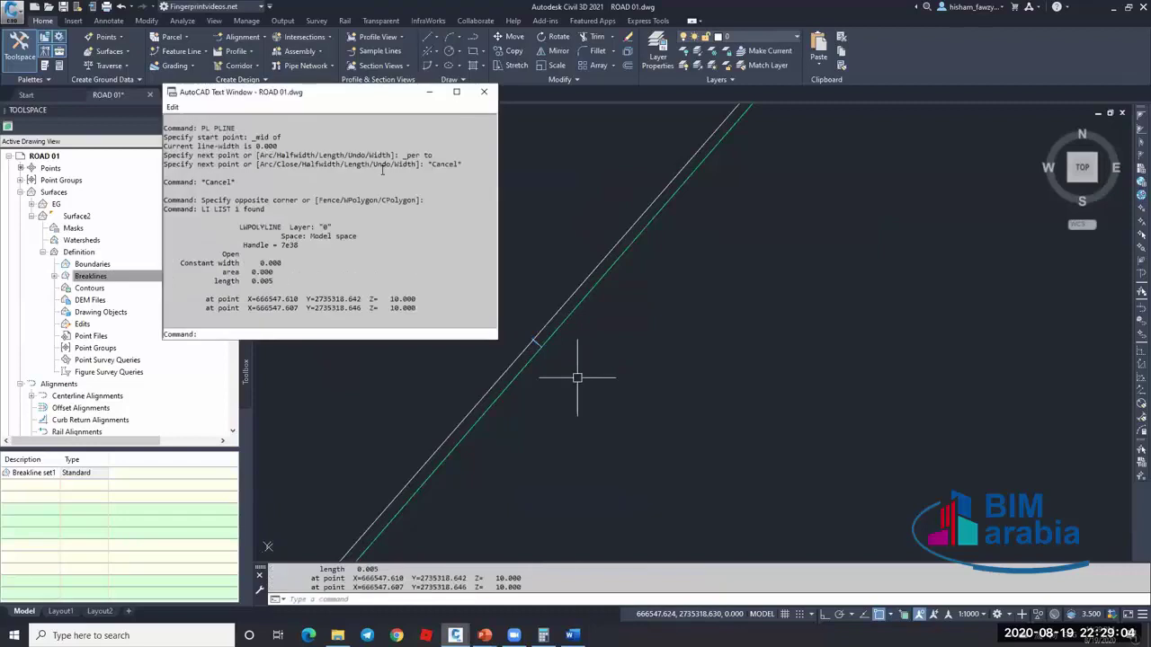
click(483, 91)
key(Escape)
key(Escape)
scroll(493, 286, down, 3)
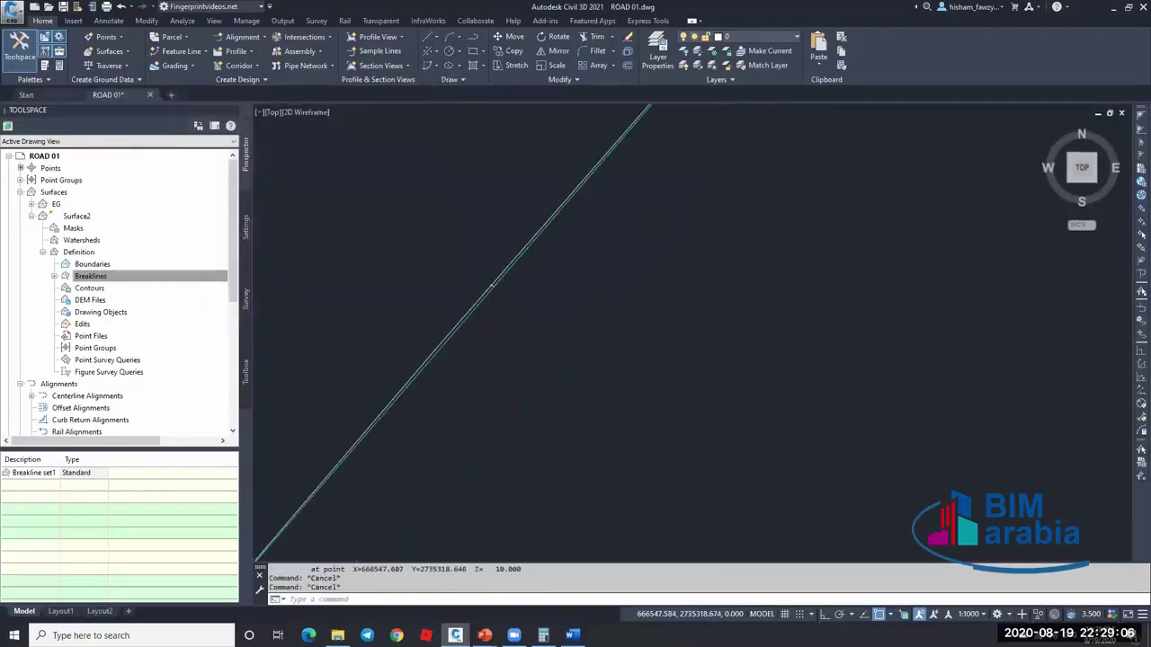
scroll(493, 285, up, 2)
click(506, 313)
key(Escape)
scroll(494, 252, up, 4)
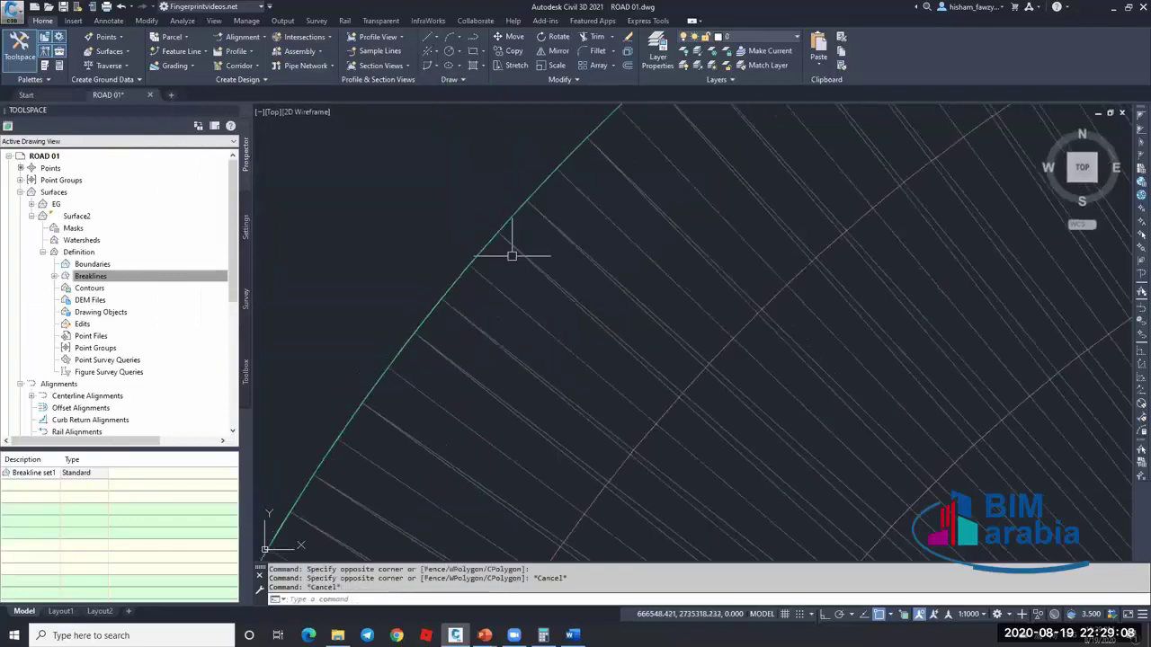
key(Escape)
scroll(549, 276, down, 5)
click(549, 276)
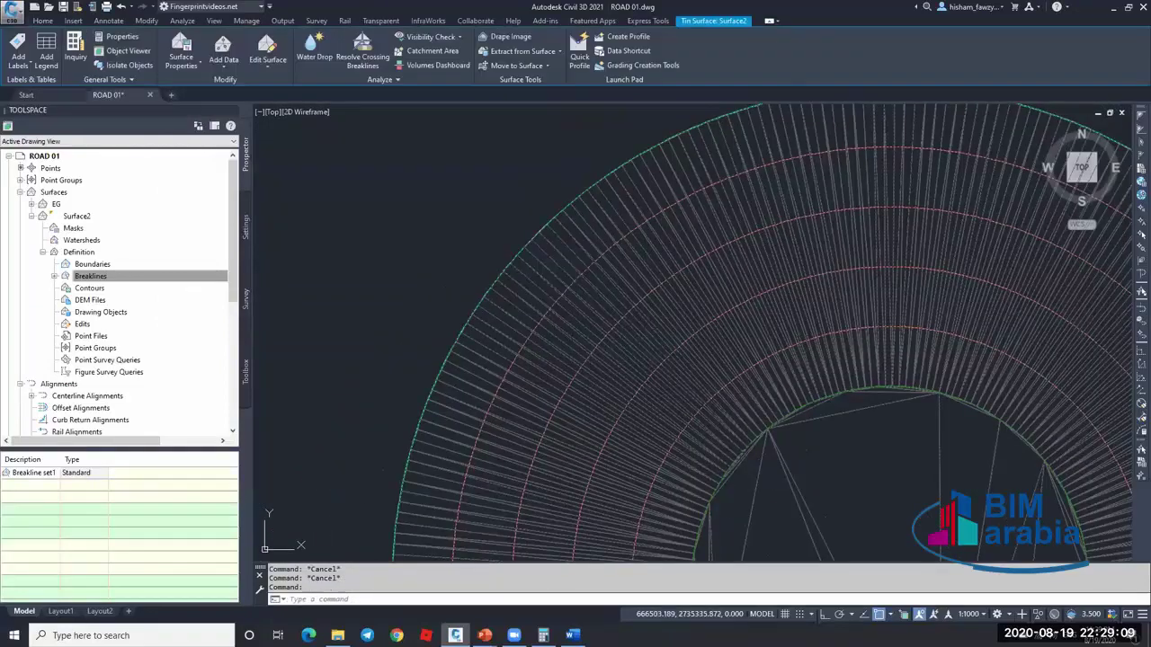
right_click(642, 369)
click(639, 228)
drag(639, 228, 545, 356)
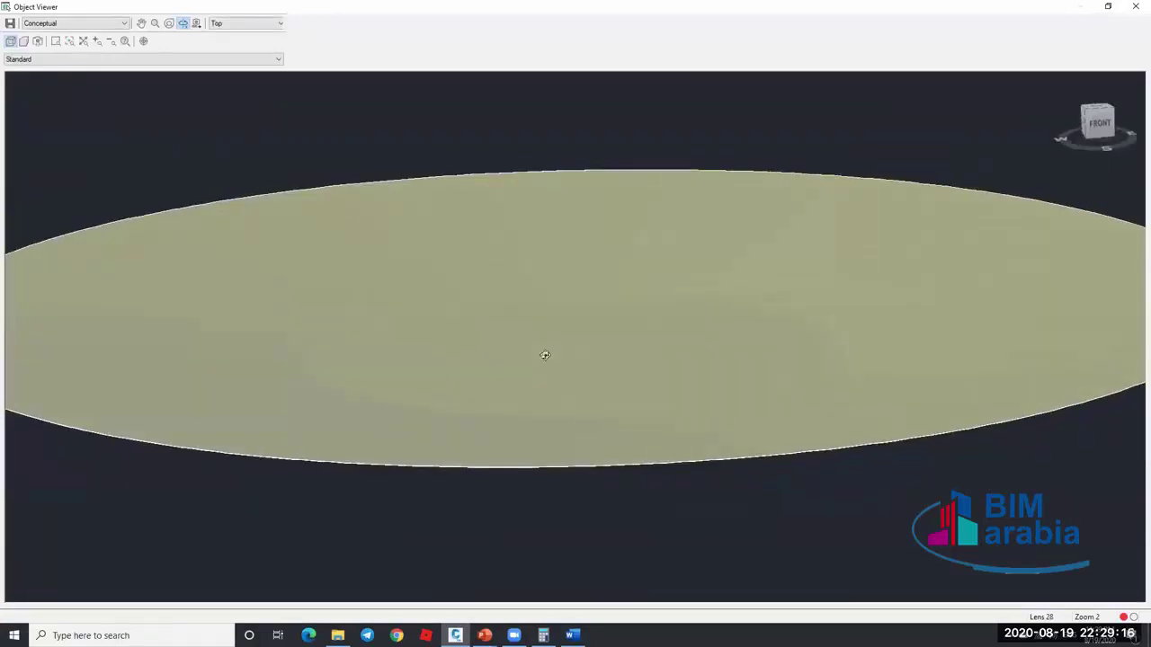
click(1136, 6)
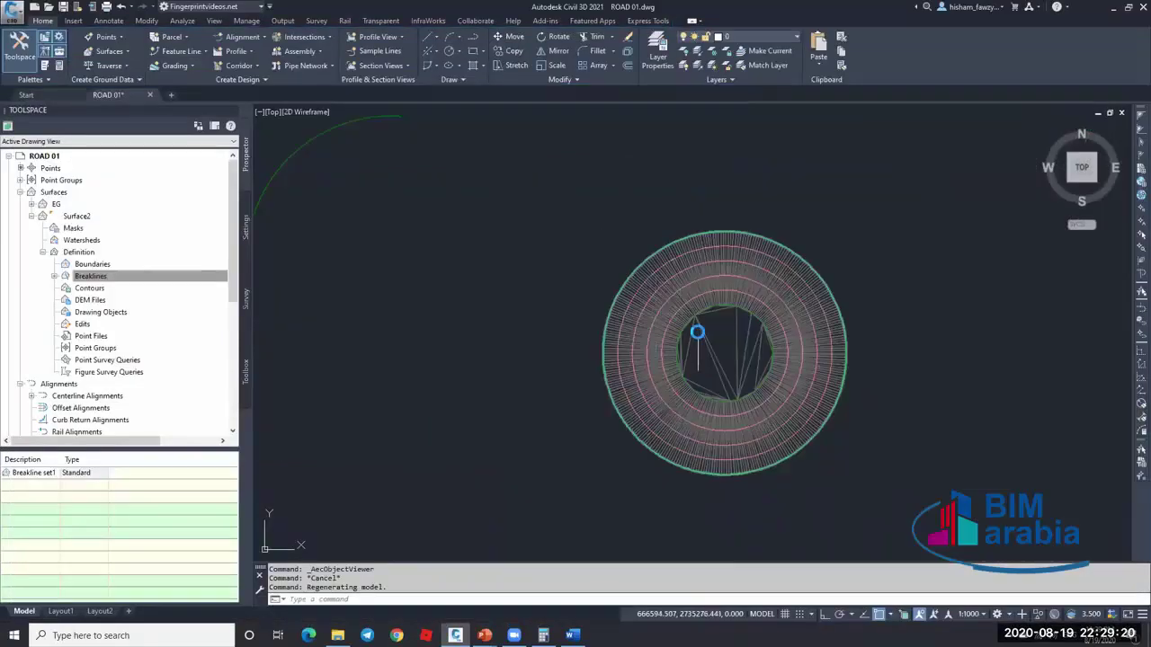
scroll(695, 328, up, 10)
key(Escape)
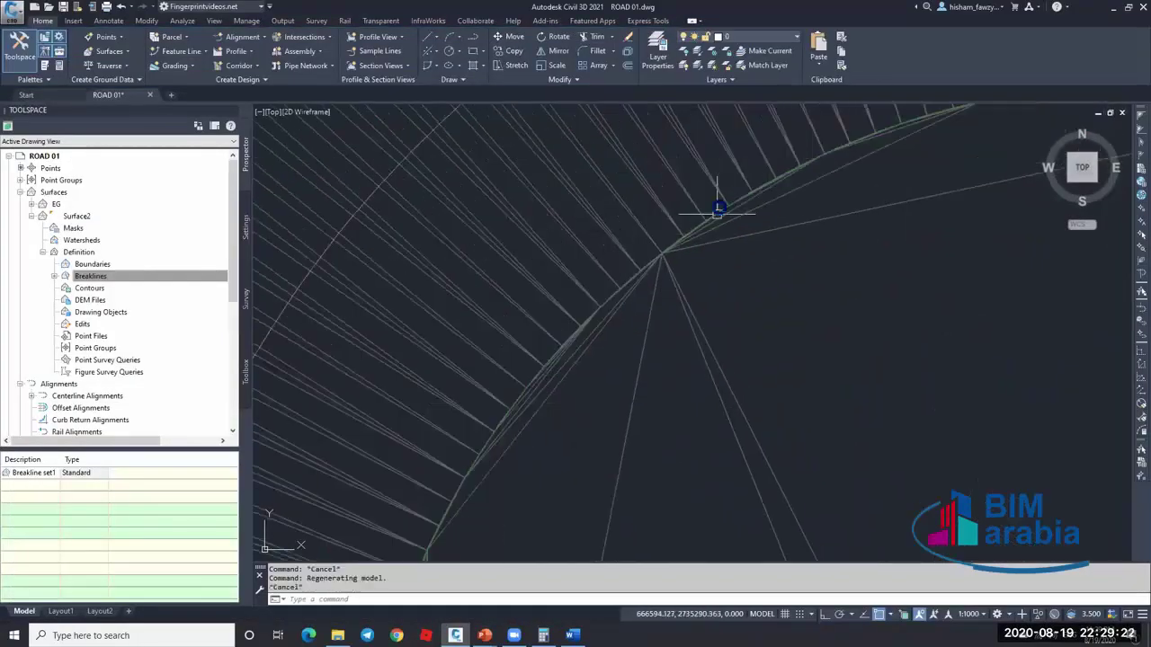
scroll(706, 225, down, 5)
scroll(688, 241, up, 5)
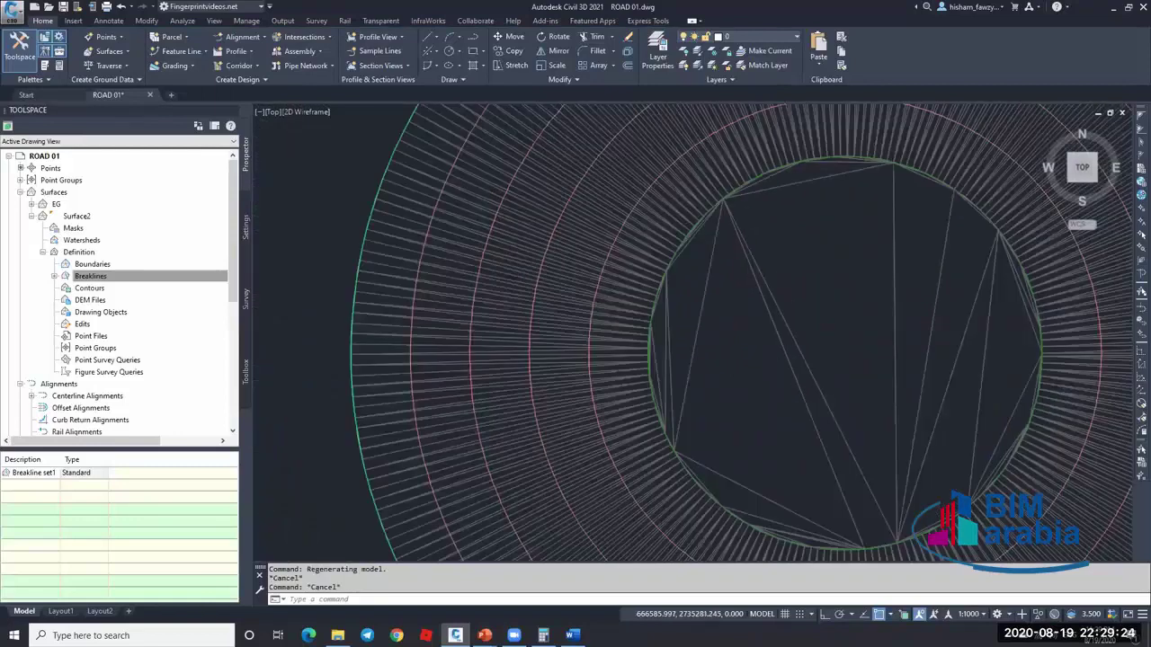
click(701, 212)
text(dr)
key(Return)
key(Escape)
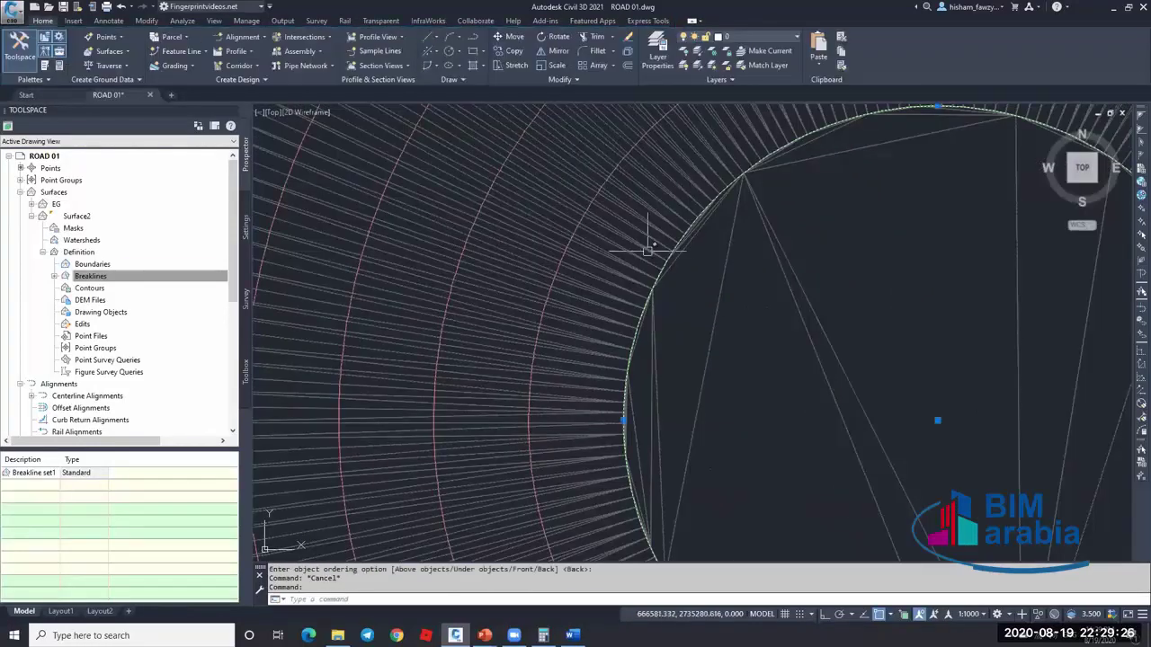
right_click(92, 263)
- Try a Hide boundary on Surface2's inner circle, then undo it
click(154, 268)
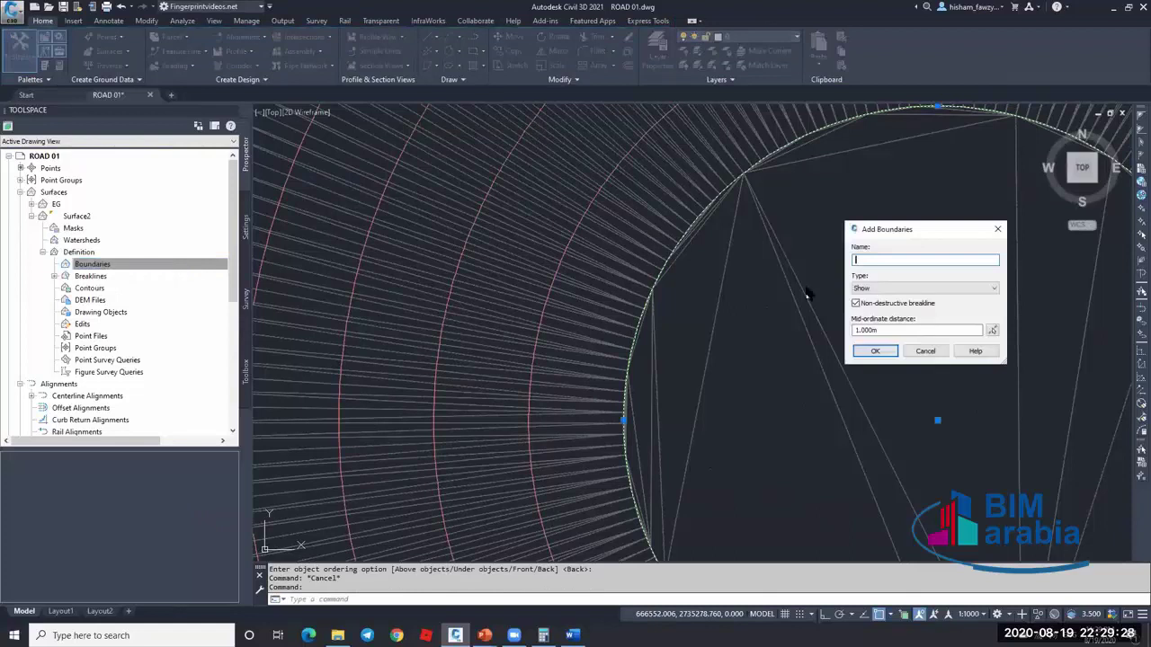
click(877, 287)
click(873, 314)
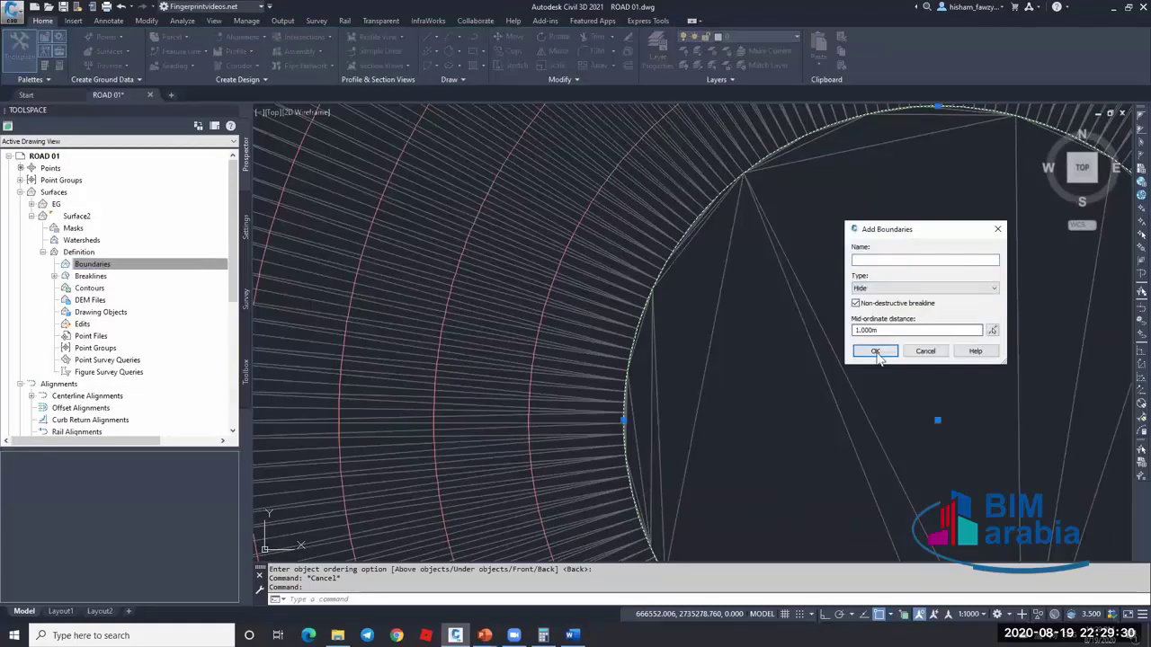
click(875, 351)
click(743, 299)
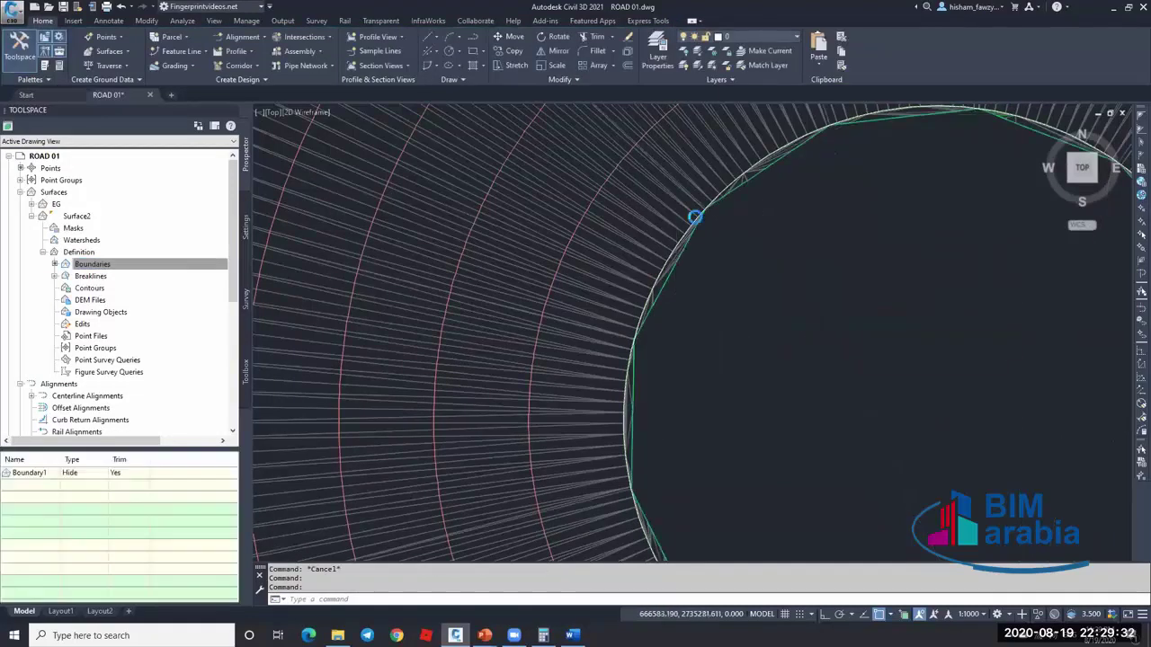
scroll(687, 236, down, 5)
scroll(678, 231, up, 6)
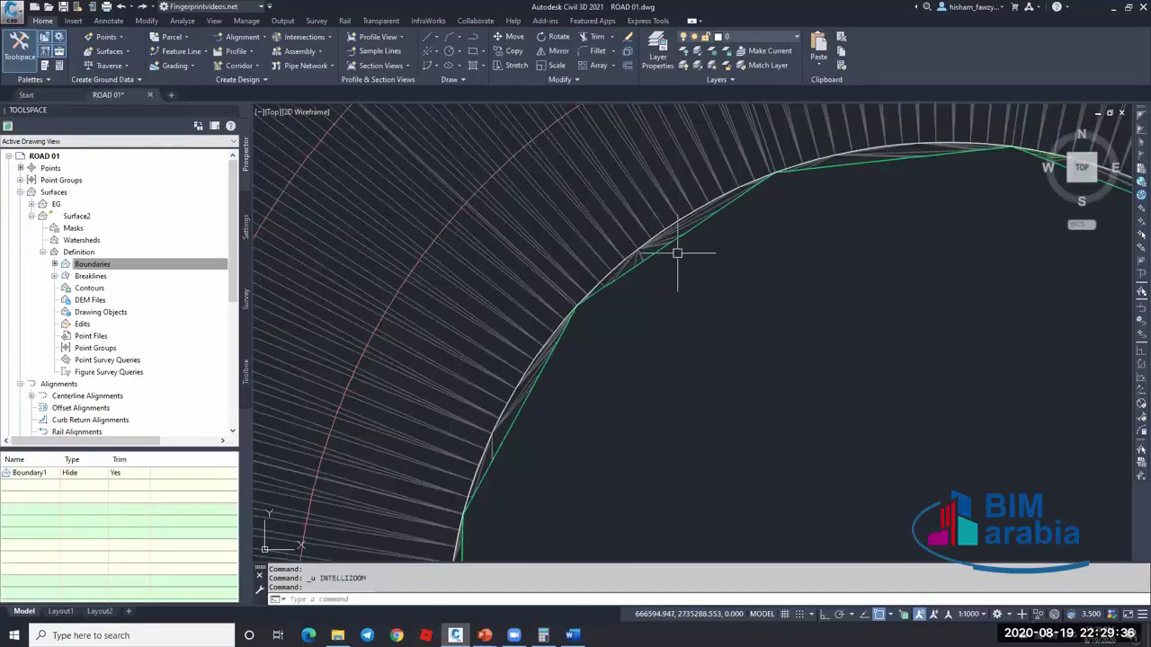
key(ctrl+z)
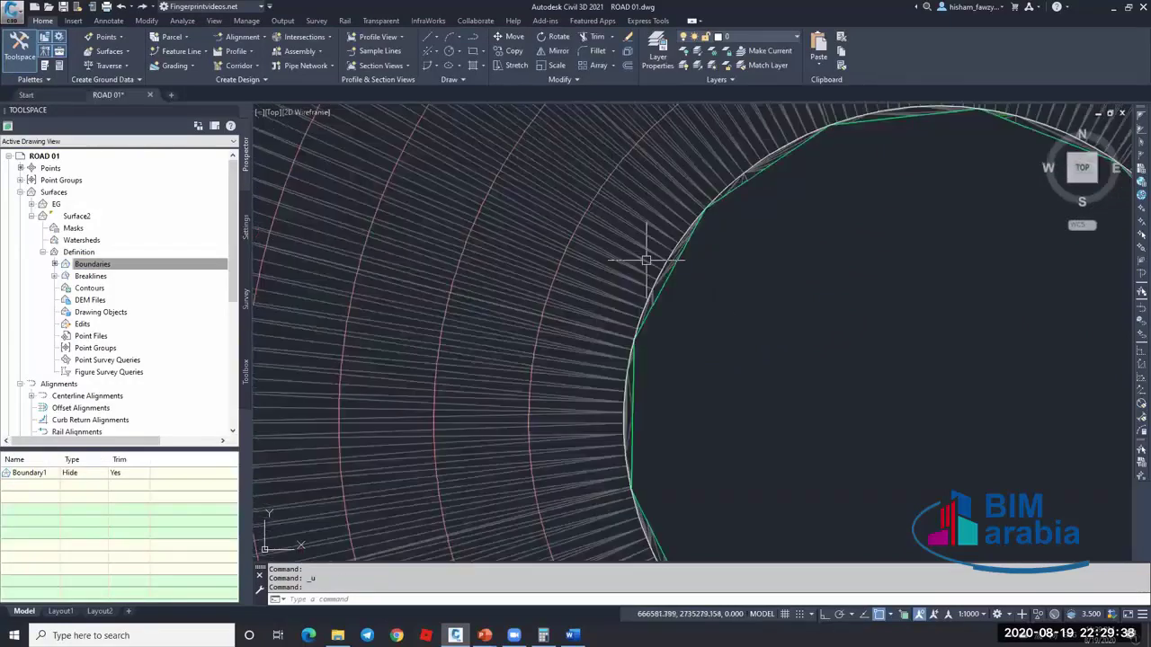
- Try another boundary with mid-ordinate distance .001, then undo it with Ctrl+Z and U
click(113, 265)
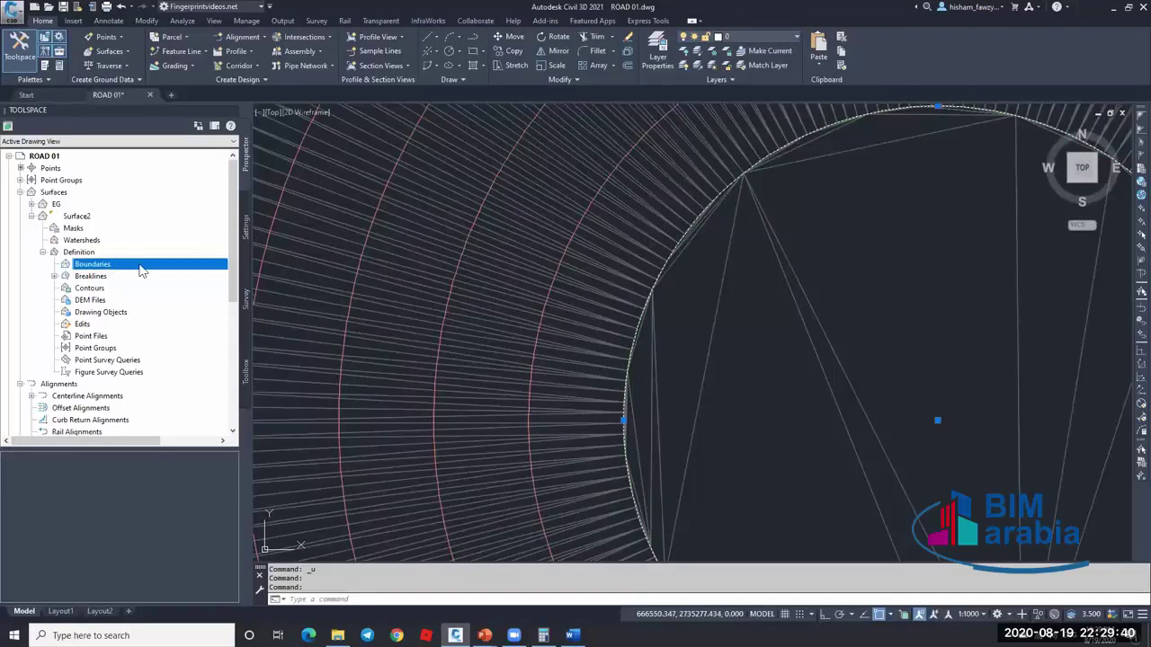
right_click(141, 268)
click(166, 275)
click(892, 329)
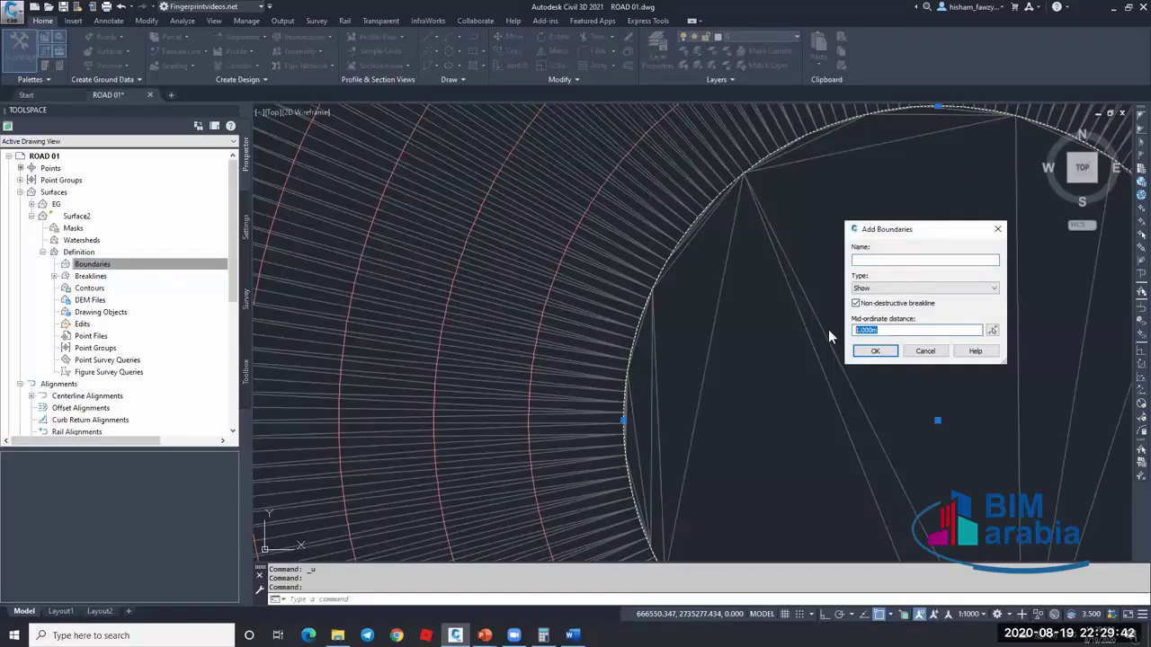
text(.001)
key(Return)
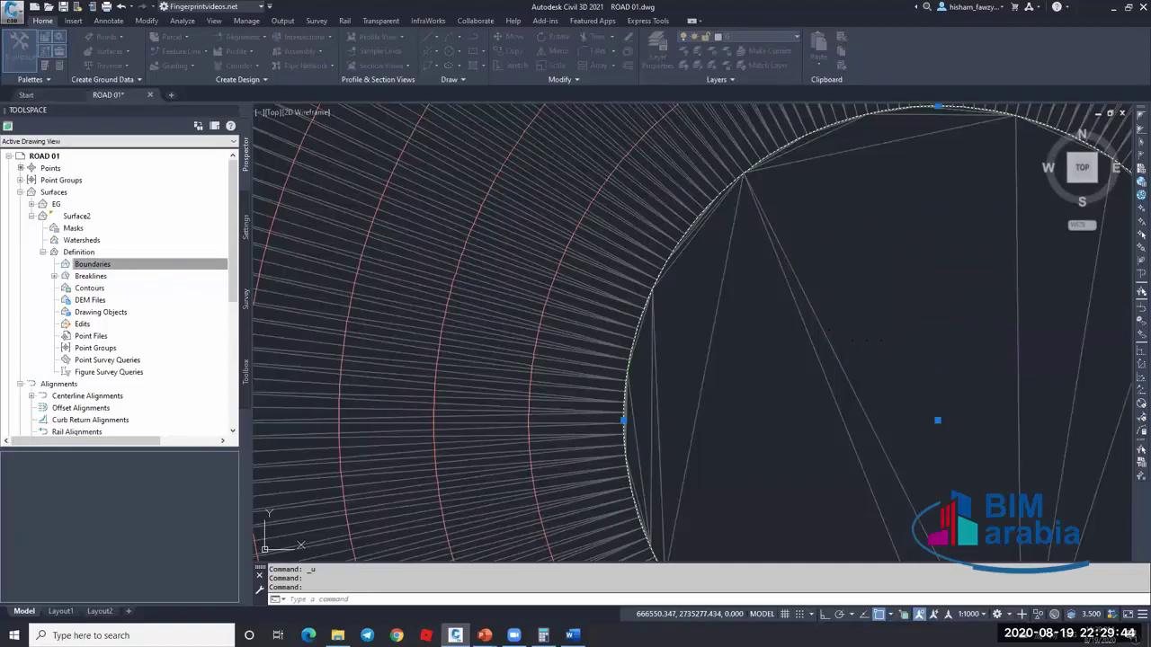
key(Escape)
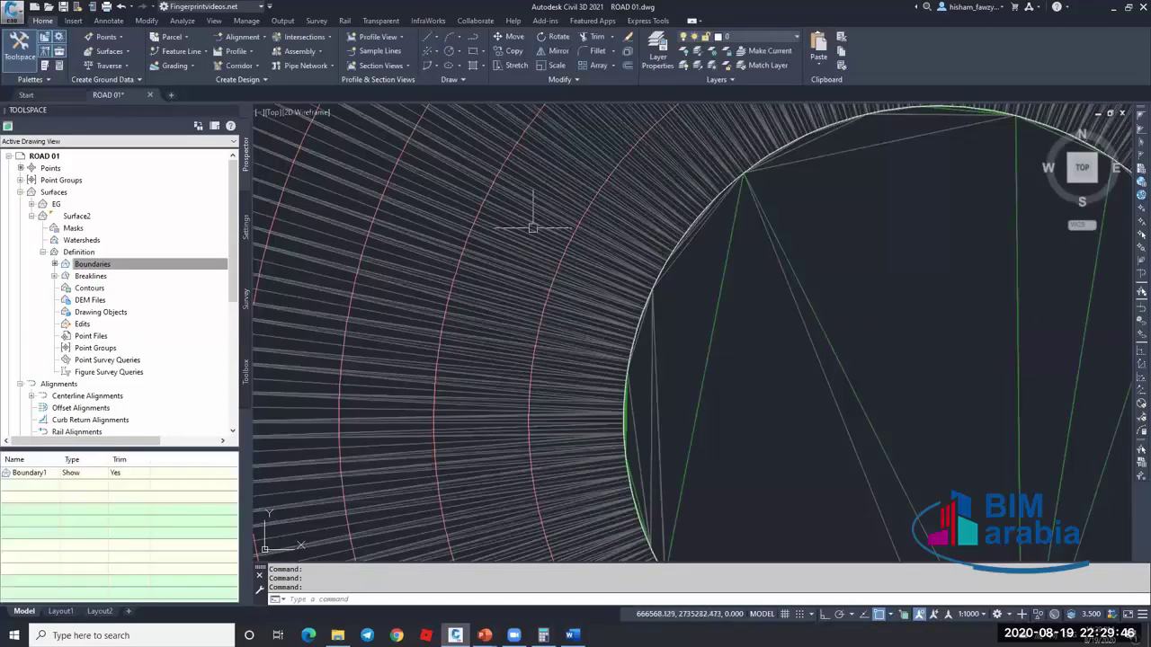
scroll(746, 229, down, 4)
key(ctrl+z)
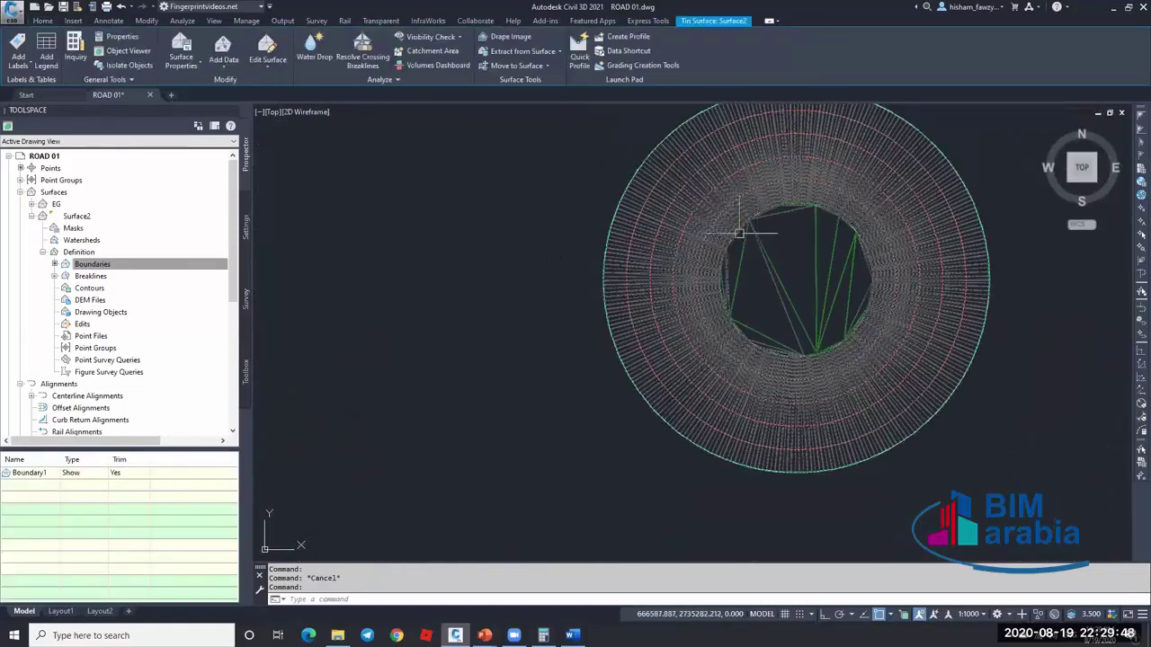
key(ctrl+z)
key(ctrl+z)
text(u)
key(Return)
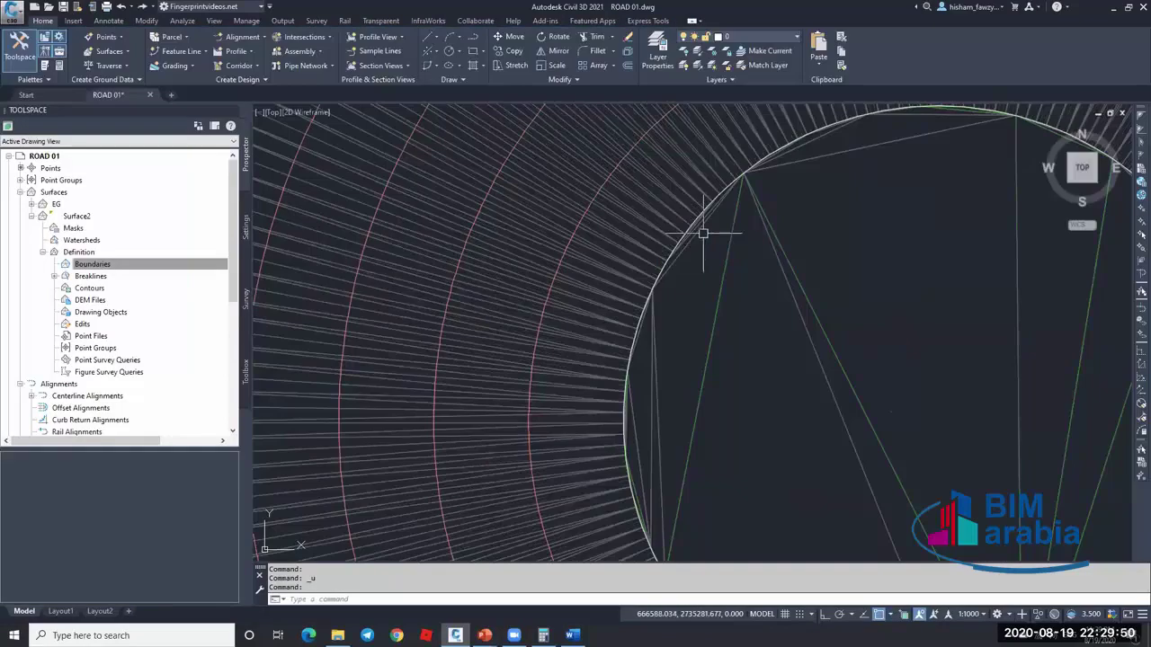
- Add a Hide boundary to Surface2 with mid-ordinate distance .005
click(90, 265)
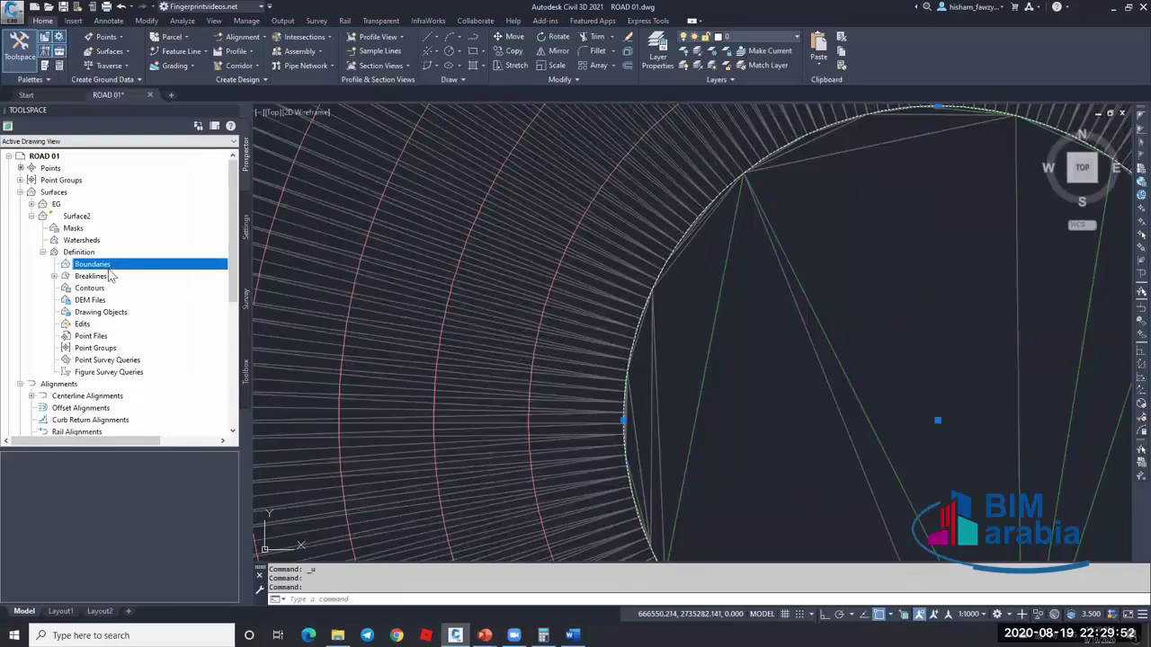
right_click(90, 264)
click(106, 275)
click(883, 293)
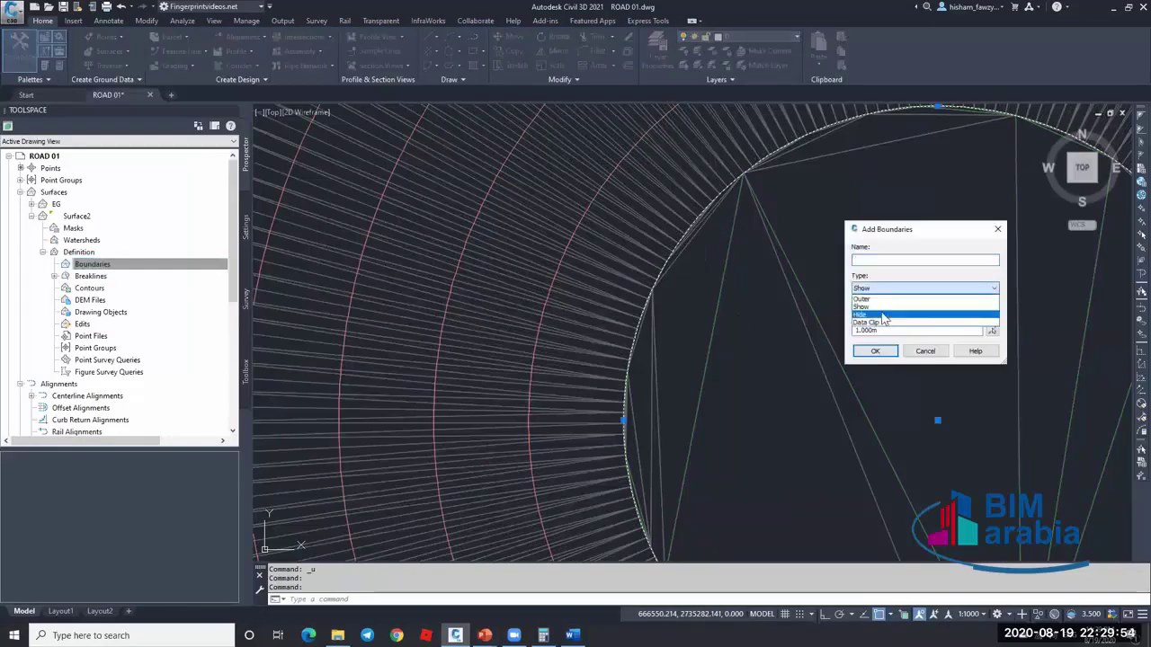
click(876, 310)
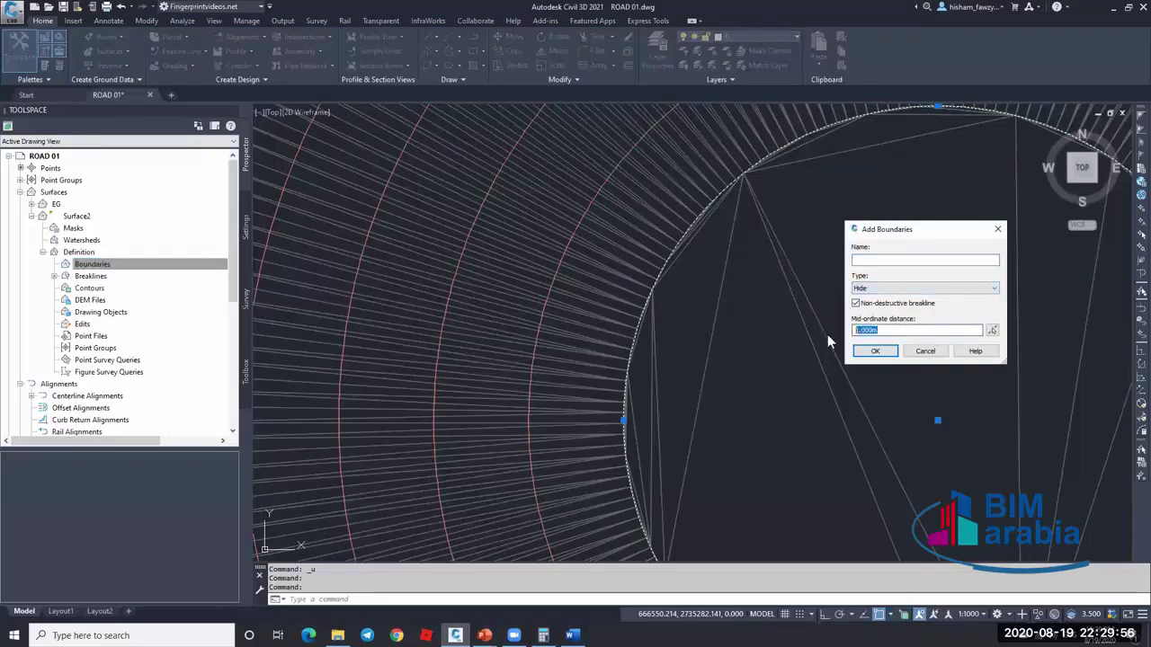
text(.005)
click(867, 352)
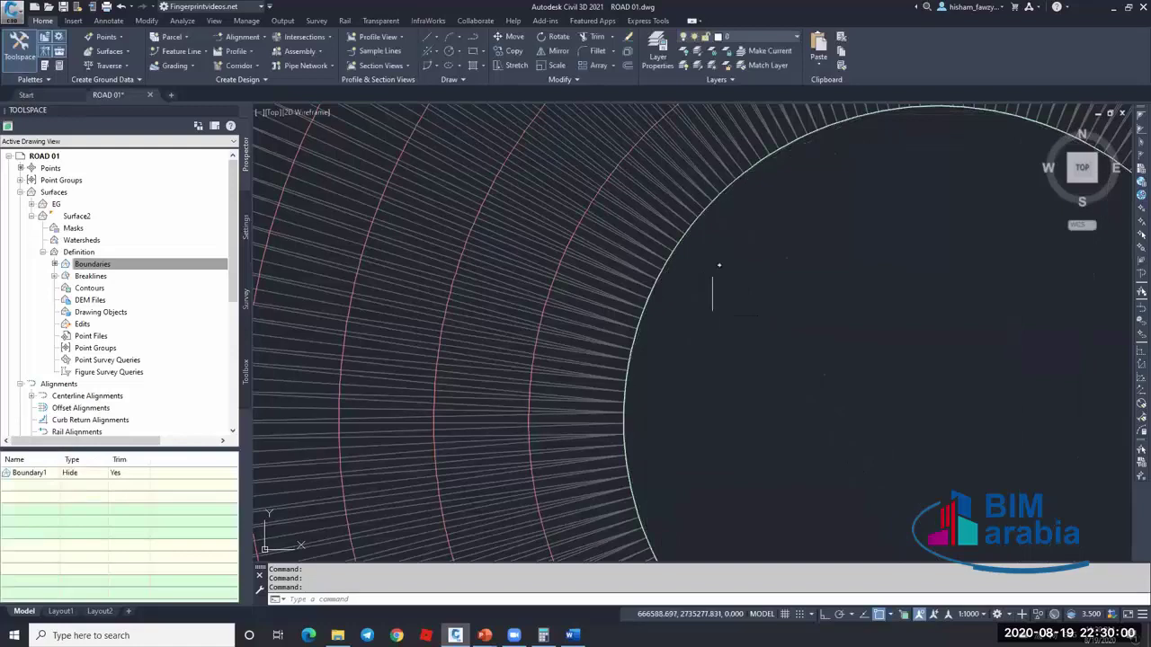
scroll(716, 247, down, 6)
- Preview the hollow-centre ring surface in the Object Viewer, then close it and clear the selection
click(129, 52)
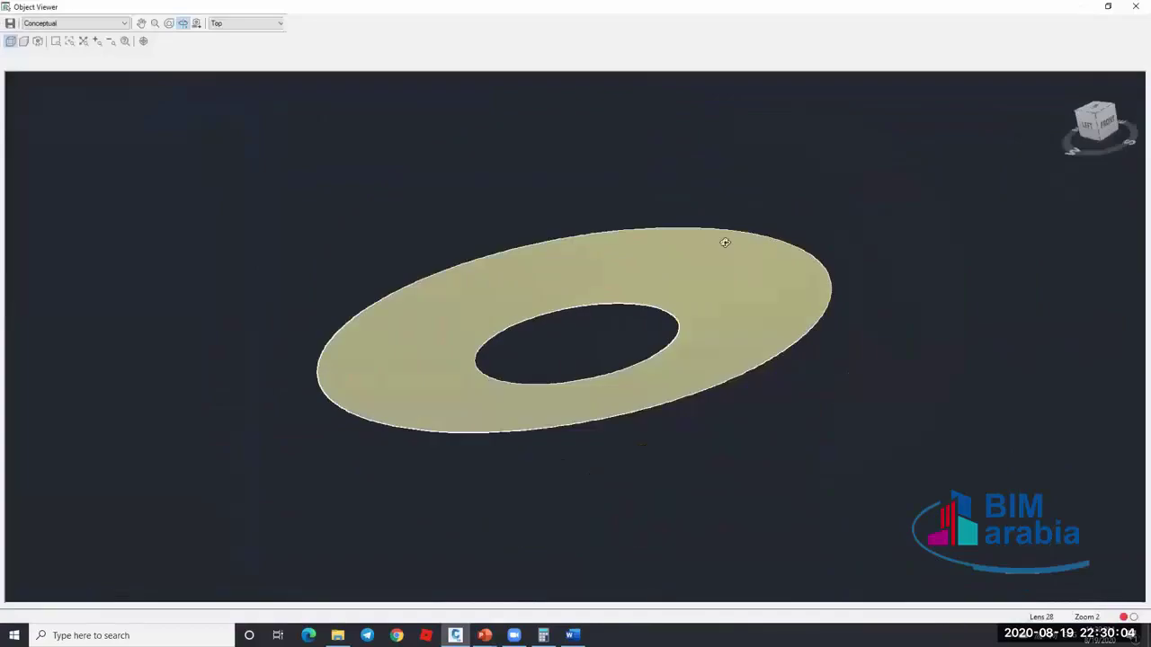
scroll(629, 329, up, 5)
scroll(933, 309, down, 5)
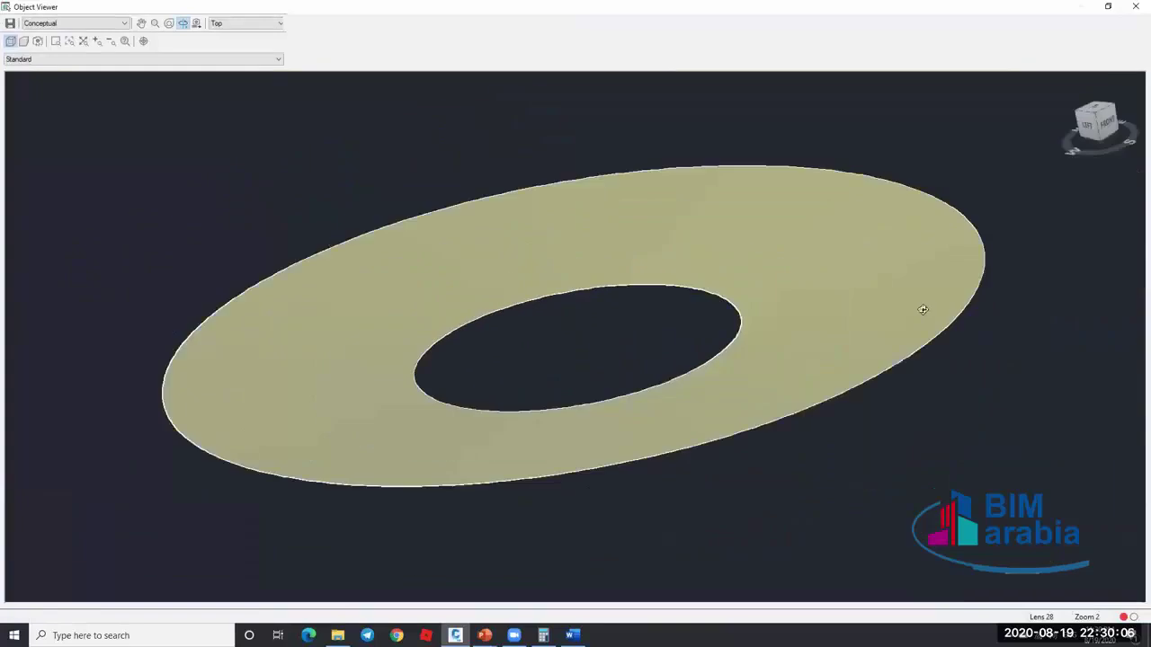
key(Escape)
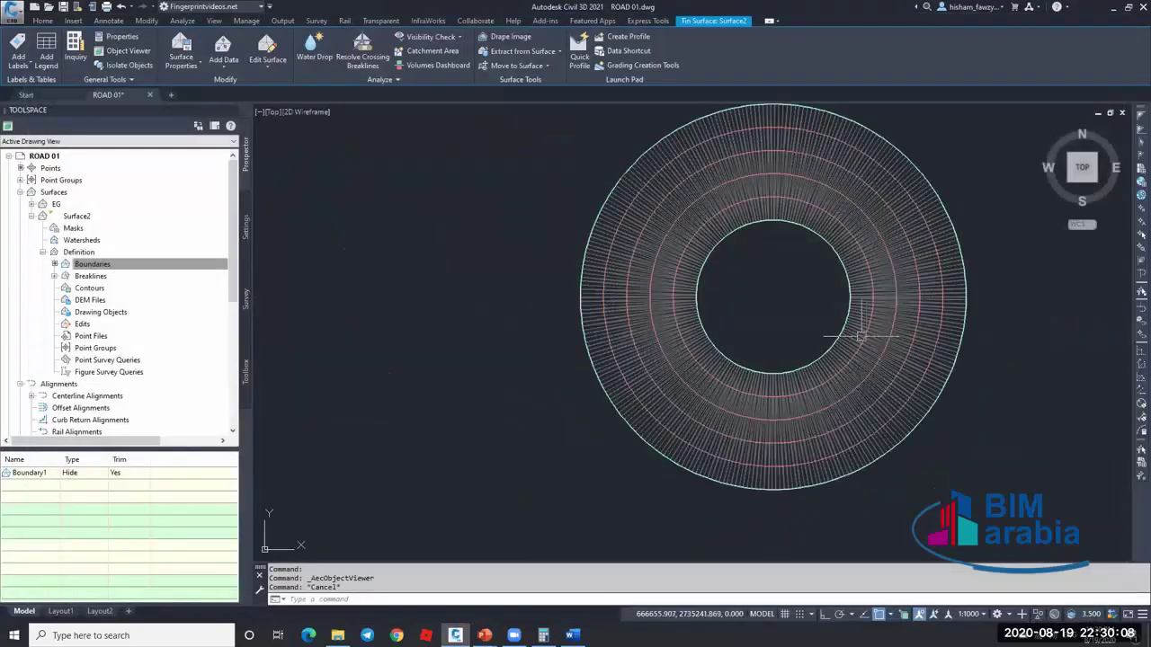
key(Escape)
key(Escape)
- Show the Reports Manager in the Toolspace Toolbox
scroll(780, 299, up, 10)
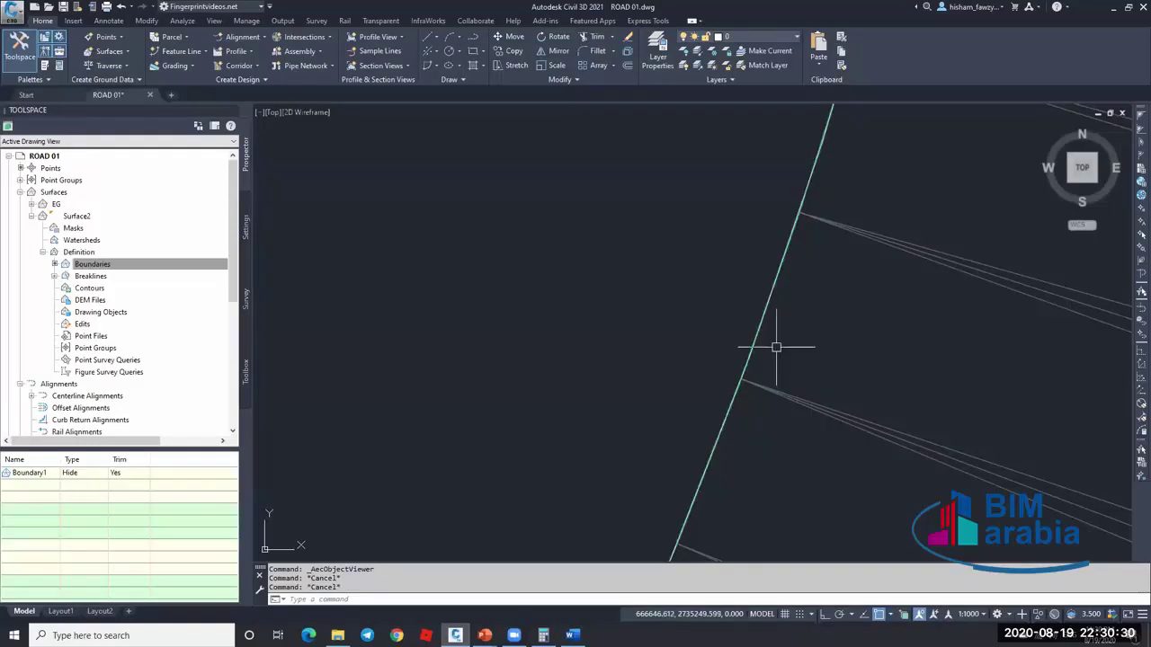
mouse_move(791, 330)
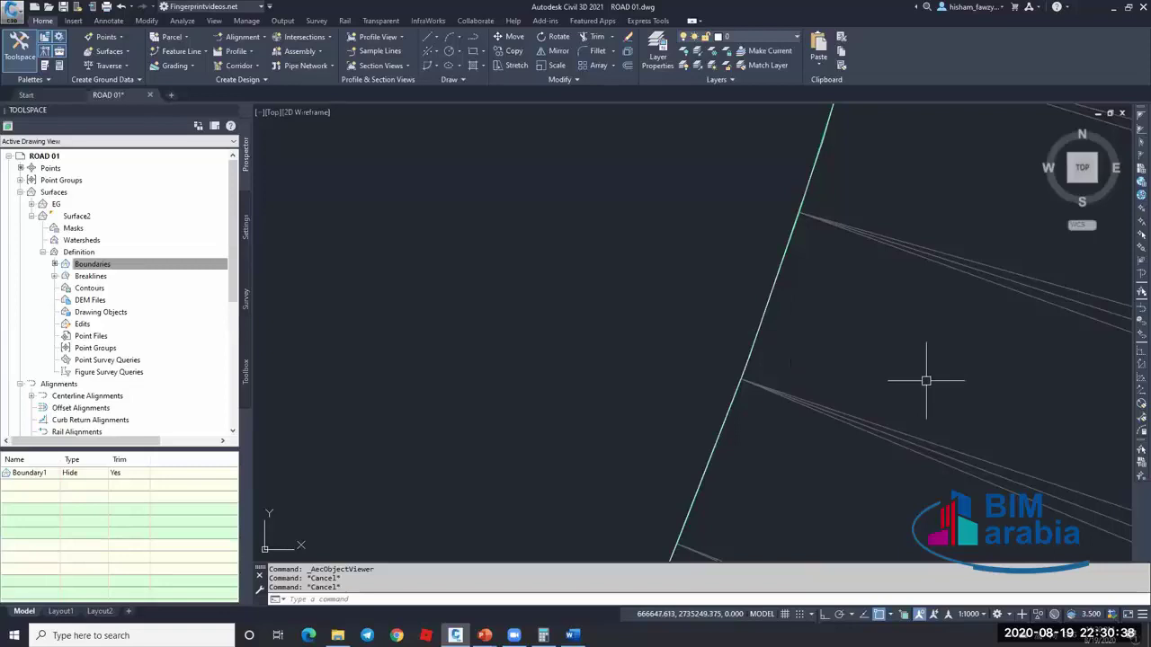
mouse_move(922, 378)
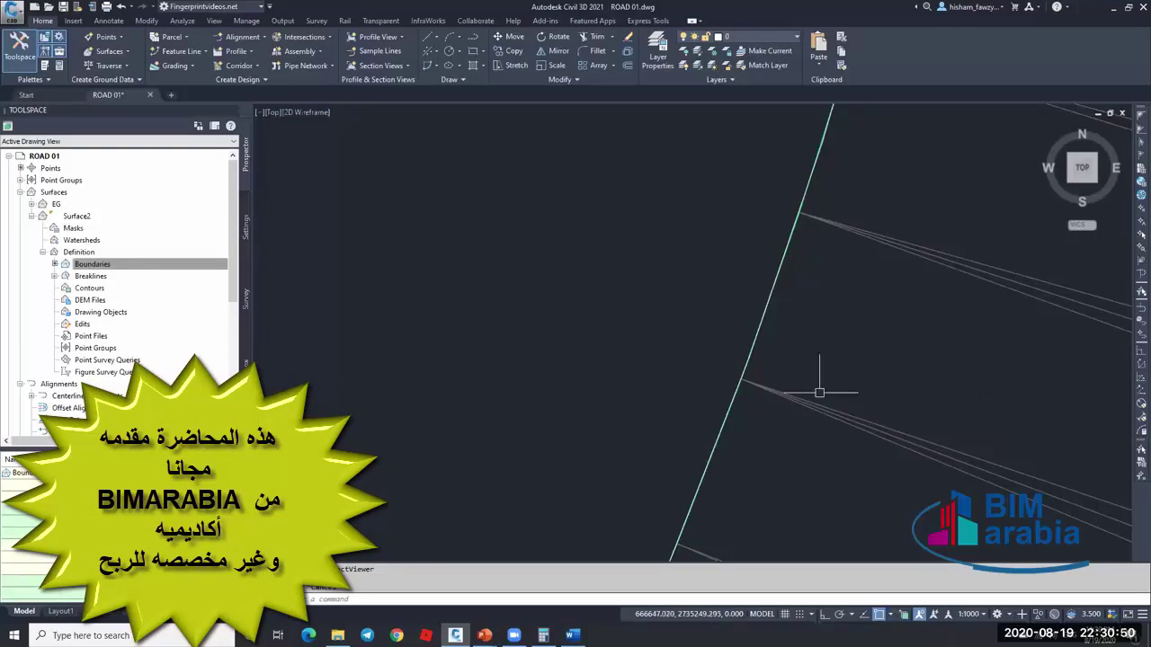
click(92, 263)
click(246, 369)
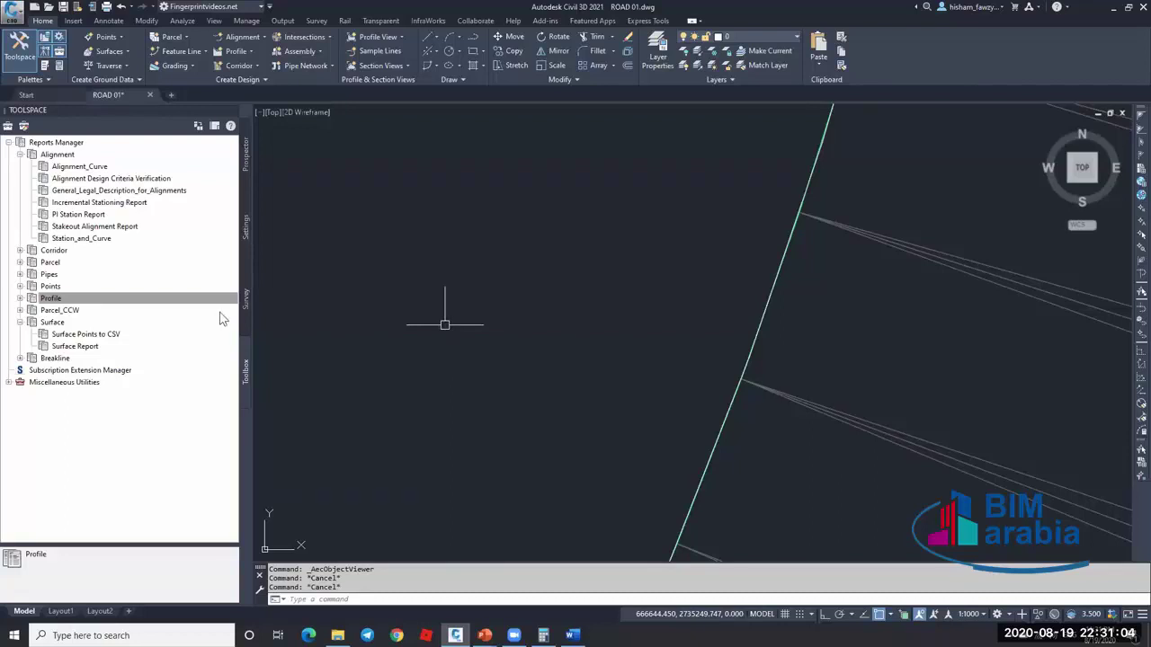
- Collapse the Profile and Alignment groups in the Reports Manager tree
click(50, 299)
click(20, 298)
click(20, 298)
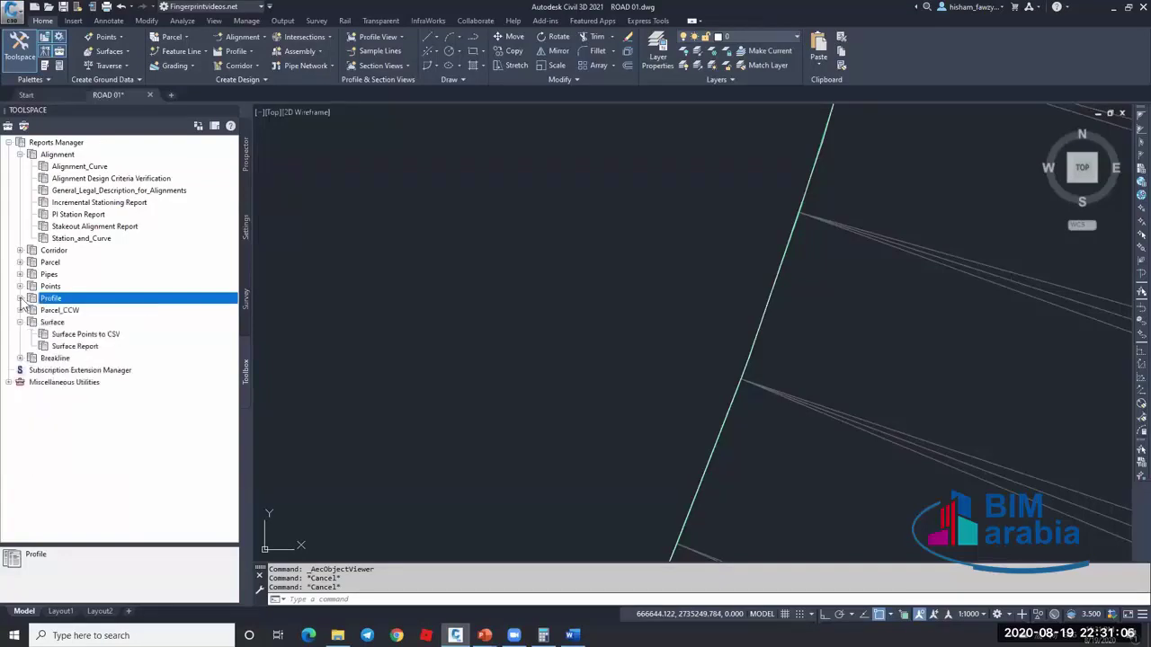
click(20, 155)
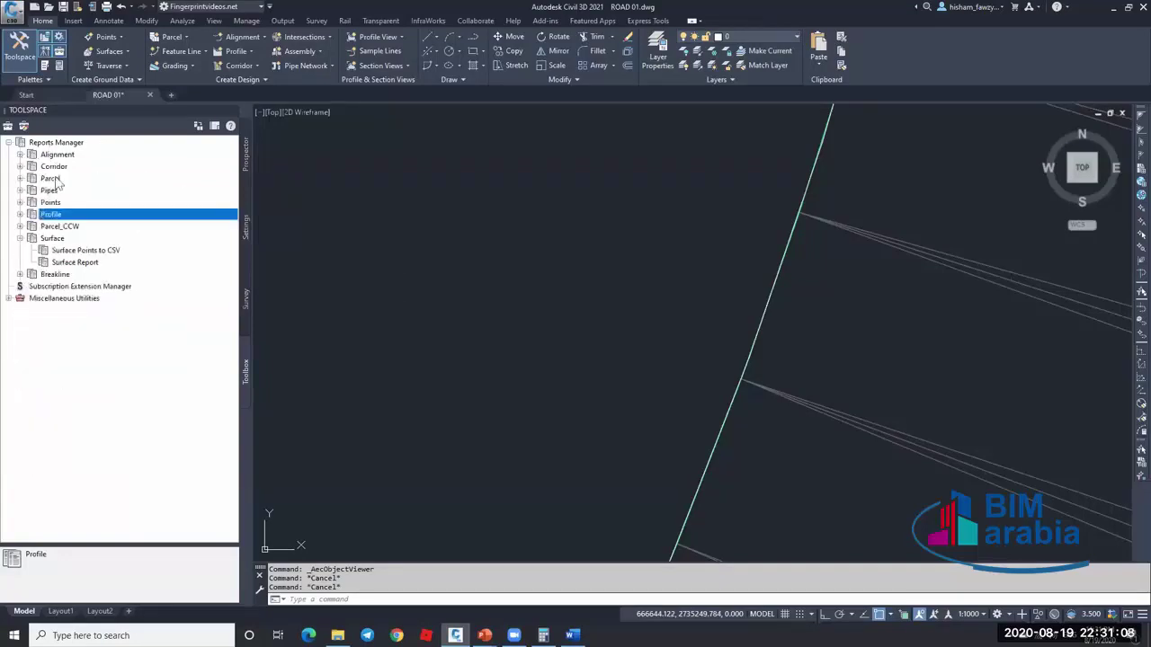